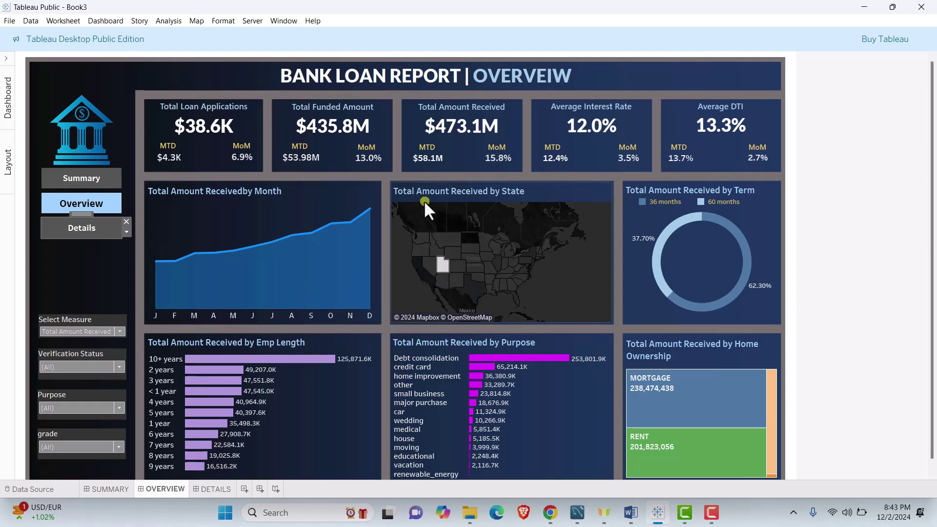
- Inspect the total amount received for Wyoming, Illinois and Arizona on the state map of the Overview dashboard
mouse_move(488, 279)
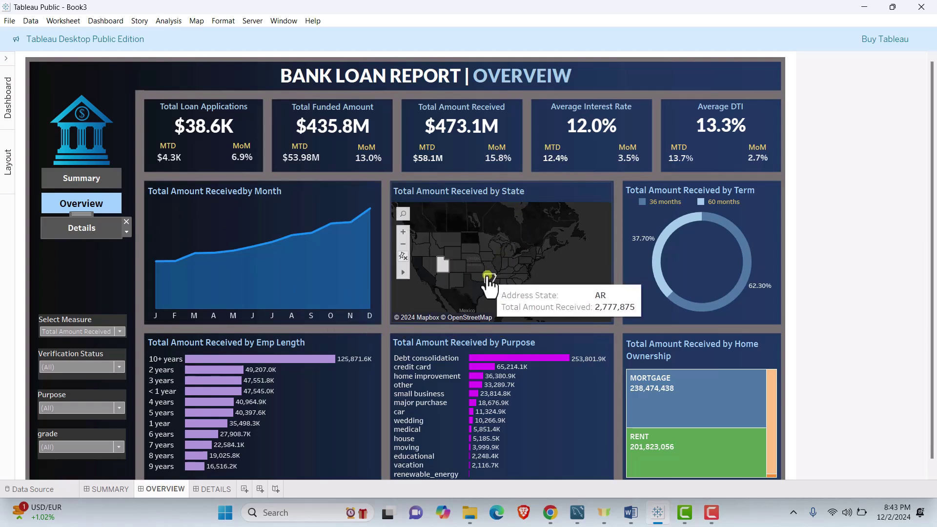
left_click(453, 254)
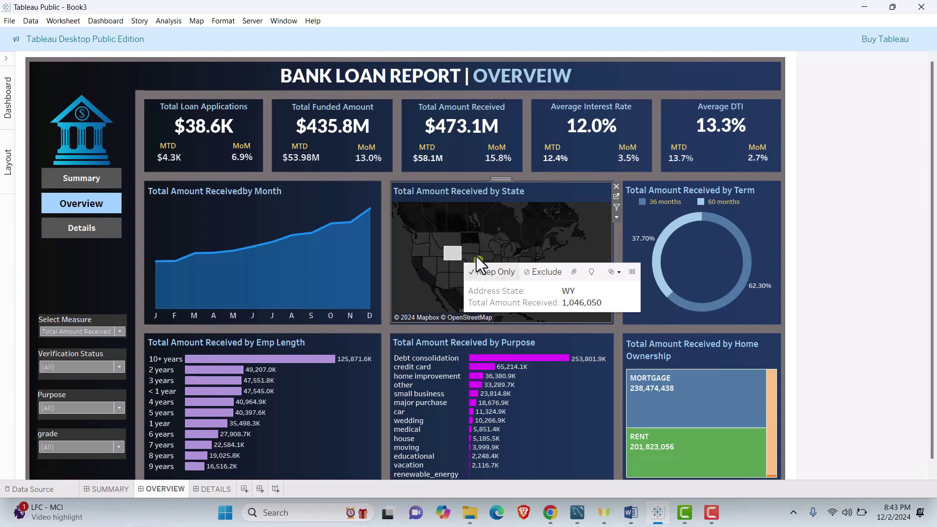
left_click(495, 264)
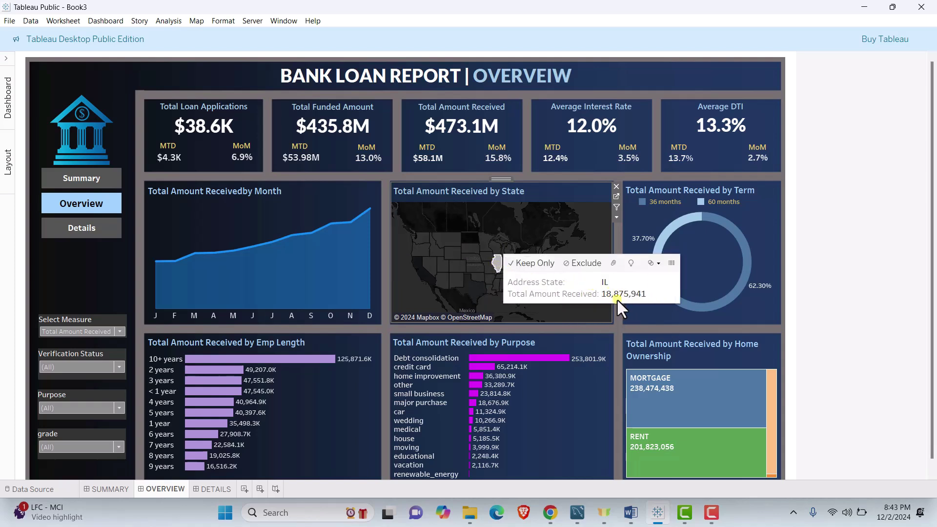
left_click(442, 283)
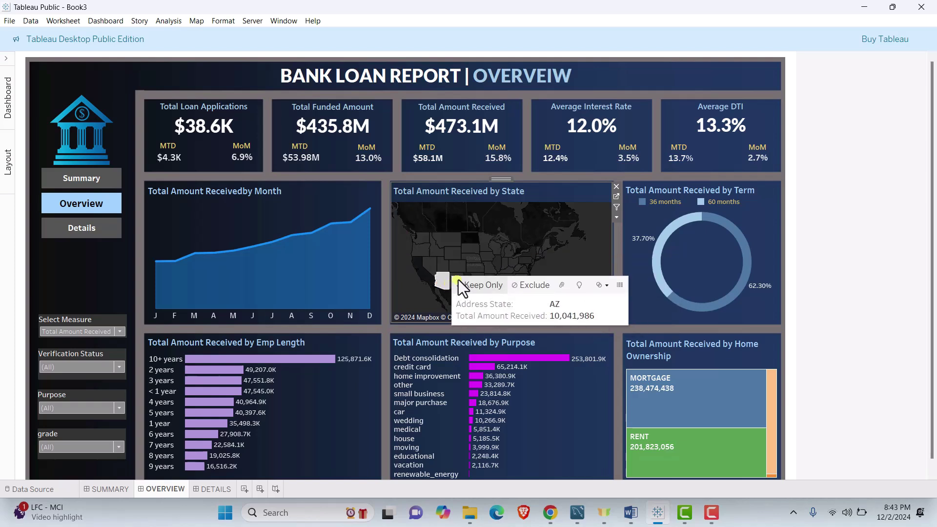
mouse_move(504, 295)
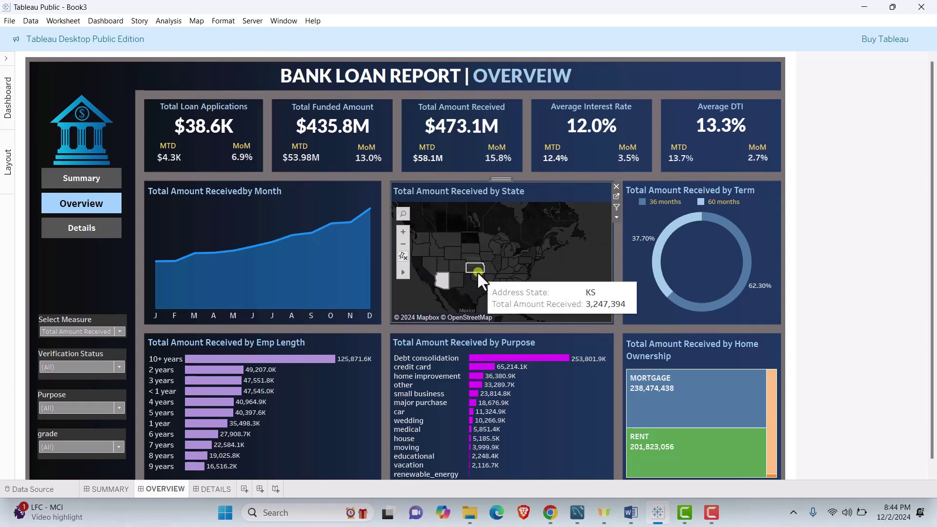
- Use the state map as a filter to view the dashboard for Arizona and Wyoming, and turn the filter off again
left_click(616, 207)
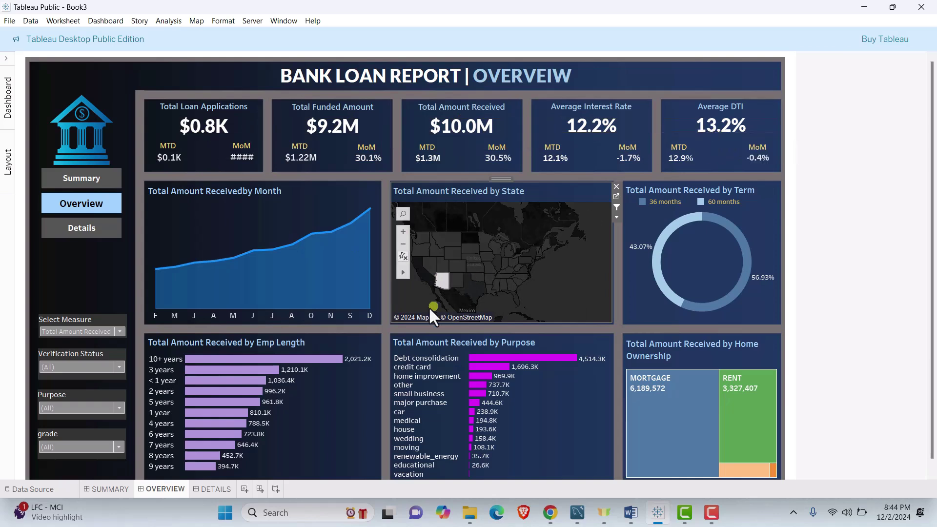
left_click(453, 256)
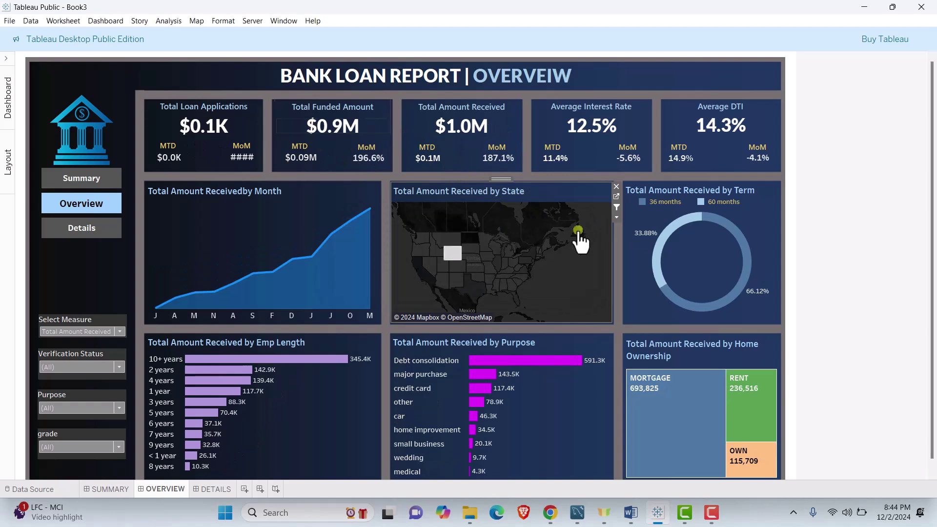
left_click(616, 207)
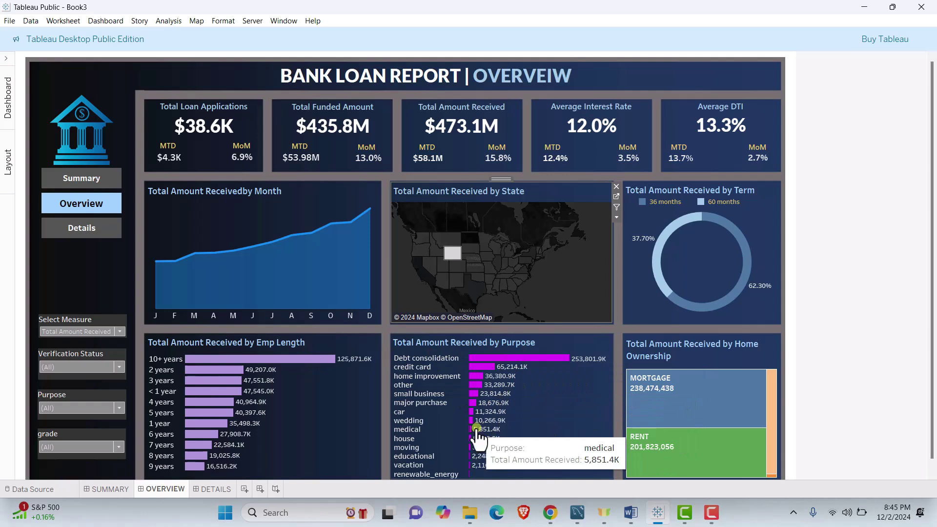
- Switch the dashboard's selected measure first to Total Funded Amount and finally to Total Loan Applications
mouse_move(686, 405)
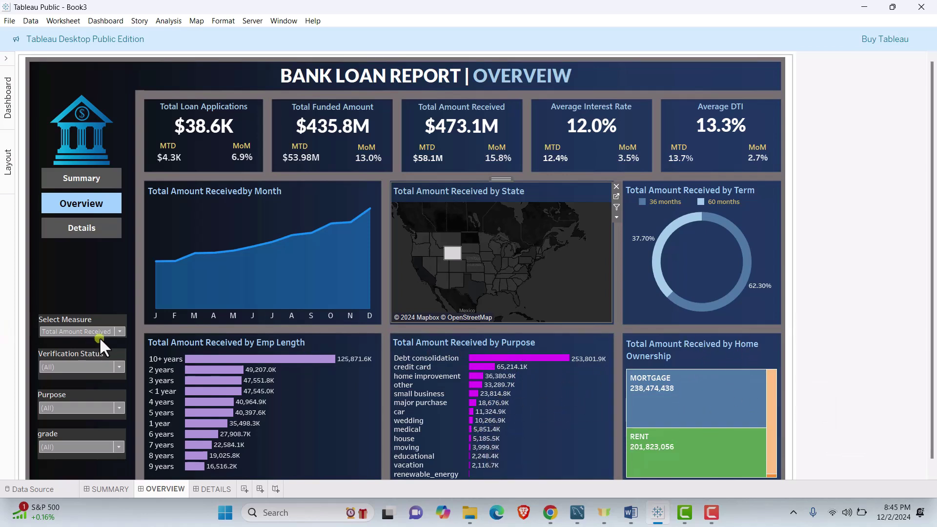
left_click(121, 332)
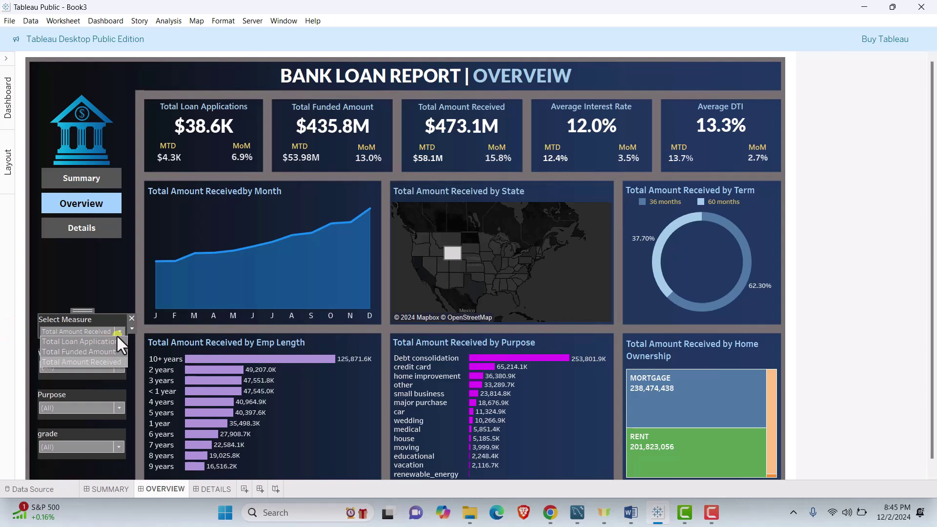
left_click(89, 354)
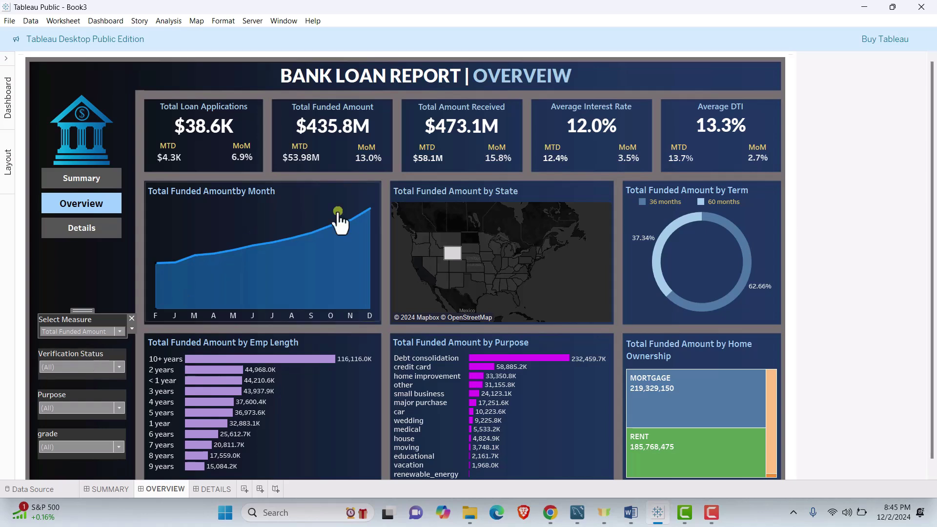
left_click(120, 332)
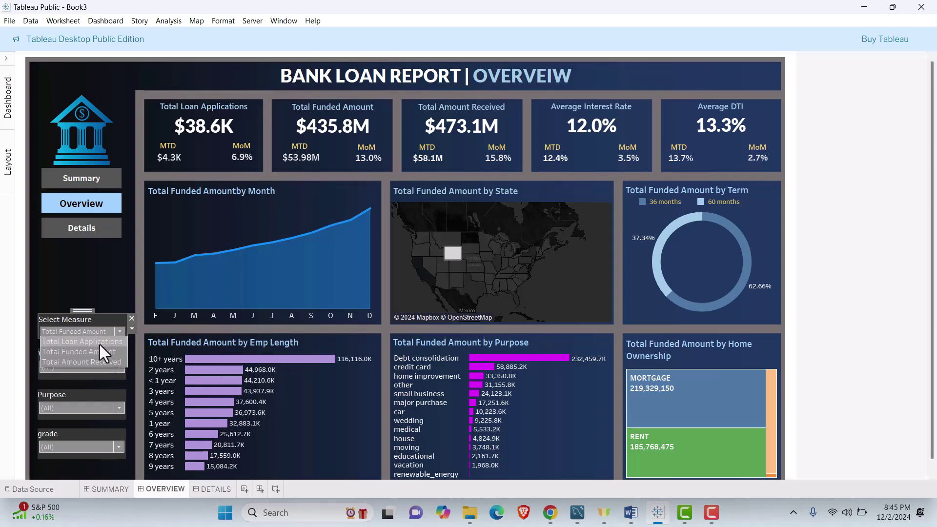
left_click(100, 344)
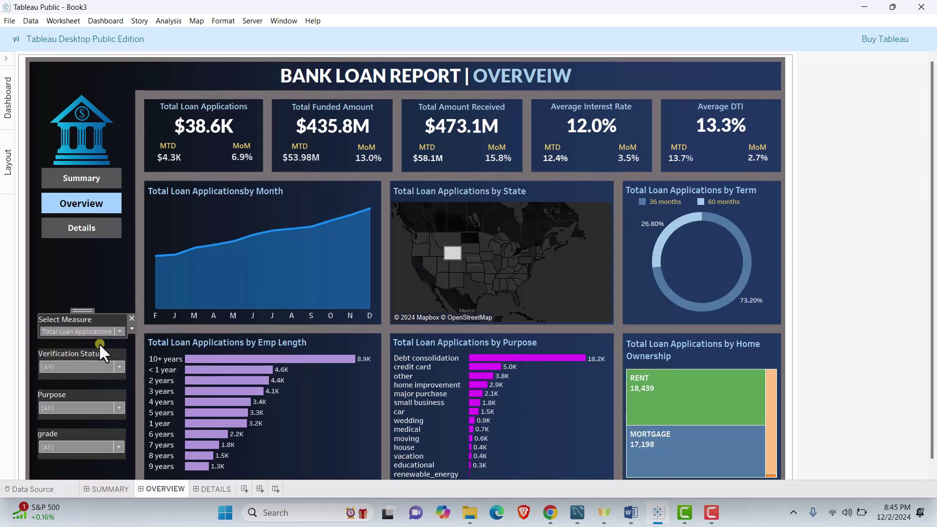
left_click(547, 257)
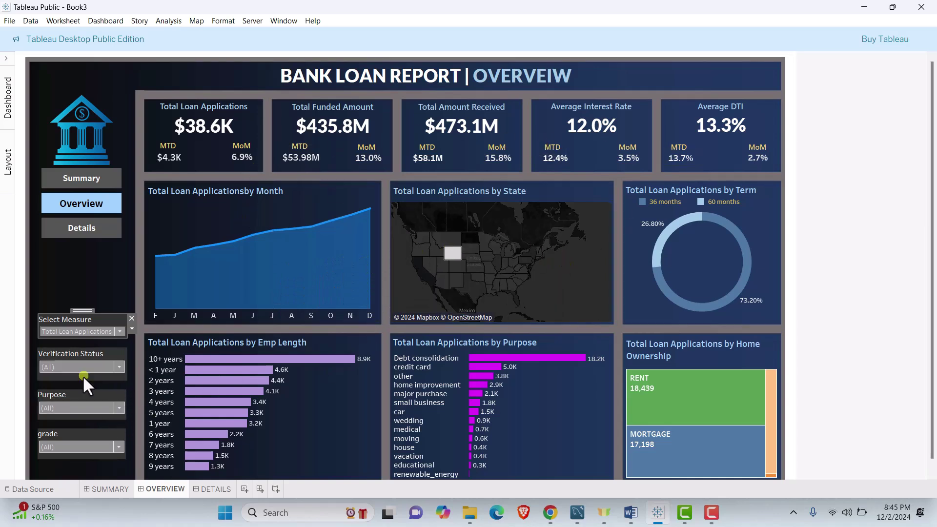
left_click(83, 264)
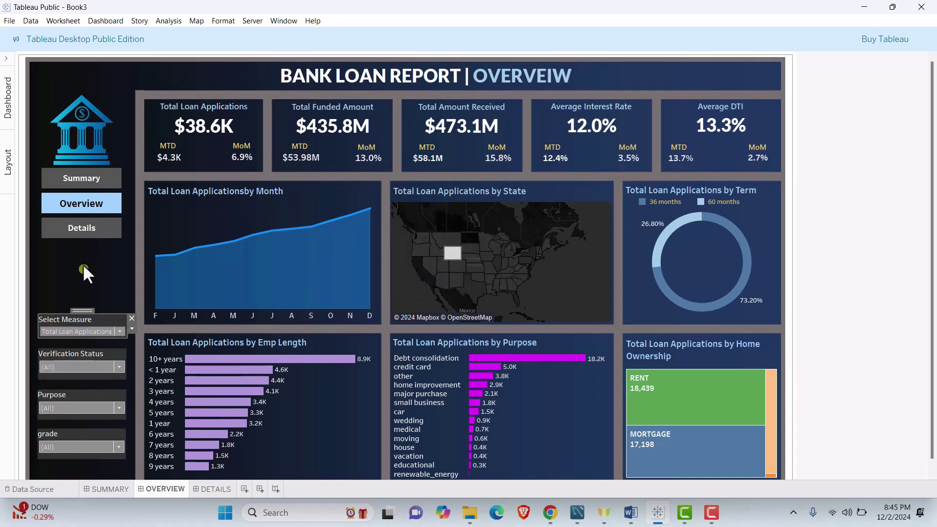
- Go to the Details dashboard and look through the table of individual loan records
left_click(88, 228)
left_click(89, 227, "alt")
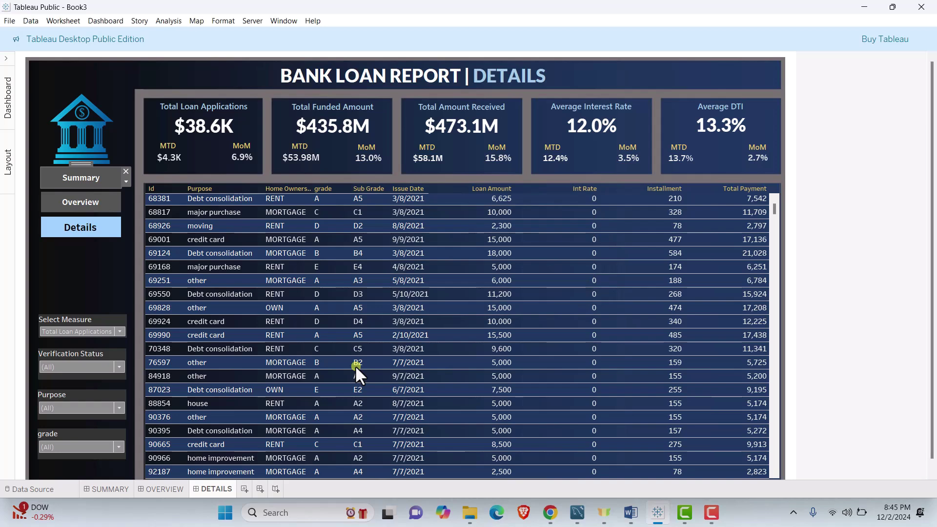
scroll(403, 326, "up", 5)
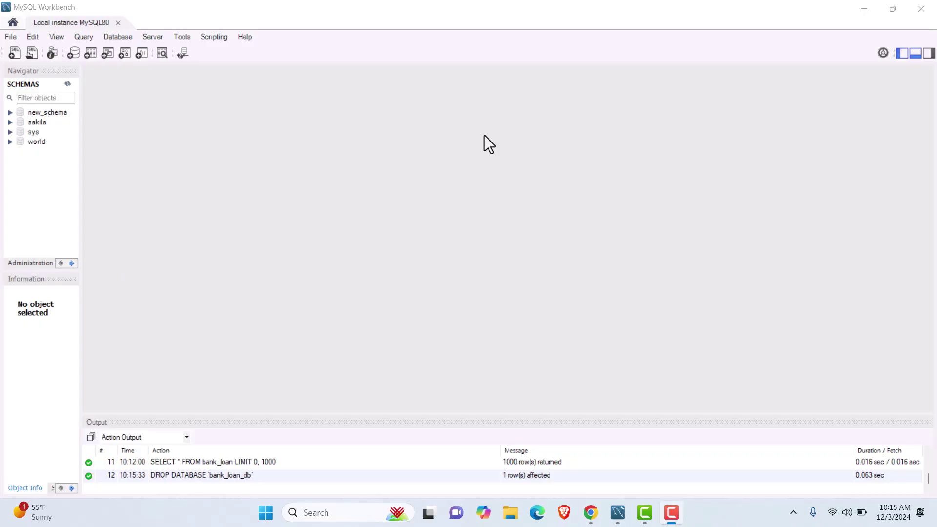
- In MySQL Workbench, create a new schema named bank_loan_db with the default charset and collation and apply it
left_click(259, 200)
right_click(27, 160)
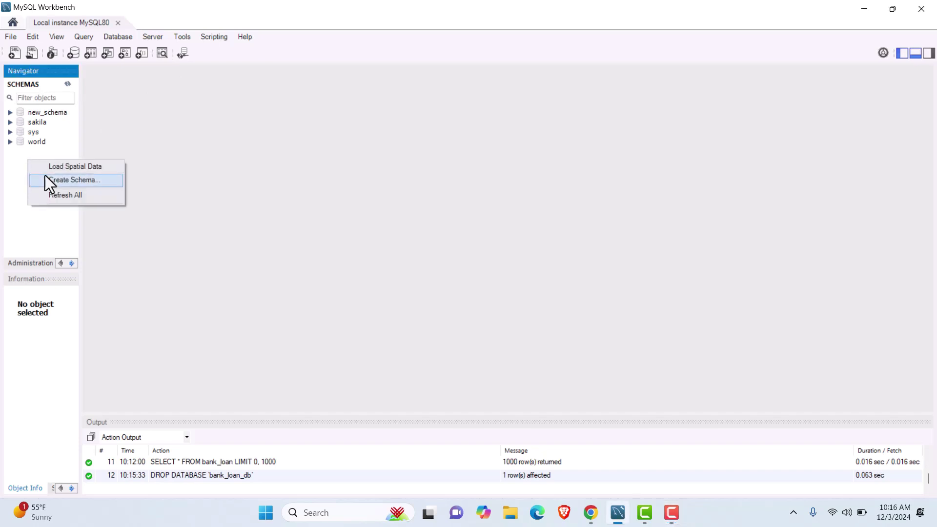
left_click(71, 180)
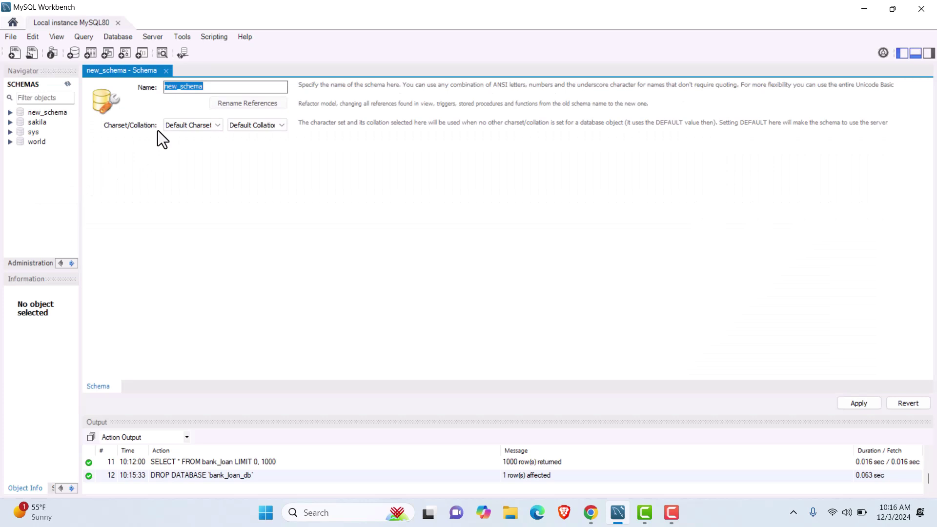
type("bank_loan_db")
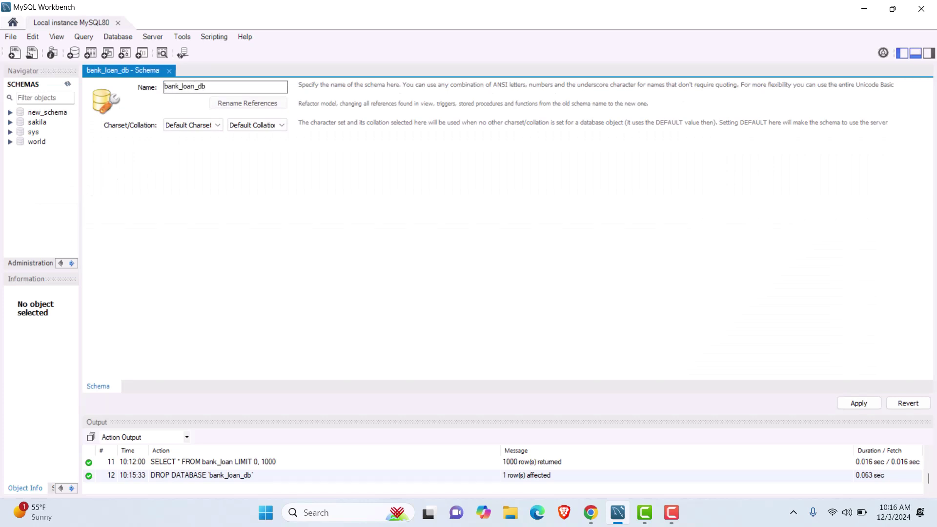
left_click(860, 403)
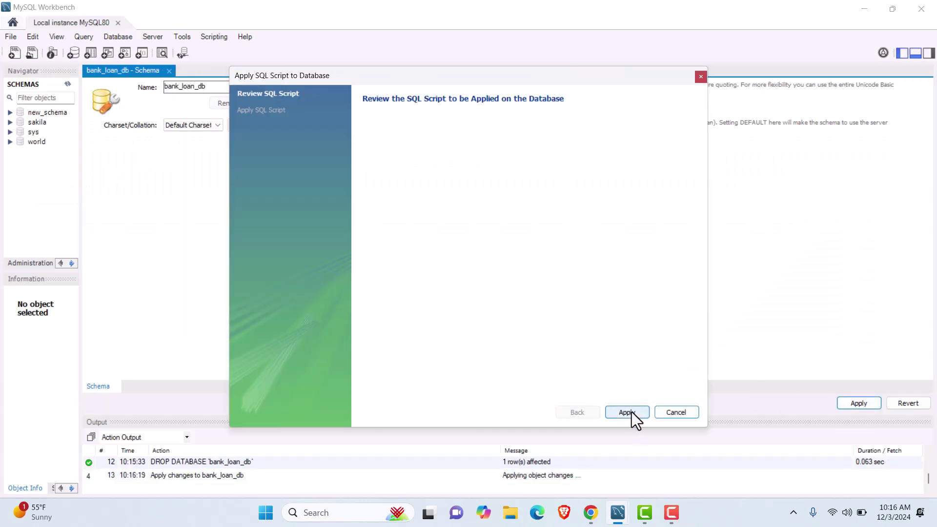
left_click(631, 412)
left_click(631, 412)
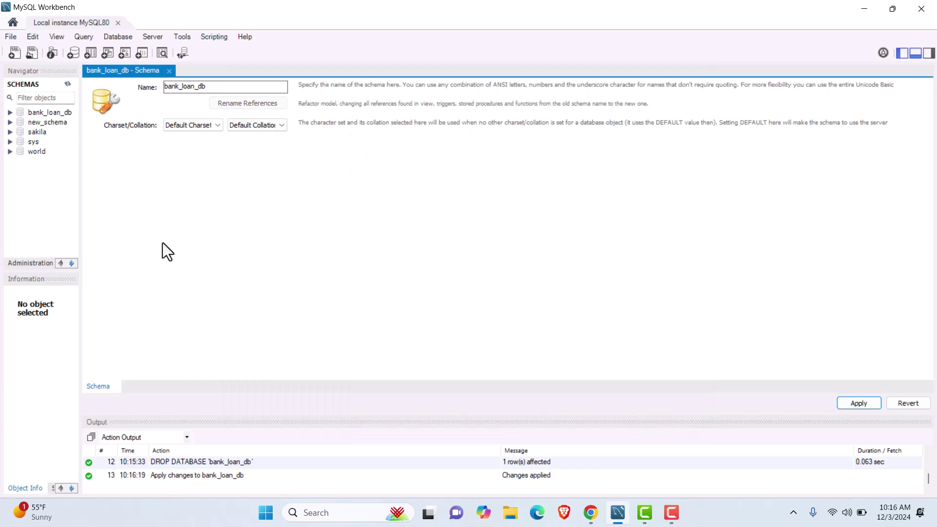
- Start a table data import into the bank_loan_db schema with financial_loan.csv as the source file
left_click(43, 113)
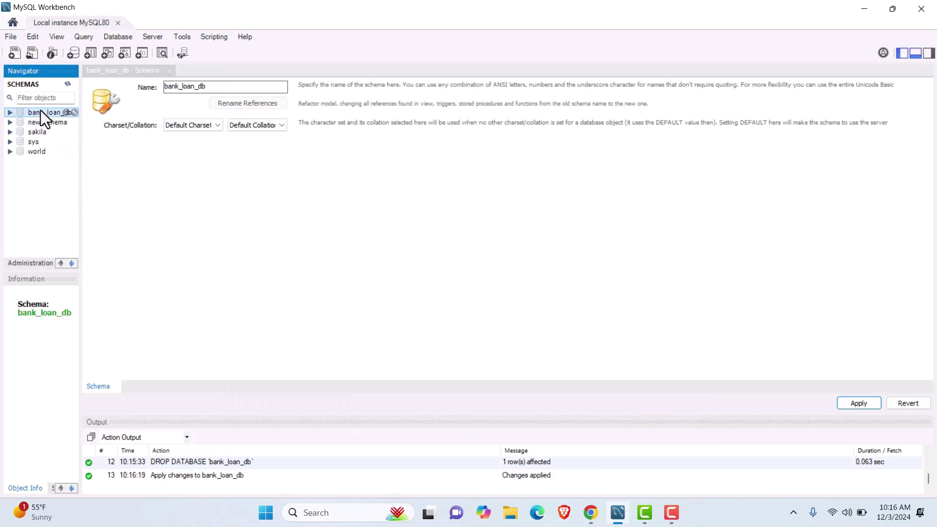
right_click(40, 112)
mouse_move(101, 189)
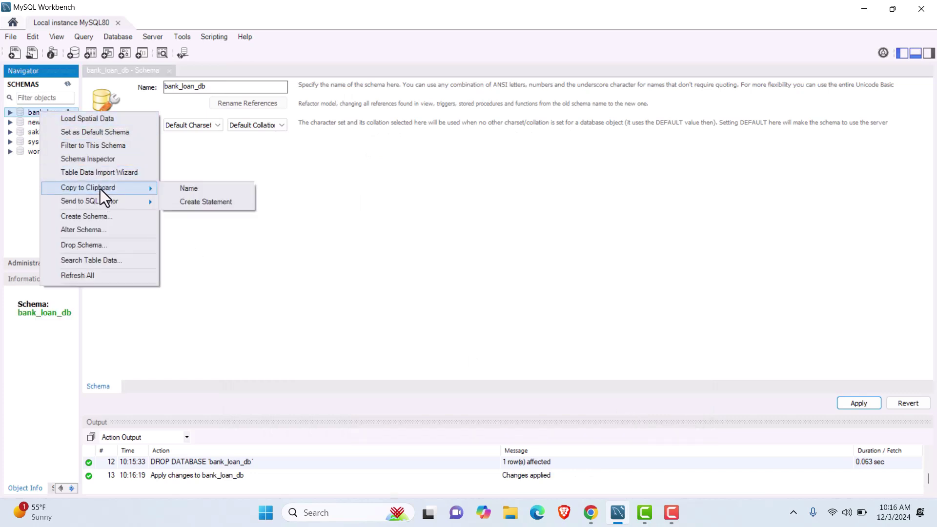
left_click(104, 173)
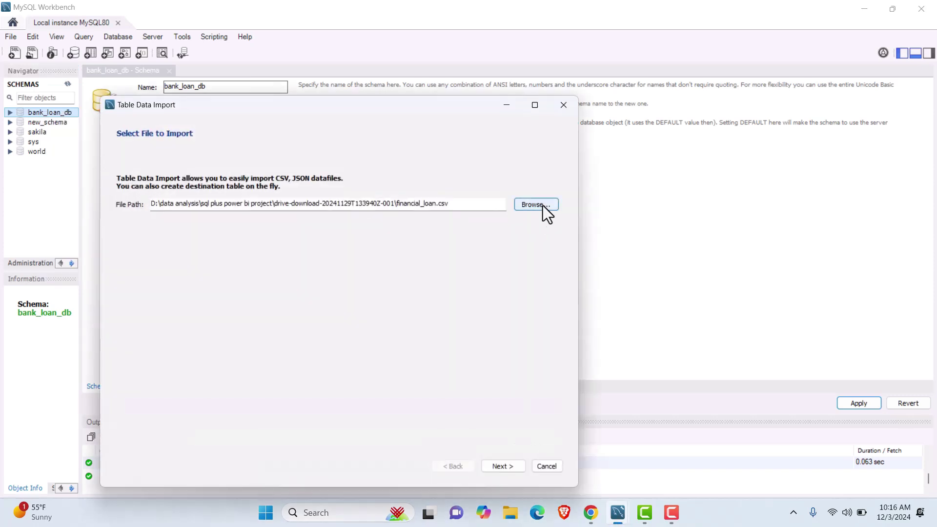
left_click(542, 205)
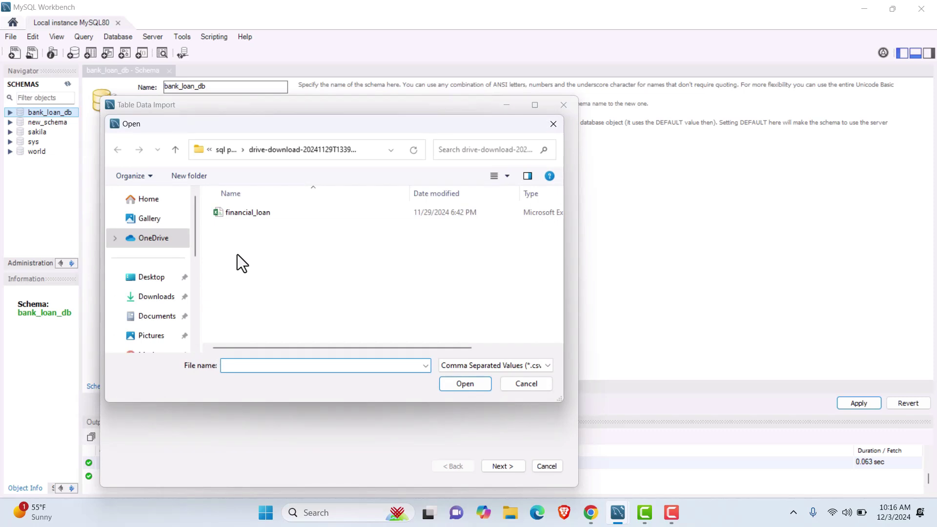
left_click(249, 215)
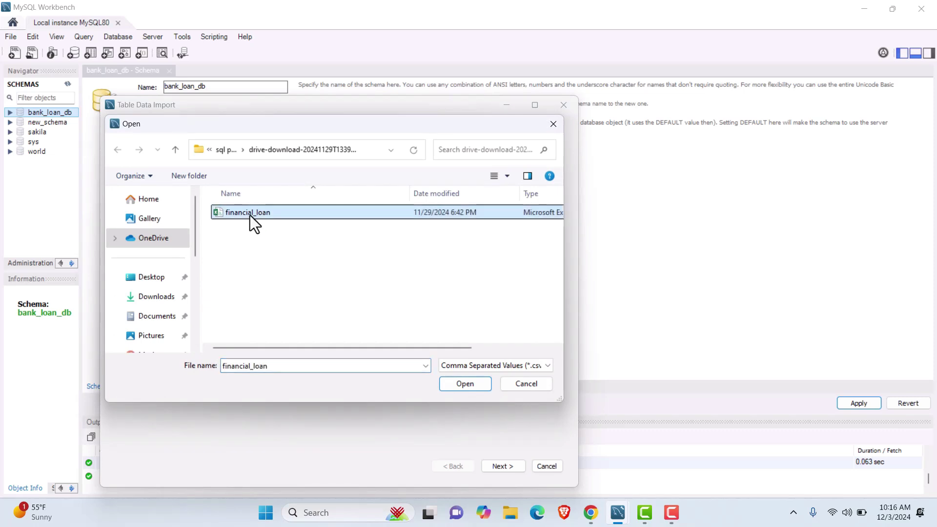
left_click(465, 385)
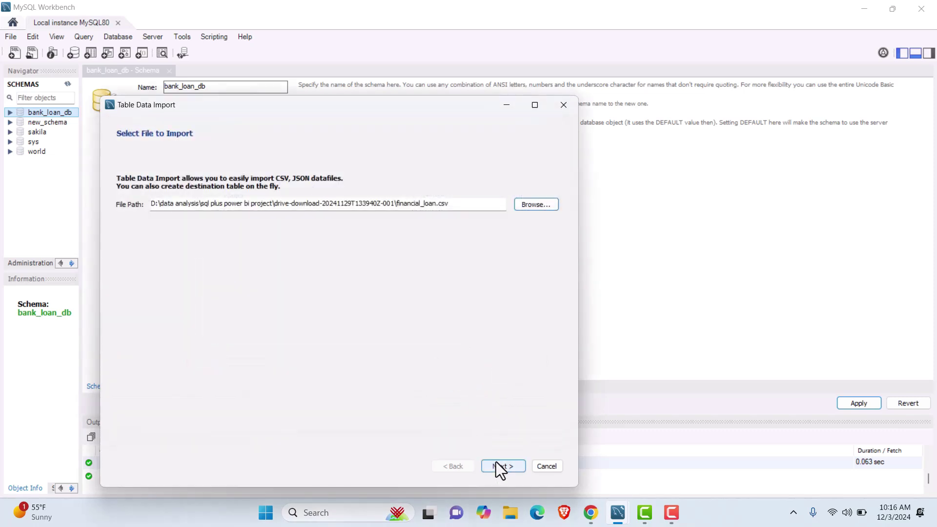
left_click(499, 468)
- Set the import destination to a new table named bank_loan in bank_loan_db
left_click(351, 216)
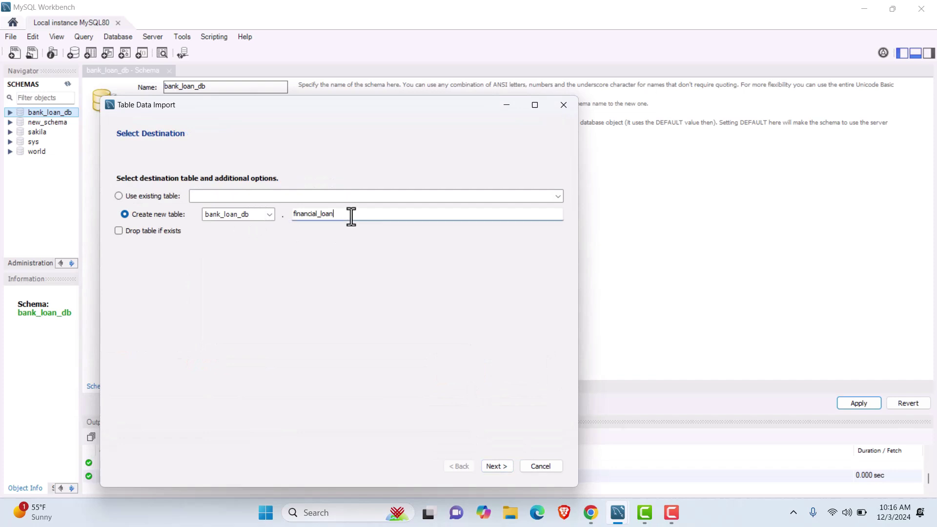
key("ctrl+a")
key("BackSpace")
type("bank_")
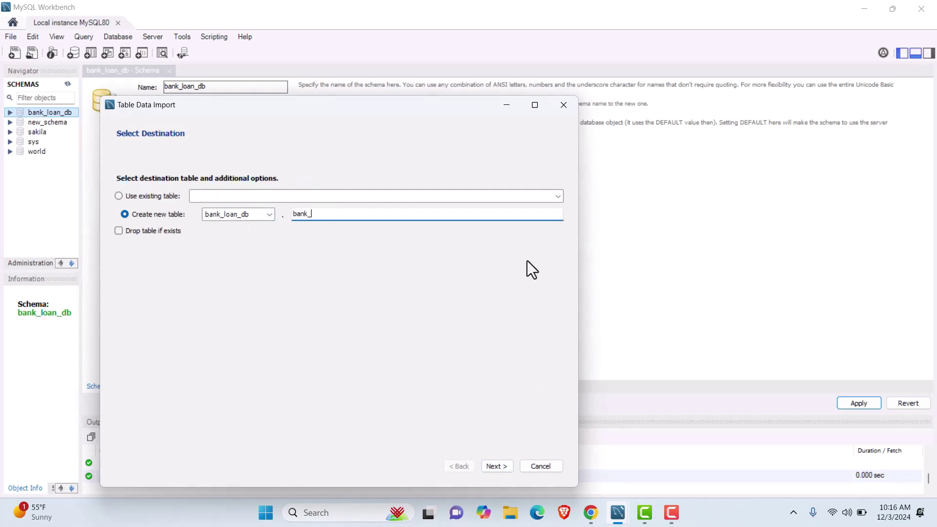
type("loan")
left_click(495, 466)
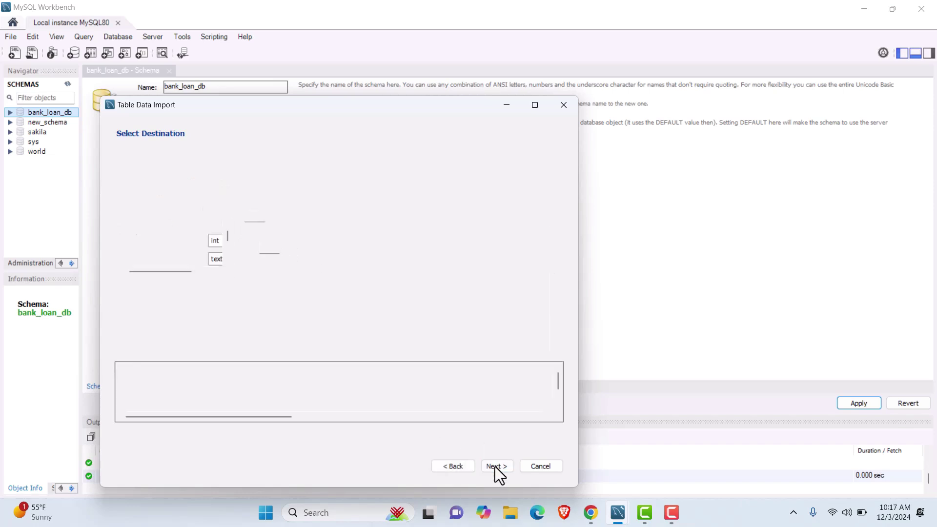
- Accept the import settings, run the data import and finish the wizard up to closing it
left_click(495, 467)
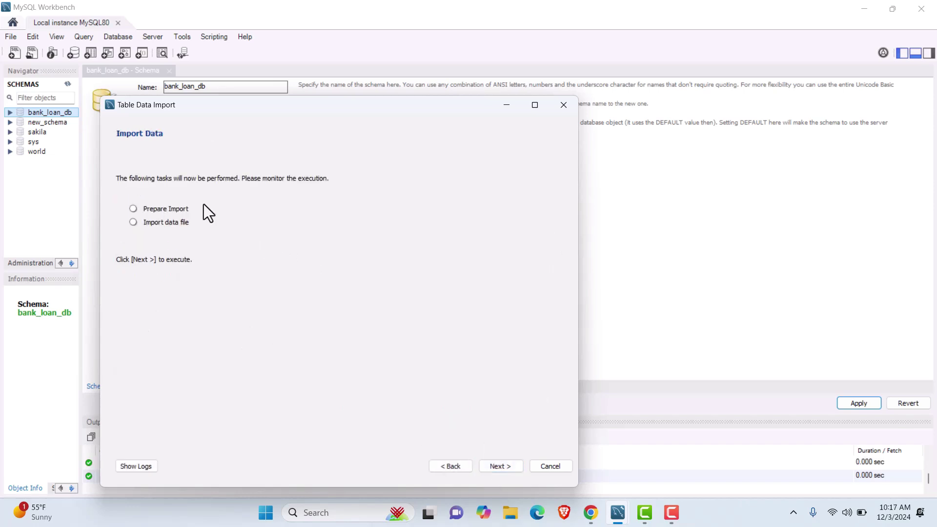
left_click(510, 467)
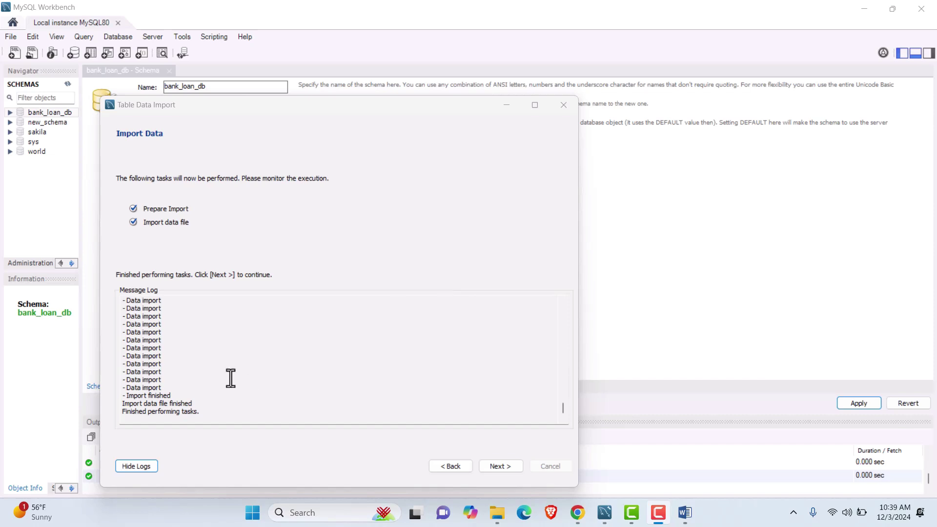
left_click(500, 467)
left_click(501, 466)
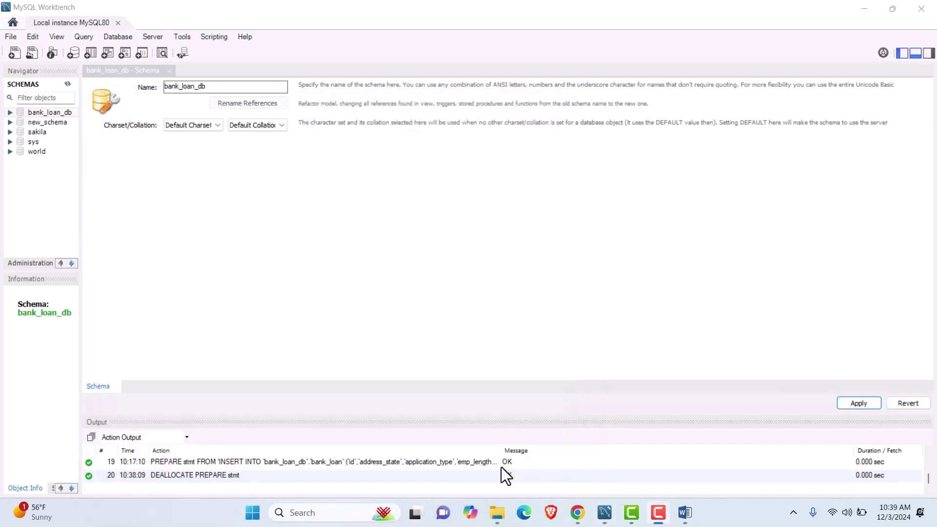
- Expand the tables of bank_loan_db, show the columns of the bank_loan table and widen the schema navigator
left_click(10, 113)
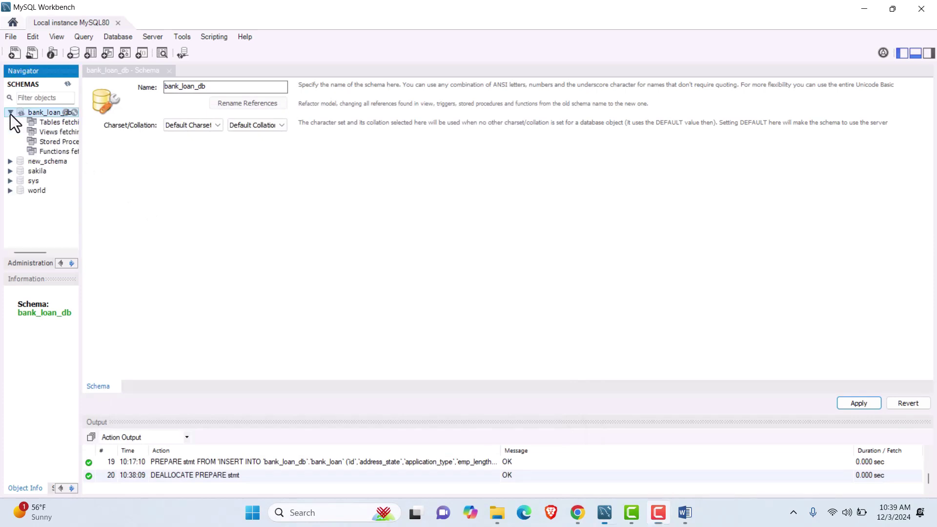
left_click(22, 122)
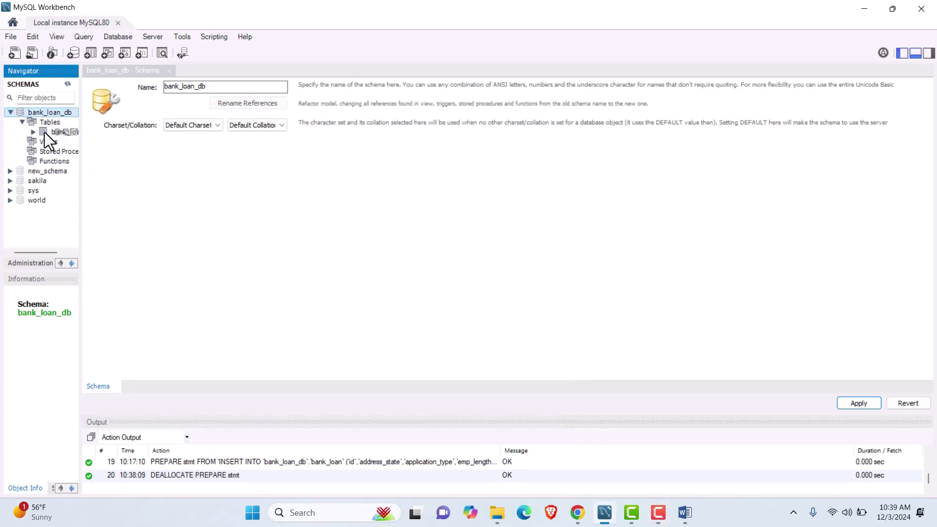
left_click(42, 132)
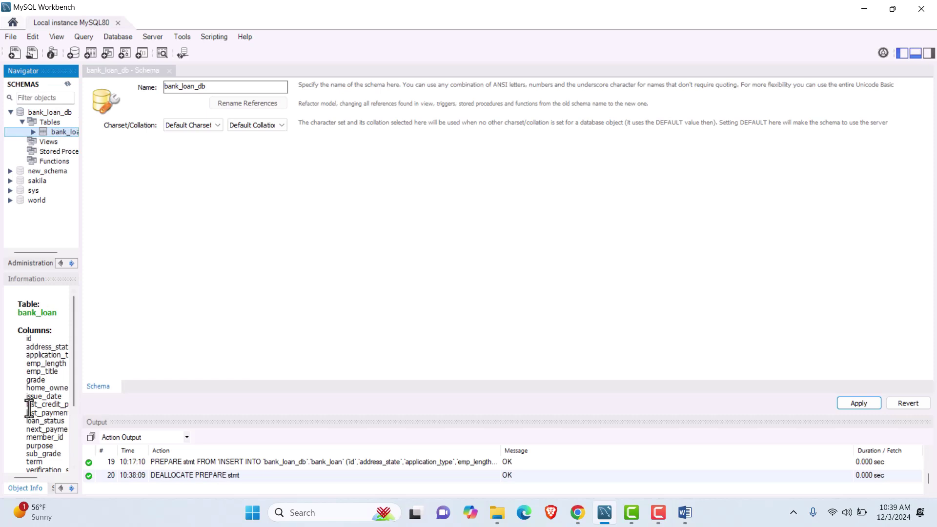
left_click_drag(83, 337, 106, 342)
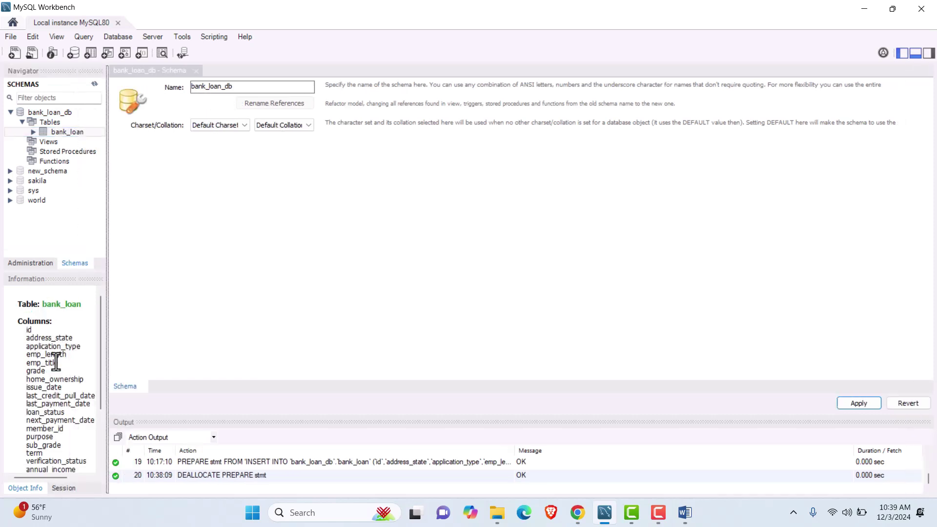
- Write SELECT * FROM bank_loan_db.bank_loan; in a new query and run it
left_click(16, 54)
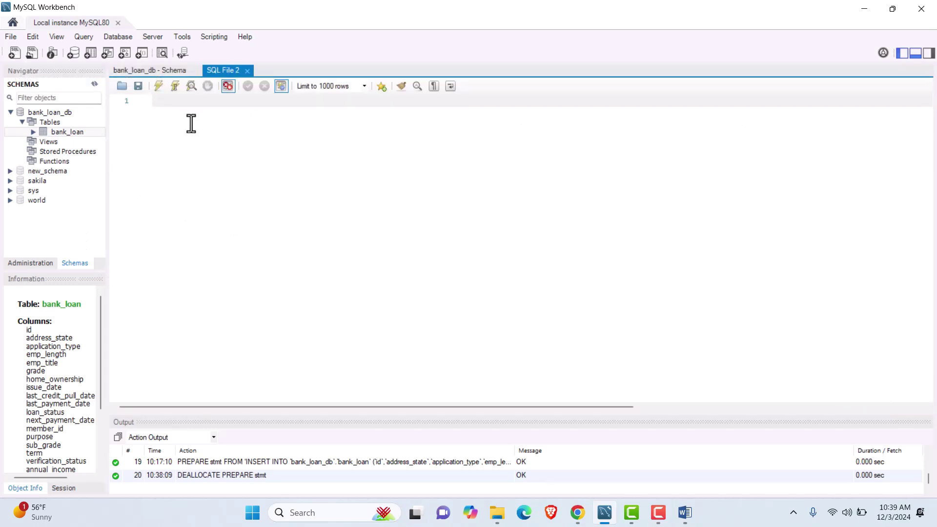
type("select *")
key("Return")
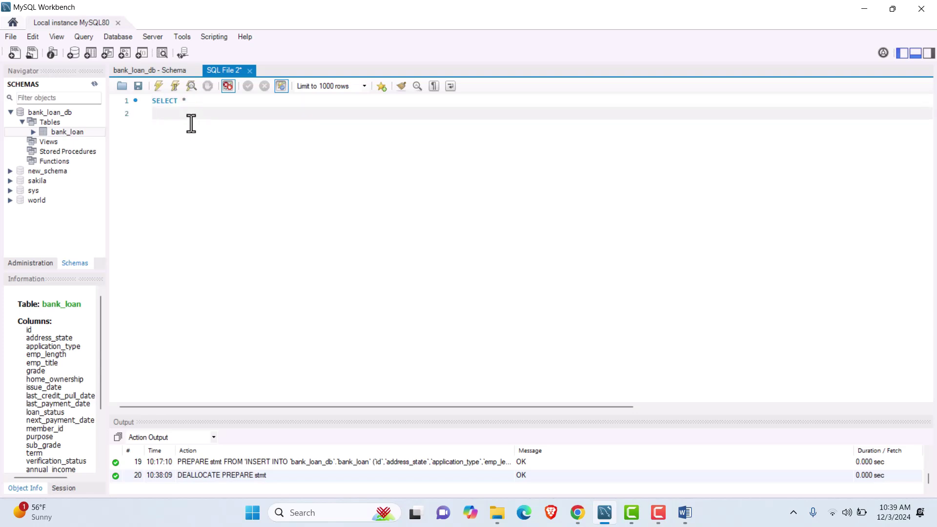
type("FROM bank")
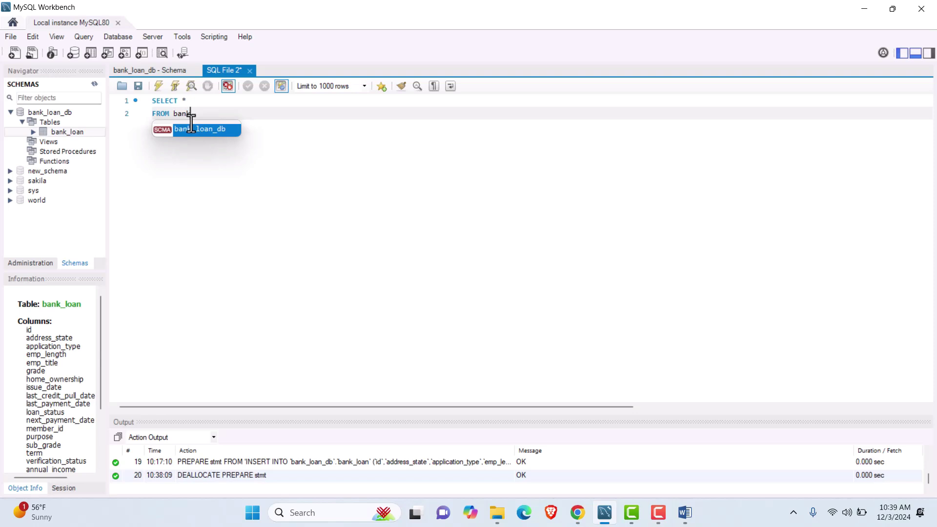
key("Return")
type(".bank_")
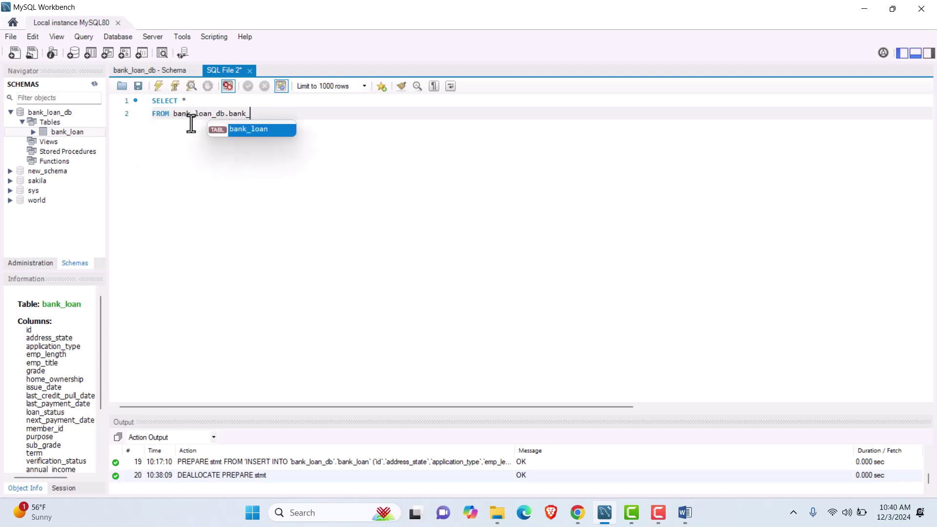
key("Return")
type(";")
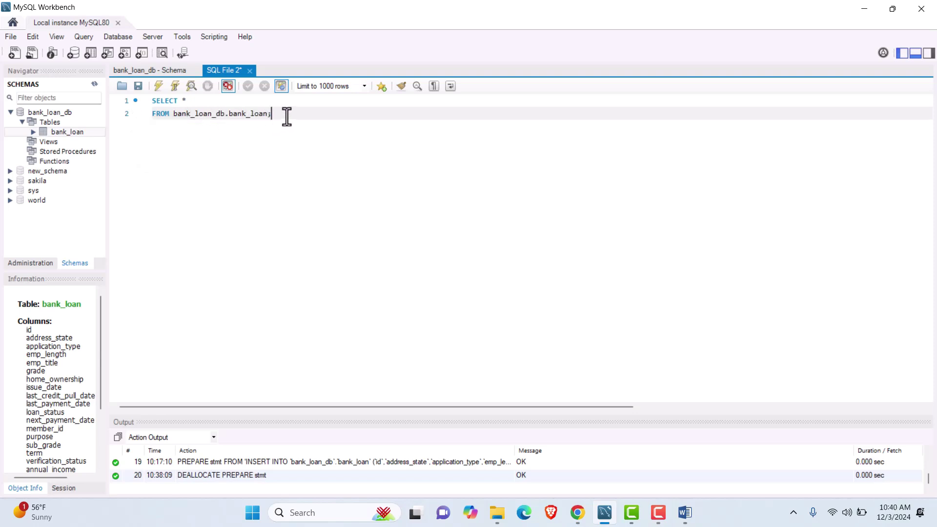
left_click_drag(286, 117, 130, 100)
left_click(157, 87)
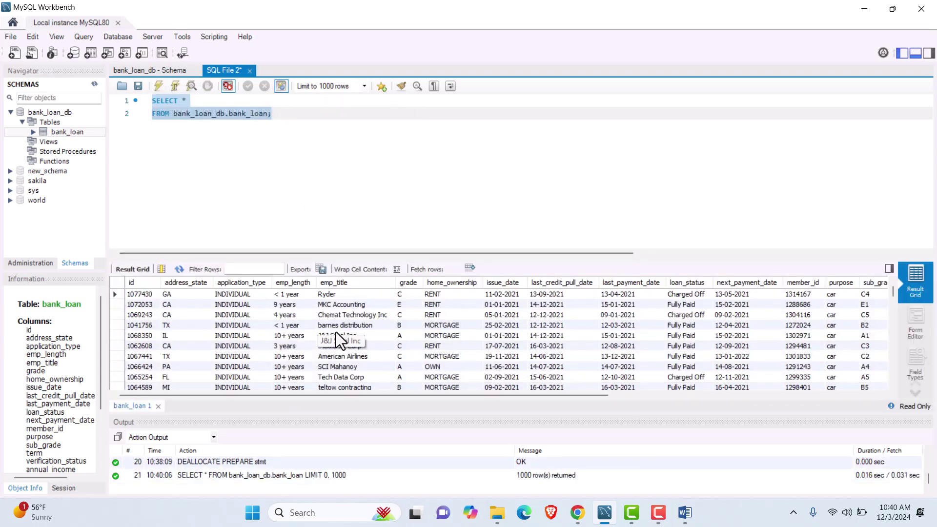
- Examine the returned loan rows, the bank_loan column list and the available row limit options
scroll(334, 336, "down", 1)
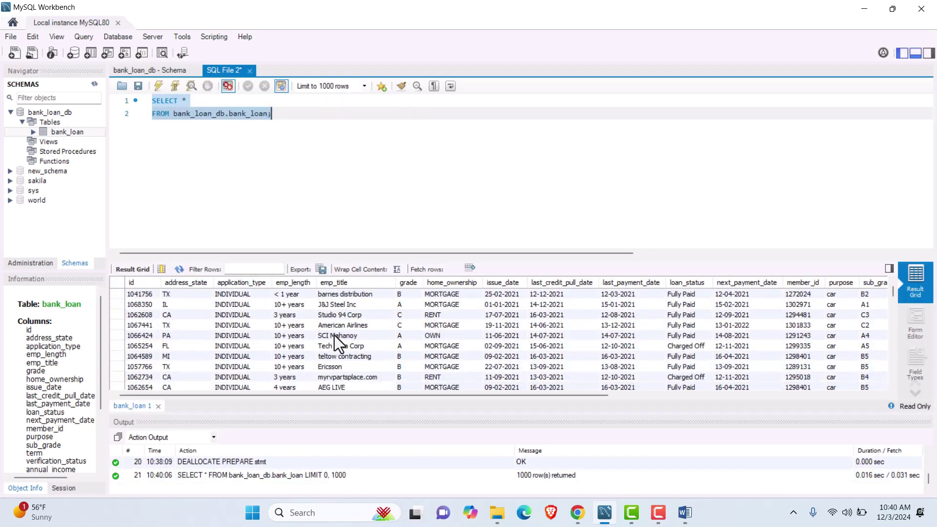
scroll(337, 337, "down", 3)
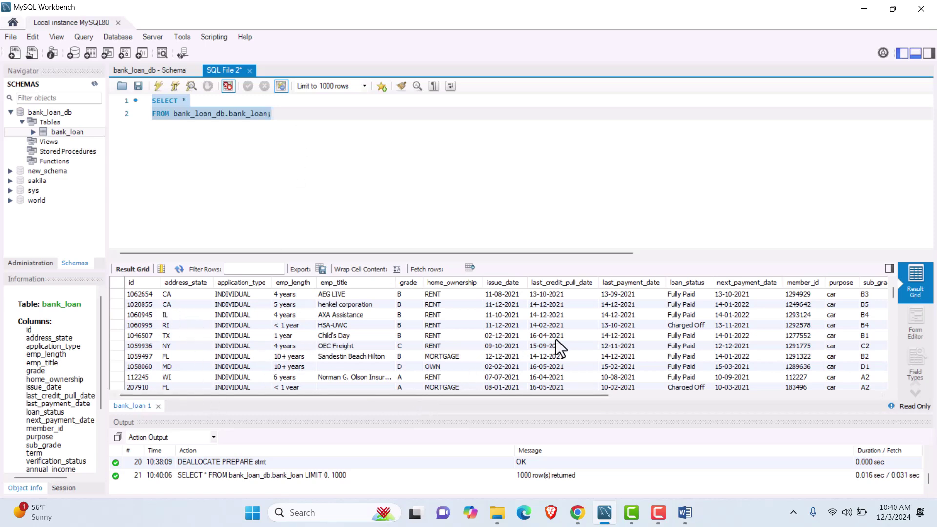
scroll(36, 389, "down", 3)
scroll(38, 389, "up", 5)
scroll(39, 391, "down", 5)
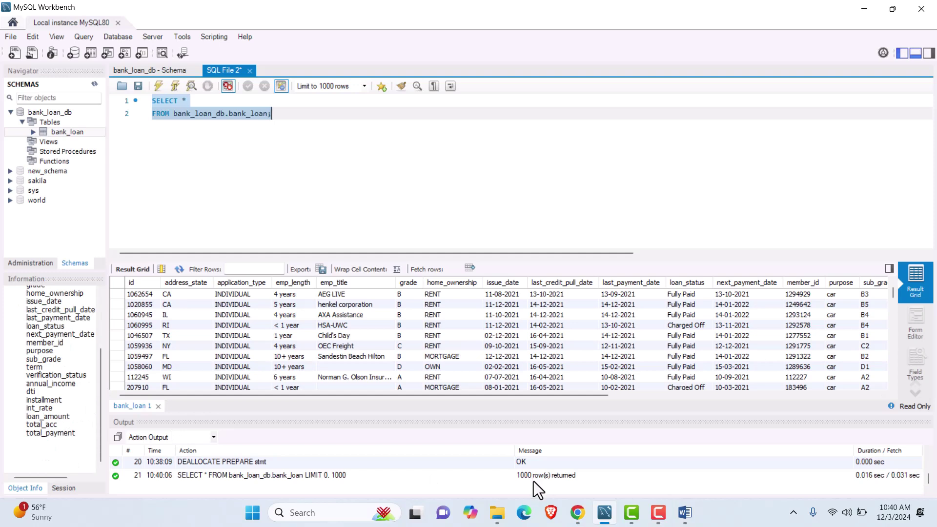
left_click(363, 86)
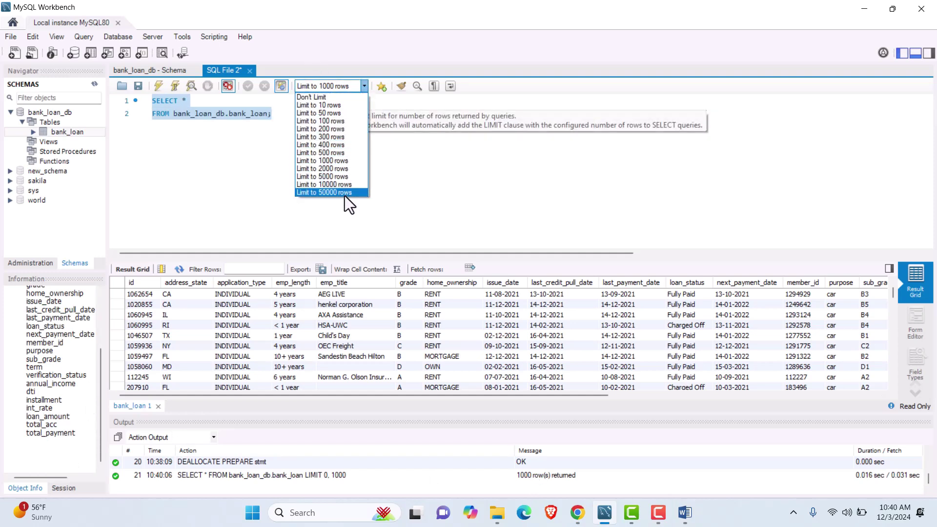
left_click(214, 150)
left_click(286, 119)
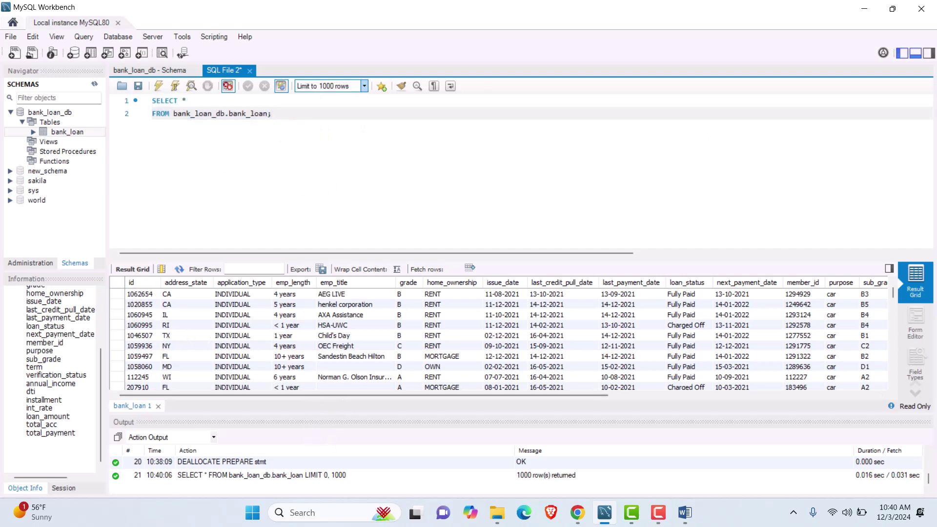
key("alt+Tab")
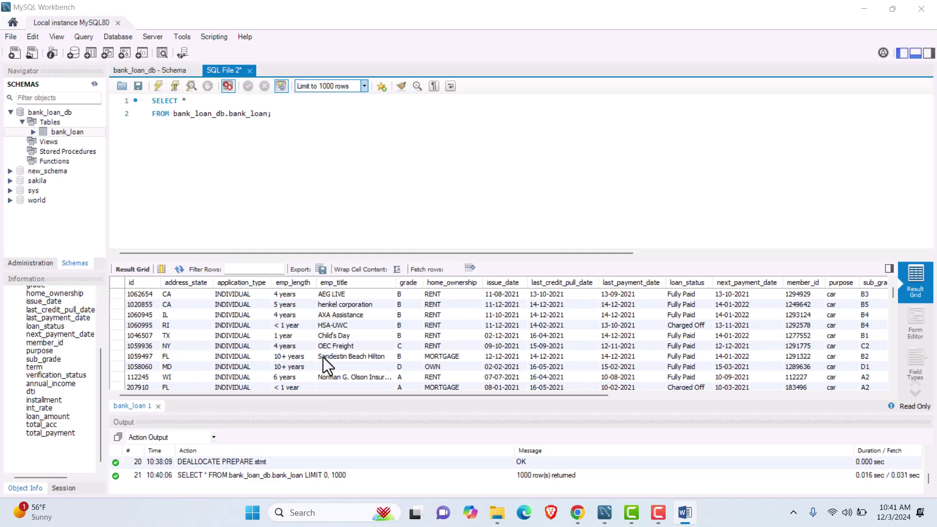
scroll(245, 322, "down", 5)
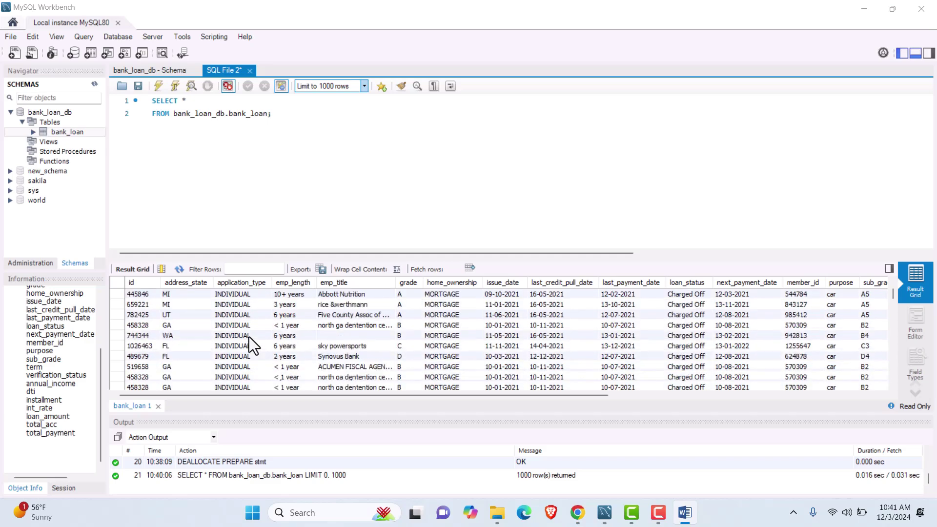
scroll(250, 337, "up", 10)
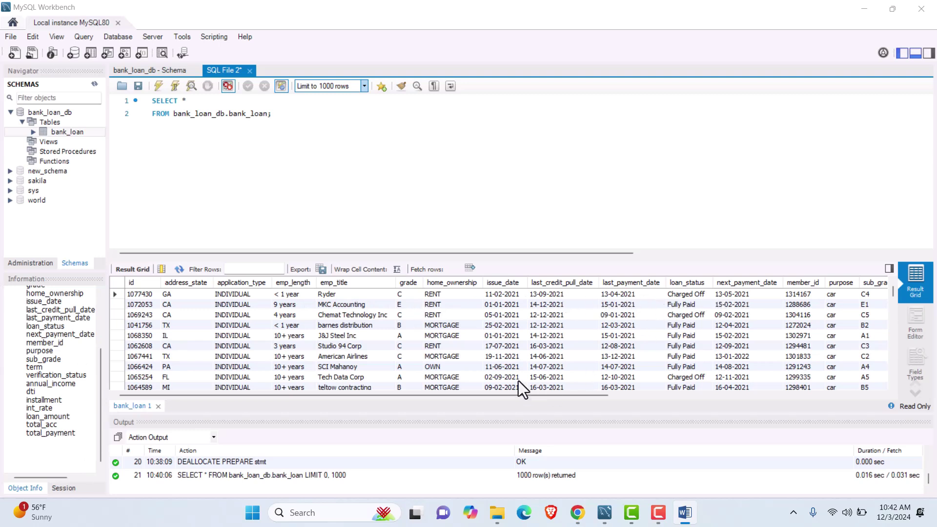
- Sort the query results by sub_grade in descending order
left_click_drag(524, 393, 584, 396)
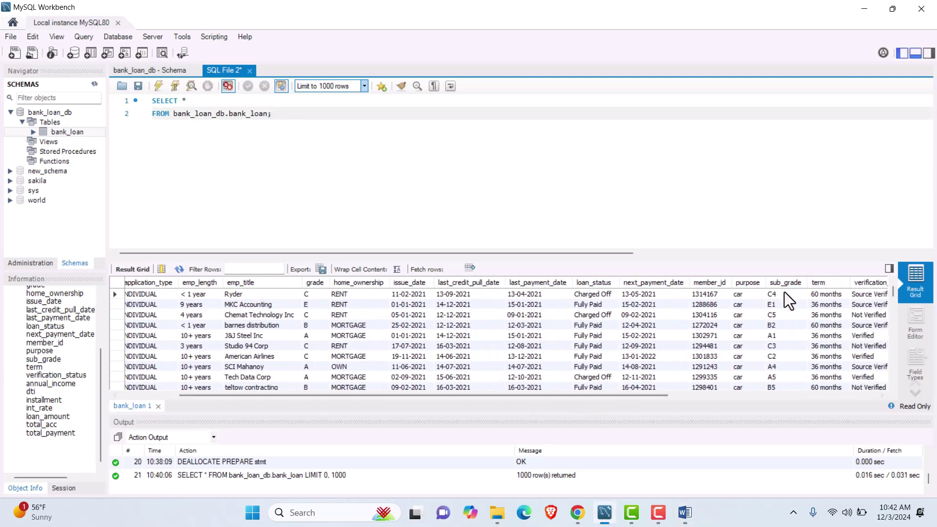
left_click(786, 284)
left_click(787, 283)
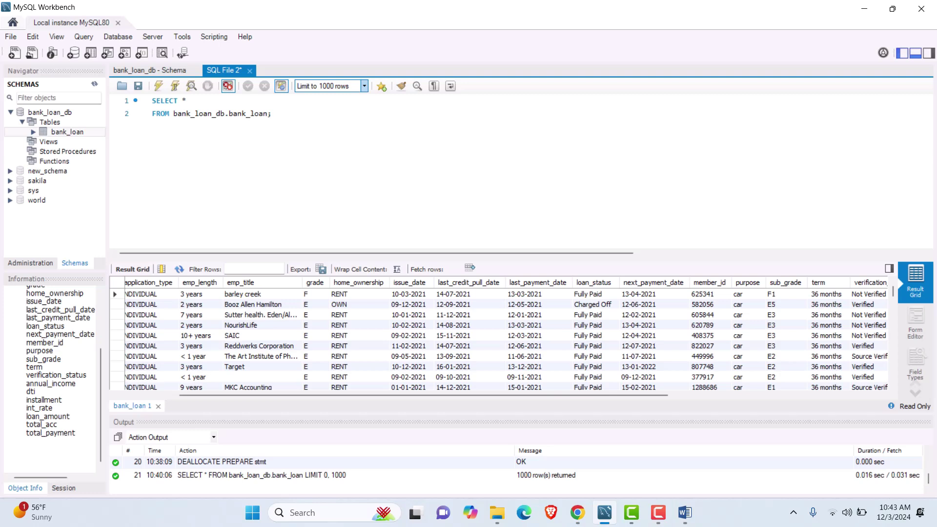
- Review the columns of the bank_loan query results from id across to term, including grade and the date fields
key("alt+Tab")
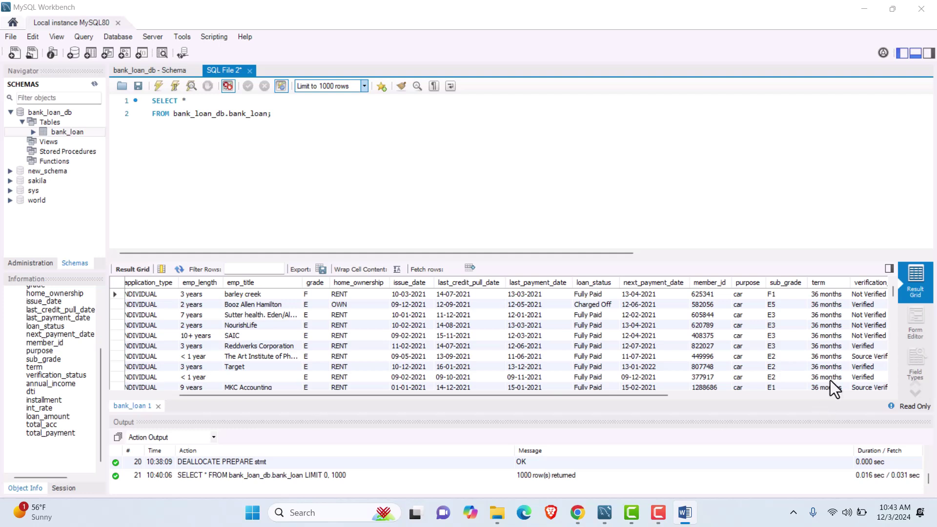
left_click_drag(437, 398, 257, 395)
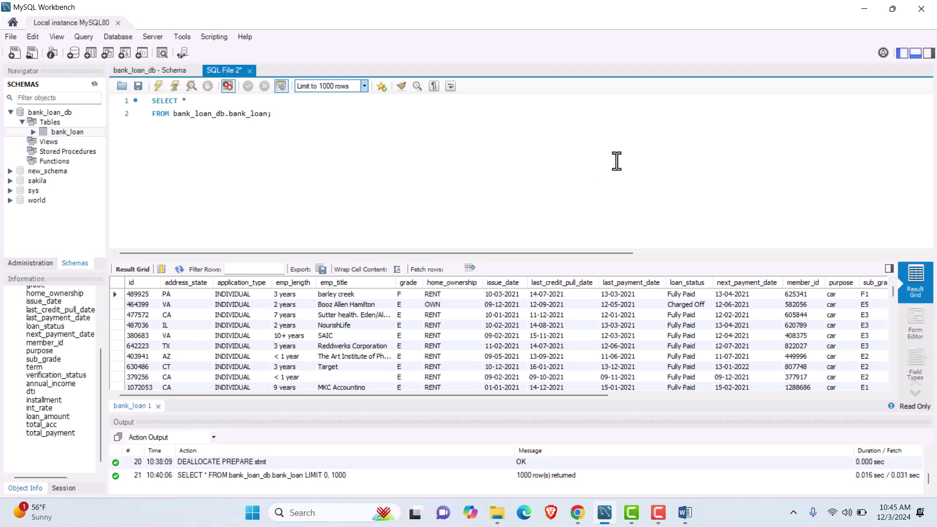
left_click(691, 307)
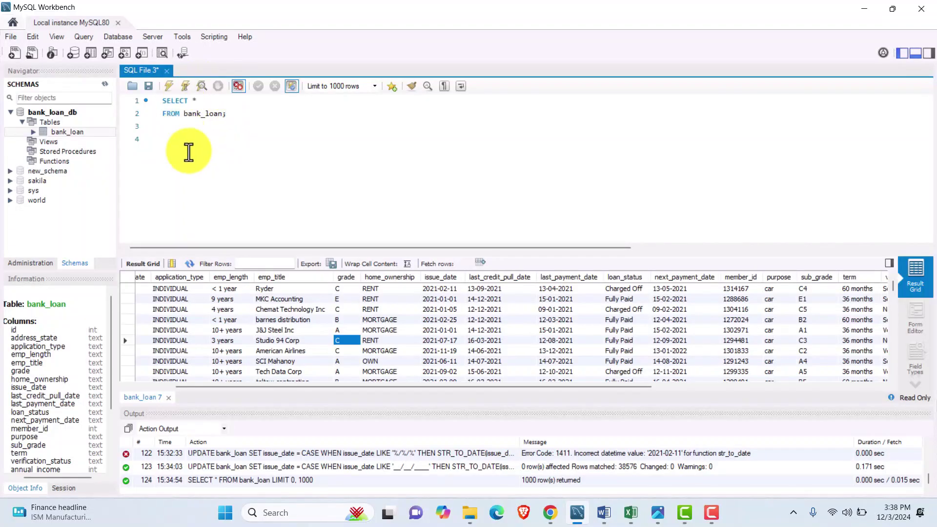
left_click(190, 140)
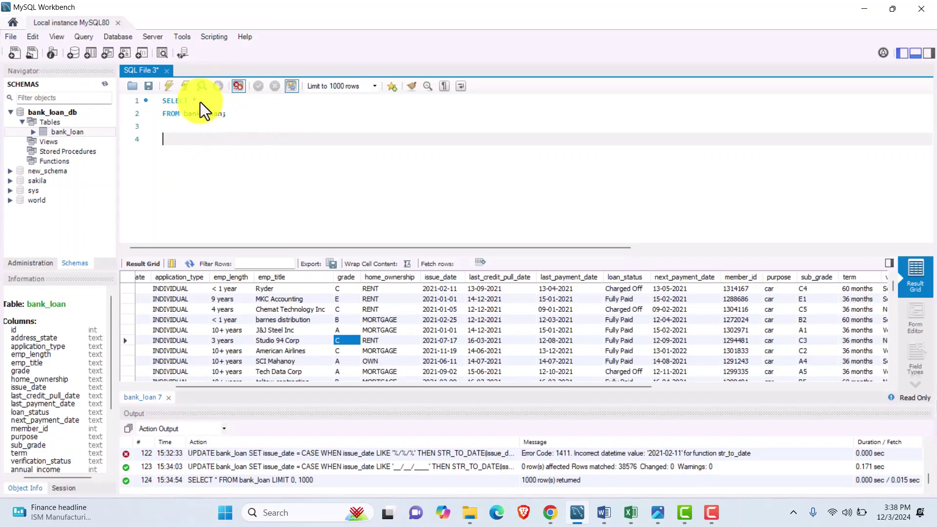
left_click(143, 86)
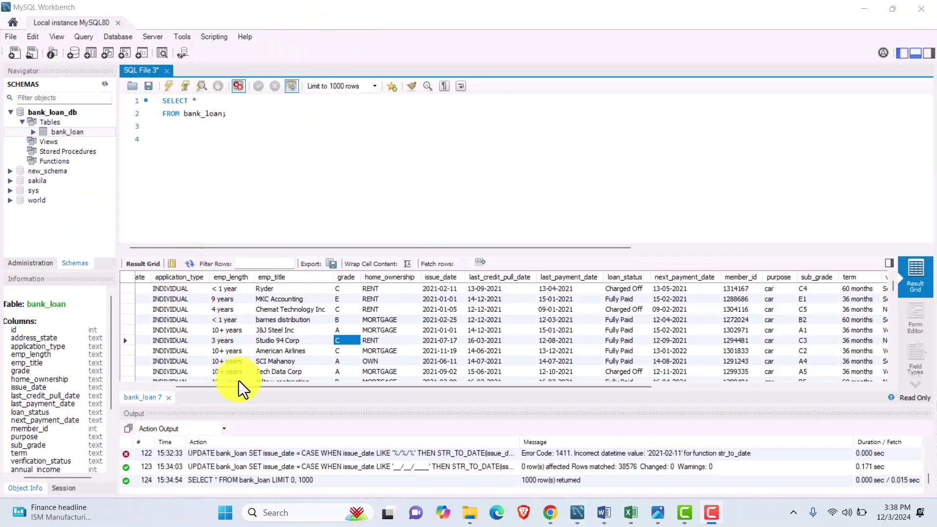
left_click_drag(218, 388, 154, 389)
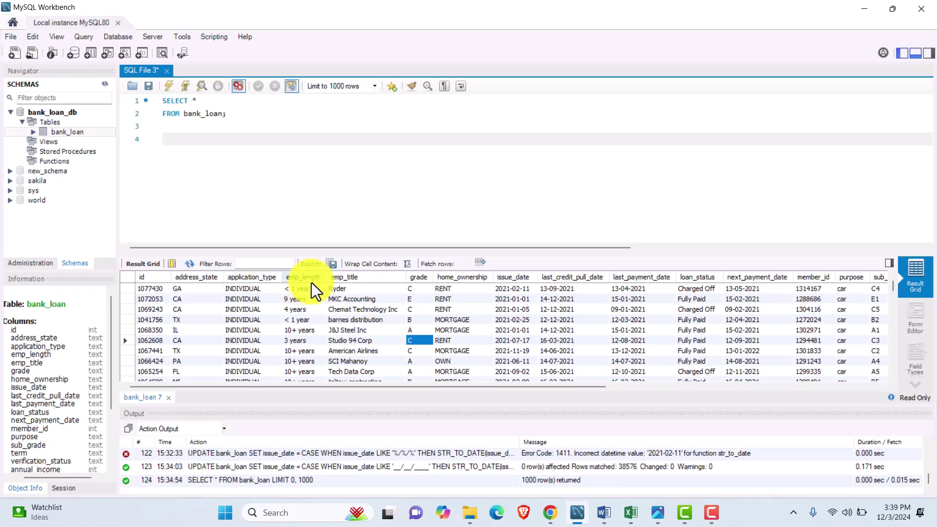
key("alt+Tab")
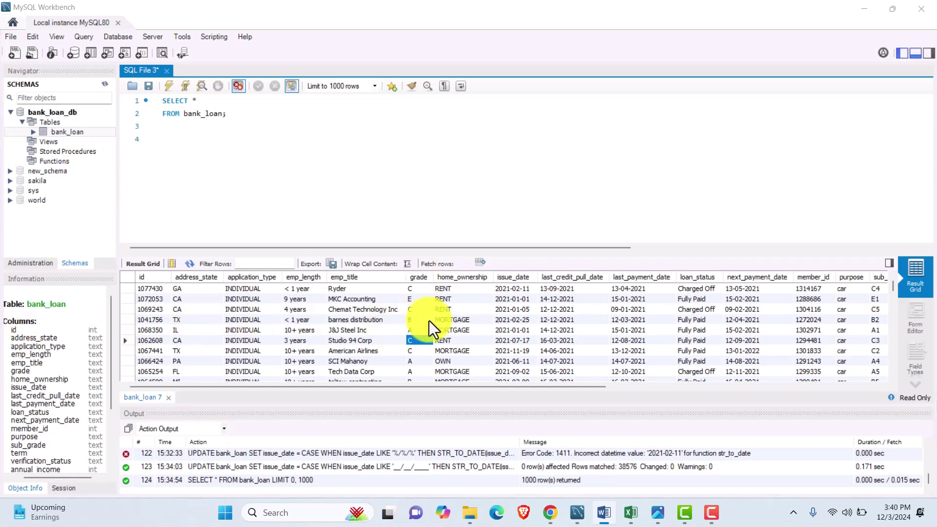
left_click_drag(546, 387, 585, 388)
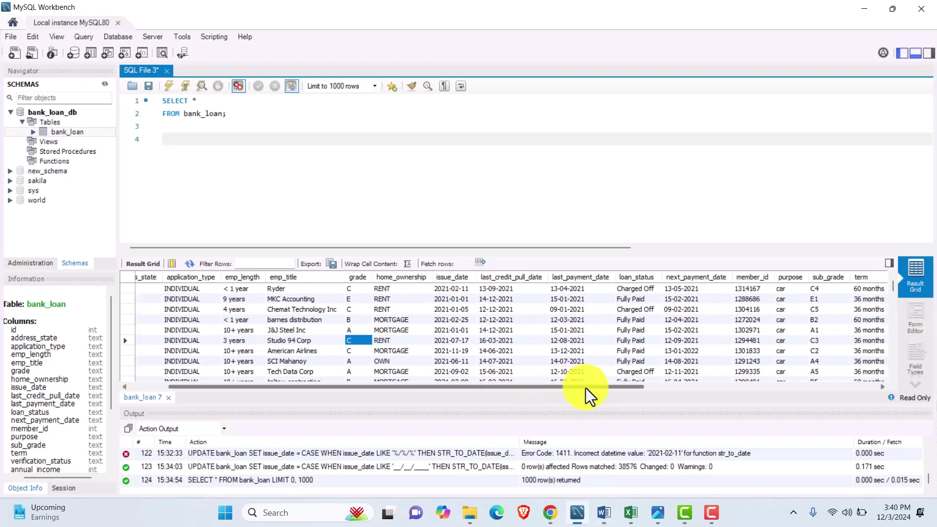
left_click(359, 331)
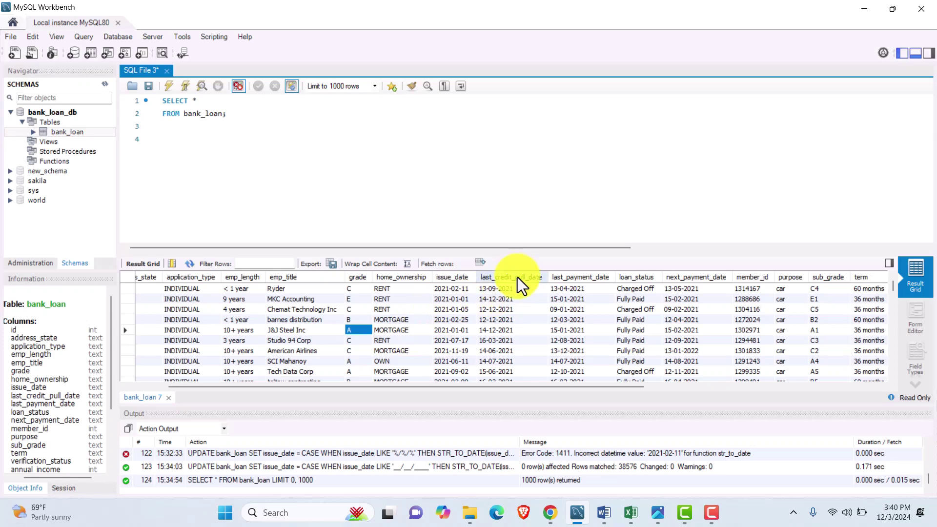
left_click(1, 218)
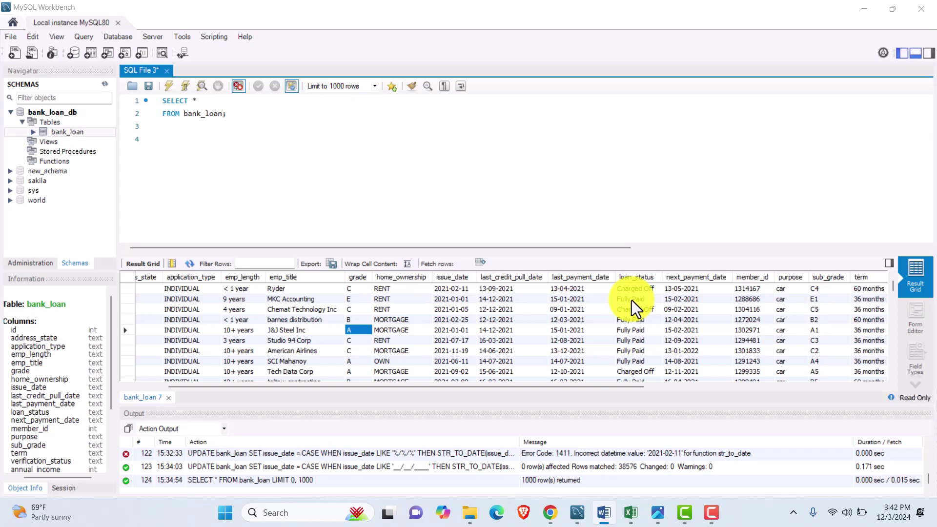
- Check the loan_status values further down the results and switch to the financial_loan.xls workbook in Excel
scroll(640, 341, "down", 10)
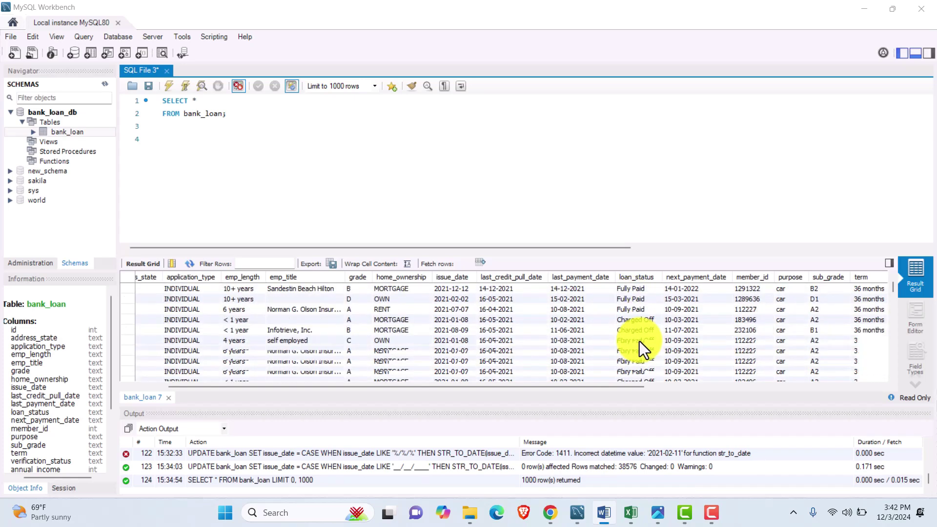
scroll(639, 341, "down", 10)
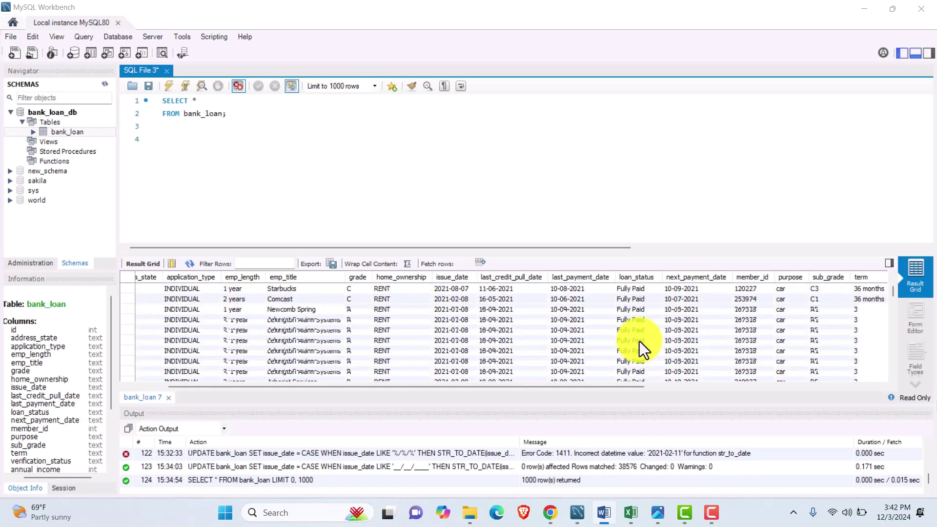
scroll(639, 341, "down", 10)
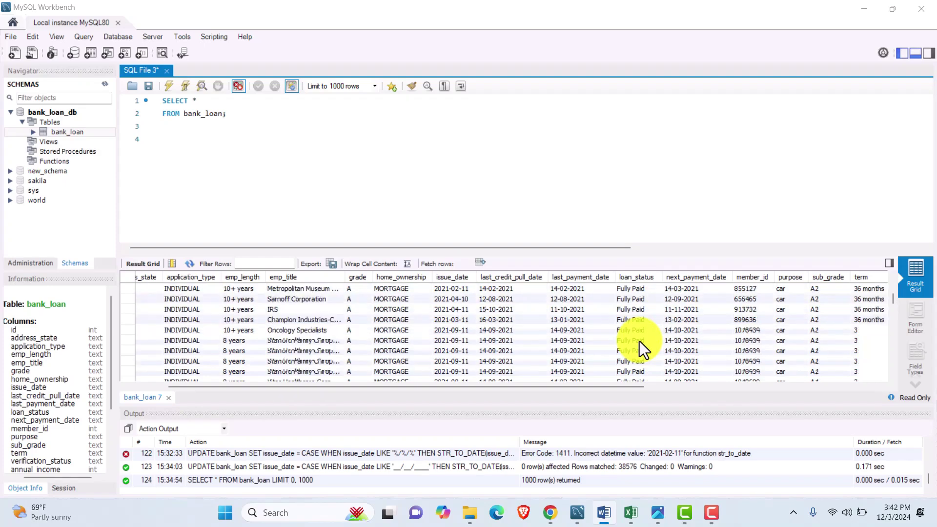
scroll(639, 341, "down", 10)
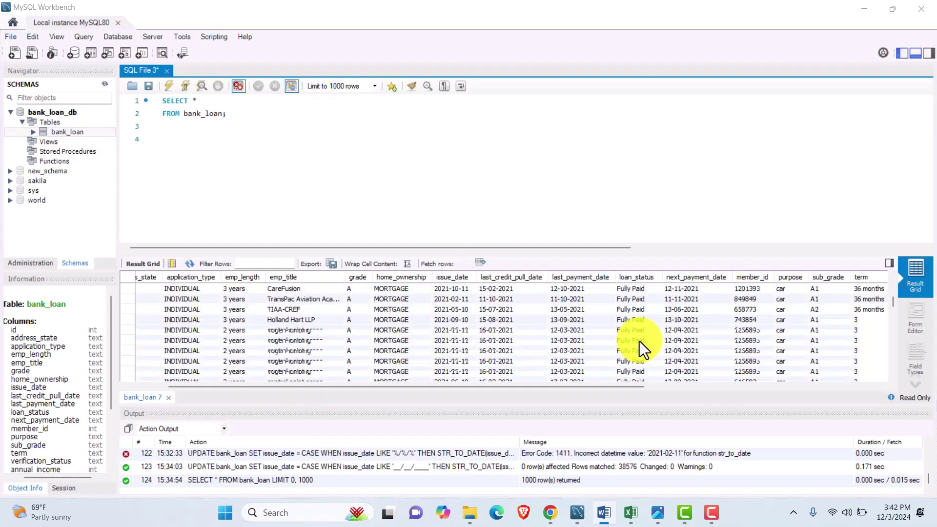
left_click(630, 514)
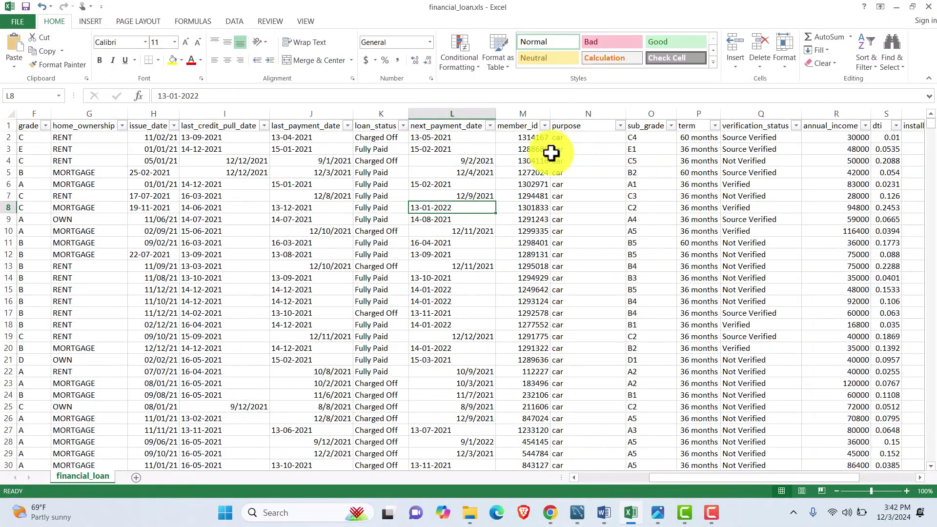
- Look through the loan_status column of the loan sheet and filter it to show only the Current loans
mouse_move(661, 479)
left_mouse_down()
mouse_move(722, 487)
mouse_move(667, 487)
mouse_move(721, 494)
mouse_move(665, 488)
left_mouse_up()
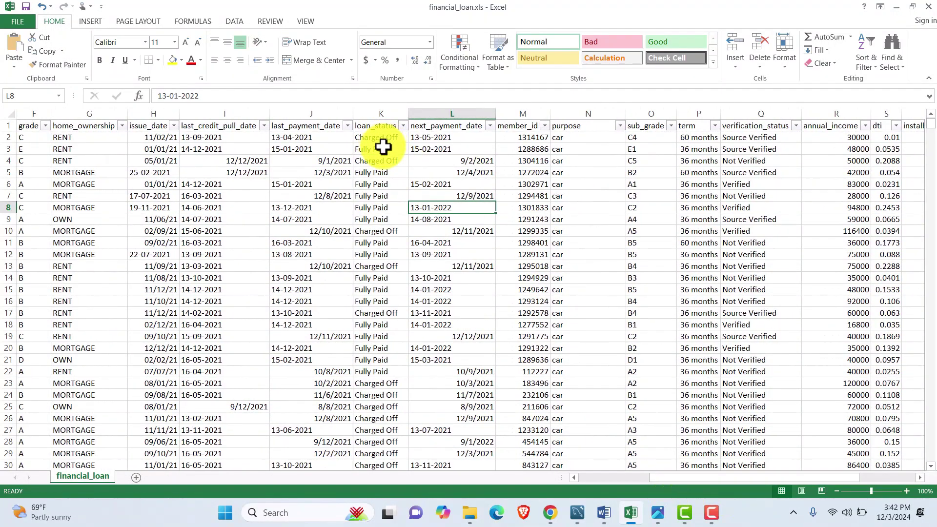
scroll(382, 273, "down", 10)
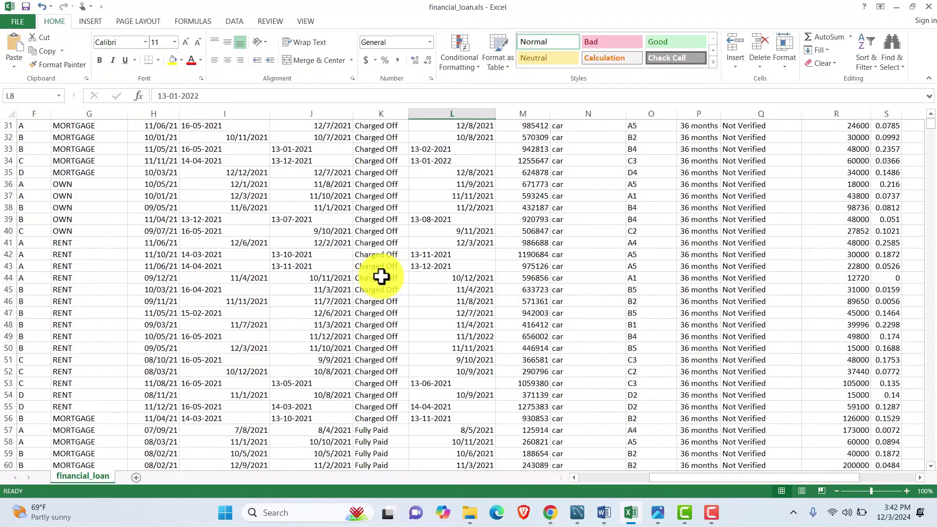
scroll(381, 276, "down", 20)
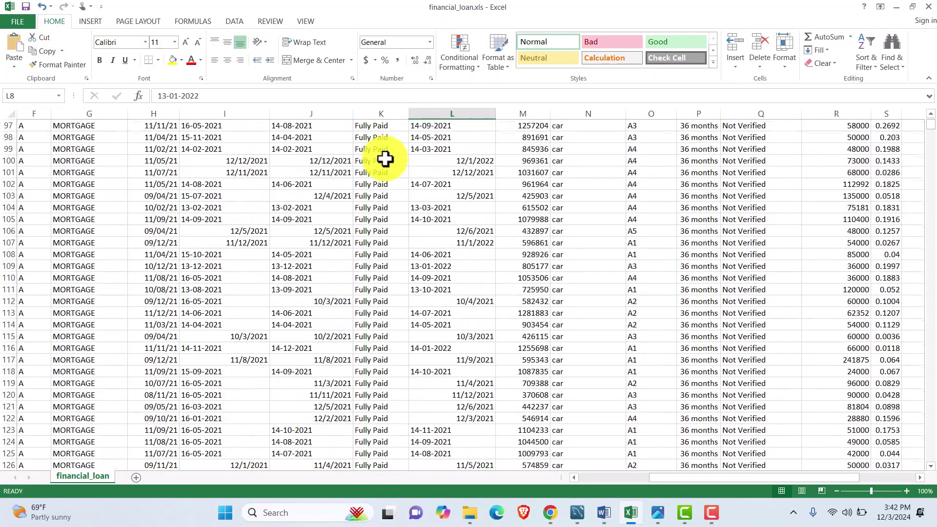
scroll(385, 159, "up", 20)
left_click(403, 126)
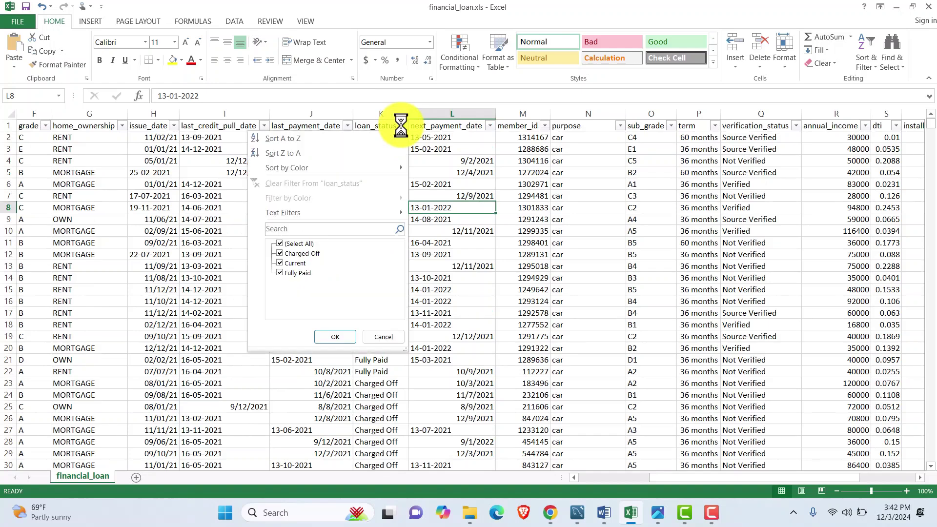
left_click(279, 273)
left_click(280, 254)
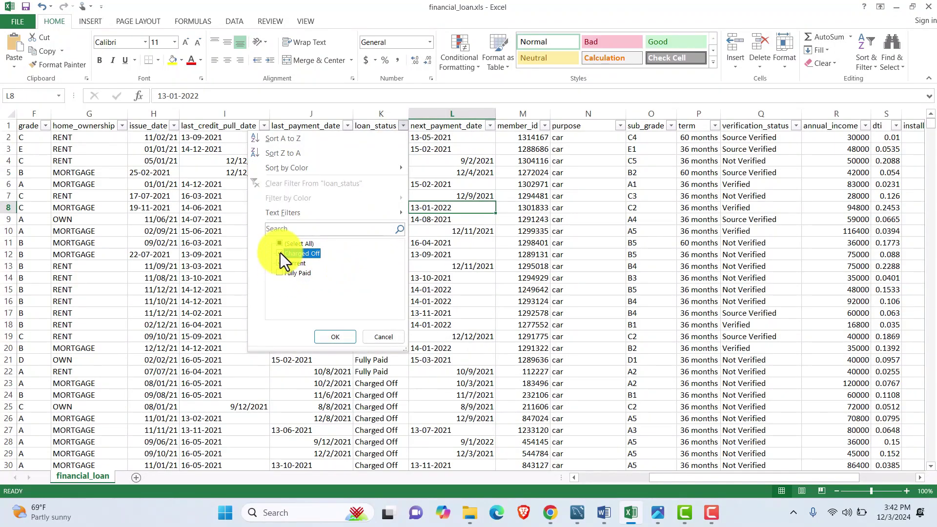
left_click(335, 336)
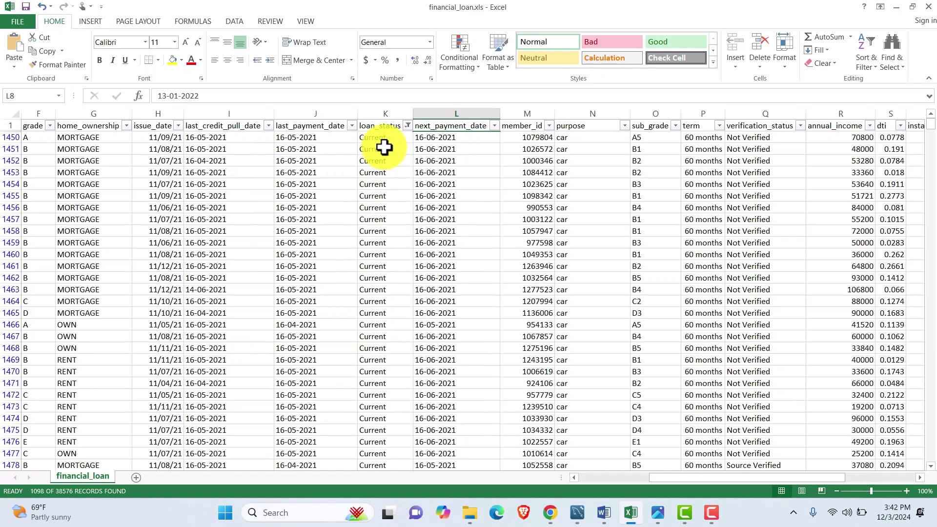
- Restore all loan_status values in the column's filter so every loan row is listed
left_click(406, 126)
left_click(284, 243)
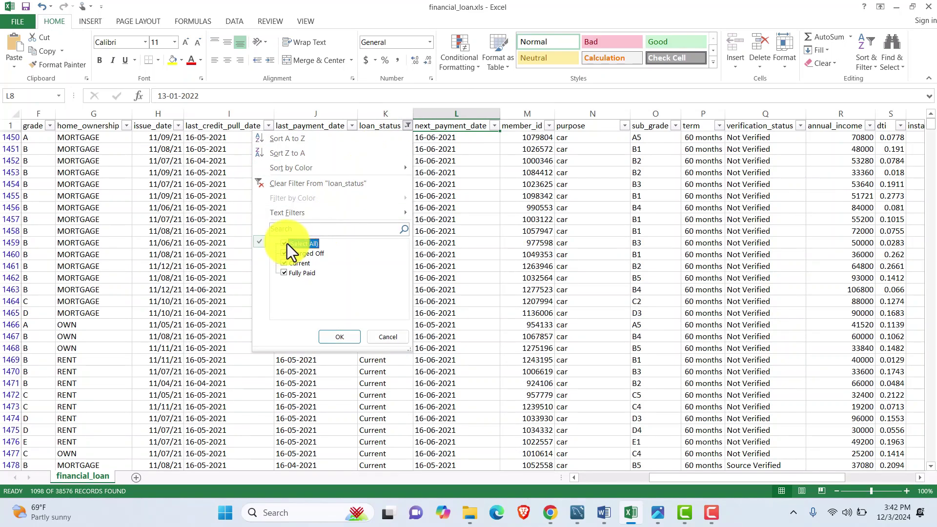
left_click(342, 338)
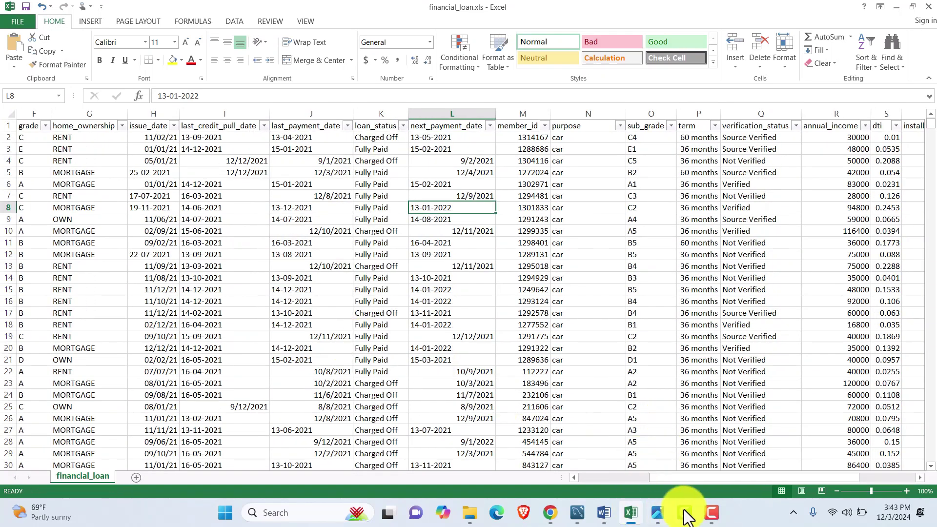
- Switch to MySQL Workbench and look through the loan_status values in the bank_loan query results
mouse_move(577, 512)
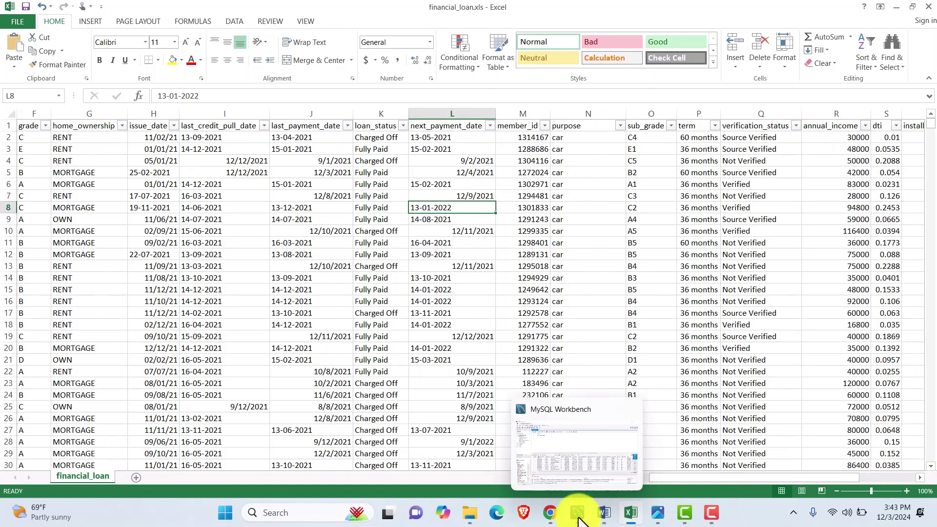
left_click(578, 458)
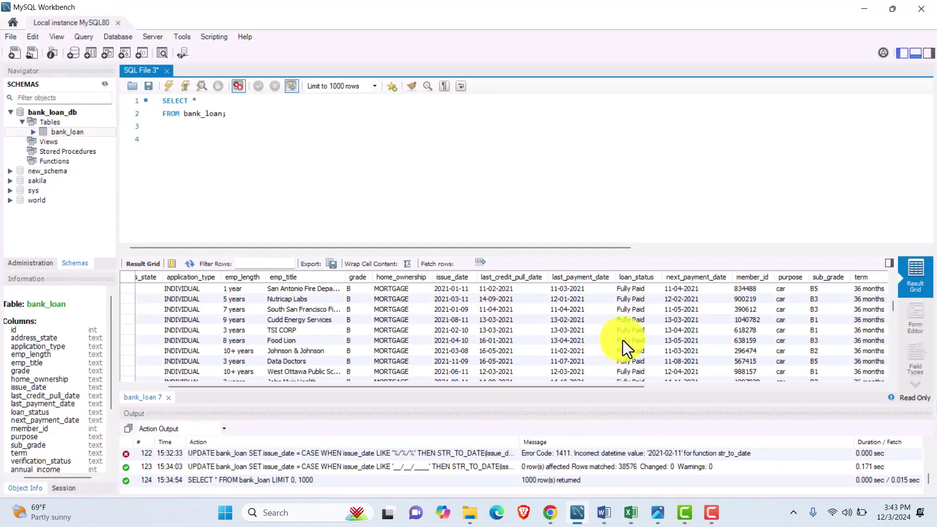
scroll(625, 341, "down", 10)
scroll(634, 339, "up", 15)
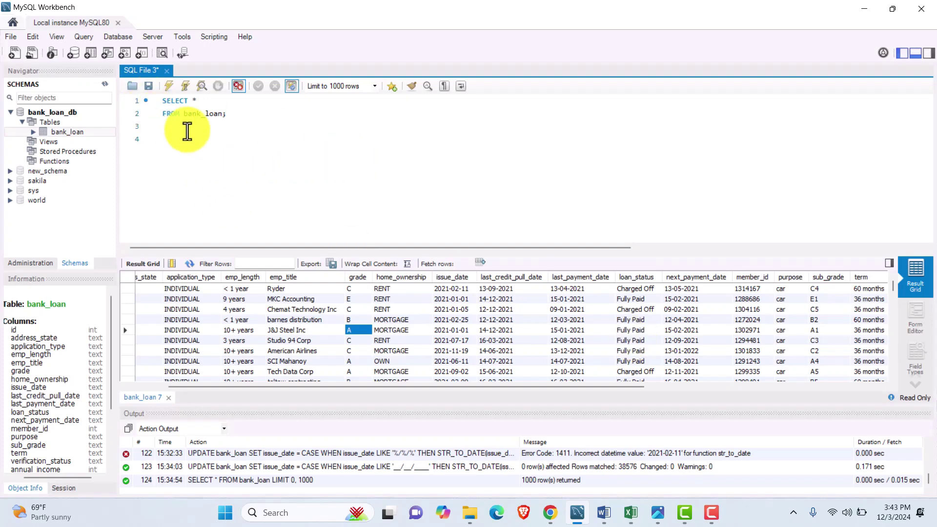
left_click(187, 131)
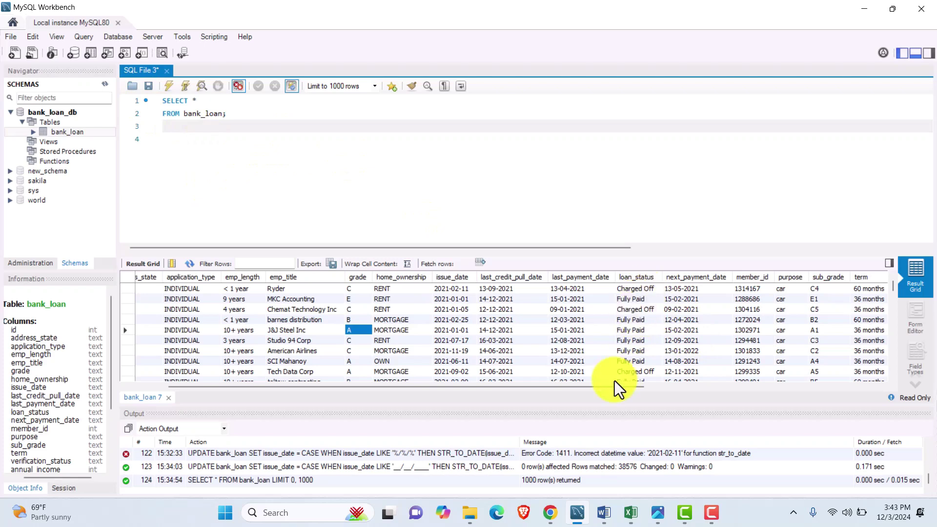
- Review the purpose, sub_grade, term and verification_status columns down the bank_loan query results
left_click_drag(614, 386, 665, 388)
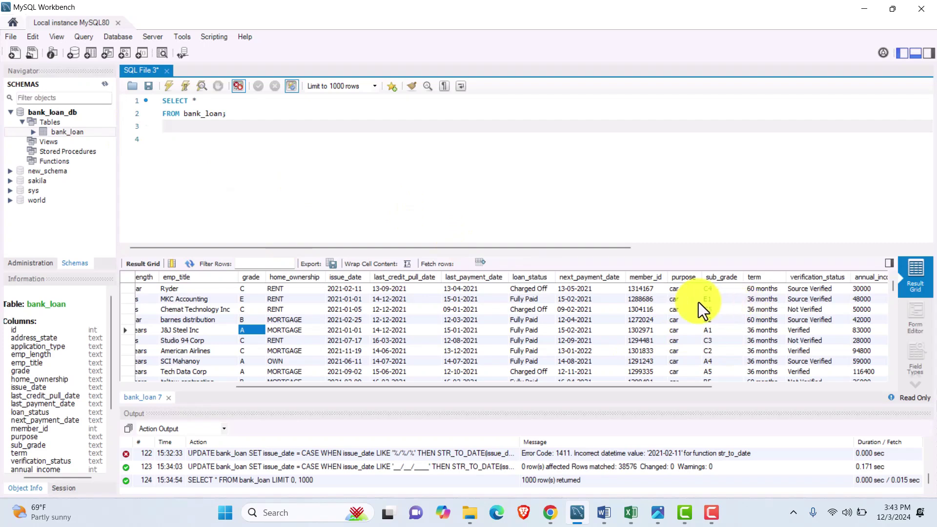
scroll(688, 308, "down", 5)
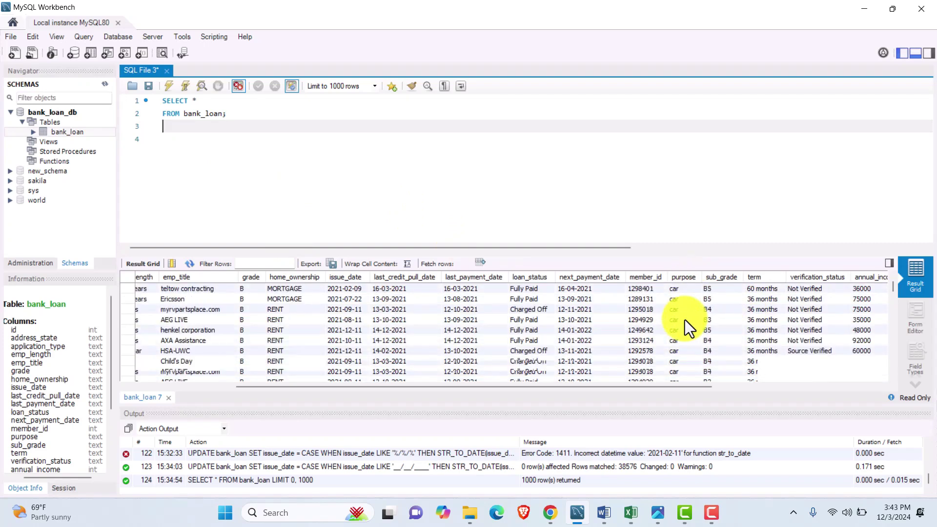
scroll(684, 320, "down", 10)
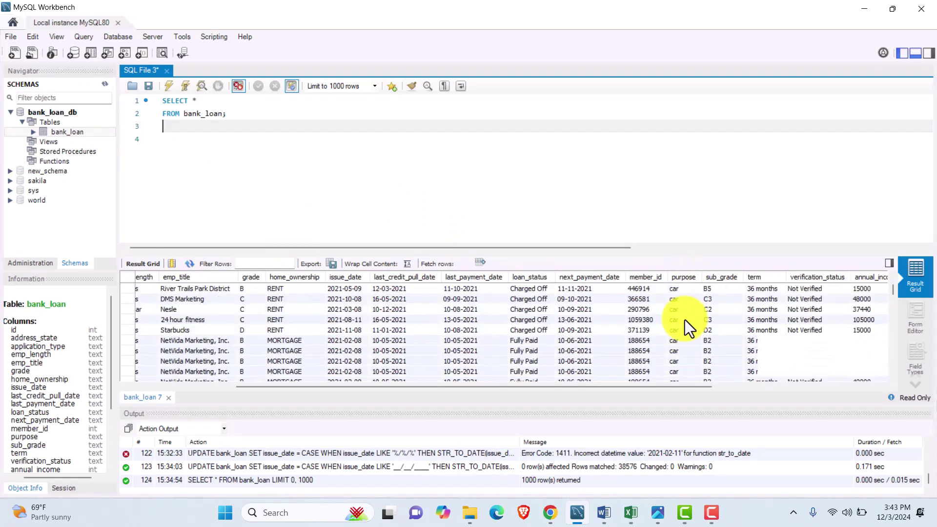
scroll(684, 320, "down", 10)
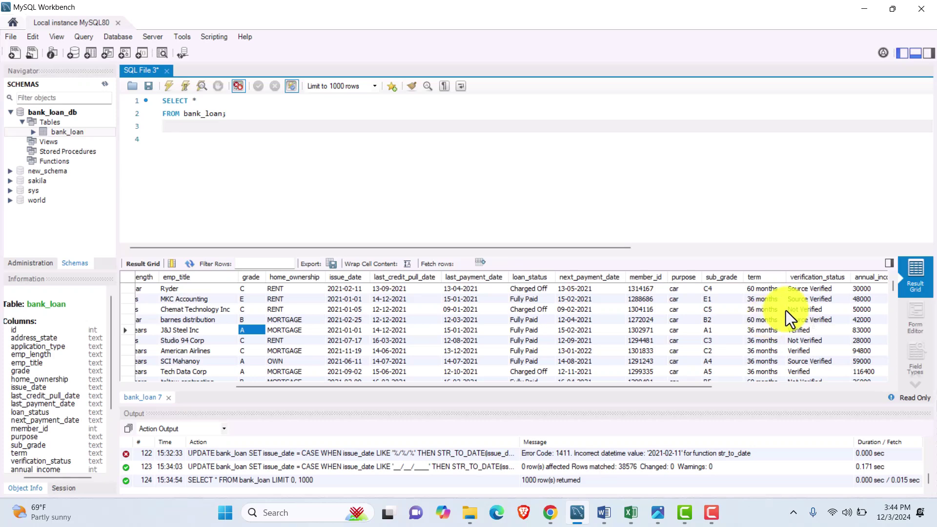
- Review the remaining result columns from annual_income and dti through total_payment and return to the id column
left_click_drag(566, 387, 680, 397)
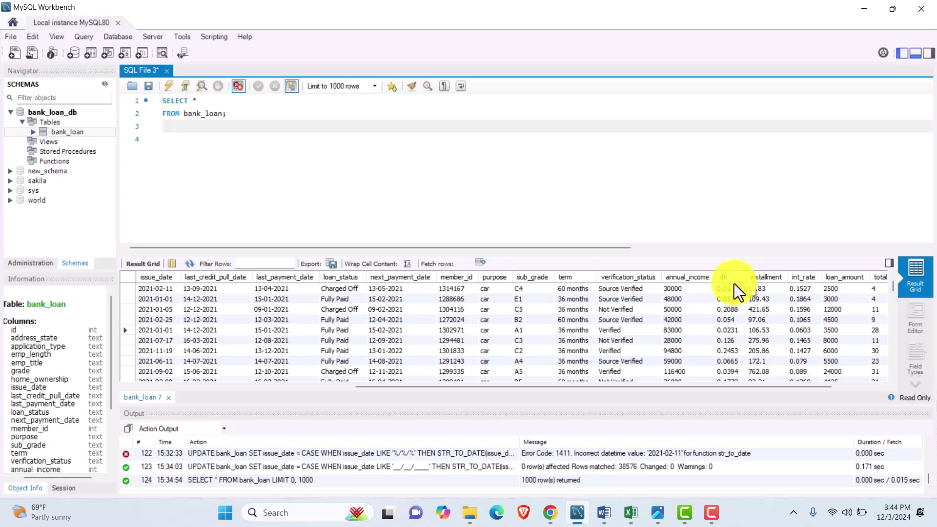
key("alt+Tab")
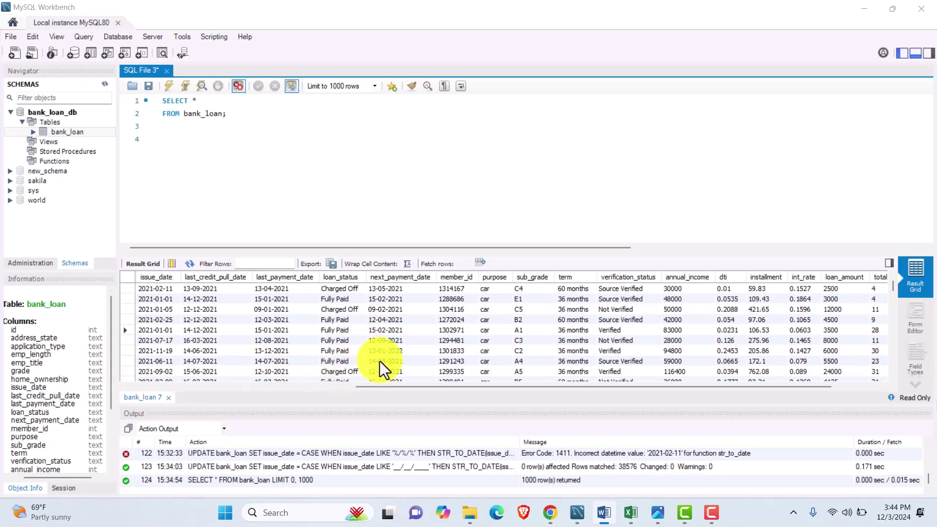
left_click_drag(429, 385, 497, 393)
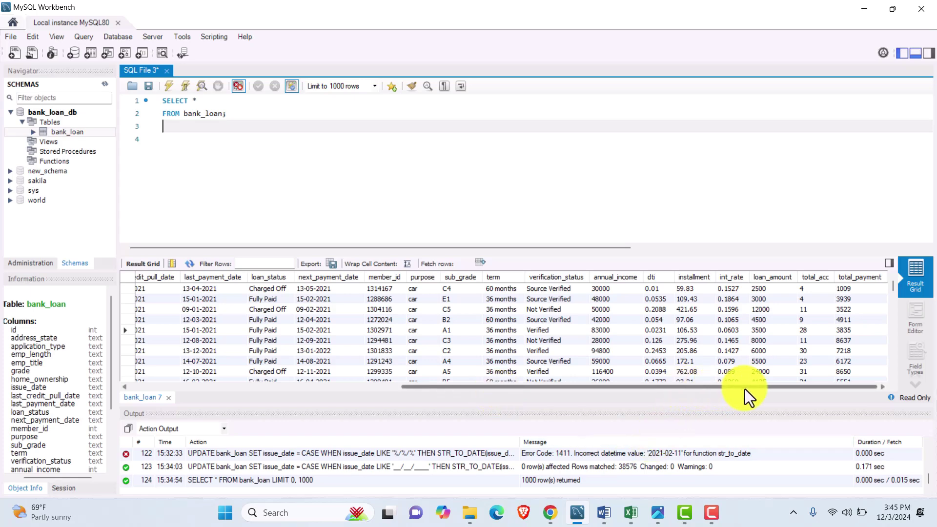
left_click_drag(745, 388, 344, 373)
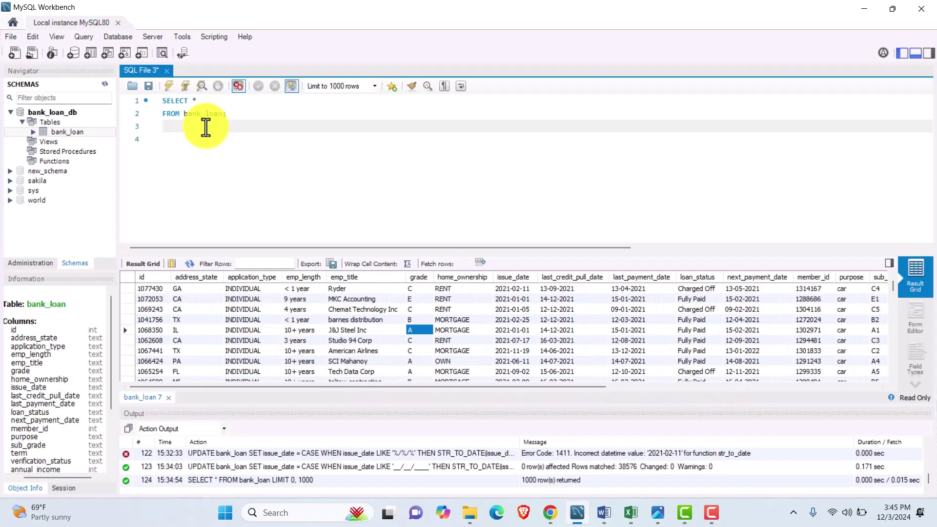
- Add an empty line below the query and sort the results by issue_date in ascending order
key("Return")
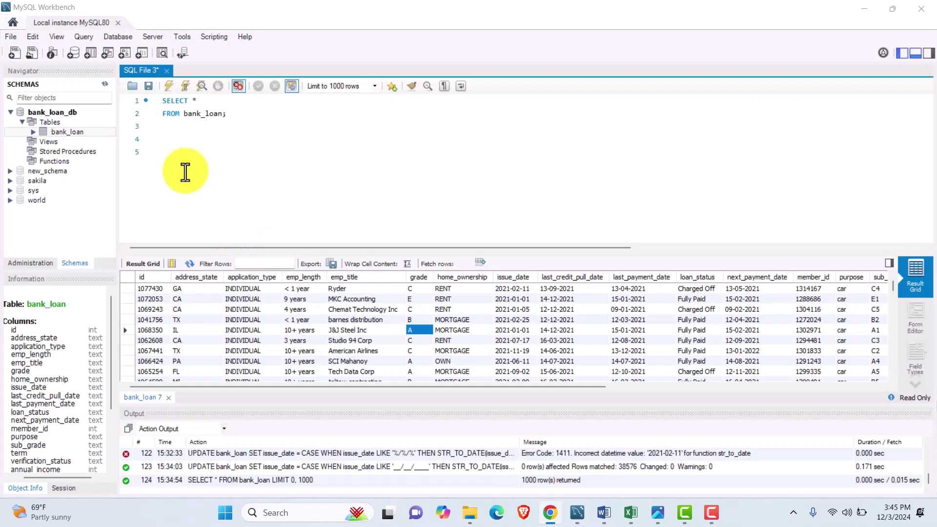
left_click(181, 140)
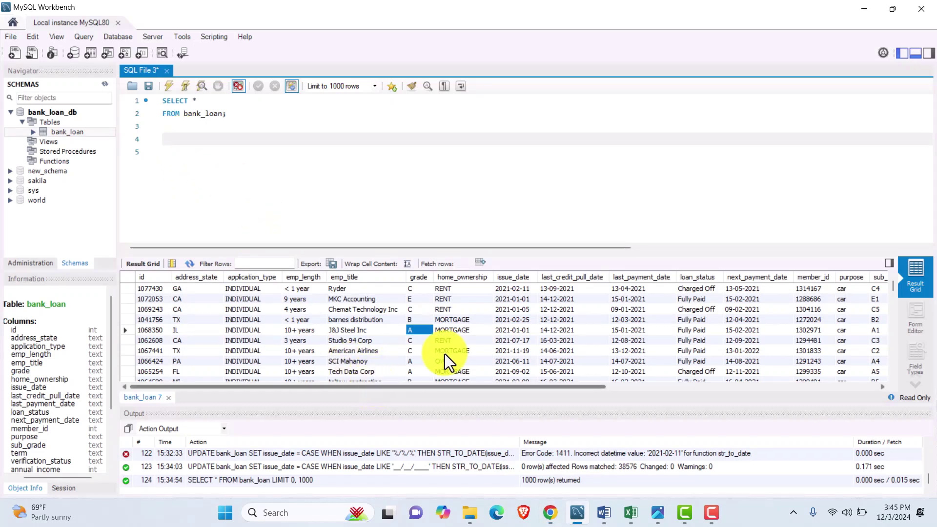
left_click(519, 276)
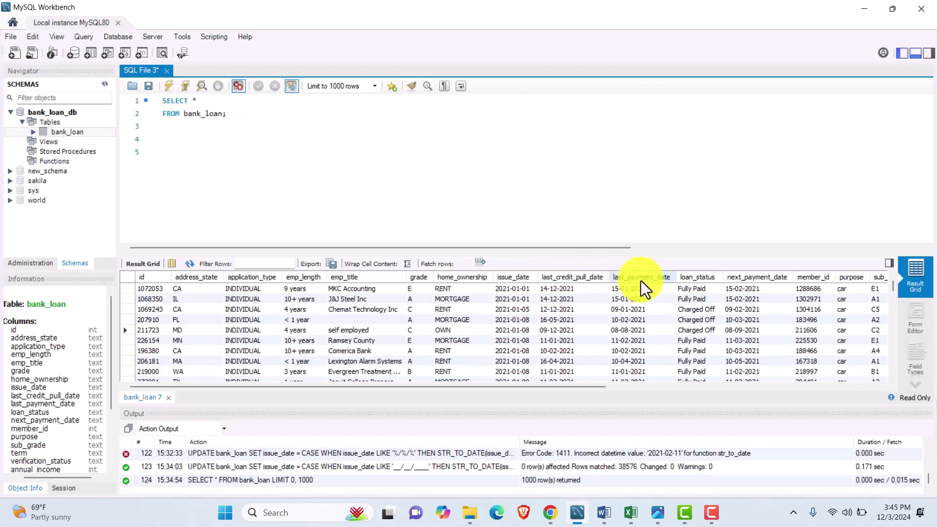
- Switch to financial_loan.xls in Excel and compare the formats in the issue, last credit pull, last payment and next payment date columns
mouse_move(631, 512)
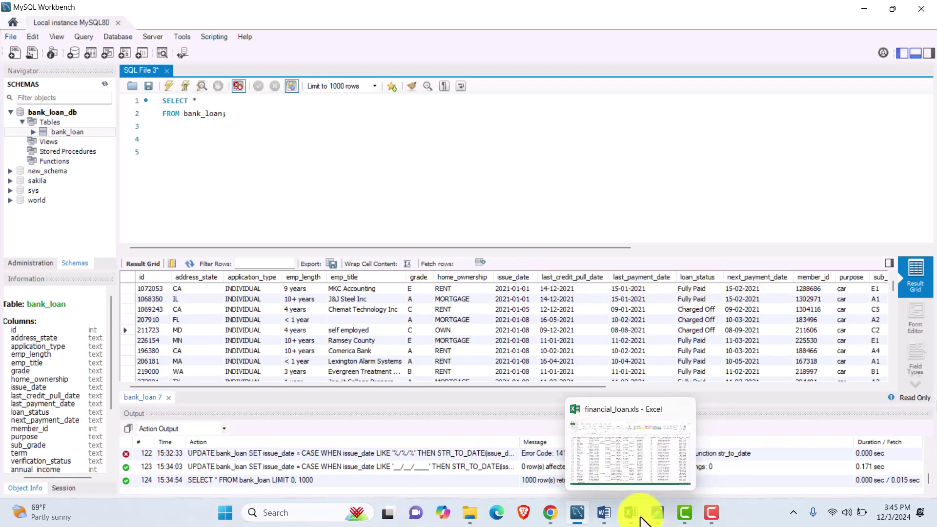
left_click(628, 472)
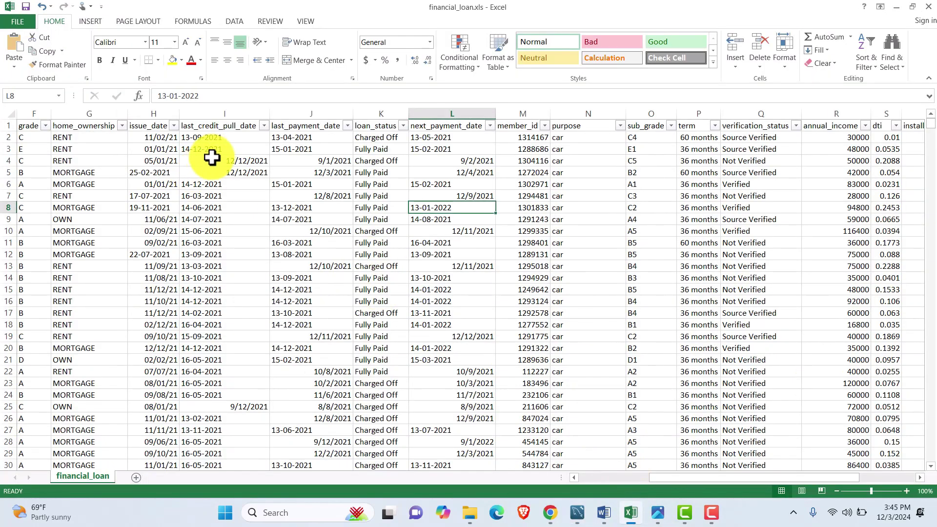
left_click_drag(159, 138, 155, 278)
left_click(157, 143)
left_click(157, 173)
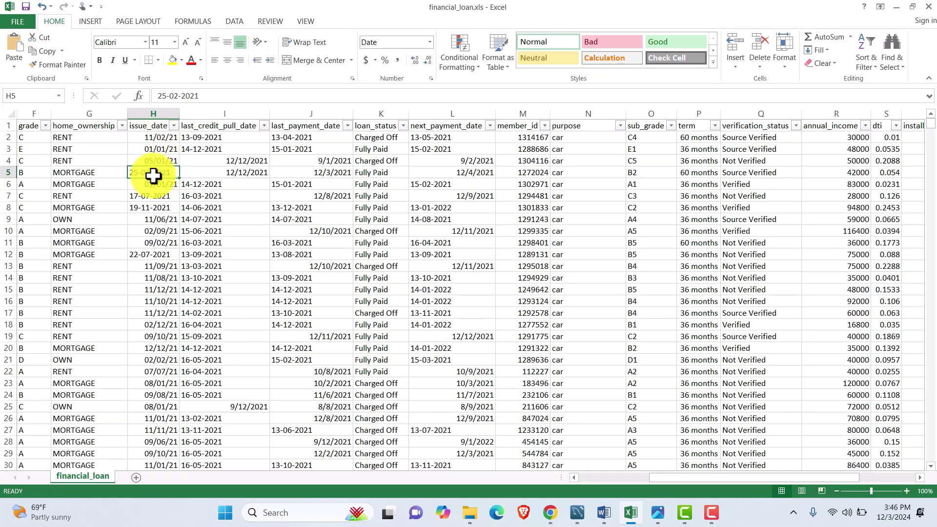
left_click_drag(237, 140, 240, 222)
left_click_drag(300, 139, 310, 230)
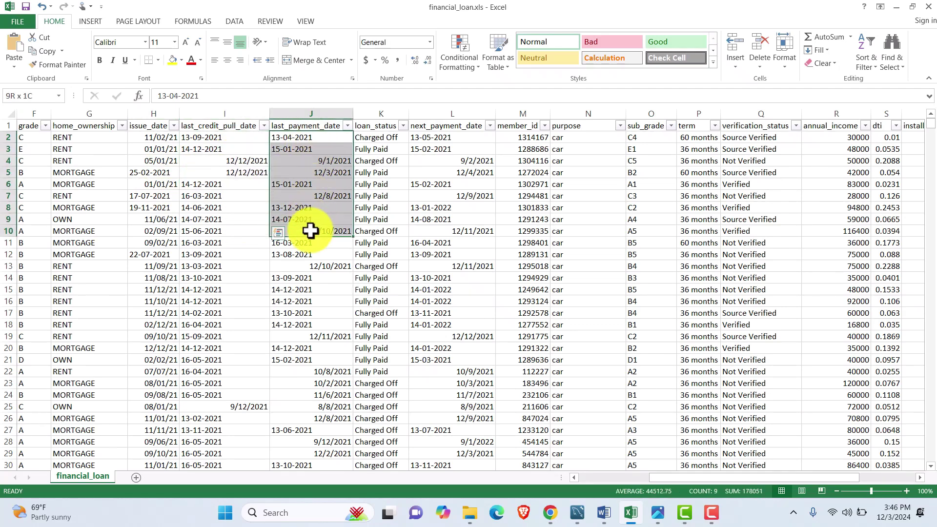
left_click_drag(431, 142, 447, 247)
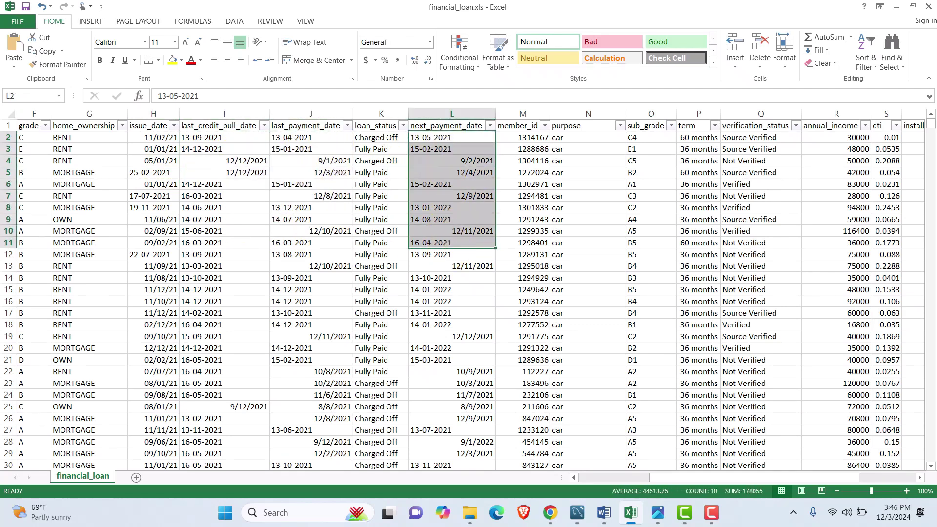
- Return to MySQL Workbench and check the data types in the bank_loan column list, especially last_credit_pull_date
key("alt+Tab")
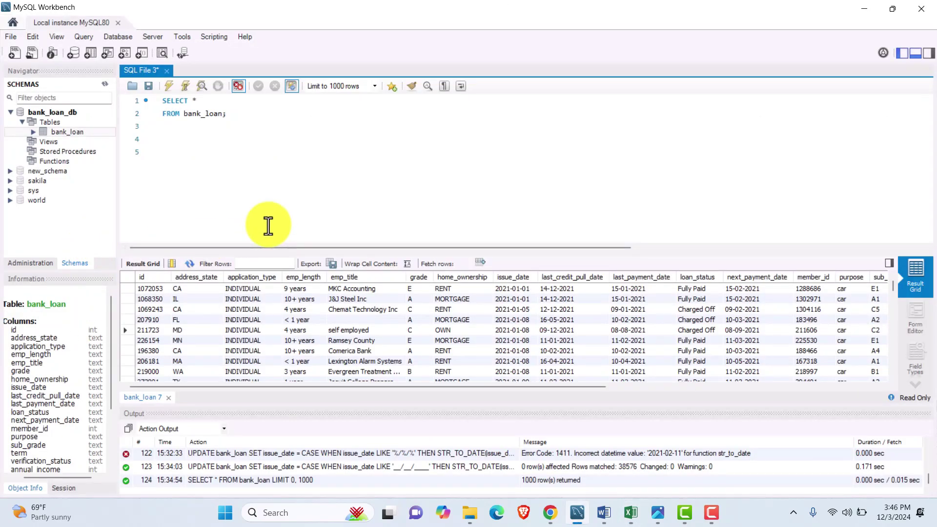
scroll(48, 365, "down", 3)
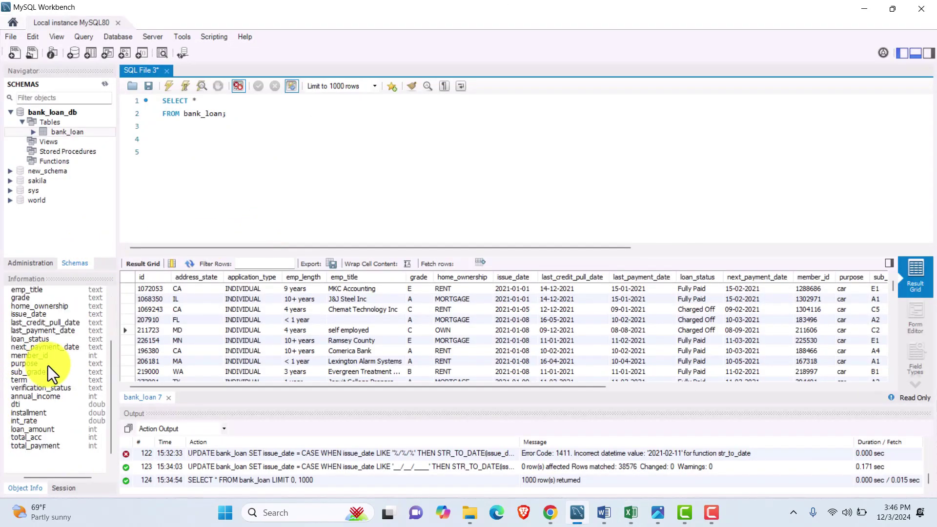
scroll(99, 363, "up", 3)
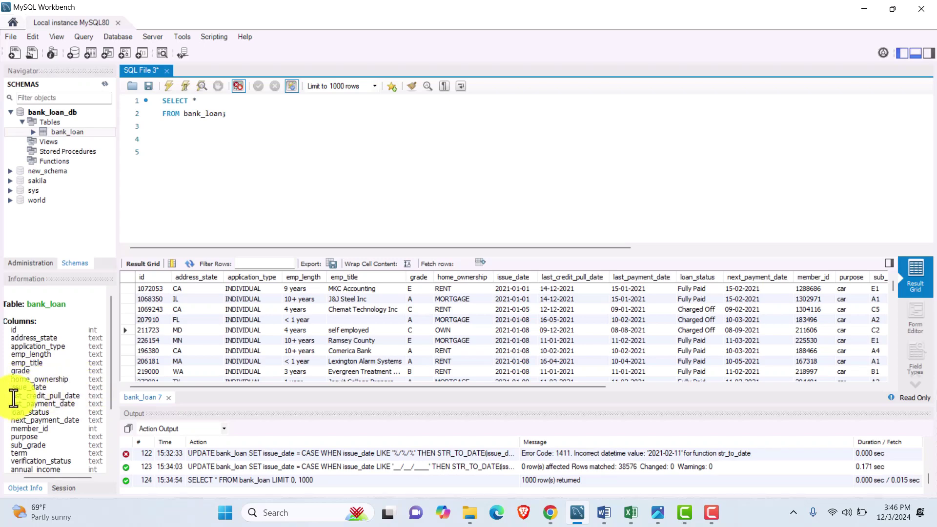
left_click_drag(12, 396, 63, 397)
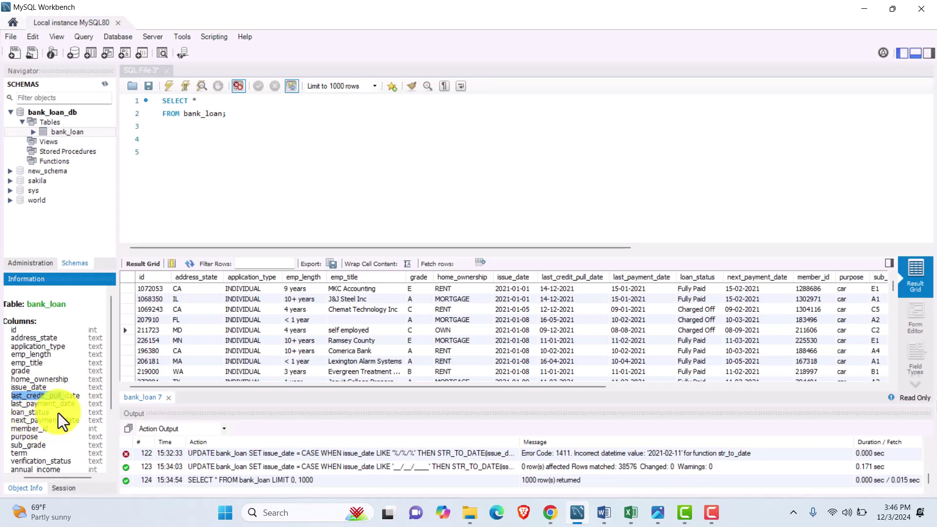
- Write the query SELECT COUNT(*) FROM bank_loan; below the first query and run only that statement
left_click(190, 140)
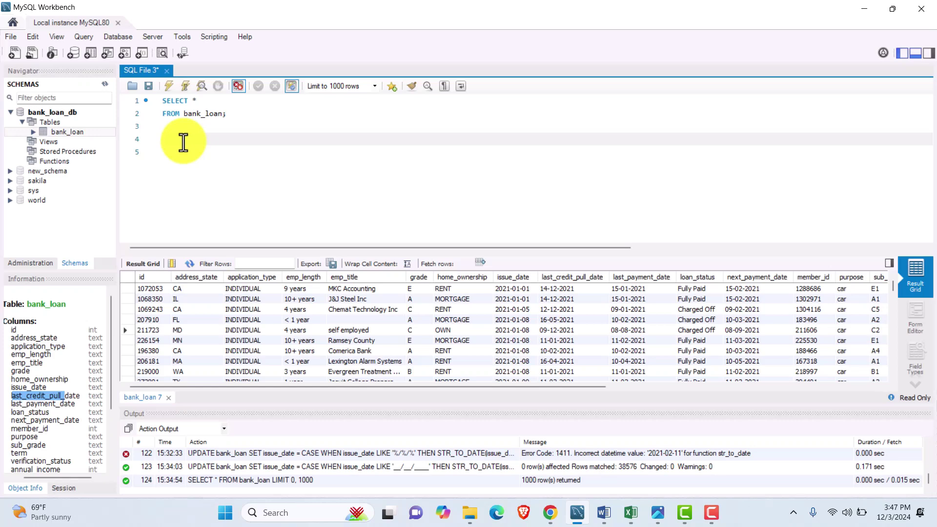
type("SELECT COUNT(*)")
key("Return")
type("FROM ")
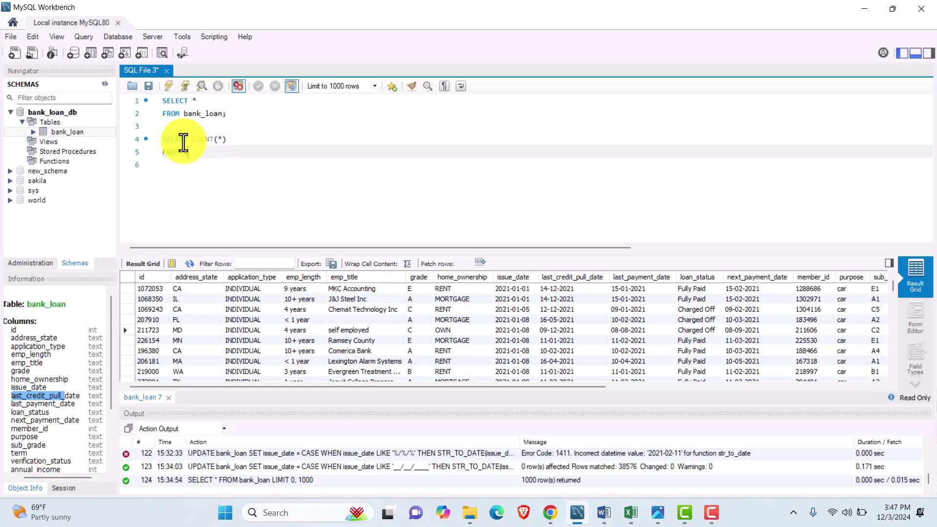
type("bank_loan;")
left_click_drag(226, 149, 140, 140)
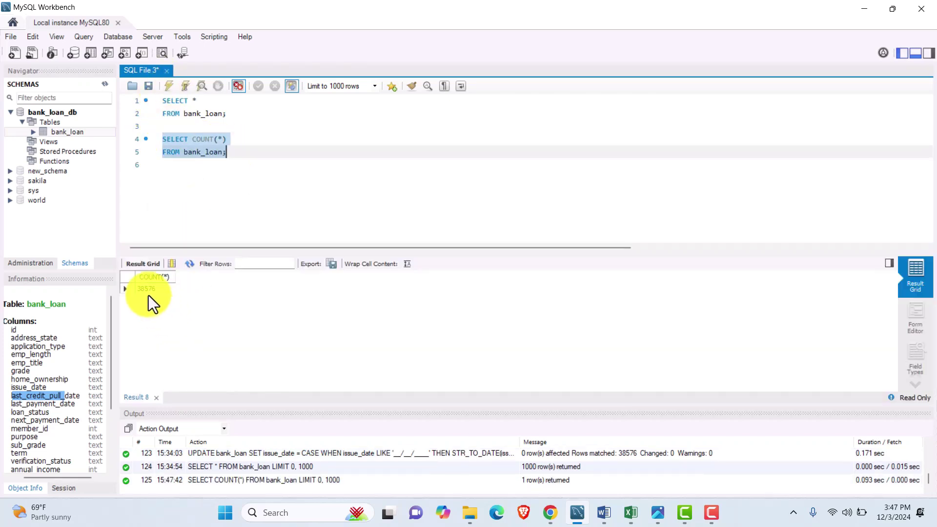
- Write the statement ALTER TABLE bank_loan ADD COLUMN con_issue_date DATE; on two lines below the row count query
left_click(248, 154)
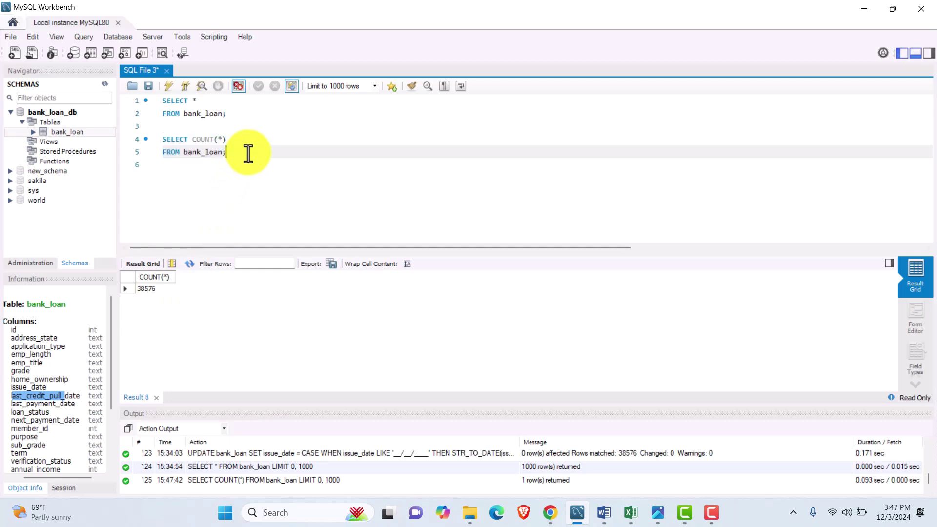
key("Return")
key("Return")
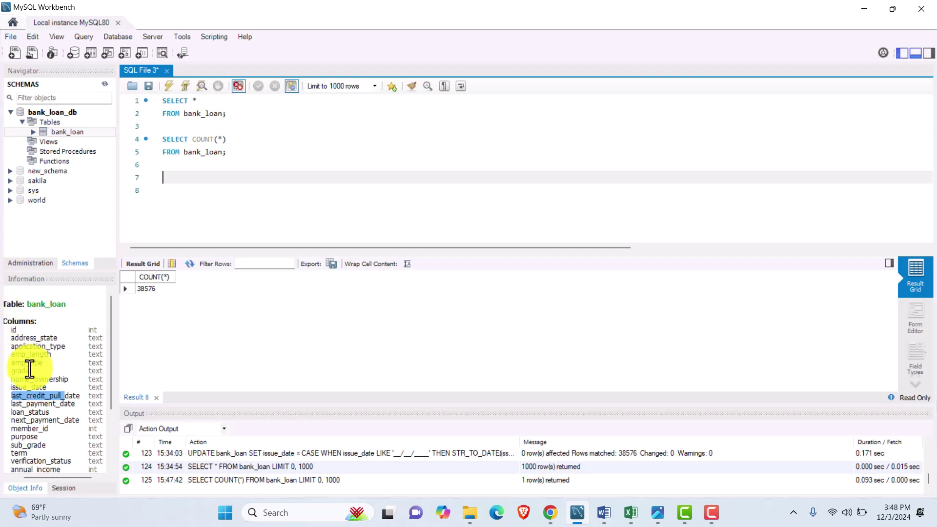
type("ALTER ")
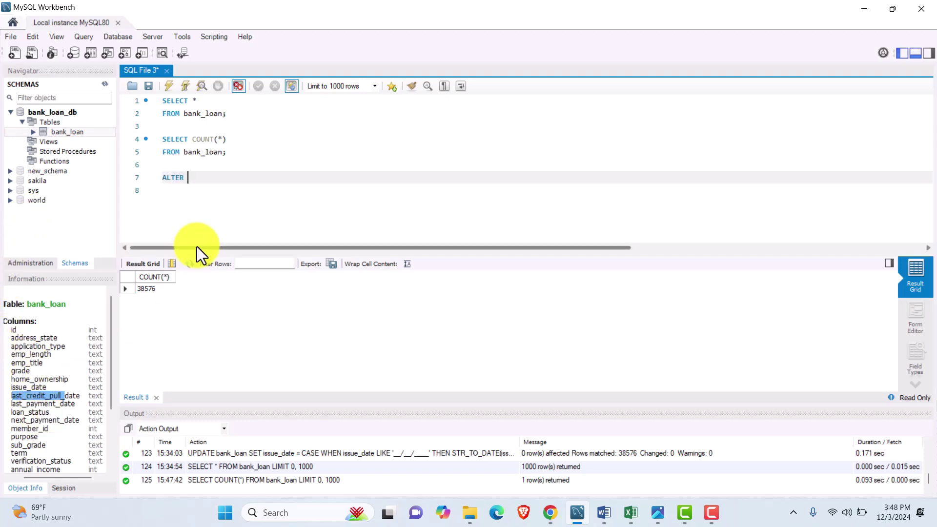
type("TABLE bank_loan")
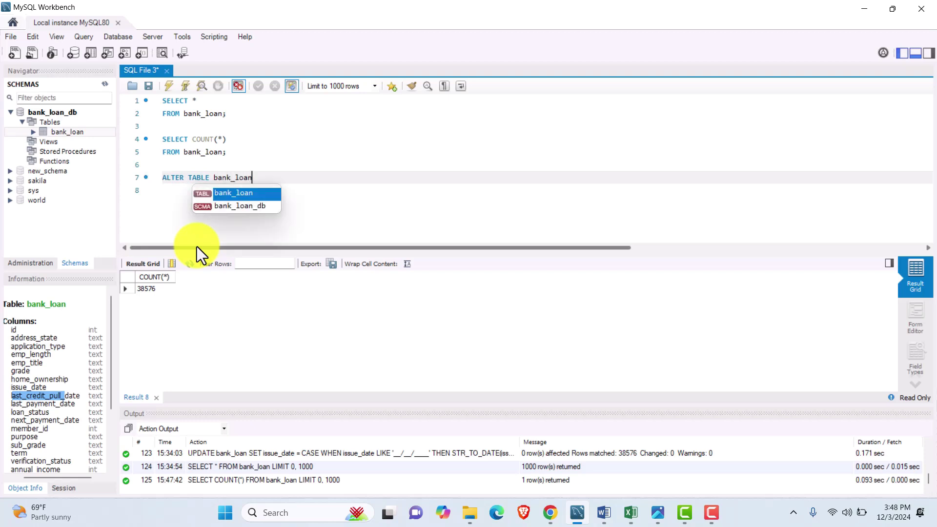
key("BackSpace")
key("Escape")
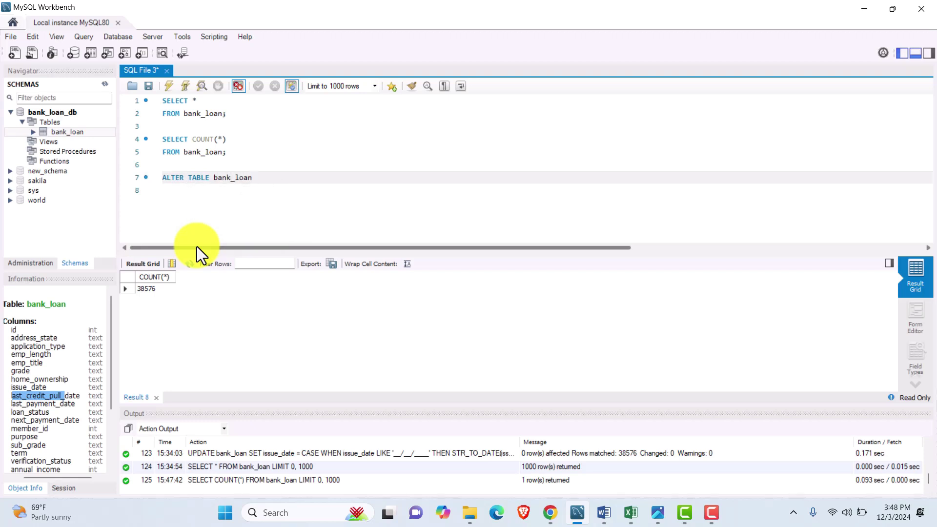
key("Return")
type("ADD COLUMN")
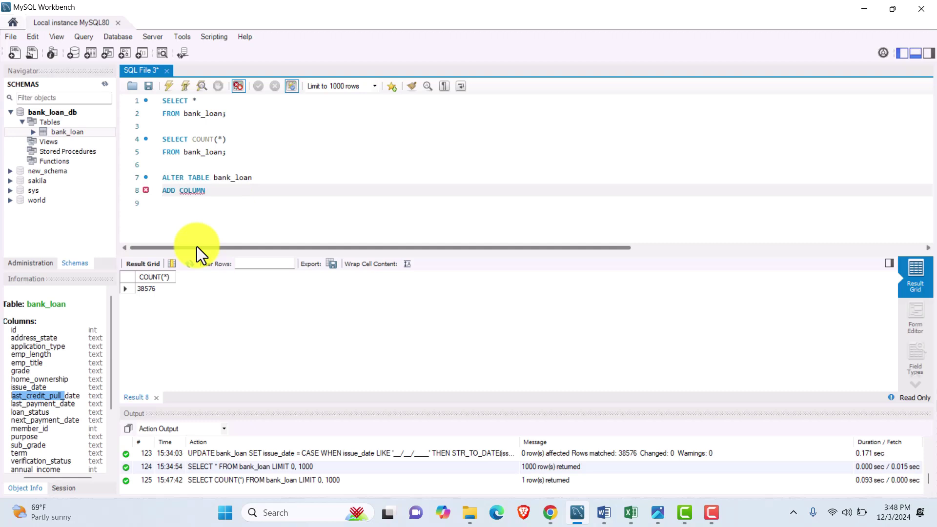
type(" con_issue_date;")
key("BackSpace")
type("DATE")
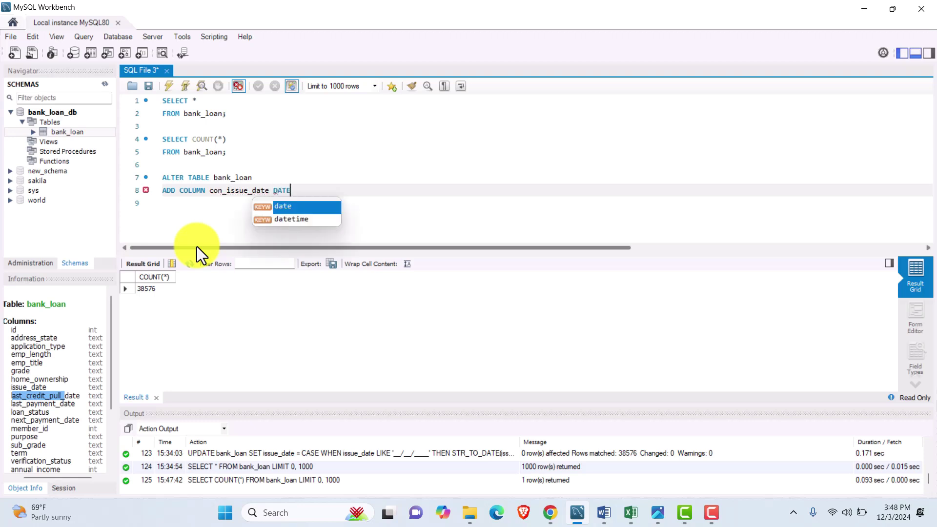
type(";")
- Run only the ALTER TABLE statement and refresh the schemas to check con_issue_date in the bank_loan column list
left_click_drag(296, 192, 122, 185)
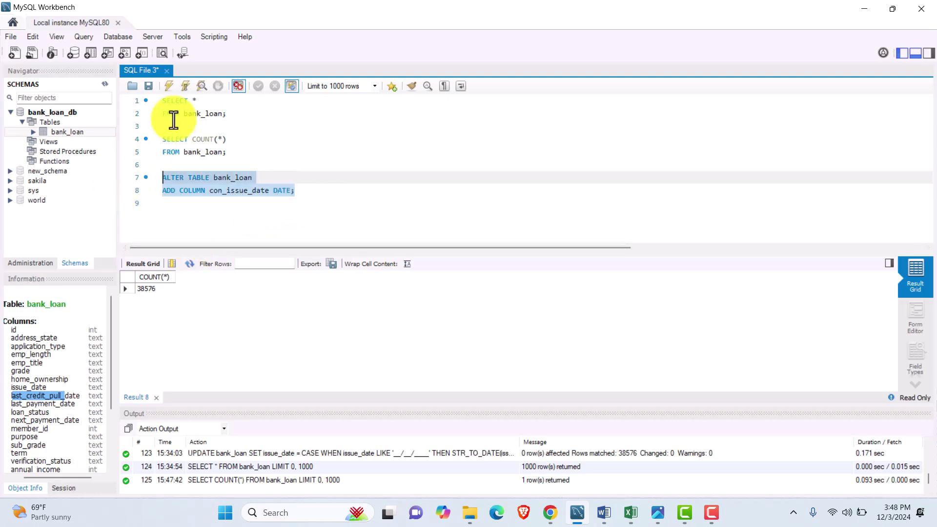
left_click(168, 84)
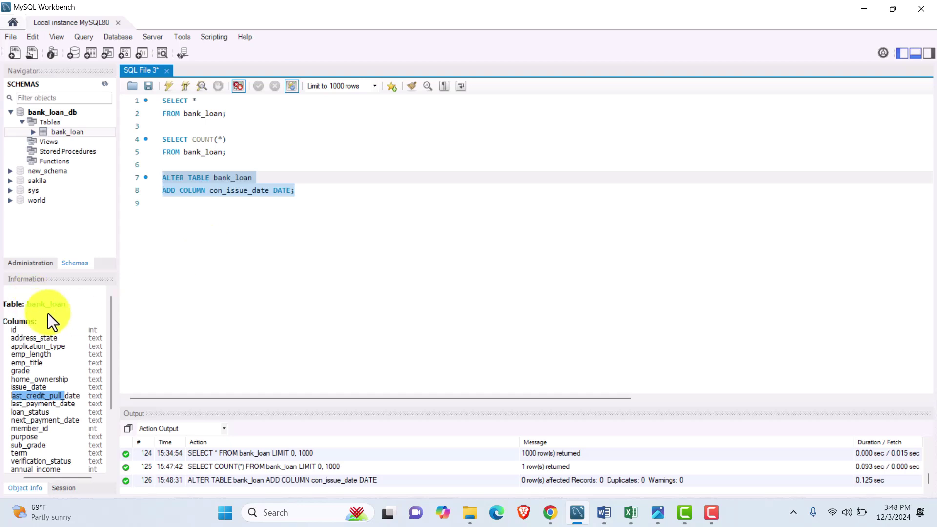
left_click(103, 85)
scroll(49, 371, "down", 4)
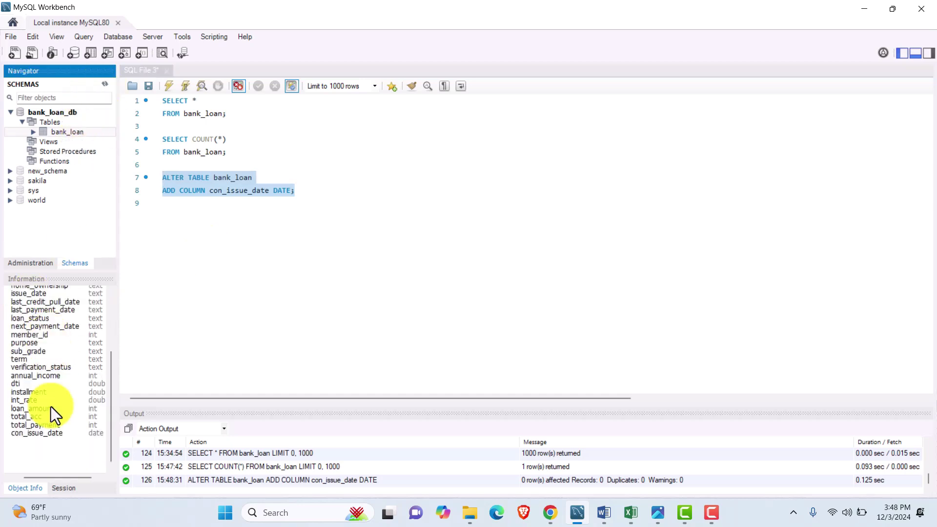
left_click_drag(16, 436, 94, 438)
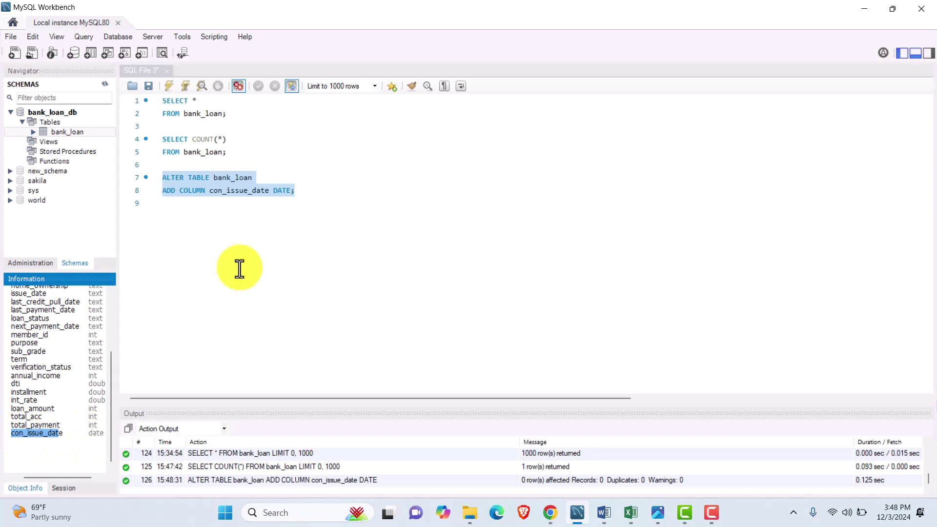
- Add the comment "-- Converting the date values in the 'issue_date' column to a valid date format and adding the values into the column 'con_issue_date'"
left_click(311, 186)
key("Return")
key("Return")
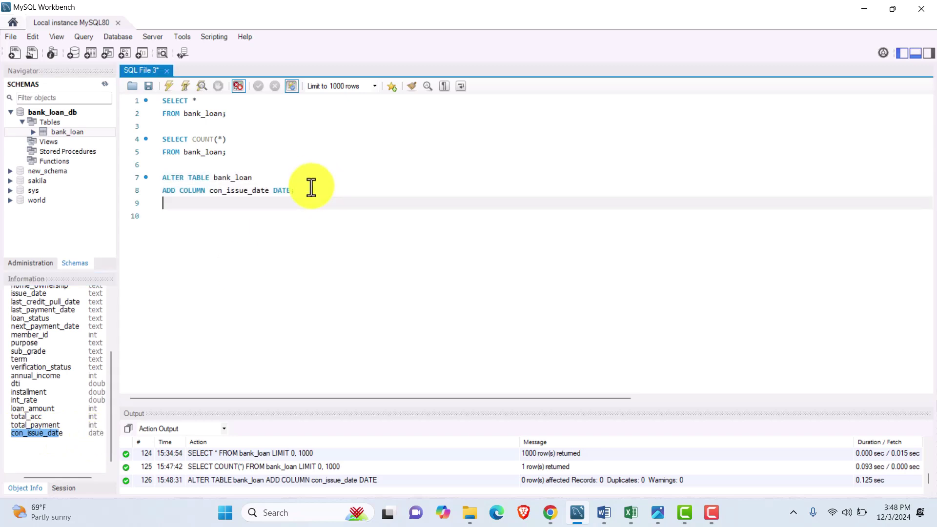
type("-- Co")
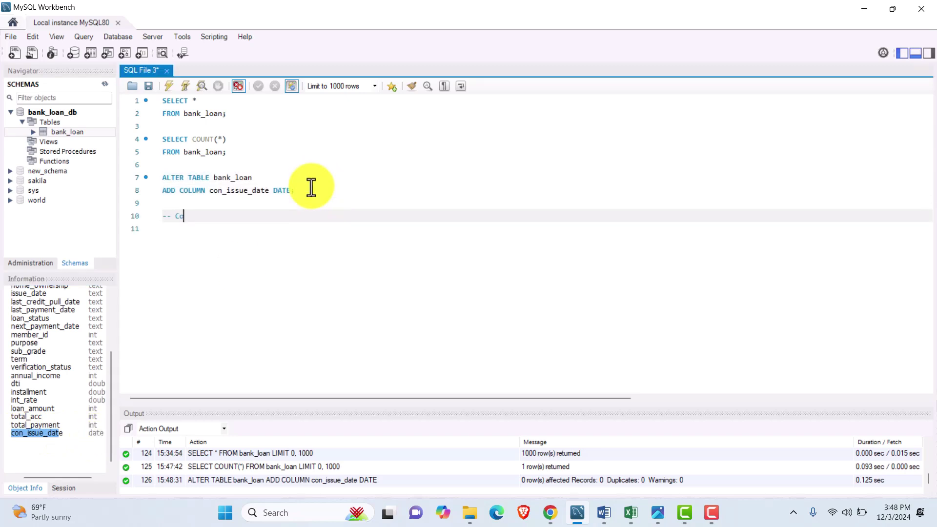
type("nverting the date values in the 'issu")
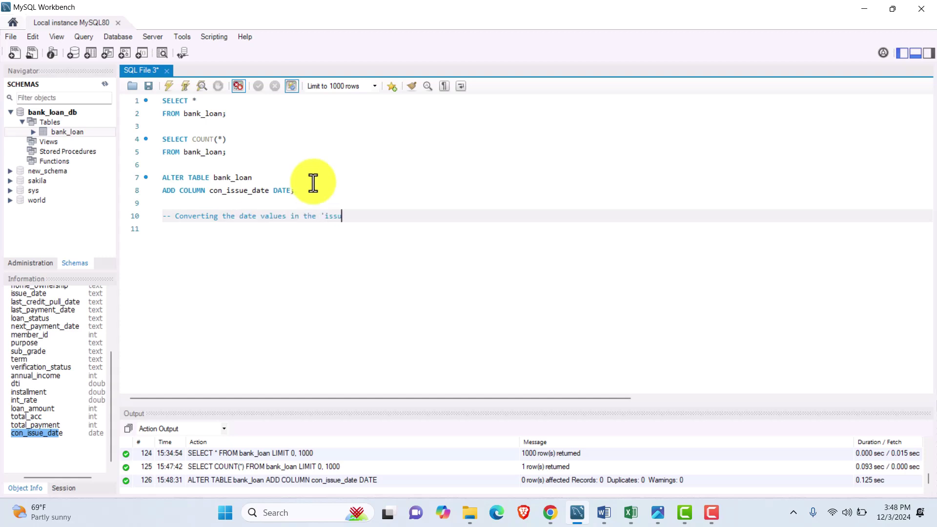
type("e_date' column to a valid date fo")
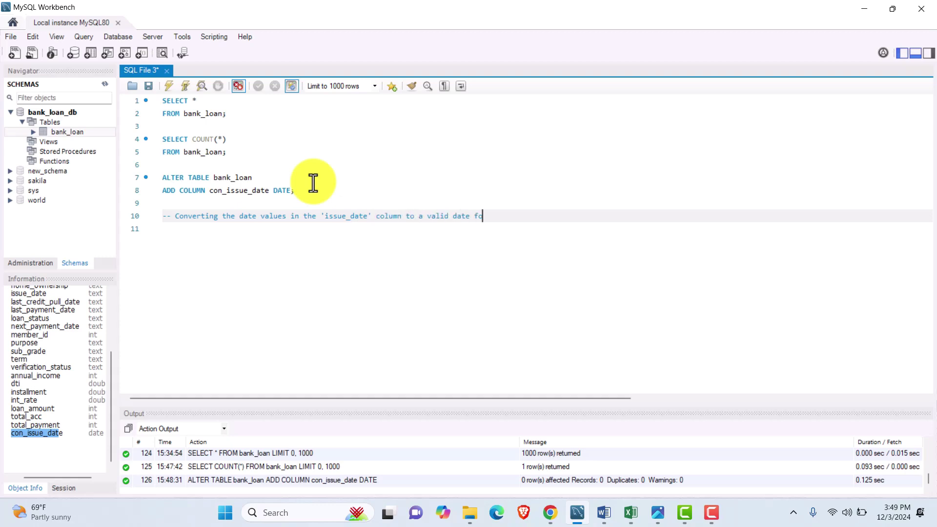
type("rmat and adding the values ")
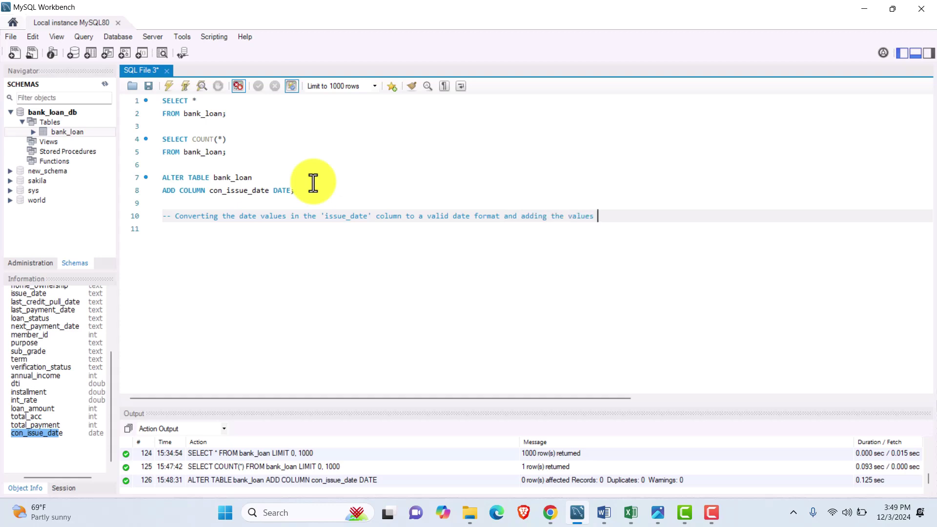
type("into the column 'con_issue_d")
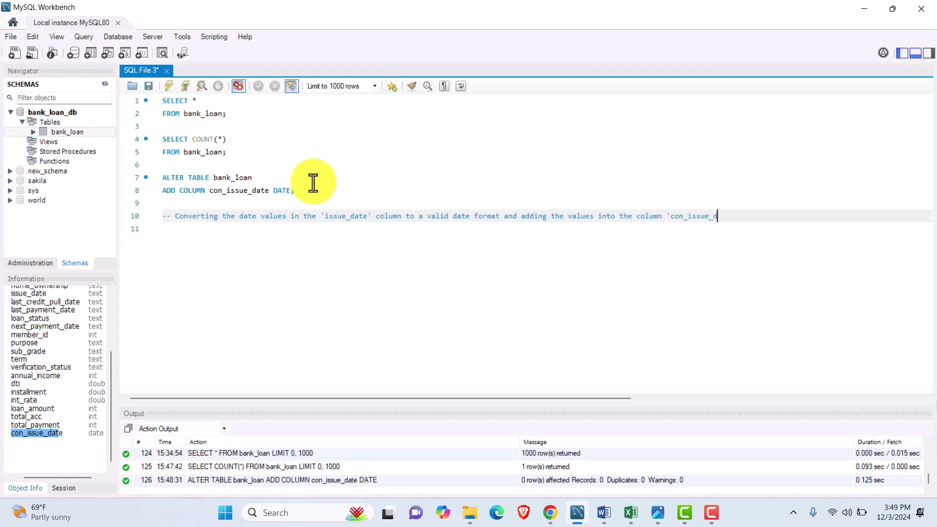
type("ate'")
- Start the update statement below the comment with UPDATE bank_loan and SET con_issue_date = CASE on separate lines
key("Return")
key("Return")
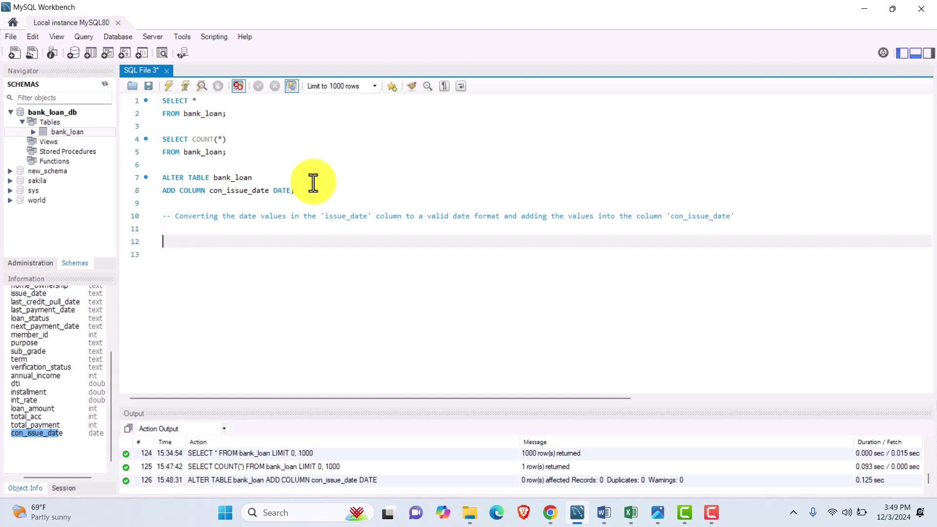
type("UPDATE bank_loan;")
key("Return")
key("BackSpace")
key("BackSpace")
key("Return")
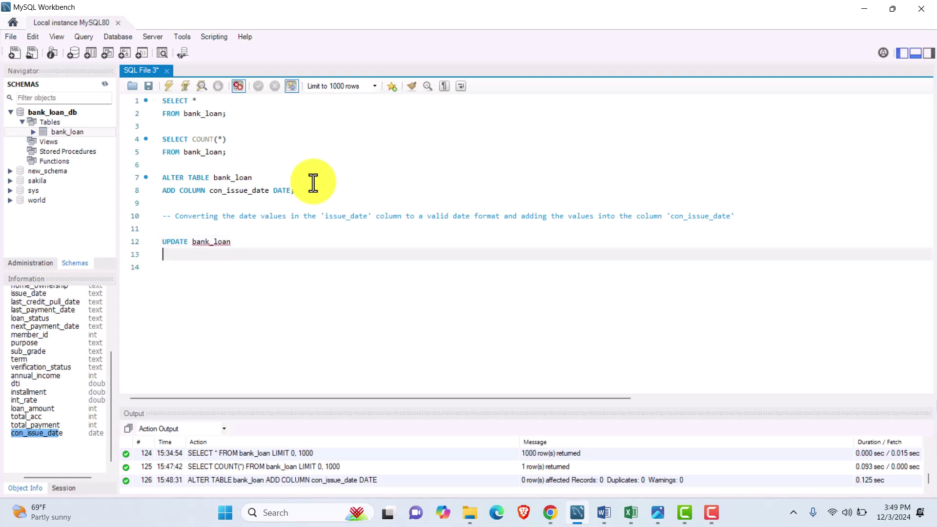
type("SET con_issue_")
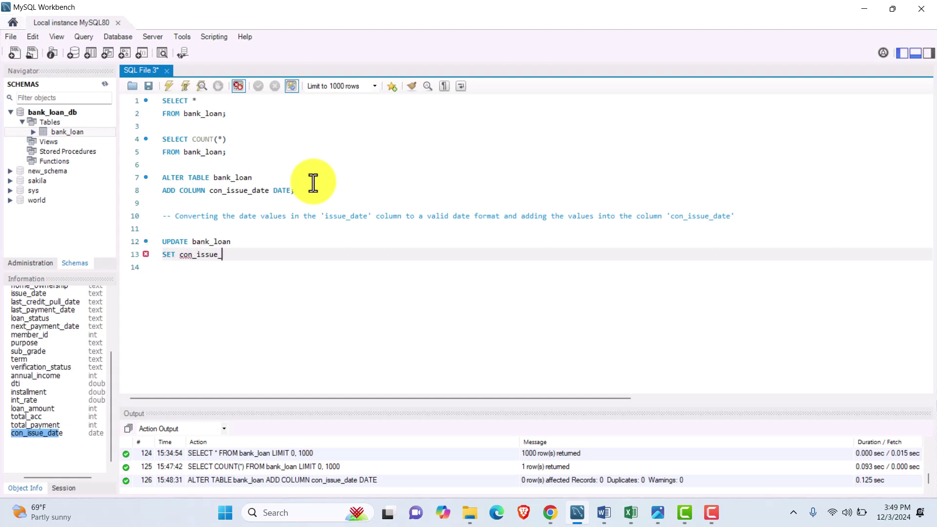
type("date = CASE")
key("Return")
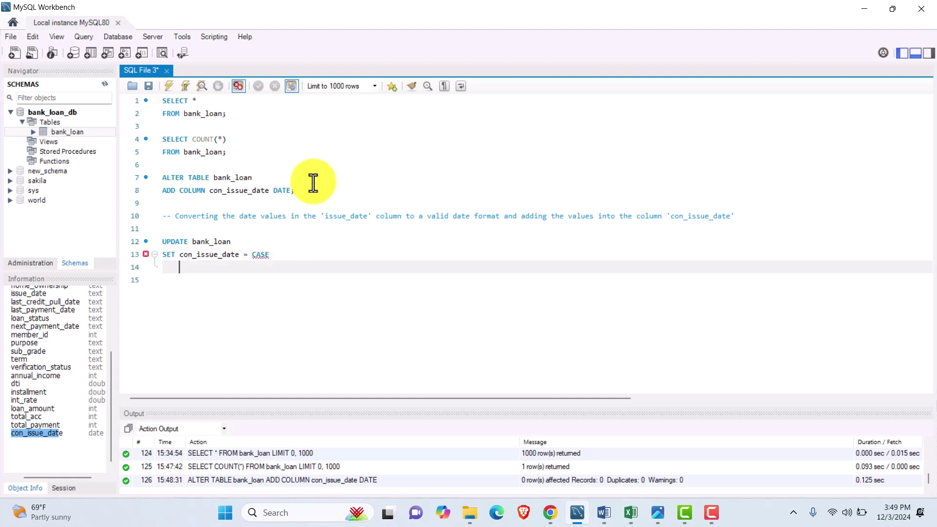
- Add the condition WHEN issue_date LIKE '__/__/____' THEN STR_TO_DATE(issue_date, '%d/%m/%Y') with the trailing comment -- DD/MM/YYYY
type("WHEN issue_date LIKE")
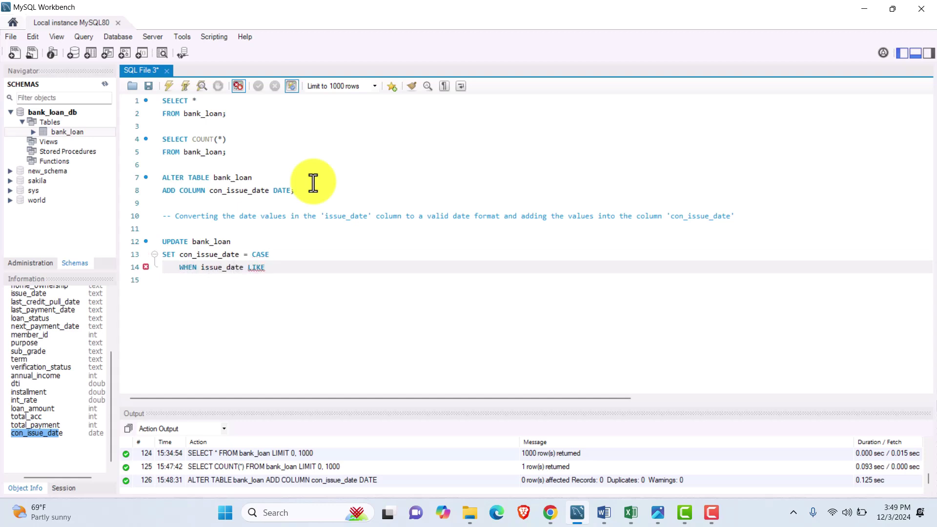
type(" '__/__/____' THEN STR_TO_DATE")
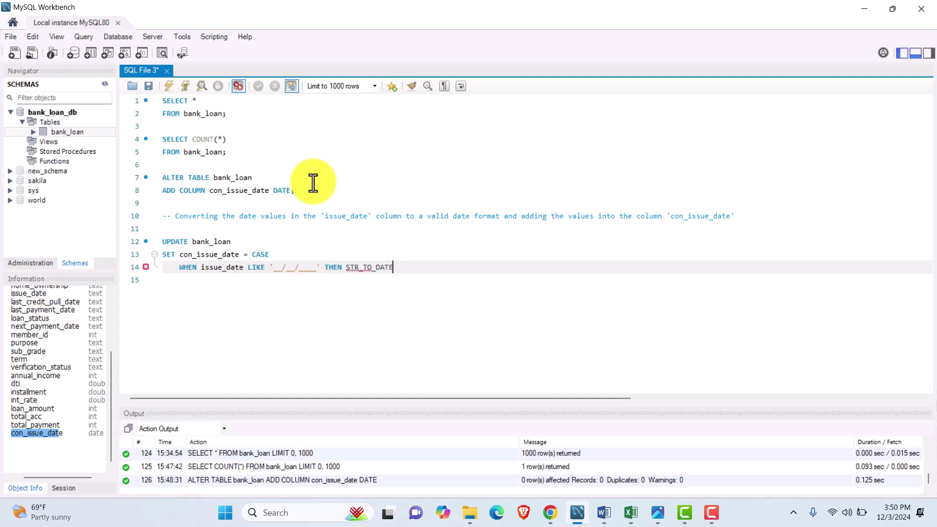
type("(issue_date")
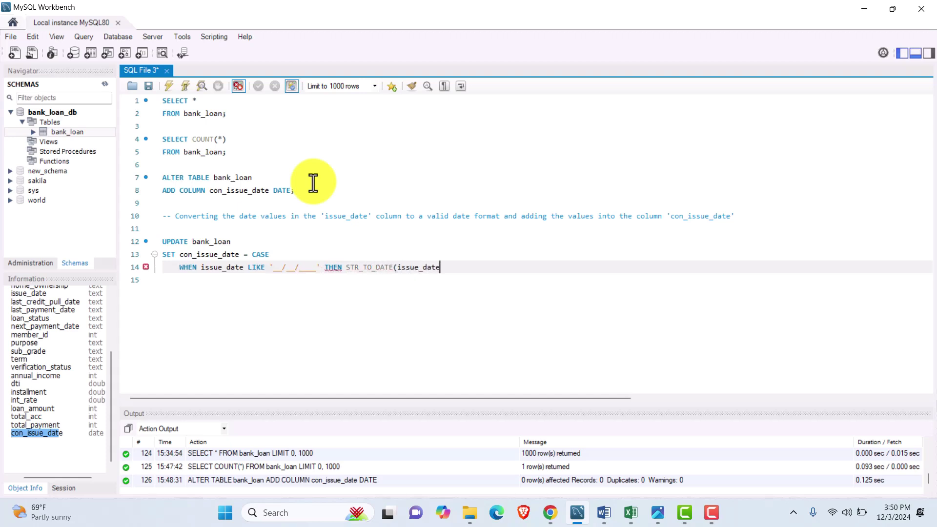
type(", '")
type("%d")
type("/")
type("%m")
type("/")
type("%")
type("Y;")
type(")")
type(" -- DD")
type("/MM")
type("/YYYY")
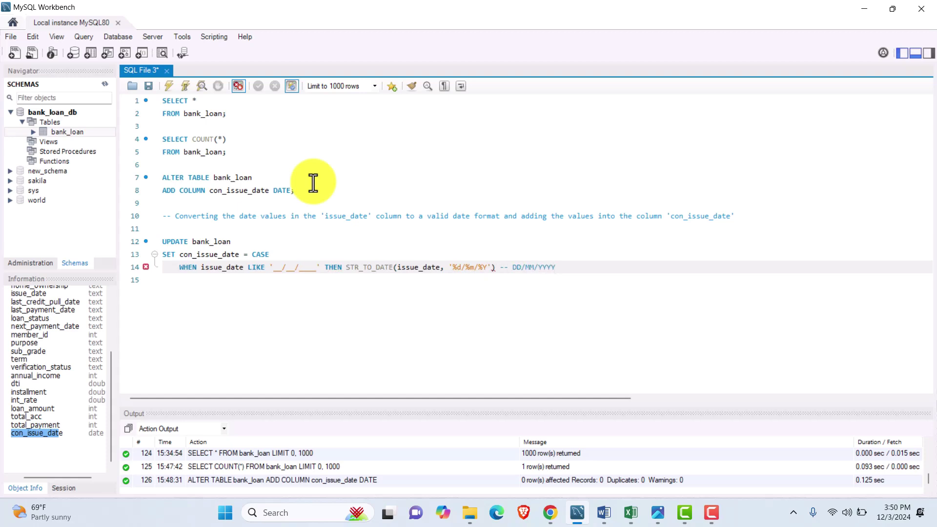
- Add a second condition WHEN issue_date LIKE '__-__-____' THEN STR_TO_DATE(issue_date, '%d-%m-%Y') with the trailing comment -- DD-MM-YYYY
key("Return")
type("TH")
key("BackSpace")
key("BackSpace")
type("WHEN ")
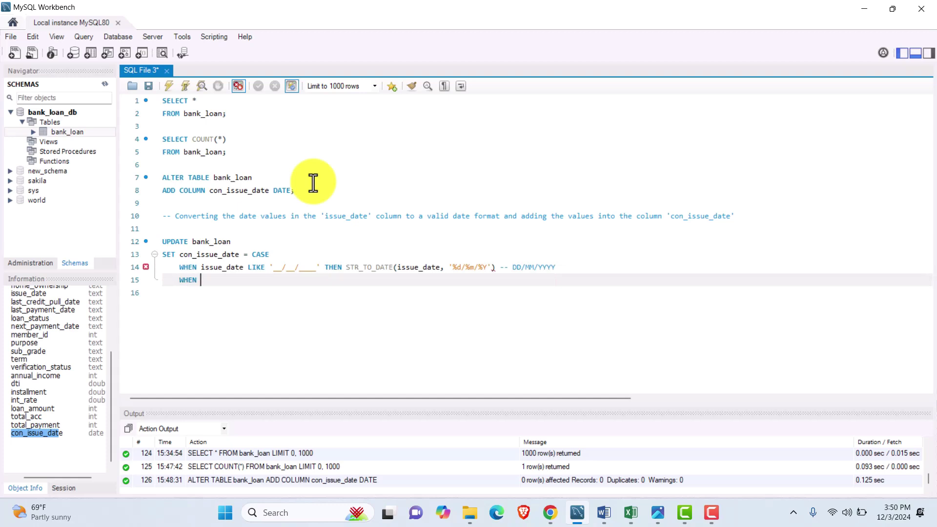
type("issue_date LIKE '")
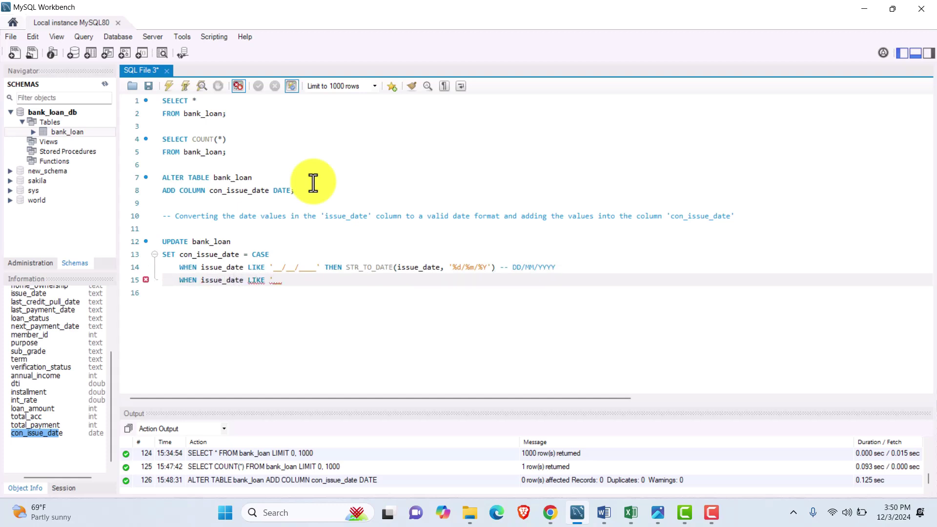
type("__-__-____' THEN STR_TO_DATE(isu")
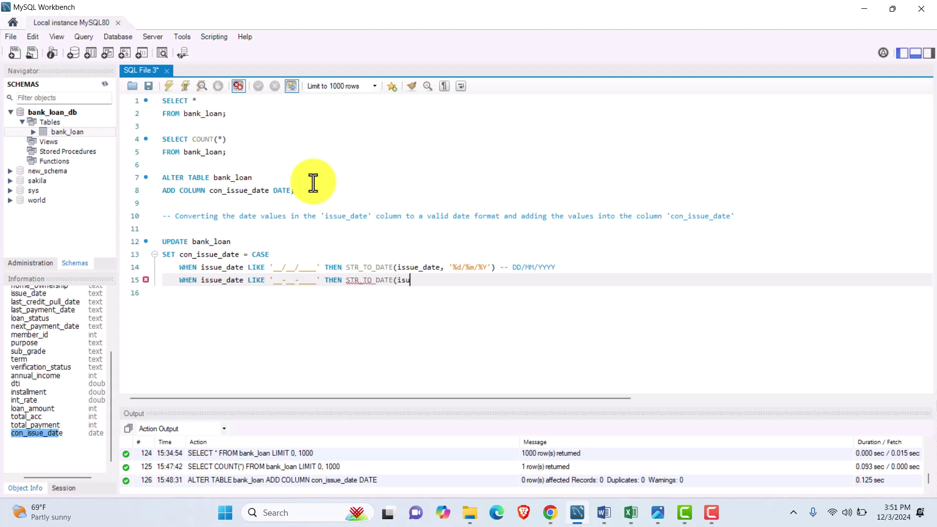
type("e_date,")
key("Left")
key("Left")
key("Left")
key("Left")
key("Left")
key("Left")
key("Left")
key("Left")
type("s")
key("End")
type("'%d-%m-%Y'")
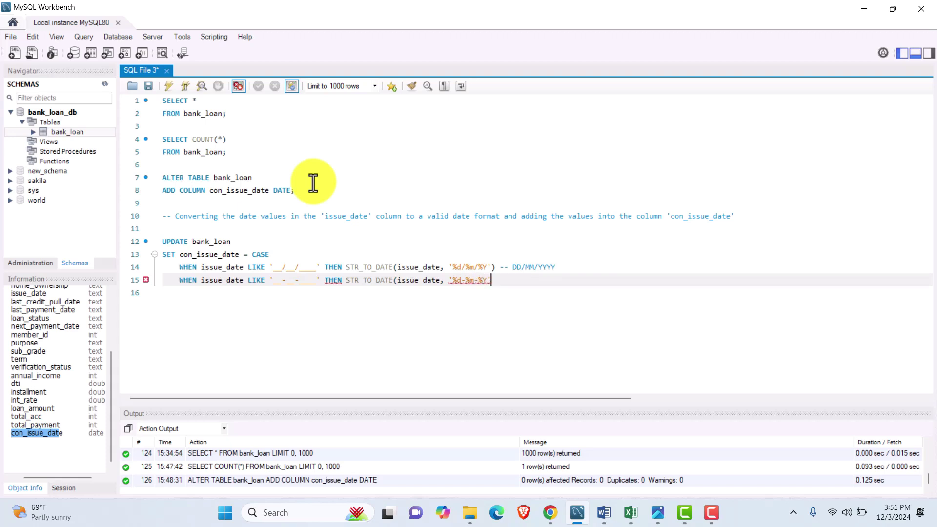
type(") --")
key("BackSpace")
key("BackSpace")
key("BackSpace")
type("-- DD-MM0")
key("BackSpace")
type("-YYYY")
- Add a third condition WHEN issue_date LIKE '____-__-__' THEN STR_TO_DATE(issue_date, '%Y-%m-%d') with the trailing comment -- YYYY-MM-DD
key("Return")
type("WHEN")
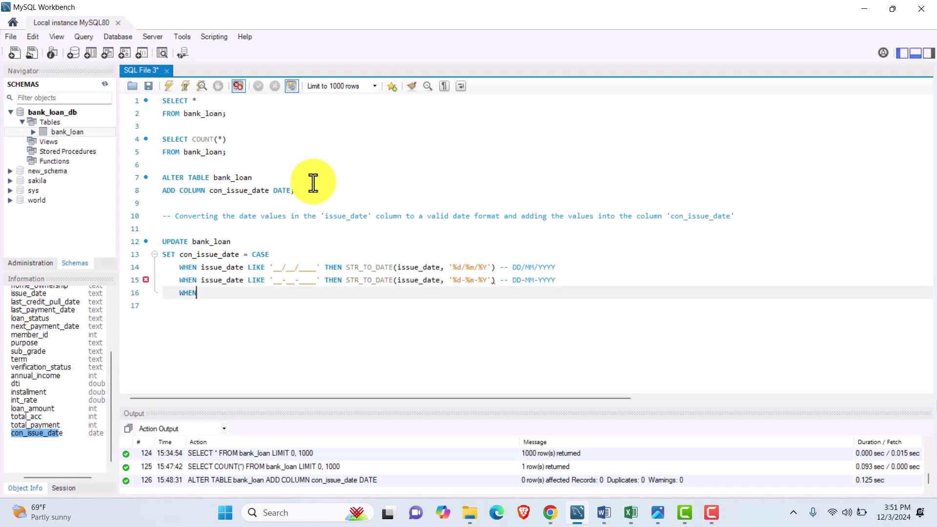
type(" issue_date LIKE")
type("'____")
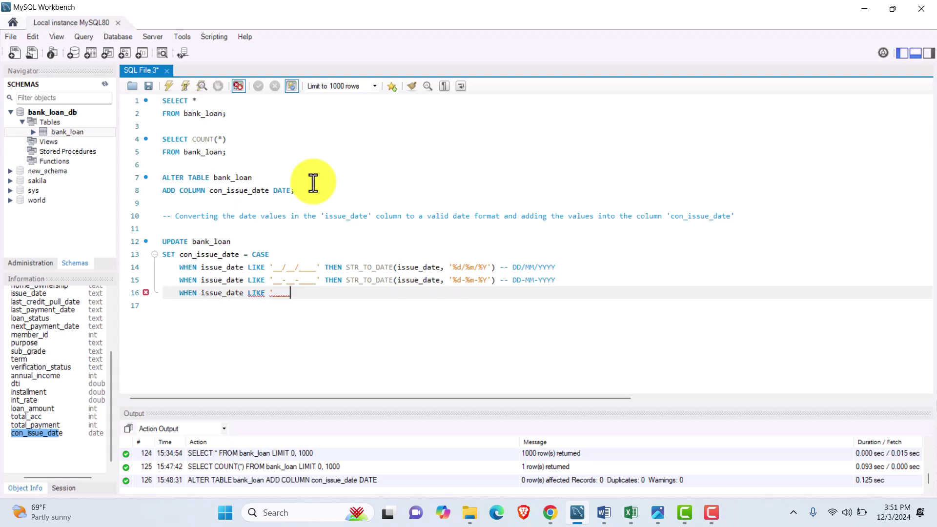
type("-__-__' THEN STR_TO_DATE(issue_date, '")
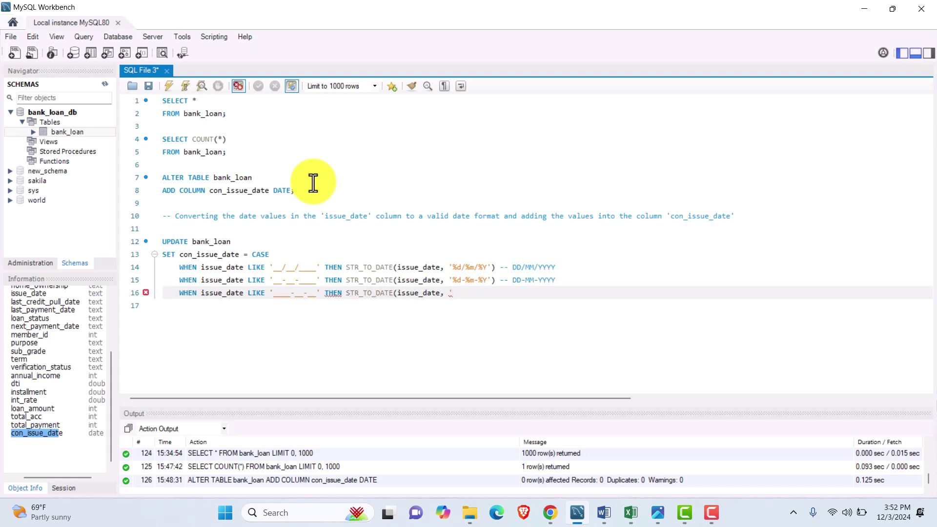
type("%Y-%m-%d' ")
type(" -- YYYY-MM-DD")
- Complete the CASE expression with ELSE NULL and close the update statement with END; on its own line
key("Return")
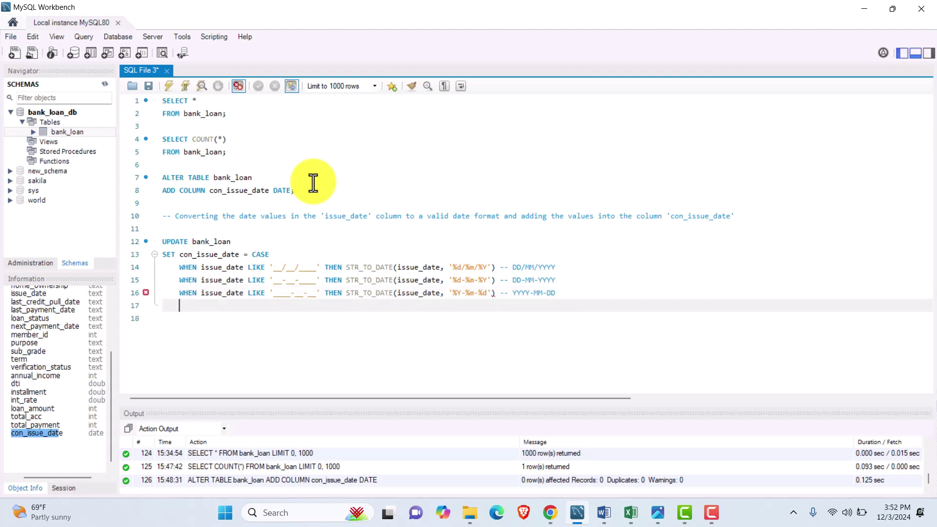
type("ELSE")
key("BackSpace")
key("BackSpace")
key("BackSpace")
type("NULL")
key("Return")
type("END")
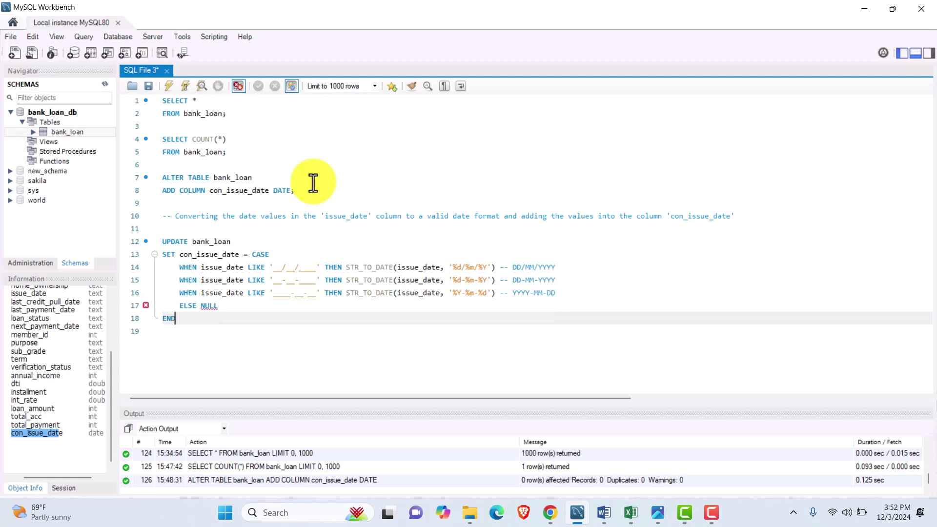
type(";")
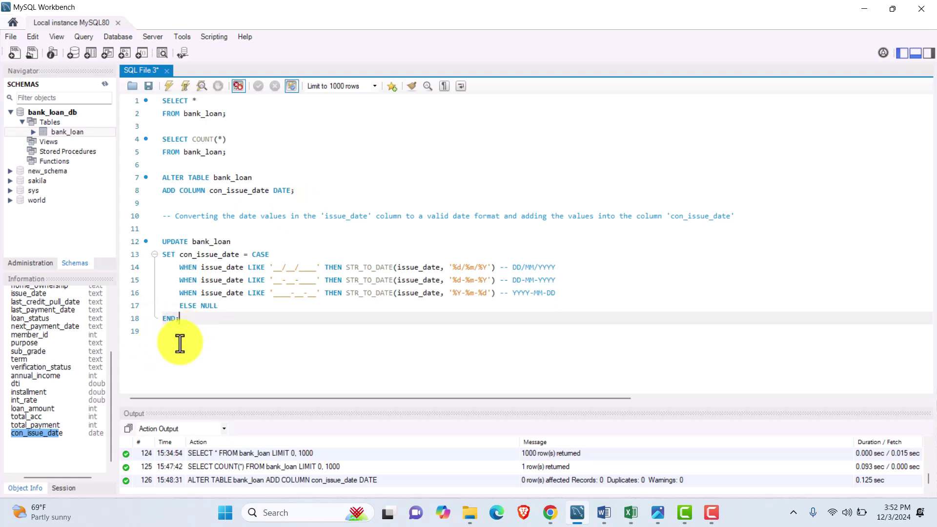
- Run only the UPDATE bank_loan statement that fills con_issue_date through the CASE expression
left_click_drag(189, 322, 146, 240)
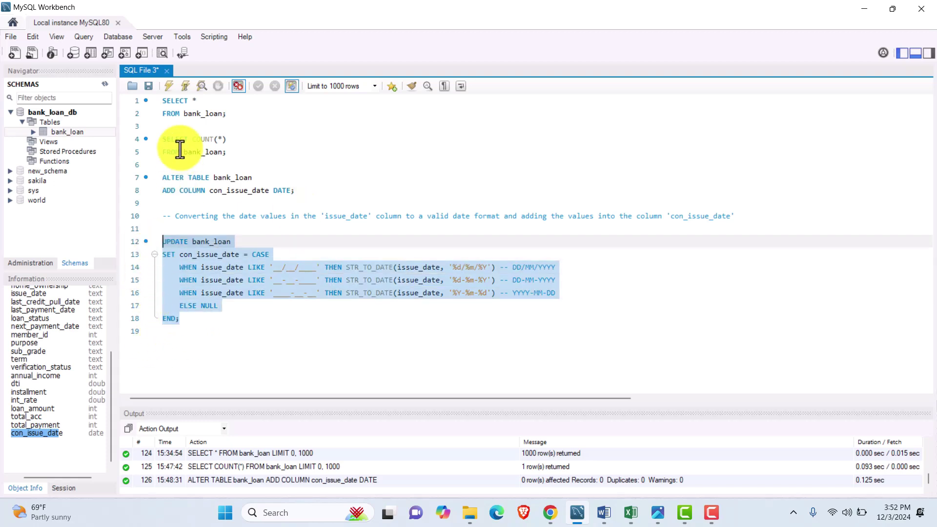
left_click(168, 86)
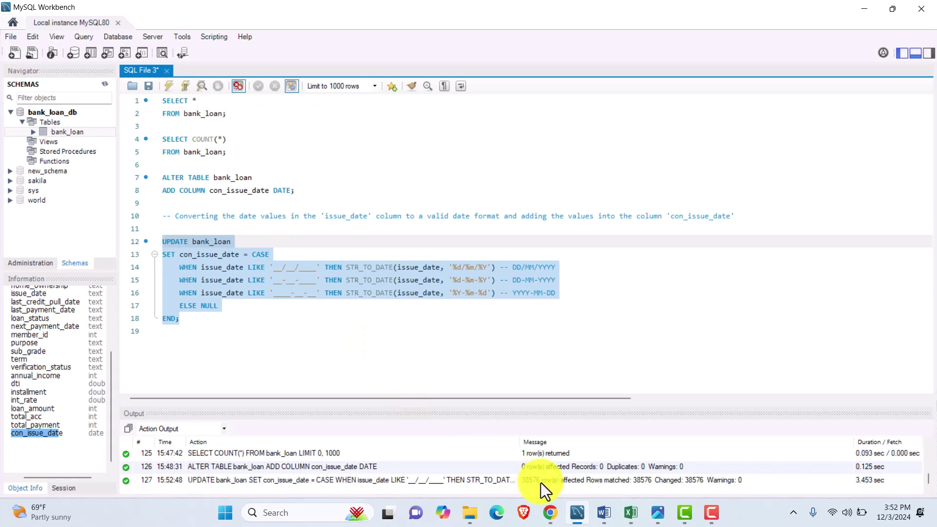
- Add SELECT * FROM bank_loan; below the update statement, run it, and inspect the con_issue_date column in the result
left_click(170, 341)
key("Return")
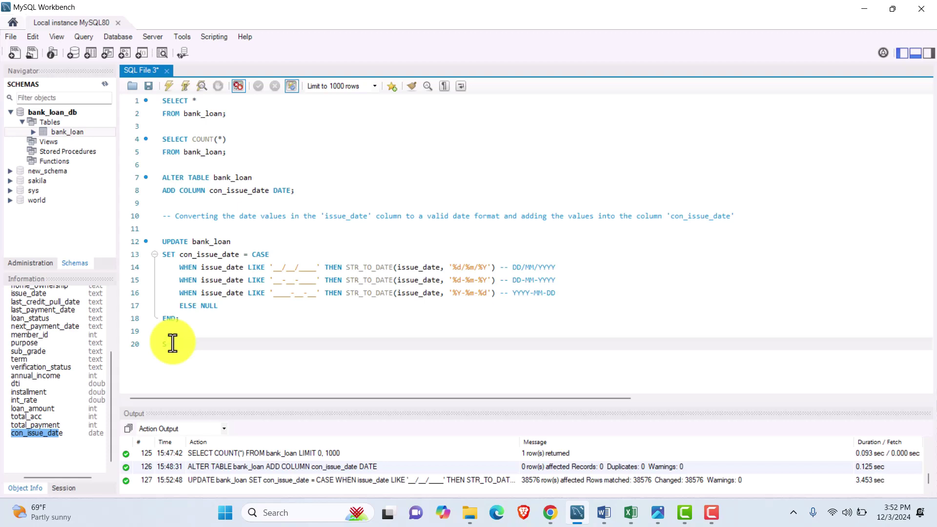
type("SELECT (*)")
key("Return")
type("FROM bank_loan;")
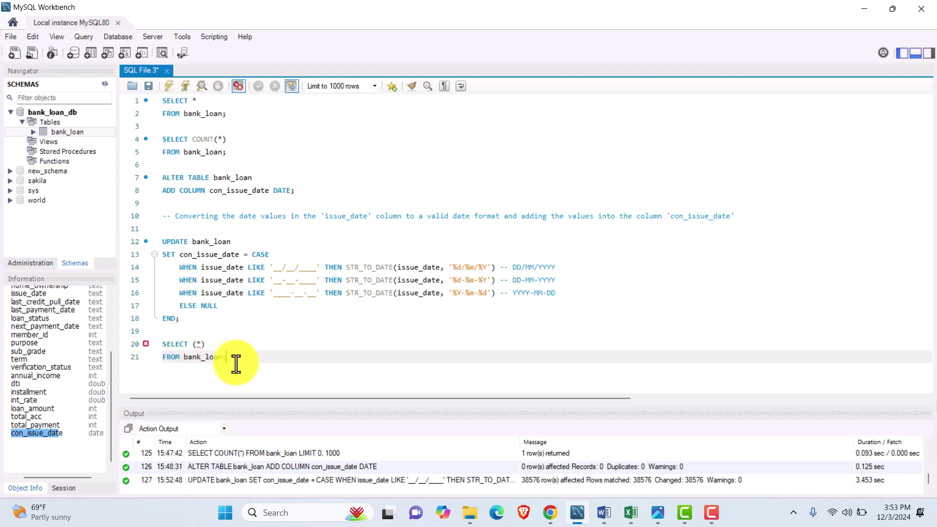
left_click(205, 345)
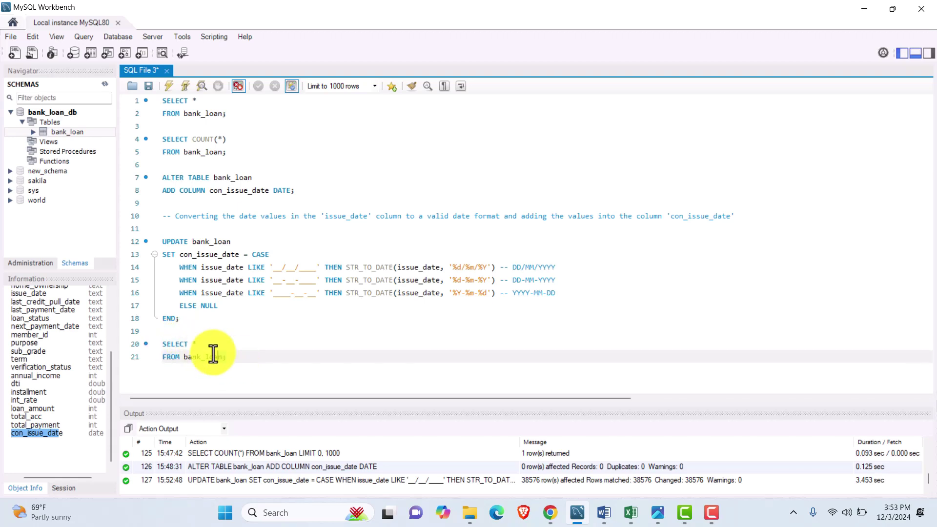
key("ctrl+Return")
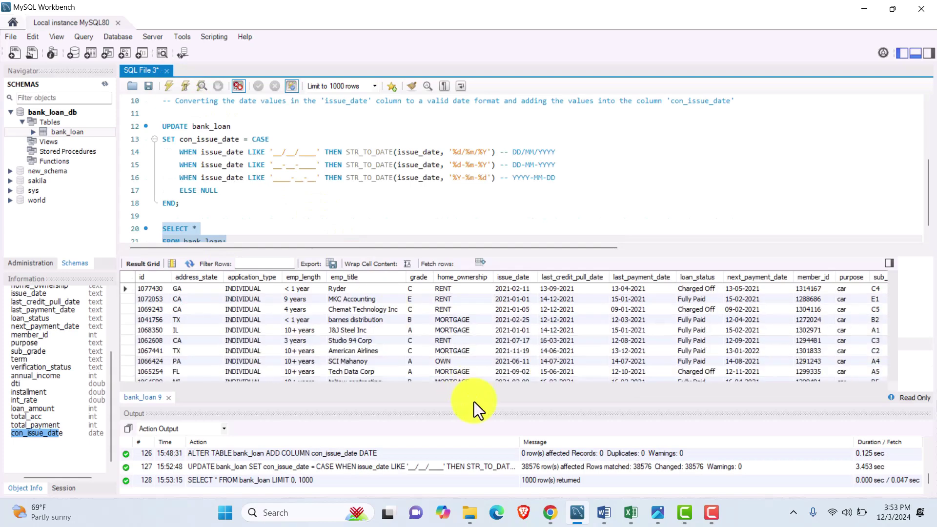
left_click_drag(469, 387, 810, 383)
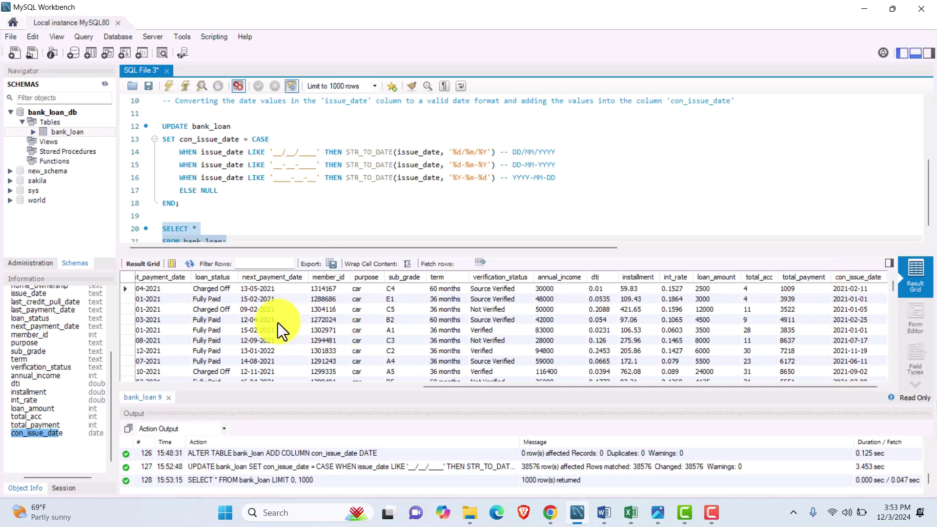
left_click_drag(481, 388, 204, 366)
- Add the statement ALTER TABLE bank_loan DROP COLUMN issue_date; at the end of the script and run it
left_click(251, 242)
key("Return")
key("Return")
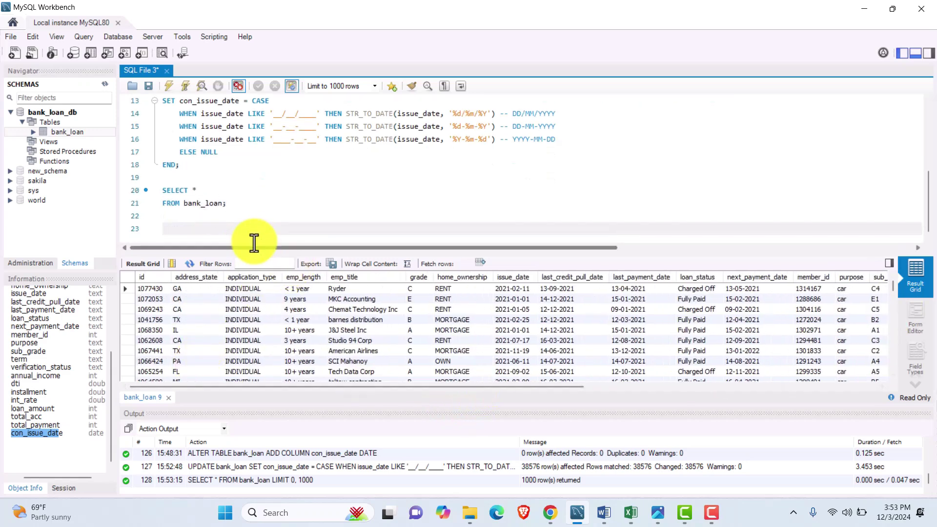
type("ALTER TABLE bank_loan")
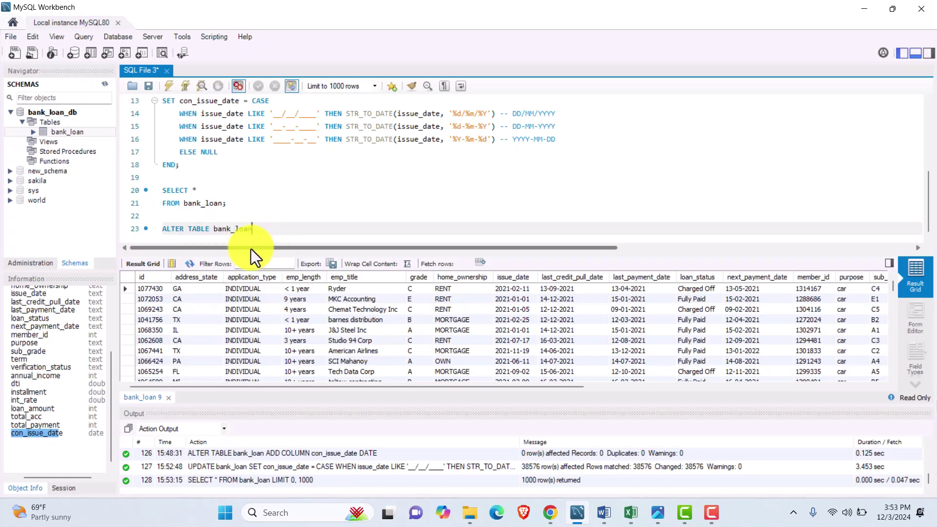
key("Return")
type("DROP cou")
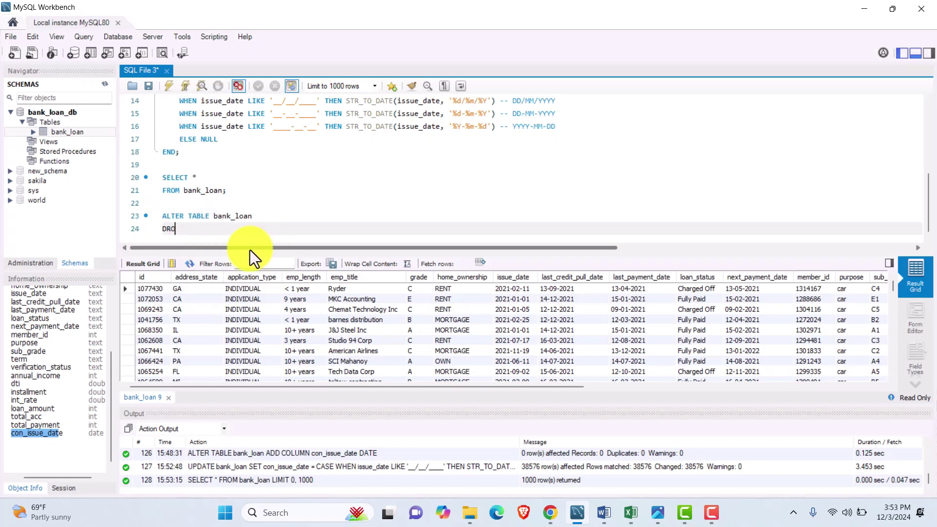
key("BackSpace")
key("BackSpace")
key("BackSpace")
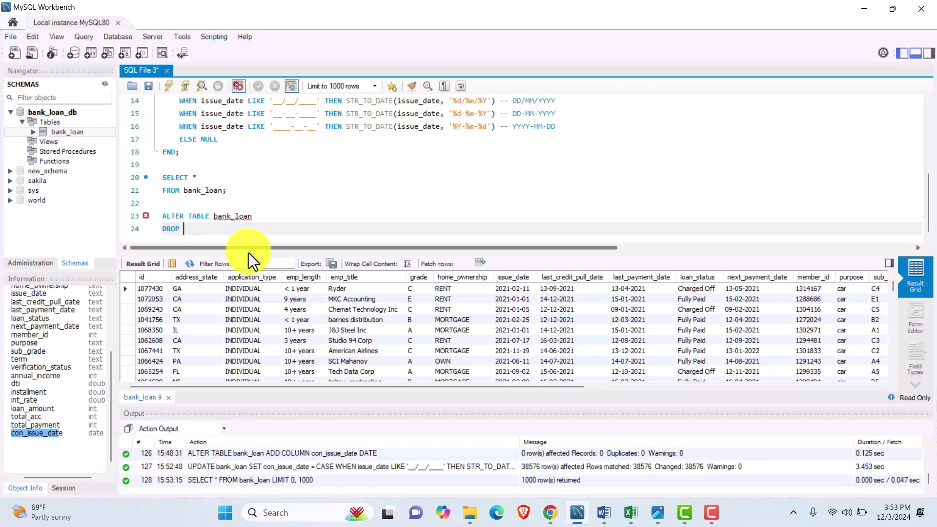
type("COLUMN ")
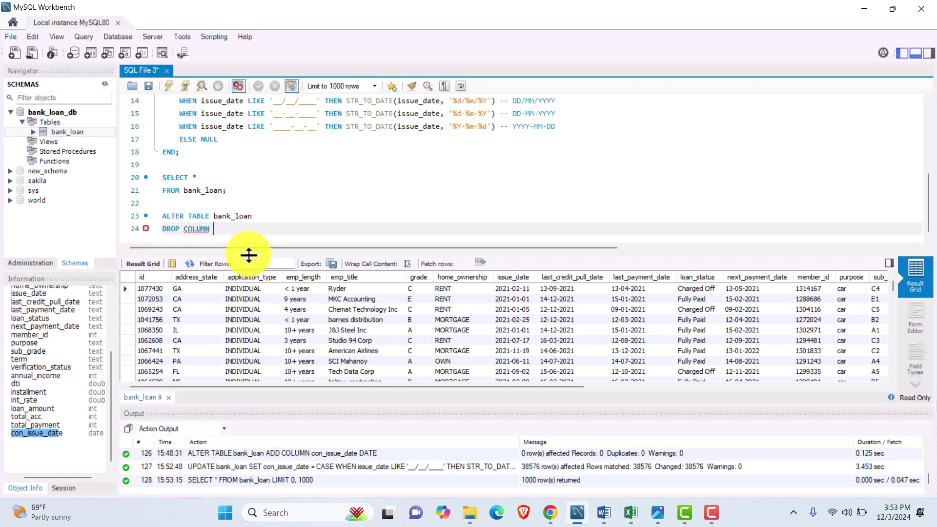
type("issue_date;")
left_click_drag(251, 230, 163, 216)
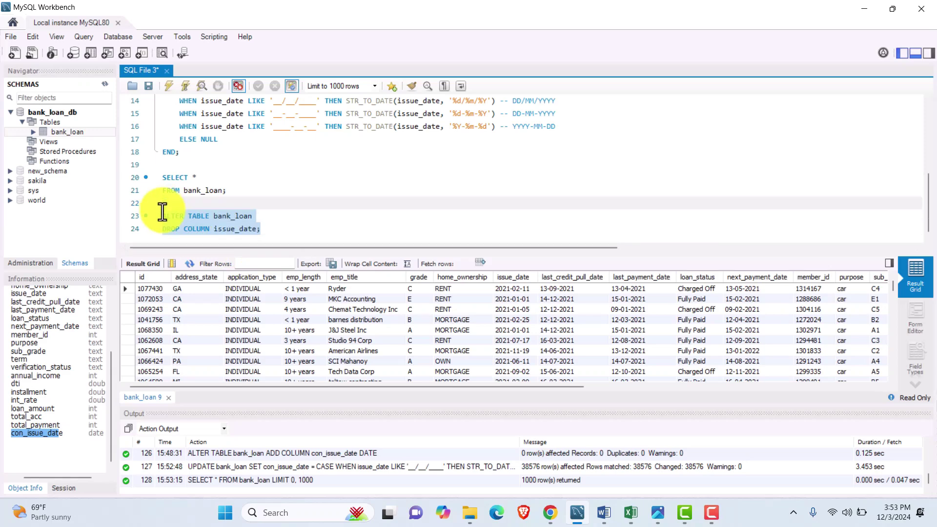
left_click(171, 84)
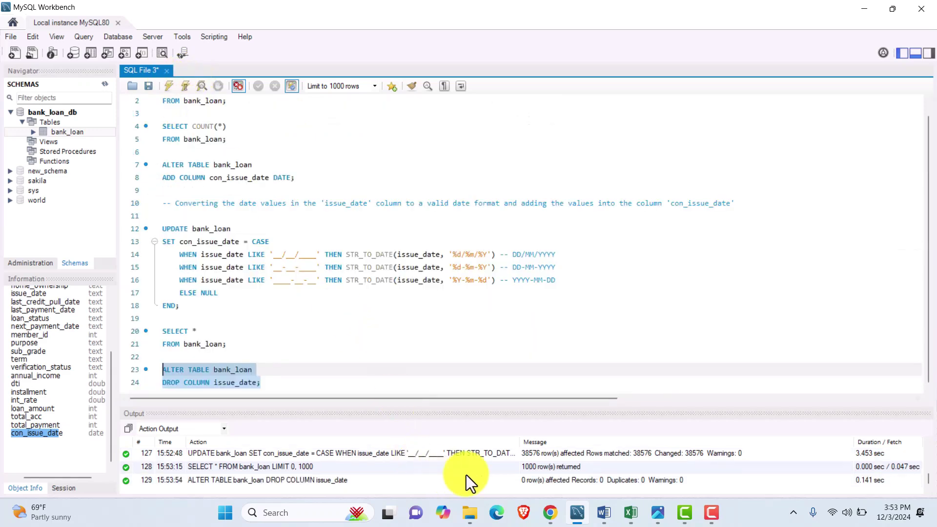
- Rerun the SELECT * FROM bank_loan; query above the drop statement and refresh the schema list
left_click(233, 344)
left_click_drag(232, 344, 162, 331)
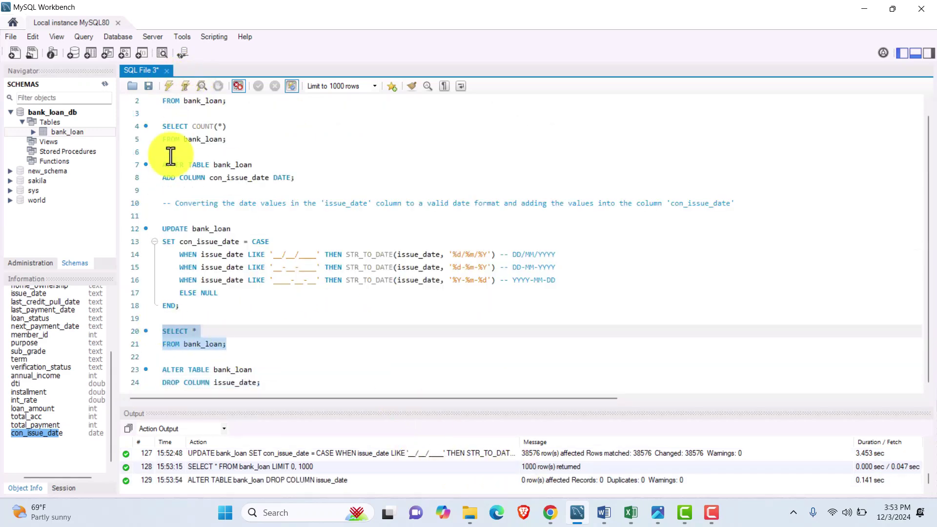
left_click(169, 86)
left_click(105, 84)
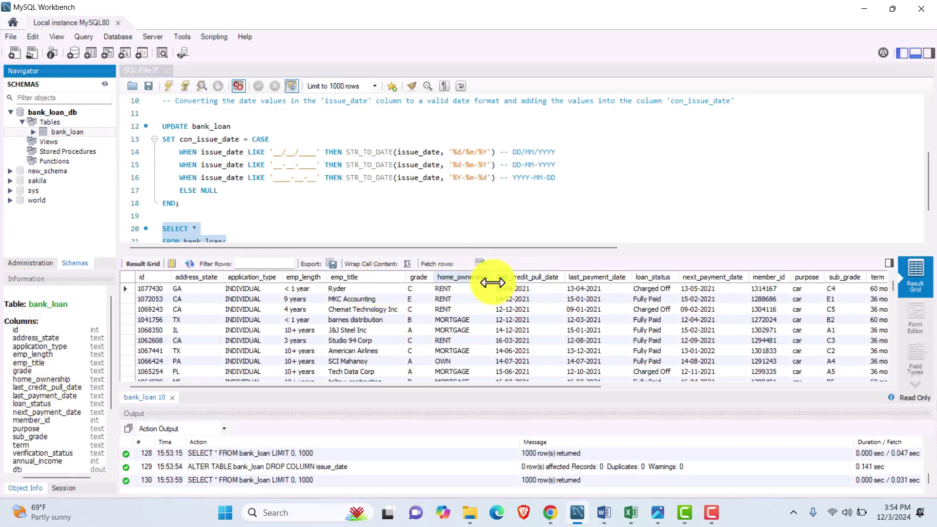
- Add the statement ALTER TABLE bank_loan CHANGE COLUMN con_issue_date issue_date DATE; at the end of the script and run it
scroll(295, 198, "down", 1)
left_click(268, 238)
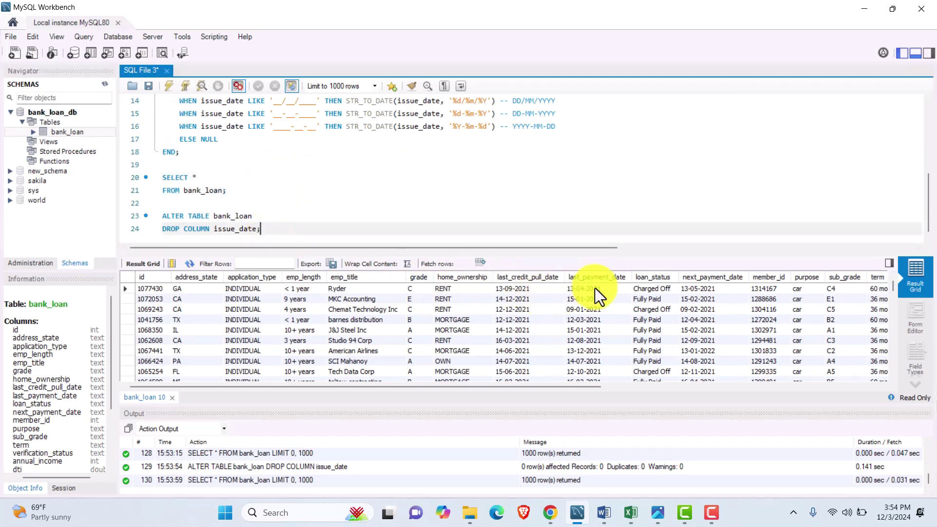
key("Return")
key("Return")
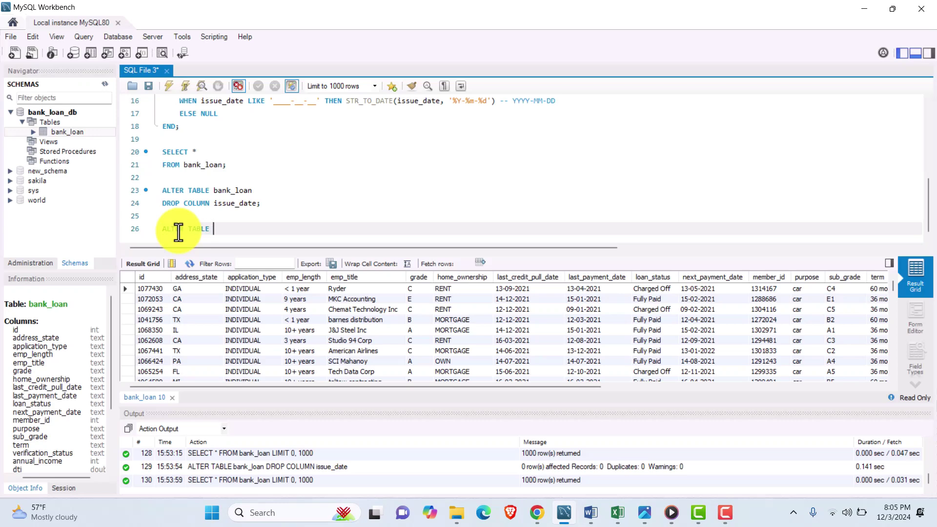
type("ank_loan")
key("Return")
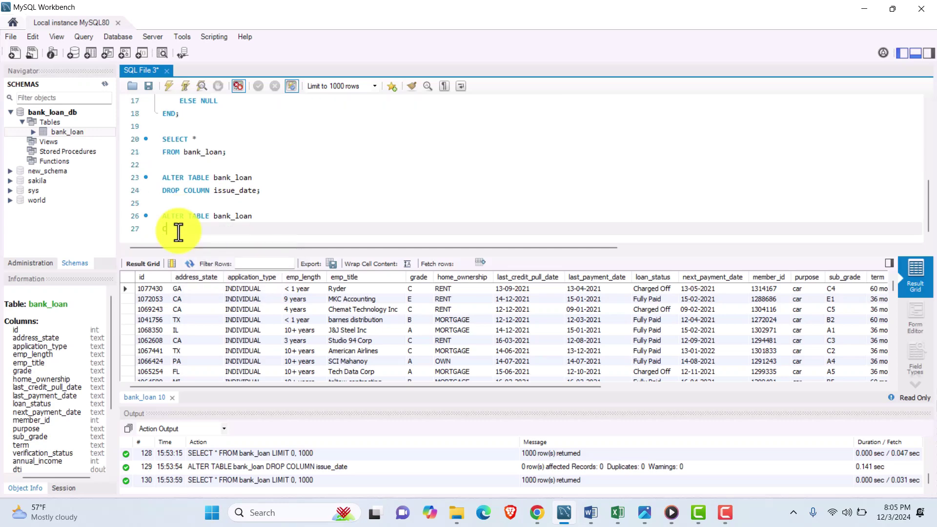
type("CHANGE COLUMN con_issue_date is")
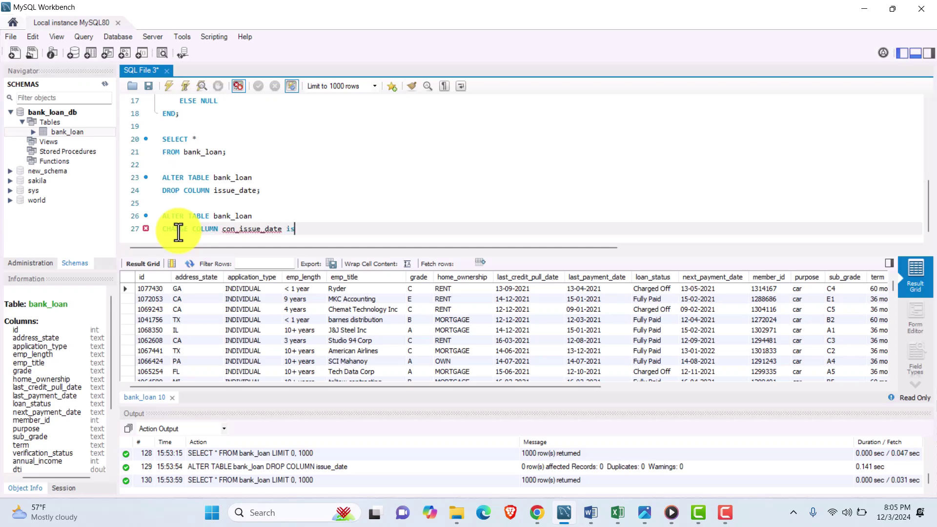
type("sue_da")
type("te DATE;")
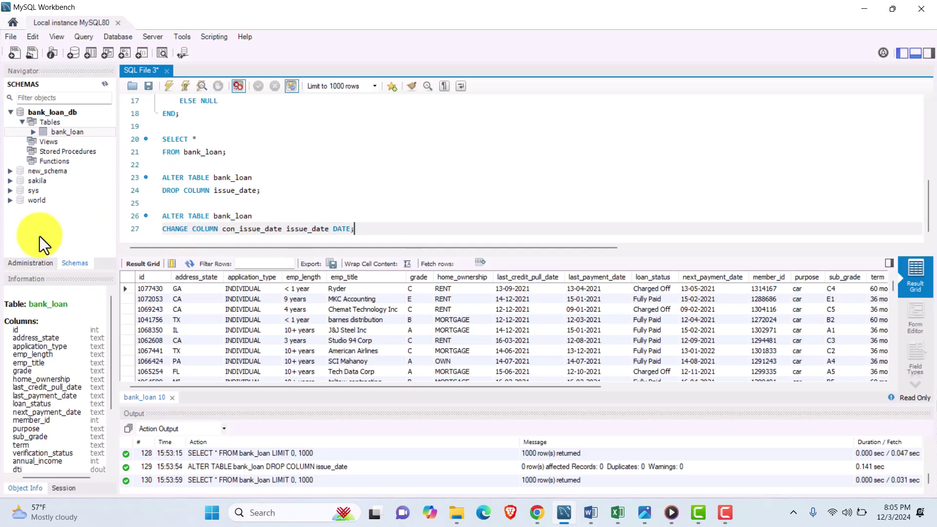
left_click_drag(355, 229, 157, 214)
left_click(169, 86)
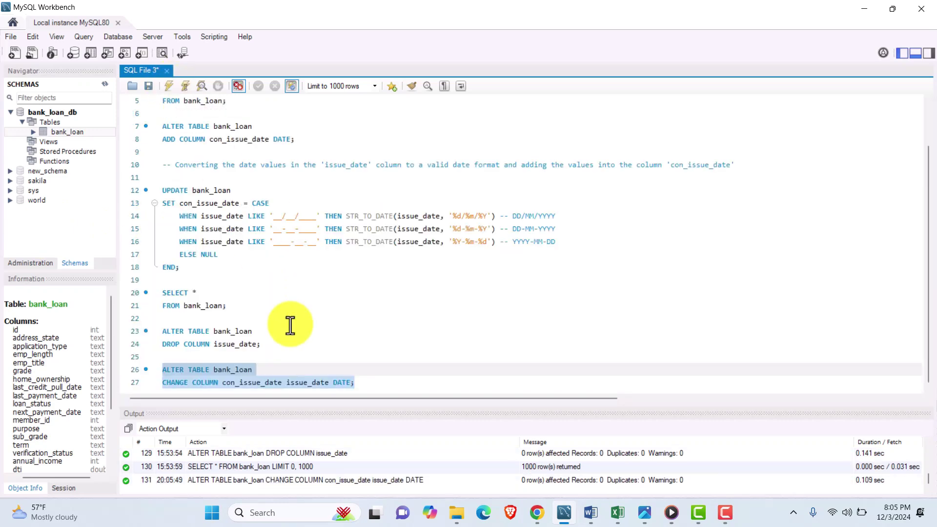
- Refresh the schema list and check the issue_date entry among the bank_loan column details
left_click(106, 83)
scroll(67, 381, "down", 3)
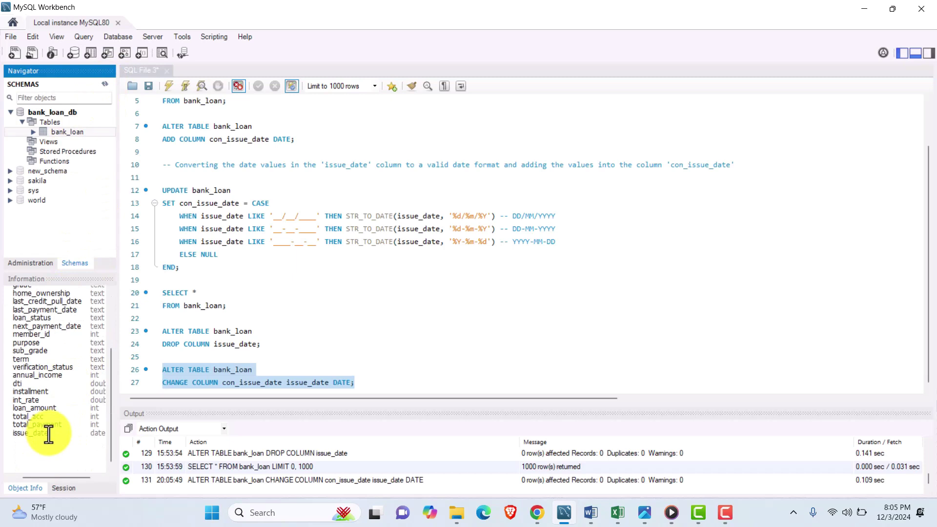
double_click(13, 432)
left_click(14, 432)
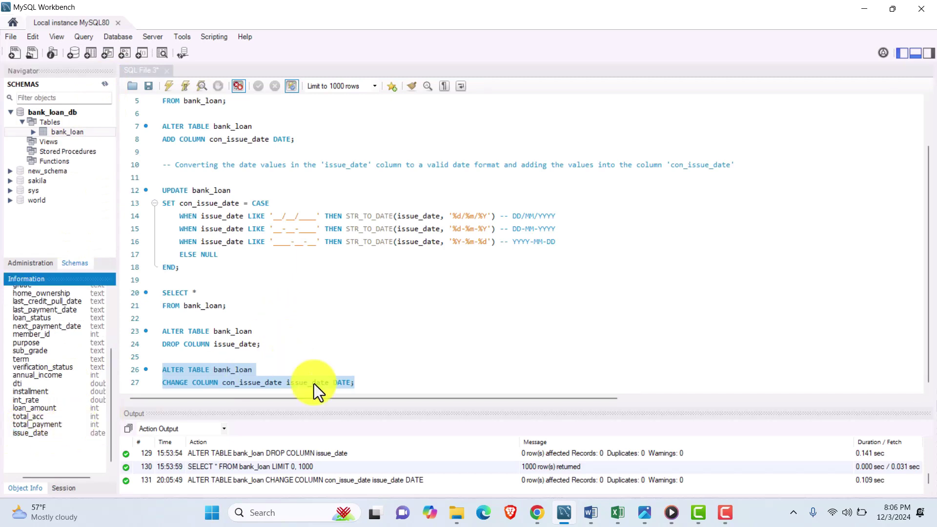
- Make room for a new statement at the script's end and copy the ALTER TABLE bank_loan ADD COLUMN con_issue_date DATE; statement
left_click(365, 383)
key("Return")
key("Return")
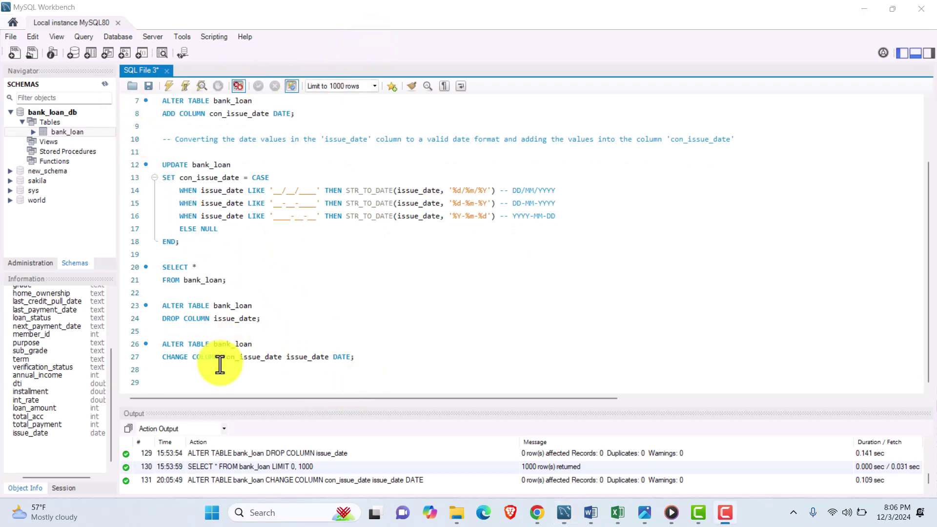
scroll(220, 297, "up", 2)
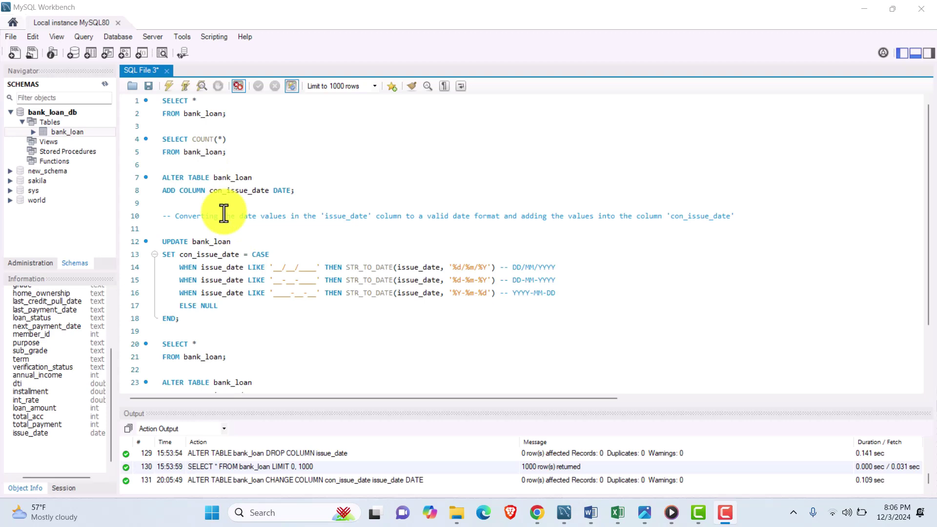
left_click_drag(294, 190, 143, 178)
key("ctrl+c")
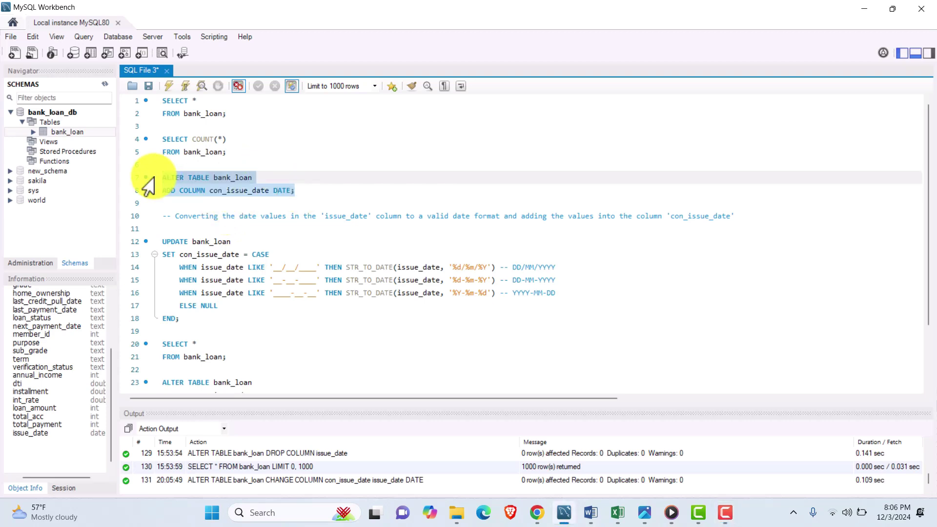
- Write the comment -- Adding column as 'con_last_credit_pull_date' to the table at the end of the script
scroll(242, 239, "down", 2)
left_click(178, 384)
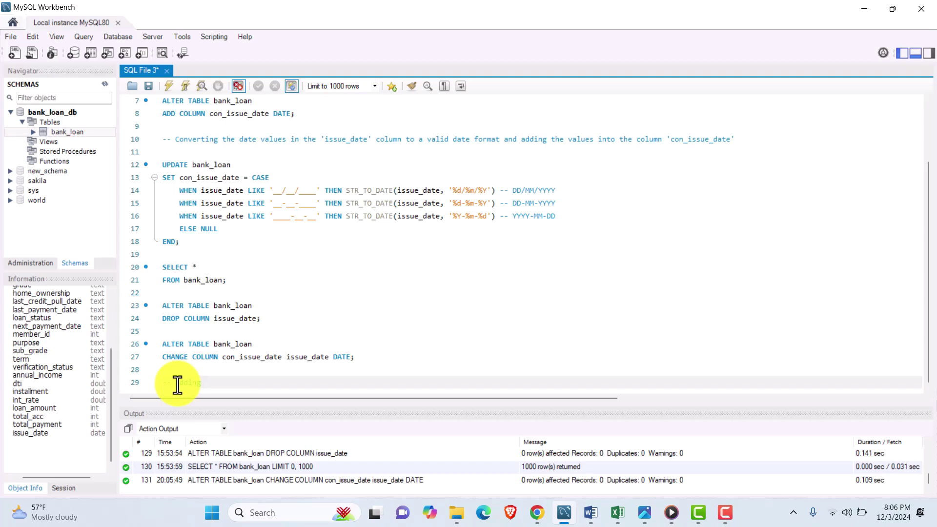
type("-- Adding column as ")
type("con_")
type("con")
type("_last)_cr")
type("credit_pu")
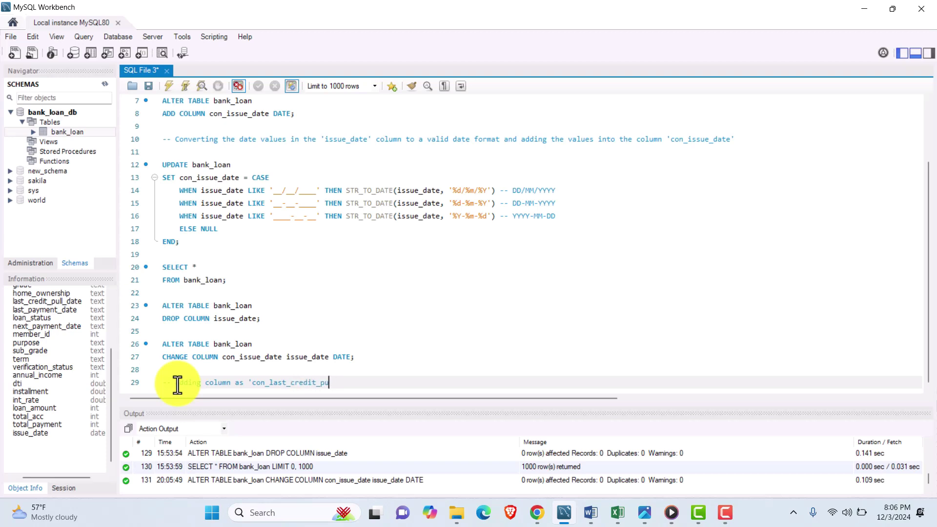
type("ll_date' to te")
type(" table")
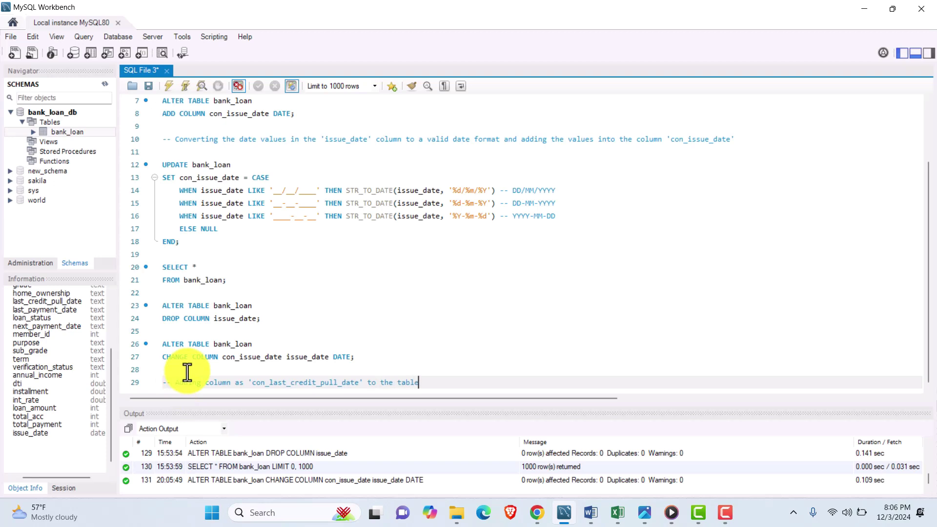
- Add the statement ALTER TABLE bank_loan ADD COLUMN con_last_credit_pull_date DATE; below the comment by adapting the copied statement, and run it
key("Return")
key("Return")
key("ctrl+v")
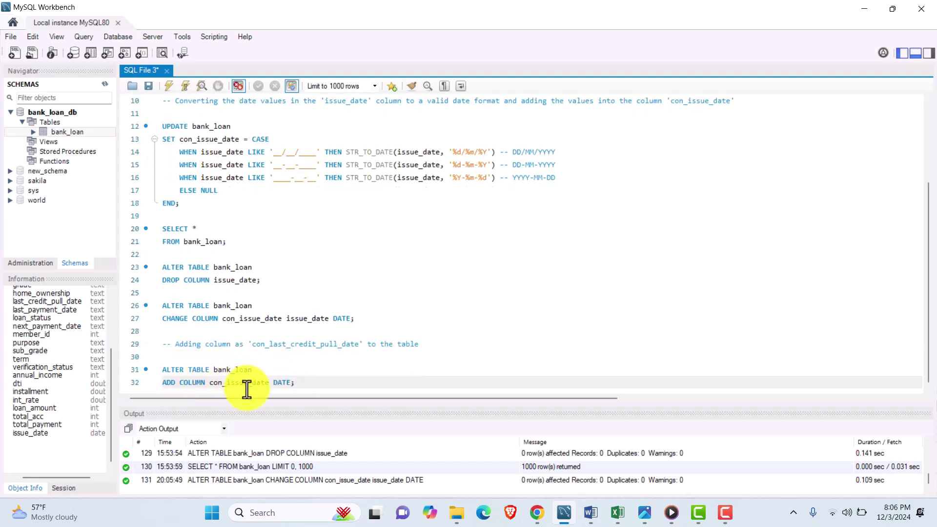
left_click_drag(226, 382, 248, 383)
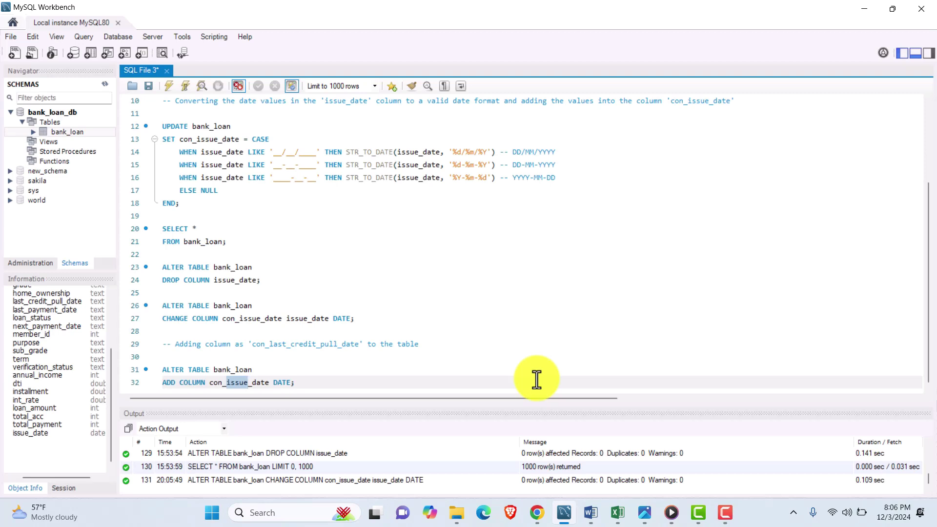
type("last_cred")
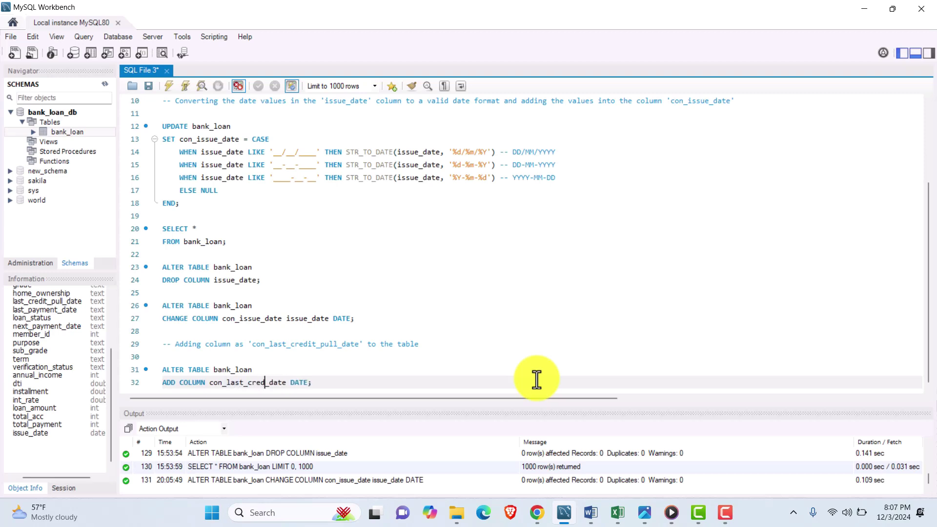
type("it_pull")
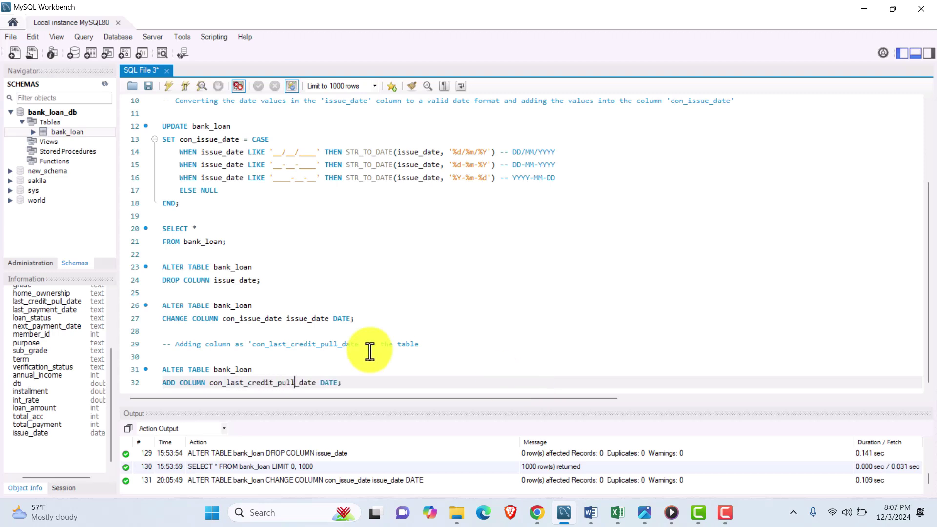
left_click_drag(342, 382, 162, 369)
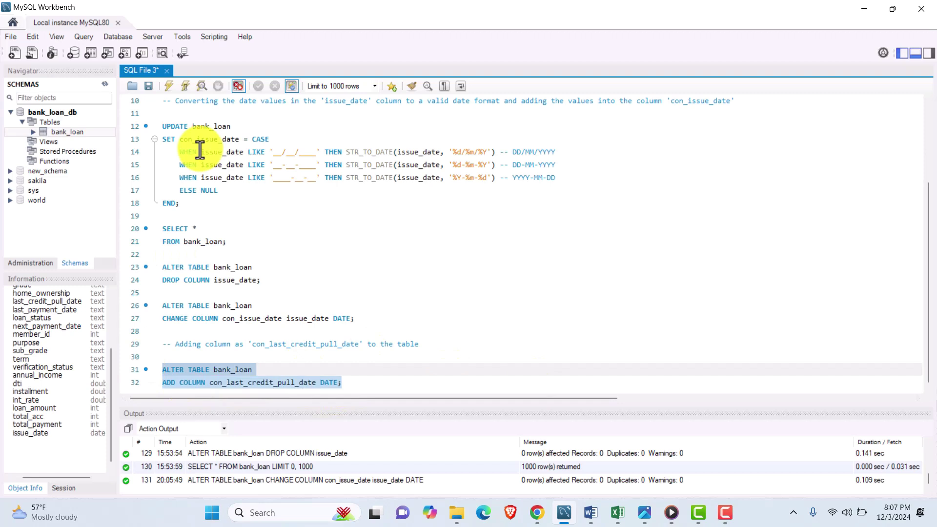
left_click(169, 87)
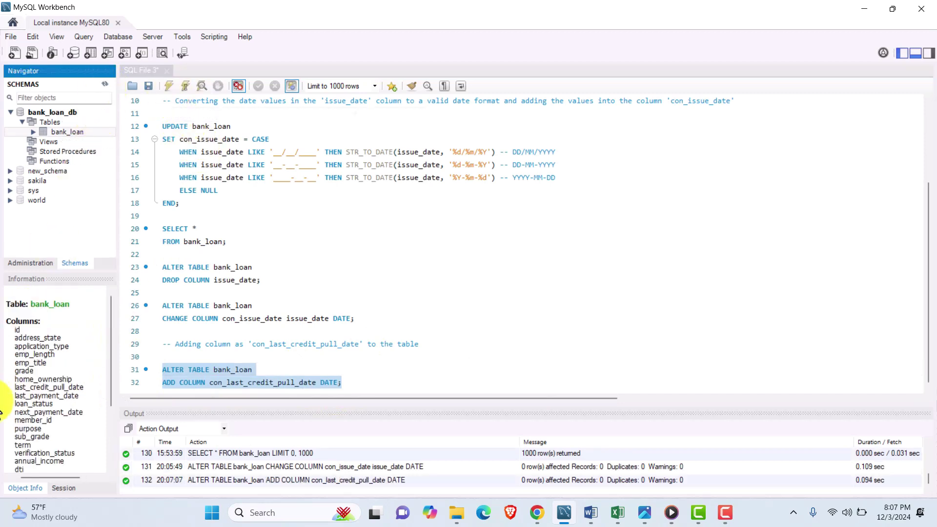
scroll(42, 418, "down", 4)
- Duplicate the UPDATE bank_loan statement with its issue_date CASE expression at the end of the script
left_click_drag(199, 203, 146, 128)
key("ctrl+c")
left_click(357, 382)
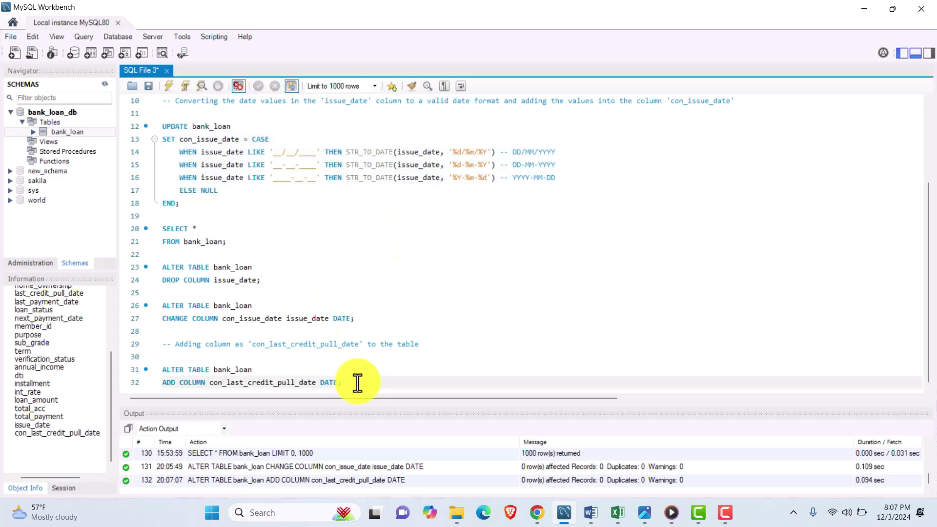
key("Return")
key("Return")
key("ctrl+v")
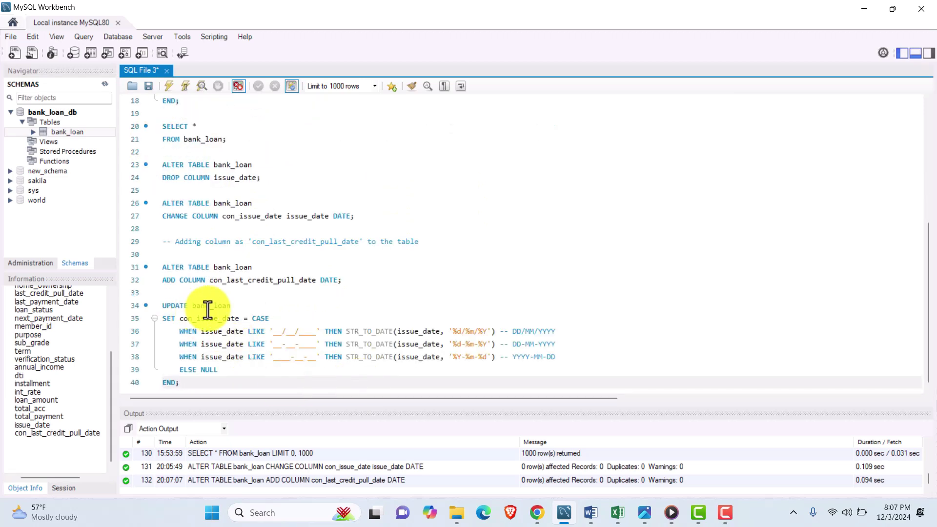
- Change the column set by the duplicated UPDATE statement to con_last_credit_pull_date
left_click(209, 318)
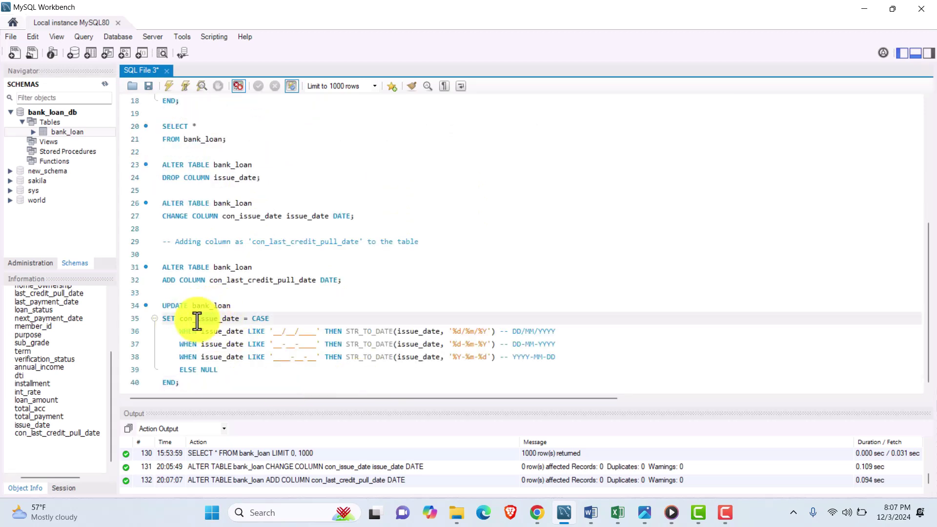
key("BackSpace")
key("BackSpace")
key("BackSpace")
key("BackSpace")
key("BackSpace")
type("last_credit_")
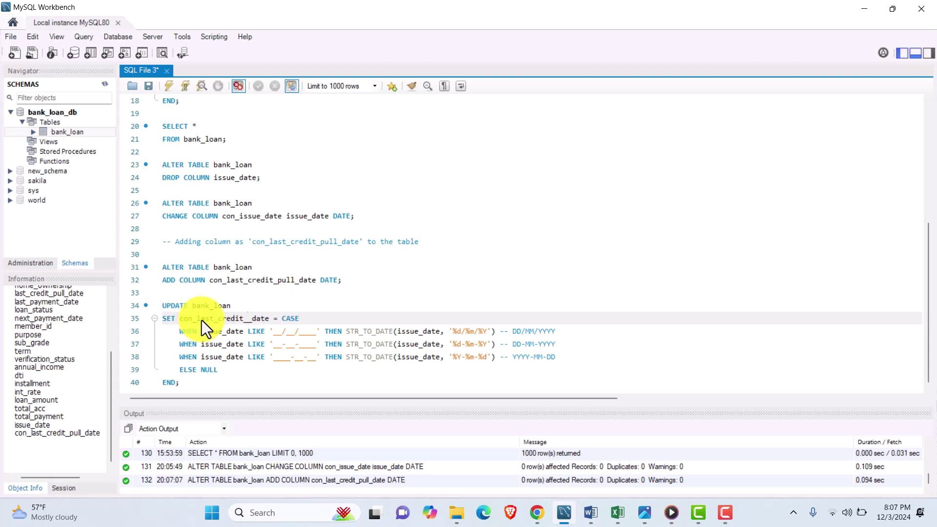
type("pull")
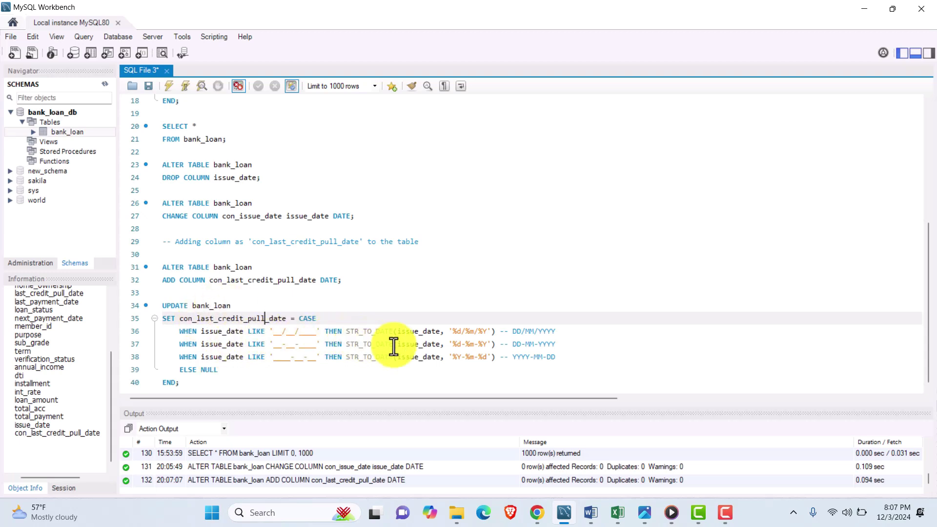
- Replace both issue_date references in the duplicated statement's DD/MM/YYYY condition with last_credit_pull_date
left_click(235, 331)
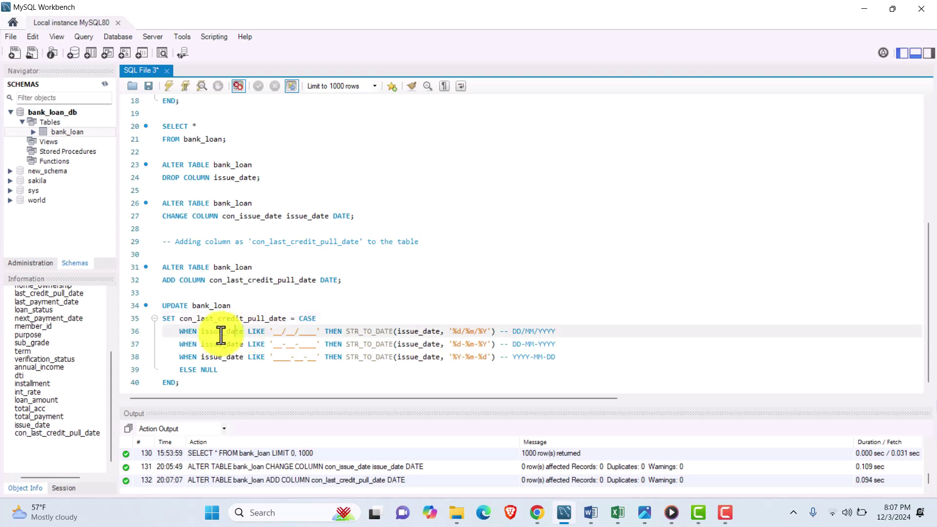
double_click(203, 336)
type("last_")
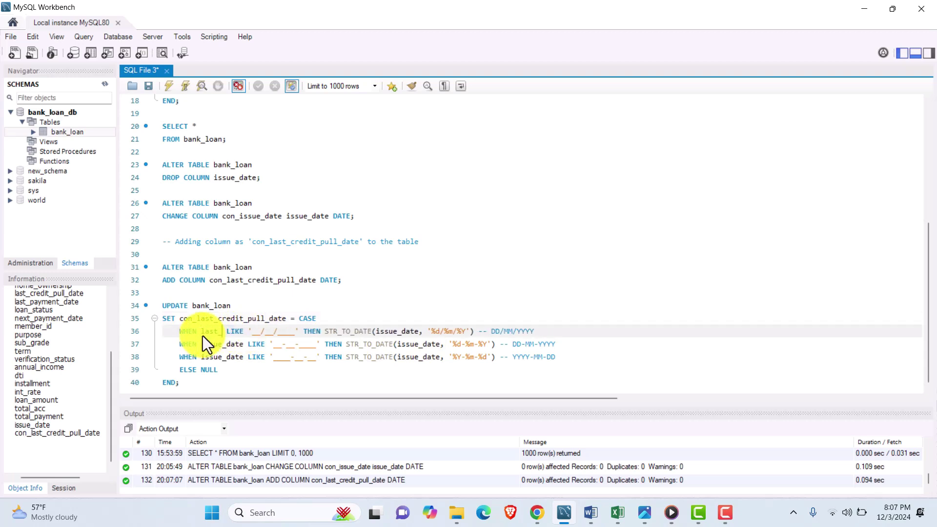
type("credit_pull")
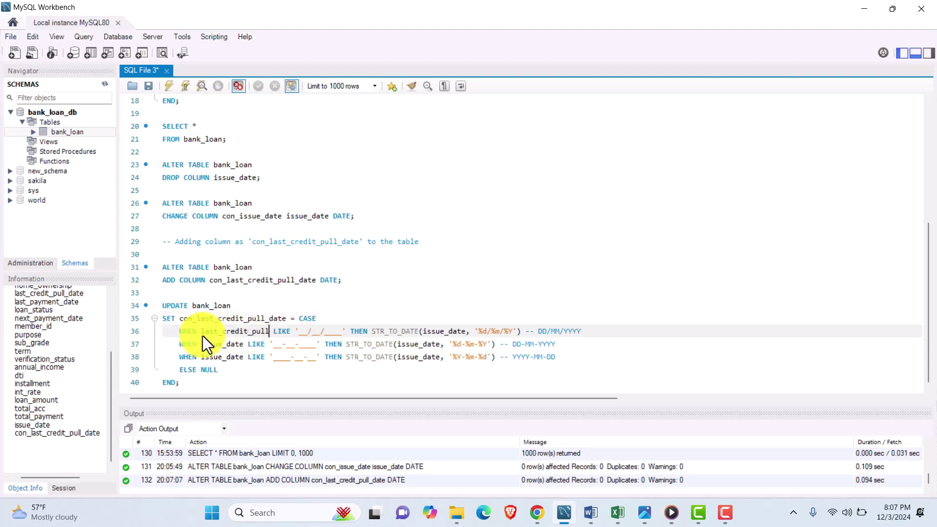
type("_date")
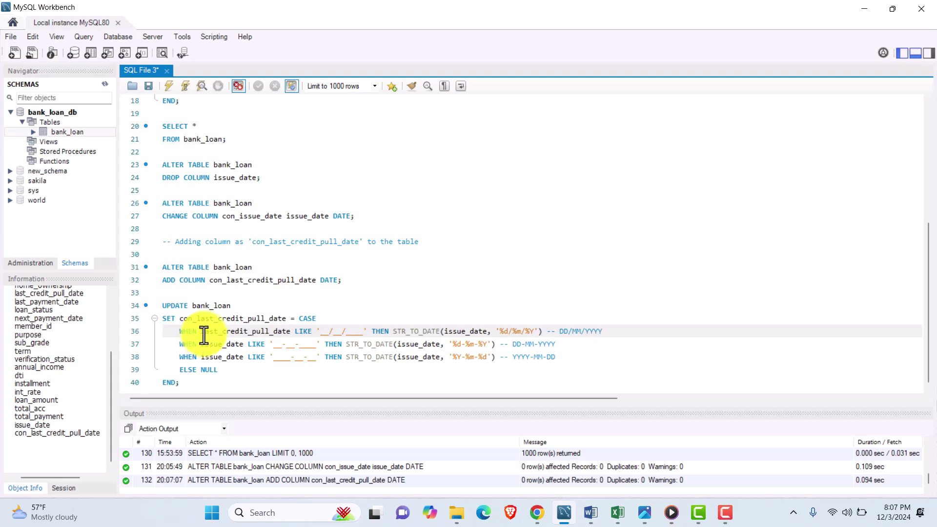
left_click_drag(200, 331, 291, 331)
key("ctrl+c")
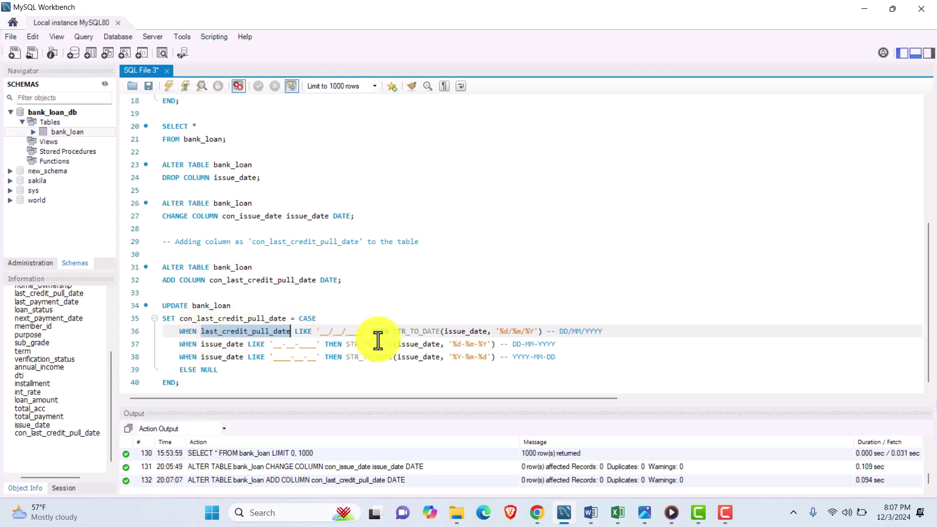
left_click_drag(445, 331, 487, 332)
key("ctrl+v")
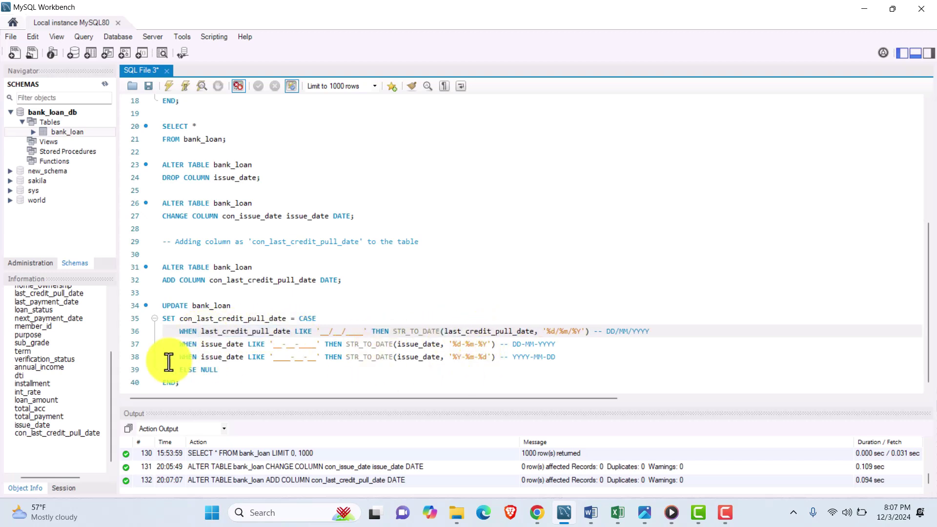
- Replace issue_date with last_credit_pull_date in the DD-MM-YYYY and YYYY-MM-DD conditions, and run the duplicated UPDATE statement
double_click(207, 344)
key("ctrl+v")
left_click_drag(443, 344, 486, 344)
key("ctrl+v")
double_click(207, 357)
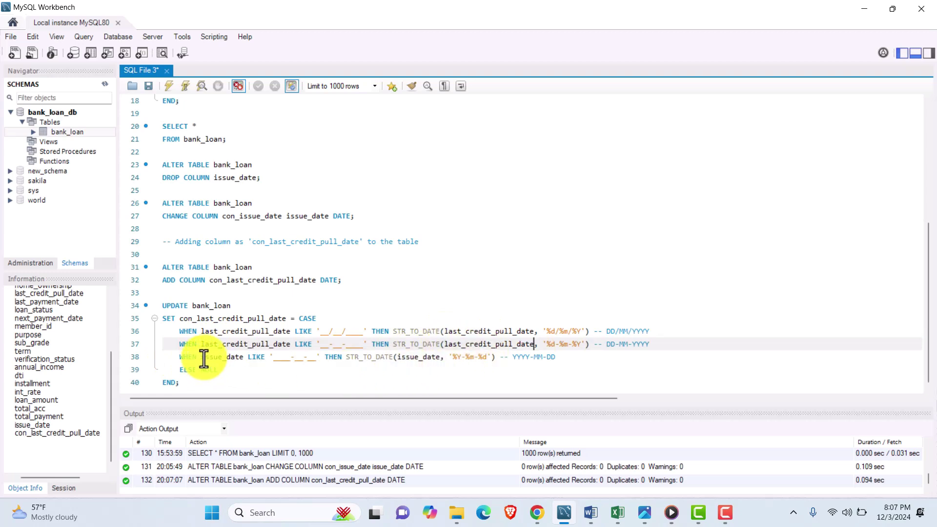
key("ctrl+v")
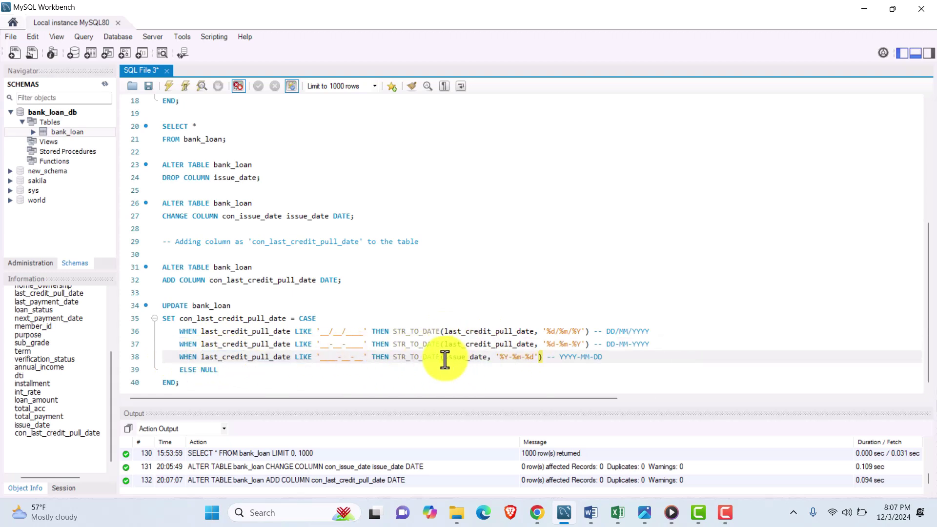
left_click_drag(445, 357, 481, 359)
key("ctrl+v")
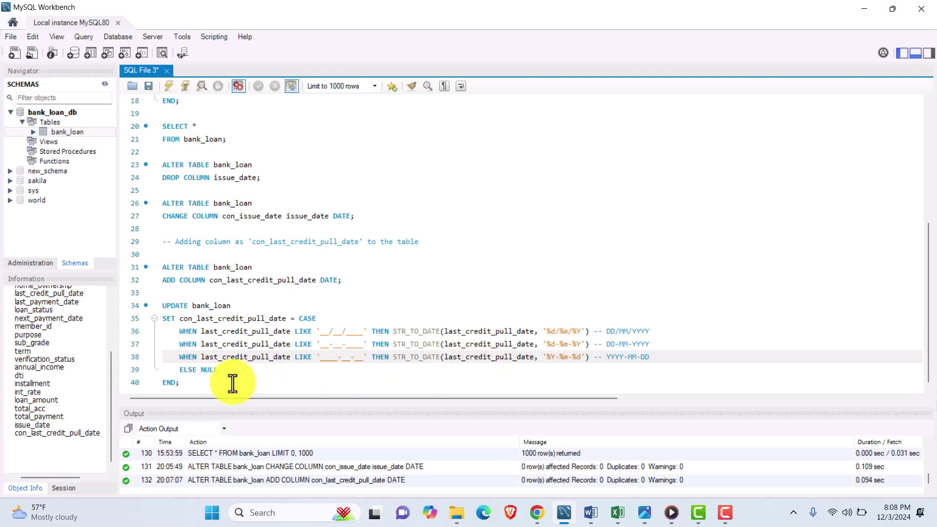
left_click_drag(235, 382, 159, 309)
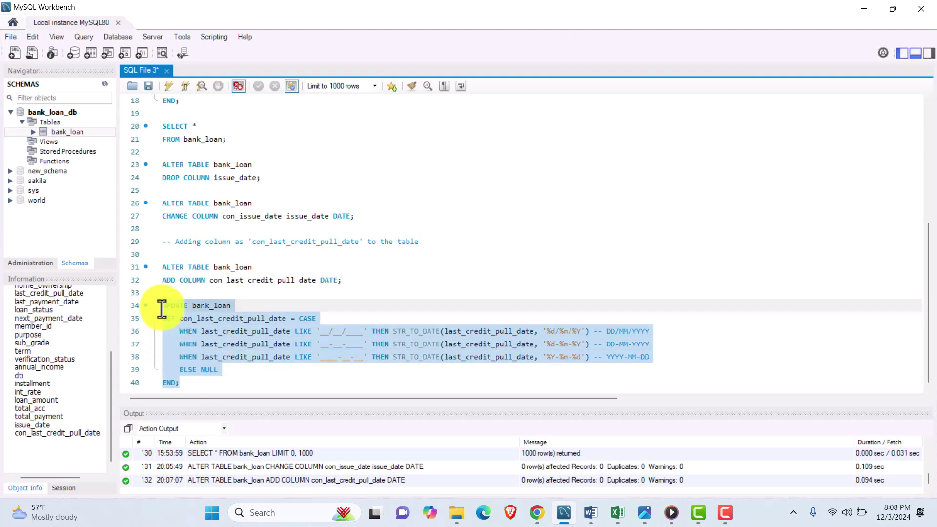
left_click(171, 88)
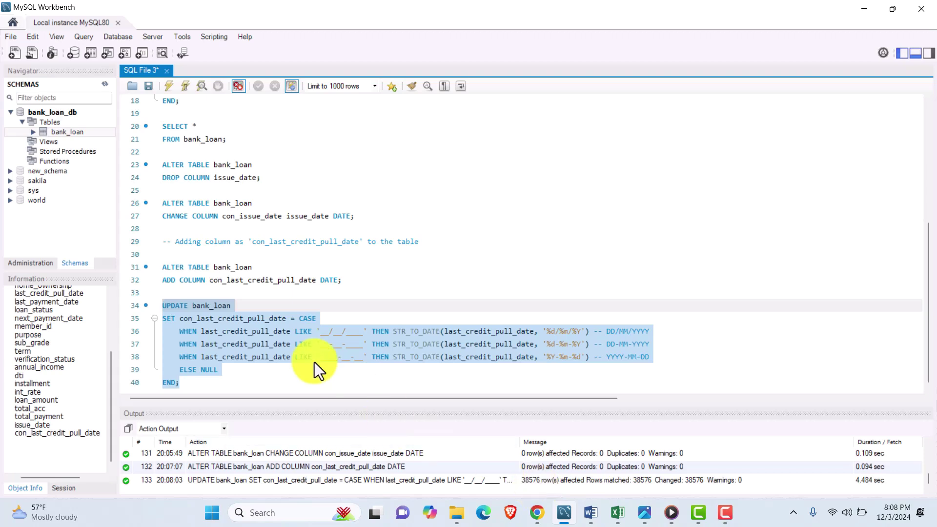
- Add the statement ALTER TABLE bank_loan DROP COLUMN last_credit_pull_date; at the script's end, run it, and refresh the schema list
left_click(194, 381)
key("Return")
key("Return")
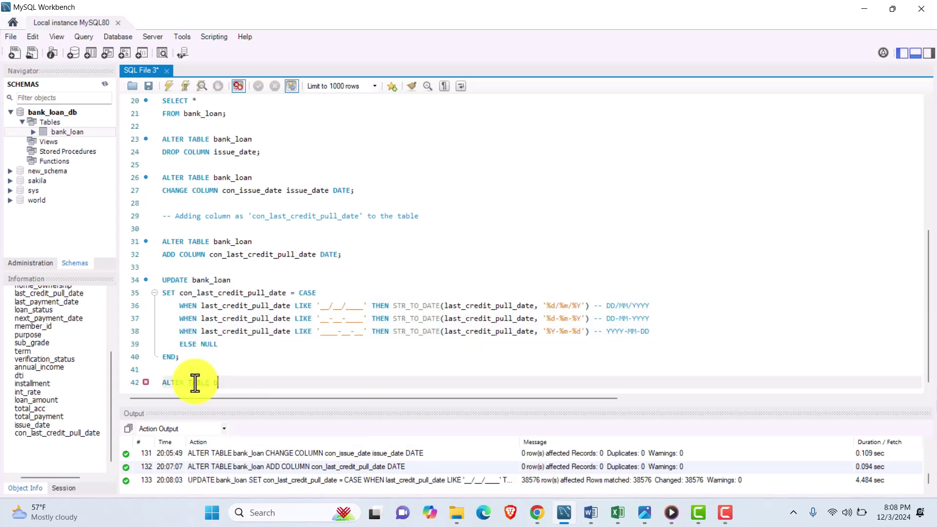
type("ALTER TABLE bakn")
key("BackSpace")
key("BackSpace")
type("nk")
key("Return")
key("Return")
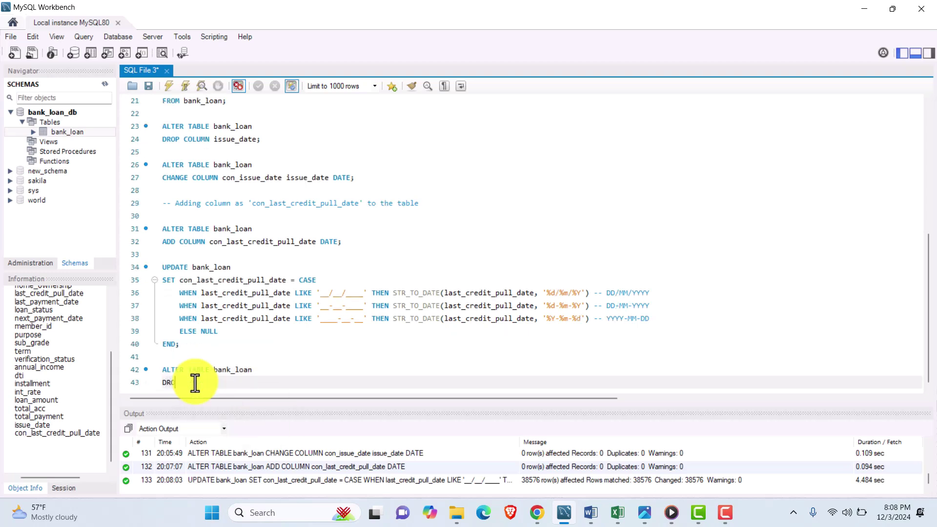
type("DROP COLUMN last_credit_pull_date;")
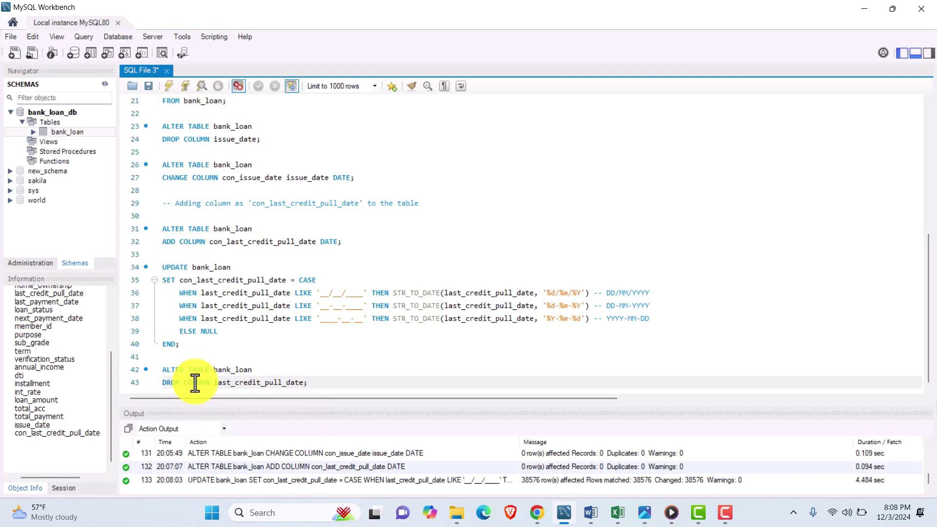
left_click_drag(312, 383, 150, 369)
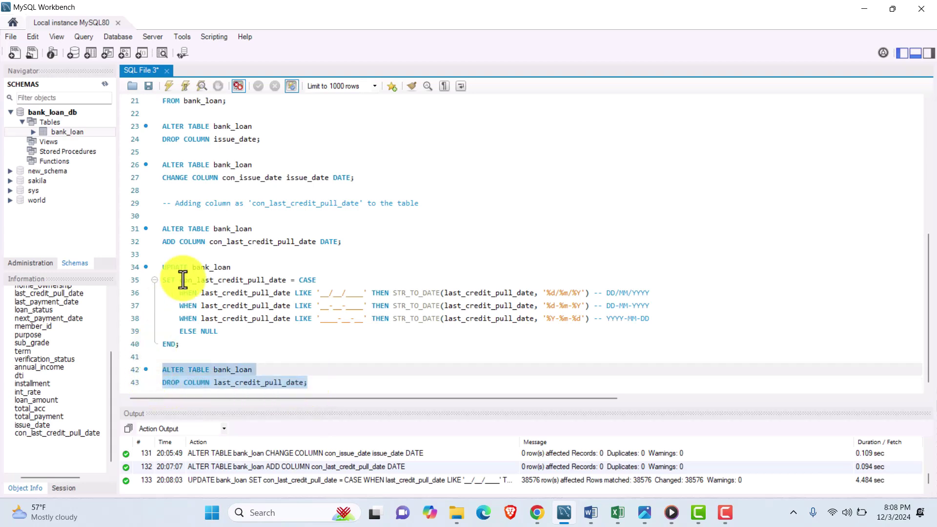
left_click(169, 86)
left_click(312, 388)
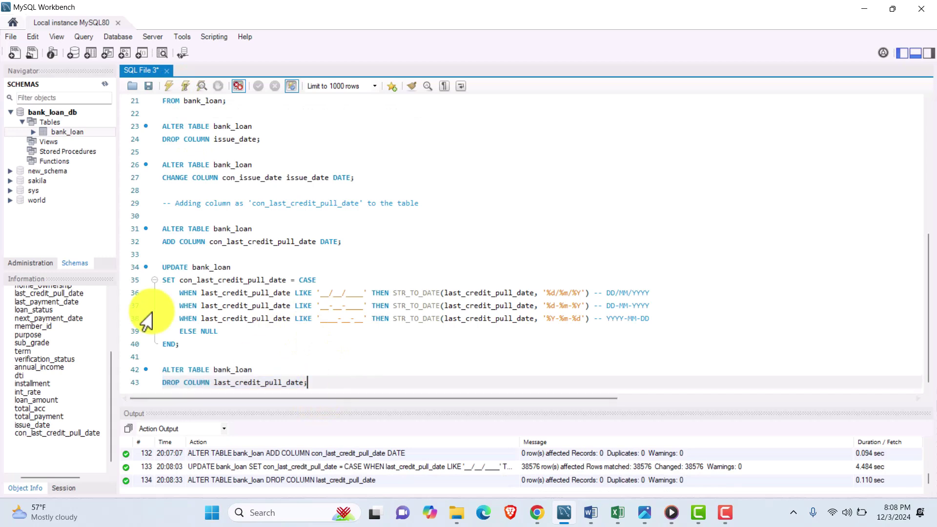
left_click(104, 83)
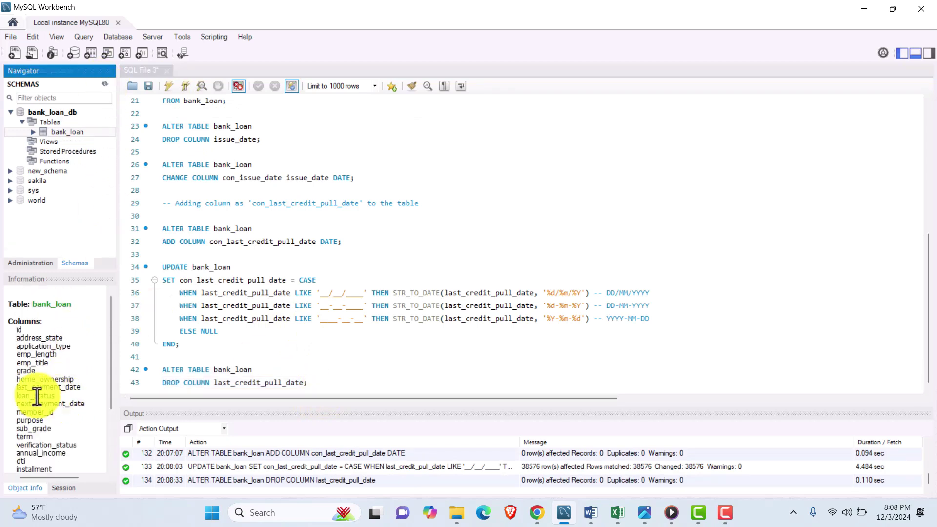
- Add the statement ALTER TABLE bank_loan CHANGE COLUMN con_last_credit_pull_date last_credit_pull_date DATE; at the end of the script and run it
left_click(326, 383)
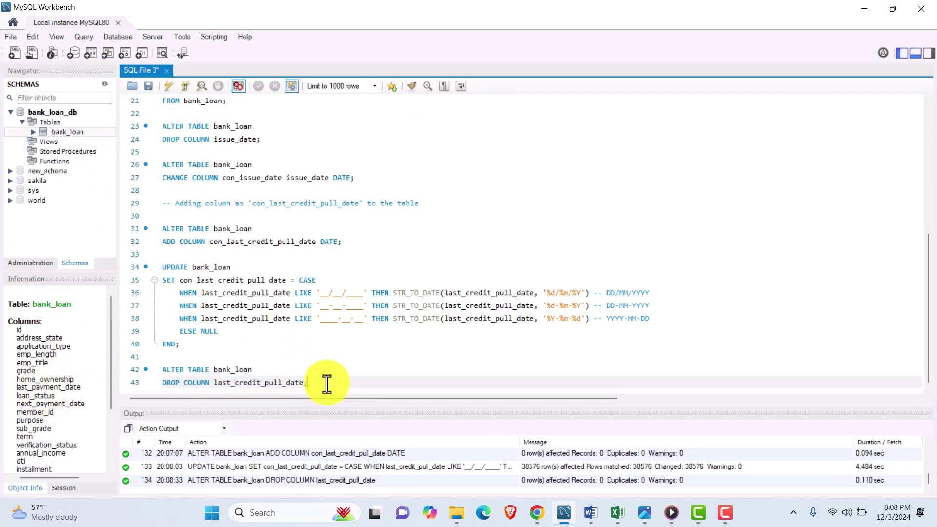
key("Return")
key("Return")
type("ALT")
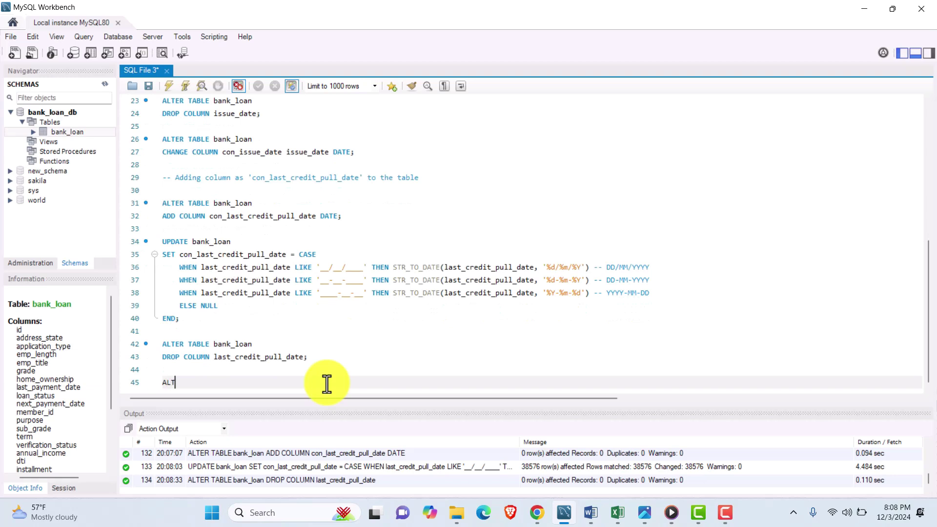
type("ER TABLE bank_loan")
key("Return")
type("CHANGE")
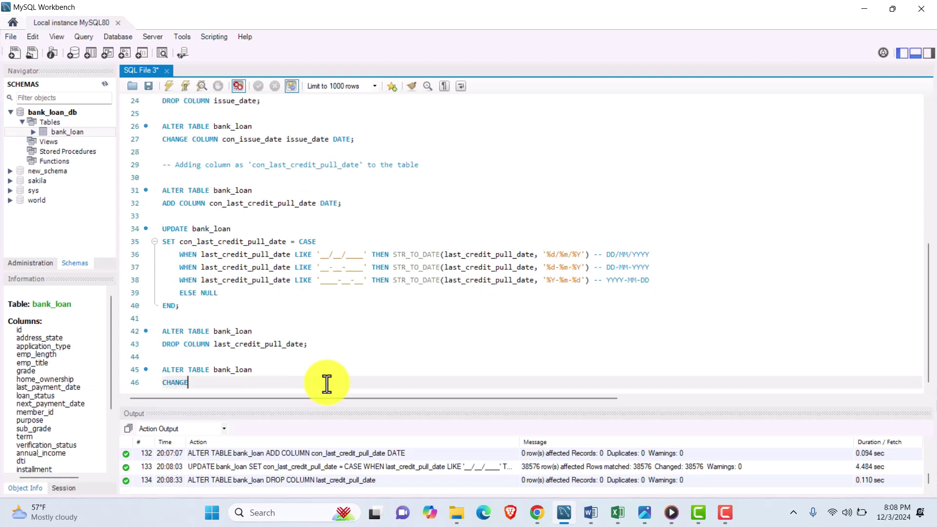
type(" COLUMN con_last_credit_pull_date last_credit_pull_date DATE;")
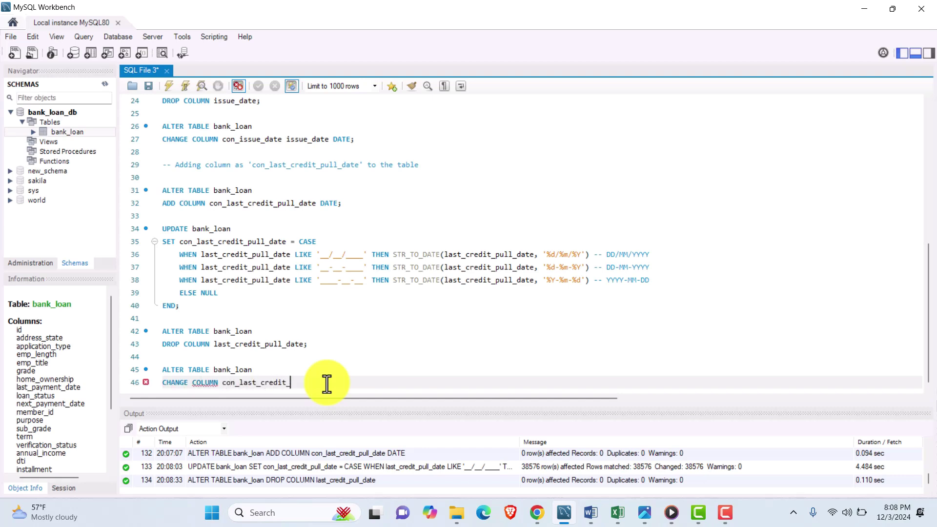
type("con_last_credit_pull_date last_credit_pull_date")
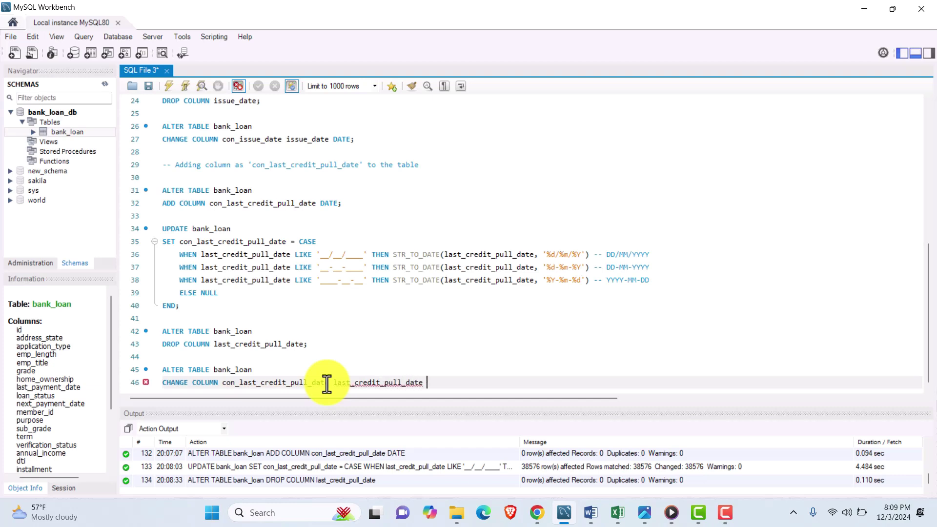
type(" DATE;")
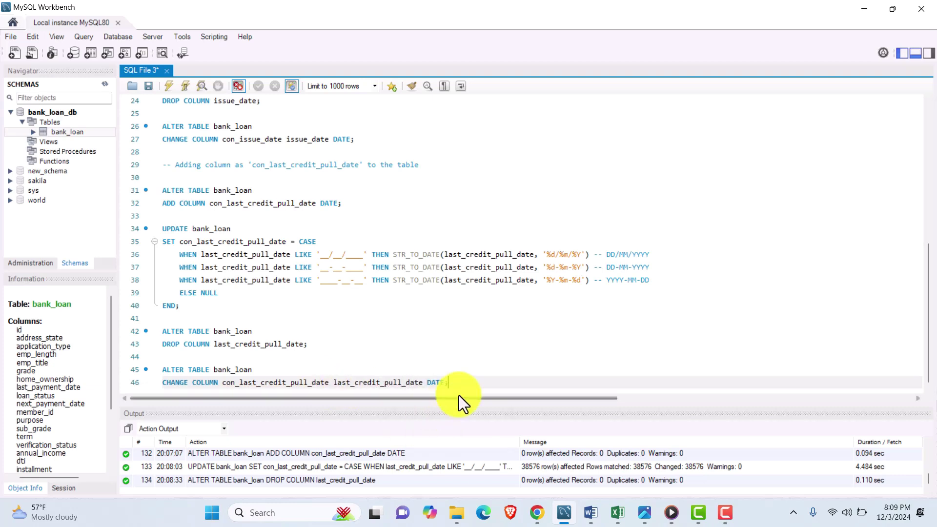
left_click_drag(460, 397, 137, 371)
left_click(168, 86)
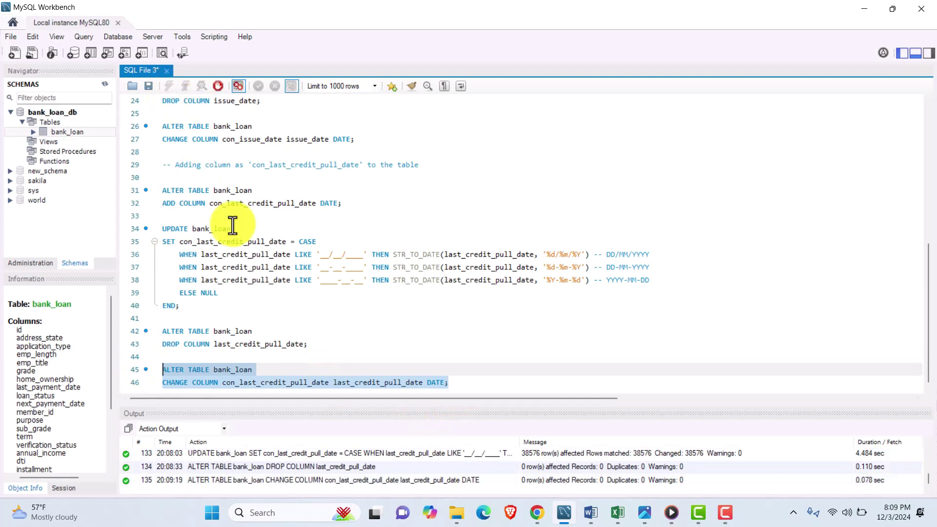
- Add the comment "-- Repeating the same steps for the 'next_payment_date' column" at the end of the script
scroll(52, 398, "down", 3)
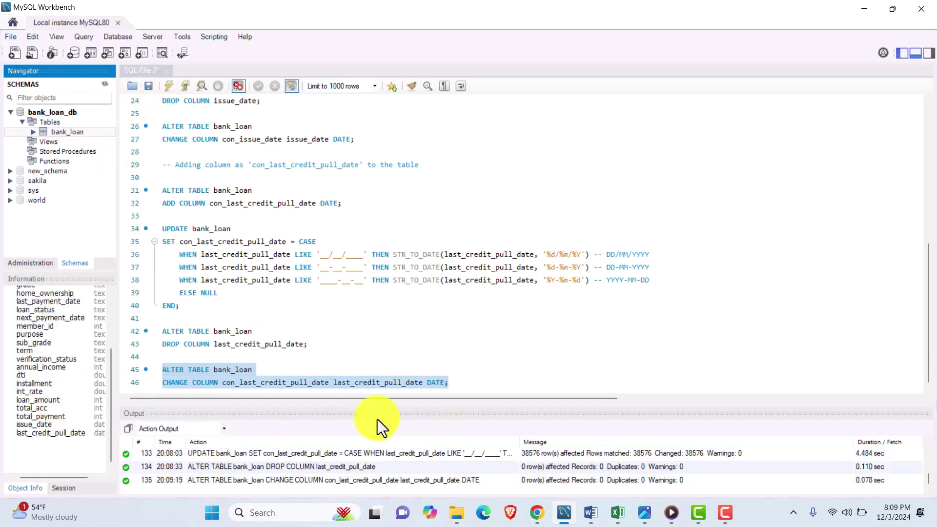
left_click(467, 383)
key("Return")
key("Return")
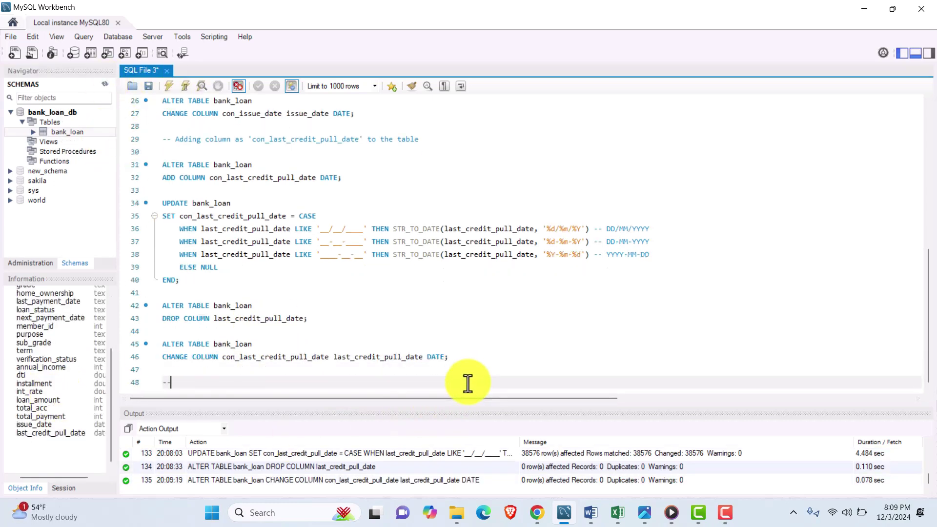
type("-- Repeating the ")
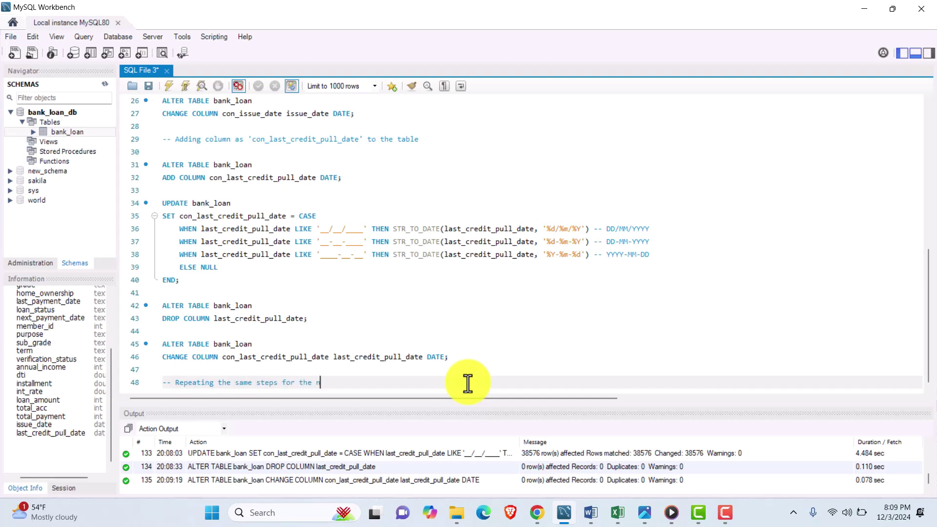
type("same steps for the 'next payment")
key("BackSpace")
key("BackSpace")
key("BackSpace")
key("BackSpace")
key("BackSpace")
key("BackSpace")
key("BackSpace")
type("payment_date")
key("Return")
key("Return")
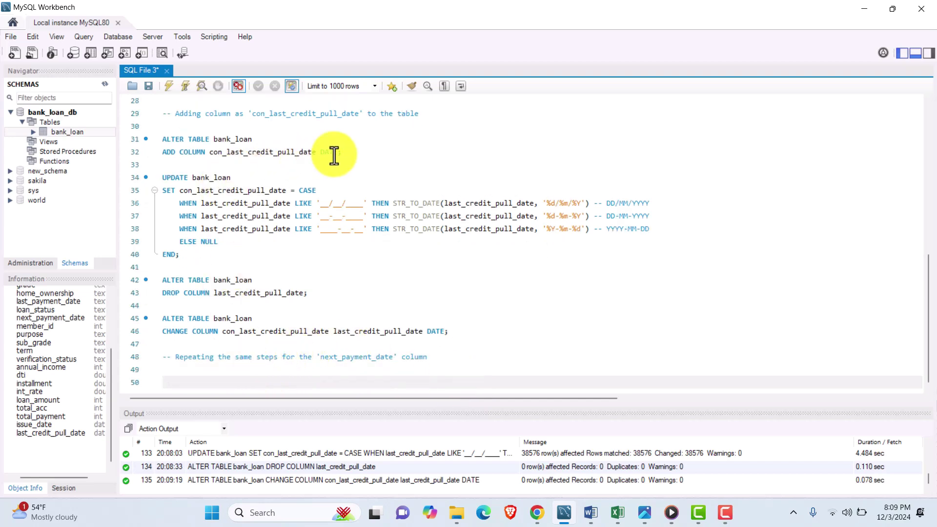
- Duplicate the ALTER TABLE statement that adds con_last_credit_pull_date below the new comment
left_click_drag(354, 154, 169, 143)
key("ctrl+c")
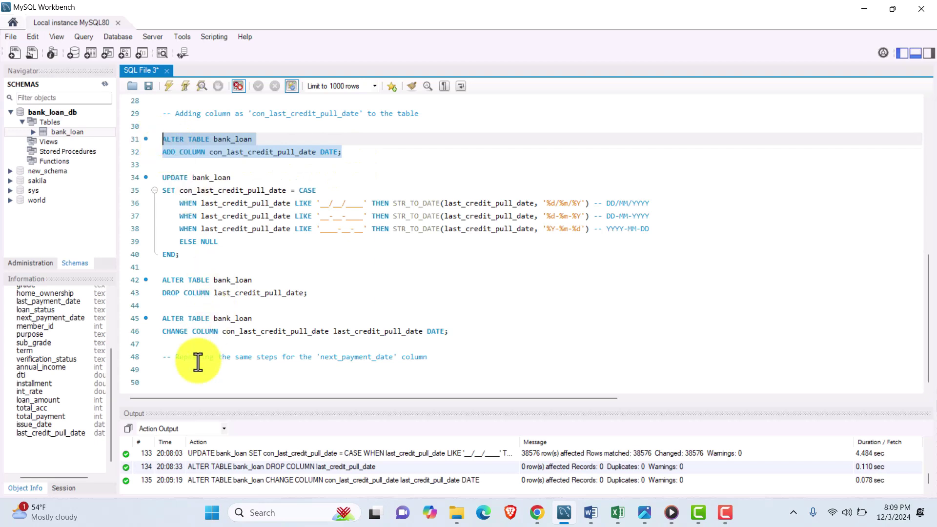
left_click(192, 382)
key("ctrl+v")
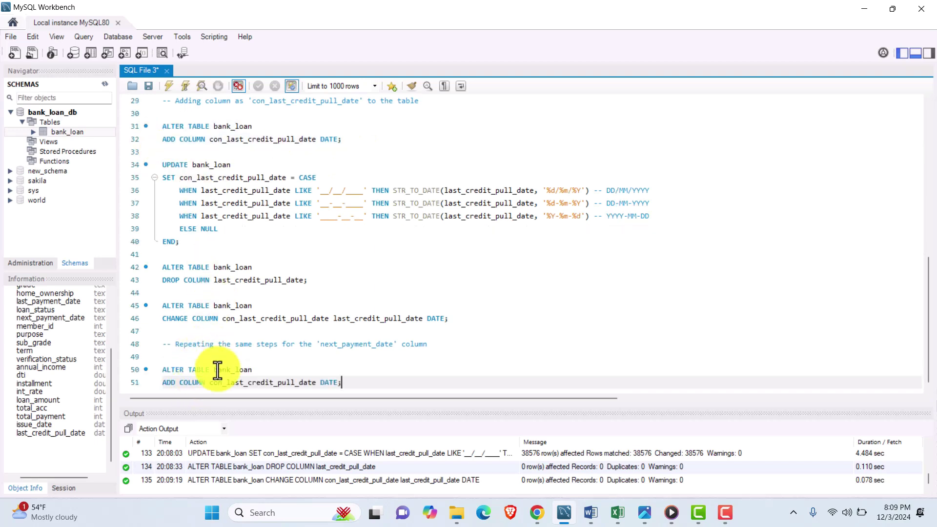
- Change the column name in the duplicated ADD COLUMN statement to con_next_payment_date
left_click_drag(295, 383, 248, 382)
left_click(295, 382)
key("shift+End")
key("Left")
key("BackSpace")
key("BackSpace")
key("BackSpace")
key("BackSpace")
key("BackSpace")
key("BackSpace")
key("BackSpace")
key("BackSpace")
key("BackSpace")
key("BackSpace")
key("BackSpace")
key("BackSpace")
key("BackSpace")
key("BackSpace")
key("BackSpace")
key("BackSpace")
type("next_paym")
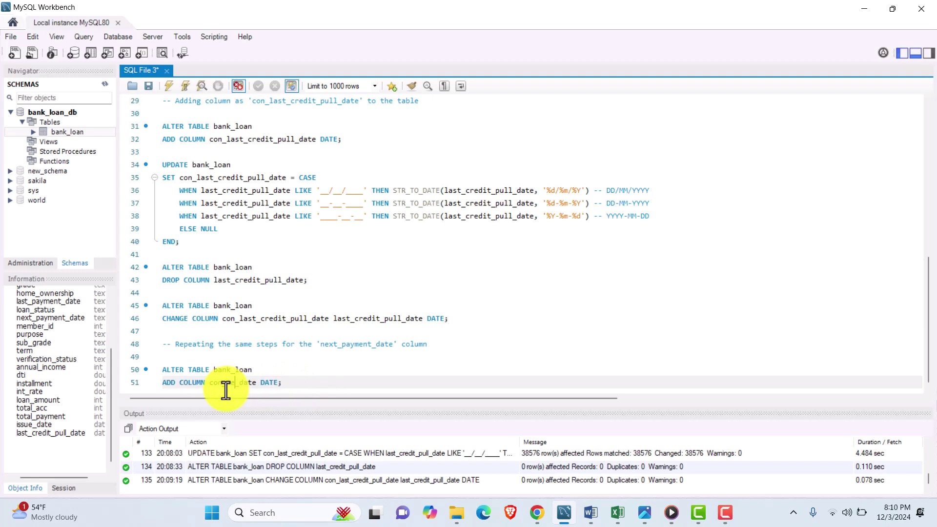
type("ent")
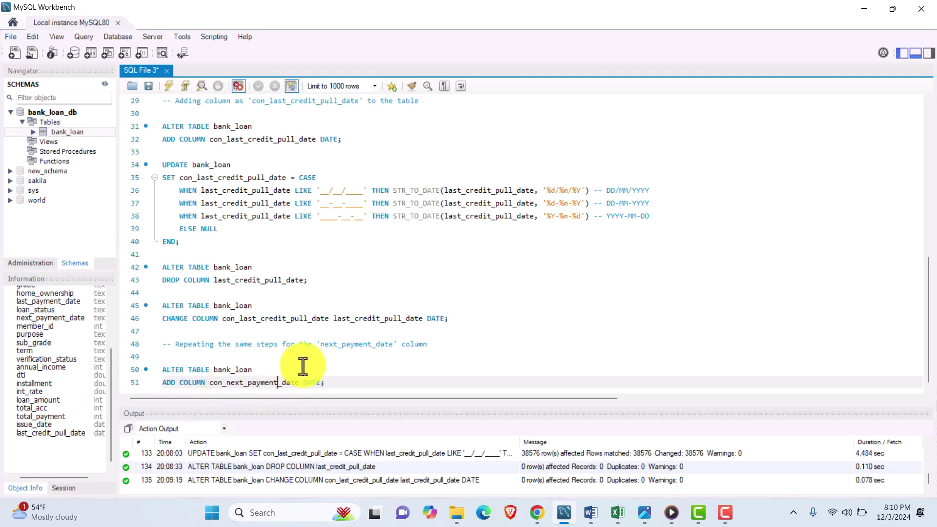
- Run the ADD COLUMN con_next_payment_date statement, refresh the schema list and check the bank_loan columns
left_click_drag(329, 382, 147, 369)
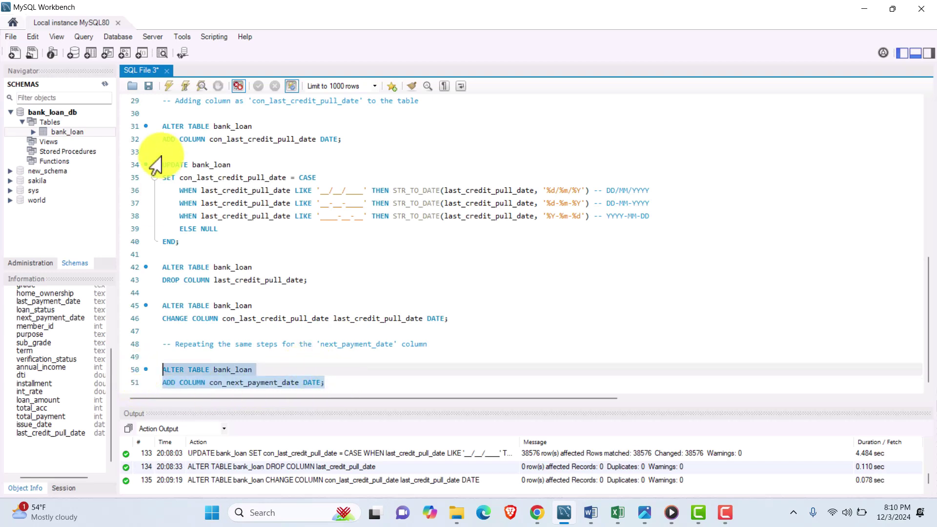
left_click(169, 86)
left_click(104, 83)
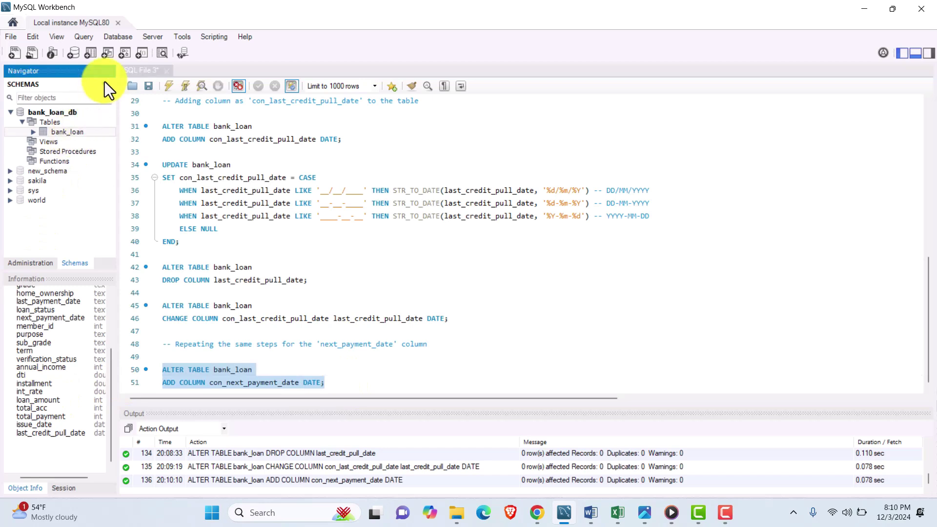
scroll(47, 398, "down", 6)
- Duplicate the UPDATE bank_loan statement for con_last_credit_pull_date at the end of the script
left_click(356, 385)
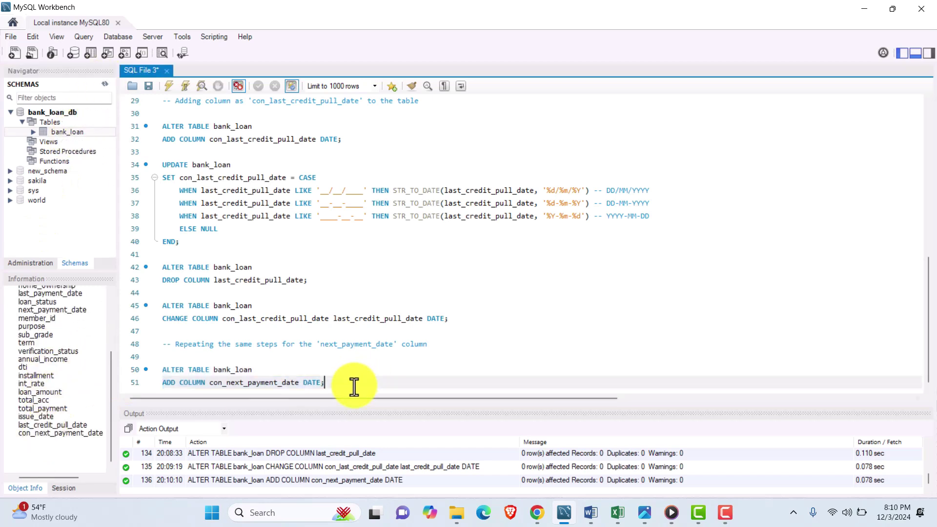
key("Return")
key("Return")
left_click_drag(188, 220, 136, 140)
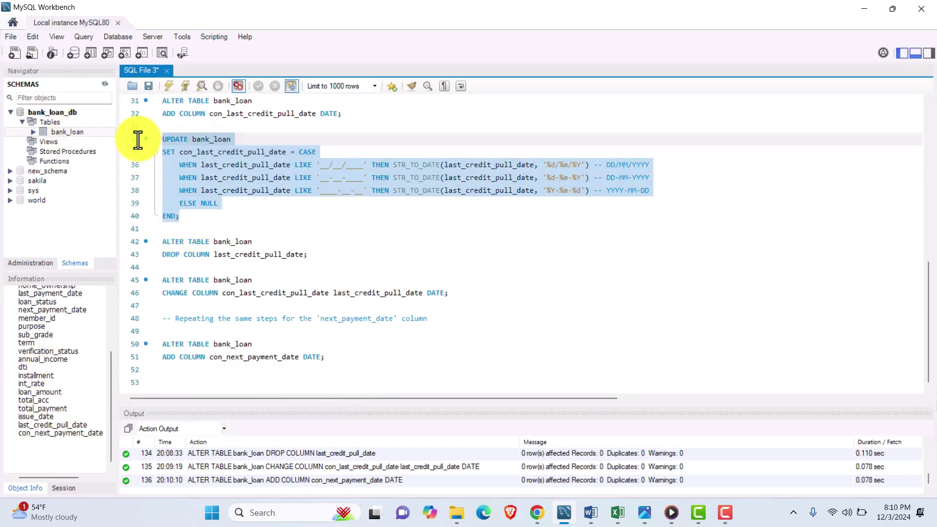
key("ctrl+c")
left_click(188, 389)
key("ctrl+v")
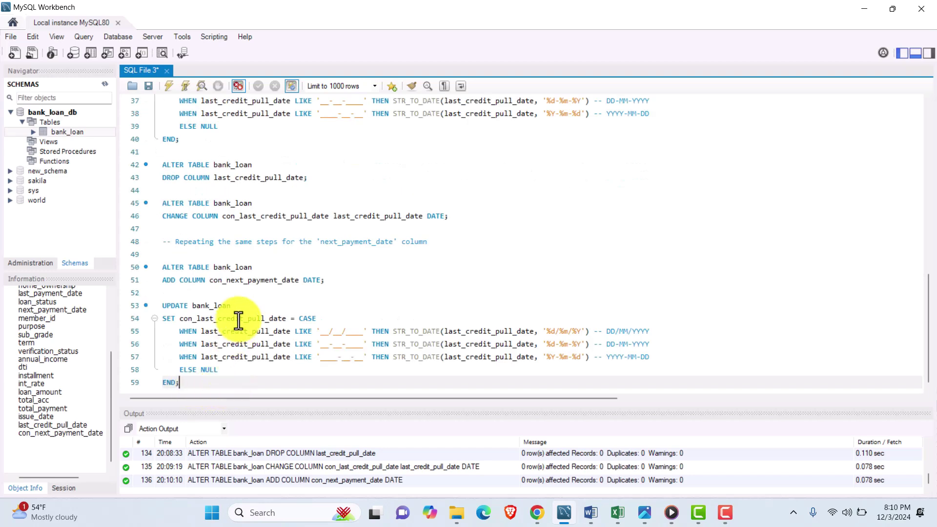
- Change the SET target column in the duplicated UPDATE statement to con_next_payment_date
double_click(263, 318)
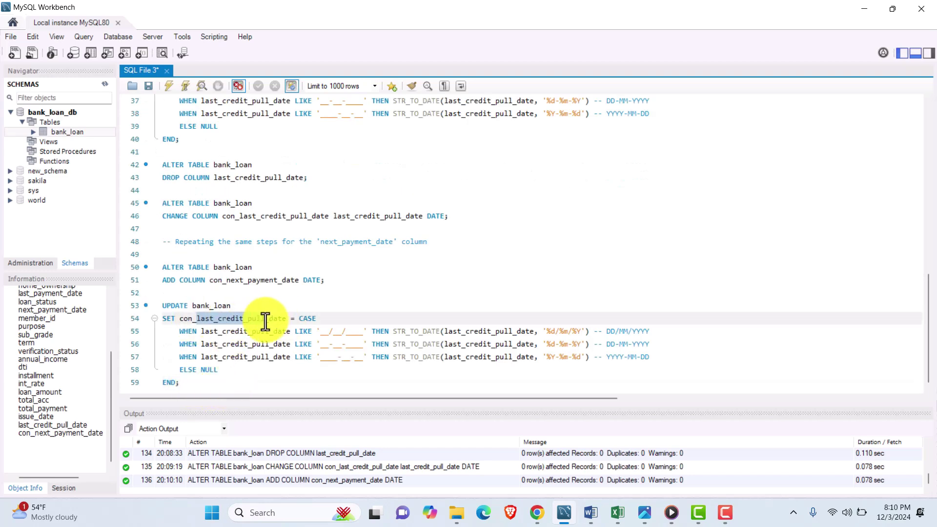
type("next_payment_date")
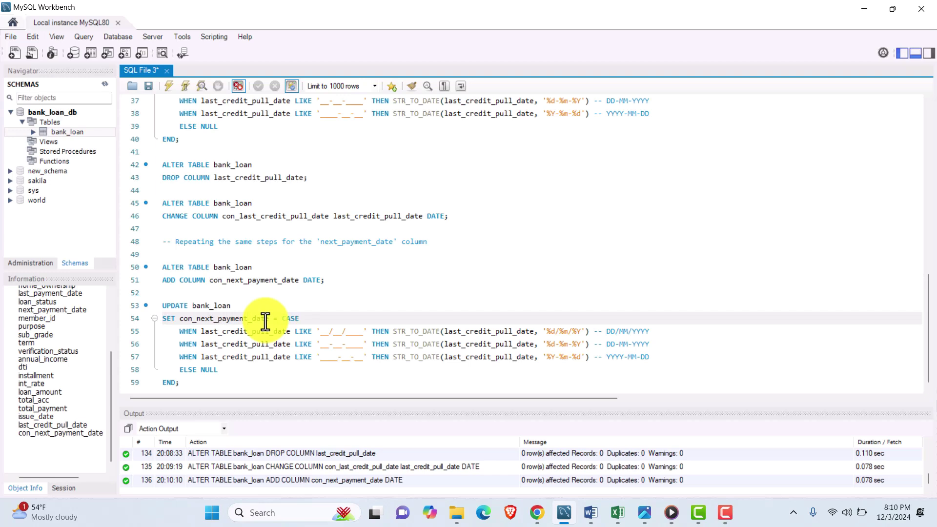
key("Left")
key("Left")
key("Left")
key("Left")
key("Left")
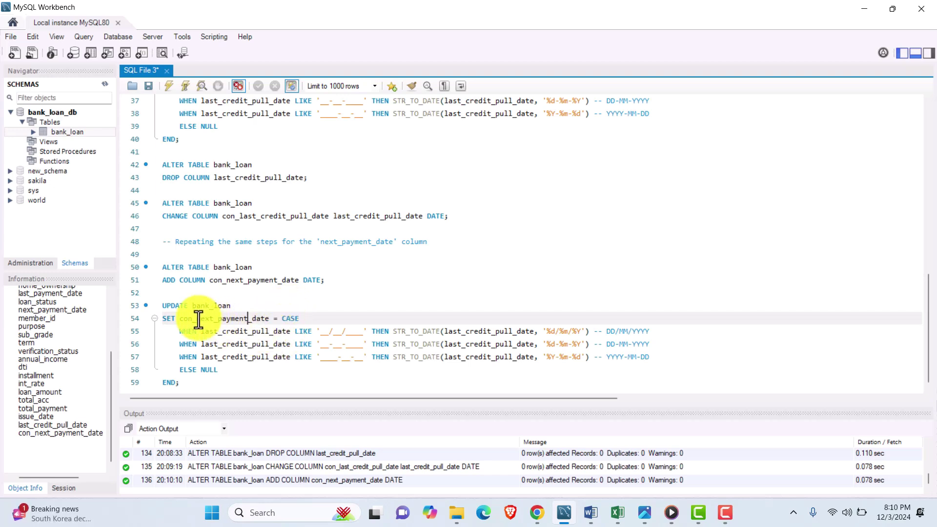
- Replace both last_credit_pull_date references in the duplicated statement's DD/MM/YYYY condition with next_payment_date
left_click_drag(198, 320, 268, 320)
key("ctrl+c")
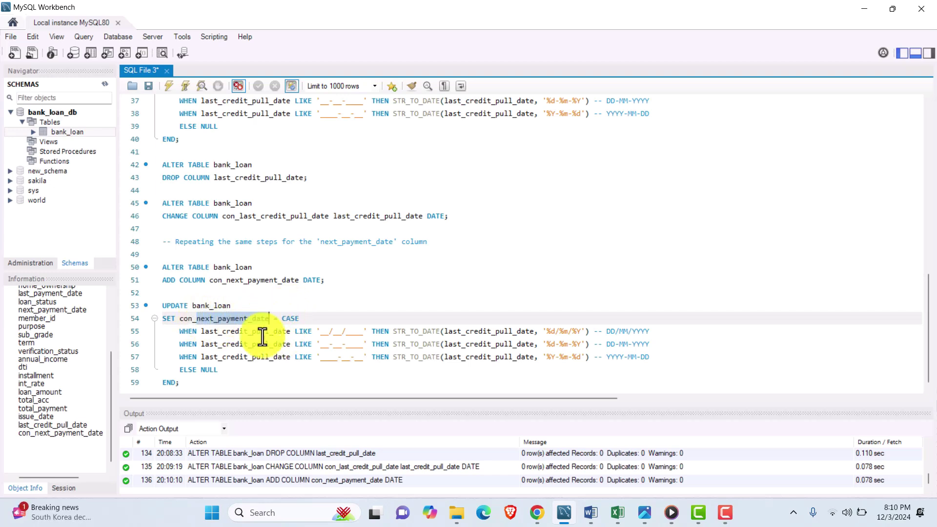
left_click_drag(201, 332, 288, 332)
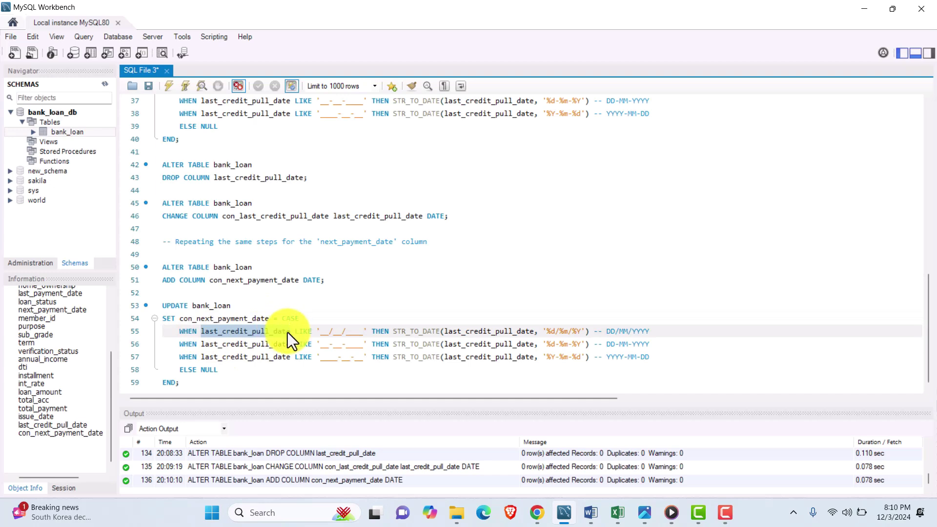
key("ctrl+v")
left_click_drag(428, 332, 518, 332)
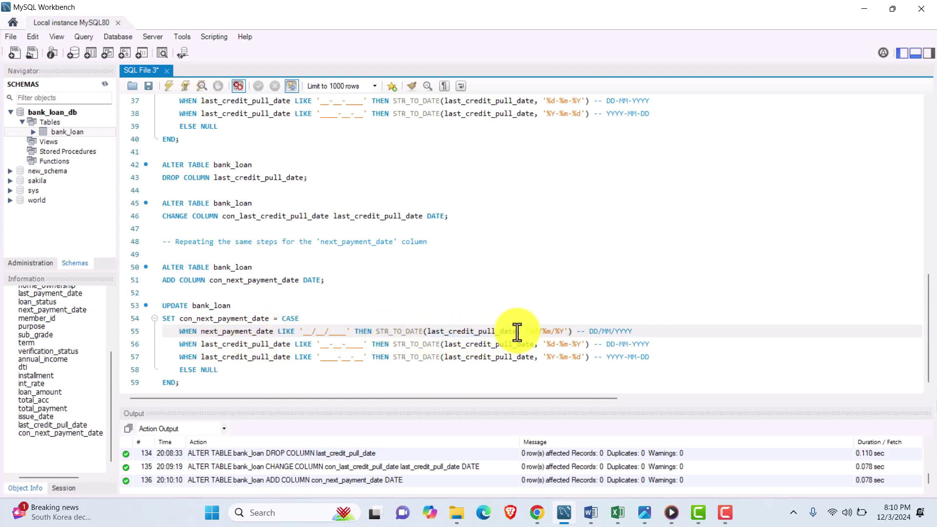
key("ctrl+v")
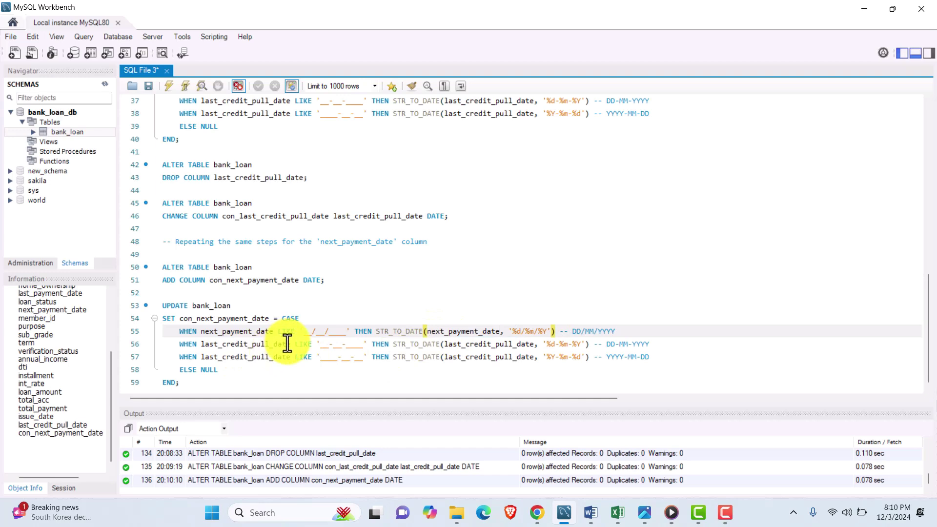
- Replace last_credit_pull_date with next_payment_date in the DD-MM-YYYY and YYYY-MM-DD conditions, and run the duplicated UPDATE statement
left_click_drag(291, 344, 199, 345)
key("ctrl+v")
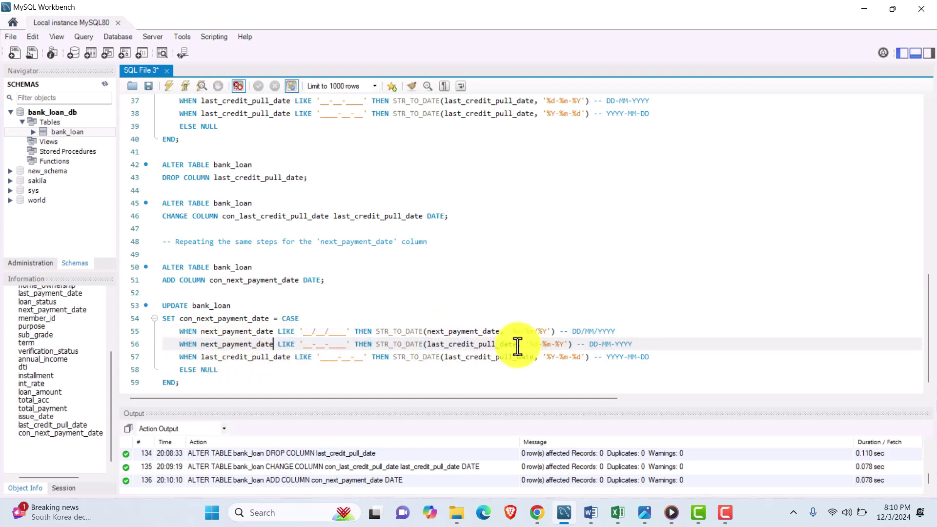
left_click_drag(516, 345, 425, 345)
key("ctrl+v")
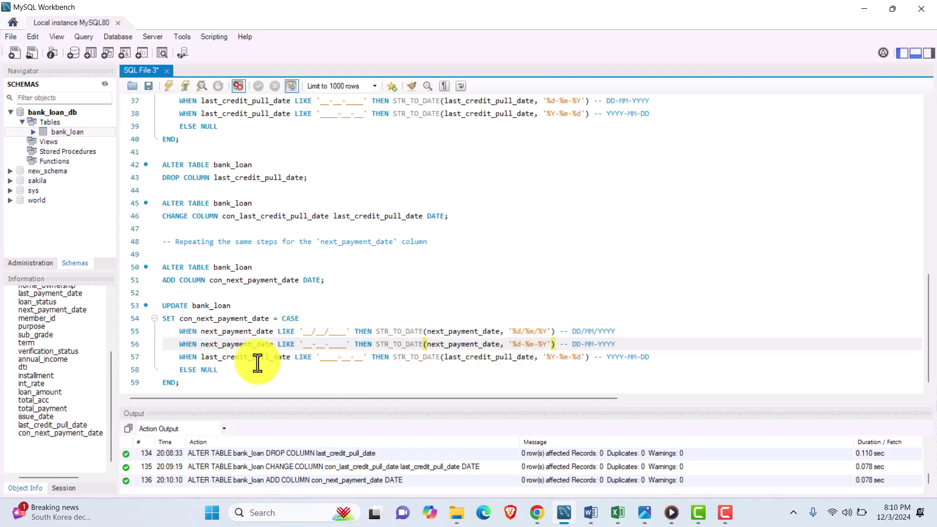
left_click_drag(291, 357, 201, 360)
type("next_payment_date")
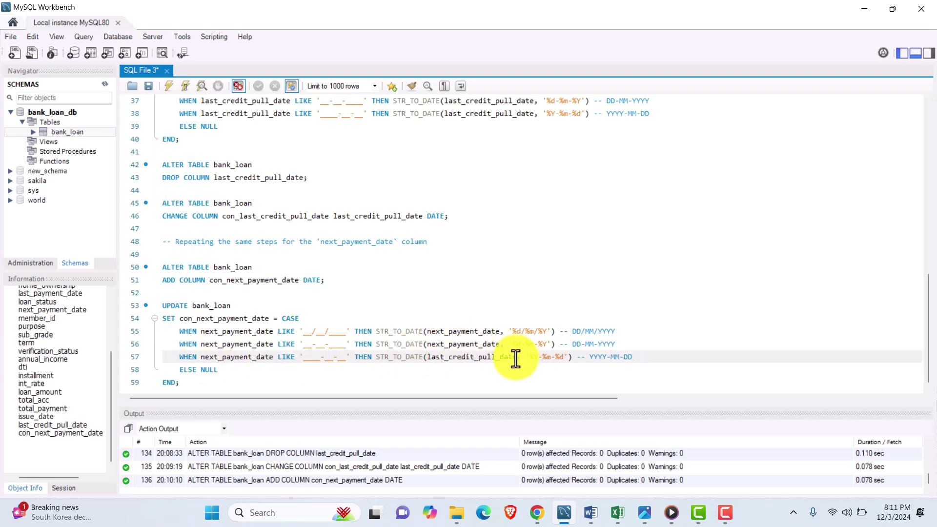
left_click_drag(500, 357, 425, 359)
type("next_payment_date")
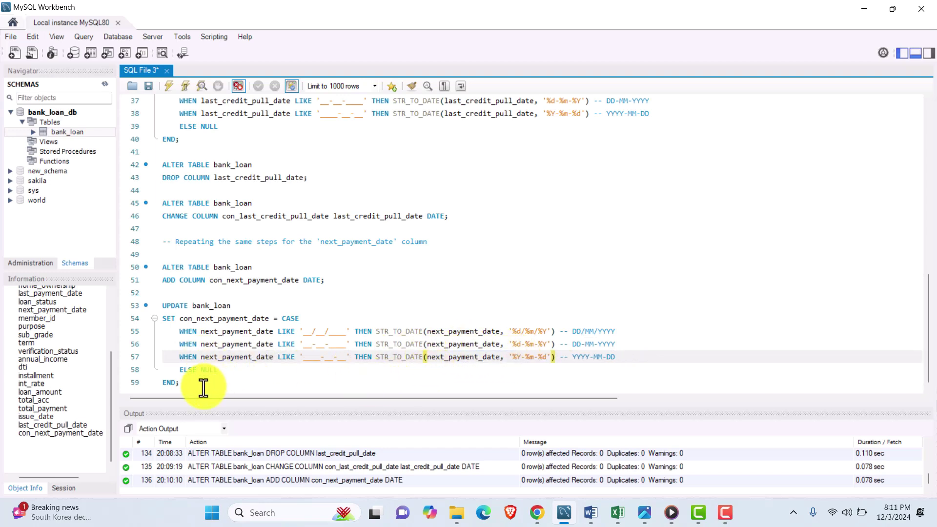
left_click_drag(198, 385, 163, 305)
left_click(174, 88)
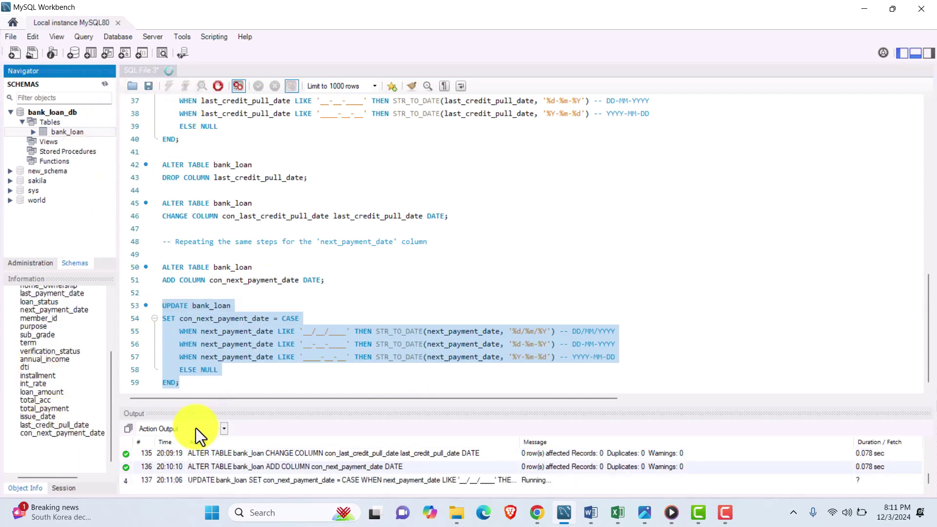
- Add the statement ALTER TABLE bank_loan DROP COLUMN next_payment_date; at the end of the script
left_click(201, 385)
key("Return")
key("Return")
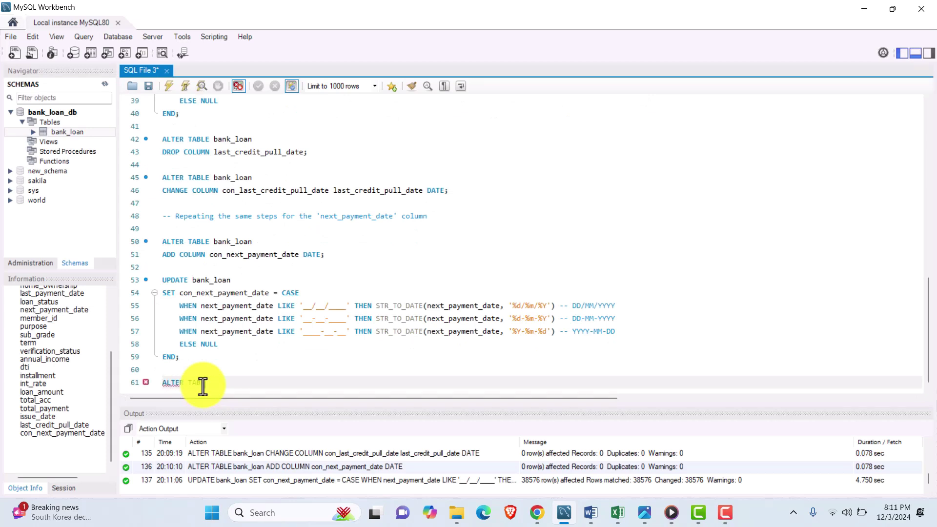
type("ALTER TABLE bank_loan\bank_loa")
key("Return")
type("DROP COLUMN")
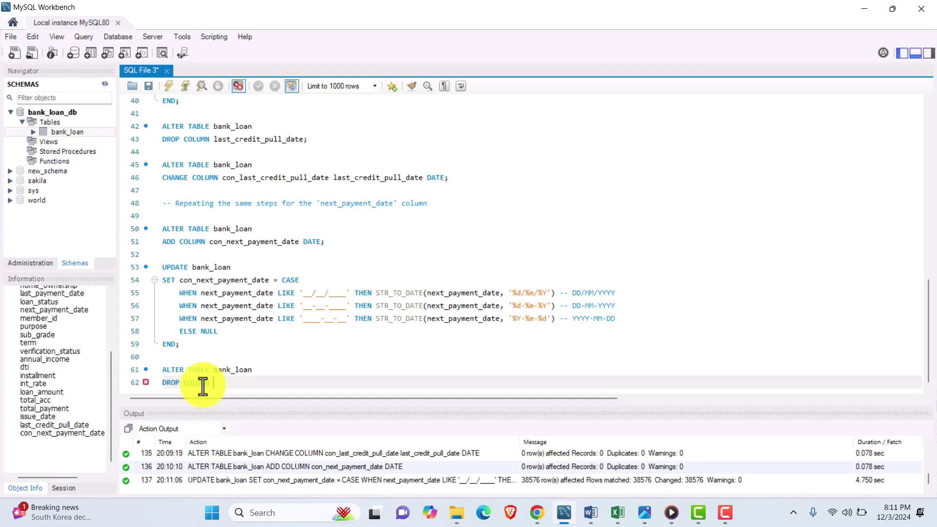
type(" next")
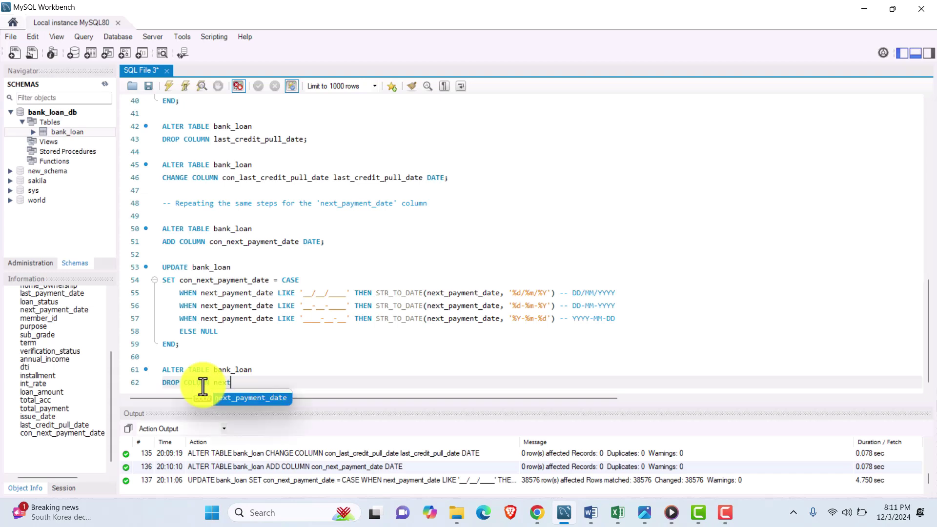
key("Return")
- Run the DROP COLUMN next_payment_date statement and check the updated bank_loan column list
left_click_drag(304, 387, 162, 372)
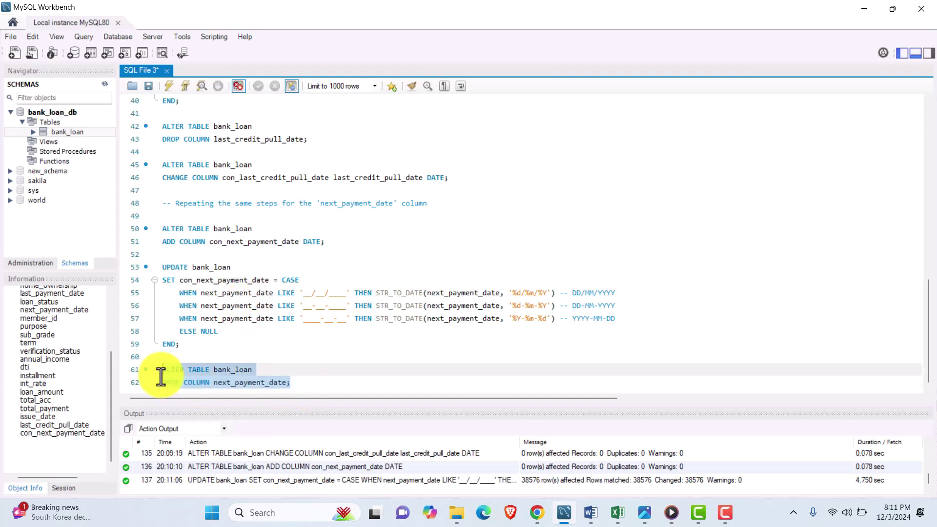
left_click(168, 87)
left_click(90, 149)
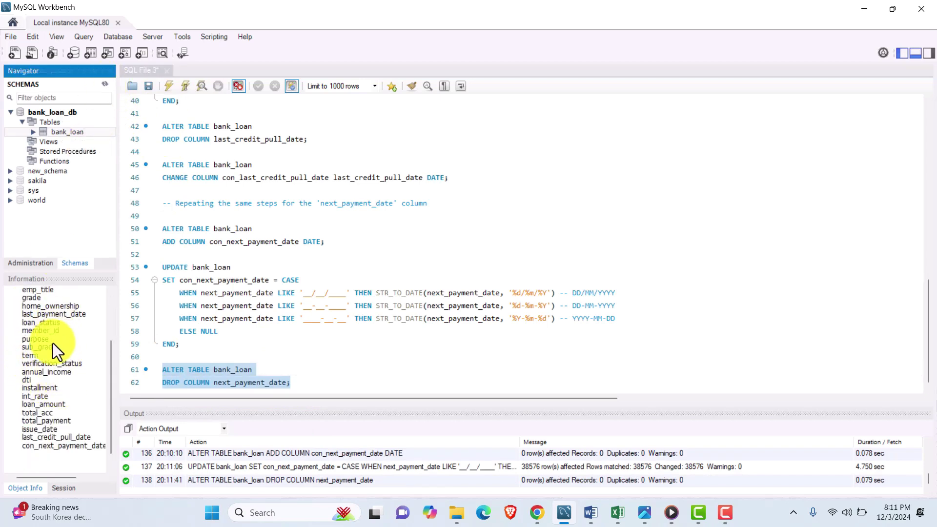
scroll(44, 356, "down", 1)
- Add and run ALTER TABLE bank_loan CHANGE COLUMN con_next_payment_date next_payment_date DATE; at the end of the script
left_click(324, 383)
key("Return")
key("Return")
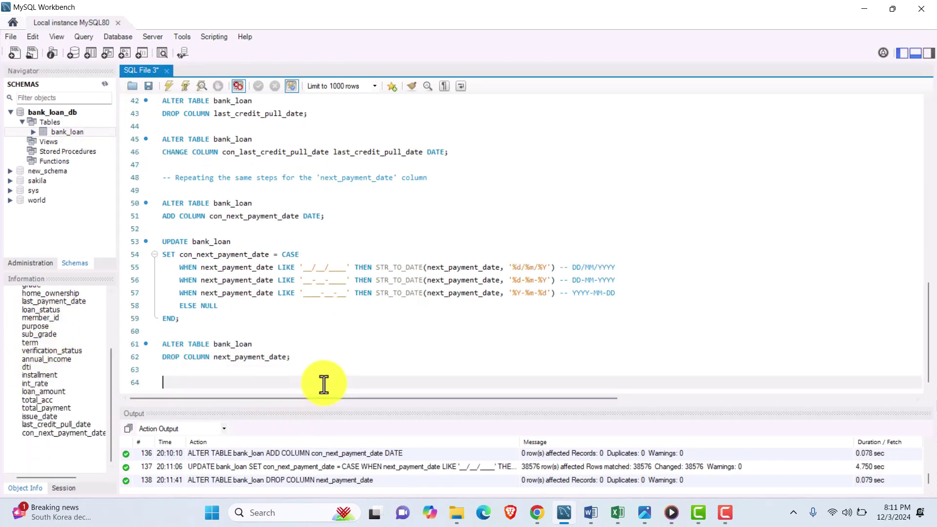
type("ALTER TABLE bank_")
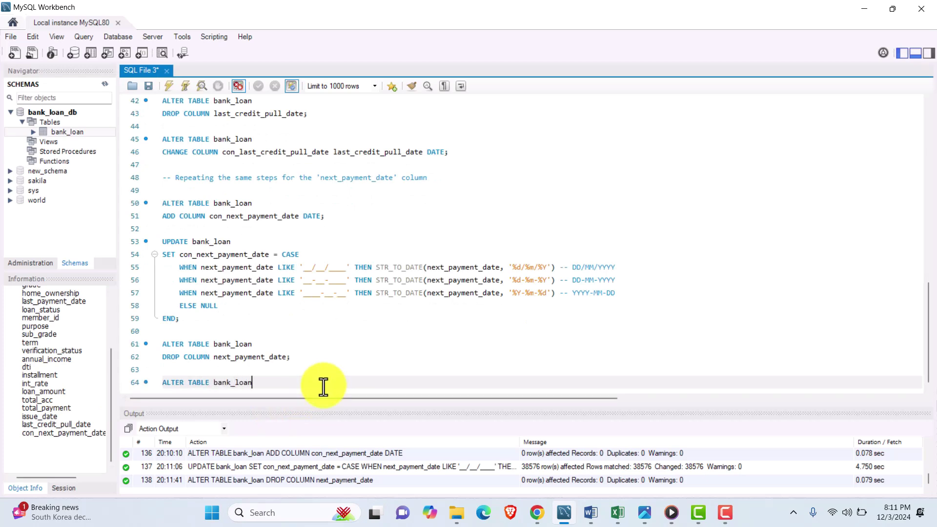
type("loan")
key("Return")
type("CHANGE")
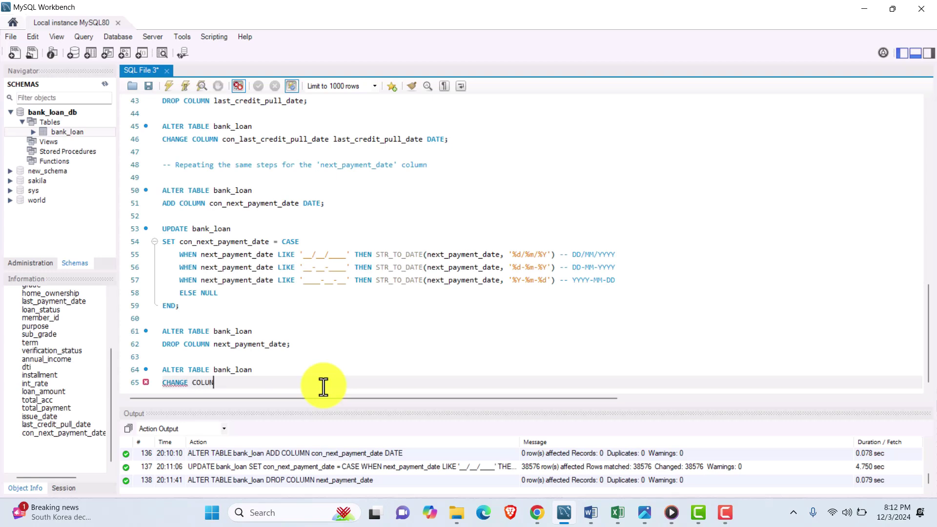
type(" COLUMN next_payment_date")
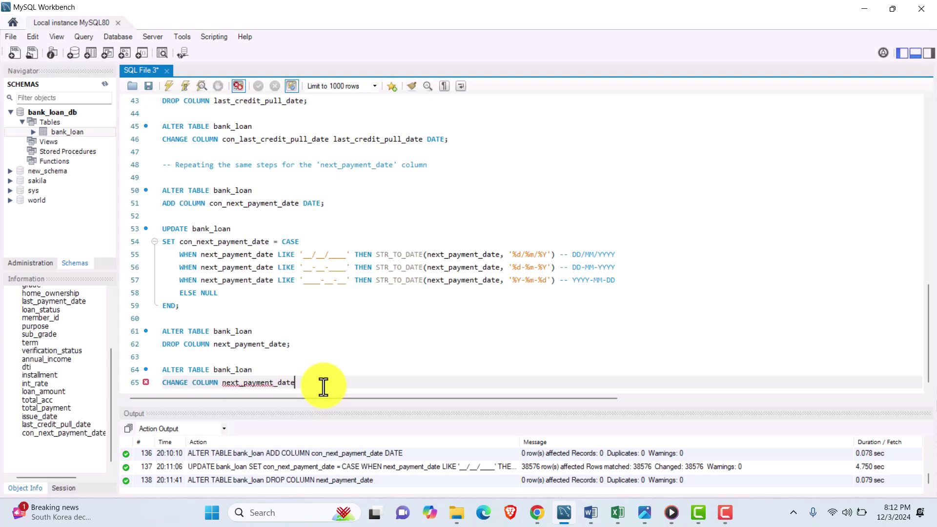
left_click(222, 384)
type("con_")
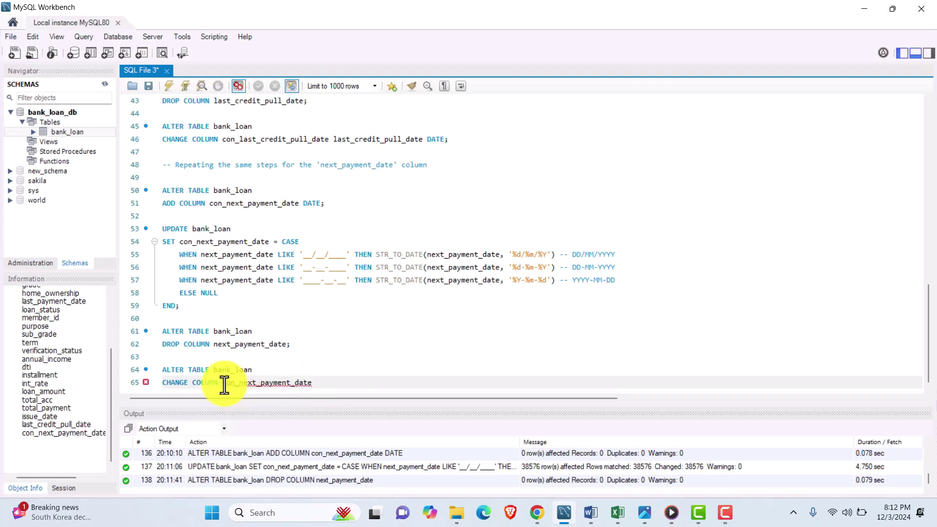
left_click(332, 385)
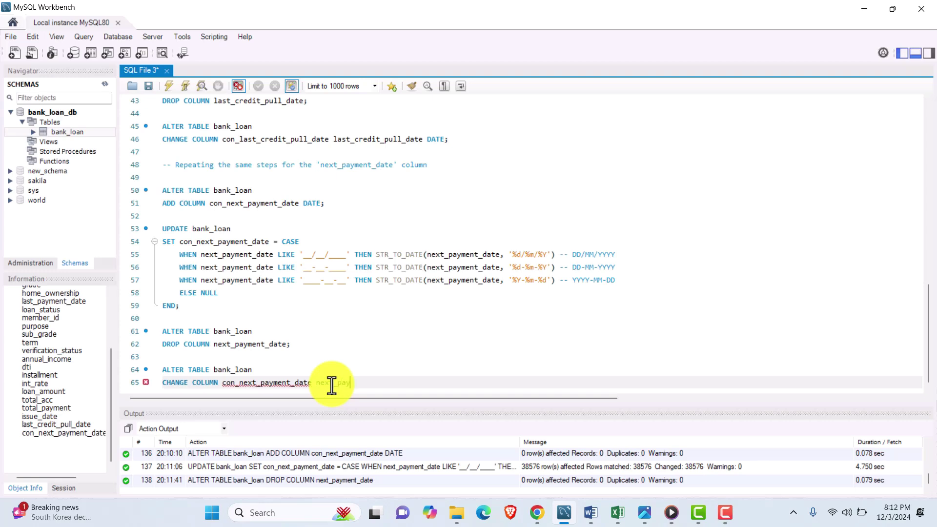
type("next_payment_date DATE;")
left_click_drag(414, 383, 159, 368)
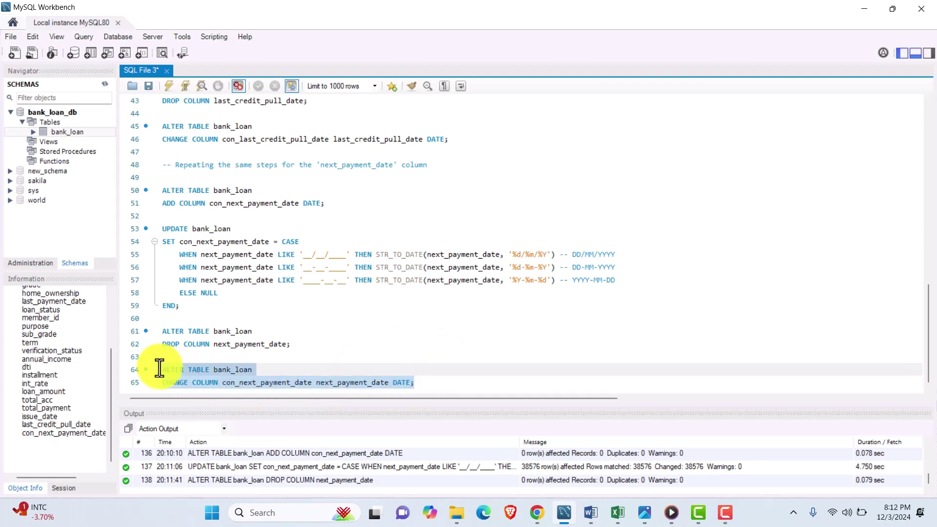
left_click(184, 86)
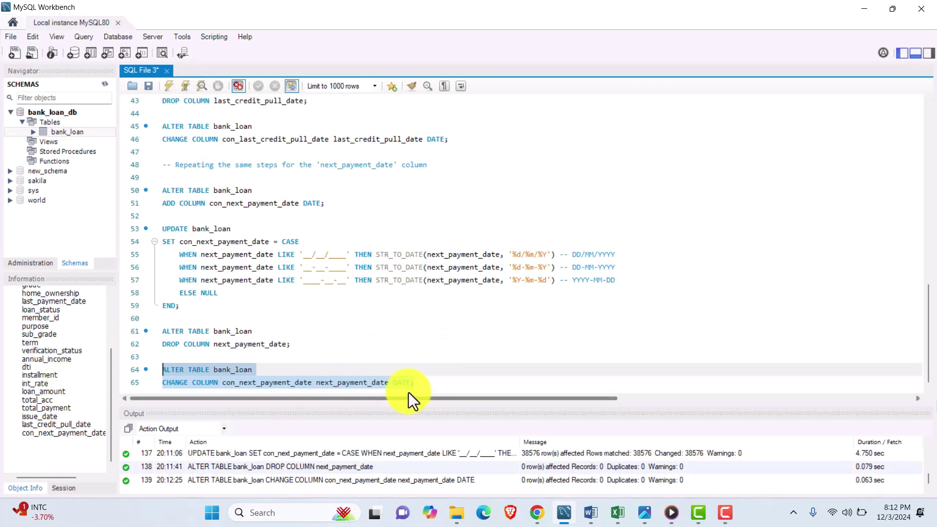
- Add and run SELECT * FROM bank_loan; at the end of the script, and check the date columns in the results
left_click(429, 383)
key("Return")
key("Return")
type("SELE")
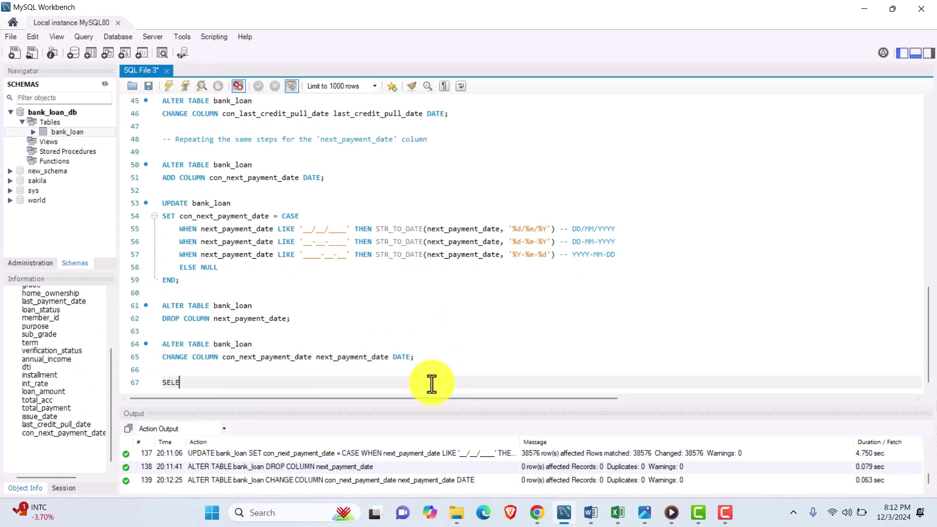
type("CT *")
key("Return")
type("FROM")
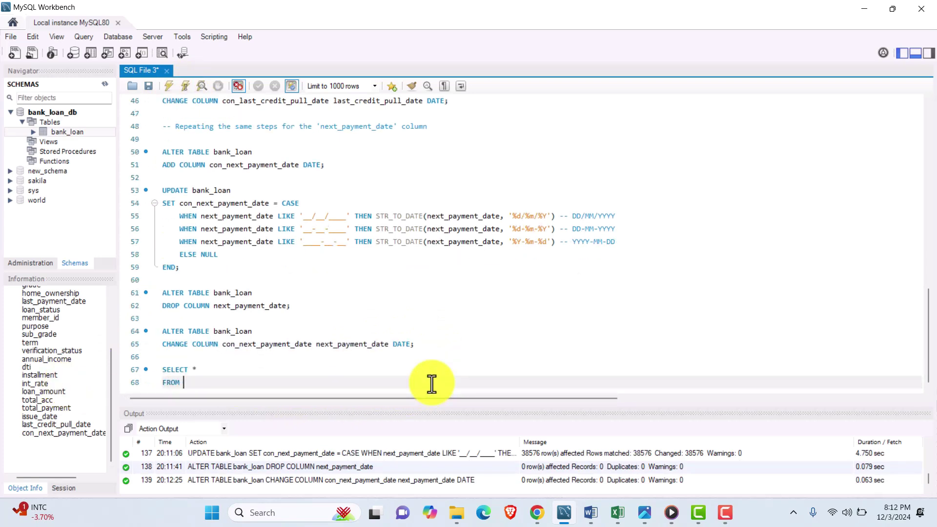
type(" bank_loan")
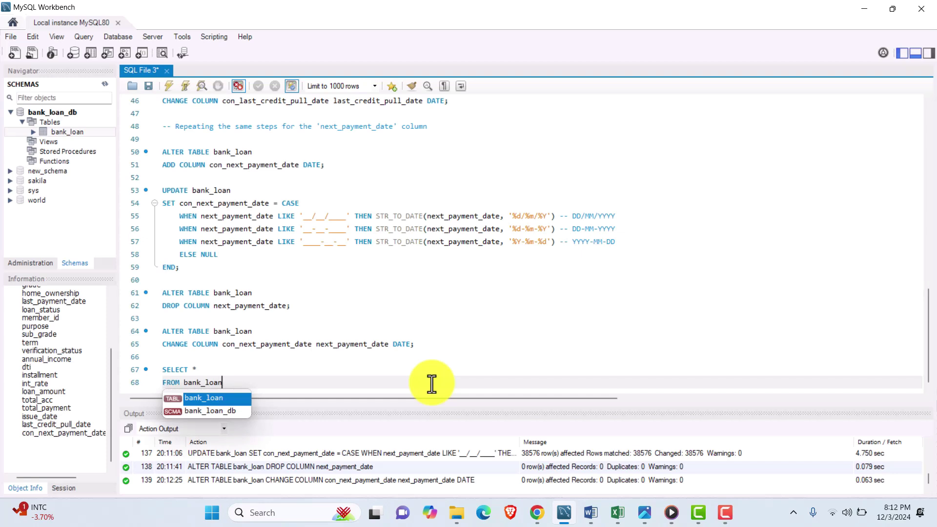
type(";")
left_click_drag(244, 385, 155, 371)
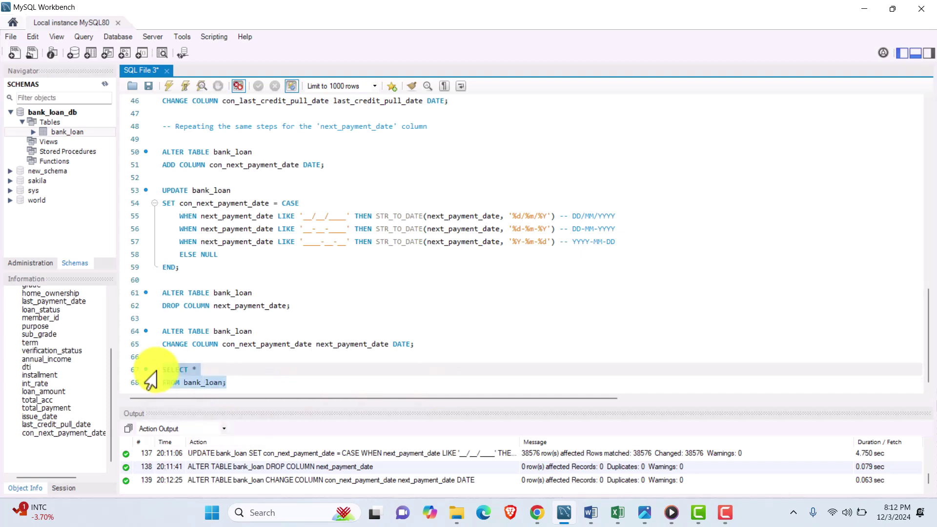
left_click(169, 87)
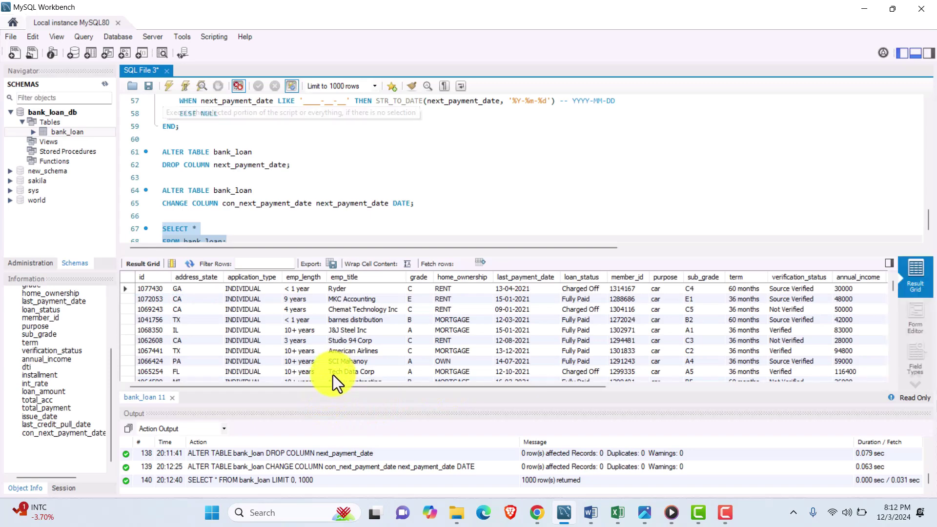
left_click_drag(337, 387, 705, 385)
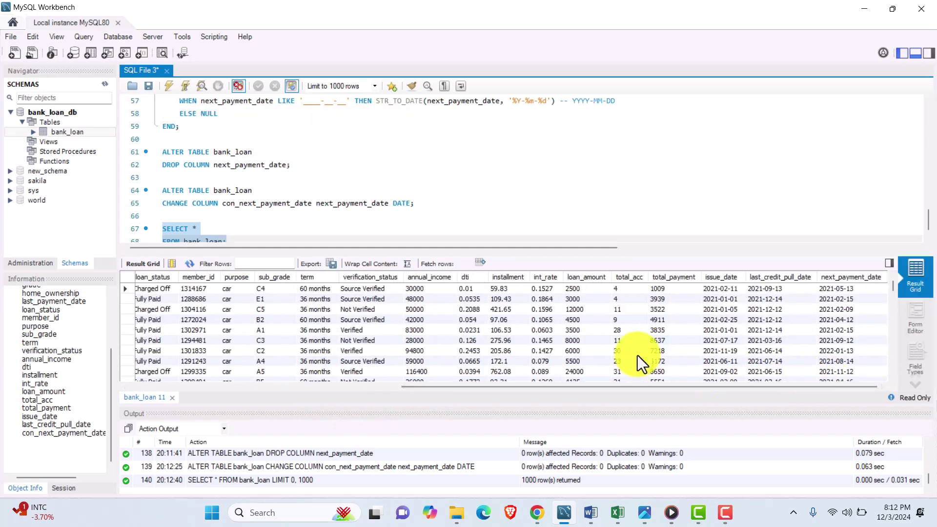
left_click_drag(444, 389, 192, 385)
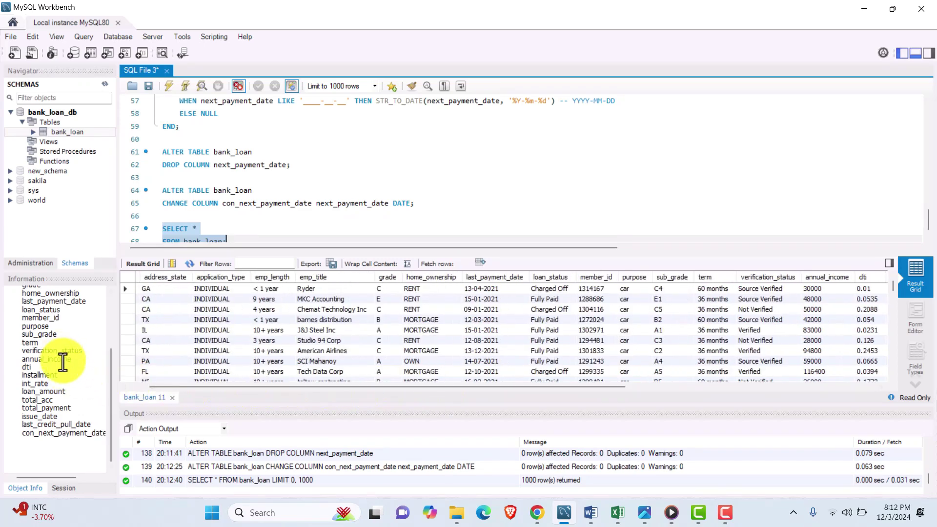
scroll(63, 361, "up", 3)
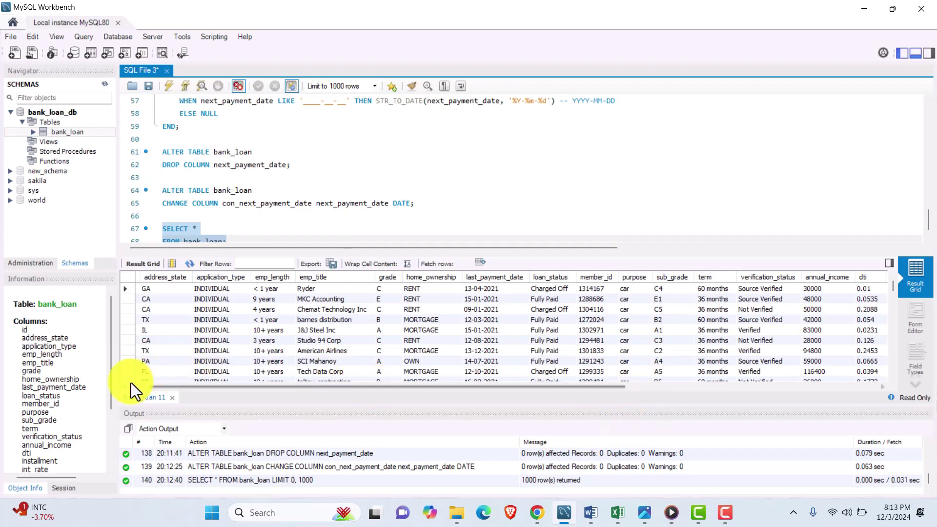
- Add the comment -- last_payment_date below the SELECT statement at the end of the script
scroll(239, 210, "up", 8)
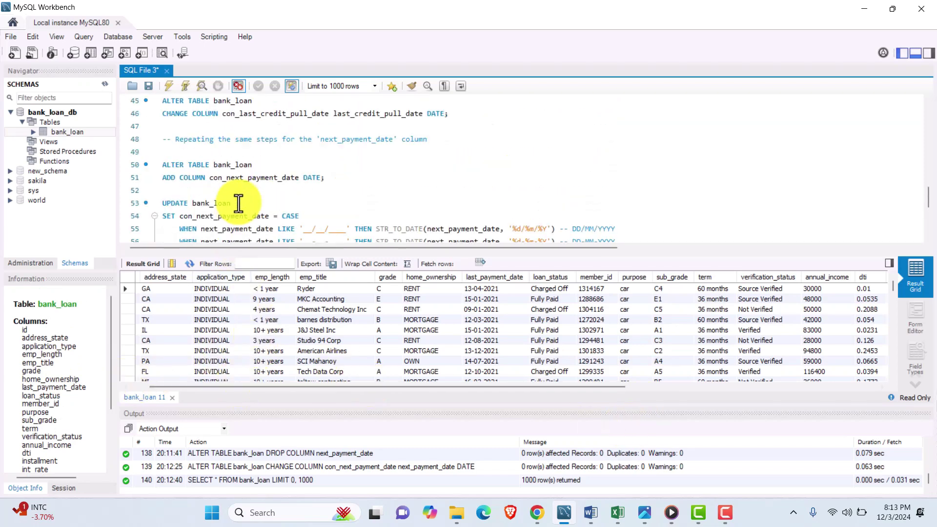
scroll(238, 203, "down", 8)
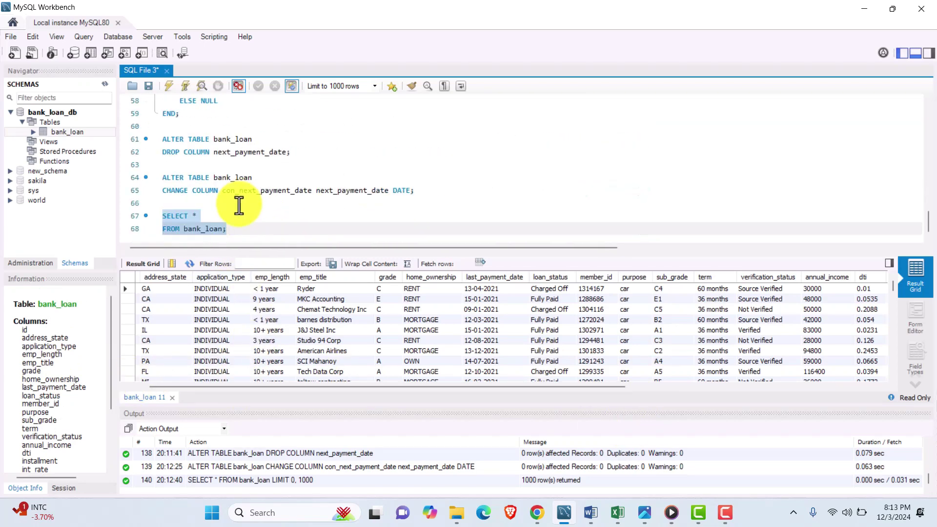
key("Return")
key("Return")
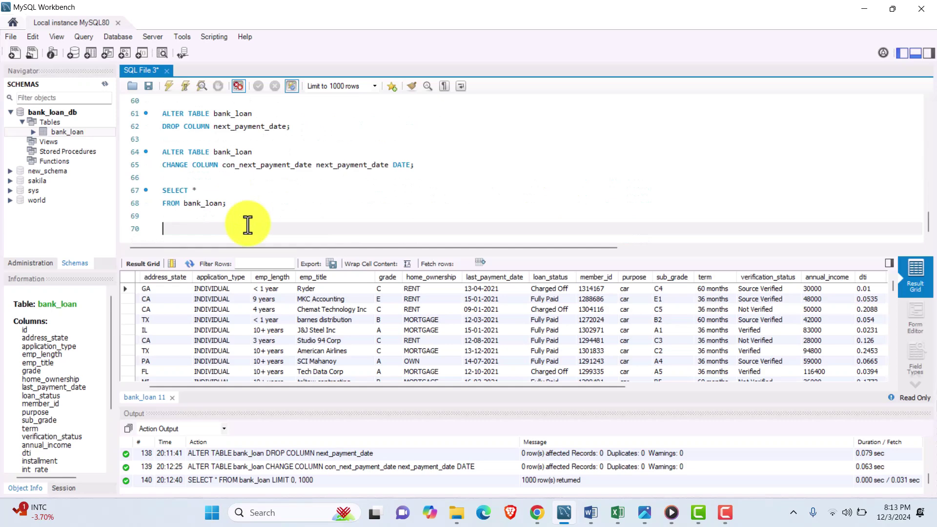
type("payment")
key("Left")
key("Left")
key("Left")
key("Left")
key("Left")
key("Left")
key("Left")
key("BackSpace")
type("_")
key("Right")
key("Right")
key("Right")
key("Right")
key("Right")
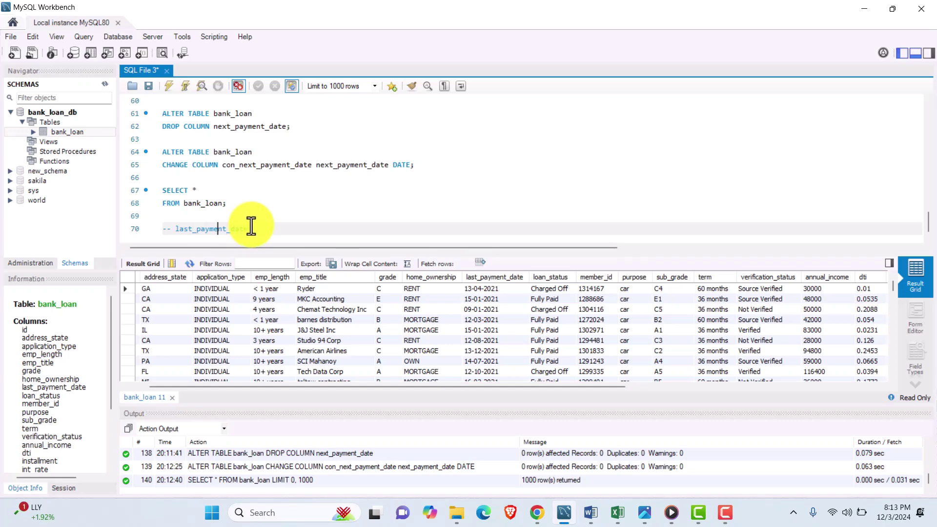
key("Right")
key("Right")
- Add and run ALTER TABLE bank_loan ADD COLUMN con_last_payment_date DATE; below the last_payment_date comment
key("Return")
key("Return")
type("ALTER ")
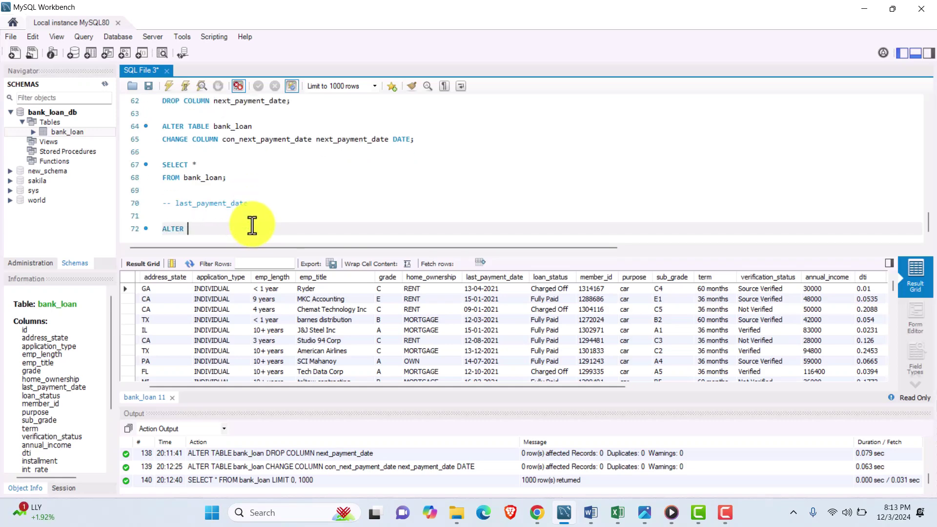
type("TABLE bank")
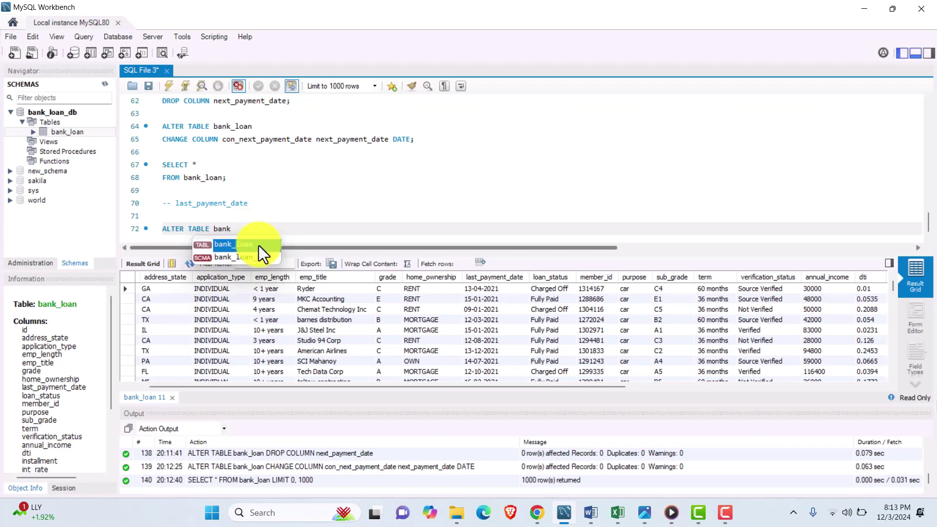
key("Return")
key("Return")
type("ADD ")
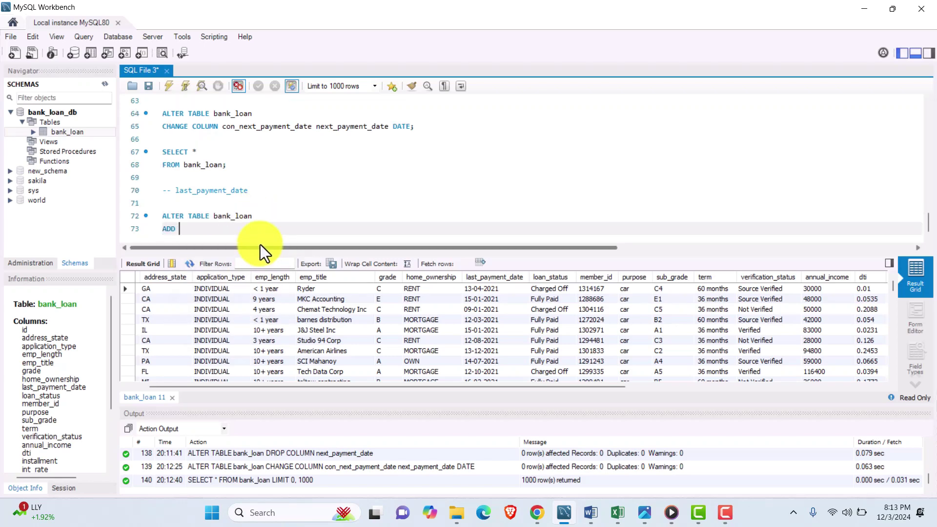
type("COLUMN con_last_payment_date;")
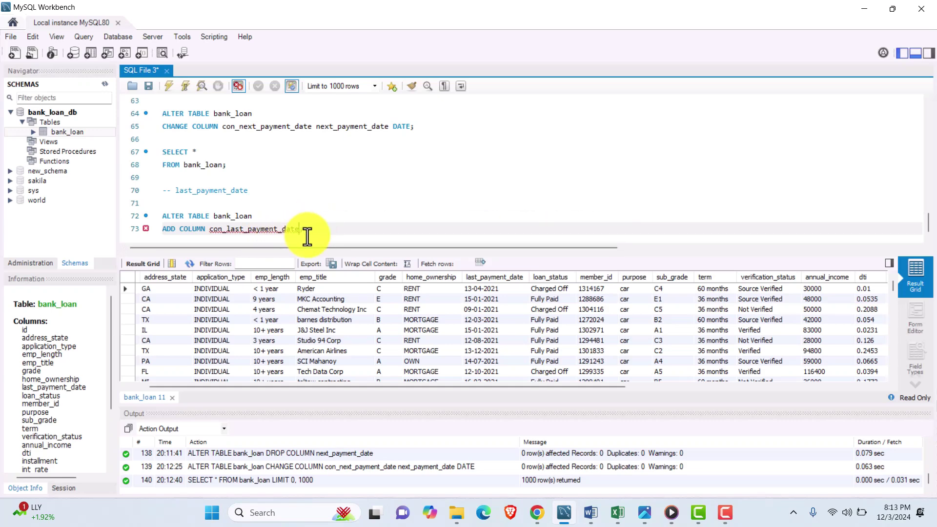
left_click_drag(324, 229, 163, 216)
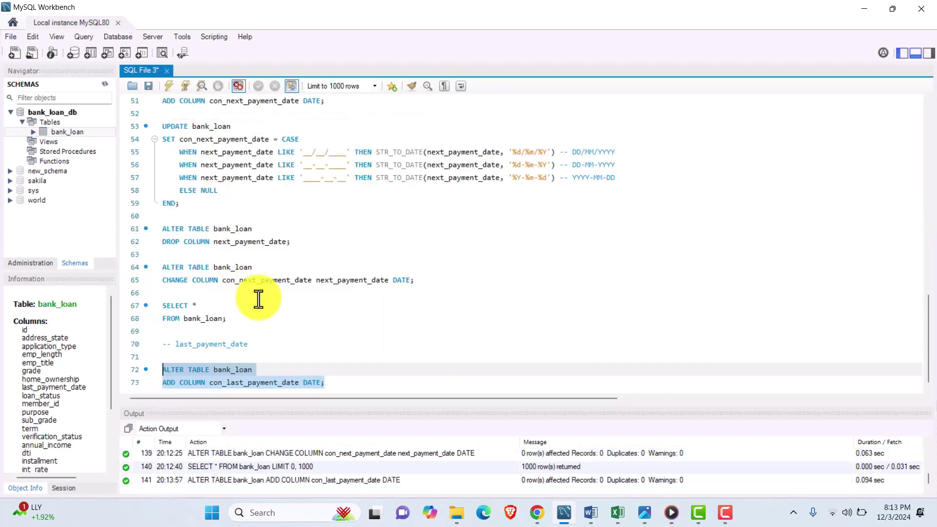
- Duplicate the con_next_payment_date UPDATE statement at the end of the script
left_click_drag(202, 200, 161, 126)
key("ctrl+c")
left_click(344, 382)
key("Return")
key("Return")
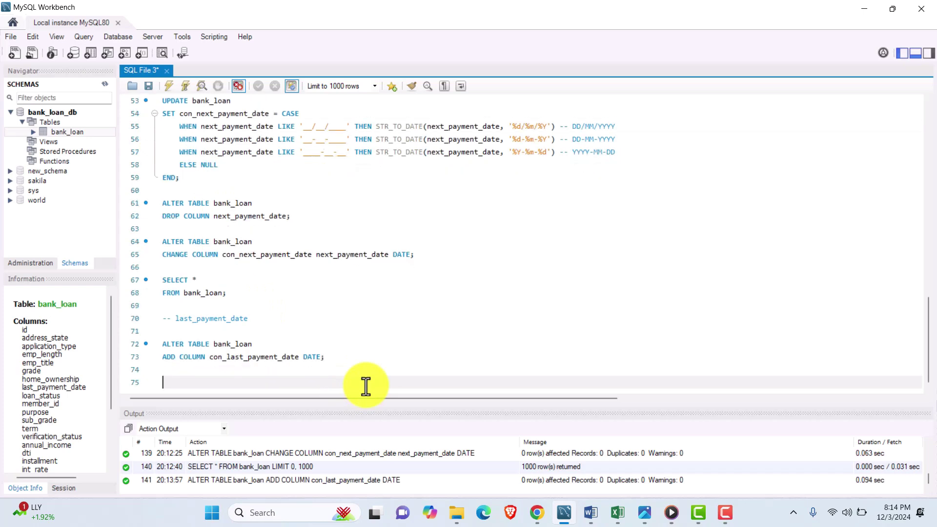
key("ctrl+v")
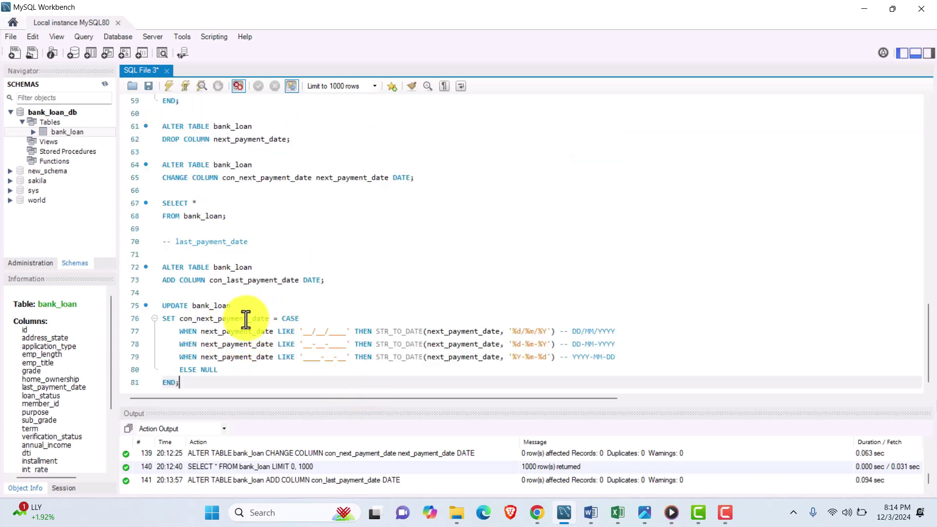
- Change the SET target of the duplicated UPDATE statement to con_last_payment_date
left_click_drag(248, 320, 196, 323)
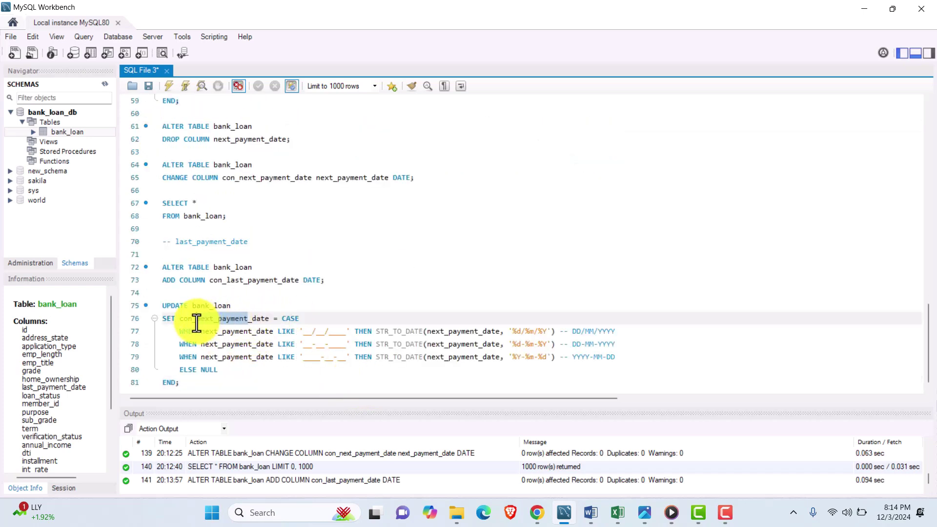
left_click(205, 319)
key("BackSpace")
key("BackSpace")
key("BackSpace")
key("BackSpace")
type("last")
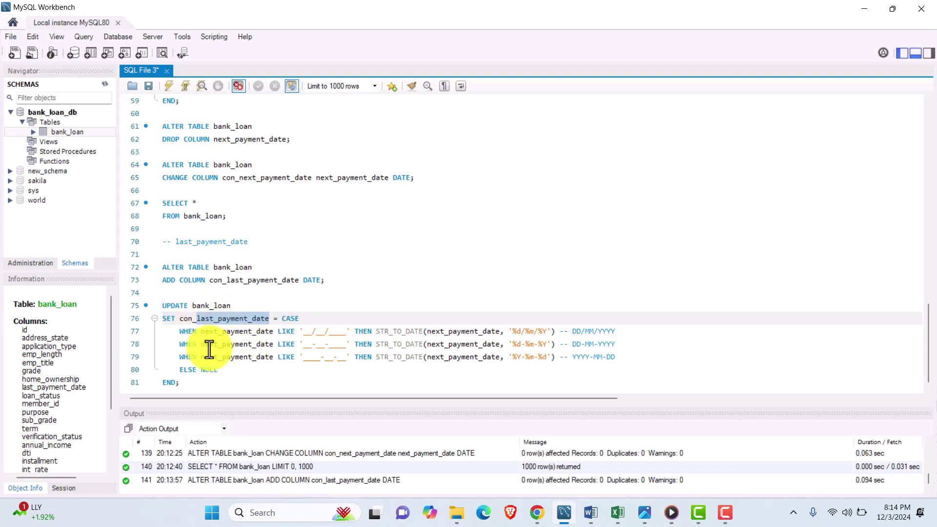
- Replace next_payment_date with last_payment_date before LIKE in all three WHEN conditions of the duplicated UPDATE statement
left_click_drag(201, 332, 273, 335)
key("ctrl+v")
left_click_drag(200, 344, 274, 345)
key("ctrl+v")
left_click_drag(200, 357, 273, 357)
key("ctrl+v")
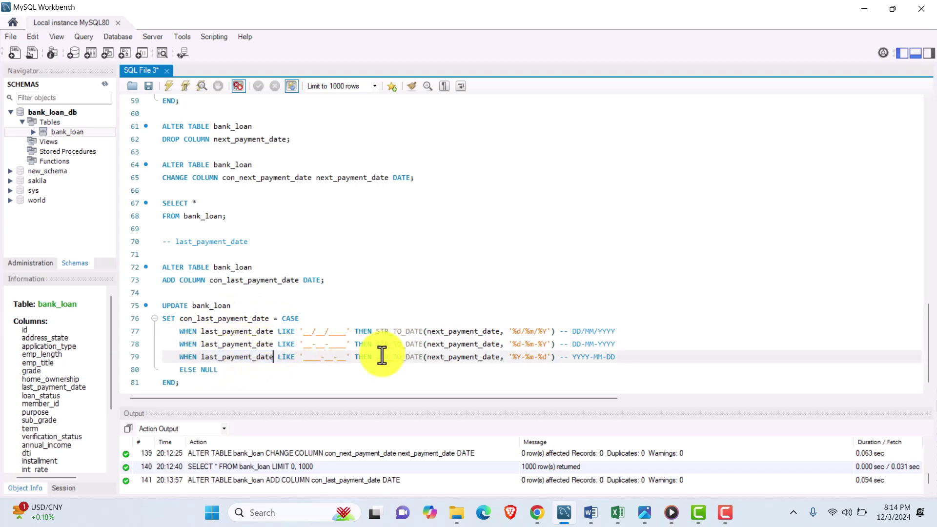
- Replace next_payment_date with last_payment_date in the three STR_TO_DATE calls, and run the duplicated UPDATE statement
left_click_drag(425, 333, 498, 335)
key("ctrl+v")
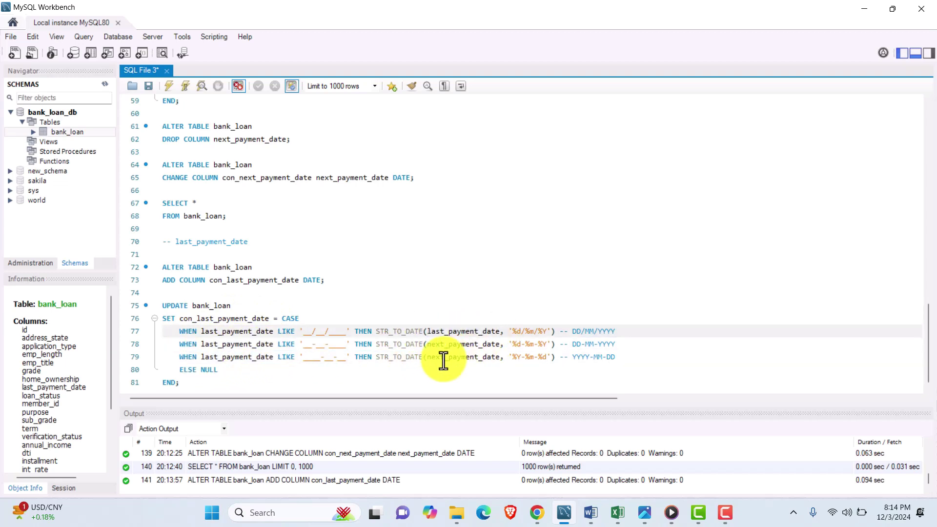
left_click_drag(427, 346, 498, 346)
type("last_payment_date")
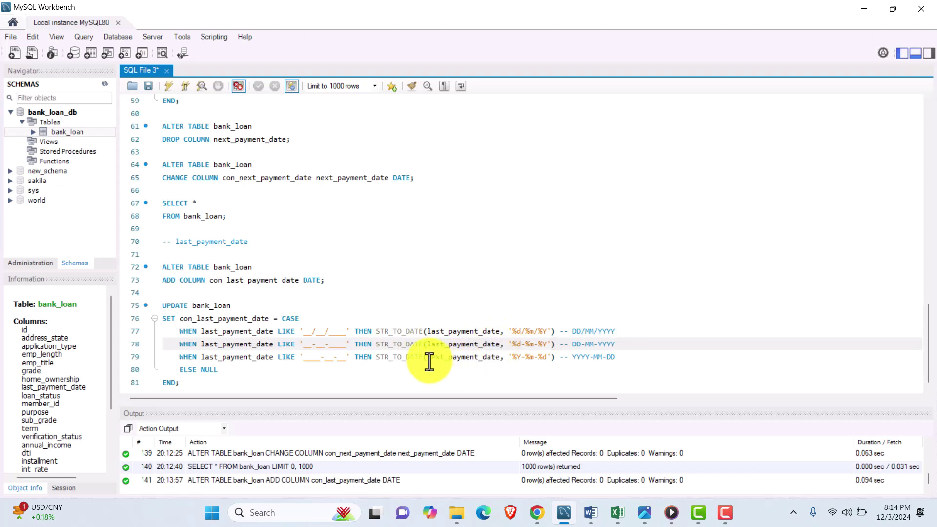
left_click_drag(426, 359, 498, 357)
type("last_payment_date")
left_click_drag(307, 393, 162, 306)
left_click(168, 85)
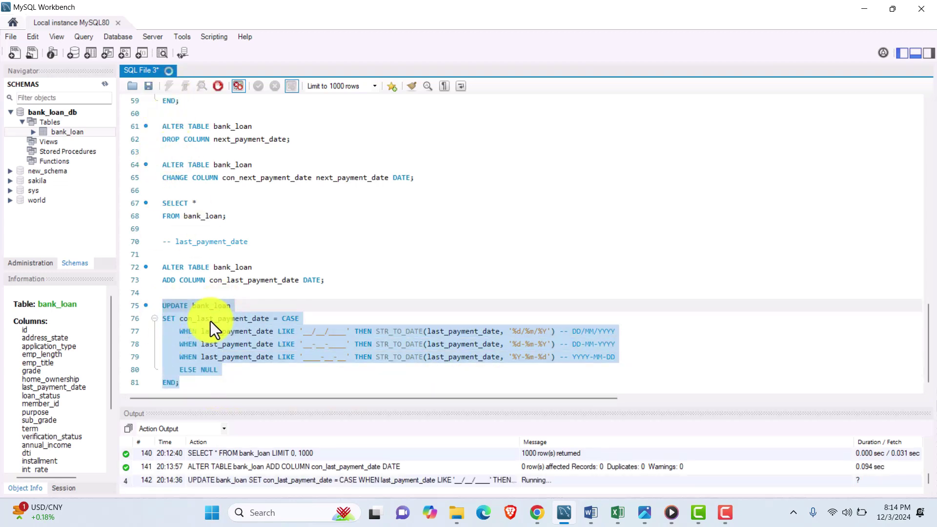
- Write and run an ALTER TABLE bank_loan statement that drops the last_payment_date column, below the con_last_payment_date UPDATE statement
left_click(203, 381)
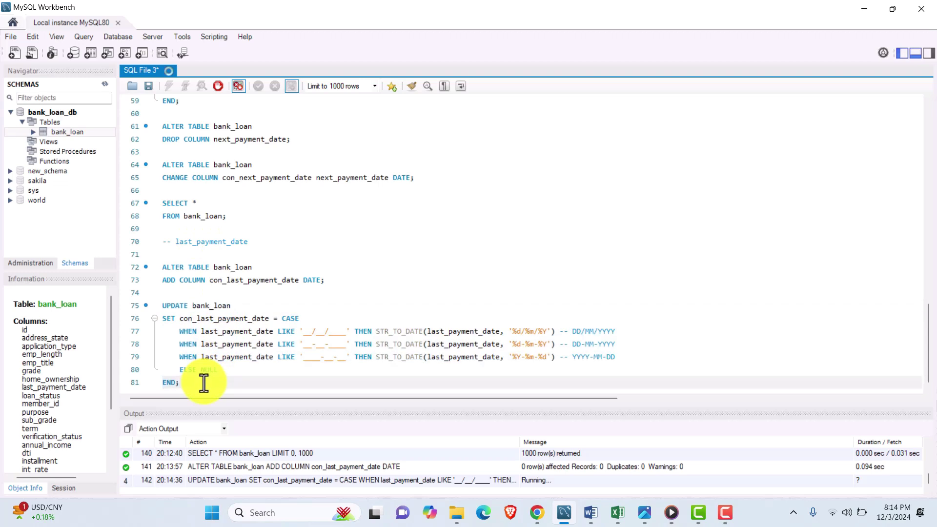
key("Return")
key("Return")
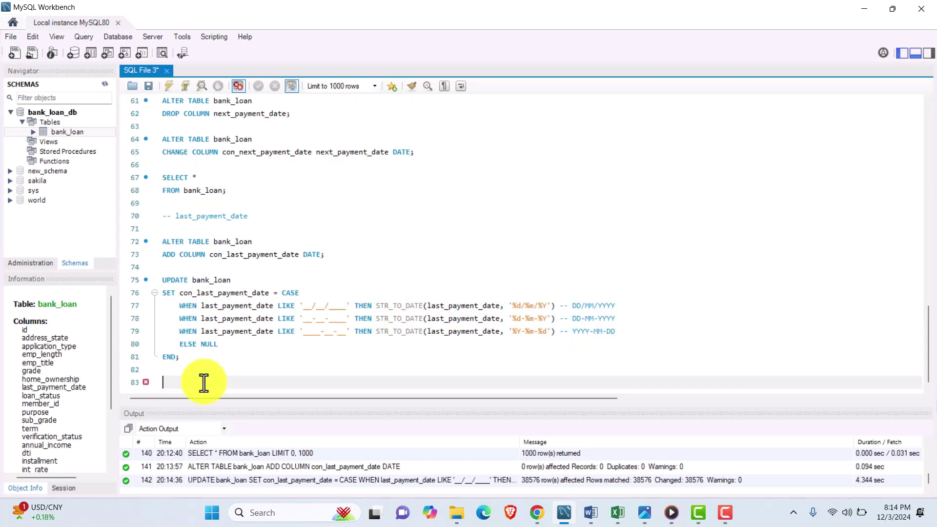
type("ALTER TABLE bank_loan")
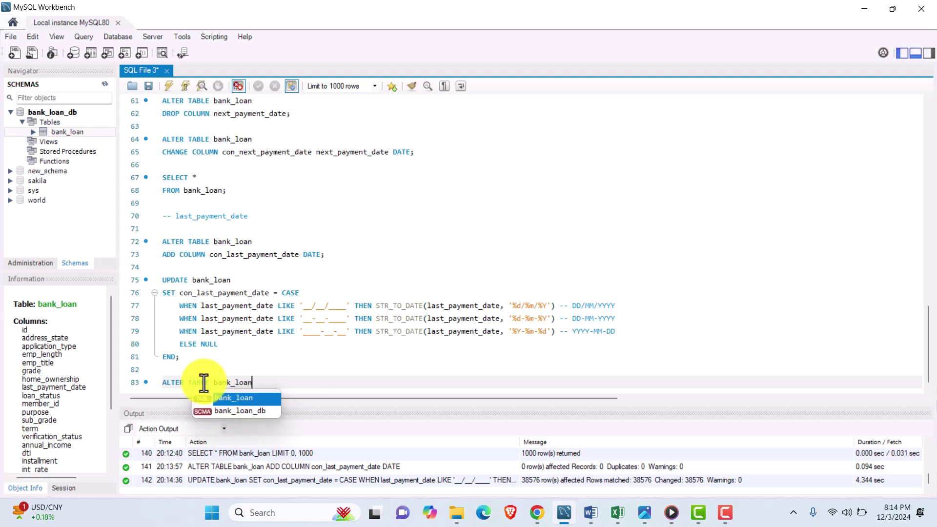
key("Return")
key("Return")
type("DROP COL")
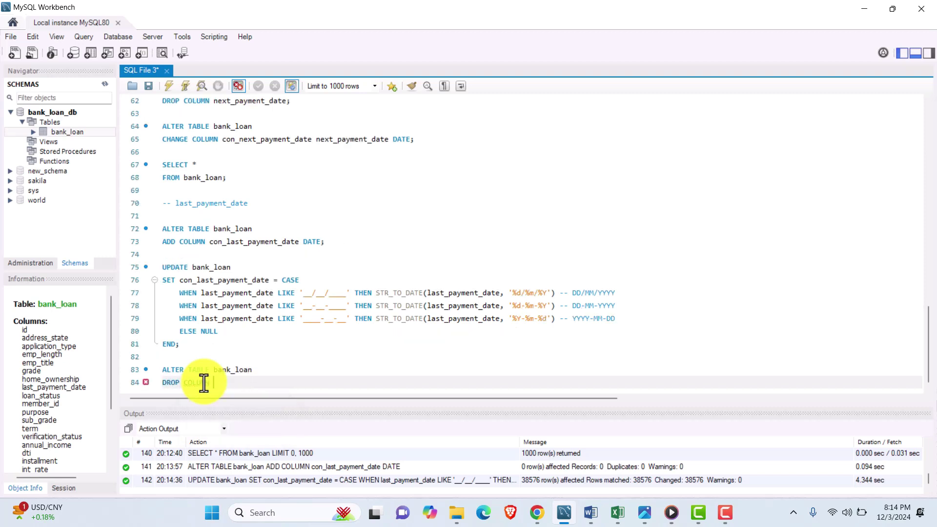
type("UMN last_payment_date;")
left_click_drag(302, 382, 142, 369)
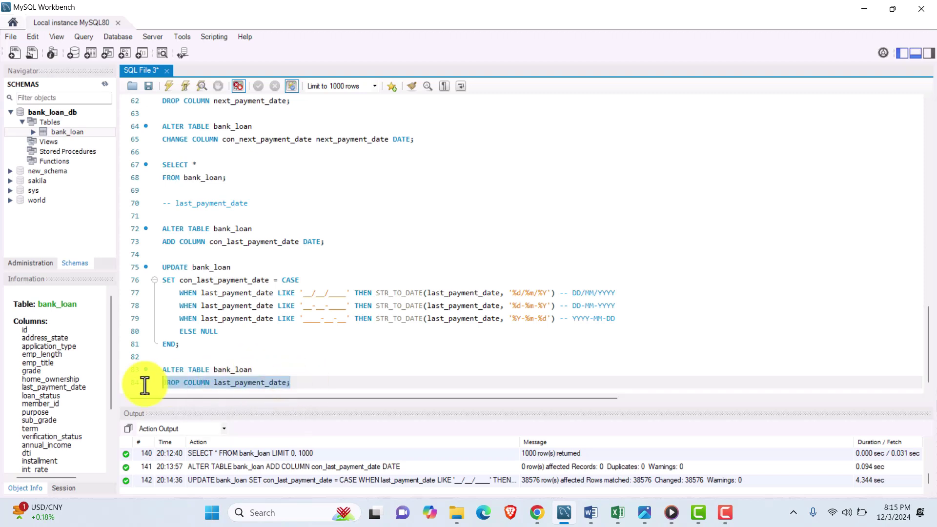
left_click(169, 85)
- Write and run an ALTER TABLE bank_loan statement that changes column con_last_payment_date to last_payment_date with type DATE
left_click(299, 382)
key("Return")
key("Return")
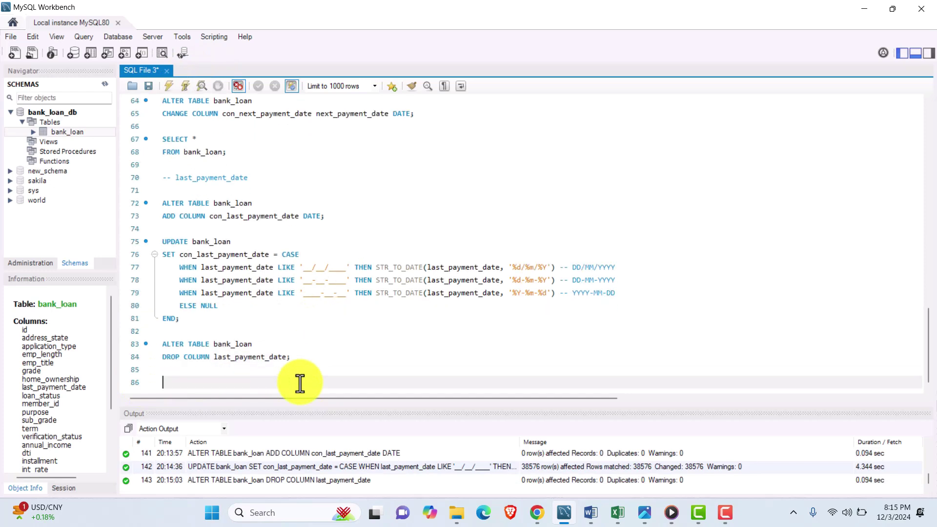
type("ALTER TABLE BA")
key("BackSpace")
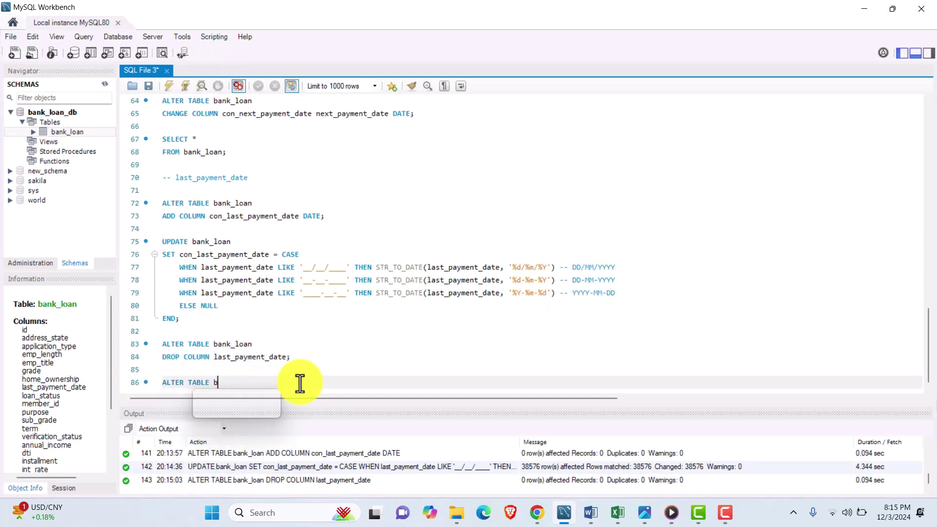
type("a")
key("Return")
key("Return")
type("CHANGE COLUMN ")
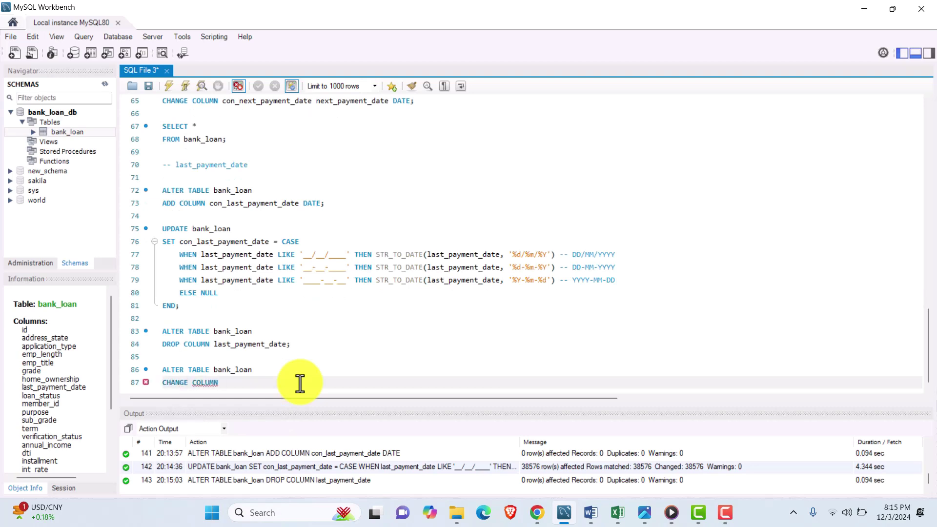
type("con_last_paym")
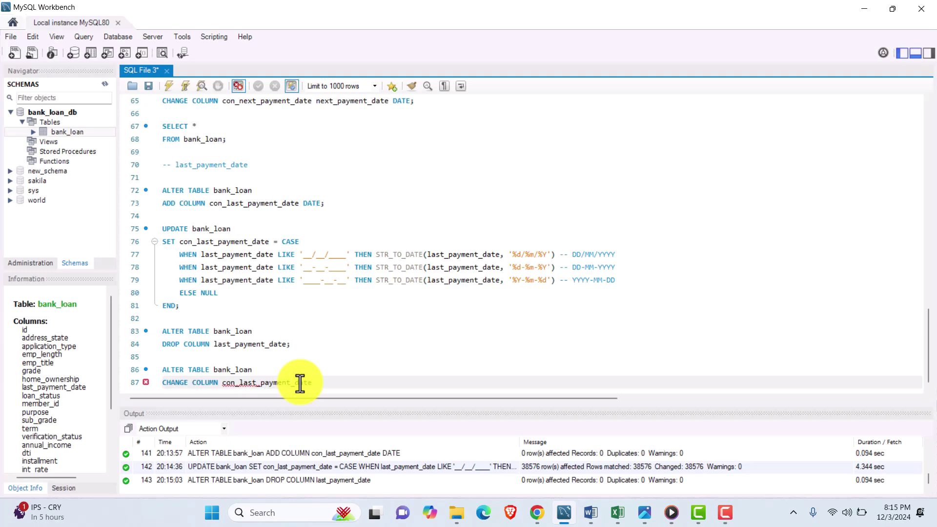
type("ent_date last_payment_date DATE;")
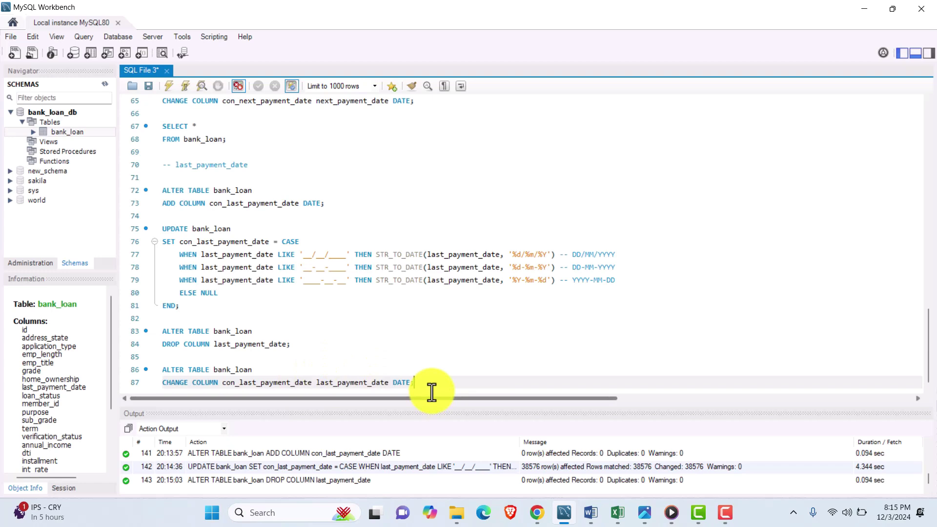
left_click_drag(414, 383, 188, 366)
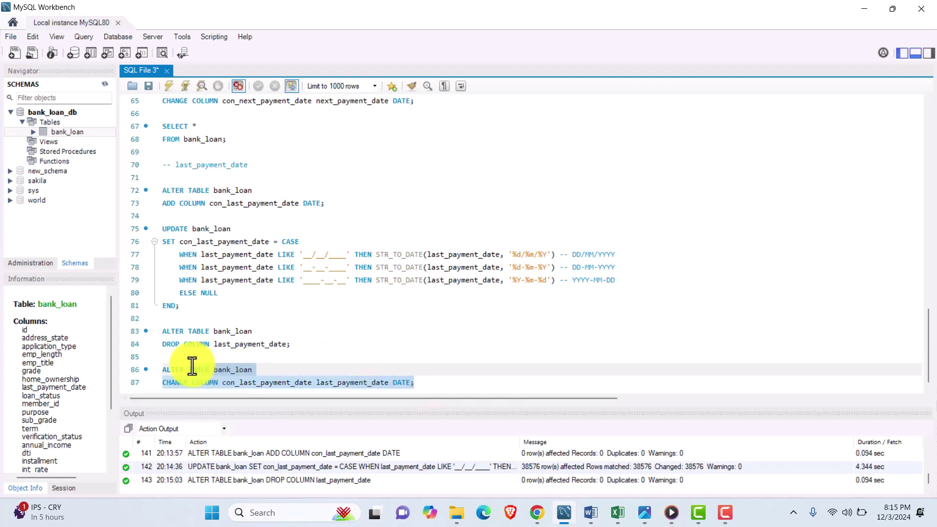
left_click(168, 86)
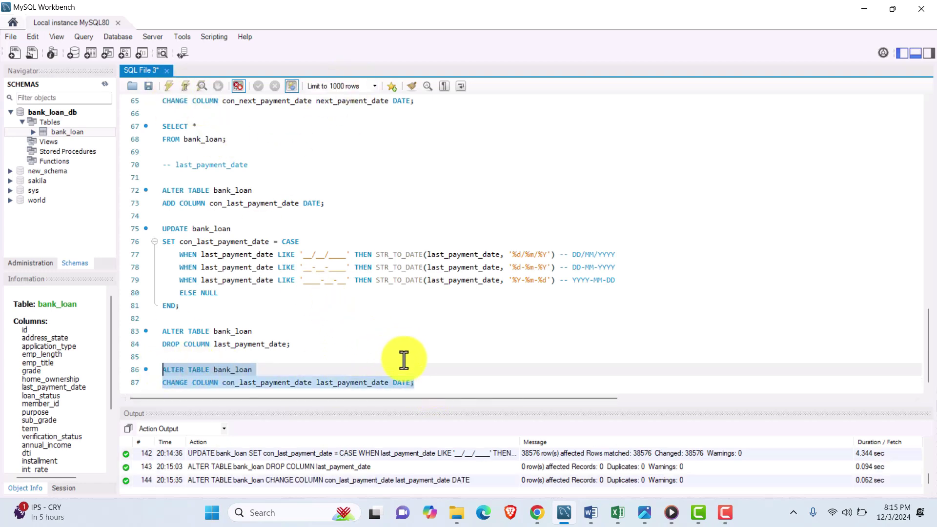
- Add a SELECT * FROM bank_loan query at the end of the script, run it, and inspect the result's far columns
left_click(425, 383)
key("Return")
key("Return")
type("SELECT *")
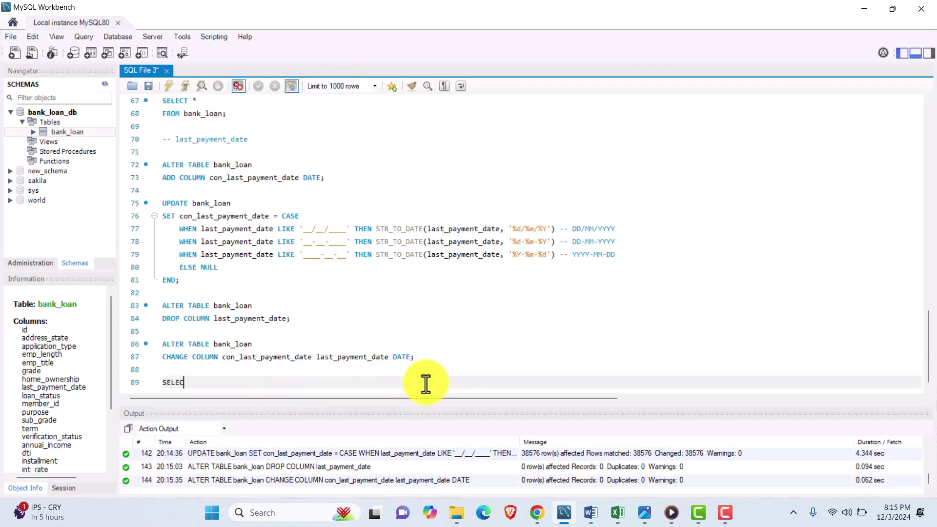
key("Return")
type("FROM")
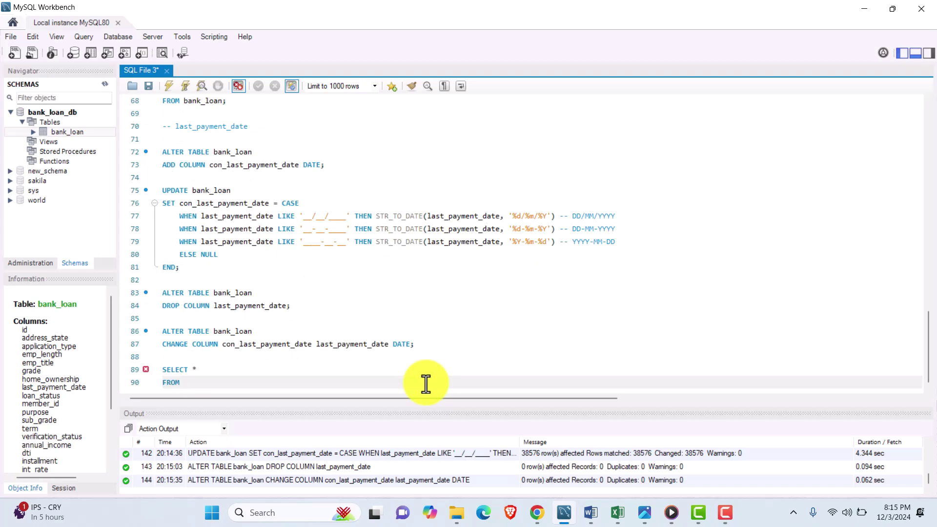
type(" bank_loan;")
left_click_drag(230, 382, 162, 370)
key("ctrl+shift+Return")
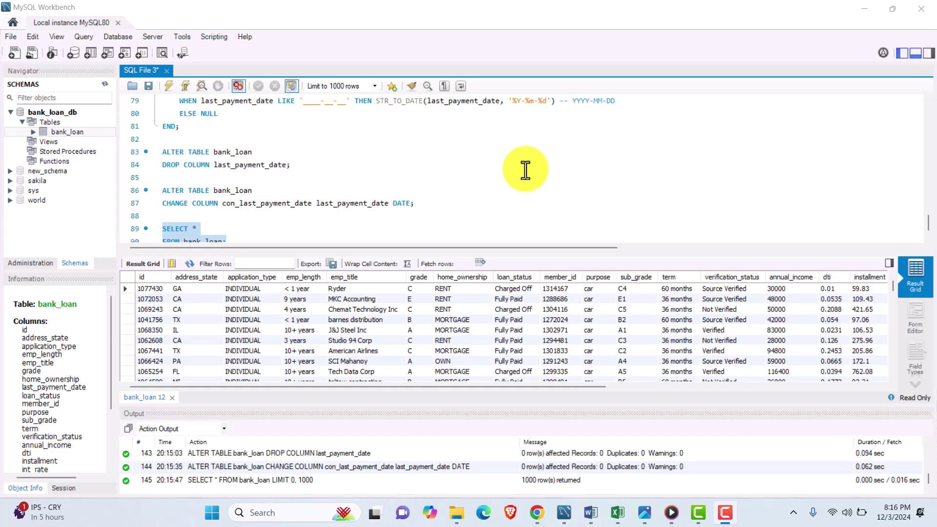
left_click_drag(518, 387, 843, 391)
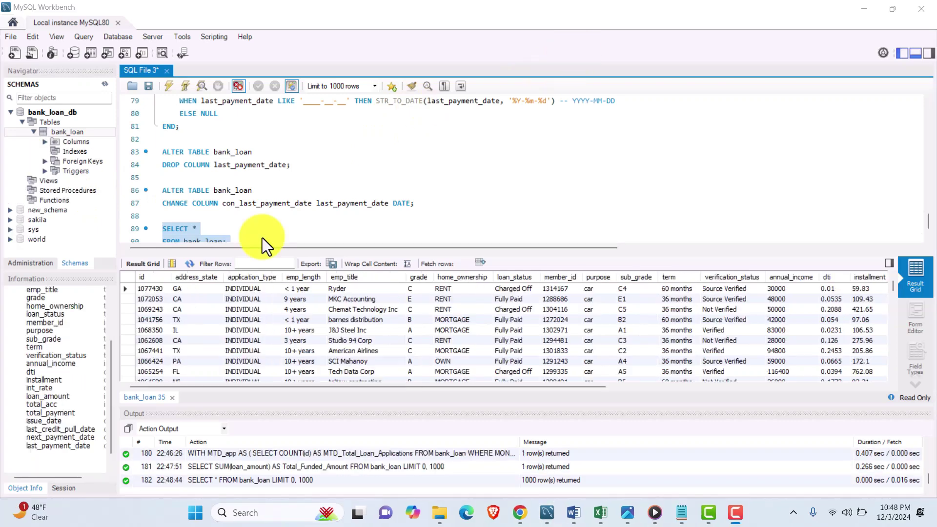
- Start a new line below the final SELECT query and consult the Dashboard 1 Summary KPI requirements in Slide1.JPG
left_click(262, 239)
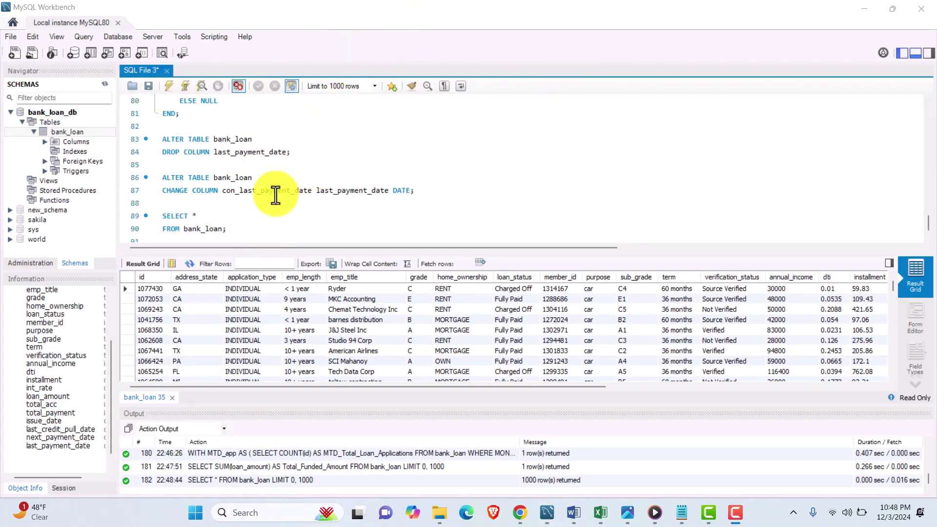
left_click(237, 230)
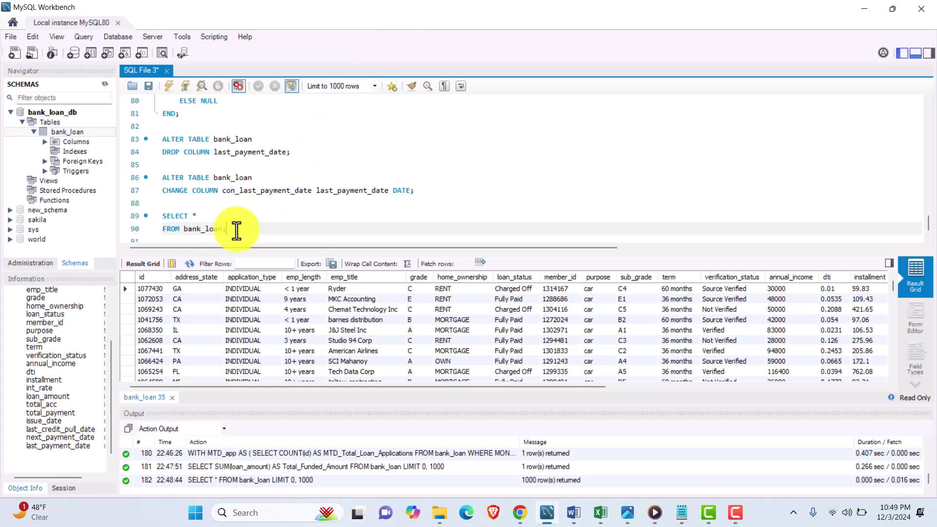
key("Return")
key("Return")
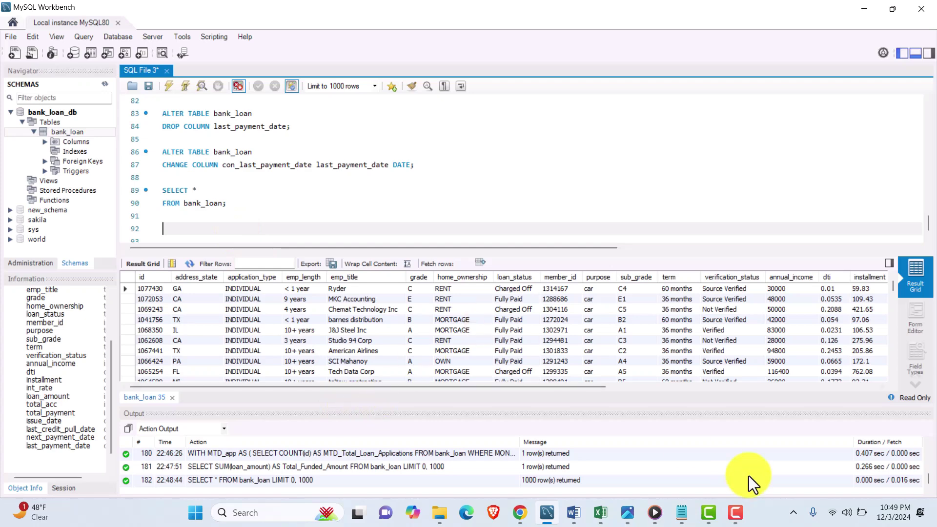
mouse_move(624, 509)
left_click(631, 455)
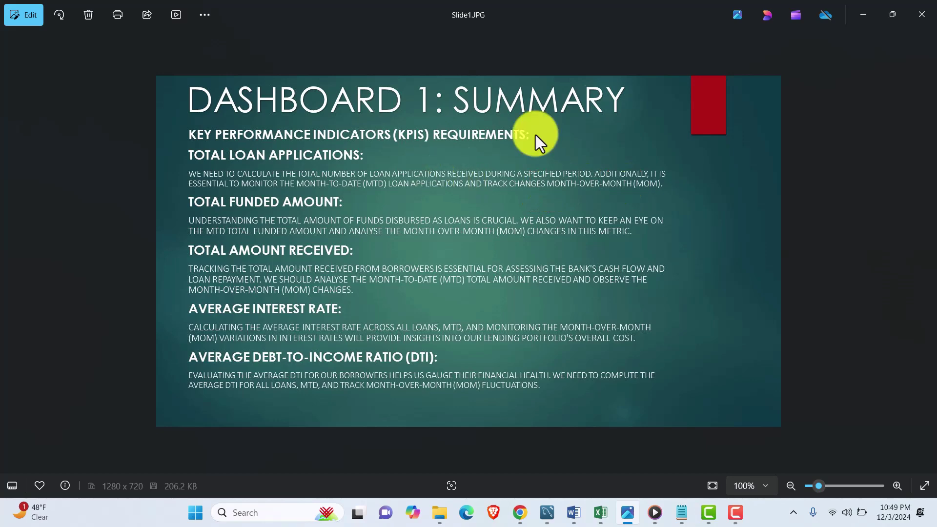
left_click(865, 6)
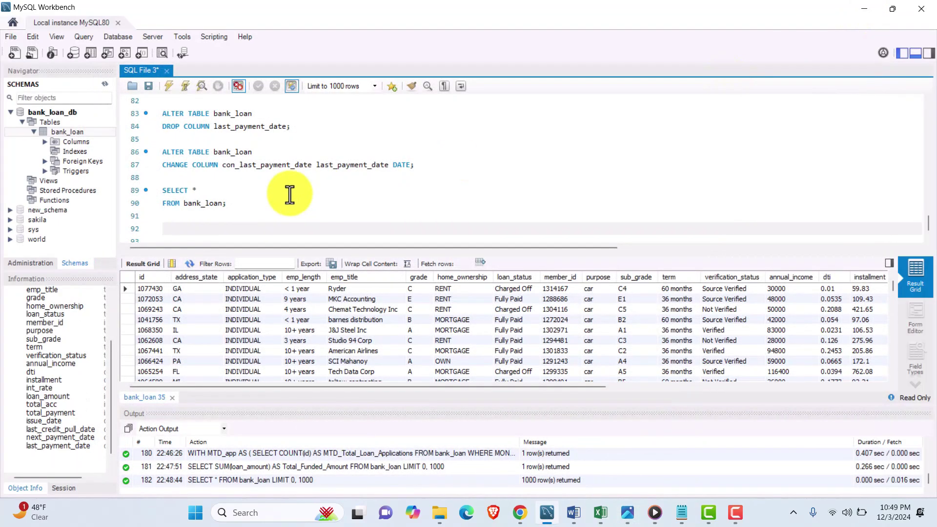
- Add the comment "-- Calculating the total applications received" at the end of the script
type("-- Calculating the total ")
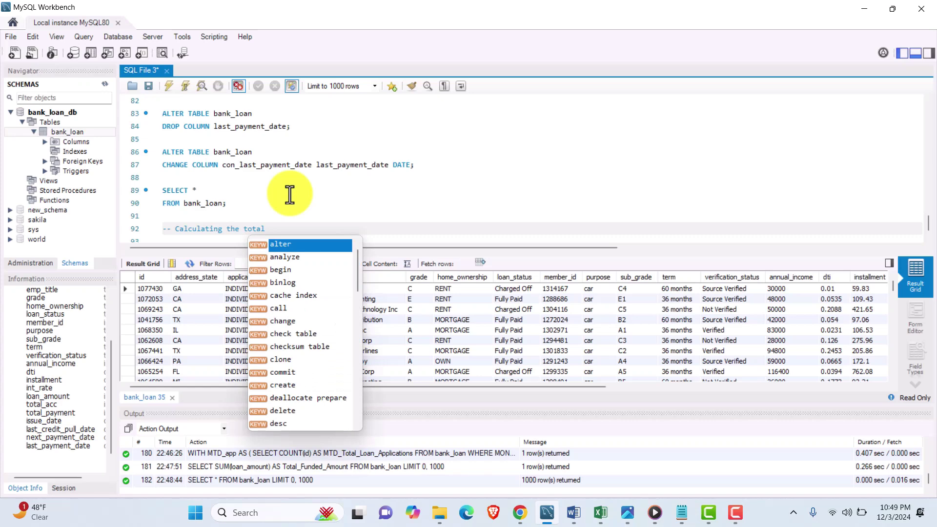
type("applications rec")
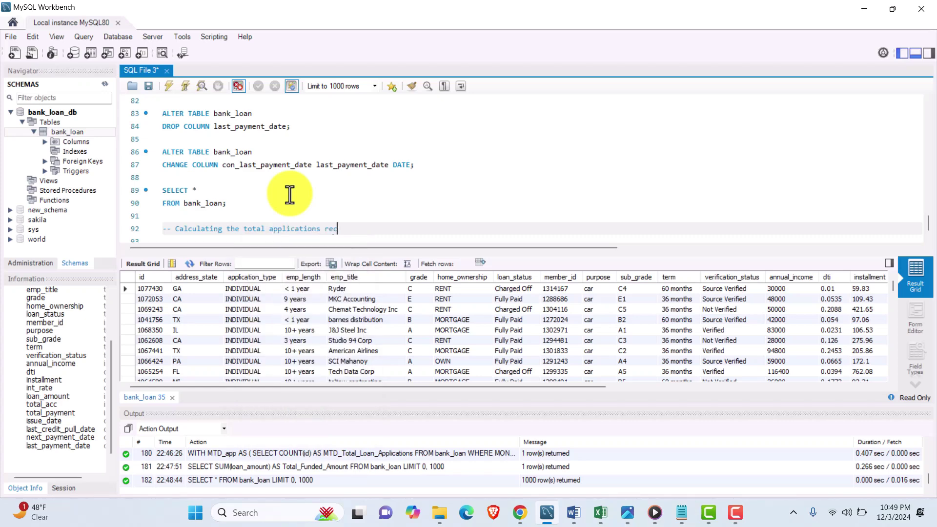
type("eived")
key("Return")
key("Return")
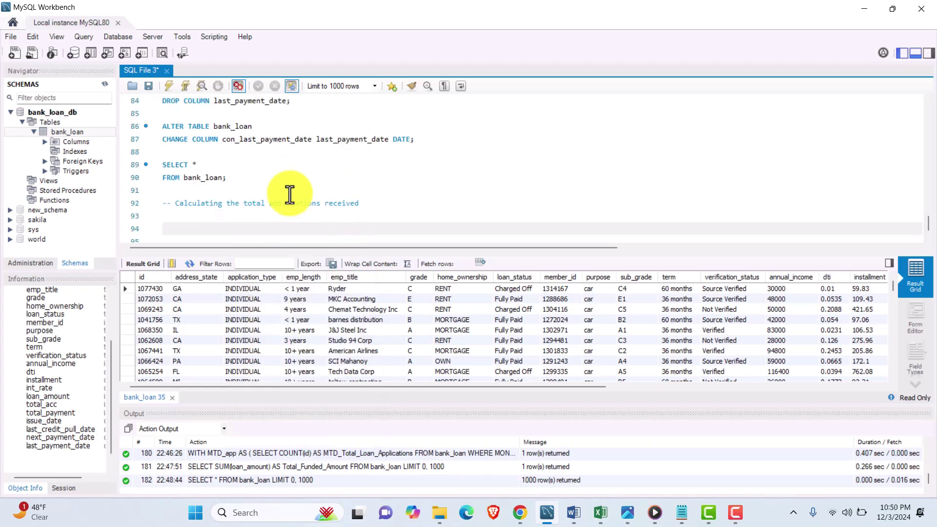
- Write and run a query selecting COUNT(id) AS Total_Loan_Applications from bank_loan
type("SELECT COUNT(id) AS Total_Loan_")
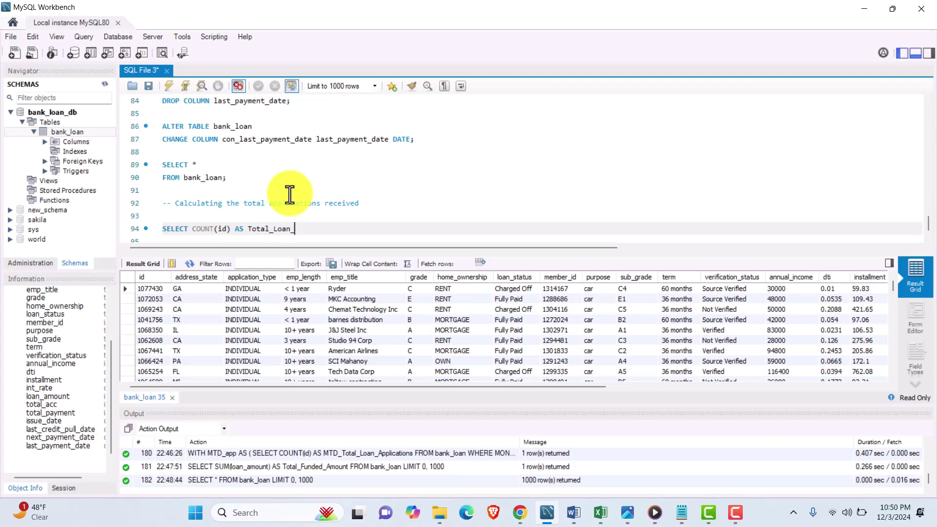
type("Applications")
key("Return")
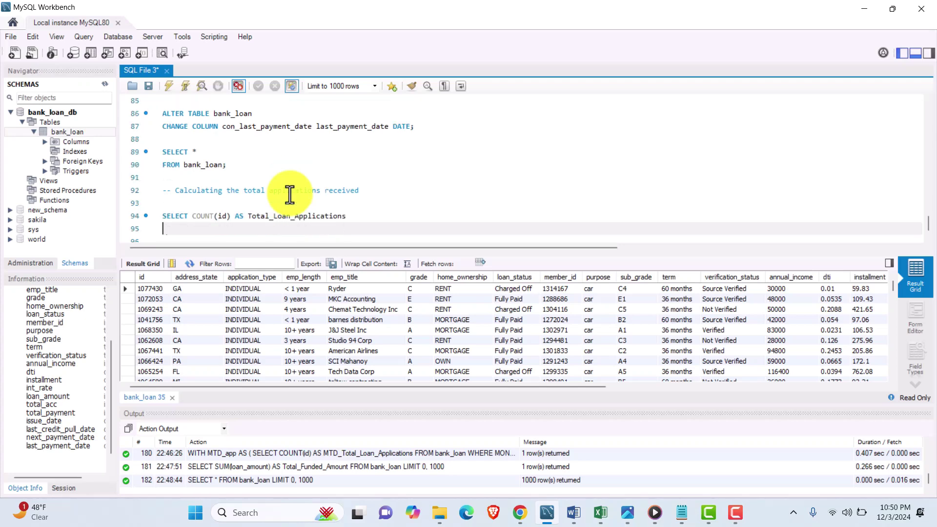
type("FROM bank_loan;")
left_click_drag(227, 230, 158, 215)
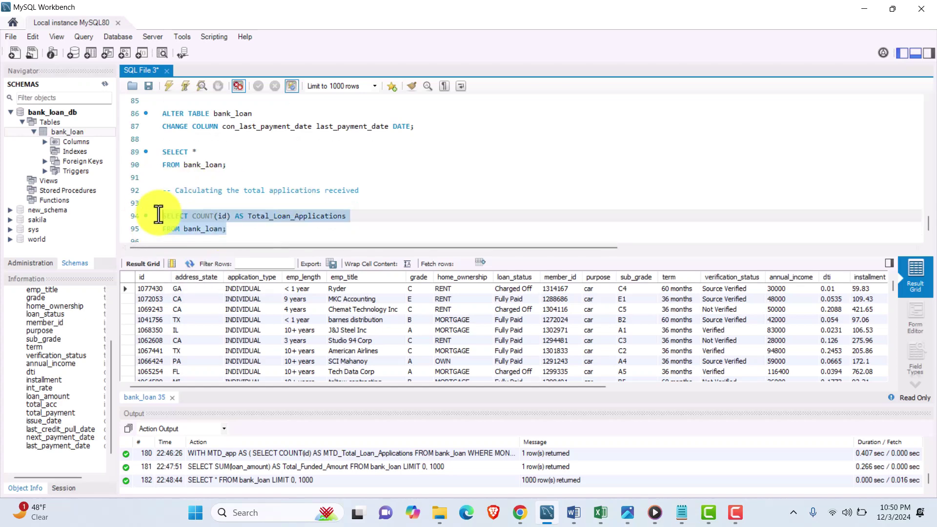
left_click(168, 86)
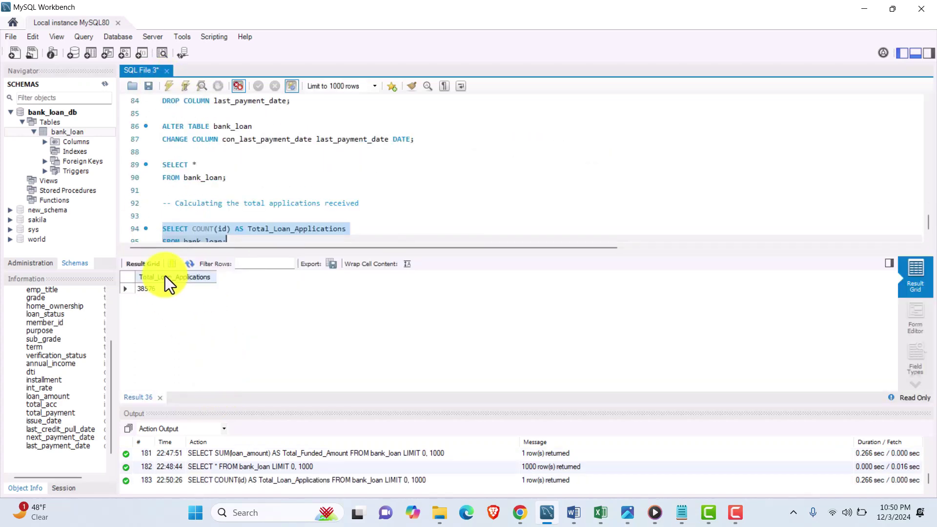
- Add the comment "-- Calculating MTD Total Loan Applications" below the Total_Loan_Applications query
scroll(247, 217, "down", 1)
left_click(247, 218)
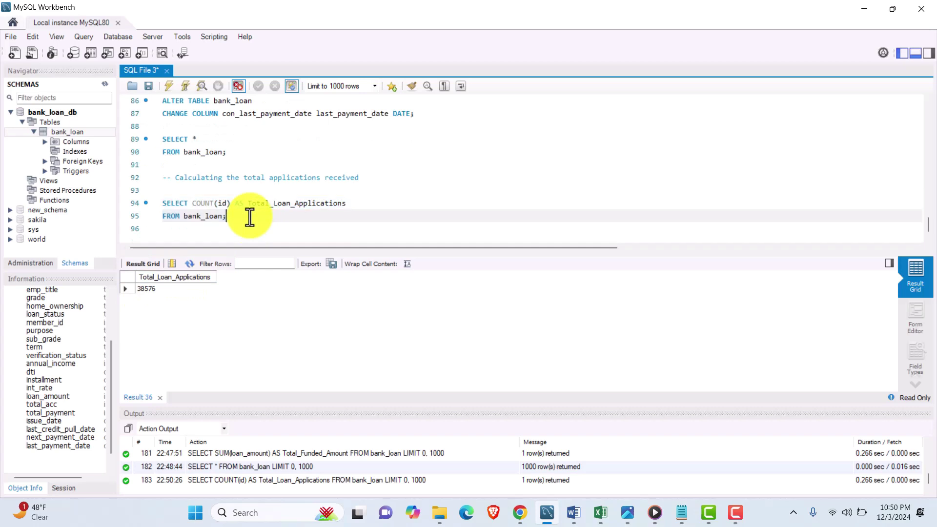
key("Return")
key("Return")
type("-- ")
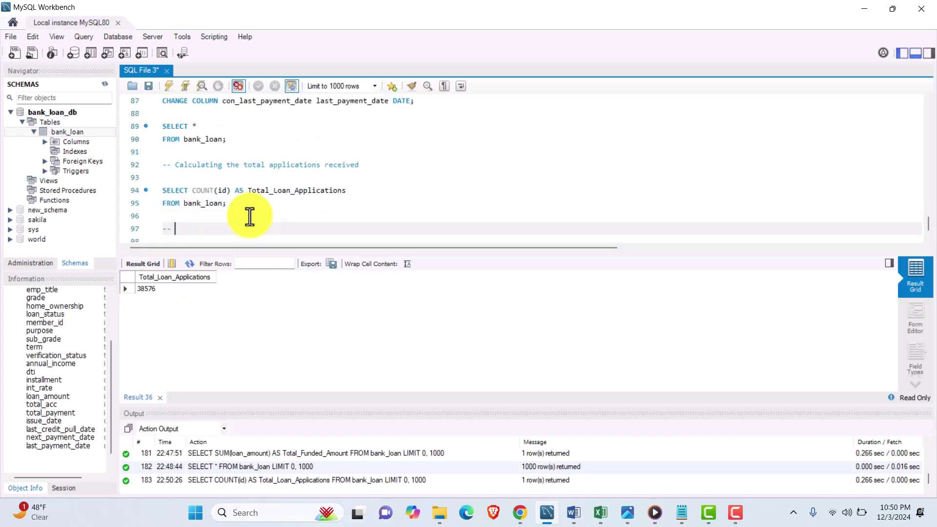
type("Calculating ")
type("MTD Total Loan")
type(" P")
type("pplicaiont")
key("BackSpace")
key("BackSpace")
key("BackSpace")
key("BackSpace")
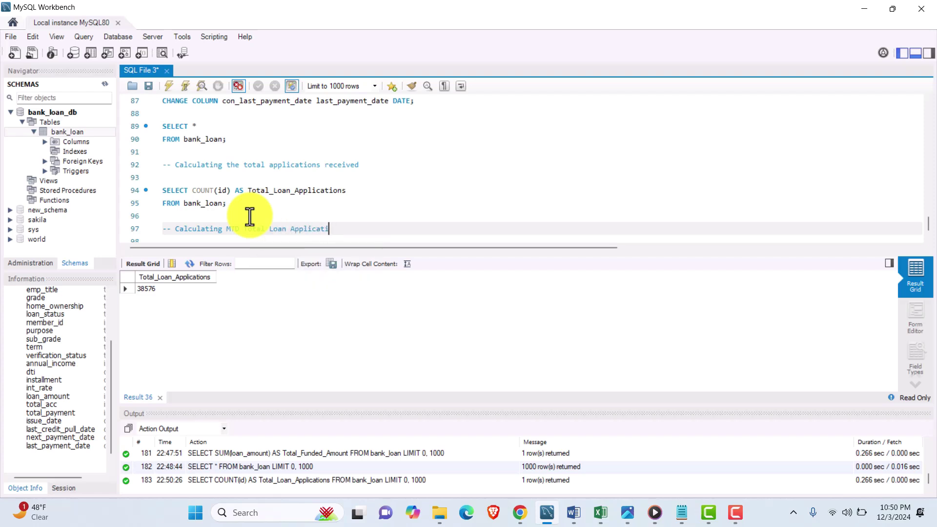
type("tions")
key("Return")
key("Return")
- Start the MTD query with SELECT COUNT(id) AS MTD_Total_Loan_Applications below its comment
type("S")
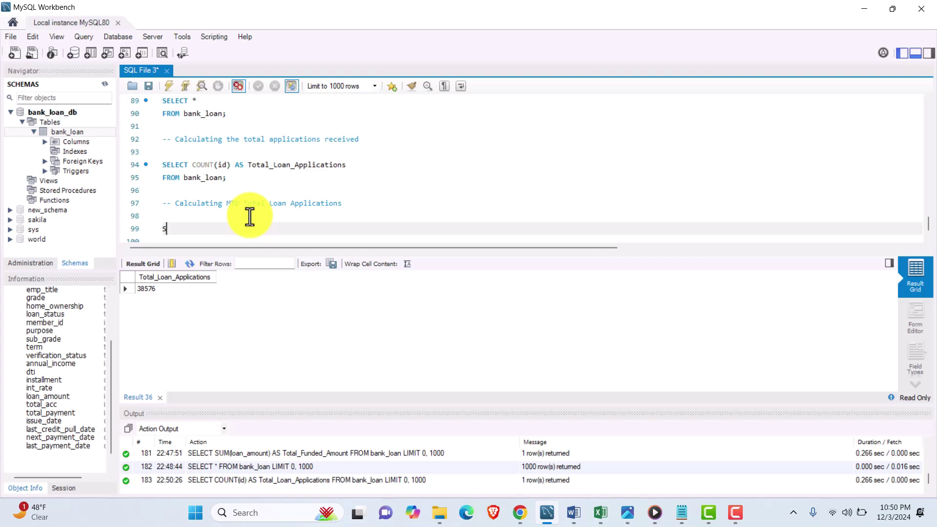
type("ELECT COUNT(id) AS ")
type("MTD_Total")
type("_Loan_App")
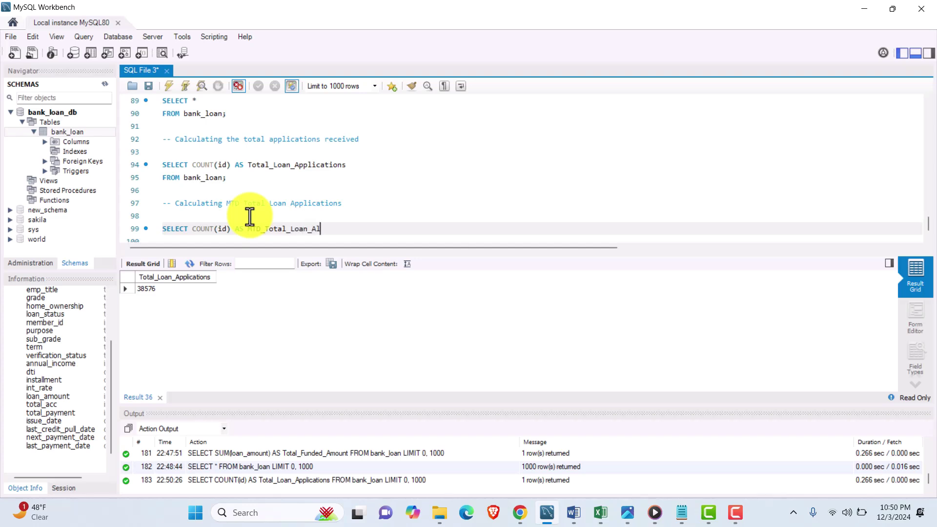
type("lications")
key("Return")
- Complete the MTD query with FROM bank_loan WHERE MONTH(issue_date) =12 AND YEAR(issue_date) = 2021; and run it
type("FR")
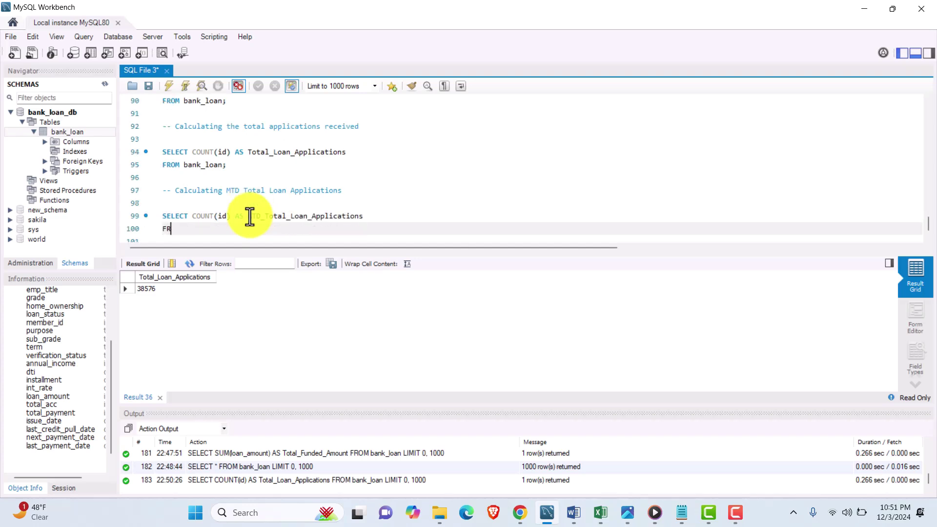
type("OM bank_loan WHERE MONTH(iss")
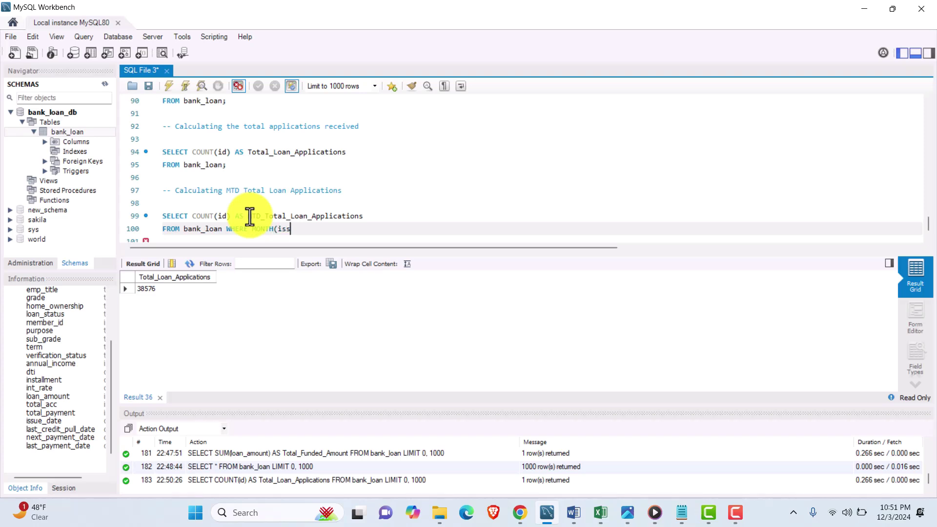
type("ue_date) ==12 AND YEAR(i")
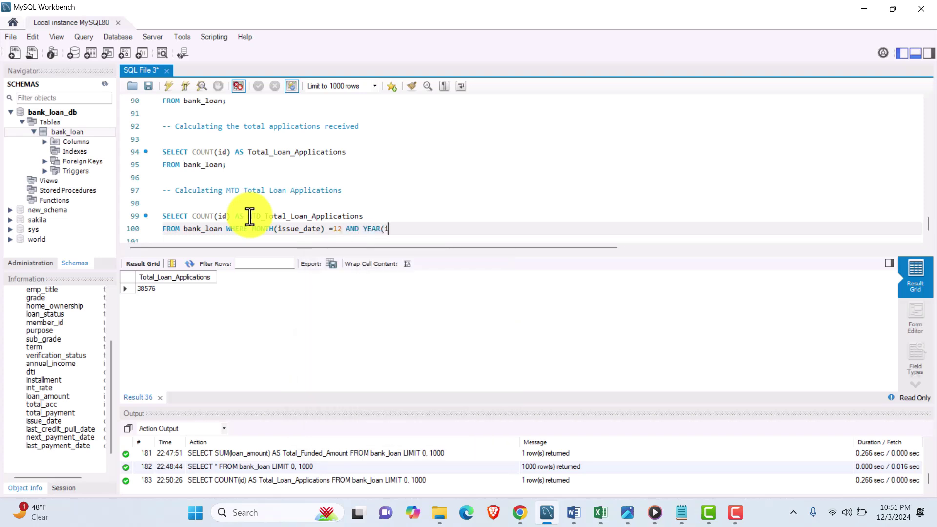
type("ssue_date)")
type(" = 3")
type("021")
type(";")
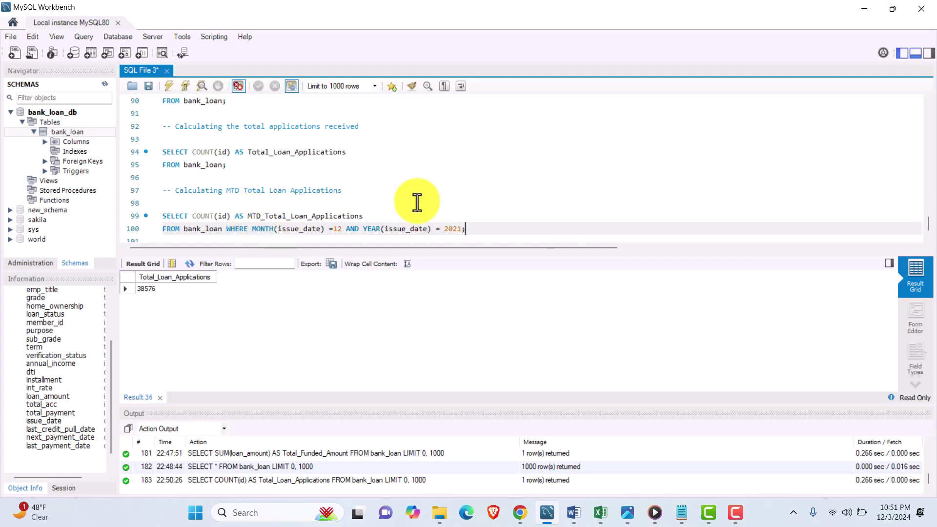
left_click_drag(483, 232, 185, 218)
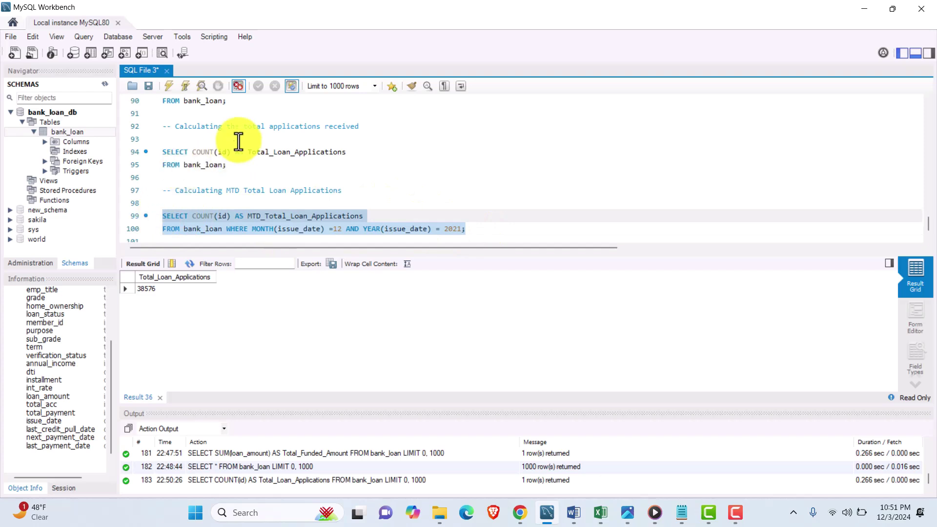
left_click(170, 86)
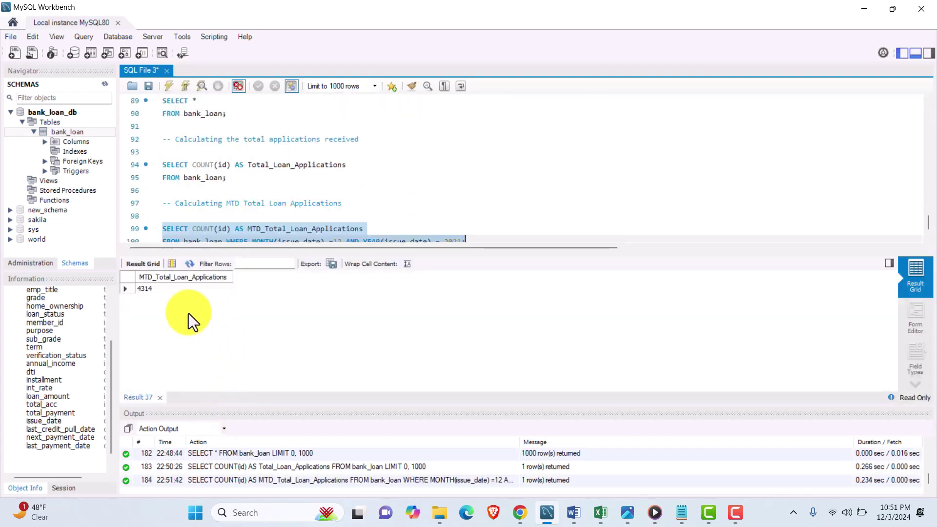
- Append the comment "-- 4312" to the MTD query and start a new line below it
scroll(243, 217, "down", 1)
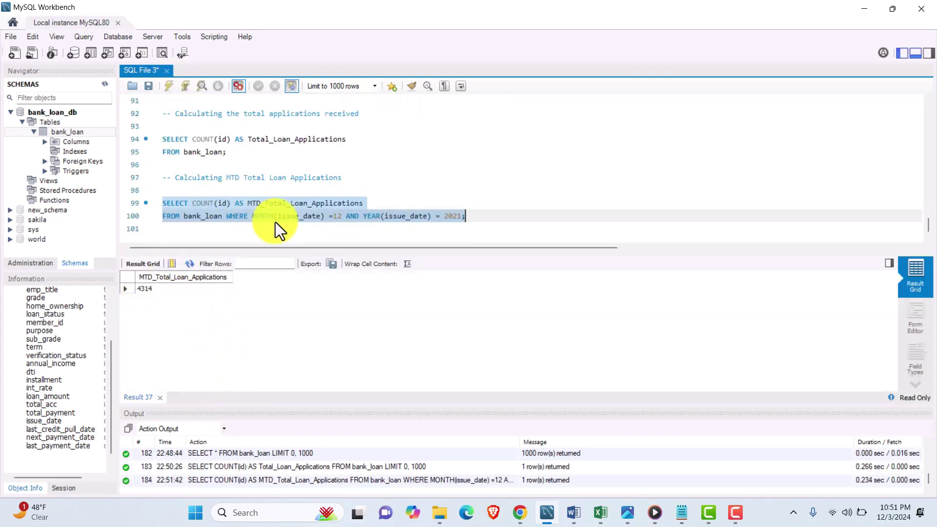
left_click(464, 216)
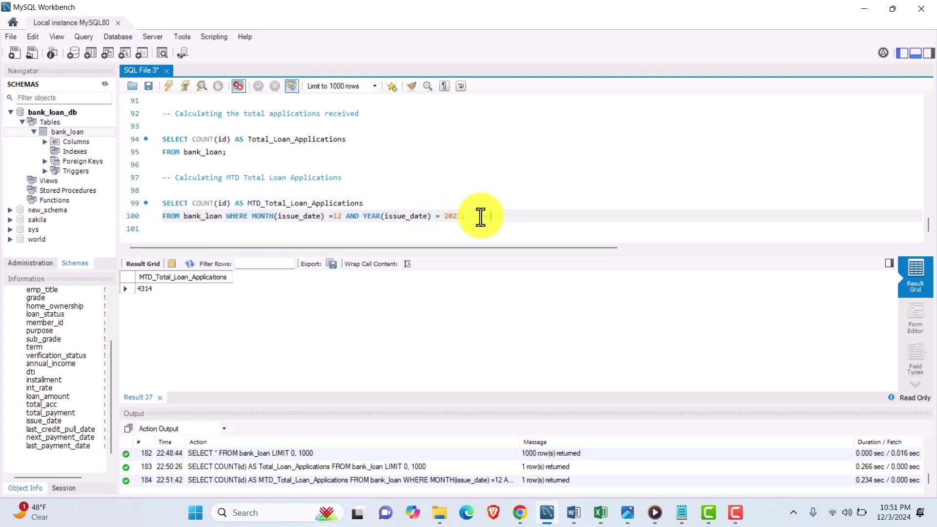
key("Return")
key("Return")
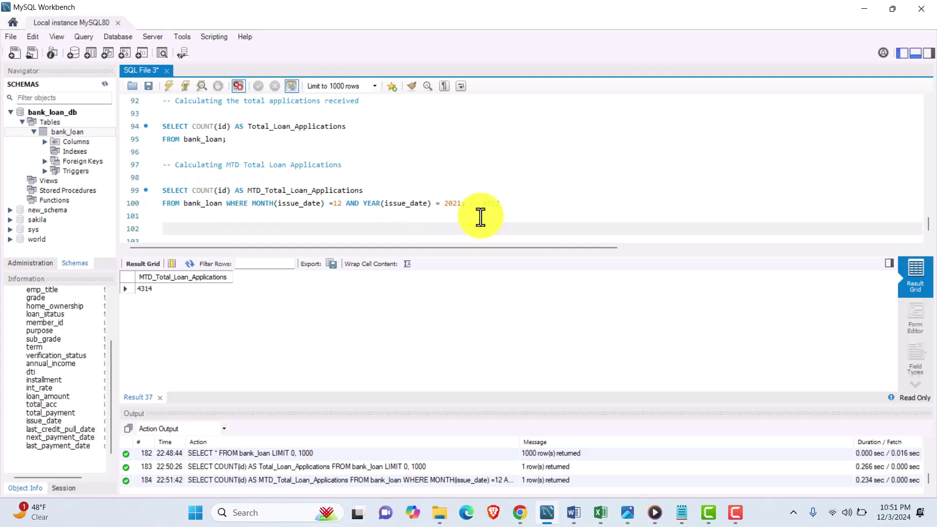
type("-- Cal")
key("BackSpace")
key("BackSpace")
key("BackSpace")
key("BackSpace")
key("BackSpace")
key("BackSpace")
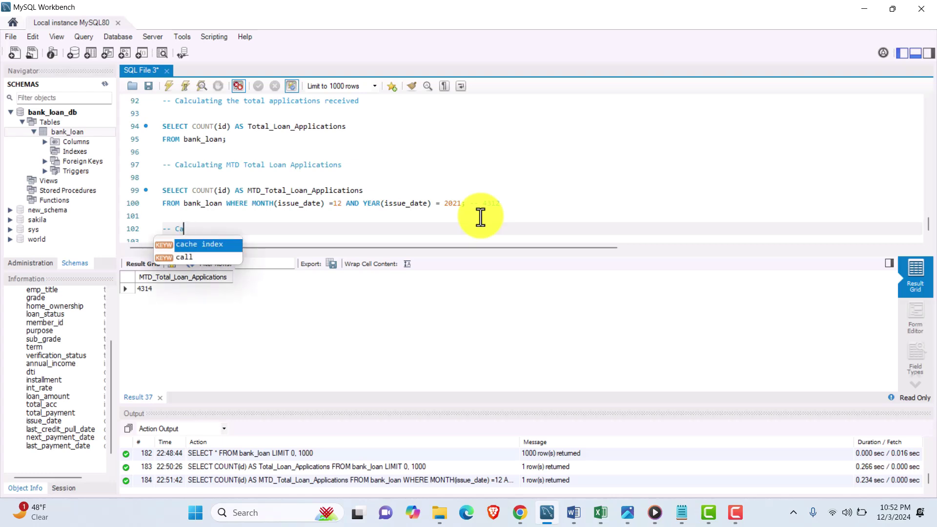
- Duplicate the MTD Total Loan Applications comment and query at the end of the script
left_click_drag(502, 204, 164, 165)
key("ctrl+c")
left_click(167, 228)
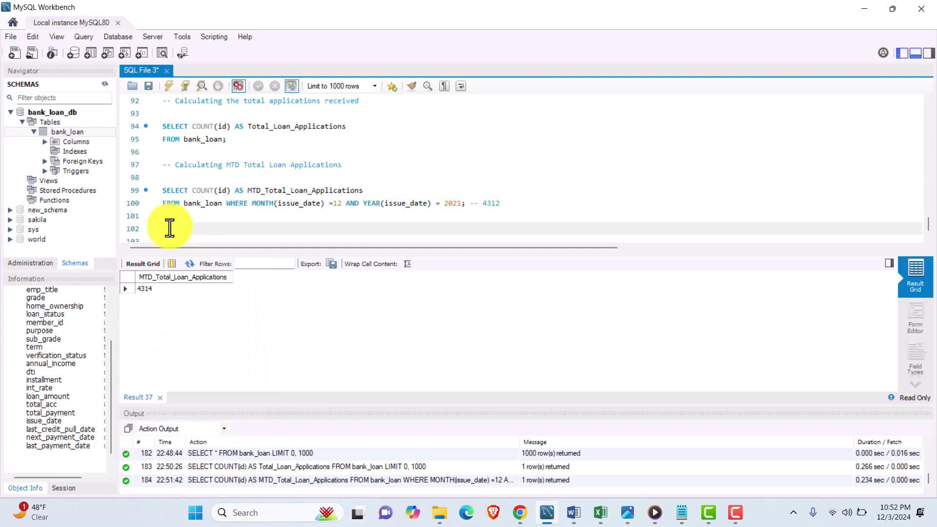
key("ctrl+v")
- Change MTD to PMTD in the copied comment and in the alias, giving PMTD_Total_Loan_Applications
left_click(225, 191)
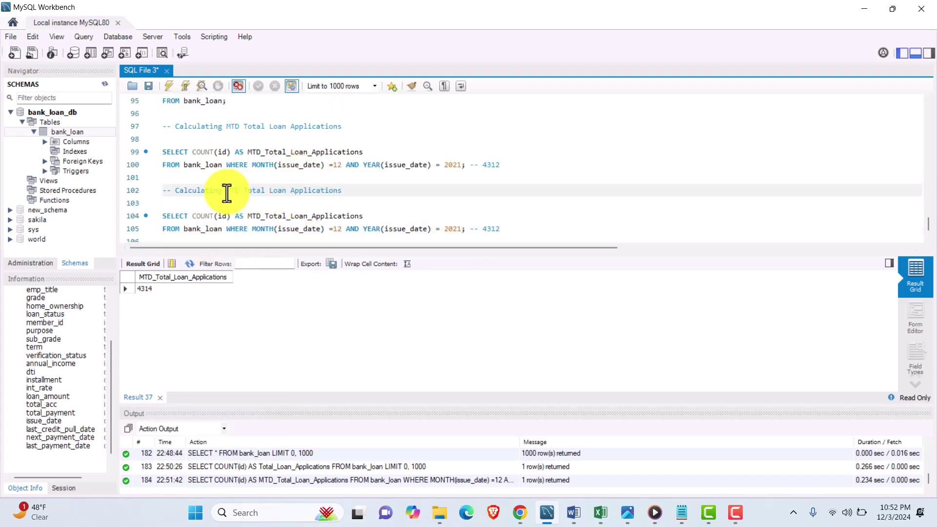
type("P")
key("Escape")
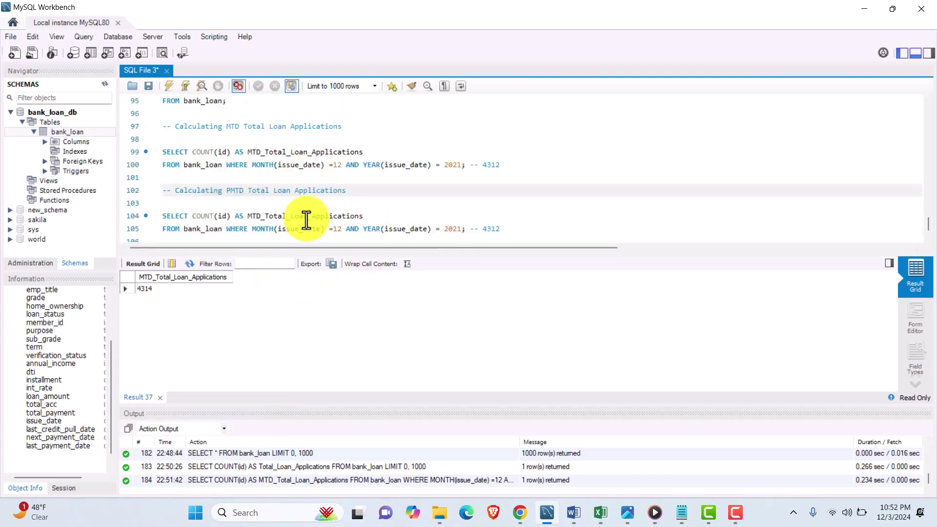
left_click(273, 217)
type("P")
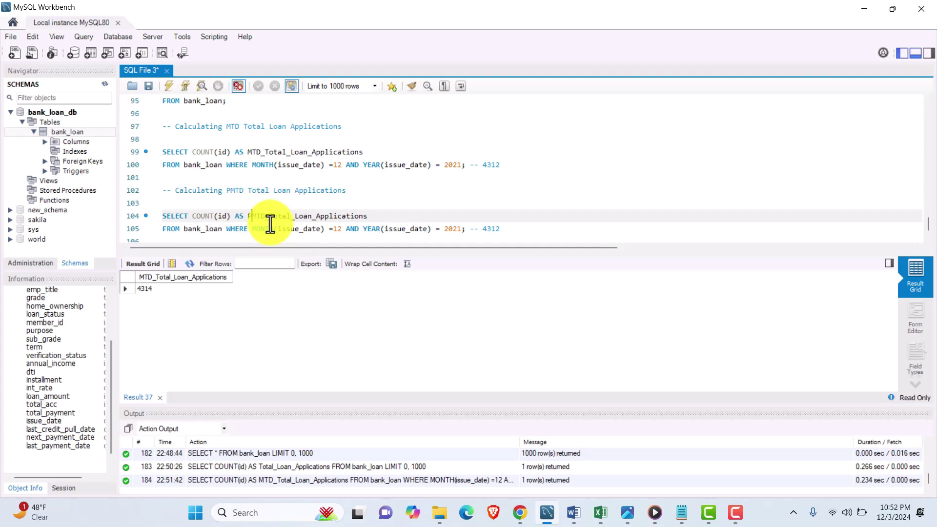
- Set the issue_date month to 11 in the PMTD query and run that query
left_click(331, 229)
key("Delete")
type("1")
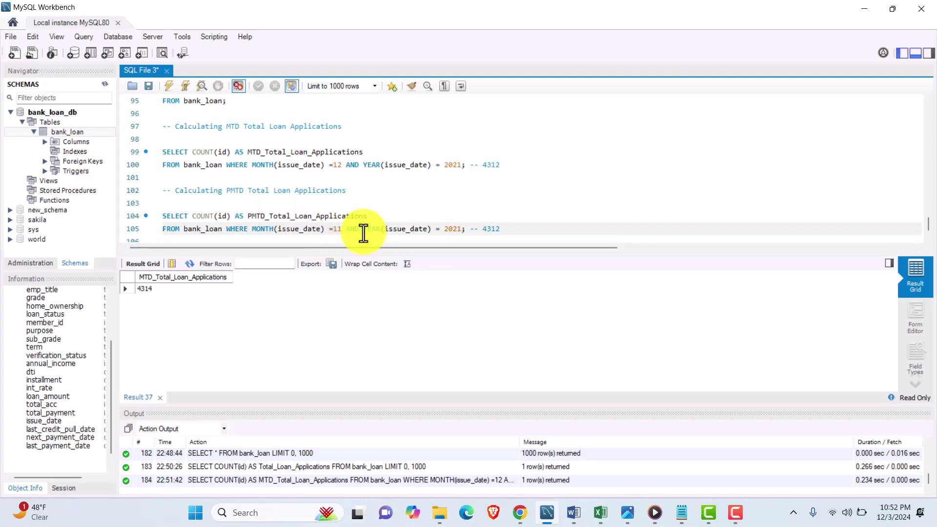
left_click_drag(501, 229, 137, 216)
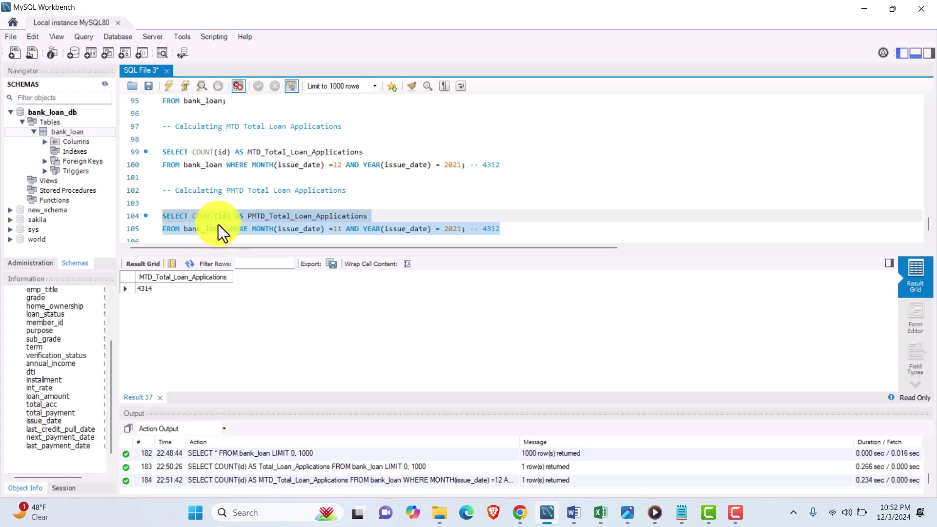
left_click(167, 86)
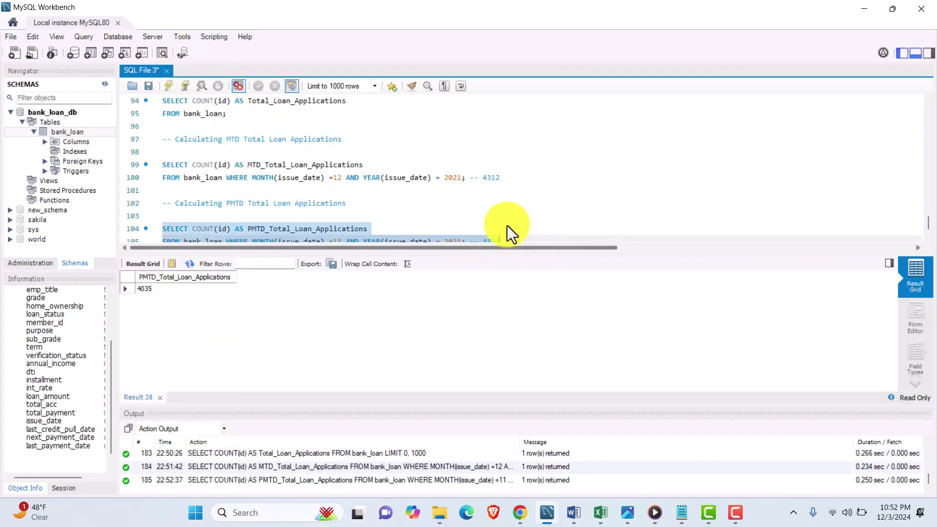
- Replace the trailing comment of the PMTD query with "-- 4035" and start a new line below it
scroll(359, 224, "down", 1)
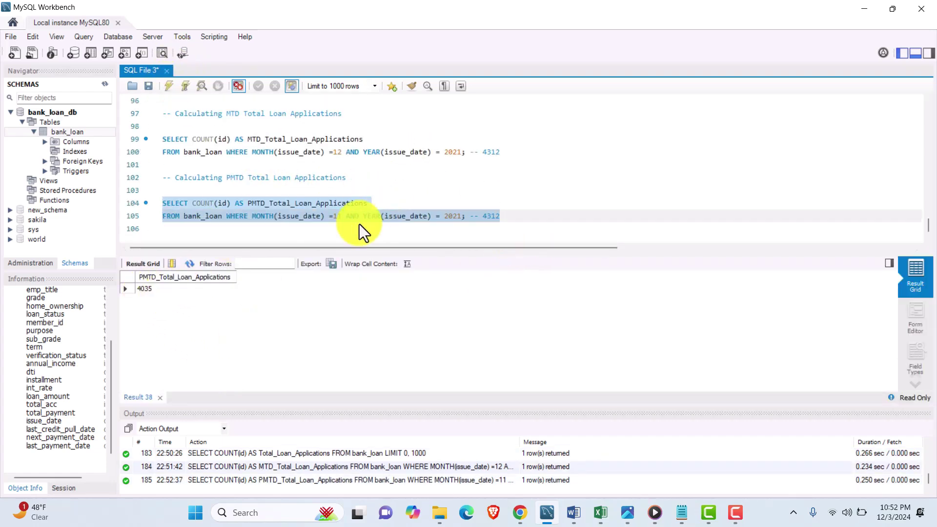
left_click(508, 215)
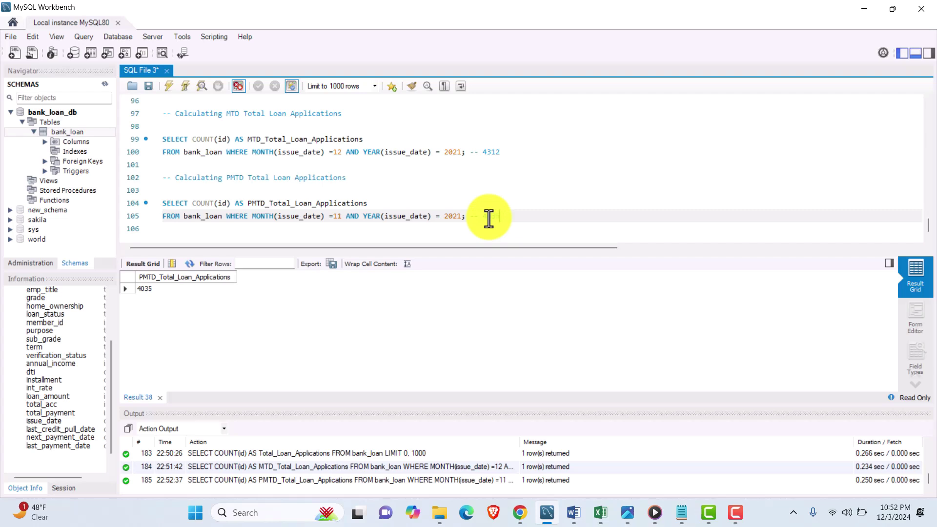
type("-- 4035")
key("Return")
key("Return")
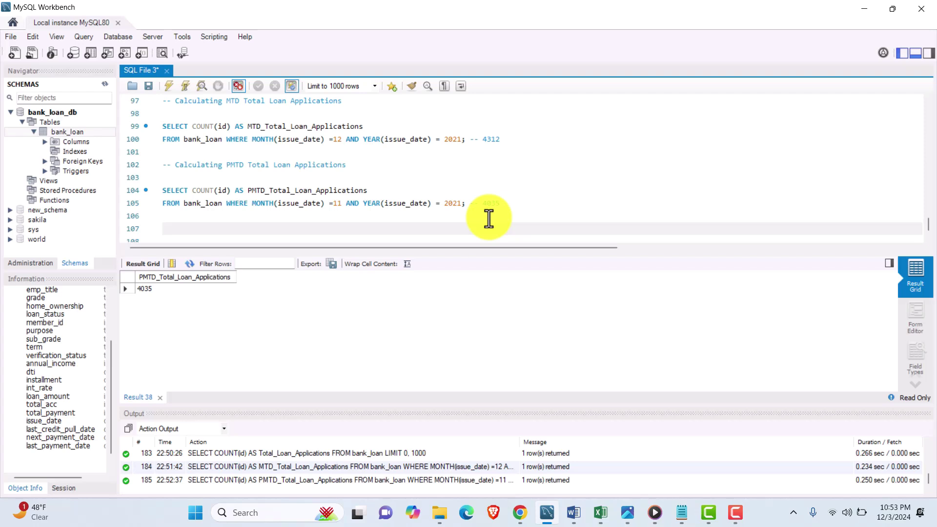
type("ITH")
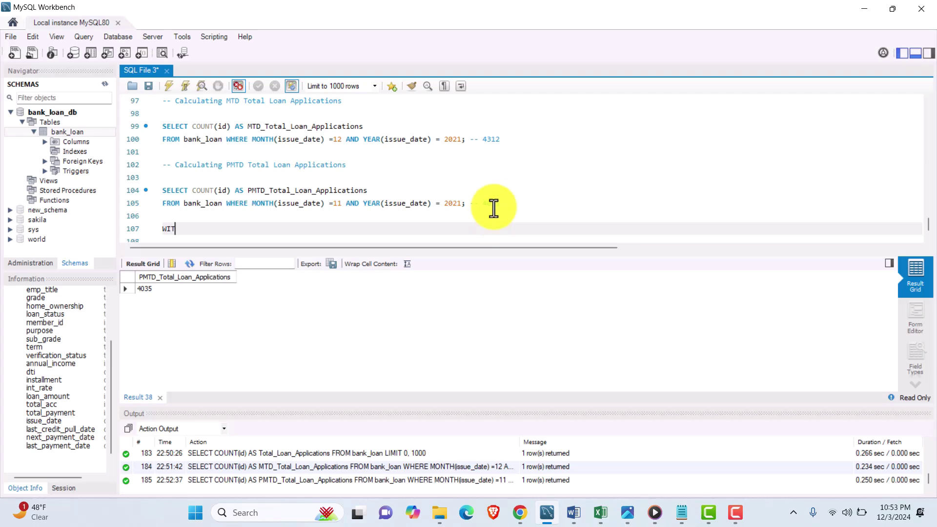
key("BackSpace")
key("BackSpace")
key("BackSpace")
key("BackSpace")
- Add the comment "-- Calculating the MOM Total Loan Applications" below the PMTD query
type("-- Calculating the MOM Total ")
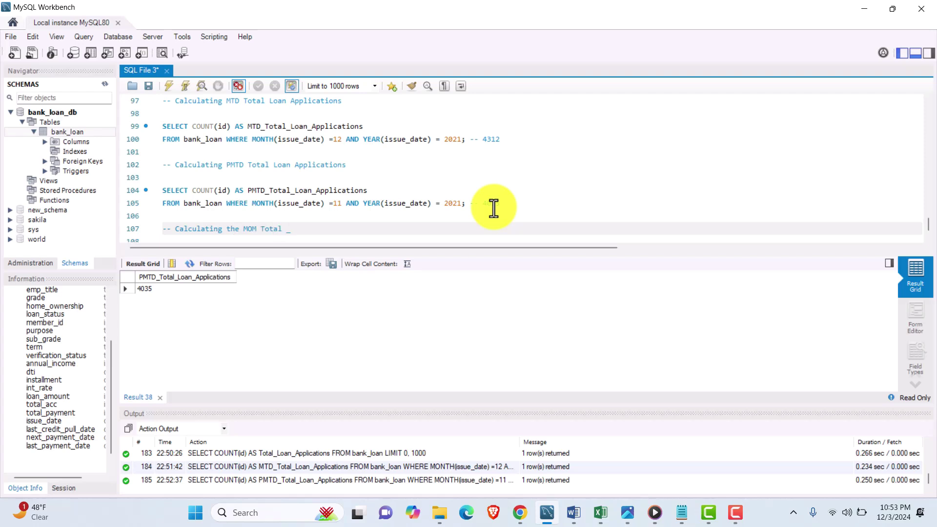
type("Loan Applications")
key("Return")
key("Return")
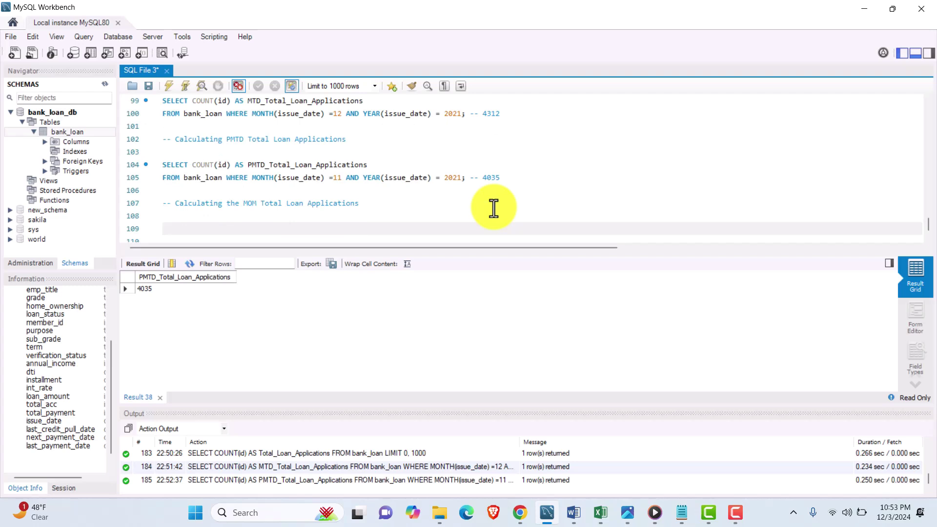
- Write a WITH MTD_app AS( ... ), expression containing a copy of the MTD_Total_Loan_Applications query
type("WITH MTD_app AS")
scroll(268, 168, "up", 1)
left_click_drag(512, 152, 163, 144)
key("ctrl+c")
scroll(286, 157, "down", 2)
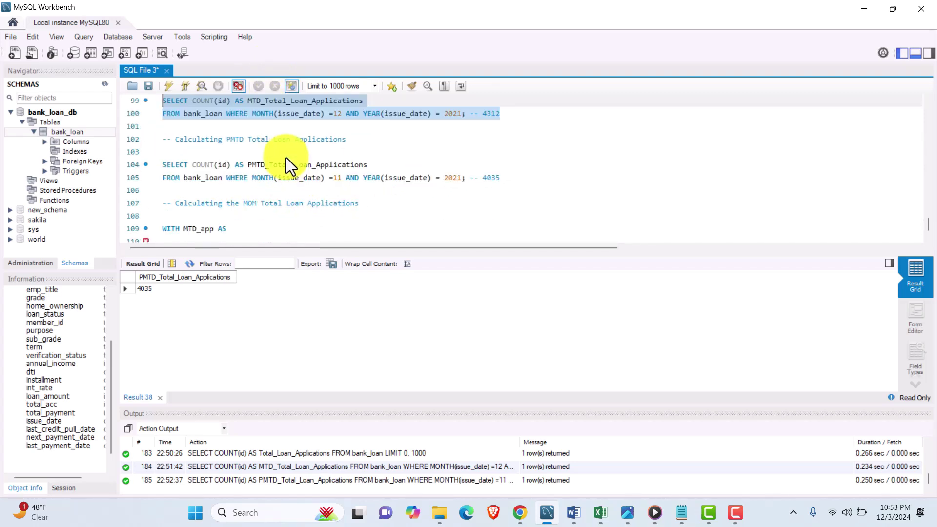
left_click(241, 215)
key("Return")
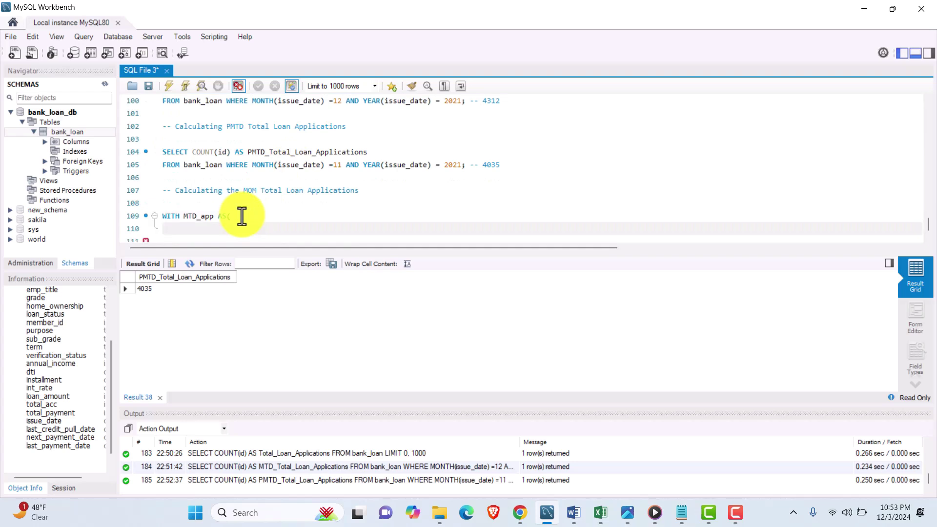
key("ctrl+v")
type(")")
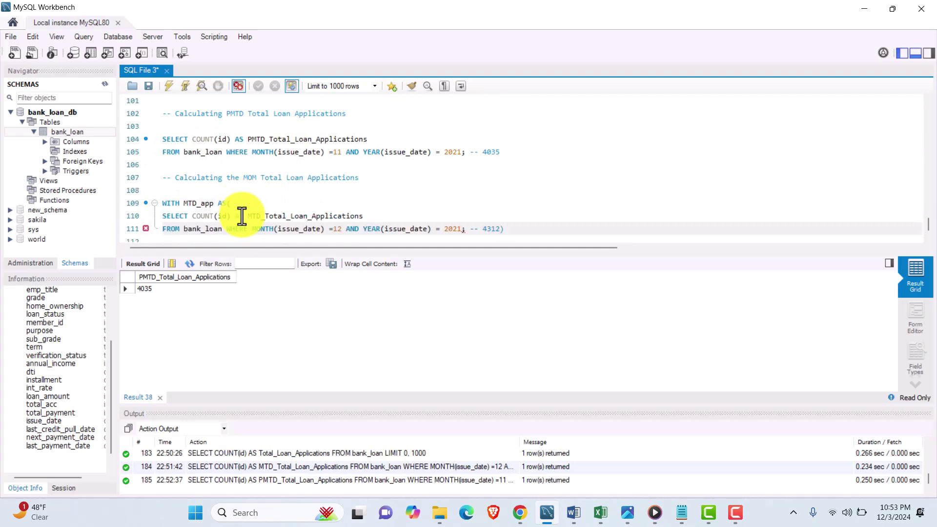
type(",")
- Add a WITH PMTD AS ( ... ) expression containing a copy of the PMTD_Total_Loan_Applications query, followed by blank lines
key("Return")
type("WITH")
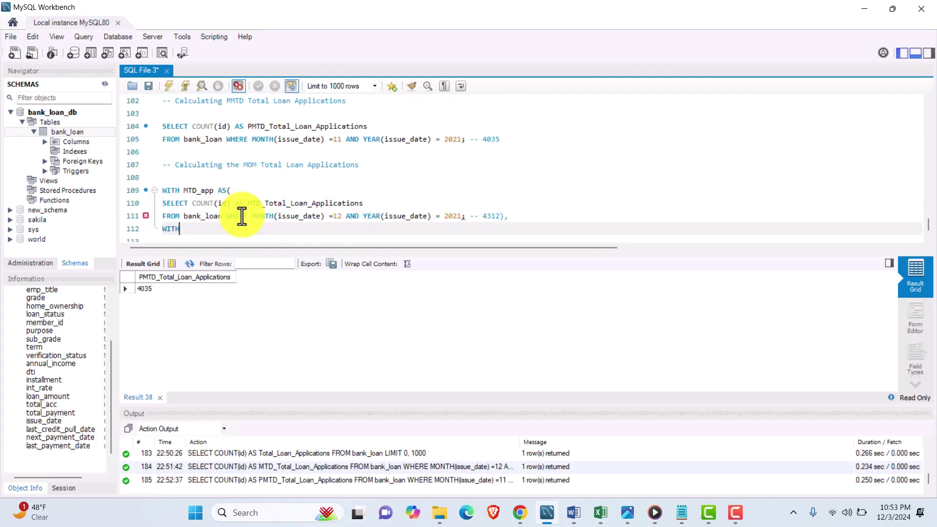
type(" PMTD AS (")
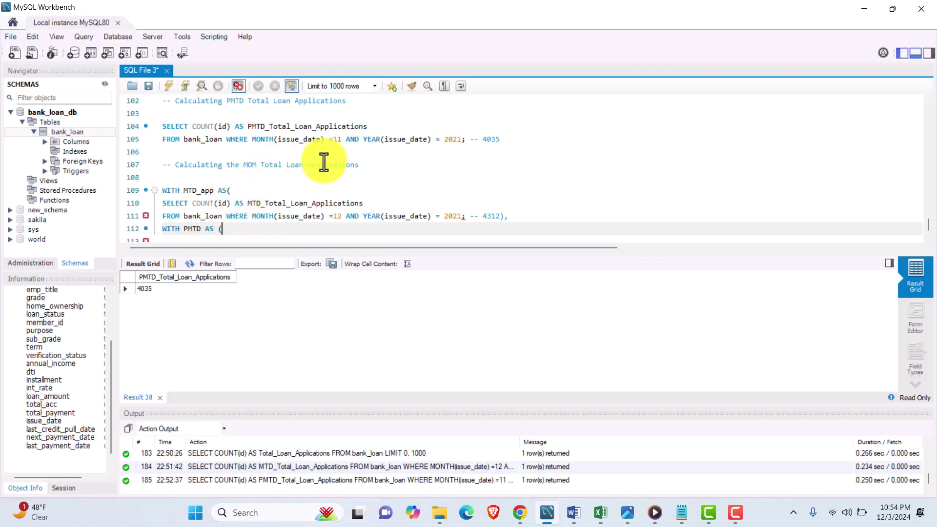
left_click_drag(522, 143, 151, 129)
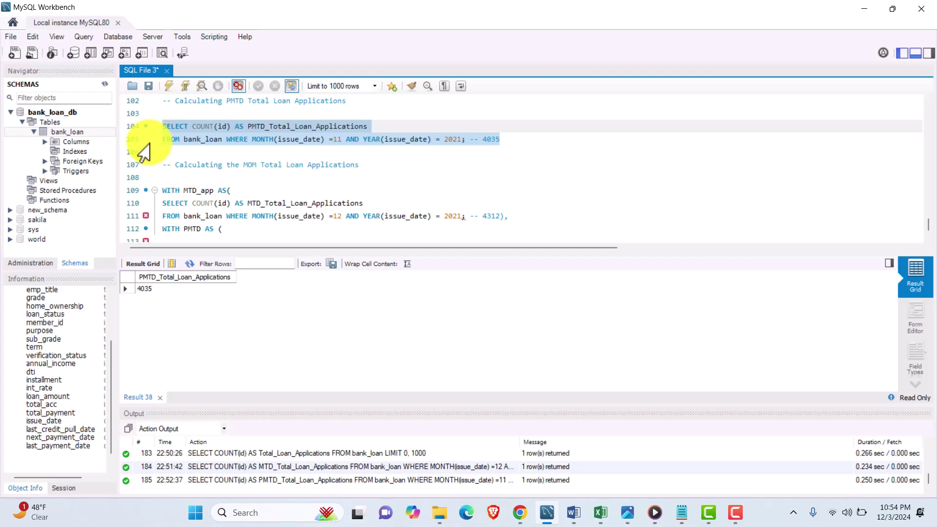
scroll(191, 222, "down", 1)
key("ctrl+c")
left_click(191, 225)
key("ctrl+v")
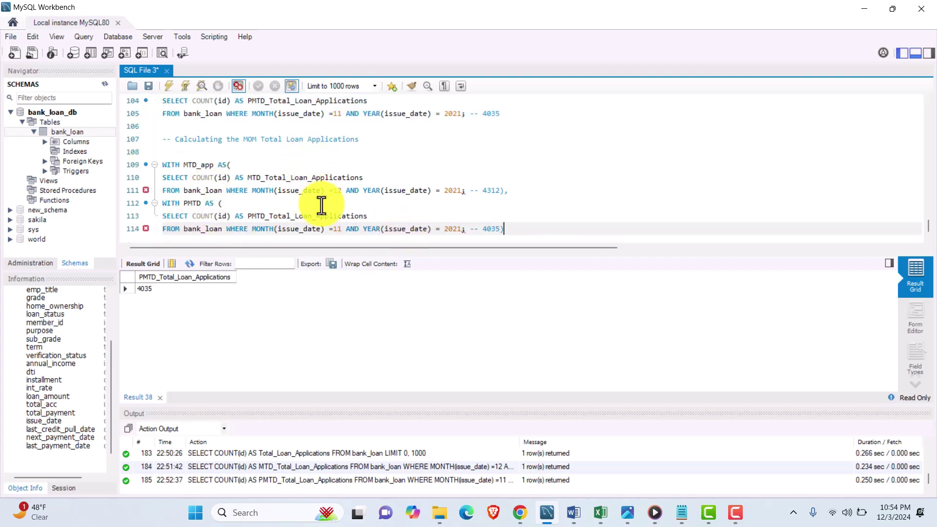
key("Return")
key("Return")
- Remove the semicolons and the trailing comments "-- 4312" and "-- 4035" from the queries inside the MTD_app and PMTD expressions
left_click(467, 166)
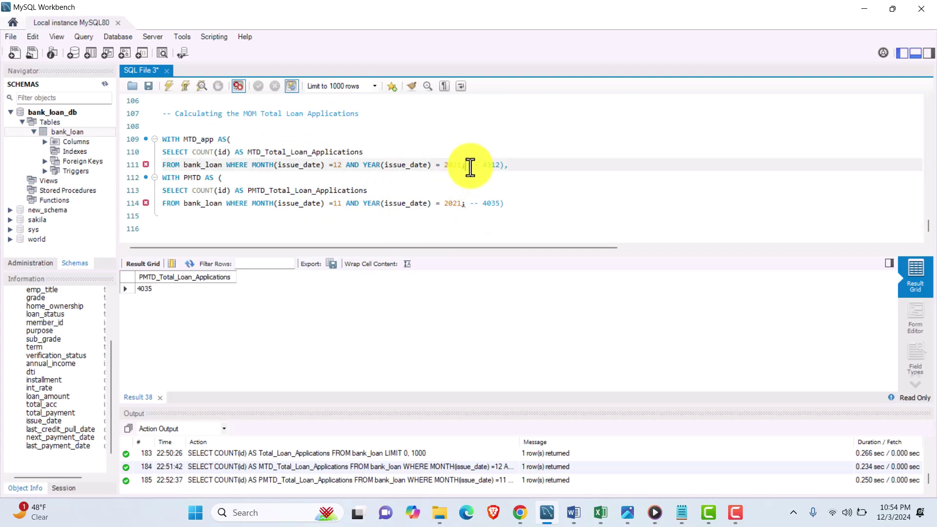
key("BackSpace")
left_click(464, 203)
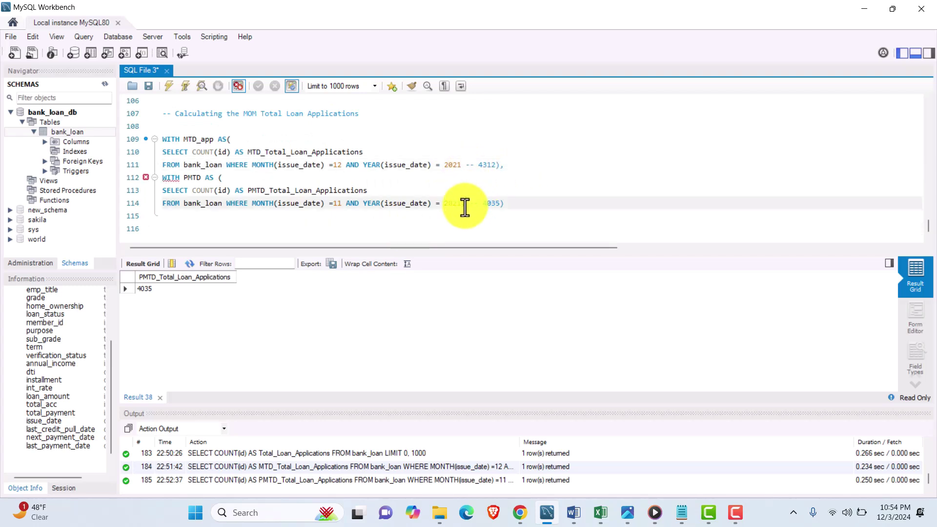
key("BackSpace")
left_click_drag(496, 163, 464, 168)
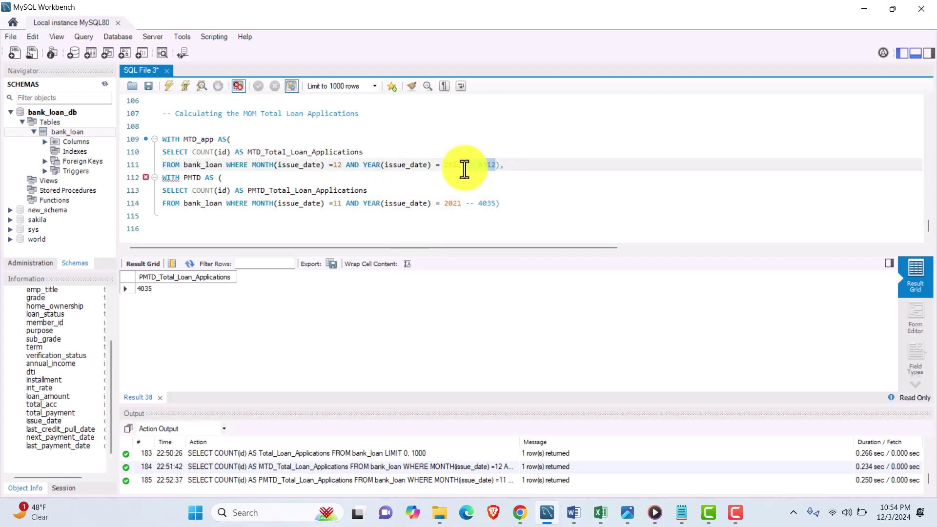
key("BackSpace")
left_click_drag(498, 203, 460, 206)
key("BackSpace")
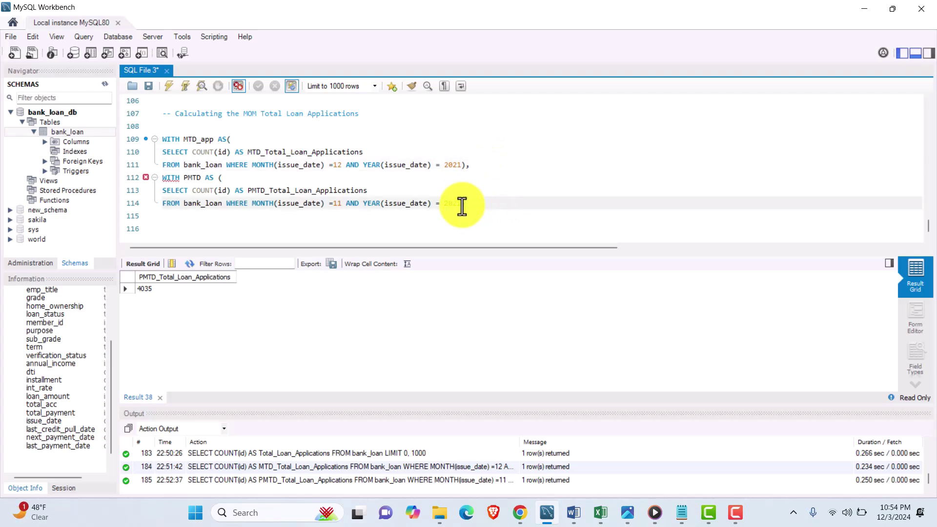
- Delete the second WITH keyword before PMTD AS (, keeping the comma after the MTD_app expression
left_click(181, 226)
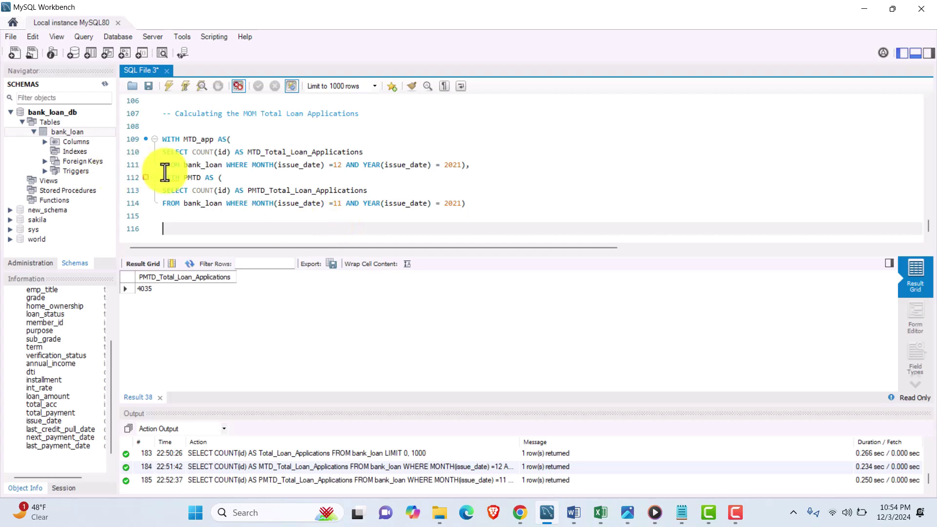
left_click(179, 177)
key("BackSpace")
key("BackSpace")
key("BackSpace")
key("BackSpace")
key("Delete")
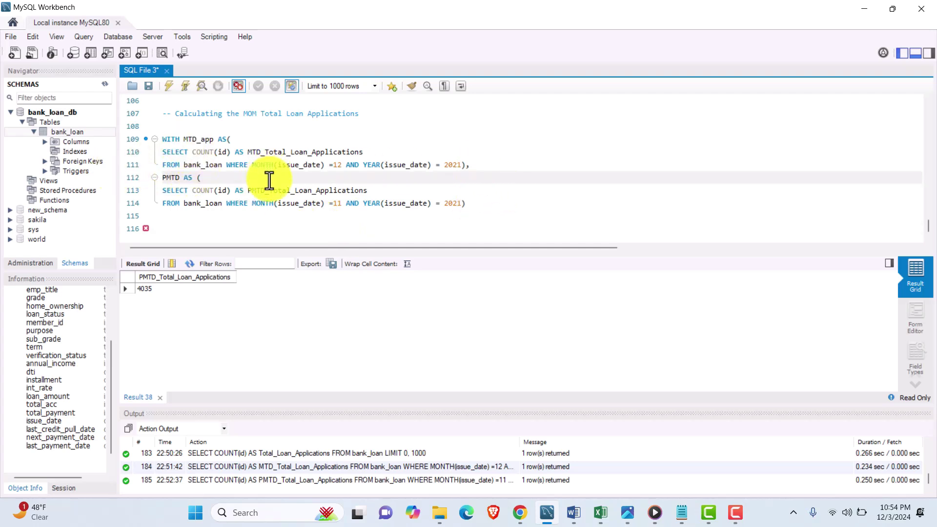
left_click(476, 169)
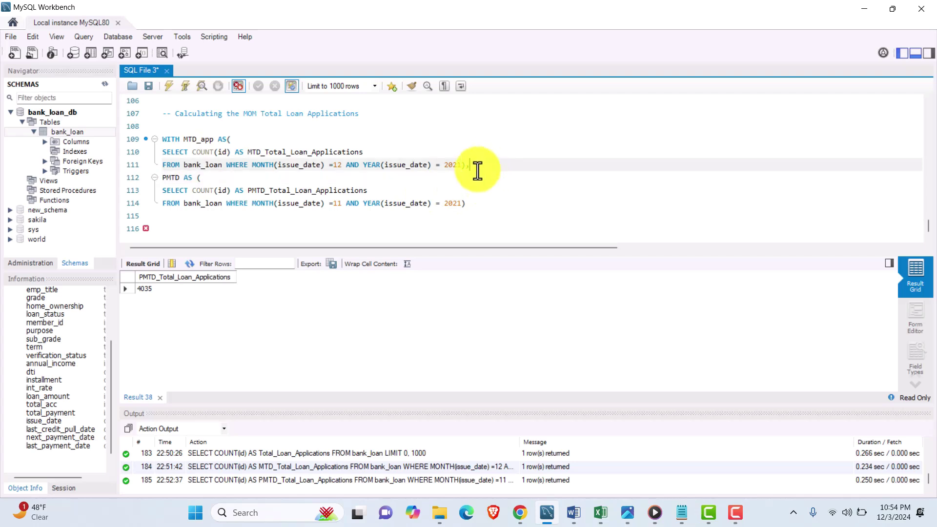
type(",")
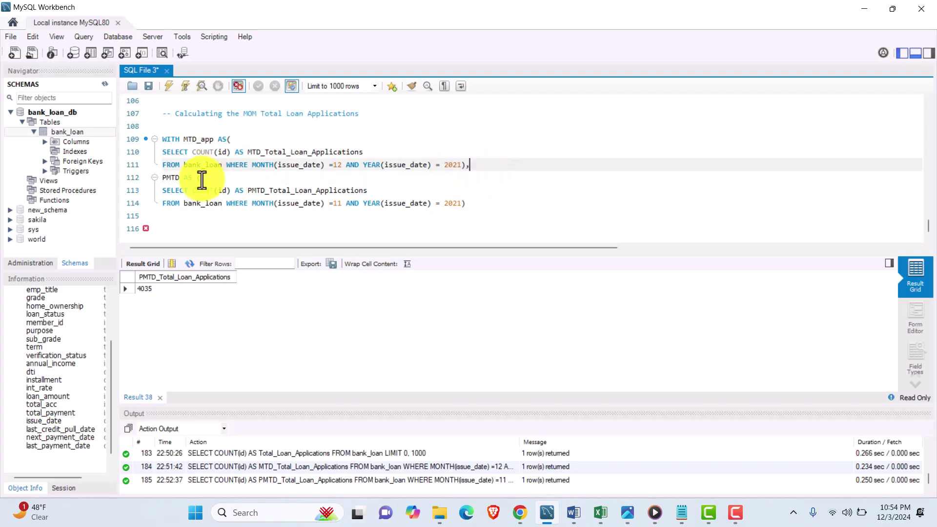
- Below the expressions, write SELECT (MTD.MTD_Total_Loan_Applications - PMTD.PMTD_Total_Loan_Applications)/PMTD.PMTD_Total_Loan_Applications
left_click(168, 228)
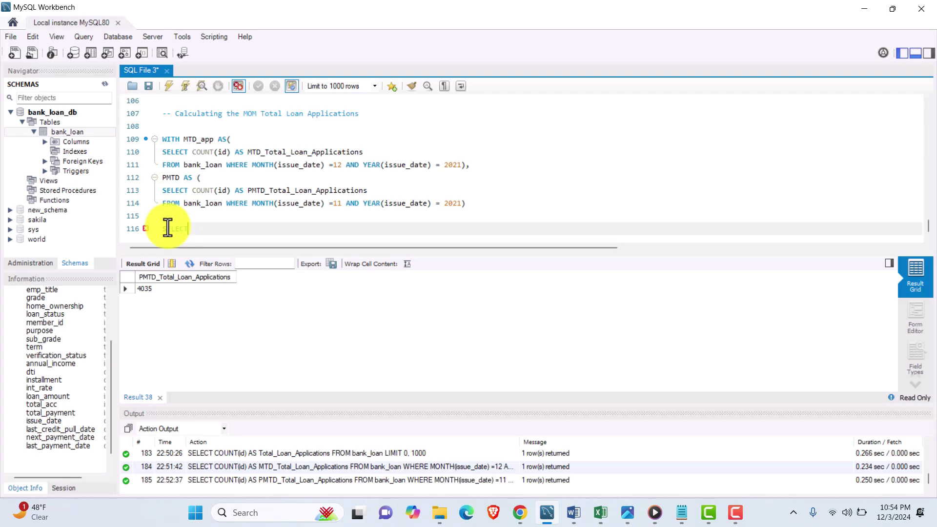
type("SELECT (MTD.MTD_Total_Loan")
key("BackSpace")
key("BackSpace")
key("BackSpace")
key("BackSpace")
type("Loan_Applications")
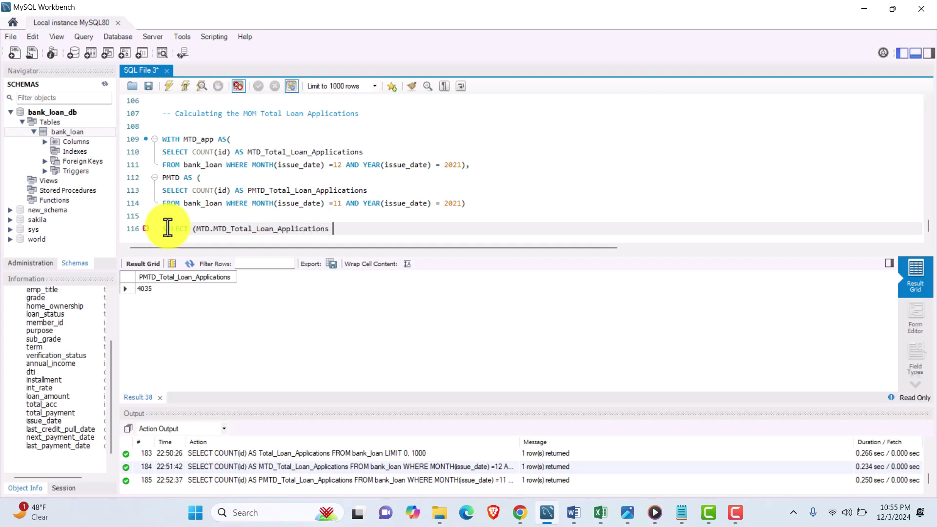
type(" - PMTD.PMTD_Total_Loan_Applications)/")
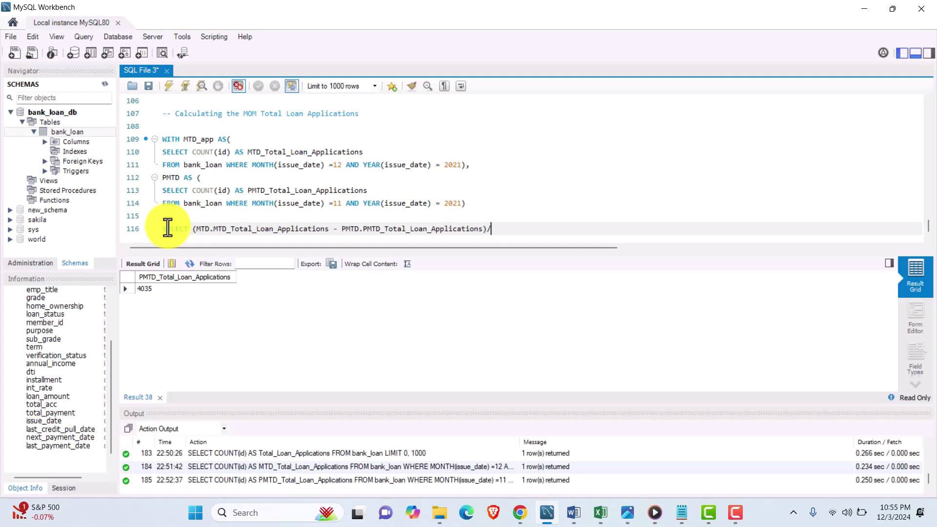
type("PMTD>")
type("PMTD.PMTD_Total_Loan_Applications")
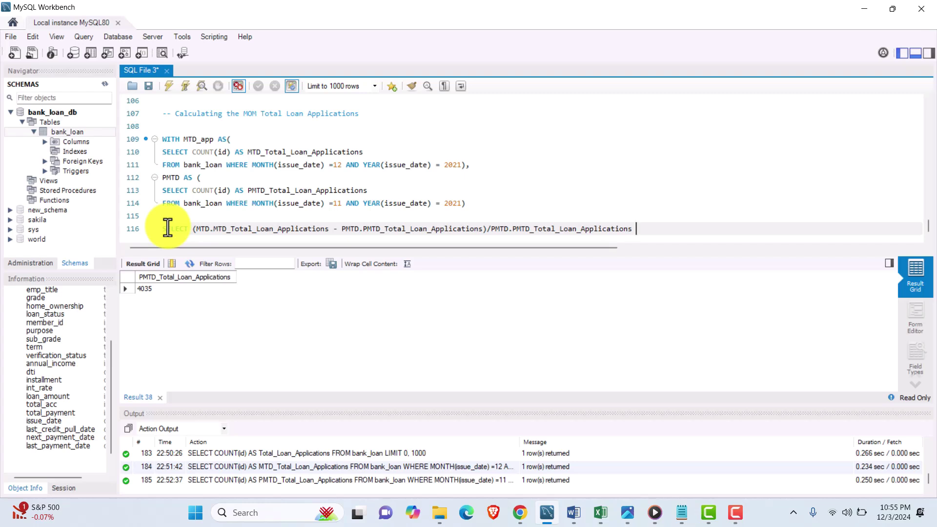
- Enclose the SELECT calculation in outer parentheses with *100 added, alias it AS MOM_Total_Loan_Applications, and start a new line
left_click(191, 229)
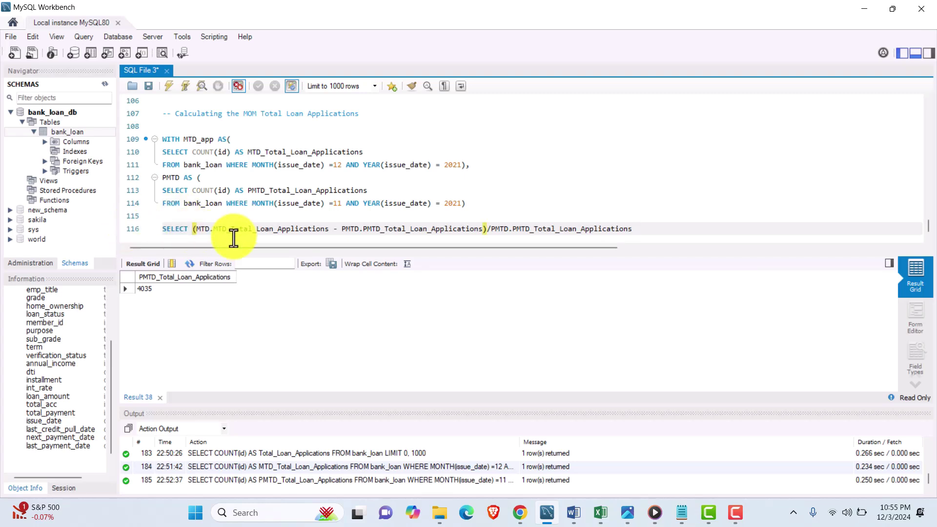
type("(")
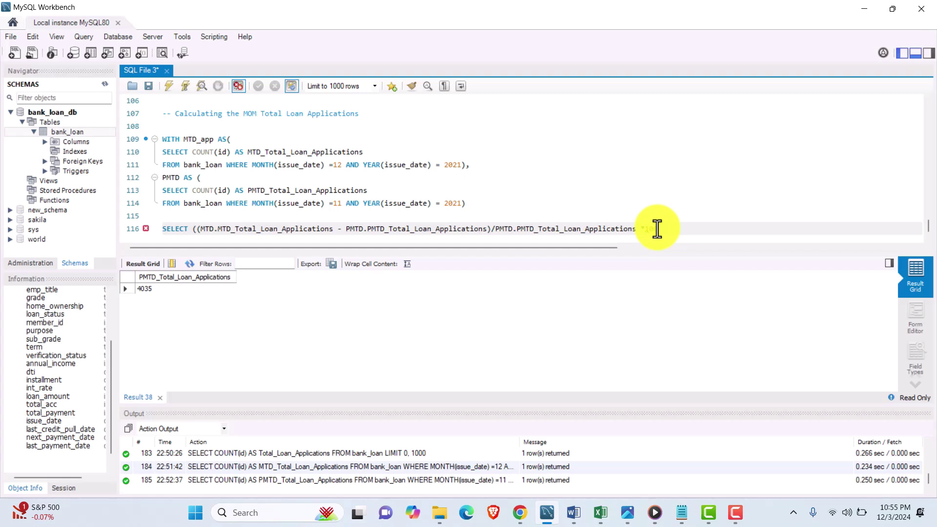
type("AS MOM_Total_Loan_Applications")
key("Return")
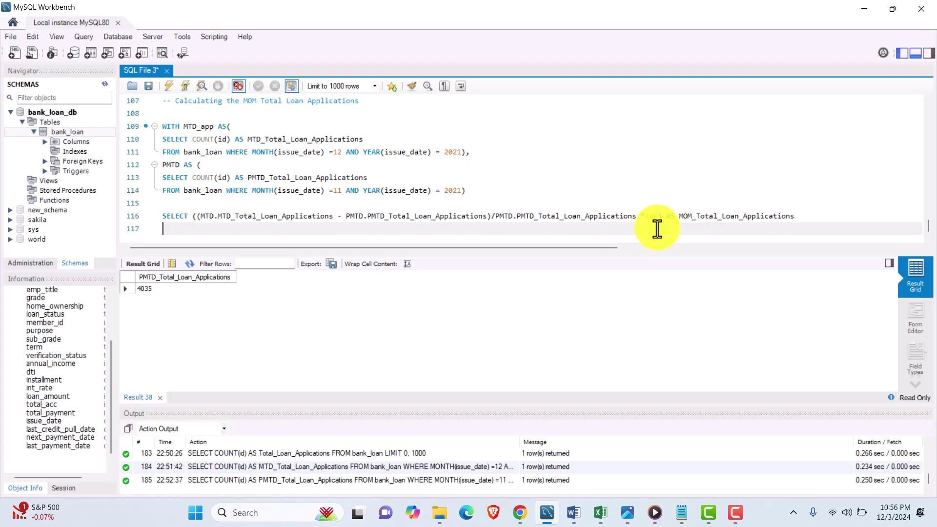
- Add FROM MTD_app MTD, PMTD_app PMTD; to the query and rename the second common table expression to PMTD_app
type("FROM MTD_app MTD, PMTD")
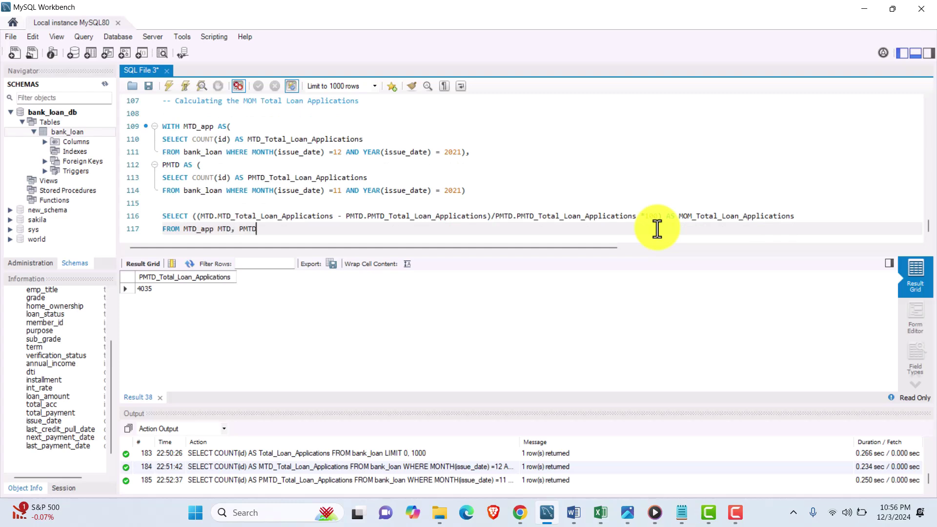
left_click(180, 164)
key("BackSpace")
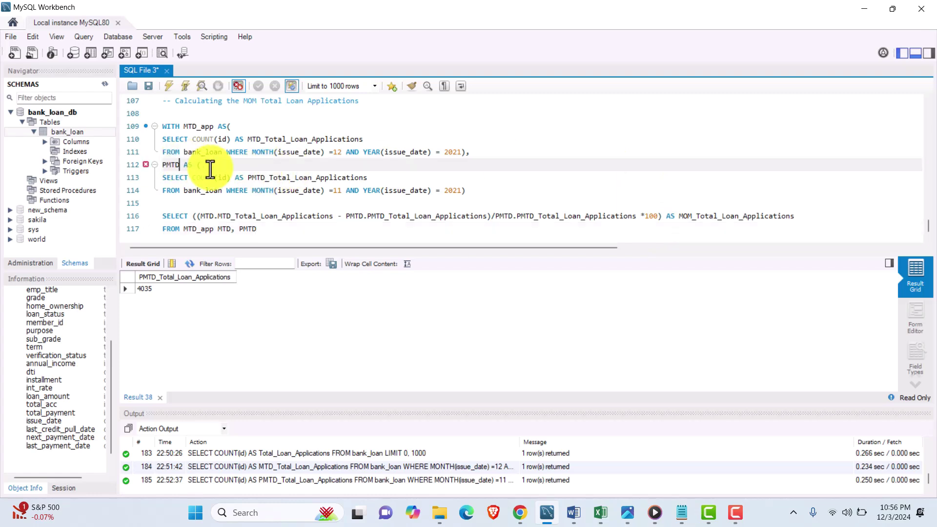
type("_app")
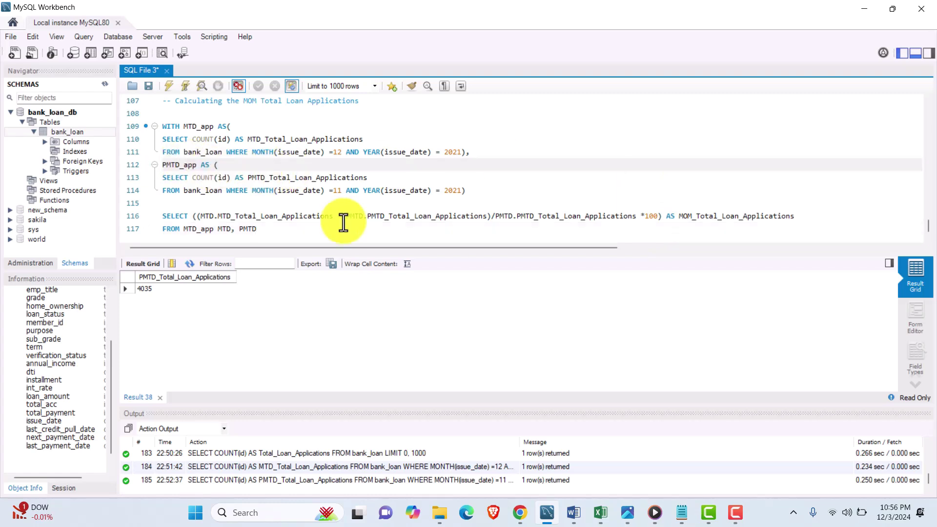
left_click(319, 230)
type("_app ")
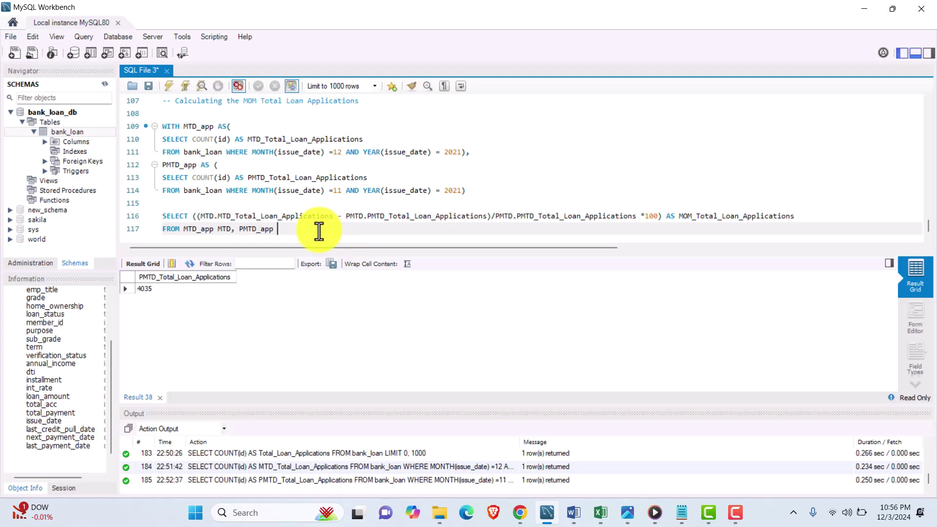
type("PMTD;")
- Run the complete MOM_Total_Loan_Applications query, from WITH MTD_app through the FROM line
left_click_drag(308, 231, 167, 128)
left_click(168, 87)
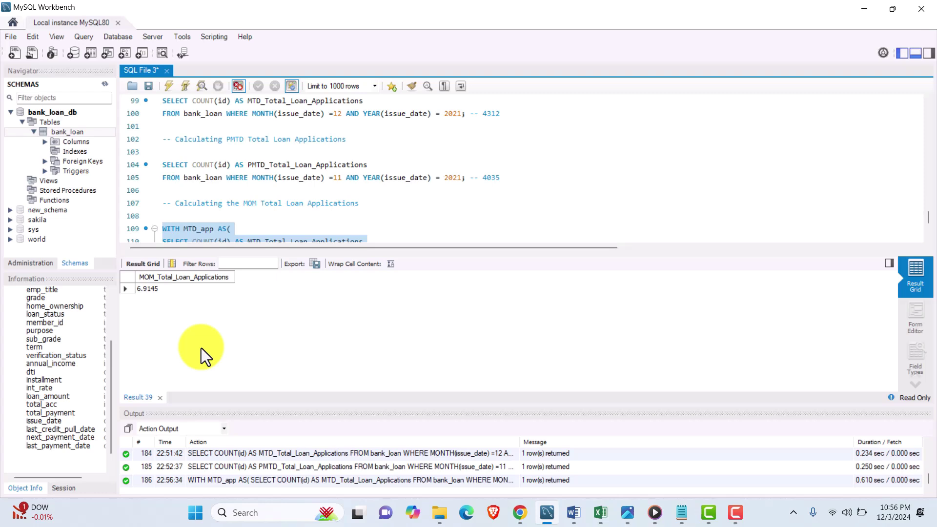
scroll(251, 218, "down", 3)
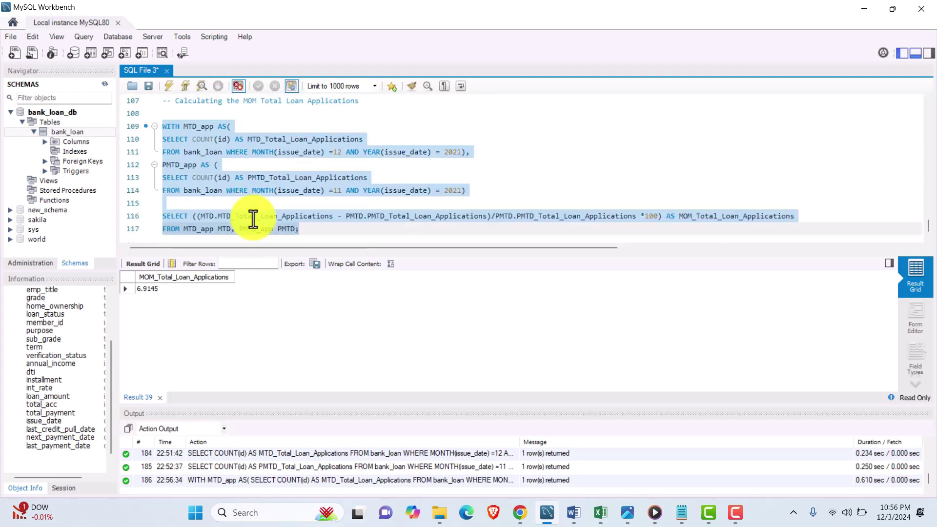
- Check the Dashboard 1 summary slide in Photos, and add the comment "-- Calculating the Total Funded Amount" below the MOM query in MySQL Workbench
left_click(305, 229)
key("Return")
key("Return")
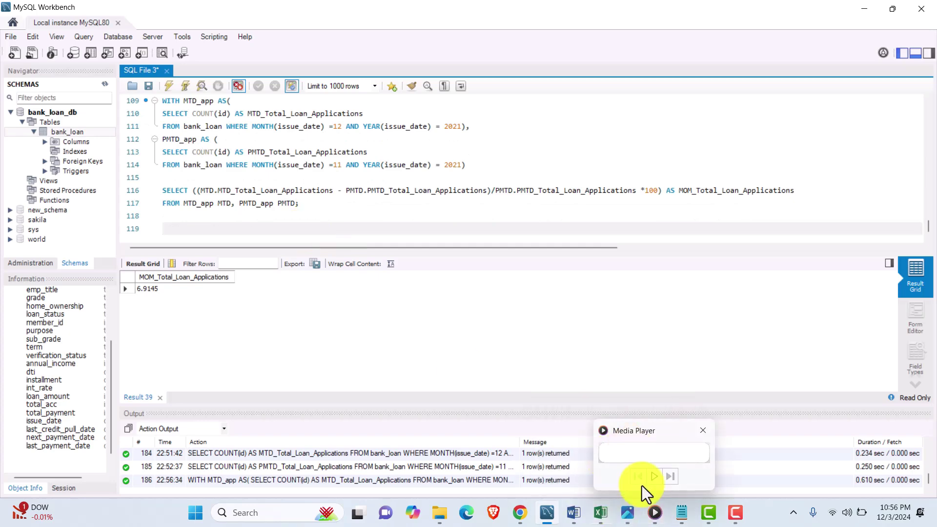
left_click(619, 461)
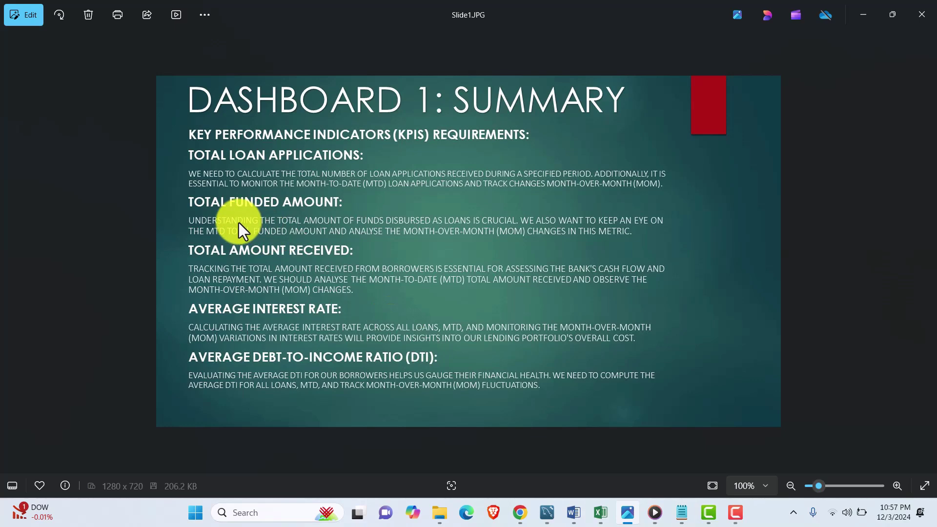
left_click(863, 14)
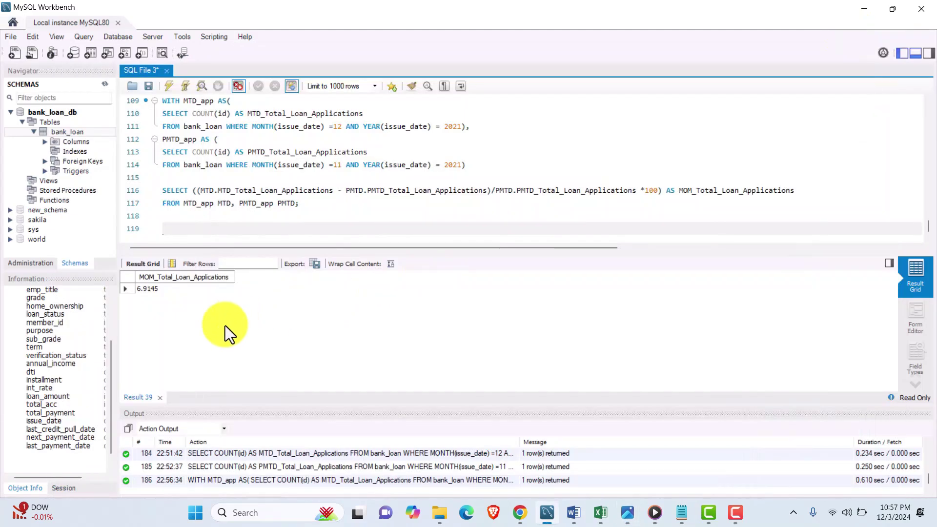
type("-- Calculating the Total Funded Amount")
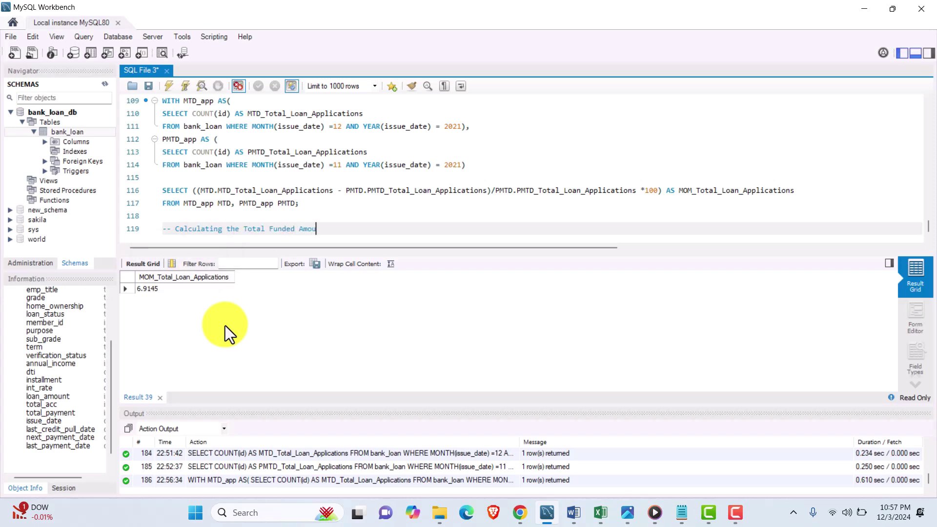
key("Return")
key("Return")
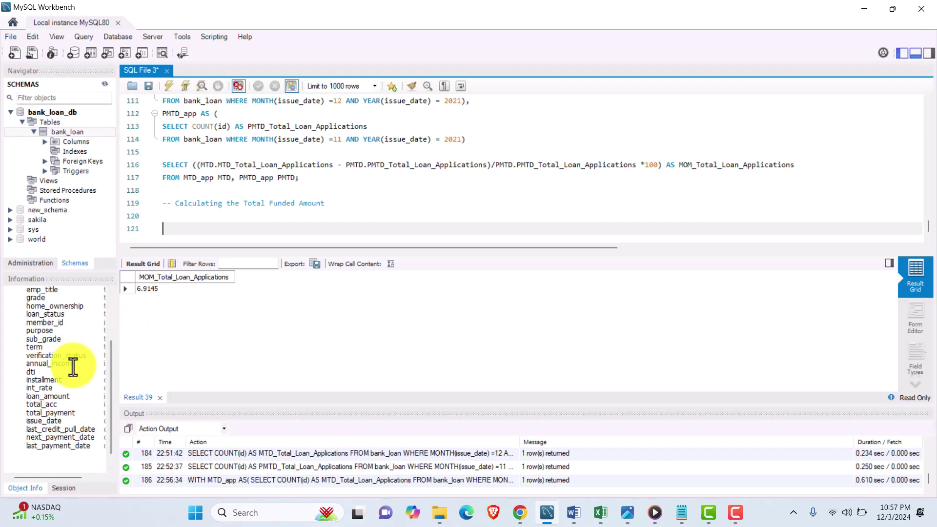
- Examine the bank_loan table's column list for the column that holds the funded loan amount
scroll(47, 341, "up", 3)
scroll(51, 344, "down", 3)
scroll(44, 347, "up", 3)
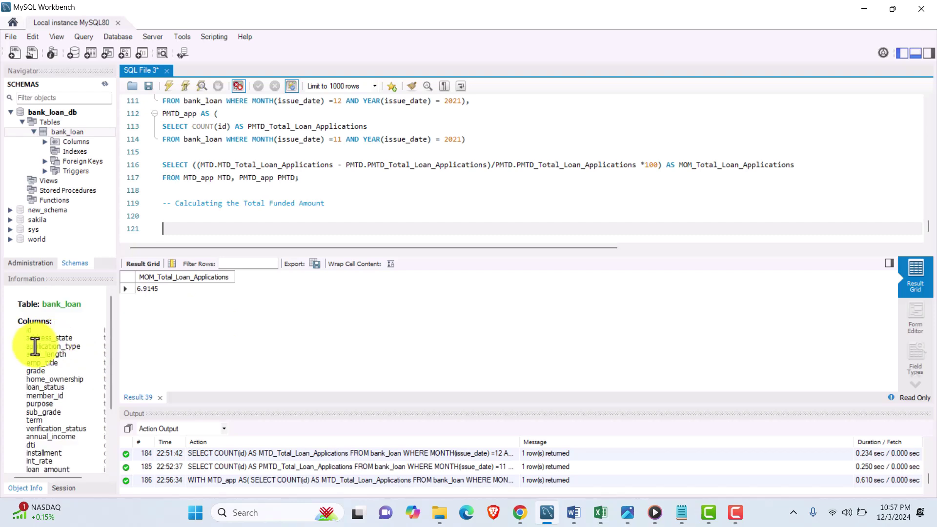
left_click(48, 369)
scroll(49, 369, "down", 3)
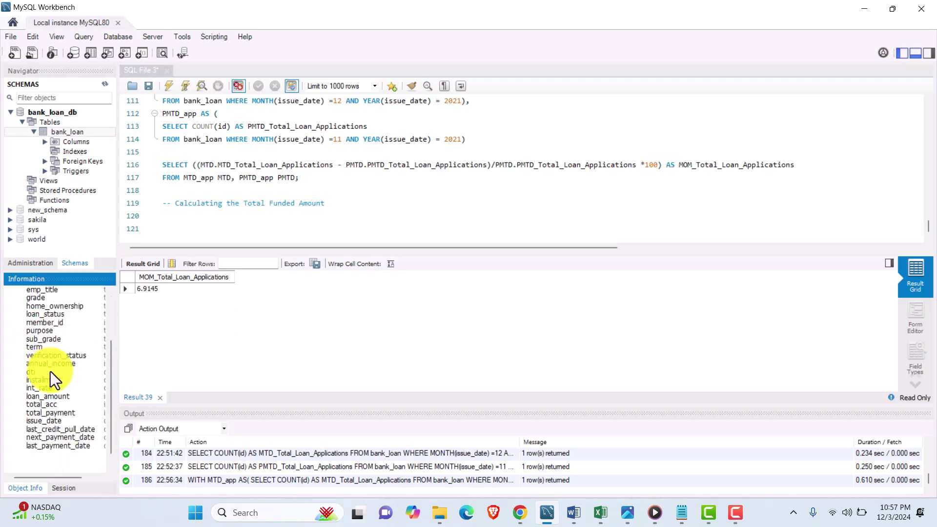
scroll(51, 370, "up", 3)
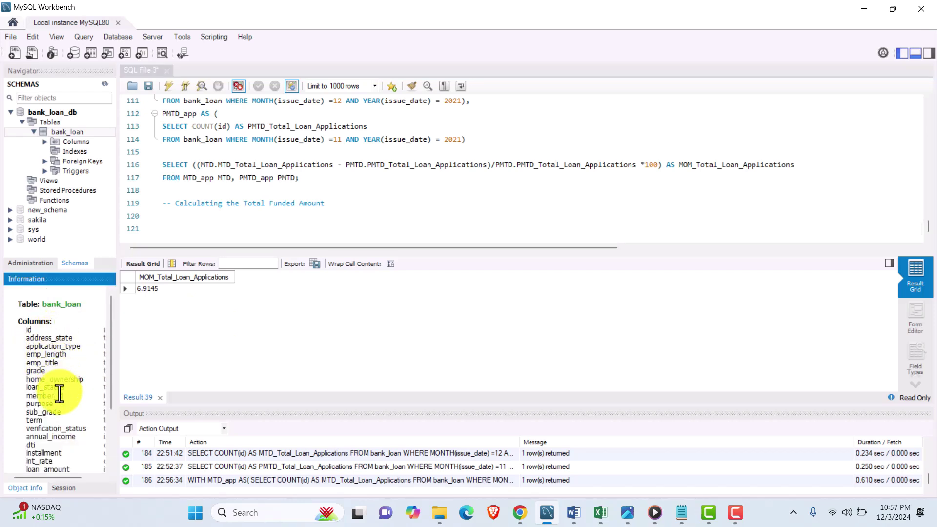
scroll(59, 411, "down", 3)
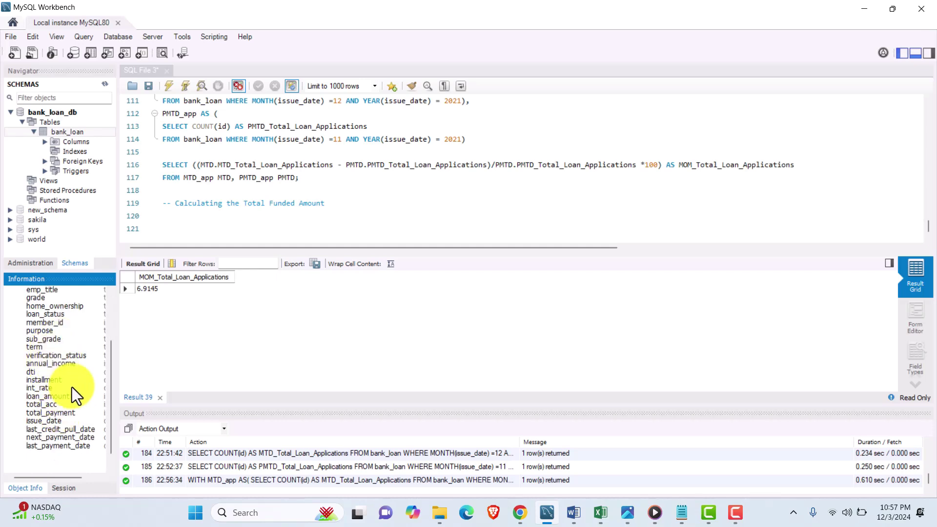
scroll(112, 374, "up", 3)
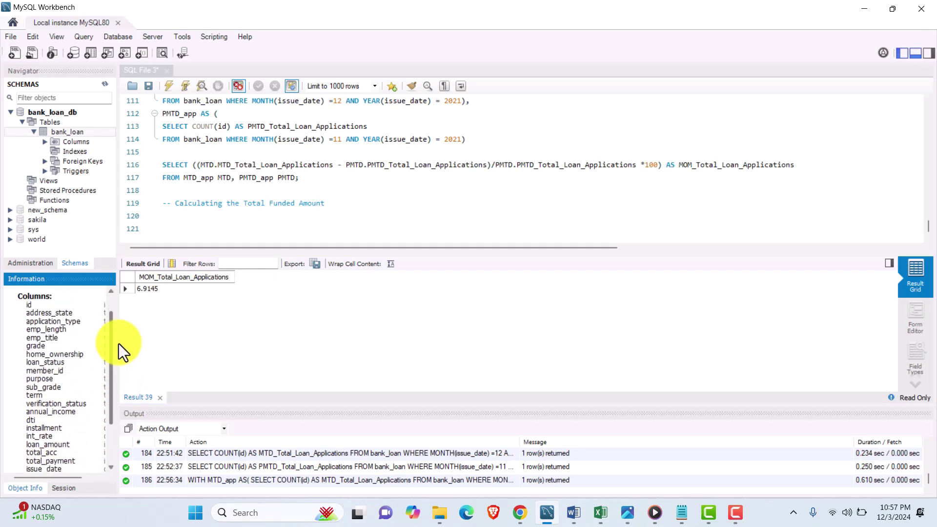
scroll(118, 347, "down", 3)
scroll(119, 368, "down", 1)
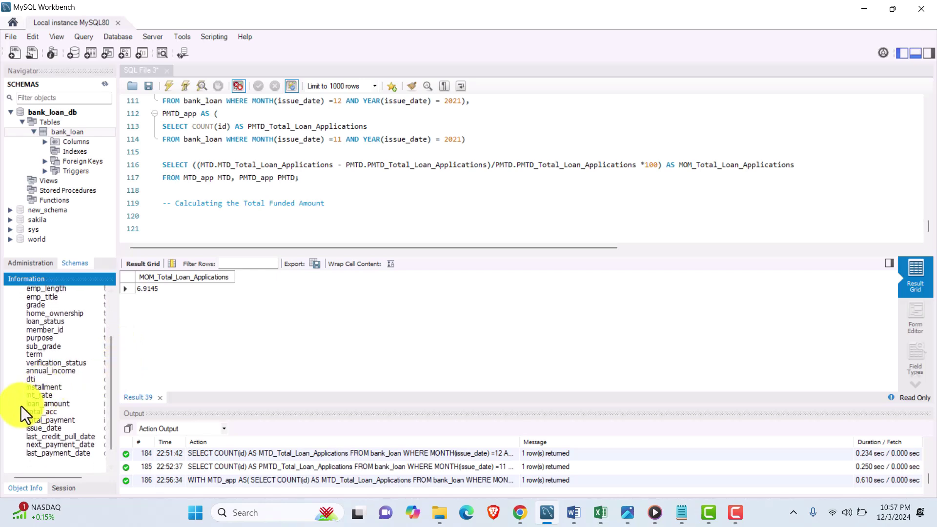
left_click_drag(26, 404, 70, 403)
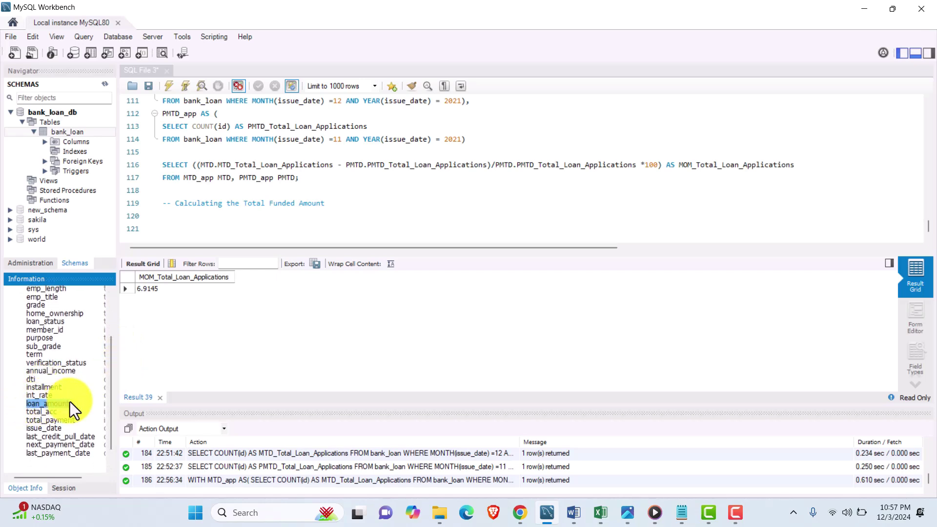
- Write SELECT SUM(loan_amount) AS Total_Loan_Amount FROM bank_loan; below the Total Funded Amount comment and run only that query
left_click(199, 226)
type("SELEC")
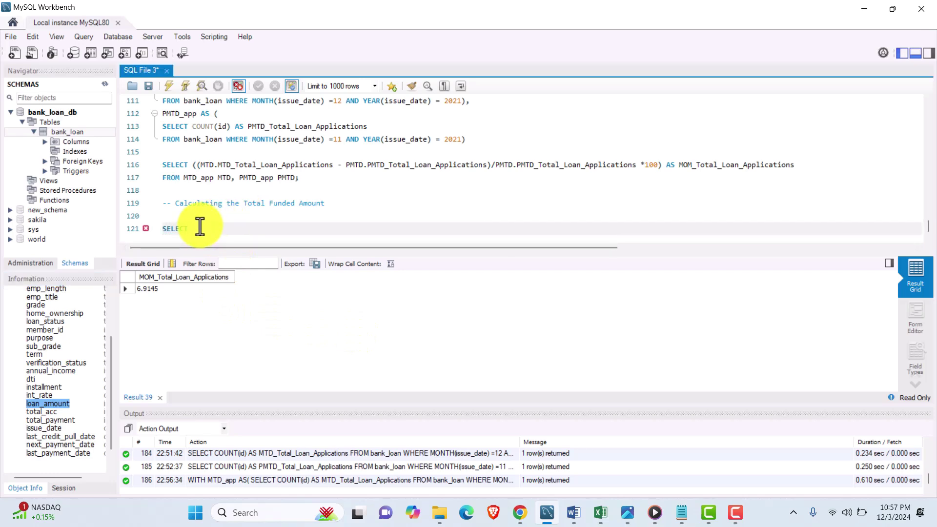
type("T SUM(loan_amount) AS Total_Loan_Amount")
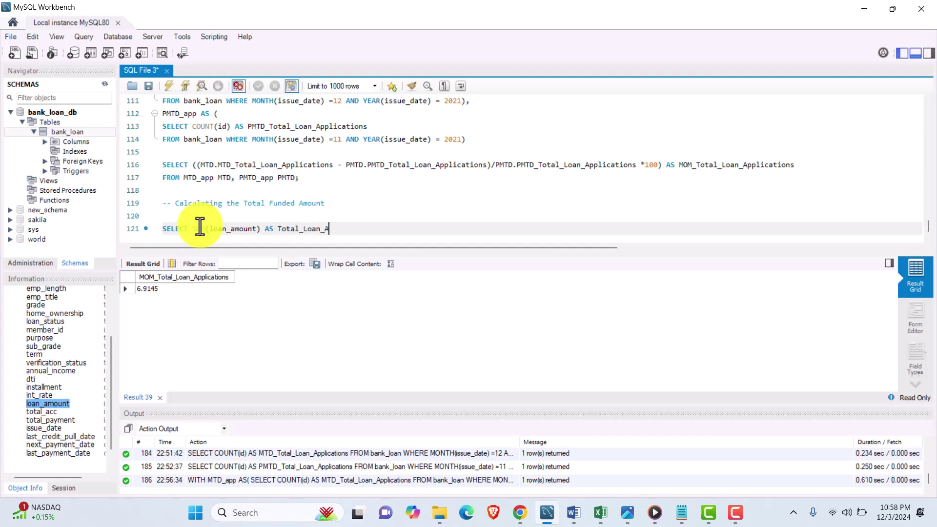
key("Return")
type("FROM b")
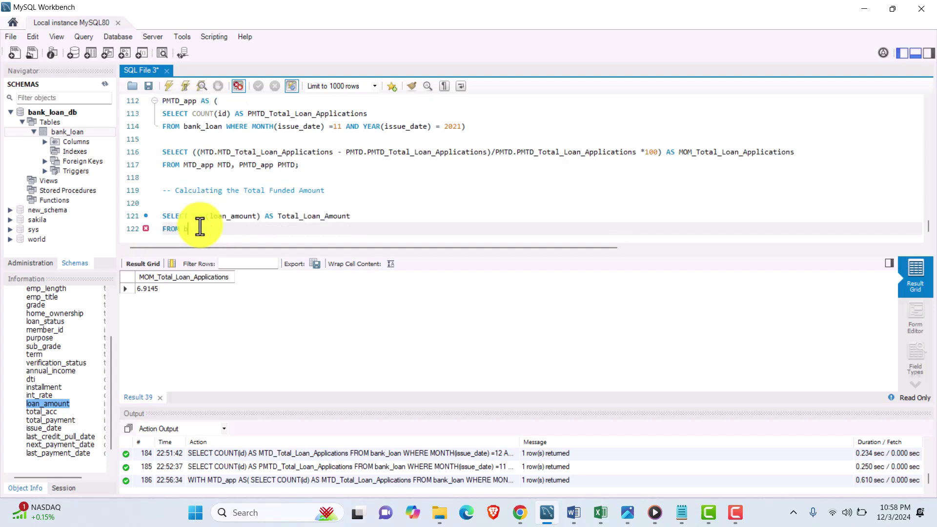
type("ank_loan;")
left_click_drag(229, 229, 148, 215)
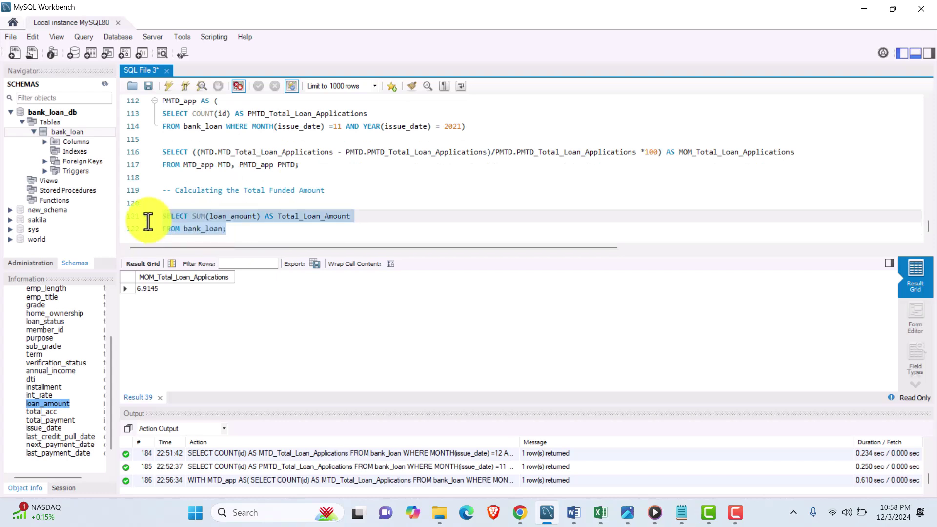
left_click(169, 86)
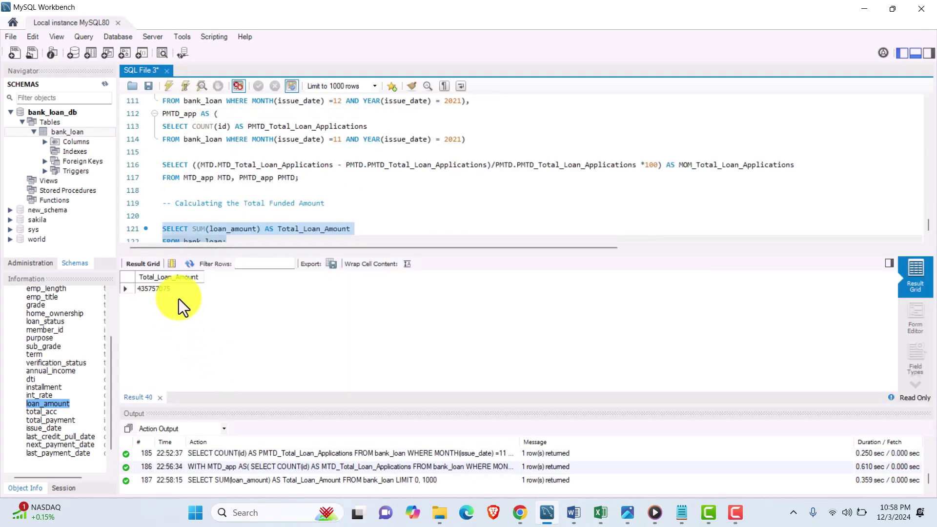
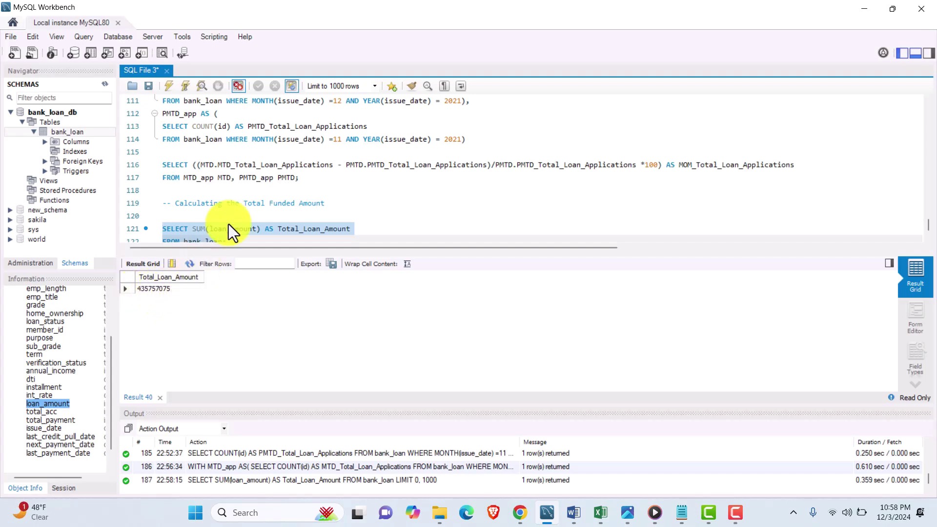
- Start an inline comment after FROM bank_loan; in the total loan amount query
left_click(244, 238)
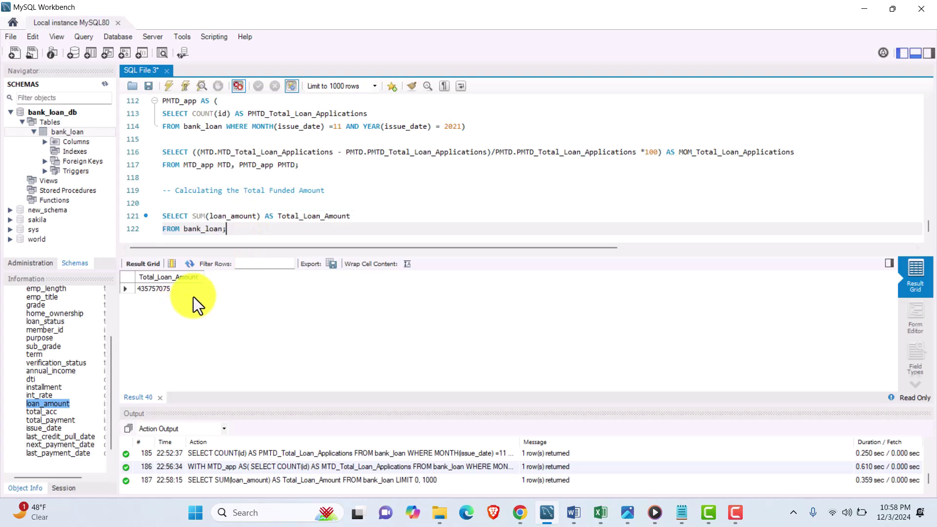
type("-")
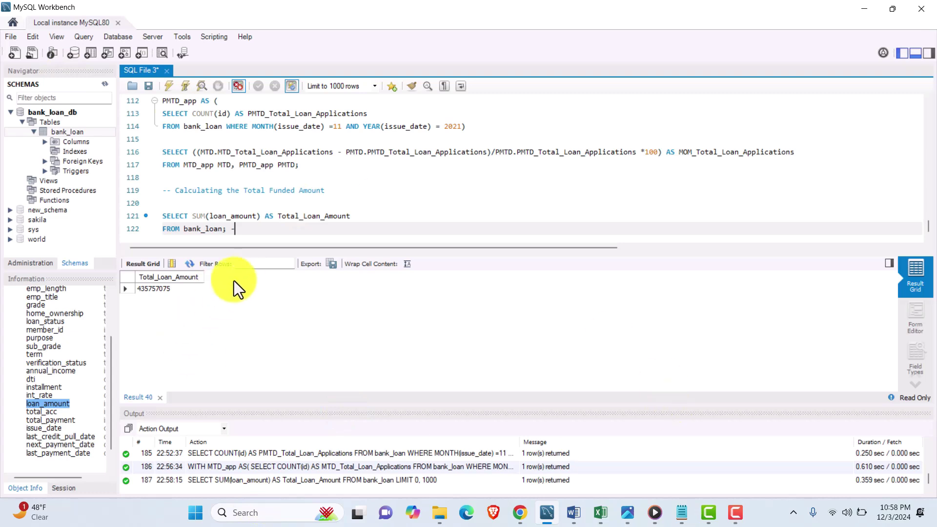
- Copy the Total_Loan_Amount result row into a trailing comment, '435757075', after the total funded amount query
type("-")
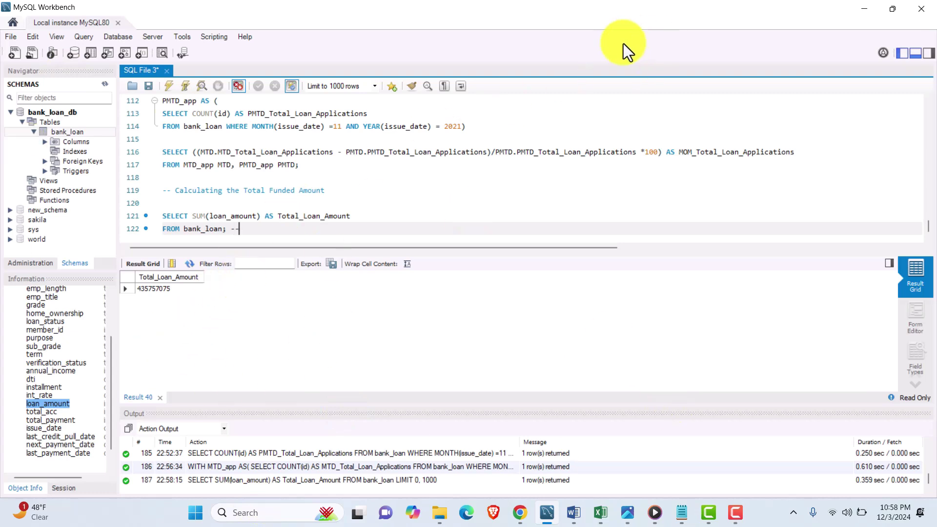
left_click(174, 289)
right_click(148, 289)
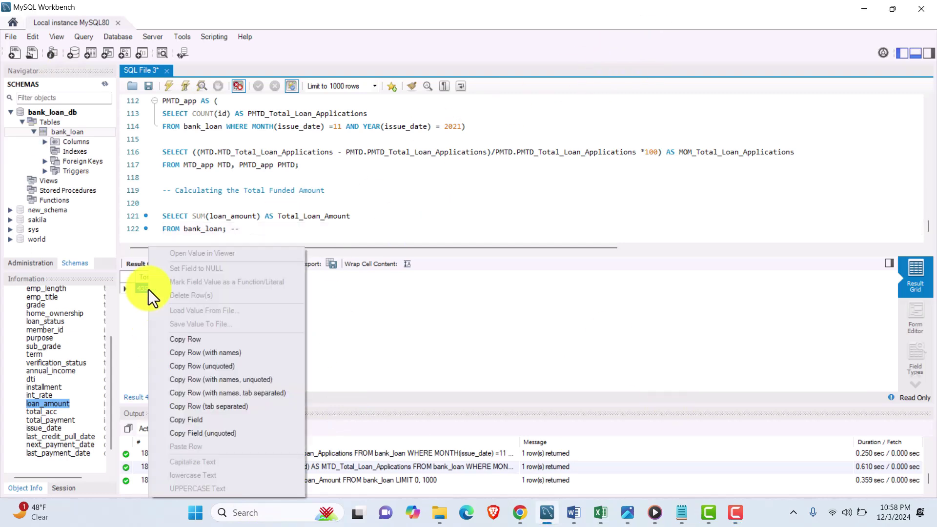
left_click(186, 338)
left_click(273, 230)
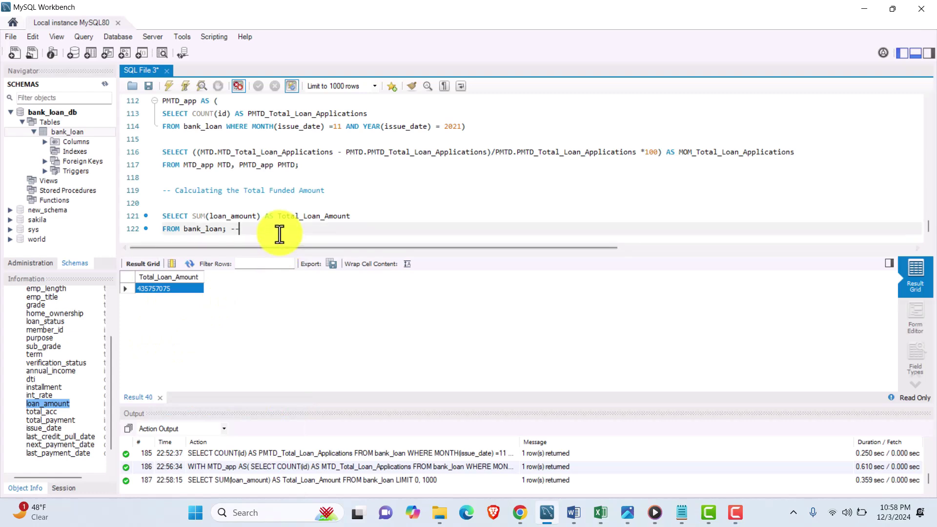
type("'435757075'")
- Remove the quotes around 435757075 in the trailing comment and put a space after its dashes
left_click(243, 216)
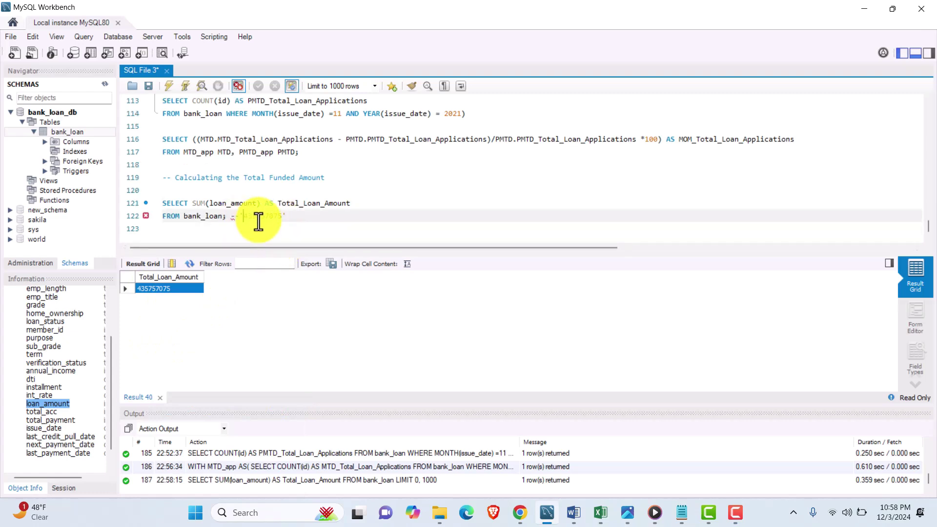
key("BackSpace")
left_click(296, 216)
key("BackSpace")
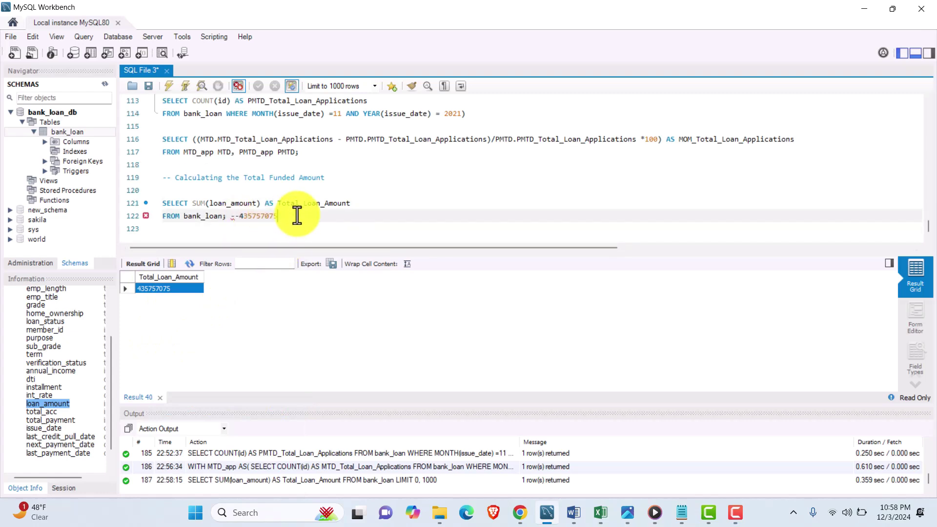
left_click(238, 216)
left_click(293, 218)
- Add the comment "-- Calculating the MTD Total Funded Amount" below the total funded amount query
key("Return")
key("Return")
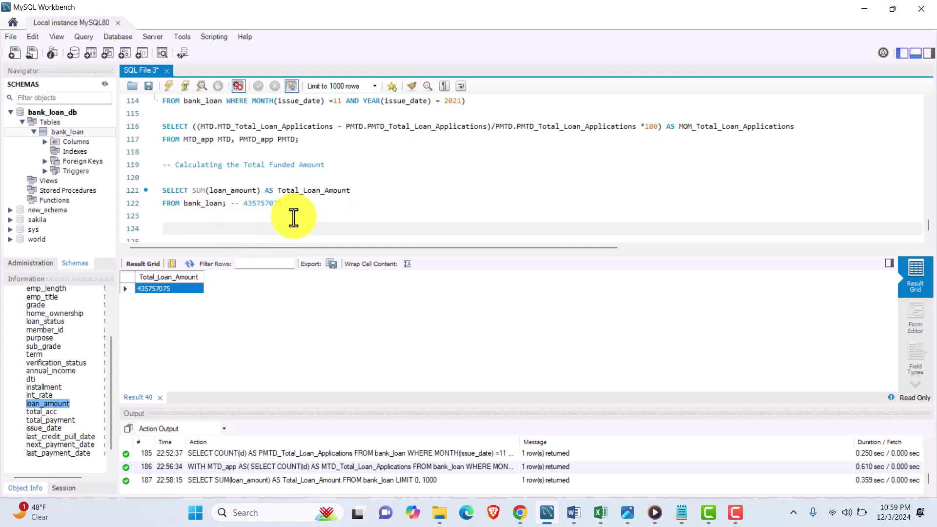
type("-- Cal")
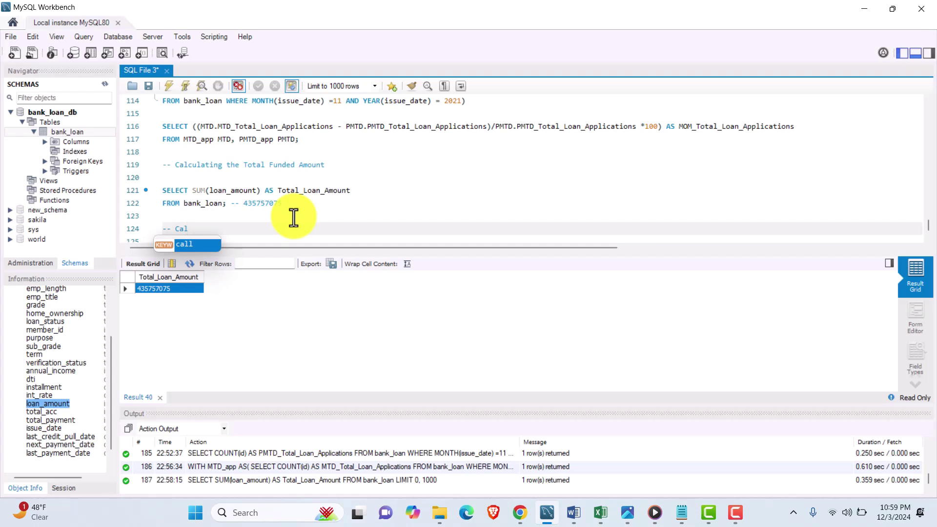
type("culating")
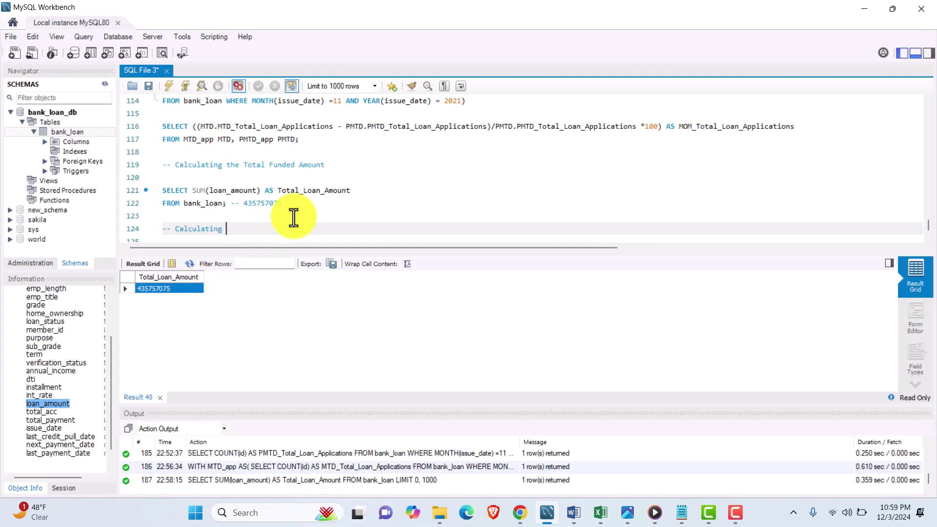
type(" the MTD Total Funded Amount")
key("Return")
key("Return")
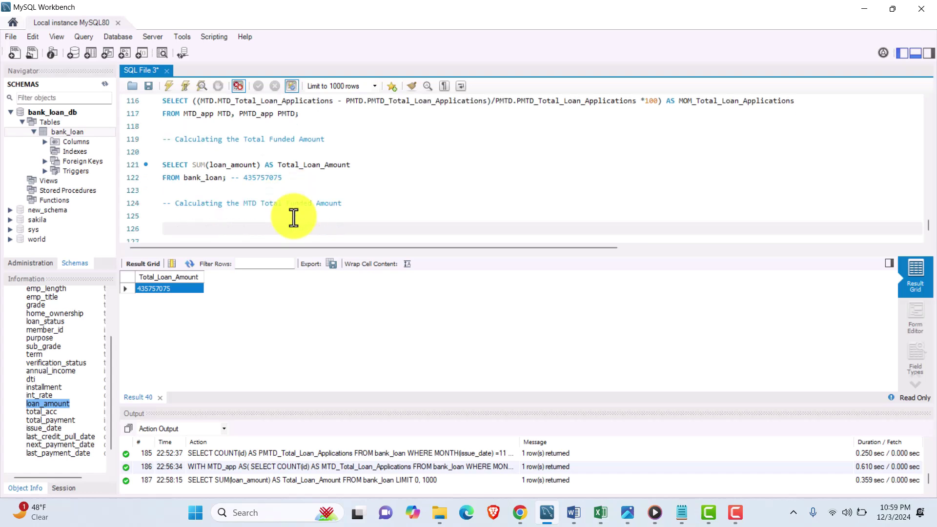
type("SEL")
key("BackSpace")
key("BackSpace")
key("BackSpace")
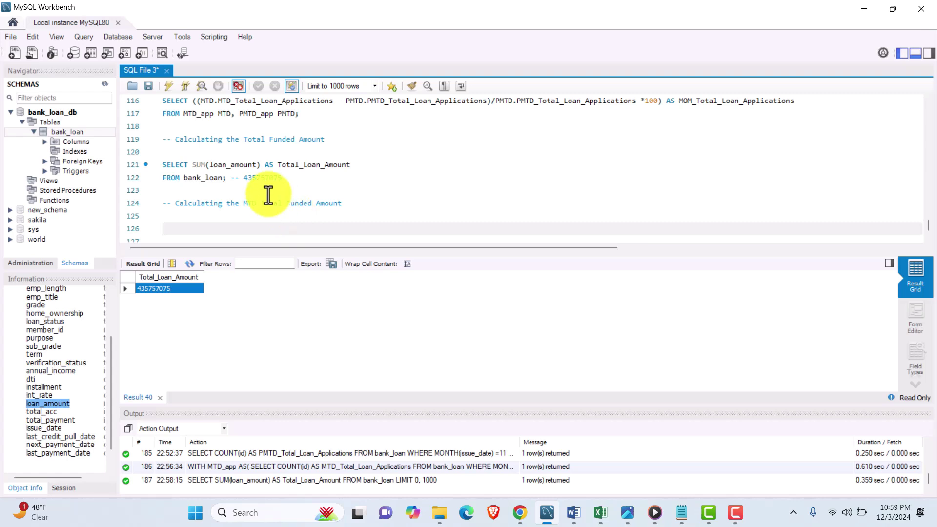
- Duplicate the total loan amount query, without its result comment, below the MTD Total Funded Amount comment
left_click_drag(226, 178, 150, 166)
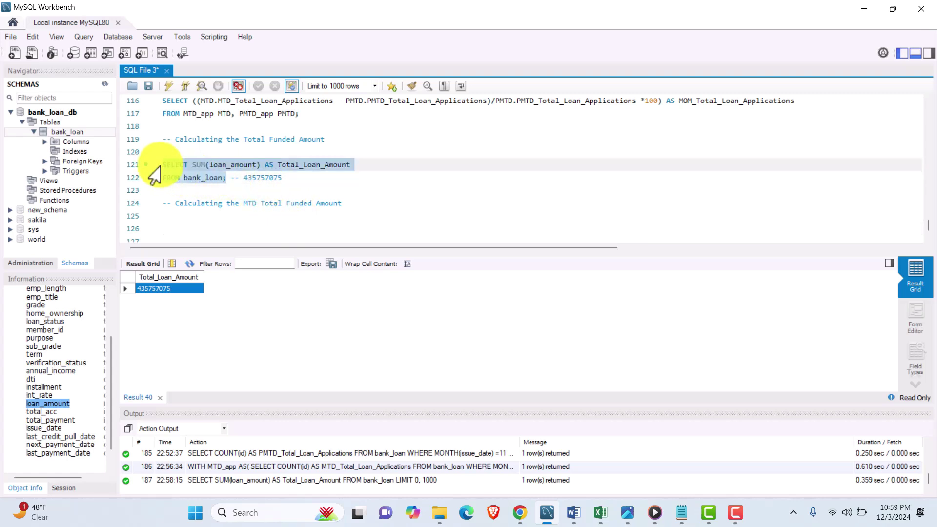
key("ctrl+c")
left_click(178, 226)
key("ctrl+v")
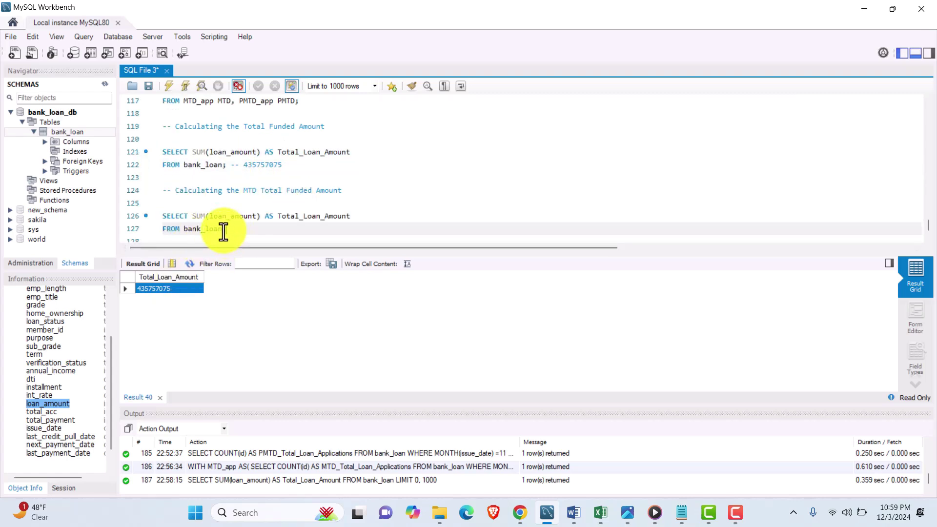
- Filter the duplicated query with WHERE MONTH(issue_date) = 12 AND YEAR(issue_date) = 2021;
left_click(223, 231)
key("Return")
type("WHERE")
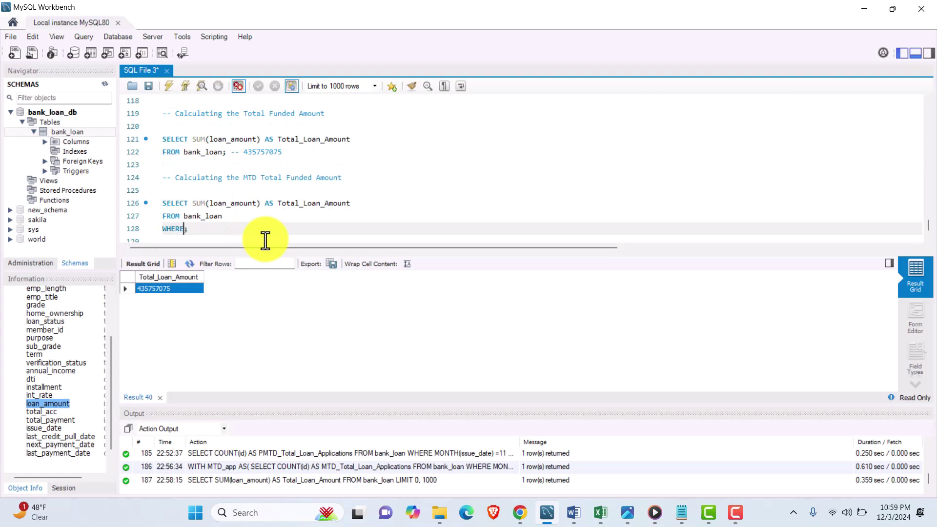
type(" MONTH(isse")
key("BackSpace")
type("ue_date)")
type(" = 12 AND YEAR")
type("(issue_date")
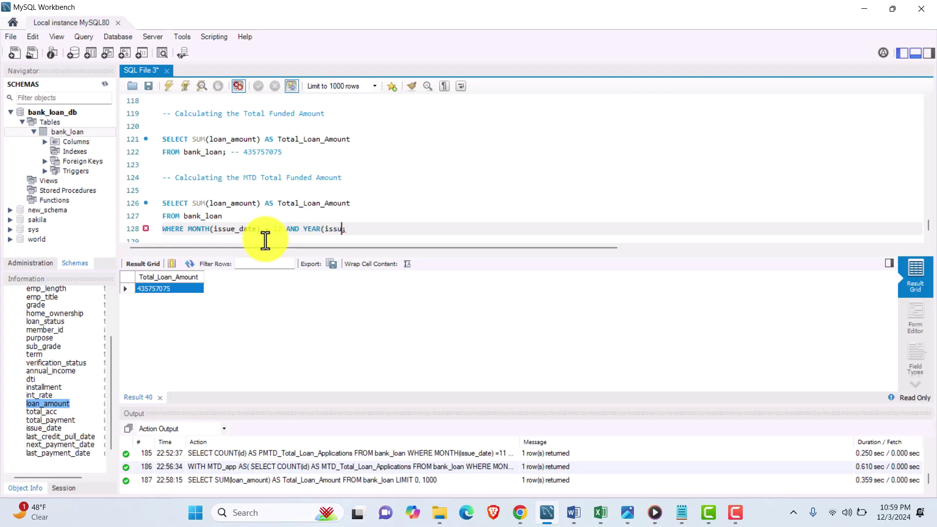
type(") = 2021;")
- Run only the MTD total funded amount query and copy its result row
left_click_drag(406, 230, 104, 206)
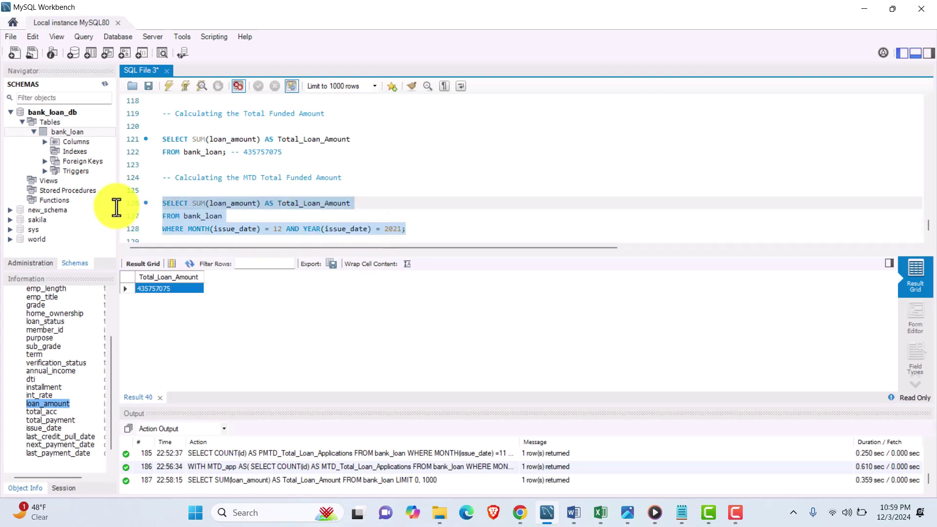
left_click(169, 86)
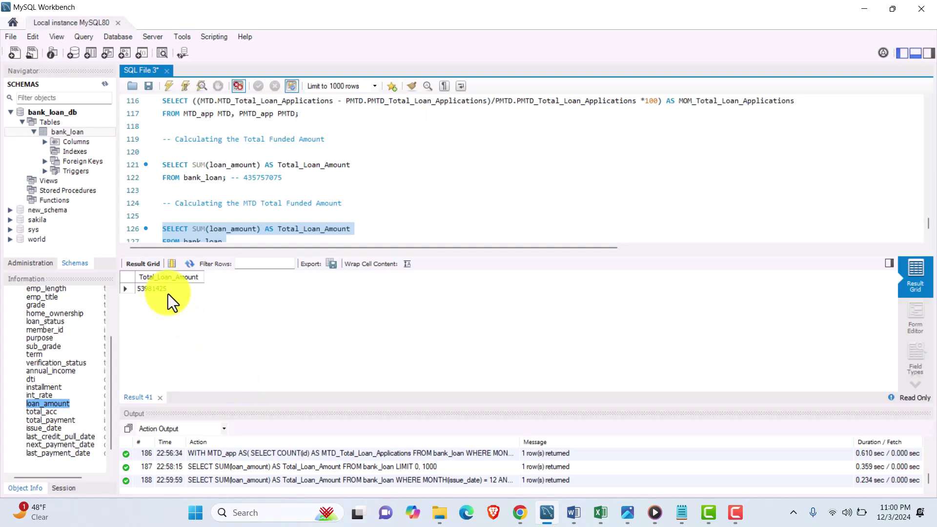
left_click(168, 288)
right_click(162, 288)
left_click(210, 346)
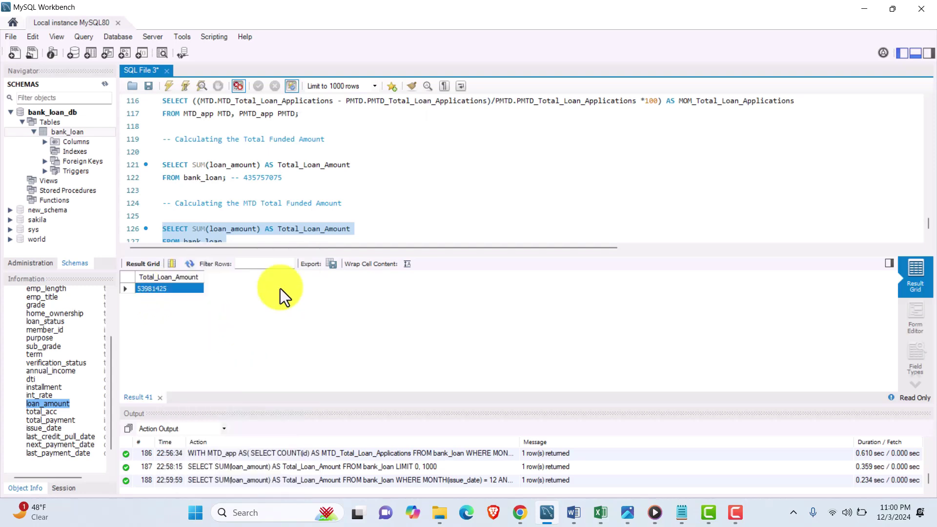
- Append the copied result as the unquoted comment "-- 53981425" after the MTD query
scroll(248, 219, "down", 1)
left_click(442, 218)
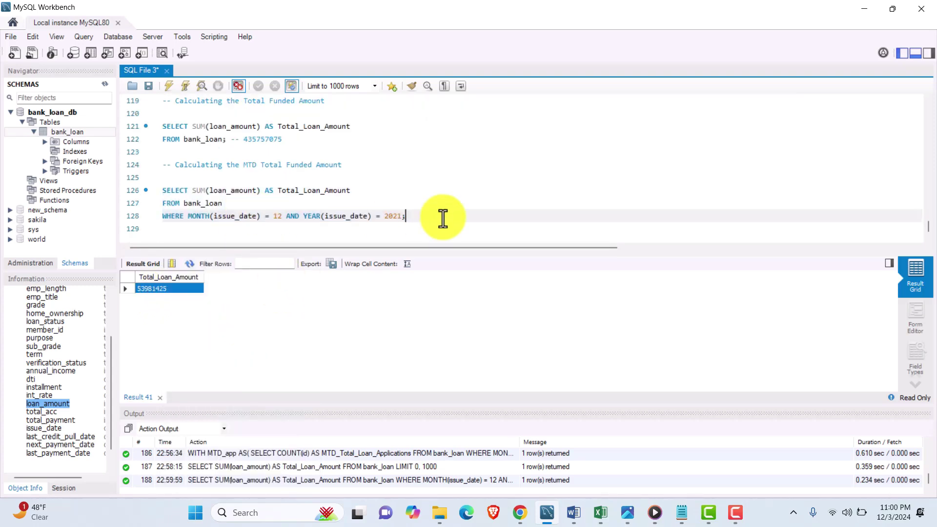
type("--")
type("'53981425'")
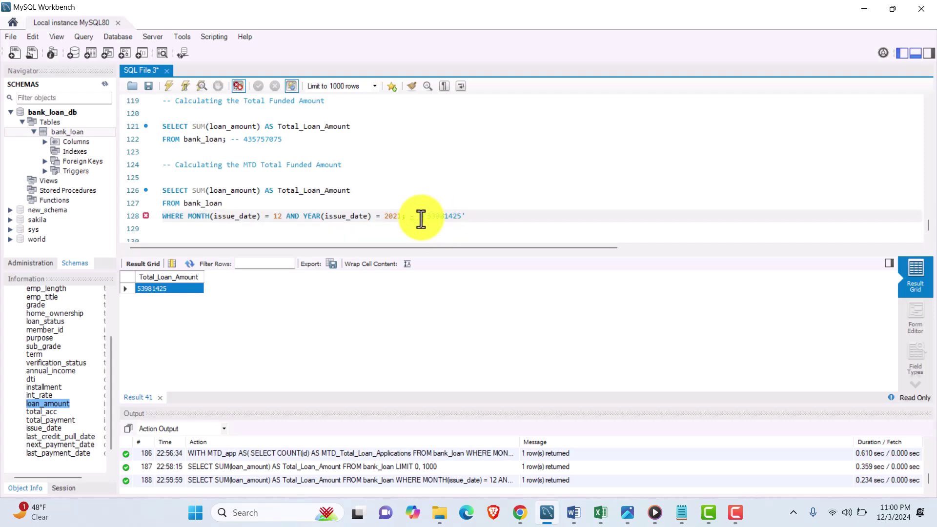
left_click(425, 216)
key("BackSpace")
left_click(484, 213)
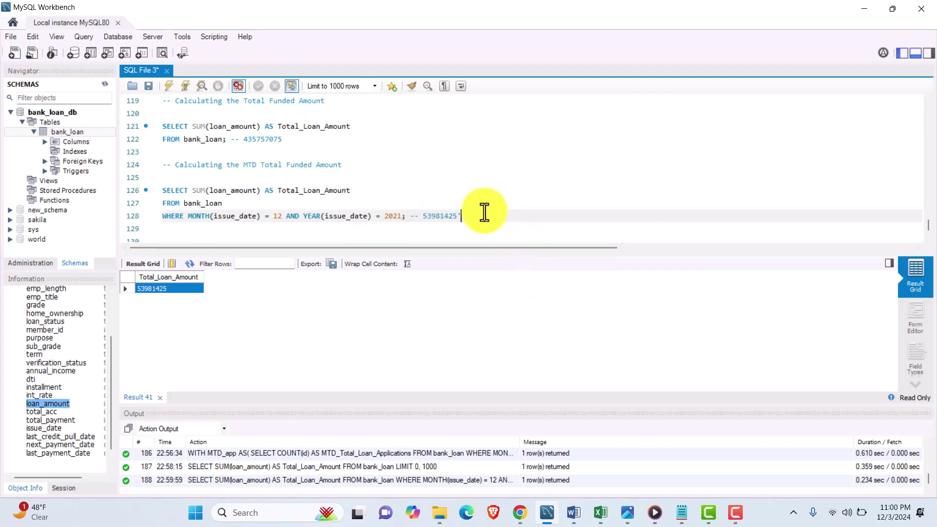
scroll(312, 214, "down", 1)
- Duplicate the MTD comment below the MTD query and reword it as "-- Calculating the PMTD Total Funded Amount"
left_click(226, 227)
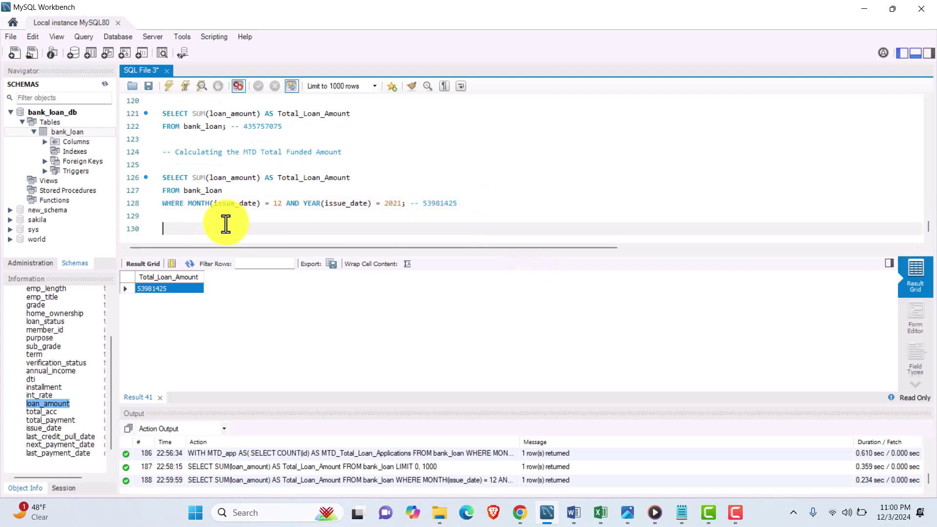
left_click_drag(356, 154, 157, 155)
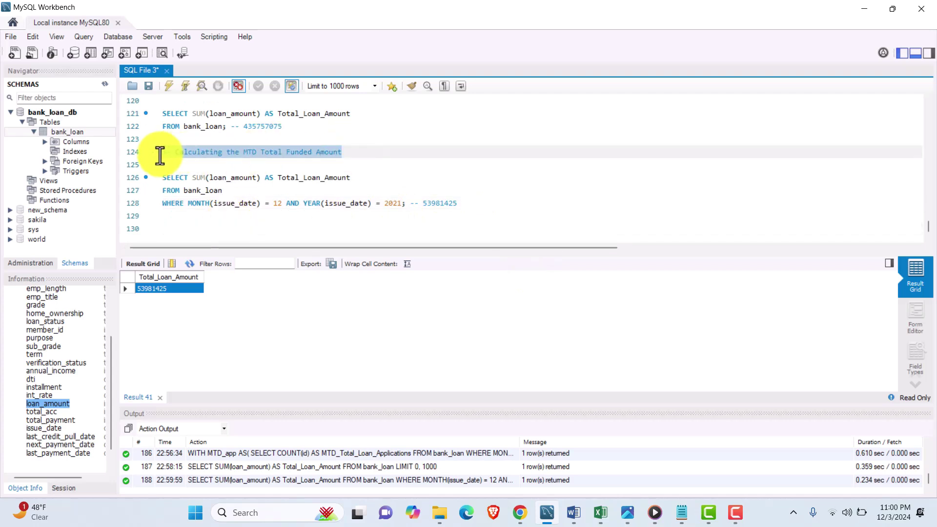
key("ctrl+c")
left_click(158, 231)
key("ctrl+v")
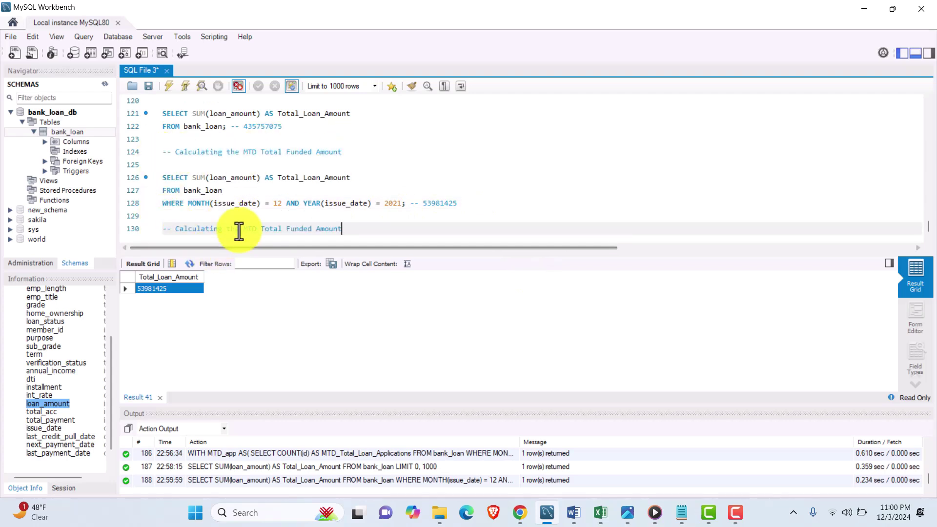
left_click(243, 230)
type("P")
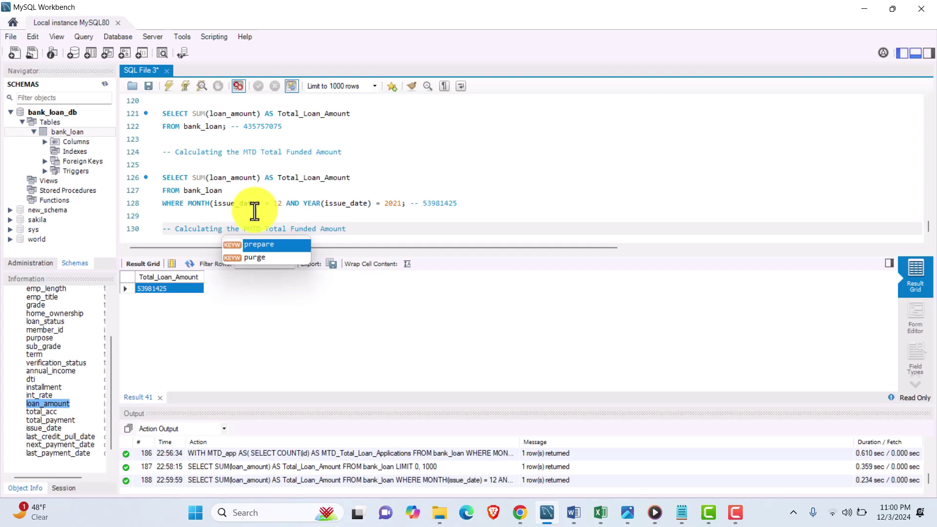
left_click(373, 230)
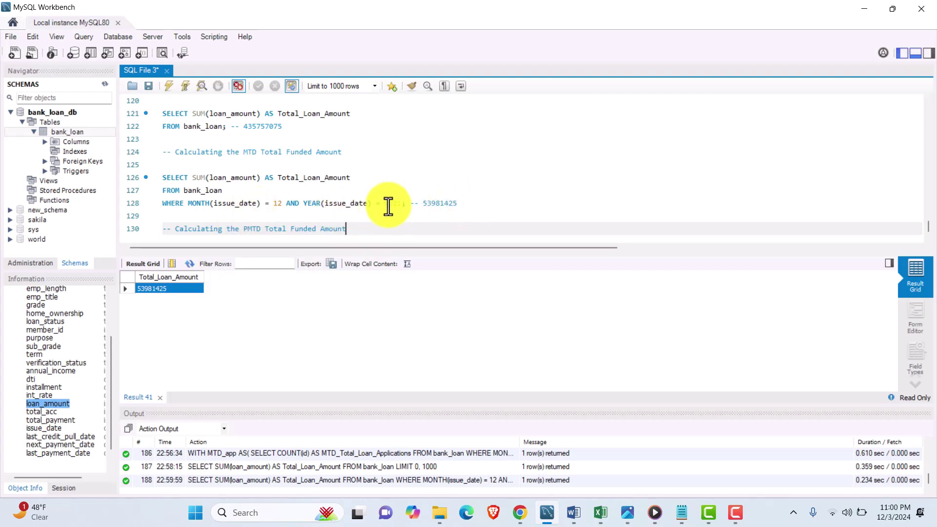
left_click_drag(404, 203, 159, 184)
key("ctrl+v")
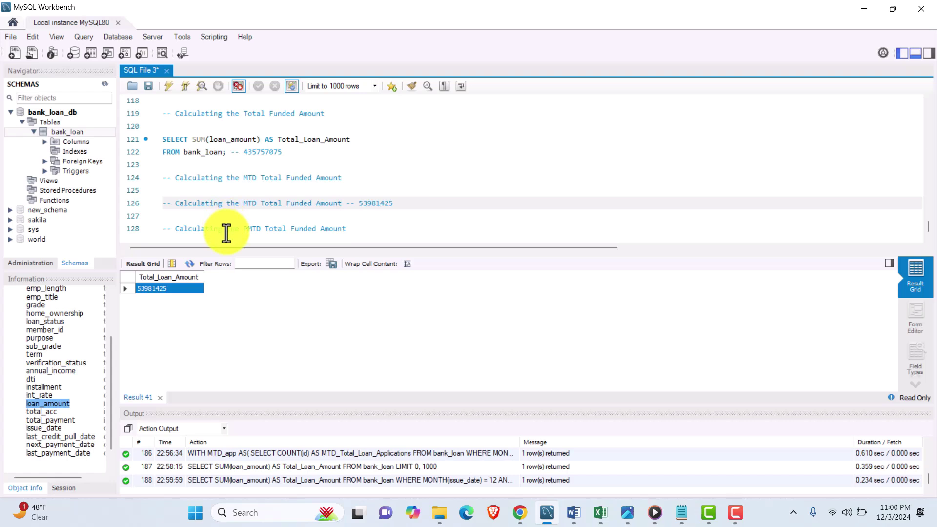
key("ctrl+z")
- Duplicate the MTD query below the PMTD Total Funded Amount comment, with the month filter set to 11
left_click_drag(405, 229, 158, 203)
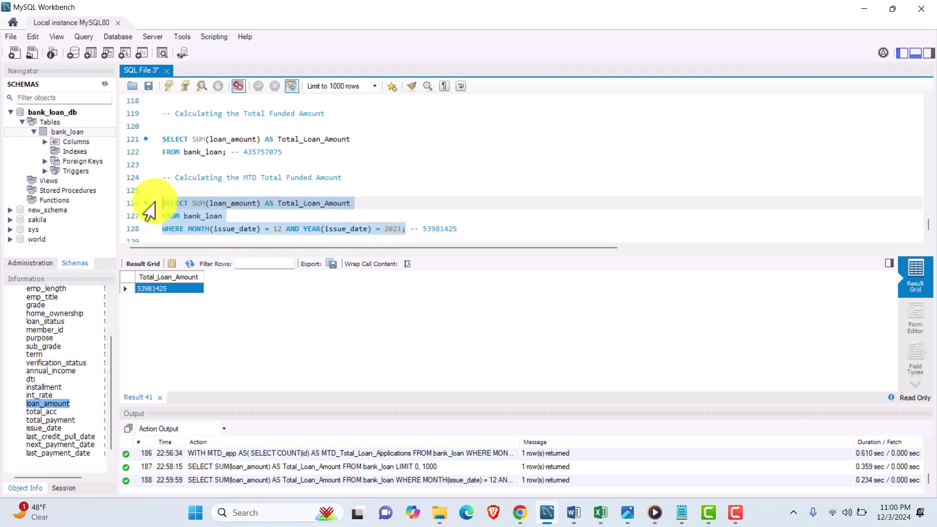
scroll(239, 215, "down", 1)
left_click(350, 229)
key("Return")
key("Return")
key("ctrl+v")
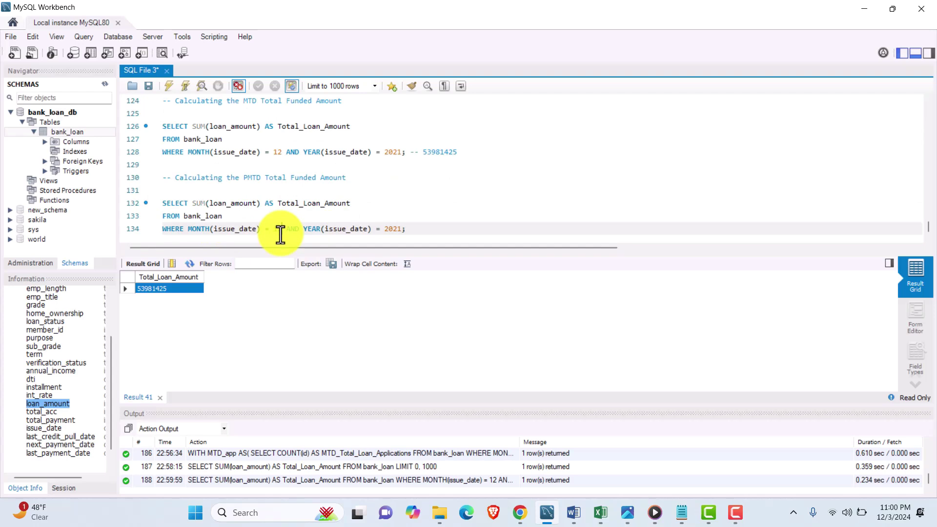
- Run only the PMTD total funded amount query and copy its result row
left_click_drag(410, 229, 163, 203)
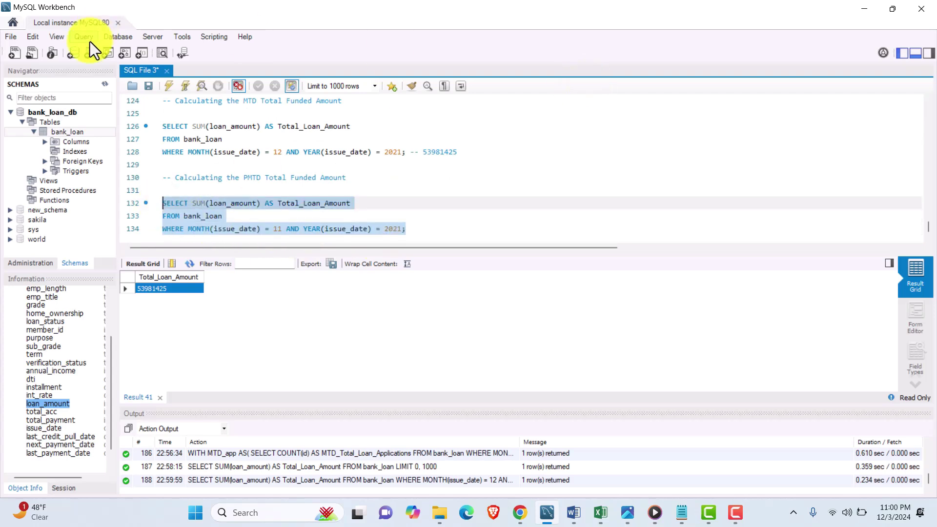
left_click(167, 87)
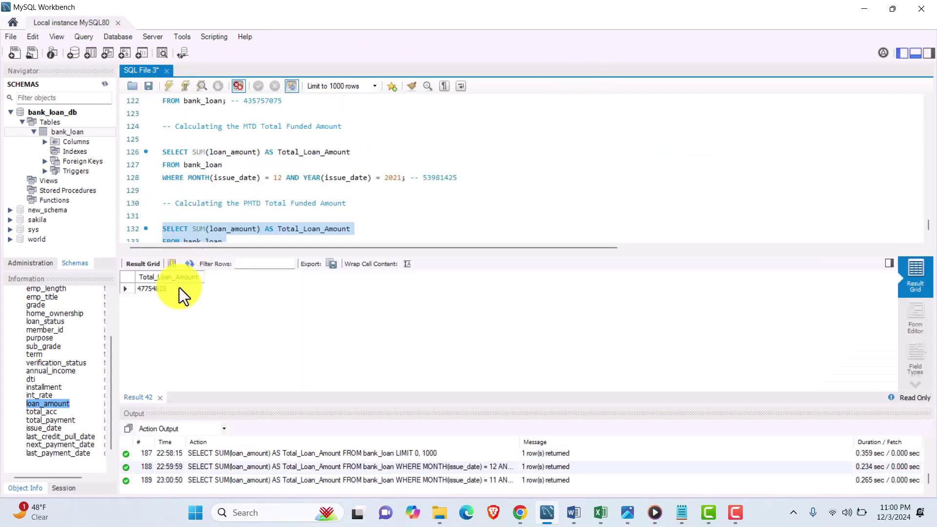
left_click(162, 288)
right_click(162, 288)
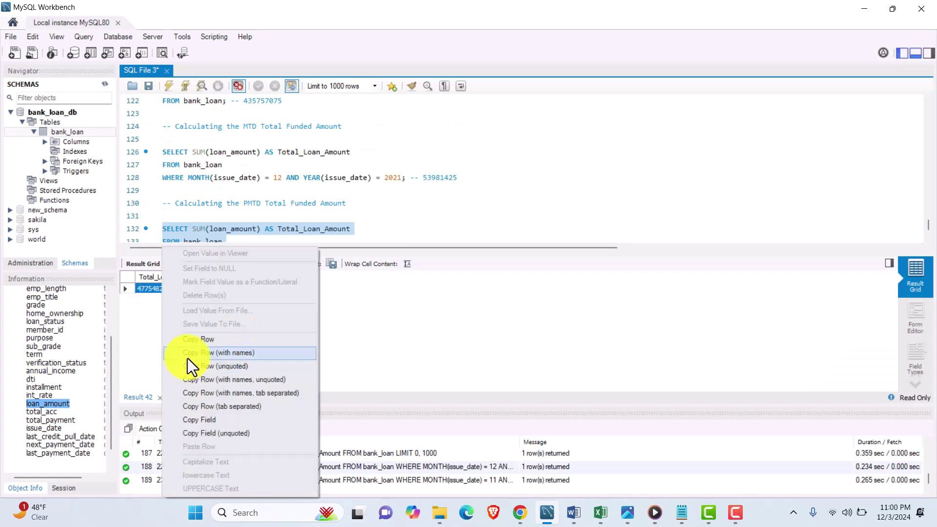
left_click(210, 342)
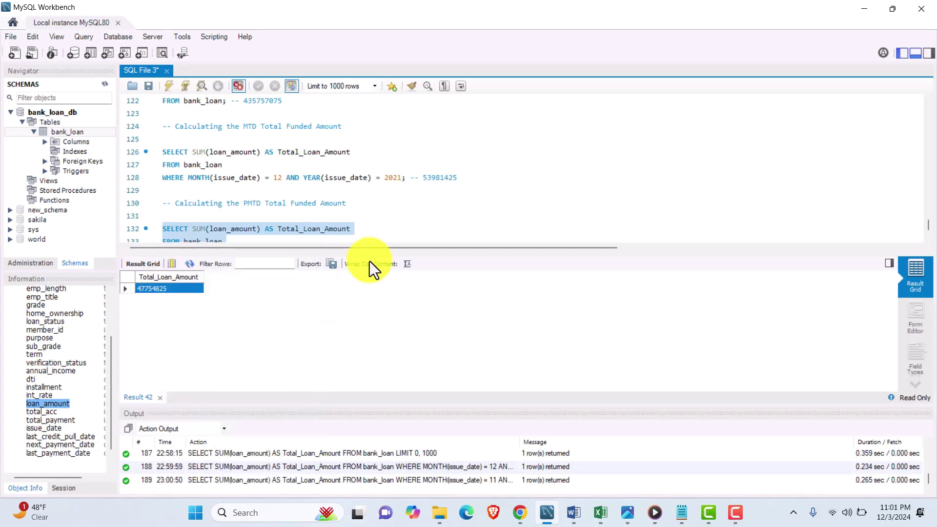
- Append the copied result '47754825' as a comment after the PMTD query and start a new line below it
left_click(291, 241)
scroll(328, 230, "down", 1)
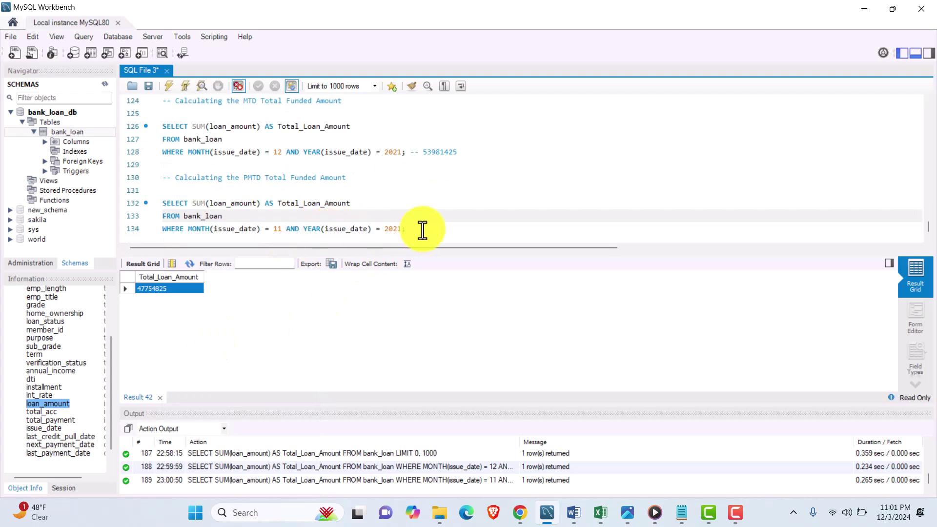
left_click(423, 229)
type("--")
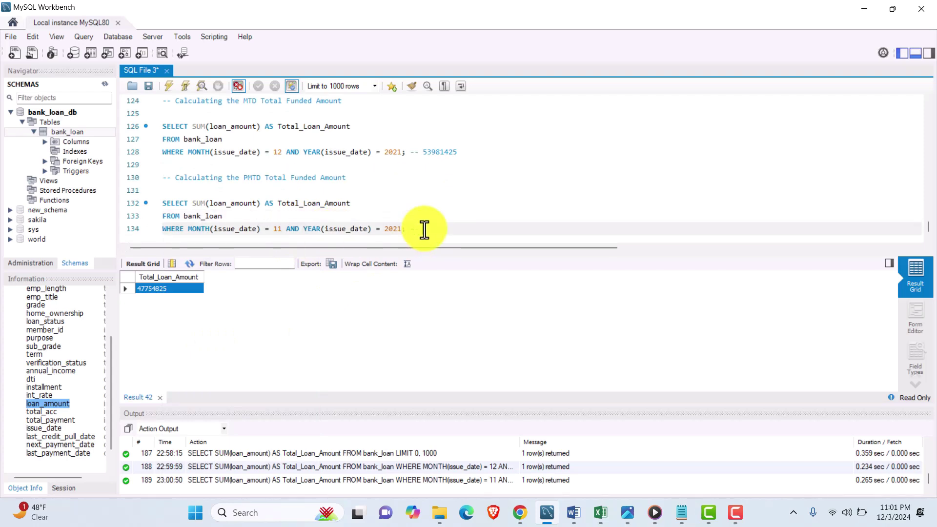
key("ctrl+v")
key("Return")
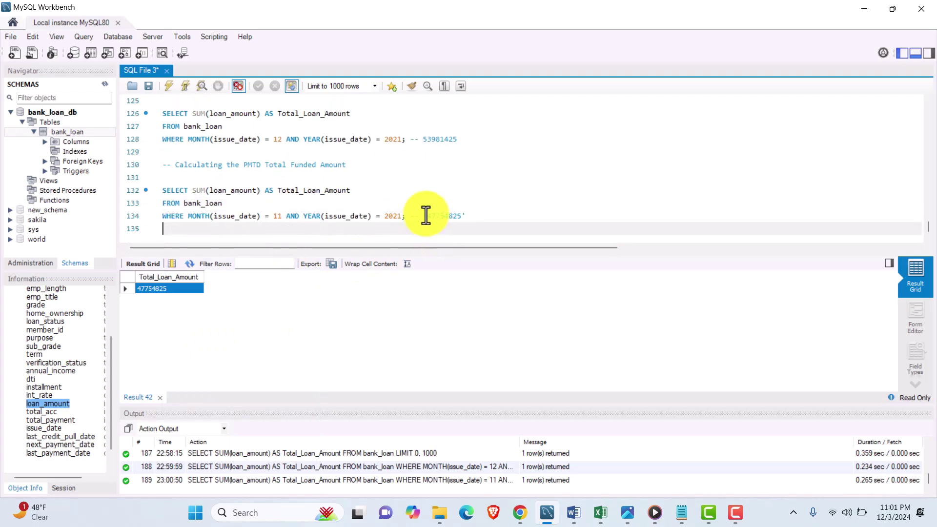
- Remove the quotation marks around 47754825 in the comment after the PMTD query
left_click(424, 216)
key("Delete")
key("End")
key("BackSpace")
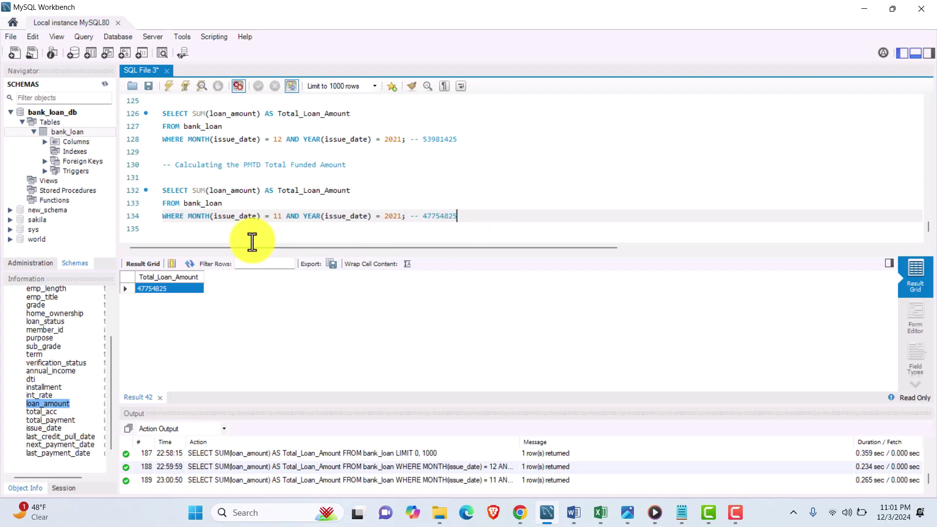
- Change the alias in the overall total query to Total_Funded_Amount and run only that query
scroll(372, 195, "up", 3)
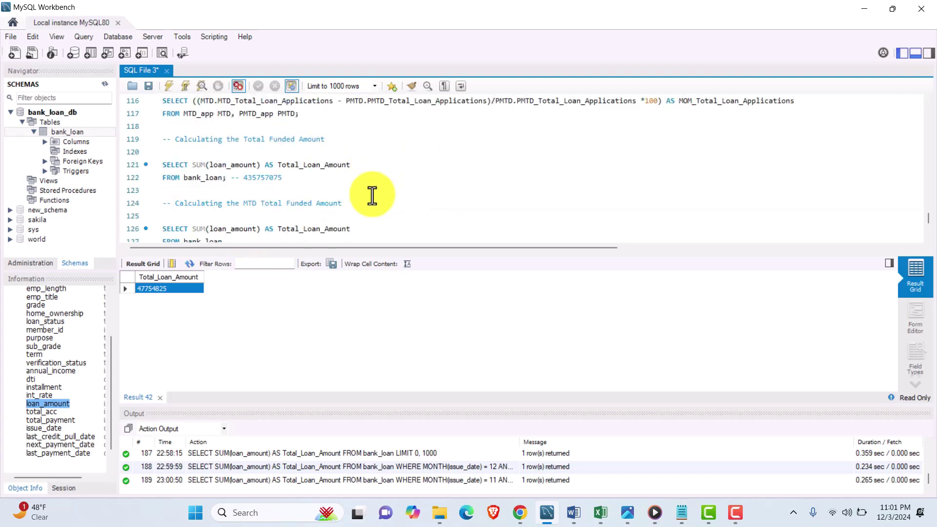
scroll(372, 195, "down", 1)
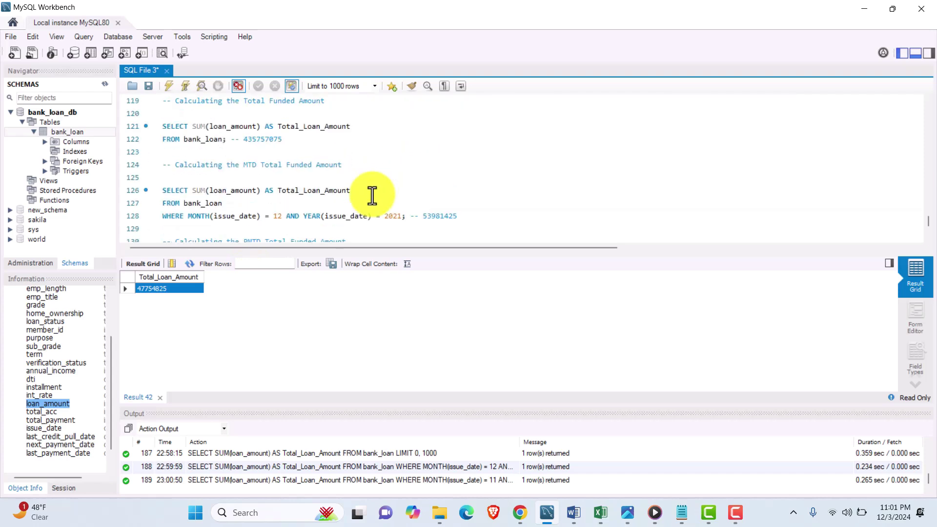
left_click(307, 128)
key("BackSpace")
key("BackSpace")
key("BackSpace")
key("BackSpace")
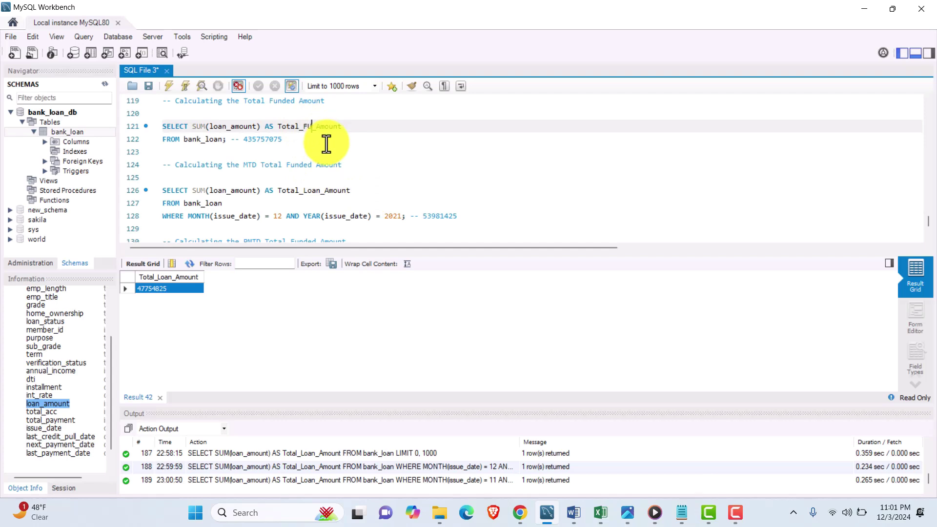
type("Funded")
left_click_drag(126, 126, 125, 142)
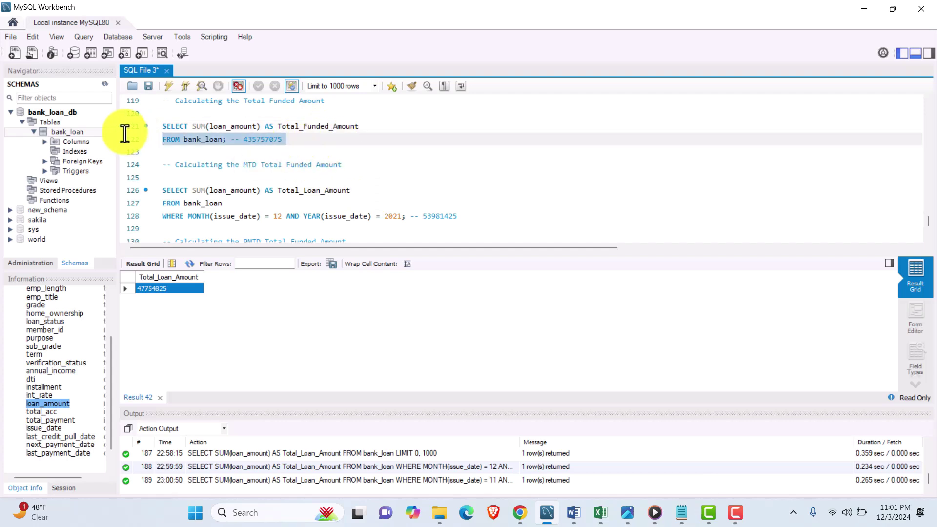
left_click(184, 87)
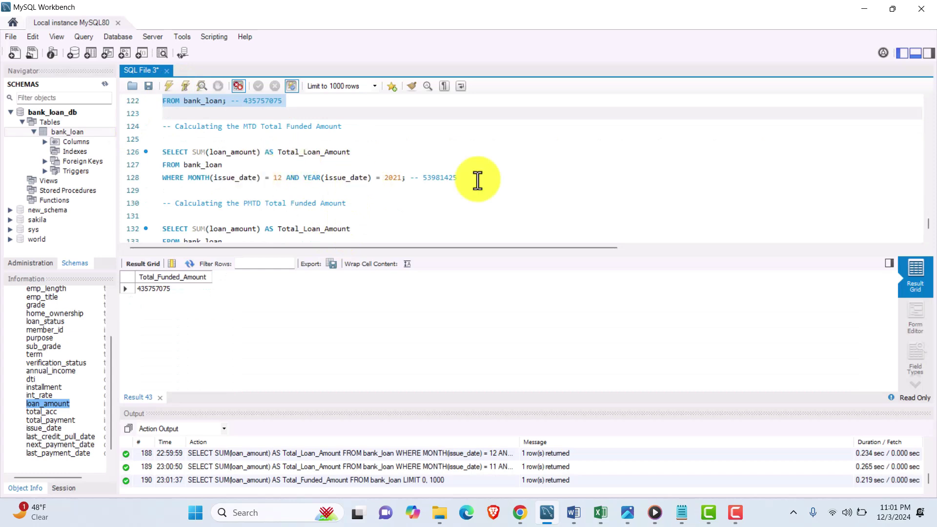
- Change the alias in the MTD query to Total_Funded_Amount and run only that query
left_click_drag(476, 177, 143, 152)
left_click(320, 153)
key("BackSpace")
key("BackSpace")
key("BackSpace")
key("BackSpace")
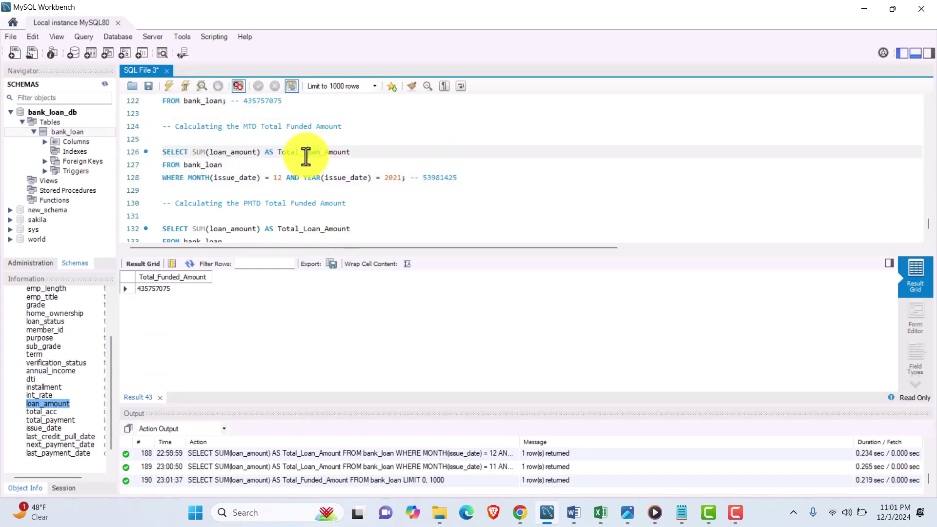
type("Funded")
left_click_drag(464, 178, 132, 146)
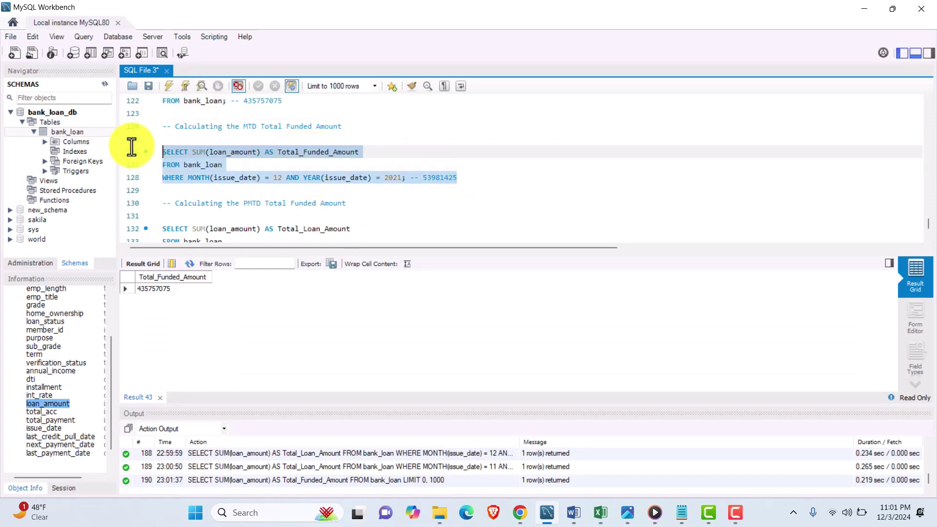
left_click(168, 86)
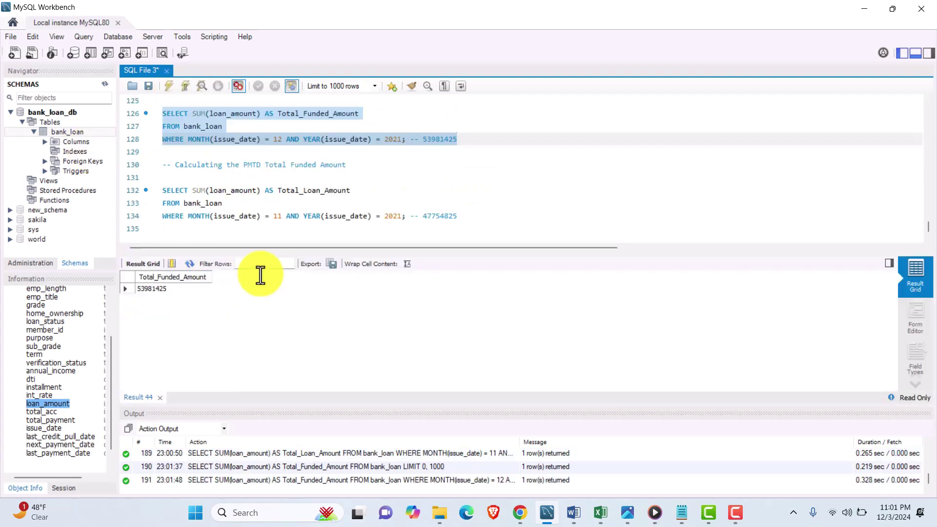
- Prefix the MTD query's alias with MTD_ to make it MTD_Total_Funded_Amount, and run only that query
left_click(312, 192)
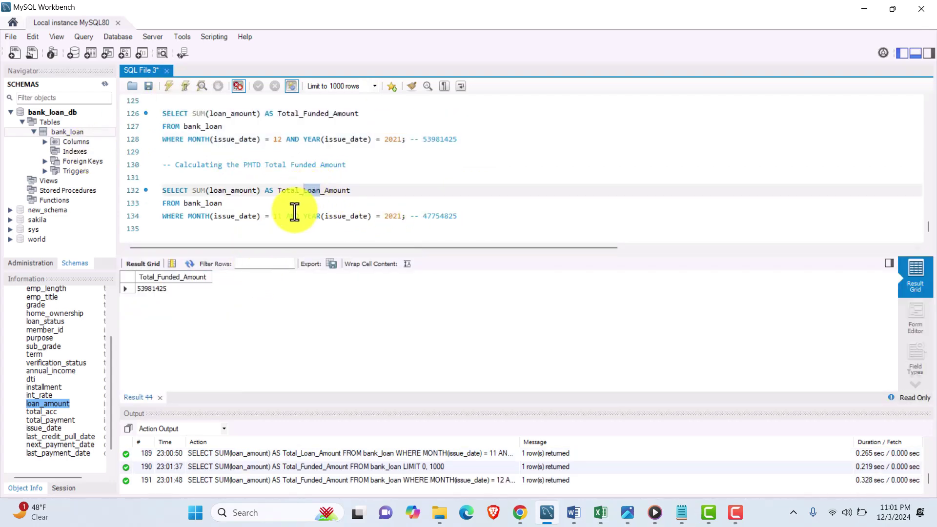
left_click(283, 115)
scroll(293, 147, "up", 1)
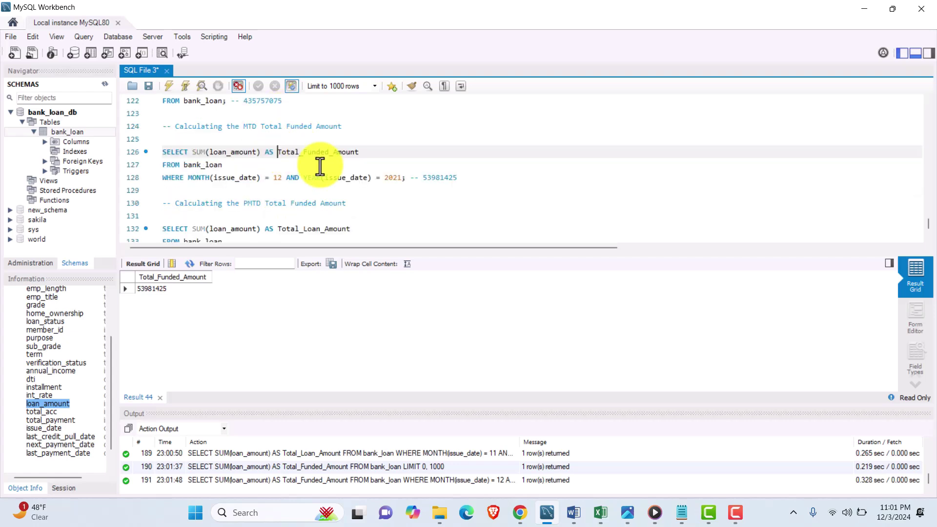
type("MTD_")
left_click_drag(459, 178, 128, 150)
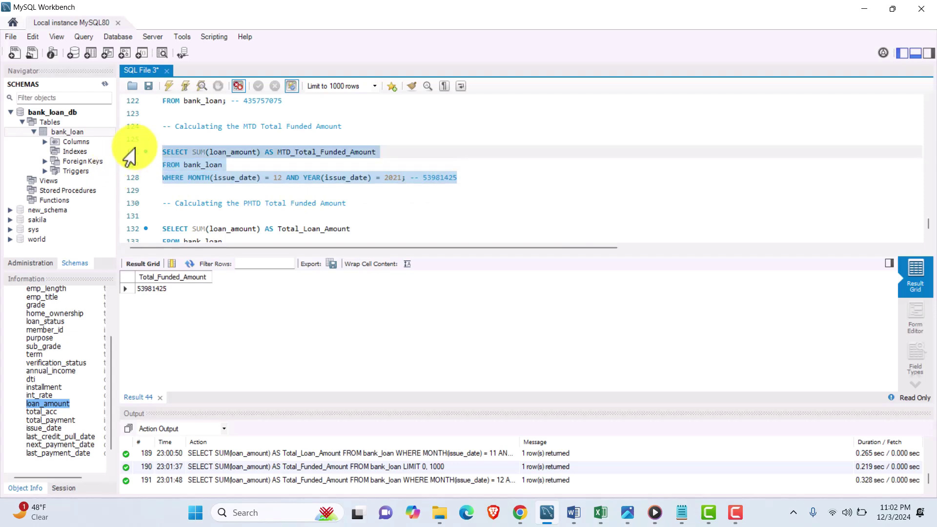
left_click(168, 86)
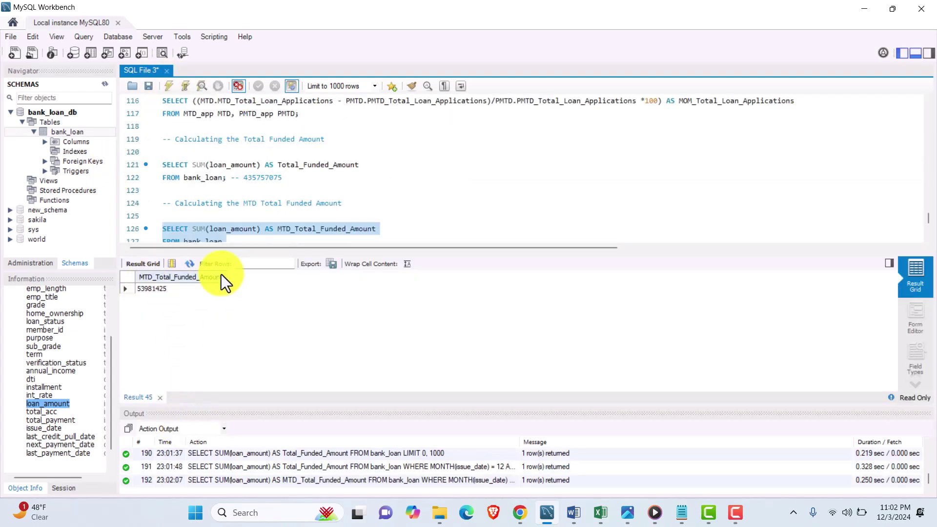
- Change the alias in the PMTD query to PMTD_Total_Funded_Amount and run only that query
scroll(241, 217, "down", 3)
left_click(276, 191)
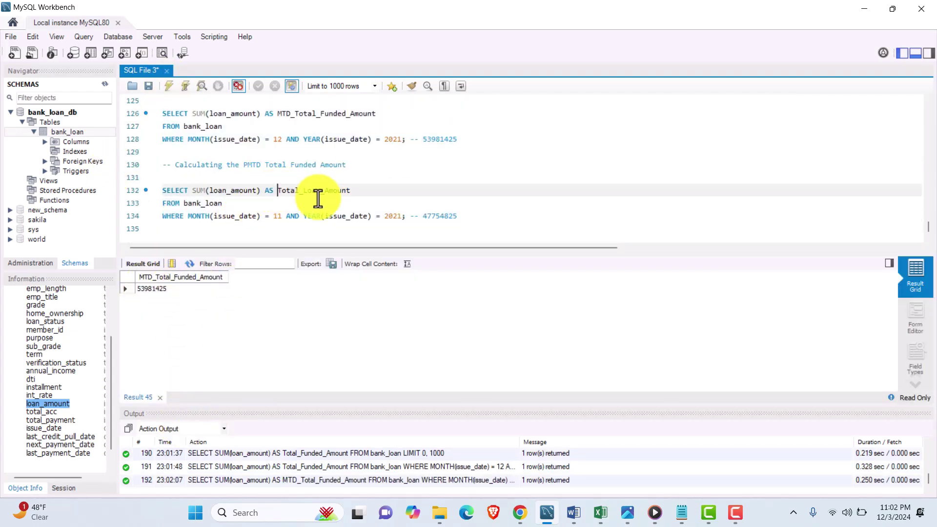
type("PMTD_")
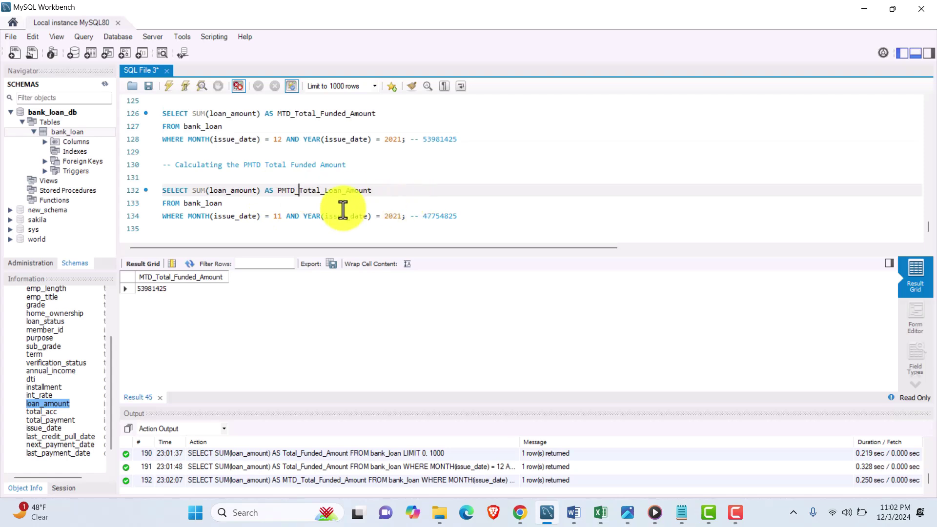
left_click_drag(341, 191, 324, 192)
type("Funded")
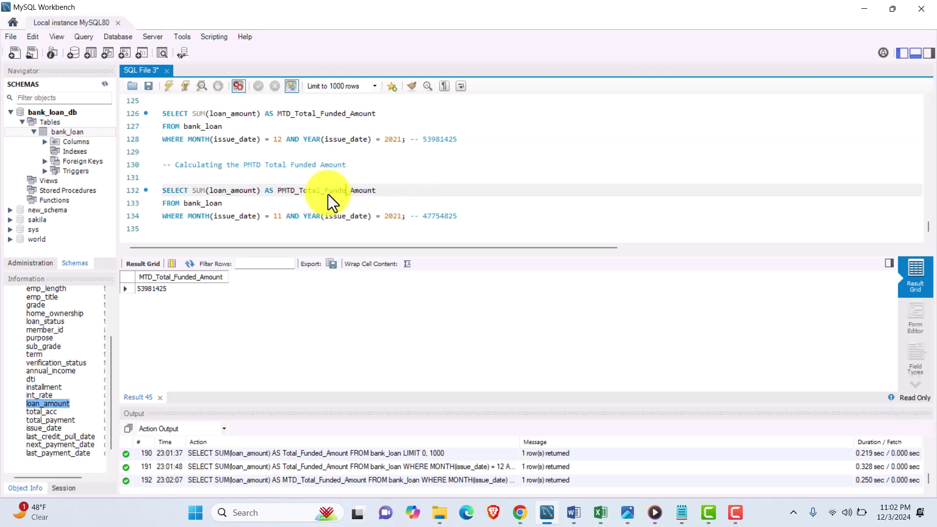
left_click_drag(479, 211, 145, 187)
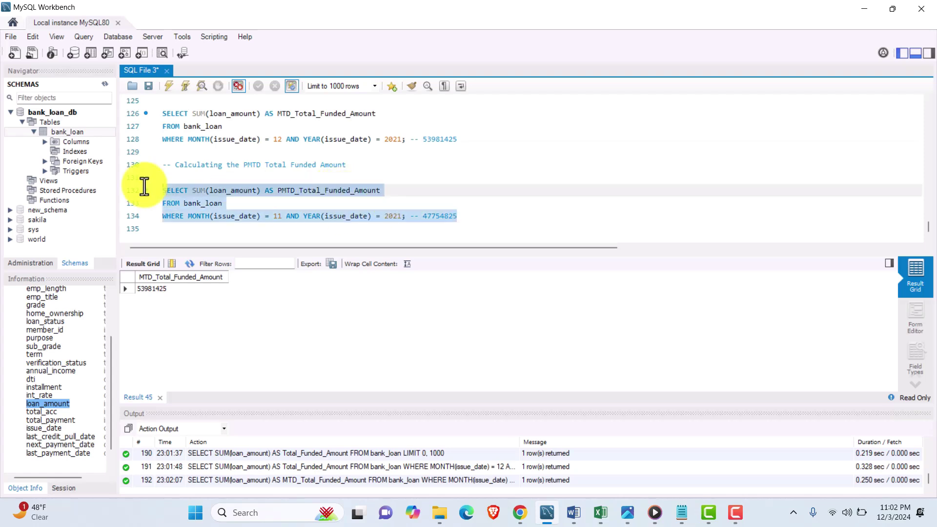
left_click(167, 87)
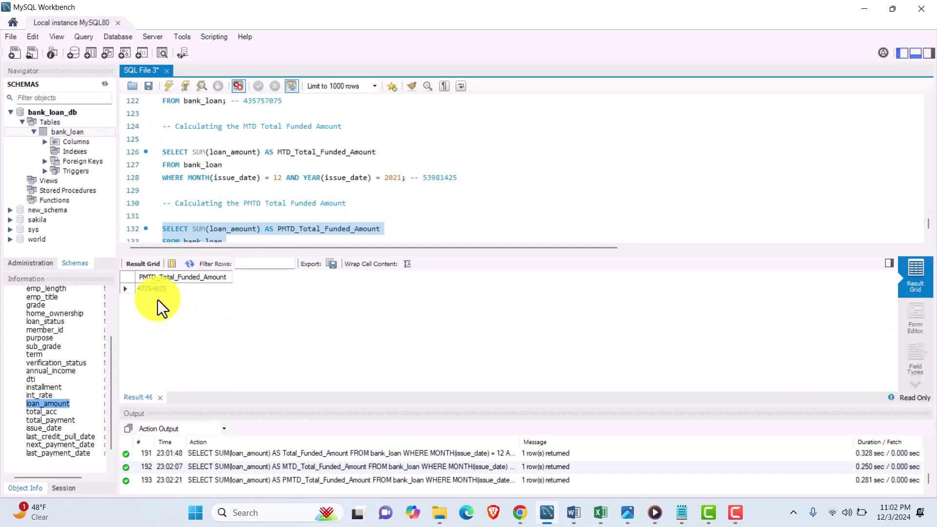
- Start a common table expression below the PMTD query with "WITH MTD_funded AS ("
scroll(292, 229, "down", 1)
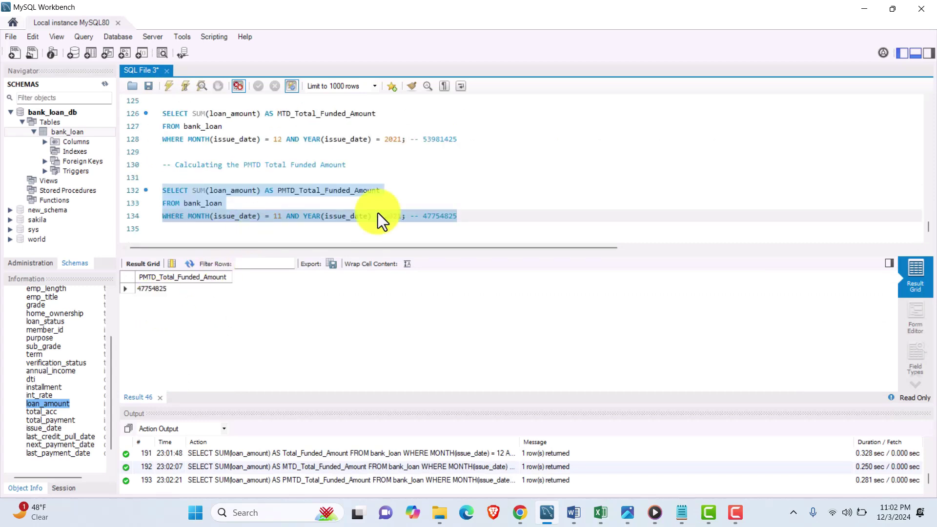
left_click(463, 215)
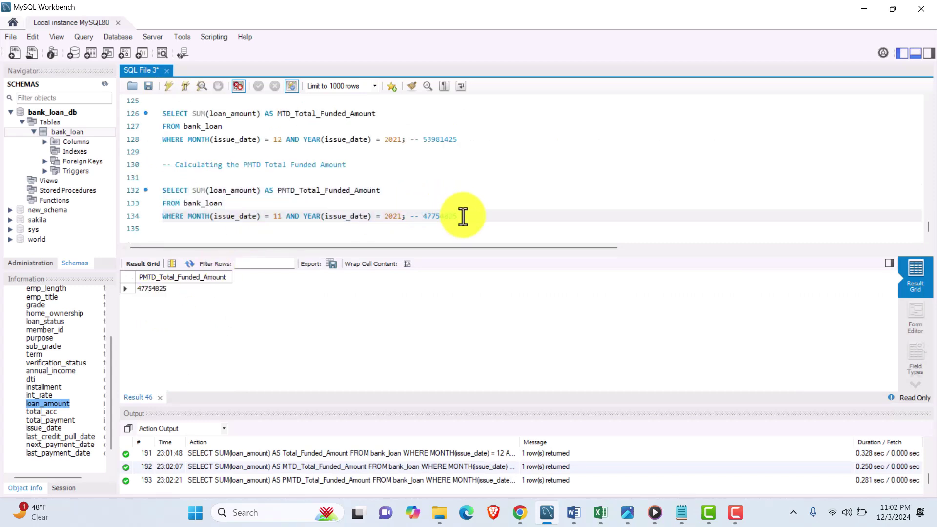
key("Return")
key("Return")
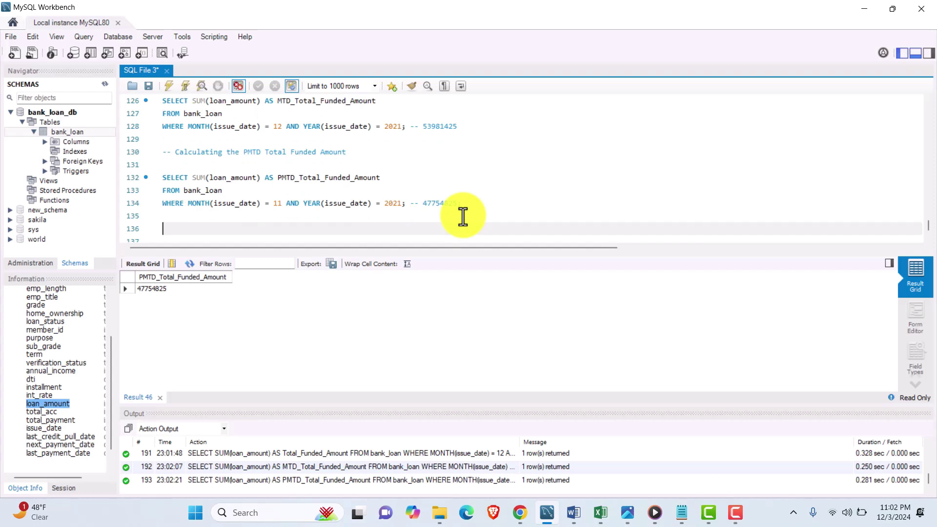
type("WITH MTD_funded AS (")
key("Return")
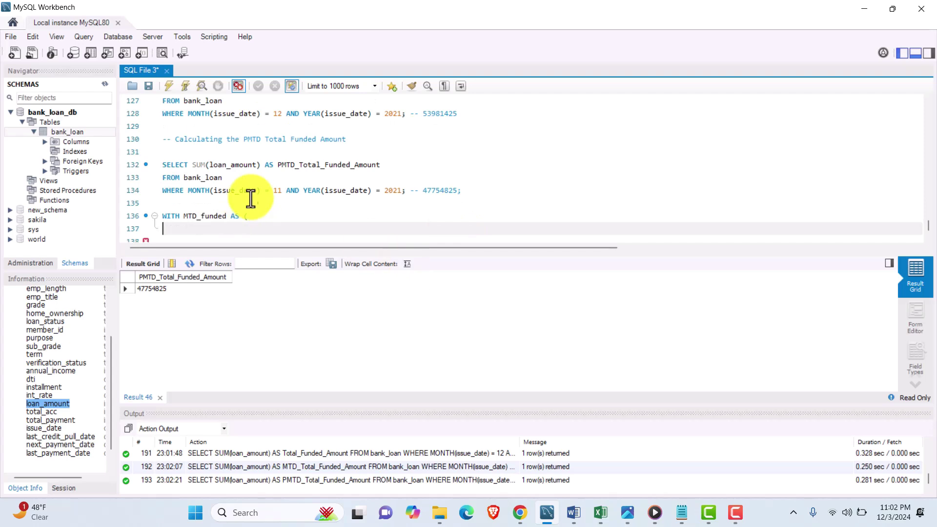
- Fill the MTD_funded expression with a copy of the MTD total funded amount query, closing it with ")," in place of the semicolon
scroll(250, 198, "up", 3)
scroll(250, 192, "down", 1)
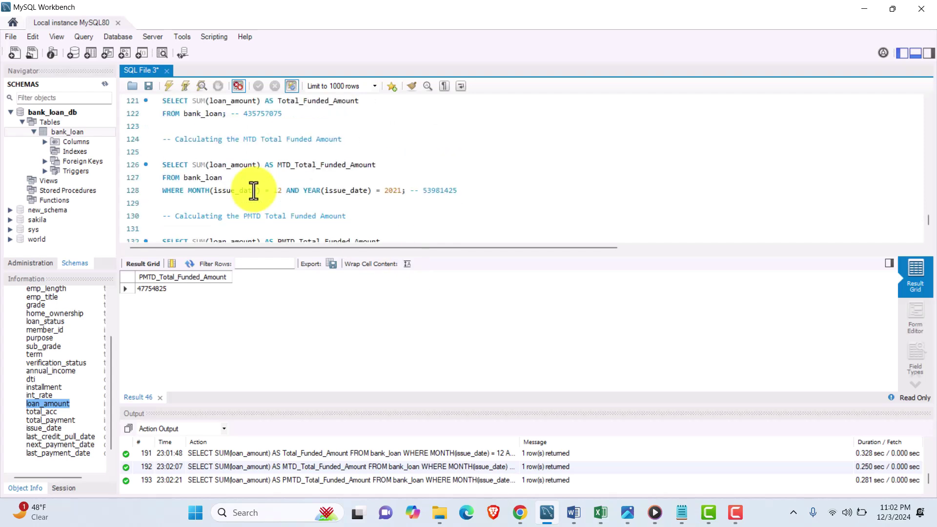
left_click_drag(405, 190, 163, 190)
left_click_drag(278, 190, 161, 163)
key("ctrl+c")
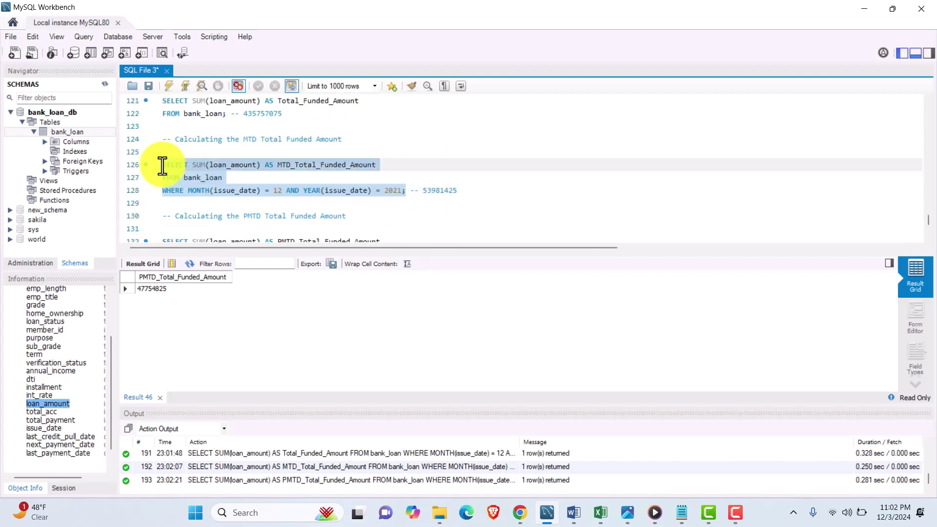
scroll(285, 211, "down", 2)
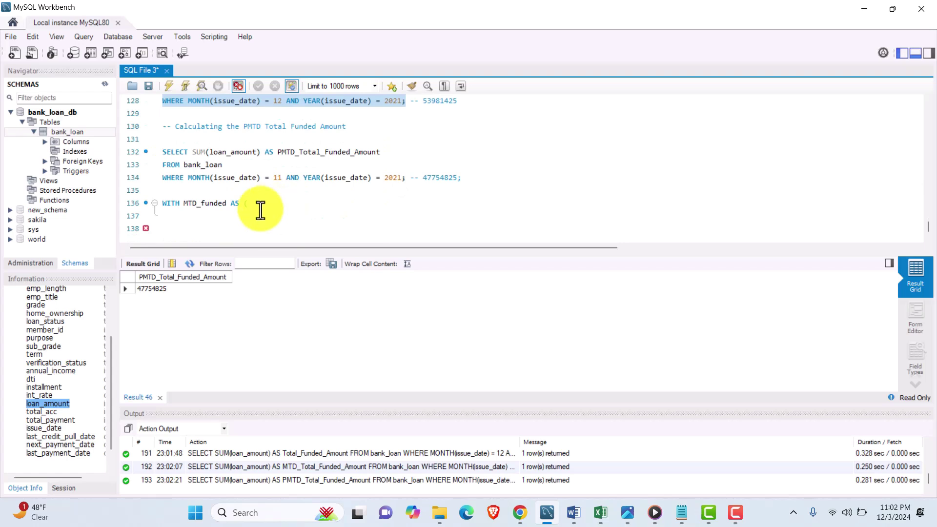
left_click(240, 216)
key("ctrl+v")
type("),")
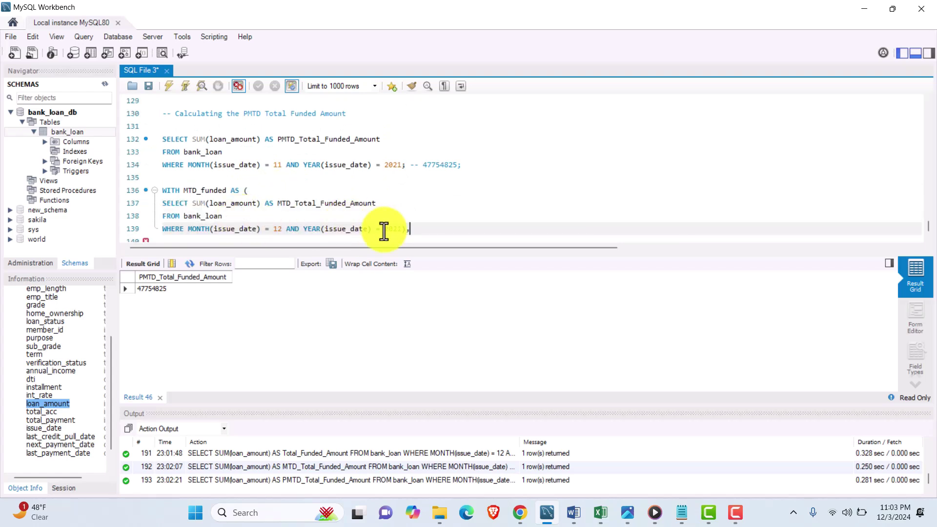
- Add a second common table expression named PMTD_funded containing a copy of the PMTD total funded amount query, closed with a parenthesis
key("Return")
type("P")
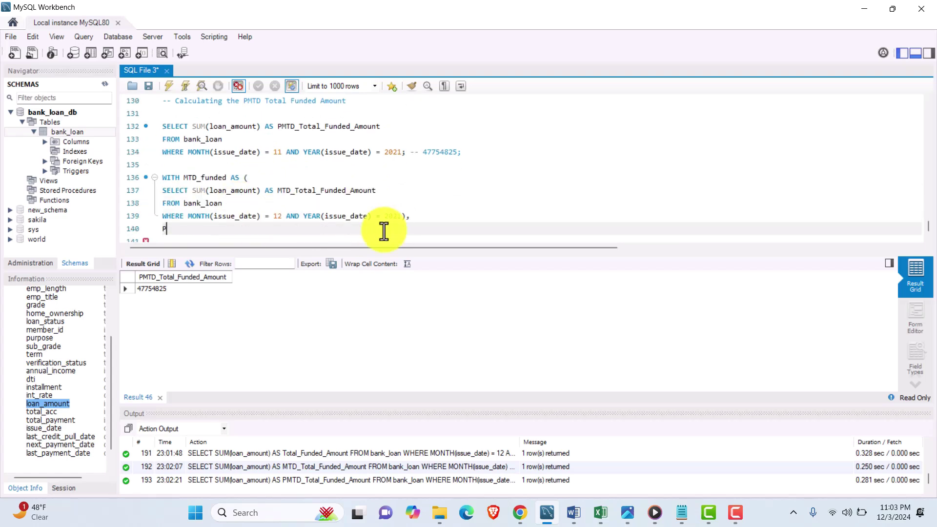
type("MTD_funded AS (")
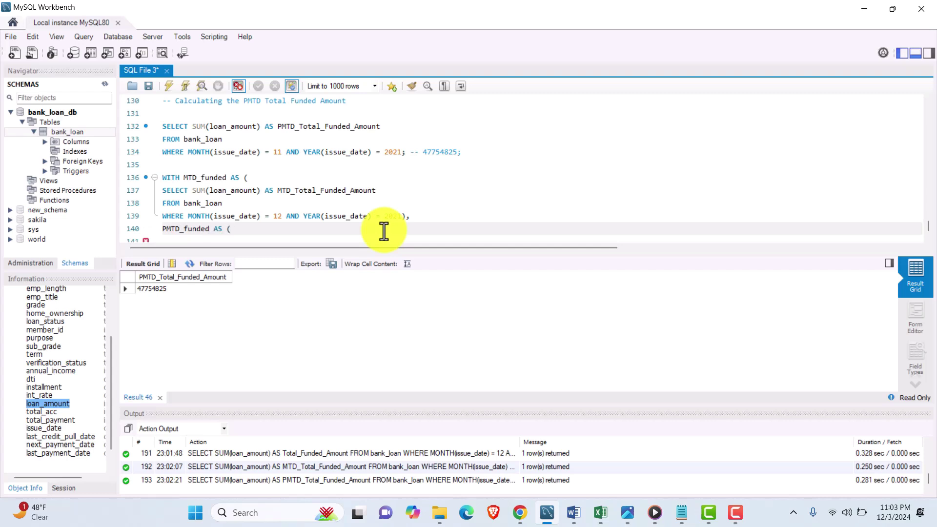
left_click(400, 151)
left_click_drag(399, 152, 151, 131)
key("ctrl+c")
scroll(287, 205, "down", 1)
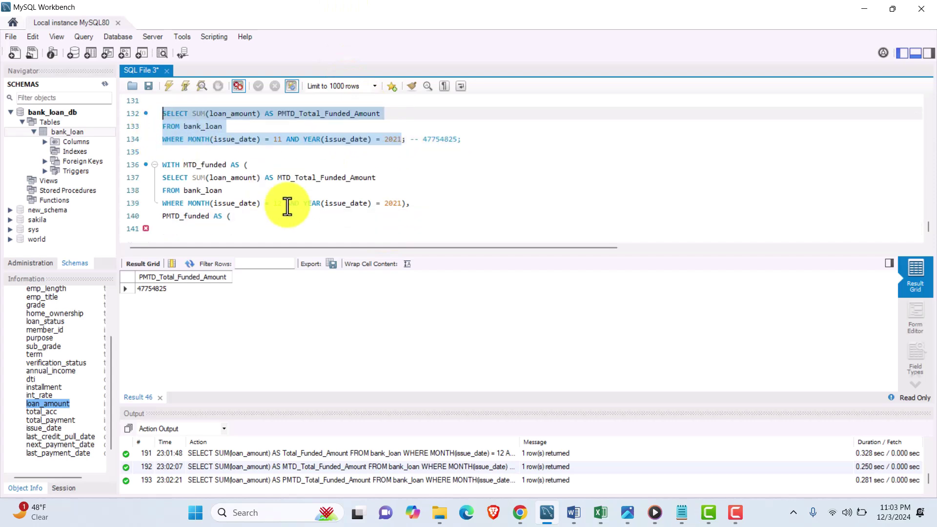
key("shift+Down")
key("shift+Down")
left_click(224, 228)
key("ctrl+v")
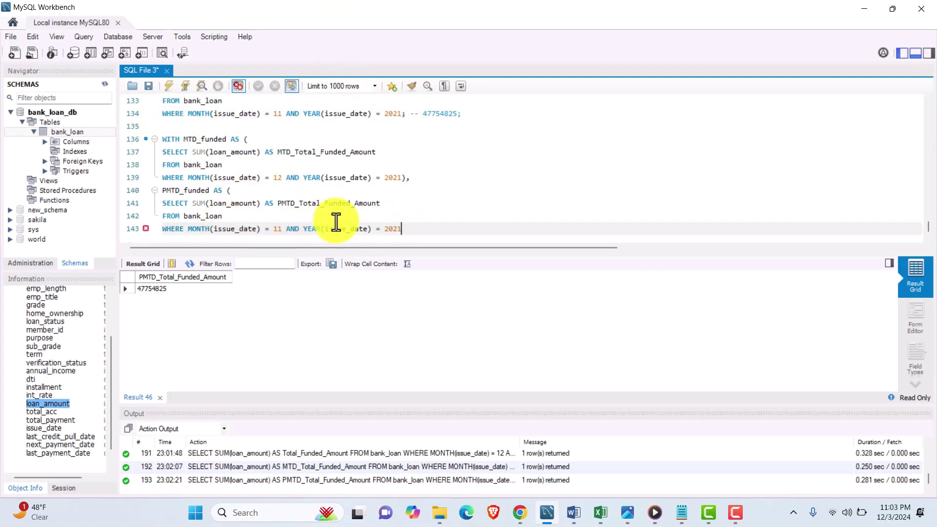
type(")")
- Below both common table expressions, begin a SELECT that subtracts PMTD.PMTD_Total_Funded_Amount from MTD.MTD_Total_Funded_Amount
key("Return")
key("Return")
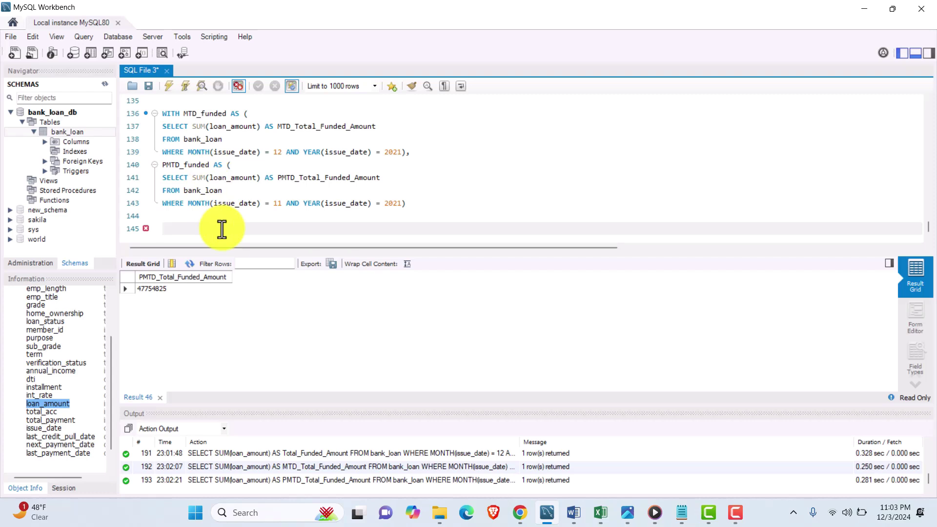
type("SELECT MTD.")
type("T")
type("otal_Funded")
key("BackSpace")
key("BackSpace")
key("BackSpace")
key("BackSpace")
key("BackSpace")
key("BackSpace")
key("BackSpace")
key("BackSpace")
key("BackSpace")
key("BackSpace")
key("BackSpace")
key("BackSpace")
type("MTD_Total_Funded_Amount")
type("- PMTD.PM")
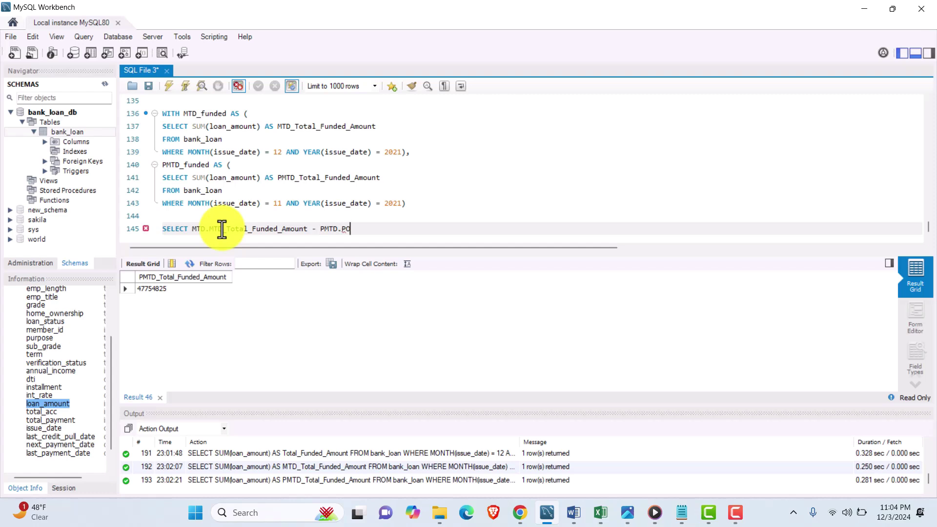
type("TD_Total_Funded_Amount)")
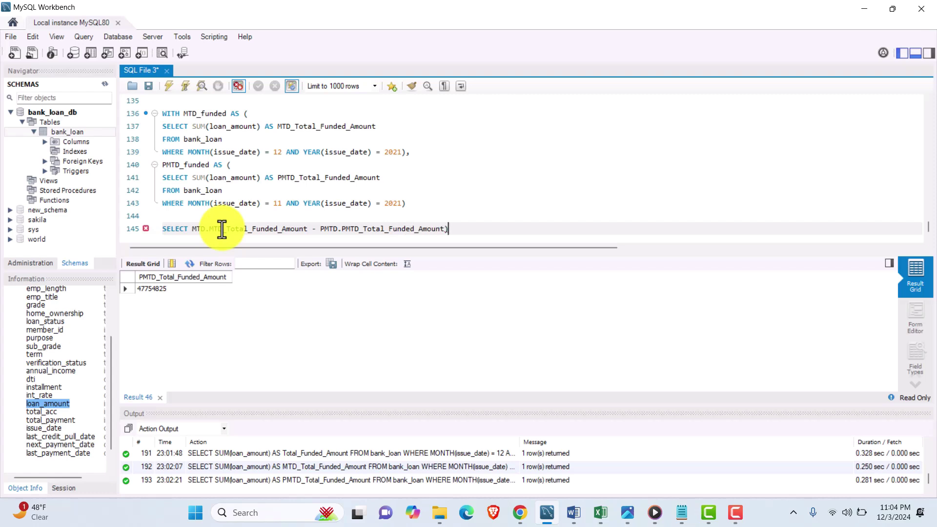
- Divide the parenthesised difference by PMTD.PMTD_Total_Funded_Amount, multiply by 100 and alias the result as MOM_Total_Funded_Amount
type("/PMTD.PMTD_Total_FundeD_Amount")
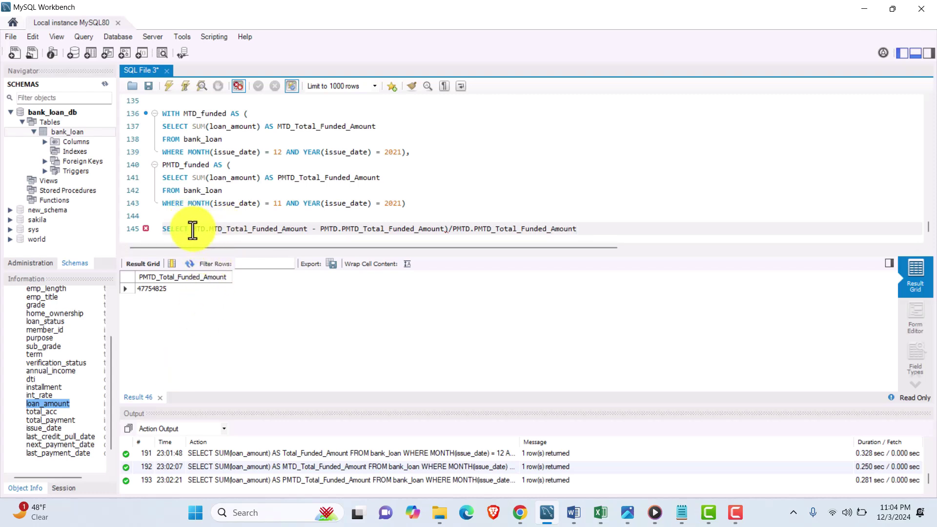
type("(")
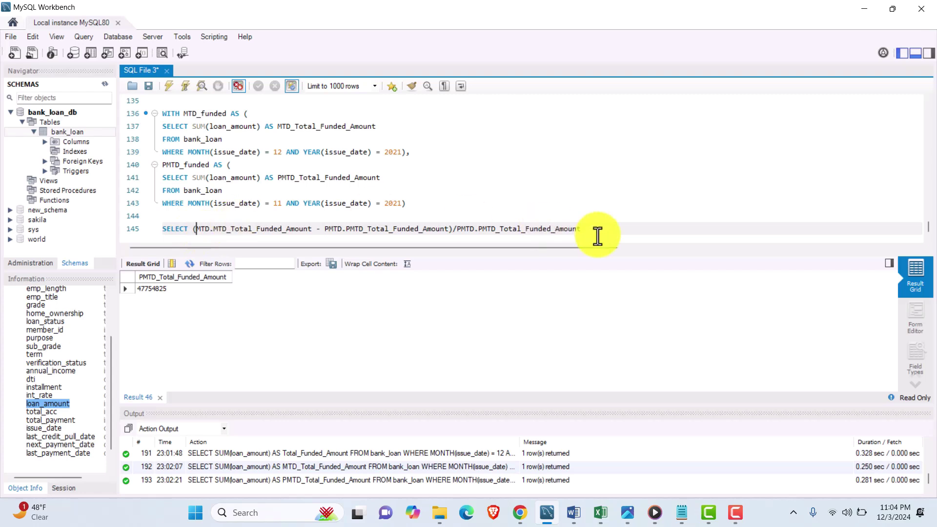
left_click(603, 229)
type("*100 AS MOM_")
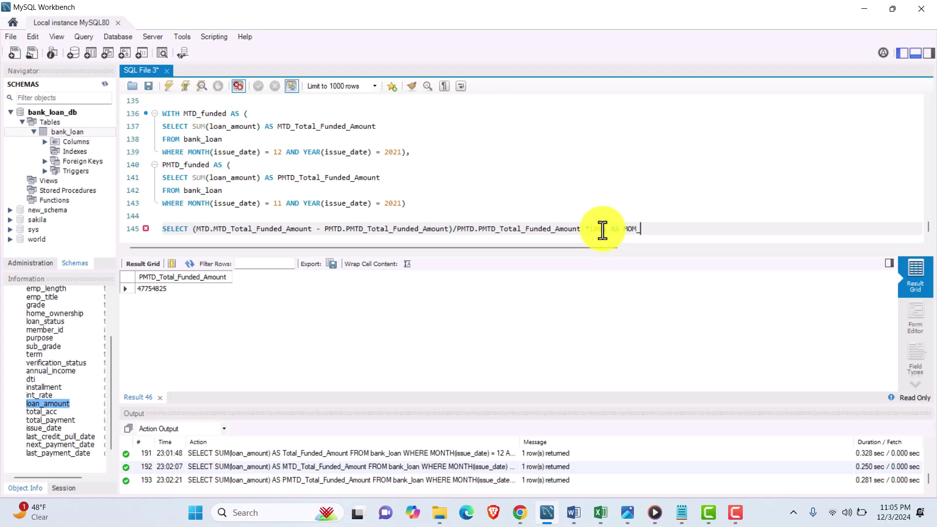
type("Total_Funded_Amount")
- Add the line "FROM MTD_funded MTD, PMTD_funded PMTD;" and run the whole WITH statement
key("Return")
type("FROM MTD")
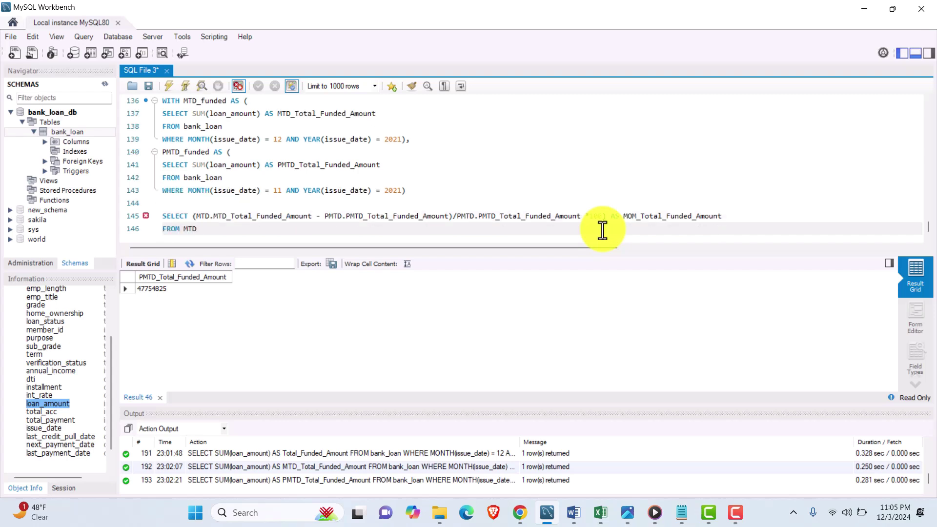
type("unded MTD, PMTD_funded PMTD;")
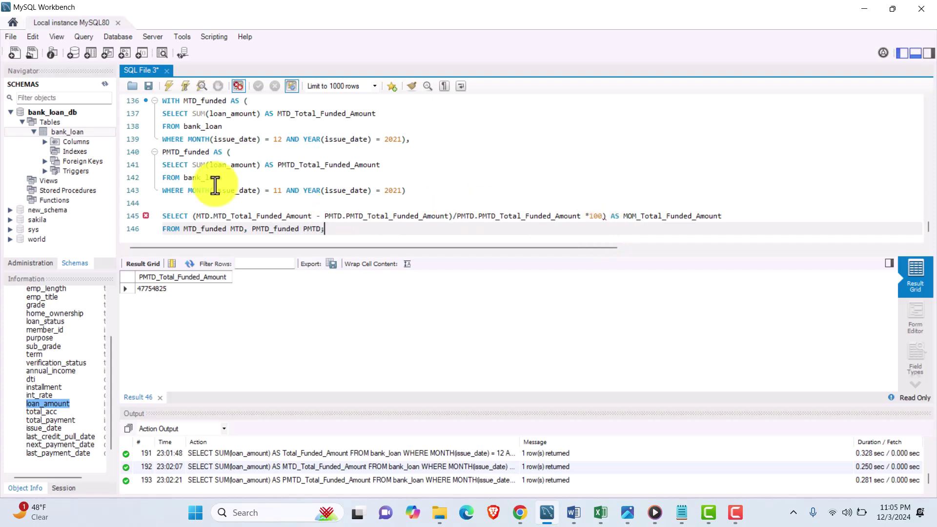
left_click_drag(324, 228, 170, 90)
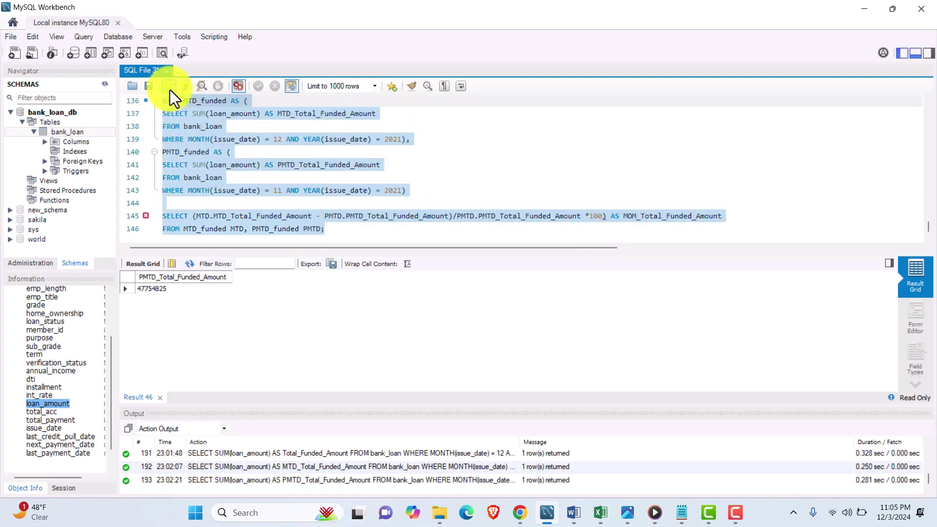
left_click(169, 86)
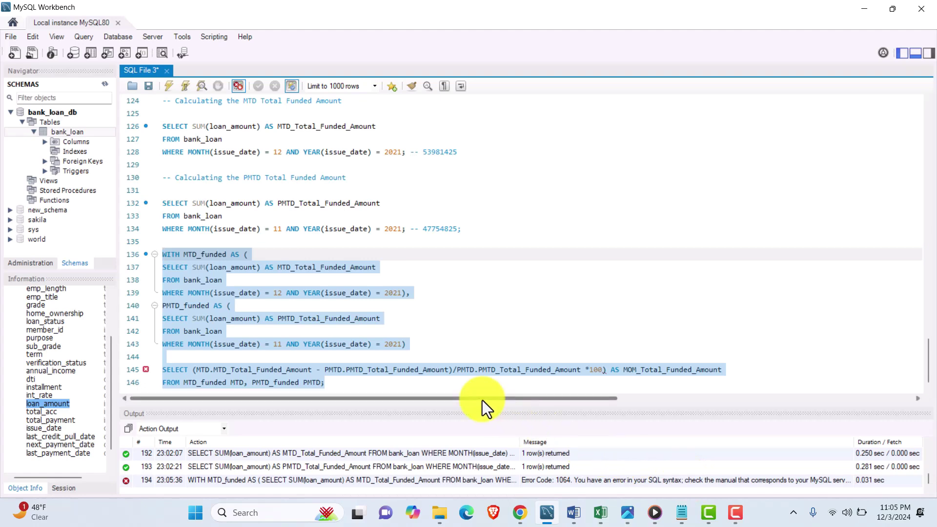
- Add the missing opening parenthesis at the start of the month-over-month calculation in the final SELECT
left_click(566, 382)
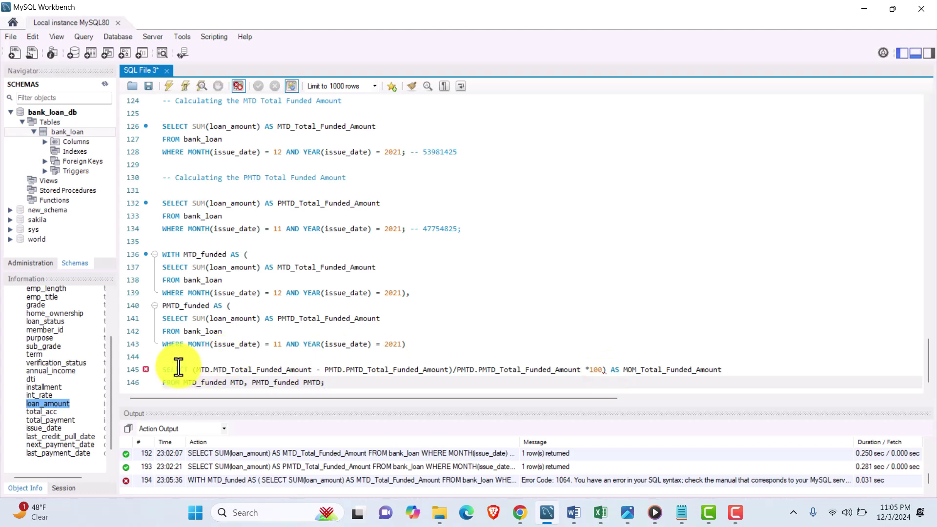
left_click(193, 370)
type("(")
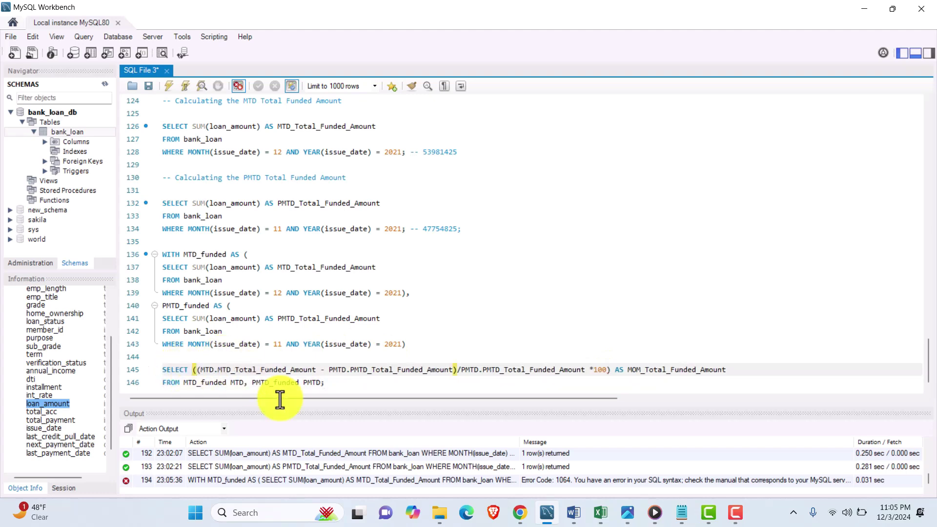
- Try to run only the final SELECT of the month-over-month query
left_click_drag(325, 382, 165, 367)
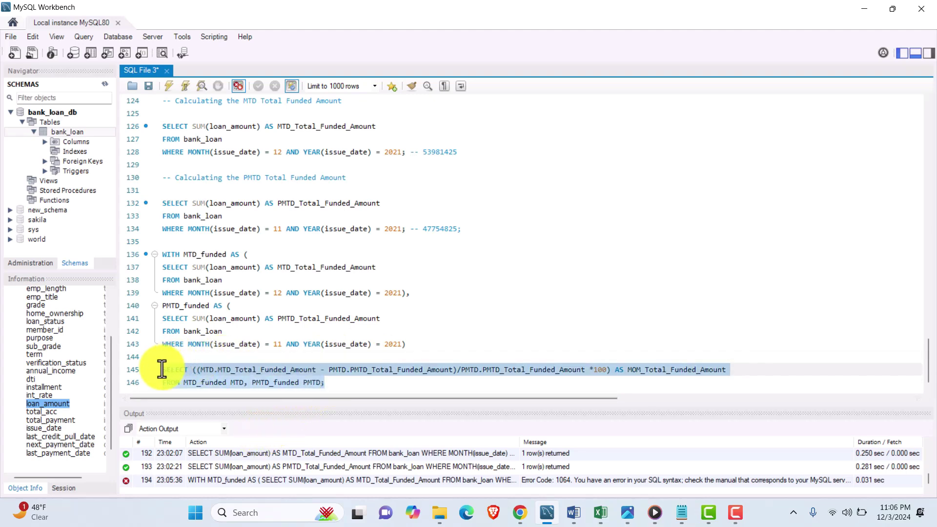
left_click(170, 86)
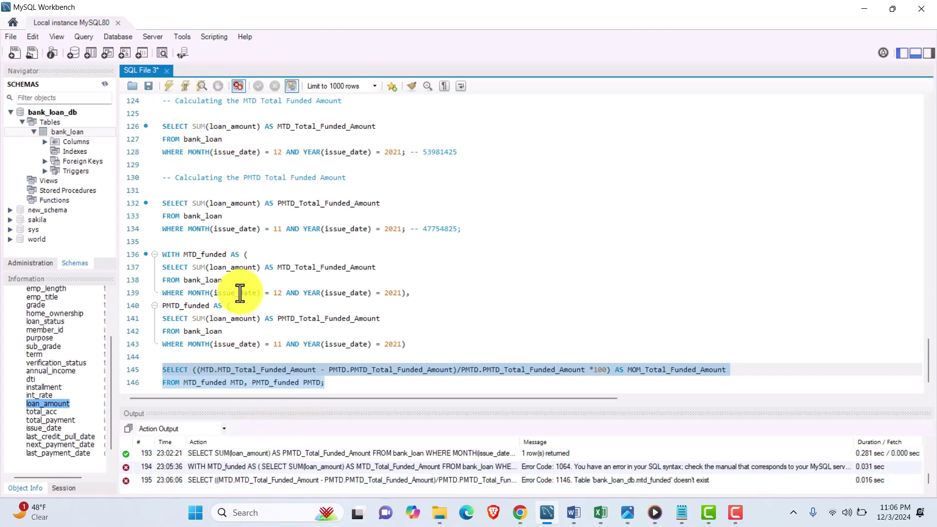
left_click(170, 85)
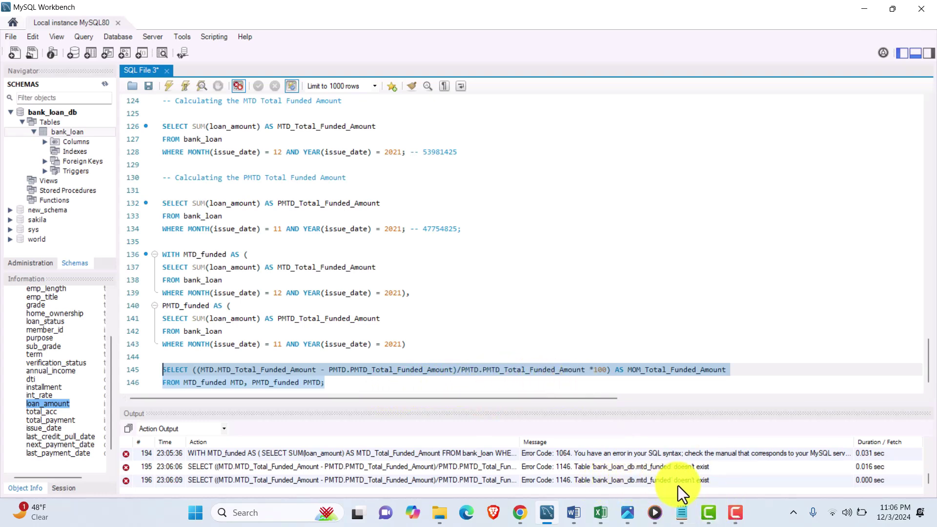
- Set bank_loan_db as the default schema and run the complete month-over-month statement, including both common table expressions
double_click(68, 111)
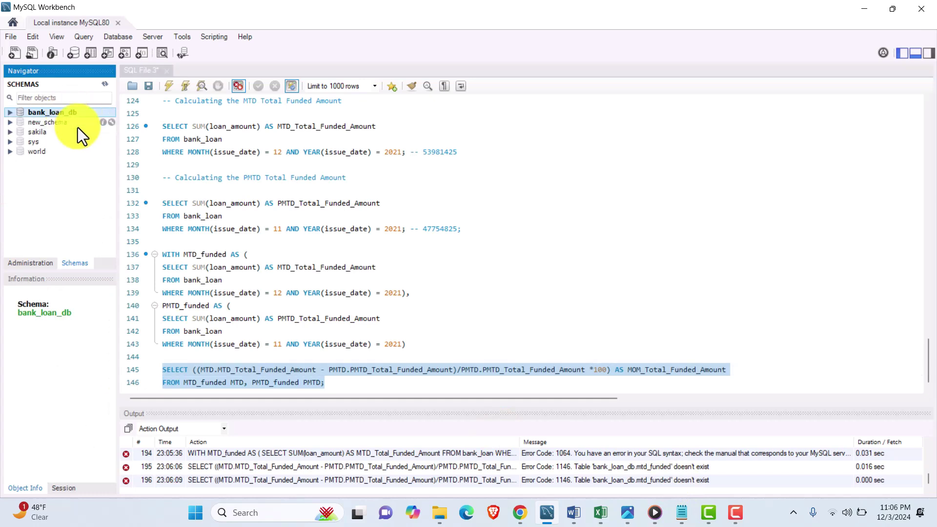
left_click_drag(340, 381, 150, 255)
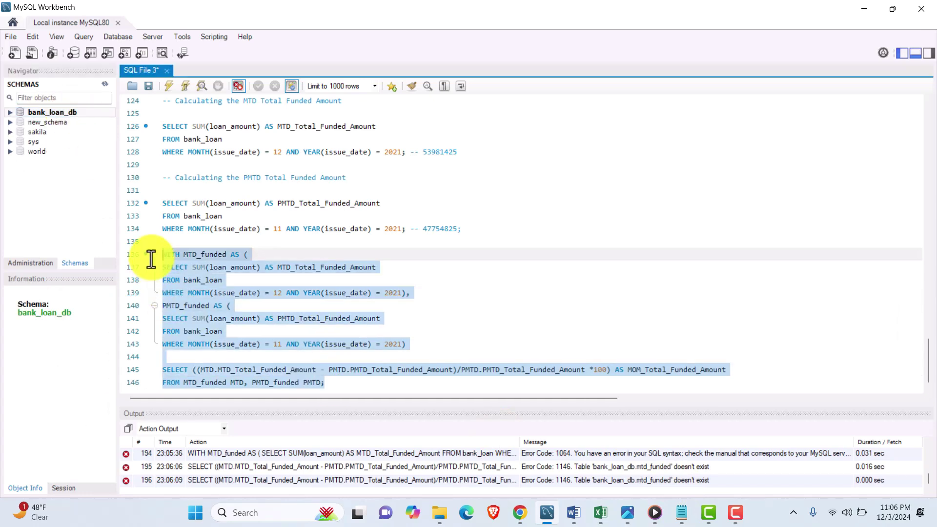
left_click(169, 86)
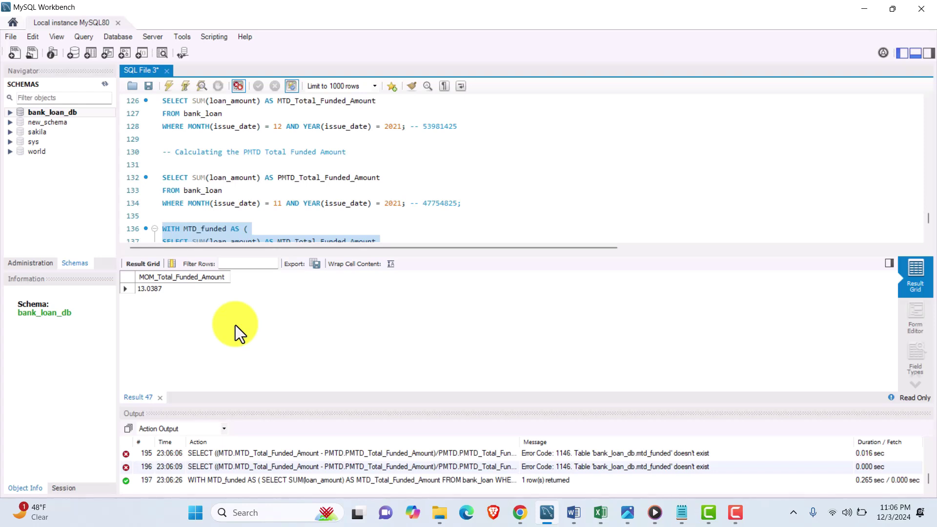
- Check the next KPI on the Slide1.JPG requirements image and add the comment "-- Calculating the Total Amount Received" below the month-over-month query
scroll(261, 192, "down", 3)
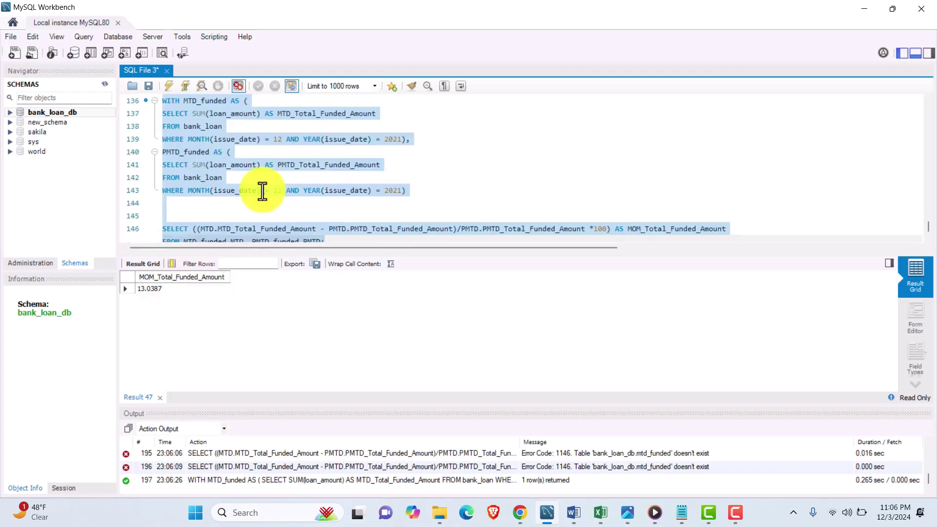
left_click(362, 234)
key("Return")
key("Return")
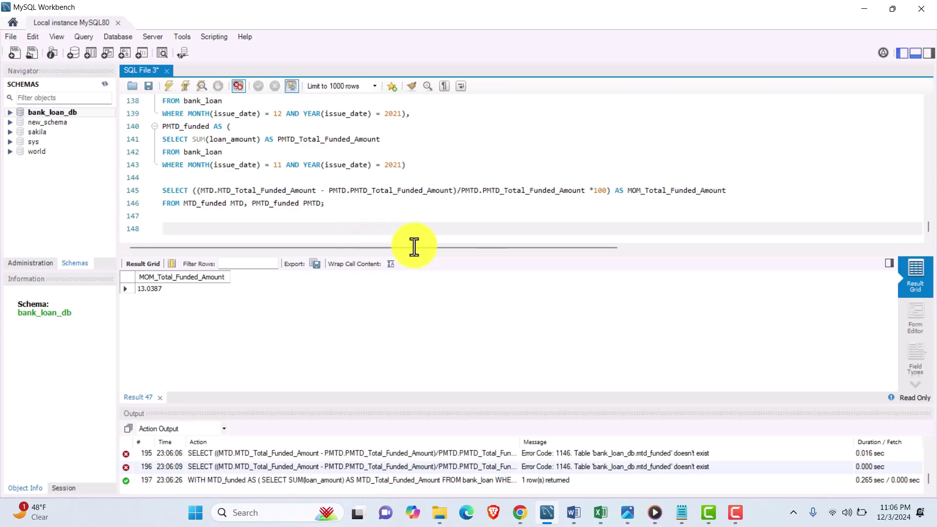
mouse_move(627, 513)
left_click(626, 453)
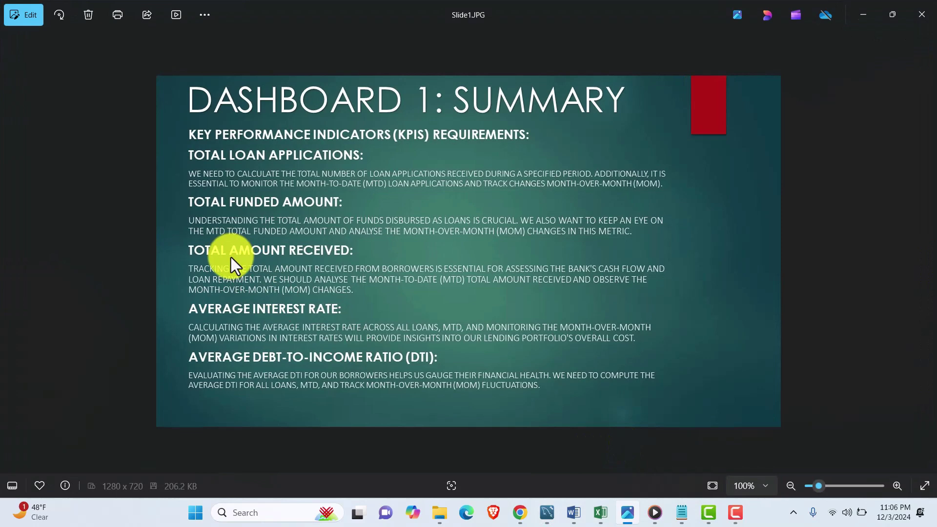
left_click(863, 16)
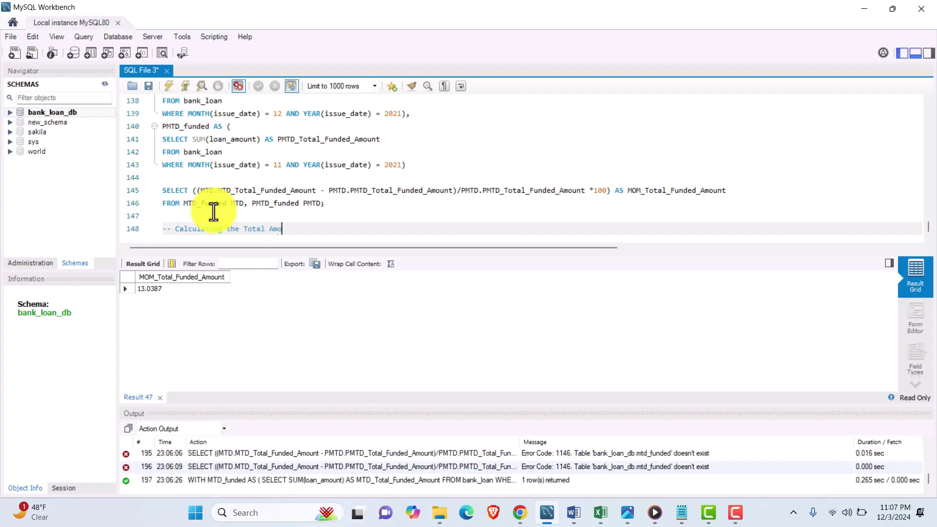
type("Received")
key("Return")
key("Return")
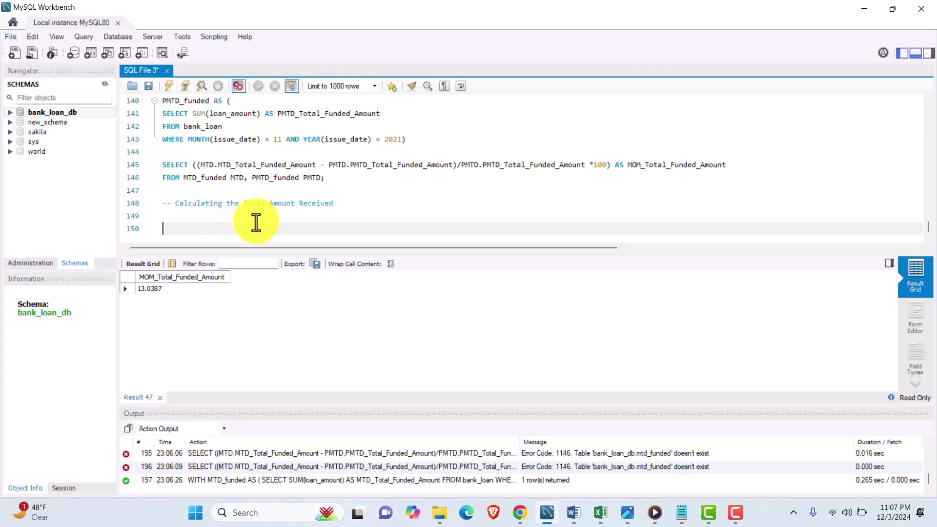
- Copy the Total Funded Amount query, without its result comment, to below the Total Amount Received comment
scroll(286, 206, "up", 6)
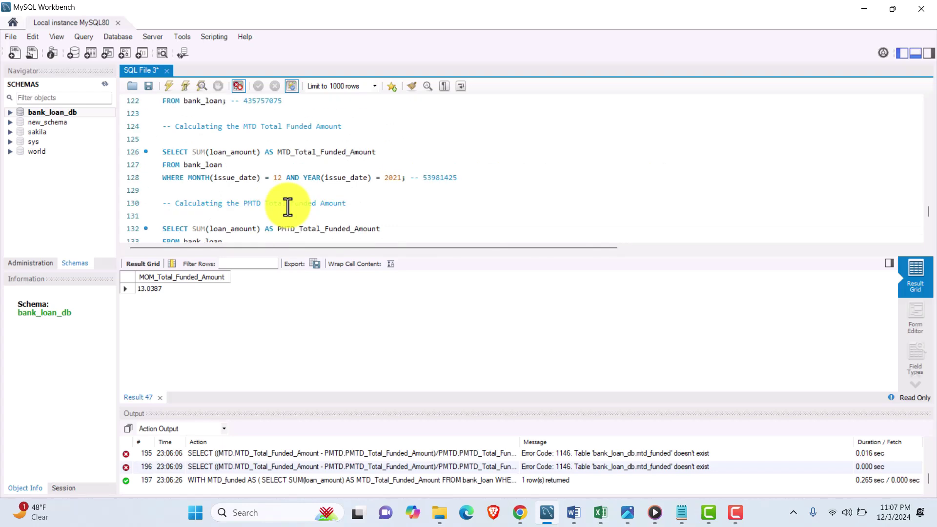
scroll(288, 206, "up", 3)
scroll(278, 197, "down", 3)
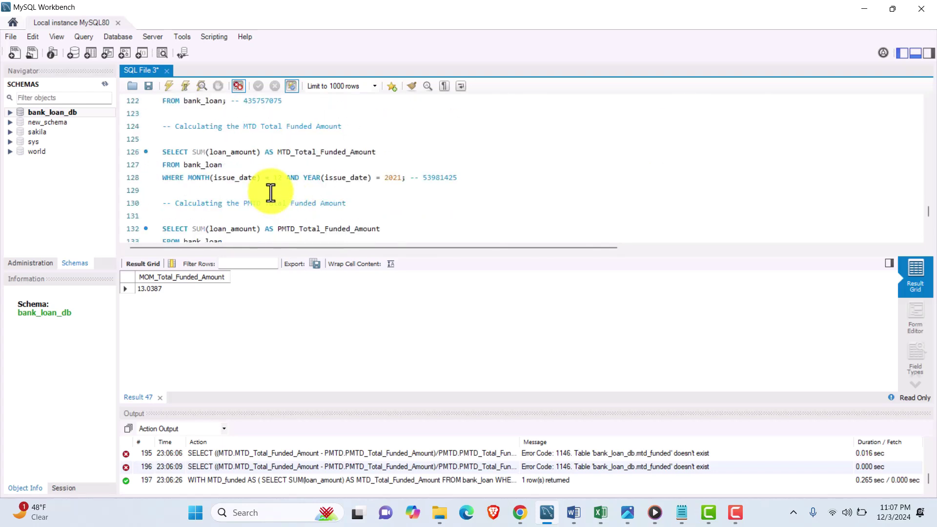
scroll(268, 149, "up", 1)
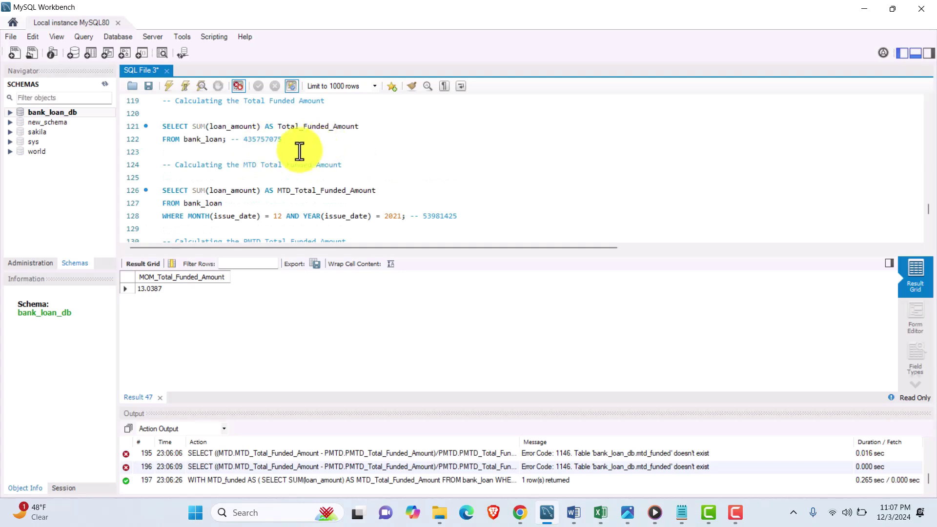
left_click_drag(224, 143, 161, 130)
key("ctrl+c")
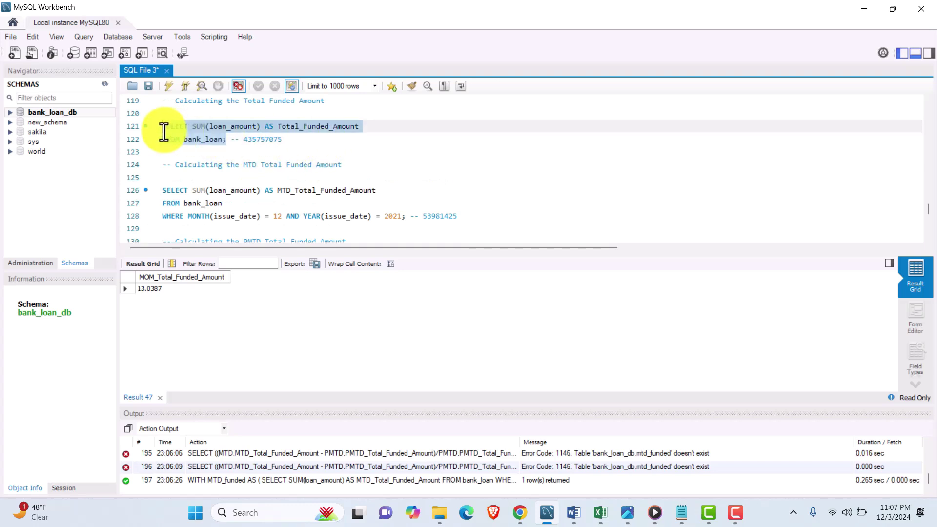
scroll(216, 171, "down", 7)
left_click(209, 224)
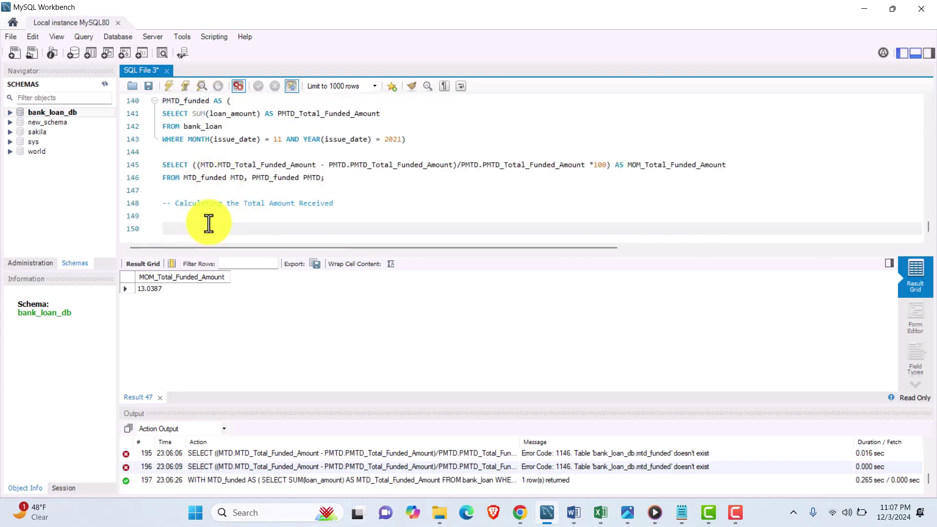
key("ctrl+v")
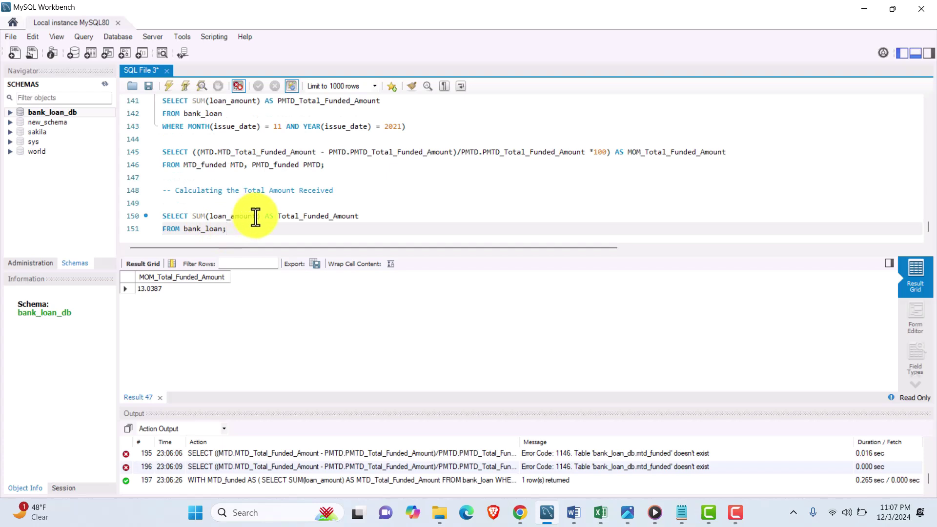
- Look up the payment column in the bank_loan table and replace loan_amount with total_payment in the copied query's SUM
left_click_drag(256, 215, 209, 217)
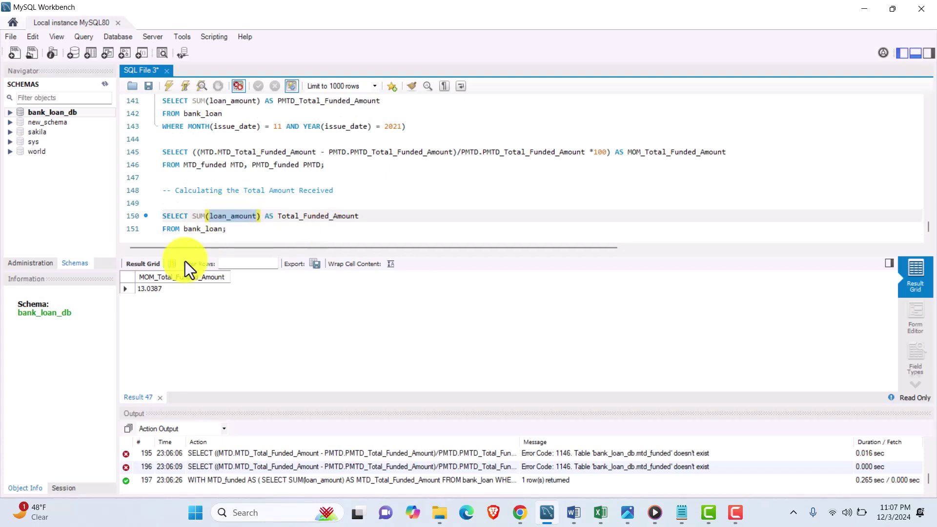
left_click(9, 112)
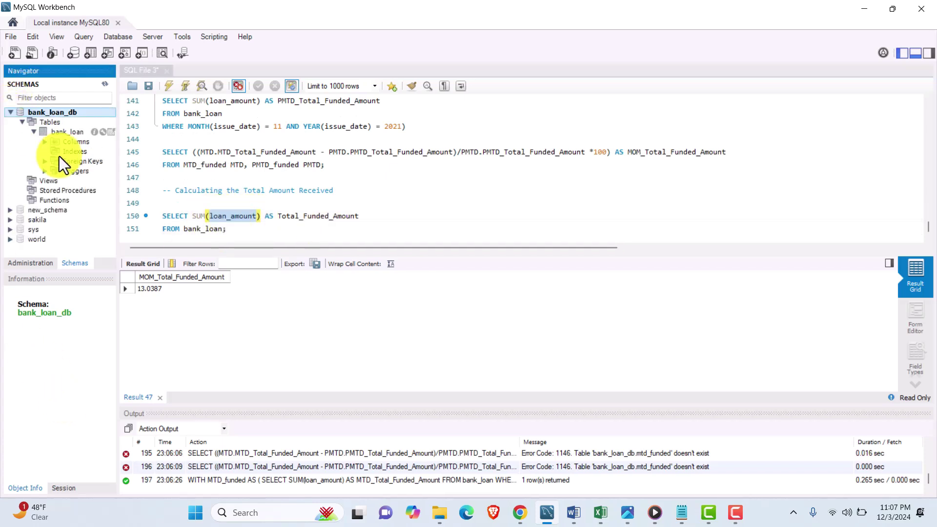
left_click(61, 134)
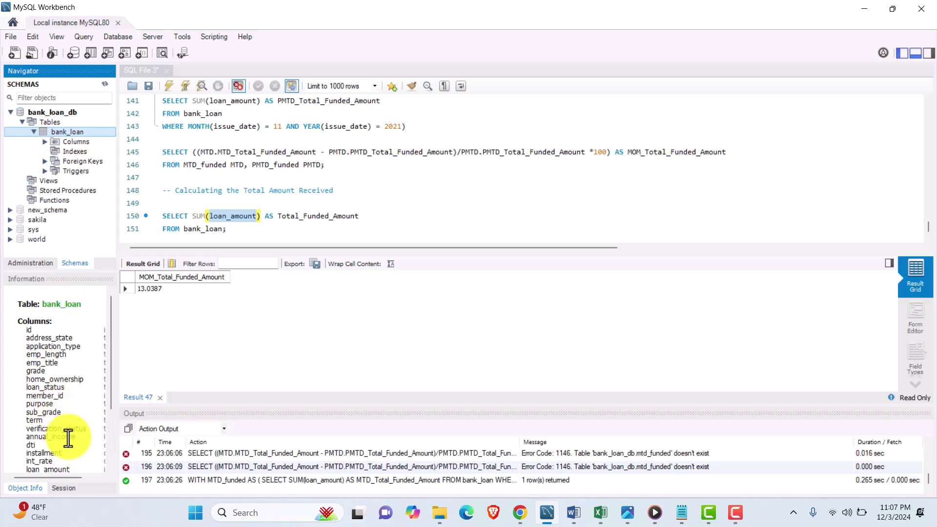
scroll(68, 435, "down", 3)
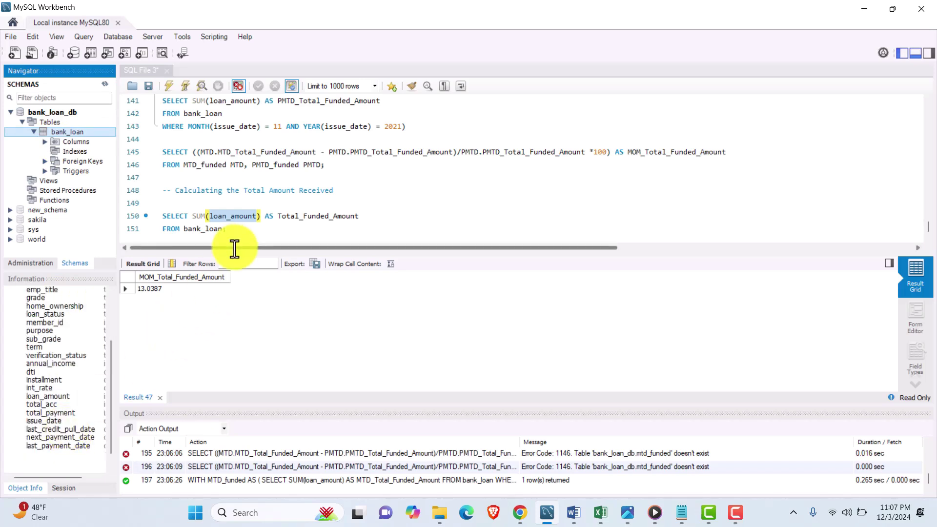
key("Down")
key("Down")
key("Down")
key("Down")
left_click(254, 218)
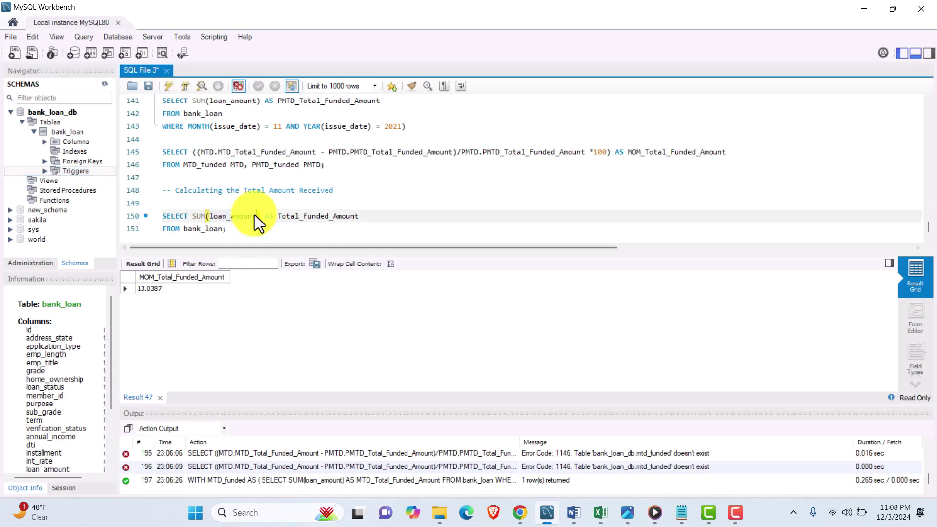
type("total_payment")
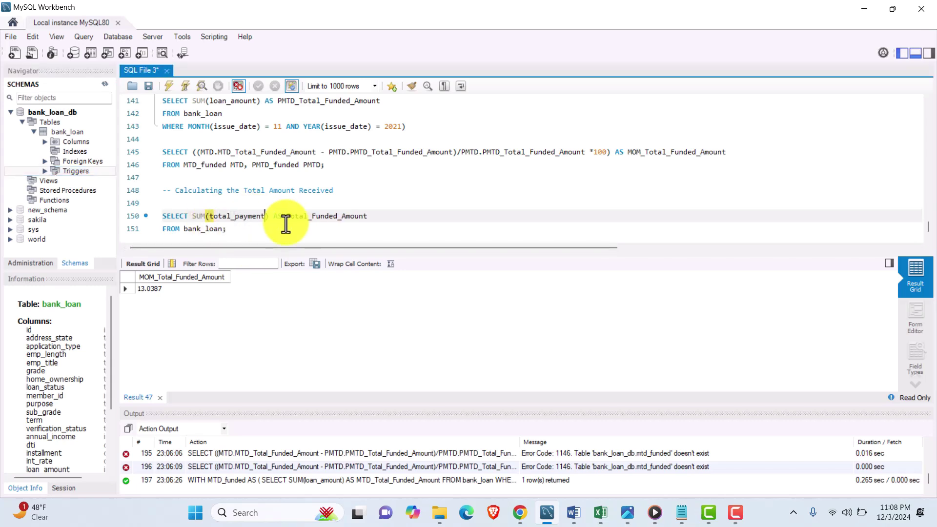
- Run the total_payment sum query under the Total Amount Received comment
left_click_drag(241, 232, 153, 215)
left_click(168, 86)
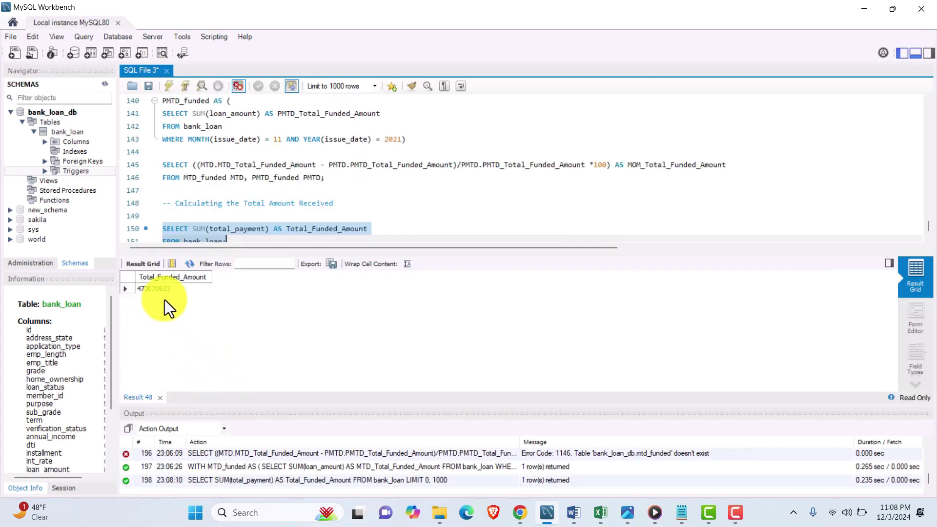
- Rename the total_payment sum's alias to Total_Amount_Received and run the query again
left_click(317, 232)
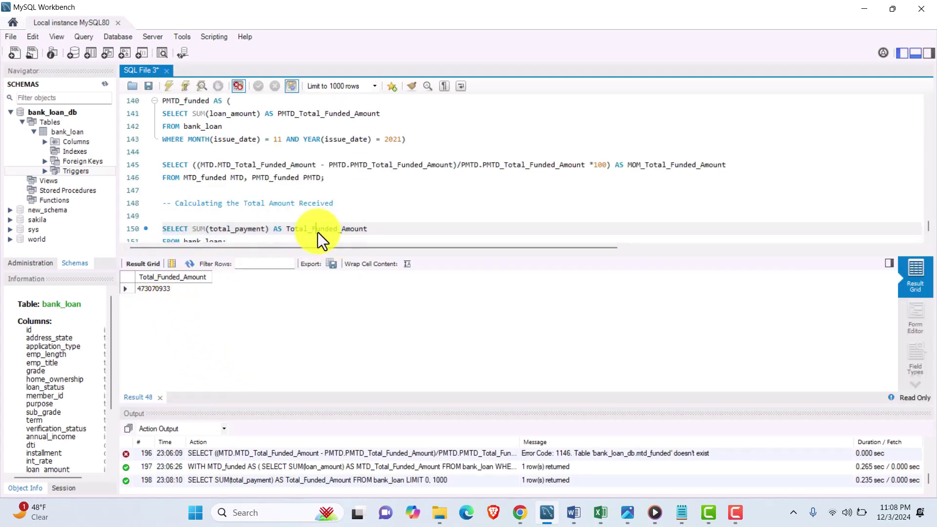
left_click(343, 231)
key("BackSpace")
key("BackSpace")
key("BackSpace")
key("BackSpace")
key("BackSpace")
key("BackSpace")
key("BackSpace")
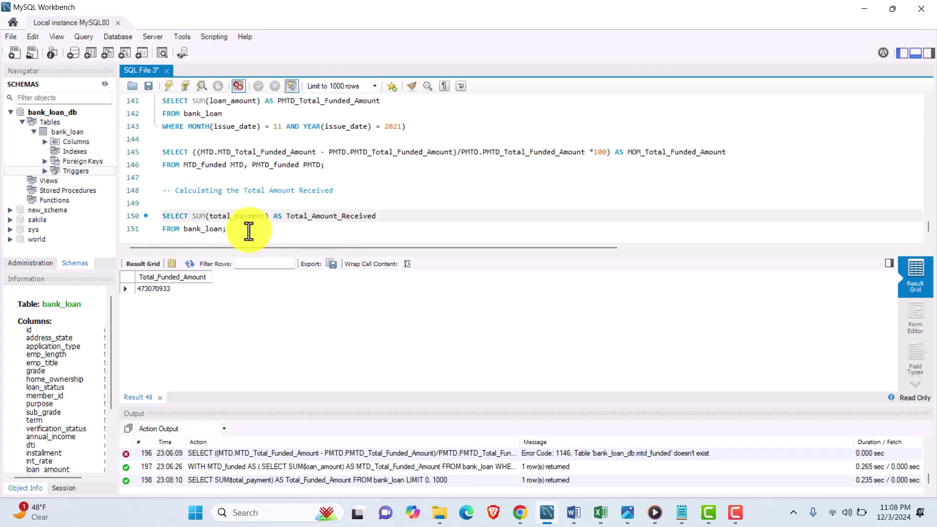
left_click_drag(247, 230, 138, 203)
left_click(169, 86)
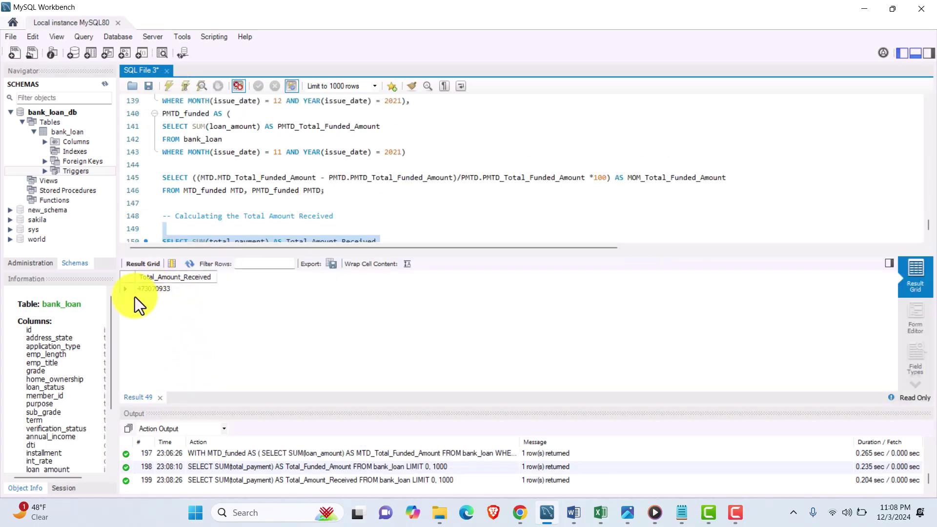
- Start a new comment line with "--" below the Total Amount Received query, leaving a blank line between them
scroll(236, 218, "down", 1)
left_click(245, 230)
key("Return")
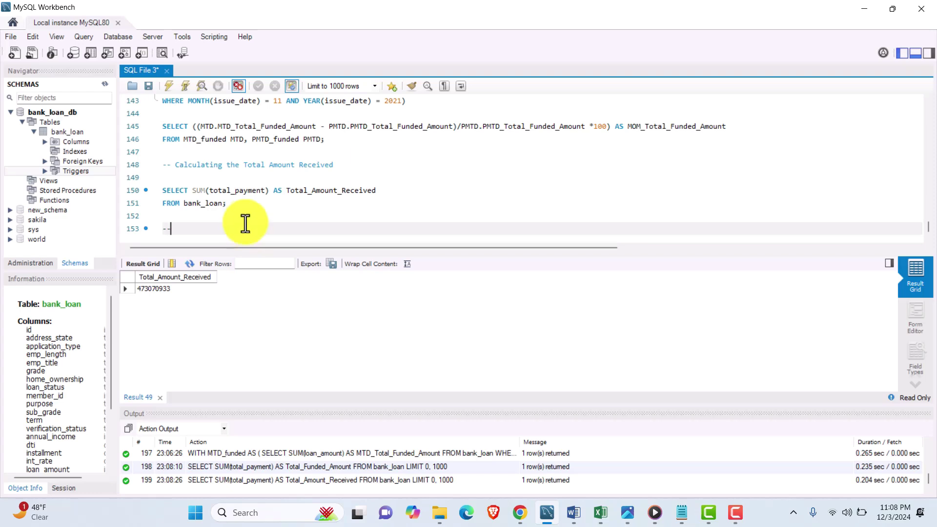
scroll(241, 222, "up", 5)
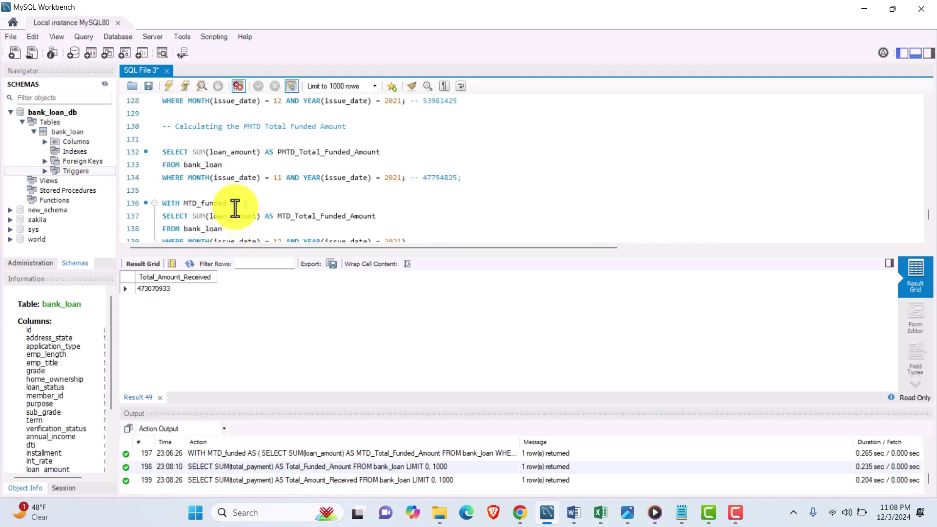
scroll(235, 208, "up", 3)
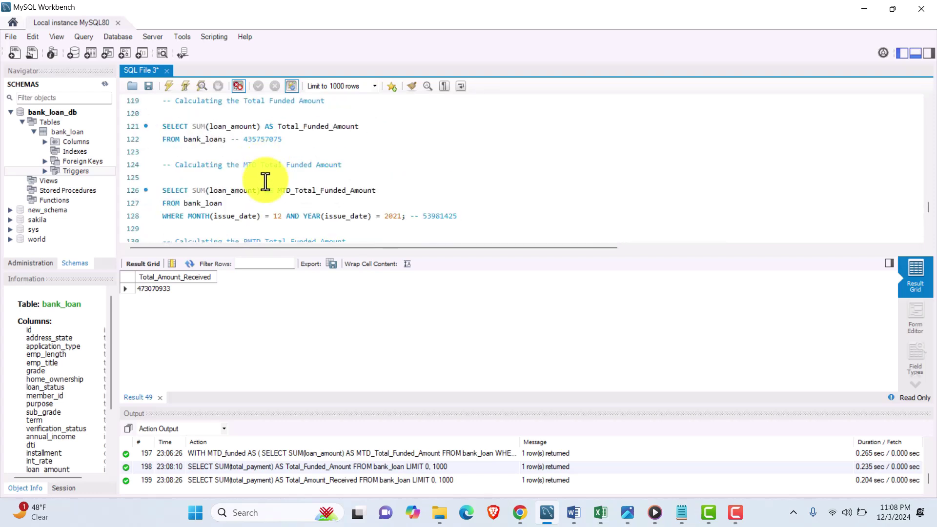
left_click_drag(405, 215, 162, 192)
scroll(188, 211, "down", 8)
left_click(191, 227)
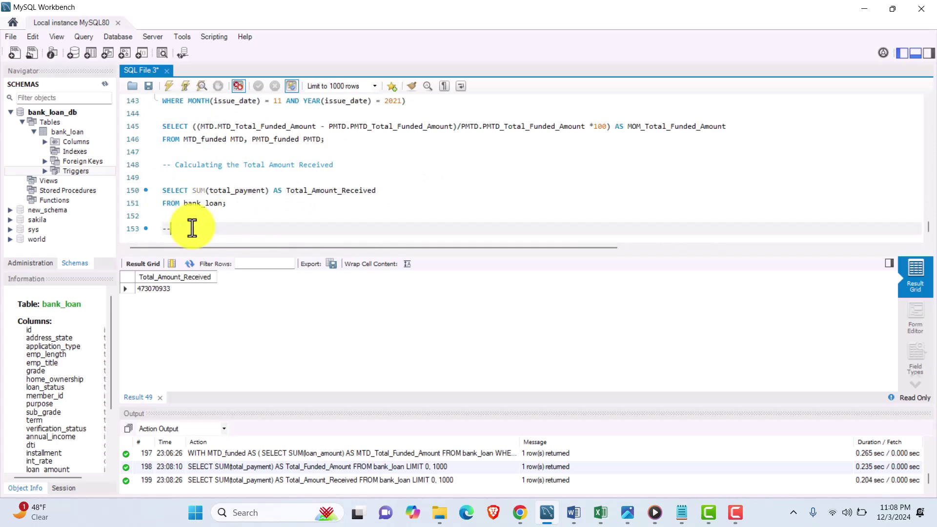
- Copy the MTD Total Funded Amount comment and query, without the result comment, over the empty comment line at the script's end
scroll(255, 129, "up", 9)
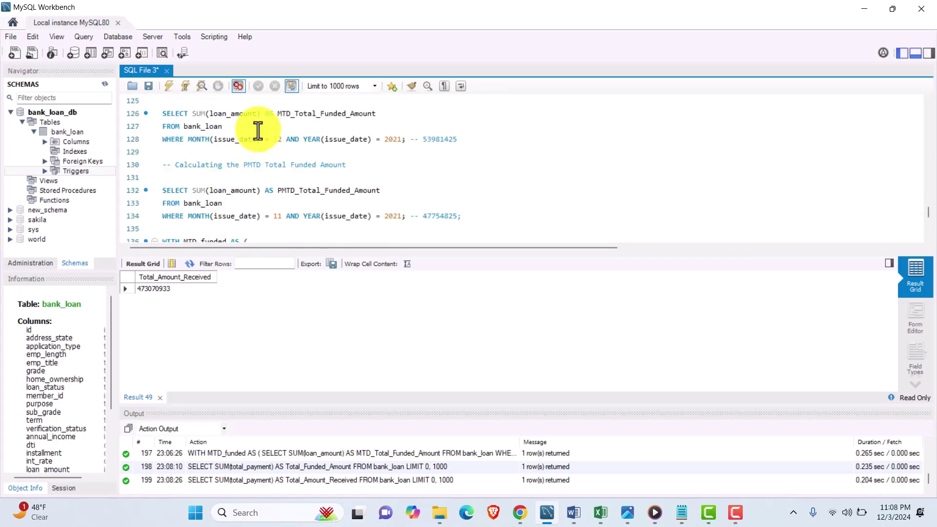
scroll(283, 181, "down", 2)
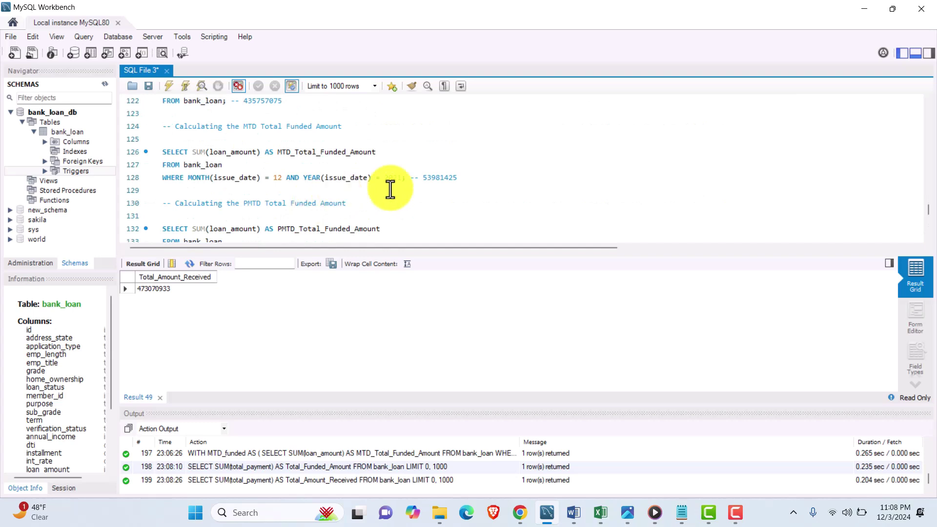
left_click_drag(402, 180, 151, 128)
key("ctrl+c")
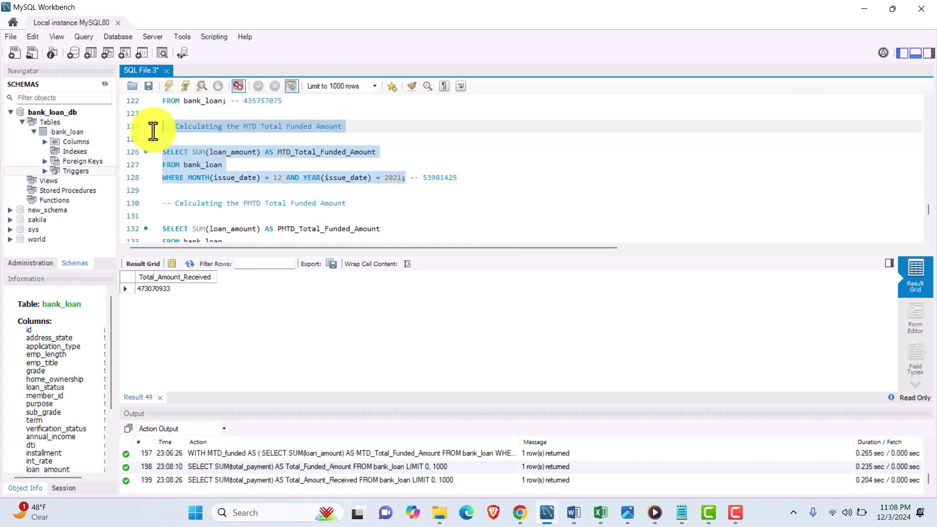
scroll(176, 156, "down", 7)
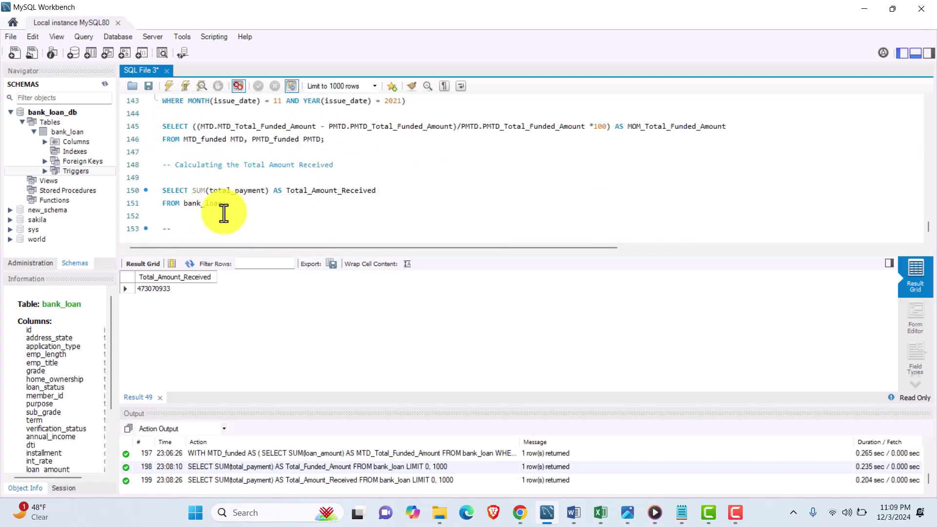
left_click(135, 230)
key("ctrl+v")
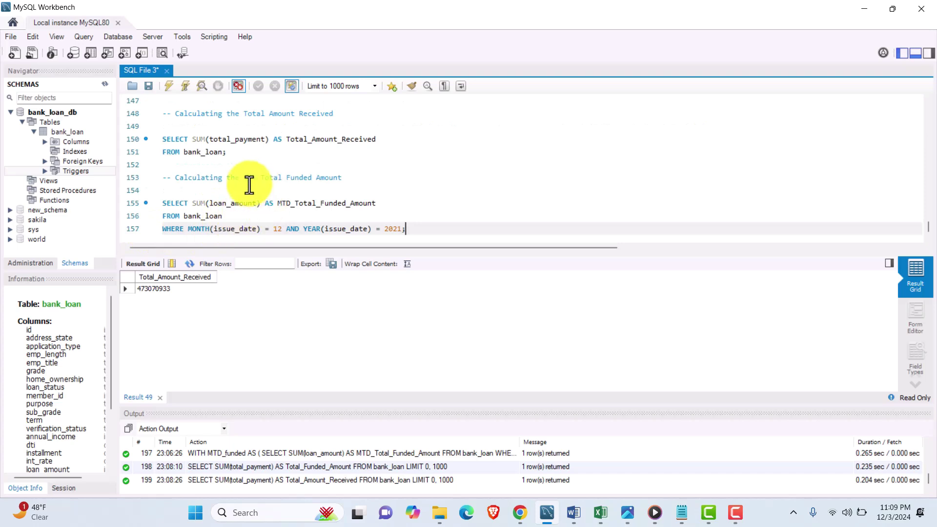
- Retitle the copied comment "-- Calculating the MTD Total Amount Received" and make its query select SUM(total_payment) AS MTD_Total_Amount_Received
left_click_drag(286, 178, 369, 177)
type("Amoun")
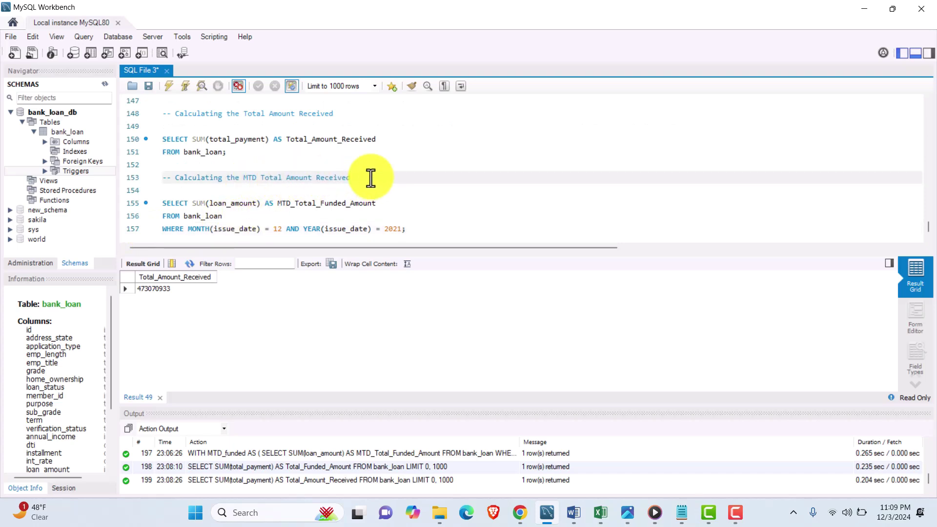
left_click_drag(209, 204, 256, 204)
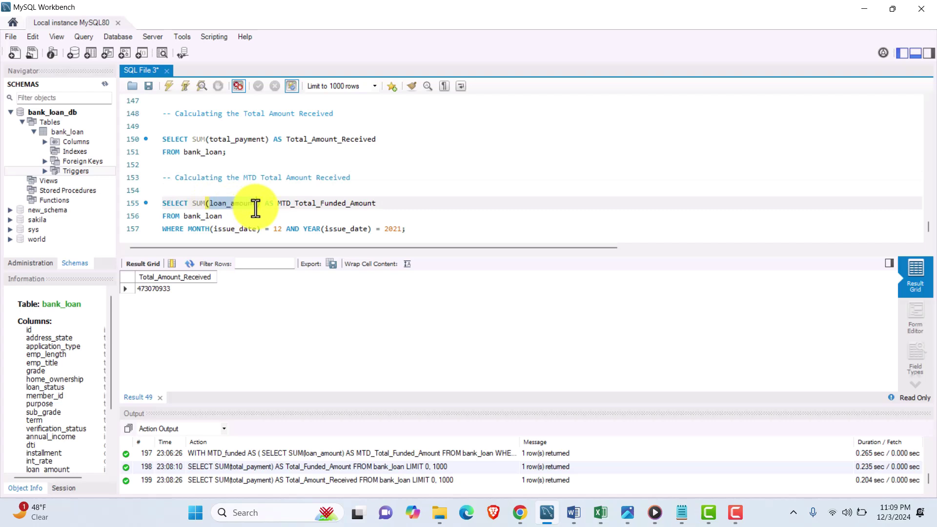
type("total_payment")
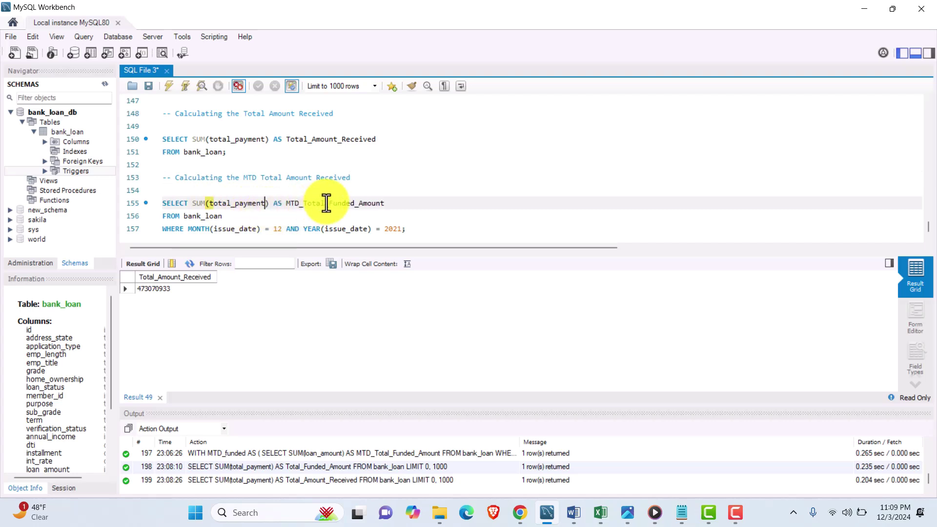
left_click_drag(324, 203, 359, 204)
key("BackSpace")
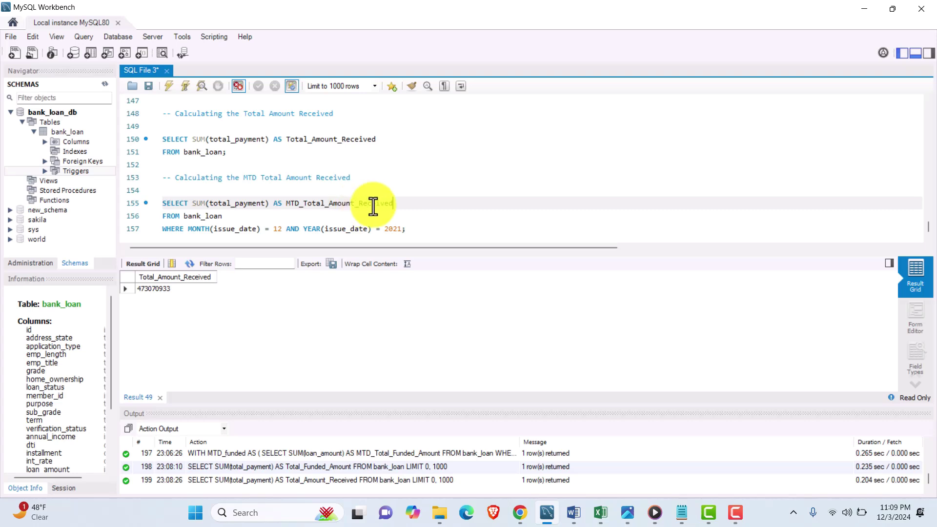
- Run the complete MTD_Total_Amount_Received query, including its December 2021 filter
left_click_drag(405, 229, 162, 202)
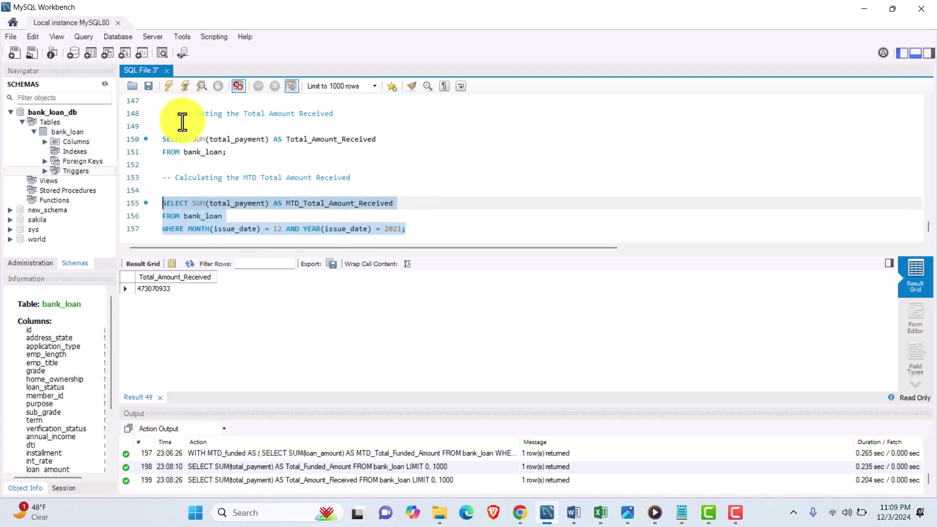
left_click(168, 85)
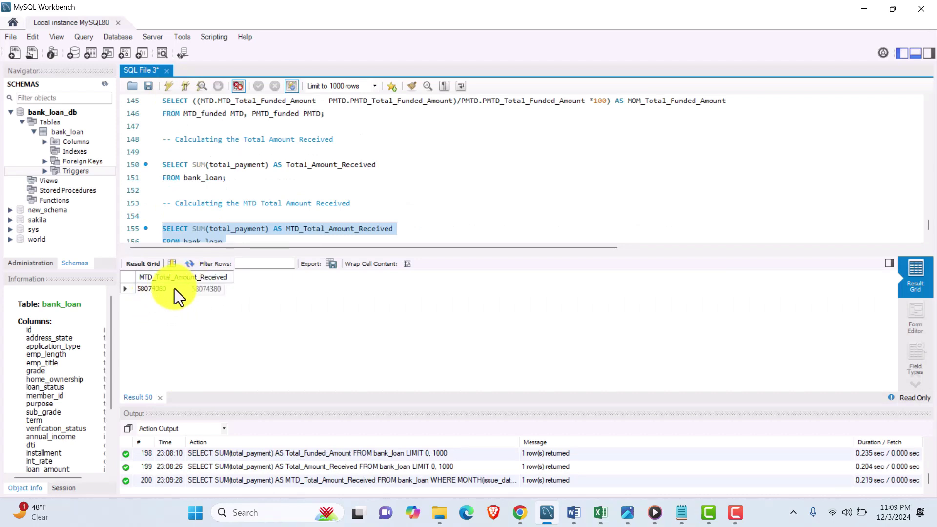
- Copy the PMTD Total Funded Amount query, without its result comment, to below the MTD Total Amount Received query
scroll(280, 215, "down", 1)
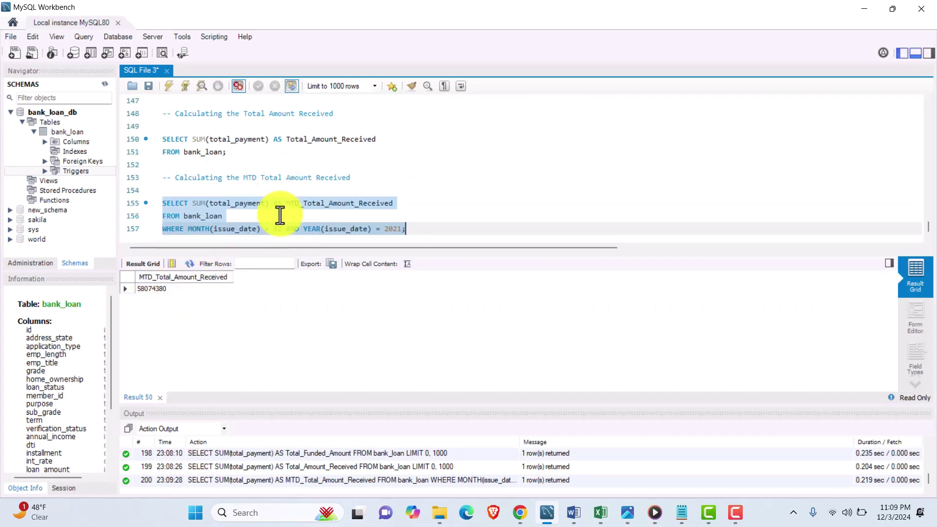
left_click(424, 229)
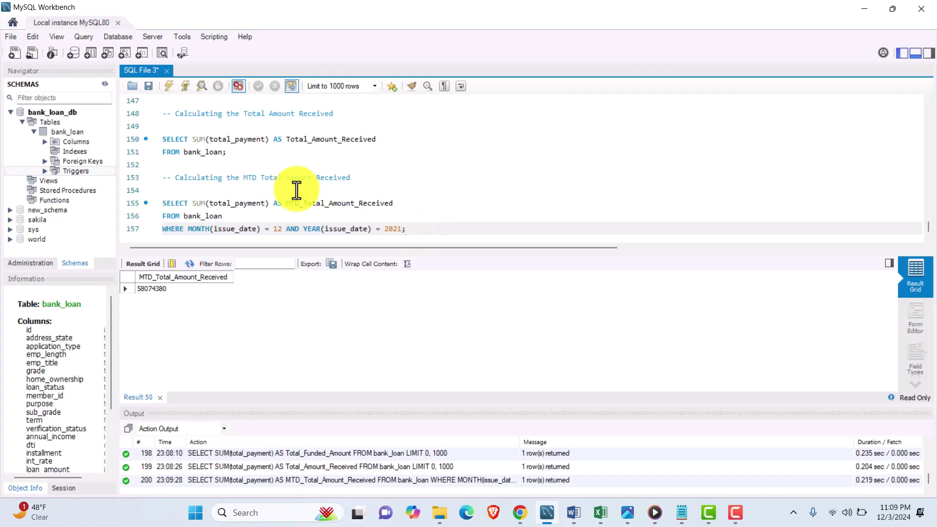
key("Return")
key("Return")
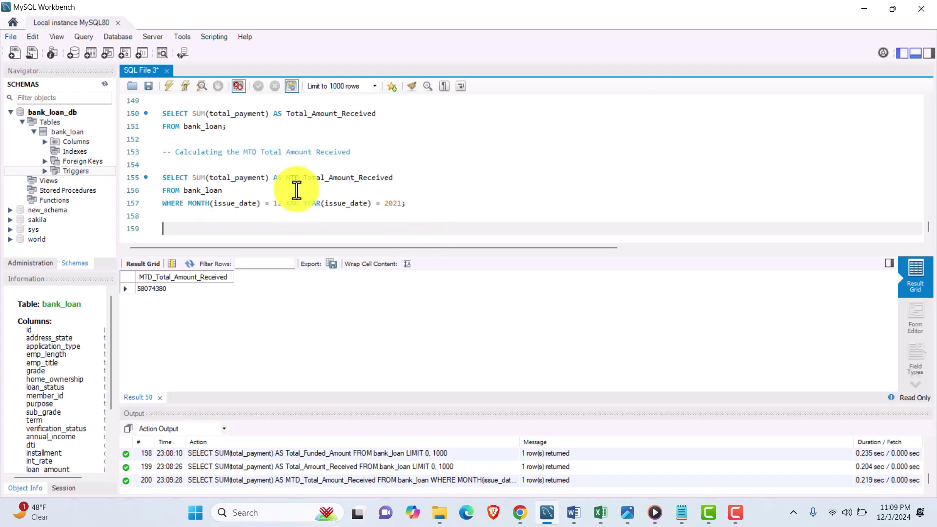
scroll(296, 189, "up", 9)
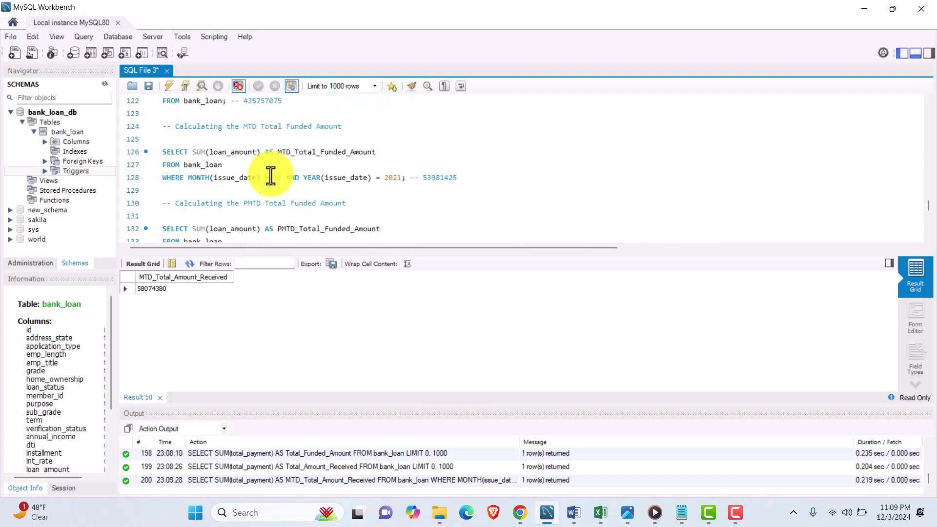
scroll(269, 176, "down", 1)
left_click(406, 216)
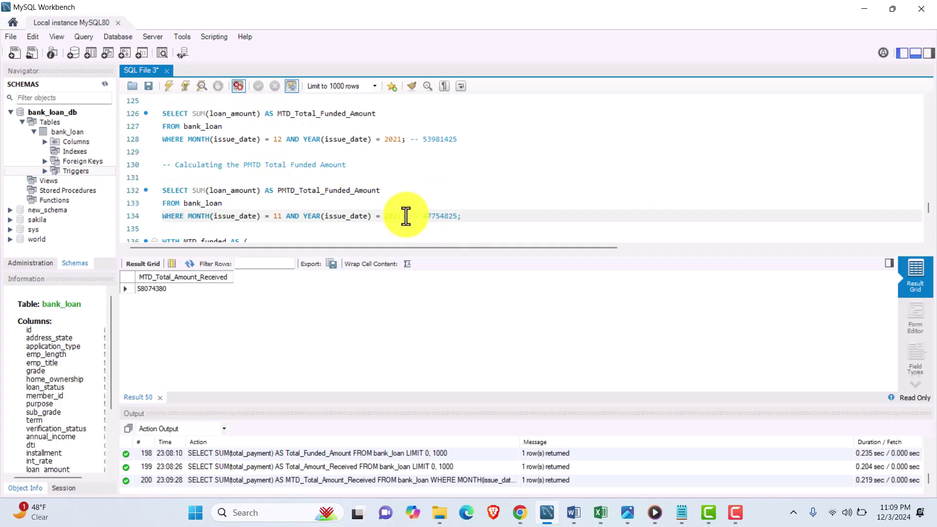
left_click_drag(406, 216, 163, 191)
key("ctrl+c")
scroll(260, 212, "down", 8)
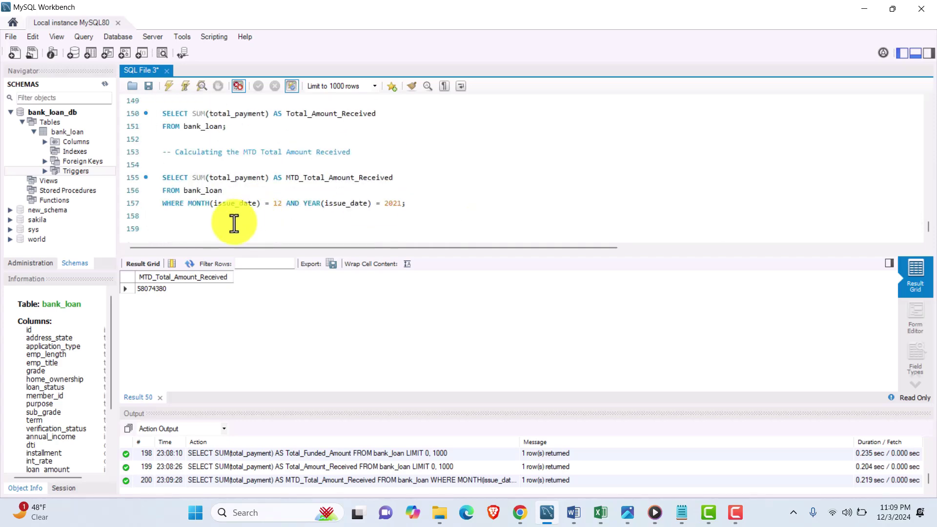
left_click(234, 224)
key("ctrl+v")
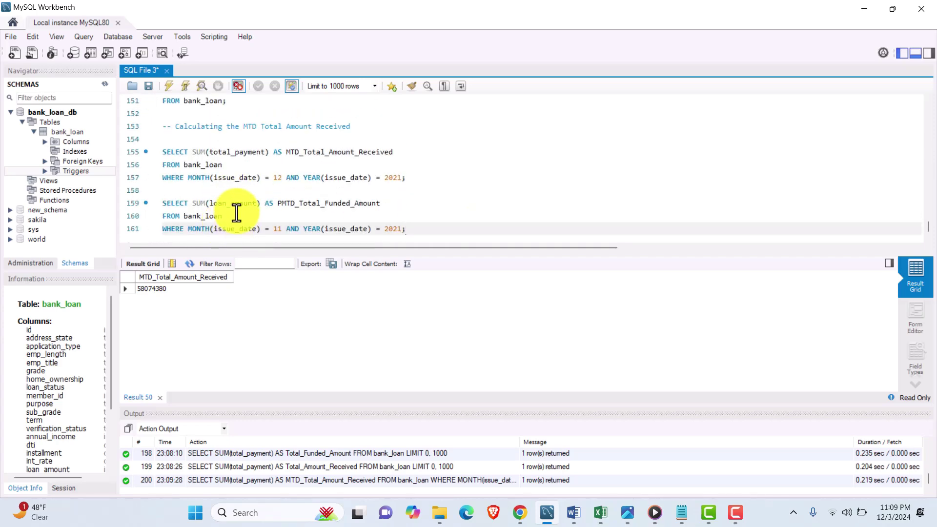
- Copy the "-- Calculating the PMTD Total Funded Amount" comment to above the newly pasted PMTD query
scroll(236, 213, "up", 10)
left_click_drag(345, 215, 136, 225)
key("ctrl+c")
scroll(216, 232, "down", 9)
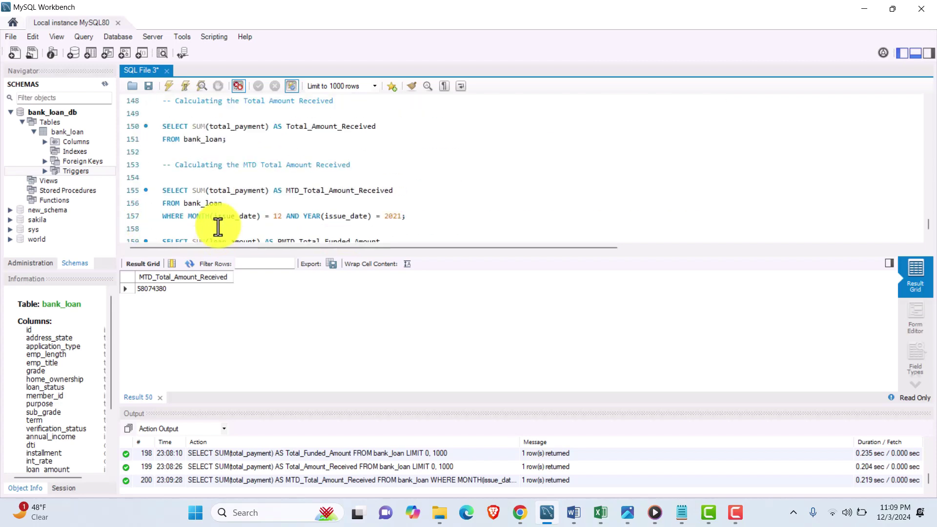
scroll(218, 226, "down", 1)
left_click(167, 188)
key("Return")
key("Return")
key("Up")
key("ctrl+v")
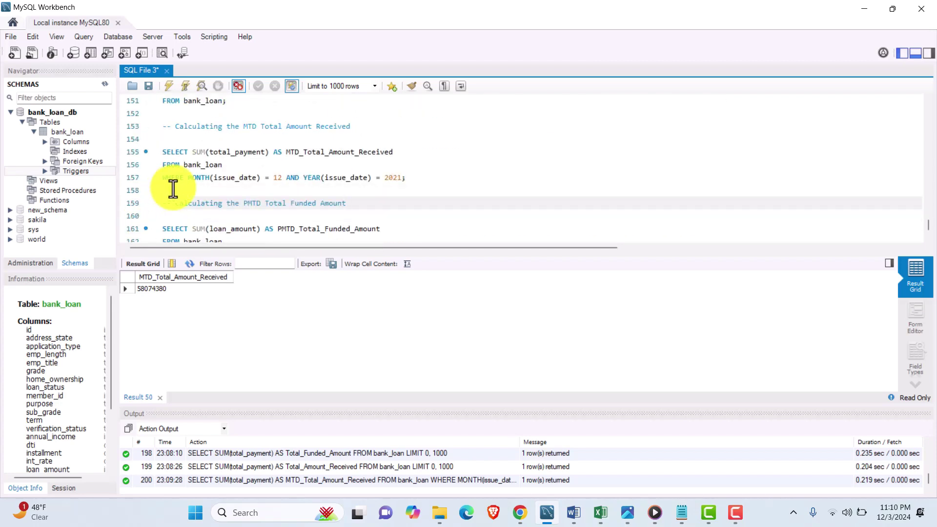
- Change the copied comment to "-- Calculating the PMTD Total Amount Received"
left_click_drag(290, 203, 324, 205)
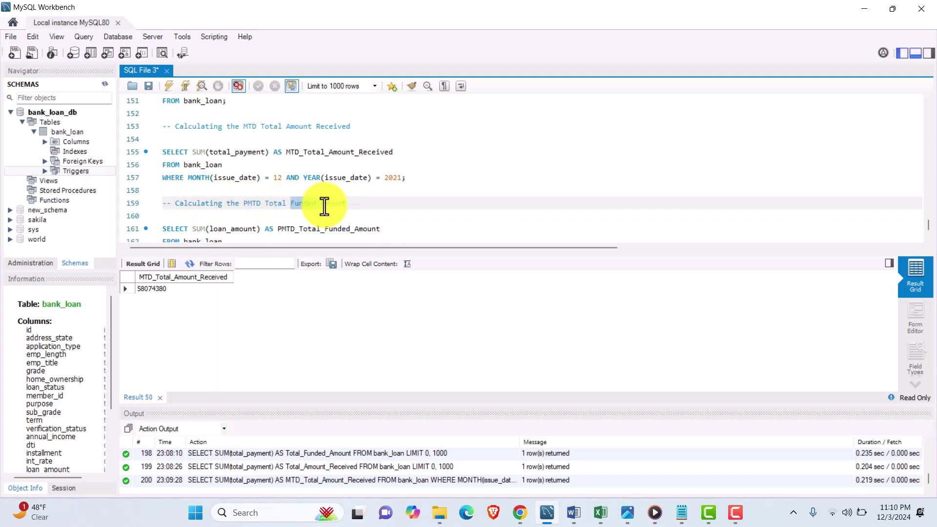
key("BackSpace")
left_click(343, 203)
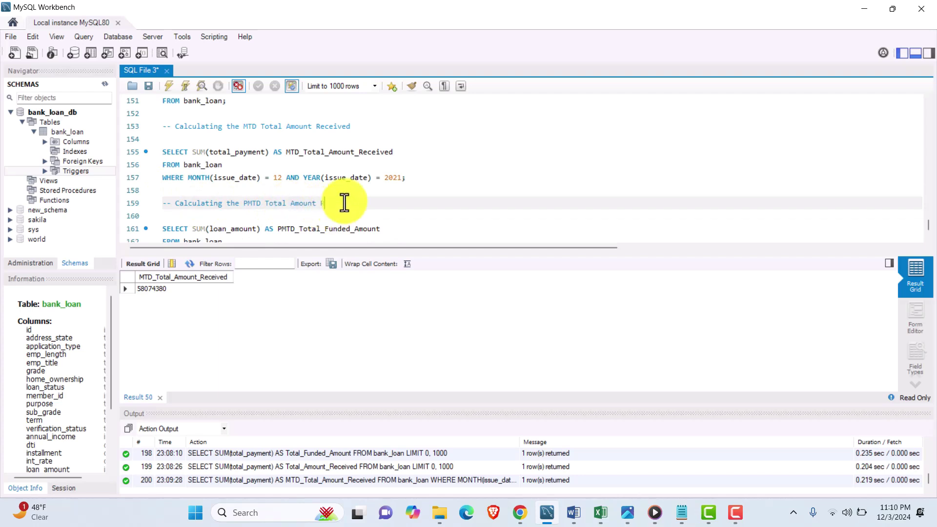
- Change the copied PMTD query to select SUM(total_payment) AS PMTD_Total_Amount_Received
scroll(318, 204, "down", 1)
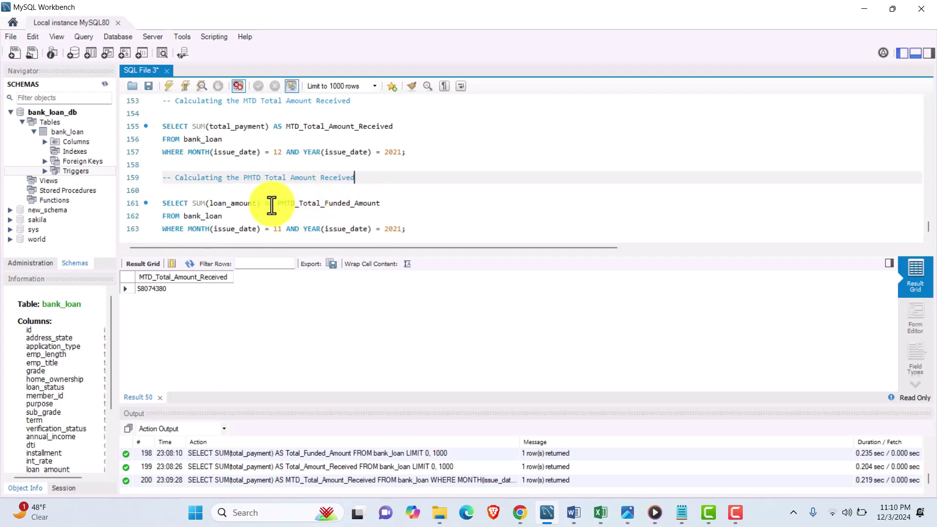
left_click_drag(255, 203, 213, 206)
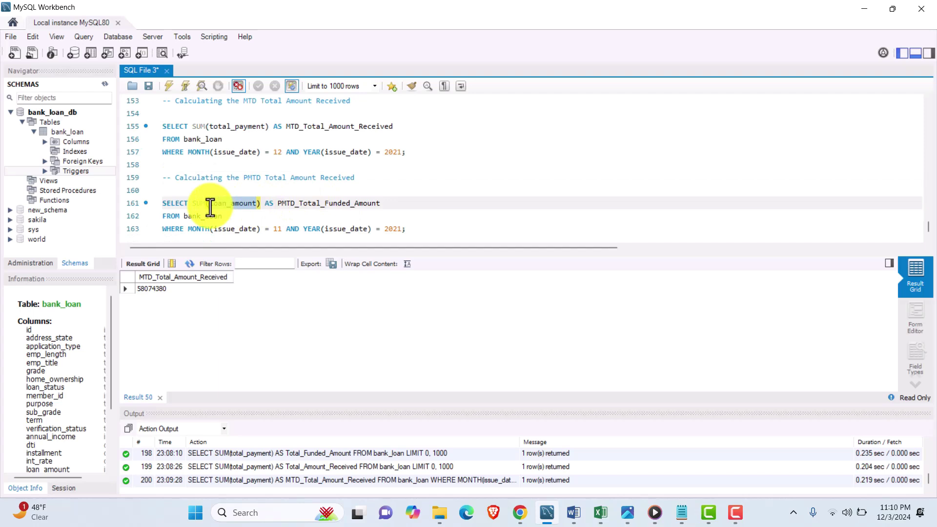
type("total_payment")
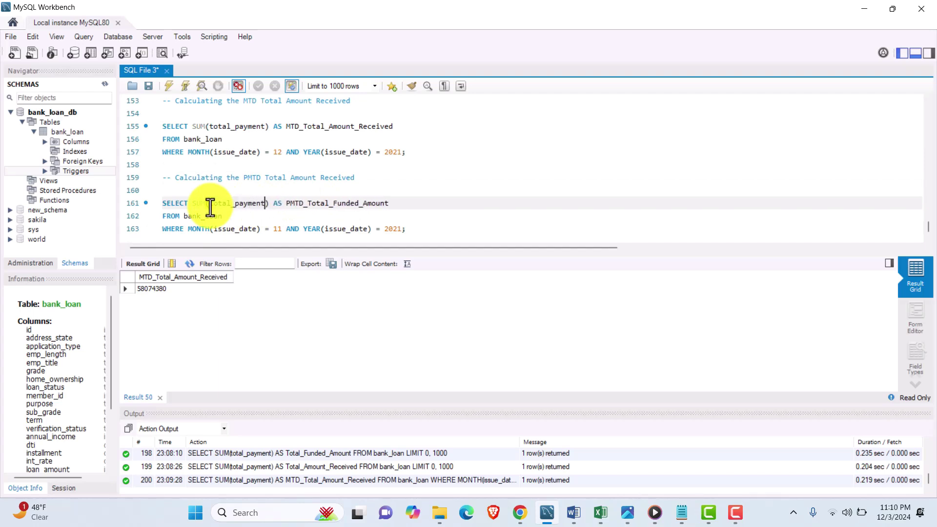
left_click_drag(361, 204, 328, 208)
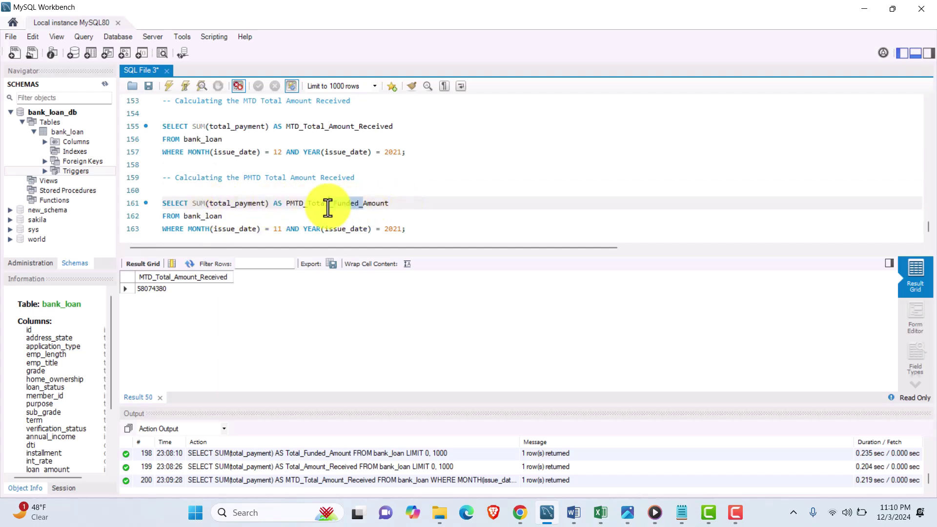
key("BackSpace")
key("End")
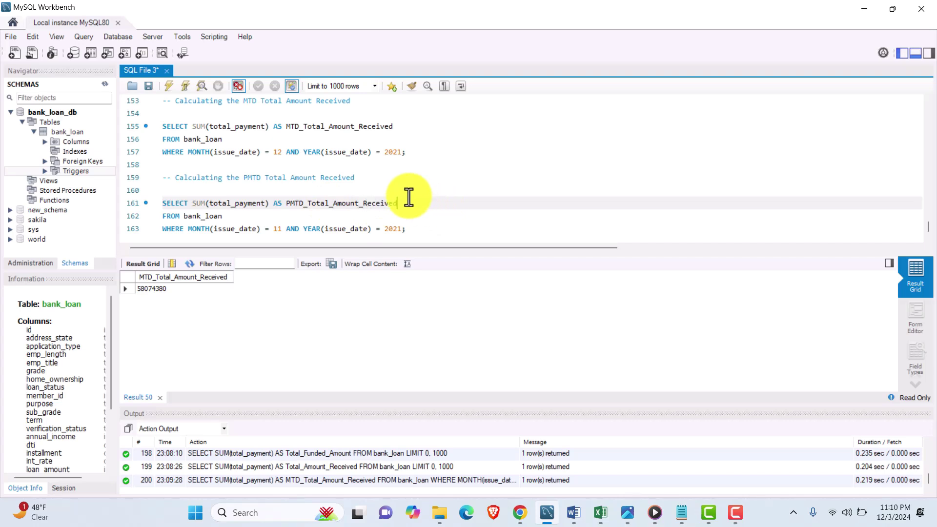
- Run the PMTD Total Amount Received query on its own
left_click_drag(418, 230, 162, 203)
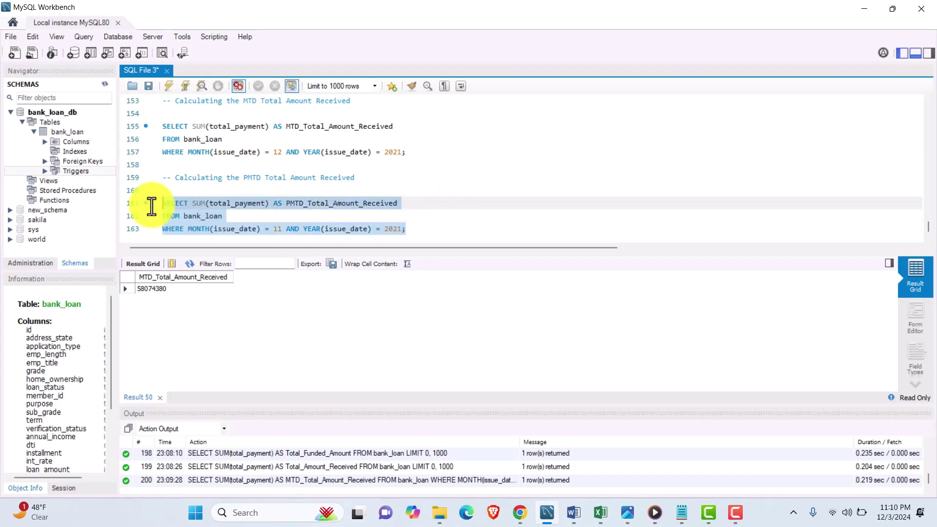
left_click(169, 86)
left_click(169, 86)
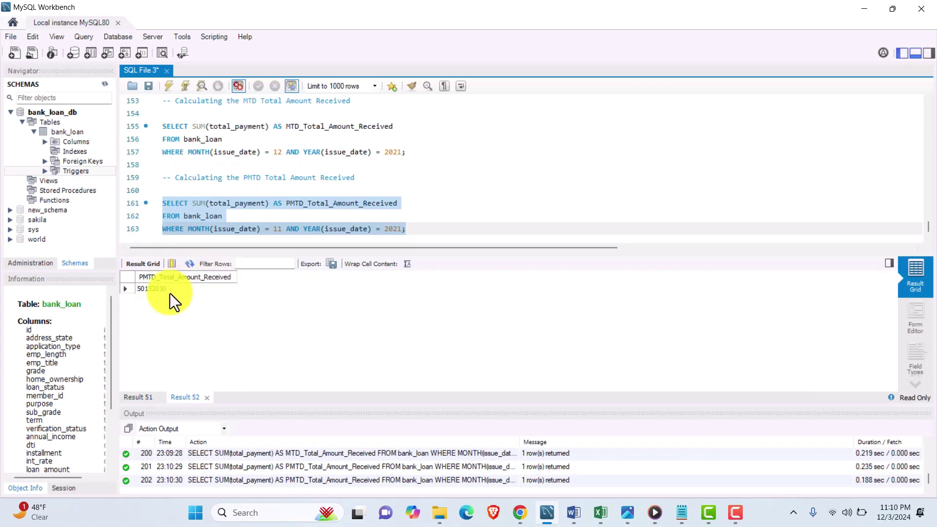
- Copy the complete month-over-month Total Funded Amount query, from WITH MTD_funded through its FROM clause
scroll(303, 189, "up", 5)
type("SELECT ((MTD.MTD_Total_Funded_Amount - PMTD.PMTD_Total_Funded_Amount)/PMTD.PMTD_Total_Funded_Amount *100) AS MOM_Total_Funded_Amount FROM MTD_funded MTD, PMTD_funded PMTD;")
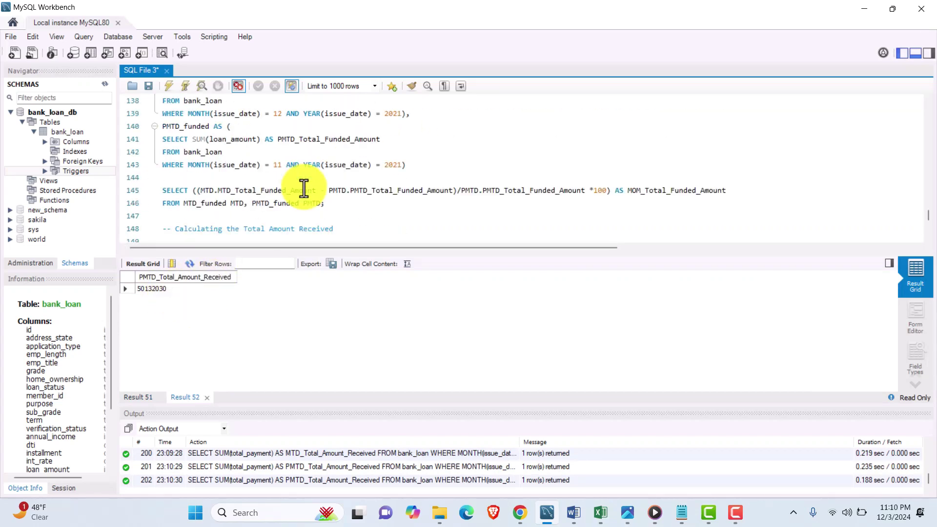
scroll(304, 189, "up", 2)
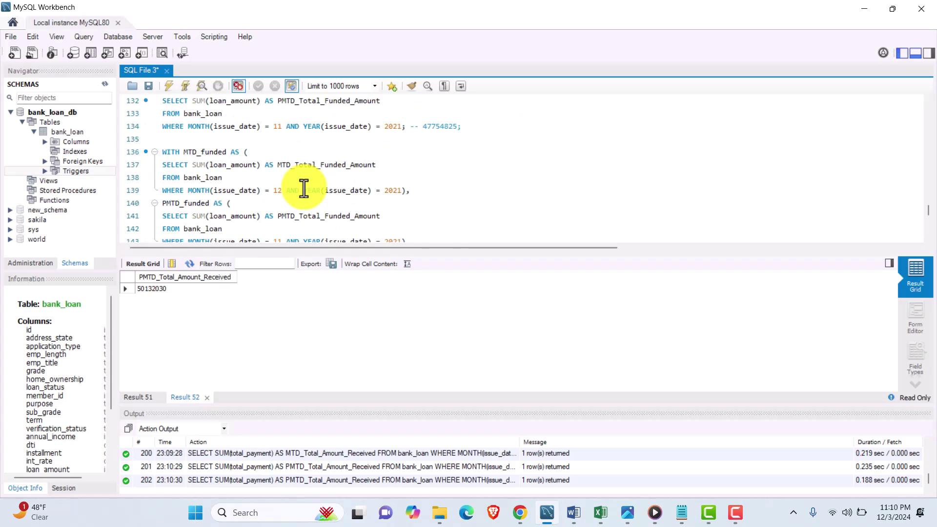
scroll(304, 189, "down", 5)
scroll(303, 189, "up", 7)
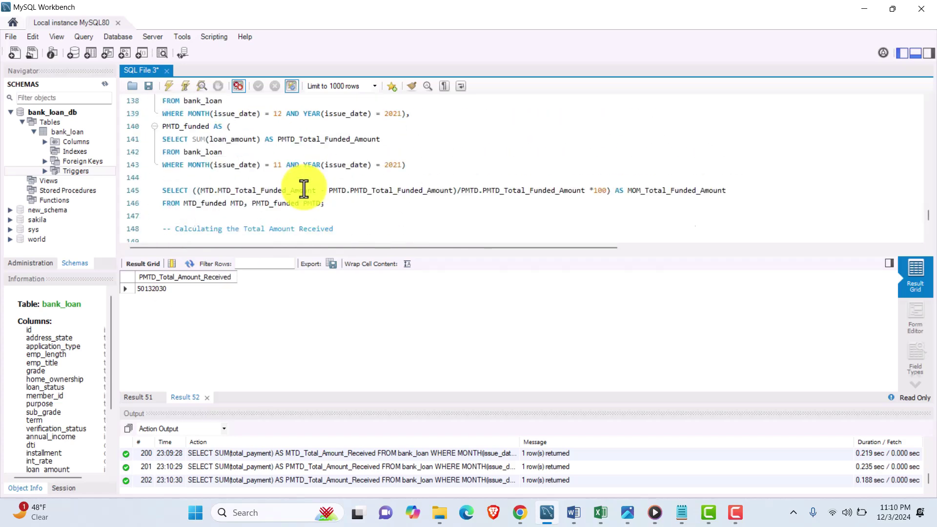
scroll(304, 189, "down", 4)
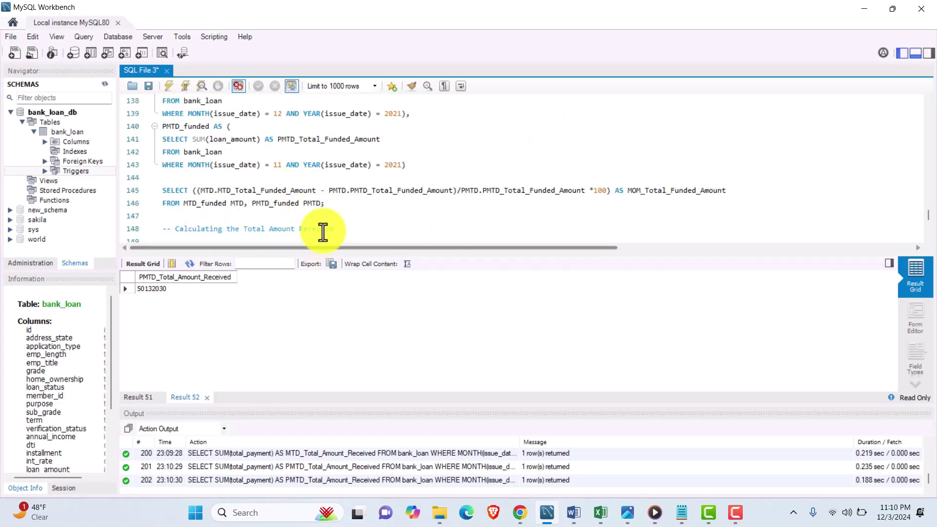
left_click_drag(335, 207, 156, 144)
key("ctrl+c")
scroll(257, 181, "down", 7)
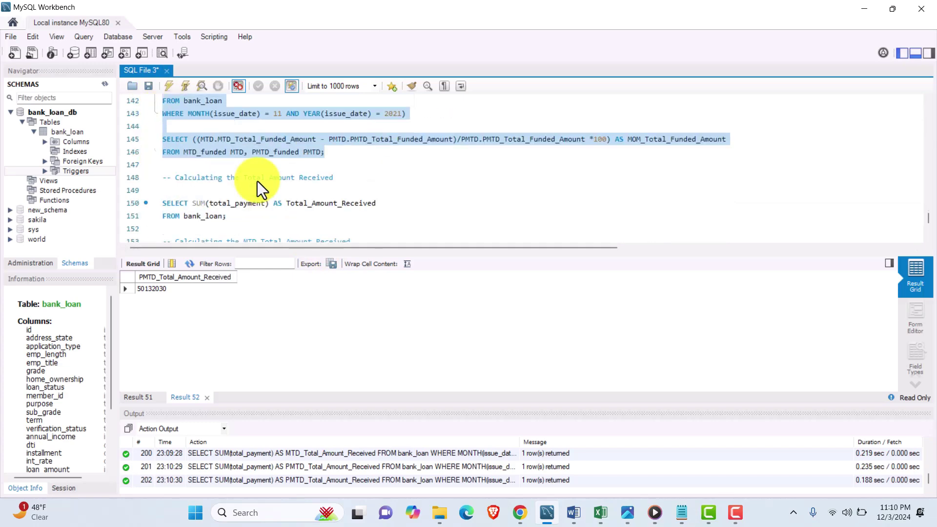
- Add the comment "-- Calculating the MOM Total Amount Received" below the PMTD Total Amount Received query and paste the copied query under it
left_click(426, 230)
key("Return")
key("Return")
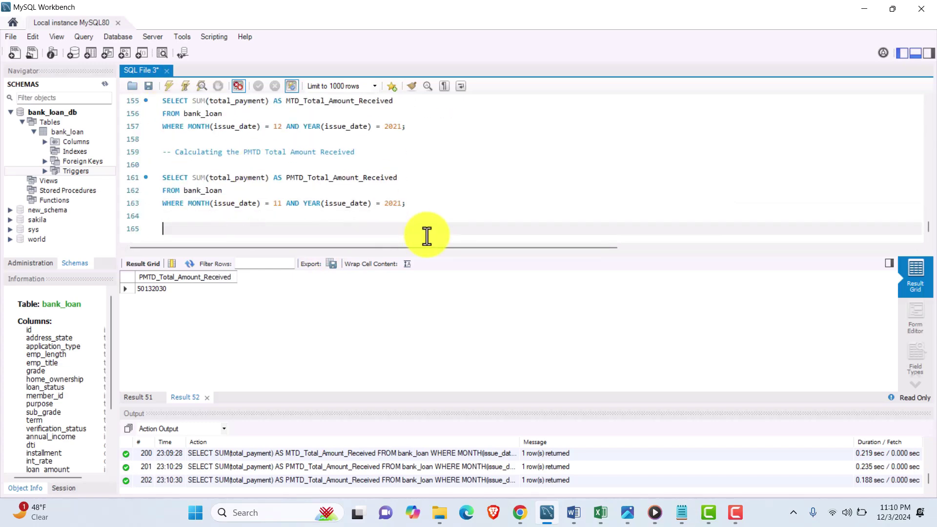
type("-- Calculating the MOM Total Amo")
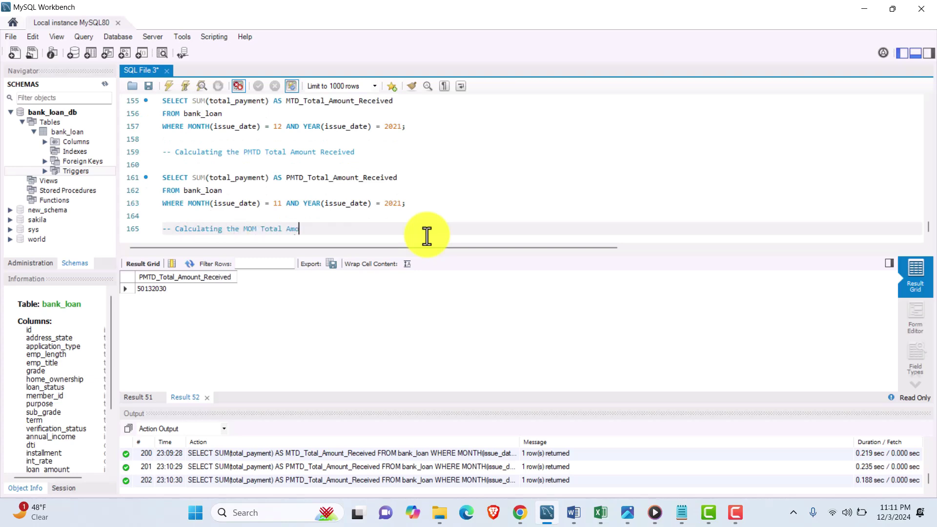
key("Return")
key("Return")
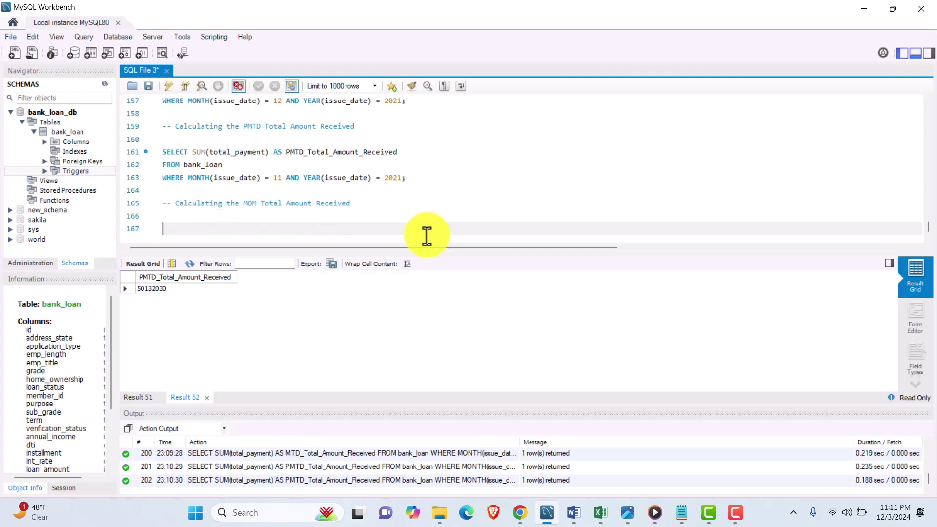
key("ctrl+v")
scroll(292, 190, "up", 1)
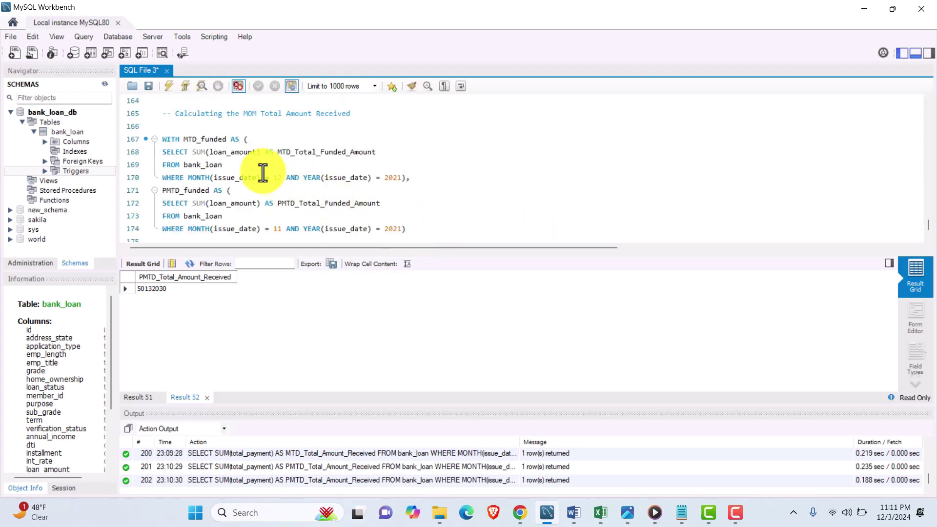
- Rename the two CTEs in the pasted query to MTD_Amount and PMTD_Amount
left_click(215, 141)
left_click_drag(201, 141, 227, 141)
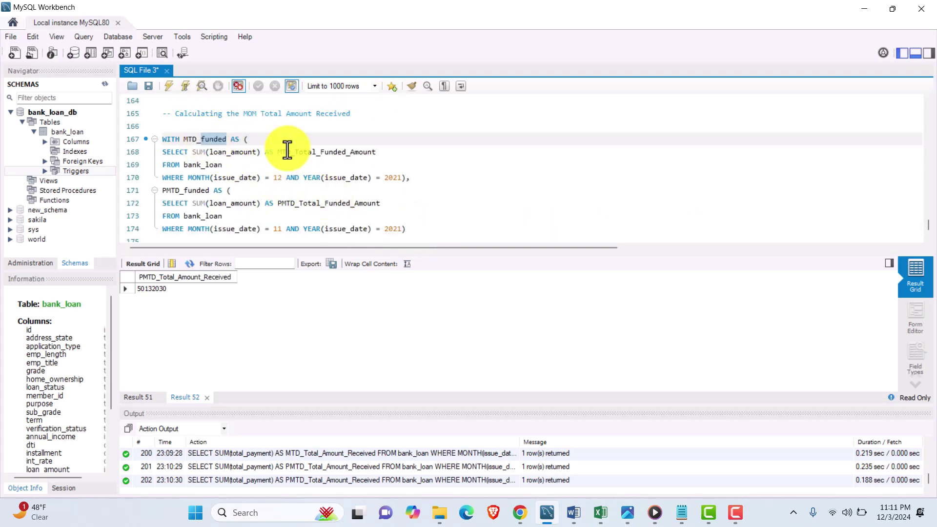
type("Aoount")
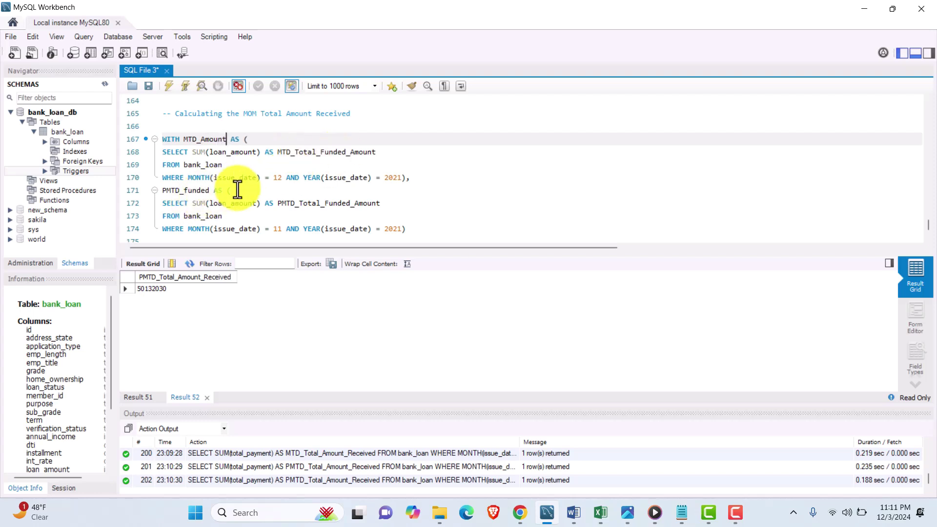
left_click(192, 191)
type("A")
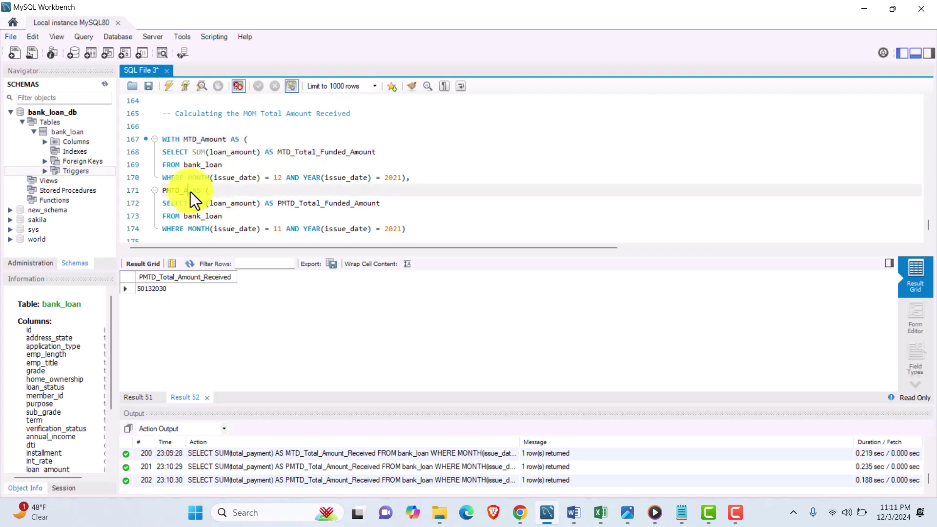
type("mount")
scroll(225, 190, "down", 1)
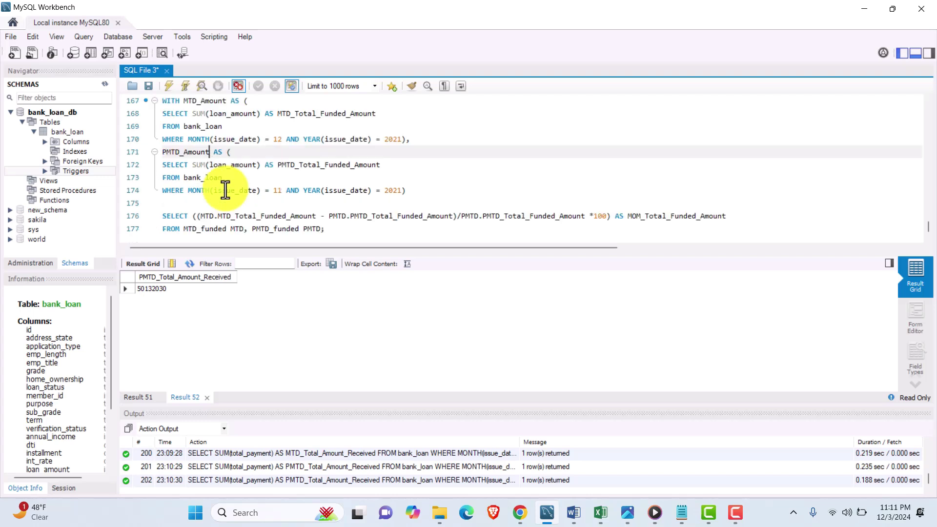
- Rename the two CTEs in the pasted query to MTD_payment and PMTD_payment
scroll(224, 190, "up", 1)
left_click(208, 142)
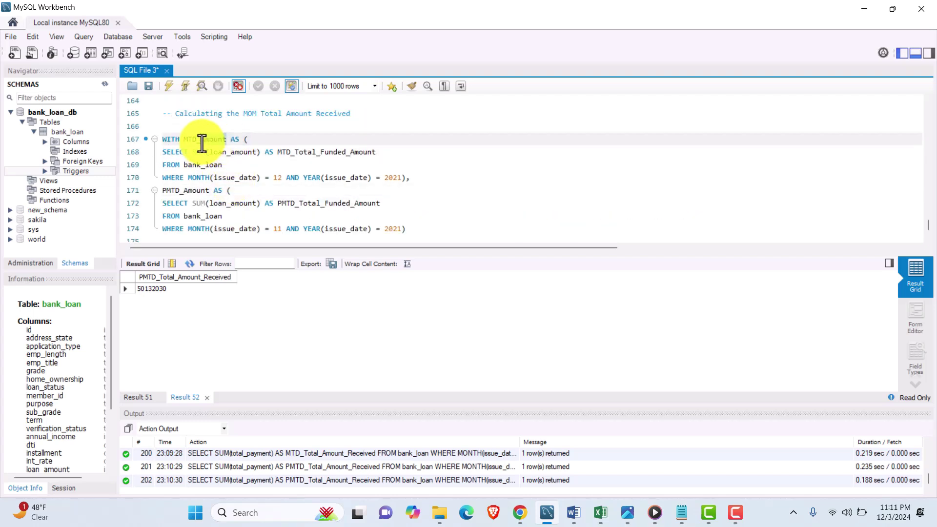
left_click(208, 191)
key("BackSpace")
key("BackSpace")
key("BackSpace")
key("BackSpace")
key("BackSpace")
key("BackSpace")
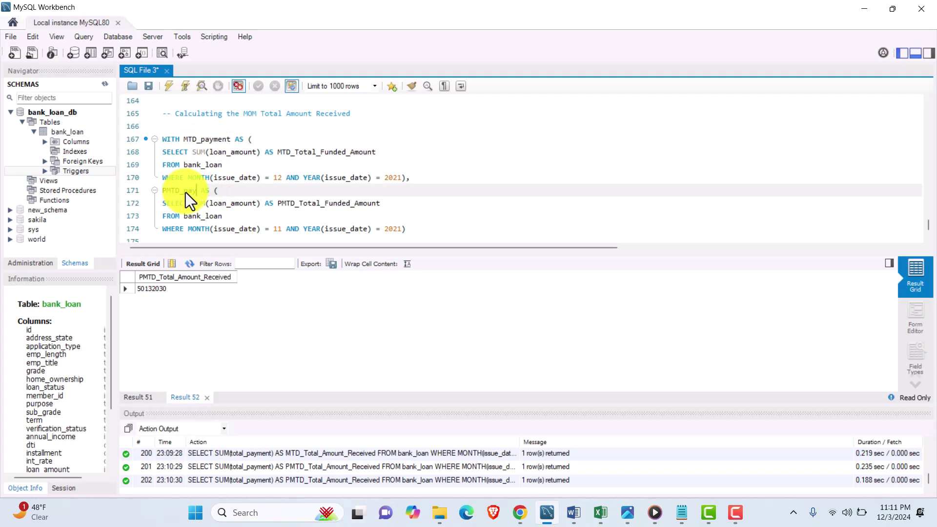
type("payment")
- Change the SUM column aliases inside the two CTEs to MTD_Total_Amount_Received and PMTD_Total_Amount_Received
scroll(205, 194, "down", 1)
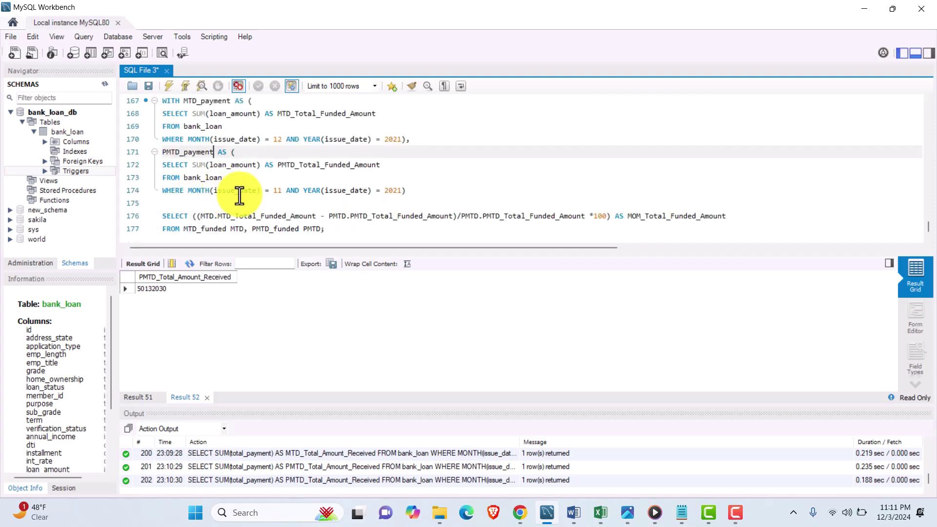
scroll(331, 146, "up", 1)
left_click_drag(319, 153, 348, 152)
key("BackSpace")
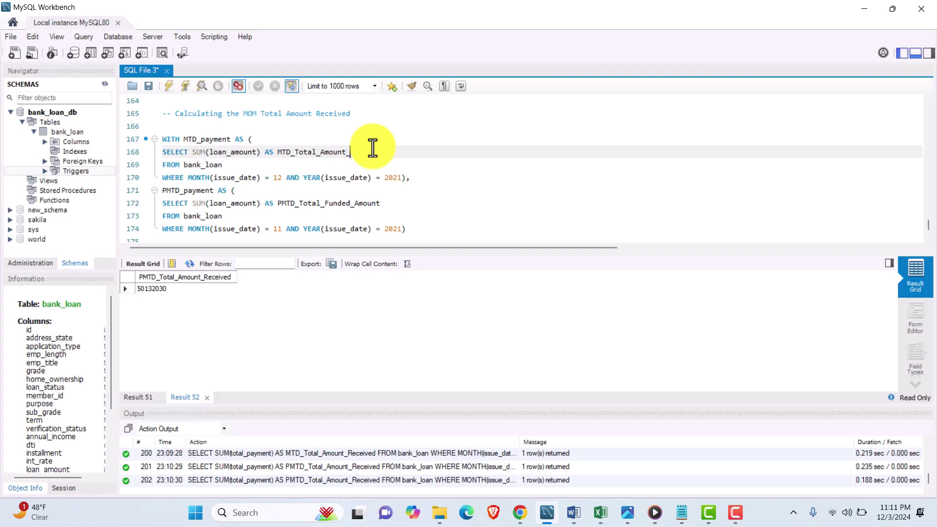
type("_Received")
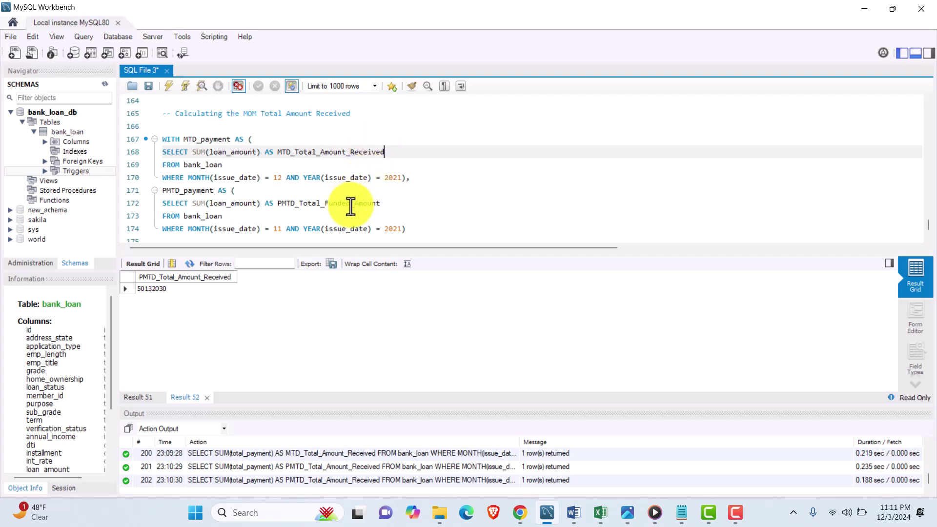
left_click_drag(380, 203, 323, 209)
type("Amoun")
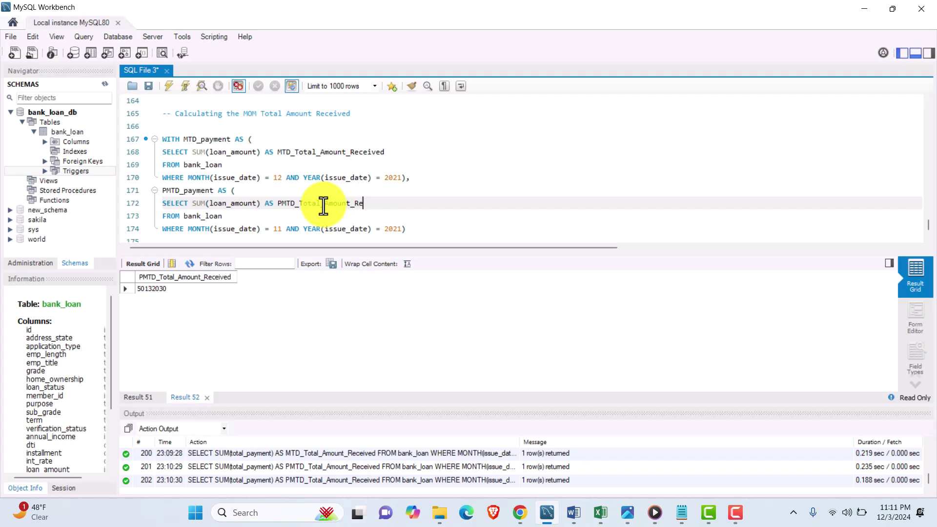
- Change the subtraction in the final SELECT to MTD.MTD_Total_Amount_Received - PMTD.PMTD_Total_Amount_Received
scroll(323, 206, "down", 1)
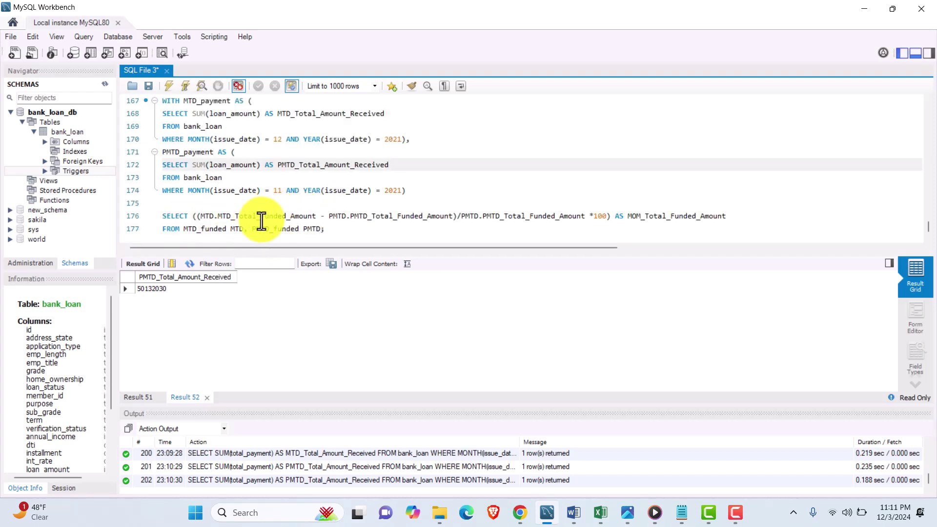
left_click_drag(260, 216, 316, 216)
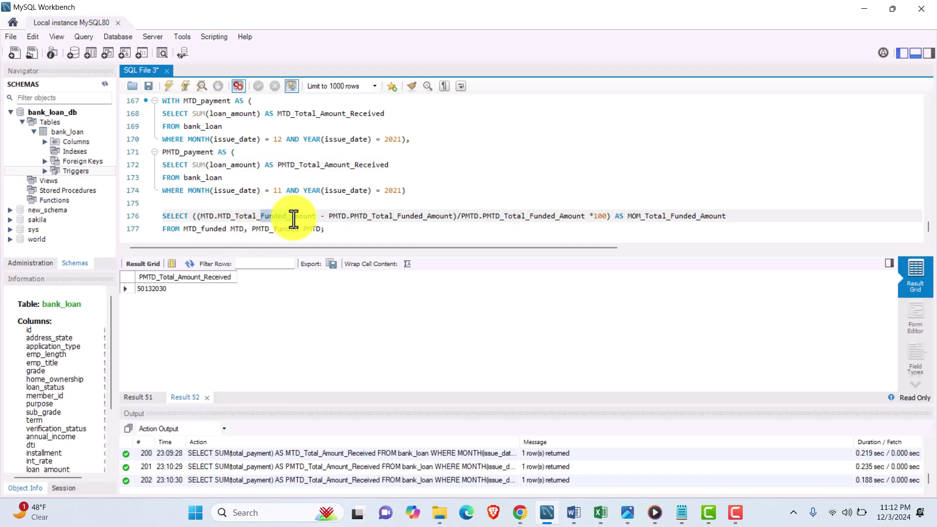
type("Amount")
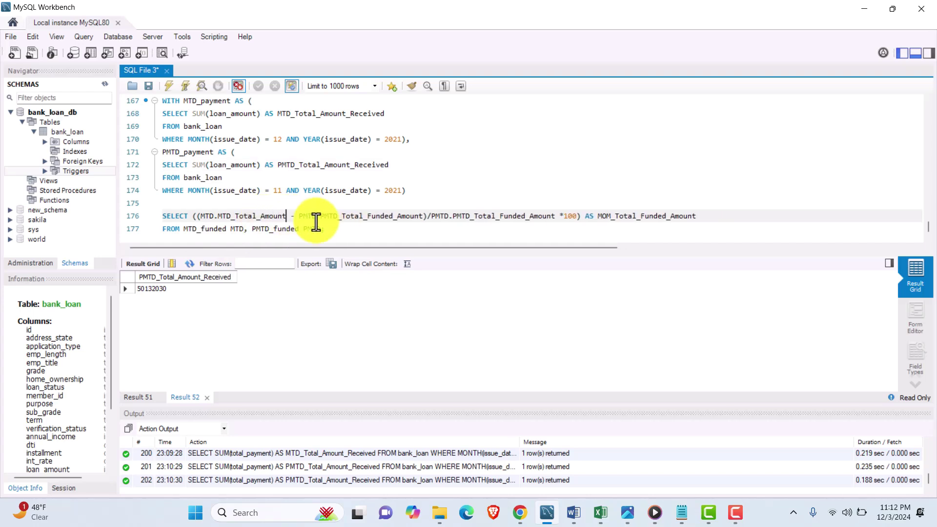
type("_Receive")
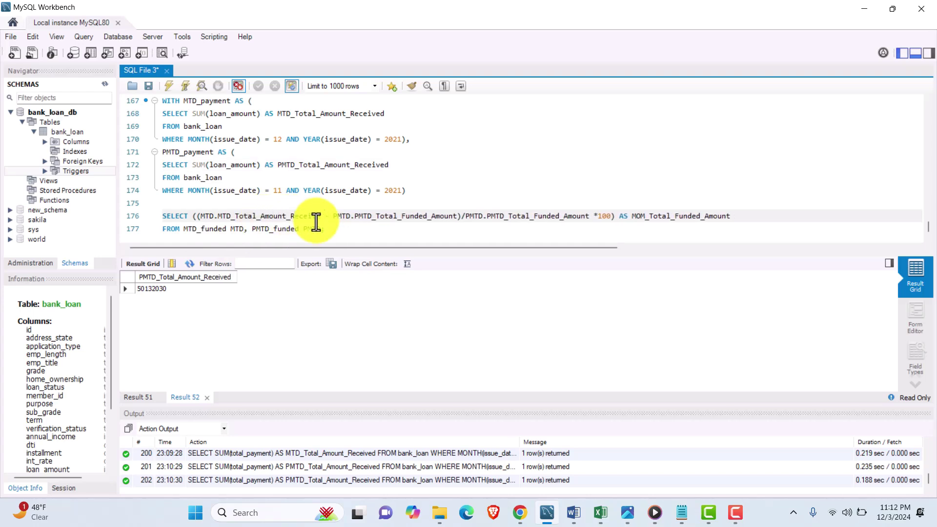
type("d")
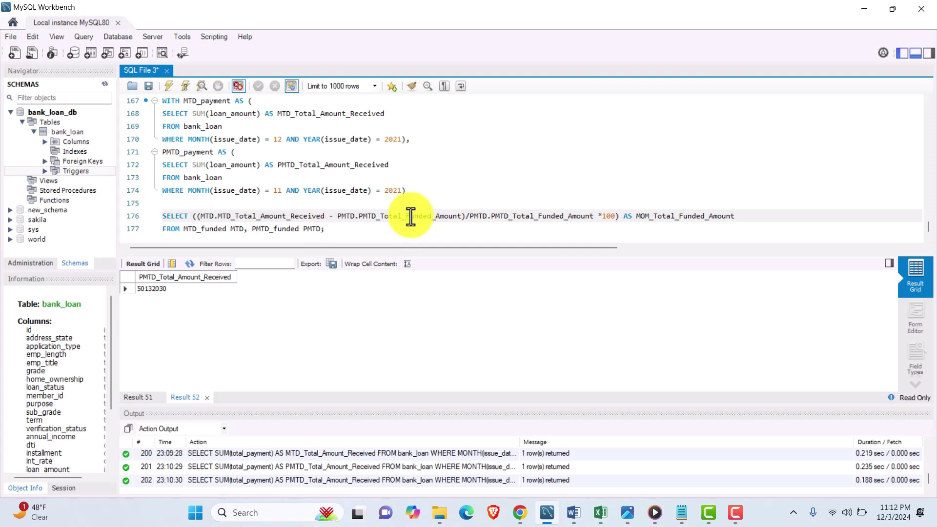
left_click_drag(406, 217, 459, 217)
type("Amount")
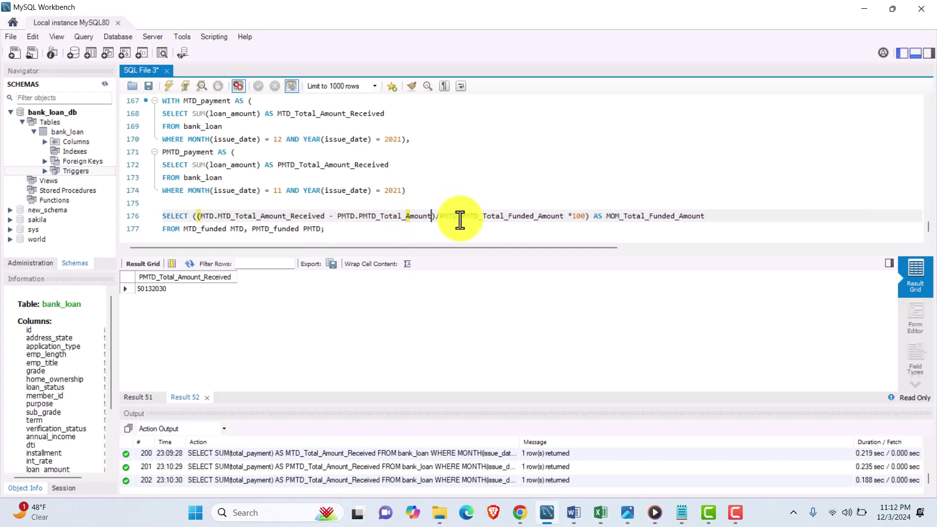
type("_Received")
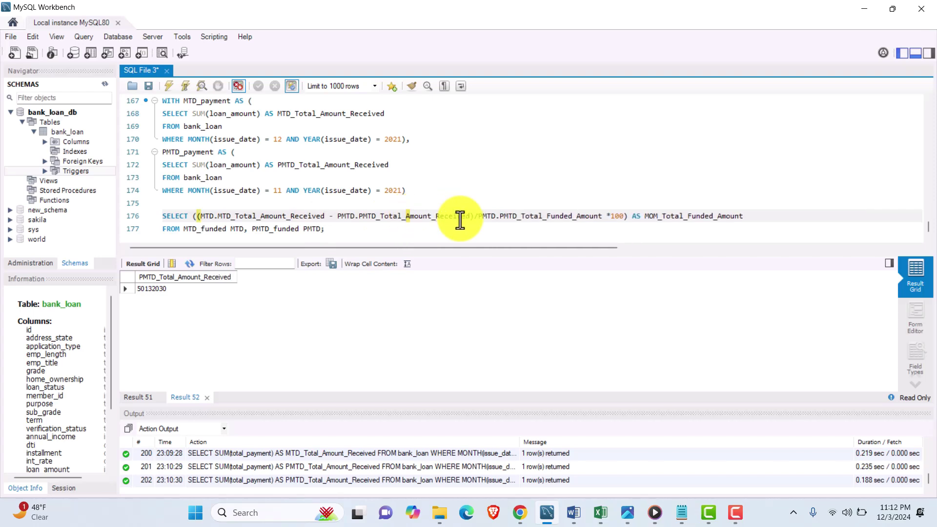
- Change the final SELECT's divisor to PMTD.PMTD_Total_Amount_Received and its result alias to MOM_Total_Amount_Received
left_click_drag(542, 216, 596, 218)
key("BackSpace")
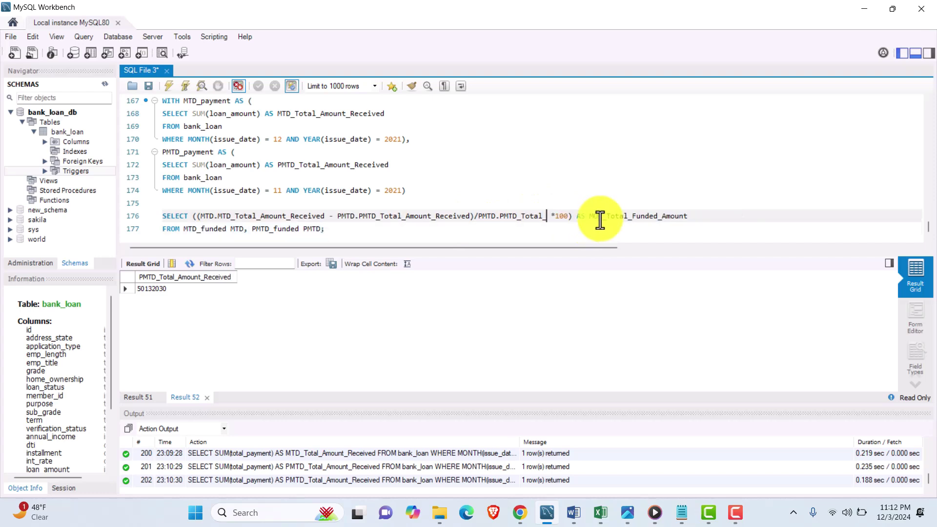
type("Amount_Rec")
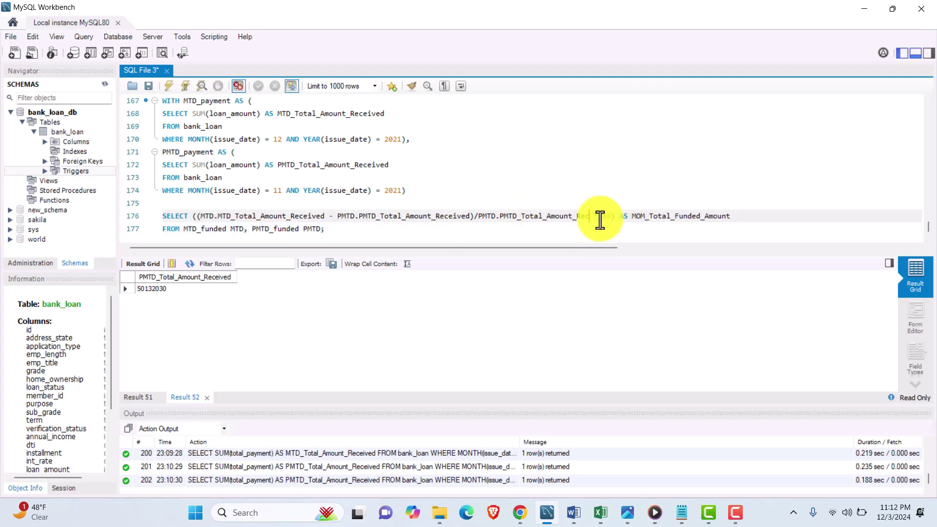
type("eived")
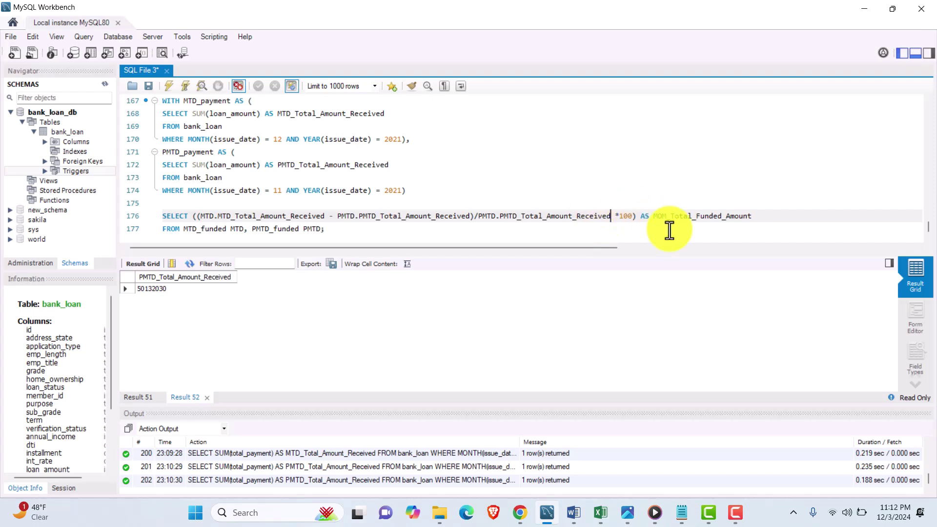
left_click_drag(696, 216, 765, 219)
type("A")
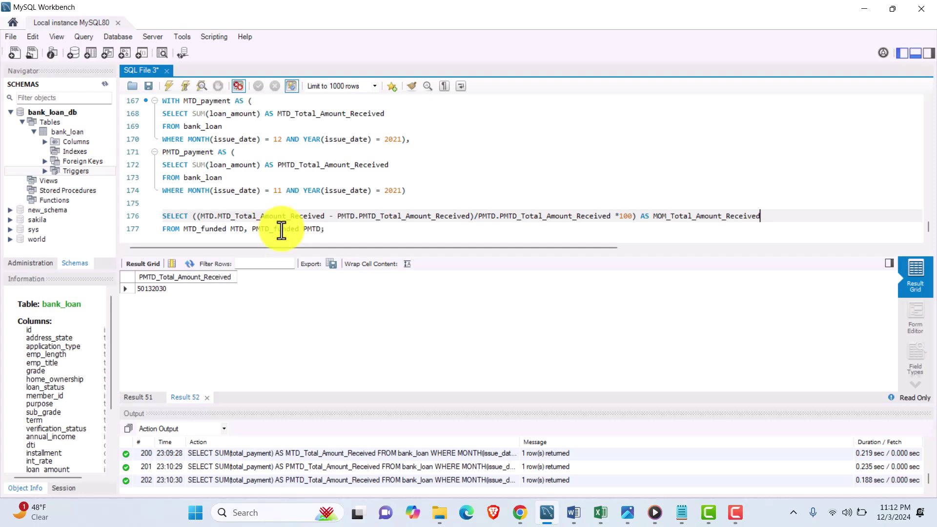
- Change the final FROM clause to read from MTD_payment MTD, PMTD_payment PMTD
left_click_drag(201, 229, 228, 233)
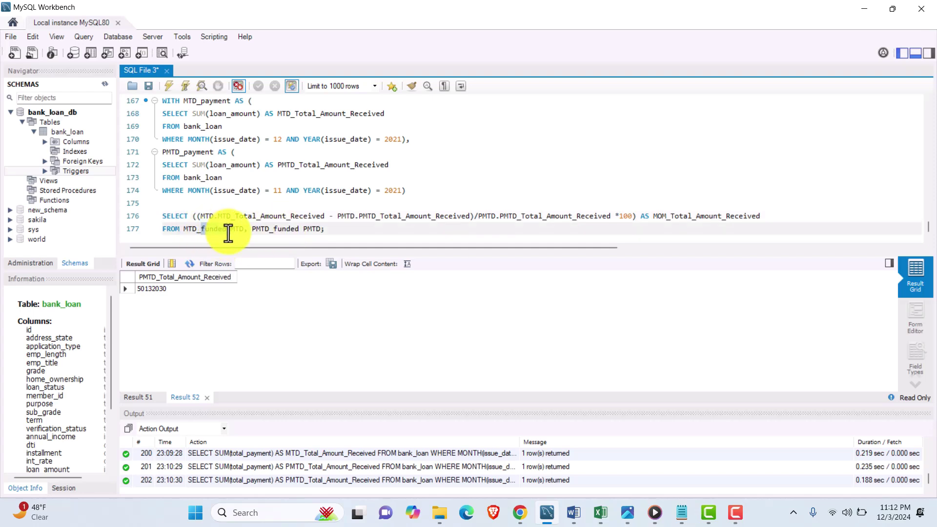
type("payment")
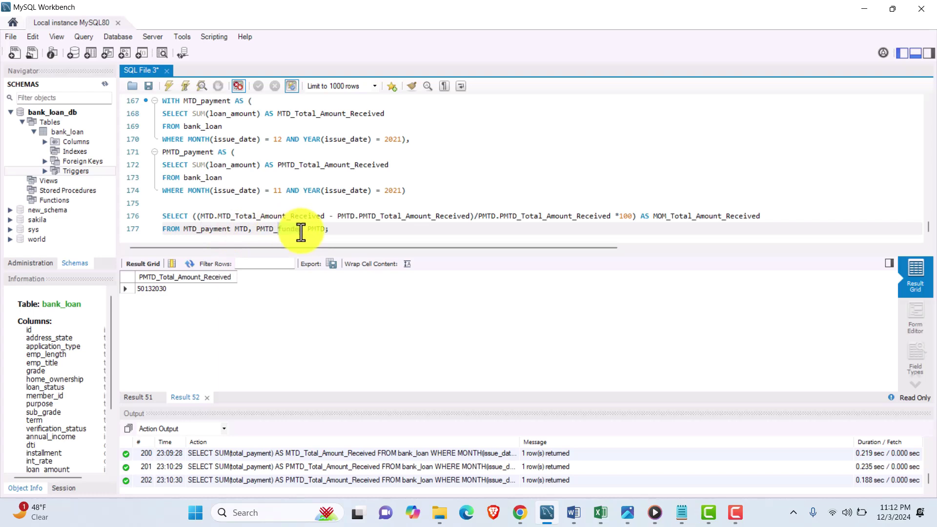
type("payment")
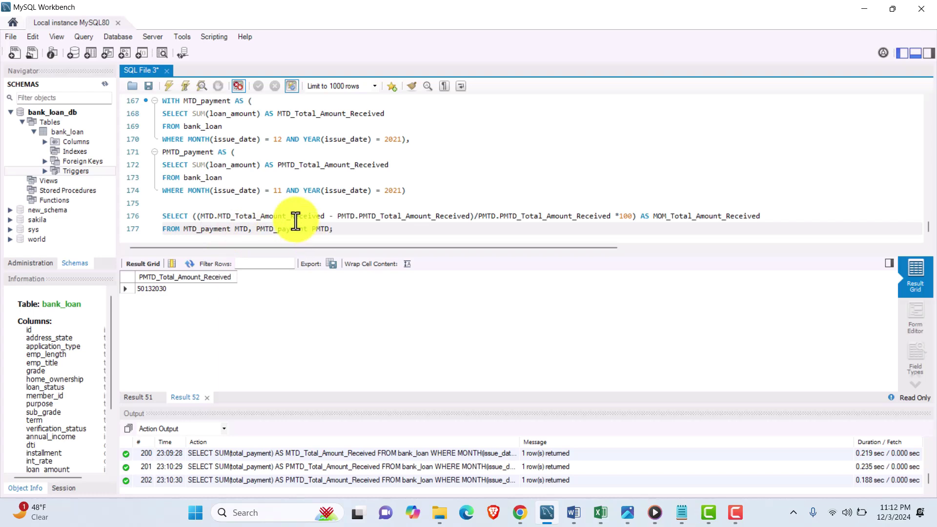
- Run the month-over-month amount received query that starts with WITH MTD_payment, and add two blank lines below it
left_click_drag(334, 229, 157, 98)
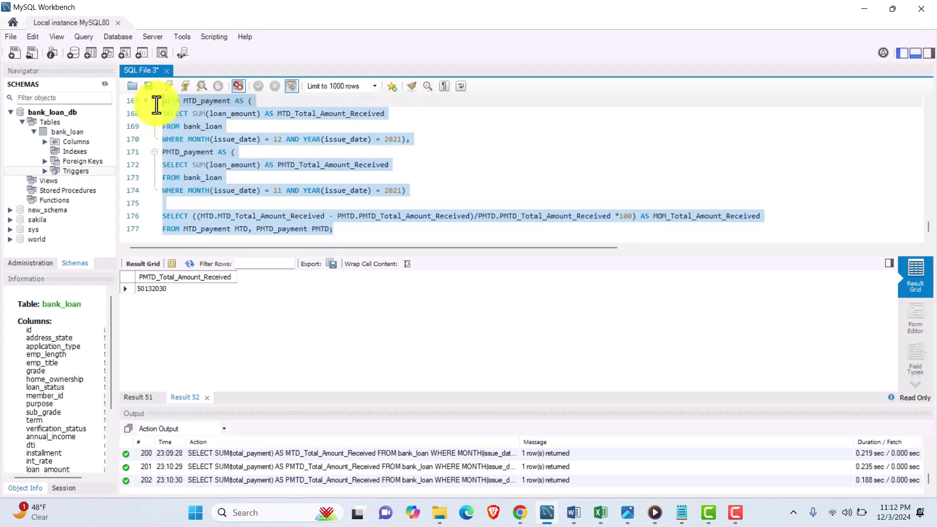
left_click(166, 86)
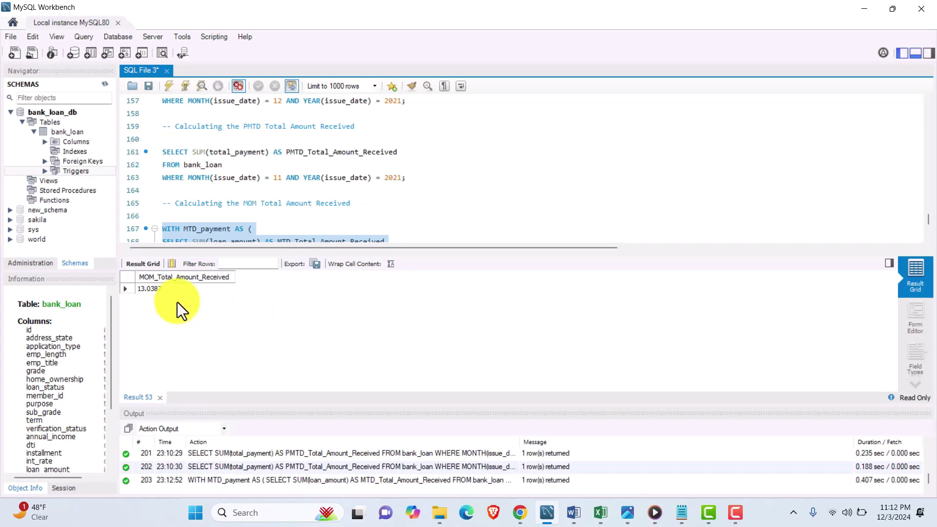
scroll(215, 198, "down", 3)
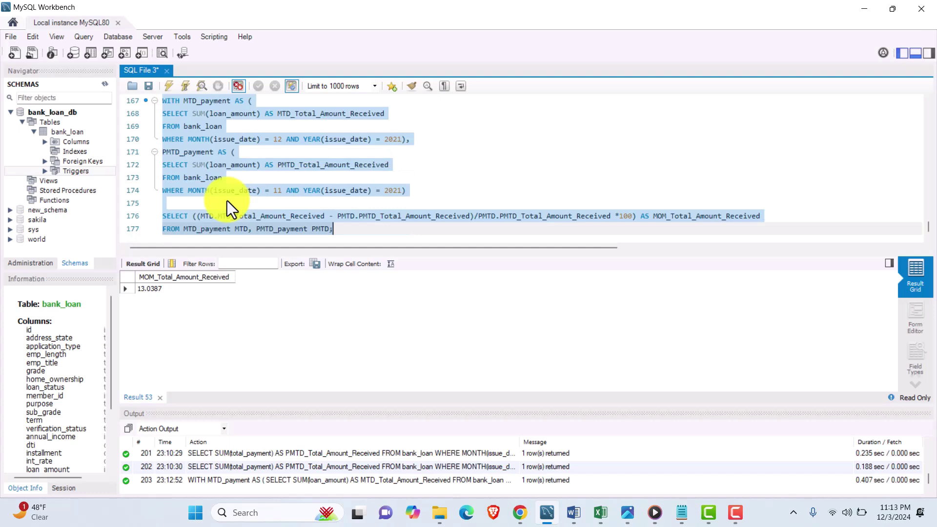
scroll(227, 200, "up", 5)
scroll(227, 200, "down", 5)
left_click(349, 235)
key("Return")
key("Return")
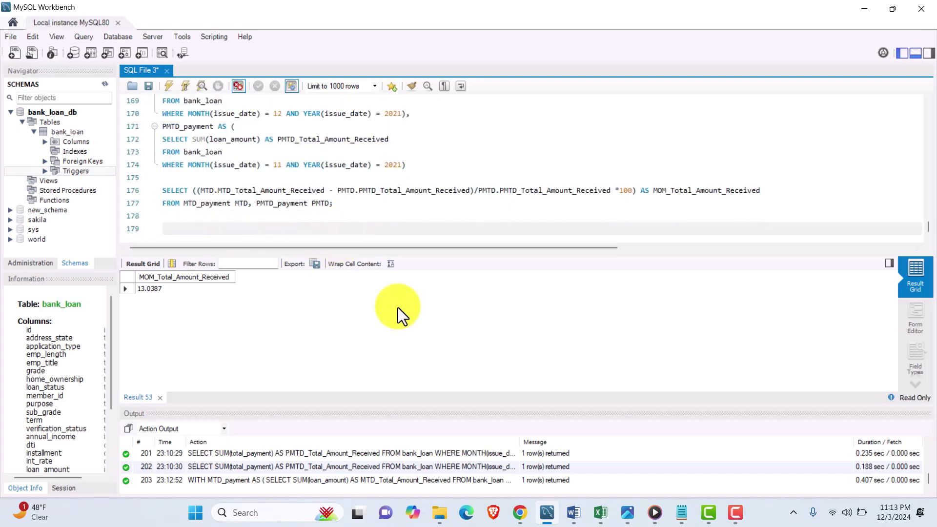
mouse_move(628, 509)
left_click(624, 439)
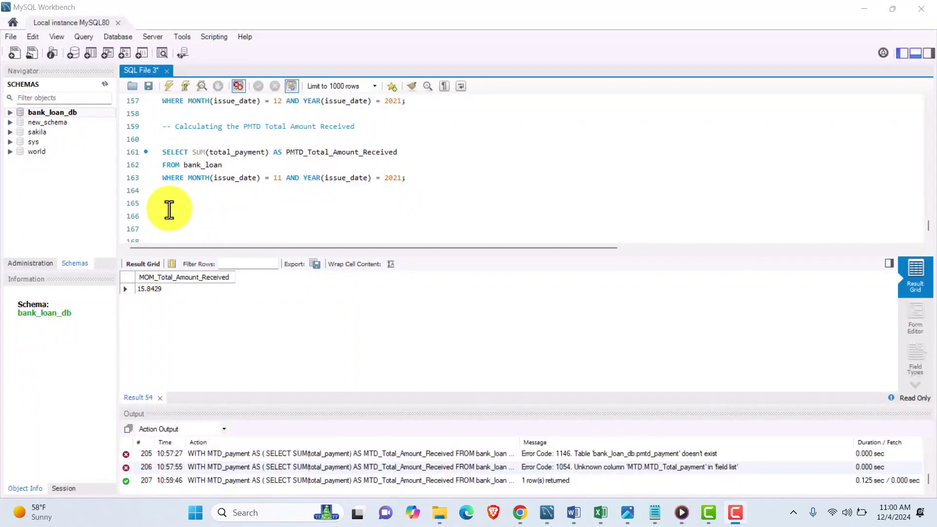
- Add the comment "-- Calculating the MoM Total Amount Received" on line 165, below the PMTD query, followed by blank lines
left_click(169, 207)
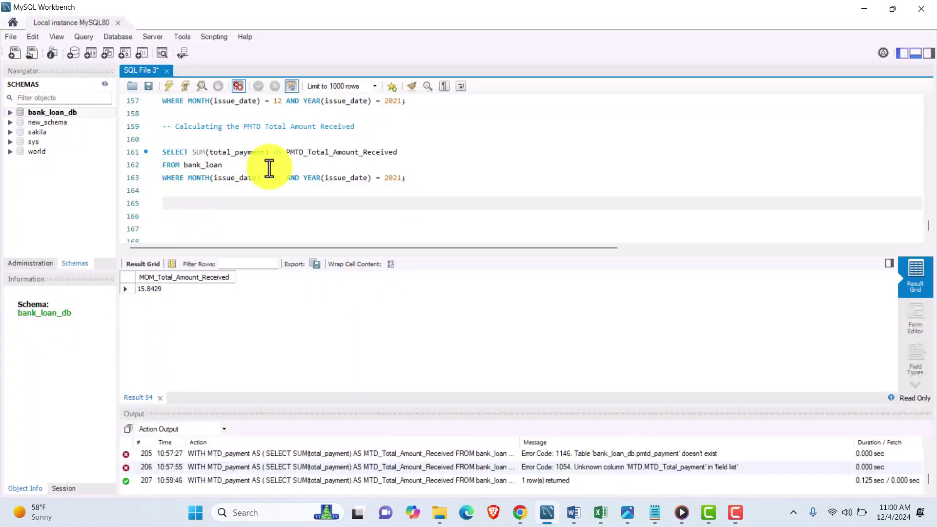
scroll(268, 168, "up", 3)
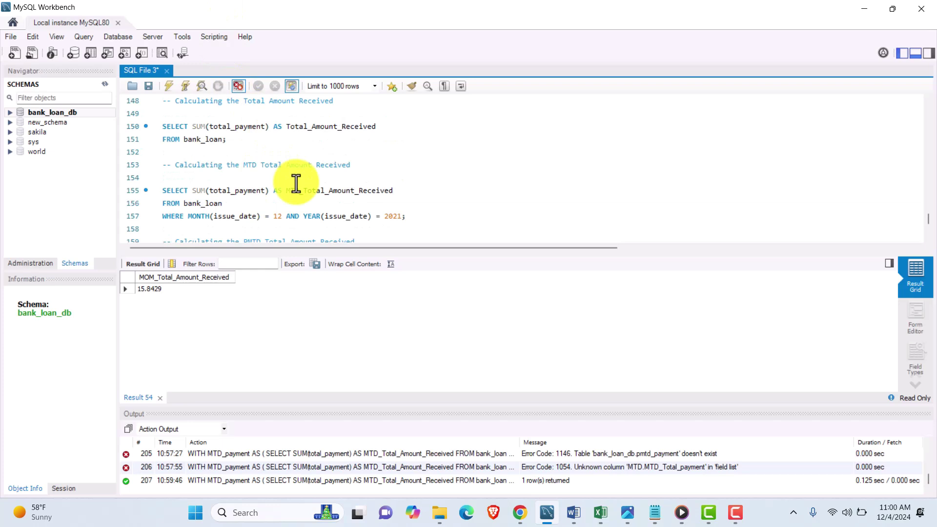
scroll(323, 197, "down", 3)
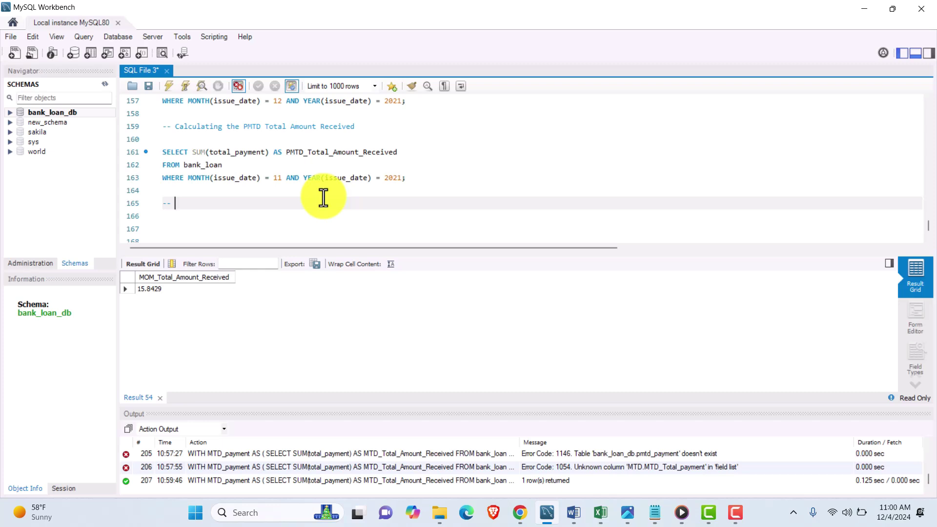
type("lc")
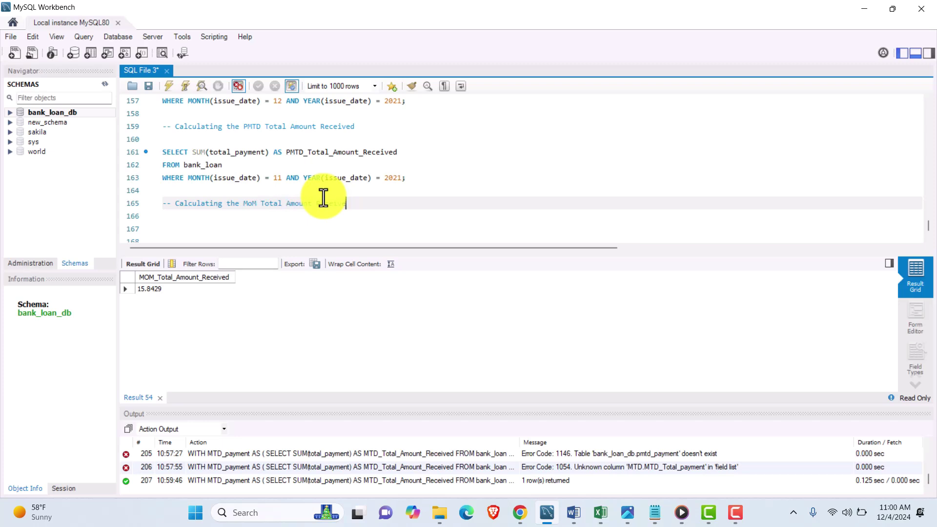
key("Return")
key("Return")
- Copy the complete month-over-month funded amount query and paste it below the MoM Total Amount Received comment
scroll(428, 149, "up", 6)
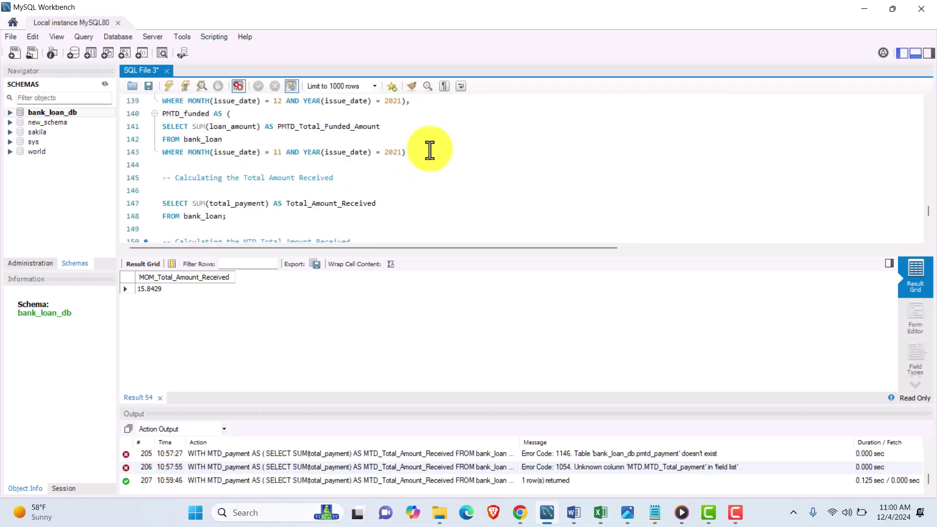
key("ctrl+z")
left_click_drag(328, 231, 160, 103)
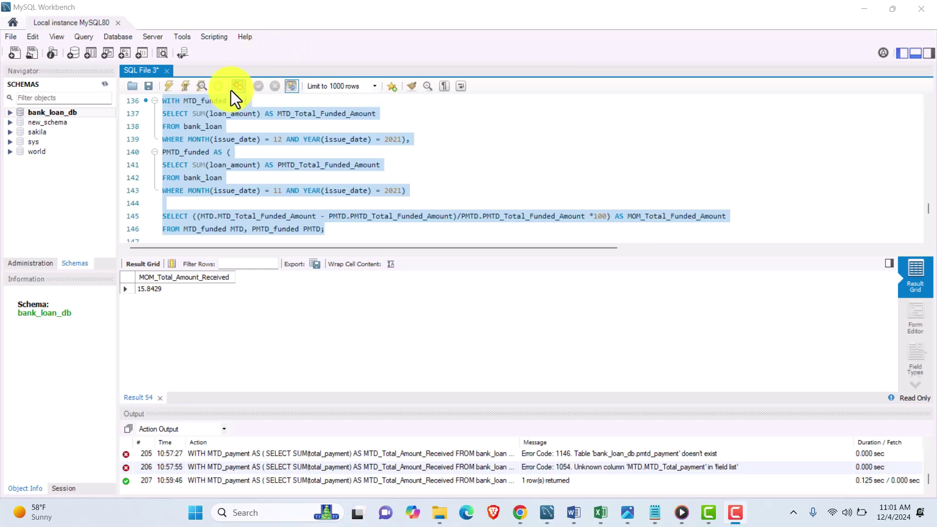
right_click(210, 119)
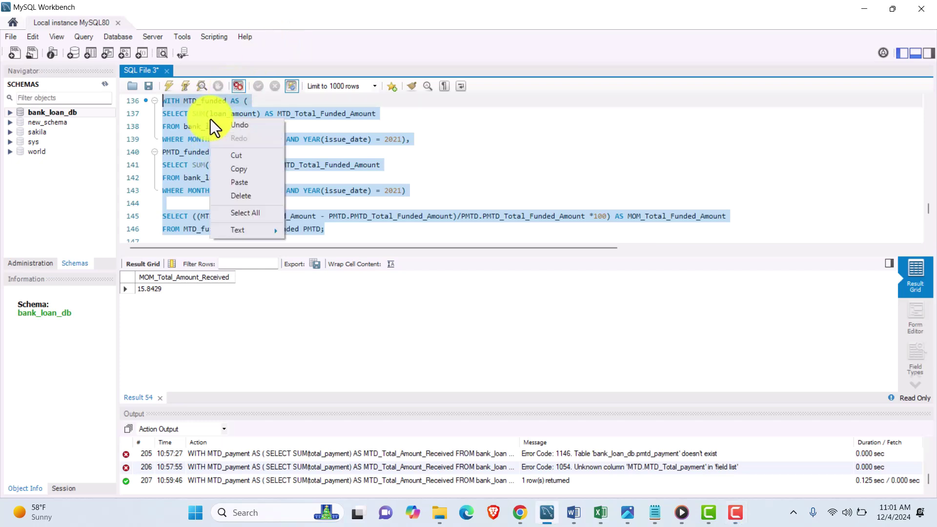
left_click(245, 166)
scroll(285, 178, "down", 4)
scroll(285, 178, "down", 4)
left_click(229, 179)
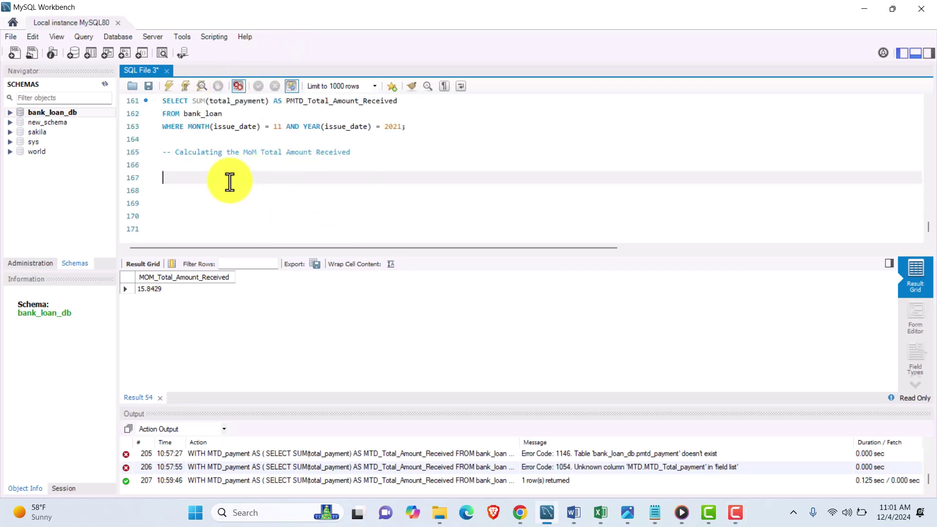
key("ctrl+v")
- Rename the first CTE of the pasted query to MTD_payment
scroll(247, 201, "up", 2)
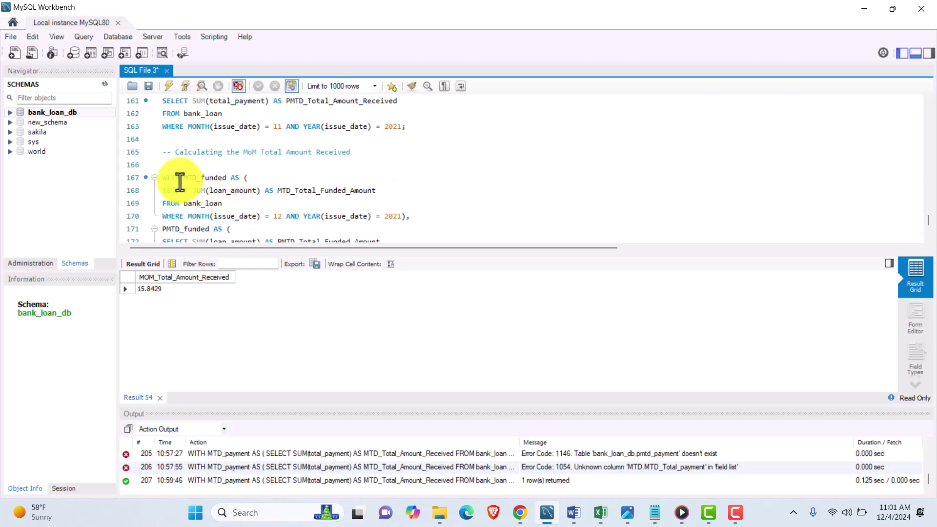
left_click(211, 178)
double_click(202, 177)
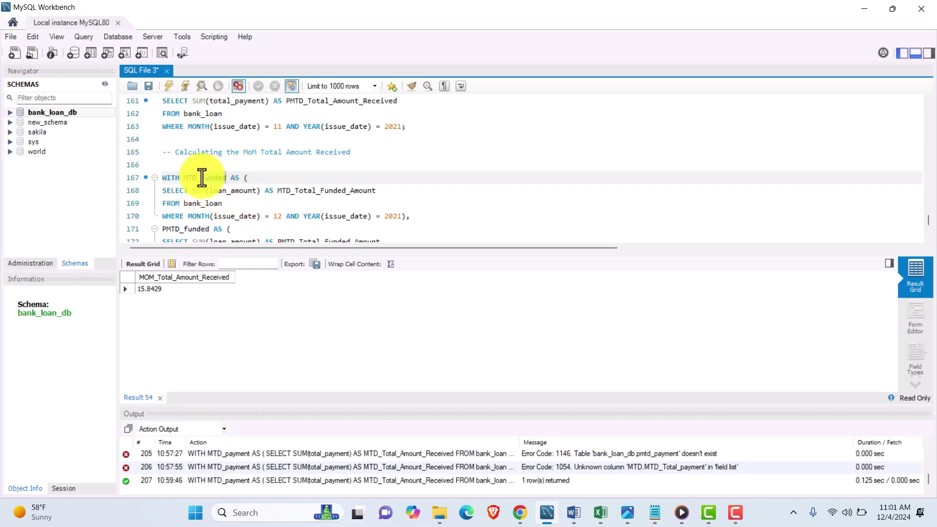
type("MTD_payment")
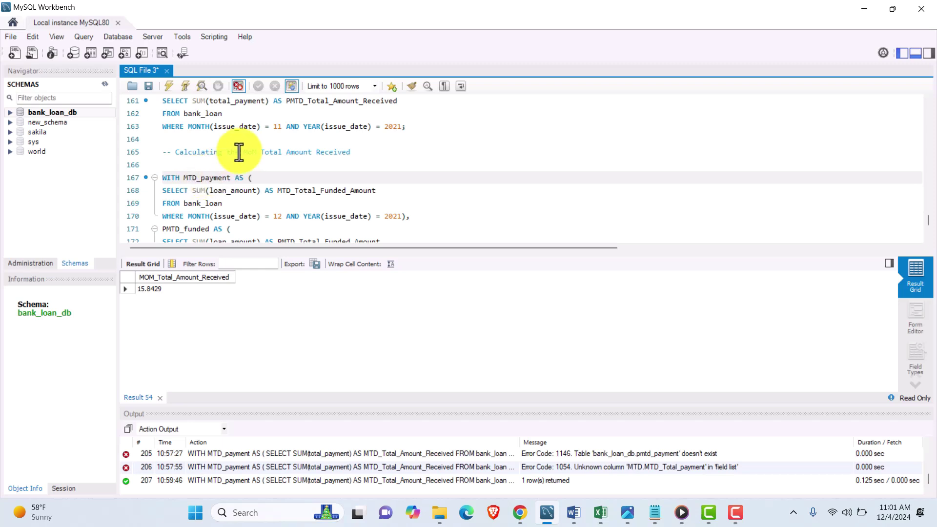
- Make the first CTE select SUM(total_payment) AS MTD_Total_Amount_Received
scroll(243, 190, "down", 1)
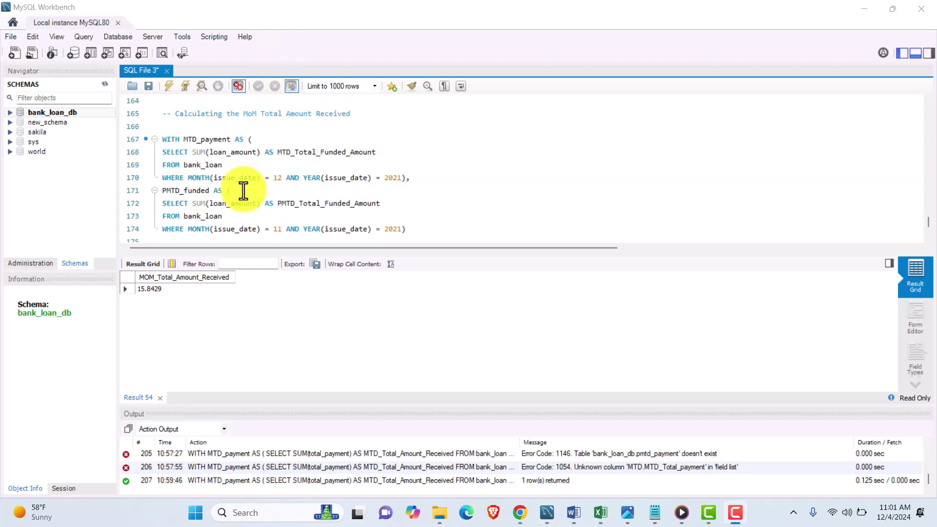
left_click_drag(261, 153, 210, 156)
type("total_payment")
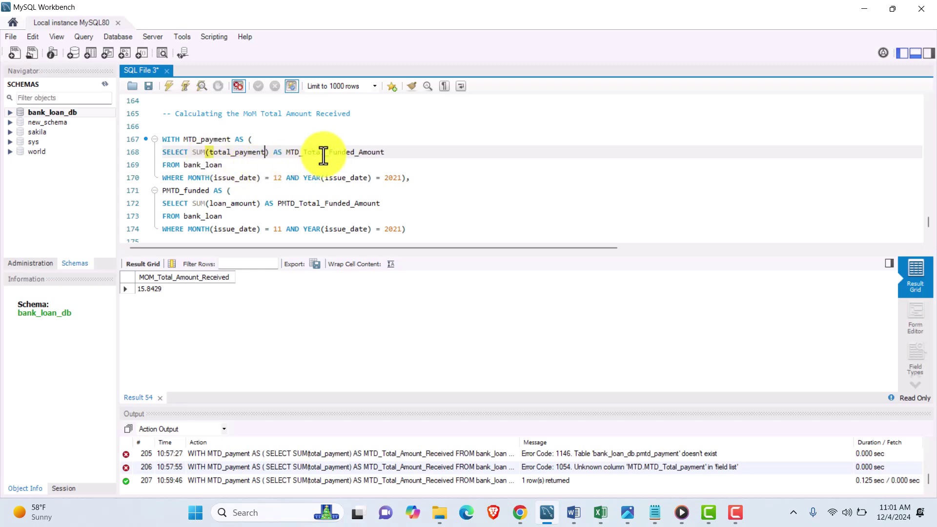
left_click_drag(328, 153, 357, 155)
key("BackSpace")
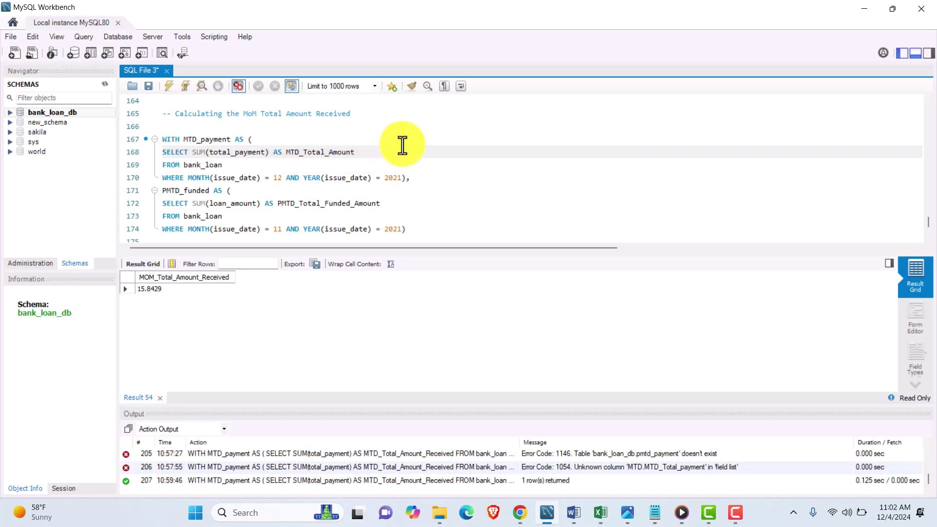
left_click(405, 152)
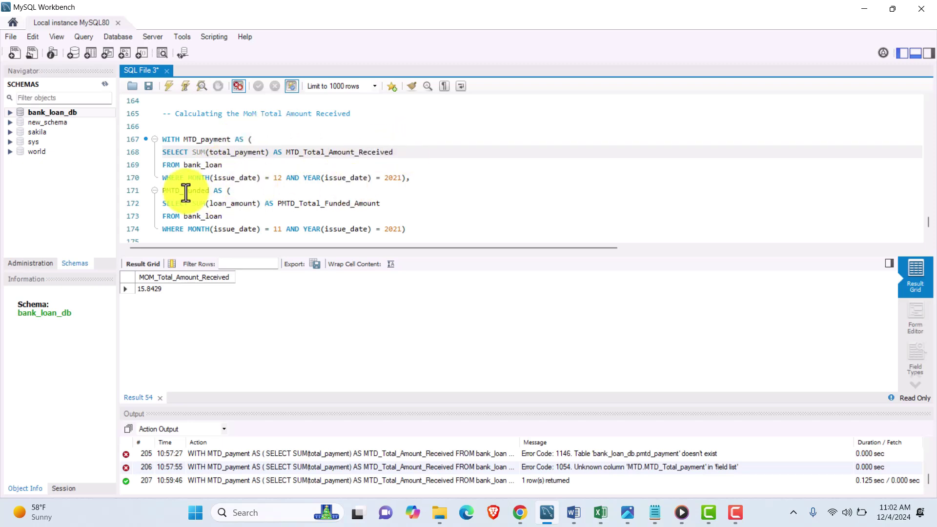
- Rename the second CTE to PMTD_payment and make it select SUM(total_payment) AS PMTD_Total_Amount_Received
left_click(209, 195)
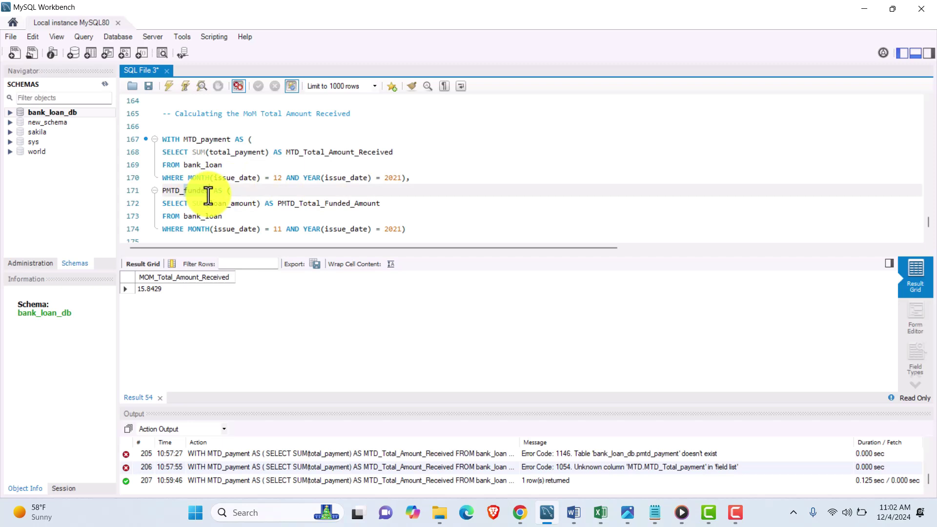
type("pay")
left_click_drag(210, 204, 255, 204)
type("total_payment")
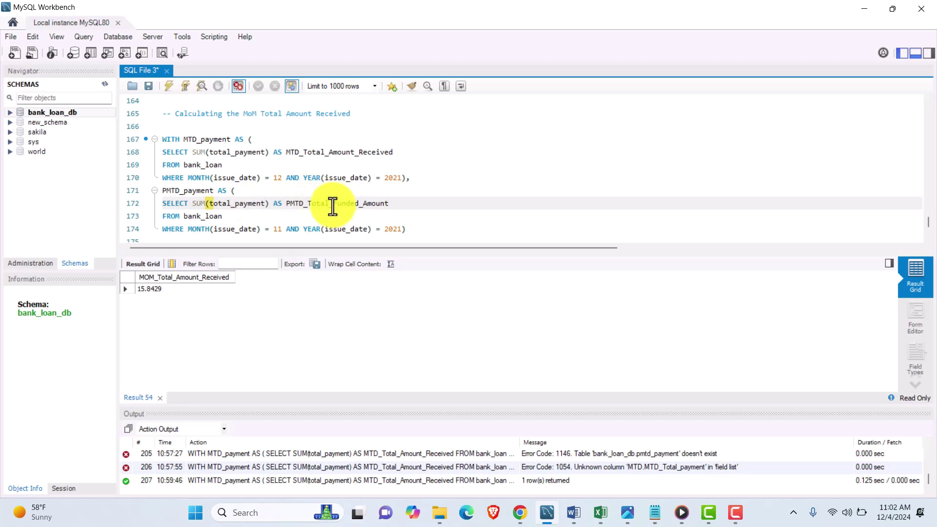
left_click_drag(332, 204, 365, 210)
left_click(379, 201)
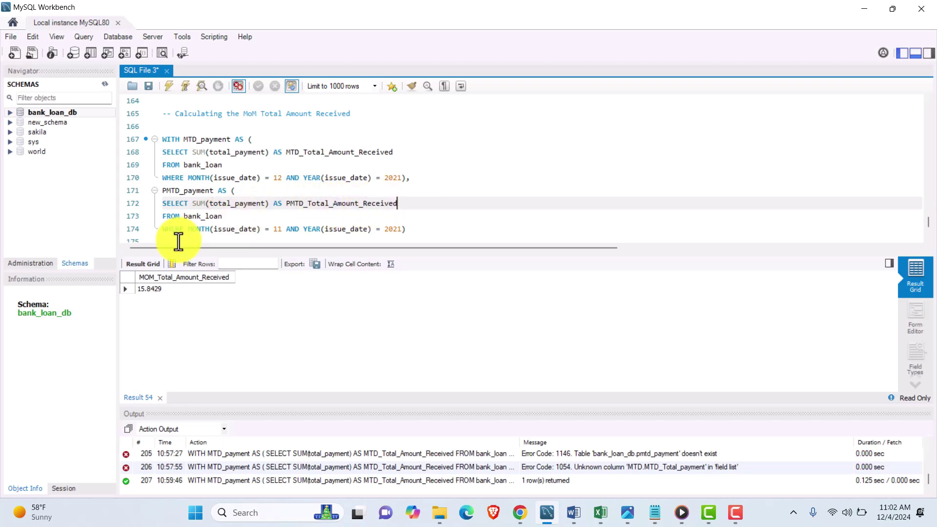
- Change the first term of the final SELECT's subtraction to MTD.MTD_Total_Amount_Received
scroll(298, 222, "down", 2)
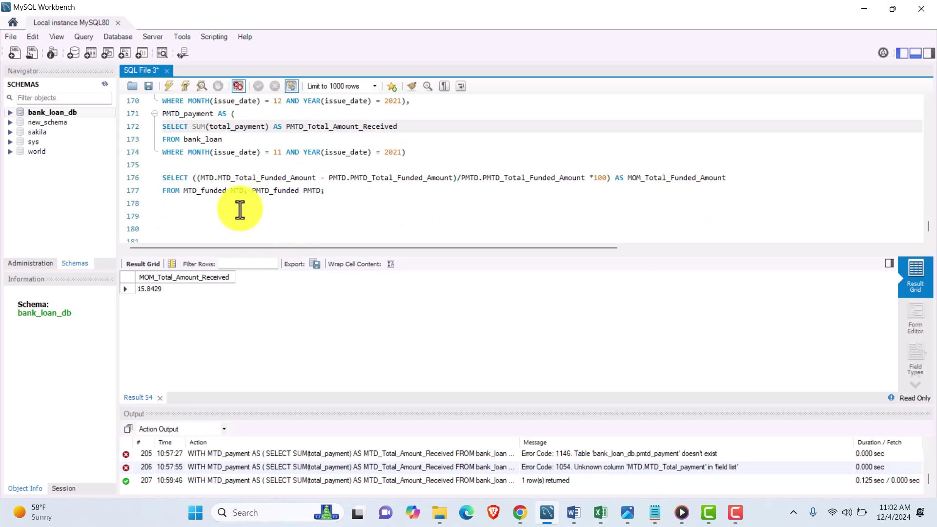
scroll(241, 208, "up", 2)
scroll(240, 208, "down", 2)
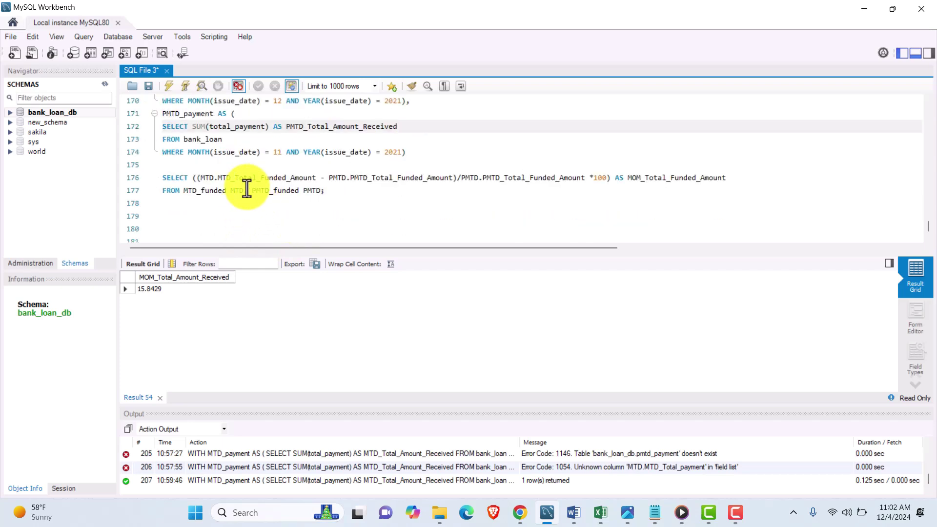
left_click_drag(260, 179, 287, 180)
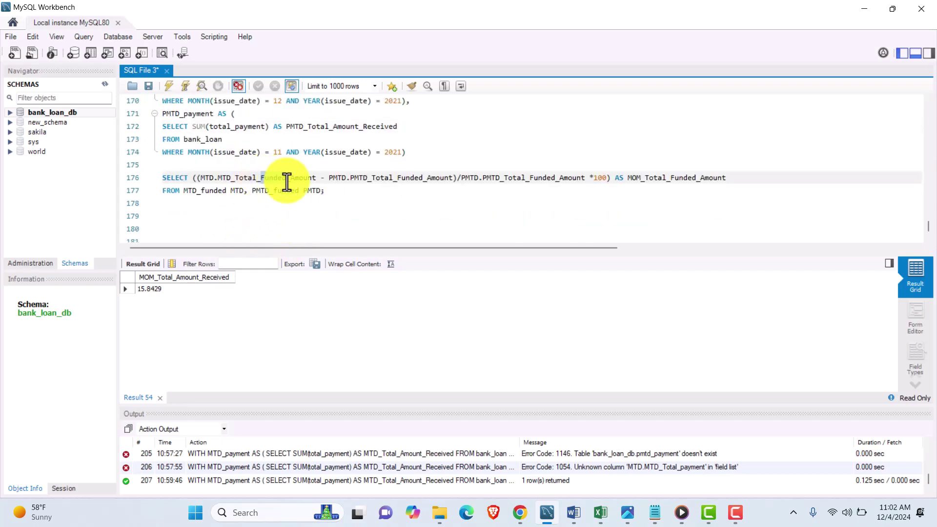
key("BackSpace")
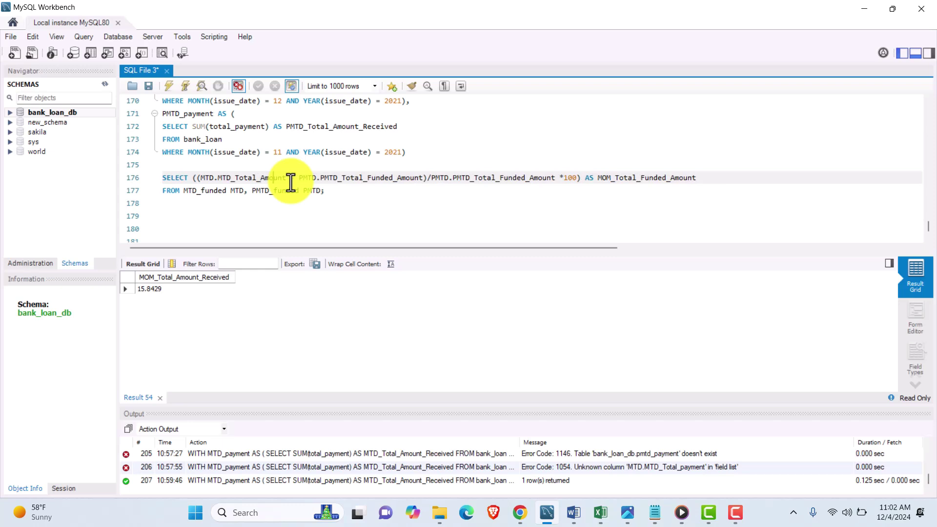
type("_Receiv")
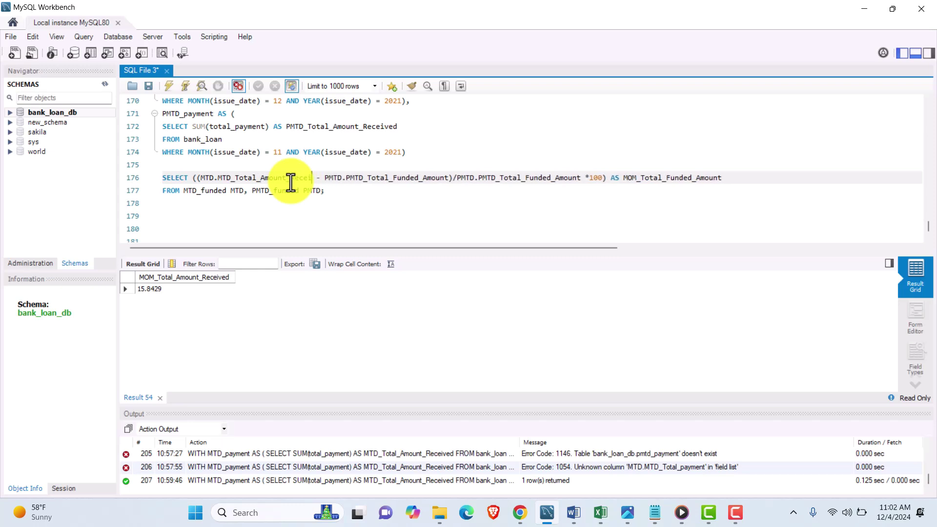
type("ed")
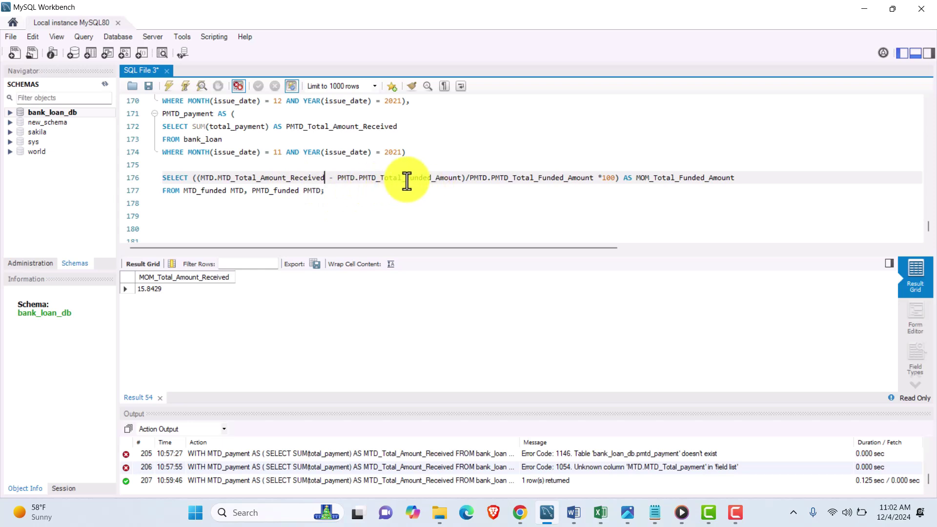
- Change the subtracted term in the final SELECT to PMTD.PMTD_Total_Amount_Recieved
left_click_drag(403, 177, 431, 177)
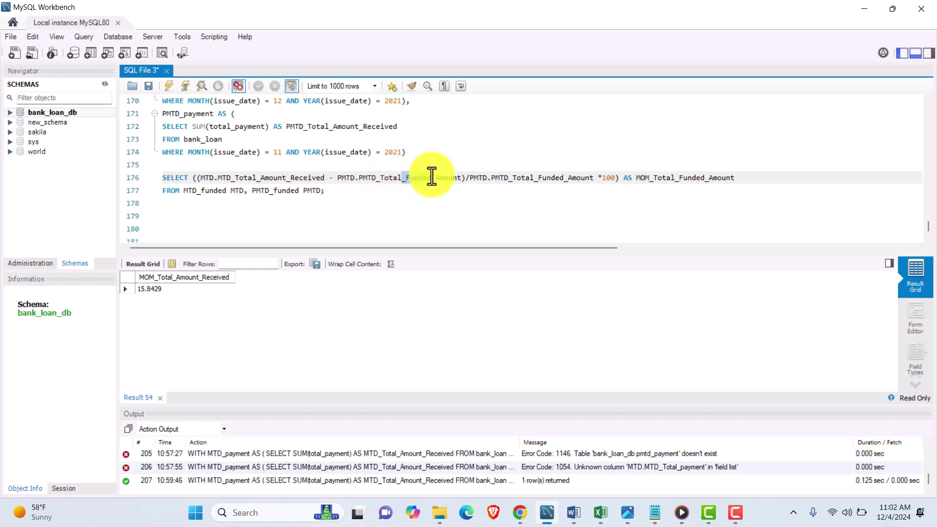
key("BackSpace")
left_click(431, 177)
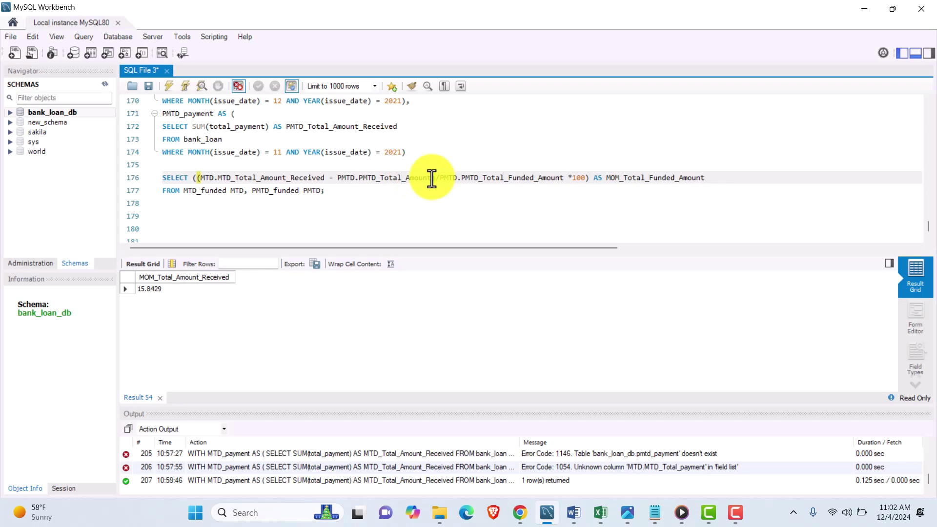
type("_Recieved")
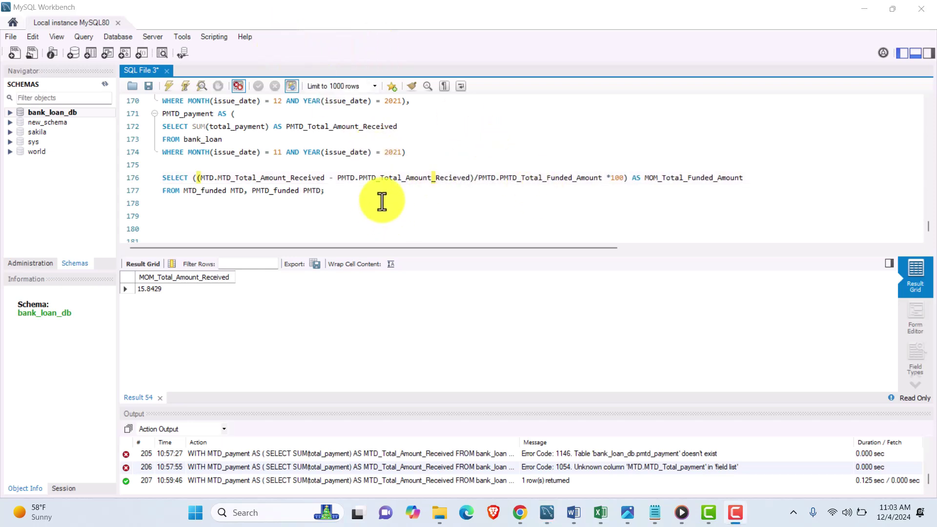
- Change the divisor in the final SELECT to PMTD.PMTD_Total_Amount_Received
left_click(562, 178)
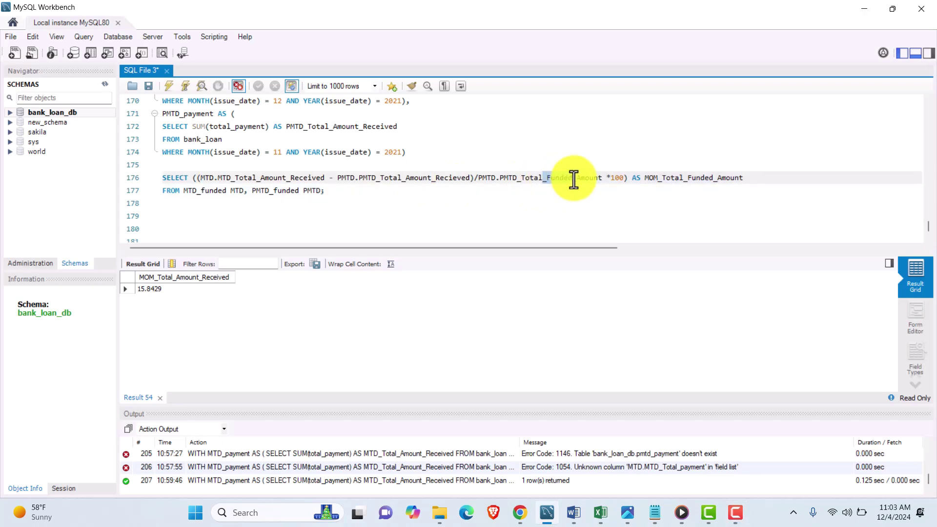
key("BackSpace")
key("BackSpace")
key("BackSpace")
key("BackSpace")
key("Delete")
key("Delete")
key("Delete")
type("_Rece")
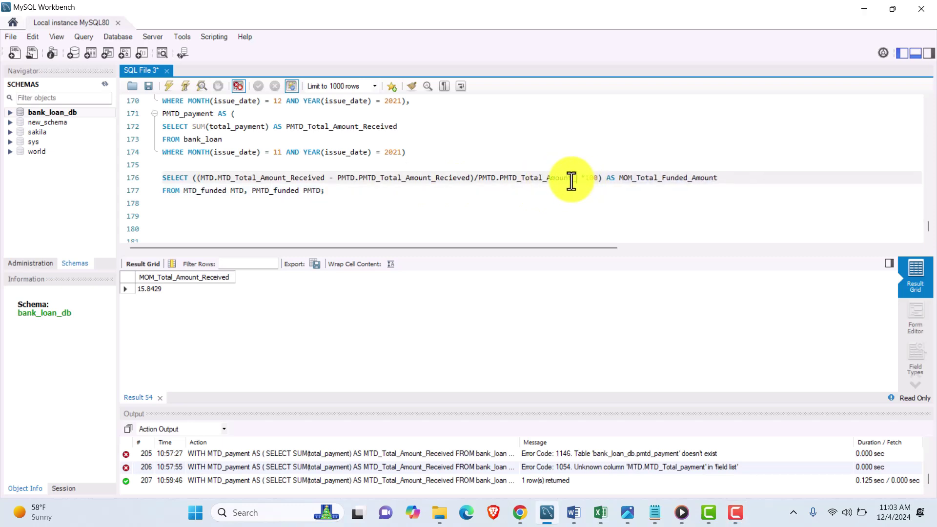
type("ived")
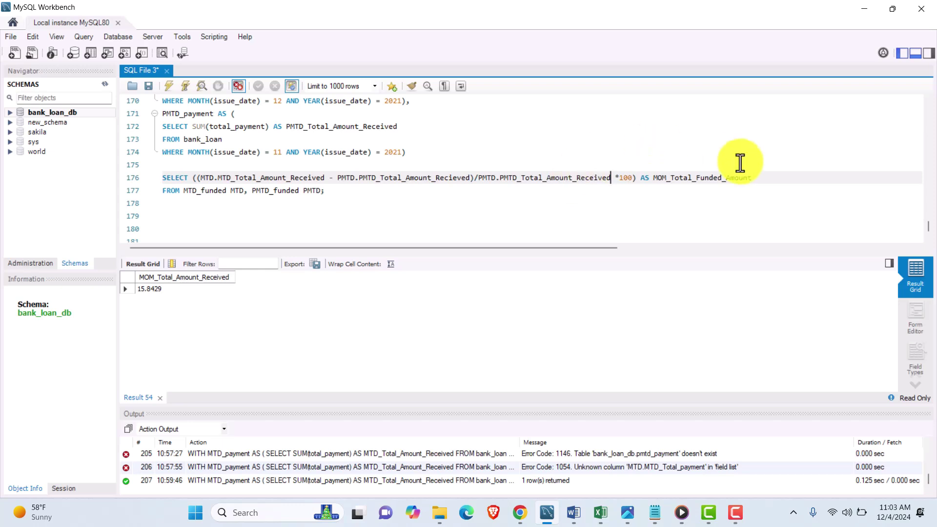
- Rename the final SELECT's column alias to MOM_Total_Amount_Received
left_click(725, 178)
key("BackSpace")
key("BackSpace")
key("BackSpace")
key("BackSpace")
key("BackSpace")
key("BackSpace")
key("BackSpace")
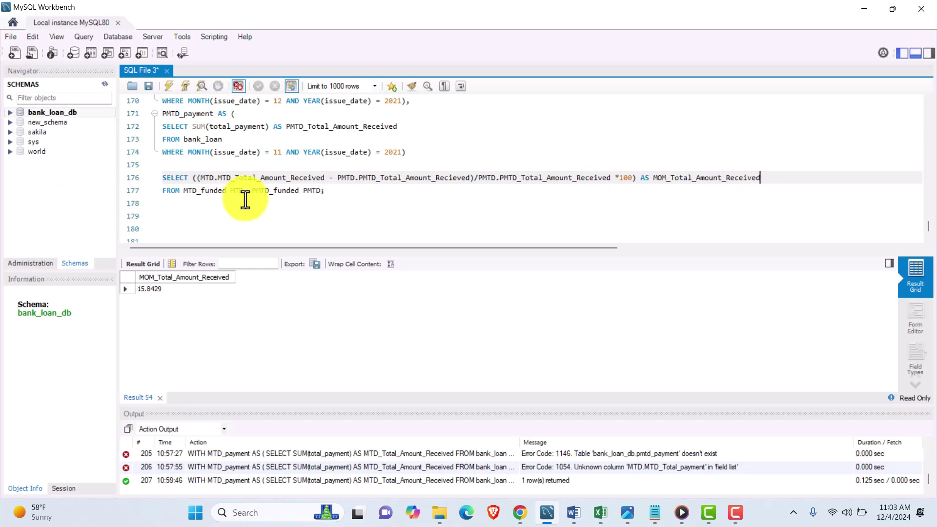
- Change the first table in the final FROM clause to MTD_payment, keeping the alias MTD
left_click(200, 192)
key("BackSpace")
key("BackSpace")
key("BackSpace")
key("BackSpace")
key("BackSpace")
key("BackSpace")
type("payment")
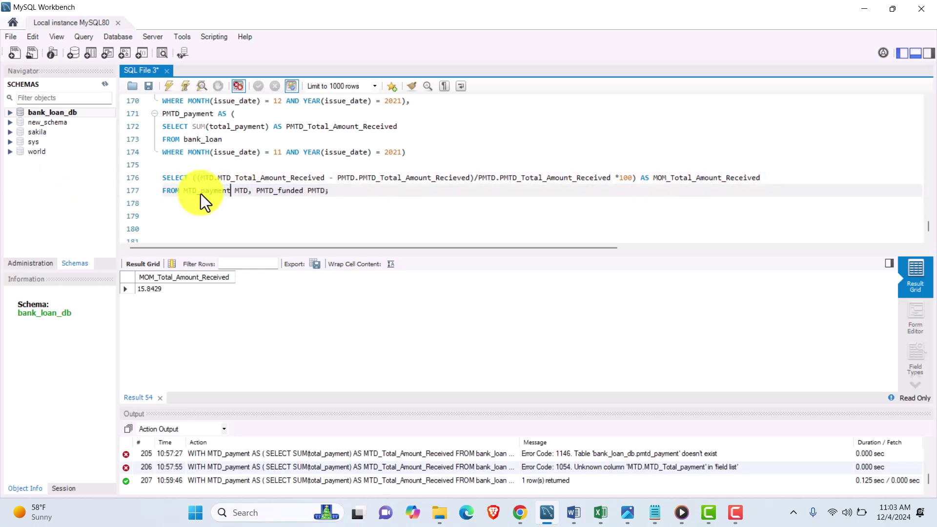
- Change the second table in the final FROM clause to PMTD_payment, keeping the alias PMTD
left_click(278, 192)
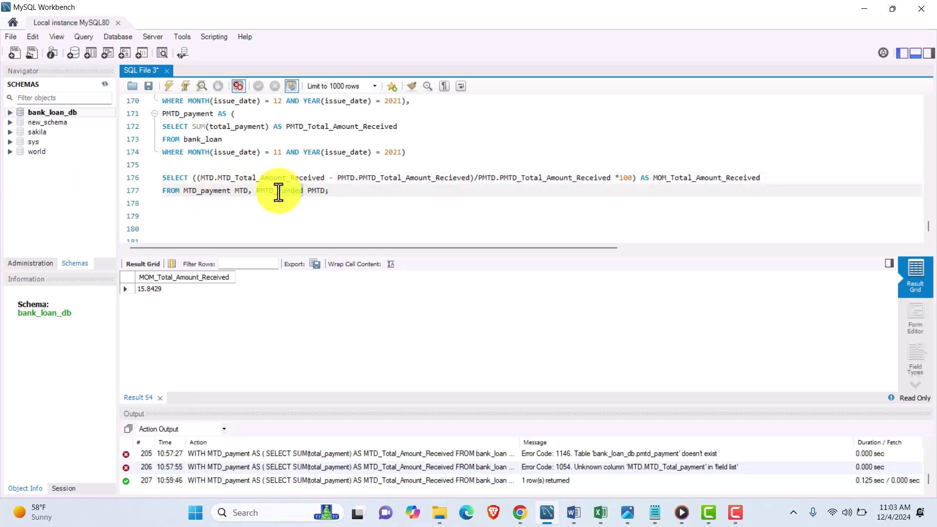
key("Delete")
key("Delete")
key("Delete")
key("Delete")
key("Delete")
key("Delete")
type("payment")
scroll(303, 186, "up", 2)
scroll(341, 205, "down", 1)
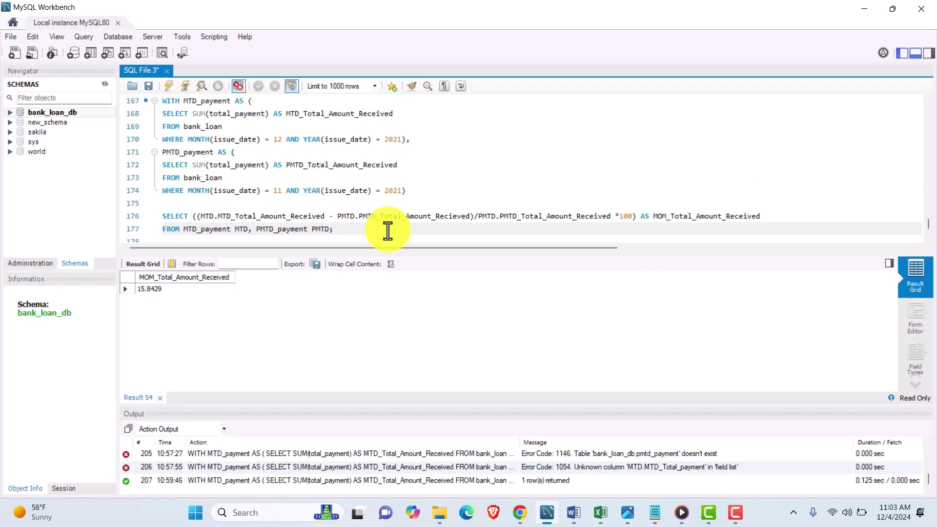
- Enlarge the query editor area and run the whole MoM Total Amount Received query
left_click_drag(387, 251, 393, 304)
scroll(338, 243, "up", 1)
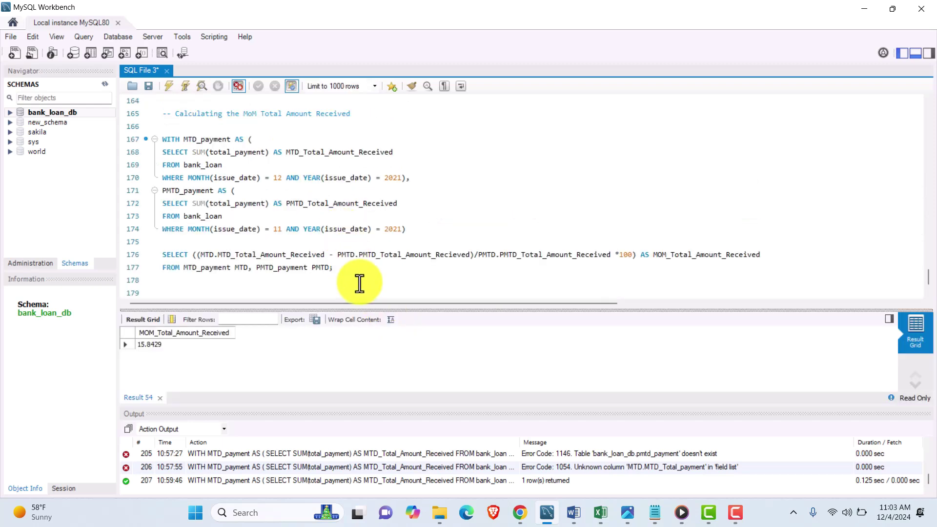
left_click_drag(360, 271, 149, 144)
left_click(166, 85)
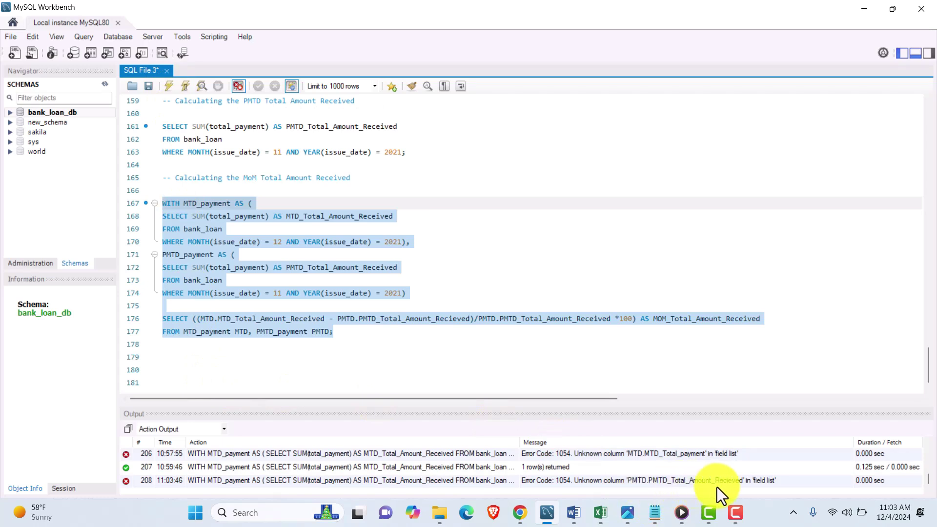
left_click(363, 333)
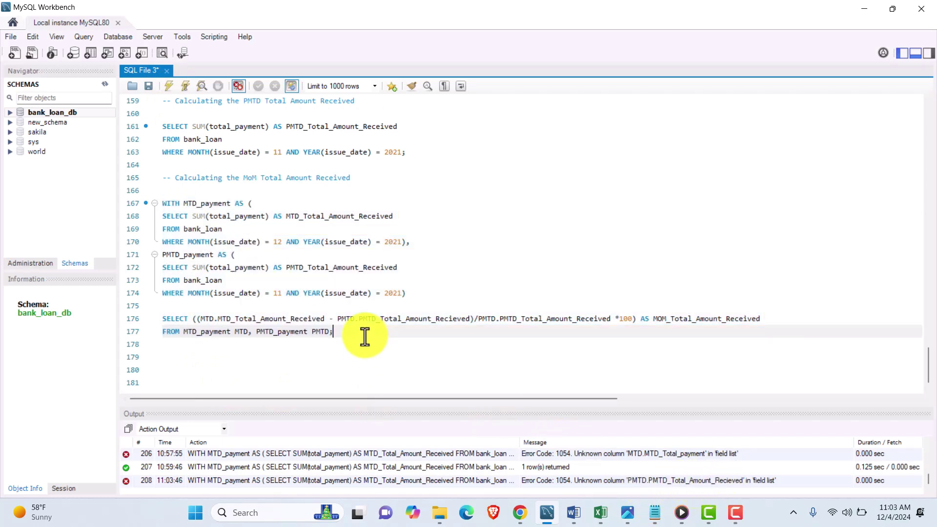
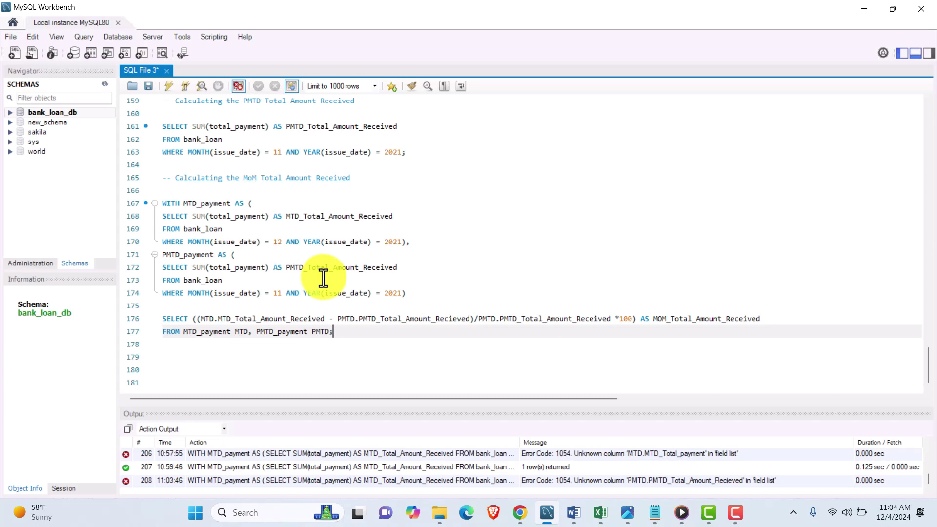
- Correct the misspelled subtracted column to PMTD.PMTD_Total_Amount_Received and rerun the MoM query
left_click(457, 319)
key("BackSpace")
key("BackSpace")
type("ei")
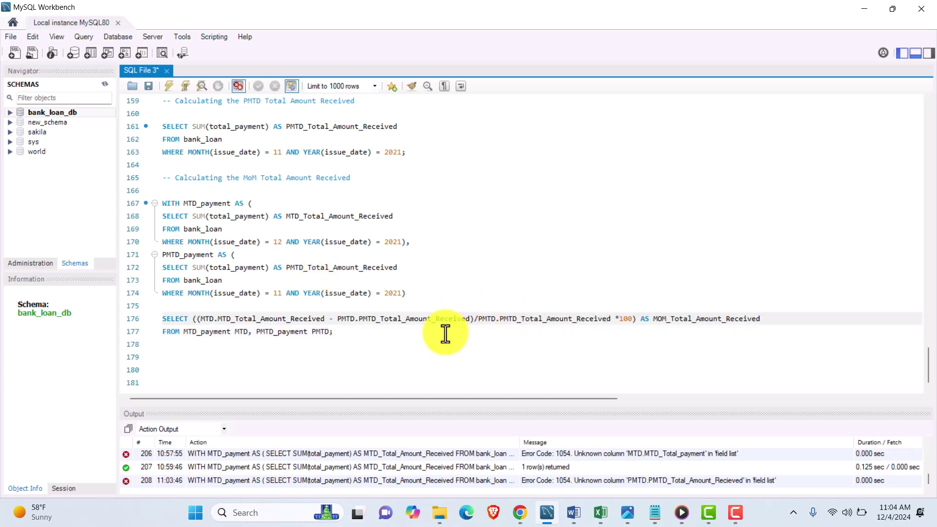
left_click_drag(445, 332, 142, 209)
left_click(170, 86)
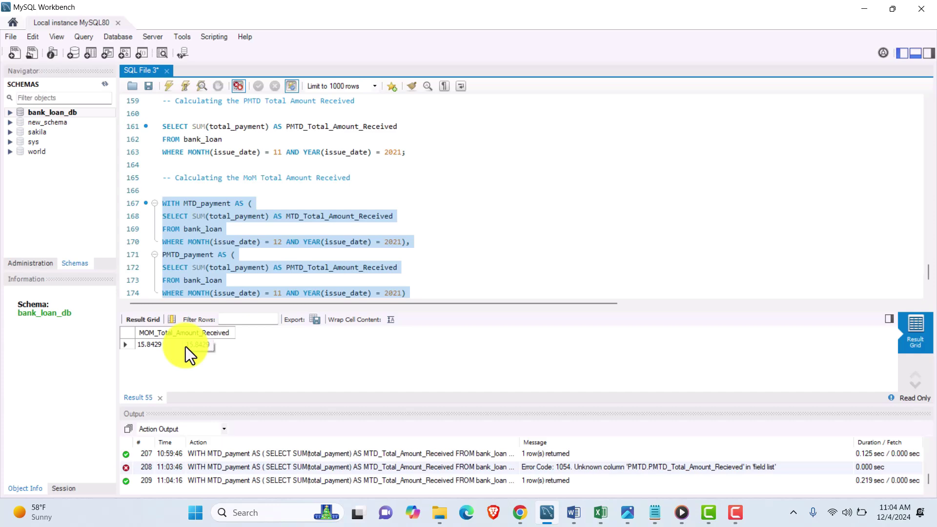
- Add a blank line and a fresh line below the MoM Total Amount Received query
scroll(285, 245, "up", 3)
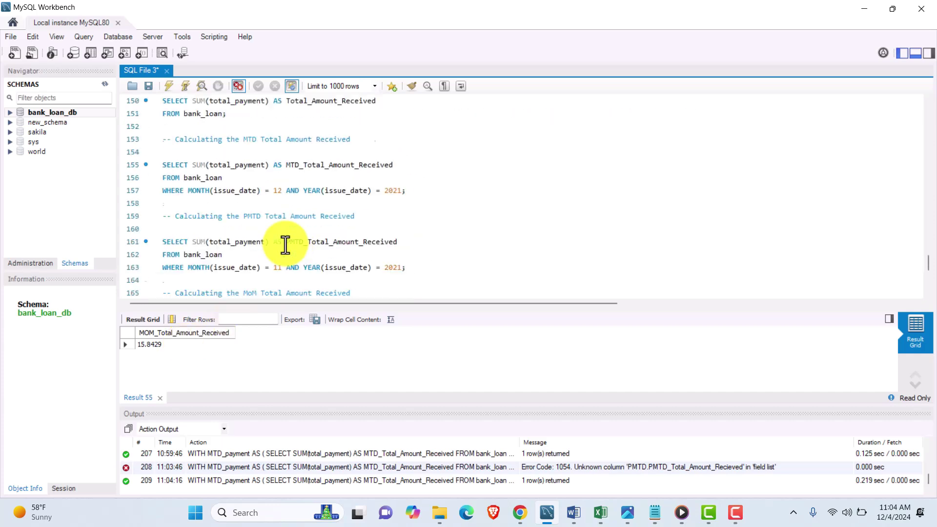
scroll(285, 244, "down", 6)
left_click(337, 225)
key("Return")
key("Return")
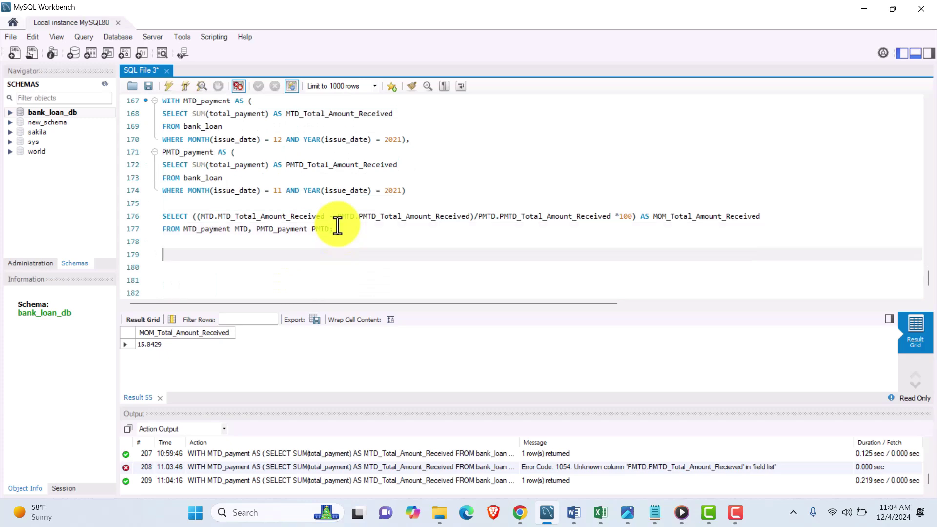
left_click(201, 253)
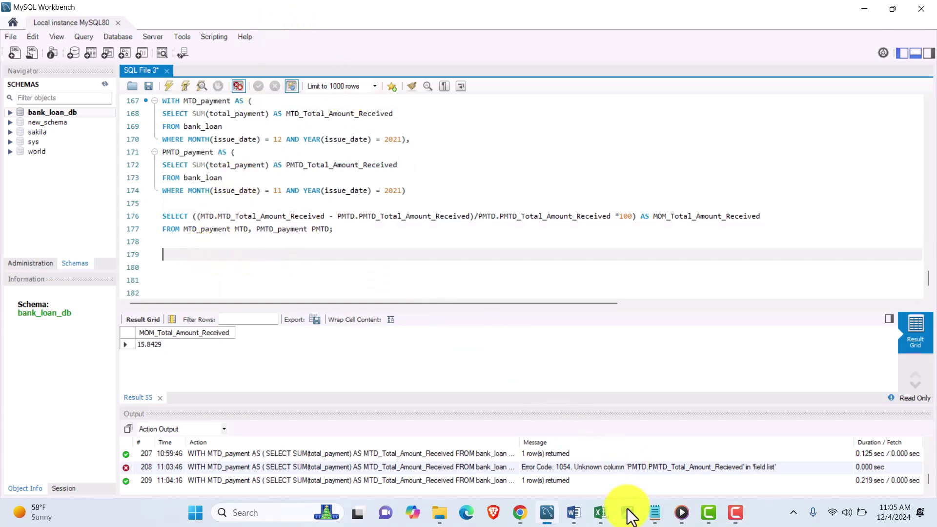
- Check the remaining KPI requirements on the Dashboard 1 summary slide in the image viewer, then return to MySQL Workbench
mouse_move(628, 513)
left_click(626, 476)
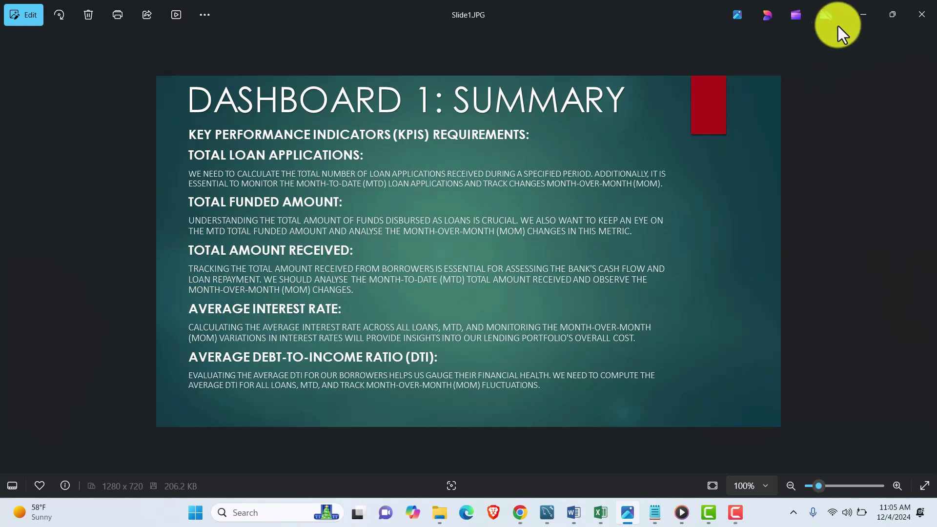
left_click(860, 13)
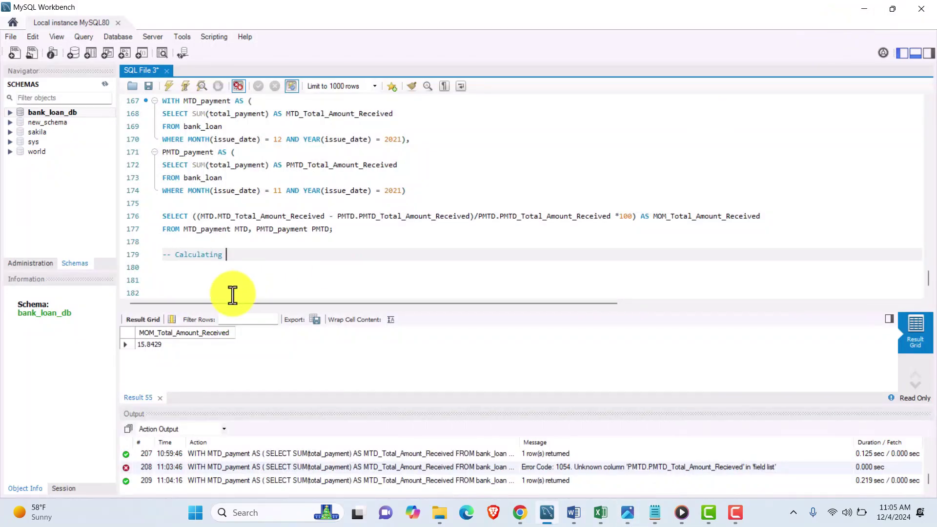
- Add the comment "-- Calculating the Avg Int Rate" below the MoM query, followed by a blank line
type("theag")
key("BackSpace")
key("BackSpace")
key("BackSpace")
key("Return")
key("Return")
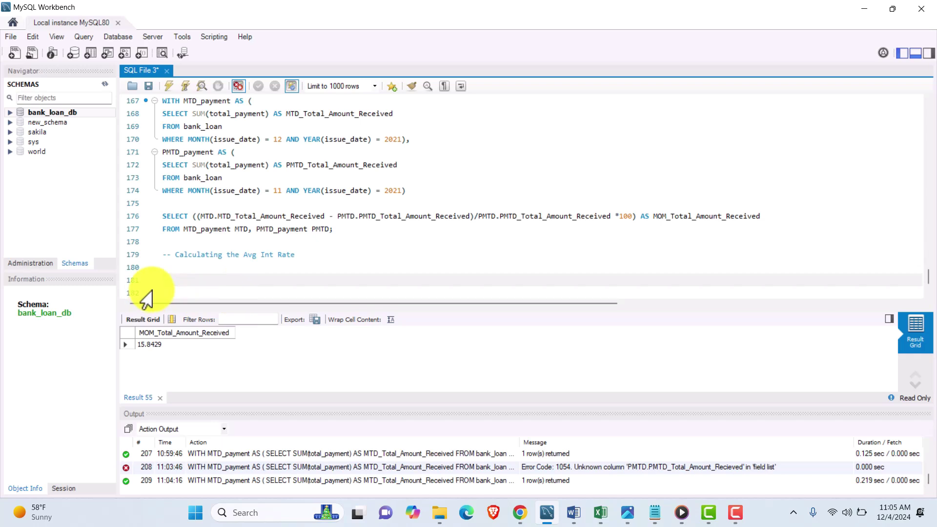
- Write SELECT AVG(int_rate) FROM bank_loan; under the comment, checking the column name in the bank_loan table's column list
type("SELECT AVG(int_rate")
left_click(9, 113)
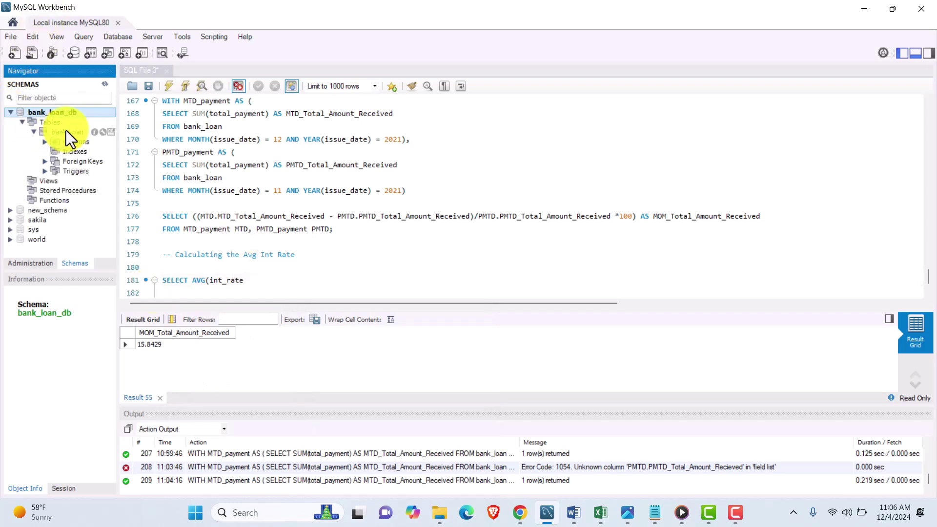
left_click(66, 130)
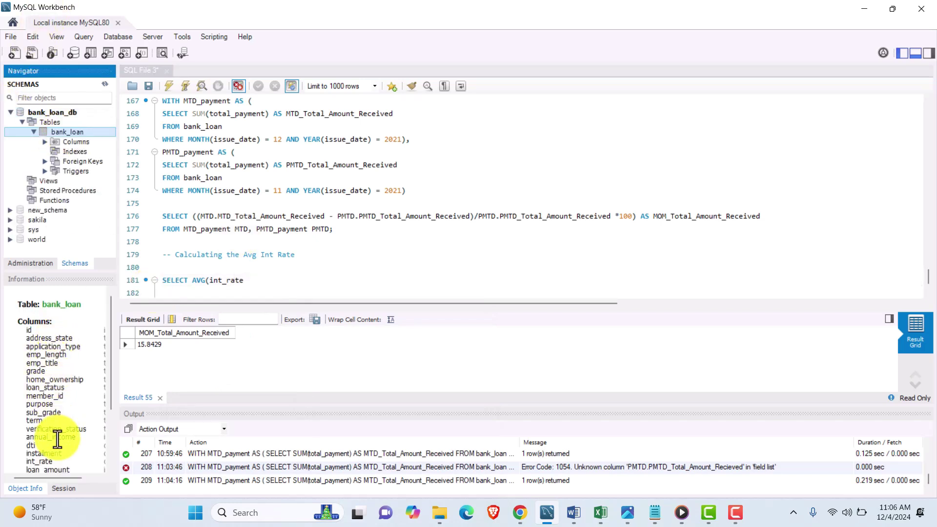
left_click(262, 284)
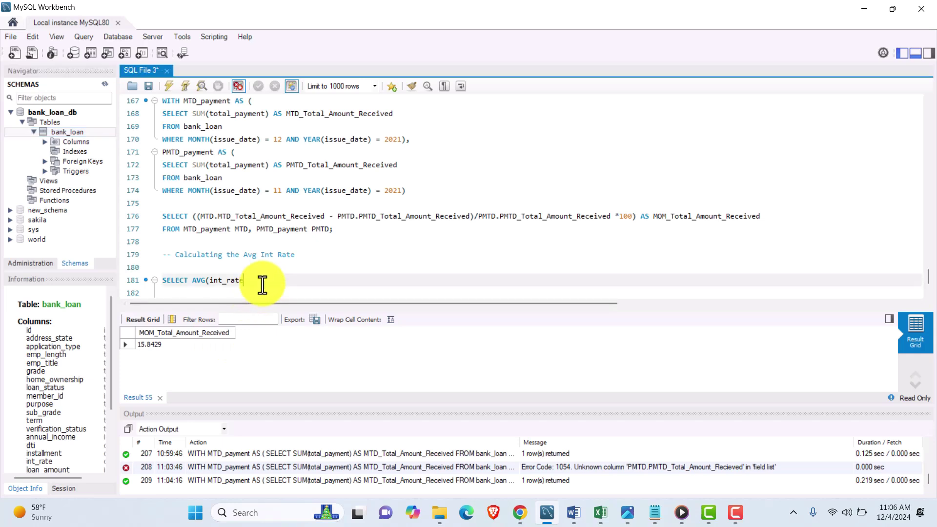
type("FROM bank_loan;")
- Give the AVG(int_rate) column the alias Avg_interest_rate and run the query
left_click_drag(318, 280, 156, 281)
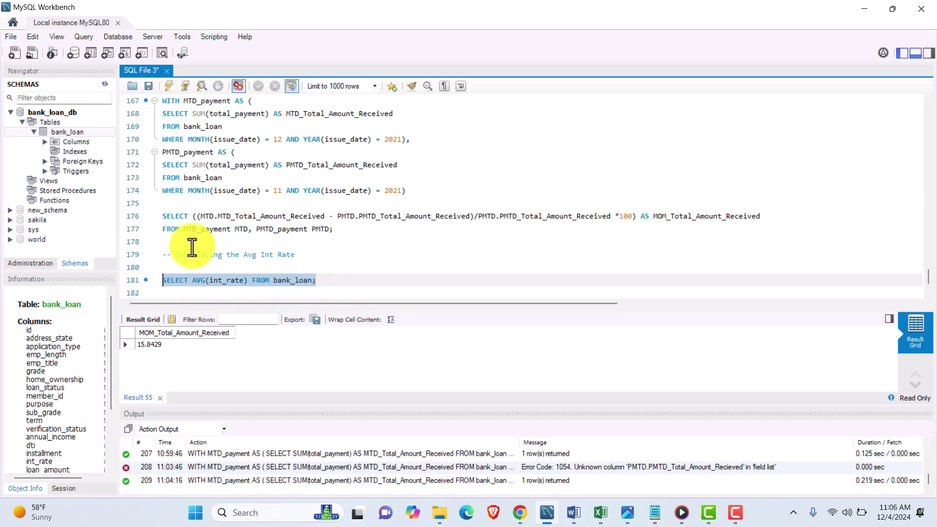
left_click(250, 282)
type("AS ")
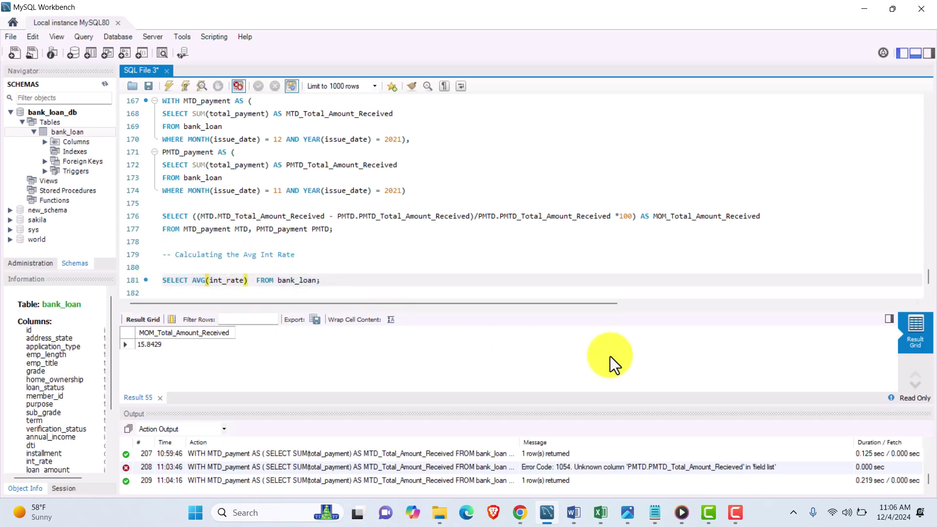
type("Avg_i")
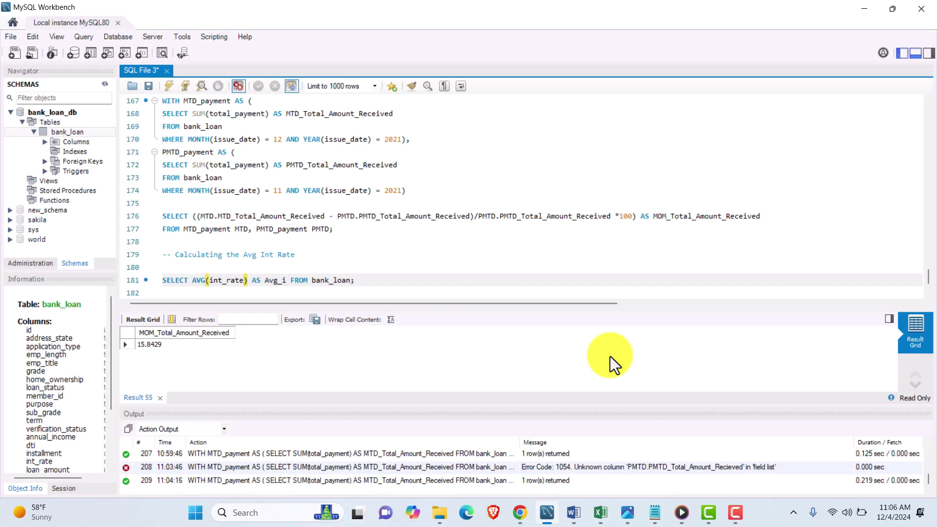
type("ntee")
key("BackSpace")
type("rest_")
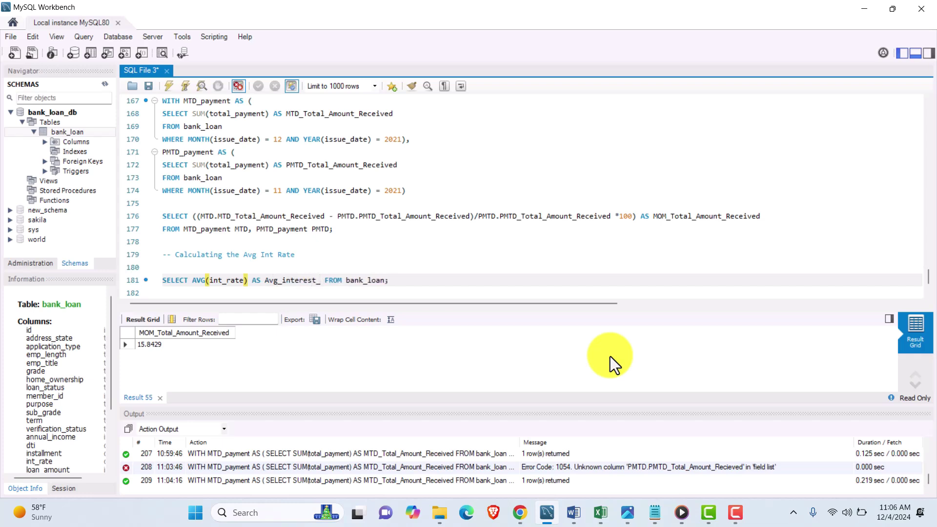
type("rate")
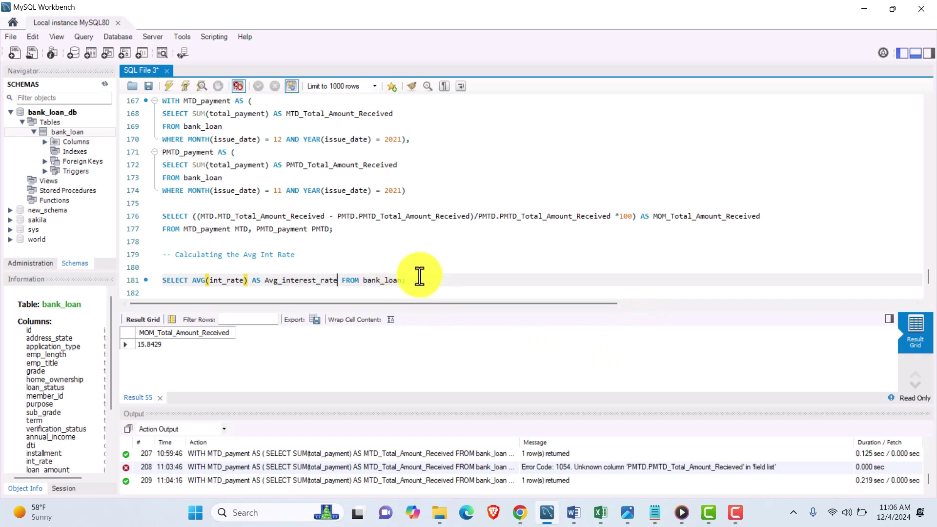
left_click_drag(420, 276, 121, 280)
left_click(169, 86)
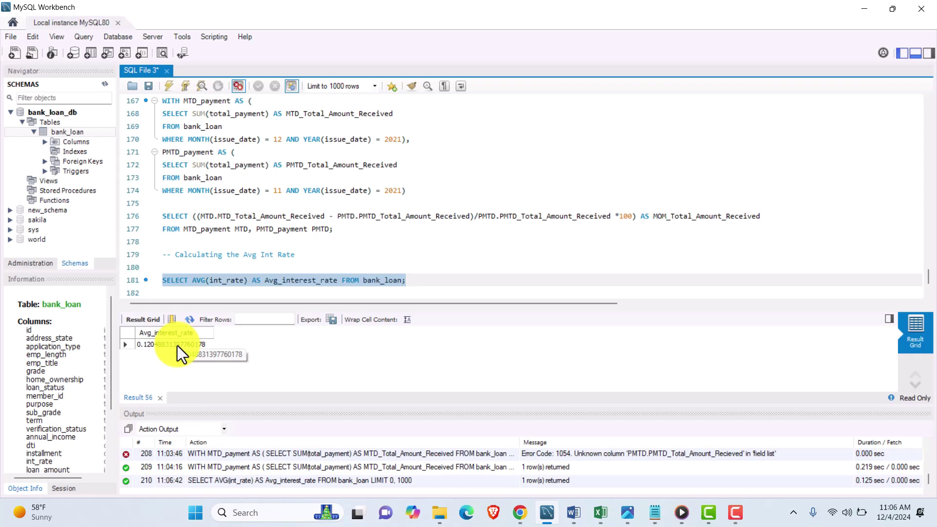
- Multiply AVG(int_rate) by 100 and rerun the average interest rate query
left_click(247, 280)
type("*100")
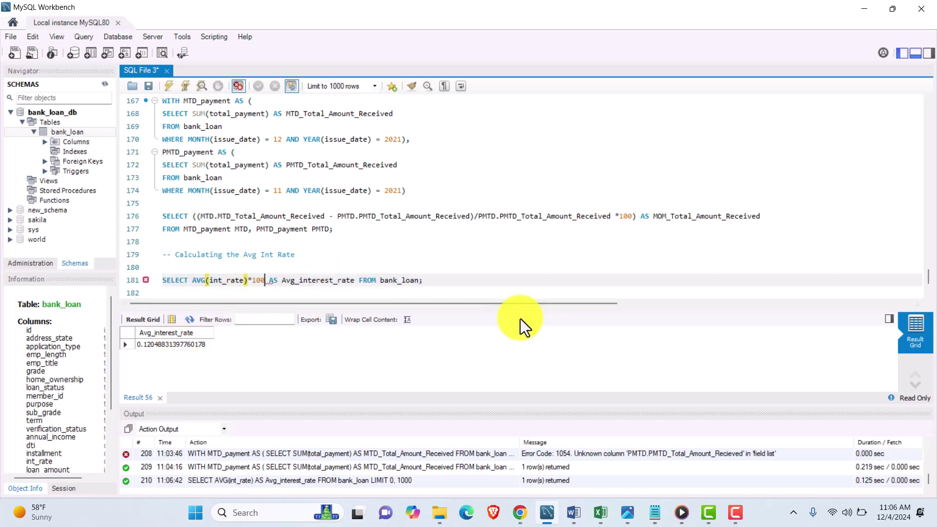
left_click_drag(427, 282, 164, 268)
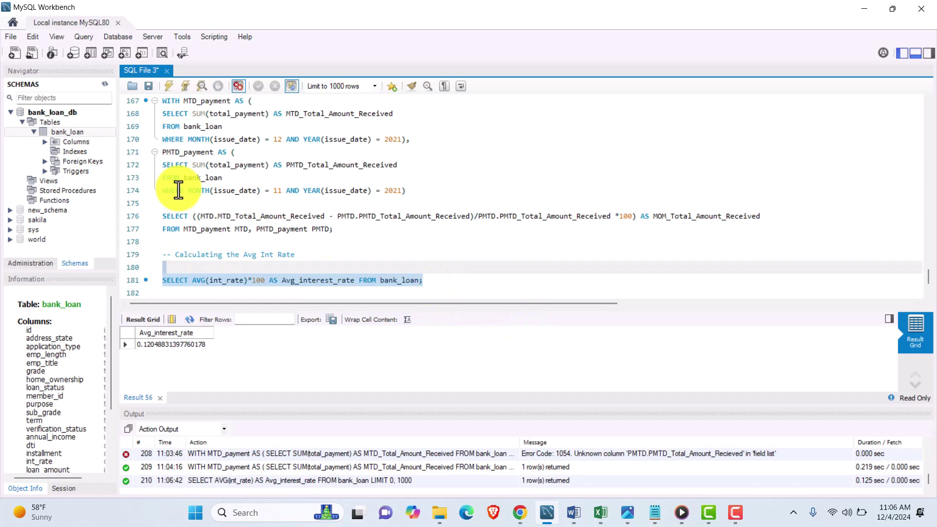
left_click(168, 88)
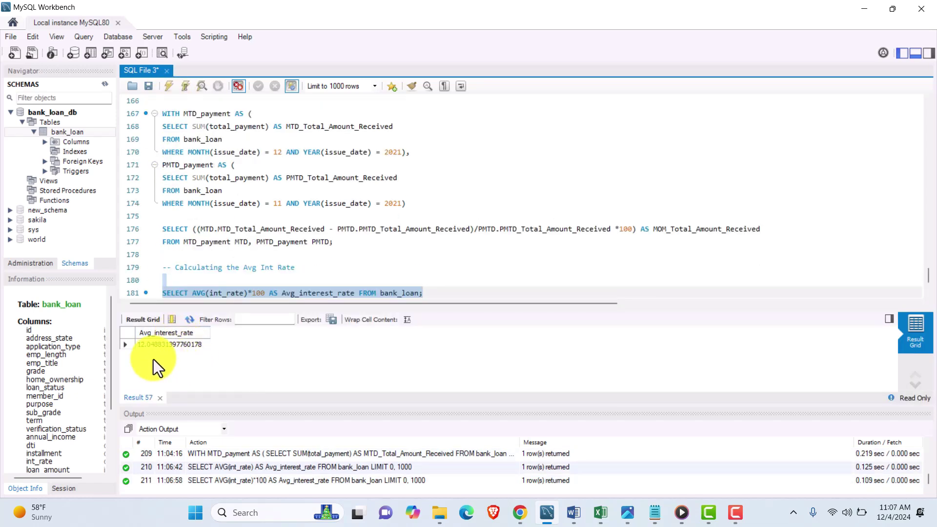
- Add the comment "-- Calculating the MTD Avg Int Rate" below the average interest rate query, followed by a blank line
left_click(471, 292)
key("Return")
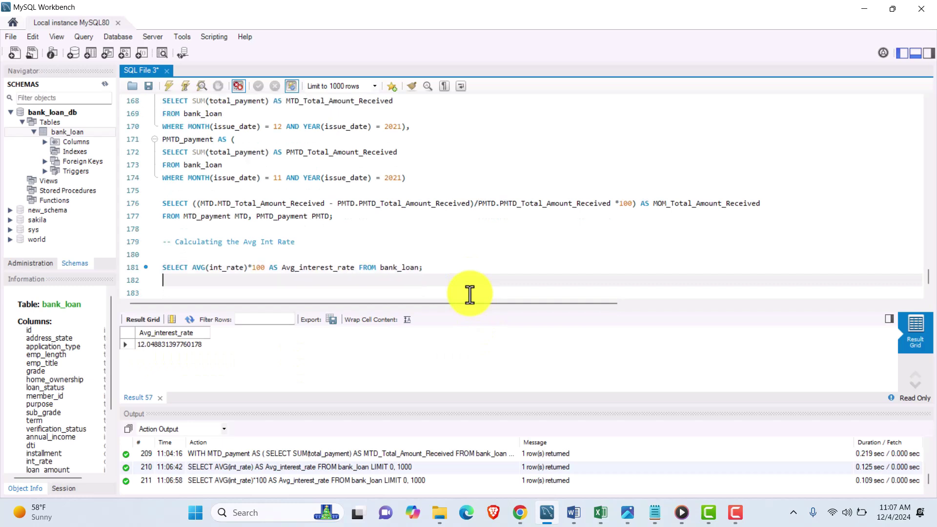
key("Return")
type("-- Cal")
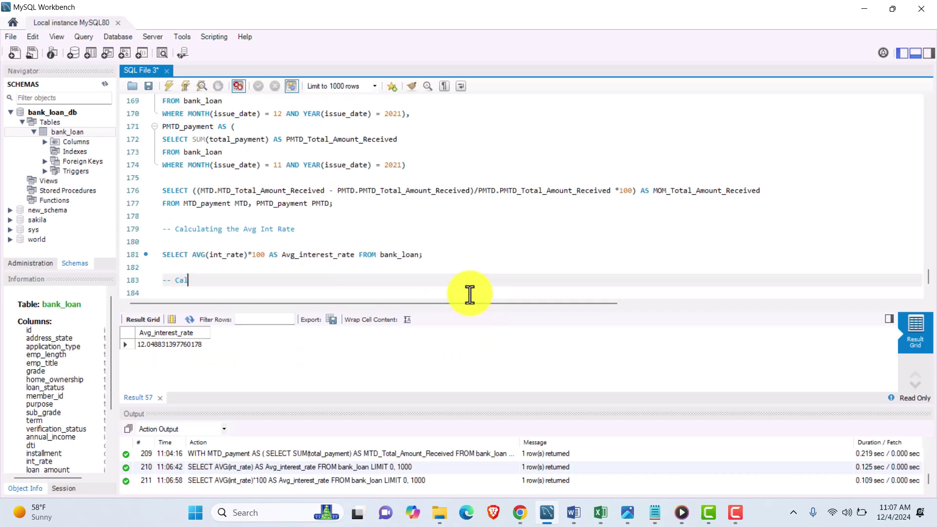
type("cult")
key("BackSpace")
type("ate")
key("BackSpace")
key("BackSpace")
type("ing the MTD Avg Int Rat")
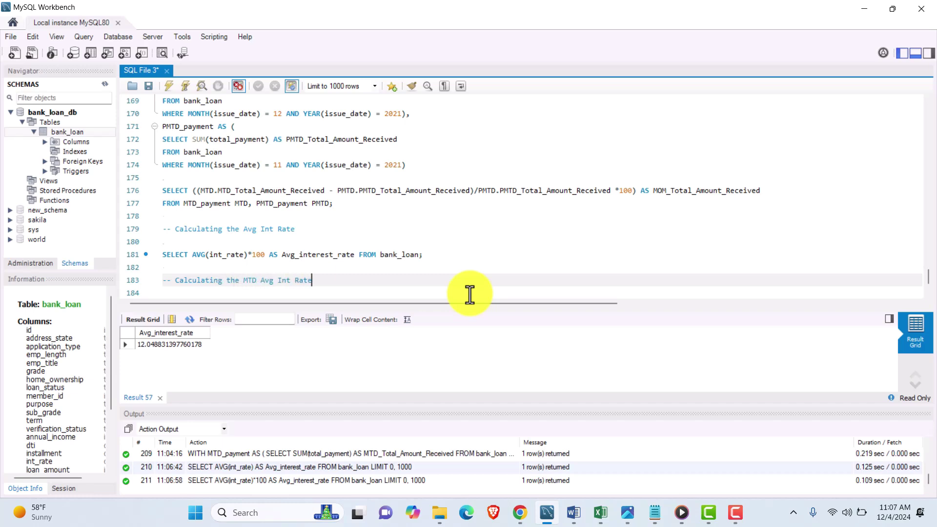
type("e")
key("Return")
key("Return")
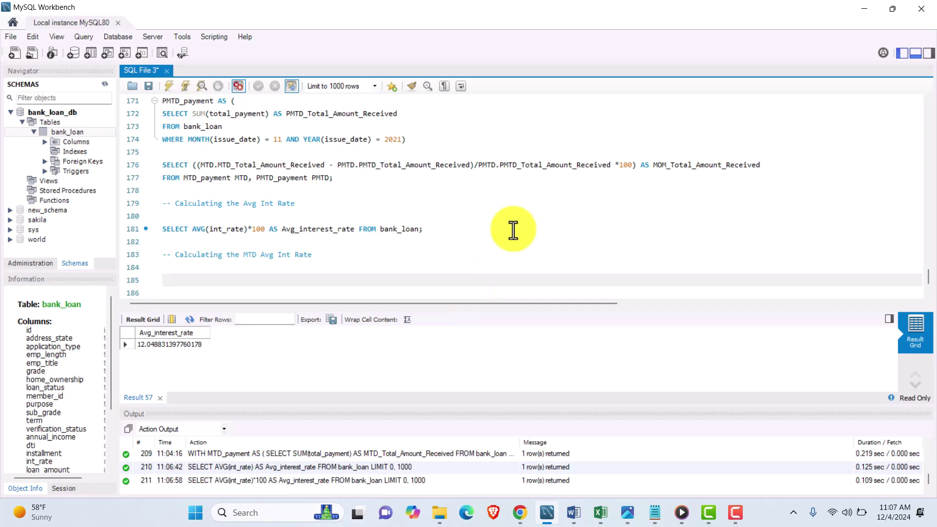
- Duplicate the average interest rate query below the "-- Calculating the MTD Avg Int Rate" comment
left_click_drag(429, 230, 150, 242)
key("ctrl+c")
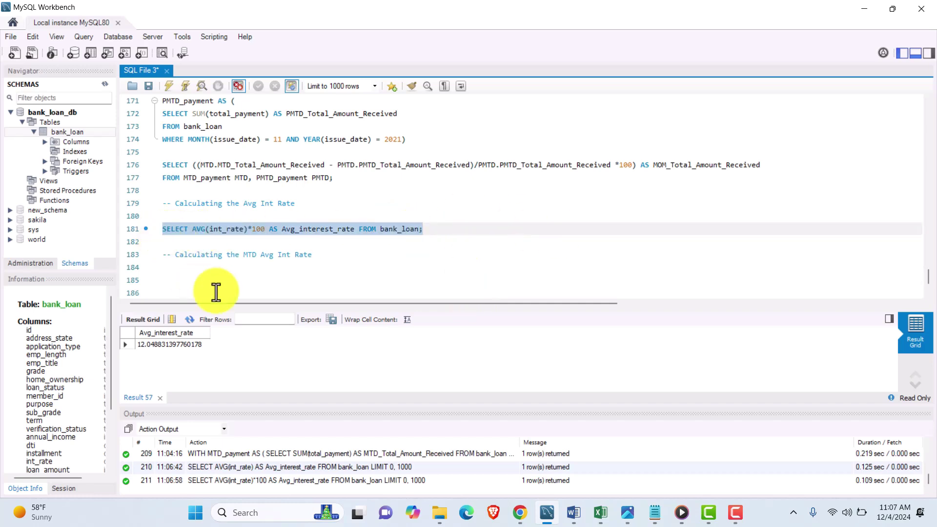
left_click(211, 278)
key("ctrl+v")
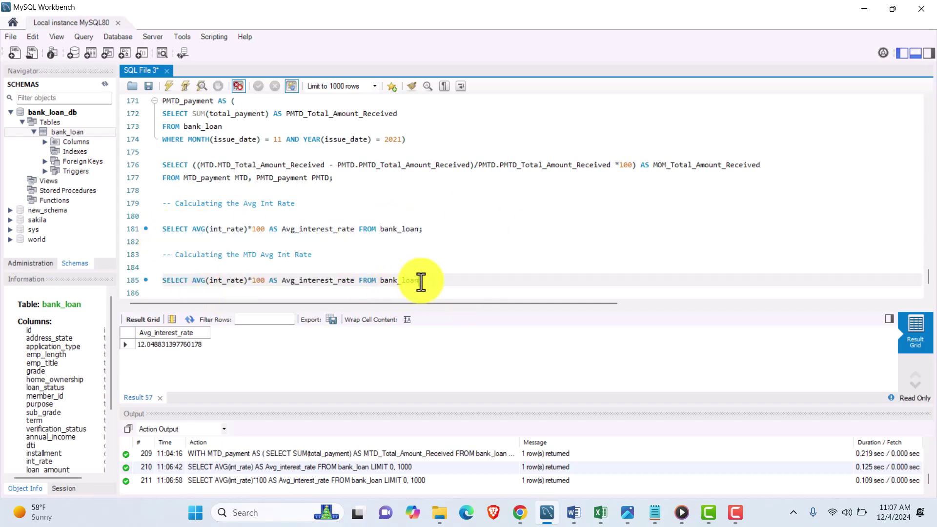
- Add the filter WHERE MONTH(issue_date) = 12 AND YEAR(issue_date) = 2021 to the copied query, before its semicolon
key("Return")
type("WHERE MONTH")
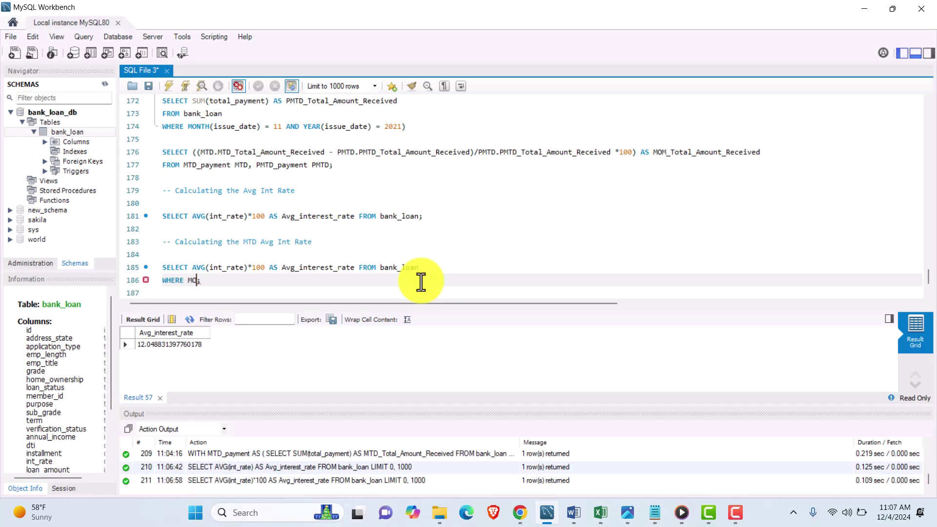
type("(issue_date")
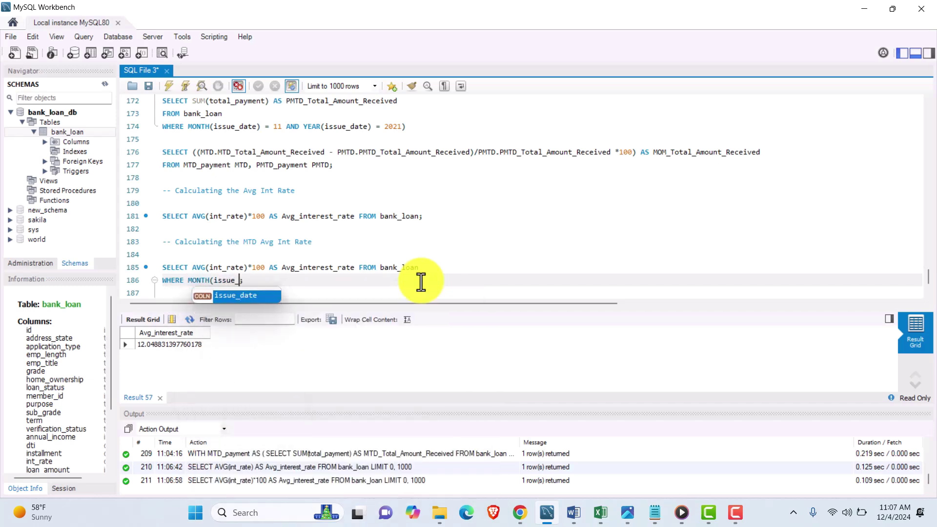
type(")")
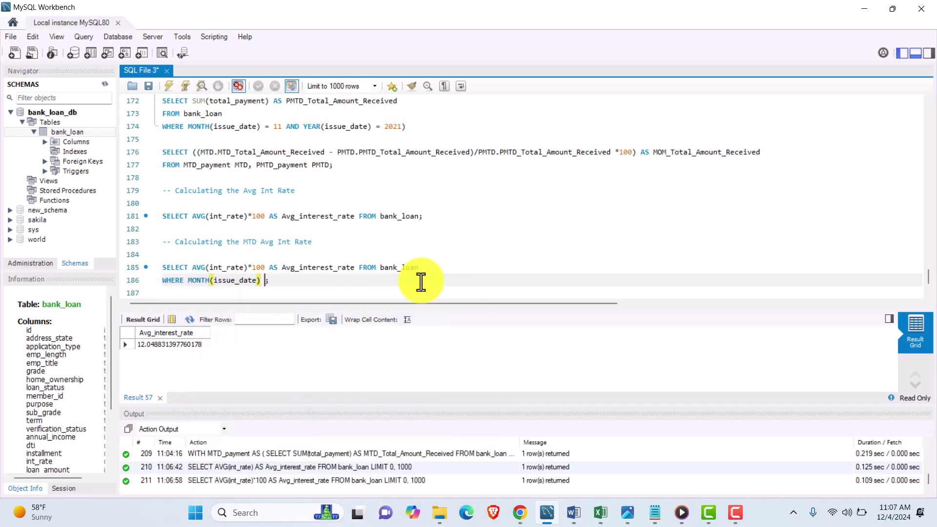
type(" = 12 AND YEAR(issue")
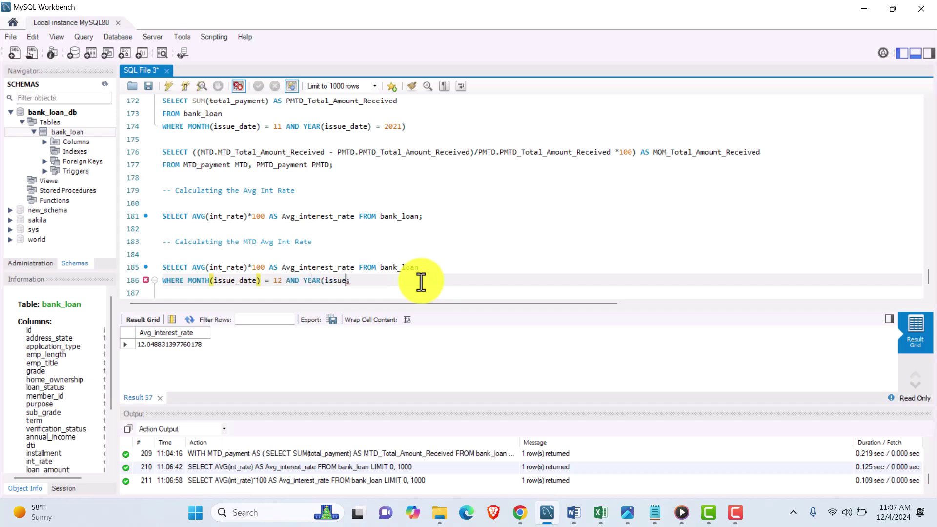
type("_date) = 2021")
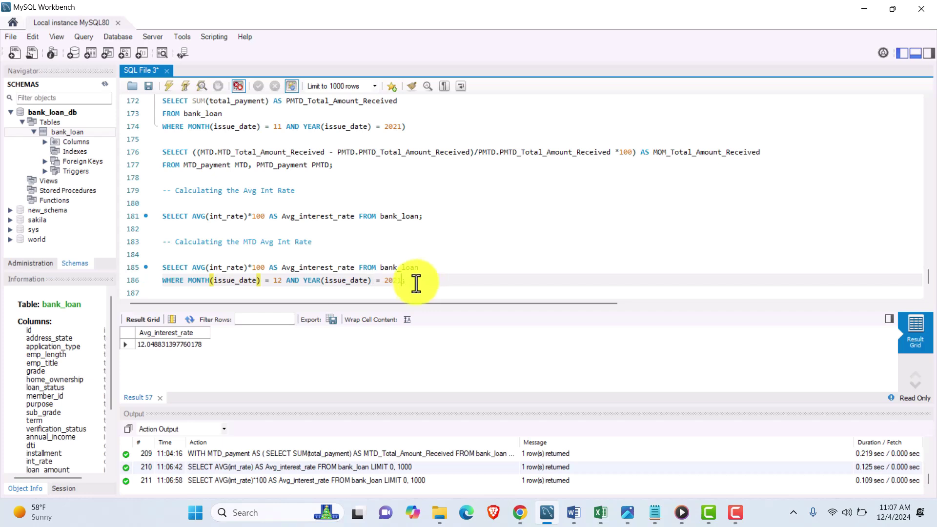
- Rename the copied query's alias to MTD_Avg_interest_rate and run only that query
left_click_drag(418, 283, 161, 266)
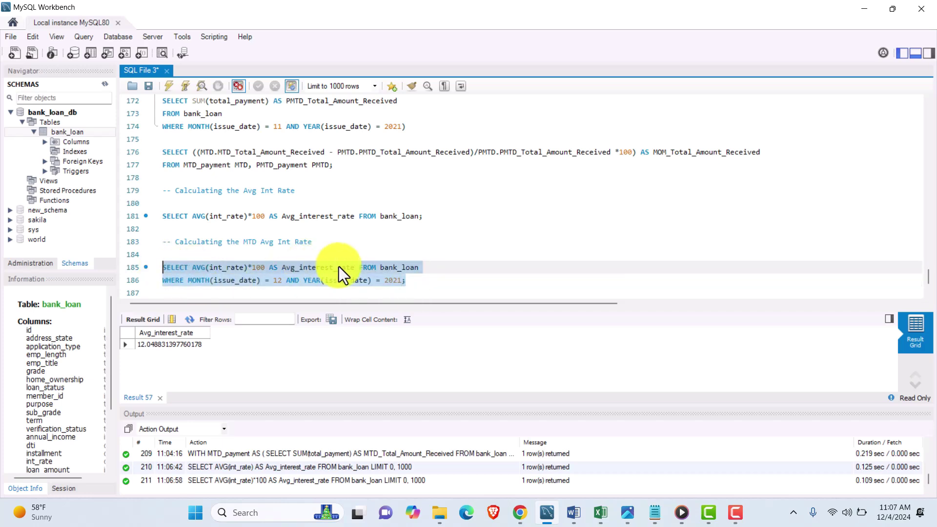
left_click(283, 266)
type("MTD_")
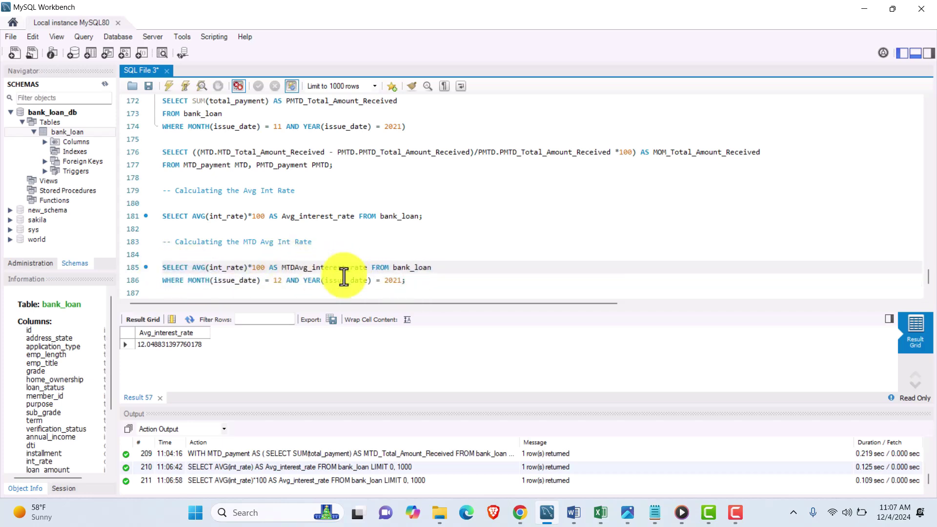
left_click_drag(419, 282, 88, 266)
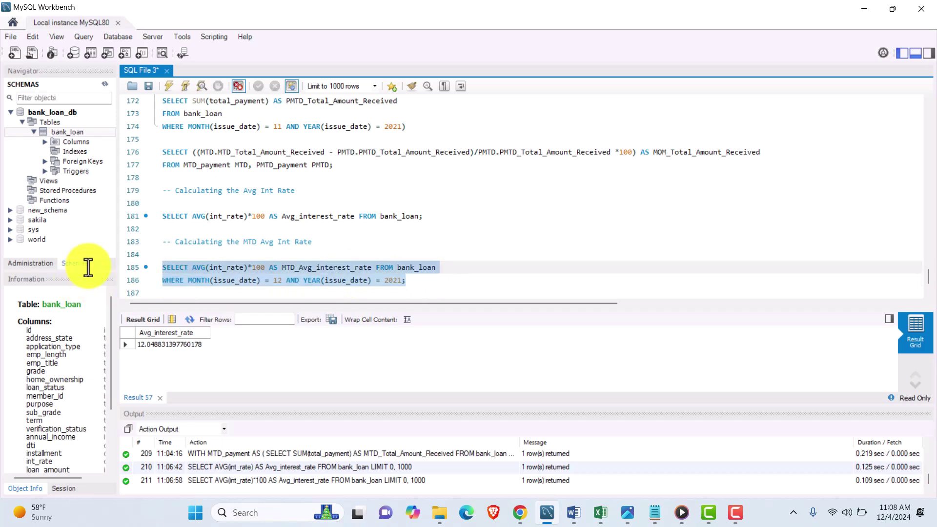
left_click(167, 86)
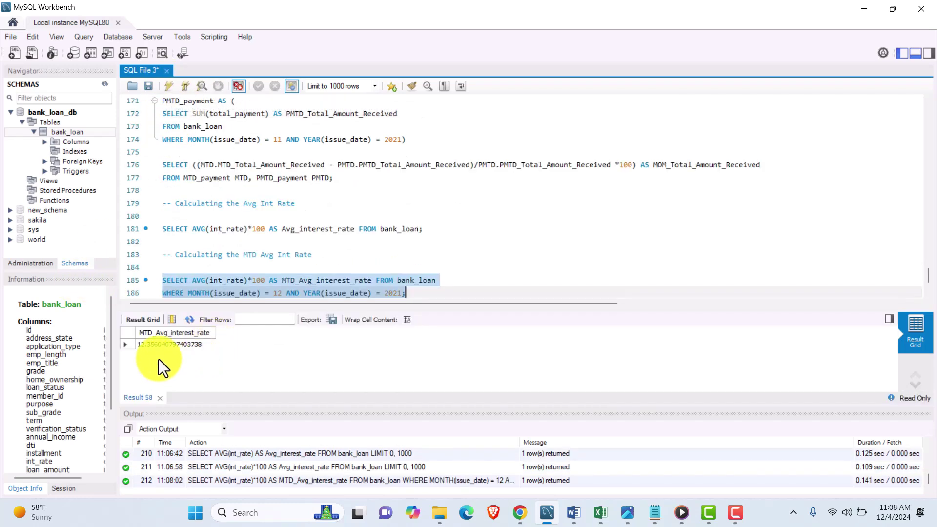
- Run the overall average interest rate query and the MTD query one after the other to compare their results
left_click_drag(431, 229, 165, 229)
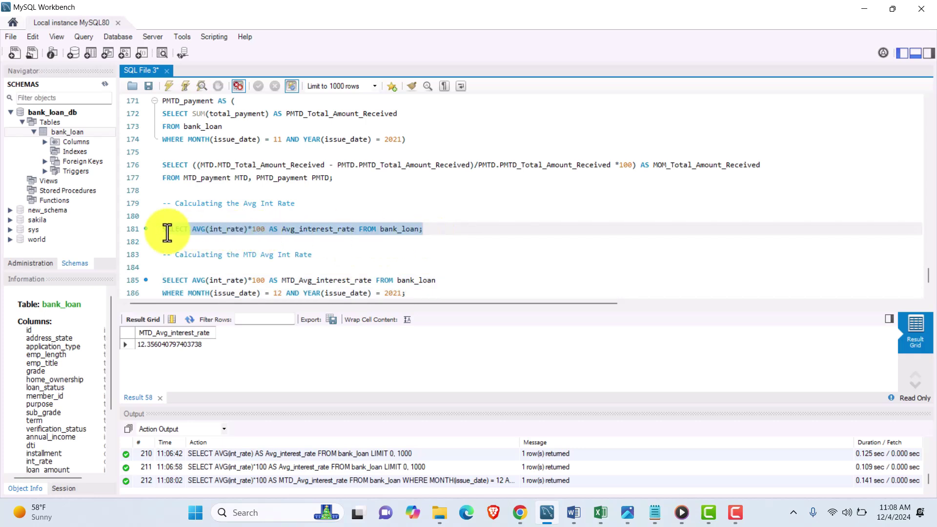
left_click(171, 88)
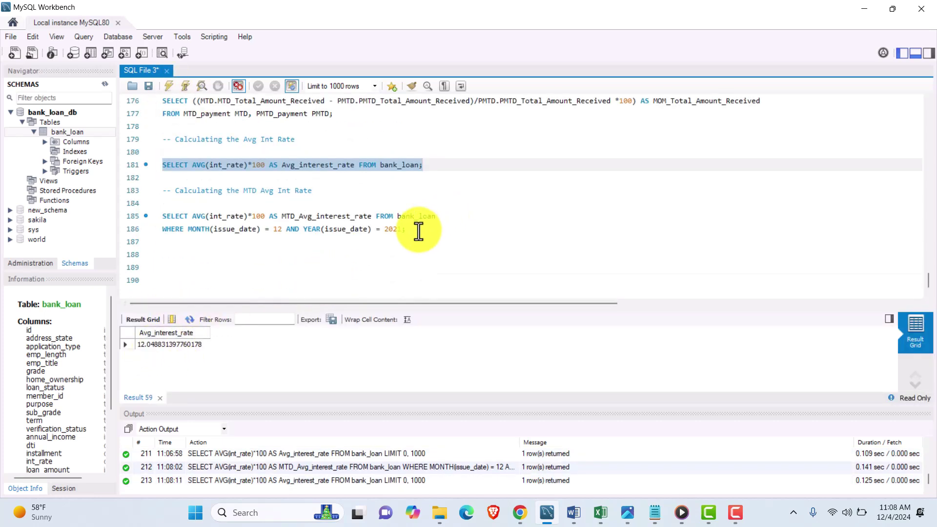
left_click_drag(418, 230, 159, 214)
left_click(169, 86)
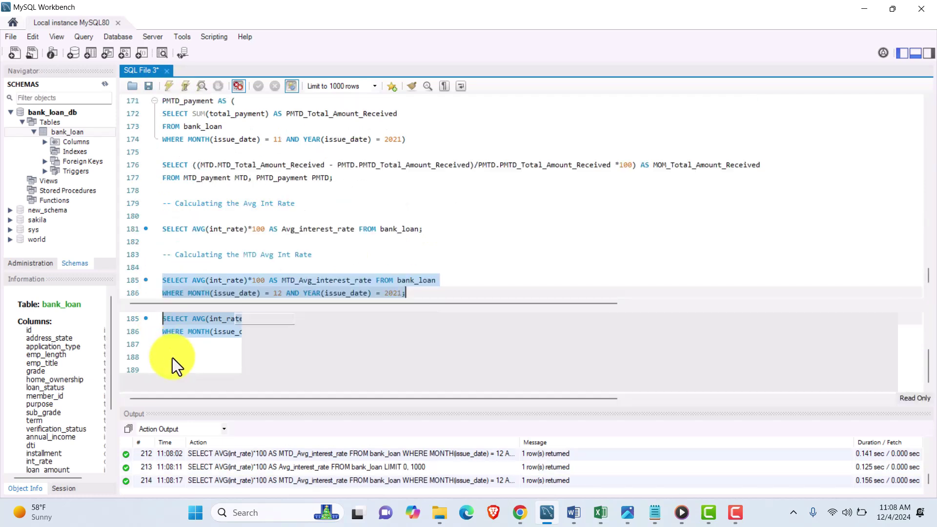
- Add the comment "-- Calculating the PMTD Avg Int Rate" below the MTD query, followed by a blank line
scroll(423, 236, "down", 2)
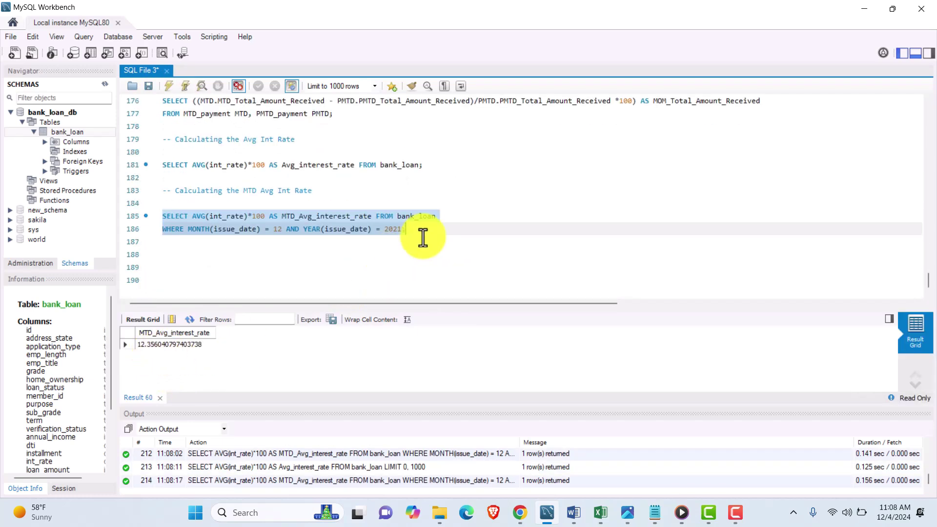
left_click(423, 239)
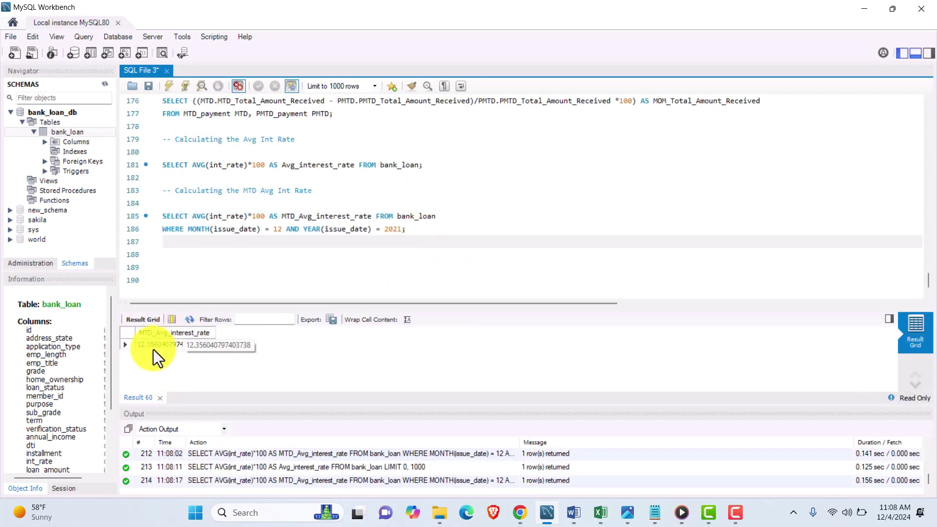
key("Return")
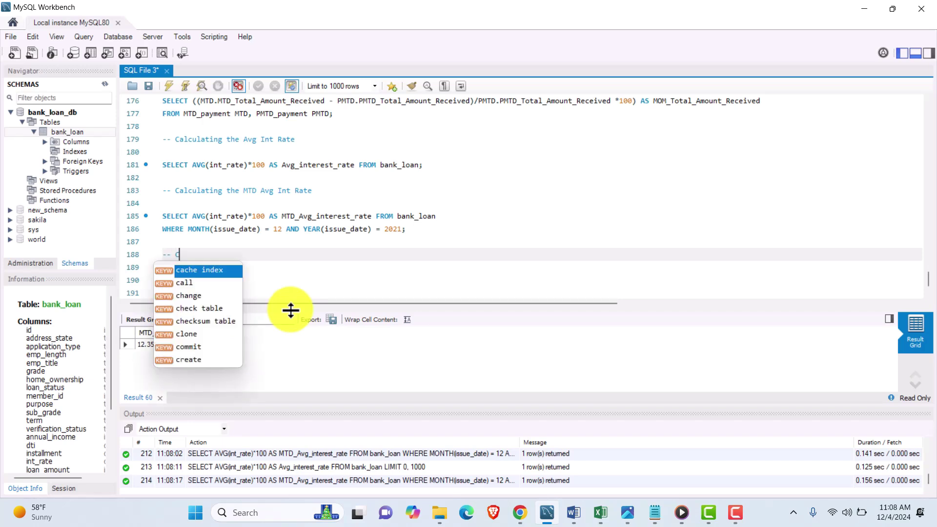
type("-- Calcuating the PMTD Avg")
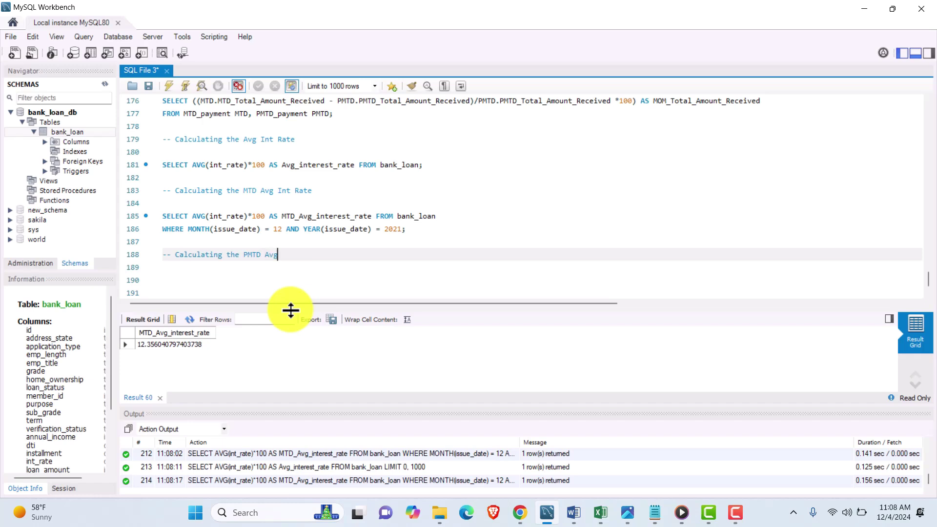
key("Return")
key("Return")
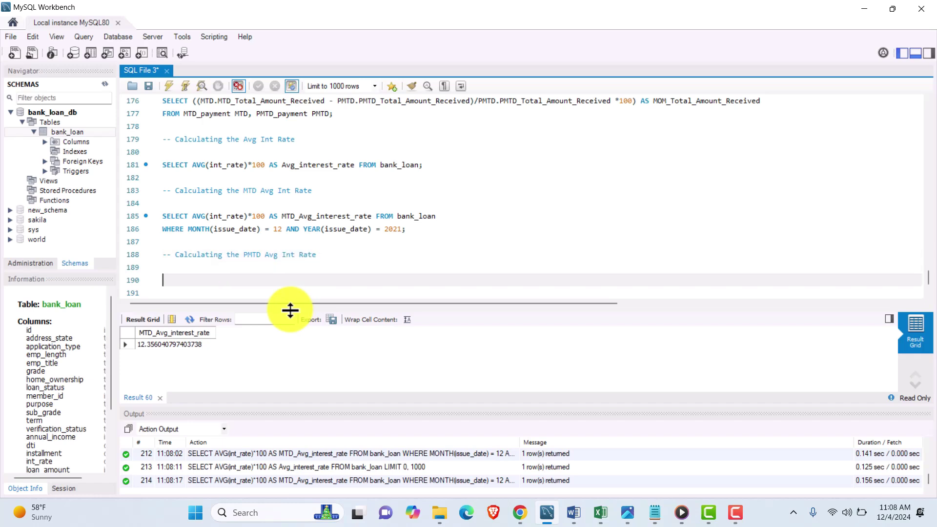
type("SELECT AVG(int_rate)*100")
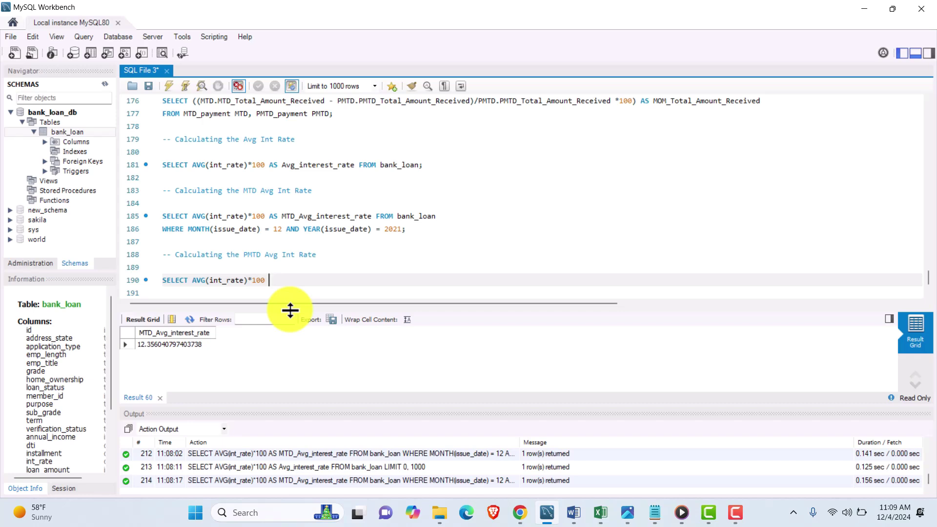
key("BackSpace")
key("BackSpace")
key("BackSpace")
key("BackSpace")
key("BackSpace")
key("BackSpace")
key("BackSpace")
key("BackSpace")
key("BackSpace")
key("BackSpace")
key("BackSpace")
key("BackSpace")
key("BackSpace")
key("BackSpace")
key("BackSpace")
key("BackSpace")
key("BackSpace")
key("BackSpace")
key("BackSpace")
key("BackSpace")
- Duplicate the two-line MTD average interest rate query below the PMTD comment
left_click(413, 230)
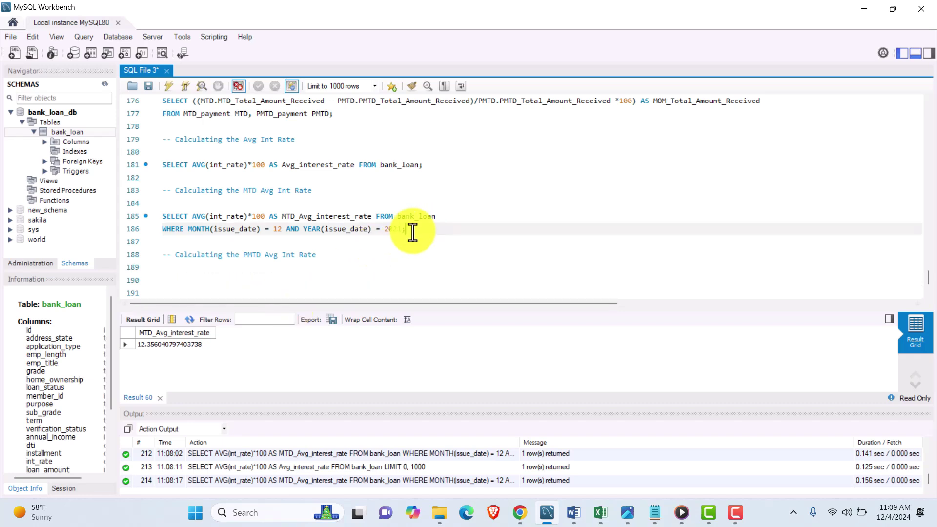
left_click_drag(412, 232, 135, 222)
key("ctrl+c")
left_click(189, 282)
key("ctrl+v")
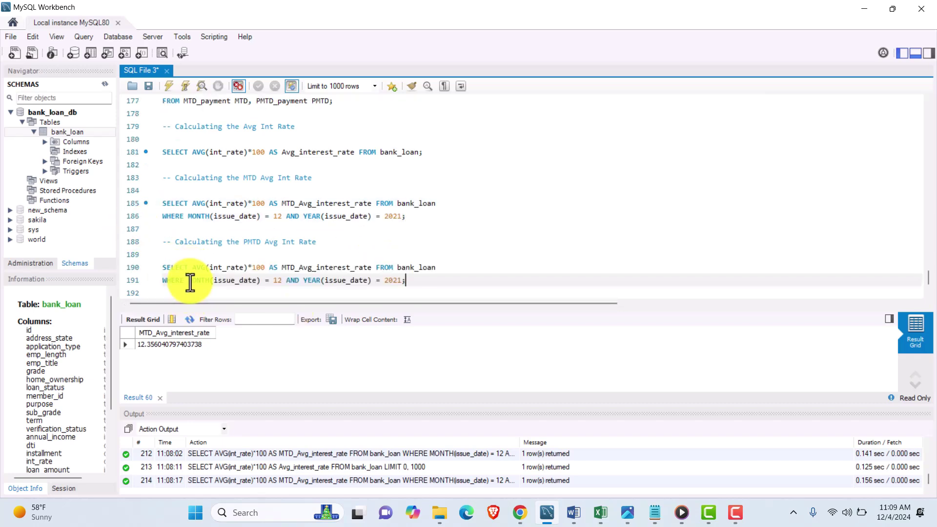
- Change the copied query's alias to PMTD_Avg_interest_rate and its month to 11, then run it
left_click(283, 268)
type("P")
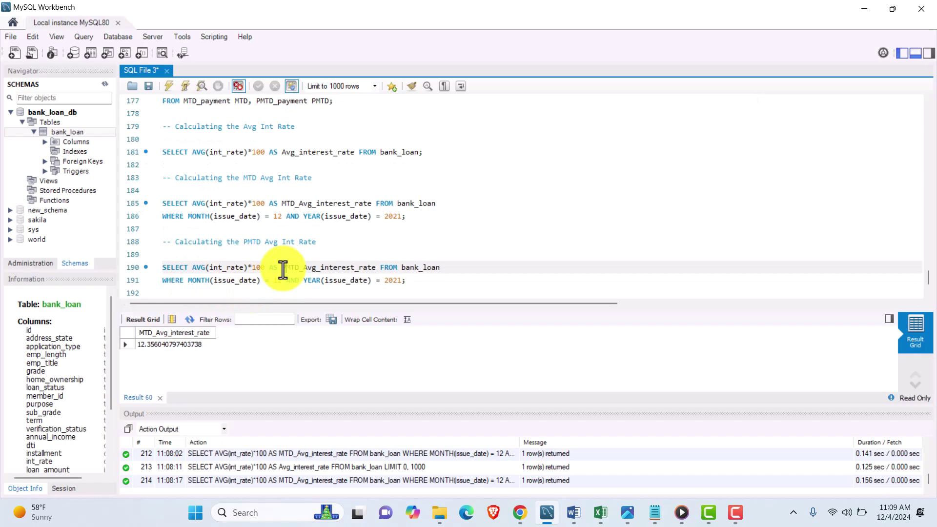
left_click(282, 282)
key("BackSpace")
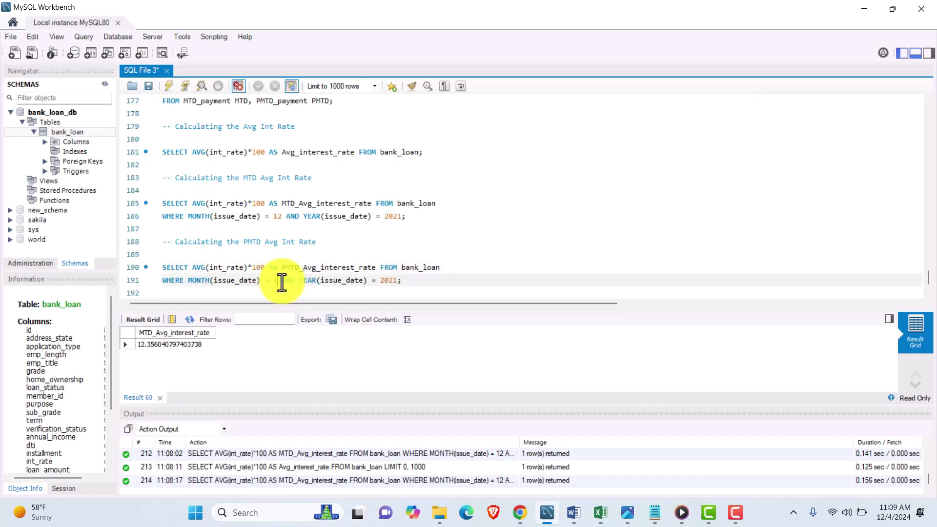
type("1")
left_click_drag(406, 281, 163, 268)
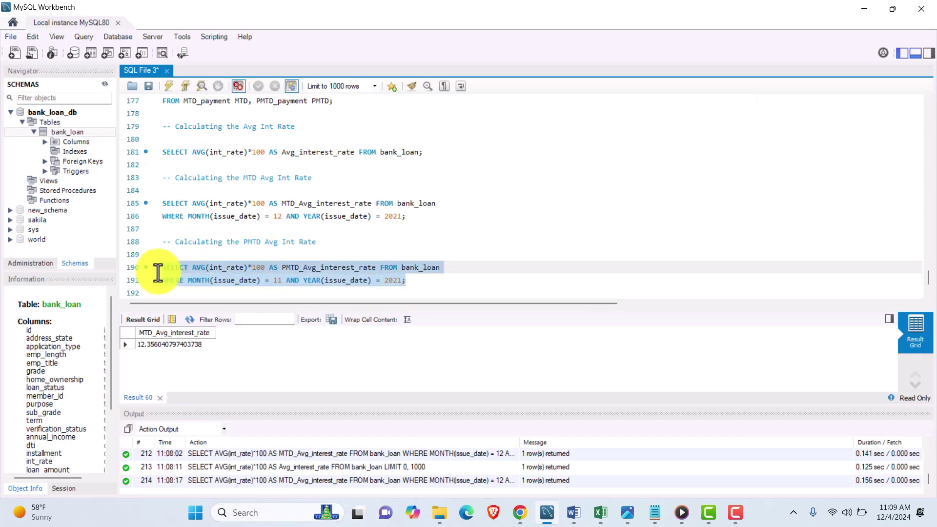
left_click(165, 87)
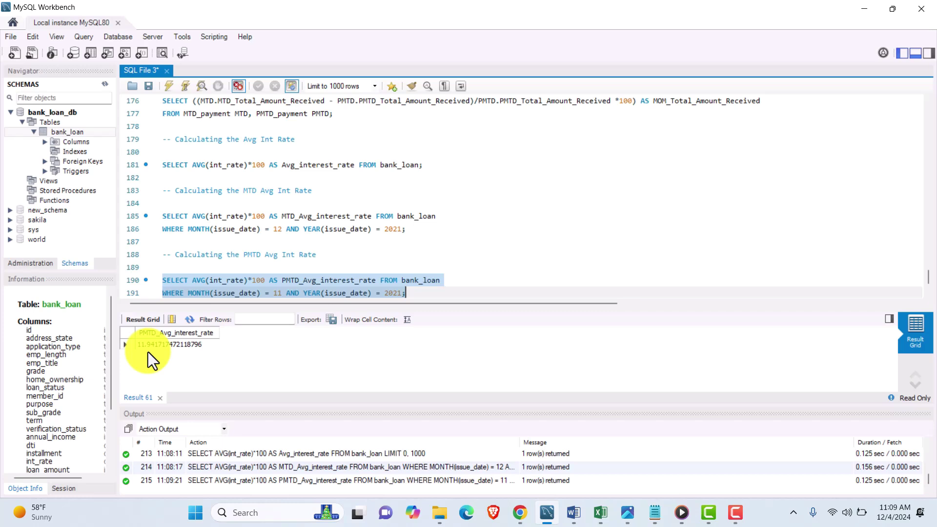
- Add the comment "-- Calculating the MoM Avg Int Rate" below the PMTD query, with an empty line ready for the query
scroll(425, 276, "down", 2)
left_click(437, 252)
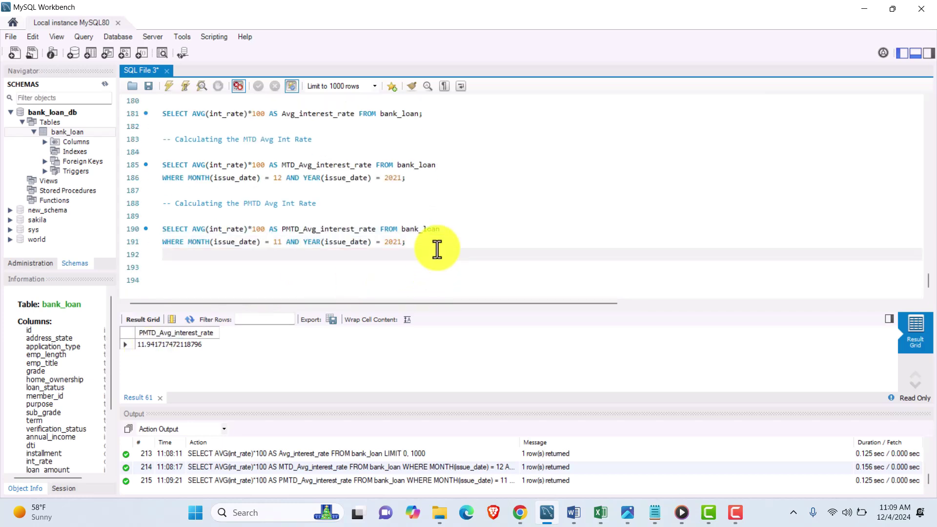
key("Return")
key("Return")
key("Up")
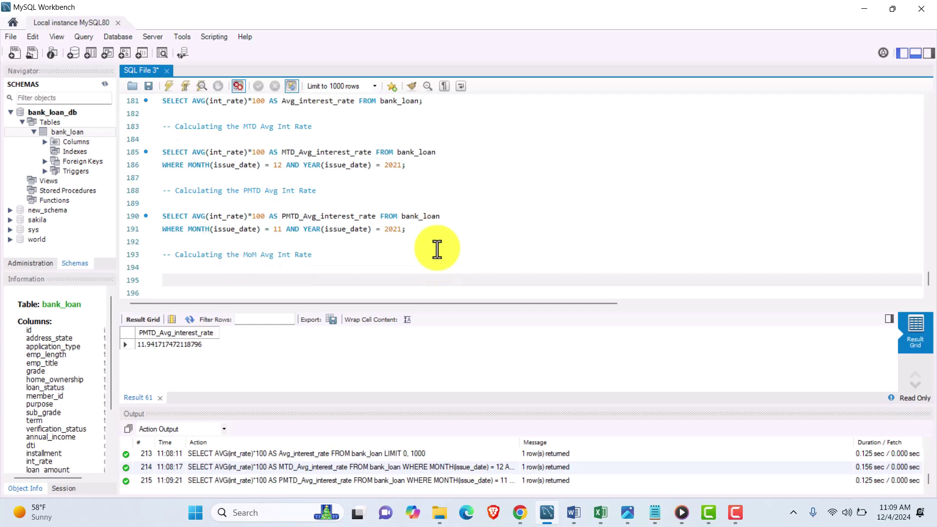
- Copy the whole month-over-month amount received query, starting at WITH MTD_payment, below the MoM Avg Int Rate comment
scroll(251, 157, "up", 8)
scroll(283, 169, "up", 1)
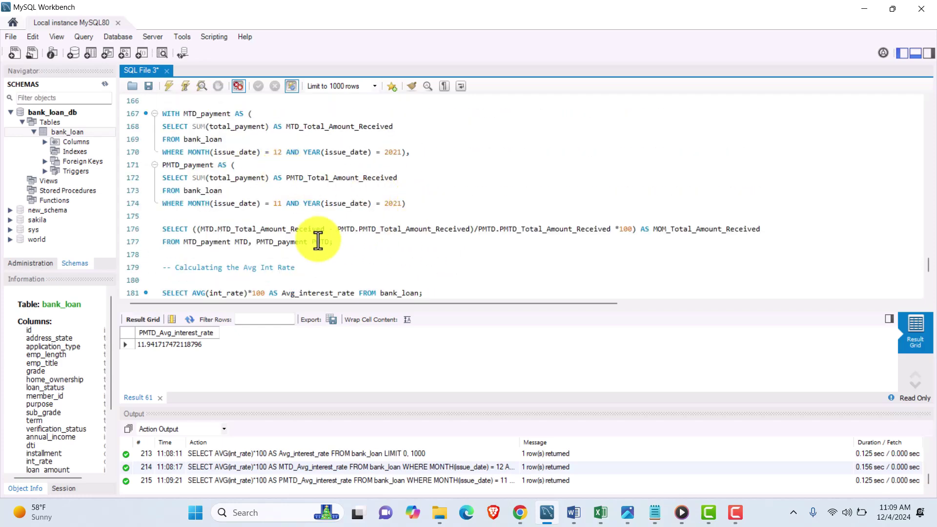
left_click_drag(341, 243, 161, 120)
key("ctrl+c")
scroll(243, 198, "down", 6)
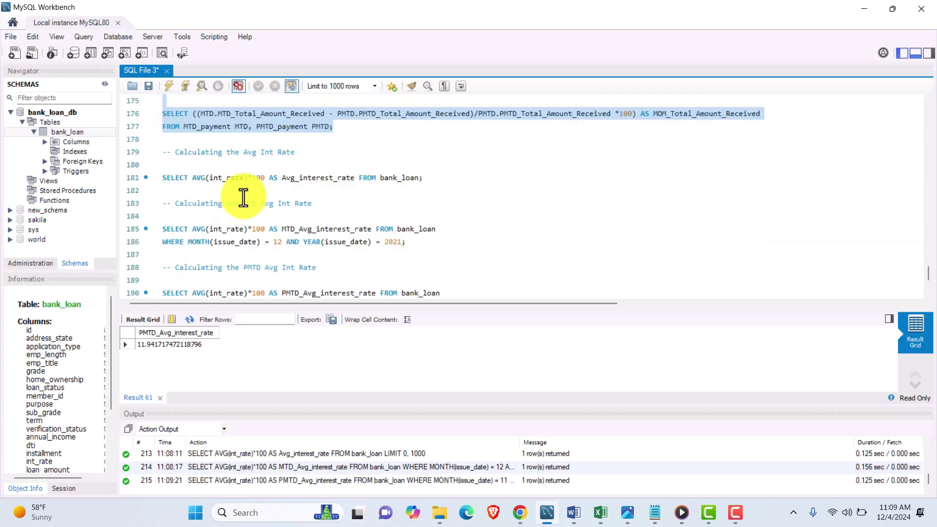
left_click(191, 254)
key("ctrl+v")
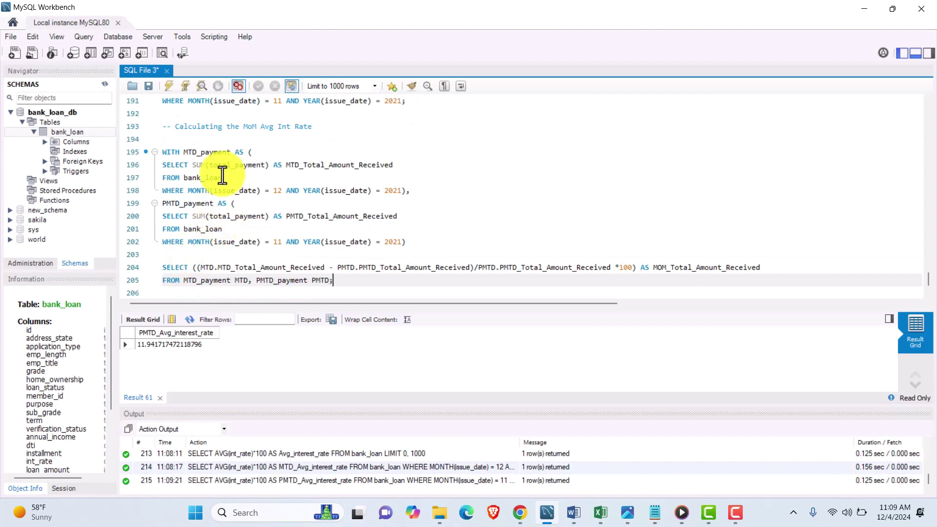
- Rename the first CTE of the pasted query from MTD_payment to MTD_avg_int
double_click(202, 152)
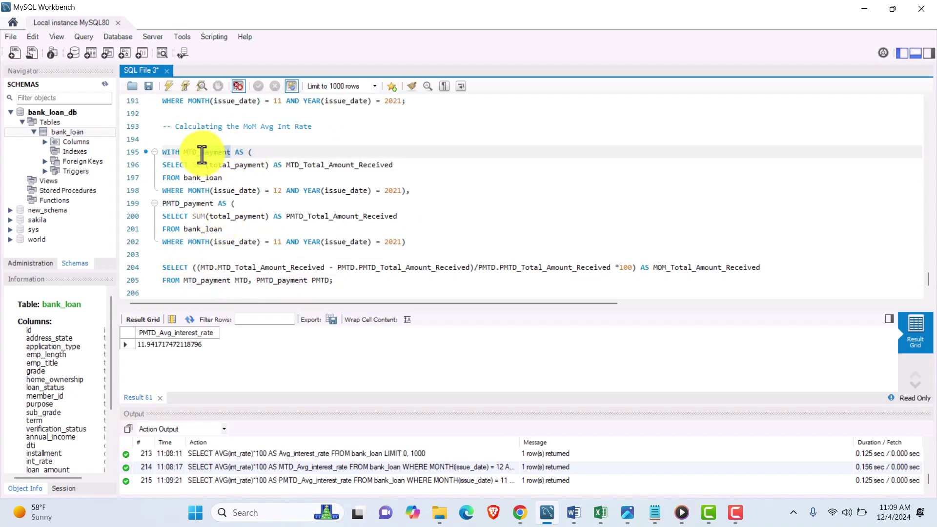
type("MTD_R")
key("BackSpace")
key("BackSpace")
key("BackSpace")
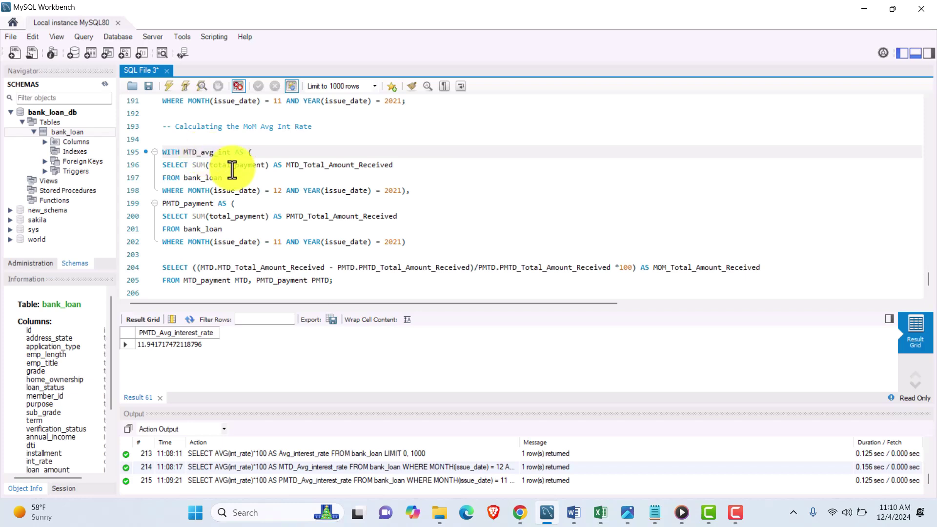
- Replace the whole SELECT statement inside the MTD_avg_int CTE with a copy of the MTD average interest rate query, without its semicolon
scroll(250, 146, "up", 2)
scroll(251, 146, "up", 1)
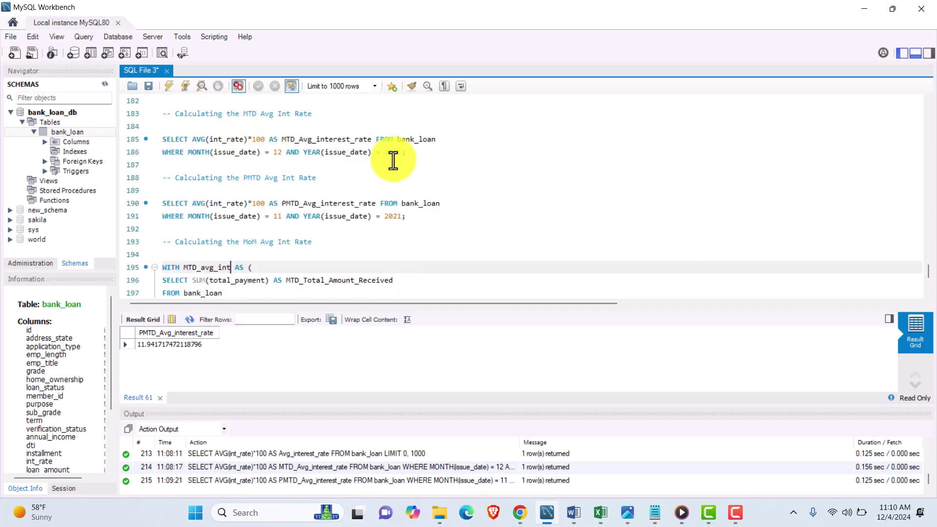
left_click_drag(401, 153, 149, 141)
key("ctrl+c")
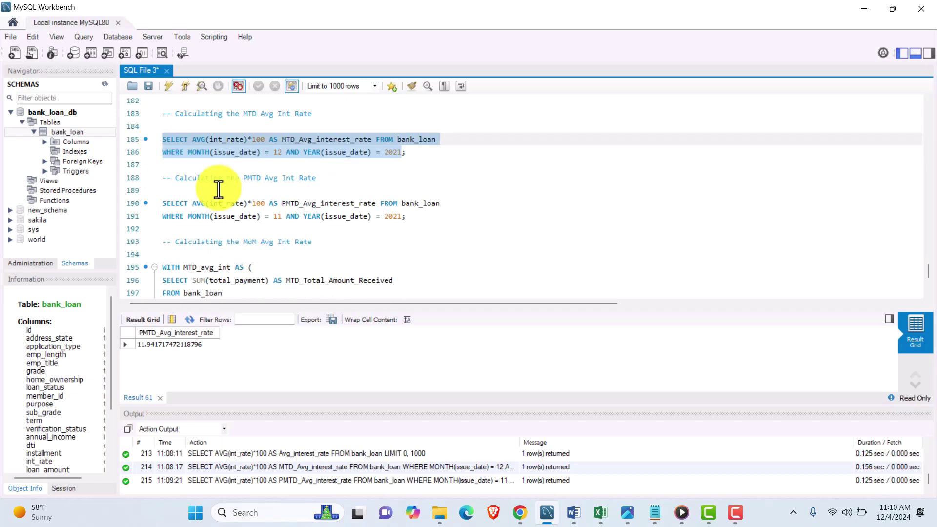
scroll(216, 188, "down", 2)
left_click_drag(223, 217, 149, 203)
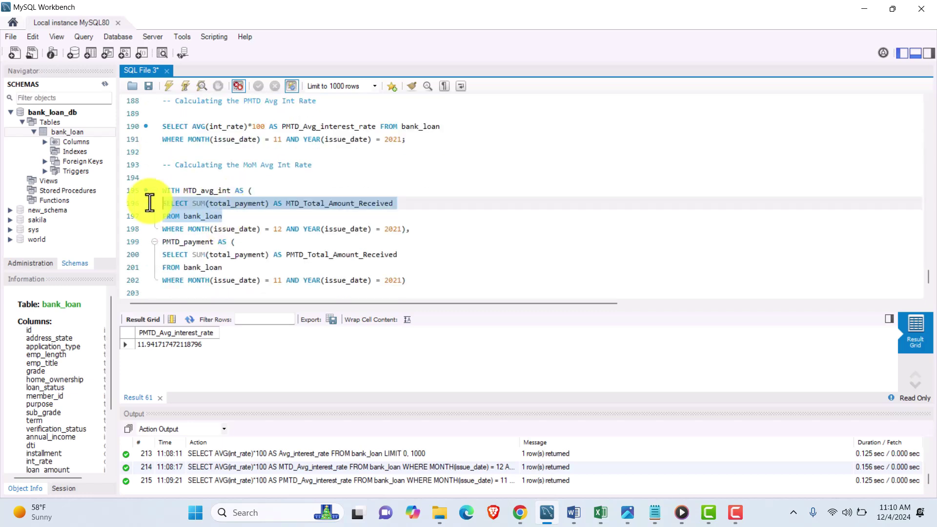
left_click_drag(399, 230, 156, 210)
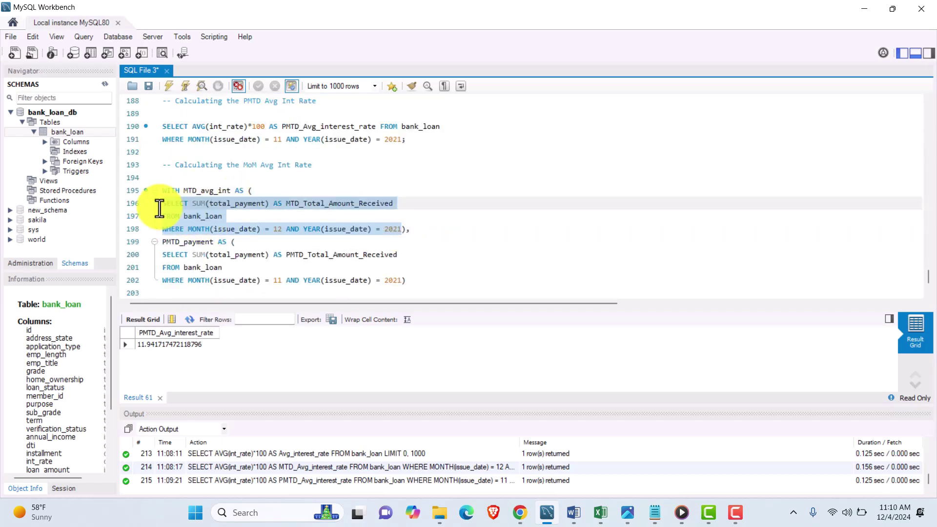
key("ctrl+v")
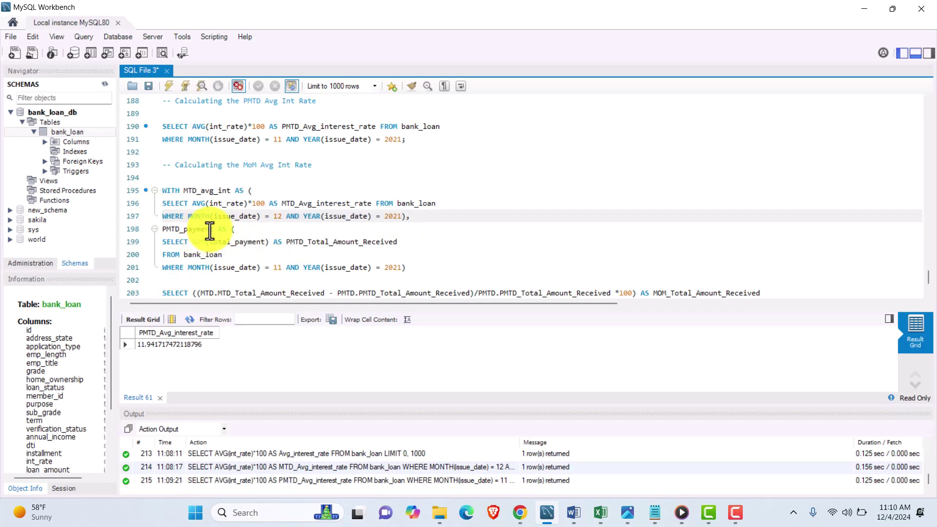
- Rename the second CTE from PMTD_payment to PMTD_avg_int
left_click(186, 229)
key("BackSpace")
key("BackSpace")
key("BackSpace")
key("BackSpace")
key("BackSpace")
key("BackSpace")
key("BackSpace")
type("avg")
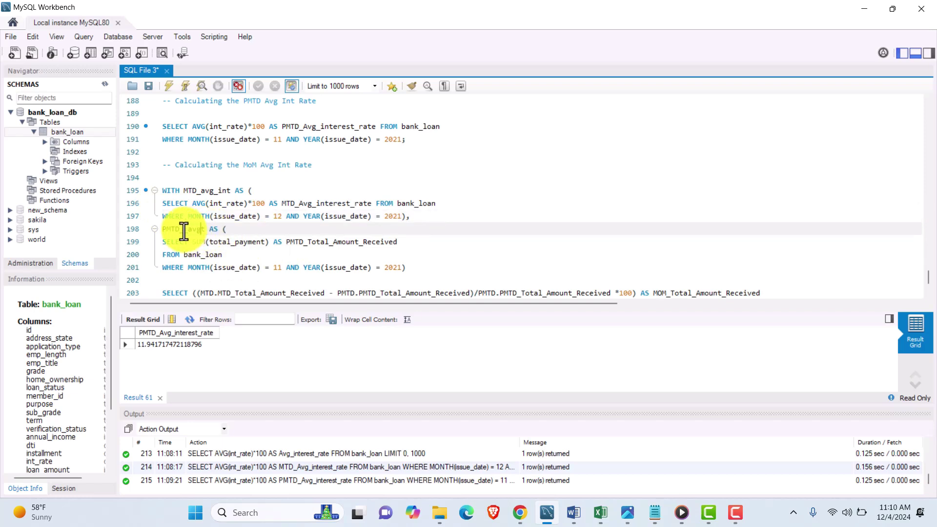
type("_int")
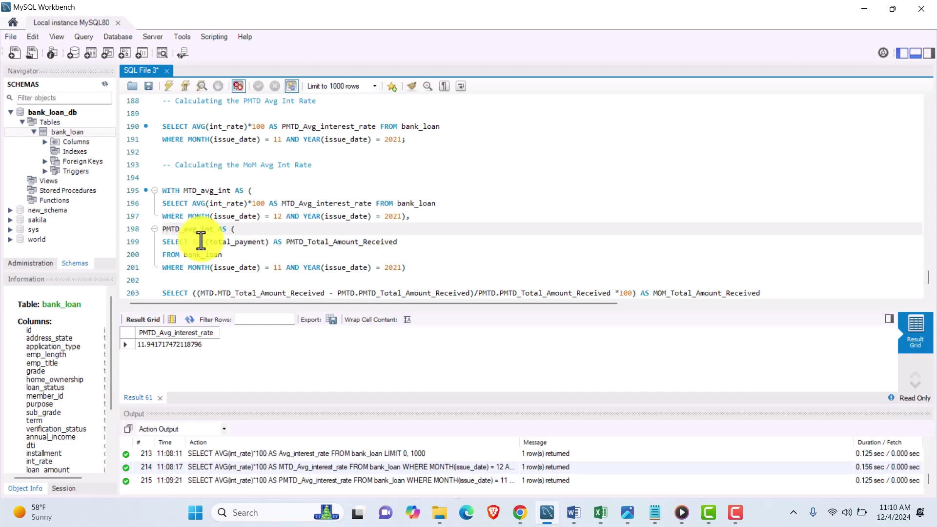
- Replace the SELECT statement inside the PMTD_avg_int CTE with a copy of the PMTD average interest rate query, without its semicolon
scroll(240, 225, "up", 1)
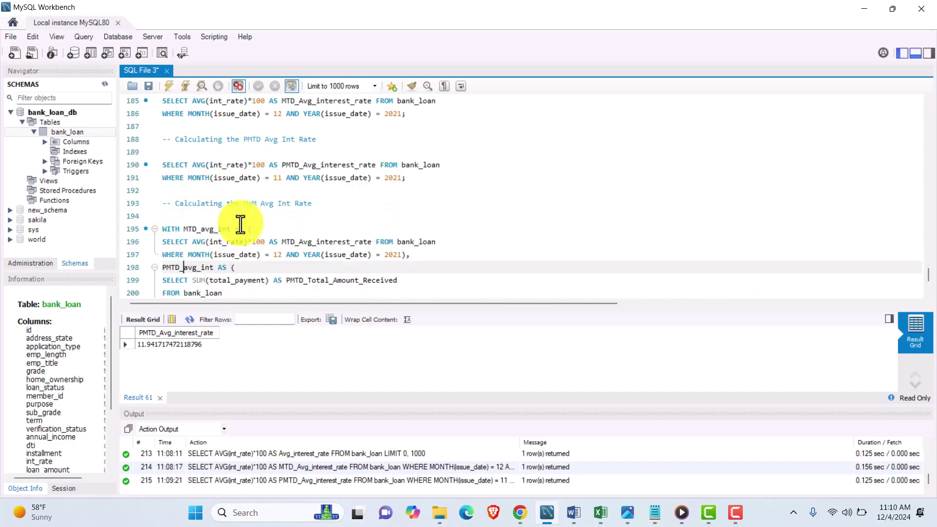
scroll(240, 225, "up", 1)
left_click_drag(400, 215, 174, 205)
key("ctrl+c")
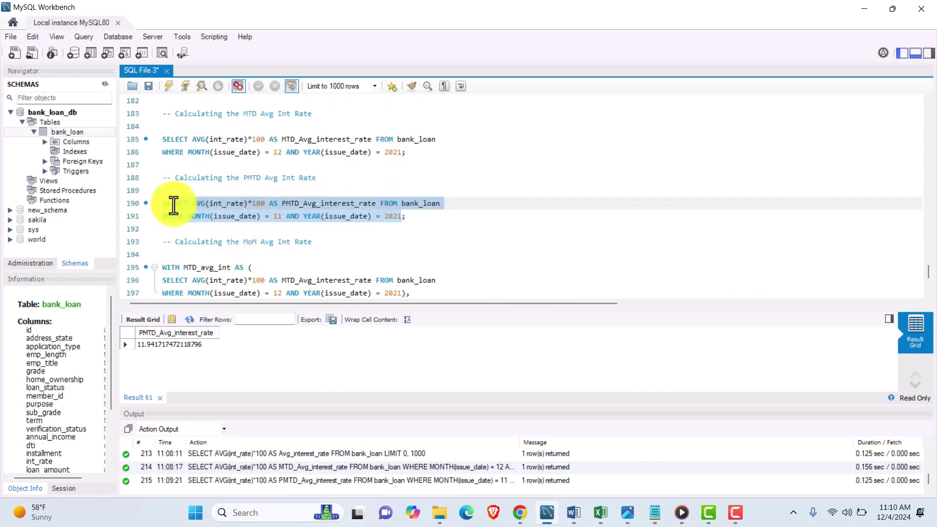
scroll(236, 226, "down", 3)
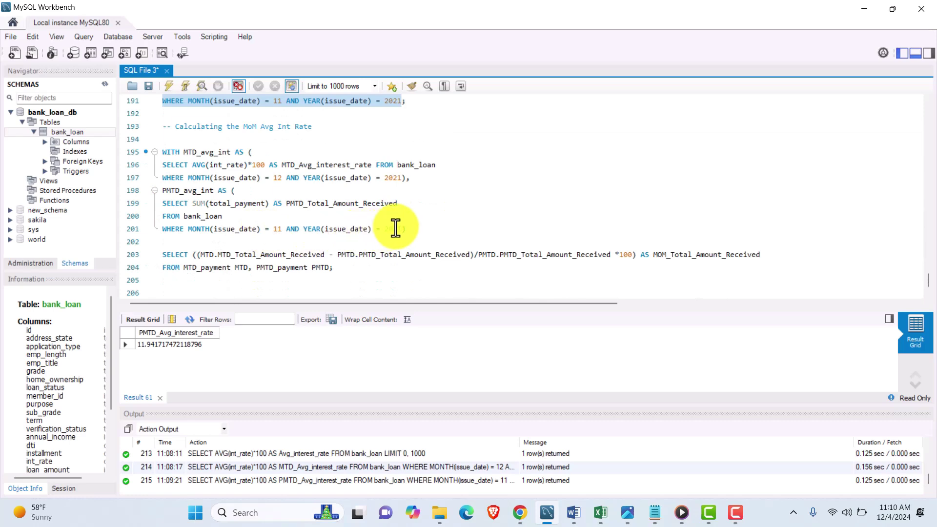
left_click_drag(403, 229, 159, 205)
key("ctrl+v")
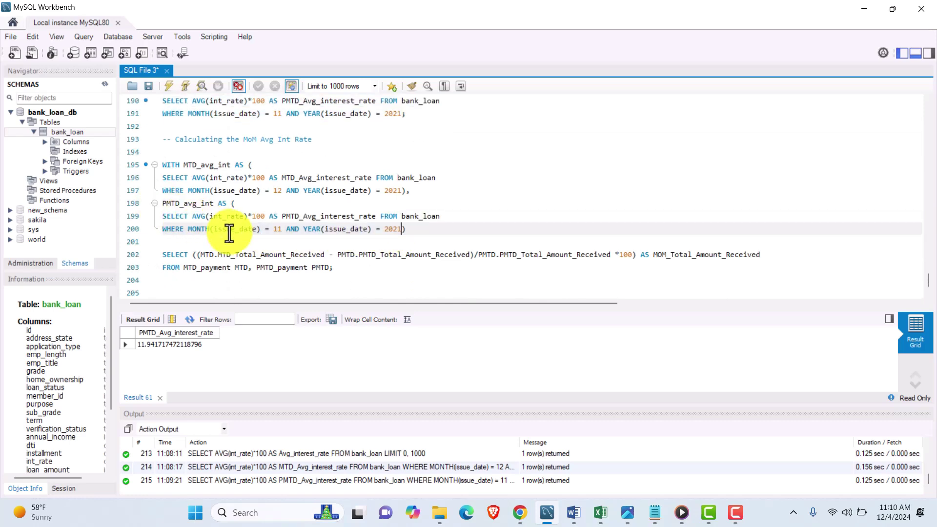
- Change the subtraction in the final SELECT to MTD.MTD_Avg_interest_rate - PMTD.PMTD_Avg_interest_rate
scroll(327, 235, "down", 1)
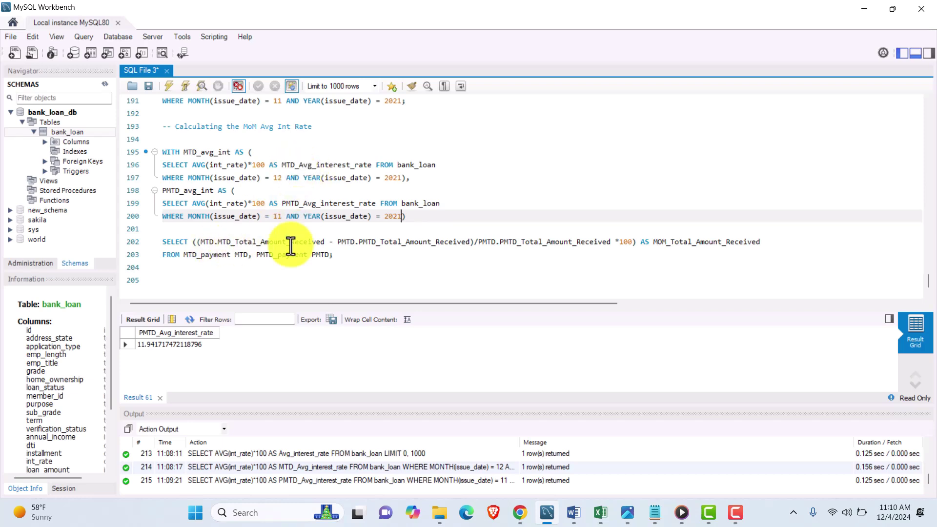
left_click_drag(235, 242, 325, 242)
type("Avg_int")
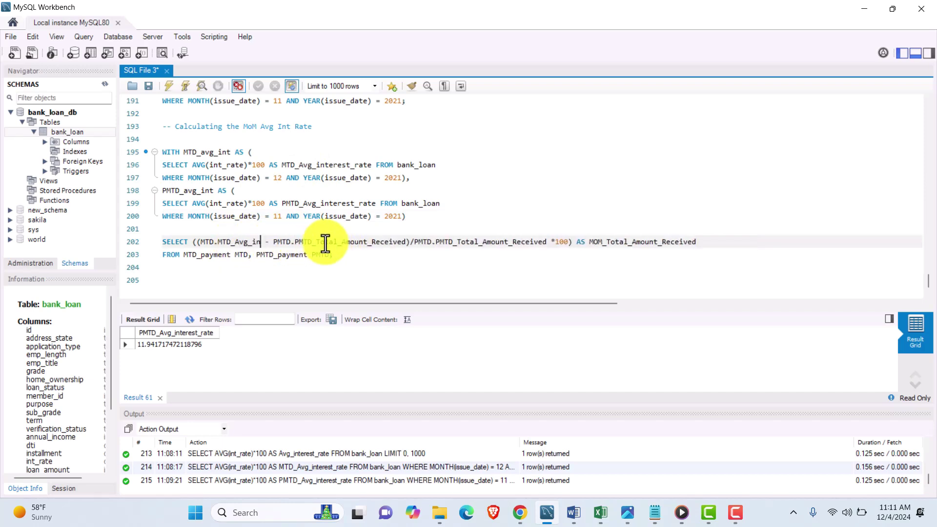
type("erest_rate")
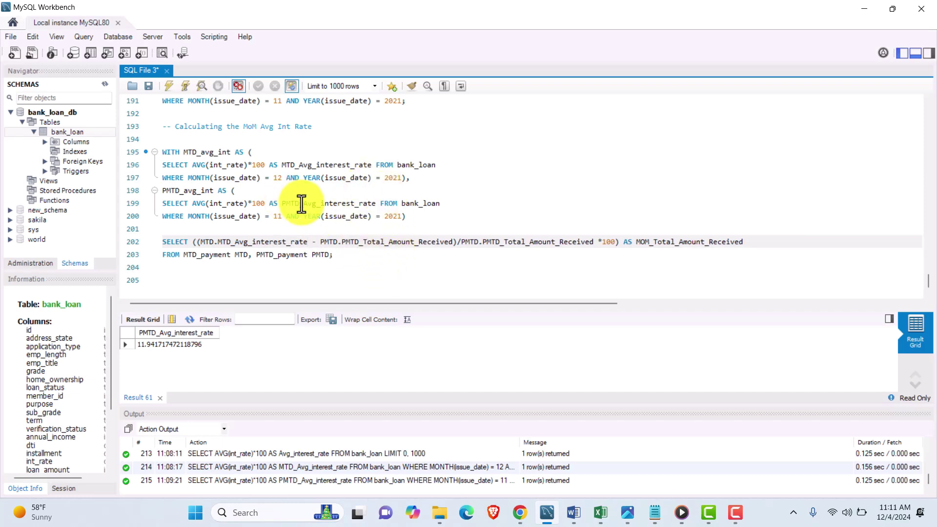
left_click_drag(302, 205, 376, 205)
key("ctrl+c")
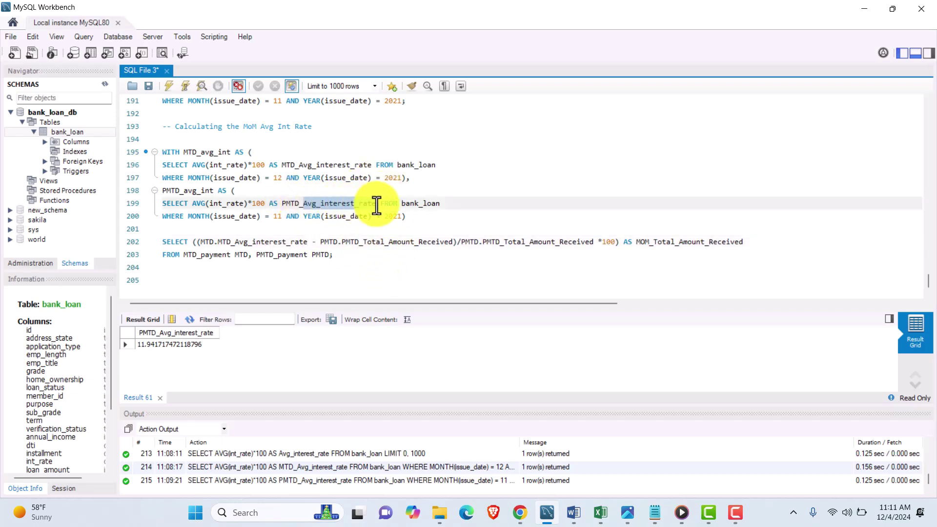
left_click(380, 242)
left_click_drag(379, 242, 448, 243)
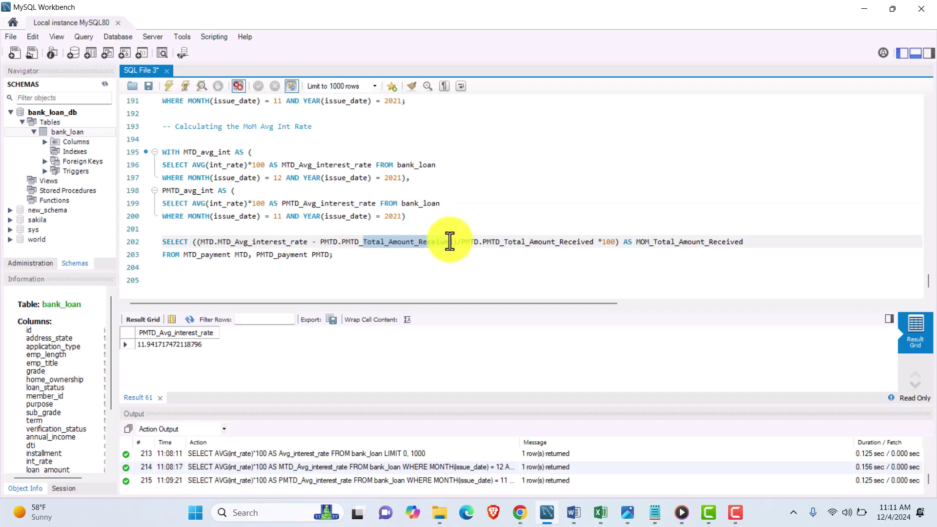
key("ctrl+v")
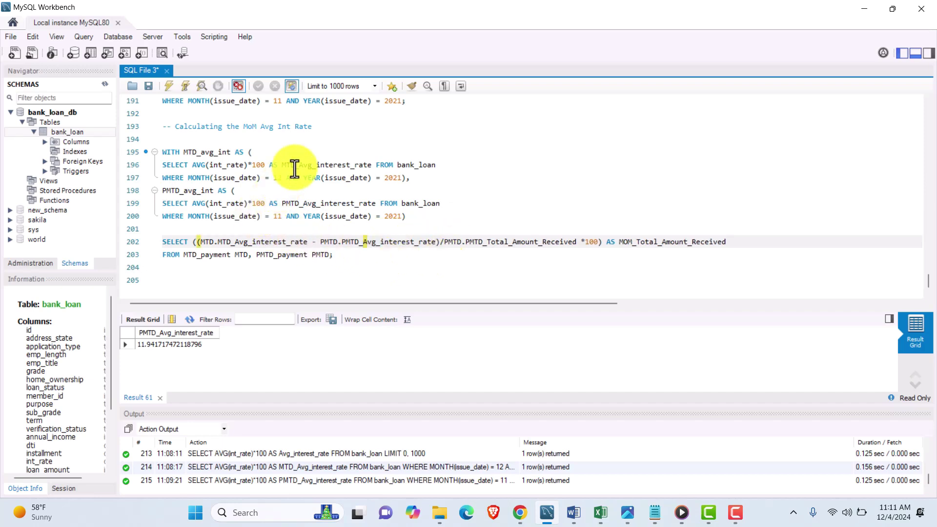
- Change the divisor in the final SELECT to PMTD.PMTD_Avg_interest_rate and the result alias to MOM_Avg_interest_rate
left_click_drag(299, 165, 370, 170)
key("ctrl+c")
left_click(370, 170)
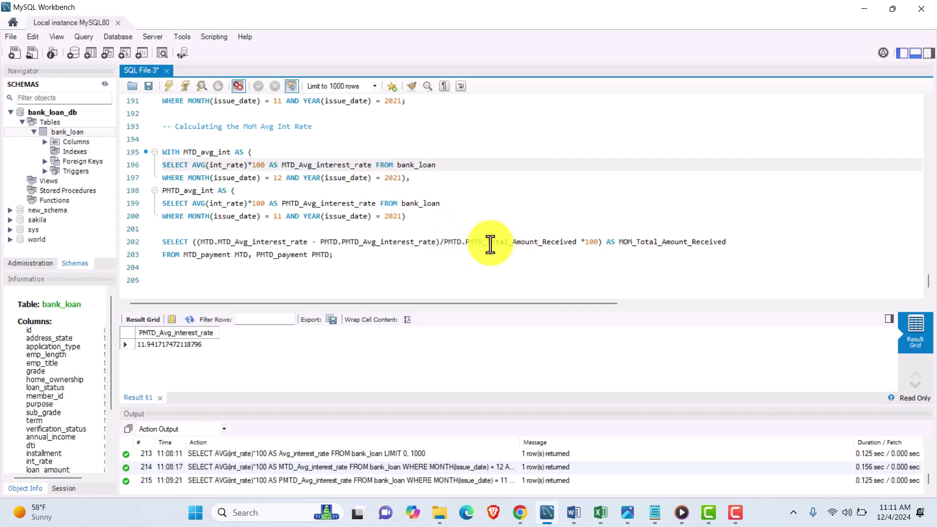
left_click_drag(486, 242, 573, 247)
key("ctrl+v")
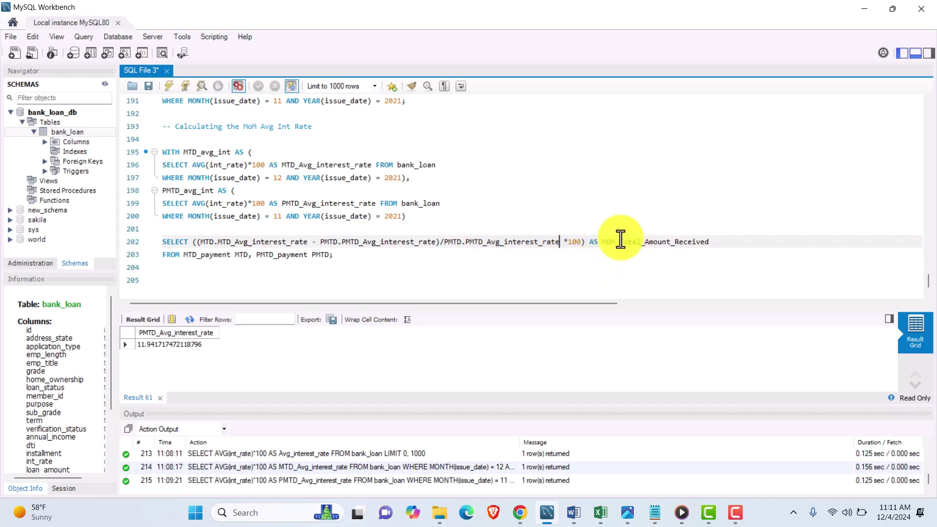
left_click_drag(620, 242, 713, 245)
key("ctrl+v")
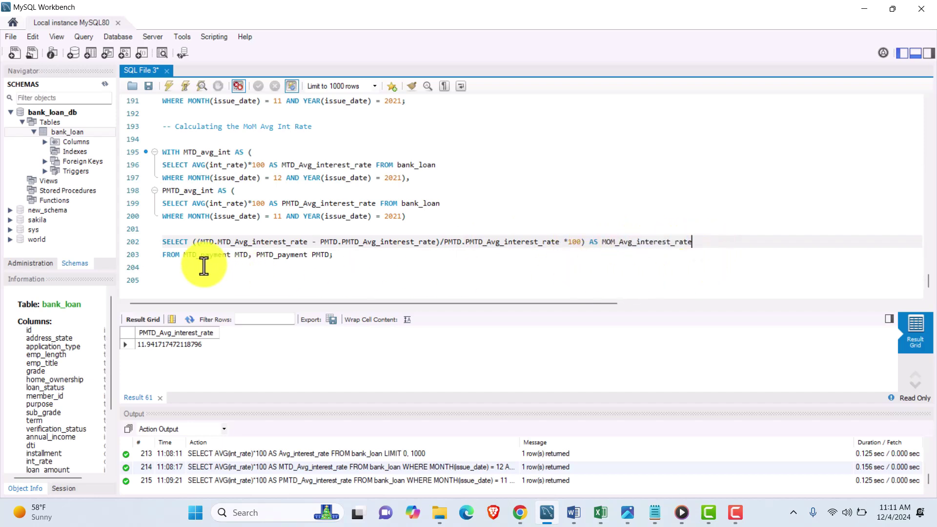
- Change the CTE names in the final FROM clause to MTD_avg_int and PMTD_avg_int, keeping the aliases MTD and PMTD
left_click(203, 258)
left_click_drag(201, 254, 231, 255)
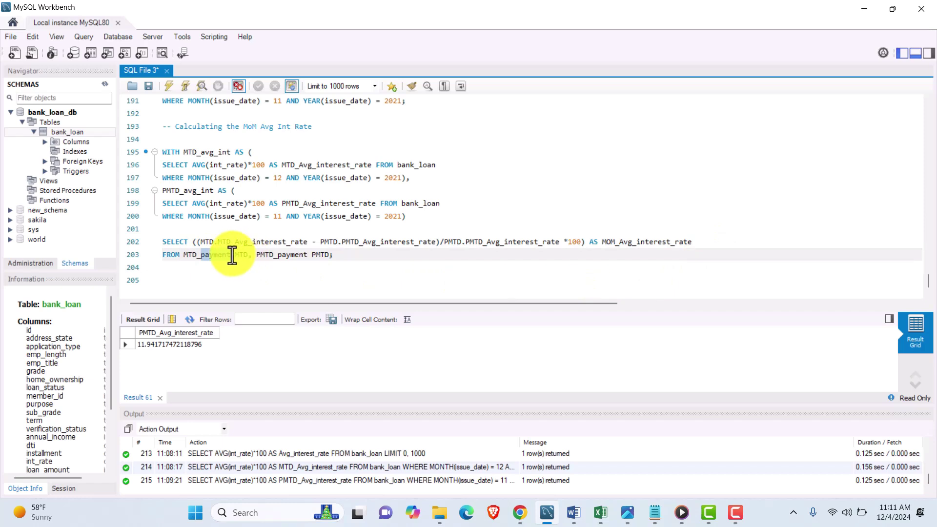
type("Avg")
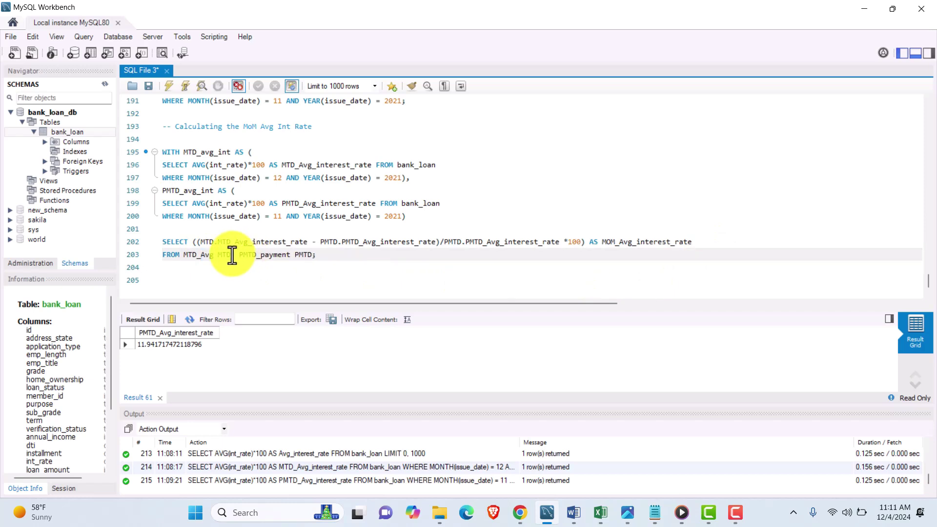
key("BackSpace")
key("BackSpace")
key("BackSpace")
type("avg_int")
left_click_drag(277, 254, 306, 254)
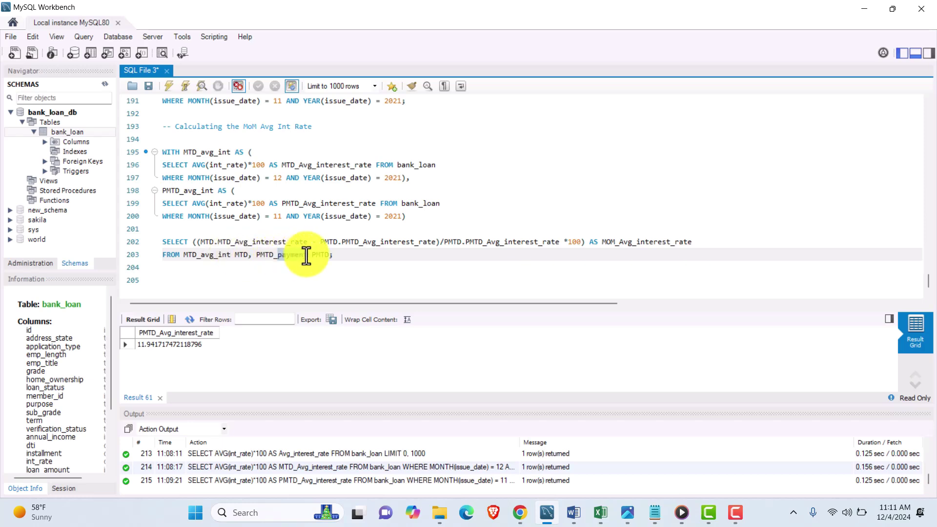
type("avg_int")
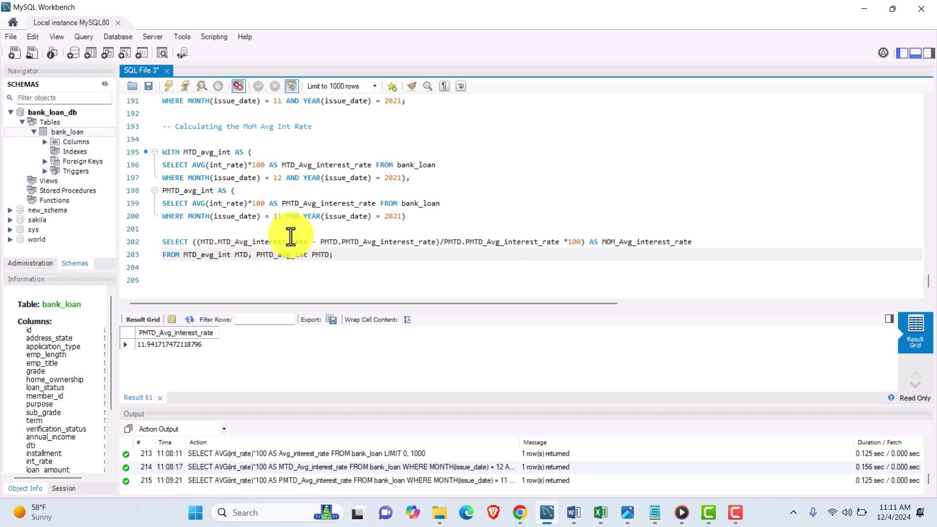
- Run only the complete month-over-month average interest rate query, from WITH MTD_avg_int through the final FROM clause
left_click_drag(351, 257, 149, 154)
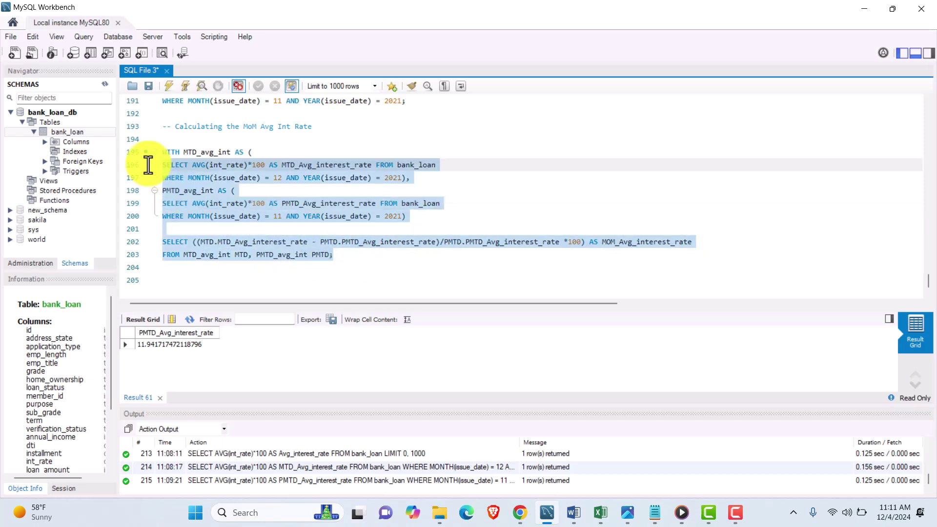
left_click(169, 86)
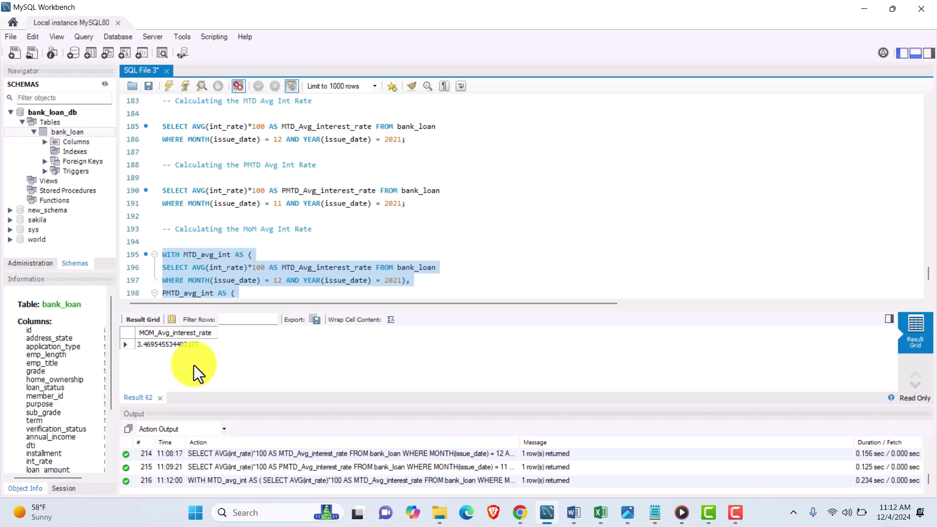
scroll(291, 279, "down", 3)
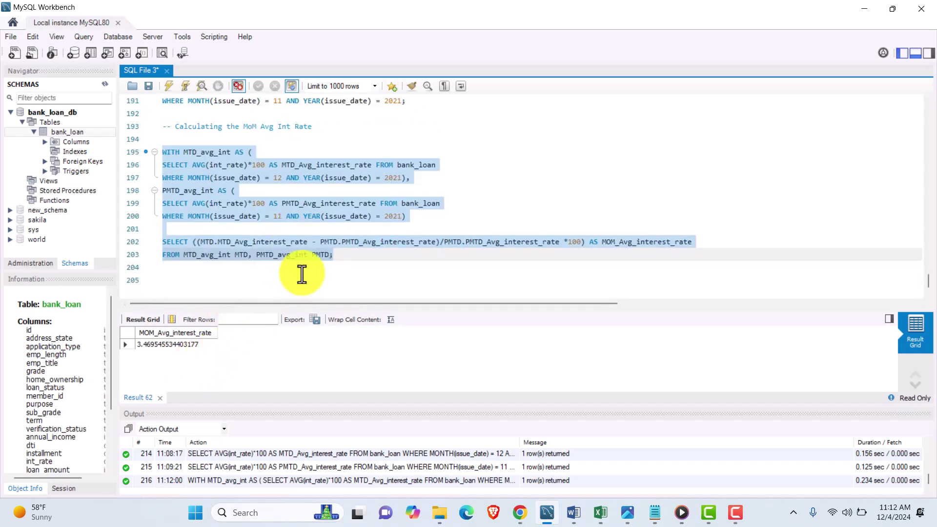
- Add two new lines below the month-over-month average interest rate query for the next section
left_click(341, 259)
key("Return")
key("Return")
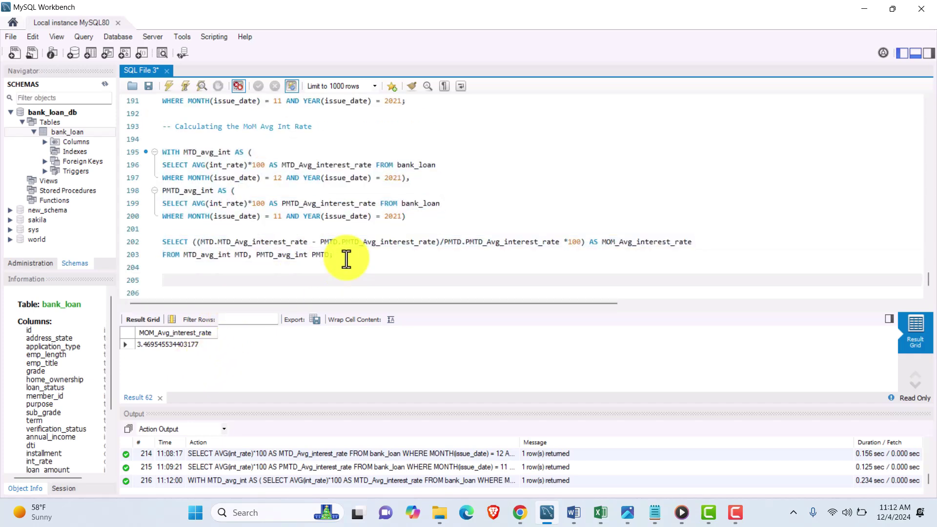
scroll(314, 212, "up", 4)
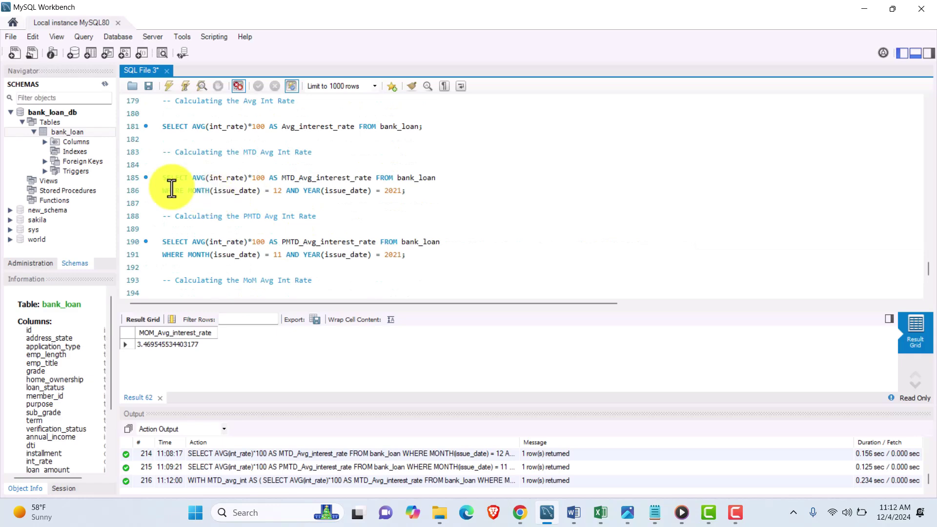
left_click_drag(162, 177, 268, 268)
left_click(268, 256)
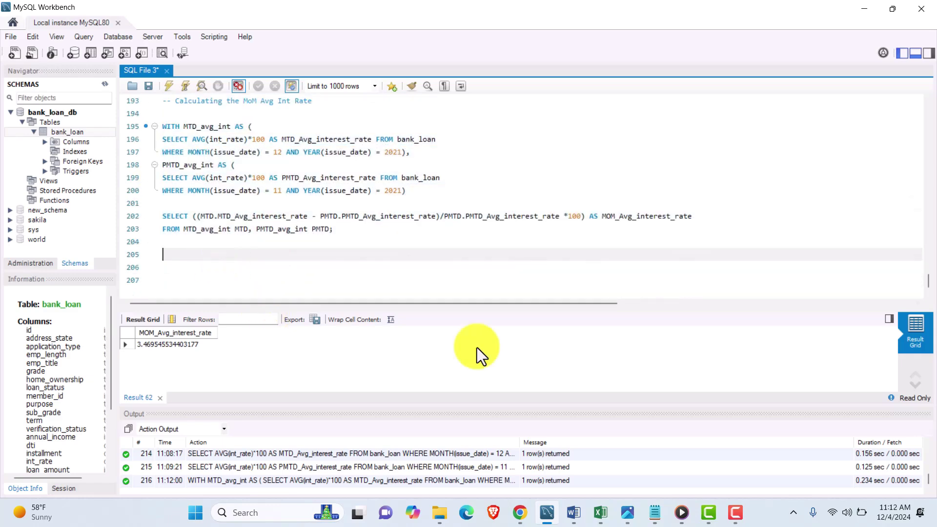
- Switch to Media Player to read the next KPI requirement on the Dashboard 1 summary slide, then return to MySQL Workbench
mouse_move(681, 510)
left_click(682, 467)
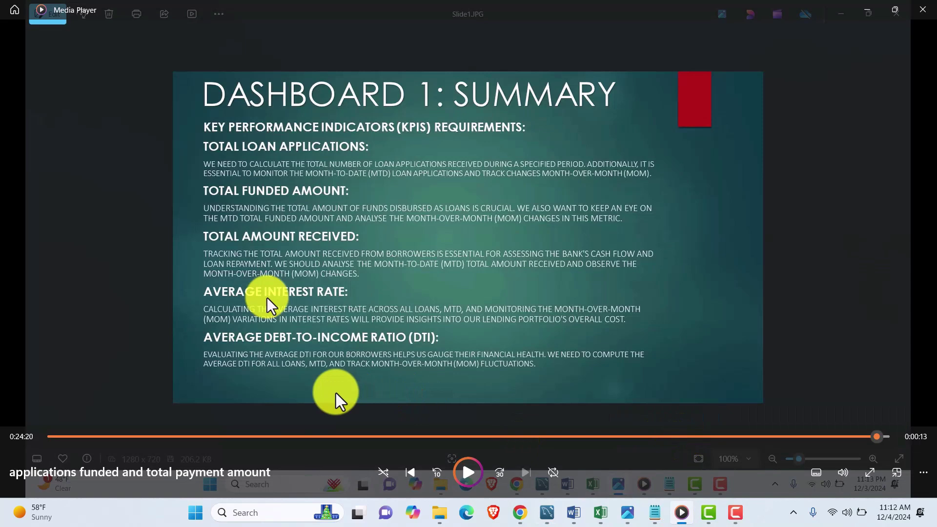
left_click(870, 10)
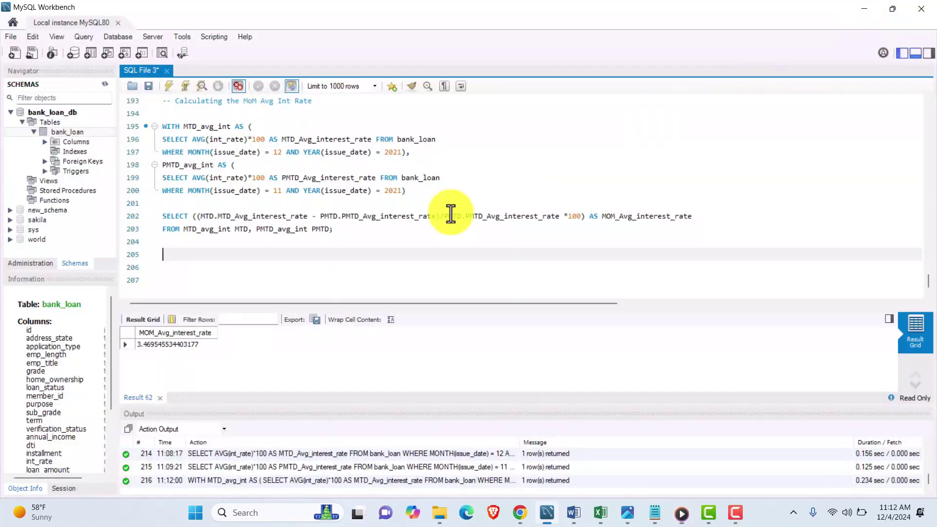
- Add the comment "-- Calculating the Avg Debt To Income Ratio" below the MoM query, followed by an empty line and a line for the query
type("al")
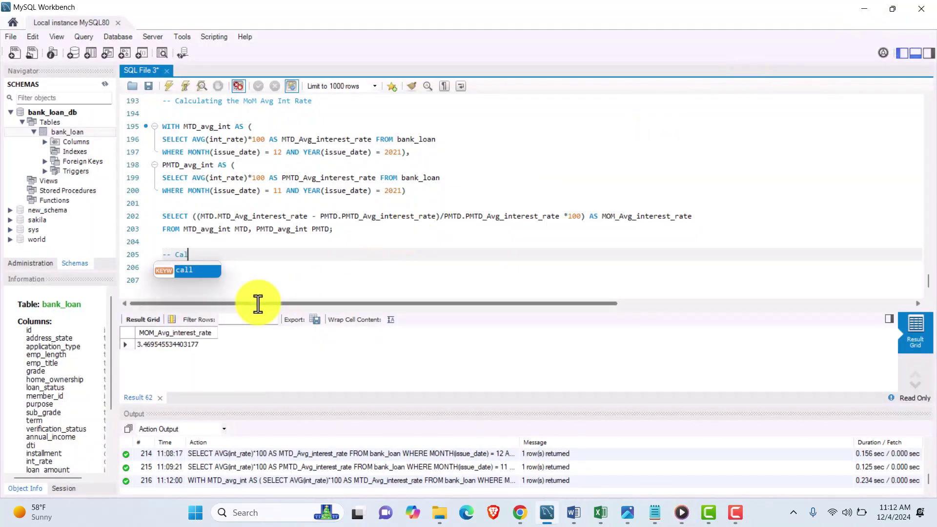
type("culating the Avg Debt To Income")
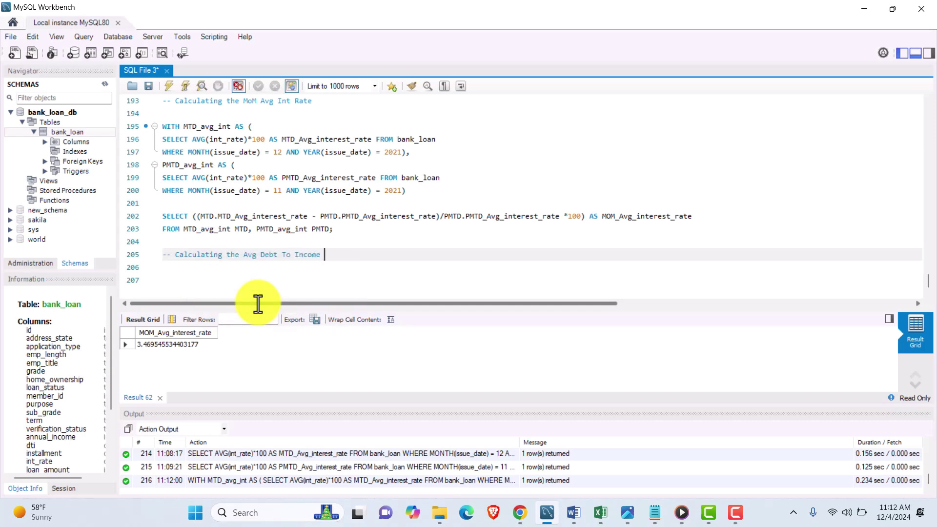
key("Return")
key("Return")
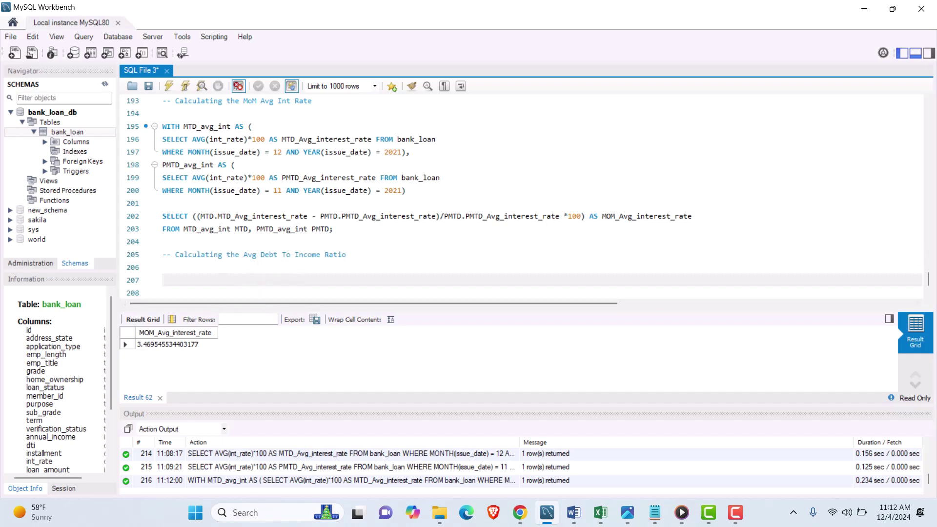
- Append "(DTI)" to the debt-to-income comment and paste a copy of the MTD average interest rate query below it
left_click(381, 253)
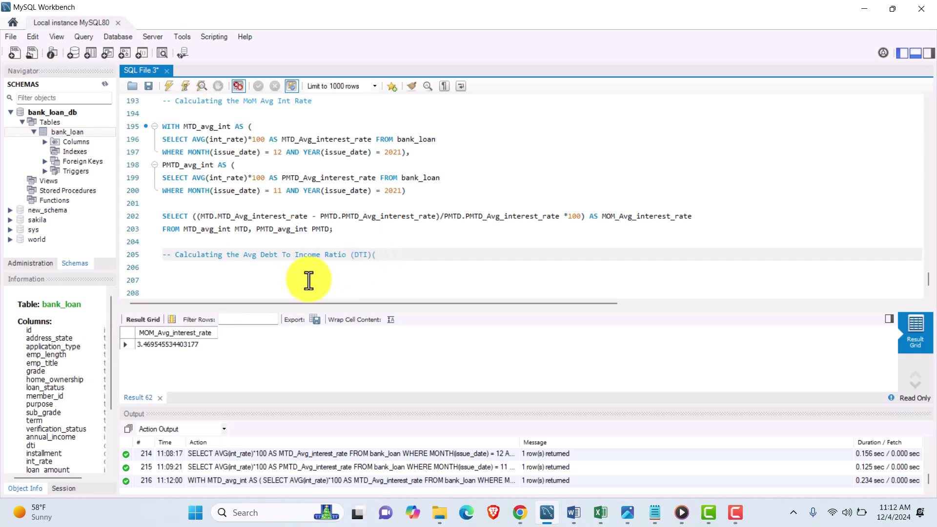
left_click(254, 279)
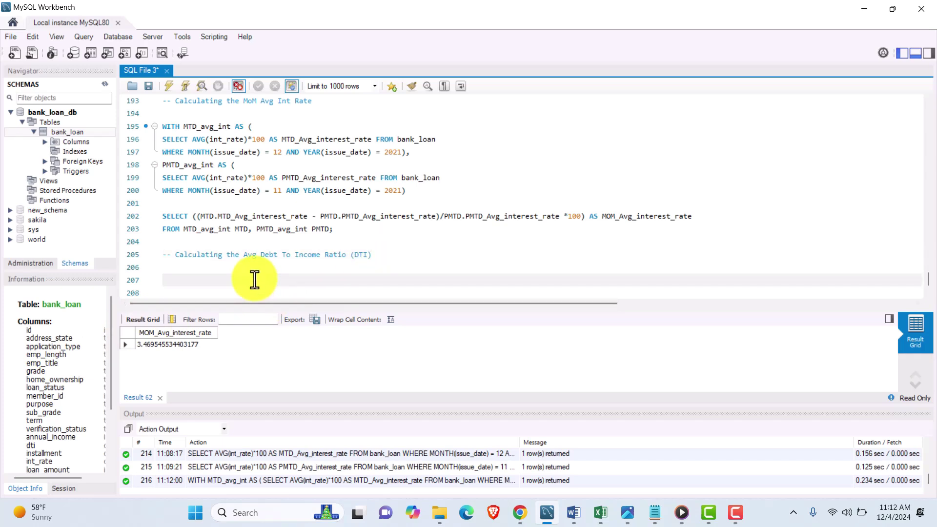
scroll(213, 209, "up", 5)
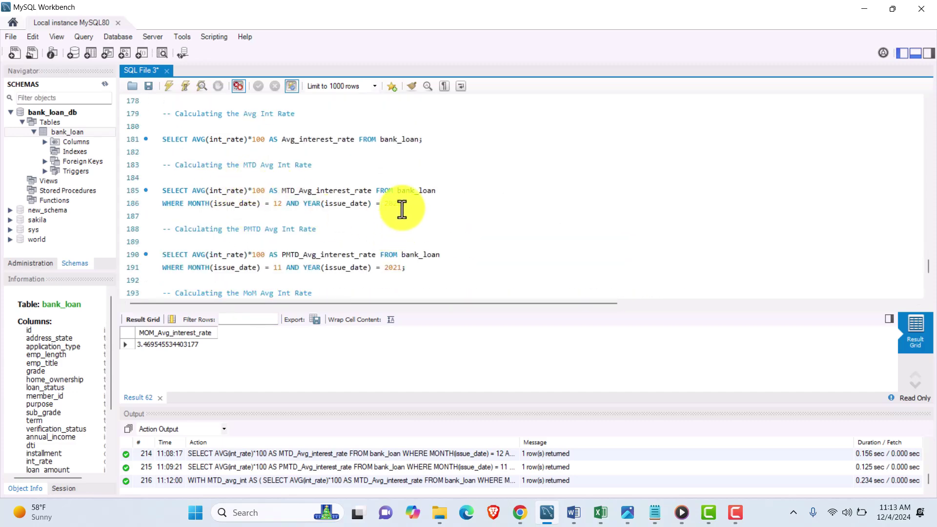
left_click_drag(406, 204, 160, 197)
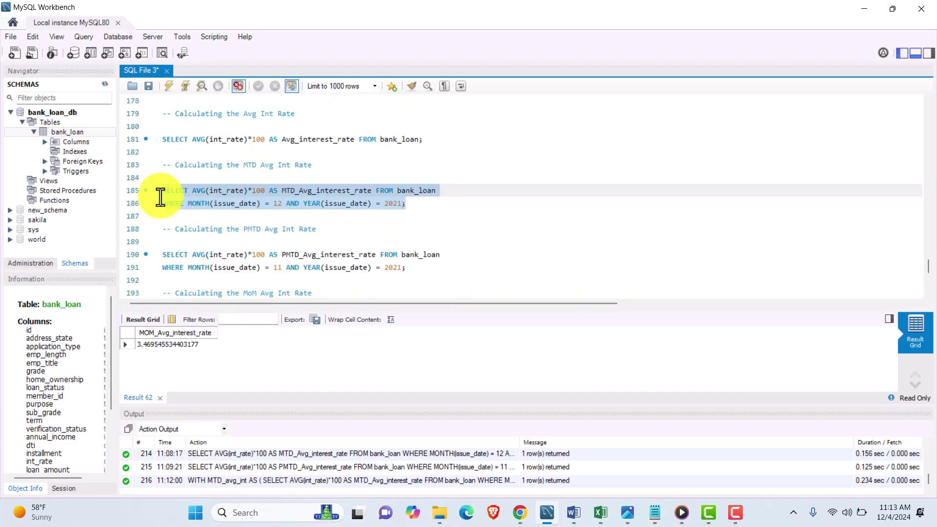
scroll(253, 244, "down", 6)
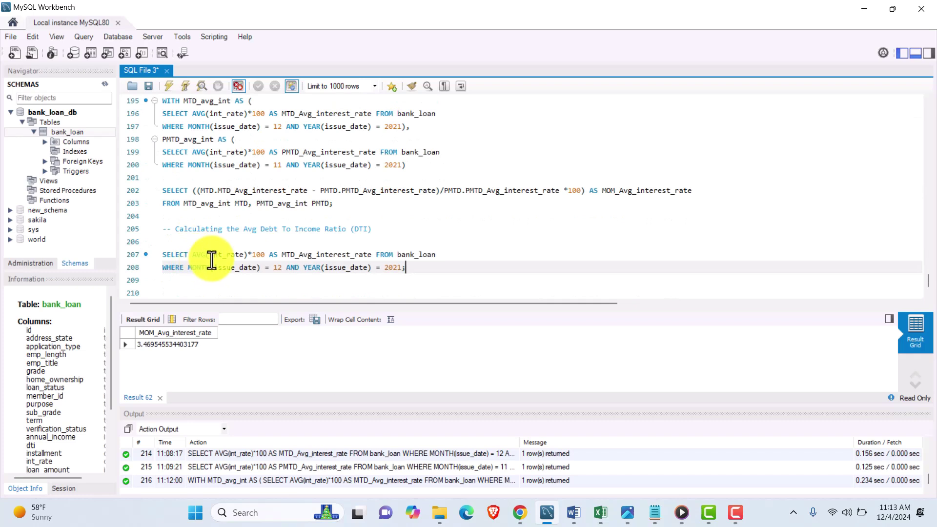
- In the copied query, replace int_rate with dti and change the alias to MTD_Avg_DTI
left_click_drag(210, 255, 242, 254)
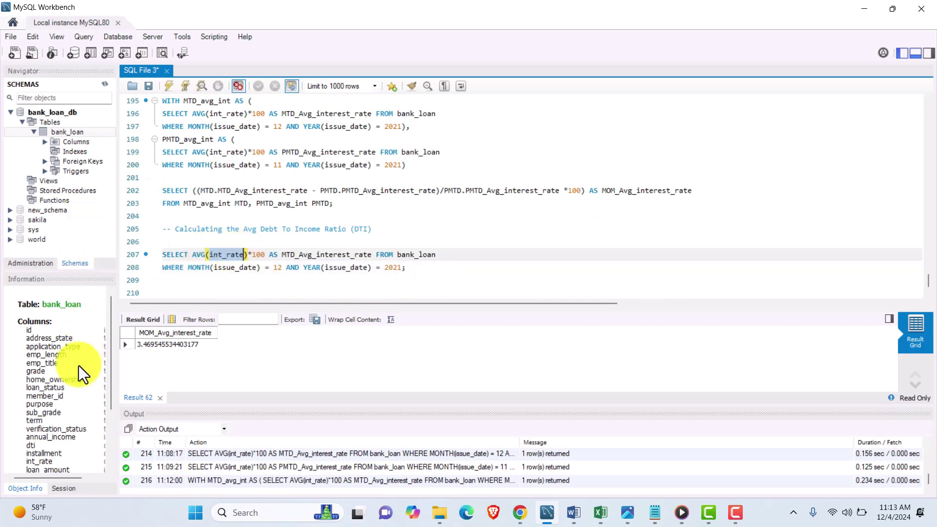
scroll(78, 370, "down", 3)
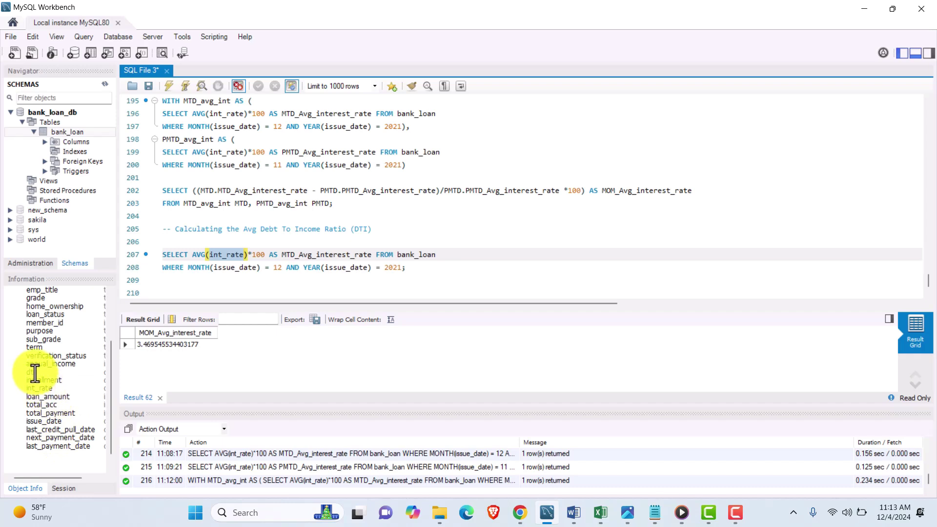
type("dti")
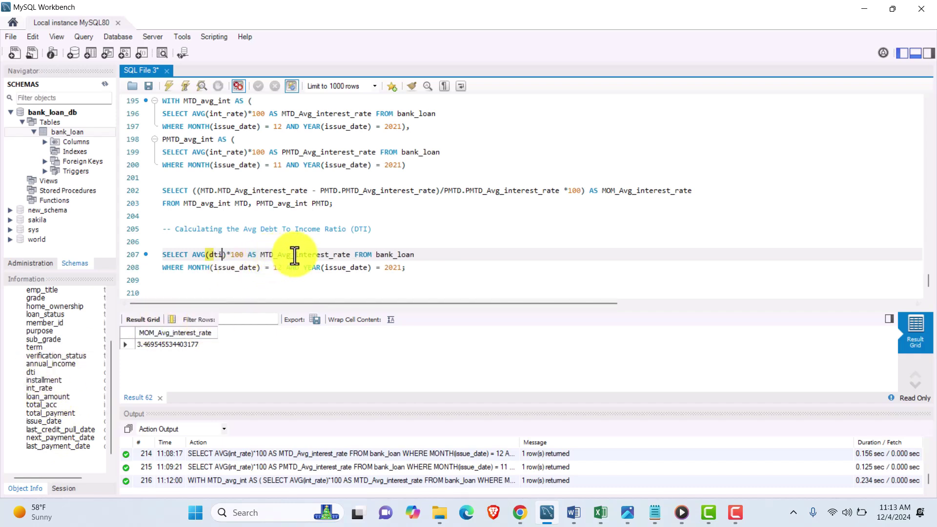
left_click_drag(294, 255, 347, 257)
type("DTI")
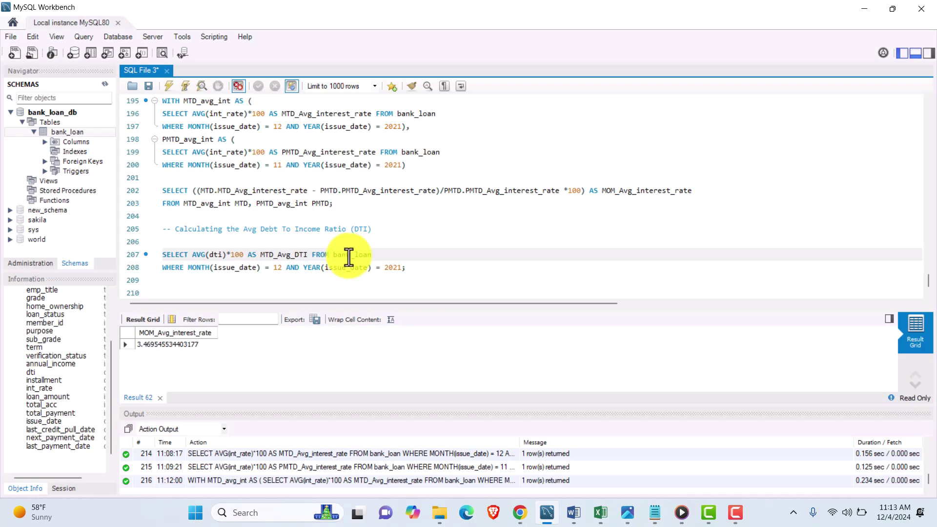
- Remove the WHERE line from the copied DTI query, end it with a semicolon after bank_loan, and run only that query
left_click(421, 265)
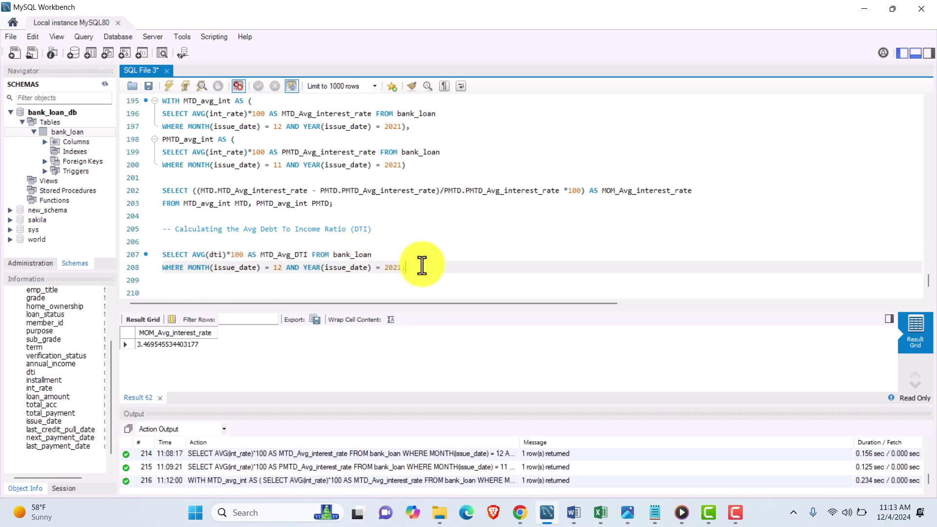
left_click_drag(422, 265, 157, 258)
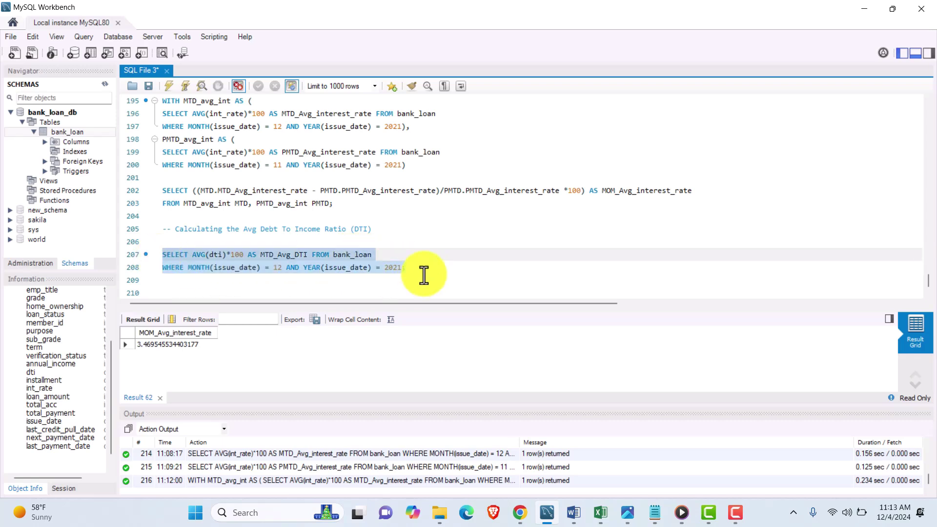
left_click_drag(422, 270, 161, 267)
key("BackSpace")
key("BackSpace")
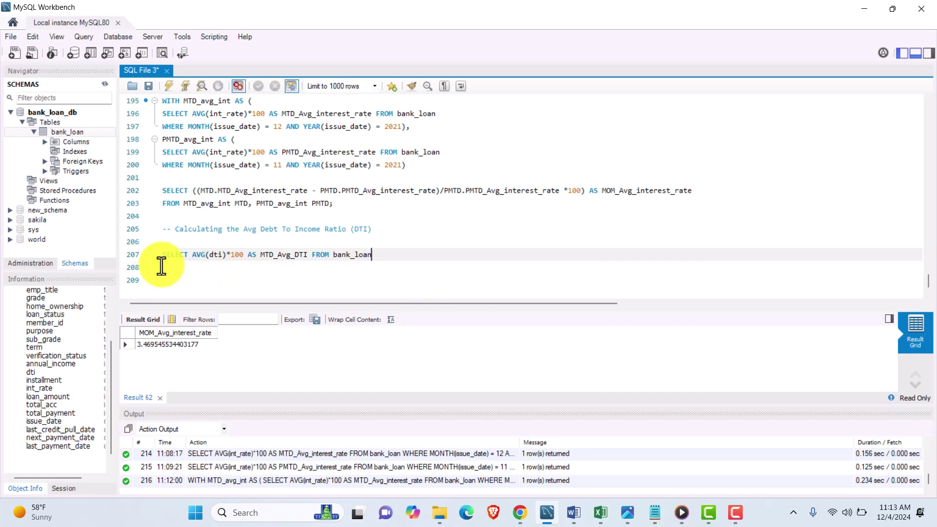
left_click_drag(404, 251, 130, 260)
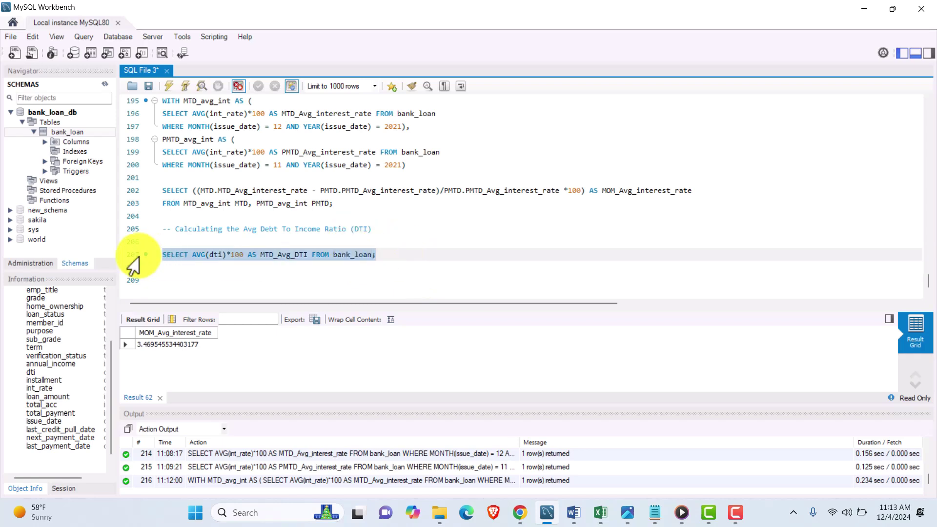
left_click(171, 86)
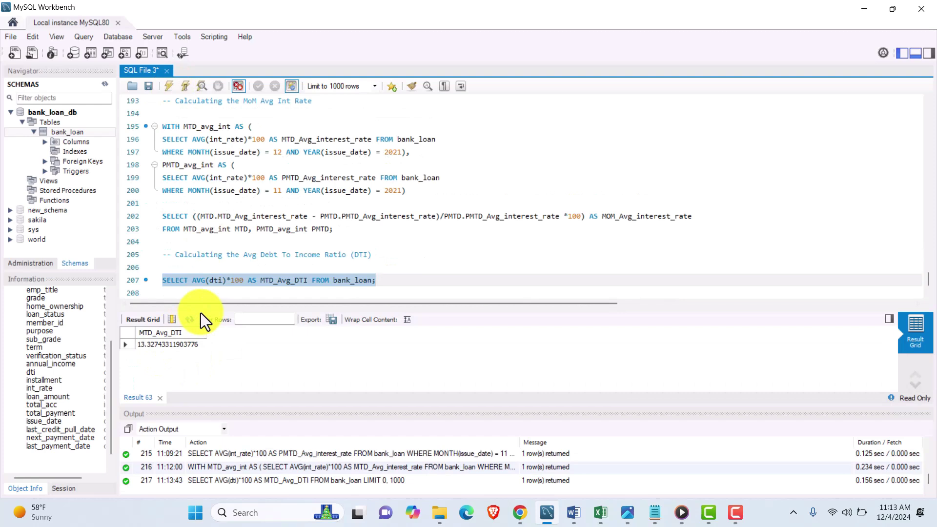
- Add the comment "-- Calculating the MTD DTI" below the average DTI query, followed by an empty line and a line for the query
left_click(383, 280)
key("Return")
key("Return")
type("-- Cal")
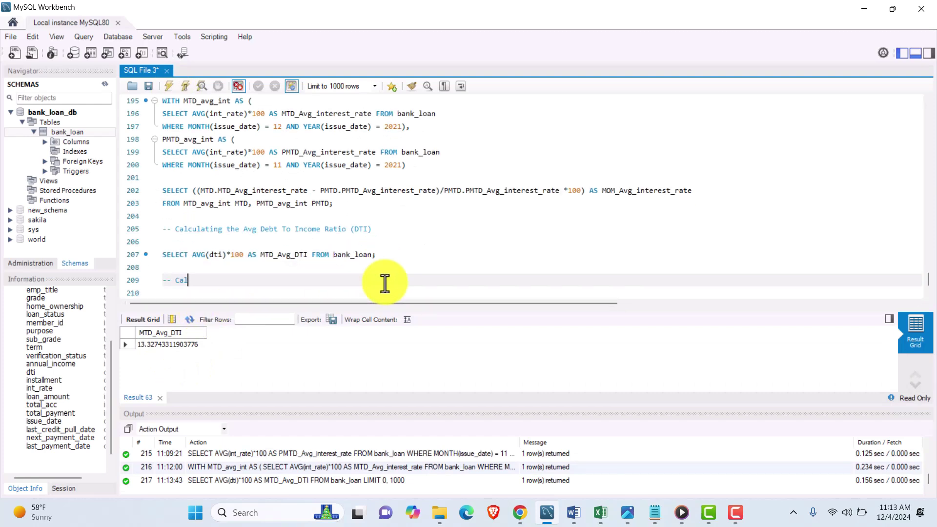
type("culating the MTD DTI")
scroll(384, 281, "down", 1)
scroll(310, 187, "up", 2)
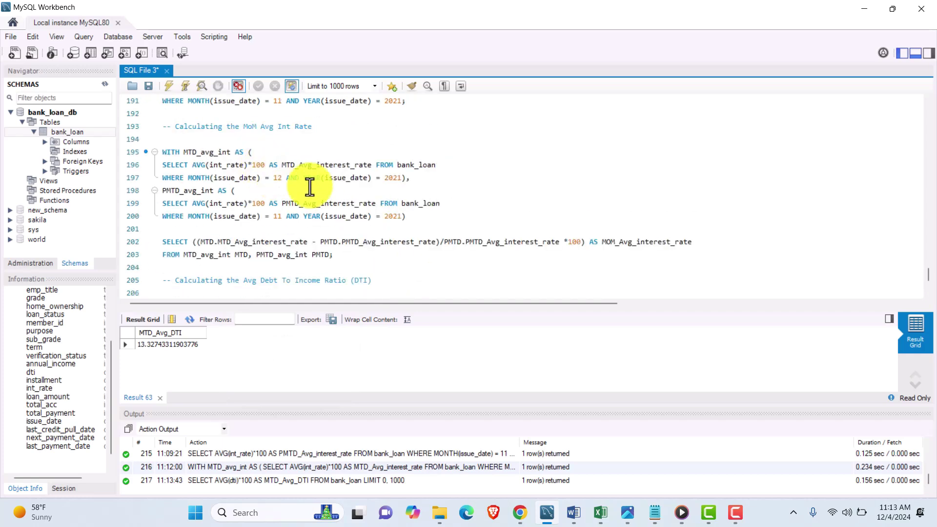
key("Return")
key("Return")
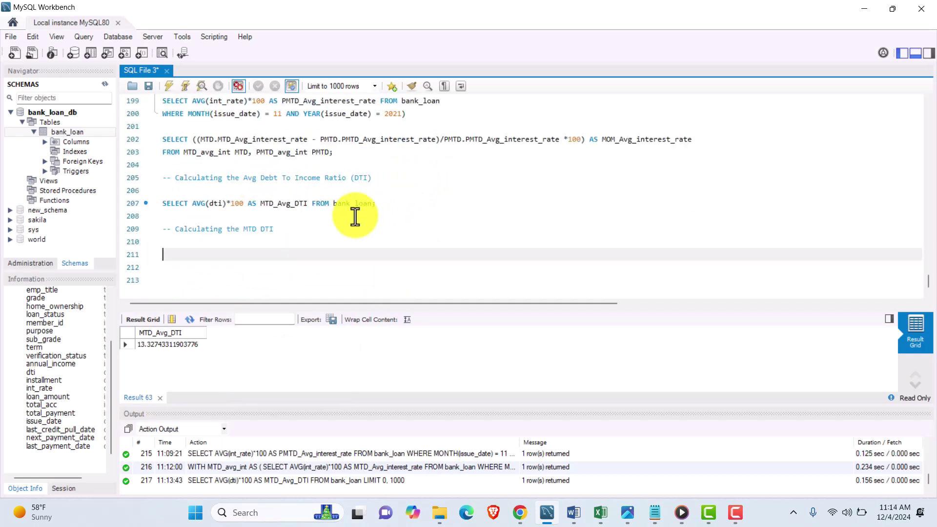
- Copy the average DTI query to the line below the MTD DTI comment
left_click_drag(376, 204, 148, 205)
key("ctrl+c")
left_click(176, 254)
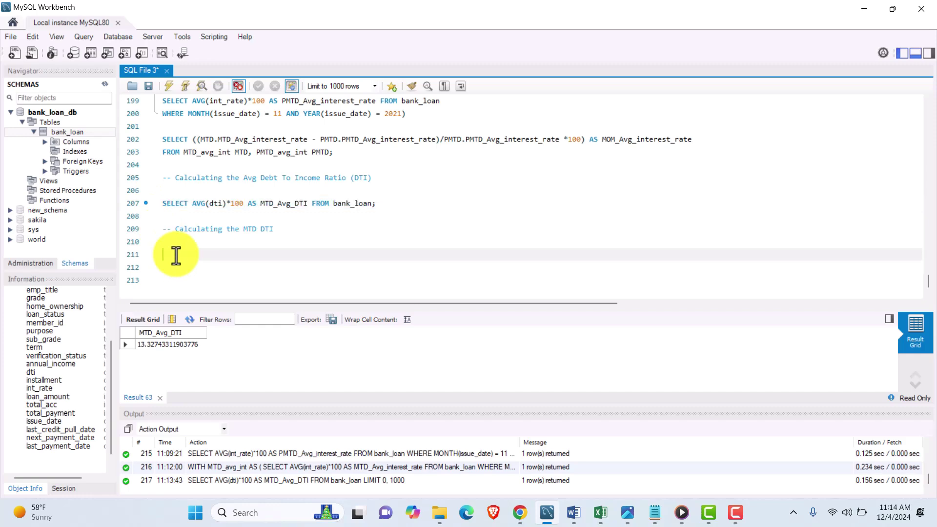
key("ctrl+v")
- Add the copied condition "WHERE MONTH(issue_date) = 12 AND YEAR(issue_date) = 2021;" on a new line of the MTD DTI query
scroll(372, 226, "up", 3)
left_click_drag(406, 191, 160, 195)
key("ctrl+c")
scroll(285, 257, "down", 3)
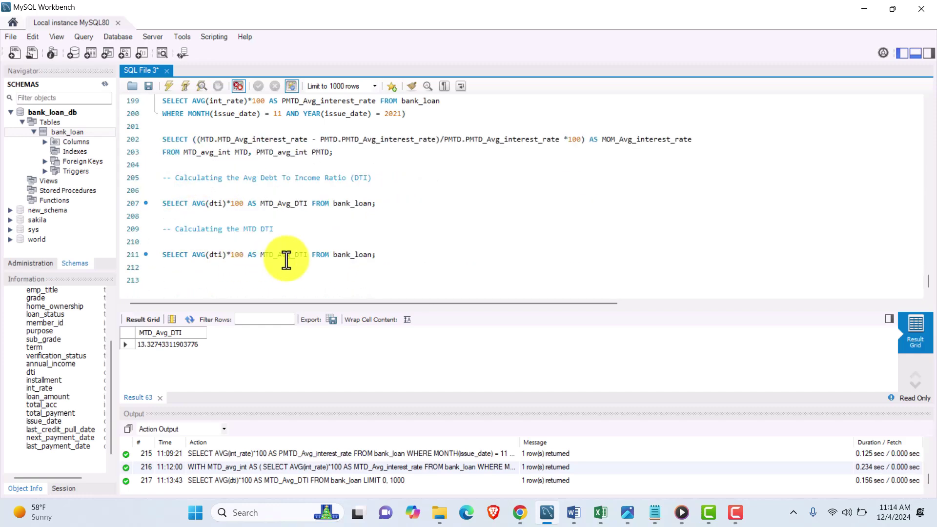
left_click(372, 255)
key("Return")
key("ctrl+v")
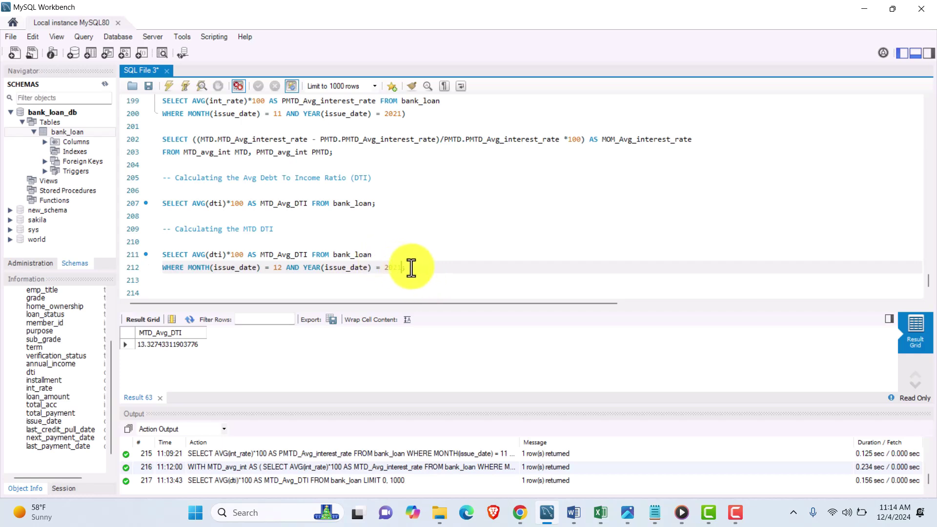
- Run only the MTD DTI query, and rerun the overall average DTI query on its own
left_click_drag(408, 268, 151, 253)
left_click(168, 86)
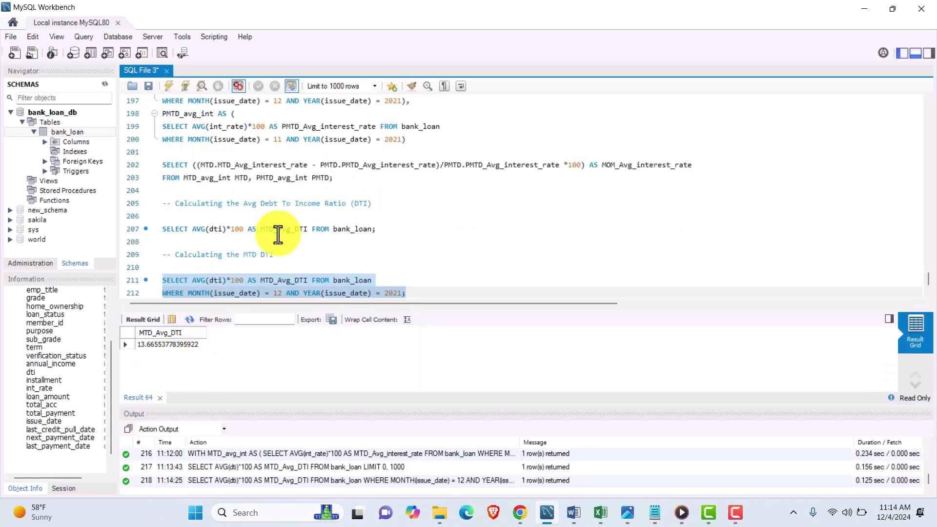
left_click_drag(389, 227, 151, 230)
left_click(168, 86)
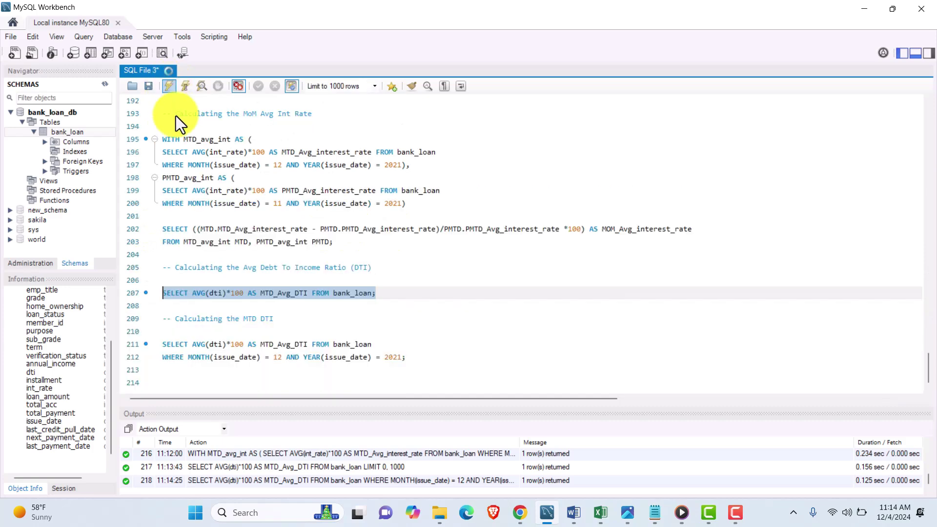
- Add the comment "-- Calculating the PMTD DTI" below the MTD DTI query, separated by an empty line
scroll(293, 258, "down", 3)
left_click(415, 254)
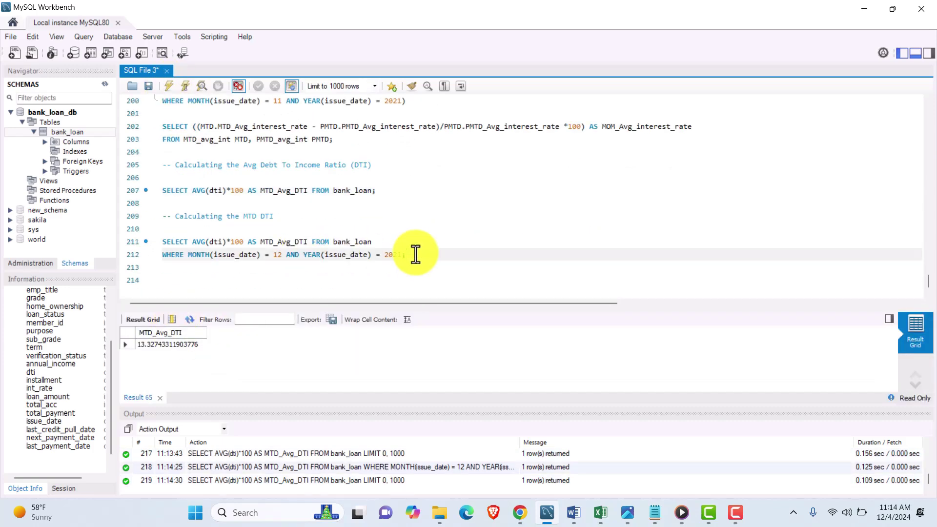
key("Return")
key("Return")
type("-- C")
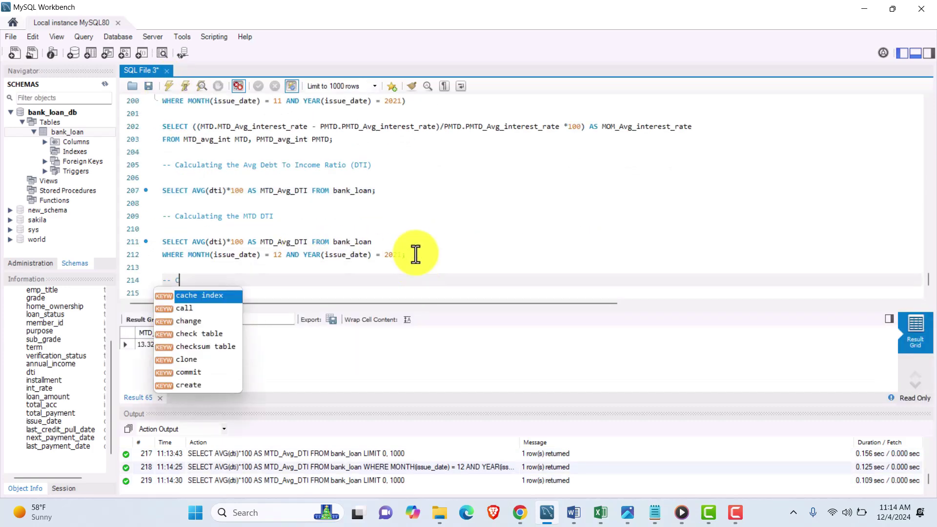
type("alculating the PMTD D")
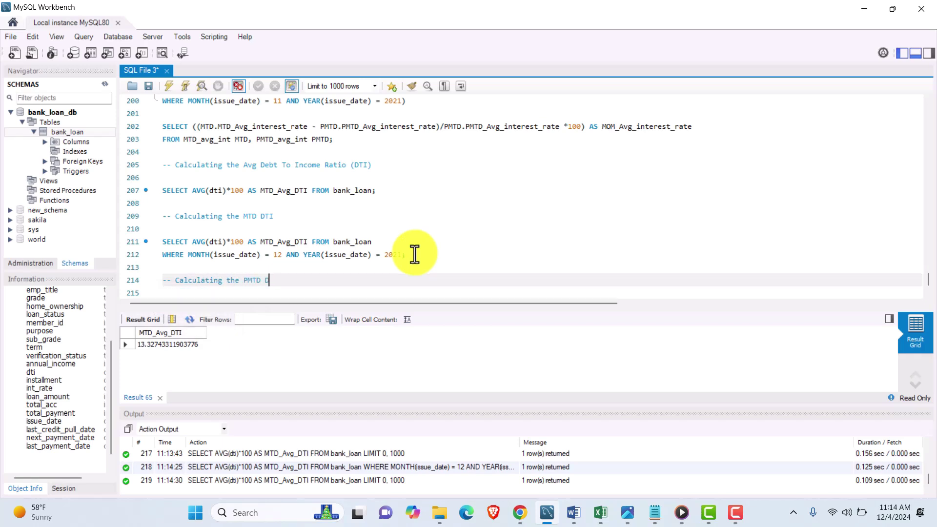
type("TI")
- Copy the two-line MTD DTI query below the PMTD DTI comment
left_click_drag(419, 253, 146, 246)
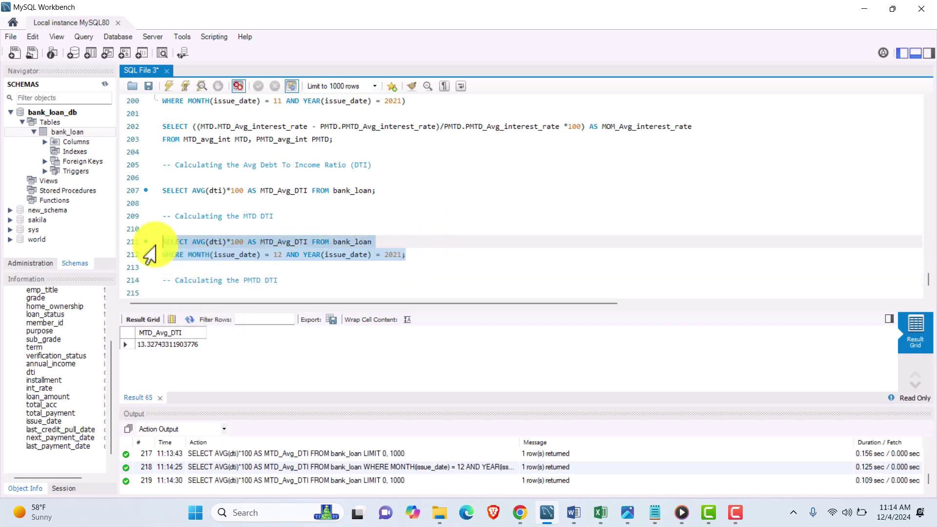
key("ctrl+c")
scroll(194, 265, "down", 1)
left_click(195, 265)
key("Return")
key("ctrl+v")
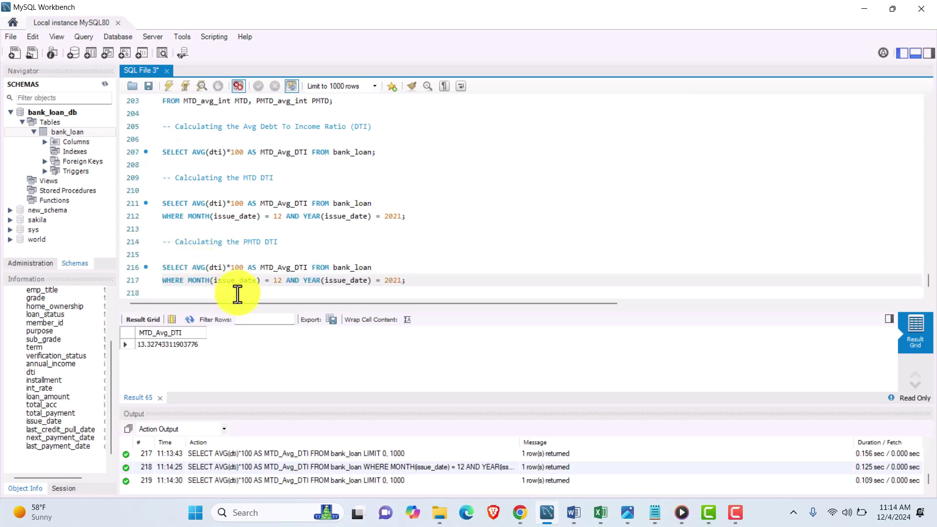
- Adapt the copied query to the alias PMTD_Avg_DTI and month 11, and run only that query
left_click(260, 268)
type("P")
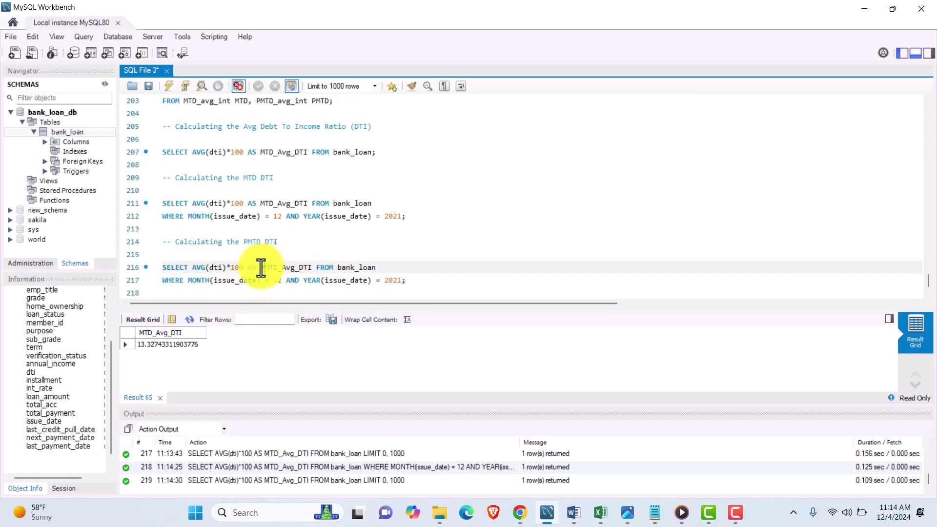
left_click(280, 284)
key("BackSpace")
type("1")
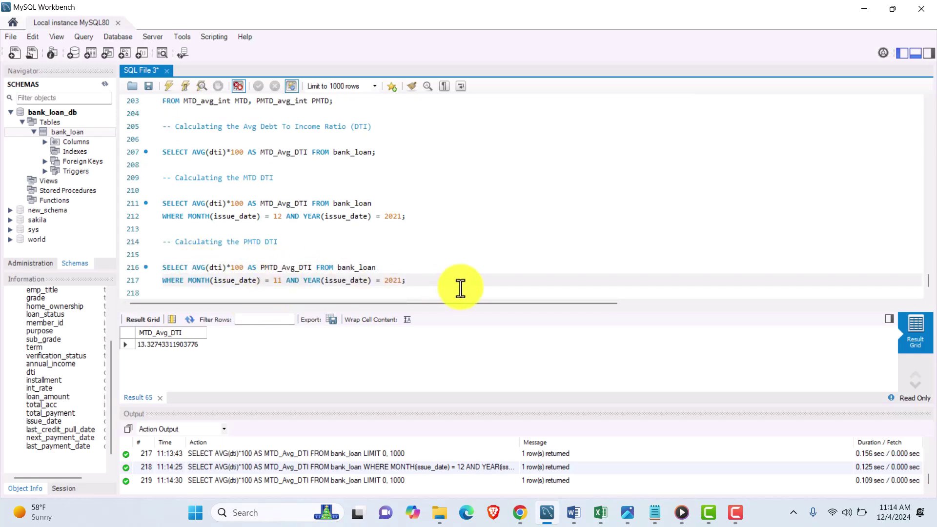
left_click_drag(458, 287, 162, 268)
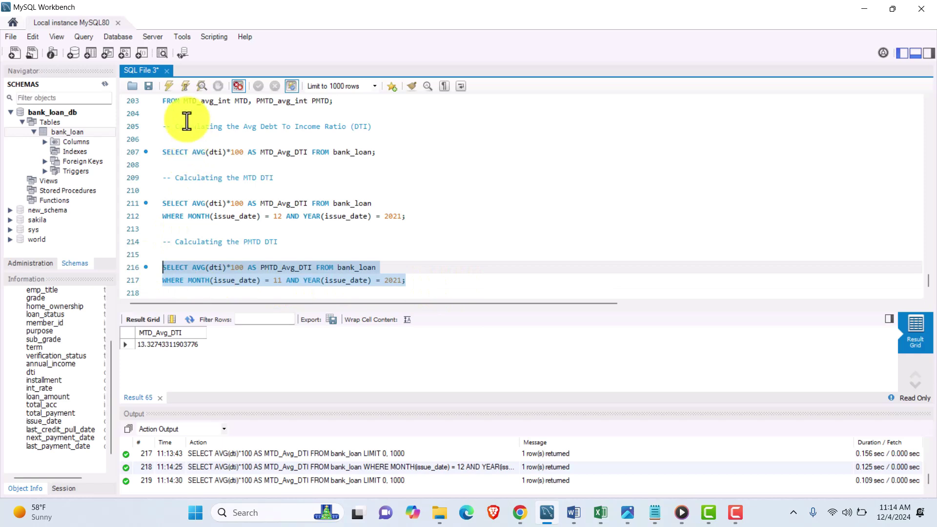
left_click(169, 85)
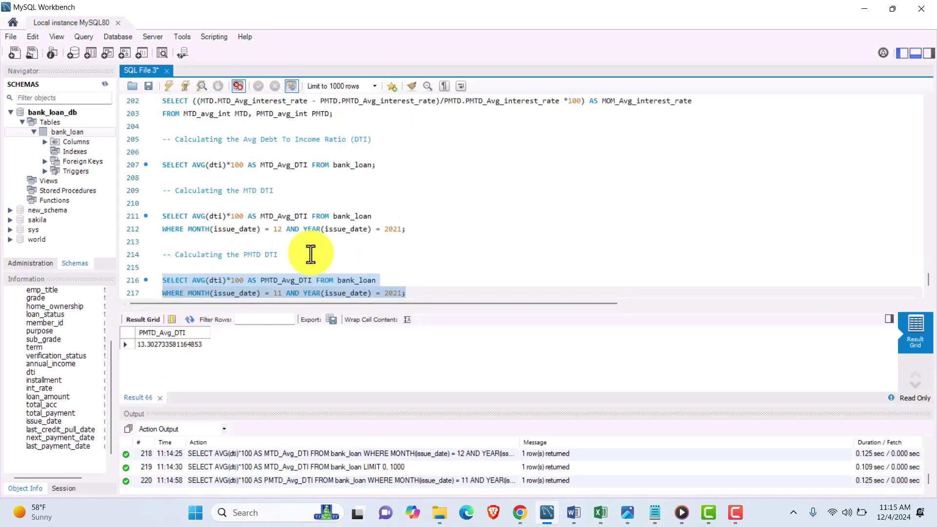
- Add the comment "-- Calculating the MoM DTI" below the PMTD DTI query, followed by an empty line and a line for the query
scroll(310, 255, "down", 1)
left_click(439, 267)
key("Return")
key("Return")
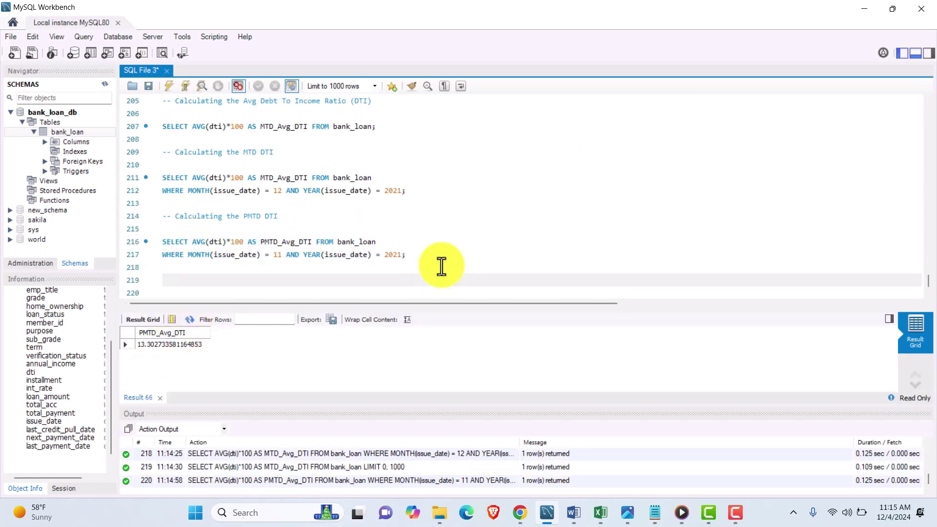
type("-- Calcu")
key("Return")
key("Return")
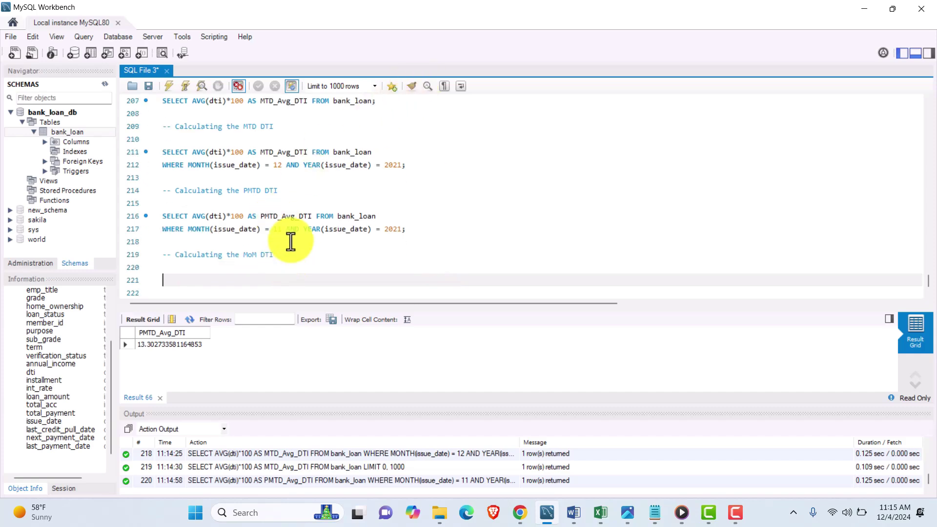
- Copy the MoM total amount received query, starting with WITH MTD_payment AS, below the MoM DTI comment
scroll(292, 237, "up", 4)
scroll(299, 234, "down", 2)
scroll(299, 233, "up", 12)
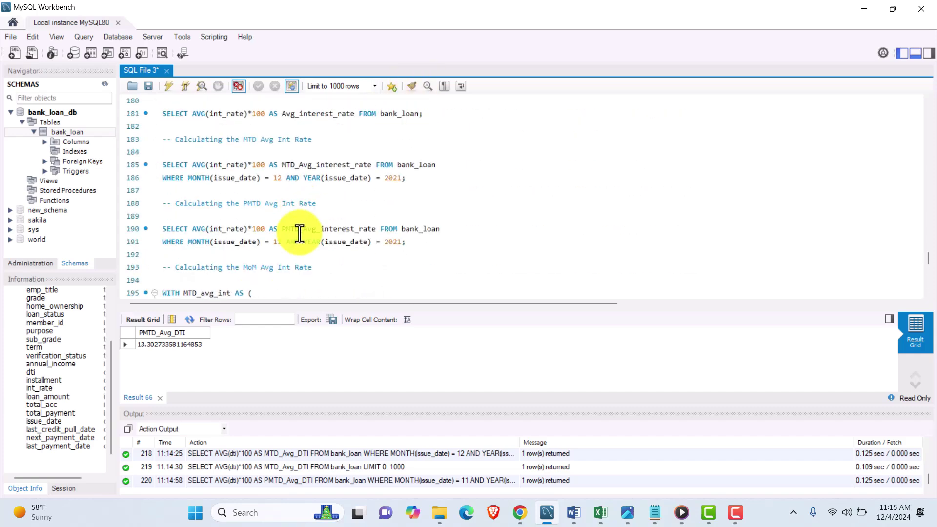
left_click_drag(338, 252, 163, 128)
scroll(275, 210, "down", 12)
scroll(274, 210, "down", 2)
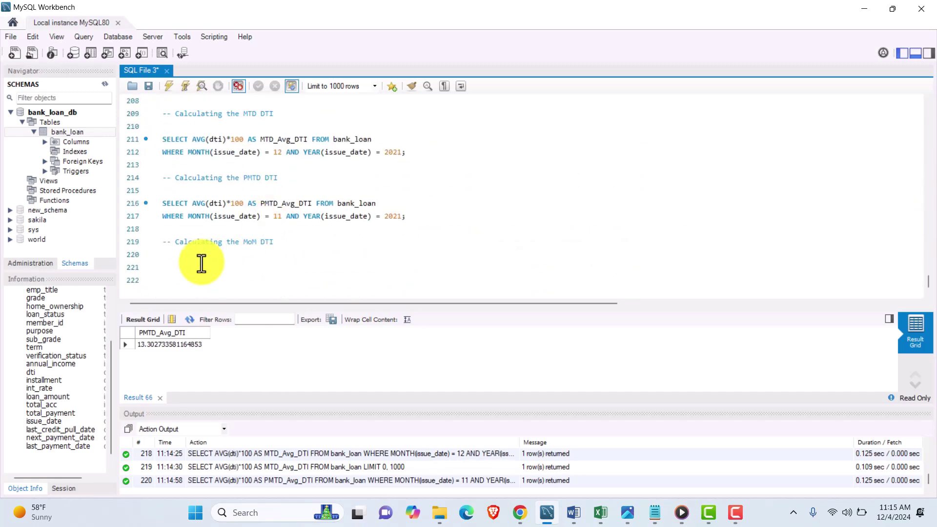
left_click(199, 262)
type("WITH MTD_payment AS ( SELECT SUM(total_payment) AS MTD_Total_Amount_Received FROM bank_loan WHERE MONTH(issue_date) = 12 AND YEAR(issue_date) = 2021), PMTD_payment AS ( SELECT SUM(total_payment) AS PMTD_Total_Amount_Received FROM bank_loan WHERE MONTH(issue_date) = 11 AND YEAR(issue_date) = 2021)  SELECT ((MTD.MTD_Total_Amount_Received - PMTD.PMTD_Total_Amount_Received)/PMTD.PMTD_Total_Amount_Received *100) AS MoM_Total_Amount_Received FROM MTD_payment MTD, PMTD_payment PMTD;")
- In the copied query, rename the first CTE to MTD_DTI and change its aggregate function to AVG
scroll(247, 241, "up", 2)
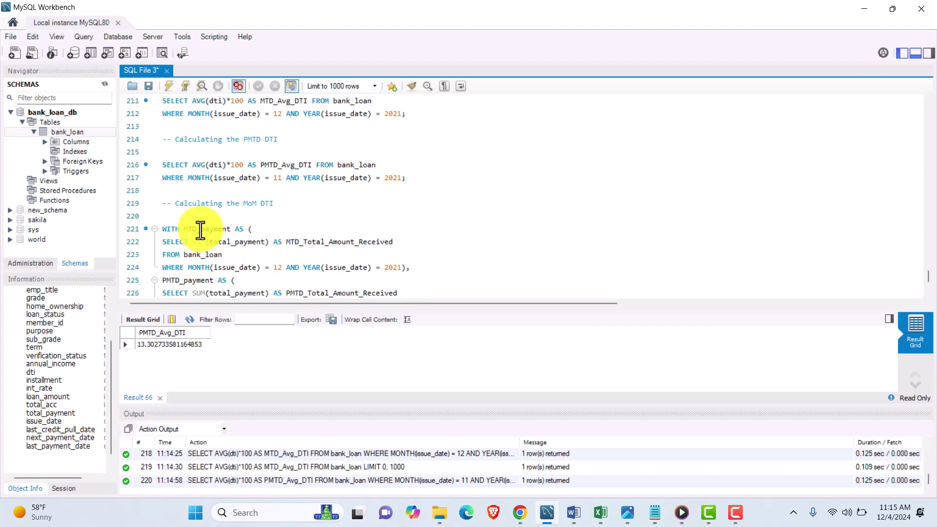
left_click_drag(200, 229, 229, 228)
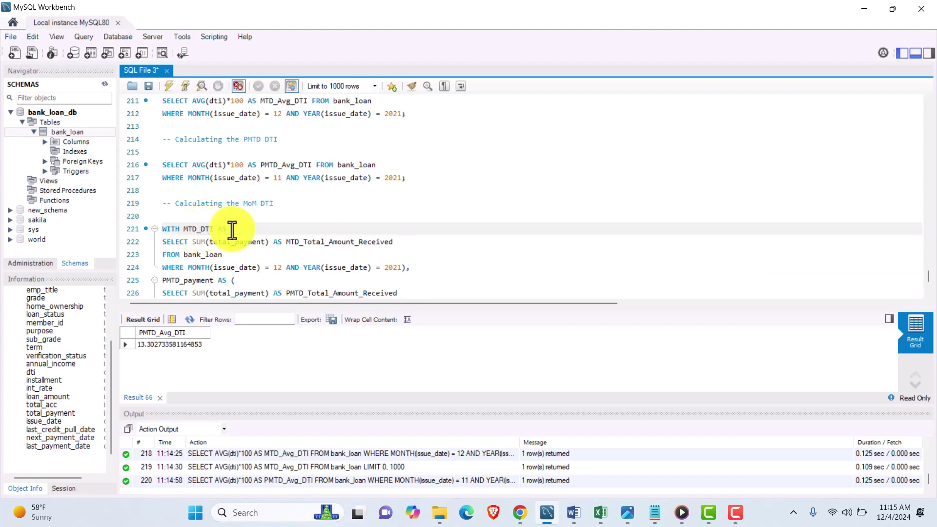
type("DTI")
scroll(230, 226, "down", 1)
left_click(235, 204)
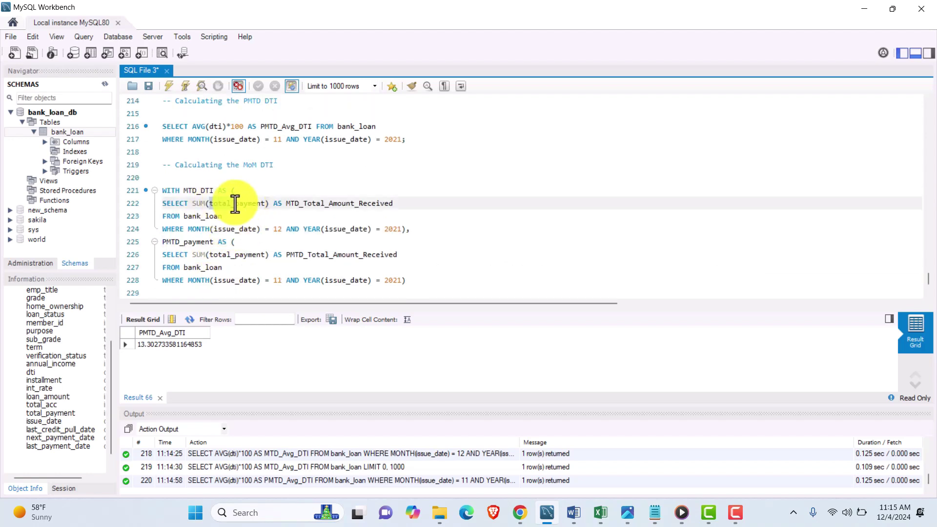
left_click_drag(234, 203, 264, 207)
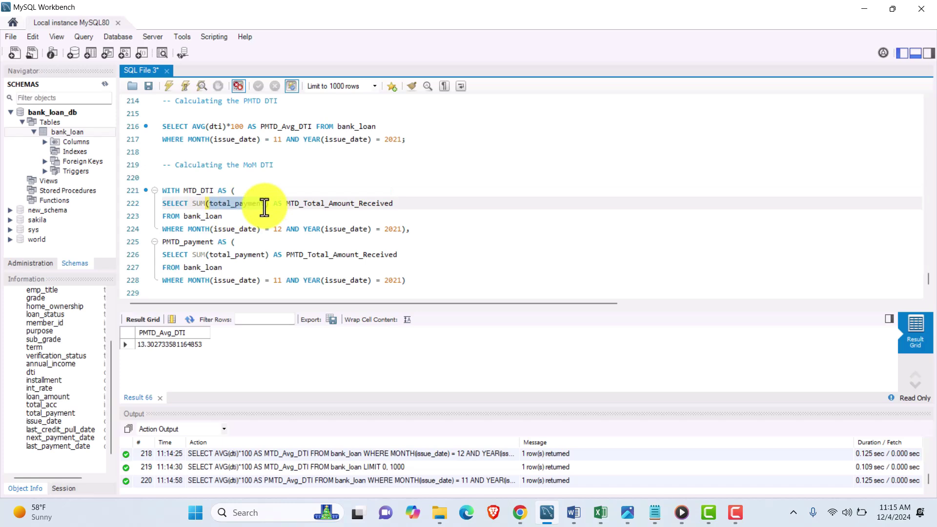
key("Left")
key("Left")
key("BackSpace")
key("BackSpace")
key("BackSpace")
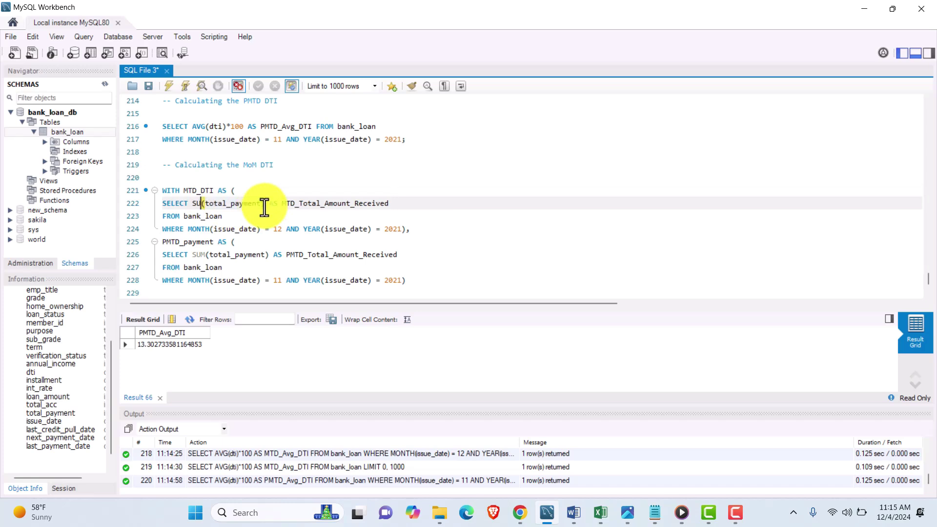
type("AVG")
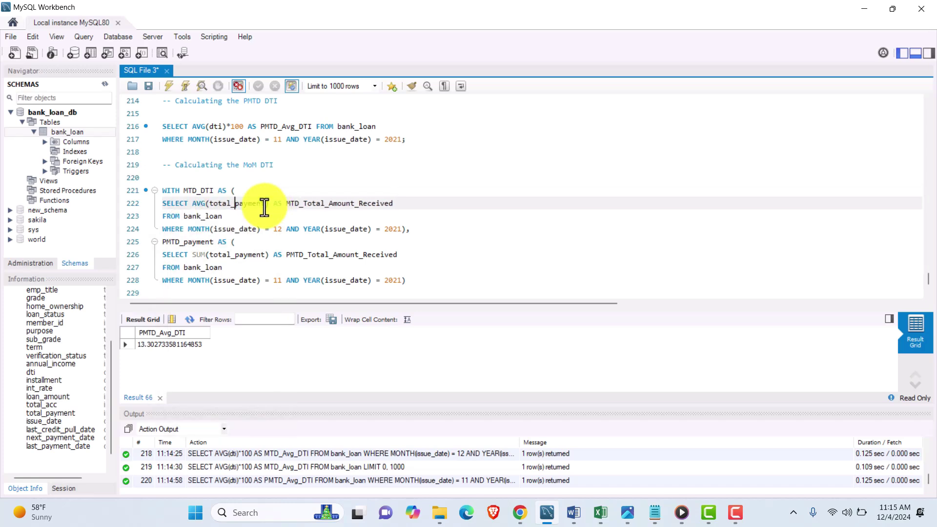
- Make the first CTE average the dti column under the alias MTD_Avg_DTI
key("Right")
key("Delete")
key("Delete")
key("Delete")
key("Delete")
key("Delete")
key("Delete")
key("Delete")
key("Delete")
key("Delete")
key("Delete")
key("Delete")
key("Delete")
key("Delete")
type("dti")
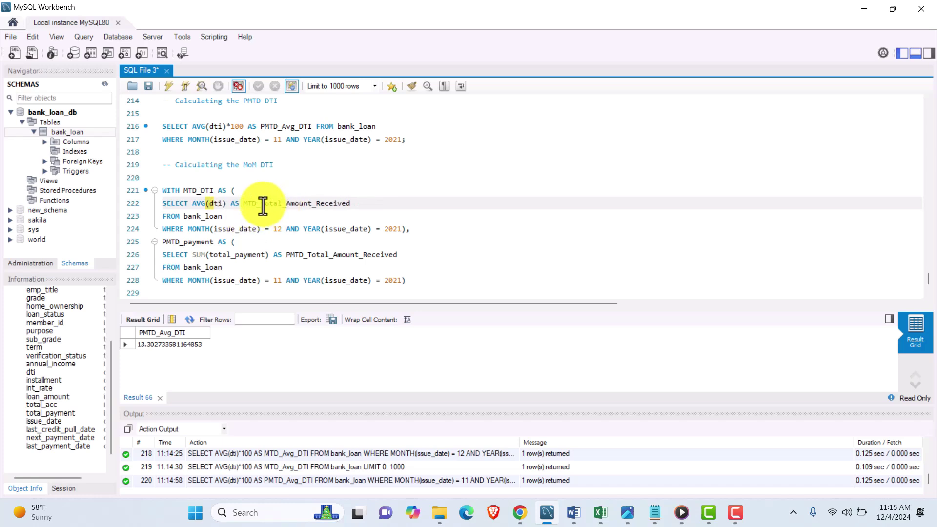
left_click_drag(261, 205, 356, 208)
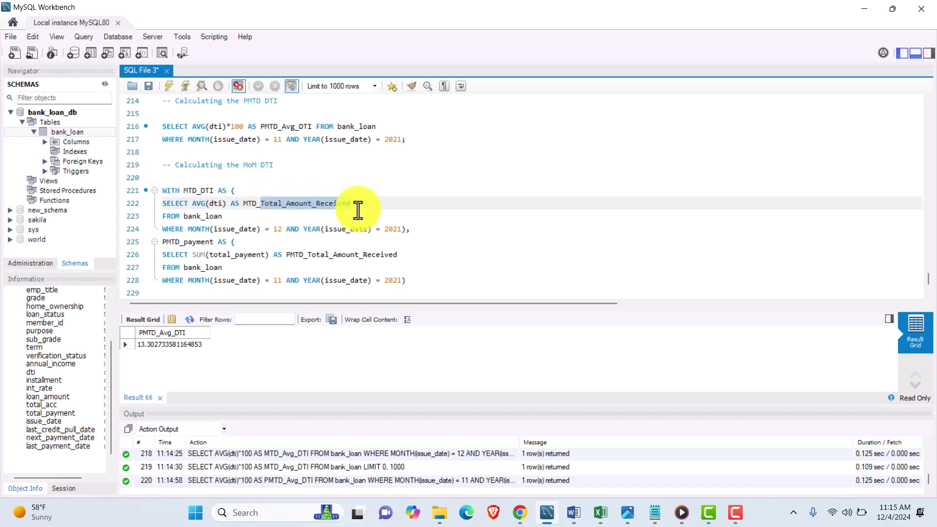
type("DTI")
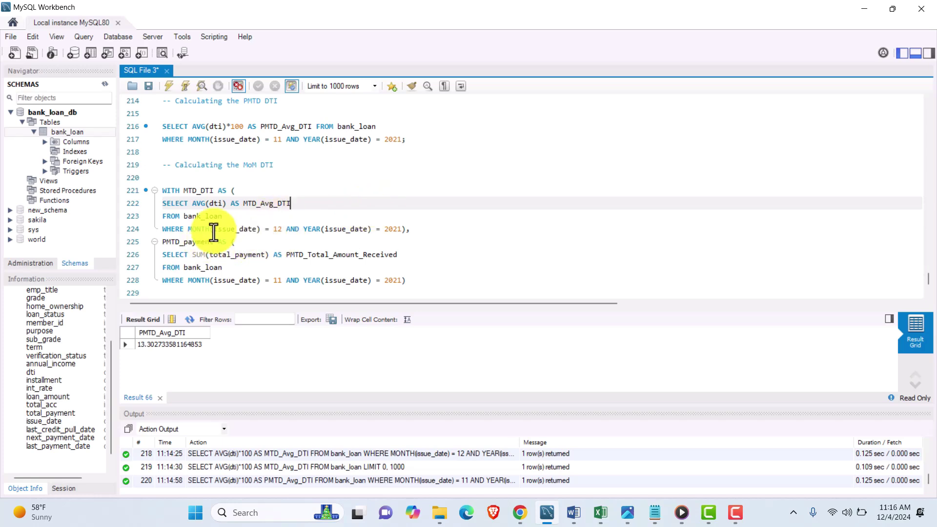
- Rename the second CTE to PMTD_DTI and make it select AVG(dti) AS PMTD_Avg_DTI
scroll(211, 233, "down", 1)
left_click_drag(183, 207, 212, 207)
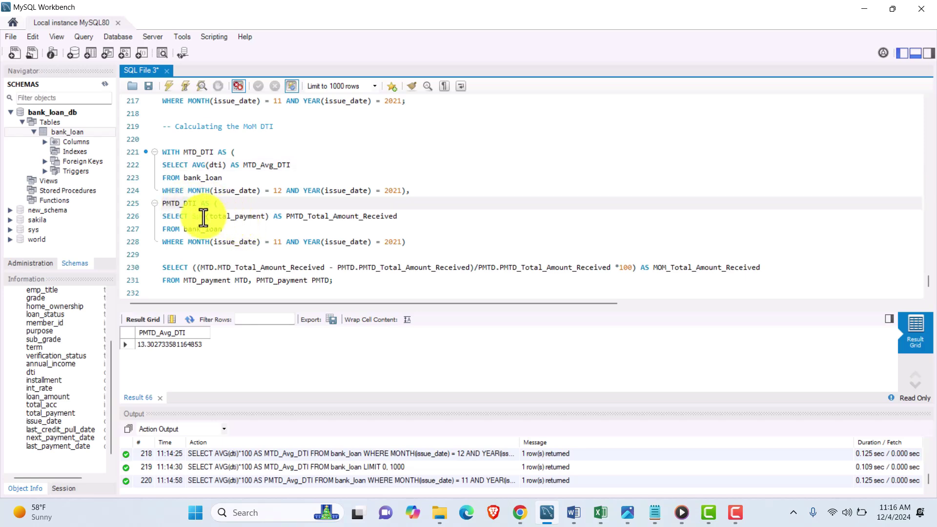
left_click(195, 220)
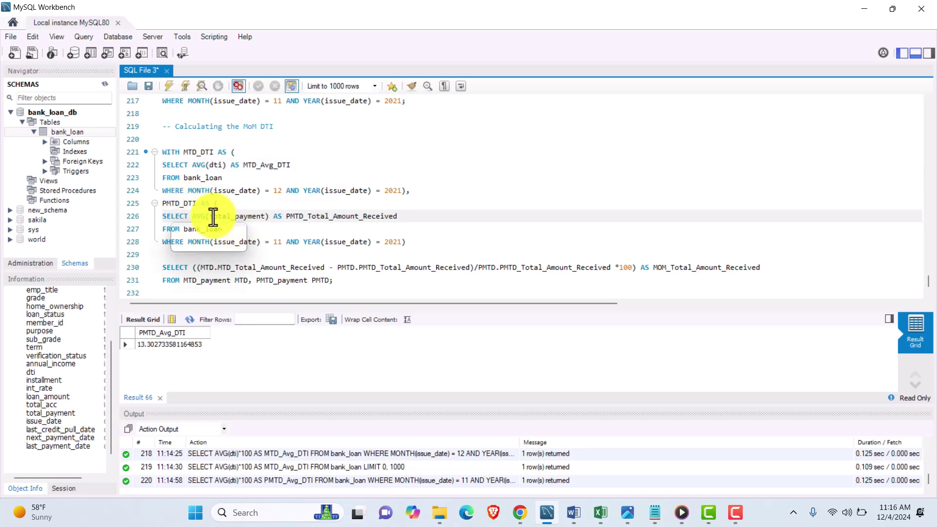
left_click_drag(210, 216, 264, 219)
type("dti")
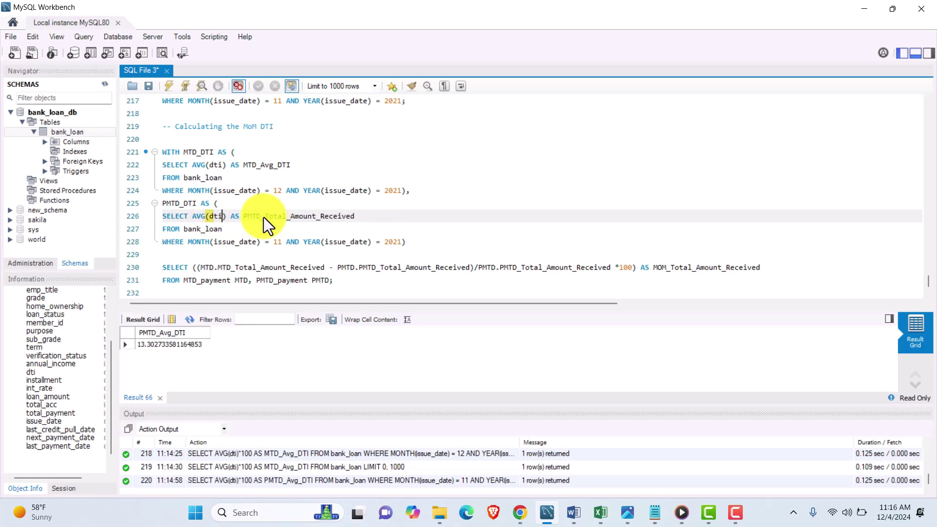
left_click_drag(266, 218, 387, 217)
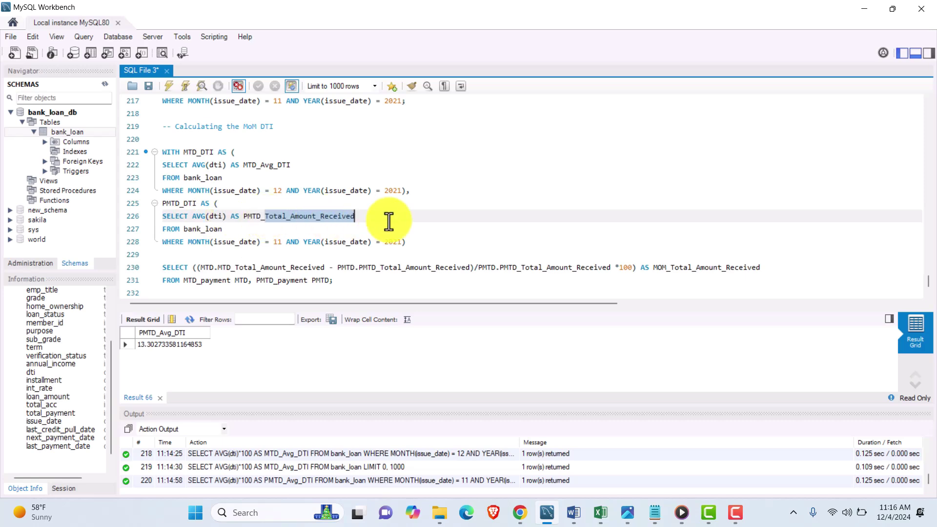
type("Avg_DTI")
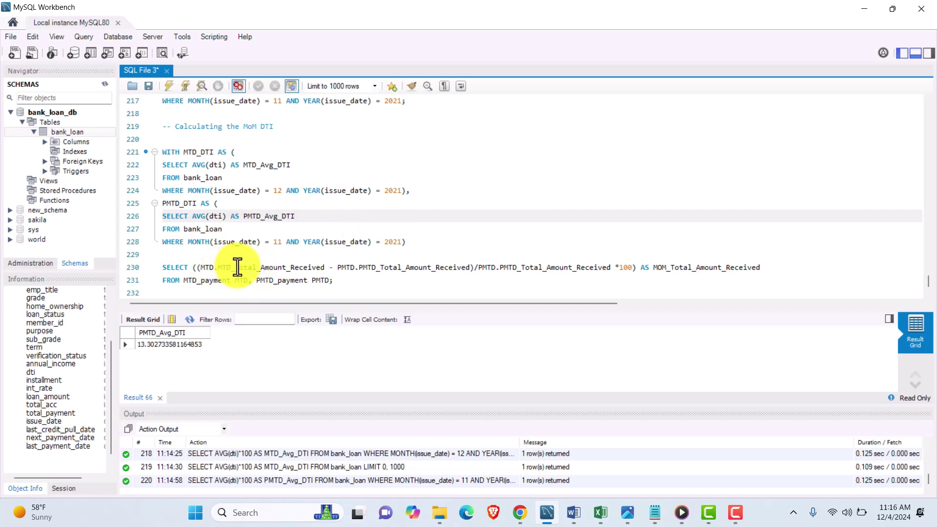
- Adapt the final SELECT to calculate with MTD_Avg_DTI and PMTD_Avg_DTI under the alias MOM_Avg_DTI
left_click_drag(236, 267, 321, 268)
type("Avg_")
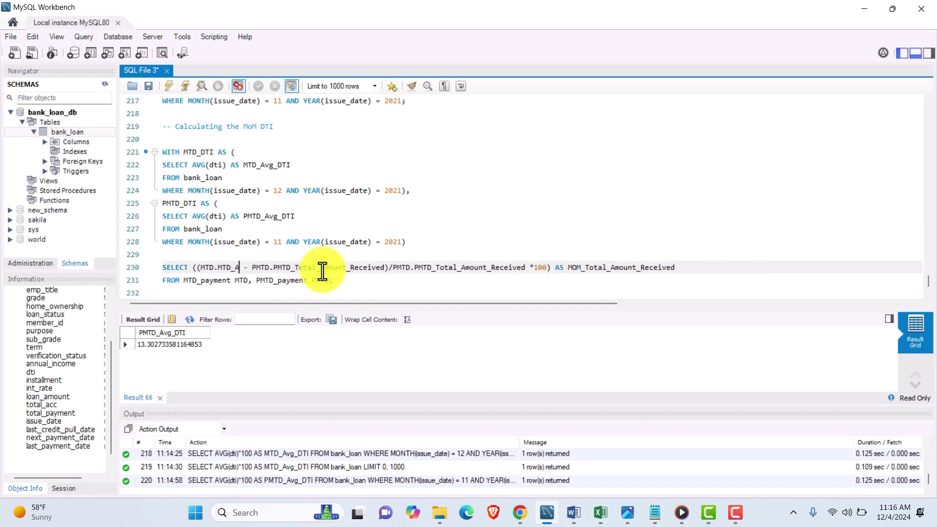
type("DTI")
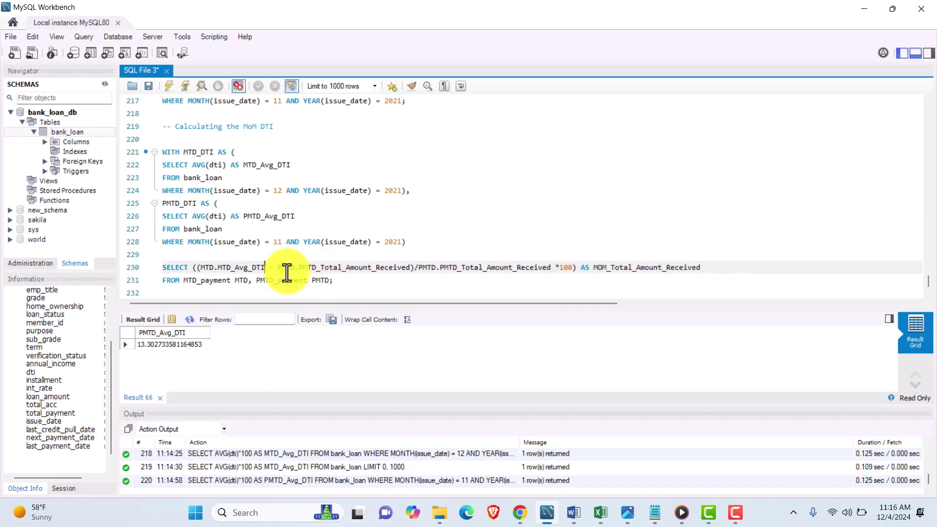
double_click(254, 268)
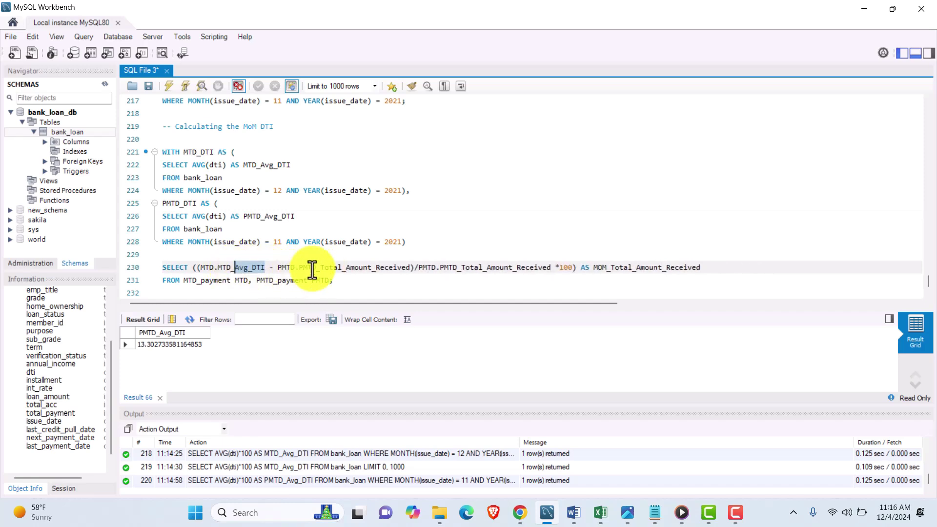
left_click_drag(320, 267, 580, 267)
type("Avg_DTI")
type("Avg_DTI")
type("Avg_DTI")
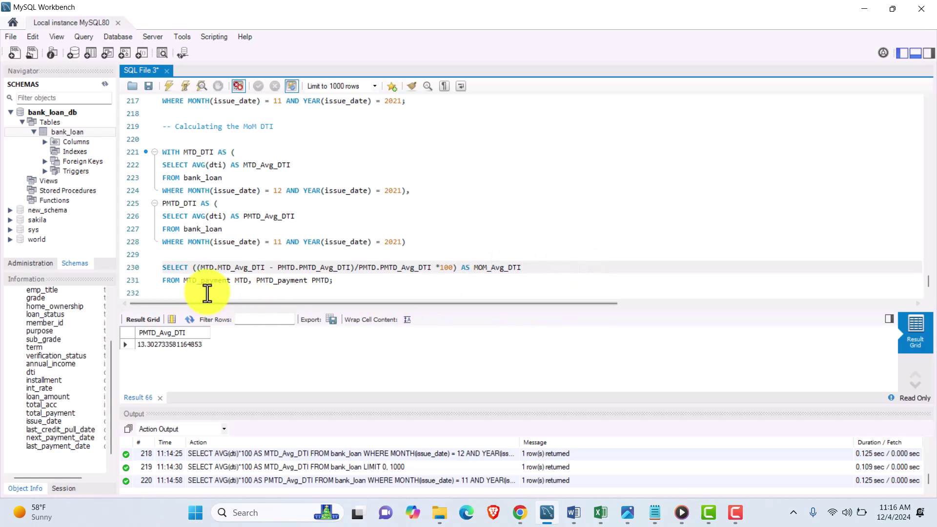
- Change the final FROM clause to MTD_DTI MTD, PMTD_DTI PMTD and run only the MoM DTI query
left_click_drag(200, 281, 131, 152)
type("DTI")
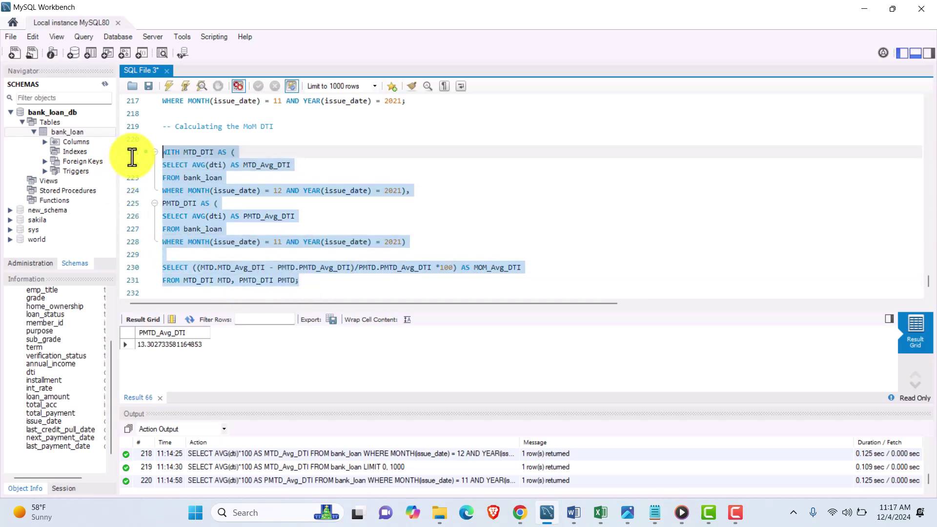
left_click(169, 88)
scroll(277, 275, "down", 2)
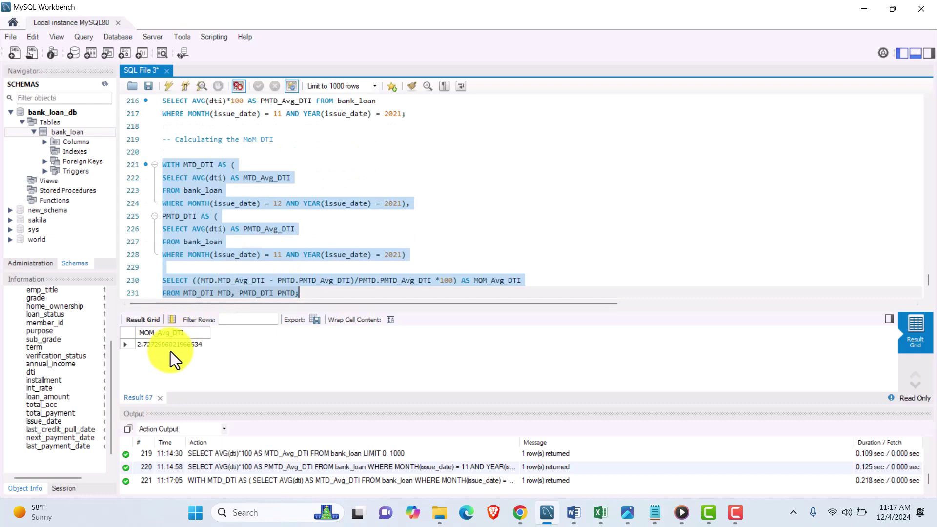
scroll(337, 225, "down", 1)
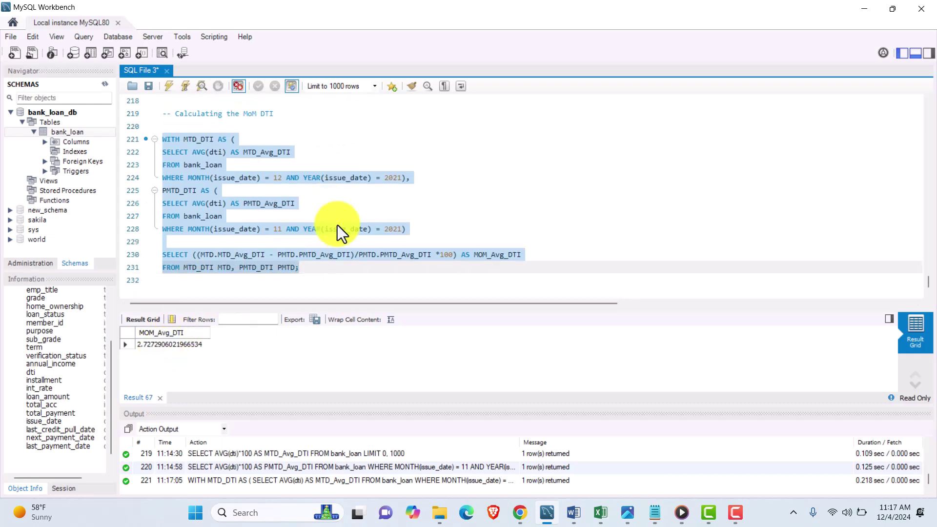
- Add two new lines below the MoM DTI query
left_click(308, 262)
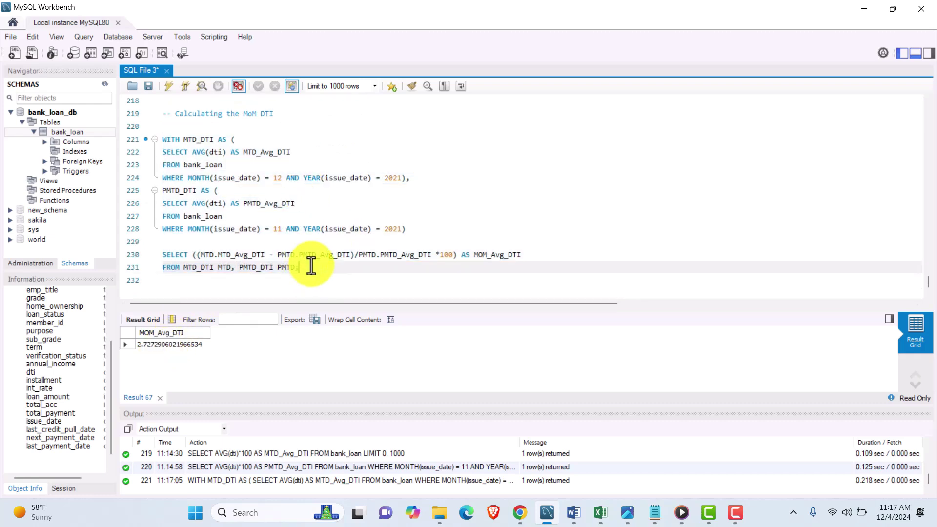
key("Return")
key("Return")
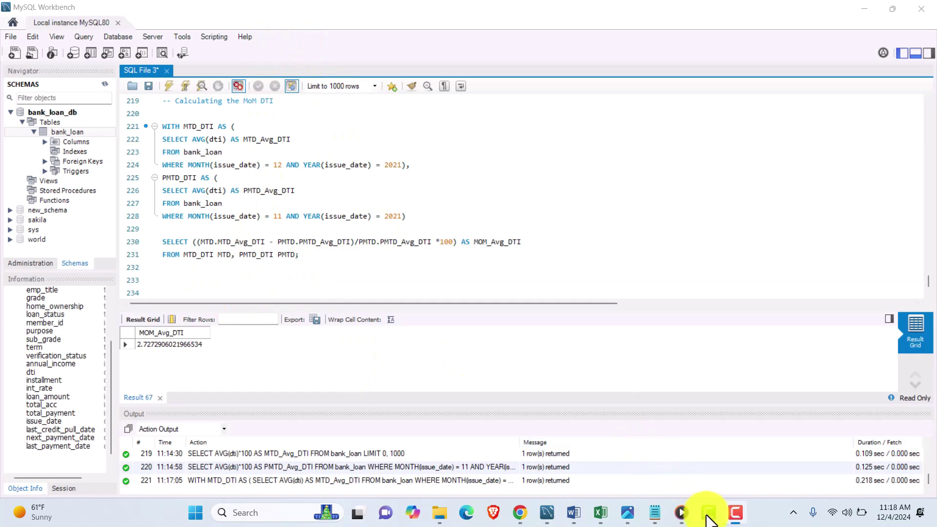
- Switch to the Slide2.JPG image to examine the Good Loan and Bad Loan KPI requirements, and return to the SQL editor
left_click(628, 513)
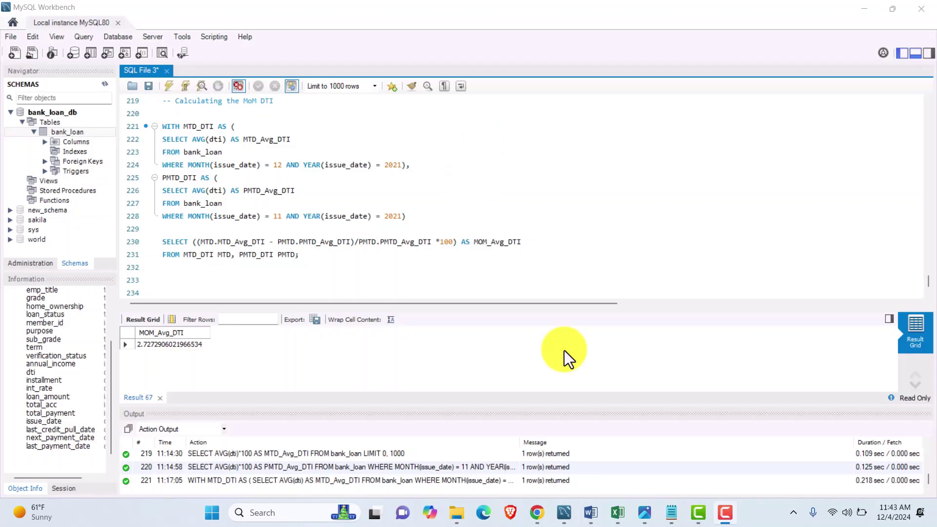
mouse_move(637, 513)
left_click(637, 438)
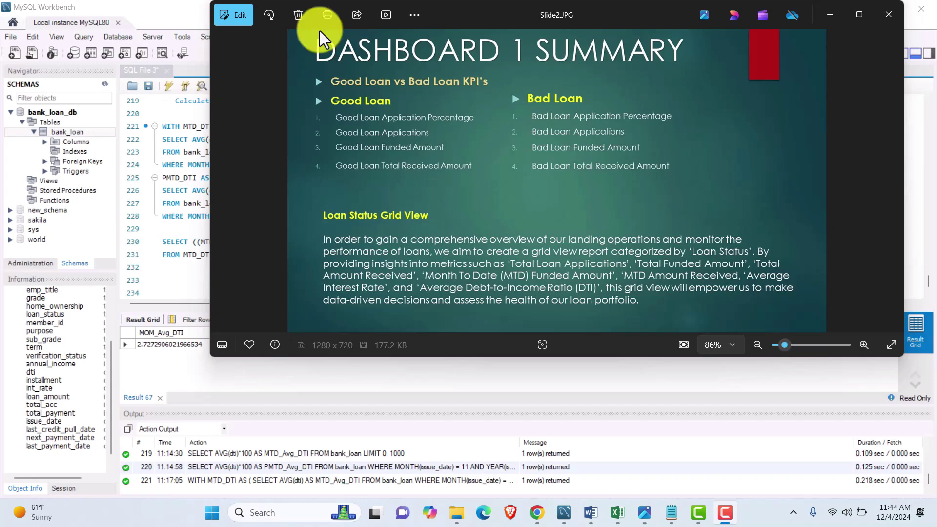
left_click_drag(455, 17, 396, 109)
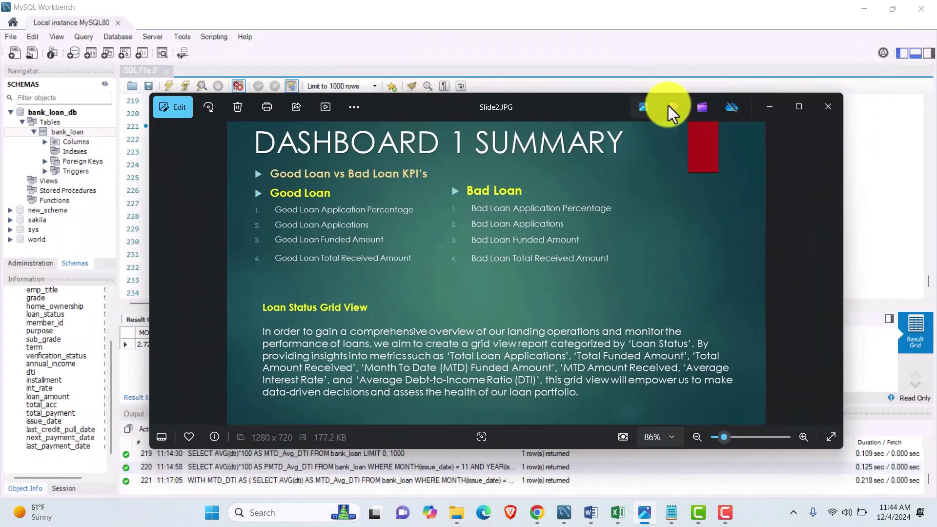
left_click(769, 107)
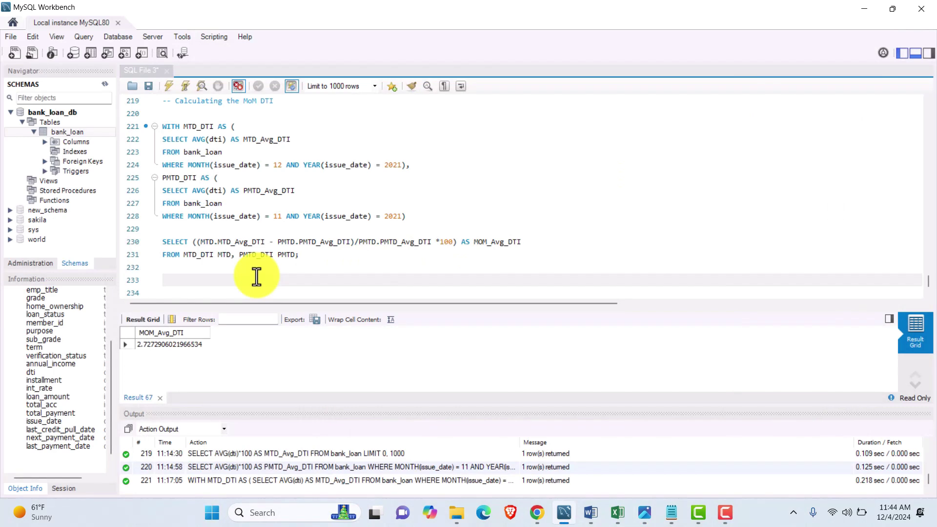
- Add the comment "-- Calculating the Good Loan Application Percentage" below the MoM DTI query, followed by an empty line and a line for the query
left_click(256, 277)
type("--")
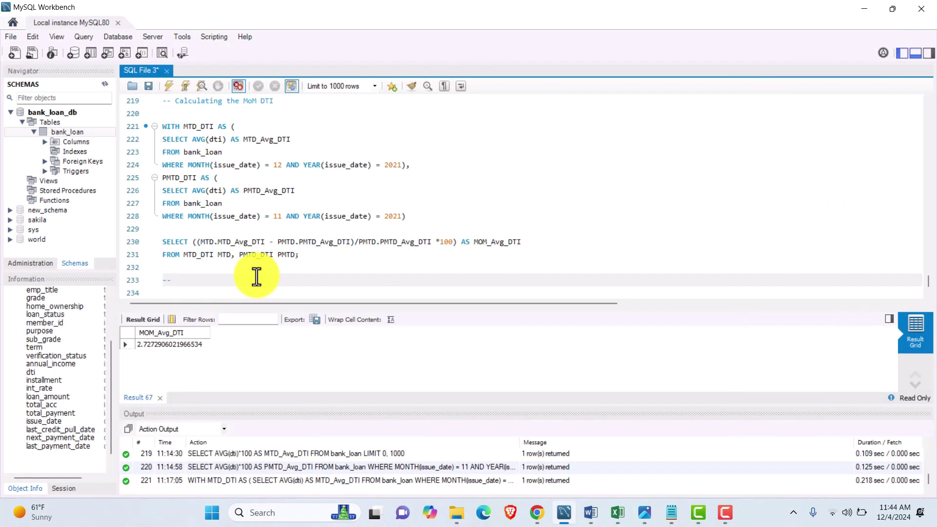
type(" Calculating the Good Loan Appli")
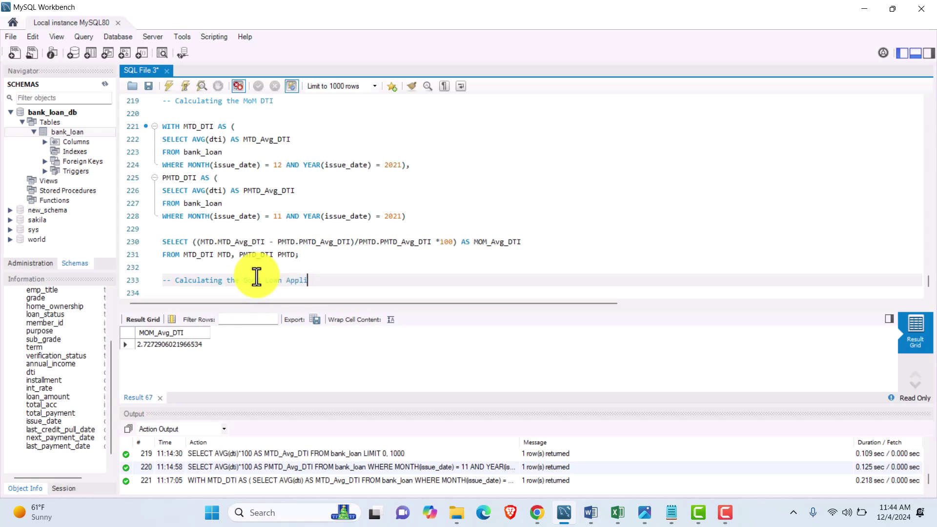
type("cation Percentage")
key("Return")
key("Return")
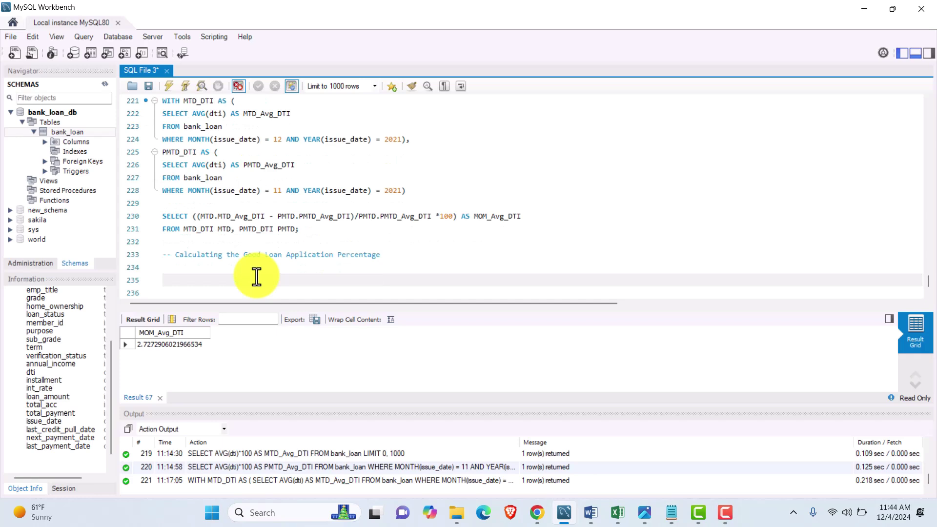
- Begin the good loan application percentage query with SELECT COUNT(CASE WHEN
type("SELECT COUNT(")
type("CASE WHEN")
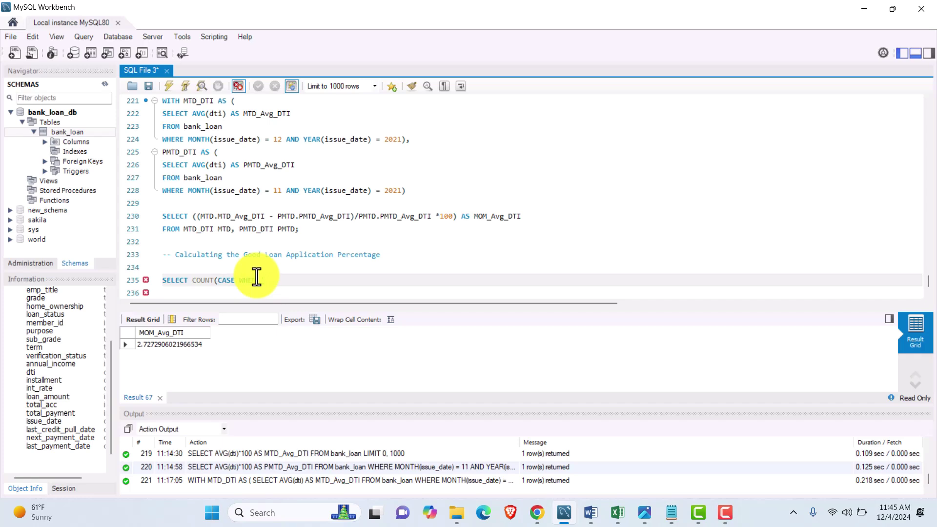
- Complete the SELECT numerator as (COUNT(CASE WHEN loan_status = 'Fully Paid' OR loan_status = 'Current' THEN id END)*100)/
type(" loan_status = 'Fully Paid' OR loan_status =")
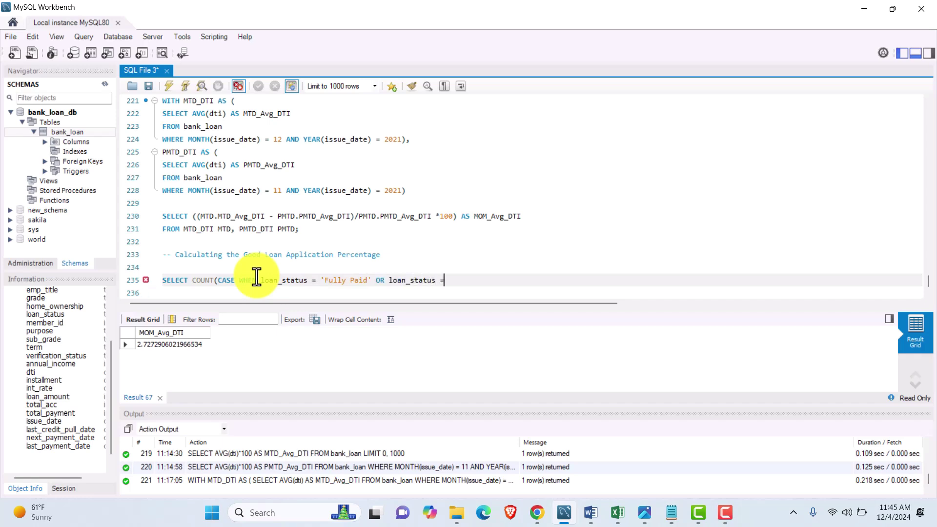
type(" 'Current' THEN id END)")
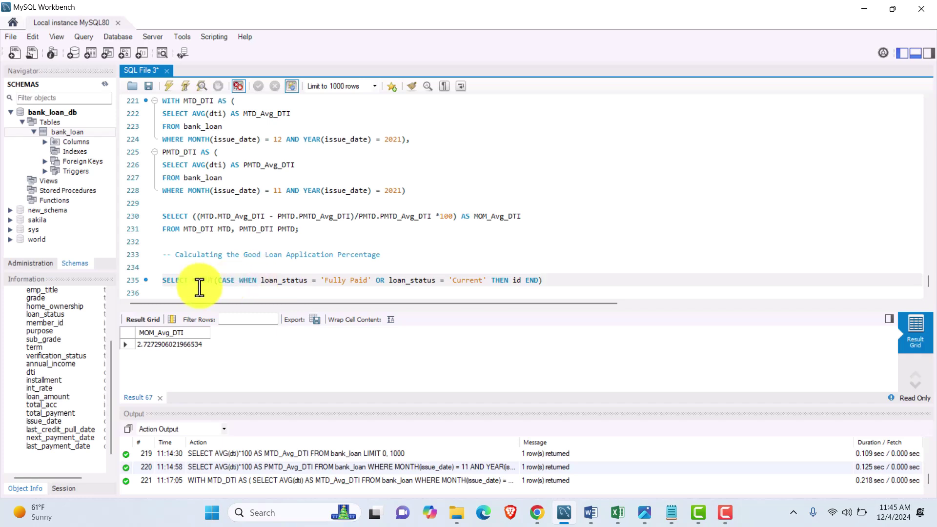
left_click(192, 282)
type("(")
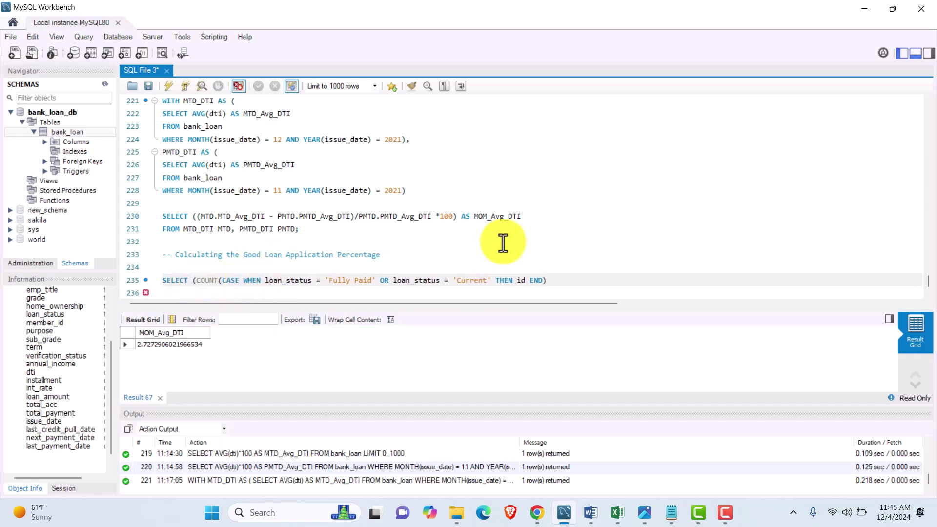
left_click(560, 291)
left_click(568, 268)
type("*")
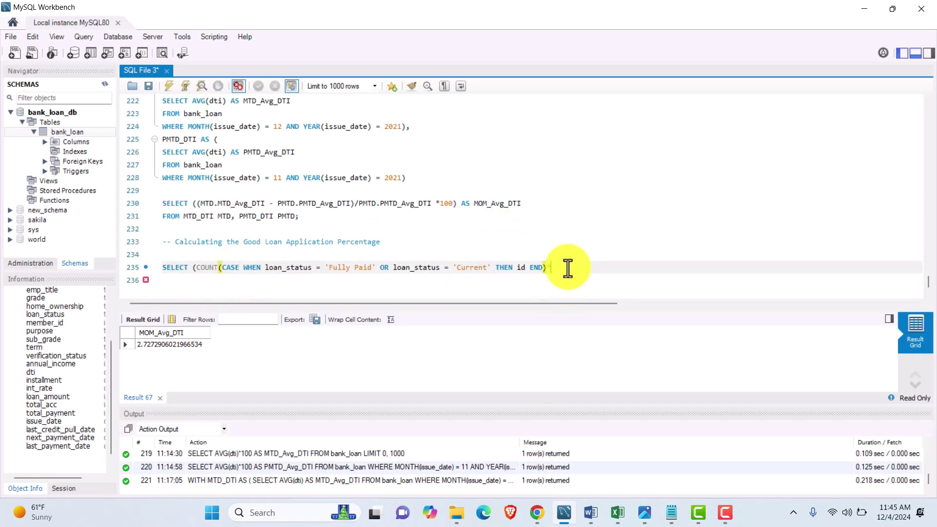
type("100")
key("Return")
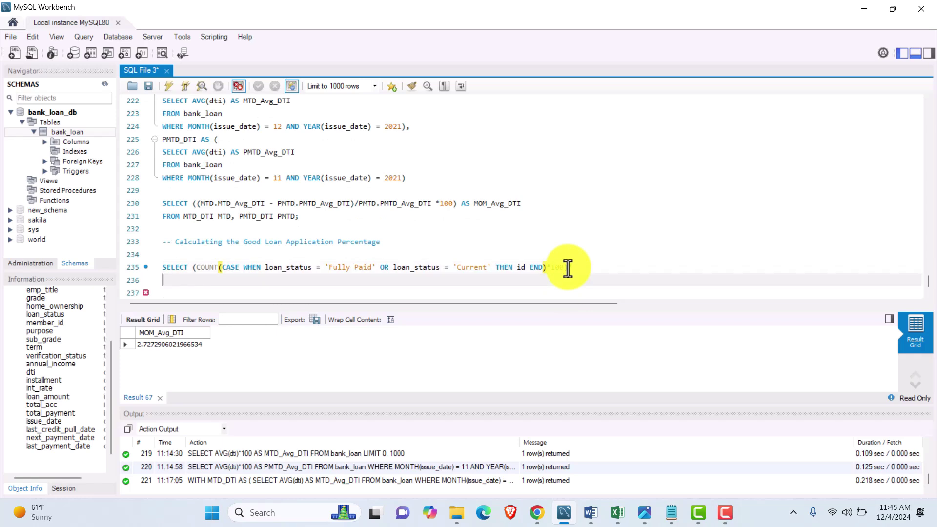
- Add the divisor COUNT(id) on the following line and alias the expression as Good_Loan_Percentage
type("COUNT(")
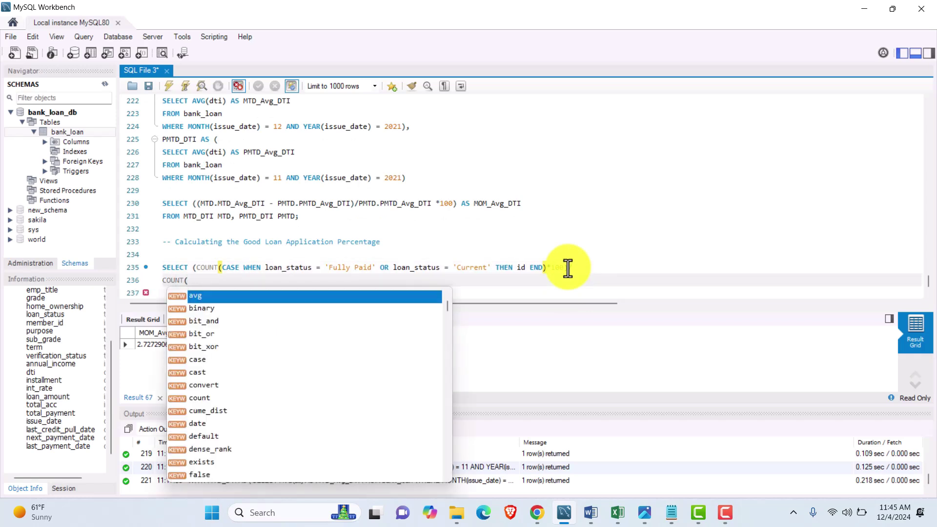
type("id)")
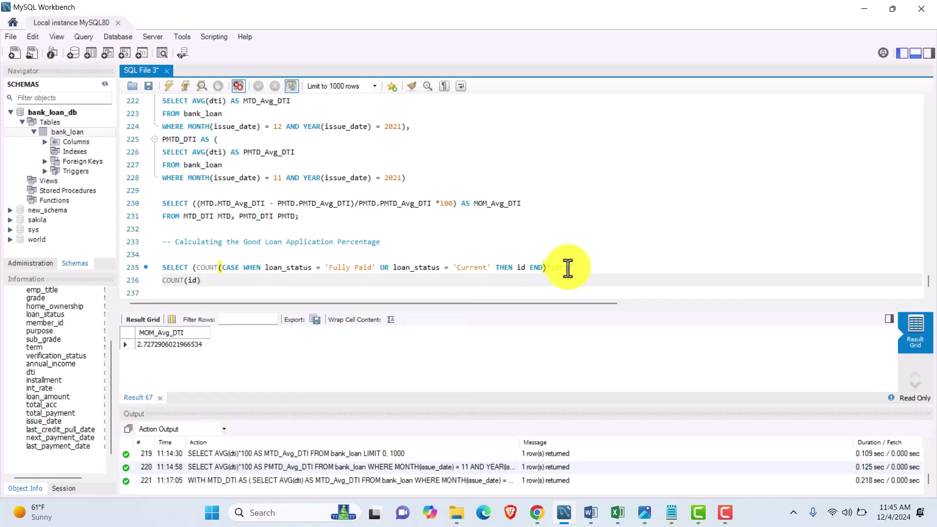
type(" AS Good Loan")
key("BackSpace")
key("BackSpace")
key("BackSpace")
key("BackSpace")
key("BackSpace")
type("_Loan_Percentage")
key("Return")
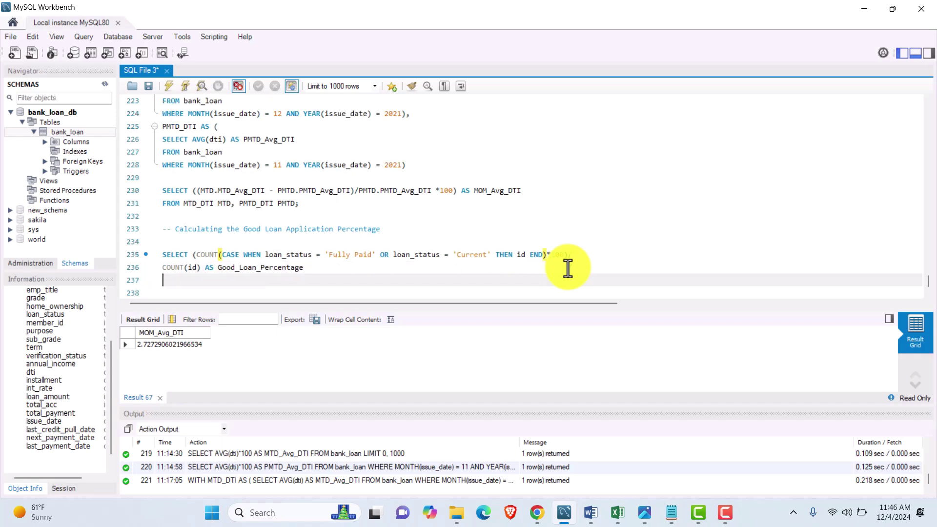
- Finish the good loan percentage query with FROM bank_loan; and run only that query
type("FROM bank_loan;")
left_click_drag(229, 281, 163, 257)
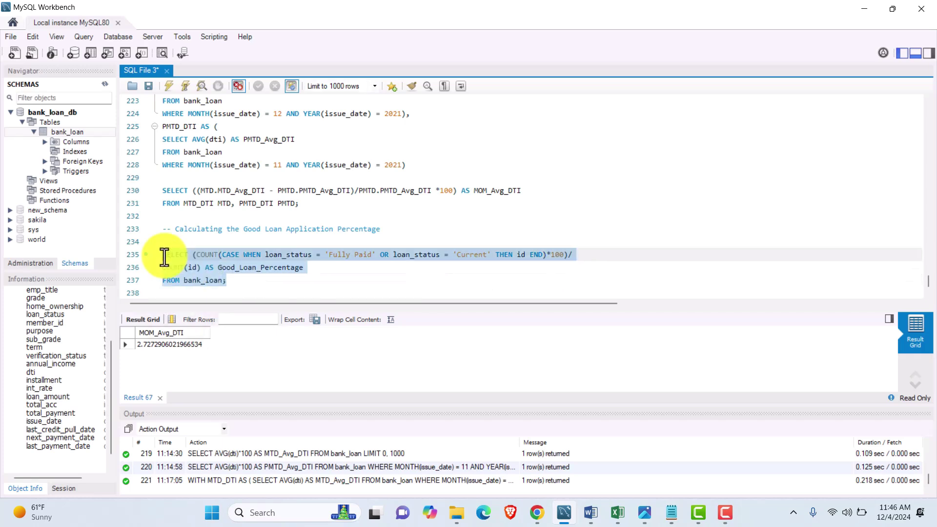
left_click(169, 86)
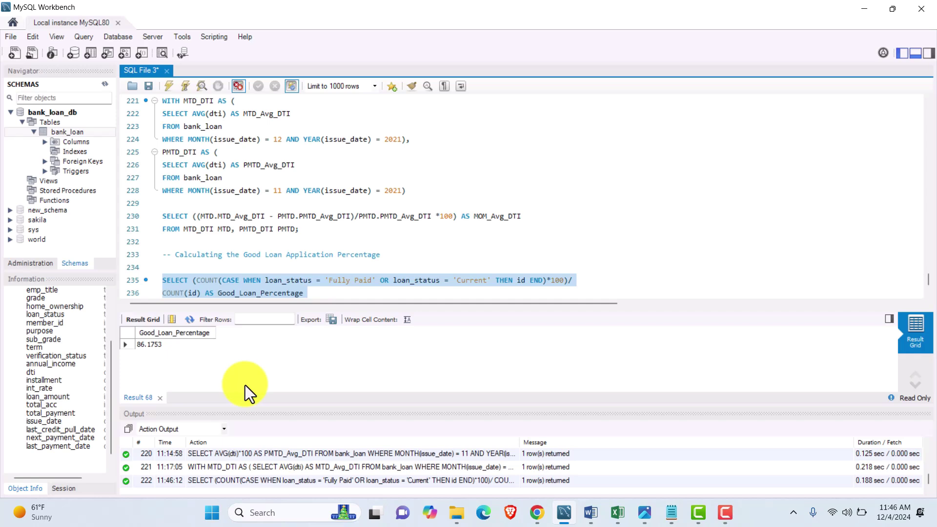
- Below the percentage query, add the comment "-- Calculating the Total Good Loan Applications"
scroll(261, 265, "down", 1)
left_click(263, 272)
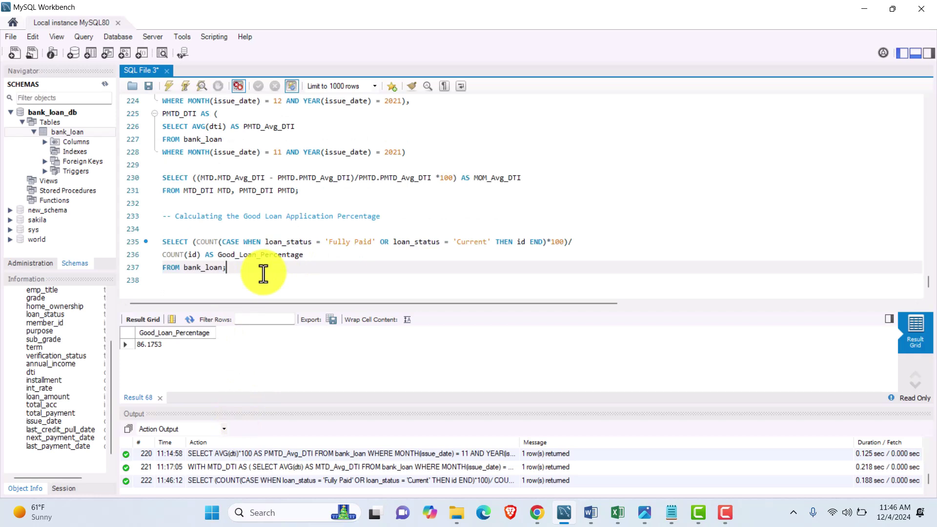
key("Return")
key("Return")
type("--")
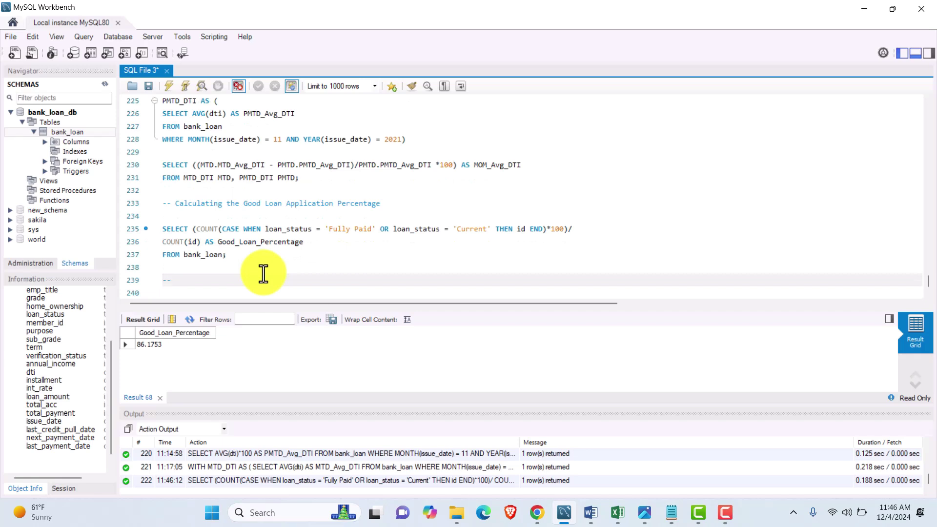
type(" Calculating the tot")
key("BackSpace")
key("BackSpace")
key("BackSpace")
key("BackSpace")
key("BackSpace")
key("BackSpace")
key("BackSpace")
key("BackSpace")
key("BackSpace")
key("BackSpace")
key("BackSpace")
key("BackSpace")
type("ood Loan Apll")
key("BackSpace")
key("BackSpace")
type("plications")
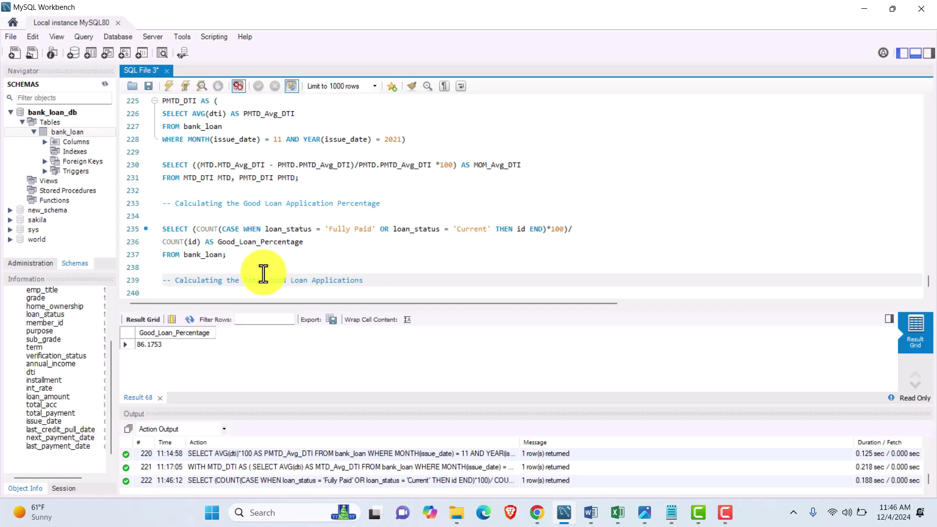
- Write a query selecting COUNT(id) AS Good_Loan_Applications from bank_loan where loan_status = 'Fully Paid' OR loan_status = 'Current'
key("Return")
key("Return")
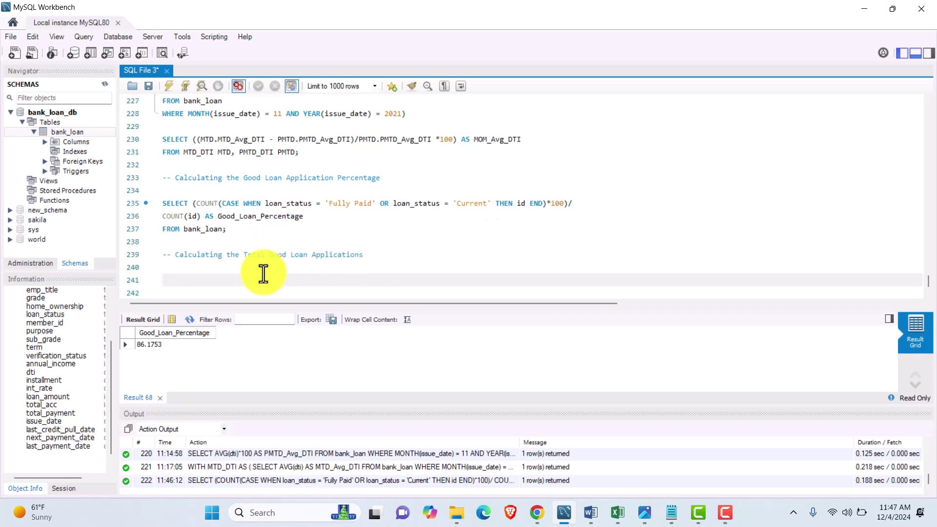
type("SELECT COUNT(id) AS Good_Loan_Applications")
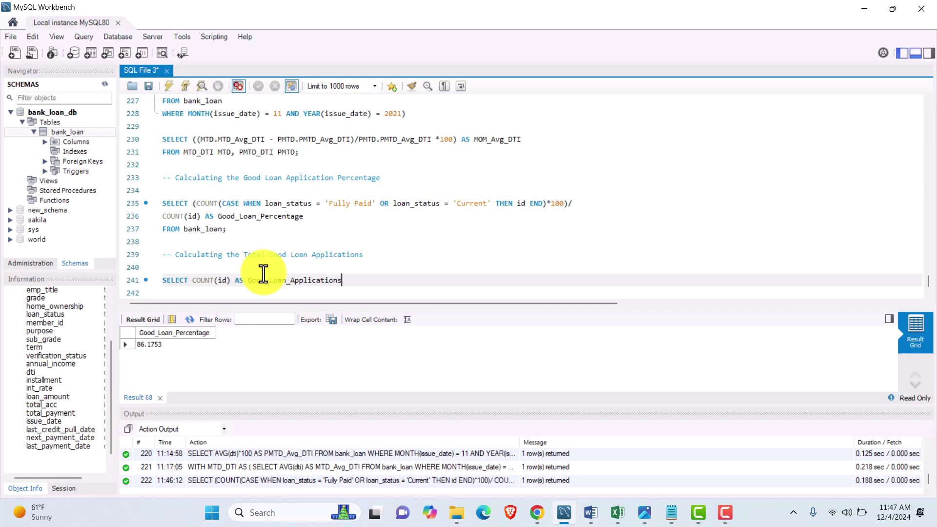
key("Return")
type("FROM bank_loan")
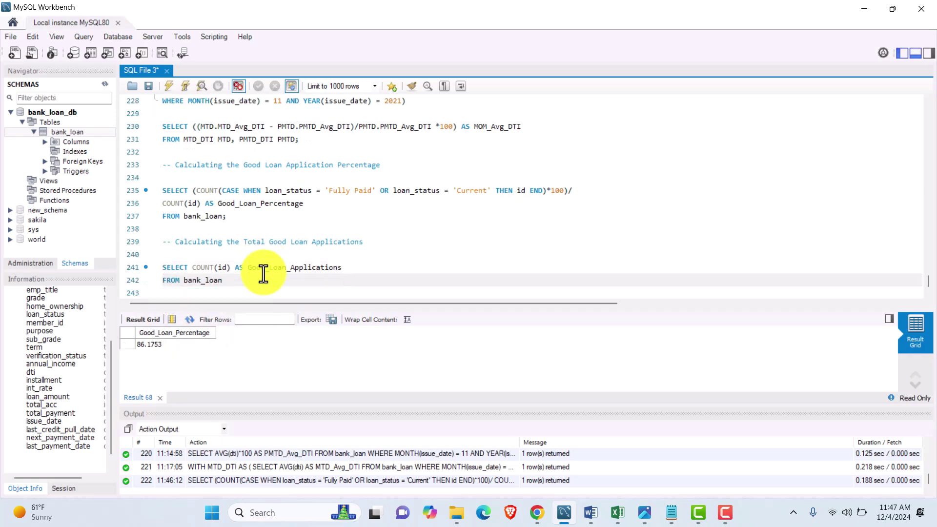
key("Return")
type("WHERE")
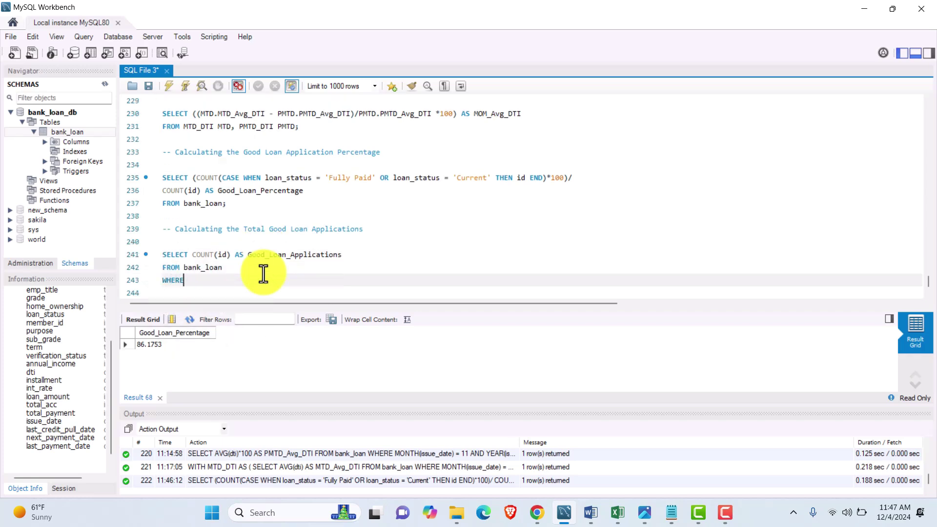
type(" loan_st")
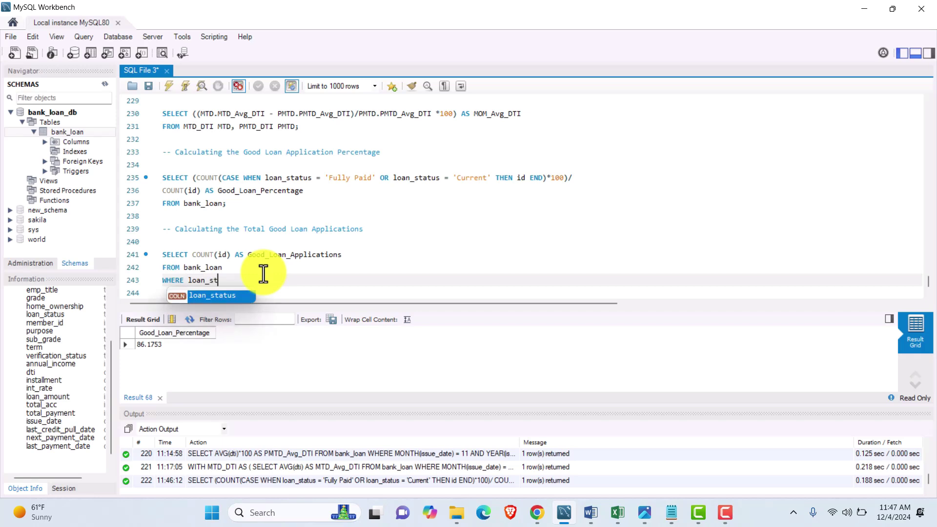
type("atus = ")
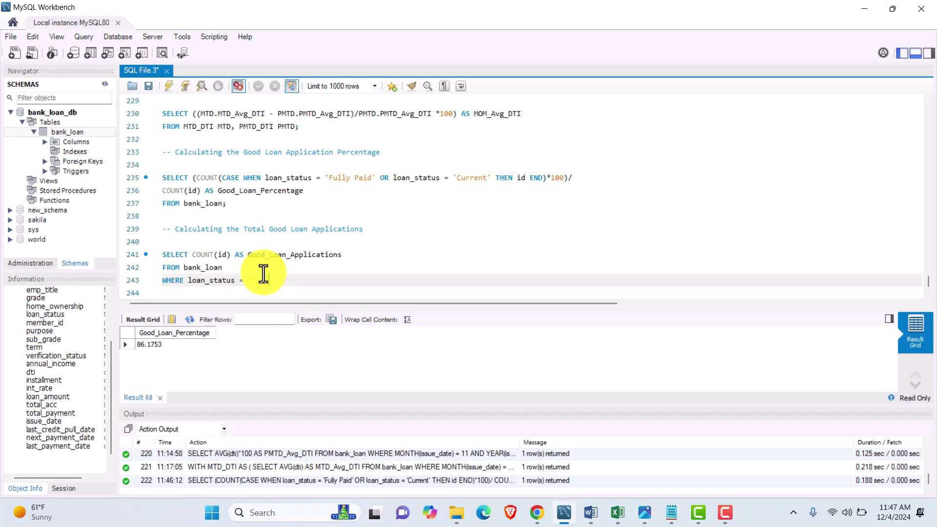
type("'Fully Paid' OR loan_status = 'Current';")
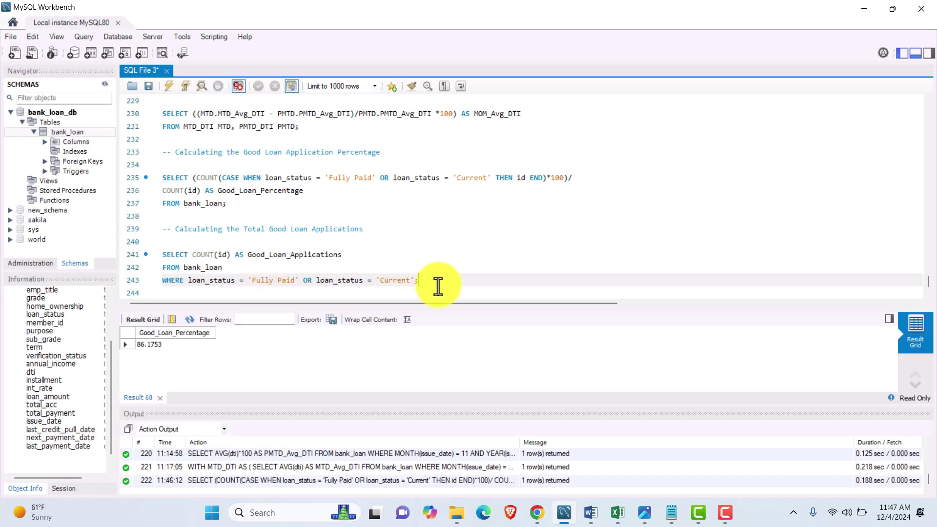
left_click_drag(437, 283, 157, 255)
key("BackSpace")
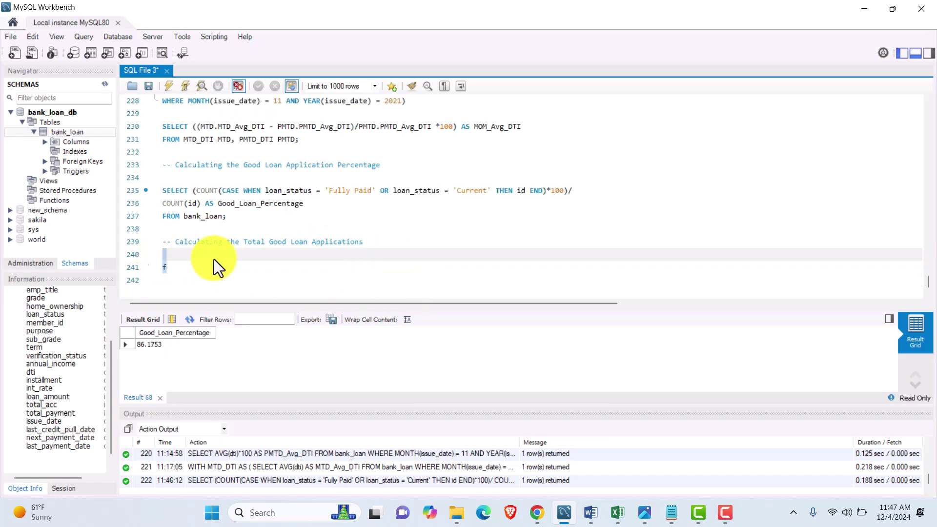
key("ctrl+z")
- Select the whole Good_Loan_Applications query and run only that selection
left_click_drag(421, 281, 179, 266)
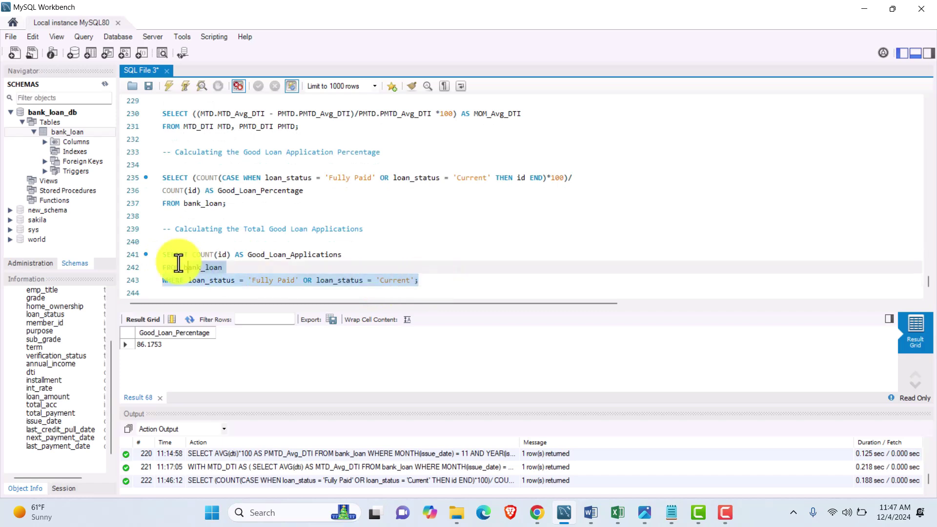
left_click(328, 262)
left_click_drag(418, 281, 164, 254)
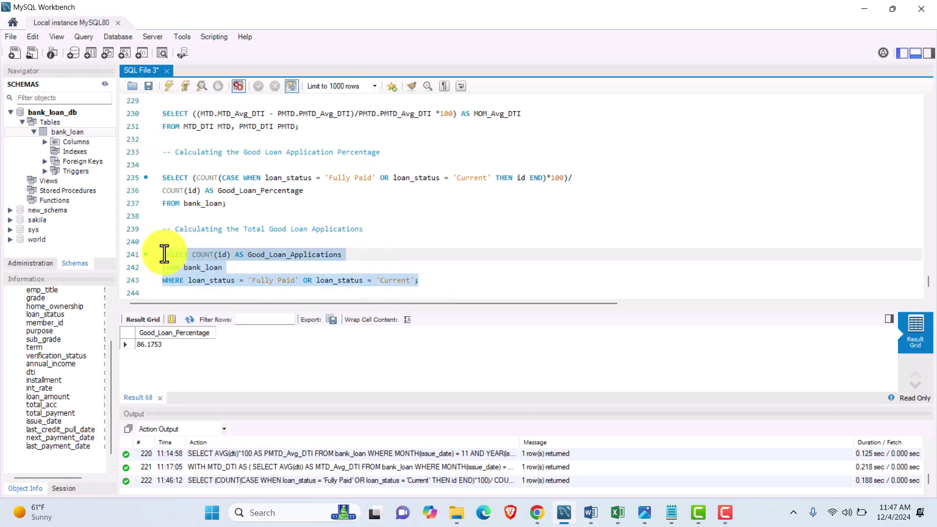
left_click(167, 86)
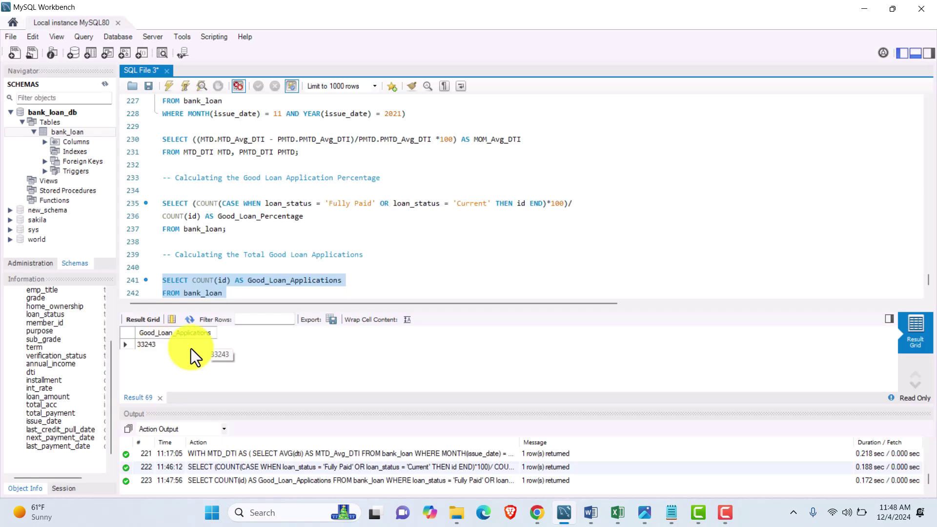
- Below the applications query, add the comment "-- Calculating the Good Loan Percentage"
scroll(233, 294, "down", 1)
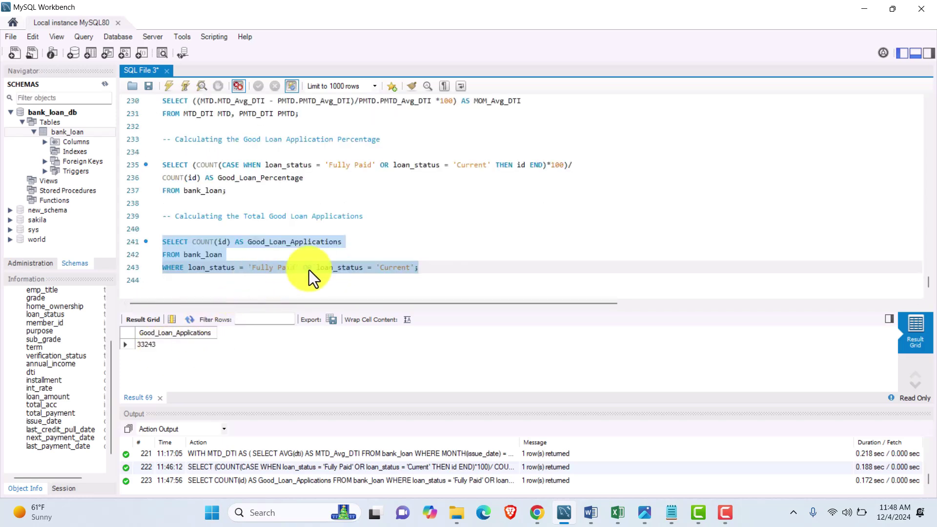
left_click(444, 266)
key("Return")
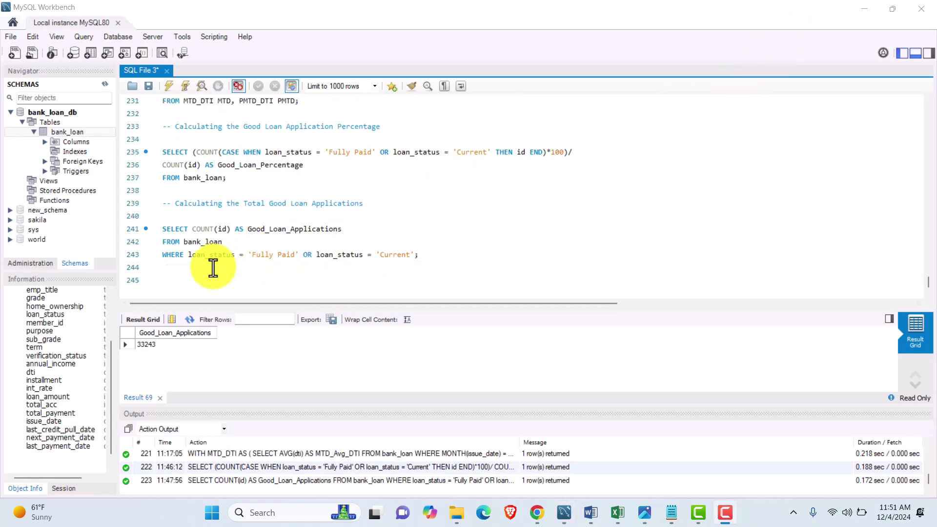
left_click(213, 268)
left_click(204, 282)
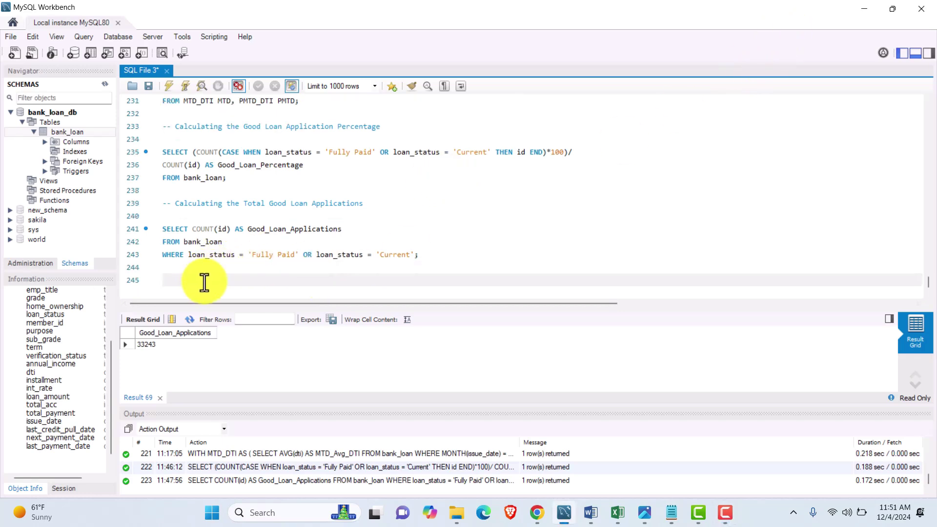
type("-- Calculating the Good Loan Percentage")
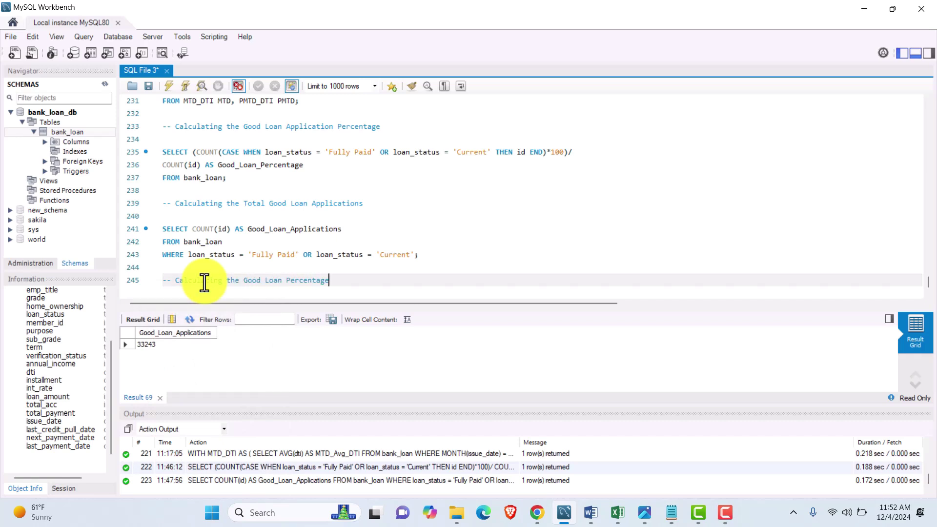
- Under the new comment, start a query with SELECT SUM(loan_amount) AS Good_Loan_Funded_Amount
key("Return")
key("Return")
type("SELECT")
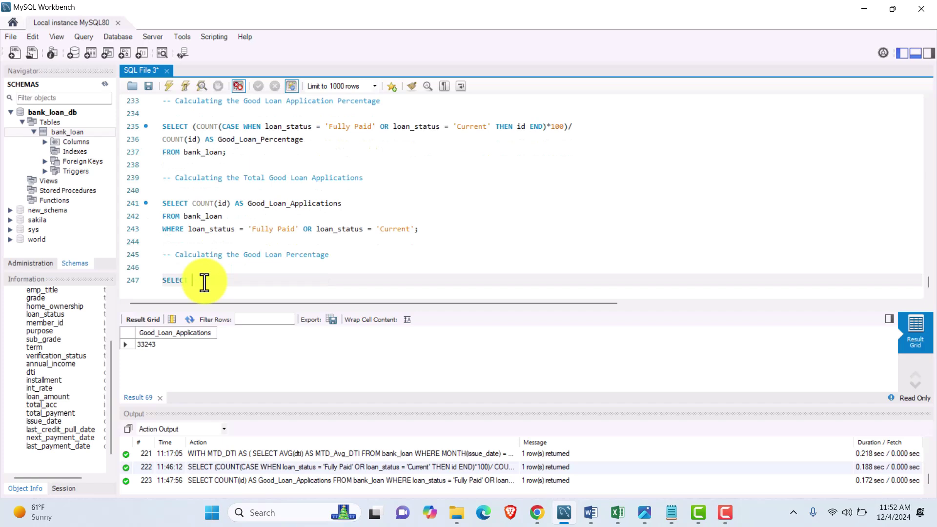
type(" SUM(loan_amount) AS Good_Loan_")
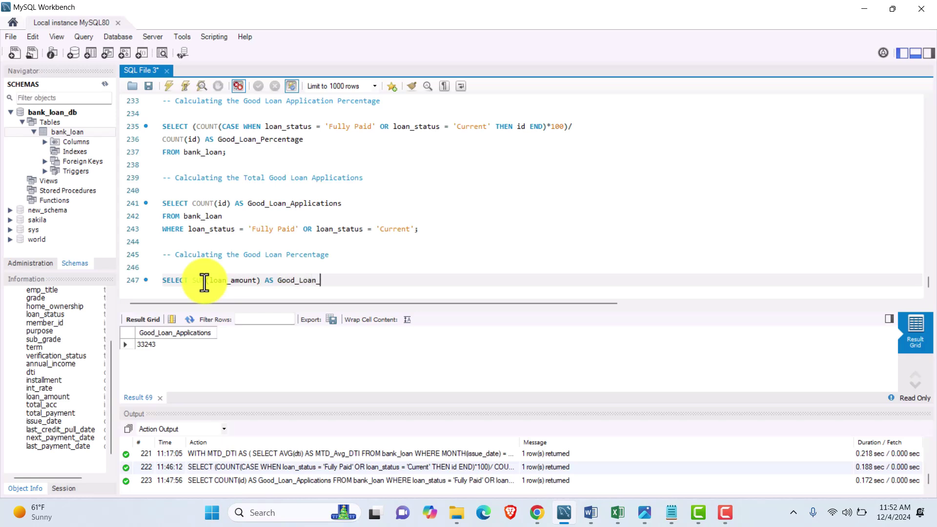
type("Fu")
key("BackSpace")
type("Amount")
key("Return")
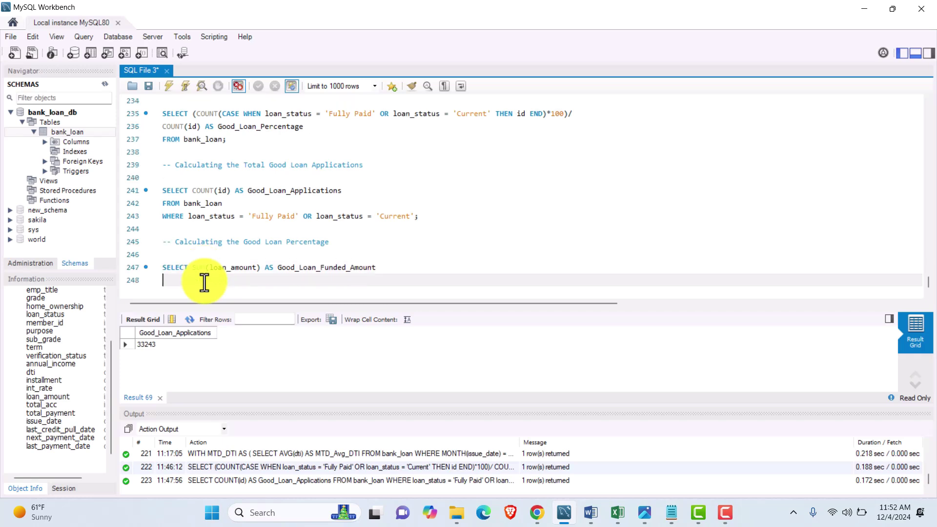
- Complete the Good_Loan_Funded_Amount query with FROM bank_loan and WHERE loan_status = 'Fully Paid' OR loan_status = 'Current';
type("FROM bank_loan")
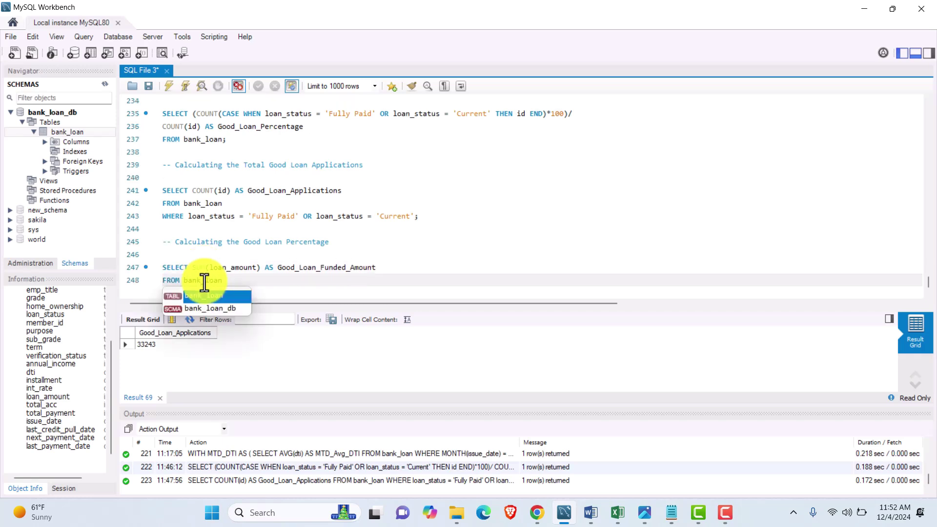
key("Escape")
type("WHER")
key("BackSpace")
key("BackSpace")
key("BackSpace")
key("BackSpace")
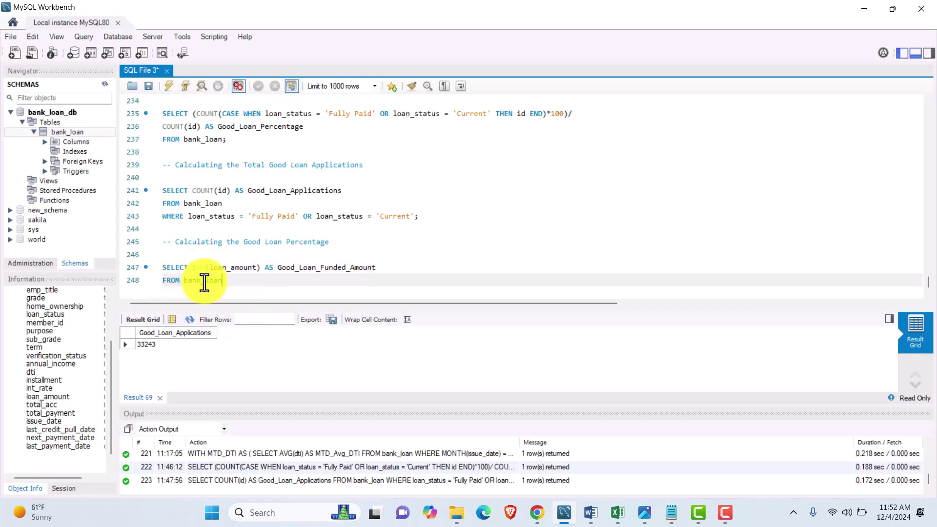
key("Return")
type("WHERE loa")
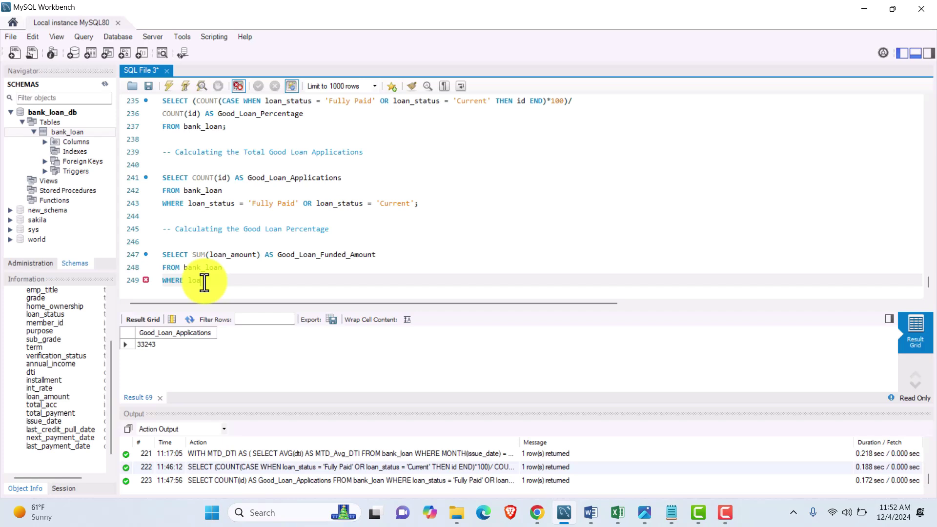
type("n_status = 'Fully Paid' OR loan_status ")
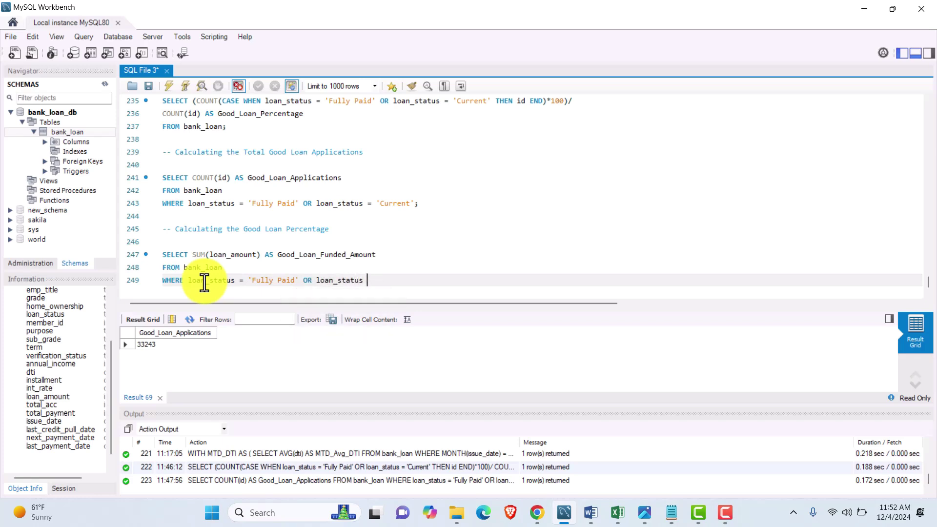
type("= 'Current';")
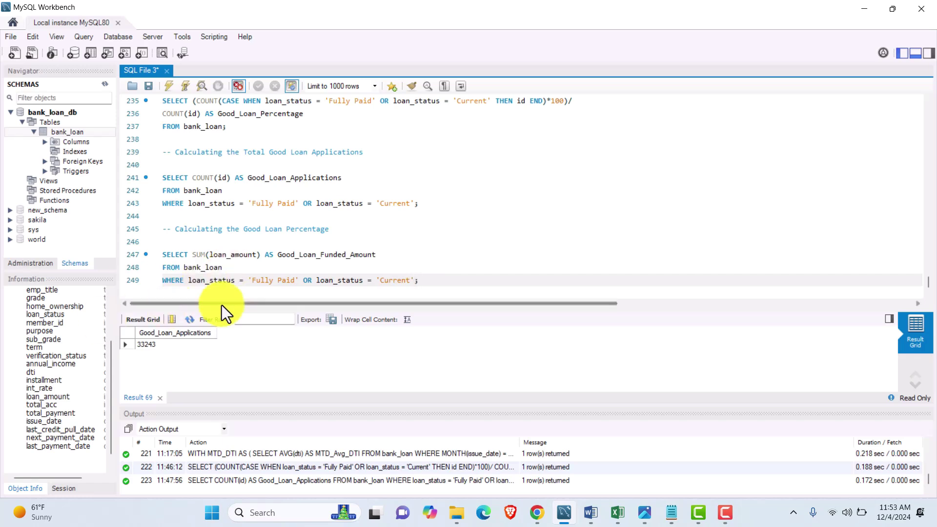
- Select the whole Good_Loan_Funded_Amount query and run only that selection
left_click_drag(435, 277, 158, 254)
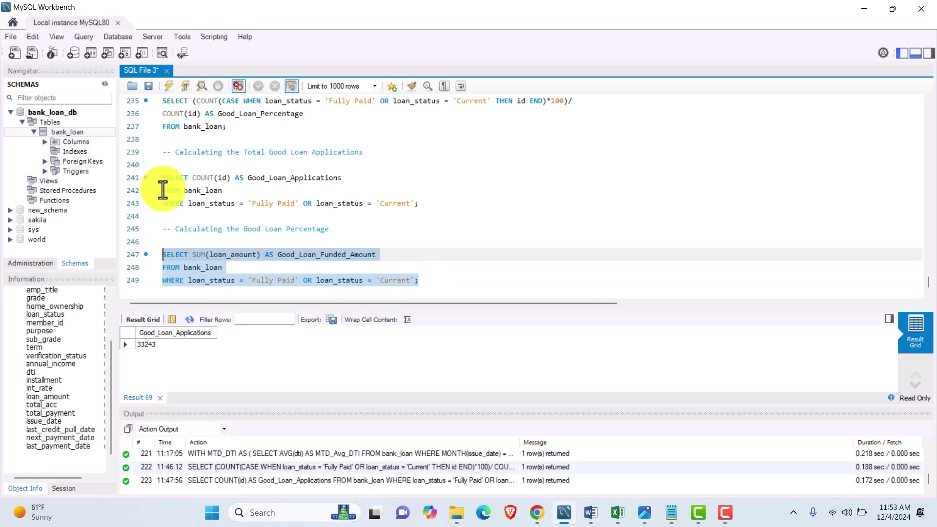
left_click(169, 86)
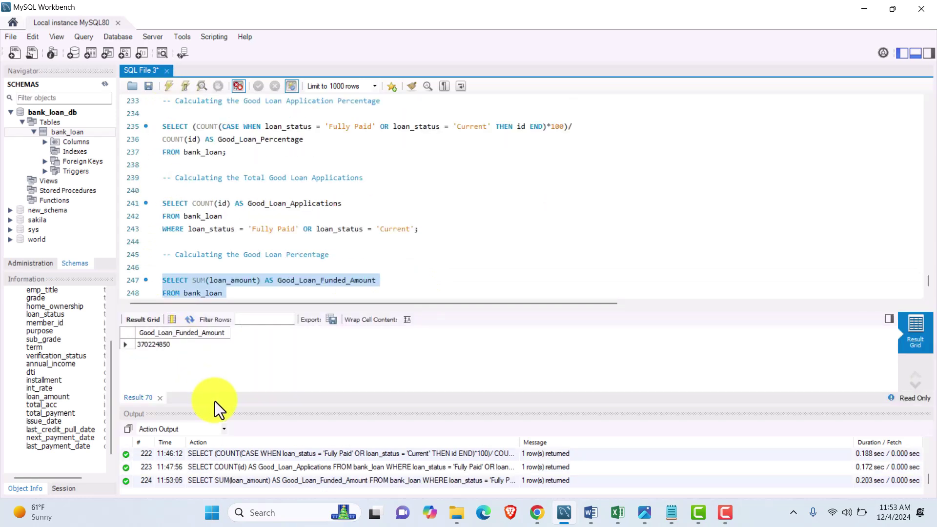
scroll(259, 232, "down", 1)
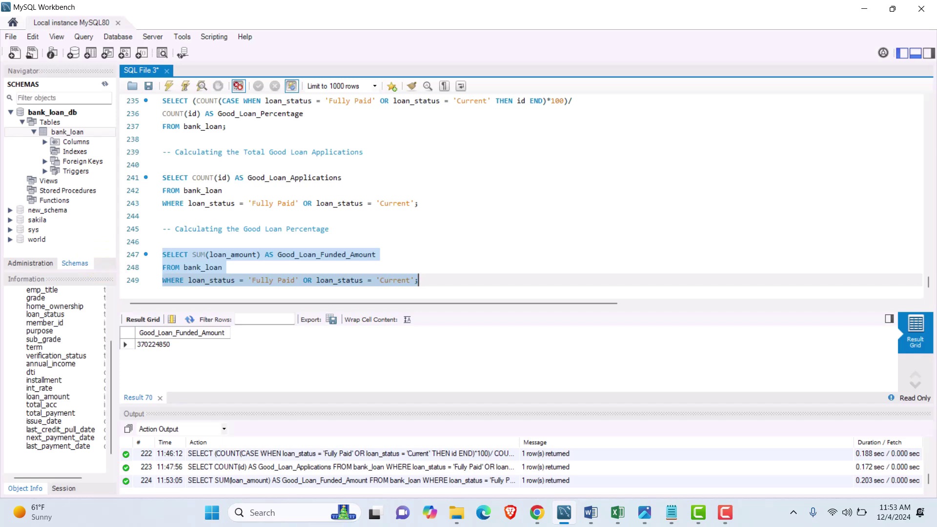
- Switch to the Slide2.JPG image to check the good loan KPI list, and return to the SQL file
left_click(645, 512)
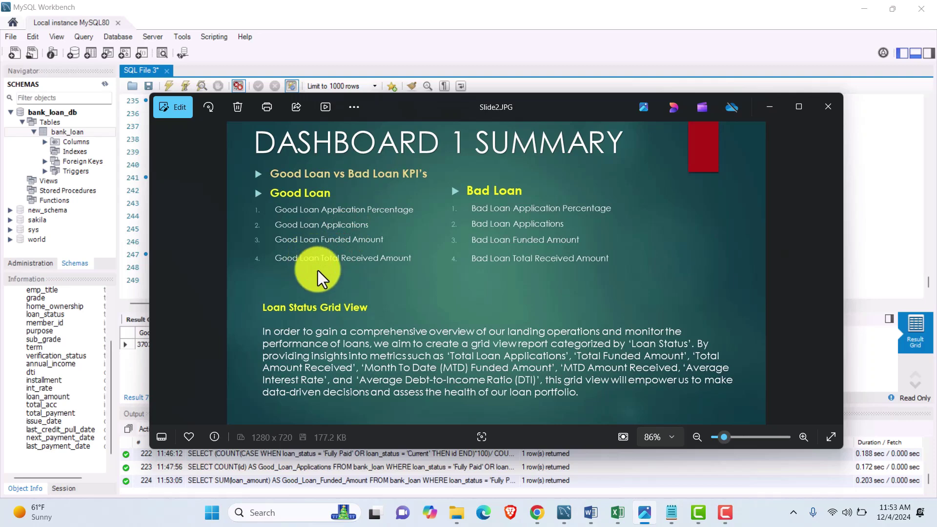
left_click(769, 107)
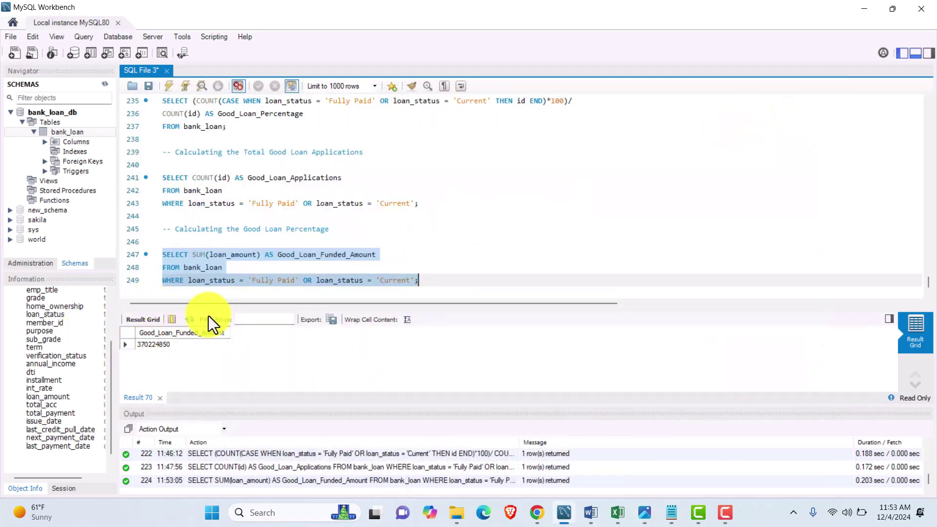
scroll(266, 205, "up", 1)
scroll(244, 185, "down", 1)
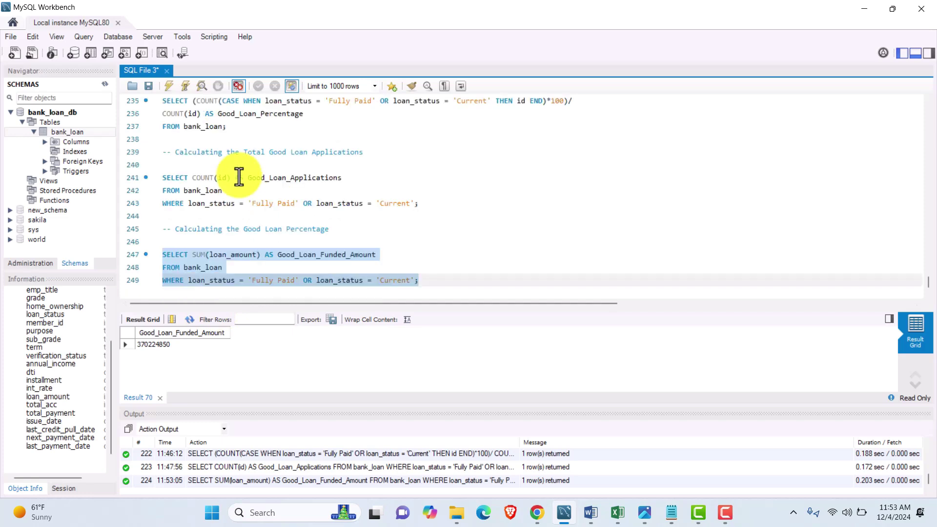
scroll(215, 180, "up", 1)
scroll(293, 176, "down", 1)
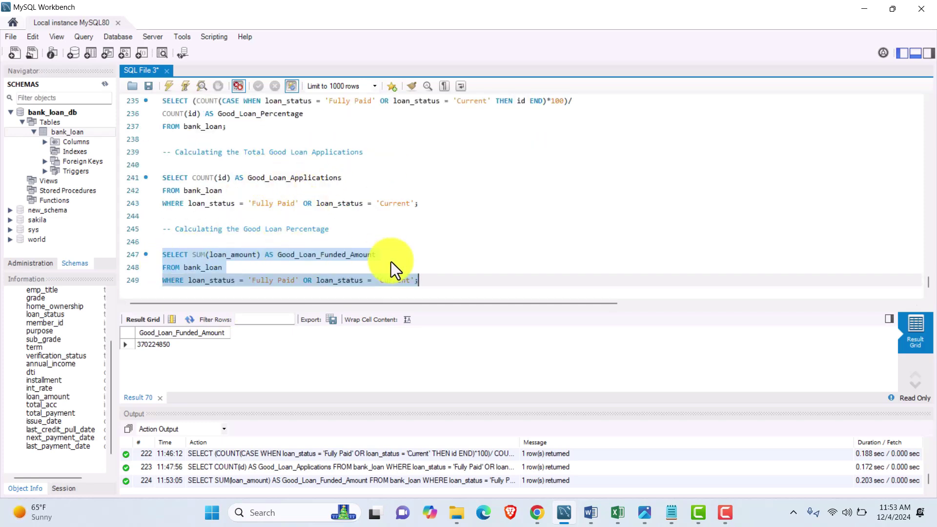
- Change the comment above the funded amount query to "-- Calculating the Good Loan Funded Amount"
left_click(421, 281)
scroll(316, 204, "up", 1)
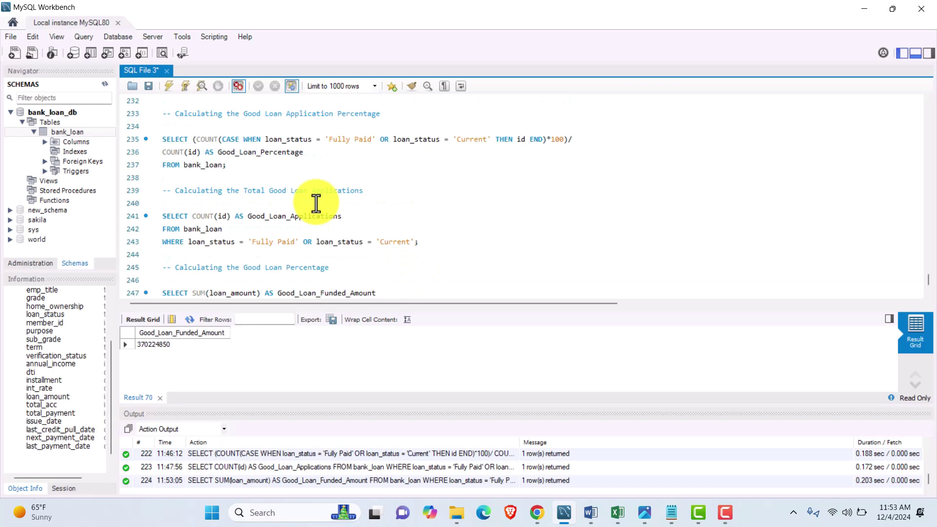
scroll(315, 204, "down", 1)
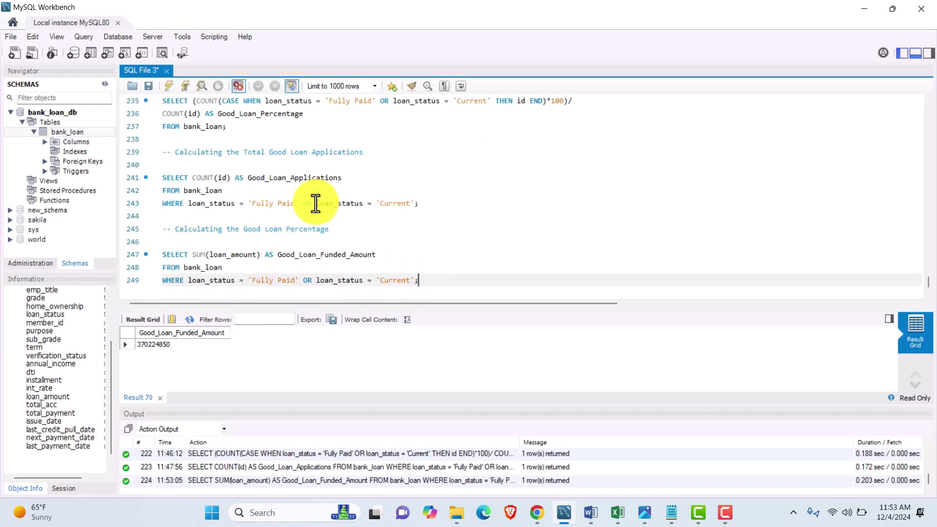
left_click(278, 230)
type("Funded ")
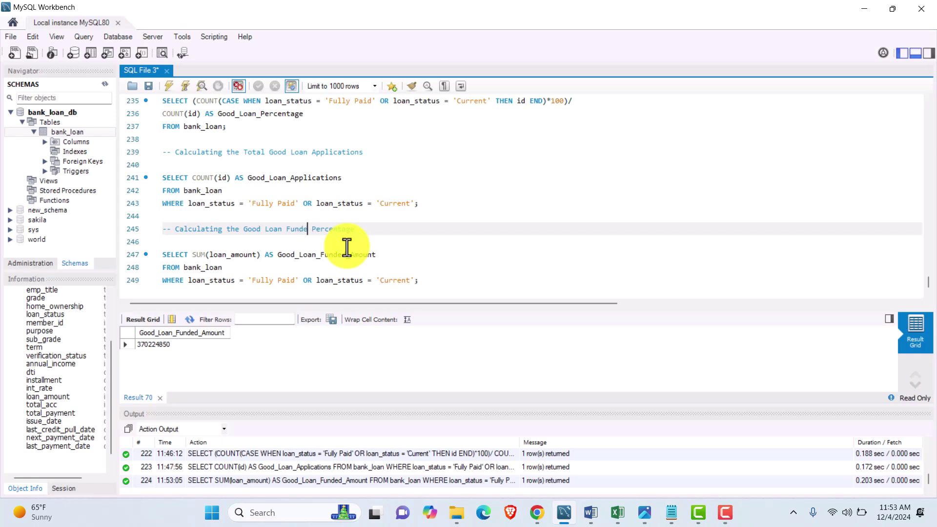
type("Amount")
left_click_drag(389, 229, 340, 230)
key("BackSpace")
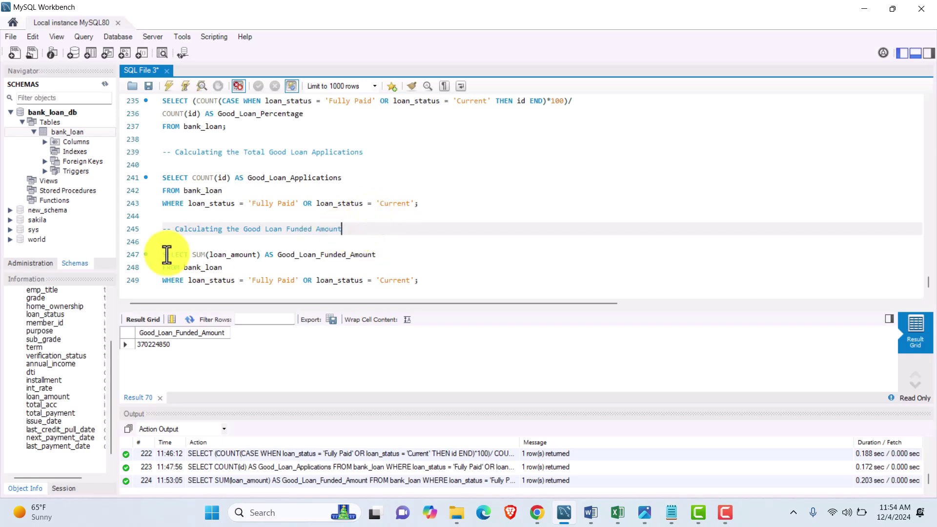
- Recheck the KPI list in Slide2.JPG and add the comment "-- Calculating the Good Loan Received Amount" below the funded amount query
left_click(442, 281)
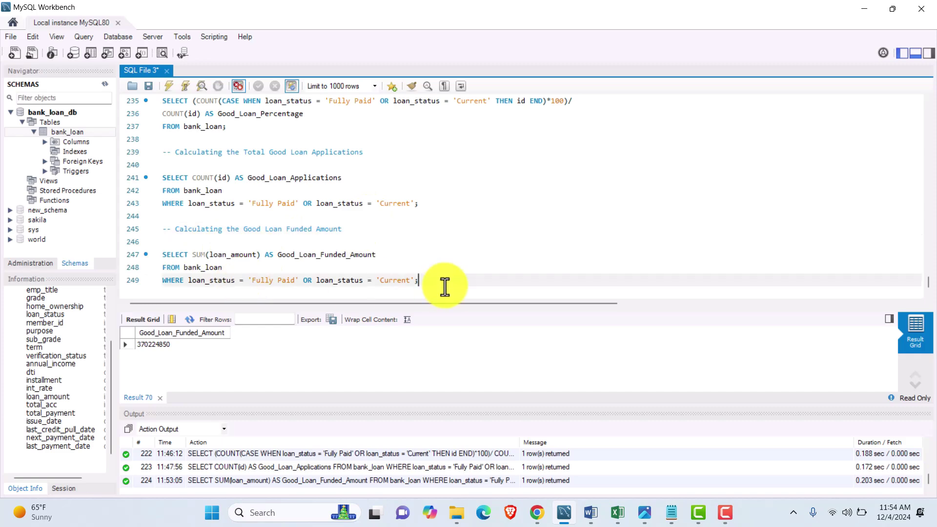
left_click(644, 512)
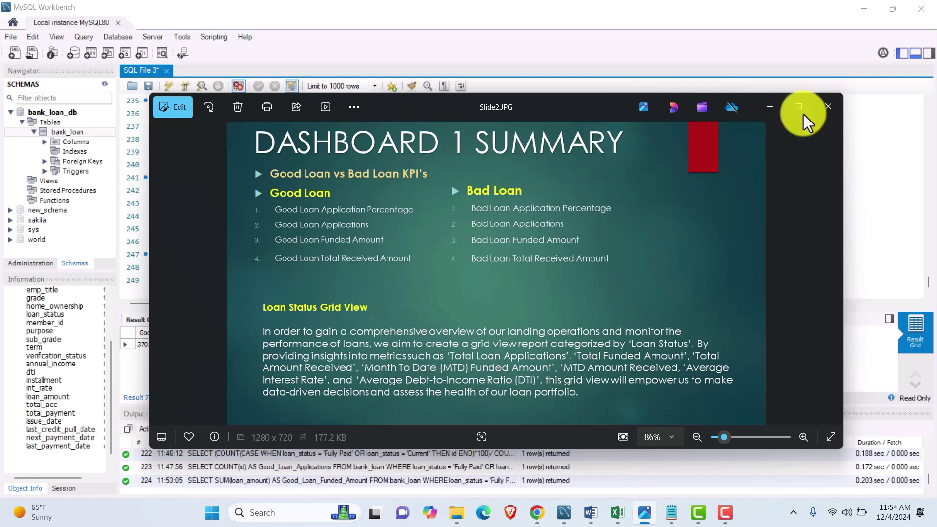
left_click(769, 106)
key("Return")
key("Return")
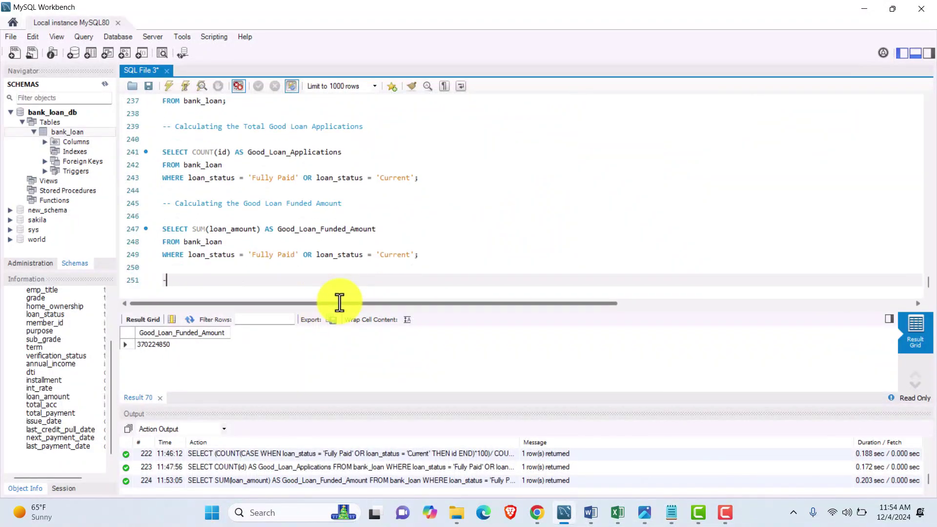
type("-- Calculating the Good Loan Received ")
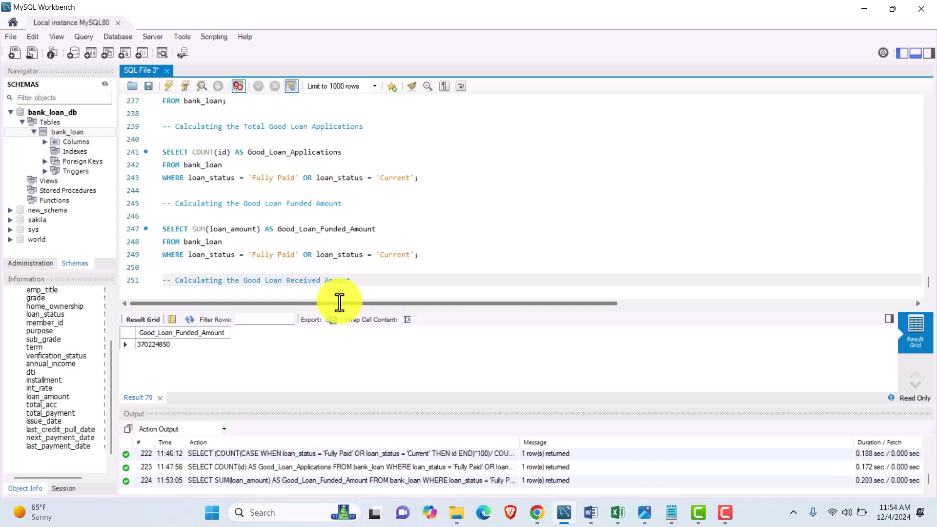
type("Amount")
key("Return")
key("Return")
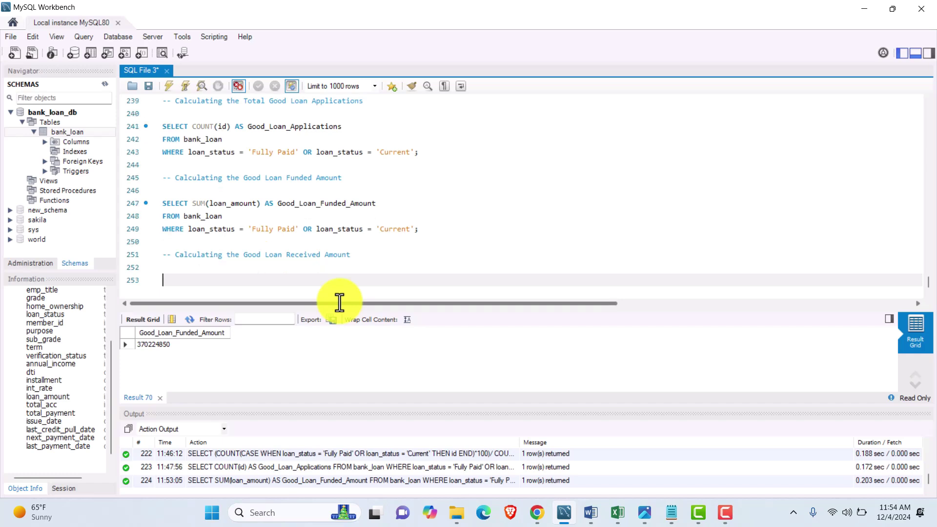
- Write a query selecting SUM(total_payment) AS Good_Loan_Amount_Received from bank_loan where loan_status = 'Fully Paid' OR loan_status = 'Current'
type("SE:ECT SUM(total_payment")
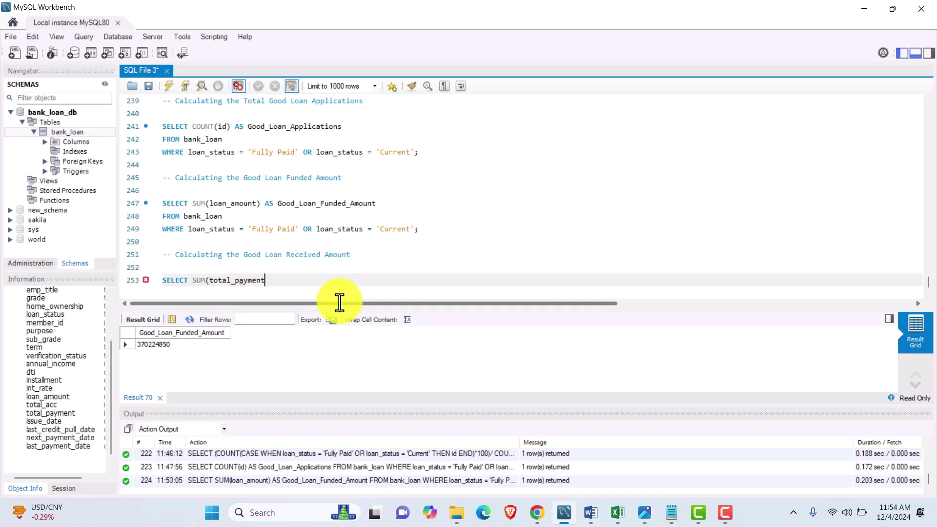
type(") AS Good_Loan ")
type("Amount_Received")
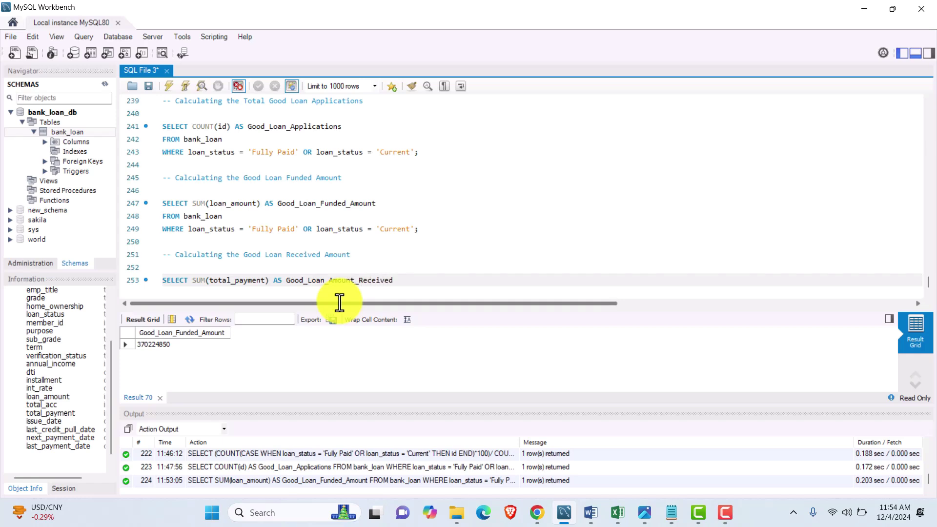
key("Return")
type("FROM bank")
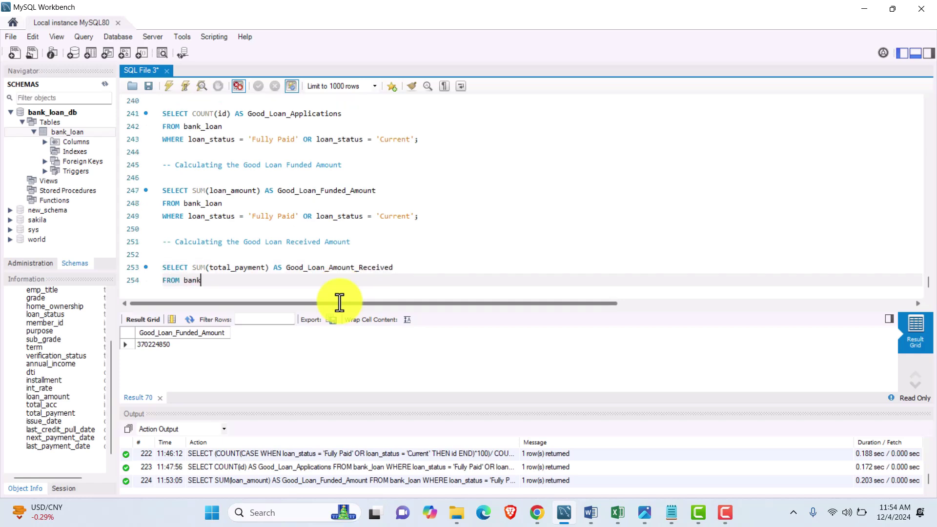
type("_loanWHE")
key("BackSpace")
key("BackSpace")
key("BackSpace")
key("Return")
type("WHERE")
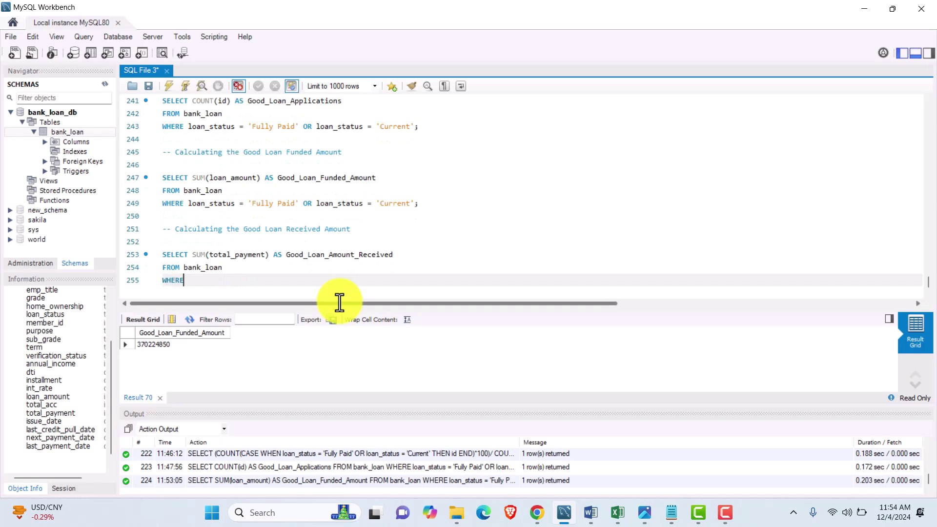
type(" loan_status = 'Fully")
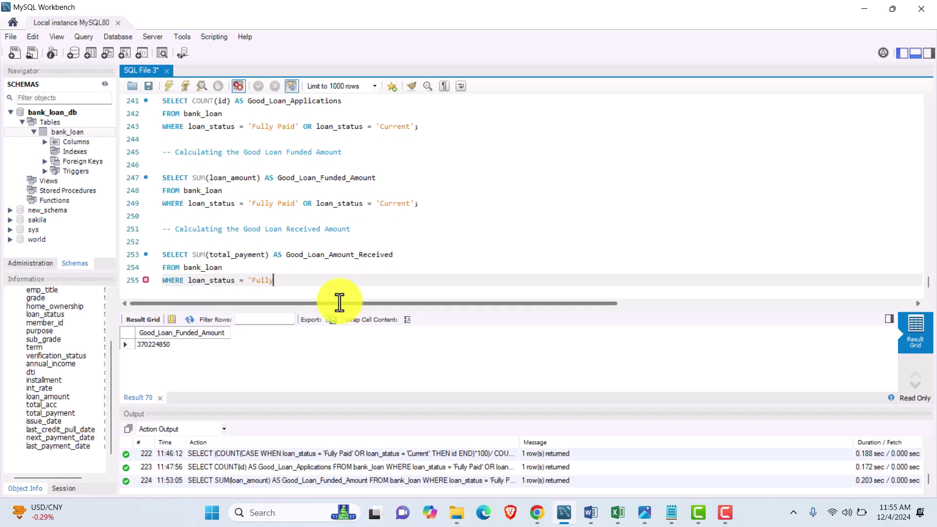
type(" Paid' Or loan_status = 'Current'")
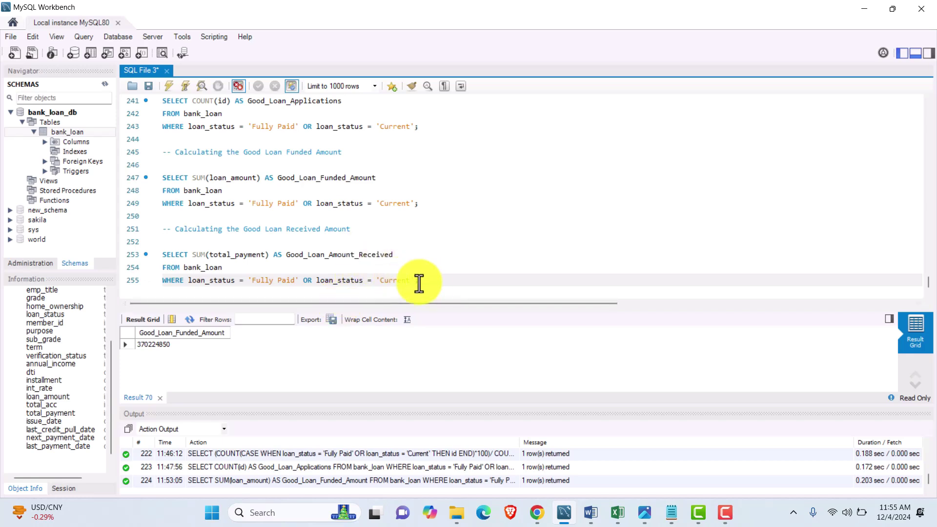
- Select the whole Good_Loan_Amount_Received query and run only that selection
left_click_drag(418, 280, 136, 249)
left_click(168, 87)
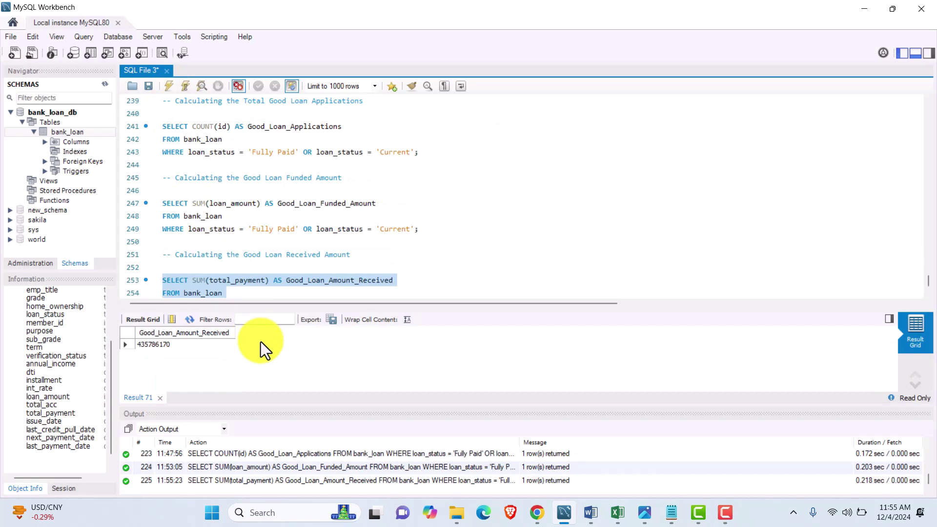
scroll(261, 282, "down", 1)
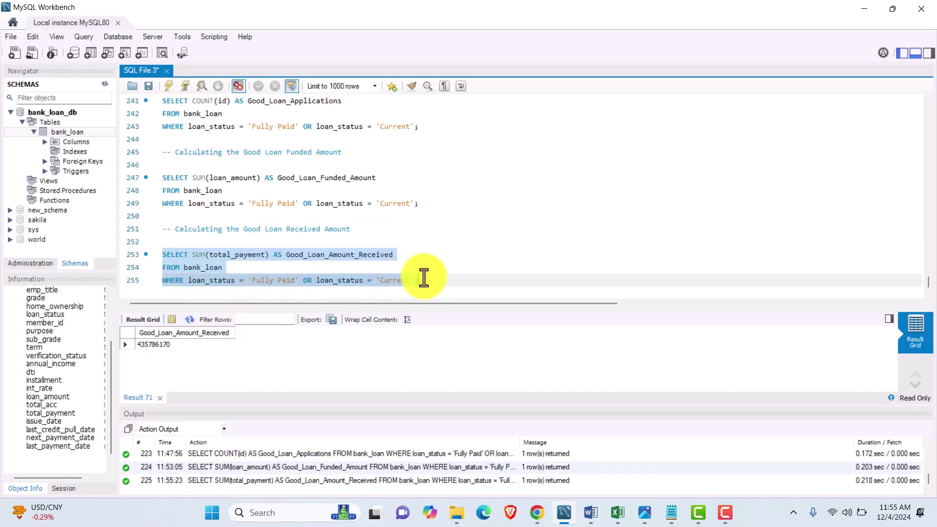
key("BackSpace")
key("Return")
key("ctrl+z")
key("ctrl+z")
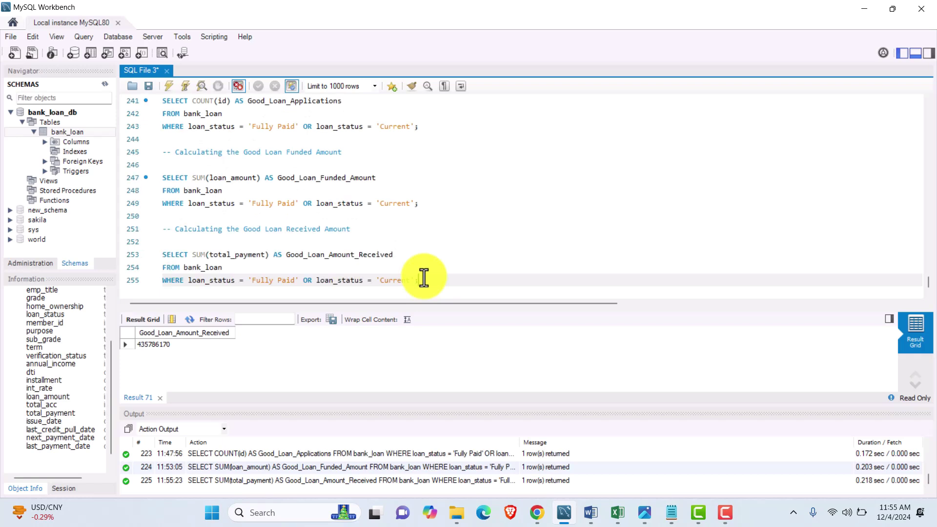
- Add the section comment "-- Bad Loan Issued" below the Good_Loan_Amount_Received query, with a new line under it
key("Return")
key("Return")
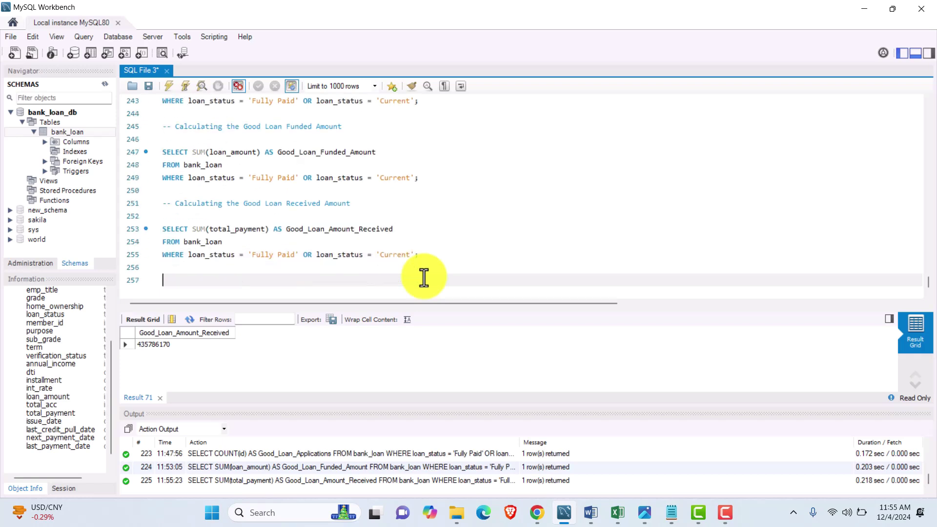
type("-- ")
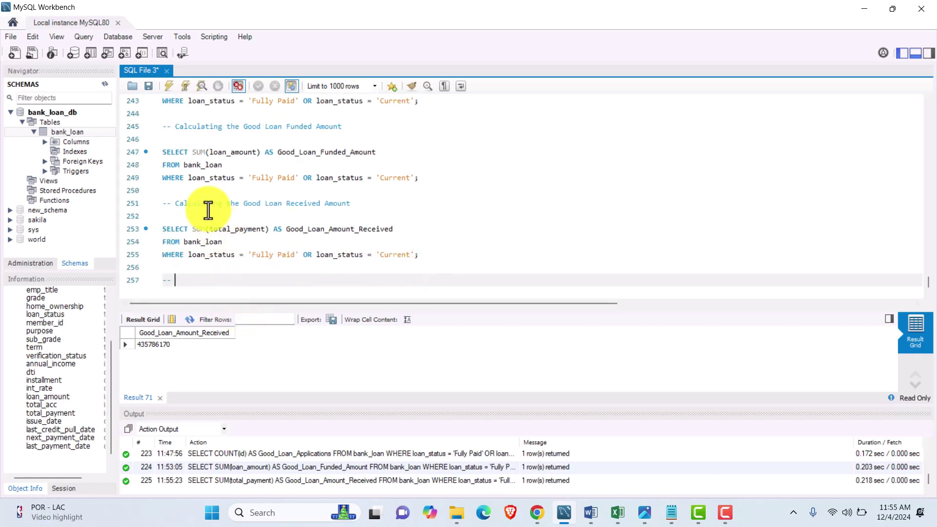
type("Bad Issued")
key("Return")
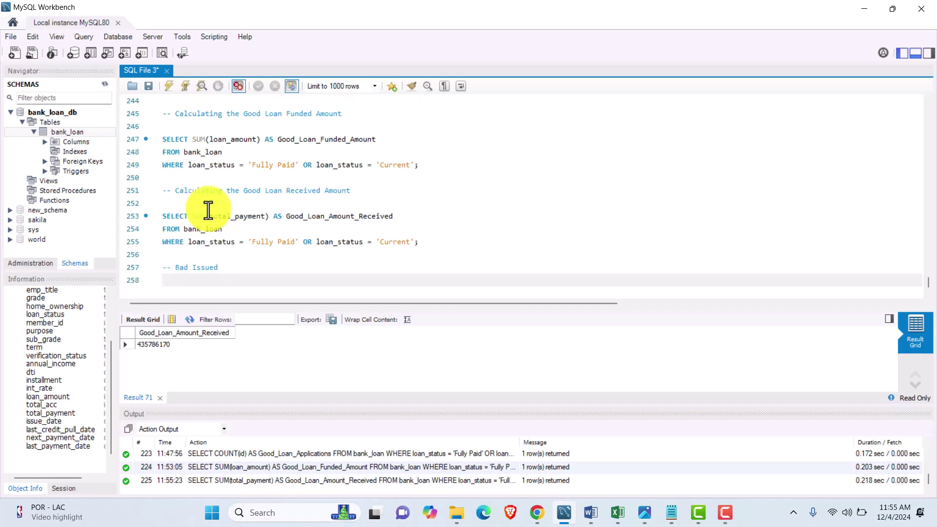
left_click(190, 267)
type("Loan")
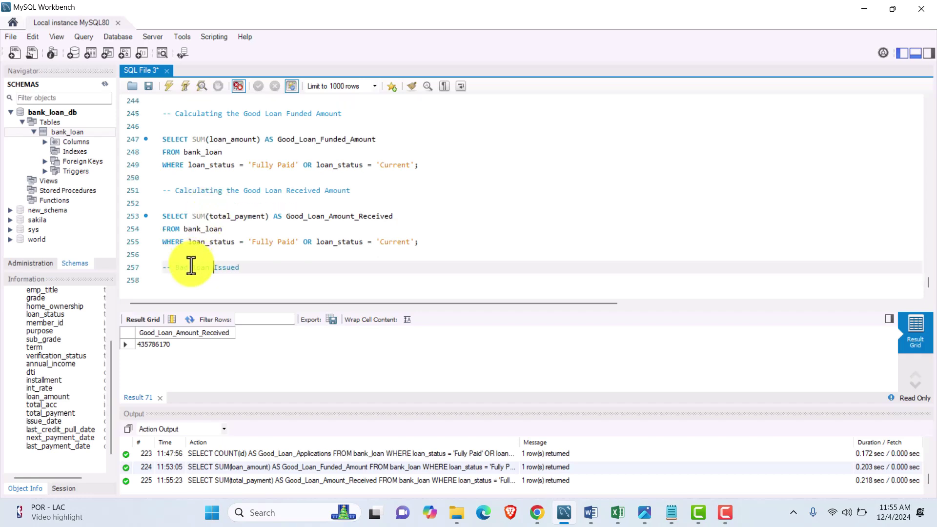
left_click(196, 282)
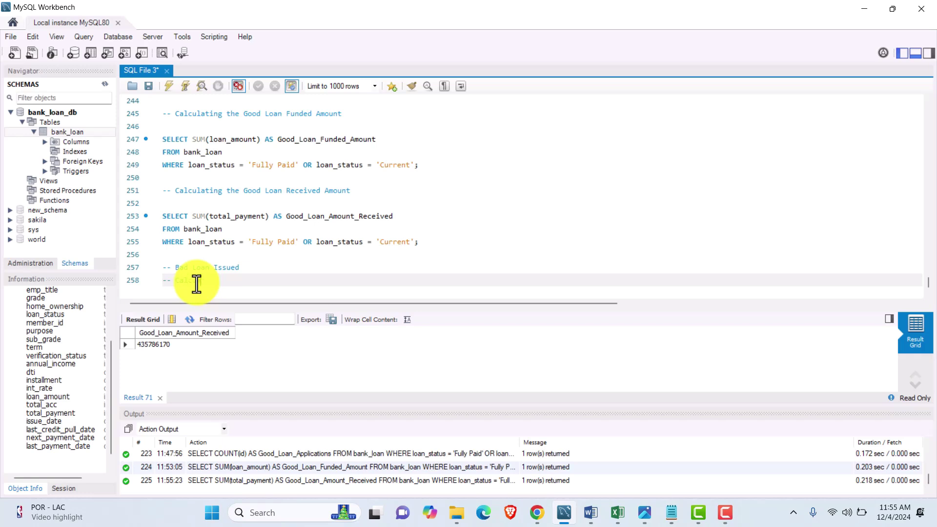
- Add the comment "-- Calculating Bad Loan Percentage" and paste a copy of the Good_Loan_Percentage query below it
type("-- Calculating Bad Loan Percentage")
key("Return")
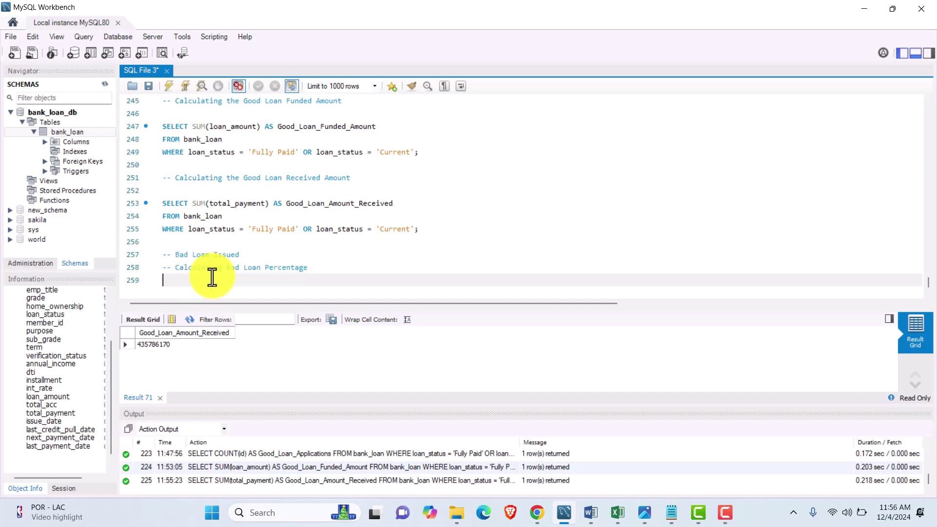
scroll(273, 176, "up", 2)
scroll(273, 188, "up", 2)
scroll(272, 188, "down", 2)
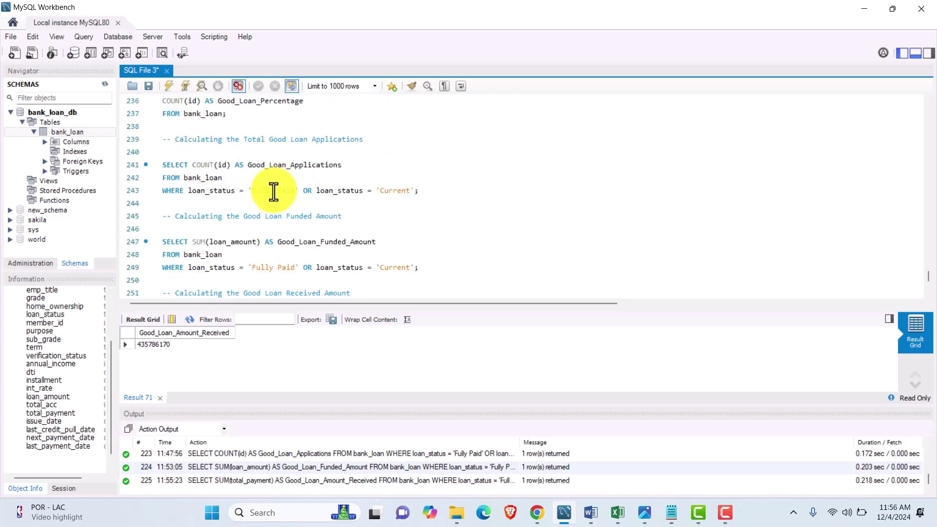
scroll(244, 142, "up", 3)
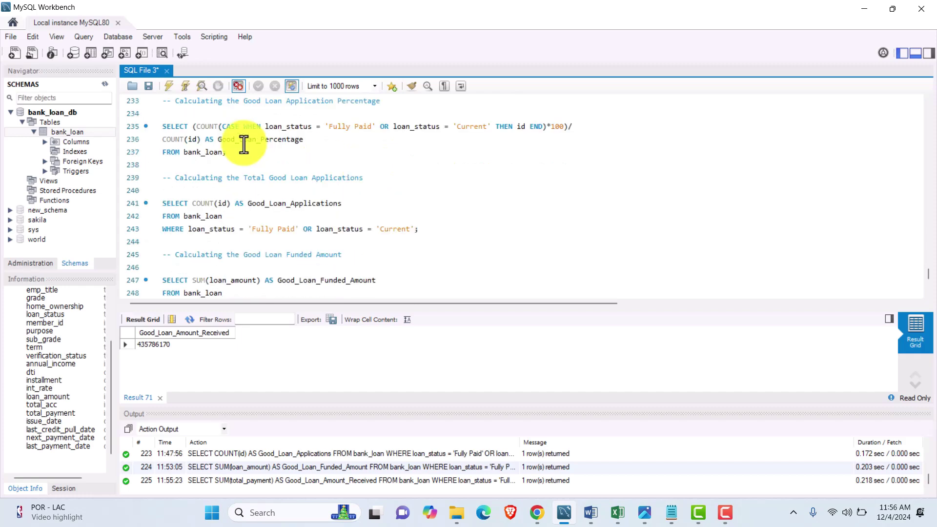
left_click_drag(231, 201, 156, 168)
key("ctrl+c")
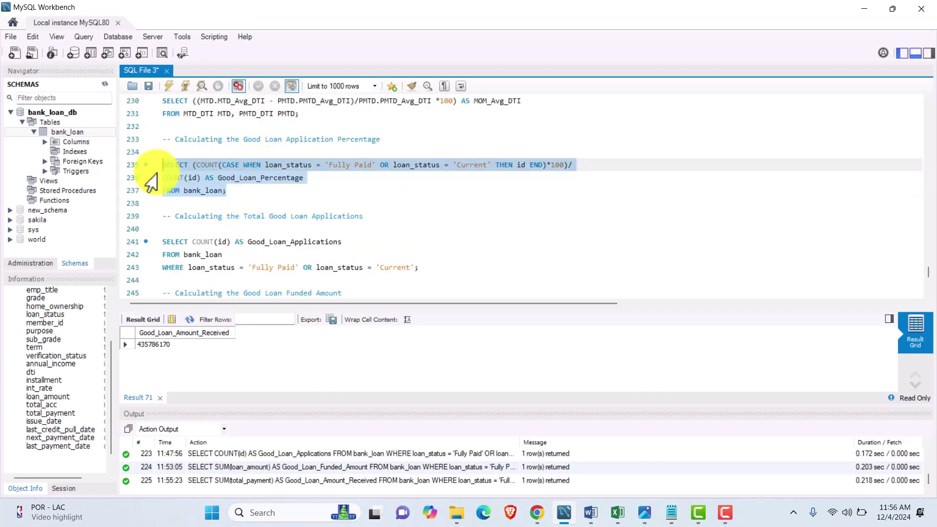
scroll(261, 224, "down", 5)
left_click(201, 284)
key("Return")
key("ctrl+v")
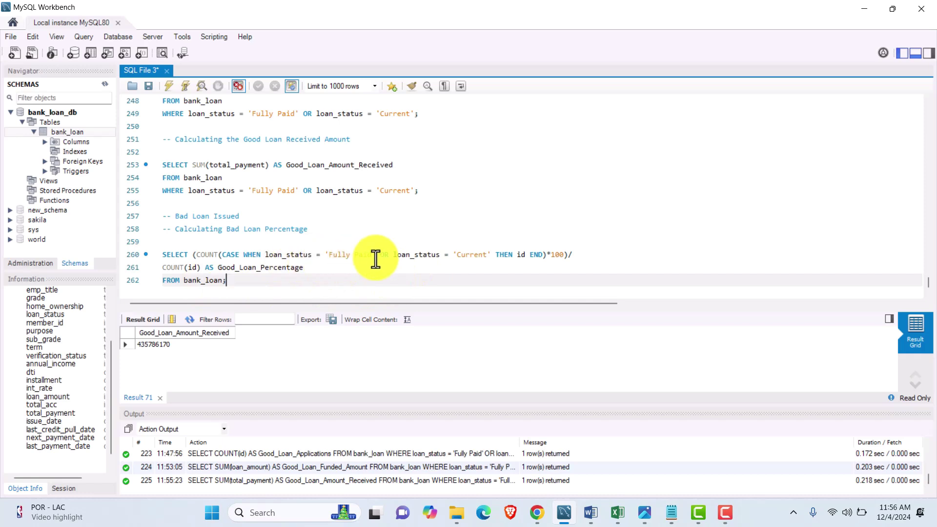
- Replace the status condition in the pasted percentage query with 'Charged Off' and check the loan_status column in the financial_loan.xls workbook
left_click_drag(488, 254, 330, 257)
key("BackSpace")
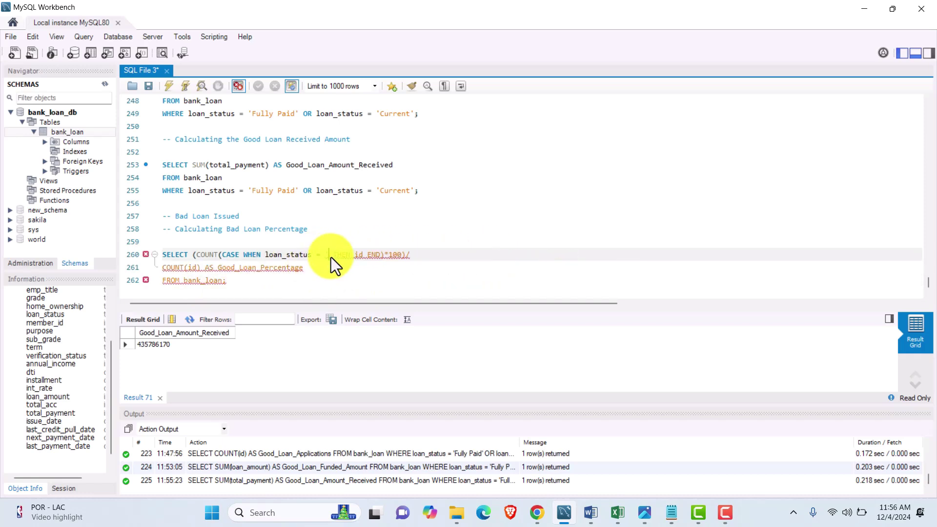
type("Charged Off'")
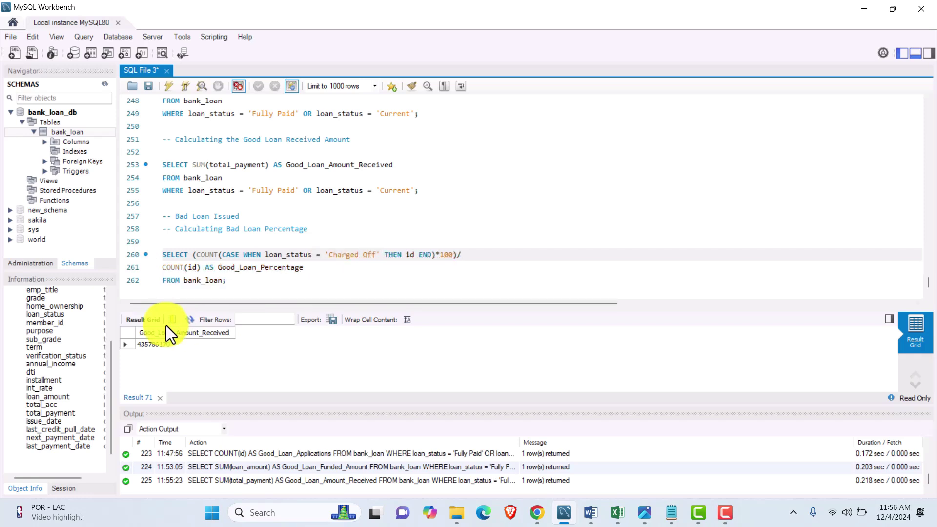
left_click(616, 513)
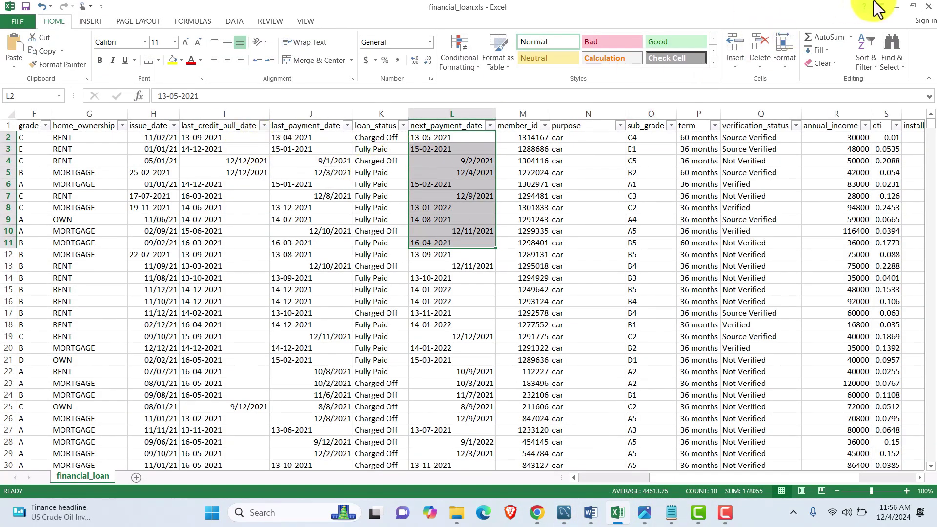
left_click(897, 7)
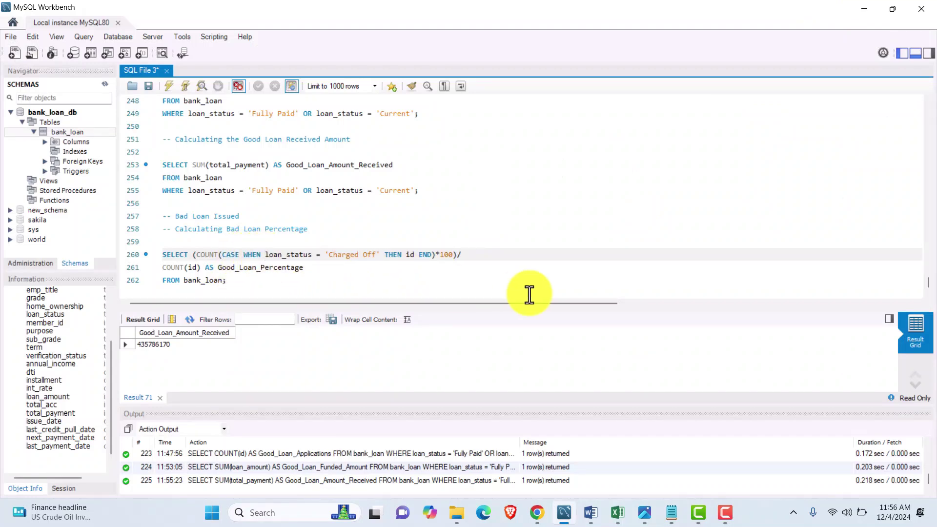
key("BackSpace")
key("BackSpace")
key("BackSpace")
key("BackSpace")
key("BackSpace")
key("BackSpace")
key("BackSpace")
key("BackSpace")
key("BackSpace")
key("BackSpace")
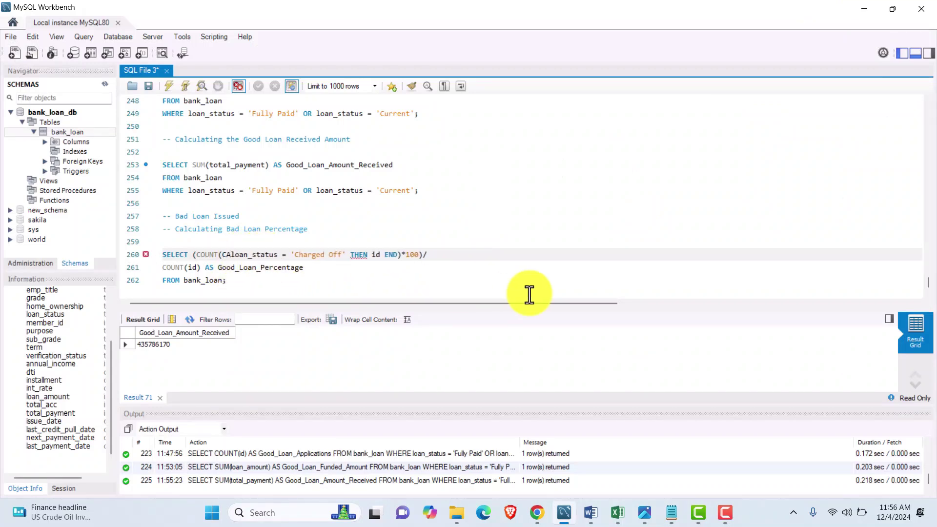
key("BackSpace")
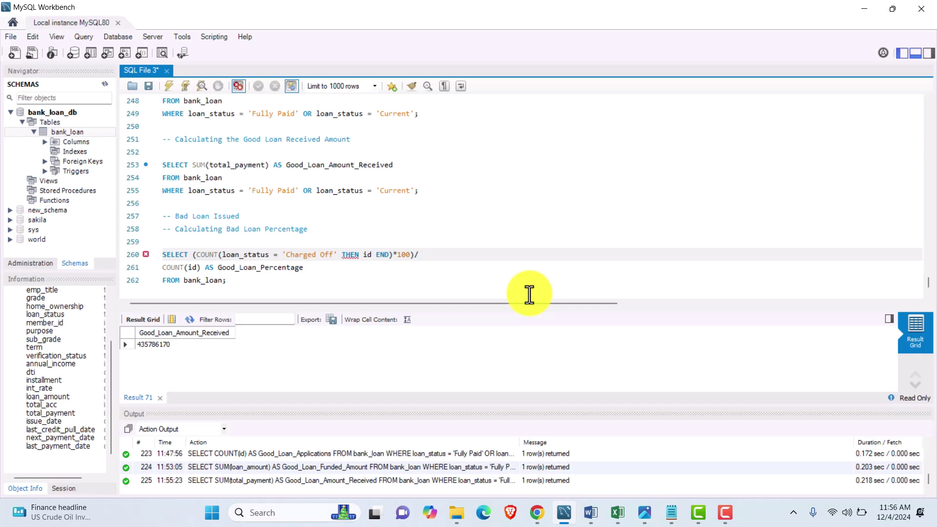
type("CASE WHEN")
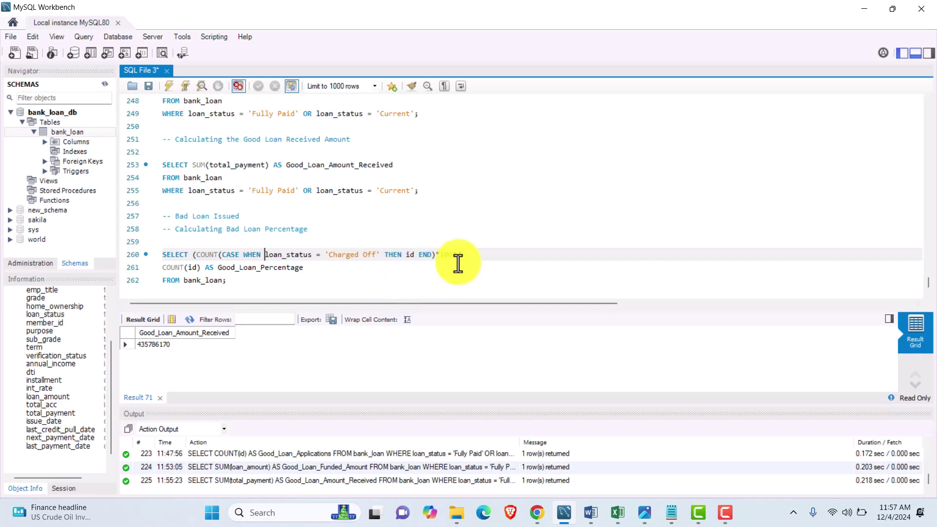
- Rename the alias in the charged-off percentage query to Bad_Loan_Percentage and run only that query
left_click_drag(226, 280, 153, 259)
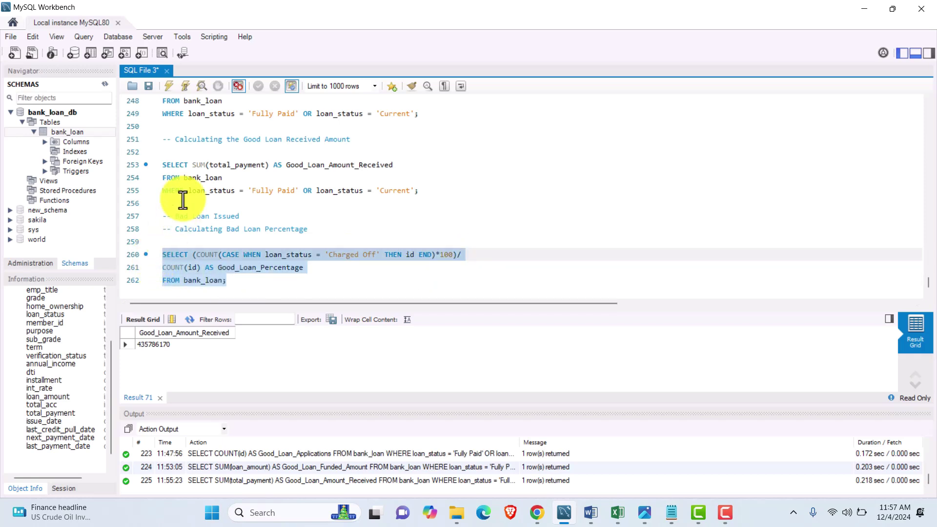
left_click(231, 268)
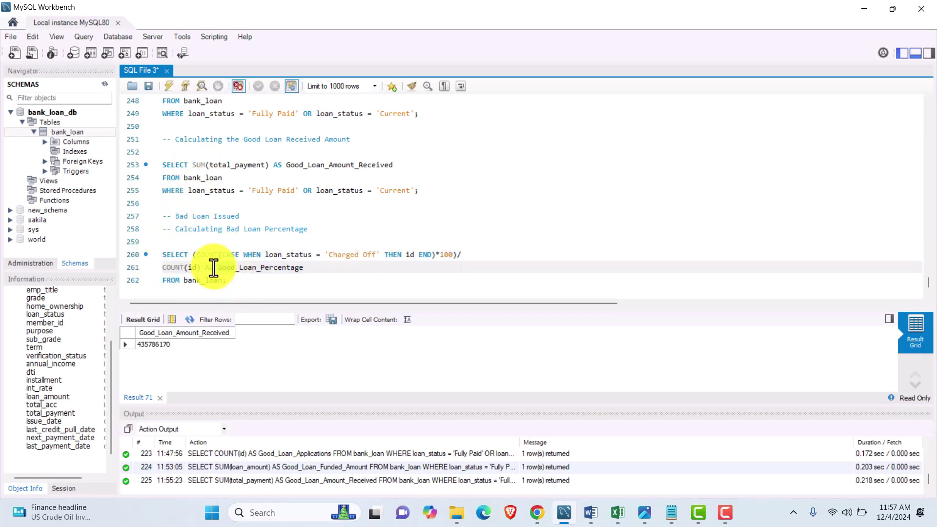
key("BackSpace")
key("BackSpace")
key("BackSpace")
key("BackSpace")
type("Bad")
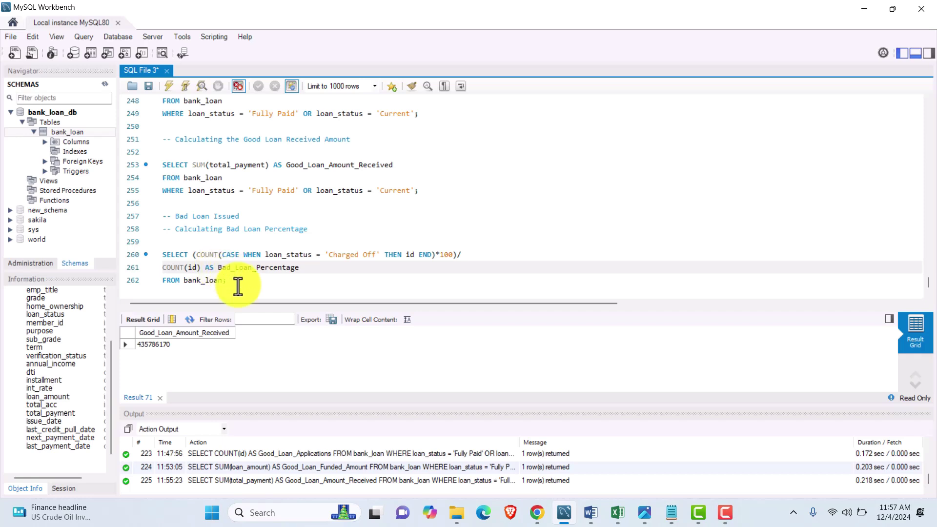
left_click_drag(229, 281, 163, 254)
left_click(169, 86)
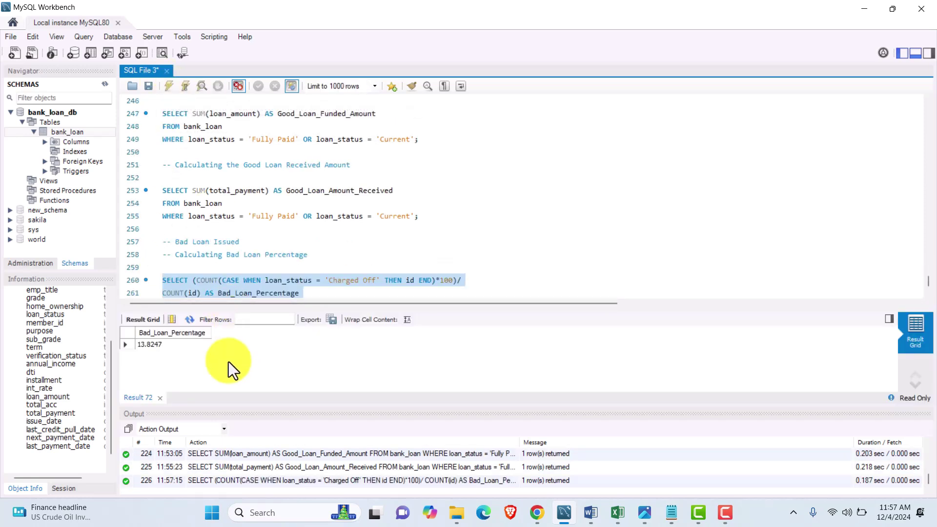
- Check the KPI list in Slide2.JPG and add the comment "-- Calculating the total count of Bad Loan Applications" below the Bad_Loan_Percentage query
left_click(285, 288)
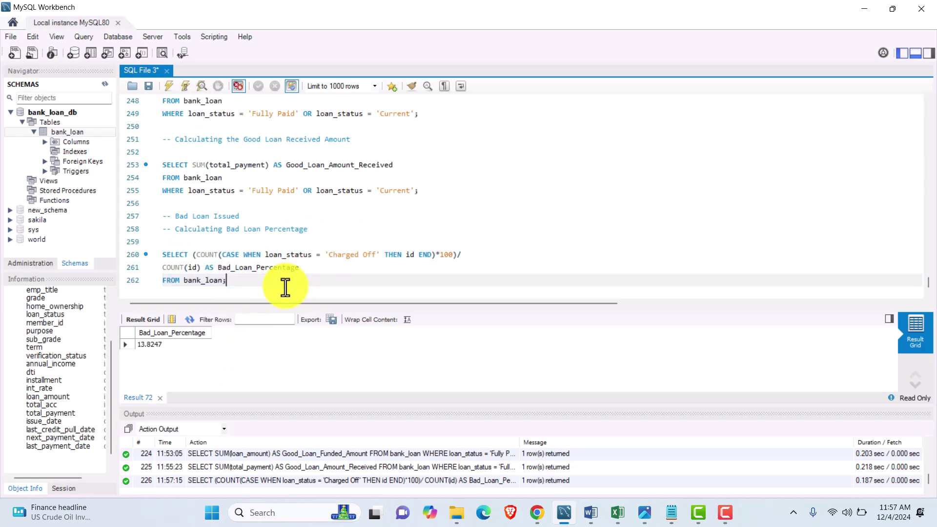
key("Return")
key("Return")
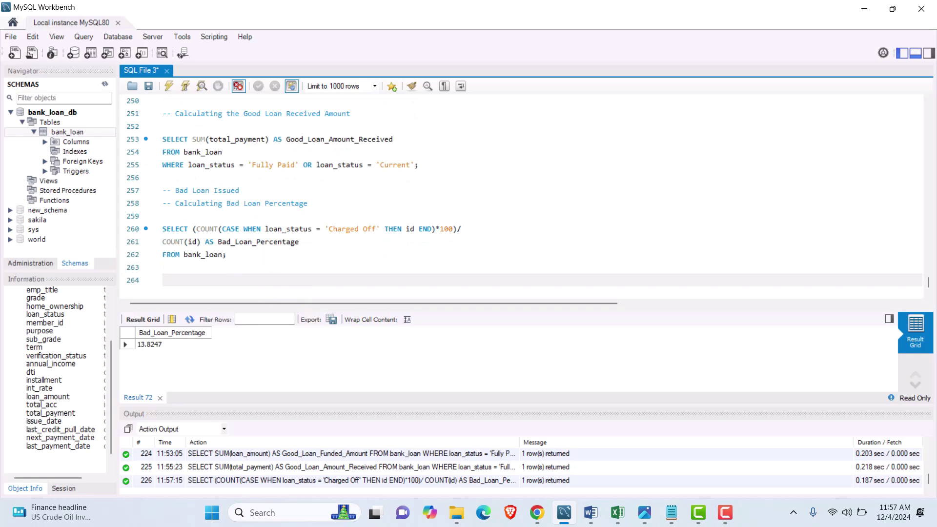
type("--")
left_click(644, 513)
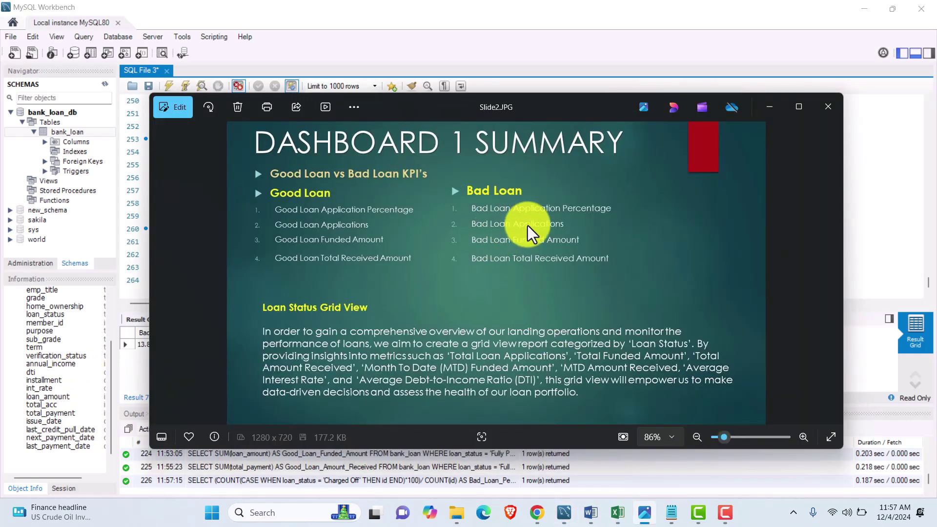
left_click(770, 107)
type("Ca")
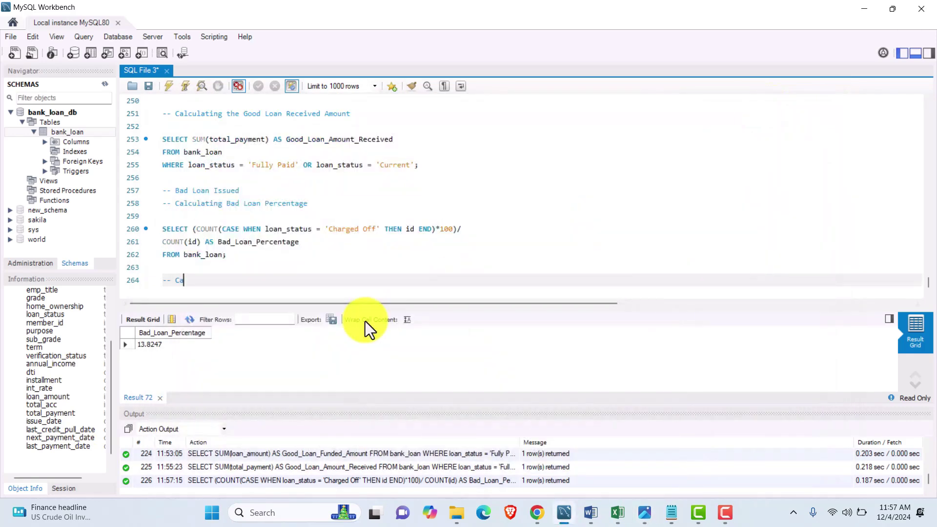
type("lculating the total count of ")
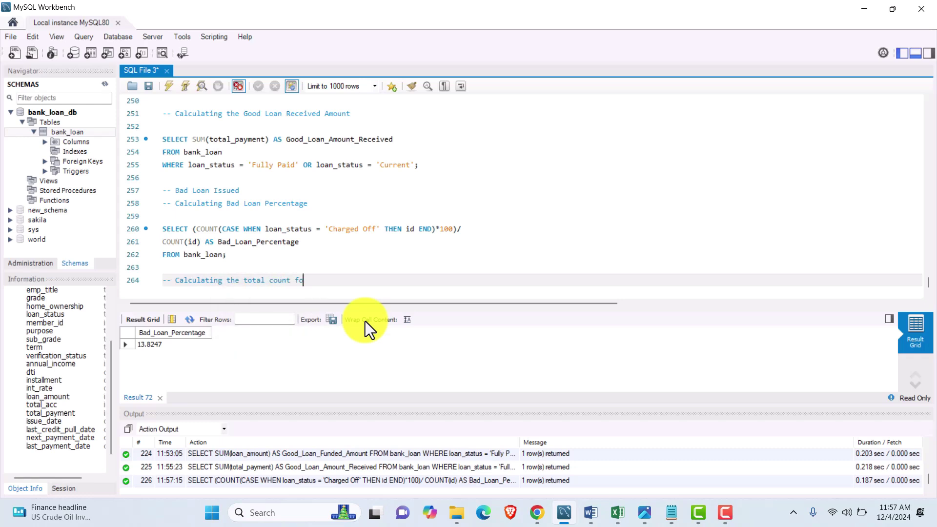
type("Bad Loan Applications")
key("Return")
key("Return")
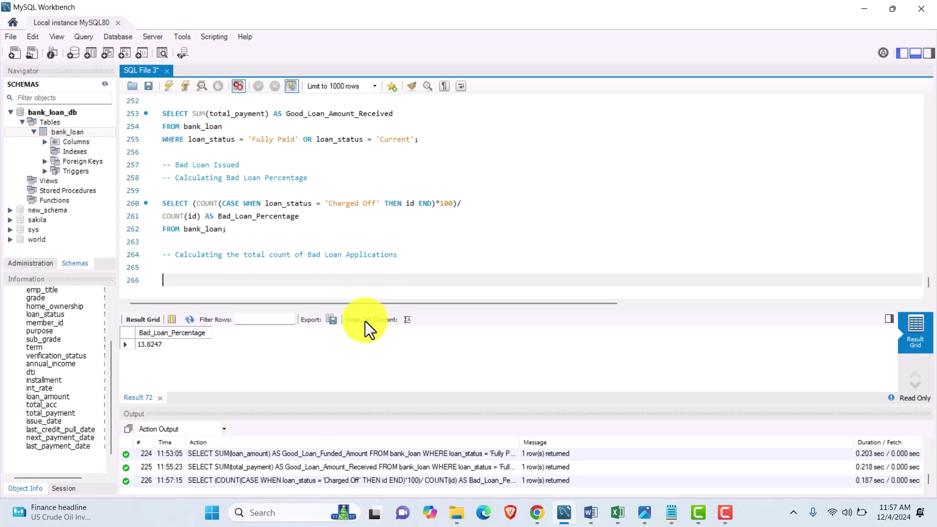
type("SEL")
key("BackSpace")
key("BackSpace")
key("BackSpace")
- Copy the Good_Loan_Applications query and paste it below the bad loan applications comment
scroll(351, 240, "up", 5)
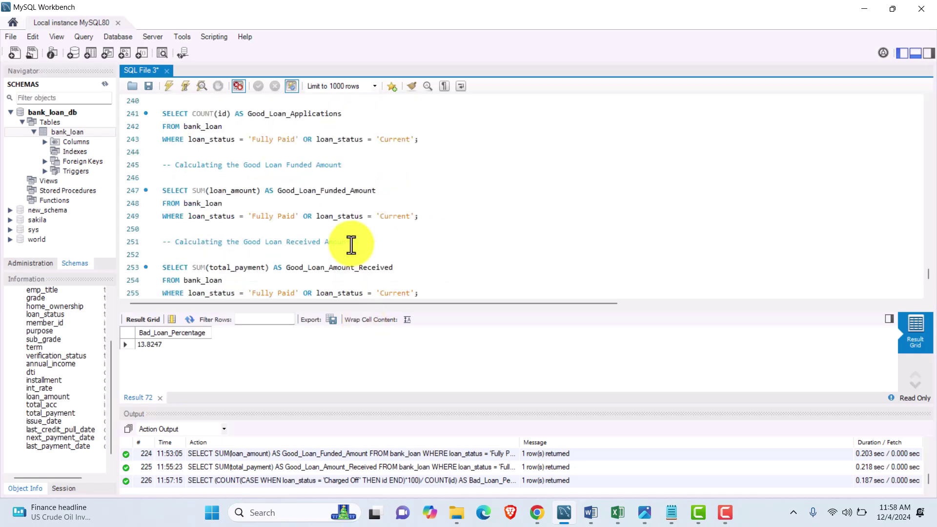
left_click_drag(444, 177, 162, 156)
key("ctrl+c")
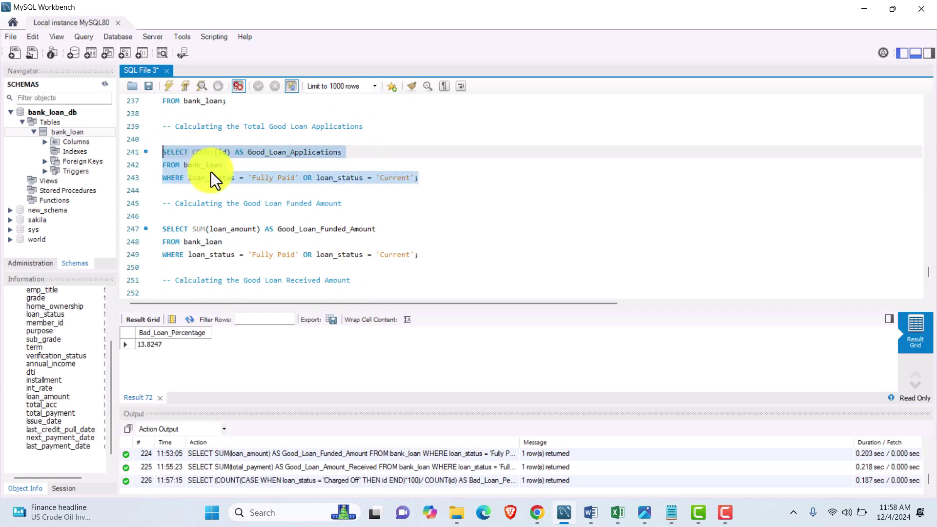
scroll(243, 185, "down", 5)
left_click(226, 278)
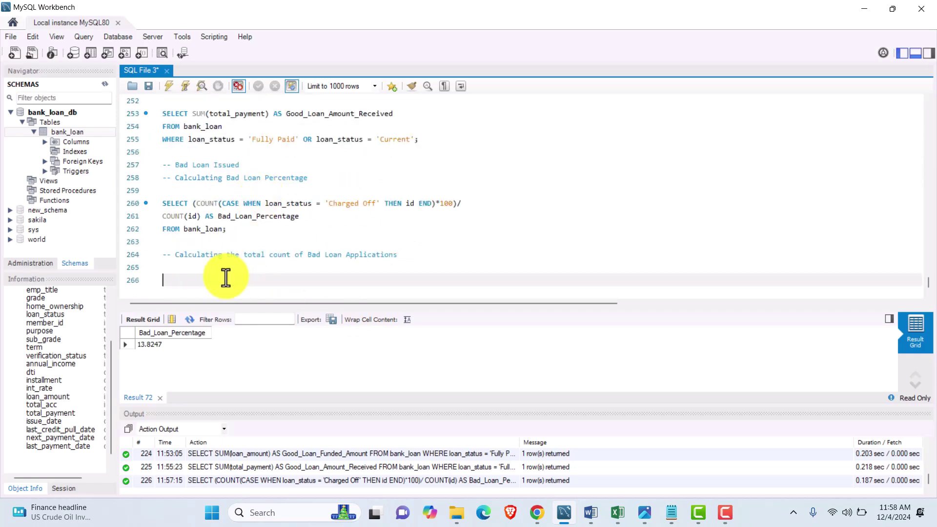
key("ctrl+v")
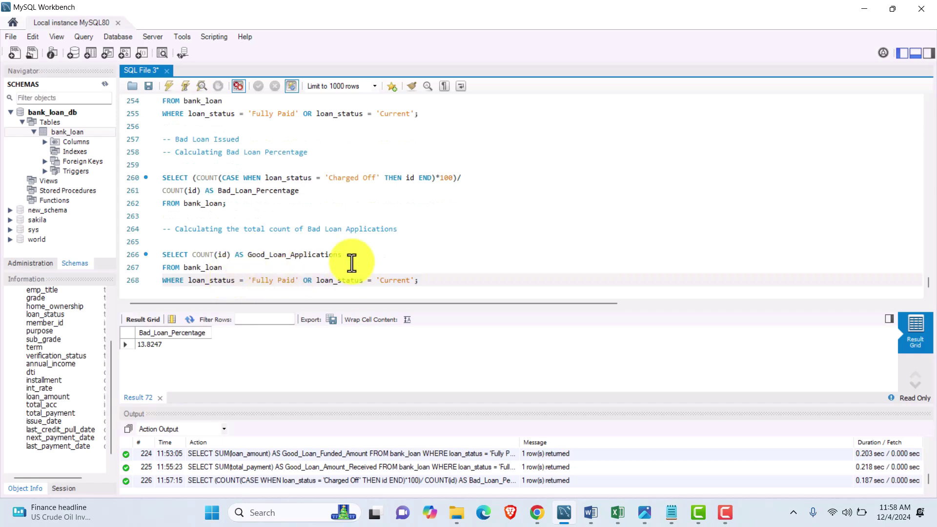
- Change the WHERE clause of the pasted applications query to loan_status = 'Charged Off'
left_click_drag(253, 283, 423, 284)
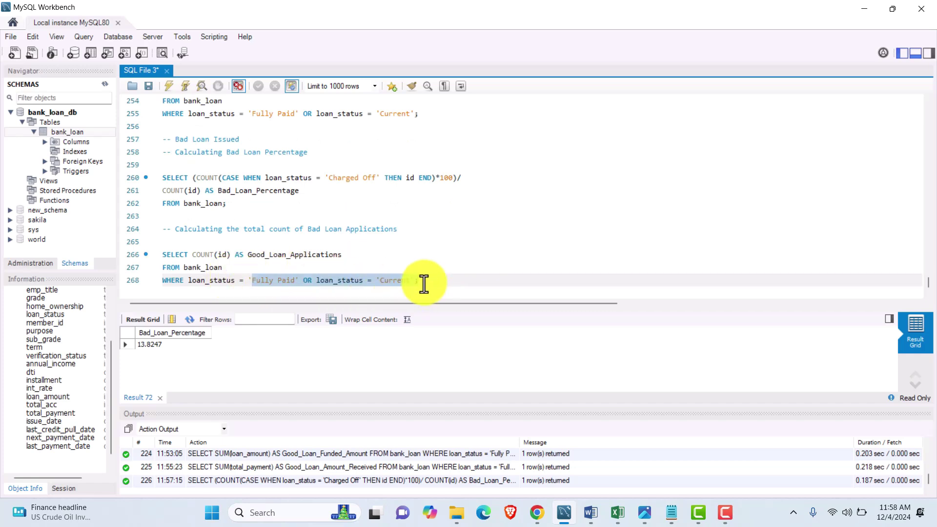
key("BackSpace")
type("Char")
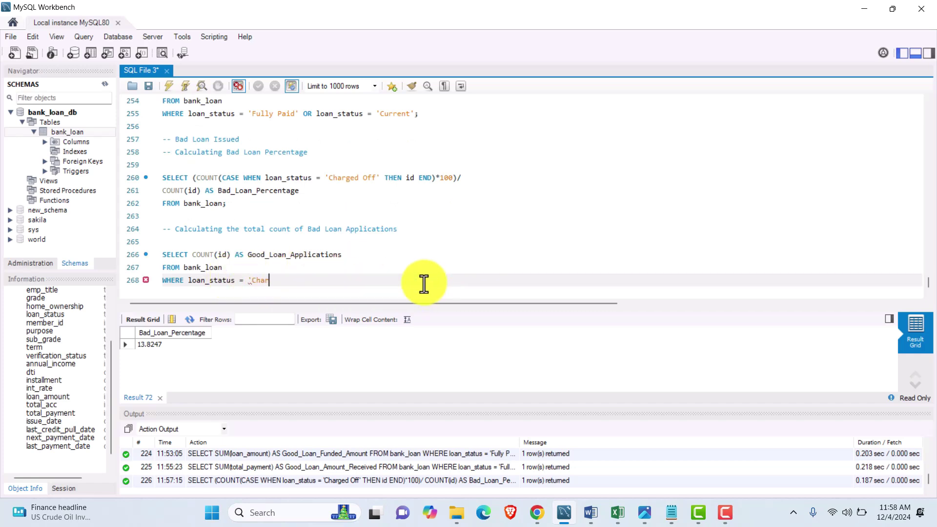
type("ged Off';")
- Rename the alias in the charged-off count query to Bad_Loan_Applications and run only that query
left_click(267, 255)
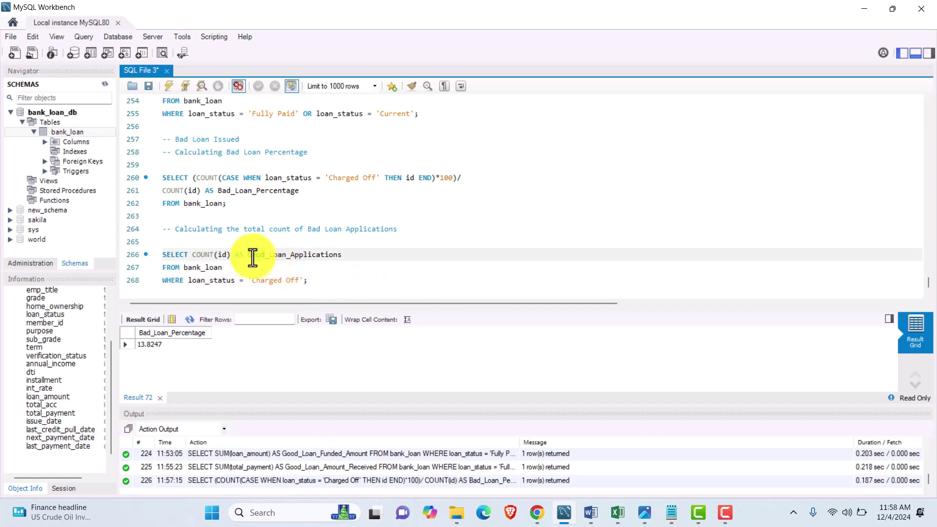
double_click(250, 255)
left_click(261, 253)
key("BackSpace")
key("BackSpace")
key("BackSpace")
key("BackSpace")
type("Bad")
left_click_drag(310, 282, 142, 251)
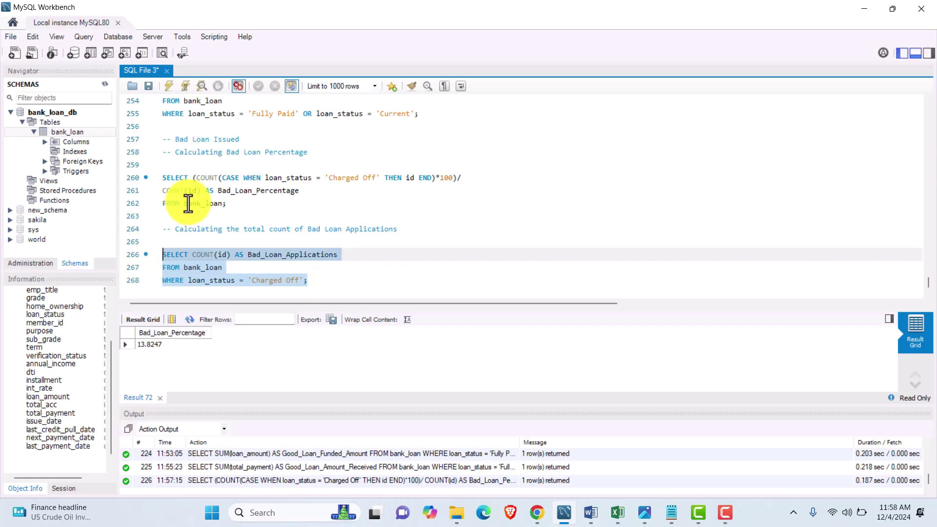
left_click(169, 87)
scroll(253, 282, "down", 1)
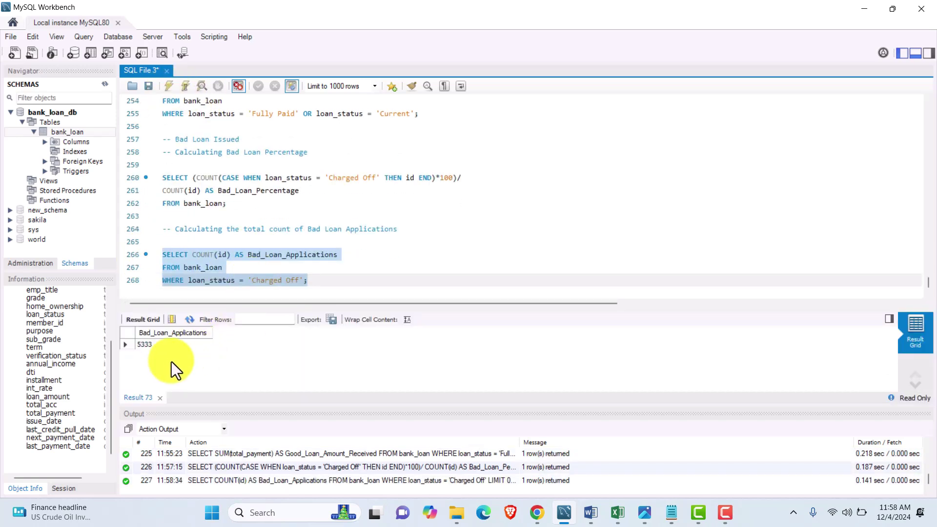
- Add two new lines below the Bad_Loan_Applications query and recheck the KPI list in Slide2.JPG
left_click(324, 285)
key("Return")
key("Return")
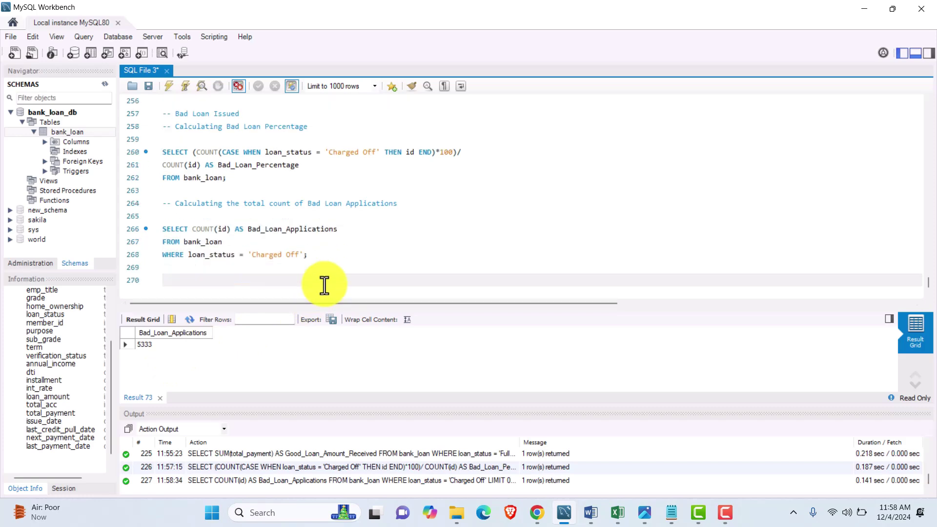
left_click(639, 512)
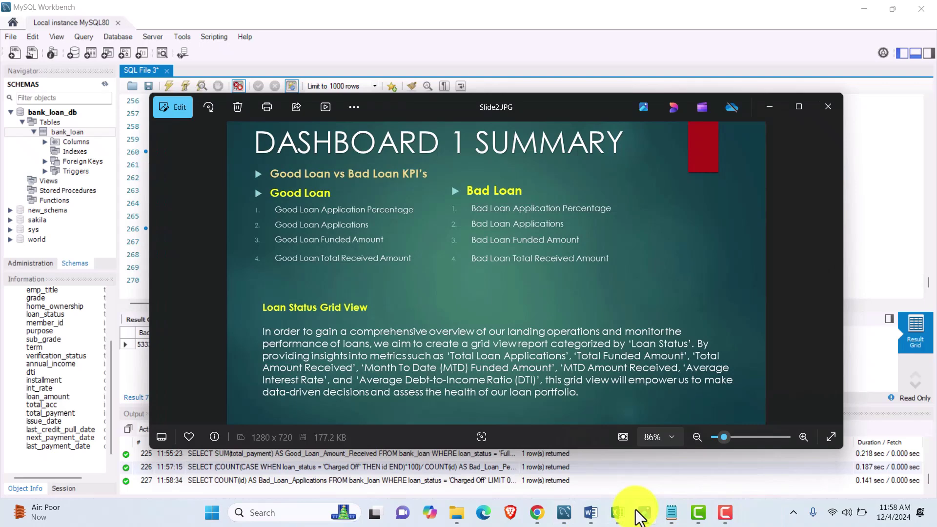
left_click(642, 512)
- Copy the Good Loan Funded Amount comment with its query and paste it below the Bad_Loan_Applications query
scroll(293, 247, "up", 4)
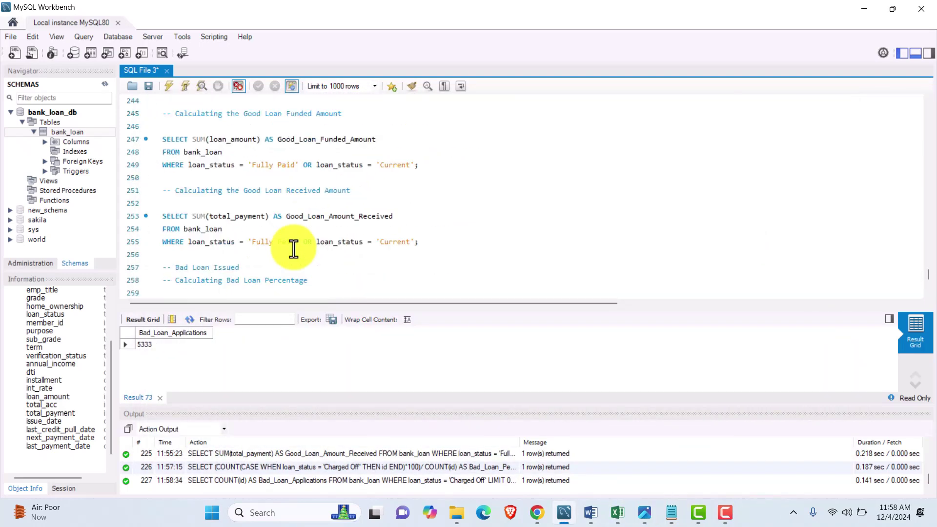
left_click_drag(429, 167, 157, 115)
key("ctrl+c")
scroll(248, 189, "down", 4)
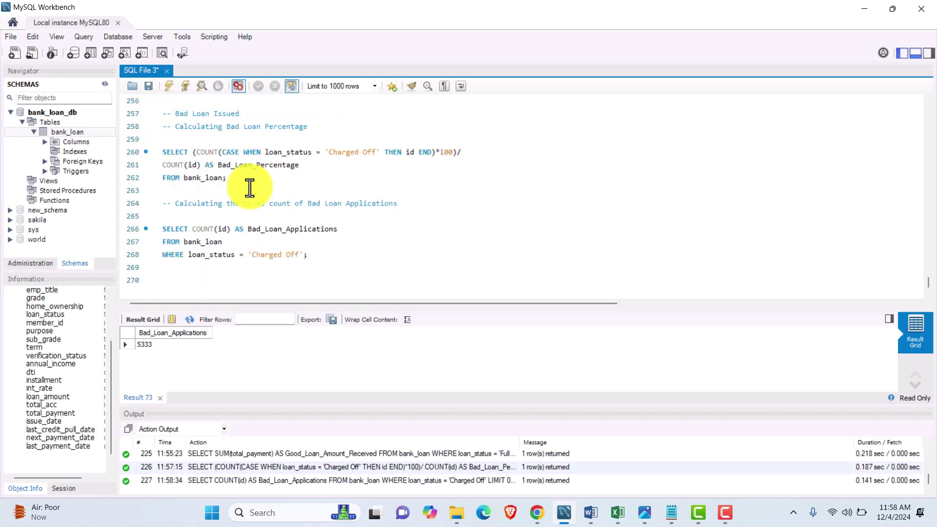
left_click(185, 276)
key("ctrl+v")
- Change Good to Bad in the pasted funded amount comment and rename its alias to Bad_Loan_Funded_Amount
double_click(245, 231)
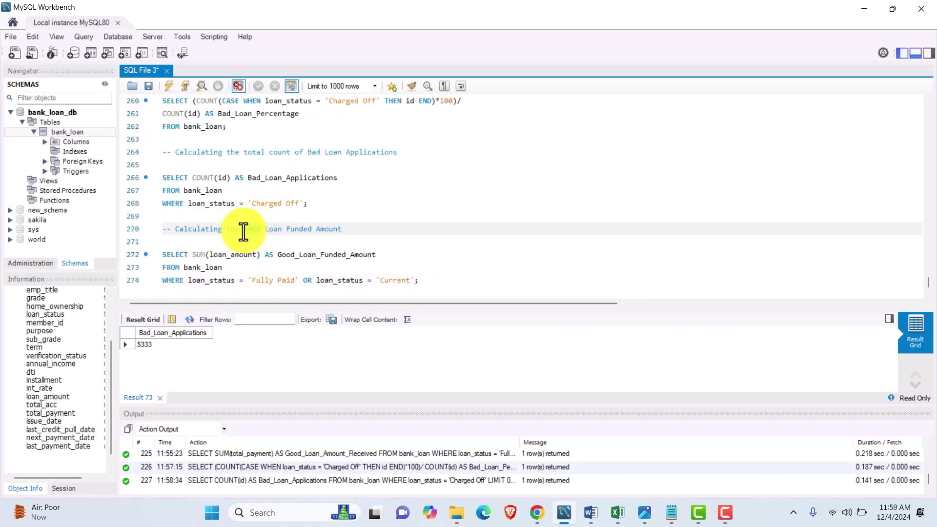
type("Bad")
left_click(277, 256)
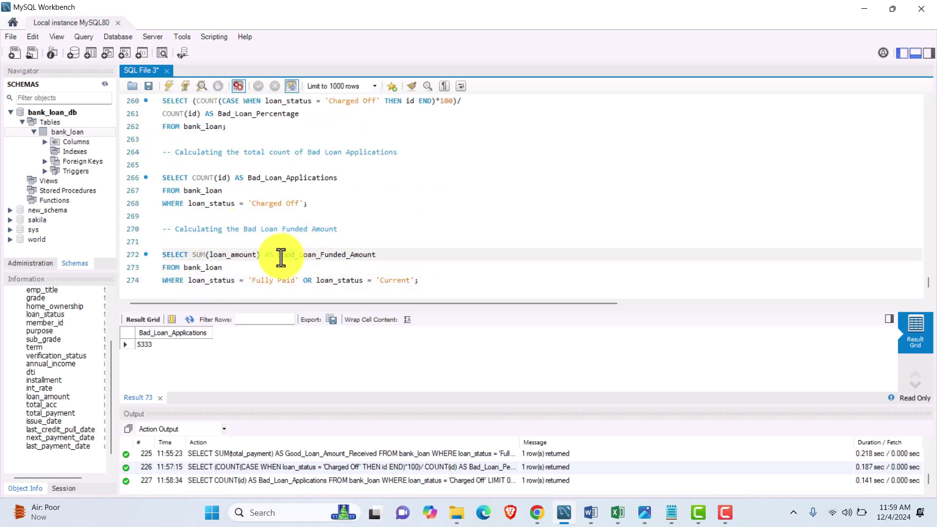
double_click(286, 255)
type("Bad")
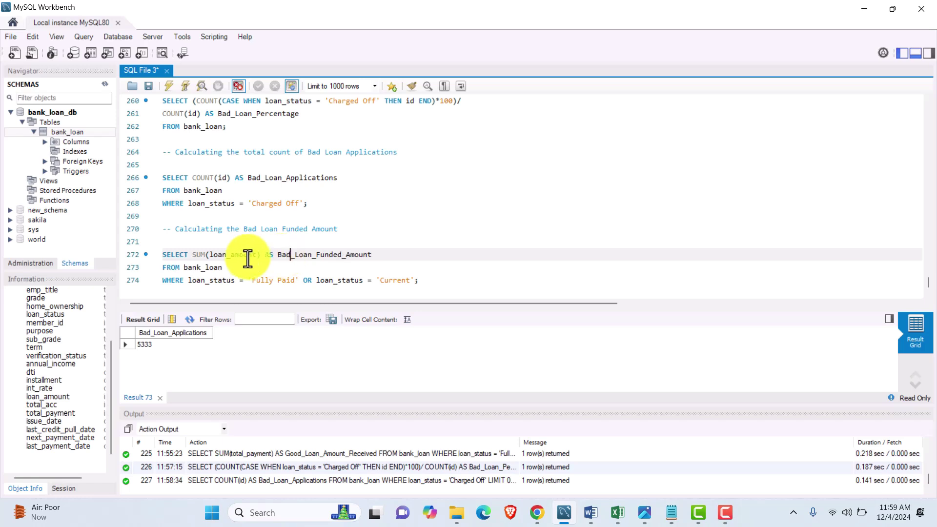
- Set the WHERE clause of the Bad_Loan_Funded_Amount query to loan_status = 'Charged Off' and run only that query
left_click_drag(410, 280, 250, 284)
type("'Charged Off")
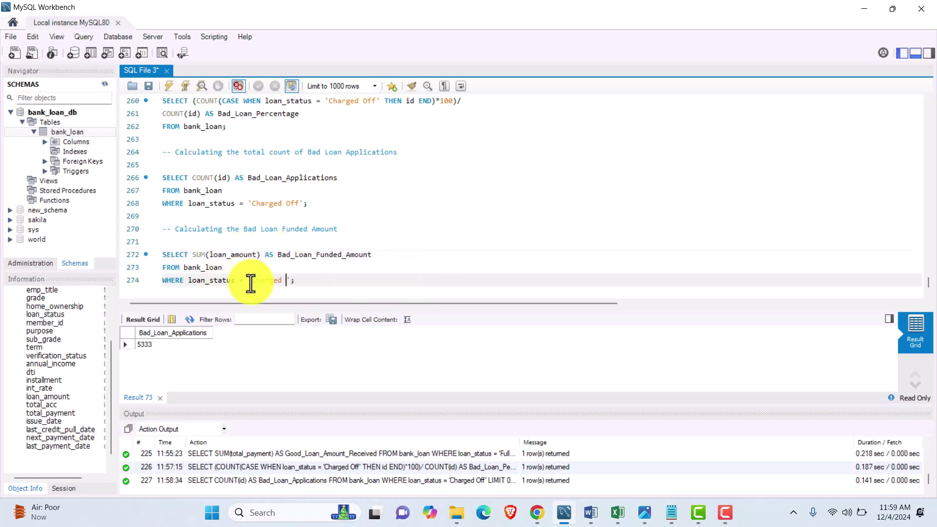
type("';")
left_click_drag(307, 284, 153, 259)
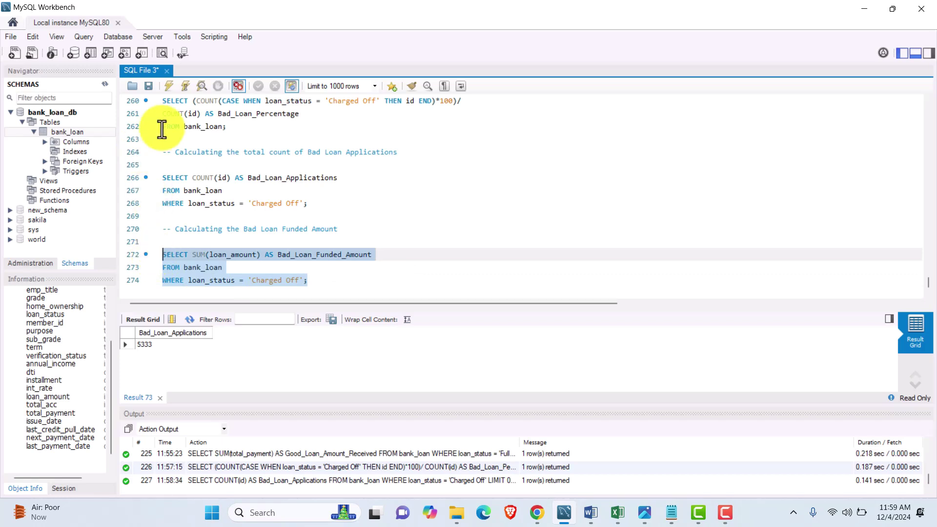
left_click(169, 87)
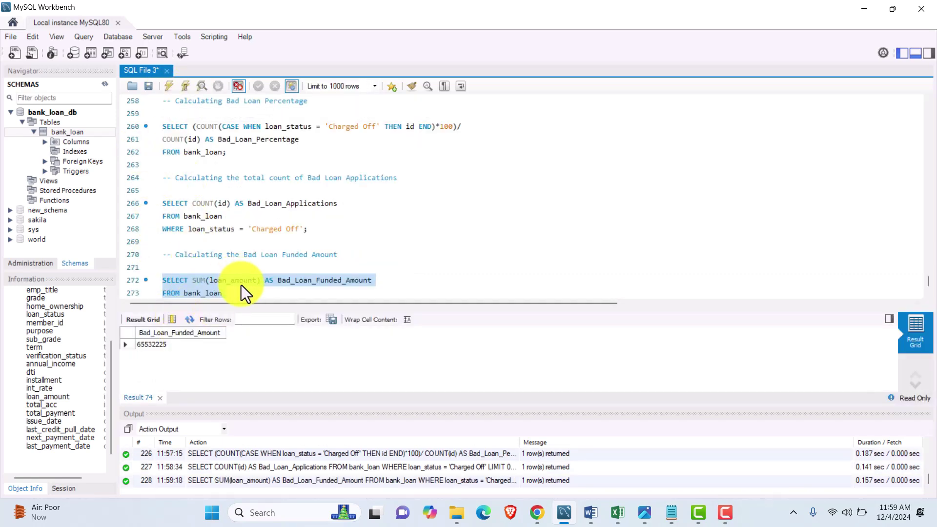
- Add the comment "-- Calculating the count of 'Loan Status'" below the Bad_Loan_Funded_Amount query, followed by blank lines
scroll(241, 286, "down", 1)
left_click(310, 281)
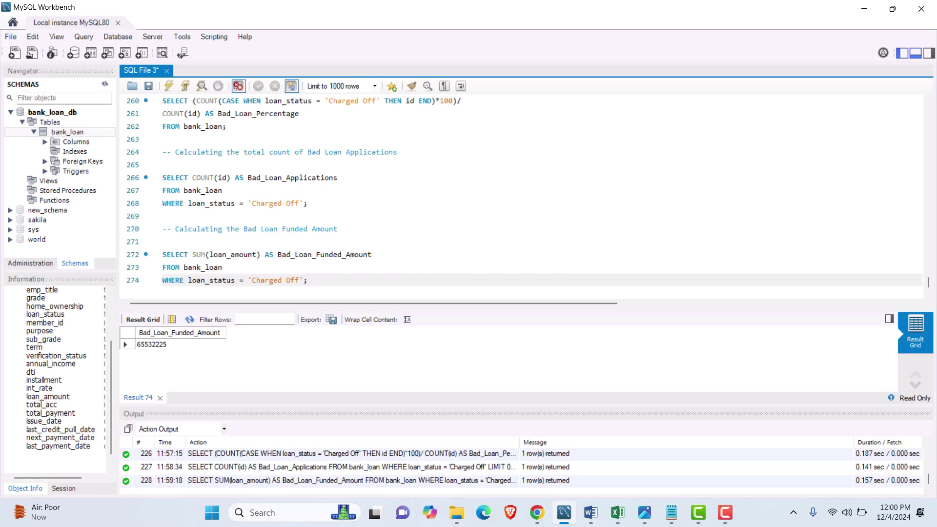
key("Return")
key("Return")
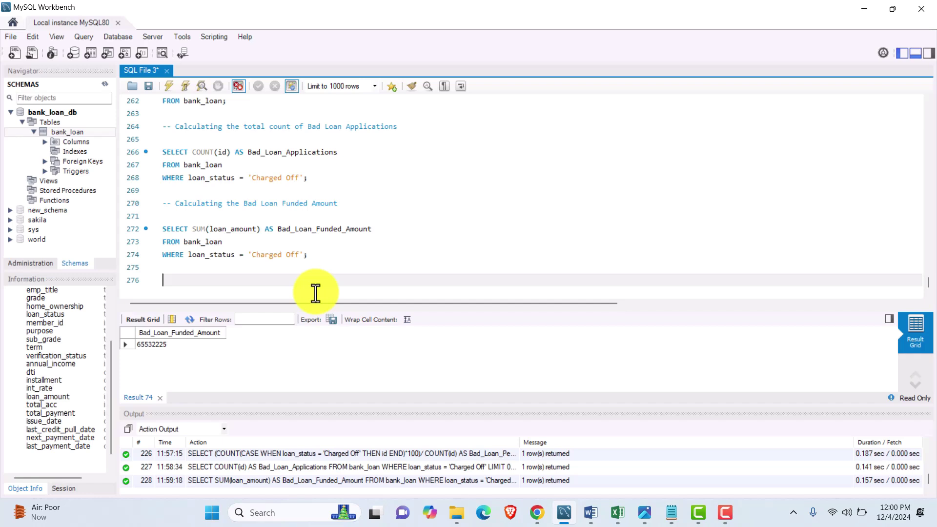
type("-- Cal")
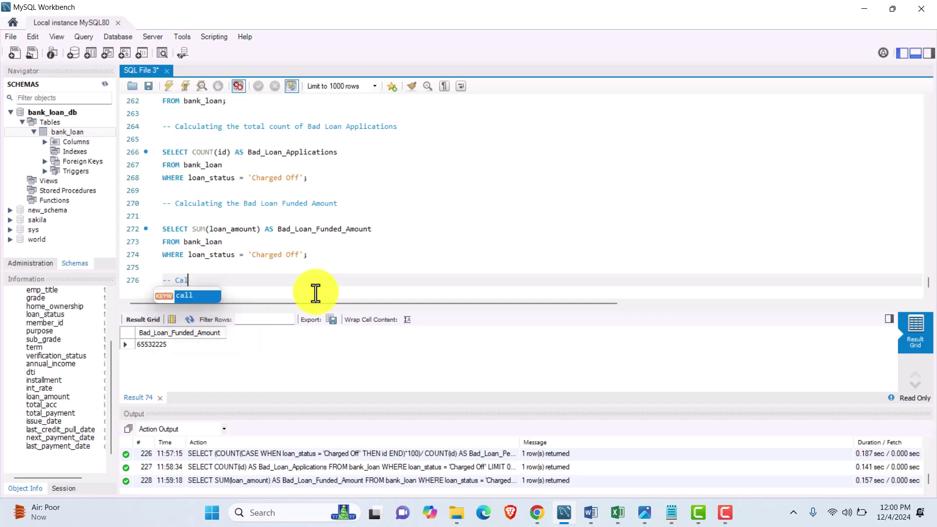
type("culating the count of ")
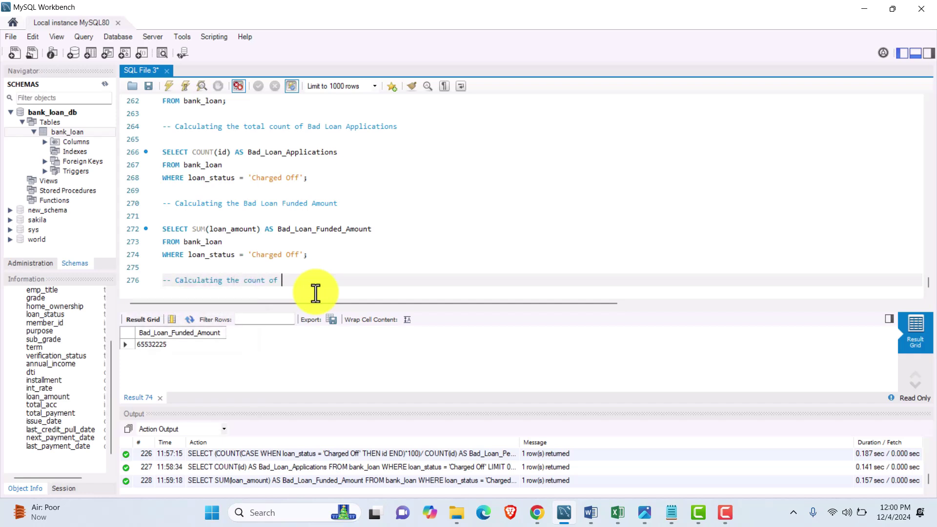
type("Loan Status")
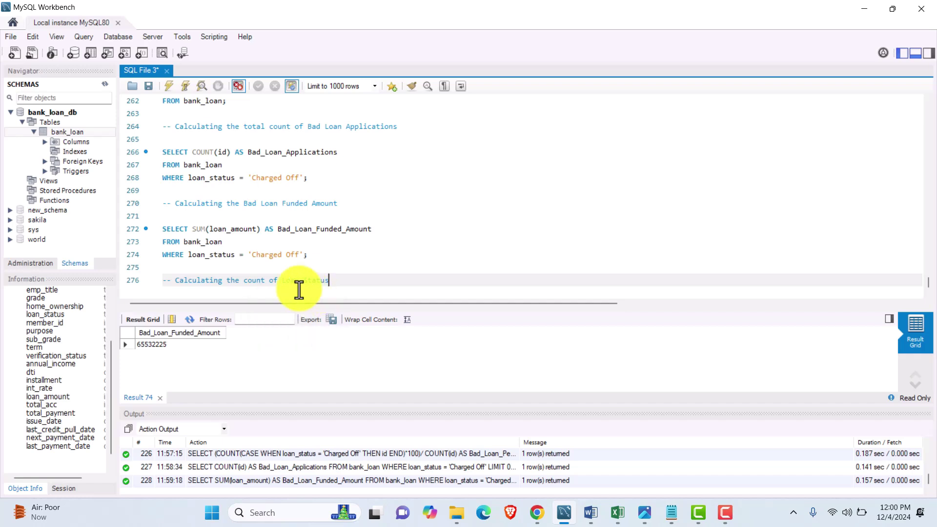
left_click(285, 279)
type("'")
key("End")
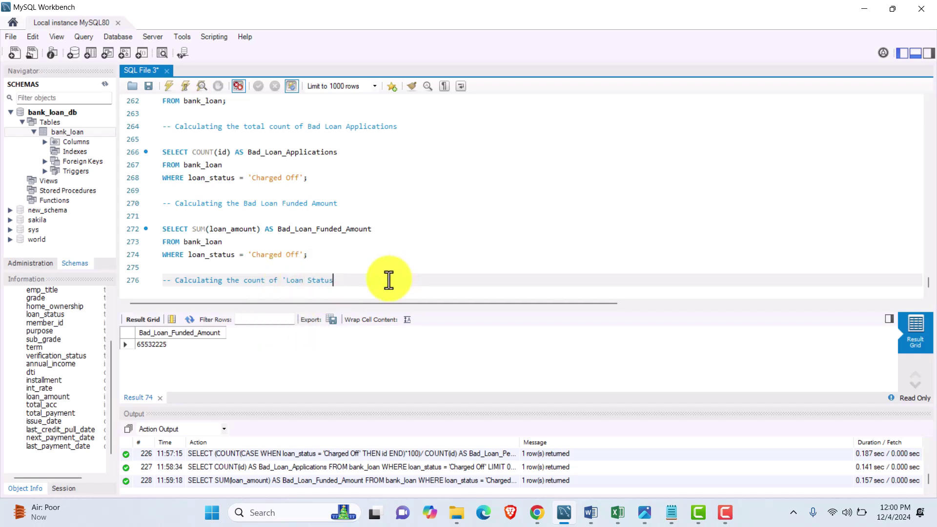
type("'")
key("Return")
key("Return")
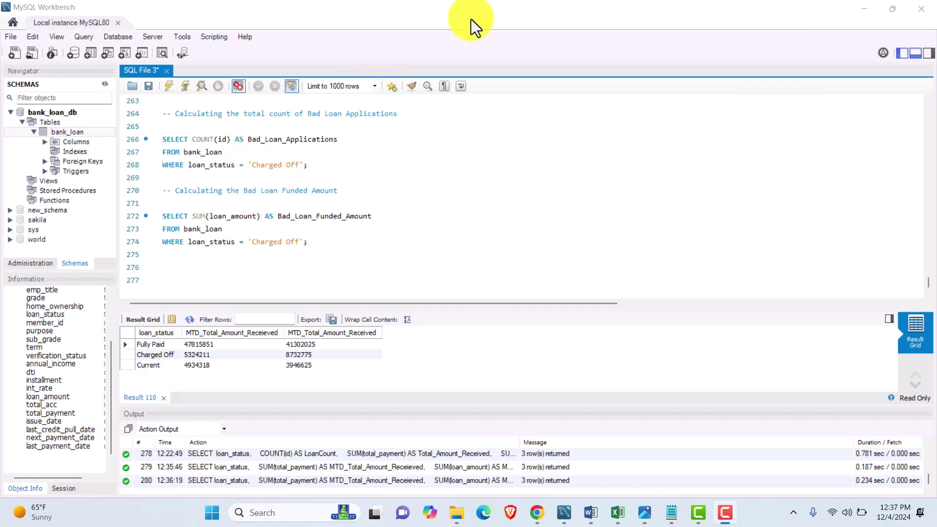
- Add the comment "-- Calculating the Loan_Count, Total_Amount_Received, Total_Funded_Amount, Interest_Rate, DTI on the basis of the loan_status" below the bad loan funded amount query
left_click(455, 48)
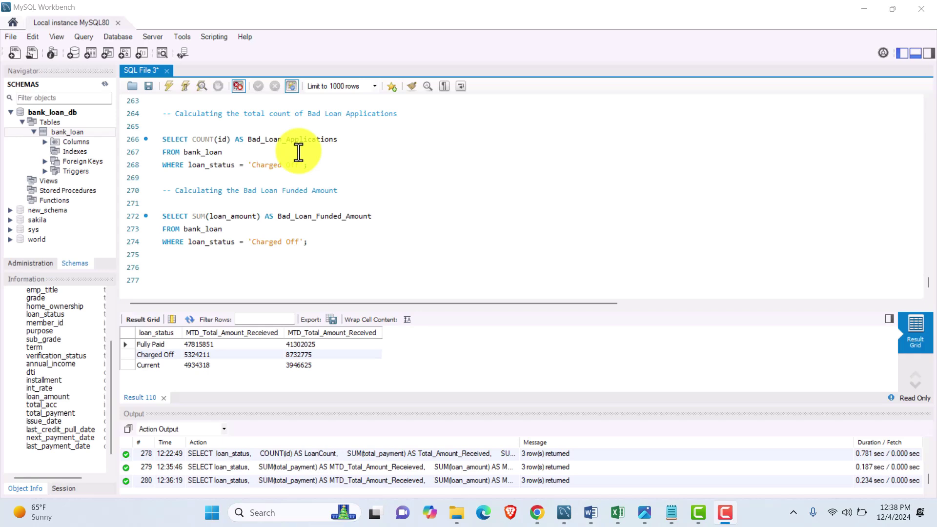
left_click(186, 266)
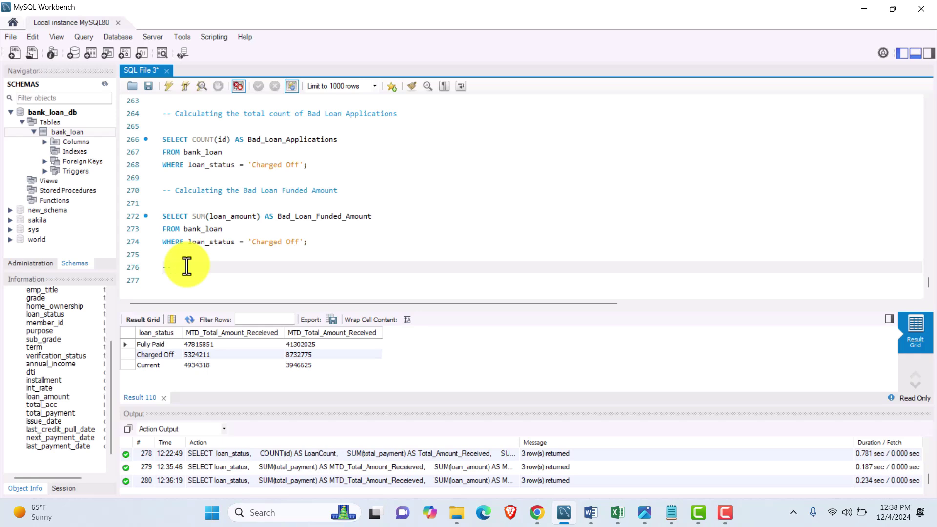
type("-- Calculating the Loan_Count, Total_")
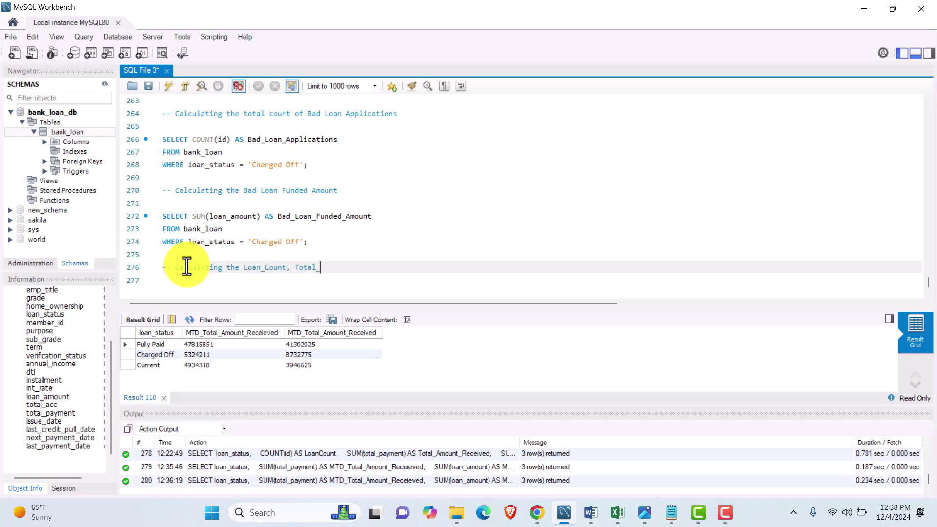
type("Amount_Received, Total_")
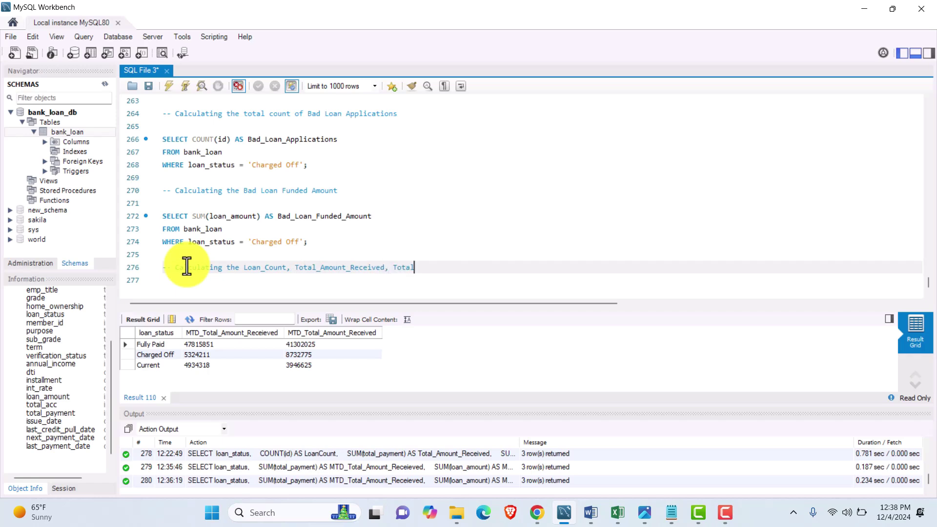
type("Funded_Amount, A")
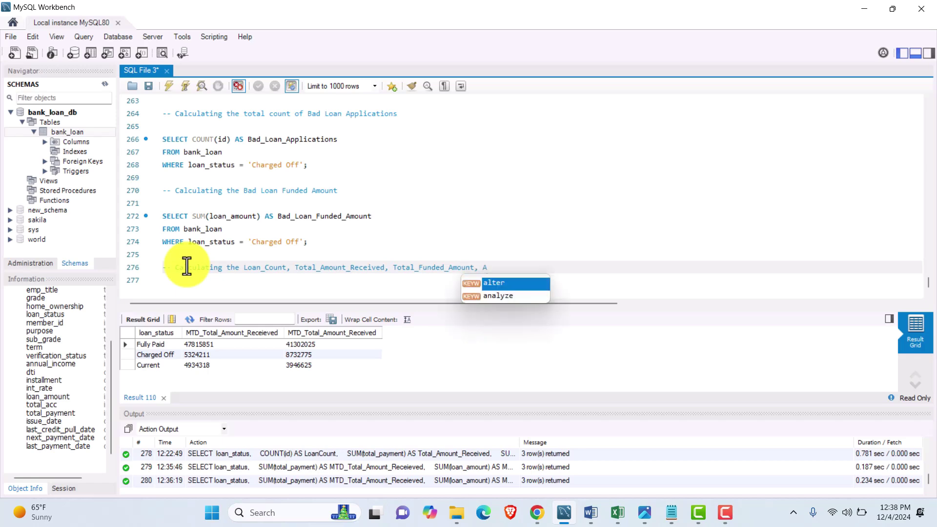
key("BackSpace")
type("Inerest")
key("BackSpace")
key("BackSpace")
key("BackSpace")
key("BackSpace")
key("BackSpace")
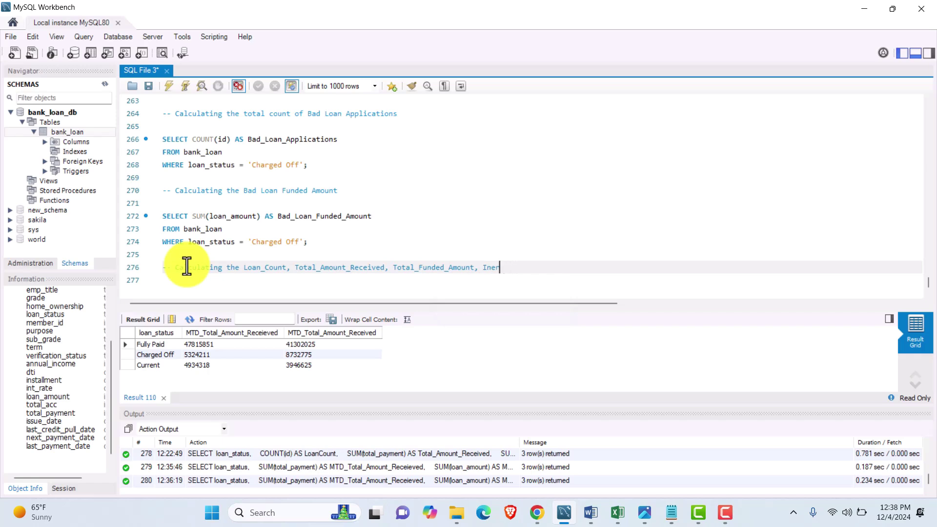
type("terest_Rate, DTI on the basis of")
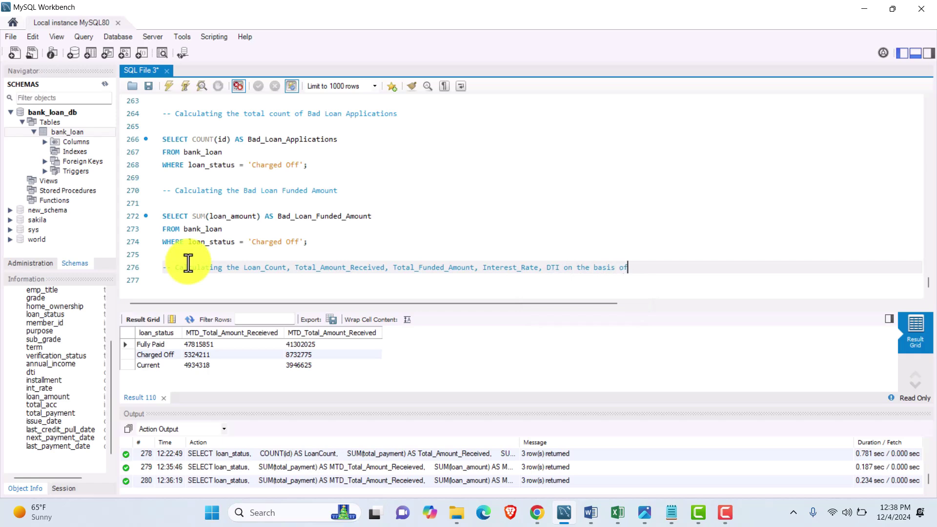
type(" the loan_status")
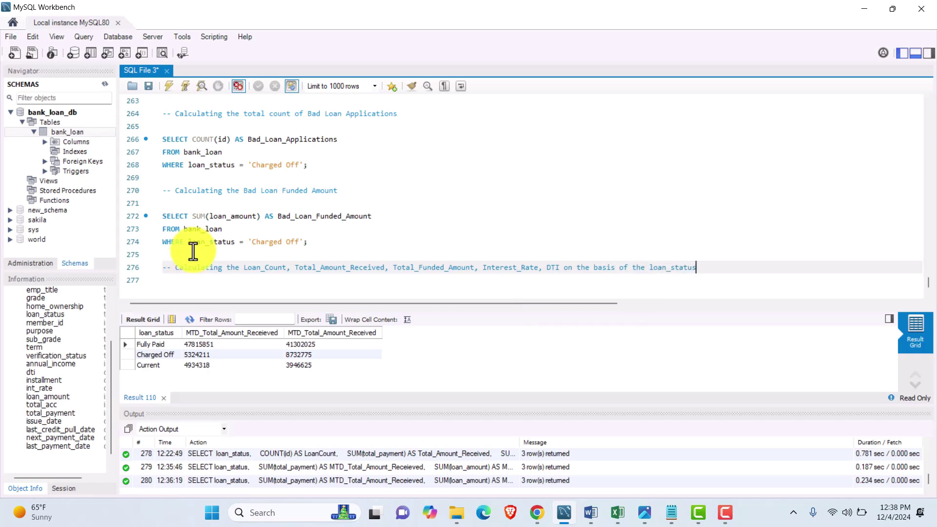
- Start a SELECT statement below the new comment with loan_status as its first column
key("Return")
key("Return")
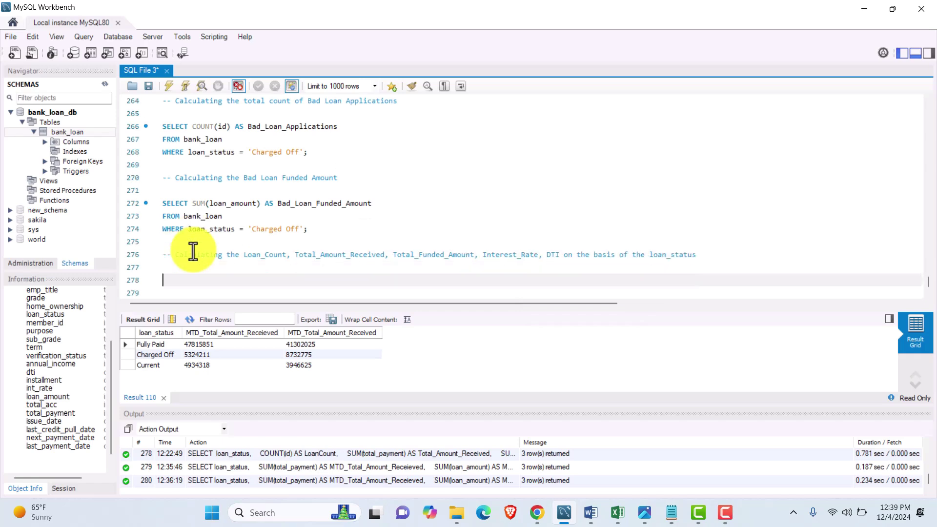
type("SELECT")
key("Return")
key("Tab")
type("loa")
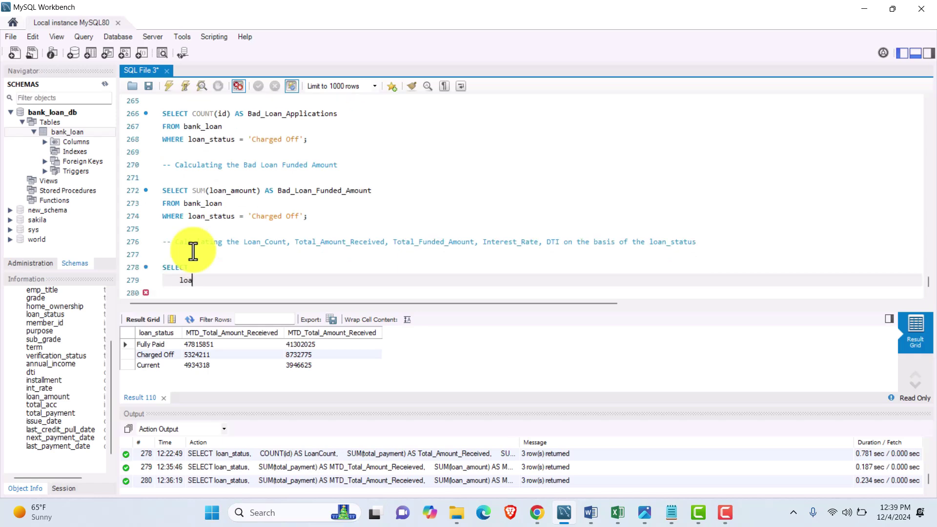
type("n_status,")
key("Return")
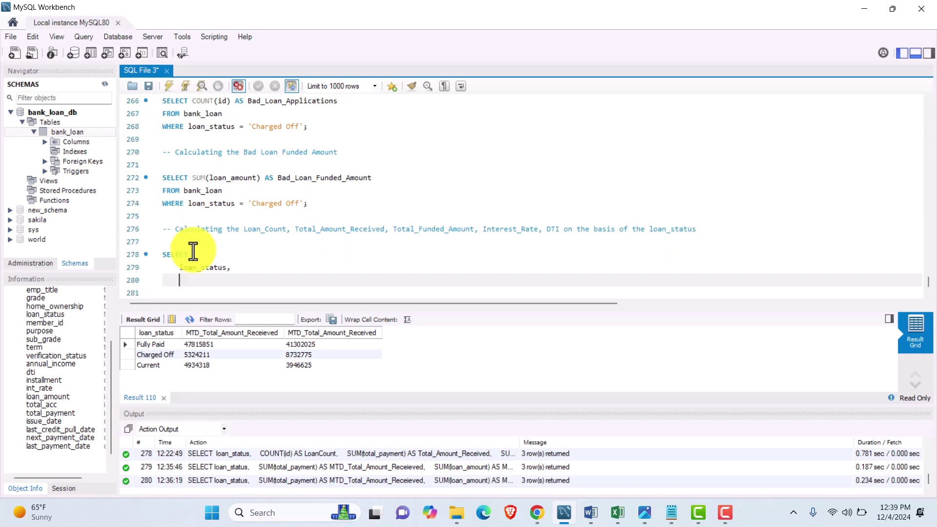
- Add the column SUM(total_payment) AS Total_Amount_Received to the loan status SELECT list
type("SUM(total_pa")
key("BackSpace")
type("yment")
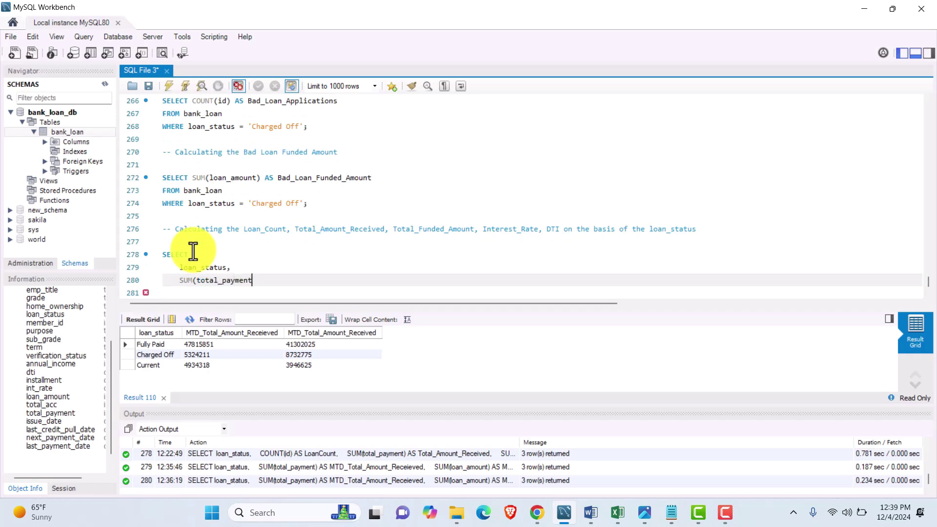
type(") AS T")
type("otal_")
type("p")
type("Amount")
type("_Received")
type(",")
key("Return")
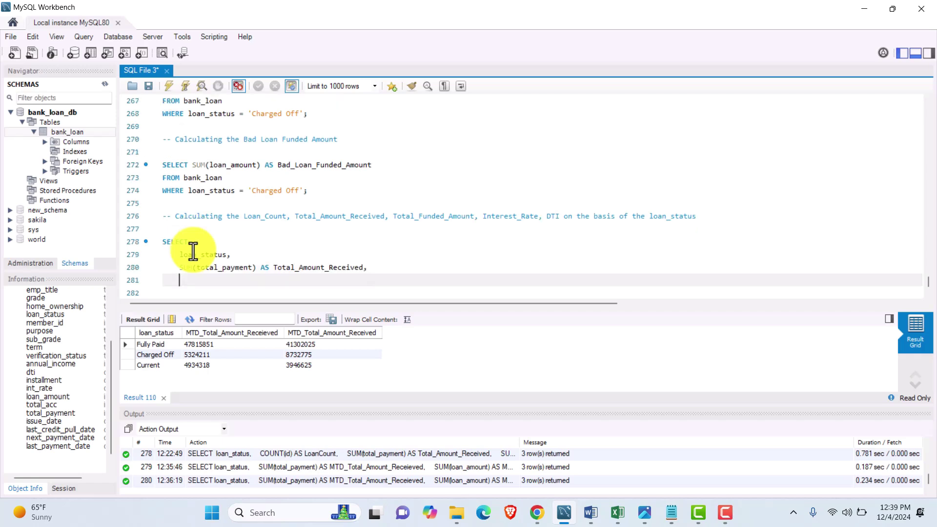
- Add the columns SUM(loan_amount) AS Total_Funded_Amount and AVG(int_rate * 100) AS Interest_Rate to the SELECT list
type("SUM(loan_amount) AS Tt")
key("BackSpace")
type("otal_")
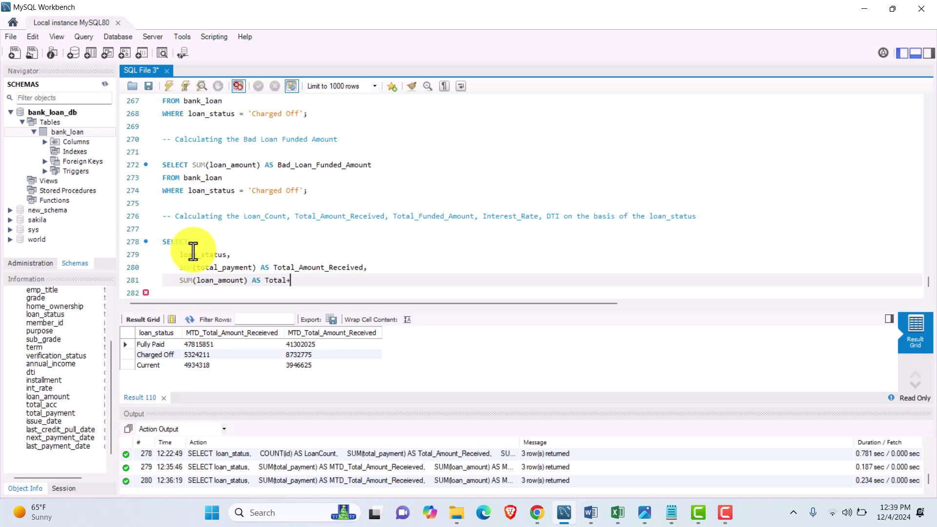
key("BackSpace")
type("_Funded_Amount,")
key("Return")
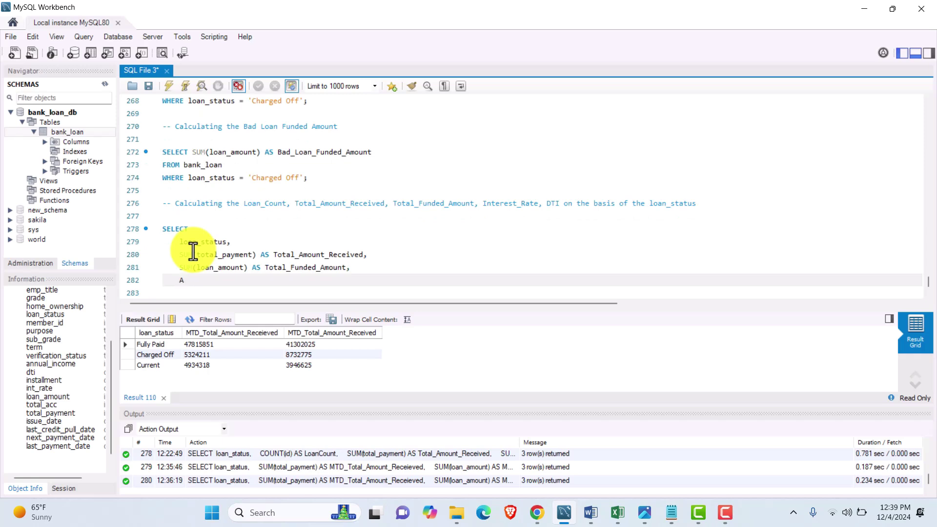
type("VG(int_rate)* 100) AS Interest_Rate")
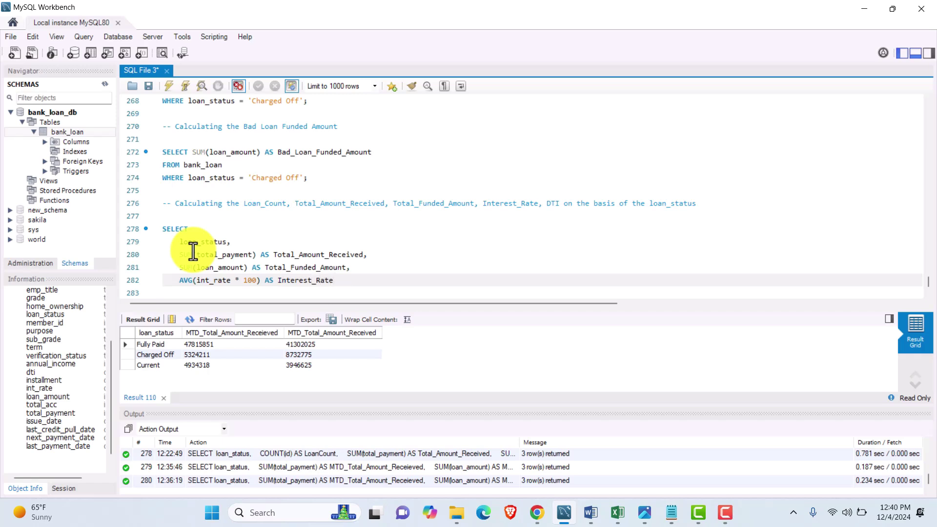
- Insert the column COUNT(id) AS Loan_Count on a new line directly after loan_status
left_click(239, 243)
key("Return")
type("COUNT(id) ")
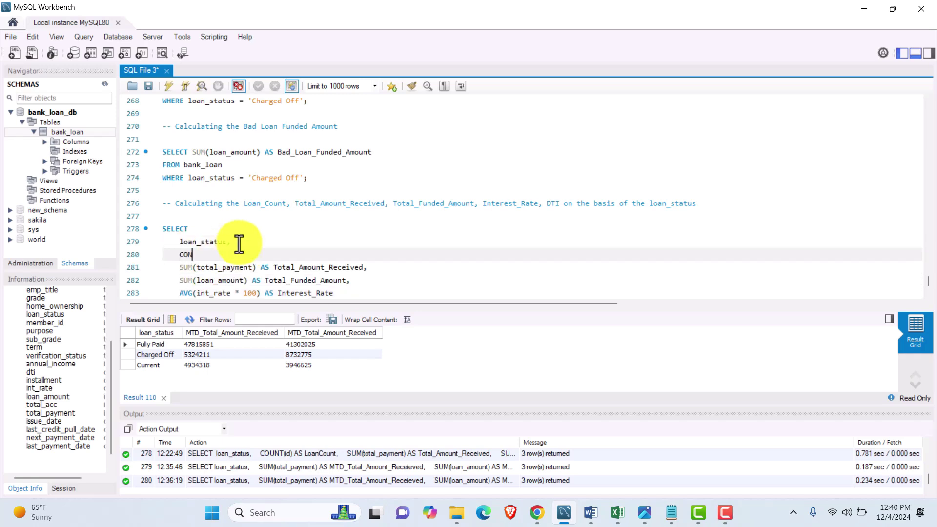
type("AS Loan_Count")
- Add the column AVG(dti * 100) AS DTI on a new line after Interest_Rate in the SELECT list
scroll(293, 283, "down", 1)
left_click(361, 267)
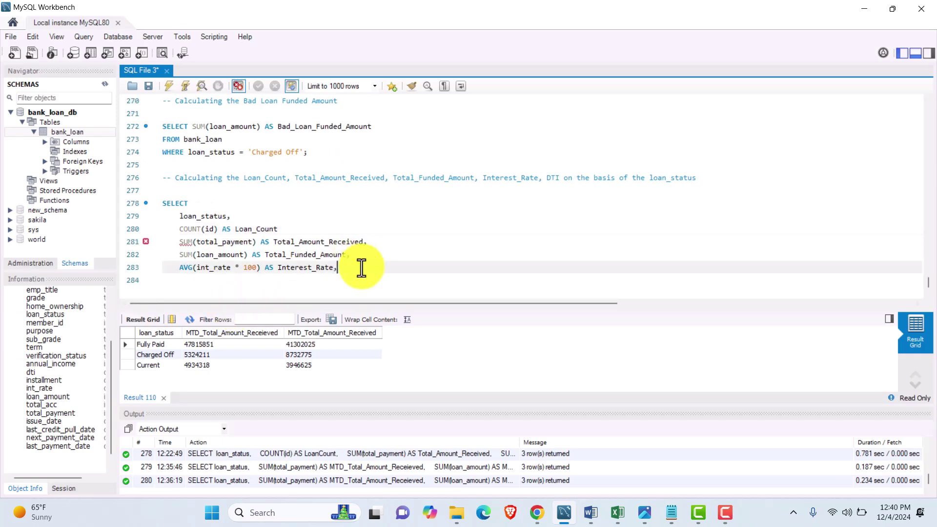
key("Return")
type("AVG")
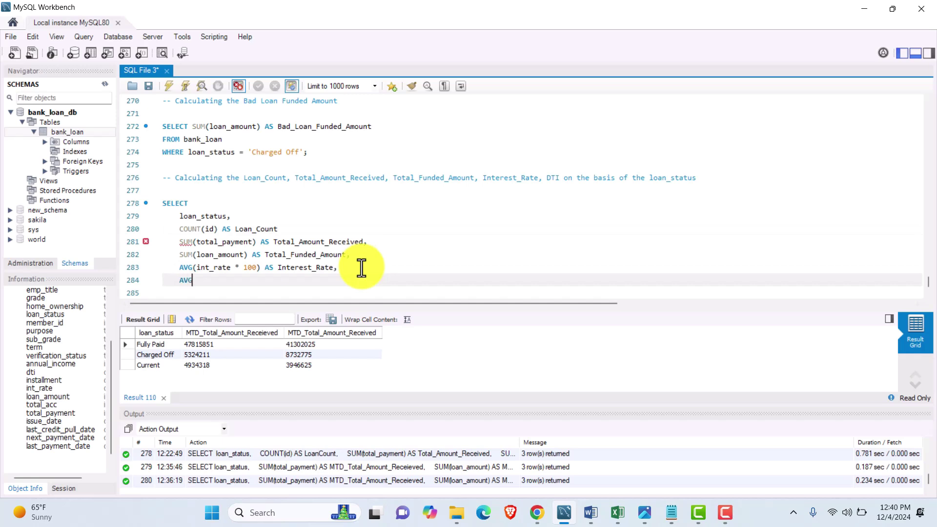
type("(dti * 100) AS DTI")
- Add a FROM clause with bank_loan on its own line below the SELECT list
key("Return")
type("FROM")
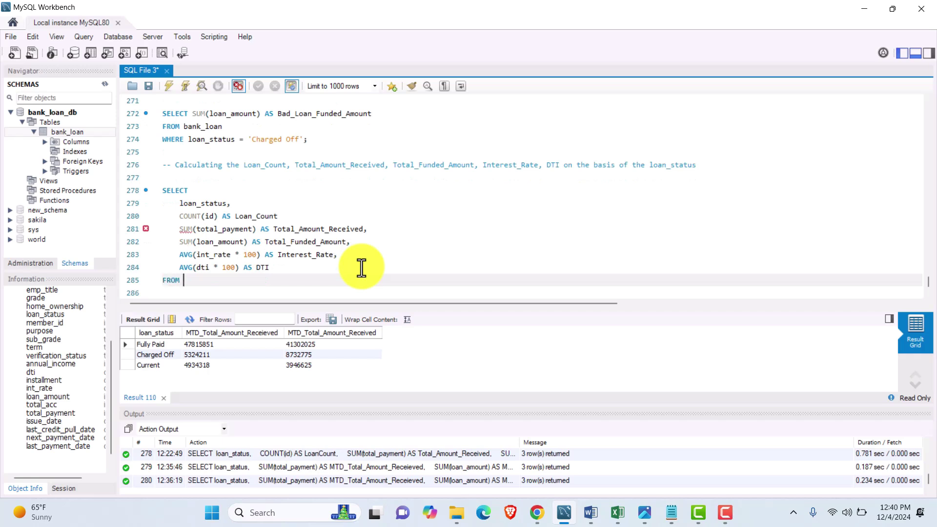
key("Return")
type("ban")
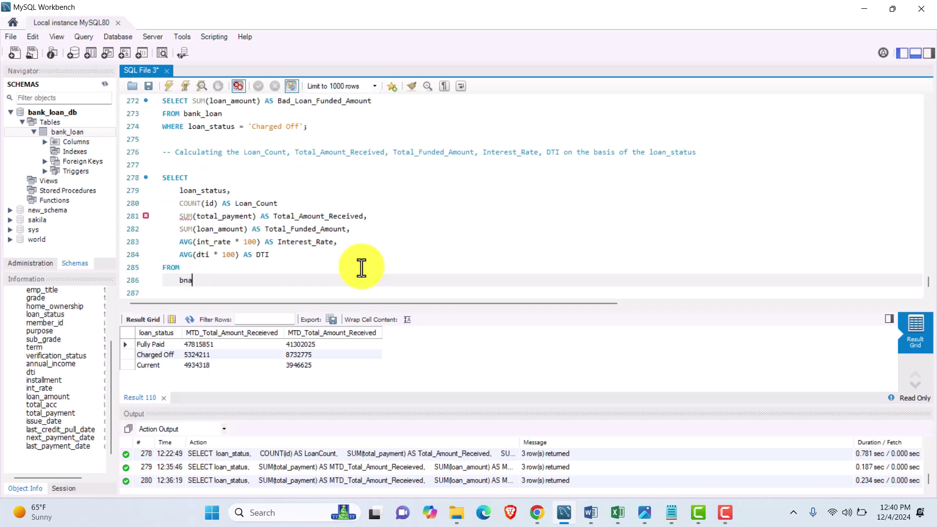
key("BackSpace")
key("BackSpace")
type("ank_loan")
- End the loan status query with GROUP BY loan_status; directly below bank_loan
key("Return")
type("WHERE")
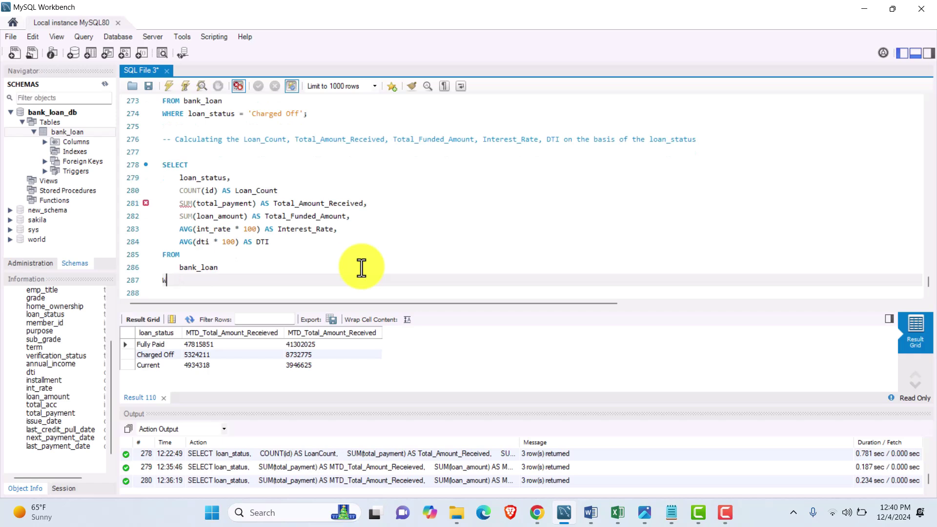
key("BackSpace")
key("BackSpace")
key("BackSpace")
key("BackSpace")
key("BackSpace")
type("GROUP BY loan_status;")
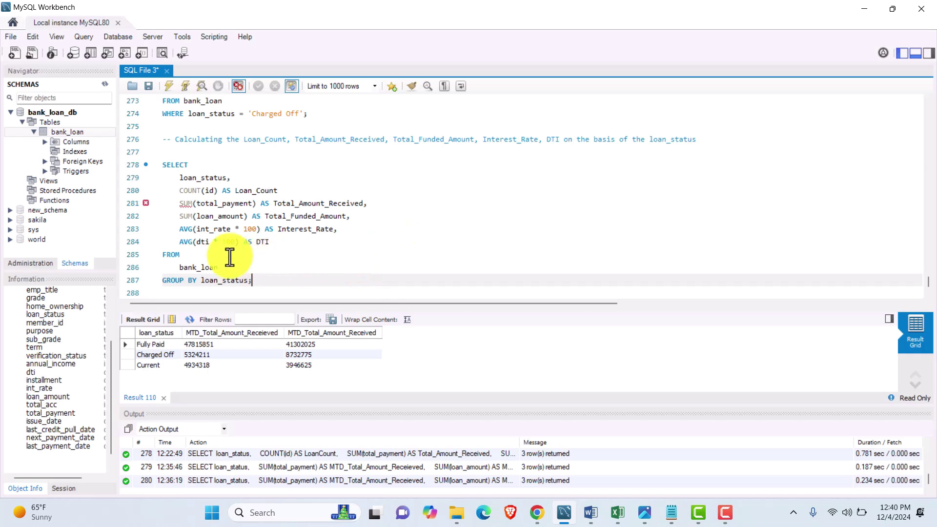
- Insert the missing comma after Loan_Count and run the whole loan status query
left_click(311, 191)
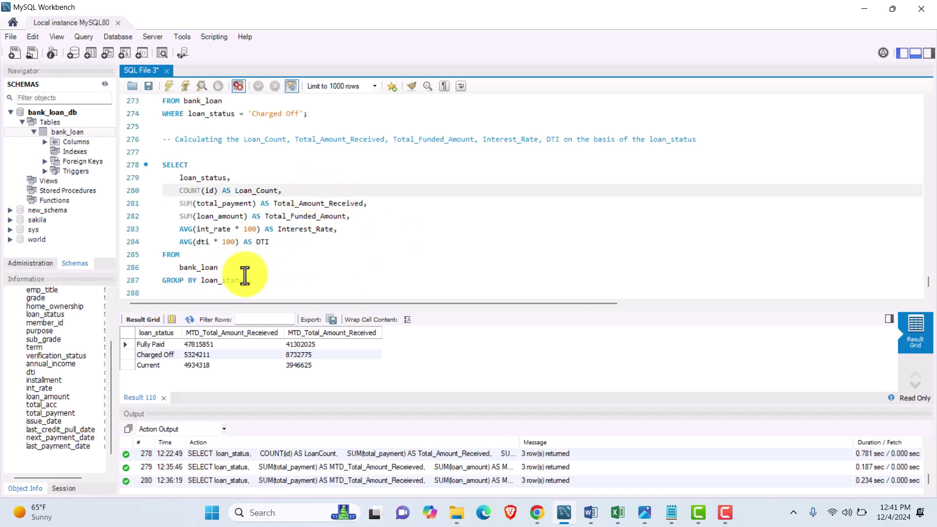
left_click_drag(251, 280, 162, 166)
left_click(173, 88)
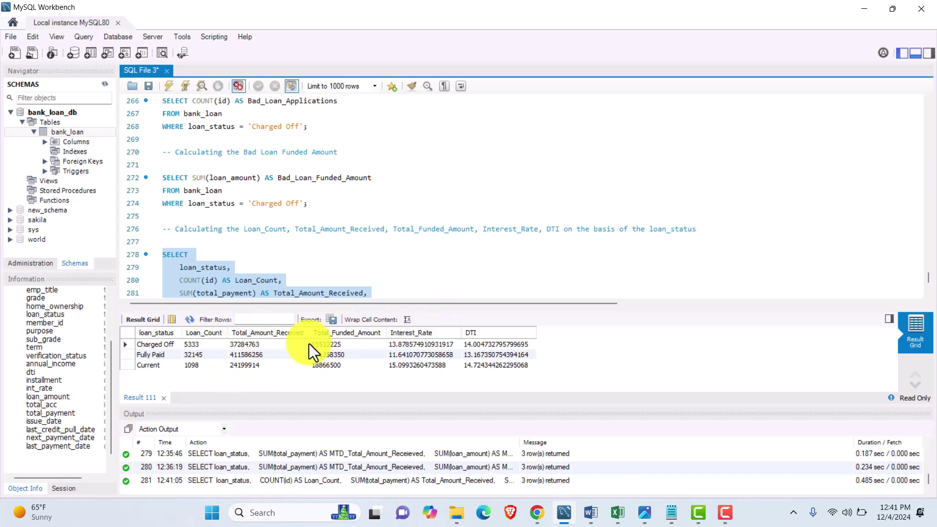
- Start a comment two lines below the query reading "-- Calculating MTD_Total_Amount_Received"
scroll(332, 263, "down", 3)
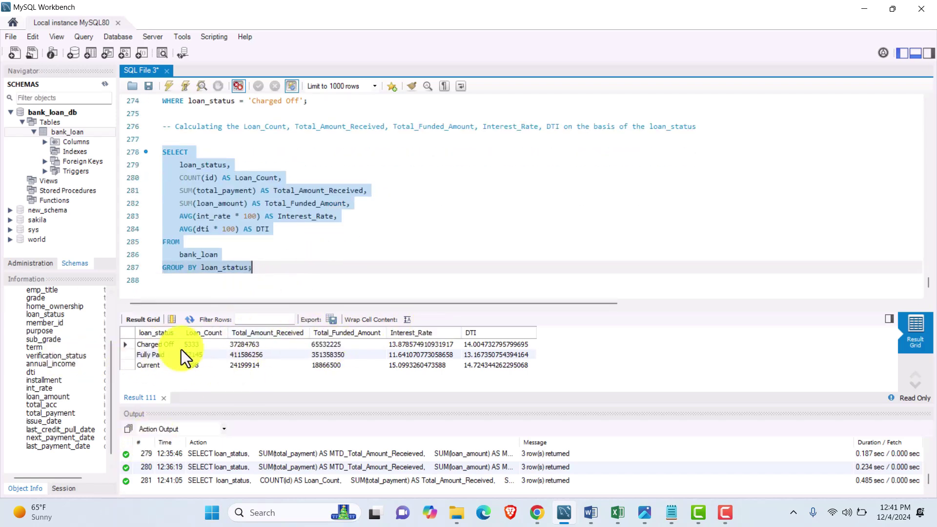
left_click(276, 267)
key("Return")
key("Return")
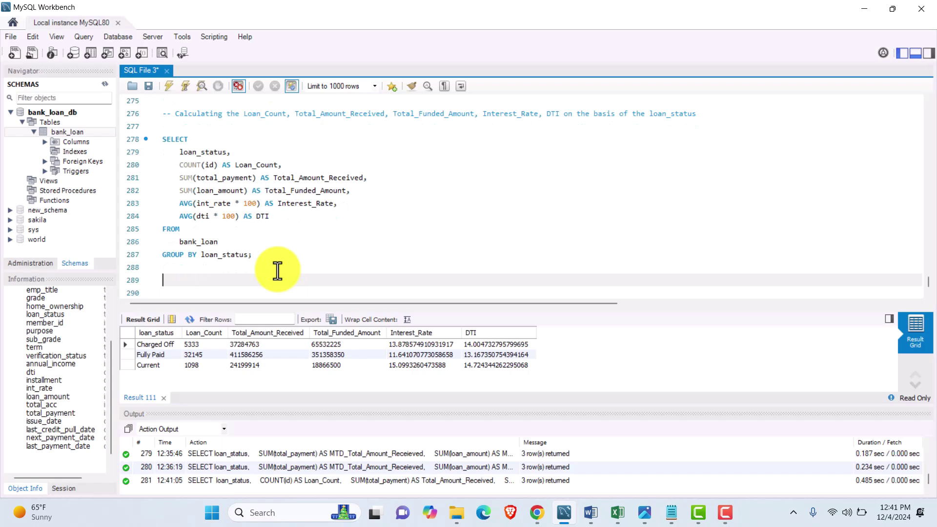
type("-- Ca")
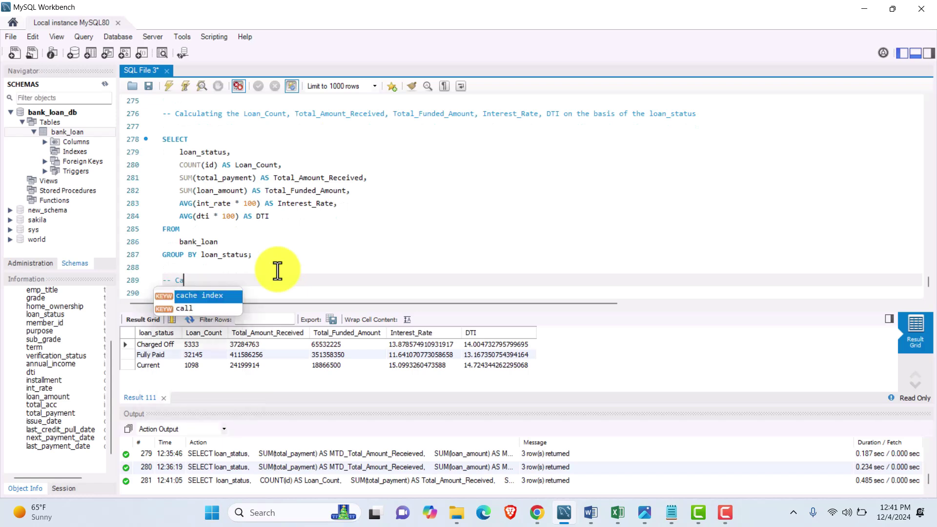
type("lculating ")
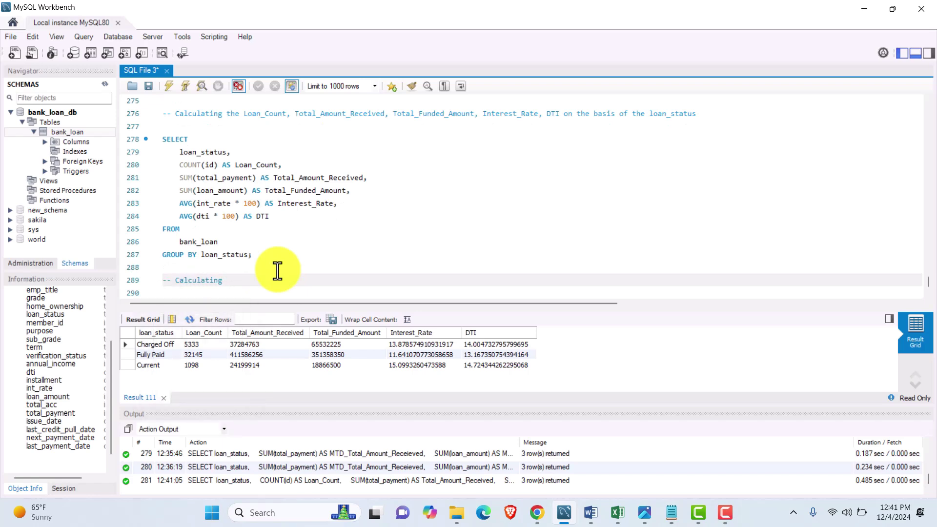
type("MTD")
type("_Tota")
type("l_Amount_Recei")
type("ved")
- Extend the comment with ", MTD_Tota_Funded_Amount on the bais of"
type(", MTD_Tota")
type("_FundeD")
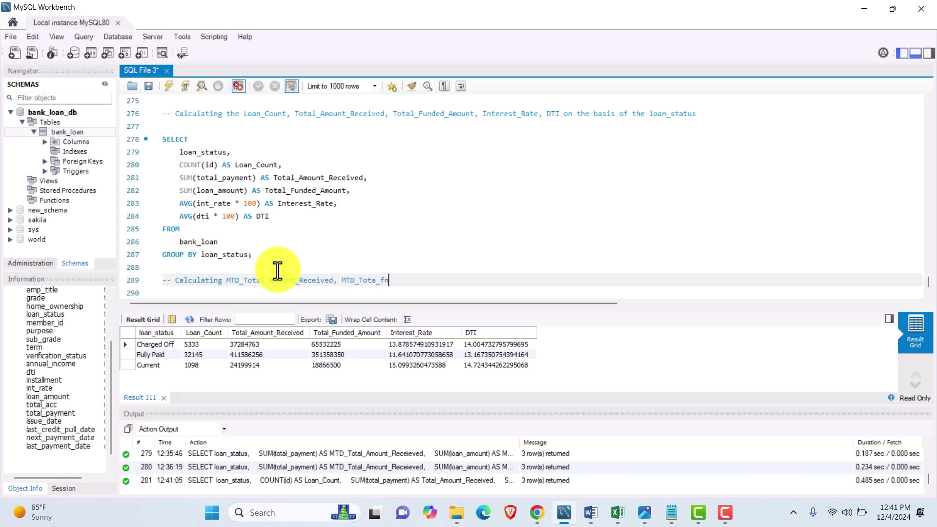
key("BackSpace")
type("d)")
key("BackSpace")
type("_Amount on the bais of laon")
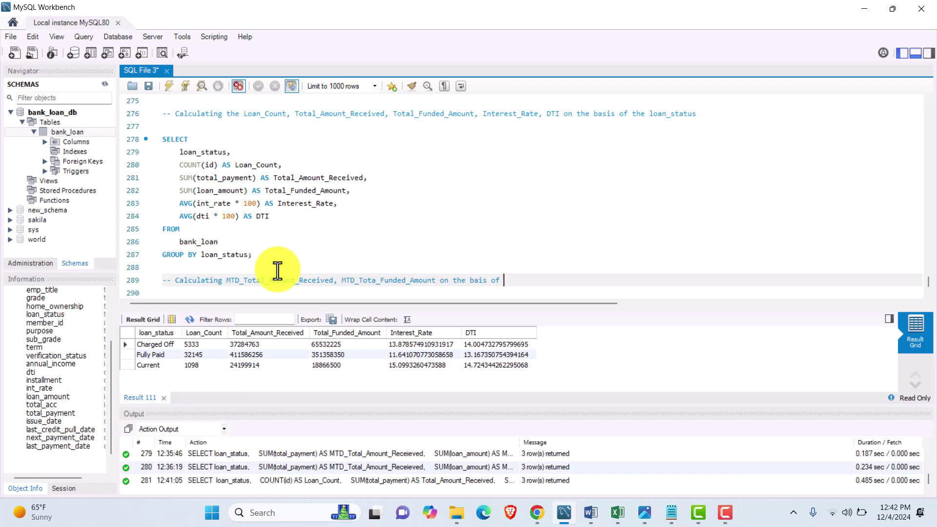
- Complete the comment with loan_status and leave a blank line below it
key("BackSpace")
key("BackSpace")
key("BackSpace")
type("oan_")
type("stauts")
key("BackSpace")
key("BackSpace")
key("BackSpace")
type("tus")
key("Return")
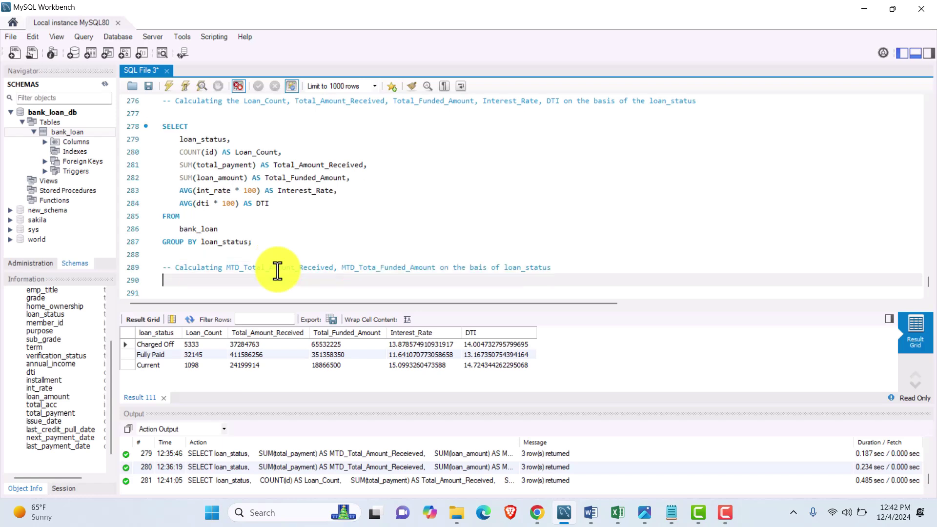
key("Return")
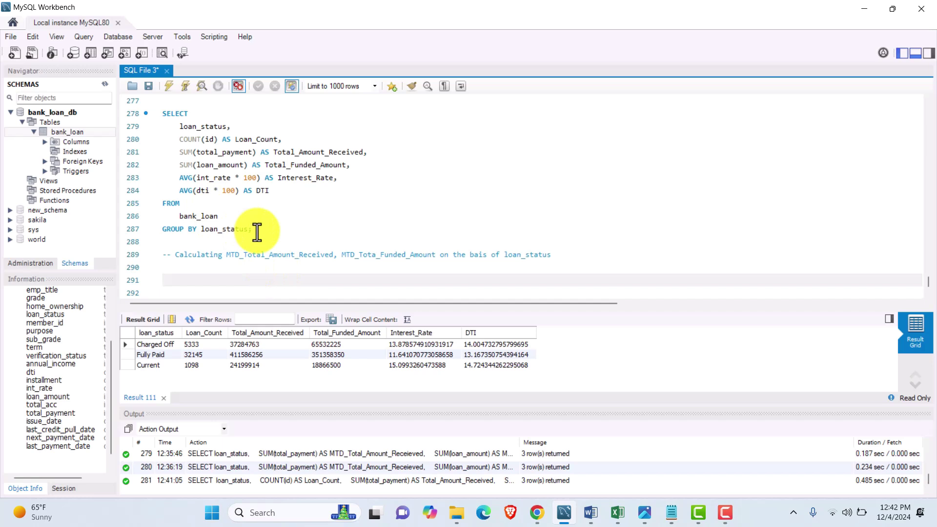
- Start a SELECT statement below the MTD comment with loan_status as its first column
type("SELECT")
key("Return")
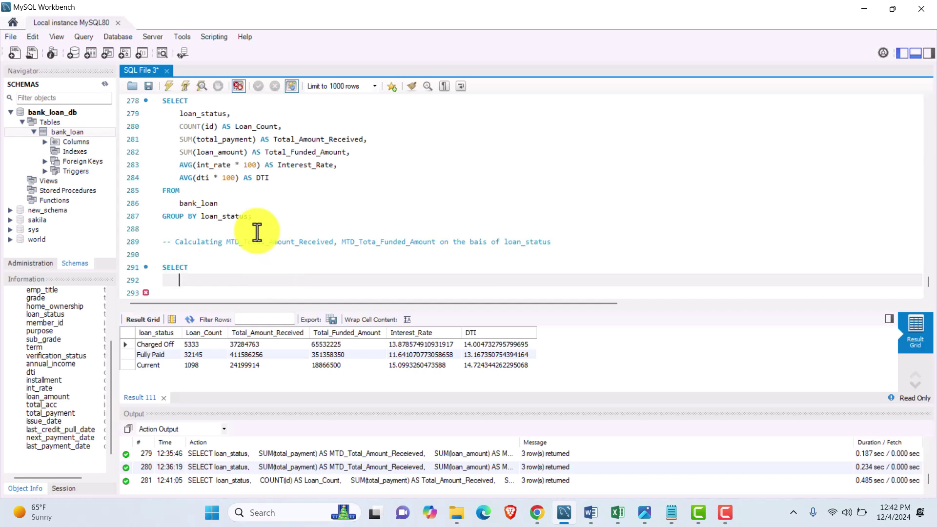
type("loan)")
key("BackSpace")
type("_status,")
key("Return")
- Add the column SUM(total_payment) AS MTD_Total_Amount_Received to the MTD query
type("SUM")
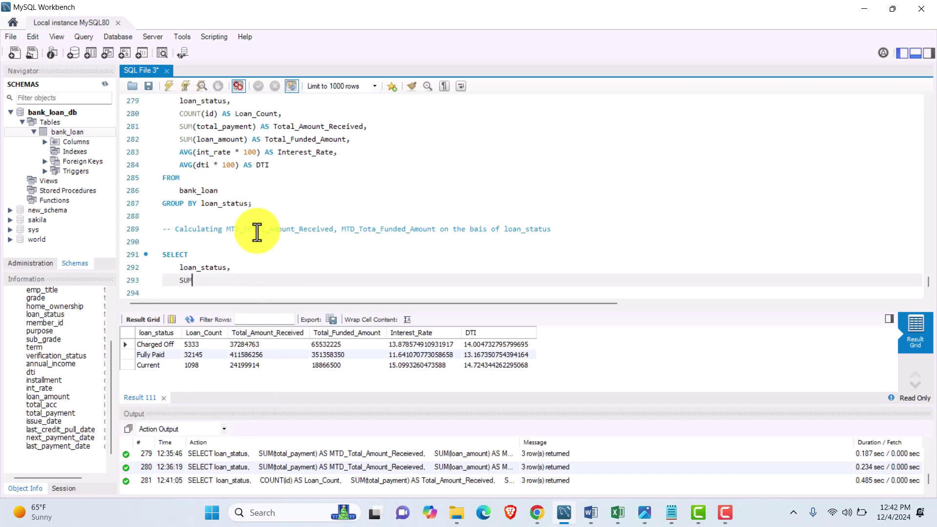
type("(total_payment) ")
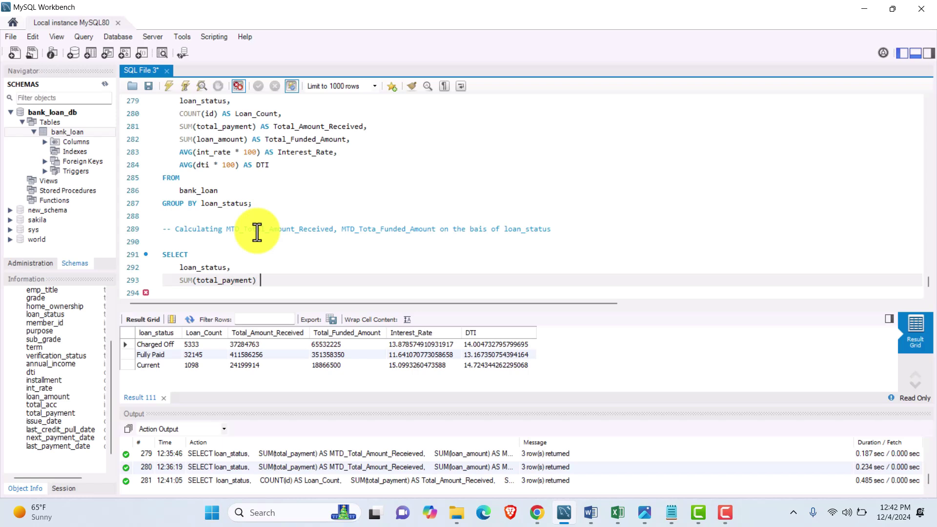
type("AS MTD_Total_Amount_R")
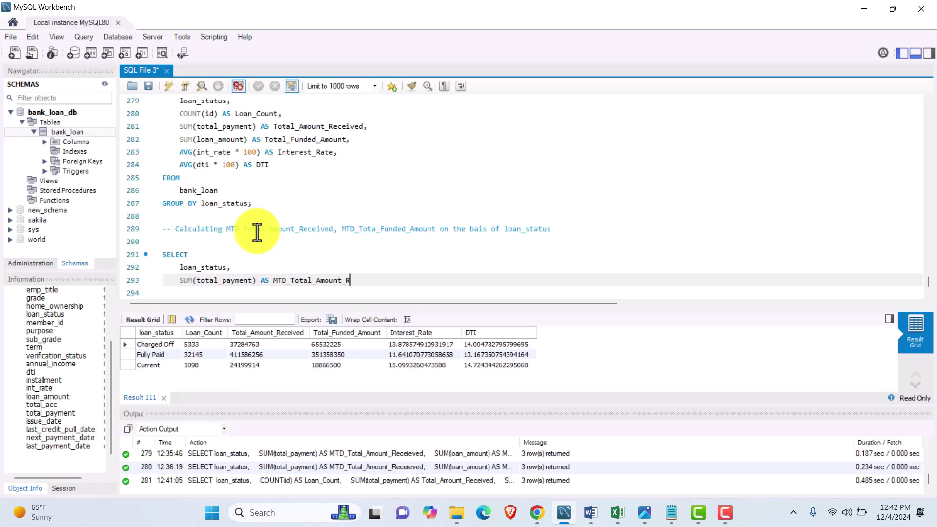
type("eceived,")
- Add the column SUM(loan_amount) AS MTD_Total_Funded_Amount on the next line of the SELECT list
key("Return")
type("SUM(laon")
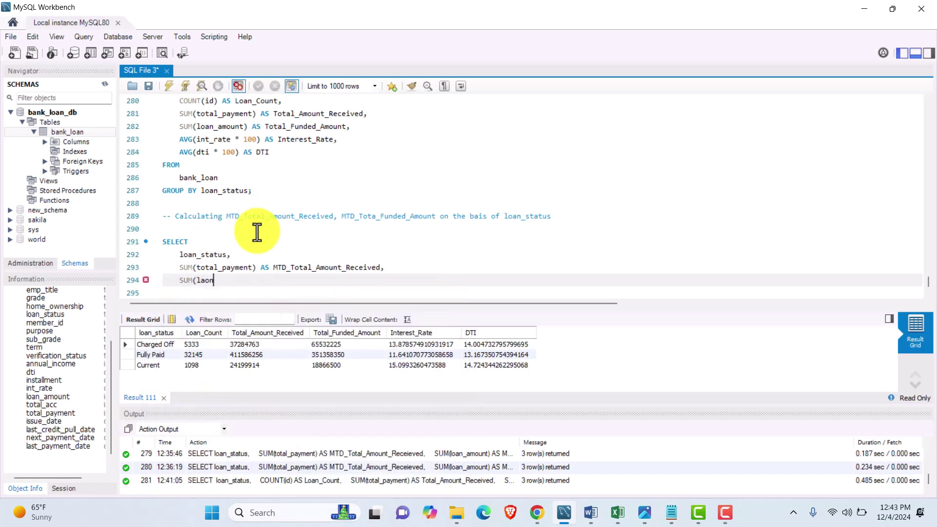
key("BackSpace")
key("BackSpace")
key("BackSpace")
type("oan_amount)(AS MTD_Total_")
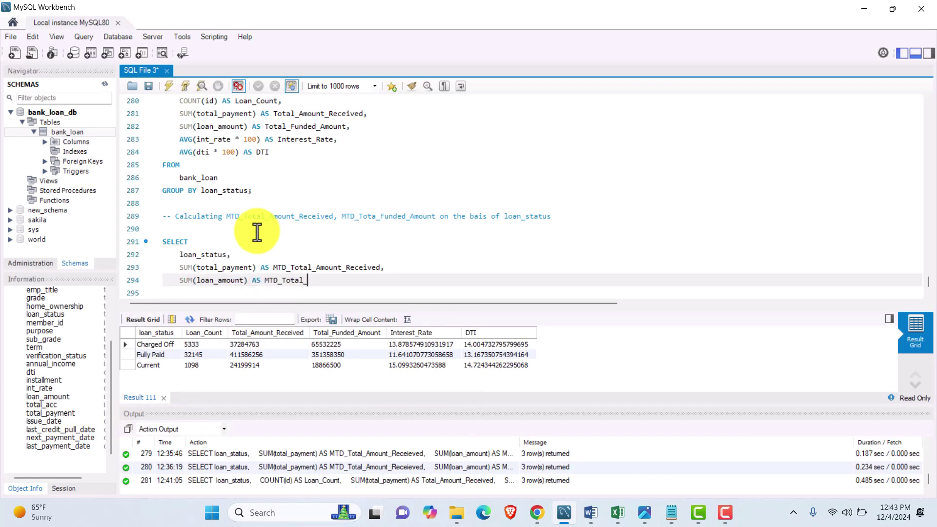
type("Funded_Amount")
- Add a FROM clause with bank_loan on an indented line below the MTD columns
key("Return")
type("FROM")
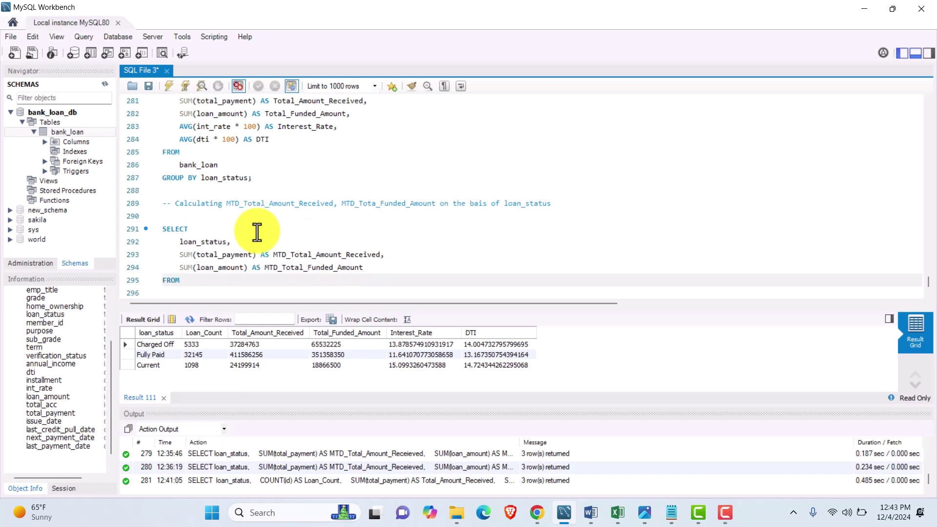
key("Return")
key("Tab")
type("bank_loan")
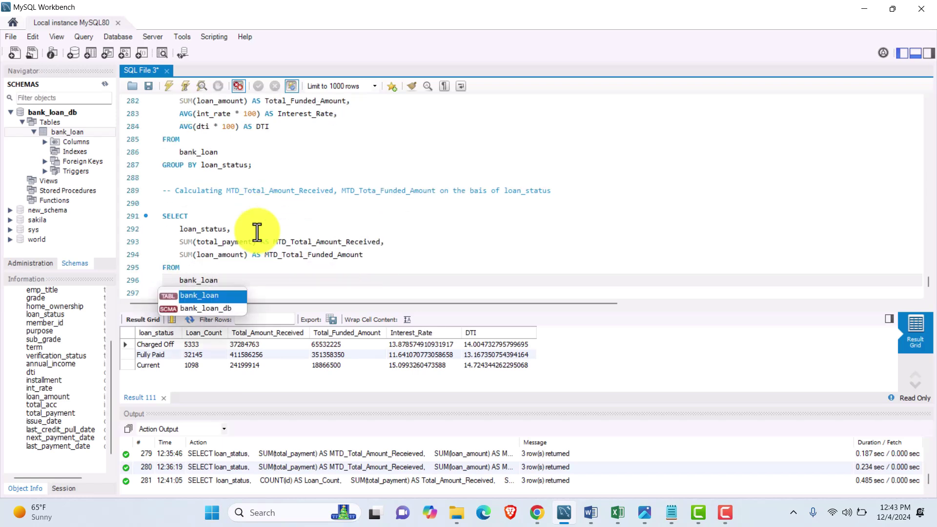
key("Escape")
- Add the filter WHERE MONTH(issue_date) = 12 AND YEAR(issue_date) = 2021; and run the MTD query
key("Return")
type("WHE")
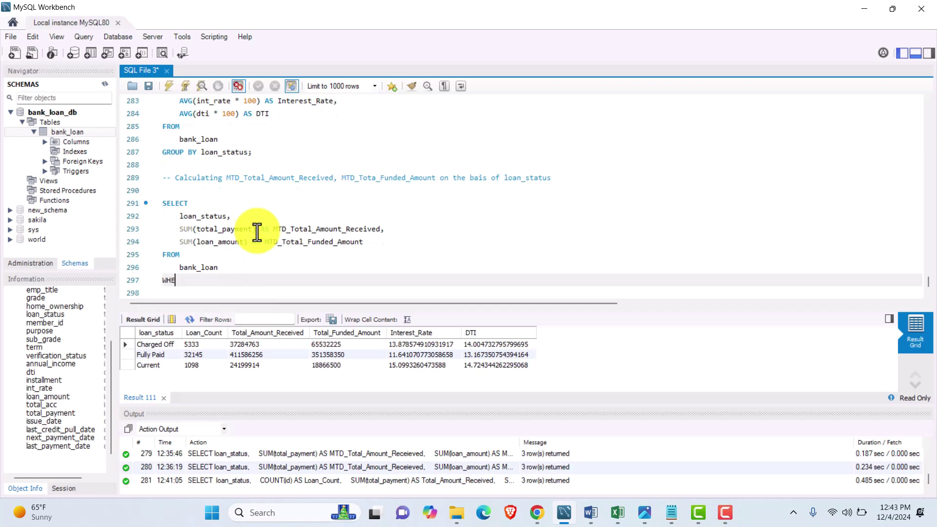
type("RE MONTH(issue_date) = ")
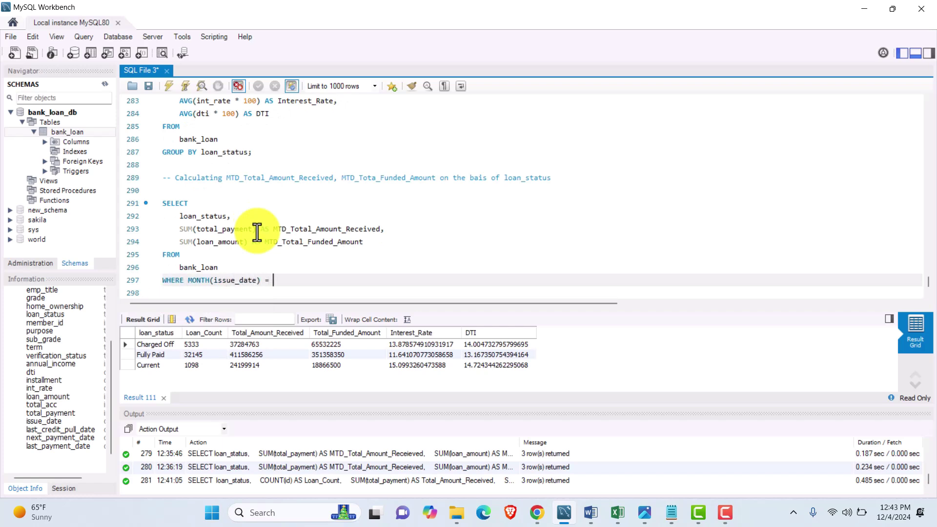
type("12 NND YEAR(issue_date")
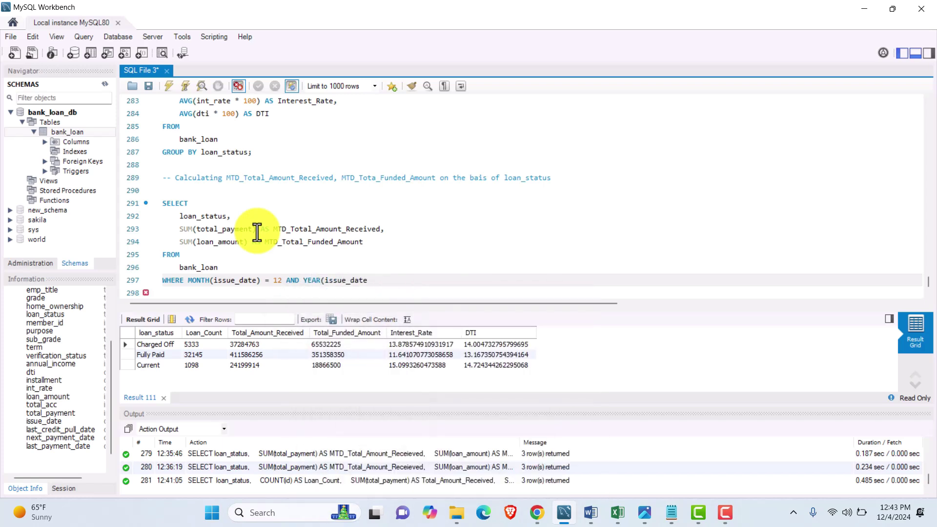
type(") = 2021;")
left_click_drag(407, 280, 153, 207)
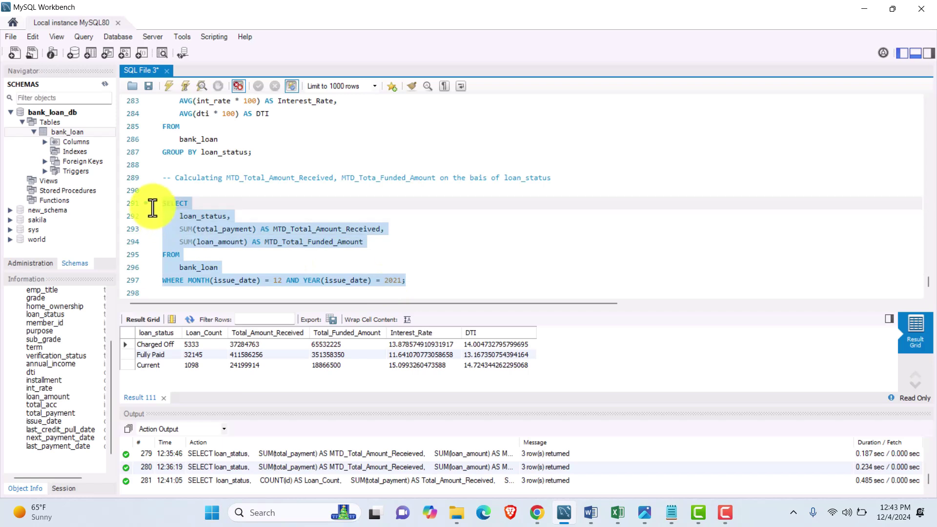
left_click(167, 87)
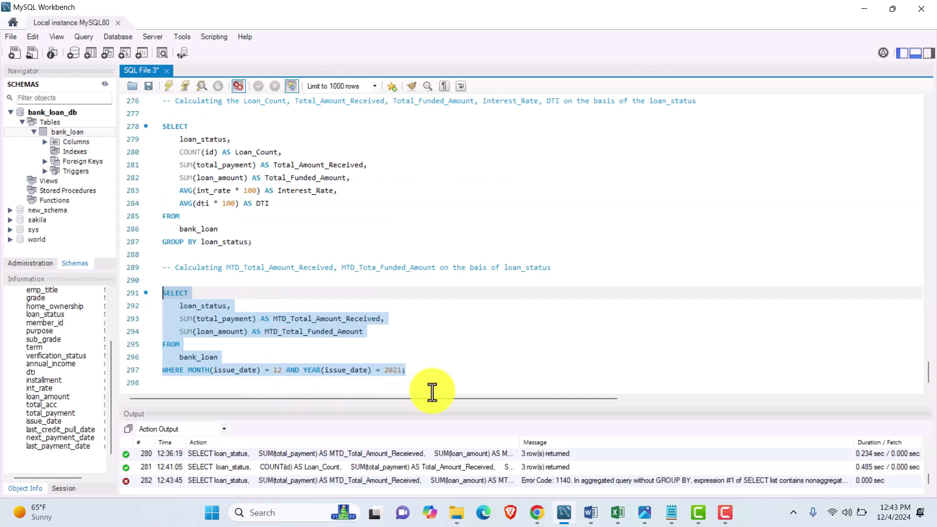
- Replace the semicolon after 2021 with a new line GROUP BY loan_status; and rerun the MTD query
left_click(407, 370)
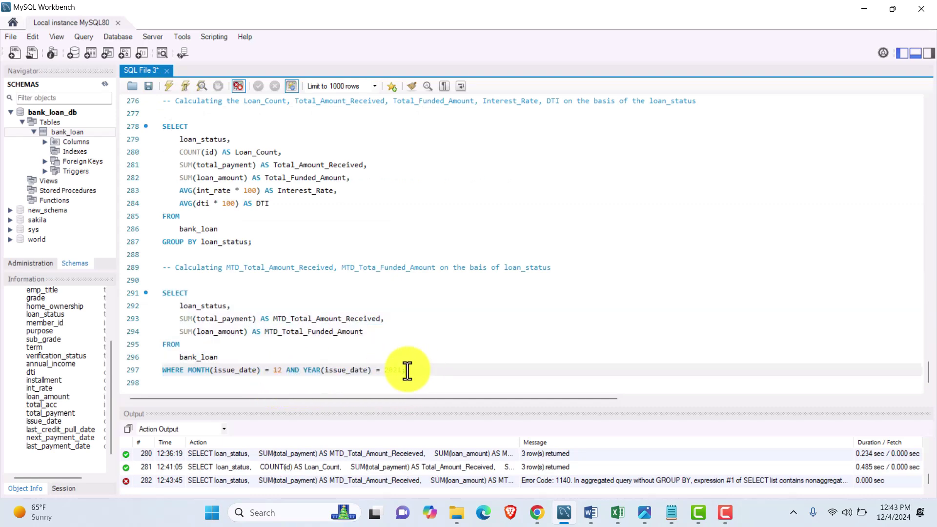
key("Return")
type("GROUP BY ")
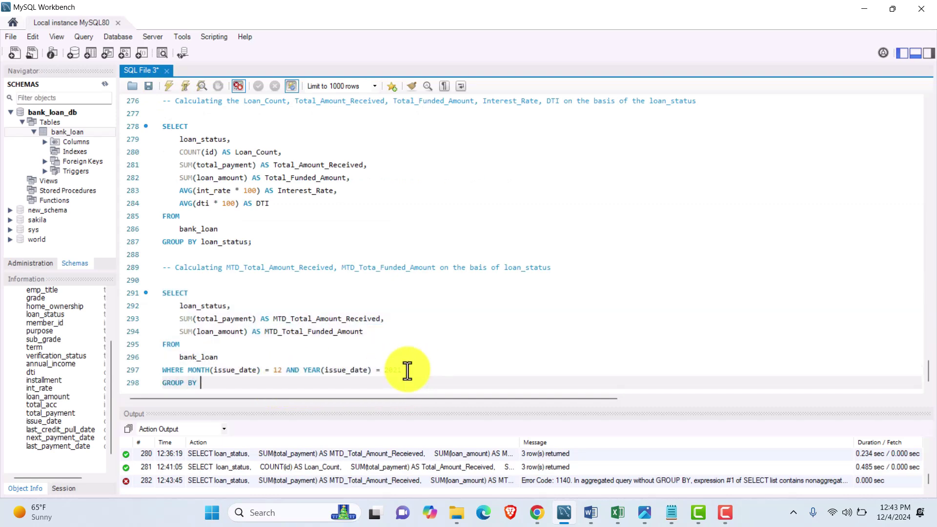
type("loan_status;")
left_click_drag(328, 382, 162, 293)
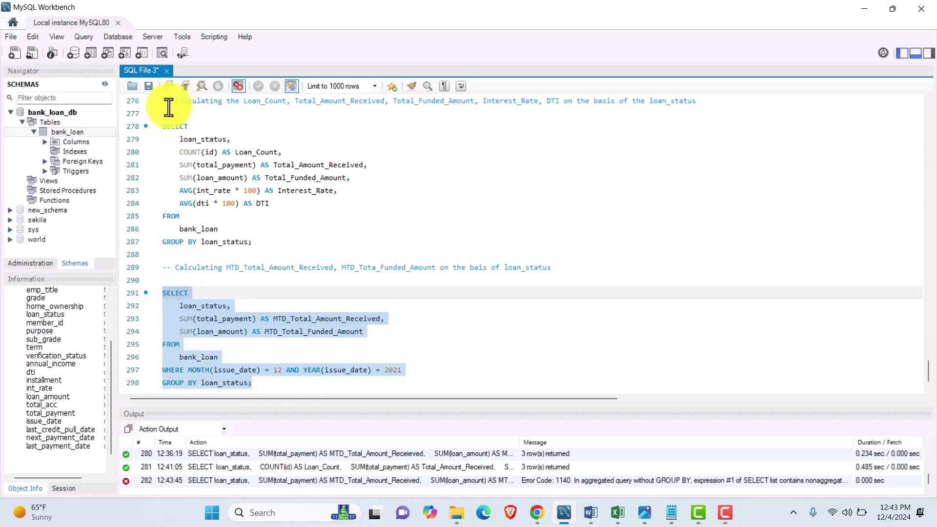
left_click(169, 88)
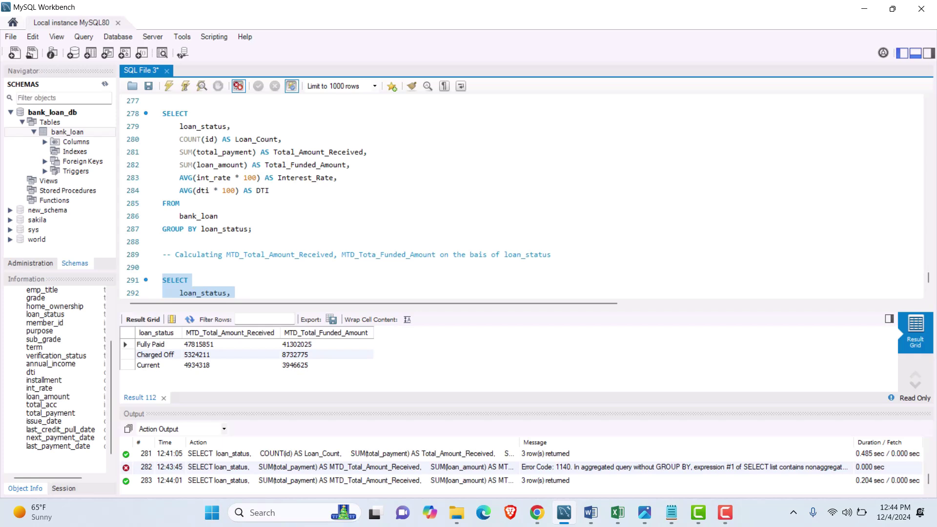
- Below the MTD query, add the comment -- Calculating monthly Total_Loan_Applications, Total_Funded_Amount and Total_Amount_Received
left_click(253, 292)
scroll(254, 292, "down", 3)
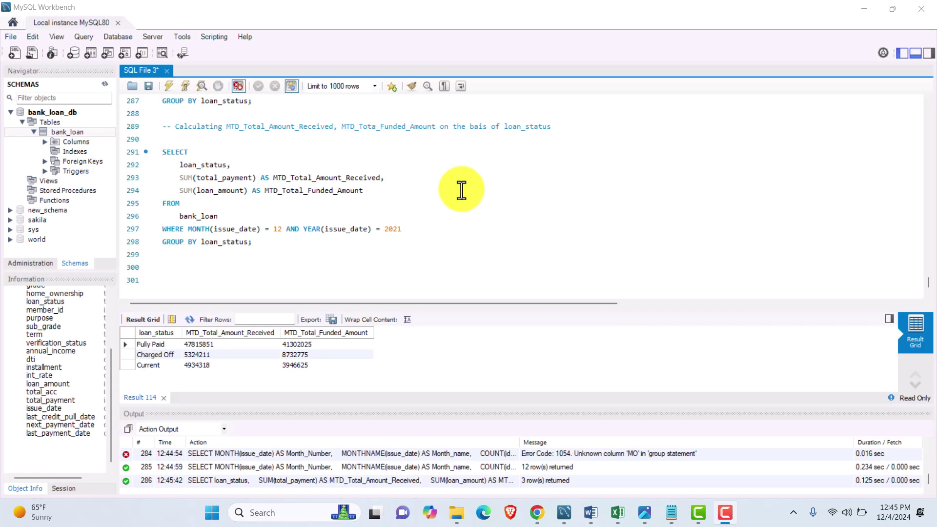
left_click(237, 265)
type("-- Calc")
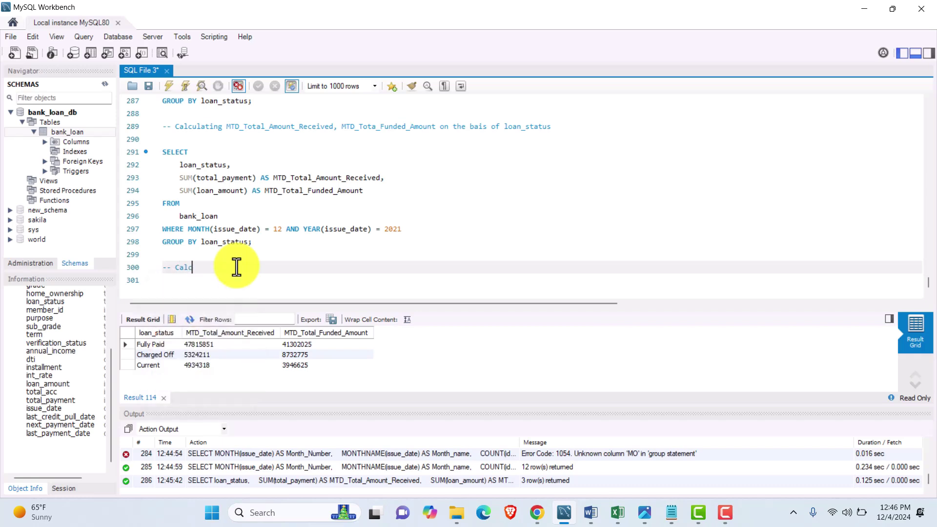
type("ulating monthly Total_Loan_Applications")
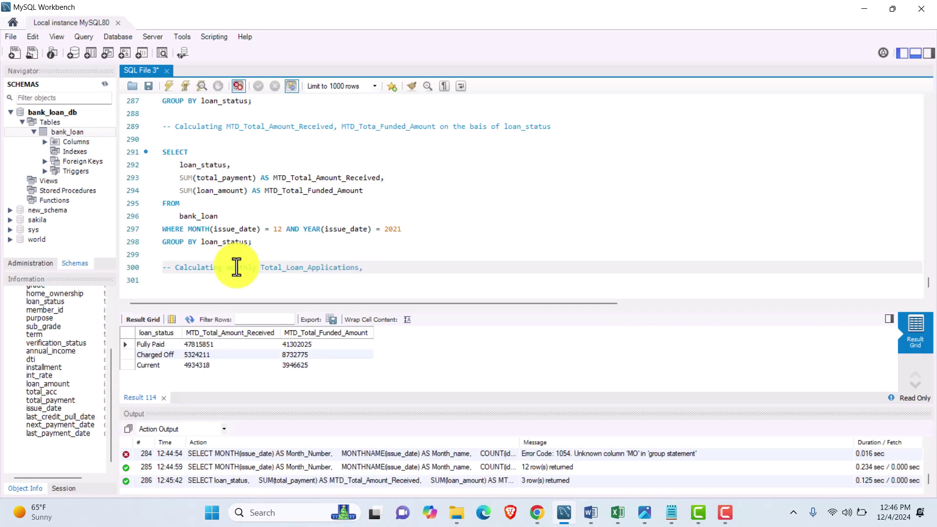
type(", Total_Funded_Amount and Total_Amount_")
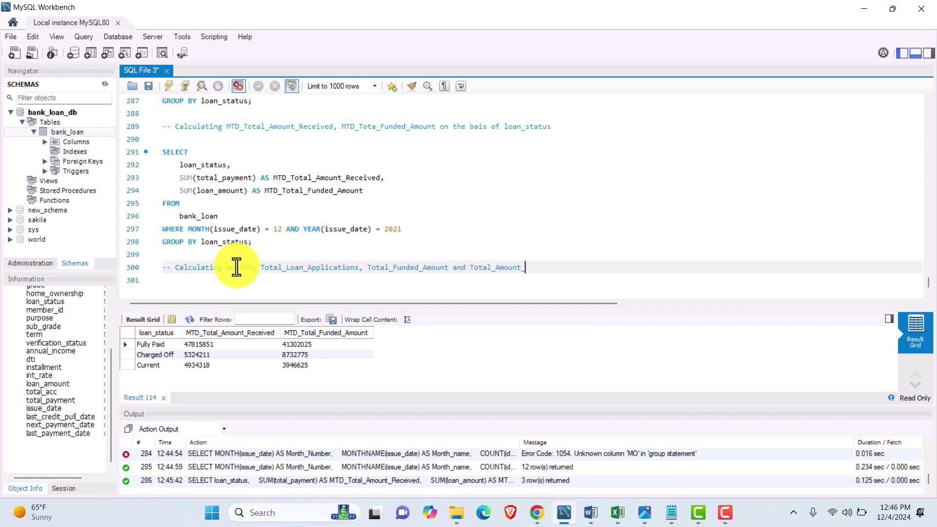
type("Received")
key("Return")
key("Return")
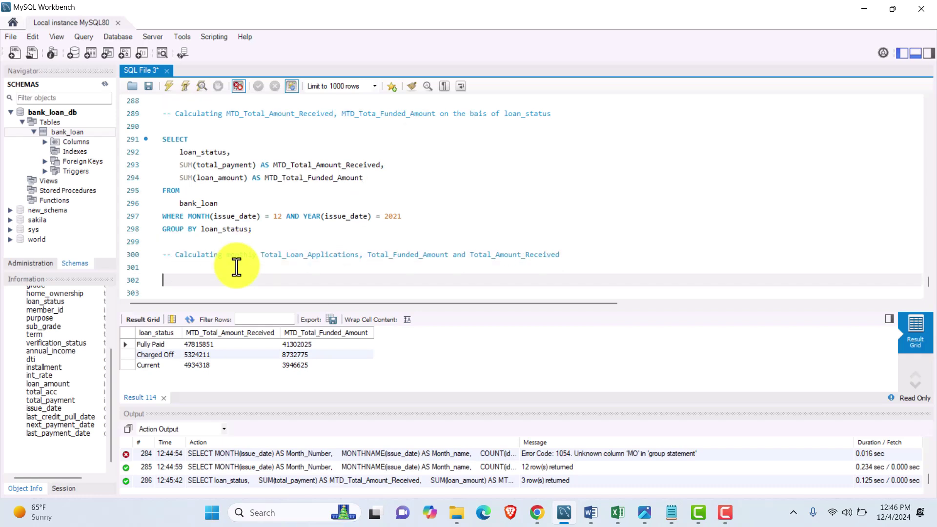
- Start a new SELECT query with MONTH(issue_date) AS Month_Number, as its first indented column
type("SELECT")
key("Return")
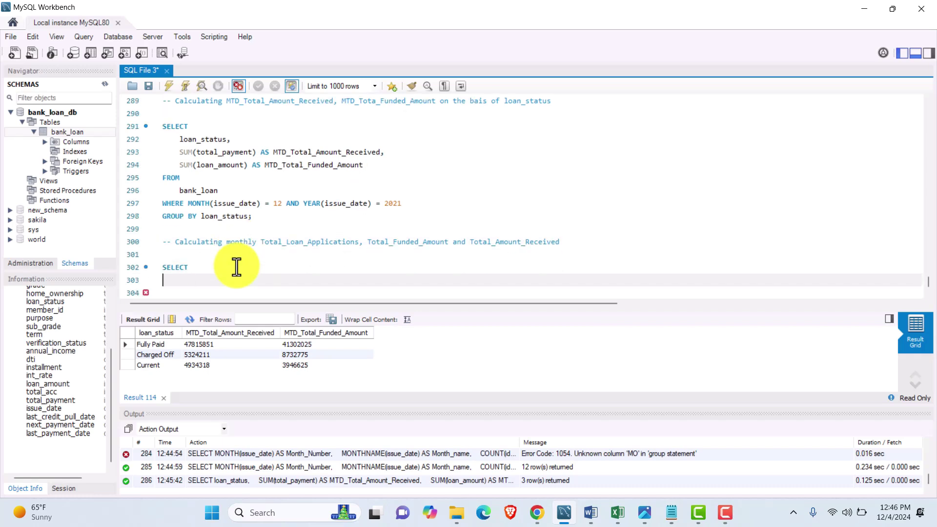
key("Tab")
type("MONTH")
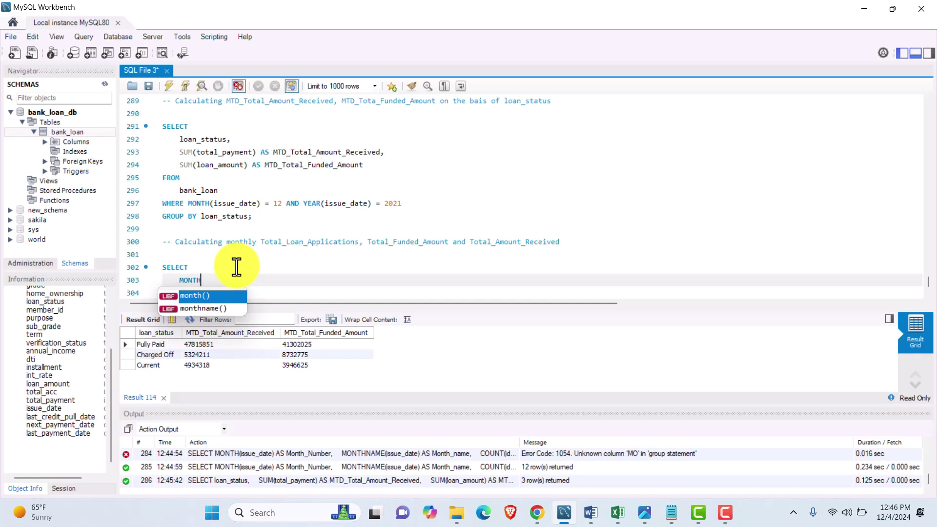
type("(iss")
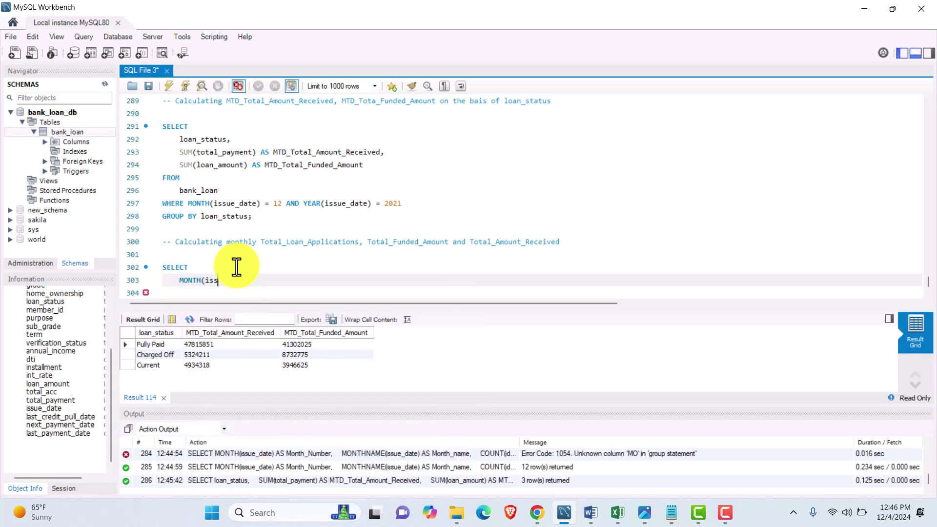
type("ue_date) AS Month_Number;")
key("Return")
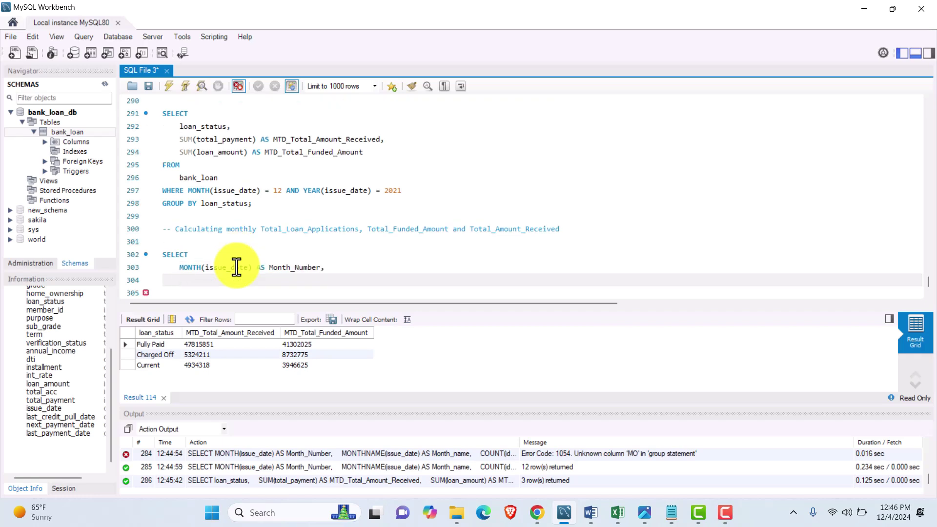
- Add the column MONTHNAME(issue_date) AS Month_Name, on the next line of the SELECT list
type("MONTHNA")
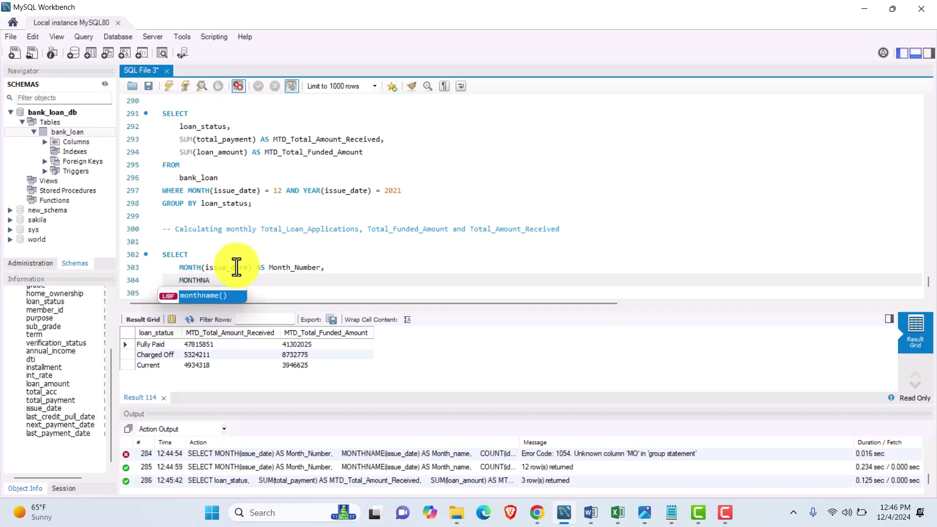
type("ME(")
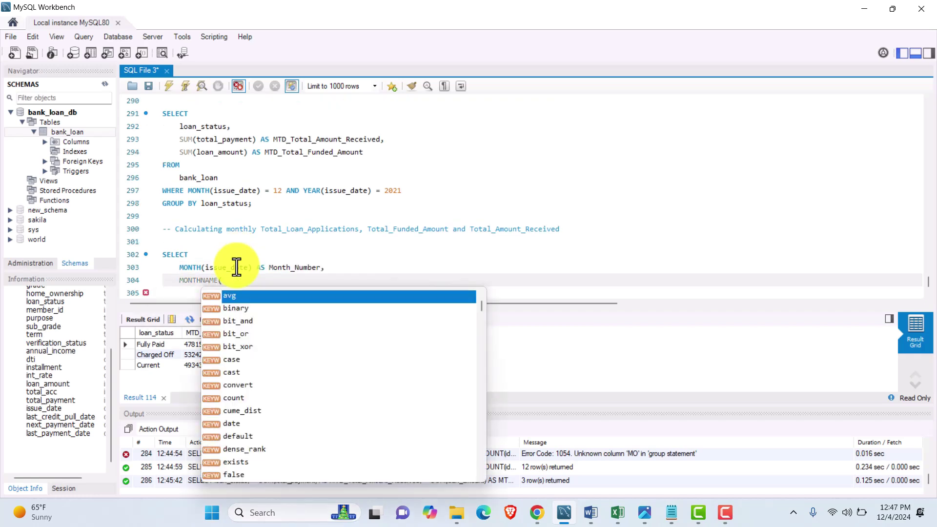
type("issue_")
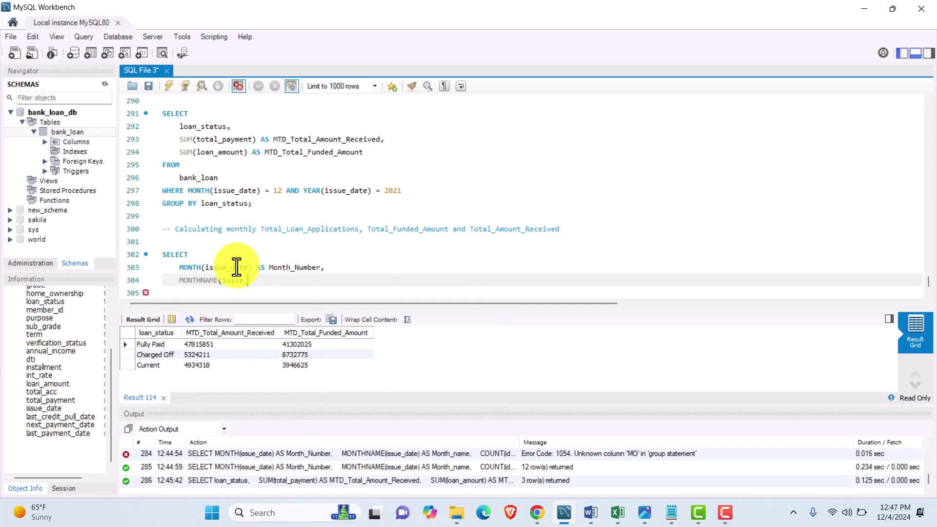
type("date) AS Mot")
key("BackSpace")
type("nth_Name,")
key("Return")
- Add the columns COUNT(id) AS Total_Loan_Applications, and SUM(Loan_Amount) AS Total_Funded_Amount, on separate lines of the SELECT list
type("COUNT")
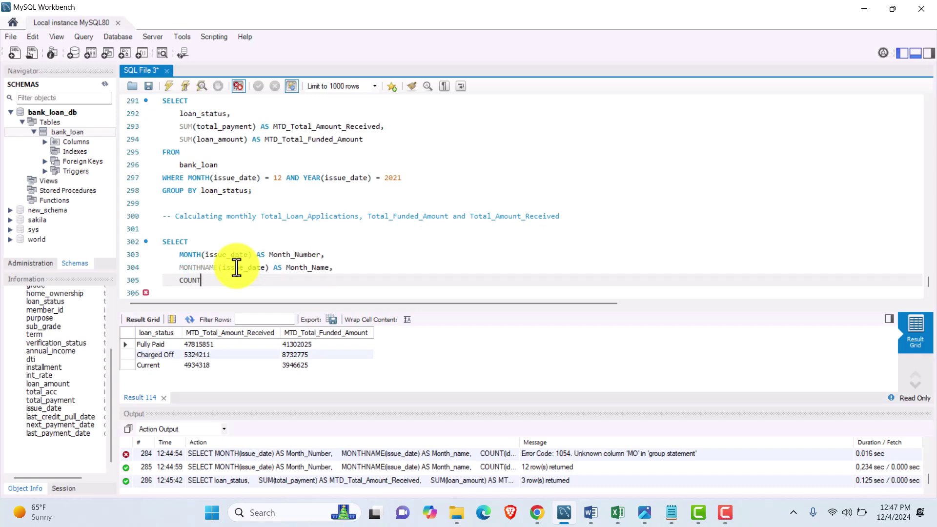
type("(id) AS Total_Loan_Applications")
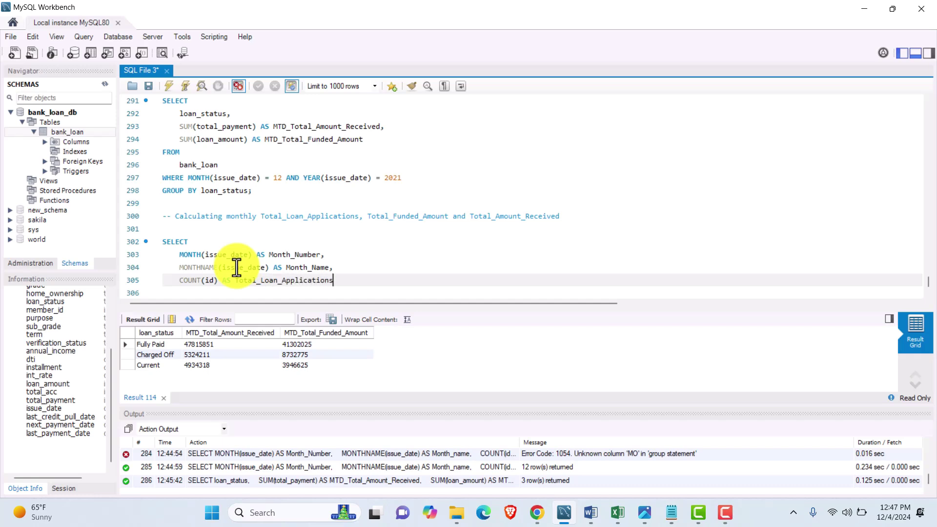
type(",")
key("Return")
type("SUM(")
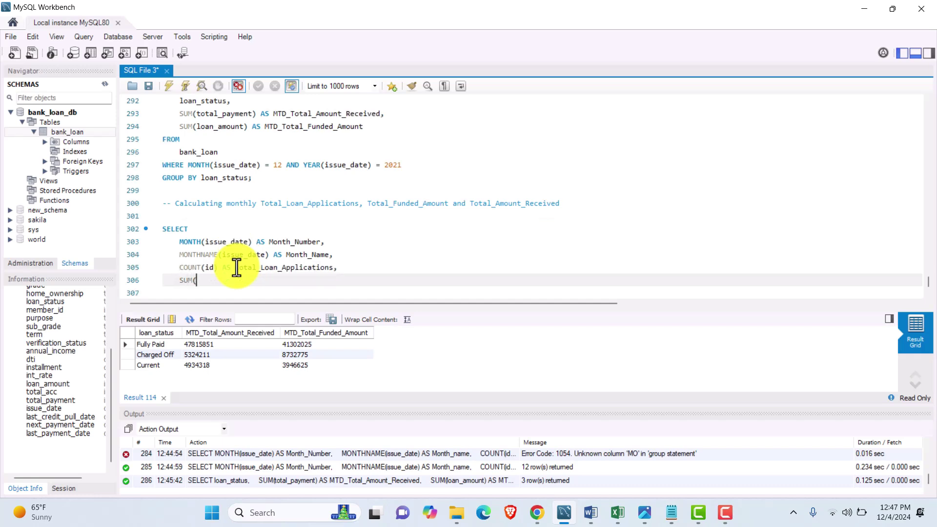
type("Loan_Amount) AS Total_Funde")
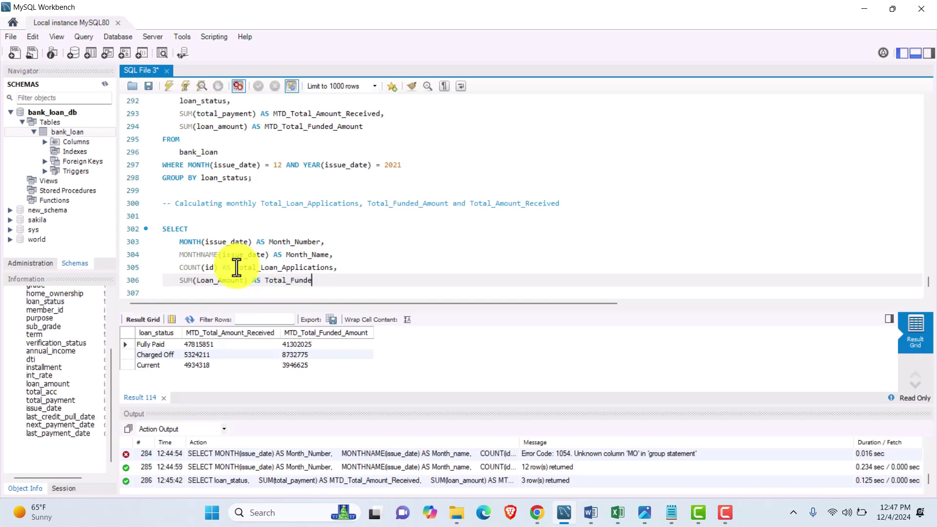
type("d_Amount")
type(",")
key("Return")
- Add the last column SUM(total_payment) AS Total_Amount_Received, followed by an unindented FROM bank_loan line
type("SUM(tot")
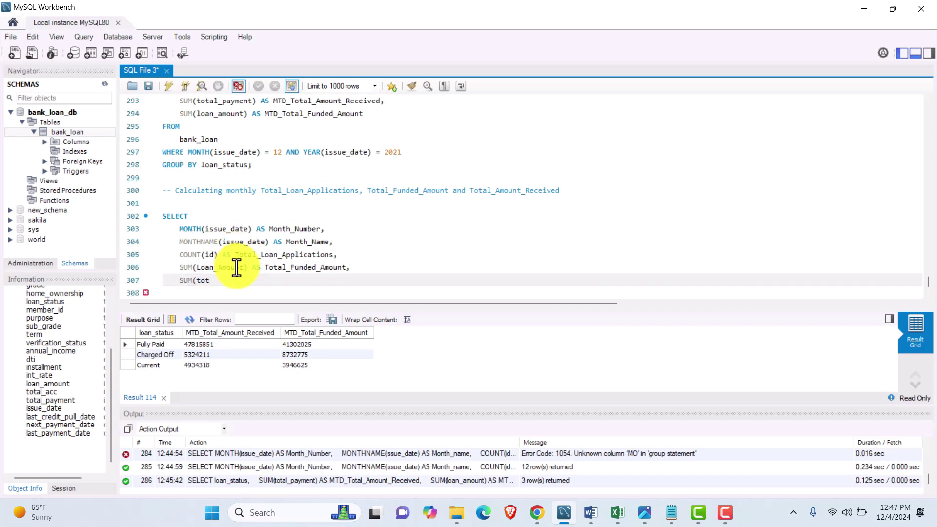
type("al_payment) AS Total_Amount_Re")
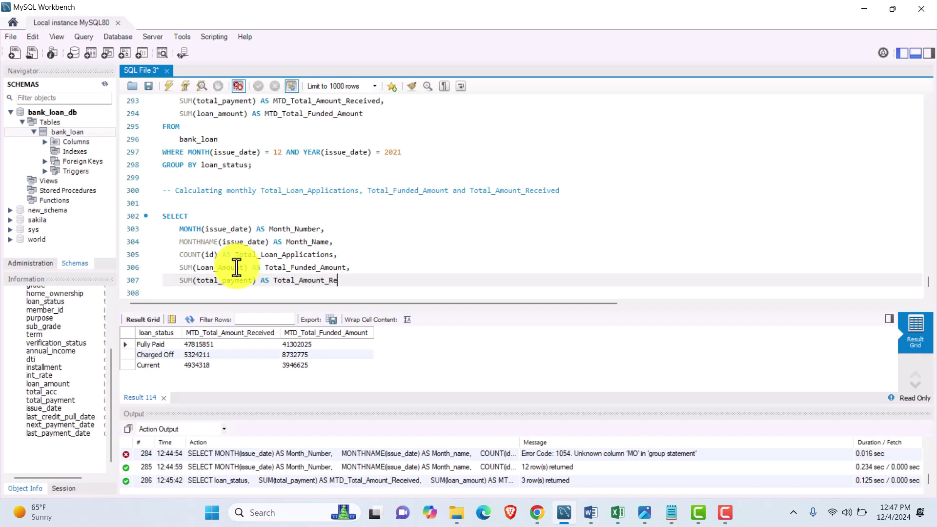
type("ceived")
key("Return")
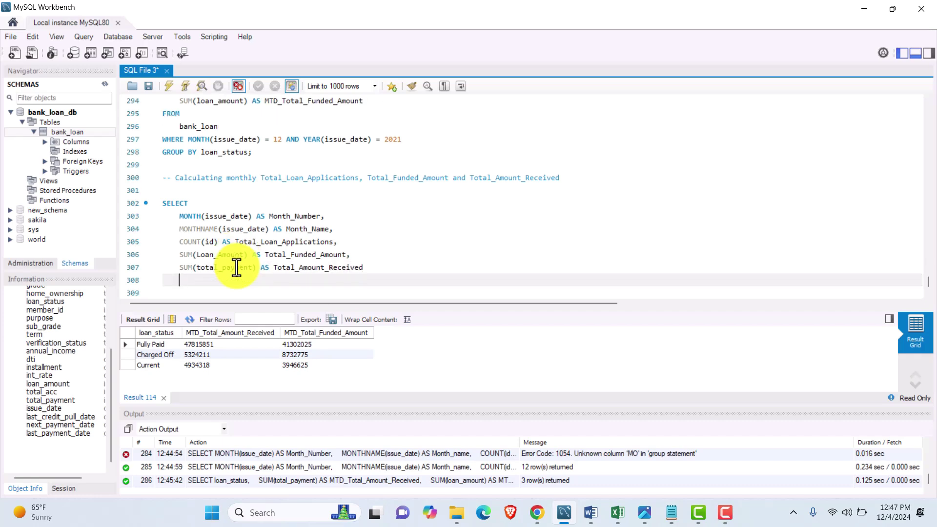
key("BackSpace")
type("FROM bank")
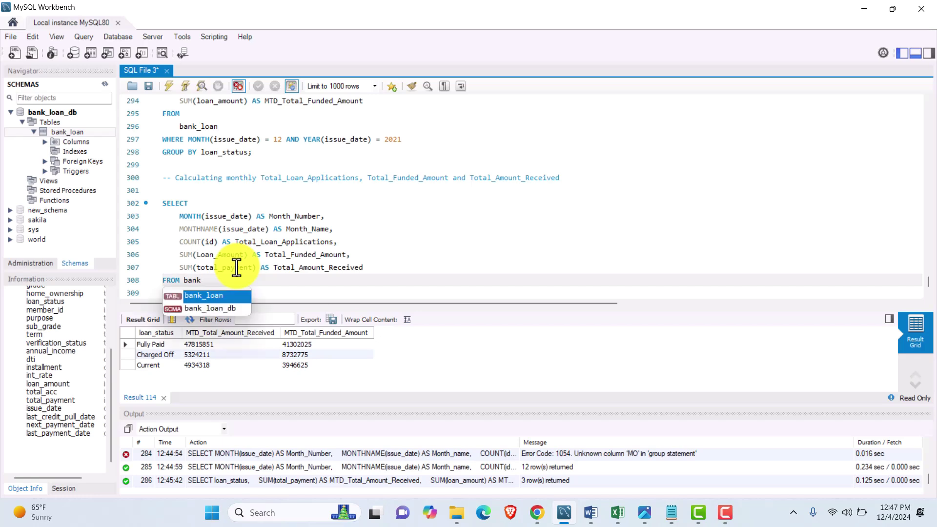
key("Return")
key("Return")
- Add the clause GROUP BY MONTH(issue_date) , MONTHNAME(issue_date) below the FROM line
type("GROUP BY")
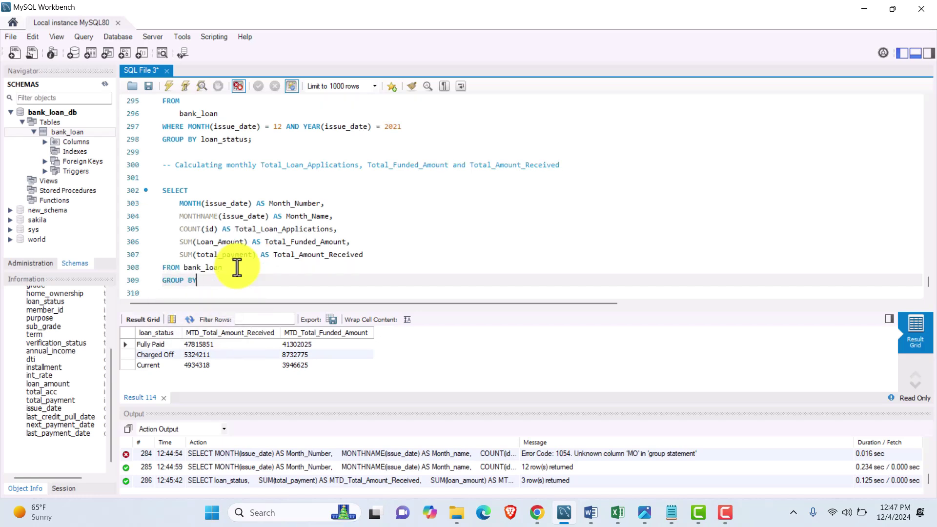
type(" MONTH")
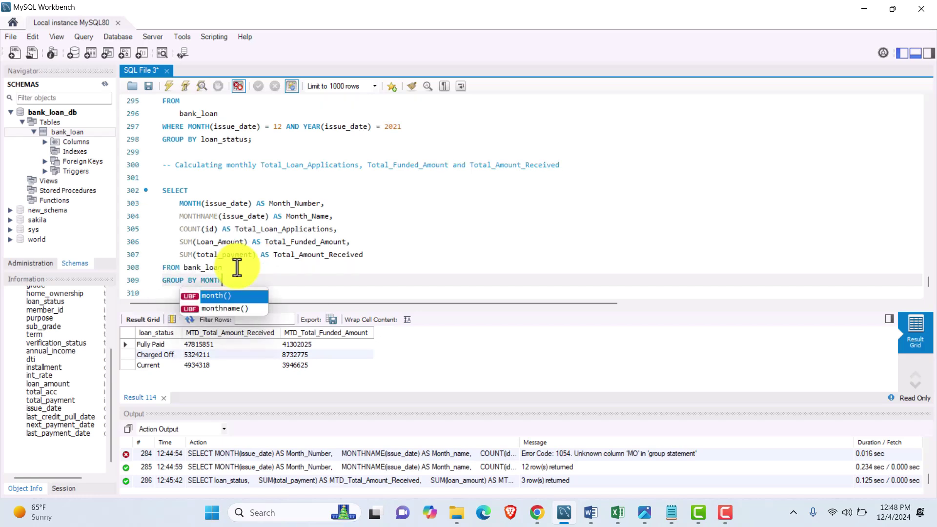
type("(issue_date")
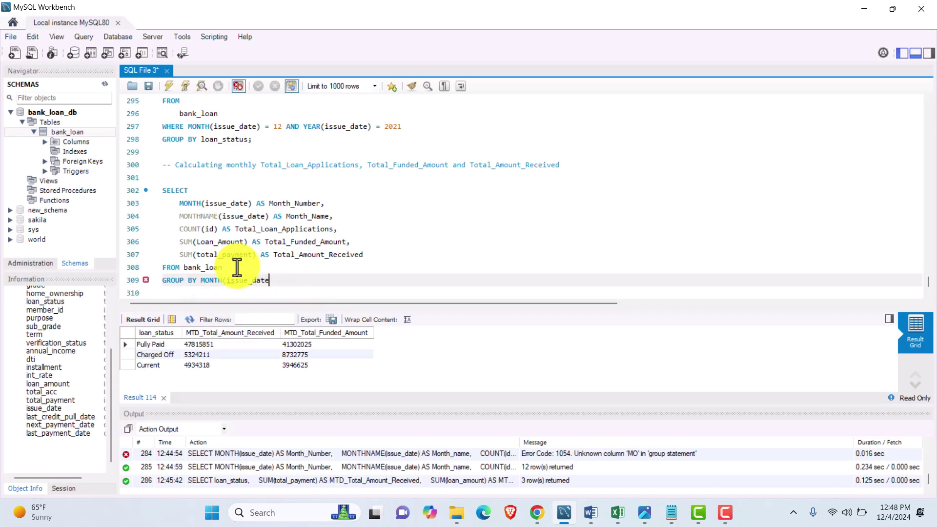
type(") , MONTHNAME(is")
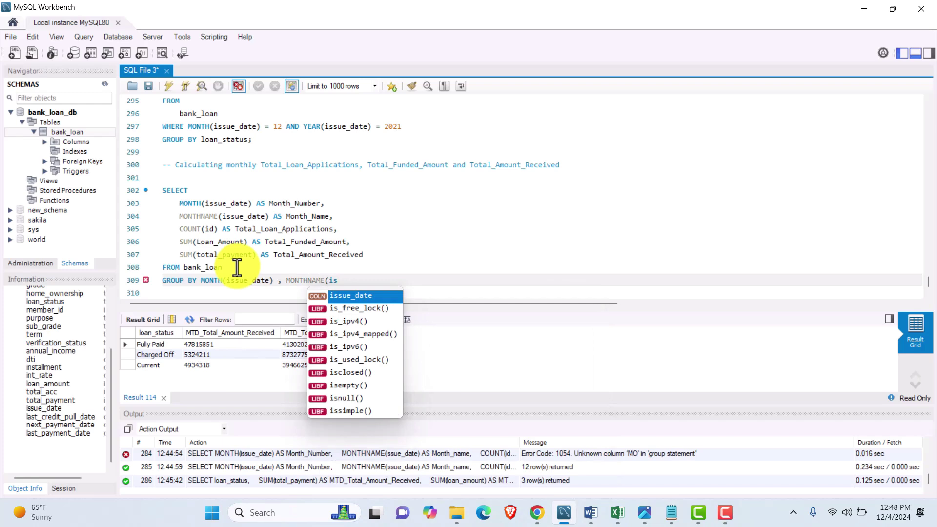
key("Return")
type(")")
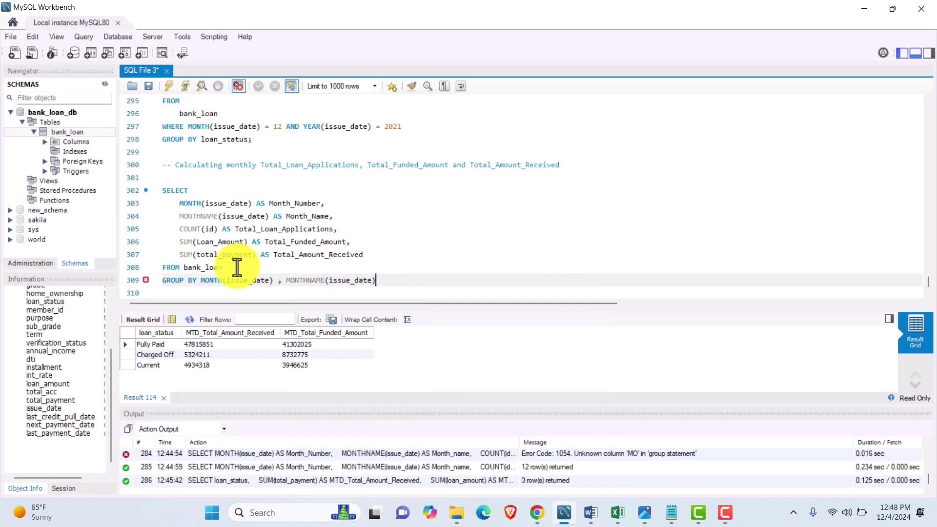
- Close the monthly query with ORDER BY MONTH(issue_date); on a new line and run the whole statement
key("Return")
type("ORDER BY")
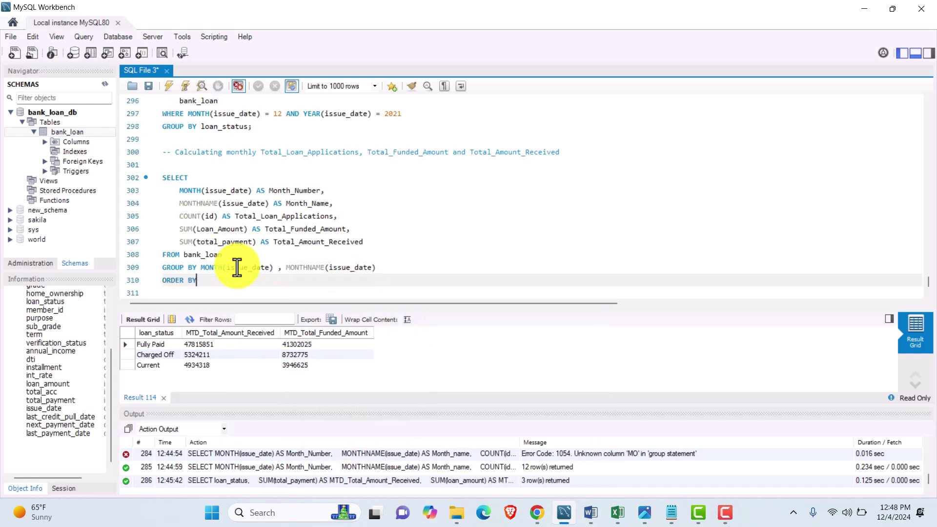
type(" MONTH(issue_date);")
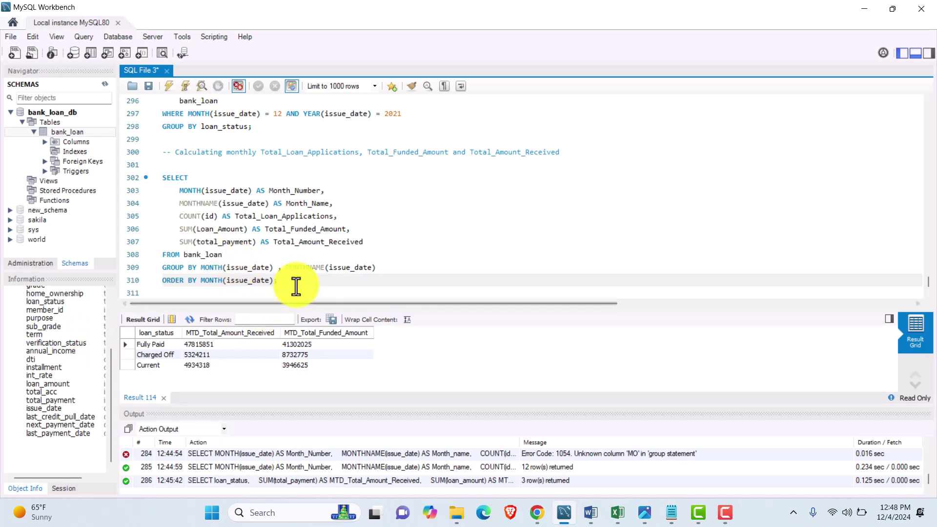
left_click_drag(297, 285, 157, 182)
left_click(169, 86)
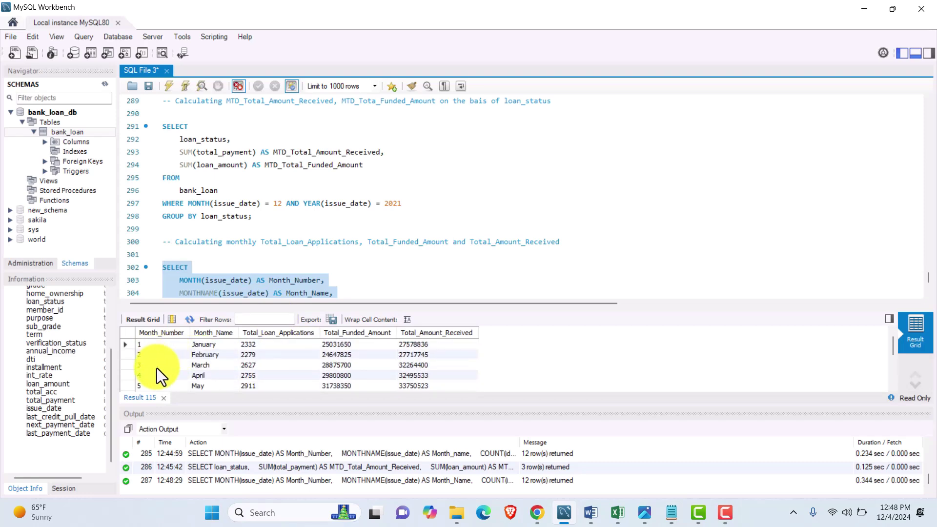
- Review the monthly loan applications, funded amounts and received amounts from January to December in the result grid
scroll(155, 379, "down", 3)
scroll(163, 379, "up", 3)
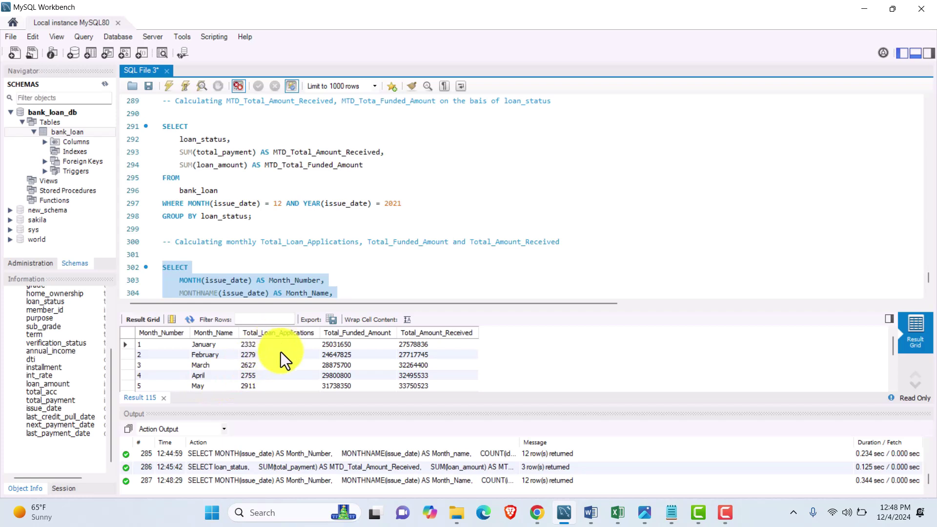
scroll(266, 356, "down", 3)
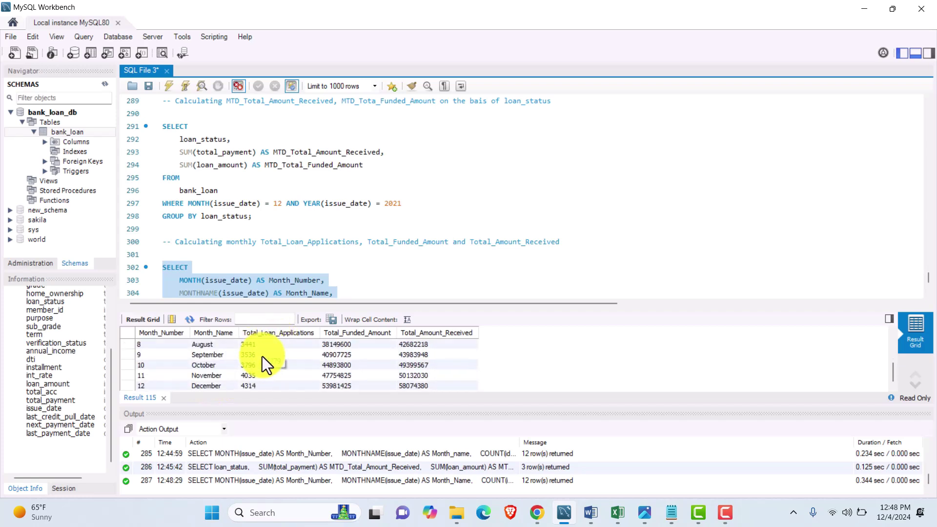
scroll(262, 356, "up", 3)
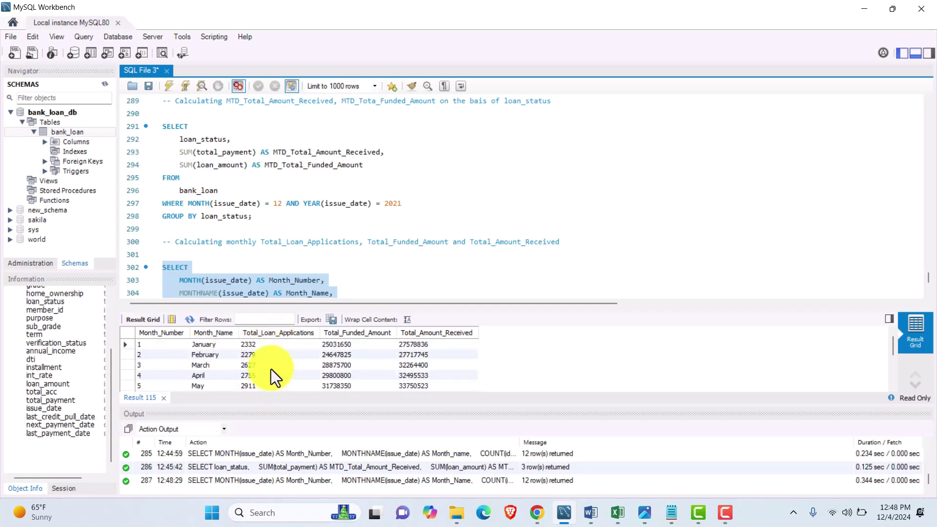
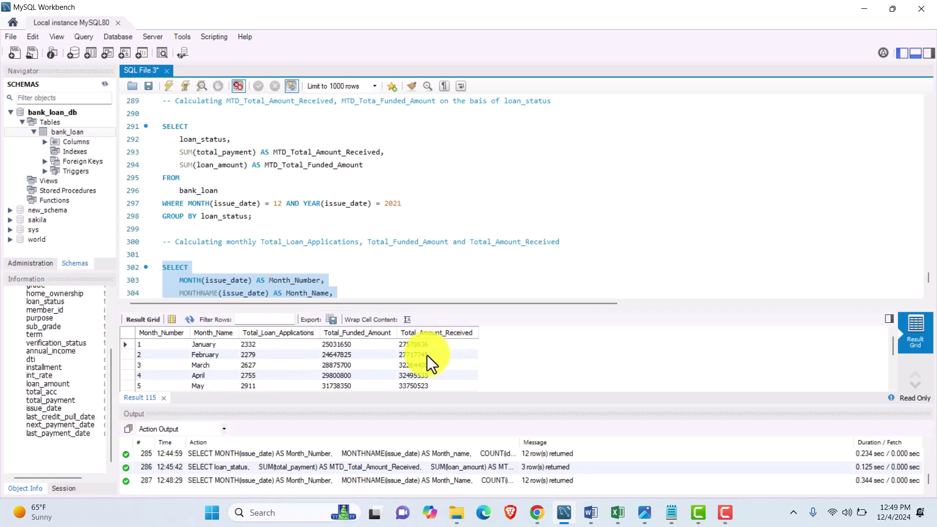
scroll(385, 352, "down", 3)
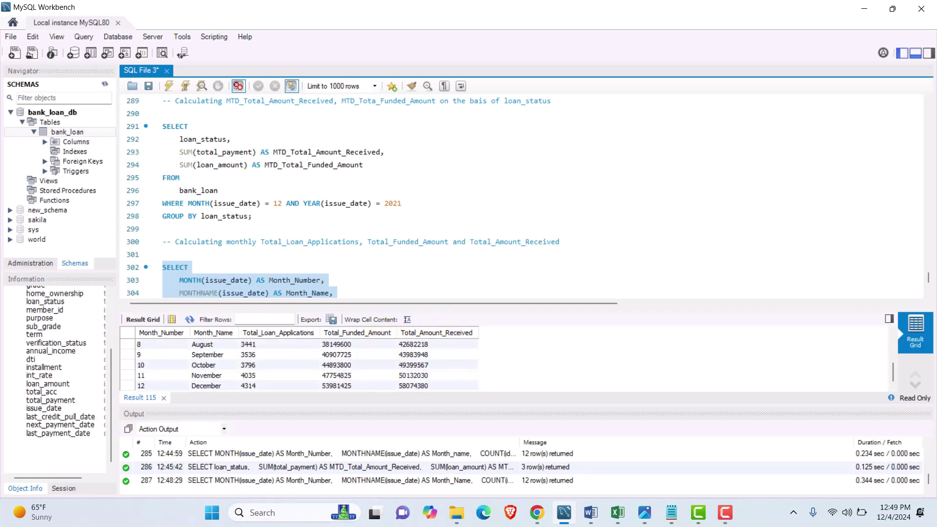
scroll(218, 353, "up", 3)
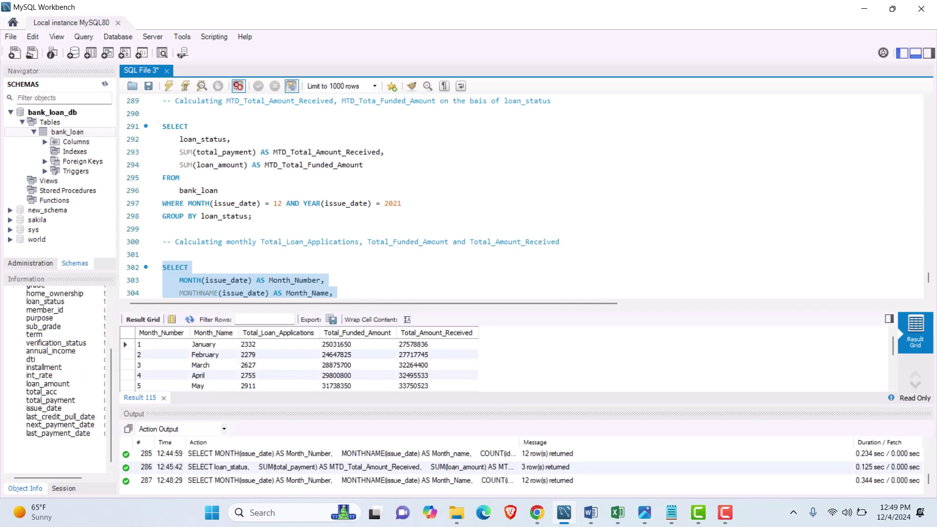
scroll(215, 245, "up", 2)
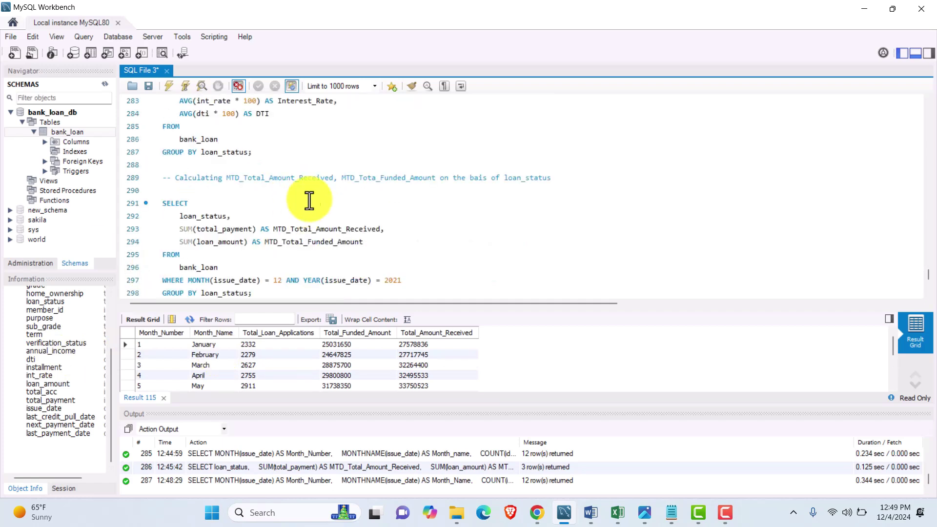
- Add the comment -- BANK LOAN REPORT | OVERVIEW - MONTH on the blank line above the MTD loan status query
left_click(301, 169)
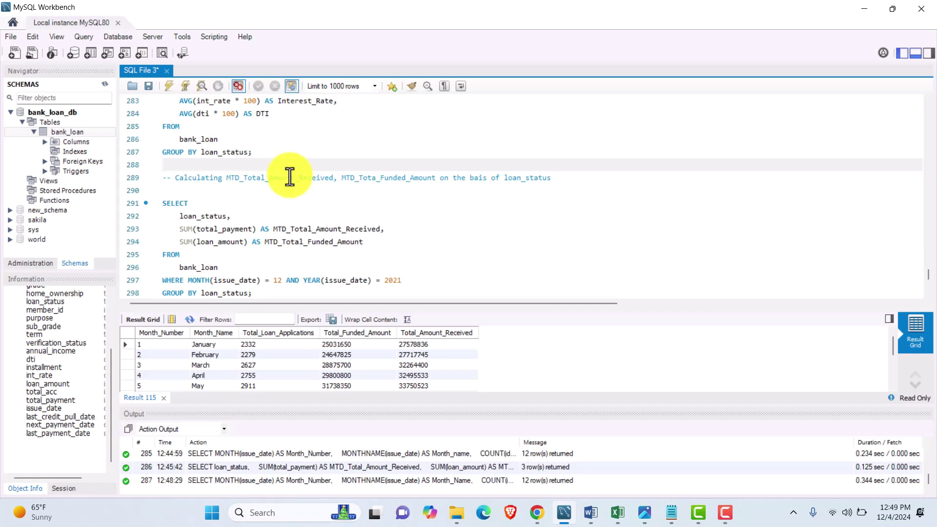
left_click(261, 191)
type("-- BANK LP")
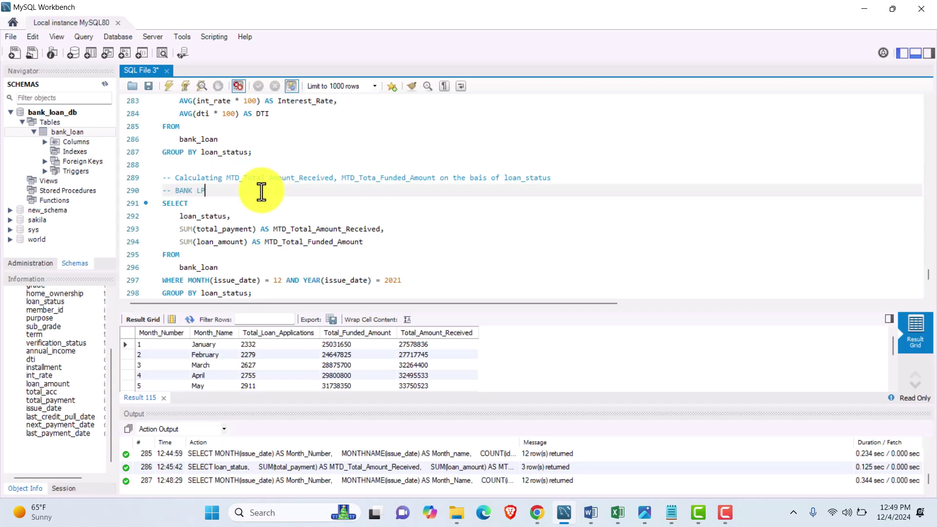
key("BackSpace")
type("OAN REPOR")
key("BackSpace")
type("EW - MONTH")
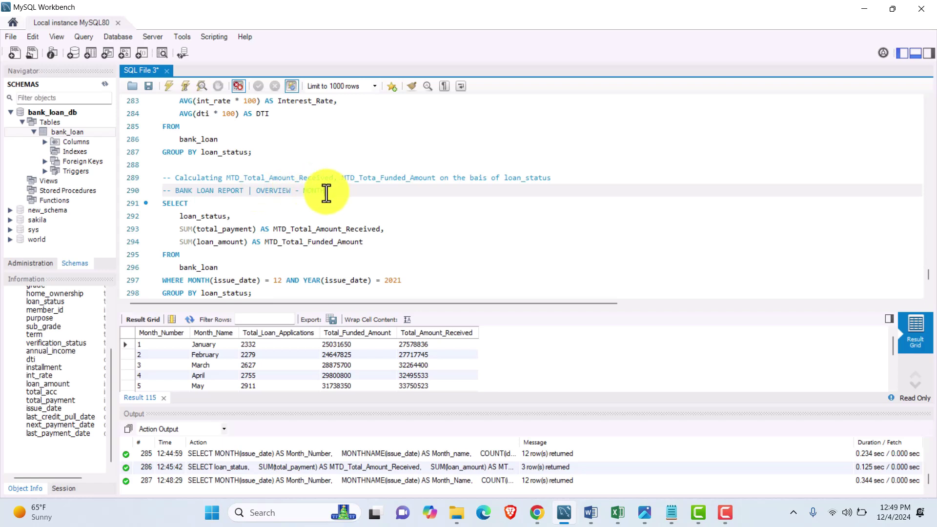
- Head the monthly query with -- BANK LOAN REPORT | OVERVIEW - MONTH and add -- BANK LOAN REPORT | OVERVIEW - STATE below the query
scroll(184, 203, "down", 5)
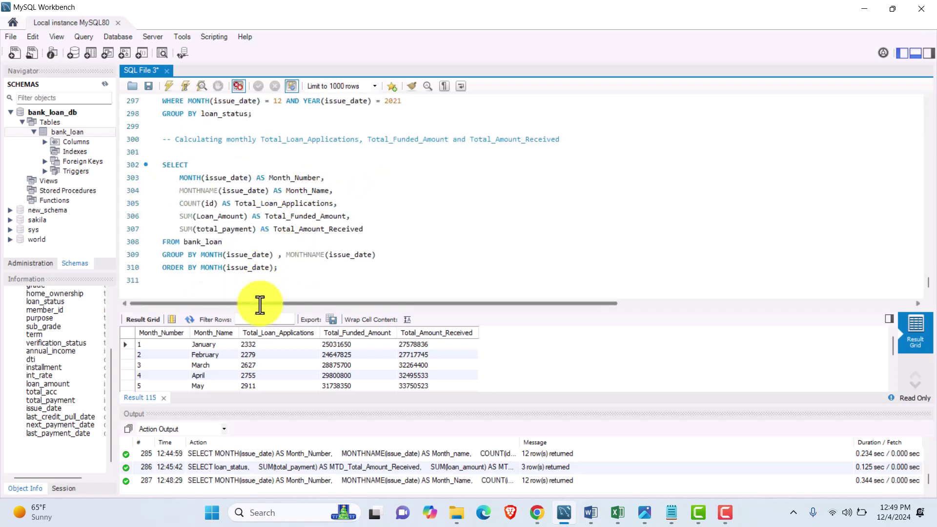
left_click(253, 280)
key("Return")
key("Return")
type("-- BANK LOAN REPORT | OVERVIEW - MONTH")
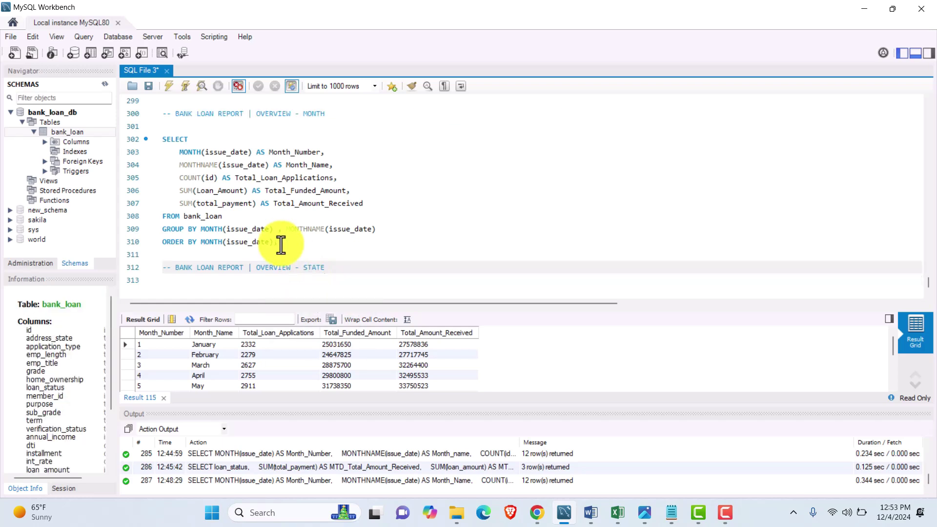
- Copy the whole monthly query and paste it below the OVERVIEW - STATE comment, leaving one blank line between them
left_click_drag(278, 243, 149, 144)
key("ctrl+c")
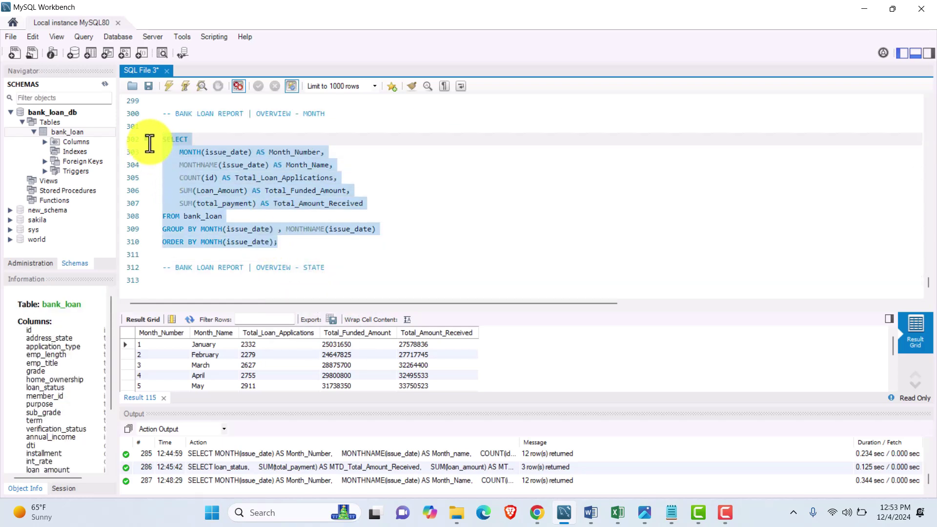
left_click(192, 293)
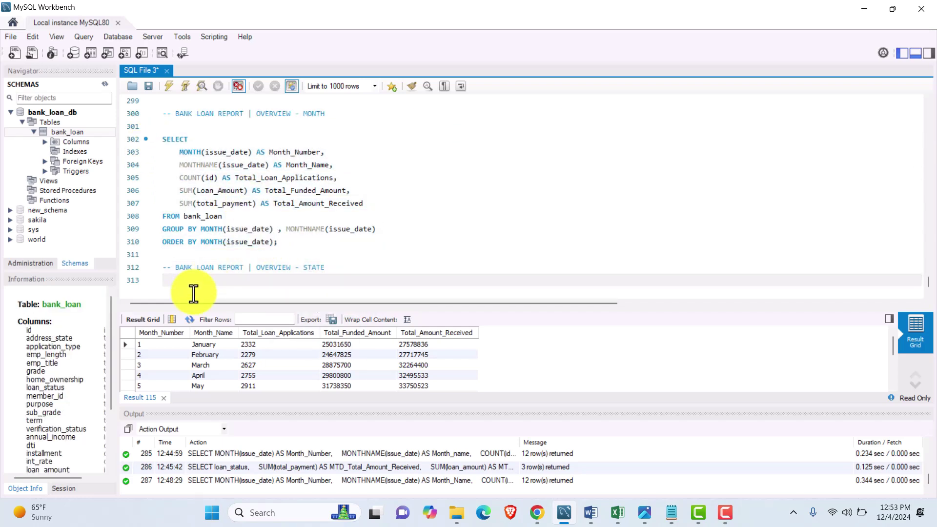
key("Return")
key("ctrl+v")
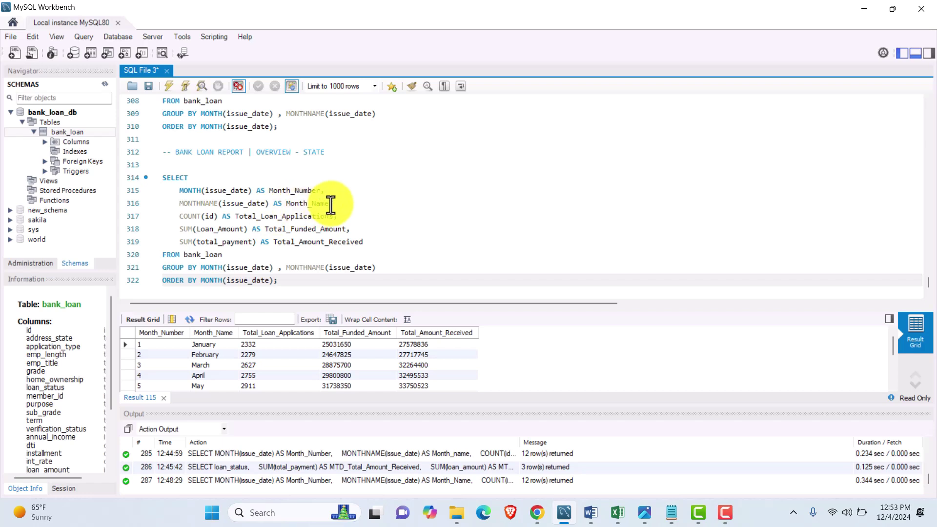
- Replace the Month_Number and Month_Name columns in the pasted query with address_state AS State,
left_click_drag(331, 205, 180, 190)
key("BackSpace")
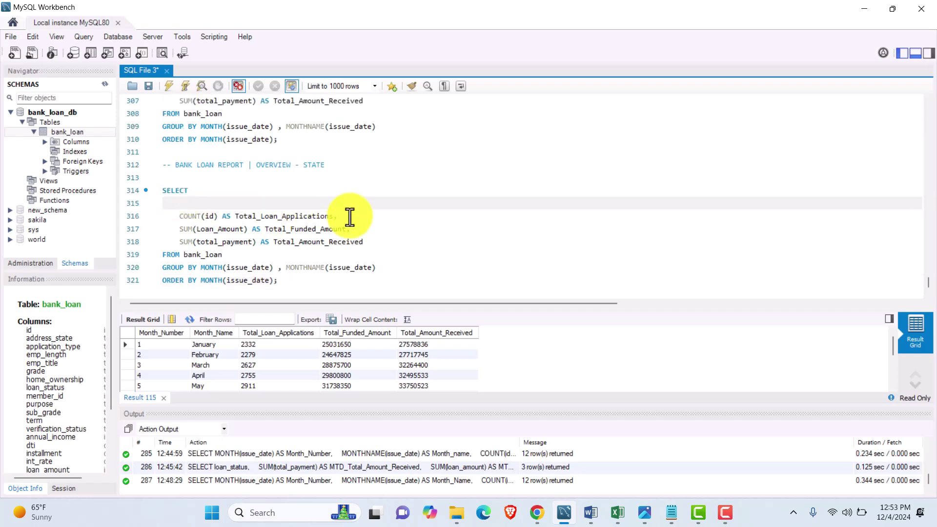
type("addres")
type("s_state AS State,")
- Change the state query's closing clauses to GROUP BY address_state and ORDER BY address_state
left_click_drag(398, 268, 203, 272)
type("ad")
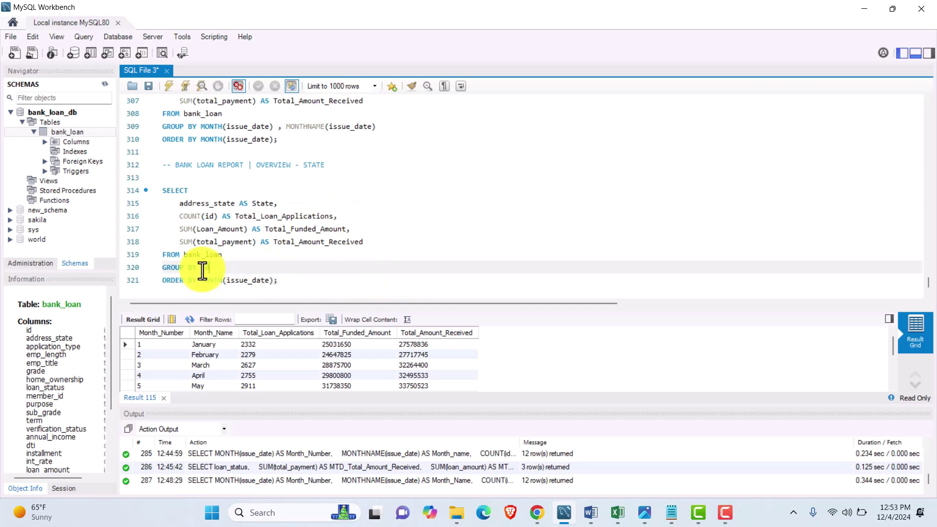
type("dress_state")
key("Down")
key("End")
left_click(200, 280, "shift")
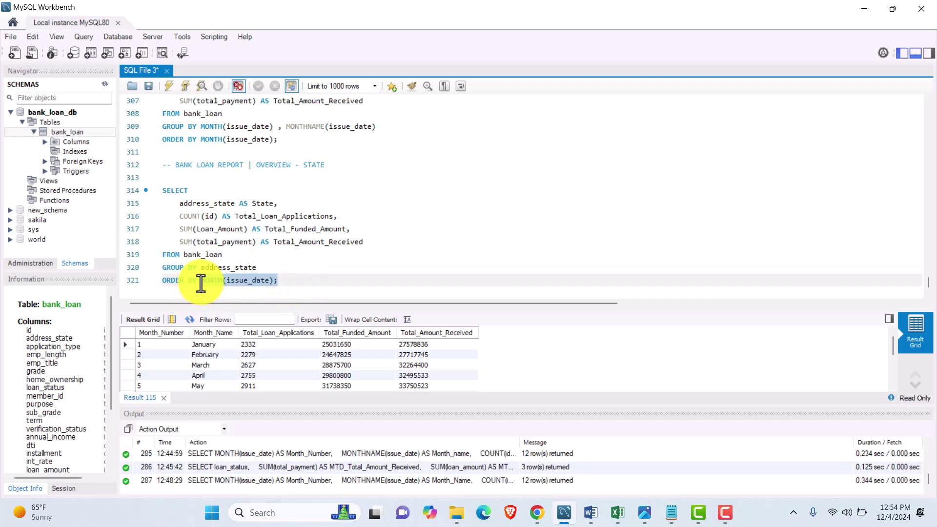
type("address_state")
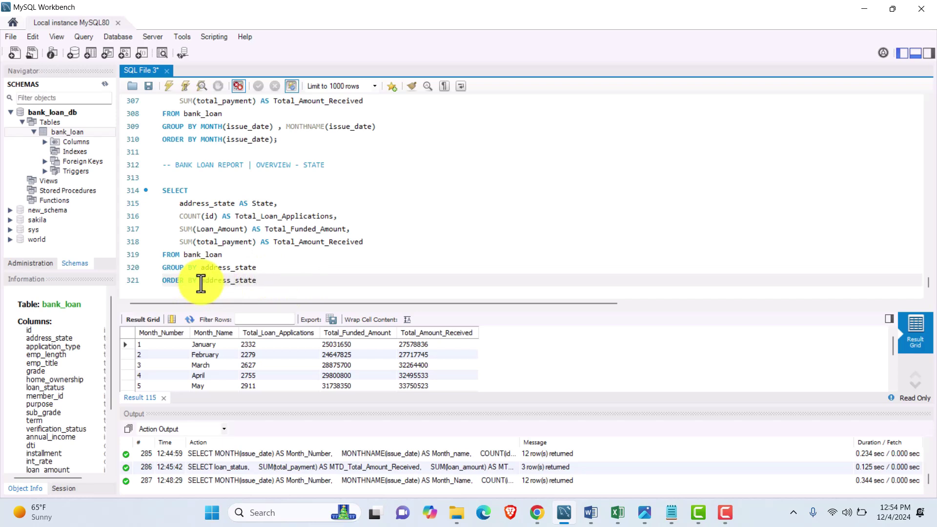
- Run only the state query and look through the loan applications, funded amounts and received amounts per state
left_click_drag(268, 280, 154, 192)
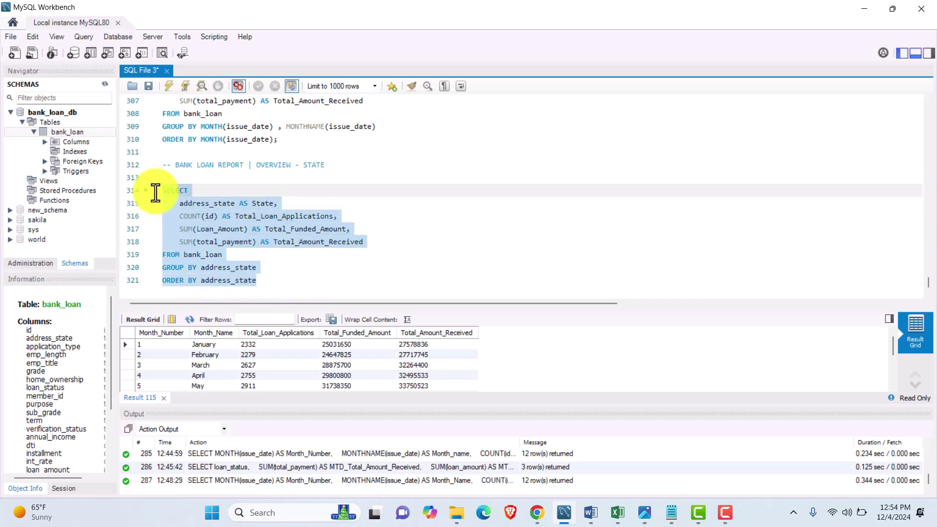
left_click(167, 90)
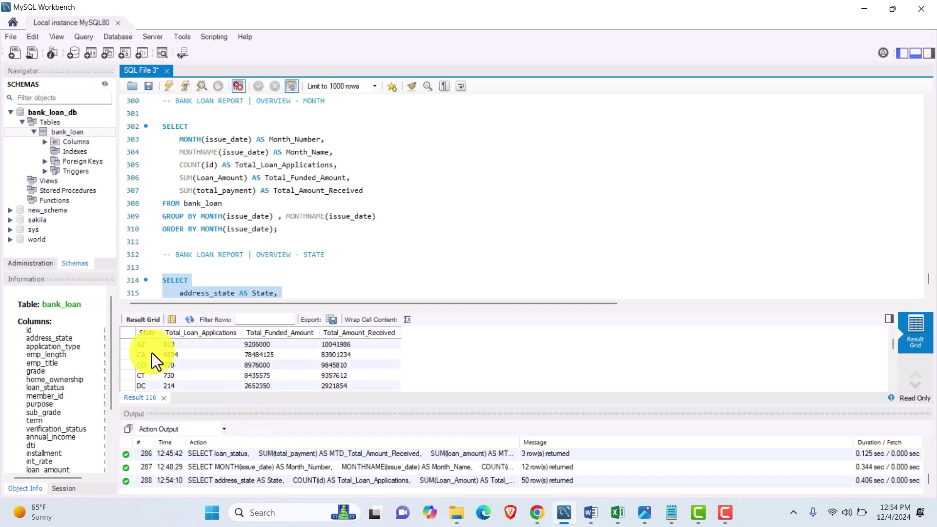
scroll(151, 353, "up", 1)
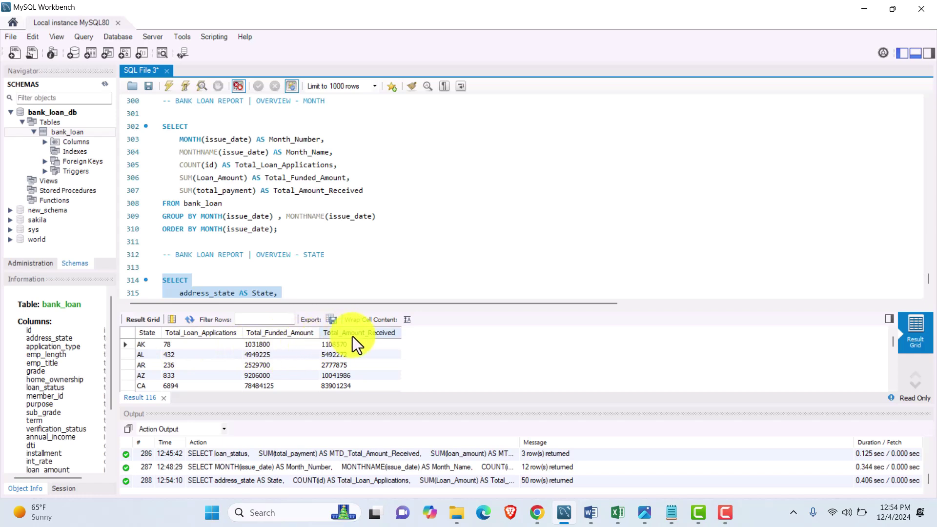
scroll(192, 370, "down", 15)
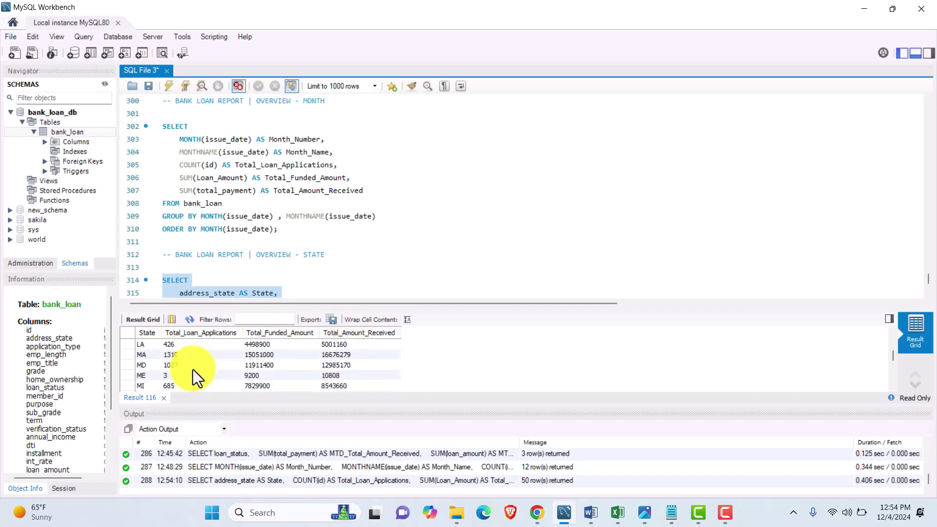
scroll(193, 369, "up", 15)
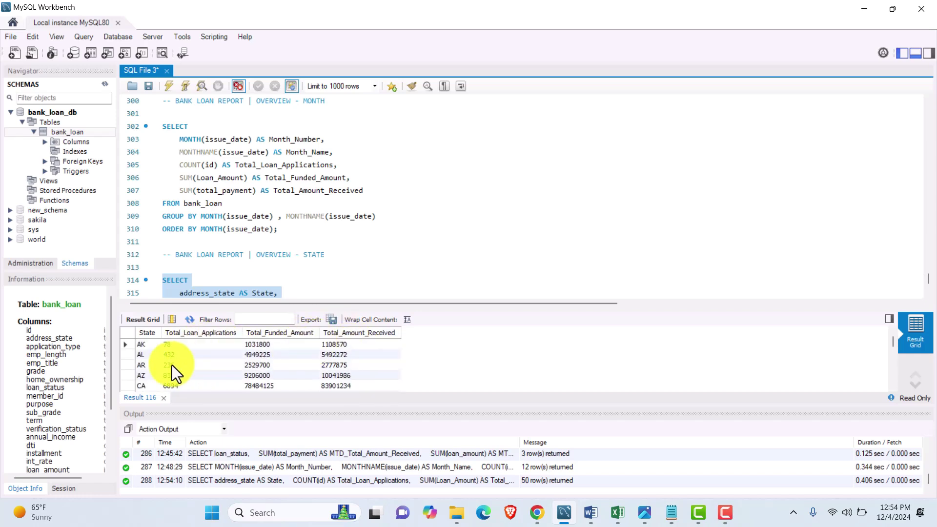
scroll(223, 247, "down", 3)
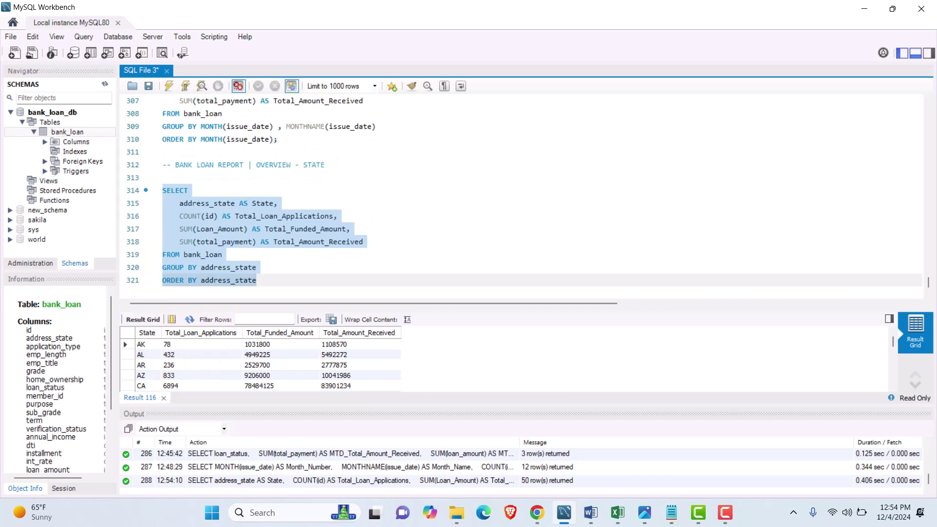
- Copy the OVERVIEW - STATE comment below the state query and change it to -- BANK LOAN REPORT | OVERVIEW - TERM
left_click(274, 285)
key("Return")
key("Return")
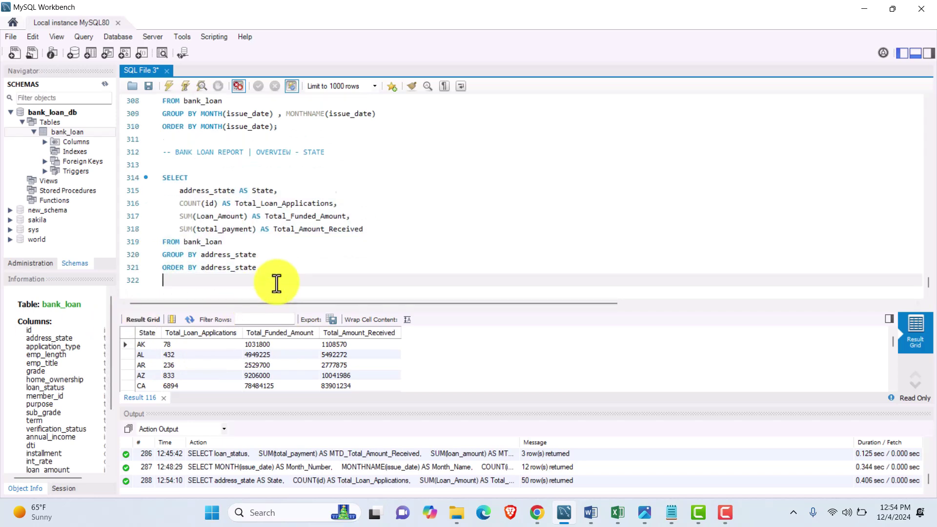
left_click_drag(337, 140, 163, 141)
key("ctrl+c")
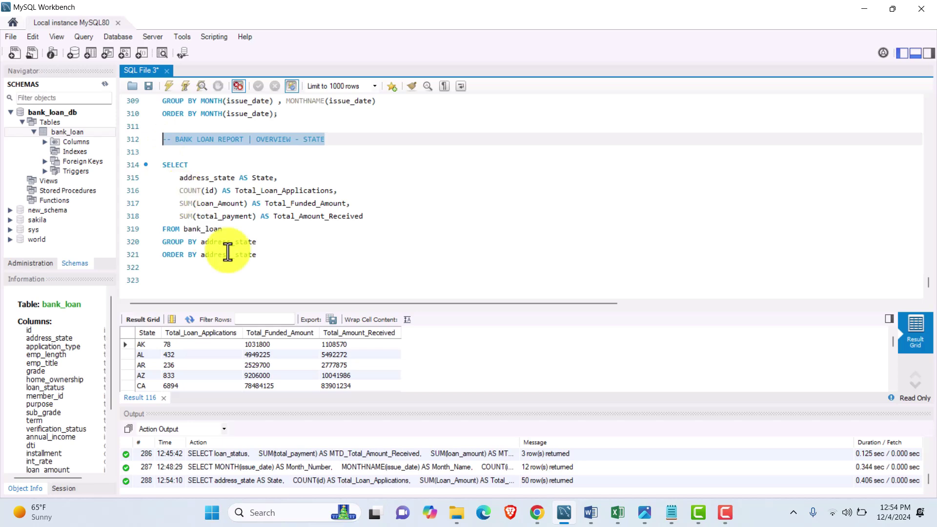
left_click(197, 281)
key("ctrl+v")
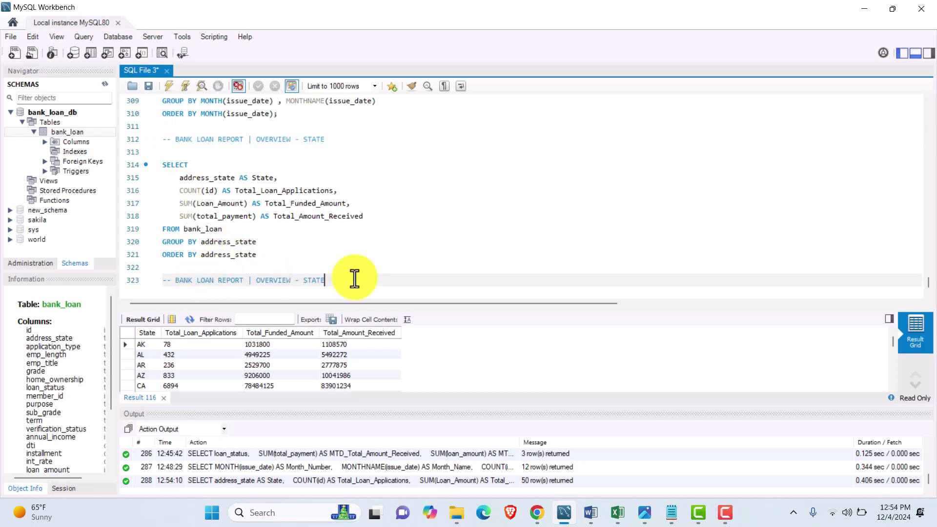
key("BackSpace")
key("BackSpace")
key("BackSpace")
key("BackSpace")
key("BackSpace")
type("TERM")
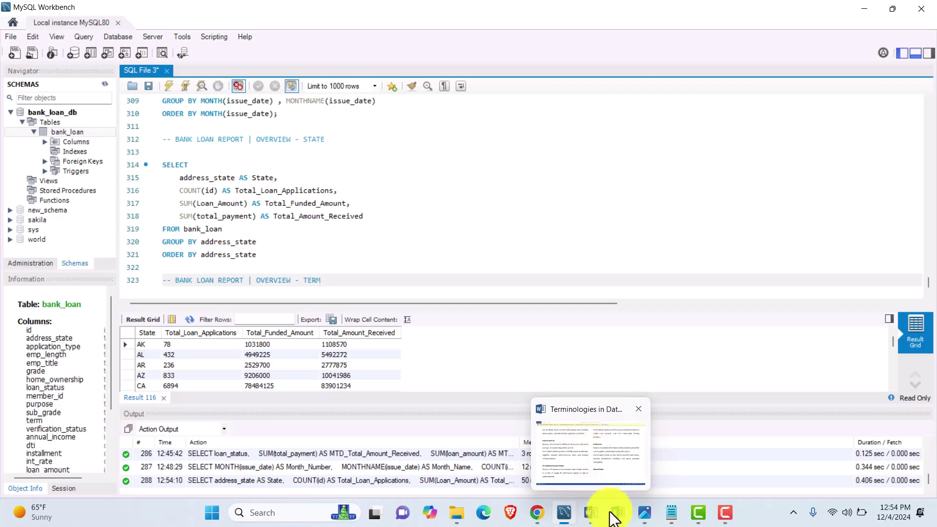
- Switch to the financial_loan workbook in Excel, examine the distinct values of the term column, and return to MySQL Workbench
mouse_move(617, 512)
left_click(625, 465)
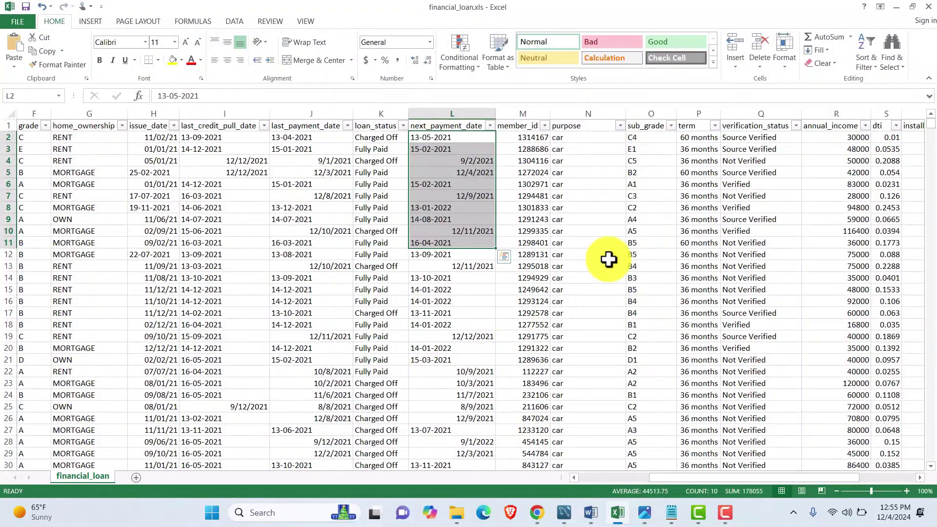
scroll(701, 203, "down", 2)
scroll(701, 213, "up", 2)
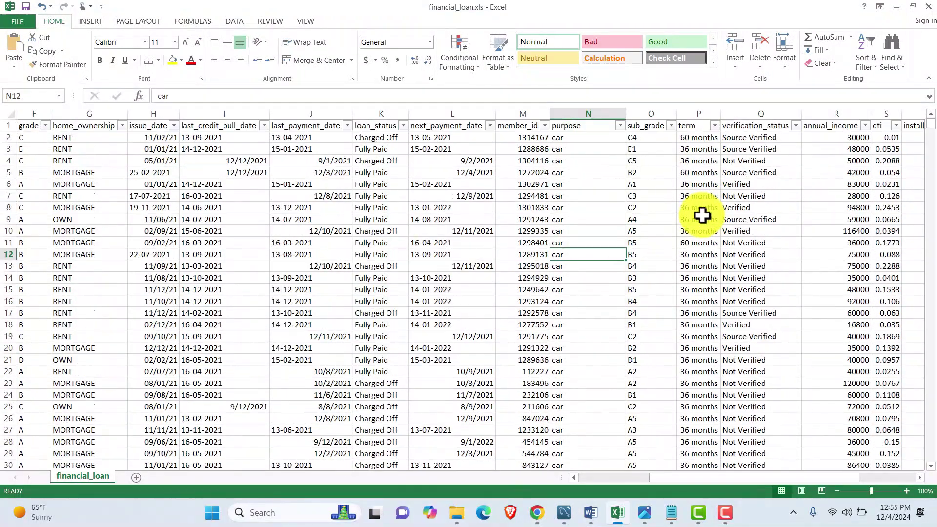
left_click(714, 125)
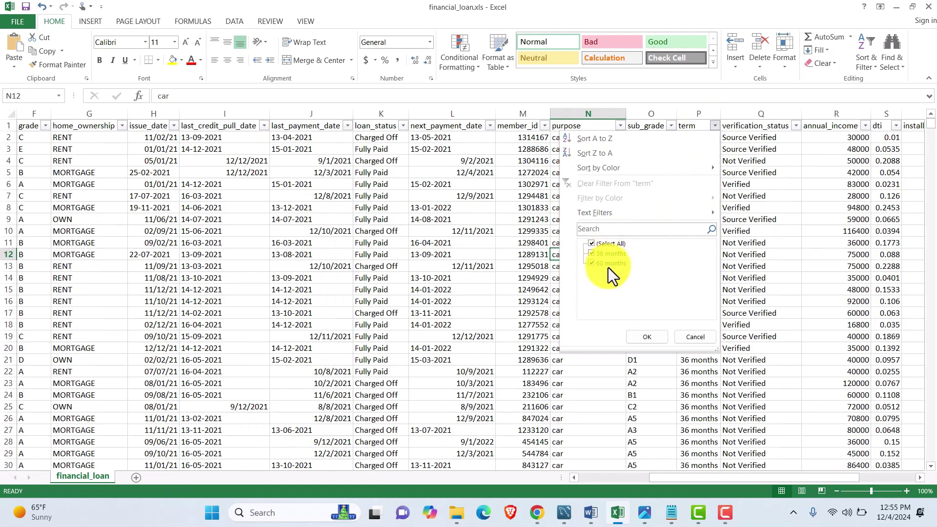
left_click(896, 6)
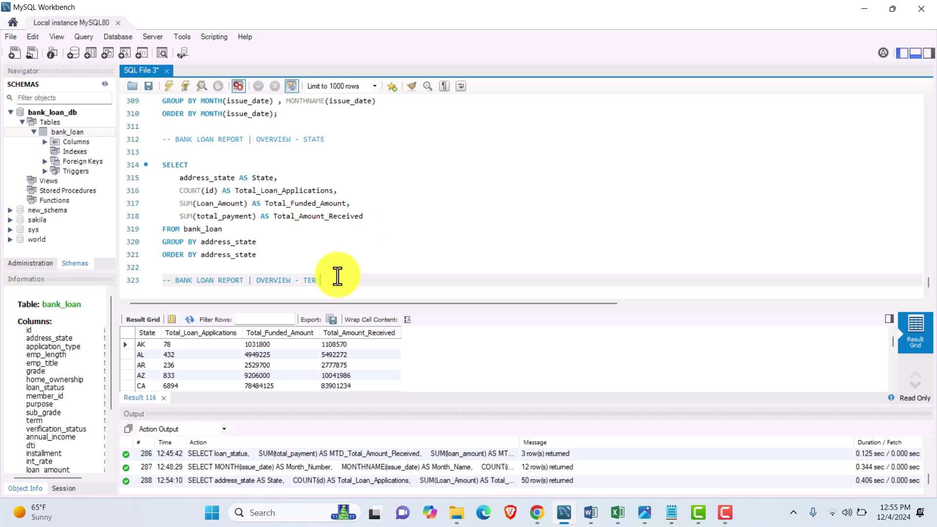
- Copy the whole state query and paste it below the OVERVIEW - TERM comment, leaving one blank line between them
type("M")
key("Return")
key("Return")
left_click_drag(257, 229, 162, 145)
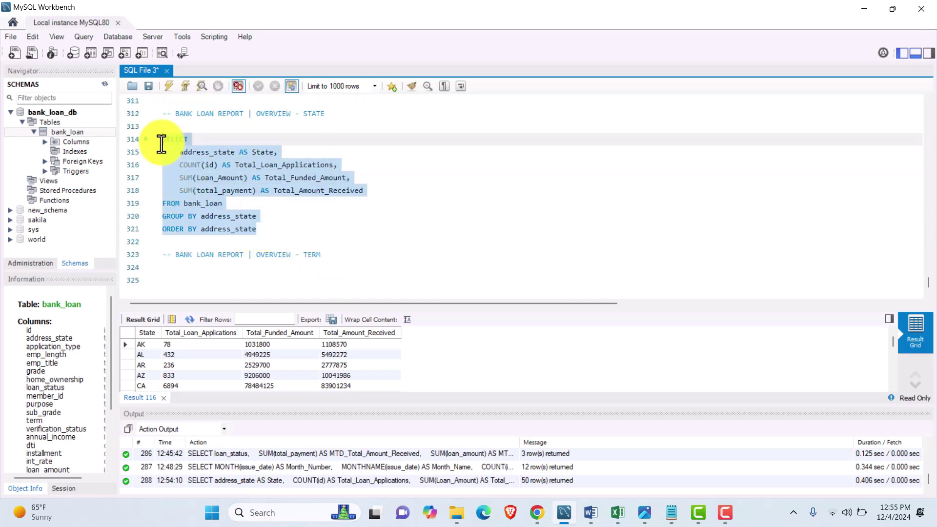
key("ctrl+c")
left_click(188, 282)
key("ctrl+v")
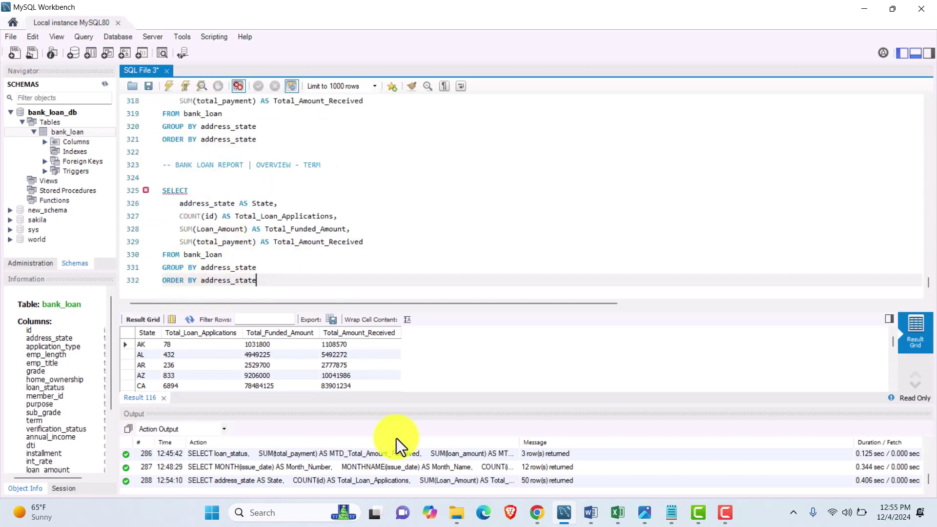
- Check the term column in the Excel workbook financial_loan once more and return to MySQL Workbench
mouse_move(618, 510)
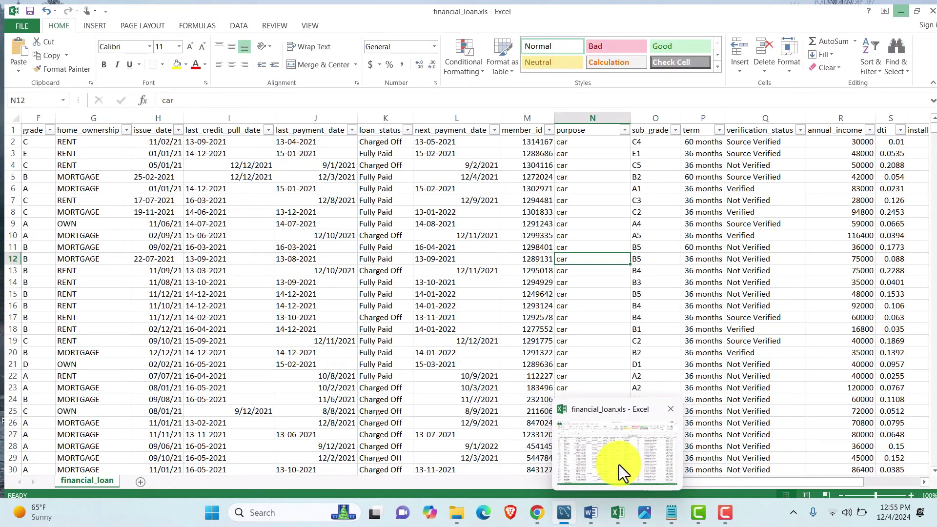
left_click(619, 466)
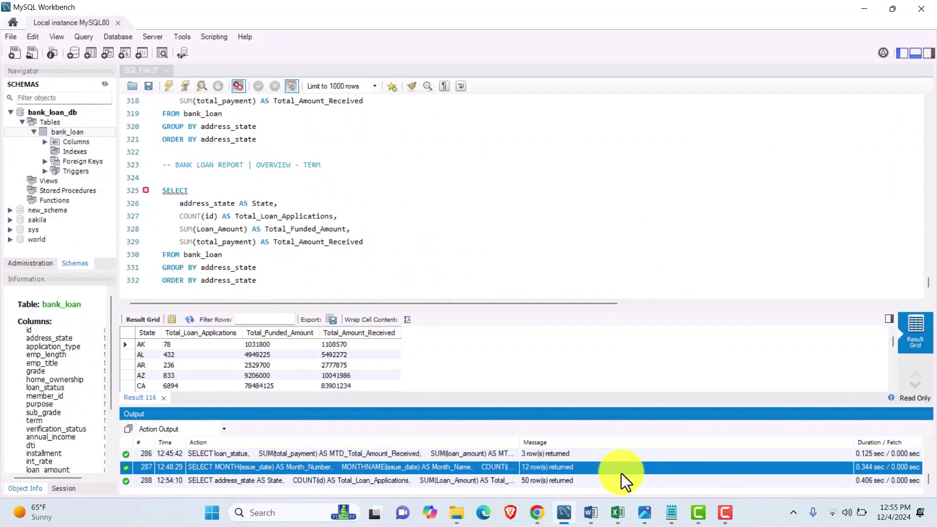
left_click(618, 512)
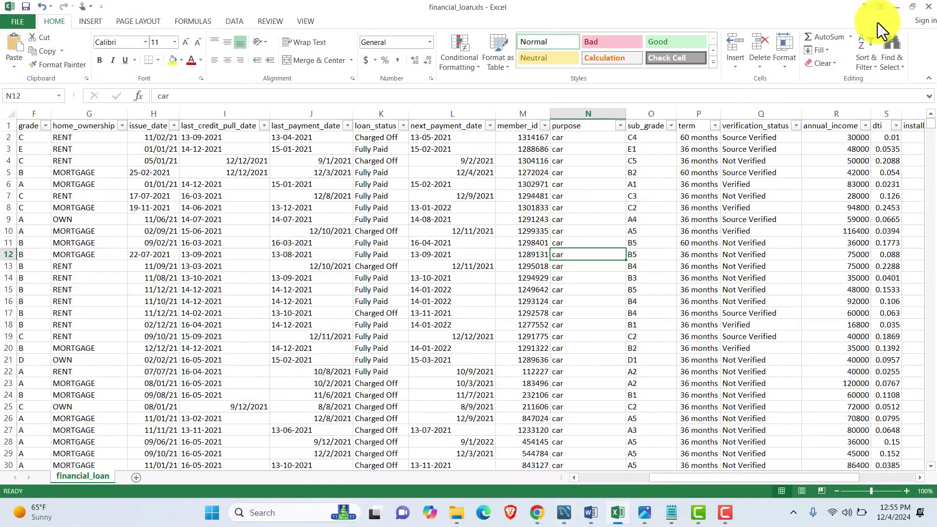
left_click(897, 7)
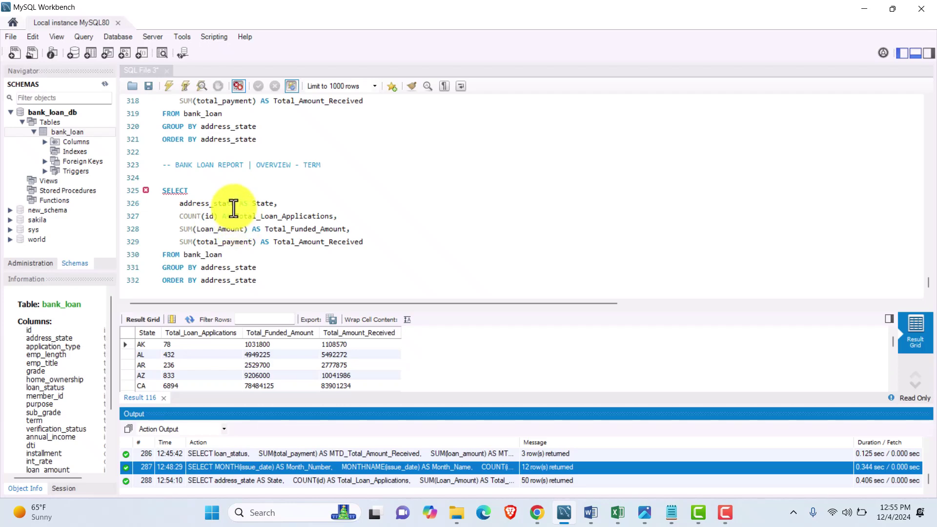
- Change the first column of the query under the OVERVIEW - TERM comment to term AS Term,
left_click_drag(234, 208, 178, 205)
type("term")
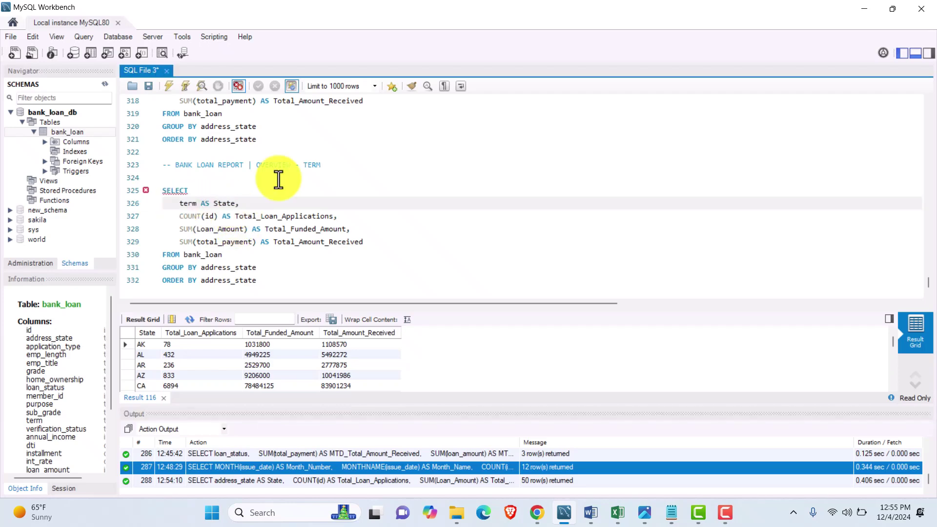
left_click(217, 205)
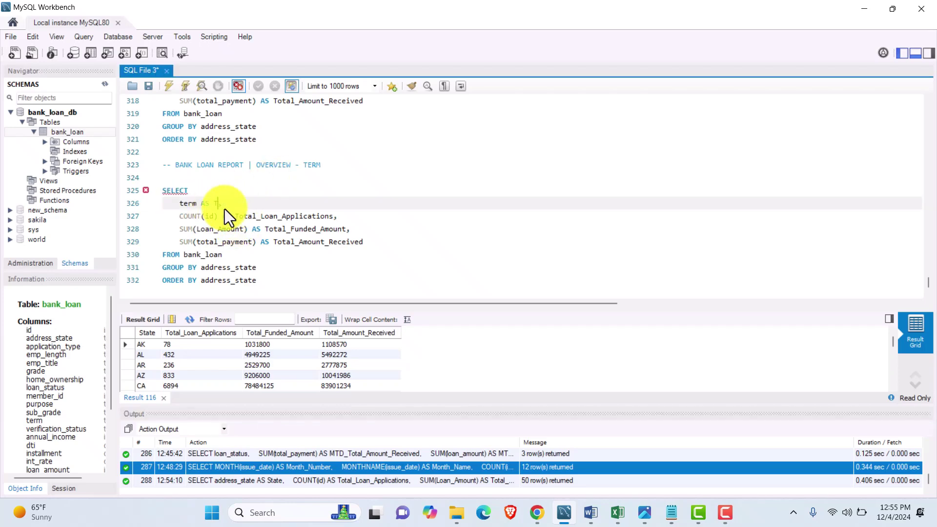
type("Term")
- Change the GROUP BY and ORDER BY columns of the OVERVIEW - TERM query to term, ending the query with a semicolon
left_click_drag(256, 267, 202, 272)
type("T")
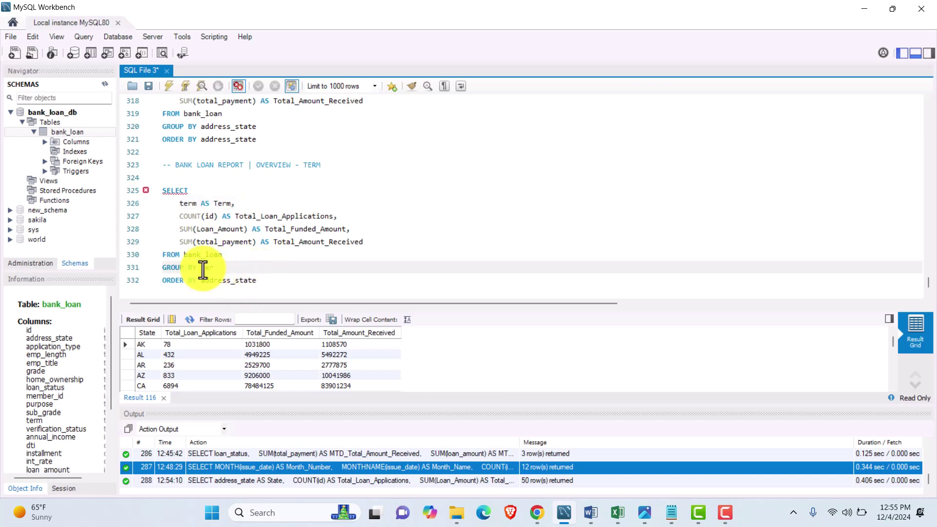
left_click_drag(256, 280, 201, 283)
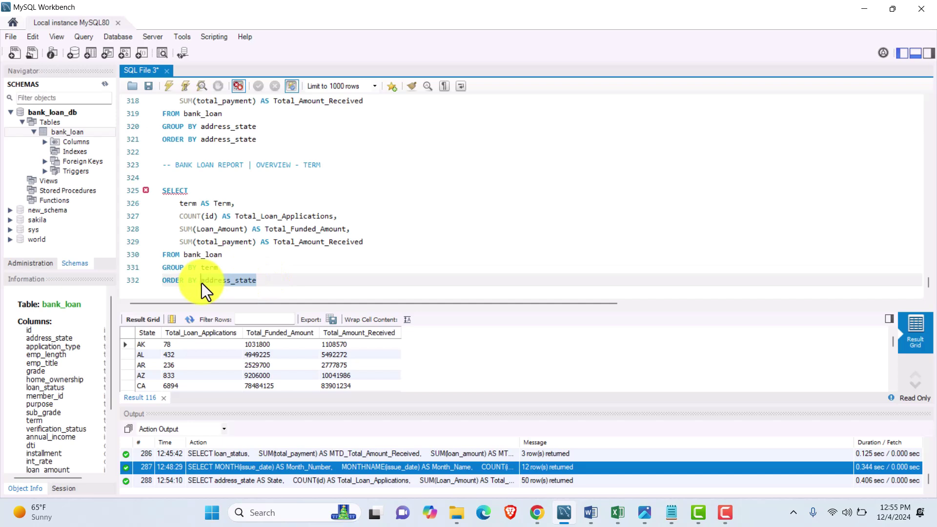
type("term;")
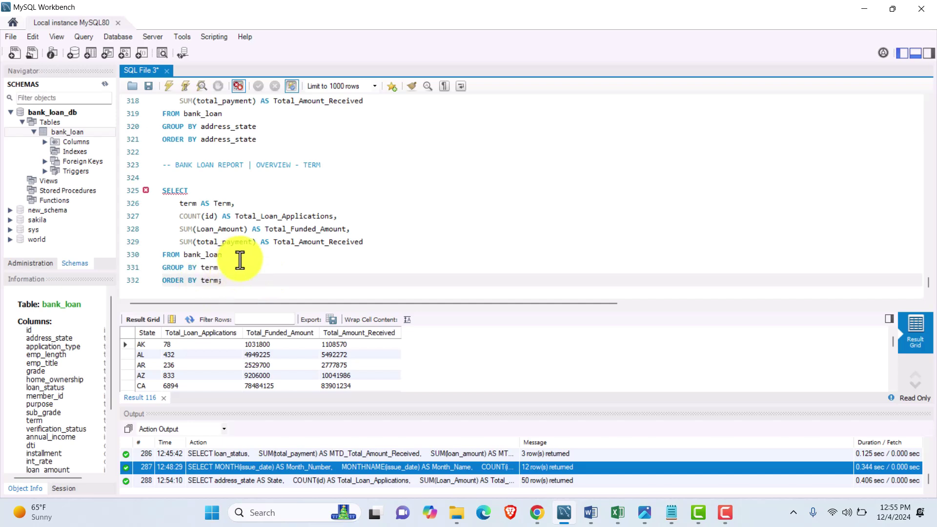
- End the state query with a semicolon, and run only the query under the OVERVIEW - TERM comment
left_click(261, 139)
type(";")
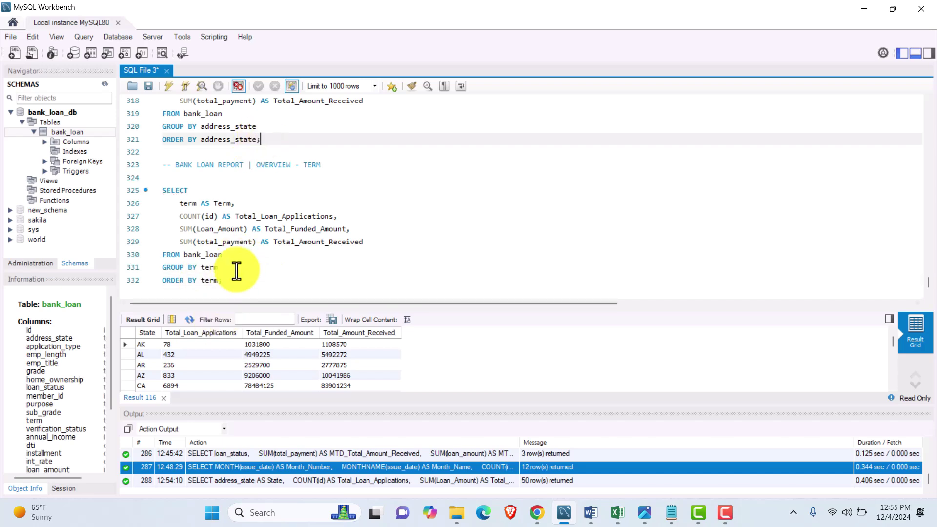
mouse_move(224, 281)
left_mouse_down()
mouse_move(151, 203)
mouse_move(162, 190)
left_mouse_up()
left_click(168, 86)
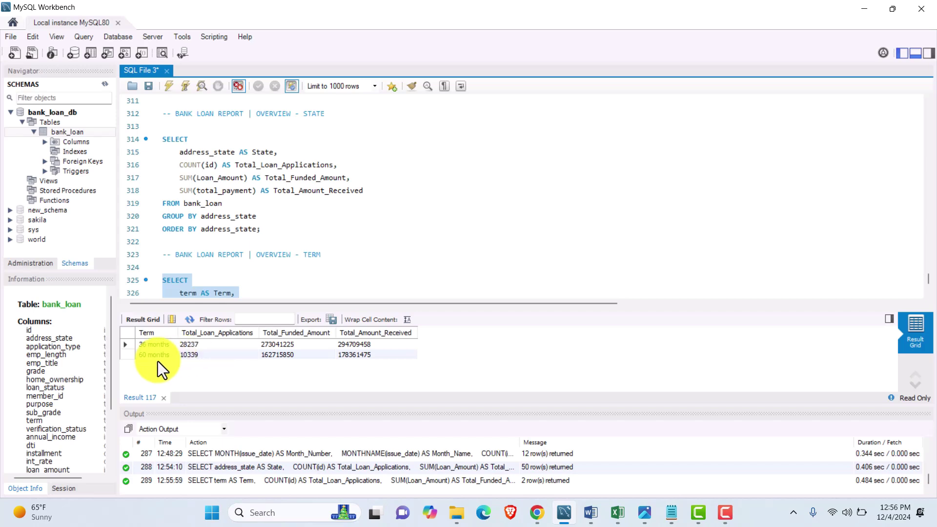
- Copy the OVERVIEW - TERM comment with its whole query and paste it at the end of the script, leaving one blank line between them
scroll(293, 208, "down", 3)
left_click(254, 280)
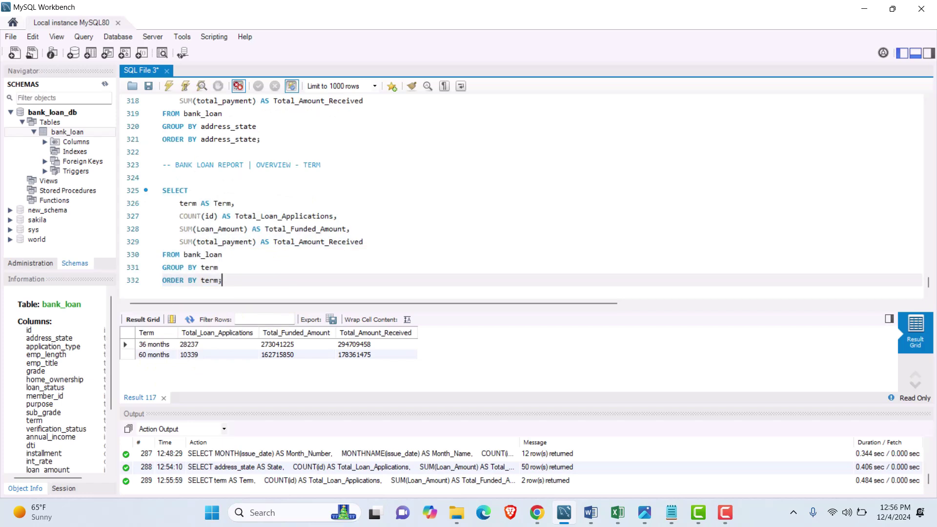
key("Return")
key("Return")
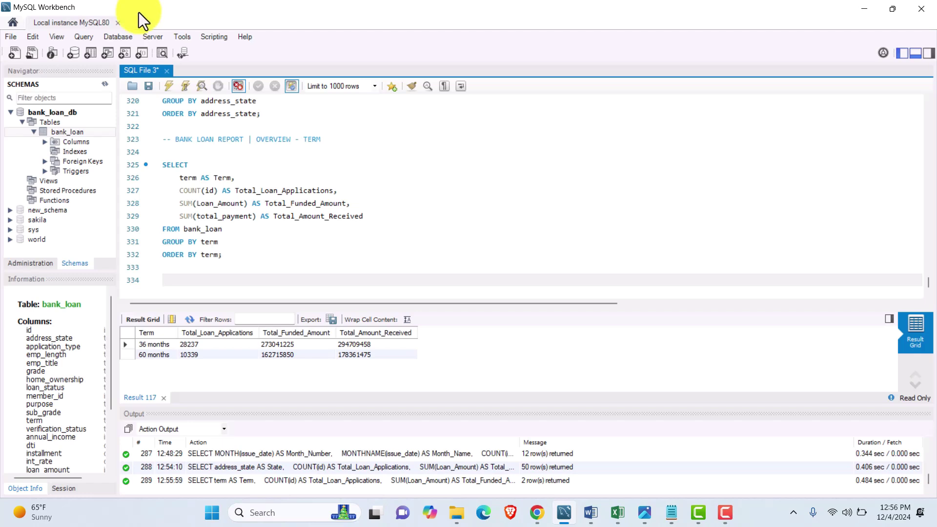
left_click_drag(335, 140, 151, 140)
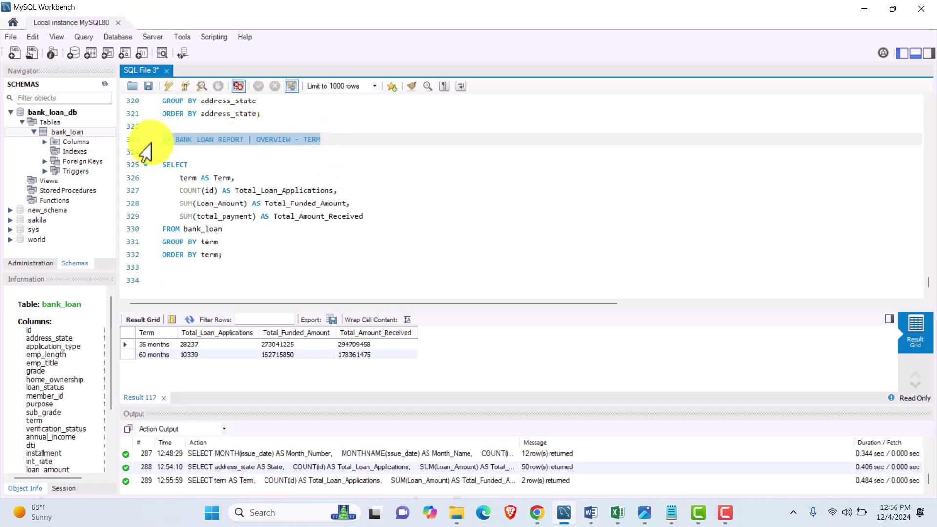
left_click_drag(248, 251, 157, 142)
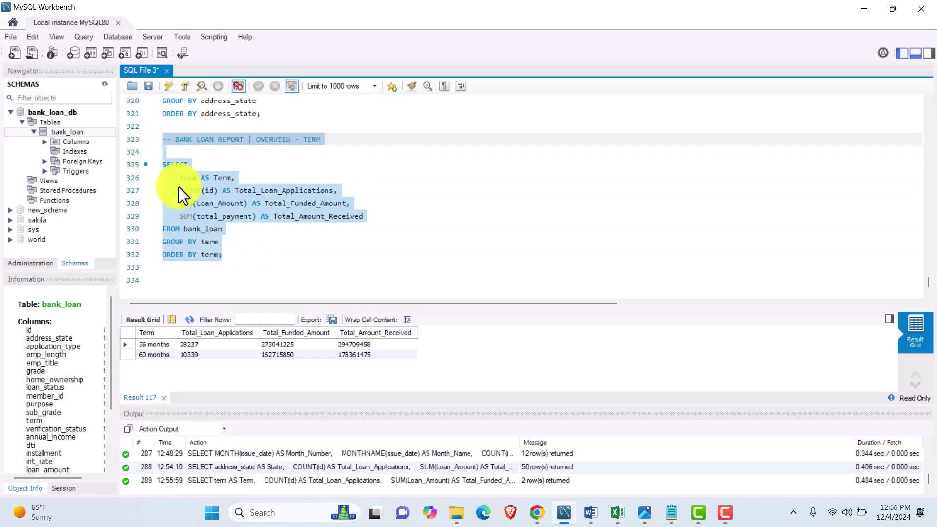
key("ctrl+c")
left_click(188, 279)
key("ctrl+v")
- Retitle the pasted comment OVERVIEW - EMPLOYEE LENGTH and change the first column of its query to emp_length AS Employee_Length,
left_click(320, 165)
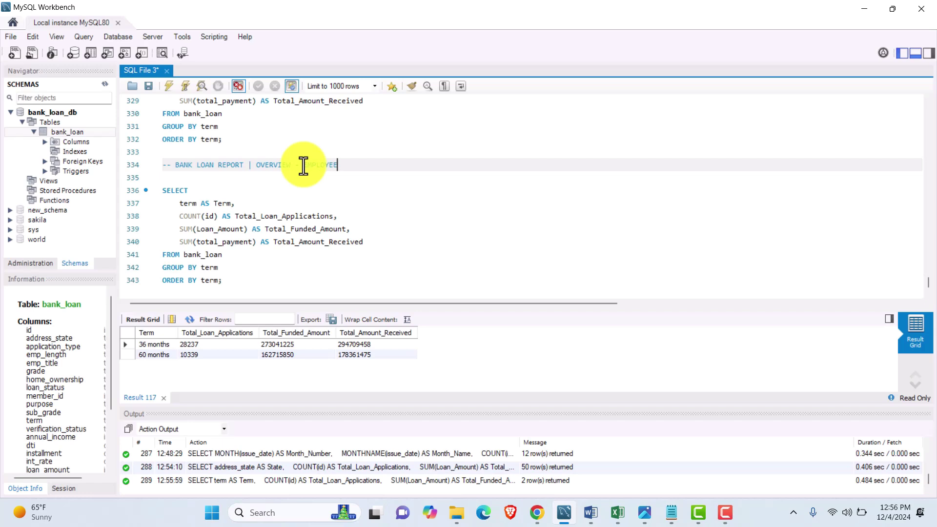
type("LENGTH")
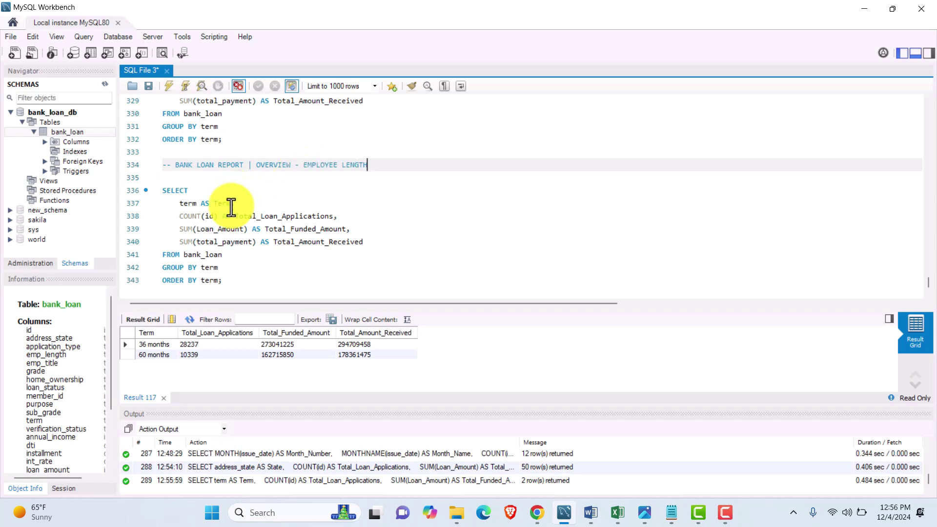
left_click_drag(233, 204, 180, 207)
key("BackSpace")
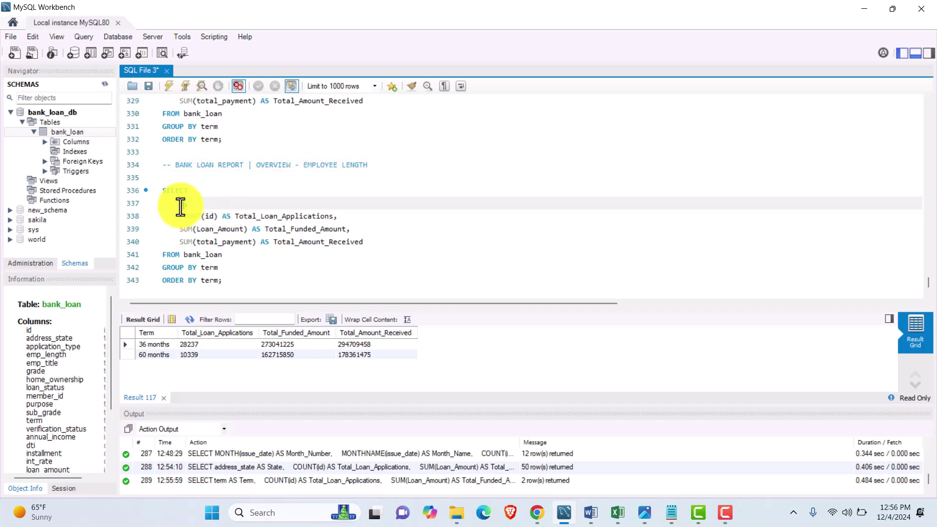
type("emp_length,")
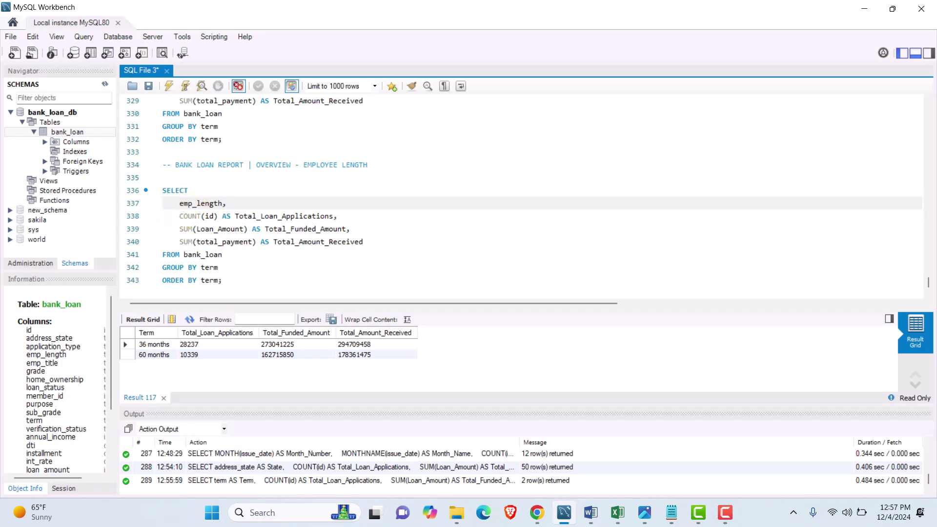
left_click_drag(67, 354, 37, 355)
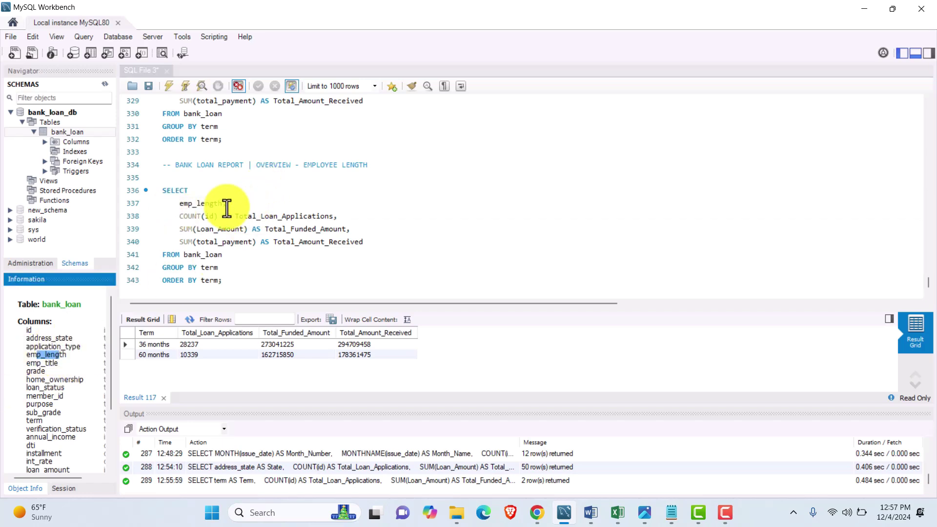
type("AS Emp")
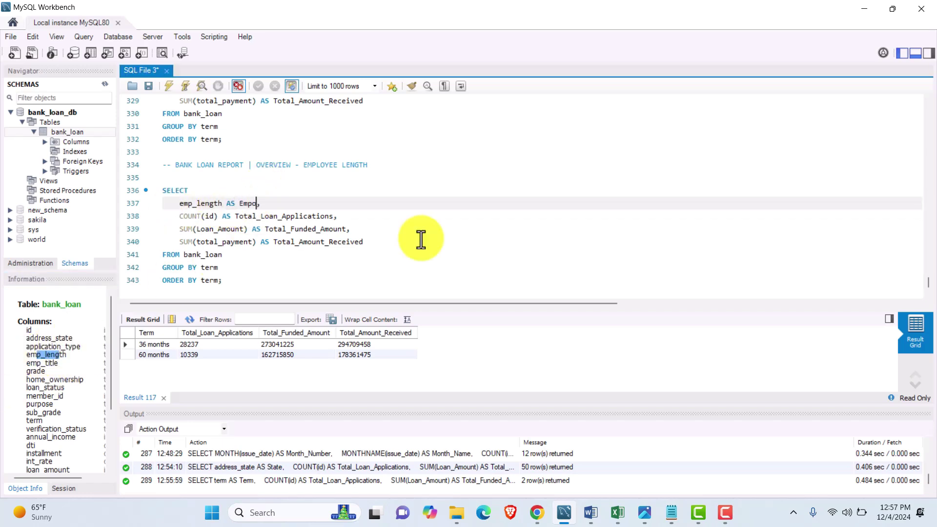
type("loyee_Length")
- Change the GROUP BY and ORDER BY columns of the OVERVIEW - EMPLOYEE LENGTH query to emp_length
left_click(212, 267)
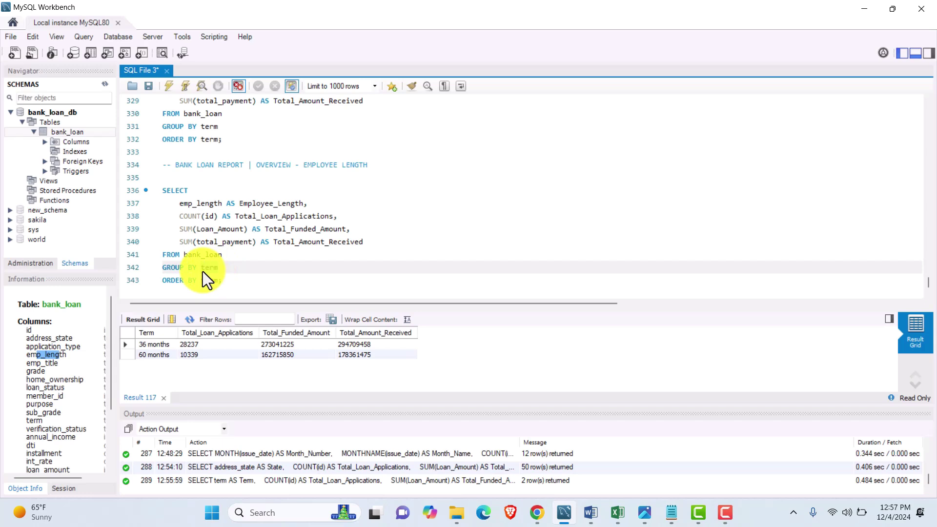
type("emp_length")
left_click(202, 282)
type("emp")
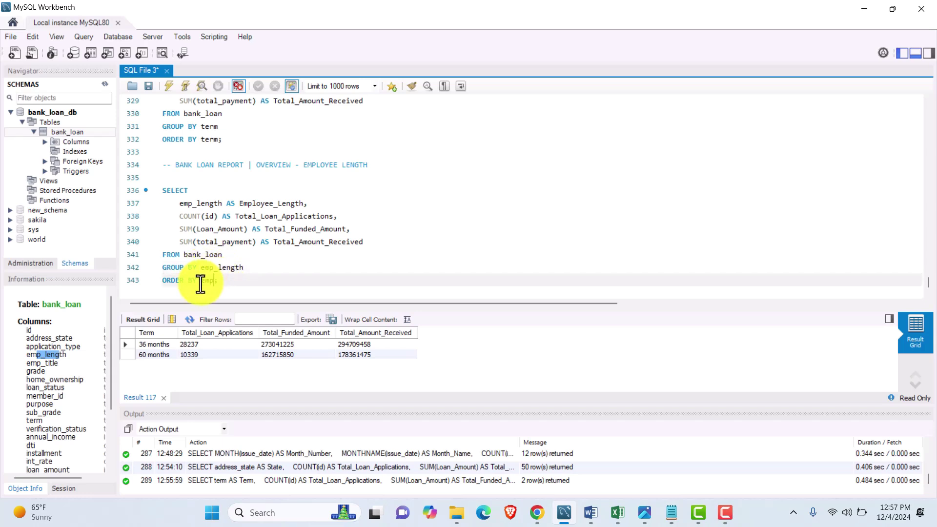
type("_length")
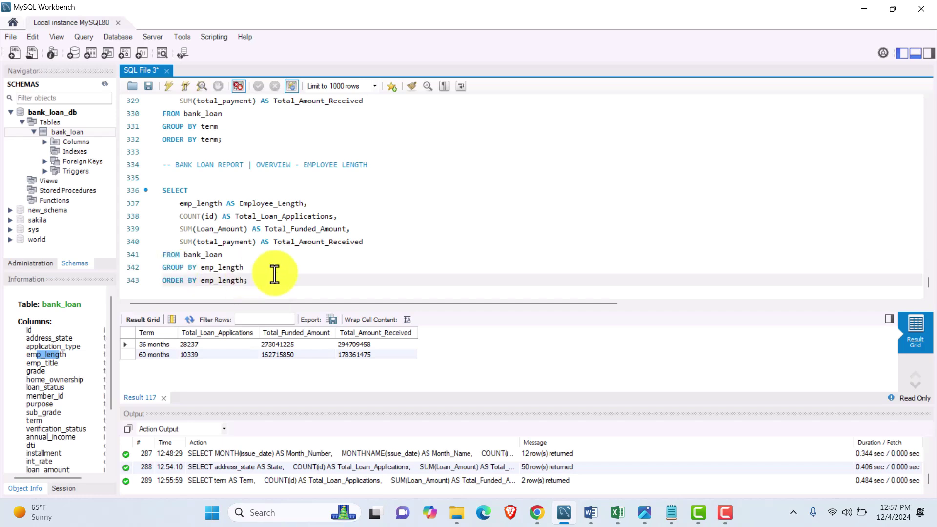
- Run only the OVERVIEW - EMPLOYEE LENGTH query and look through its result rows
left_click_drag(275, 275, 142, 194)
left_click(168, 86)
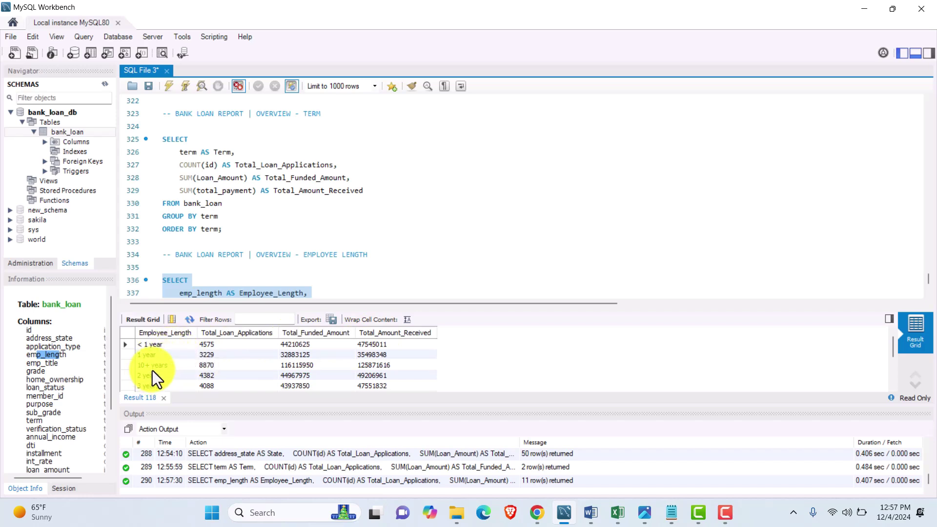
scroll(153, 371, "down", 1)
scroll(154, 371, "up", 1)
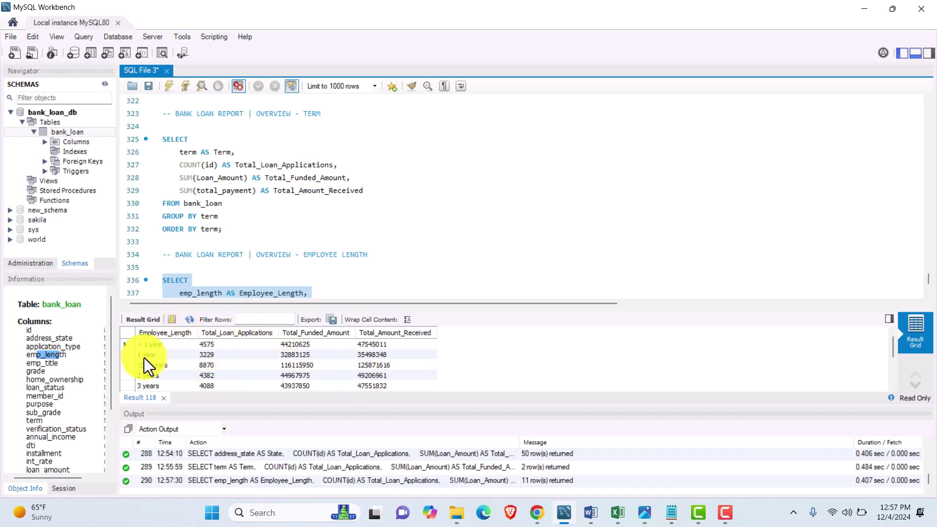
scroll(274, 347, "down", 2)
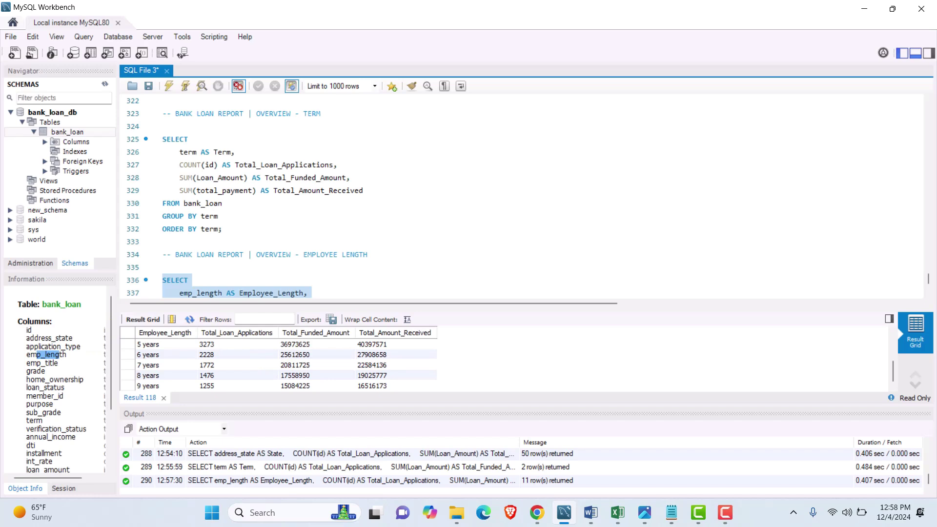
- Paste a copy of the EMPLOYEE LENGTH comment at the script's end after a blank line and retitle it OVERVIEW - PURPOSE
scroll(259, 292, "down", 2)
left_click(268, 284)
key("Return")
key("Return")
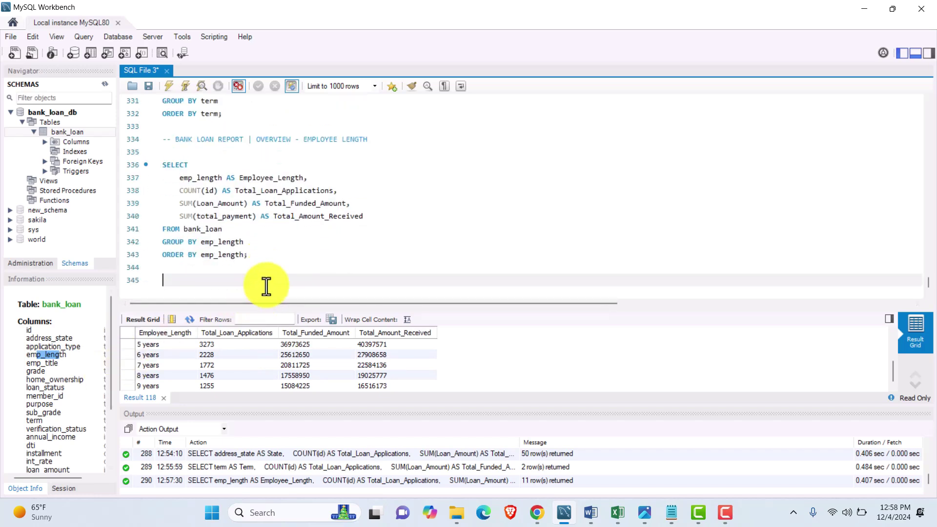
left_click_drag(369, 139, 138, 140)
key("ctrl+c")
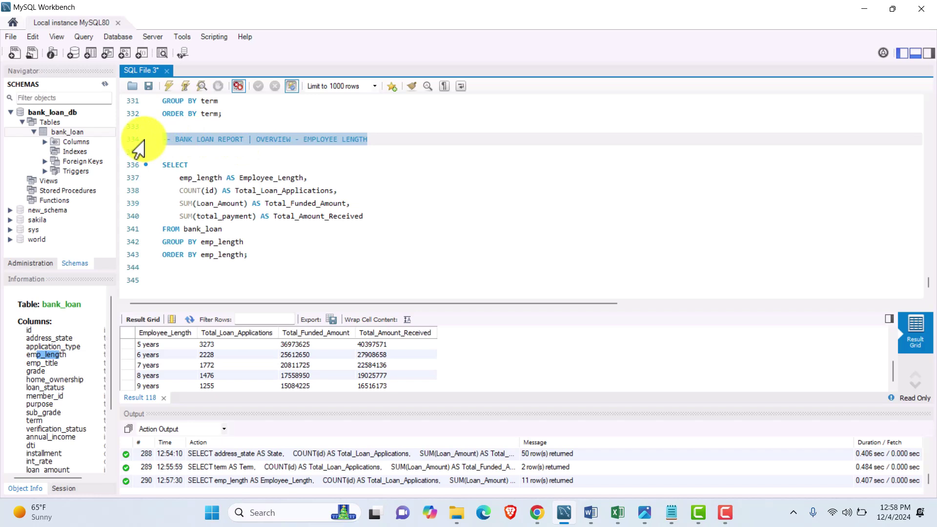
left_click(181, 284)
key("ctrl+v")
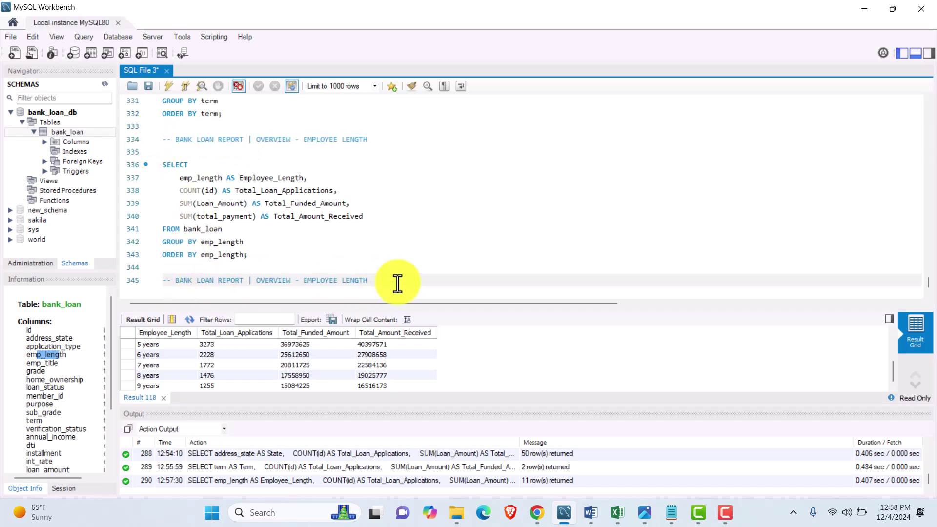
left_click_drag(397, 286, 303, 286)
type("PUR")
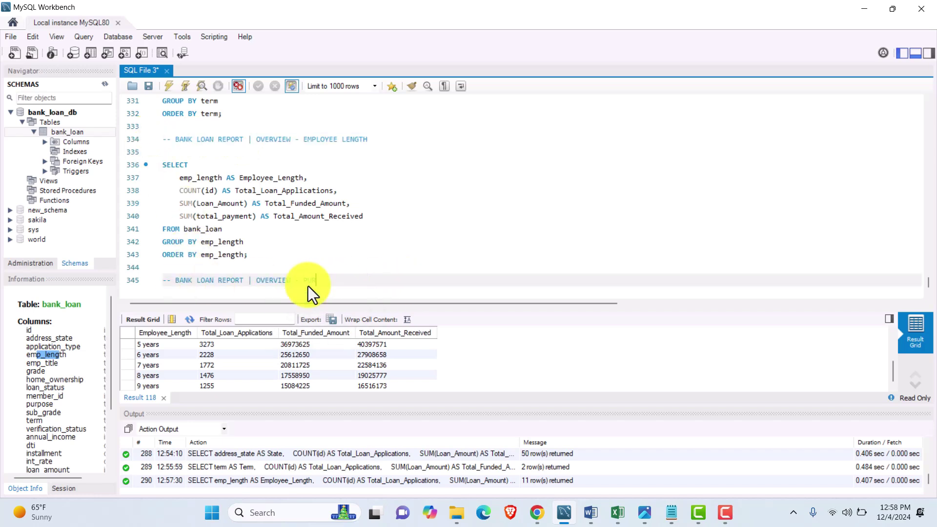
type("POSE")
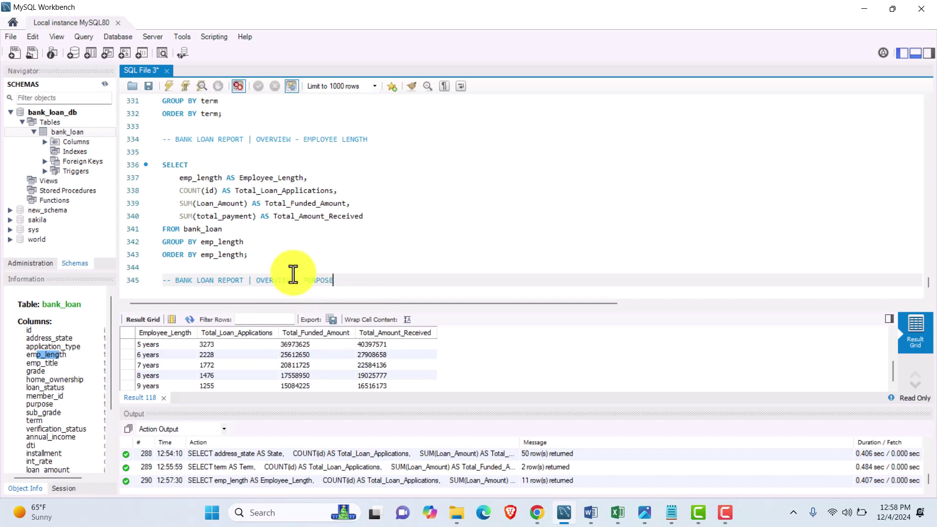
- Copy the whole employee length query and paste it below the OVERVIEW - PURPOSE comment, leaving one blank line between them
left_click_drag(256, 268, 142, 168)
key("ctrl+c")
left_click(194, 296)
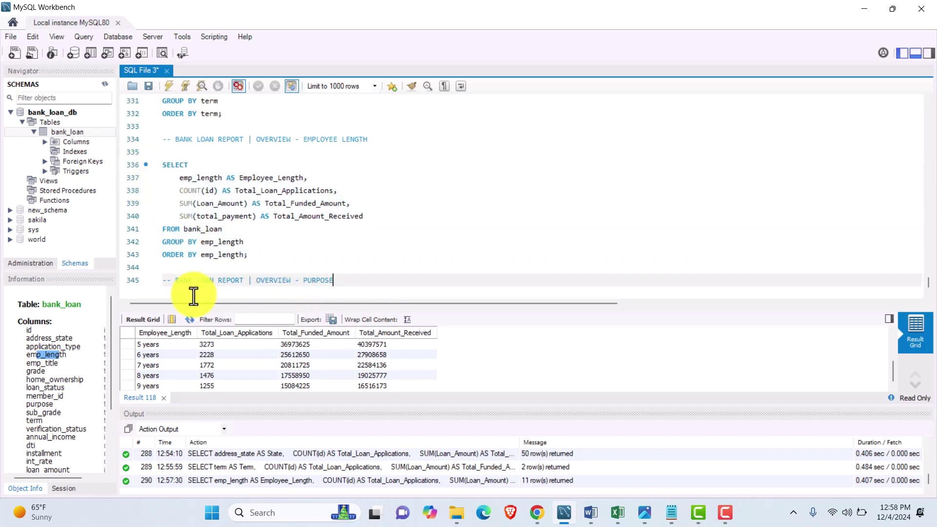
key("Return")
key("Return")
key("ctrl+v")
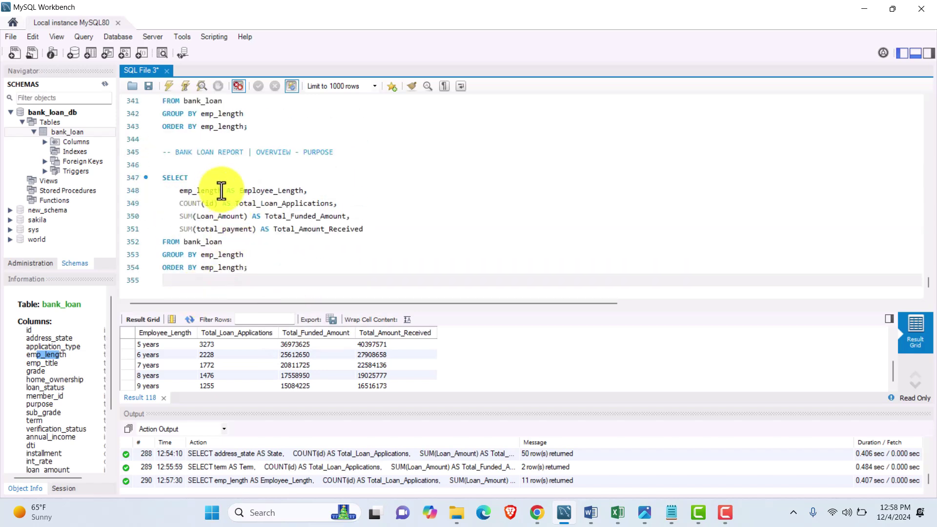
- Change the first column of the query under the OVERVIEW - PURPOSE comment to purpose AS Purpose_Of_Loan,
left_click_drag(222, 190, 181, 193)
type("purpos")
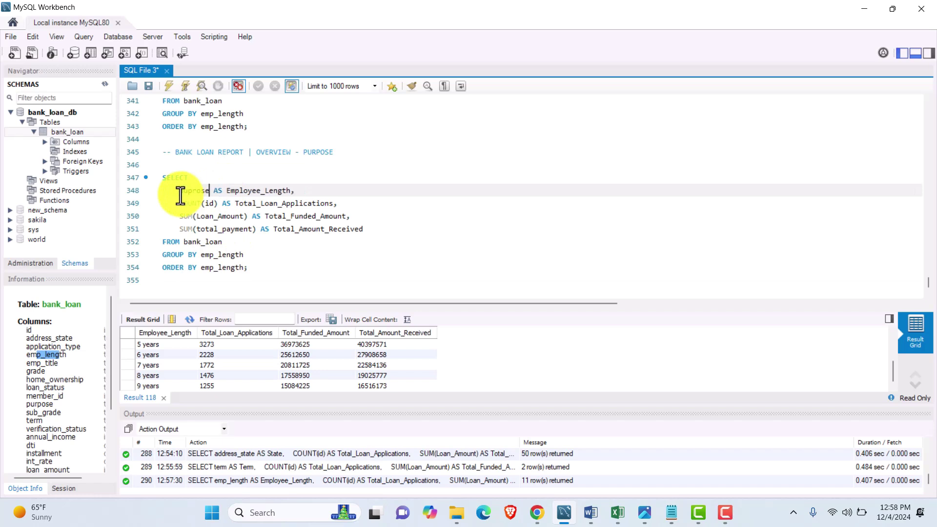
type("e")
left_click_drag(226, 191, 292, 191)
type("Pupros")
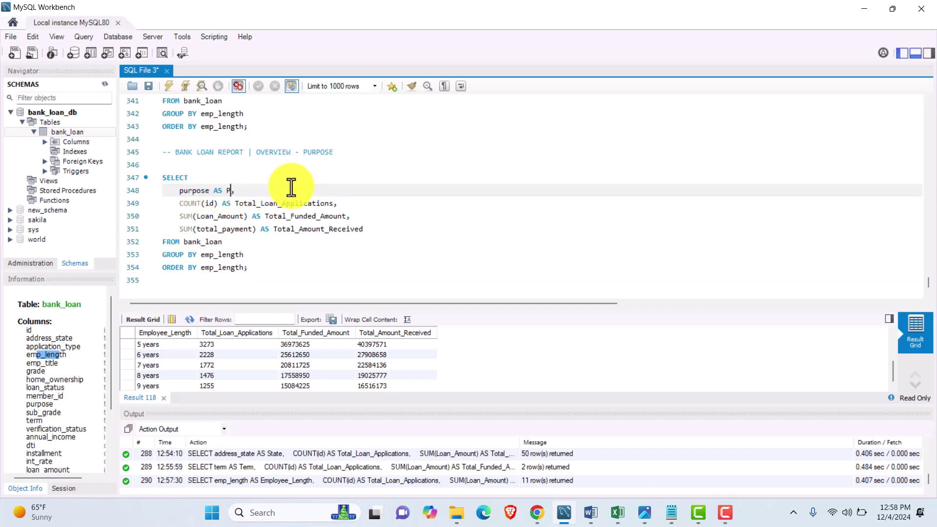
key("BackSpace")
key("BackSpace")
key("BackSpace")
key("BackSpace")
type("rpose_")
key("BackSpace")
type("f_Loan")
- Change the GROUP BY and ORDER BY columns of the OVERVIEW - PURPOSE query to purpose
double_click(218, 255)
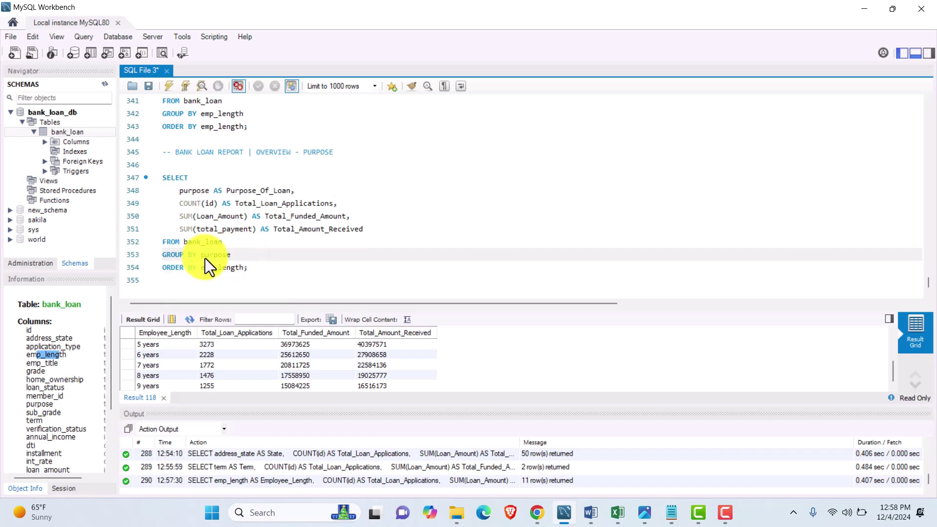
type("purpose")
double_click(220, 268)
type("purpose")
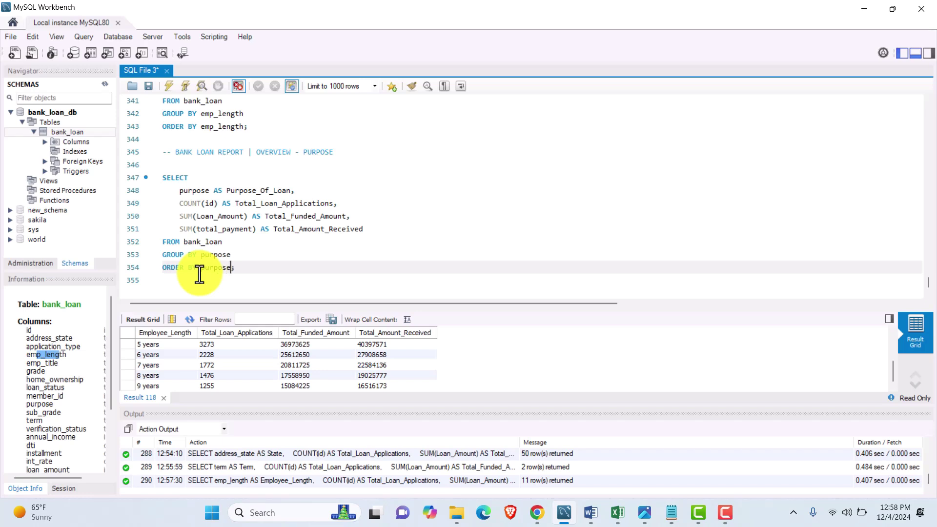
- Run only the OVERVIEW - PURPOSE query and look through its result rows
left_click_drag(243, 268, 159, 177)
left_click(169, 86)
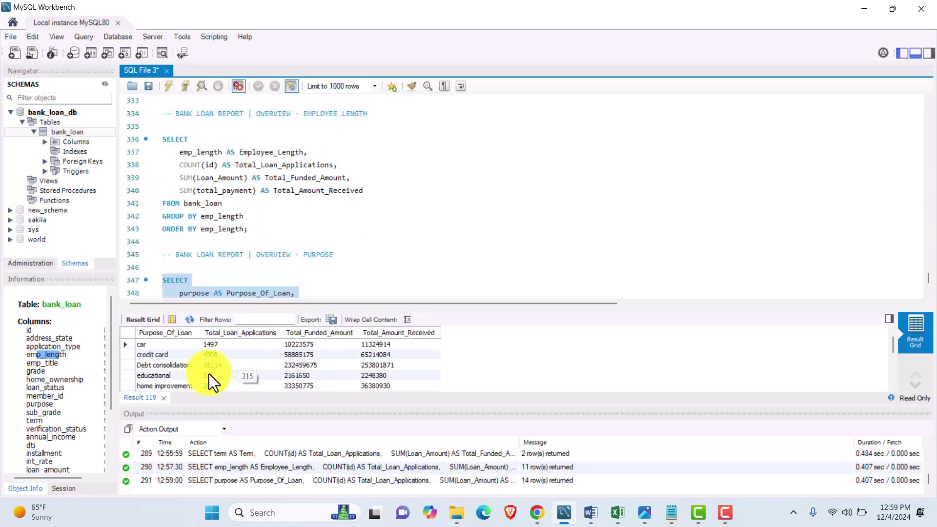
scroll(167, 359, "down", 3)
scroll(168, 361, "up", 3)
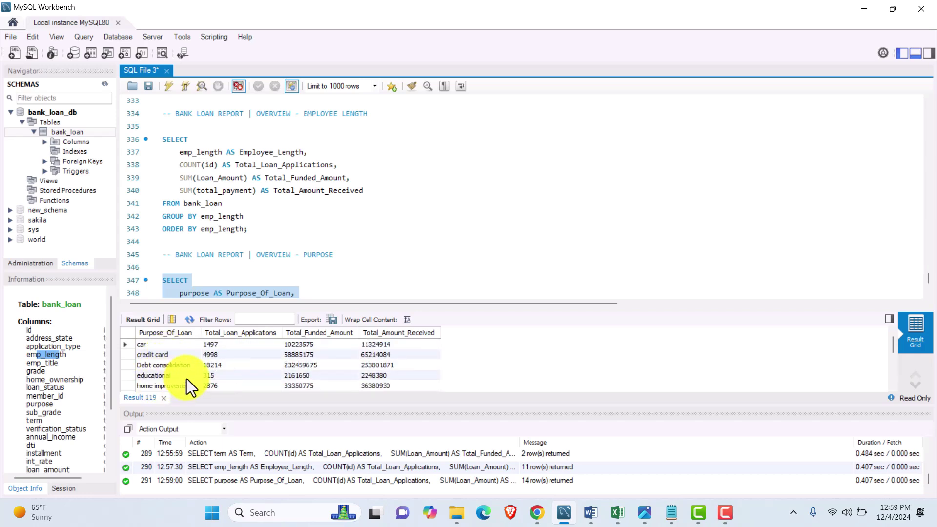
scroll(187, 385, "down", 1)
scroll(195, 375, "up", 1)
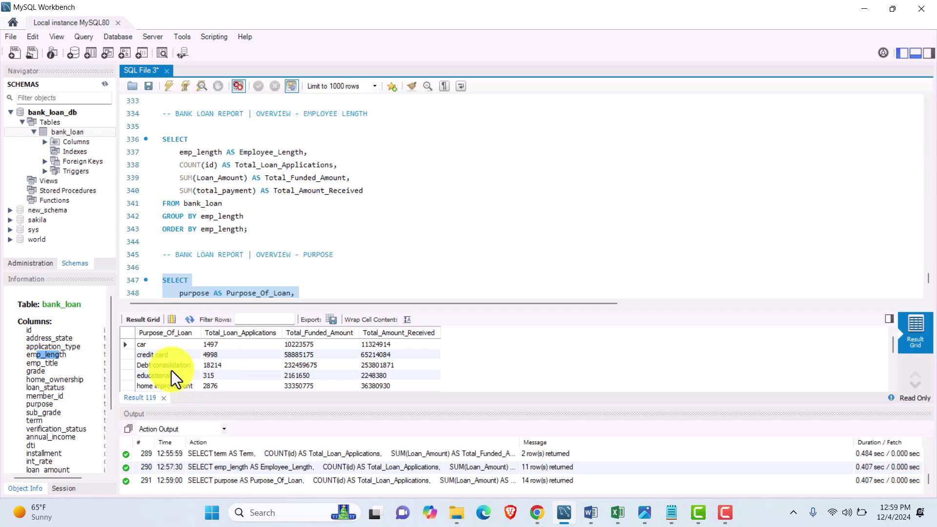
- Review all loan purpose rows and their totals in the result grid
scroll(309, 363, "down", 2)
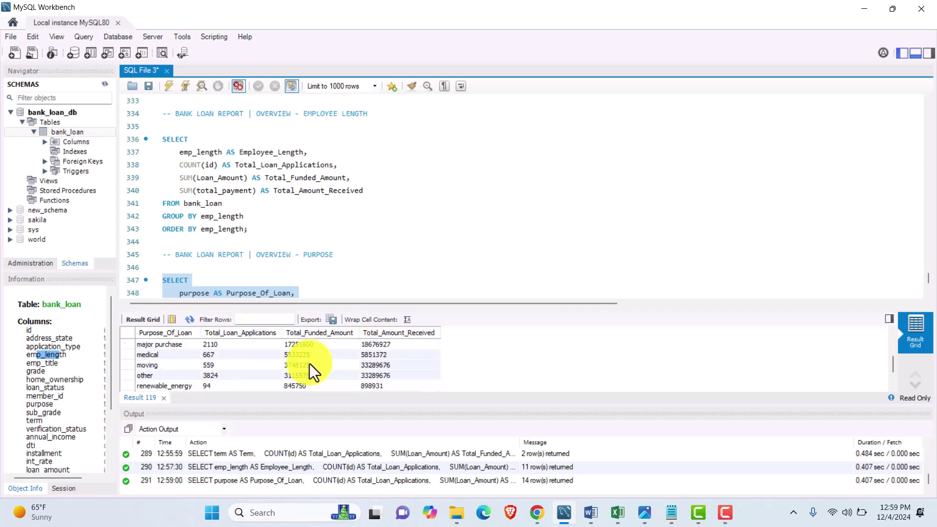
scroll(309, 364, "up", 2)
scroll(264, 355, "down", 3)
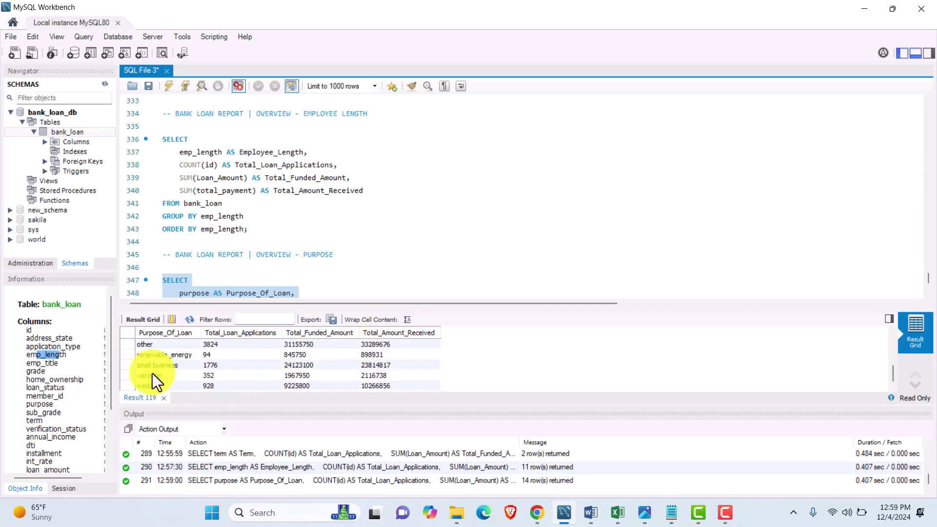
scroll(154, 376, "up", 3)
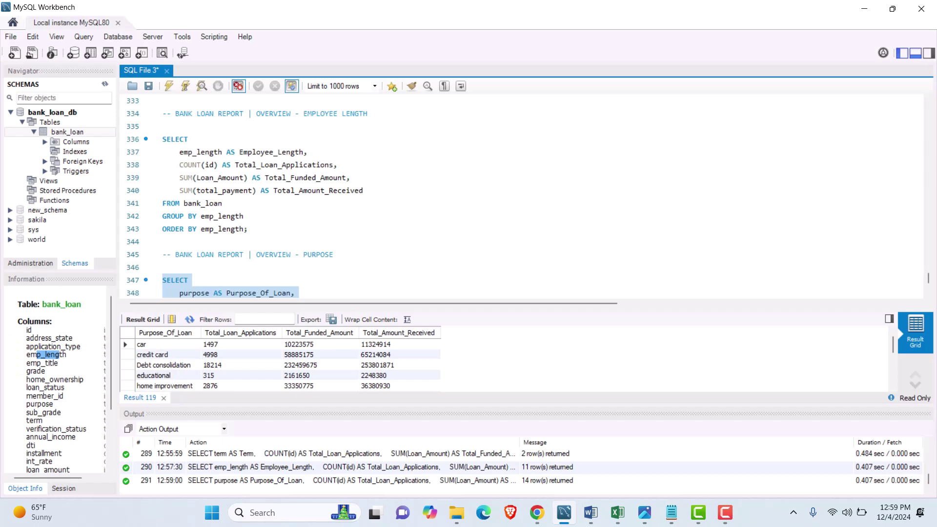
- Copy the OVERVIEW - PURPOSE comment with its query and paste both below the original, leaving two blank lines between them
left_click_drag(309, 279, 250, 278)
left_click(251, 268)
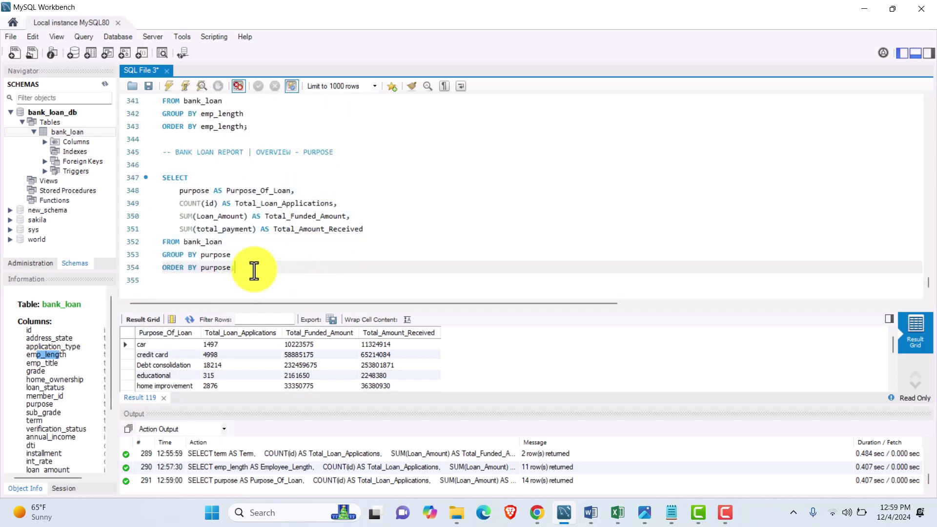
key("Return")
key("Return")
left_click_drag(335, 139, 157, 142)
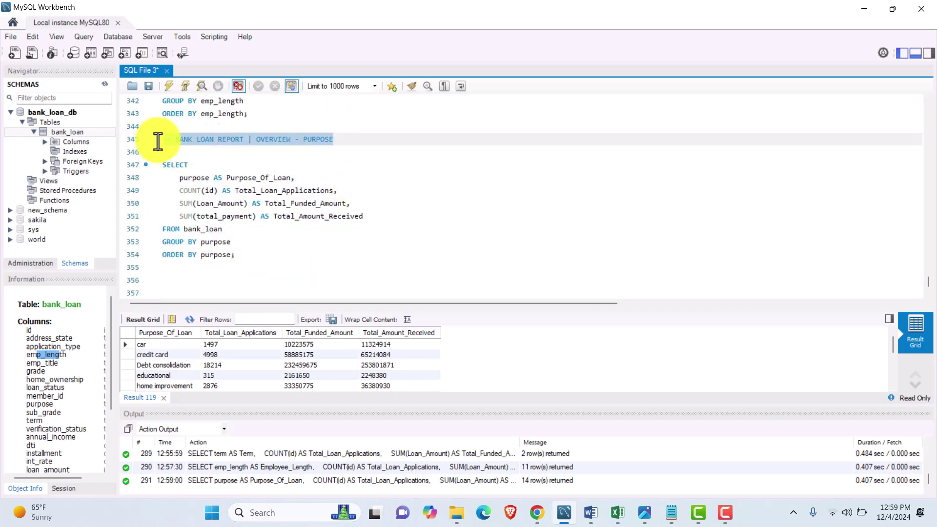
left_click_drag(249, 253, 156, 142)
key("ctrl+c")
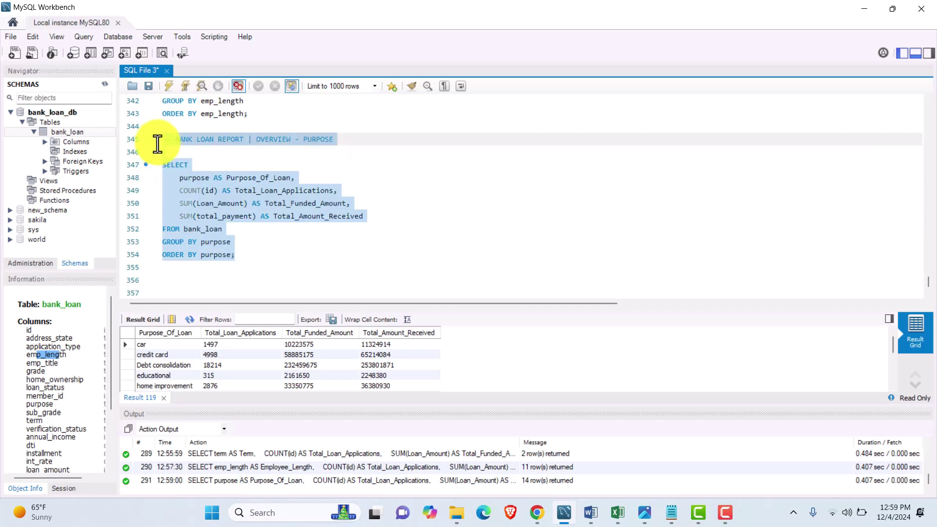
left_click(205, 292)
key("ctrl+v")
- Change the pasted comment's title ending from PURPOSE to HOME OWNERSHIP
left_click(307, 168)
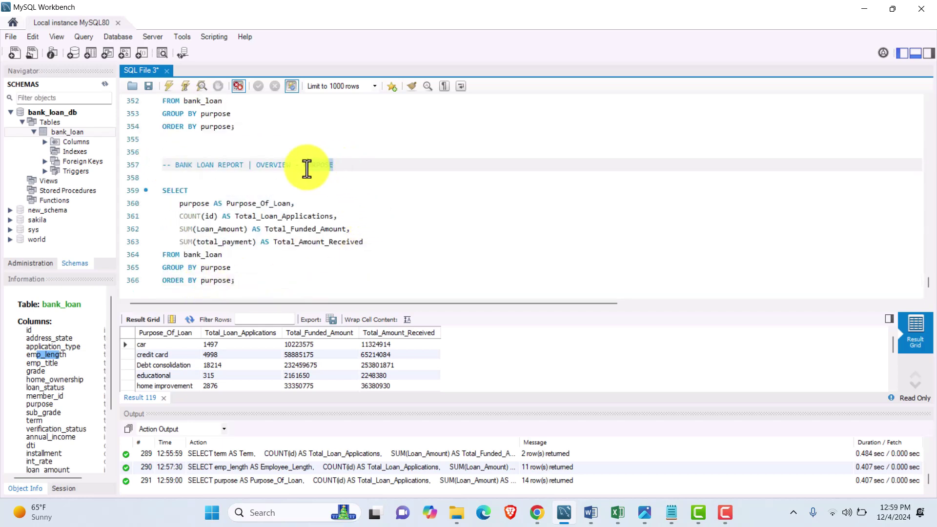
type("ME")
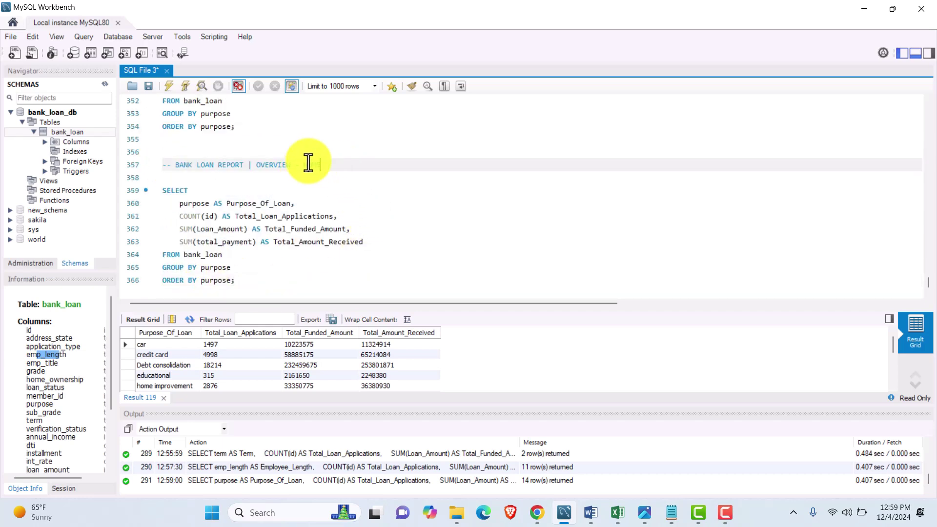
type(" OWNERSHIP")
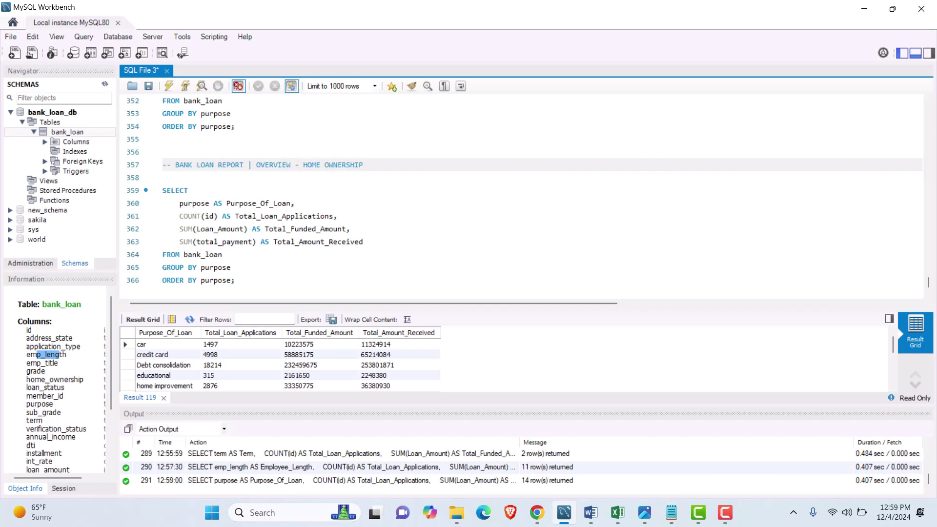
- Change the first column of the OVERVIEW - HOME OWNERSHIP query to home_ownership AS HOME_OWNERSHIP,
left_click_drag(208, 203, 180, 208)
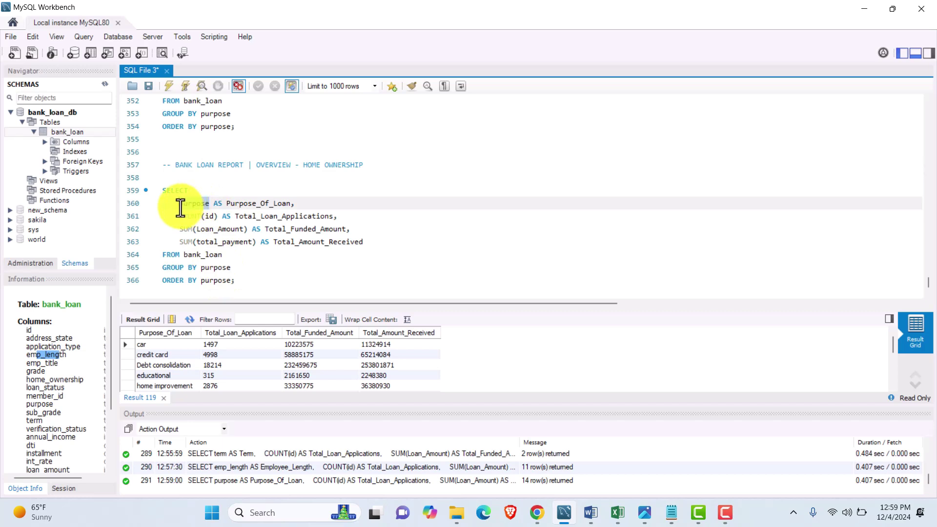
type("home")
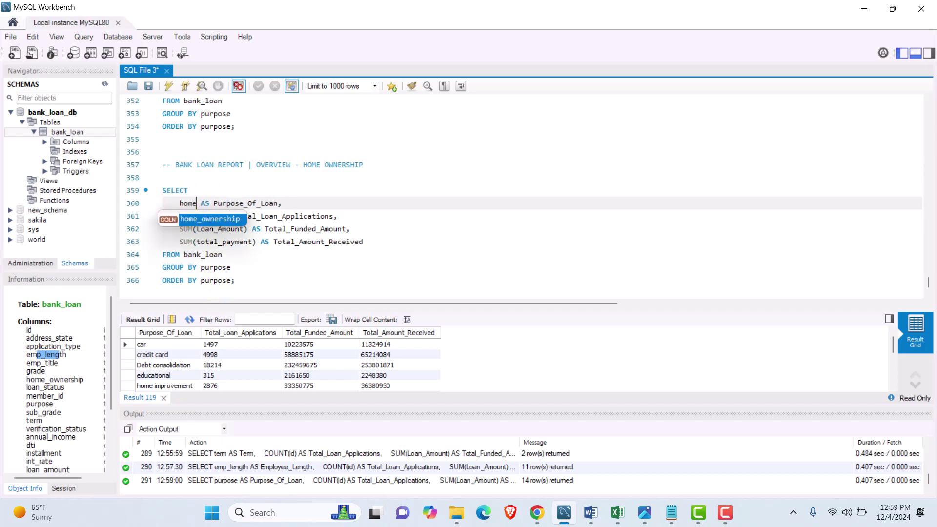
left_click(57, 420)
scroll(49, 414, "down", 3)
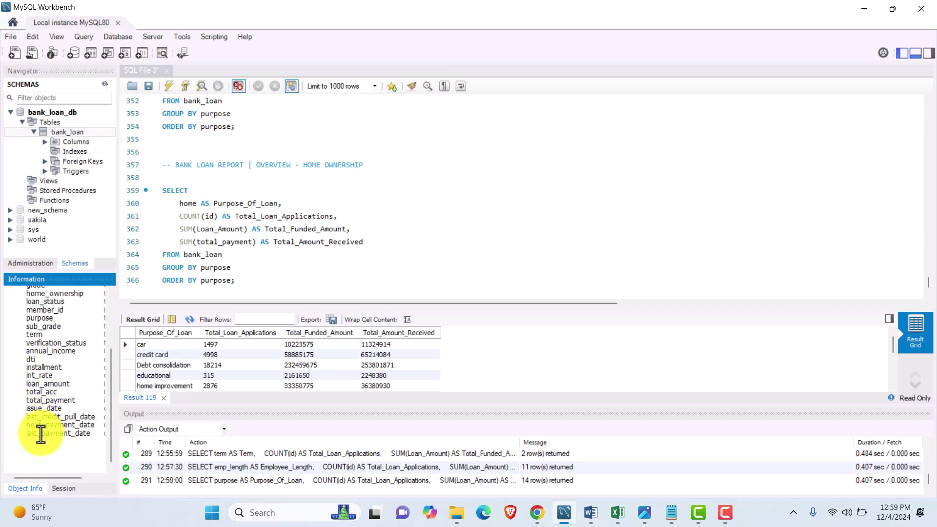
scroll(43, 386, "up", 3)
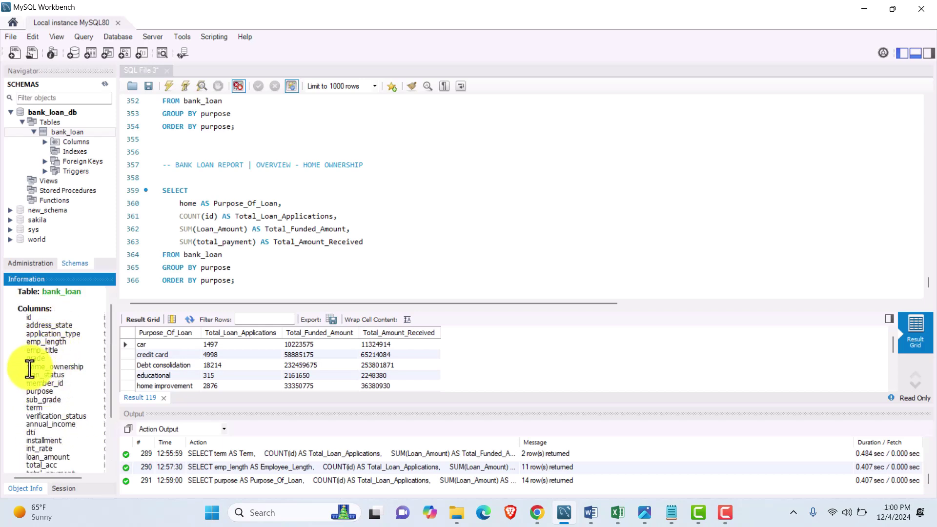
left_click_drag(27, 366, 81, 369)
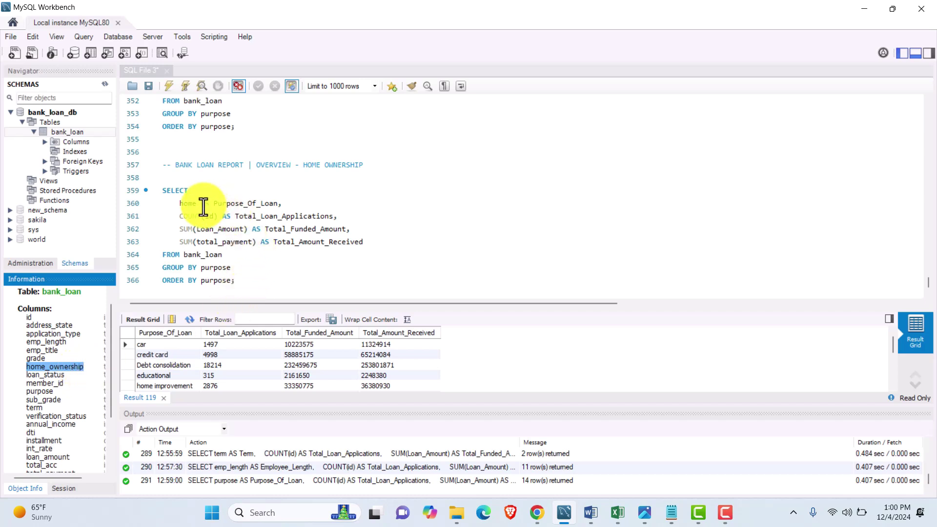
left_click_drag(202, 206, 179, 203)
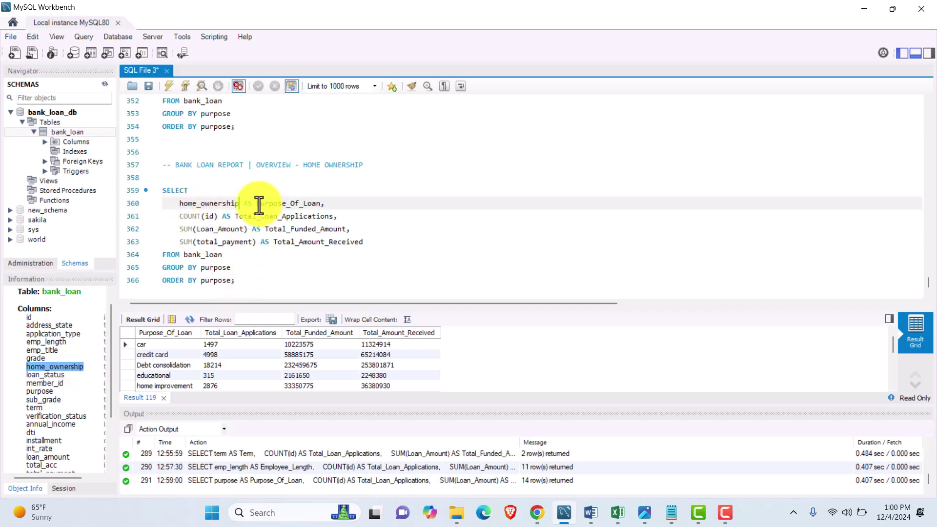
left_click_drag(259, 203, 320, 203)
type("HOME")
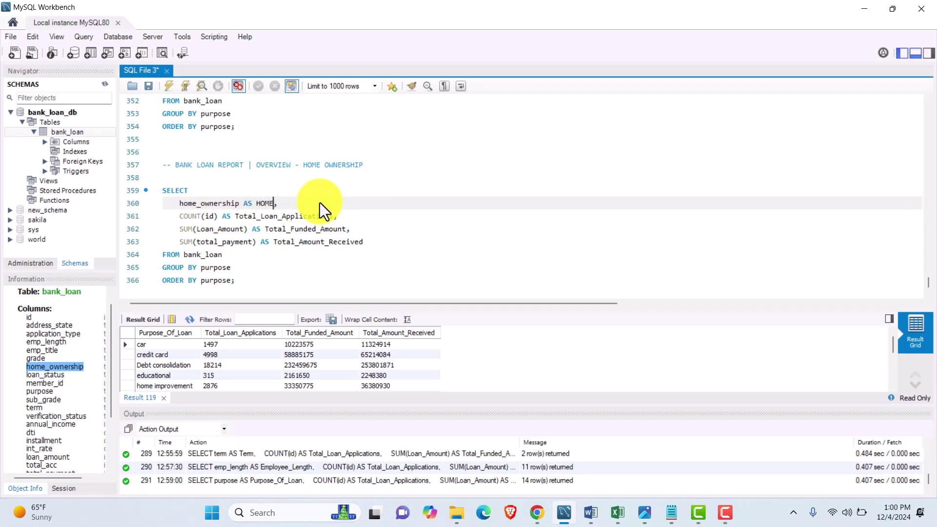
type("_OWNERSHIP")
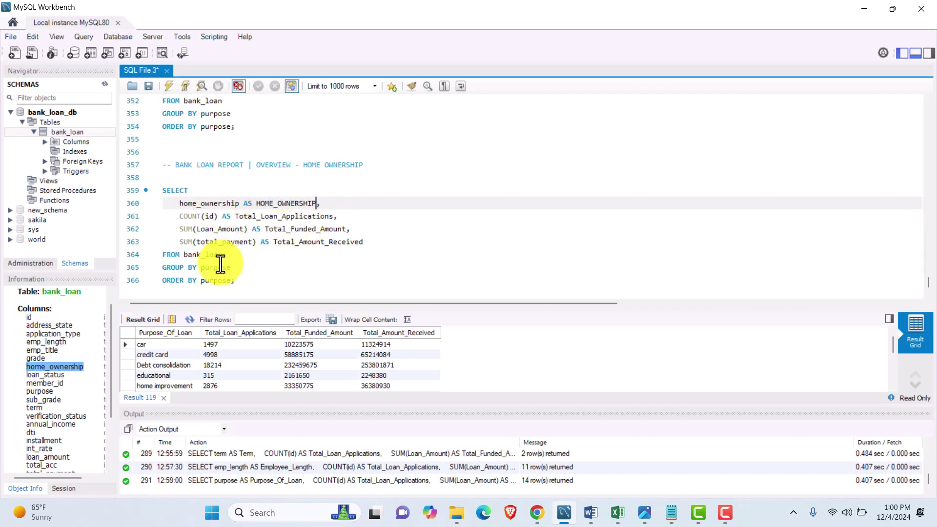
- Change the GROUP BY and ORDER BY columns of the OVERVIEW - HOME OWNERSHIP query to home_ownership
double_click(205, 271)
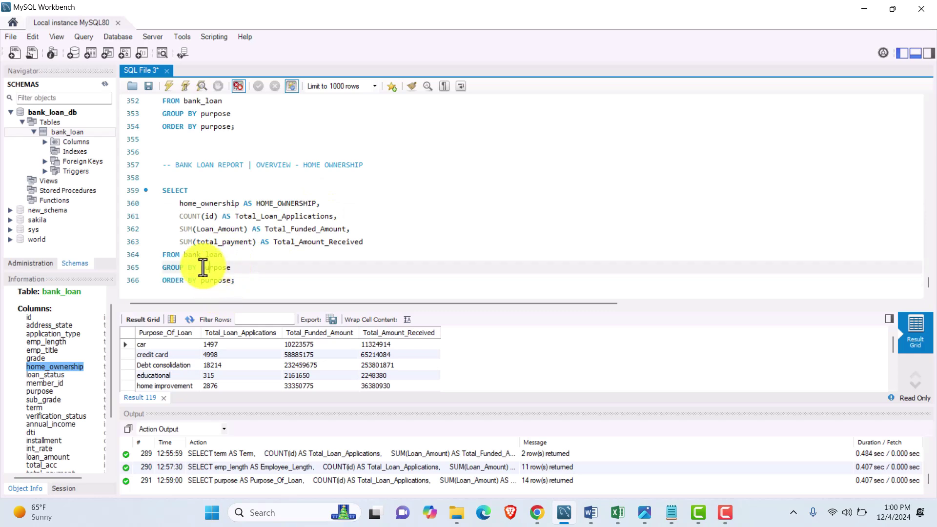
type("home_")
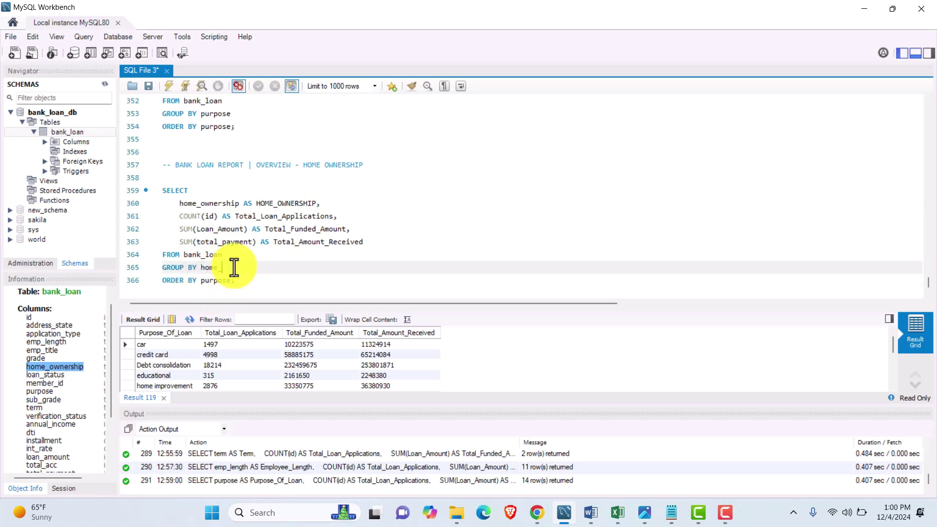
type("ownership")
left_click(228, 282)
double_click(201, 282)
type("home_ownership")
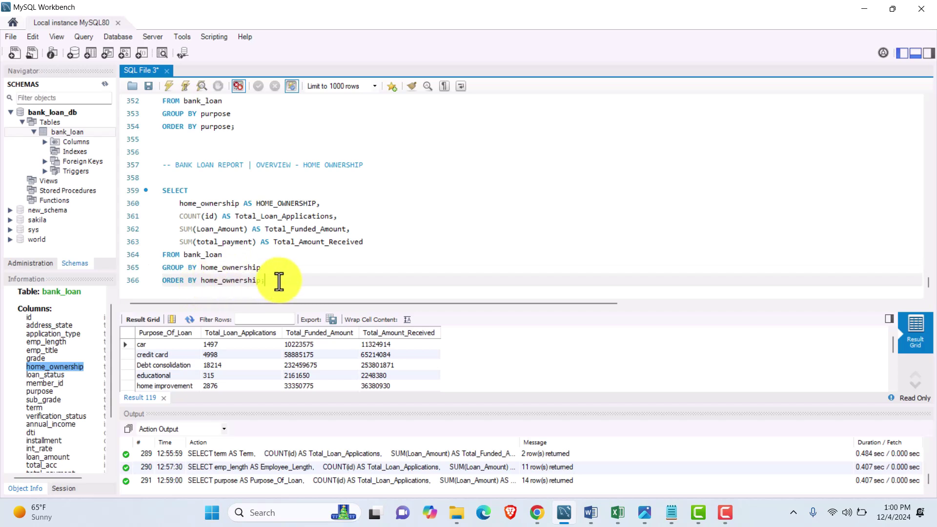
- Run only the OVERVIEW - HOME OWNERSHIP query and view its result rows
left_click_drag(278, 280, 163, 191)
left_click(168, 86)
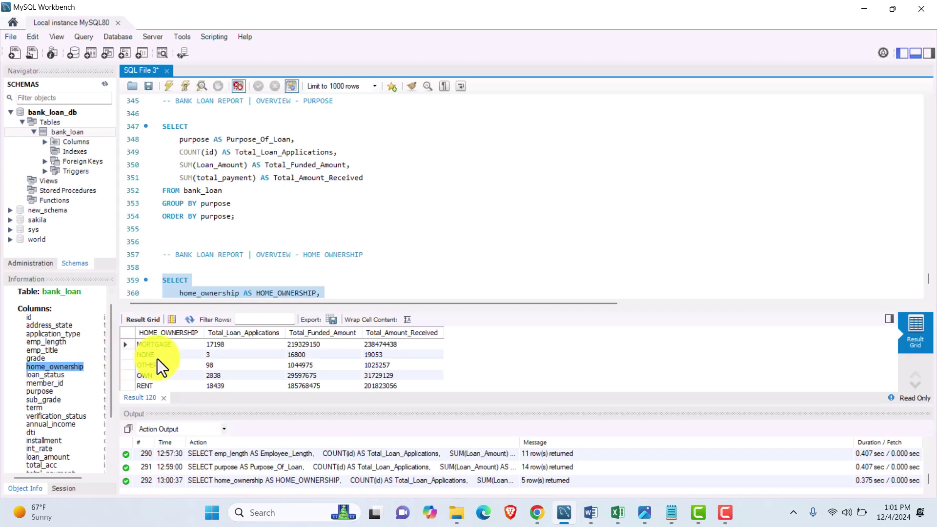
left_click(358, 294)
scroll(366, 288, "down", 2)
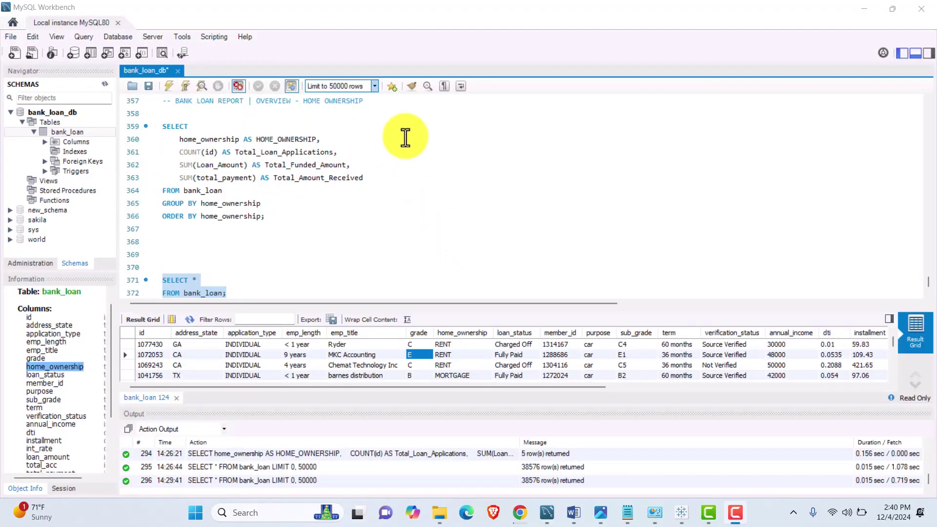
- Run only the SELECT * FROM bank_loan; query at the end of the script
left_click(265, 292)
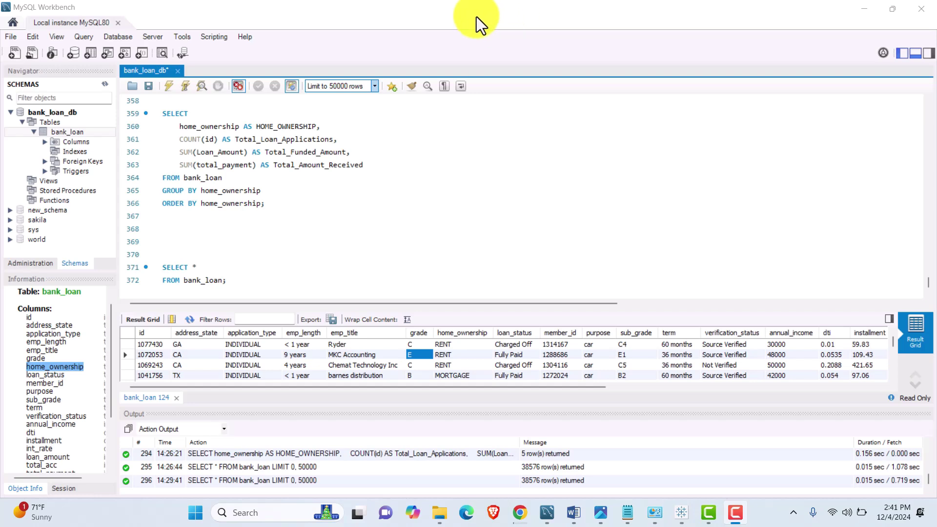
left_click(235, 280)
left_click_drag(235, 281, 155, 268)
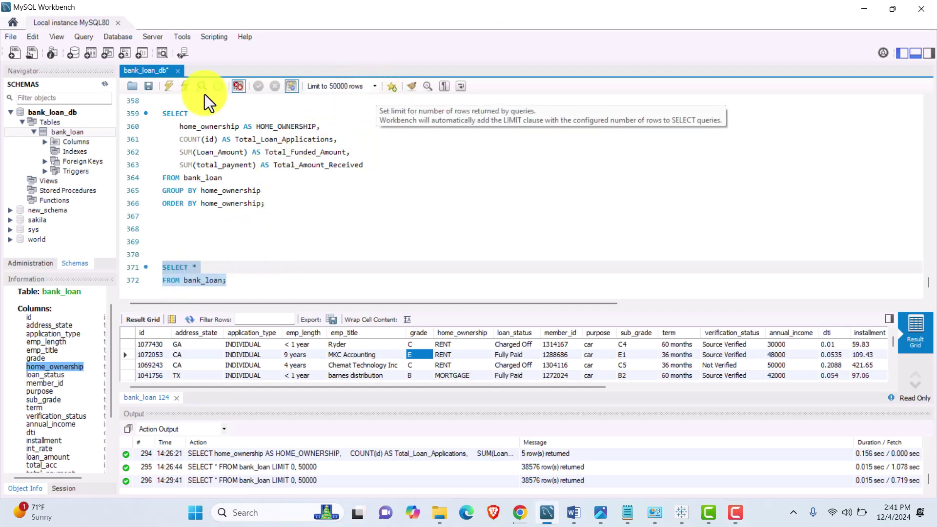
left_click(168, 86)
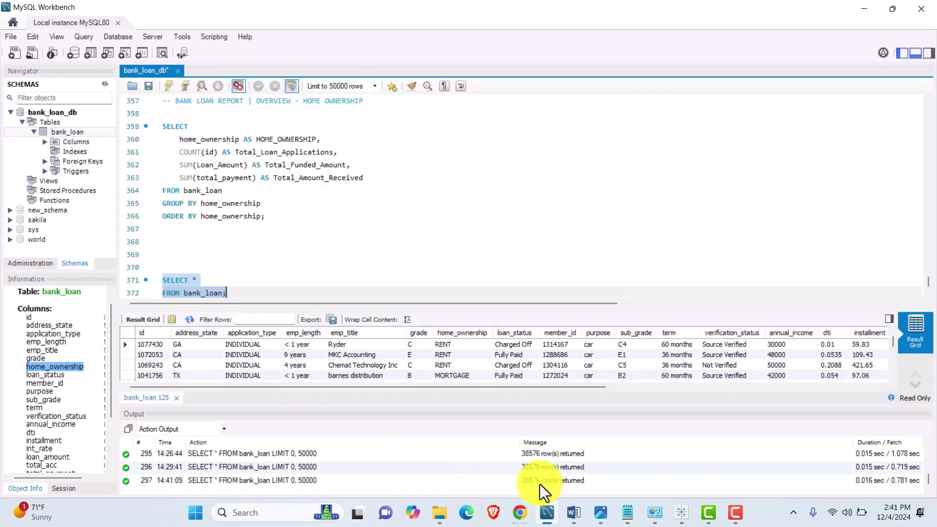
- Export the full bank_loan result set to the Desktop as a CSV file named bank_loan
left_click(332, 321)
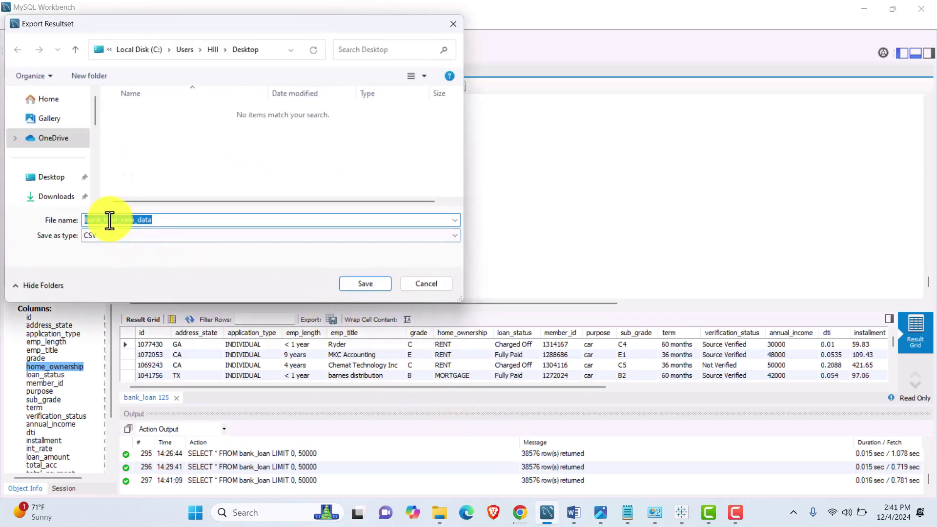
left_click(166, 221)
key("BackSpace")
key("BackSpace")
key("BackSpace")
key("BackSpace")
key("BackSpace")
key("BackSpace")
key("BackSpace")
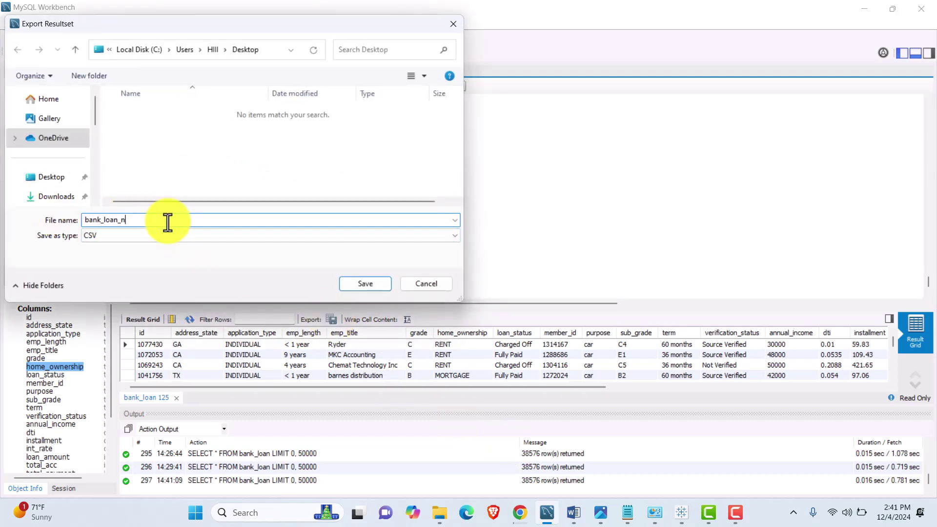
key("BackSpace")
key("BackSpace")
left_click(48, 176)
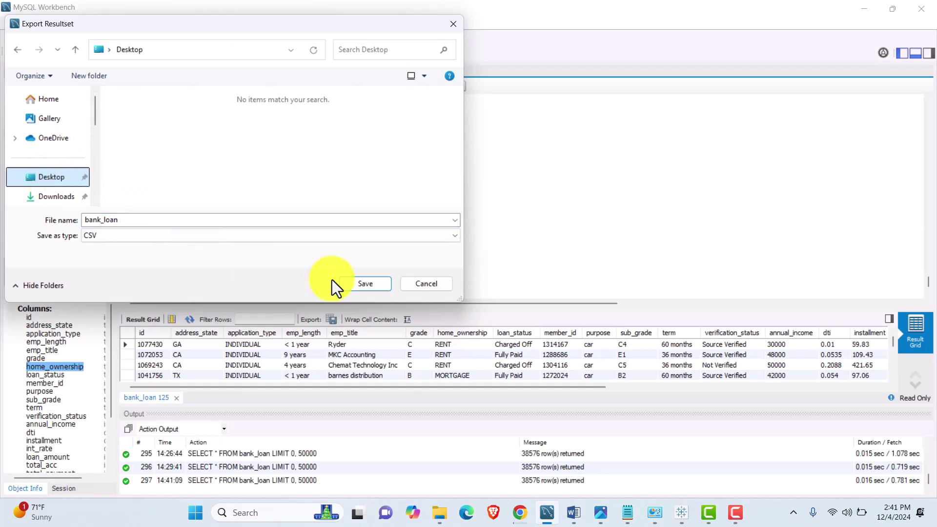
left_click(356, 283)
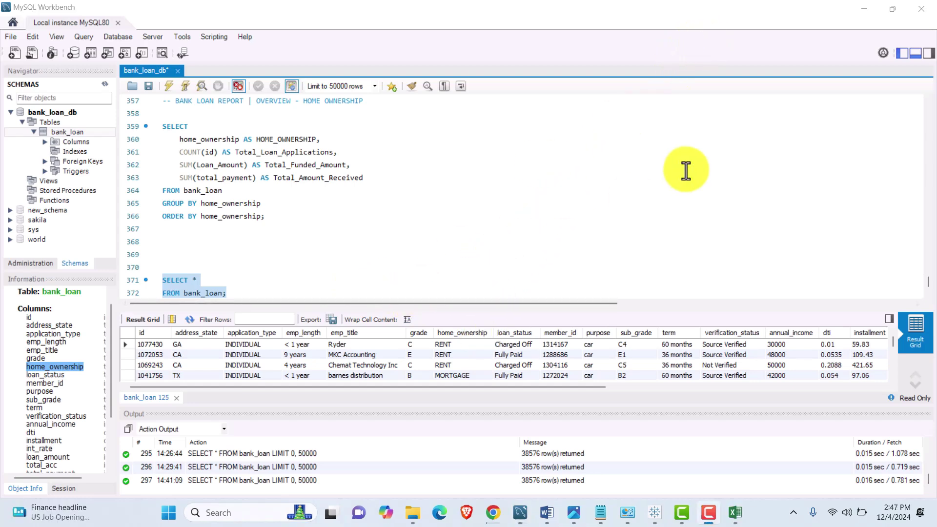
- Open the exported bank_loan file from the desktop in Excel and select its last data row
left_click(867, 10)
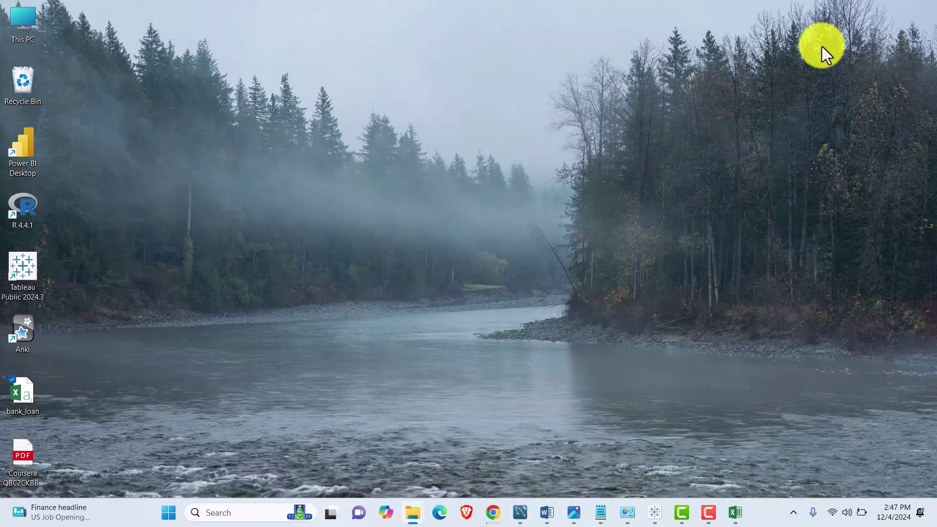
double_click(23, 391)
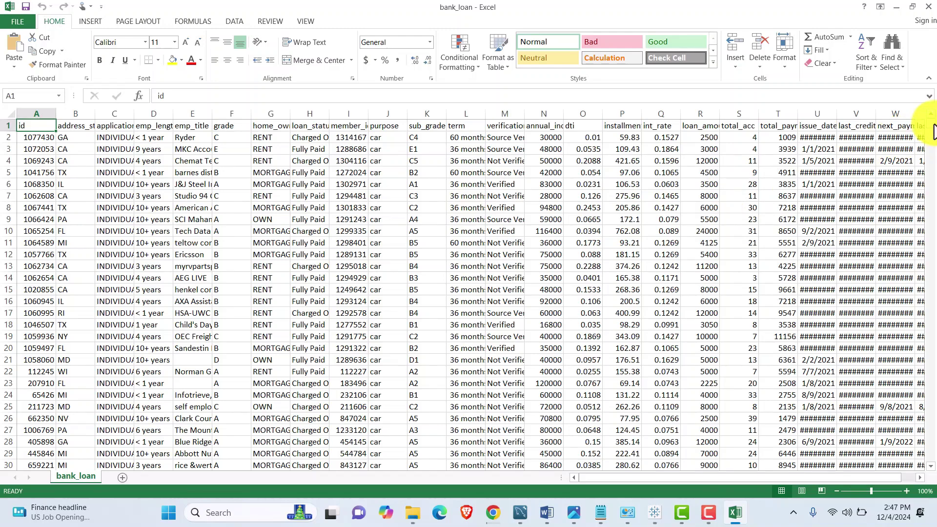
left_click_drag(931, 124, 930, 484)
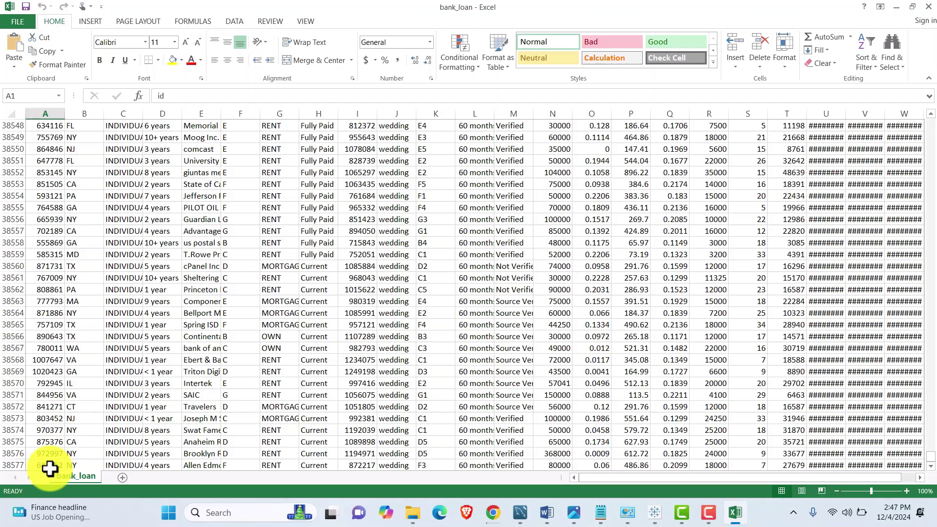
left_click(13, 465)
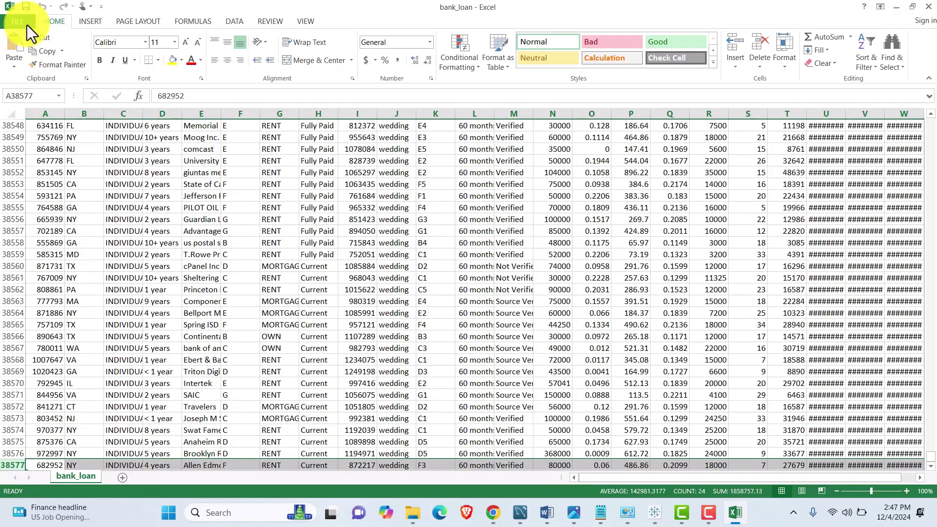
- Save the bank_loan data to the Desktop in Excel Workbook format as bank_loan.csv, accept the replacement, and minimise the workbook window
left_click(27, 25)
left_click(50, 134)
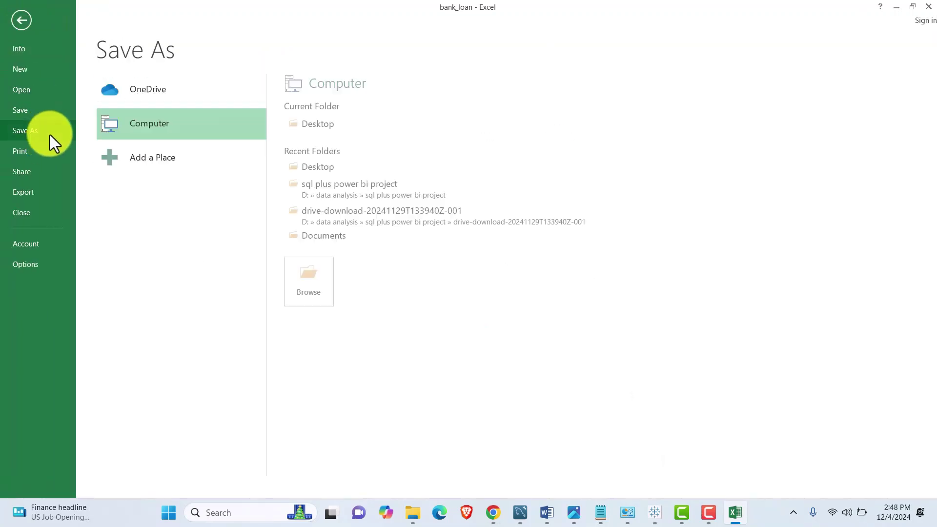
left_click(317, 124)
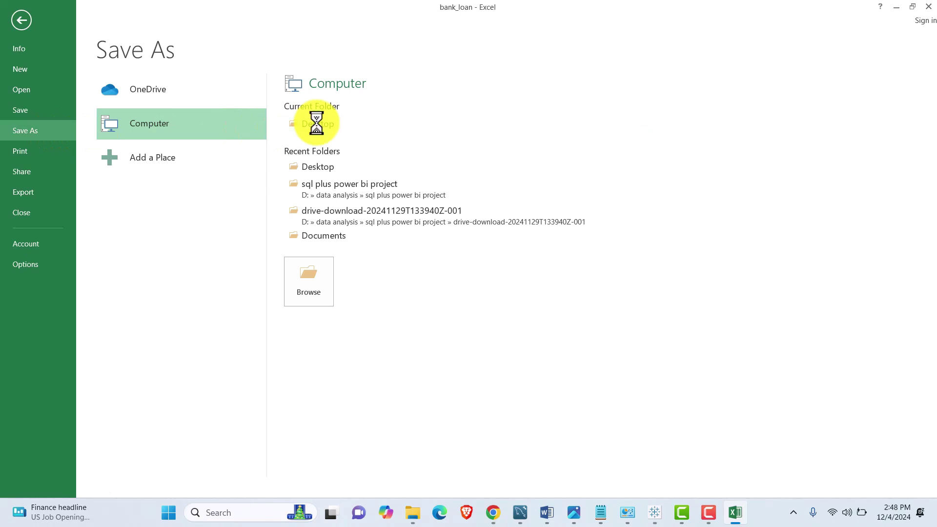
left_click(133, 96)
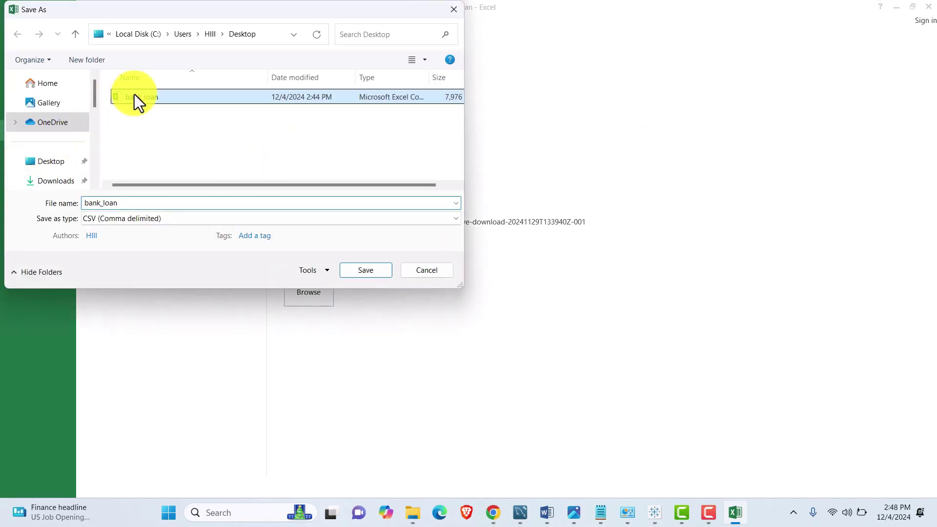
left_click(159, 220)
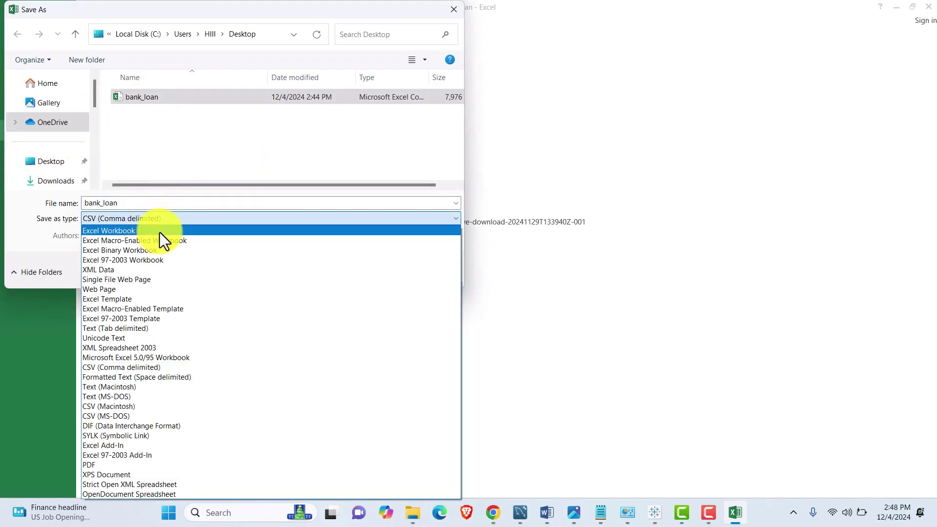
left_click(159, 232)
left_click(365, 287)
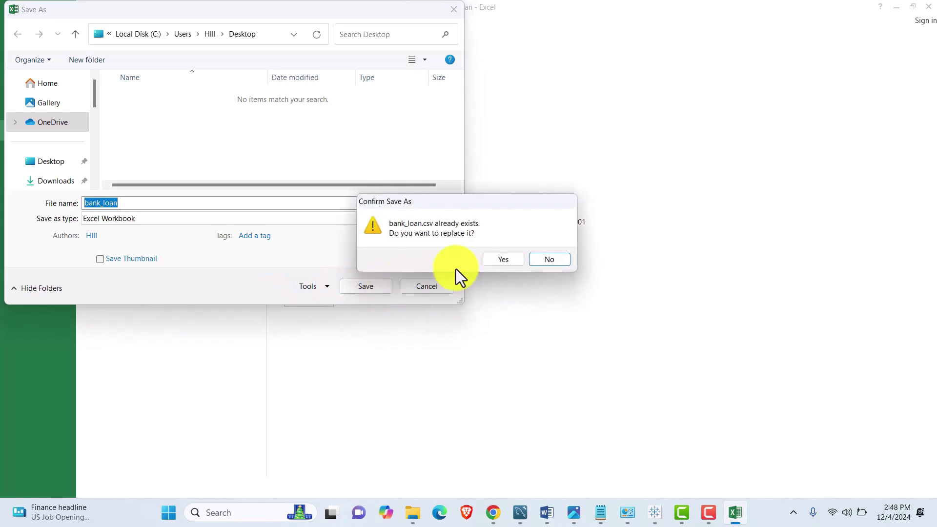
left_click(502, 261)
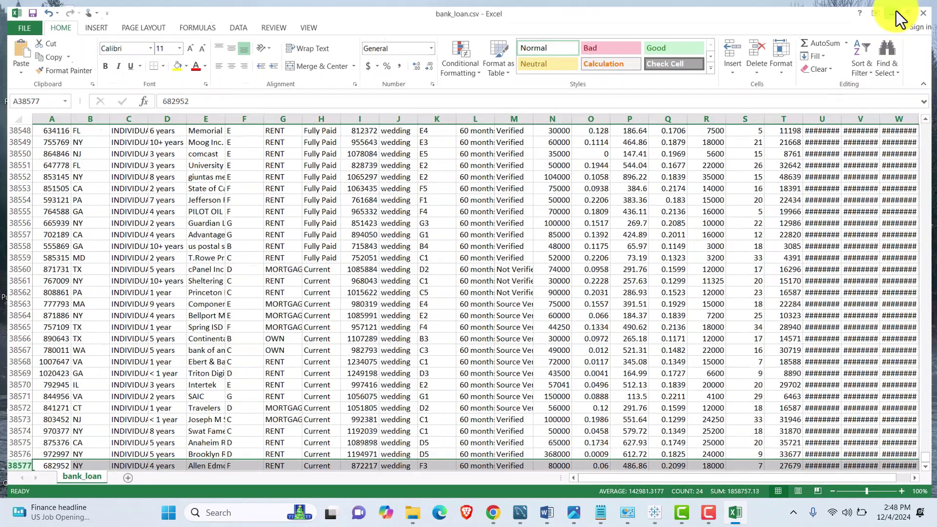
left_click(895, 7)
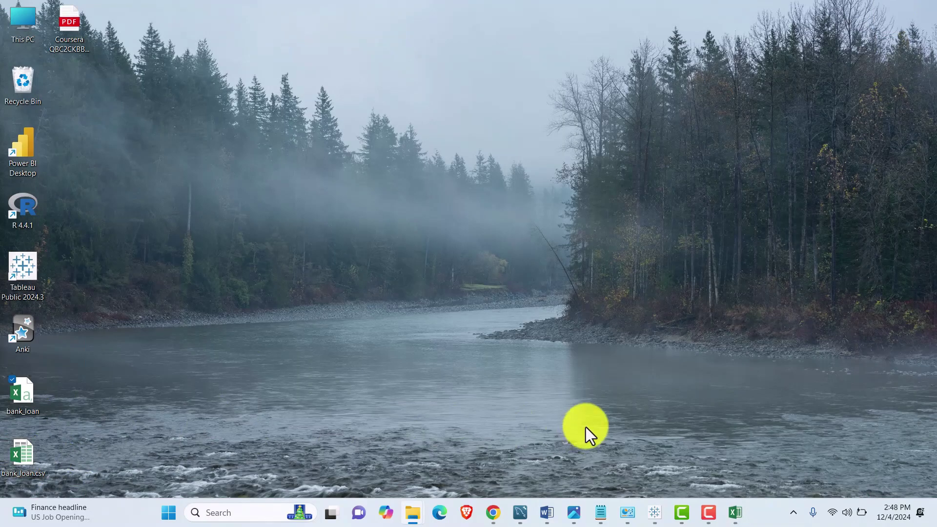
- Switch to Tableau Public and connect to the Excel workbook bank_loan.csv stored on the Desktop
mouse_move(654, 511)
left_click(625, 444)
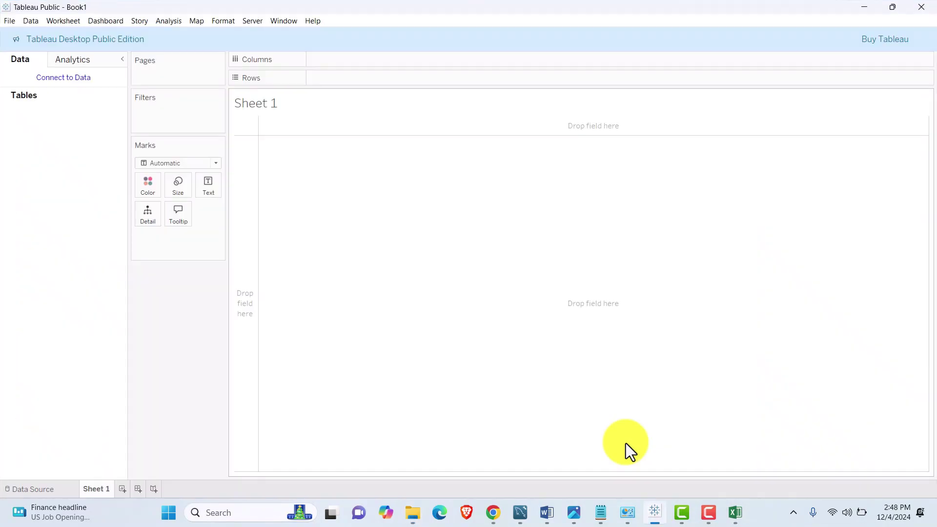
left_click(63, 78)
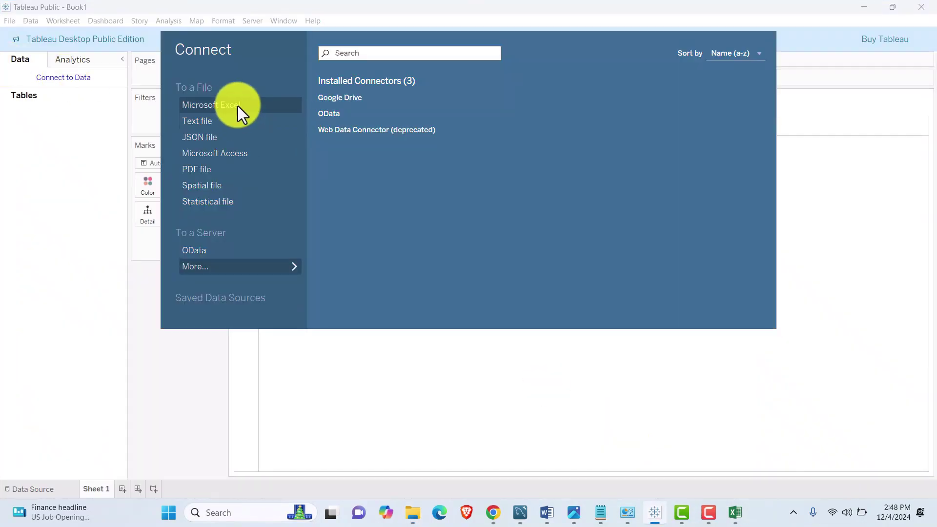
left_click(238, 106)
scroll(59, 146, "up", 5)
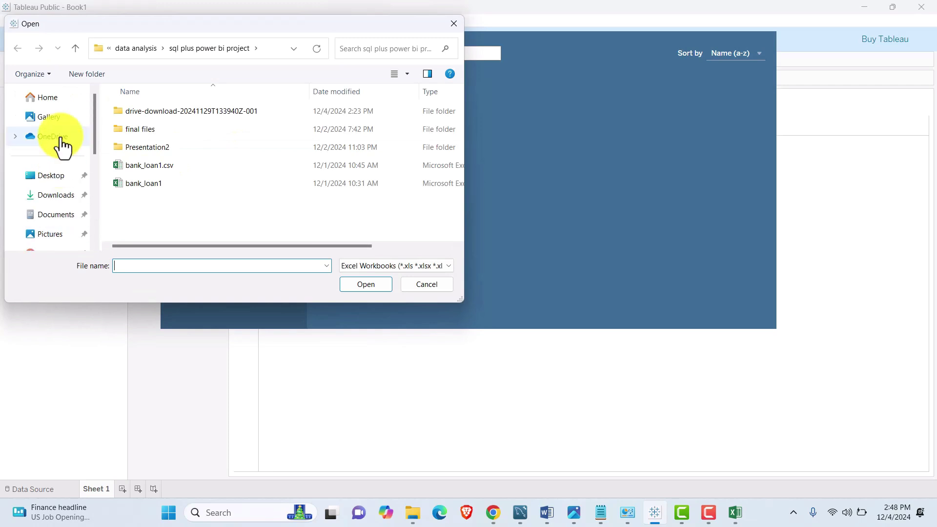
left_click(51, 176)
left_click(159, 112)
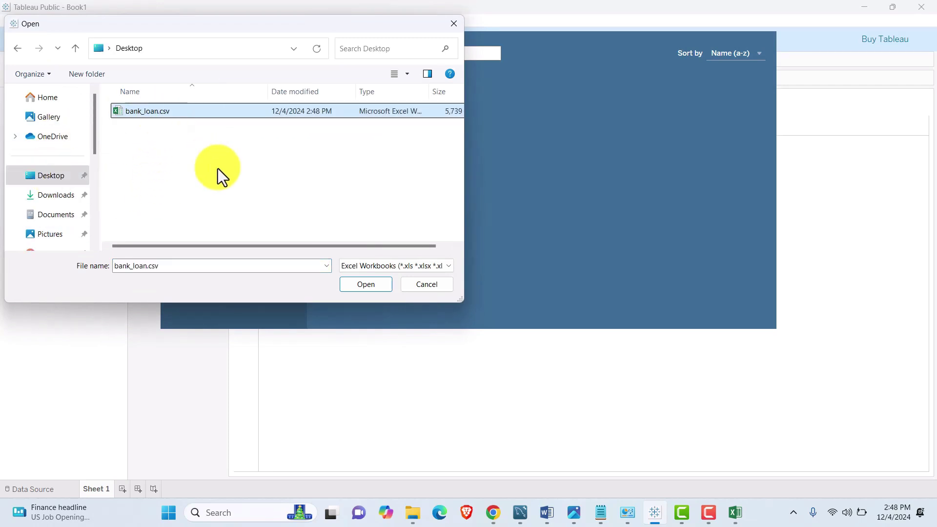
left_click(377, 285)
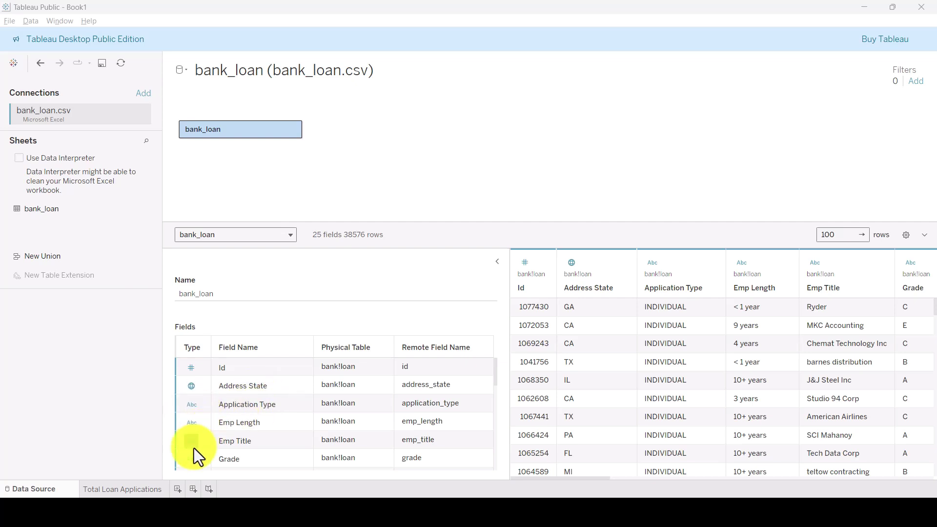
- Review the names and data types of all bank_loan fields on the data source page
scroll(197, 439, "down", 3)
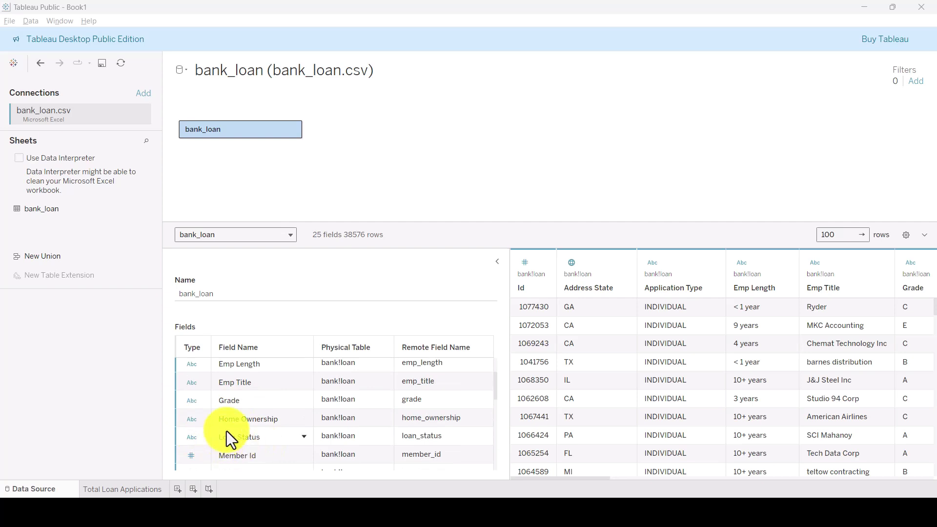
scroll(218, 438, "down", 2)
scroll(187, 429, "down", 6)
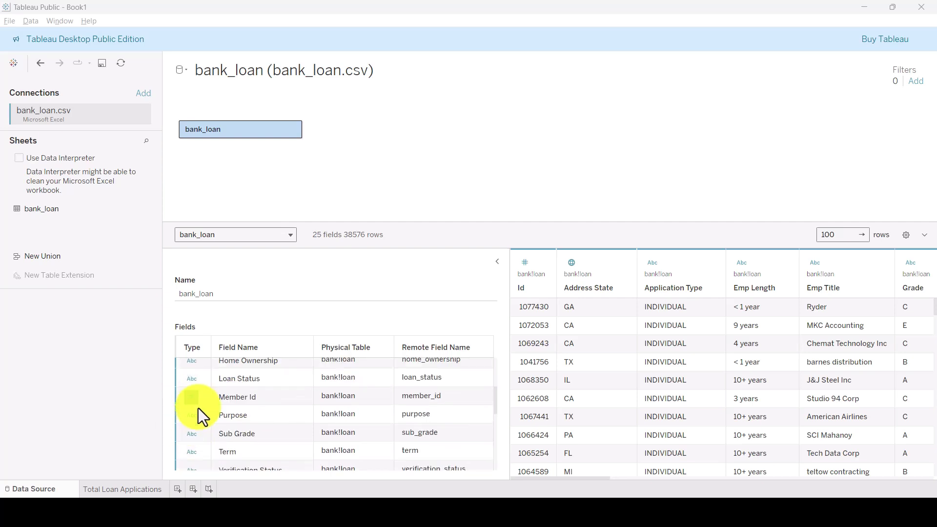
scroll(203, 400, "up", 2)
scroll(198, 427, "down", 2)
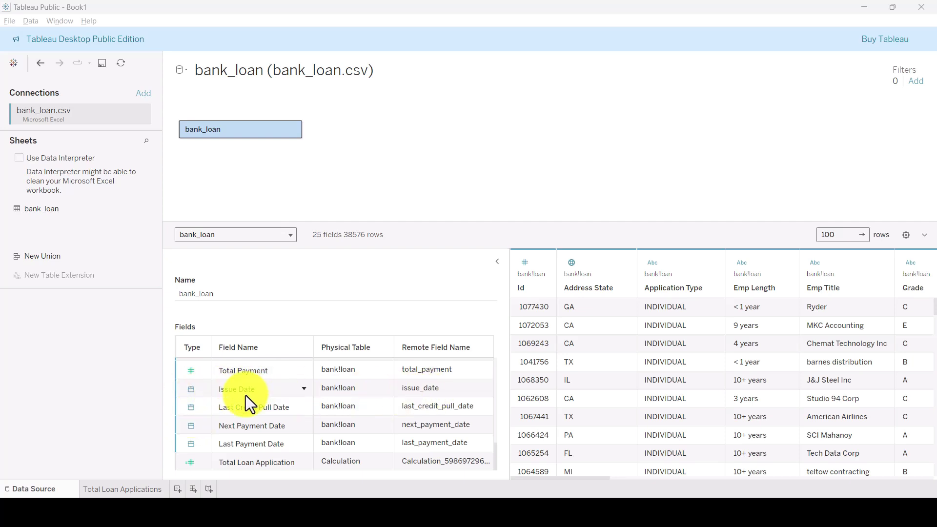
scroll(245, 396, "up", 8)
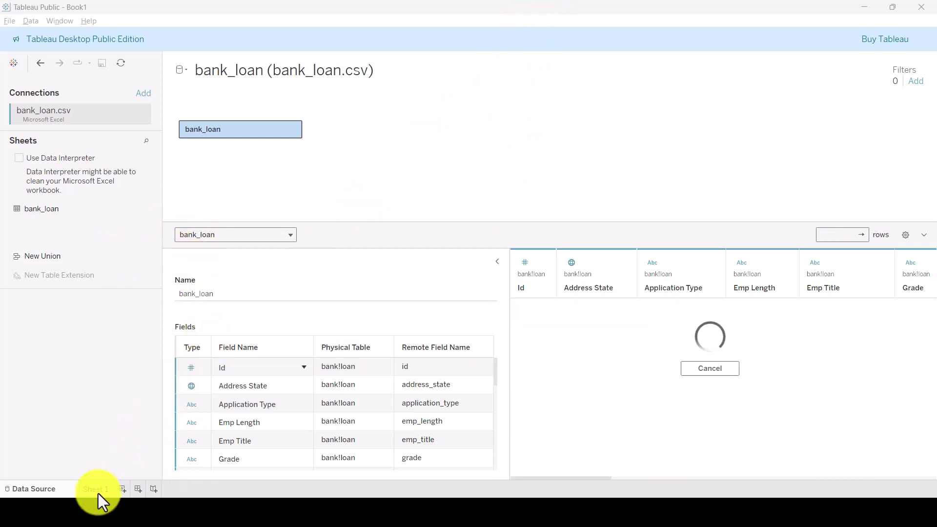
- Open Sheet 1 and look through the dimensions and measures available from the bank_loan table
left_click(101, 490)
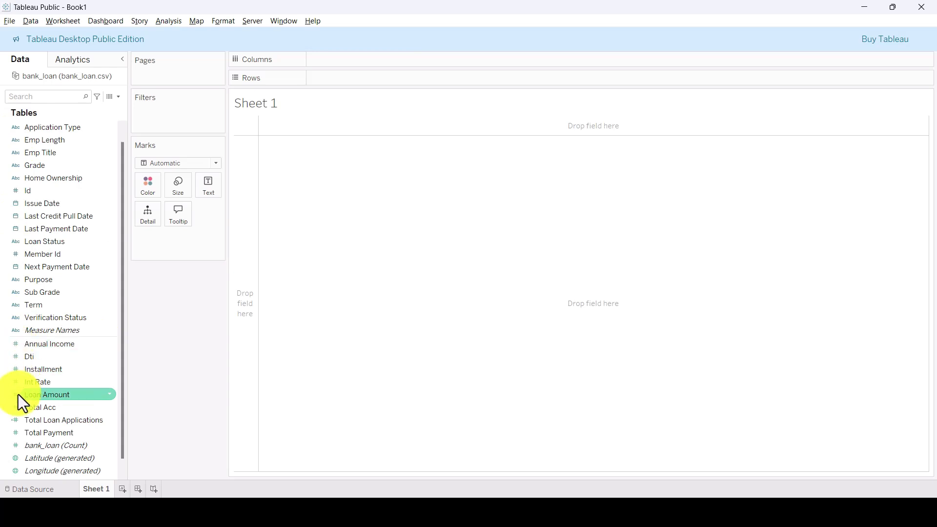
scroll(14, 464, "down", 1)
scroll(19, 444, "up", 1)
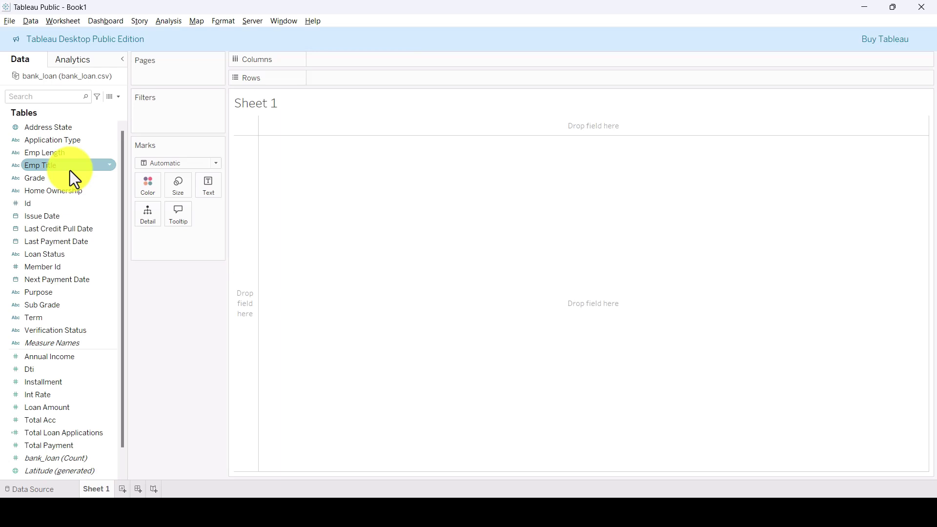
scroll(73, 354, "down", 1)
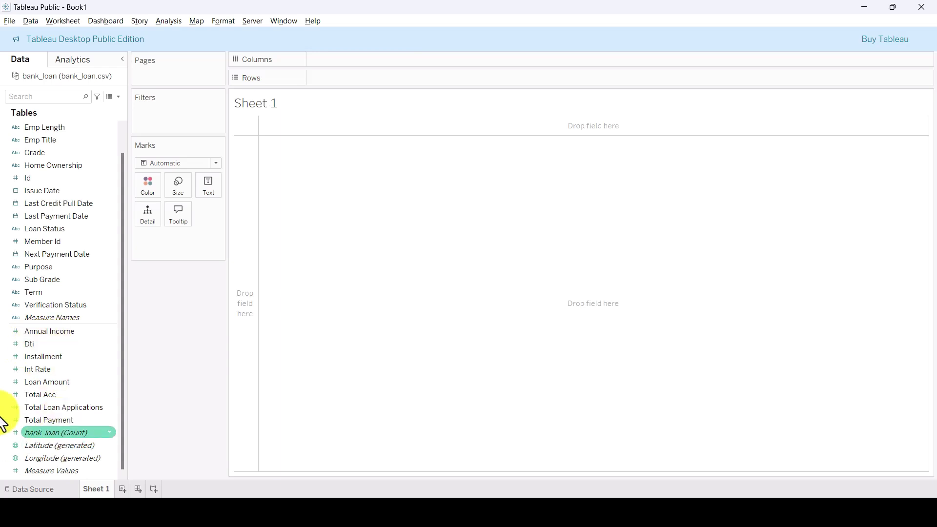
scroll(37, 351, "up", 1)
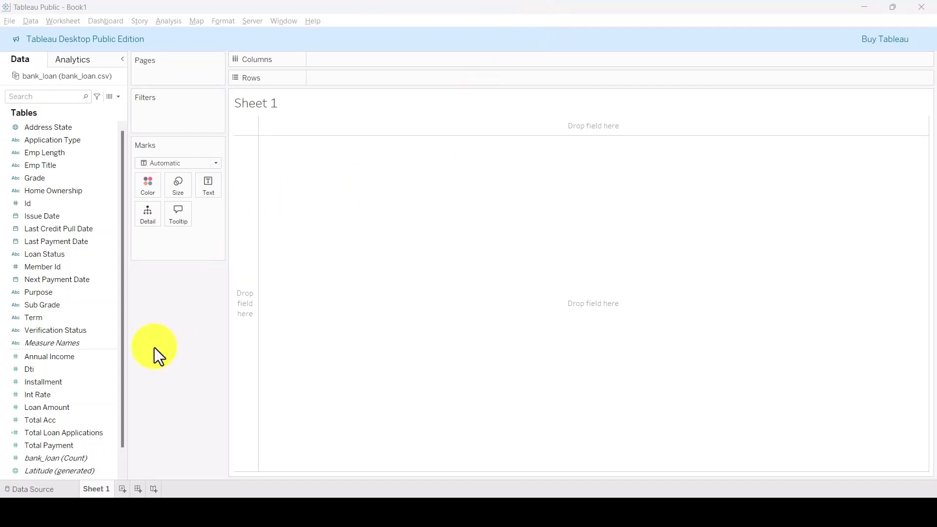
- Rename Sheet 1 as Total Loan Applications
double_click(101, 490)
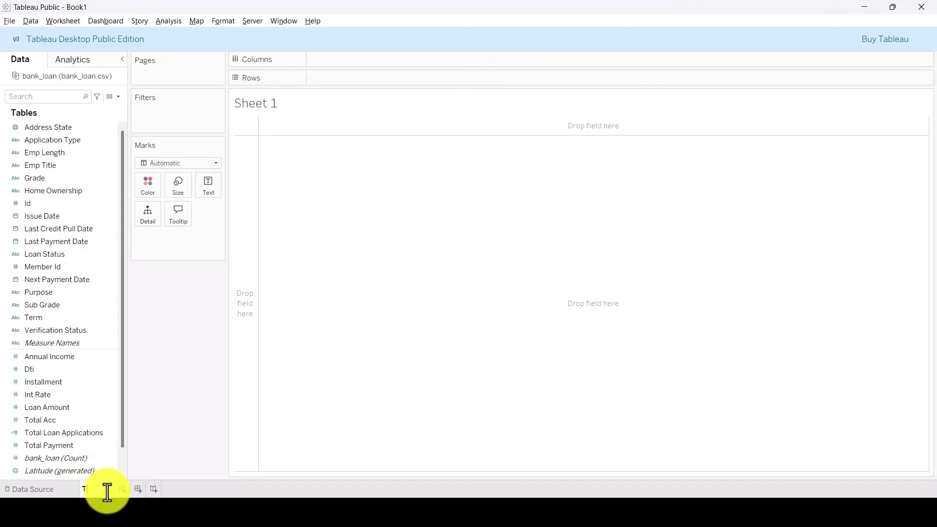
type("Total Loan Applications")
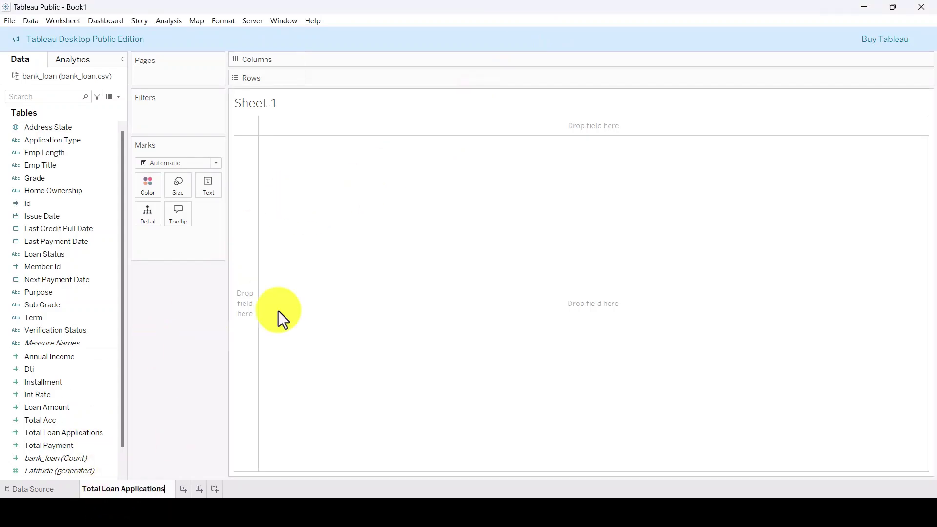
key("Return")
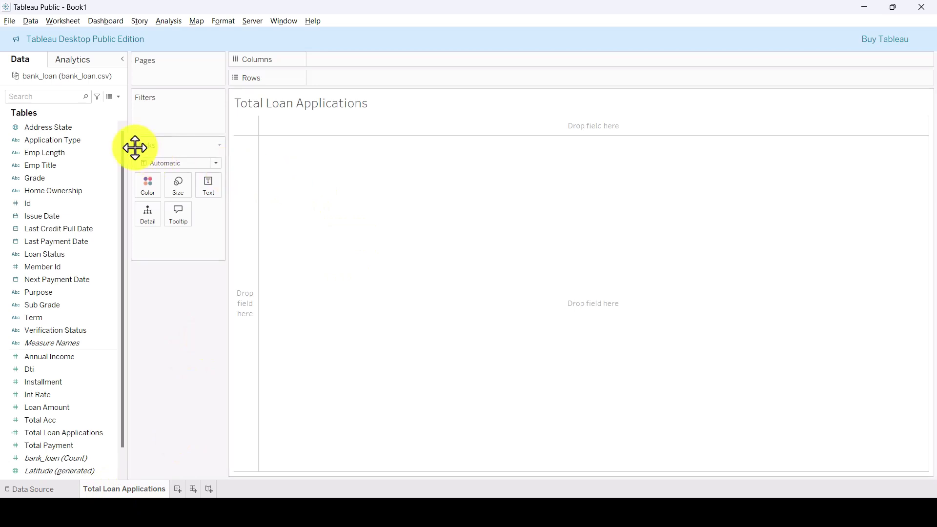
- Define a calculated field named Total Loan Applications with the formula COUNT([Id]) and try to apply it
left_click(119, 97)
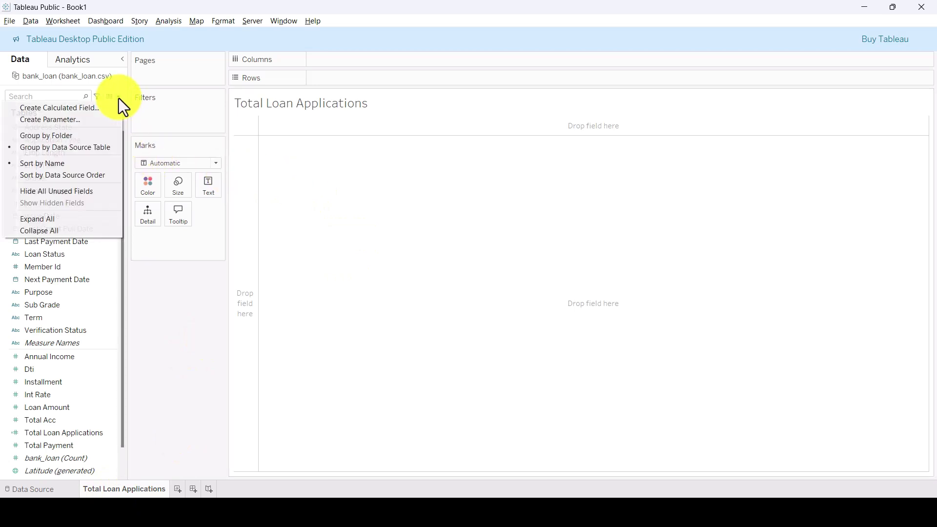
left_click(70, 111)
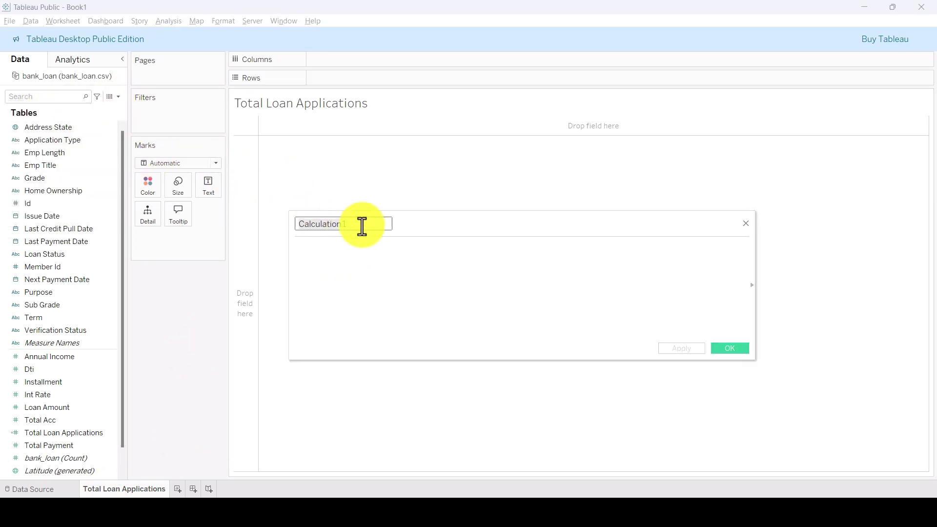
type("Total Loan Ap")
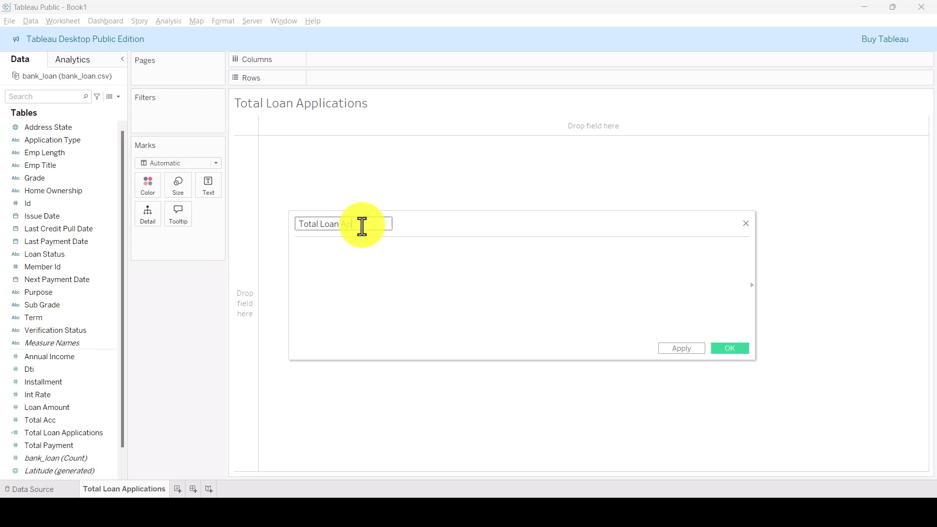
type("plications")
left_click(345, 248)
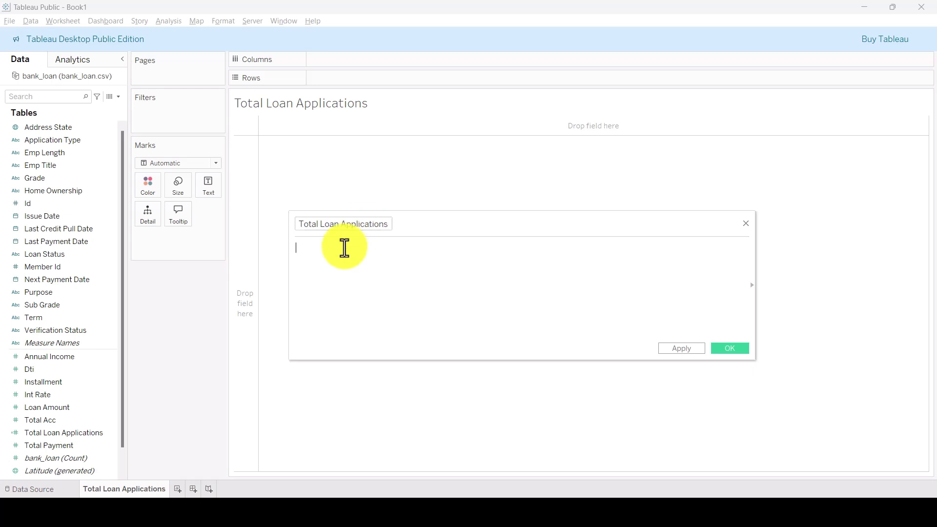
left_click(45, 207)
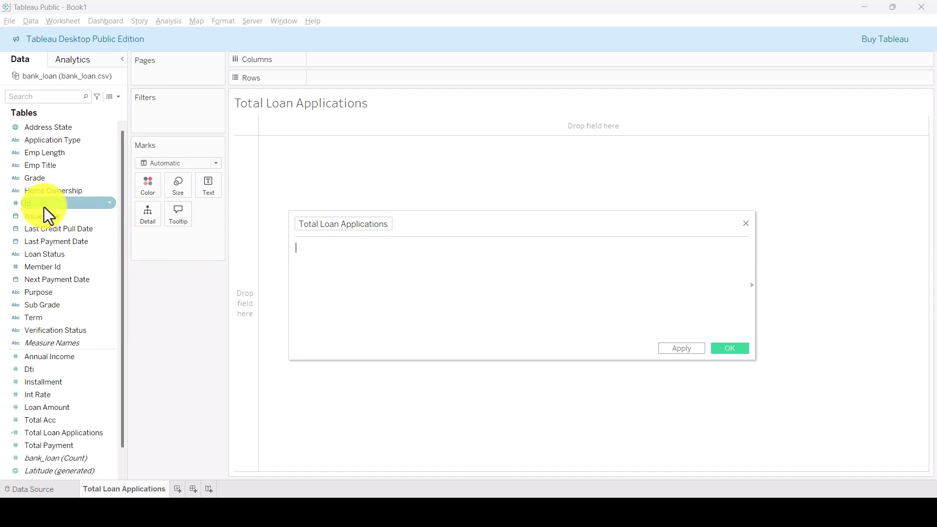
type("COUNT")
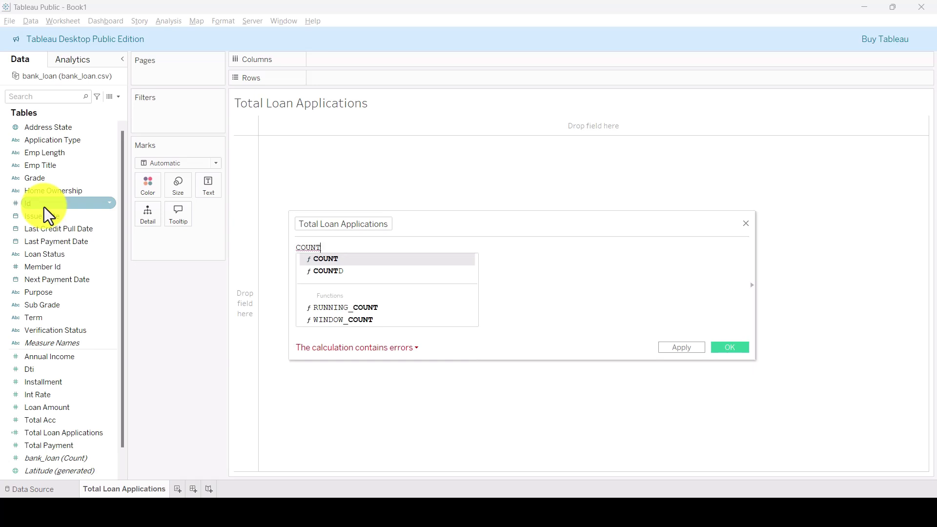
type("([Id])")
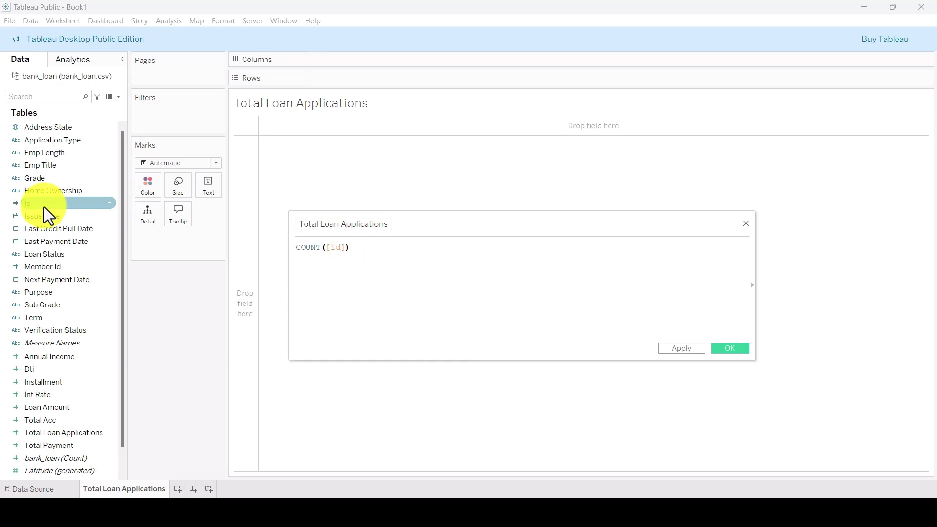
left_click(674, 348)
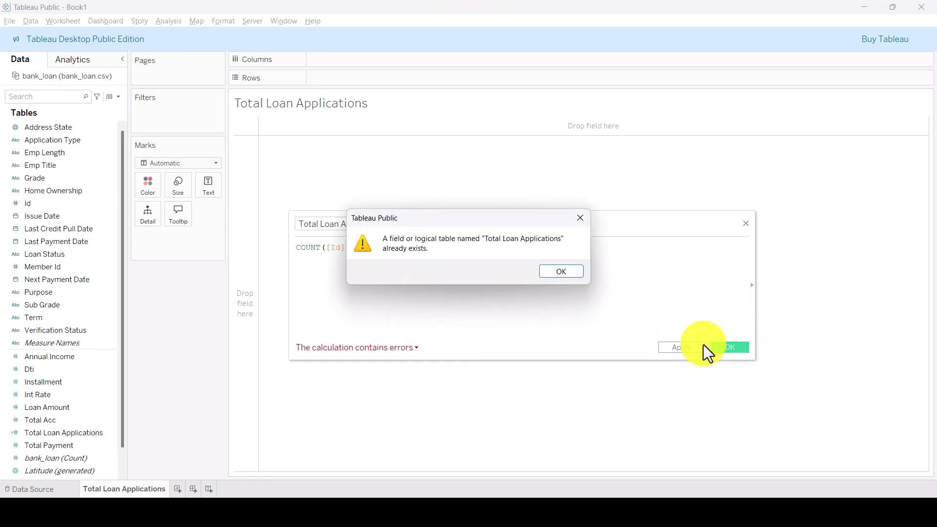
left_click(560, 272)
- Delete the existing Total Loan Applications measure from the bank_loan field list
left_click_drag(53, 432, 59, 432)
right_click(59, 432)
left_click(98, 299)
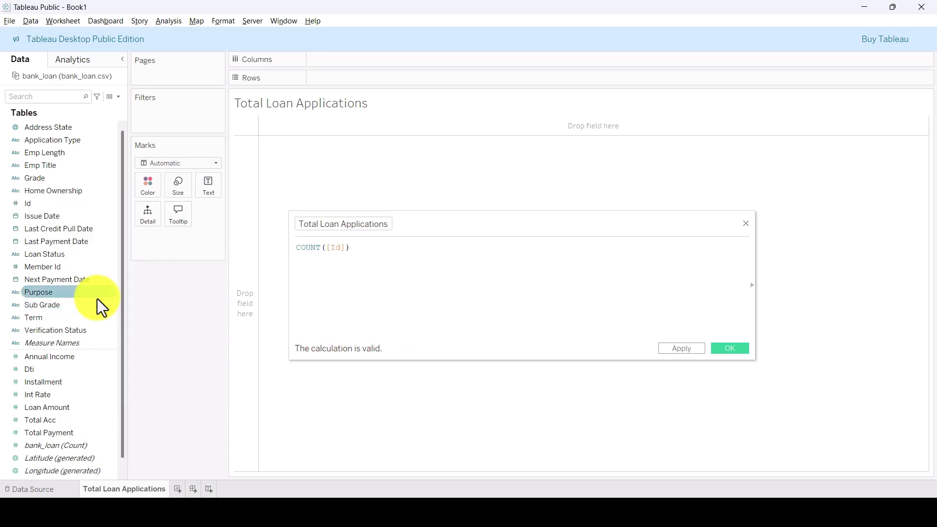
- Apply and save the new calculated field, then place Total Loan Applications on the Text mark of the worksheet
left_click(689, 351)
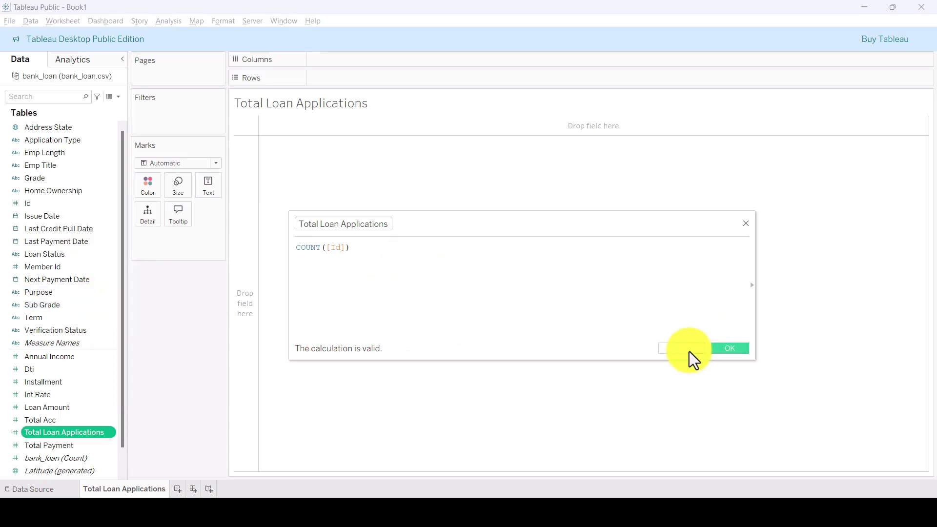
left_click(733, 349)
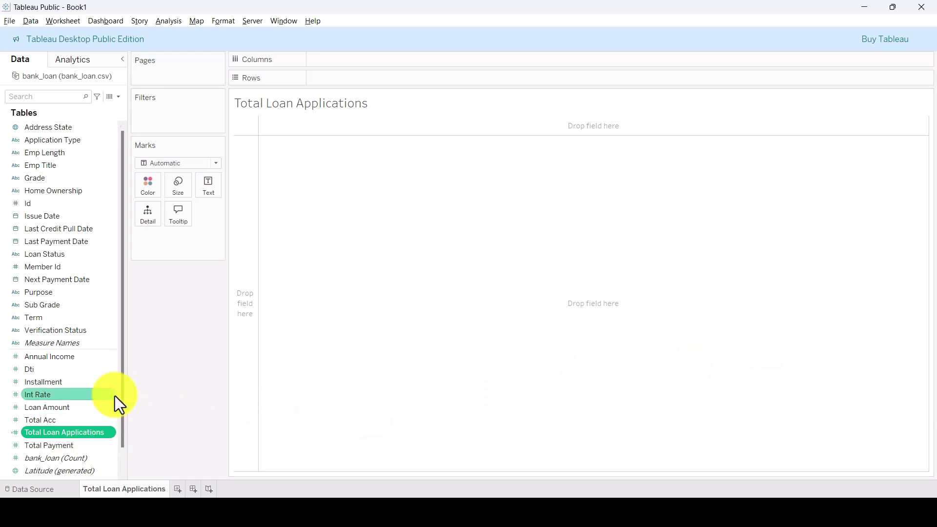
left_click_drag(62, 433, 209, 185)
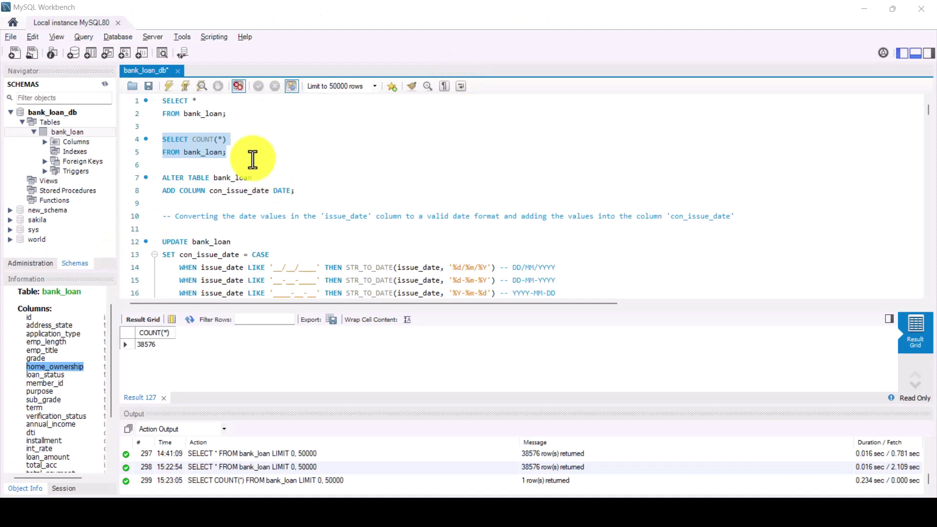
- Run SELECT COUNT(*) FROM bank_loan in MySQL Workbench to check the total number of loan applications
left_click_drag(251, 156, 145, 145)
left_click(165, 87)
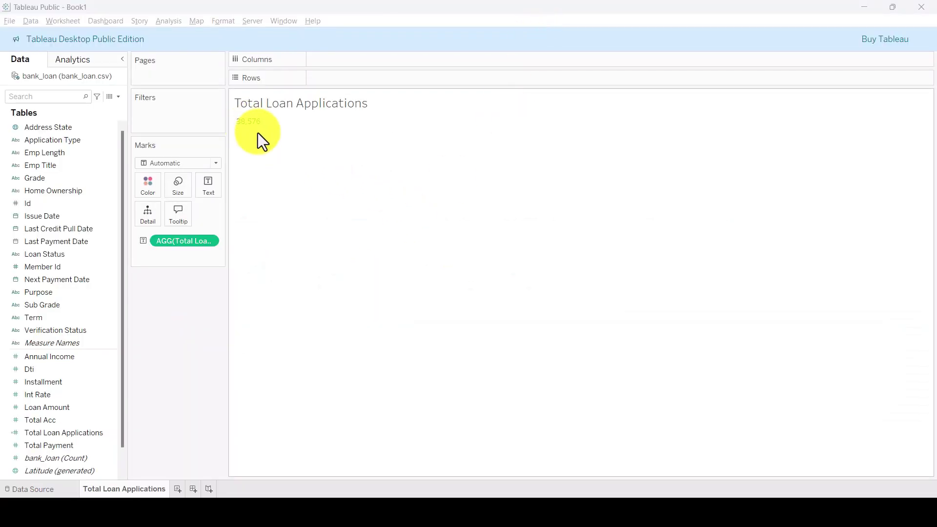
- In Tableau, set the Total Loan Applications text alignment to Middle Center
left_click(215, 187)
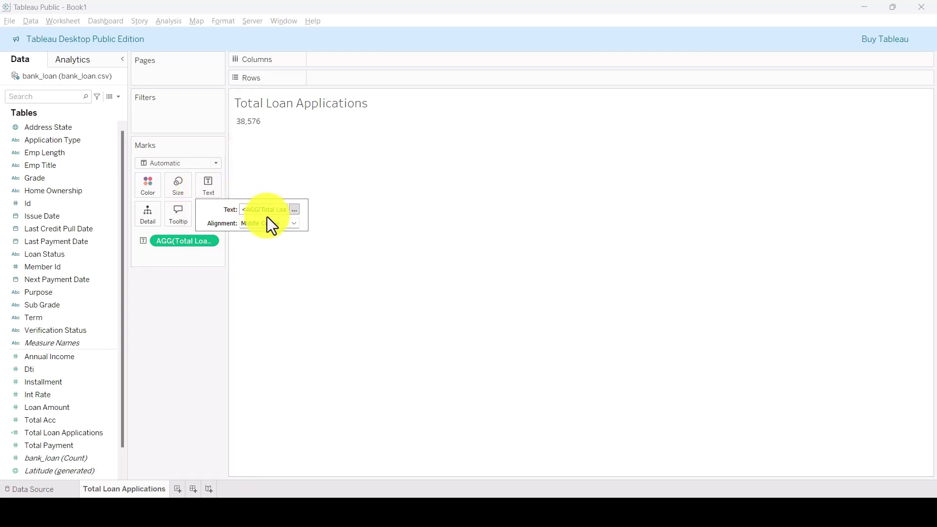
left_click(294, 224)
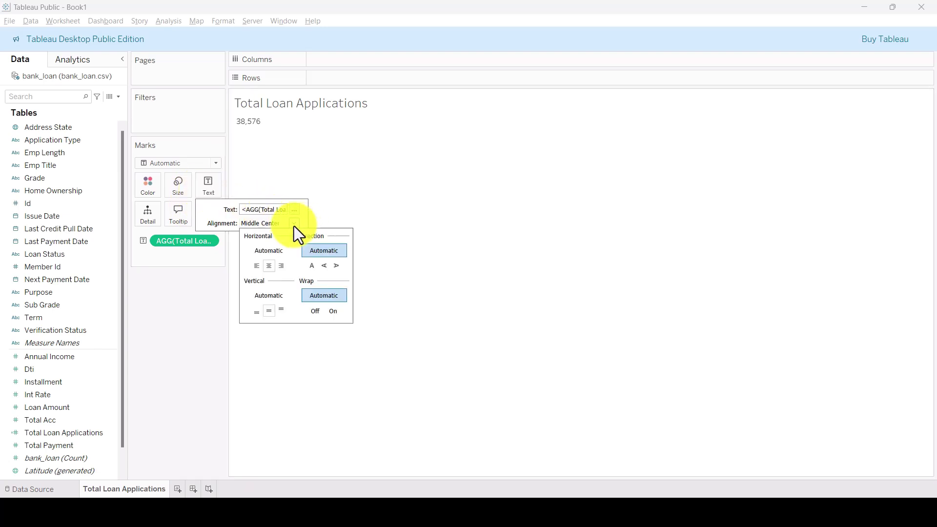
left_click(271, 269)
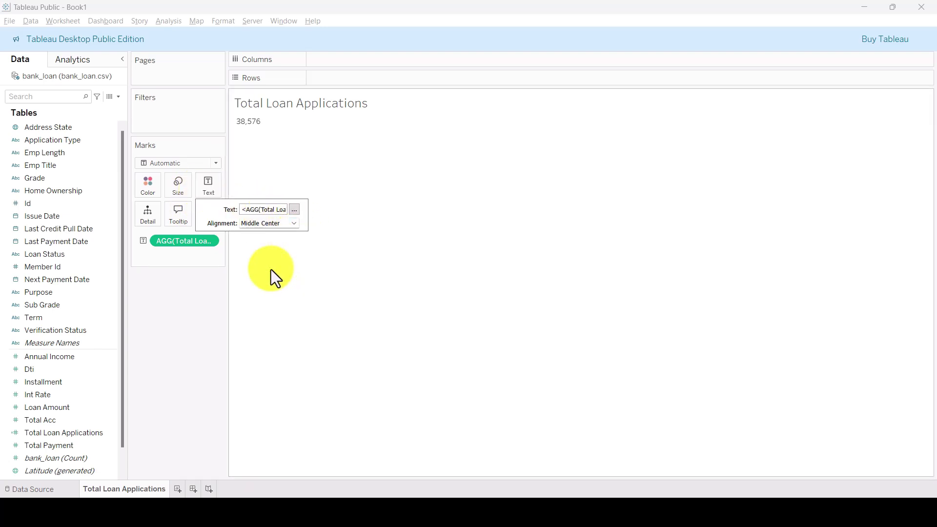
- Format the Total Loan Applications label in Lato Black at size 22 and apply the change
left_click(295, 209)
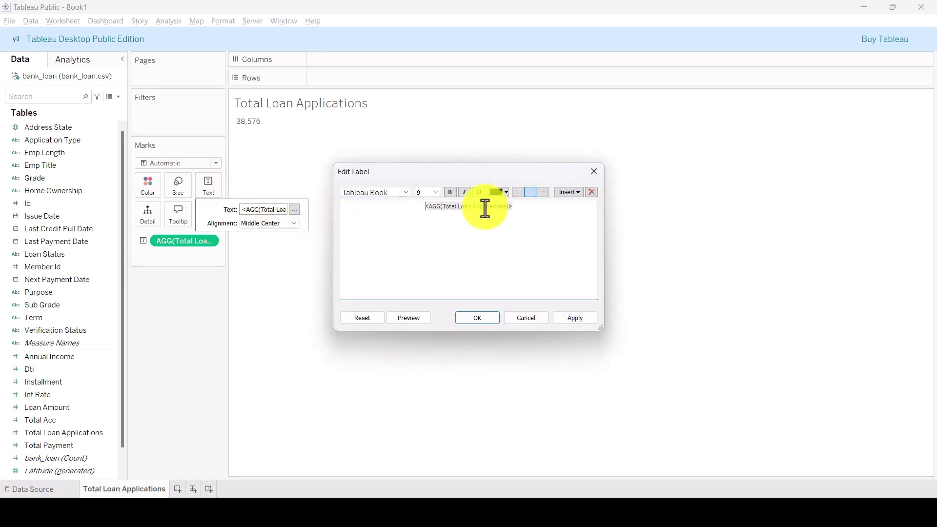
left_click_drag(513, 206, 418, 202)
left_click(434, 193)
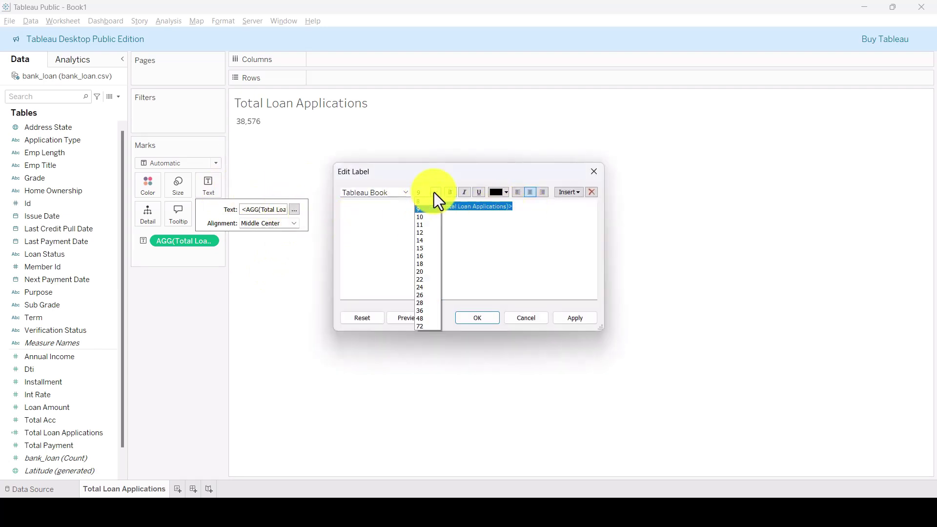
left_click(429, 279)
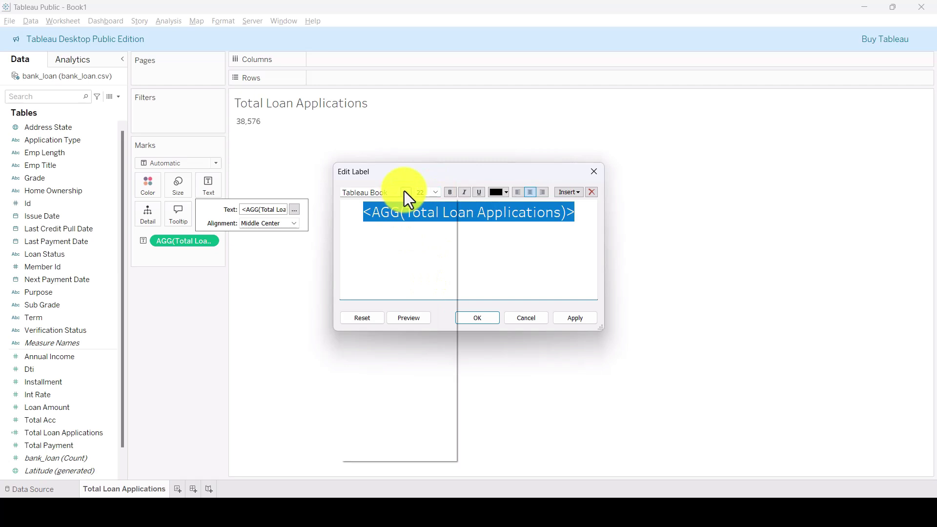
left_click(404, 192)
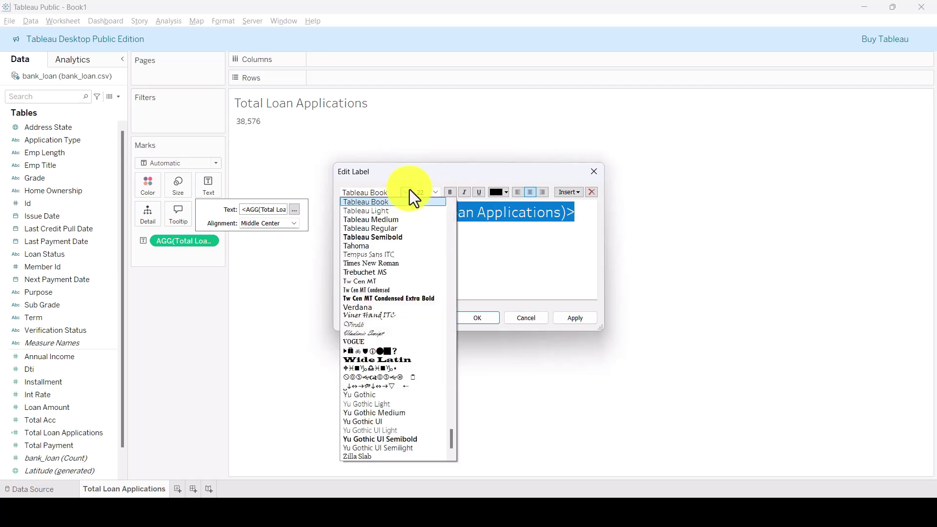
scroll(377, 214, "up", 20)
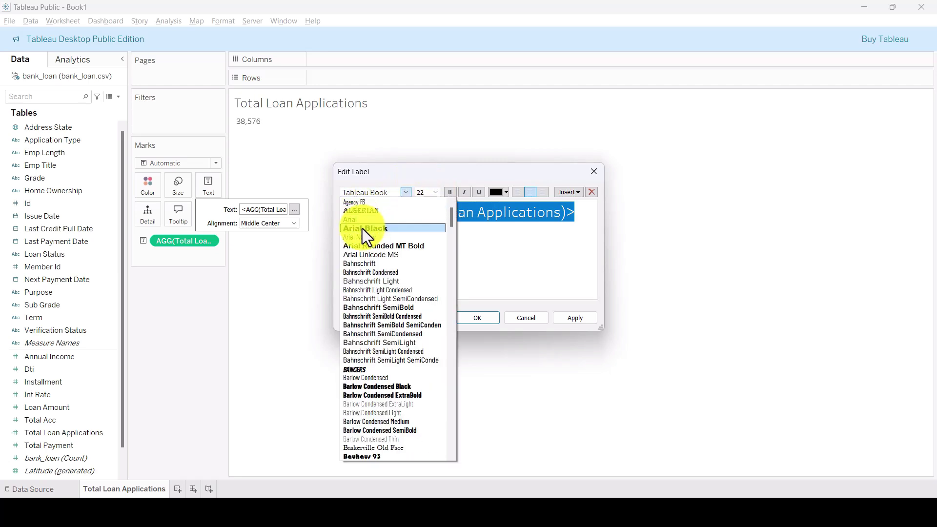
scroll(386, 263, "down", 8)
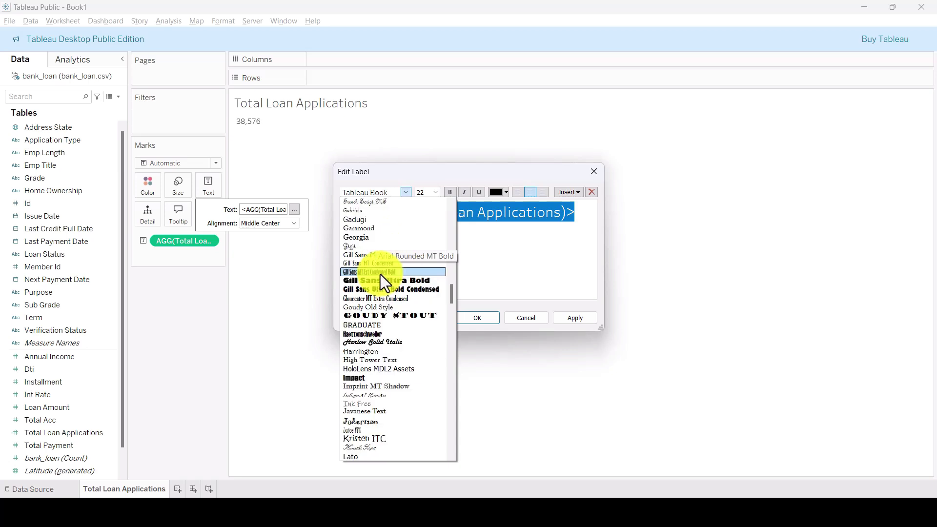
scroll(388, 439, "down", 1)
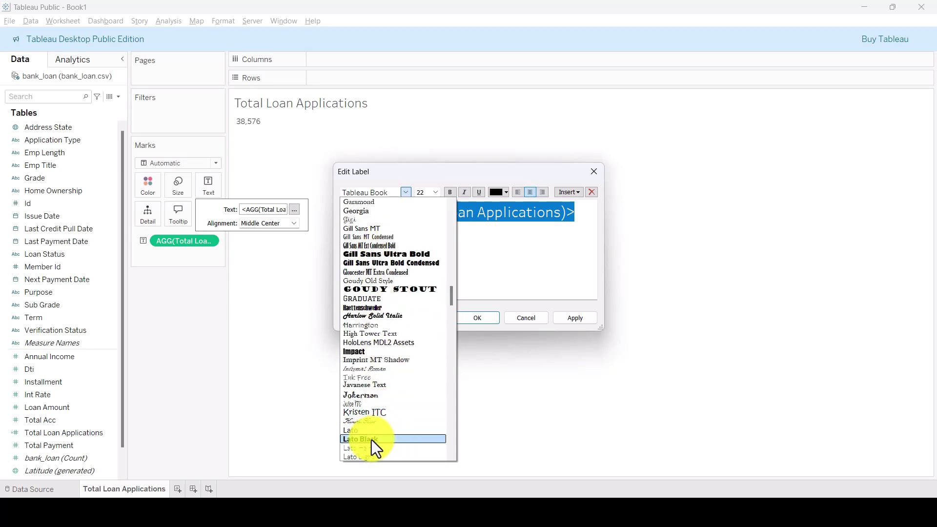
left_click(372, 441)
left_click(567, 318)
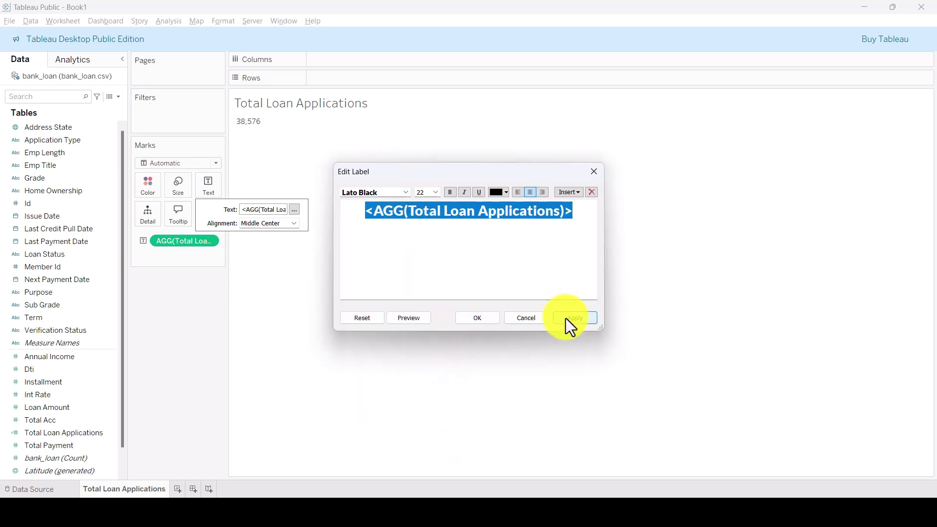
left_click(476, 318)
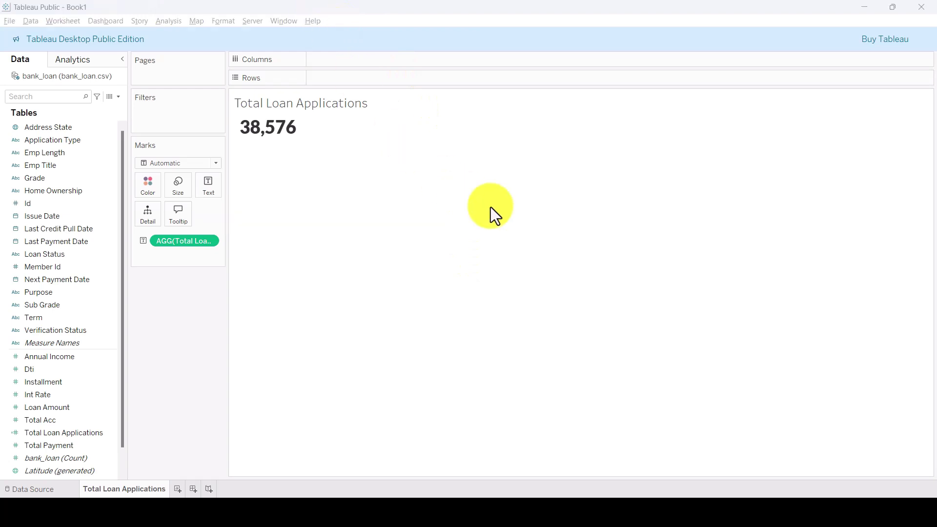
- Show the toolbar and fit the Total Loan Applications worksheet to Entire View
left_click(285, 130)
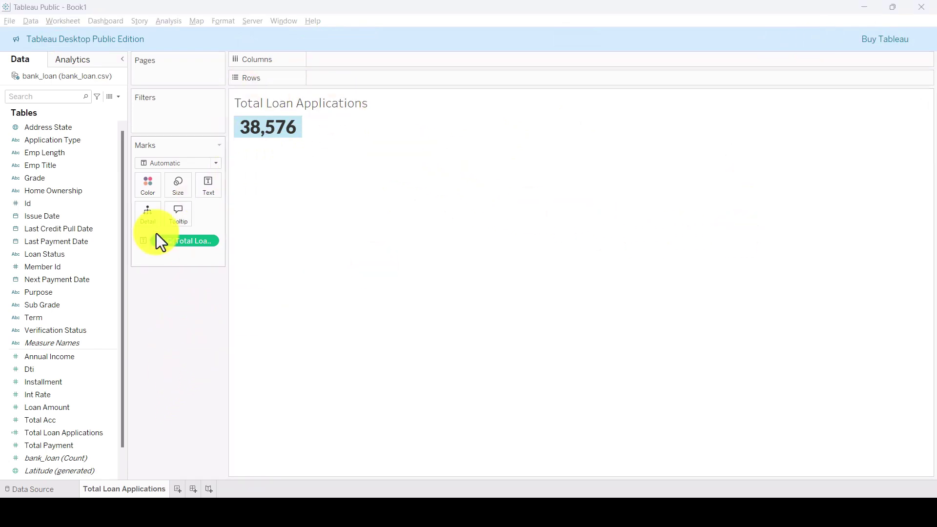
left_click(283, 21)
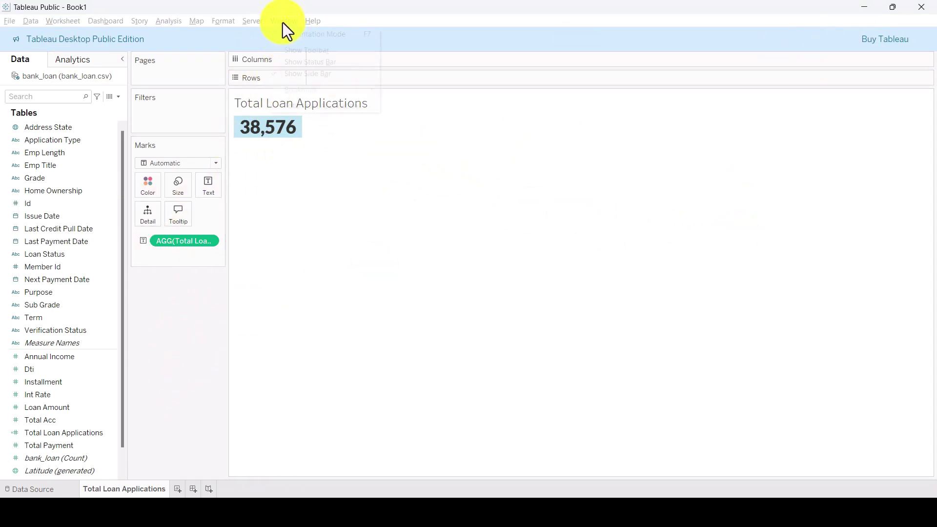
left_click(303, 50)
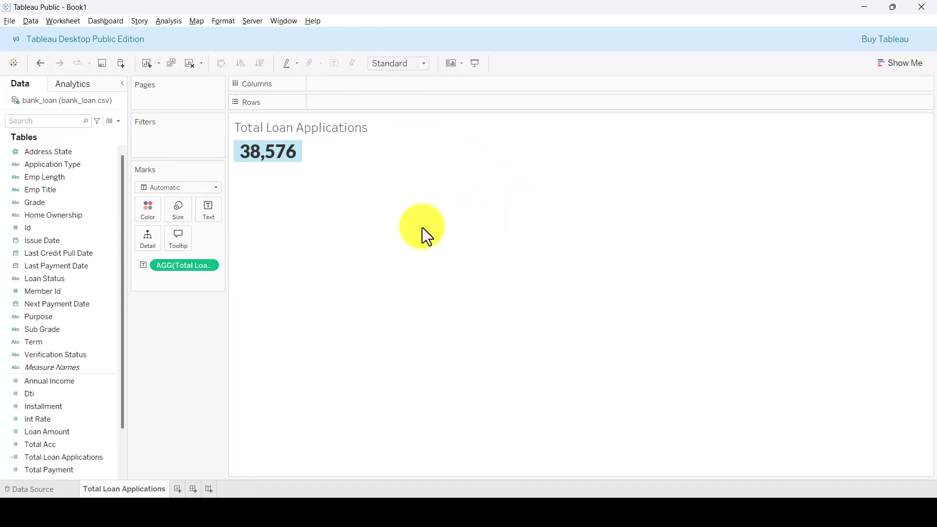
left_click(73, 341)
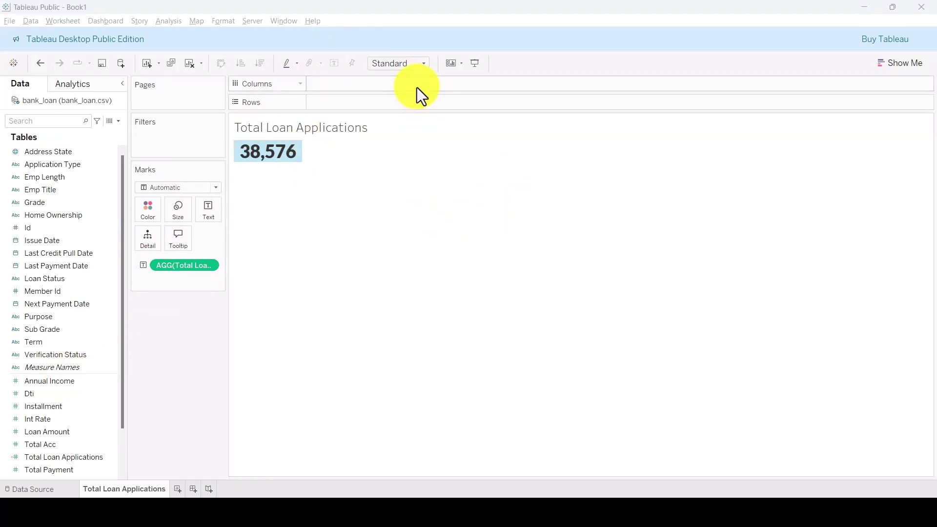
left_click(422, 63)
left_click(400, 107)
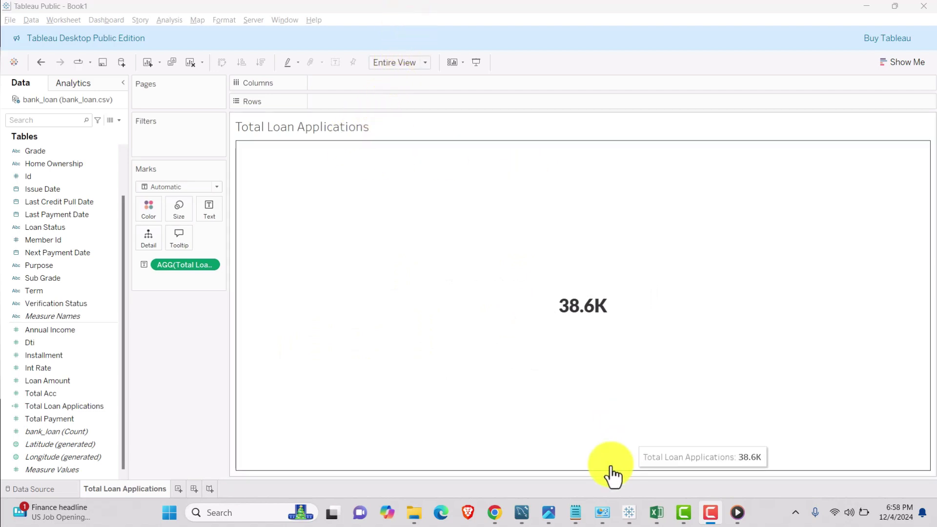
- Review the KPI requirements on the Dashboard 1: Summary slide image and return to Tableau
mouse_move(545, 513)
left_click(552, 462)
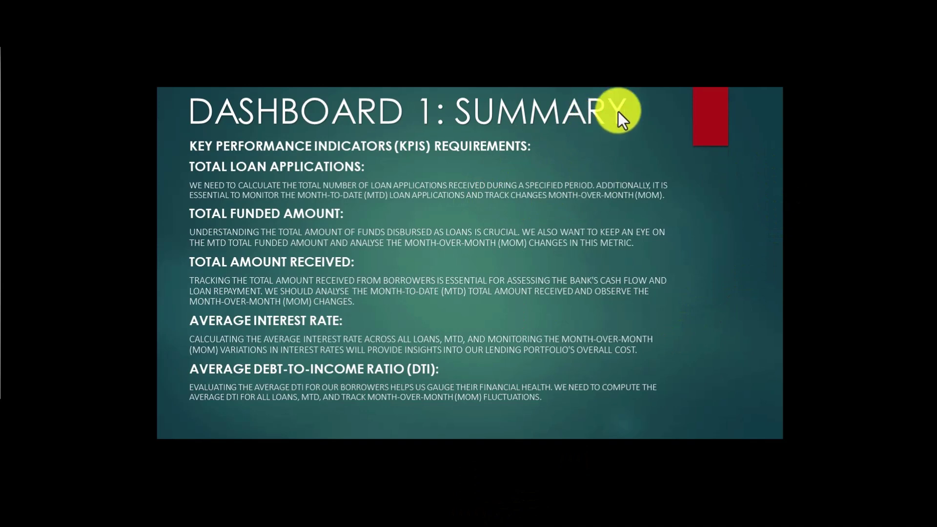
key("alt+Tab")
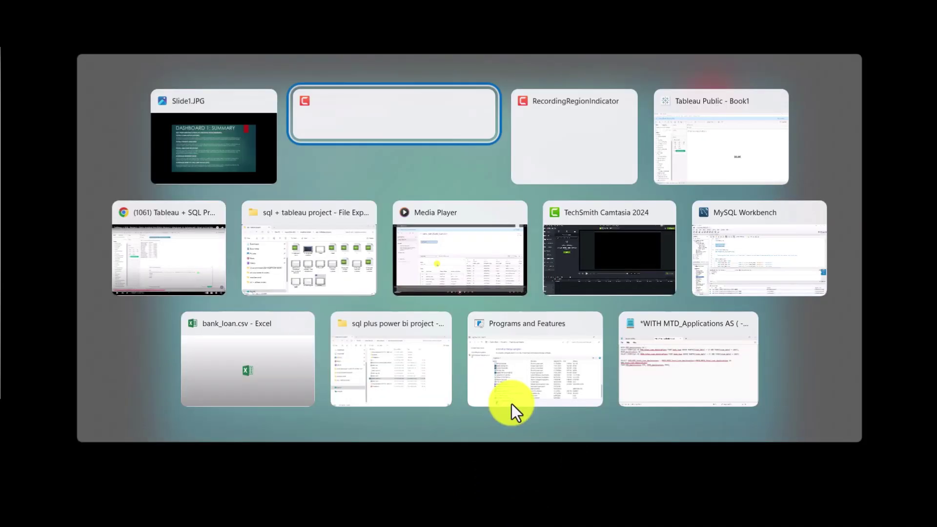
key("alt+Tab")
key("alt+Tab")
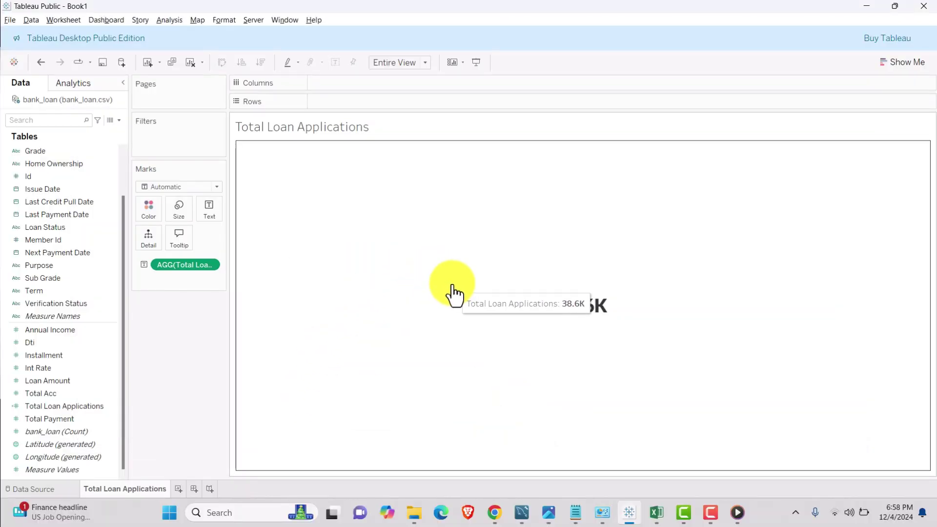
- Add a new worksheet and name it MTD Total Loan Applications
left_click(176, 491)
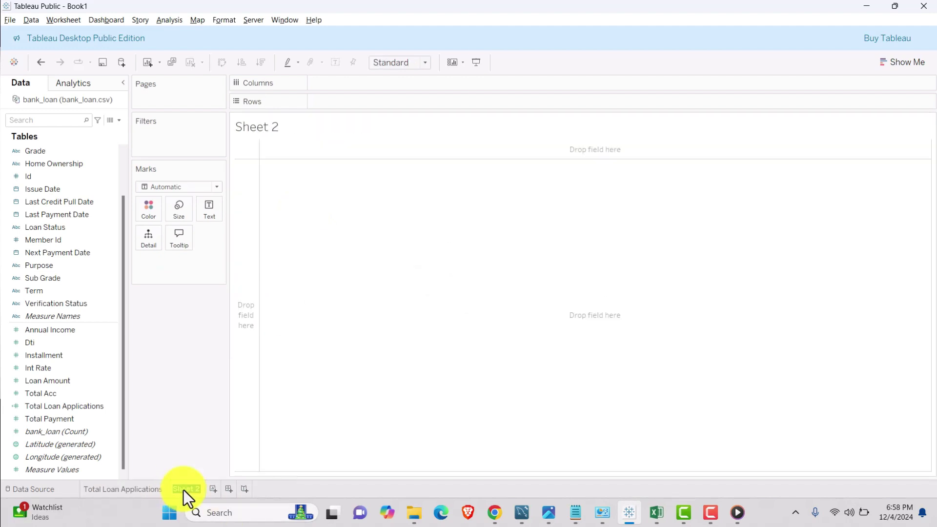
left_click(184, 490)
type("Total Loan App")
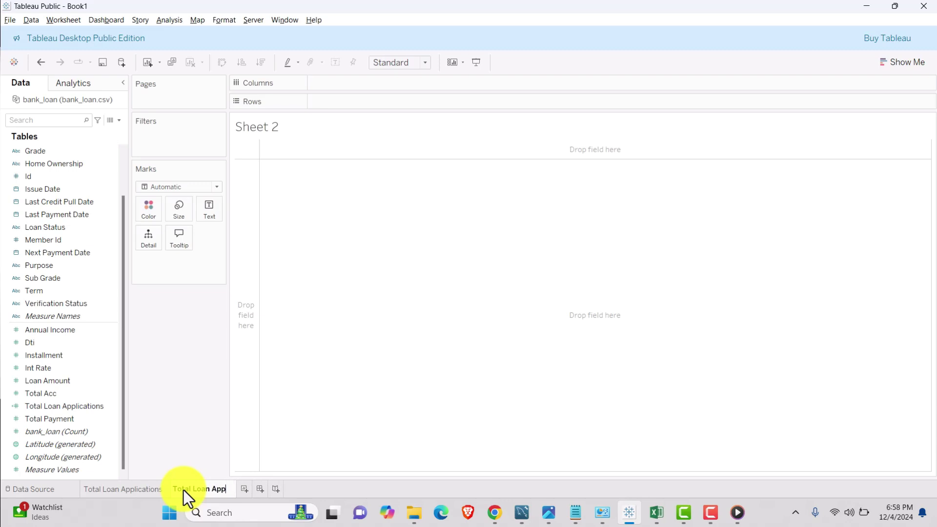
key("BackSpace")
key("BackSpace")
key("BackSpace")
key("BackSpace")
key("BackSpace")
key("BackSpace")
key("BackSpace")
key("BackSpace")
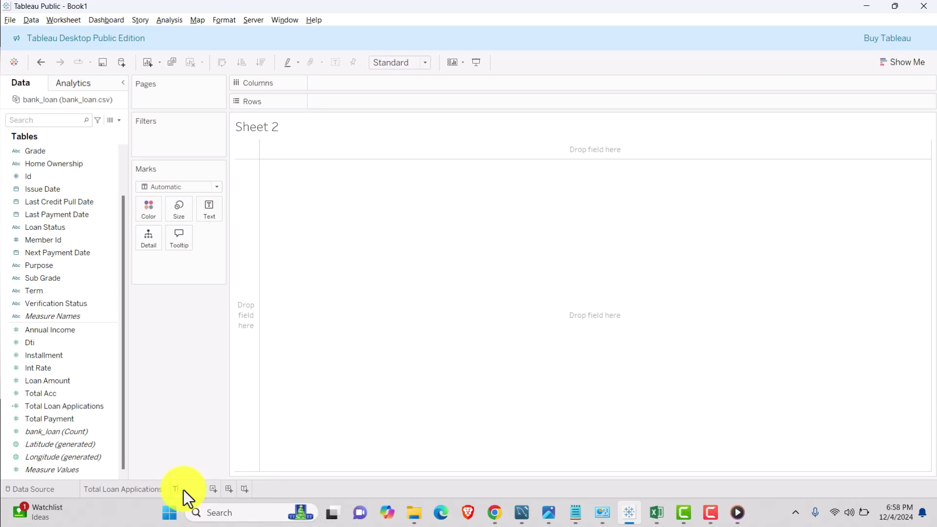
key("BackSpace")
type("MTD Total Loan Applications")
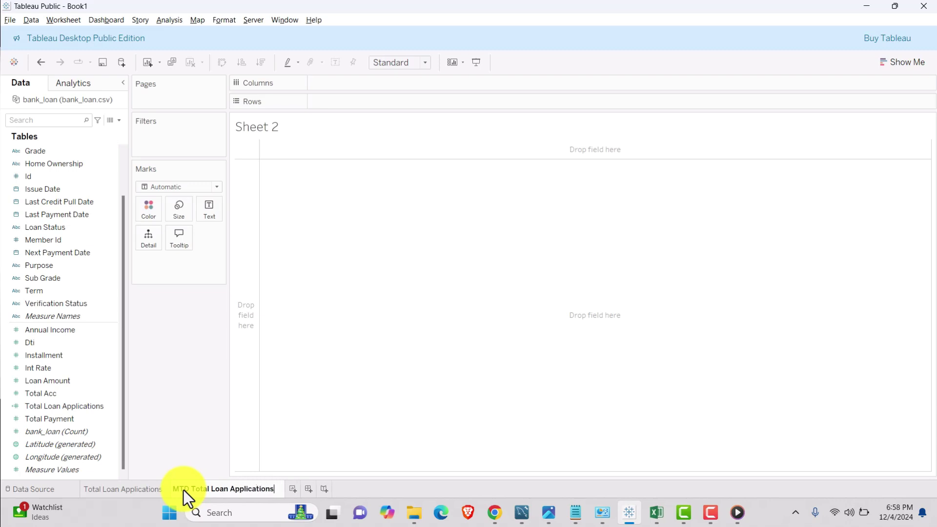
key("Return")
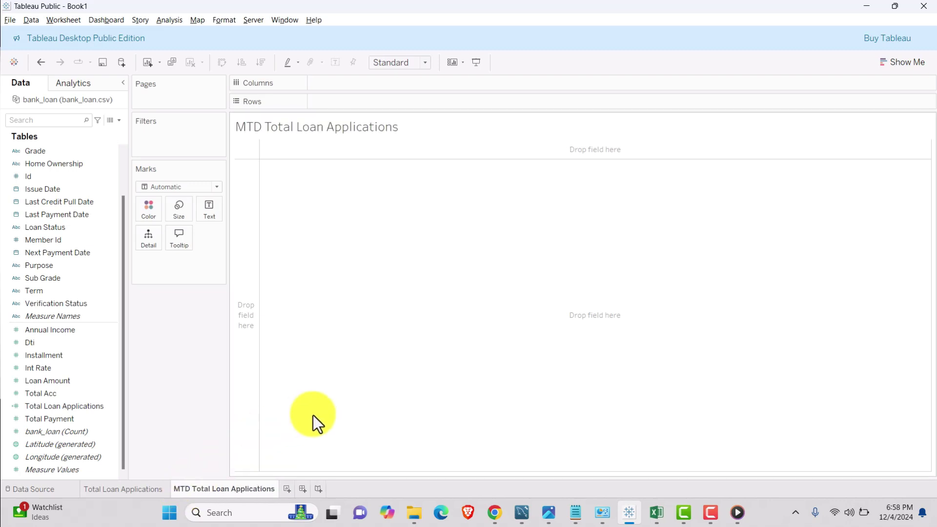
- Create a calculated field named MTD Total Loan Applications
left_click(117, 120)
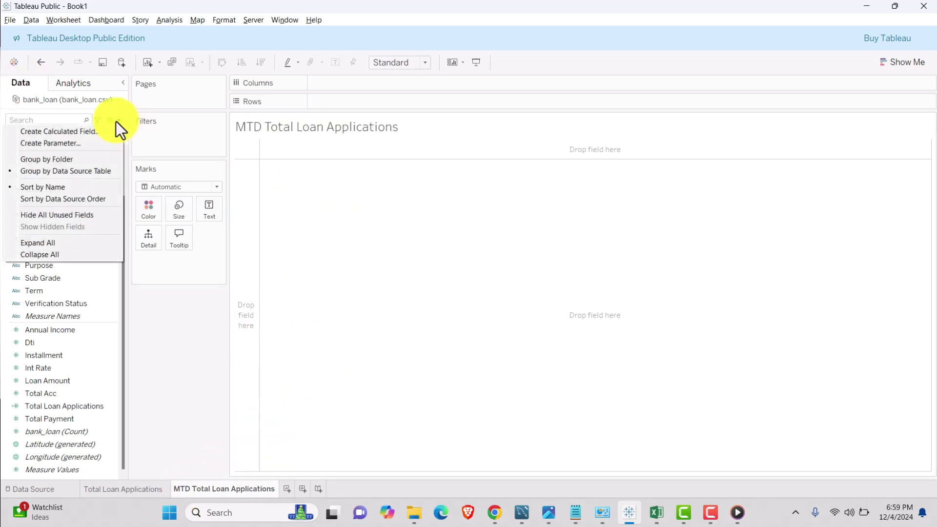
left_click(87, 132)
type("MTD ")
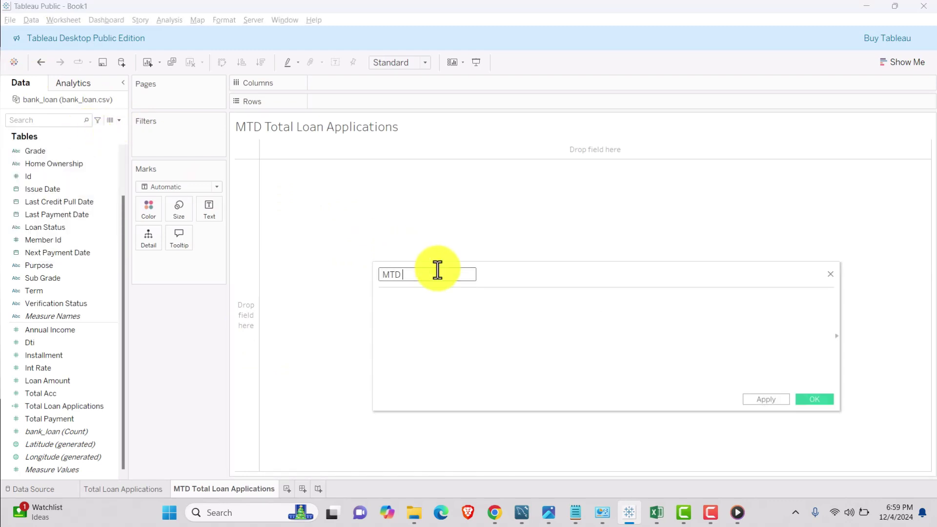
type("Total Loan Applications")
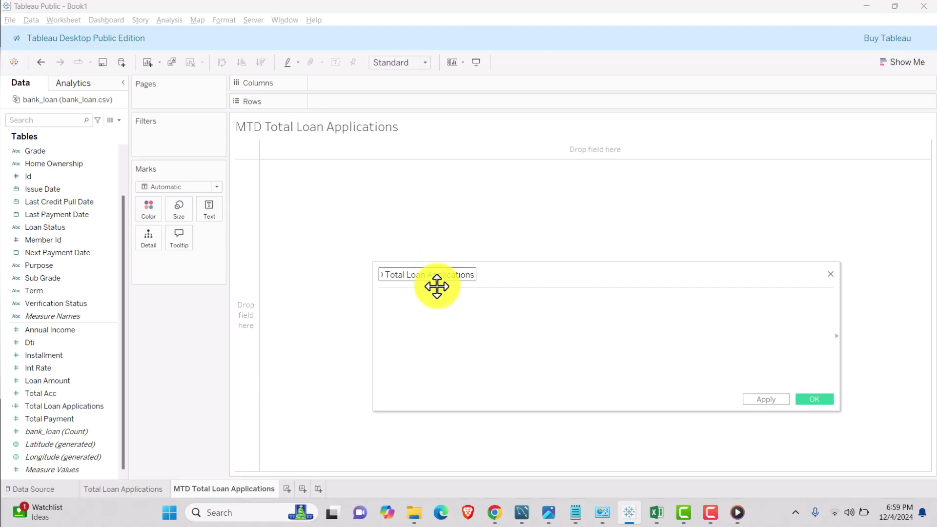
- Begin the field's formula with IF DATEDIFF('month',[Issue Date],MAX([Issue Date])
left_click(435, 303)
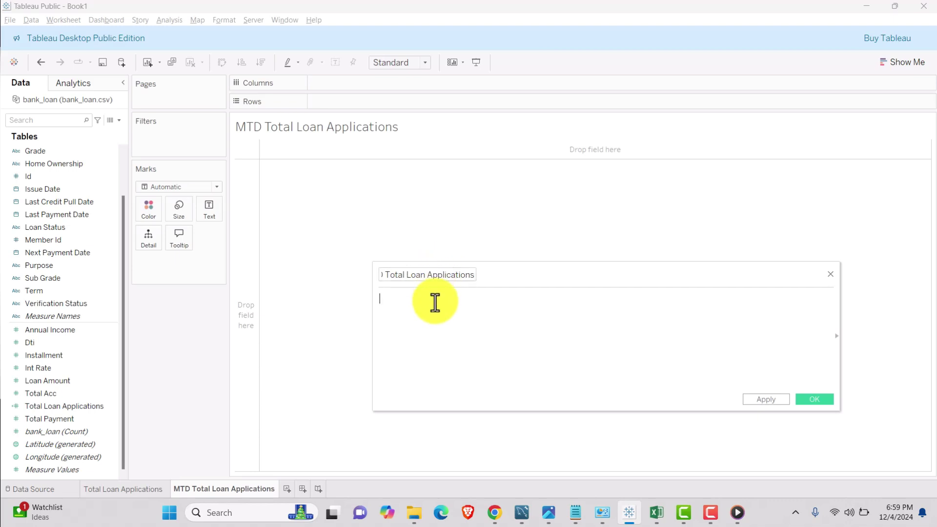
type("IF DATEDIF")
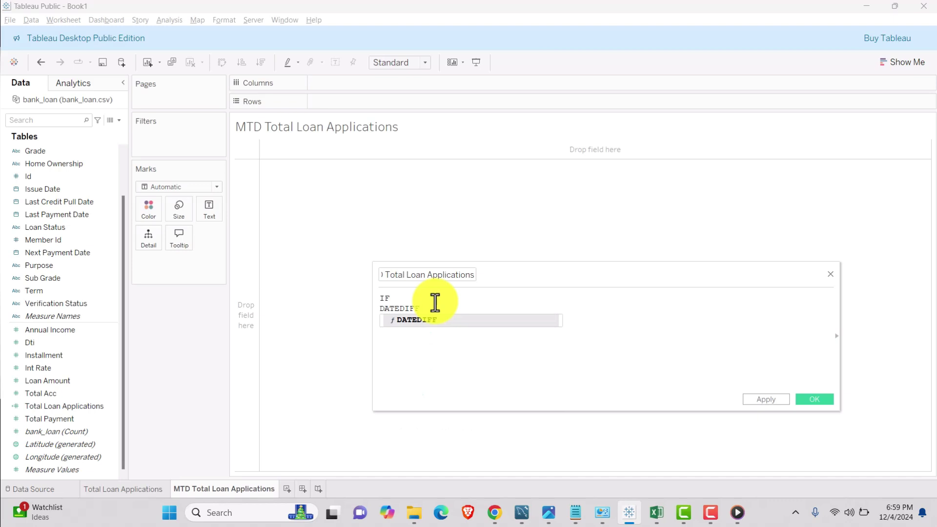
key("Return")
type("'month'")
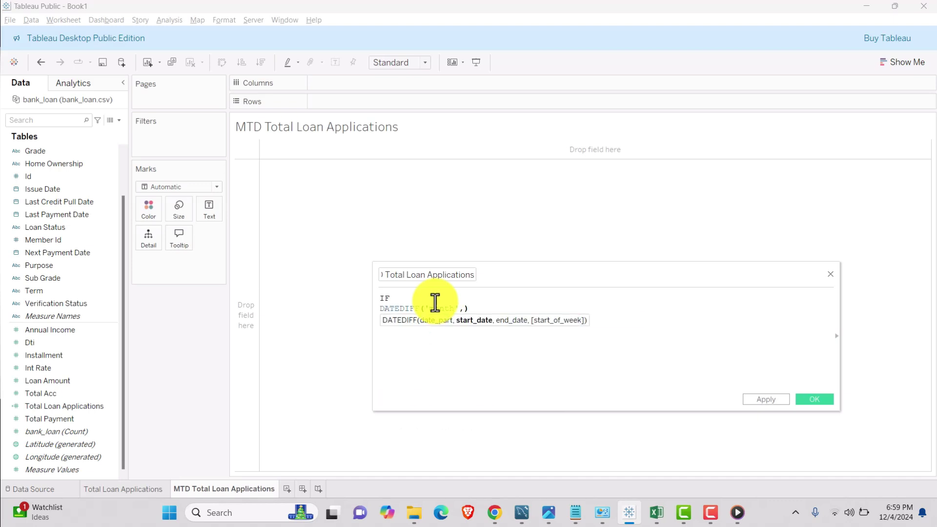
type(",issue")
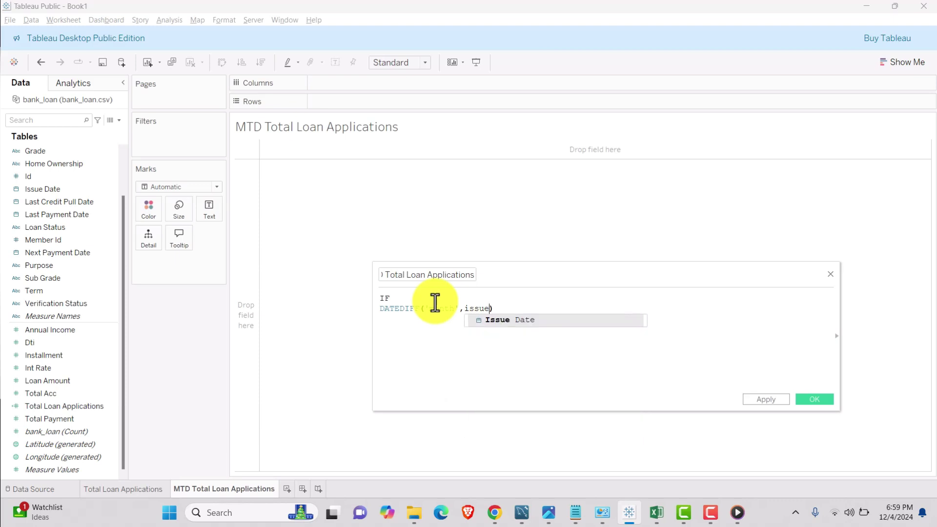
key("Return")
type(",")
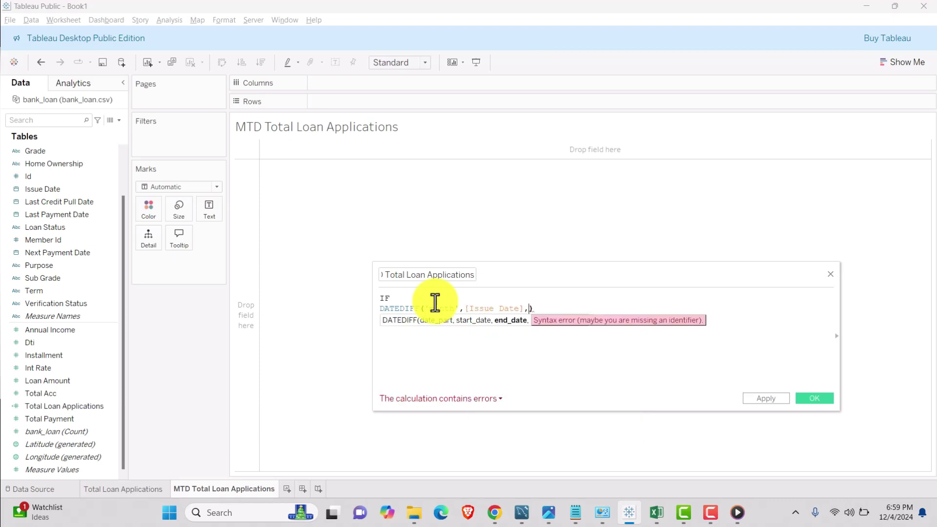
type("MA")
type("X(iss")
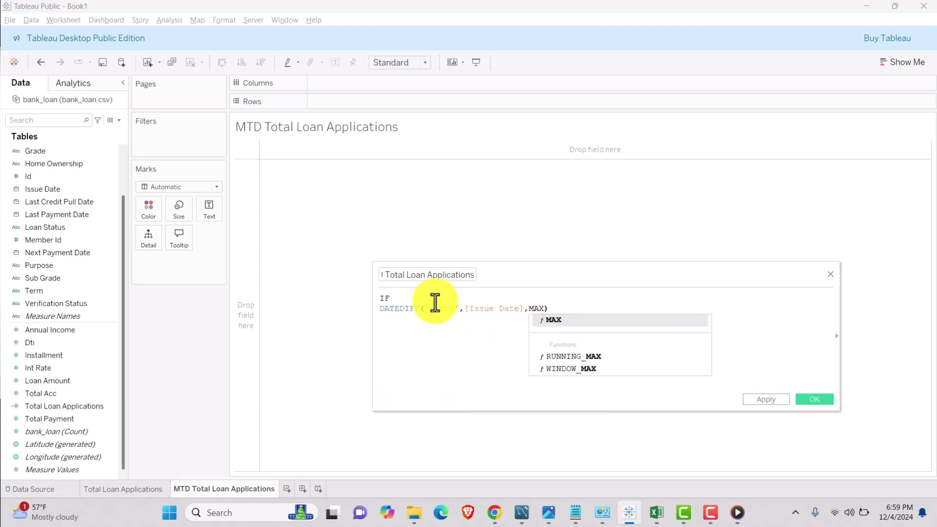
key("Return")
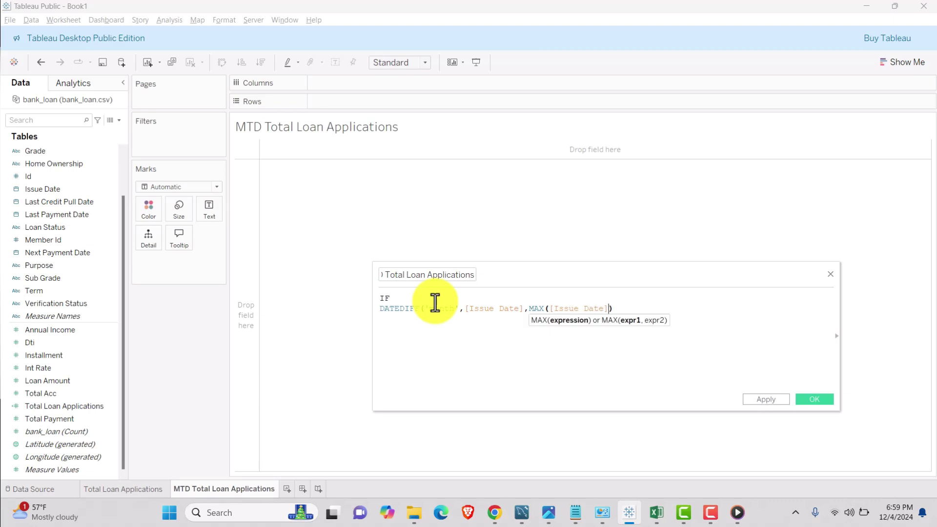
- Complete the month-to-date IF formula by closing MAX([Issue Date]), adding = 0, and returning [Id] between THEN and END
type(")")
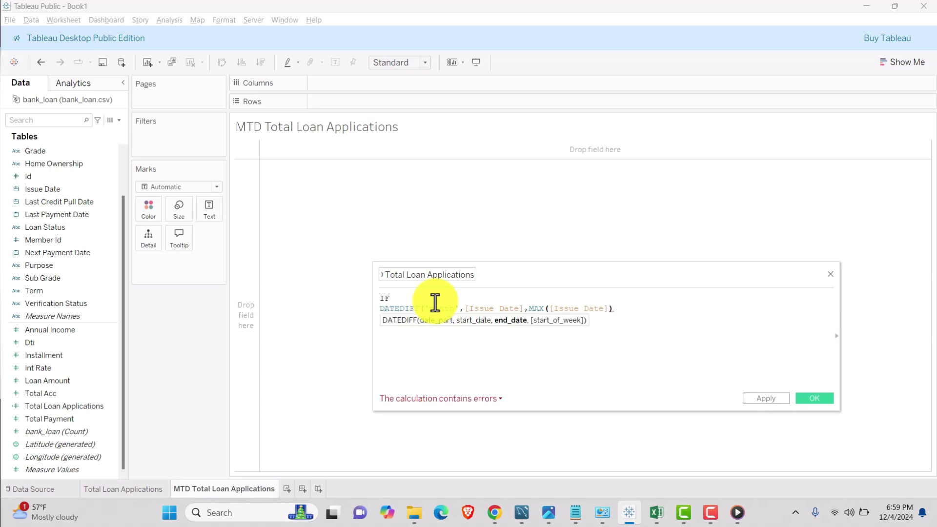
type(" = 0")
key("Return")
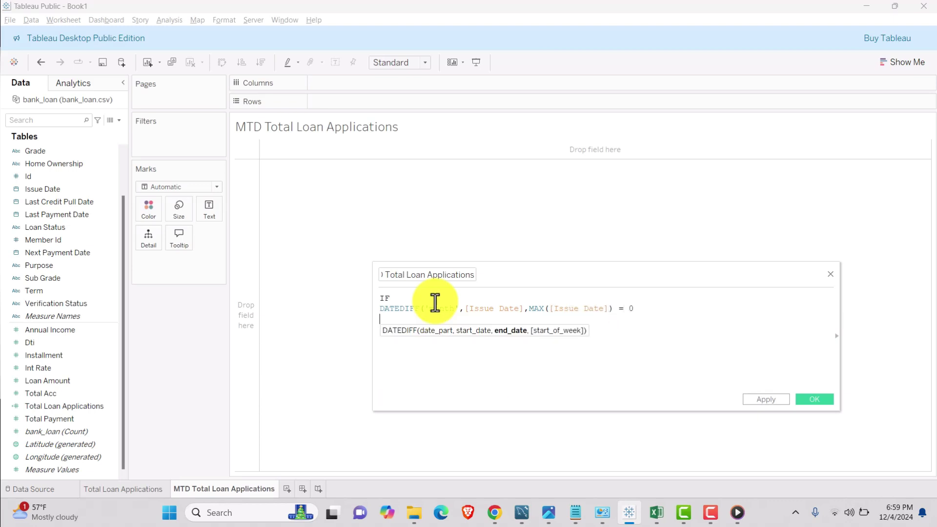
type("THEN")
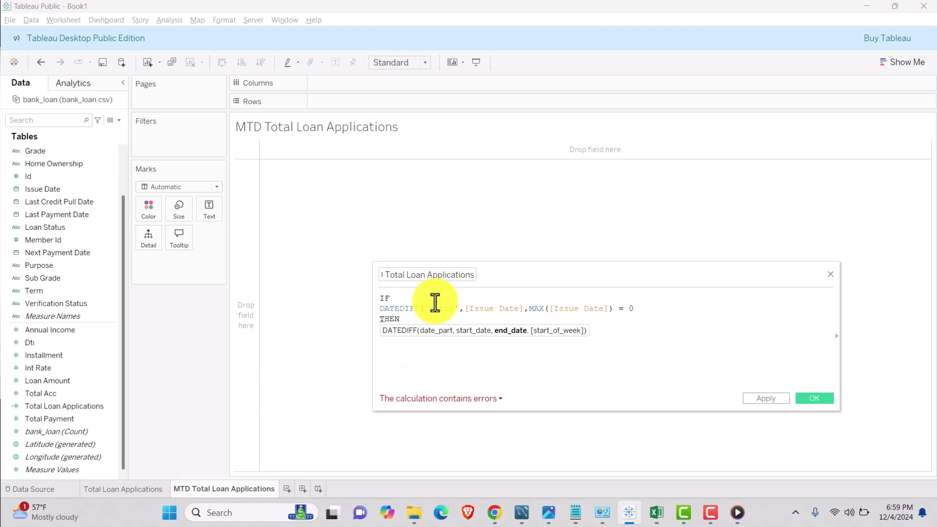
key("Return")
type("[Id]")
key("Return")
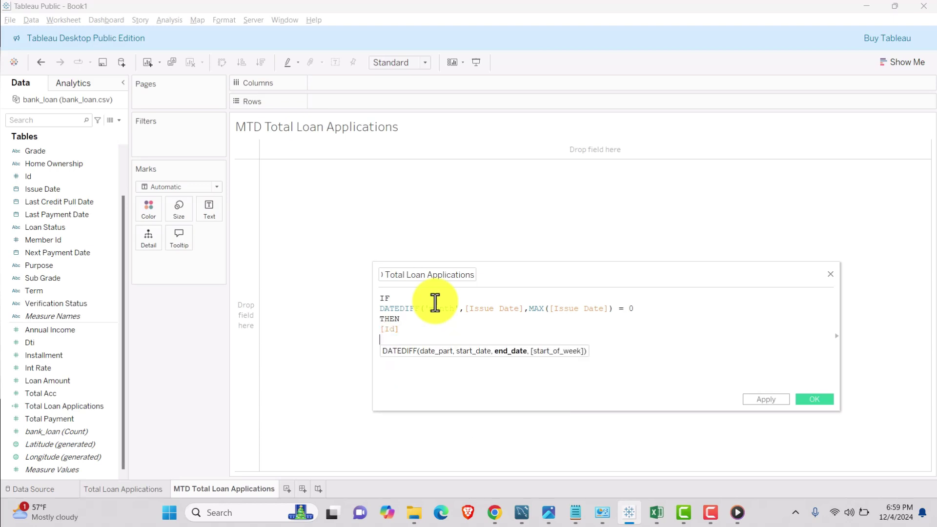
type("END")
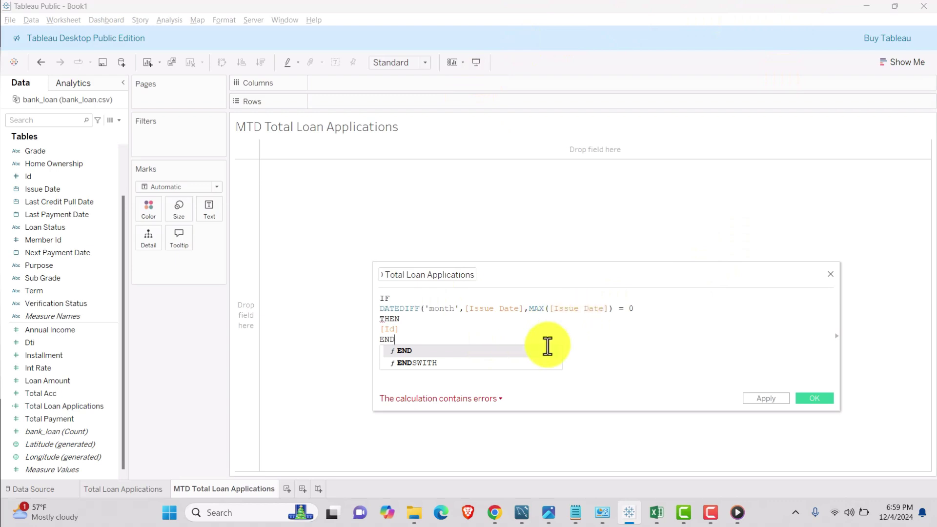
- Examine the calculation error and add the missing closing parenthesis to the DATEDIFF function before = 0
left_click(531, 309)
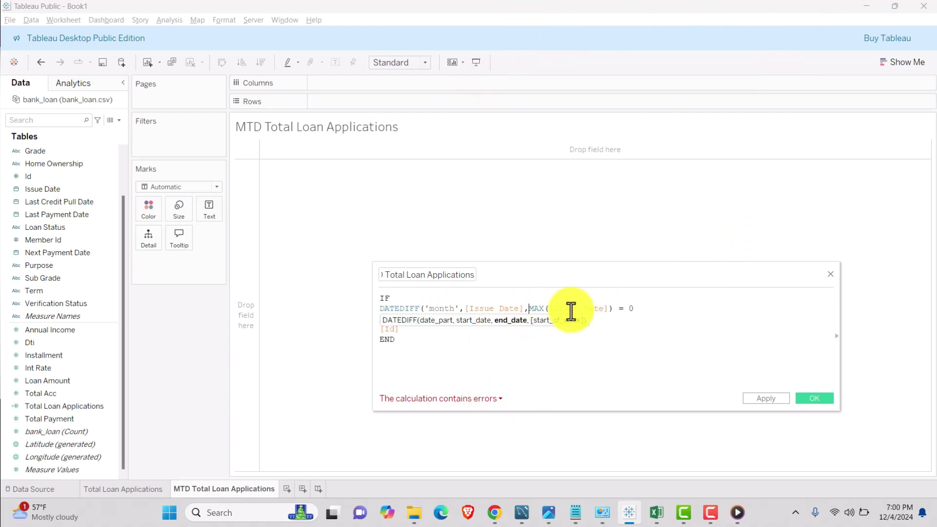
left_click(499, 399)
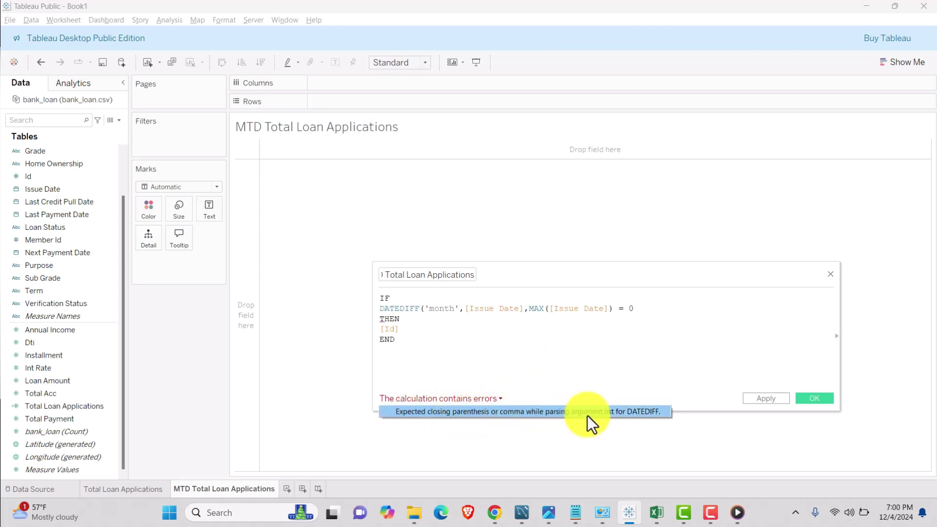
left_click(616, 308)
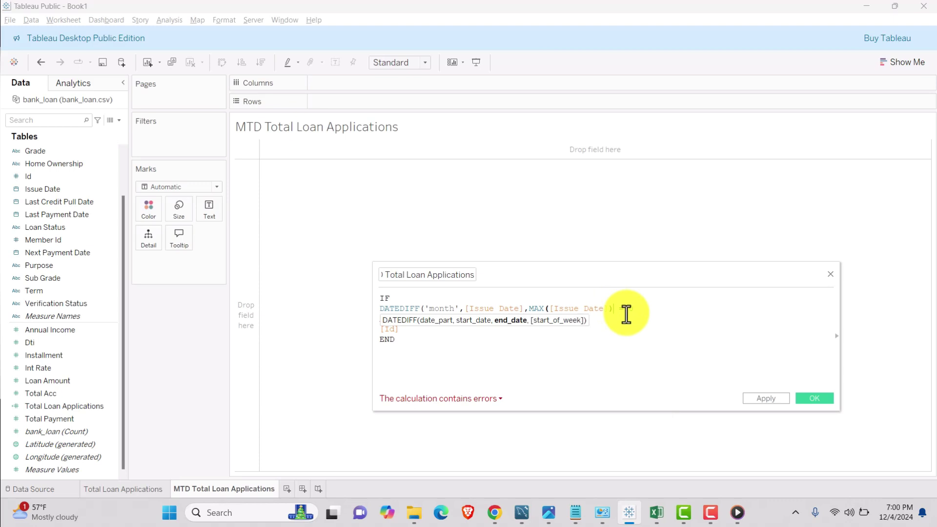
type(")")
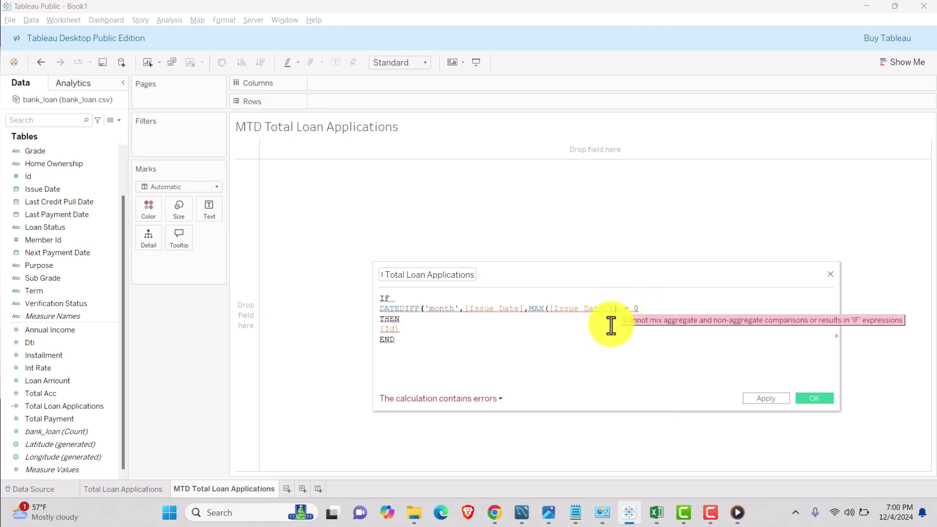
- Check the aggregation errors and enclose MAX([Issue Date]) in curly braces to make it a level-of-detail expression
left_click(500, 400)
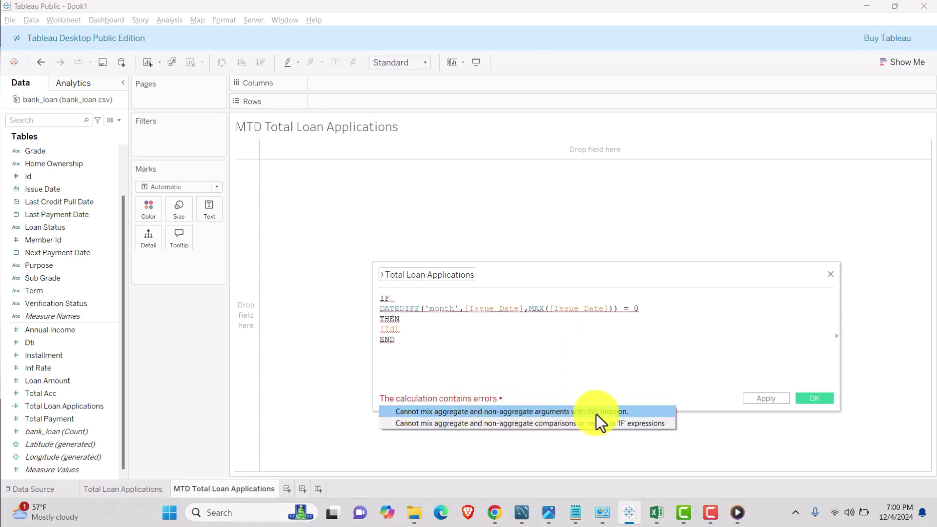
left_click(494, 308)
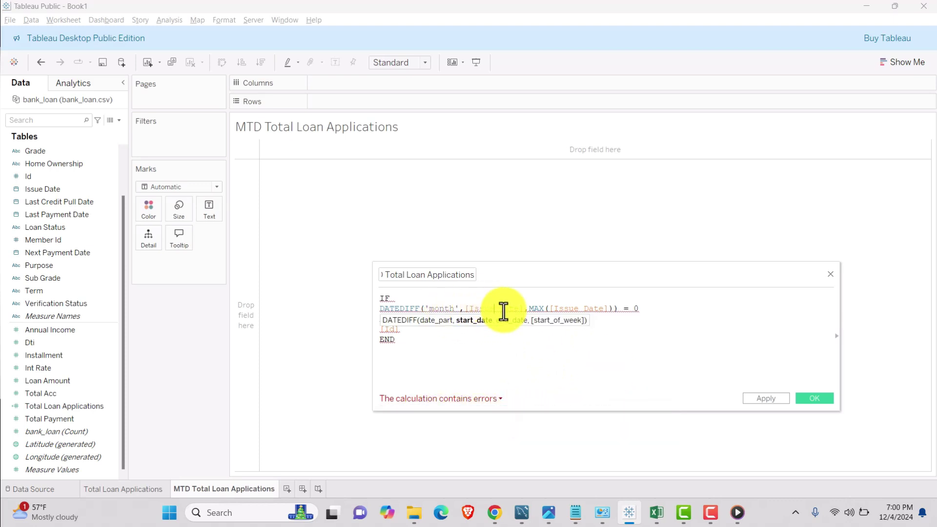
left_click_drag(529, 310, 611, 308)
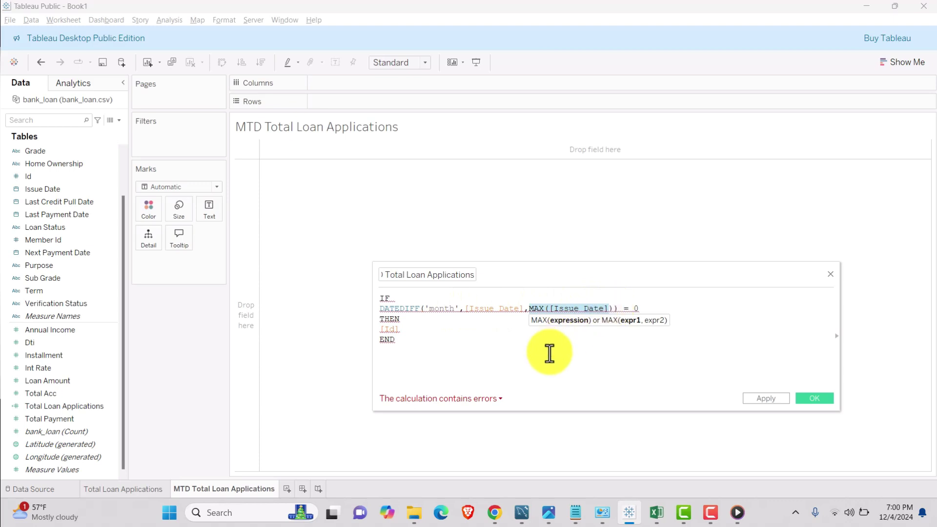
left_click(528, 310)
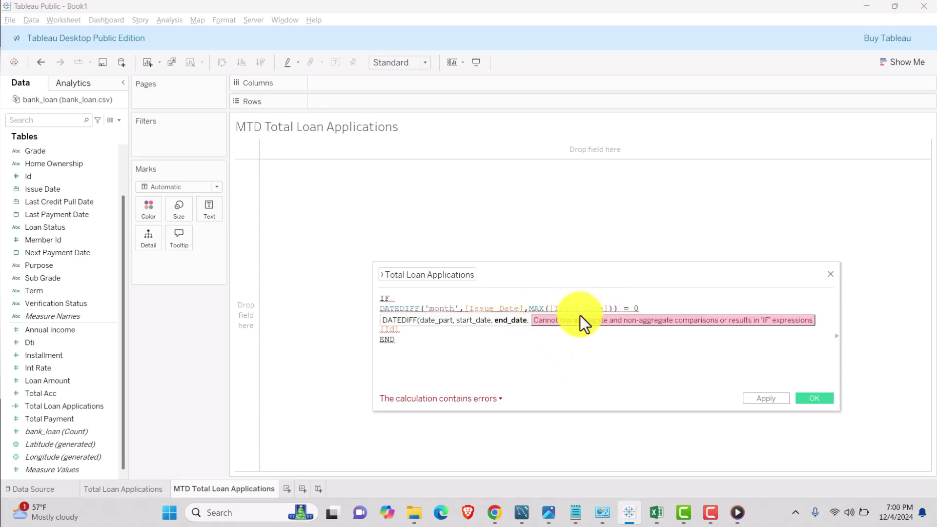
type("{")
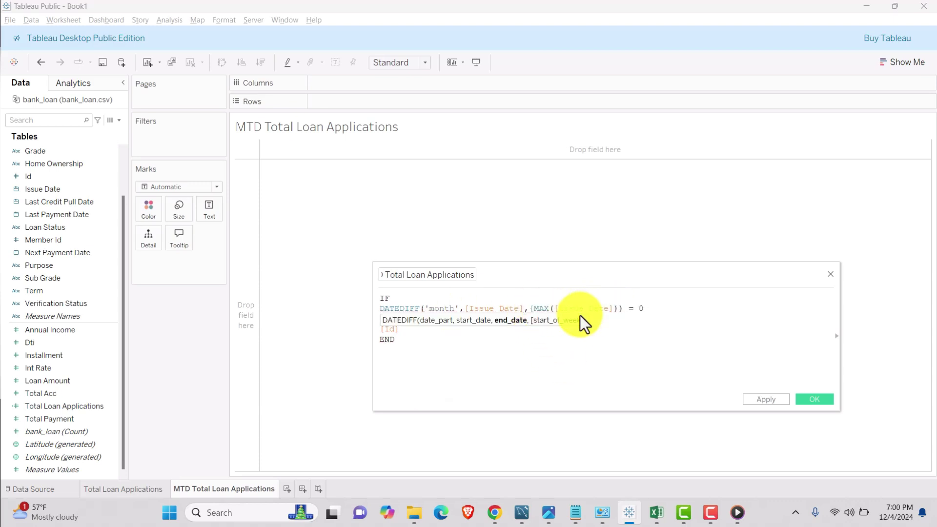
key("Left")
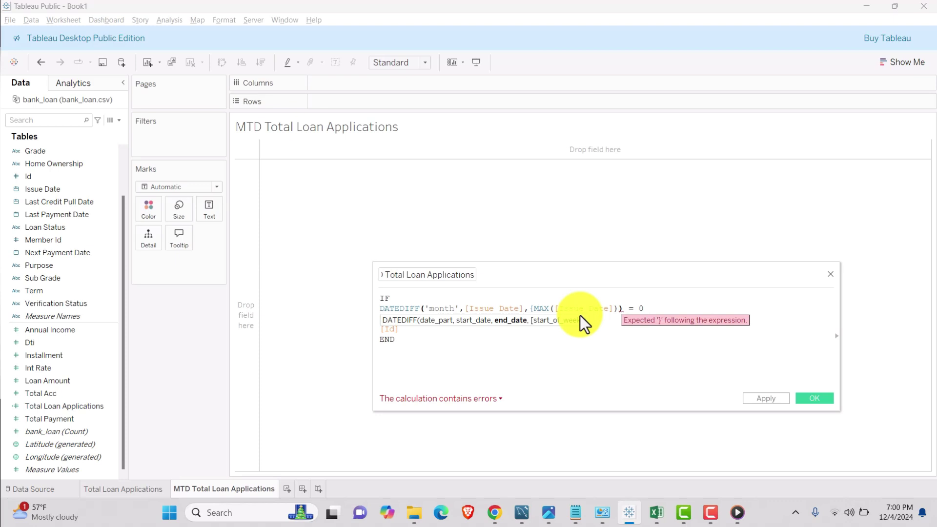
type("}")
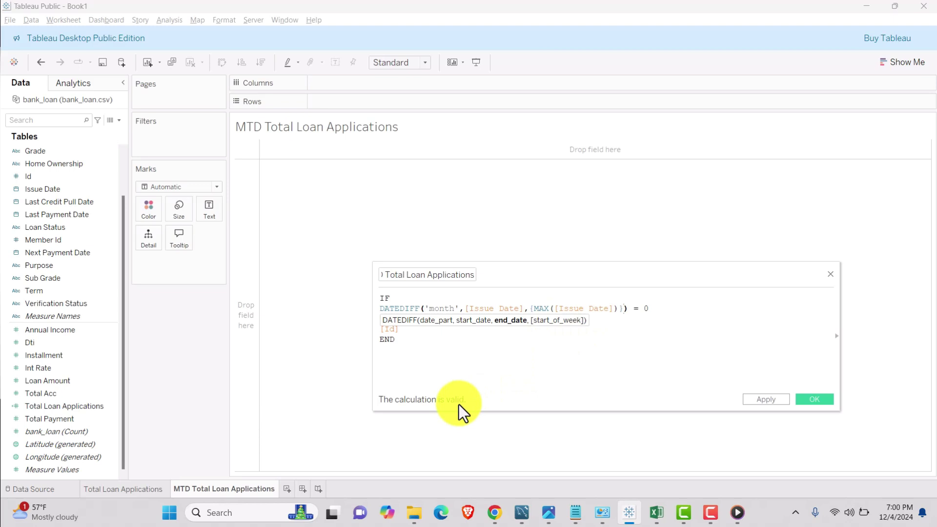
- Place the {MAX([Issue Date])} expression on Rows to check the date it returns, and remove it from the view
left_click(541, 332)
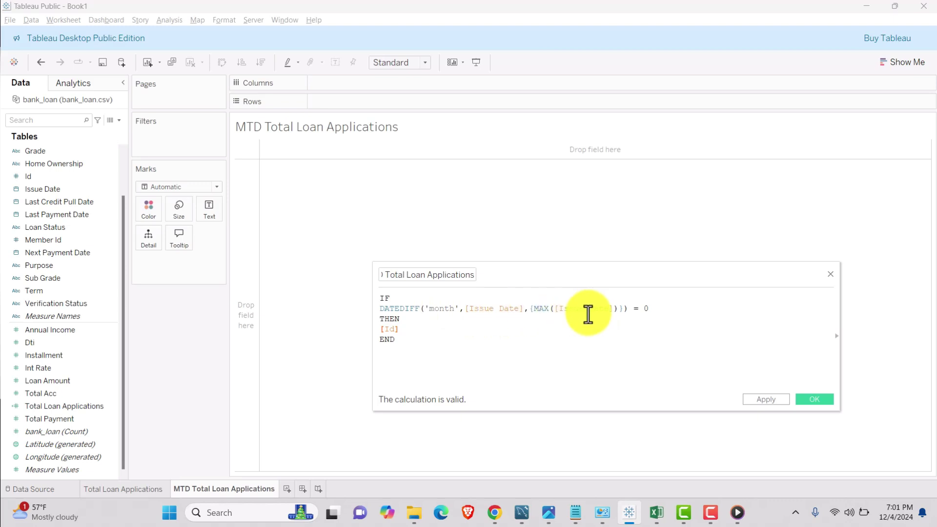
left_click(480, 311)
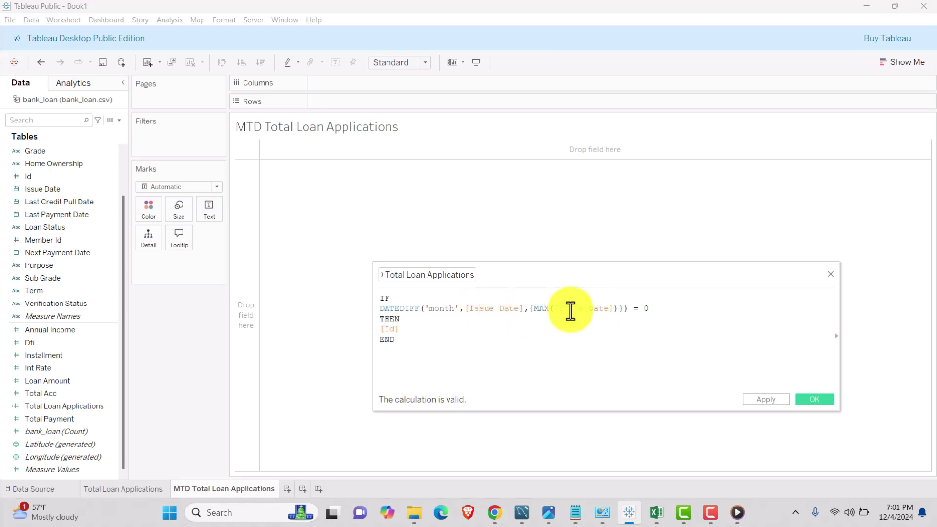
double_click(529, 308)
left_click_drag(570, 308, 623, 310)
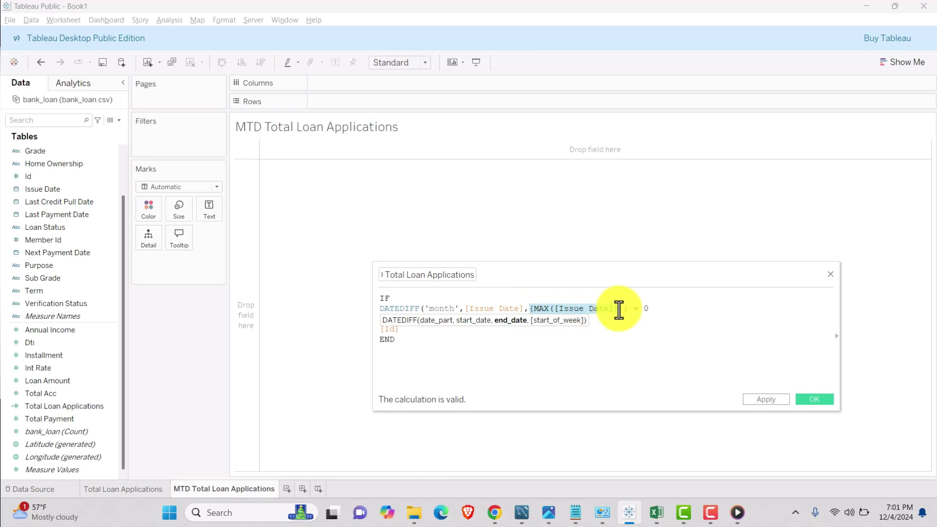
left_click_drag(560, 311, 362, 107)
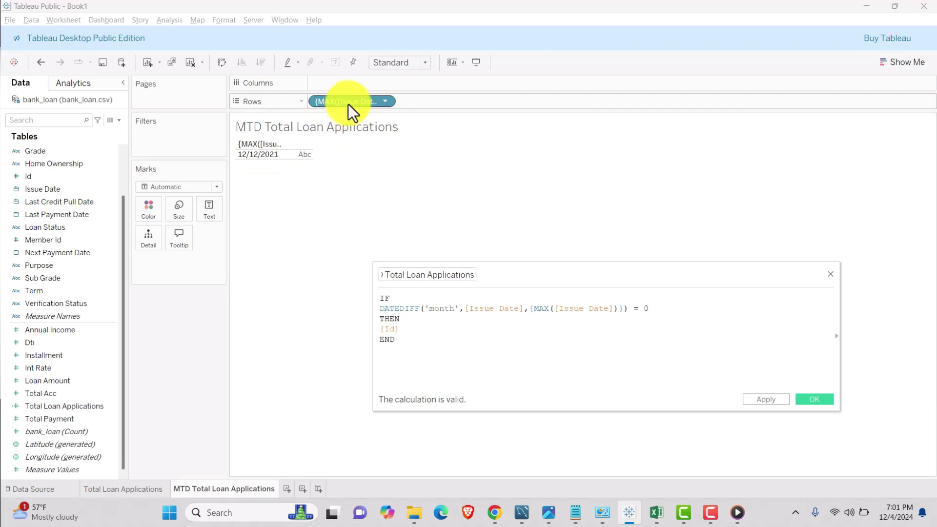
left_click_drag(346, 101, 169, 355)
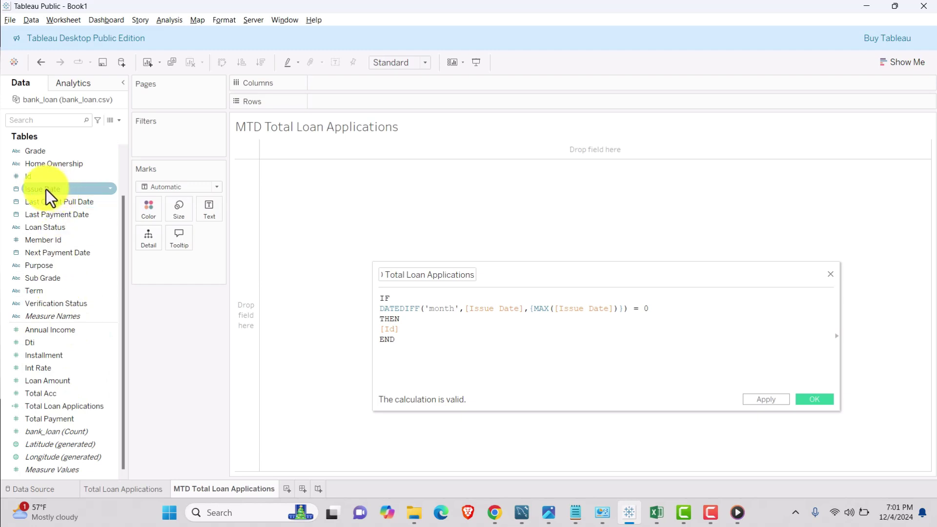
- Put Issue Date on Rows as discrete month and year, and show the DATEDIFF = 0 condition beside each month
left_click_drag(45, 189, 340, 104)
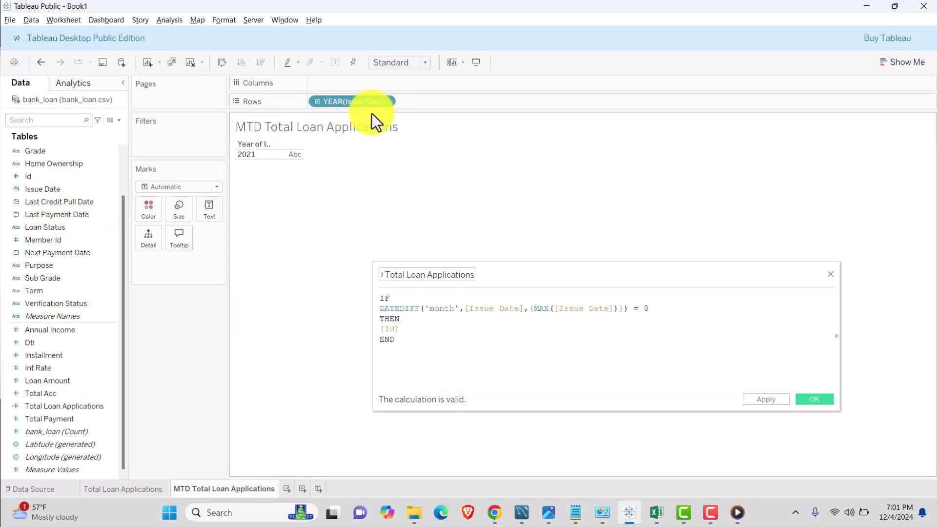
left_click(385, 103)
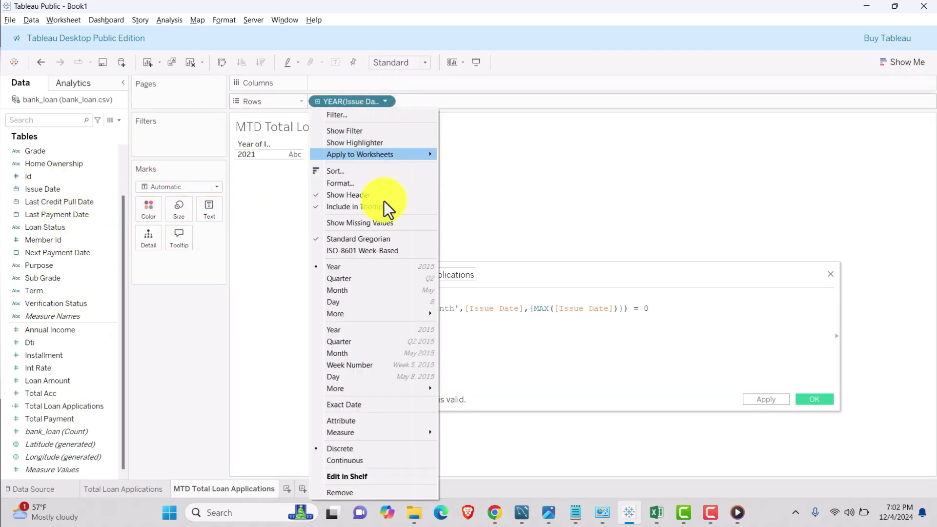
left_click(365, 354)
left_click(385, 101)
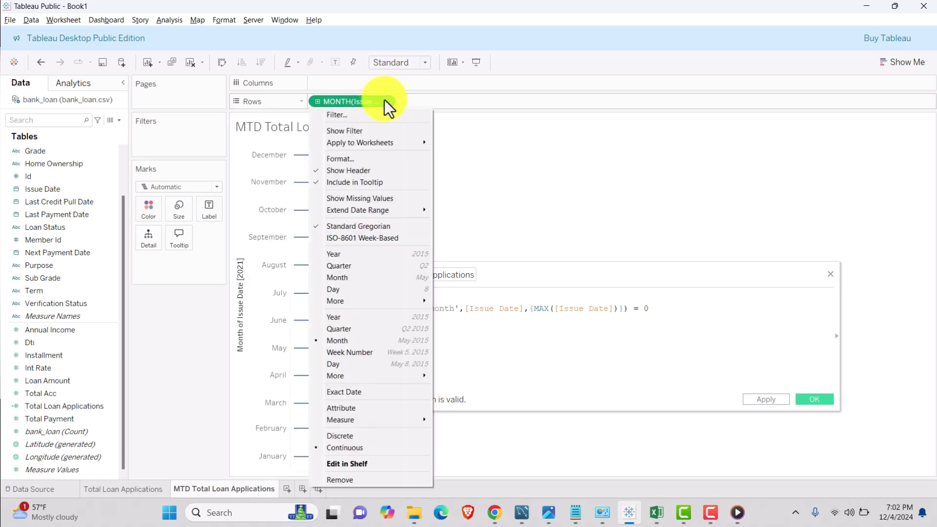
left_click(356, 435)
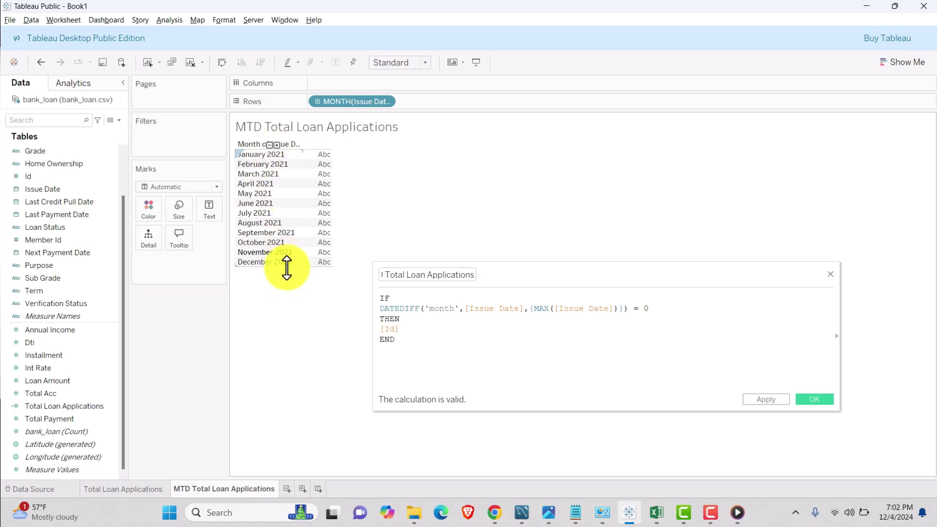
left_click_drag(380, 308, 282, 251)
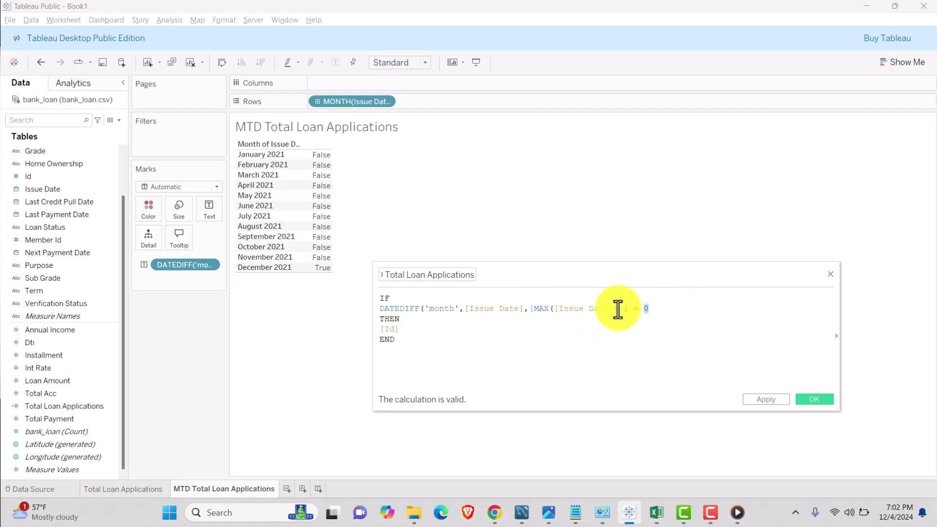
double_click(384, 298)
type("COUNT(")
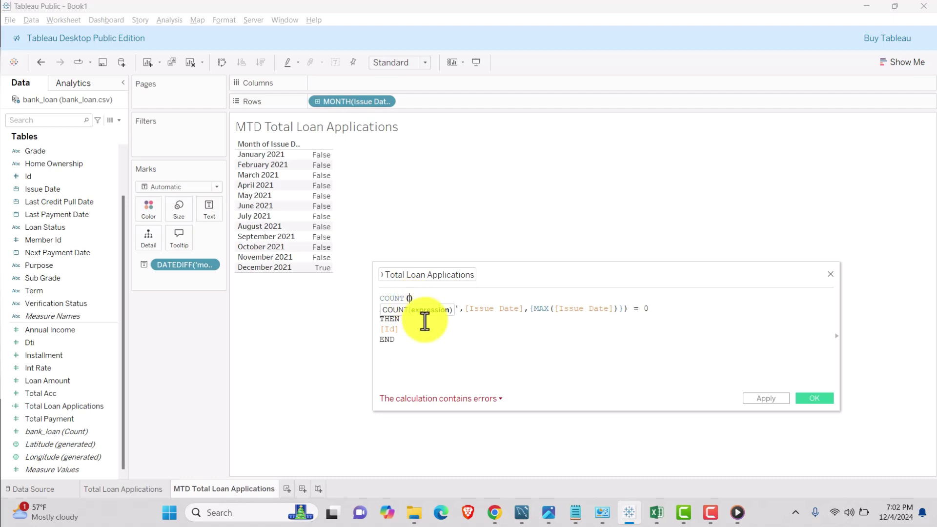
left_click(441, 296)
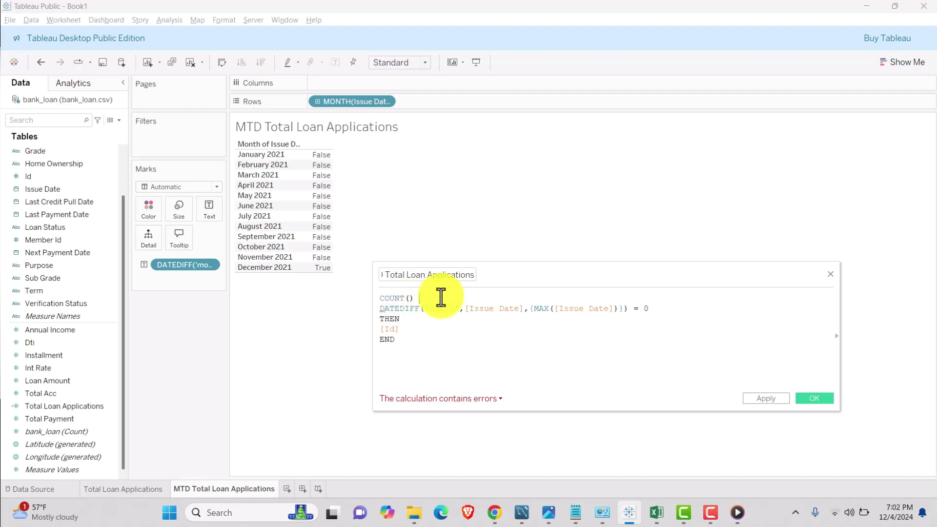
key("BackSpace")
key("BackSpace")
type("IF")
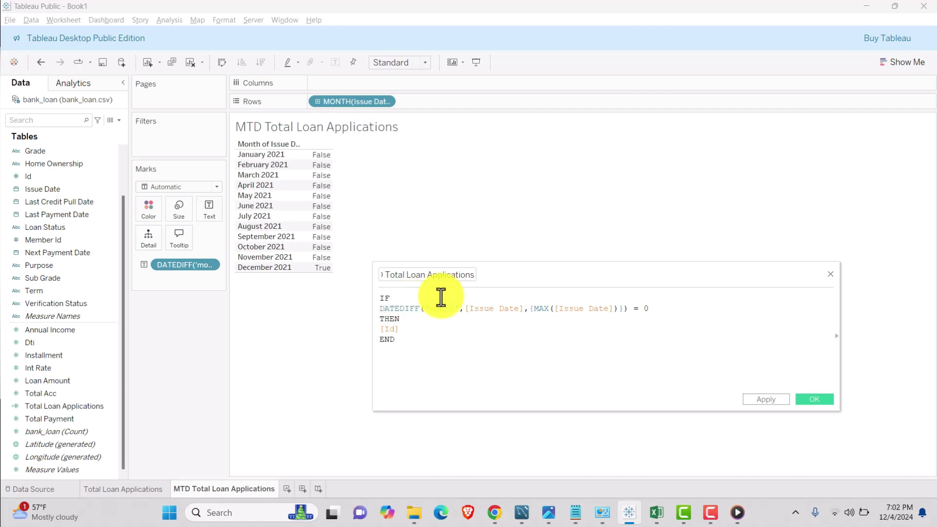
- Wrap the whole IF statement in COUNT( ), apply the formula, and save the MTD Total Loan Applications calculated field
key("Return")
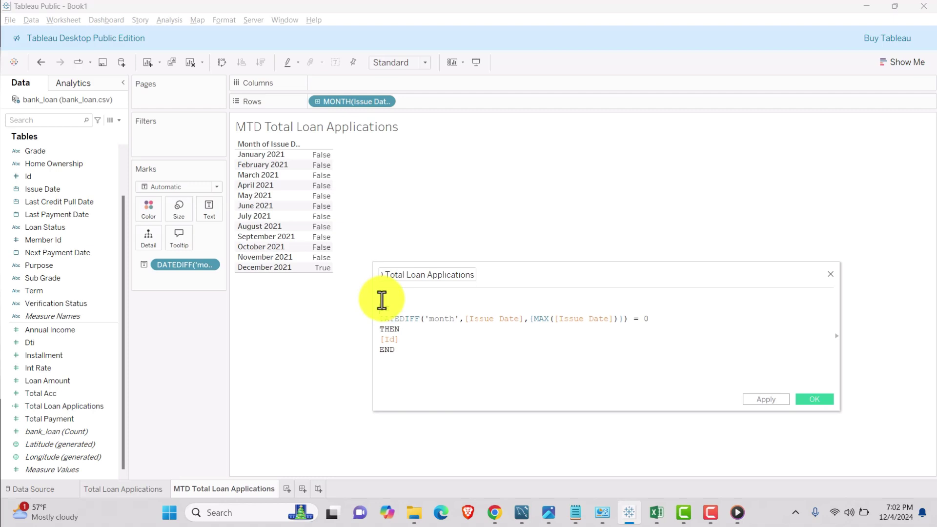
type("COUNT(")
left_click(404, 355)
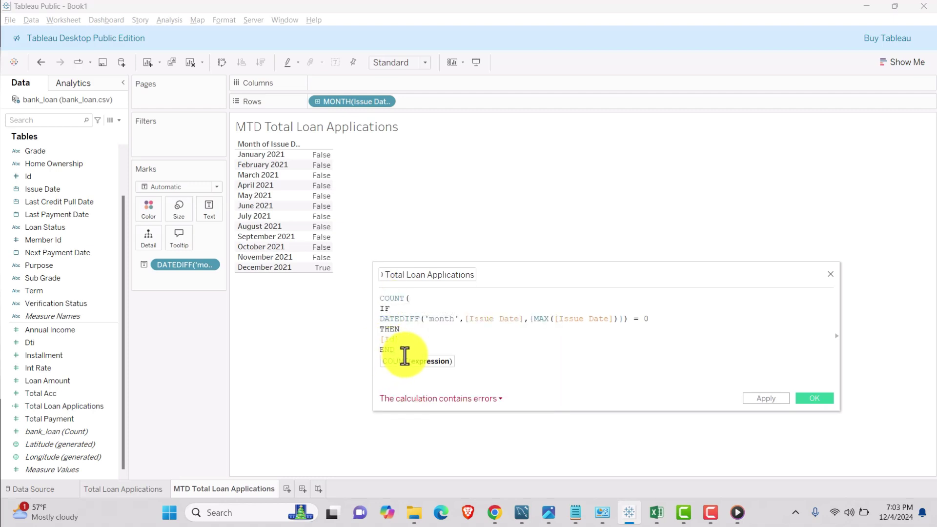
key("Return")
type(")")
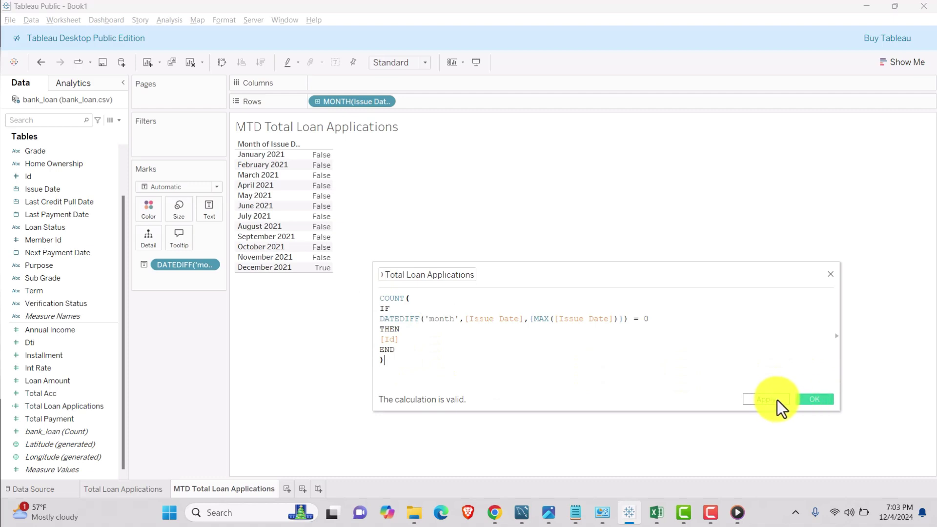
left_click(768, 398)
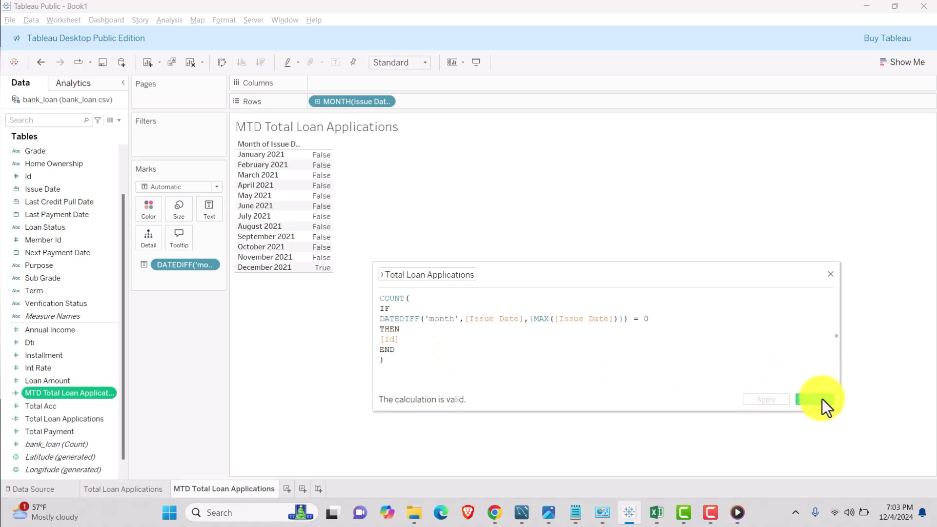
left_click(822, 399)
- Clear the Issue Date month and DATEDIFF test fields from the MTD Total Loan Applications worksheet
left_click_drag(68, 393, 193, 345)
left_click_drag(198, 266, 230, 364)
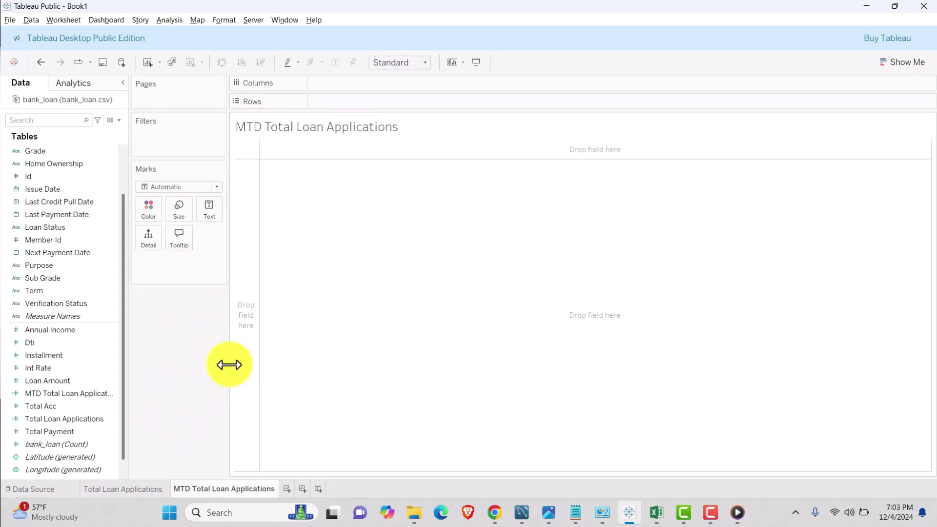
- Show the MTD Total Loan Applications field as the text value of the worksheet
left_click(66, 393)
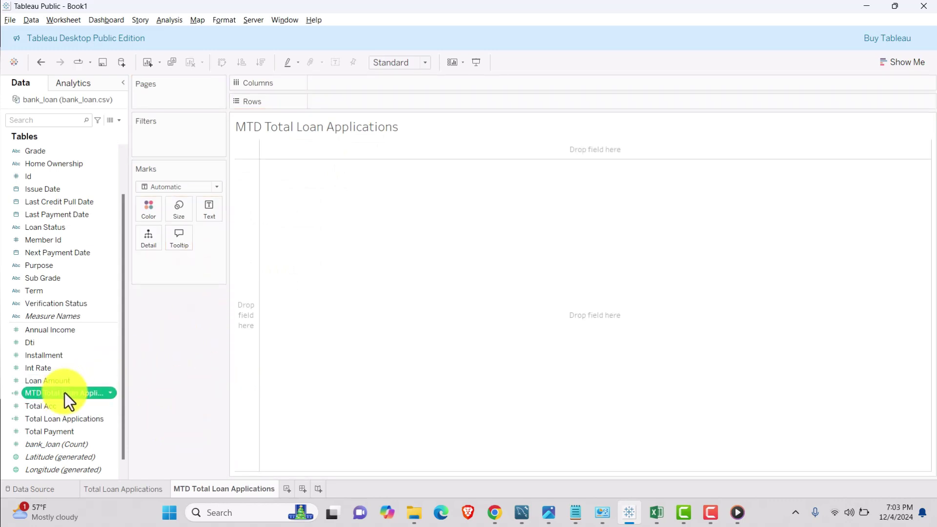
left_click_drag(66, 391, 209, 209)
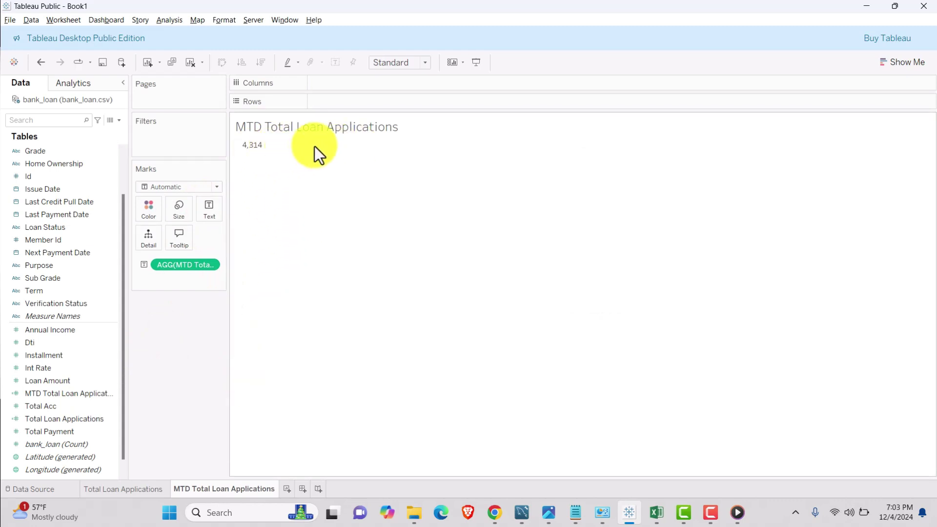
- Switch to MySQL Workbench and run the MTD_Total_Loan_Applications count query for month 12 of 2021 to check the worksheet's figure
mouse_move(629, 511)
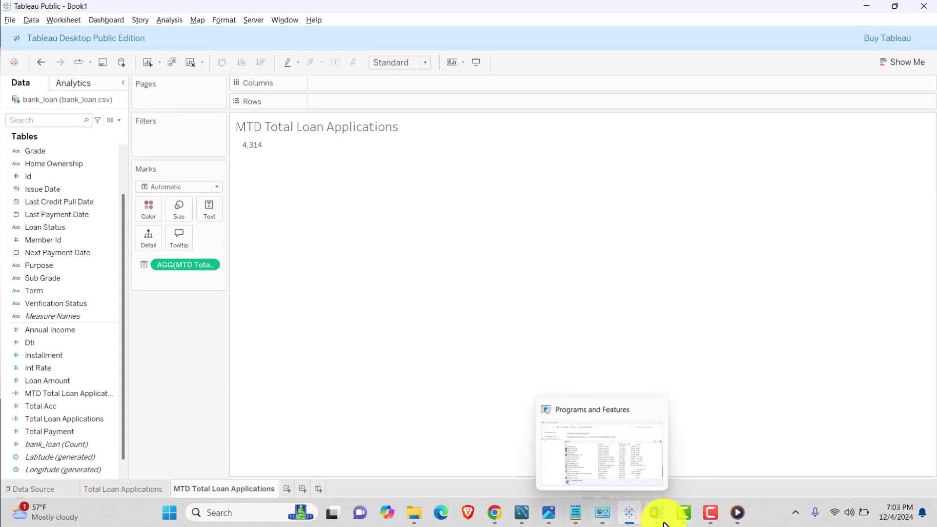
left_click(539, 436)
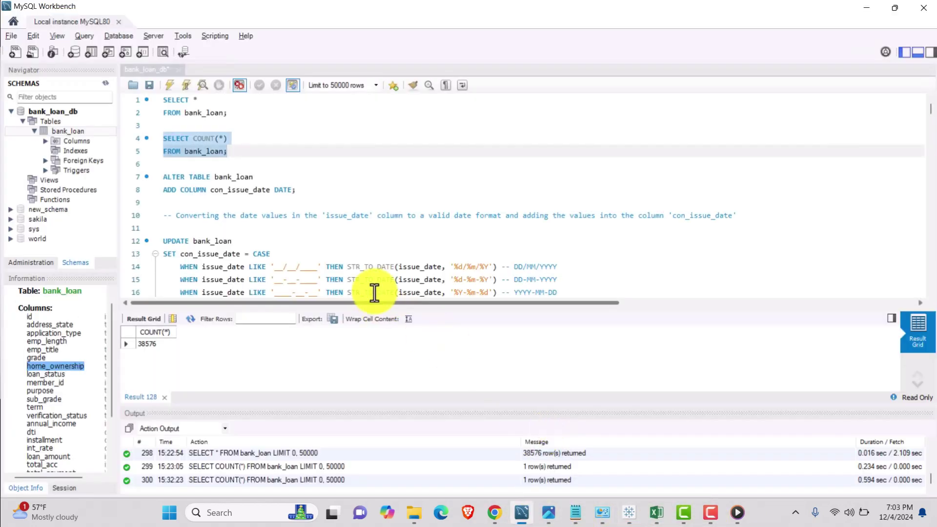
scroll(272, 222, "down", 14)
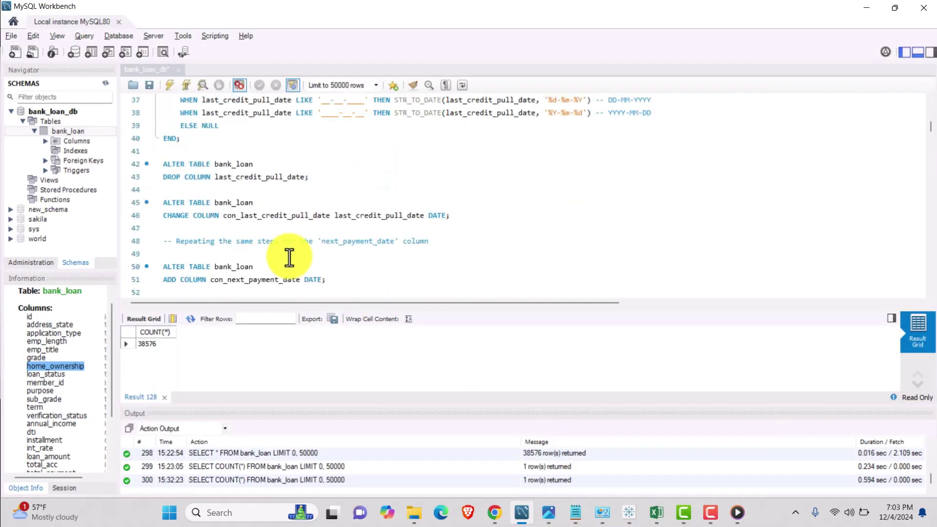
scroll(289, 257, "down", 3)
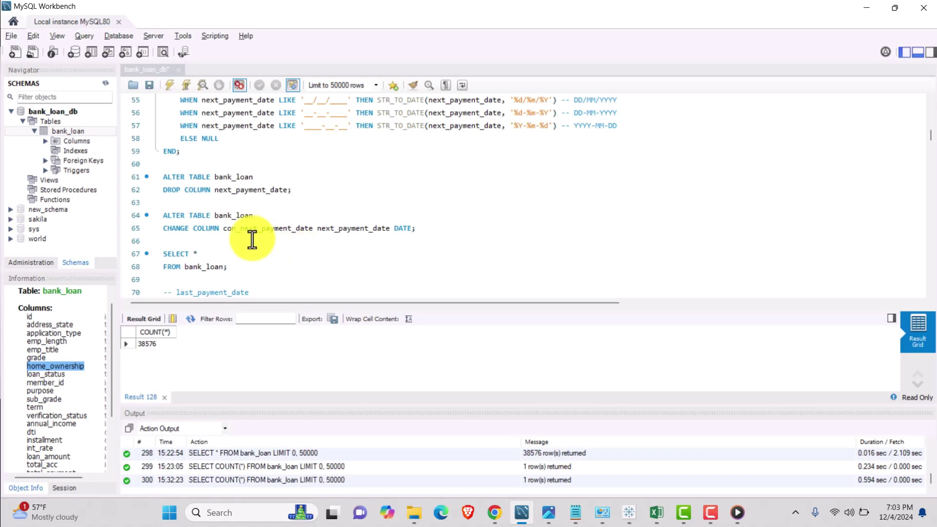
scroll(254, 235, "down", 10)
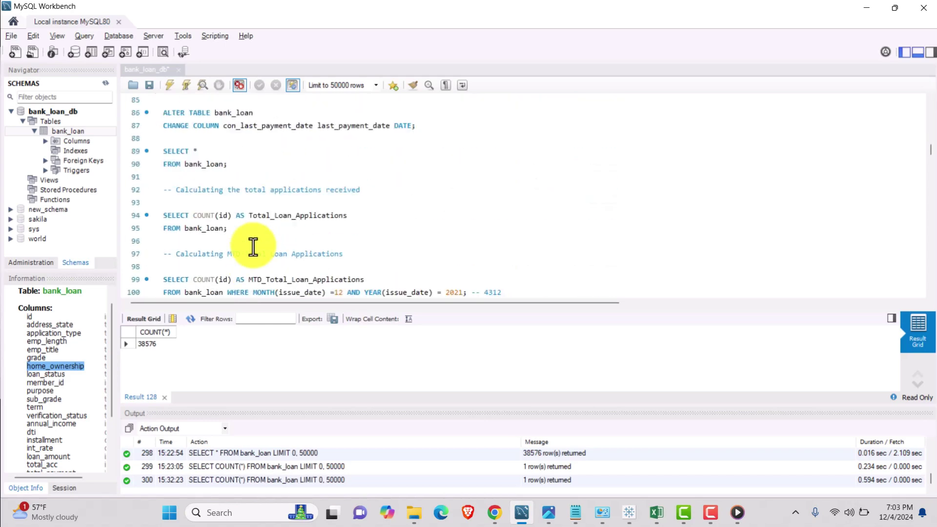
scroll(241, 240, "down", 2)
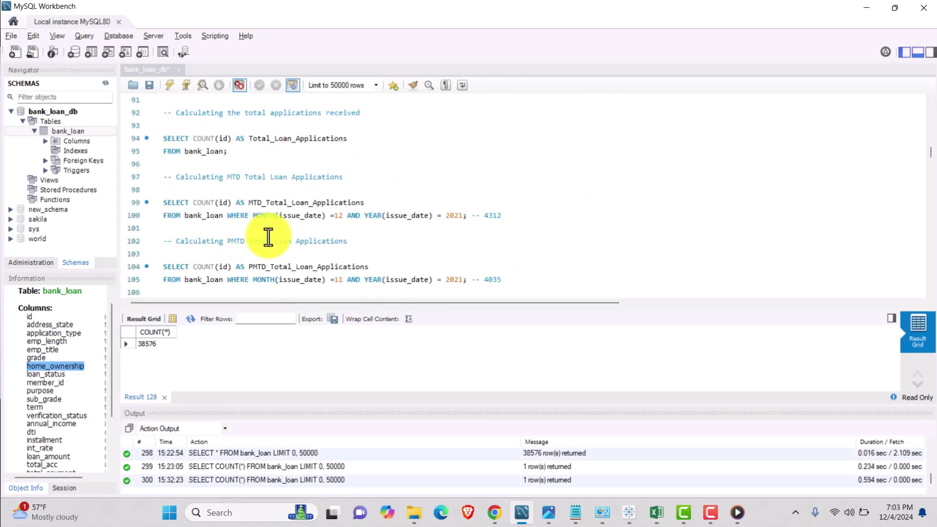
left_click_drag(483, 222, 163, 202)
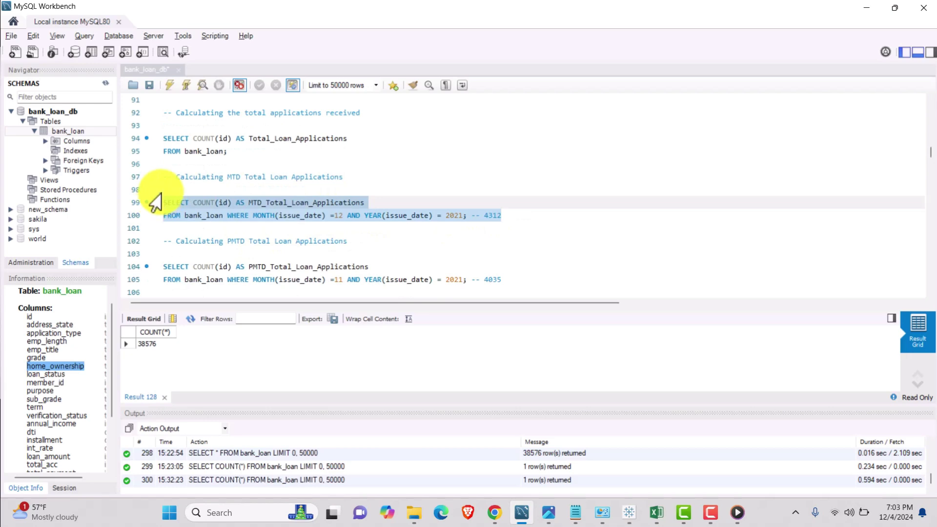
left_click(169, 87)
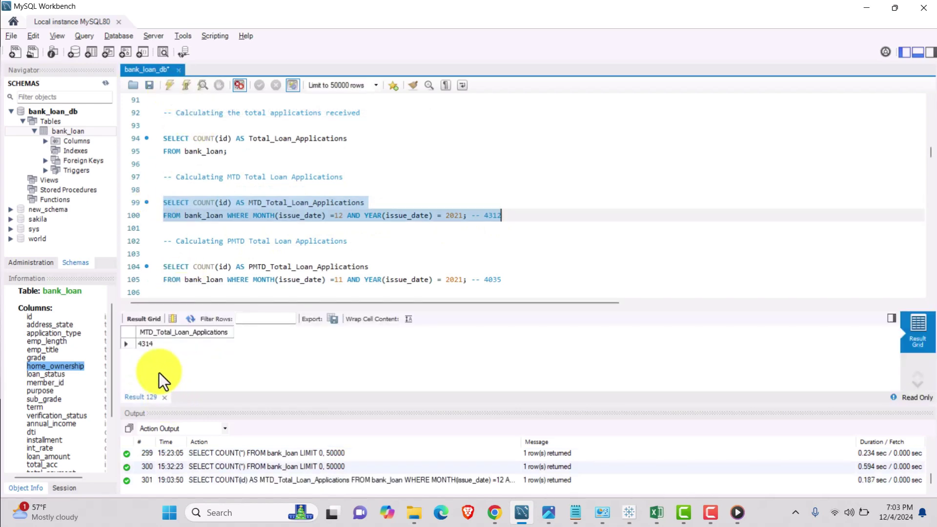
- Return to Tableau Public, center the text mark's alignment and fit the MTD Total Loan Applications worksheet to Entire View
left_click(629, 512)
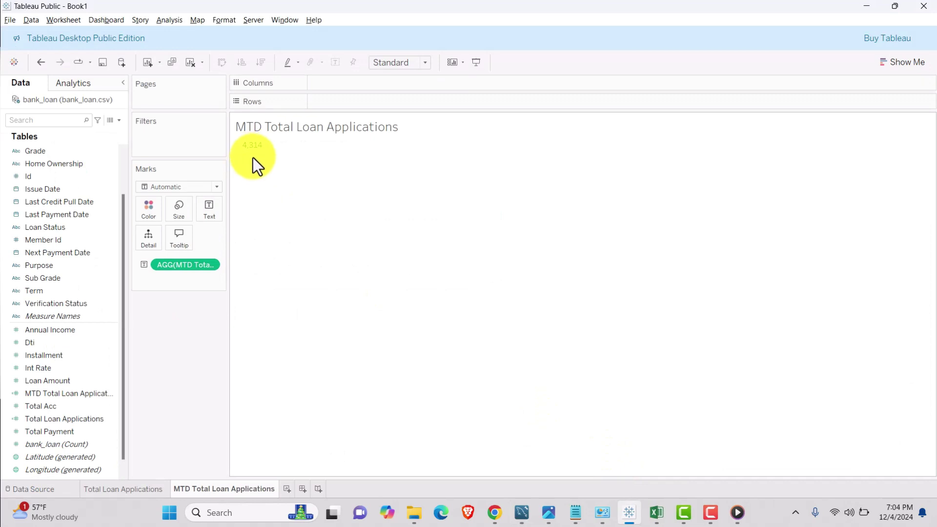
left_click(212, 209)
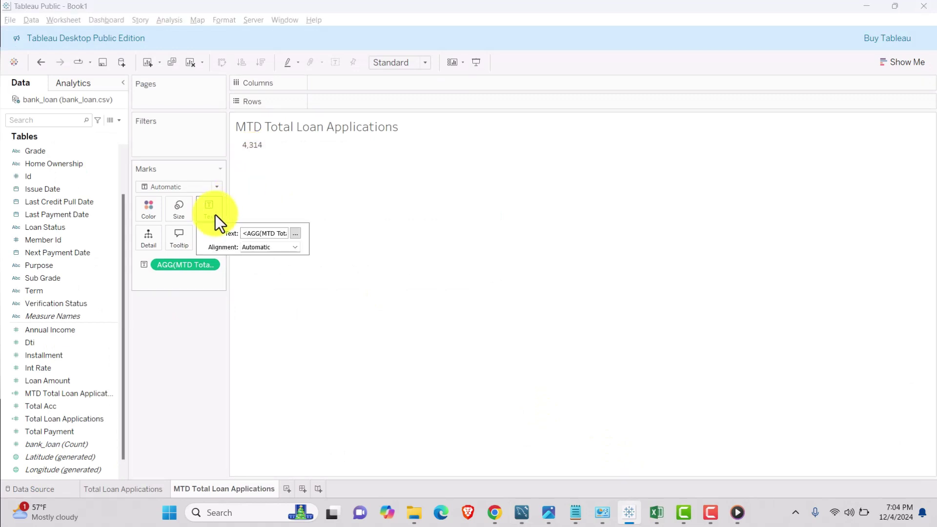
left_click(258, 248)
left_click(273, 290)
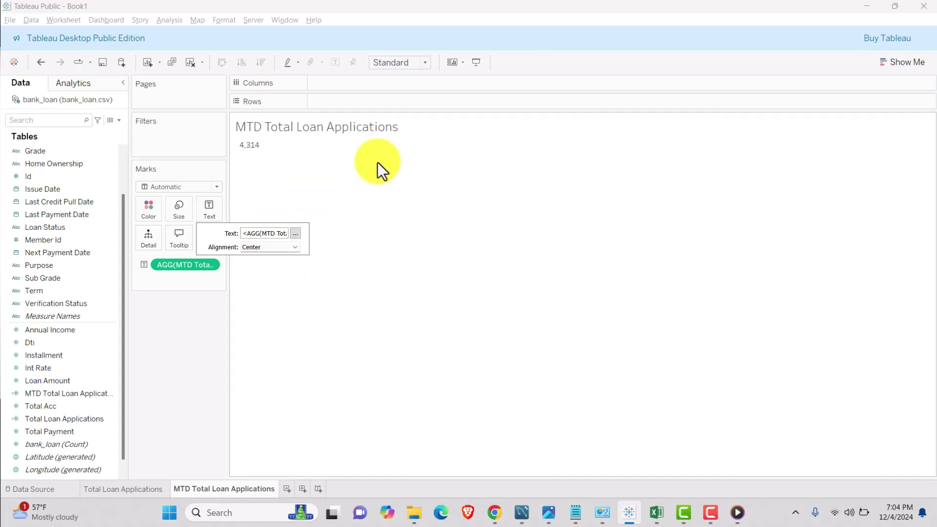
left_click(423, 64)
left_click(402, 107)
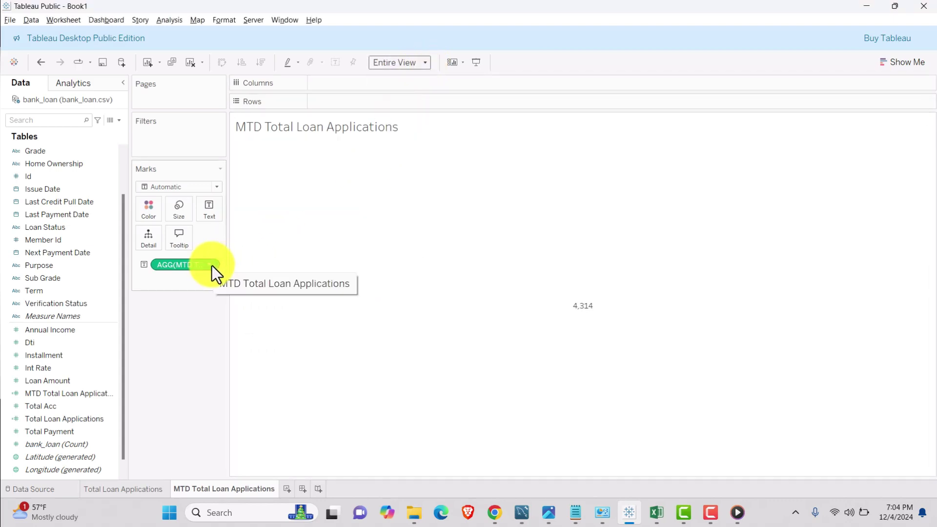
- Format the MTD Total Loan Applications label text as size 11 in Tableau Semibold and apply it
left_click(213, 213)
left_click(295, 233)
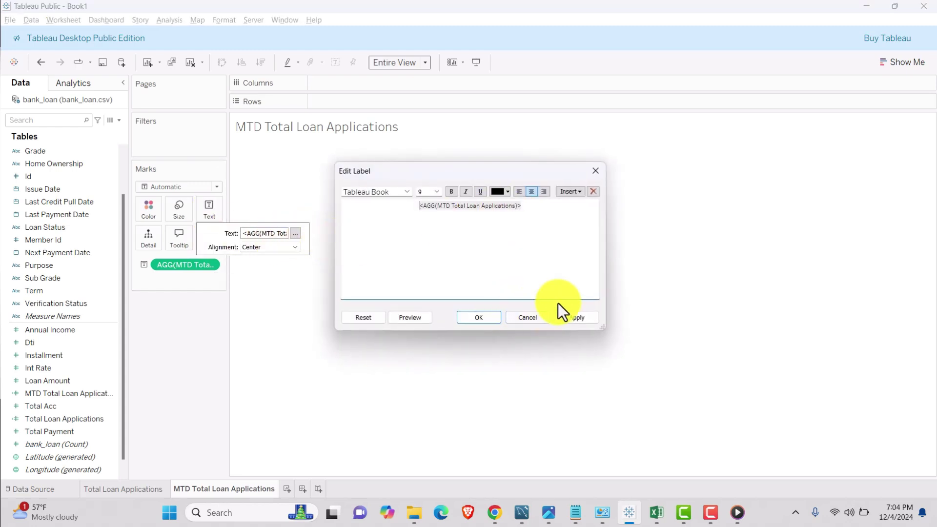
left_click_drag(533, 207, 400, 207)
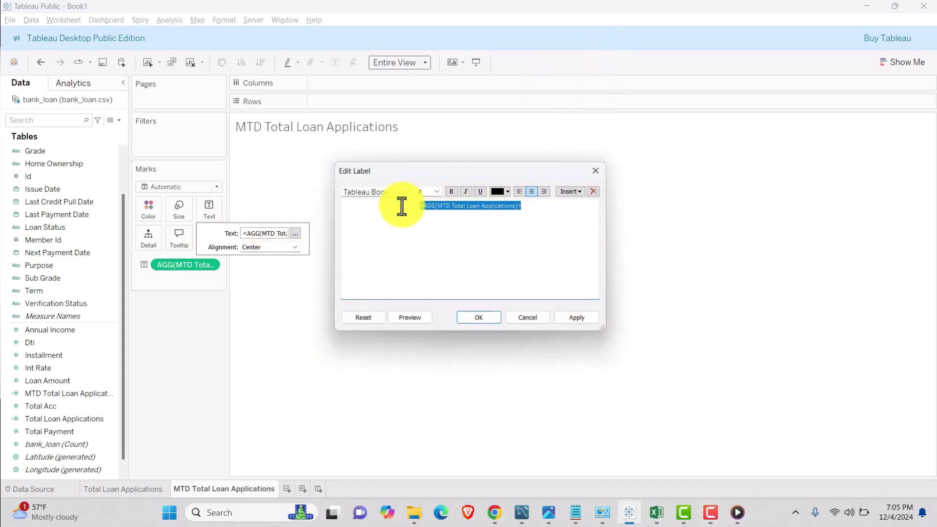
left_click(437, 192)
left_click(429, 222)
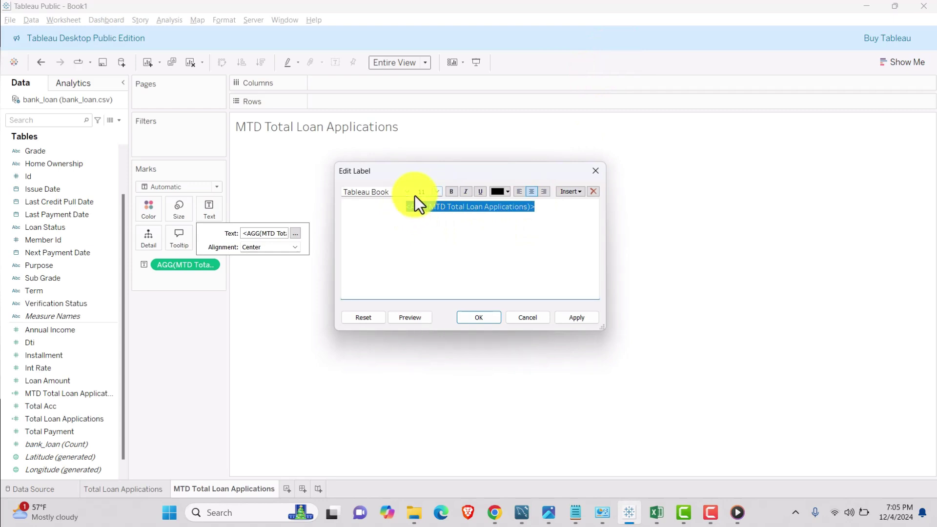
left_click(408, 191)
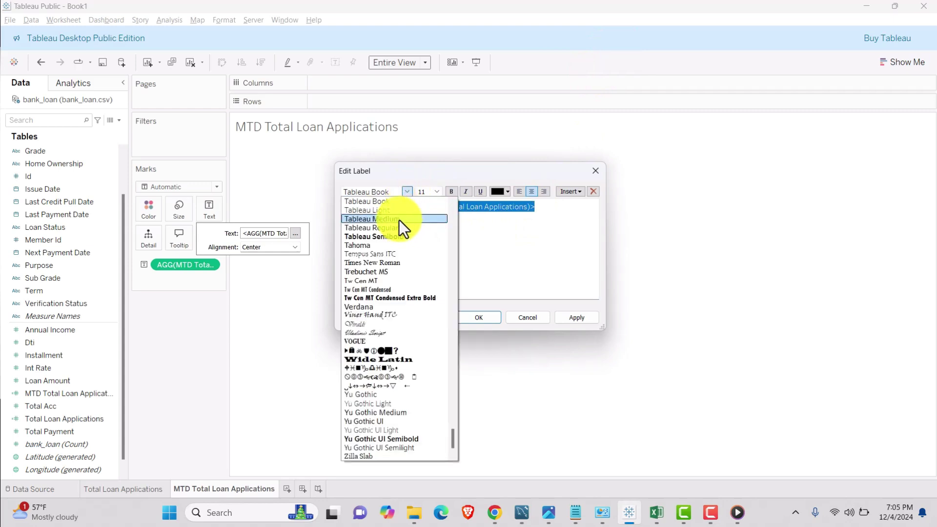
left_click(396, 237)
left_click(562, 321)
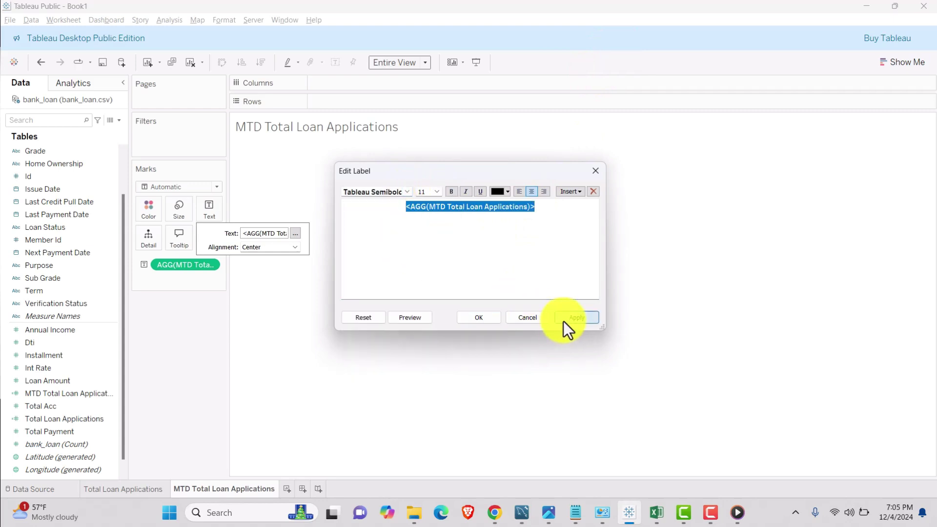
- Set the label text colour to a near-white shade, apply it and close the label editor
left_click(508, 191)
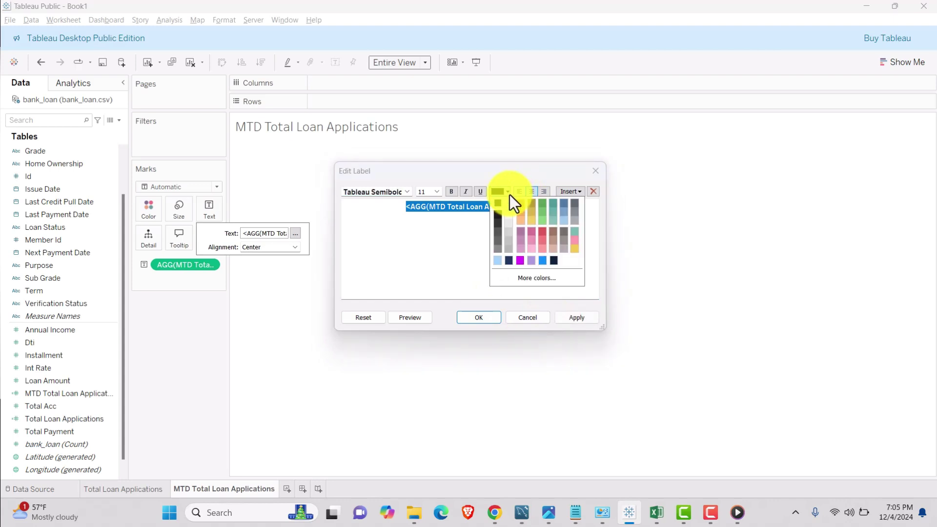
left_click(510, 219)
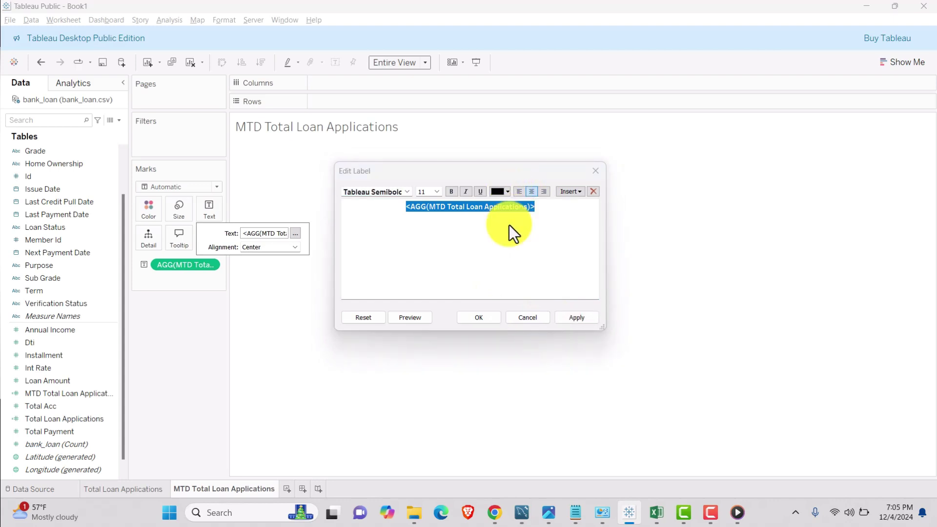
left_click(571, 318)
left_click(492, 318)
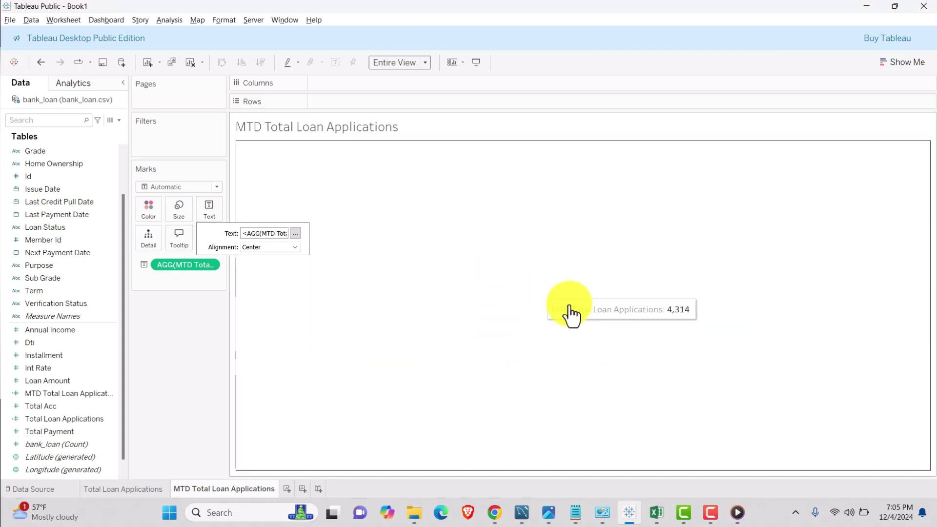
- Format the MTD Total Loan Applications number as Number (Custom) with 1 decimal place and display units in thousands (K)
left_click(209, 268)
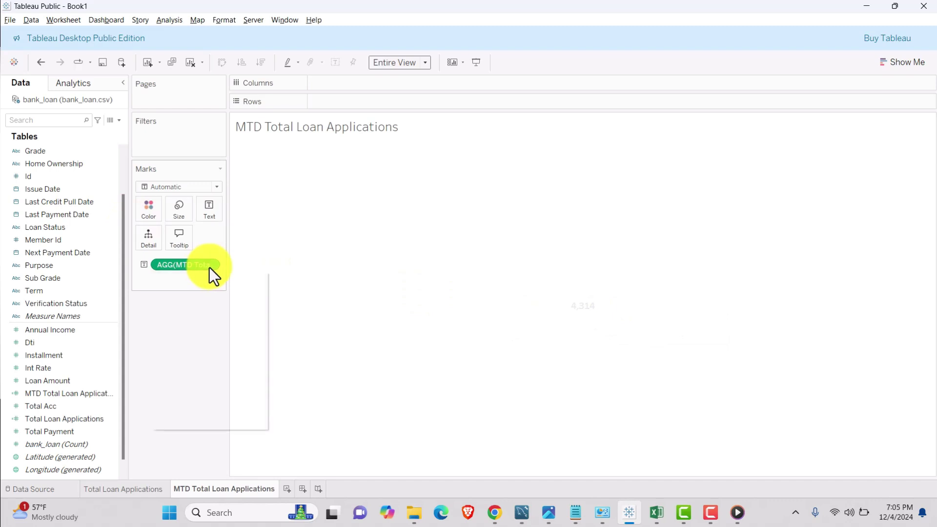
left_click(199, 324)
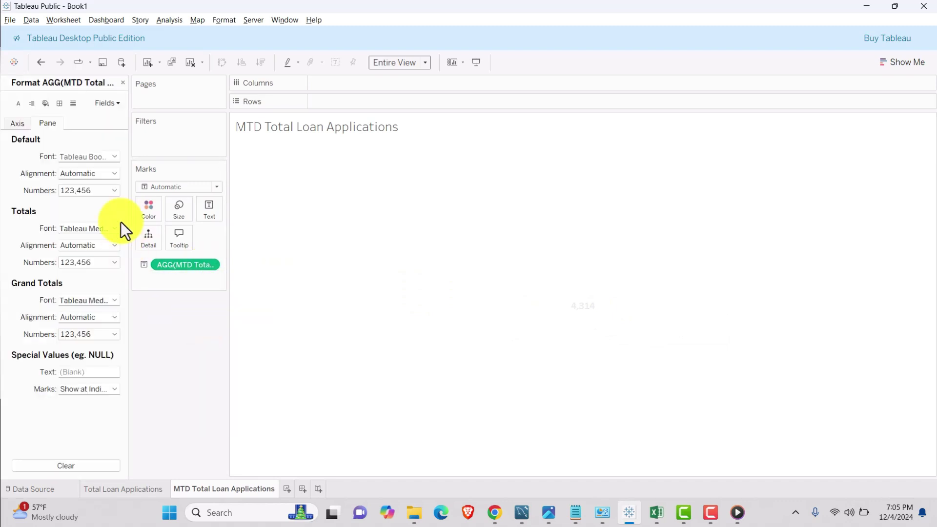
left_click(102, 193)
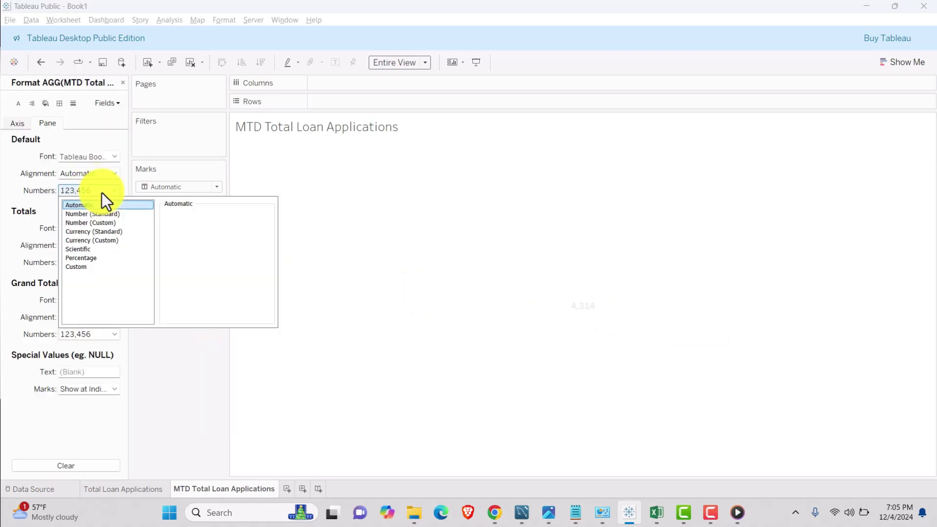
left_click(109, 223)
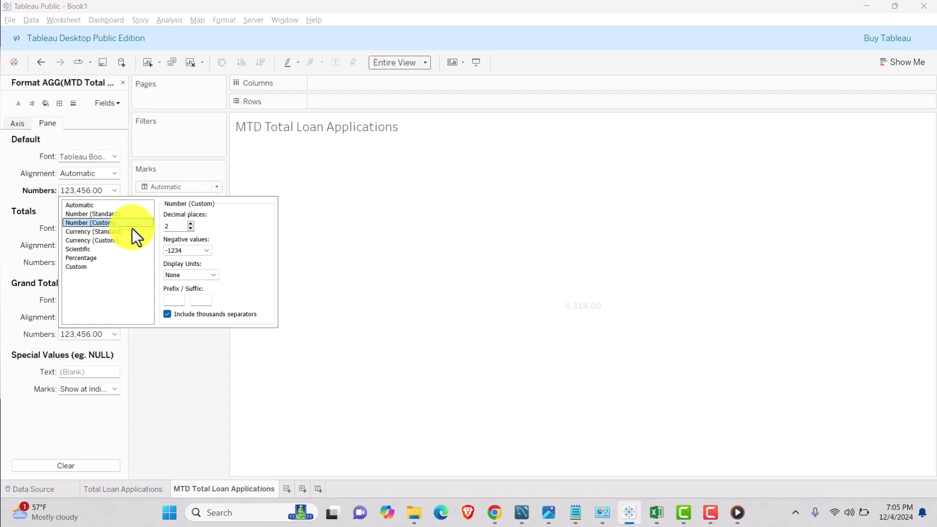
left_click(191, 228)
left_click(213, 275)
left_click(197, 291)
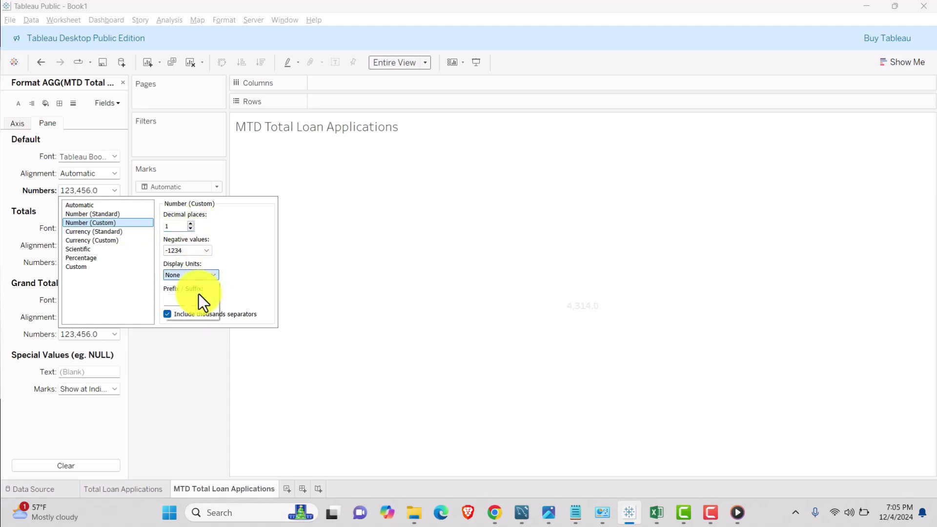
left_click(486, 382)
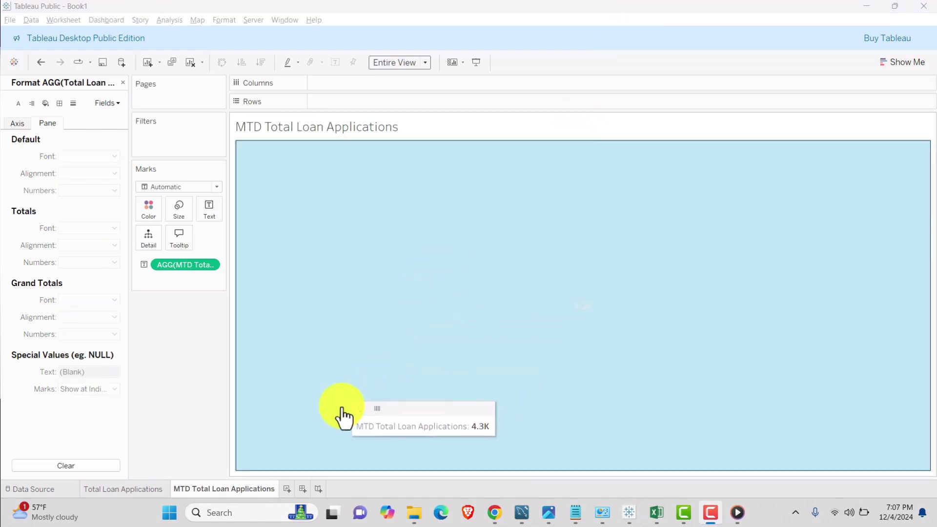
- Review the KPI requirements on the Dashboard 1: Summary slide, and return to the Tableau workbook
left_click(558, 461)
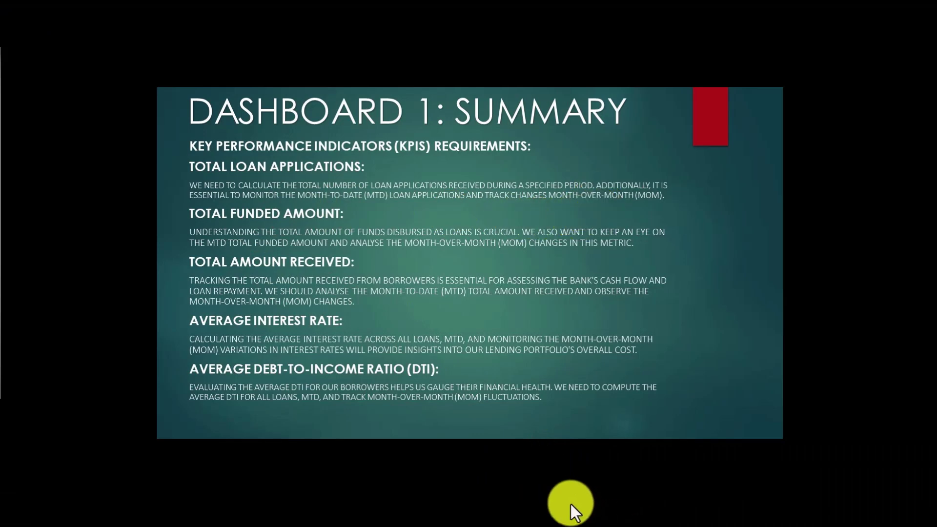
key("alt+Tab")
key("alt+Tab")
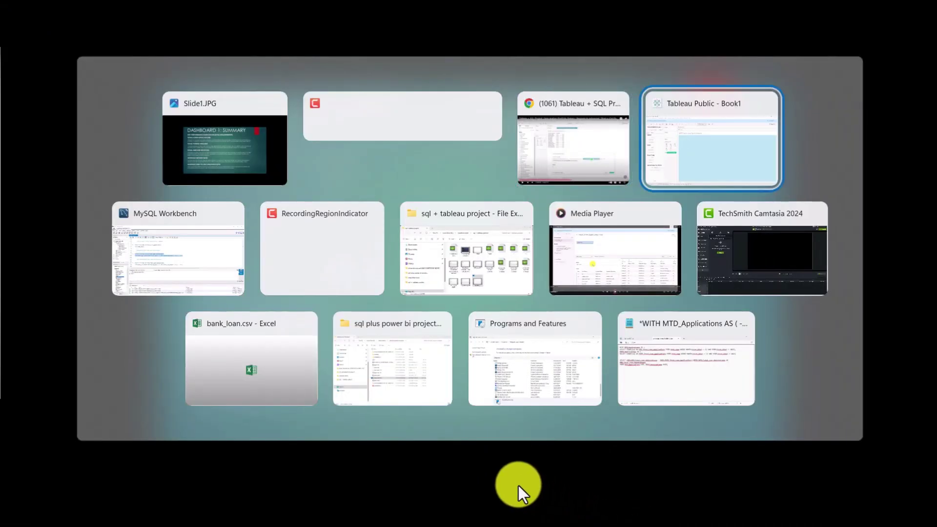
mouse_move(285, 387)
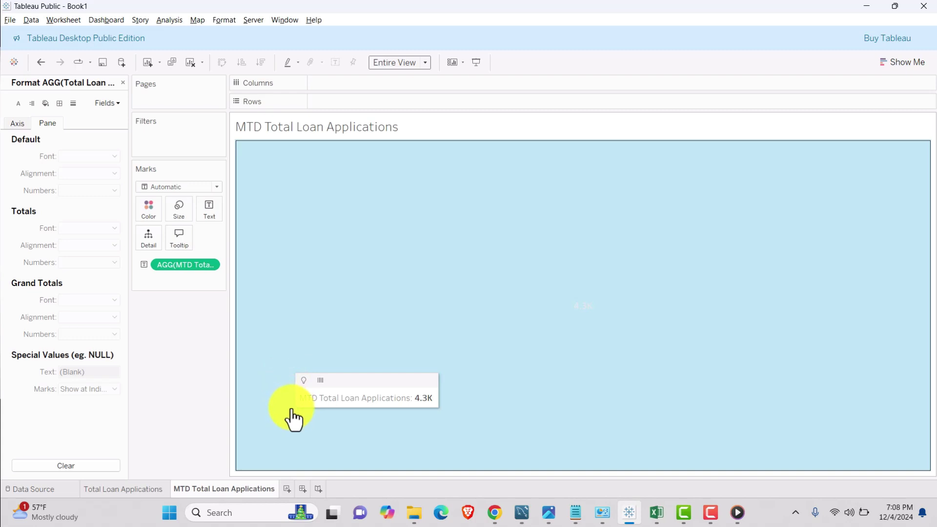
- Add a new worksheet to the workbook and name it PMTD Loan Applications
left_click(285, 490)
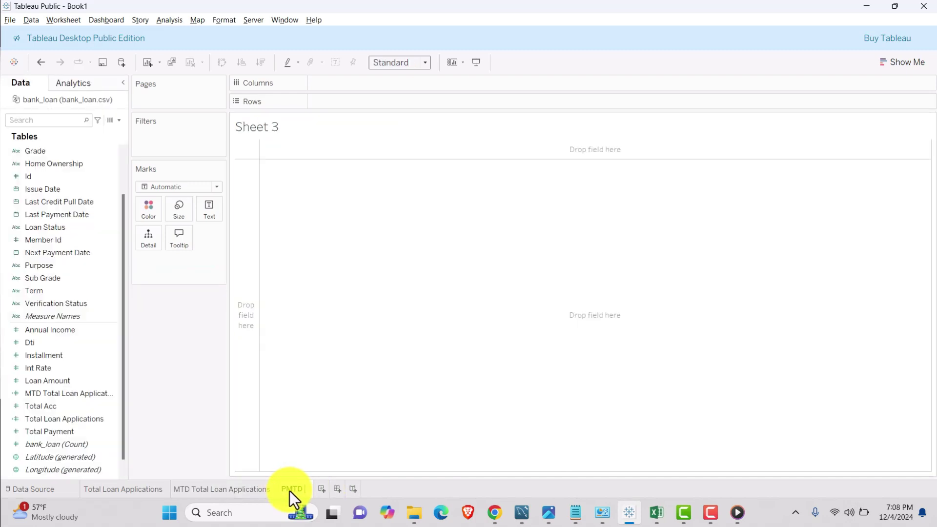
left_click(288, 491)
type("PMTD Loan Appo")
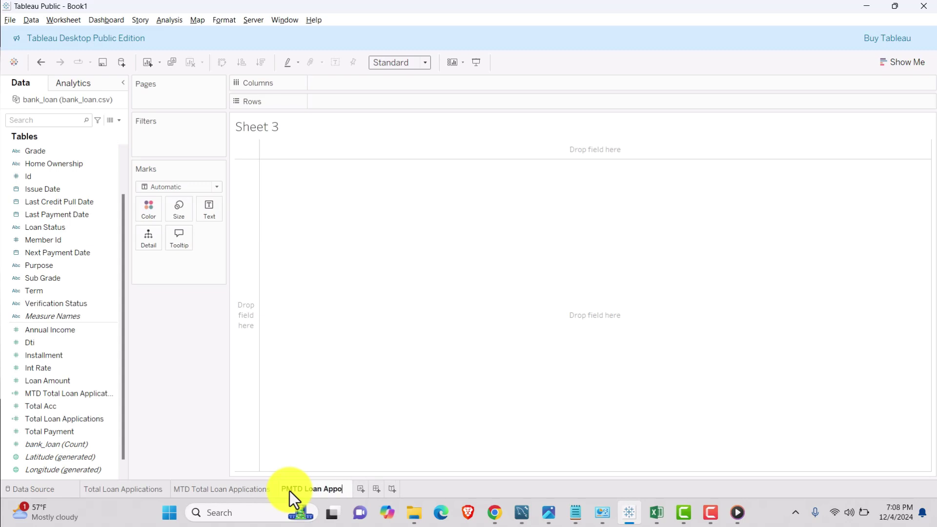
key("BackSpace")
type("lications")
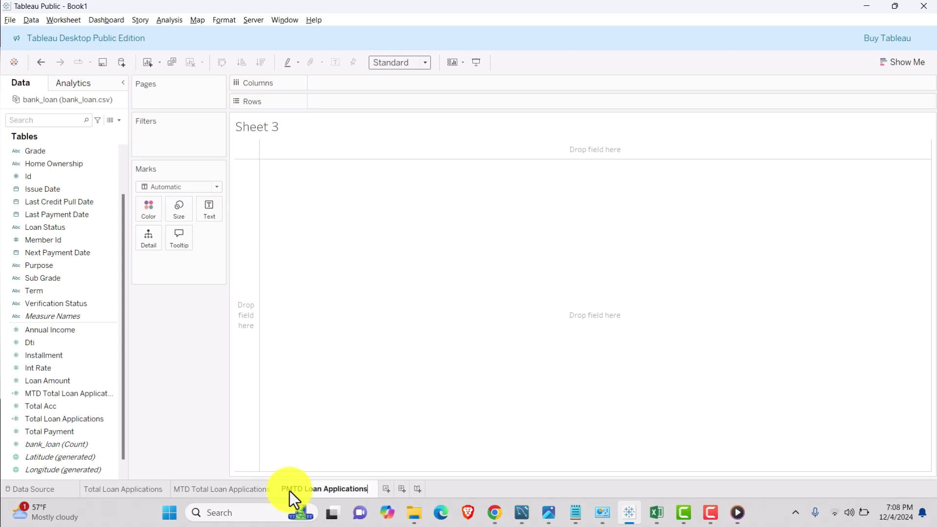
key("Return")
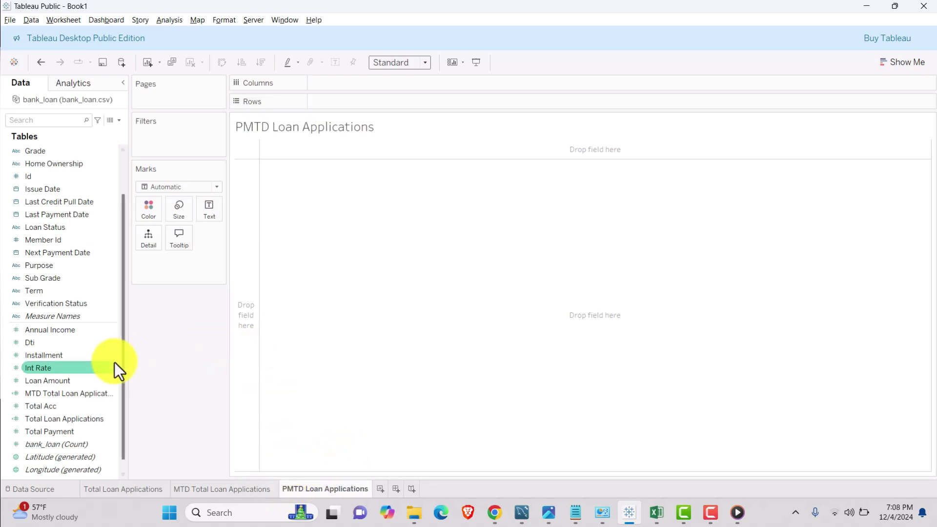
- Duplicate the MTD Total Loan Applications calculated field and edit the copy, prefixing its name with P and setting the DATEDIFF condition to = 1
right_click(76, 394)
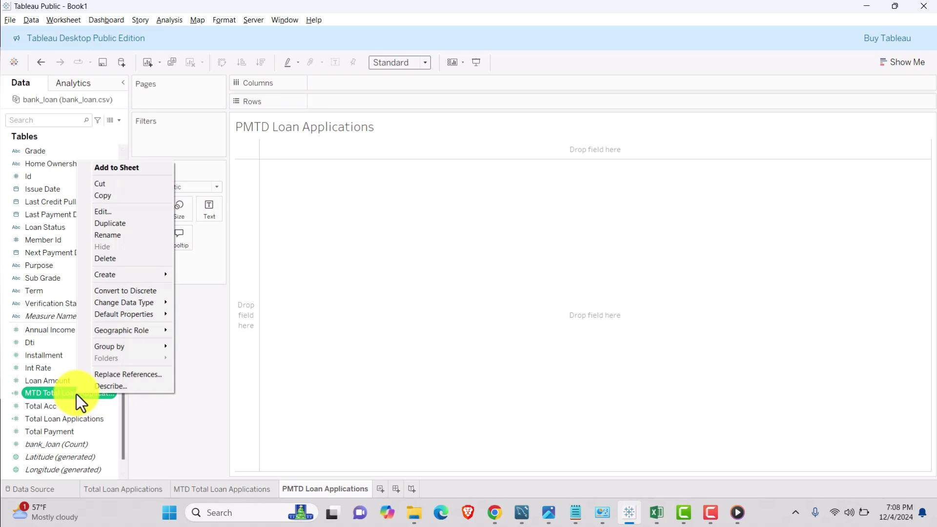
left_click(106, 224)
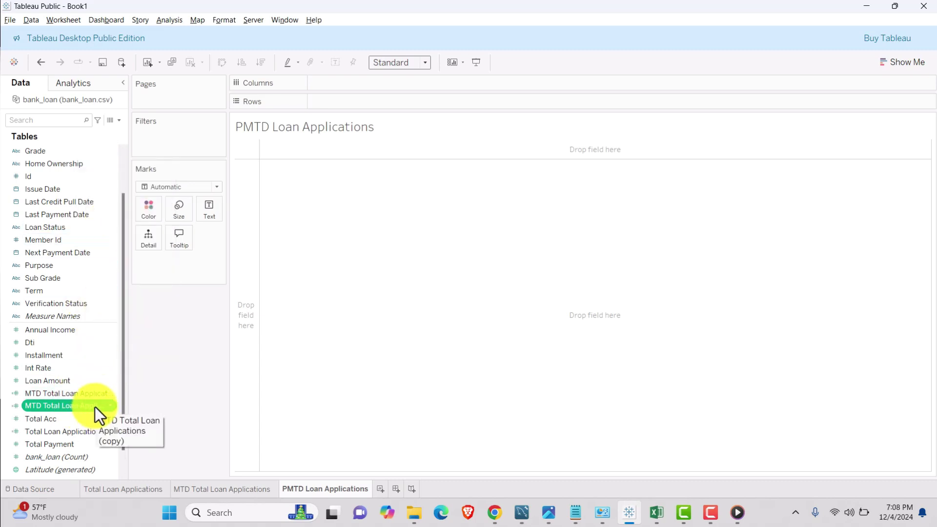
right_click(90, 405)
left_click(129, 223)
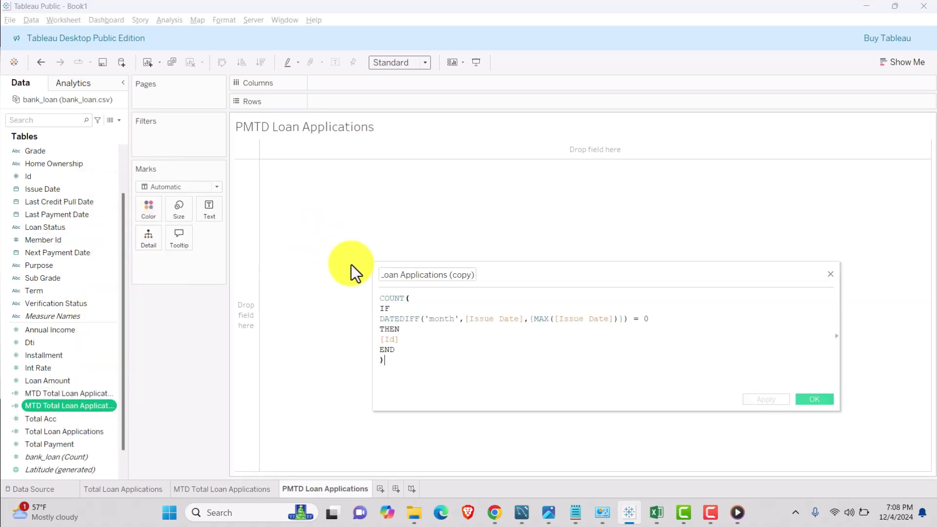
left_click(394, 276)
key("Home")
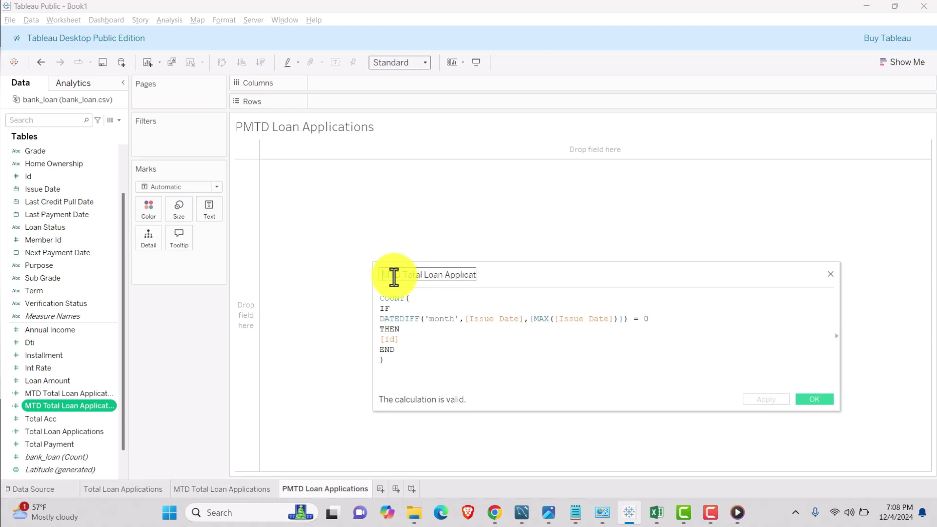
type("P")
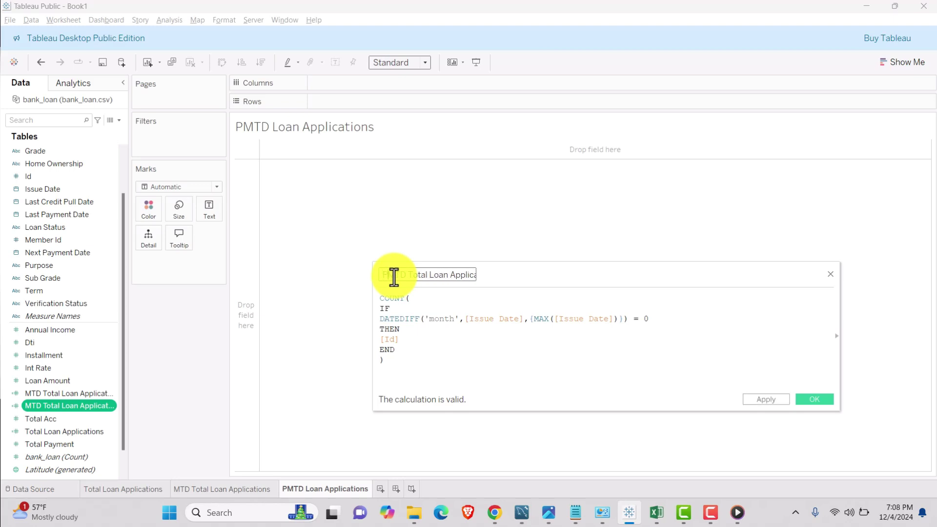
double_click(645, 319)
type("1")
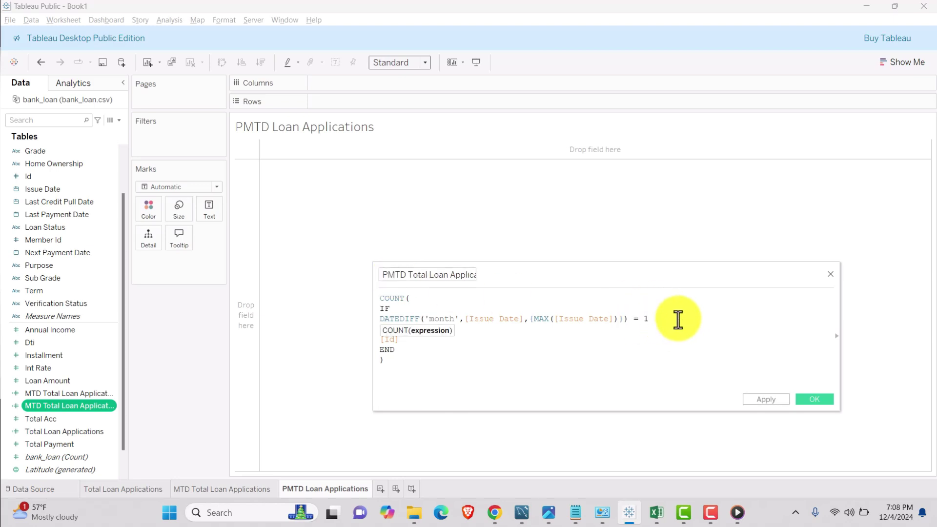
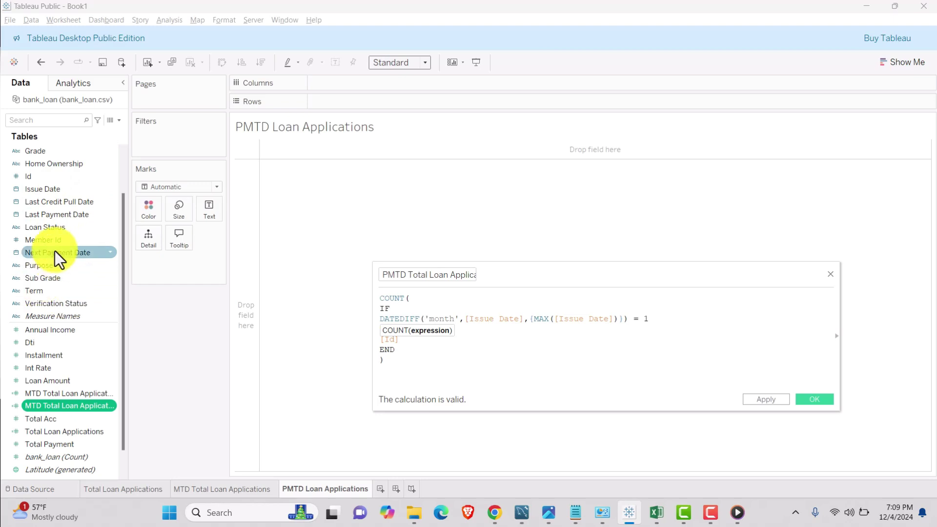
- Place Issue Date on Rows as a discrete month-and-year field to list the months
scroll(57, 253, "up", 2)
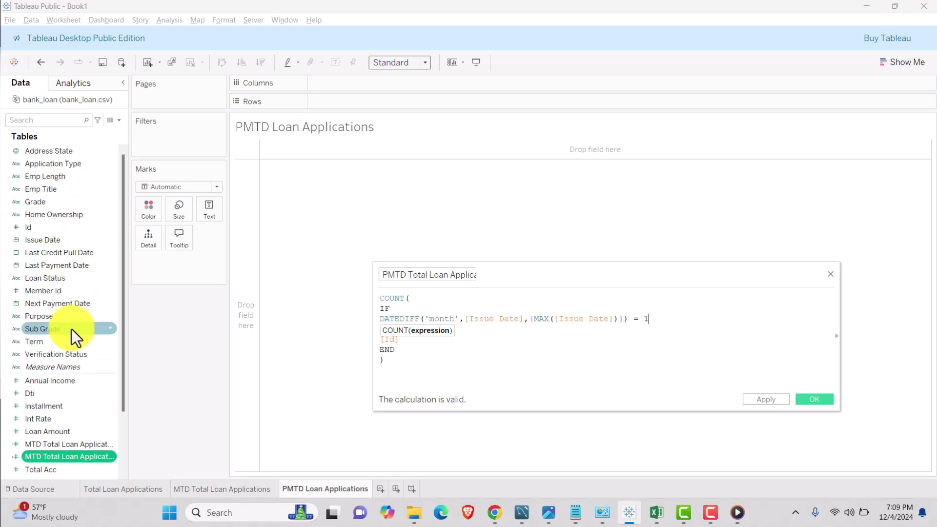
left_click_drag(68, 240, 373, 101)
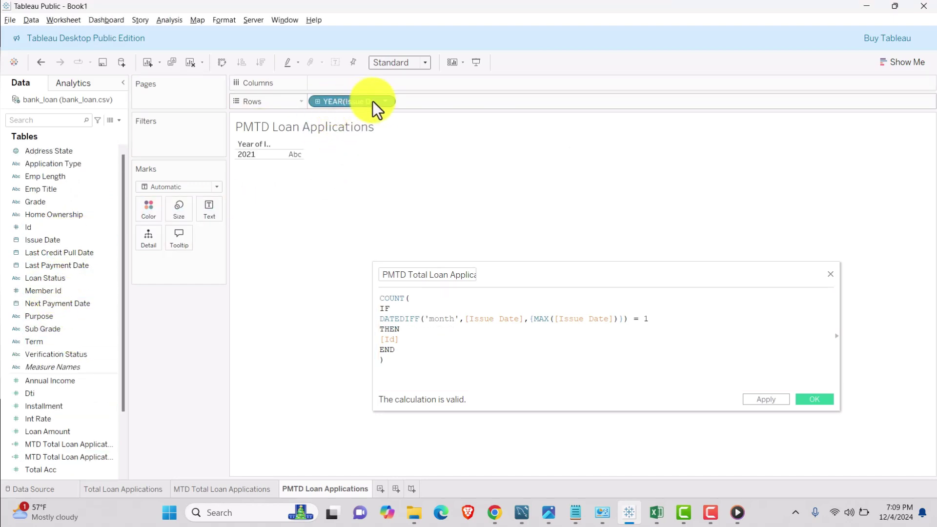
left_click(384, 101)
left_click(338, 354)
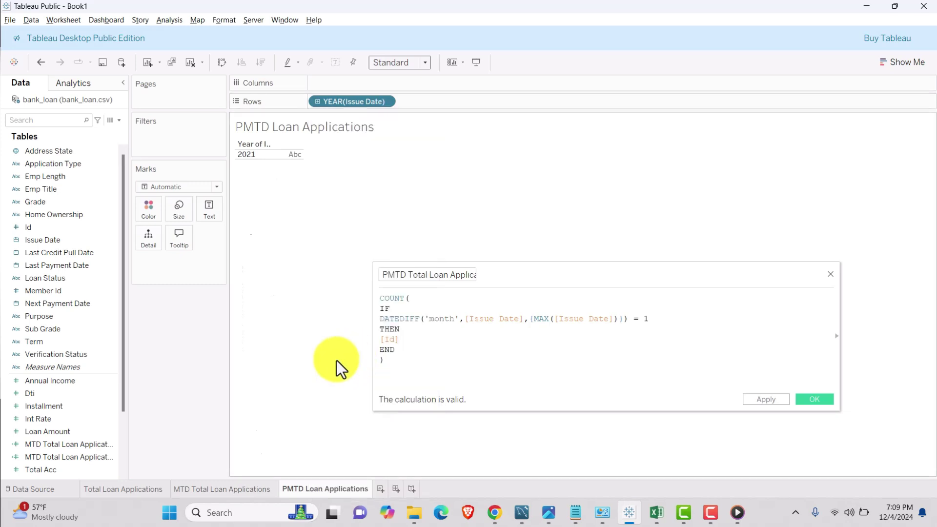
left_click(385, 102)
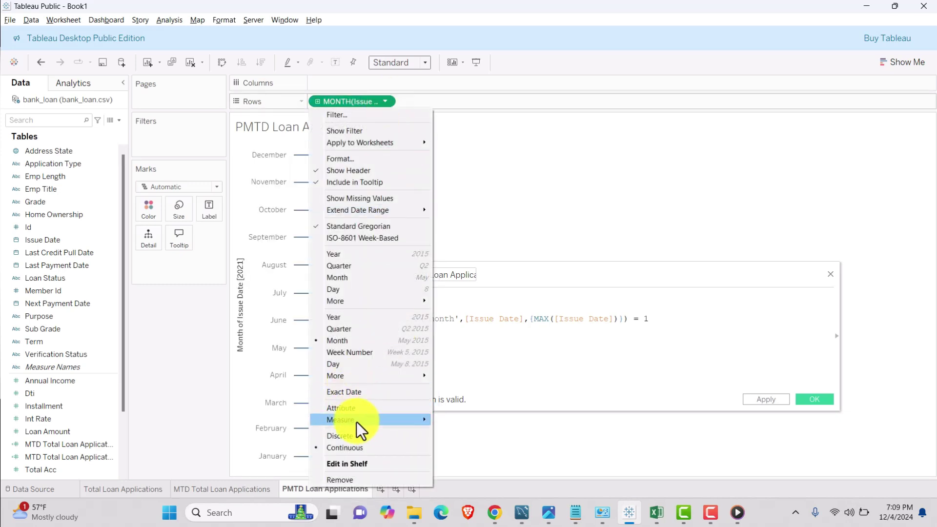
left_click(354, 434)
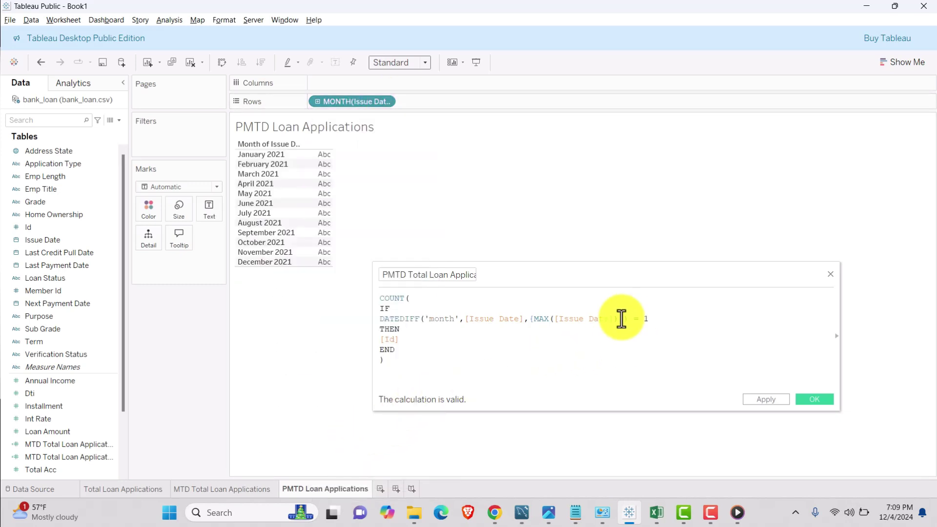
- Test the DATEDIFF = 1 condition beside the months on Rows, and clear both fields from the view
left_click_drag(624, 318, 381, 317)
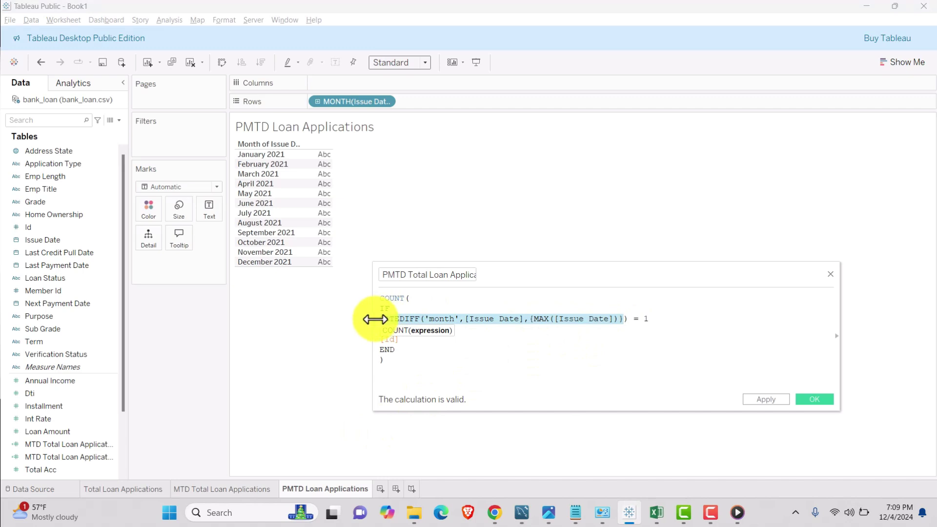
left_click(683, 321)
left_click_drag(662, 319, 455, 101)
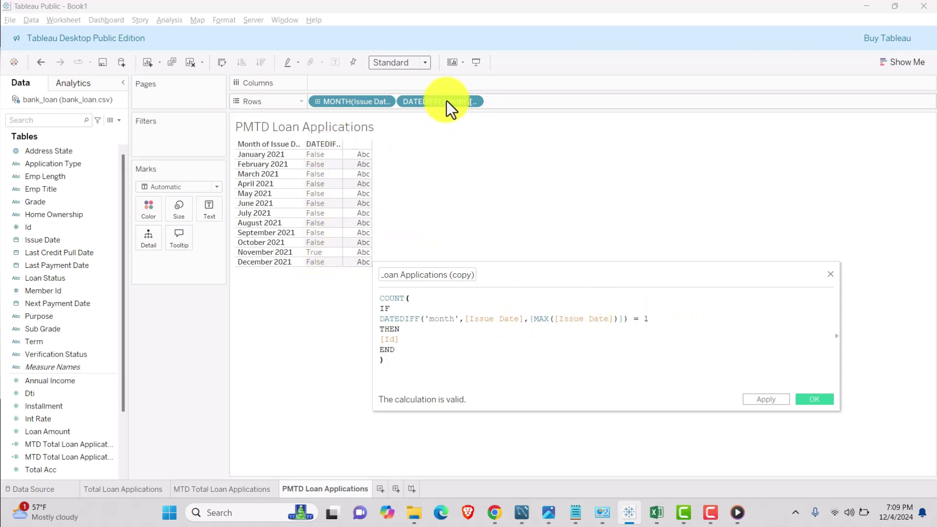
left_click_drag(447, 101, 218, 312)
left_click_drag(344, 101, 212, 307)
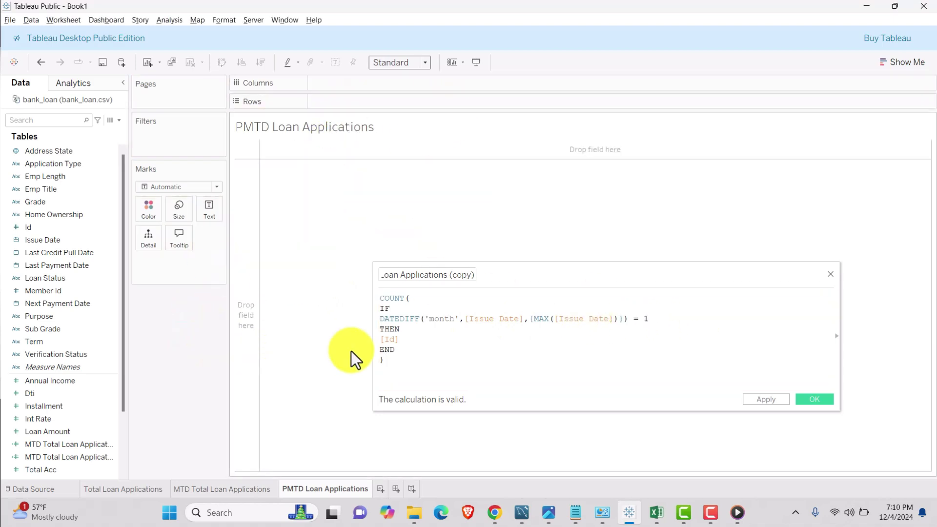
- Apply the edited previous-month calculation and close its editor
left_click(775, 400)
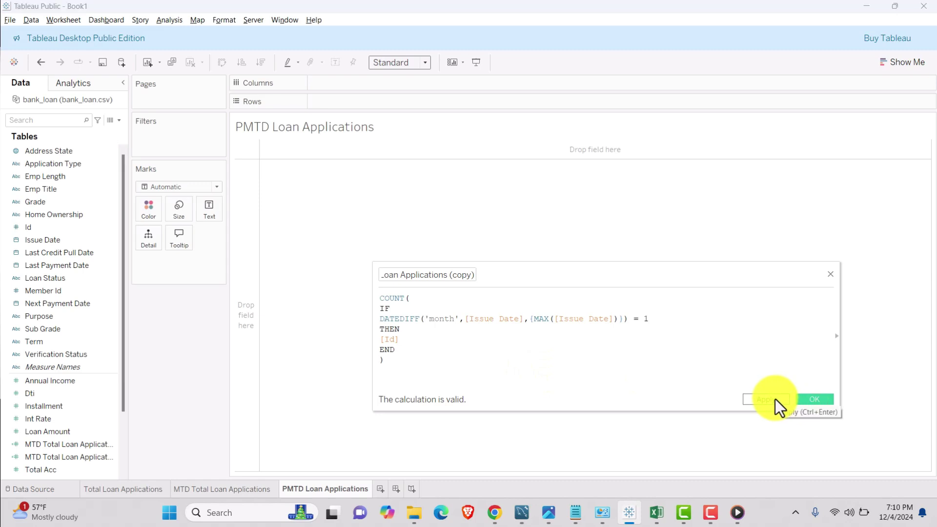
left_click(821, 398)
scroll(96, 410, "down", 1)
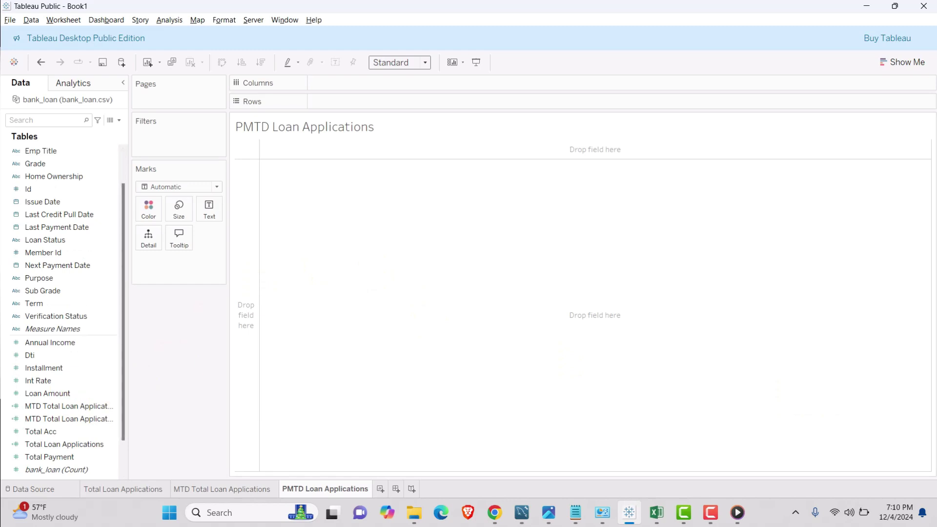
- Rename the PMTD Loan Applications worksheet as MoM Total Loan Applications
key("alt+Tab")
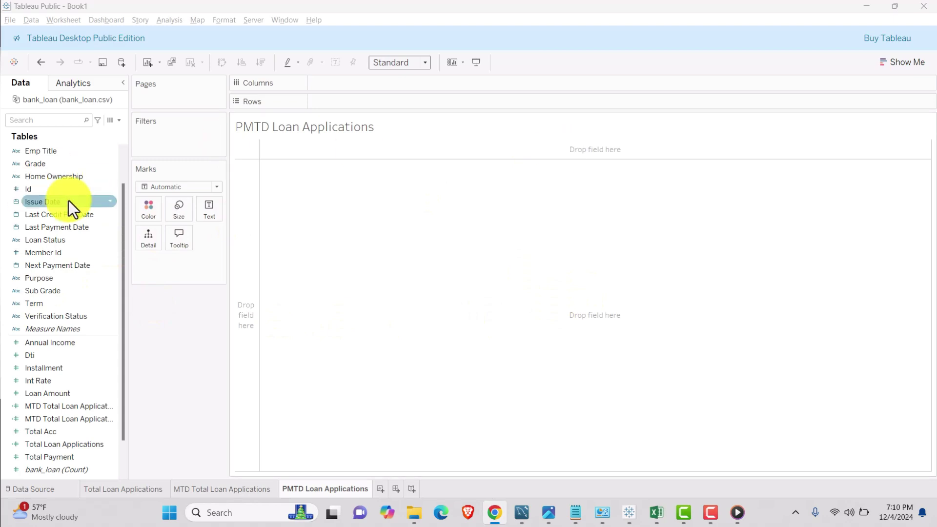
double_click(323, 490)
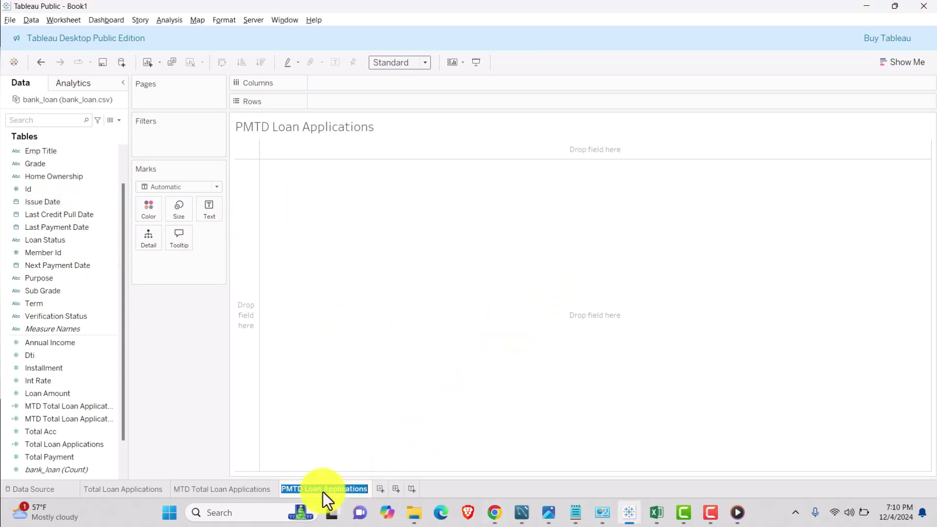
type("MoM")
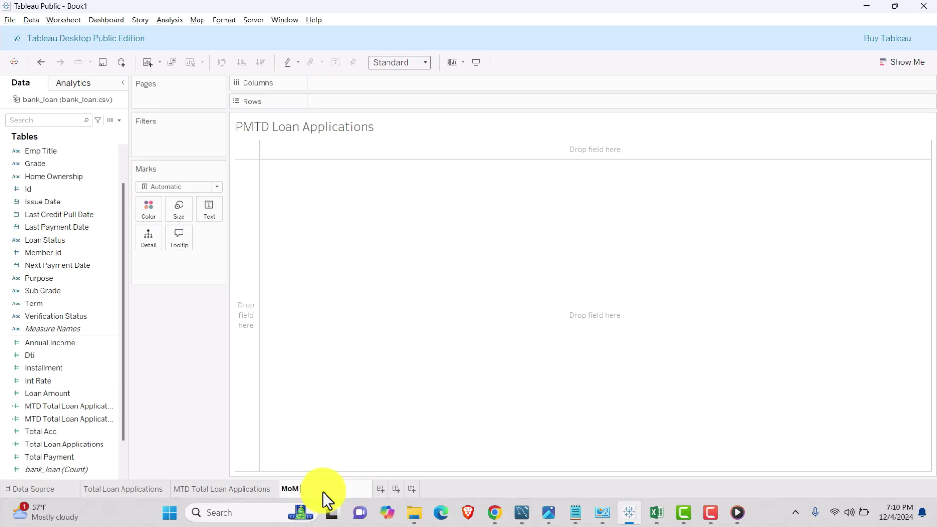
type(" Total Loan Applications")
key("Return")
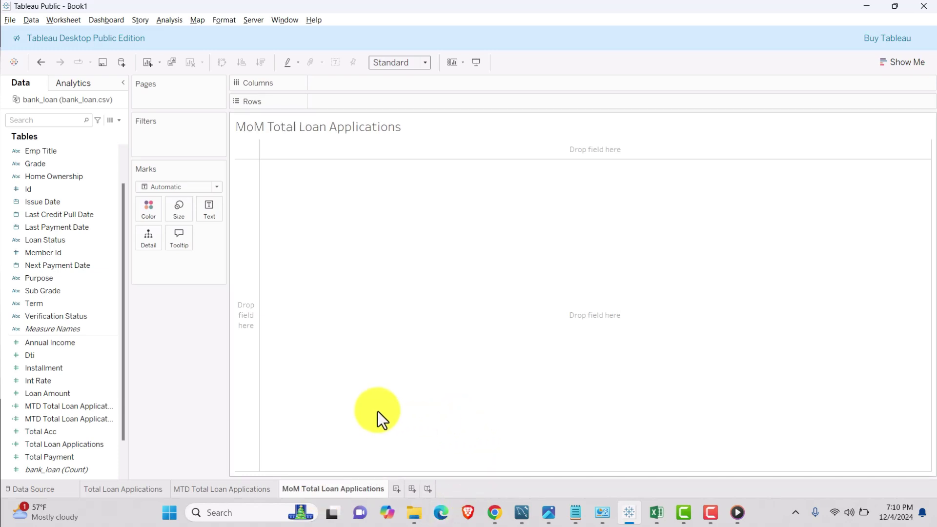
- Create a calculated field named MoM Total Loan Applications
left_click(121, 122)
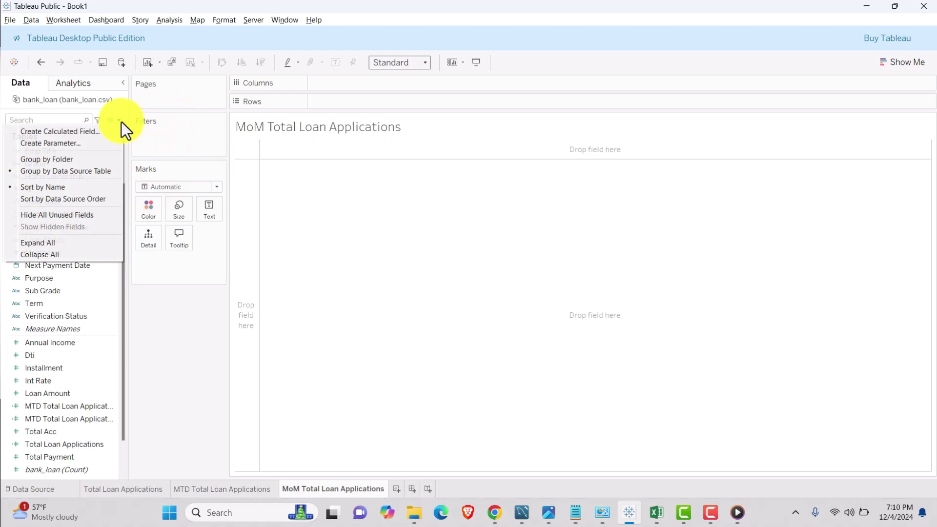
left_click(68, 128)
type("Mom ")
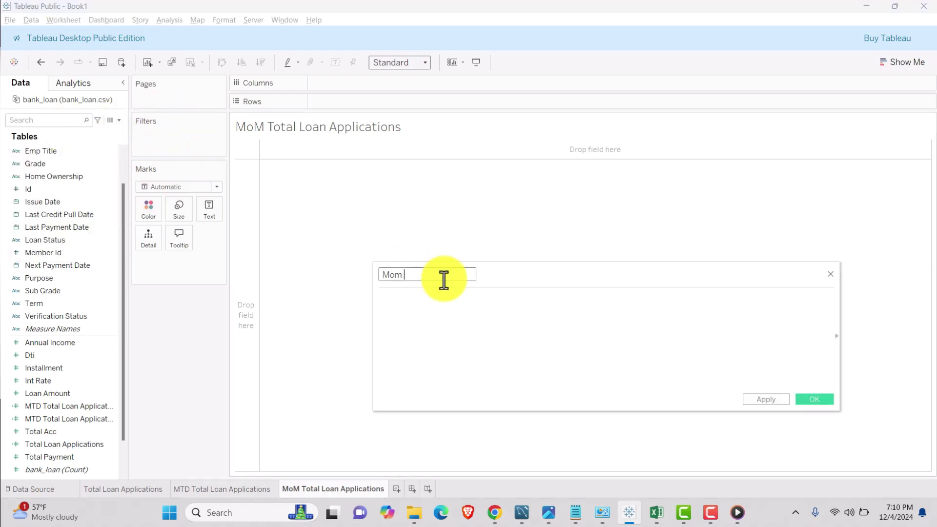
type("Total Loan Applications")
left_click(447, 299)
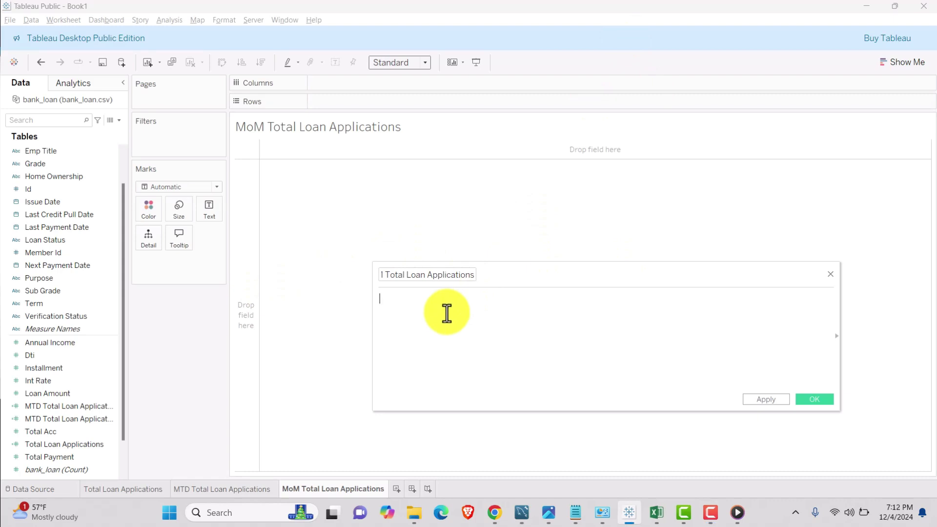
- Begin the formula with [MTD Total Loan Applications] followed by a minus sign
type("mtd")
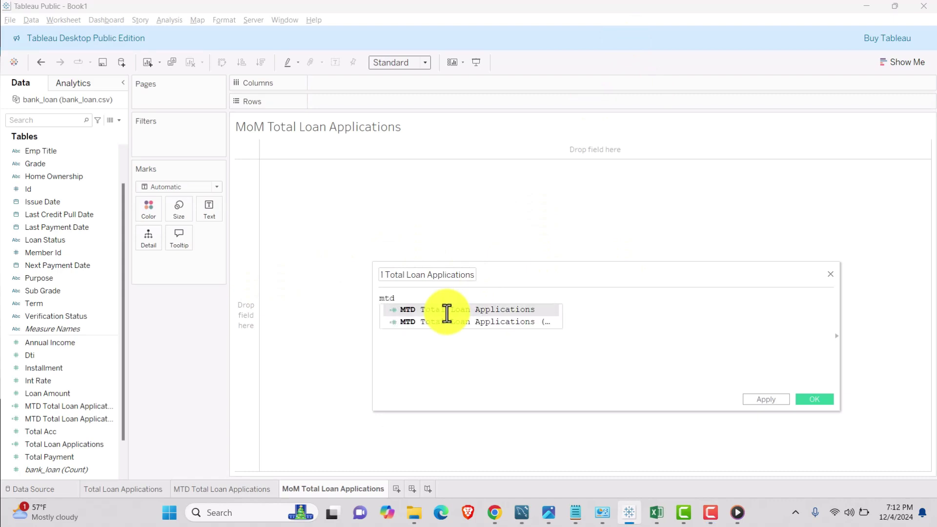
key("Return")
type("= ")
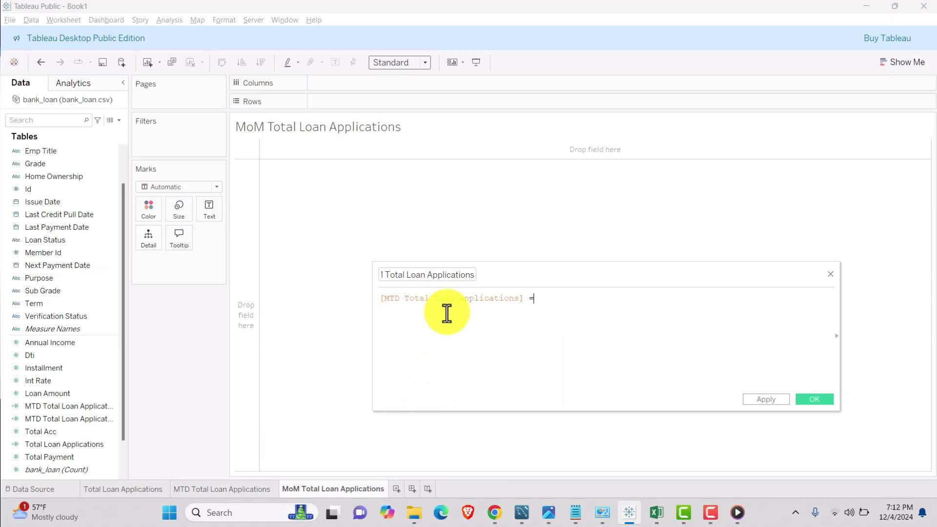
type("pmtd")
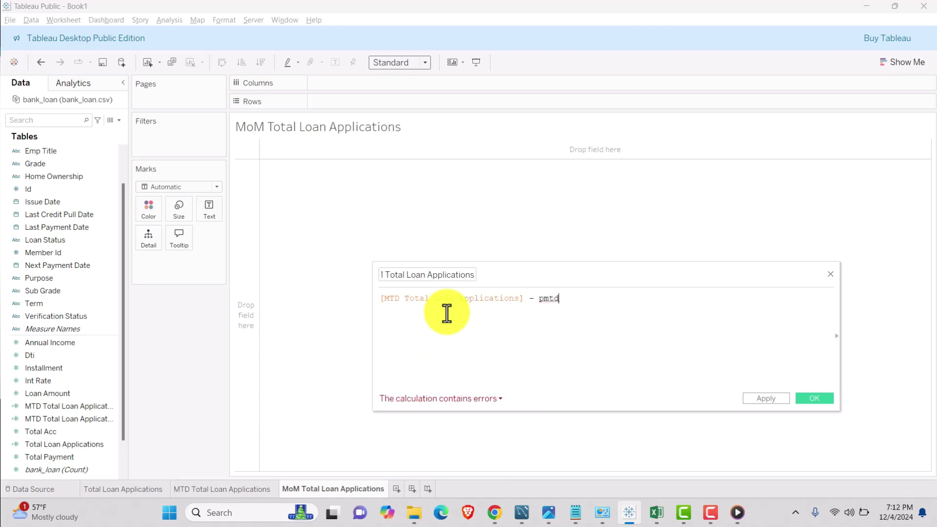
key("BackSpace")
key("BackSpace")
key("BackSpace")
key("BackSpace")
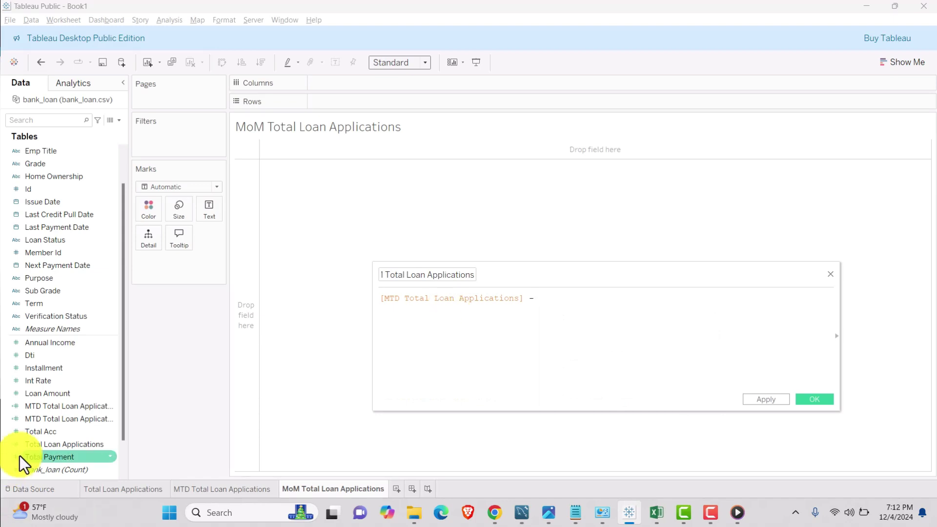
- Rename the copied MTD calculation with the prefix P so that its name starts with PMTD Total Loan Applications, and save it
right_click(86, 420)
left_click(111, 233)
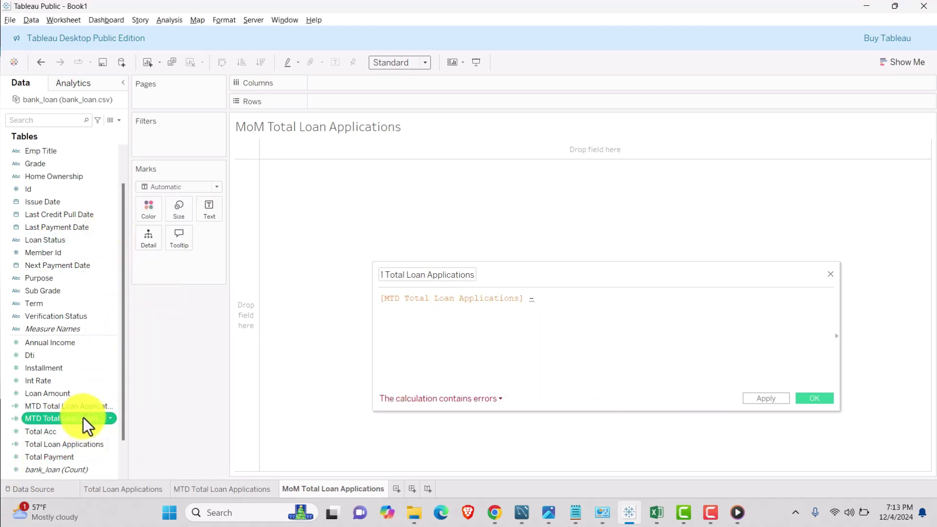
right_click(83, 417)
left_click(126, 238)
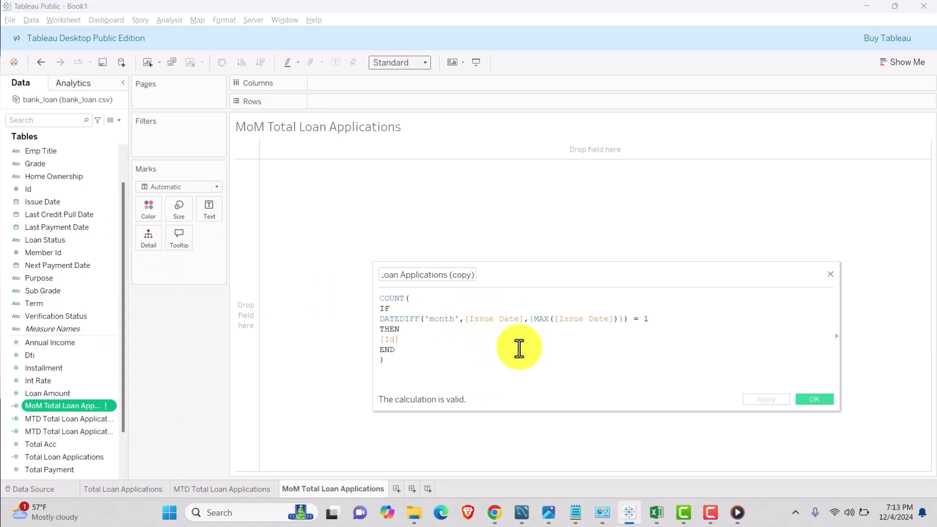
left_click(388, 280)
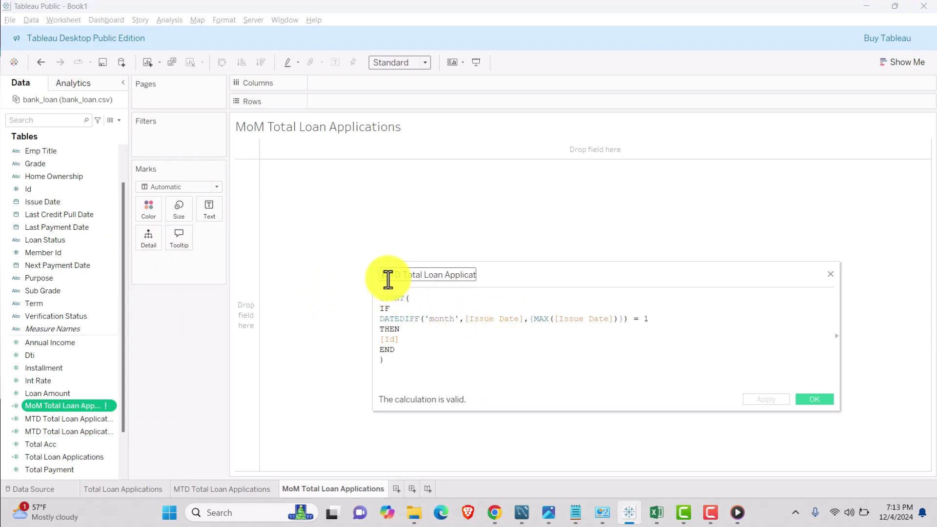
type("P")
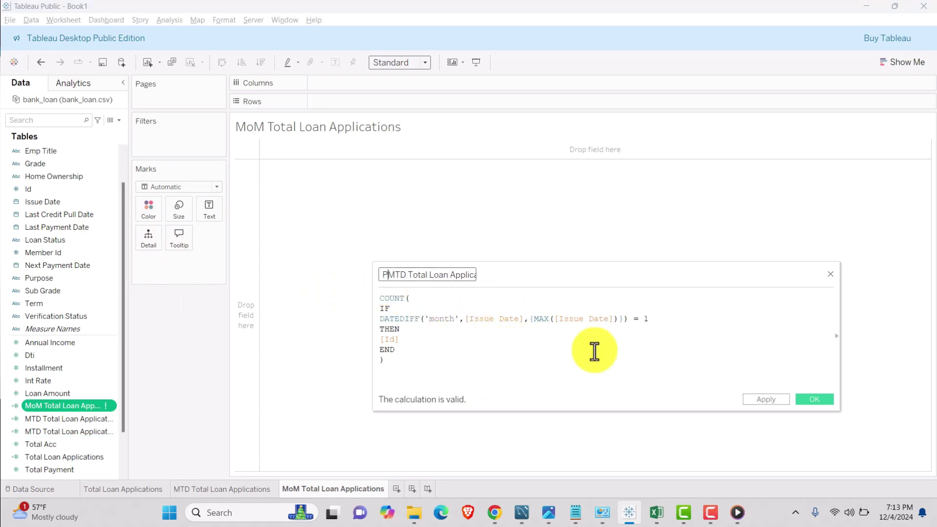
left_click(815, 400)
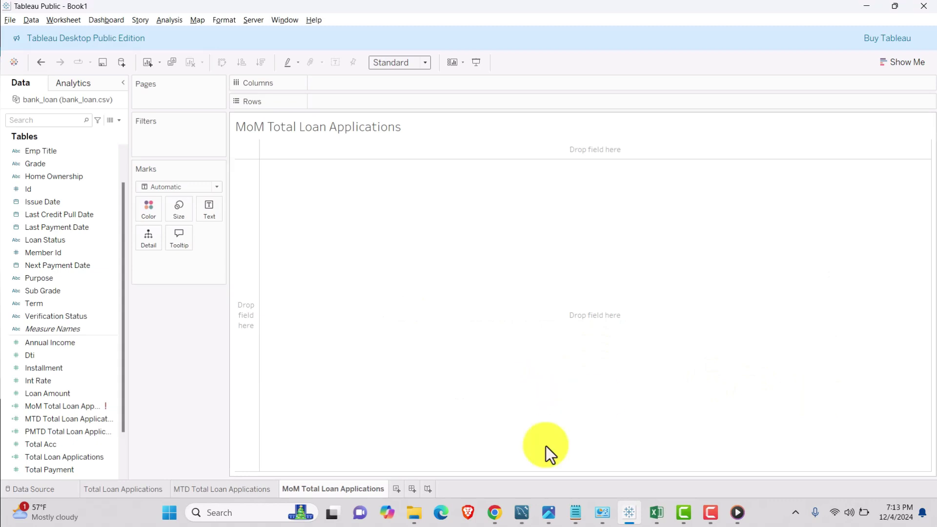
left_click(119, 120)
left_click(110, 120)
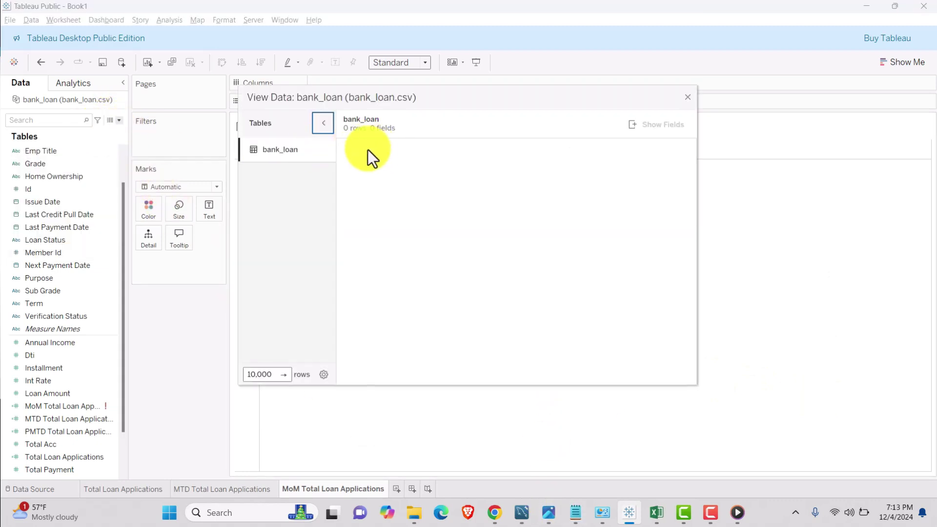
left_click(688, 97)
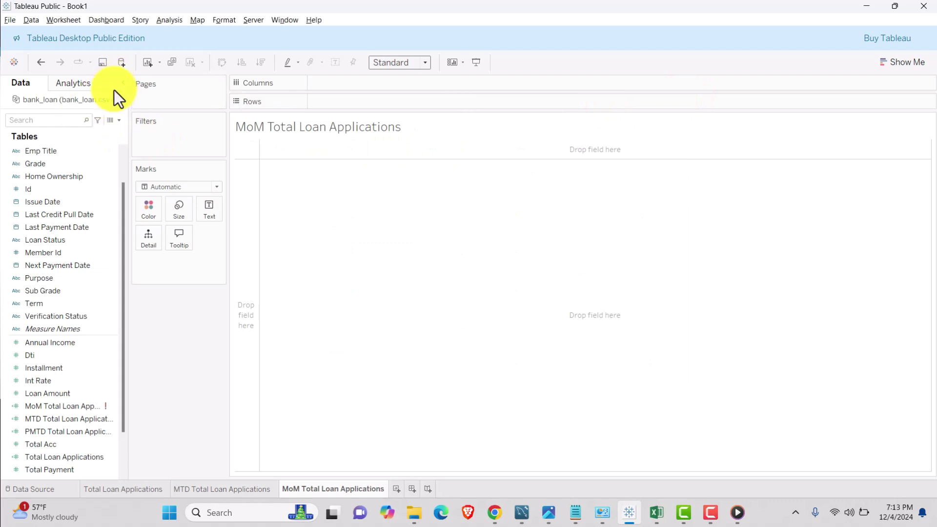
- Start a new calculated field and name it MoM Total Loan Applications
left_click(119, 121)
left_click(101, 131)
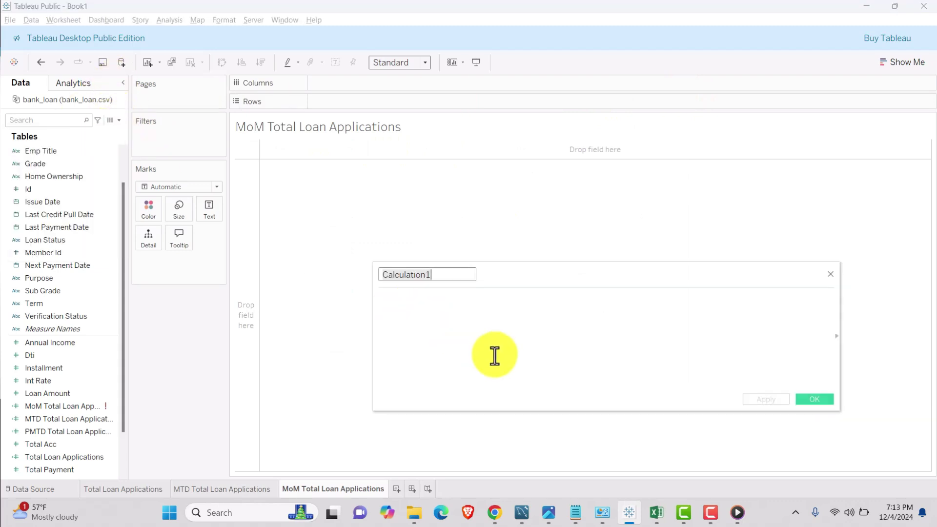
key("ctrl+a")
type("MomM ")
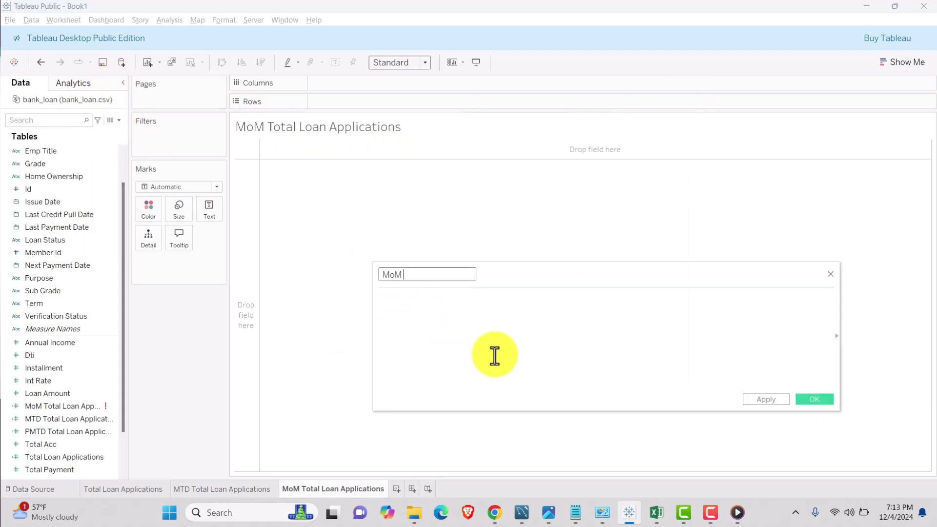
type("Total Loan Applications")
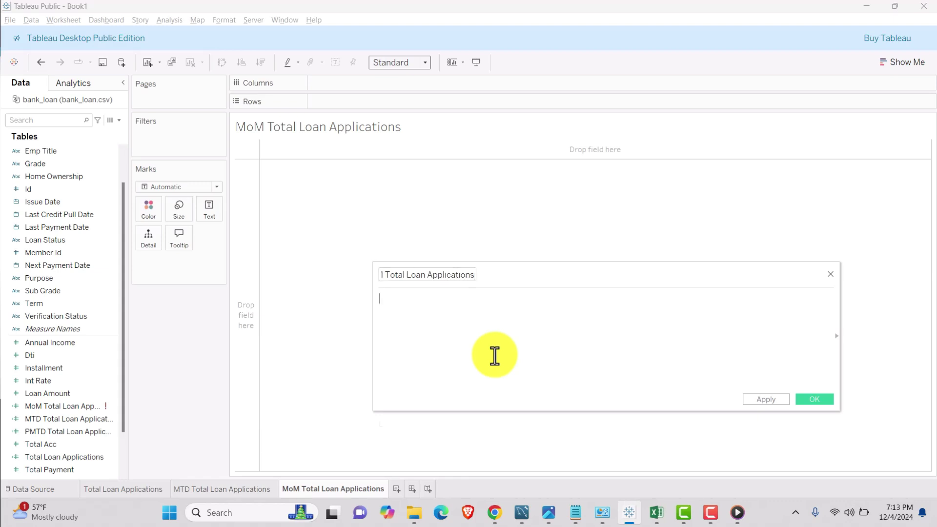
- Enter the formula ([MTD Total Loan Applications] - [PMTD Total Loan Applications (copy)])/[PMTD Total Loan Applications (copy)]
type("[MTD Total Loan Applications]")
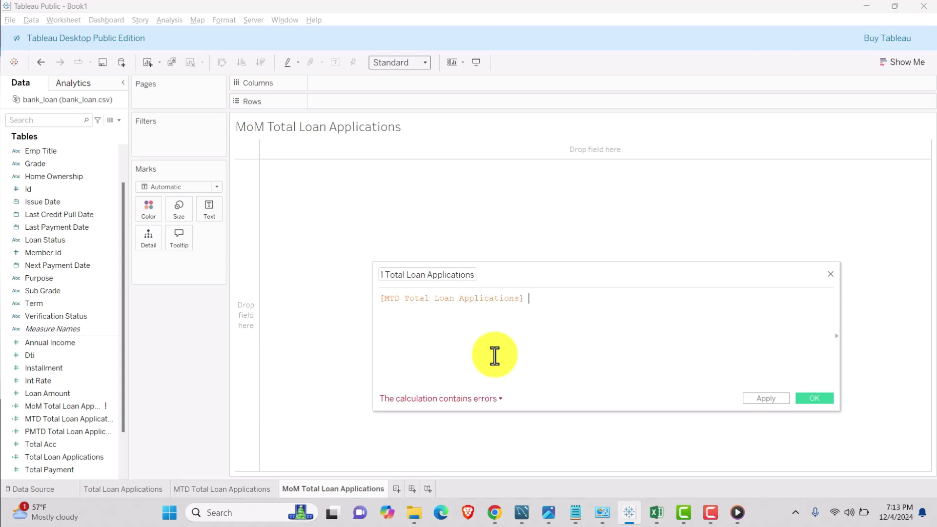
type("- pmt")
key("Return")
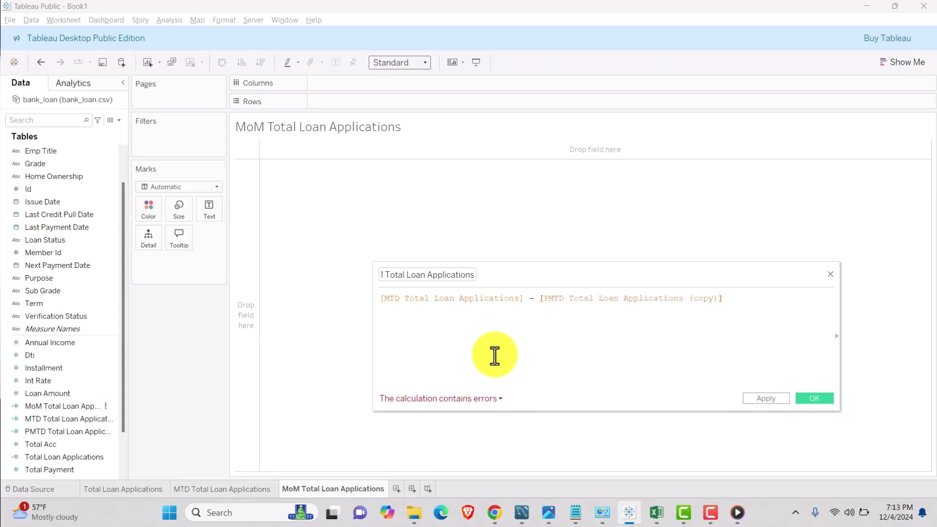
left_click(381, 299)
type("(")
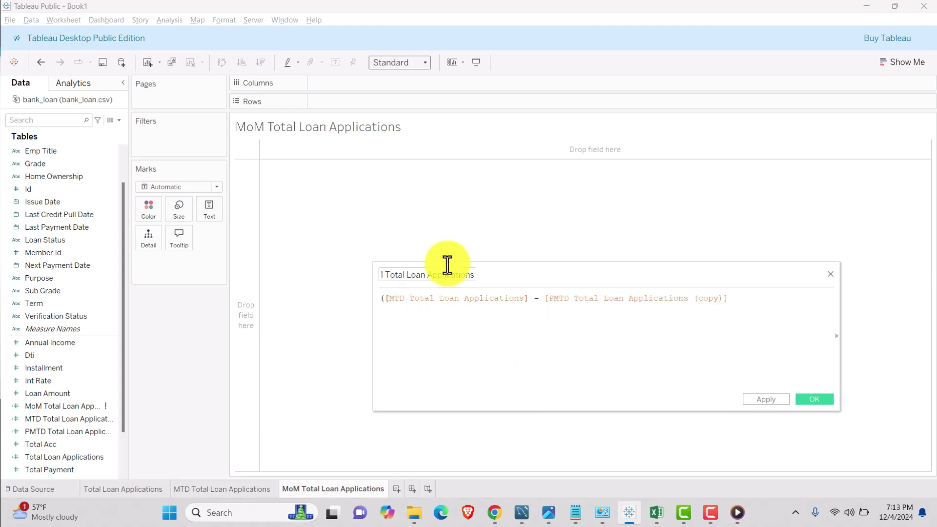
left_click(747, 297)
type(")")
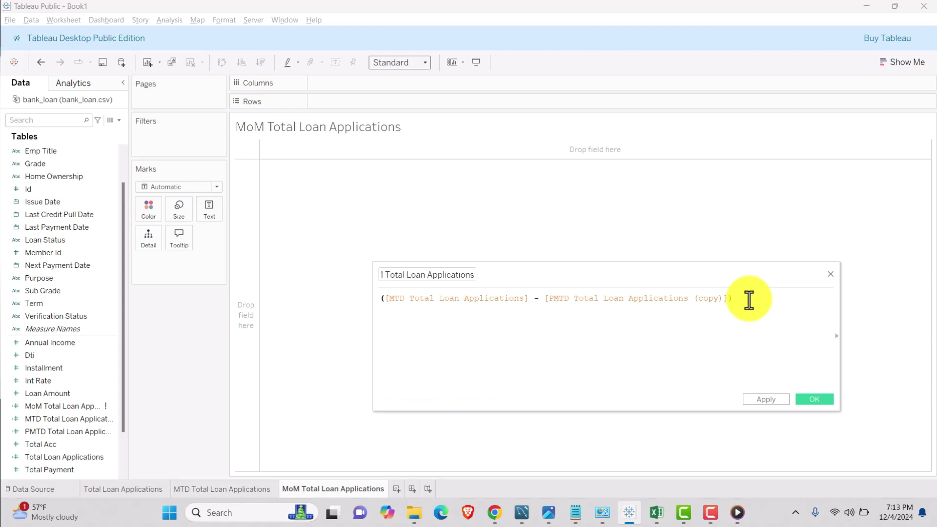
type("/")
key("Return")
type("pmt")
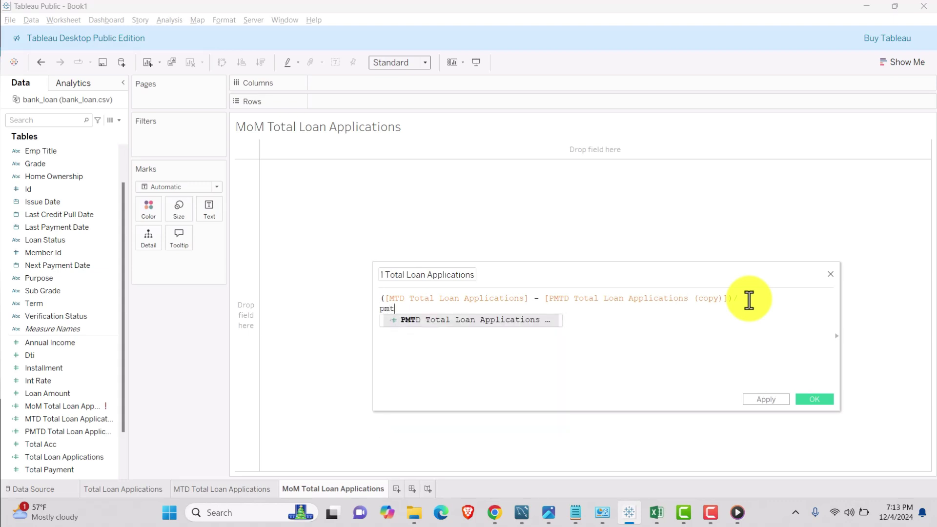
left_click(504, 320)
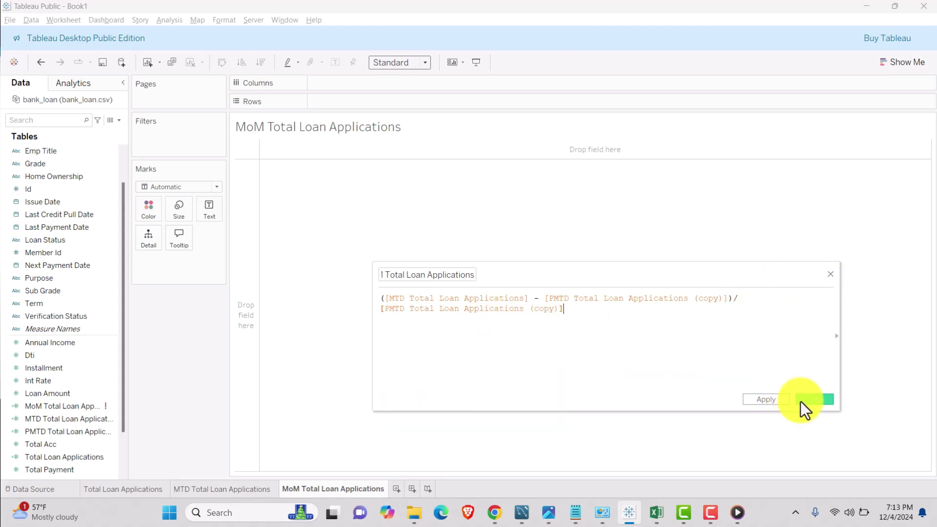
- Delete the invalid existing MoM Total Loan Applications field and save the new calculation under that name
left_click(812, 399)
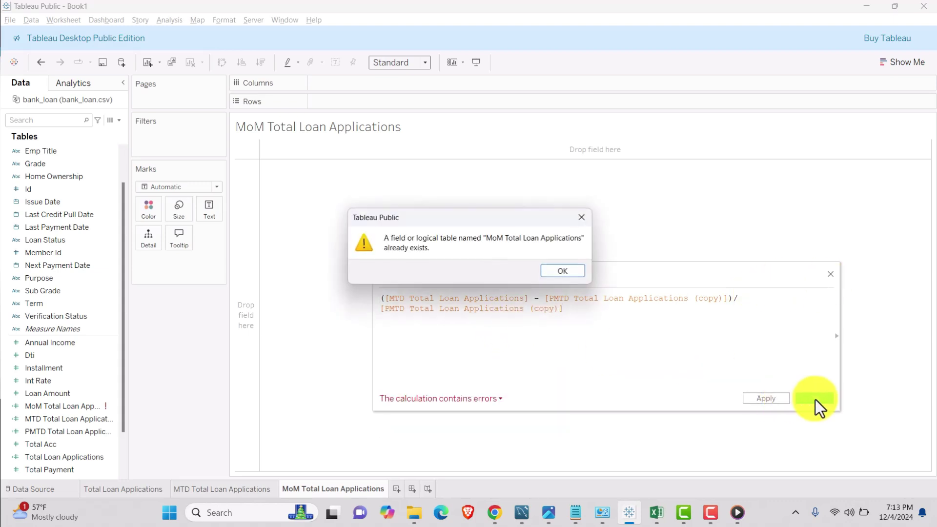
left_click(563, 271)
scroll(81, 415, "down", 2)
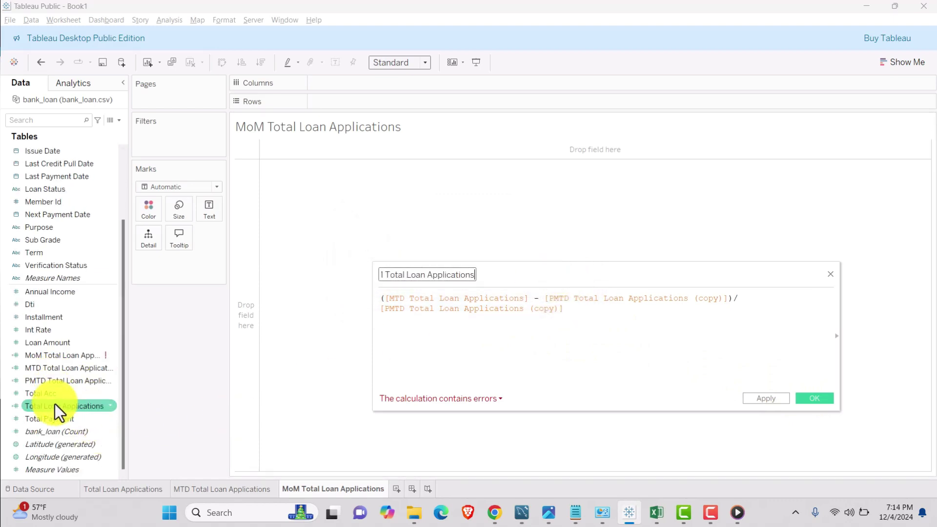
right_click(80, 355)
left_click(115, 209)
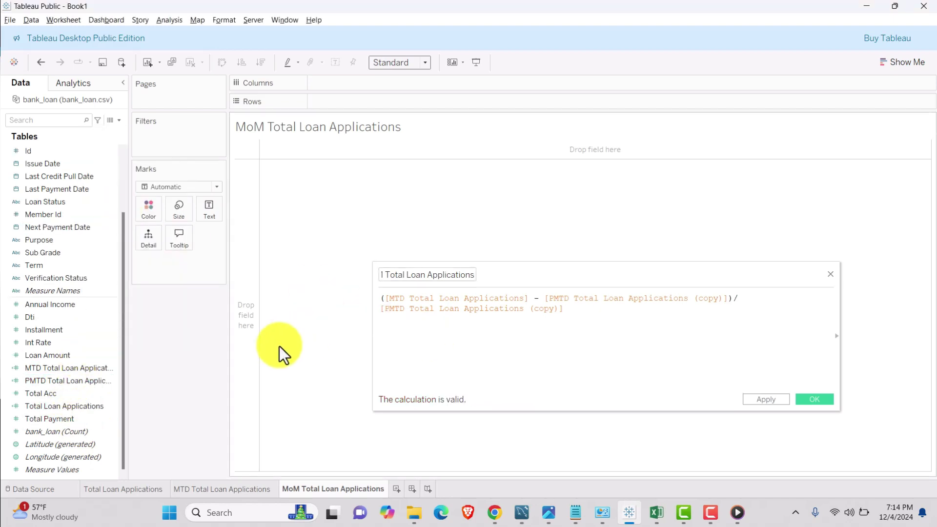
left_click(774, 400)
left_click(817, 399)
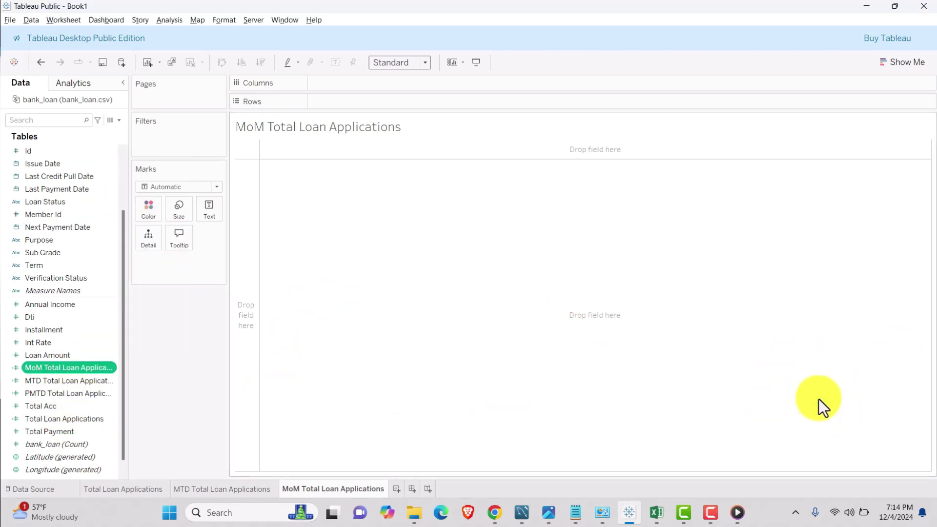
- Display MoM Total Loan Applications as a text mark with Center alignment and open its label for editing
left_click_drag(76, 371, 212, 216)
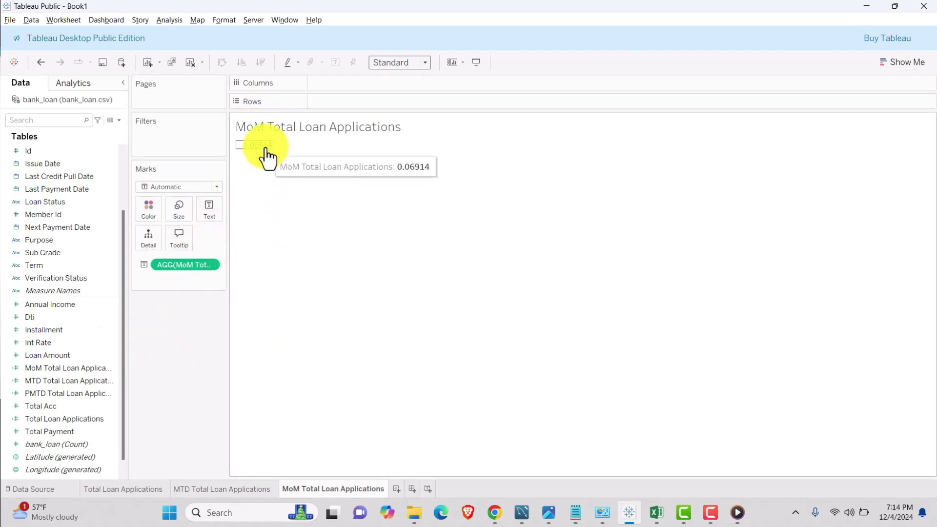
left_click(210, 265)
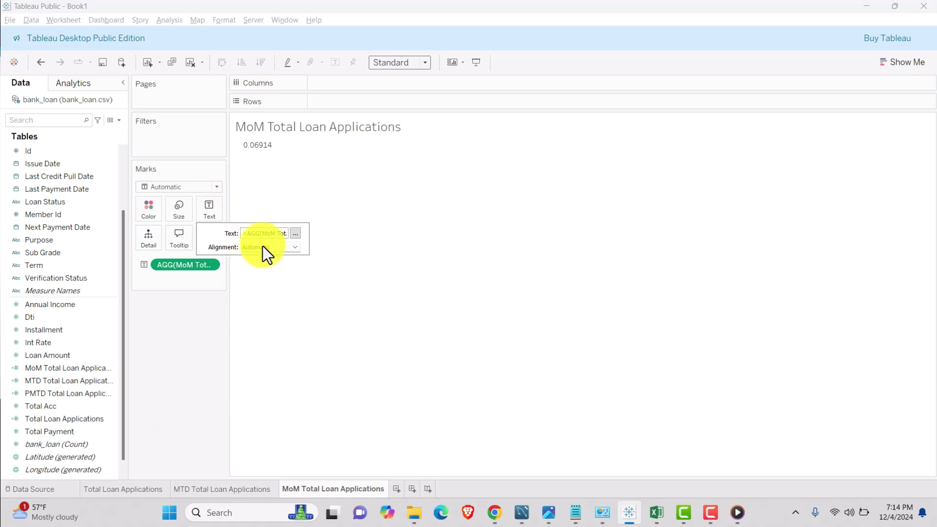
left_click(263, 246)
left_click(272, 294)
left_click(295, 233)
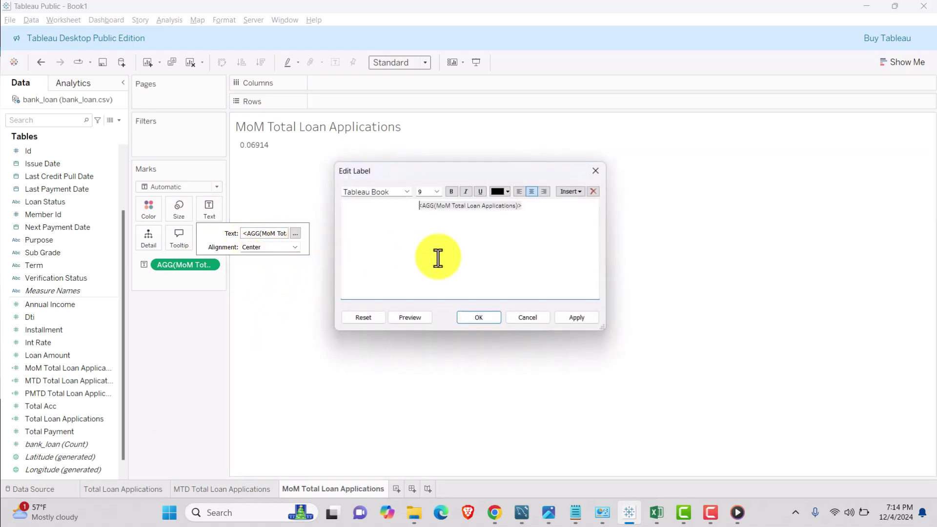
- Format the MoM Total Loan Applications label as 11 pt Tableau Semibold in light gray and apply it
left_click_drag(534, 209, 408, 212)
left_click(436, 191)
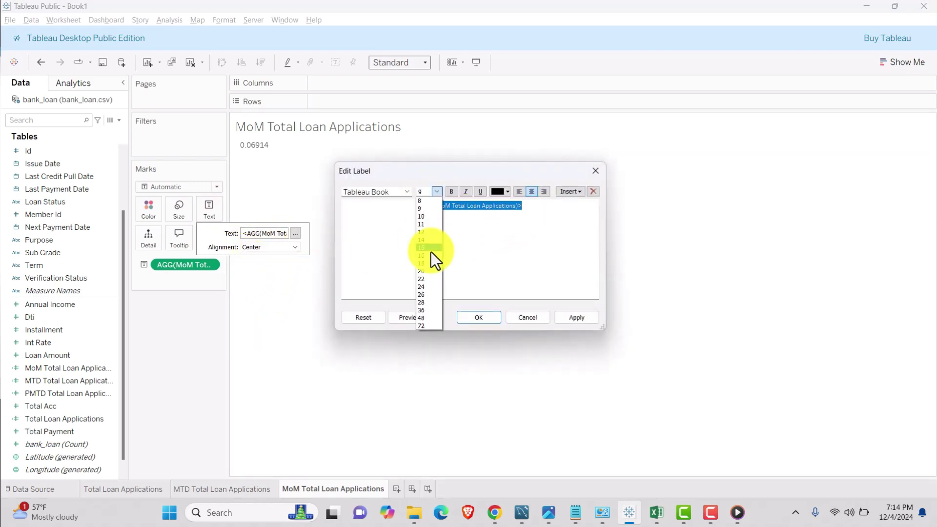
left_click(423, 224)
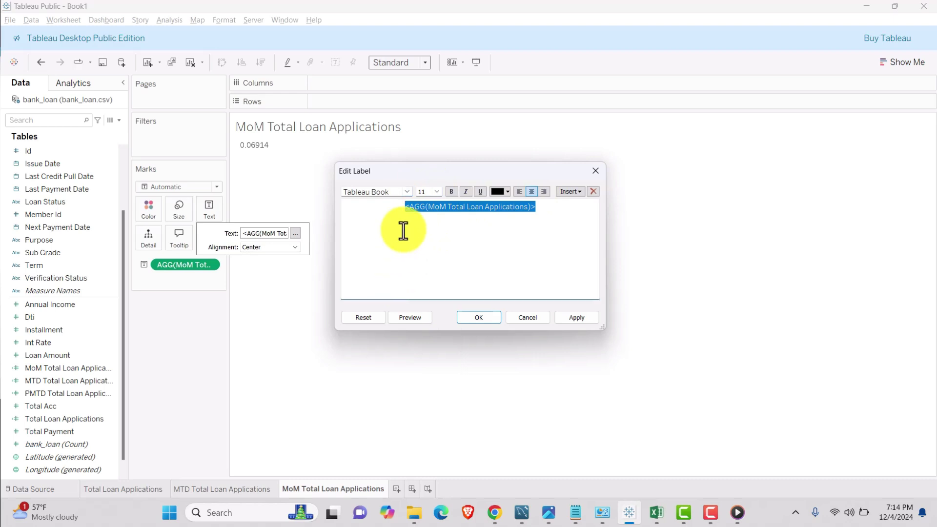
left_click(407, 191)
left_click(385, 237)
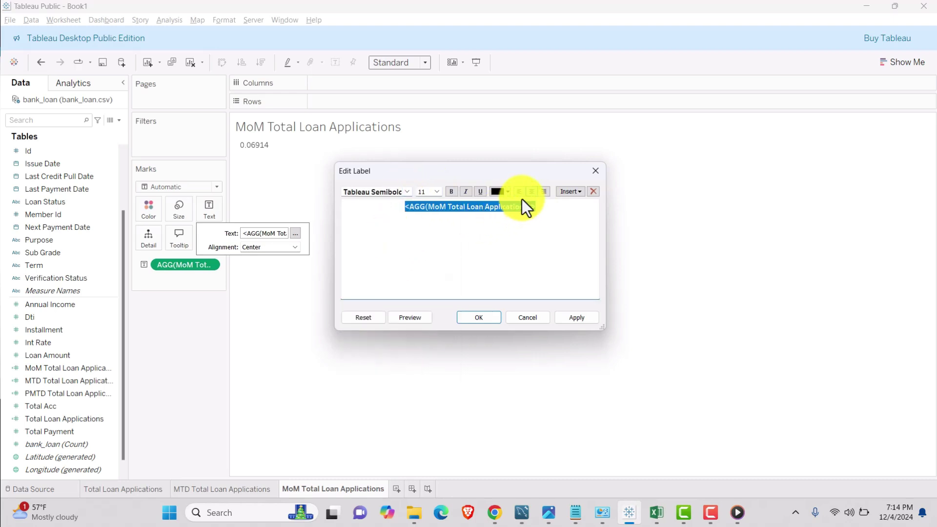
left_click(507, 191)
left_click(509, 219)
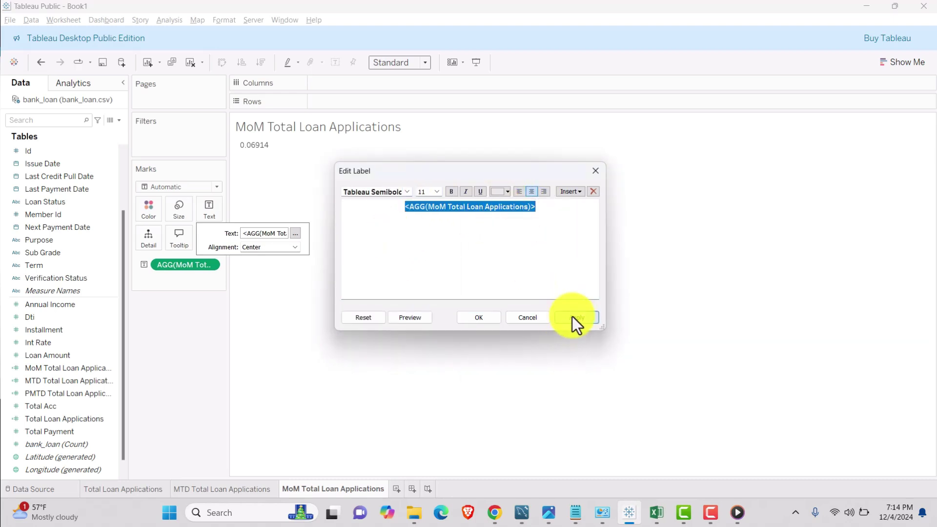
left_click(574, 317)
left_click(471, 316)
- Fit the MoM worksheet to Entire View and set the measure's number format to Percentage
left_click(425, 62)
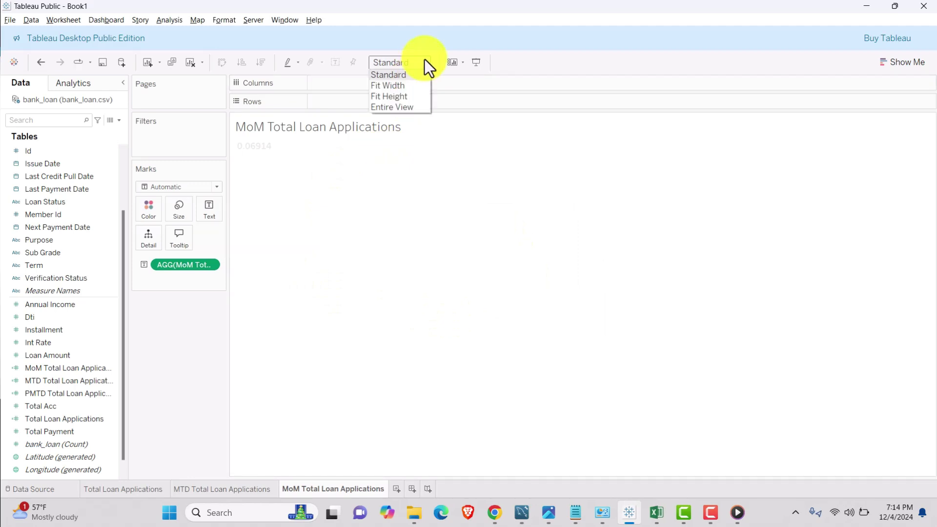
left_click(392, 107)
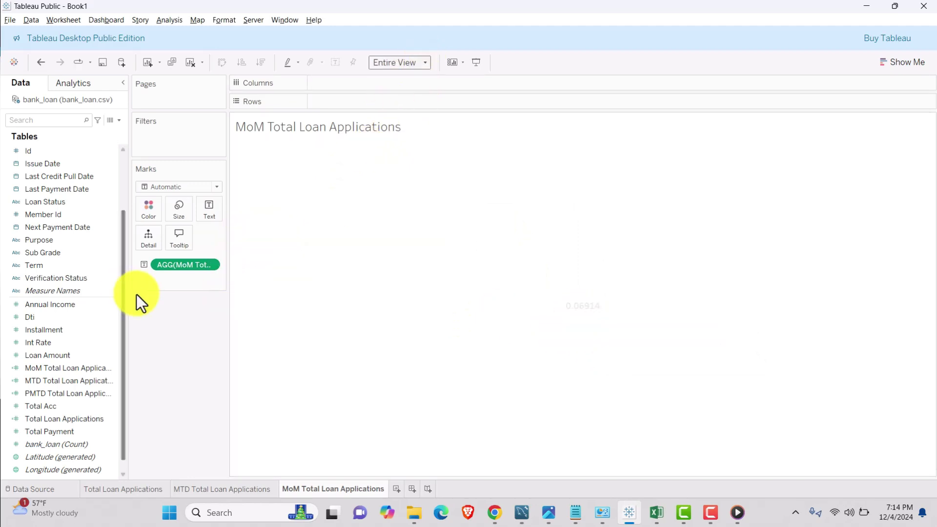
left_click(210, 266)
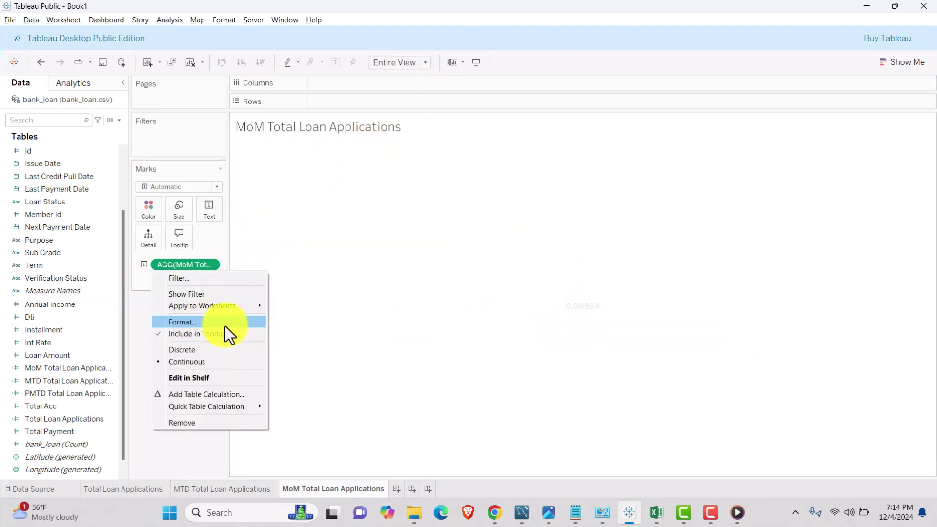
left_click(200, 322)
left_click(110, 191)
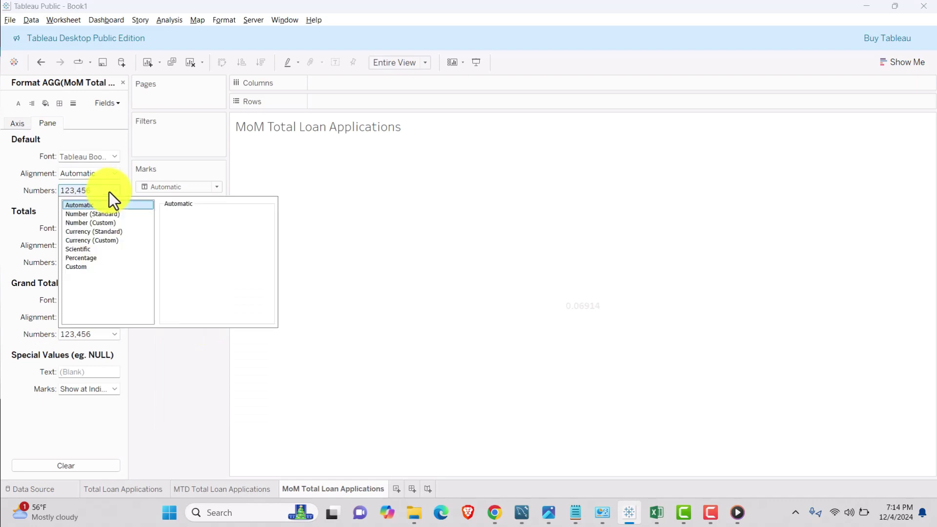
left_click(88, 257)
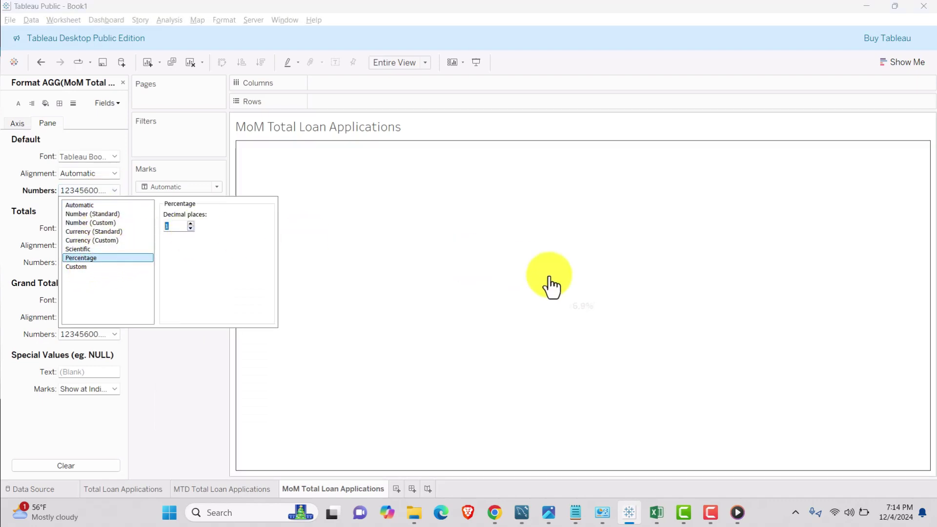
left_click(528, 317)
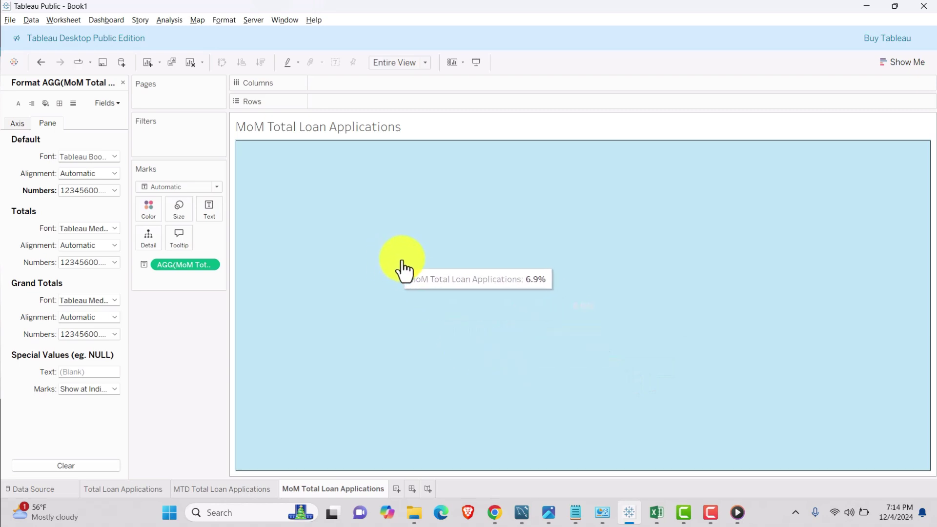
mouse_move(529, 347)
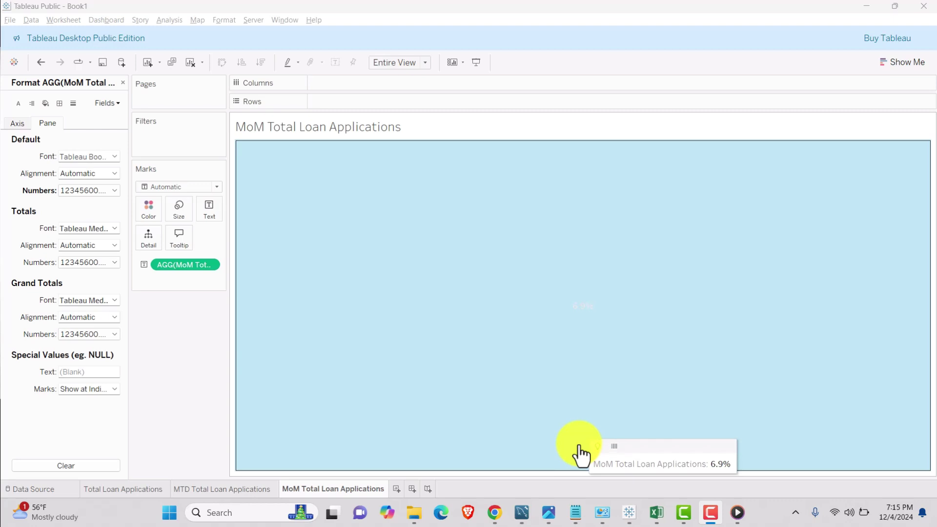
left_click(216, 488)
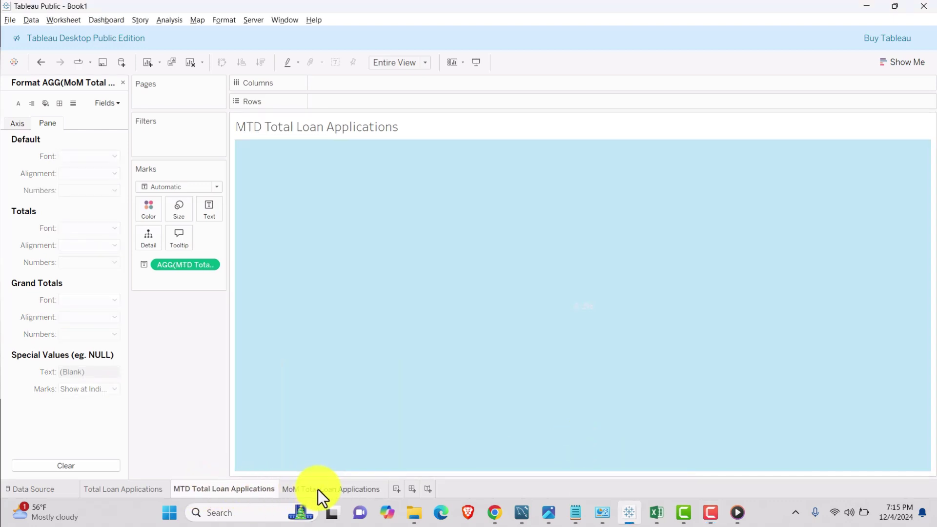
left_click(318, 489)
mouse_move(468, 365)
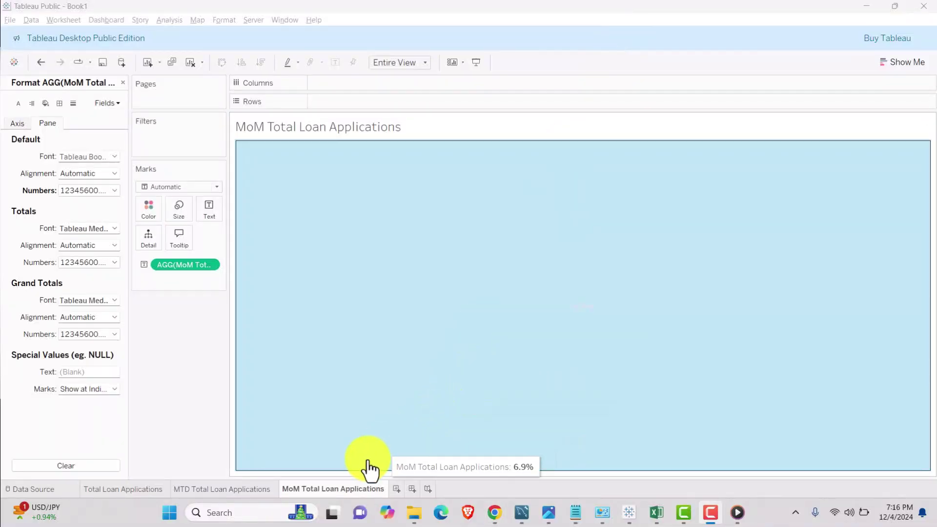
- Add a new worksheet and name it Total Funded Amount
left_click(397, 488)
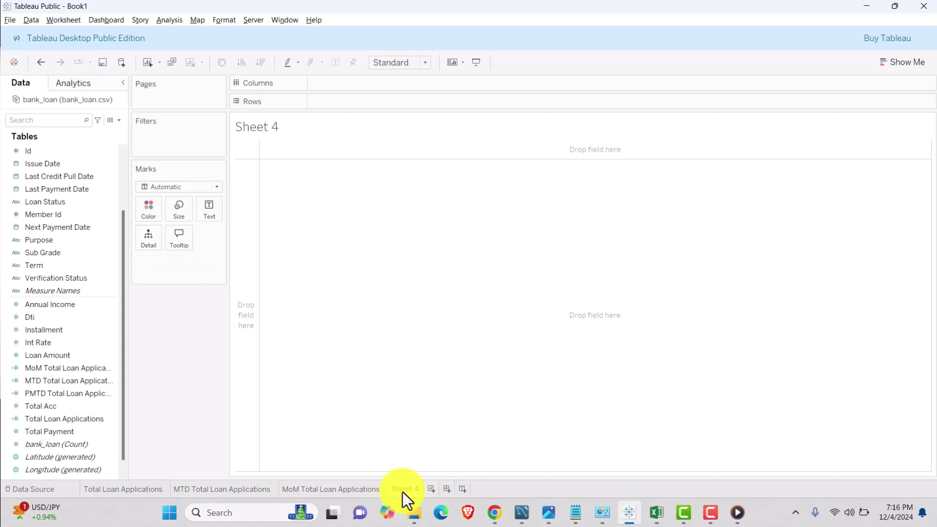
type("Total F")
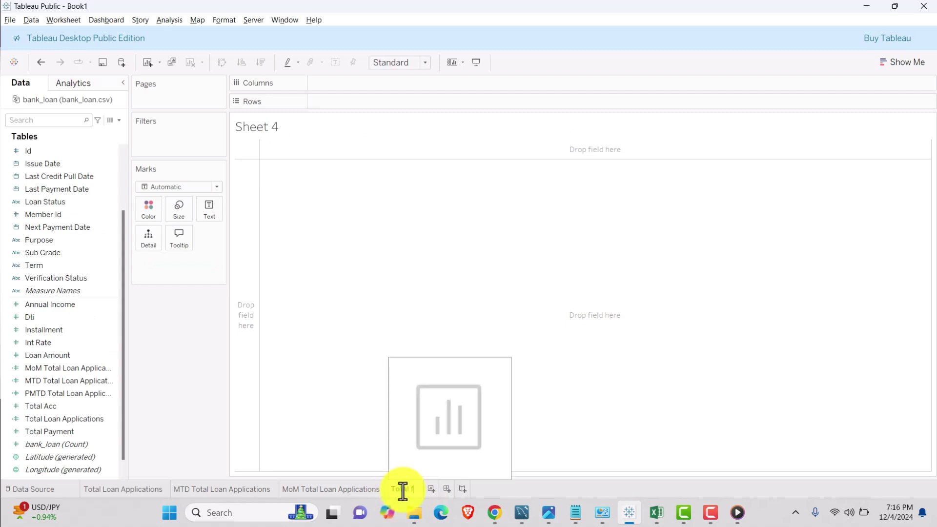
type("unded Amount")
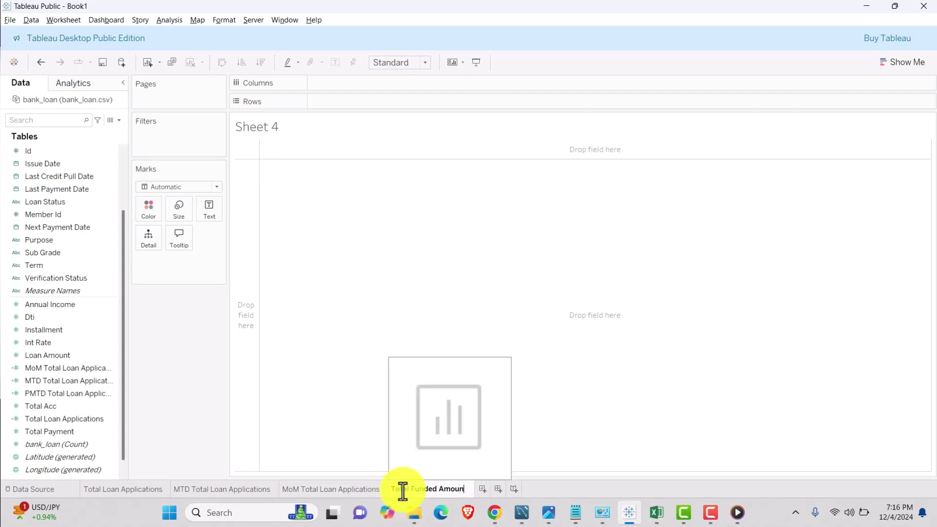
key("Return")
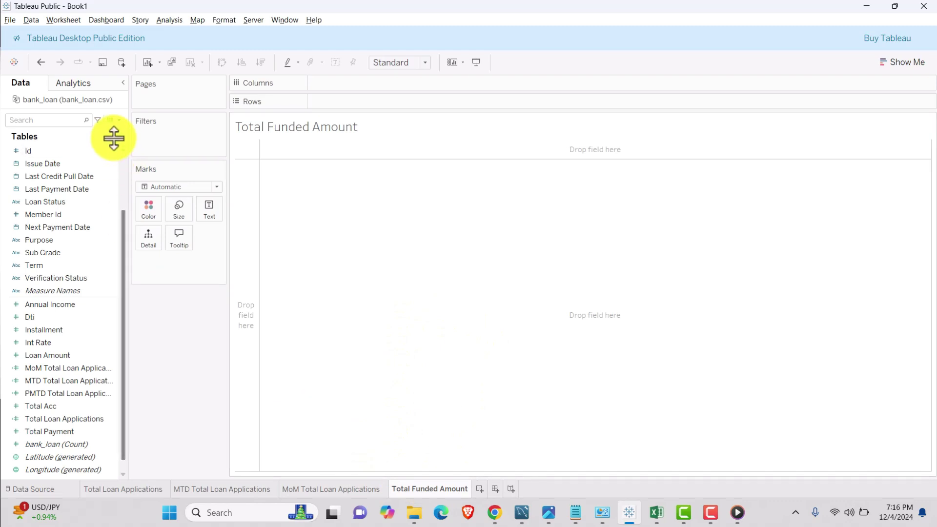
- Create a calculated field named Total Funded Amount with the formula SUM([Loan Amount])
left_click(118, 121)
left_click(75, 129)
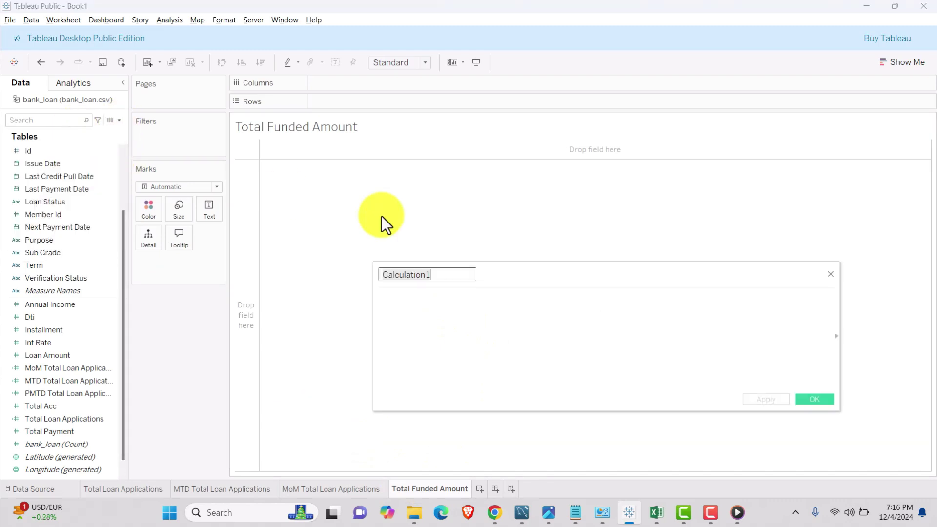
type("Total Funded Amount")
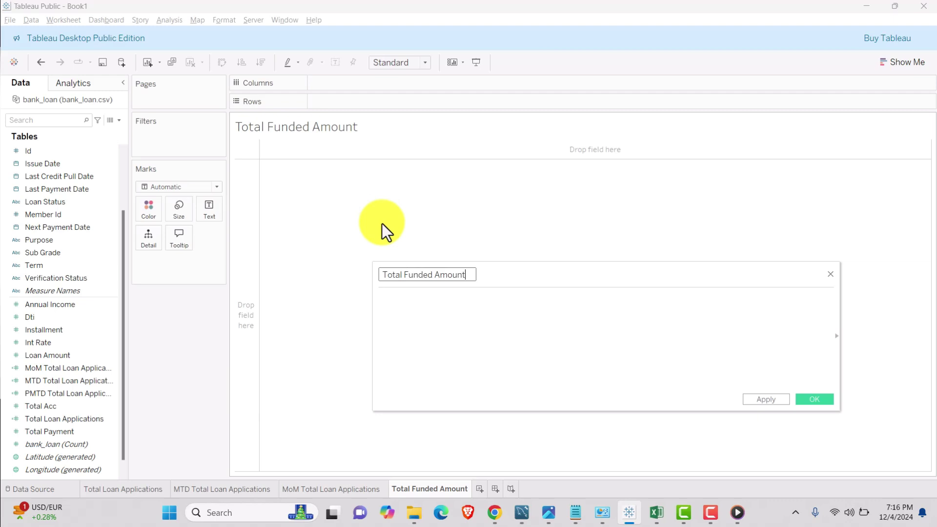
left_click(407, 297)
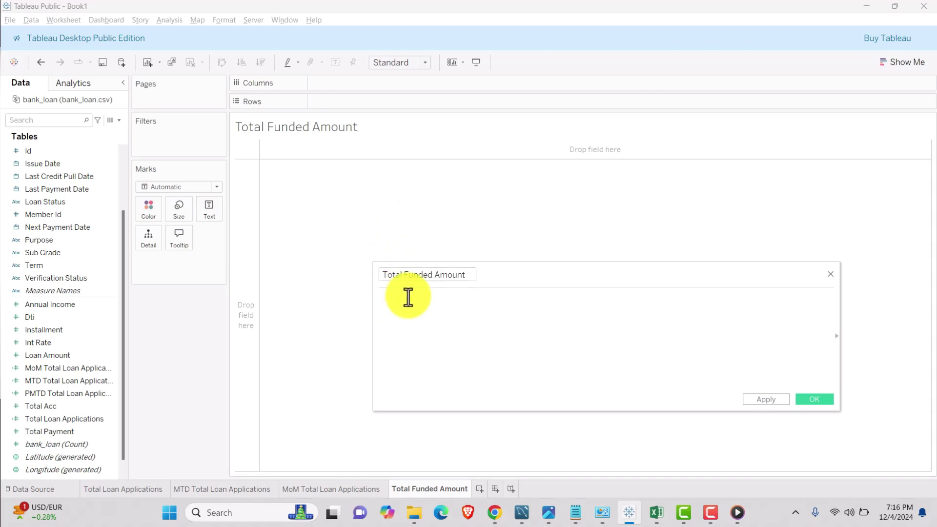
type("S")
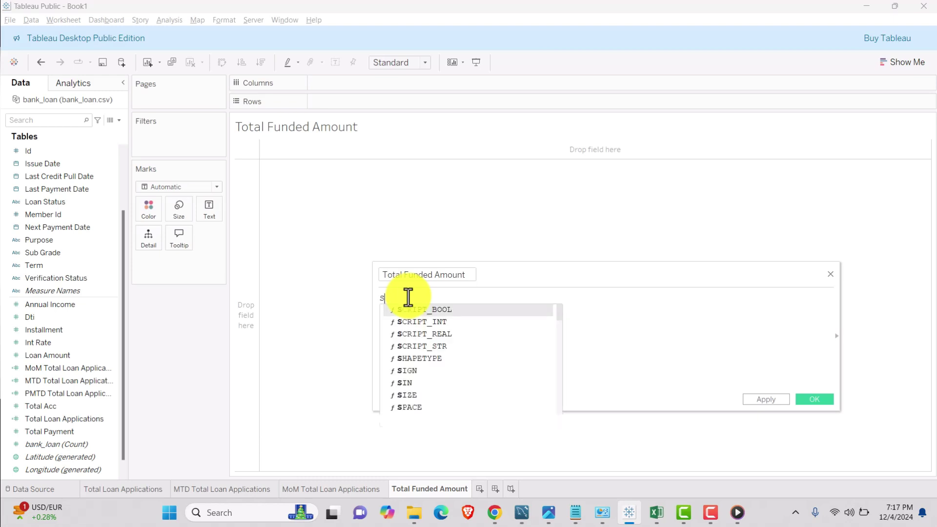
type("UM(l")
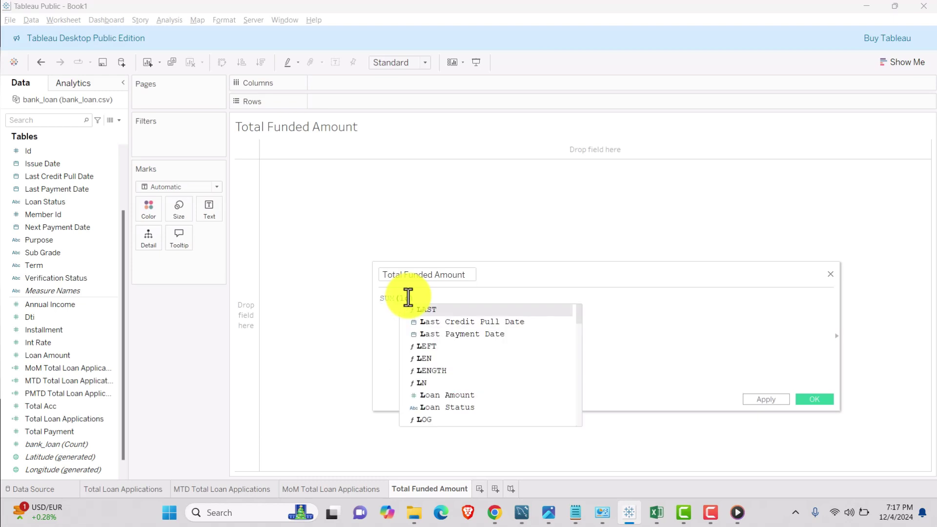
type("oan")
key("Return")
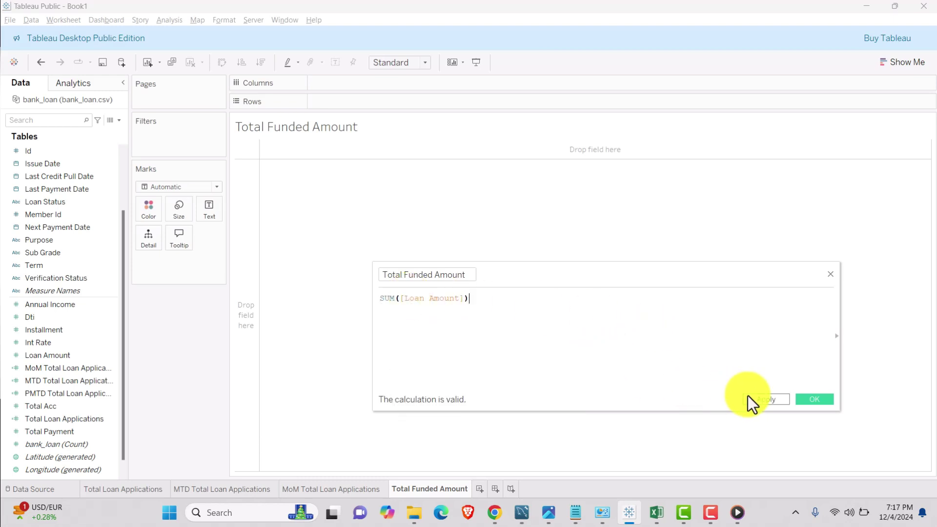
left_click(751, 397)
left_click(814, 399)
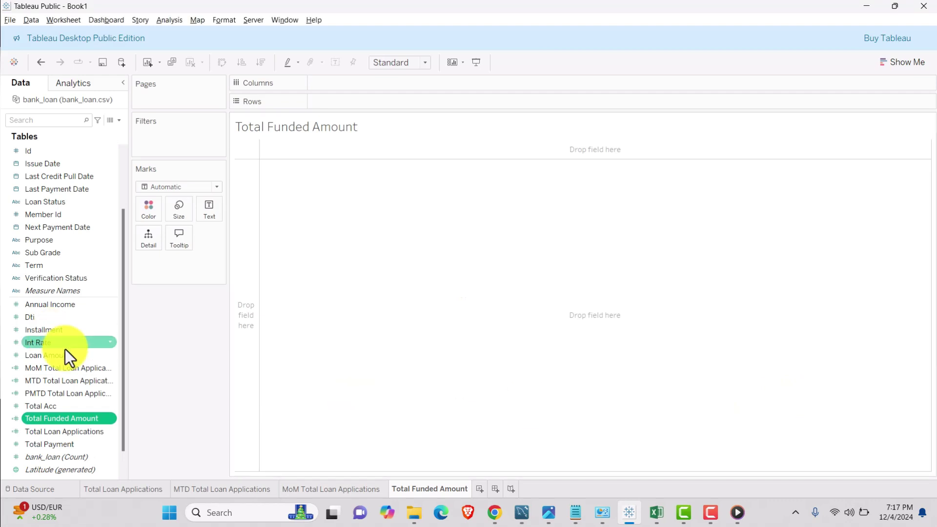
left_click_drag(66, 419, 209, 211)
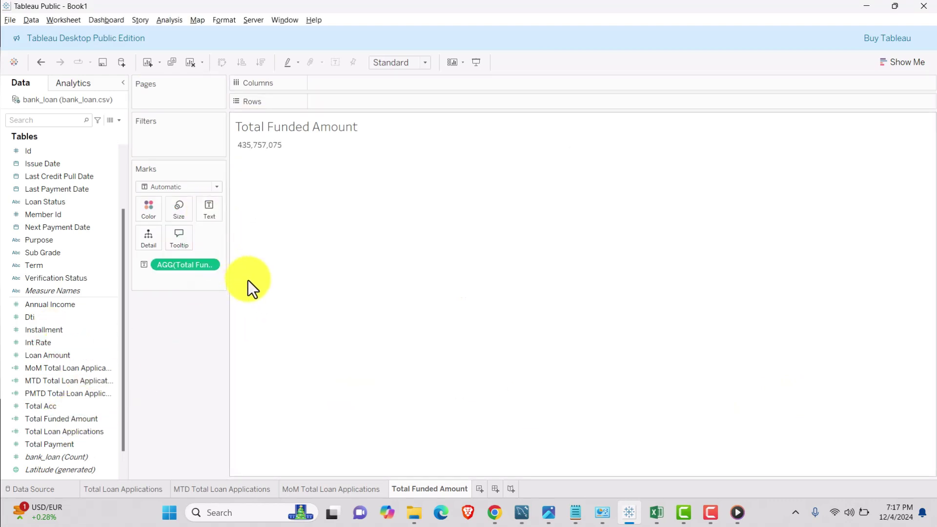
left_click(212, 211)
left_click(266, 246)
left_click(274, 277)
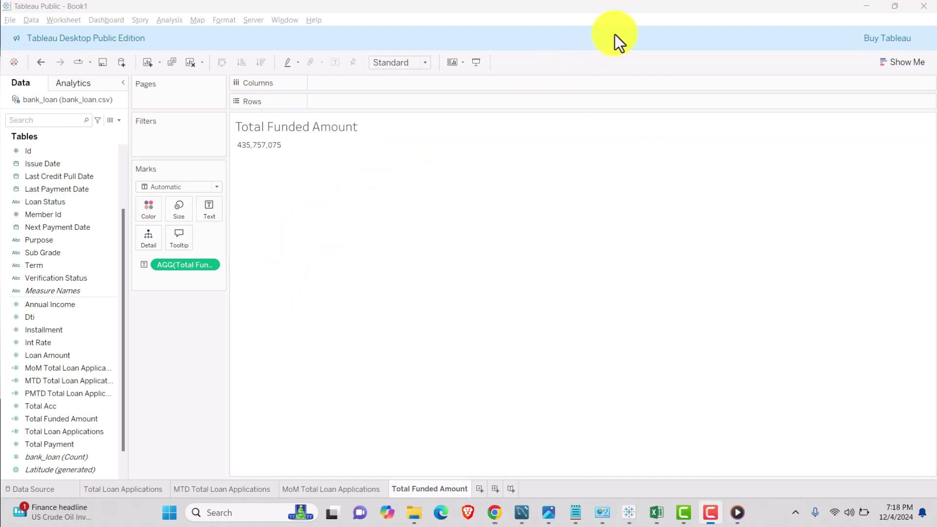
- Delete the Total Funded Amount worksheet and duplicate the Total Loan Applications worksheet
right_click(438, 490)
left_click(457, 409)
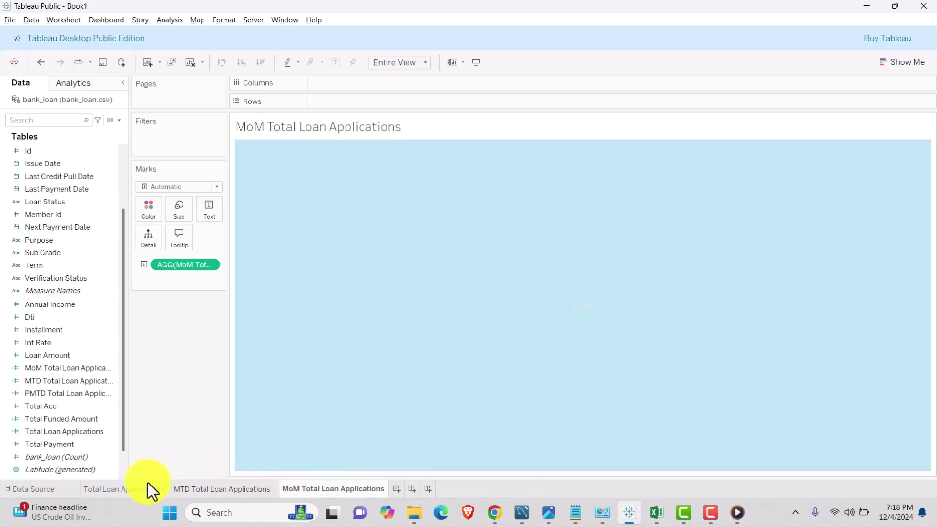
left_click(132, 488)
right_click(132, 488)
left_click(177, 400)
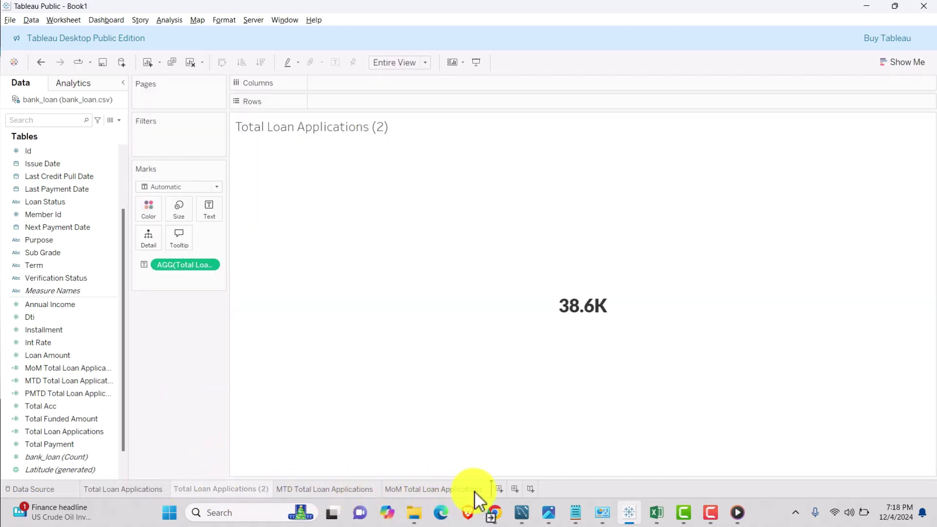
- Move the duplicated Total Loan Applications worksheet after MoM Total Loan Applications and rename it Total Funded Amount
left_click_drag(474, 491, 476, 491)
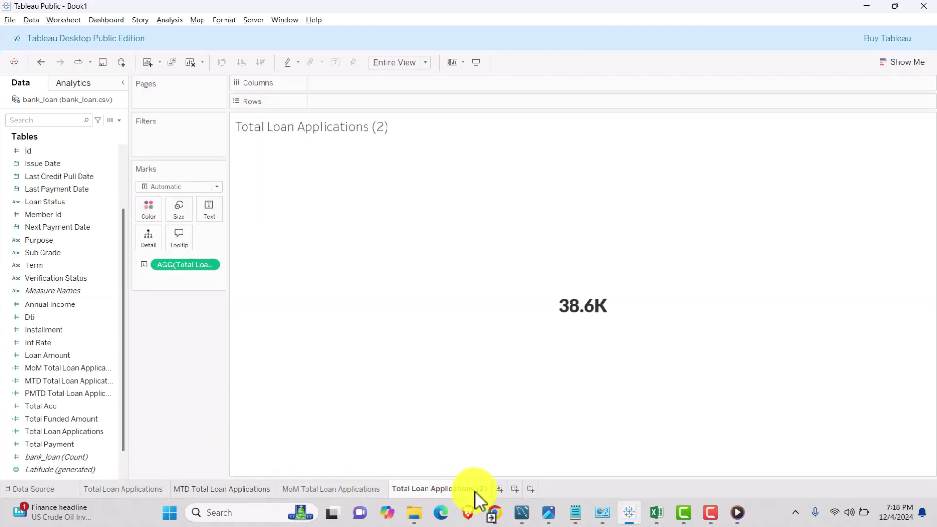
double_click(446, 491)
type("Total Funded Amount")
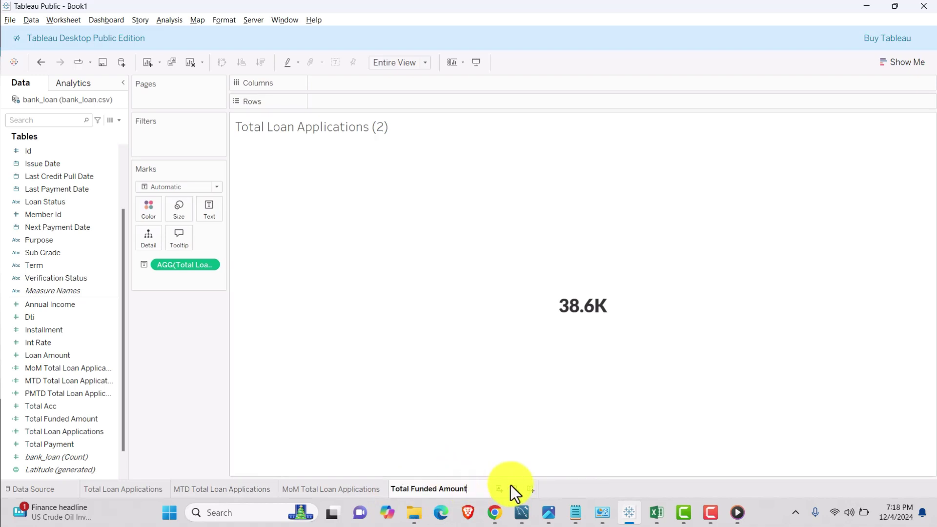
key("Return")
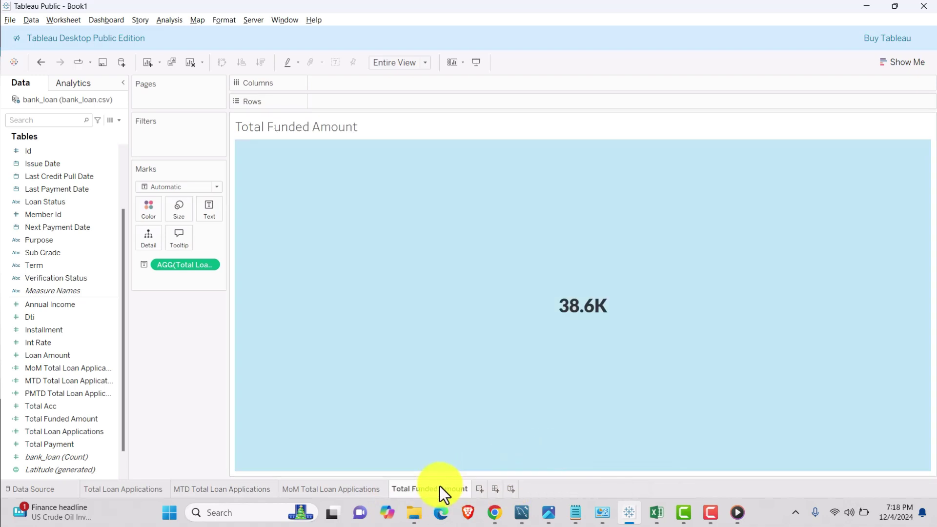
left_click(119, 120)
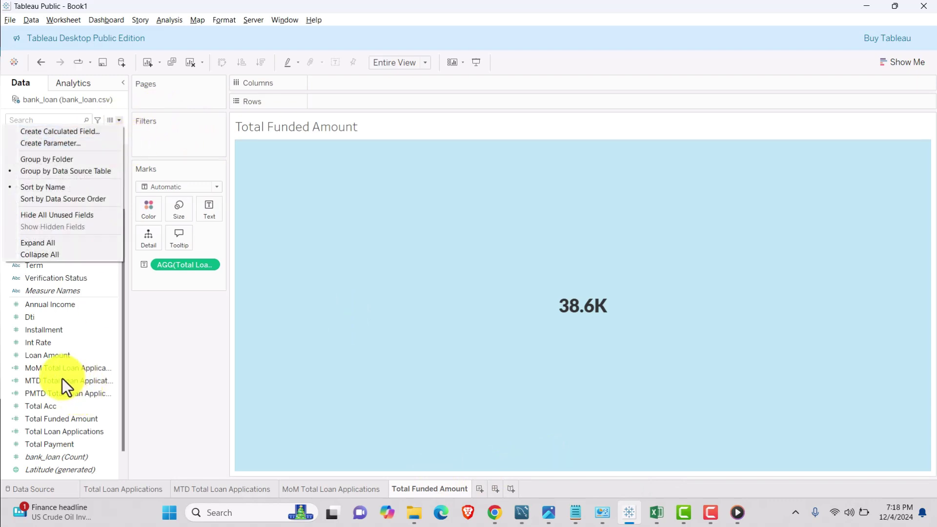
left_click(62, 417)
right_click(63, 418)
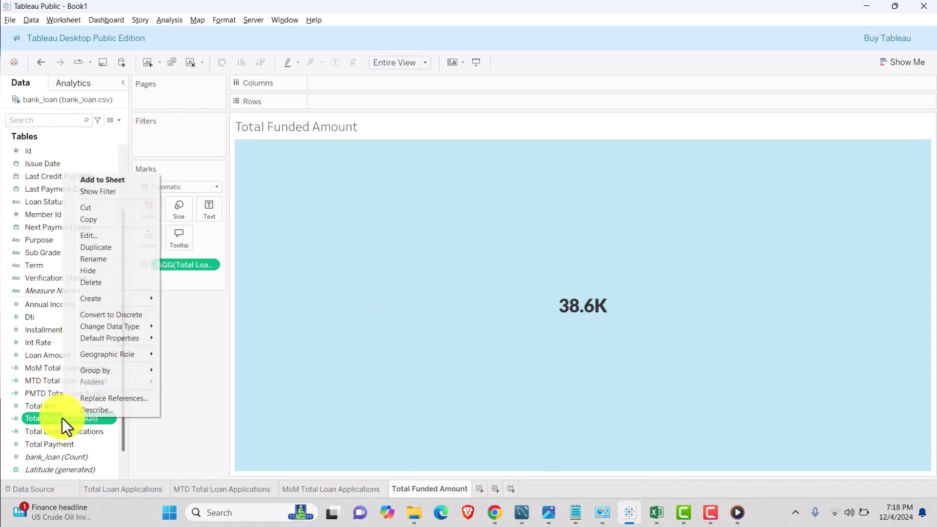
left_click(95, 247)
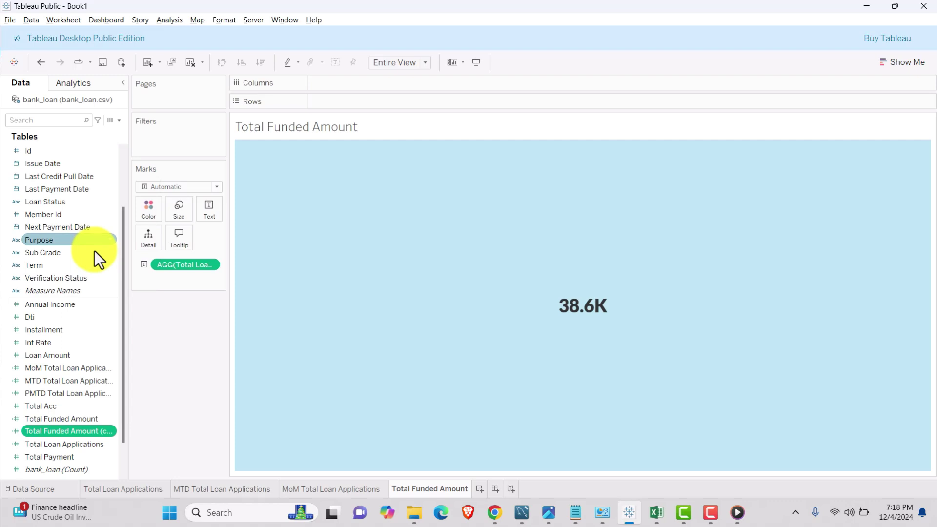
right_click(93, 430)
left_click(127, 248)
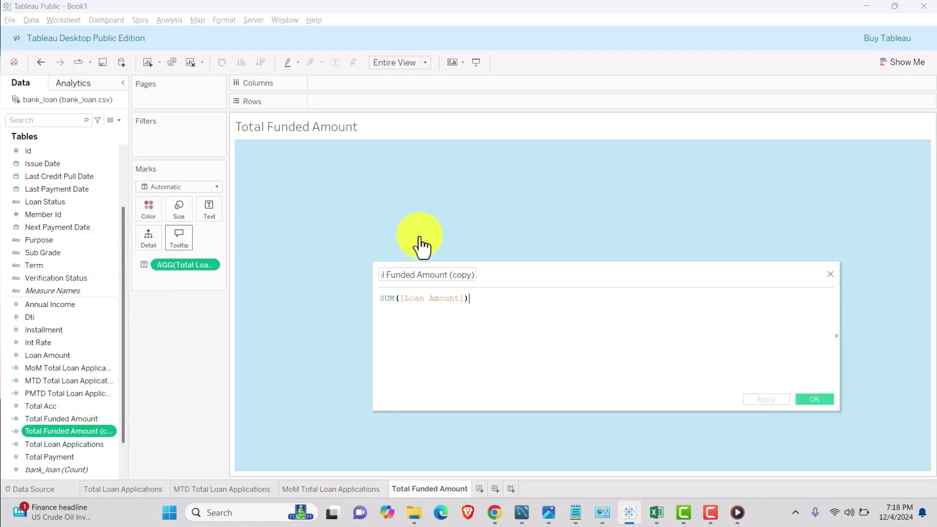
left_click(390, 277)
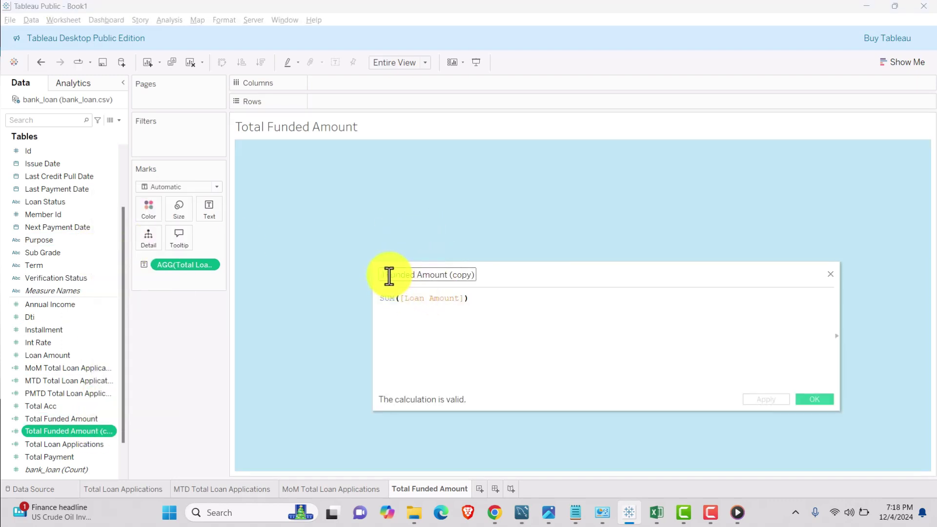
left_click(830, 275)
right_click(60, 430)
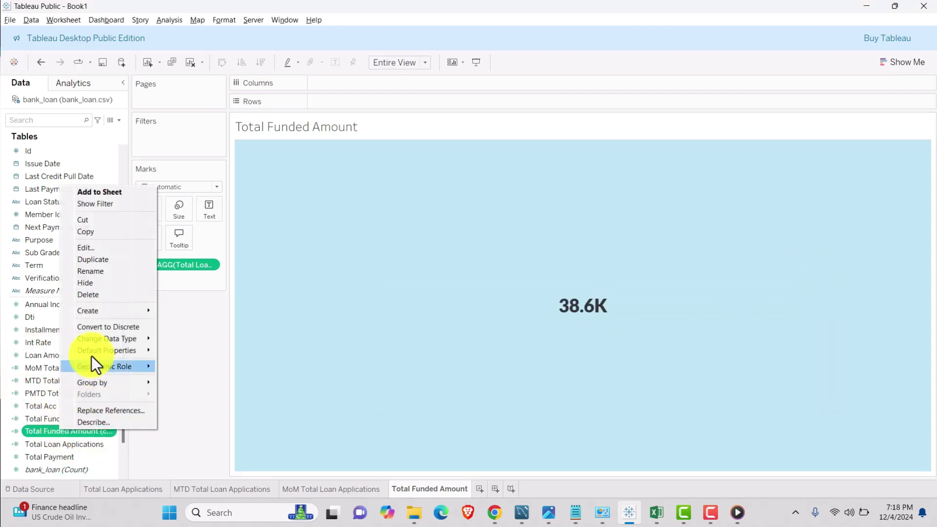
left_click(101, 294)
- Replace the Total Loan Applications measure on the text mark with the Total Funded Amount field
left_click(69, 421)
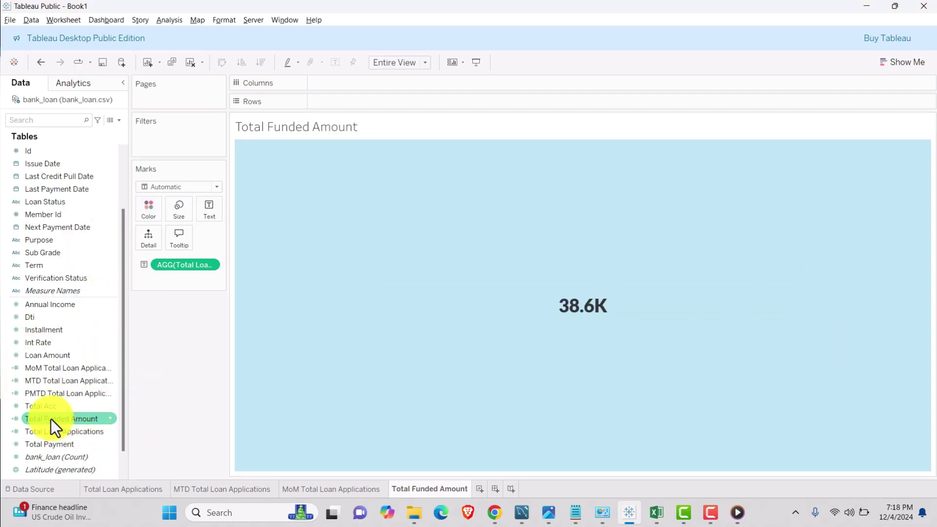
left_click_drag(51, 420, 181, 264)
mouse_move(587, 322)
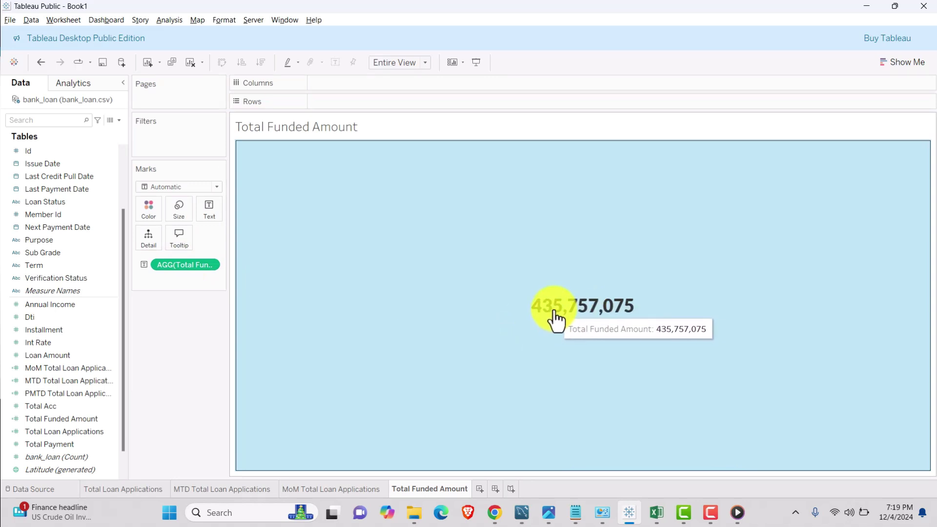
- Format the Total Funded Amount numbers as Currency (Custom) with 1 decimal place and Millions (M) display units
right_click(207, 264)
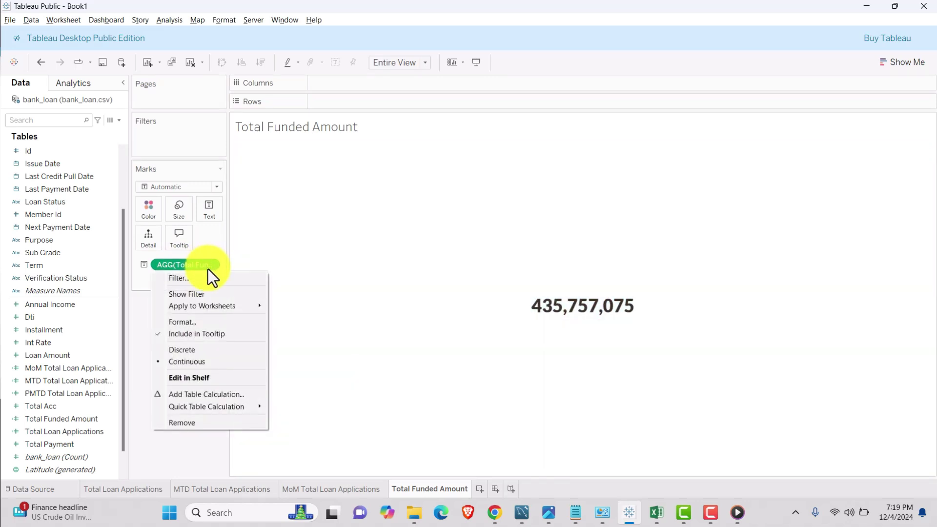
left_click(192, 323)
left_click(98, 191)
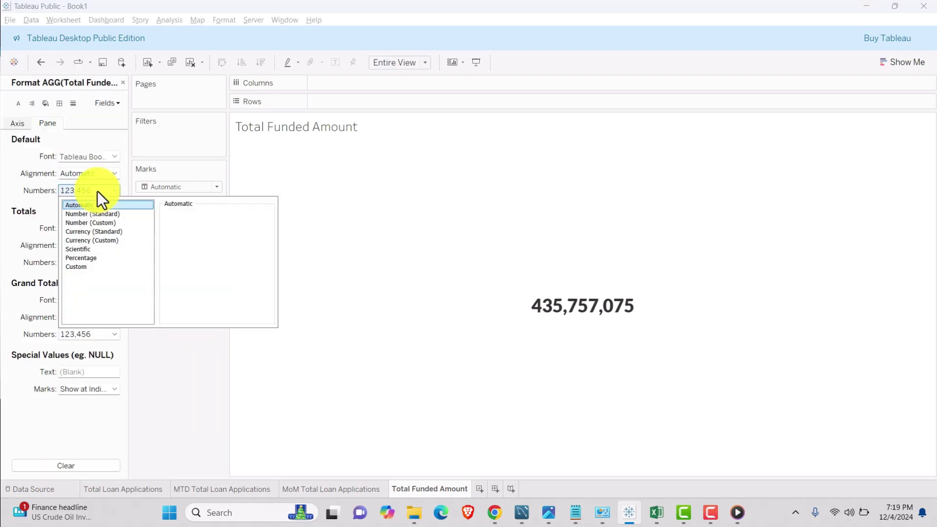
left_click(116, 241)
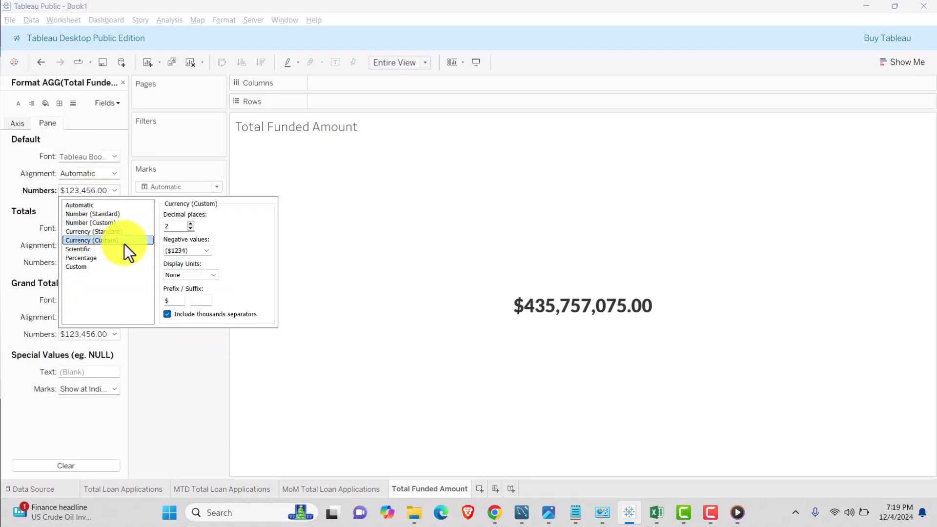
left_click(190, 228)
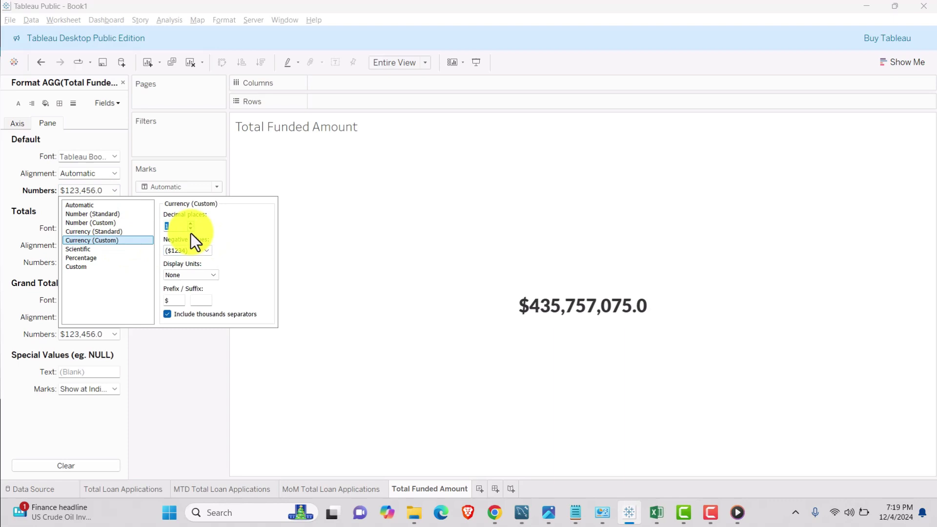
left_click(211, 277)
left_click(200, 300)
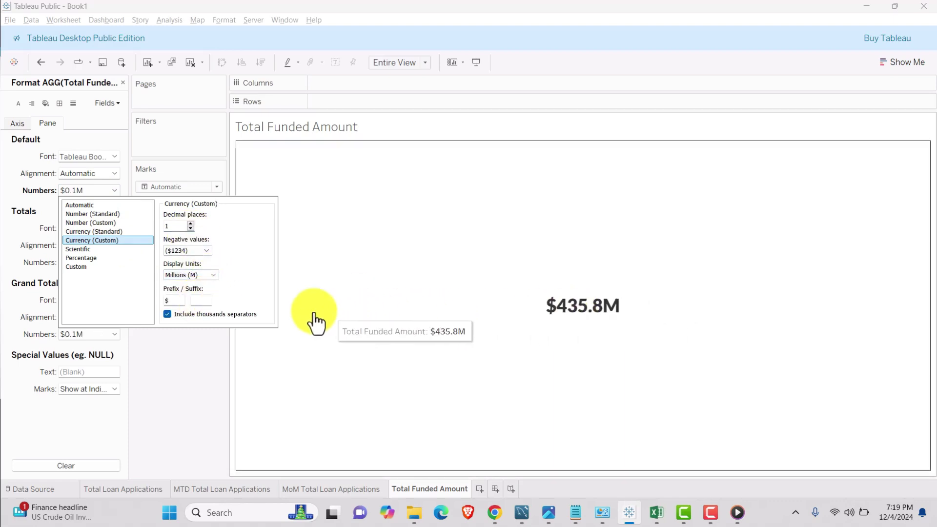
left_click(341, 295)
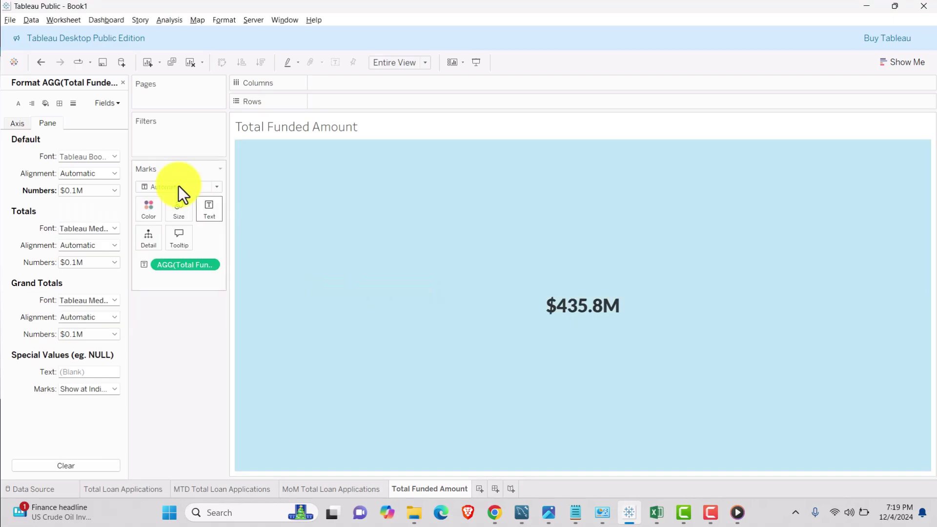
left_click(123, 83)
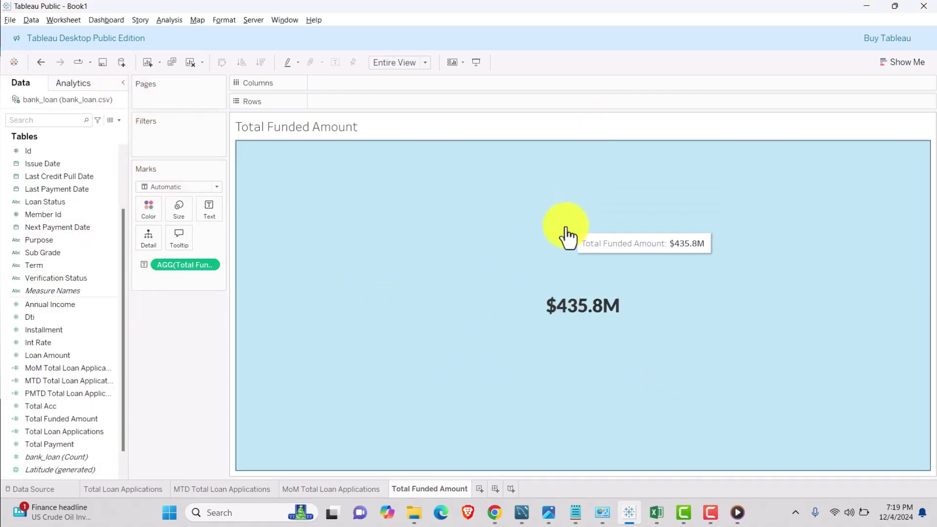
- Switch to MySQL Workbench and run the Total_Funded_Amount query on bank_loan to check the worksheet's figure
key("alt+Tab")
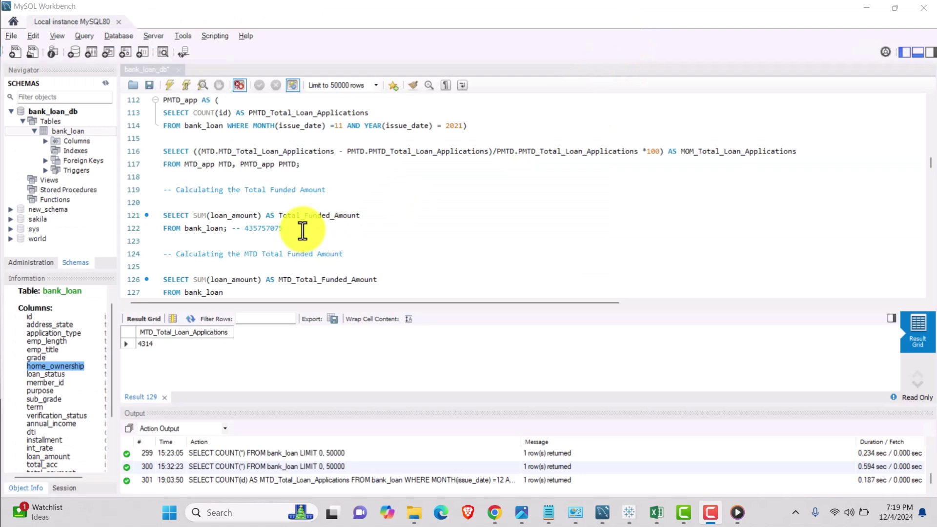
left_click_drag(303, 230, 161, 215)
left_click(170, 85)
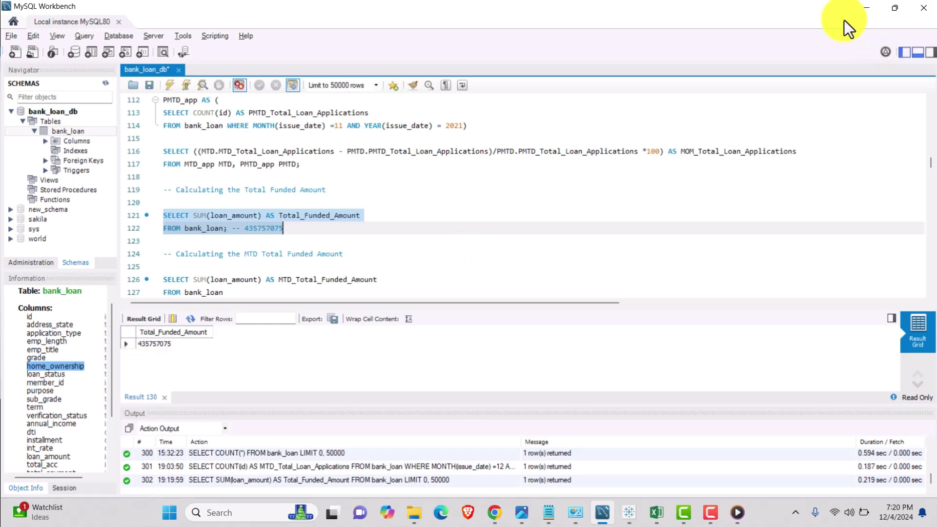
- Return to Tableau, duplicate the MTD Total Loan Applications worksheet and move the copy after Total Funded Amount
key("alt+Tab")
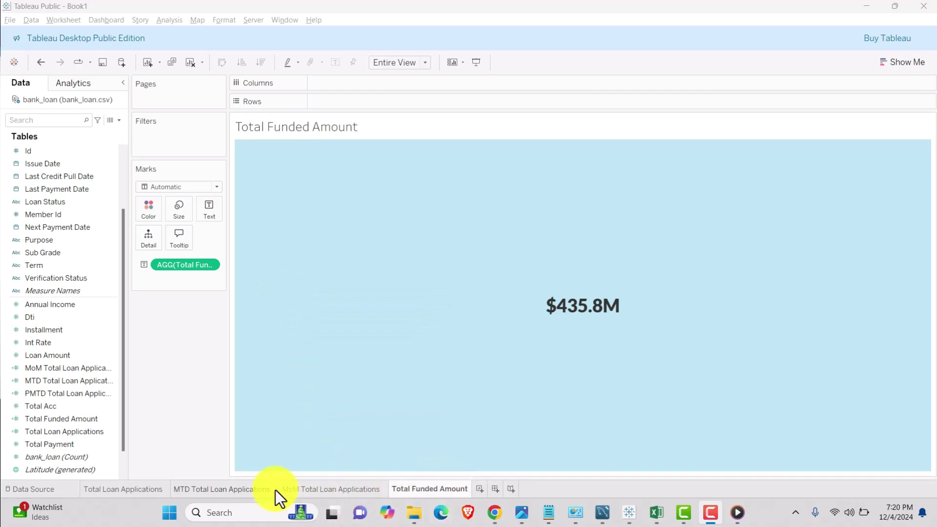
left_click(227, 490)
right_click(227, 490)
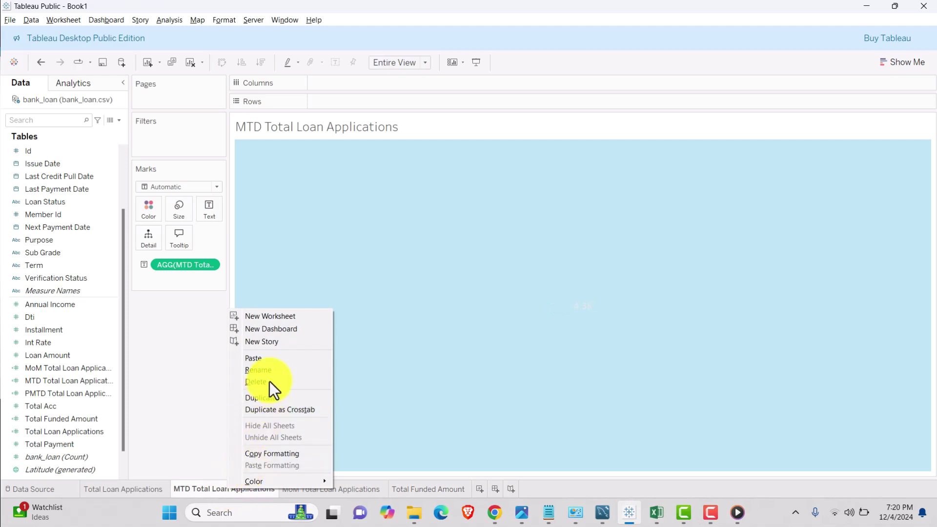
left_click(263, 398)
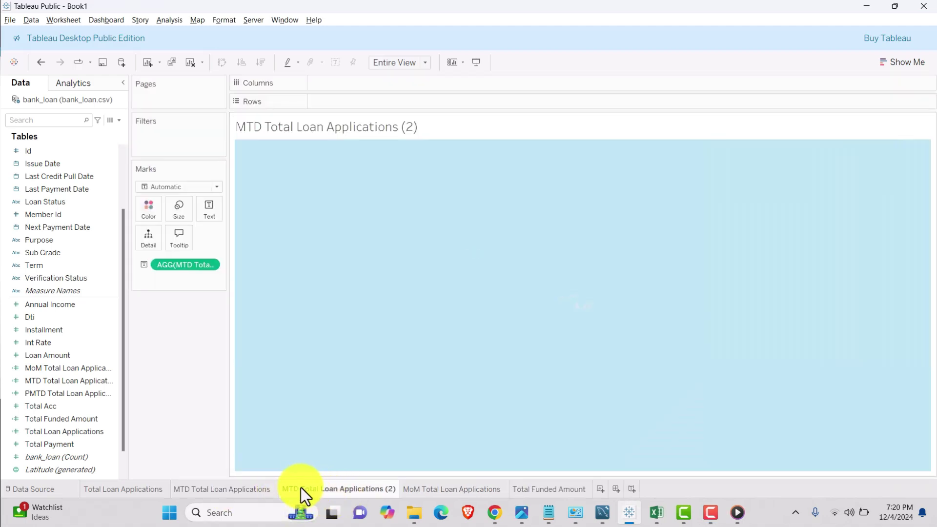
left_click_drag(301, 487, 591, 490)
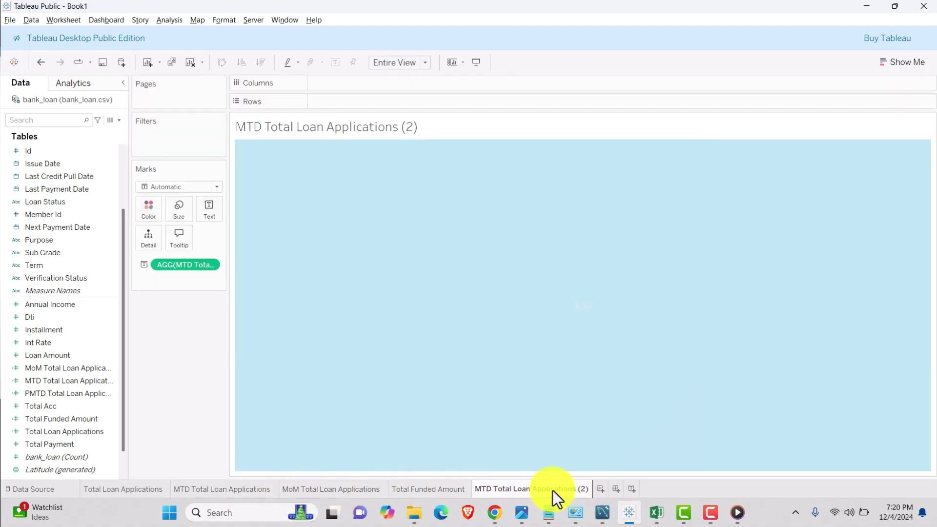
- Rename the duplicated MTD Total Loan Applications (2) worksheet as MTD Total Funded Amount
right_click(543, 490)
left_click(580, 369)
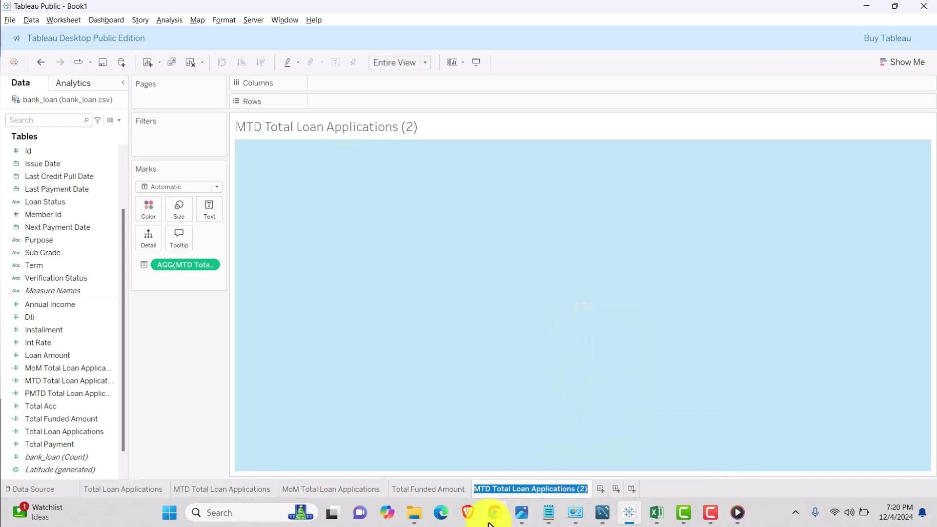
left_click_drag(512, 489, 611, 489)
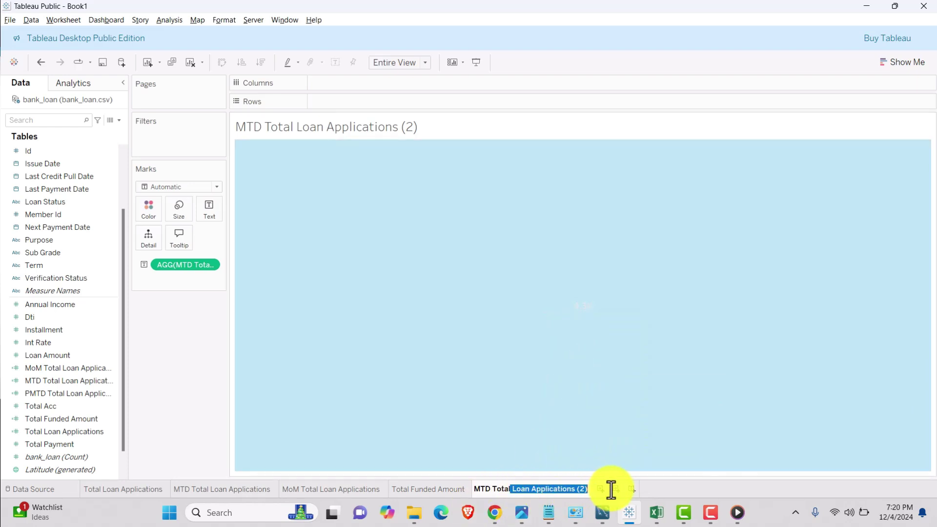
key("BackSpace")
type("Fund")
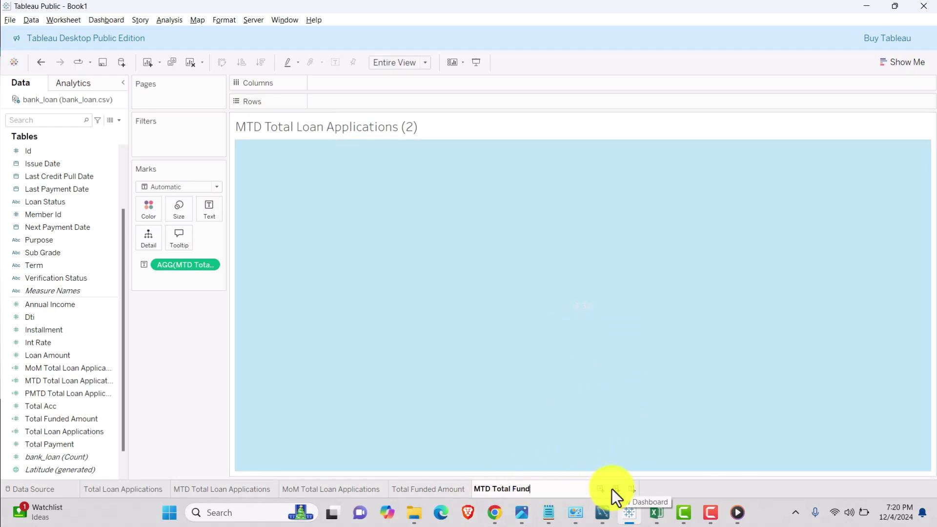
type("ed Amount")
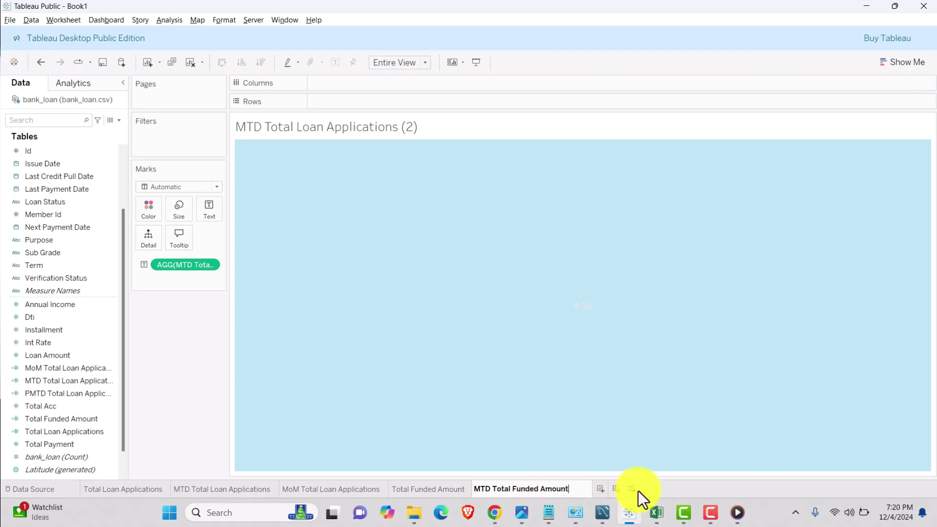
key("Return")
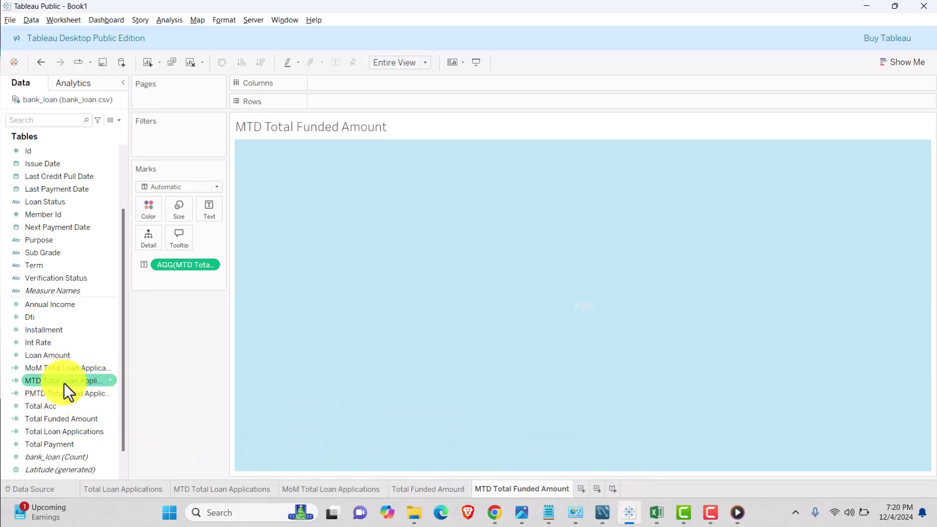
- Duplicate the MTD Total Loan Applications calculated field and rename the copy MTD Total Funded Amount in its calculation editor
right_click(95, 382)
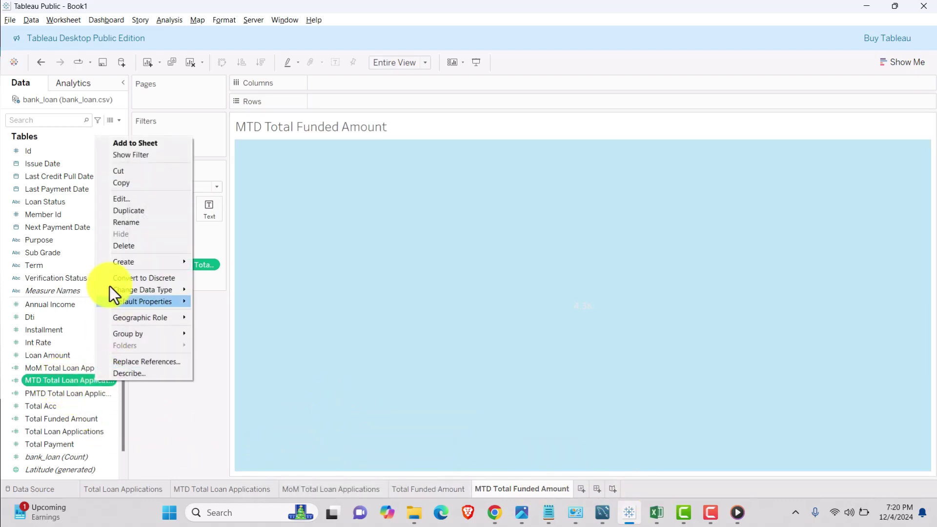
left_click(134, 210)
right_click(67, 391)
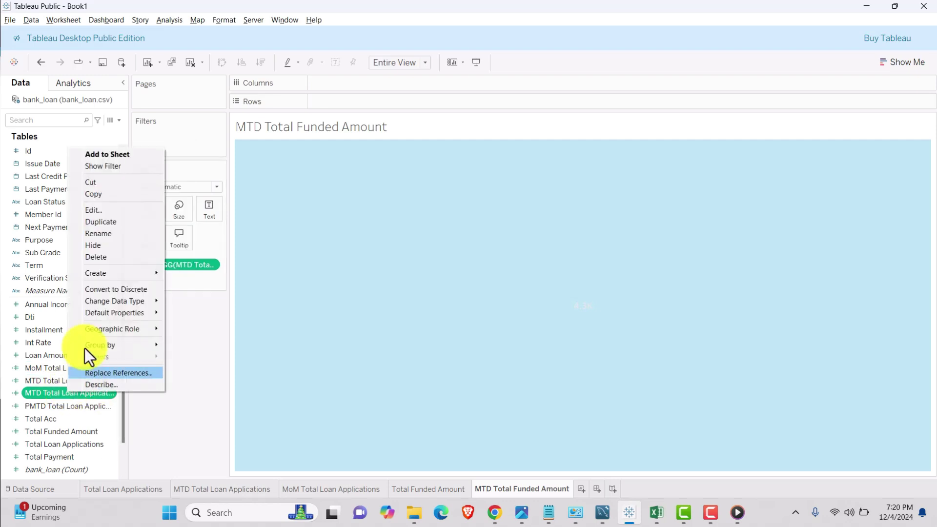
left_click(101, 210)
left_click_drag(398, 276, 564, 276)
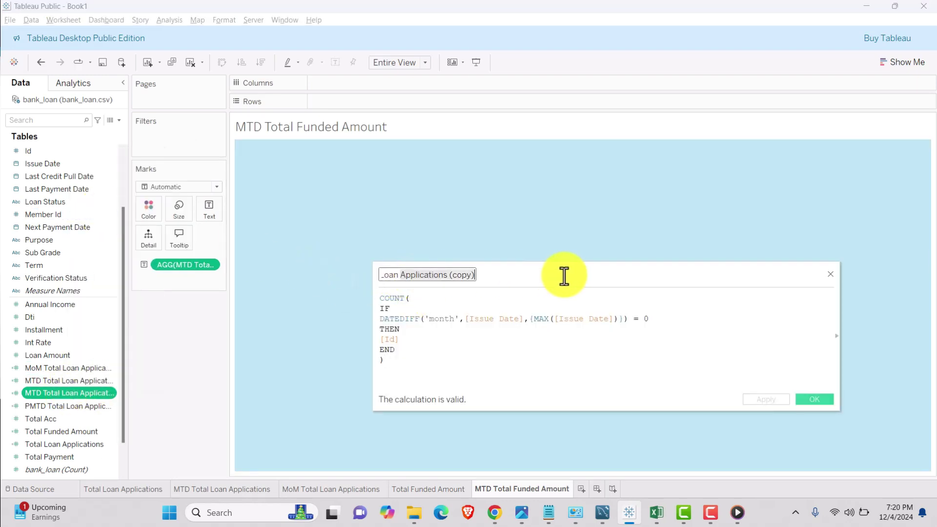
key("BackSpace")
type("Fu")
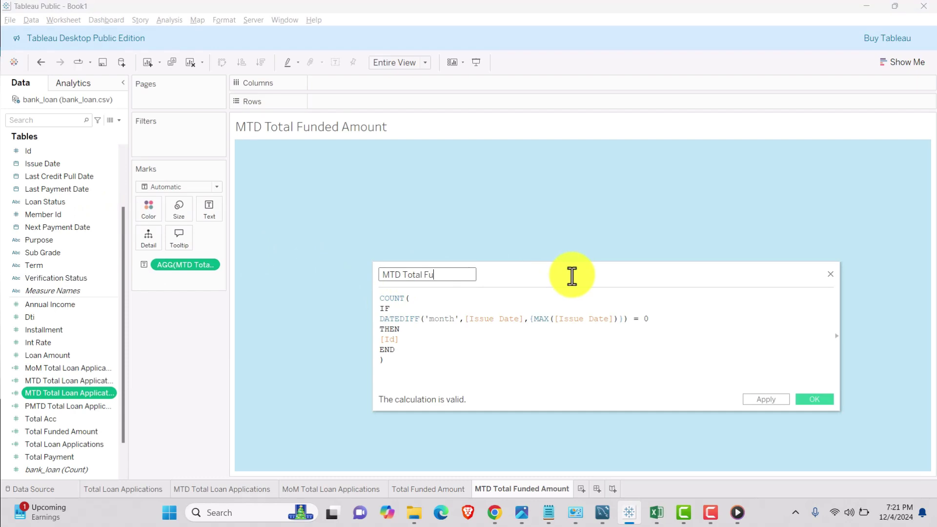
type("nded Amount")
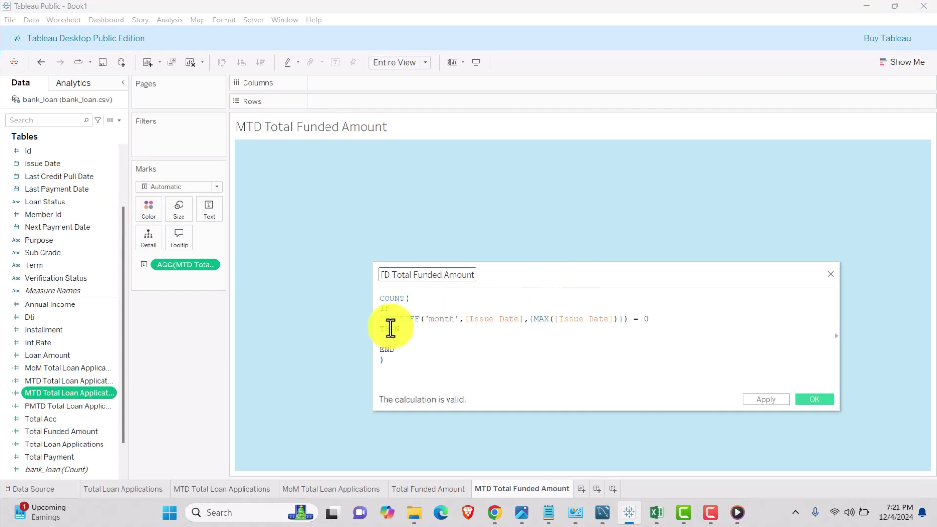
- Change the calculation's aggregation from COUNT to SUM, replace [Id] with [Loan Amount] after THEN, and save the field
left_click(405, 308)
double_click(387, 299)
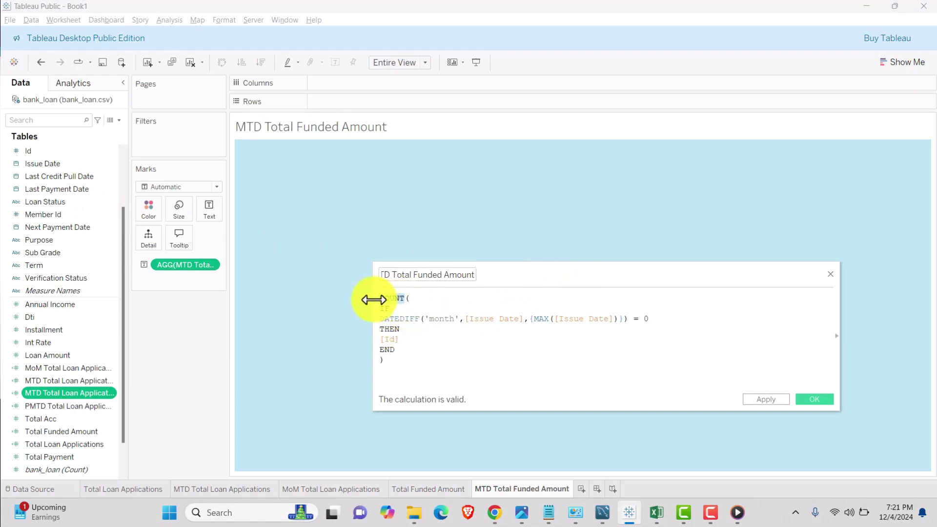
type("SUM(")
left_click(602, 338)
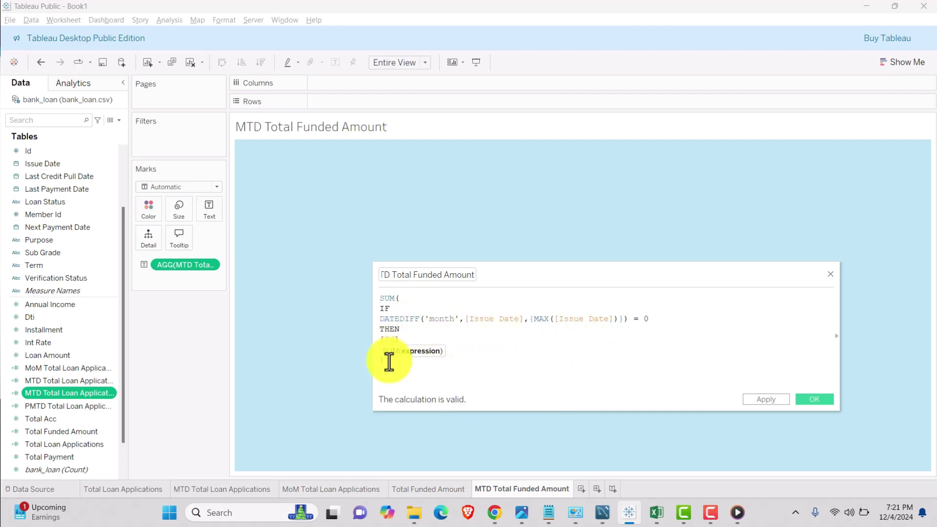
key("Down")
type("END")
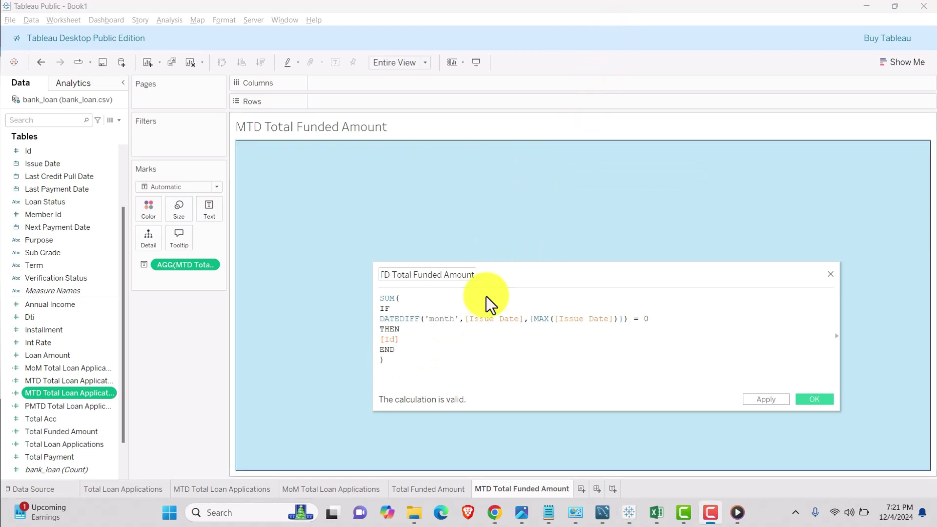
double_click(389, 339)
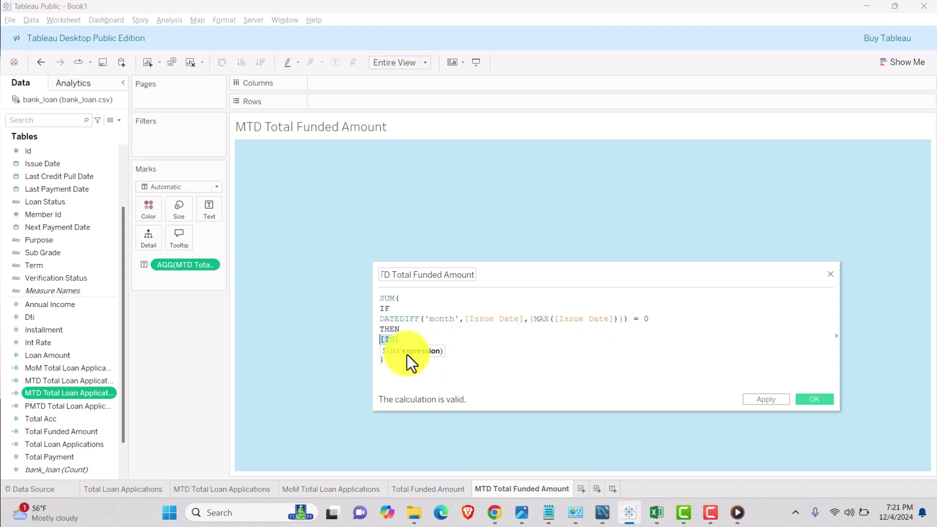
type("[Loan A")
key("Return")
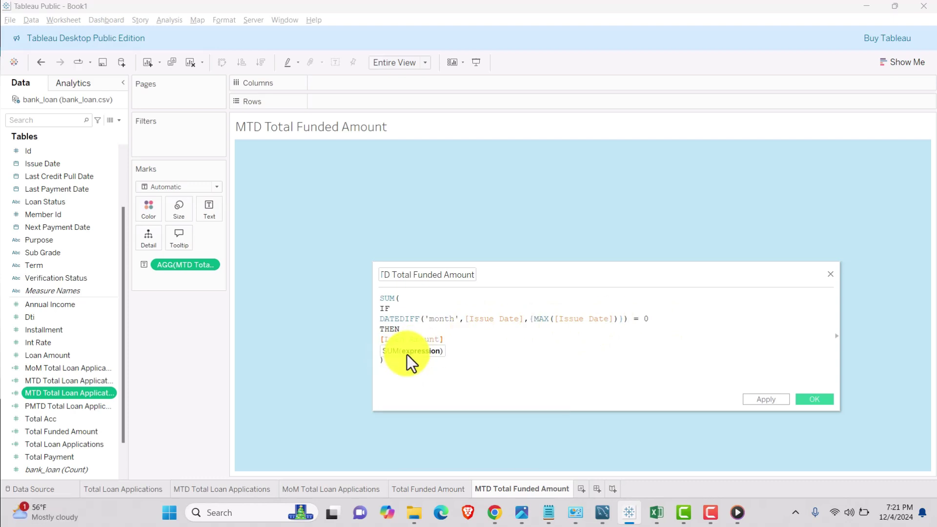
key("Return")
type("END")
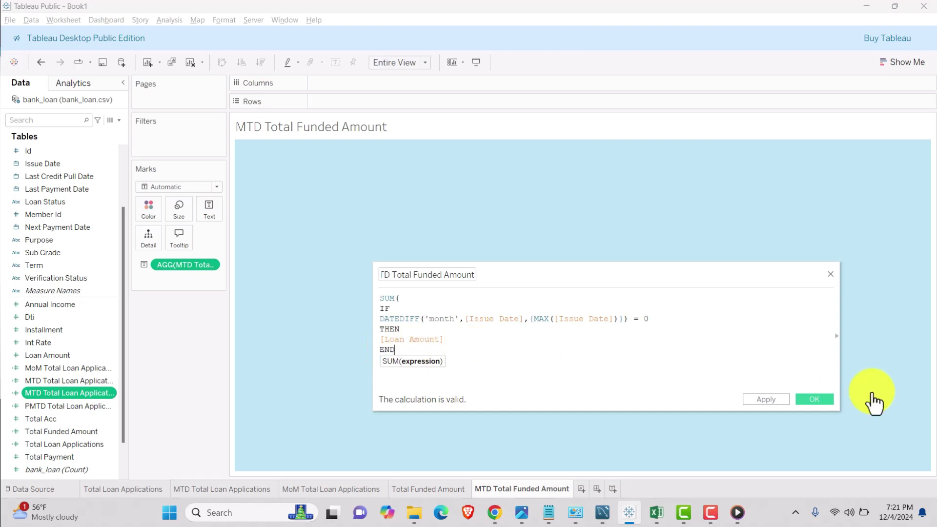
left_click(812, 400)
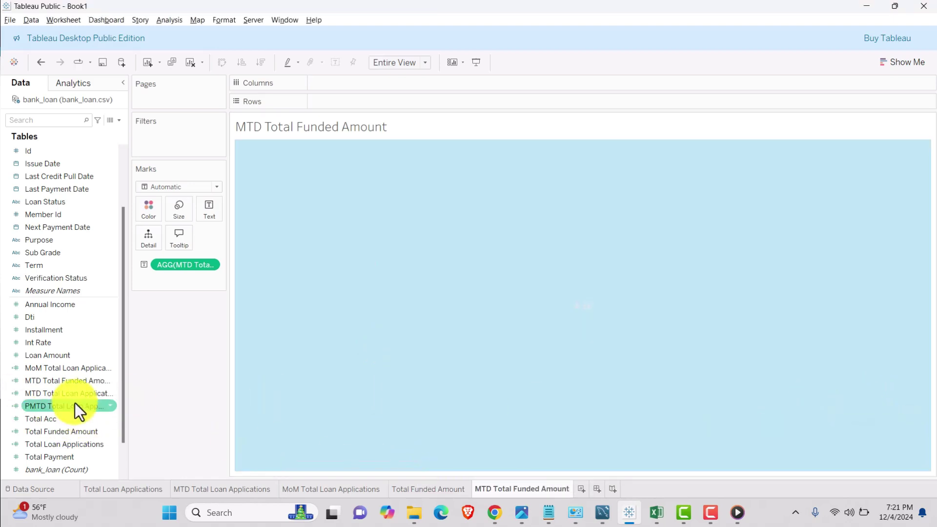
- Replace the measure on the text mark with the MTD Total Funded Amount field and widen the Marks card slightly
left_click(56, 381)
left_click(56, 382)
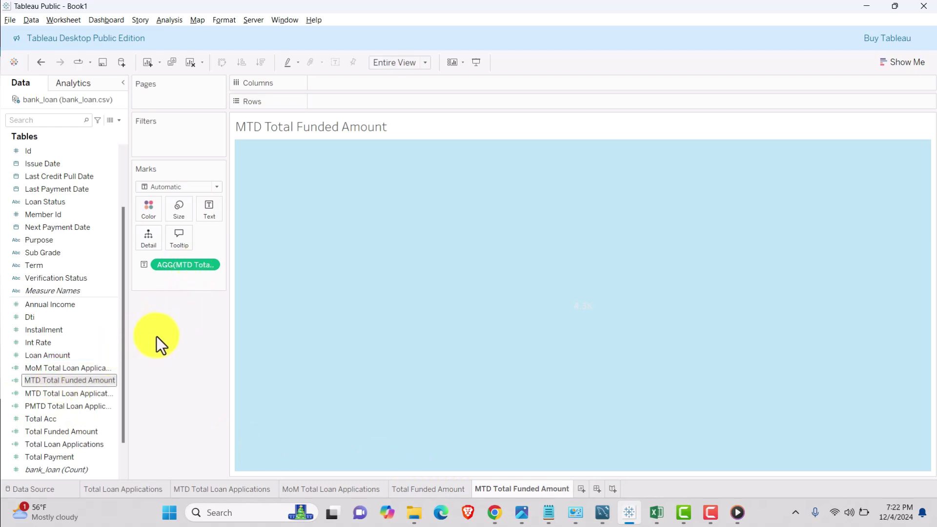
key("Return")
left_click_drag(66, 380, 192, 263)
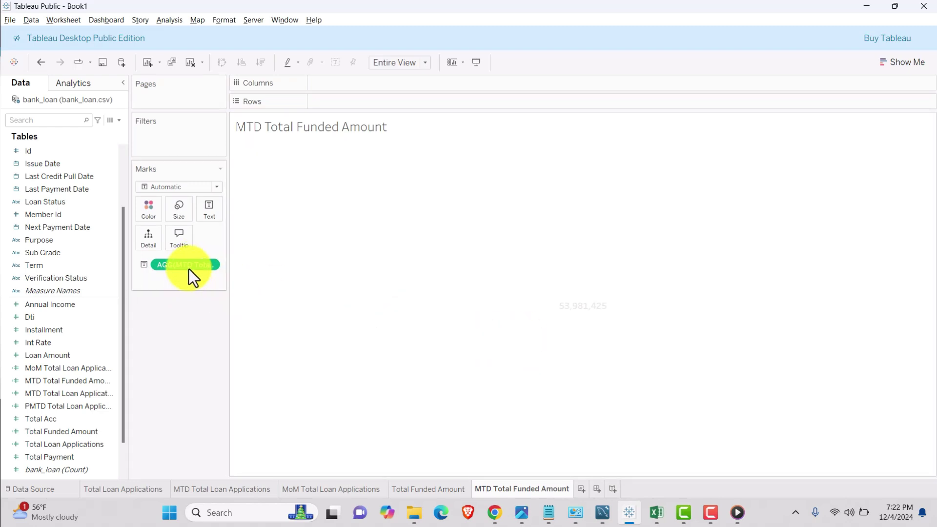
mouse_move(226, 262)
left_mouse_down()
mouse_move(326, 272)
mouse_move(232, 276)
left_mouse_up()
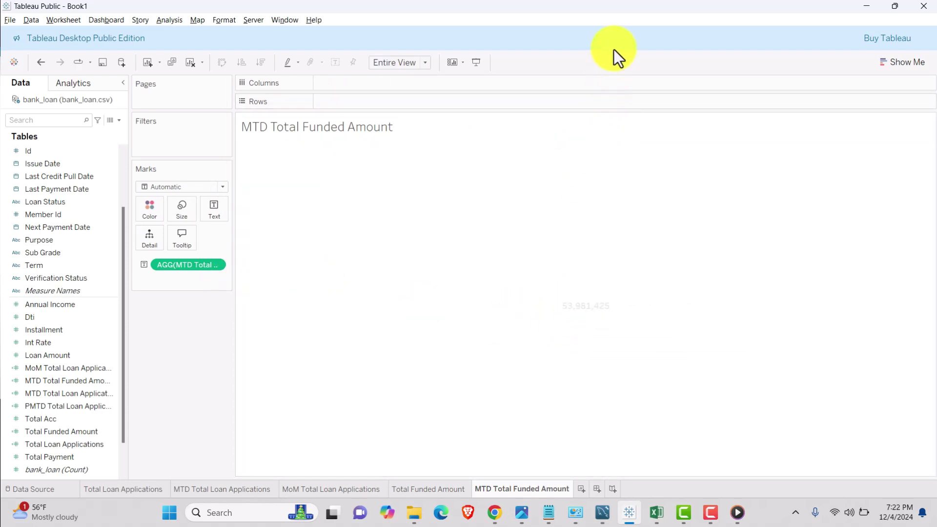
- Switch to MySQL Workbench, run the MTD_Total_Funded_Amount query on bank_loan, and return to Tableau to compare the worksheet's figure
key("alt+Tab")
left_click(373, 228)
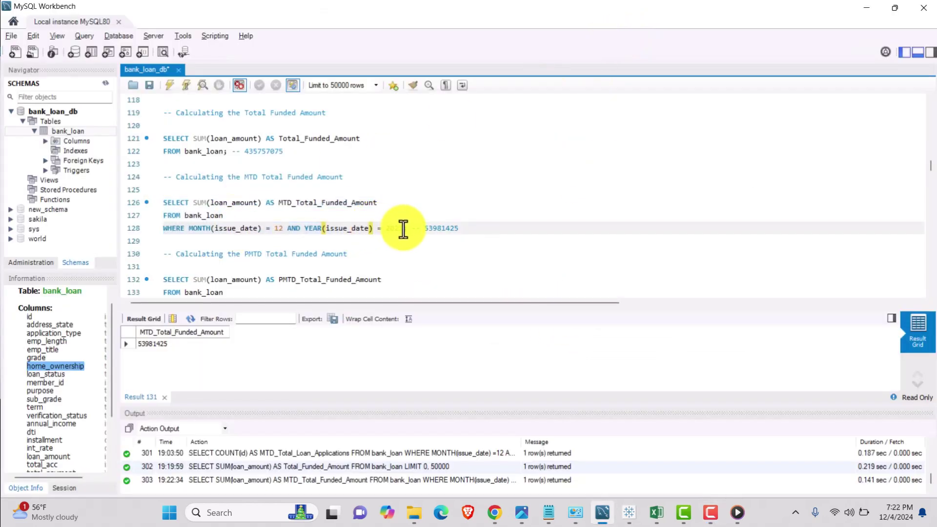
left_click_drag(406, 228, 151, 203)
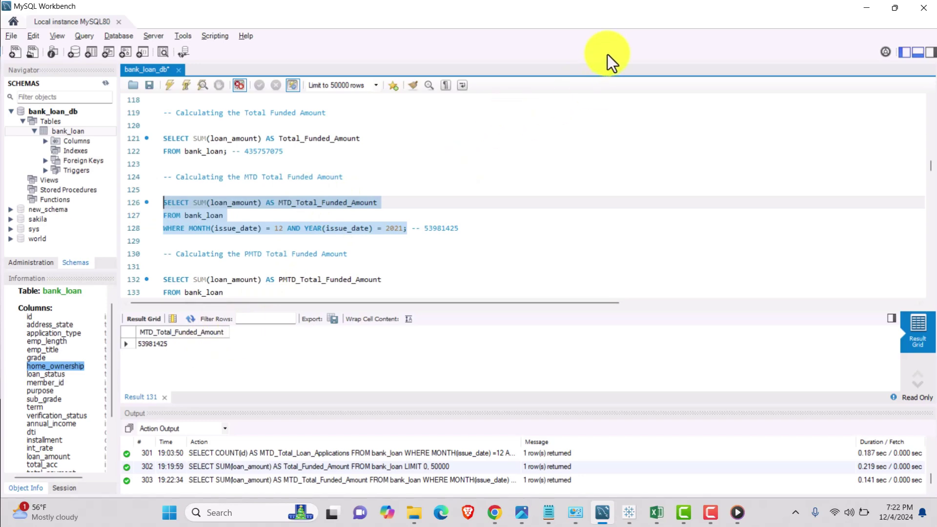
left_click(169, 84)
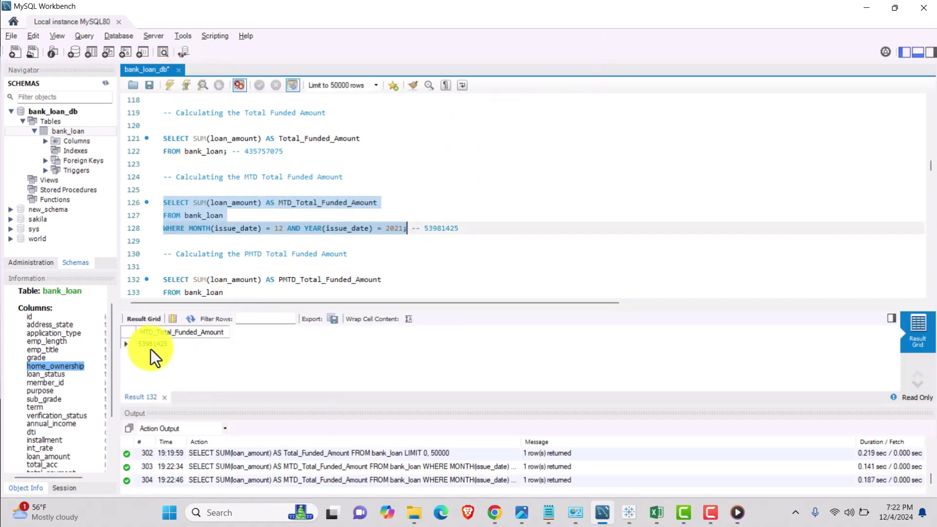
left_click(630, 513)
mouse_move(574, 322)
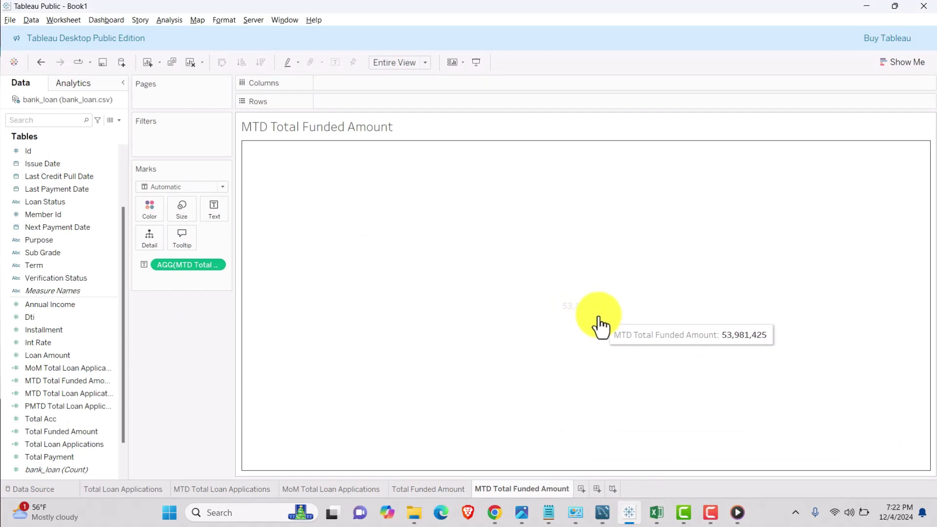
- Format the MTD Total Funded Amount numbers as Currency (Custom) with 1 decimal place and Millions (M) display units
left_click(56, 278)
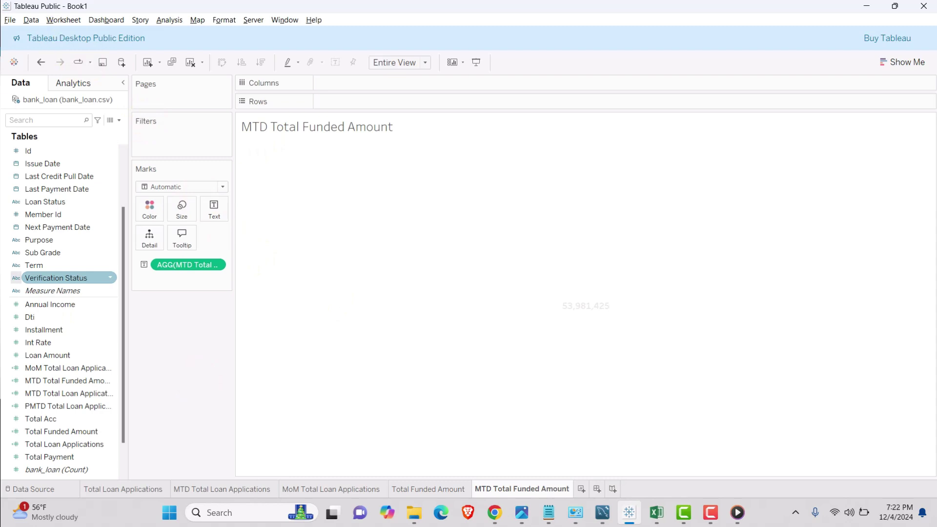
right_click(212, 264)
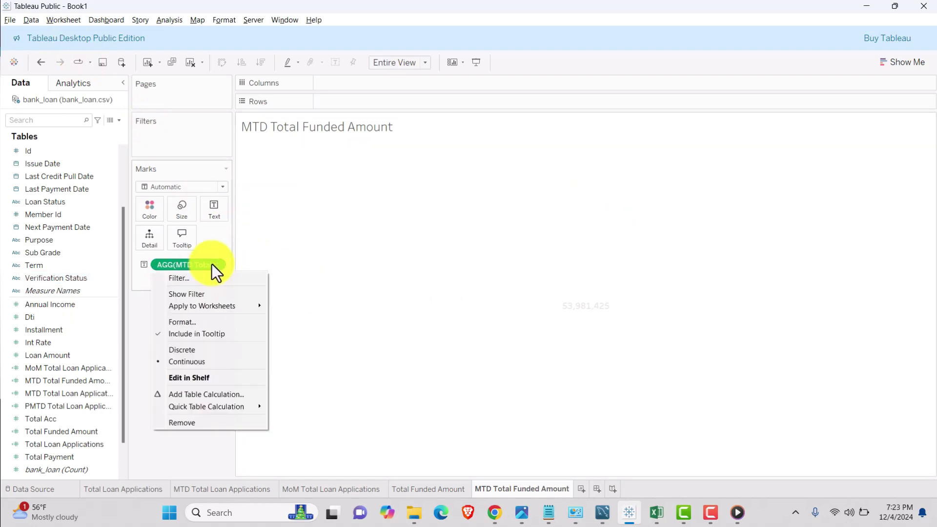
left_click(189, 323)
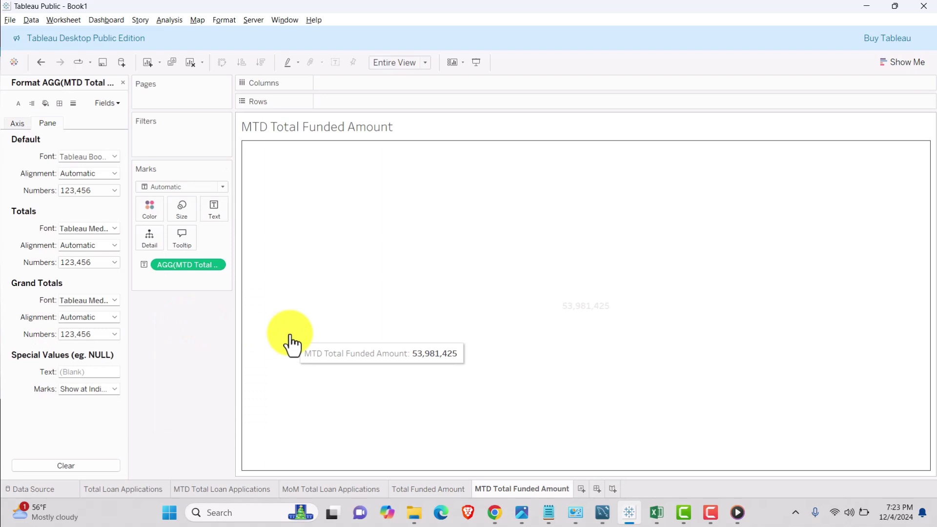
left_click(93, 191)
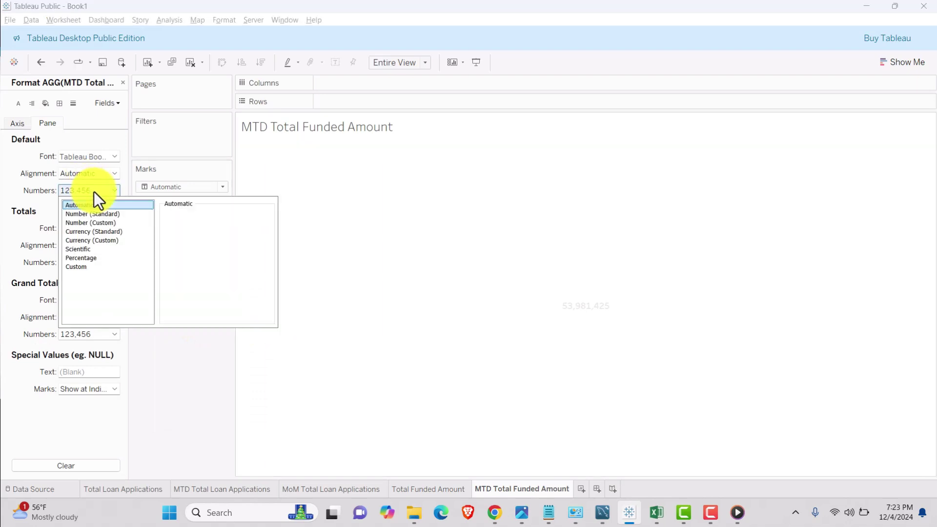
left_click(95, 240)
left_click(191, 228)
left_click(214, 275)
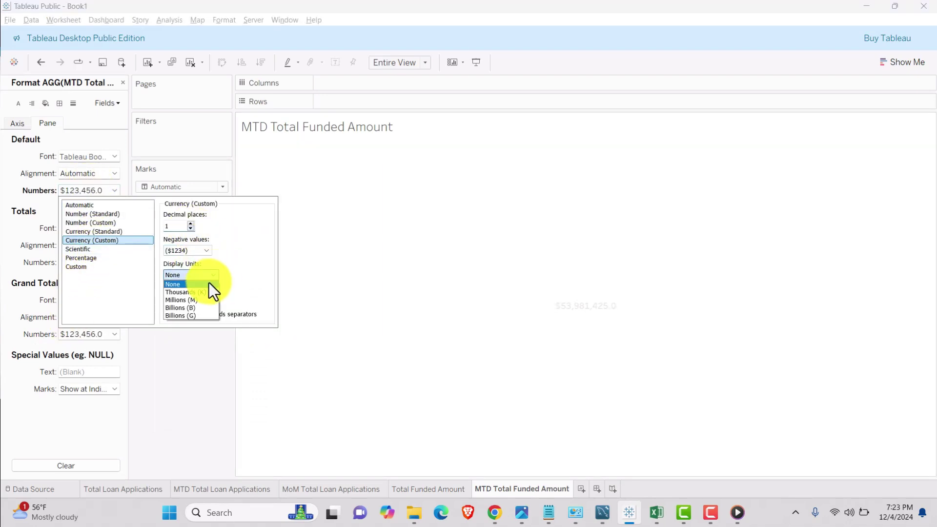
left_click(192, 299)
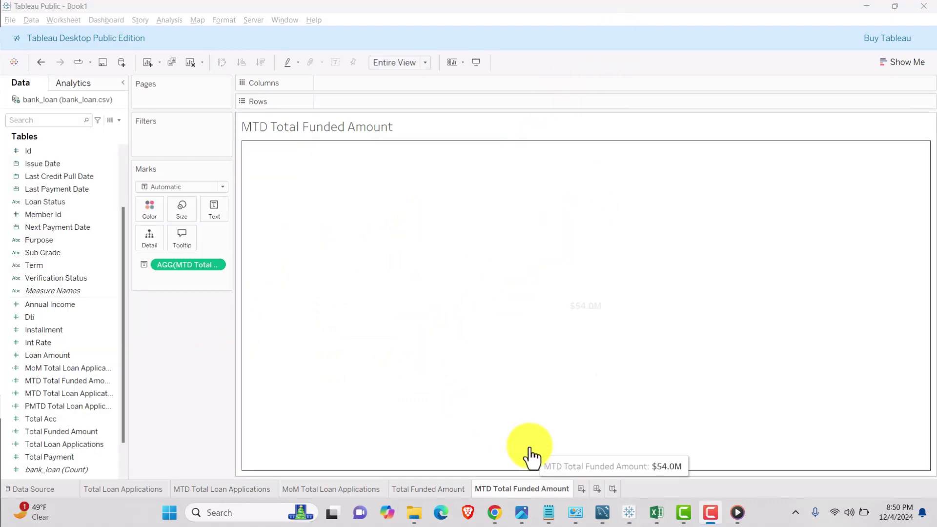
- Duplicate the MTD Total Funded Amount worksheet and rename the copy PMTD Total Funded Amount
left_click(539, 488)
right_click(538, 487)
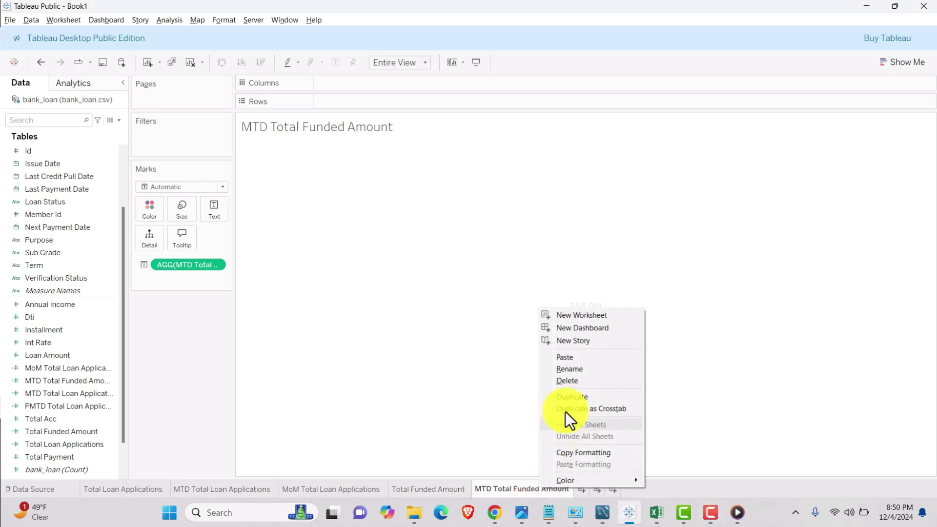
left_click(579, 397)
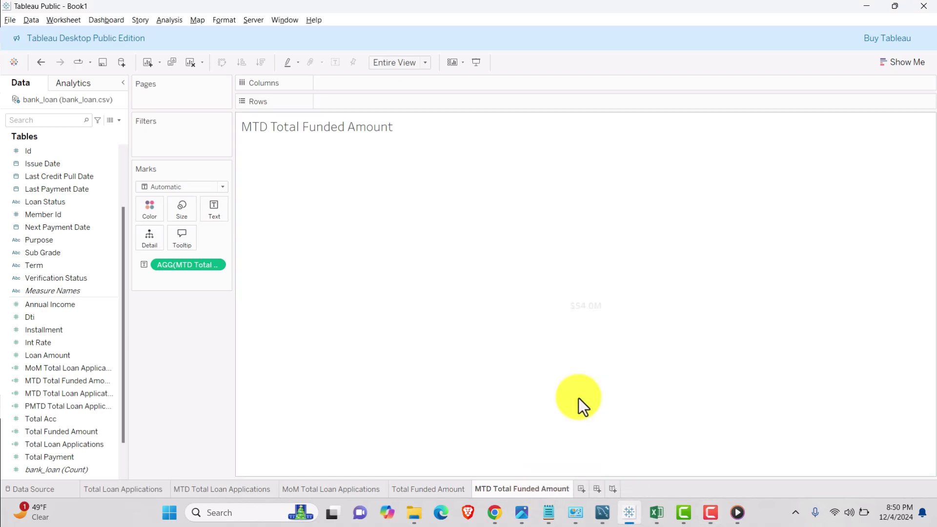
double_click(616, 488)
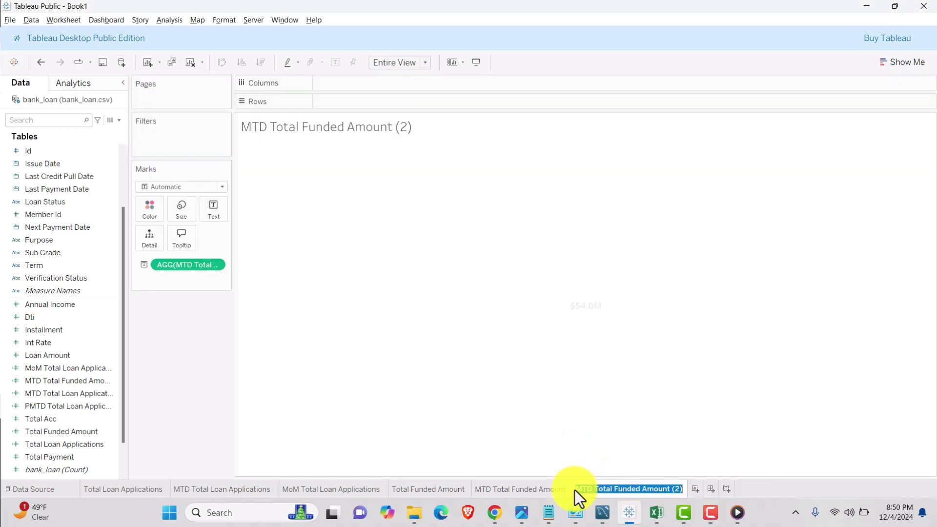
left_click(576, 489)
type("P")
key("Return")
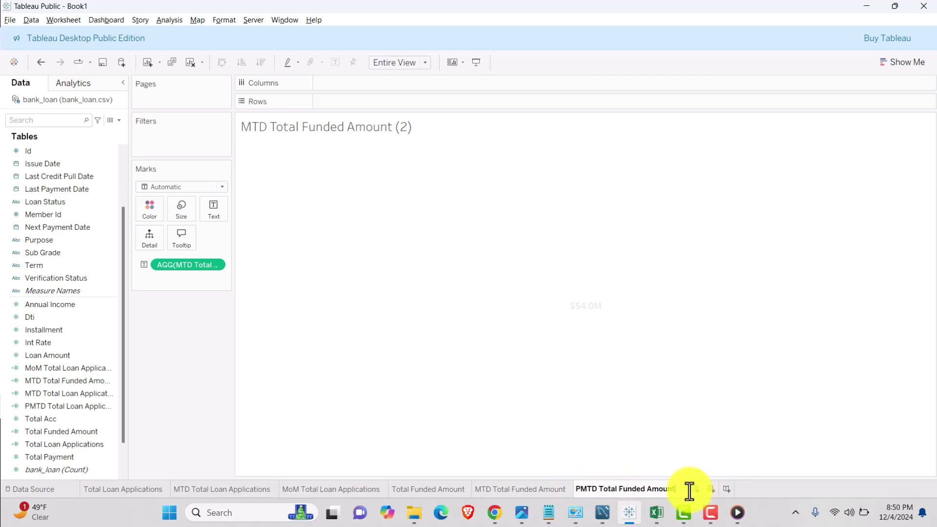
key("Return")
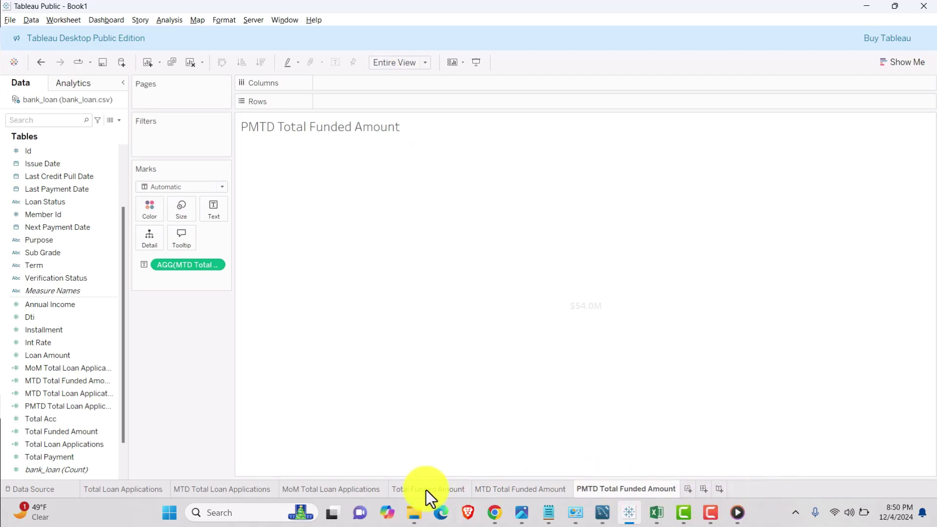
- Duplicate the MTD Total Funded Amount calculated field and rename the copy PMTD Total Funded Amount in its calculation editor
right_click(80, 380)
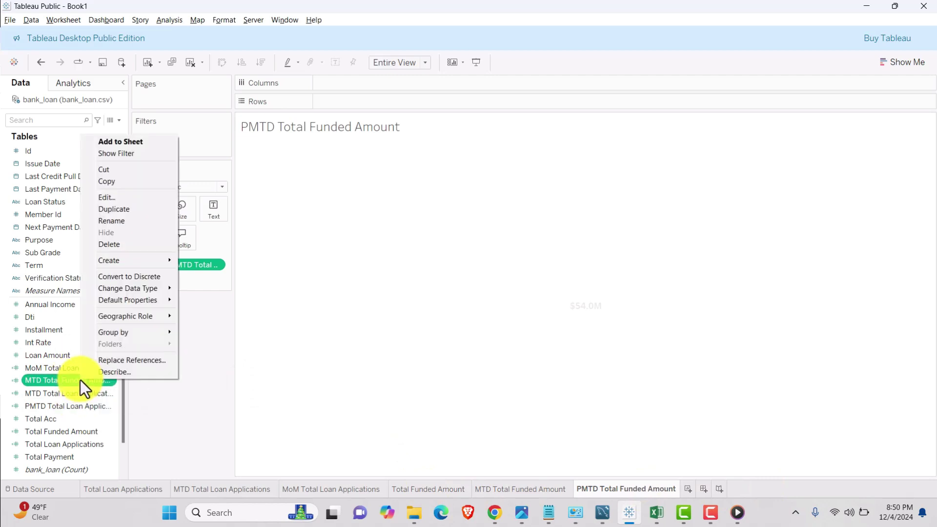
left_click(117, 210)
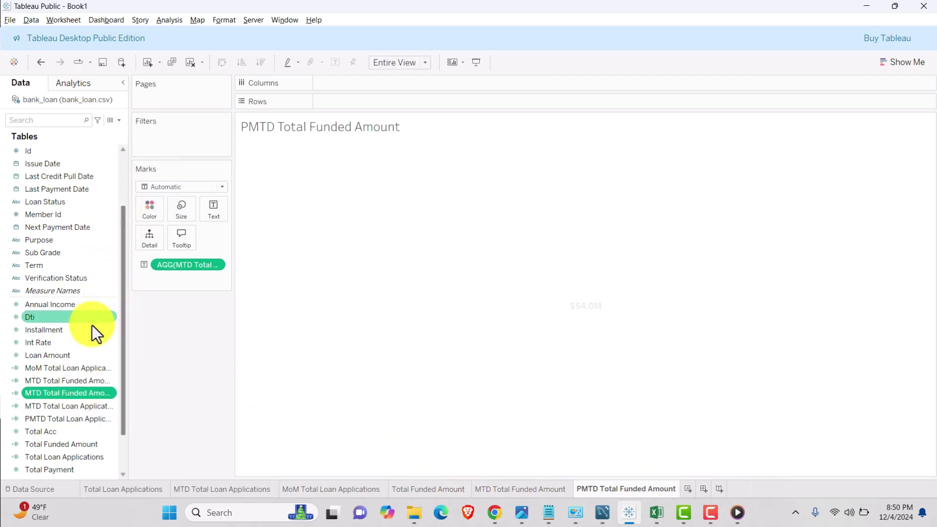
right_click(93, 392)
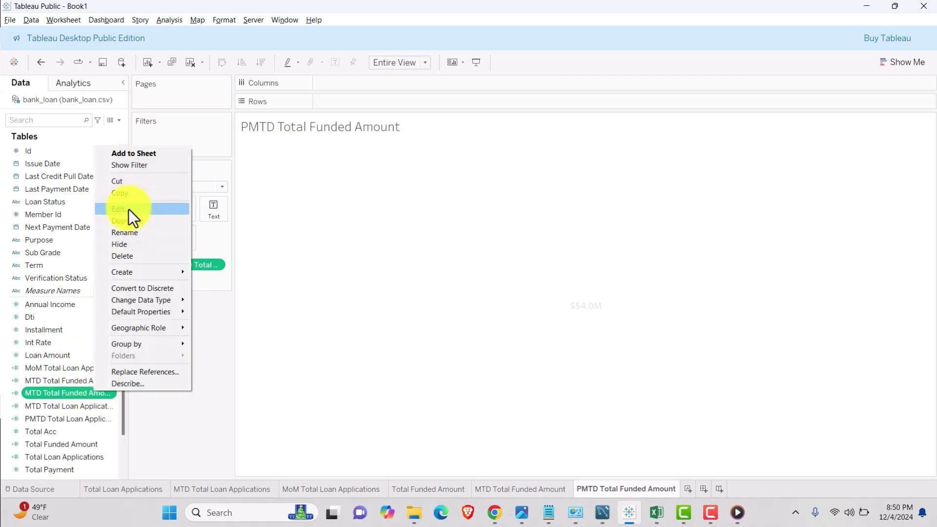
left_click(128, 209)
left_click_drag(445, 282, 517, 278)
key("BackSpace")
key("Home")
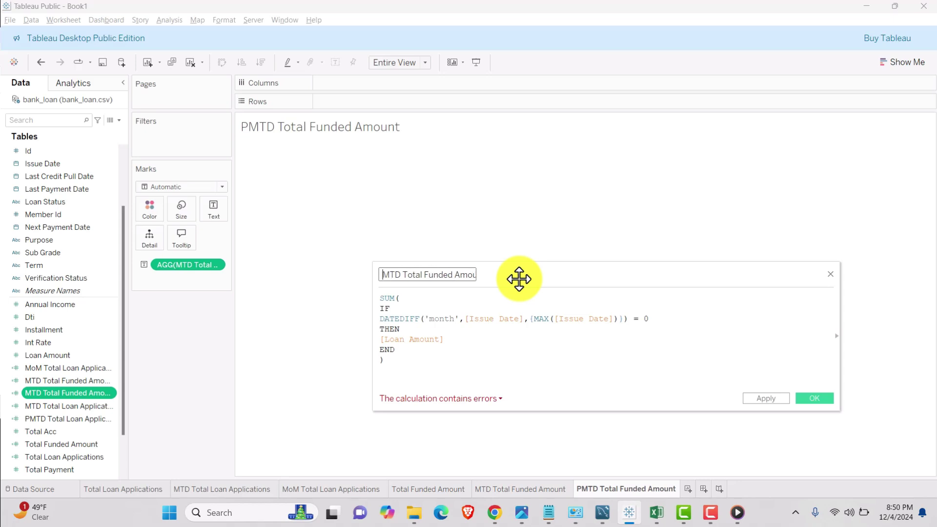
type("P")
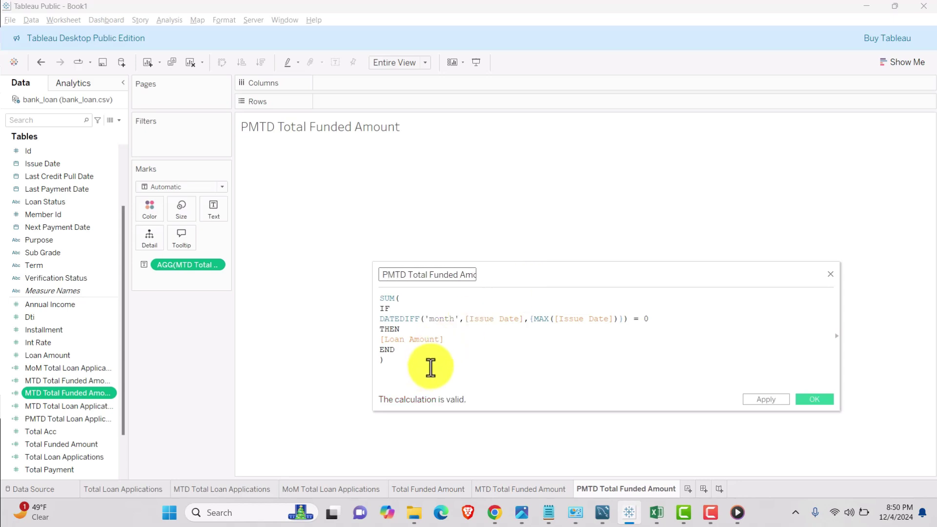
- Set the month DATEDIFF condition in the PMTD Total Funded Amount formula to = 1 and save the calculation
left_click(643, 318)
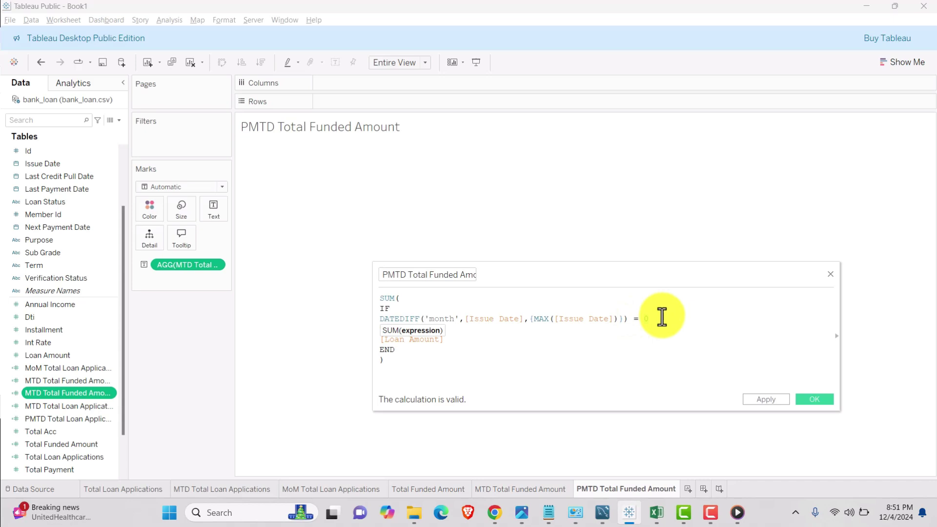
key("Delete")
type("1")
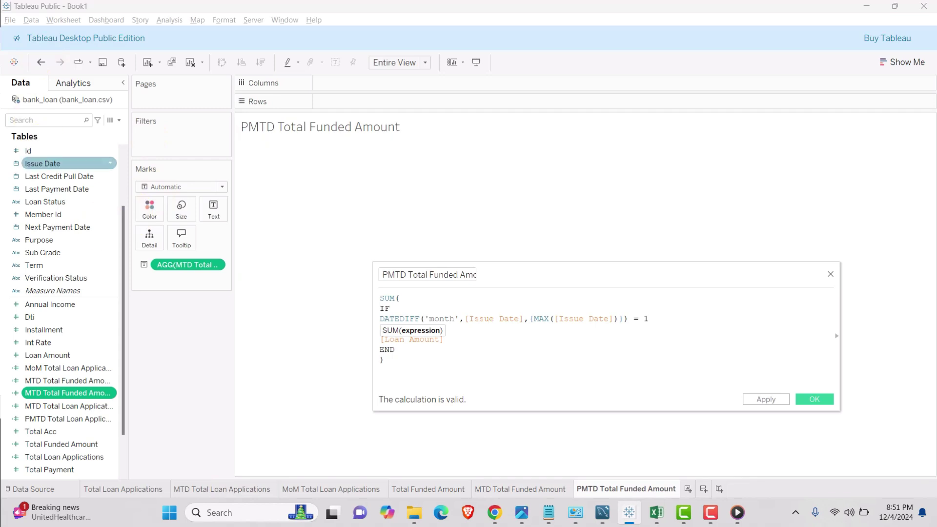
left_click(767, 401)
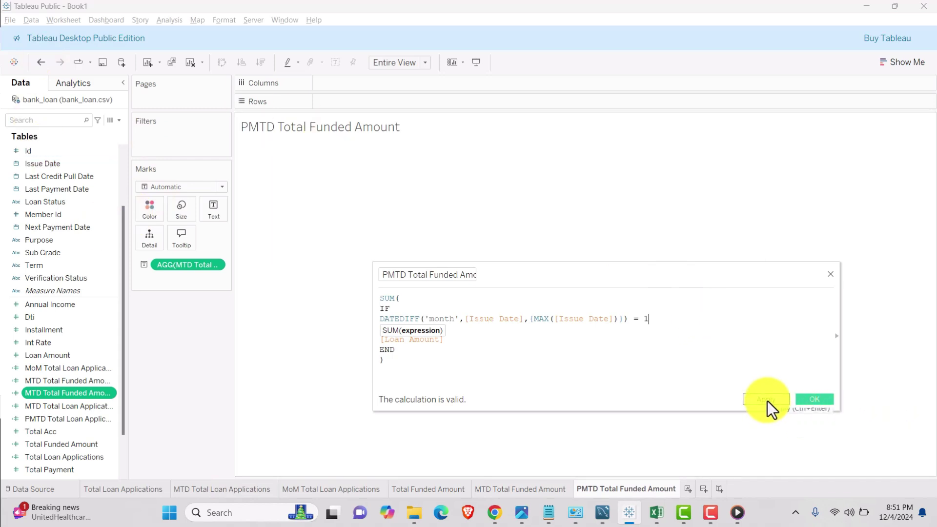
left_click(820, 399)
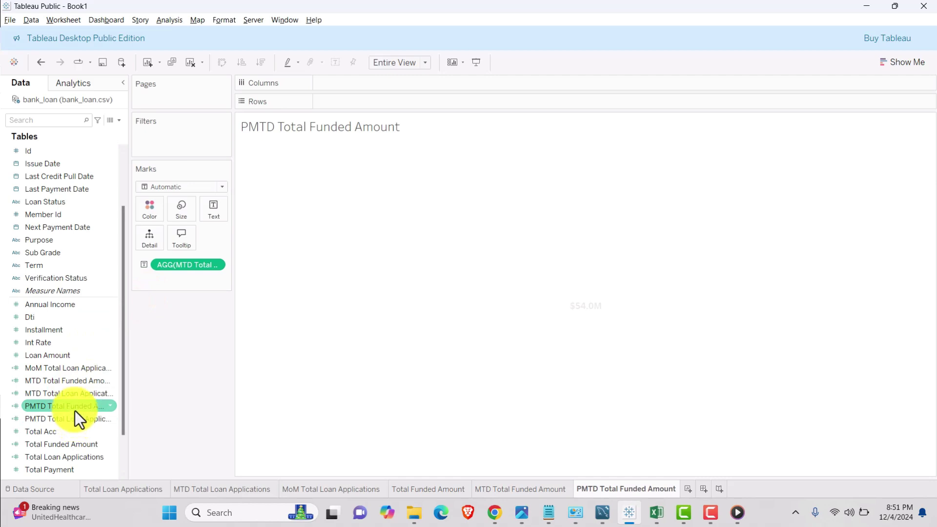
- Replace the text mark's measure with PMTD Total Funded Amount and format its numbers as Currency (Custom) with 1 decimal place and Millions (M) display units
left_click_drag(48, 406, 177, 264)
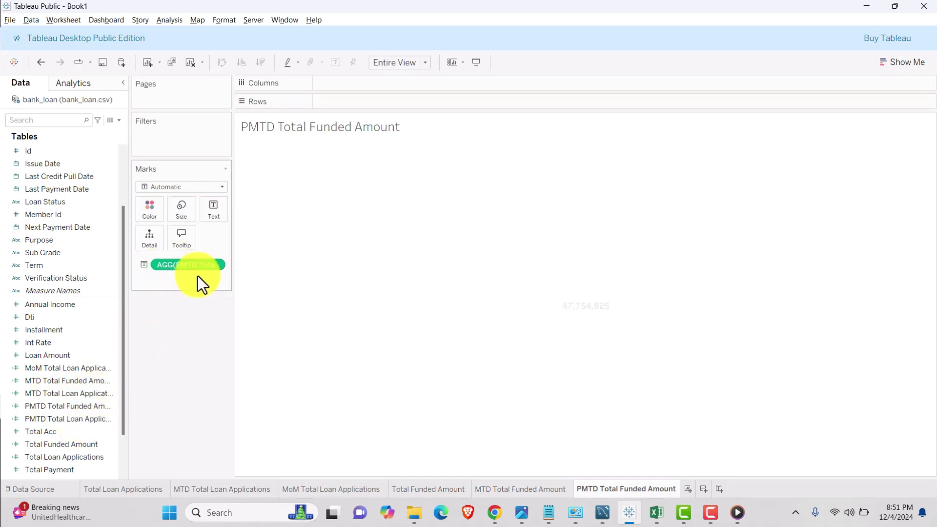
mouse_move(570, 347)
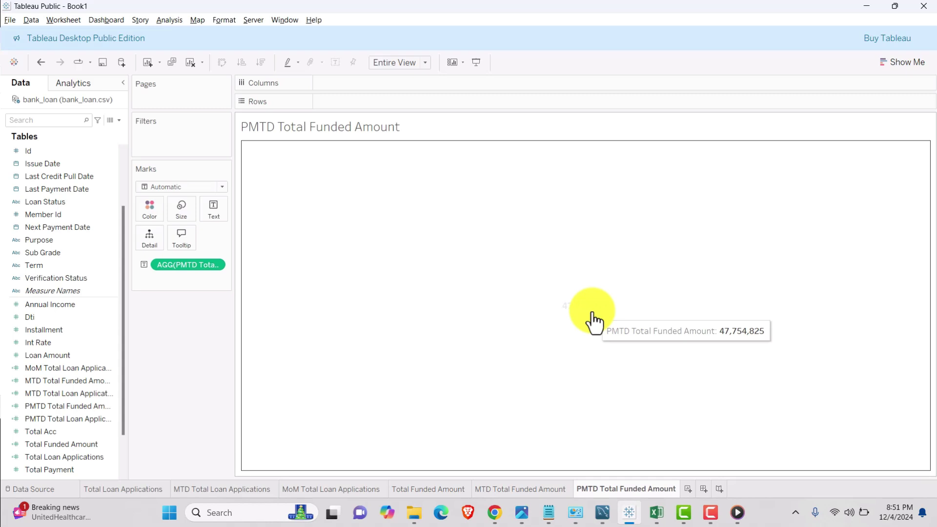
left_click(215, 264)
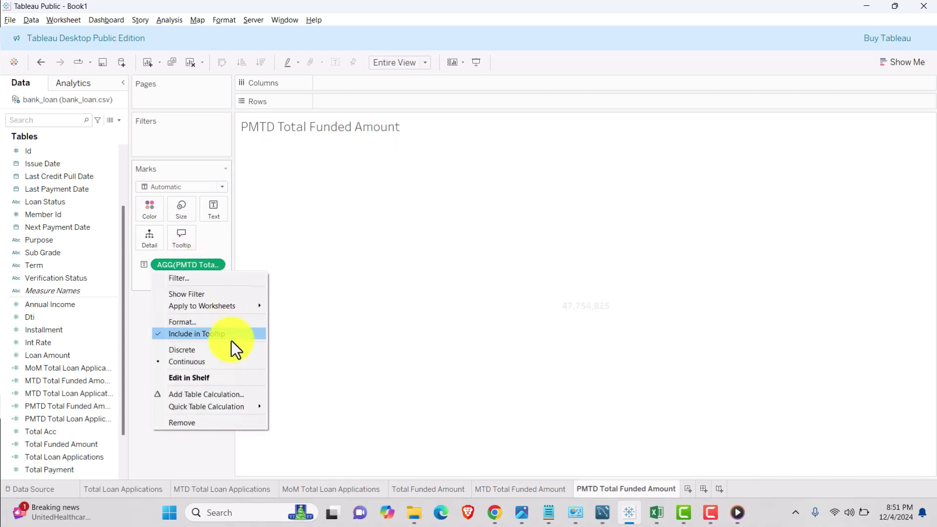
left_click(212, 321)
left_click(83, 194)
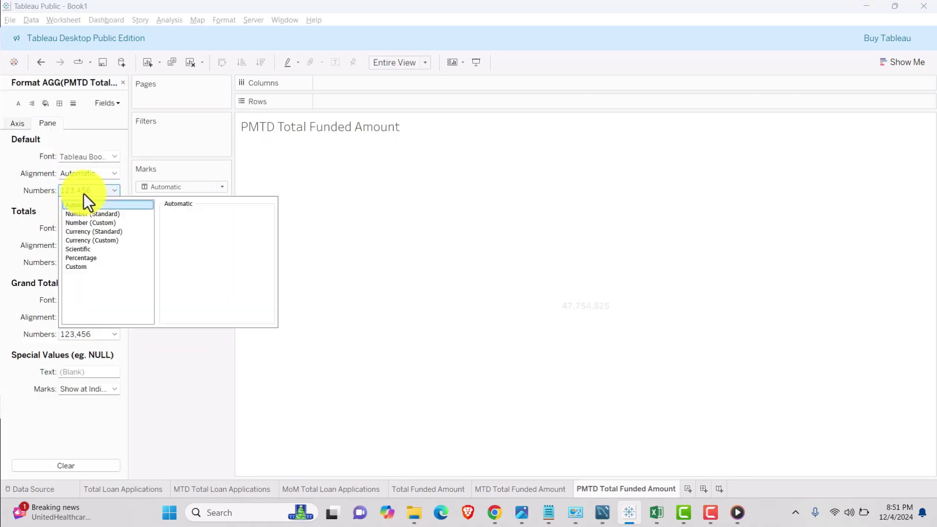
left_click(108, 241)
left_click(190, 229)
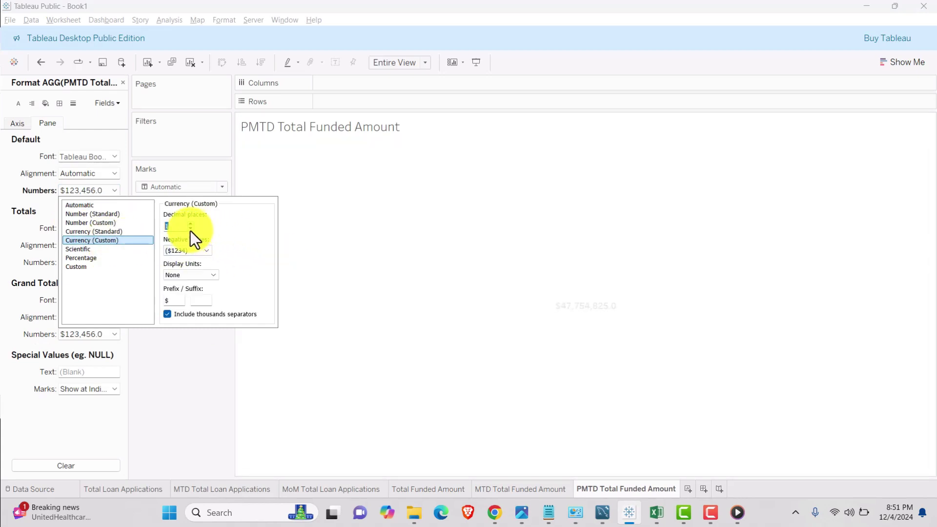
left_click(212, 277)
left_click(195, 302)
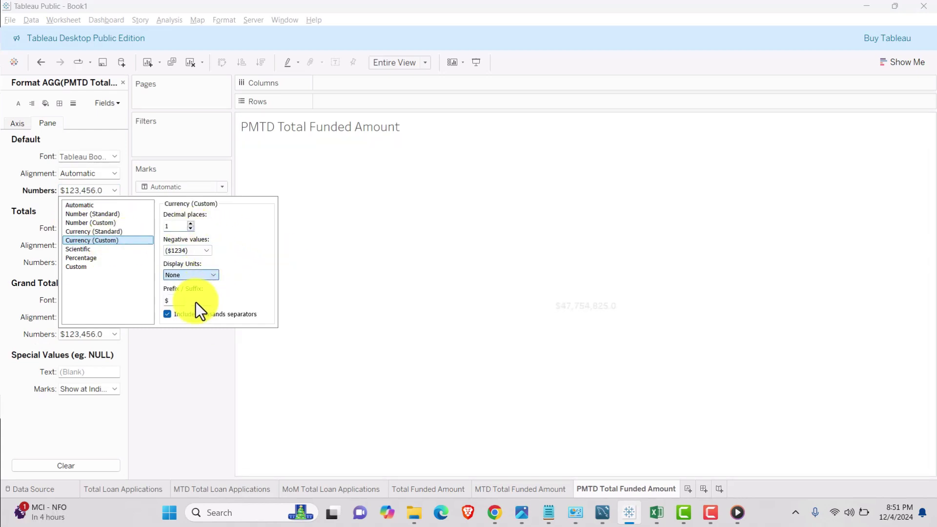
left_click(330, 310)
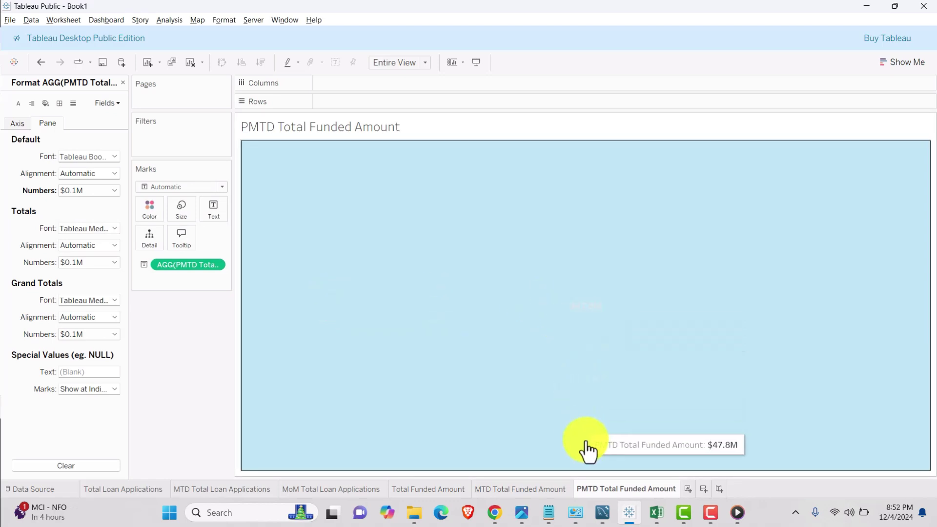
- Switch to MySQL Workbench, run the PMTD_Total_Funded_Amount query on bank_loan, and return to Tableau
mouse_move(600, 510)
left_click(592, 476)
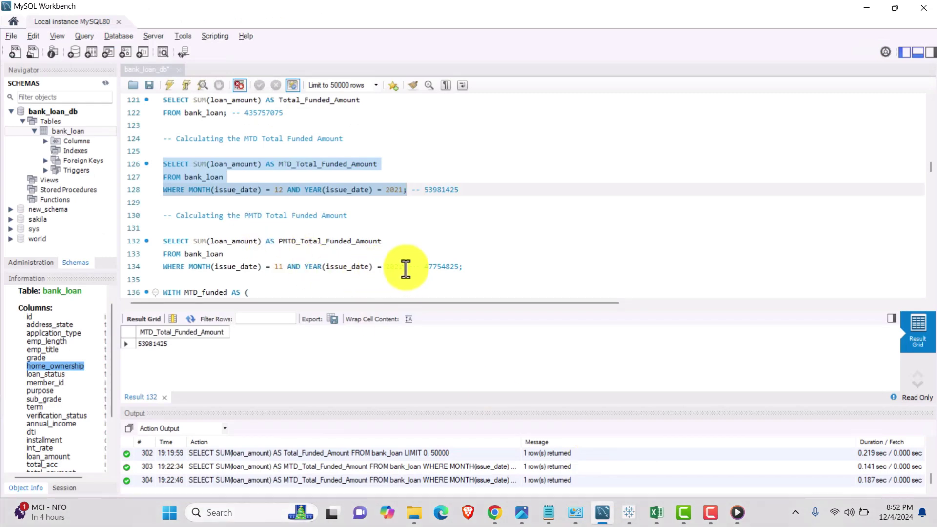
left_click_drag(401, 267, 174, 251)
left_click_drag(410, 269, 146, 243)
left_click(170, 84)
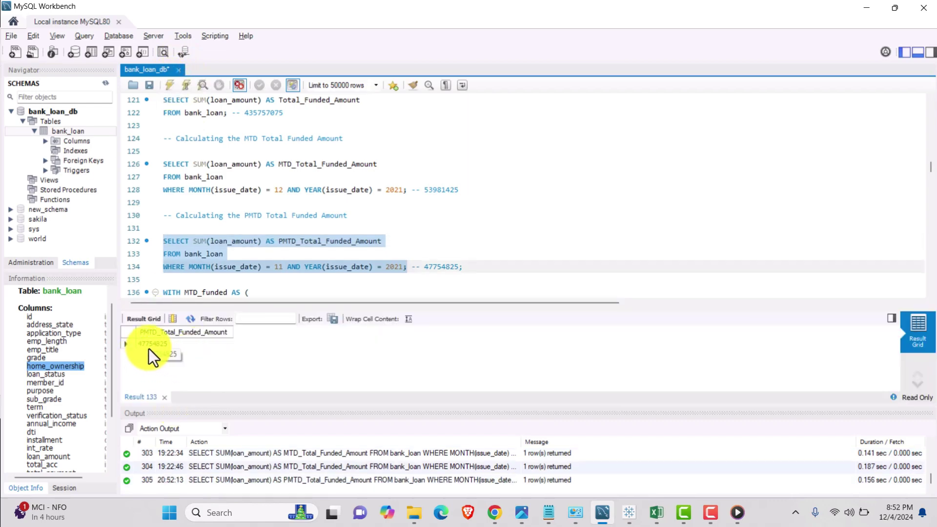
left_click(623, 454)
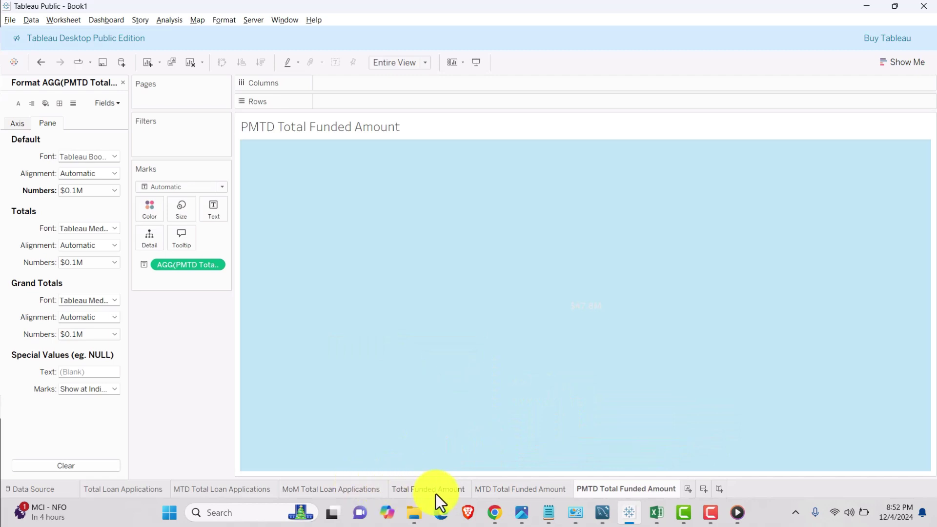
- Duplicate the MoM Total Loan Applications worksheet and move the copy after the PMTD Total Funded Amount worksheet
right_click(341, 490)
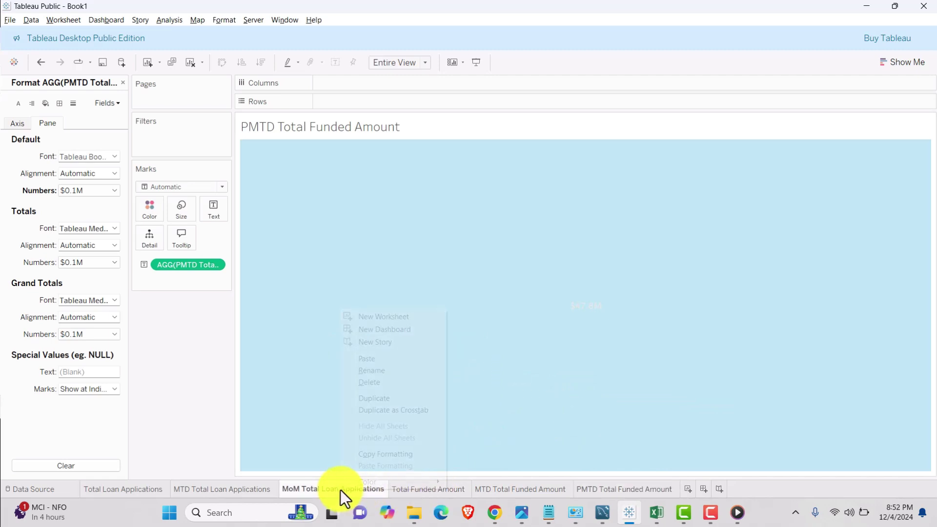
left_click(370, 399)
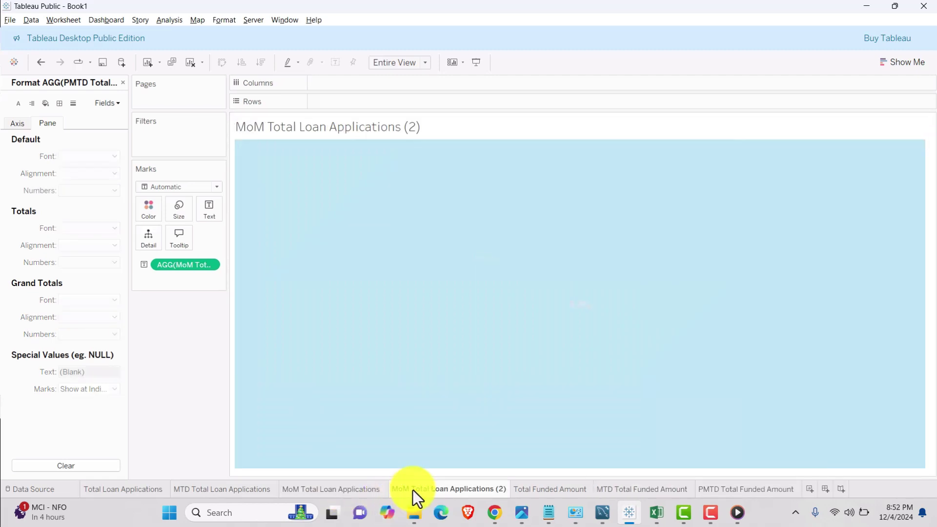
left_click_drag(413, 489, 628, 490)
left_click_drag(761, 486, 795, 483)
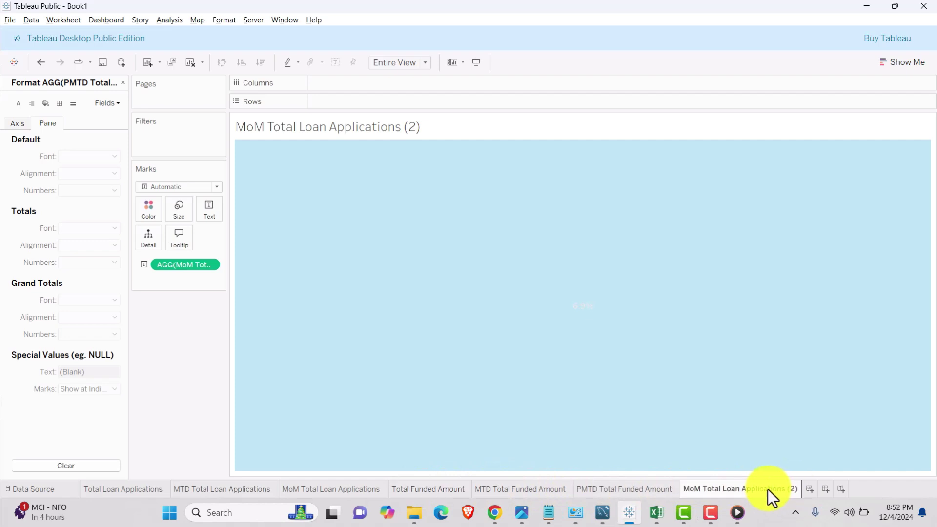
- Rename the duplicated MoM worksheet as MoM Total Funded Amount
double_click(768, 489)
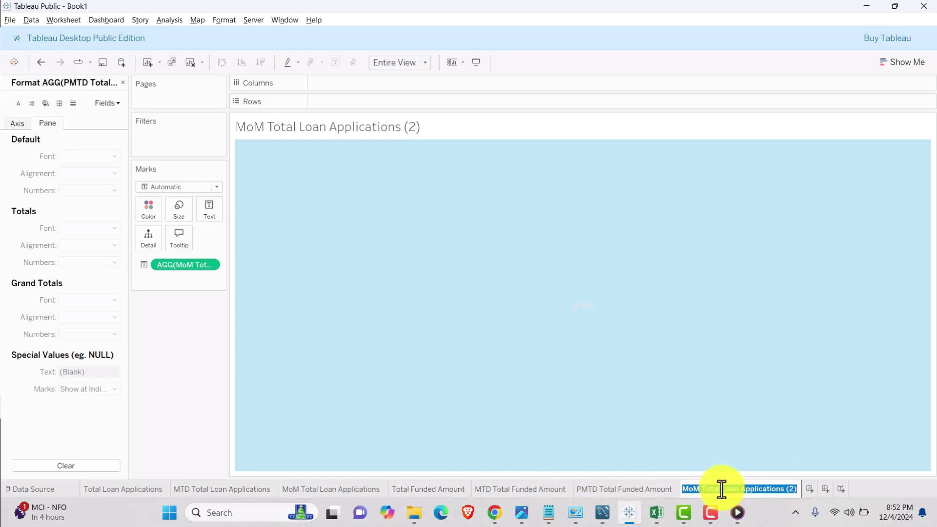
left_click_drag(722, 489, 782, 491)
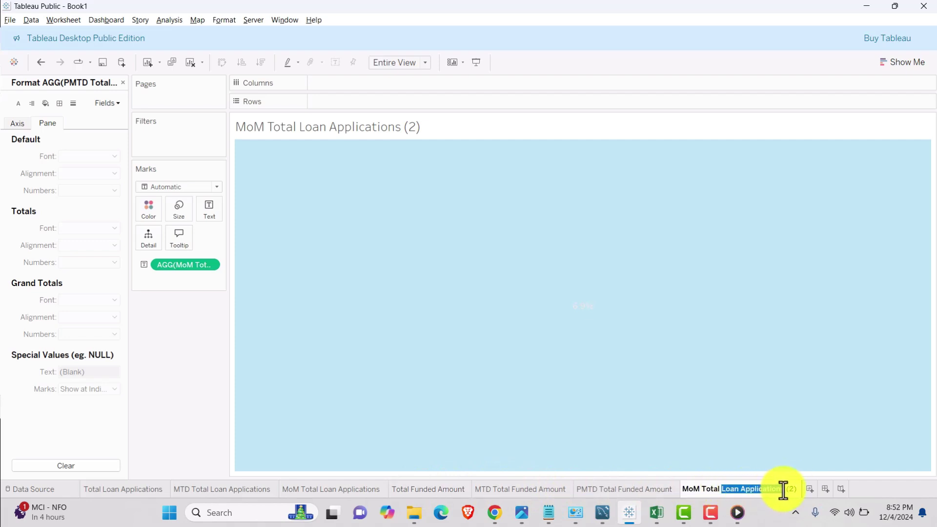
type("Funded Amount")
left_click(204, 433)
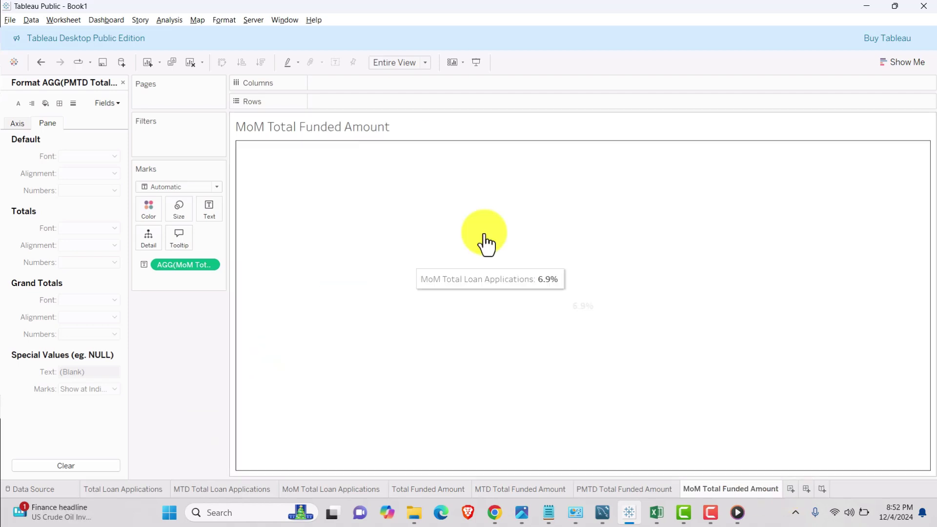
- Close the formatting pane, duplicate the MoM Total Loan Applications calculated field, and name the copy MoM Total Funded Amount in its editor
left_click(124, 82)
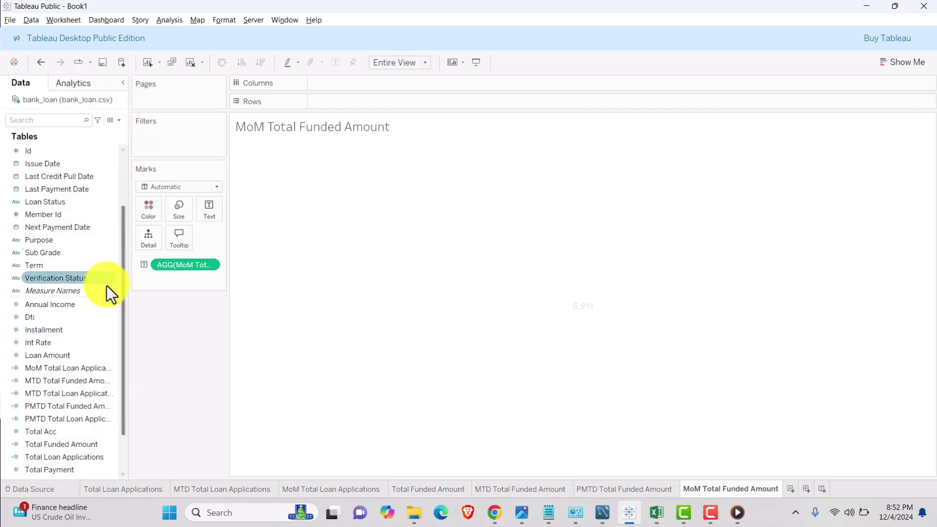
right_click(78, 371)
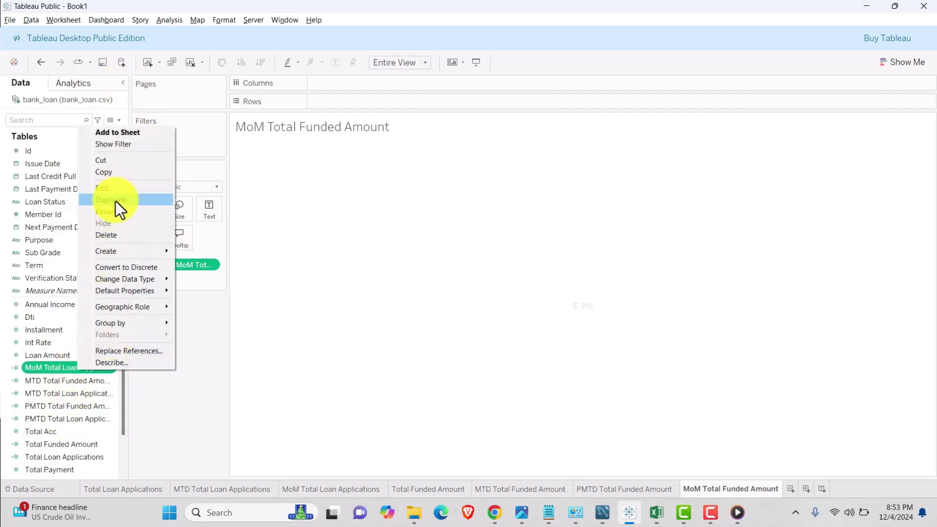
right_click(102, 381)
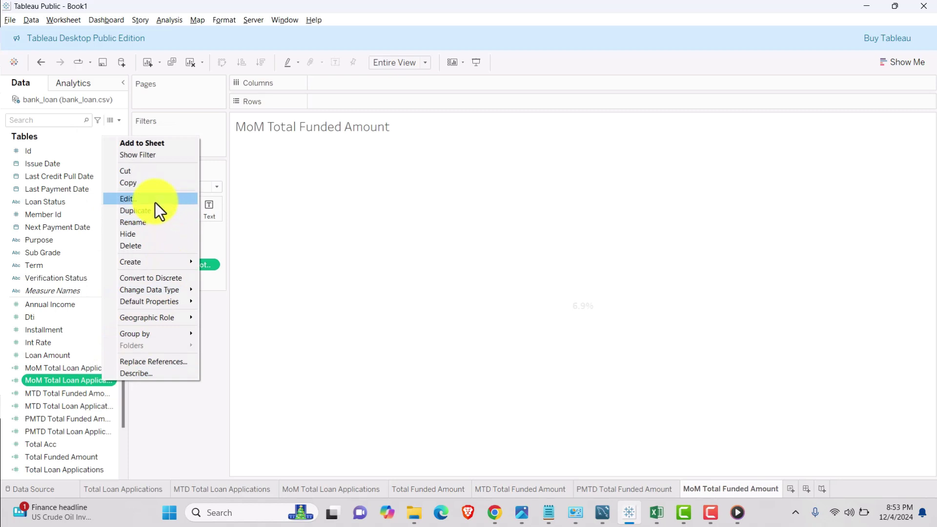
left_click(128, 198)
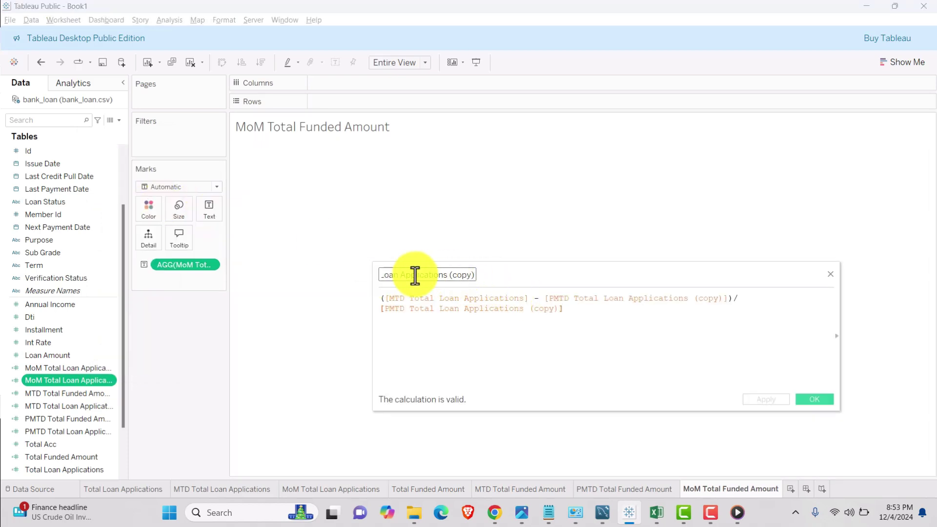
left_click(397, 272)
key("shift+End")
key("BackSpace")
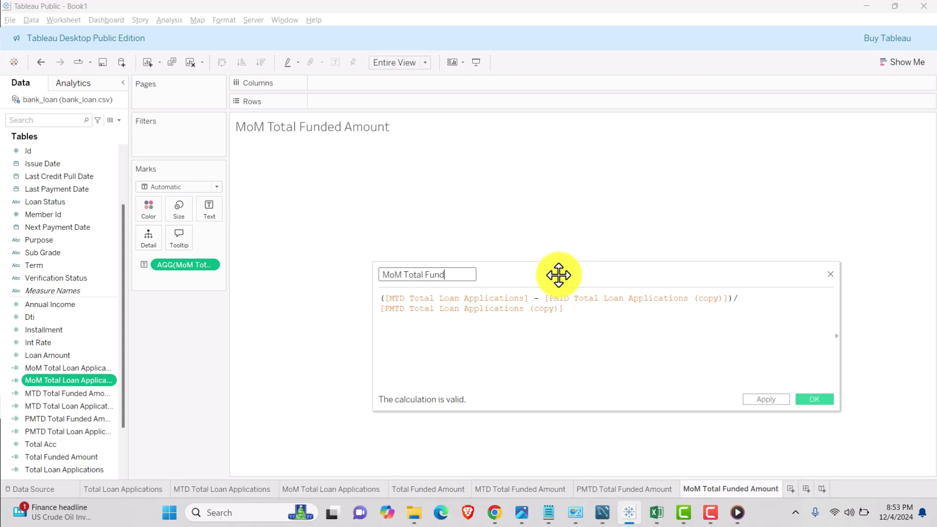
type("Funded M")
key("BackSpace")
type("Amount")
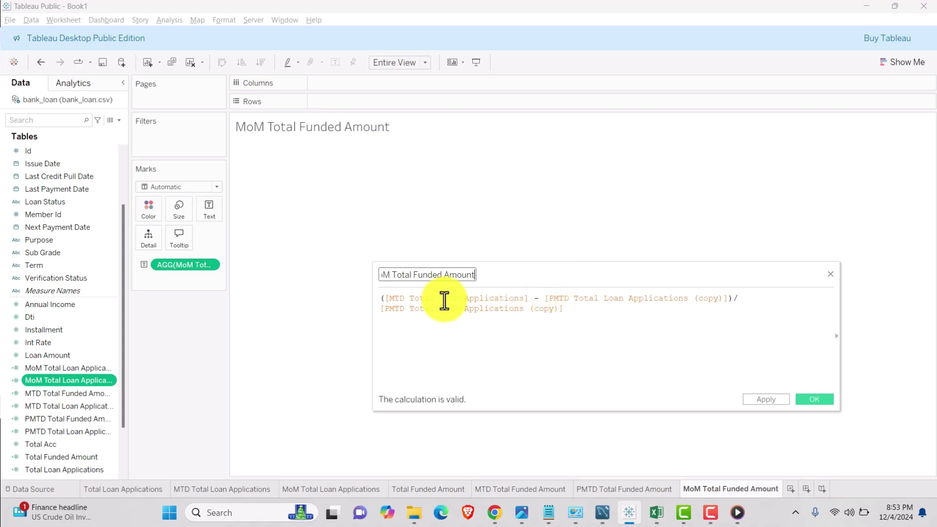
- Replace the MoM Total Funded Amount formula with ([MTD Total Funded Amount] - [PMTD Total Funded Amount])/[PMTD Total Funded Amount]
left_click_drag(567, 309, 358, 296)
key("BackSpace")
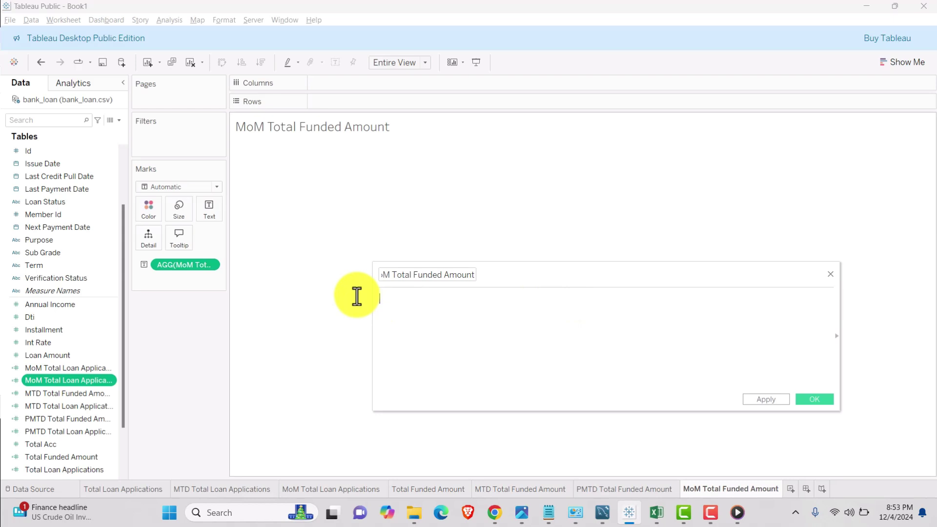
type("(mtd")
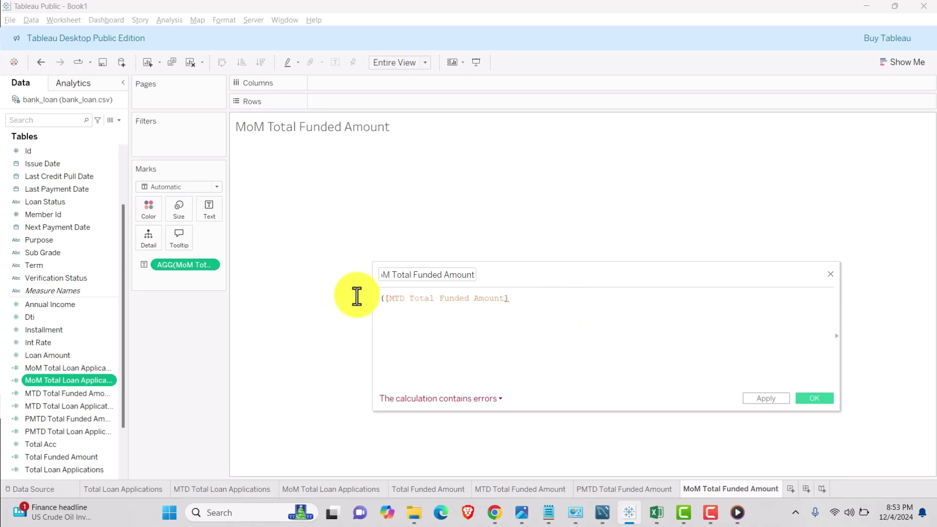
type("- [PMTD Total Funded Amount])/")
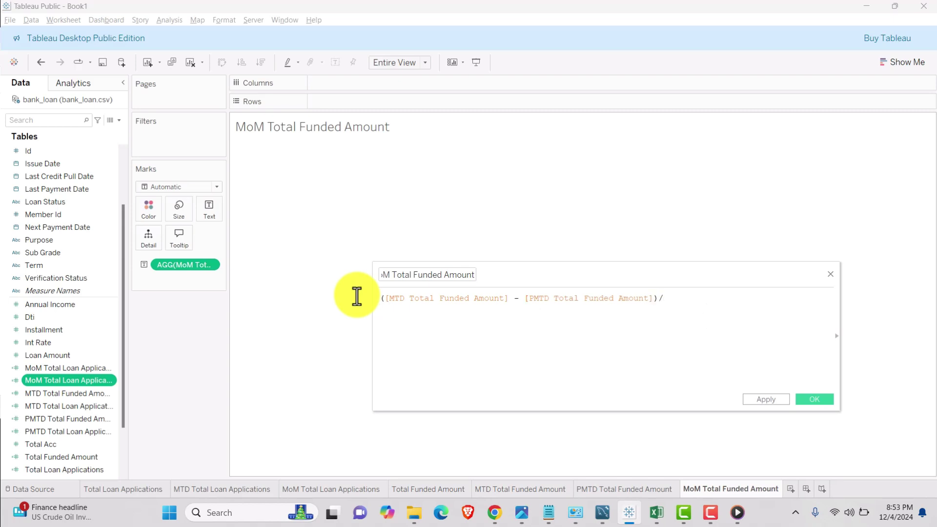
key("Return")
type("[PMTD Total Funded Amount]")
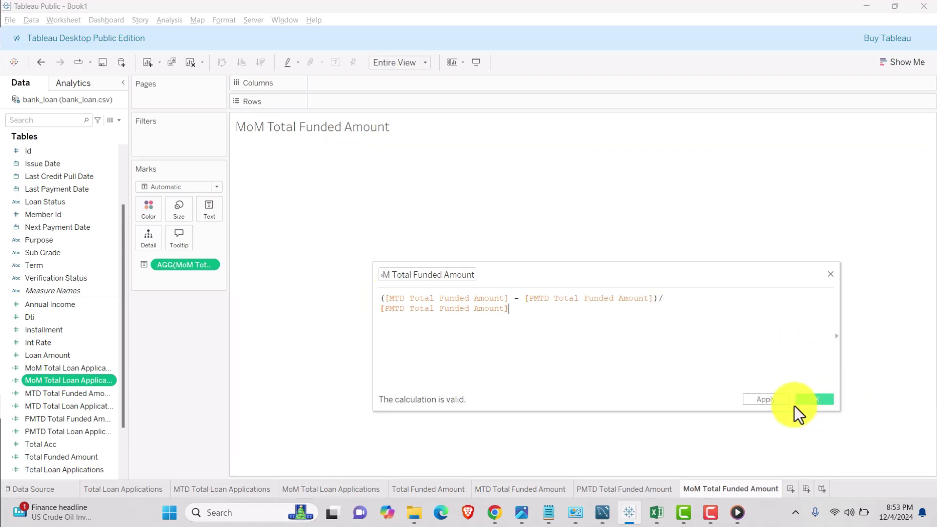
- Save the MoM Total Funded Amount calculation and replace the worksheet's current text measure with it
left_click(773, 399)
left_click(810, 399)
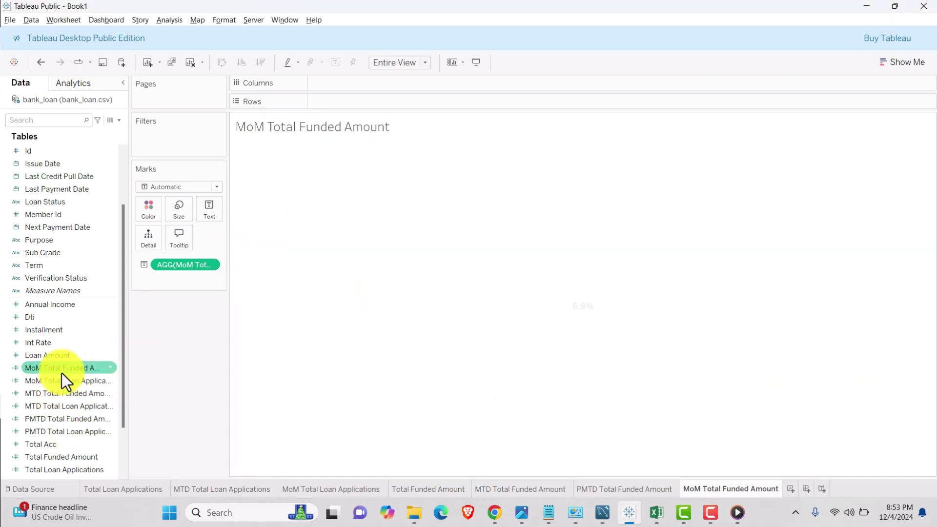
left_click_drag(62, 372, 182, 268)
mouse_move(591, 327)
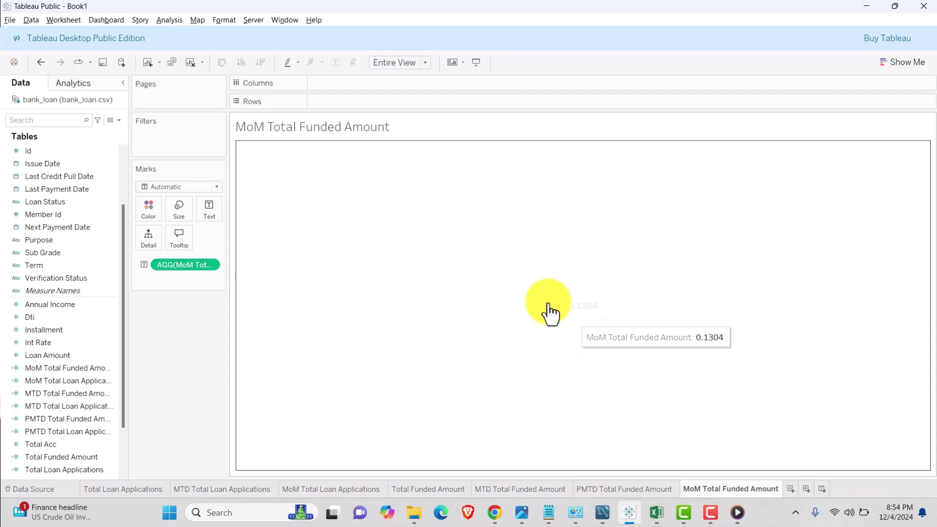
- Format the MoM Total Funded Amount measure's pane numbers as Percentage
right_click(208, 265)
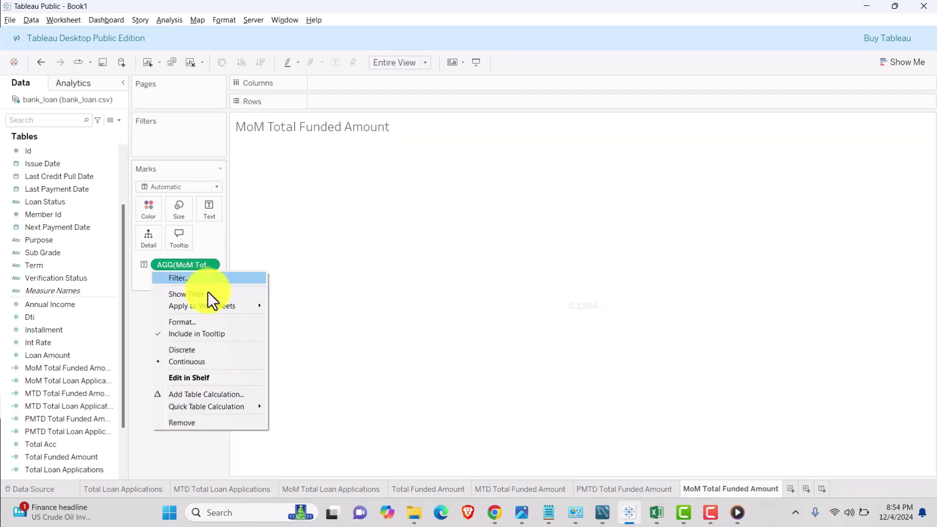
left_click(201, 323)
left_click(92, 192)
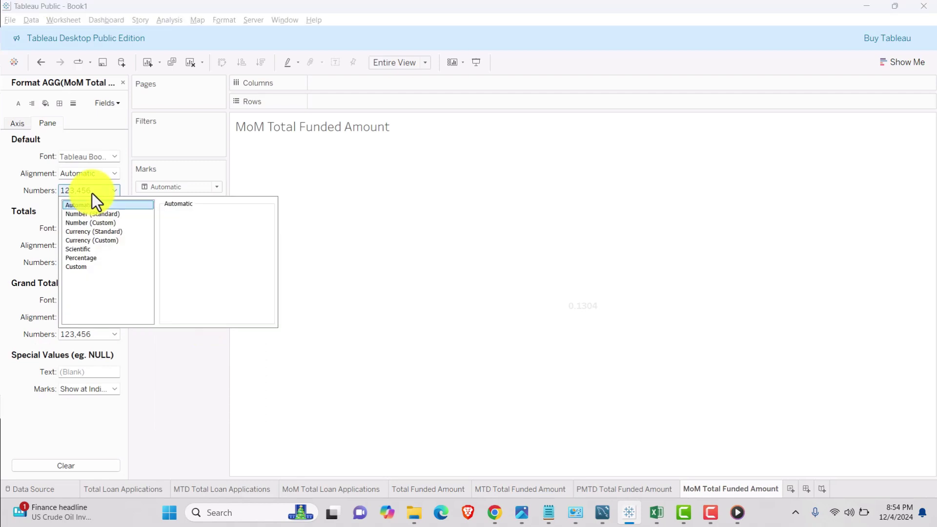
left_click(95, 258)
left_click(356, 308)
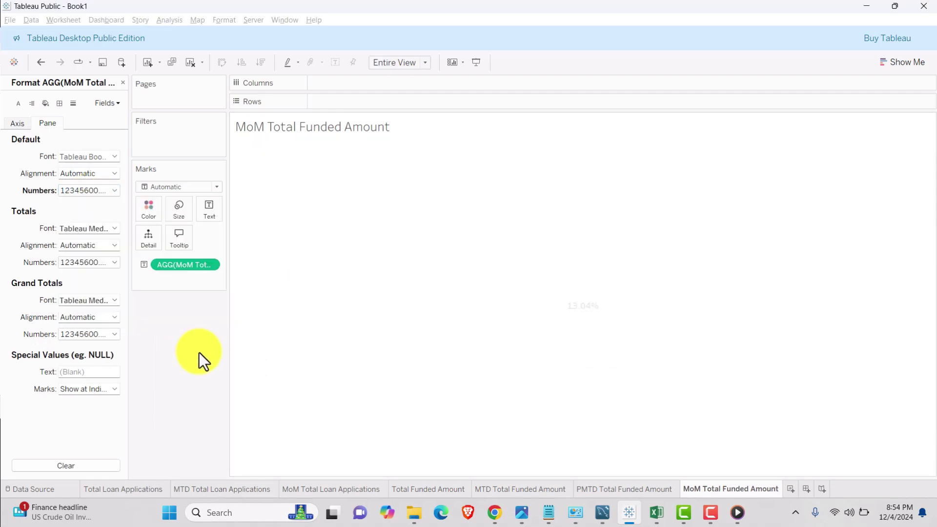
- Switch to MySQL Workbench and run the MOM_Total_Funded_Amount query, from WITH MTD_funded through FROM MTD_funded MTD, PMTD_funded PMTD, to check the Tableau figure
mouse_move(605, 514)
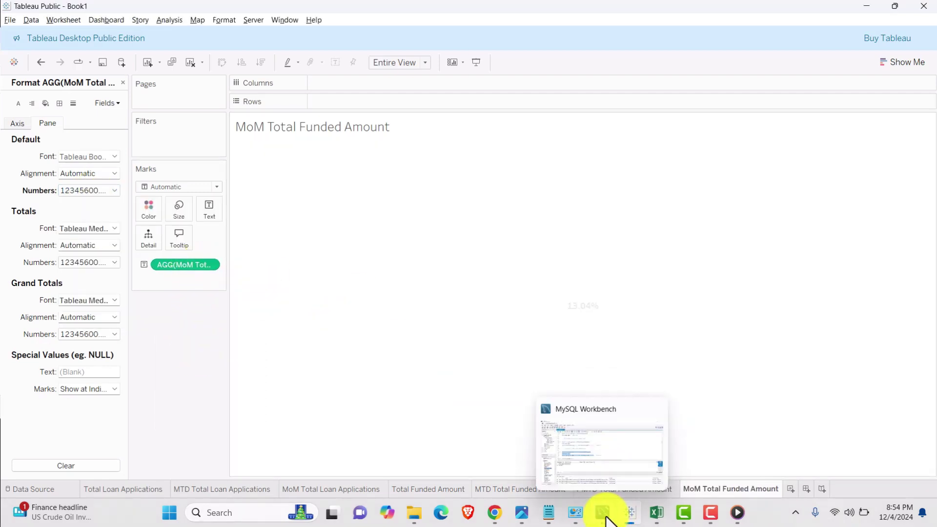
left_click(609, 458)
scroll(299, 279, "down", 1)
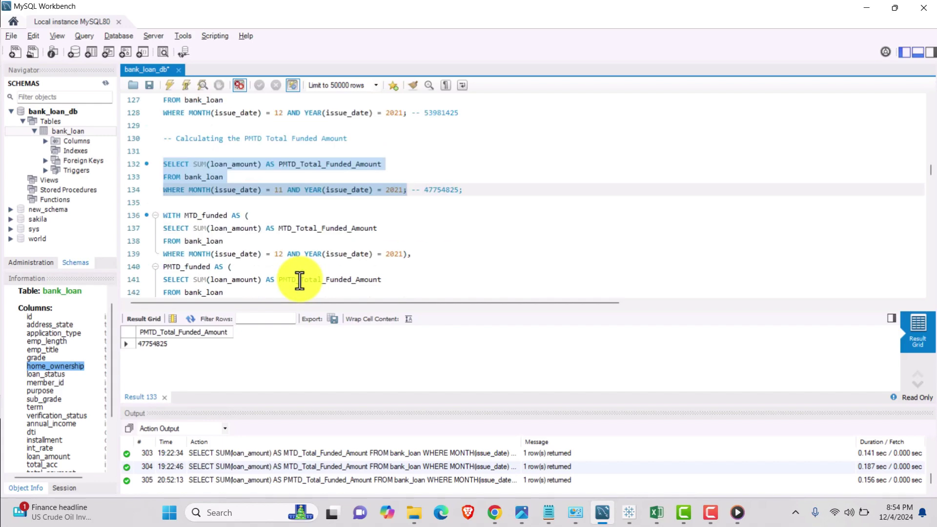
scroll(299, 280, "down", 1)
scroll(299, 279, "down", 1)
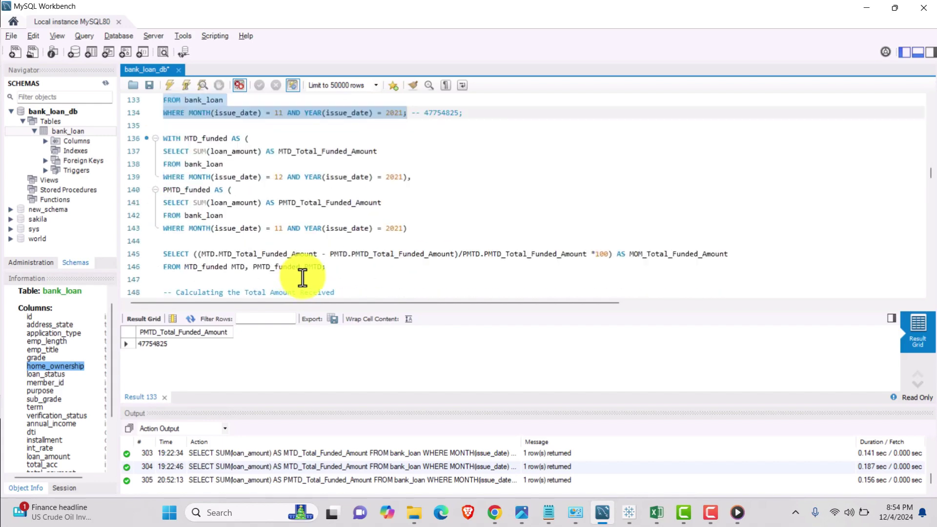
left_click_drag(409, 229, 199, 178)
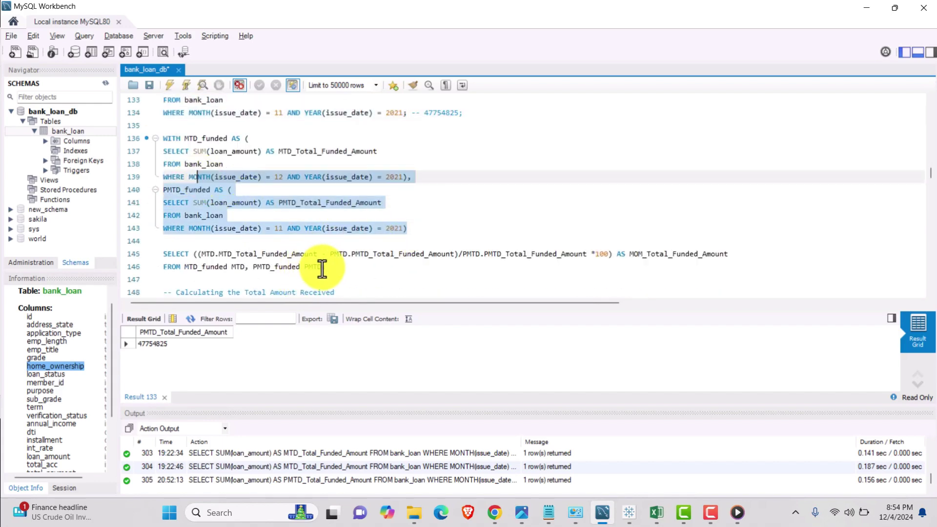
left_click_drag(323, 266, 163, 140)
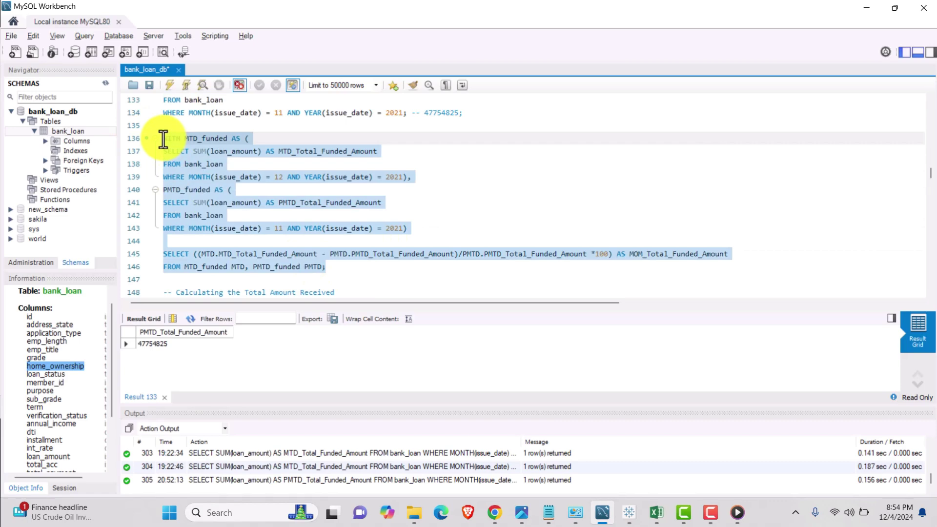
left_click(170, 84)
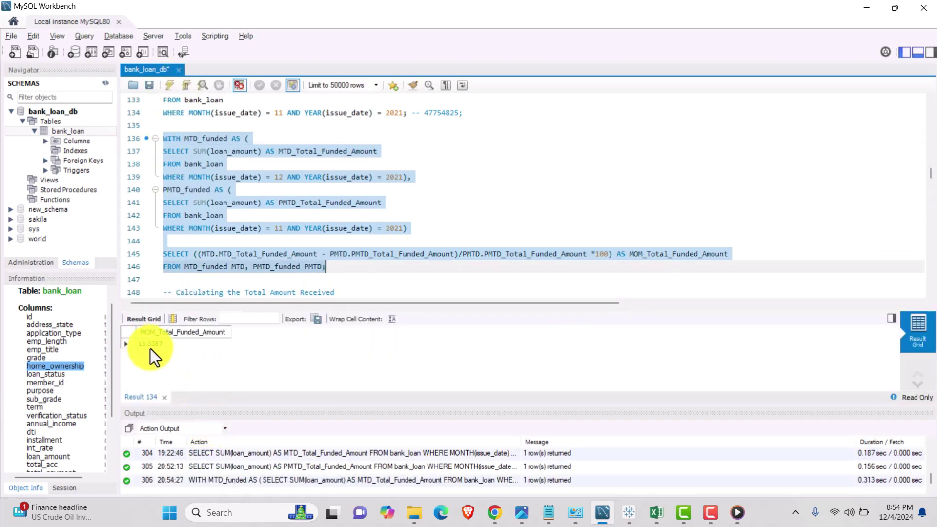
- Switch back to Tableau, duplicate the Total Funded Amount worksheet, and move the copy after the MoM Total Funded Amount worksheet
mouse_move(610, 518)
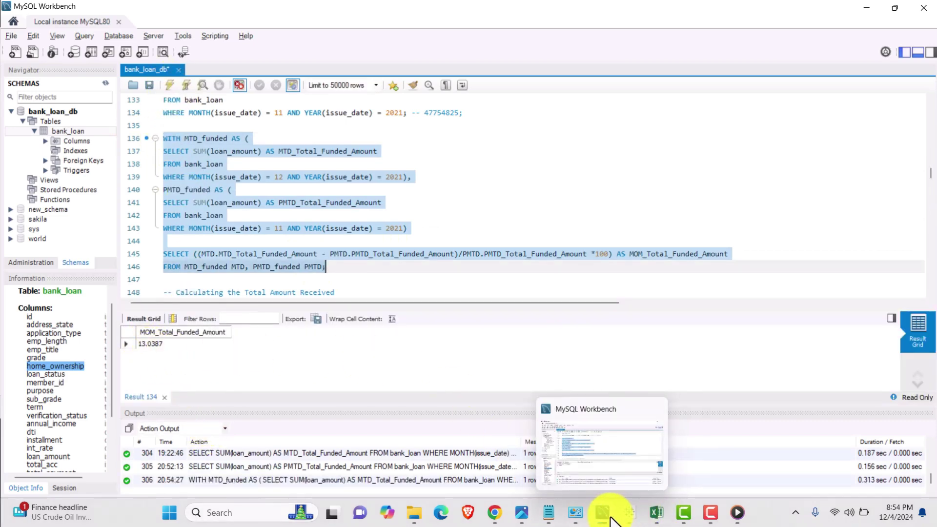
left_click(628, 505)
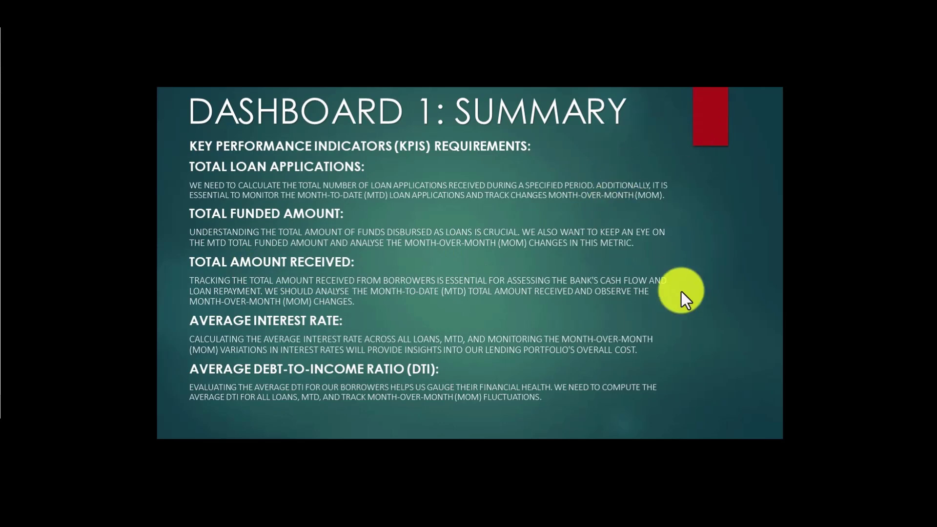
key("alt+Tab")
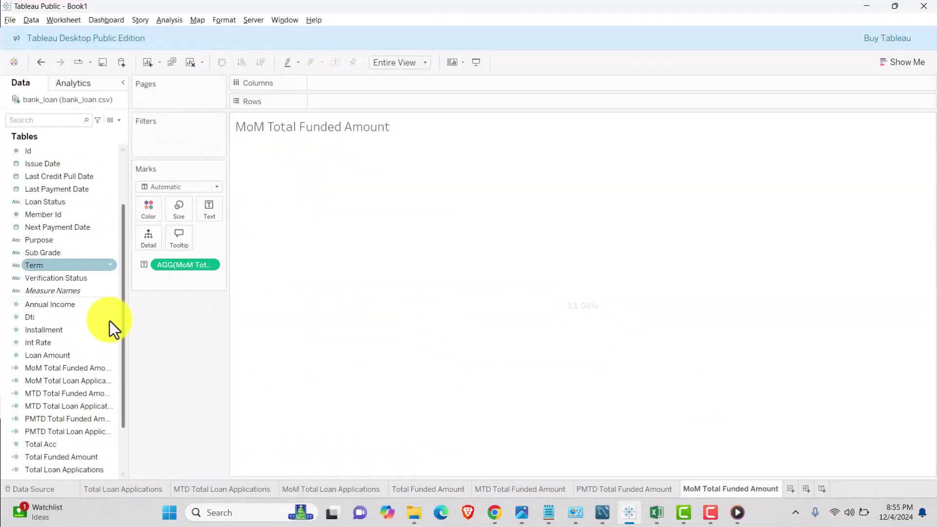
mouse_move(373, 488)
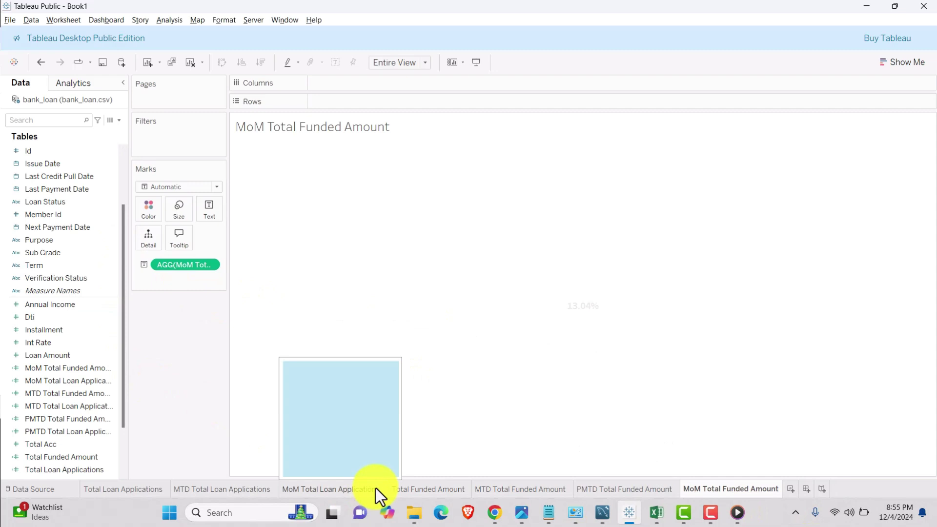
right_click(424, 490)
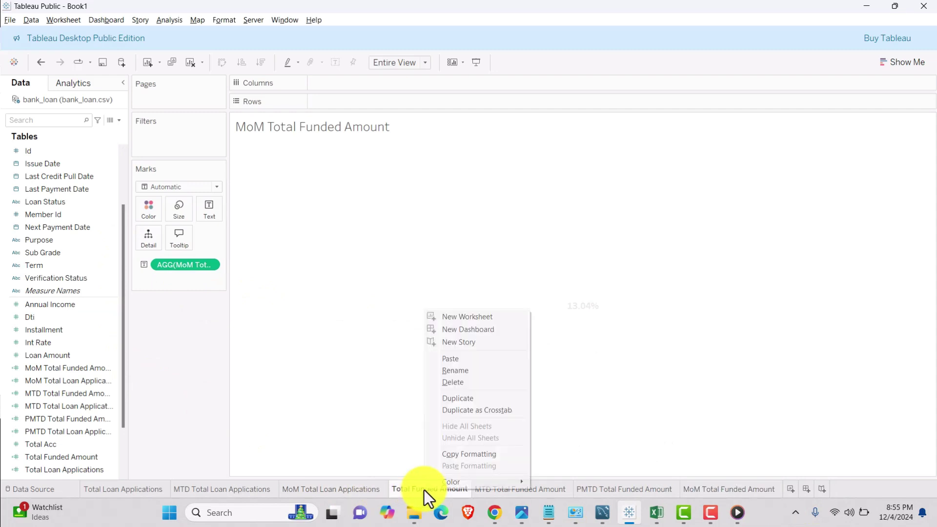
left_click(459, 398)
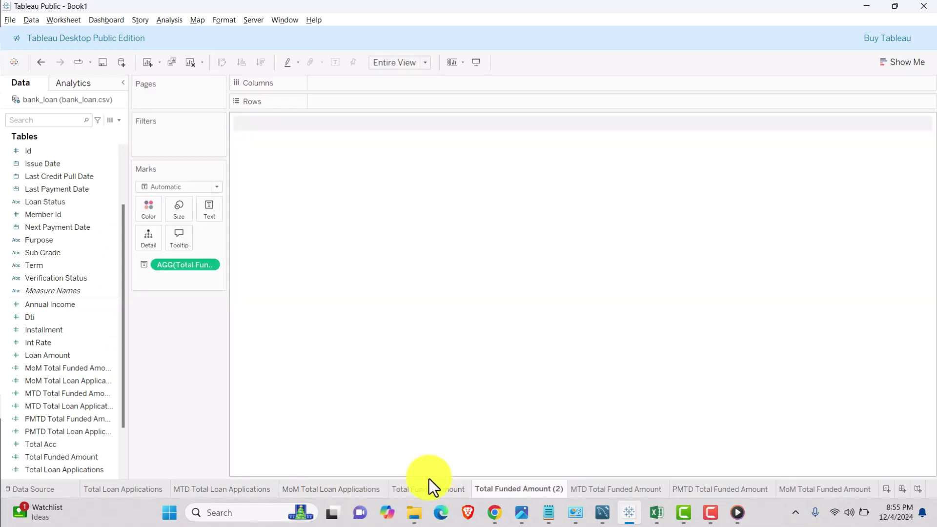
left_click_drag(606, 490, 768, 494)
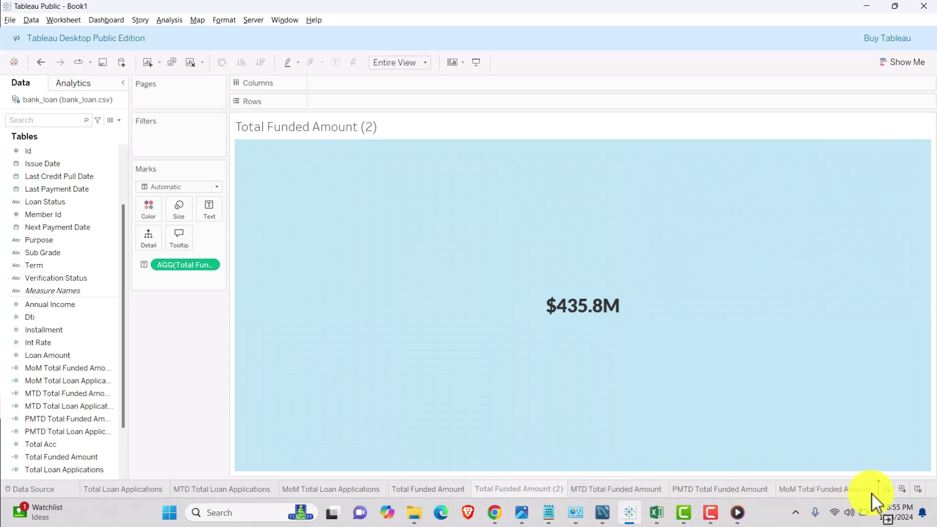
left_click_drag(871, 493, 871, 493)
- Rename the duplicated Total Funded Amount worksheet as Total Amount Received
double_click(812, 488)
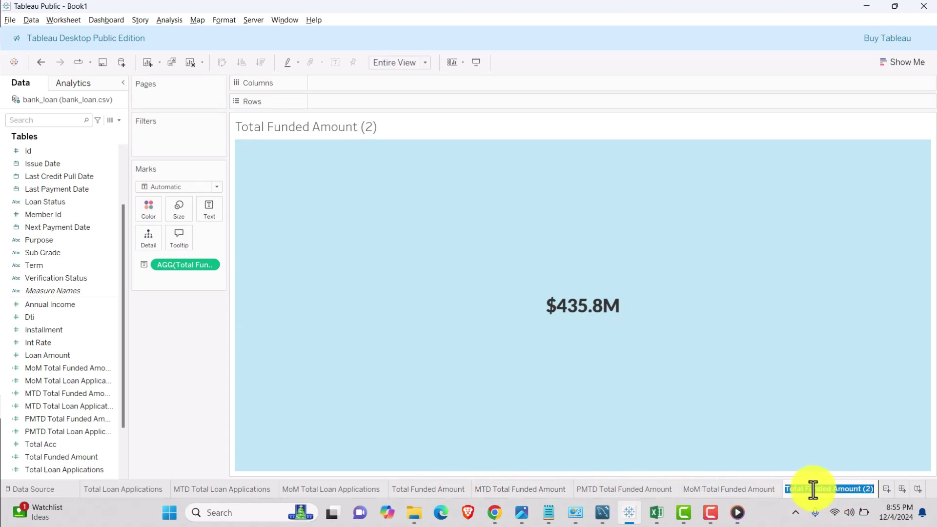
type("Total Amou")
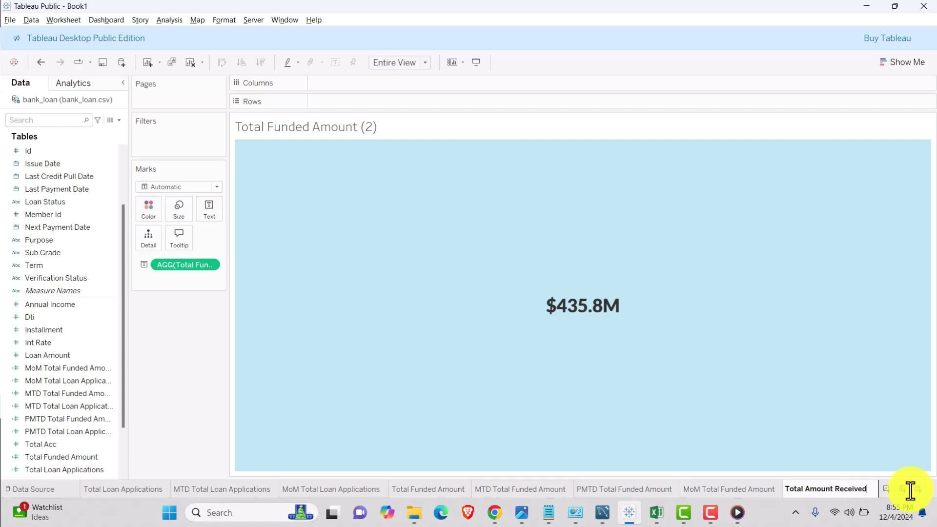
type("nt Received")
left_click(344, 366)
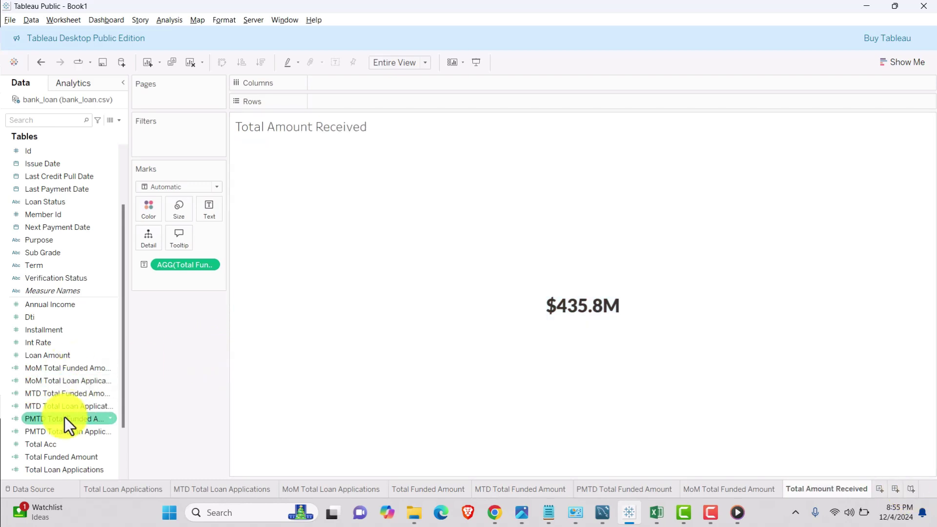
- Duplicate the Total Funded Amount calculated field and name the copy Total Amount Received in its editor
right_click(68, 455)
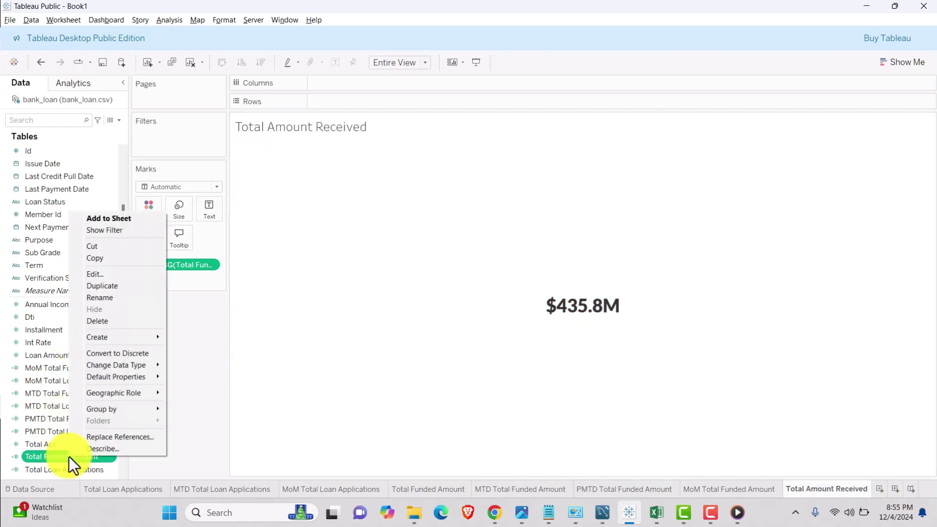
left_click(107, 287)
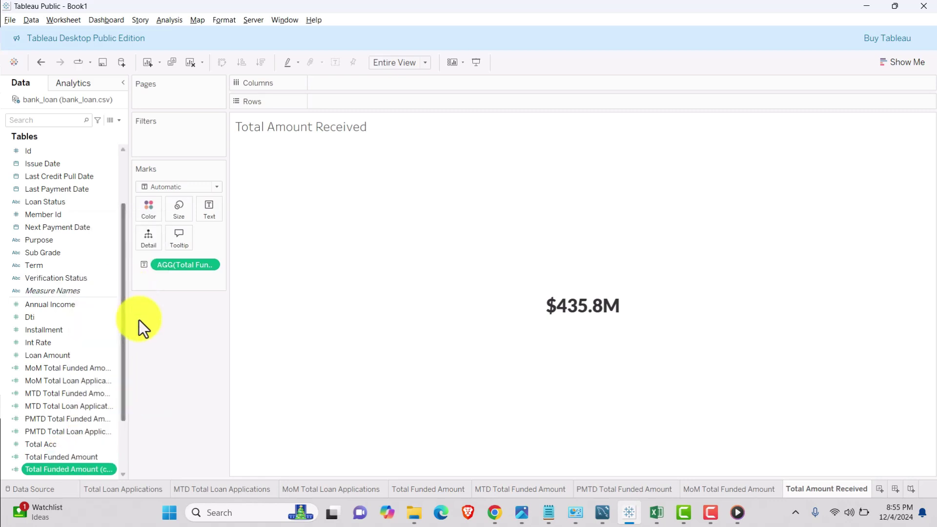
right_click(84, 467)
left_click(126, 290)
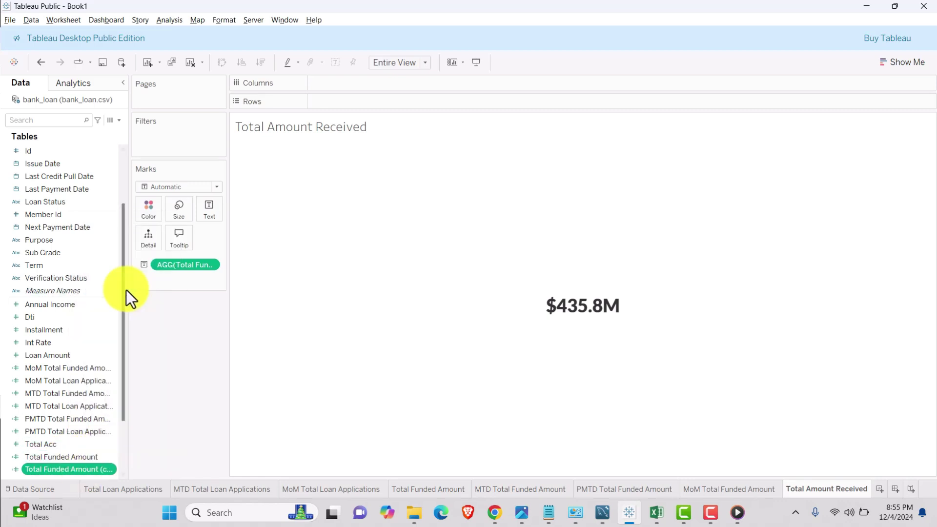
left_click(390, 274)
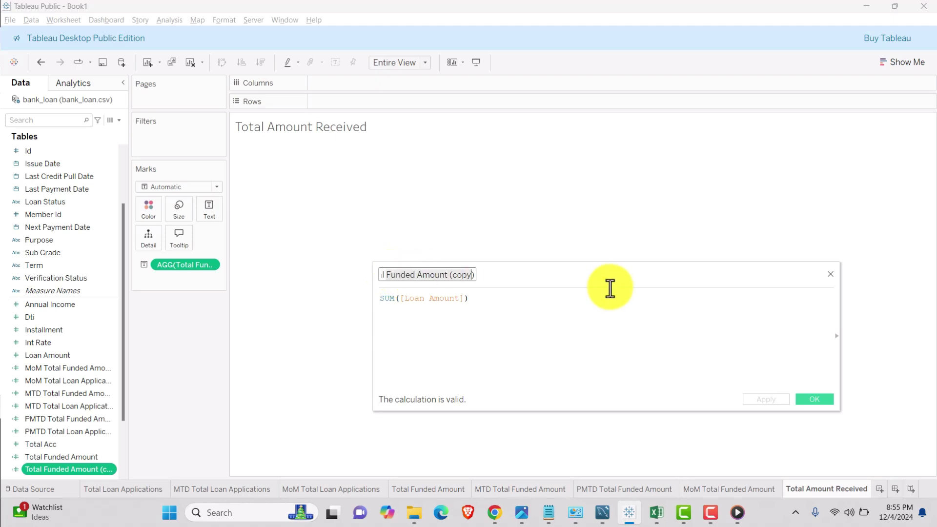
key("ctrl+a")
type("Total")
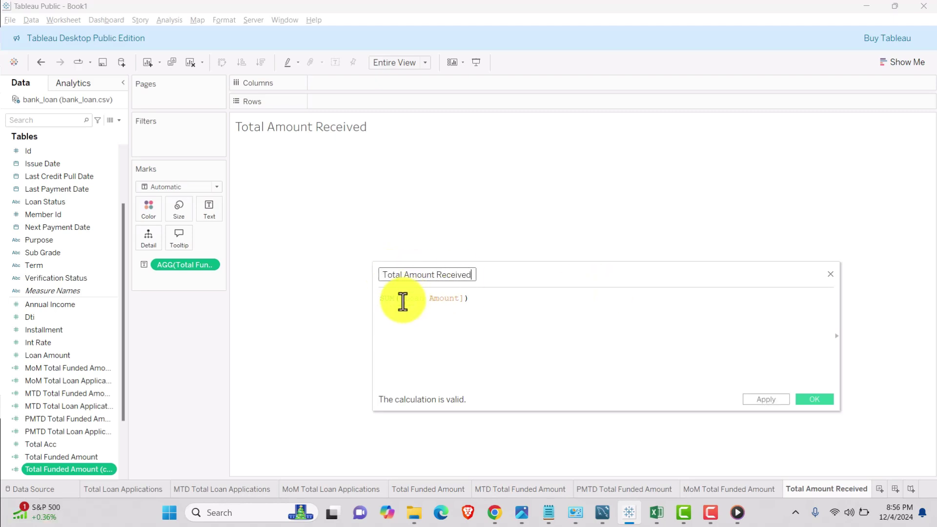
- Replace Loan Amount with the Total Payment field inside the SUM formula of Total Amount Received
left_click_drag(401, 298, 464, 303)
type("total")
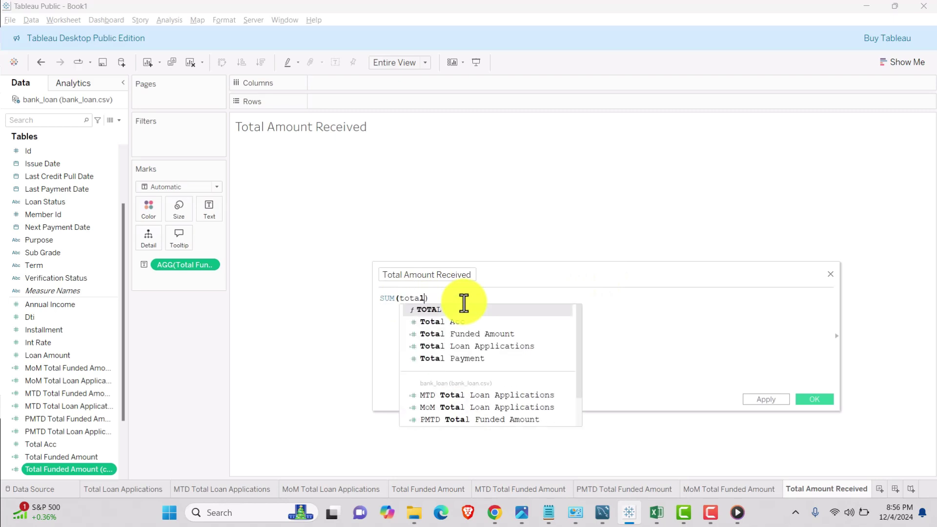
key("Down")
key("Down")
key("Down")
key("Down")
key("Return")
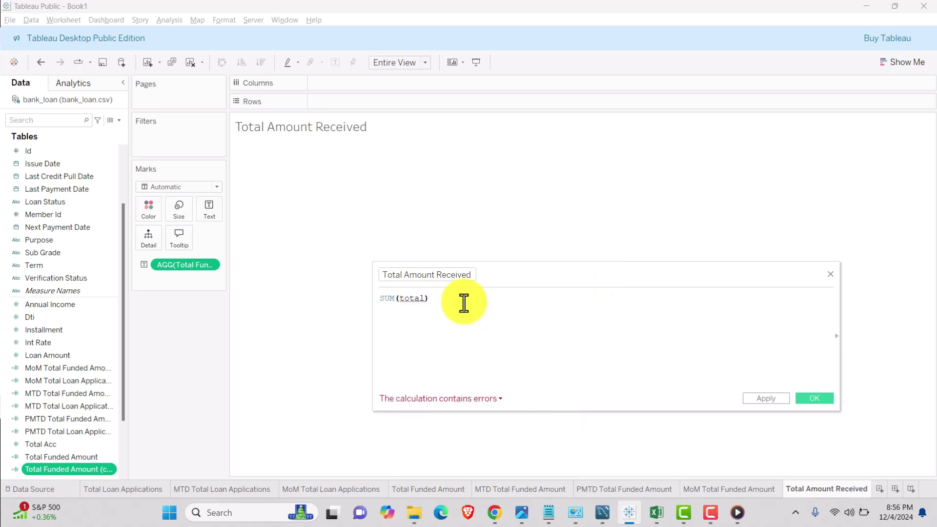
- Save the Total Amount Received calculation and replace the Total Funded Amount text measure on the worksheet with it
left_click(817, 399)
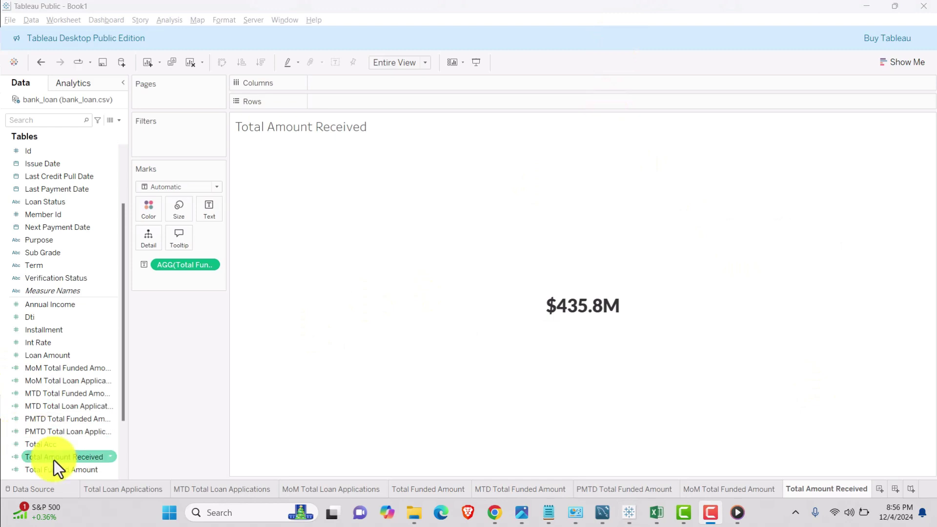
left_click_drag(39, 458, 169, 265)
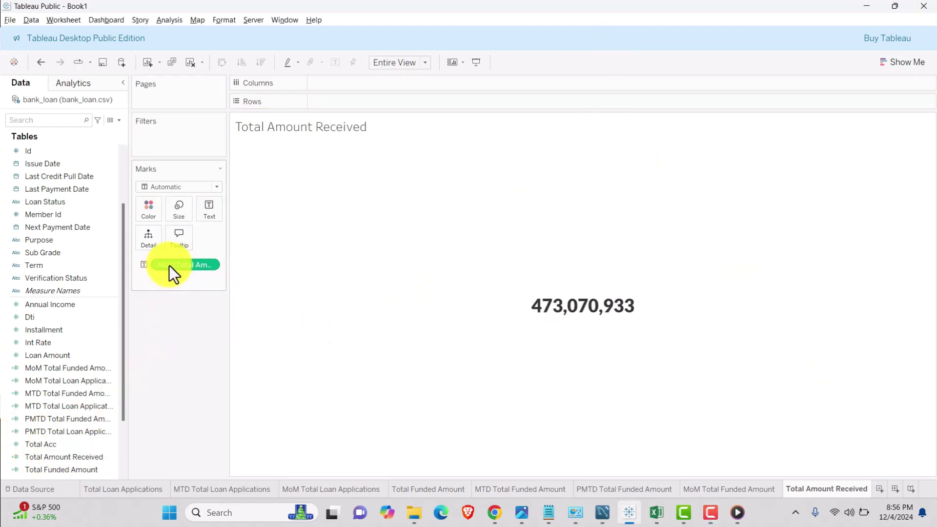
mouse_move(539, 341)
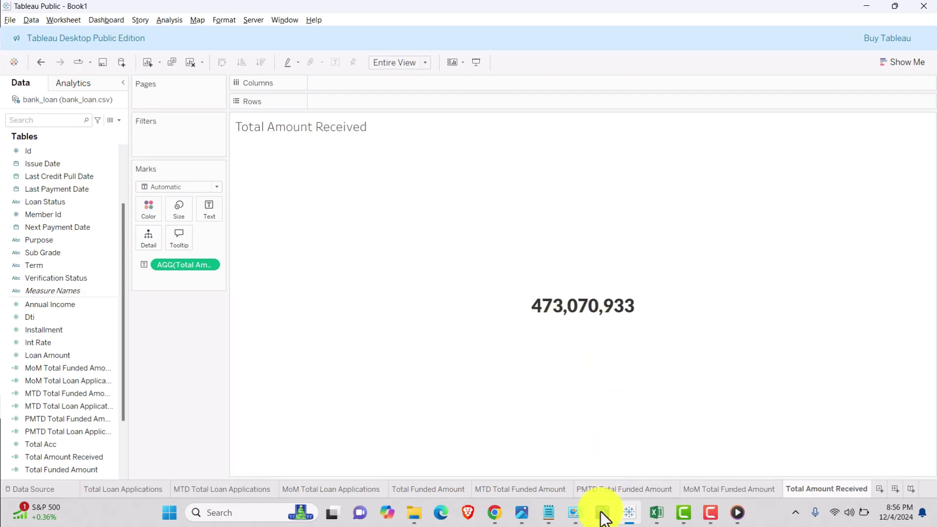
- Switch to MySQL Workbench and run the SELECT SUM(total_payment) AS Total_Amount_Received query to check the Tableau total
mouse_move(602, 513)
left_click(596, 450)
scroll(293, 288, "down", 2)
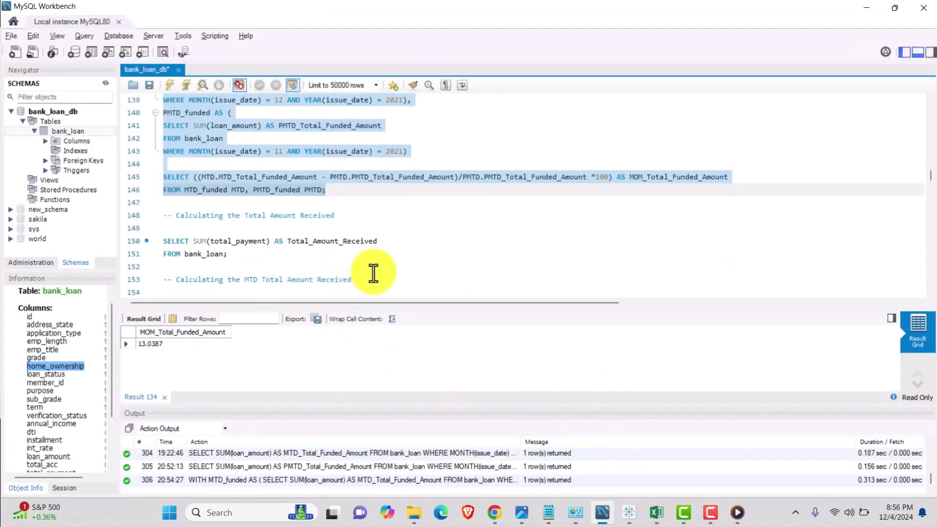
left_click_drag(379, 253, 152, 237)
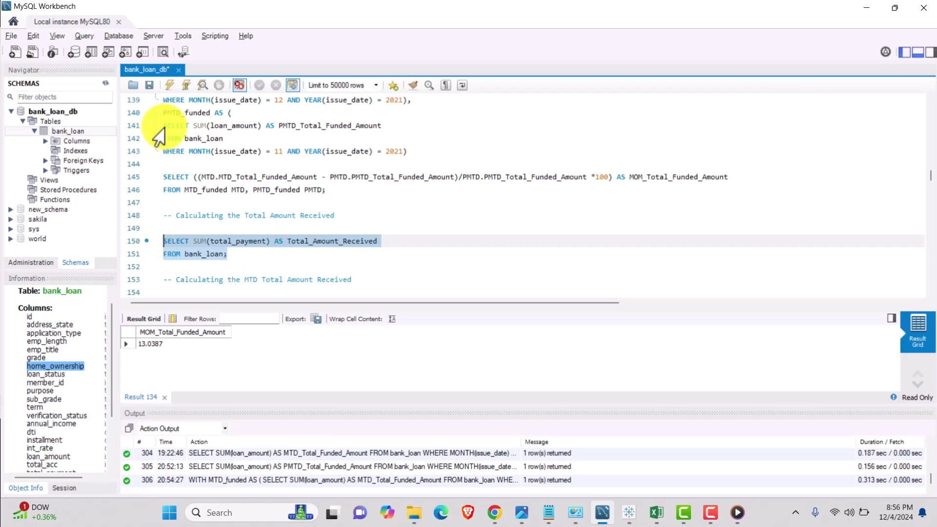
left_click(169, 85)
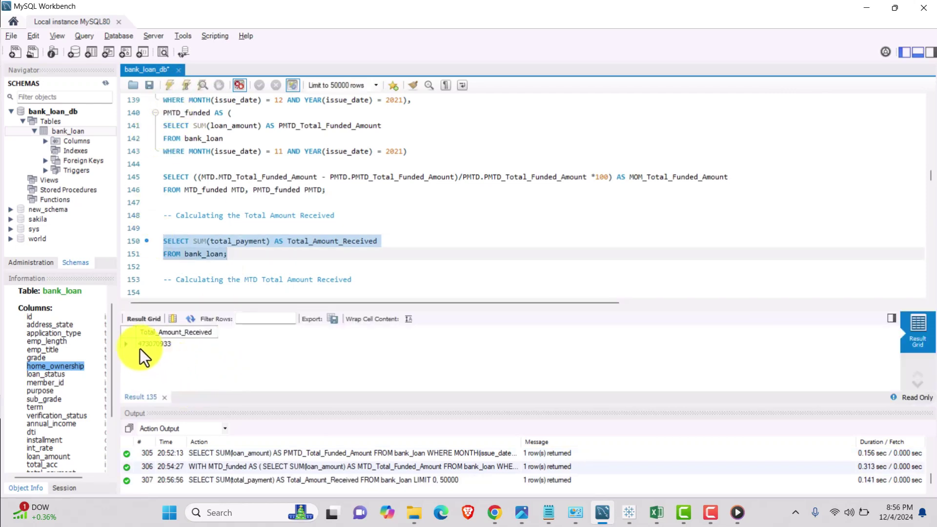
mouse_move(637, 514)
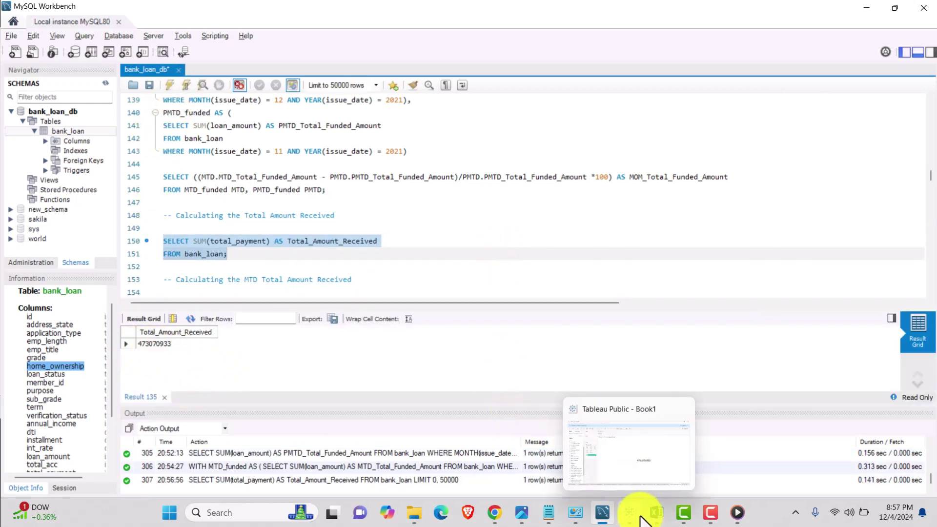
- Switch to Tableau and format the Total Amount Received value as Currency (Custom) with 1 decimal place in Millions (M)
left_click(630, 461)
left_click(210, 266)
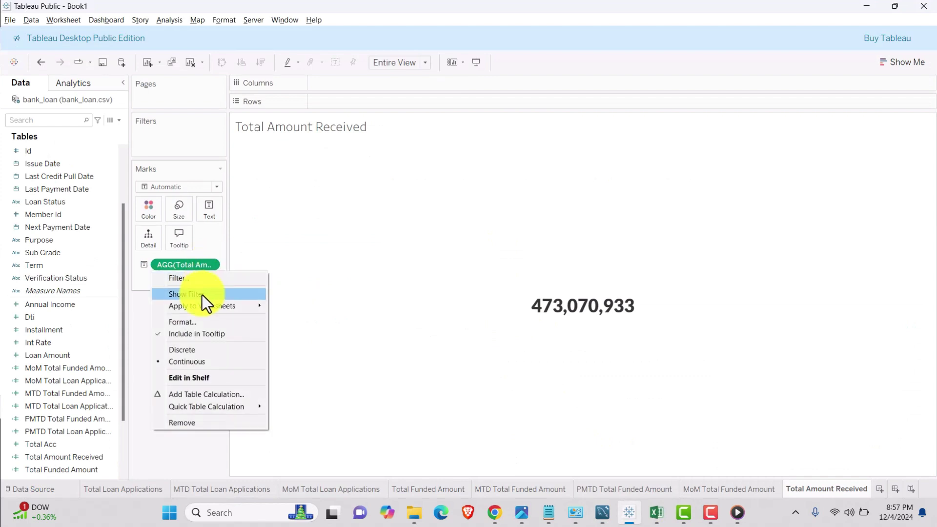
left_click(189, 321)
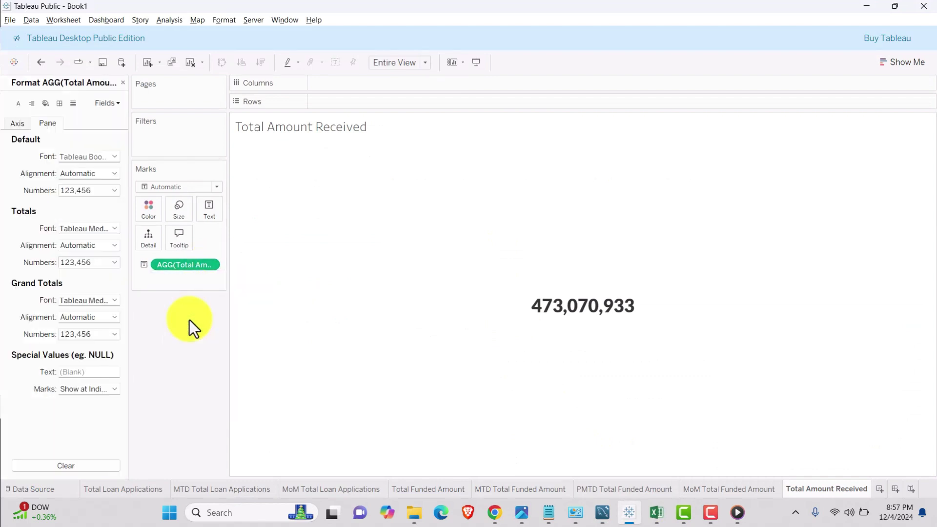
left_click(93, 191)
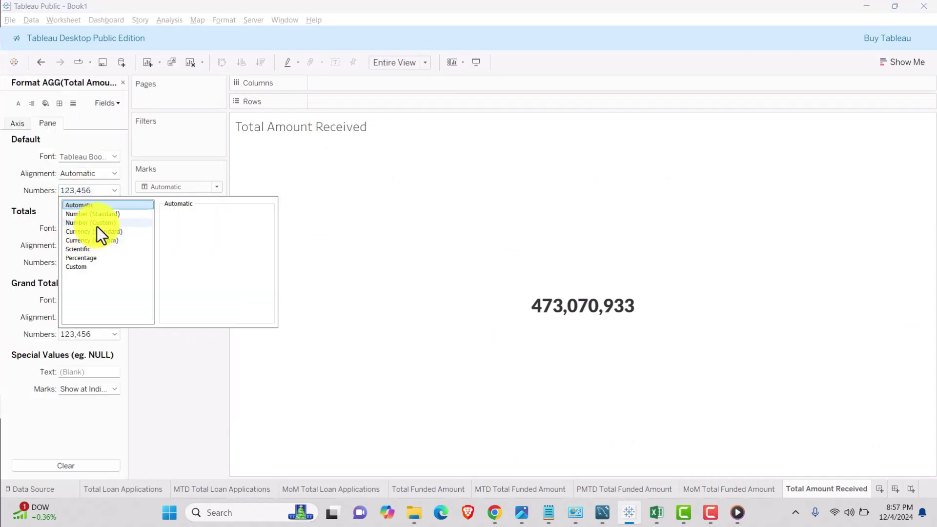
left_click(95, 241)
left_click(190, 229)
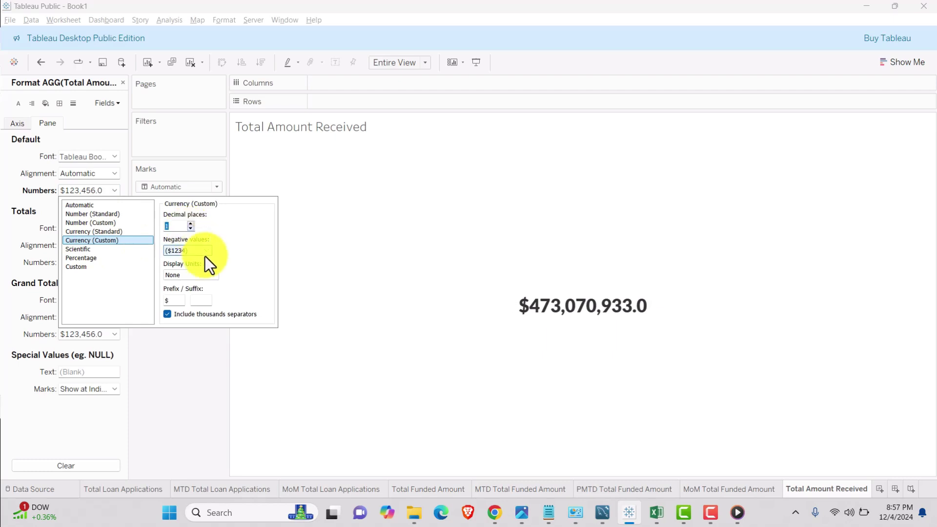
left_click(206, 275)
left_click(198, 303)
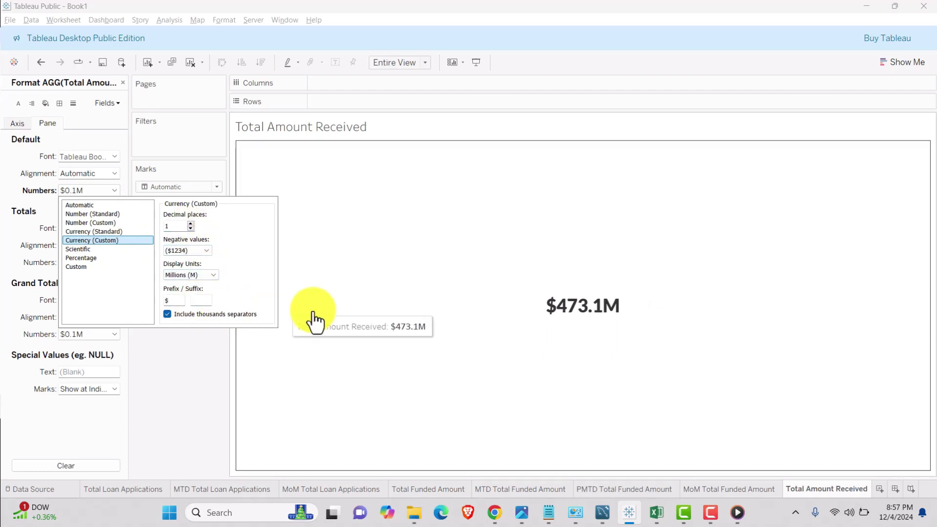
left_click(509, 327)
left_click(592, 456)
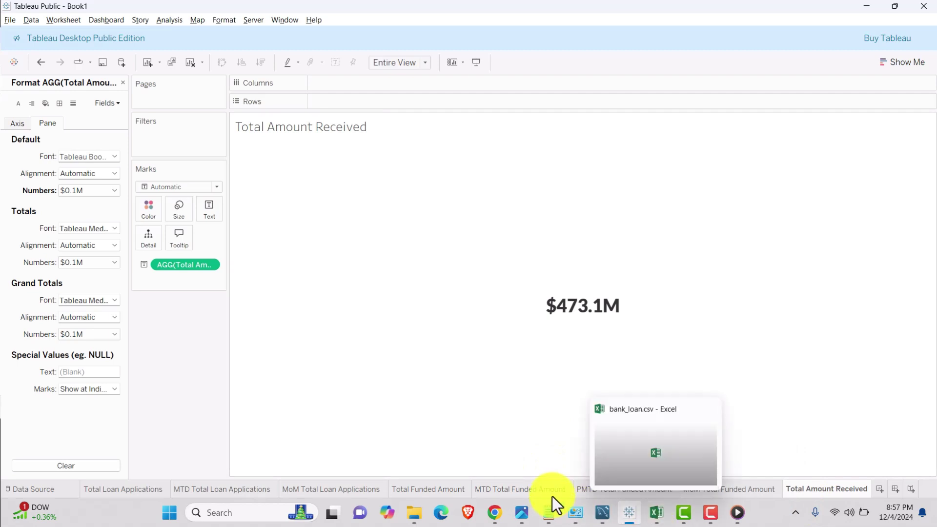
- Duplicate the MTD Total Funded Amount worksheet, place the copy after Total Amount Received, and rename it MTD Total Amount Received
right_click(508, 491)
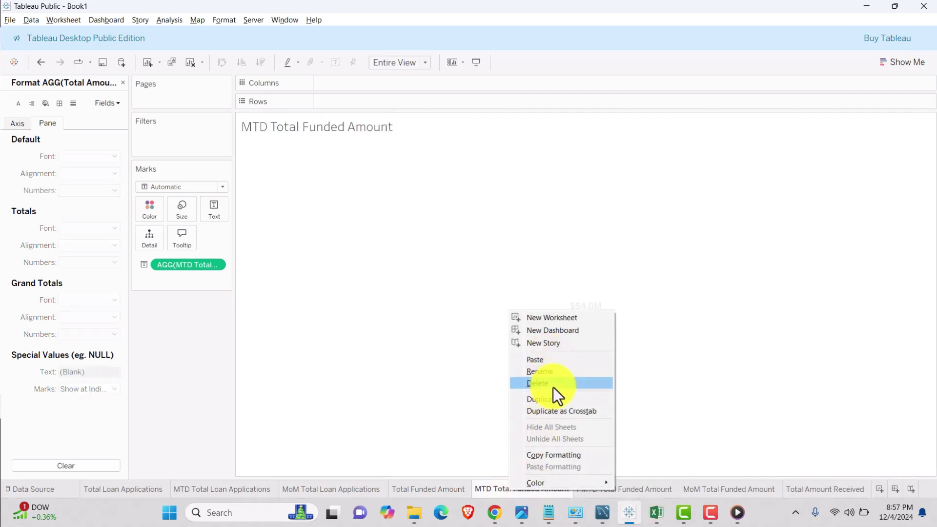
left_click(552, 400)
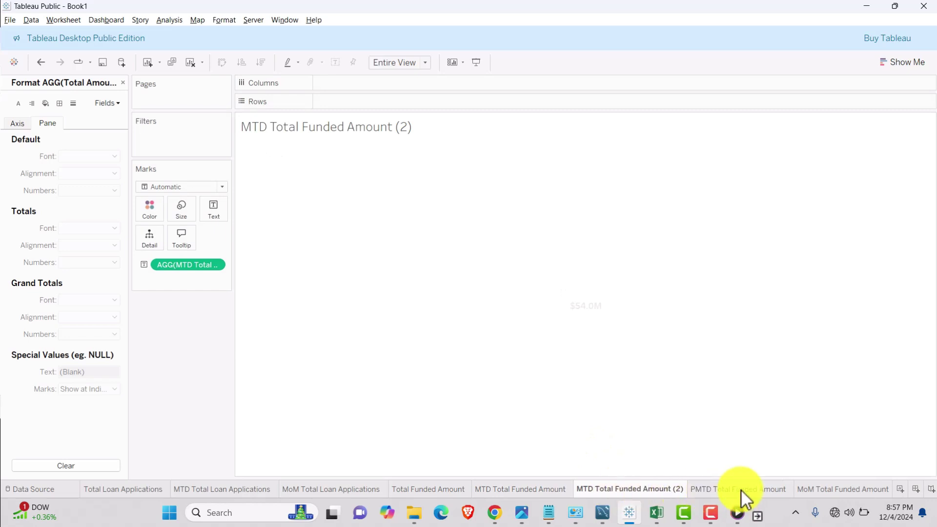
left_click_drag(741, 489, 889, 489)
double_click(820, 487)
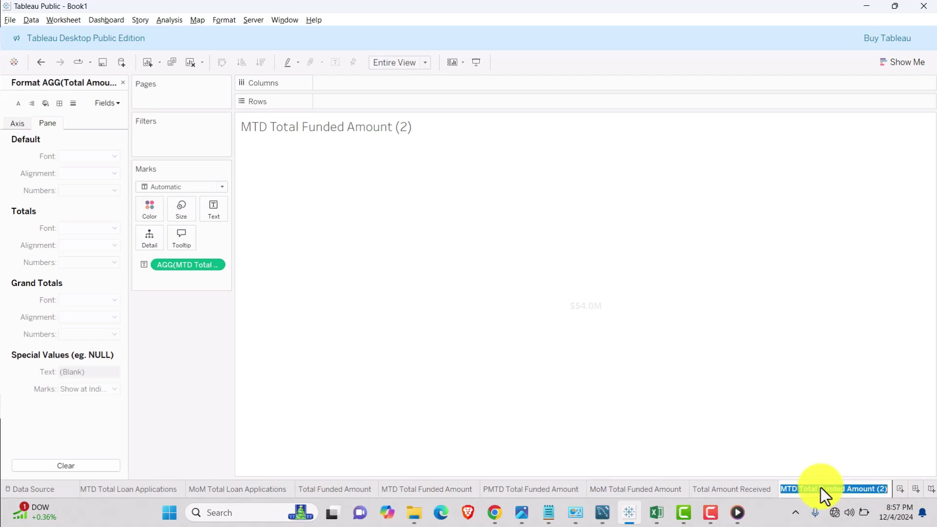
key("End")
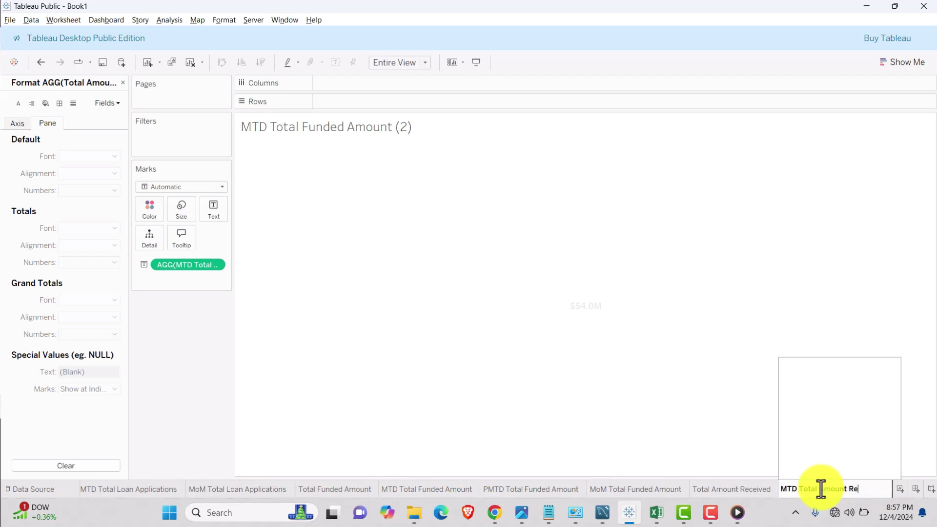
key("Return")
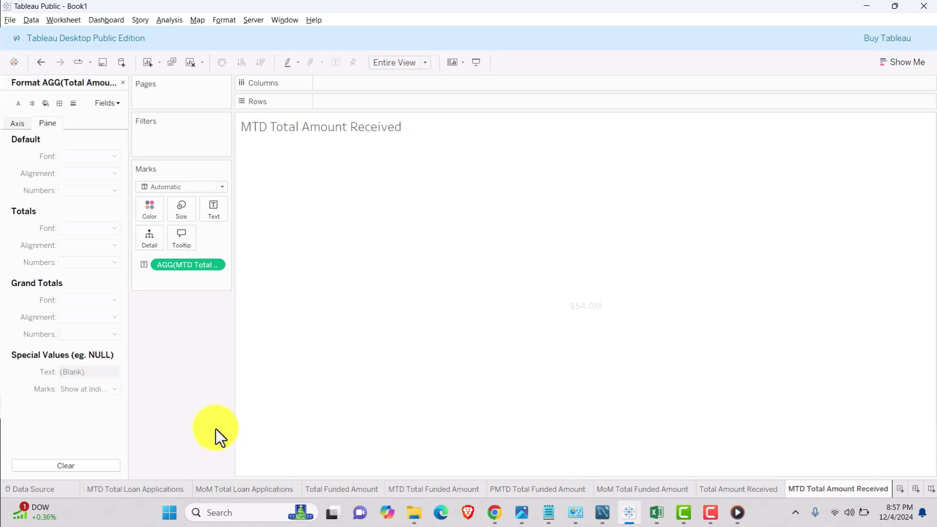
- Duplicate the MTD Total Funded Amount calculated field and name the copy MTD Total Amount Received in its editor
left_click(122, 82)
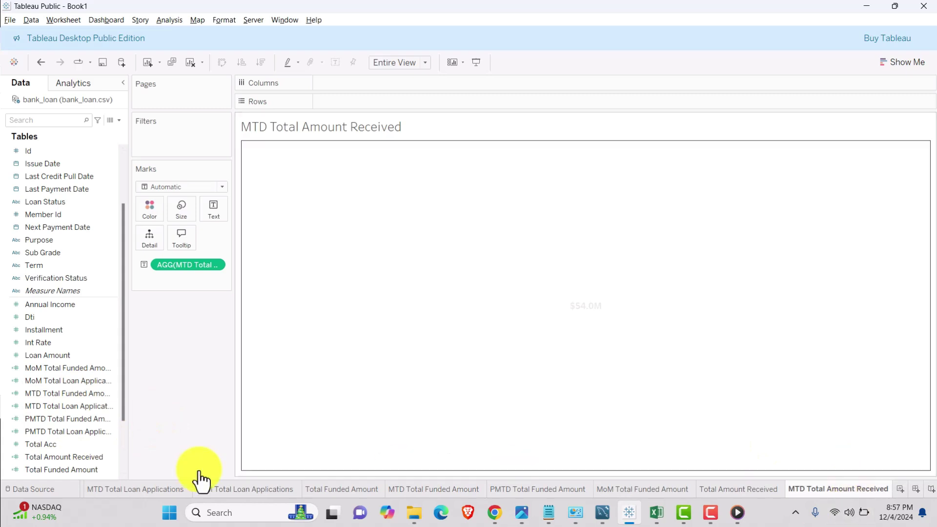
right_click(72, 393)
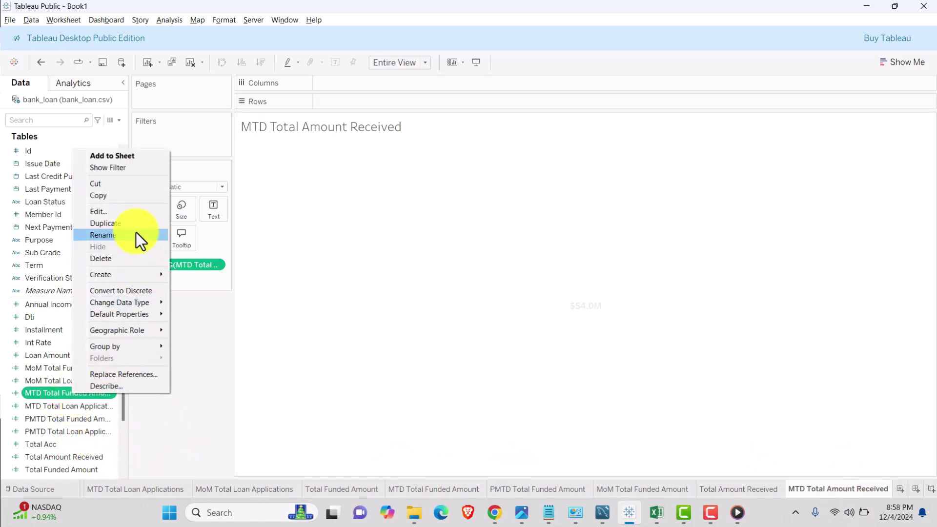
left_click(128, 221)
right_click(92, 406)
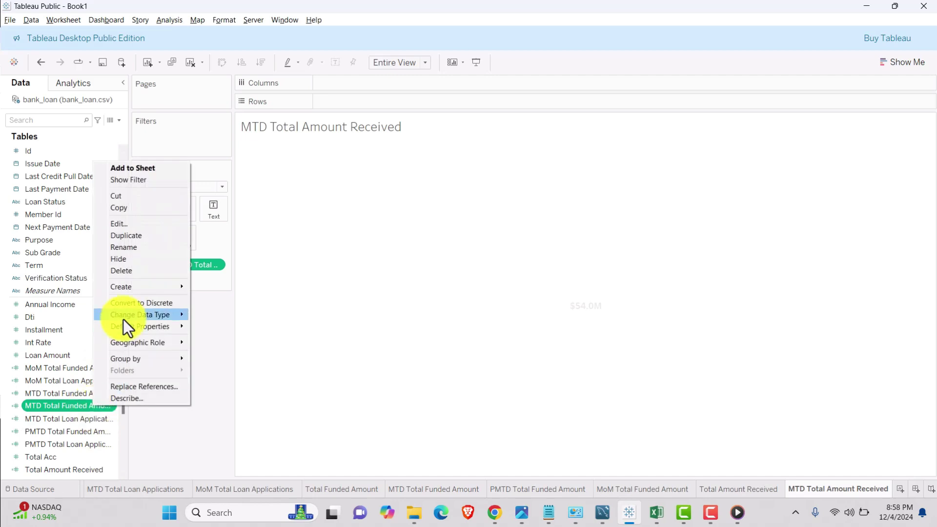
left_click(144, 224)
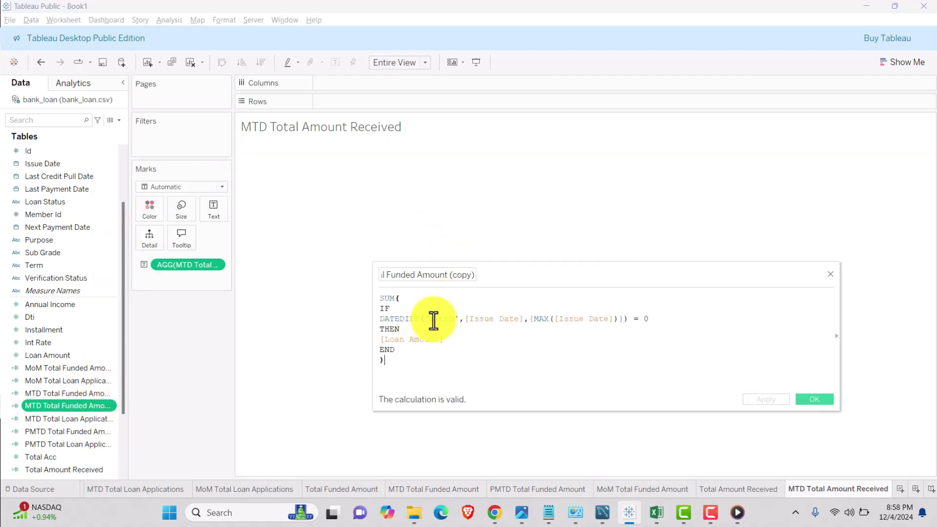
left_click(426, 276)
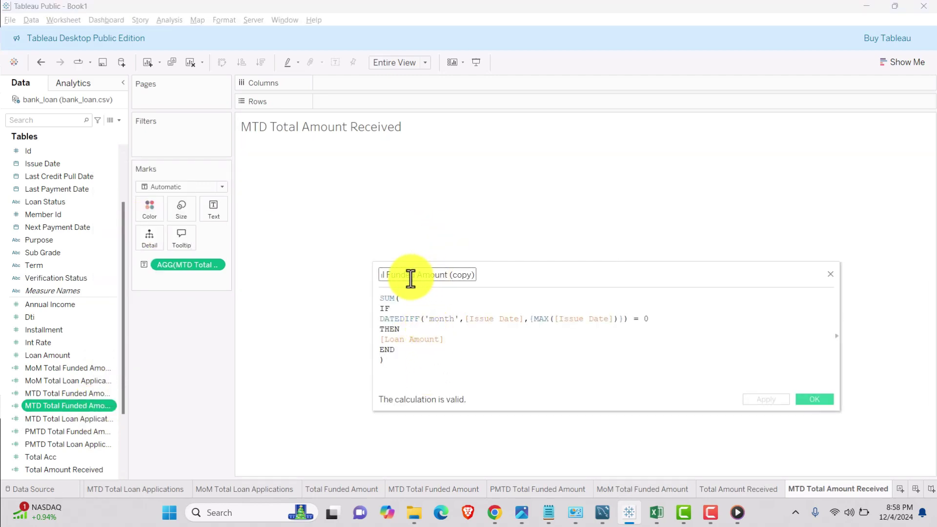
key("ctrl+a")
type("MTD Total")
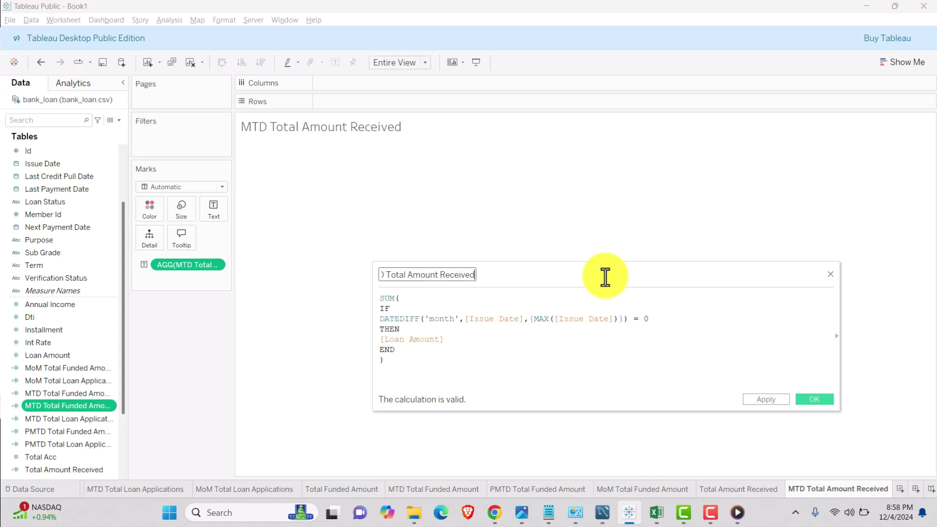
- Replace Loan Amount with the Total Payment field in the THEN branch of the MTD Total Amount Received formula
left_click_drag(443, 340, 386, 342)
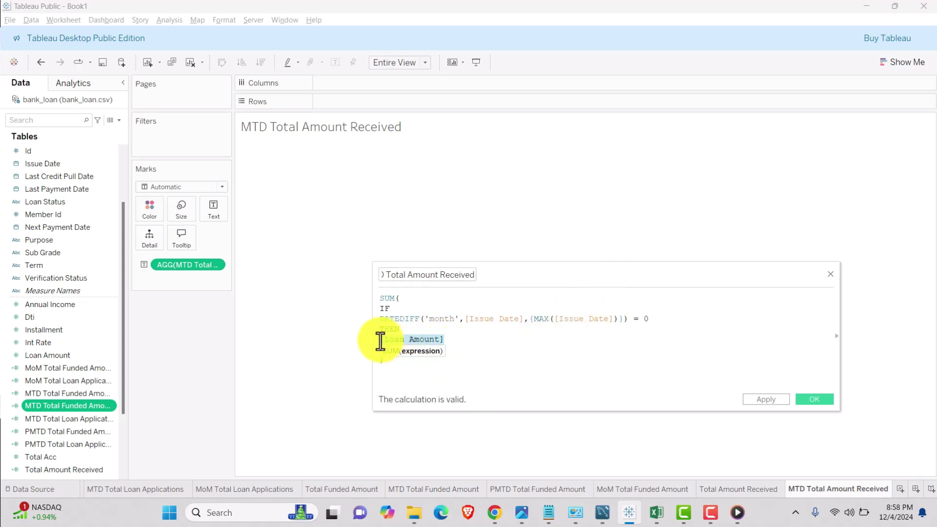
type("Total")
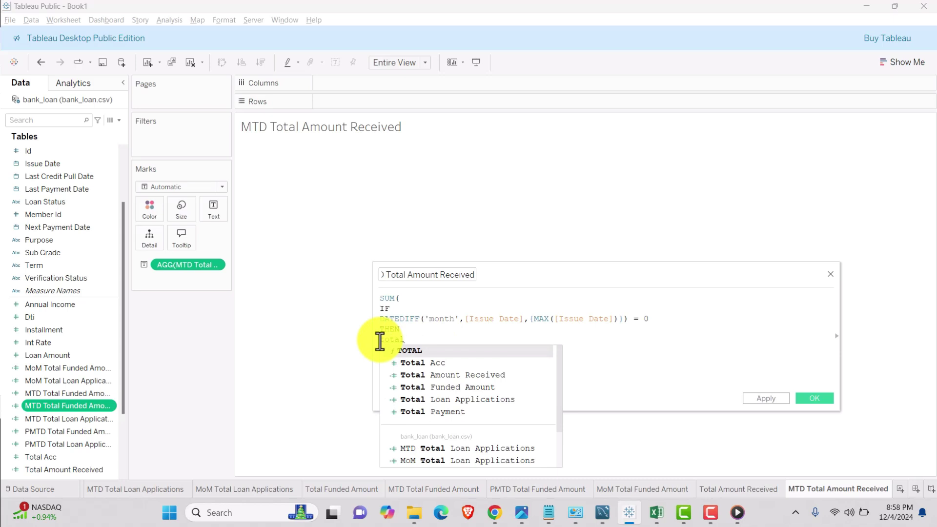
key("Down")
key("Down")
key("Down")
key("Down")
key("Down")
key("Return")
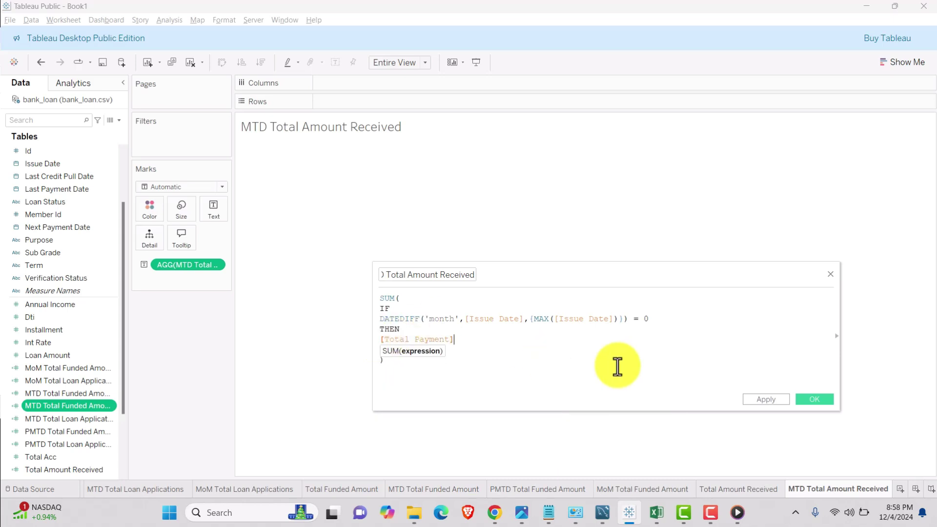
- Save the MTD Total Amount Received calculation and replace the MTD Total Funded Amount text measure on the worksheet with it
left_click(816, 400)
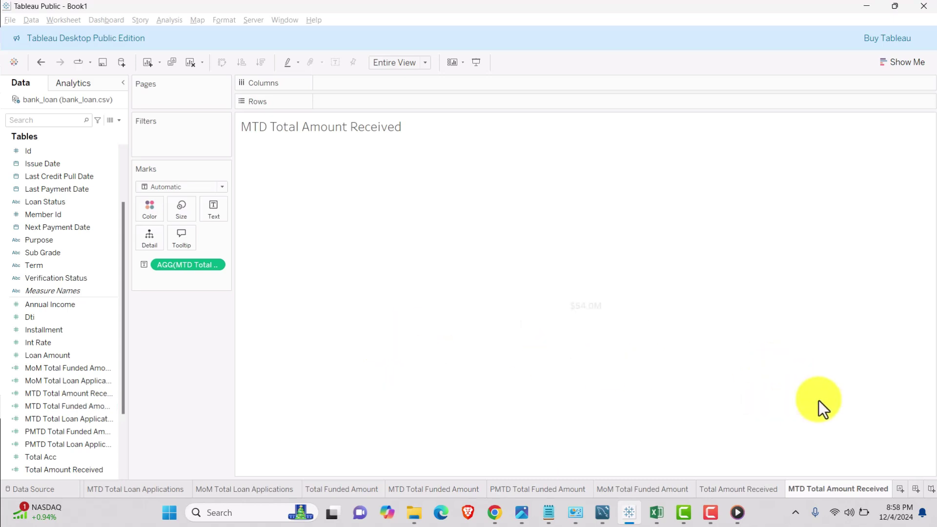
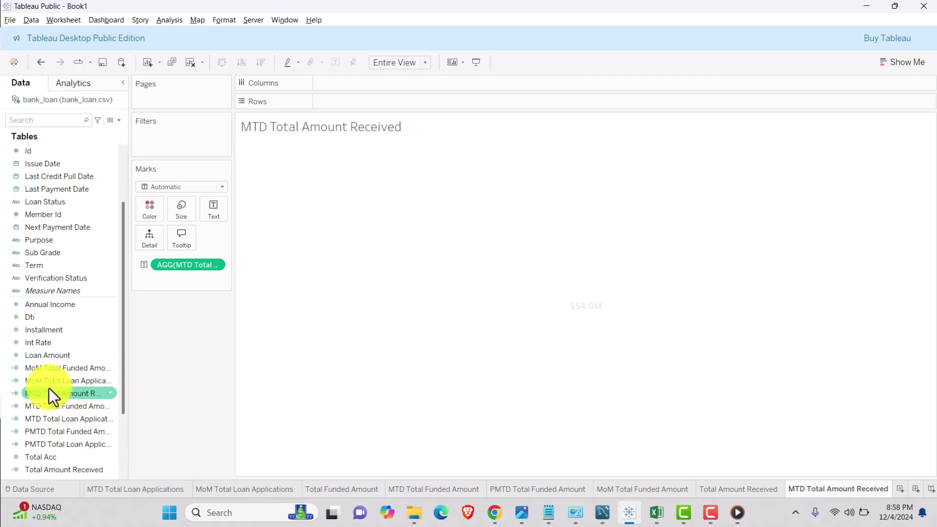
left_click_drag(49, 392, 177, 265)
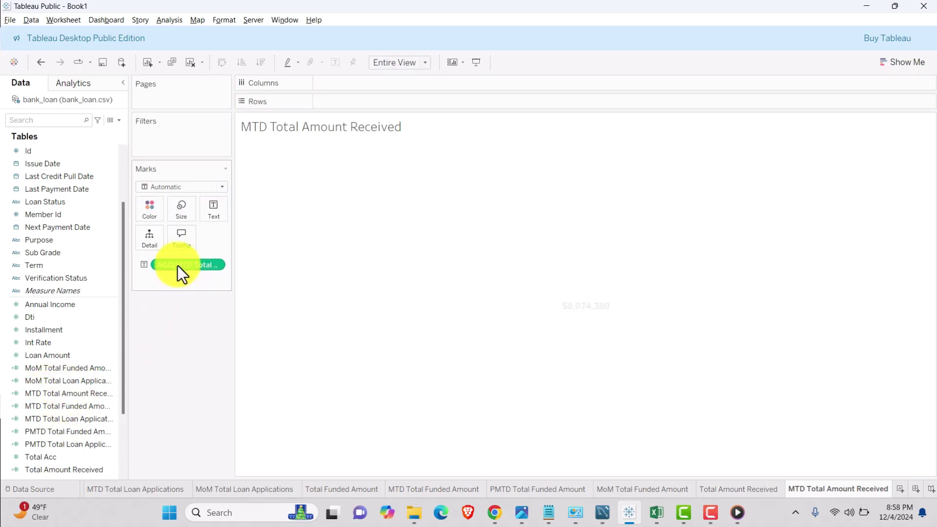
mouse_move(575, 334)
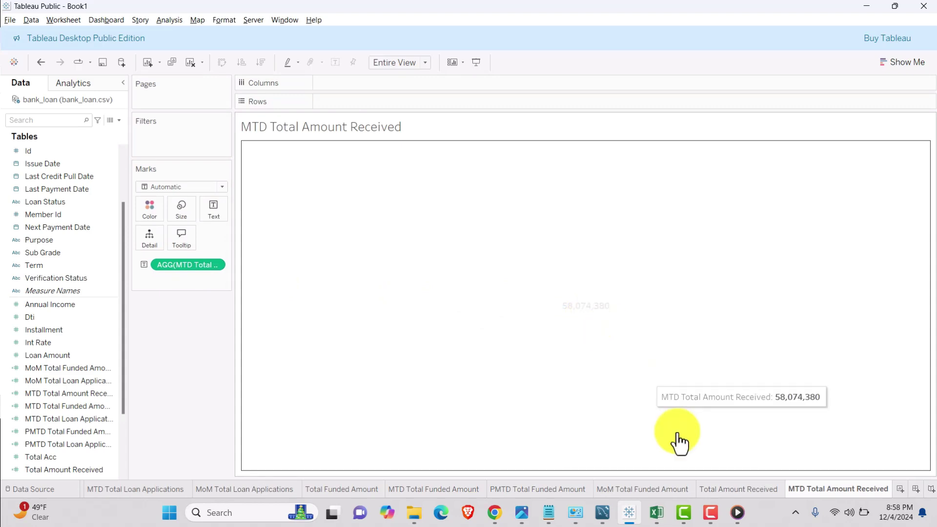
- Switch to MySQL Workbench and run the MTD_Total_Amount_Received query for month 12 of 2021 to check the Tableau figure
left_click(603, 512)
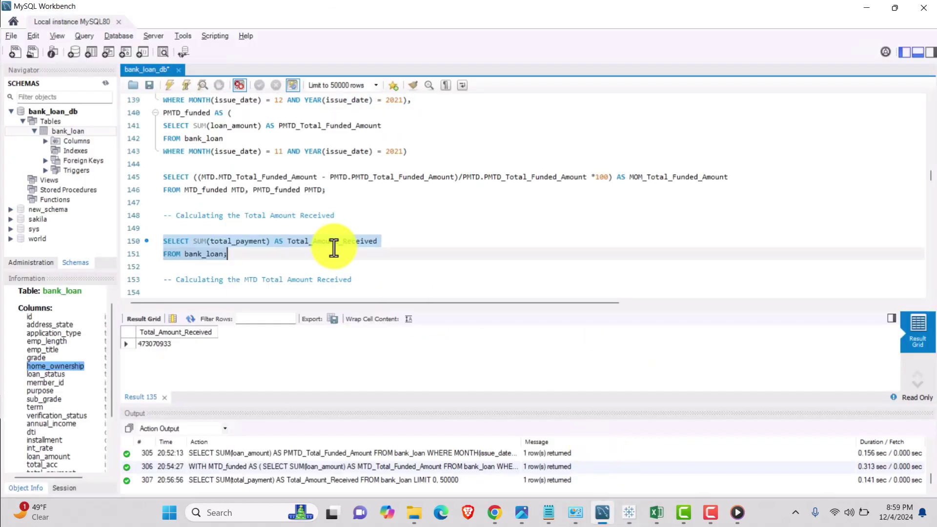
scroll(303, 250, "down", 2)
left_click_drag(407, 254, 106, 236)
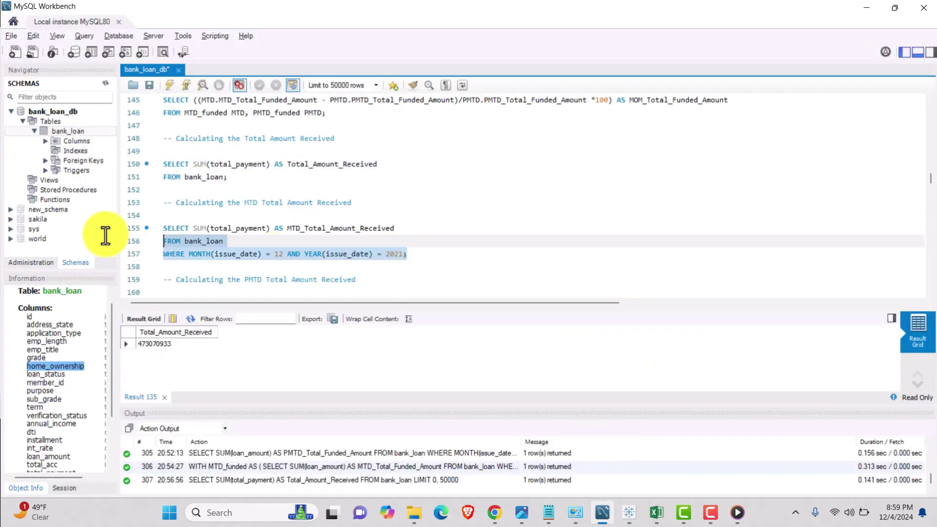
left_click(142, 217)
left_click_drag(217, 248, 168, 226)
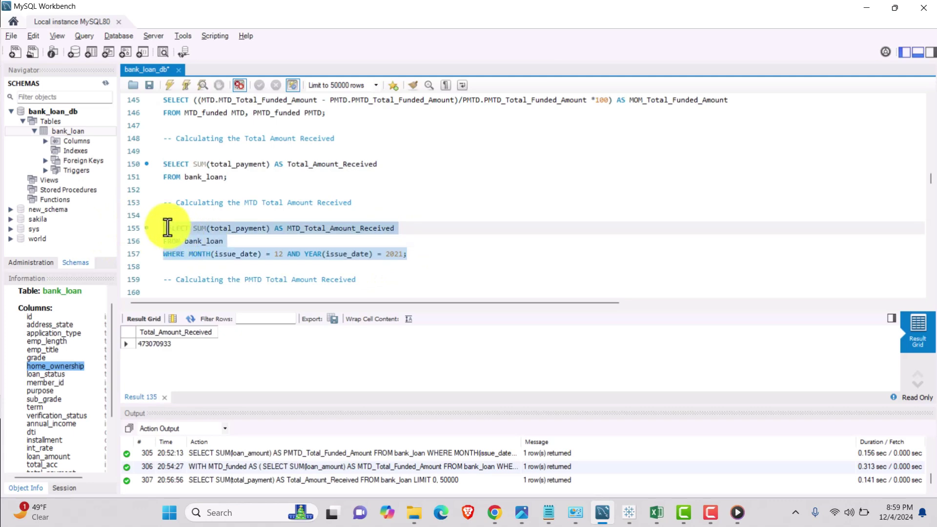
left_click(166, 84)
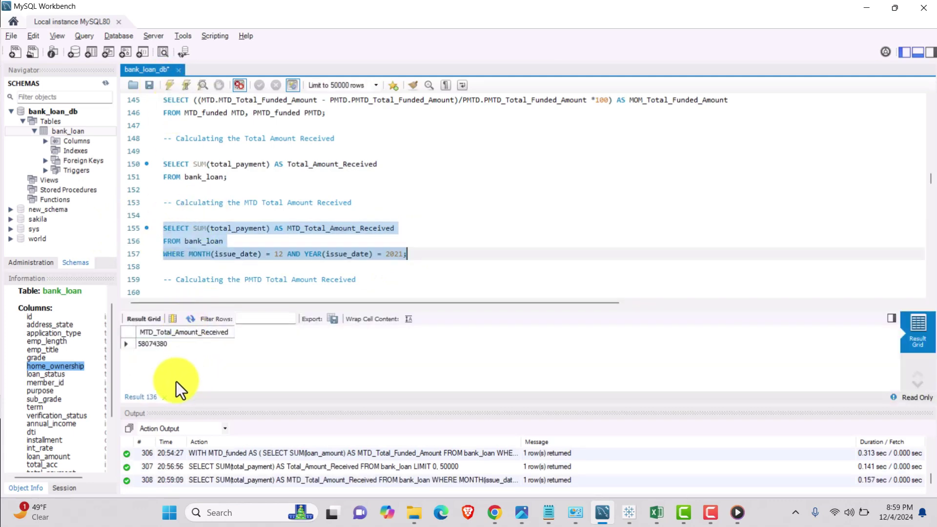
- Switch to Tableau and format the MTD Total Amount Received value as Currency (Custom) with 1 decimal place in Millions (M)
left_click(628, 511)
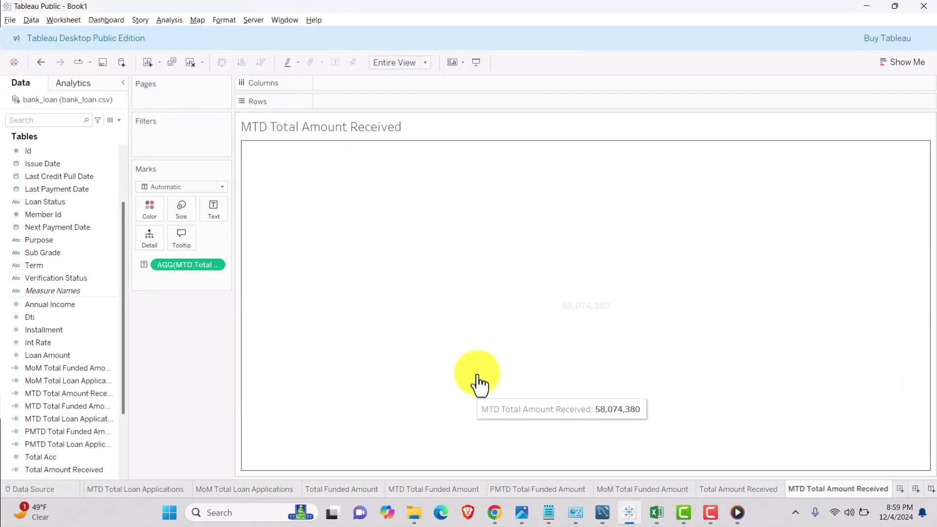
right_click(216, 265)
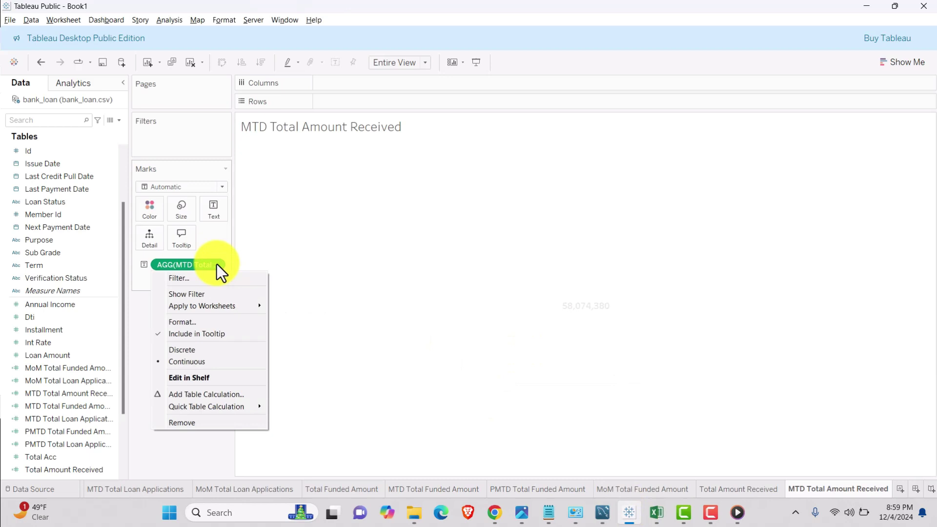
left_click(189, 320)
left_click(87, 191)
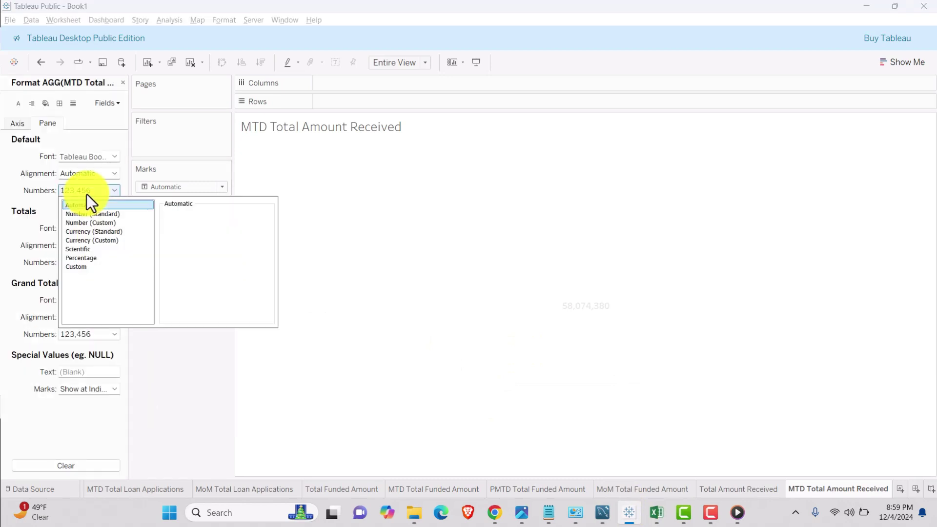
left_click(96, 240)
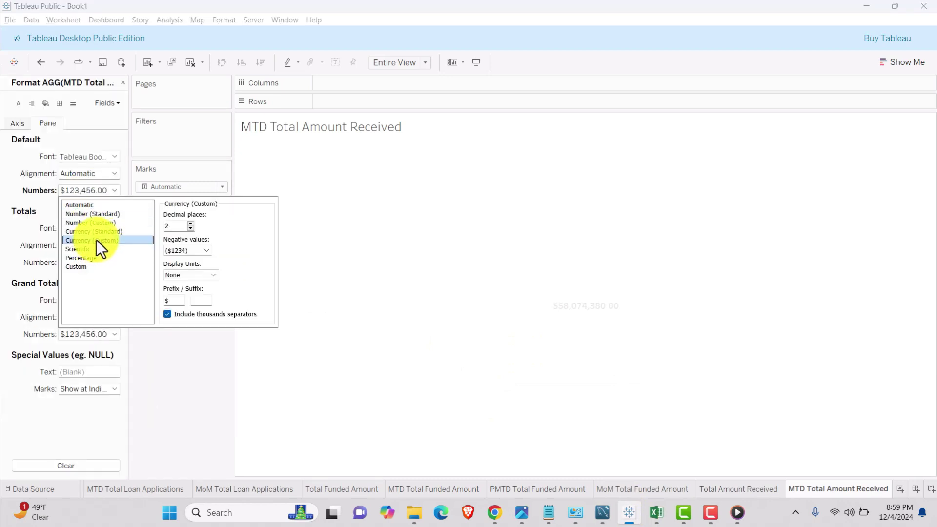
left_click(190, 228)
left_click(217, 275)
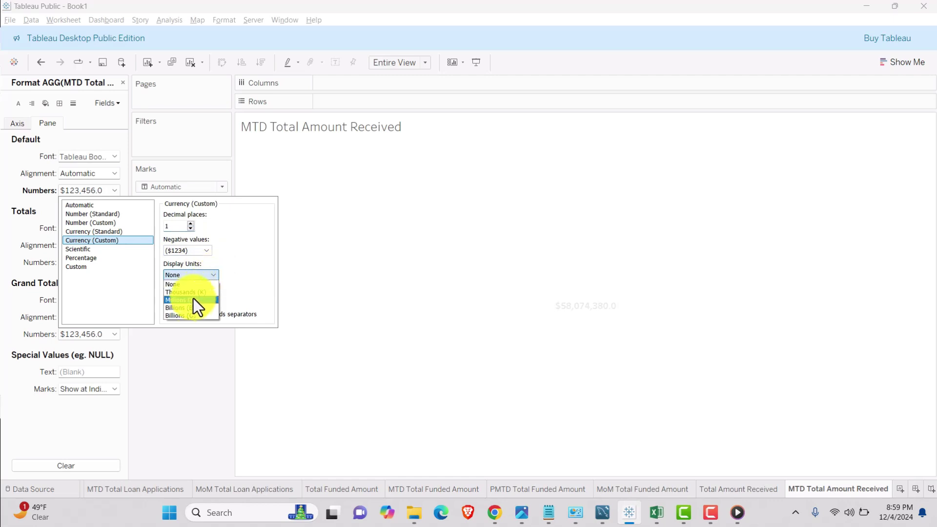
left_click(192, 298)
left_click(123, 83)
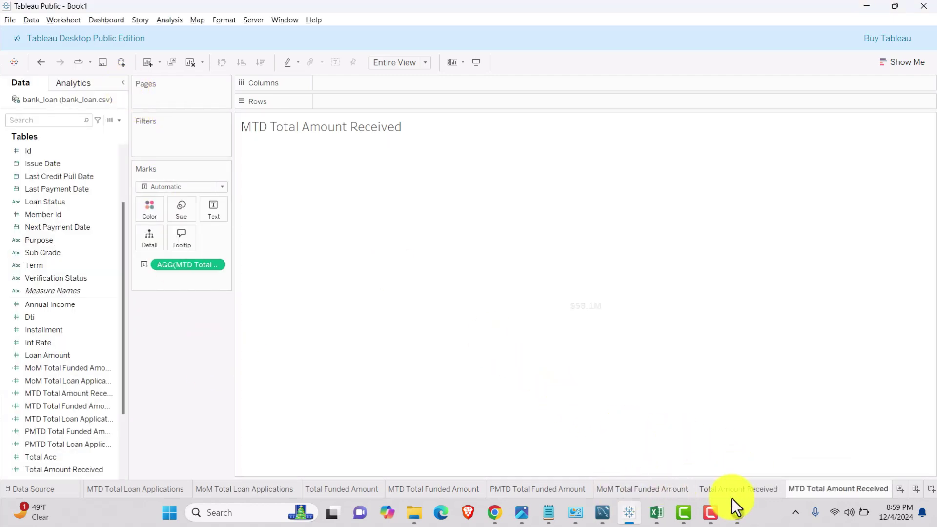
- Duplicate the PMTD Total Funded Amount worksheet and move the copy to the end of the sheet order
left_click(525, 488)
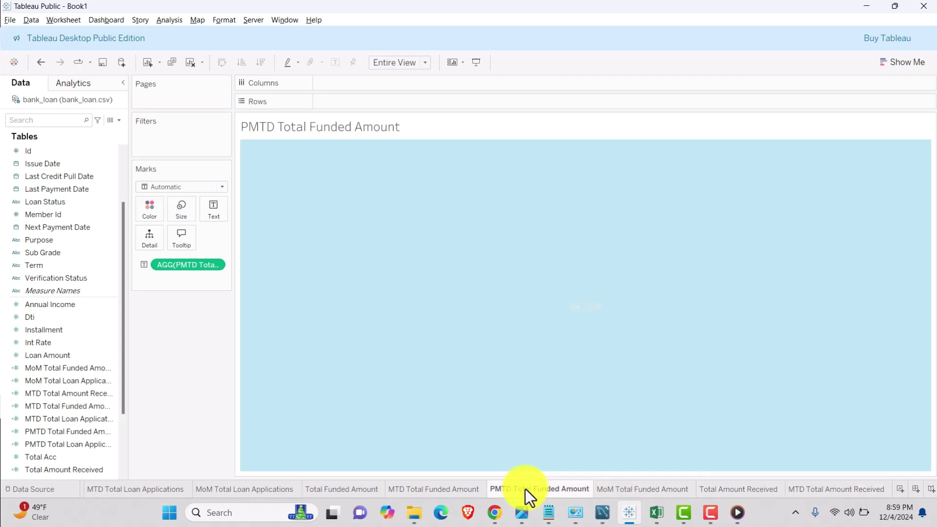
right_click(525, 489)
left_click(565, 399)
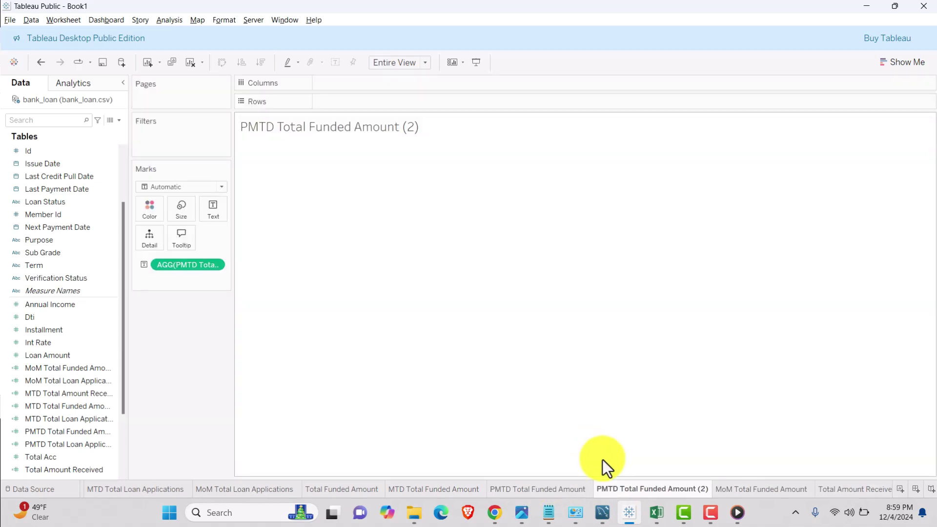
left_click_drag(630, 488, 787, 490)
left_click_drag(882, 486, 892, 488)
- Rename the duplicated PMTD worksheet as PMTD Total Amount Received
double_click(806, 493)
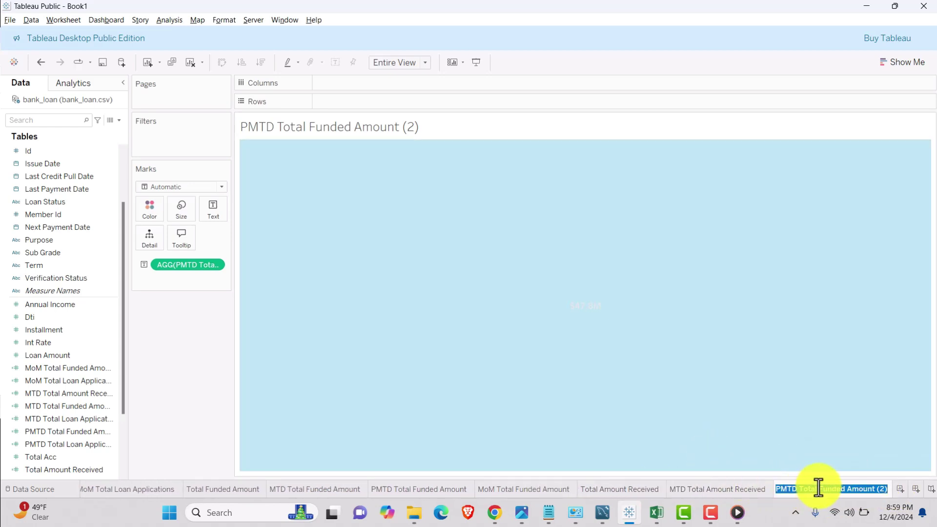
left_click(818, 489)
left_click_drag(818, 490, 925, 490)
type("Amo")
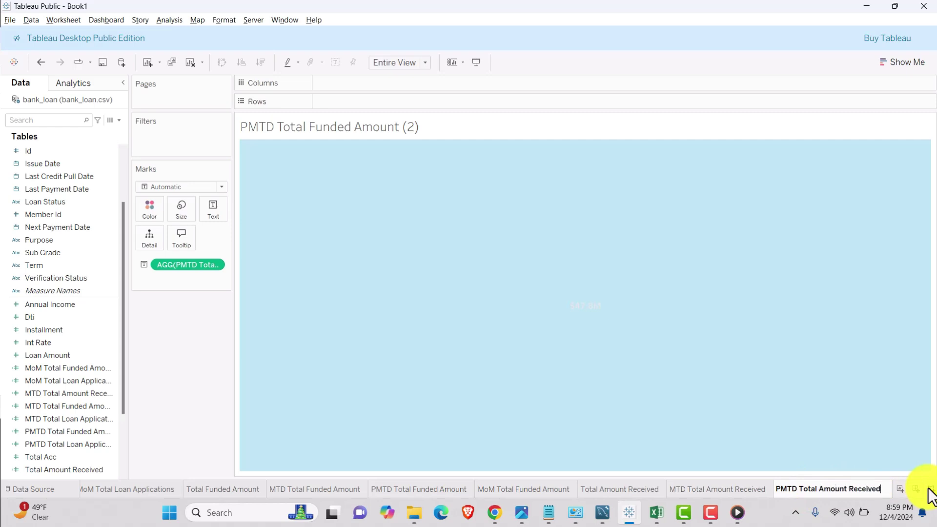
type("unt Received")
left_click(178, 352)
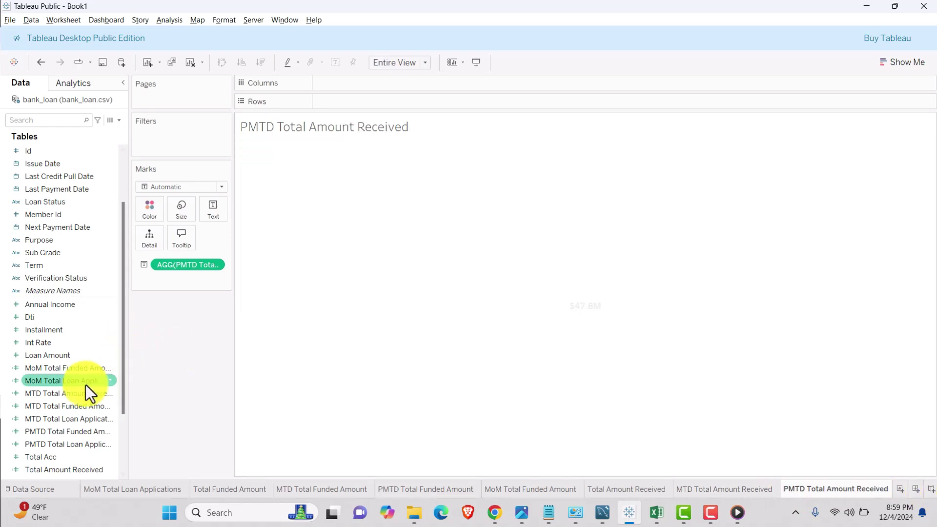
- Duplicate the PMTD Total Funded Amount calculated field and rename the copy PMTD Total Amount Received in its calculation editor
right_click(63, 432)
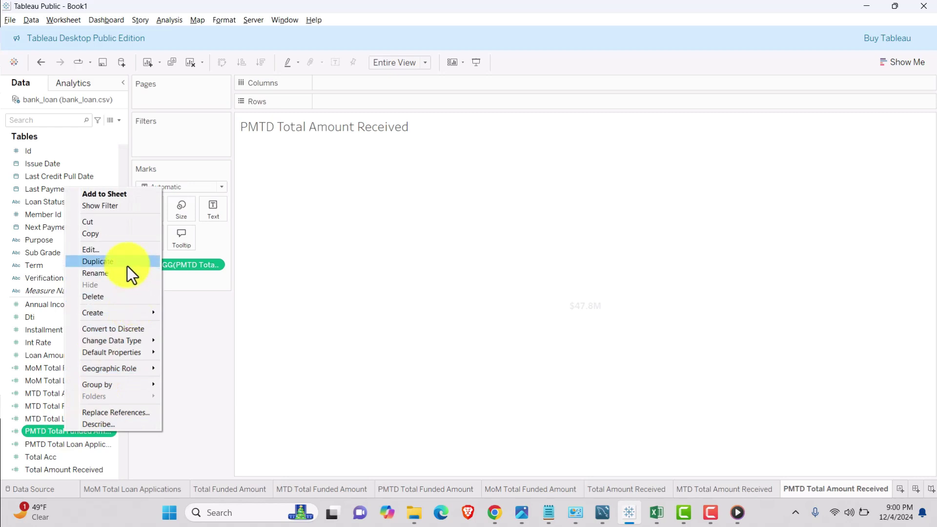
left_click(121, 262)
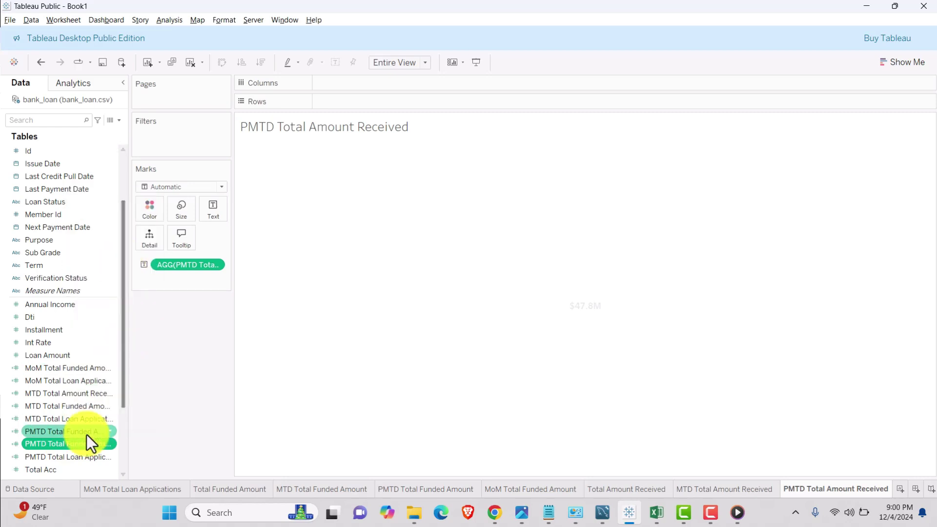
right_click(81, 443)
left_click(122, 261)
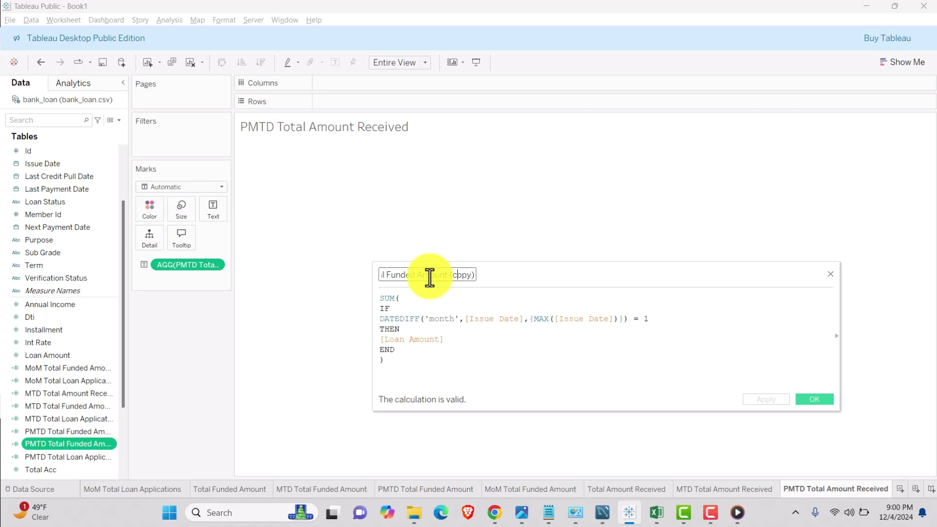
key("BackSpace")
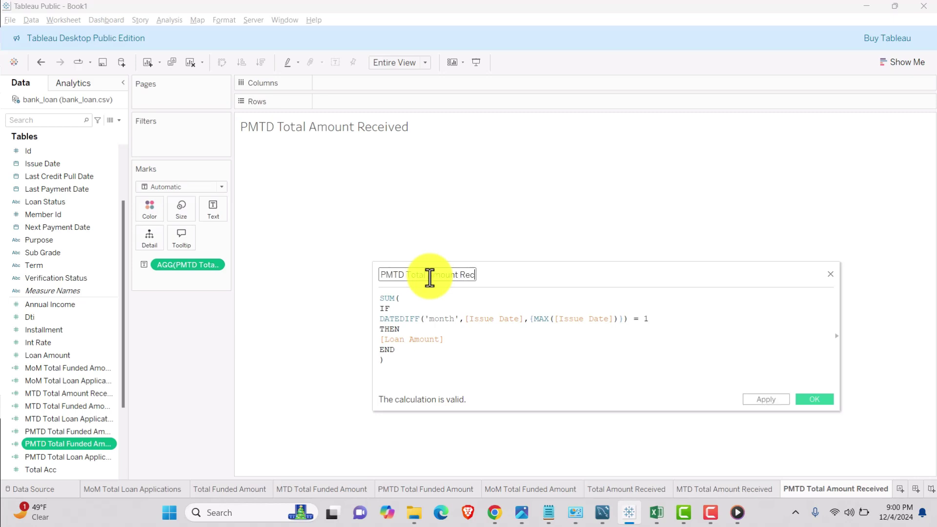
- Replace Loan Amount with the Total Payment field in the THEN branch of the PMTD Total Amount Received formula and save the calculation
left_click_drag(444, 340, 377, 338)
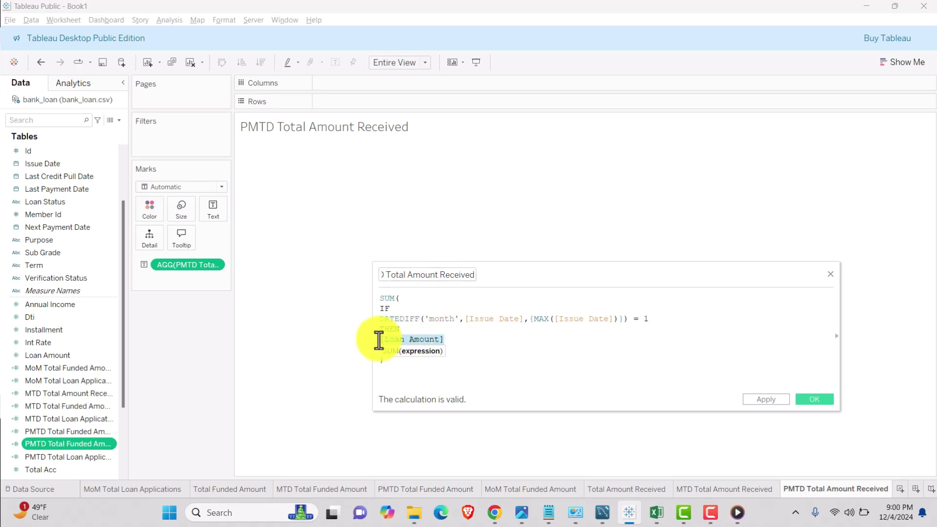
type("Total")
key("Down")
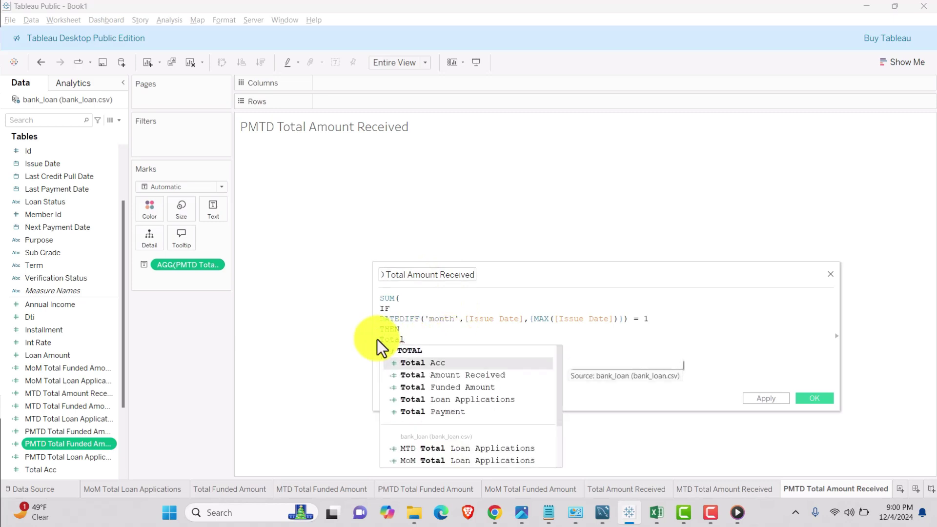
key("Down")
key("Down")
key("Down")
key("Down")
key("Return")
left_click(775, 401)
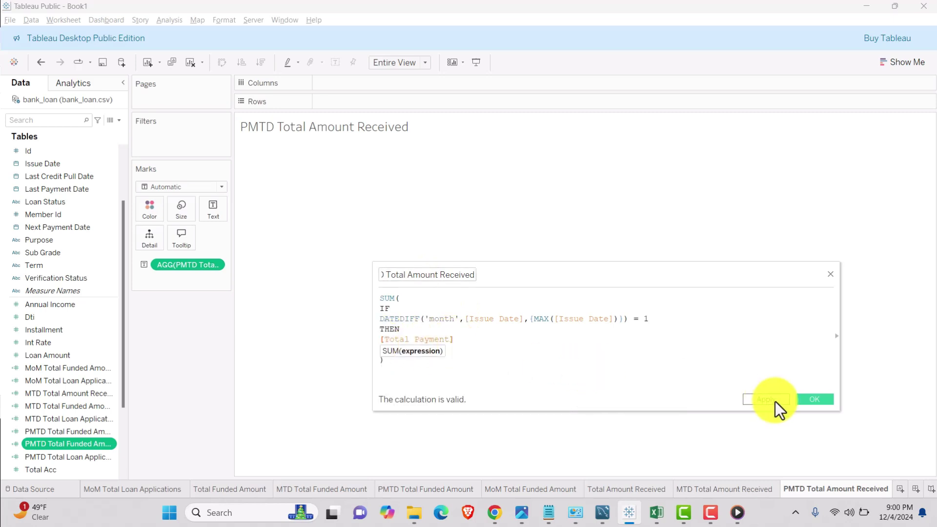
left_click(814, 399)
- Replace the PMTD Total Funded Amount text measure on the worksheet with PMTD Total Amount Received
left_click(44, 329)
left_click(77, 456)
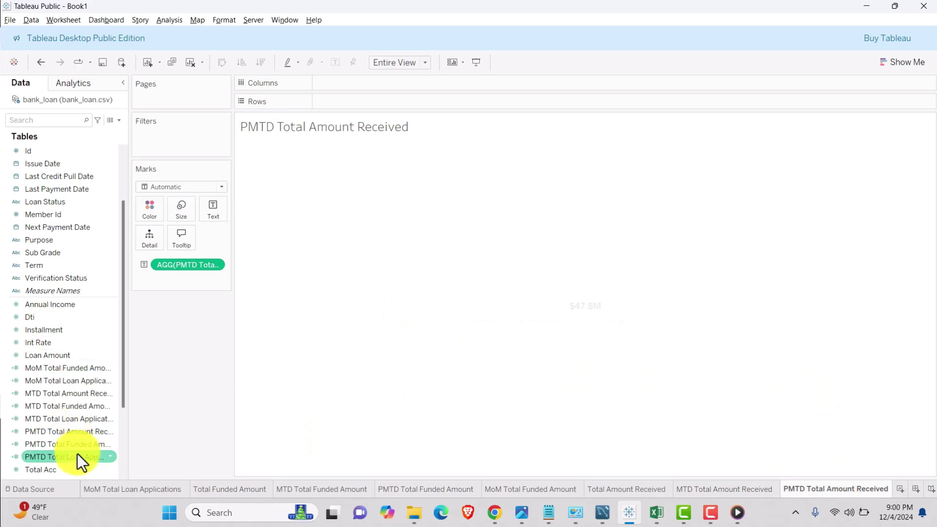
left_click(95, 366)
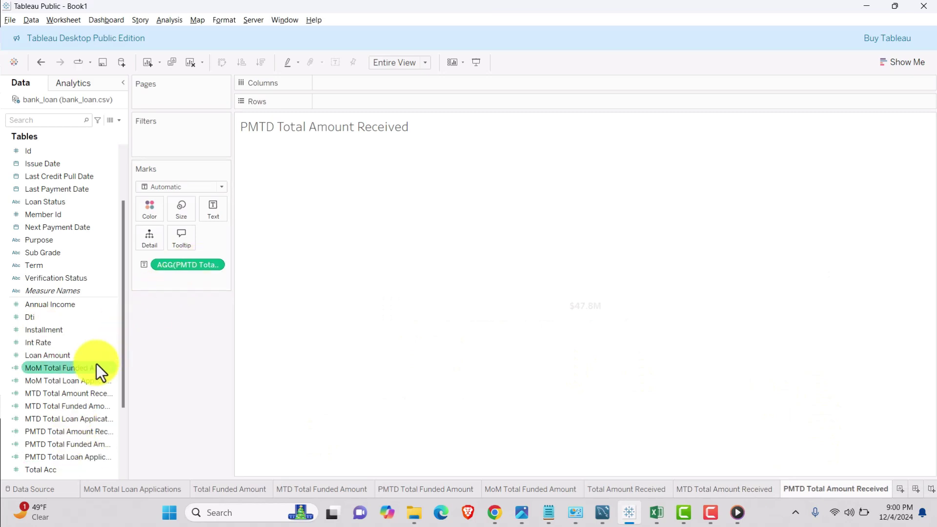
left_click(96, 377)
left_click(79, 432)
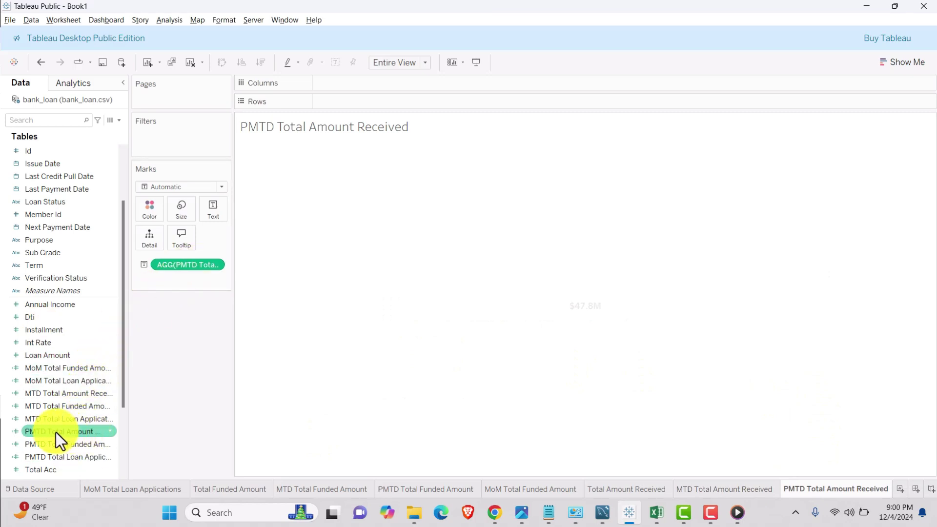
left_click_drag(54, 432, 180, 265)
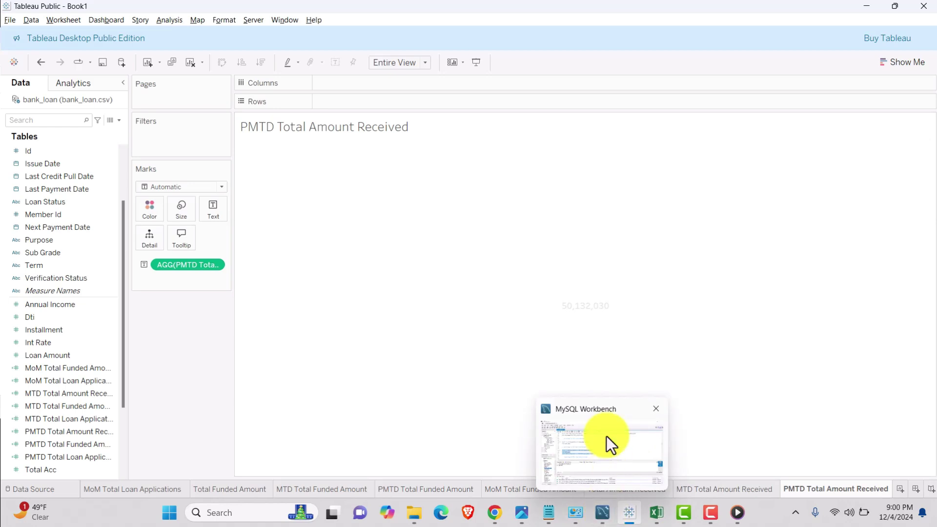
- Switch to MySQL Workbench and run the PMTD_Total_Amount_Received query for month 11 of 2021 to check the Tableau figure
left_click(606, 444)
scroll(389, 259, "down", 2)
left_click_drag(407, 254, 163, 228)
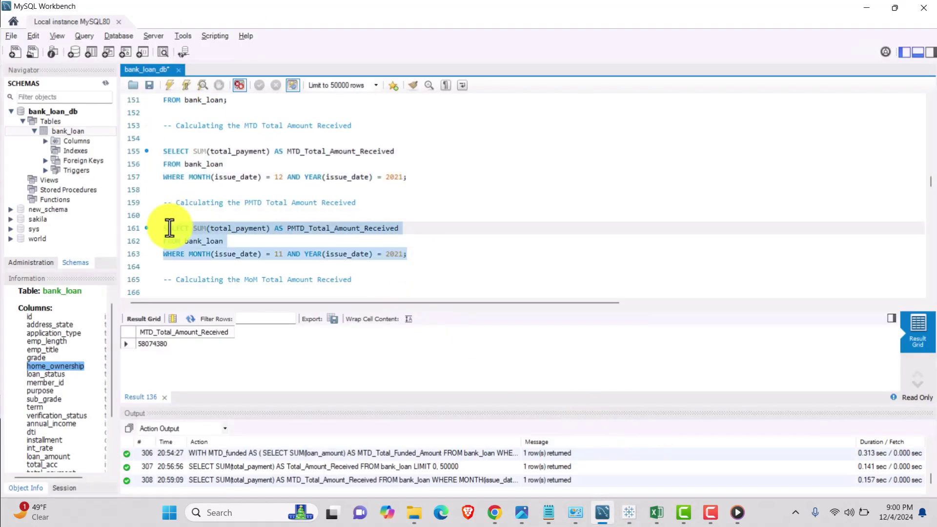
left_click(169, 84)
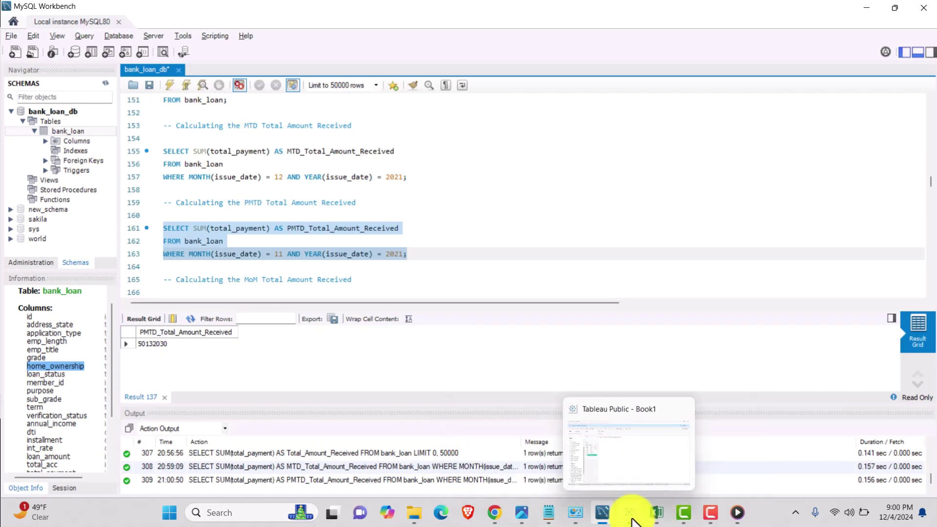
- Switch to Tableau and format the PMTD Total Amount Received value as Currency (Custom) with 1 decimal place in Millions (M)
left_click(671, 452)
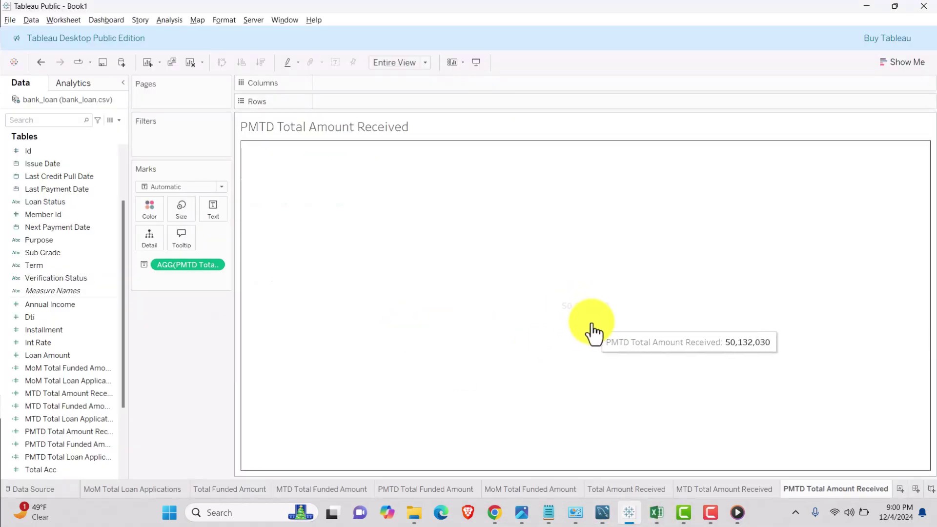
right_click(213, 266)
left_click(187, 322)
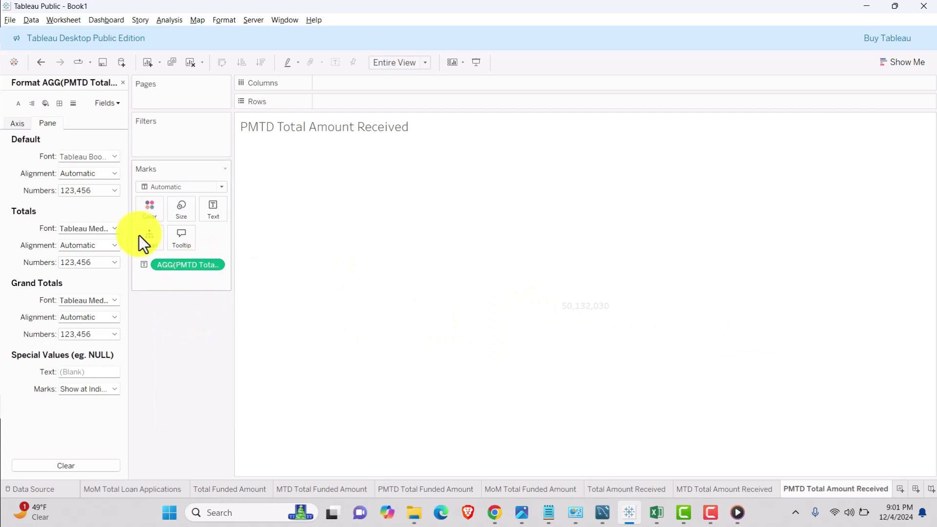
left_click(99, 191)
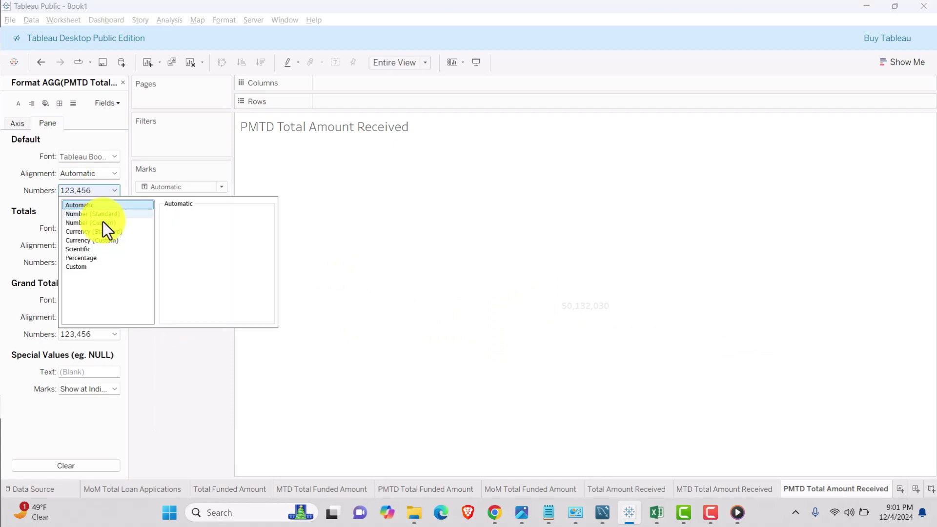
left_click(101, 240)
left_click(190, 228)
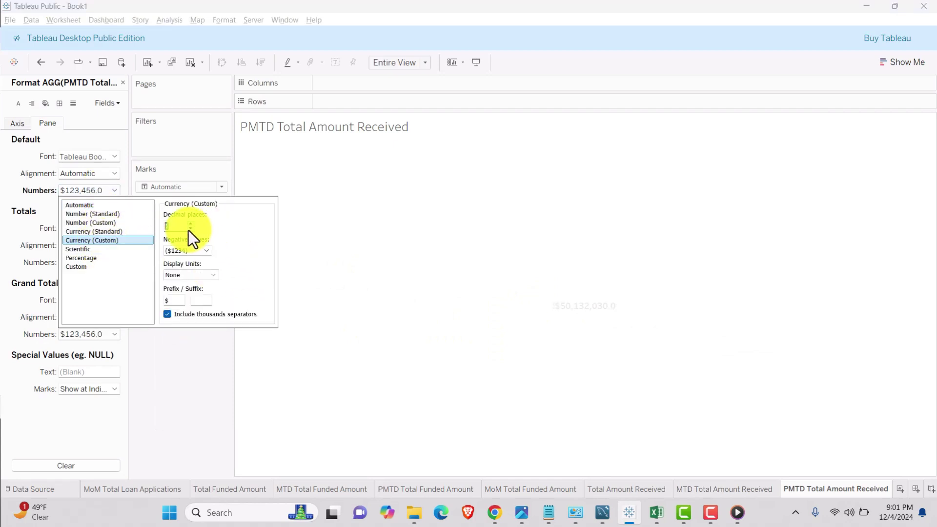
left_click(213, 274)
left_click(193, 300)
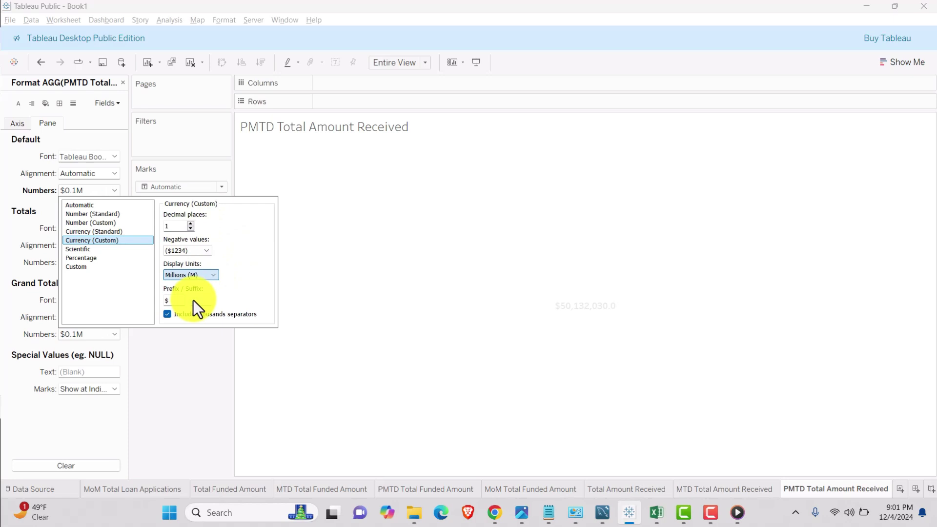
left_click(210, 360)
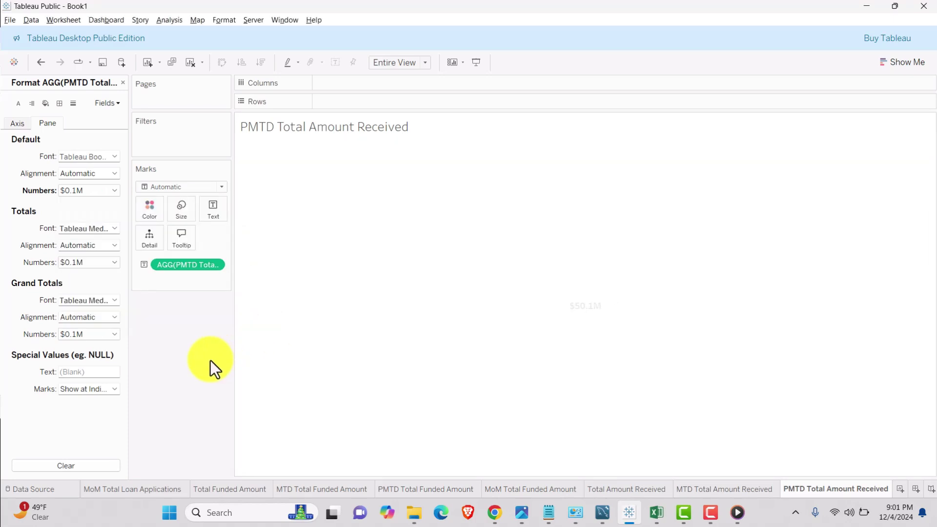
left_click(123, 82)
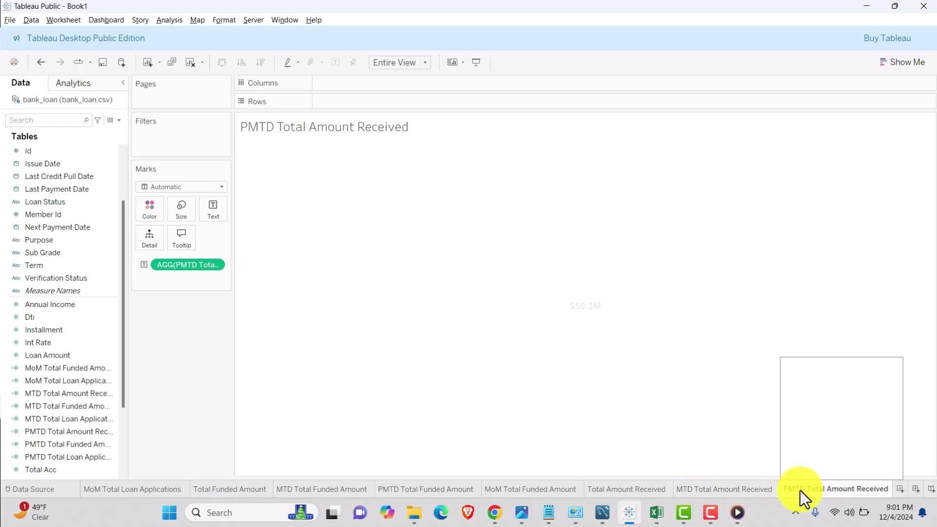
- Duplicate the MoM Total Funded Amount worksheet and move the copy to the end of the sheet order
left_click(536, 490)
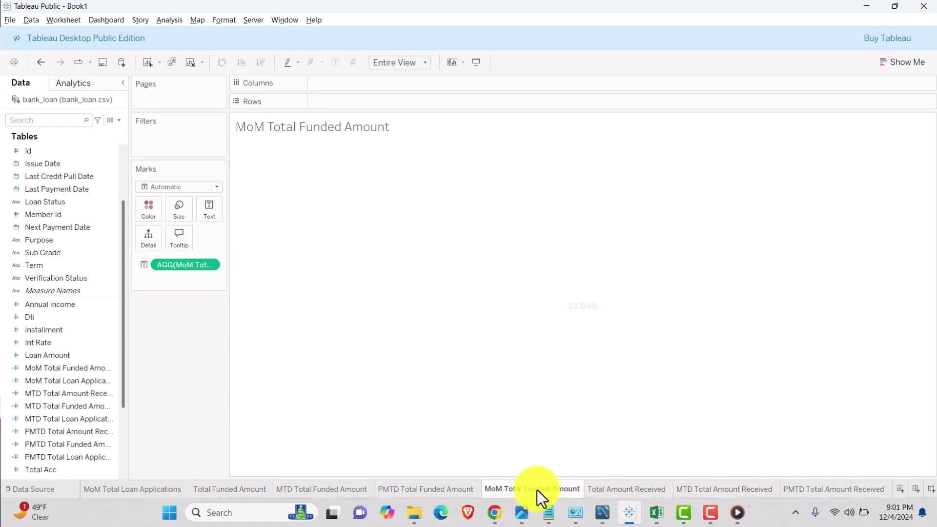
right_click(536, 489)
left_click(578, 397)
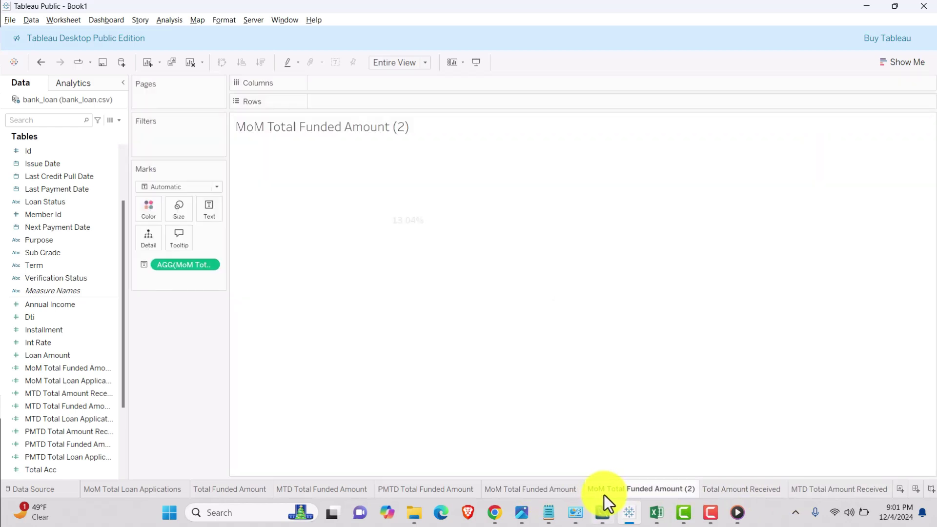
left_click_drag(736, 488, 891, 487)
- Rename the duplicated MoM worksheet as MoM Total Amount Received
double_click(826, 488)
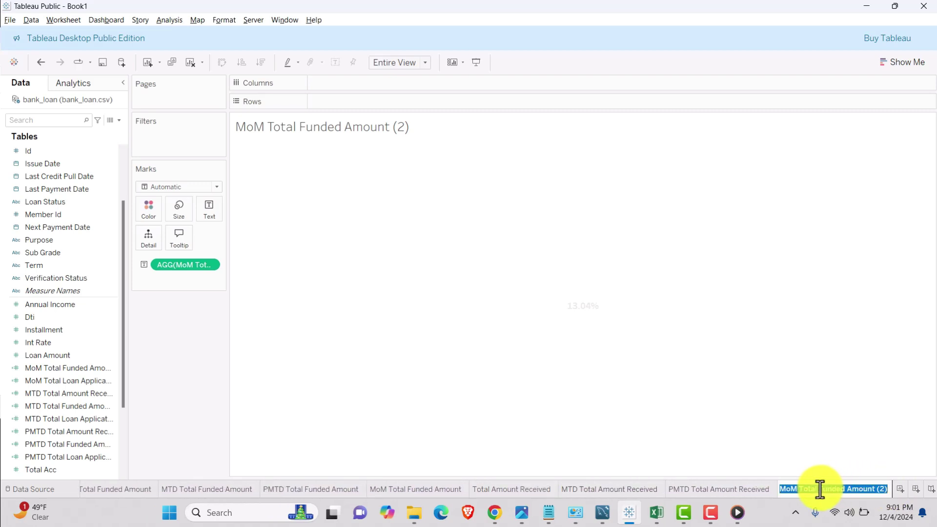
left_click(825, 489)
left_click_drag(825, 489, 927, 492)
type("Amou")
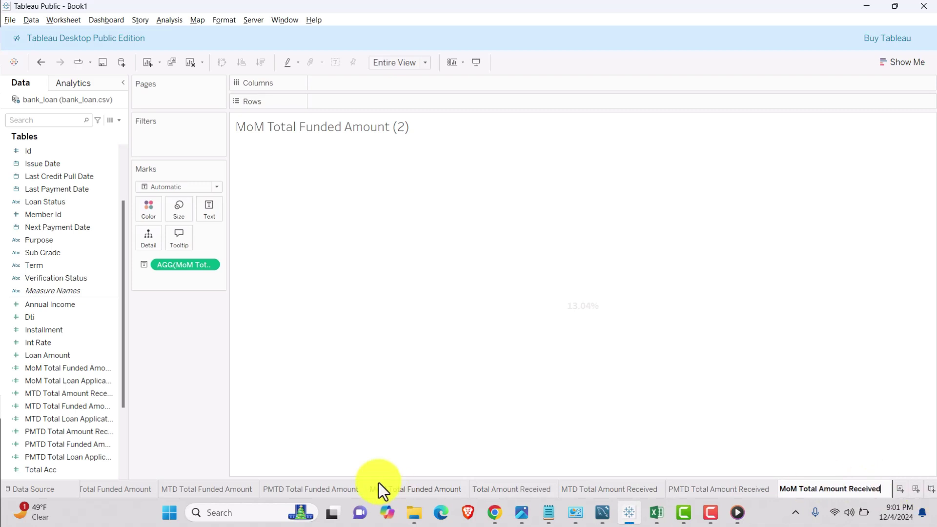
left_click(174, 347)
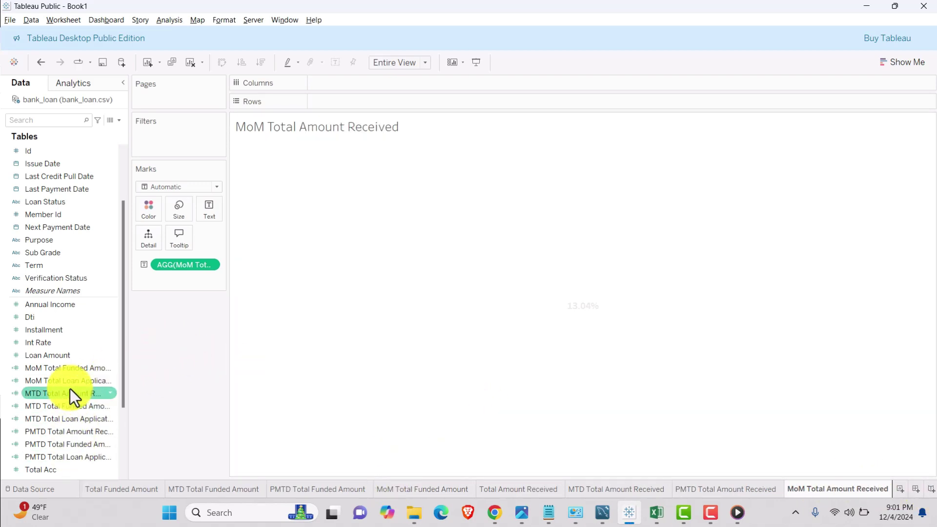
- Duplicate the MoM Total Funded Amount calculated field and rename the copy MoM Total Amount Received in its calculation editor
right_click(75, 368)
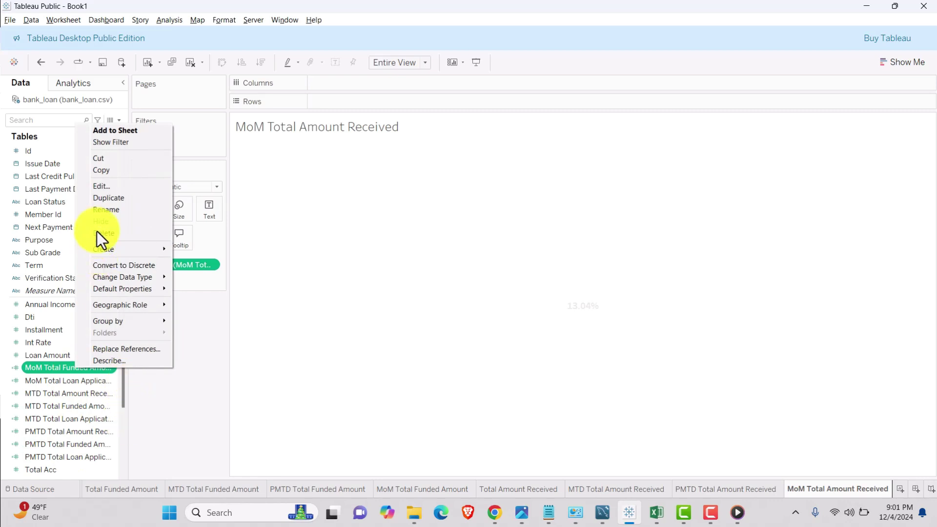
left_click(108, 198)
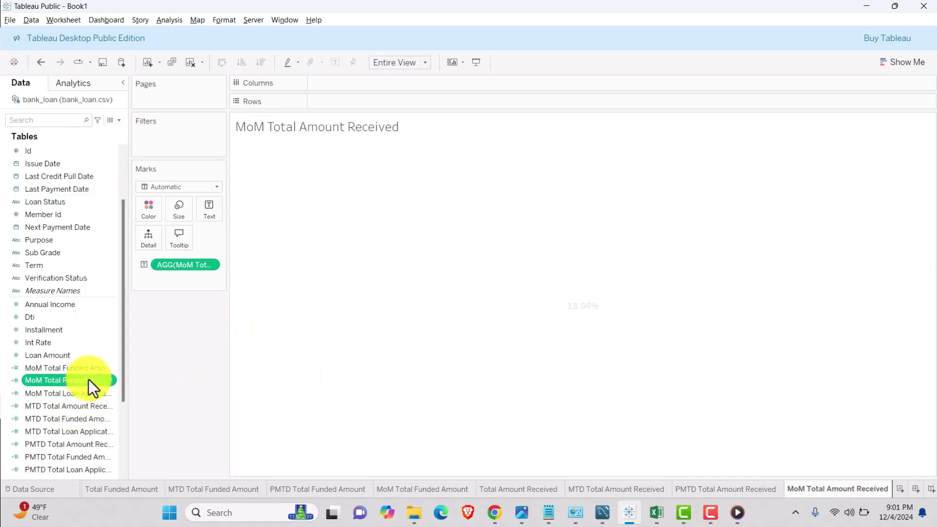
right_click(89, 379)
left_click(133, 195)
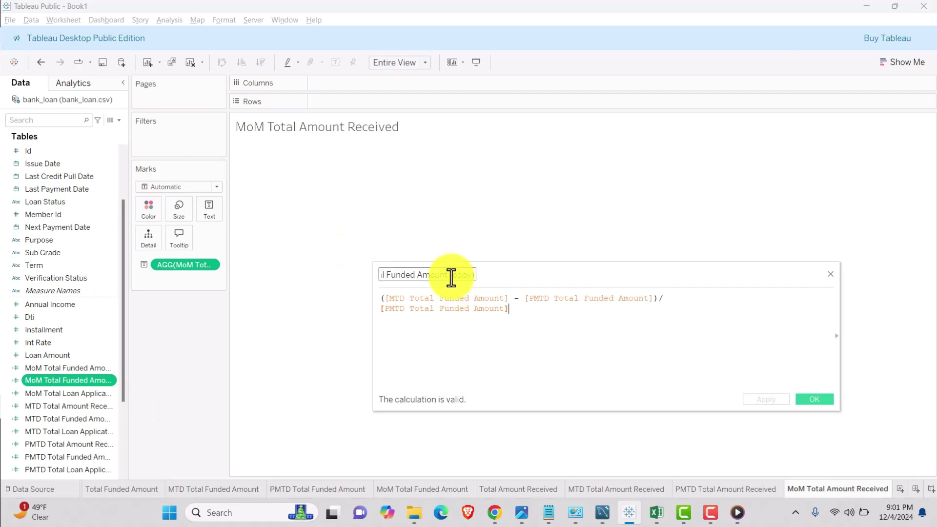
left_click_drag(451, 276, 389, 273)
type("MoM Total Amou")
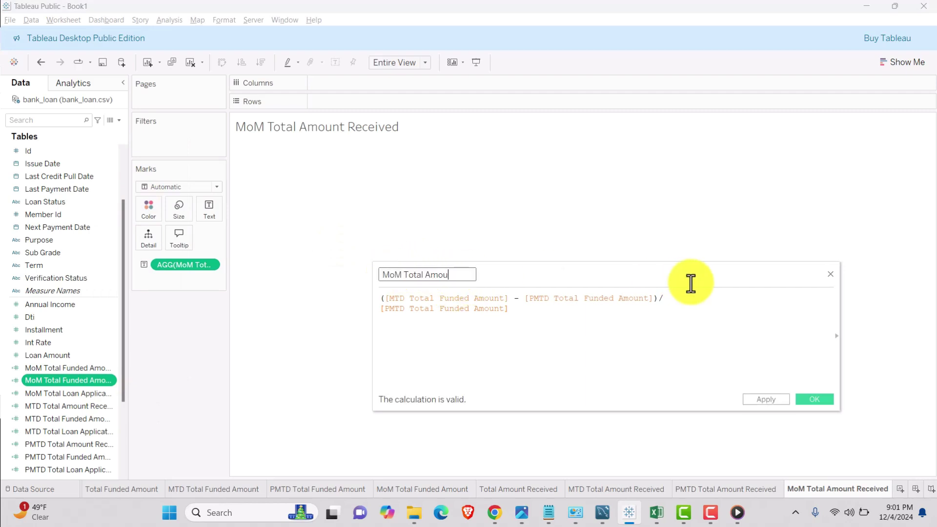
type("nt Received")
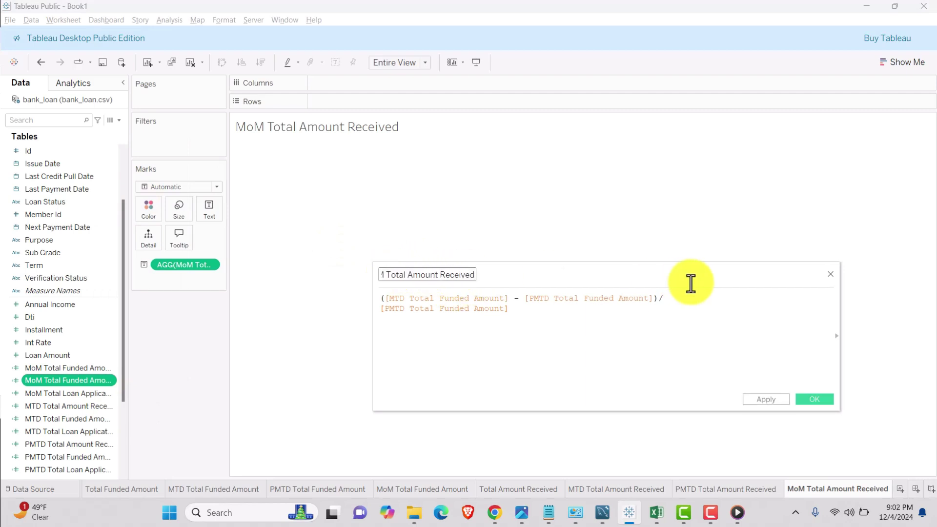
- Replace the calculation's formula with the difference ([MTD Total Amount Received] - [PMTD Total Amount Received])
left_click_drag(552, 318, 316, 299)
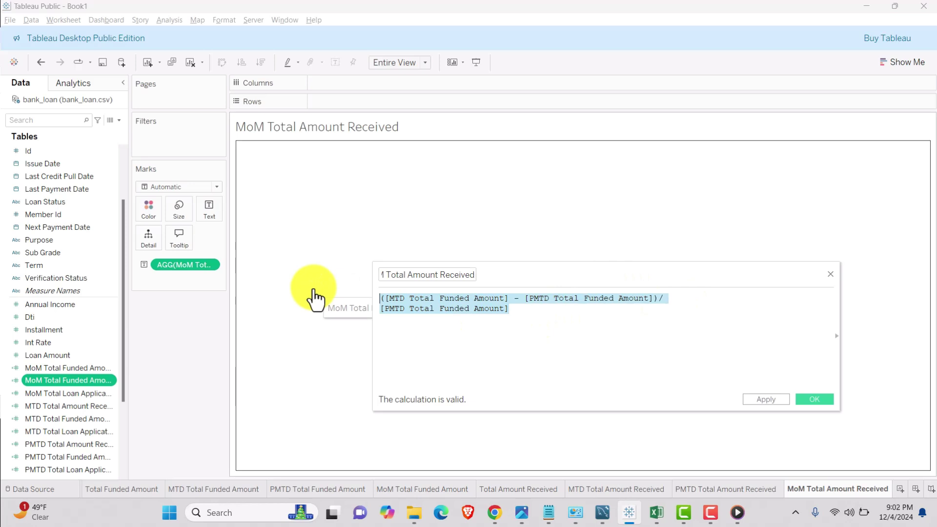
type("(")
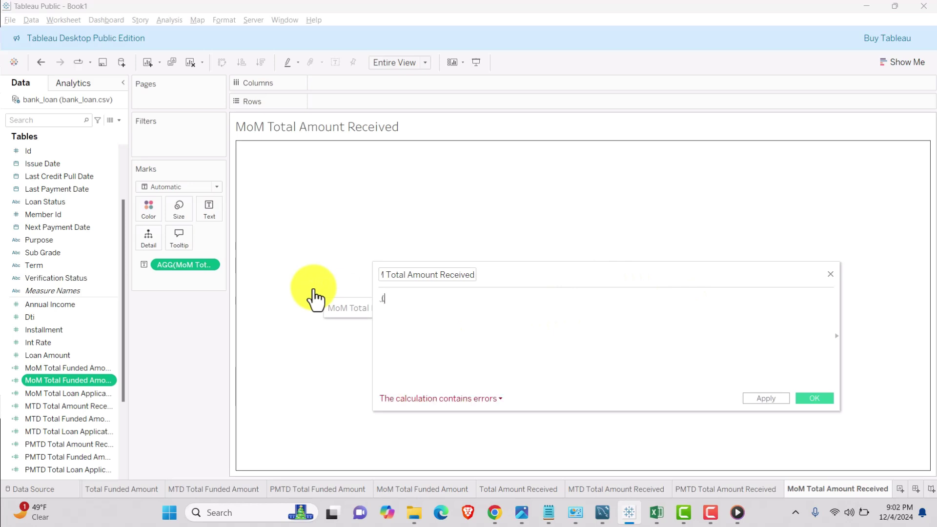
type("mtd")
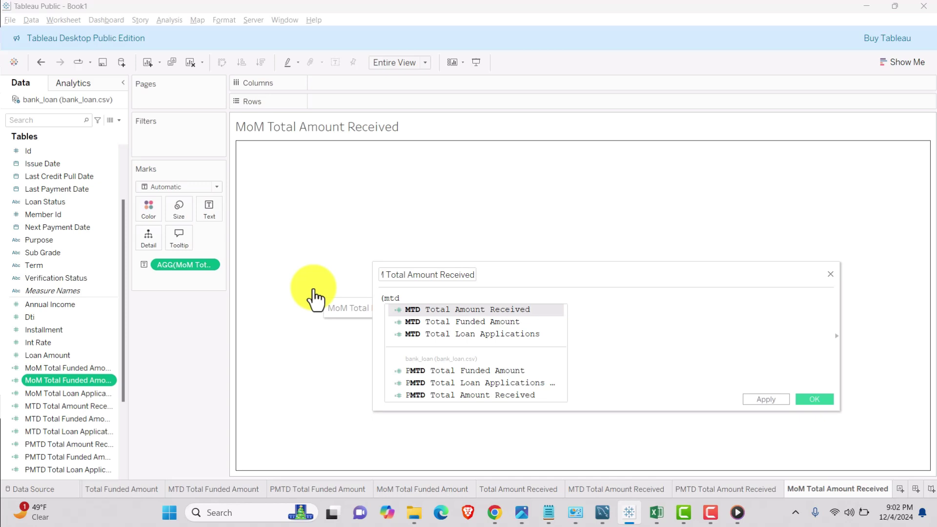
key("Down")
key("Up")
key("Return")
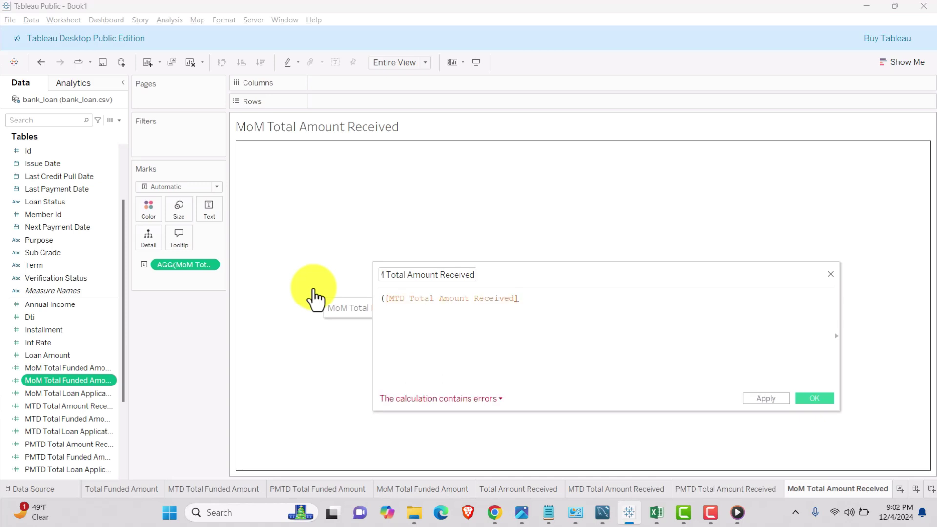
type("- pmt")
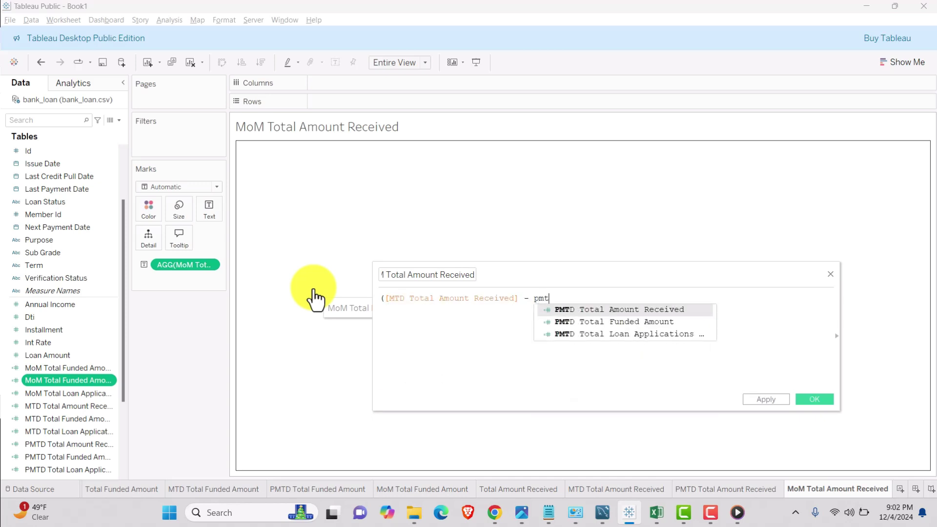
key("Return")
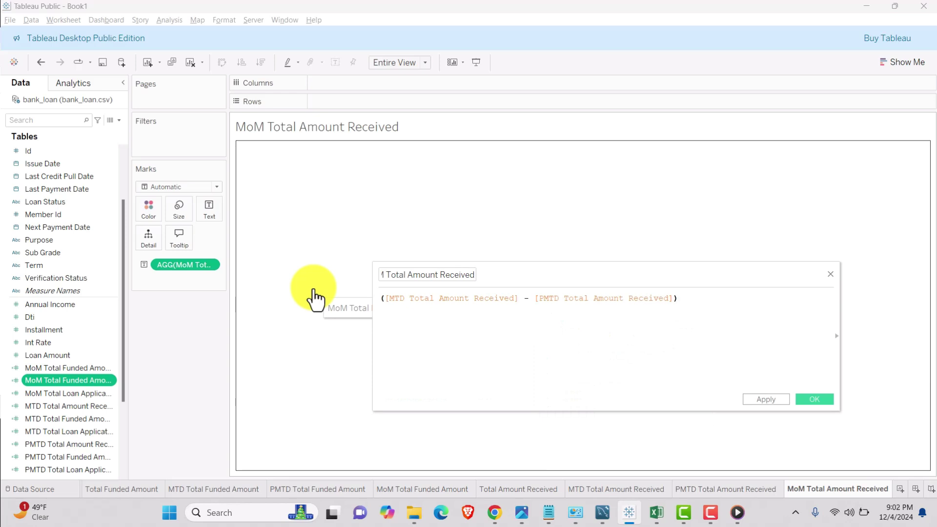
- Complete the formula by dividing the difference by [PMTD Total Amount Received], and apply and save the calculated field
key("Return")
type("pmt")
key("Return")
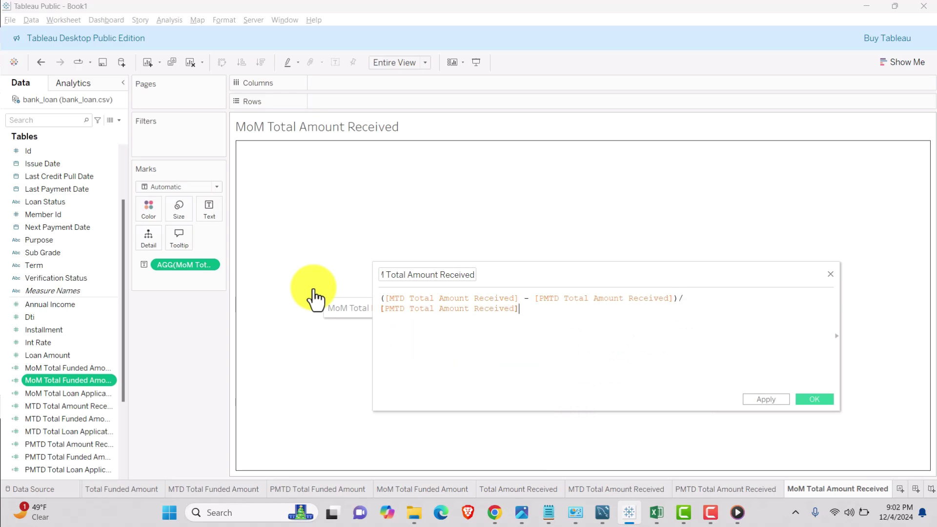
left_click_drag(536, 311, 366, 293)
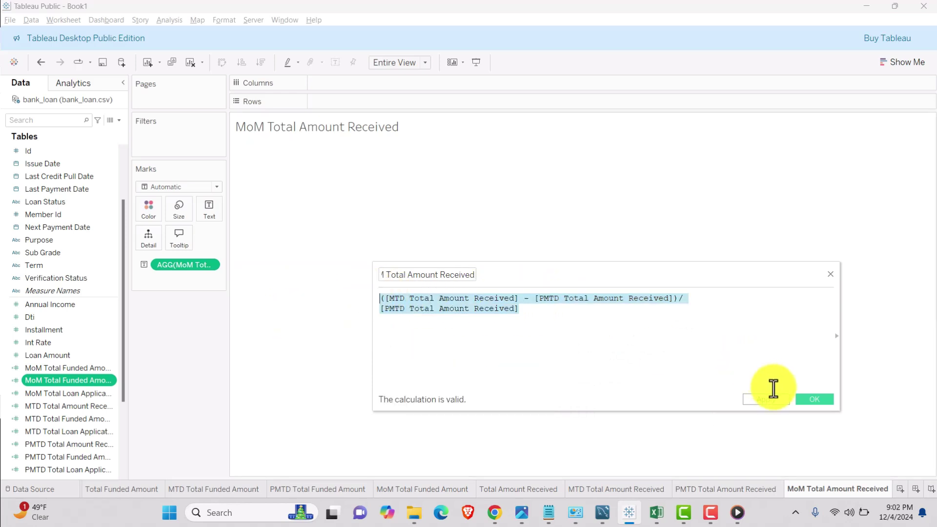
left_click(771, 400)
left_click(812, 396)
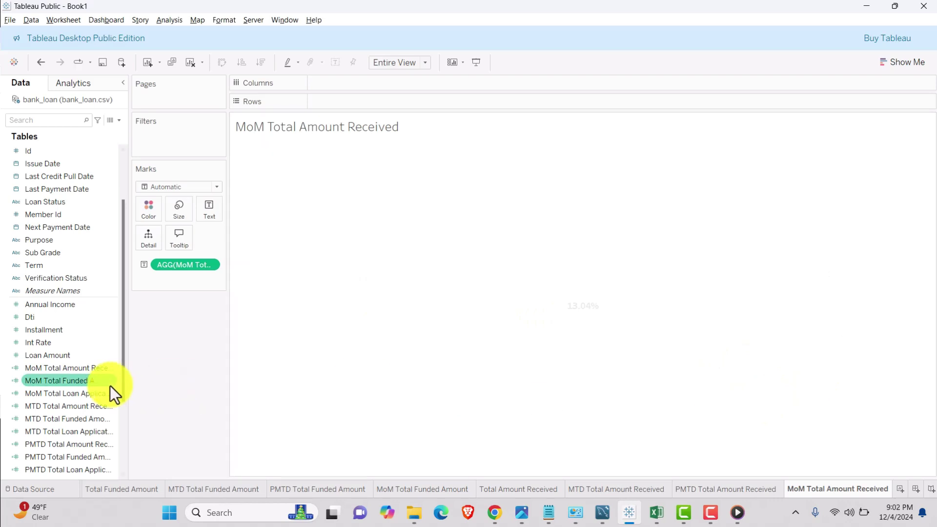
- Replace the text mark's field on the MoM Total Amount Received worksheet with the MoM Total Amount Received calculation
scroll(60, 397, "down", 2)
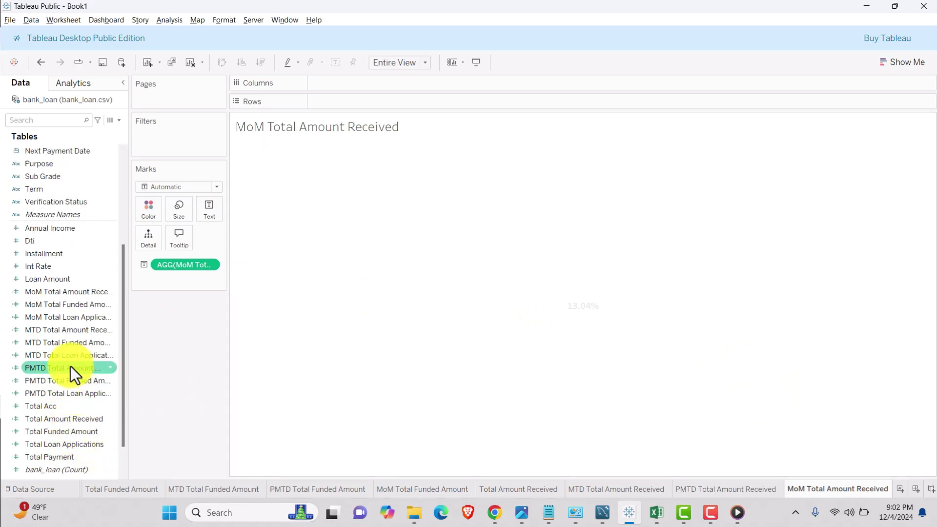
left_click_drag(70, 367, 192, 264)
mouse_move(511, 356)
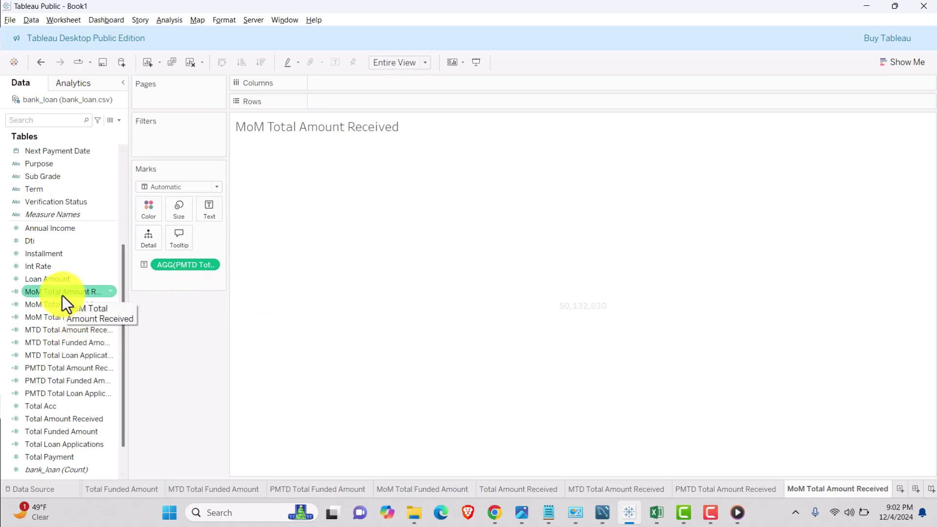
left_click_drag(57, 295, 185, 266)
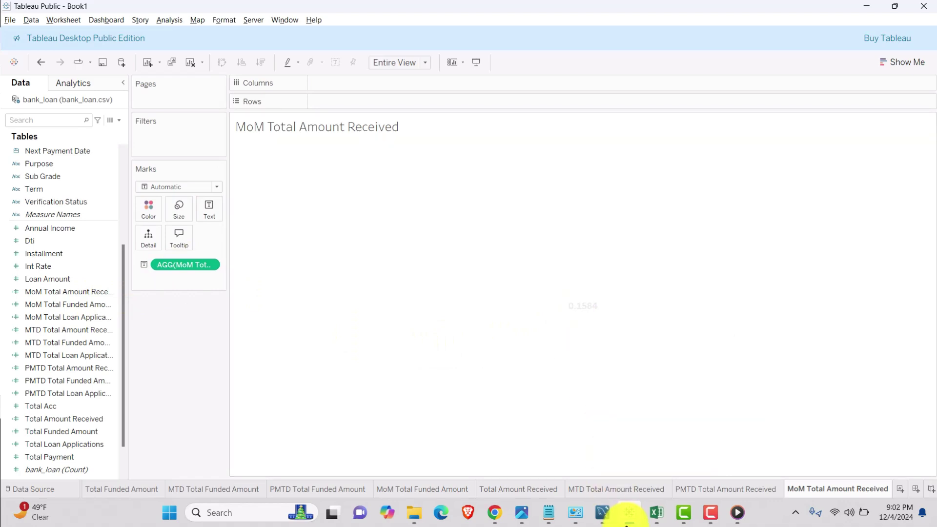
- Switch to MySQL Workbench and run the query that calculates the MoM Total Amount Received
mouse_move(603, 512)
left_click(597, 439)
scroll(312, 195, "down", 4)
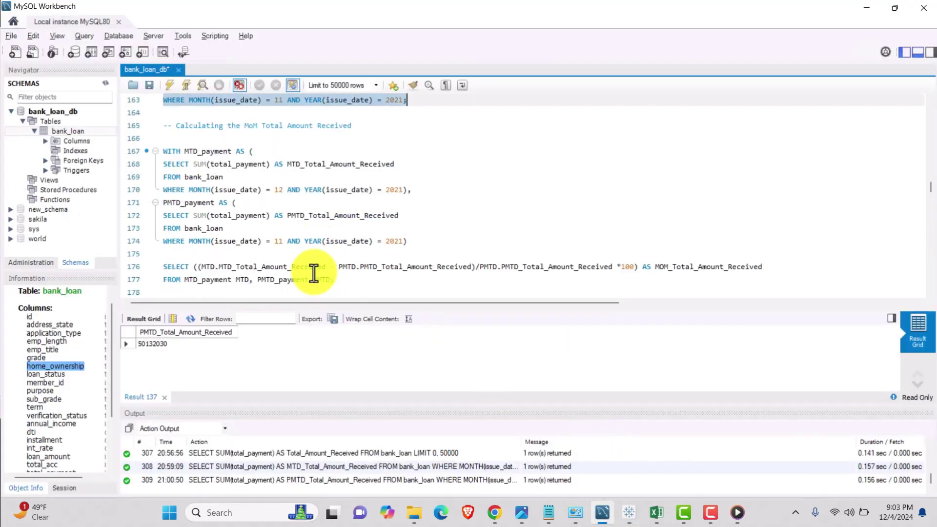
left_click_drag(337, 280, 147, 150)
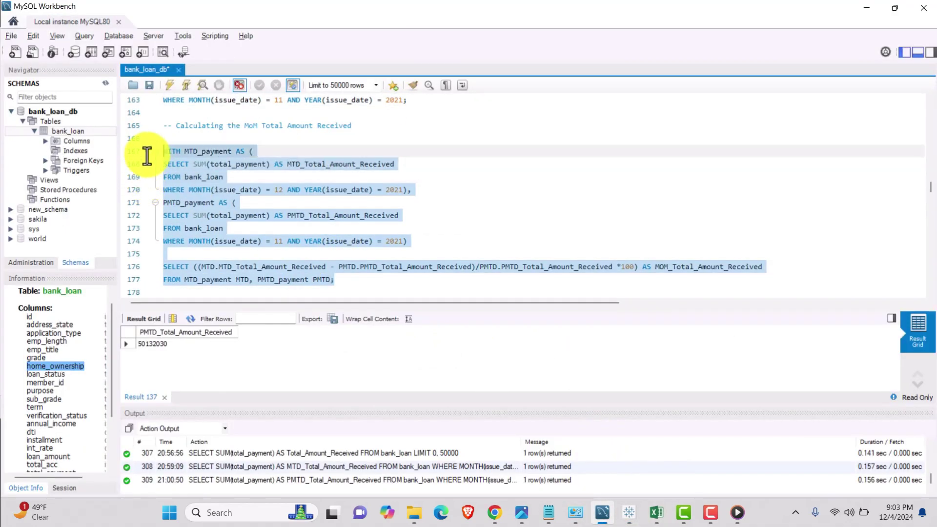
left_click(170, 85)
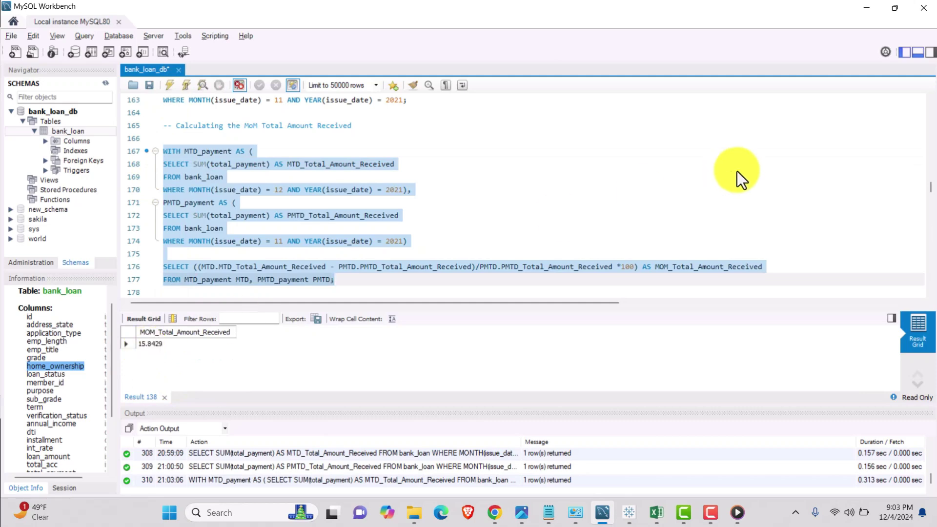
- Switch to Tableau and format the MoM Total Amount Received value as Percentage with 1 decimal place
left_click(867, 8)
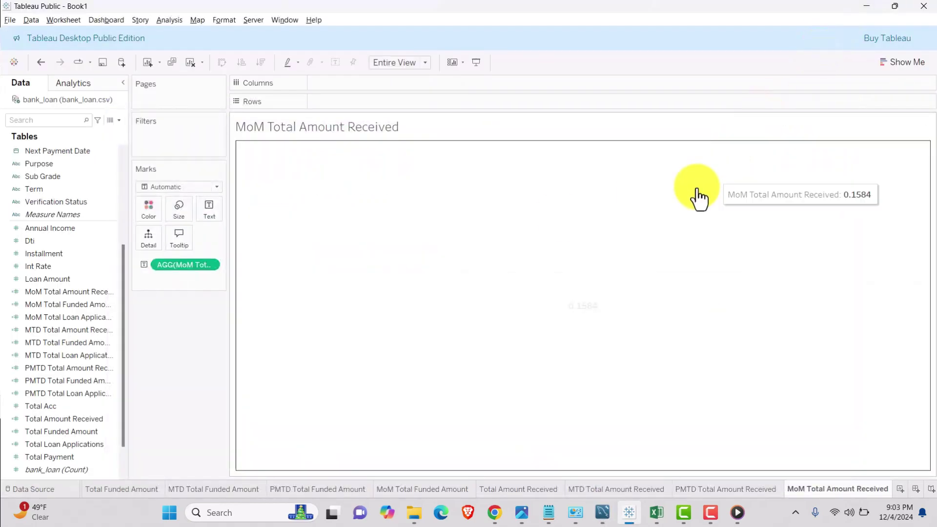
left_click(210, 265)
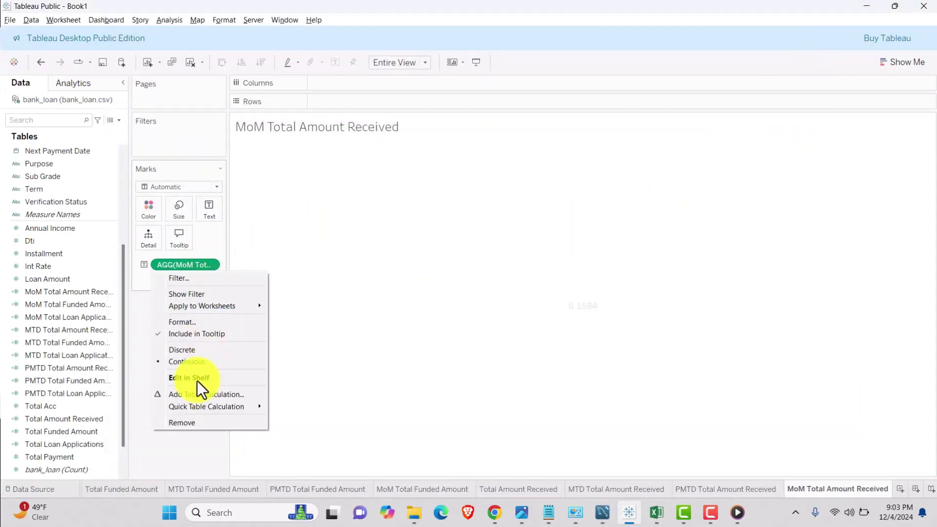
left_click(189, 322)
left_click(91, 190)
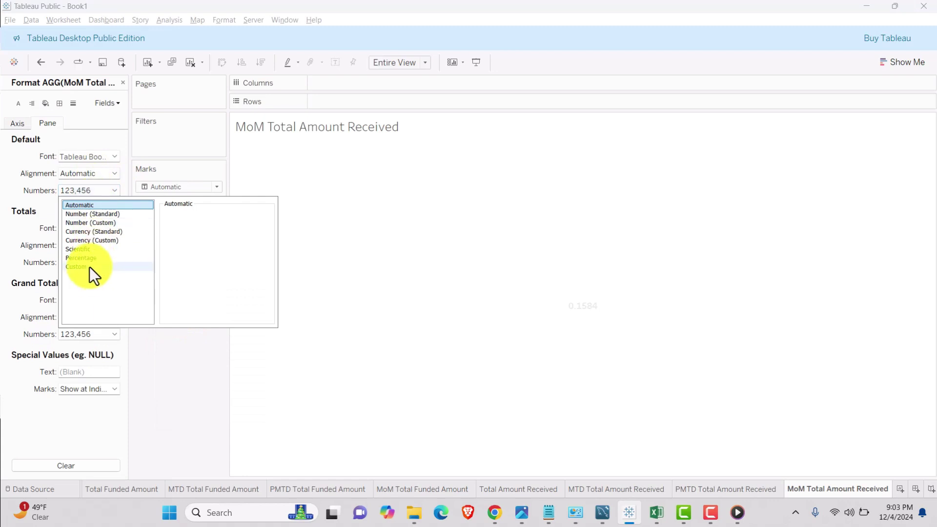
left_click(117, 258)
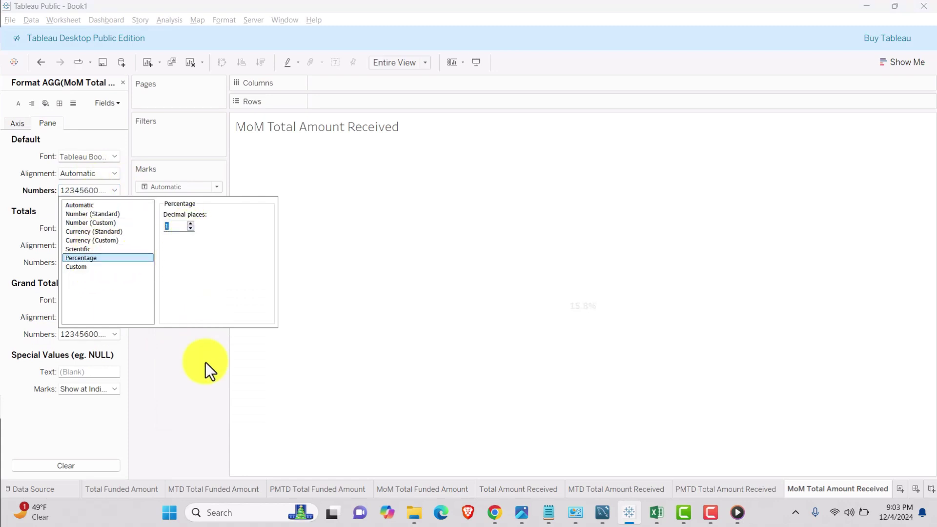
left_click(200, 374)
mouse_move(596, 320)
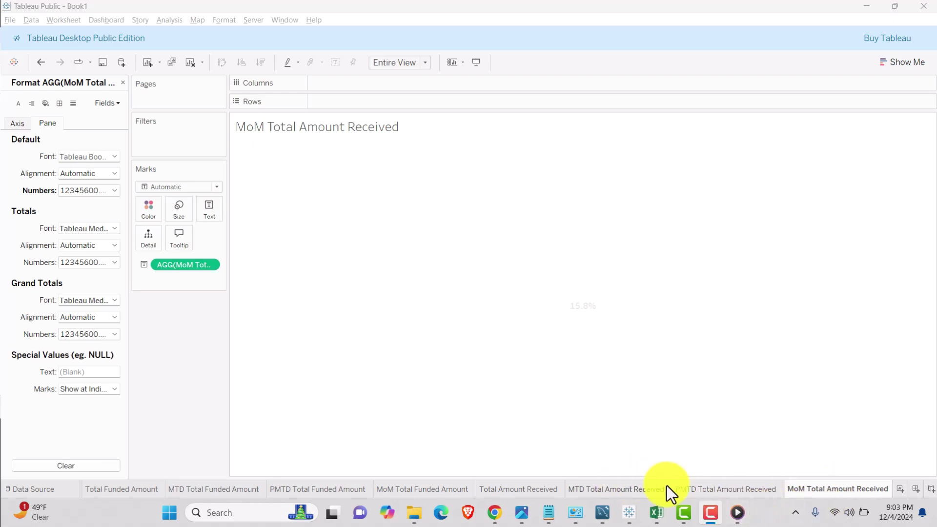
- Delete the PMTD Total Amount Received and PMTD Total Funded Amount worksheets
left_click(697, 490)
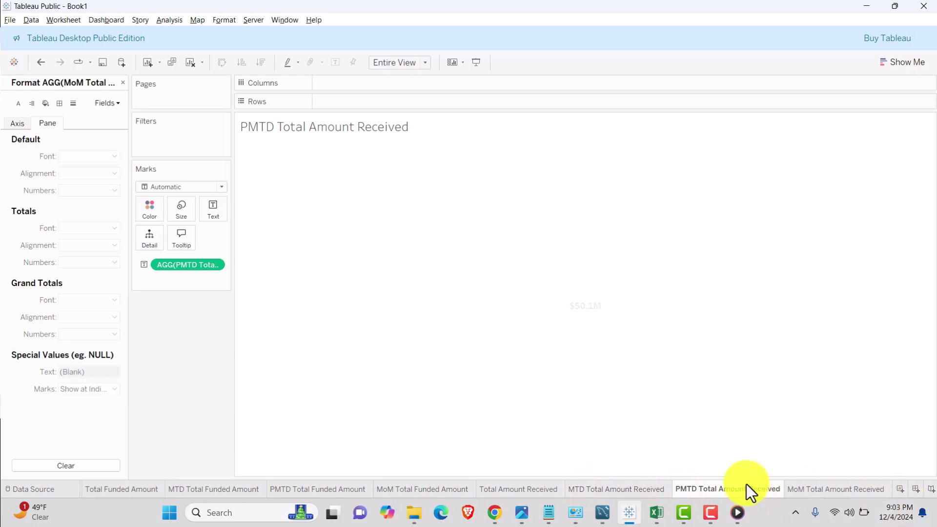
right_click(724, 489)
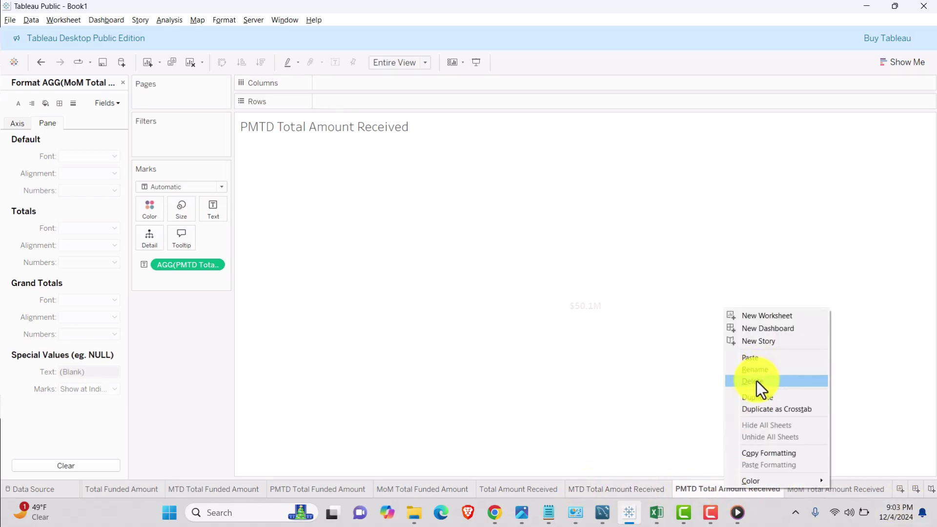
left_click(756, 380)
left_click(418, 484)
right_click(415, 486)
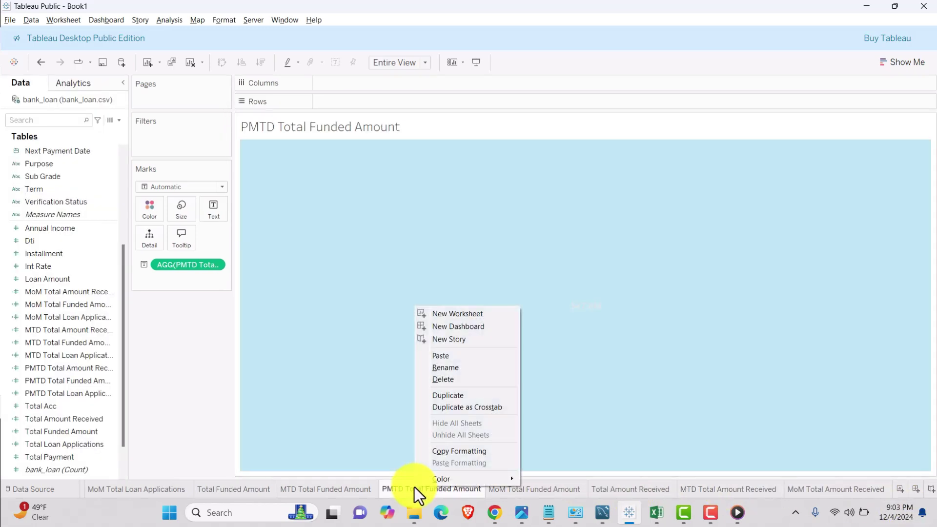
left_click(445, 380)
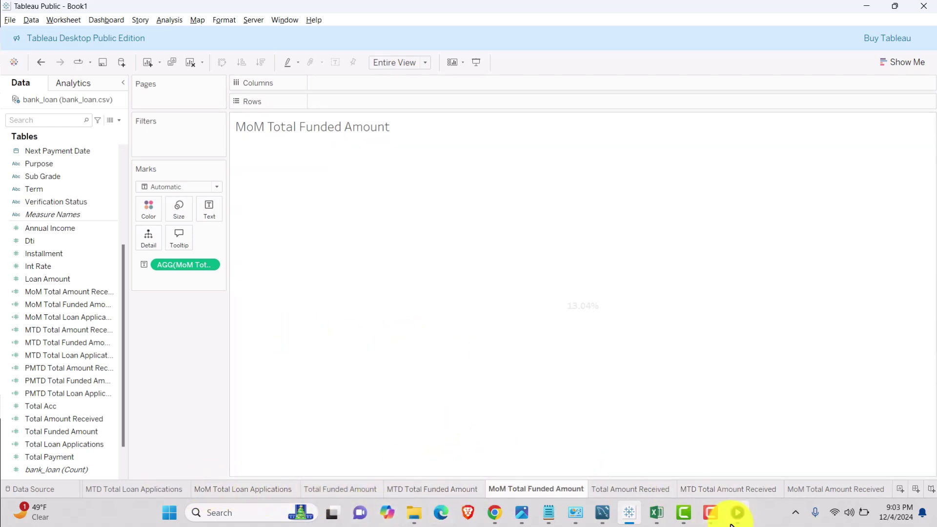
- Switch to the Dashboard 1: Summary slide to review the KPI requirements
left_click(523, 468)
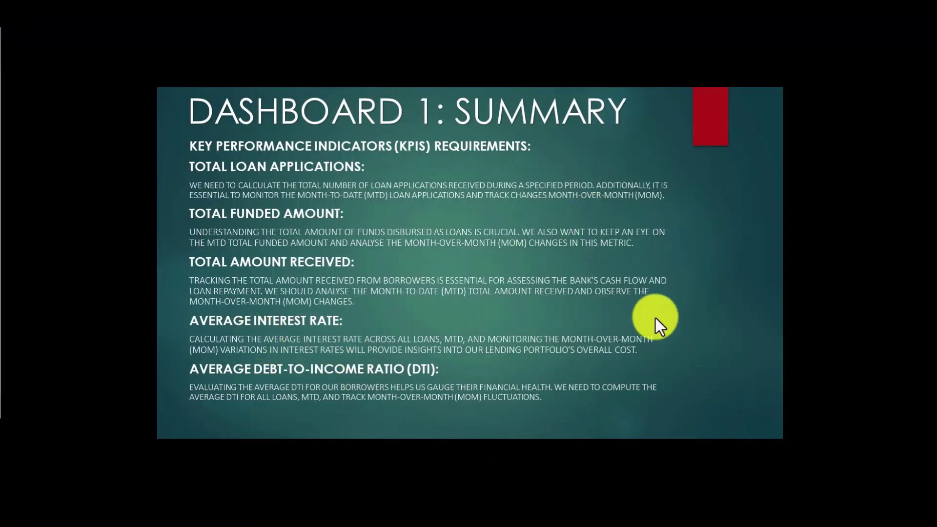
key("alt+Tab")
key("alt+Tab")
key("alt+Tab")
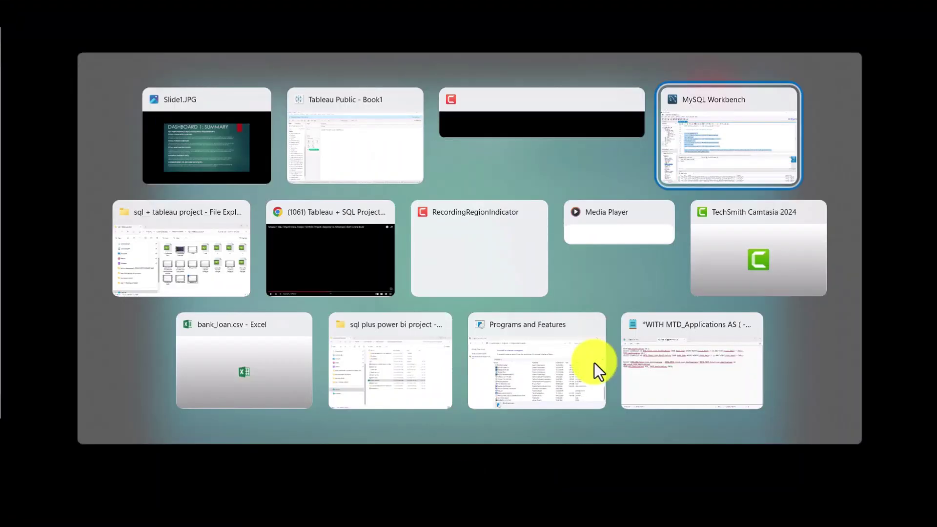
key("alt+Tab")
key("alt+Tab")
key("alt+Tab")
key("alt+Tab")
key("alt+Tab")
key("alt+Tab")
key("alt+Tab")
key("alt+Tab")
key("alt+Tab")
key("alt+Tab")
key("alt+Tab")
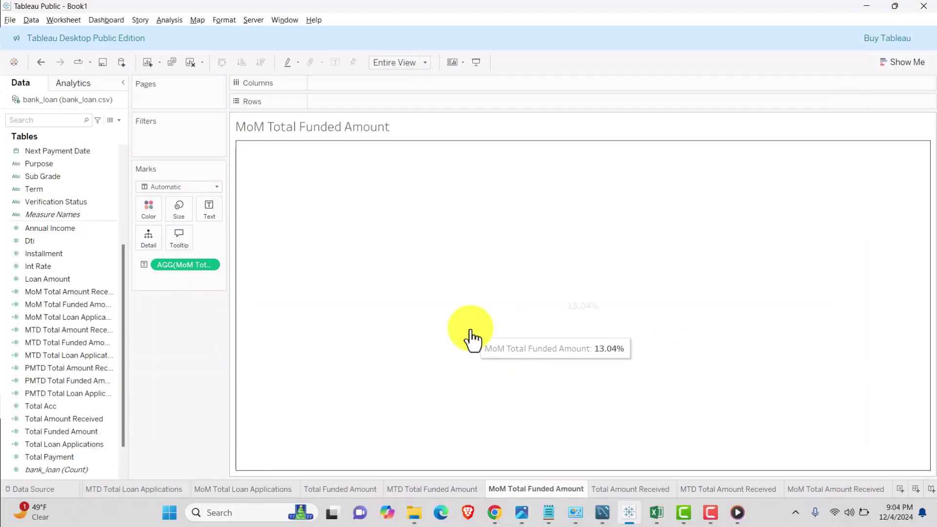
key("alt+Tab")
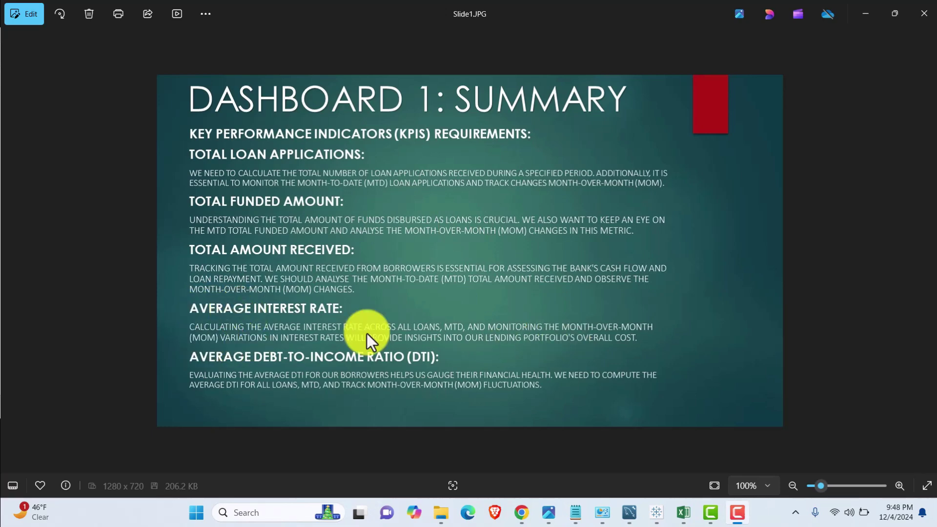
- Switch to Tableau, duplicate the Total Amount Received worksheet, and place the copy after MoM Total Amount Received, just before Dashboard 1
mouse_move(659, 517)
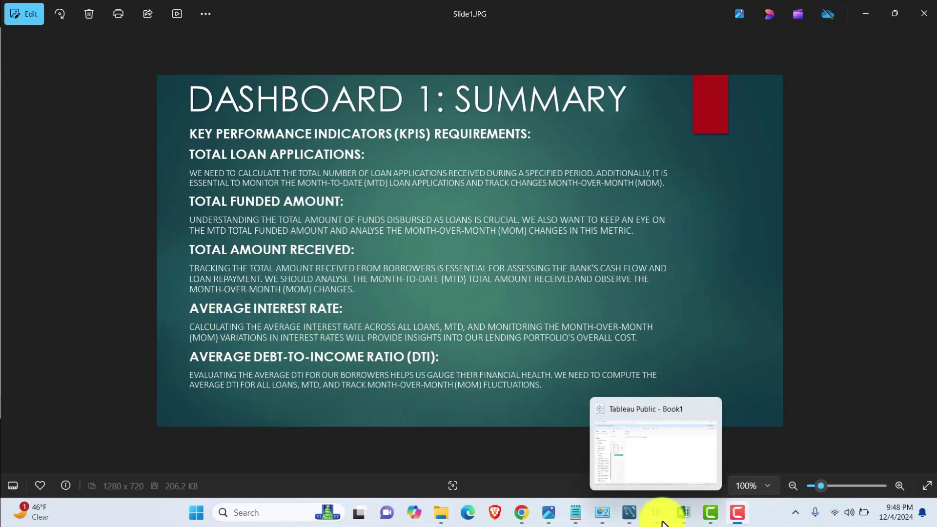
left_click(660, 519)
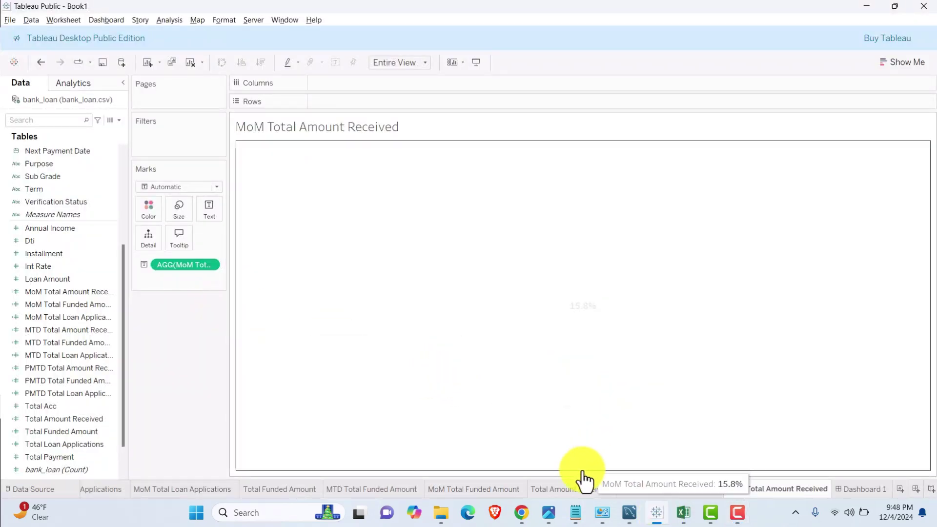
mouse_move(575, 490)
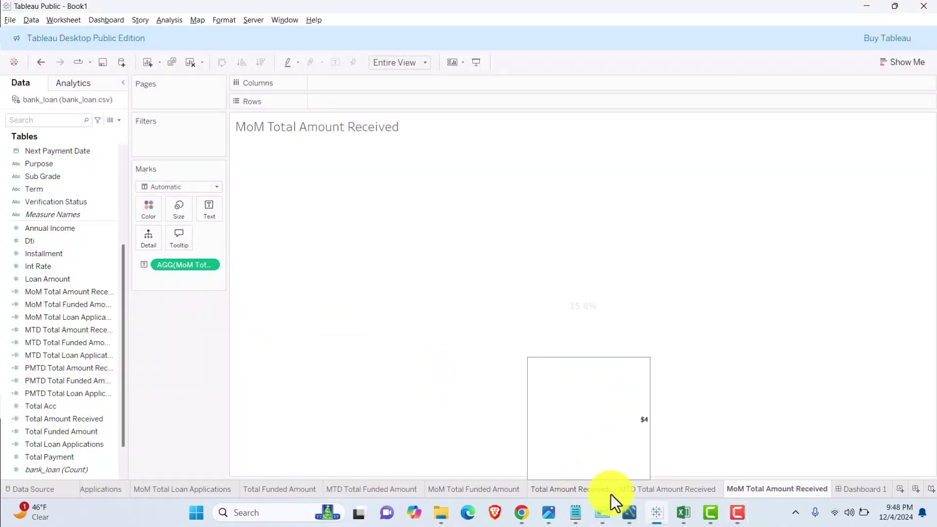
left_click(548, 491)
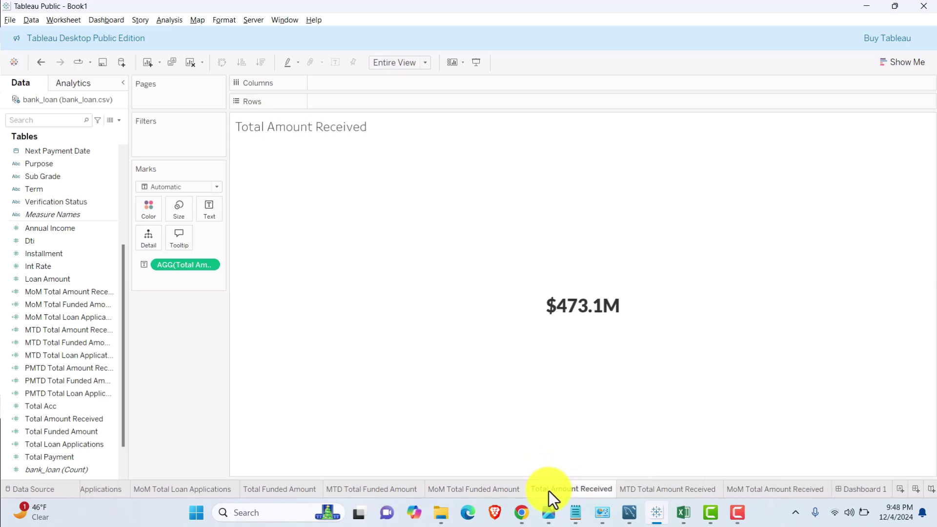
right_click(548, 491)
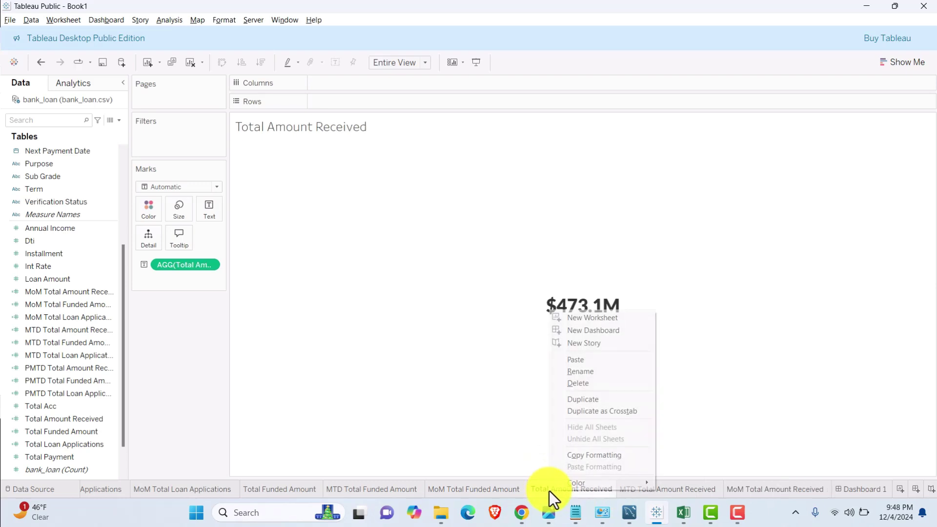
left_click(589, 397)
mouse_move(646, 487)
left_mouse_down()
mouse_move(891, 492)
mouse_move(824, 493)
mouse_move(835, 491)
left_mouse_up()
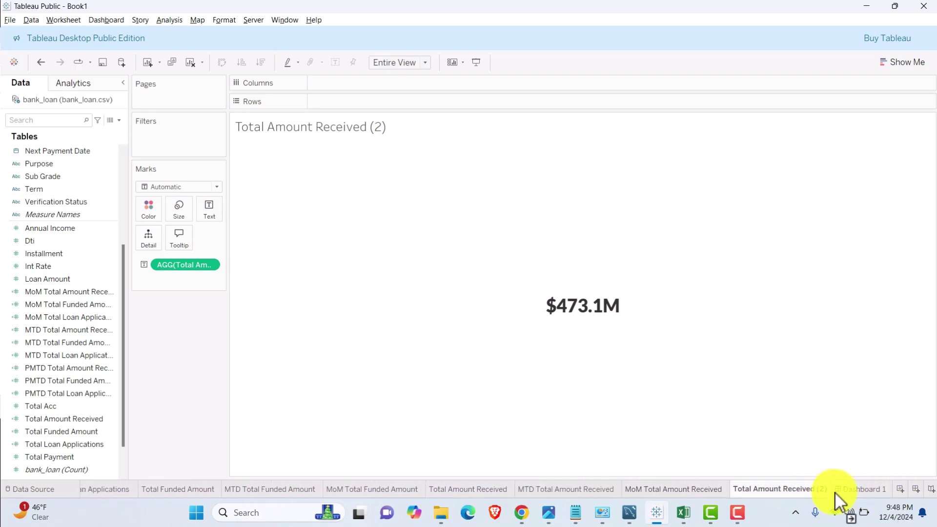
- Rename the duplicated Total Amount Received worksheet as Avg Int Rate
double_click(762, 493)
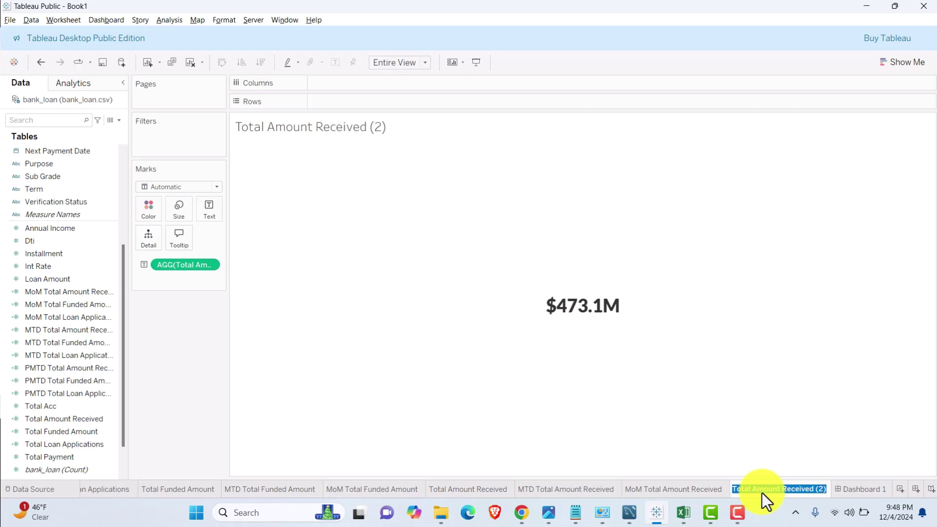
type("A")
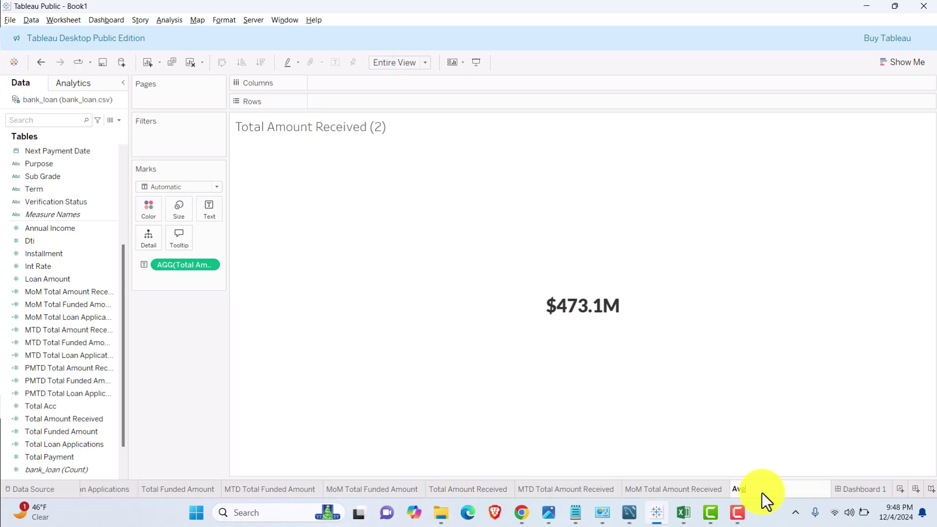
type("vg Int Rate")
key("Return")
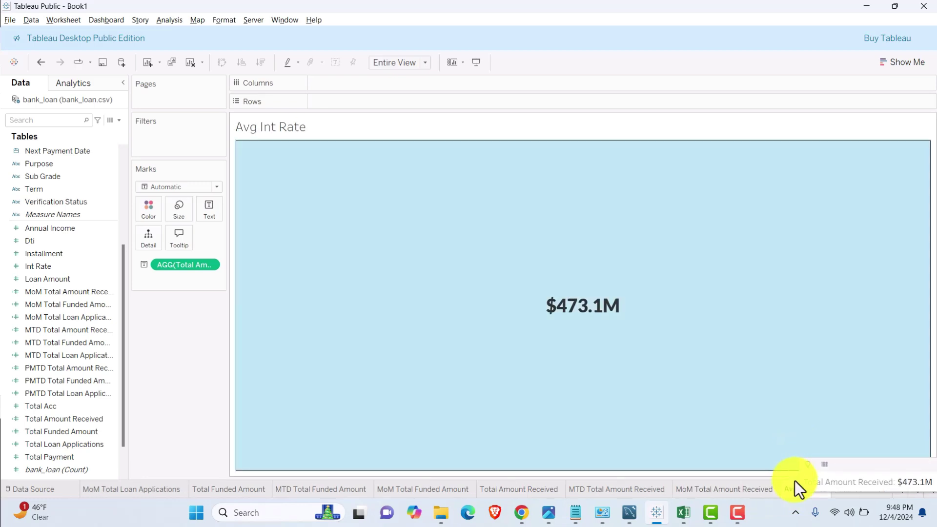
- Create a calculated field in the bank_loan data source and name it Avg Int Rate
left_click(119, 121)
left_click(75, 135)
type("Ag")
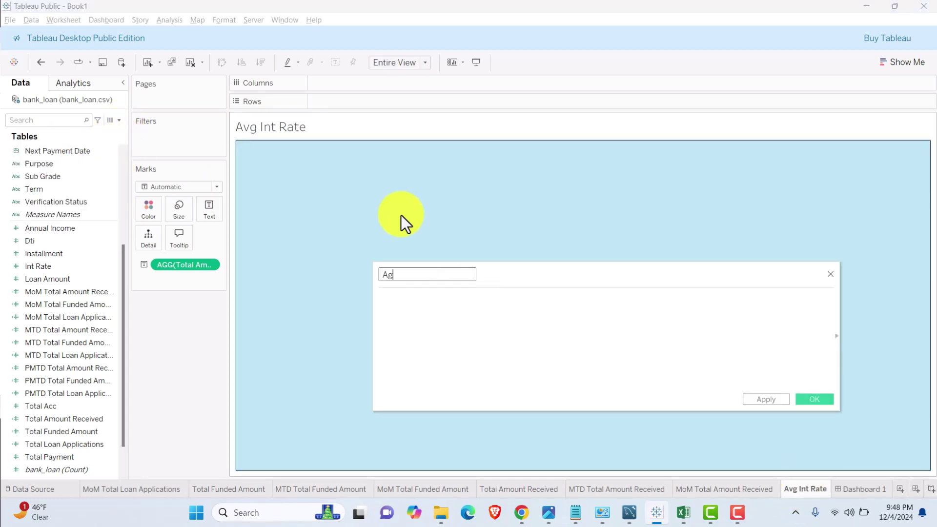
key("BackSpace")
type("vg Int Rate")
- Define the calculated field's formula as AVG([Int Rate]) and save it
left_click(411, 301)
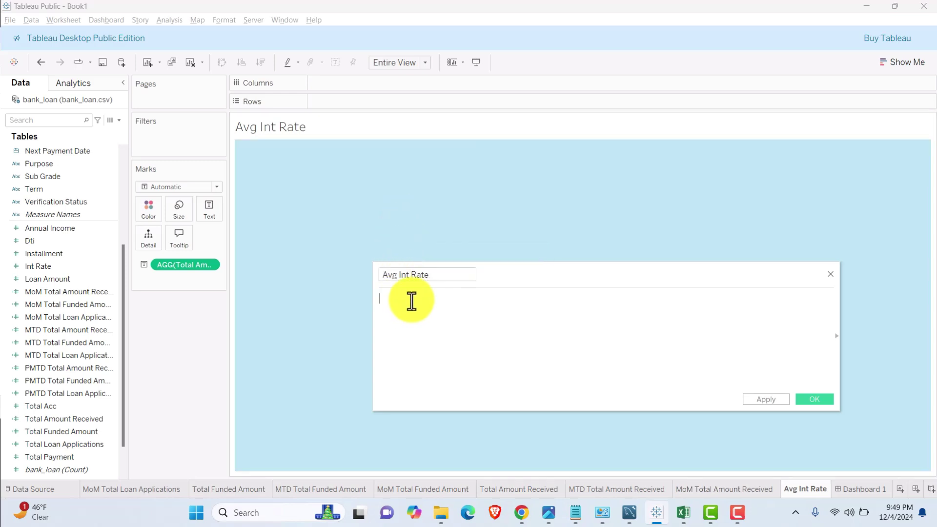
type("A")
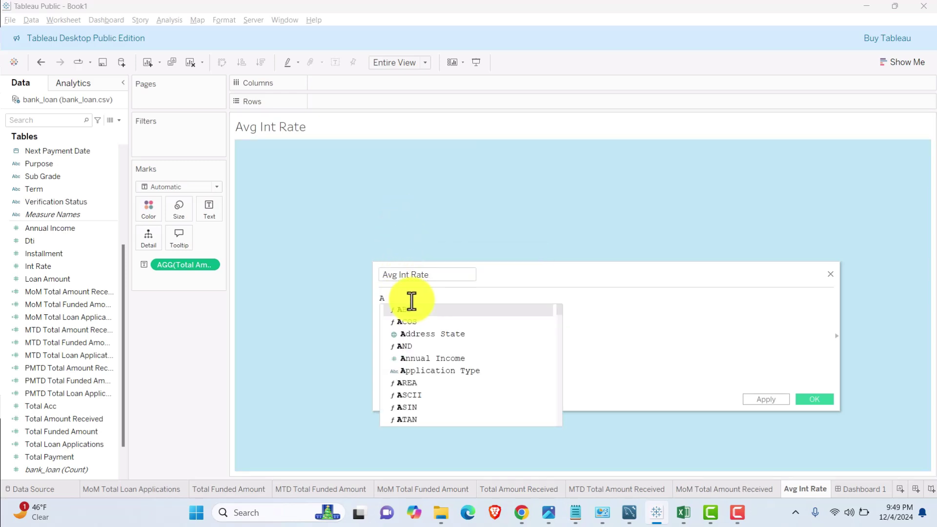
type("VG(in")
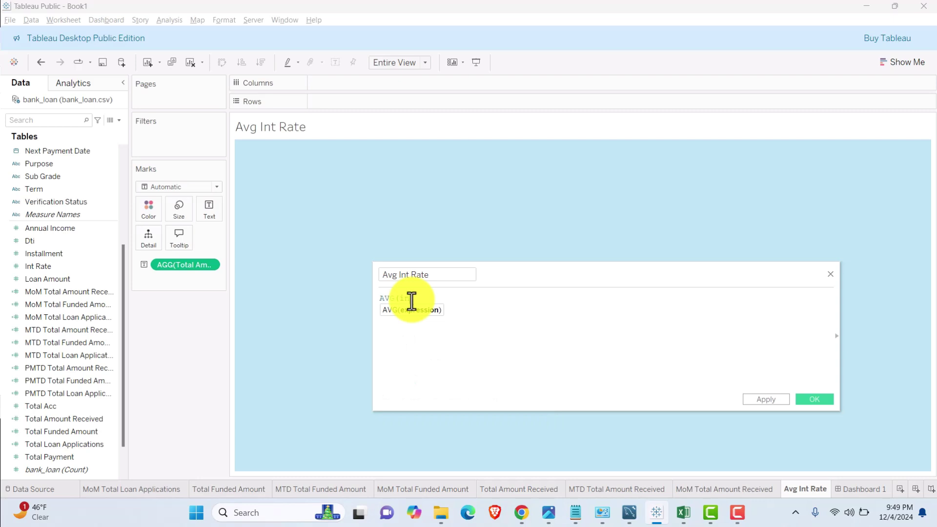
type("t")
key("Down")
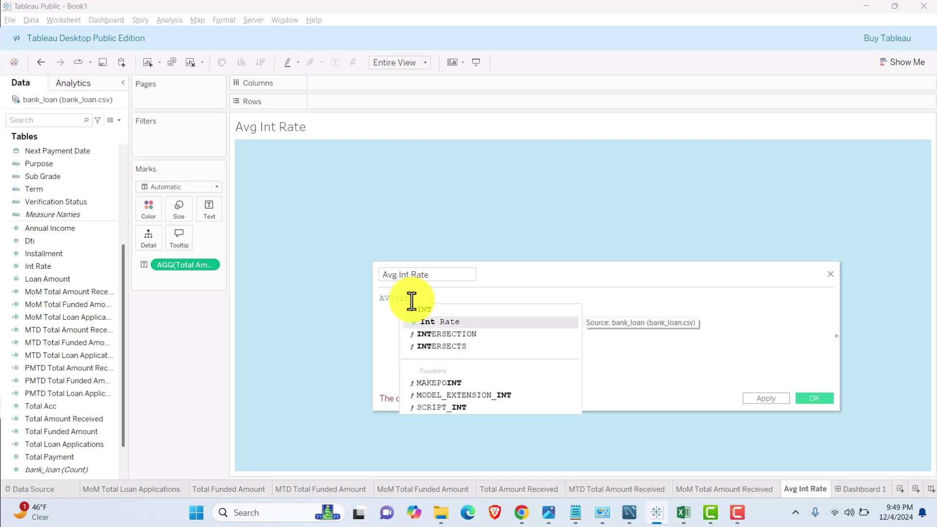
key("Return")
type(")")
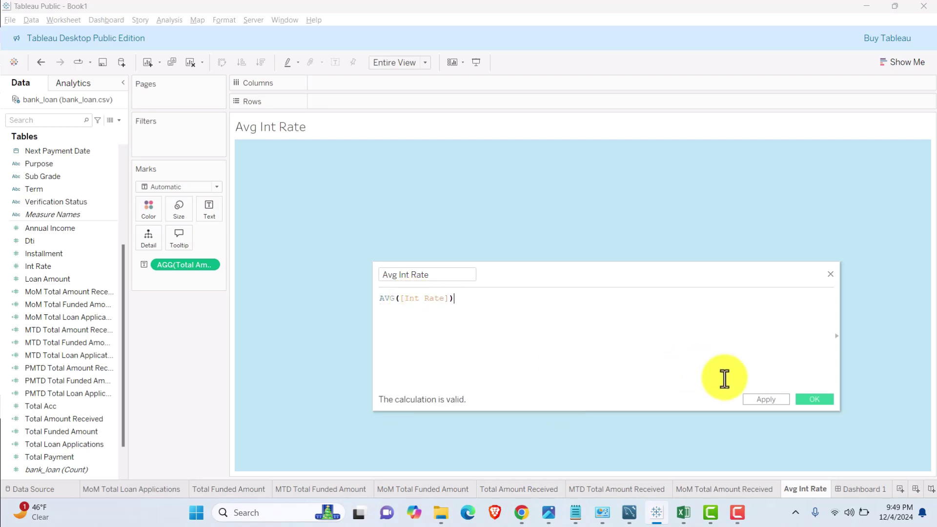
left_click(805, 400)
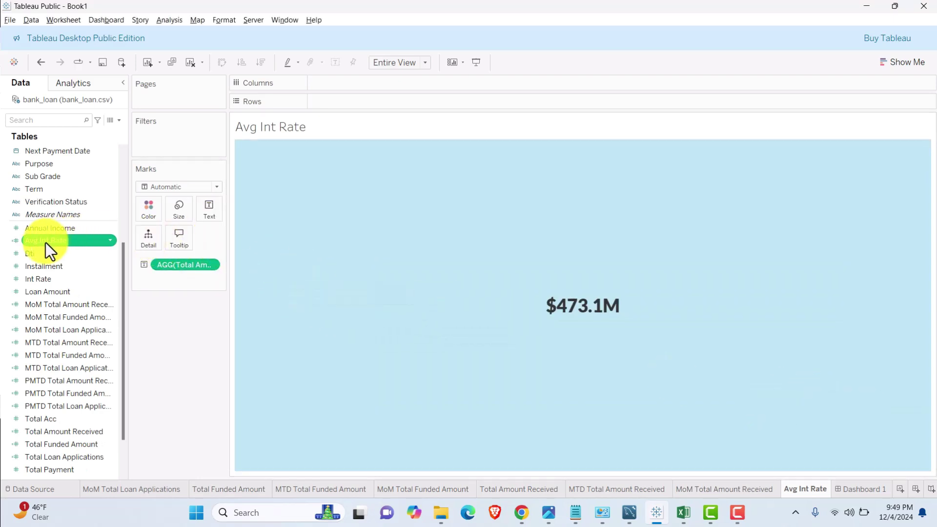
- Replace the sheet's text measure with Avg Int Rate and format it as a percentage with one decimal place
left_click_drag(34, 242, 166, 267)
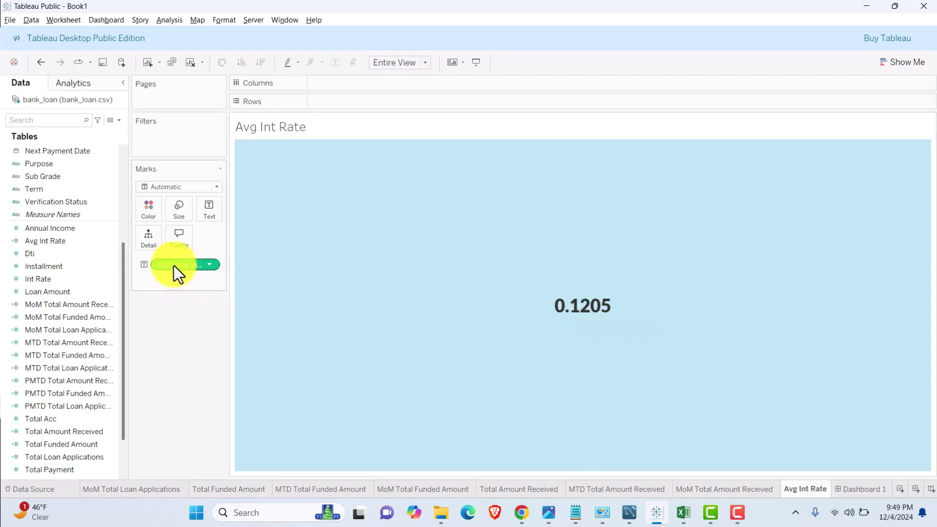
left_click(210, 265)
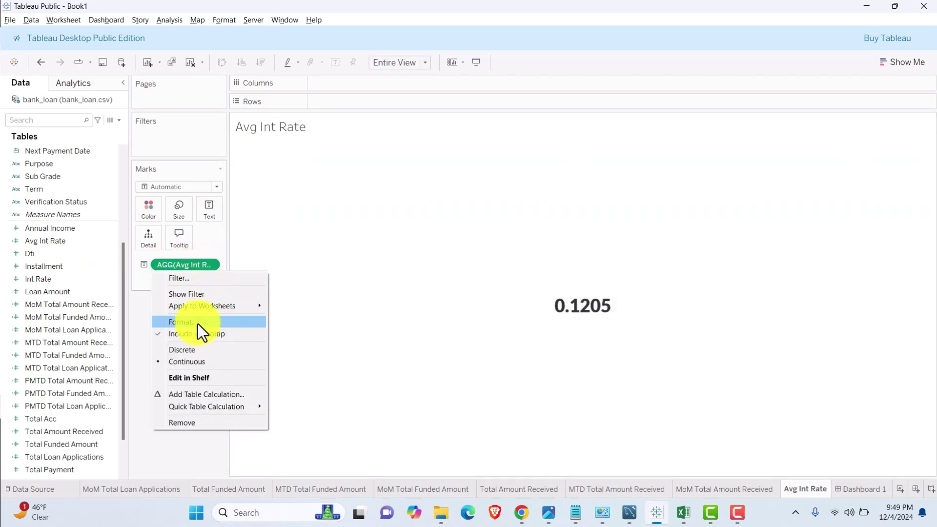
key("Escape")
left_click(98, 190)
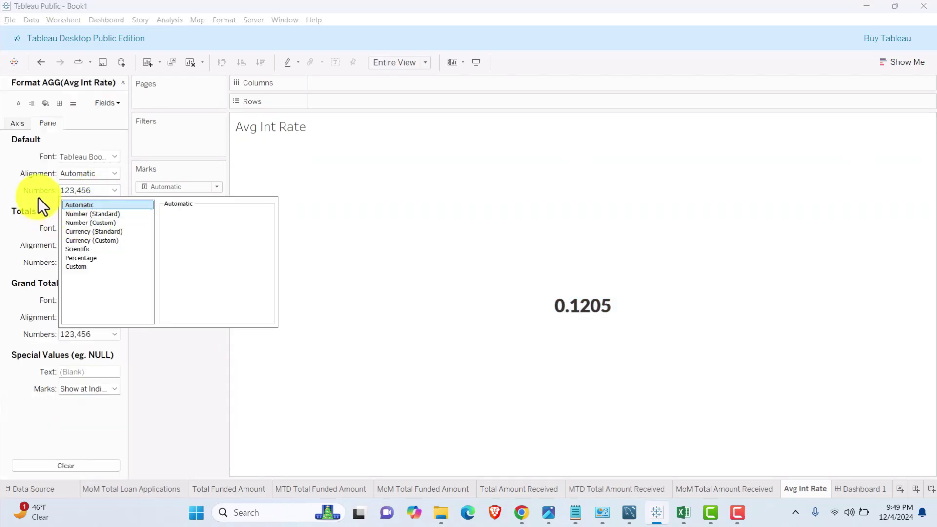
left_click(90, 258)
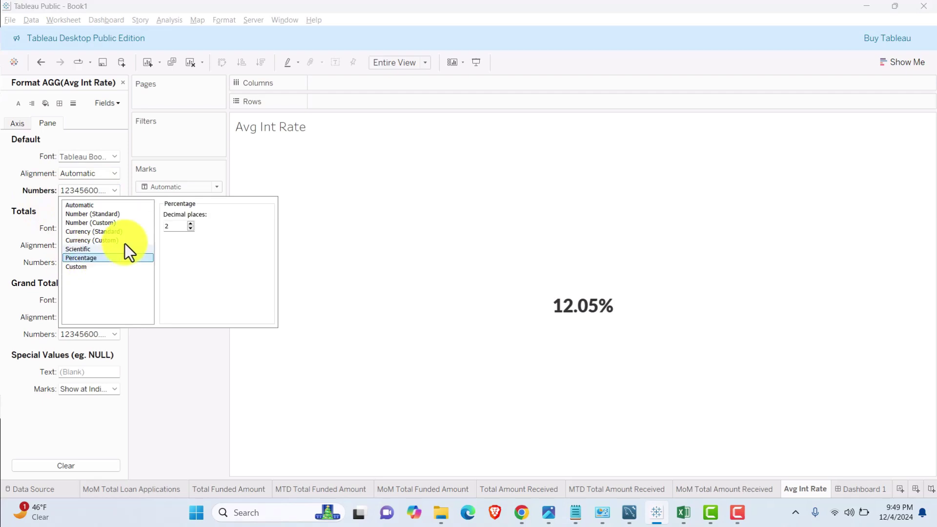
left_click(191, 229)
left_click(191, 363)
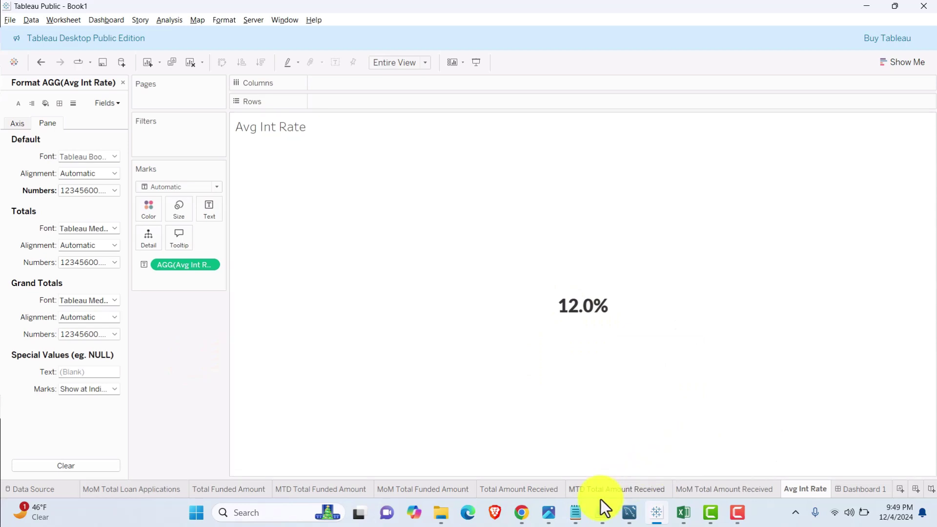
- Switch to MySQL Workbench, run the Avg_interest_rate query on bank_loan to check the KPI, and return to Tableau
mouse_move(629, 513)
left_click(628, 447)
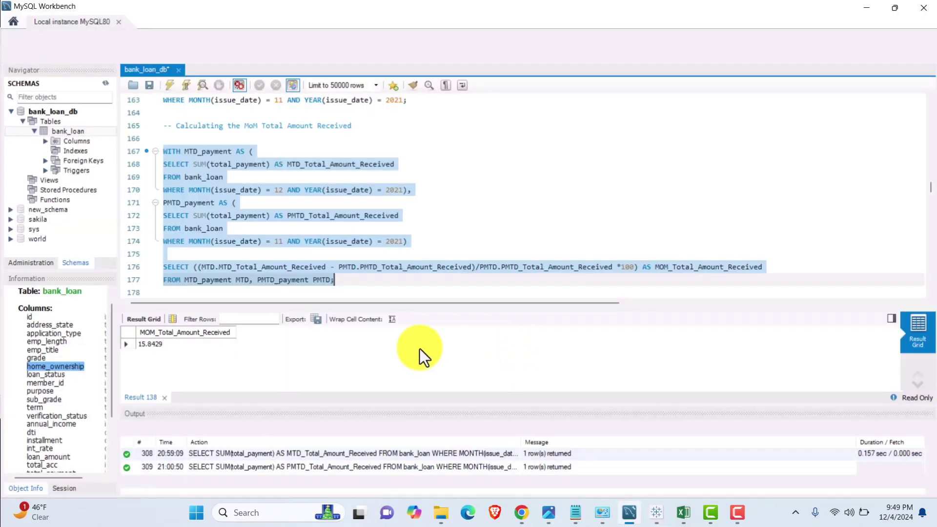
left_click(349, 272)
scroll(349, 276, "down", 3)
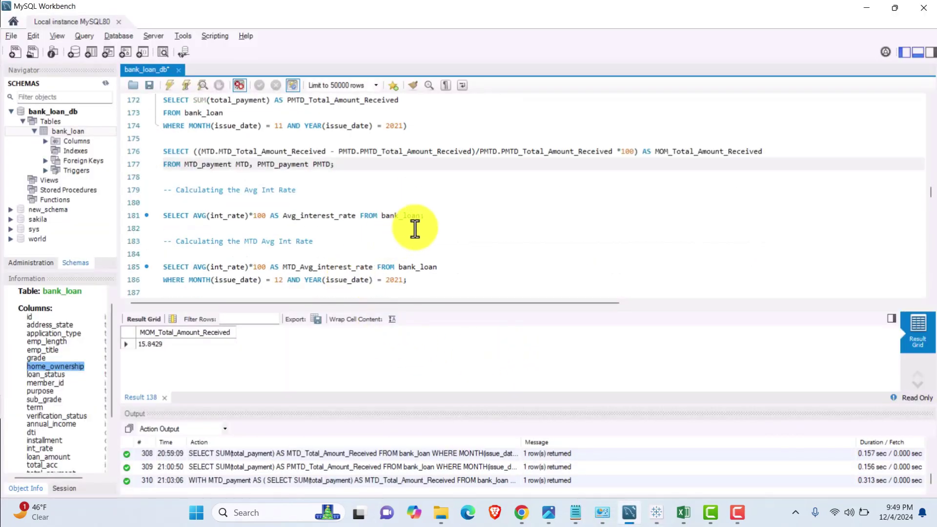
left_click_drag(425, 215, 119, 213)
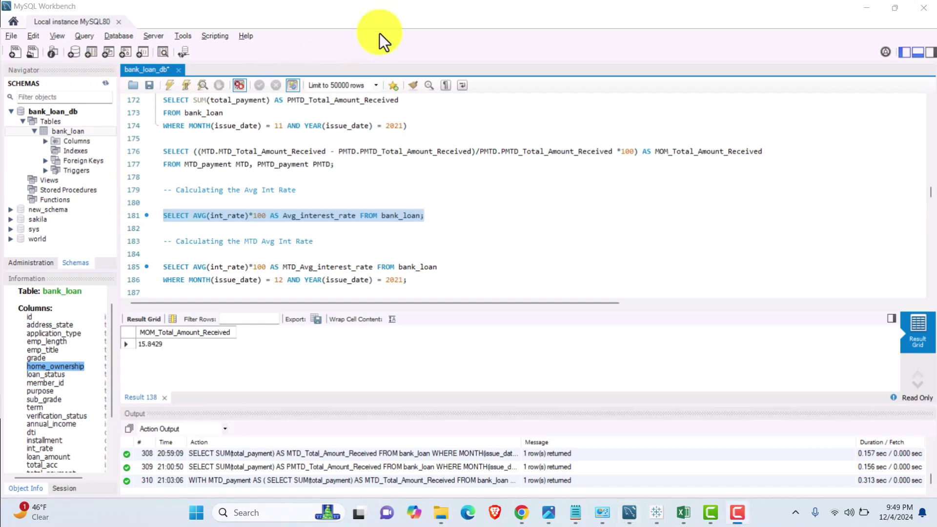
left_click(169, 86)
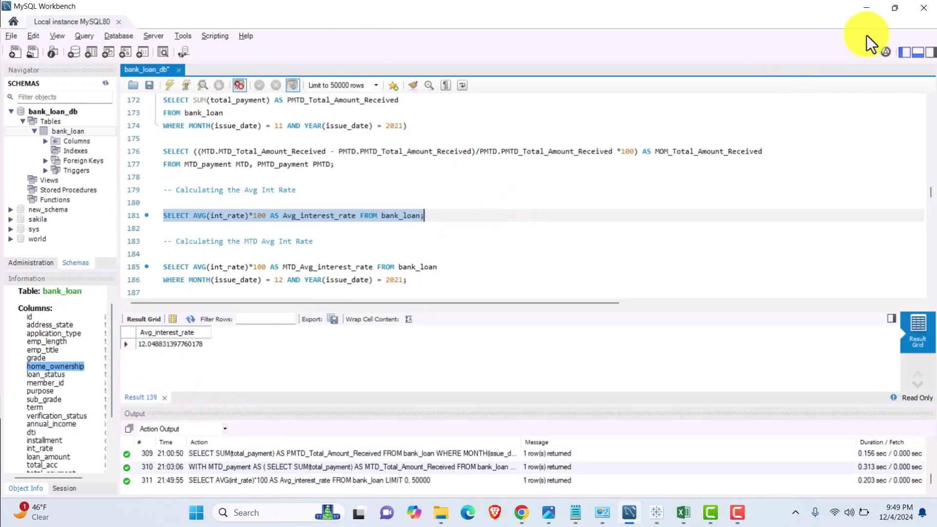
left_click(865, 10)
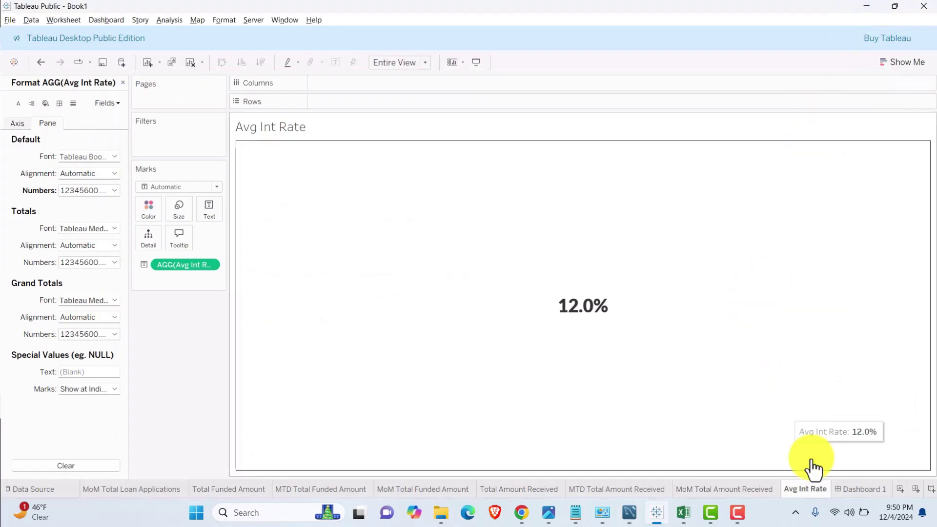
- Duplicate the MTD Total Amount Received worksheet and place the copy between Avg Int Rate and the dashboard
left_click(595, 490)
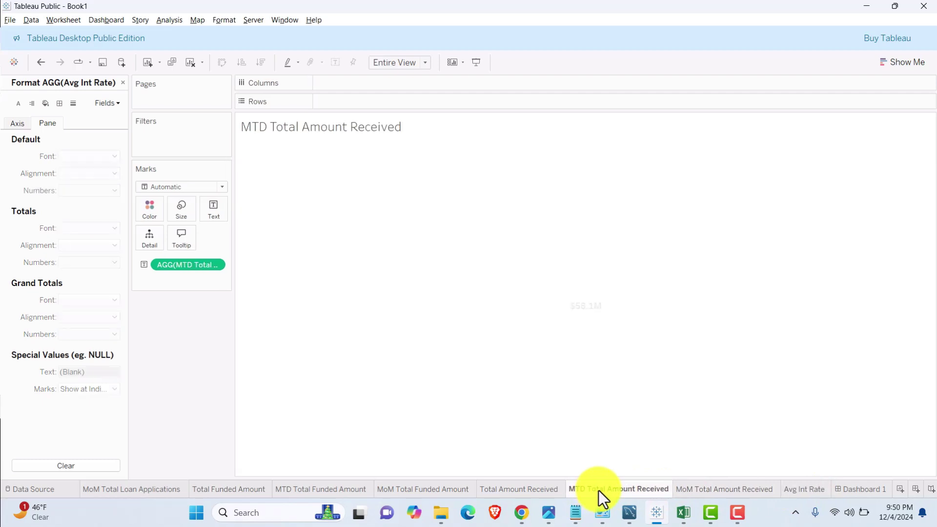
right_click(598, 491)
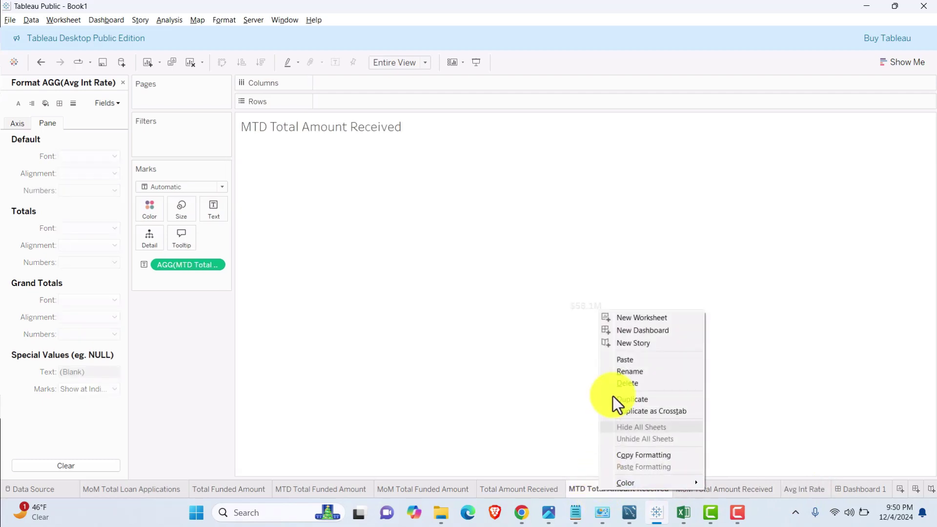
left_click(644, 397)
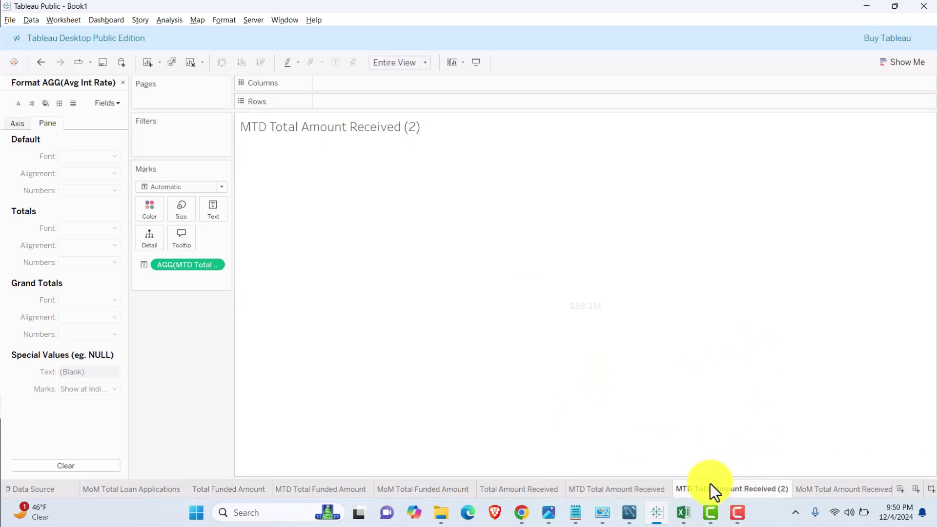
scroll(891, 489, "down", 2)
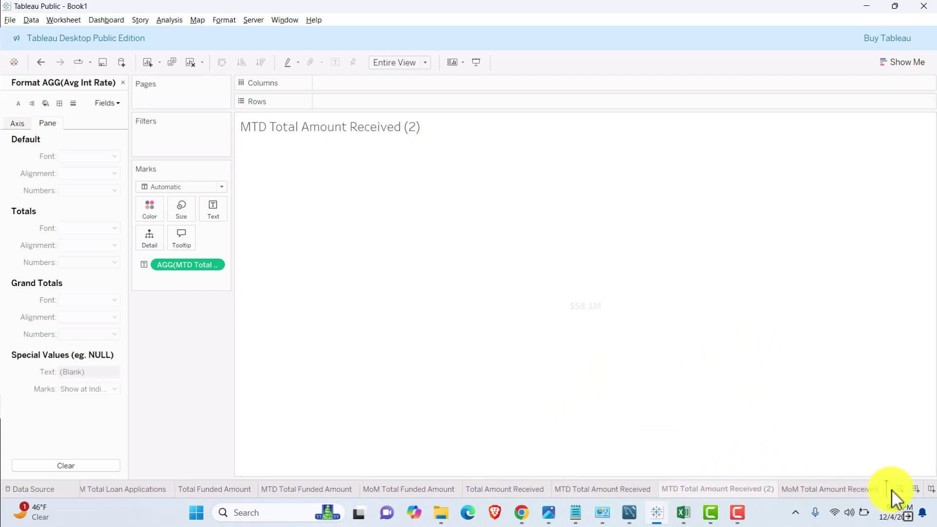
left_click_drag(891, 489, 838, 490)
- Rename the duplicated MTD Total Amount Received (2) worksheet as MTD Avg Int Rate
double_click(766, 493)
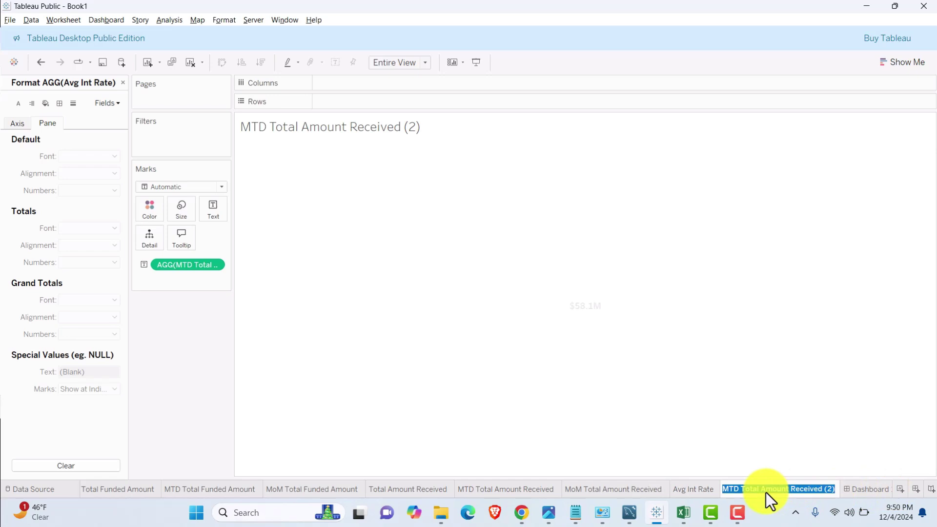
type("MTD Av")
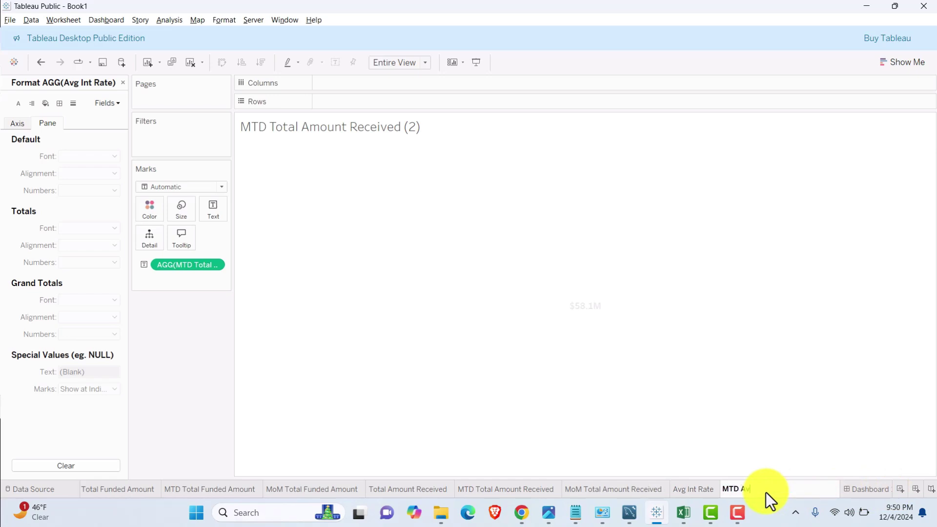
type("g Int Rate")
key("Return")
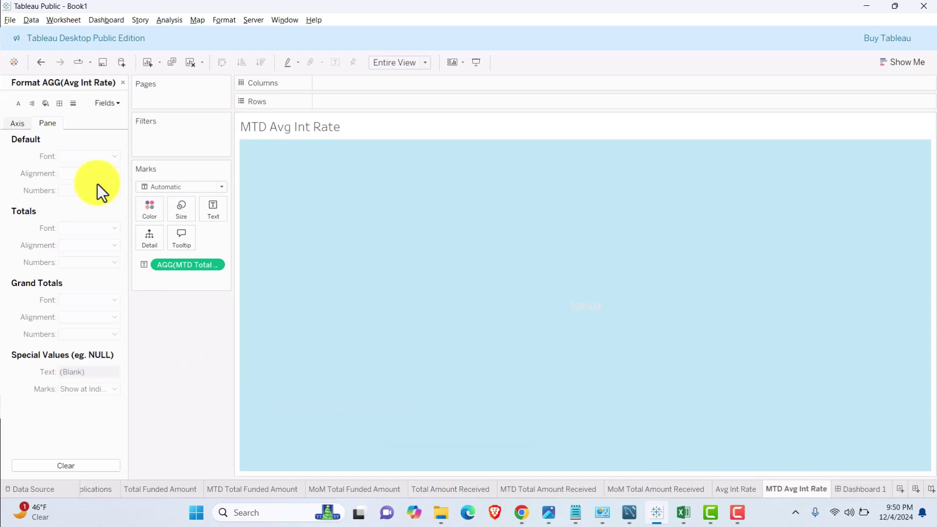
- Duplicate the MTD Total Funded Amount calculated field and name the copy MTD Avg Int Rate
left_click(124, 83)
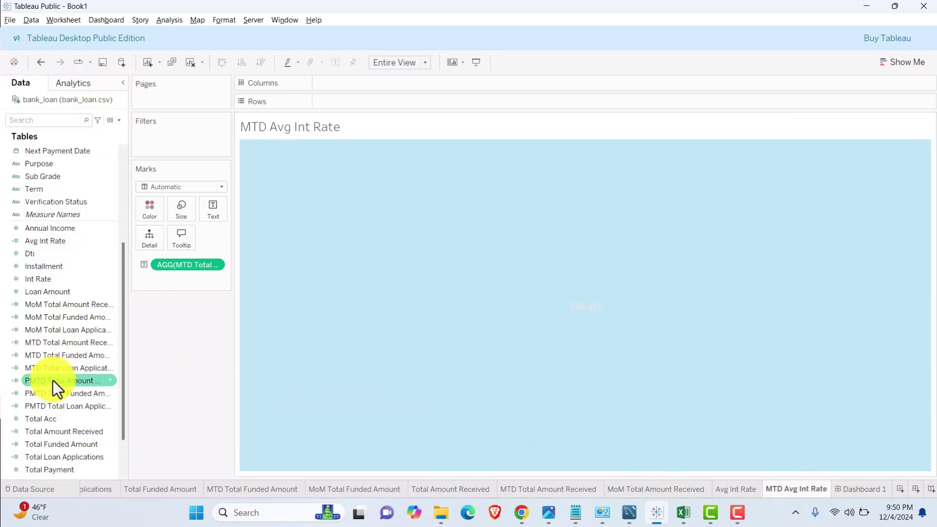
left_click(66, 355)
right_click(66, 354)
left_click(104, 183)
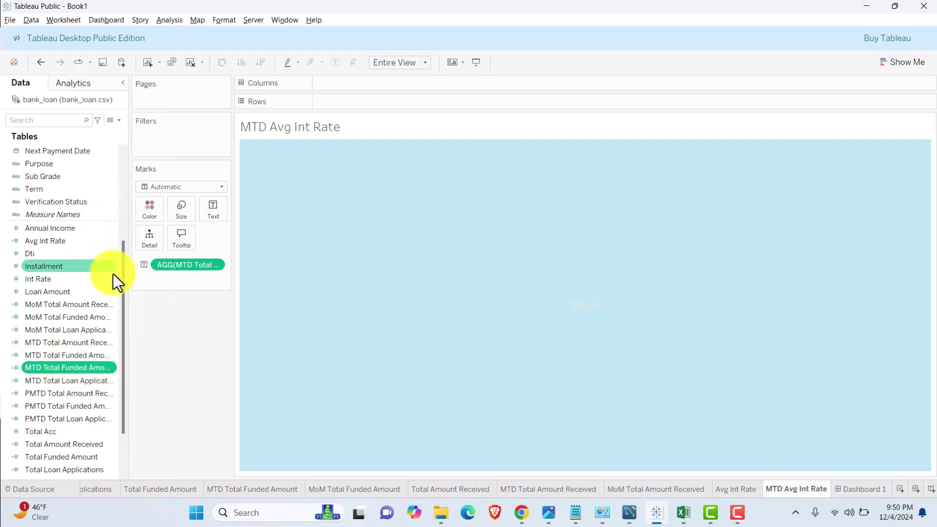
right_click(89, 366)
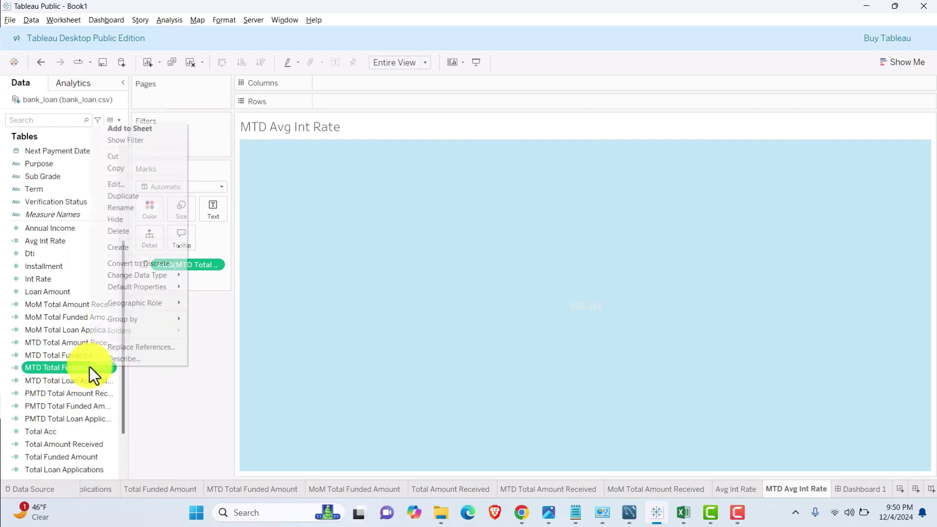
left_click(125, 185)
triple_click(416, 274)
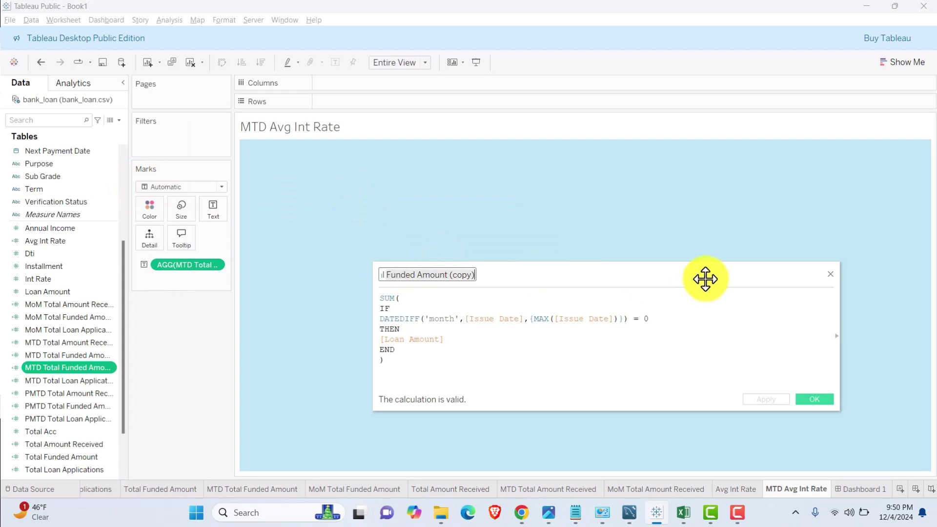
type("MTD Total")
key("BackSpace")
key("BackSpace")
key("BackSpace")
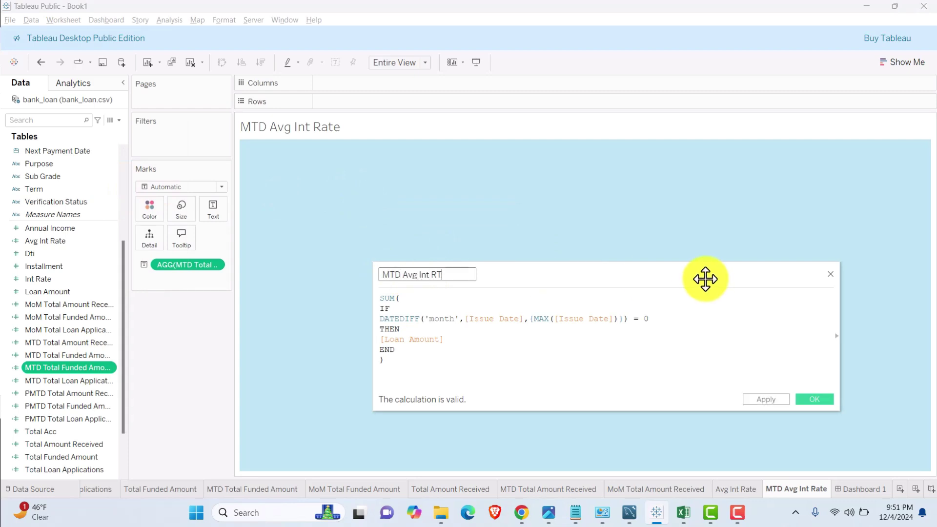
- Change the calculation's aggregation to AVG and its returned field to [Int Rate], keeping the month condition, and save it
left_click(396, 299)
key("BackSpace")
key("BackSpace")
key("BackSpace")
type("AVG(")
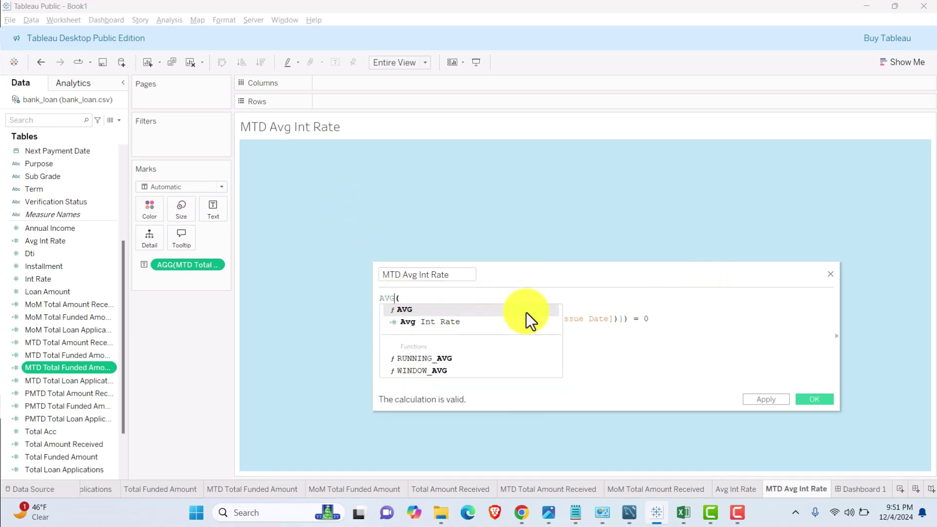
left_click(604, 340)
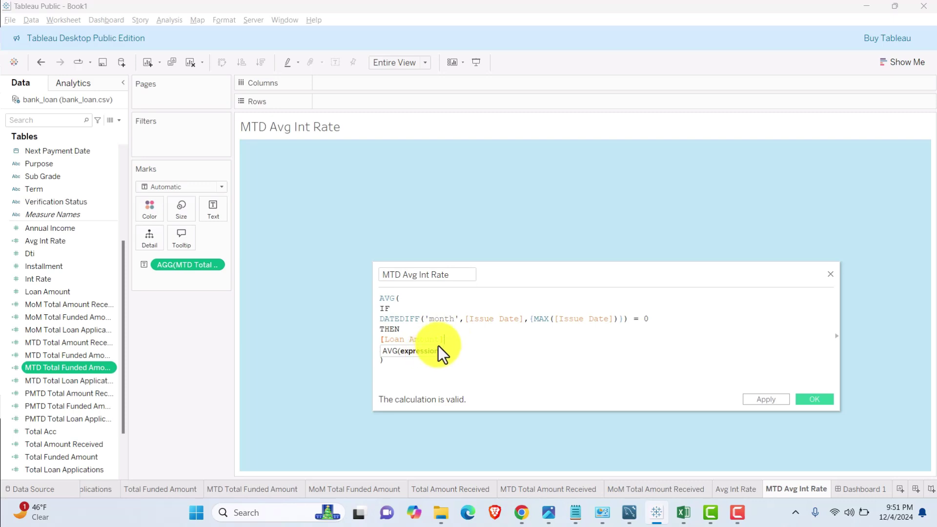
left_click_drag(448, 340, 357, 335)
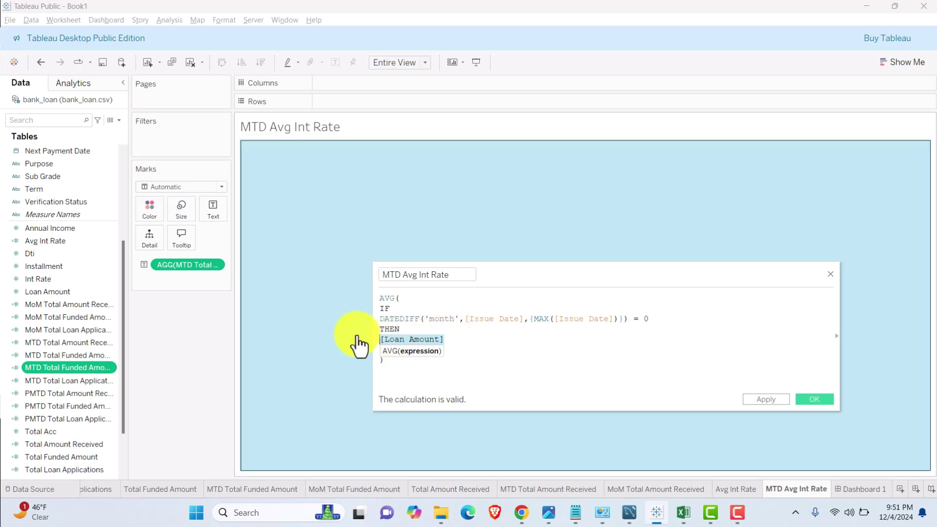
type("int")
key("Down")
key("Return")
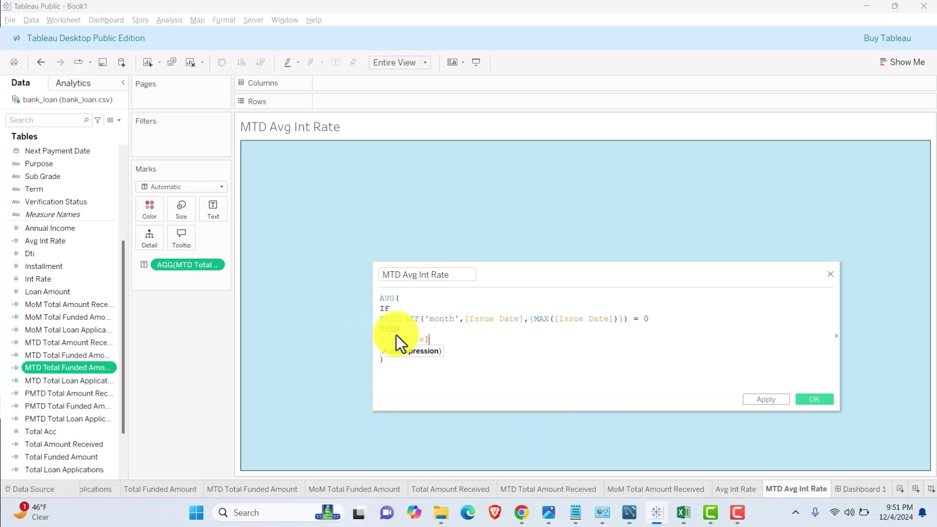
left_click(769, 398)
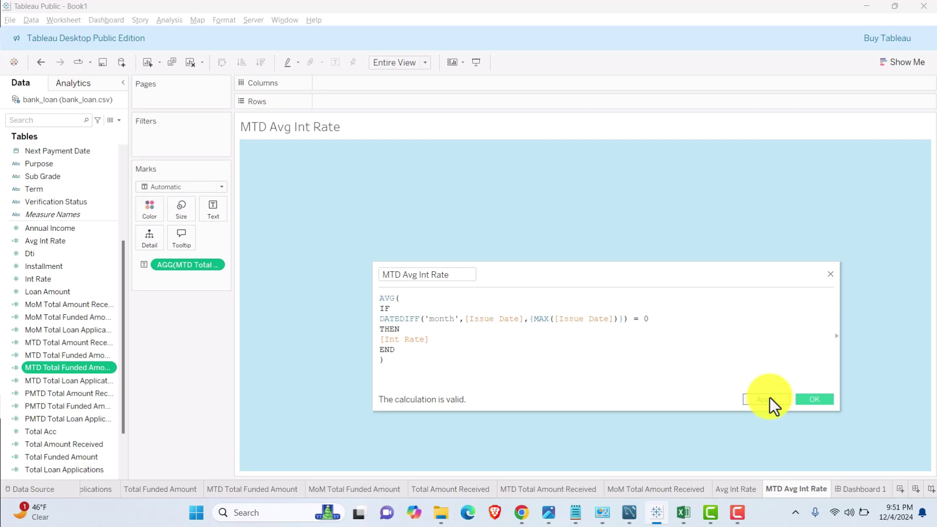
left_click(818, 398)
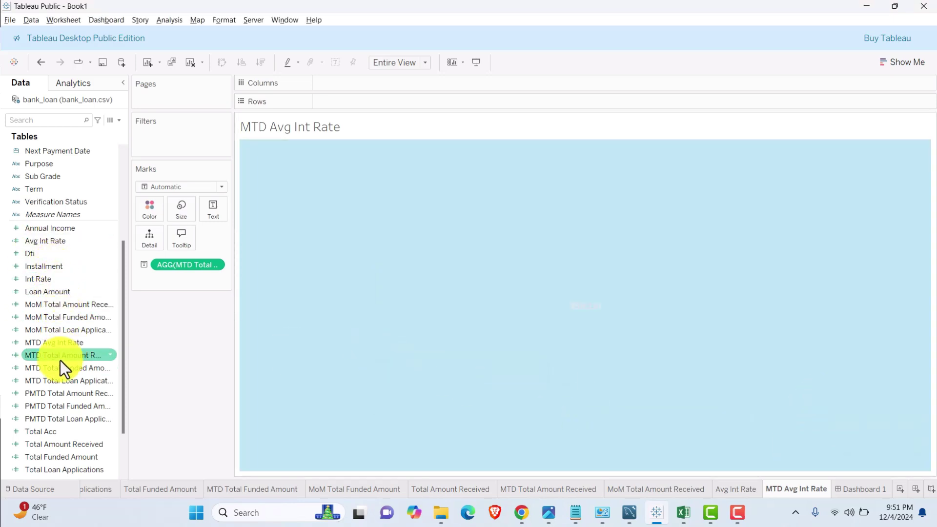
- Replace the sheet's text measure with MTD Avg Int Rate and check it against the MTD_Avg_interest_rate query in MySQL Workbench, returning to Tableau
left_click_drag(48, 345, 174, 266)
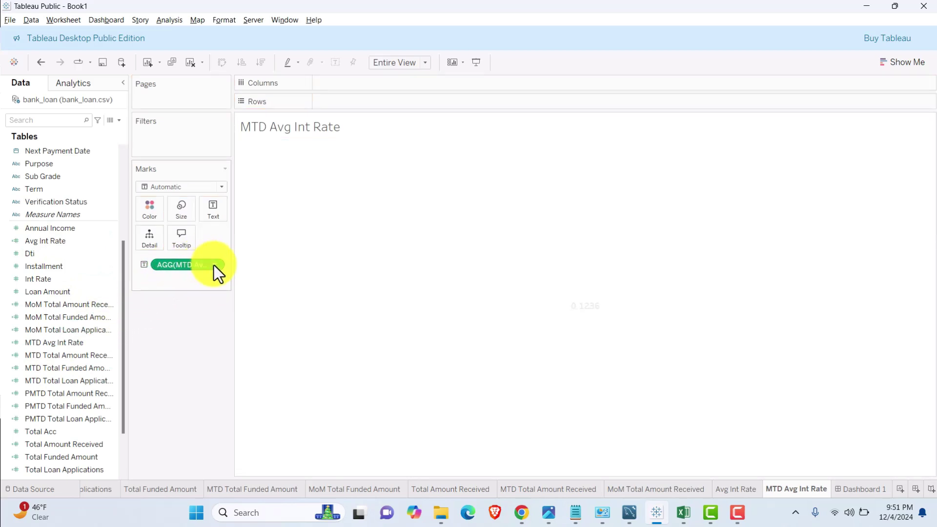
left_click(215, 265)
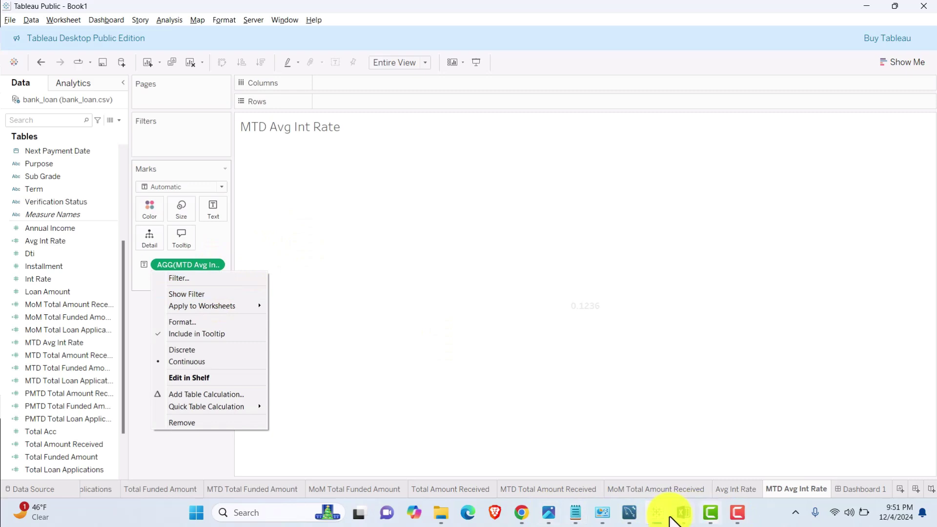
left_click(629, 513)
scroll(295, 257, "down", 1)
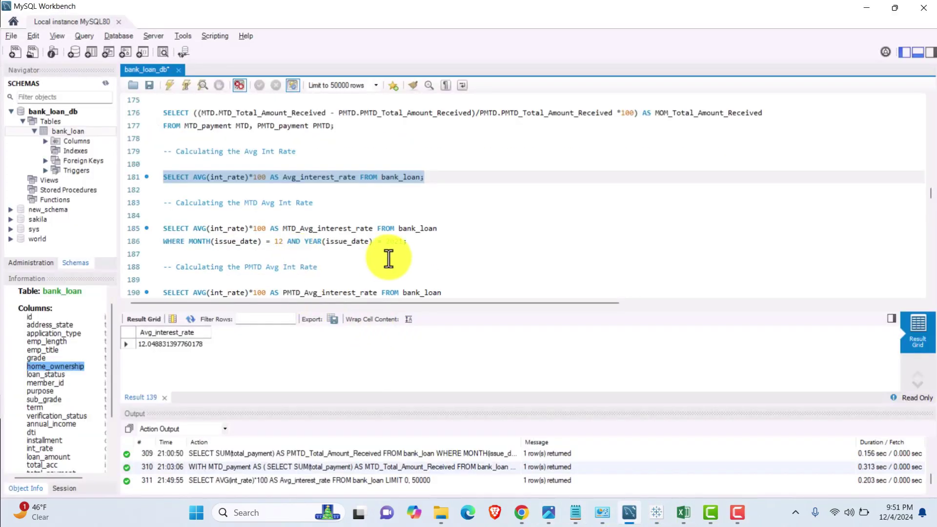
left_click_drag(408, 241, 153, 230)
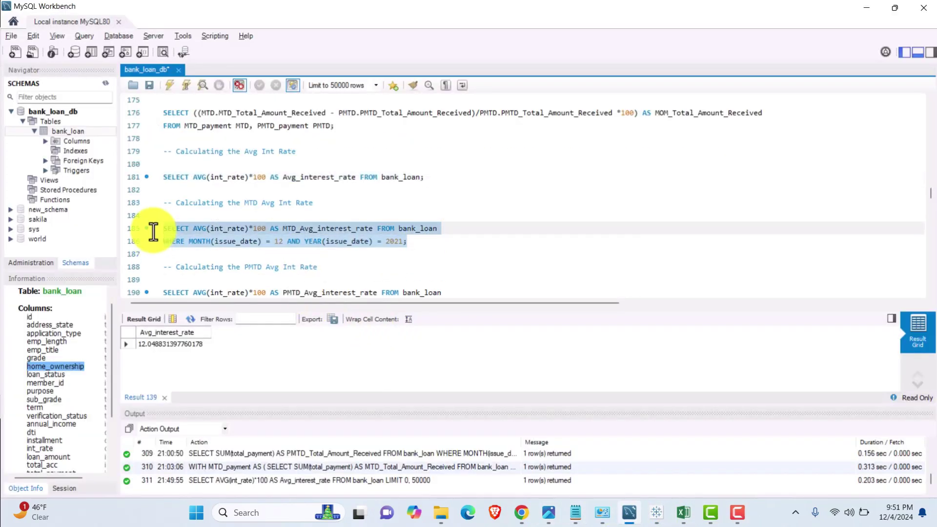
left_click(168, 84)
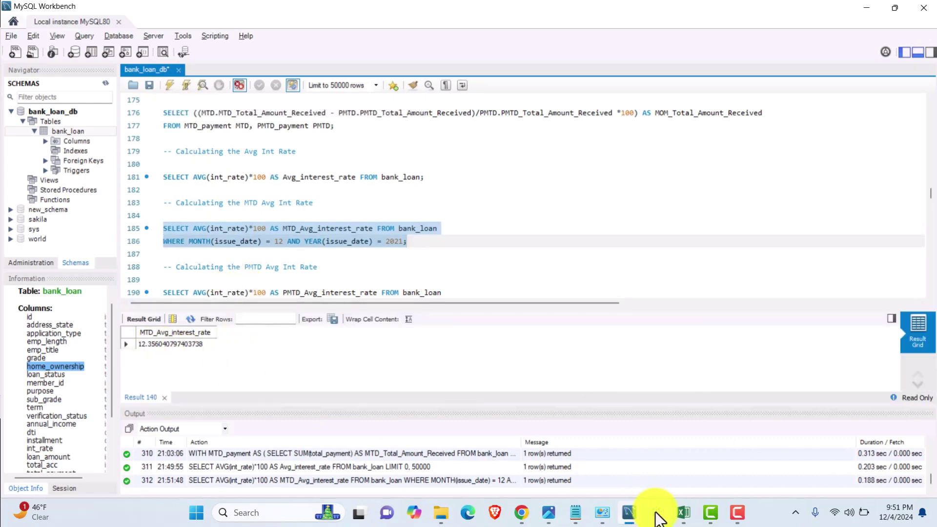
mouse_move(657, 510)
left_click(654, 476)
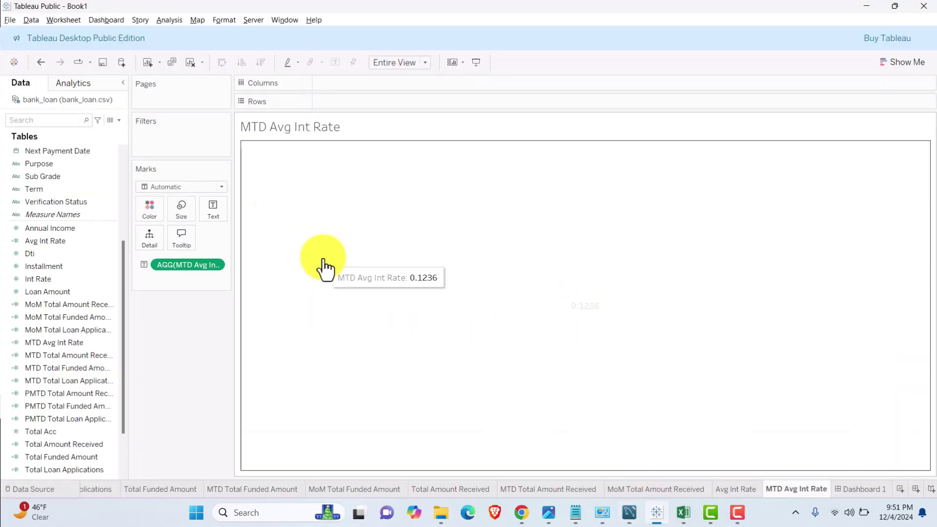
- Format the MTD Avg Int Rate measure as a percentage with one decimal place
left_click(218, 266)
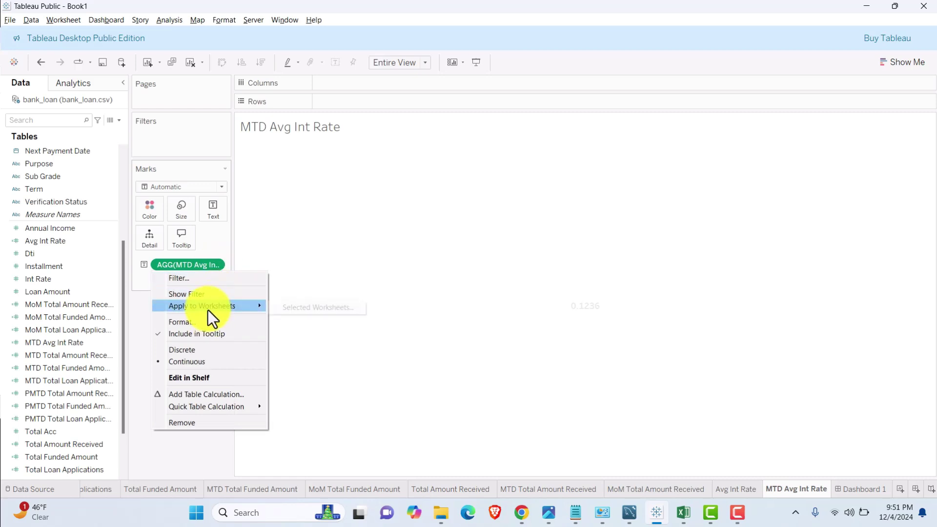
left_click(195, 322)
left_click(99, 191)
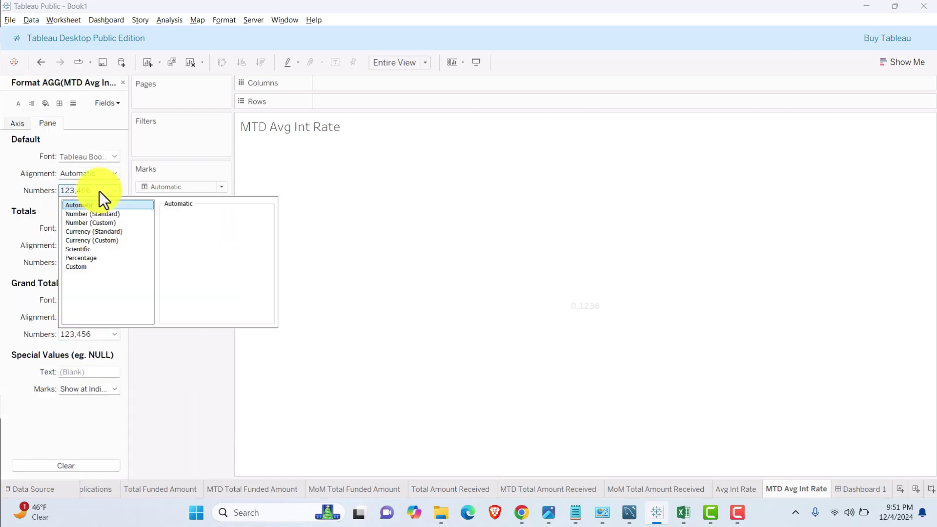
left_click(87, 259)
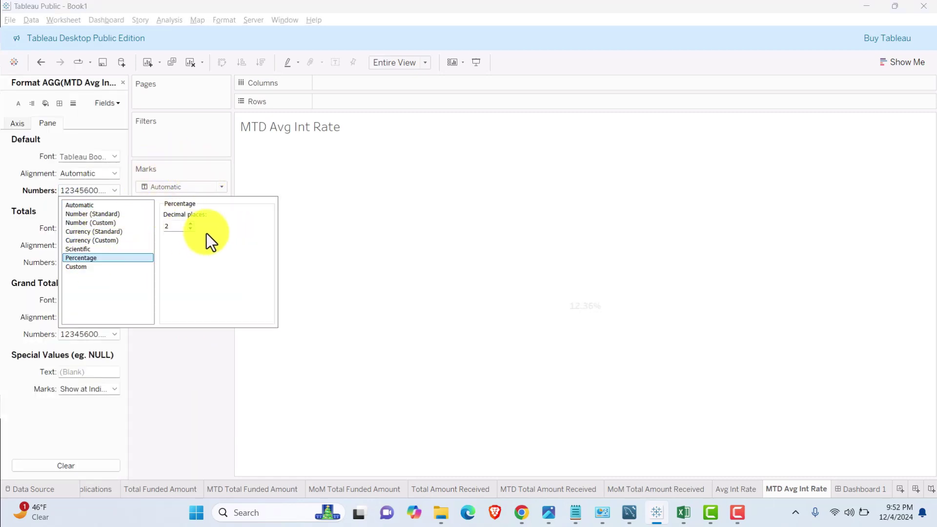
left_click(190, 228)
left_click(561, 325)
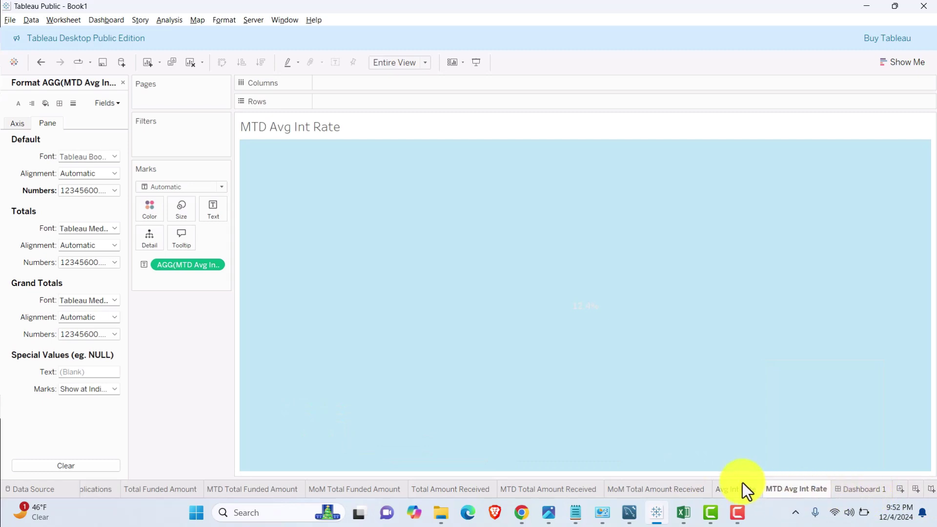
- Duplicate the MoM Total Amount Received worksheet and place the copy between MTD Avg Int Rate and the dashboard
left_click(678, 489)
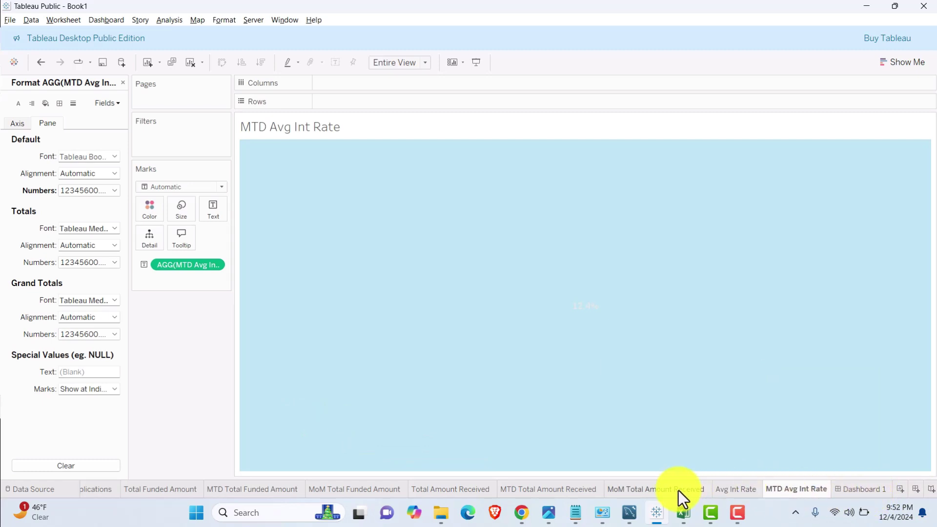
right_click(678, 491)
left_click(719, 397)
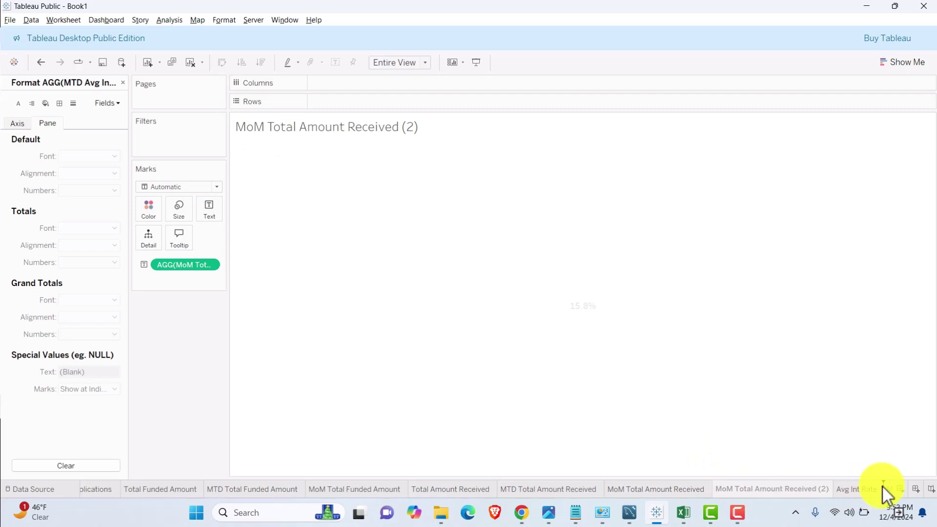
left_click_drag(882, 485, 879, 491)
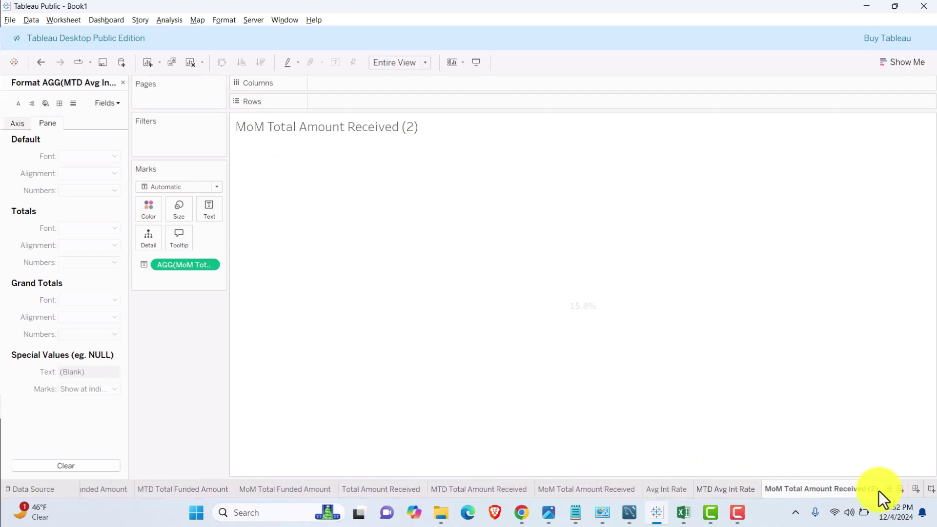
- Rename the duplicated MoM Total Amount Received (2) worksheet as MoM Avg Int Rate
double_click(797, 493)
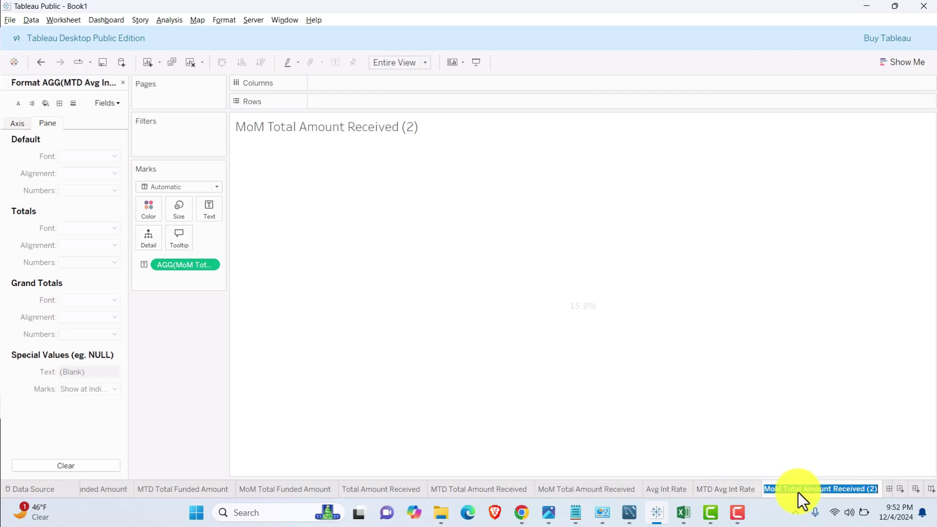
key("End")
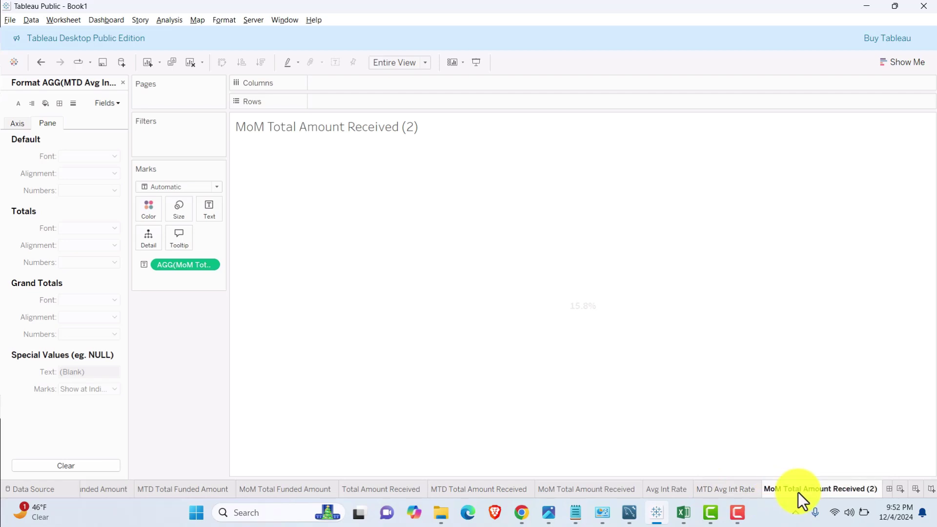
key("BackSpace")
key("BackSpace")
key("BackSpace")
key("BackSpace")
key("BackSpace")
key("BackSpace")
key("BackSpace")
key("BackSpace")
key("BackSpace")
key("BackSpace")
key("BackSpace")
key("BackSpace")
key("BackSpace")
key("BackSpace")
key("BackSpace")
key("BackSpace")
key("BackSpace")
key("BackSpace")
key("BackSpace")
key("BackSpace")
type("Avg Int Rate")
double_click(800, 490)
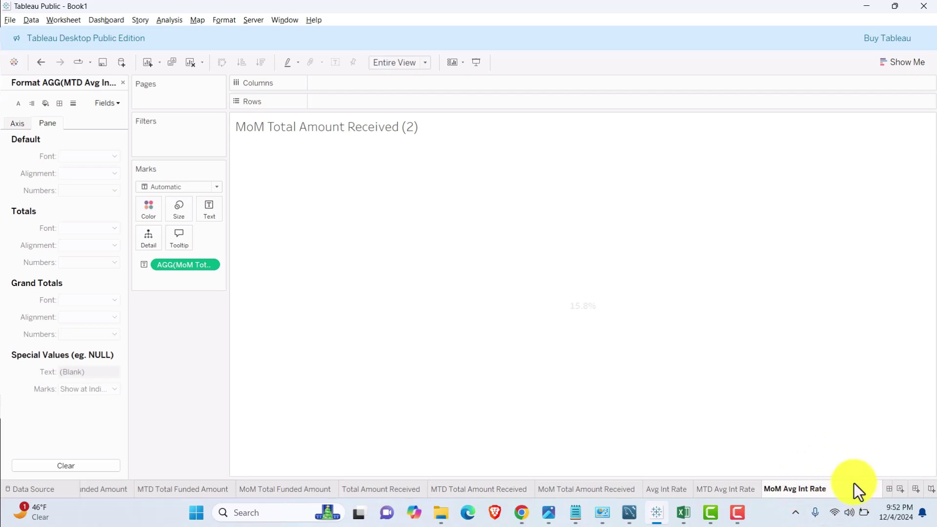
key("Return")
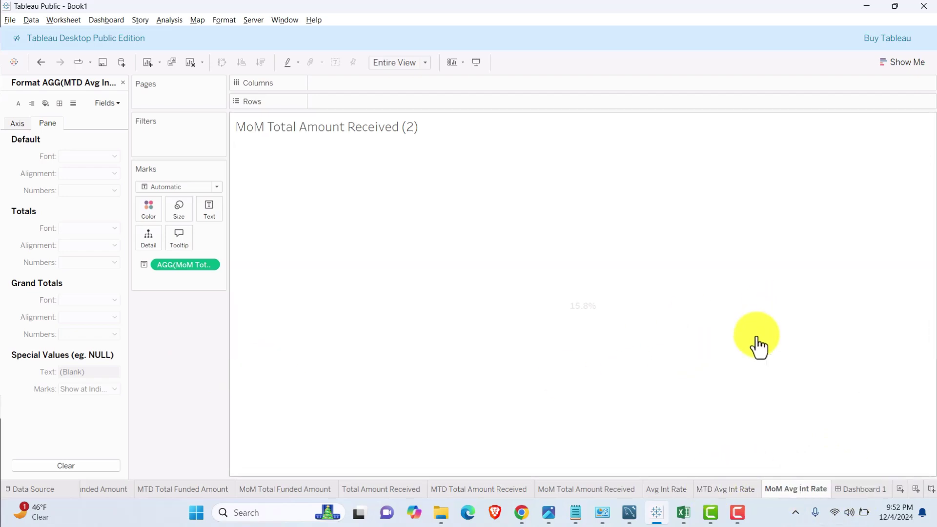
left_click(758, 345)
- Close the formatting options and duplicate the MTD Avg Int Rate calculated field
left_click(123, 83)
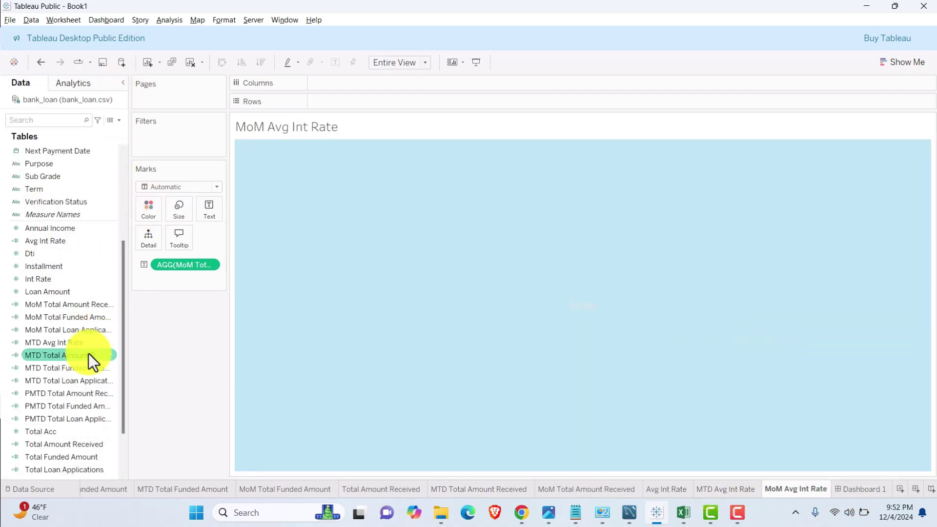
left_click_drag(85, 366, 64, 344)
right_click(63, 343)
left_click(98, 173)
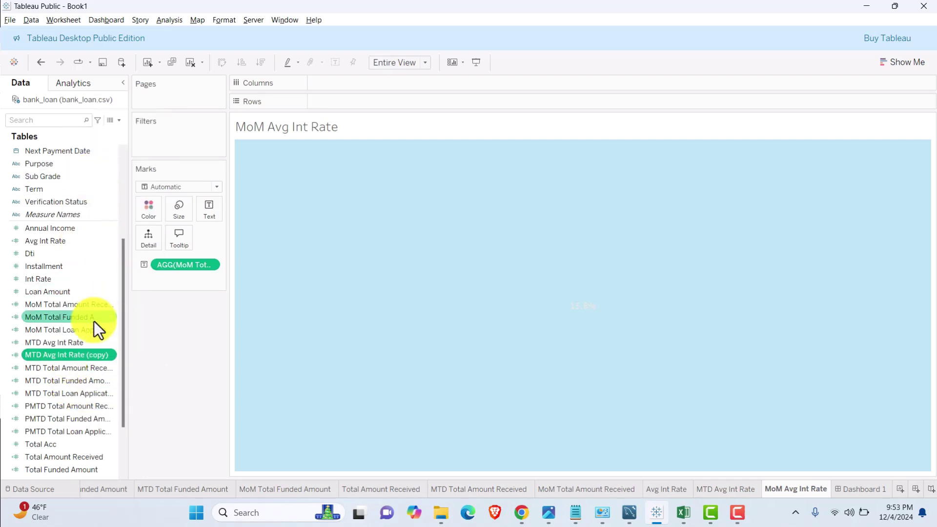
- Open the duplicated MTD Avg Int Rate calculation for editing and rename it PMTD Avg Int Rate
right_click(73, 352)
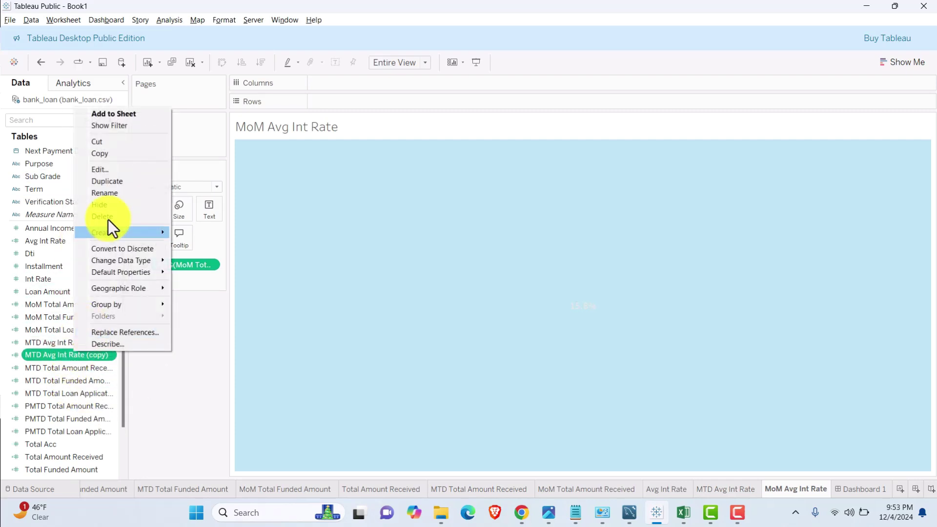
left_click(112, 171)
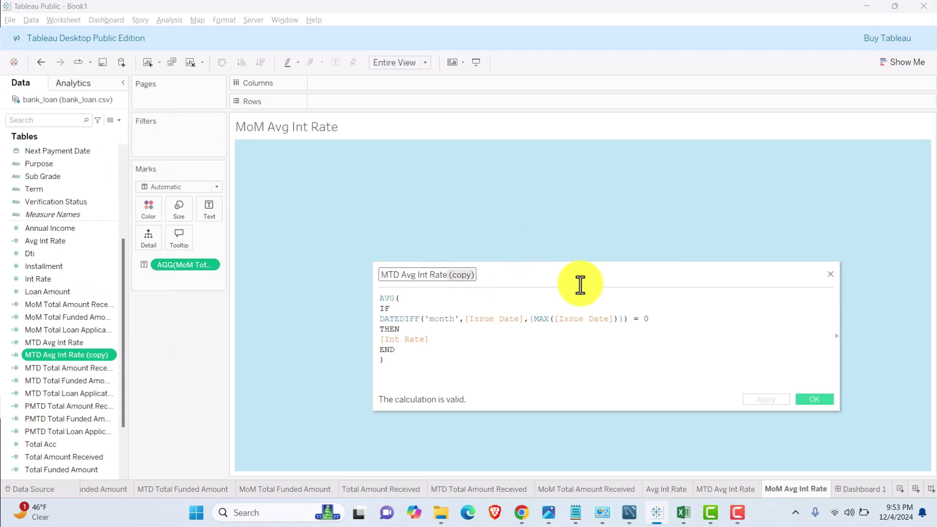
key("BackSpace")
key("ctrl+Left")
key("ctrl+Left")
key("ctrl+Left")
type("P")
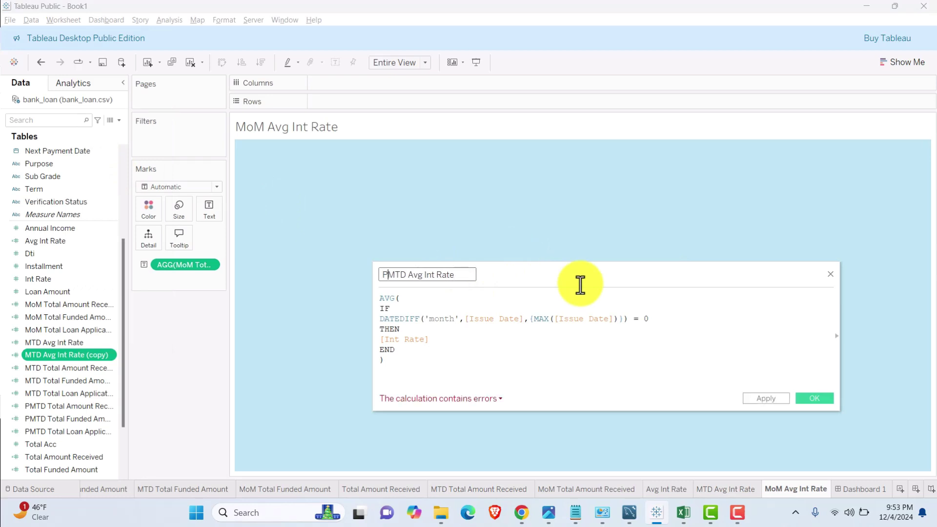
- Set the DATEDIFF month condition in the PMTD Avg Int Rate formula to = 1 and save the calculation
left_click(654, 320)
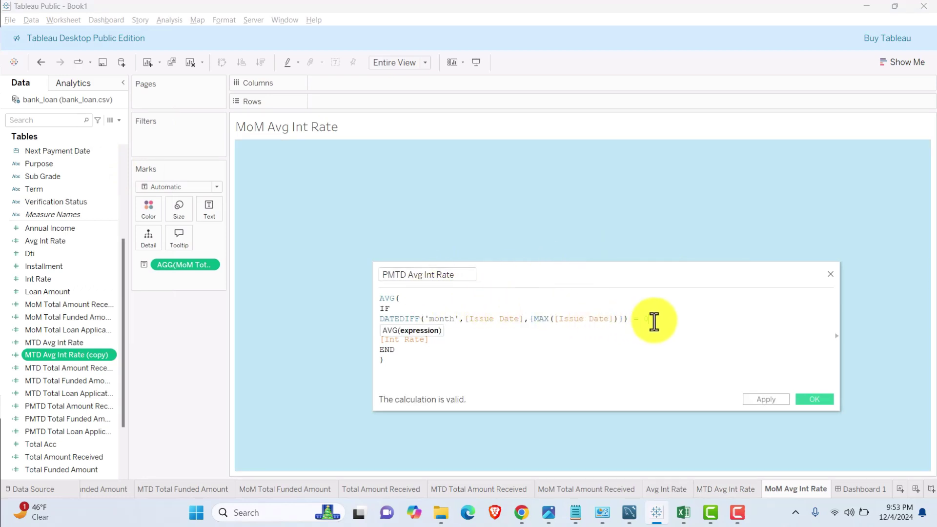
key("BackSpace")
type("1")
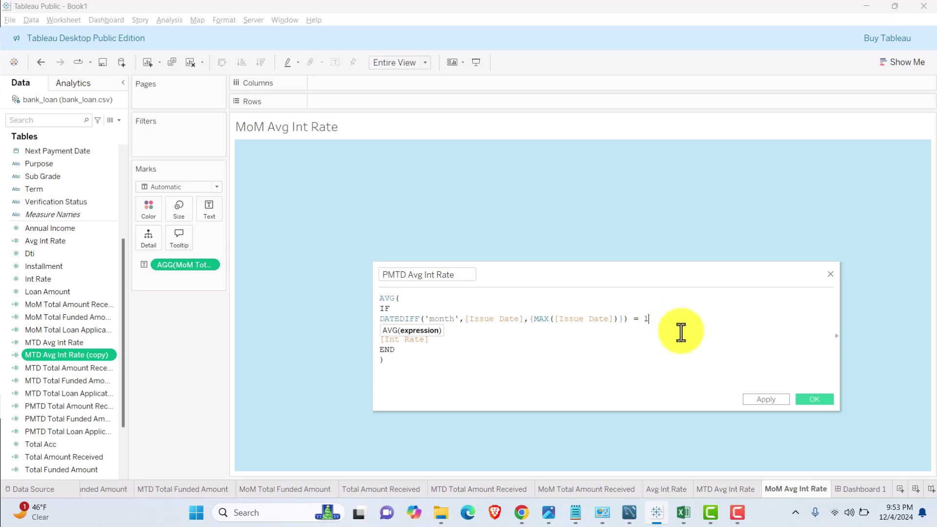
left_click(755, 400)
left_click(805, 400)
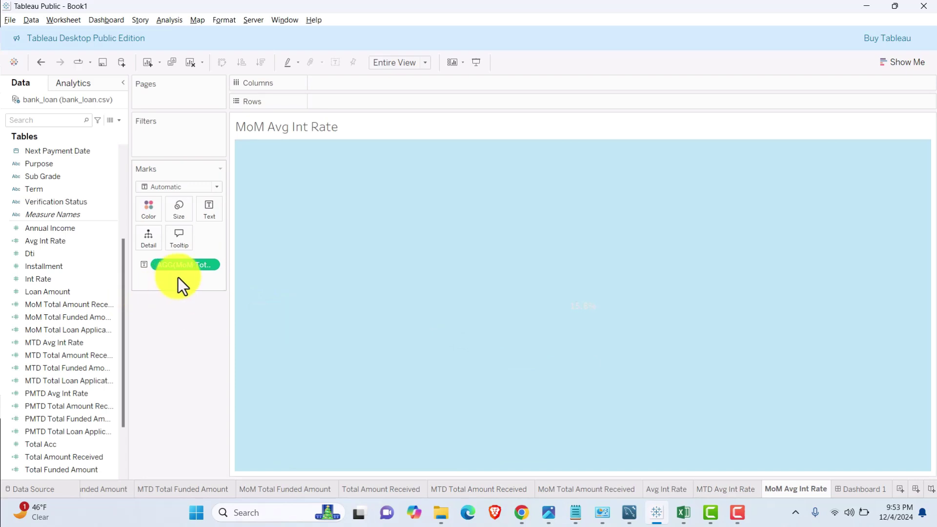
- Create a new calculated field named MoM Avg Int Rate
left_click(119, 121)
left_click(72, 131)
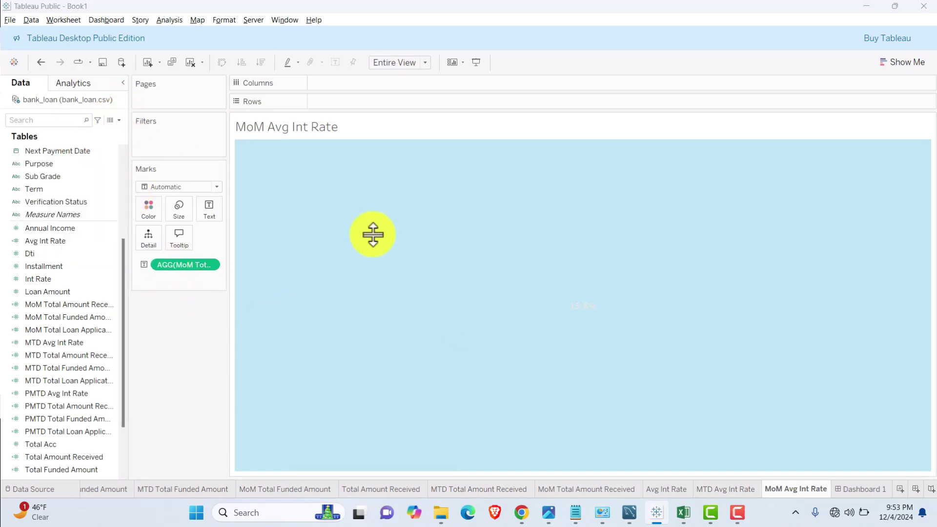
type("MoM Avg Int")
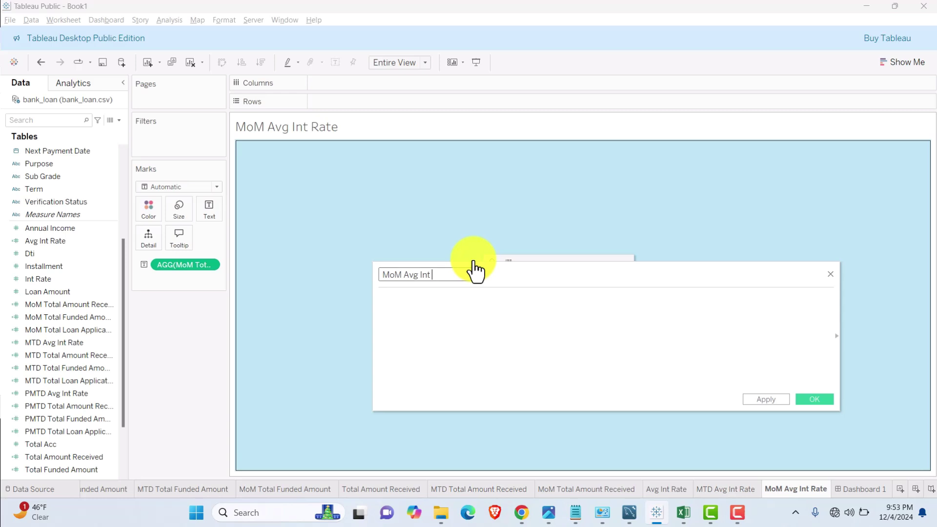
type(" Rate")
- Define the MoM Avg Int Rate formula as ([MTD Avg Int Rate] - [PMTD Avg Int Rate])/[PMTD Avg Int Rate] and save it
left_click(454, 304)
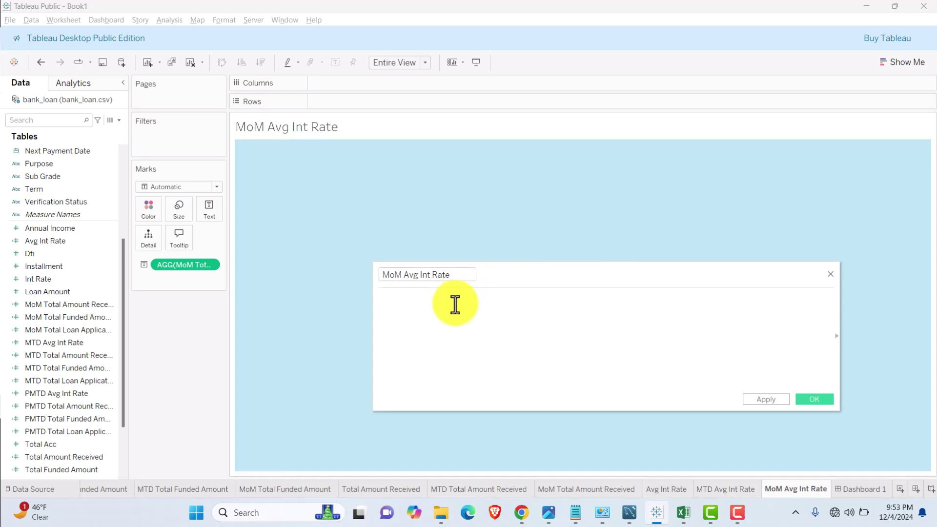
type("mtd")
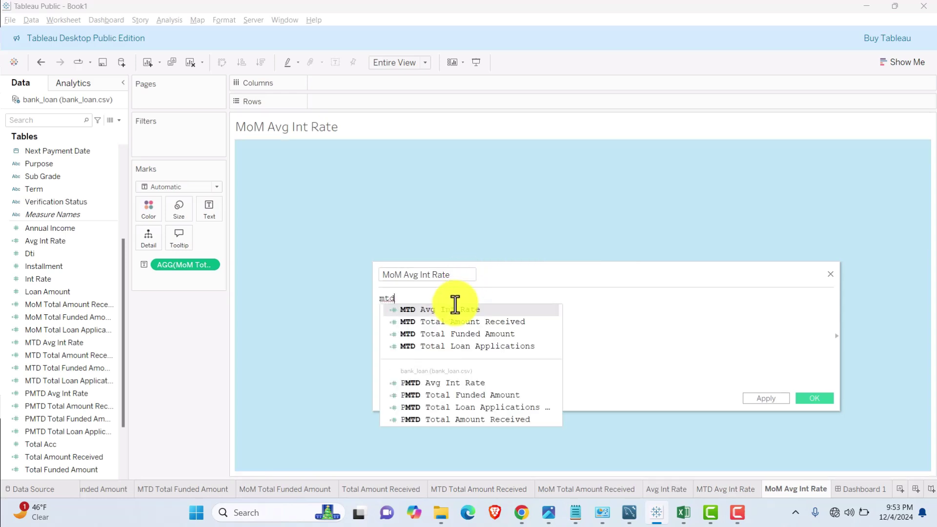
key("Return")
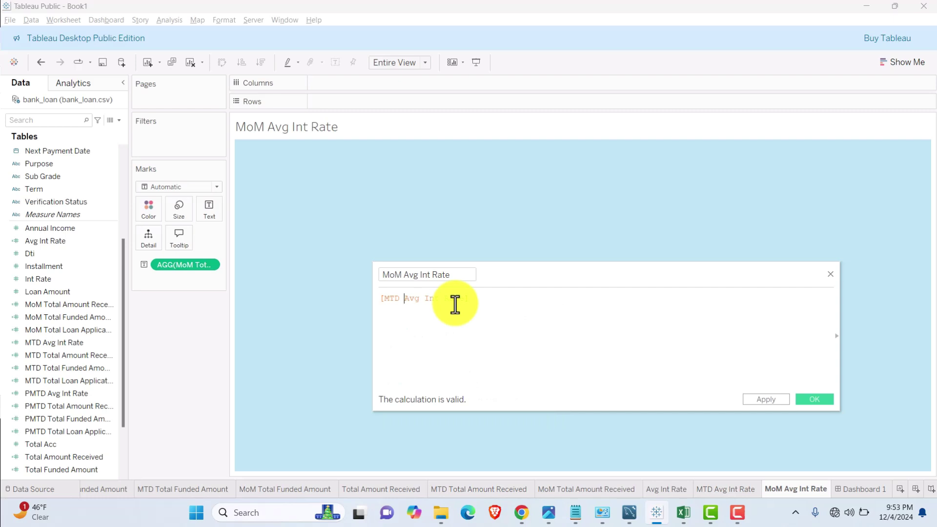
type("(")
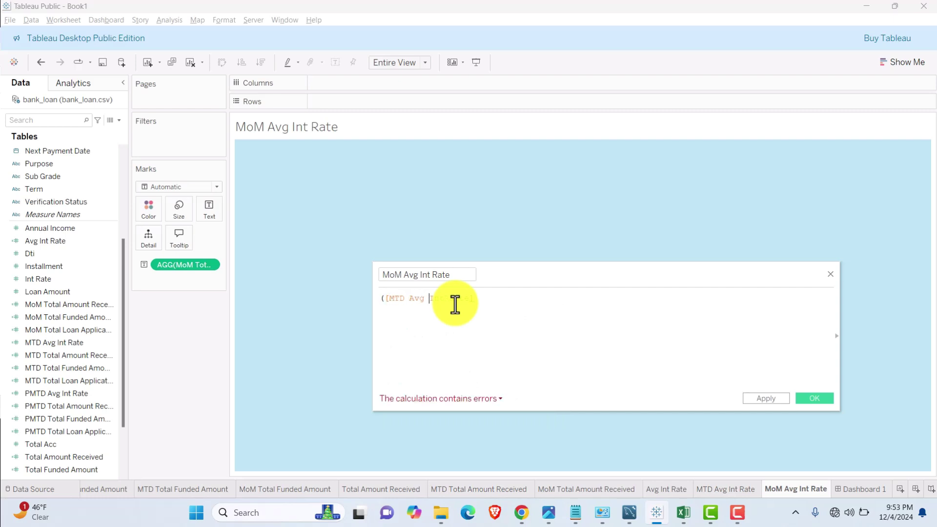
type(" - pmt\\")
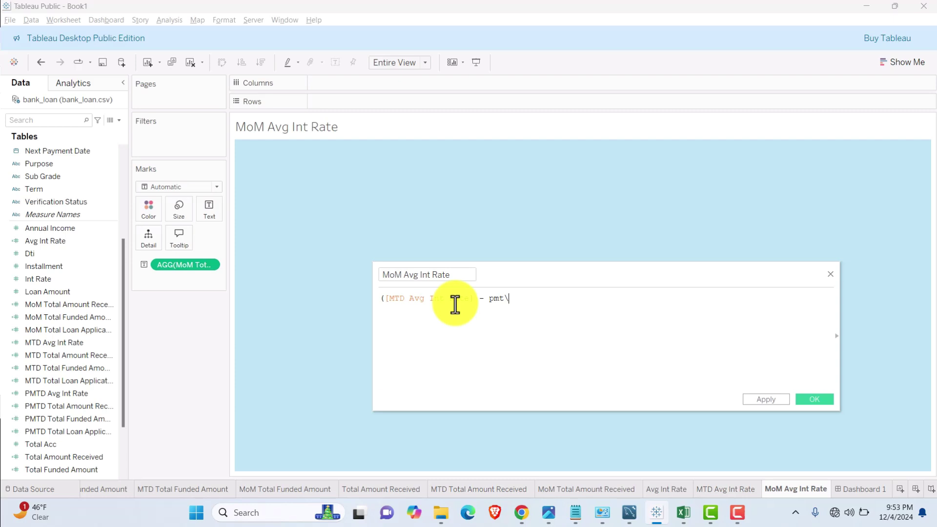
key("Return")
type(")/")
type("pmt")
key("Return")
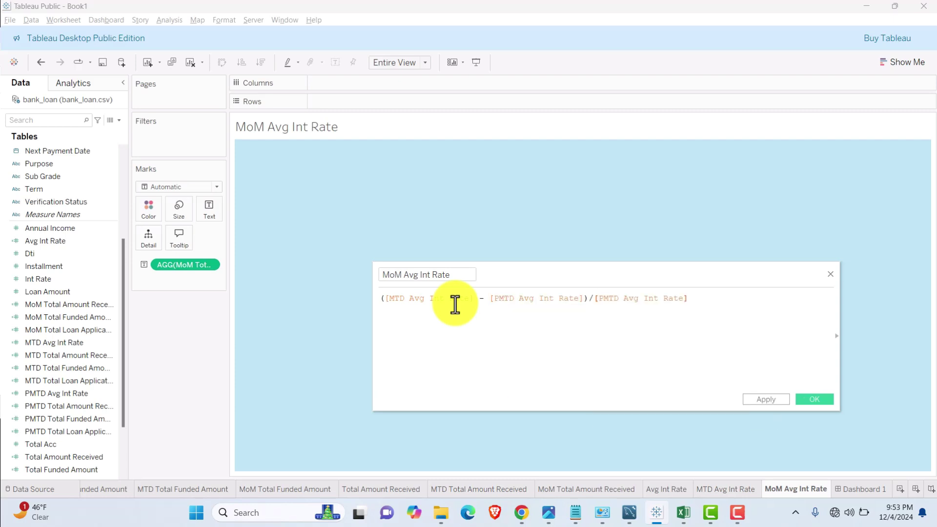
left_click(752, 399)
left_click(802, 399)
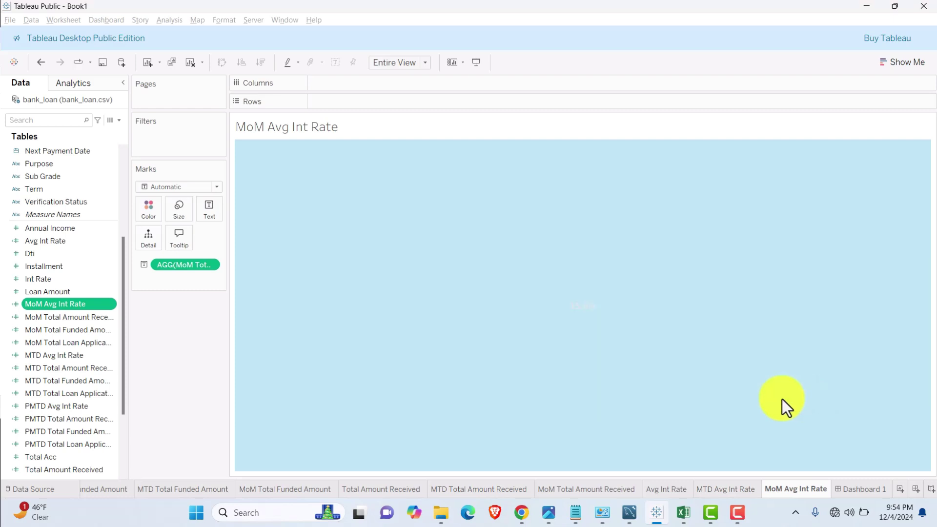
- Replace the MoM Total Amount Received text measure on the sheet with MoM Avg Int Rate
left_click_drag(54, 305, 181, 265)
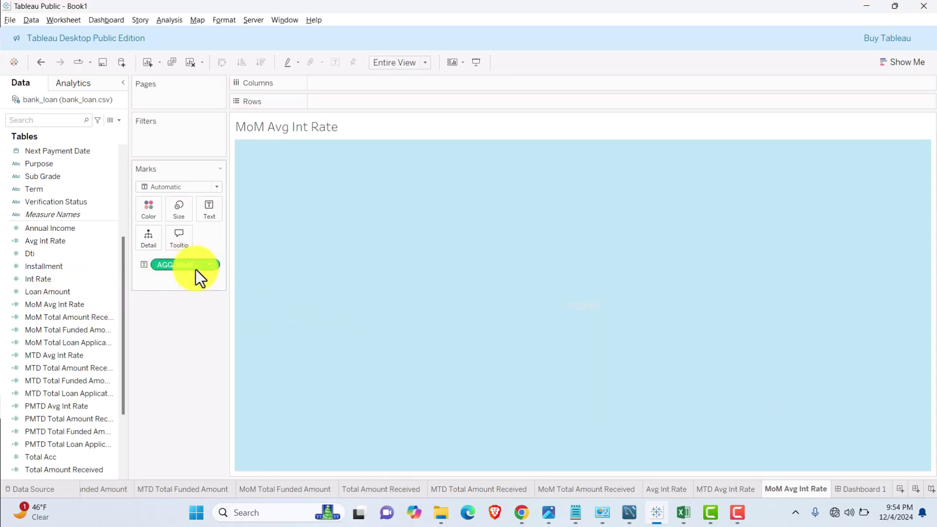
mouse_move(446, 320)
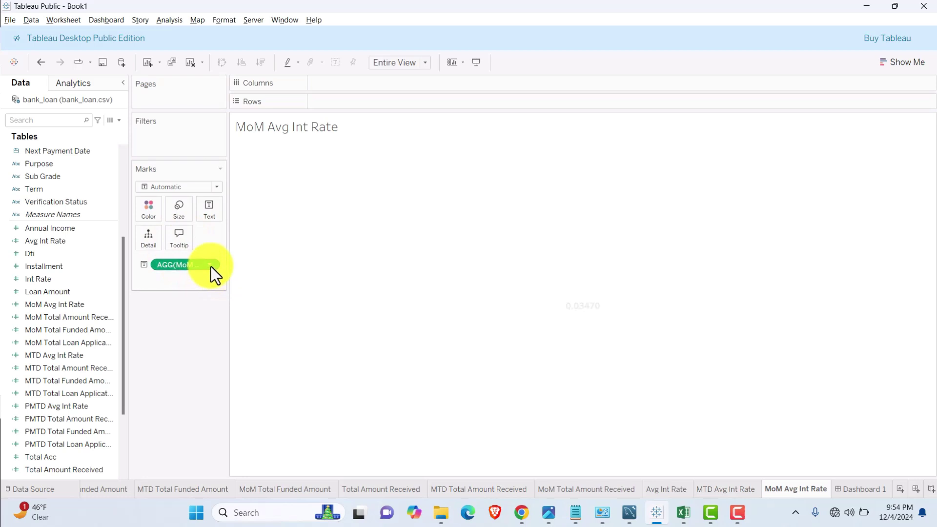
left_click(215, 265)
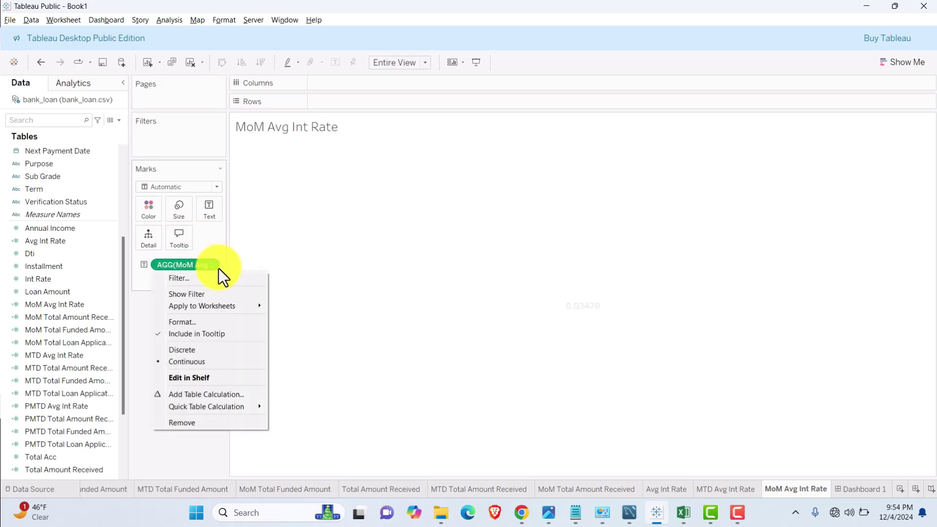
left_click(597, 364)
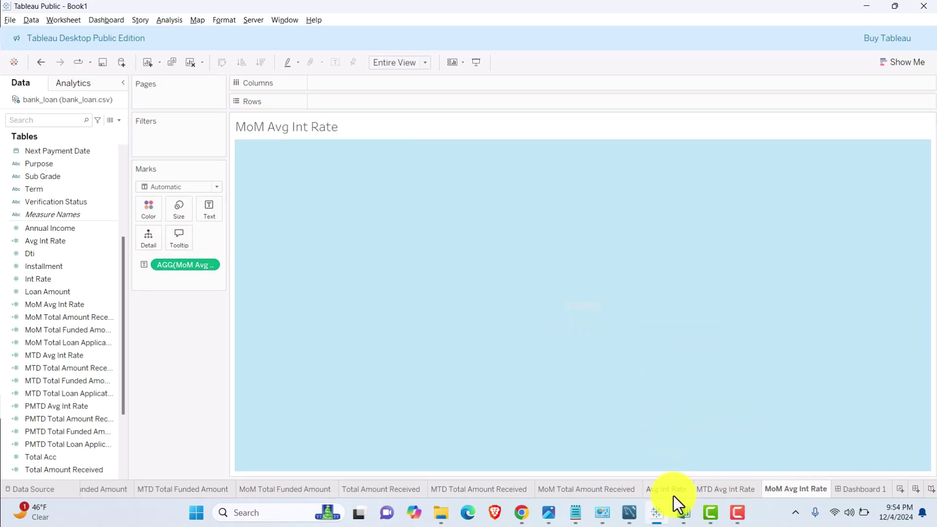
- Switch to MySQL Workbench, run the MOM_Avg_interest_rate query to check the measure, and return to Tableau
mouse_move(630, 512)
left_click(629, 453)
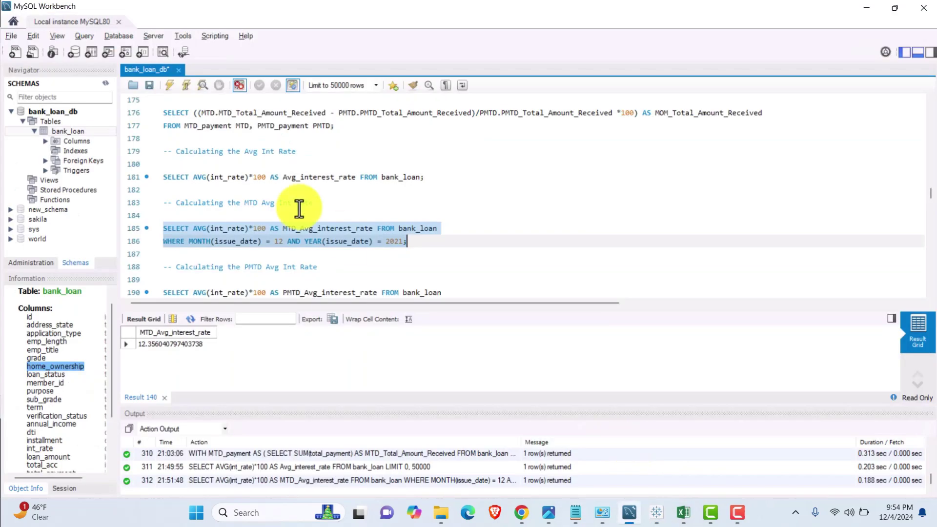
scroll(300, 210, "down", 3)
scroll(300, 218, "down", 1)
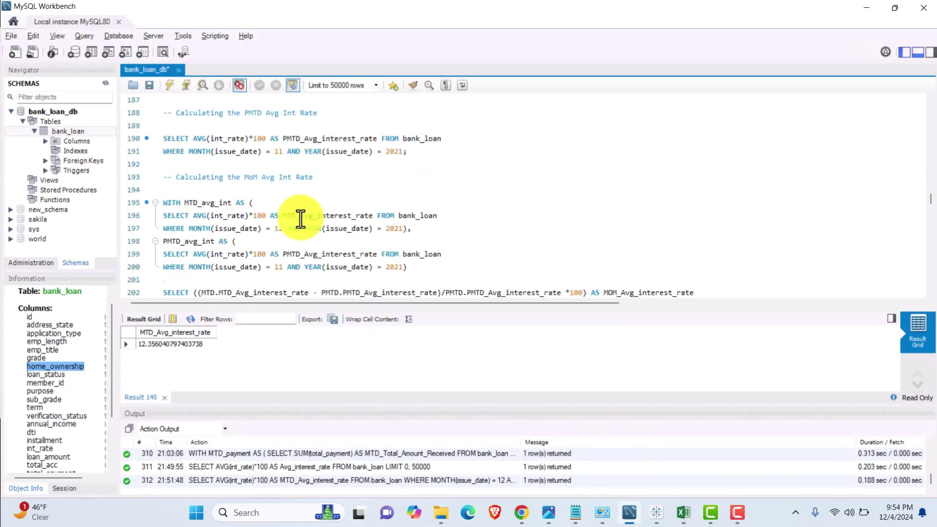
scroll(345, 241, "down", 2)
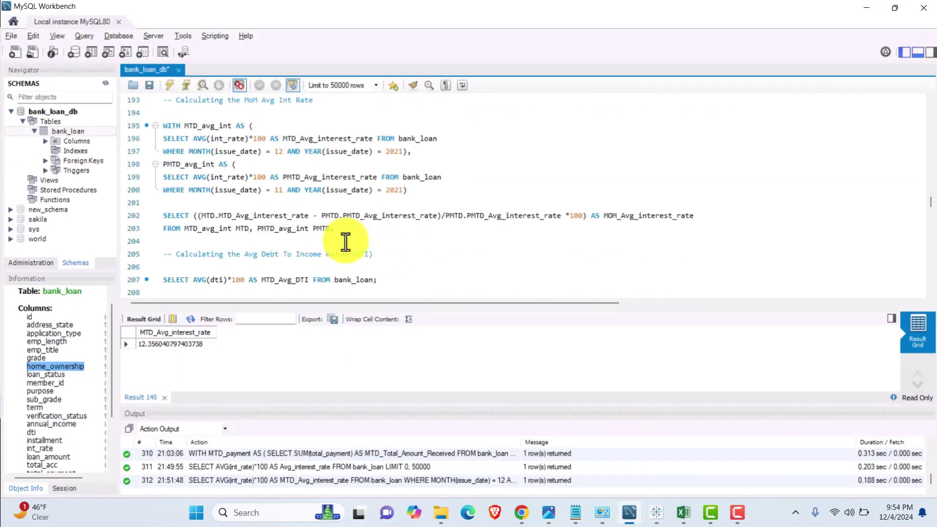
left_click_drag(336, 229, 164, 128)
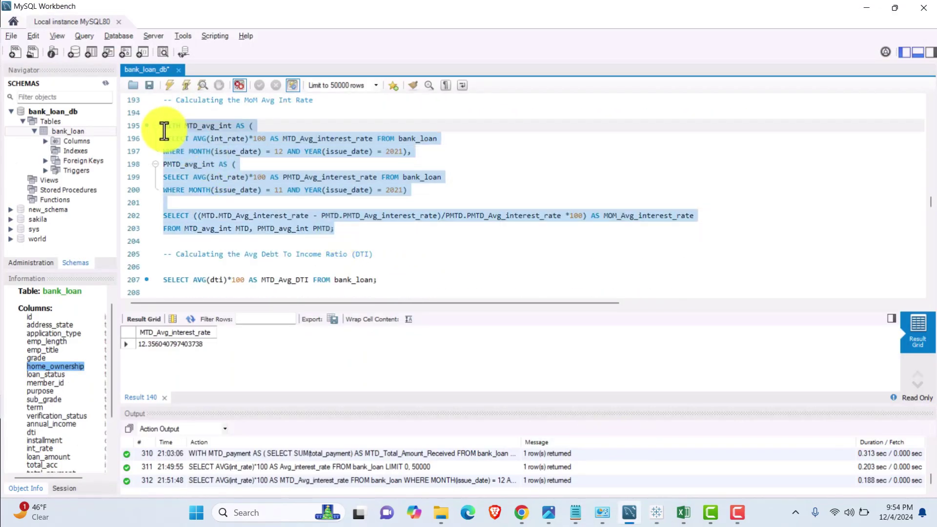
left_click(171, 85)
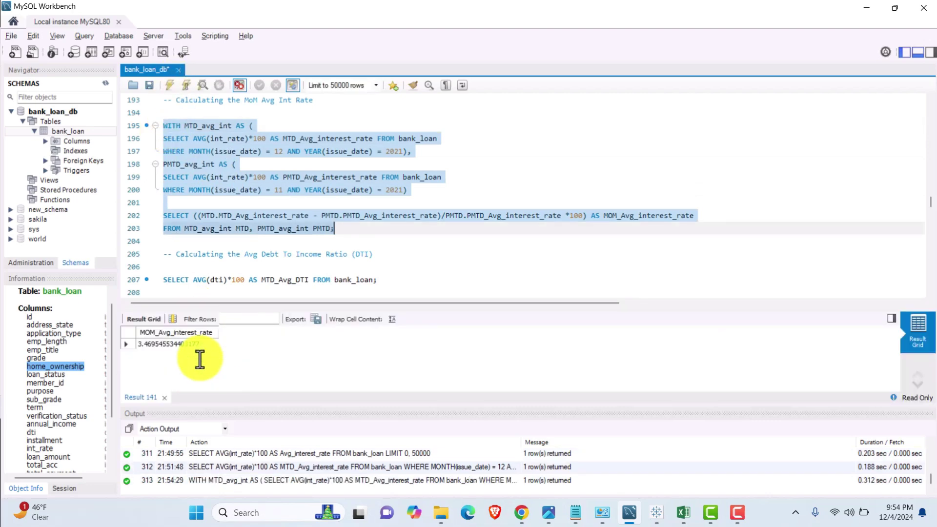
left_click(865, 8)
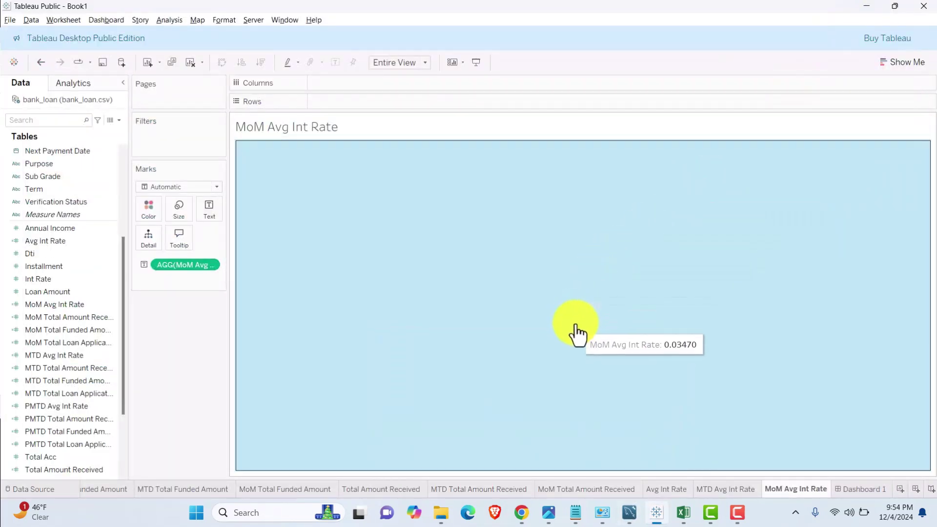
- Format the MoM Avg Int Rate measure as a percentage with one decimal place
right_click(211, 268)
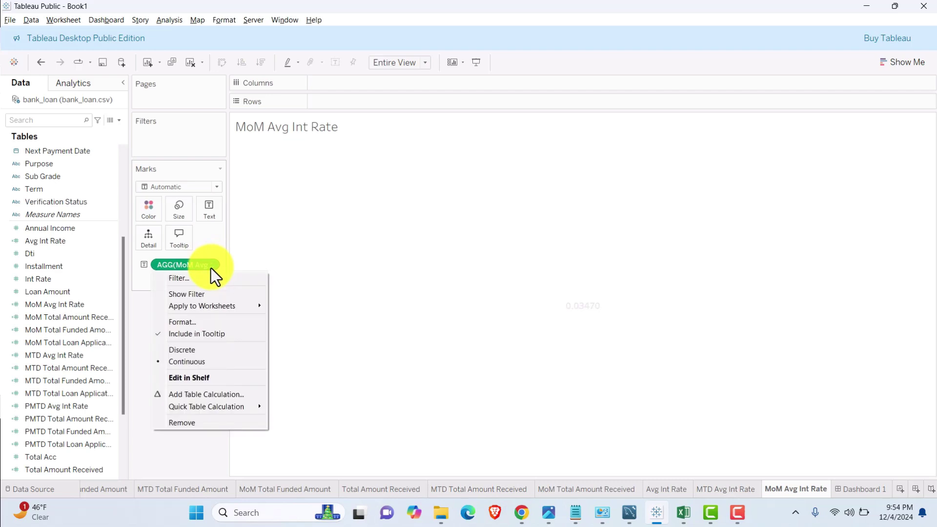
left_click(180, 288)
left_click(96, 189)
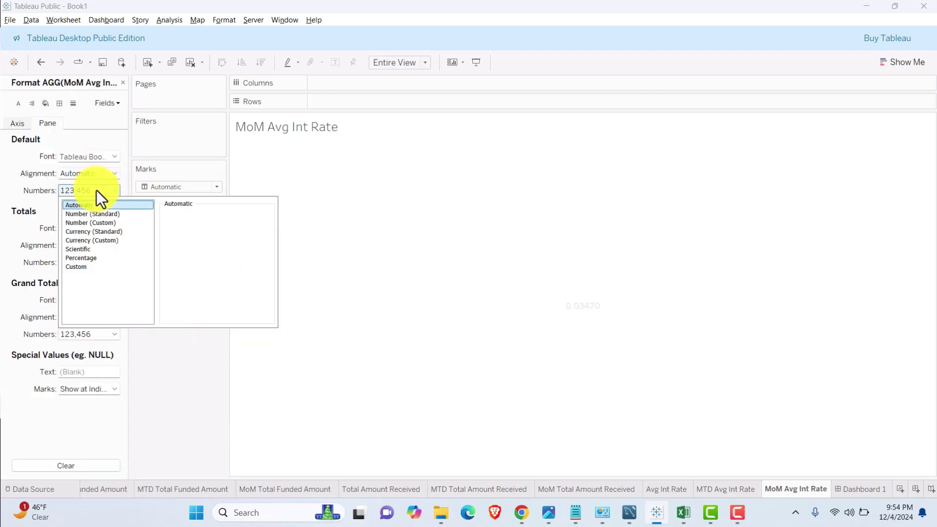
left_click(96, 257)
left_click(191, 228)
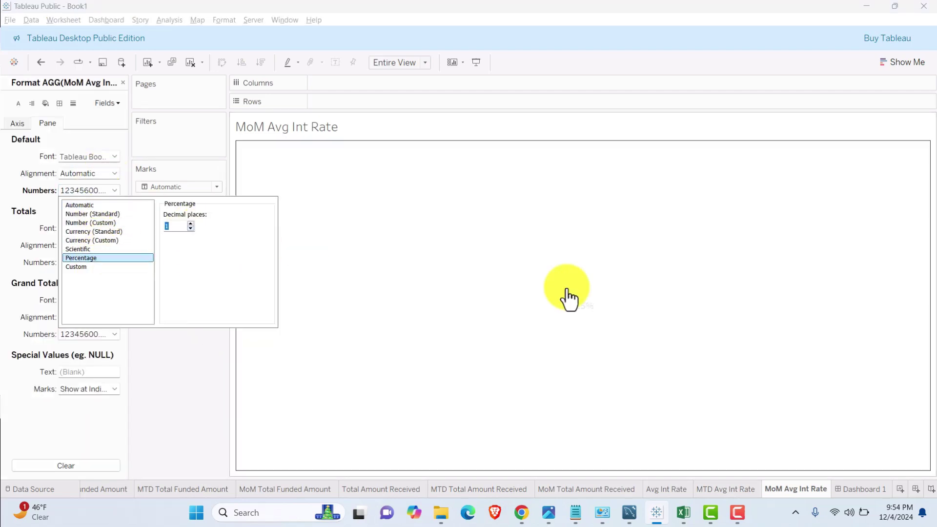
left_click(607, 334)
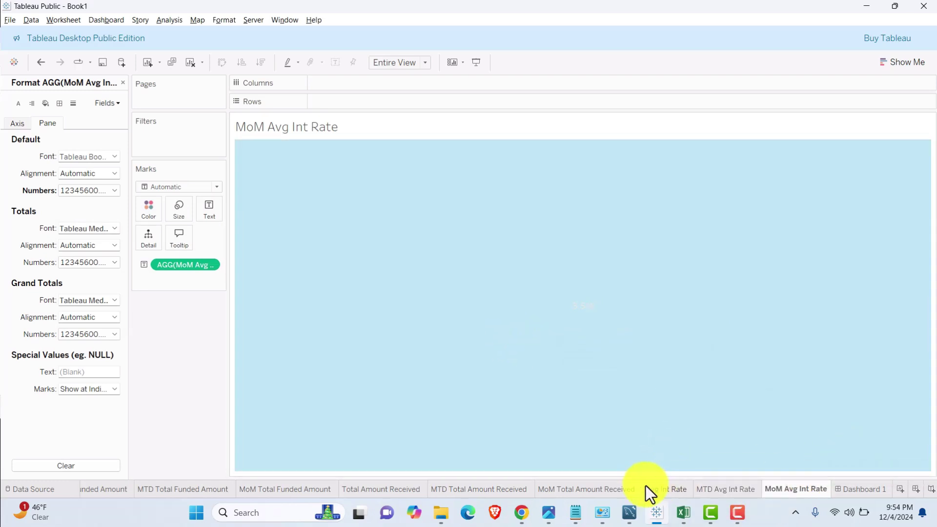
- Duplicate the Avg Int Rate worksheet and place the copy between MoM Avg Int Rate and Dashboard 1
mouse_move(561, 519)
left_click(555, 463)
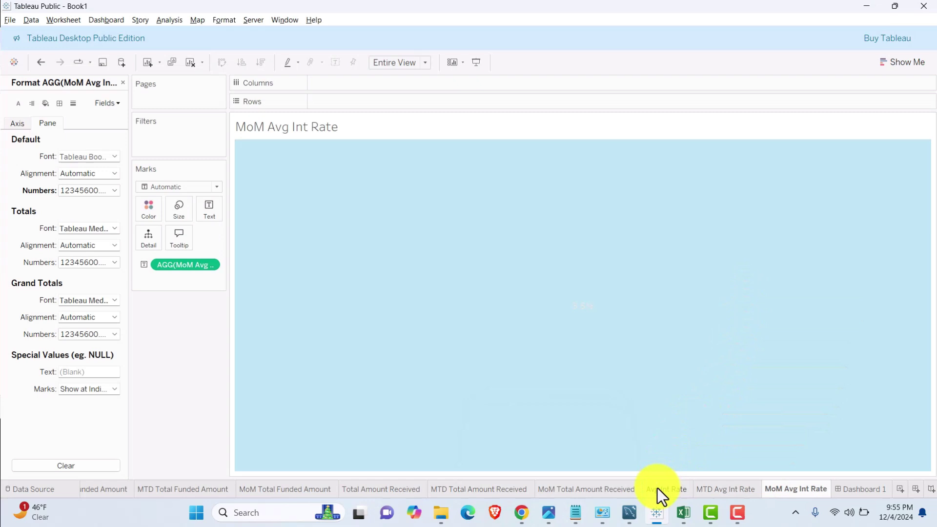
left_click(658, 488)
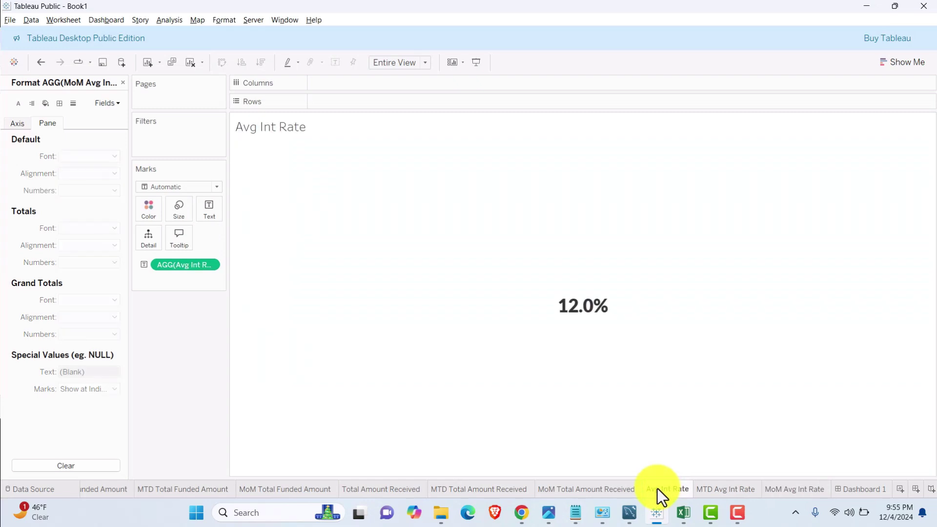
right_click(657, 487)
left_click(702, 396)
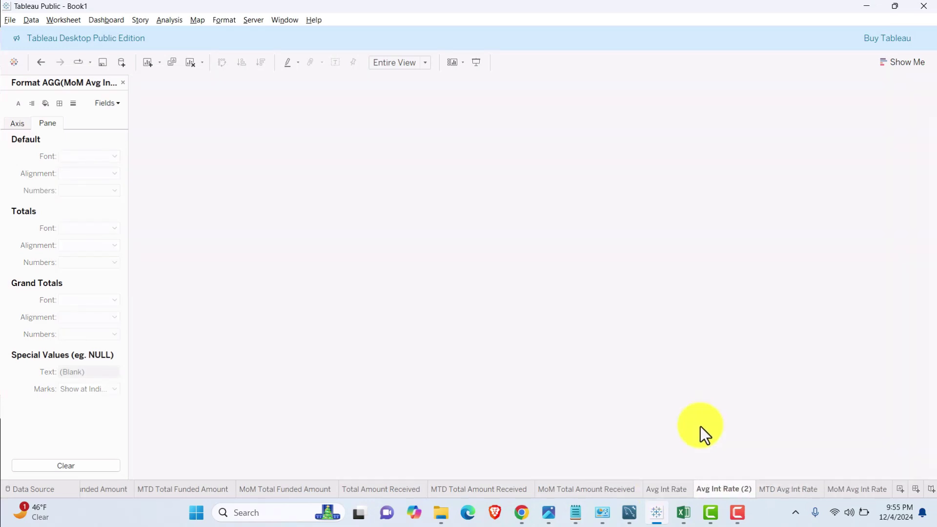
left_click_drag(889, 495, 865, 487)
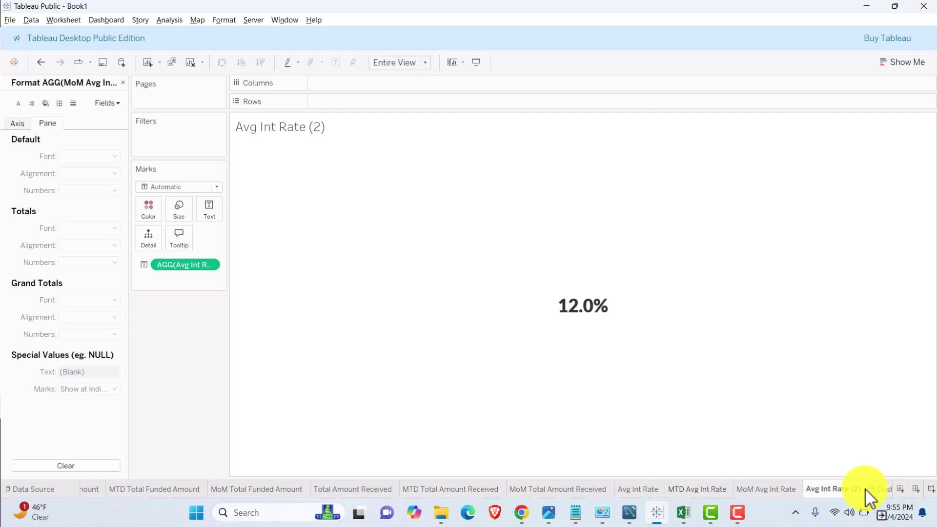
- Rename the duplicated Avg Int Rate (2) worksheet as Avg DTI
double_click(823, 491)
key("End")
key("BackSpace")
key("BackSpace")
key("BackSpace")
key("BackSpace")
key("BackSpace")
key("BackSpace")
key("BackSpace")
key("BackSpace")
key("BackSpace")
key("BackSpace")
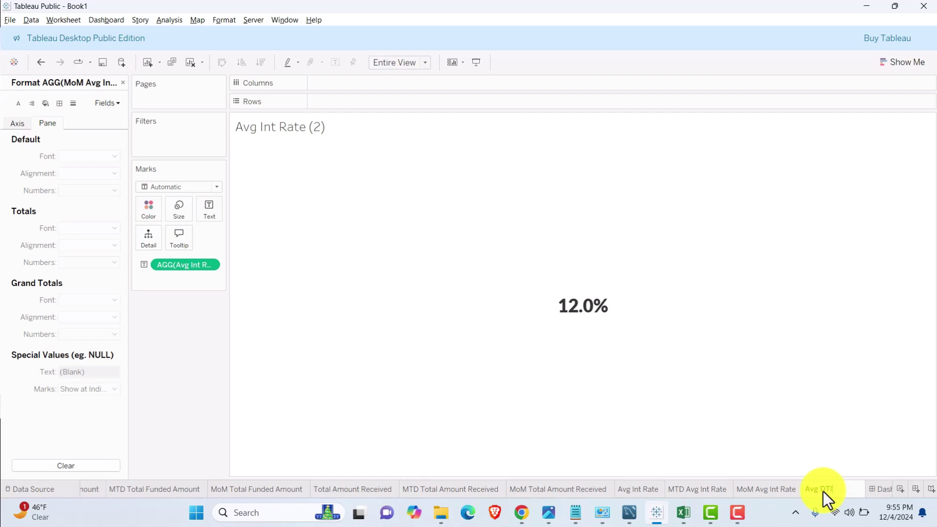
type("DTI")
key("Return")
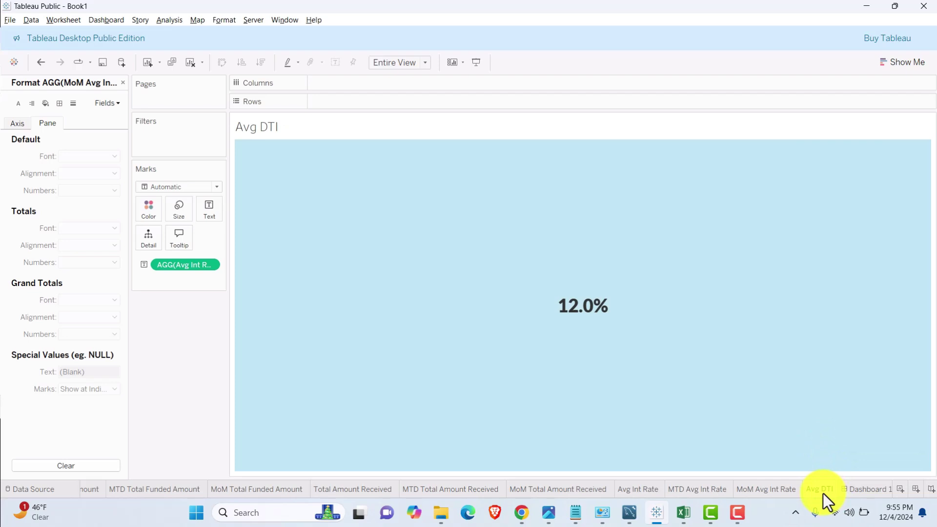
- Duplicate the Int Rate field in the data list and open the copy's calculation for editing
left_click(121, 83)
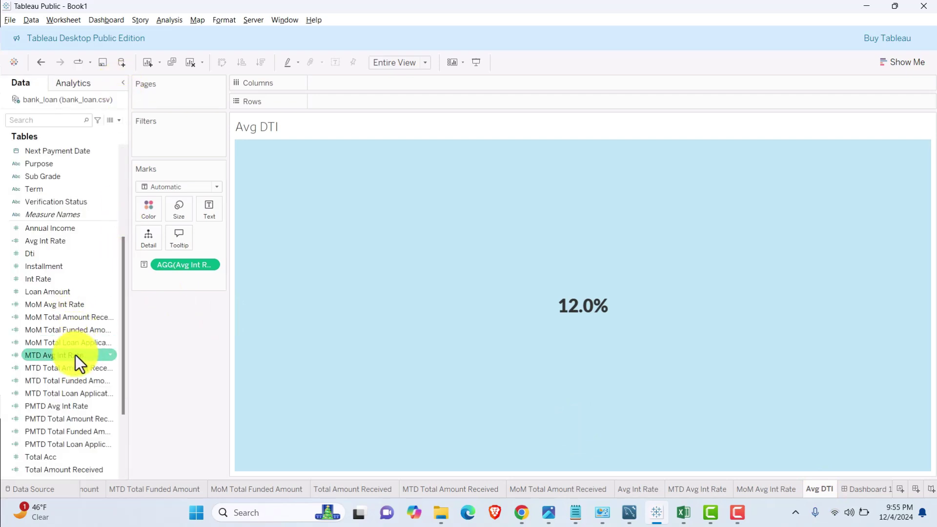
right_click(41, 280)
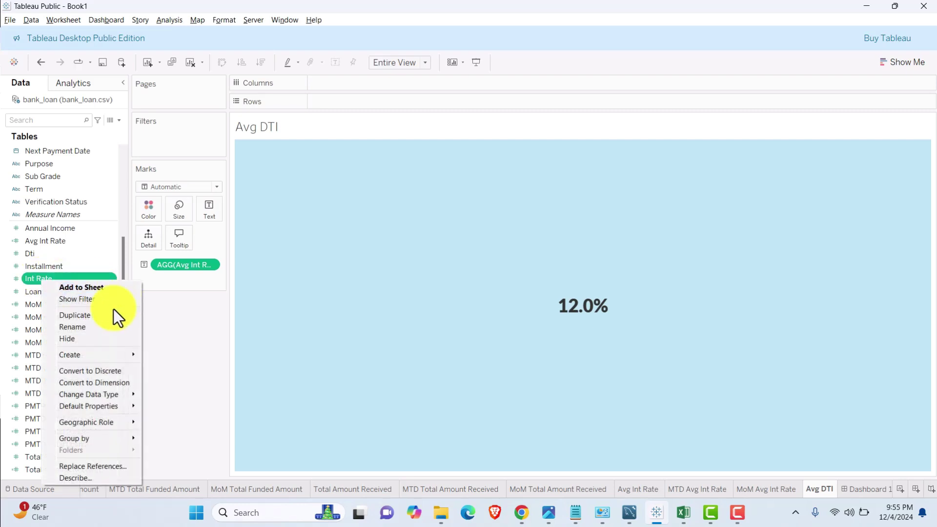
left_click(90, 316)
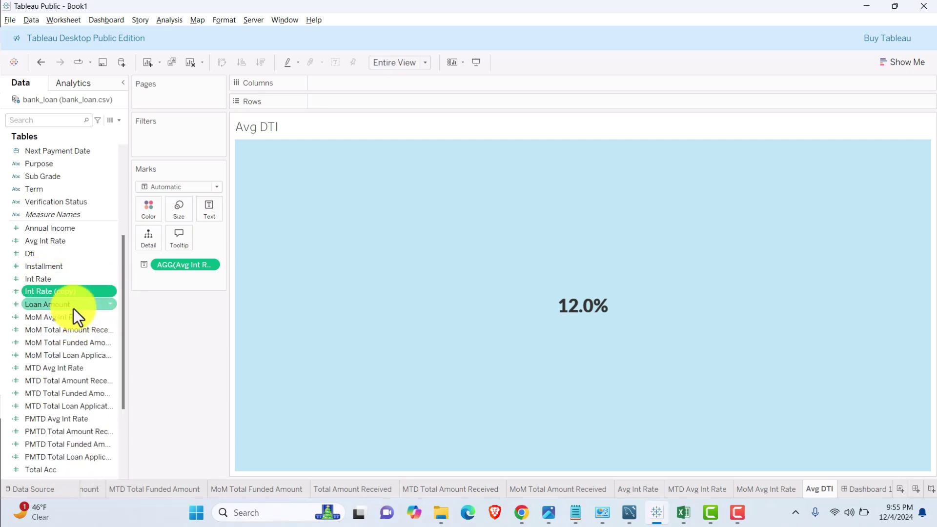
right_click(69, 291)
left_click(104, 333)
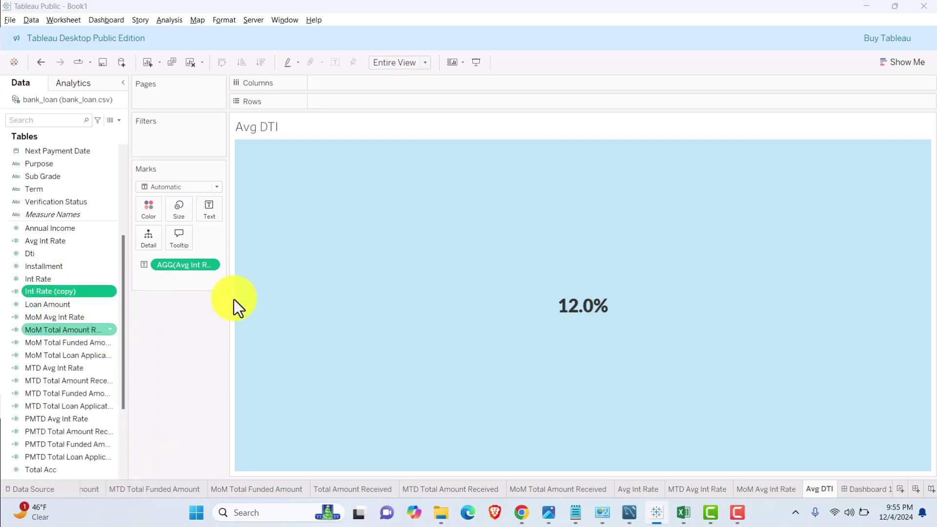
- Define the copied field as Avg DTI with the formula AVG([Dti]) and replace the sheet's Avg Int Rate text measure with it
triple_click(446, 277)
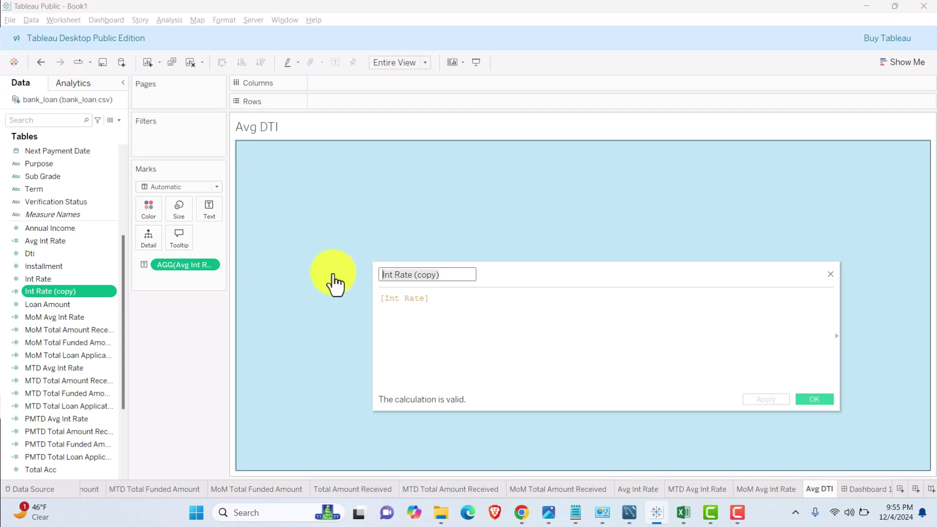
type("Avg DTI")
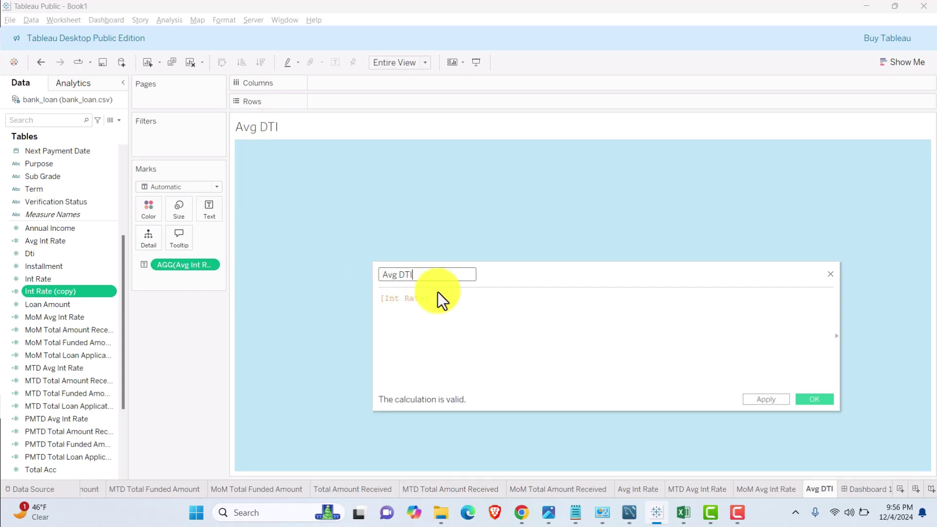
left_click_drag(446, 303, 309, 299)
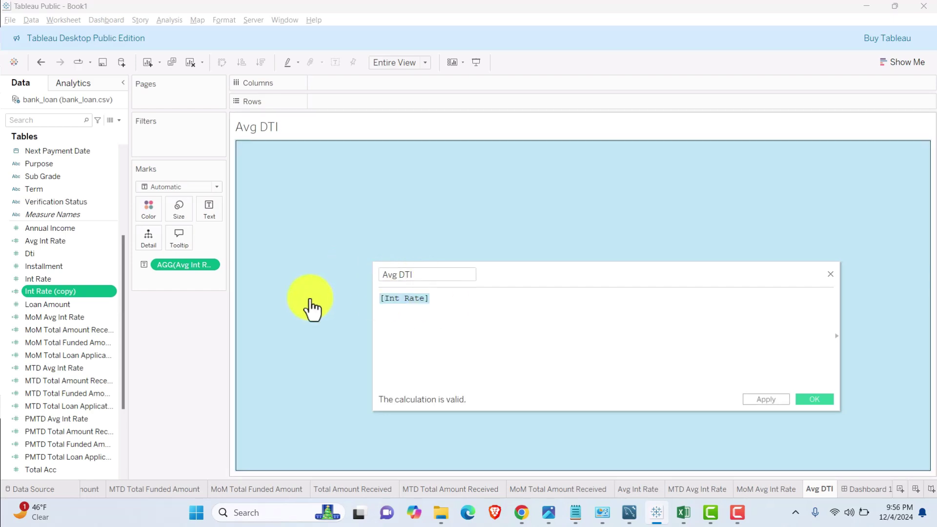
type("AVG(")
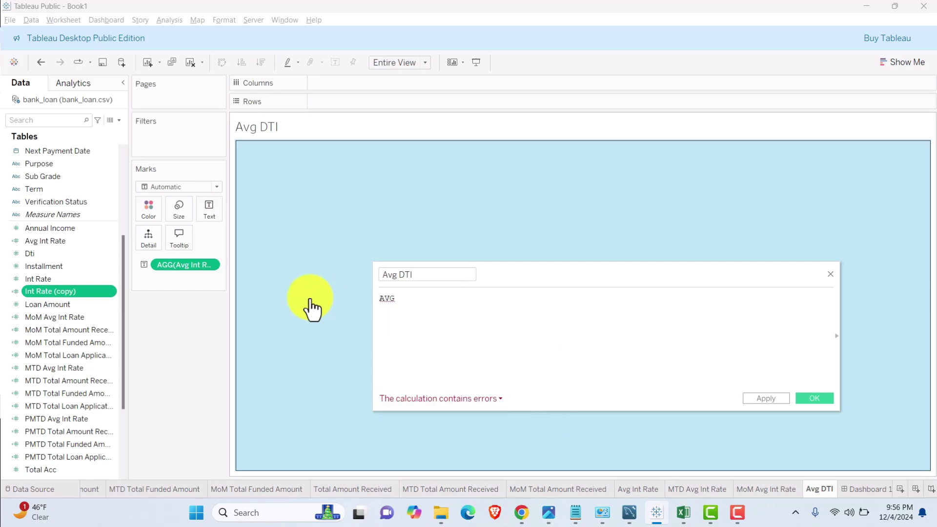
type("[D")
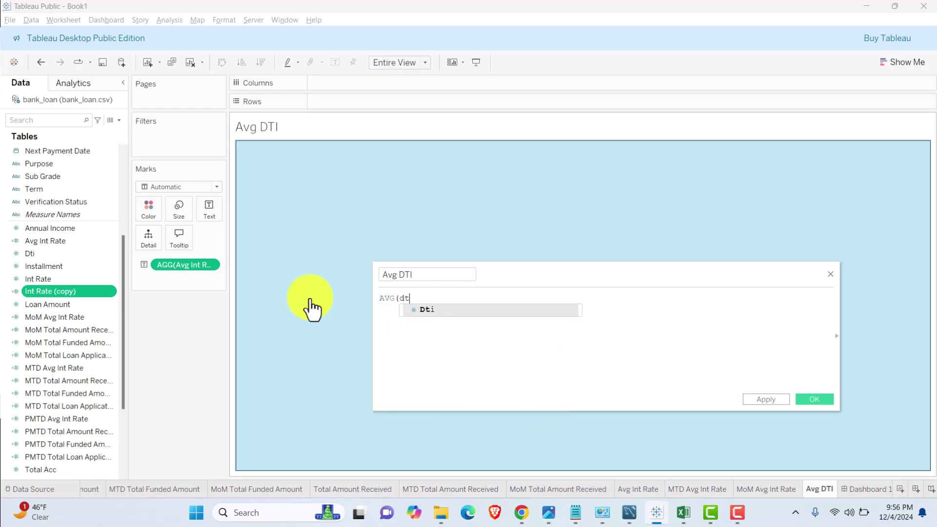
key("Return")
type(")")
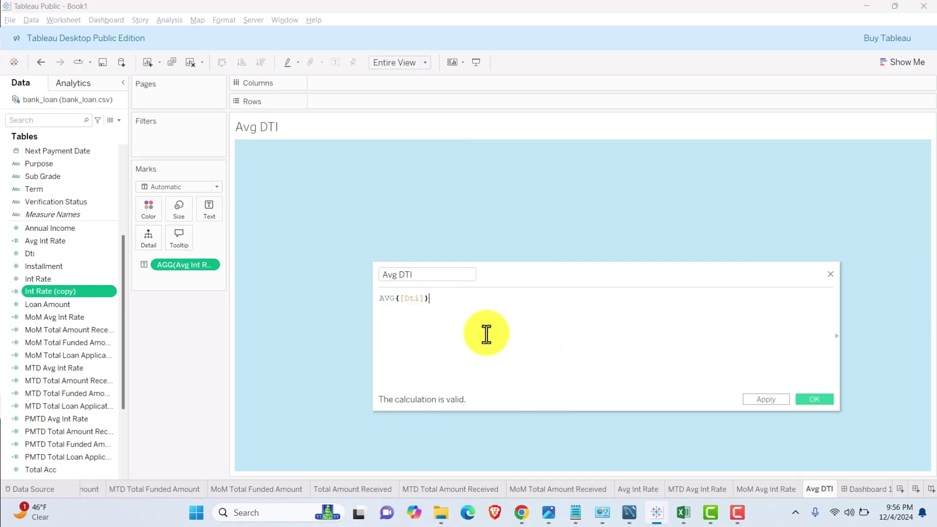
left_click(780, 403)
left_click(814, 400)
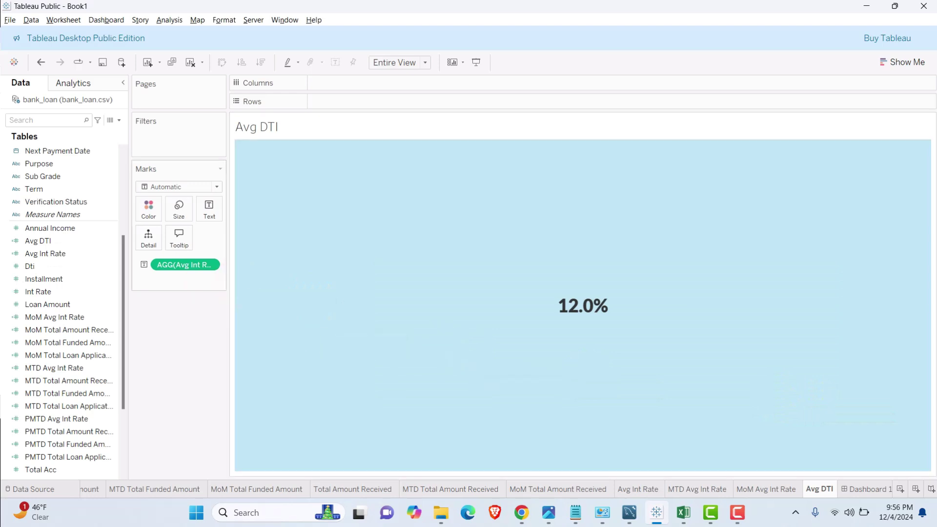
left_click_drag(40, 241, 165, 264)
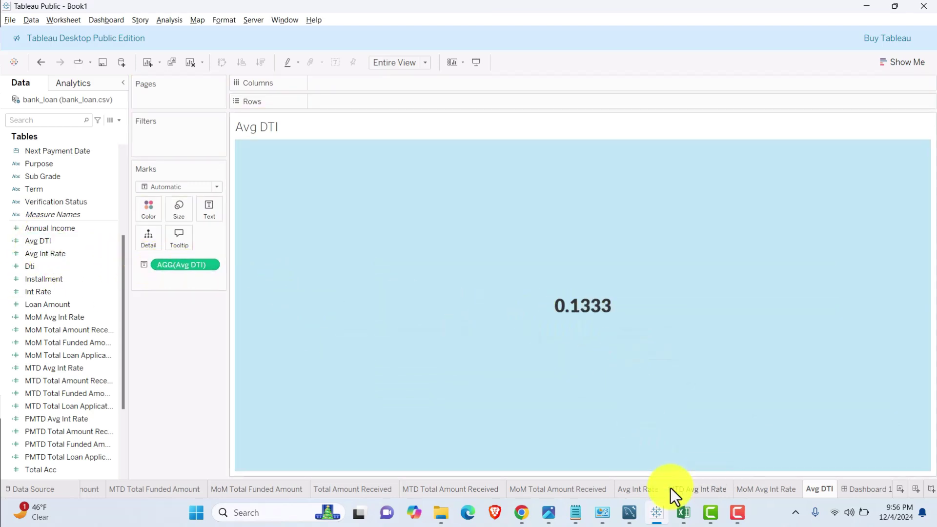
- Switch to MySQL Workbench, run the overall AVG(dti)*100 query to check the measure, and return to Tableau
left_click(629, 513)
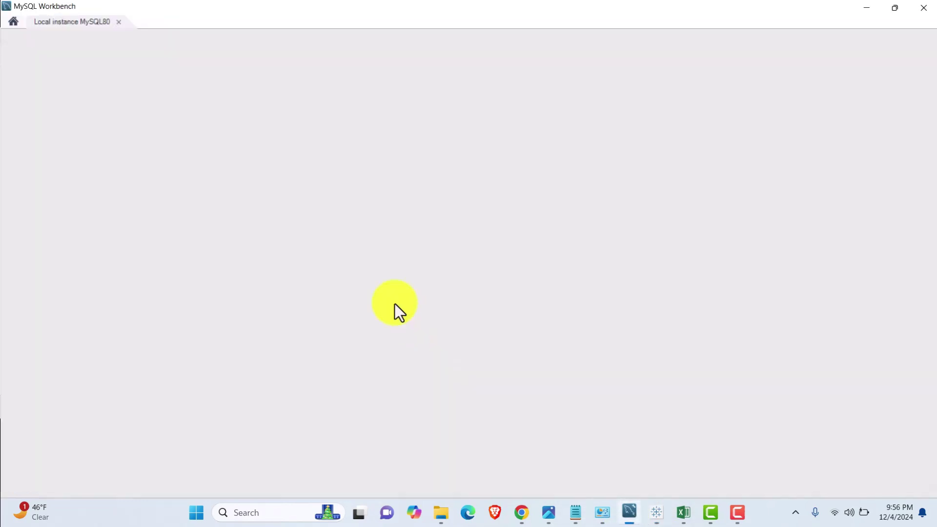
left_click_drag(408, 205, 157, 203)
left_click(173, 87)
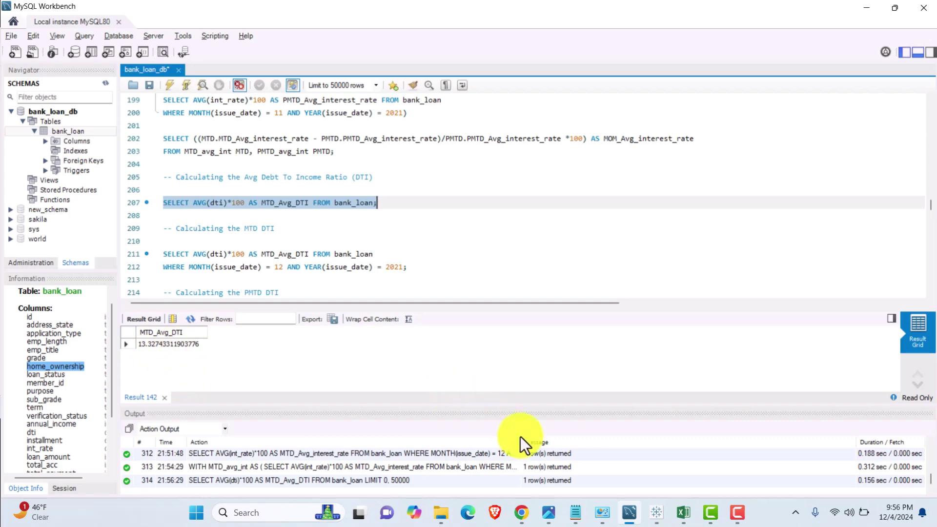
left_click(657, 469)
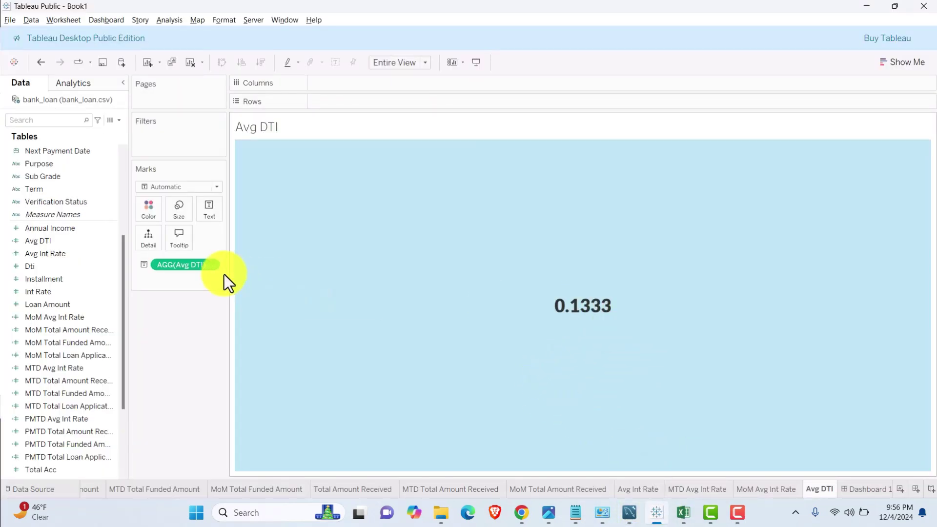
- Format the Avg DTI measure as a percentage with two decimal places
right_click(213, 268)
left_click(198, 322)
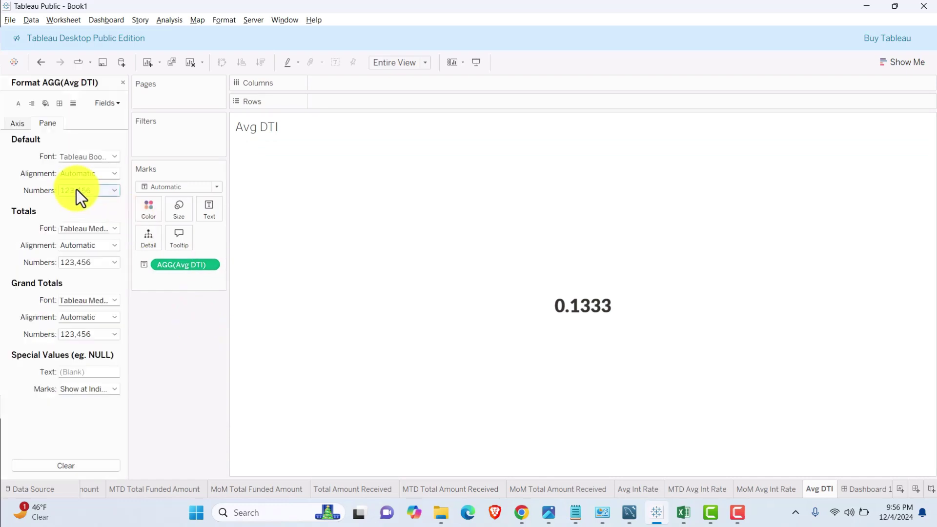
left_click(76, 190)
left_click(92, 257)
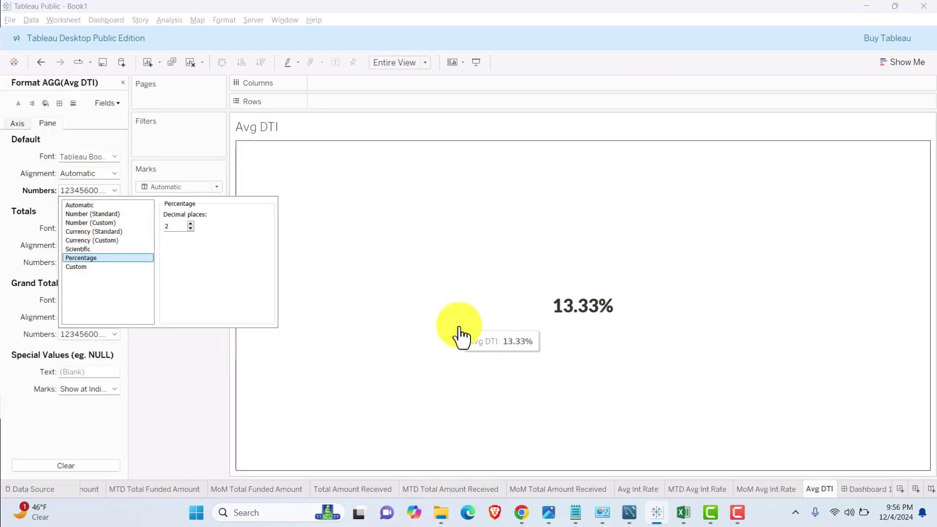
left_click(585, 341)
- Duplicate the MTD Avg Int Rate worksheet and place the copy between Avg DTI and Dashboard 1
mouse_move(815, 496)
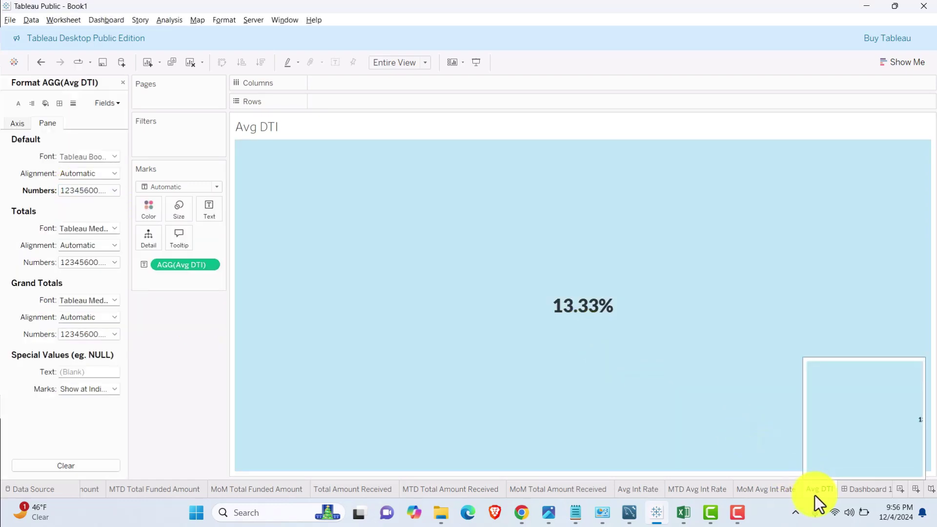
left_click(710, 493)
right_click(710, 492)
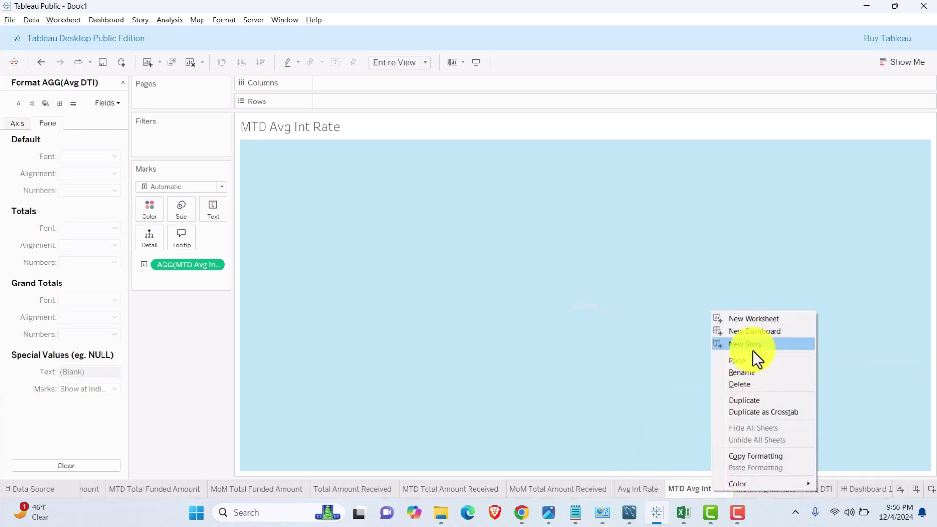
left_click(746, 400)
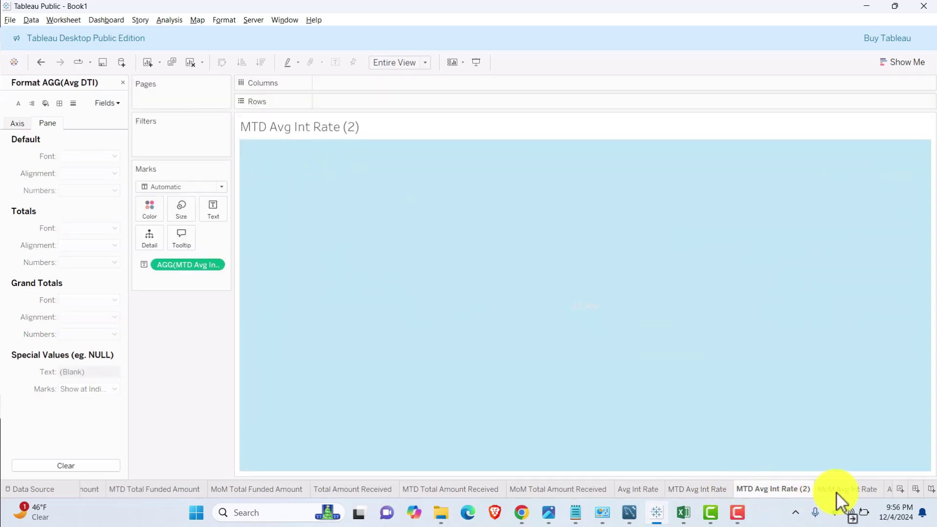
mouse_move(836, 490)
left_mouse_down()
mouse_move(890, 493)
mouse_move(806, 489)
left_mouse_up()
- Rename the duplicated MTD Avg Int Rate (2) worksheet as MTD Avg DTI
double_click(806, 490)
left_click(794, 491)
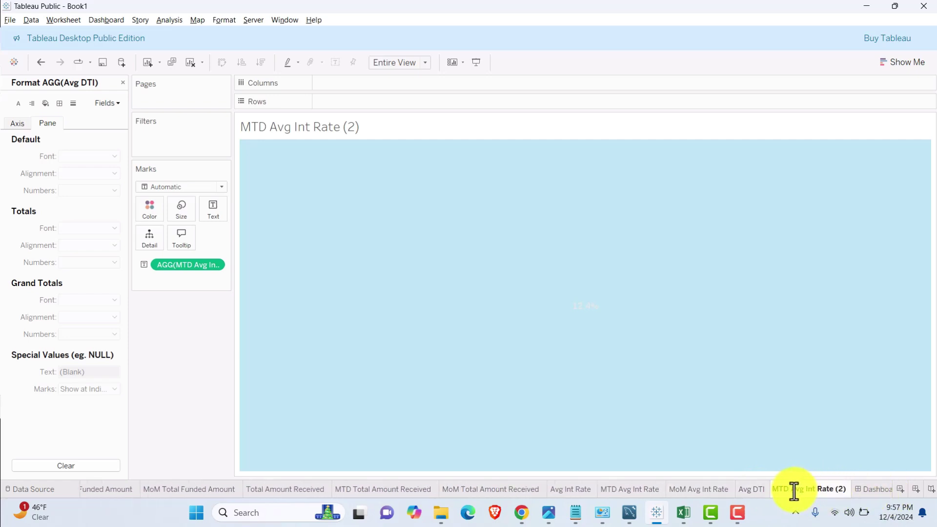
left_click_drag(792, 491, 857, 492)
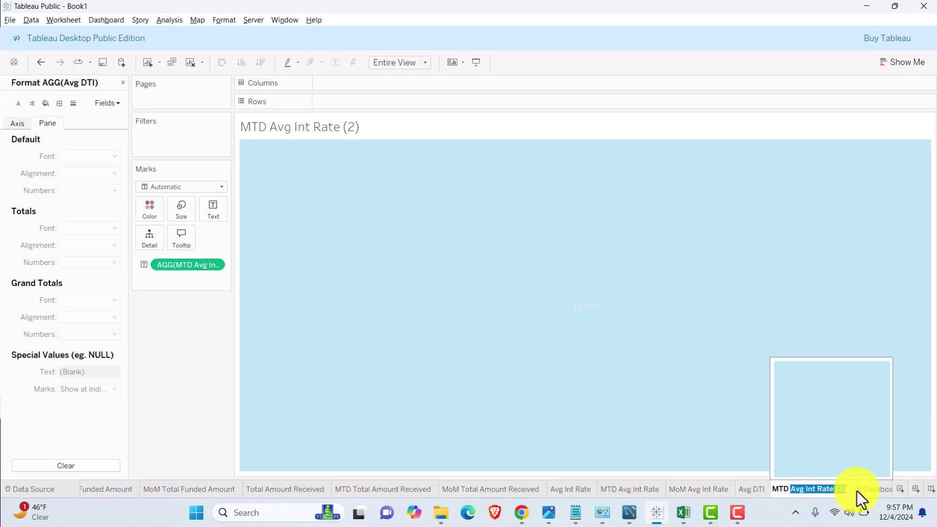
type("Av")
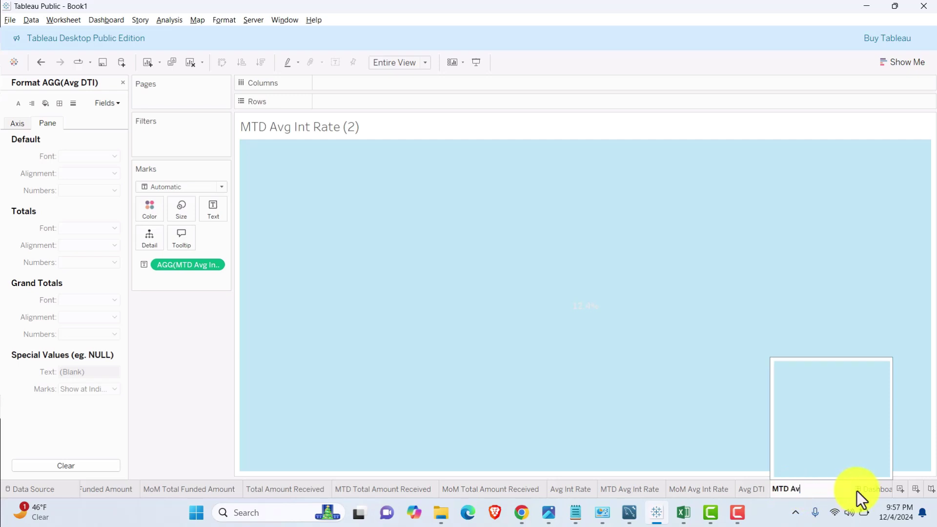
type("g DTI")
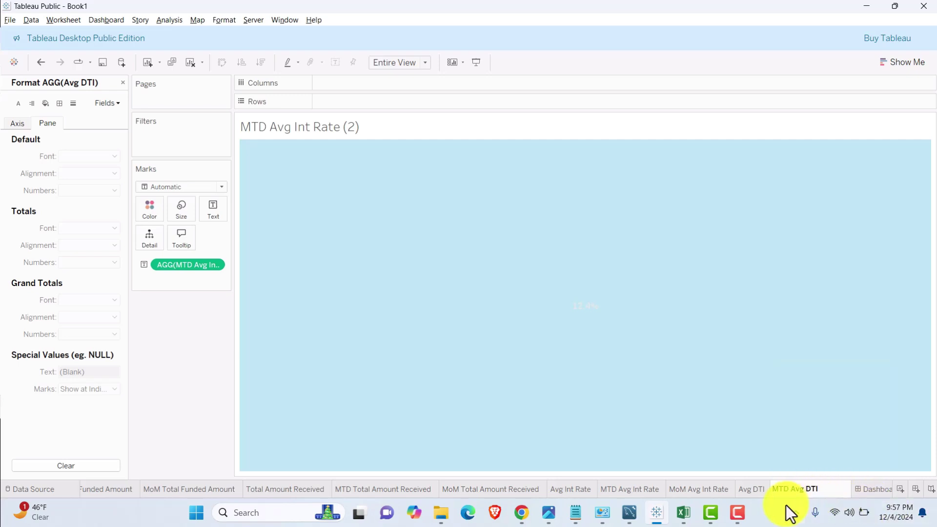
key("Return")
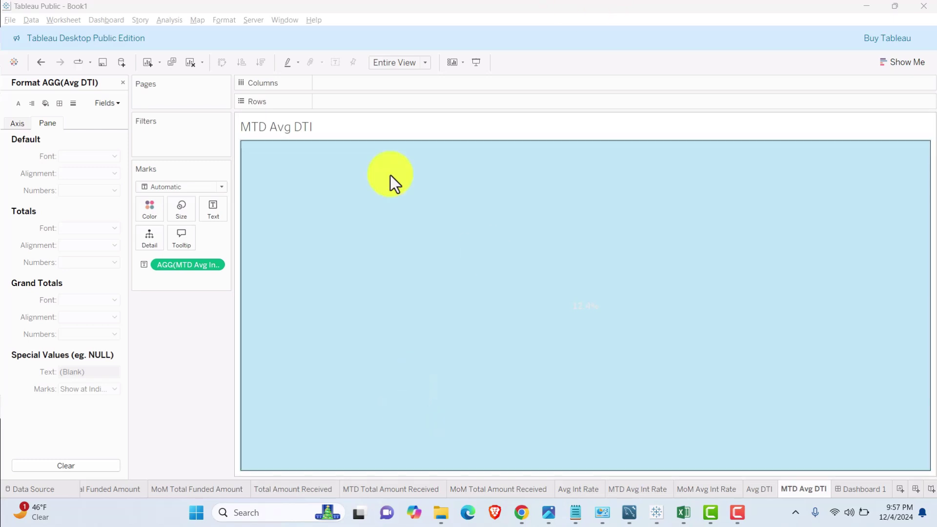
- Duplicate the MTD Avg Int Rate calculated field and open the copy's calculation for editing
left_click(122, 82)
left_click(83, 240)
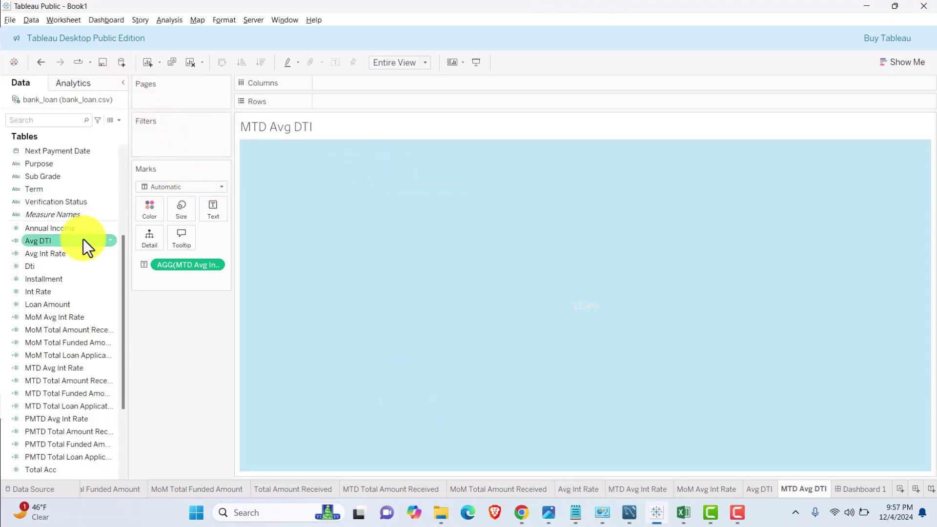
right_click(69, 369)
left_click(118, 220)
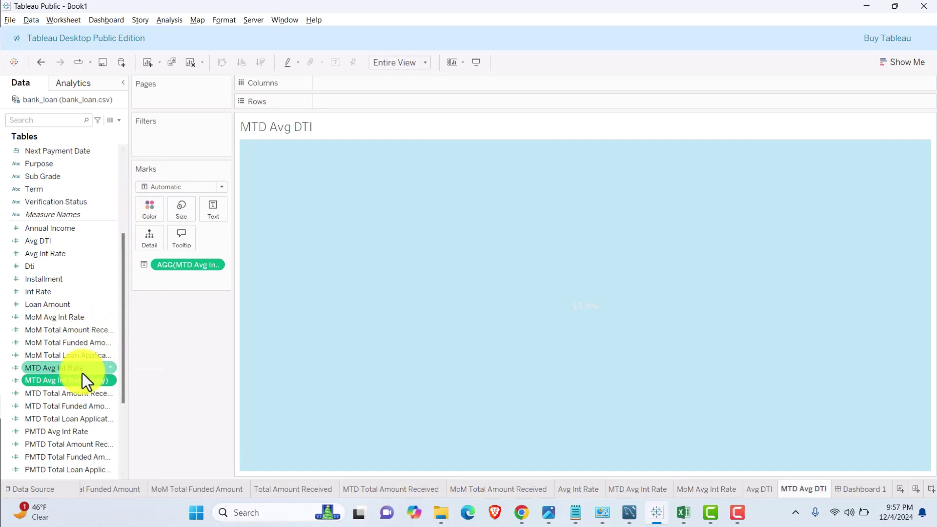
right_click(81, 377)
left_click(135, 198)
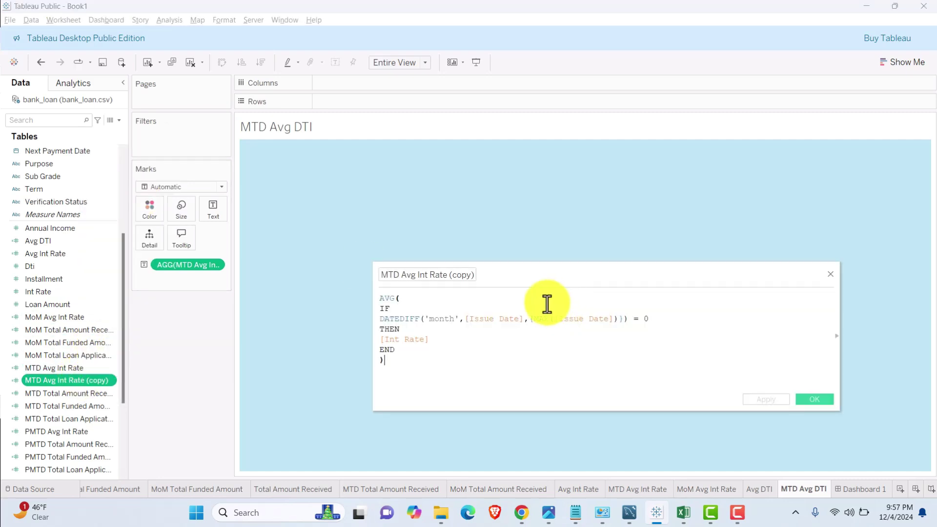
- Rename the copied calculation MTD Avg DTI and replace [Int Rate] with [Dti] in its THEN clause
left_click(403, 274)
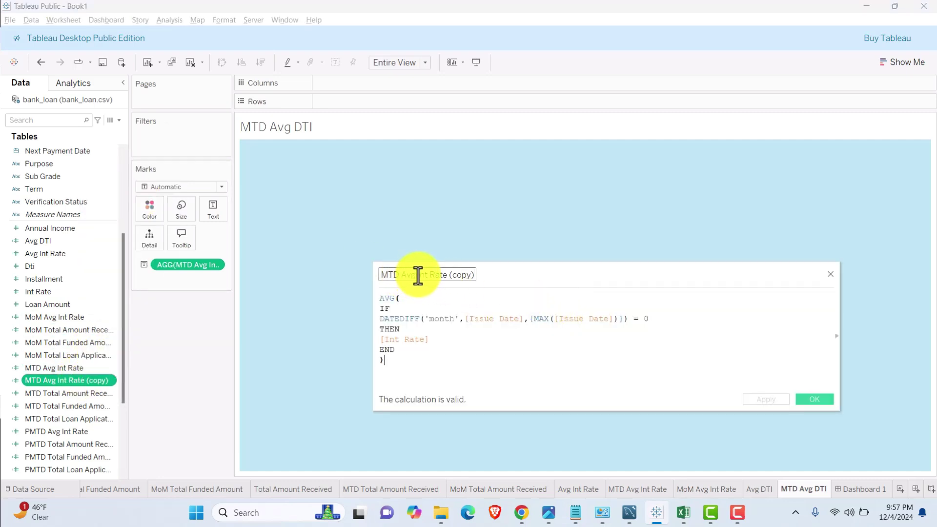
left_click_drag(418, 275, 581, 279)
type("DTI")
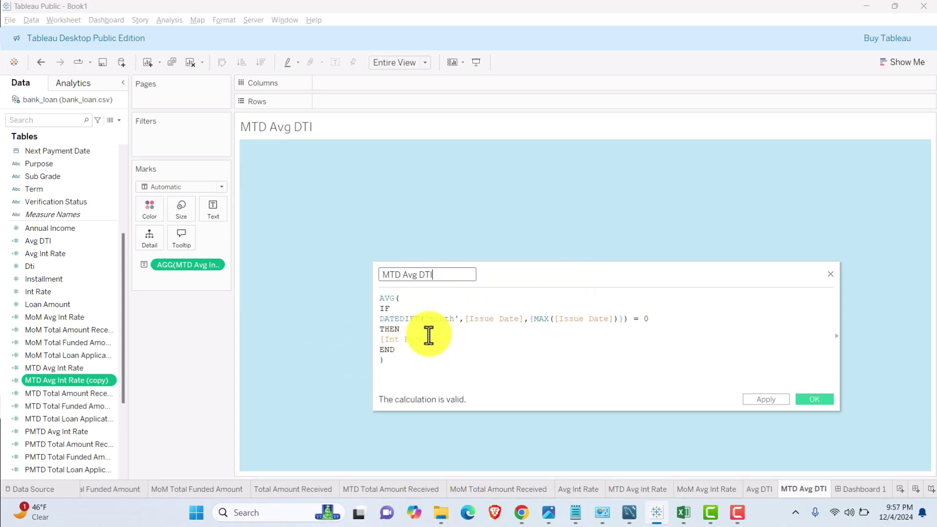
left_click_drag(429, 335, 356, 335)
type("Dti")
key("Return")
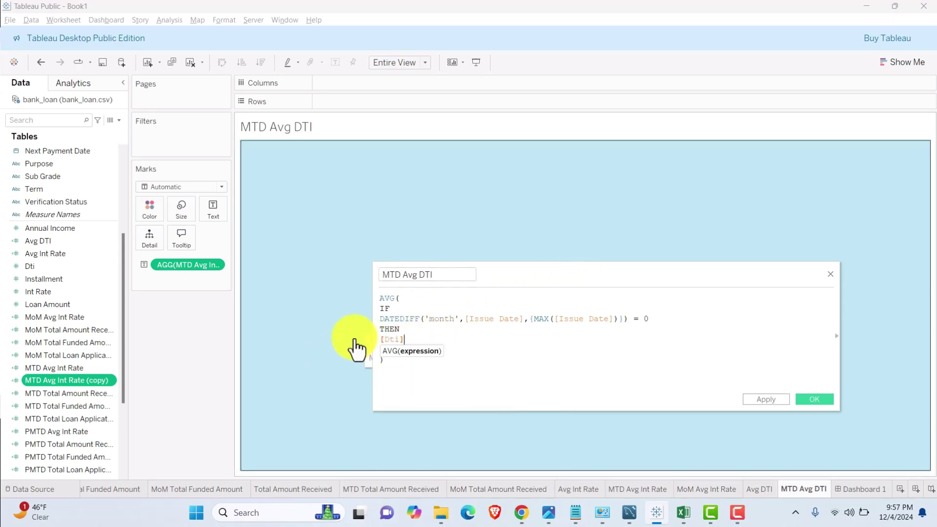
left_click(775, 400)
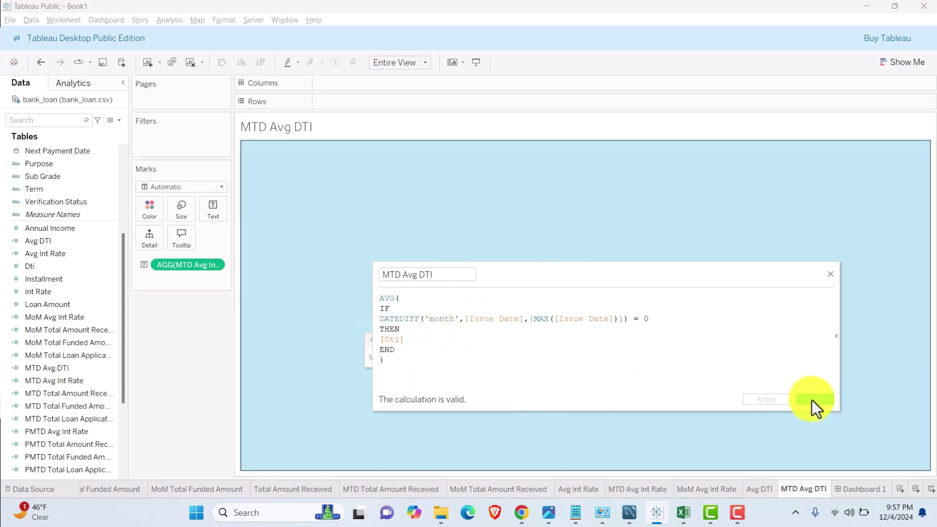
left_click(812, 400)
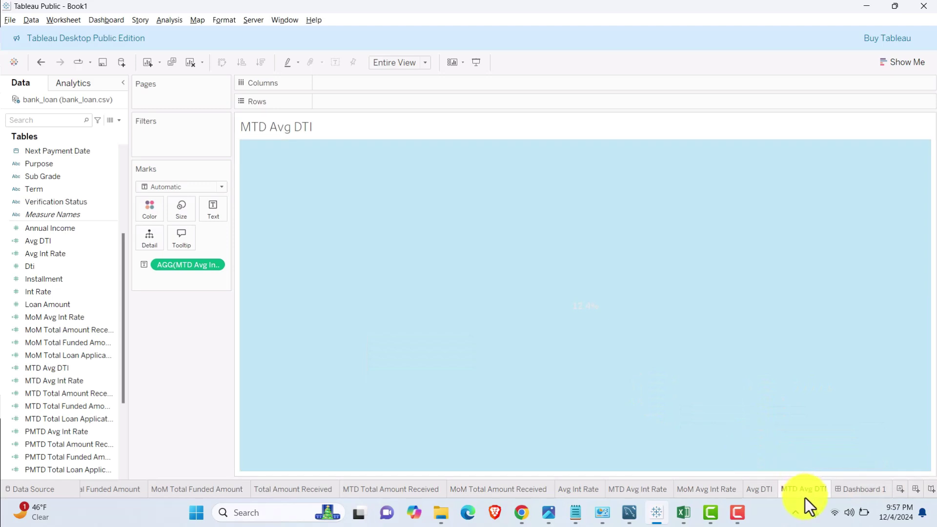
- Replace the MTD Avg Int Rate measure on the MTD Avg DTI sheet's marks with the MTD Avg DTI field
left_click(33, 267)
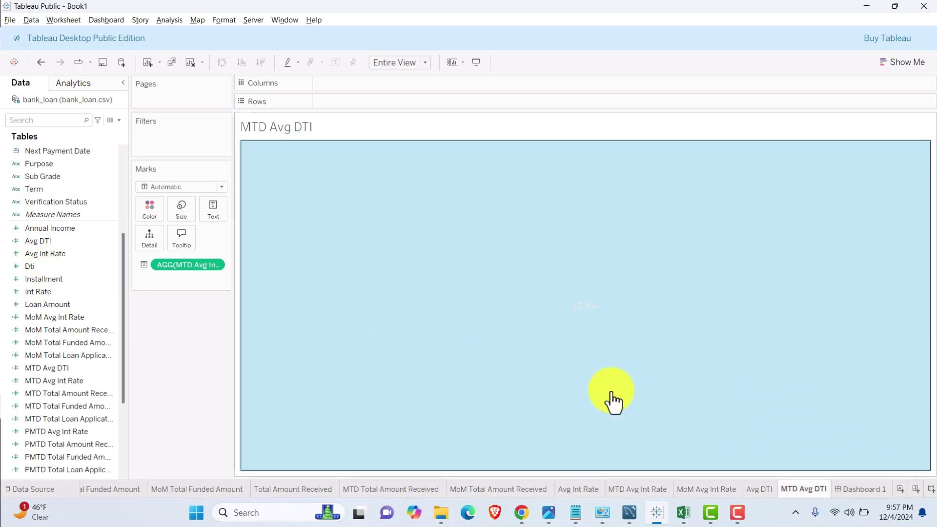
left_click(90, 382)
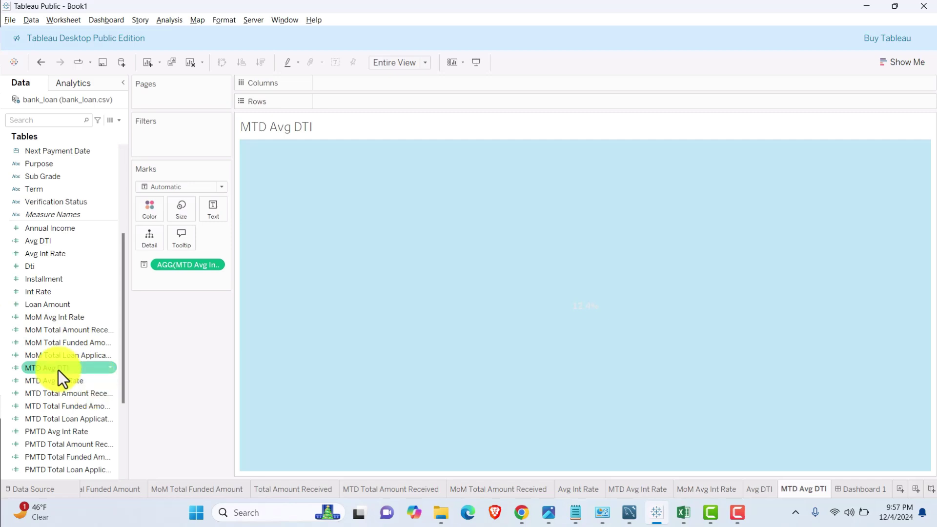
left_click_drag(73, 366, 195, 276)
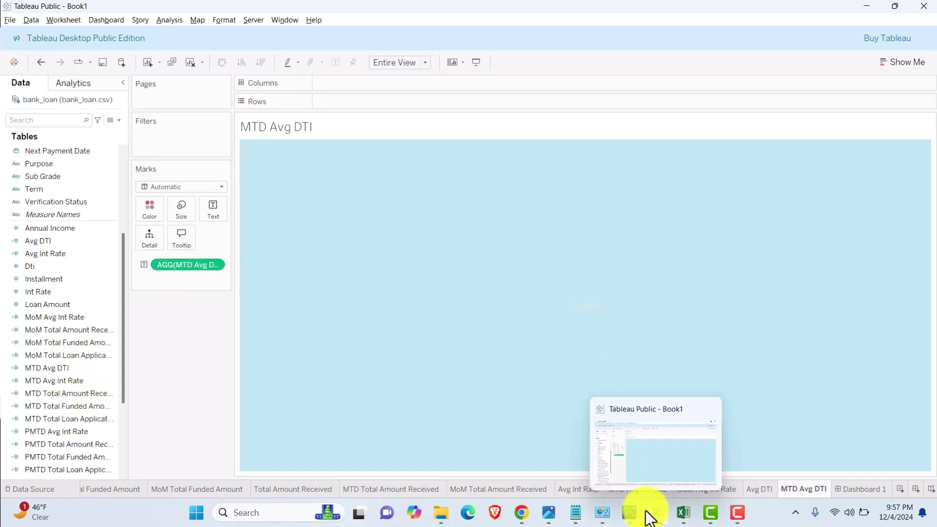
- Switch to MySQL Workbench, run the MTD DTI query for month 12 of 2021, and return to Tableau
left_click(628, 512)
scroll(410, 268, "down", 1)
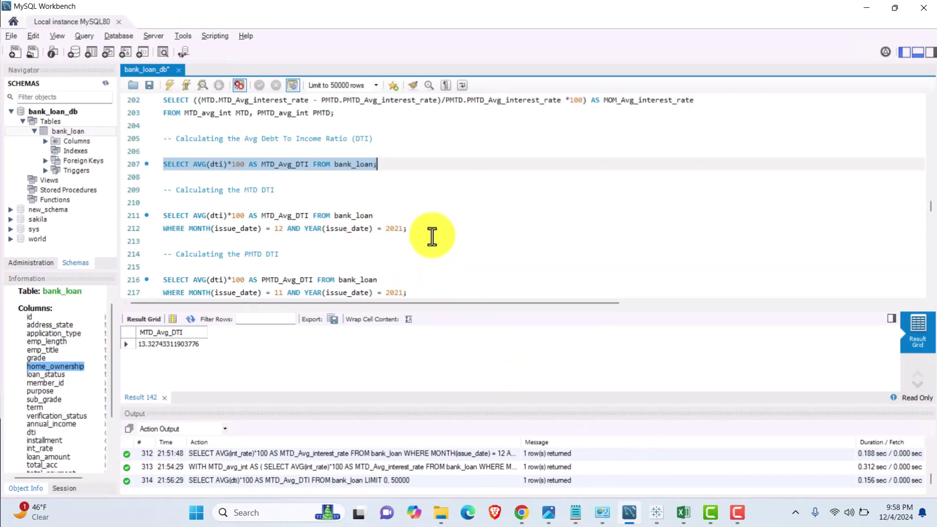
left_click_drag(427, 229, 180, 215)
left_click(168, 85)
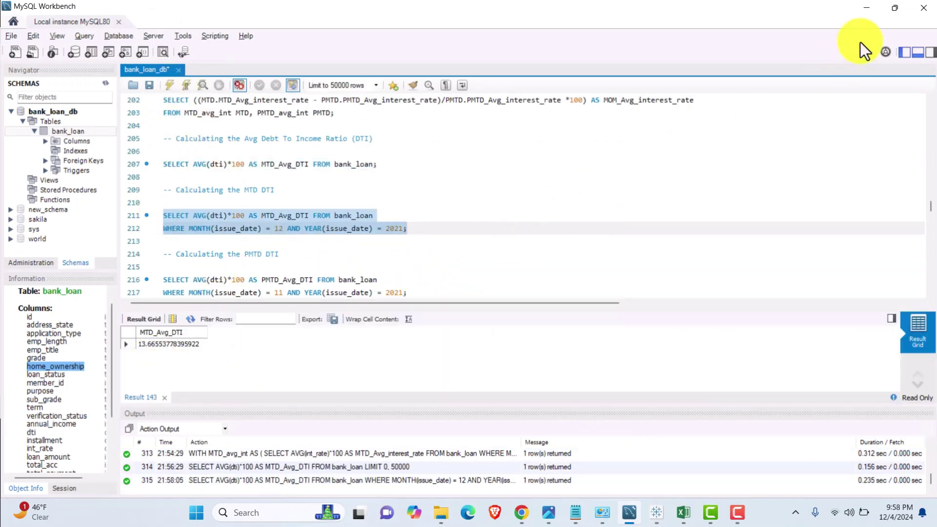
left_click(868, 8)
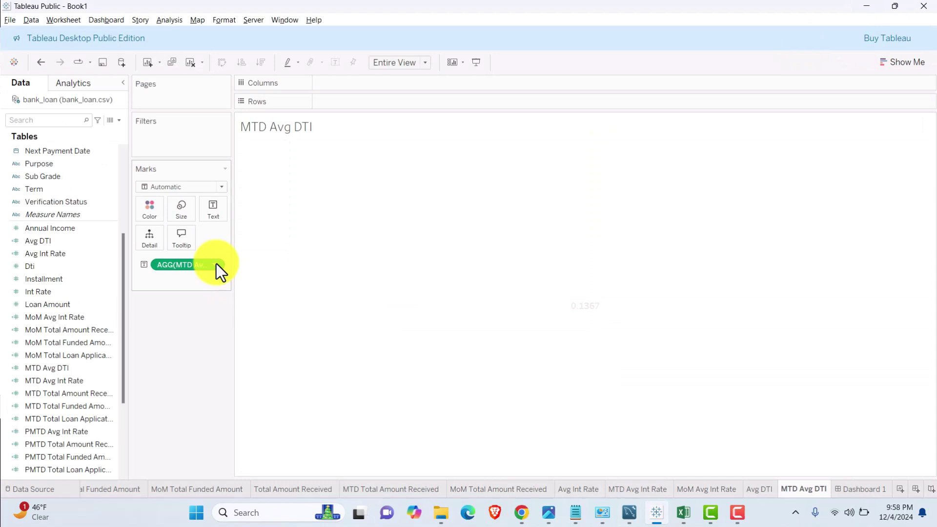
- Format the MTD Avg DTI value as a percentage with 1 decimal place
left_click(215, 265)
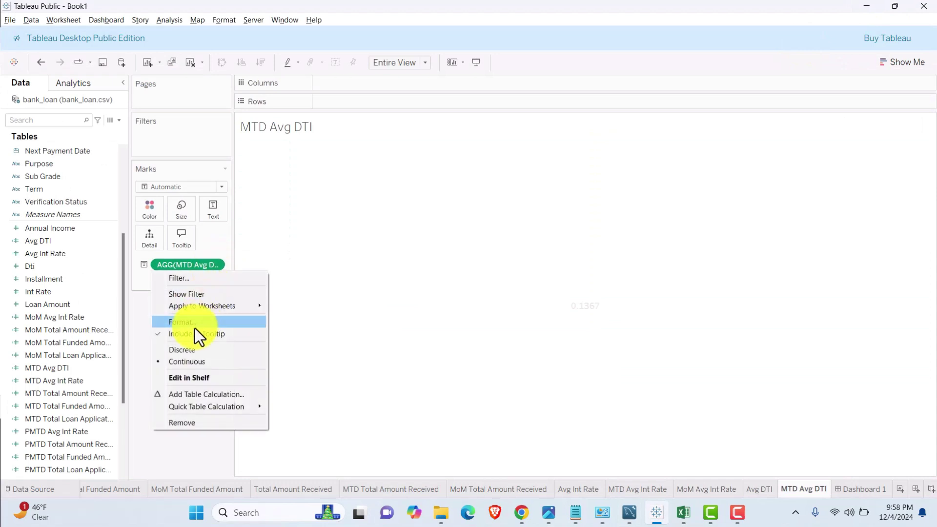
left_click(195, 326)
left_click(76, 191)
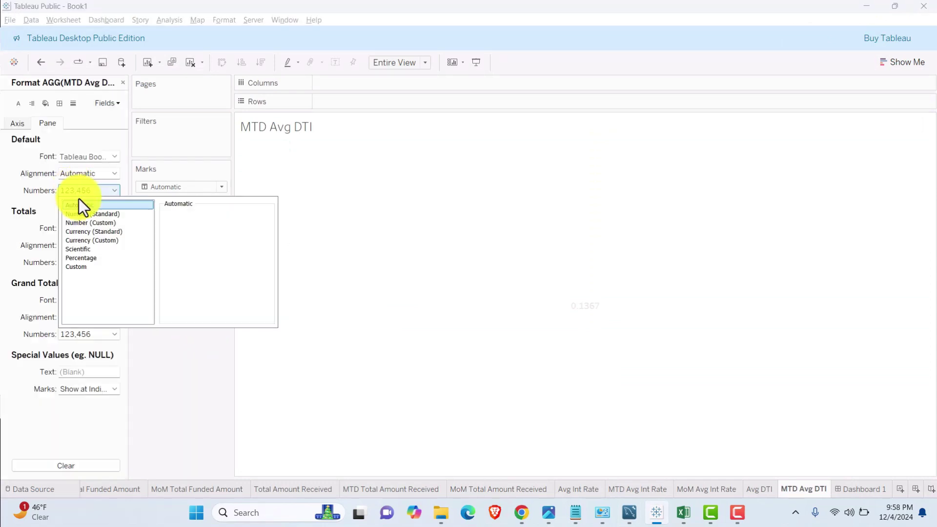
left_click(87, 258)
left_click(189, 228)
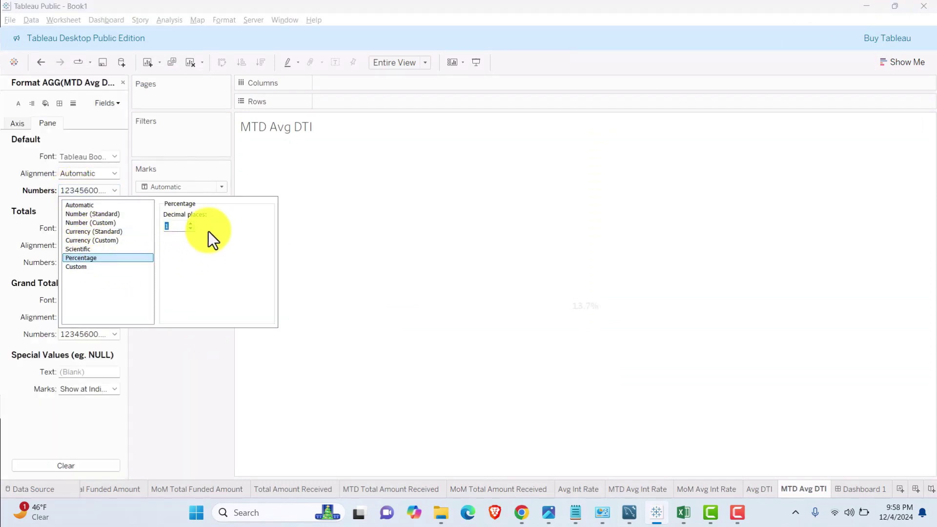
left_click(481, 317)
left_click(480, 317)
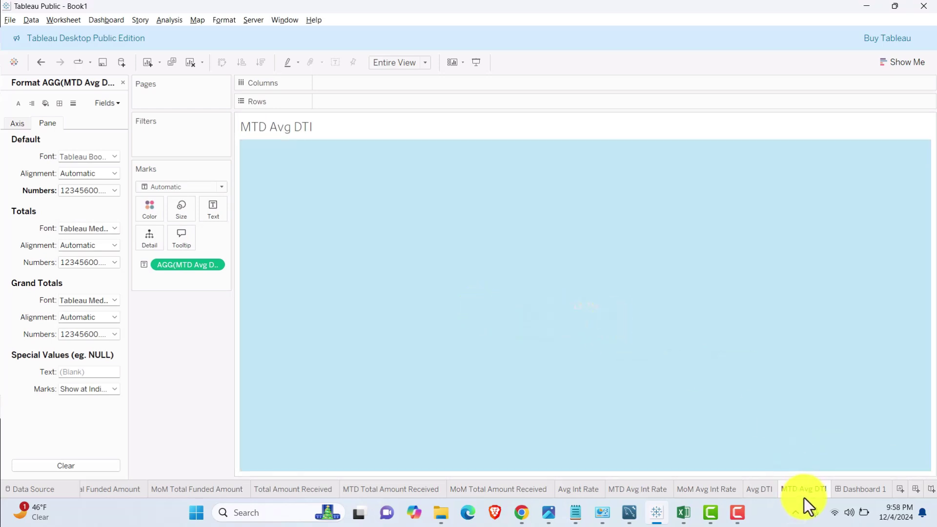
- Duplicate the MoM Avg Int Rate worksheet and place the copy between MTD Avg DTI and Dashboard 1
mouse_move(804, 498)
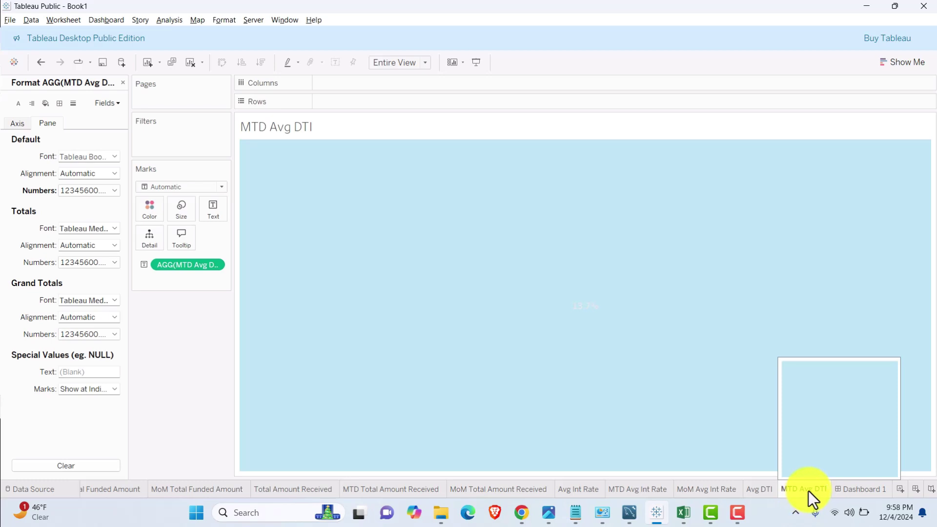
left_click(714, 491)
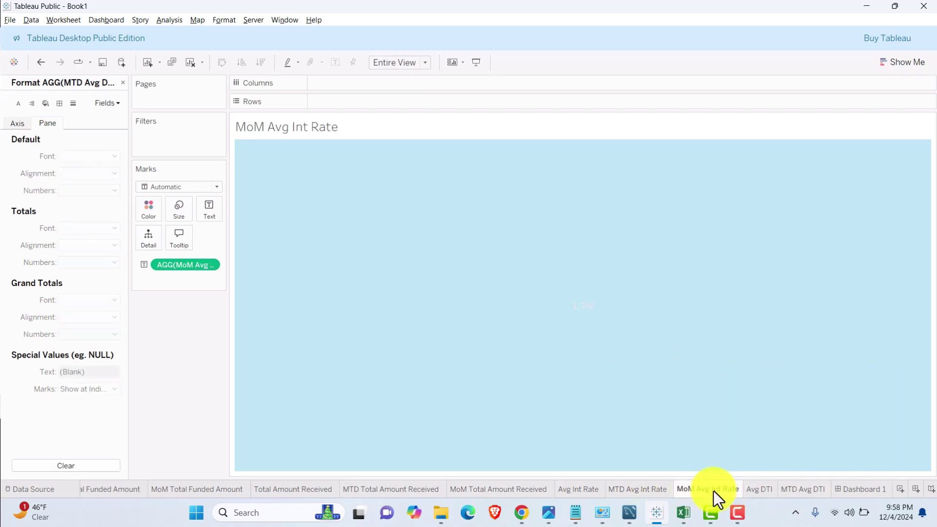
right_click(713, 491)
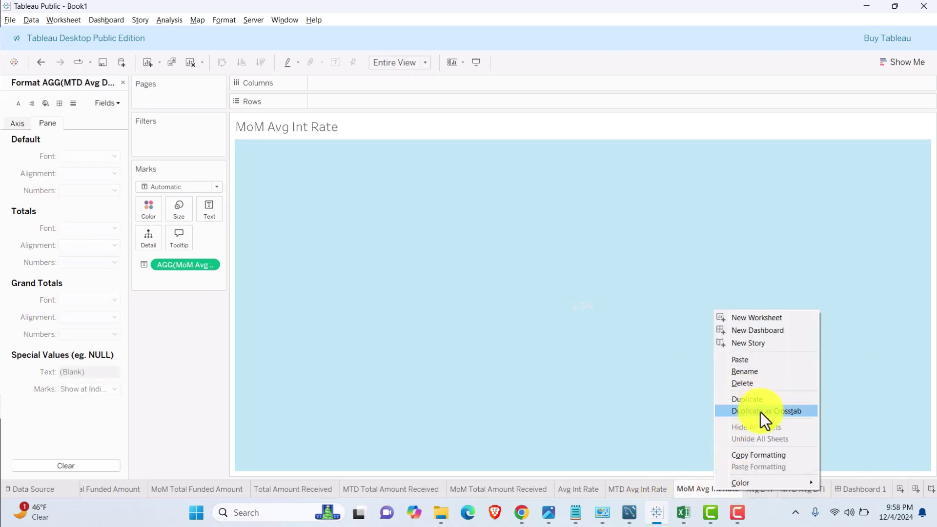
left_click(754, 399)
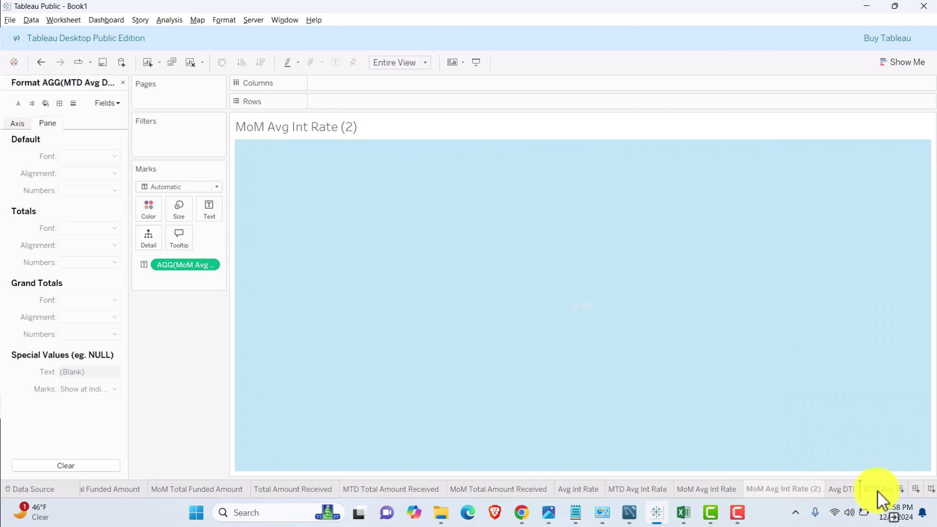
left_click_drag(877, 490, 930, 487)
- Rename the duplicated MoM Avg Int Rate (2) worksheet as MoM Avg DTI
double_click(832, 488)
type("DTI")
key("Return")
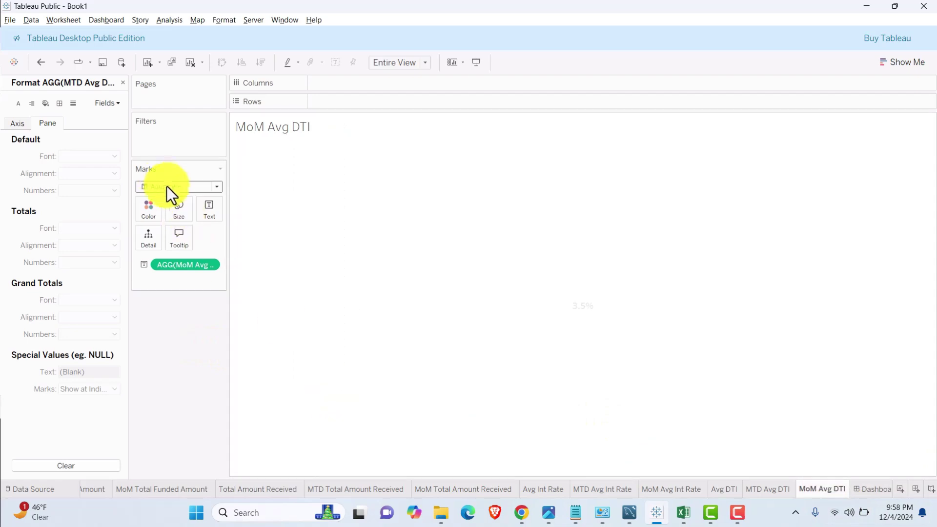
- Close the formatting settings and duplicate the PMTD Avg Int Rate calculated field
left_click(123, 82)
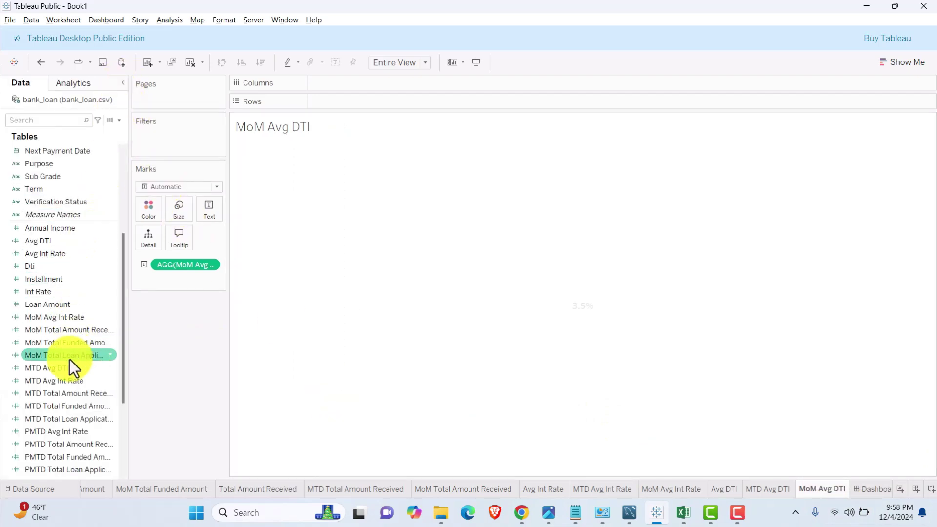
right_click(63, 429)
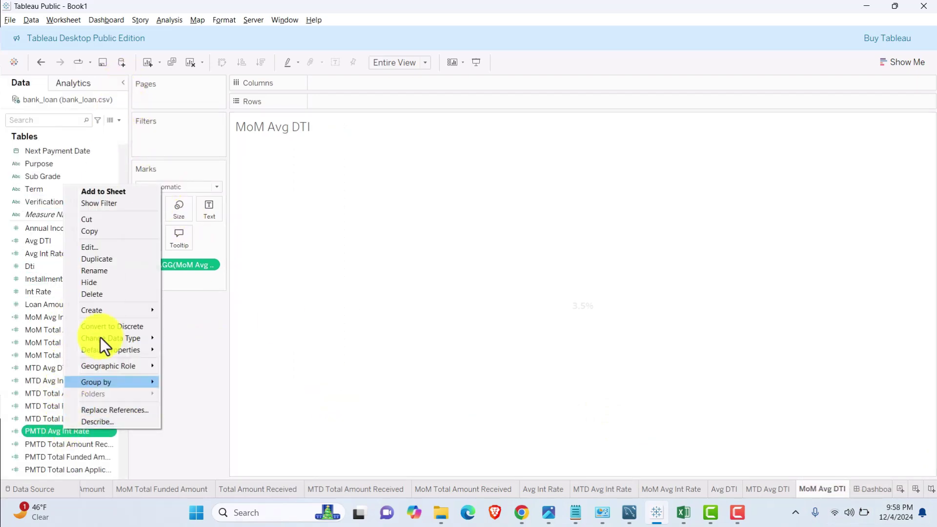
left_click(96, 259)
- Edit the copied calculation: name it PMTD Avg DTI and replace [Int Rate] with [Dti] in its THEN clause
right_click(87, 443)
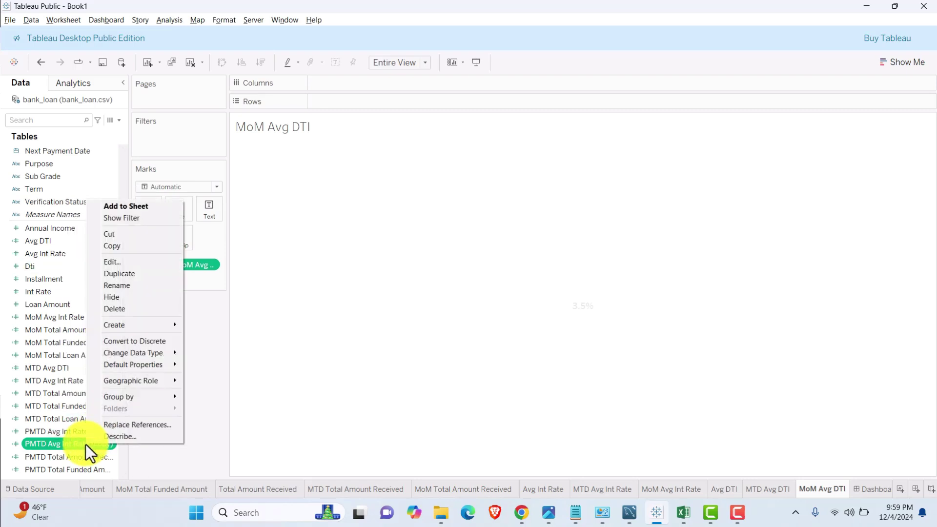
left_click(108, 261)
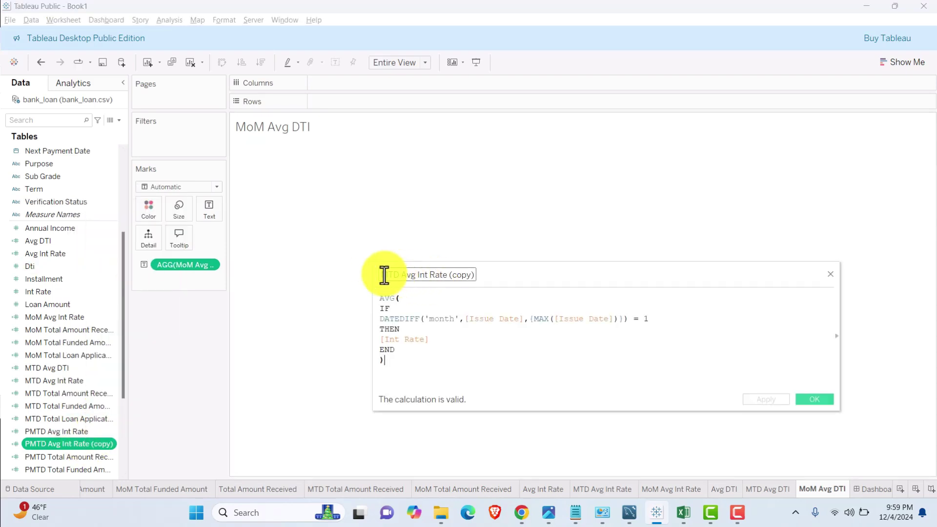
left_click_drag(418, 275, 448, 274)
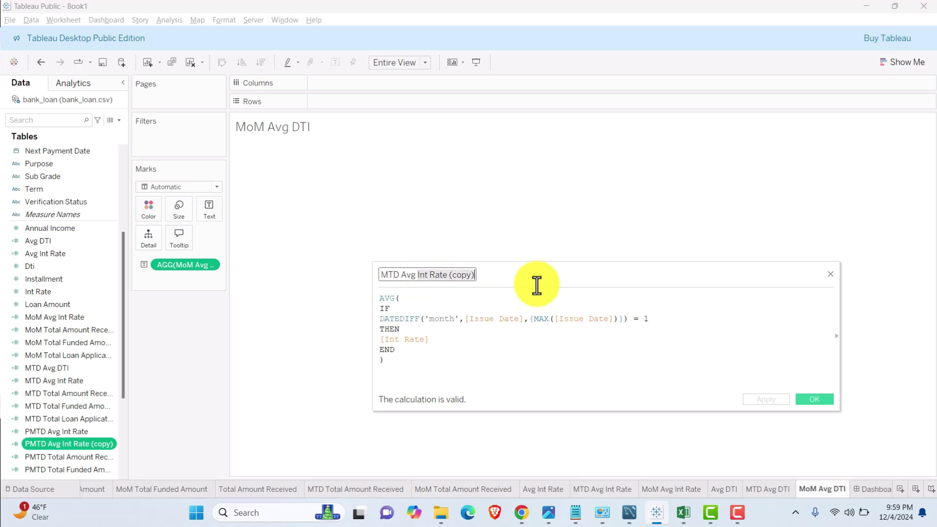
key("ctrl+a")
type("PMTD Avg DT")
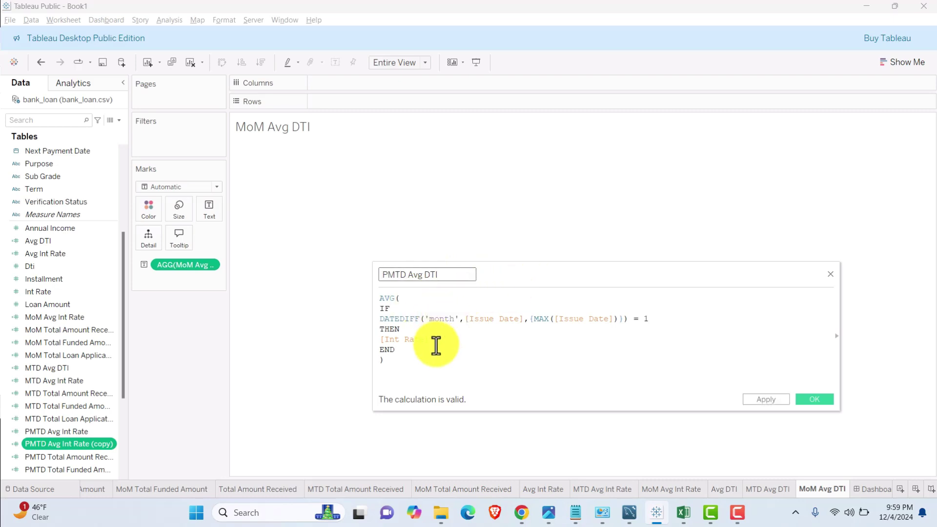
left_click_drag(431, 340, 341, 337)
type("Dti")
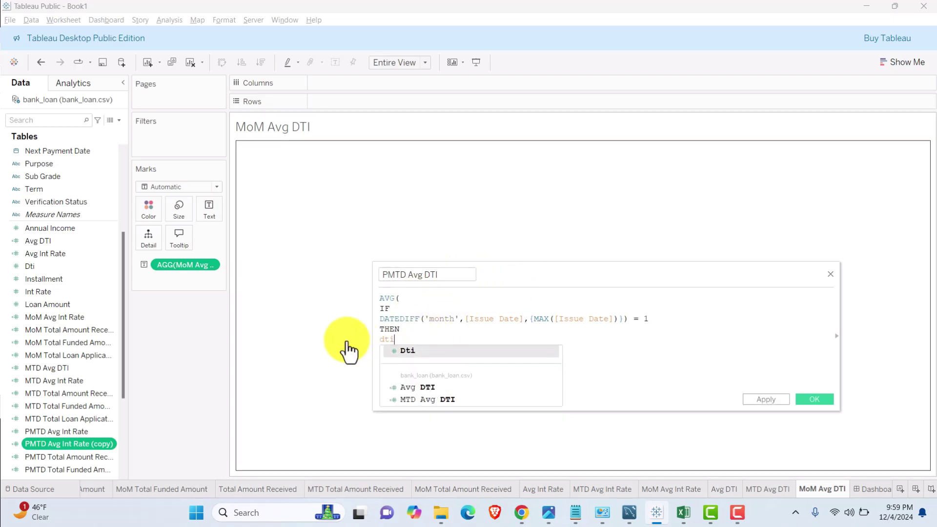
key("Return")
left_click(770, 399)
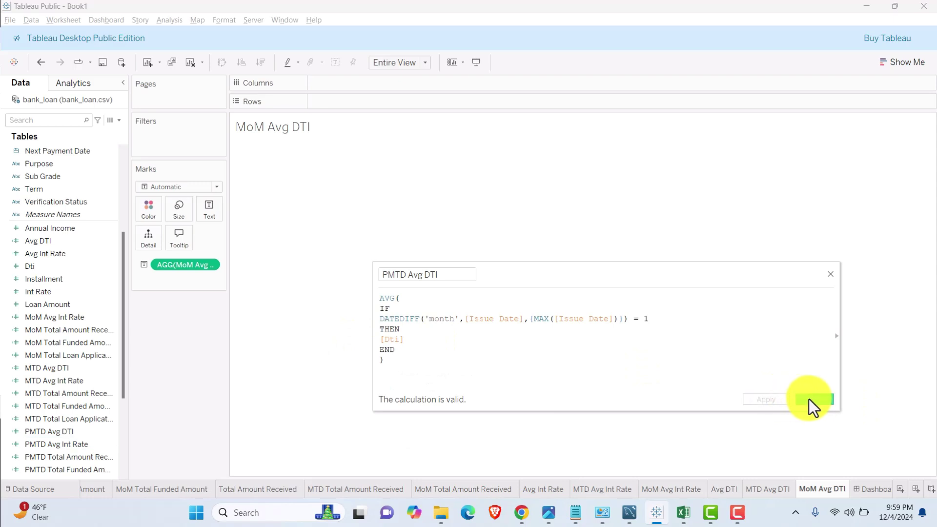
left_click(809, 399)
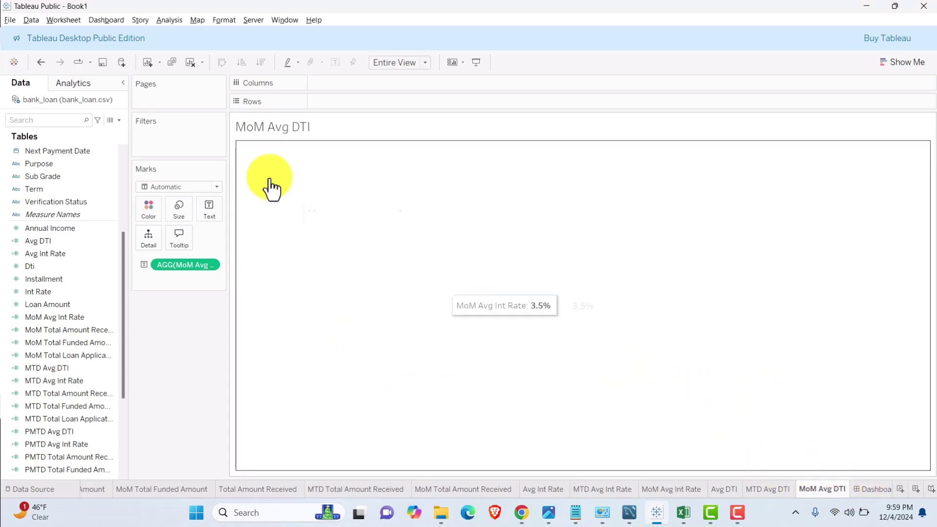
- Create a new calculated field named MoM Avg DTI
left_click(119, 121)
left_click(98, 133)
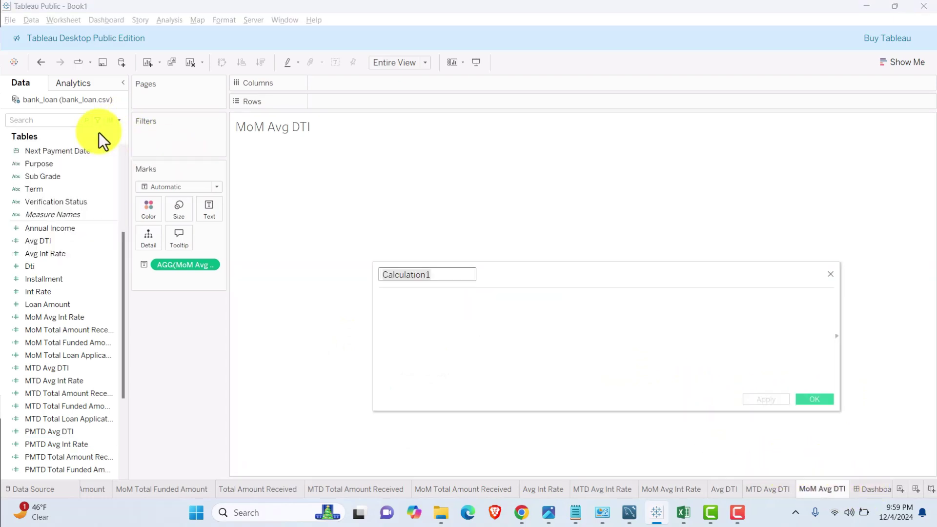
type("MoM Av")
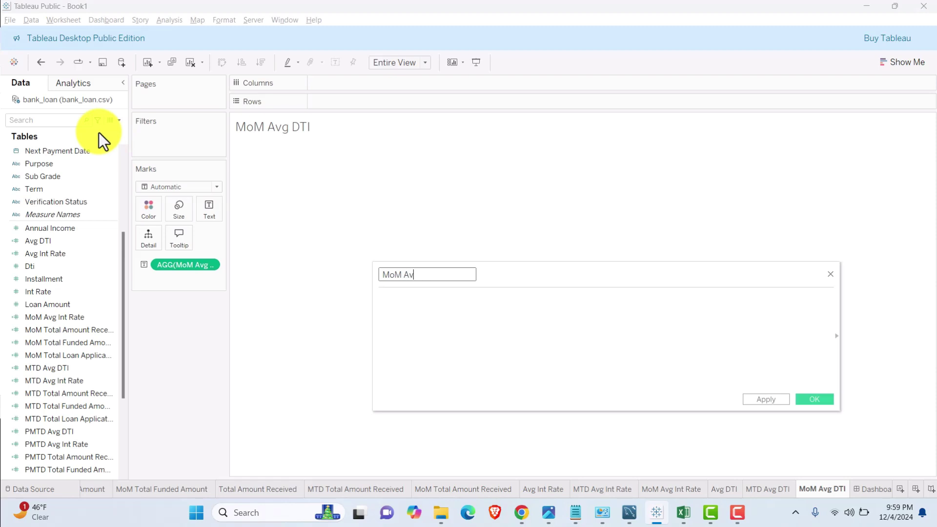
type("g DTI")
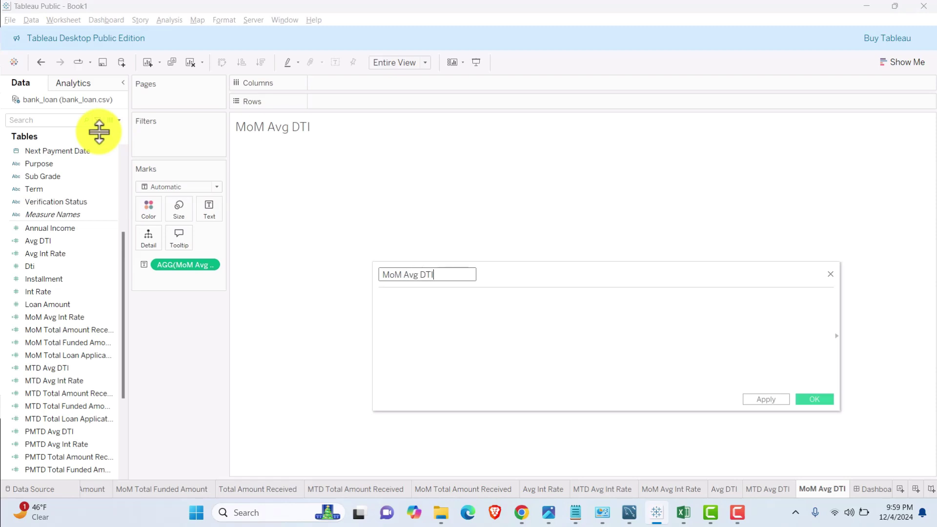
- Enter the MoM Avg DTI formula ([MTD Avg DTI] - [PMTD Avg DTI])/[PMTD Avg DTI]
left_click(419, 298)
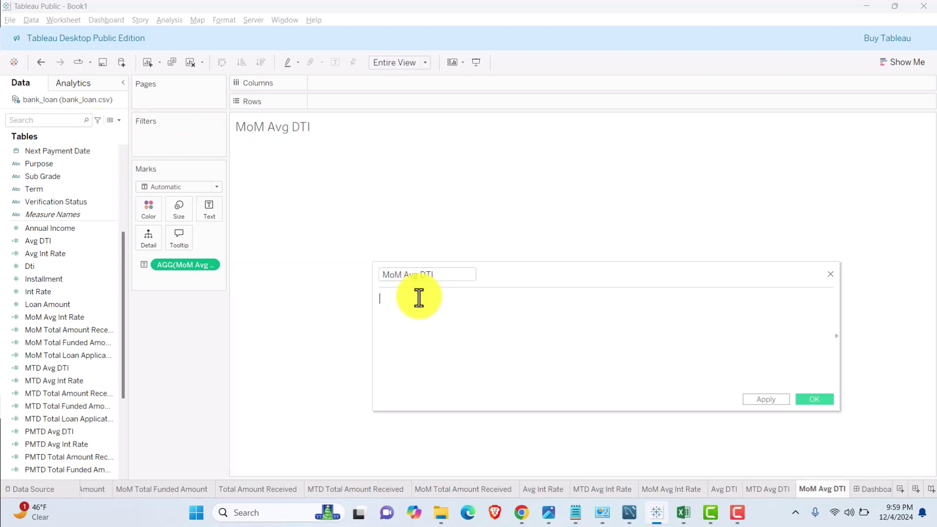
type("MTD")
key("Return")
type("- pm")
key("Return")
left_click(382, 299)
type("(")
left_click(550, 299)
type(")")
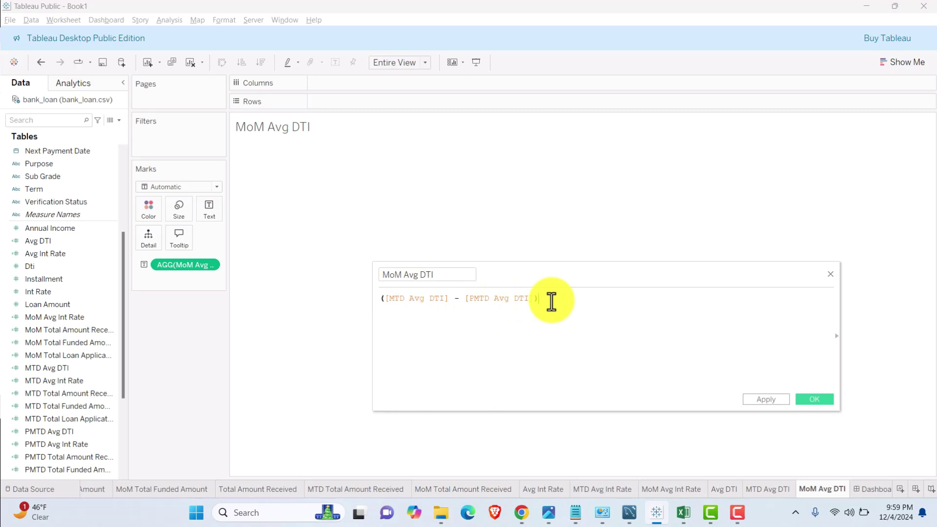
type("/pm")
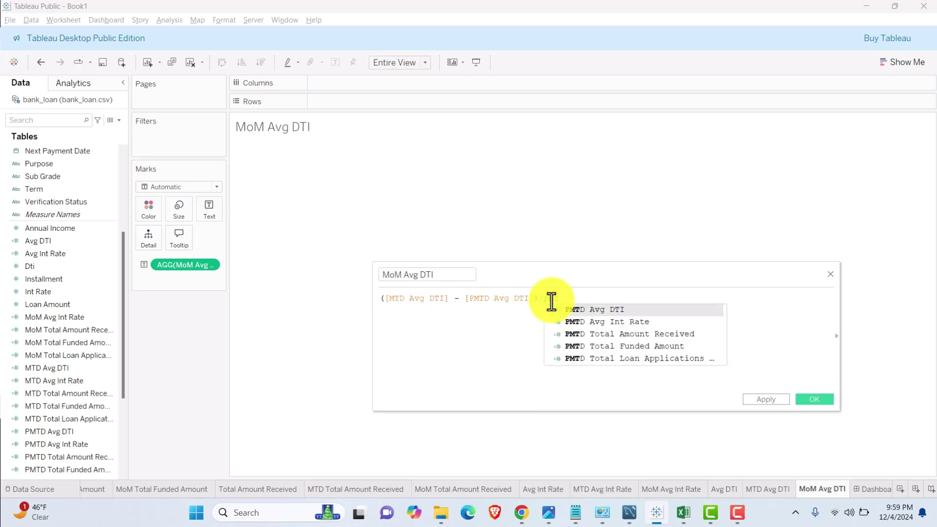
key("Return")
- Save the MoM Avg DTI calculation and use it to replace MoM Avg Int Rate on the sheet's marks
left_click(775, 401)
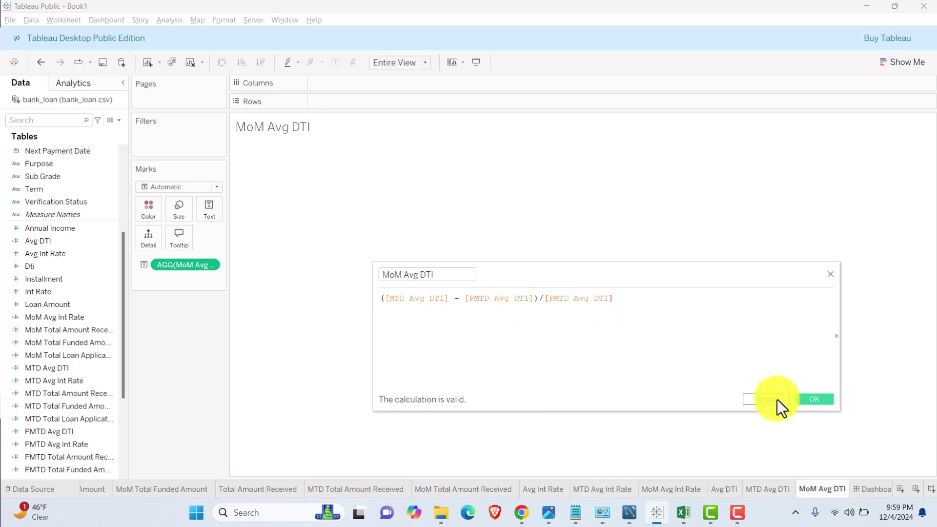
left_click(814, 399)
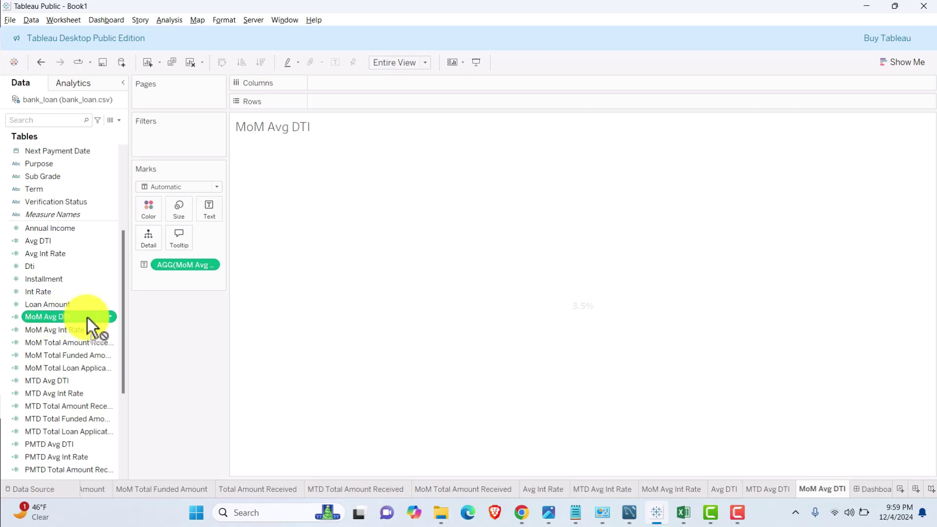
left_click_drag(87, 317, 178, 265)
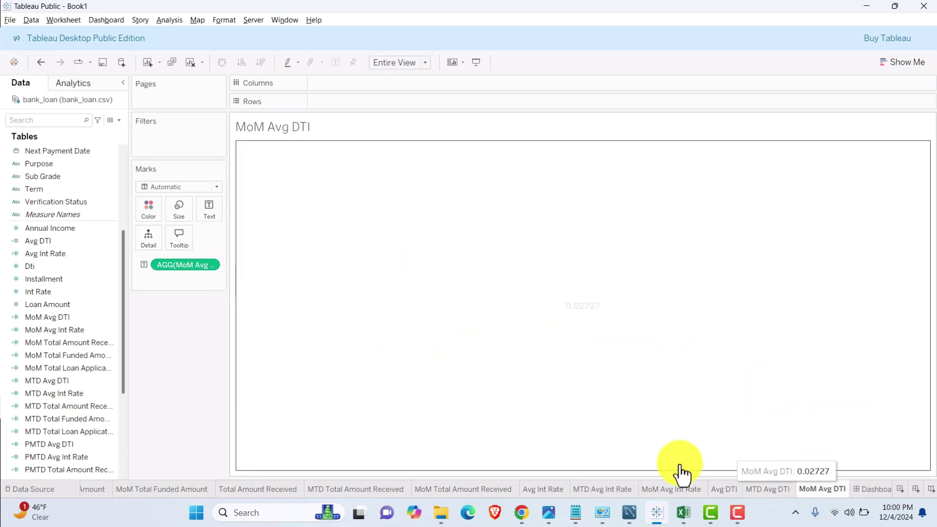
- Switch to MySQL Workbench and run the query under "Calculating the MoM DTI" to check the MoM average DTI
mouse_move(633, 512)
left_click(629, 485)
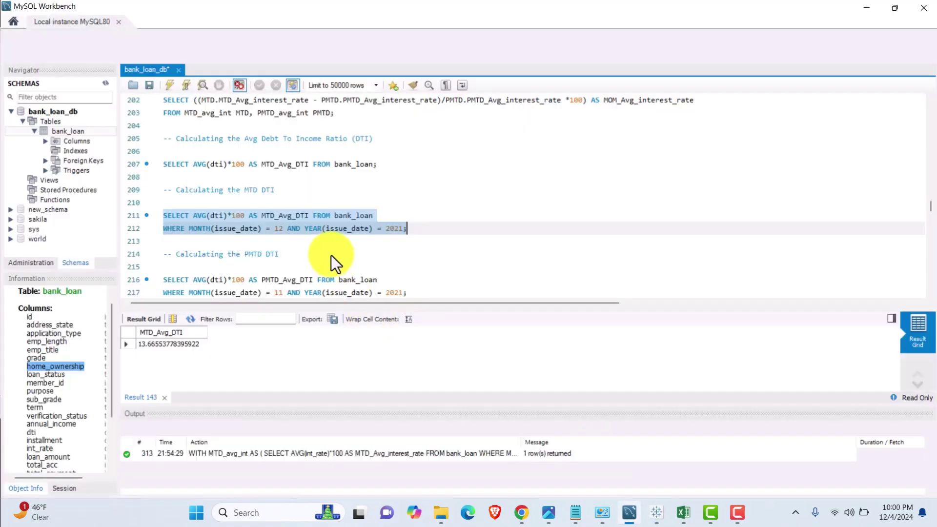
scroll(331, 256, "down", 5)
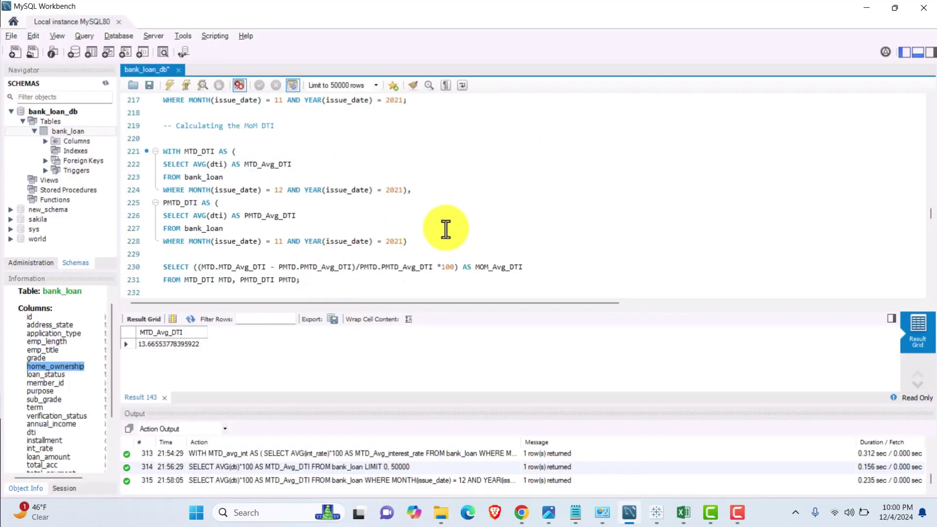
left_click_drag(318, 280, 152, 153)
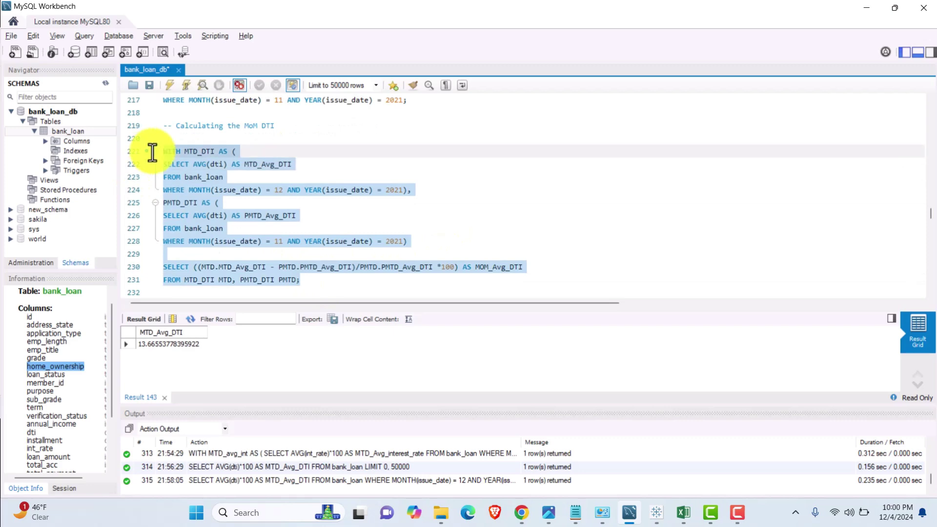
left_click(170, 85)
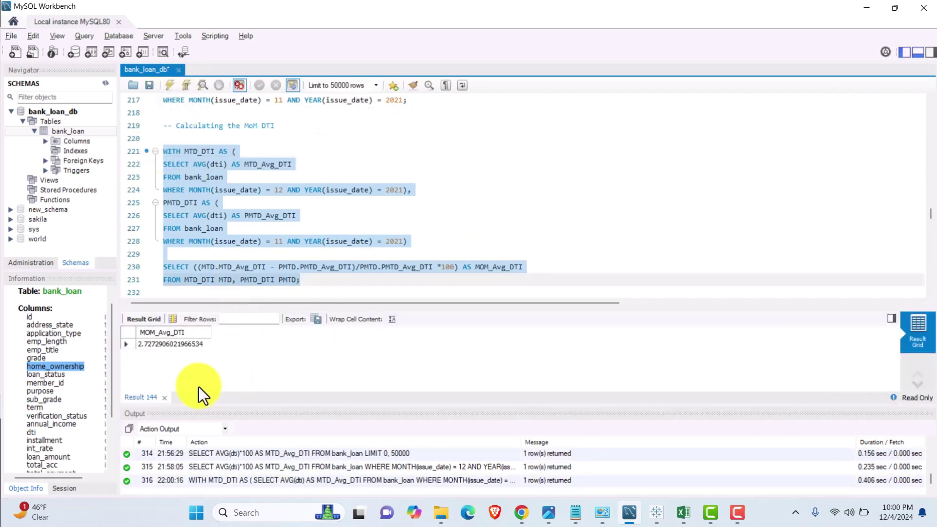
- Switch back to Tableau and format the MoM Avg DTI value as a percentage with 1 decimal place
mouse_move(656, 512)
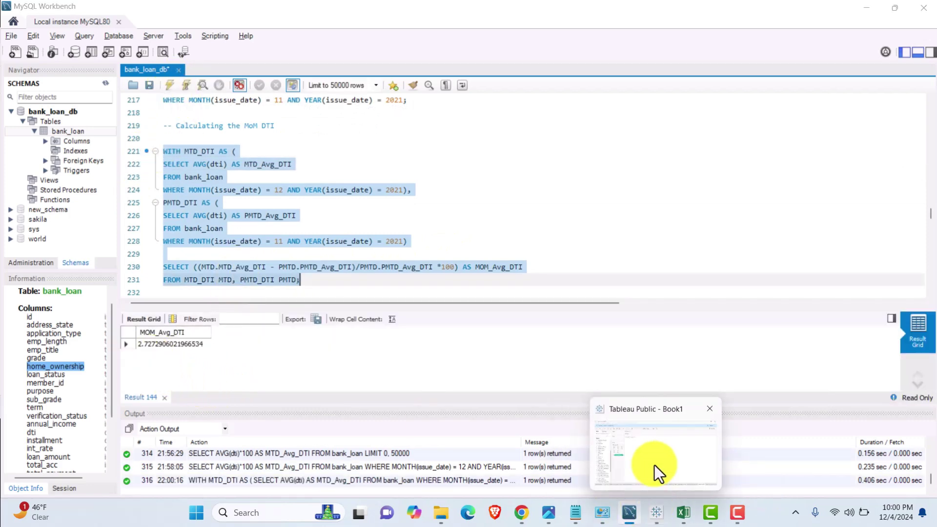
left_click(655, 465)
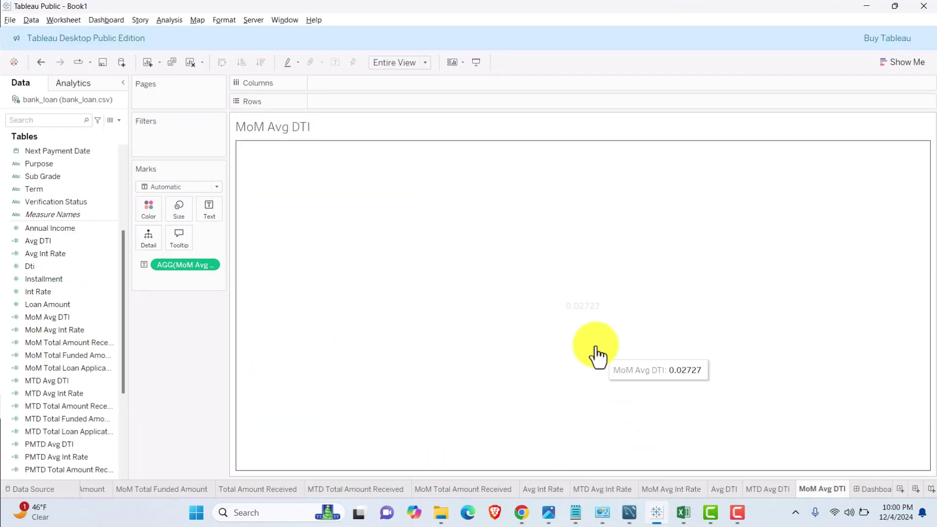
right_click(213, 265)
left_click(195, 321)
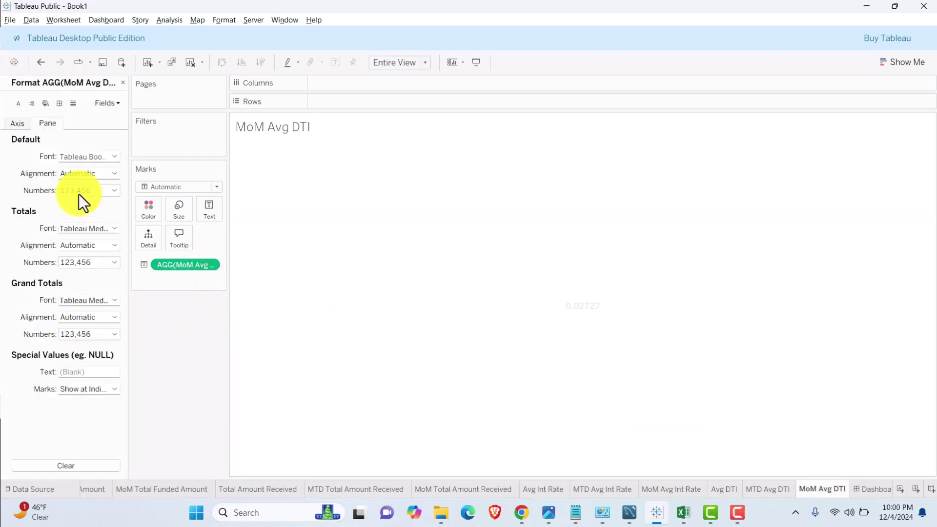
left_click(81, 191)
left_click(97, 257)
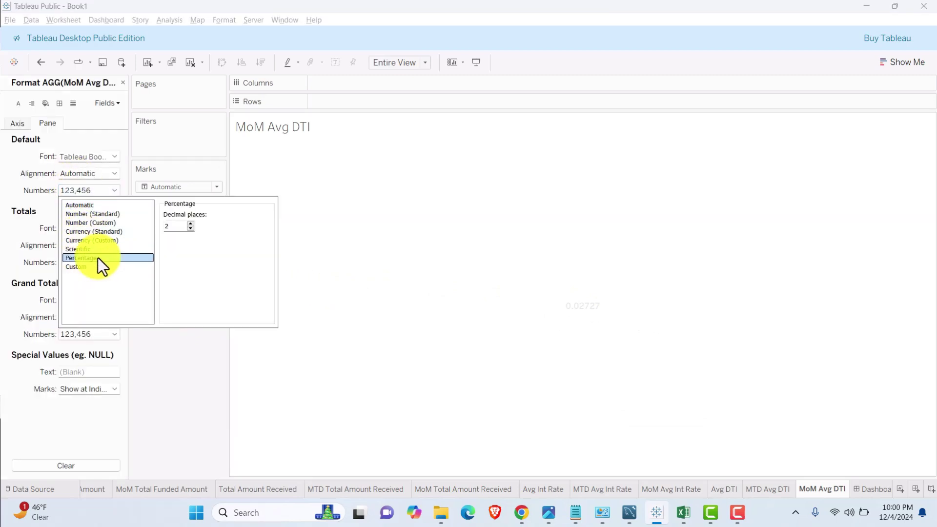
left_click(190, 228)
left_click(578, 350)
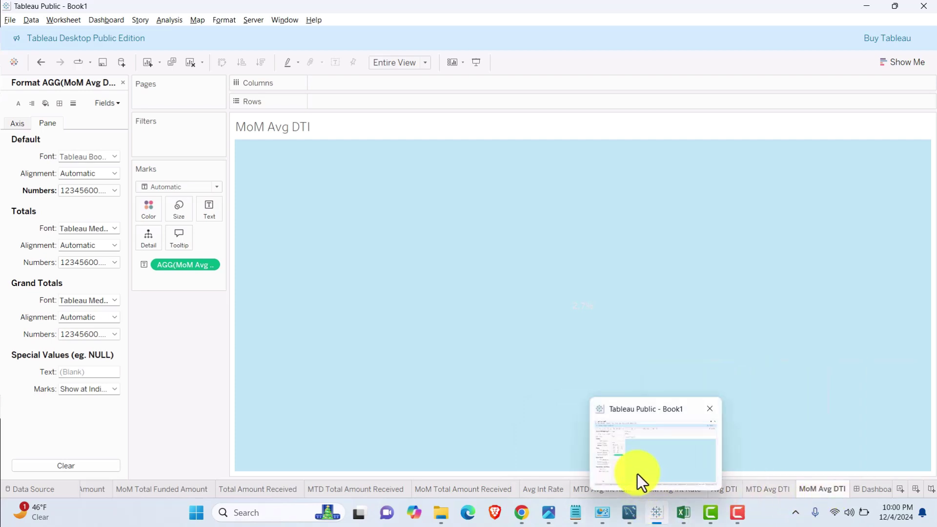
mouse_move(545, 508)
mouse_move(550, 456)
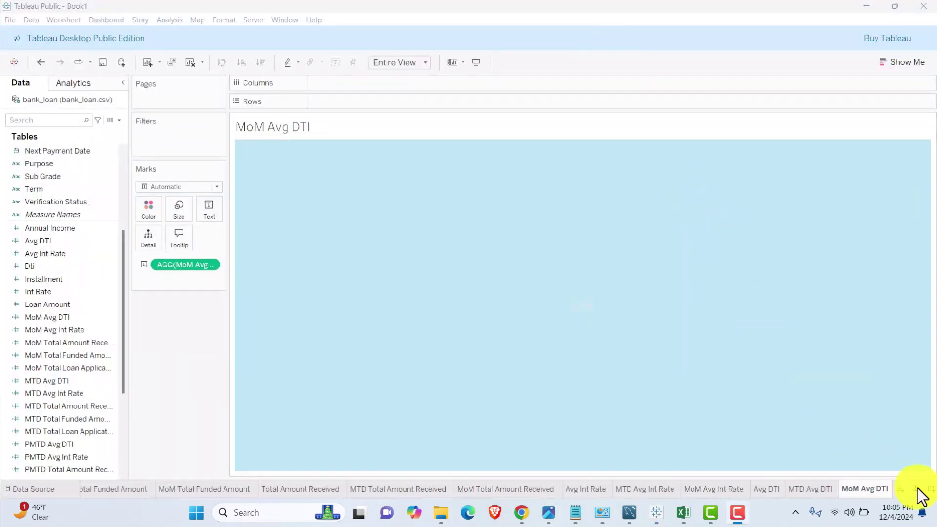
- Create a new dashboard and set its size to the fixed PowerPoint (1600 x 900) preset
left_click(917, 492)
left_click(916, 490)
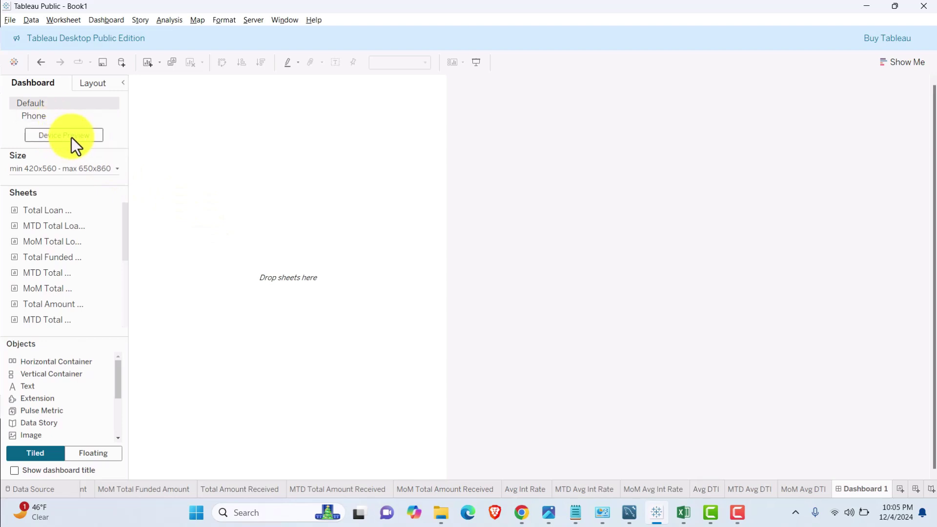
left_click(77, 169)
left_click(78, 186)
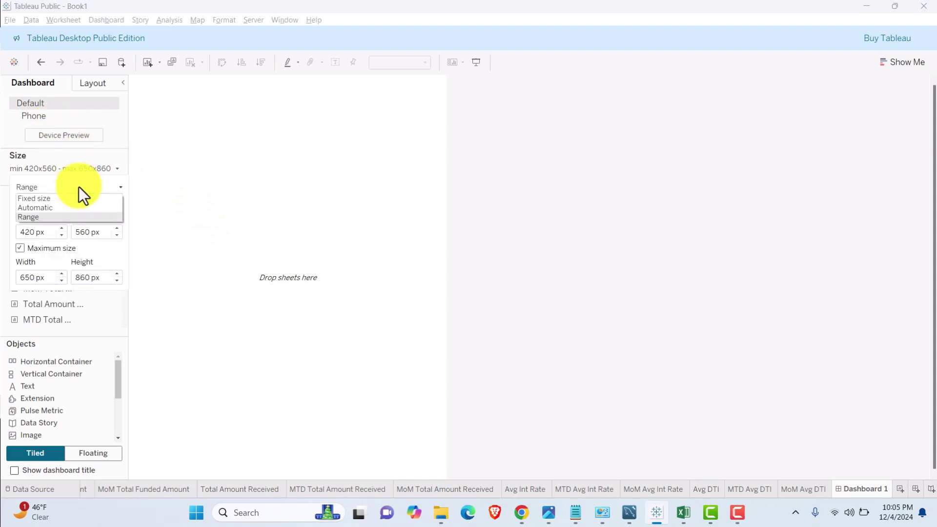
left_click(66, 198)
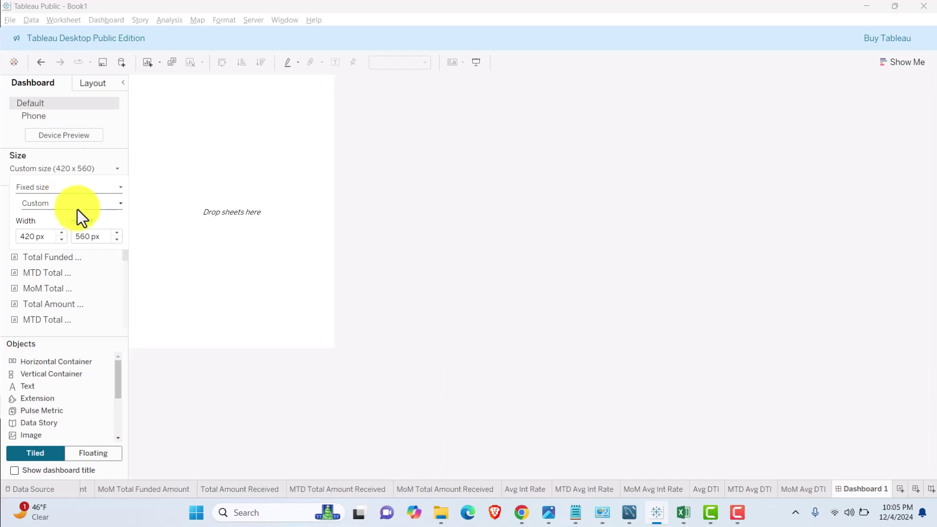
left_click(77, 209)
left_click(66, 289)
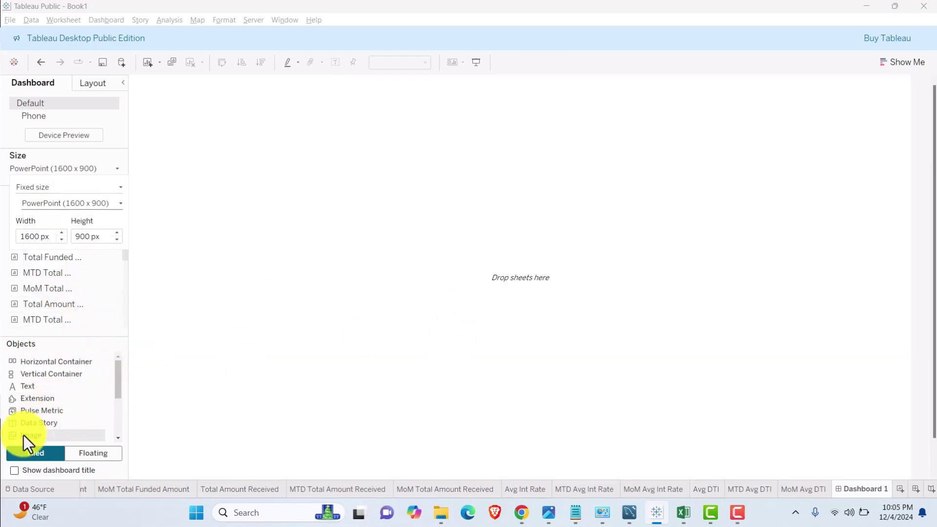
- Add a tiled image object to the dashboard using details.jpg, with Fit Image and Center Image enabled
left_click_drag(27, 422, 376, 293)
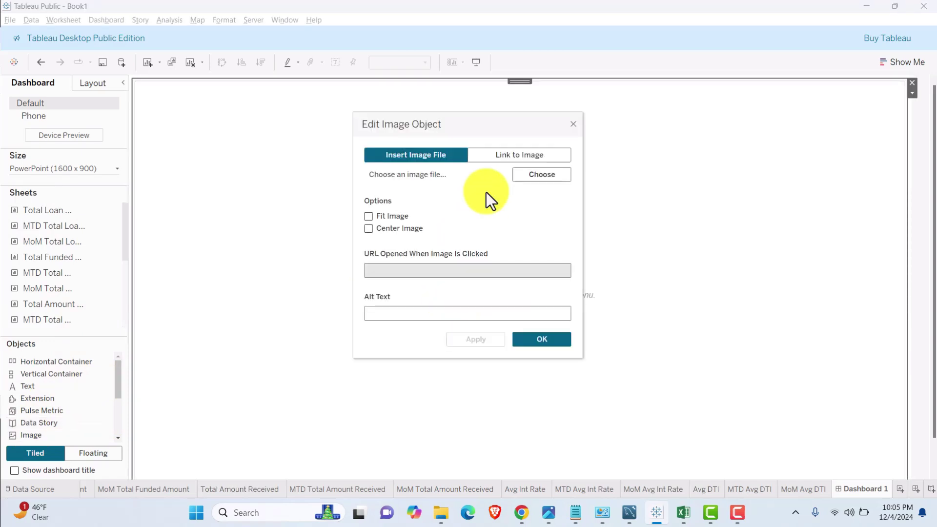
left_click(540, 175)
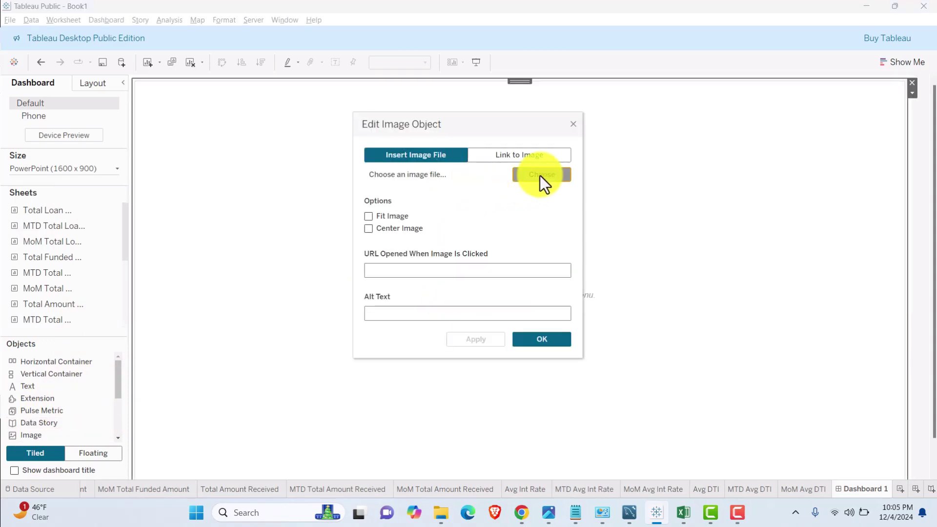
left_click(492, 232)
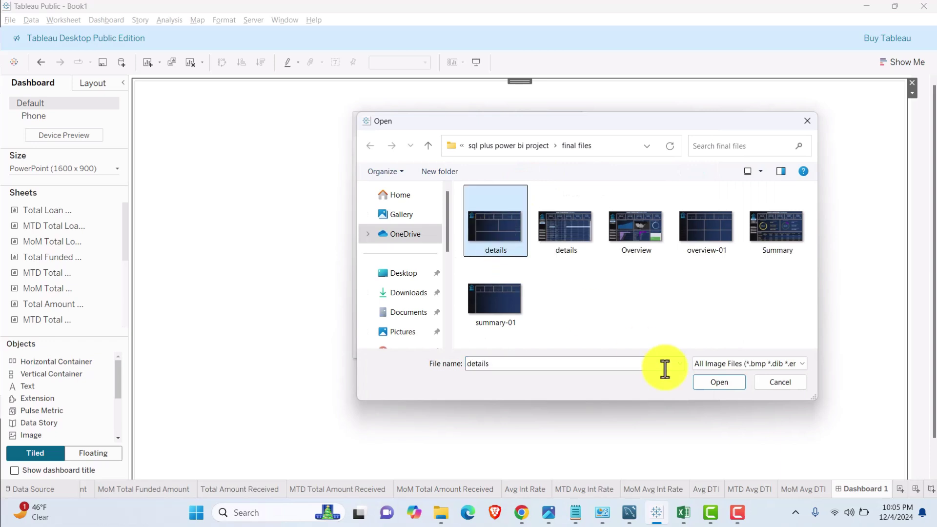
left_click(720, 383)
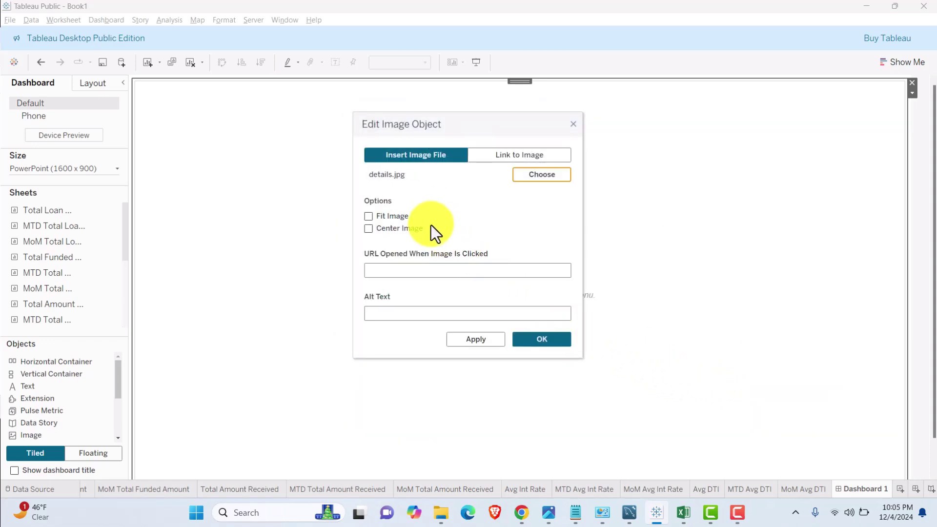
left_click(384, 218)
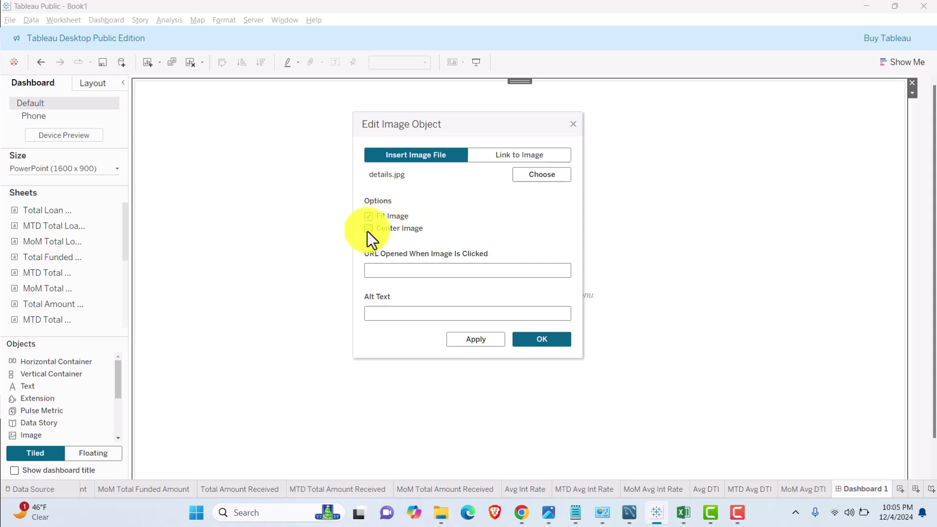
left_click(368, 228)
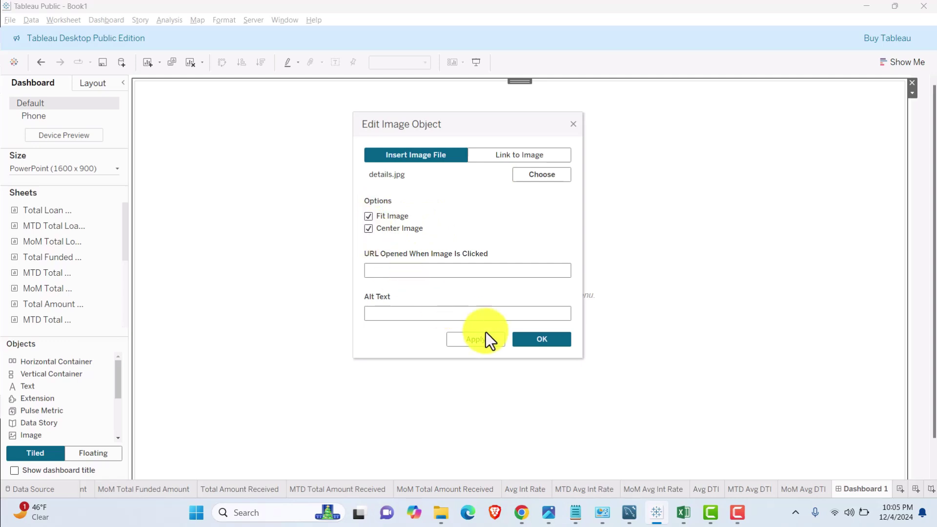
left_click(531, 341)
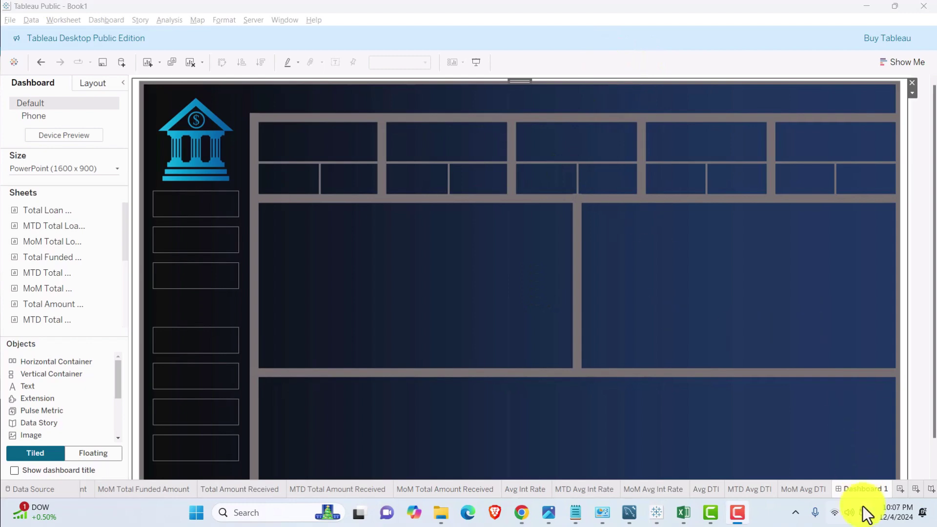
- Rename the dashboard as SUMMARY
left_click(851, 491)
double_click(851, 490)
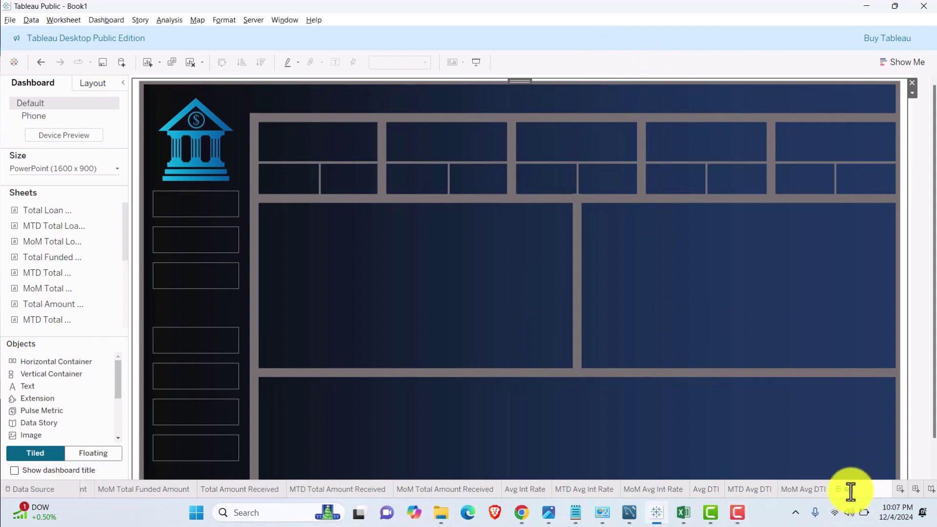
type("SUMMARY")
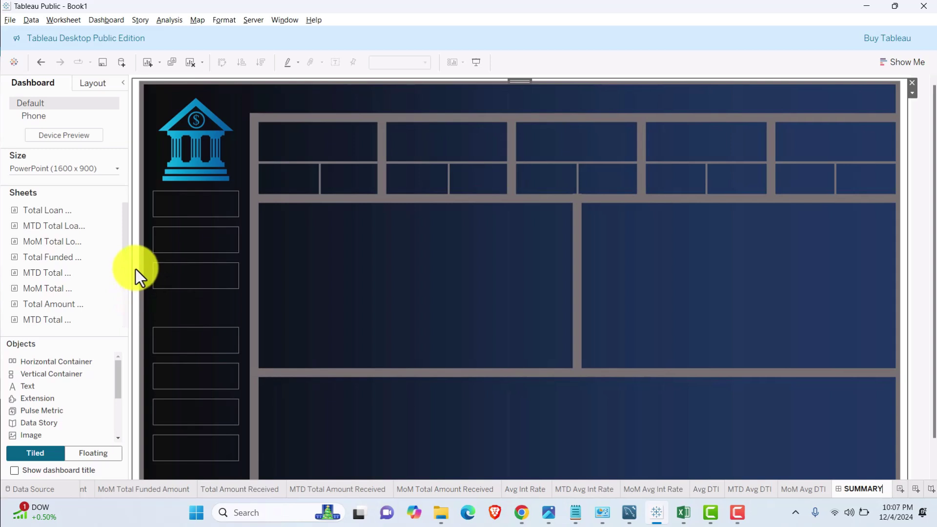
left_click(316, 161)
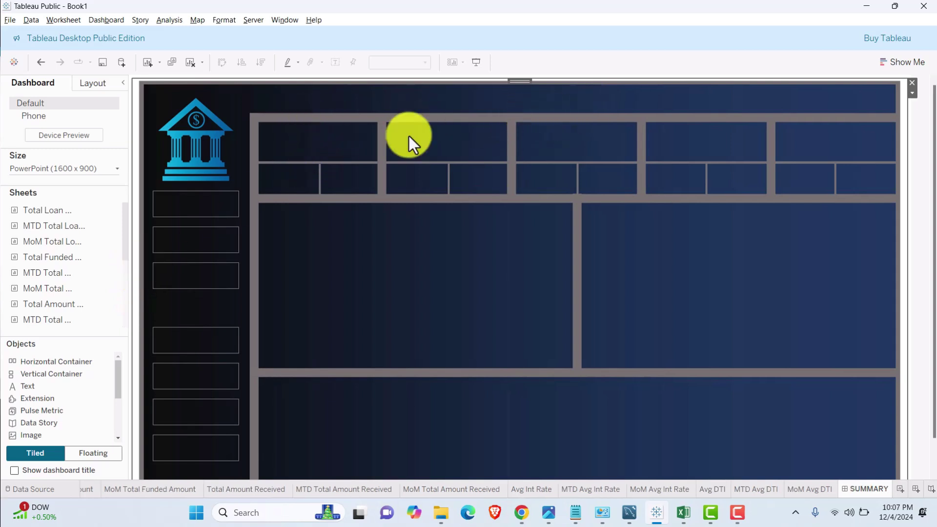
- Add a floating text object to the dashboard with the text BANK LOAN REPORT | OVERVIEW
left_click(83, 454)
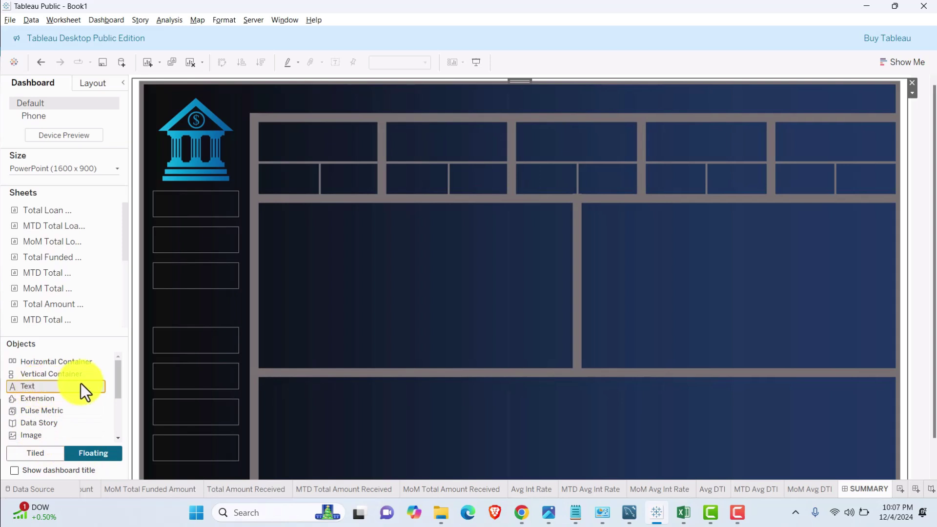
left_click_drag(57, 389, 371, 269)
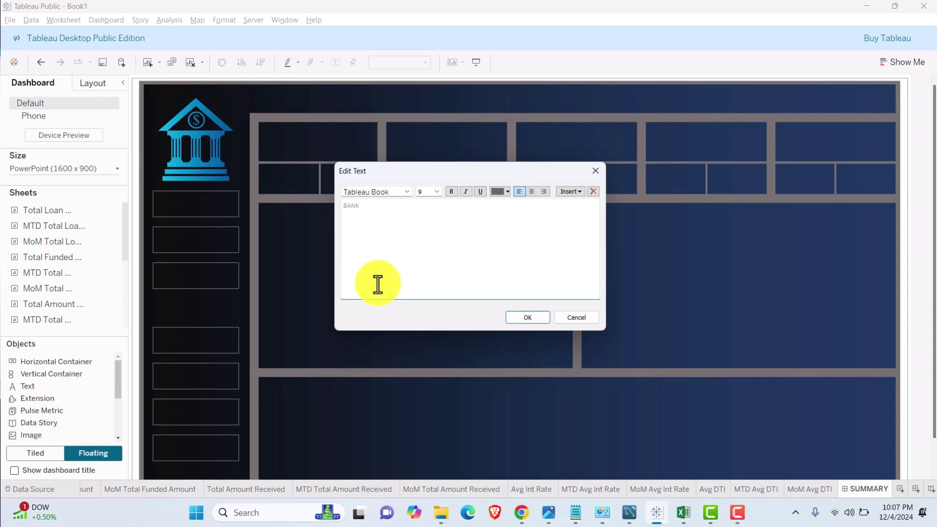
type("BANK LOAN OVER")
key("BackSpace")
key("BackSpace")
key("BackSpace")
type("RE")
- Set the font size of the whole dashboard title text to 22
left_click_drag(446, 205, 357, 206)
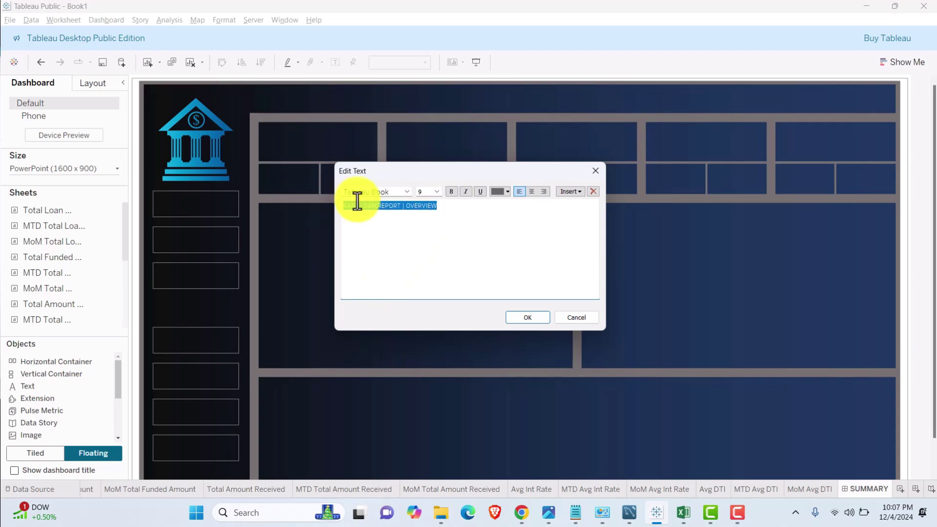
left_click(437, 192)
left_click(432, 278)
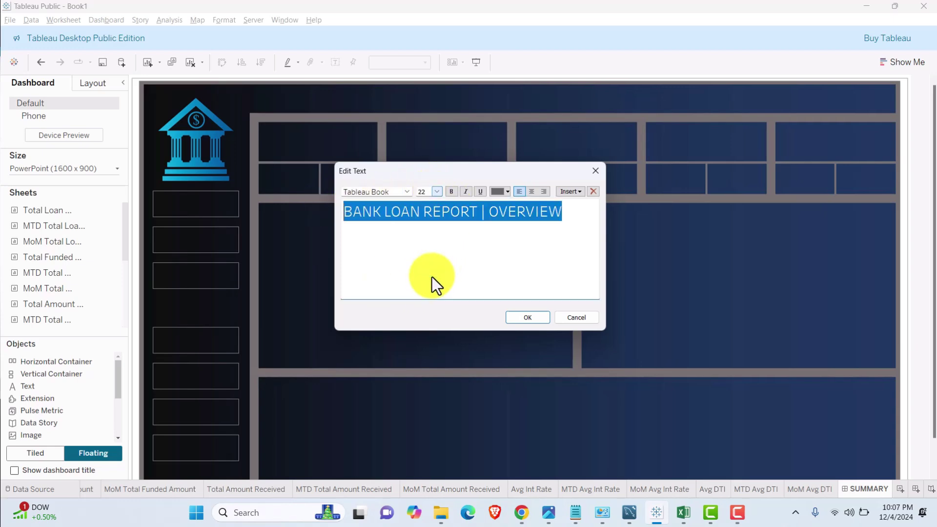
- Try the Montserrat ExtraBold font on the whole dashboard title text
left_click(408, 191)
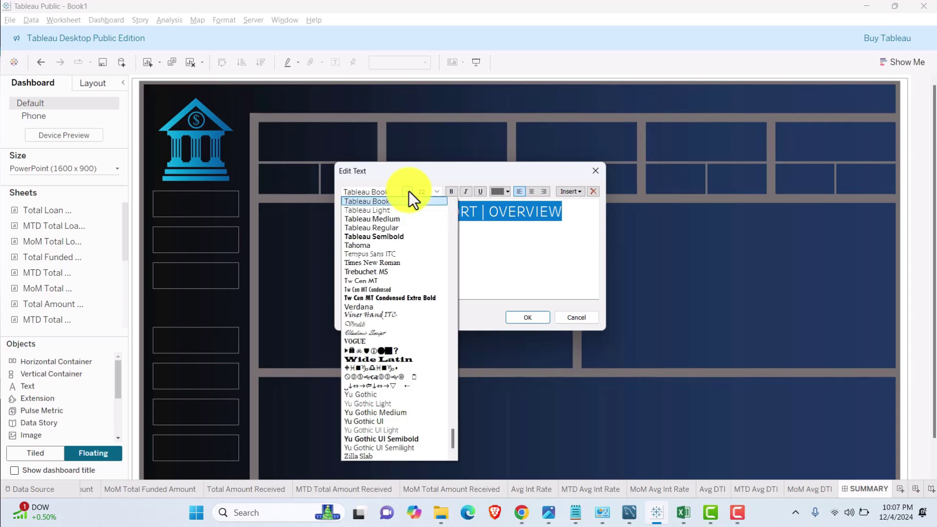
scroll(375, 405, "up", 17)
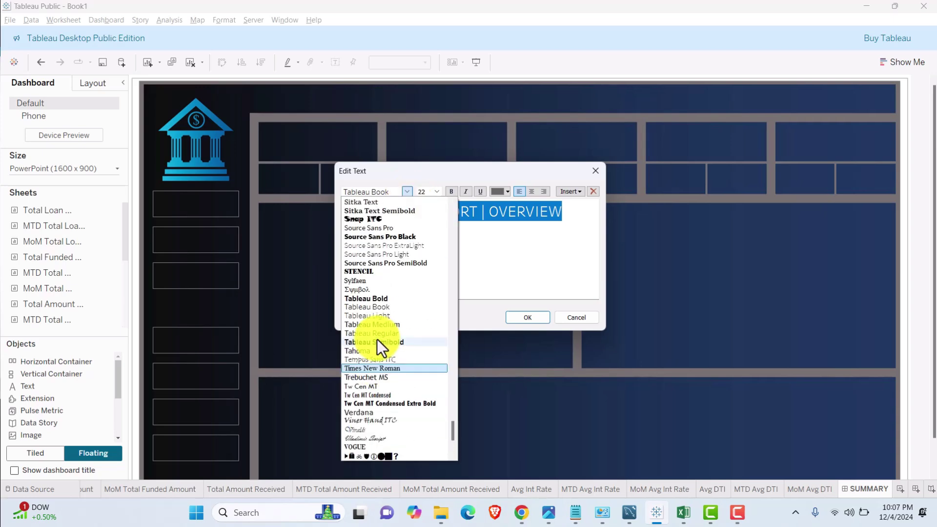
scroll(376, 298, "up", 11)
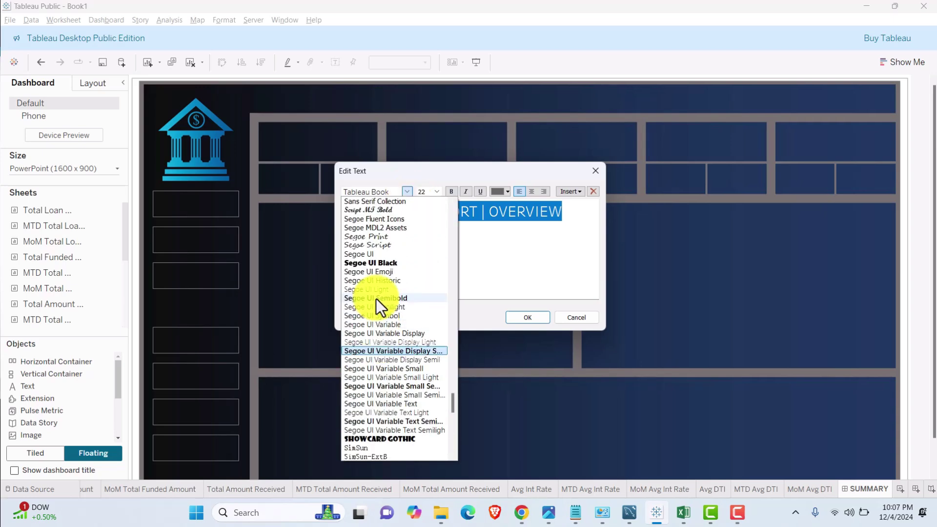
scroll(370, 283, "up", 15)
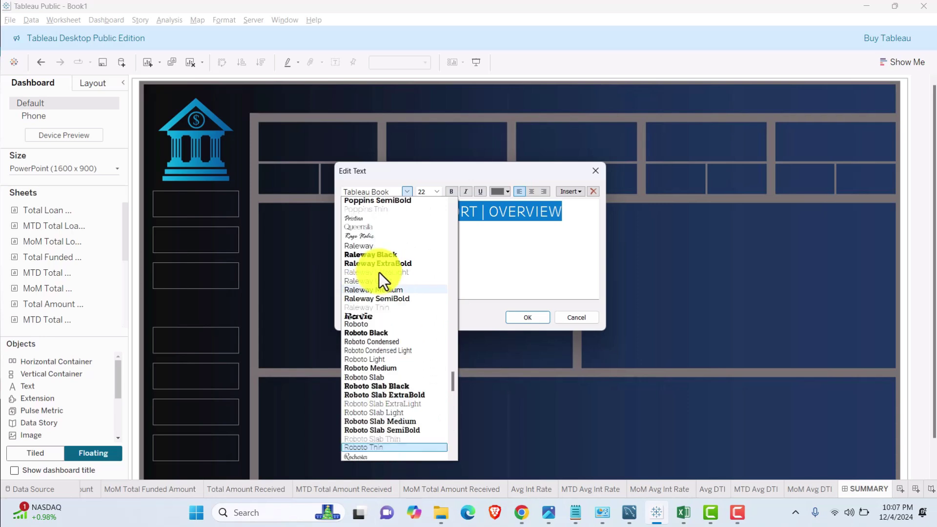
scroll(363, 271, "up", 8)
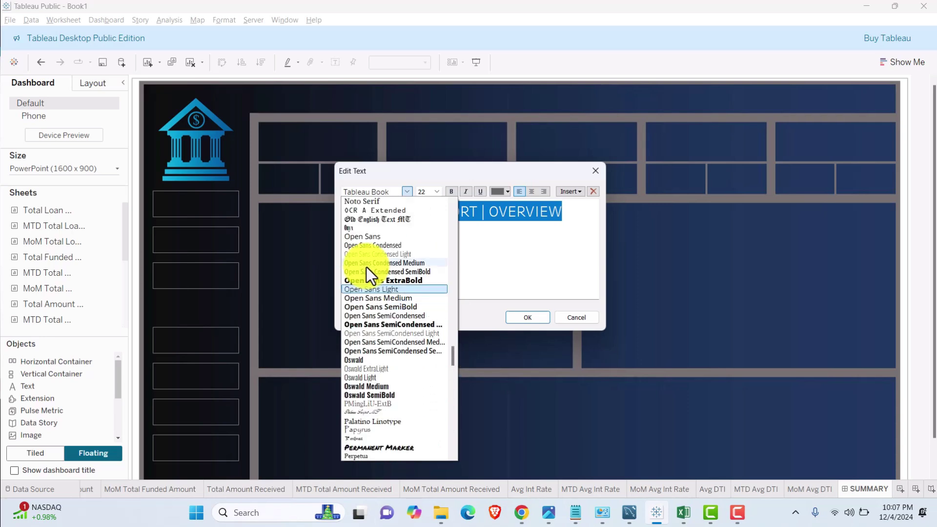
left_click(368, 271)
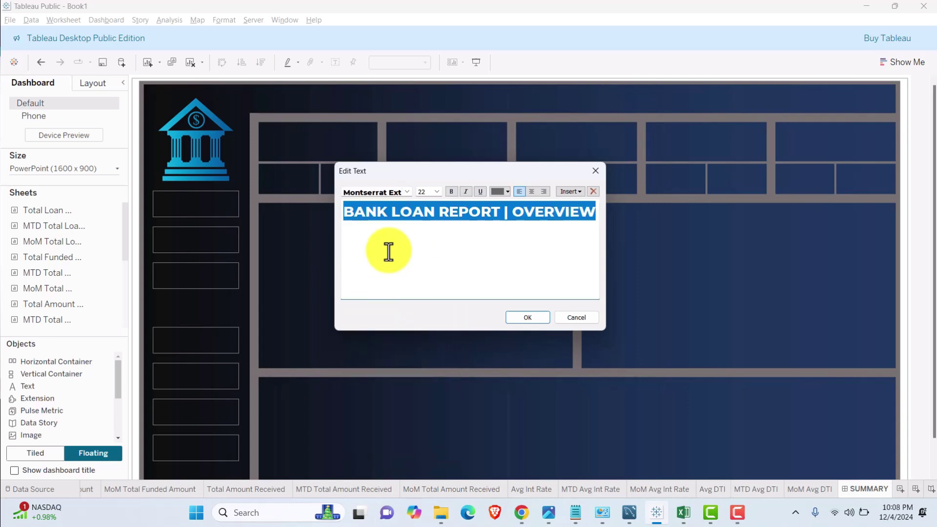
- Set the font of the whole dashboard title text to Lato Black
left_click(407, 191)
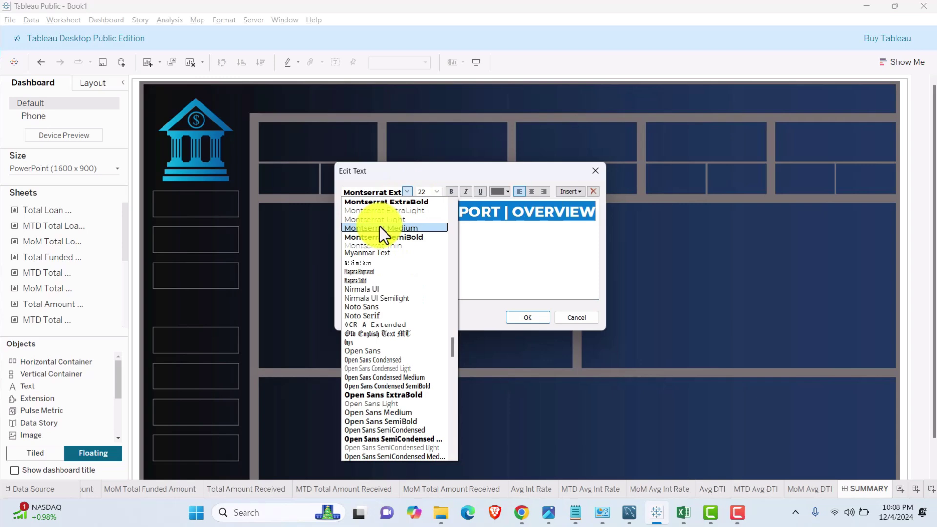
scroll(380, 227, "up", 5)
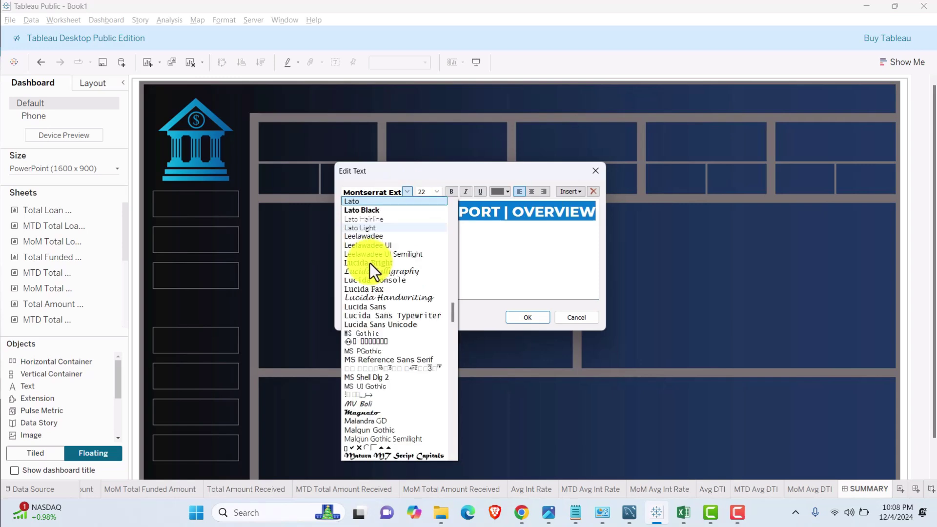
left_click(370, 203)
left_click(407, 193)
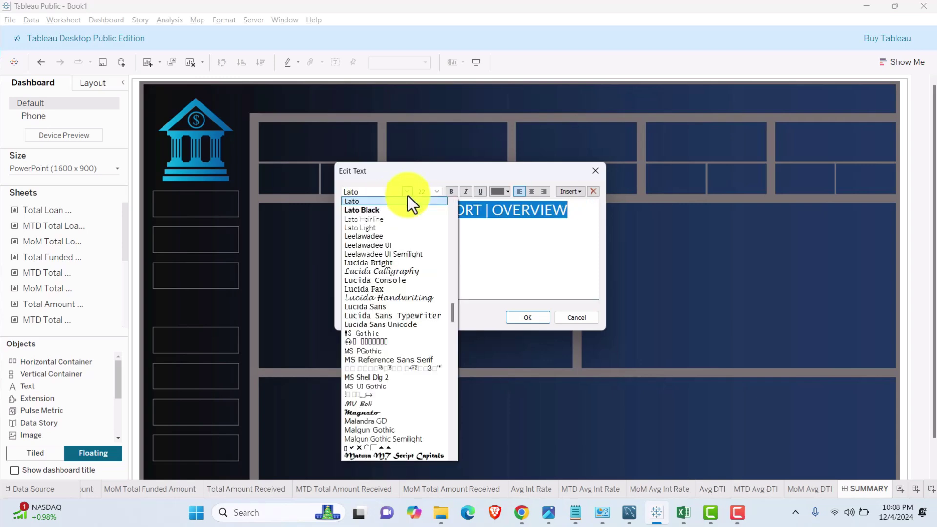
left_click(376, 210)
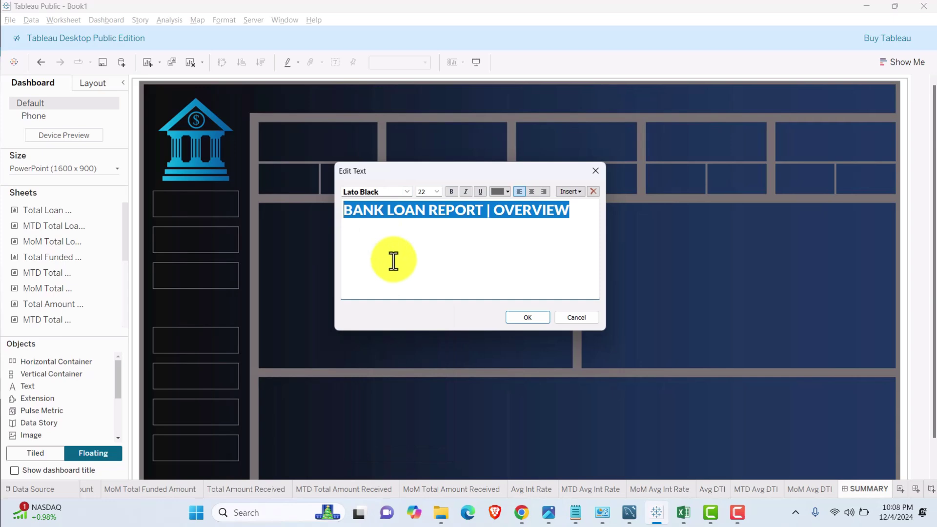
- Colour BANK LOAN REPORT | white and OVERVIEW light blue in the title text, and apply the edit
left_click_drag(488, 211, 335, 215)
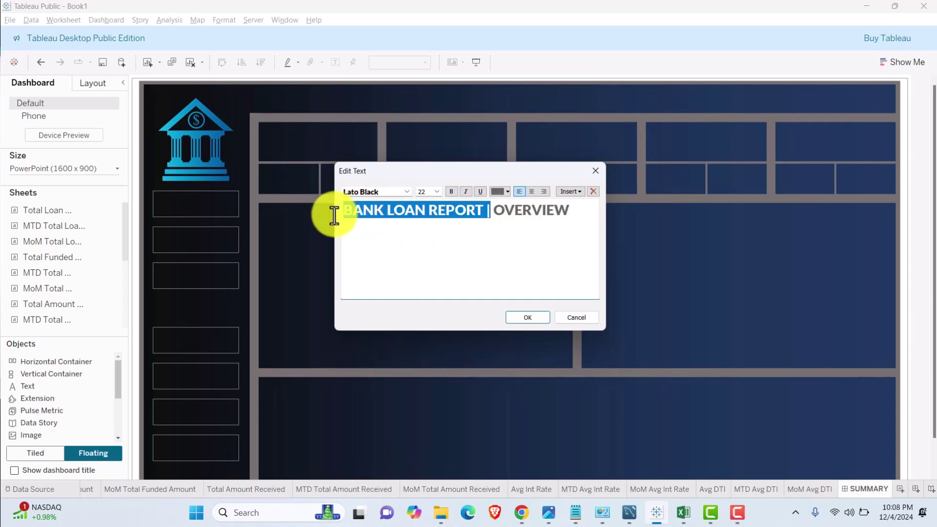
left_click(508, 194)
left_click(508, 205)
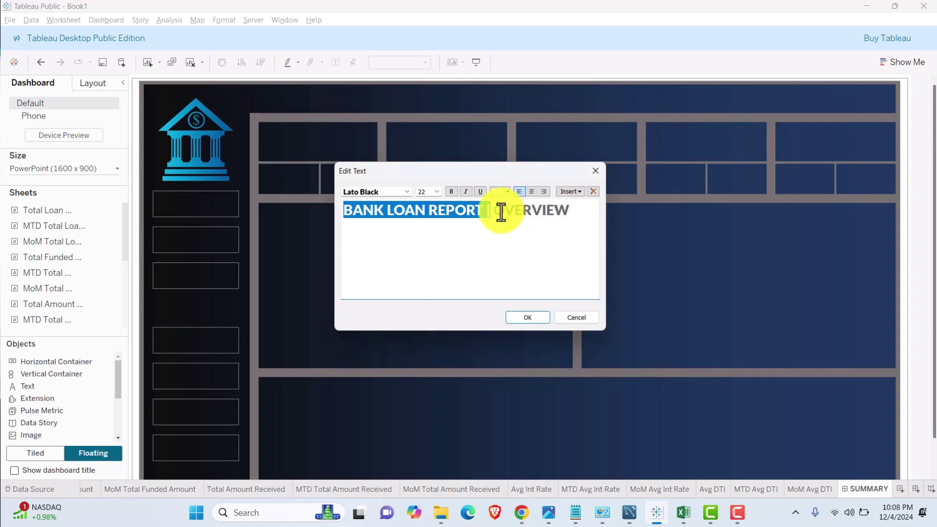
left_click_drag(491, 211, 585, 211)
left_click(508, 191)
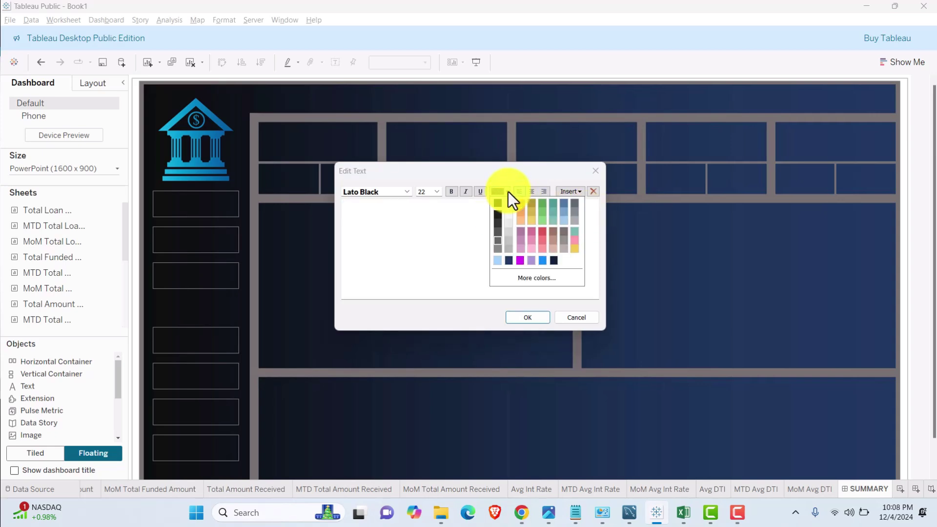
left_click(565, 223)
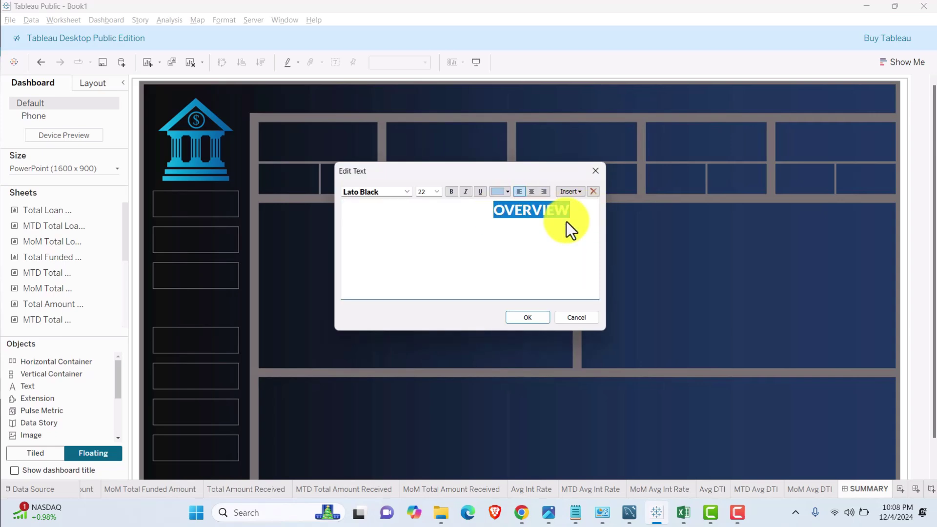
left_click(527, 317)
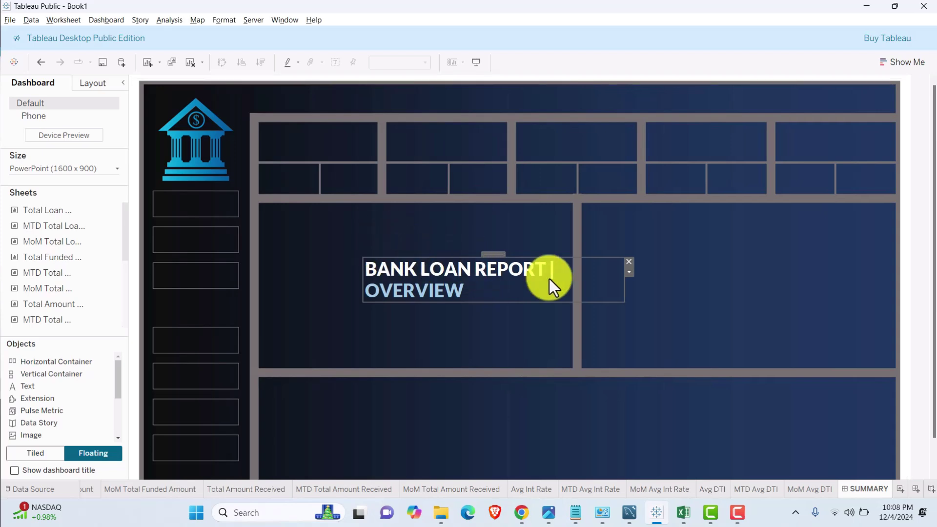
- Widen the title text object so it fits on one line and move it into the dashboard's header strip
left_click_drag(626, 278, 565, 271)
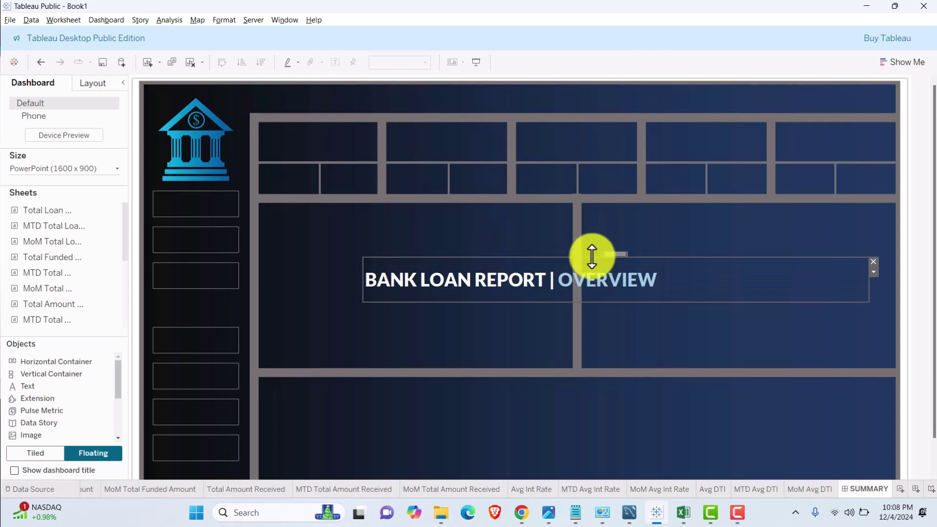
left_click_drag(608, 255, 629, 78)
left_click_drag(628, 115, 629, 115)
left_click(502, 270)
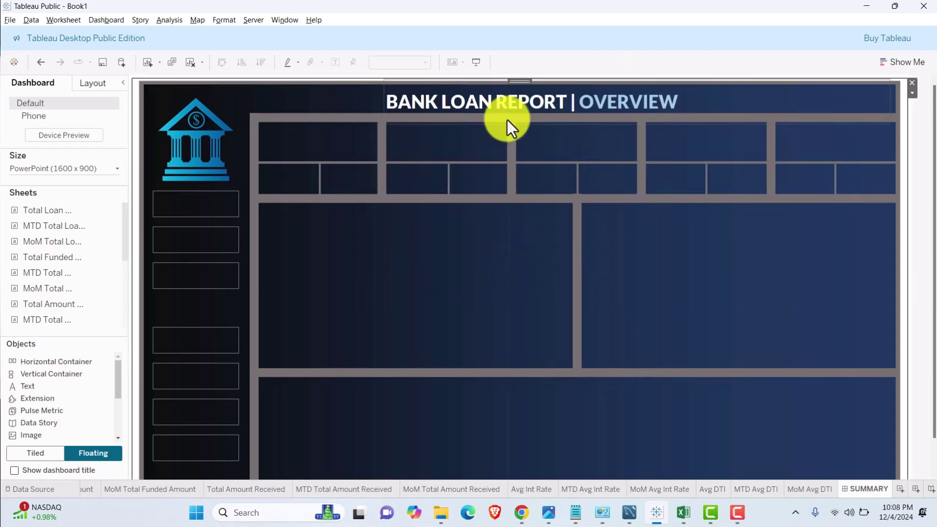
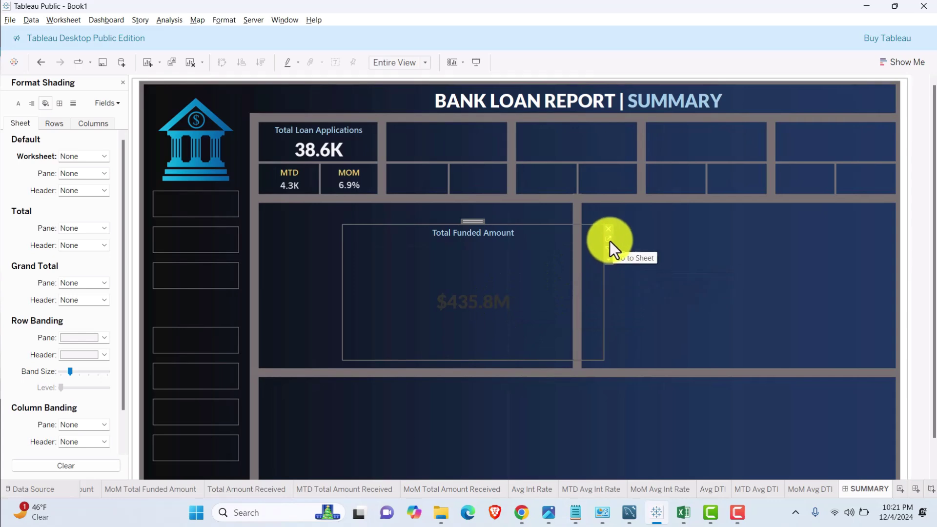
- Set the label text colour to white in the Total Funded Amount worksheet
left_click(609, 239)
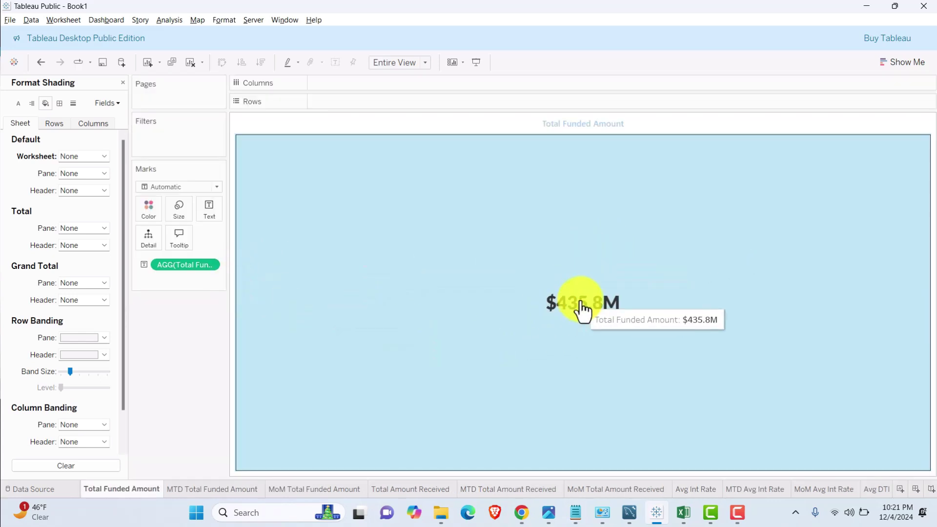
left_click(210, 210)
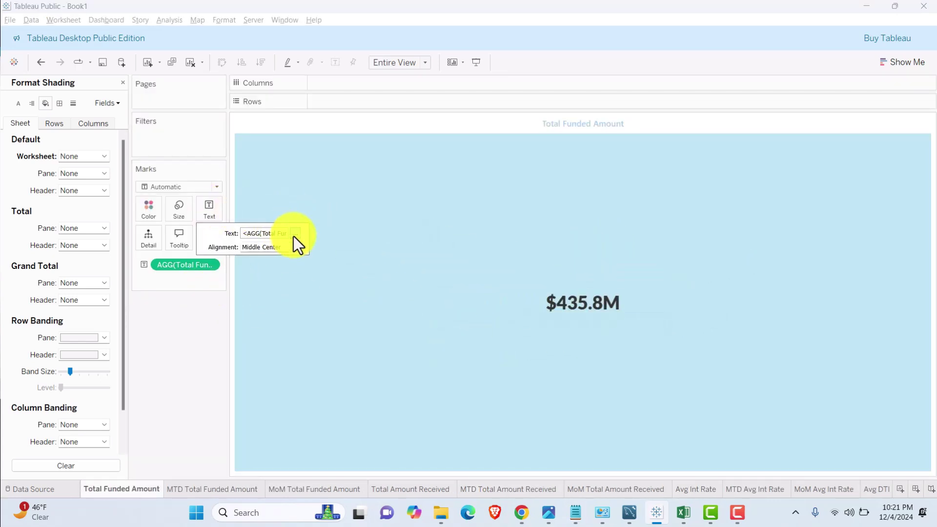
left_click(295, 234)
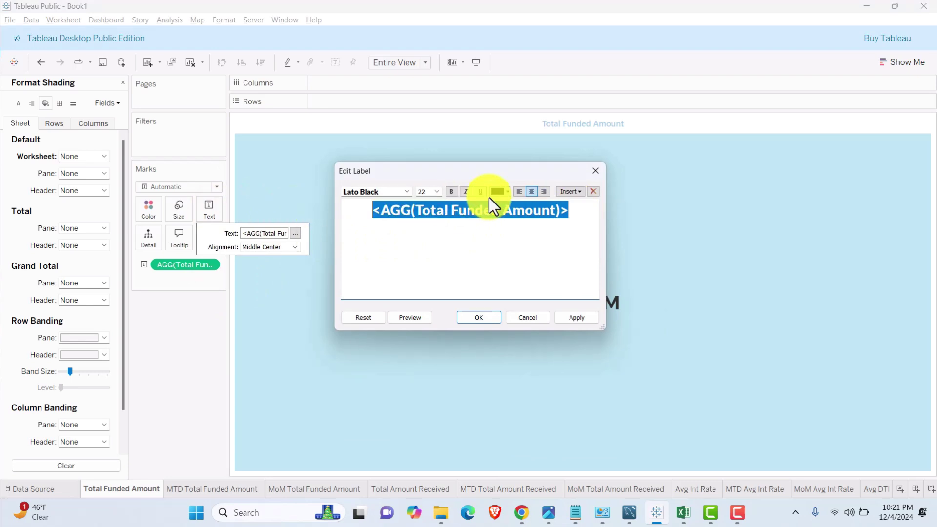
left_click(506, 191)
left_click(508, 213)
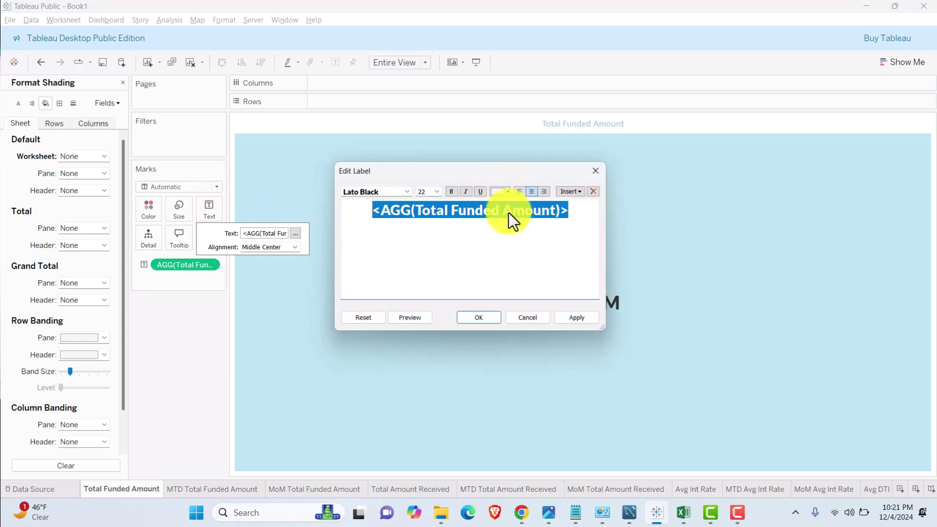
left_click(565, 318)
left_click(473, 319)
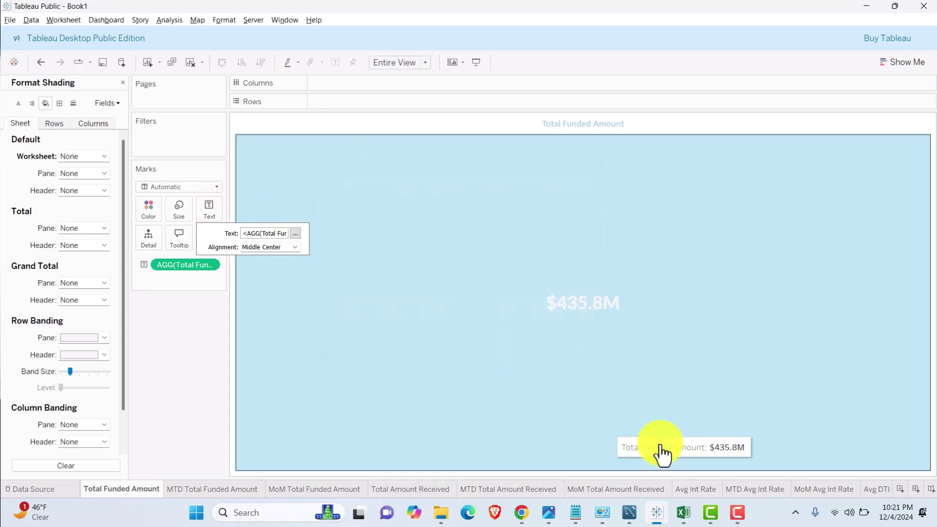
- On the SUMMARY dashboard, shrink the Total Funded Amount sheet and fit it into the upper cell of the second KPI card
left_click(874, 490)
left_click(873, 491)
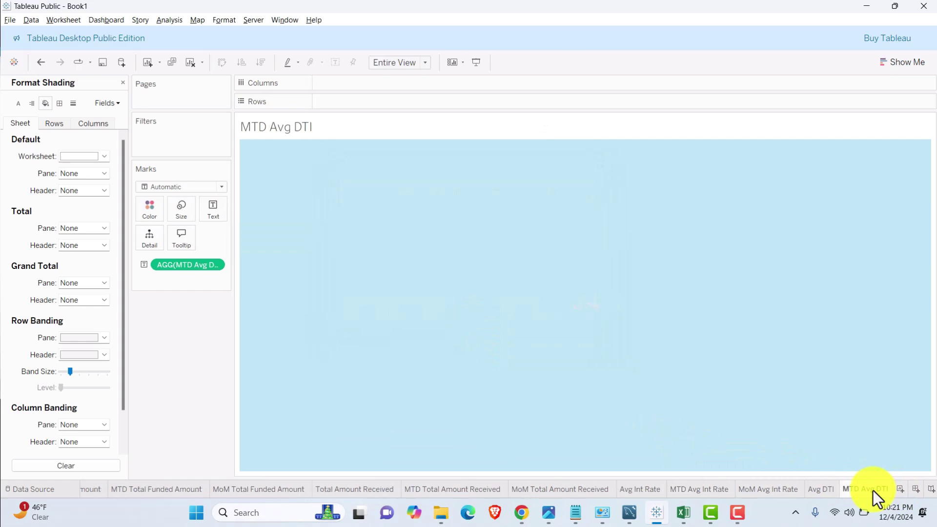
left_click(873, 491)
left_click(873, 491)
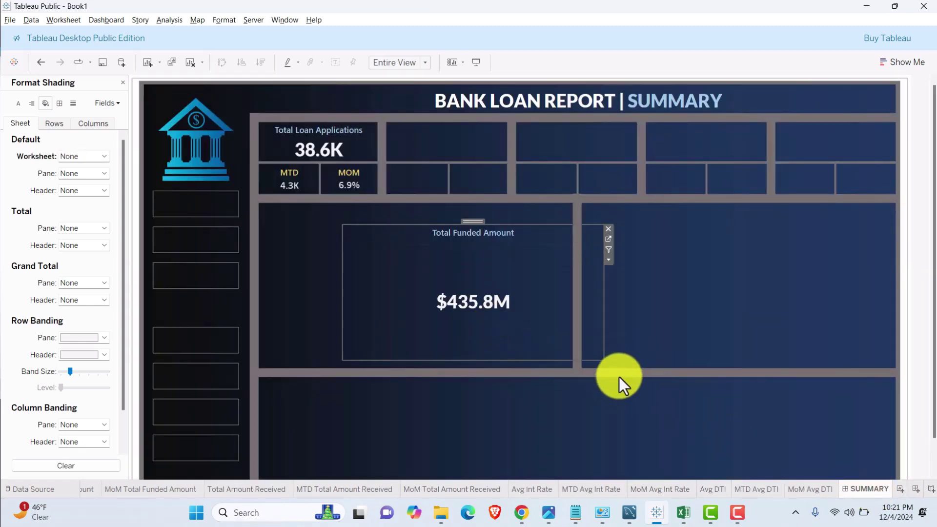
left_click_drag(603, 358, 417, 268)
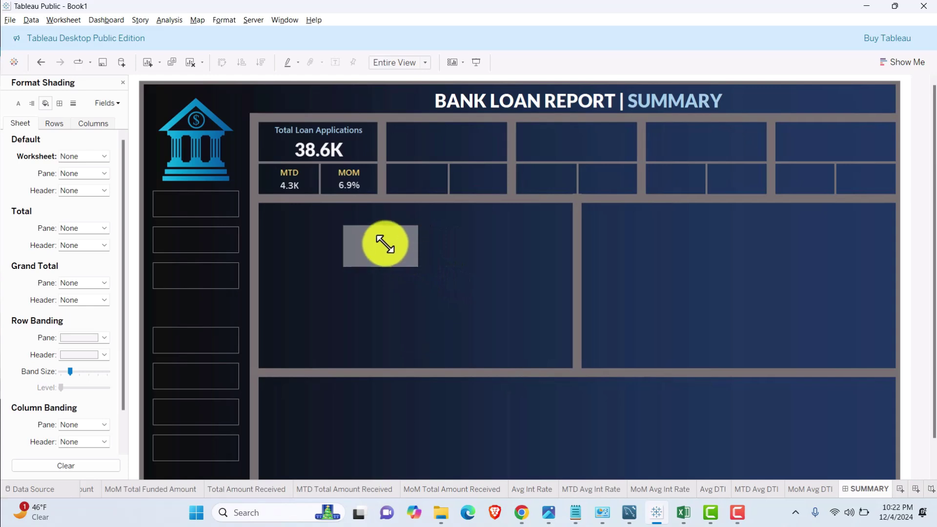
left_click_drag(420, 267, 444, 281)
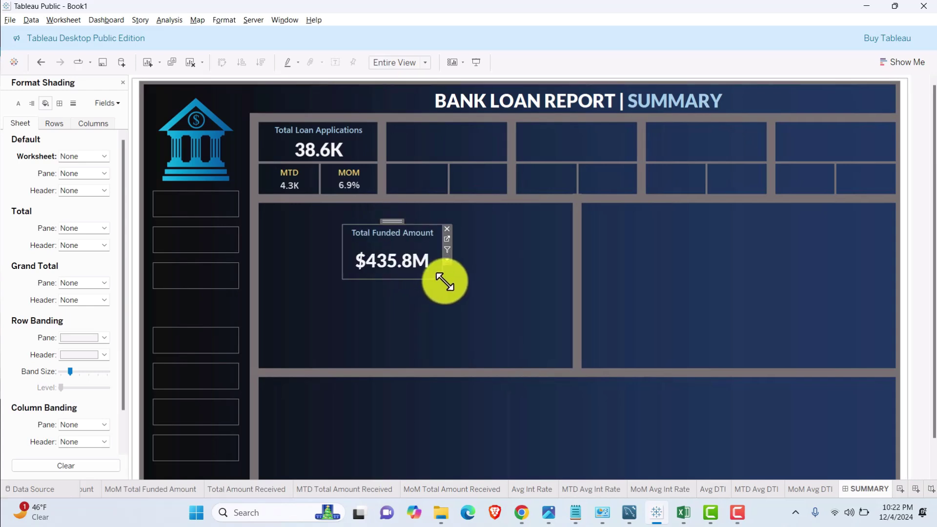
left_click_drag(395, 221, 453, 162)
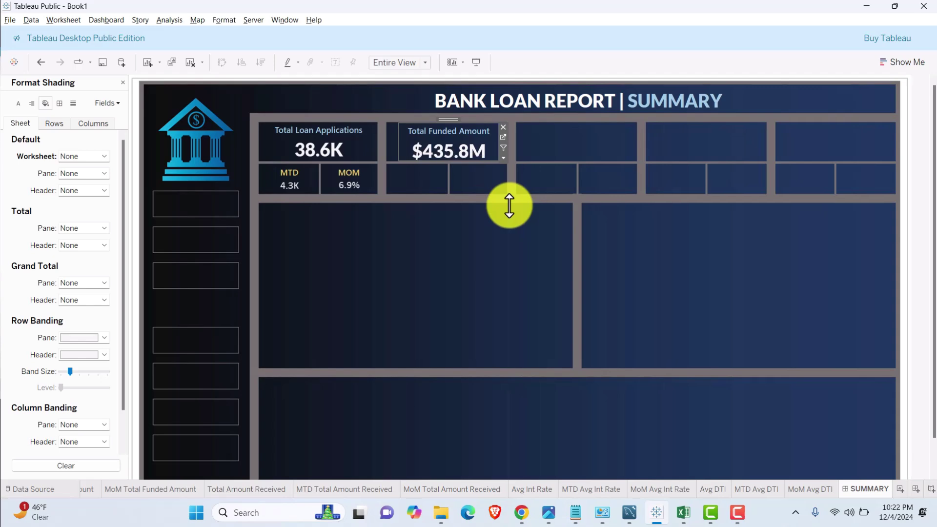
left_click(452, 160)
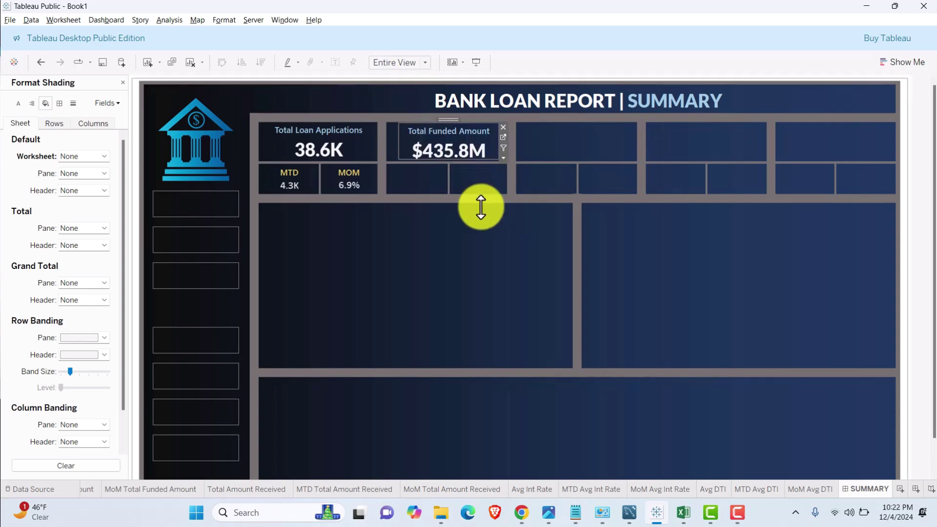
left_click(444, 160)
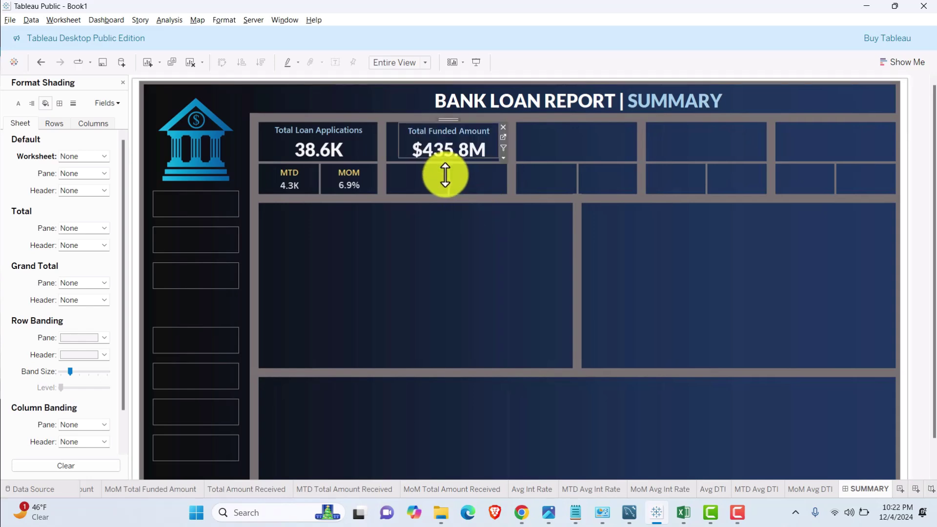
left_click(445, 174)
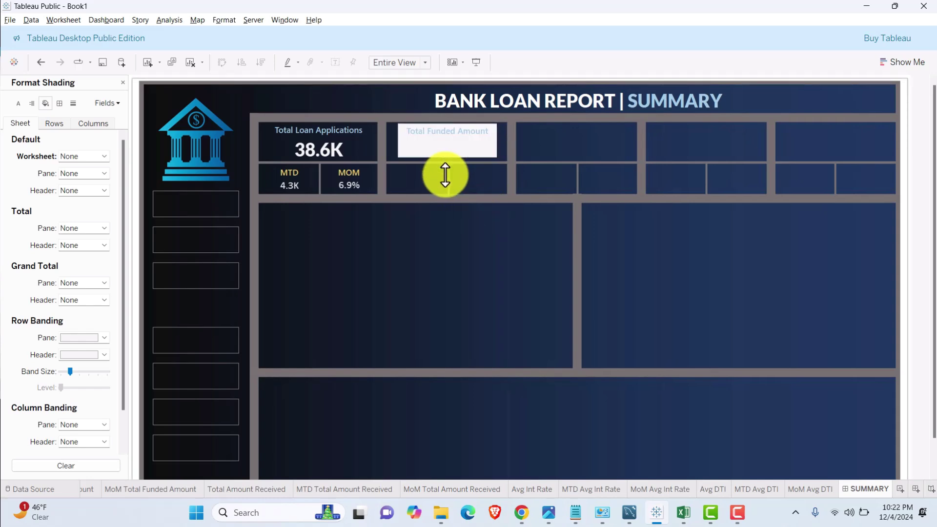
left_click(449, 231)
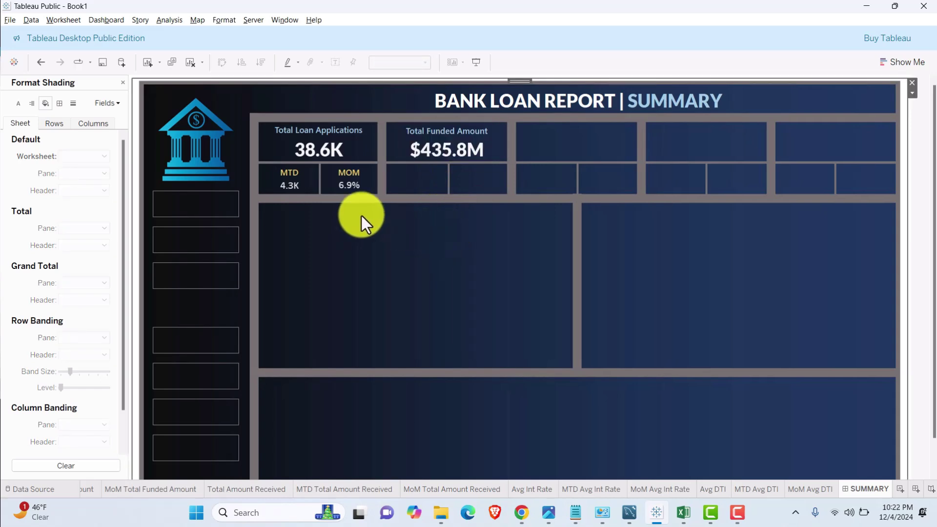
- Add the MTD Total Funded Amount sheet to the dashboard as a floating object and hide its title
left_click(123, 82)
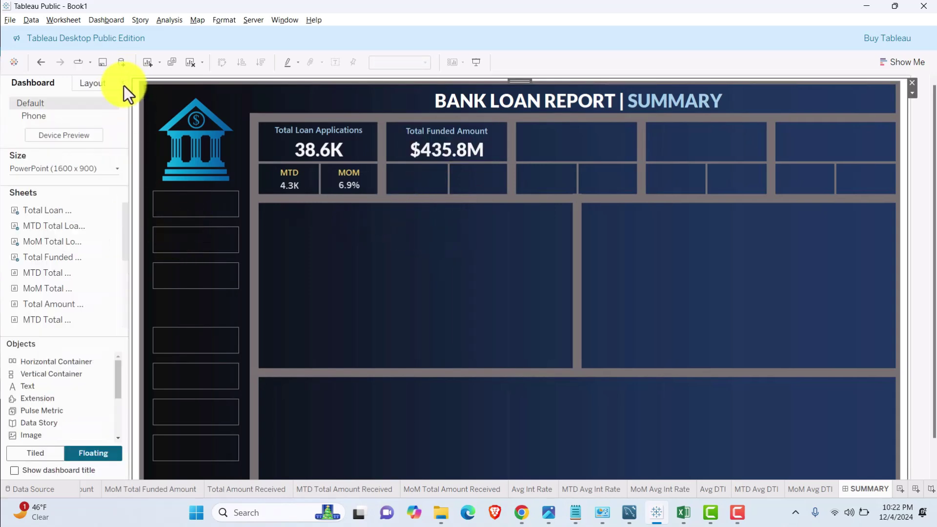
left_click_drag(47, 272, 402, 245)
right_click(417, 235)
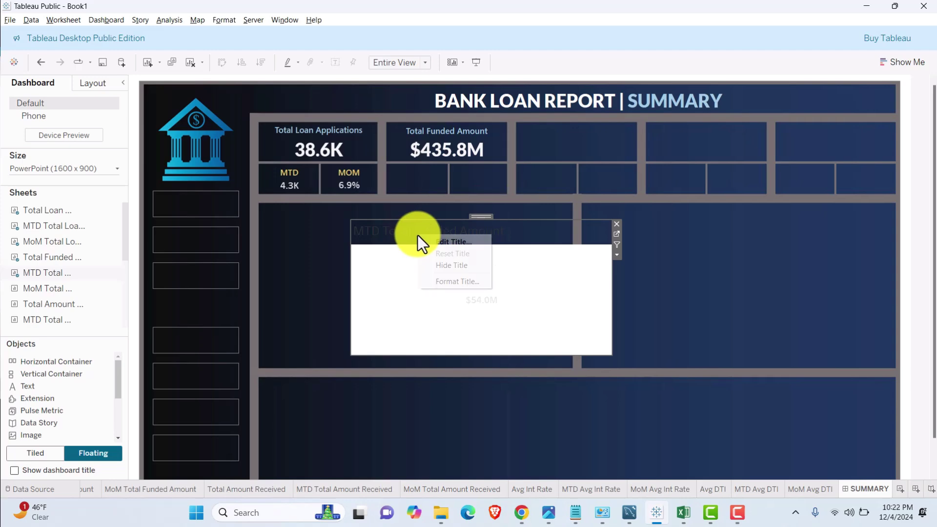
left_click(450, 268)
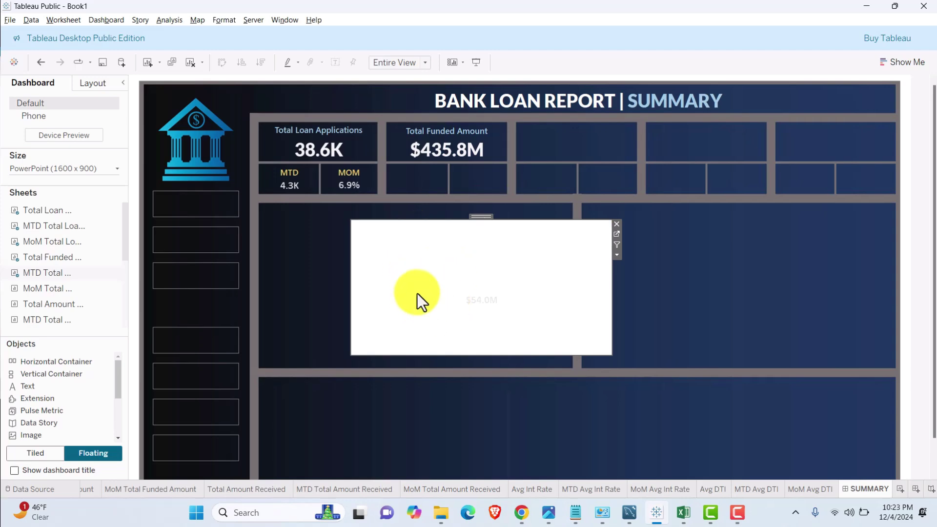
- Set the worksheet shading of the MTD Total Funded Amount sheet to None
right_click(415, 267)
left_click(429, 301)
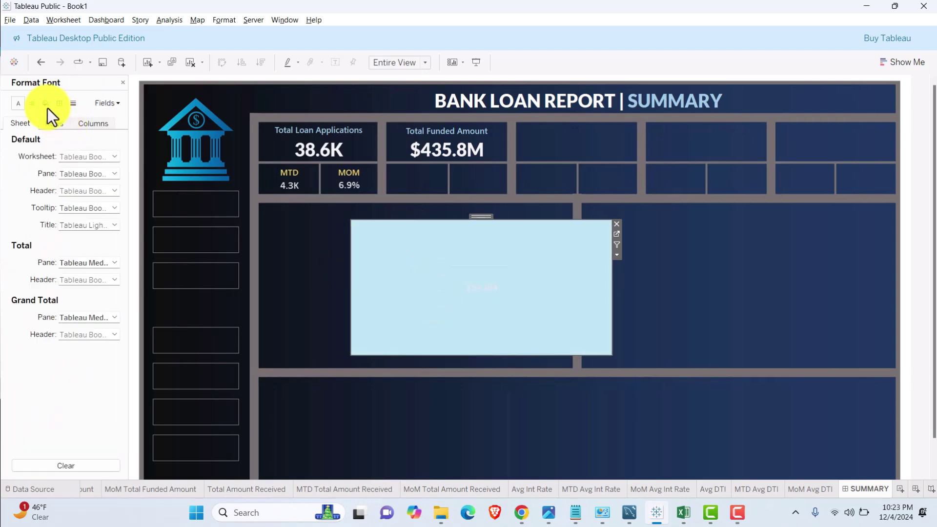
left_click(47, 105)
left_click(71, 156)
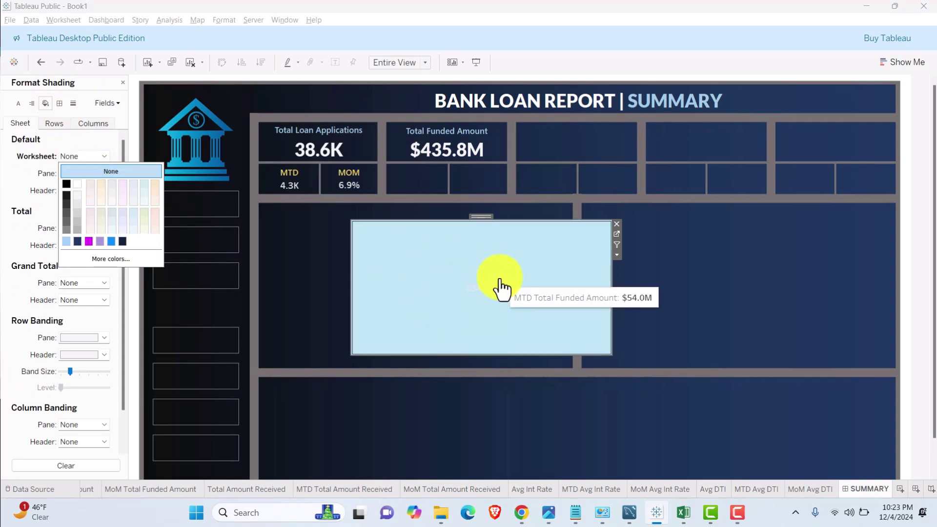
left_click(130, 171)
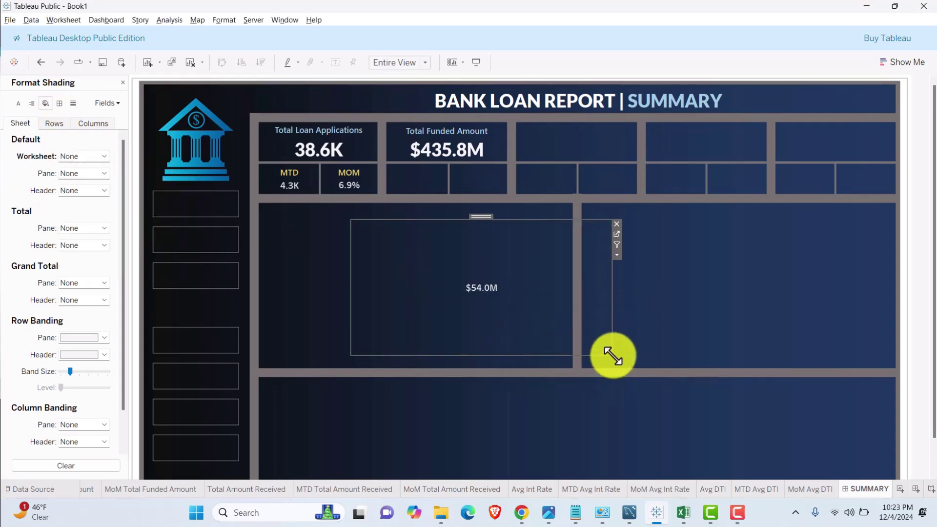
- Shrink the MTD Total Funded Amount sheet and fit it into the lower-left cell of the second KPI card
left_click_drag(610, 355, 425, 169)
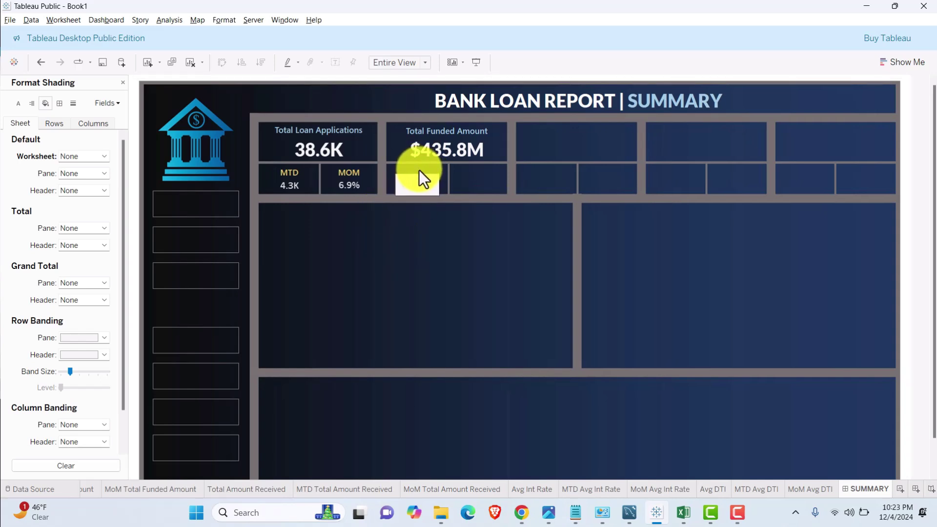
left_click_drag(418, 169, 419, 171)
left_click(469, 277)
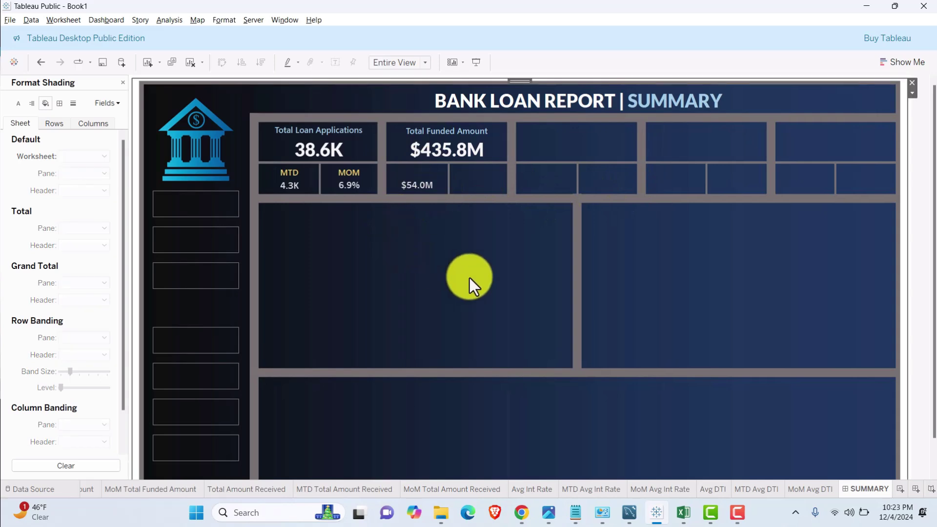
- Duplicate the first card's MTD label and place the copy above the MTD value in the second KPI card
left_click(289, 171)
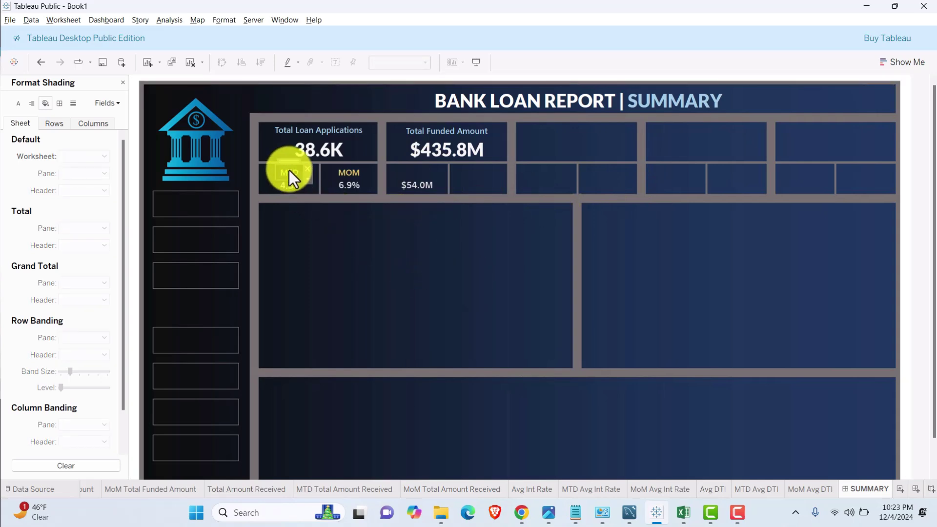
right_click(295, 172)
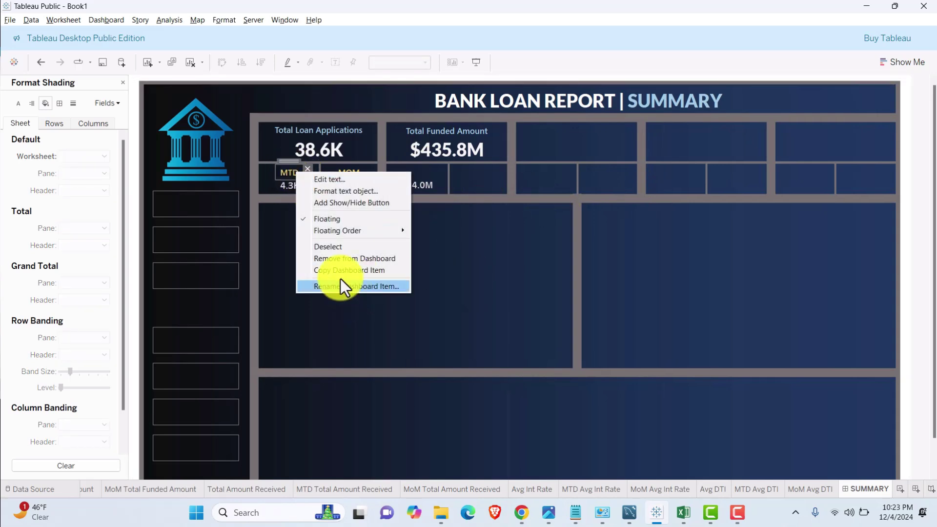
left_click(336, 270)
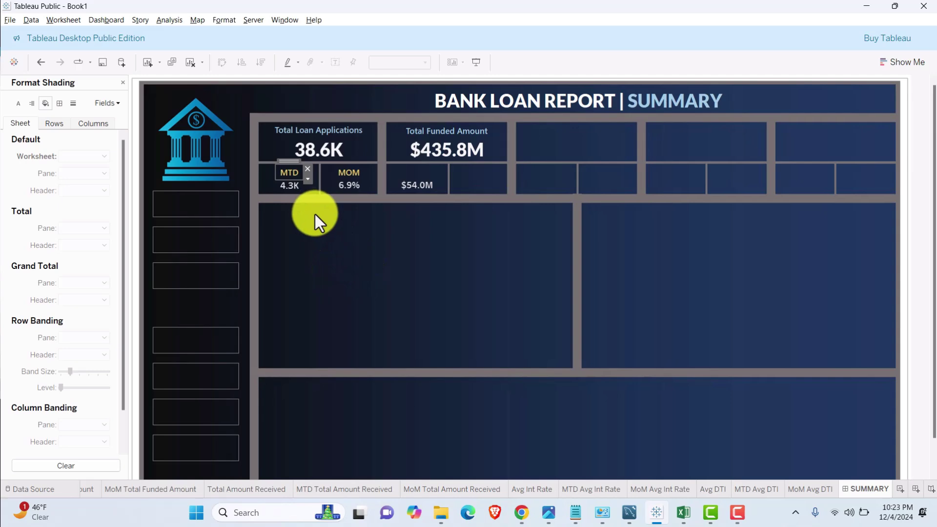
key("ctrl+v")
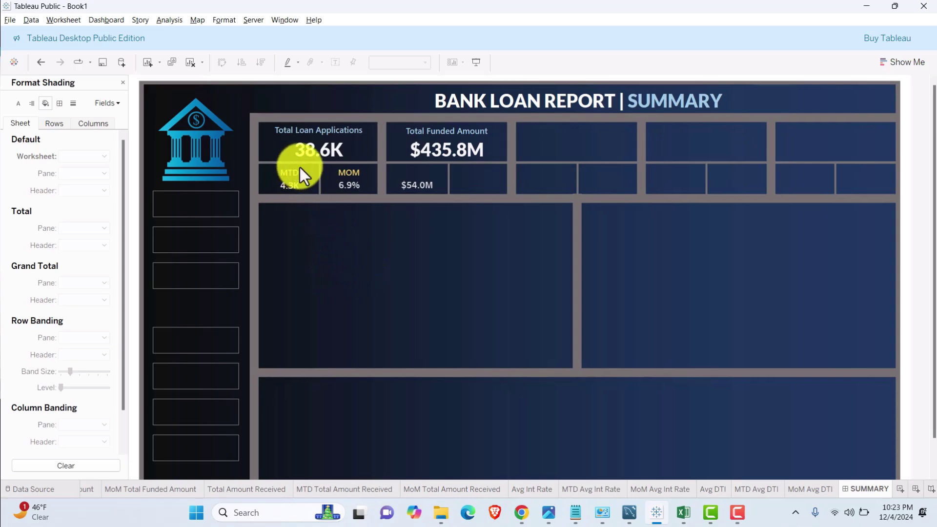
left_click_drag(300, 167, 420, 165)
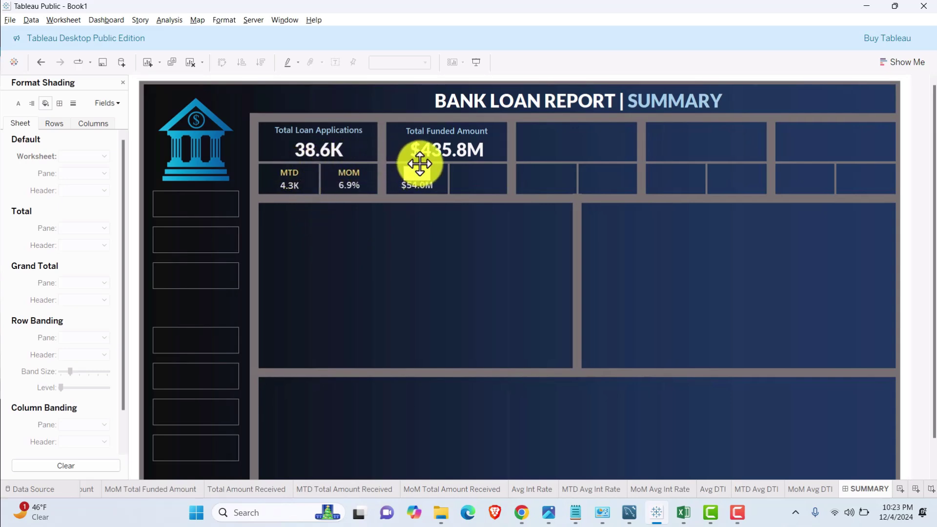
left_click(444, 233)
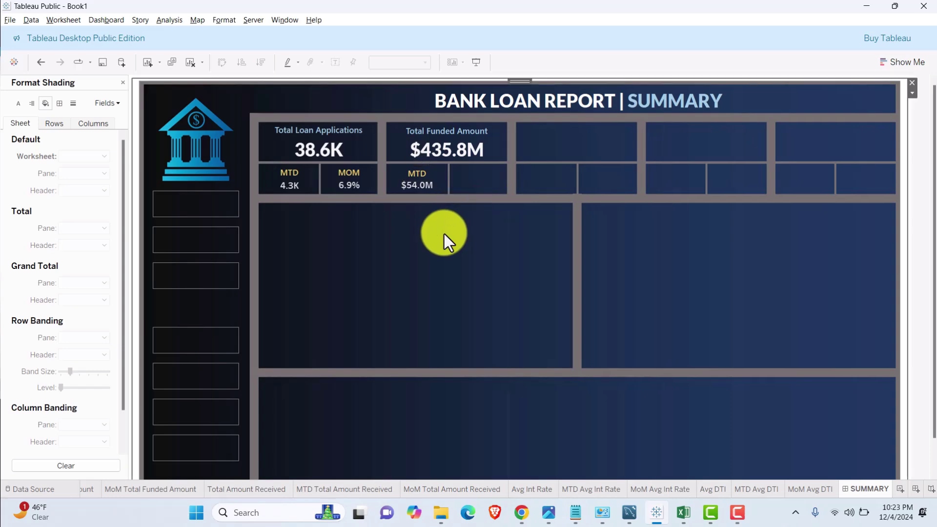
left_click(417, 179)
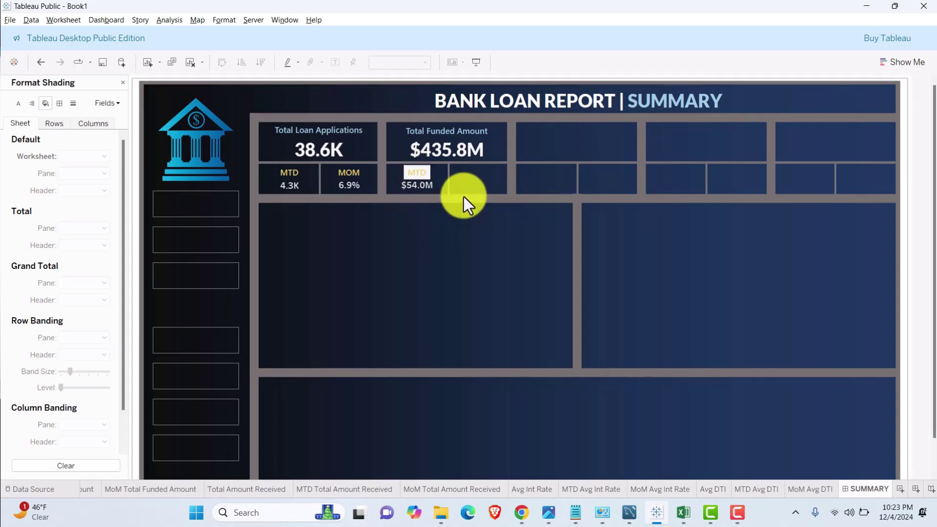
left_click(431, 207)
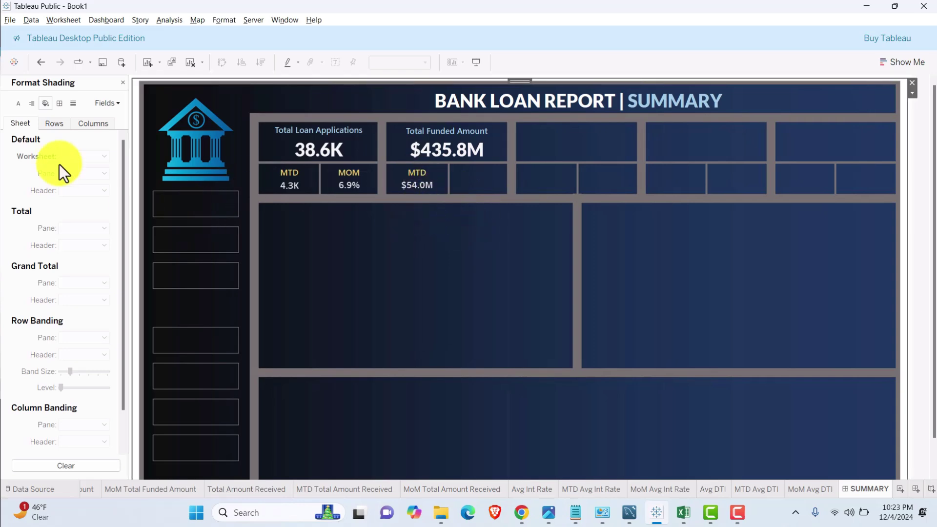
- Add the MoM Total Funded Amount sheet to the dashboard as a floating object and hide its title
left_click(122, 83)
mouse_move(69, 288)
left_mouse_down()
mouse_move(53, 303)
mouse_move(34, 291)
mouse_move(414, 257)
left_mouse_up()
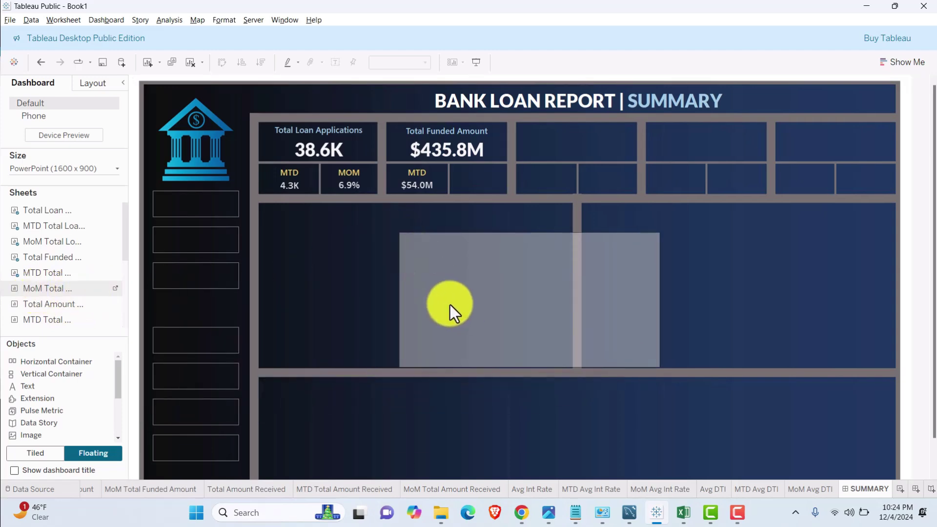
left_click_drag(449, 304, 450, 305)
right_click(464, 247)
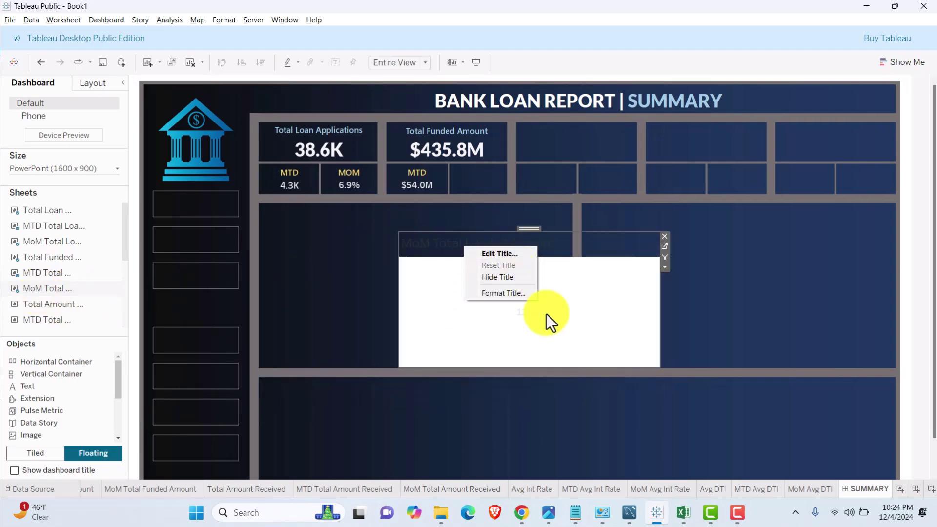
left_click(491, 274)
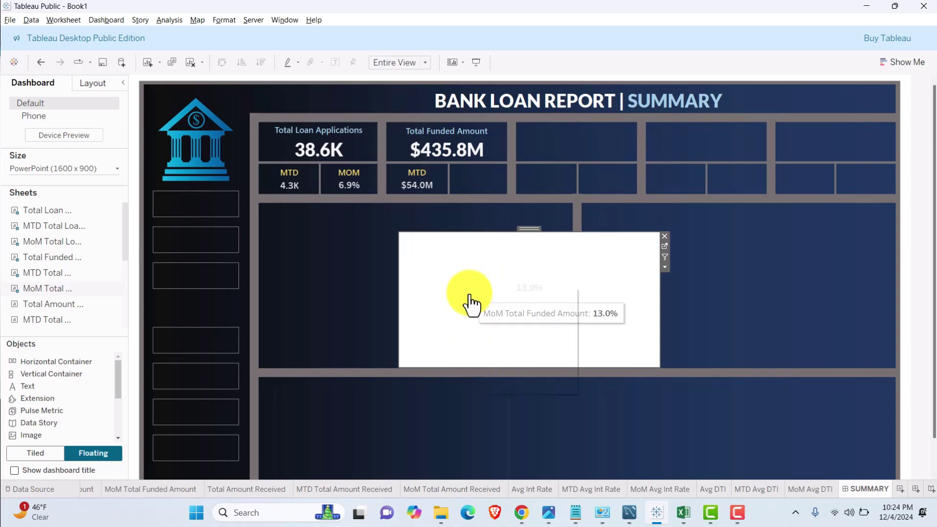
- Set the worksheet shading of the MoM Total Funded Amount sheet to None
right_click(483, 292)
left_click(507, 324)
left_click(58, 104)
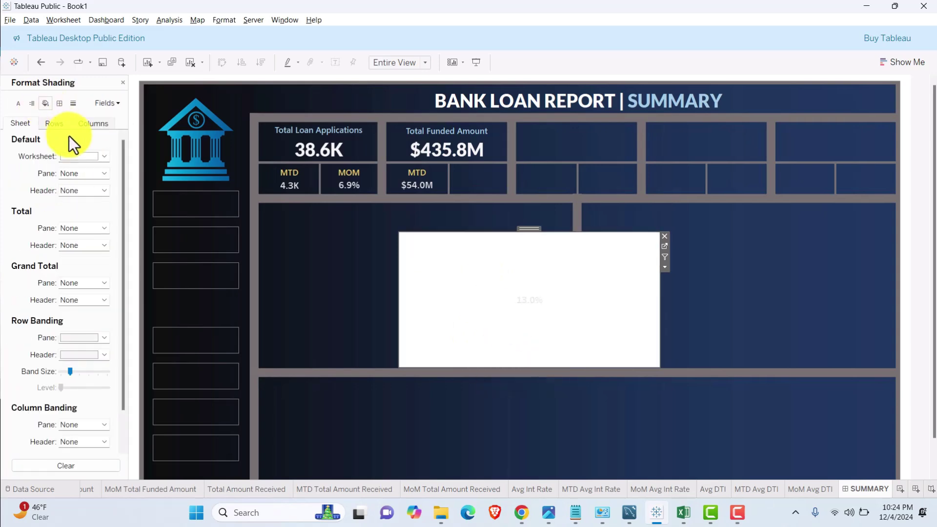
left_click(73, 156)
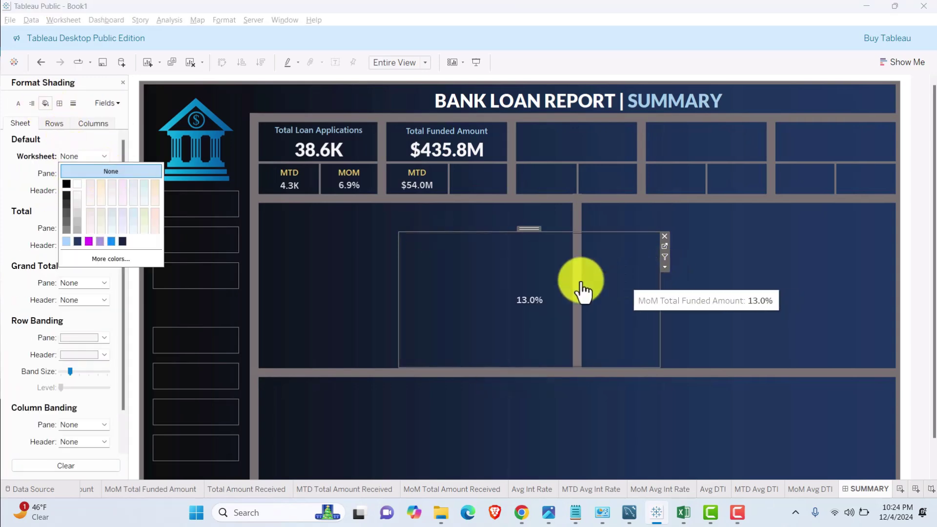
- Shrink the MoM Total Funded Amount sheet and fit it into the lower-right cell of the second KPI card
mouse_move(656, 366)
left_mouse_down()
mouse_move(441, 256)
mouse_move(421, 235)
left_mouse_up()
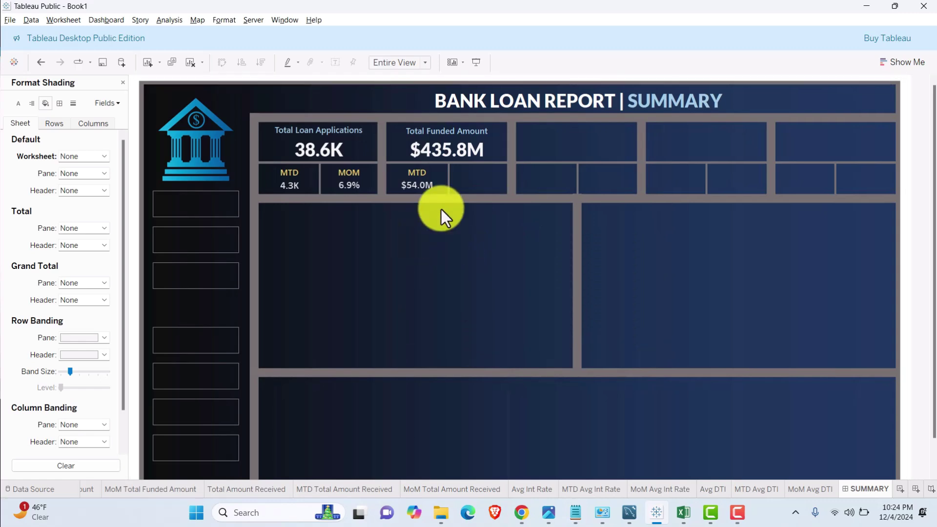
left_click(479, 172)
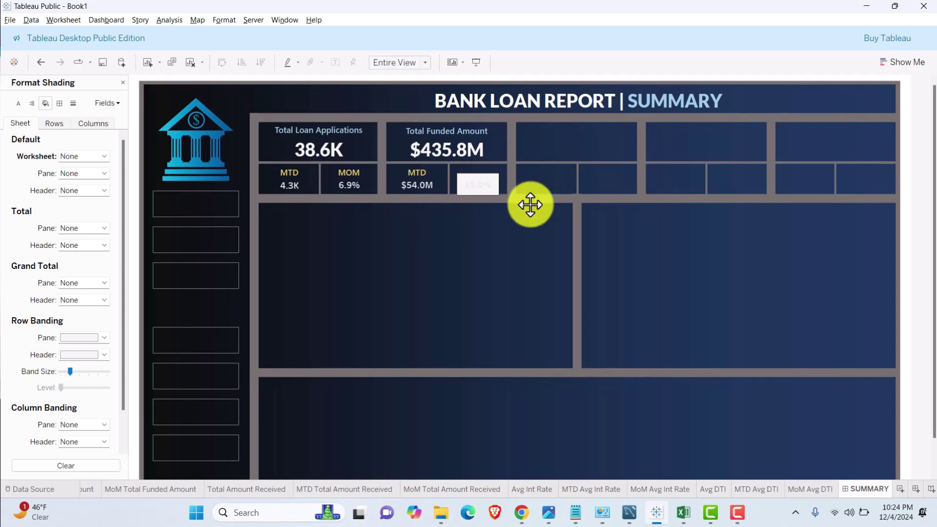
left_click(508, 253)
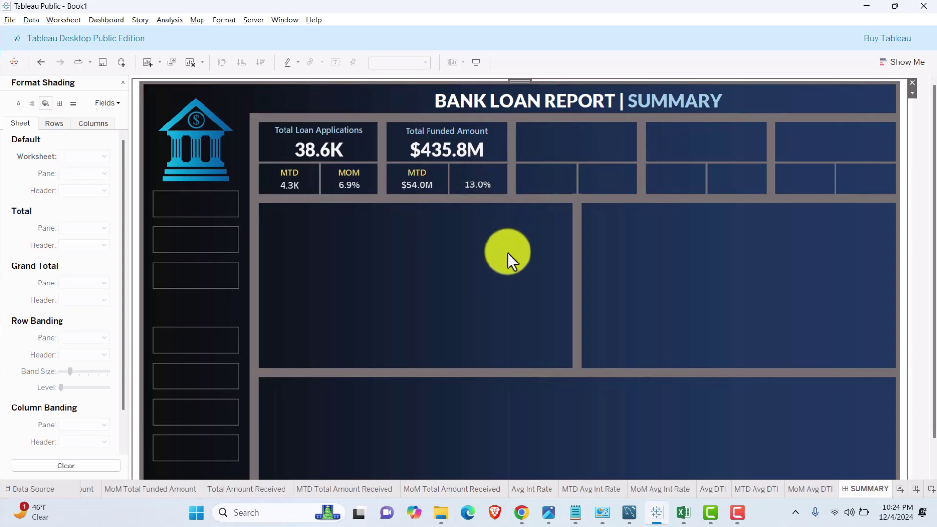
- Duplicate the first card's MOM label and place the copy above the MoM value in the second KPI card
left_click(481, 184)
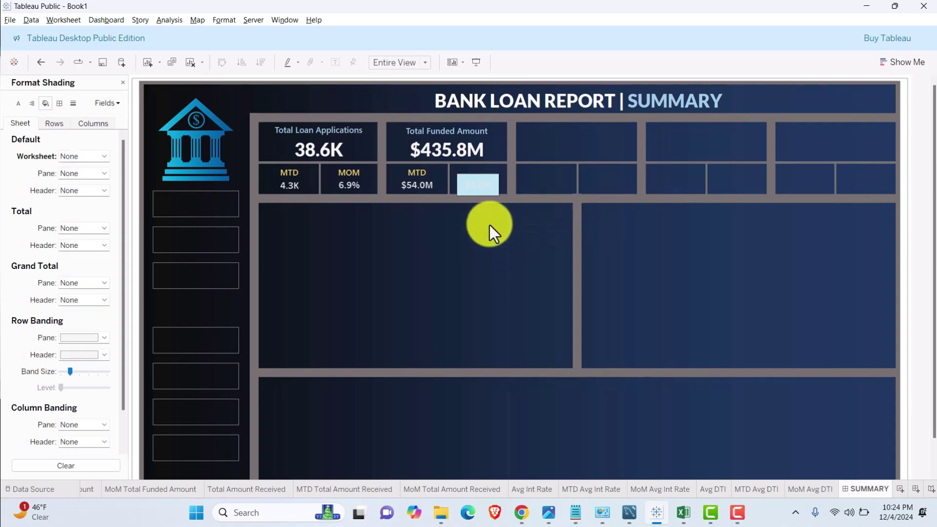
left_click(356, 171)
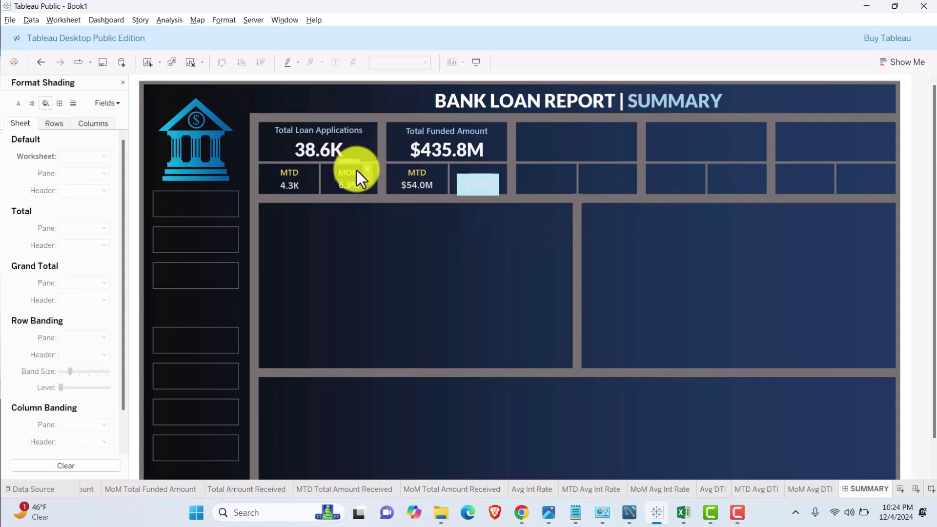
right_click(356, 170)
left_click(400, 267)
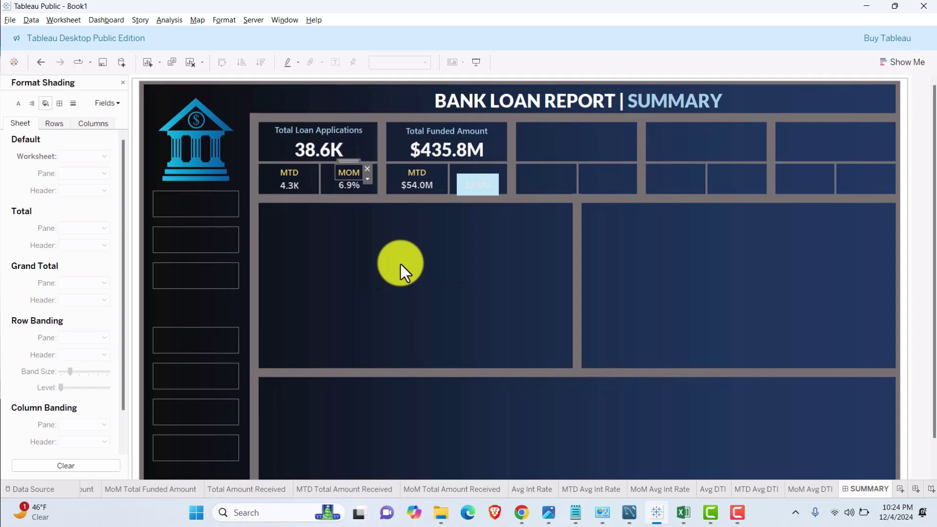
left_click(356, 180)
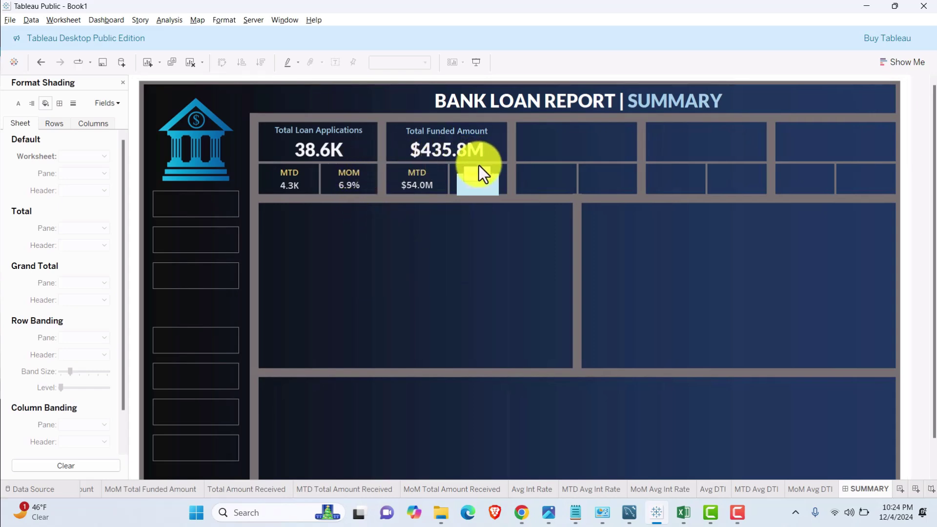
left_click_drag(478, 166, 495, 192)
left_click(493, 257)
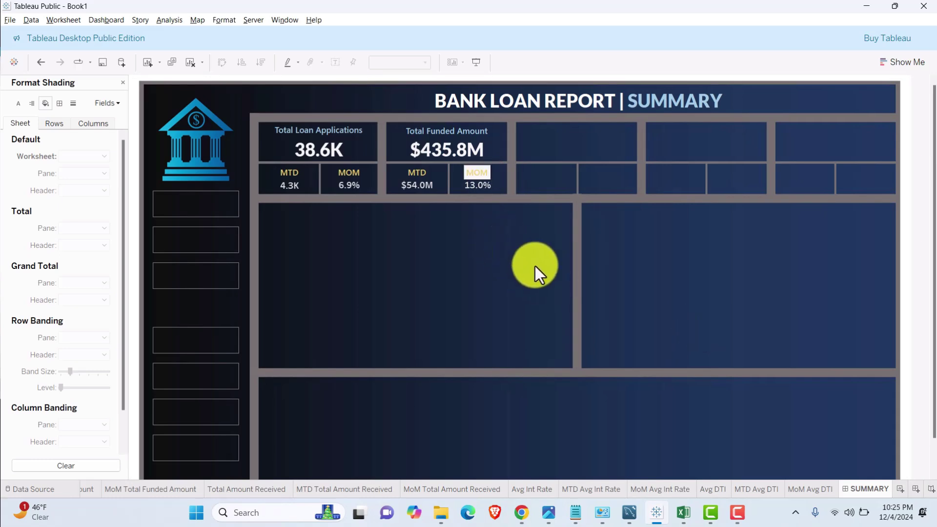
left_click(511, 227)
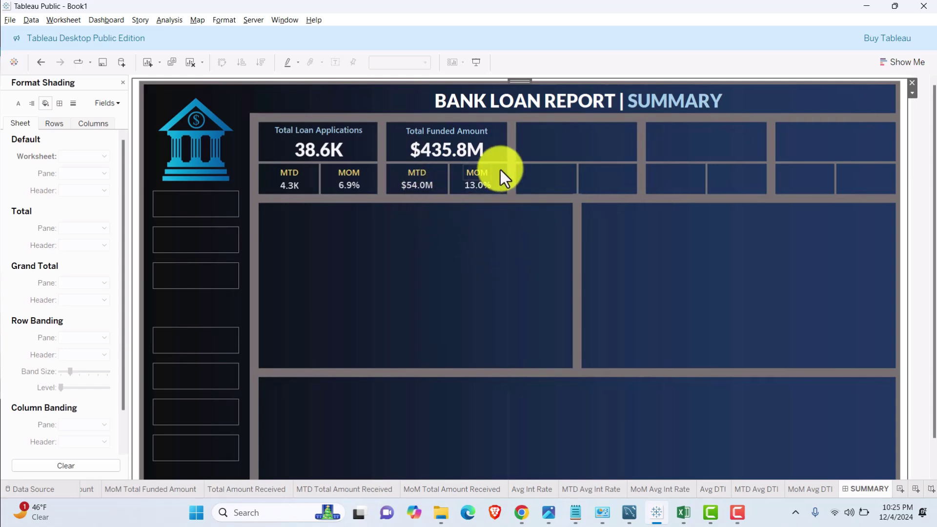
- Add the Total Amount Received sheet as a floating object and set its title to 10 pt Segoe UI Semibold
left_click(122, 83)
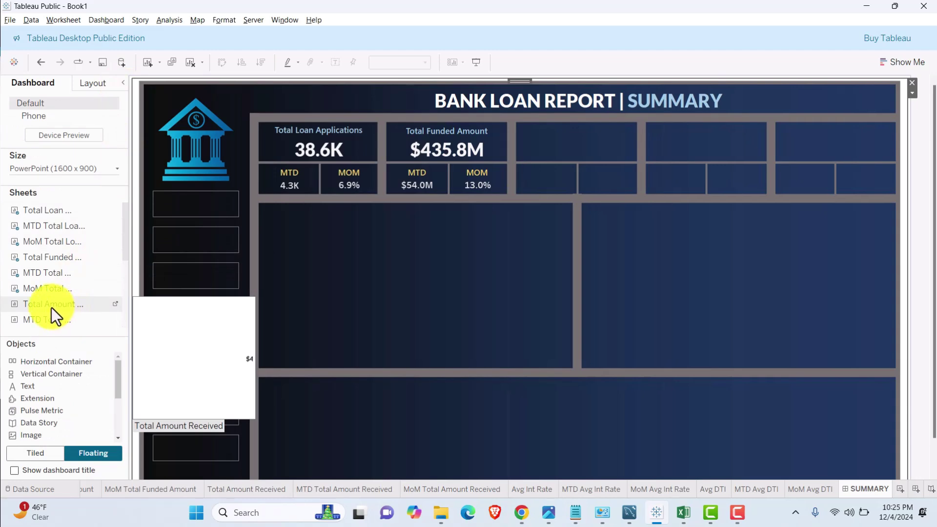
left_click_drag(44, 306, 428, 276)
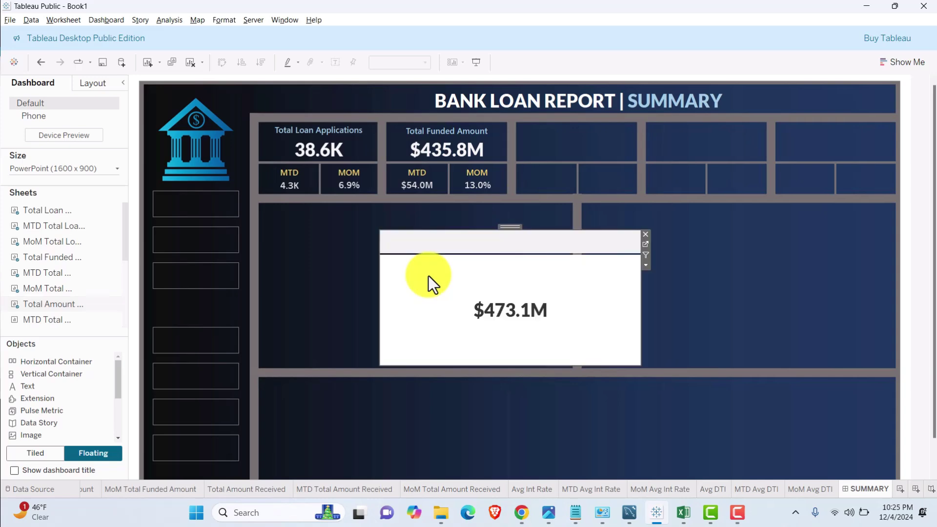
double_click(456, 246)
key("ctrl+a")
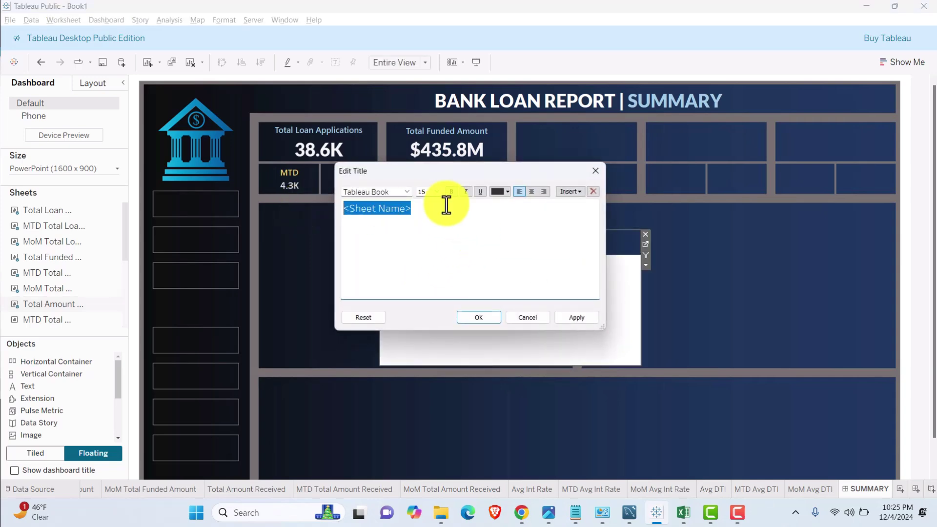
left_click(437, 192)
left_click(421, 216)
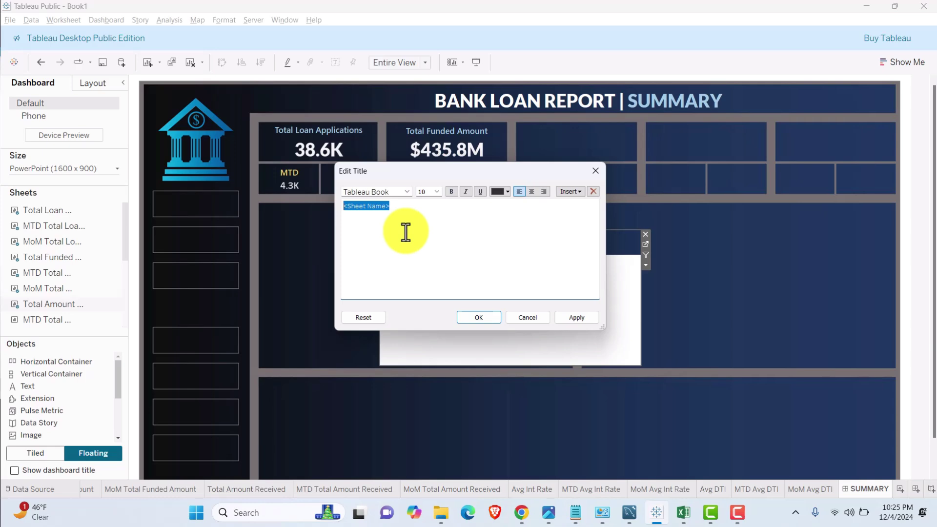
left_click(406, 191)
scroll(405, 198, "up", 10)
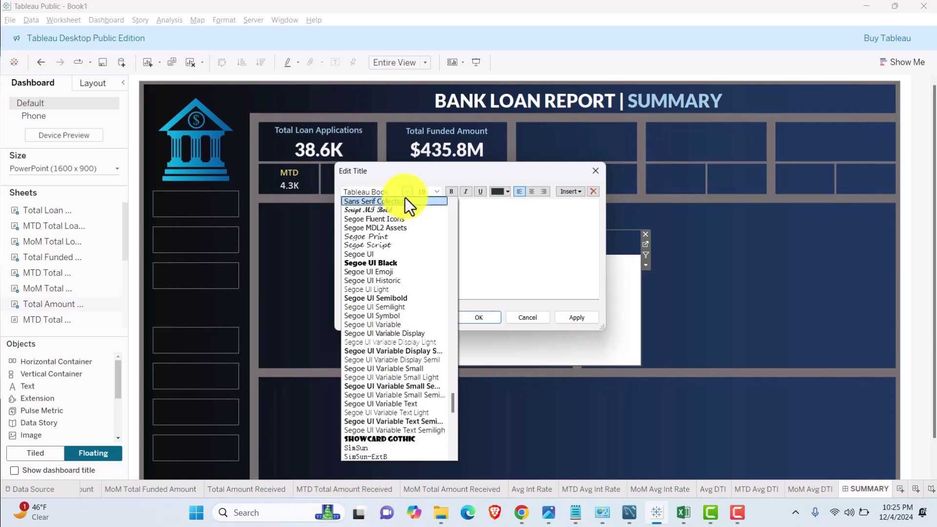
left_click(382, 298)
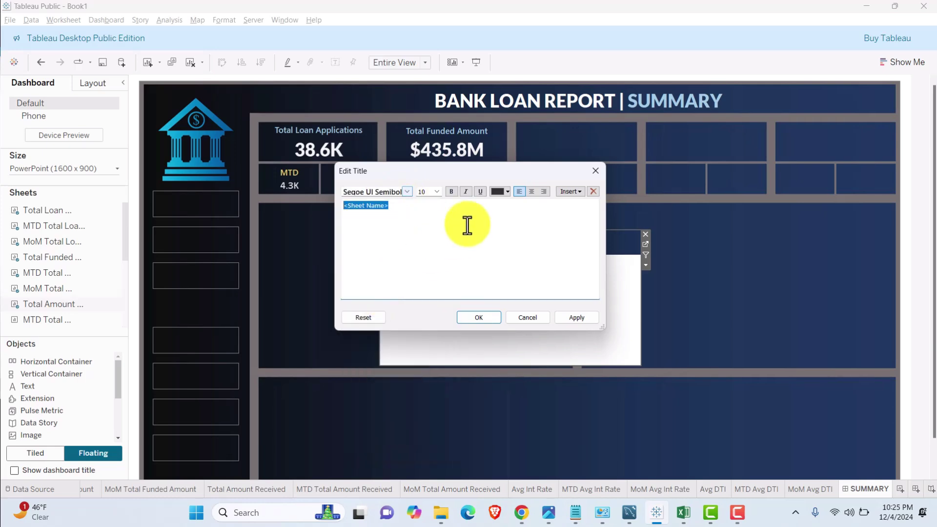
- Centre the Total Amount Received title, colour it light blue and apply the title formatting
left_click(507, 192)
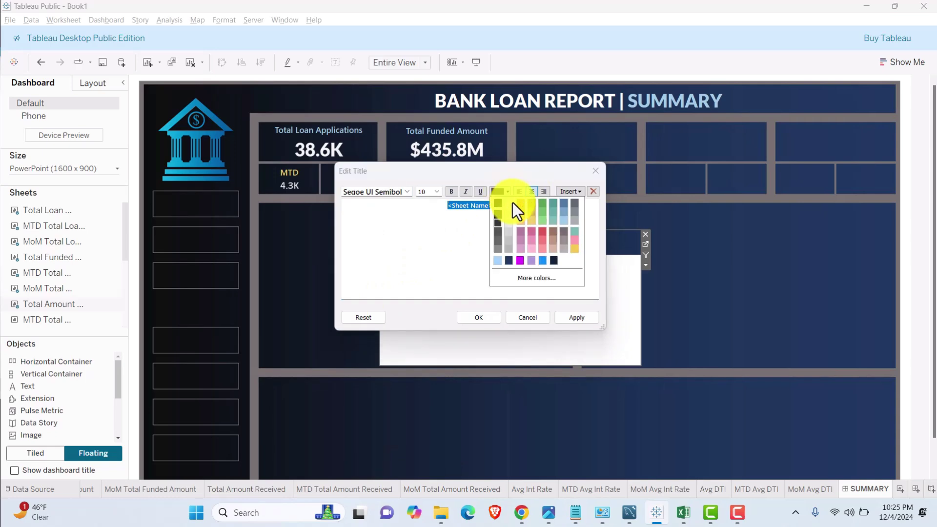
left_click(558, 223)
left_click(567, 318)
left_click(483, 318)
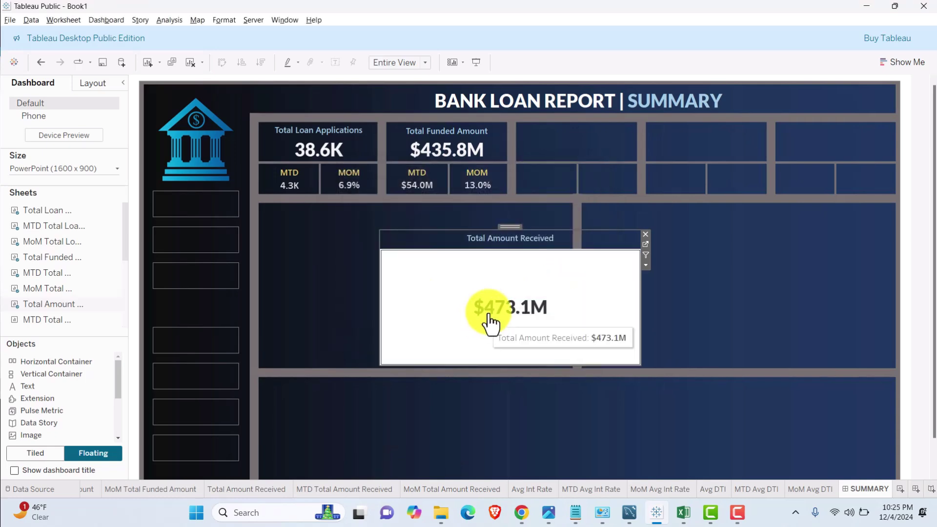
- Set the Total Amount Received sheet's worksheet shading to None so the dashboard background shows through
right_click(506, 283)
left_click(548, 329)
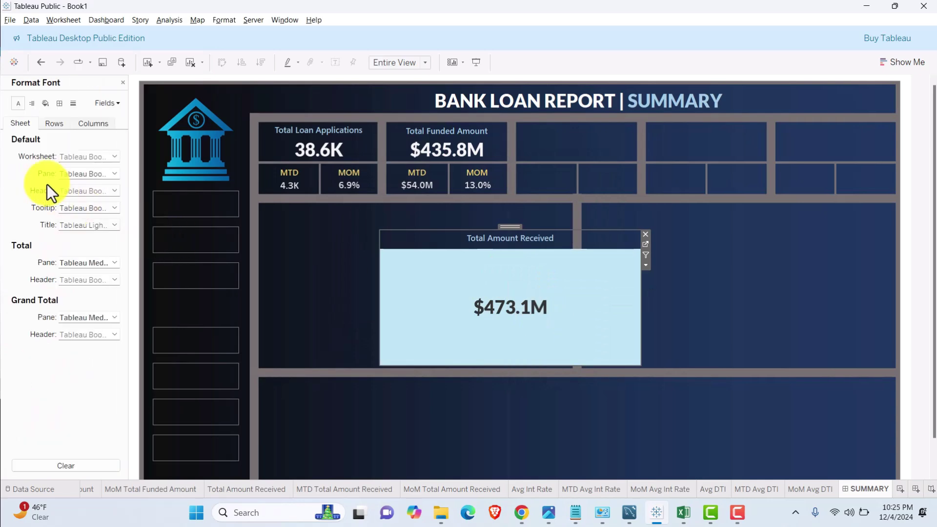
left_click(46, 104)
left_click(95, 156)
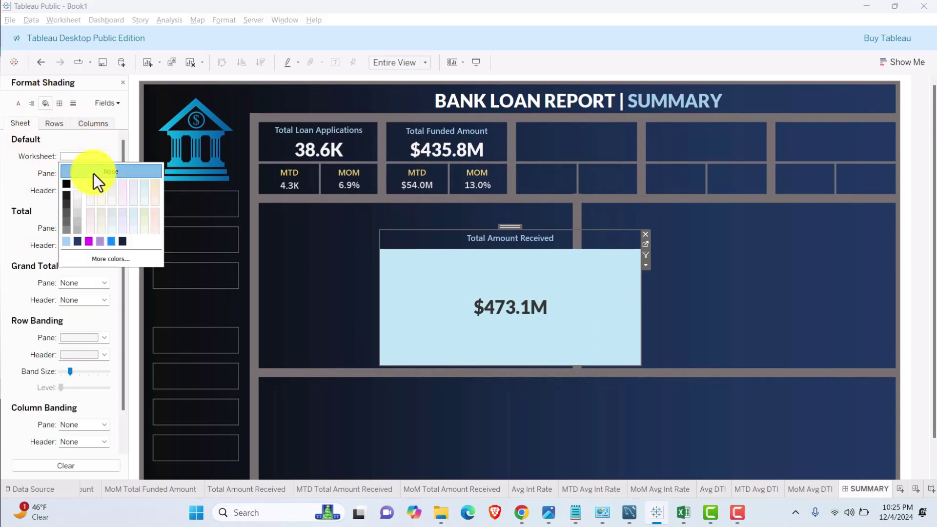
left_click(274, 249)
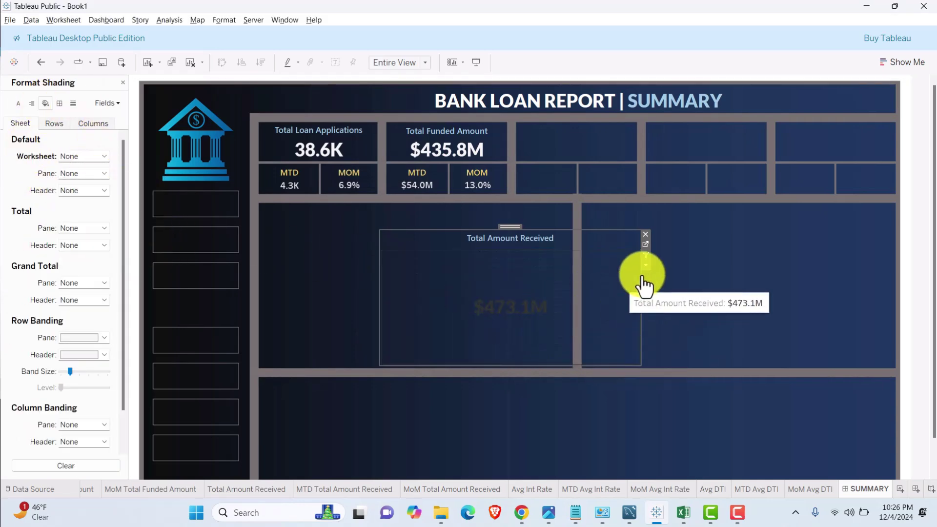
- Change the Total Amount Received label text to white on its own worksheet, and return to the SUMMARY dashboard
left_click(645, 246)
left_click(210, 209)
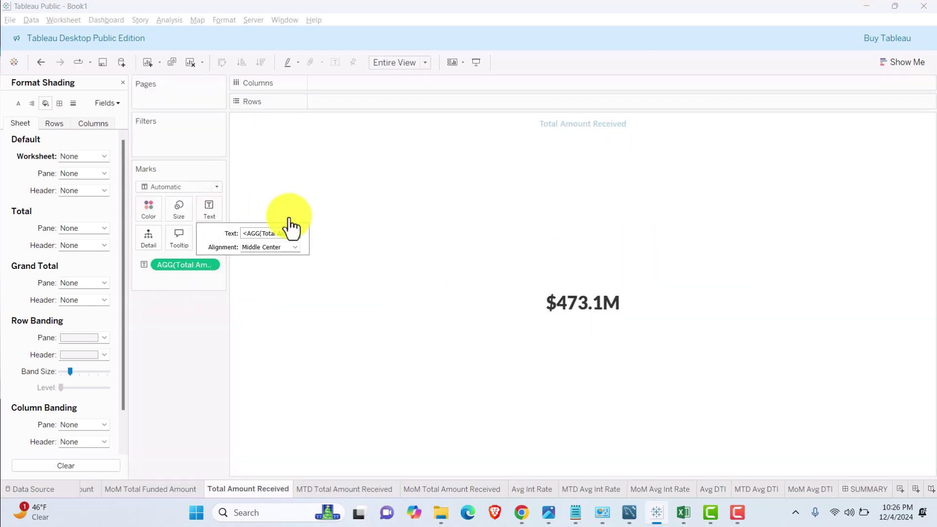
left_click(295, 233)
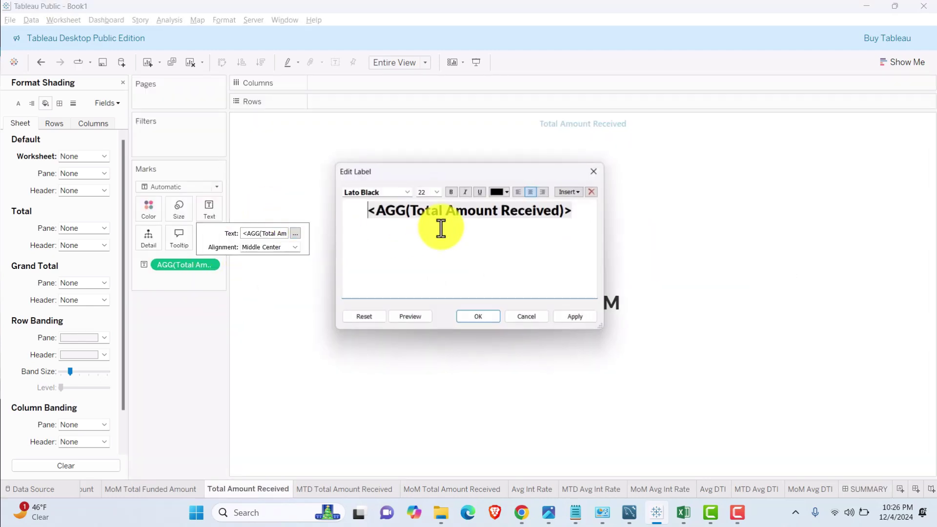
triple_click(500, 214)
left_click(508, 191)
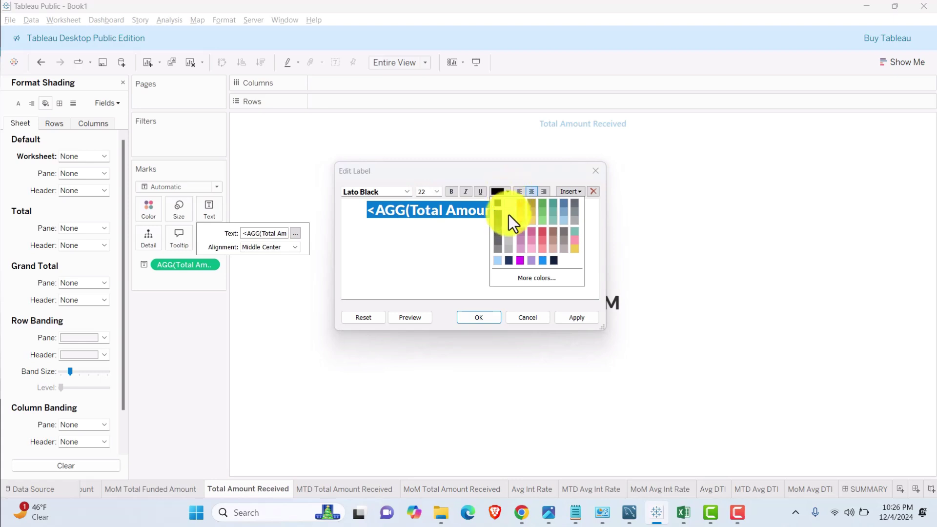
left_click(509, 215)
left_click(493, 321)
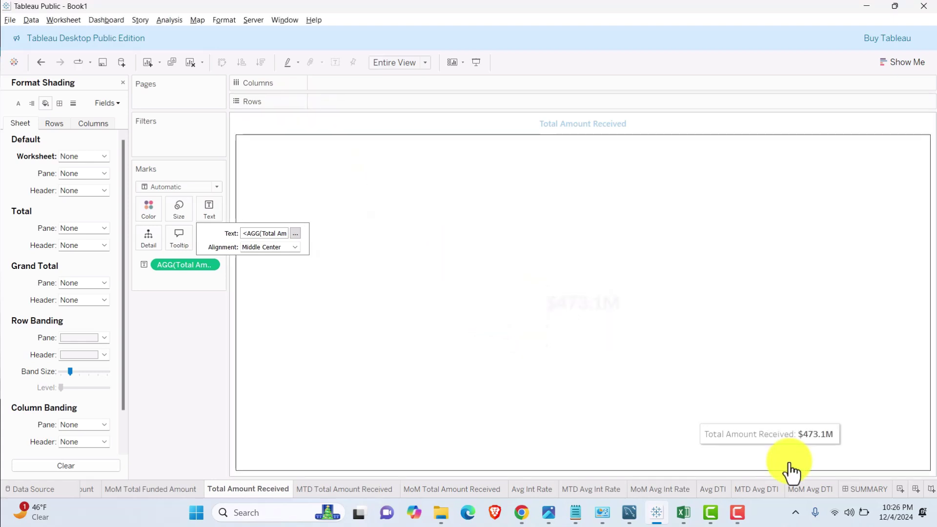
left_click(866, 489)
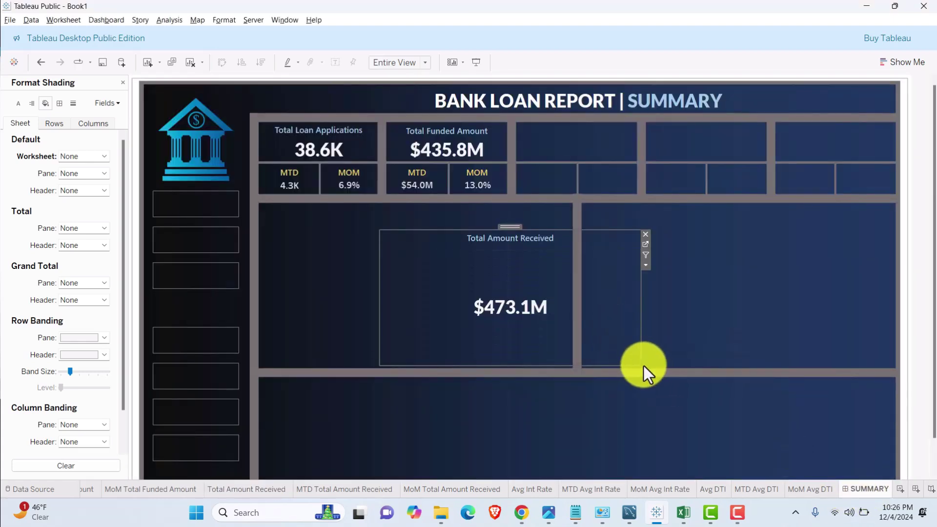
- Shrink the Total Amount Received sheet and fit it into the upper cell of the third KPI card
left_click_drag(641, 365, 462, 267)
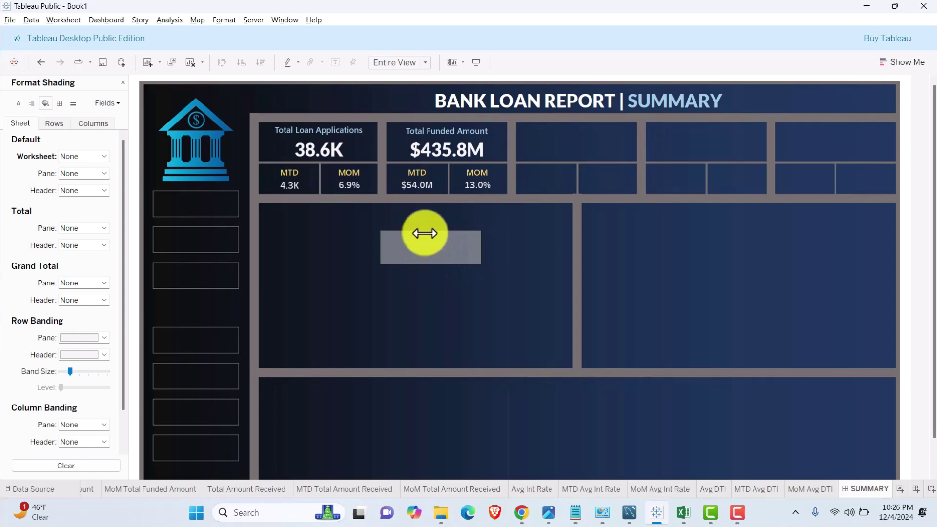
mouse_move(431, 273)
left_click_drag(430, 265, 573, 122)
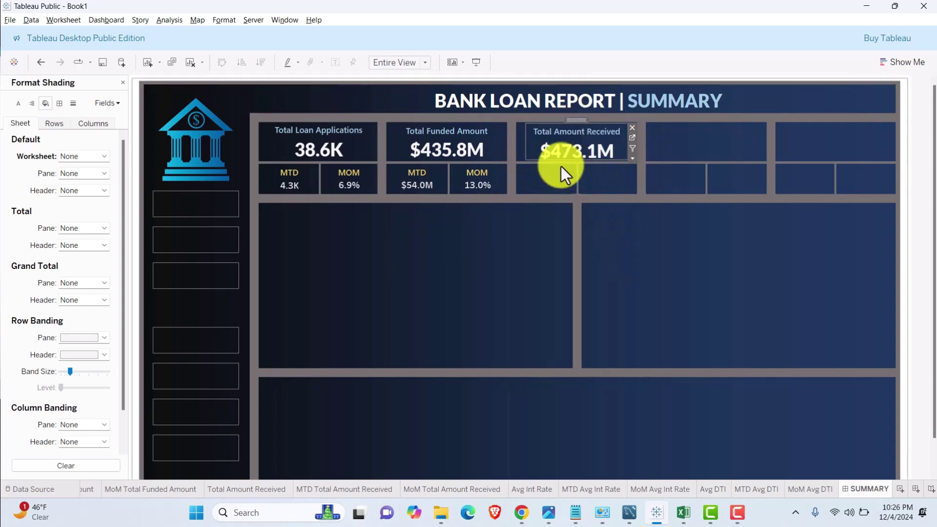
left_click_drag(576, 161, 578, 167)
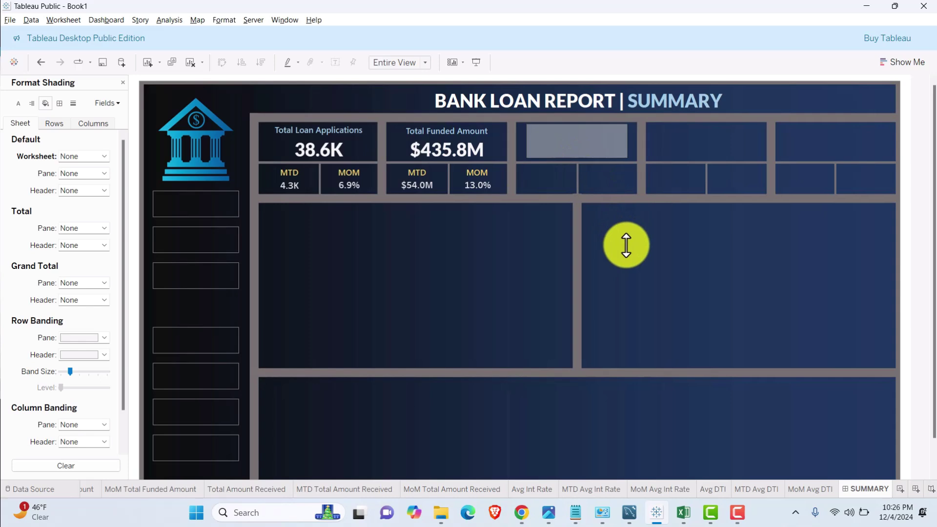
left_click_drag(626, 245, 626, 245)
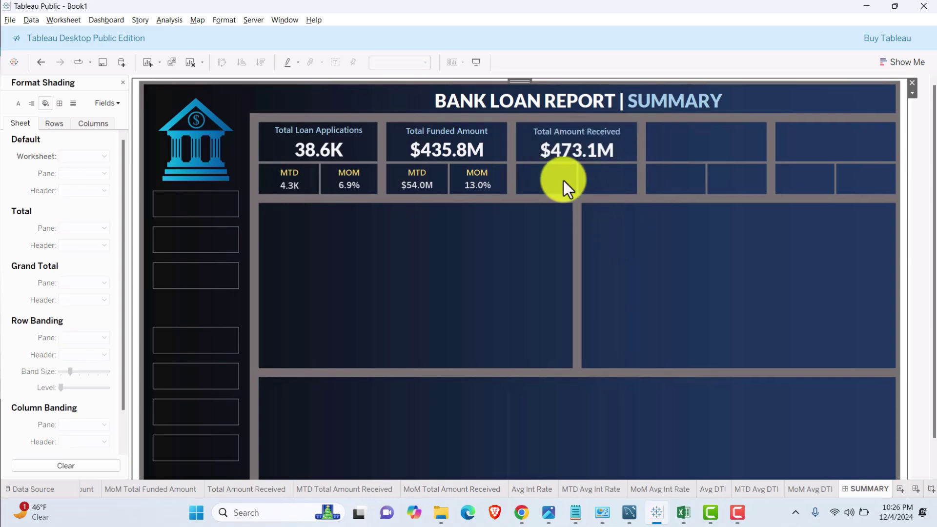
left_click(571, 161)
left_click(574, 159)
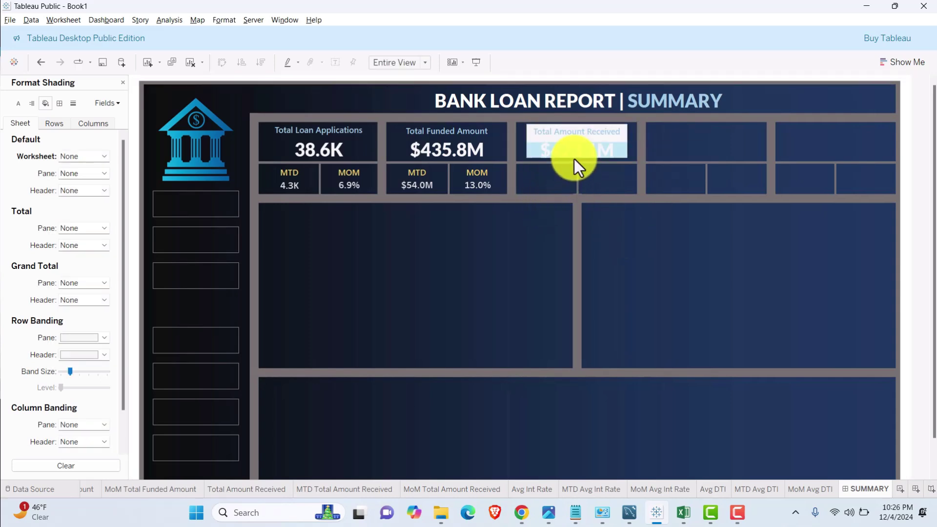
left_click(641, 247)
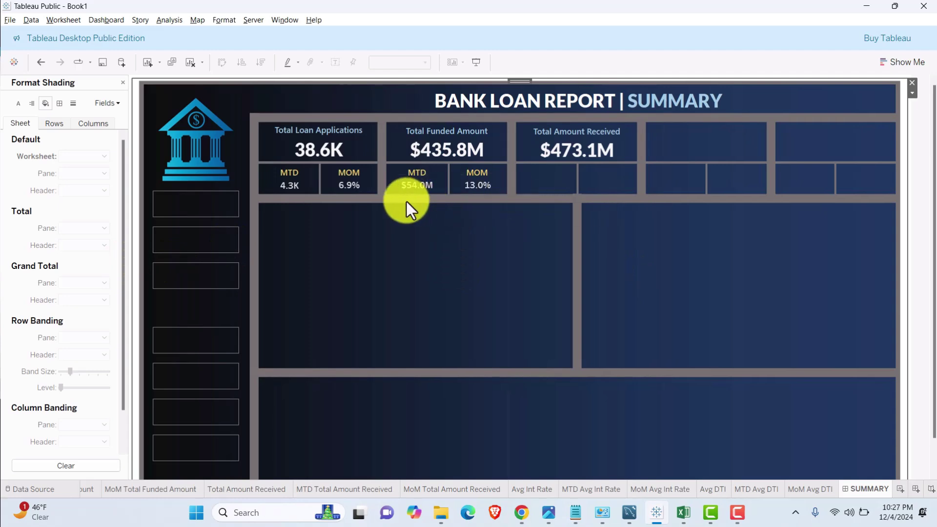
- Add the MTD Total Amount Received sheet as a floating object and hide its title
left_click(125, 83)
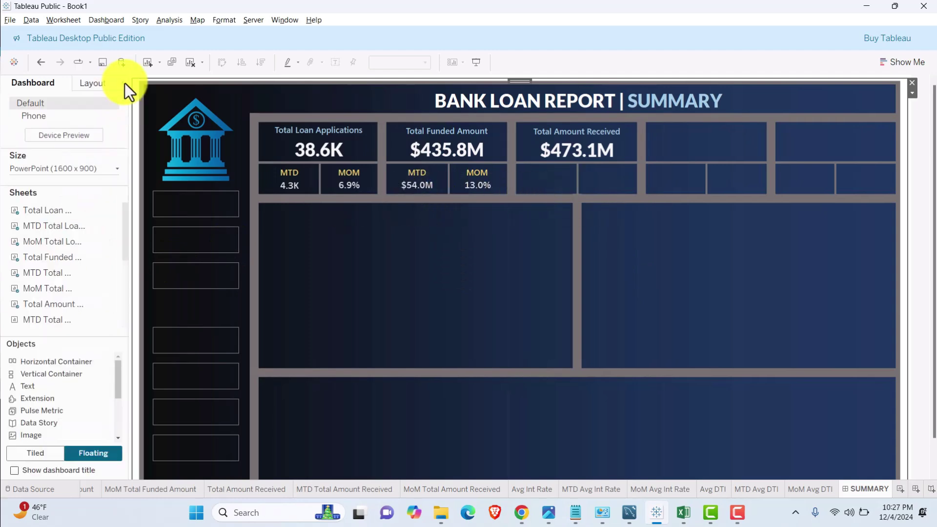
mouse_move(37, 321)
left_click_drag(37, 321, 399, 250)
left_click_drag(430, 288, 429, 288)
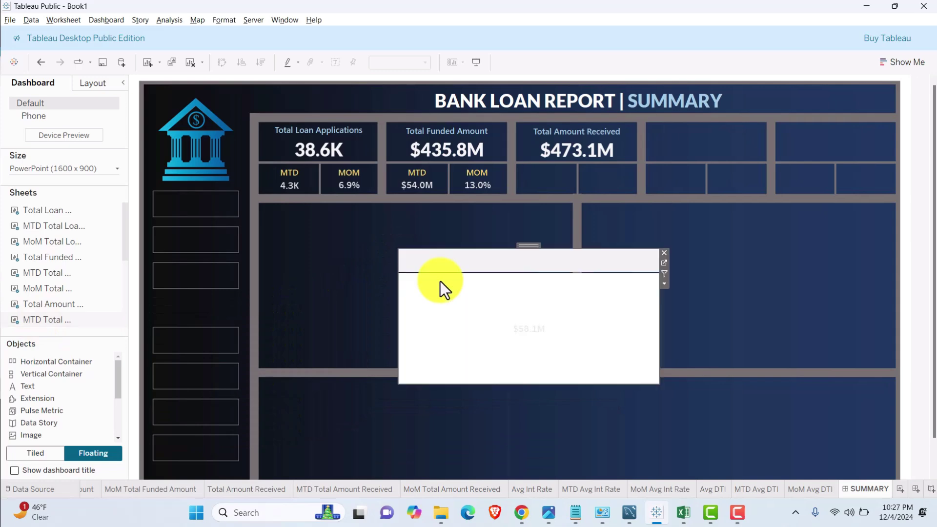
right_click(454, 261)
left_click(520, 342)
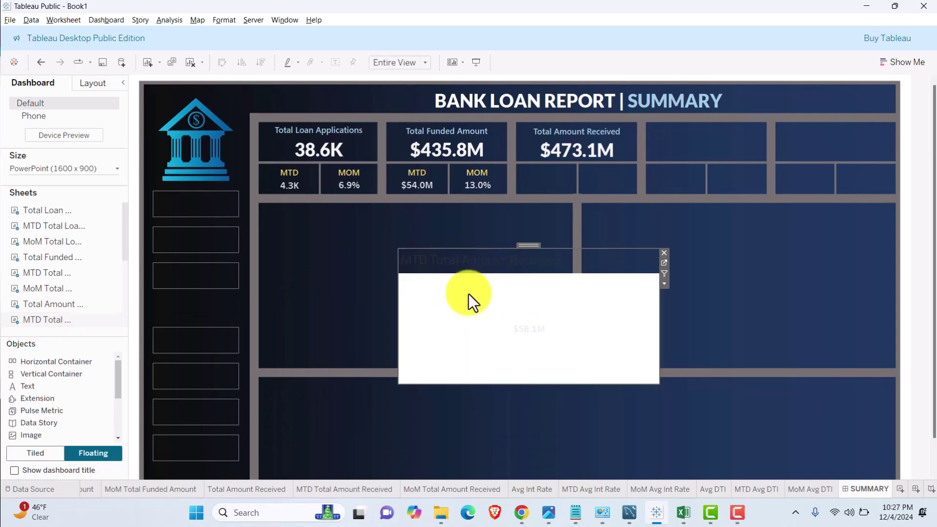
- Set the MTD Total Amount Received sheet's worksheet shading to None
right_click(470, 292)
left_click(508, 342)
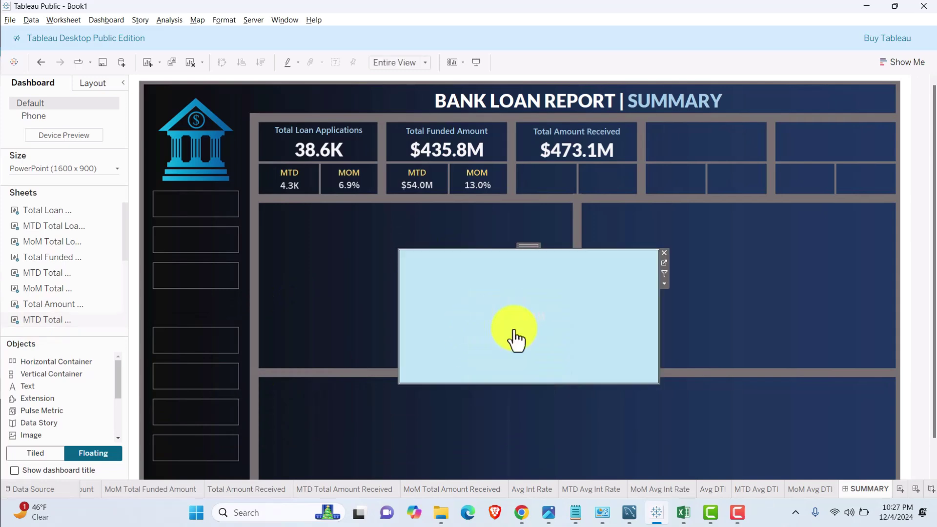
left_click(47, 102)
left_click(66, 154)
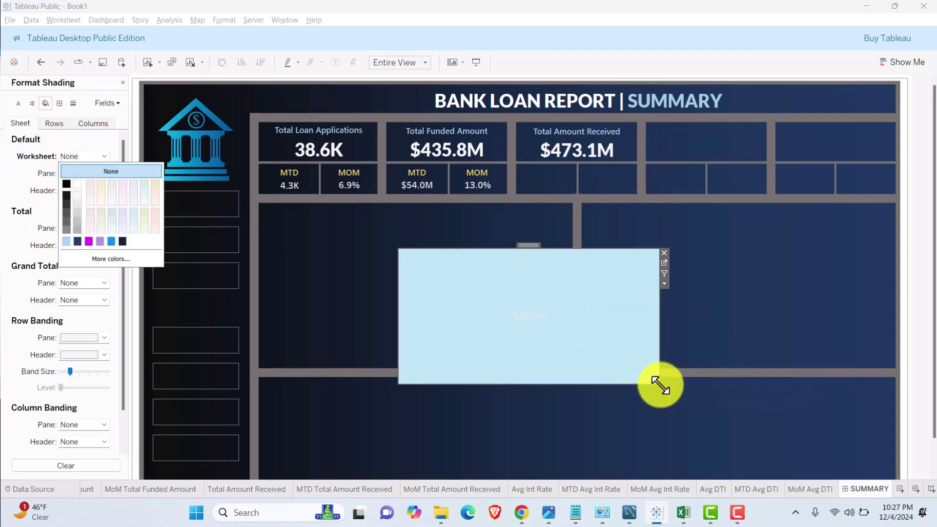
- Shrink the MTD Total Amount Received sheet and fit it into the lower-left cell of the third KPI card
left_click(647, 377)
left_click_drag(647, 377, 541, 172)
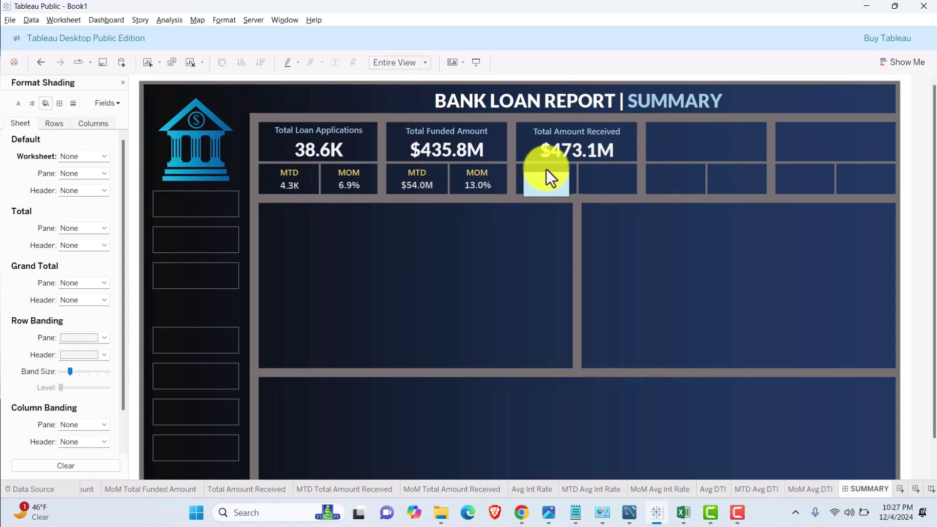
mouse_move(546, 168)
left_mouse_down()
mouse_move(539, 203)
mouse_move(540, 186)
left_mouse_up()
left_click(521, 246)
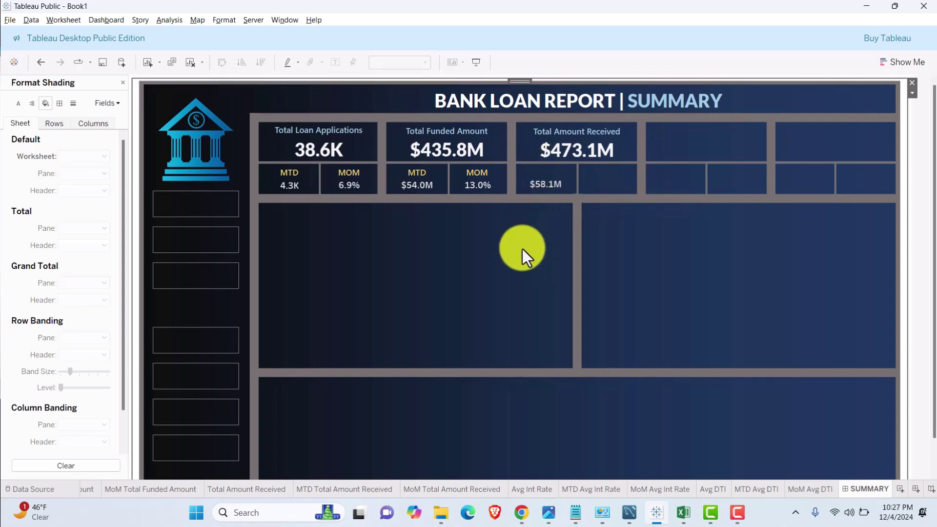
- Duplicate the second card's MTD label and place the copy above the MTD value in the third KPI card
left_click(420, 174)
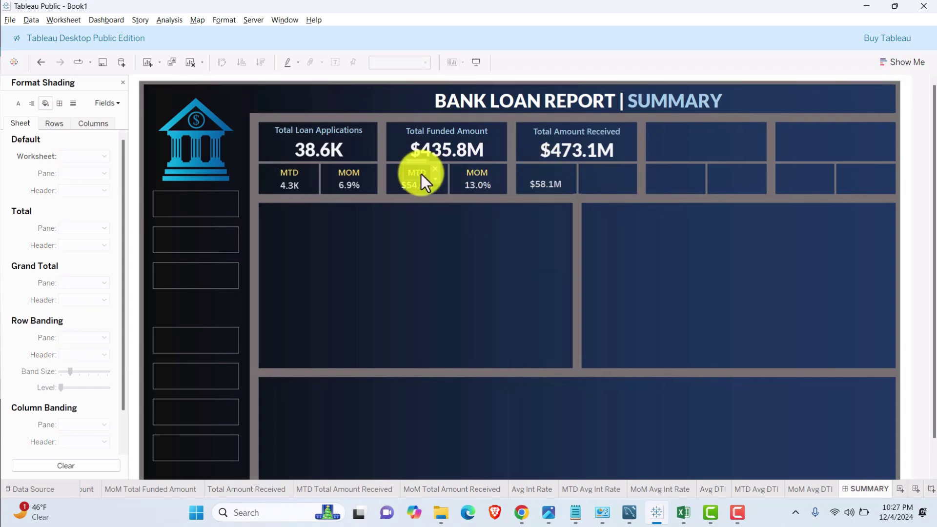
right_click(421, 175)
left_click(460, 272)
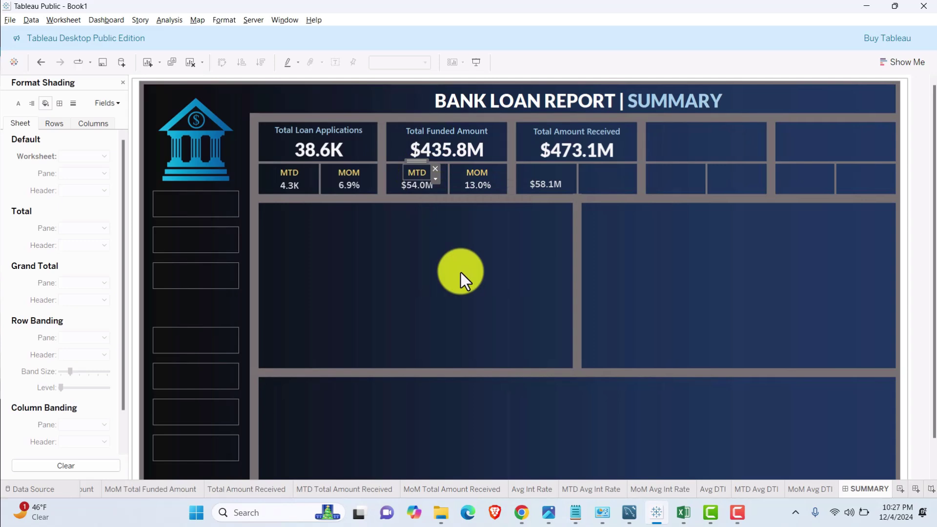
left_click_drag(422, 164, 546, 161)
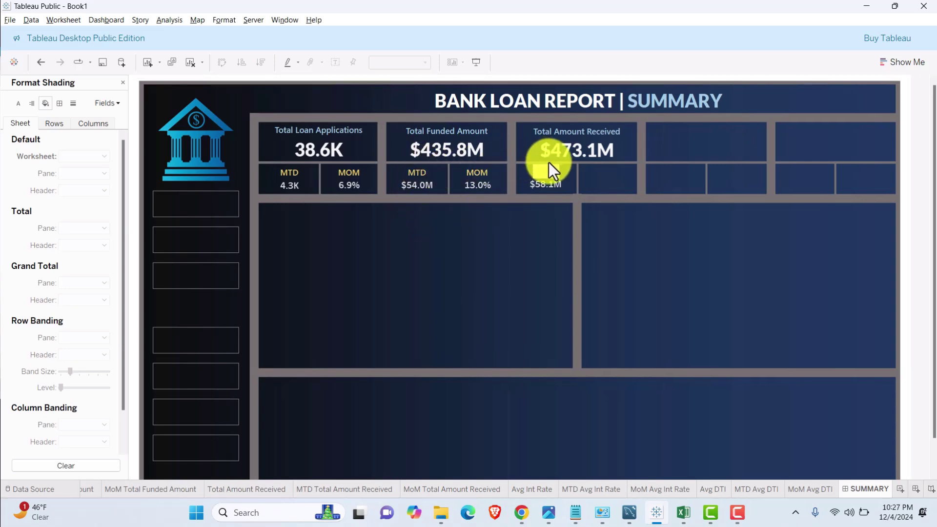
left_click_drag(549, 162, 548, 162)
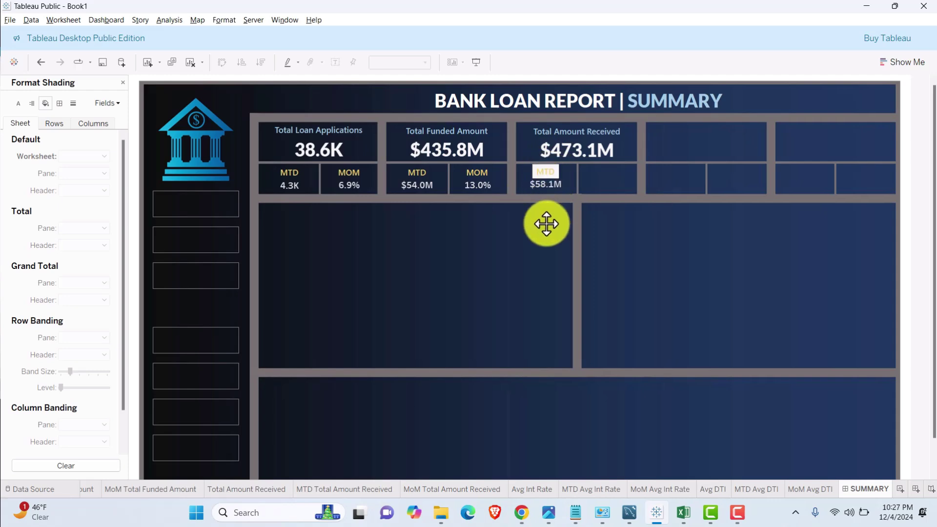
left_click(555, 205)
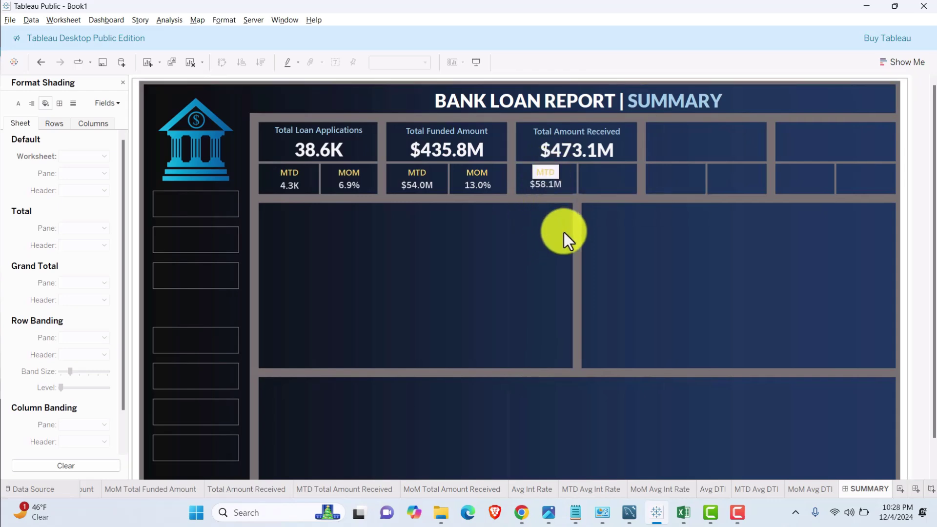
left_click(503, 282)
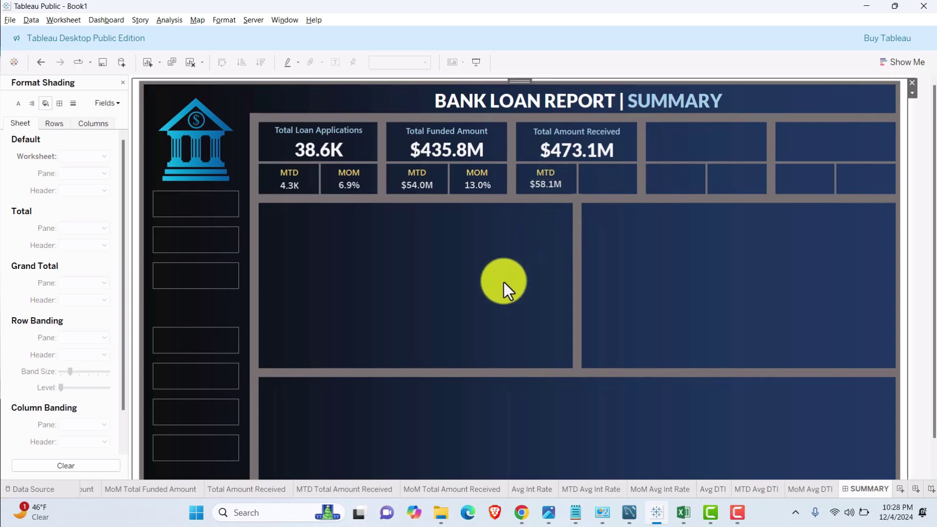
left_click(552, 169)
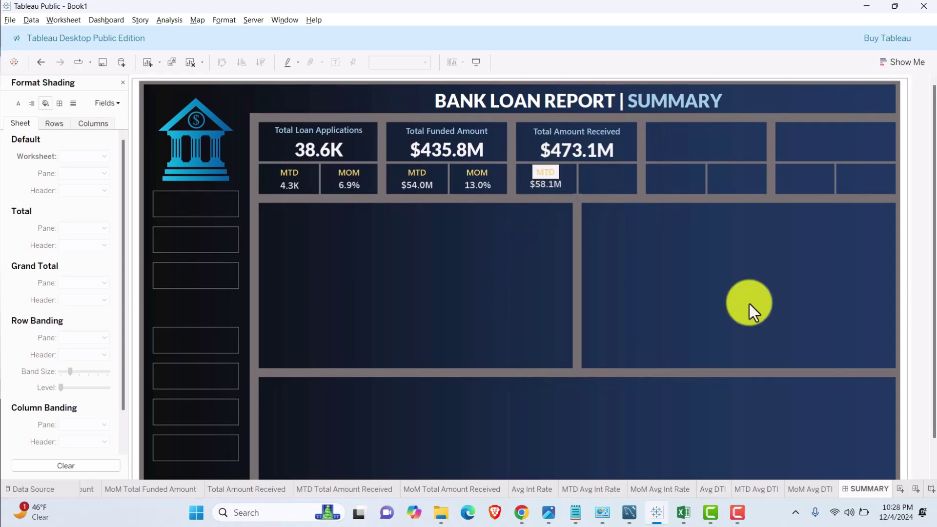
left_click(534, 239)
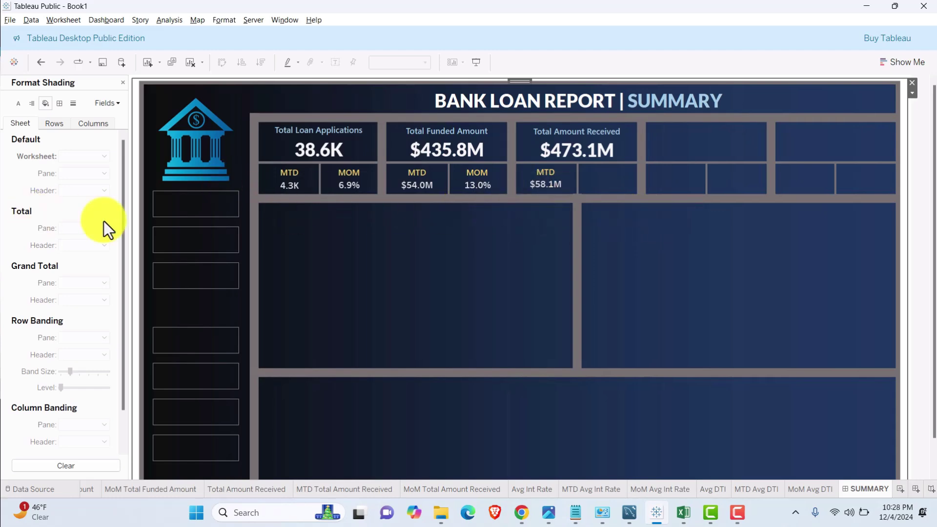
- Add the MoM Total Amount Received sheet as a floating object and hide its title
left_click(123, 83)
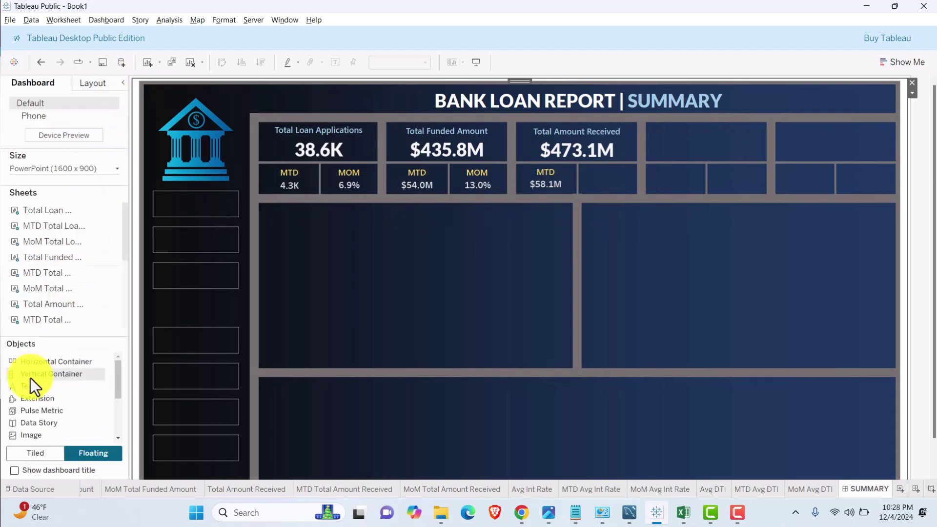
scroll(56, 293, "down", 2)
mouse_move(42, 292)
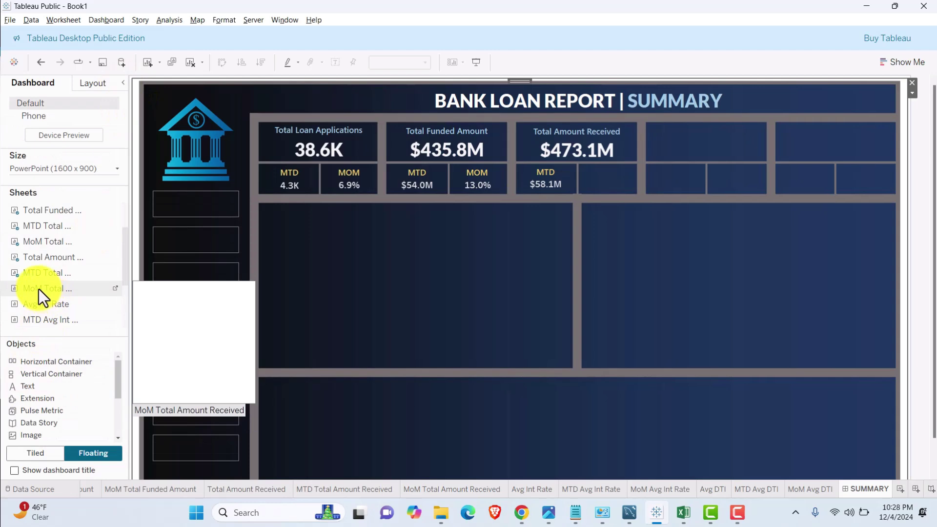
left_click_drag(34, 290, 470, 262)
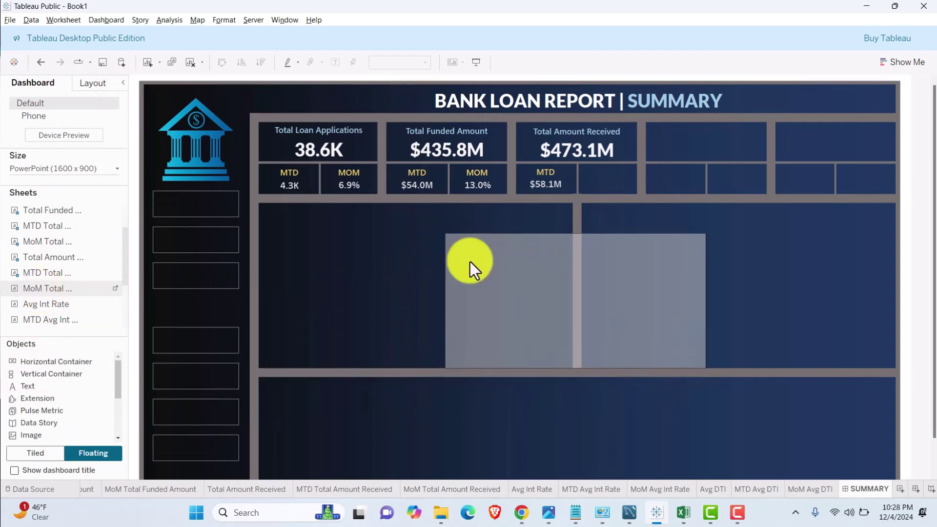
left_click_drag(557, 306, 517, 268)
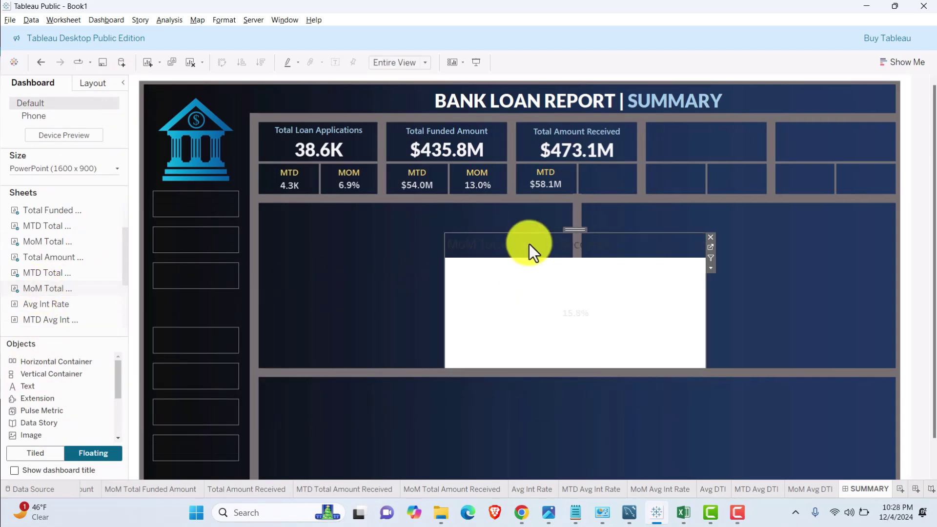
right_click(528, 244)
left_click(566, 274)
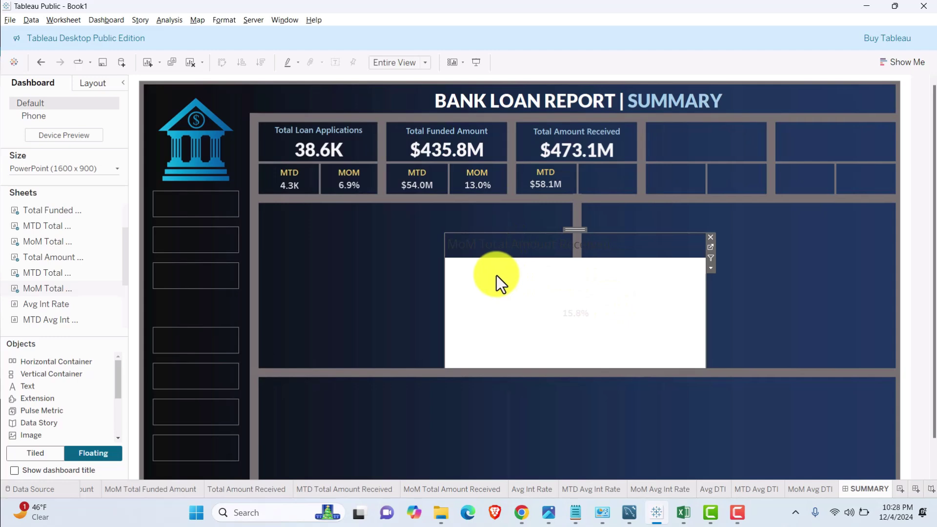
- Set the MoM Total Amount Received sheet's worksheet shading to None
right_click(496, 275)
left_click(532, 311)
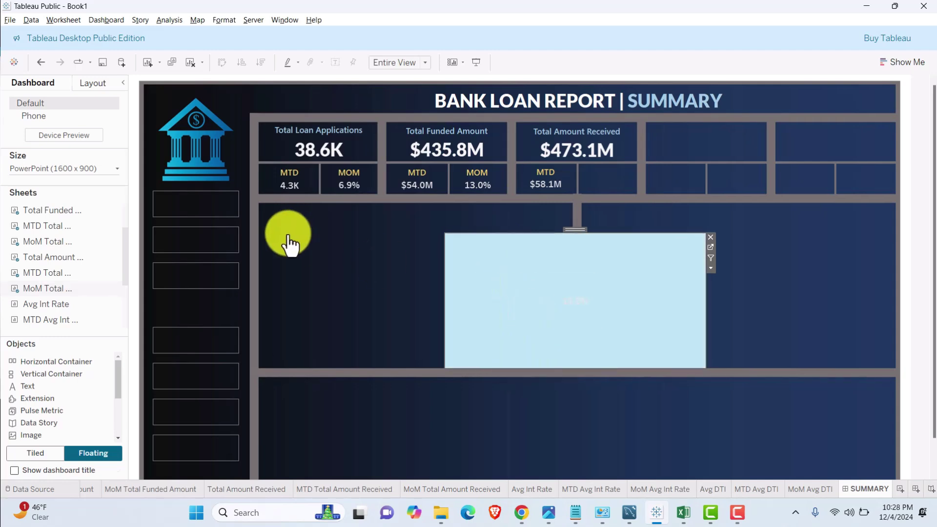
left_click(45, 103)
left_click(78, 156)
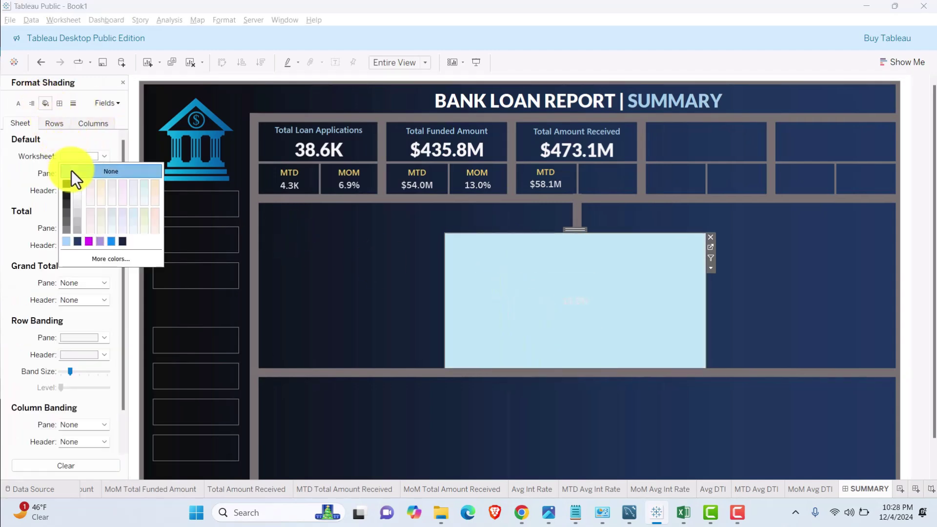
left_click(71, 170)
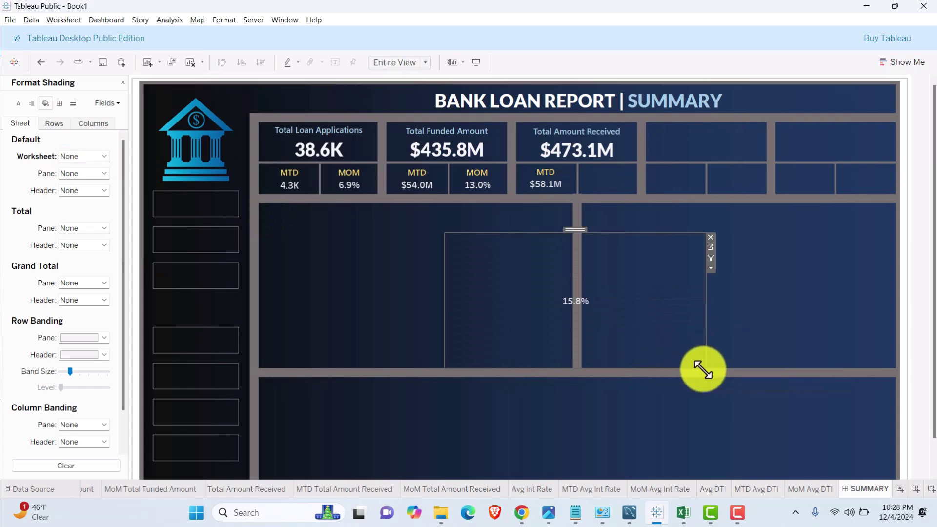
- Shrink the MoM Total Amount Received sheet and fit it into the lower-right cell of the third KPI card
left_click_drag(703, 369, 493, 261)
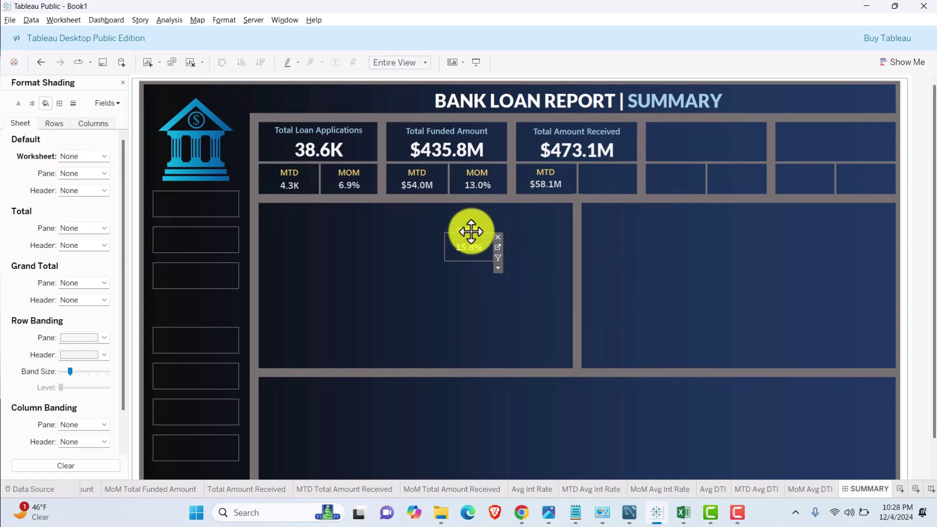
left_click_drag(471, 232, 610, 169)
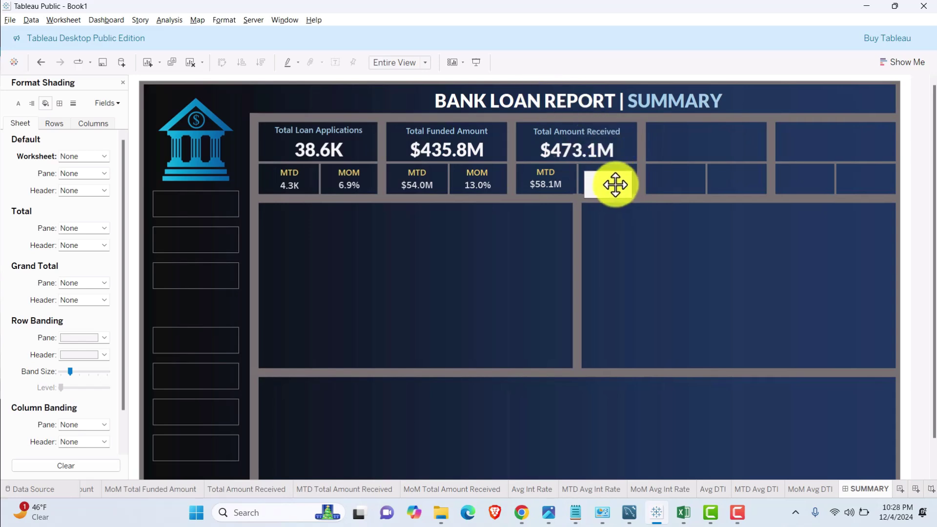
left_click(617, 226)
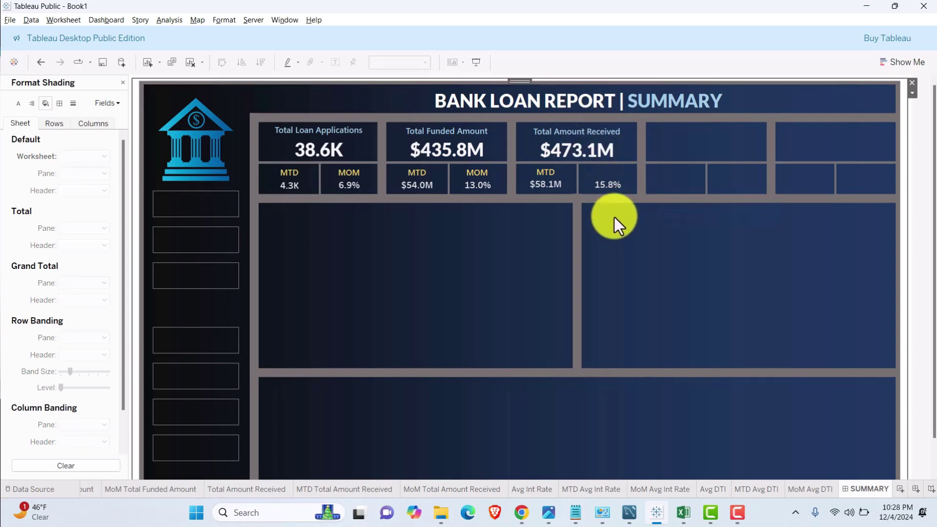
left_click(488, 173)
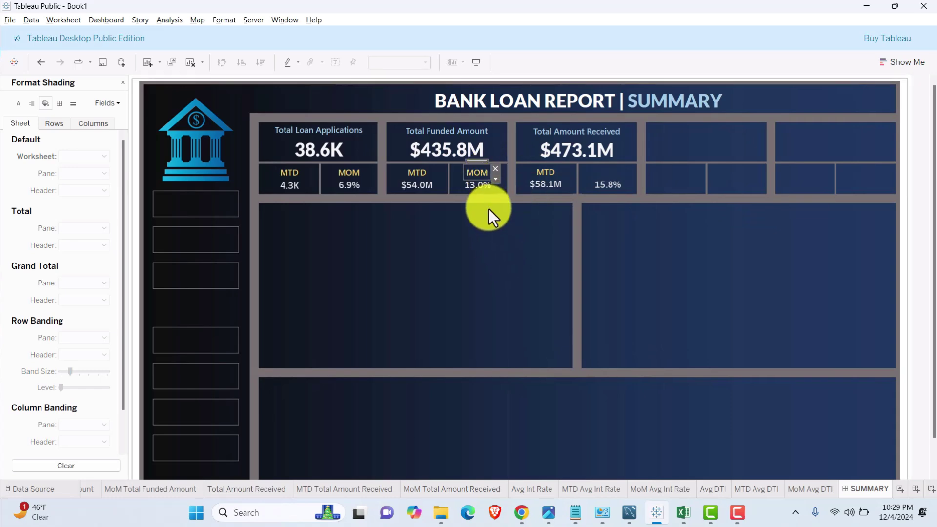
left_click_drag(480, 166, 601, 162)
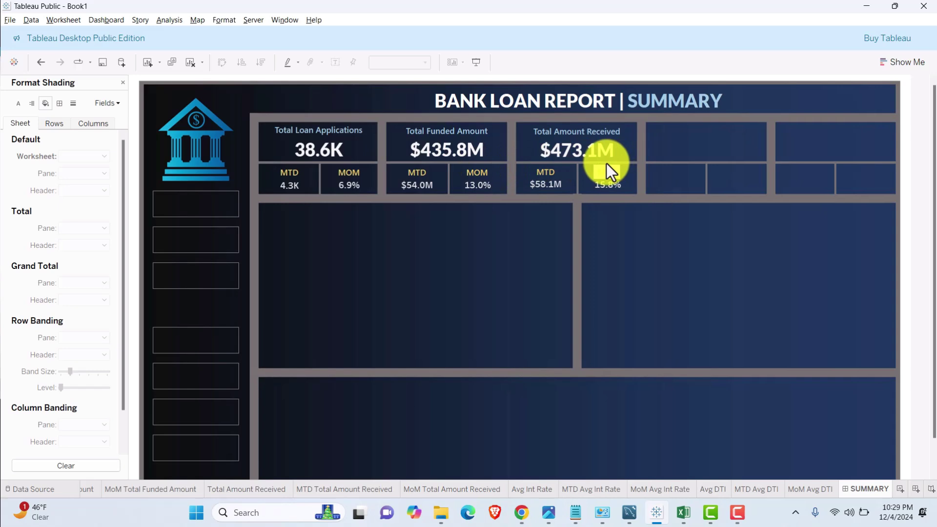
left_click_drag(606, 163, 621, 238)
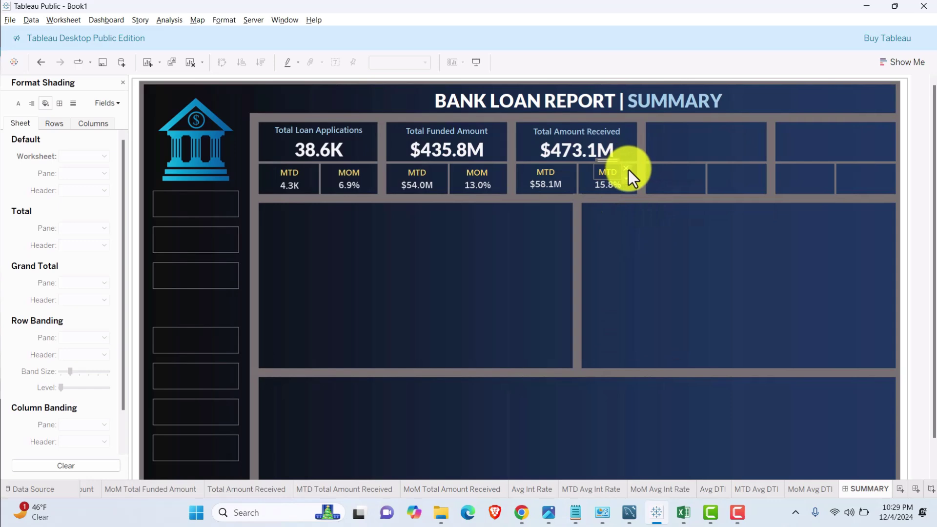
key("Escape")
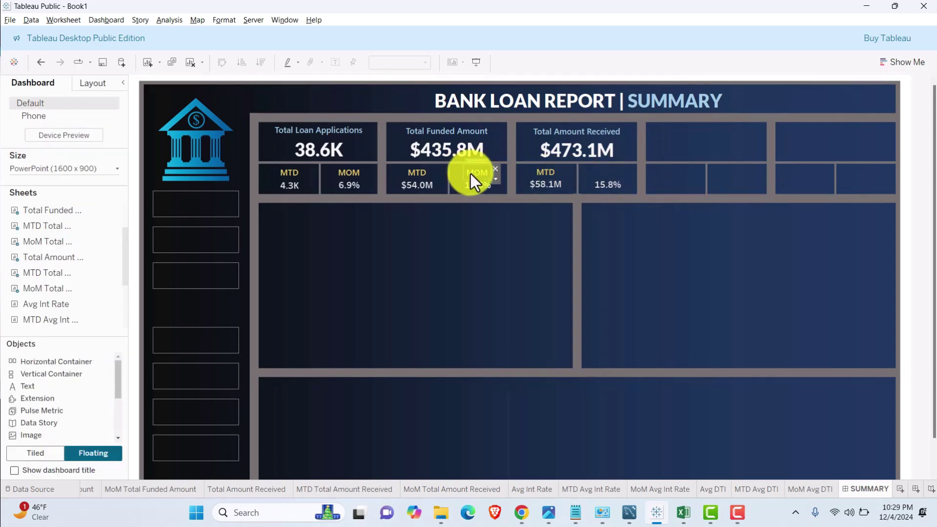
- Duplicate the second card's MOM label and place the copy above the MoM value in the third KPI card
right_click(470, 173)
left_click(516, 271)
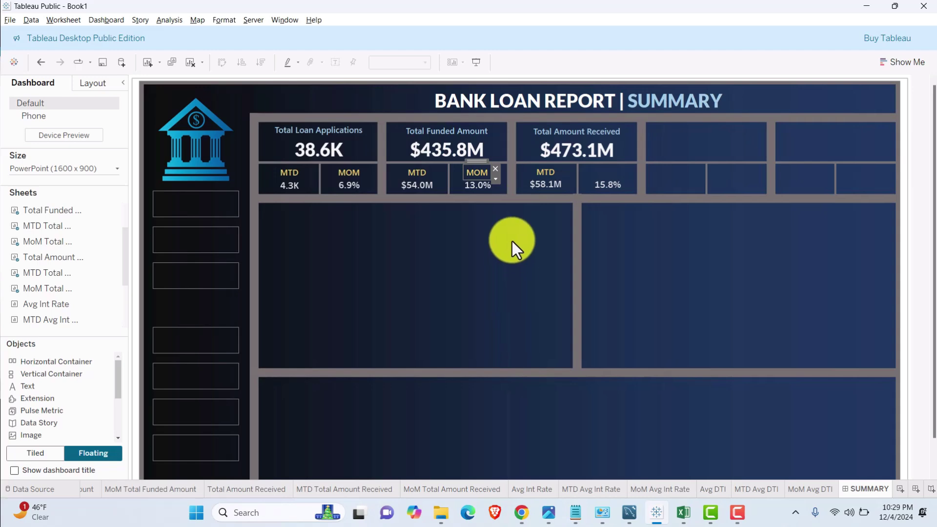
left_click(477, 164)
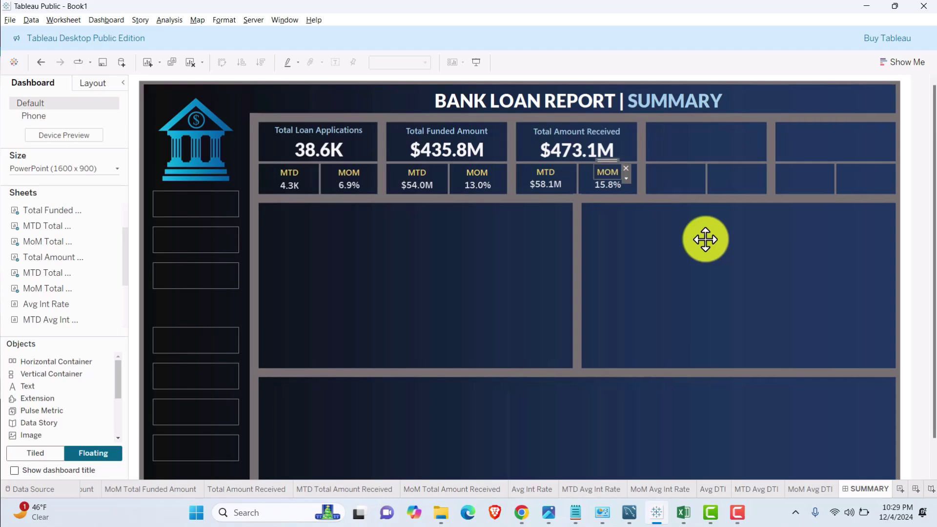
left_click(649, 233)
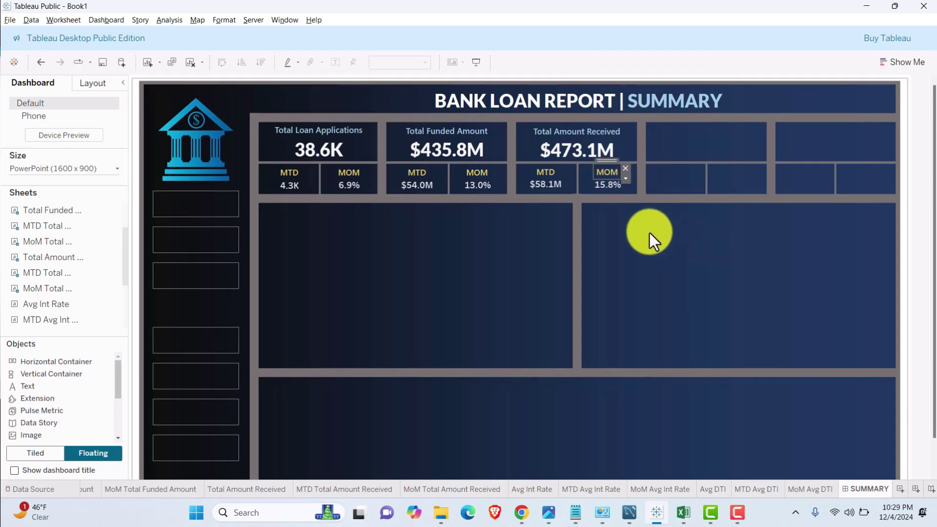
- Add the Avg Int Rate sheet as a floating object below the fourth KPI card
double_click(62, 305)
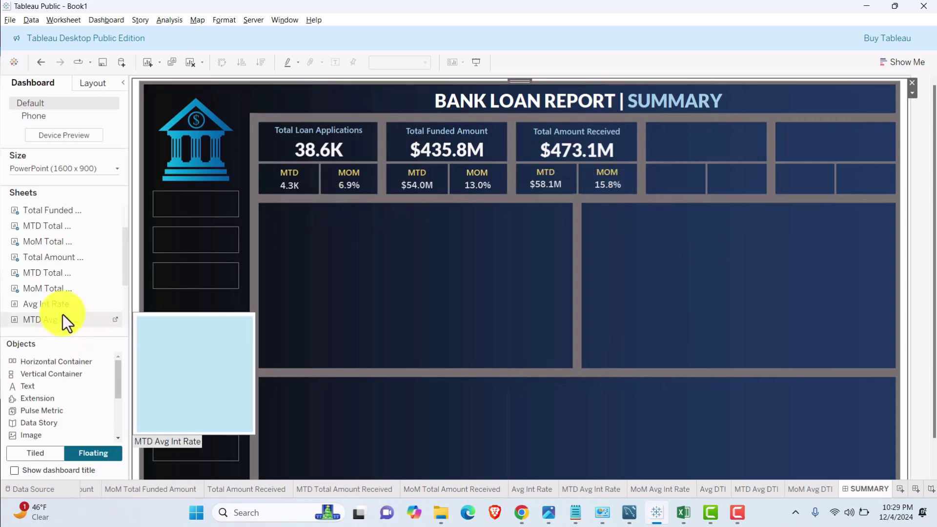
scroll(69, 309, "down", 1)
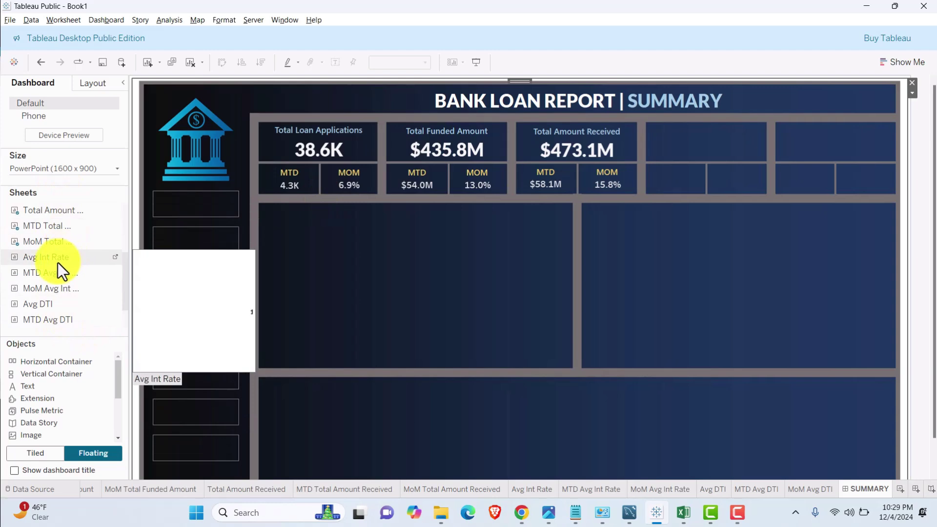
left_click_drag(37, 260, 643, 253)
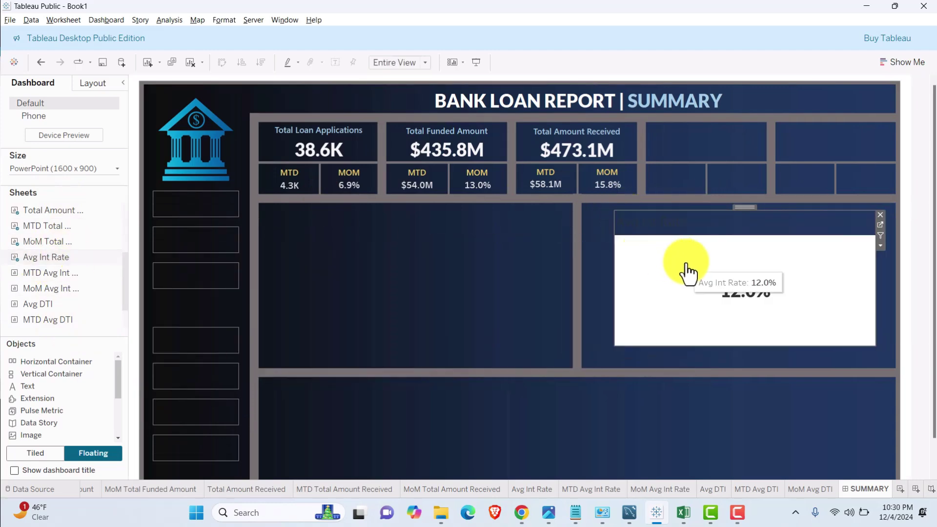
- Format the Avg Int Rate sheet's title as Segoe UI Semibold, size 10, centered, in light blue
right_click(708, 222)
left_click(712, 226)
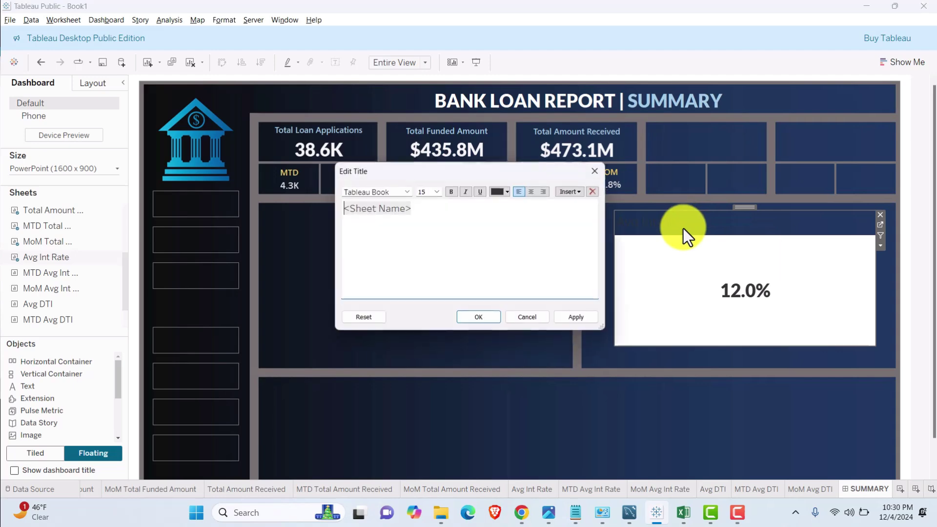
triple_click(427, 205)
left_click(434, 193)
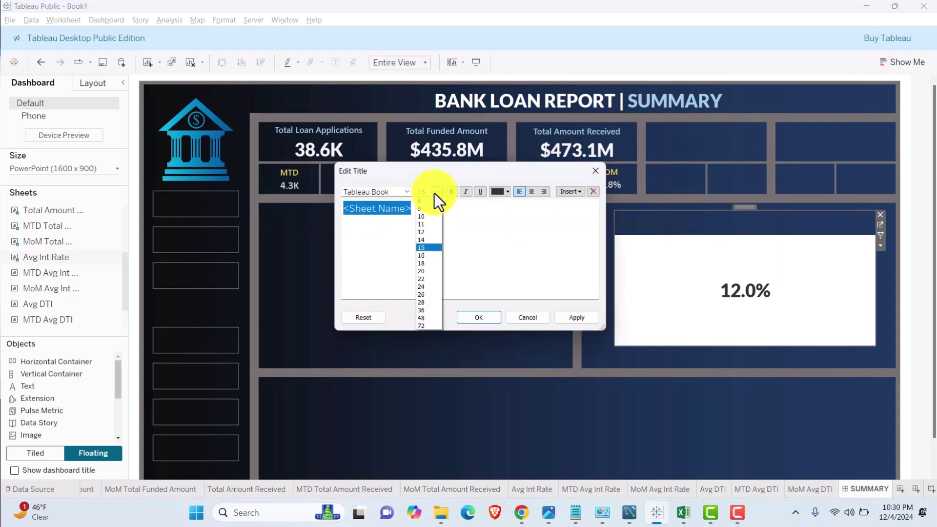
left_click(434, 218)
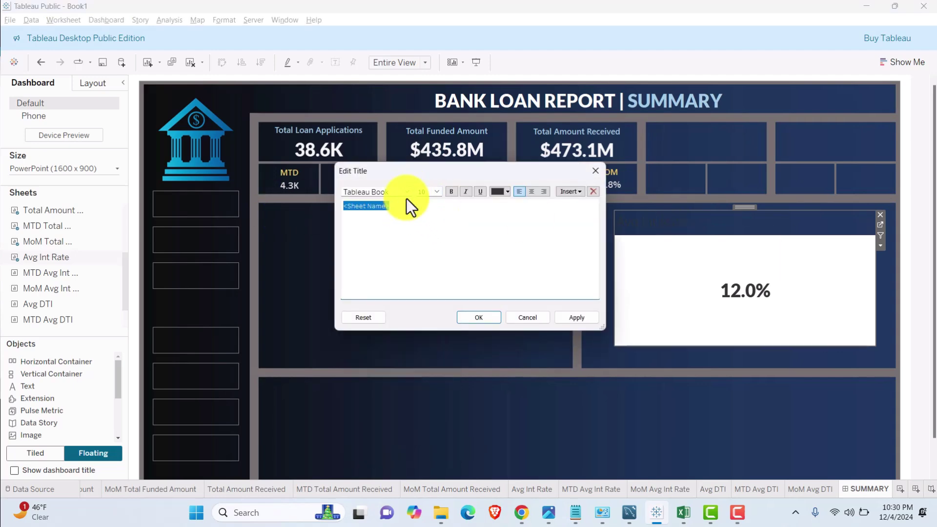
left_click(407, 192)
scroll(376, 249, "up", 5)
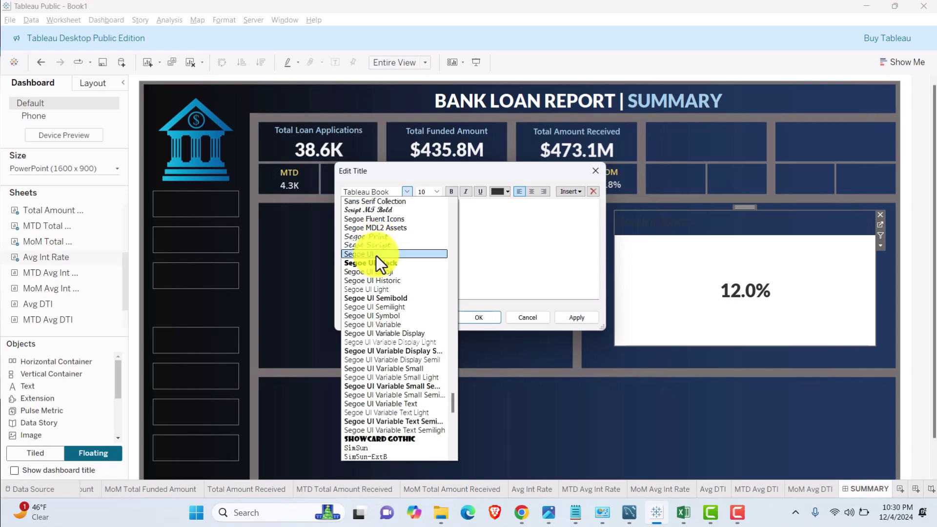
left_click(388, 307)
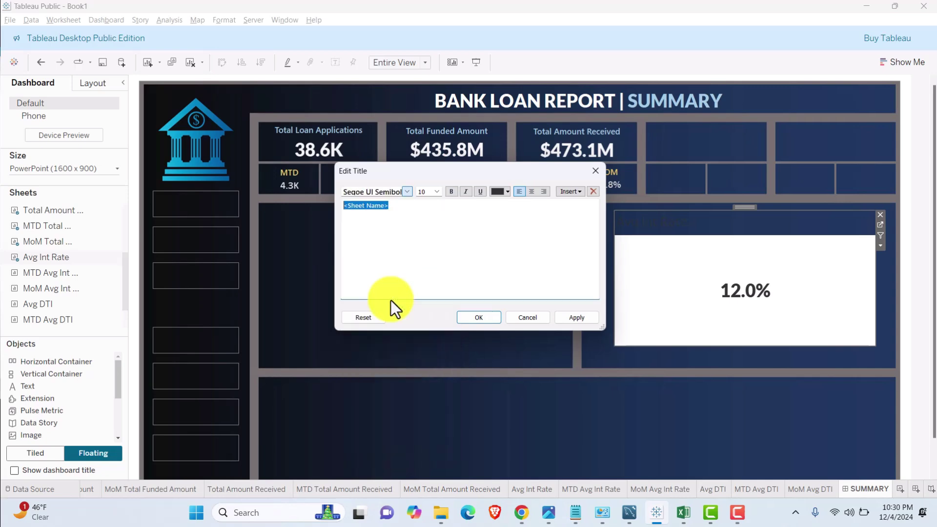
left_click(532, 191)
left_click(505, 191)
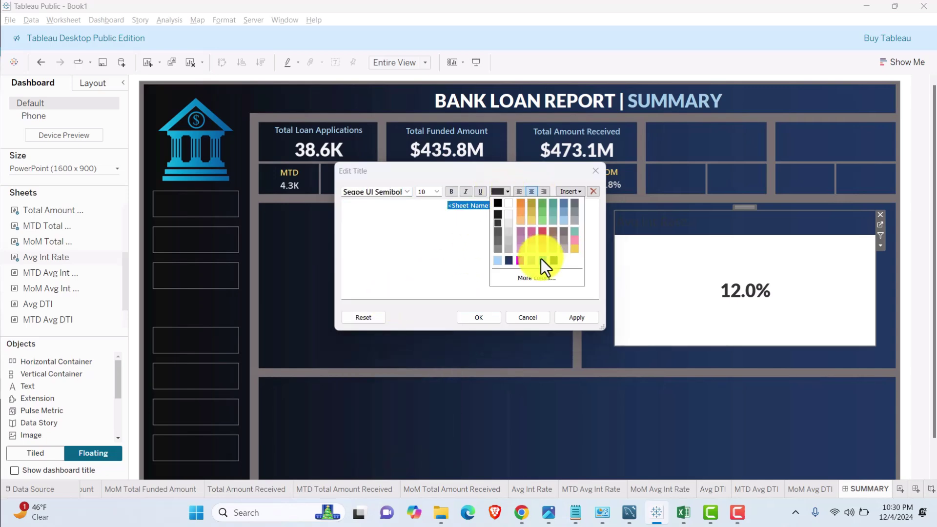
left_click(563, 222)
left_click(467, 318)
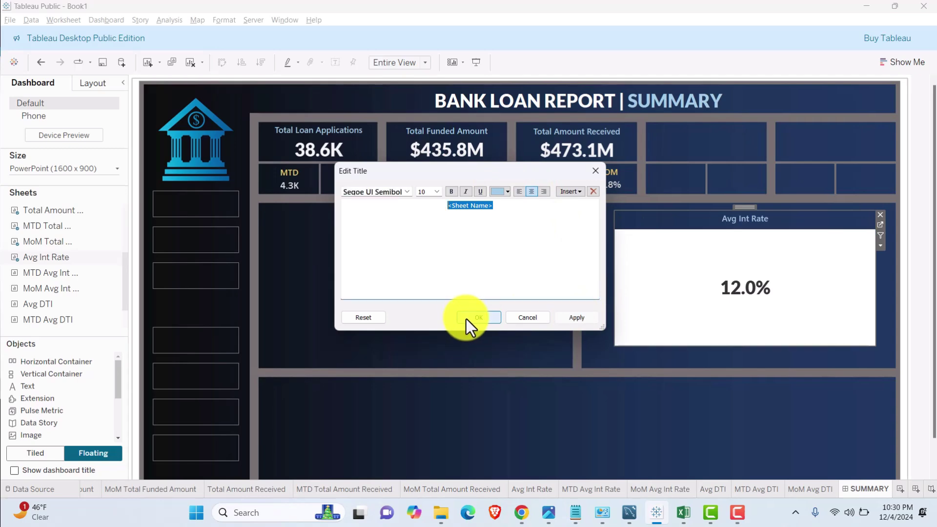
- Set the Avg Int Rate sheet's worksheet shading to None
right_click(722, 246)
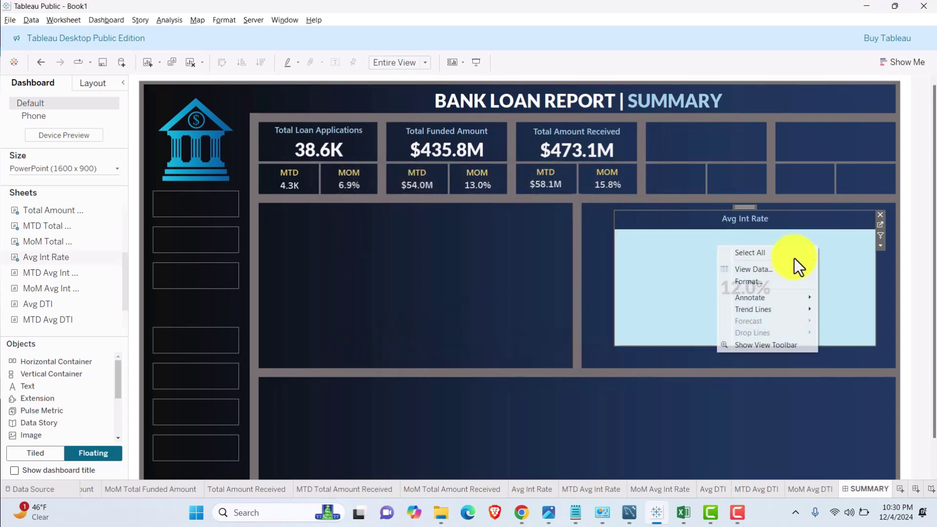
left_click(761, 280)
left_click(45, 104)
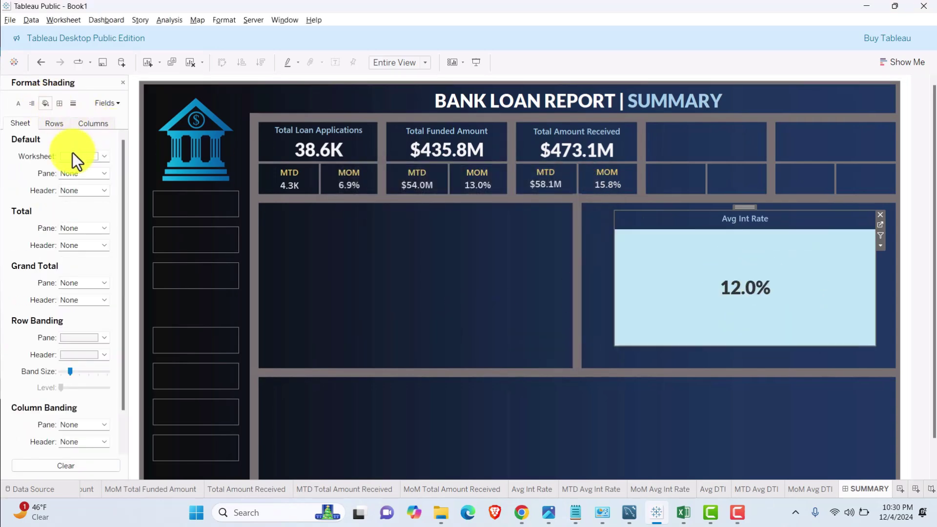
left_click(80, 156)
left_click(115, 171)
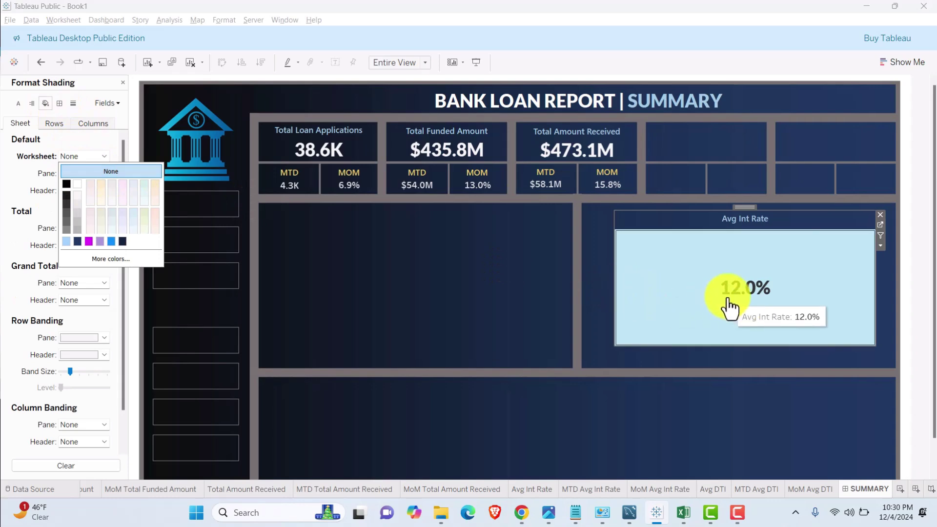
left_click(748, 303)
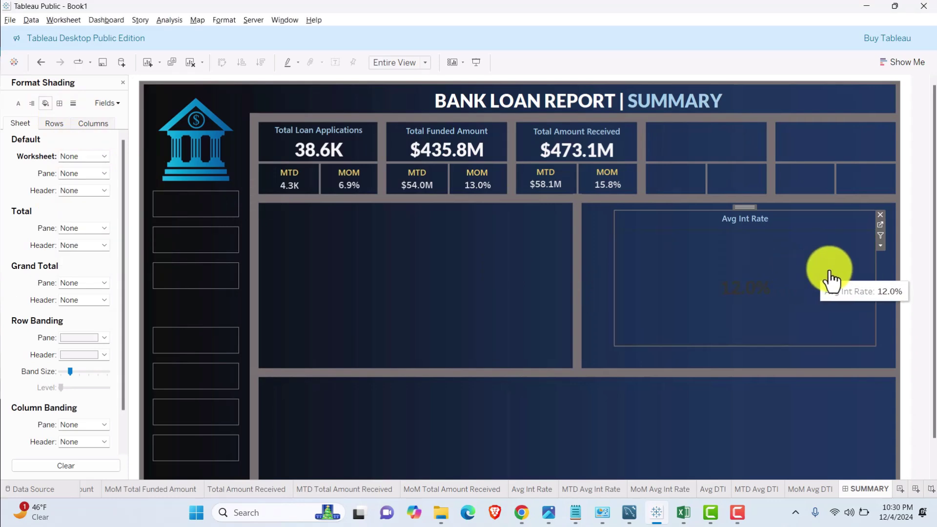
- Open the Avg Int Rate worksheet and change its label text color to white
left_click(879, 226)
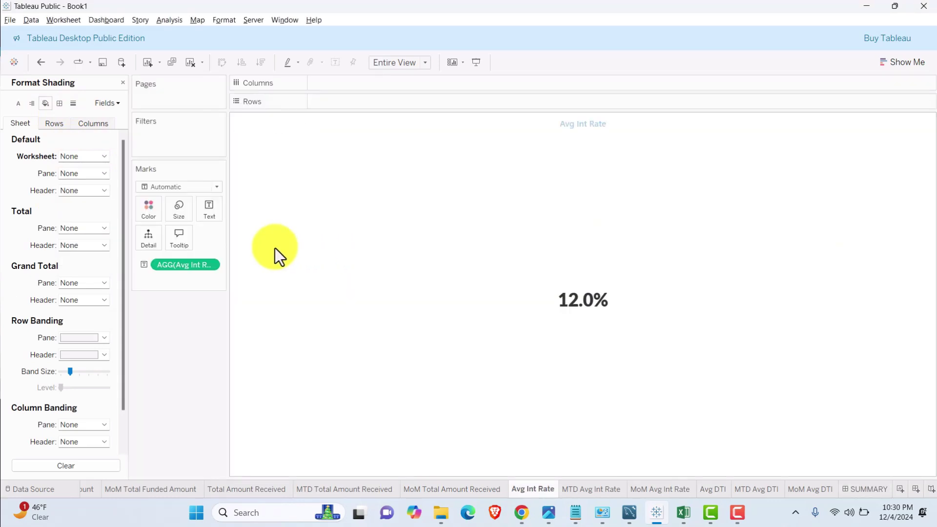
left_click(208, 210)
left_click(295, 233)
left_click_drag(538, 210, 402, 213)
left_click(507, 191)
left_click(510, 213)
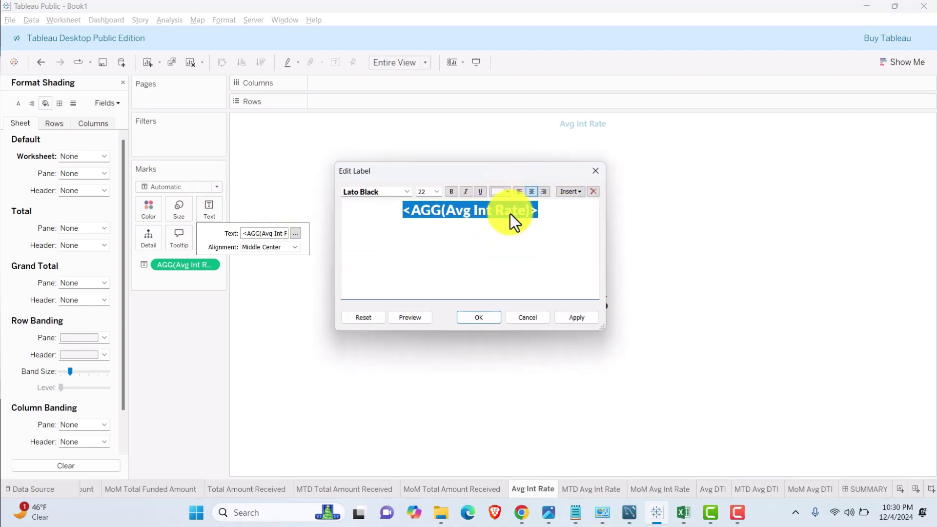
left_click(571, 318)
left_click(479, 317)
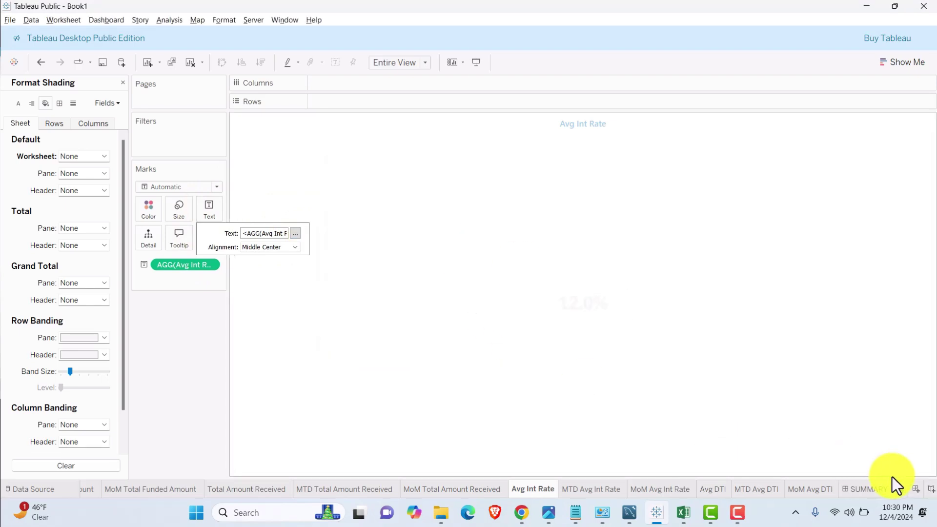
- Return to the SUMMARY dashboard, shrink the Avg Int Rate sheet and center it in the upper cell of the fourth KPI card
left_click(864, 490)
left_click_drag(877, 341, 693, 247)
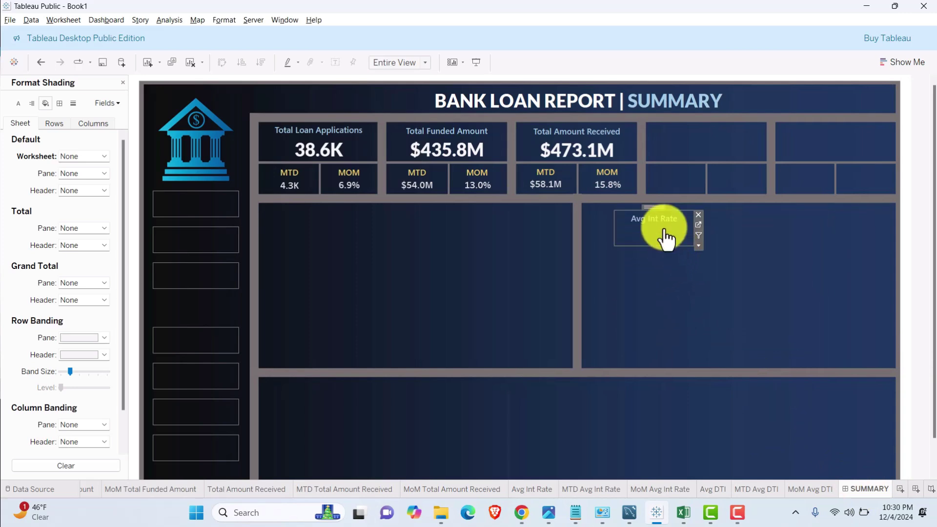
left_click_drag(656, 209, 707, 124)
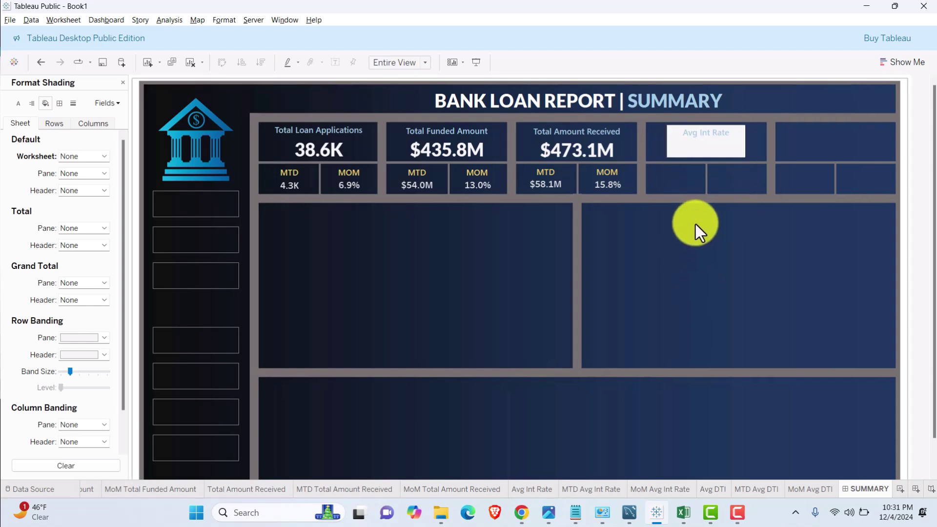
left_click(626, 218)
left_click(686, 151)
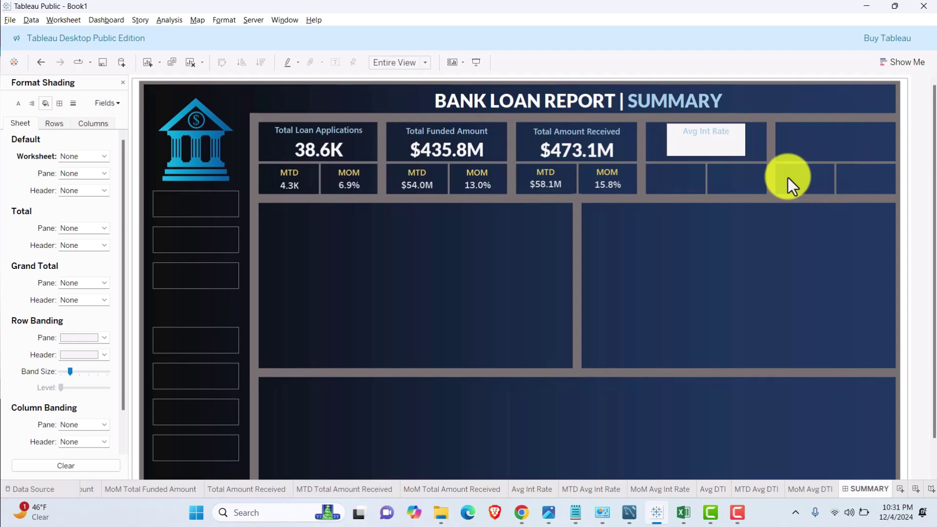
left_click(702, 221)
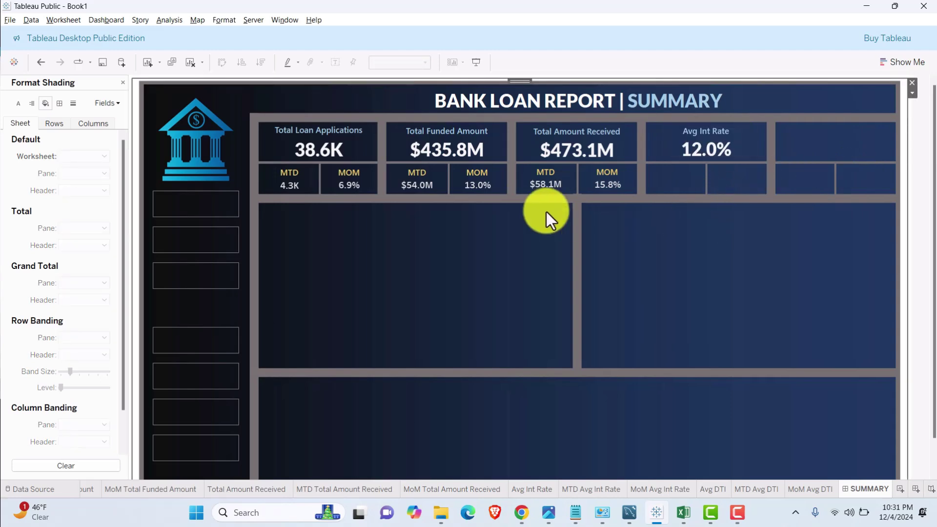
left_click(123, 83)
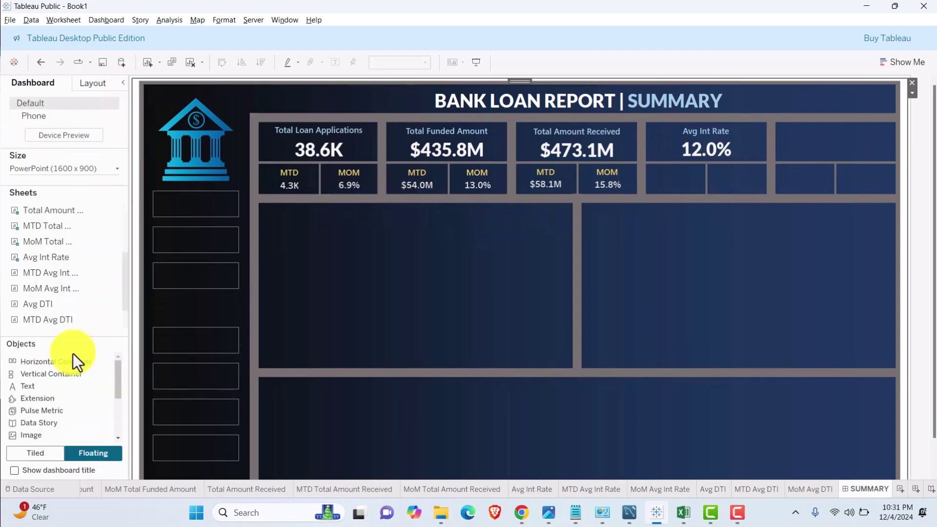
- Add the MTD Avg Int Rate sheet as a floating item in the empty chart area and hide its title
mouse_move(51, 286)
left_mouse_down()
mouse_move(78, 305)
mouse_move(90, 294)
left_mouse_up()
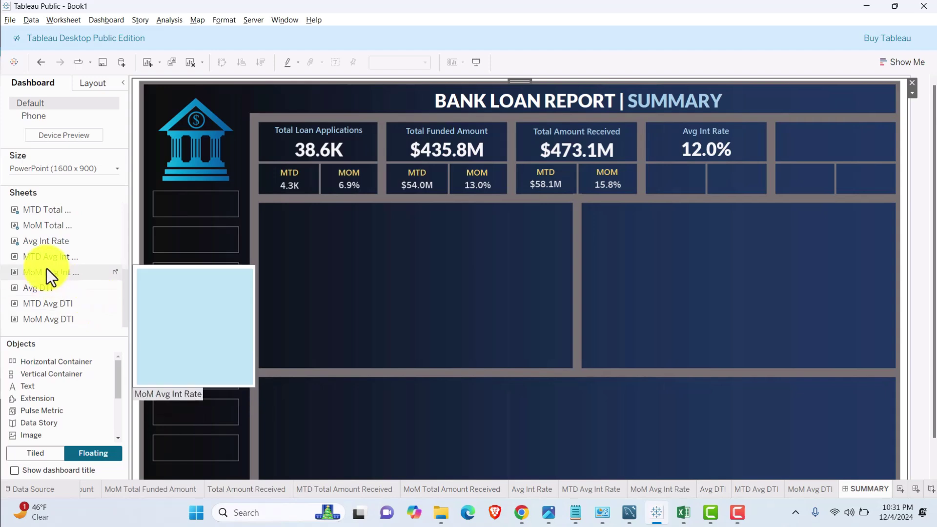
left_click_drag(43, 258, 616, 219)
left_click_drag(679, 262, 685, 250)
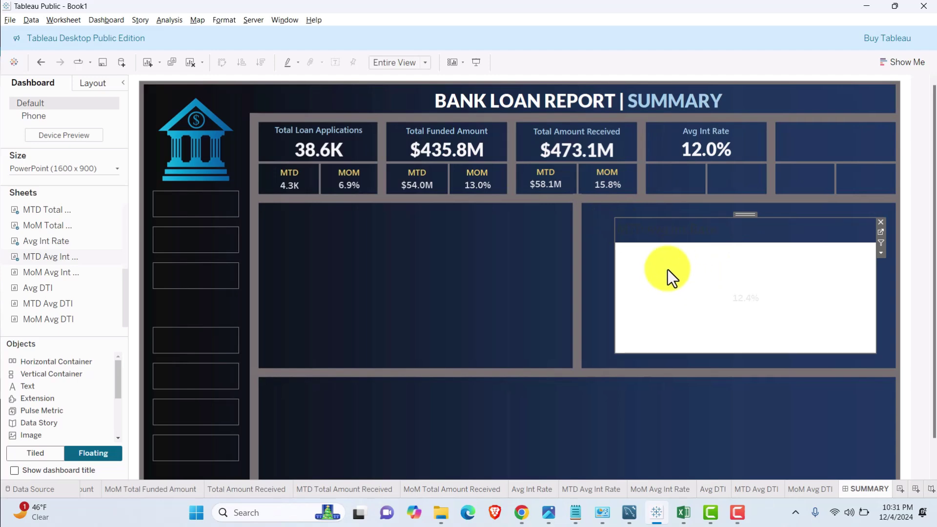
left_click(684, 310)
- Set the MTD Avg Int Rate sheet's worksheet shading to None
right_click(636, 252)
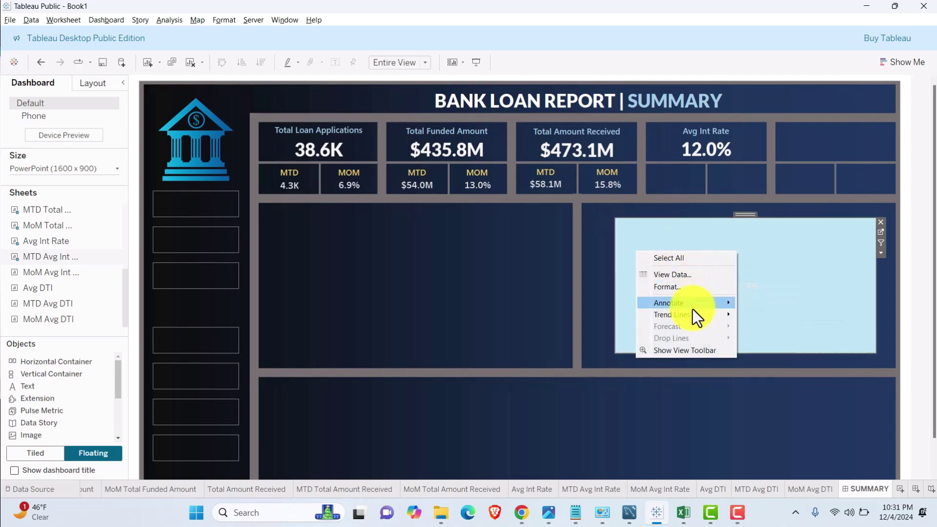
left_click(681, 289)
left_click(46, 104)
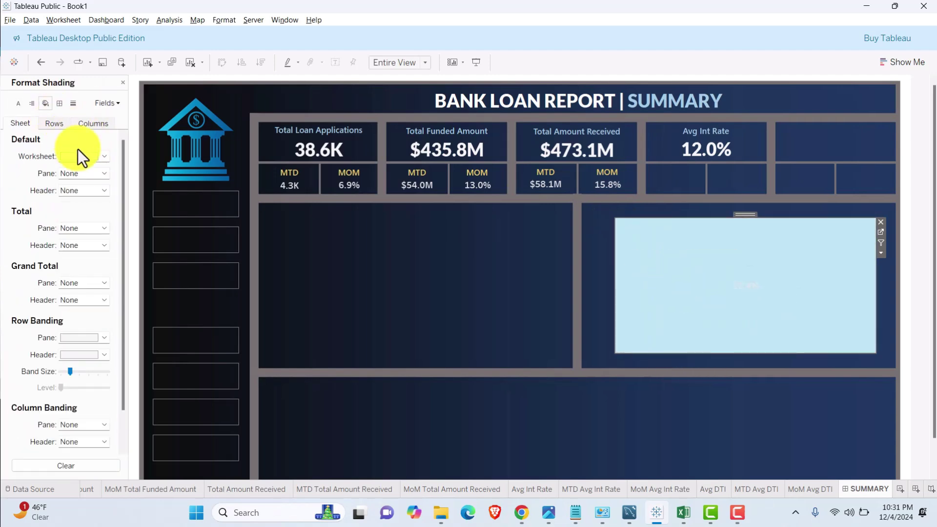
left_click(79, 155)
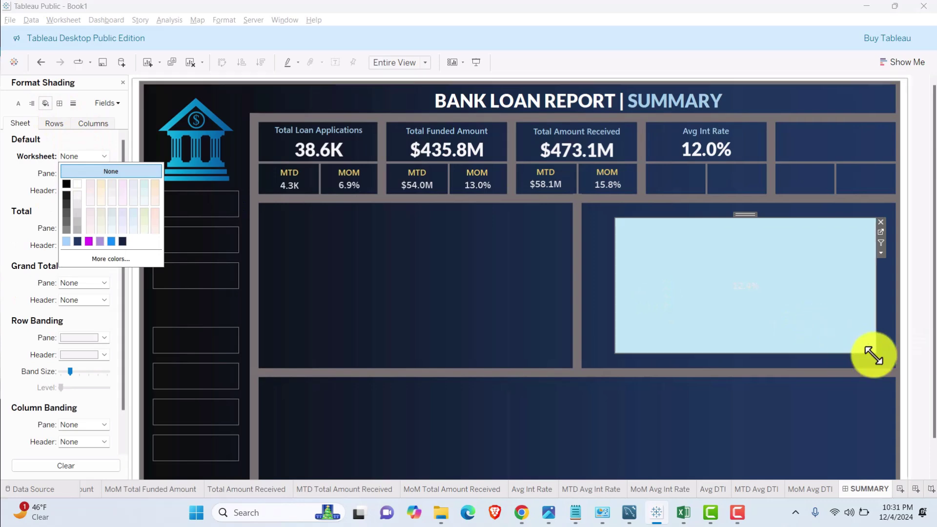
- Shrink the MTD Avg Int Rate sheet and center it in the lower-left cell of the Avg Int Rate card
left_click_drag(873, 355, 672, 171)
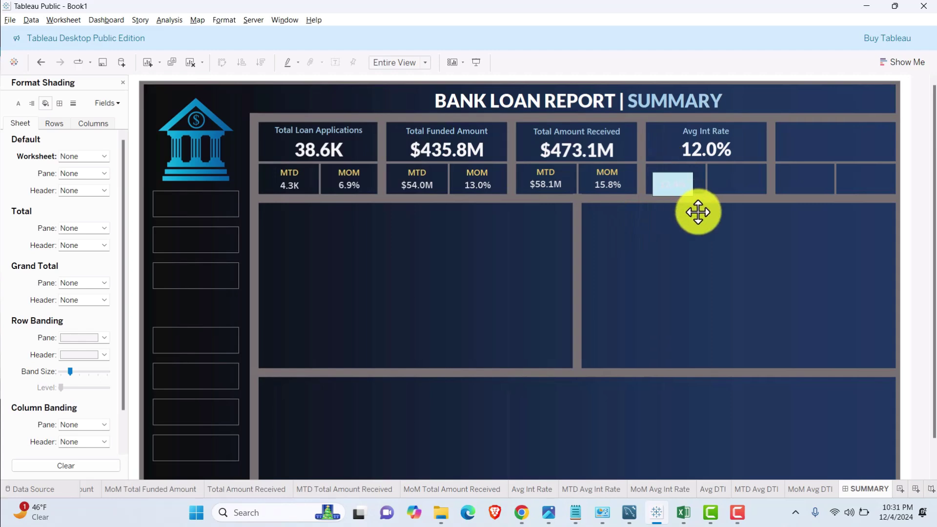
left_click(680, 241)
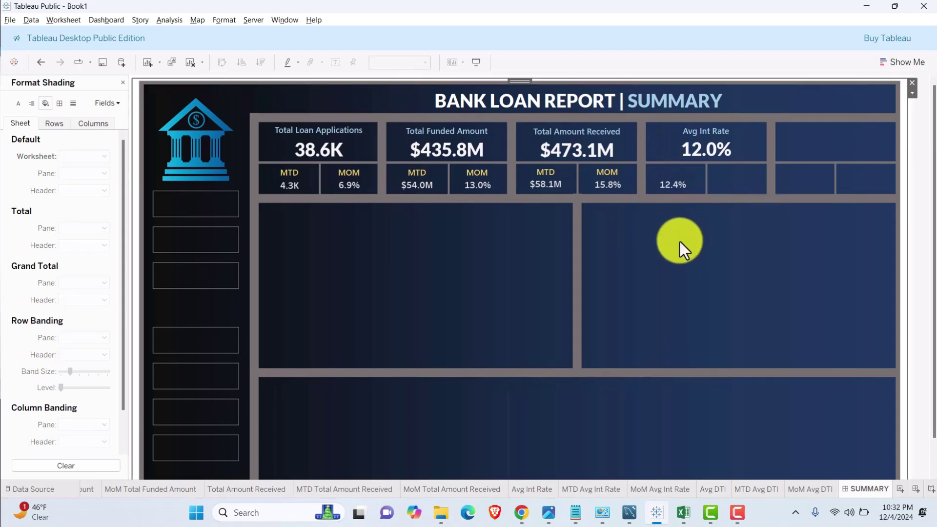
left_click(670, 190)
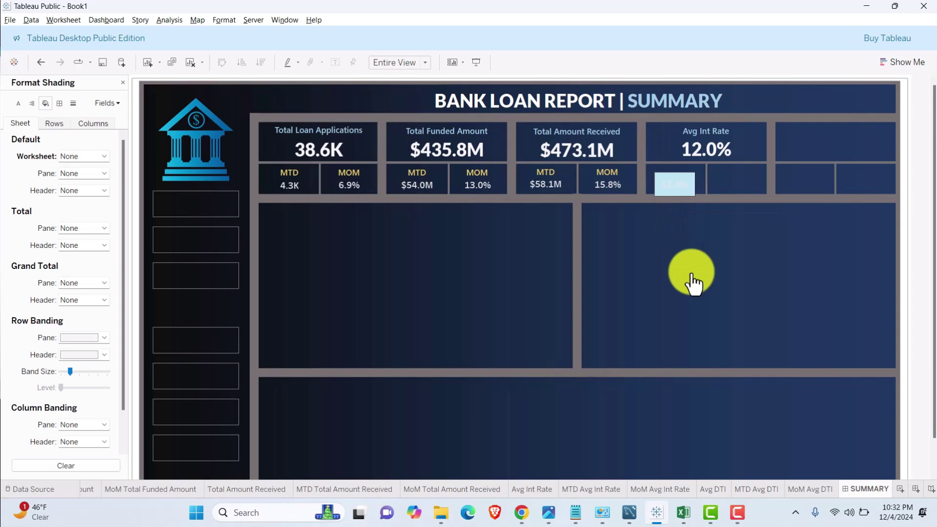
key("Right")
key("Right")
key("Right")
key("Left")
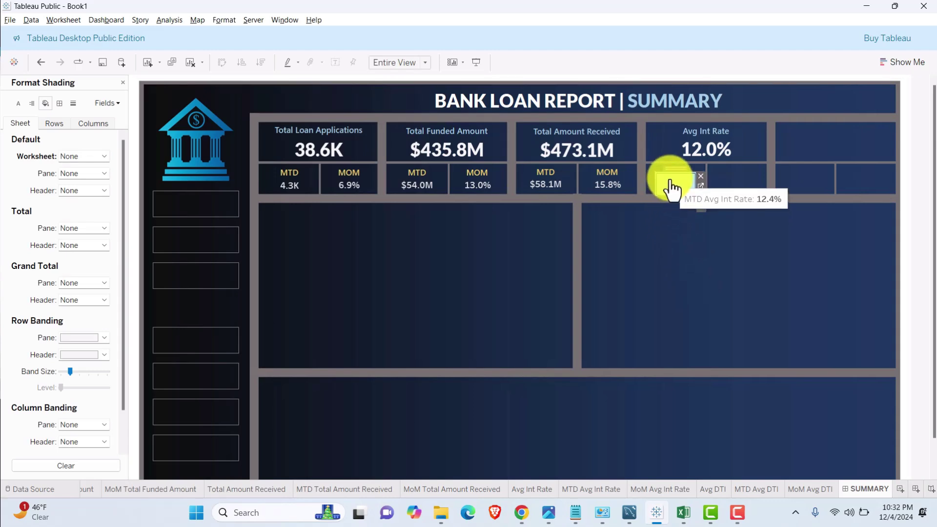
left_click(665, 241)
- Paste a copy of the MOM label and place it in the lower-right cell of the Avg Int Rate card
left_click(539, 172)
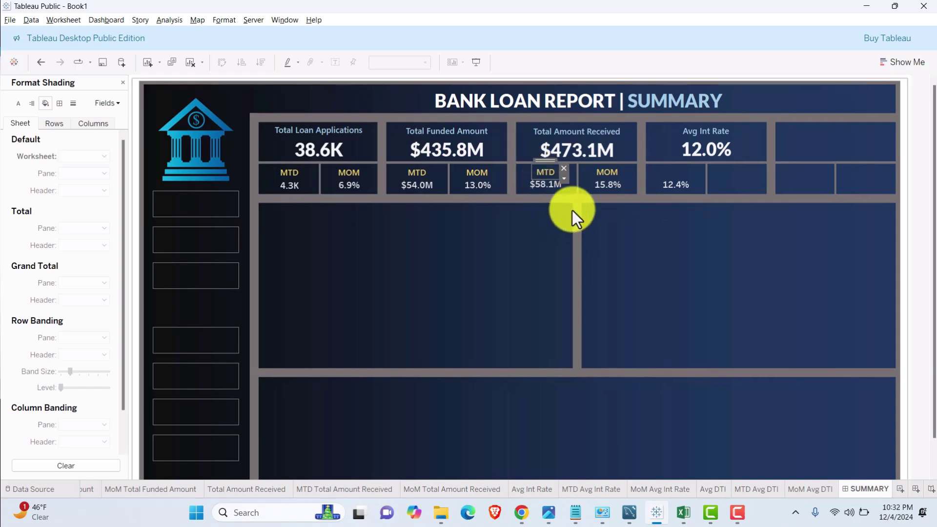
left_click_drag(547, 165, 678, 162)
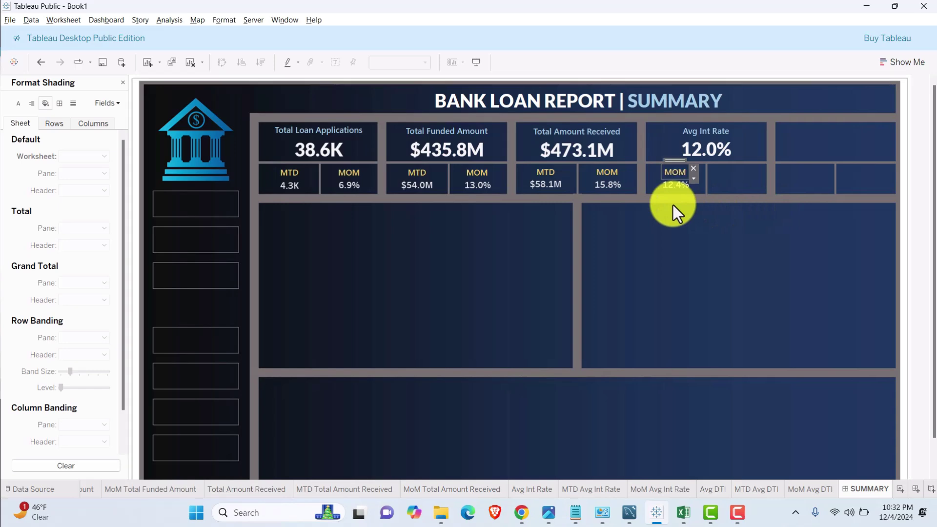
left_click_drag(681, 171, 745, 162)
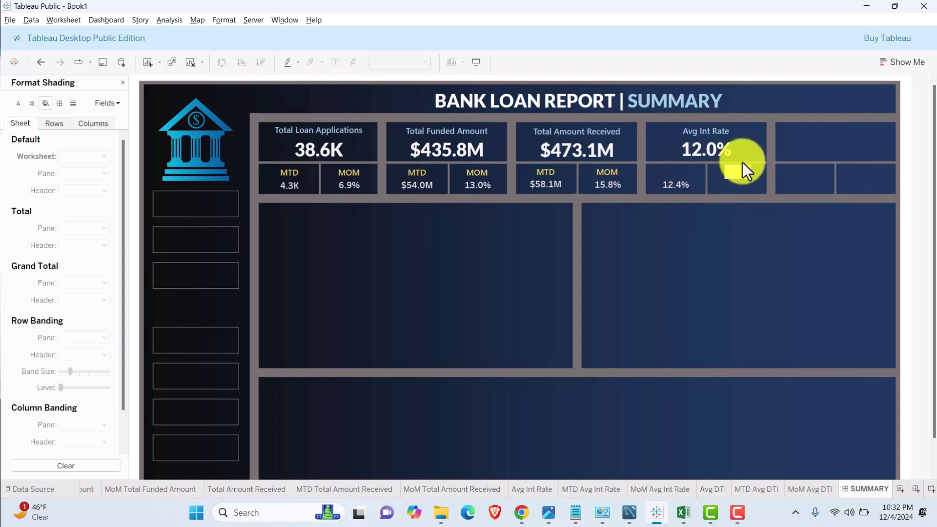
left_click_drag(742, 162, 741, 164)
- Copy the Total Amount Received card's MTD label and place the copy above the MTD value in the Avg Int Rate card
left_click(545, 176)
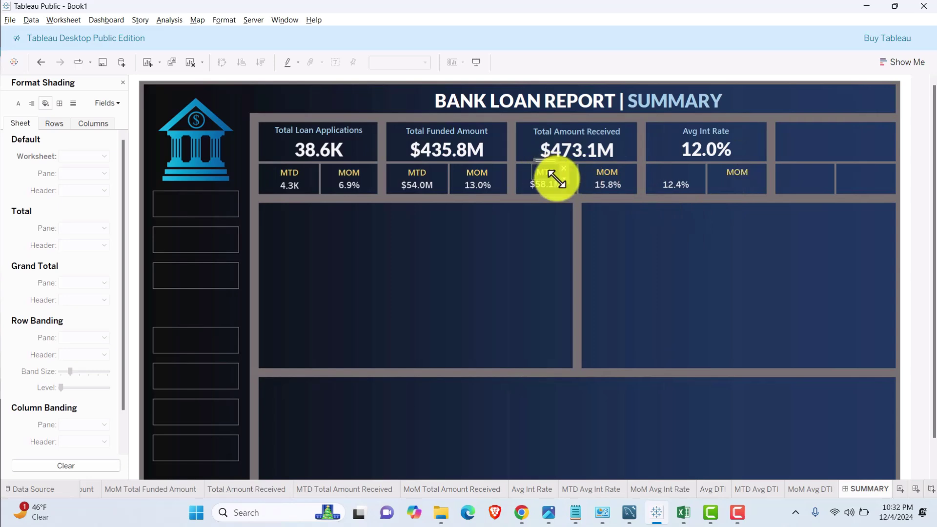
right_click(542, 170)
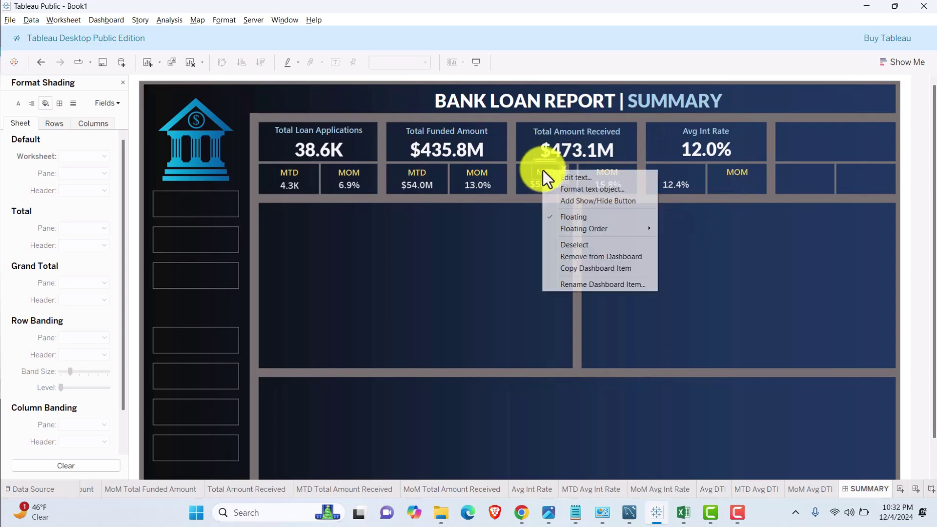
left_click(587, 268)
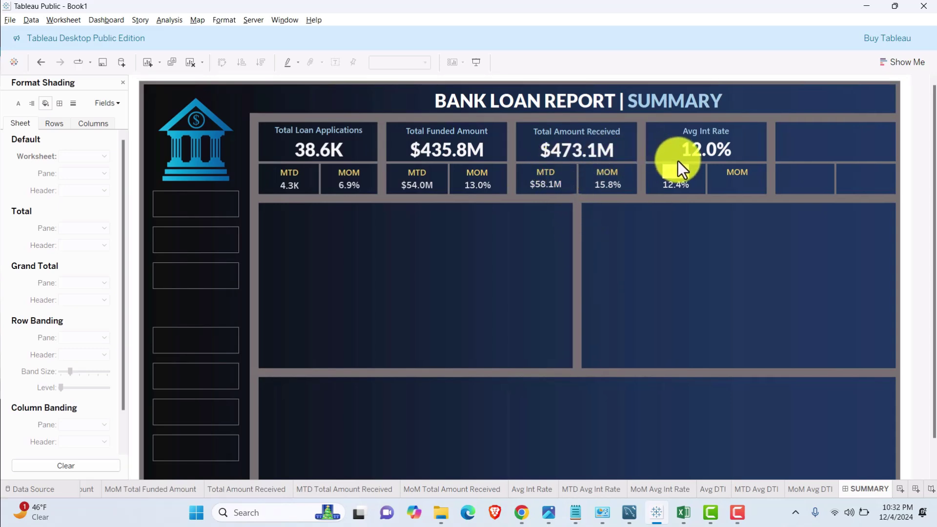
left_click(687, 229)
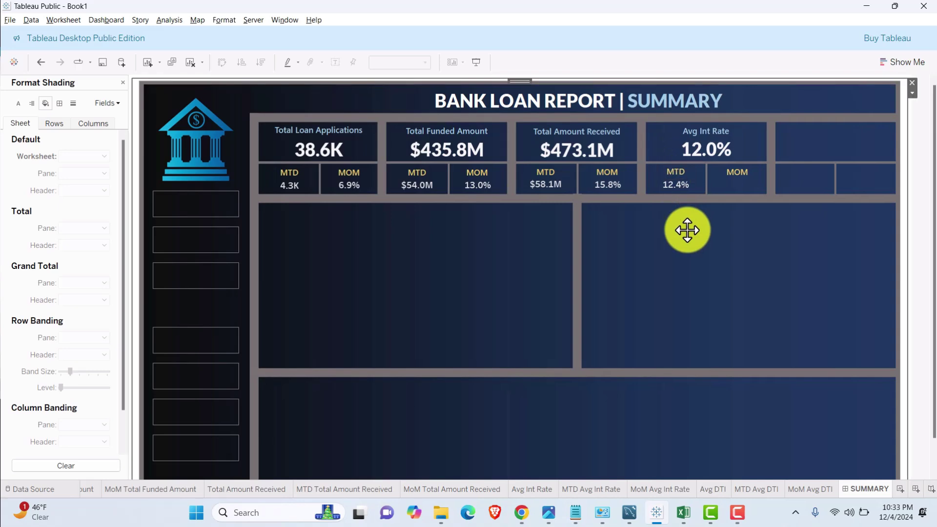
left_click(673, 171)
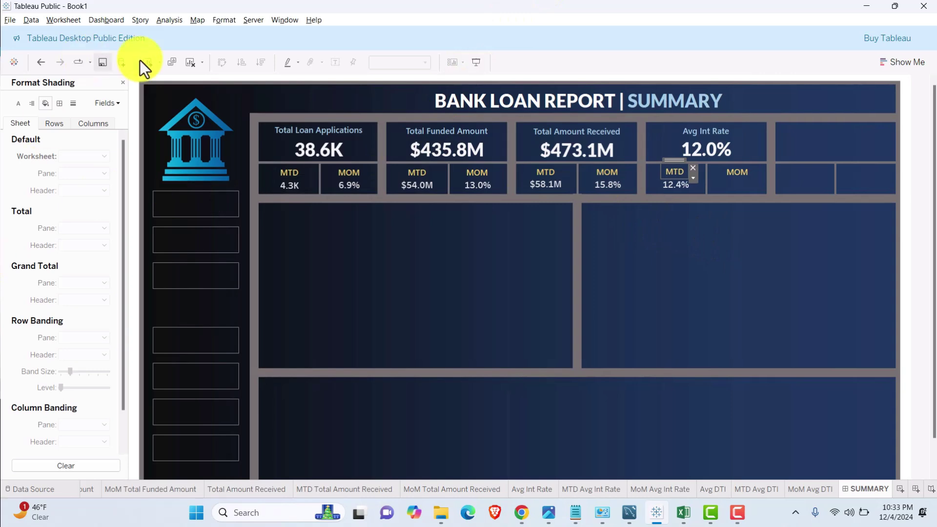
- Add the MoM Avg Int Rate sheet as a floating item in the empty chart area and hide its title
left_click(122, 82)
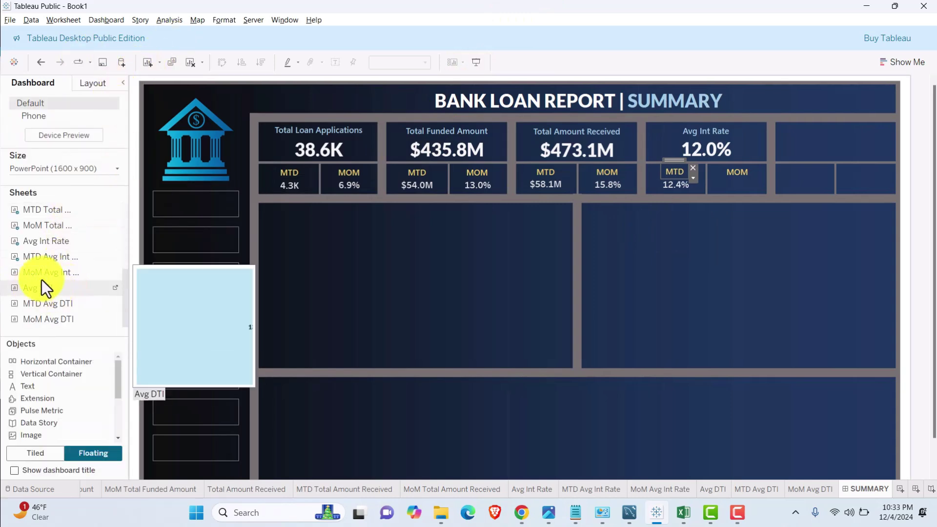
mouse_move(45, 276)
left_mouse_down()
mouse_move(711, 226)
mouse_move(711, 268)
mouse_move(687, 234)
left_mouse_up()
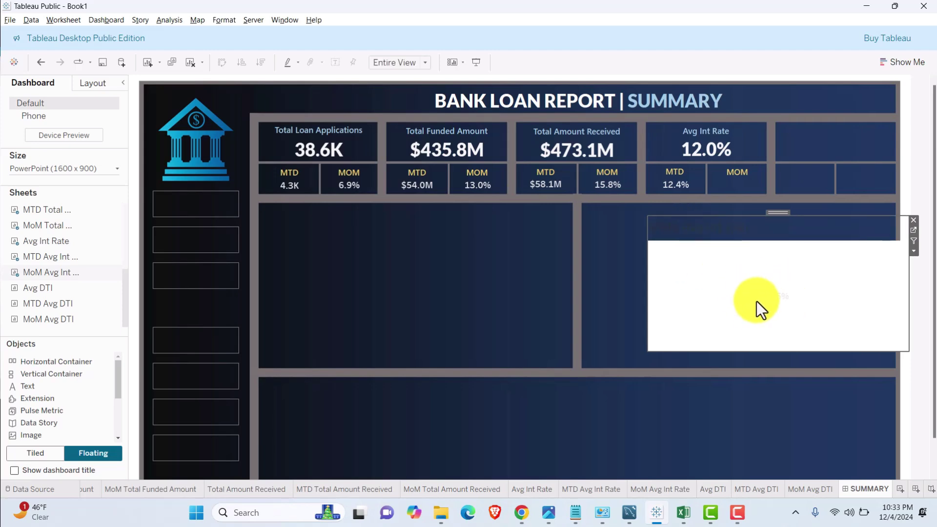
right_click(693, 261)
left_click(735, 295)
mouse_move(751, 296)
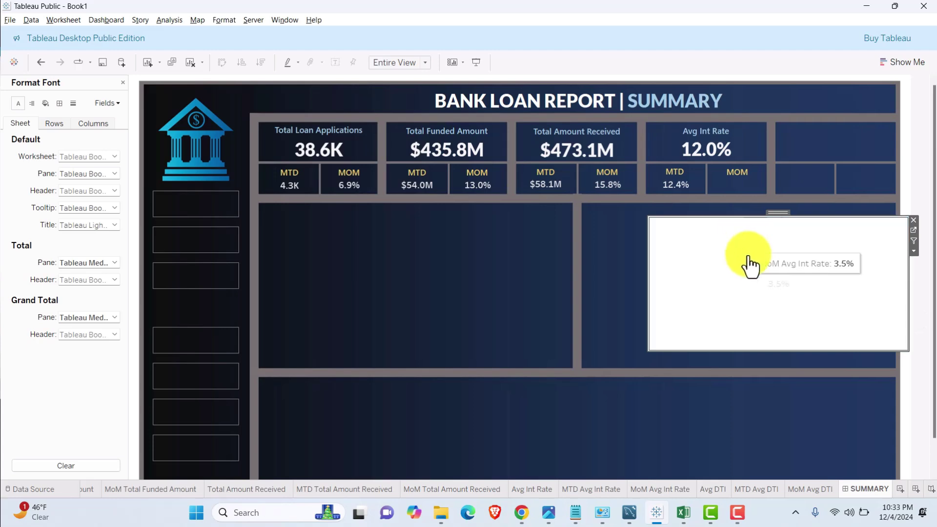
- Set the MoM Avg Int Rate sheet's worksheet shading to None
right_click(726, 235)
left_click(763, 271)
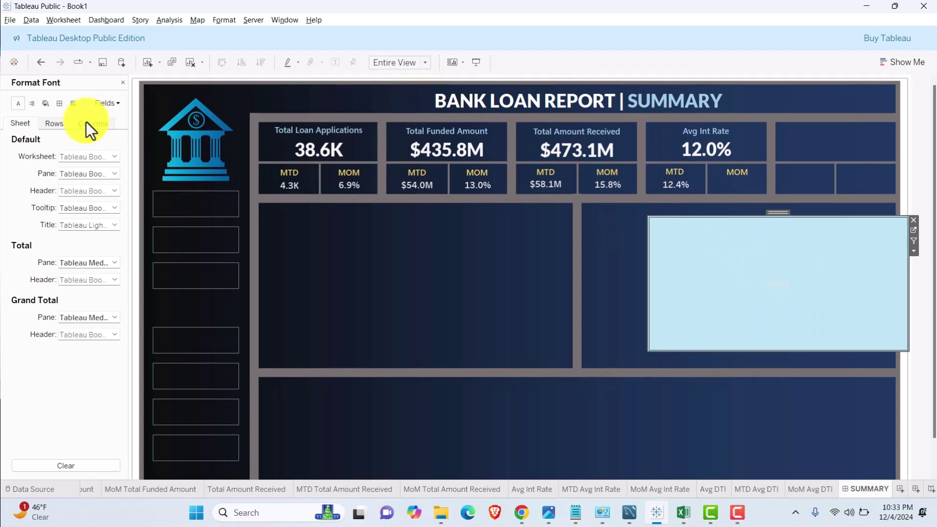
left_click(46, 103)
left_click(82, 156)
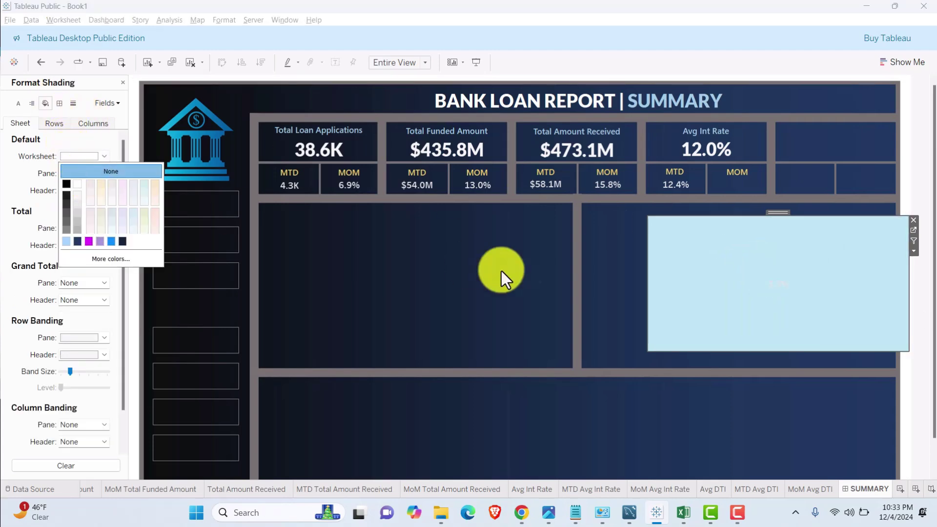
- Shrink the MoM Avg Int Rate sheet and move it into the Avg Int Rate card's lower-right cell, below the MOM label
left_click_drag(906, 350, 804, 313)
left_click_drag(749, 291, 701, 244)
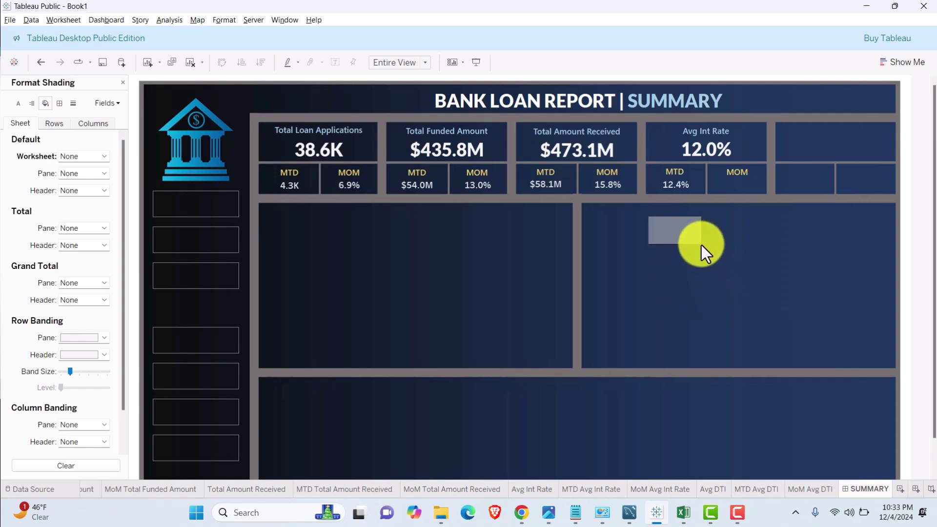
left_click(675, 228)
left_click_drag(675, 220, 737, 168)
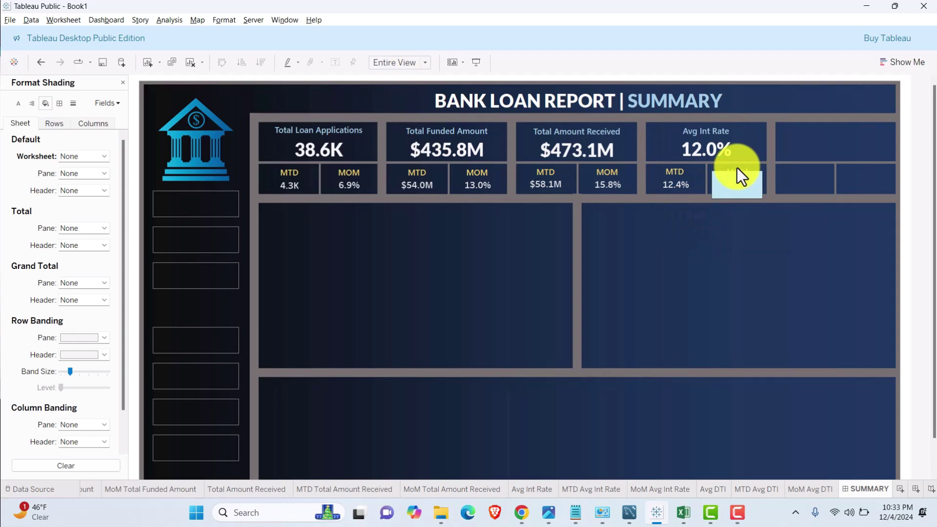
left_click(736, 224)
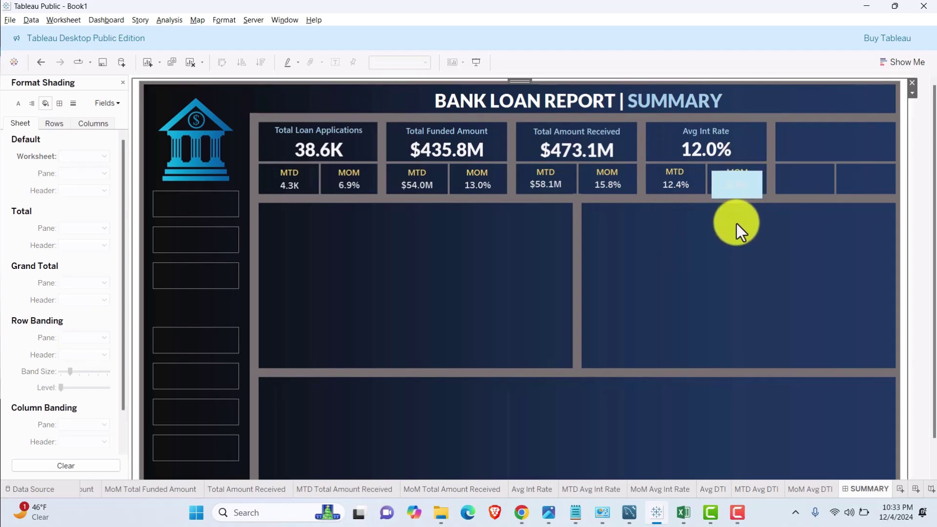
left_click(740, 241)
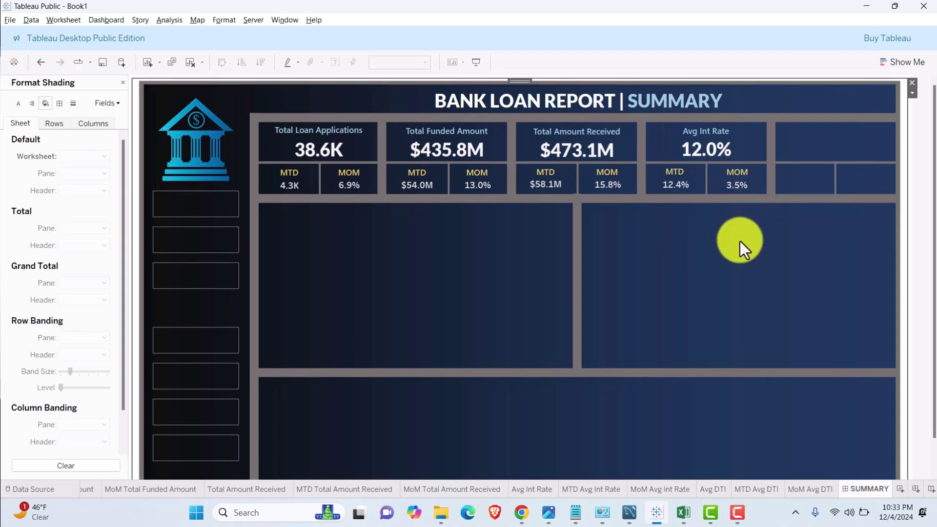
- Nudge the MoM Avg Int Rate sheet horizontally until its value is centered under the MOM label
left_click(740, 190)
key("Right")
key("Right")
key("Right")
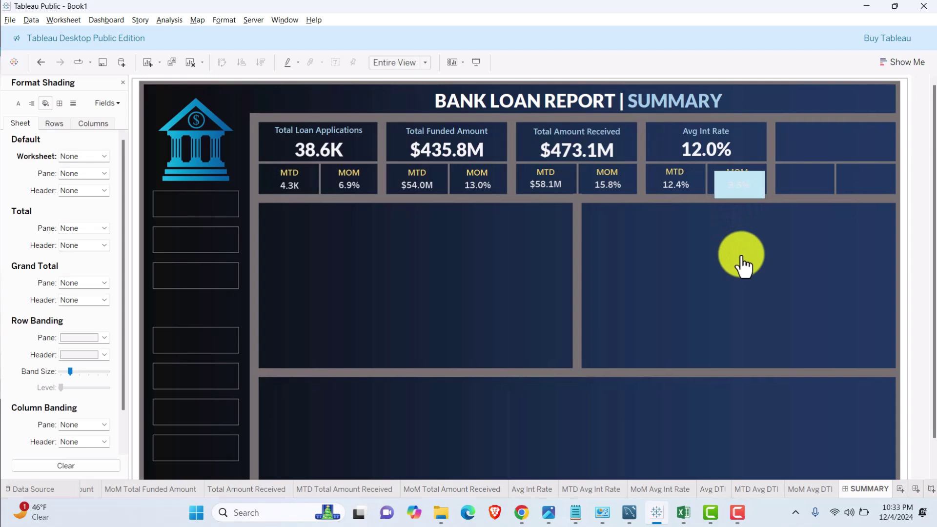
key("Left")
key("Left")
key("Left")
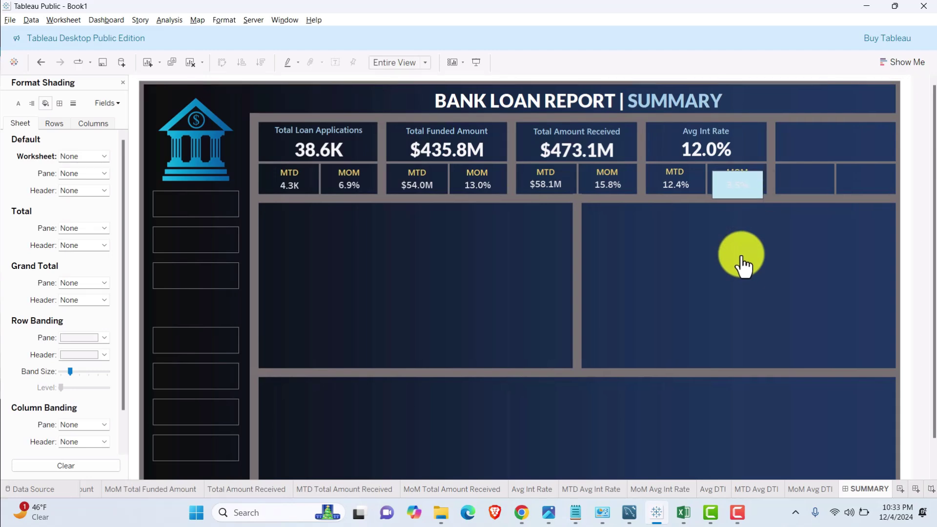
key("Right")
key("Right")
key("Right")
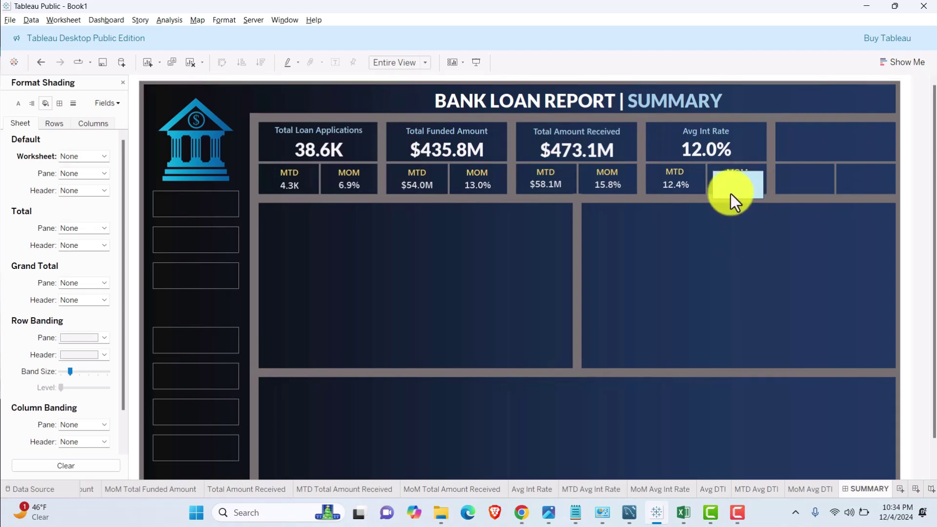
left_click(728, 253)
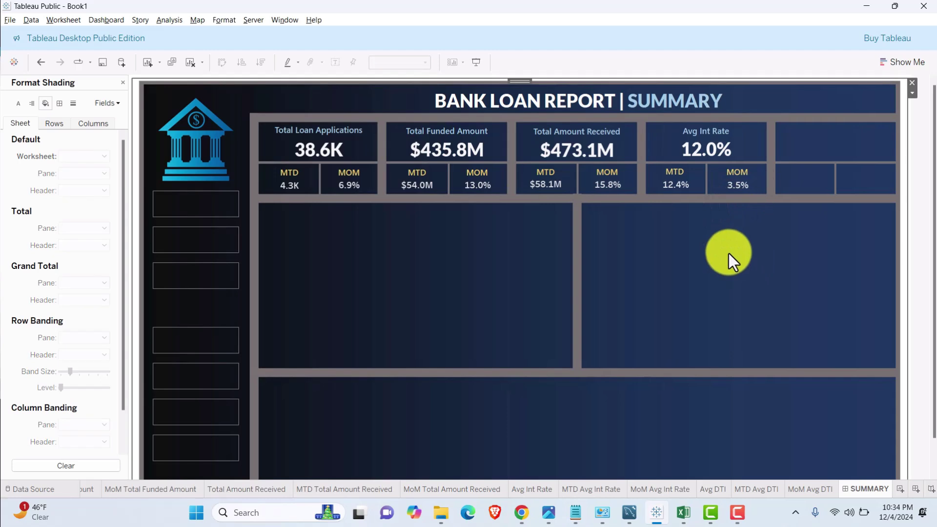
- Add the Avg DTI sheet as a floating item in the empty chart area
left_click(123, 82)
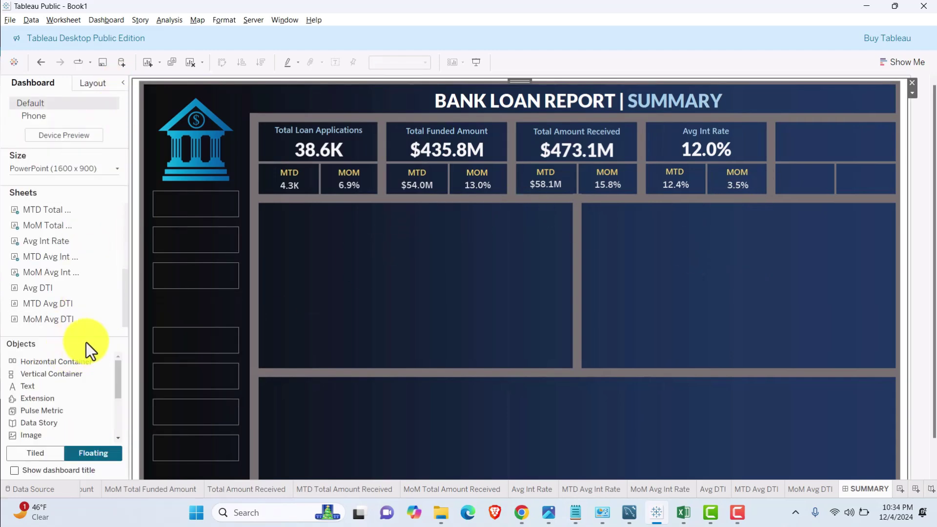
mouse_move(55, 318)
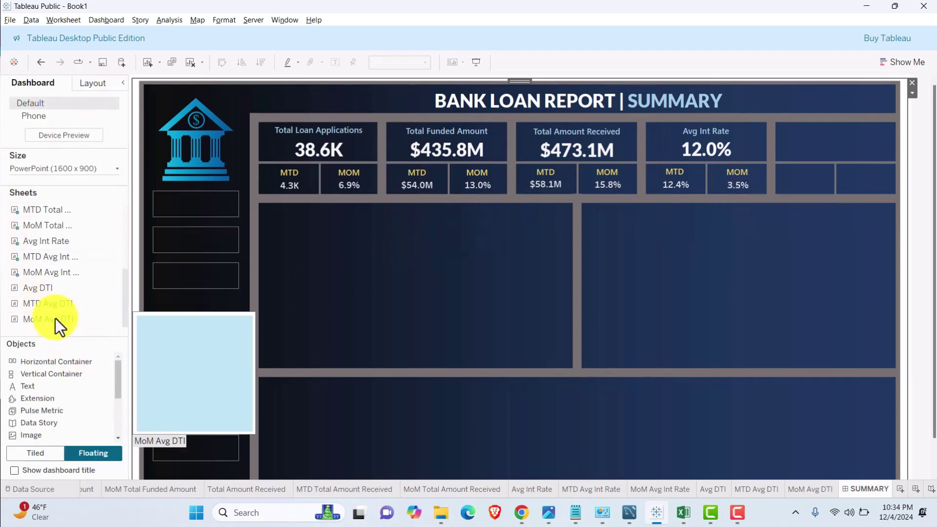
left_click_drag(42, 289, 648, 249)
- Format the Avg DTI sheet's title as centered Segoe UI Semibold, size 10
right_click(676, 248)
left_click(704, 254)
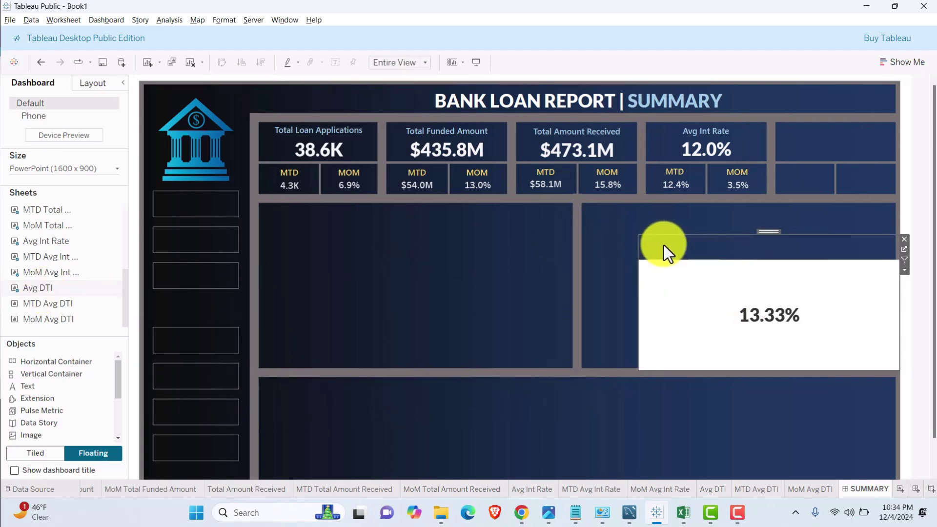
left_click_drag(456, 217, 365, 198)
left_click(534, 193)
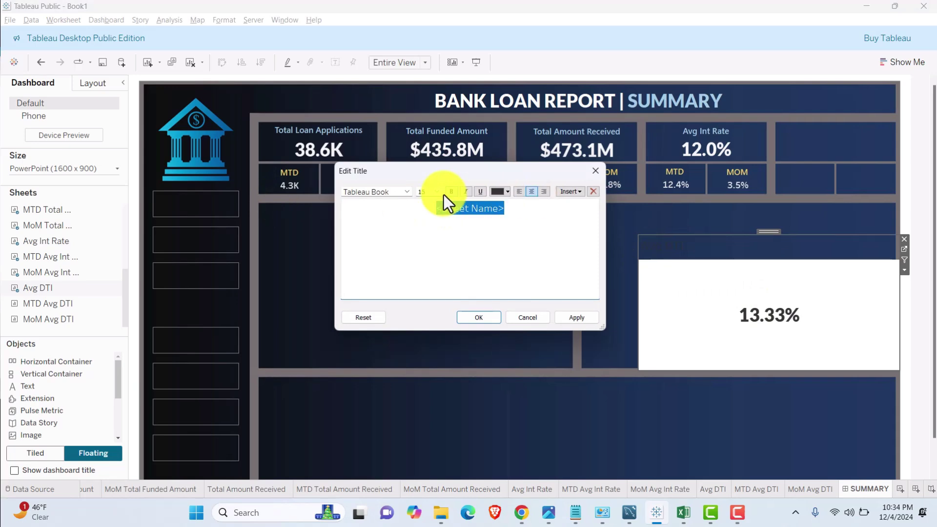
left_click(437, 192)
left_click(436, 217)
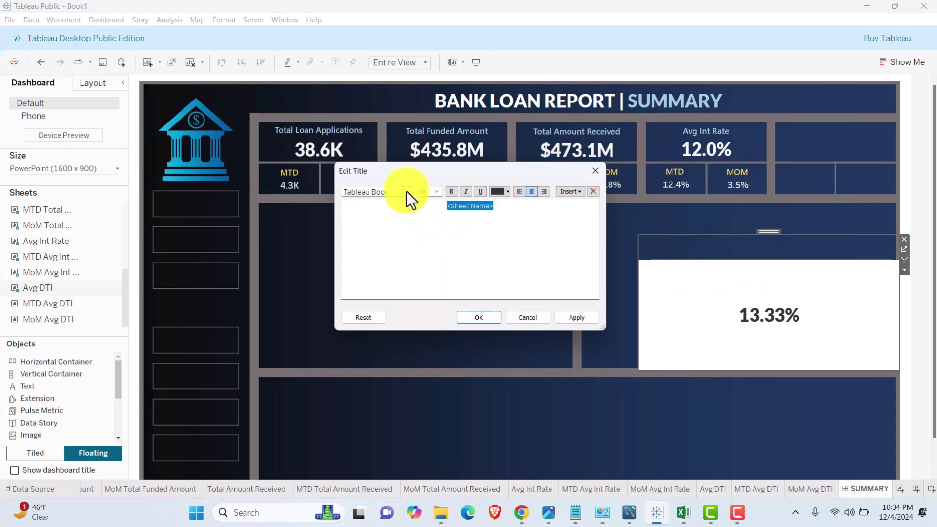
left_click(406, 192)
scroll(394, 237, "up", 5)
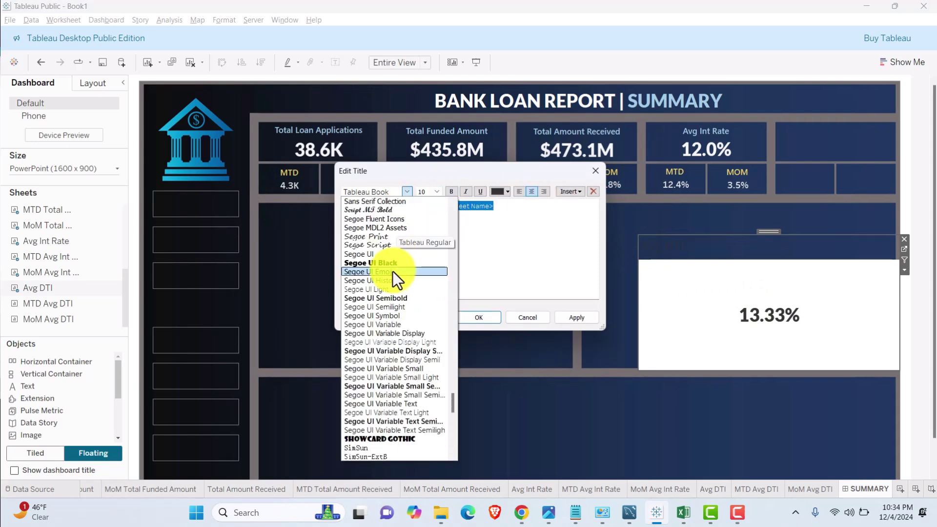
left_click(399, 300)
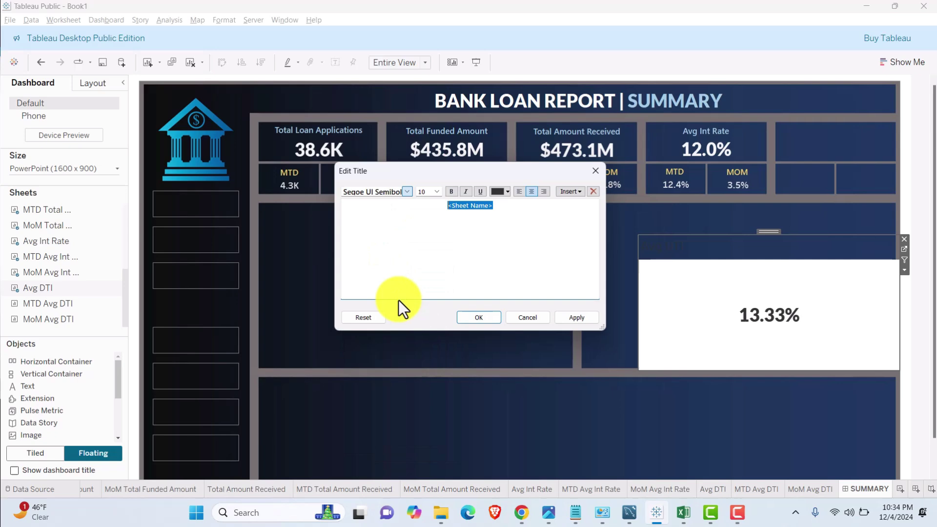
- Colour the Avg DTI sheet title light blue and apply the change
left_click(507, 193)
left_click(497, 260)
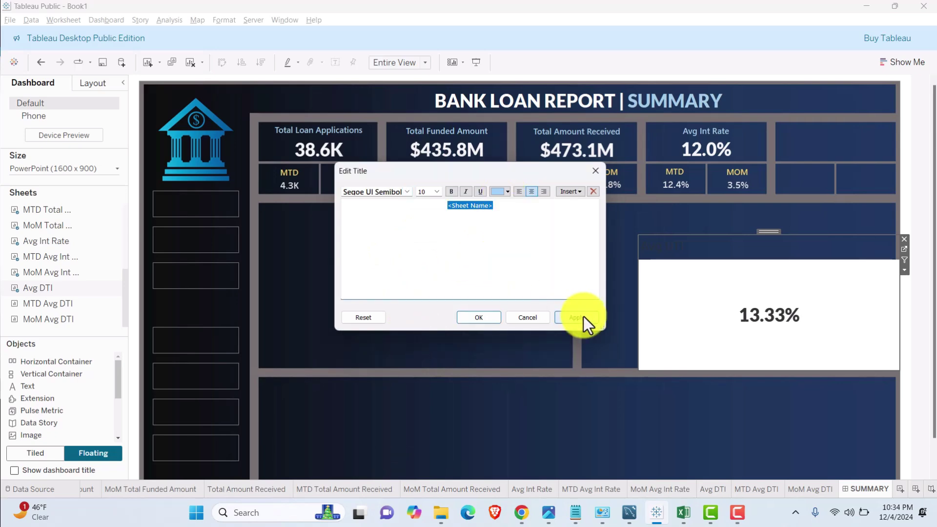
left_click(581, 317)
left_click(479, 317)
- Set the worksheet shading of the Avg DTI sheet to None
right_click(721, 296)
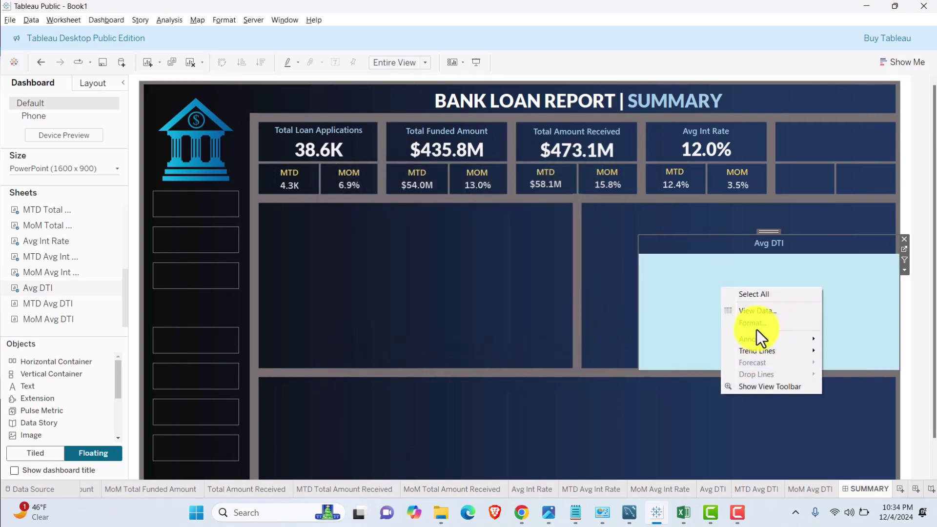
left_click(757, 335)
left_click(49, 104)
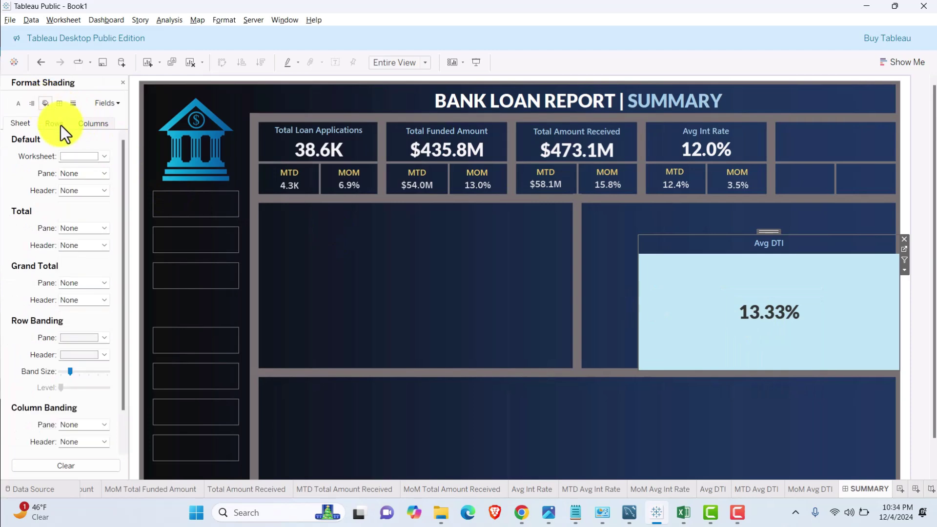
left_click(66, 155)
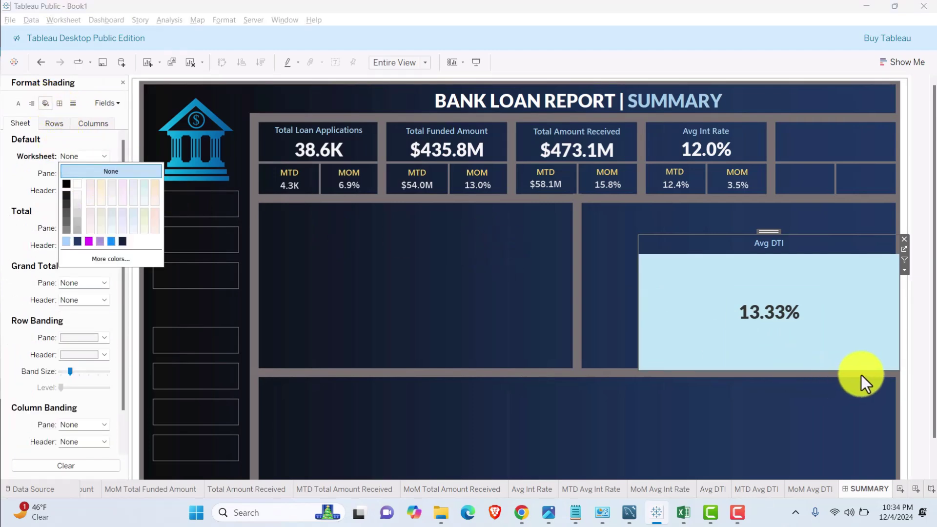
- Shrink the floating Avg DTI sheet and move it into the upper part of the empty fifth KPI card
left_click(871, 363)
left_click_drag(868, 358, 716, 269)
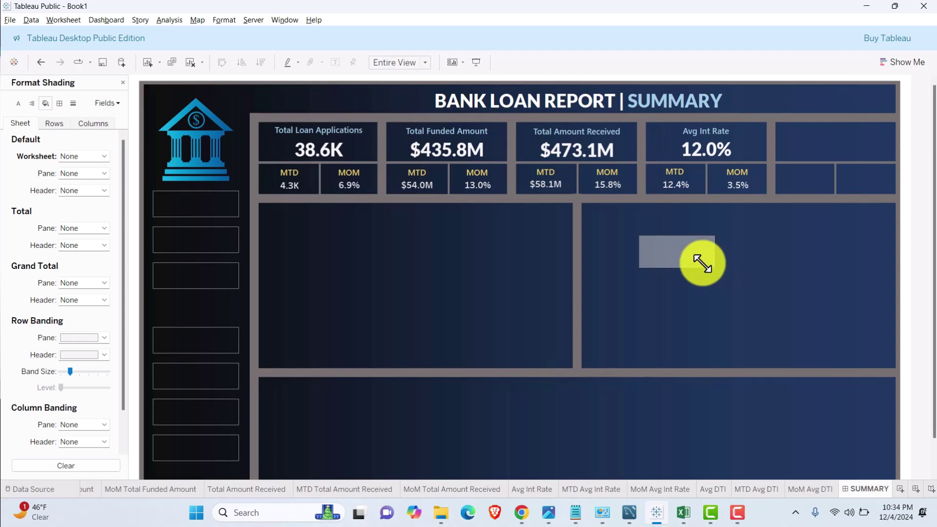
left_click_drag(675, 233, 833, 124)
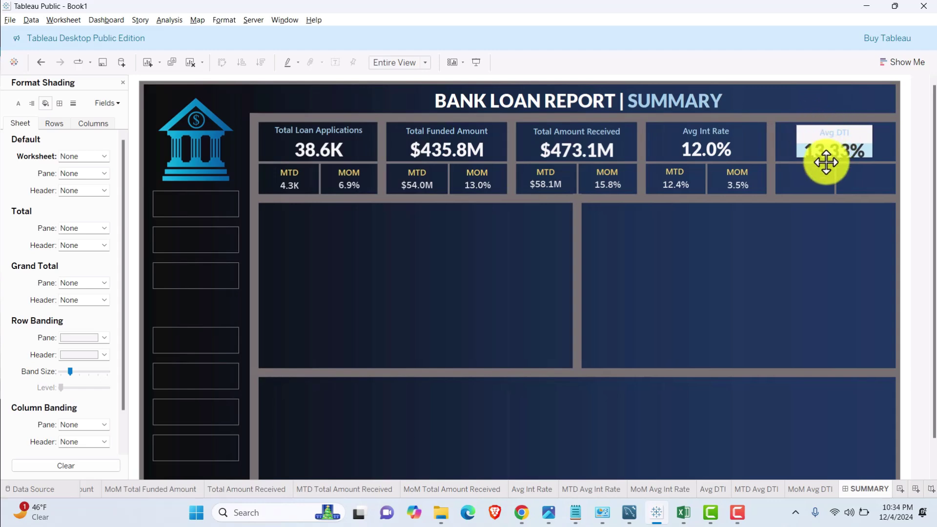
- Change the Avg DTI label text to white on its worksheet and return to the SUMMARY dashboard
left_click(876, 139)
left_click(210, 208)
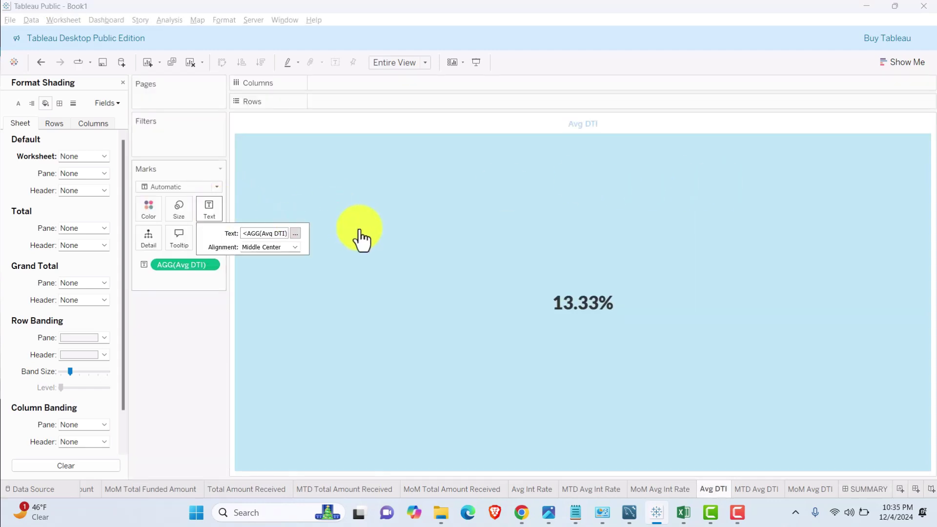
left_click(295, 233)
left_click_drag(534, 212, 384, 205)
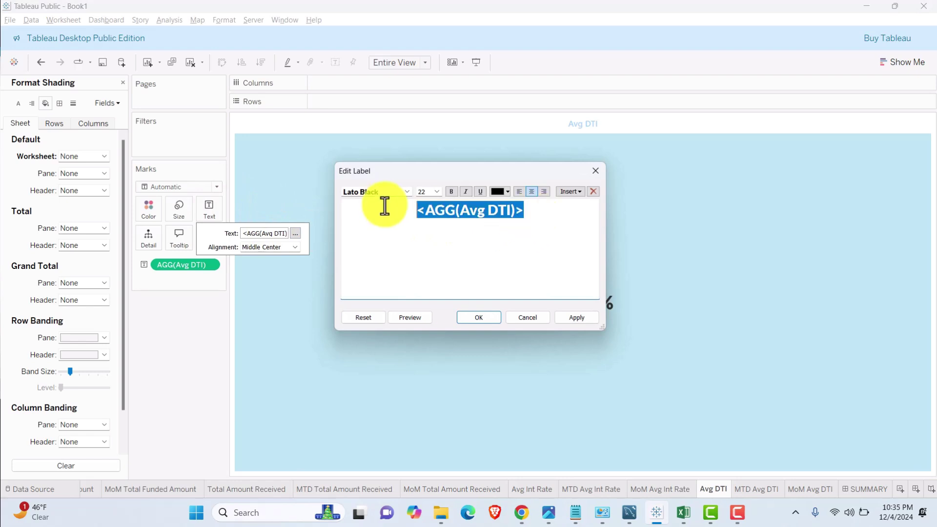
left_click(506, 192)
left_click(509, 210)
left_click(578, 316)
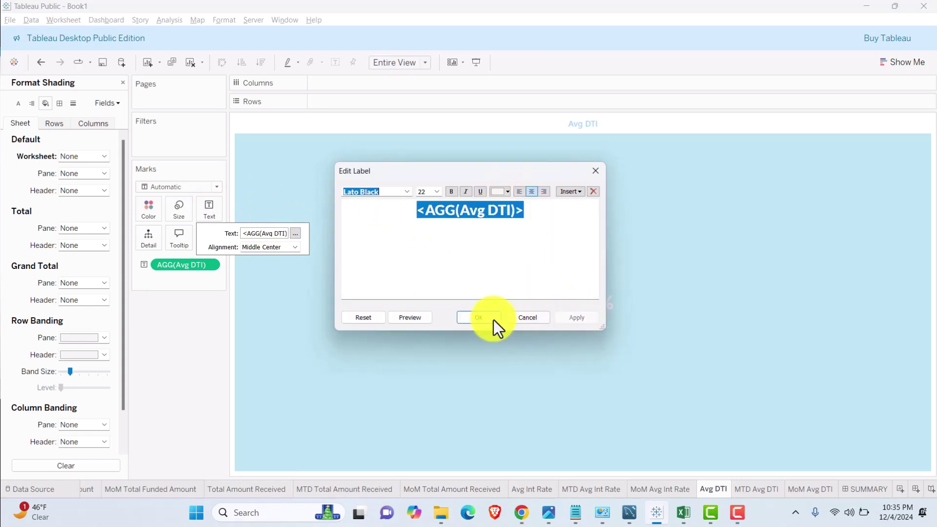
left_click(486, 318)
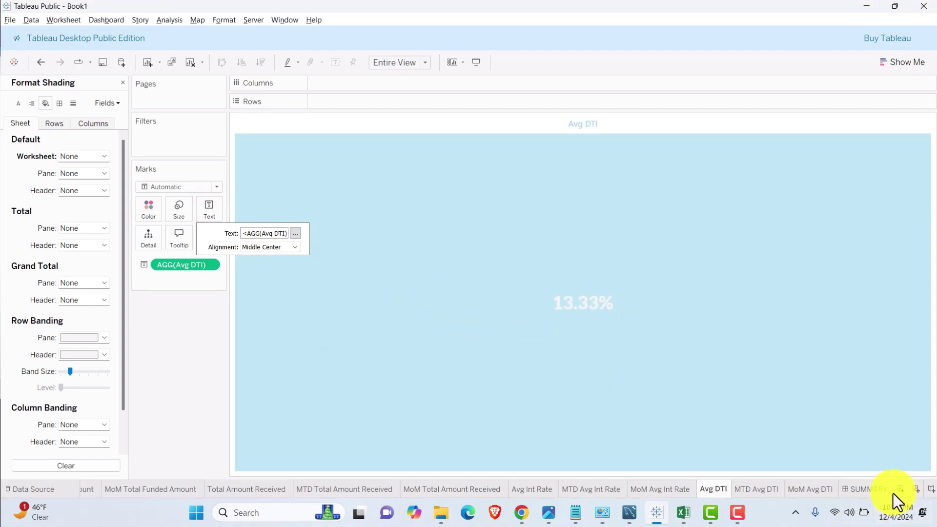
left_click(865, 487)
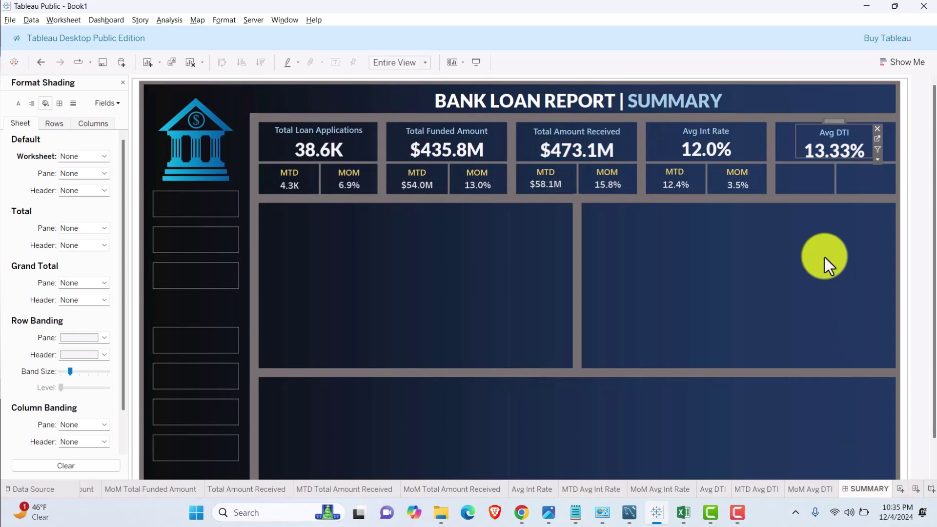
left_click(825, 256)
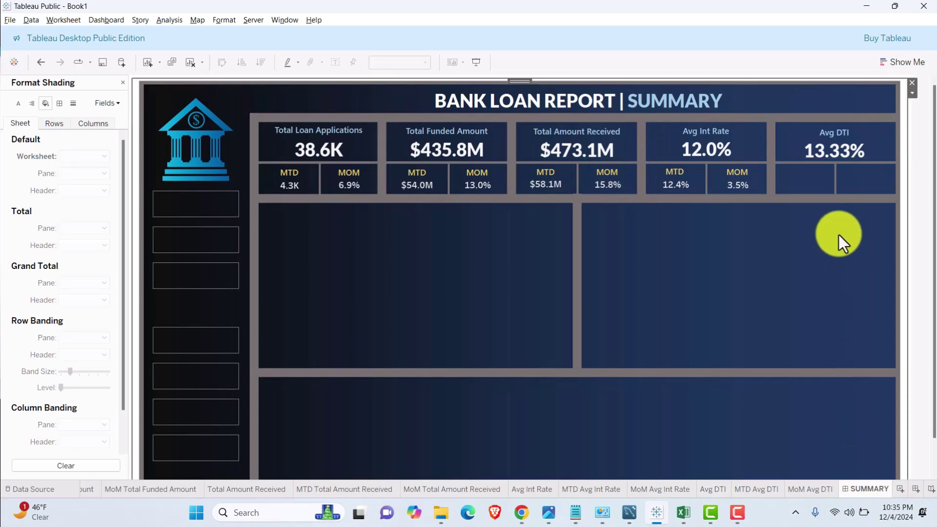
- Fine-tune the Avg DTI sheet's position so it lines up with the neighbouring KPI cards
left_click(842, 166)
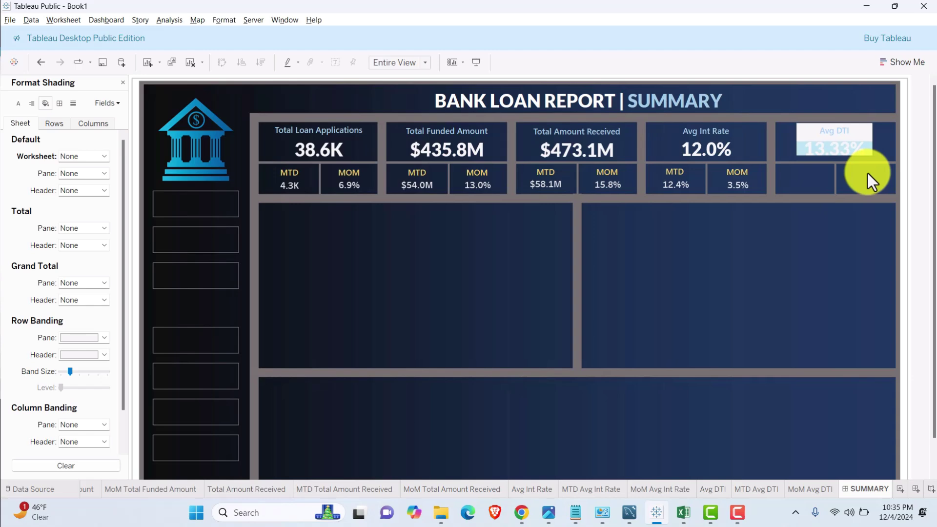
left_click_drag(808, 157, 805, 133)
left_click(821, 271)
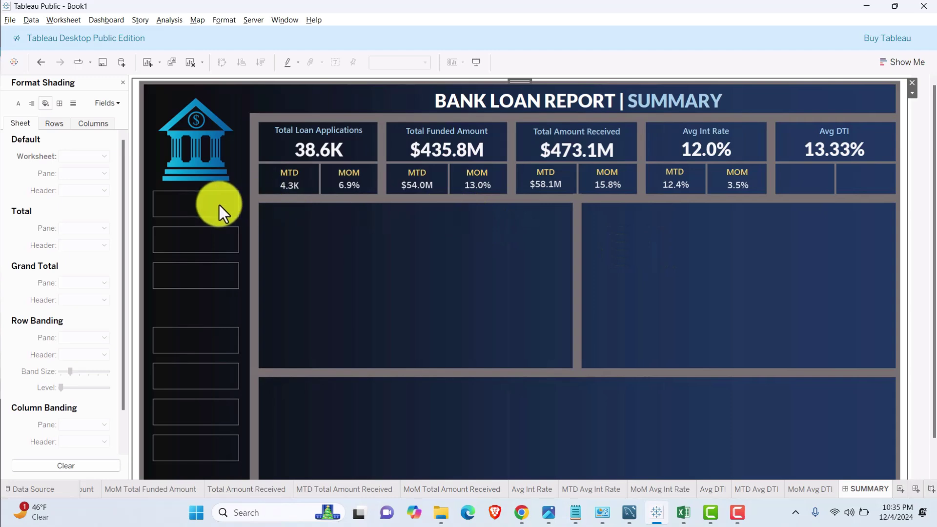
- Add the MTD Avg DTI sheet to the dashboard as a floating object and hide its title
left_click(123, 82)
mouse_move(47, 303)
left_mouse_down()
mouse_move(590, 285)
mouse_move(654, 253)
mouse_move(663, 274)
left_mouse_up()
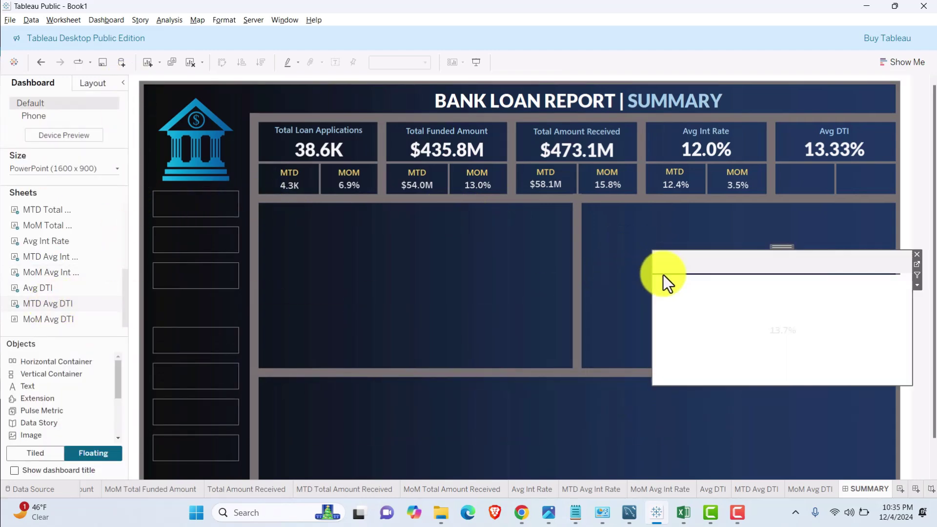
right_click(656, 258)
left_click(728, 297)
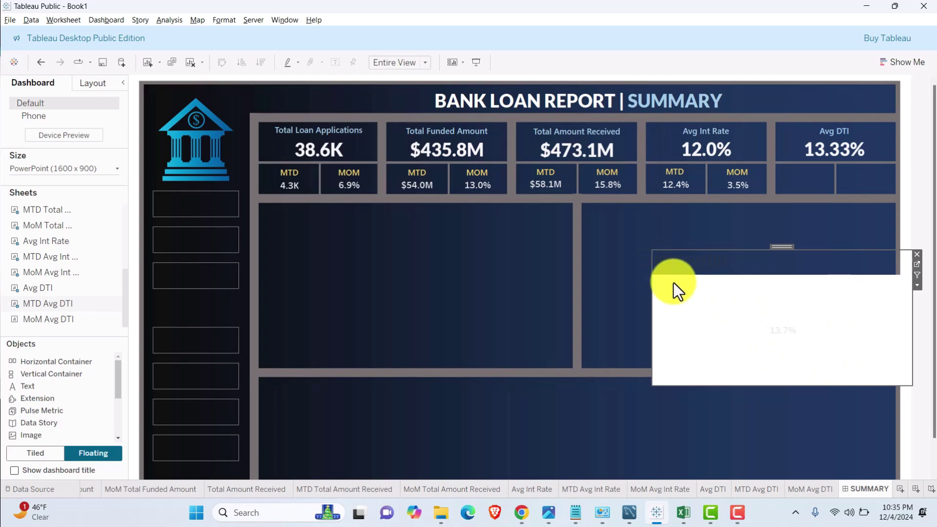
- Set the worksheet shading of the MTD Avg DTI sheet to None
right_click(675, 294)
left_click(721, 324)
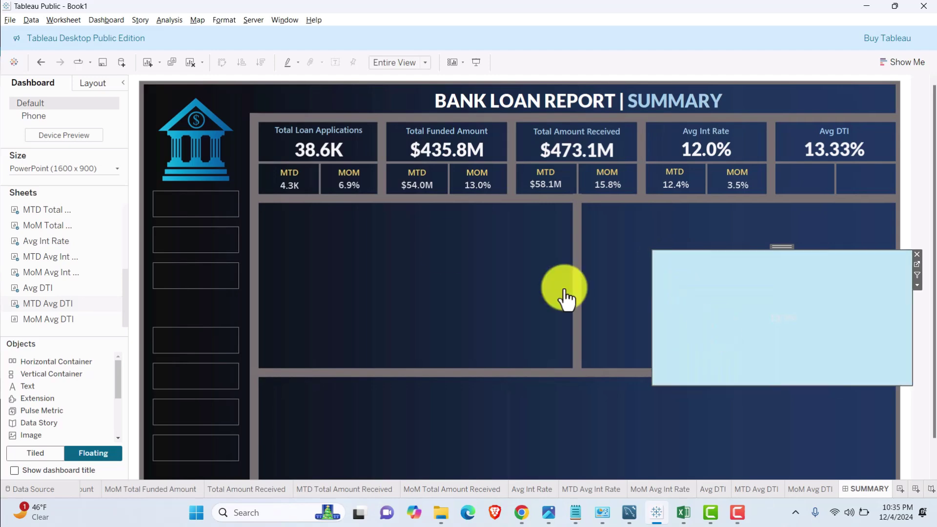
left_click(45, 103)
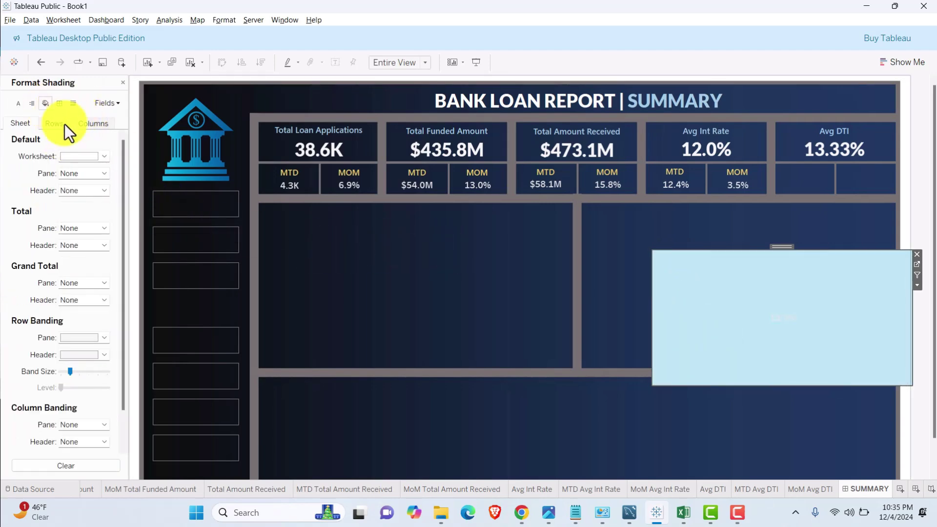
left_click(73, 156)
left_click(91, 171)
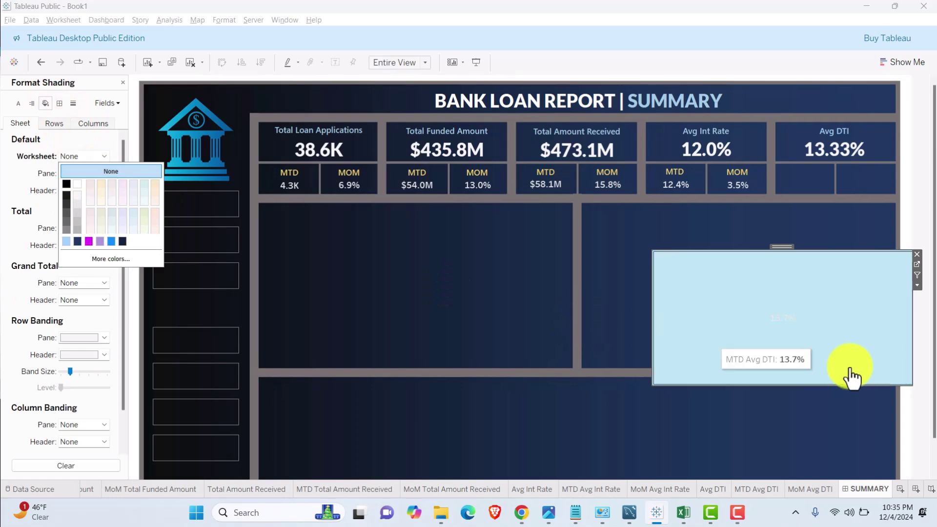
- Shrink the MTD Avg DTI sheet and place it in the lower-left cell of the Avg DTI card
left_click(912, 384)
left_click_drag(653, 251, 805, 168)
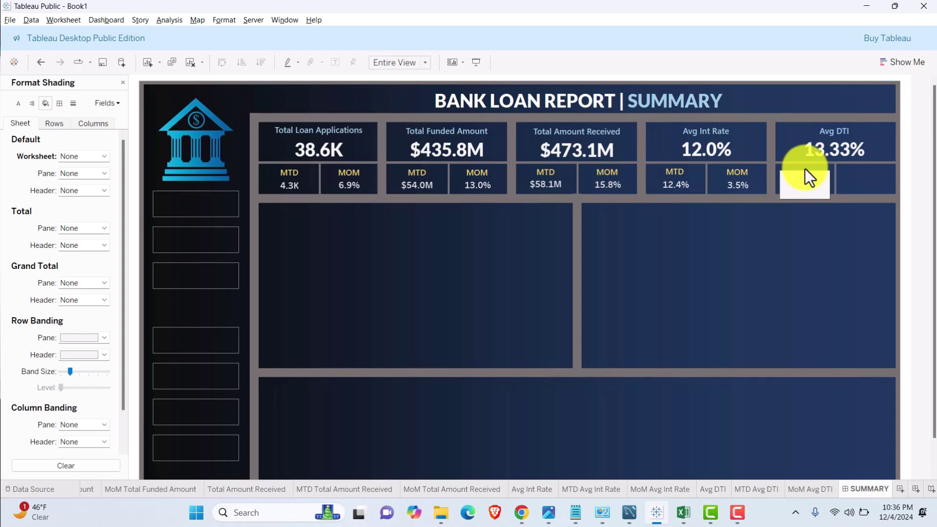
left_click(791, 197)
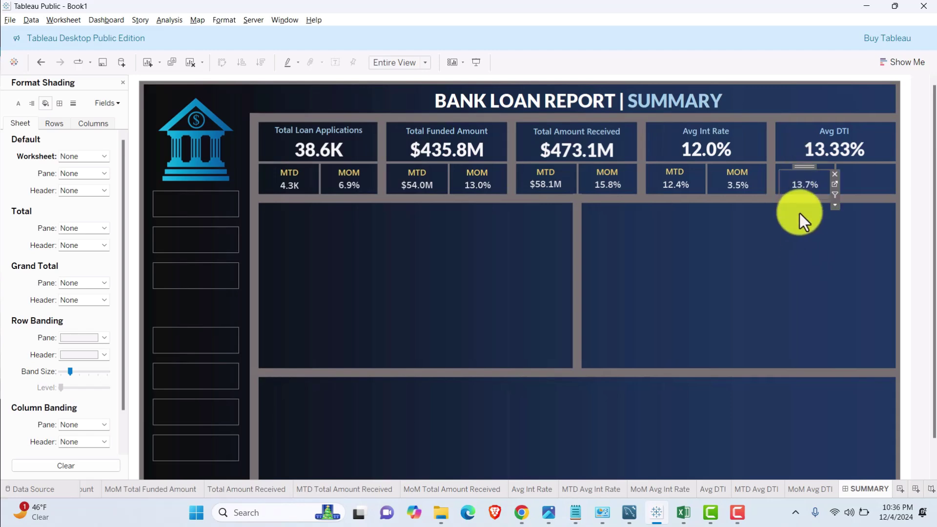
left_click(811, 261)
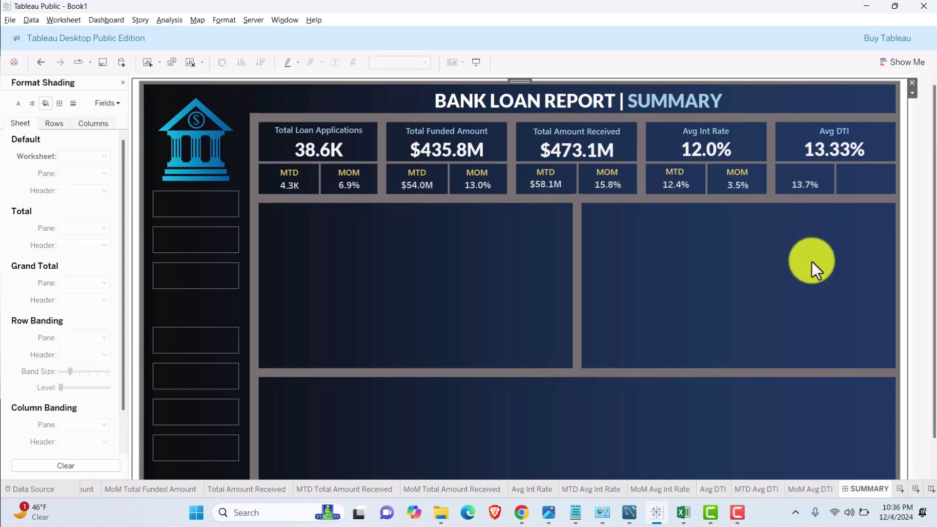
- Copy the MTD text label from the Avg Int Rate card and place the copy above the MTD Avg DTI value
left_click(670, 174)
right_click(670, 173)
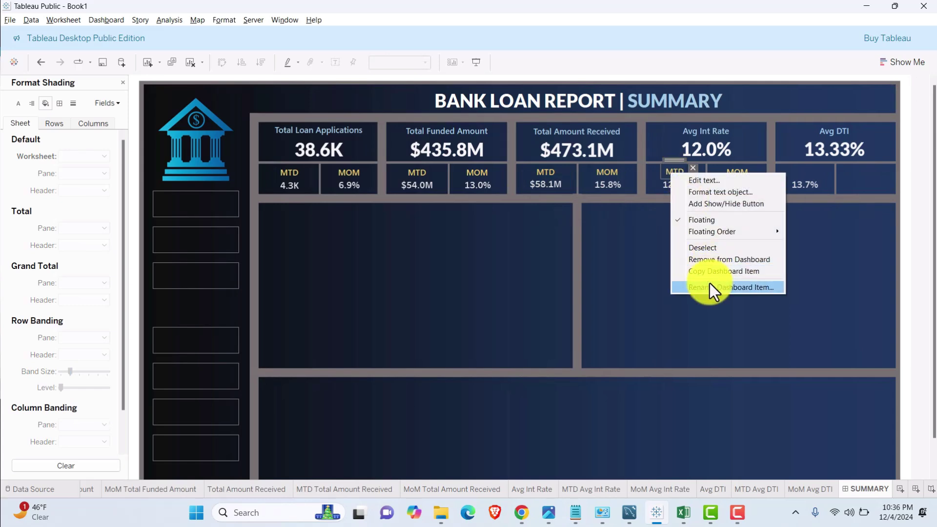
left_click(708, 272)
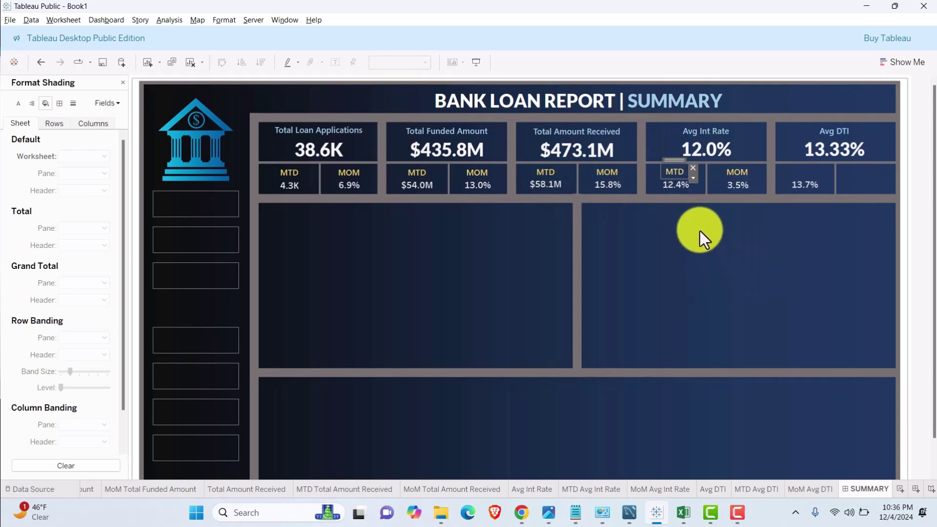
left_click_drag(678, 161, 779, 163)
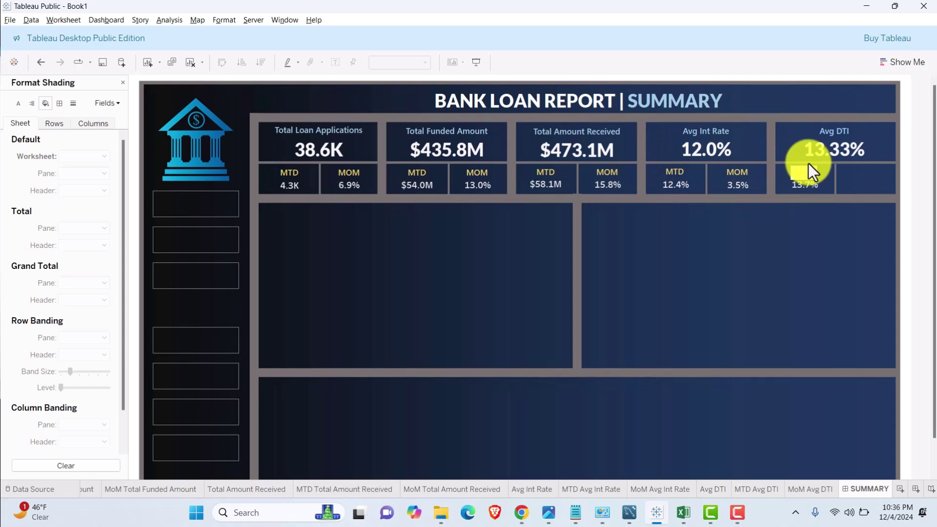
left_click_drag(809, 163, 798, 176)
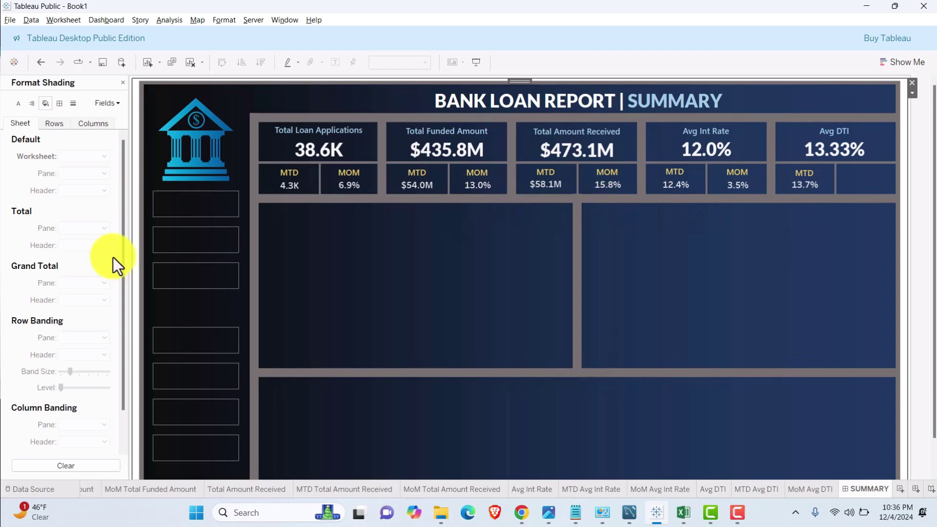
- Add the MoM Avg DTI sheet to the dashboard as a floating object and hide its title
left_click(123, 83)
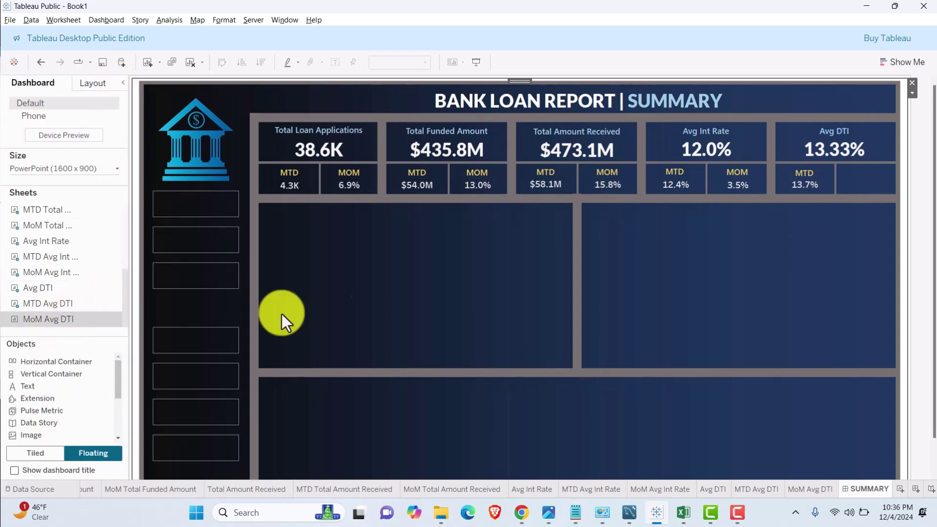
left_click_drag(282, 314, 614, 256)
left_click_drag(655, 287, 654, 287)
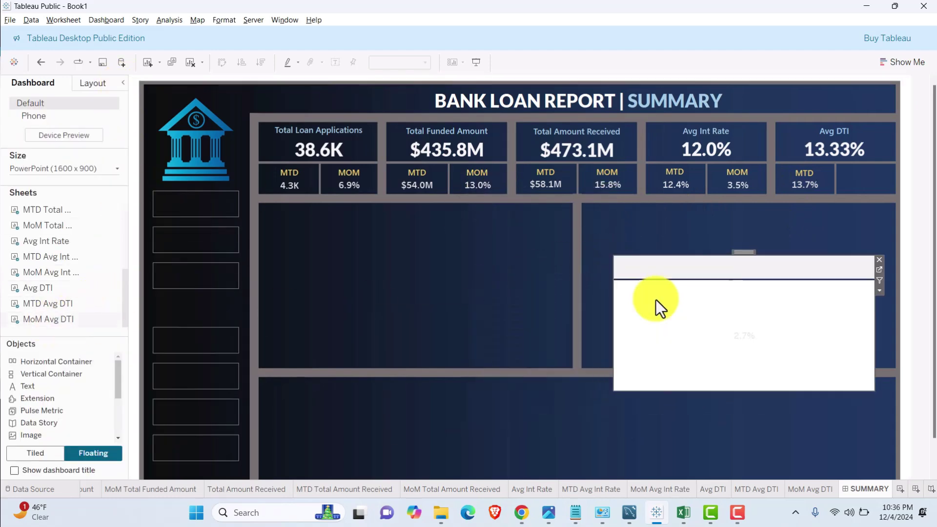
right_click(707, 267)
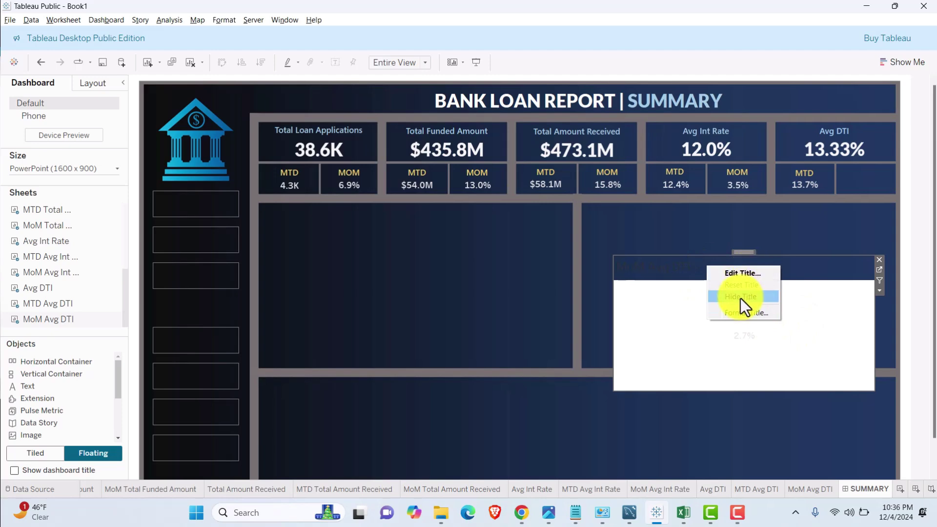
left_click(669, 297)
- Set the worksheet shading of the MoM Avg DTI sheet to None
right_click(666, 298)
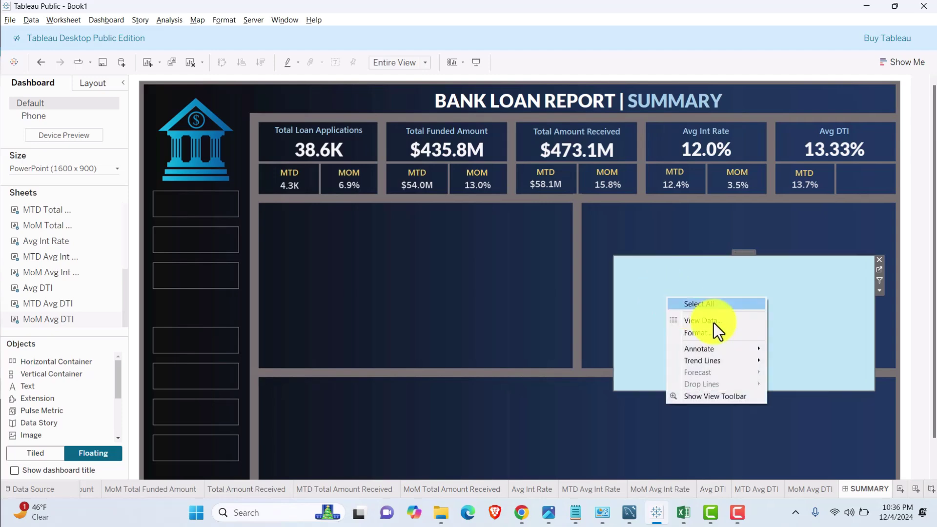
left_click(704, 332)
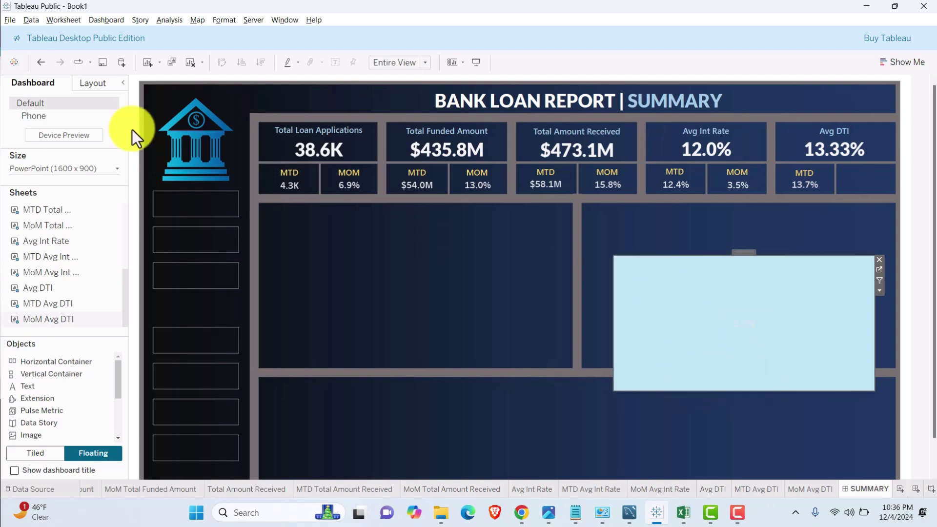
left_click(45, 103)
left_click(69, 155)
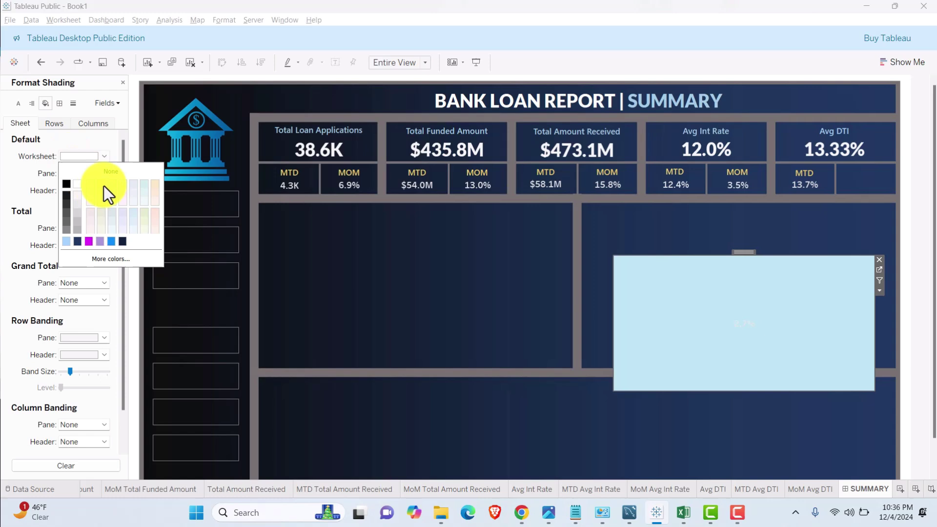
left_click(140, 172)
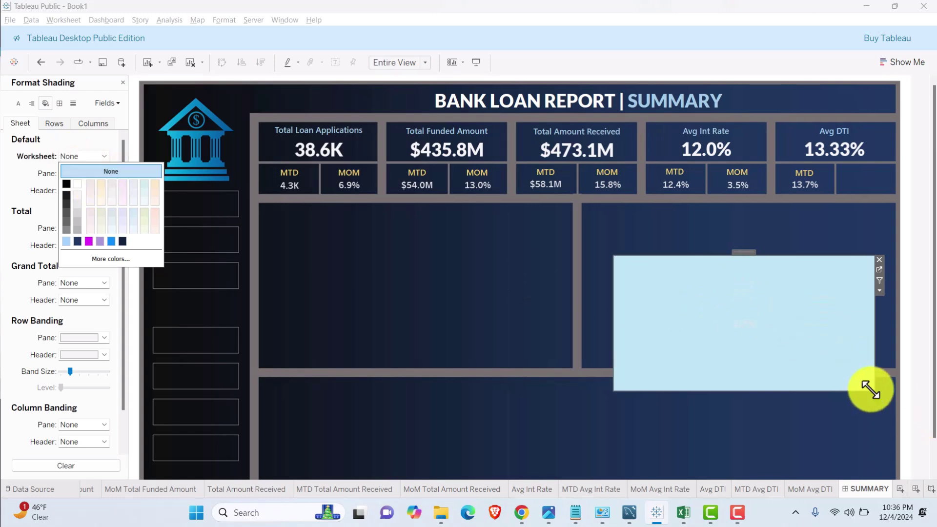
- Shrink the MoM Avg DTI sheet and move it into the lower-right cell of the Avg DTI card
left_click_drag(870, 389, 657, 282)
left_click(635, 257)
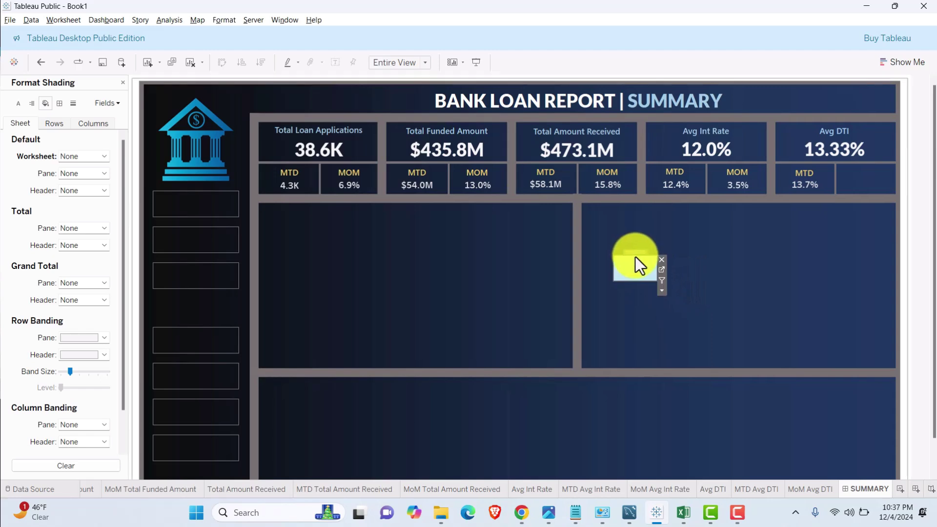
left_click_drag(632, 252, 865, 169)
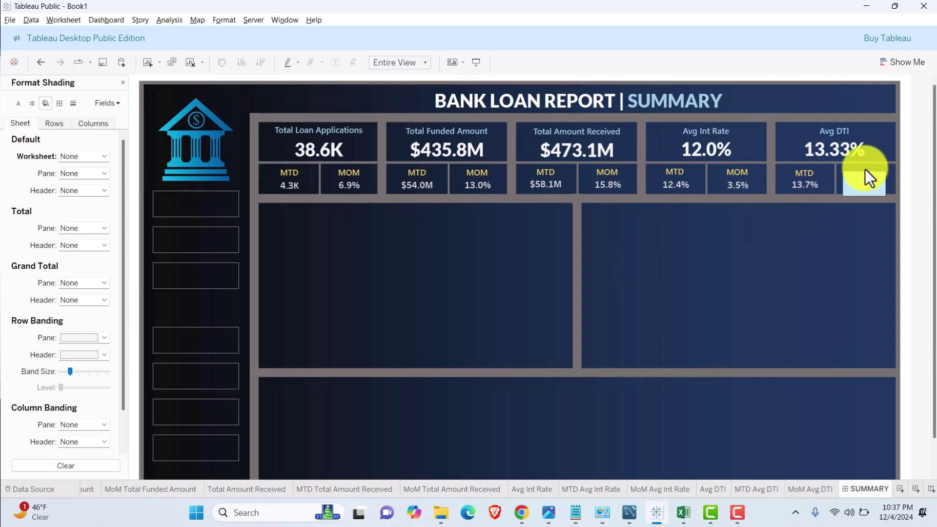
- Fine-tune the position of the MoM Avg DTI sheet within its cell of the Avg DTI card
left_click(865, 169)
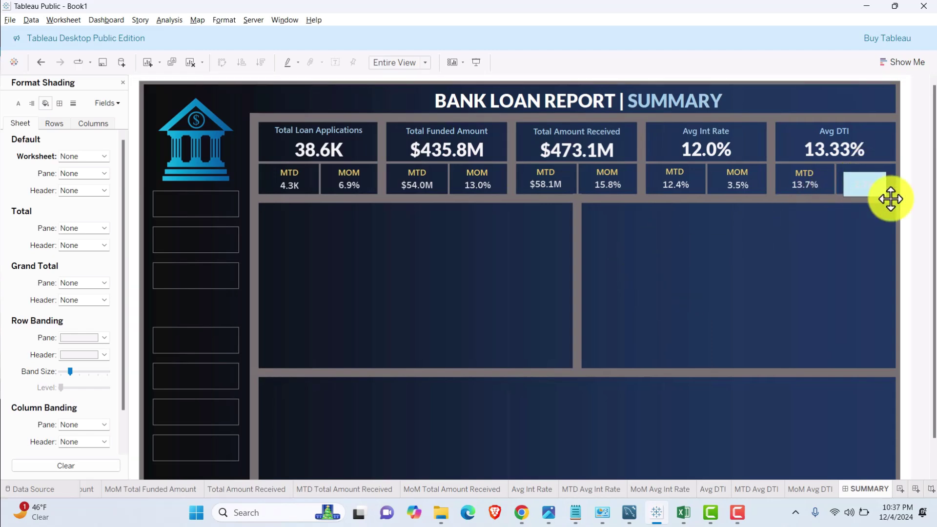
left_click(907, 229)
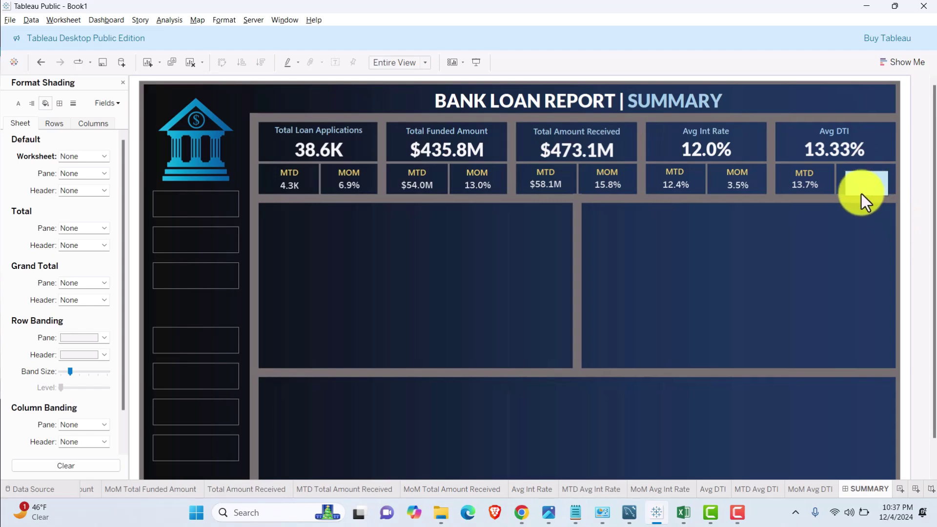
left_click(847, 233)
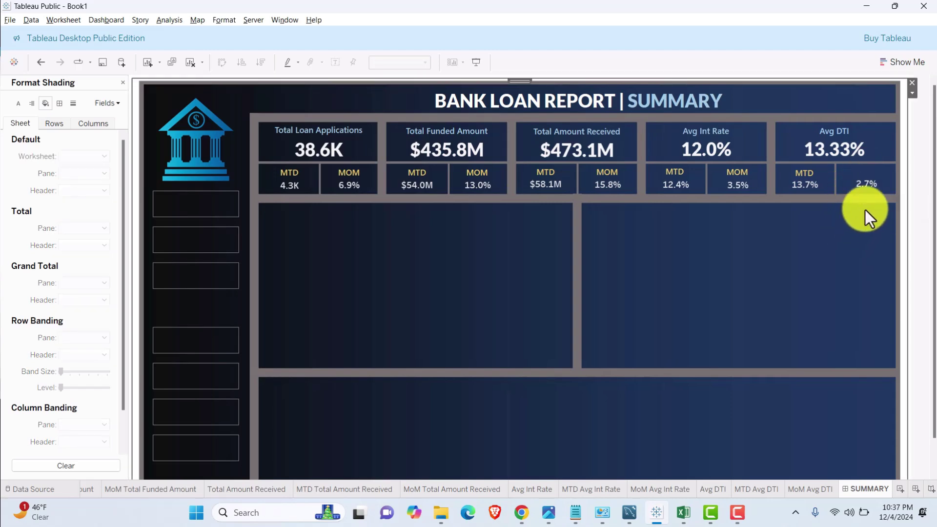
- Copy the MOM text label from the Avg Int Rate card and place the copy above the MoM Avg DTI value
left_click(735, 173)
right_click(735, 171)
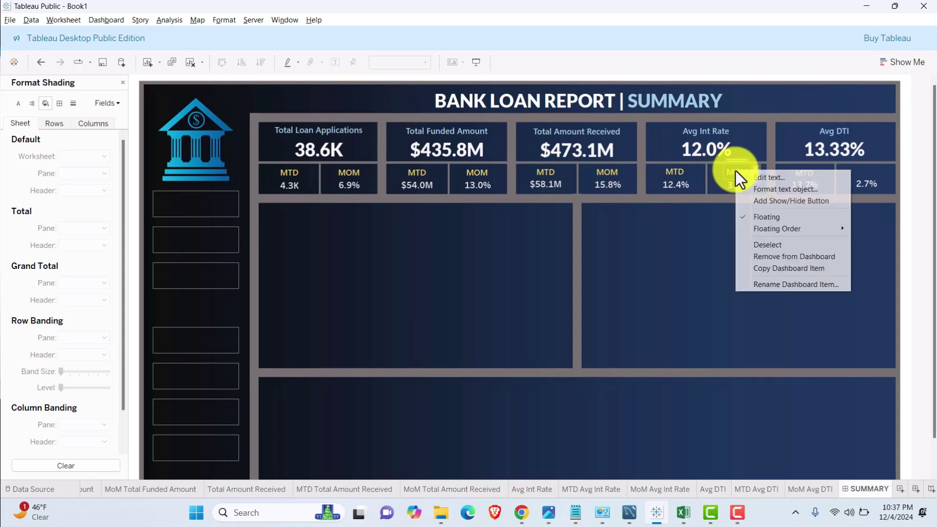
left_click(769, 265)
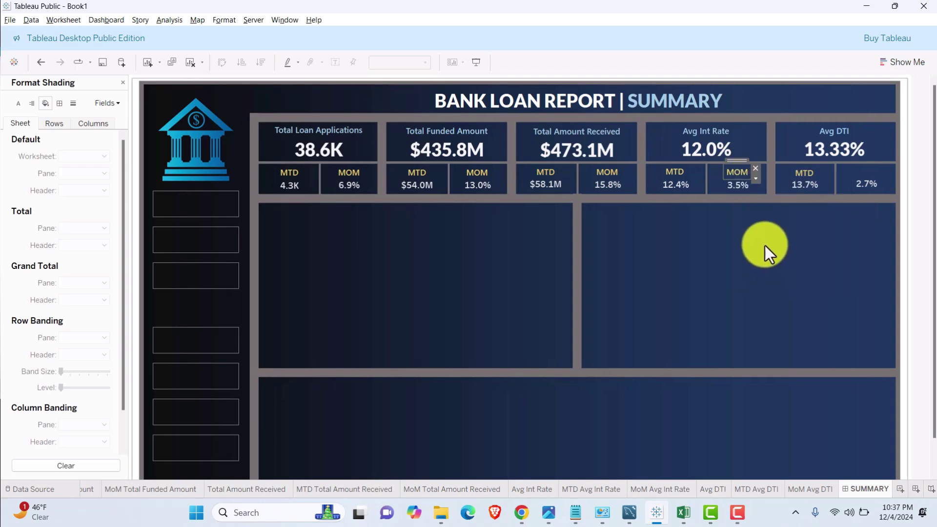
left_click(745, 182)
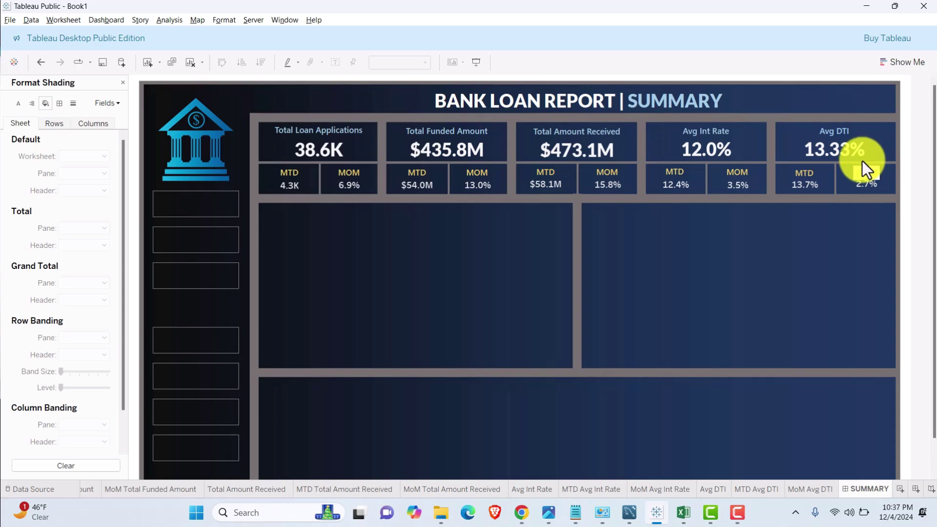
left_click(867, 230)
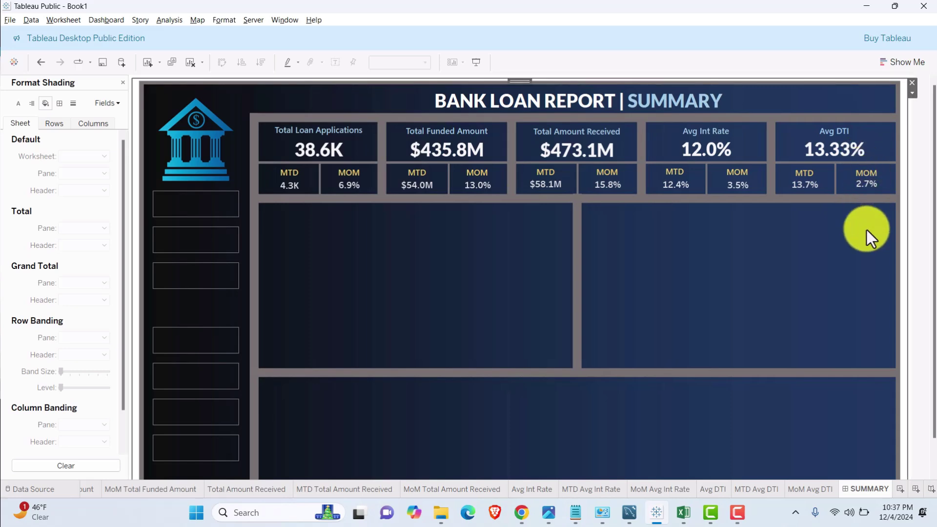
- Nudge the MoM Avg DTI sheet to align its value beneath the MOM label
left_click(867, 188)
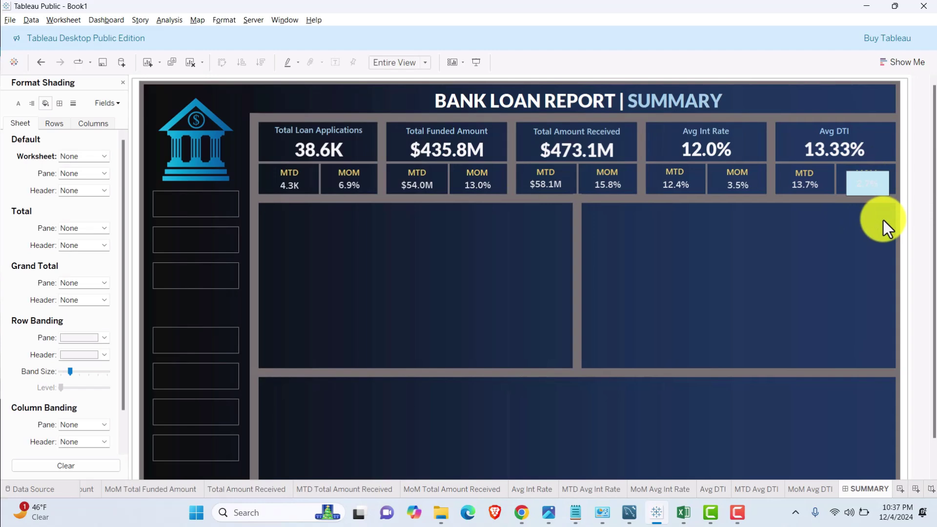
left_click(863, 206)
left_click(859, 238)
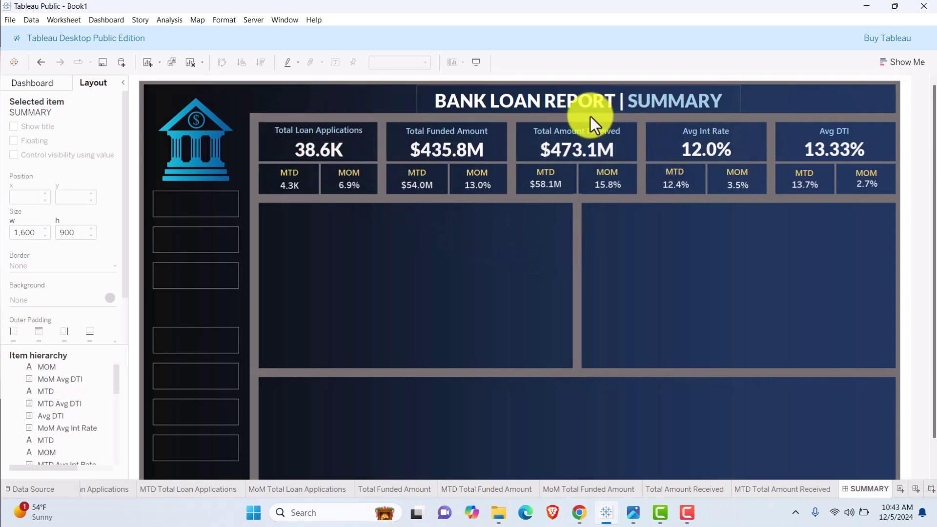
- Review the Dashboard 1 Summary requirement slides in the image viewer, including the Good Loan vs Bad Loan KPIs, and return to the workbook
left_click(633, 512)
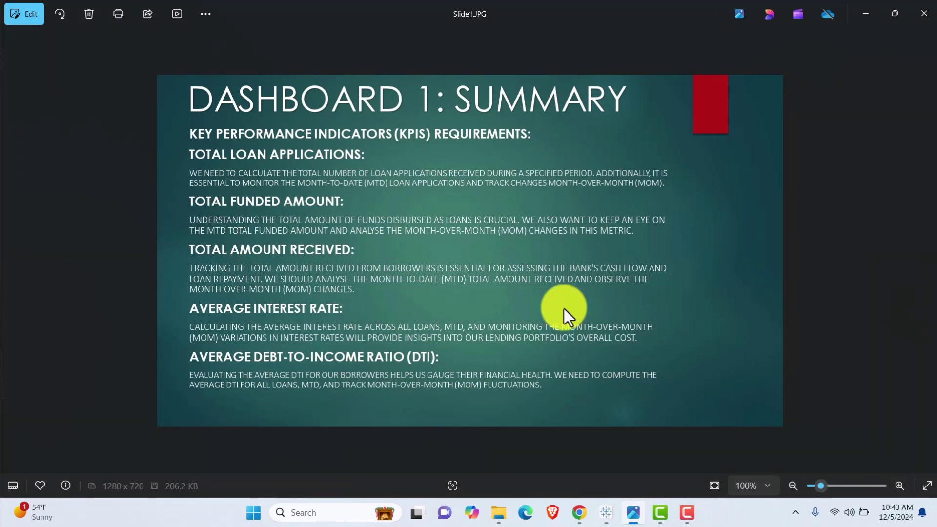
left_click(926, 261)
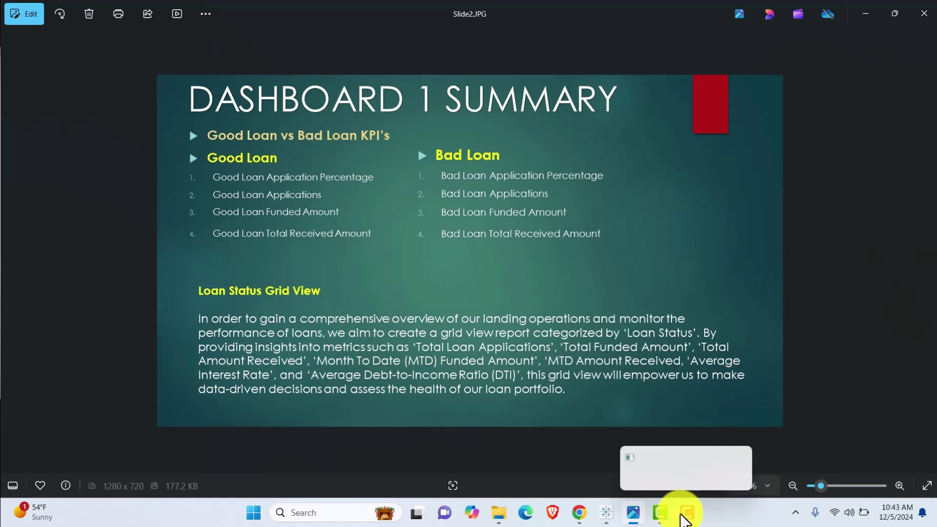
left_click(604, 511)
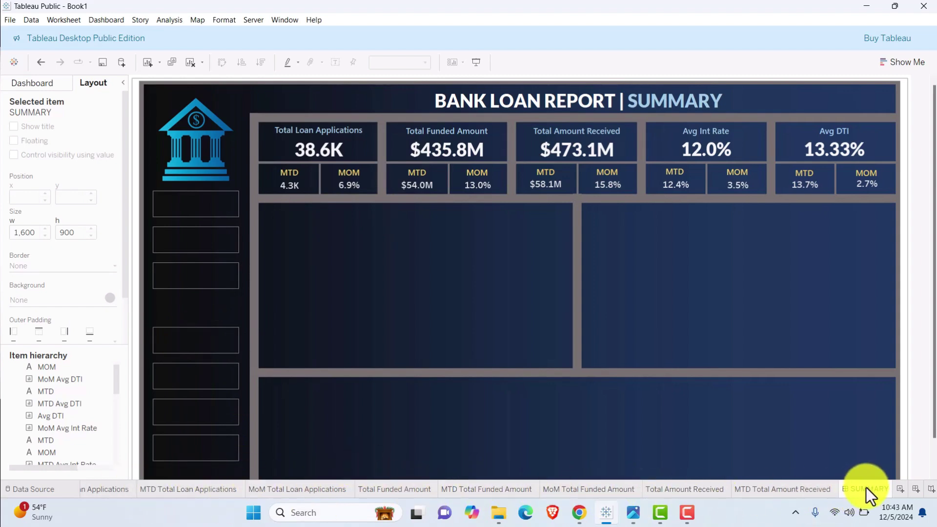
- Hide all worksheets used in the SUMMARY dashboard
mouse_move(858, 487)
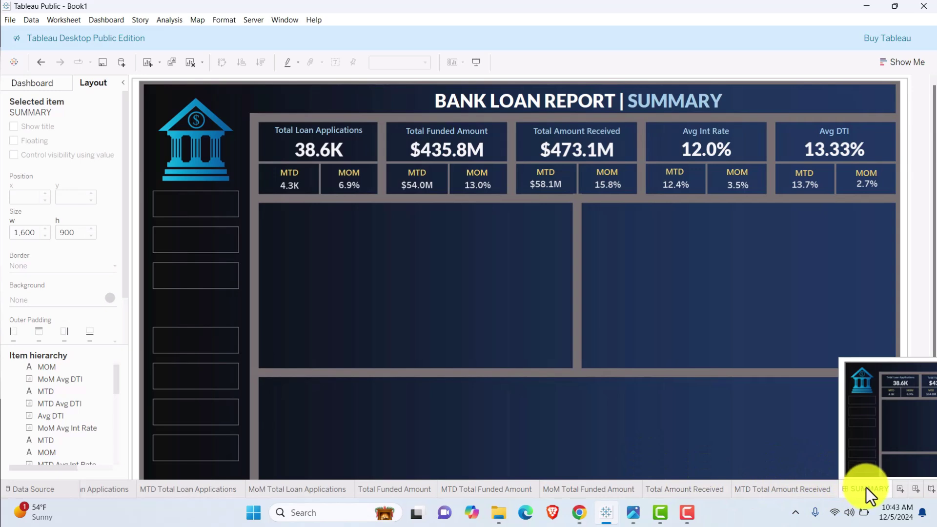
right_click(865, 488)
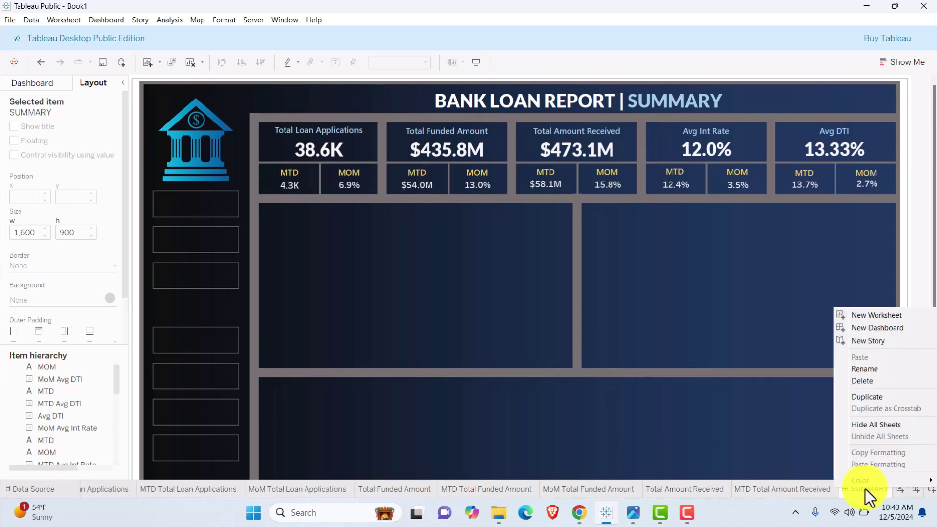
left_click(871, 424)
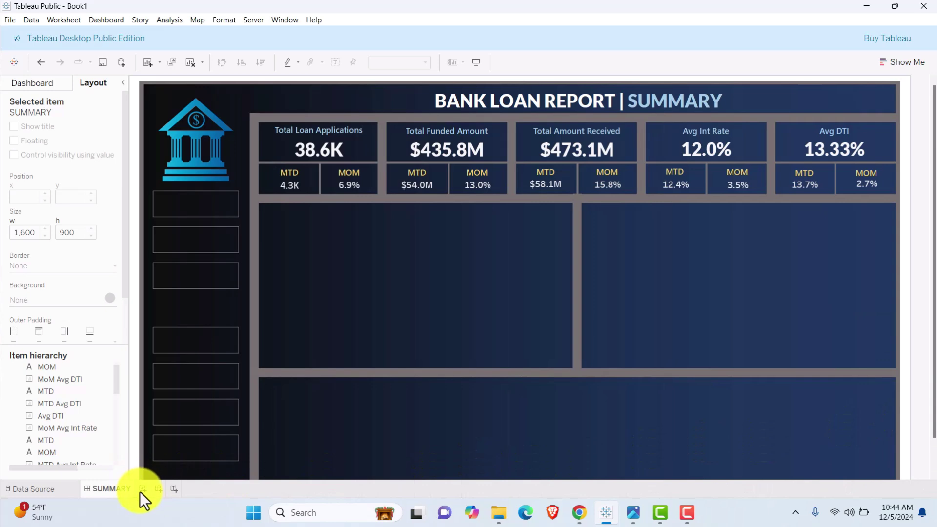
- Create a new worksheet and name it Good Loan Issued
left_click(141, 491)
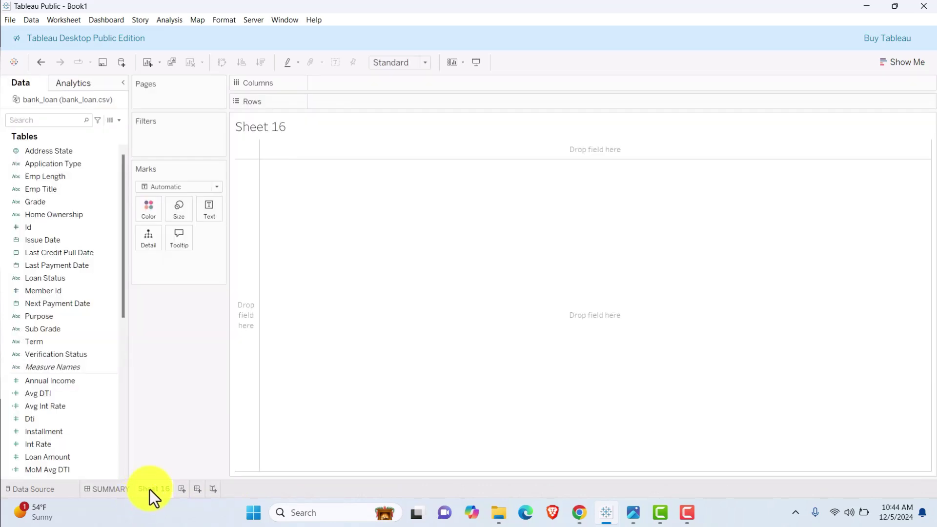
double_click(150, 490)
type("Good Loan I")
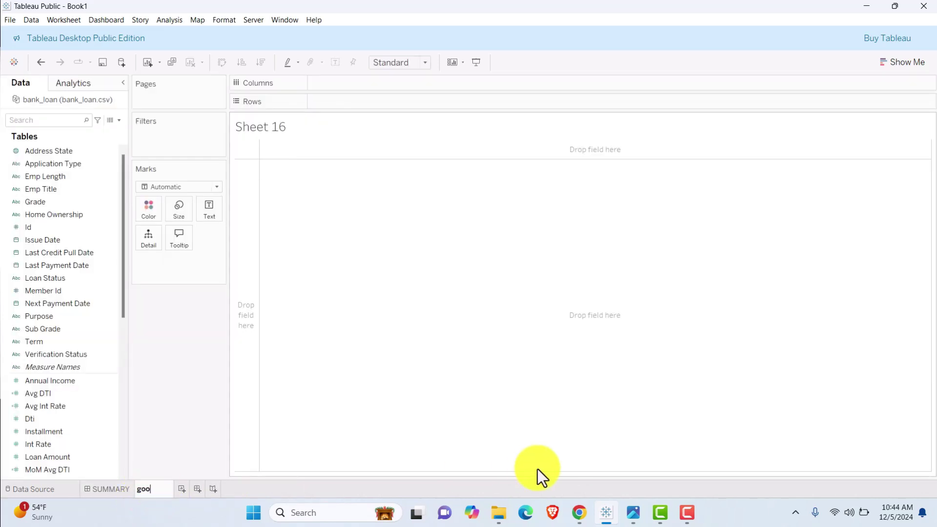
type("ssued")
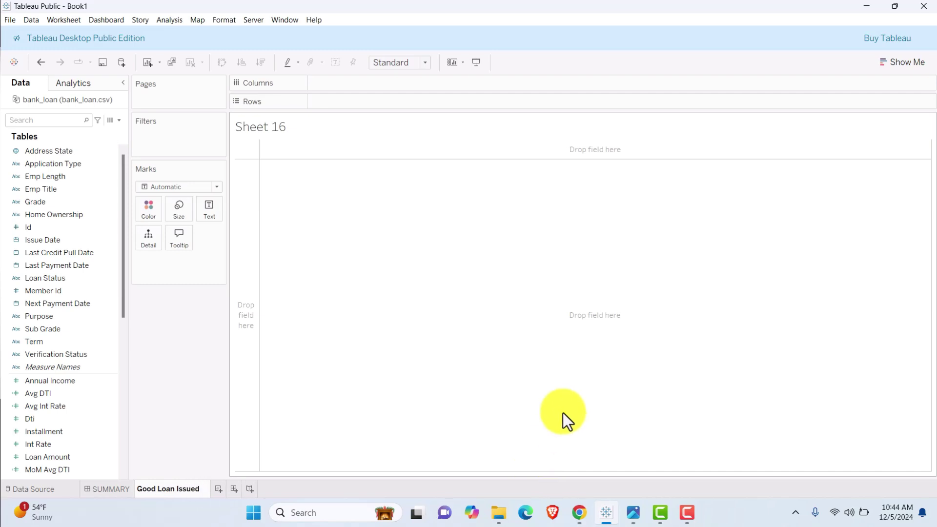
key("Return")
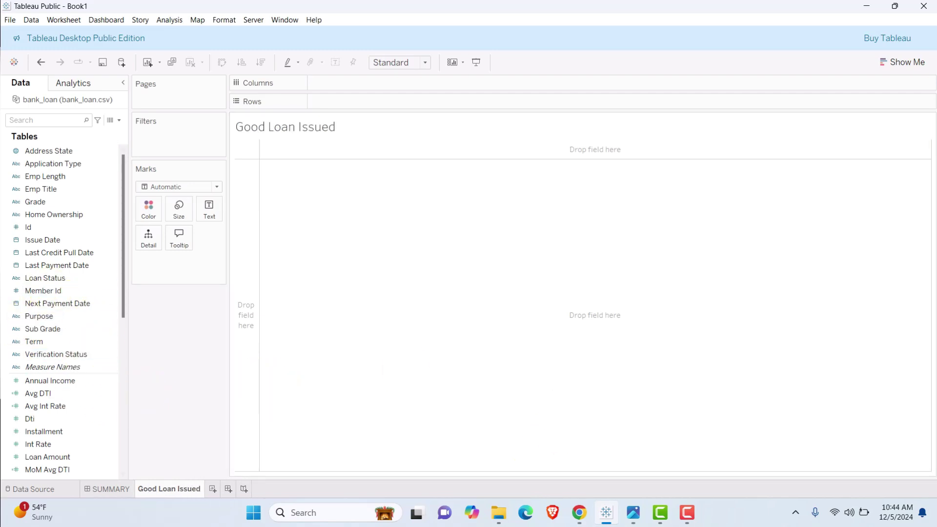
- Create a group from the Loan Status field, combining Current and Fully Paid under the name Good Loan
right_click(61, 280)
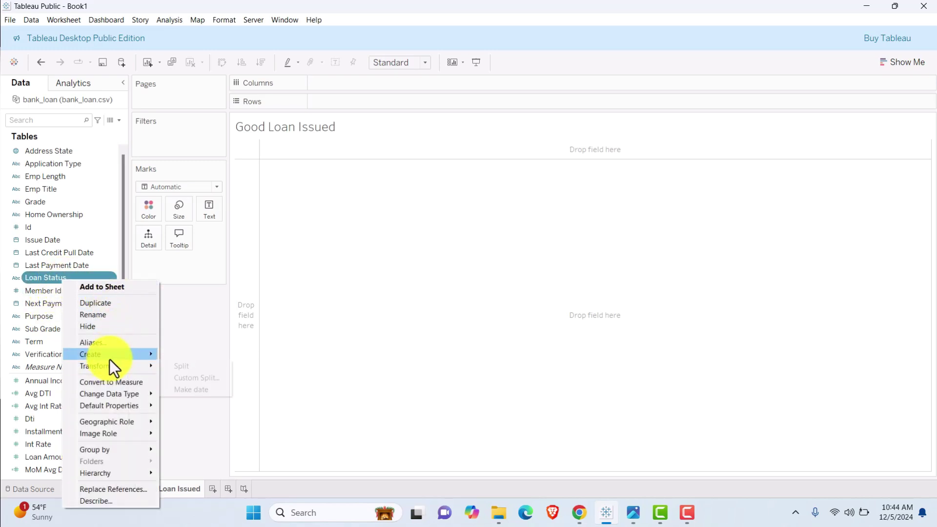
mouse_move(110, 358)
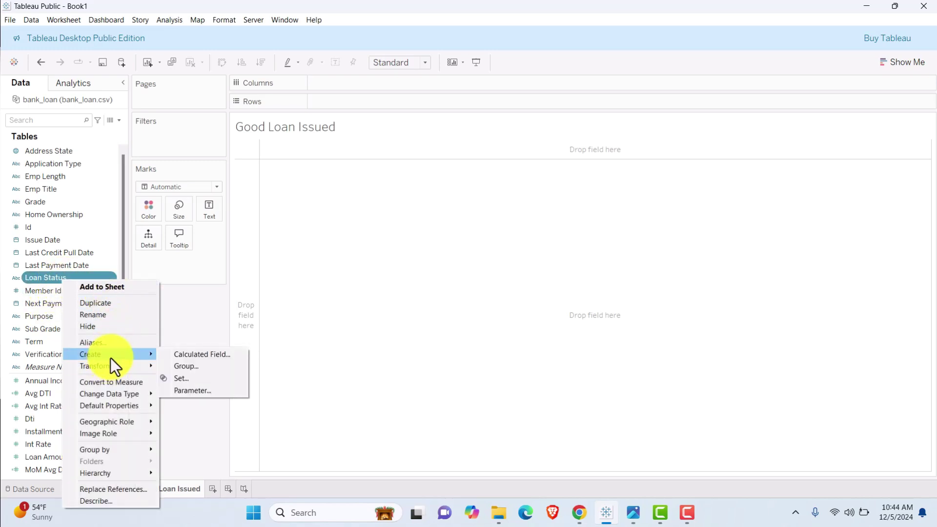
left_click(184, 366)
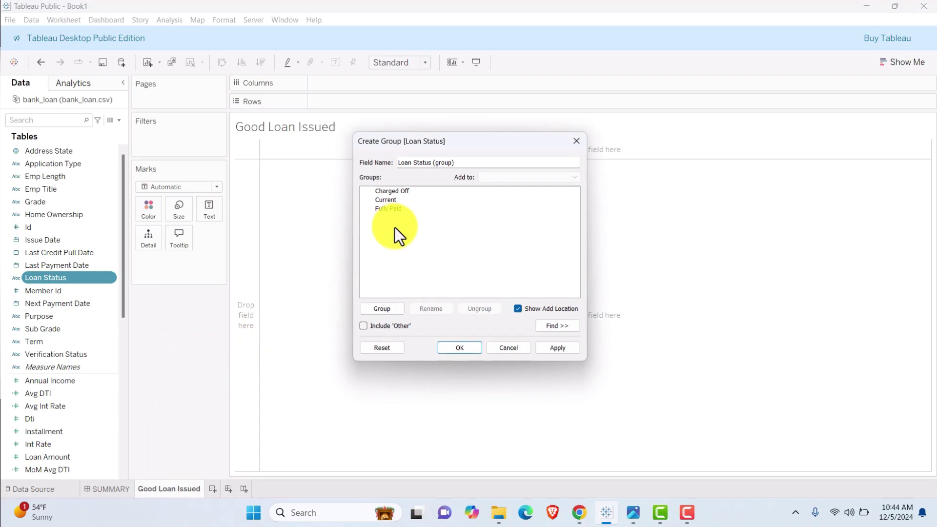
left_click(397, 200)
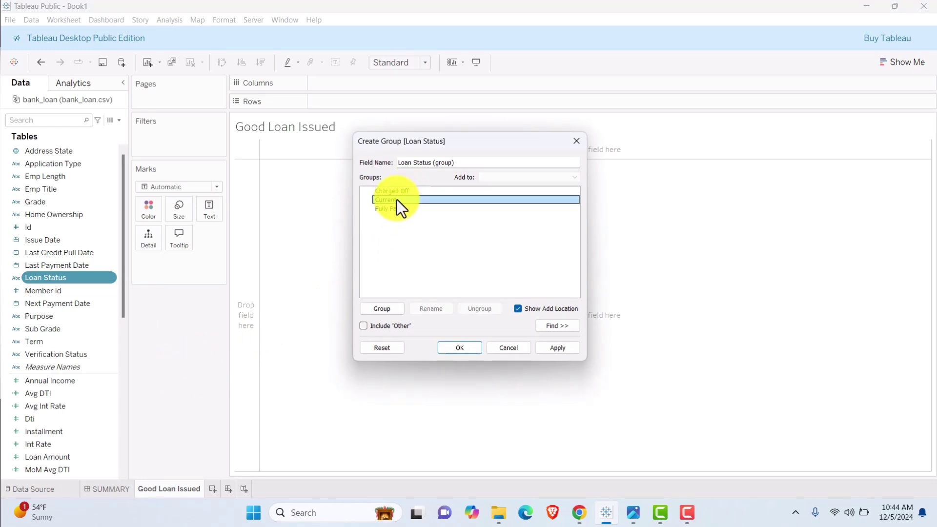
left_click(393, 209, "ctrl")
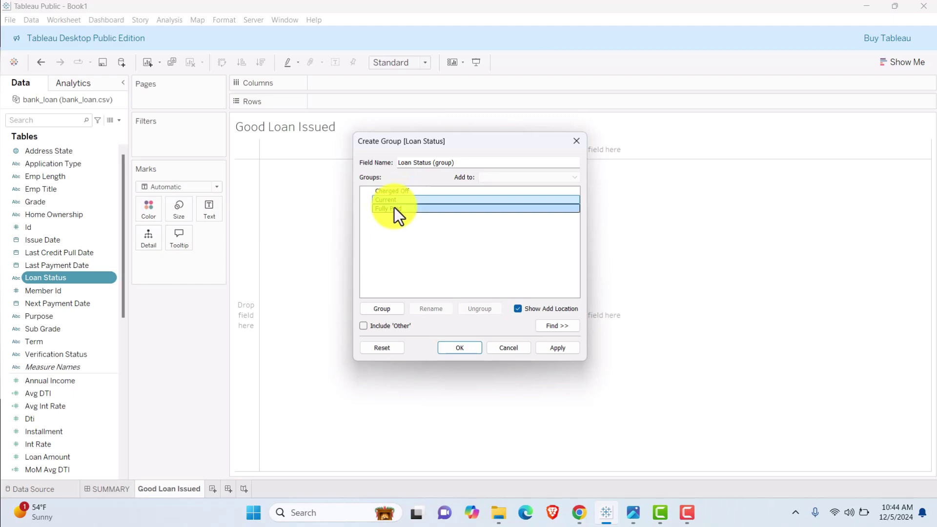
left_click(371, 306)
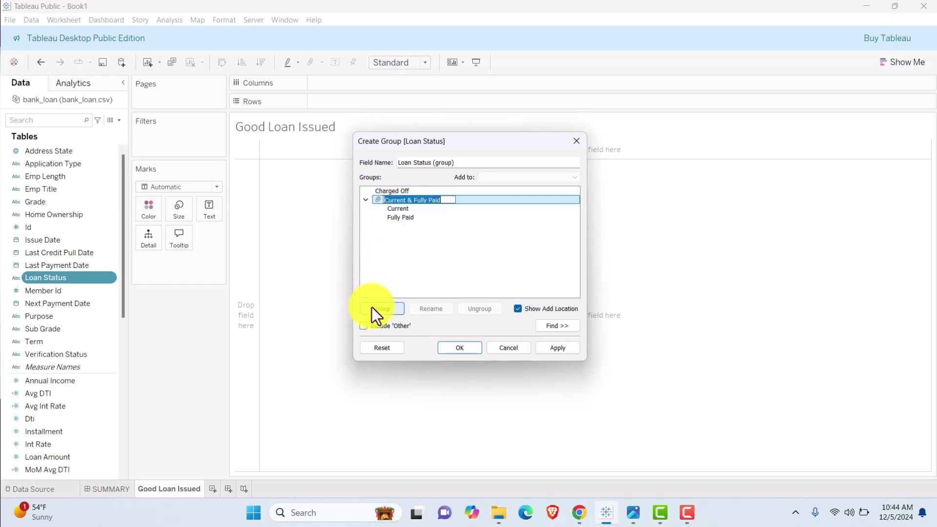
type("Good Loan")
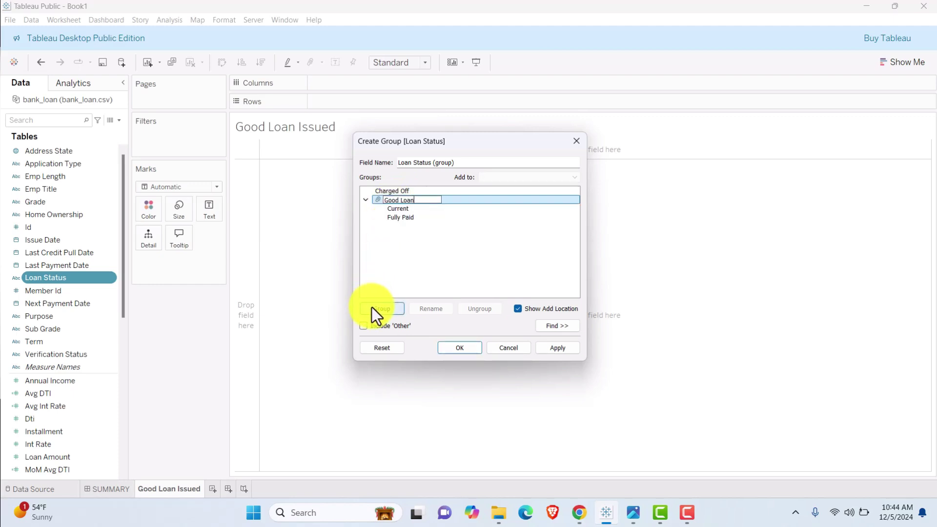
- Put Charged Off into its own group named Bad Loan
left_click(408, 191)
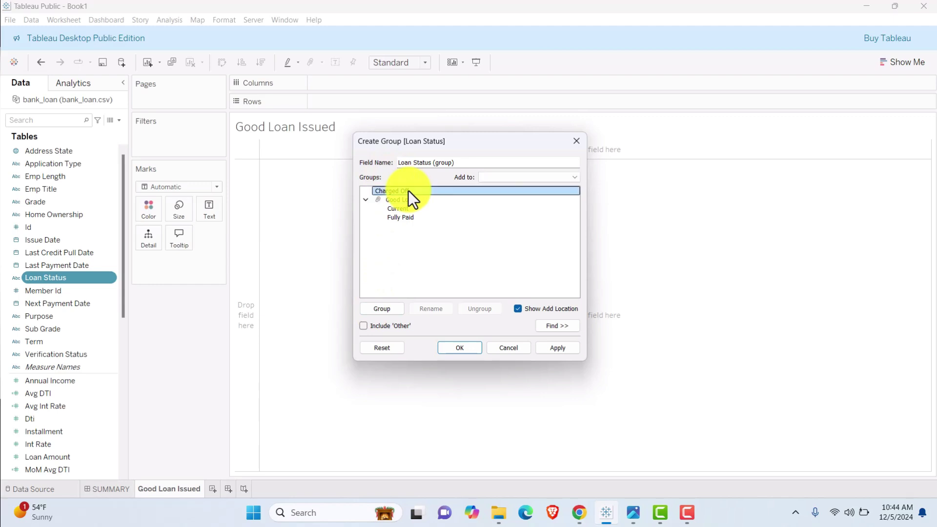
left_click(391, 311)
type("Bad Loan")
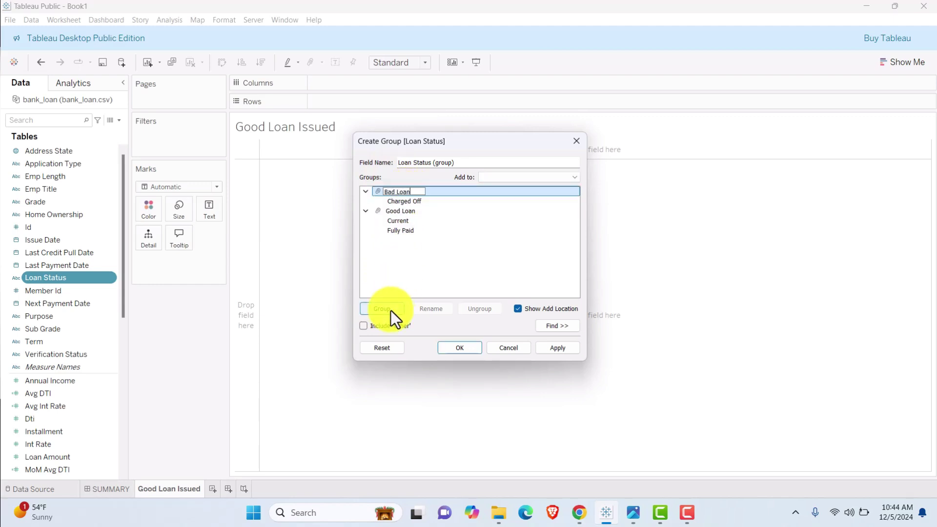
key("Return")
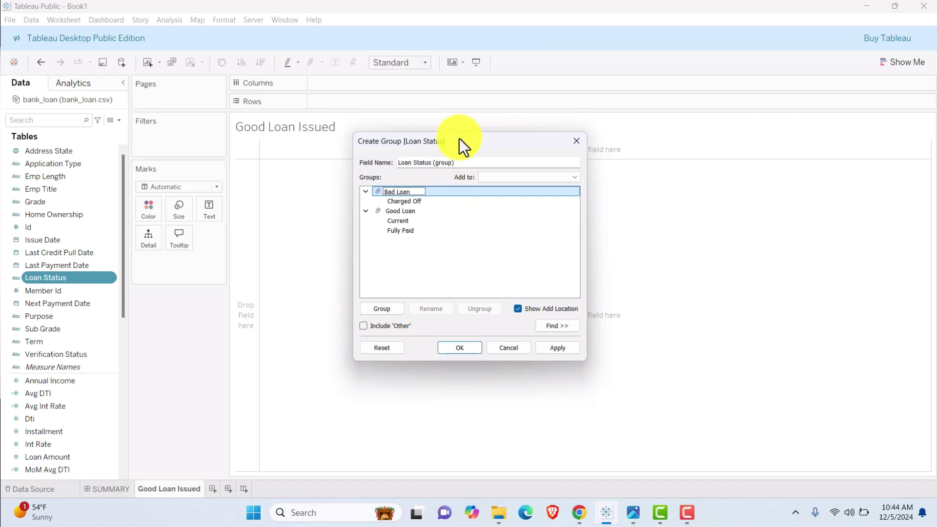
- Name the grouped field Good vs Bad Loan and save the group
key("Tab")
type("Good ")
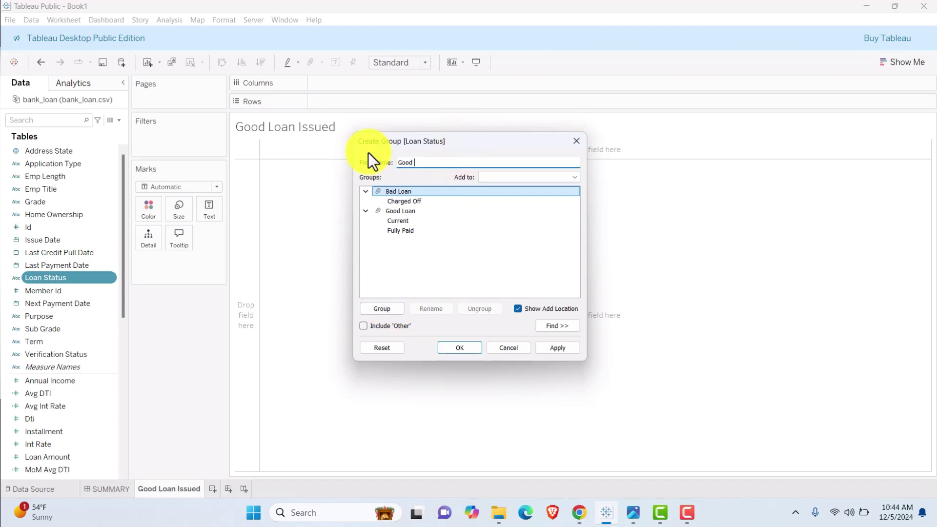
type("vs Bad Loan")
left_click(562, 352)
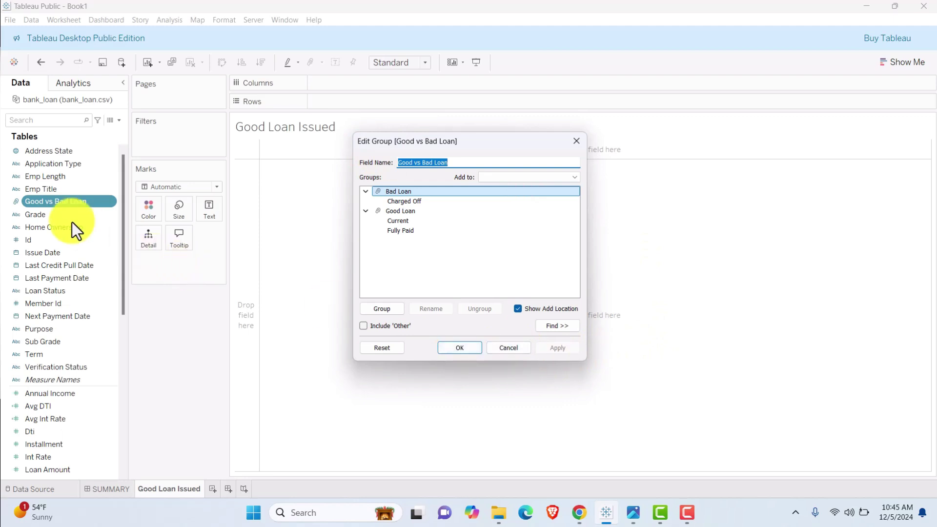
left_click(466, 348)
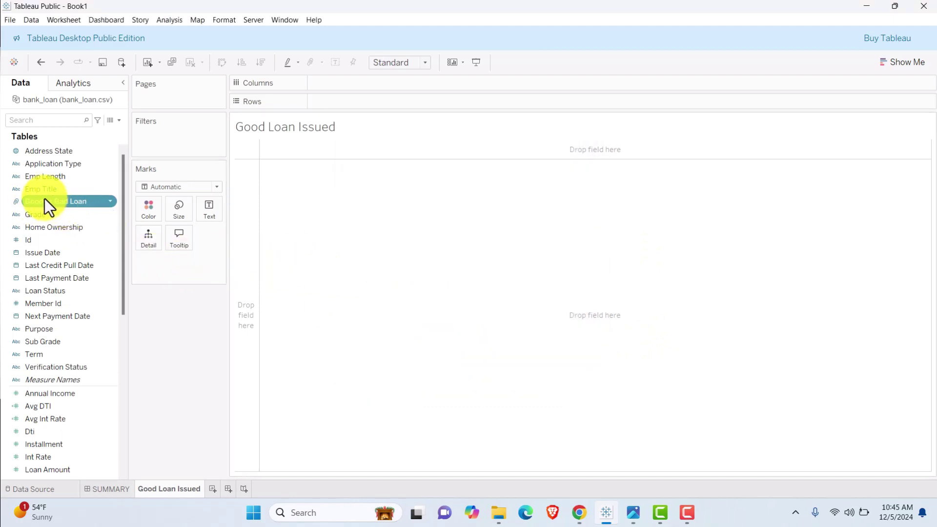
- Color the marks of the Good Loan Issued sheet by Good vs Bad Loan and set the mark type to Pie
left_click_drag(44, 201, 147, 209)
left_click(183, 189)
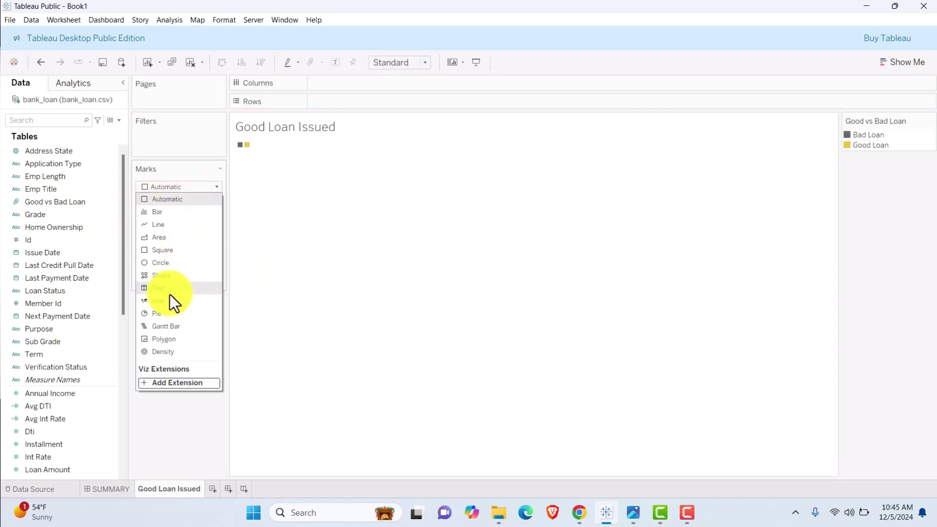
left_click(165, 313)
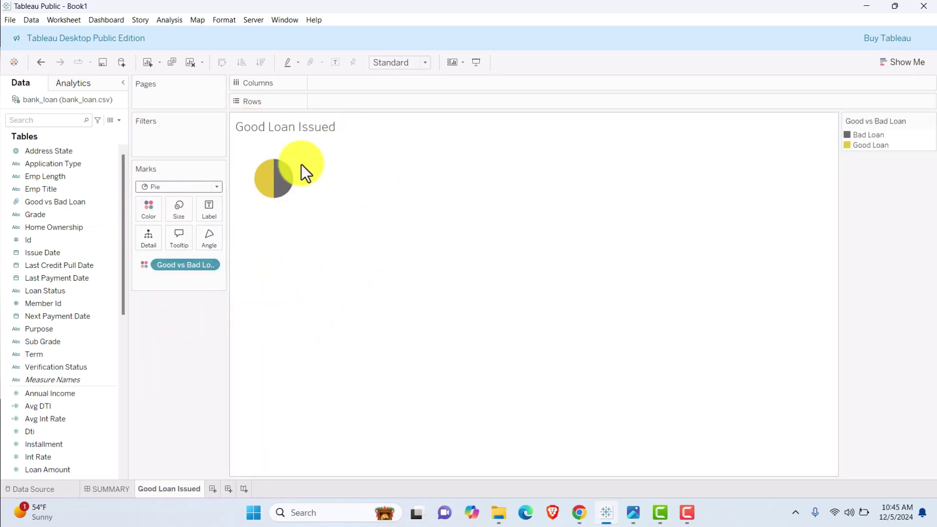
- Fit the pie chart to the entire view and add an AVG(0) calculation to Rows
left_click(427, 64)
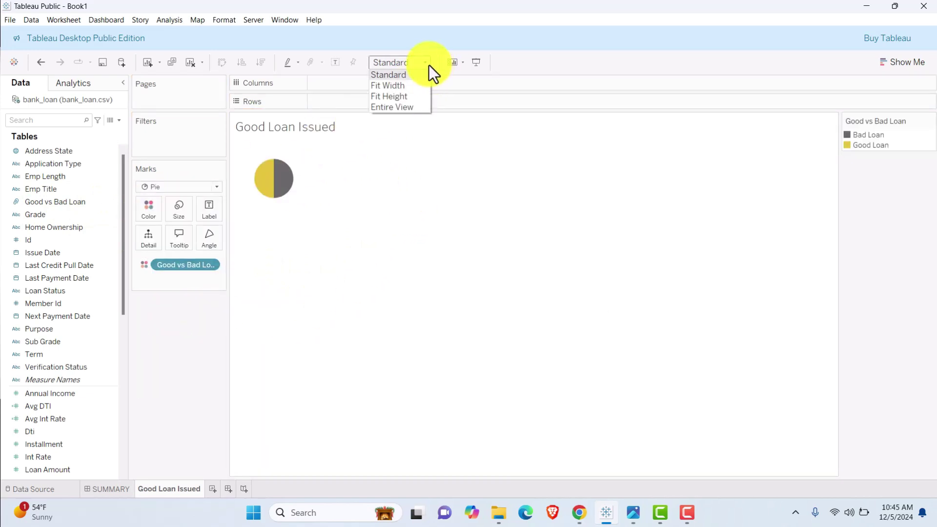
left_click(403, 108)
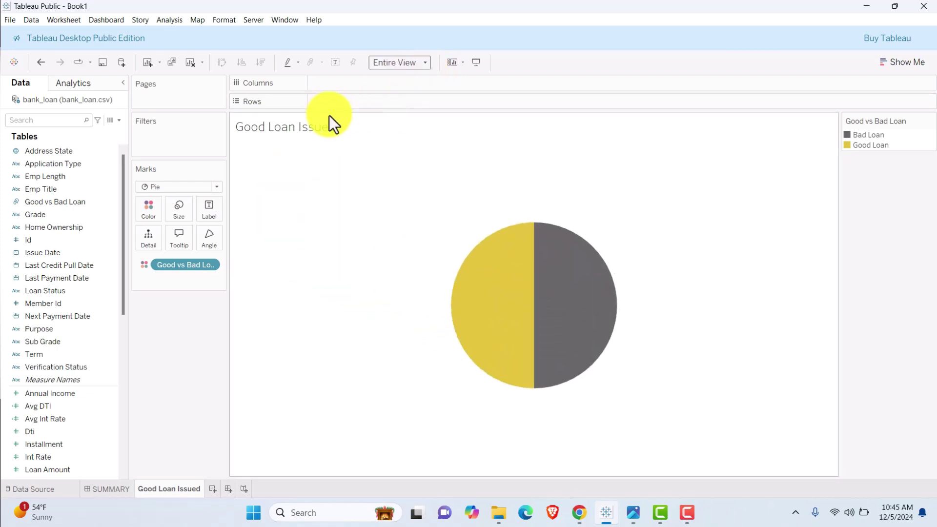
double_click(340, 102)
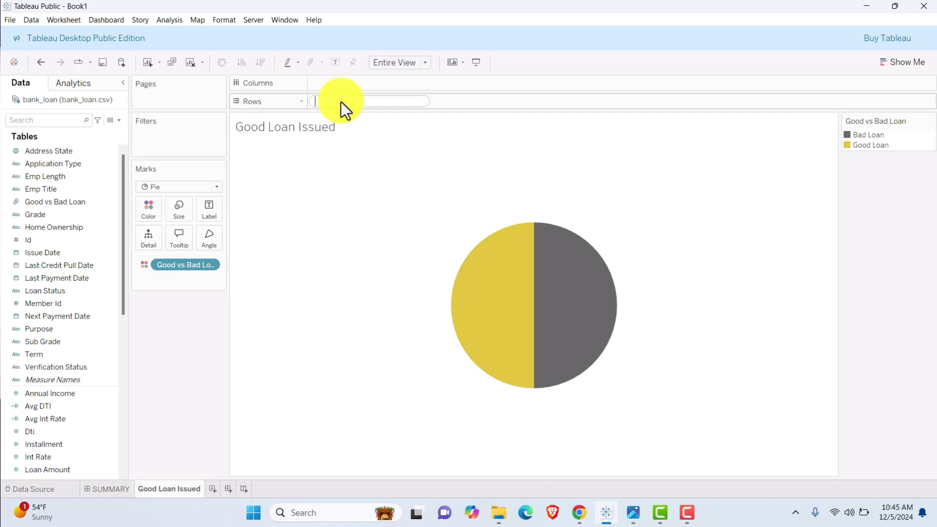
type("AVG(0)")
key("Return")
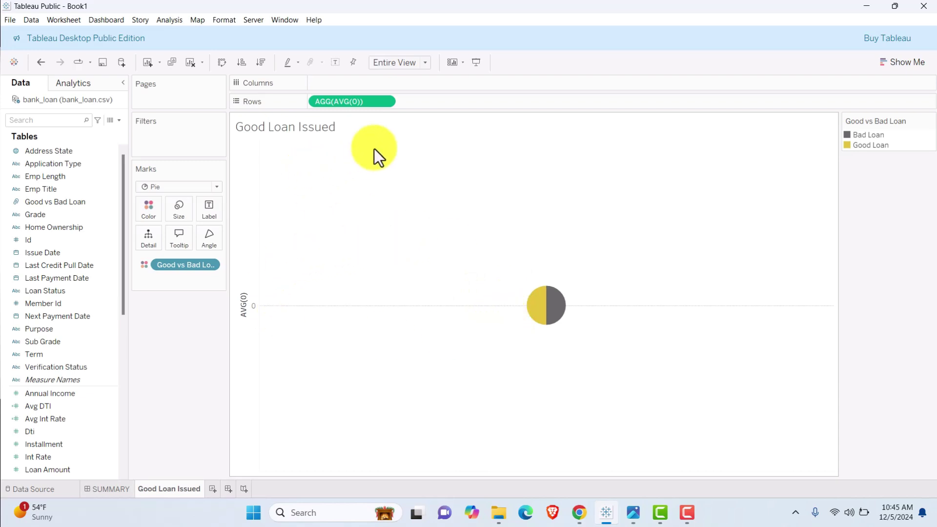
- Duplicate the AVG(0) measure on Rows and remove Good vs Bad Loan from the second pie's marks
left_click_drag(367, 103, 457, 103)
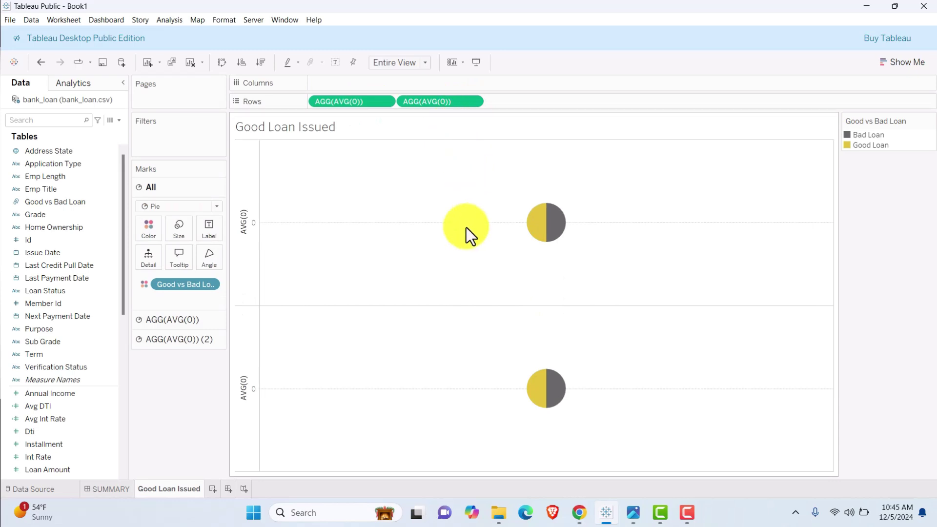
mouse_move(552, 402)
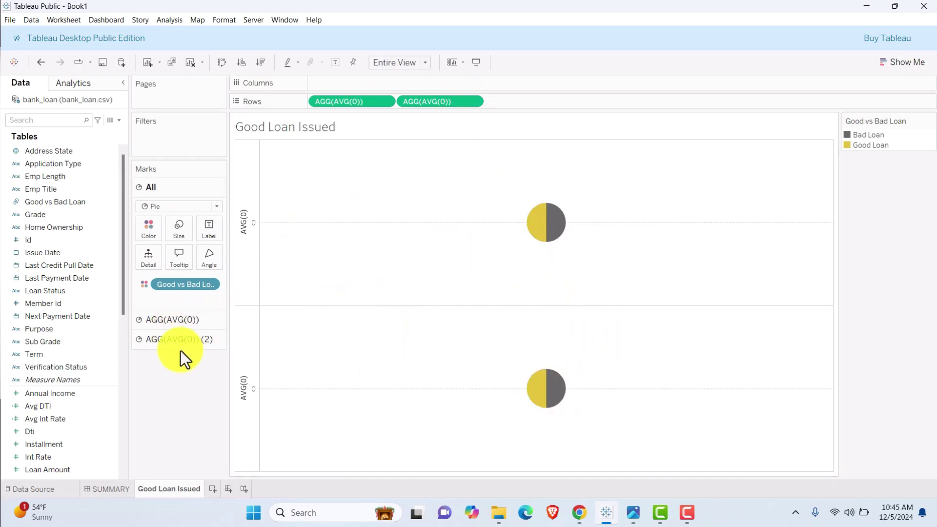
left_click(186, 339)
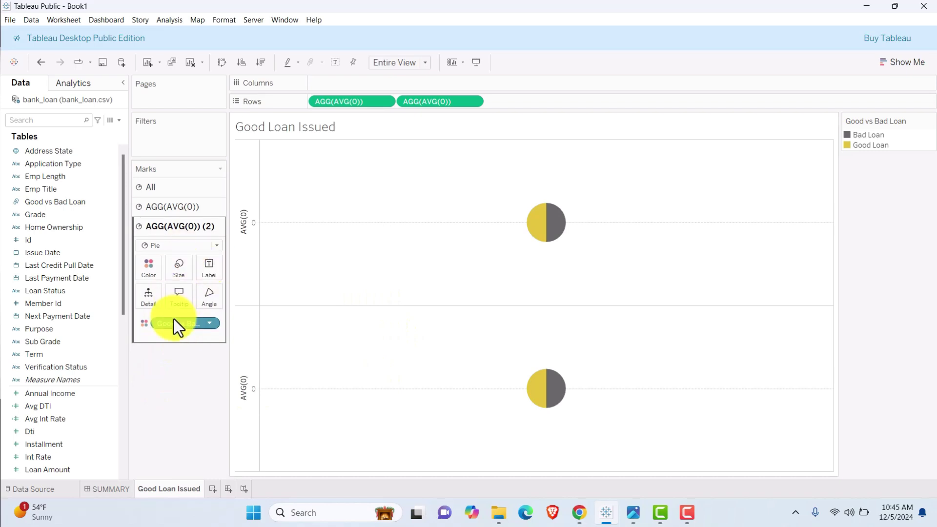
left_click_drag(175, 322, 170, 380)
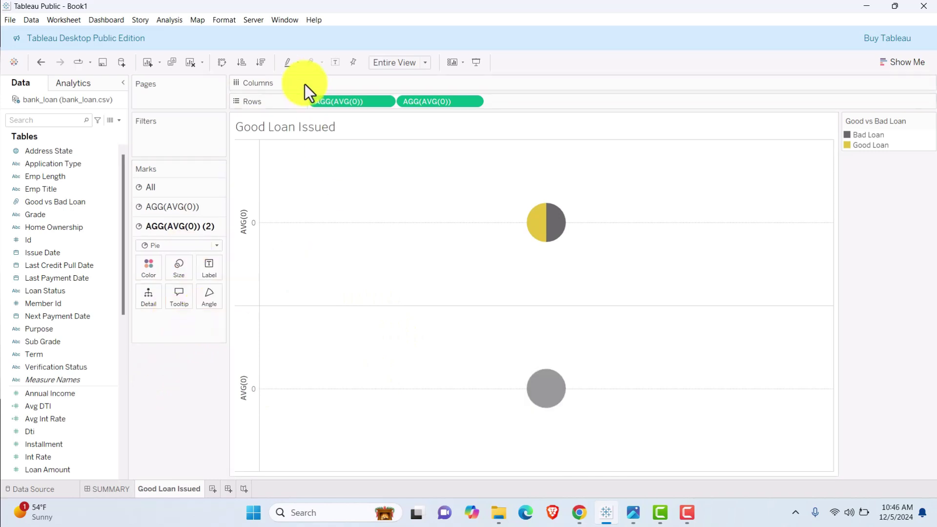
- Combine the two AVG(0) measures as a dual axis and enlarge the first pie beyond the gray one
left_click(473, 100)
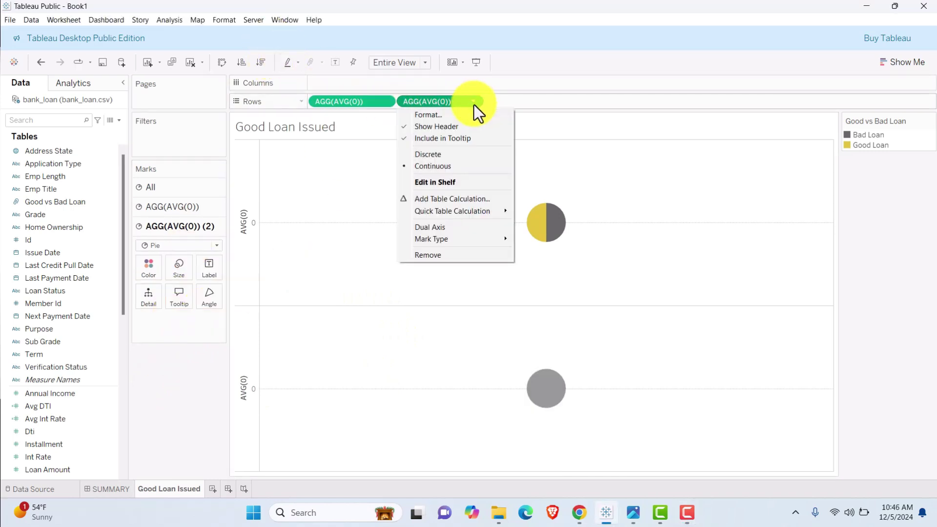
left_click(464, 227)
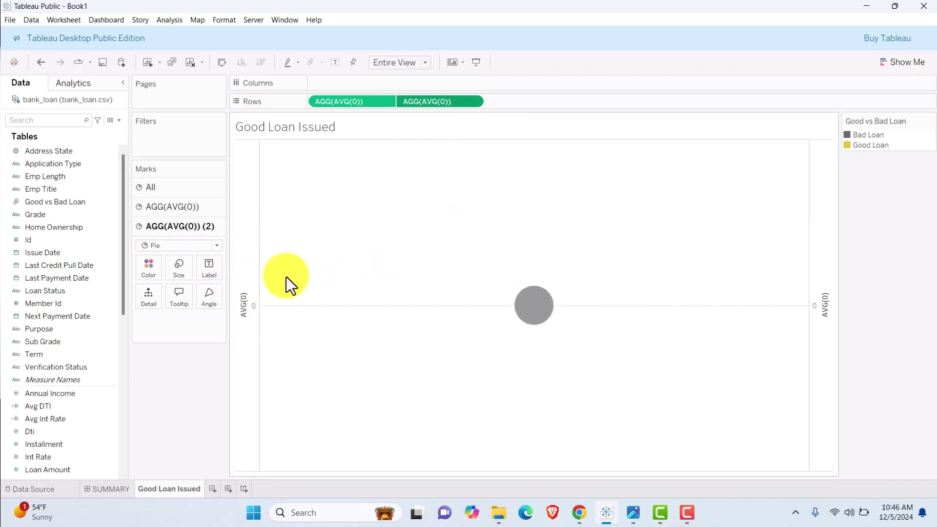
left_click(190, 209)
left_click(180, 249)
left_click(193, 277)
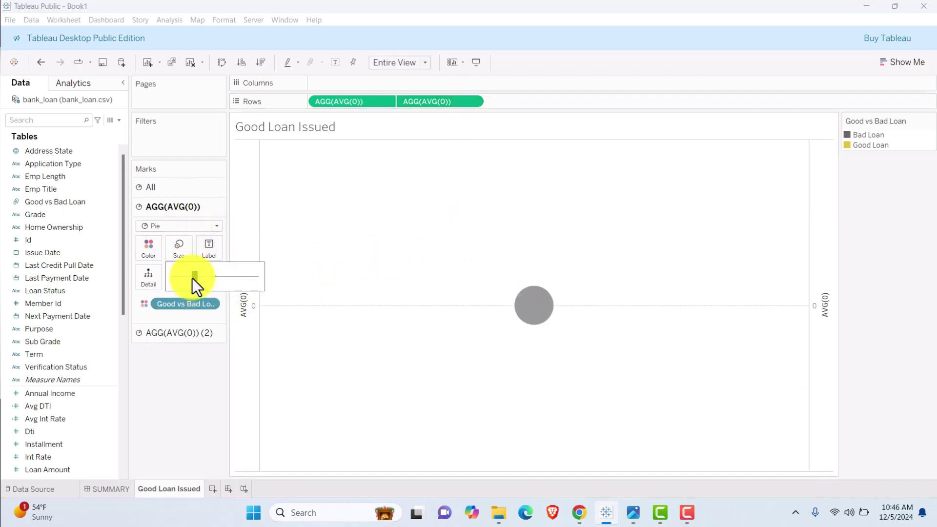
left_click_drag(221, 280, 221, 280)
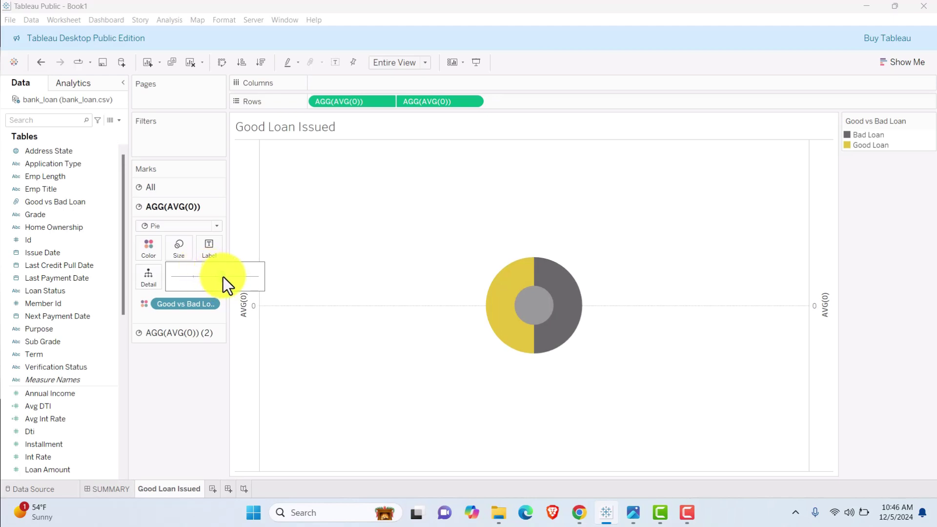
- Enlarge the second AVG(0) pie so only a thin ring of the first pie surrounds it
left_click(178, 334)
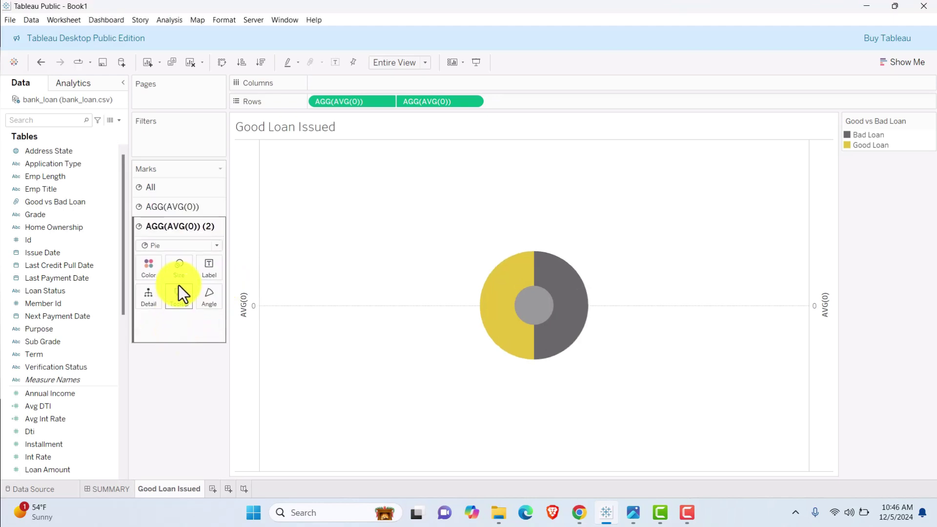
left_click(179, 278)
left_click(215, 296)
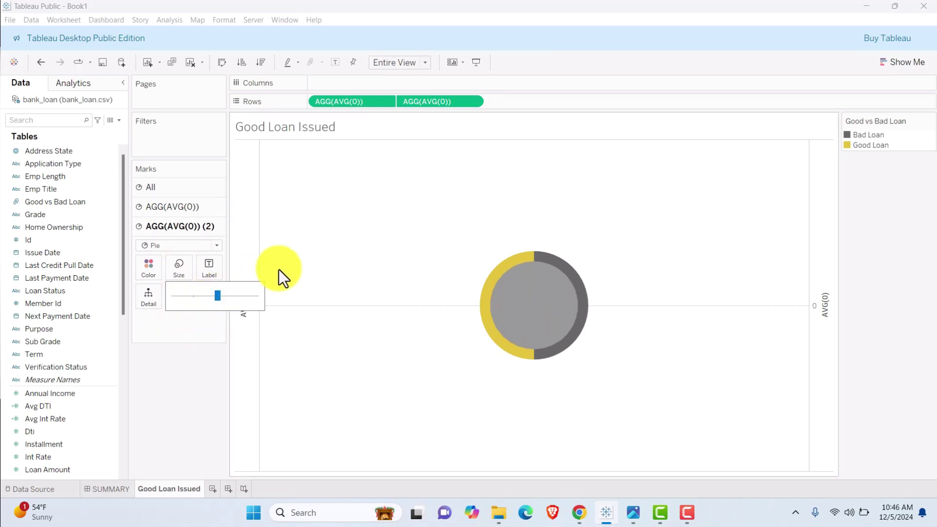
- Set the slice angle of the first AVG(0) pie by Total Loan Applications
left_click(194, 205)
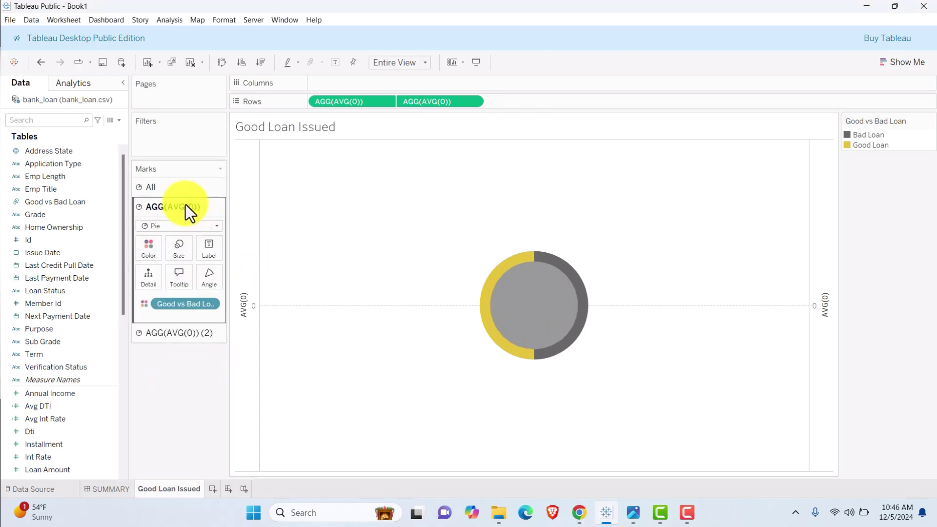
scroll(72, 387, "down", 2)
scroll(72, 388, "down", 2)
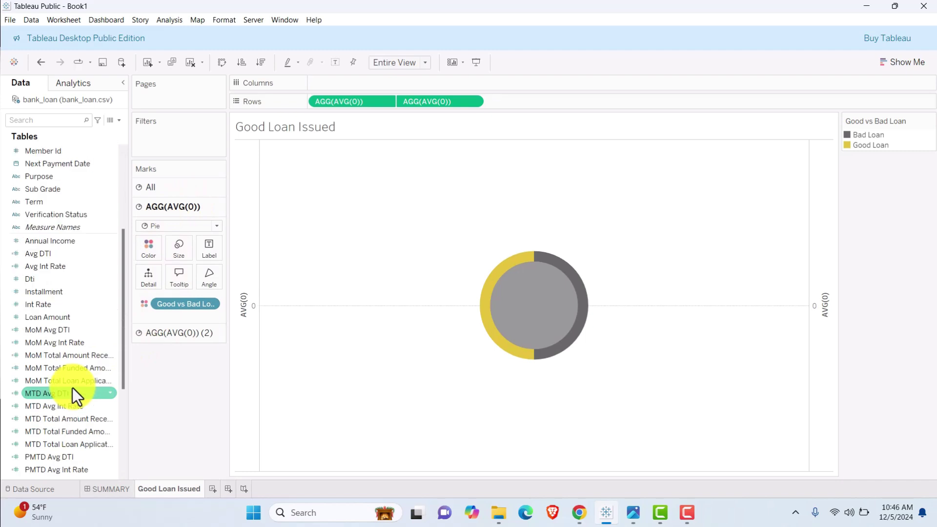
scroll(73, 387, "down", 4)
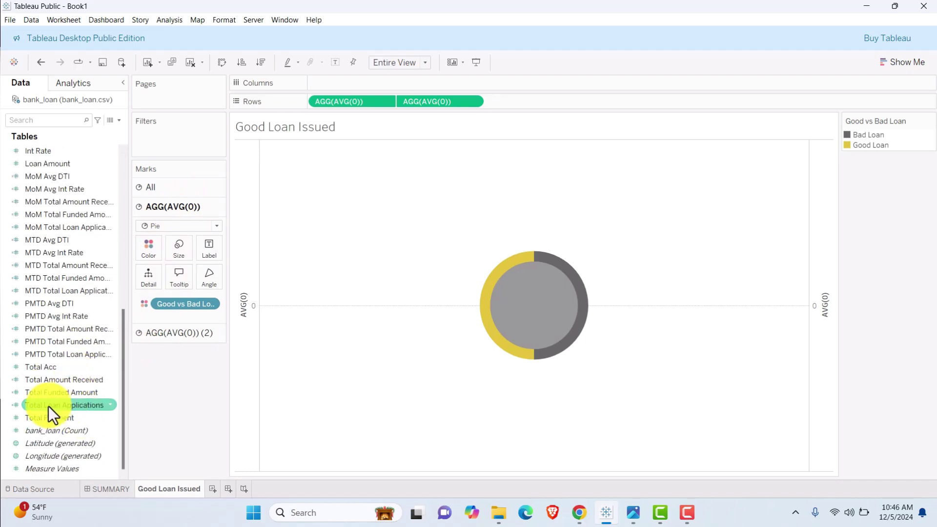
left_click_drag(48, 406, 208, 280)
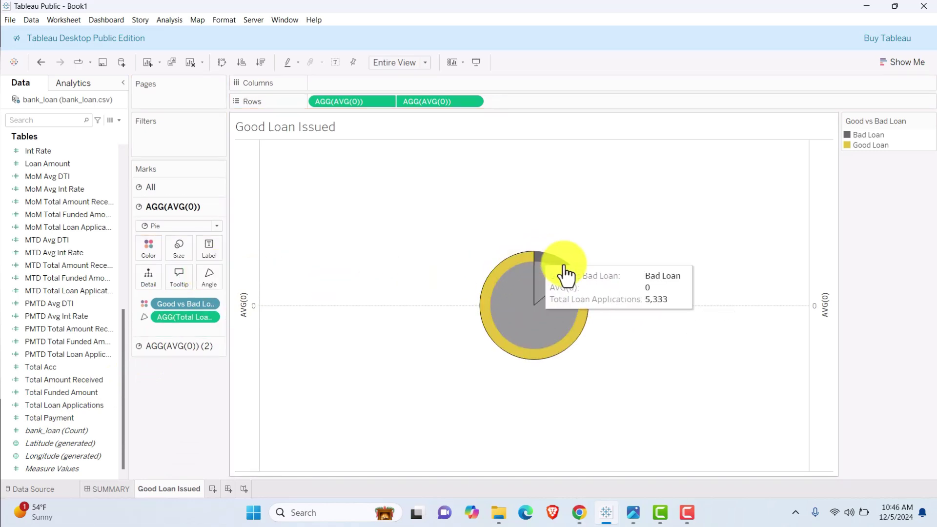
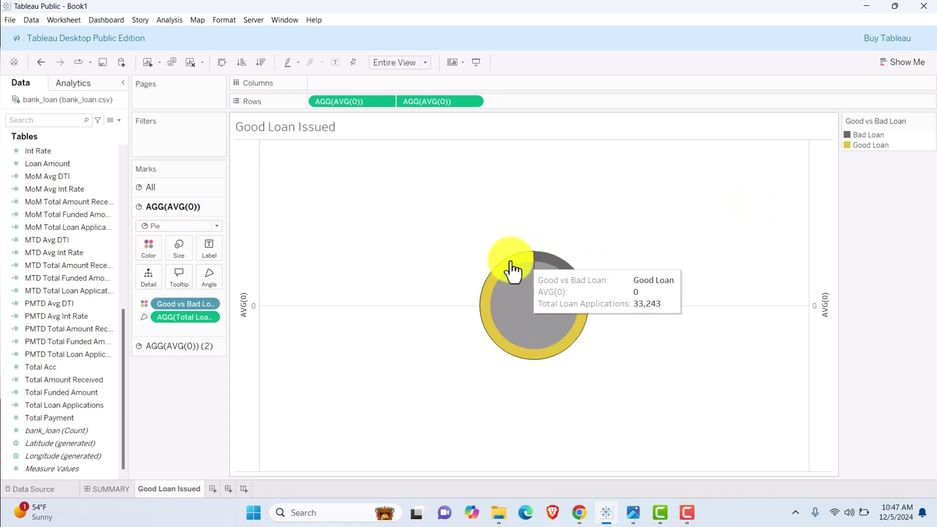
- Edit the Good vs Bad Loan colors and set Bad Loan to dark gray #666666
double_click(865, 136)
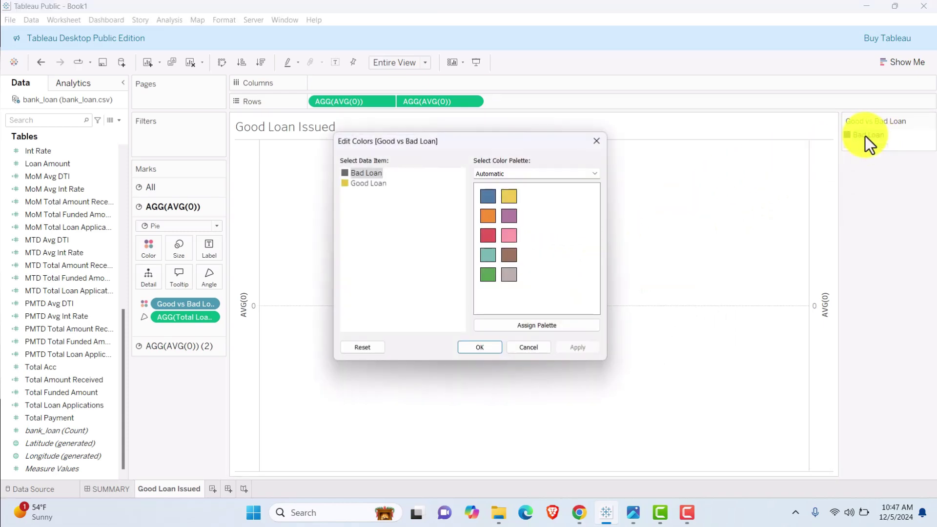
double_click(367, 175)
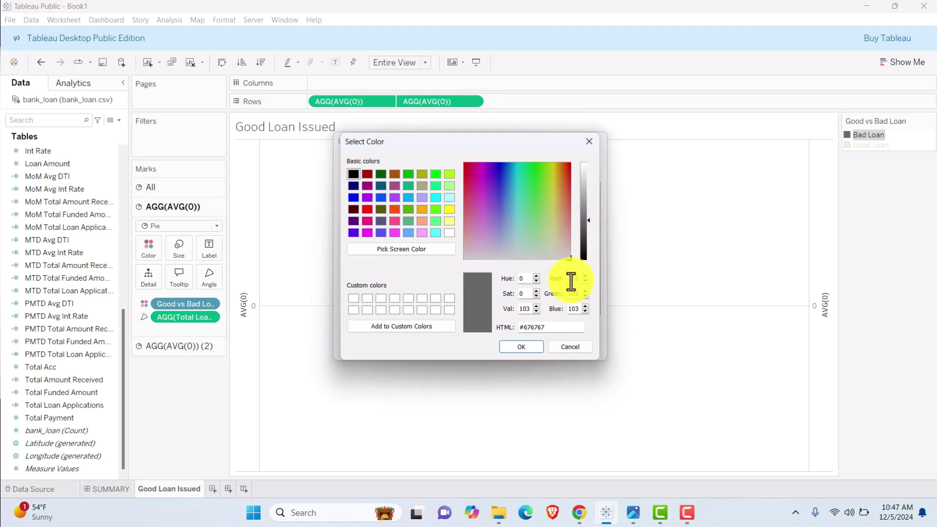
left_click(353, 174)
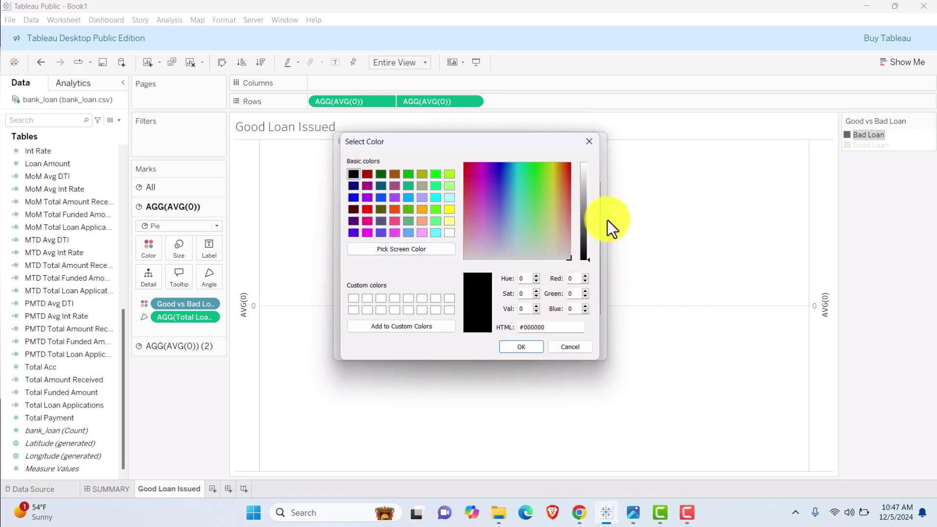
mouse_move(596, 239)
left_mouse_down()
mouse_move(590, 252)
mouse_move(590, 222)
left_mouse_up()
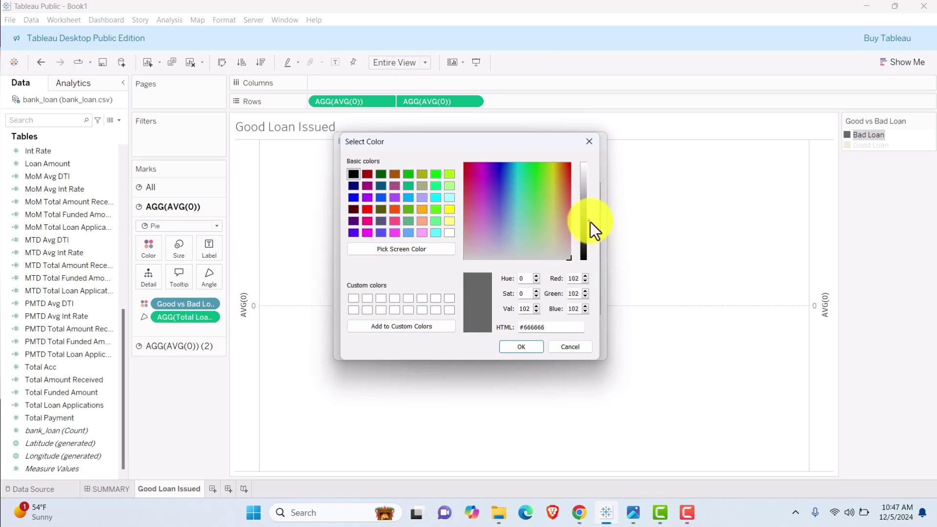
left_click(517, 349)
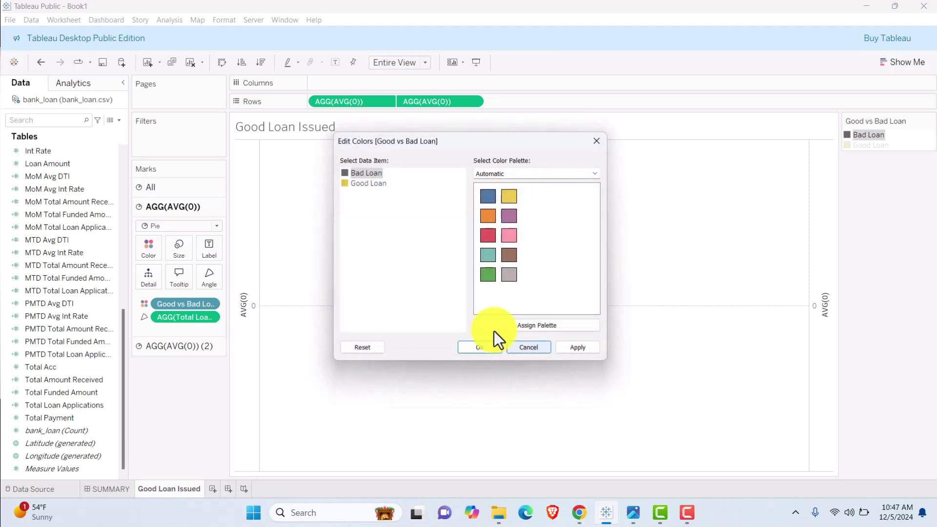
double_click(373, 184)
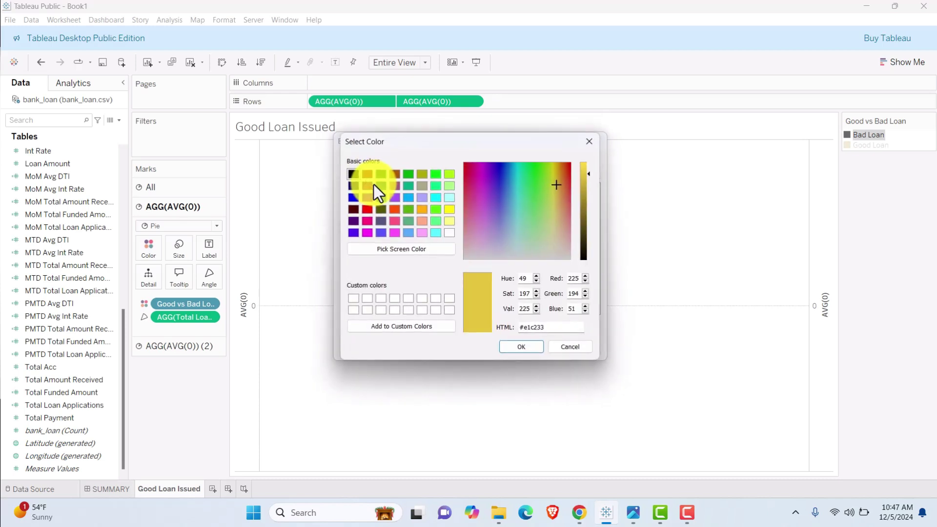
left_click_drag(547, 328, 508, 327)
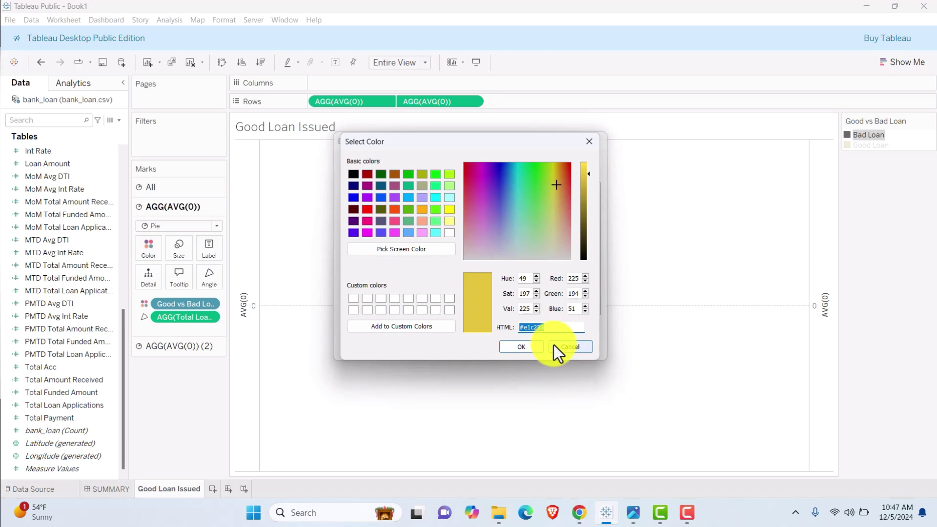
key("BackSpace")
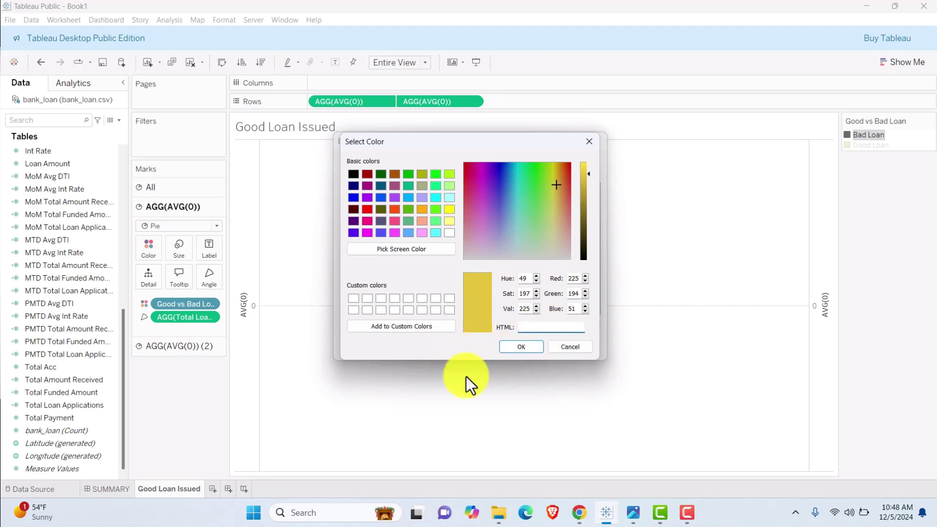
left_click(582, 348)
- Set the Good Loan color to #e1c233, apply the color changes and clear the Bad Loan highlight
double_click(371, 182)
left_click(561, 326)
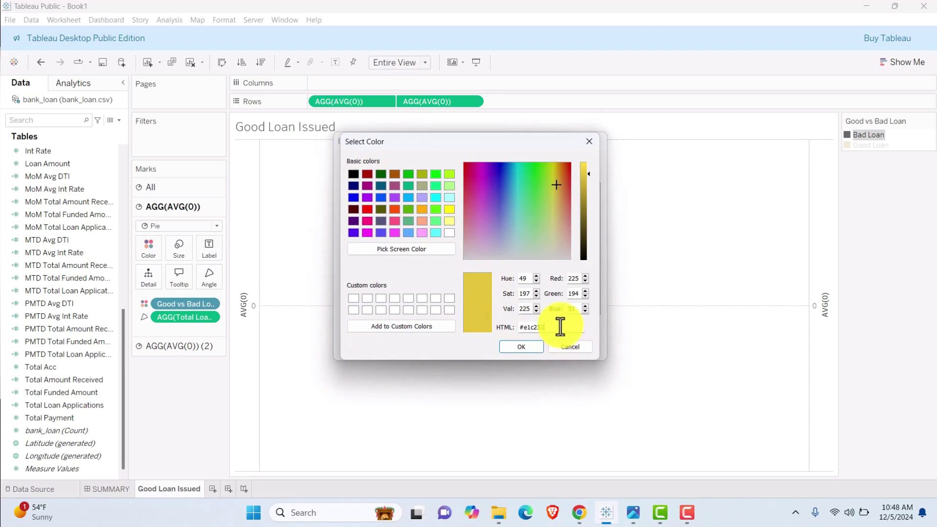
key("BackSpace")
key("BackSpace")
key("BackSpace")
key("BackSpace")
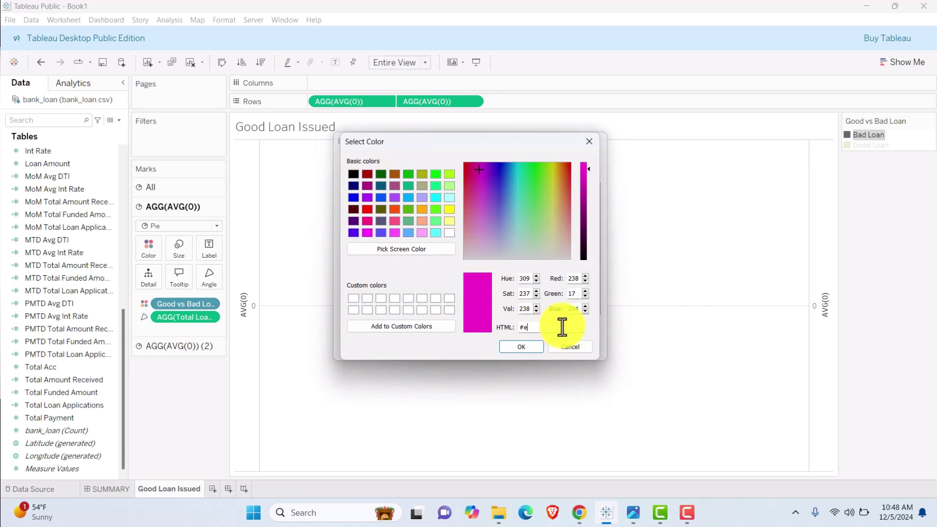
type("e1c233")
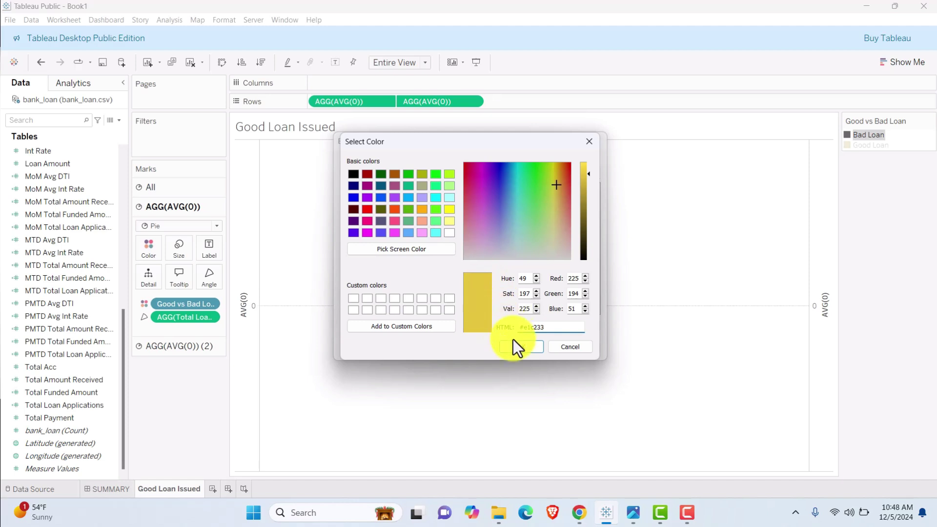
left_click(514, 340)
left_click(567, 347)
left_click(489, 346)
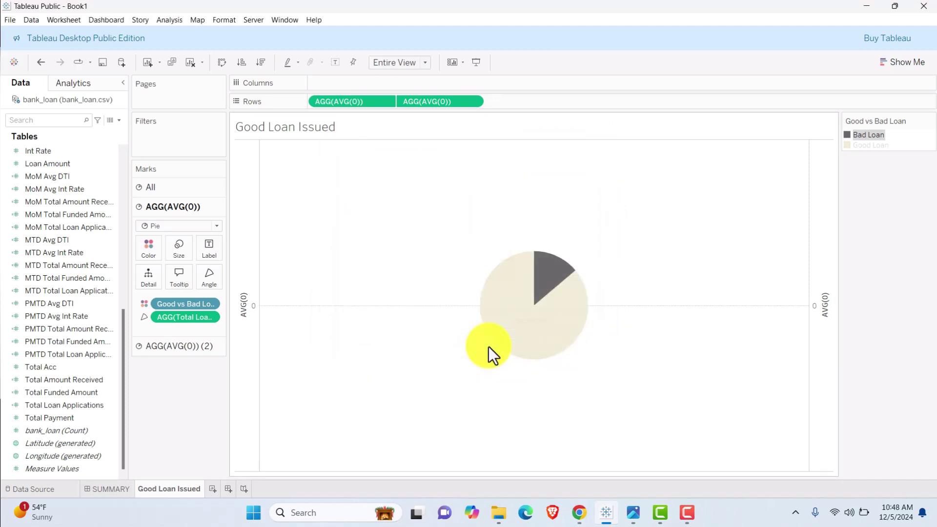
left_click(596, 334)
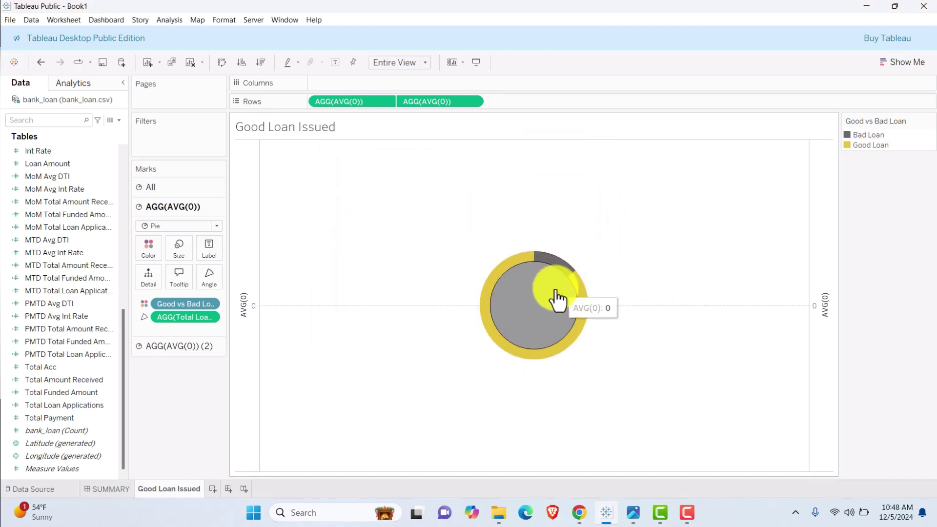
- Set the color of the second AVG(0) pie, the inner circle, to dark navy #13223a
left_click(185, 348)
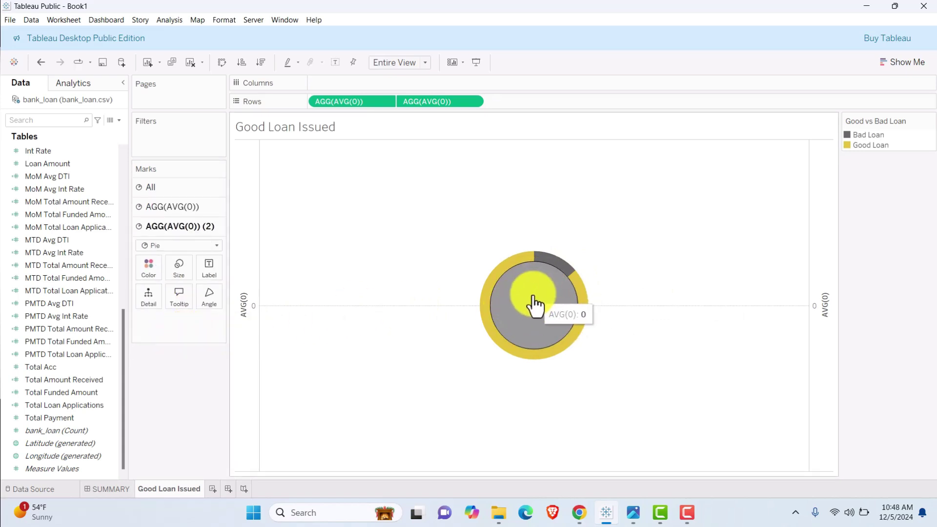
left_click(154, 268)
left_click(192, 377)
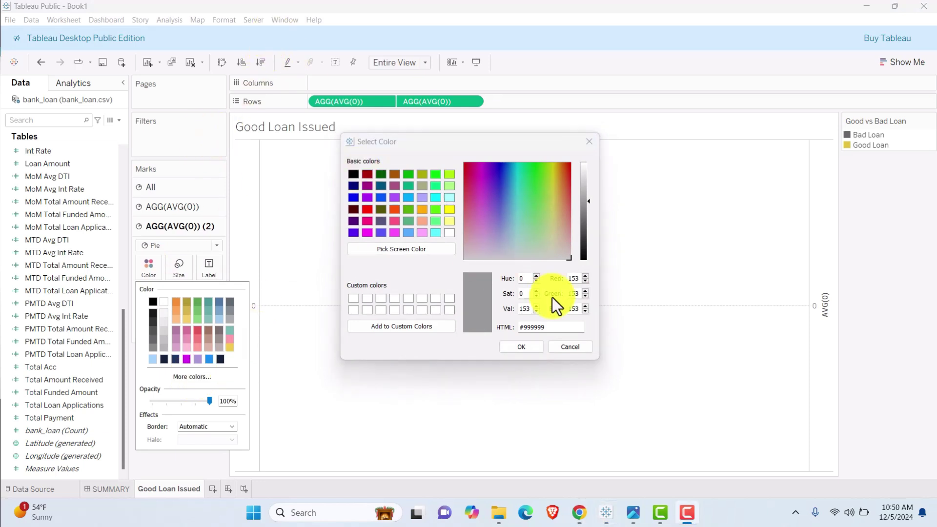
left_click(546, 328)
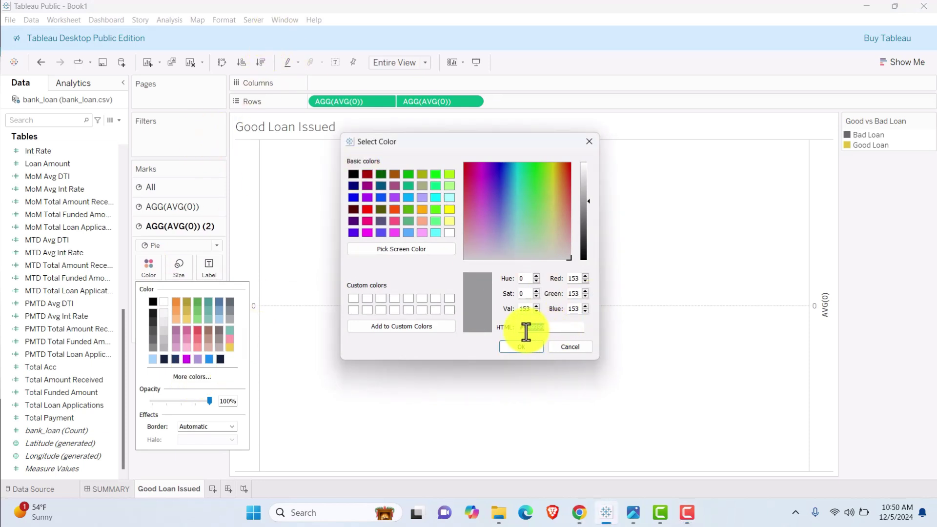
double_click(526, 327)
type("#113322")
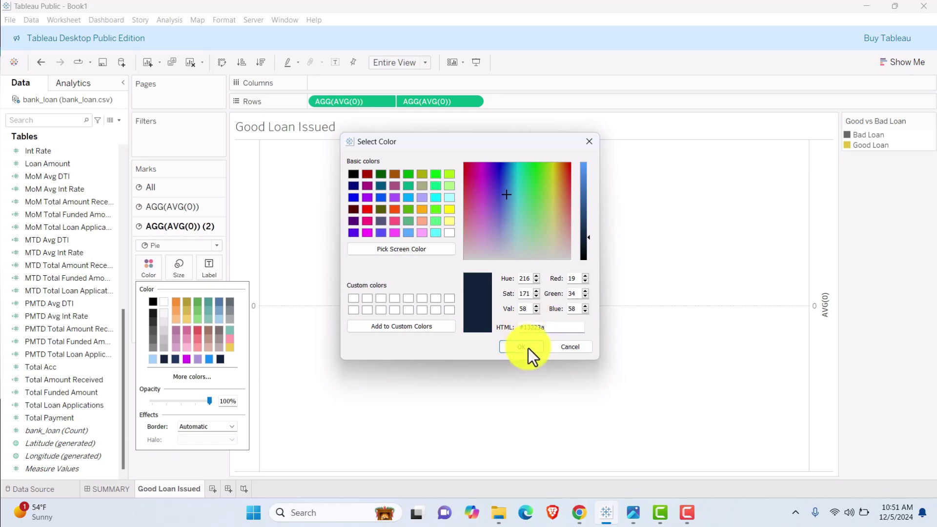
left_click(528, 348)
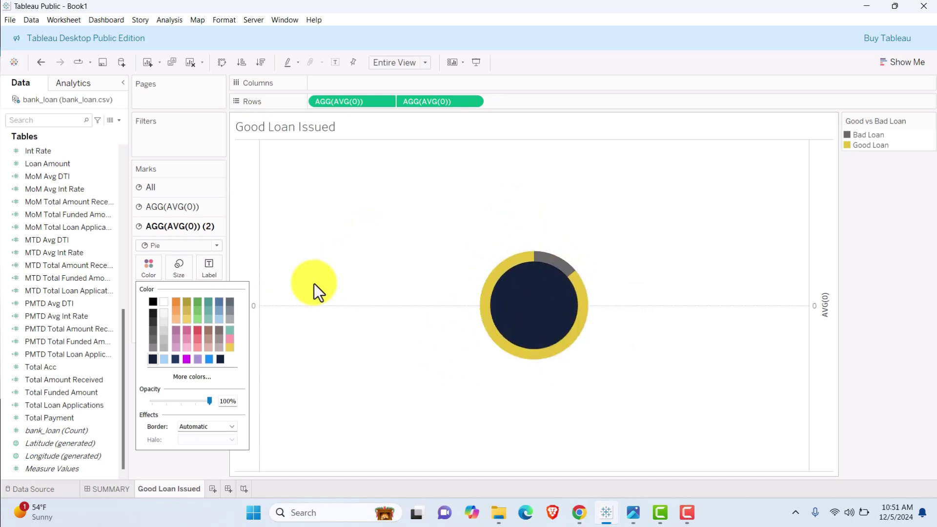
left_click(335, 263)
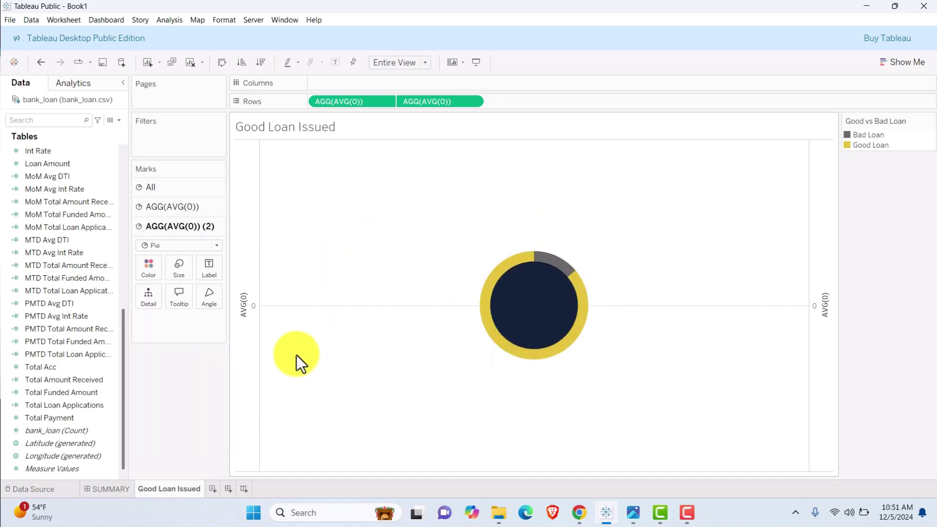
- Add the Good Loan Issued sheet to the SUMMARY dashboard as a floating chart in the empty panel below Total Loan Applications
left_click(110, 489)
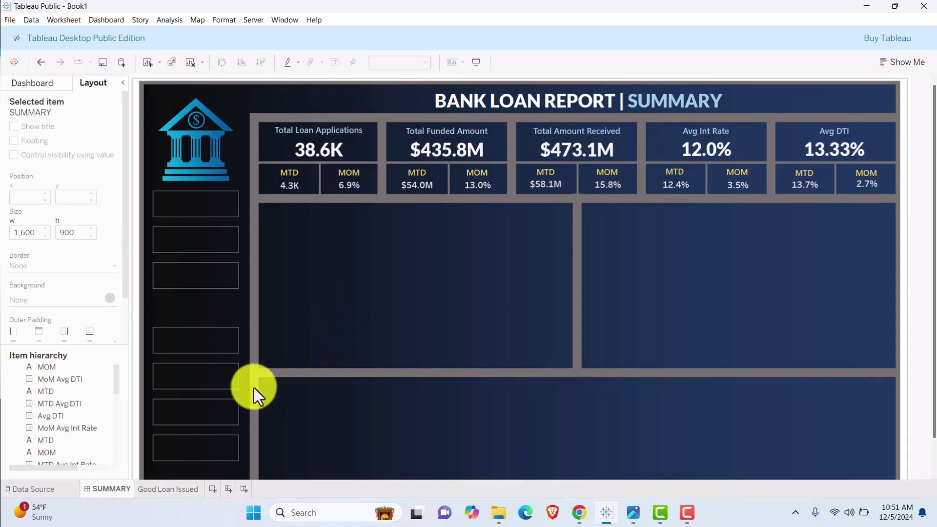
left_click(58, 83)
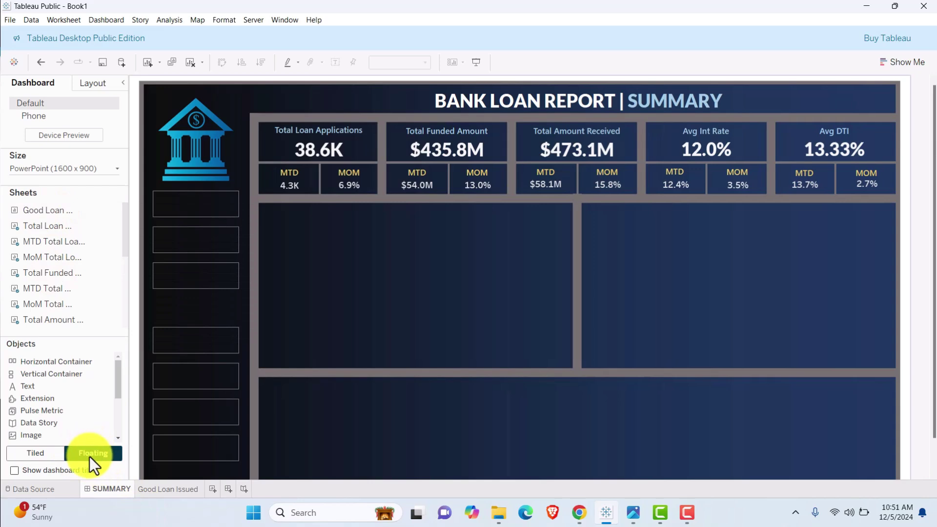
left_click_drag(32, 210, 355, 269)
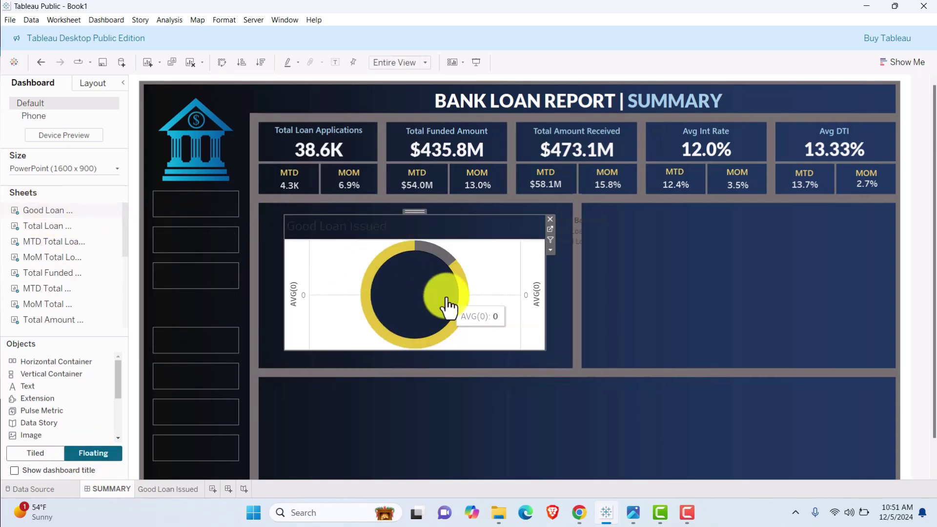
- Replace the sheet-name placeholder in the floating chart's title with the text "Good Loan Issued"
double_click(364, 230)
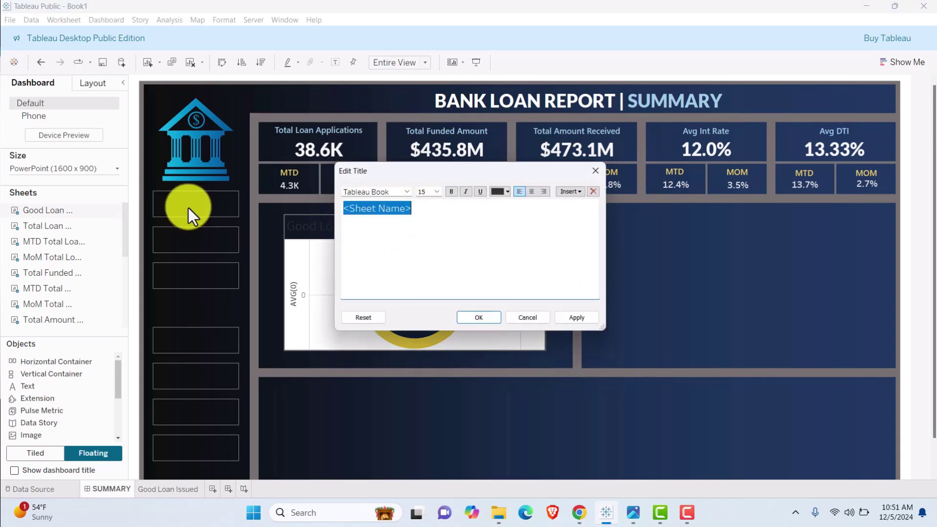
type("G")
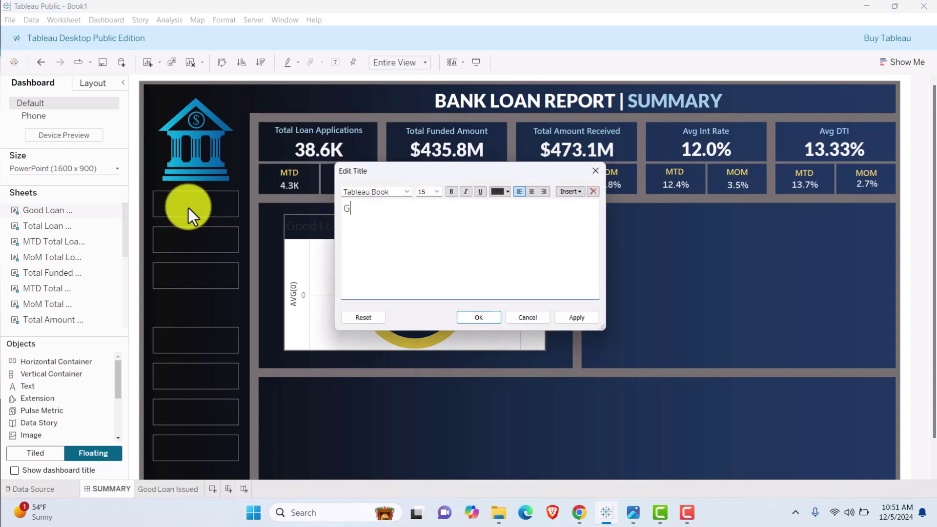
type("ood Loan Issued")
- Format the Good Loan Issued title in Tableau Bold, size 11, light blue, and apply the change
left_click_drag(343, 208, 439, 205)
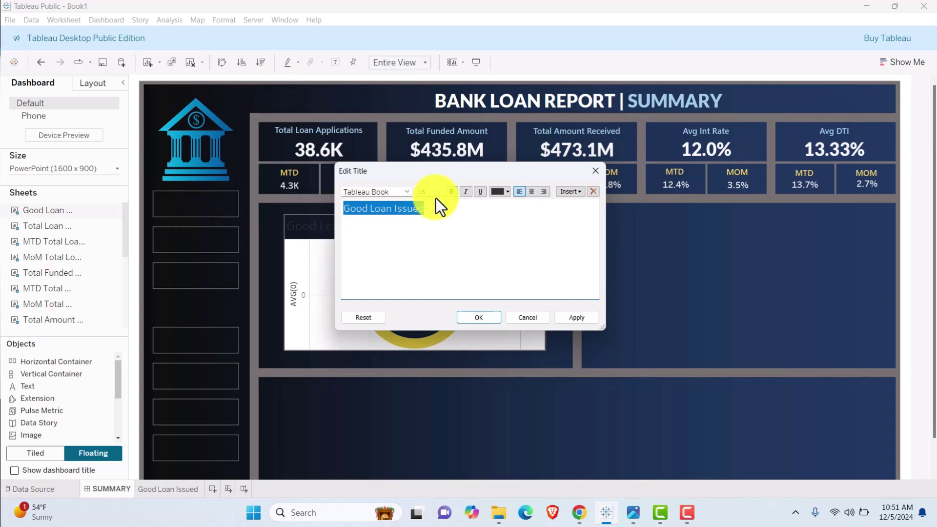
left_click(436, 192)
left_click(425, 224)
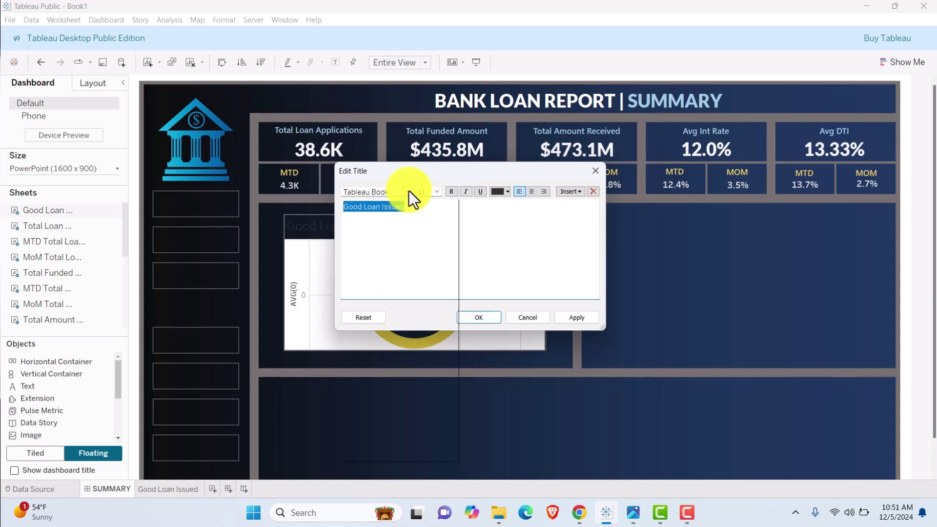
left_click(407, 192)
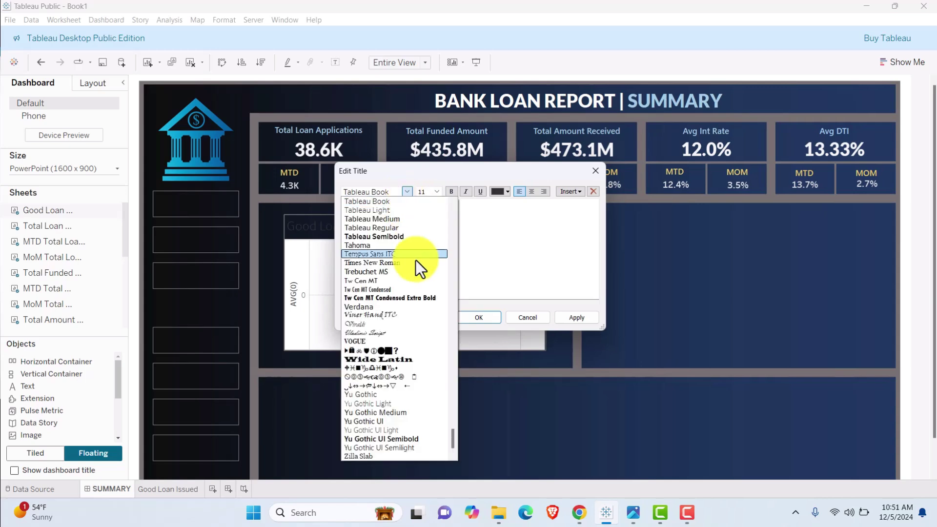
scroll(398, 248, "up", 2)
left_click(392, 244)
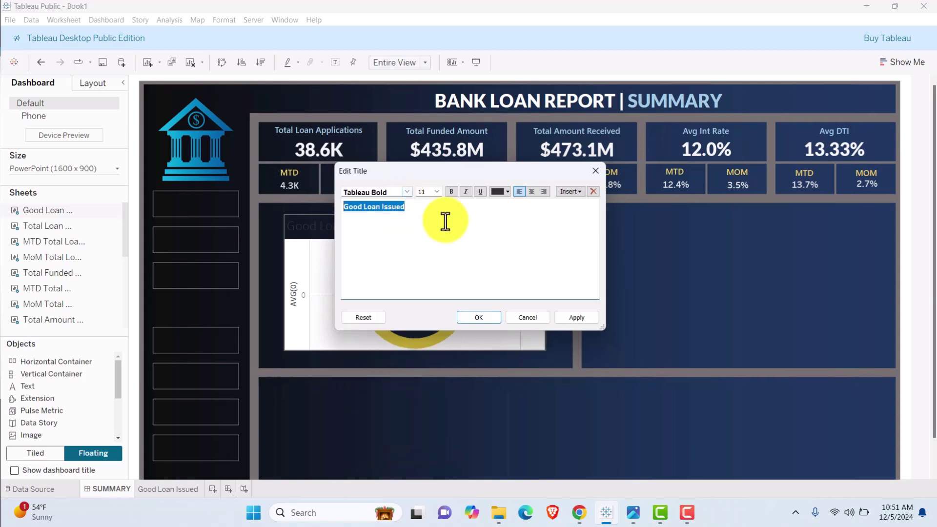
left_click(507, 192)
left_click(509, 261)
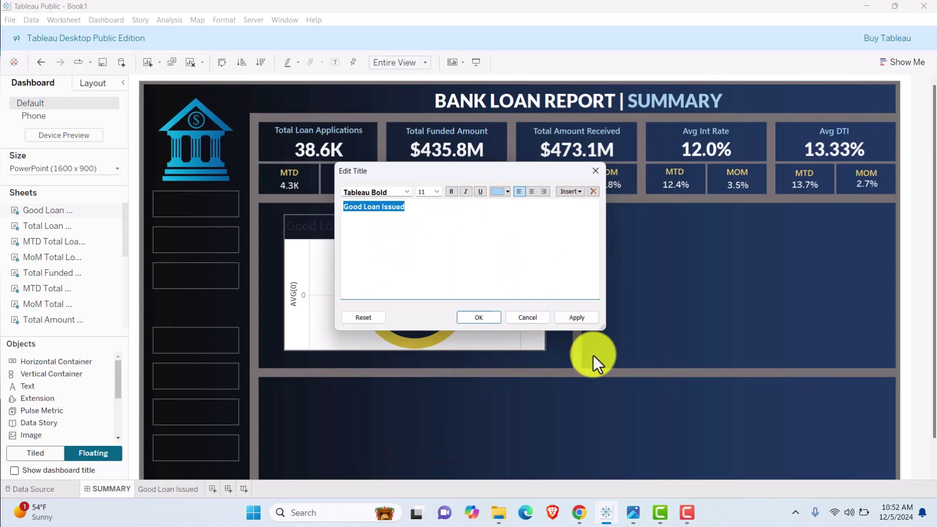
left_click(578, 318)
left_click(479, 319)
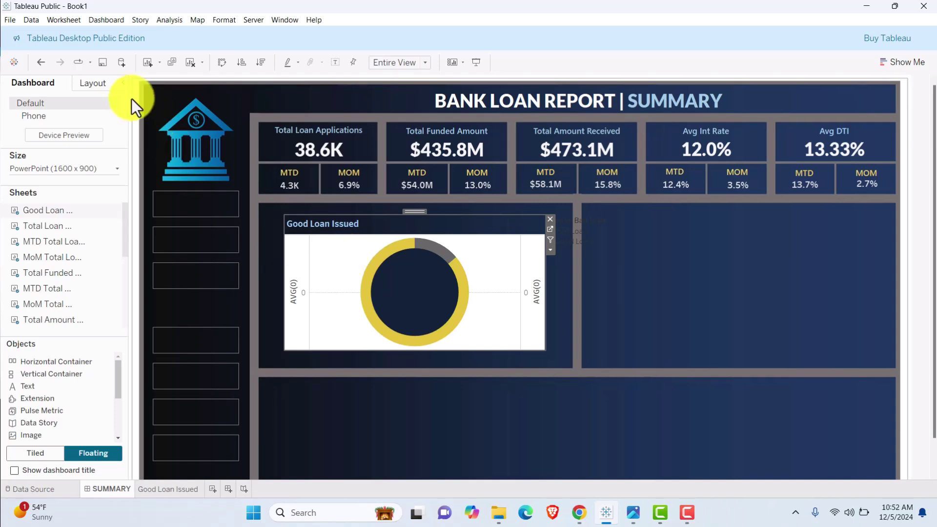
- Resize the floating Good Loan Issued chart to 325 wide by 300 high and move it to about x 278, y 276
left_click(93, 83)
left_click(33, 234)
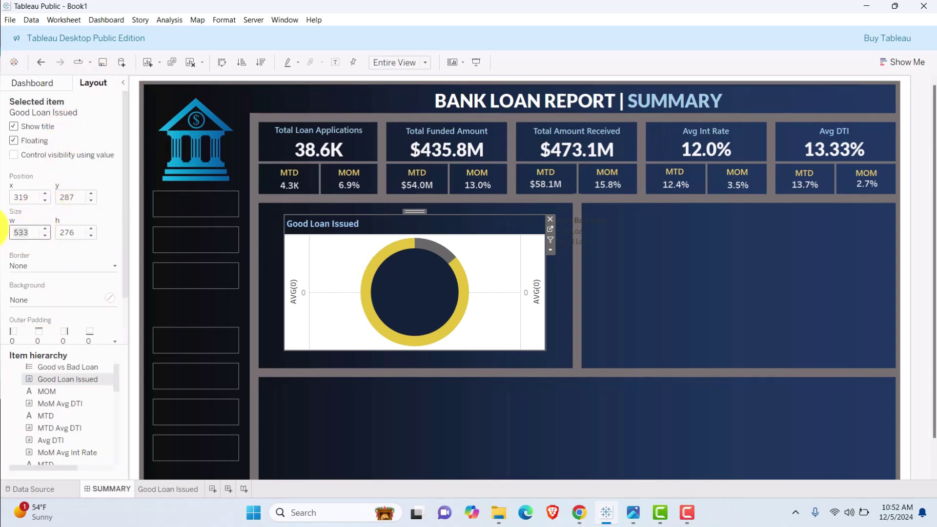
type("300")
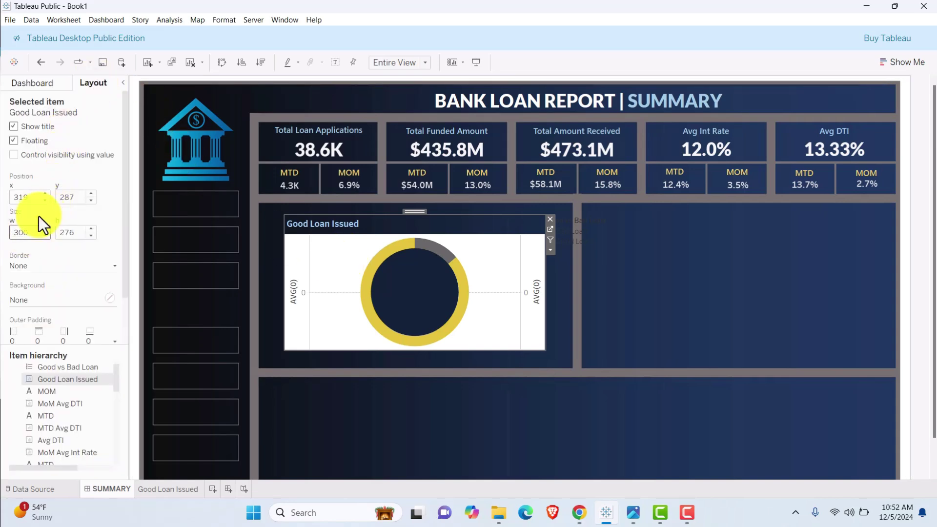
left_click(73, 234)
type("325")
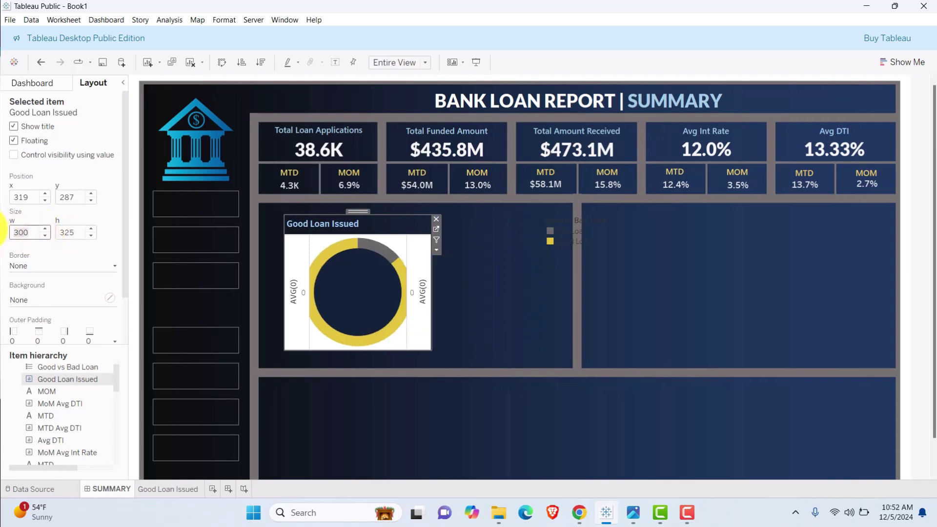
type("3")
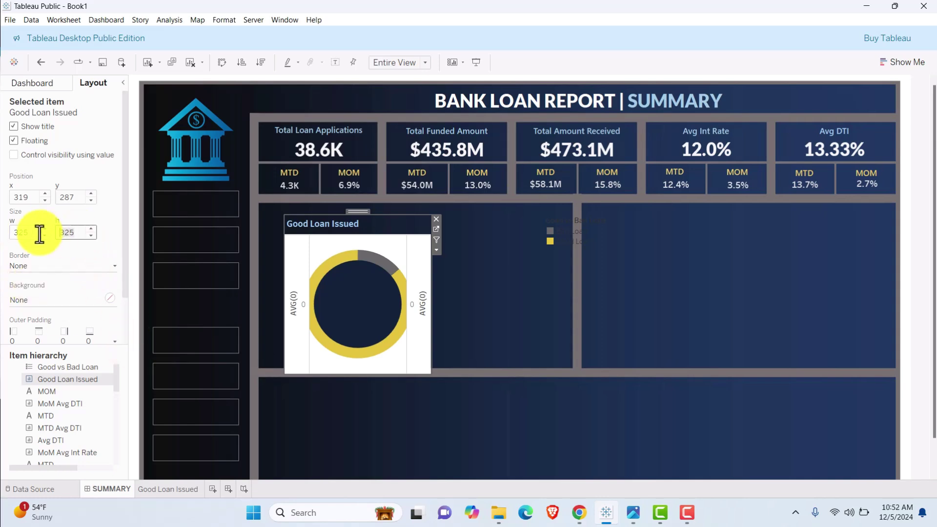
type("25")
key("Tab")
type("300")
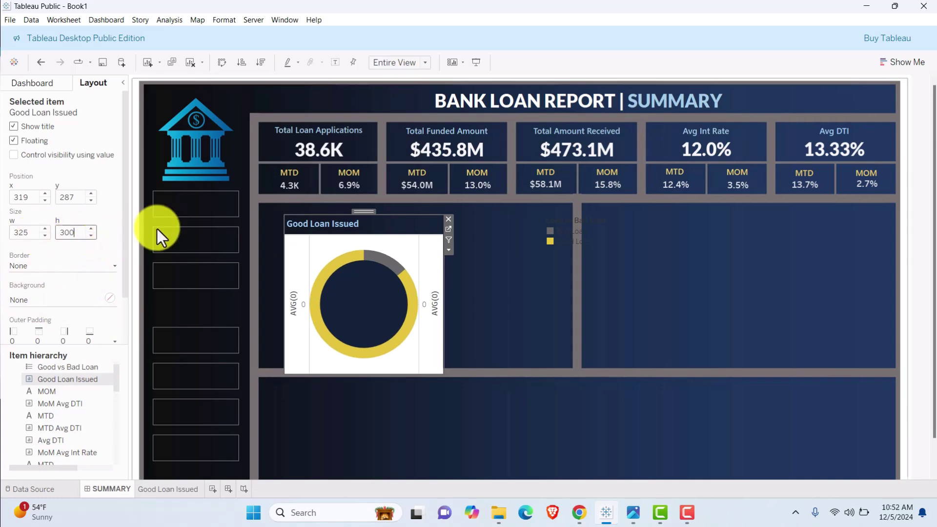
left_click_drag(365, 213, 335, 221)
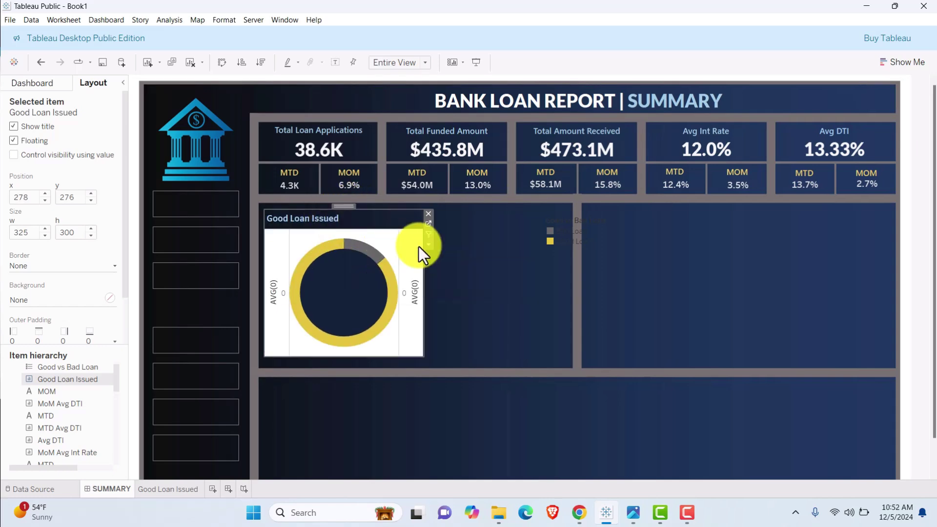
- Center the Good Loan Issued chart title
double_click(326, 217)
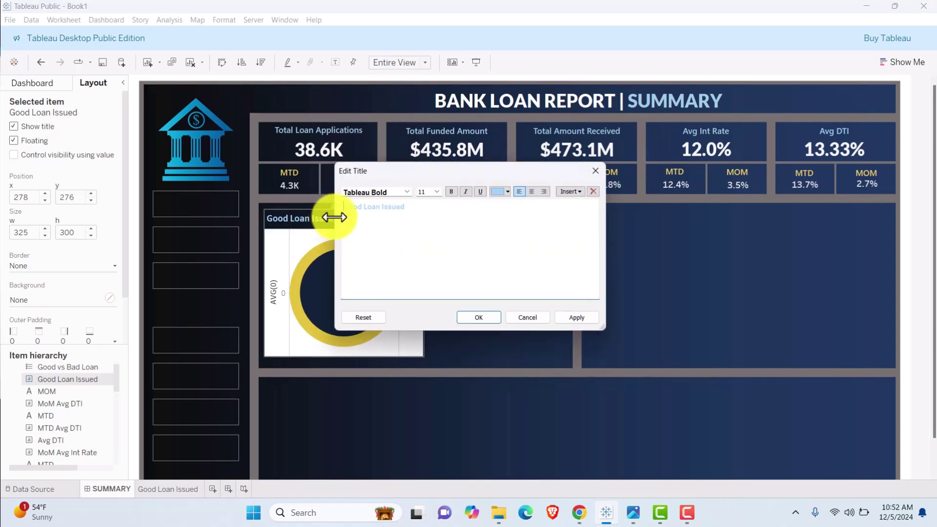
left_click(531, 191)
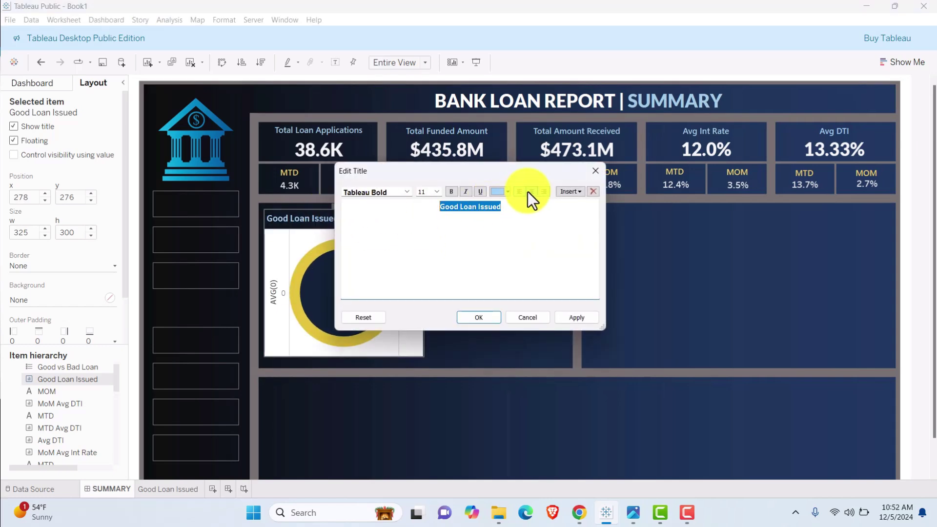
left_click(487, 316)
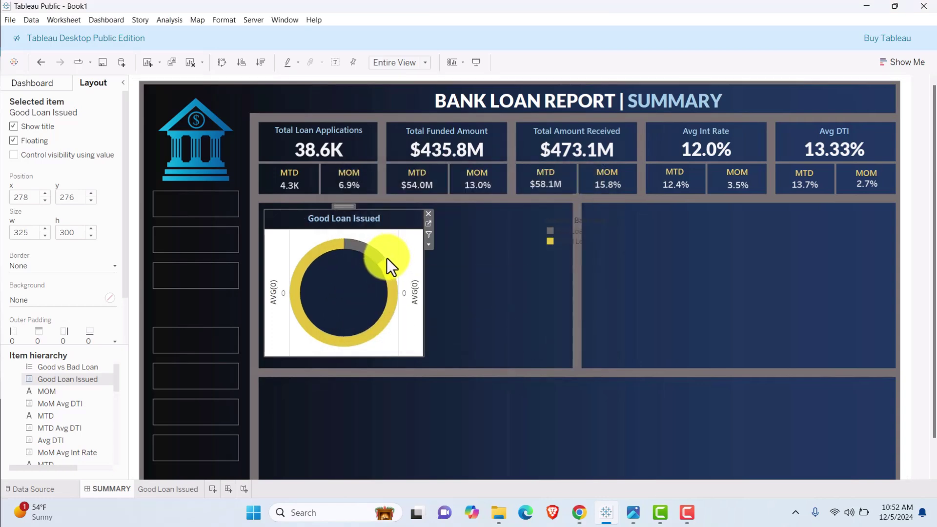
- Set the worksheet shading of the Good Loan Issued chart to None
right_click(386, 239)
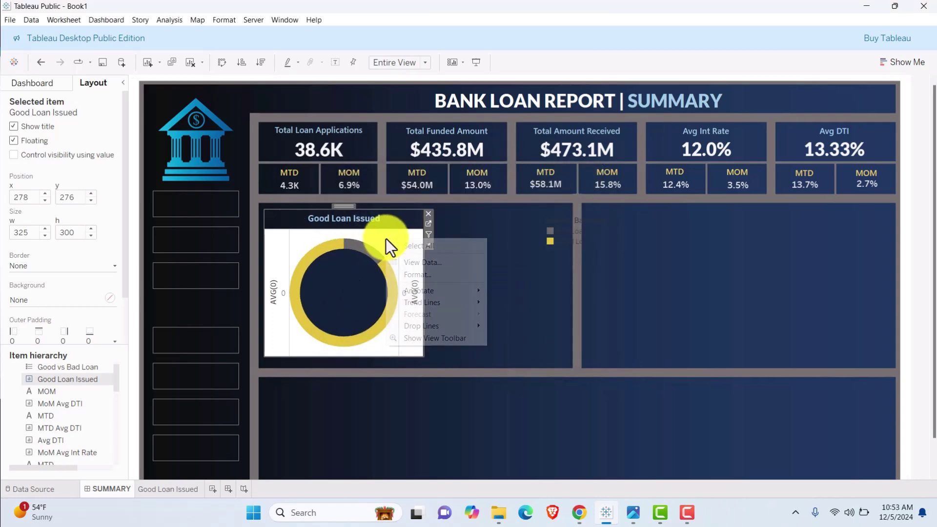
left_click(417, 275)
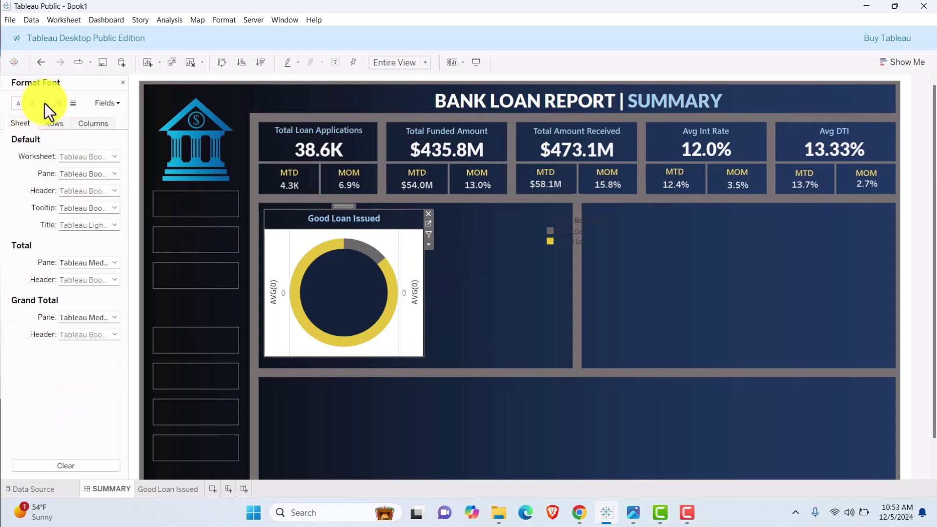
left_click(45, 103)
left_click(68, 157)
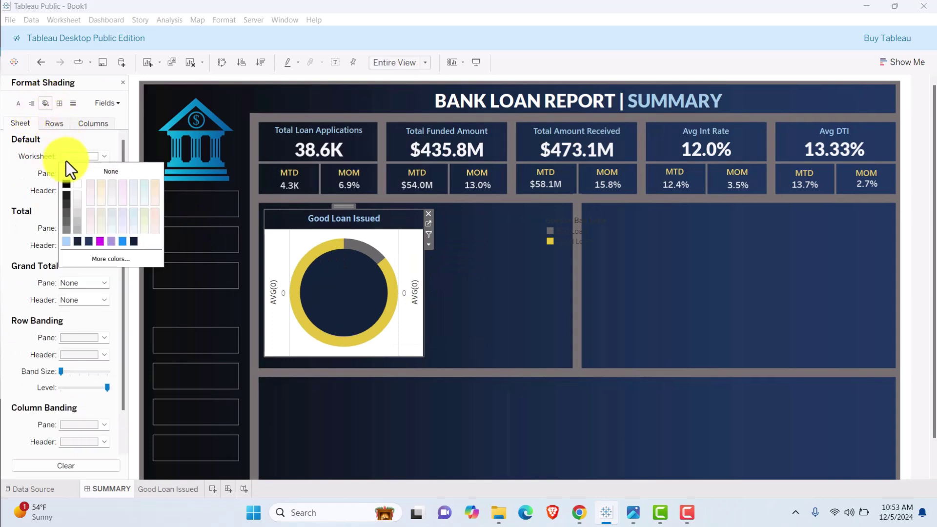
left_click(90, 171)
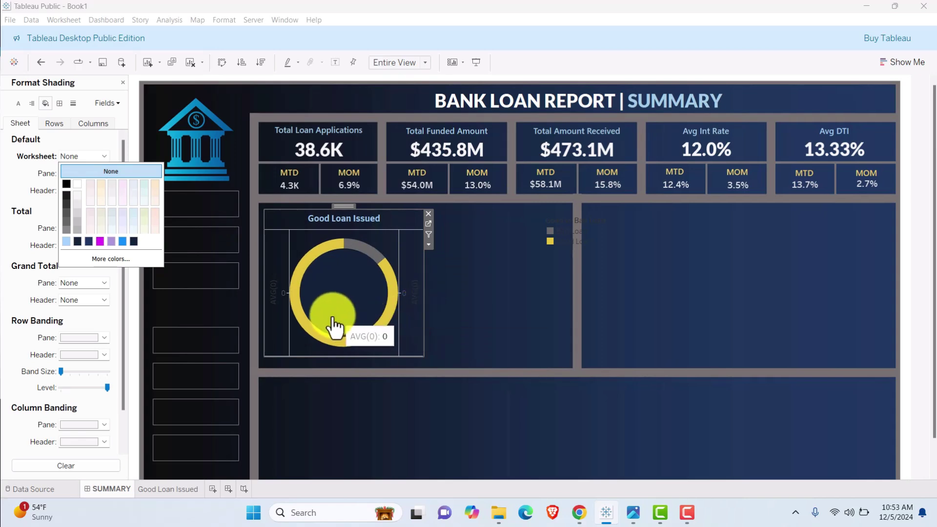
- Set the pane borders of both the row divider and the column divider to None for the Good Loan Issued chart
left_click(60, 104)
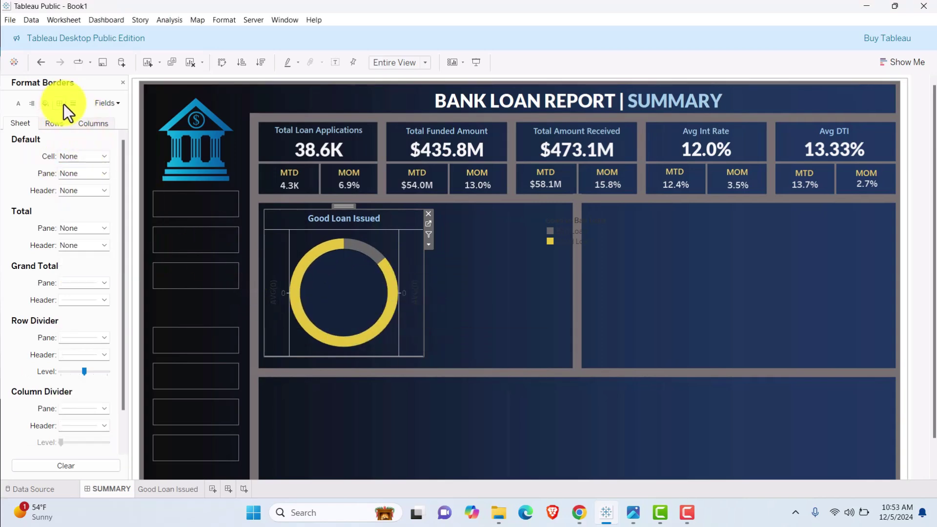
left_click(104, 339)
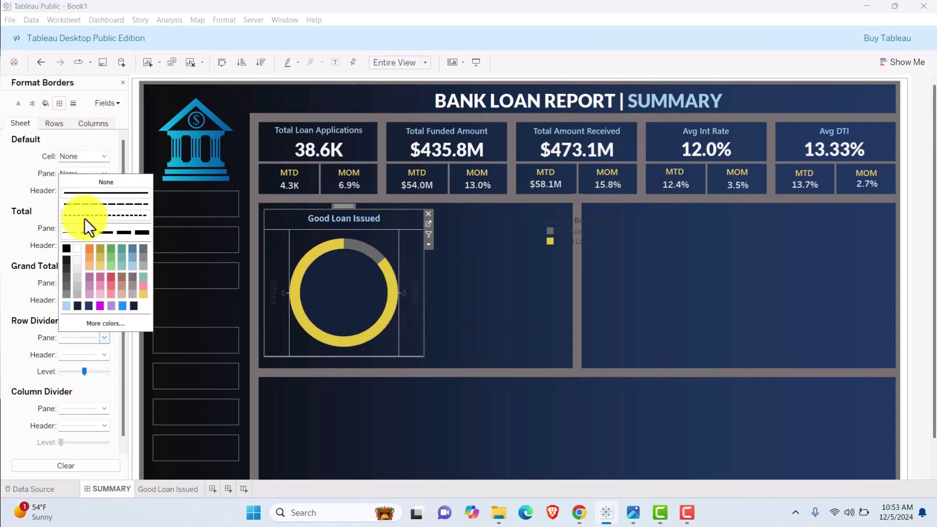
left_click(85, 185)
left_click(106, 405)
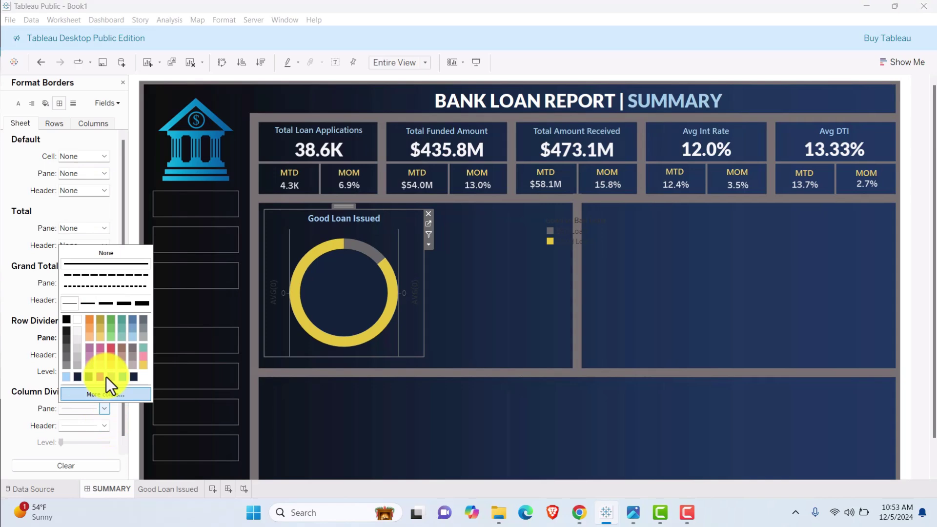
left_click(90, 255)
- Set the zero lines of the Good Loan Issued chart to None
left_click(73, 104)
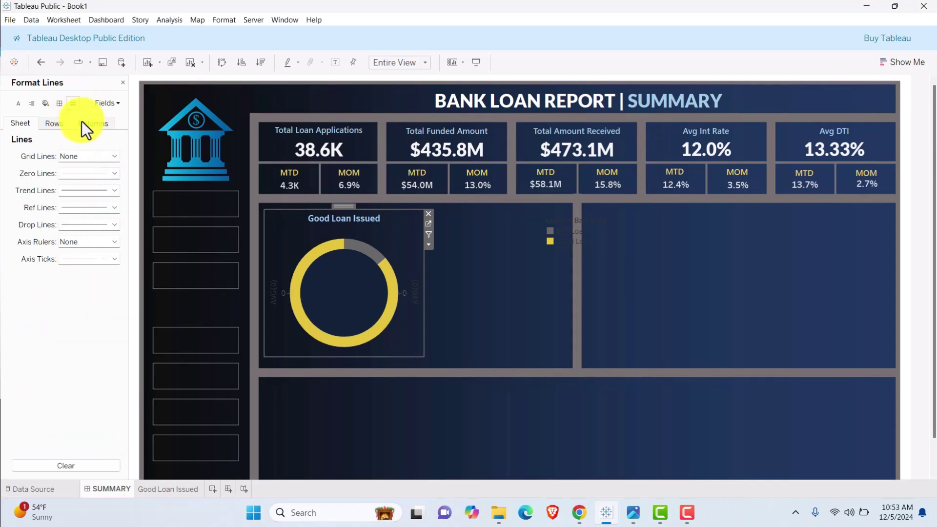
left_click(100, 173)
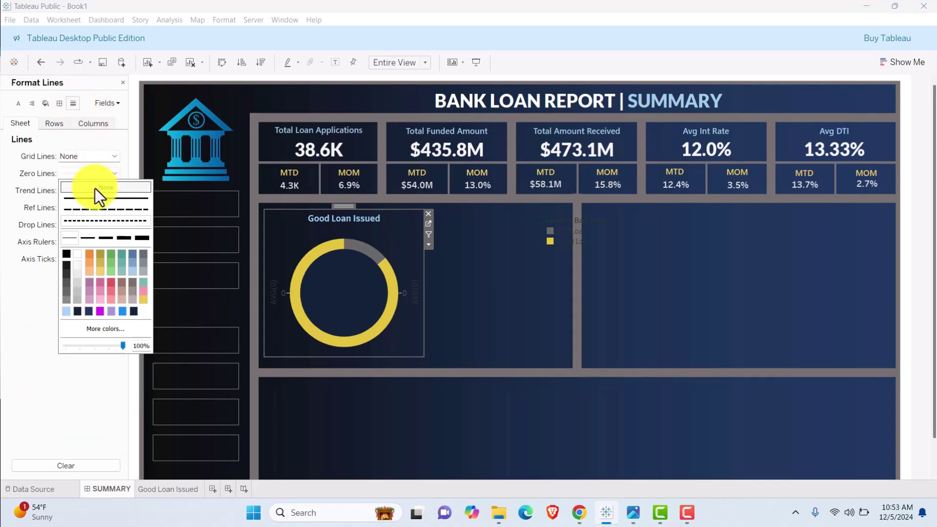
left_click(95, 189)
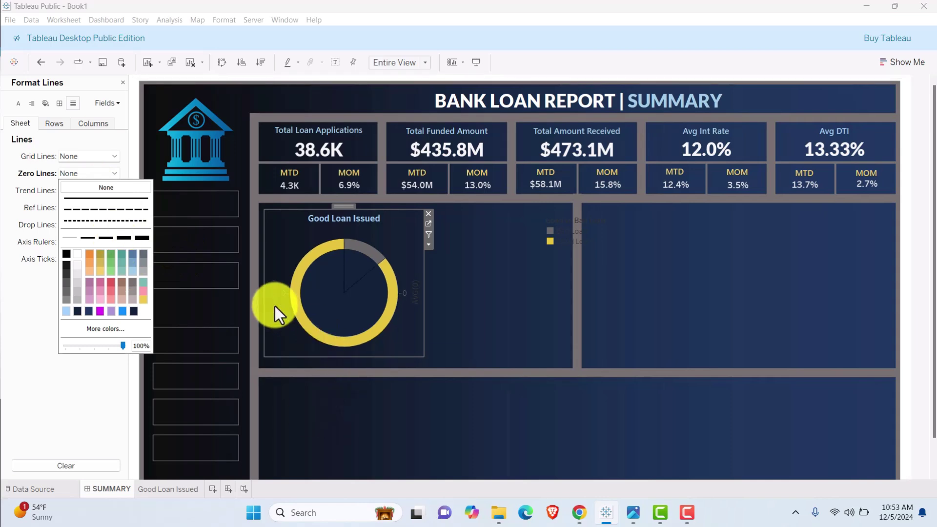
left_click(339, 208)
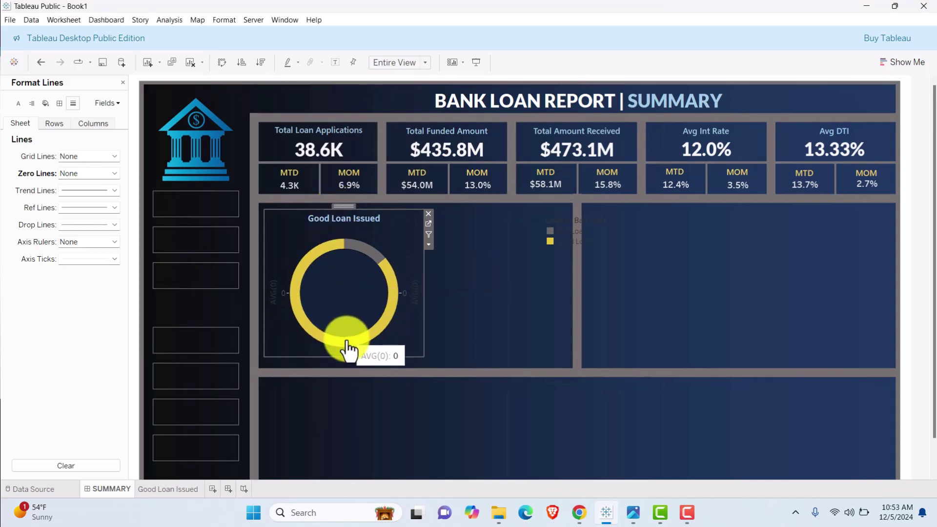
mouse_move(349, 351)
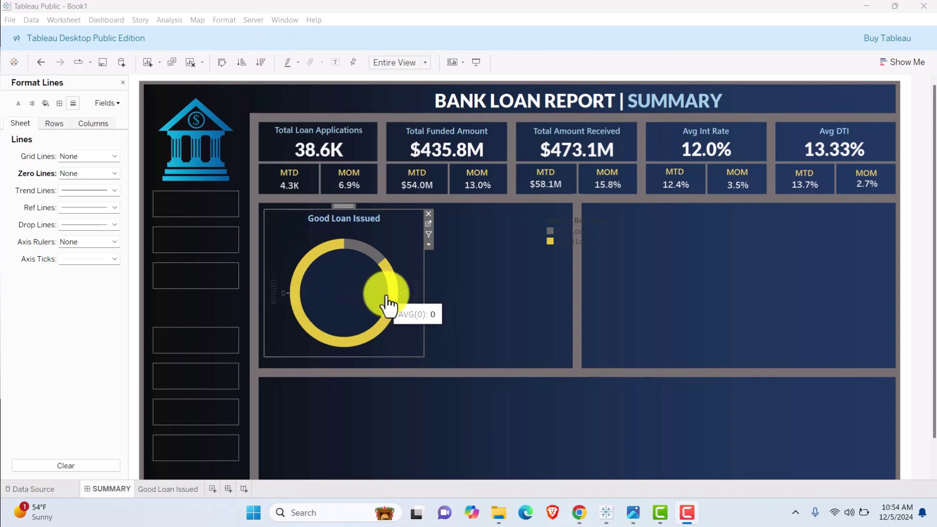
- Hide the AVG(0) axis headers on the Good Loan Issued worksheet and return to the SUMMARY dashboard
left_click(428, 224)
right_click(244, 241)
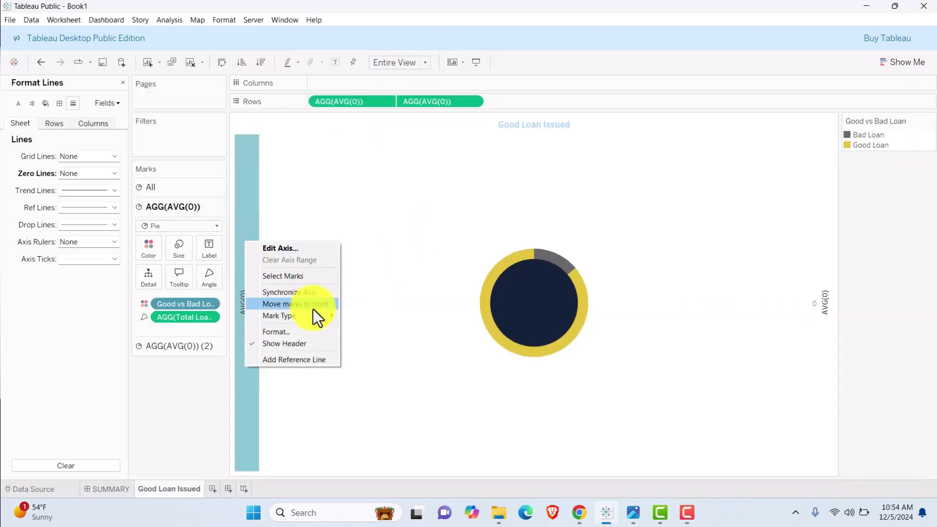
left_click(253, 343)
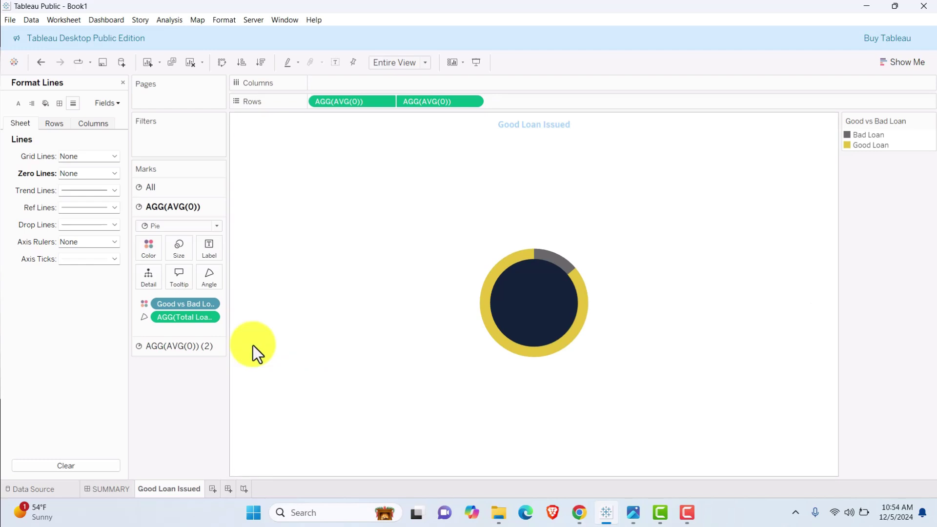
left_click(105, 489)
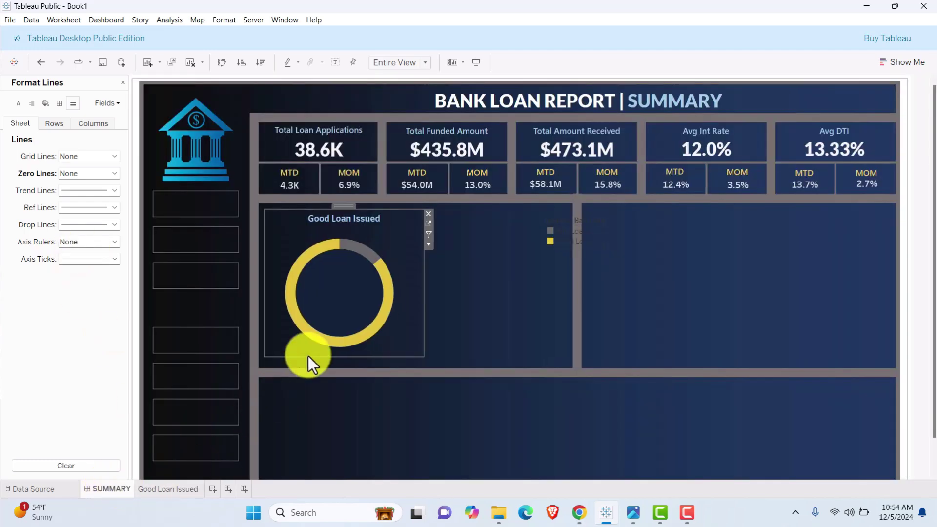
- Shift the Good Loan Issued chart slightly downward in its panel and remove the Good vs Bad Loan legend from the dashboard
left_click(312, 341)
left_click_drag(347, 206, 558, 227)
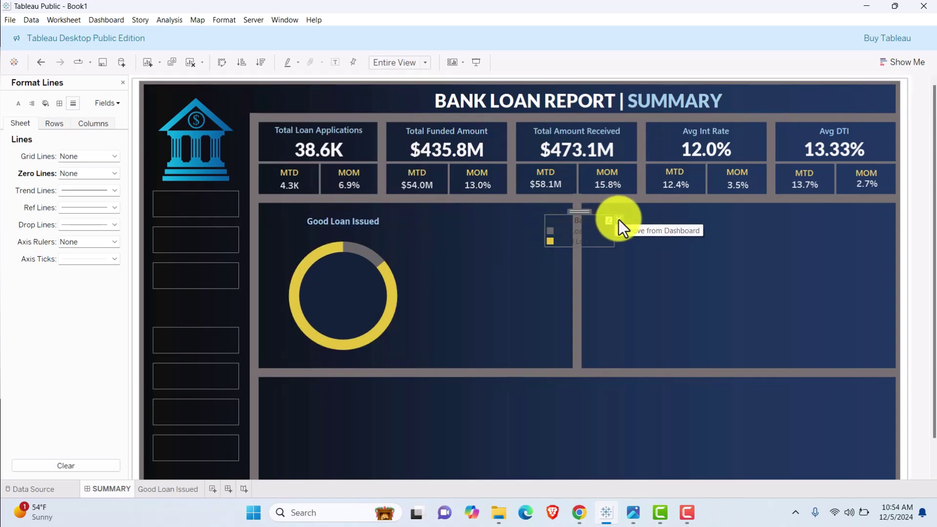
left_click(619, 219)
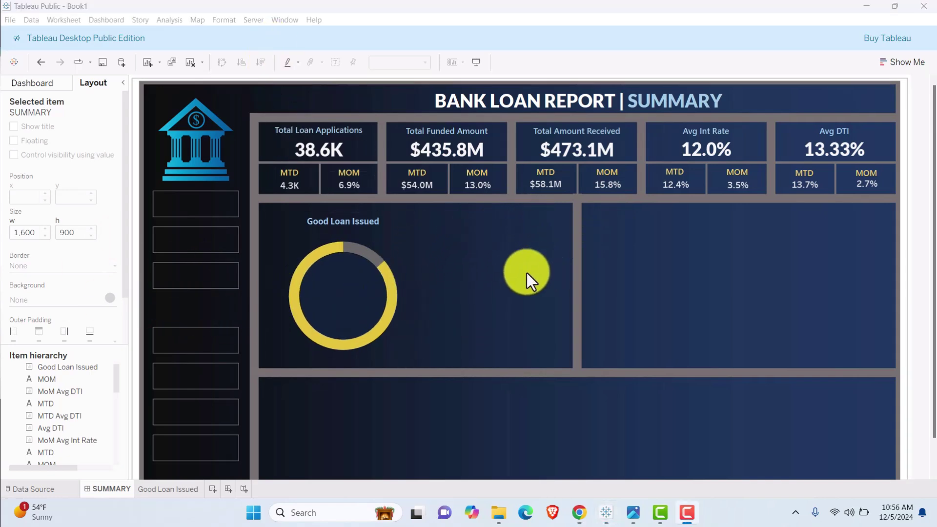
- Add a new worksheet and name it Good Loan Application %
left_click(213, 490)
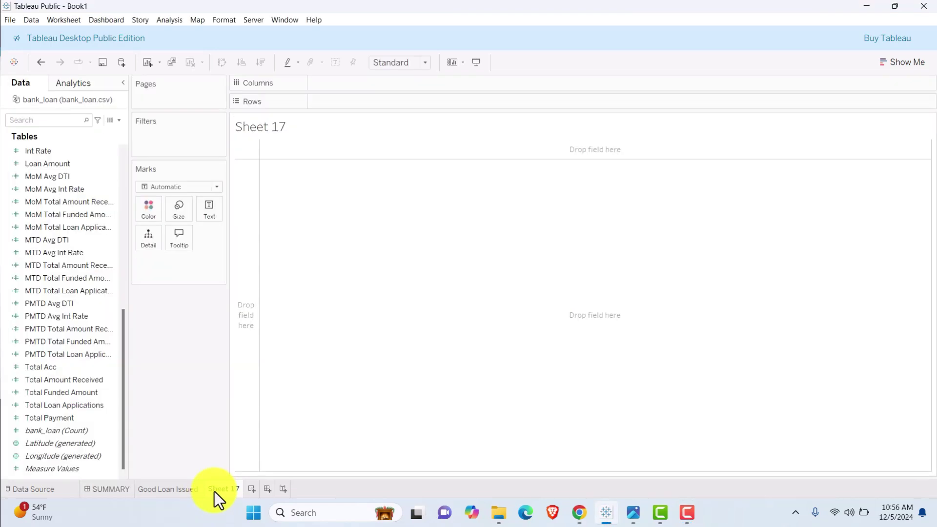
left_click(214, 492)
type("Good Loan Application")
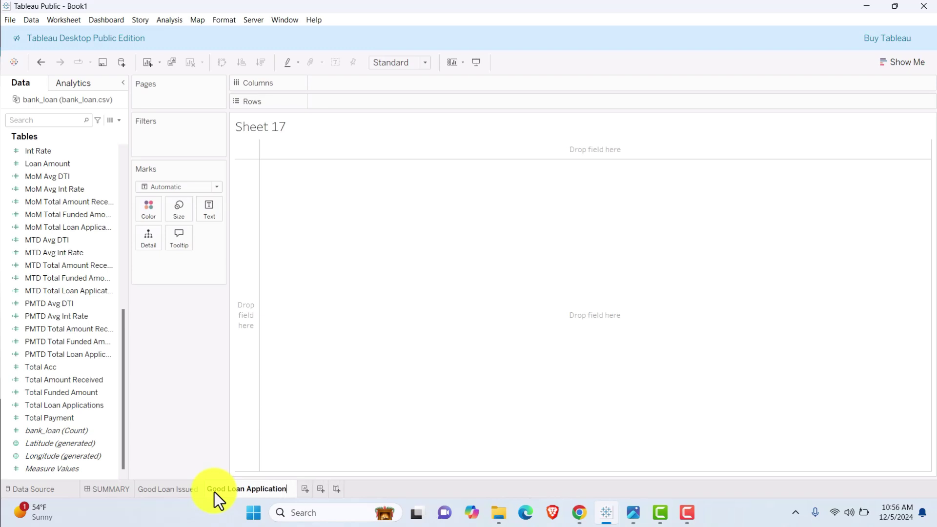
type(" %")
key("Return")
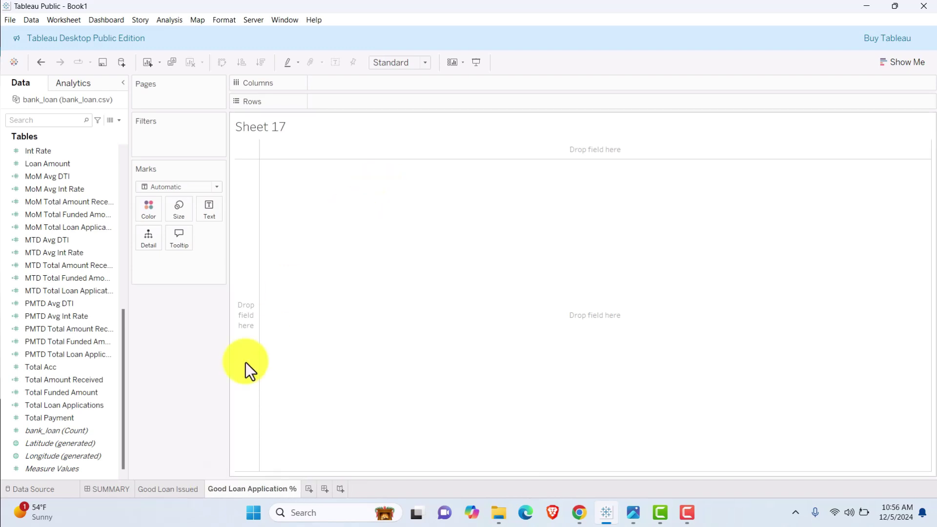
- Start a new calculated field named Good Loan %
left_click(118, 121)
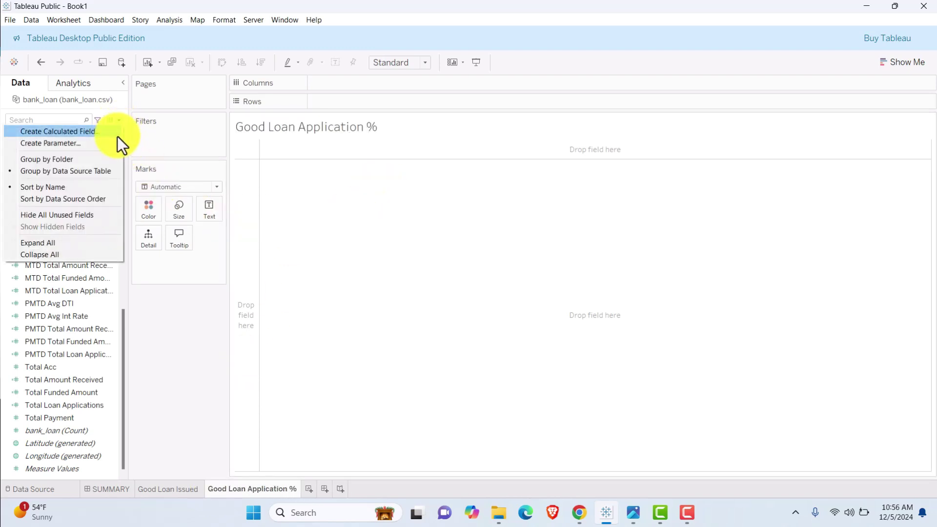
left_click(82, 131)
type("Good ")
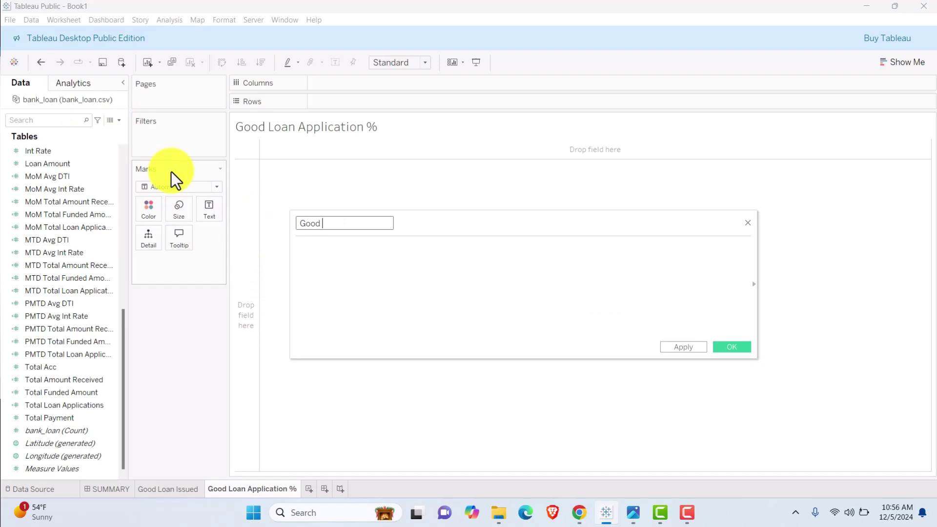
type("Loan %")
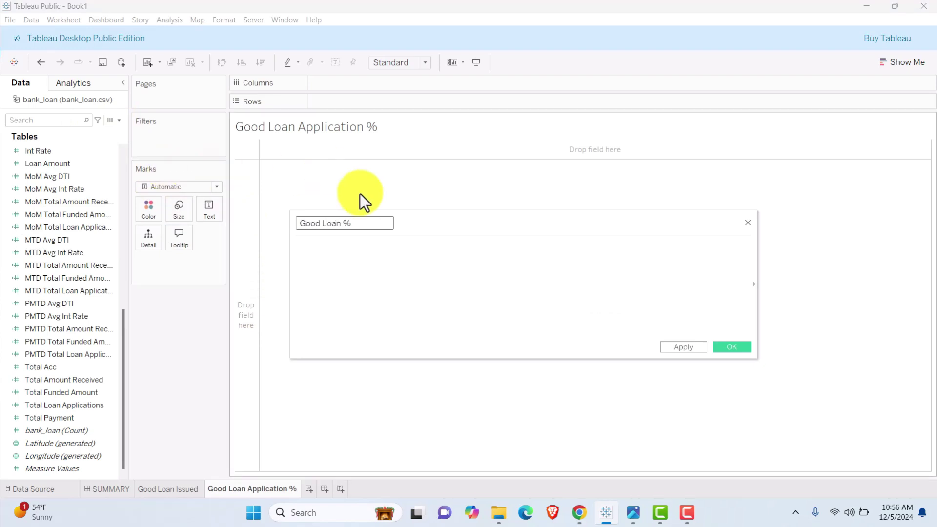
left_click(356, 250)
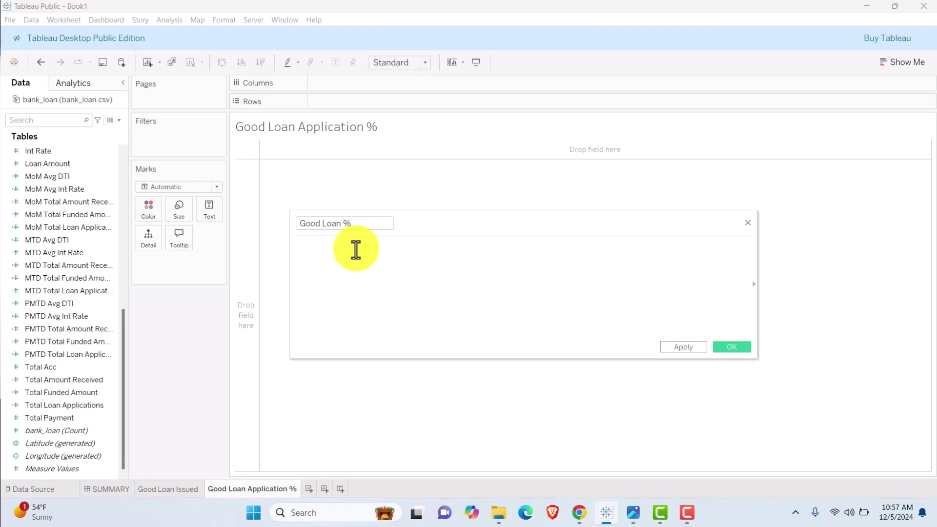
- Enter COUNT(IF [Good vs Bad Loan] = 'Good Loan' THEN [Id] END) as the Good Loan % formula
type("IF [Good vs Bad Loan]")
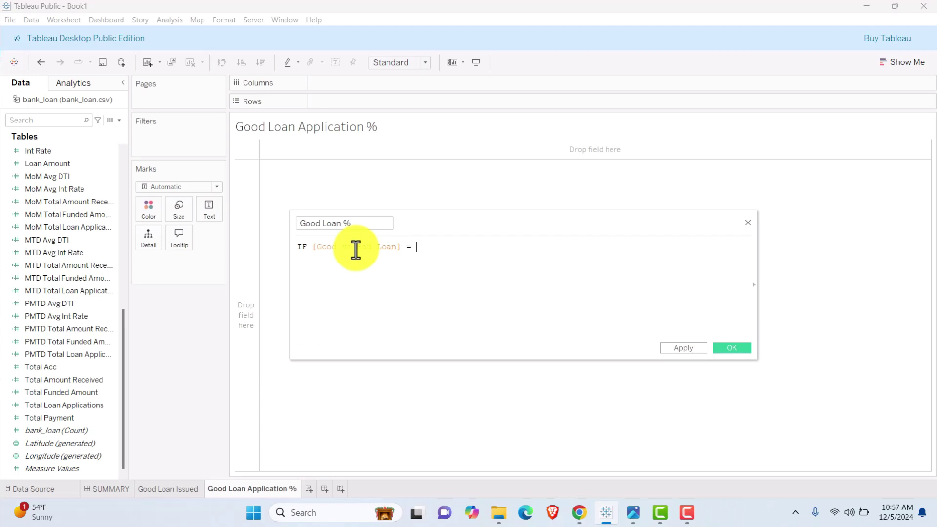
type(" = 'Good Loan' THEN id")
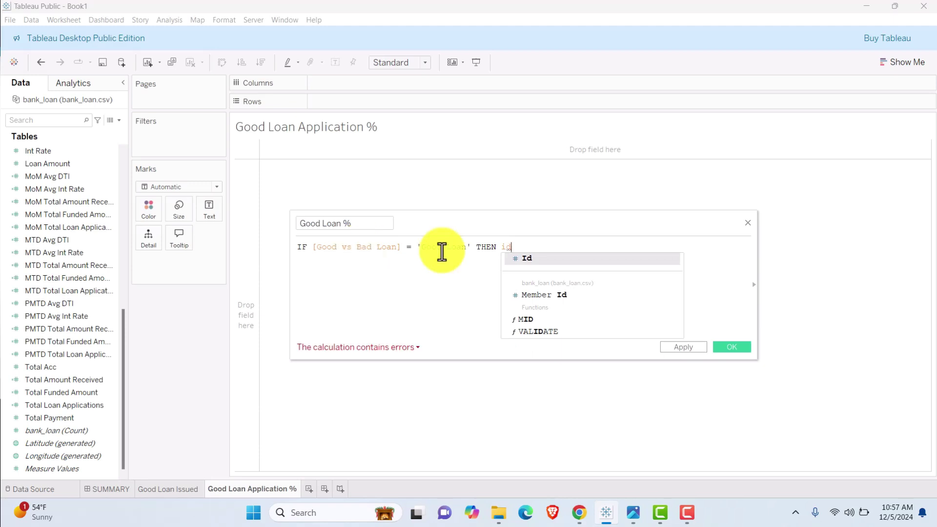
left_click(556, 262)
left_click(299, 247)
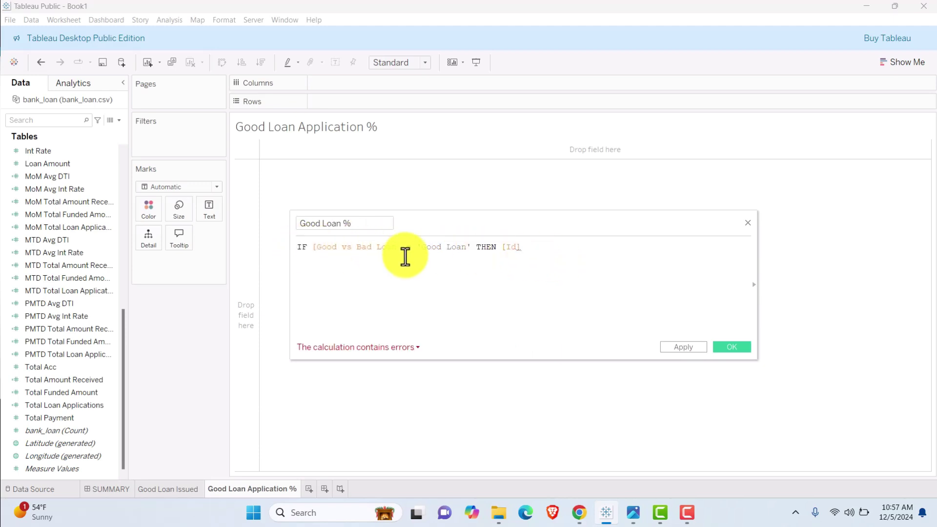
type("COUNT(")
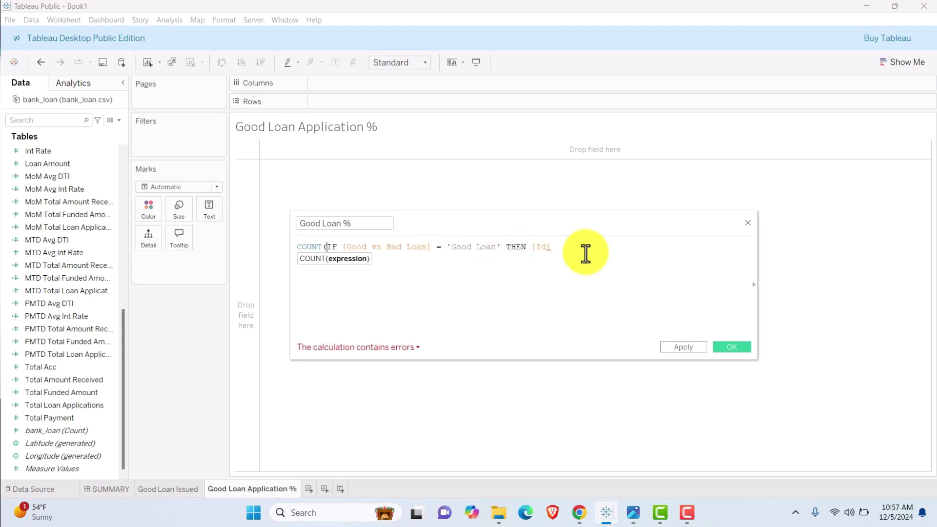
left_click(587, 248)
type(")")
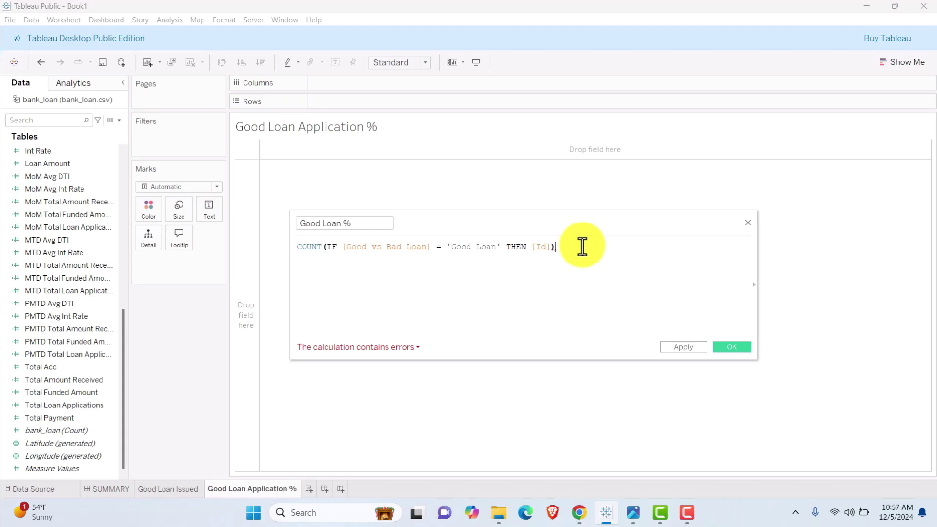
left_click(419, 348)
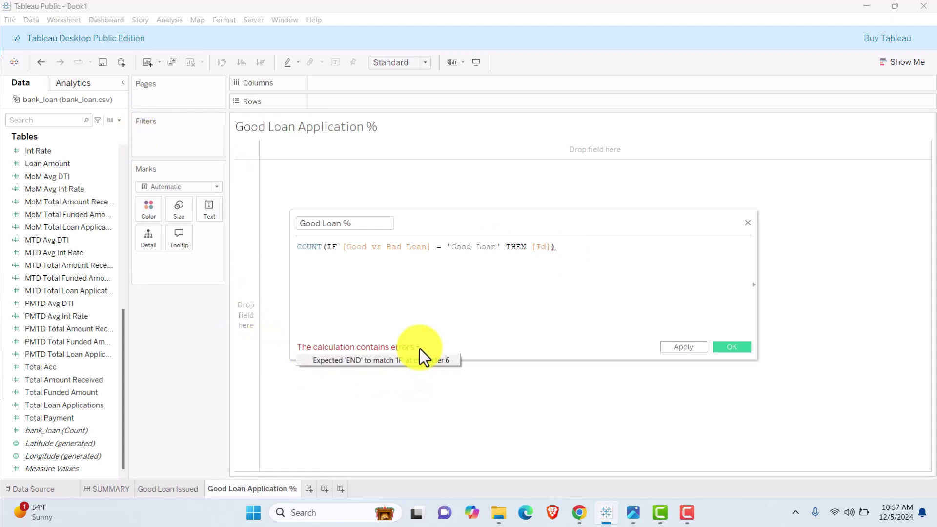
left_click(550, 247)
type("END")
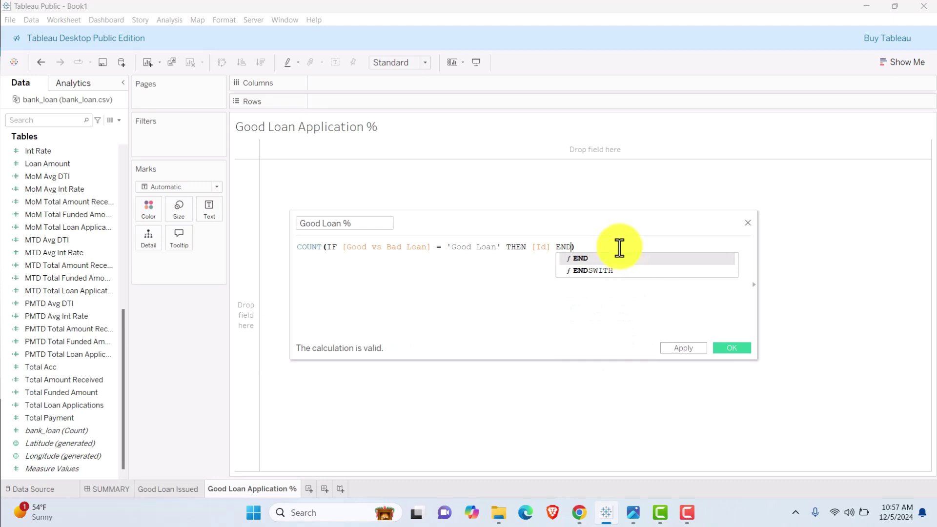
- Divide the Good Loan % expression by COUNT([Id]) and save the calculated field
left_click(619, 247)
type("/")
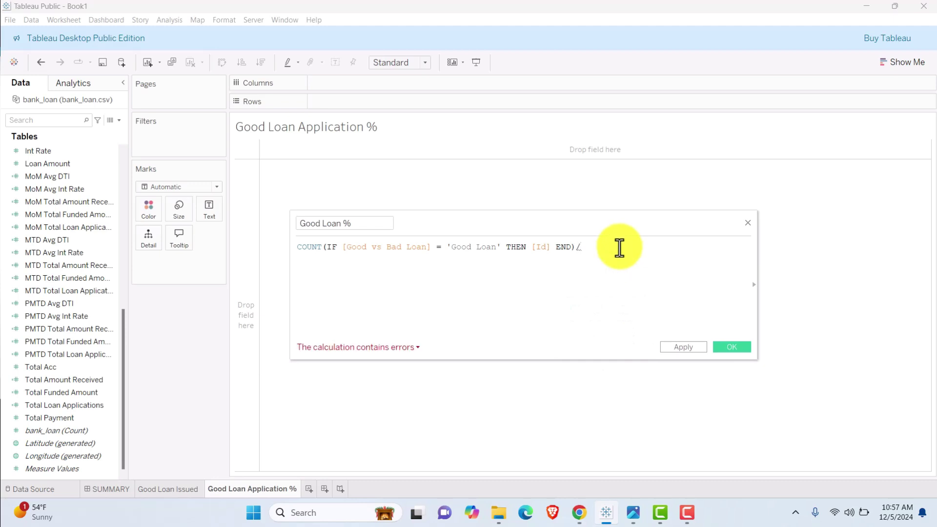
type("COUNT(")
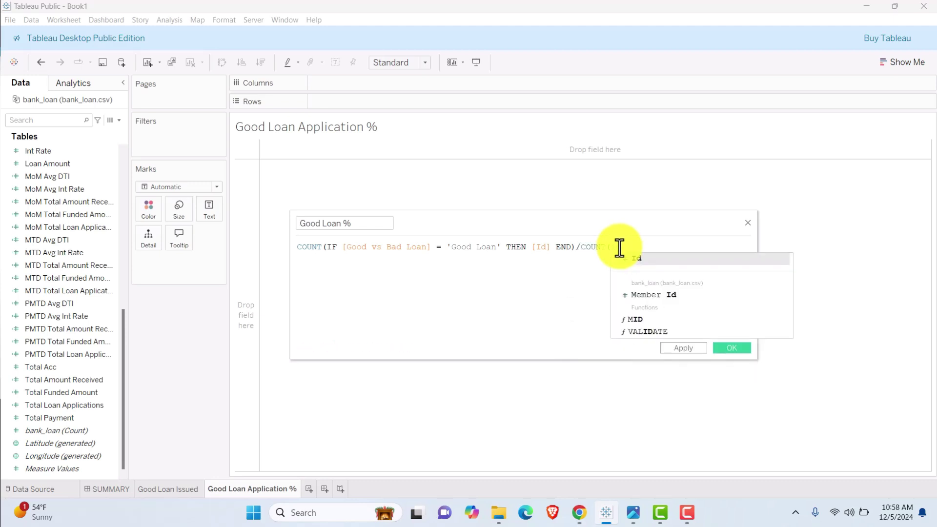
type("[Id])")
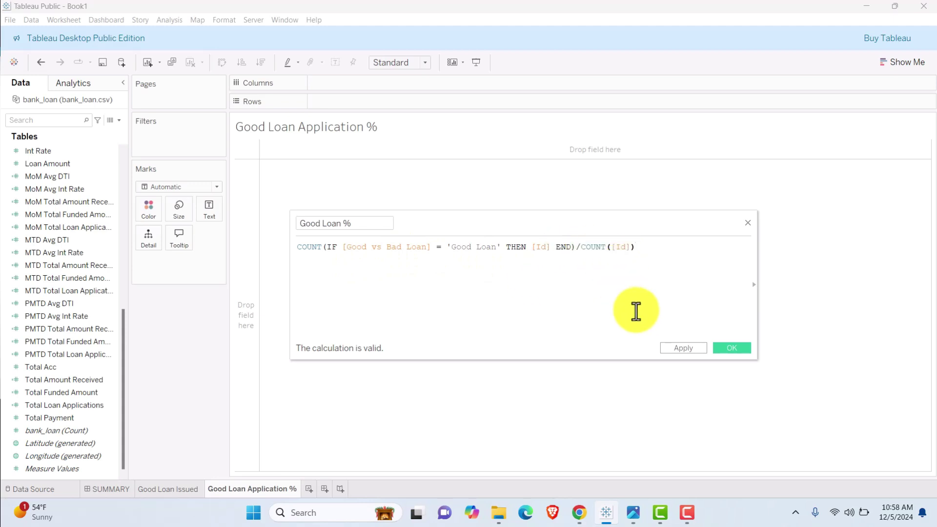
left_click(687, 351)
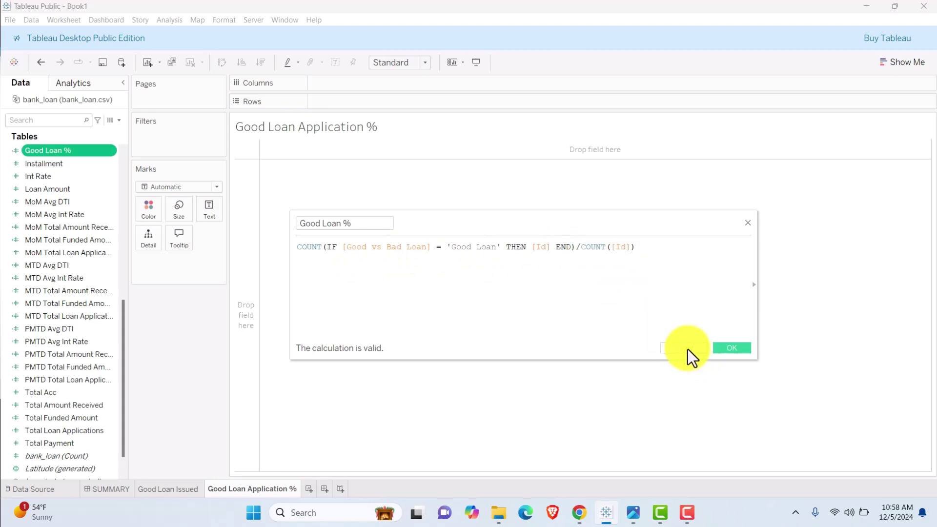
left_click(746, 348)
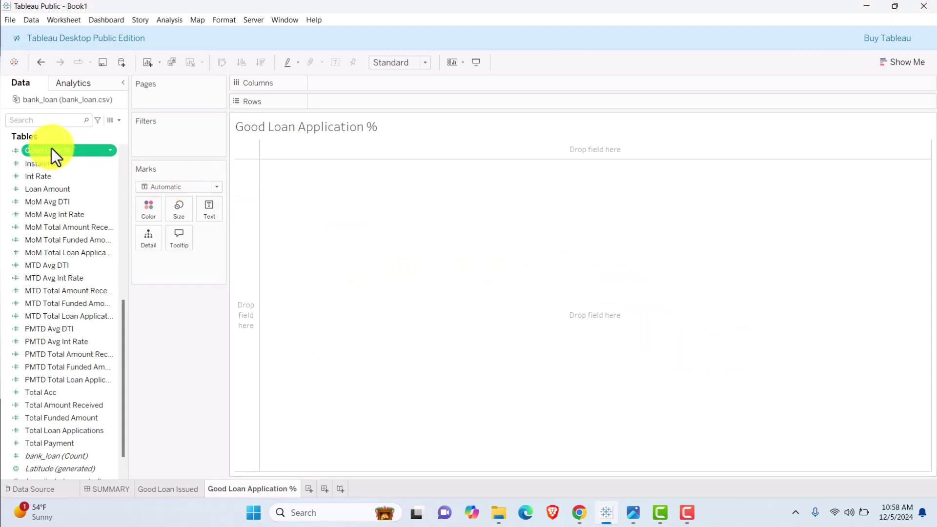
- Show Good Loan % as the text mark on the worksheet and fit the sheet to Entire View
left_click_drag(43, 151, 207, 210)
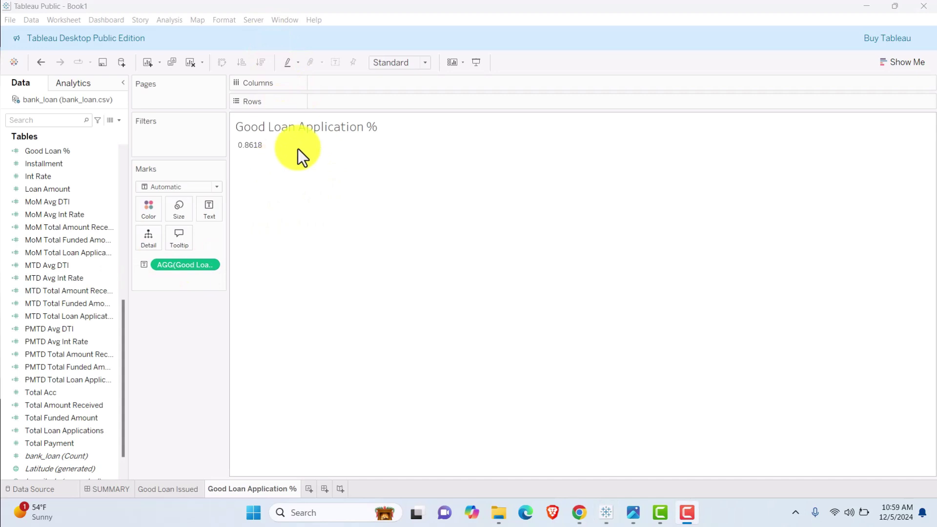
left_click(426, 63)
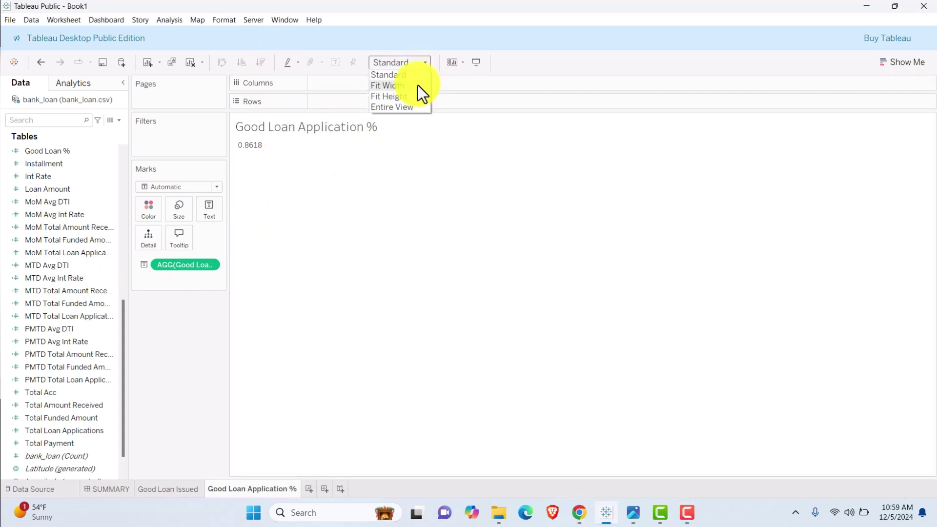
left_click(399, 108)
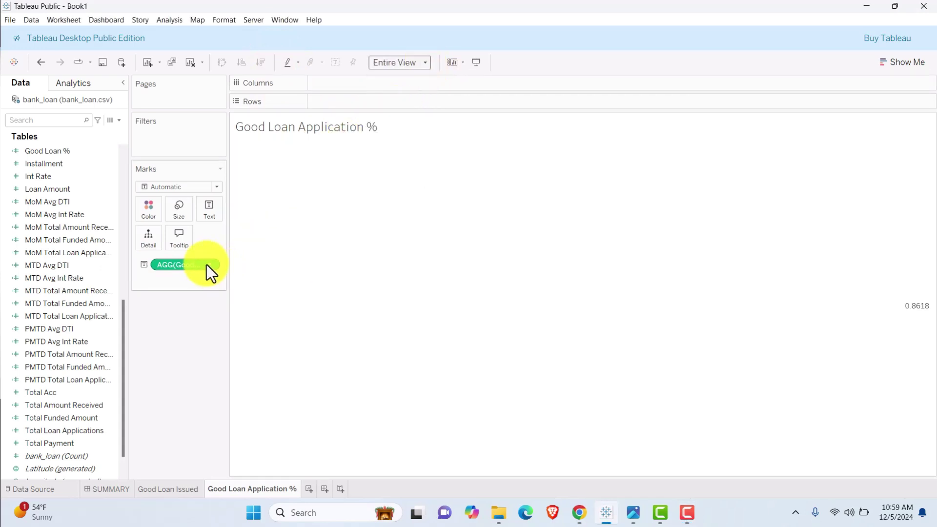
- Center the Good Loan % text label horizontally
left_click(208, 206)
left_click(249, 248)
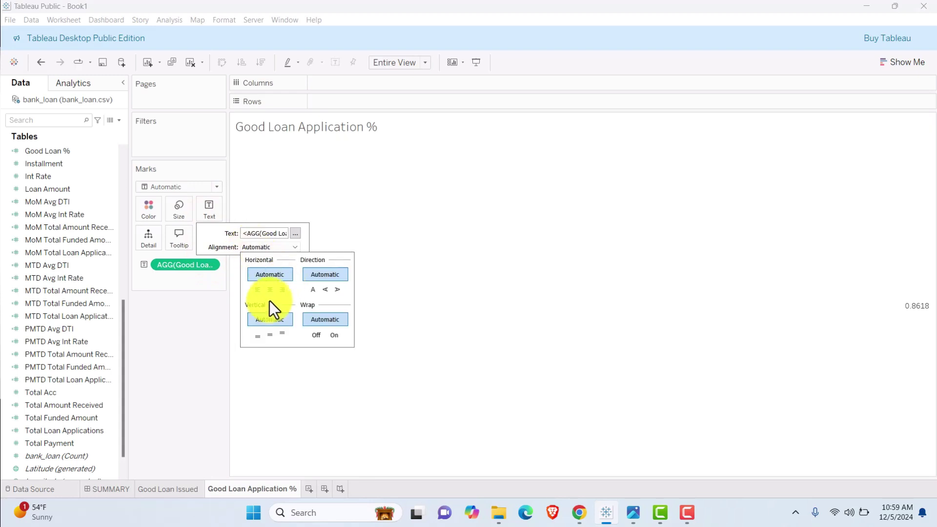
left_click(268, 291)
- Format the Good Loan % text label in 22-point Tableau Bold with a yellow font color
left_click(295, 233)
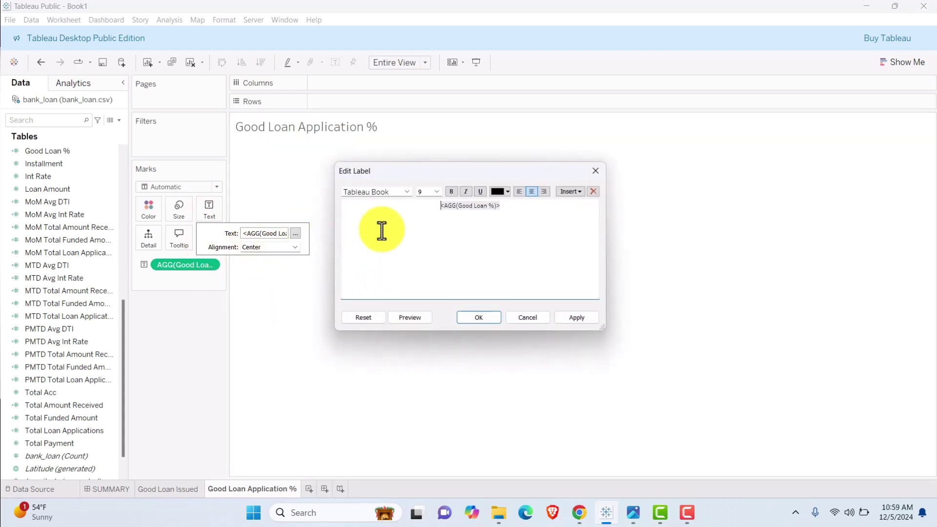
left_click_drag(514, 209, 429, 209)
left_click(436, 191)
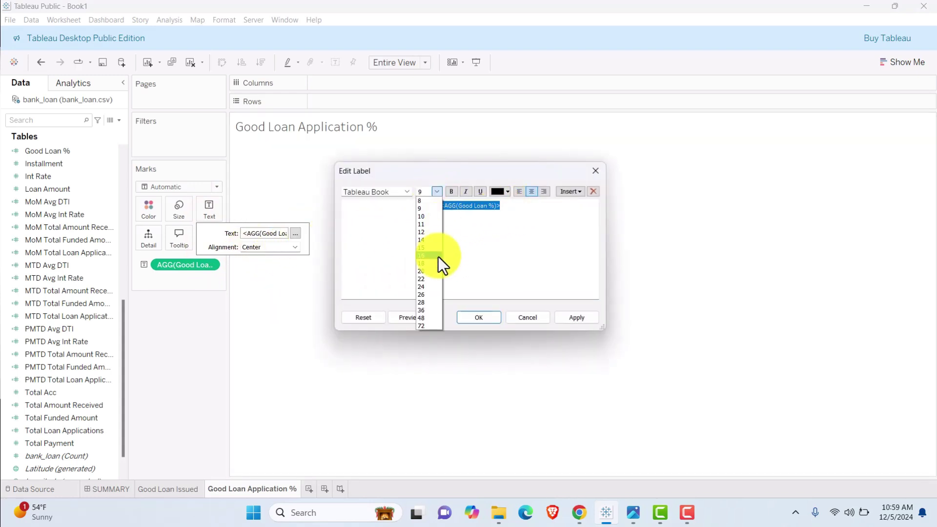
left_click(426, 280)
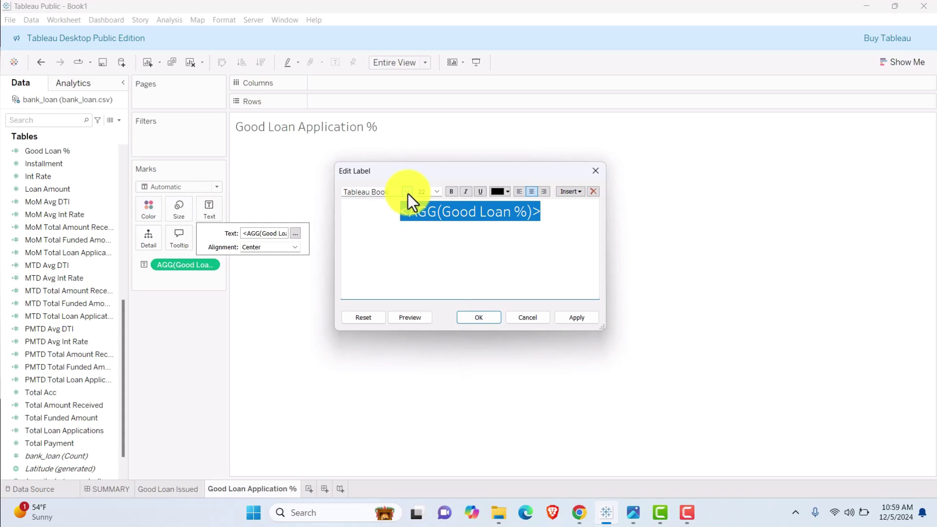
left_click(407, 193)
scroll(378, 238, "up", 4)
left_click(379, 301)
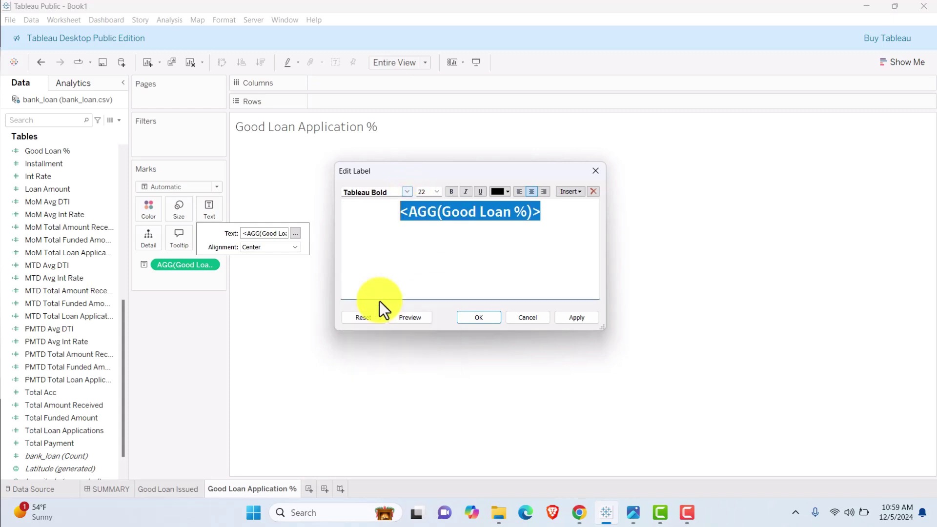
left_click(506, 192)
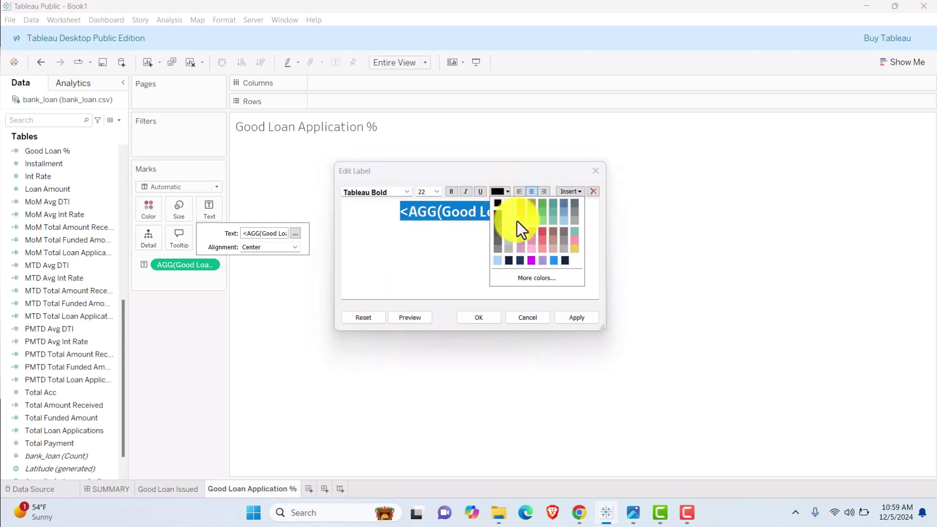
left_click(532, 221)
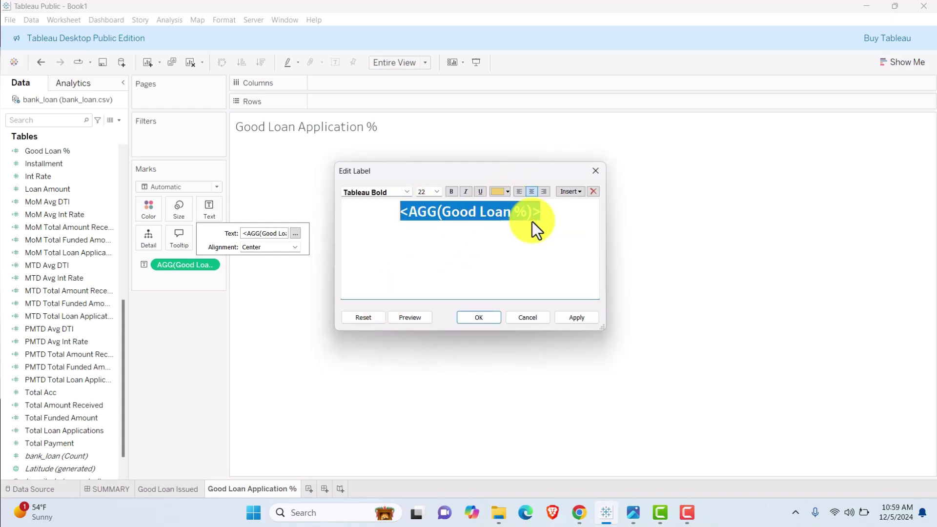
left_click(477, 318)
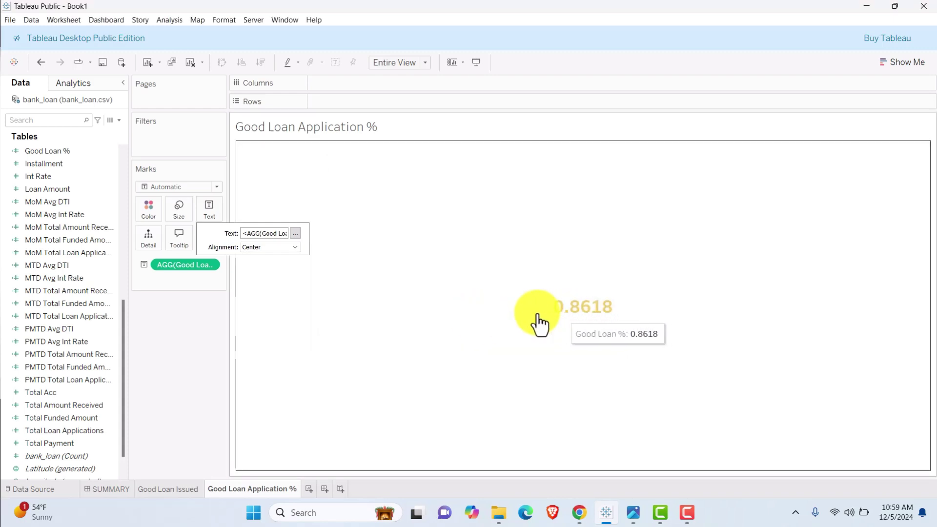
- Format the Good Loan % number as a percentage with 1 decimal place
right_click(212, 265)
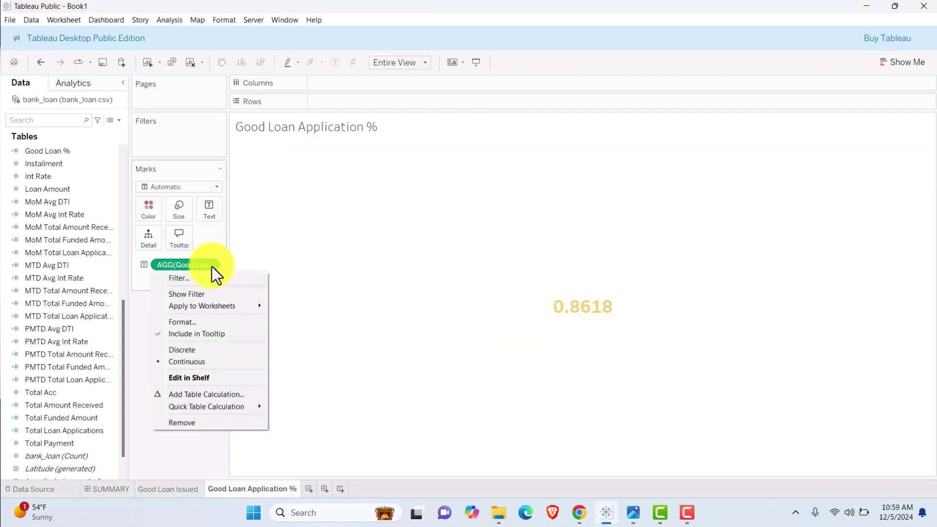
left_click(195, 322)
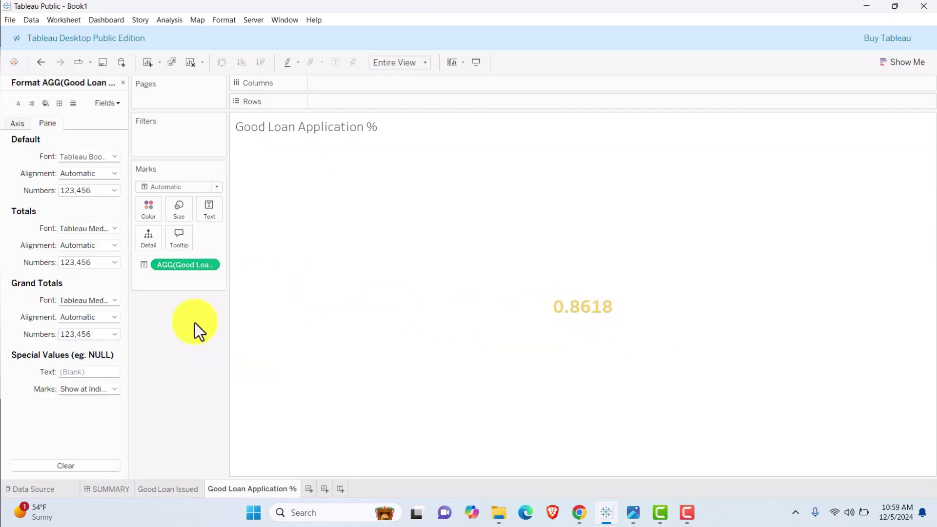
left_click(113, 191)
left_click(105, 258)
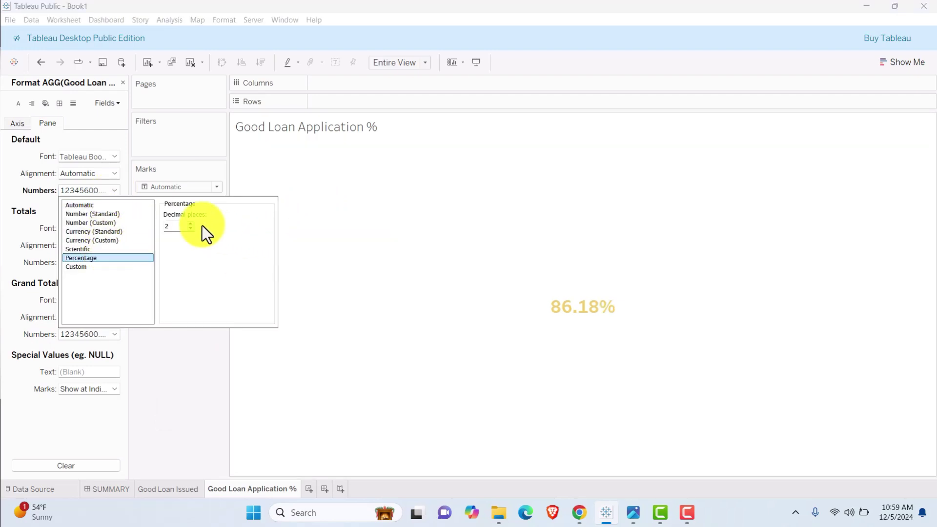
left_click(189, 229)
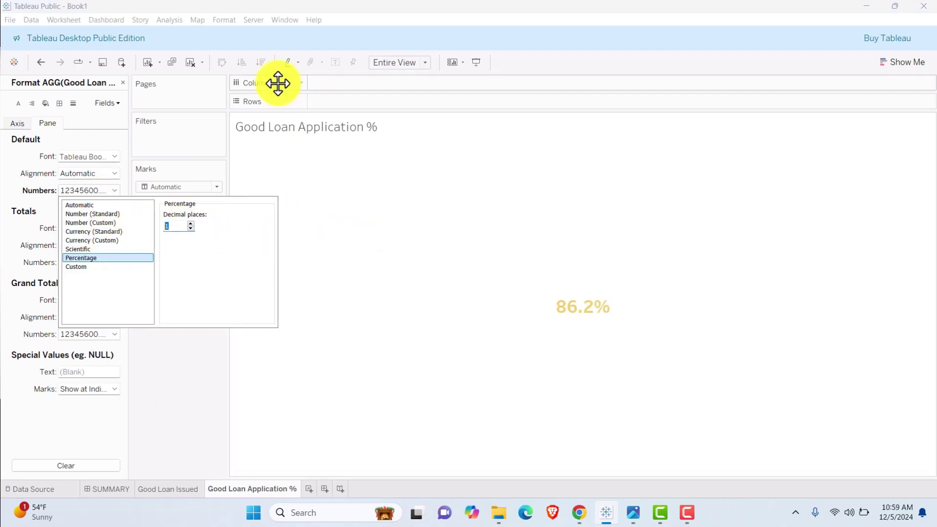
left_click(271, 46)
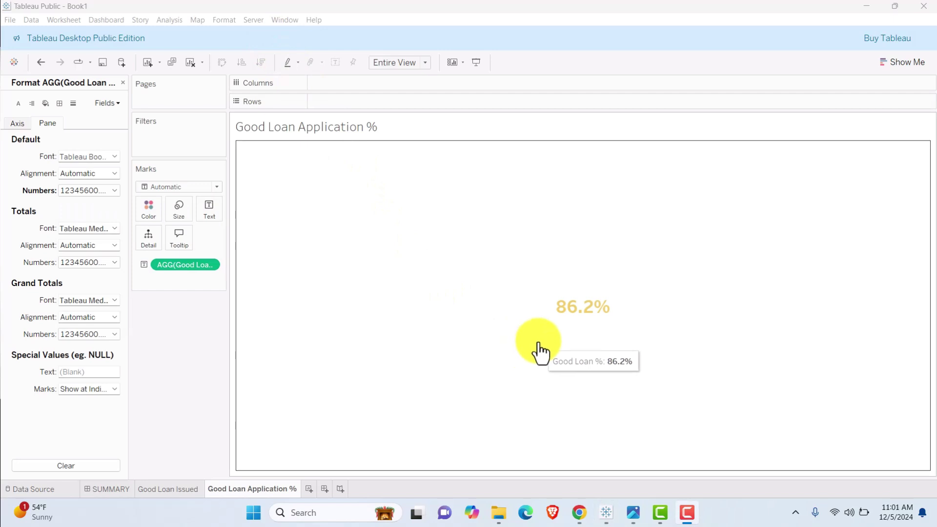
- Place the Good Loan Application % sheet as a floating object on the SUMMARY dashboard and hide its title
left_click(111, 489)
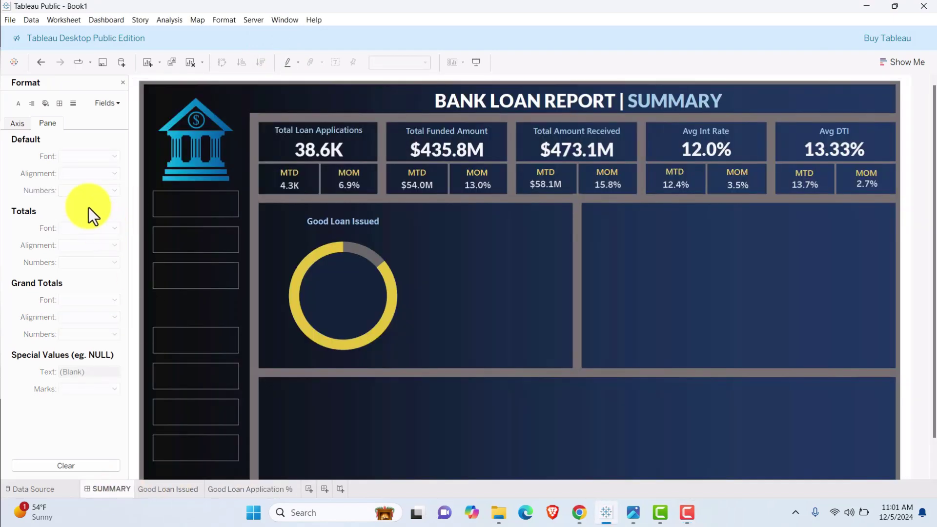
left_click(122, 83)
left_click(42, 84)
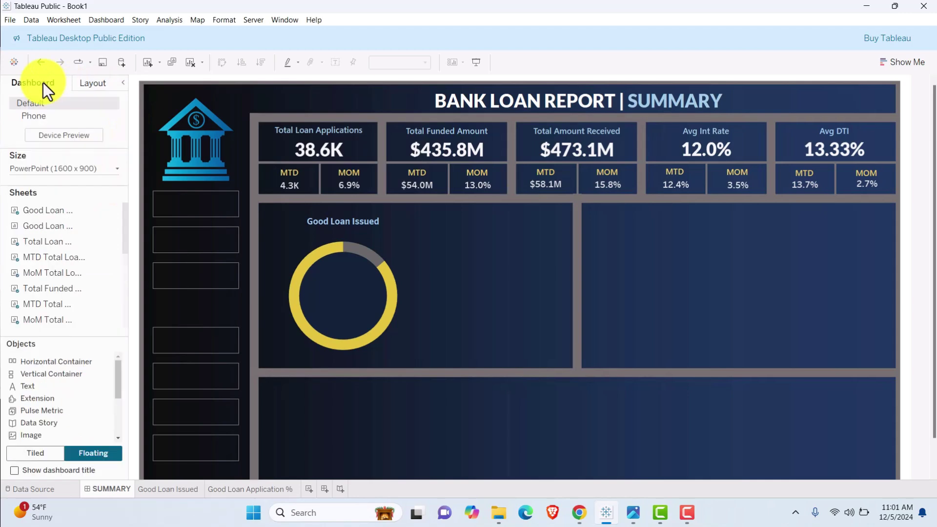
mouse_move(70, 227)
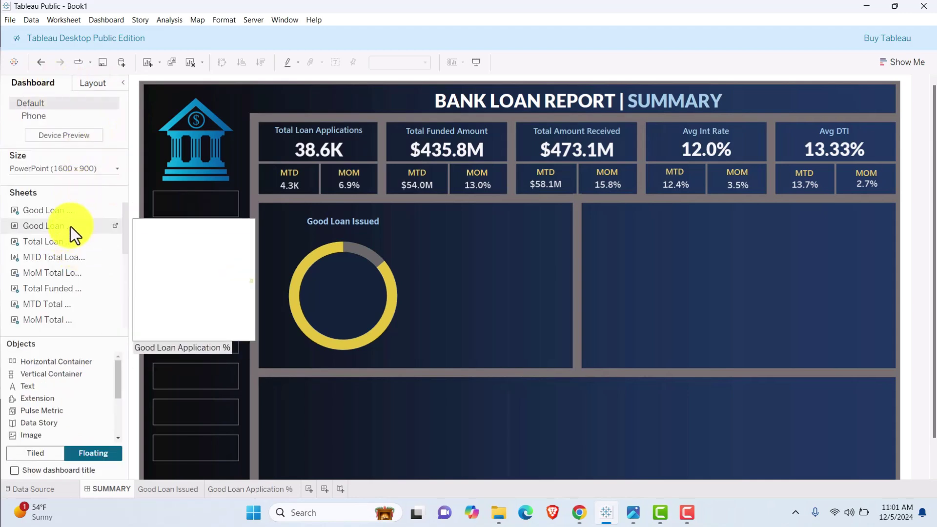
left_click_drag(57, 226, 483, 284)
right_click(505, 254)
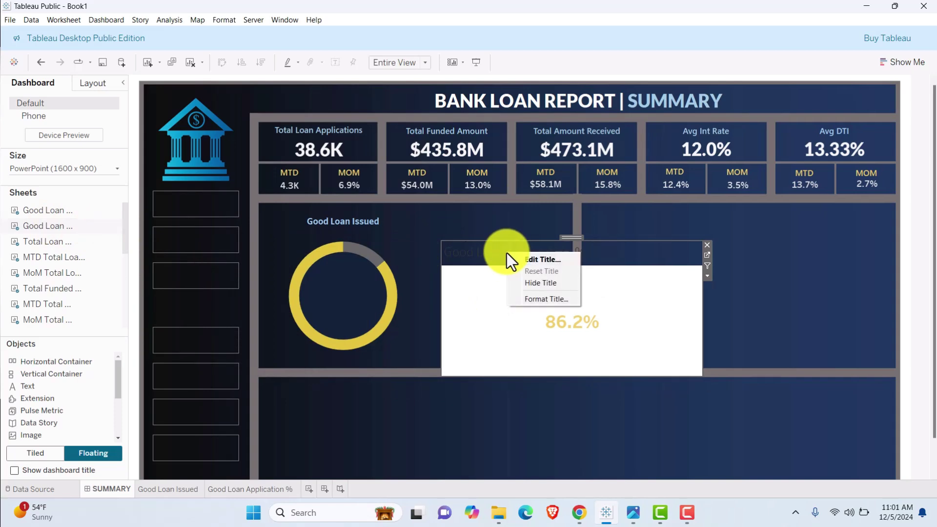
left_click(526, 283)
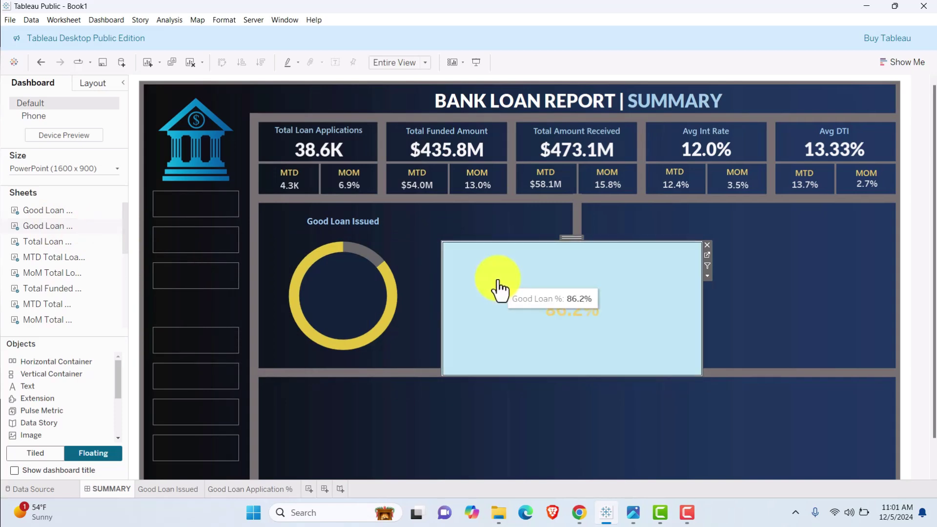
- Set the worksheet shading of the Good Loan Application % sheet to None
right_click(499, 287)
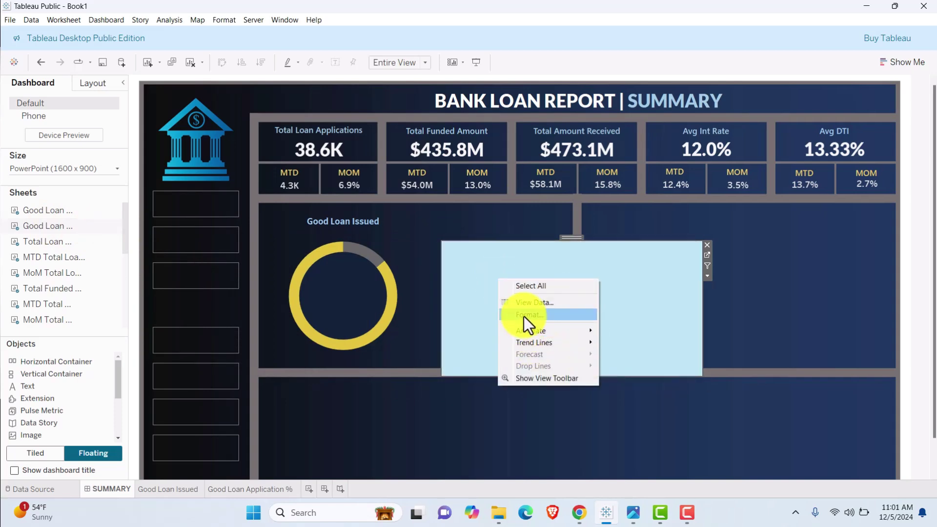
left_click(523, 314)
left_click(46, 104)
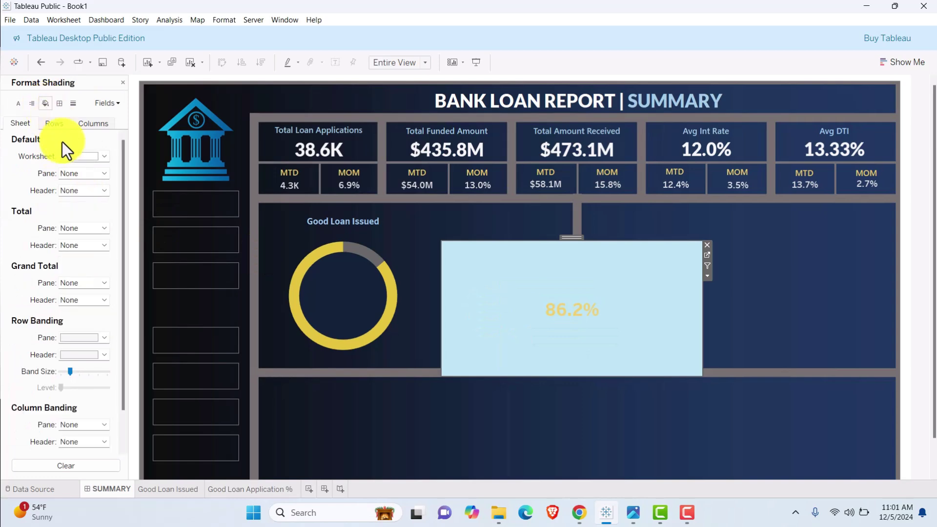
left_click(70, 156)
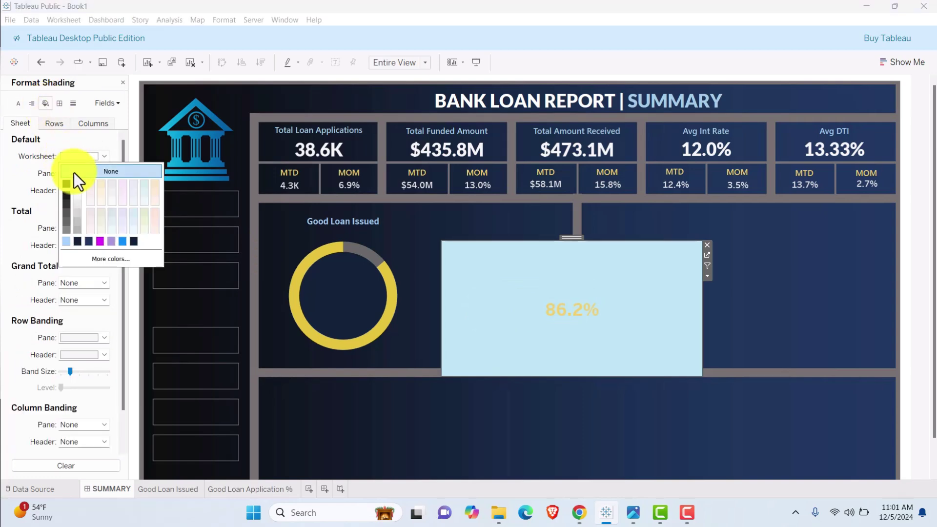
left_click(661, 352)
- Shrink the Good Loan Application % sheet to fit its number and center it inside the Good Loan Issued donut
left_click_drag(704, 373, 528, 290)
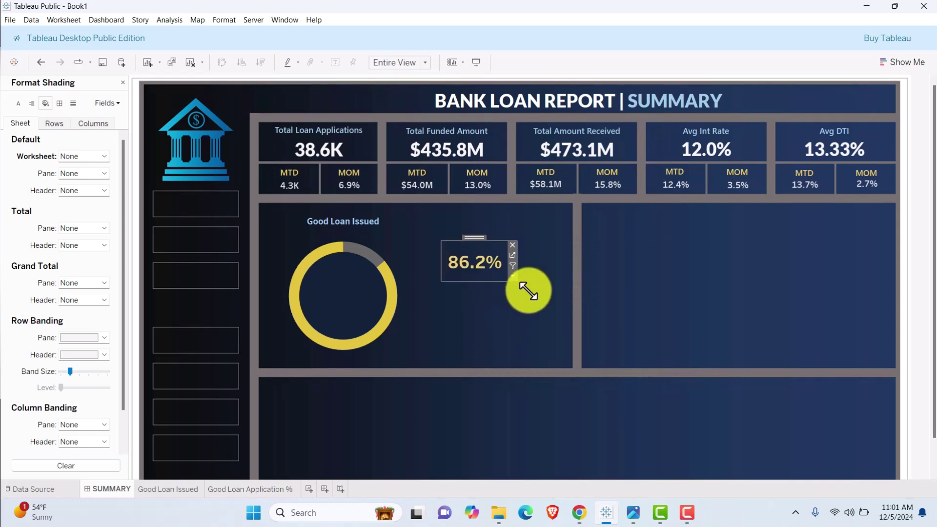
left_click_drag(469, 245, 342, 268)
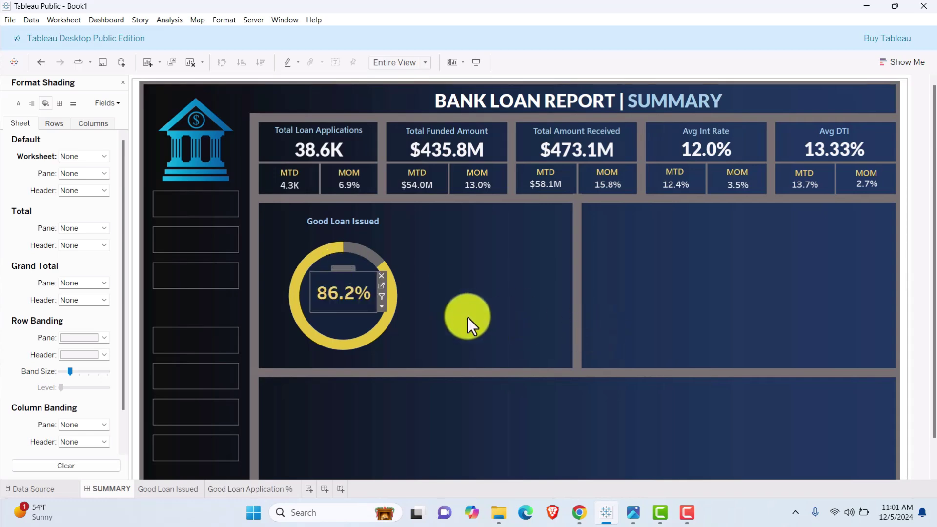
left_click(375, 307)
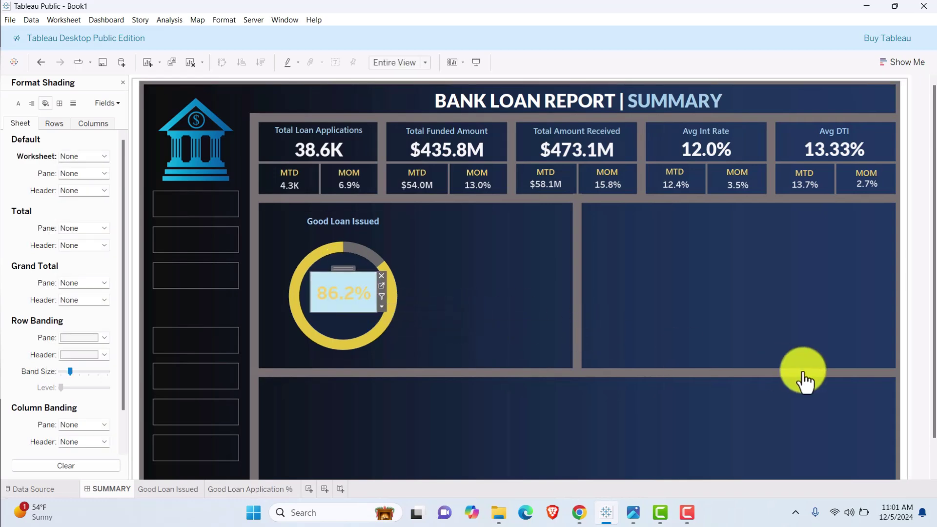
left_click(804, 380)
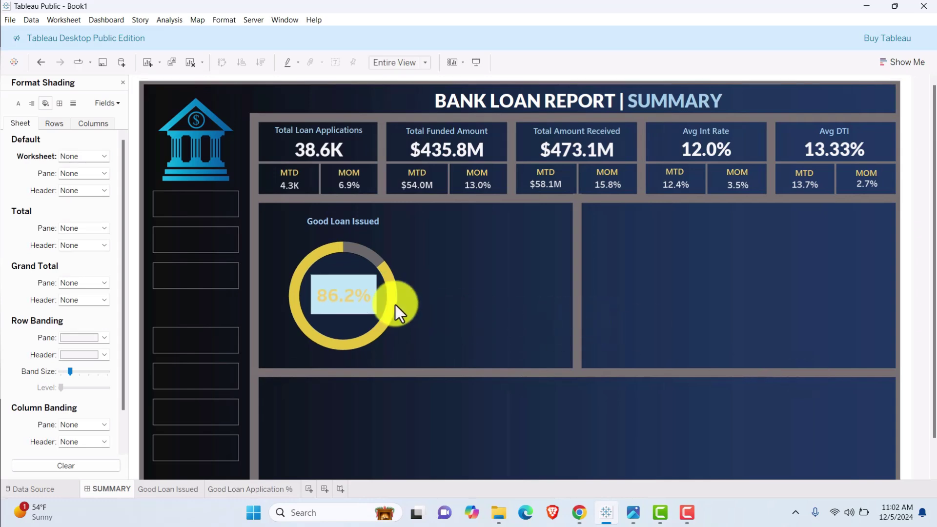
left_click(429, 295)
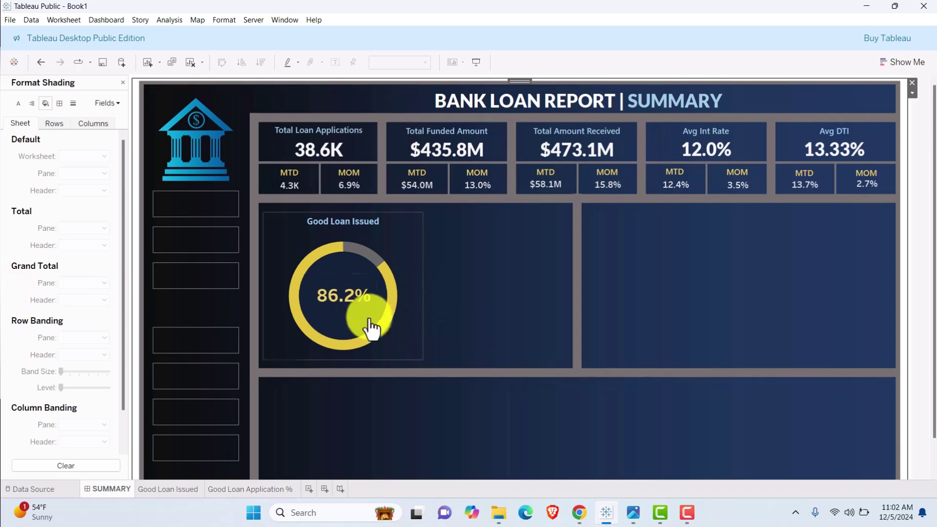
- Check the Good Loan KPI list in the Slide2.JPG image, and add a worksheet named Good Loan Applications to the Tableau workbook
mouse_move(632, 522)
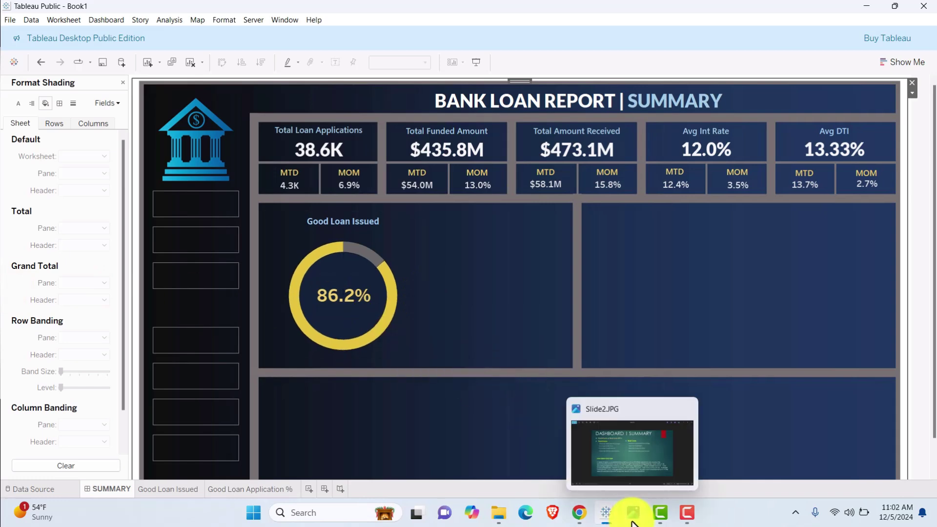
left_click(631, 459)
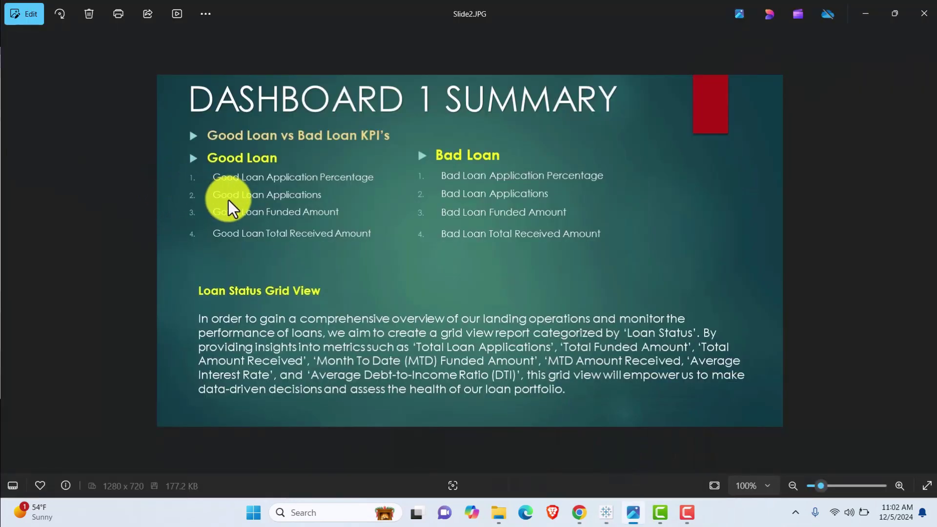
left_click(606, 513)
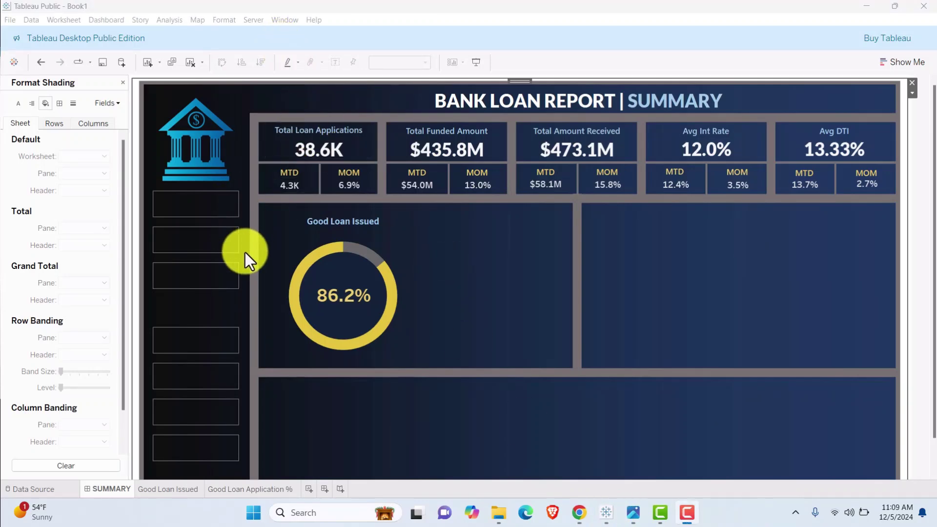
left_click(309, 490)
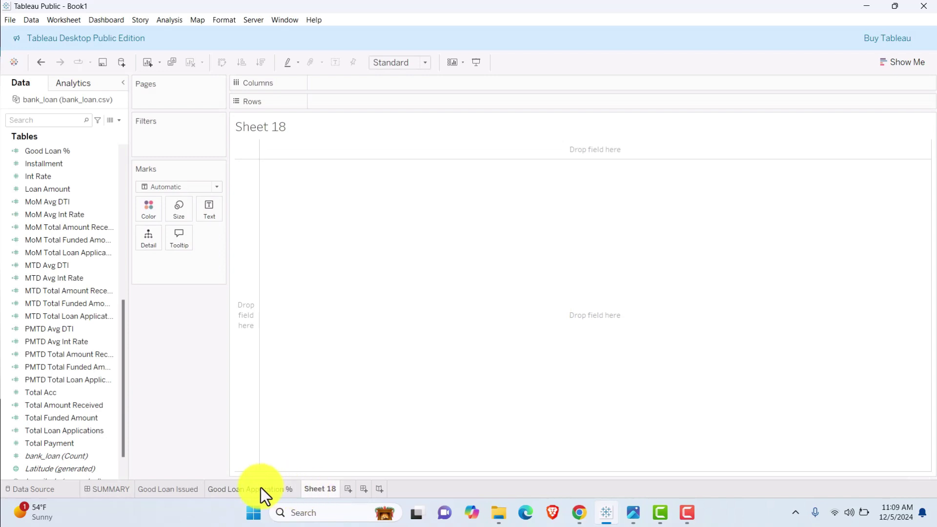
left_click(316, 490)
type("Good ")
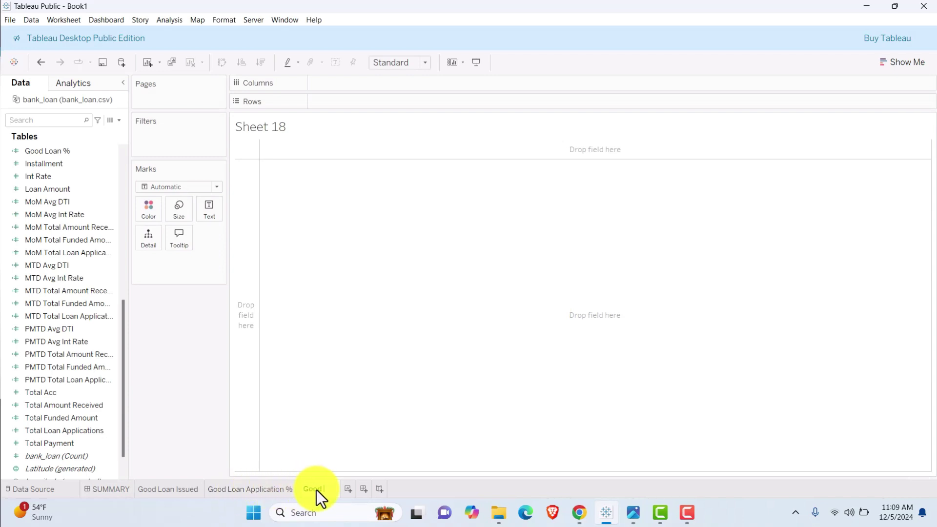
type("Loan Applications")
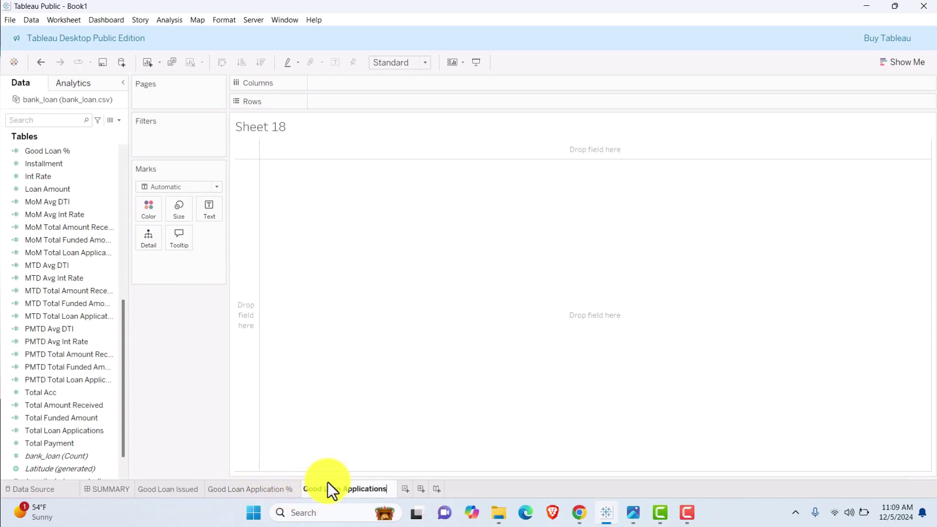
key("Return")
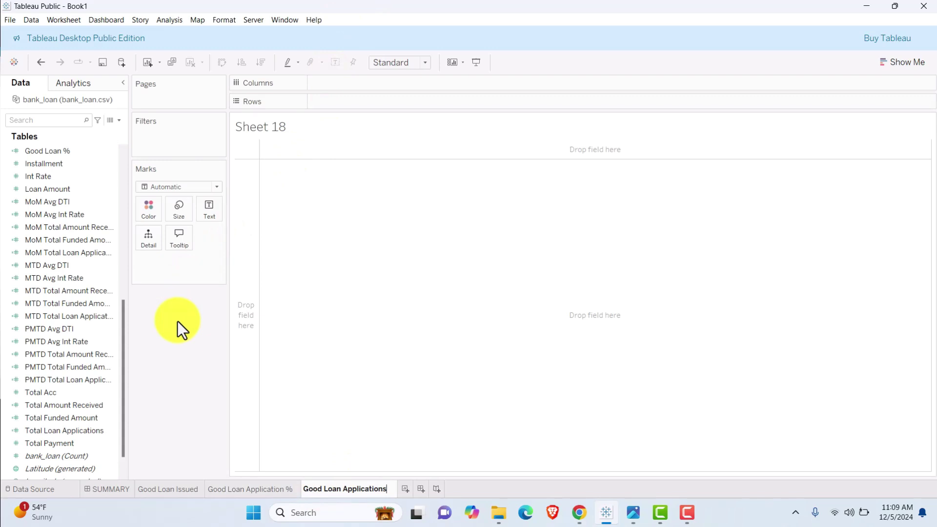
key("Return")
- Start a new calculated field named Good Loan Applications
left_click(118, 120)
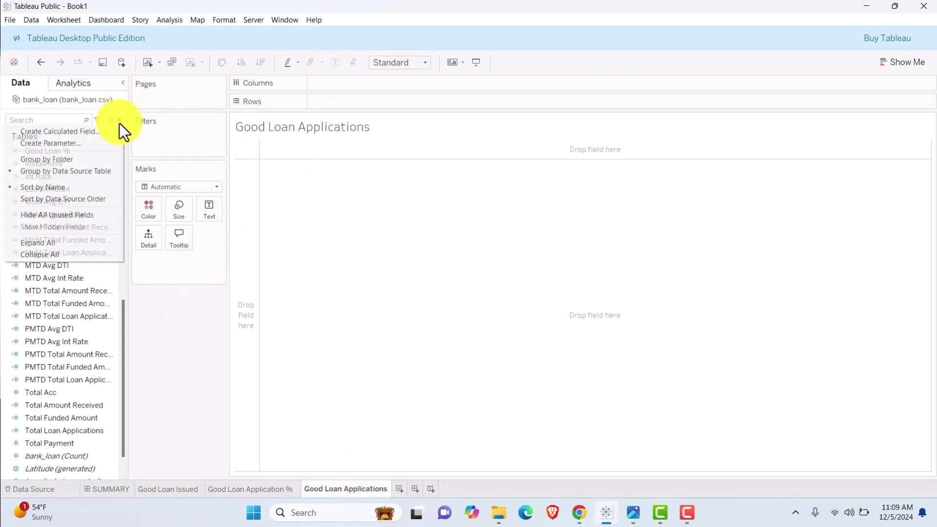
left_click(82, 130)
type("Good Loan")
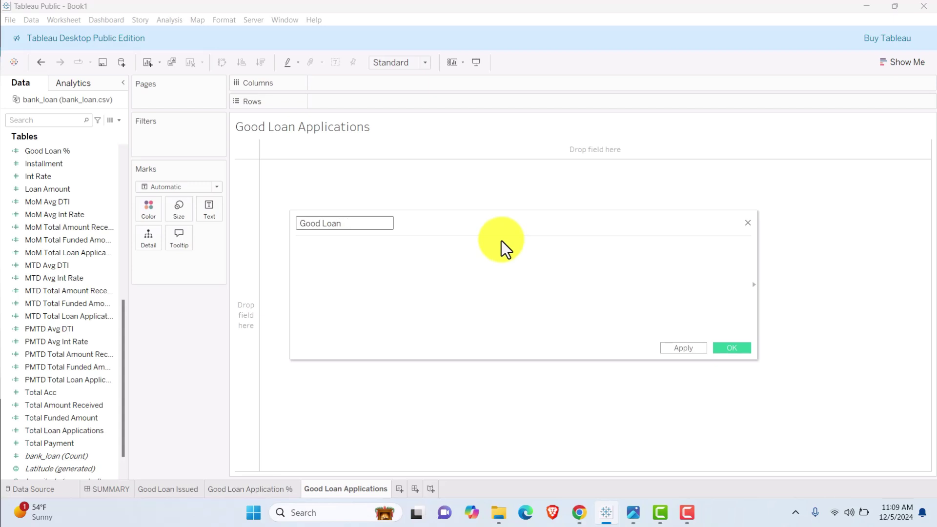
type("Applications")
left_click(415, 253)
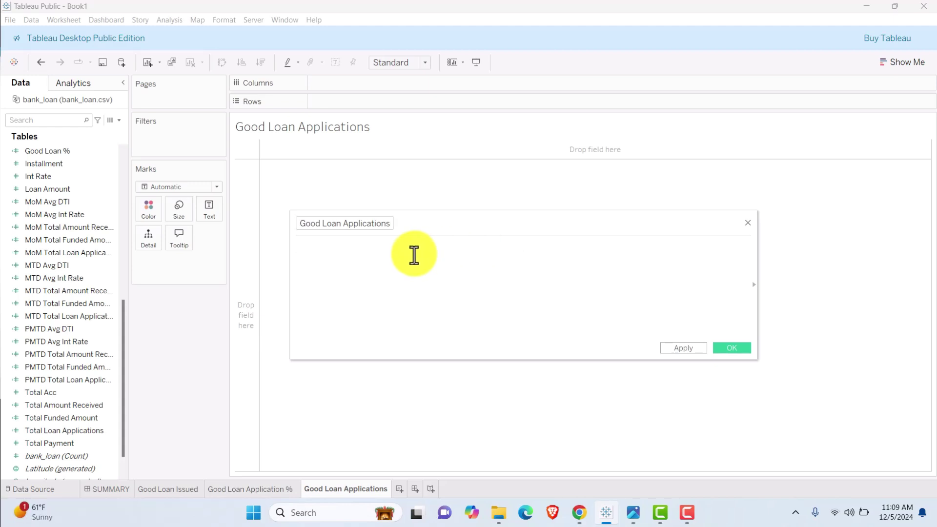
- Define the Good Loan Applications calculation as COUNT(IF [Good vs Bad Loan] = 'Good Loan' THEN [Id] END) and save the field
type("Count(IF ")
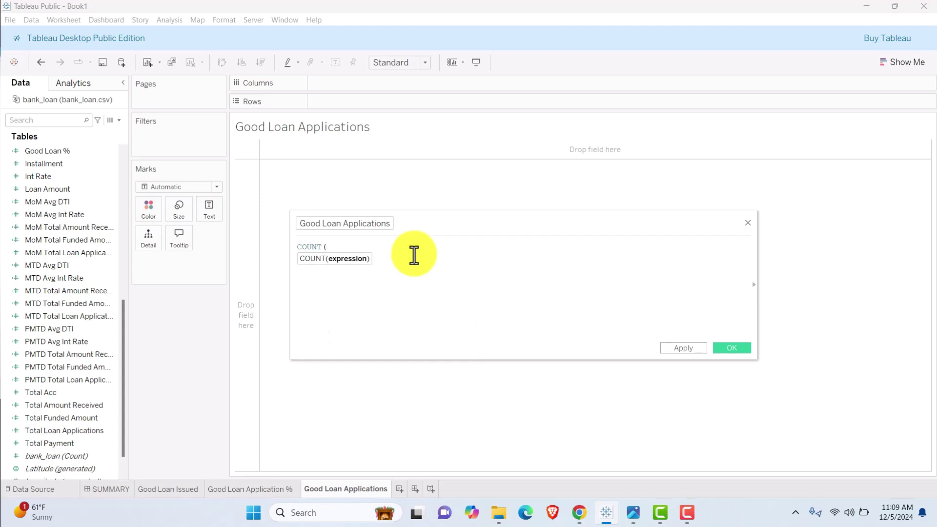
type("[Good")
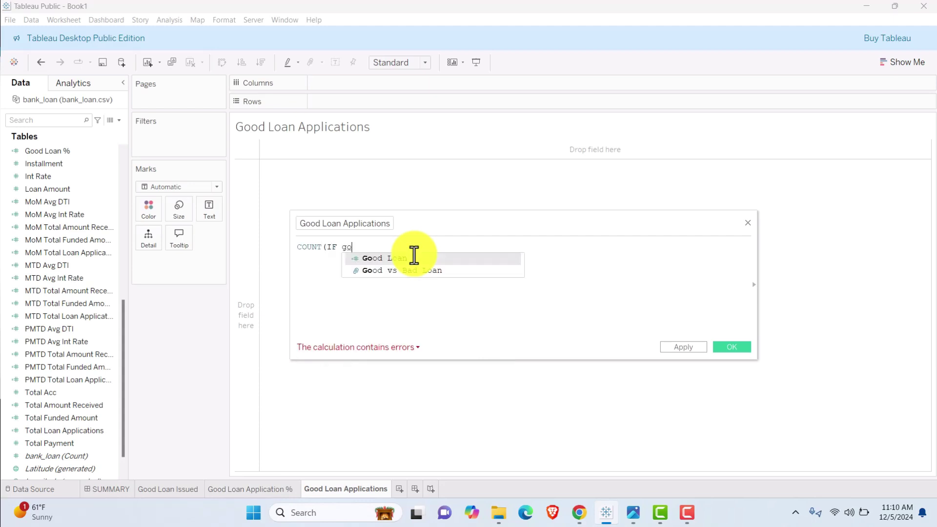
key("Return")
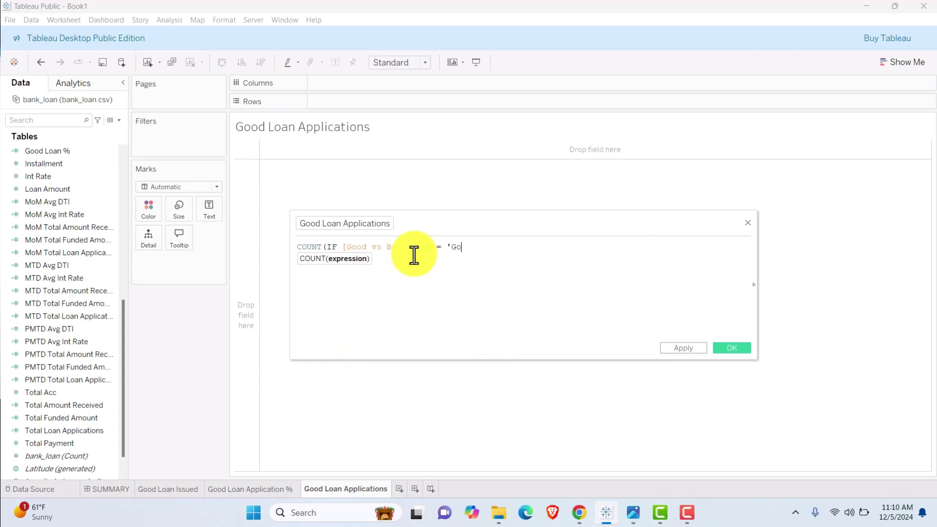
type("= 'Good Loan' TH")
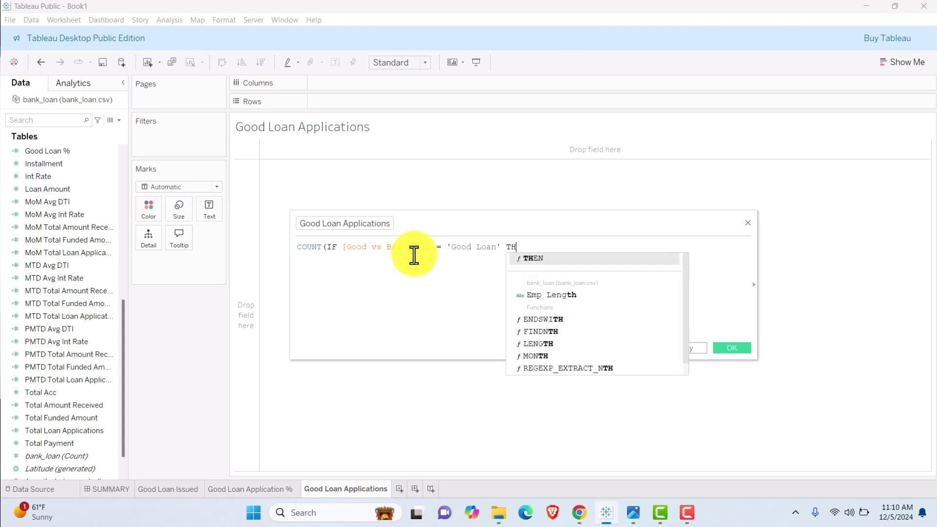
type("EN [Id")
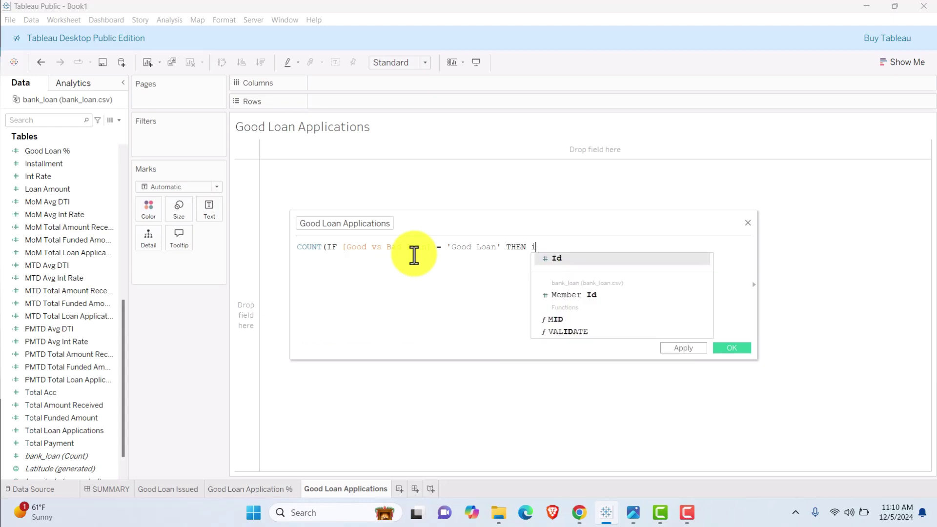
key("Return")
type("end")
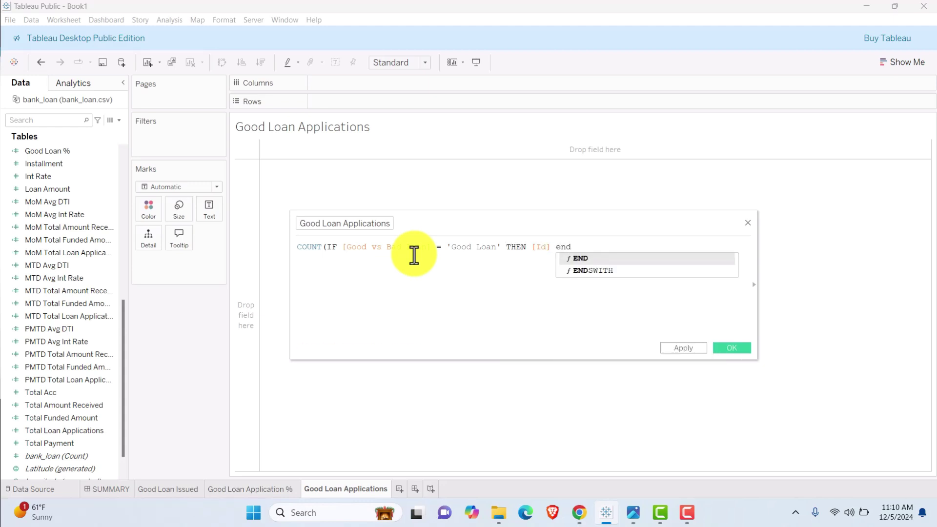
key("Return")
type(")")
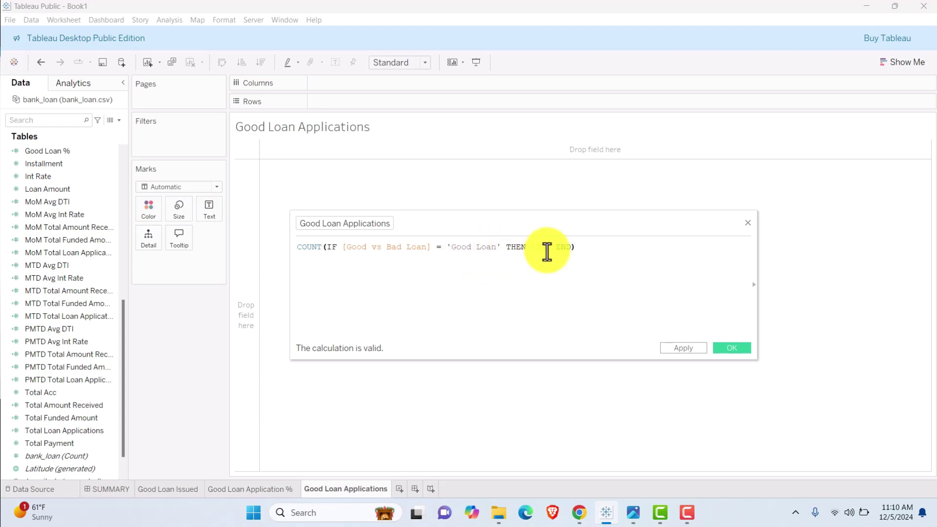
left_click(691, 347)
left_click(744, 348)
- Show Good Loan Applications as the worksheet's text mark, formatted as a custom number with 1 decimal place in thousands (K)
left_click_drag(61, 164, 209, 209)
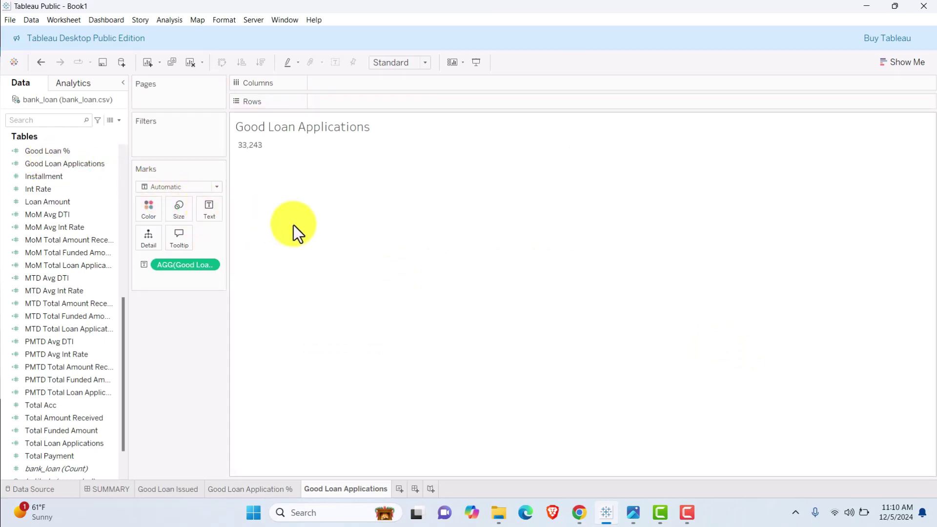
mouse_move(254, 158)
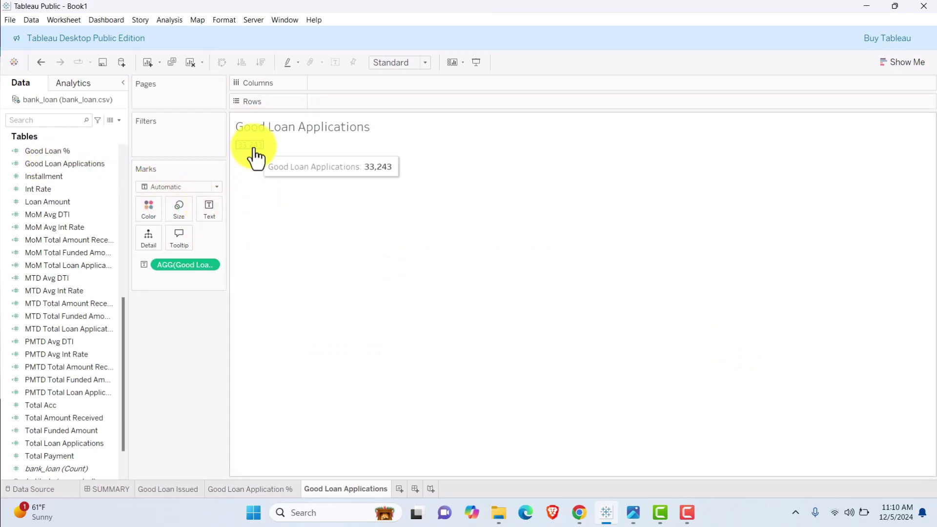
right_click(210, 264)
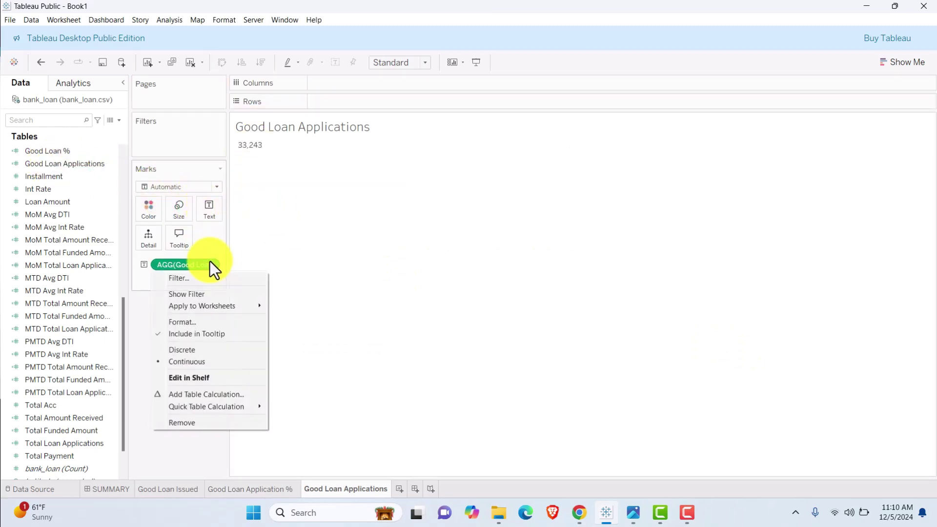
left_click(206, 322)
left_click(96, 190)
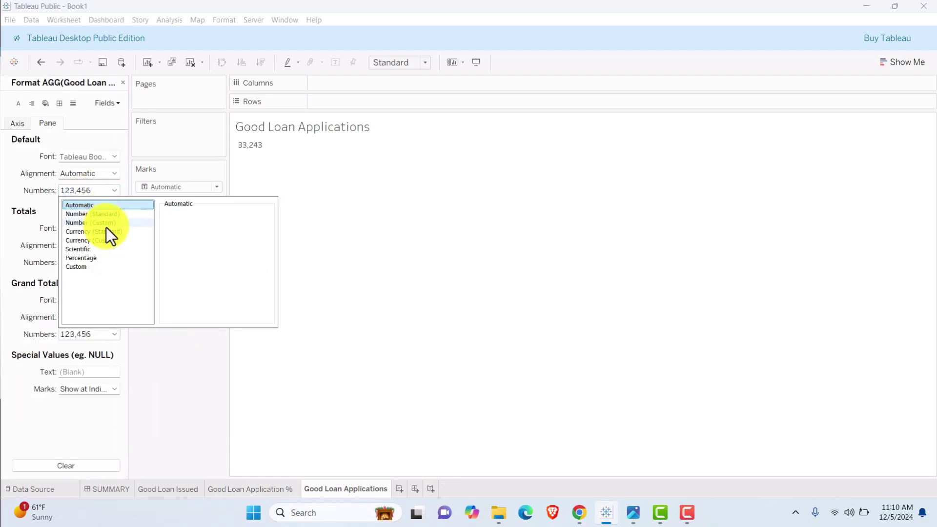
left_click(105, 223)
left_click(190, 229)
left_click(215, 276)
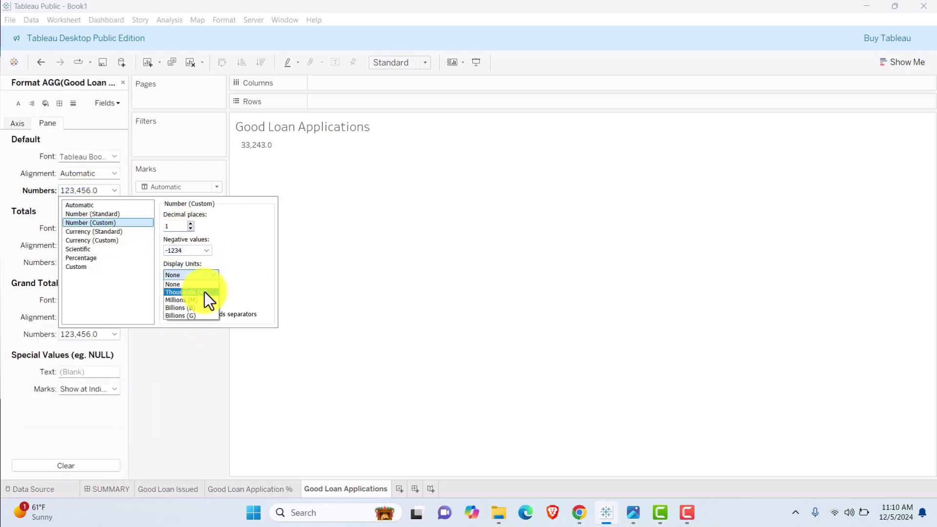
left_click(203, 292)
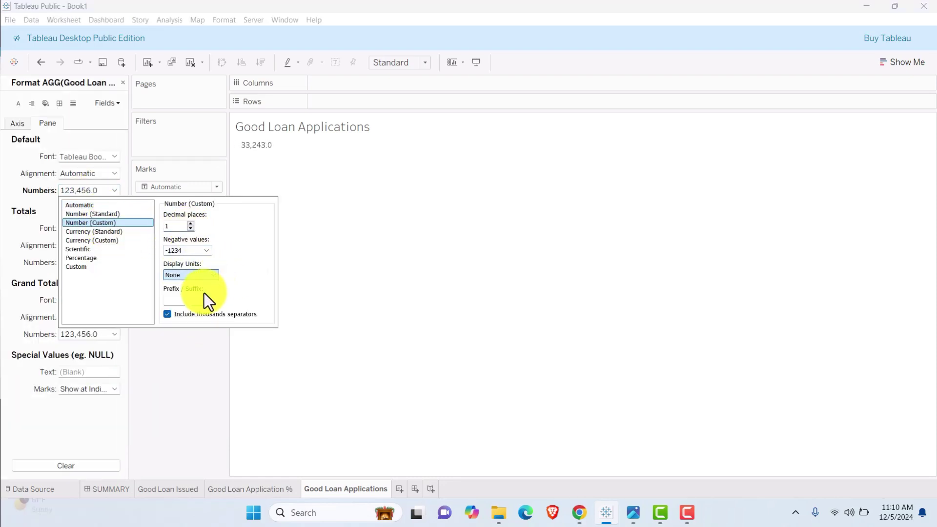
left_click(326, 189)
- Align the Good Loan Applications text mark to the left and fit the worksheet to Entire View
left_click(216, 207)
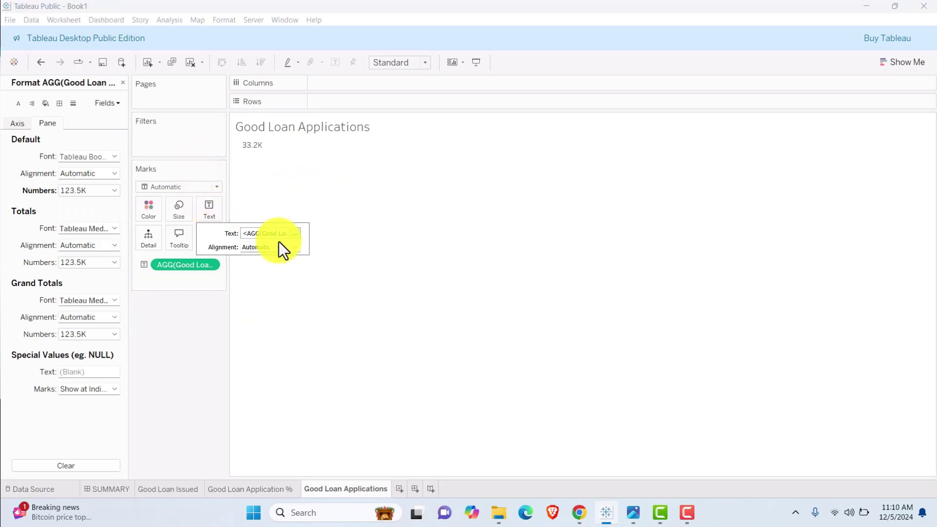
left_click(293, 246)
left_click(258, 289)
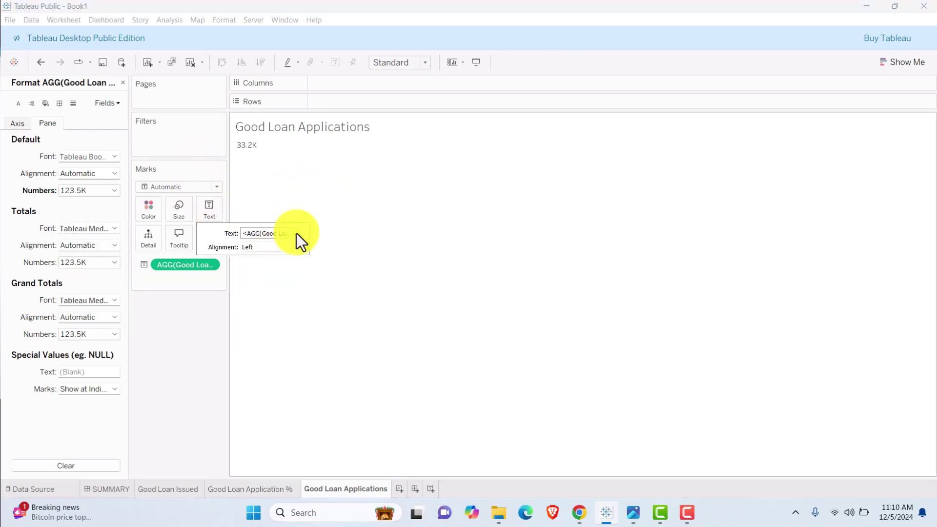
left_click(425, 64)
left_click(402, 108)
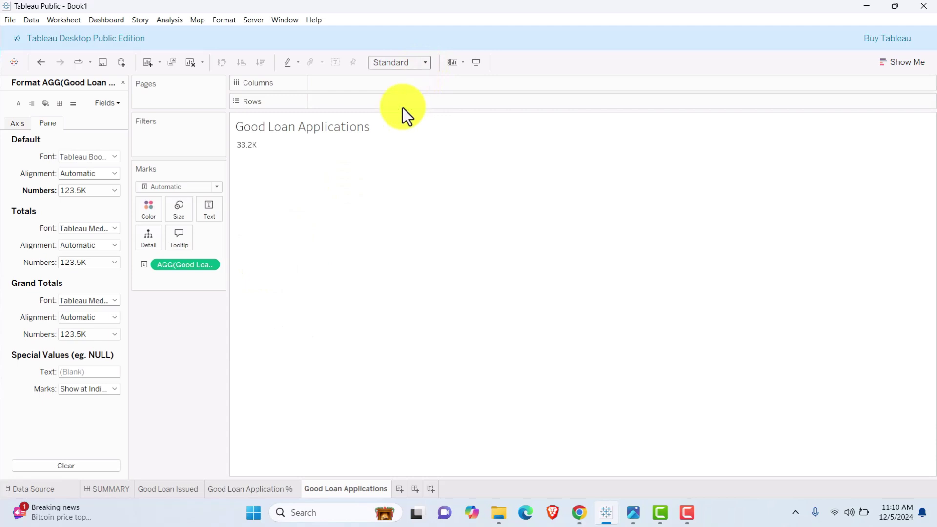
- Format the Good Loan Applications label in light yellow, 20 pt Segoe UI Semibold
left_click(213, 207)
left_click(295, 233)
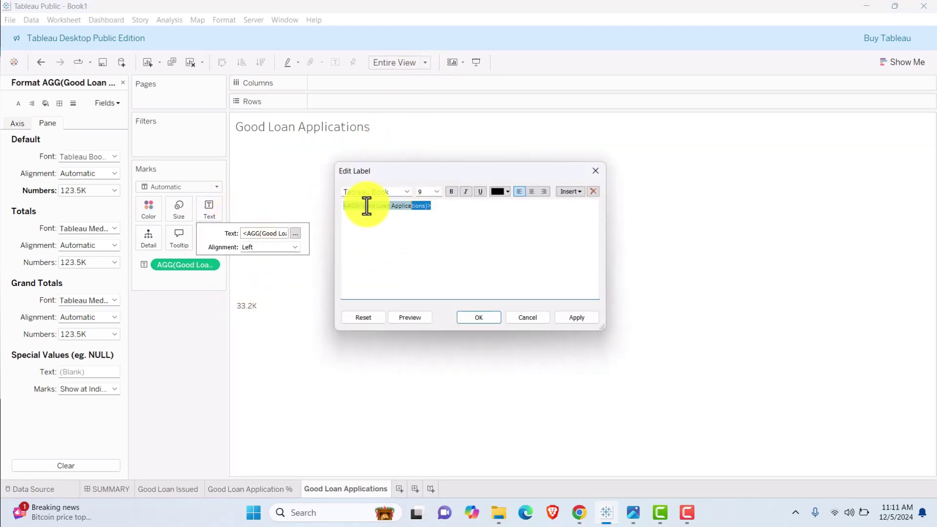
left_click(508, 192)
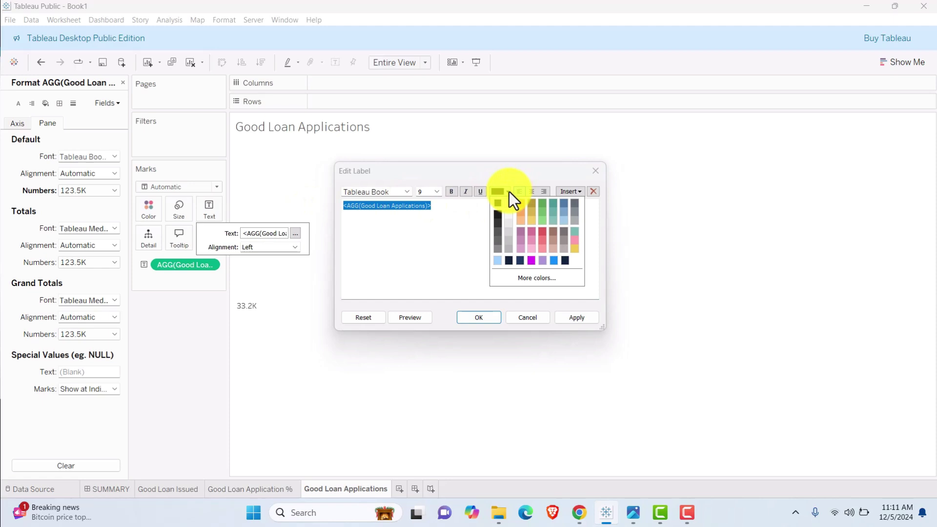
left_click(533, 224)
left_click(439, 193)
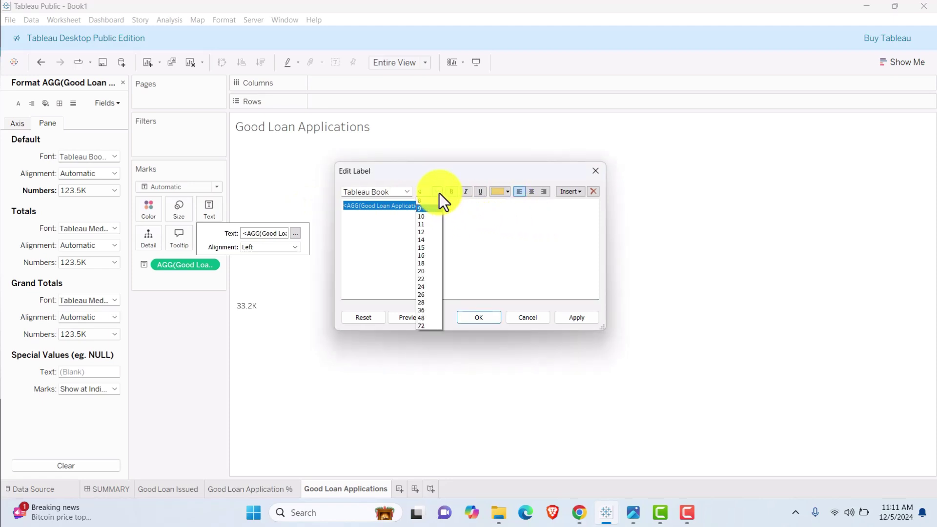
left_click(426, 273)
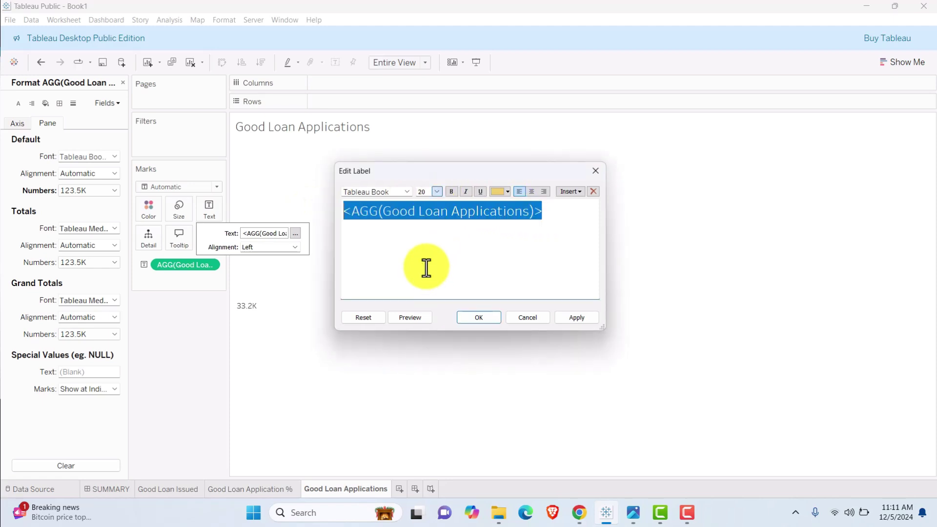
left_click(410, 191)
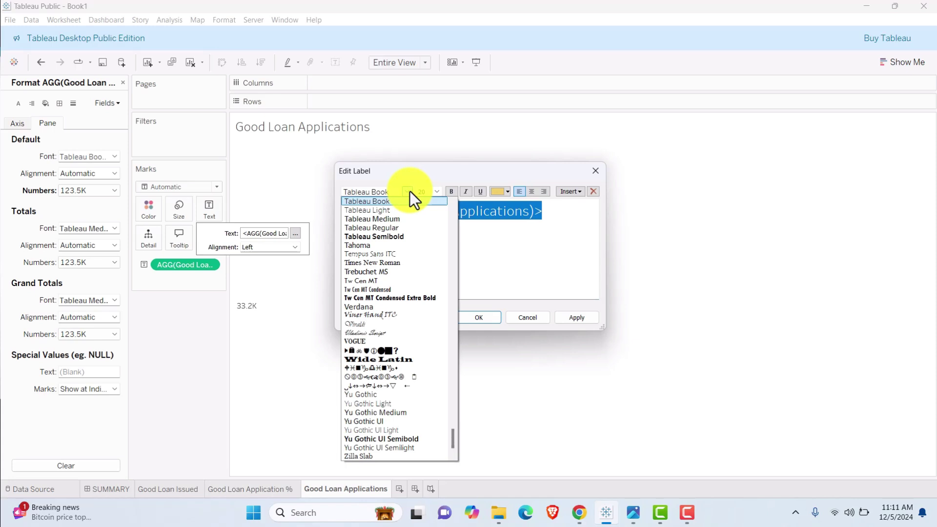
key("s")
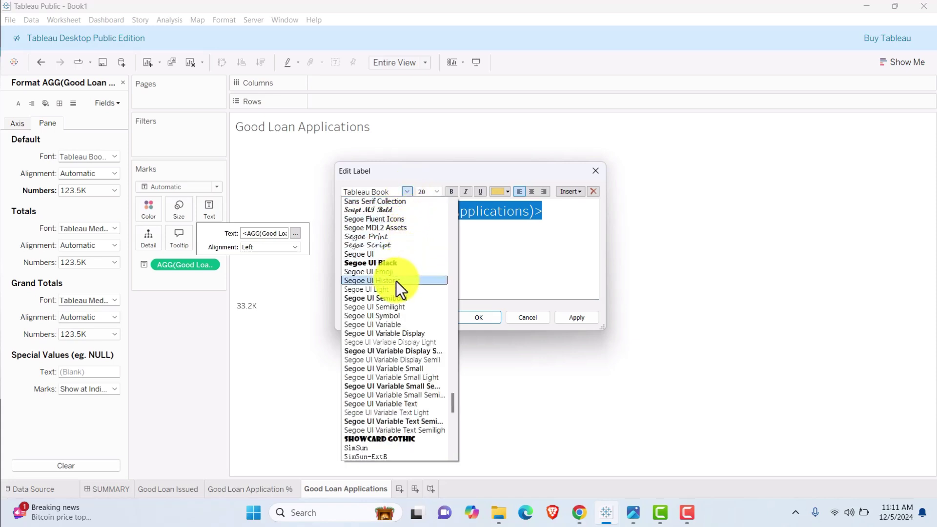
left_click(394, 298)
left_click(576, 317)
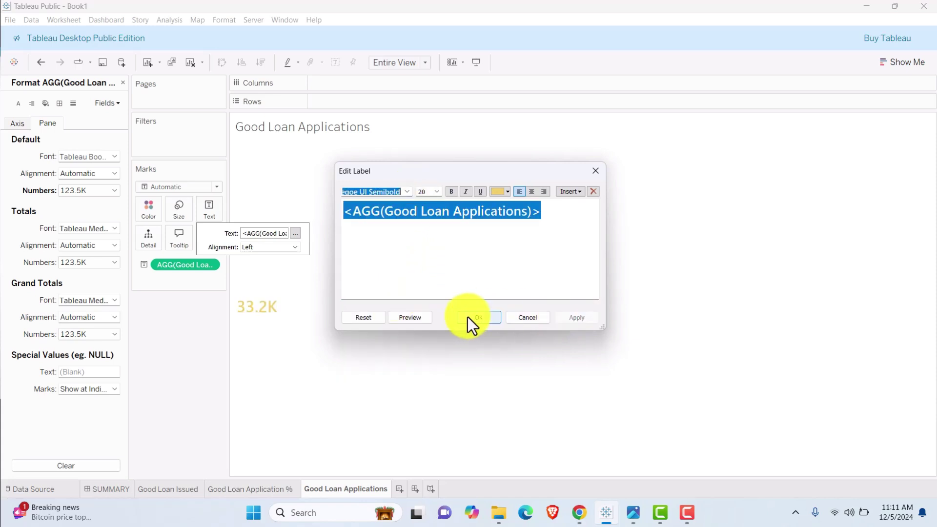
left_click(447, 191)
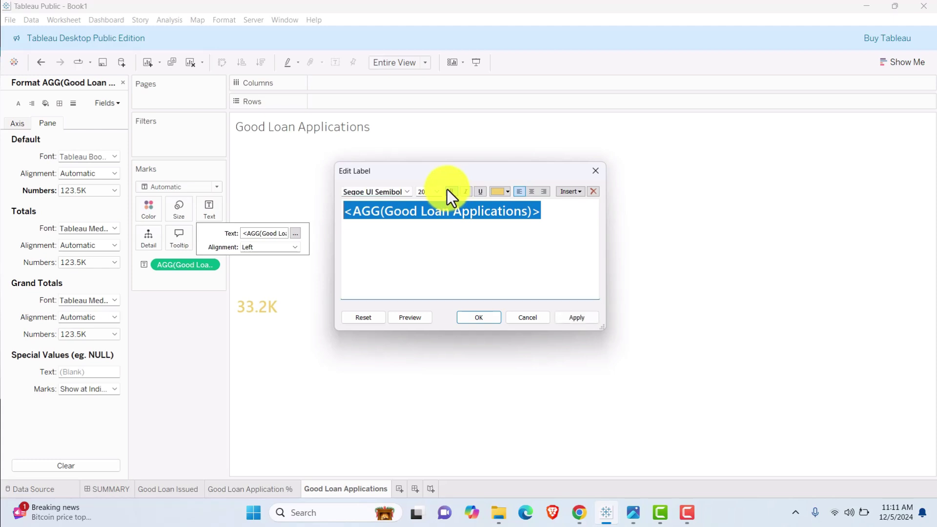
left_click(567, 317)
left_click(475, 317)
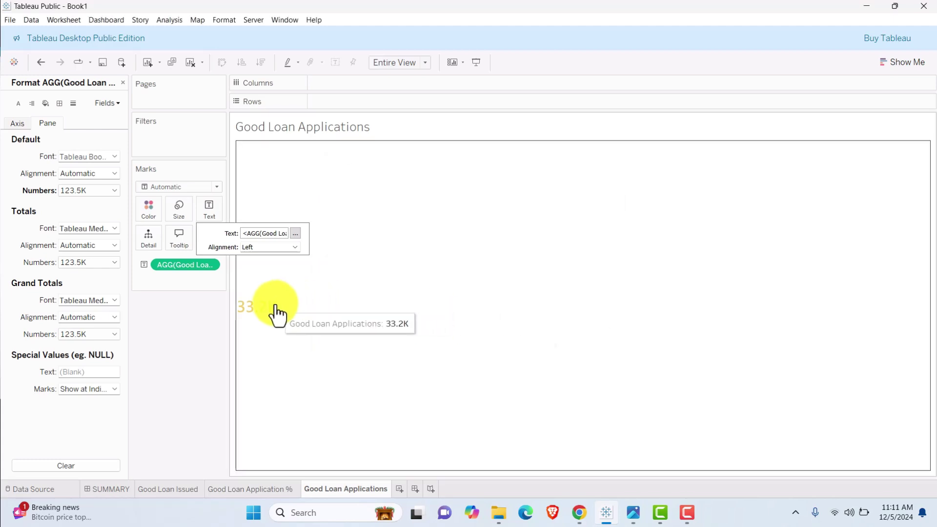
- Format the Good Loan Applications worksheet title as 11 pt Segoe UI Semibold
left_click(265, 31)
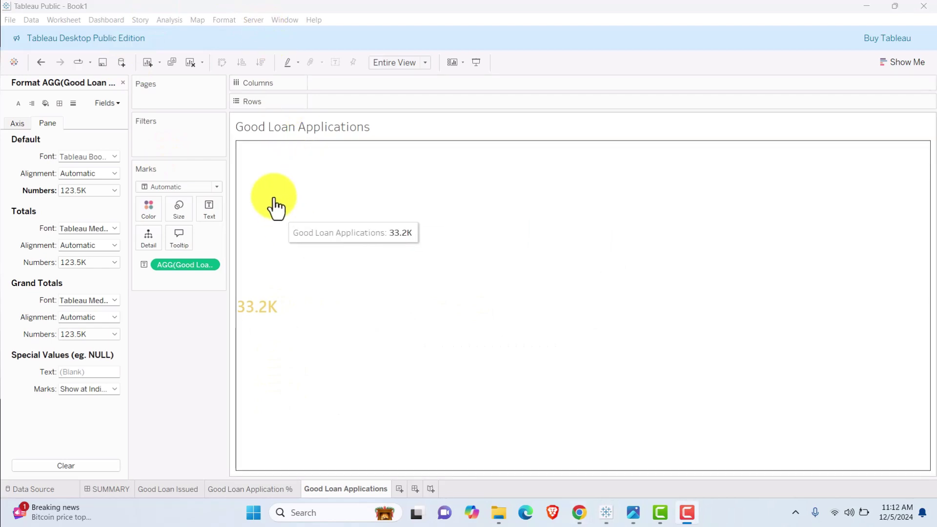
double_click(287, 129)
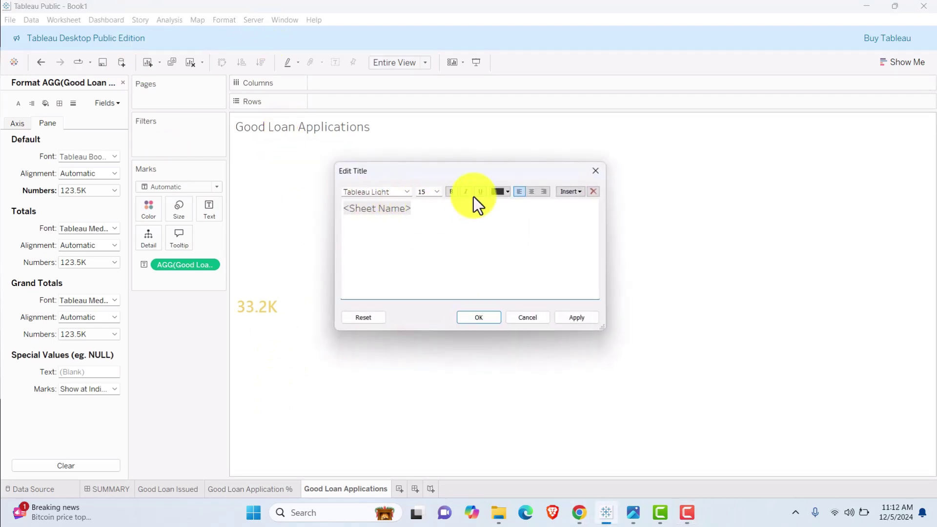
key("ctrl+a")
left_click(437, 194)
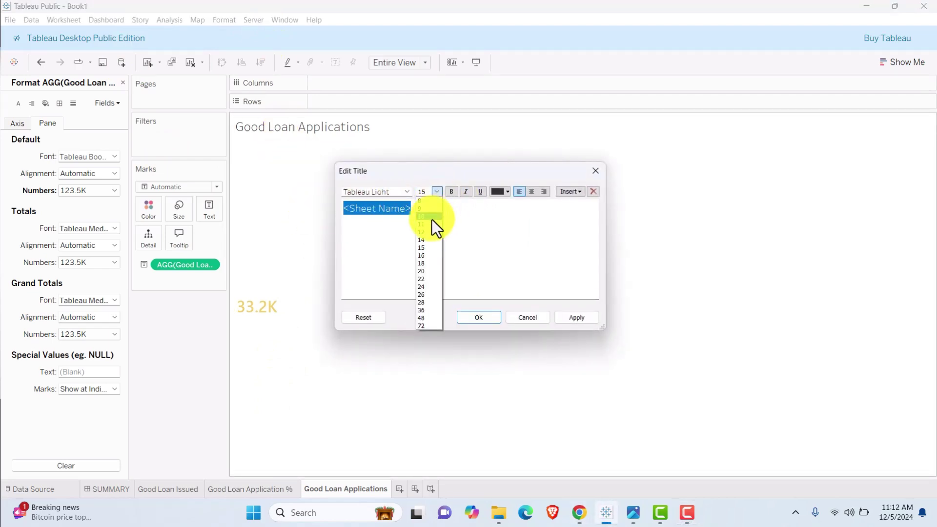
left_click(432, 220)
left_click(407, 192)
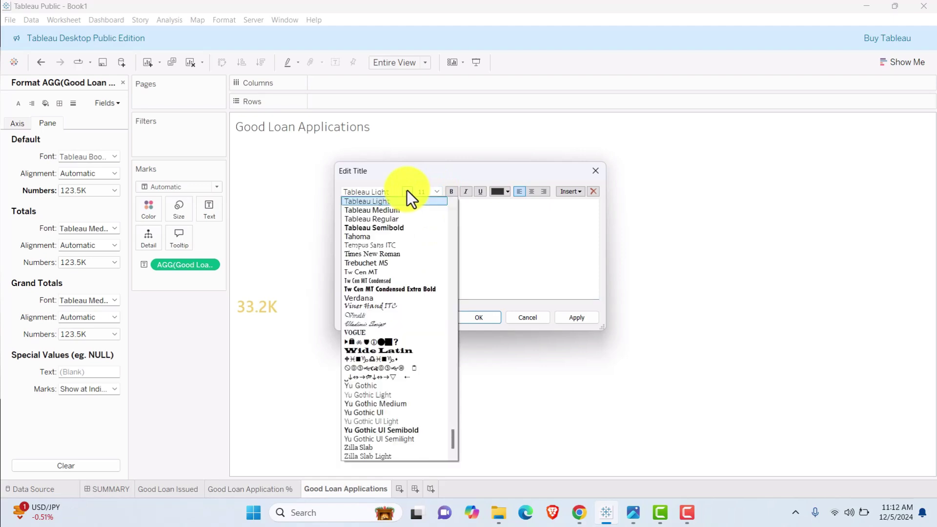
scroll(390, 342, "up", 10)
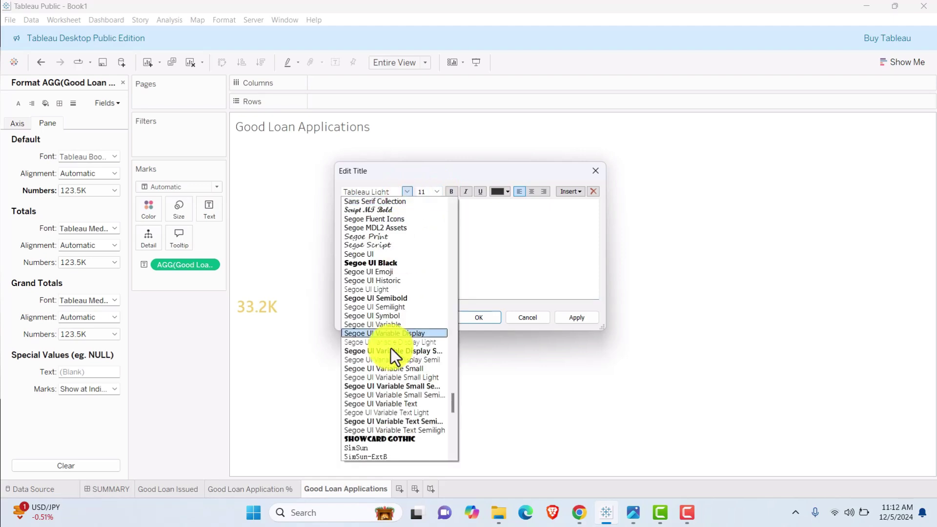
left_click(391, 302)
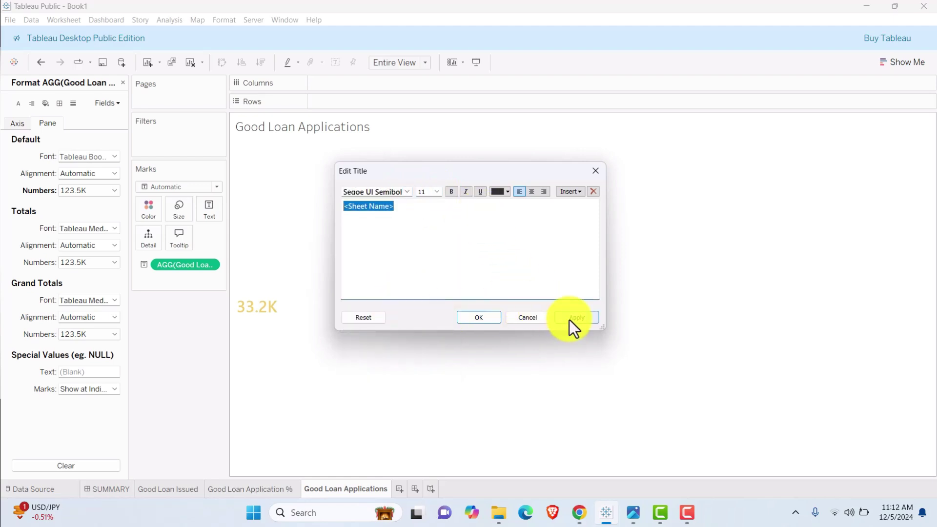
left_click(484, 320)
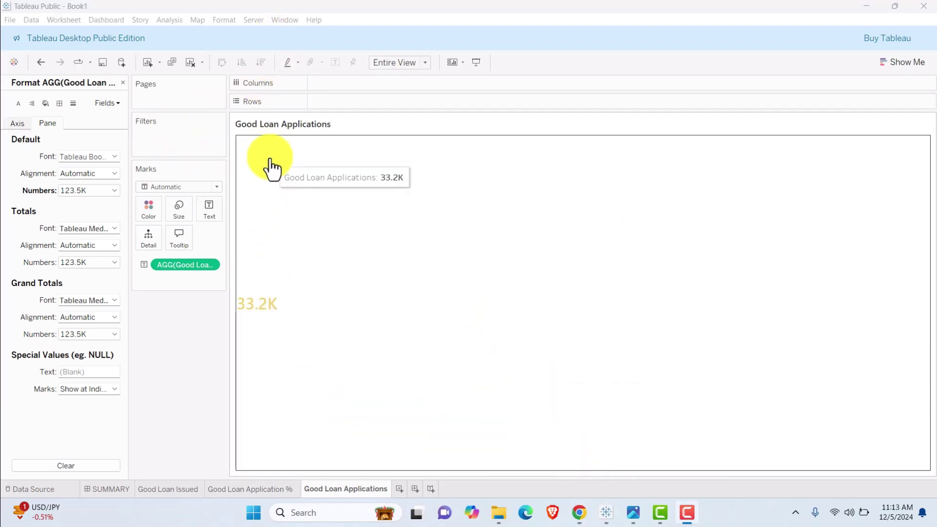
- Check the next Good Loan KPI in the Slide2.JPG image, and return to the Tableau workbook
mouse_move(633, 512)
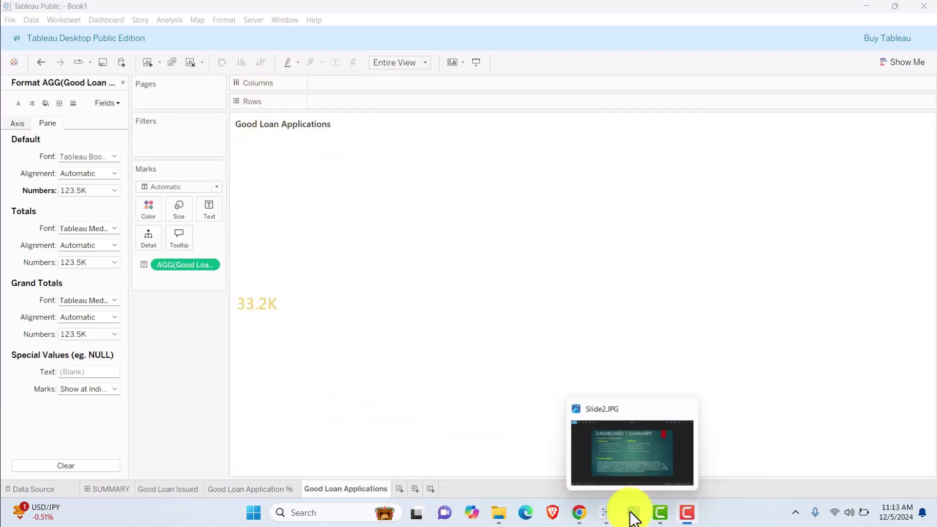
left_click(630, 460)
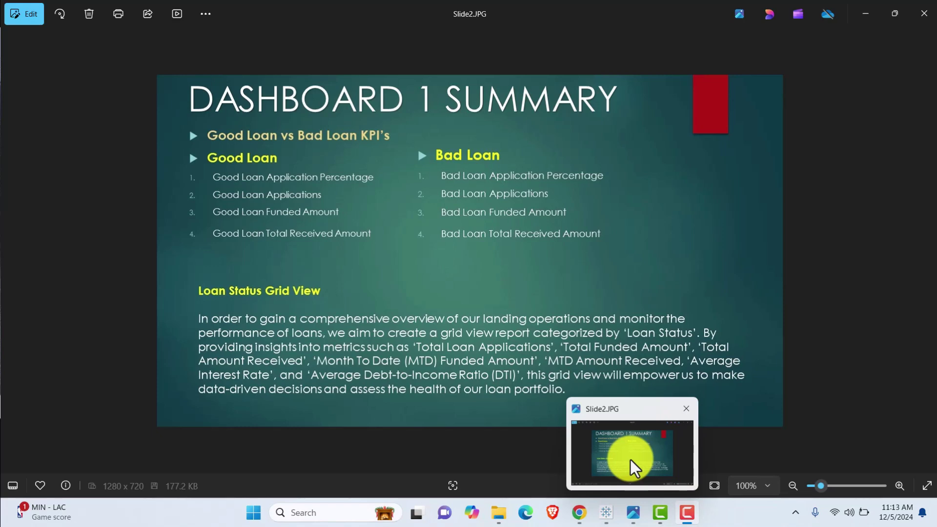
left_click(630, 459)
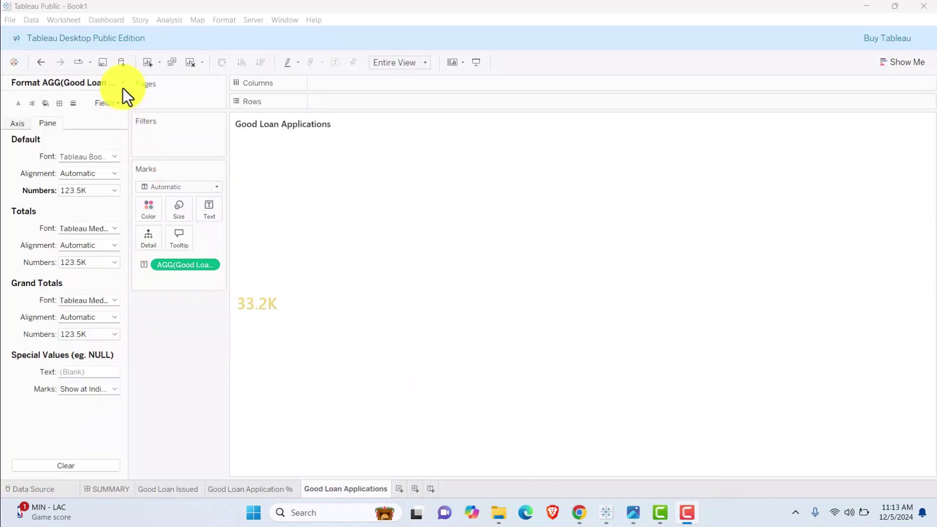
- Close the formatting options and duplicate the Good Loan Applications worksheet
left_click(123, 84)
right_click(358, 488)
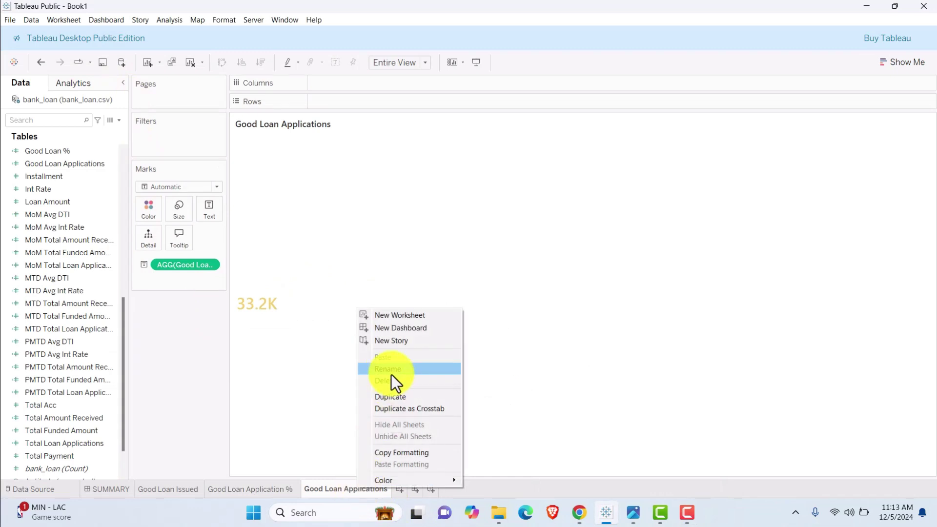
left_click(391, 397)
- Rename the duplicated worksheet as Good Loan Funded Amount
double_click(425, 490)
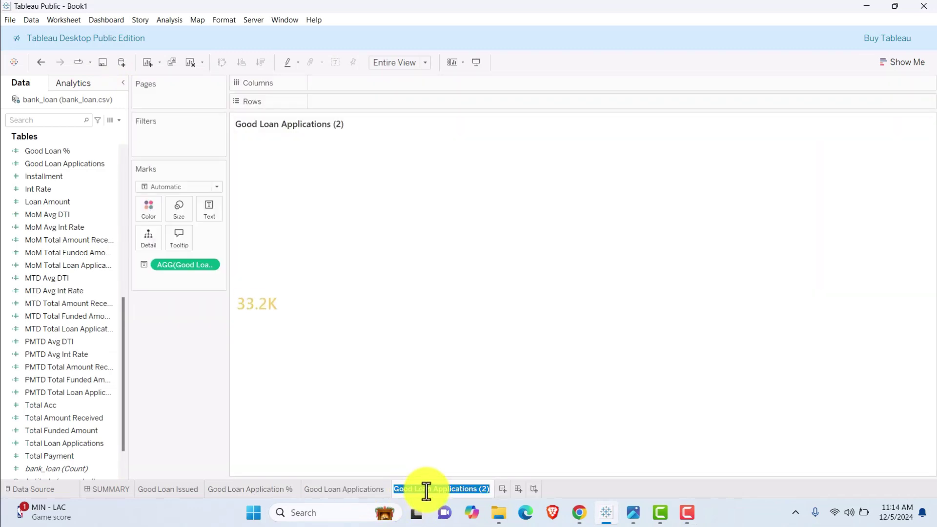
left_click(432, 490)
key("shift+End")
key("Delete")
type("Gu")
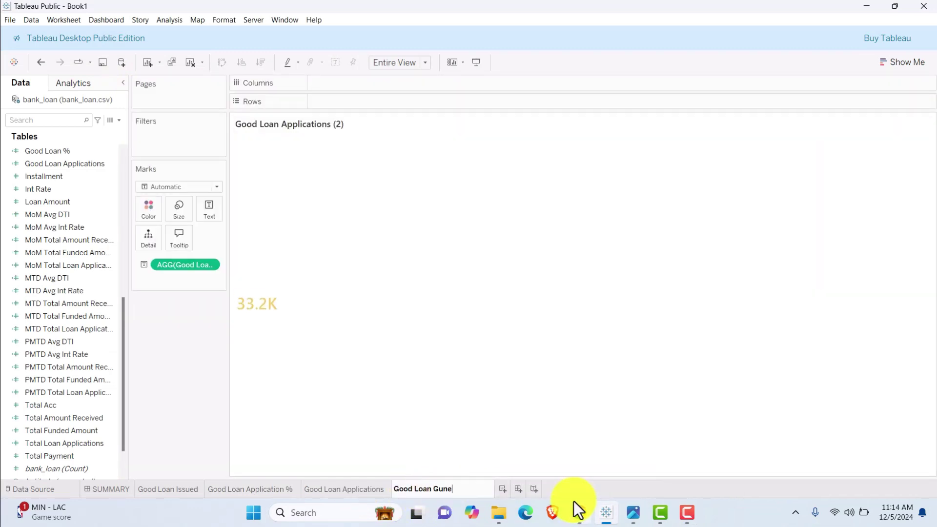
key("BackSpace")
key("BackSpace")
key("BackSpace")
key("BackSpace")
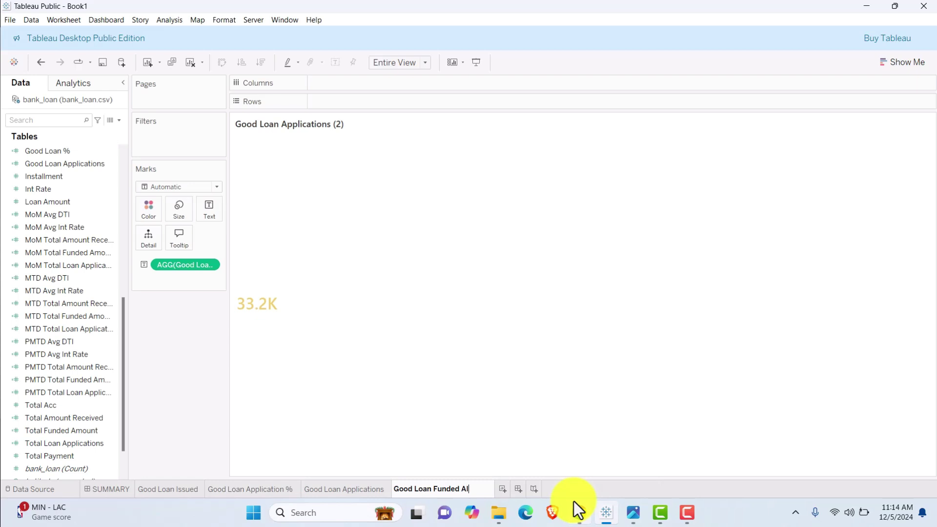
type("Funded Amount")
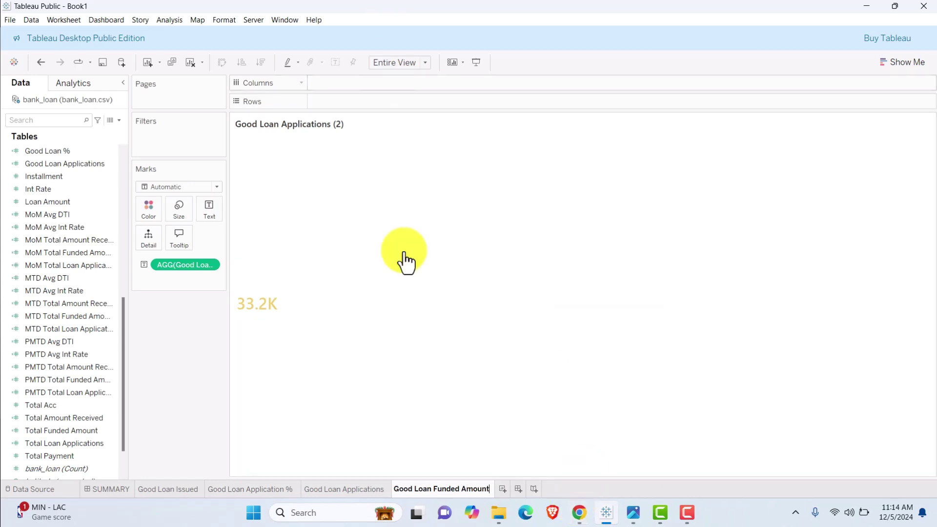
left_click(568, 447)
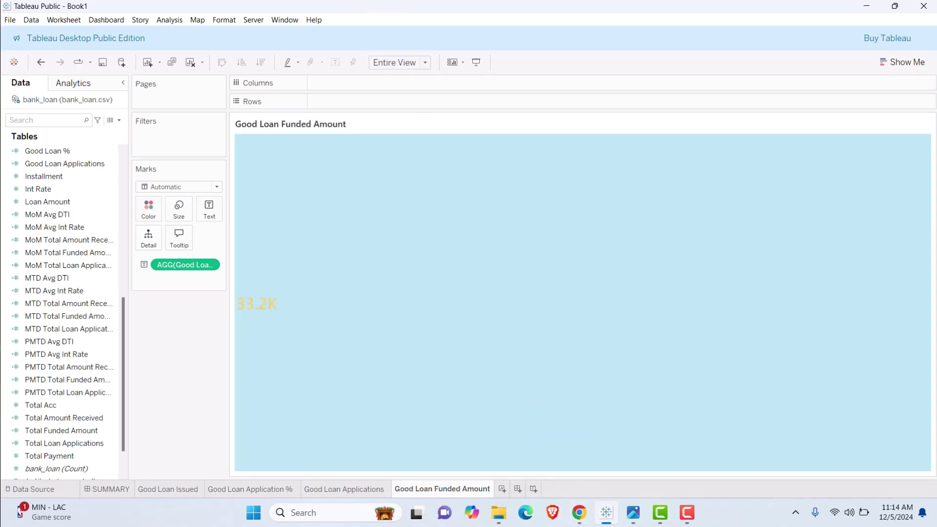
- Duplicate the Good Loan Applications calculated field in the bank_loan data source
key("alt+Tab")
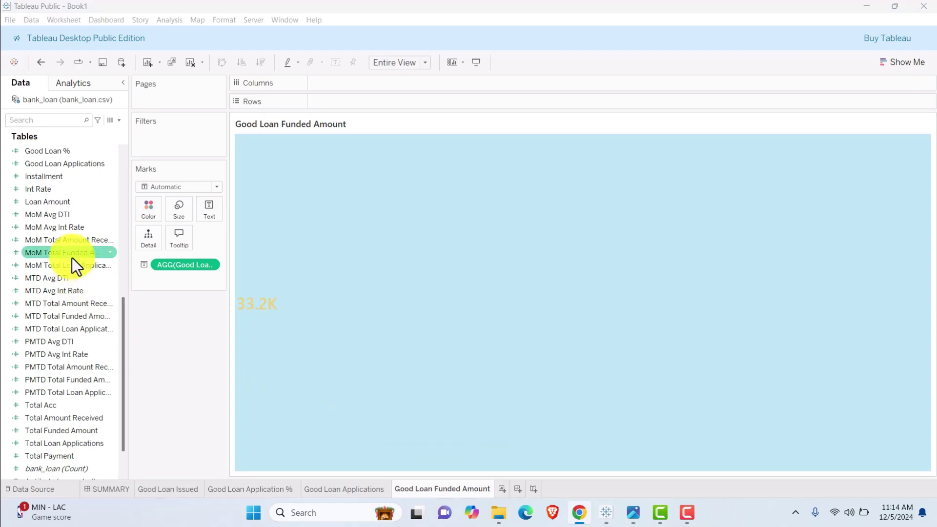
scroll(72, 256, "up", 2)
right_click(65, 231)
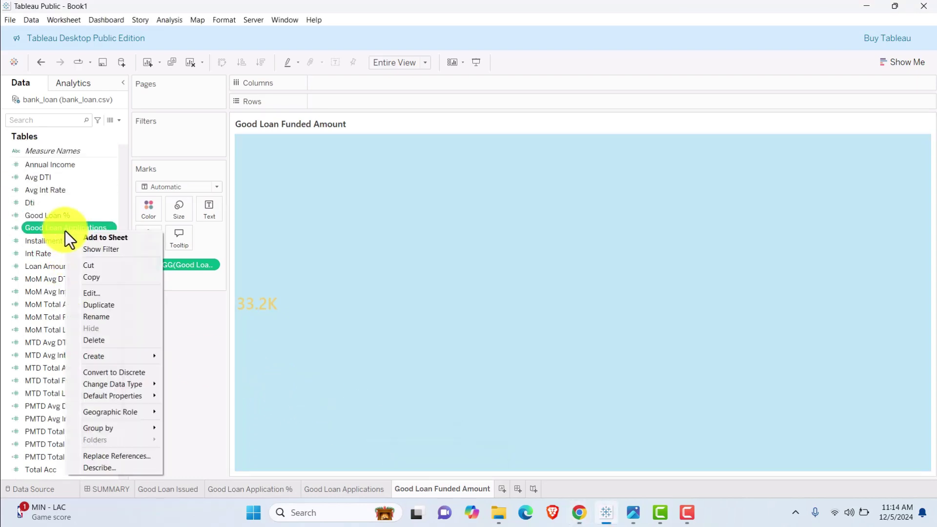
left_click(102, 303)
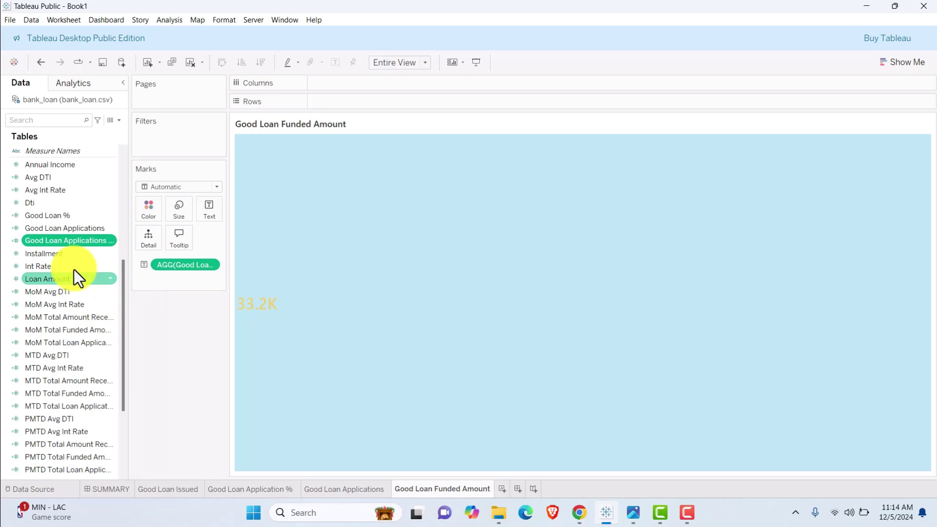
double_click(61, 241)
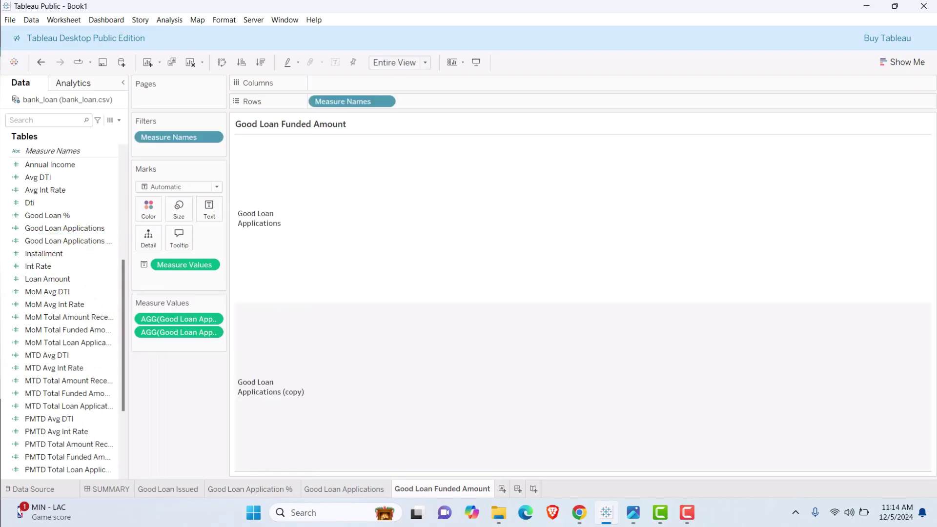
key("alt+Tab")
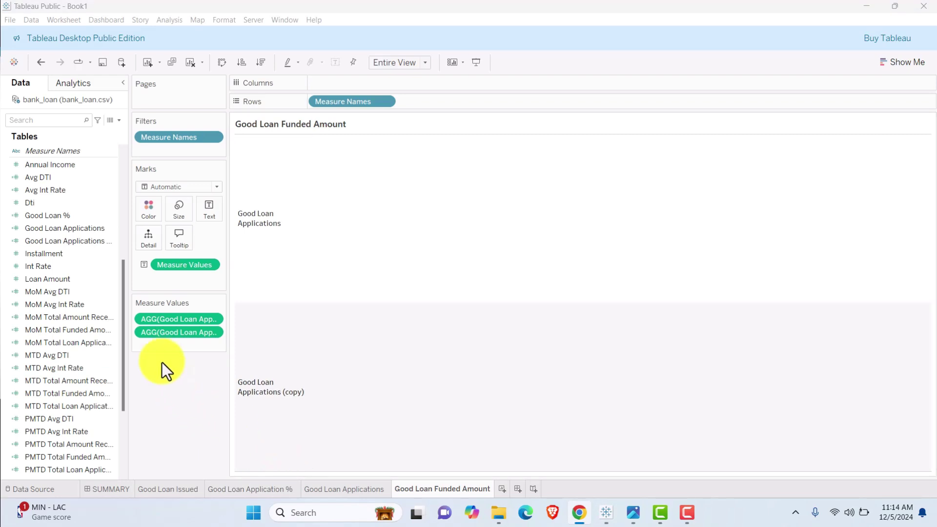
left_click_drag(171, 333, 174, 403)
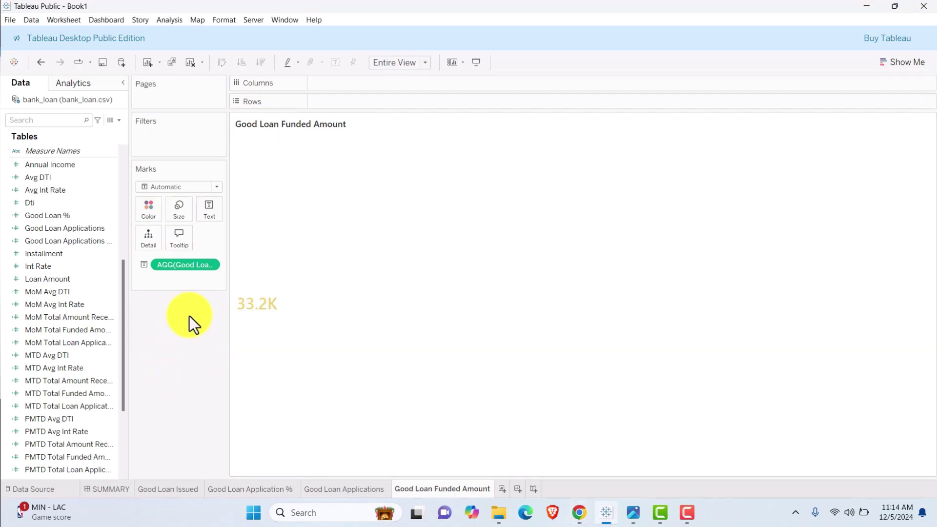
- Open the duplicated Good Loan Applications calculation for editing and rename it Good Loan Funded Amount
left_click(83, 242)
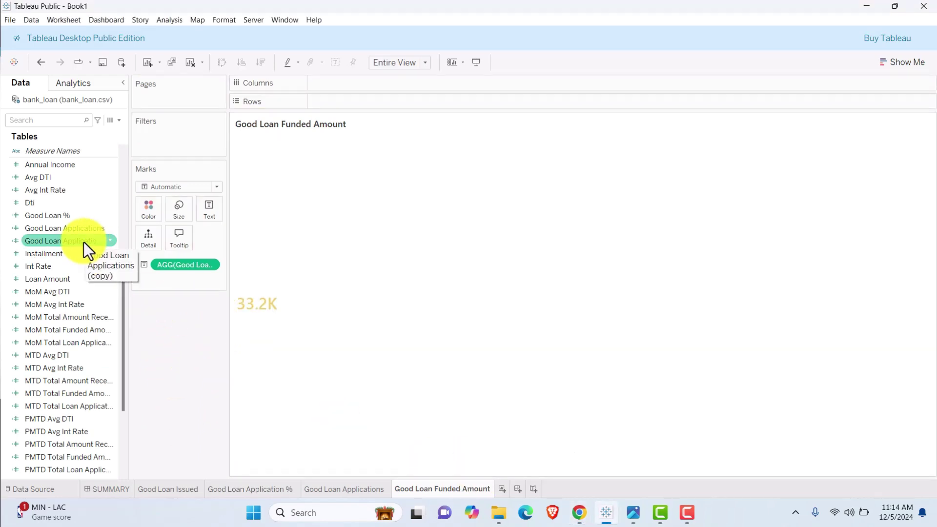
right_click(83, 241)
left_click(110, 301)
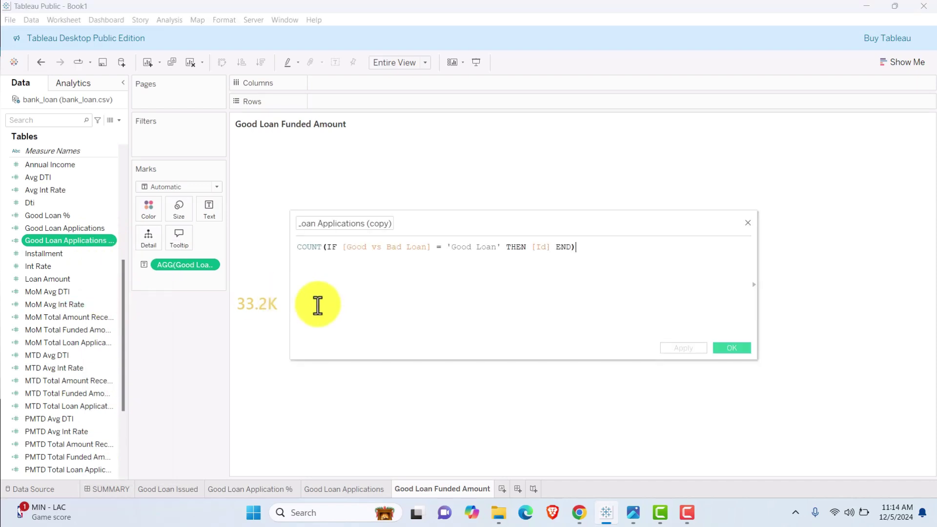
left_click(385, 225)
key("ctrl+a")
type("Go")
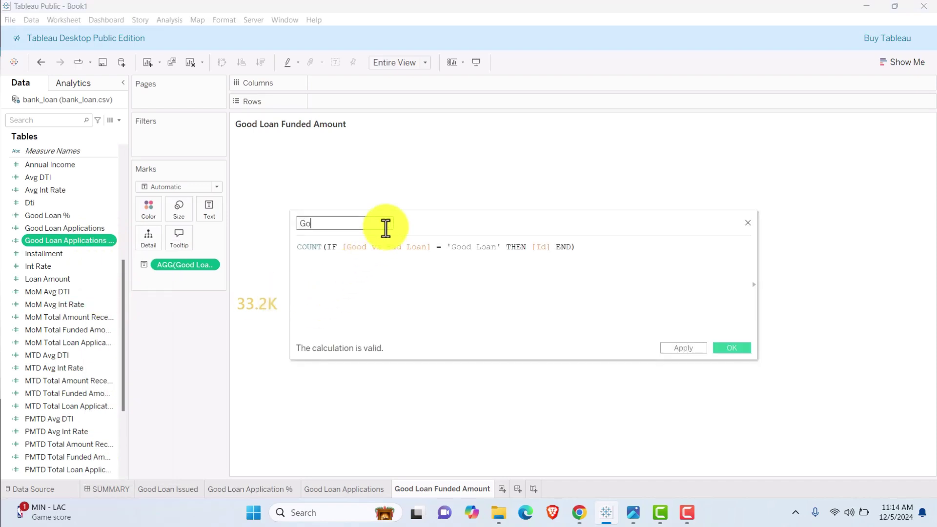
type("od Loan Funded")
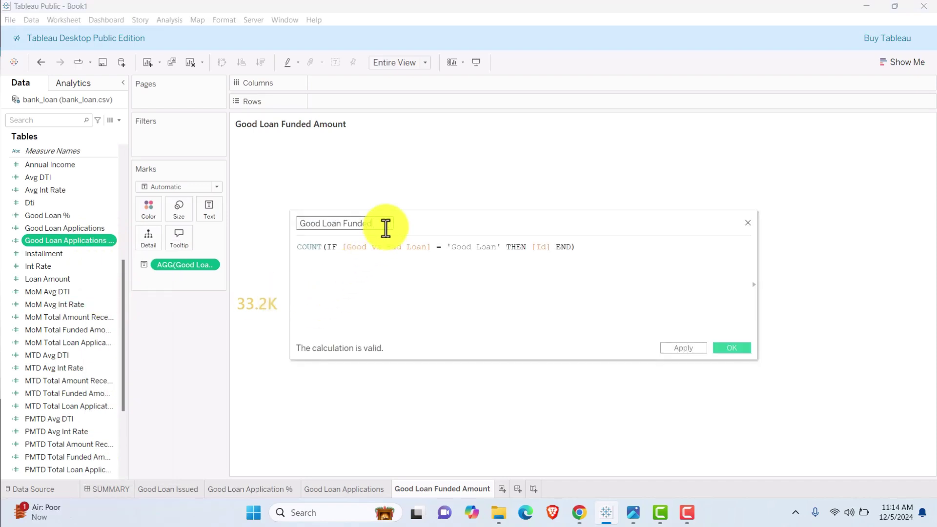
type(" Amount")
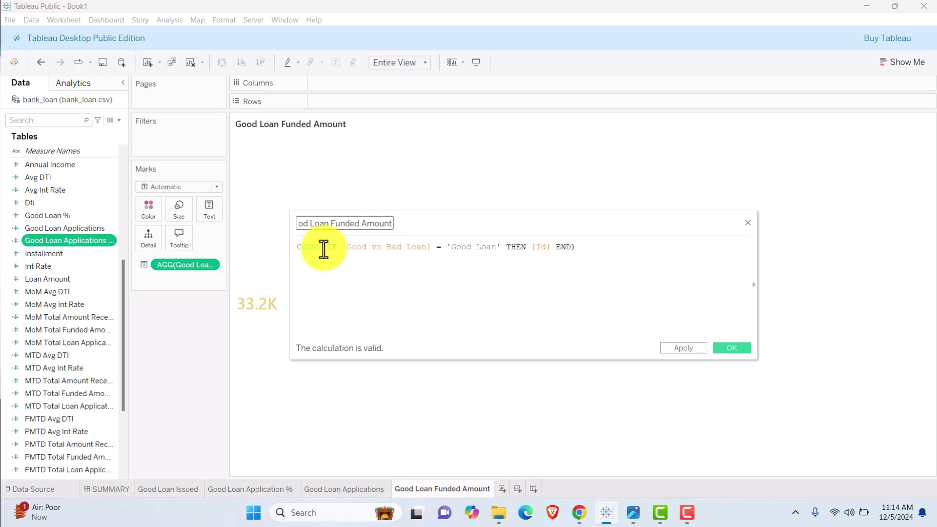
- Change the calculation to SUM(IF [Good vs Bad Loan] = 'Good Loan' THEN [Loan Amount] END) and save it
left_click_drag(323, 249, 278, 258)
type("SUM")
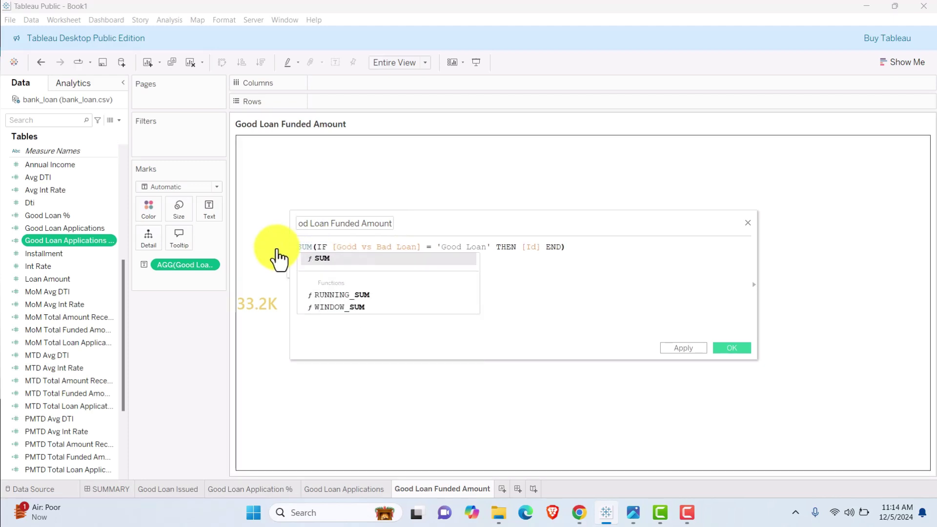
left_click(532, 246)
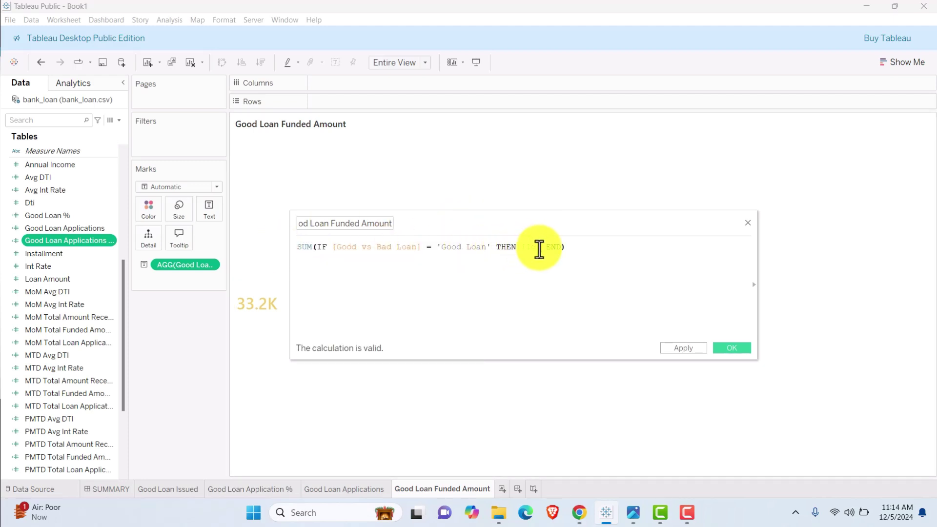
type("loan")
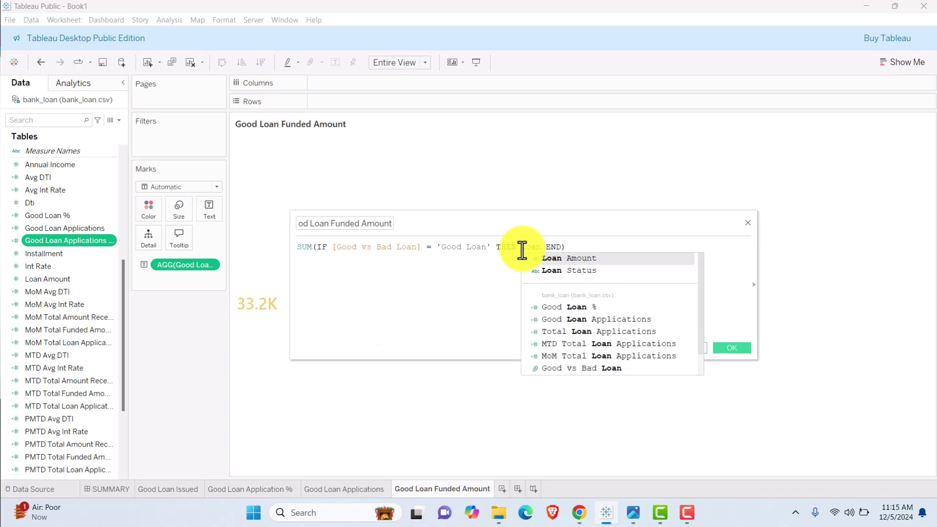
key("Return")
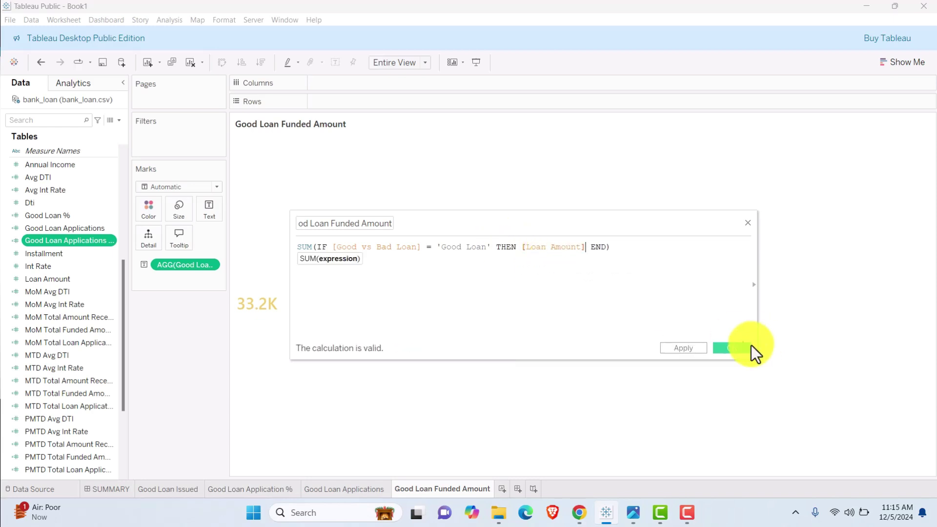
left_click(705, 347)
left_click(742, 346)
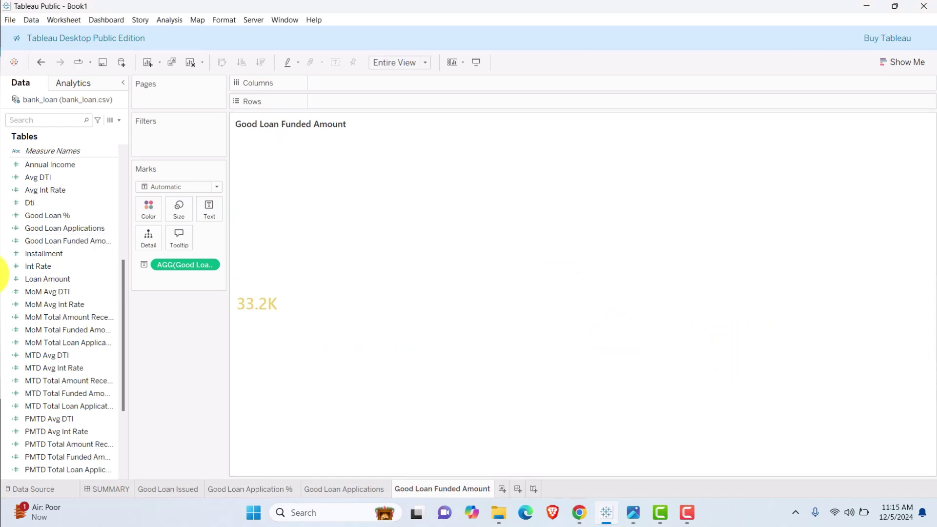
- Replace the text measure with Good Loan Funded Amount and format it as custom currency with 1 decimal place in Millions (M)
left_click_drag(56, 244, 183, 267)
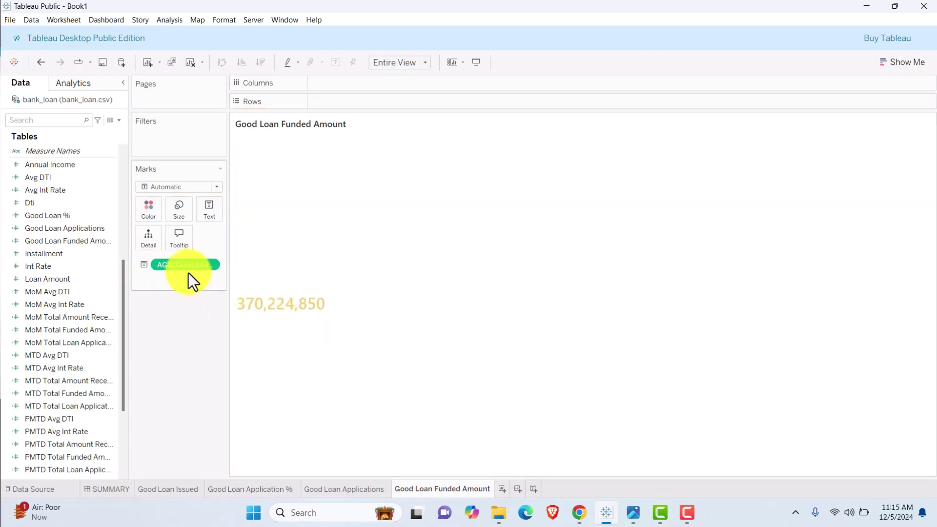
left_click(212, 264)
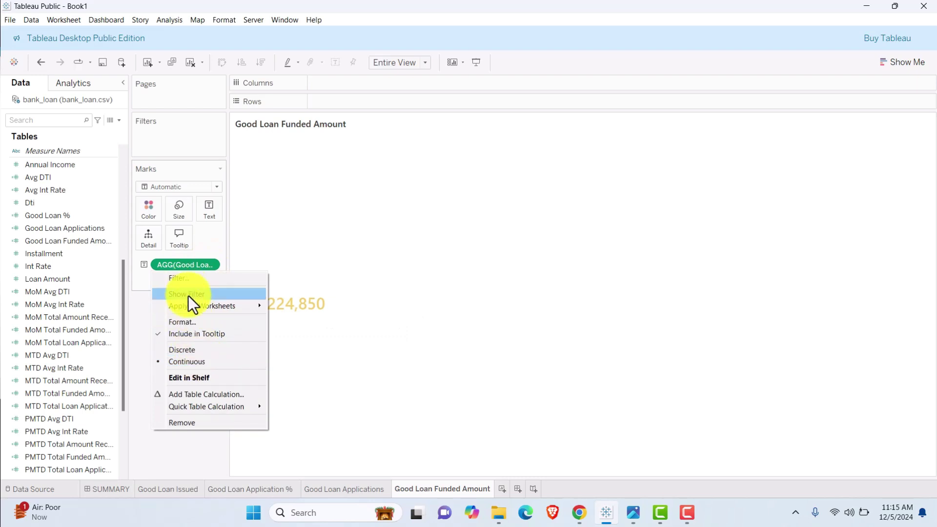
left_click(191, 321)
left_click(91, 189)
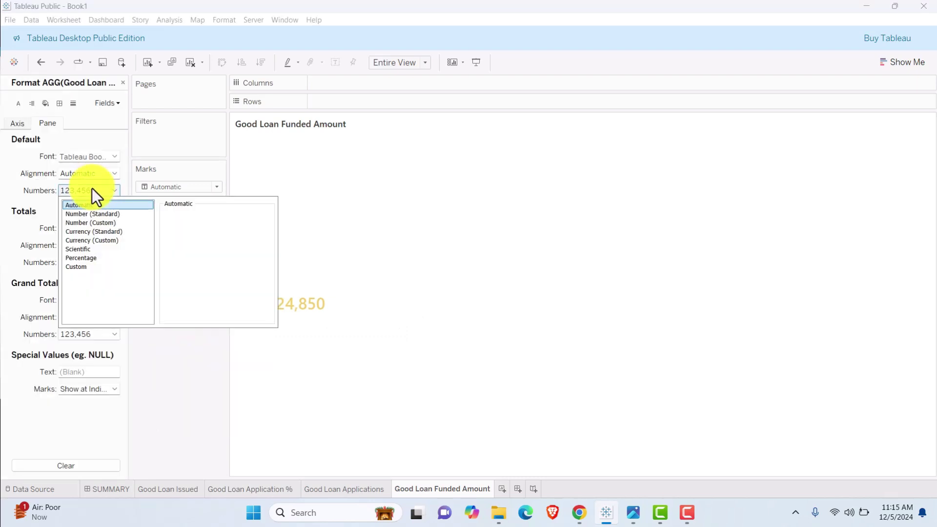
left_click(107, 241)
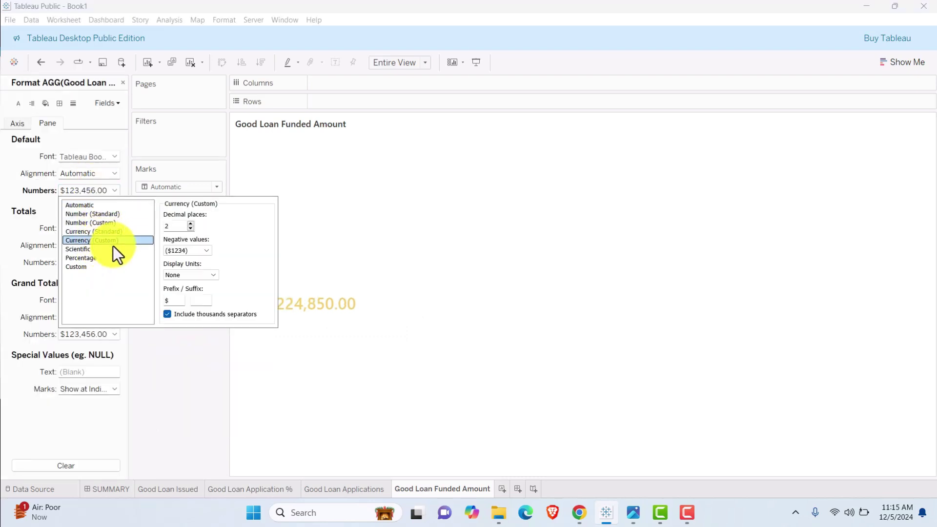
left_click(215, 276)
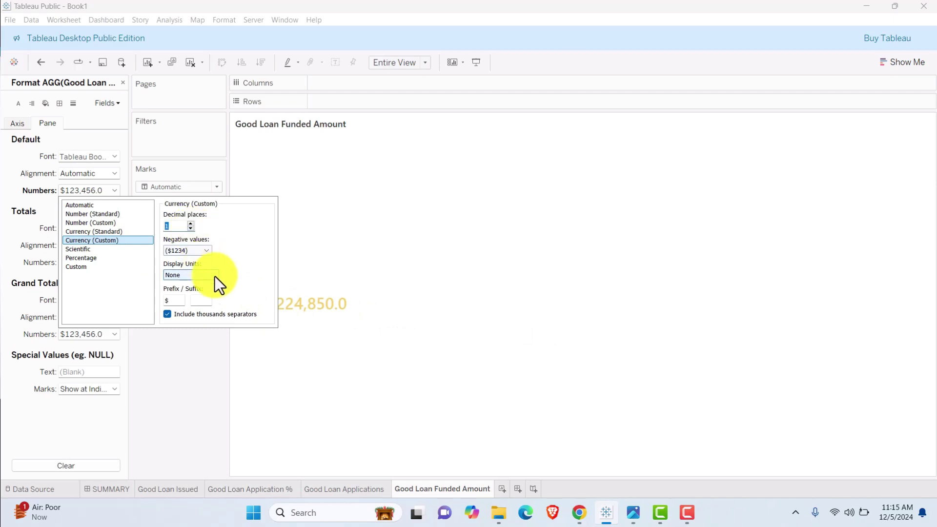
left_click(200, 300)
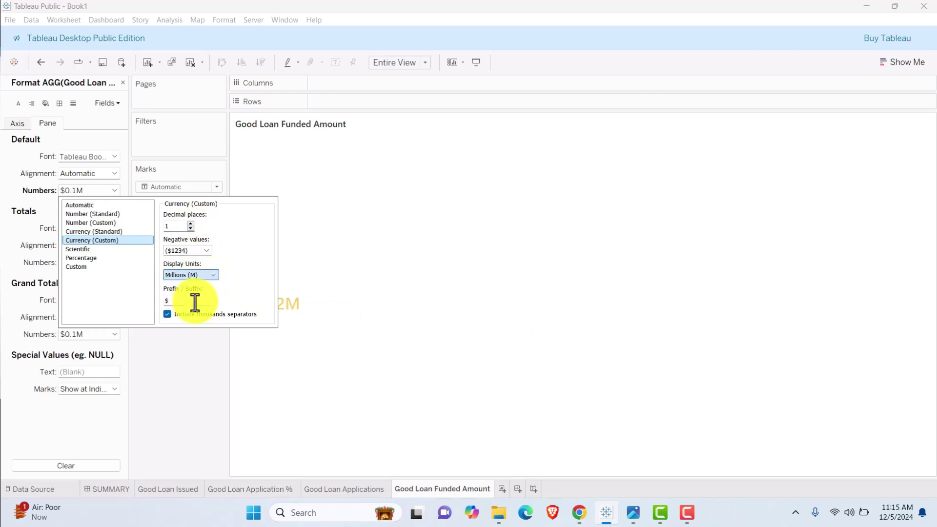
left_click(308, 348)
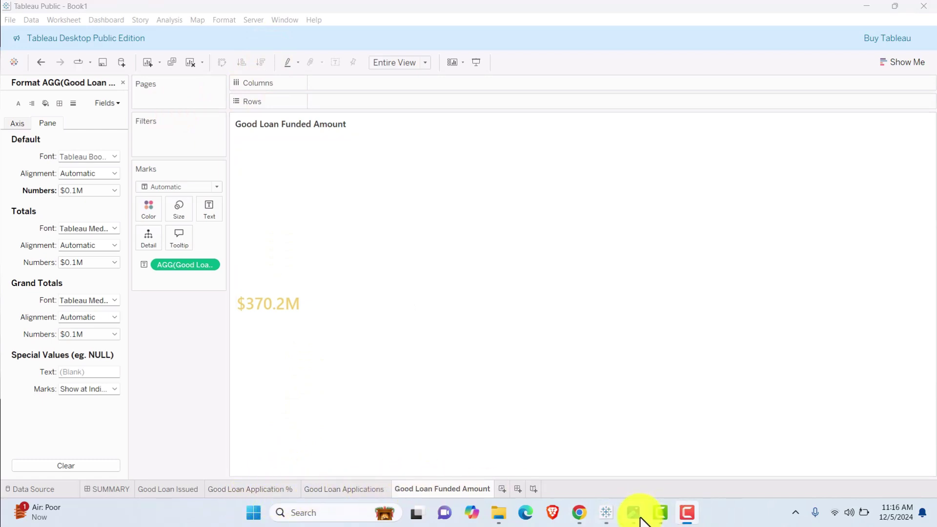
- Duplicate the Good Loan Funded Amount worksheet and rename the copy Good Loan Received Amount
mouse_move(634, 512)
mouse_move(640, 474)
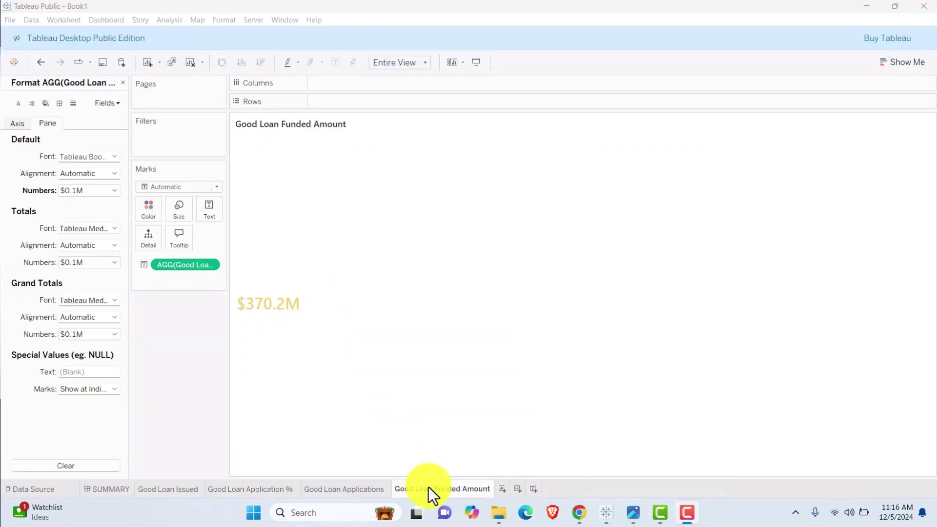
right_click(428, 487)
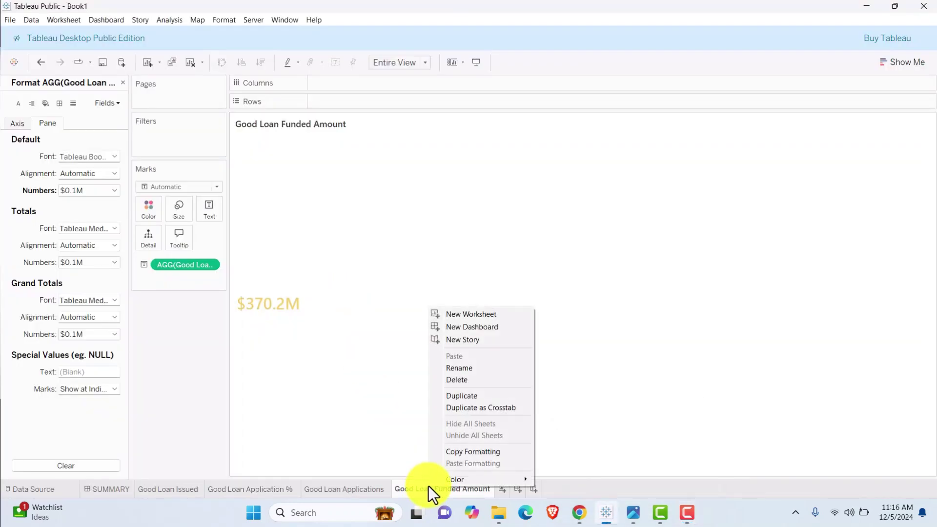
left_click(453, 396)
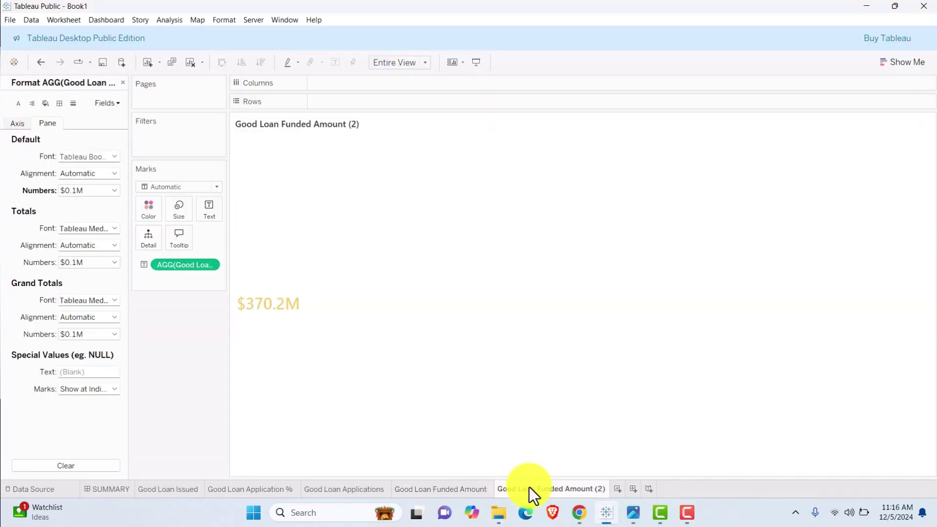
double_click(529, 487)
left_click_drag(535, 488, 596, 487)
type("Received Amount")
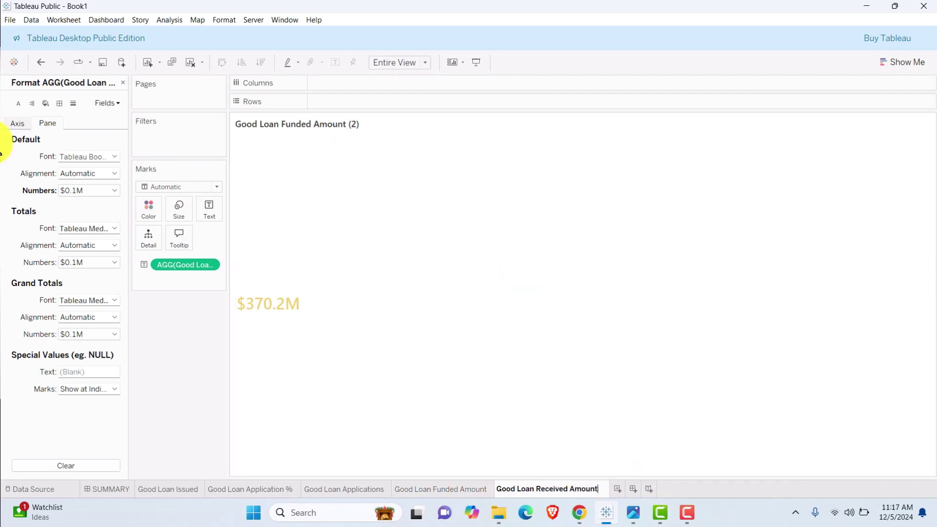
left_click(173, 290)
- Duplicate the Good Loan Funded Amount calculation and rename the copy Good Loan Amount Received in its editor
left_click(126, 83)
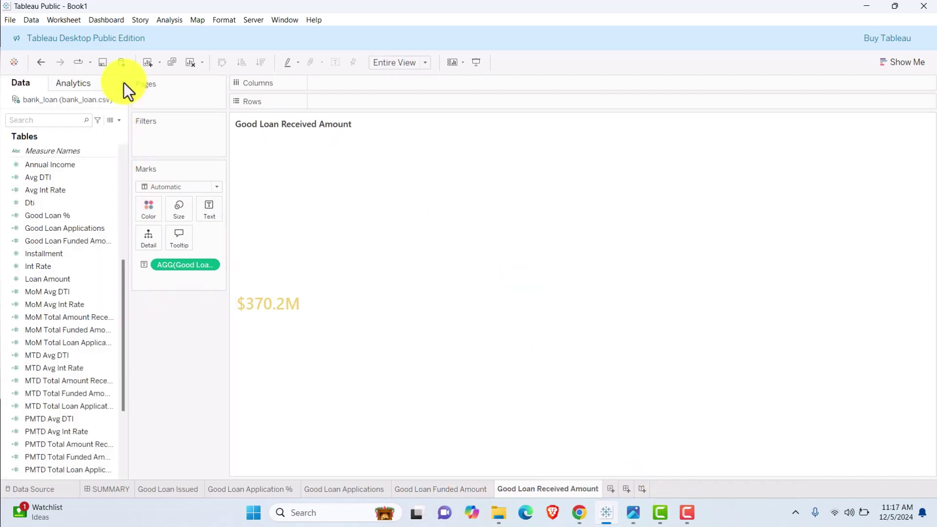
right_click(83, 241)
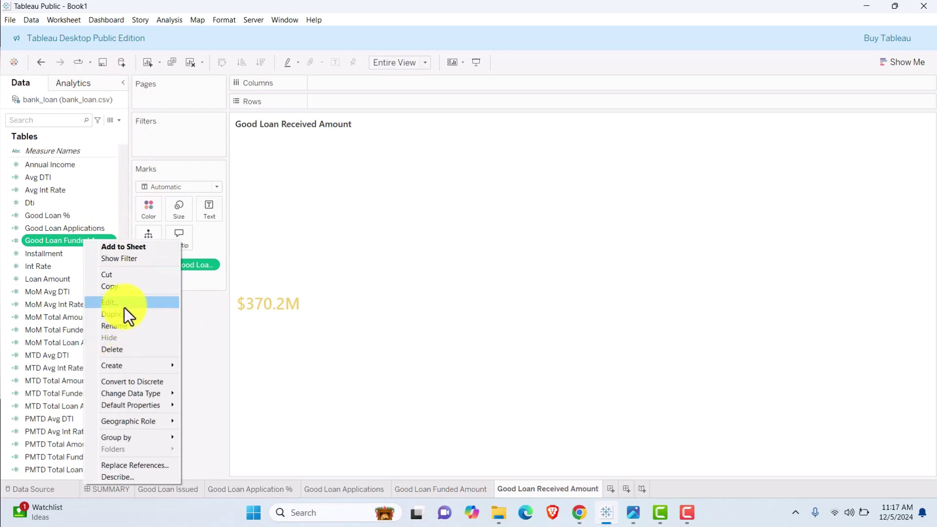
left_click(125, 315)
right_click(78, 253)
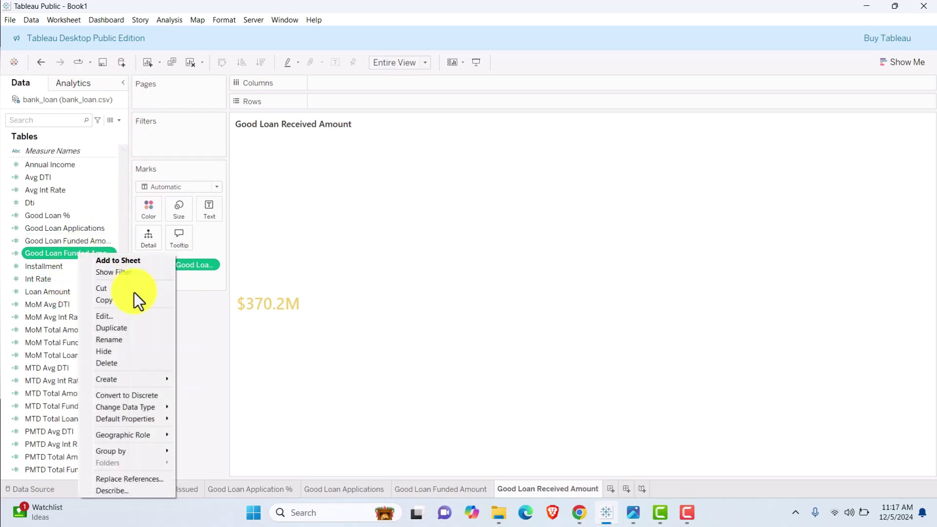
left_click(107, 316)
triple_click(391, 225)
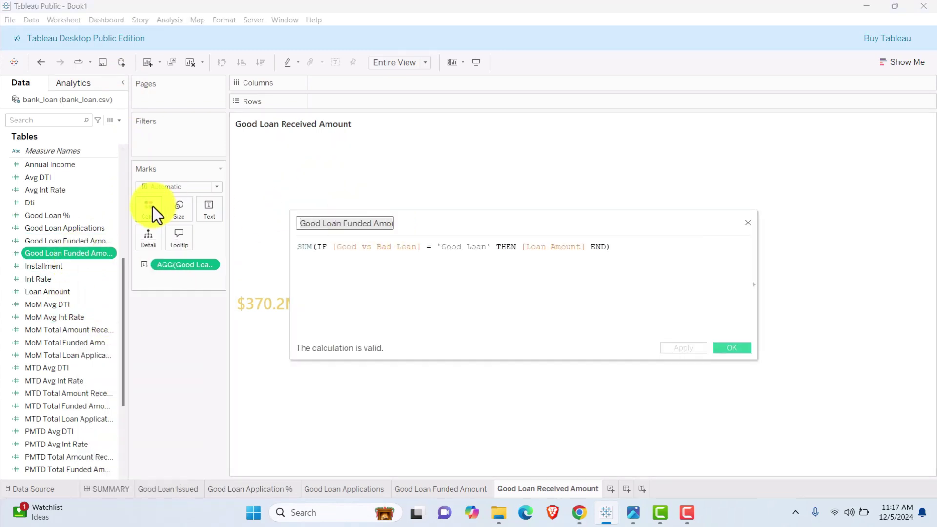
type("Good Loan Amount R")
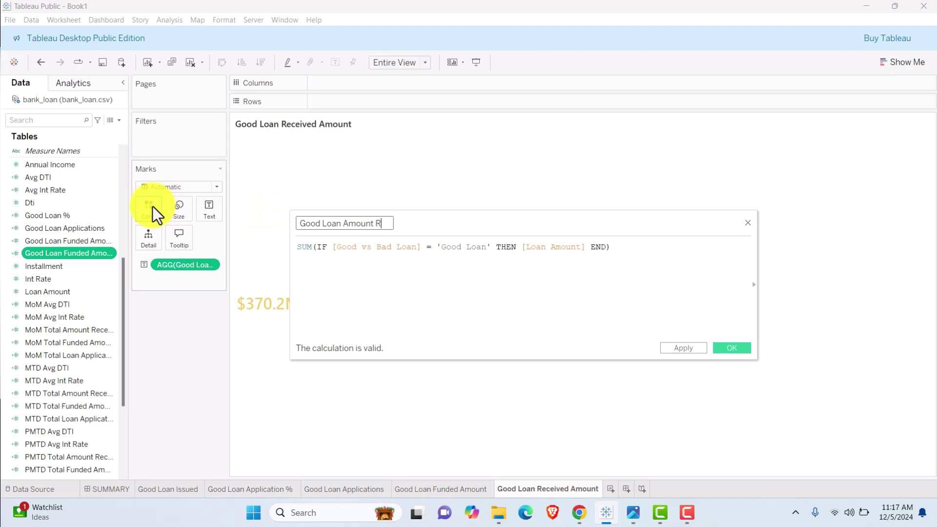
type("eceived")
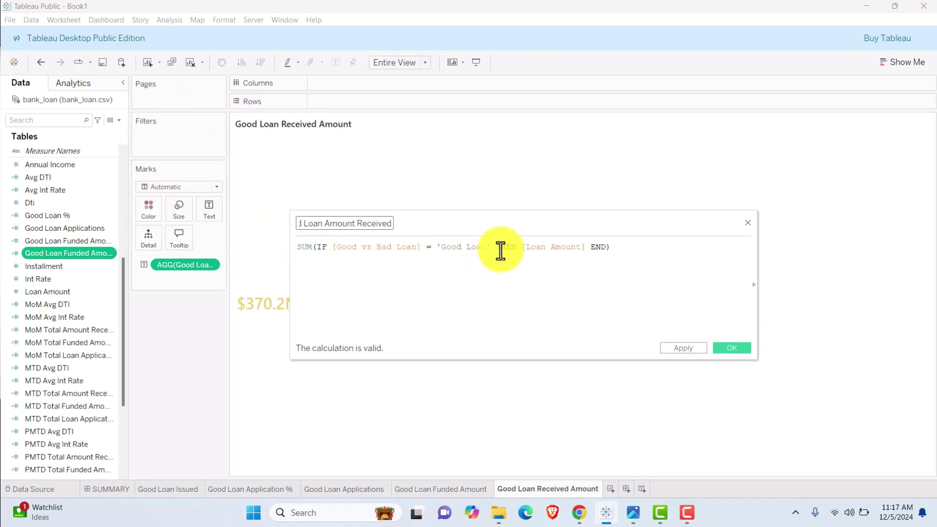
- Change the calculation to SUM(IF [Good vs Bad Loan] = 'Good Loan' THEN [Total Payment] END) and save it
left_click(522, 248)
left_click_drag(523, 248, 582, 251)
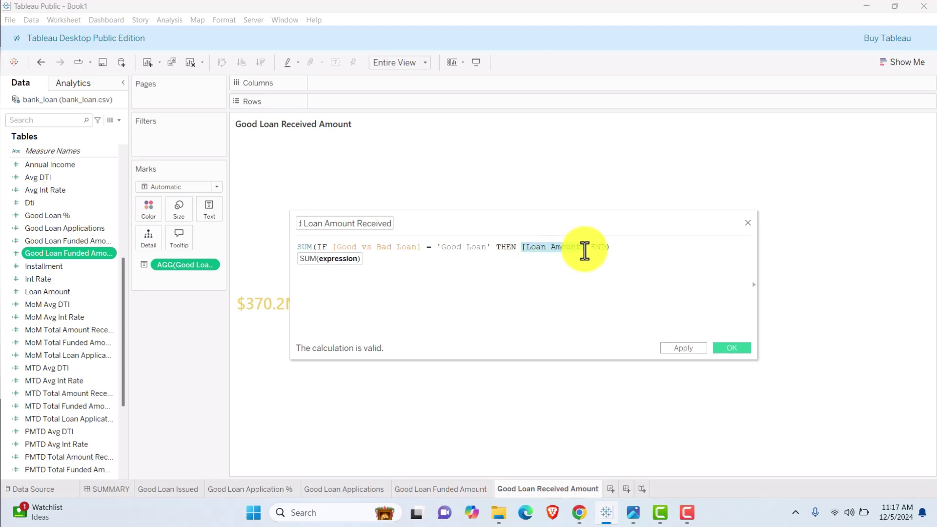
type("toal")
key("BackSpace")
type("ta")
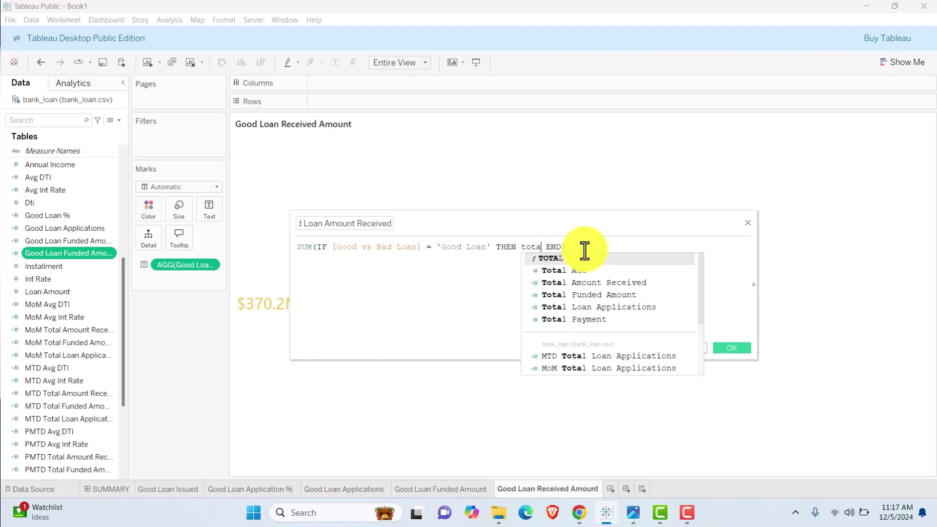
left_click(564, 320)
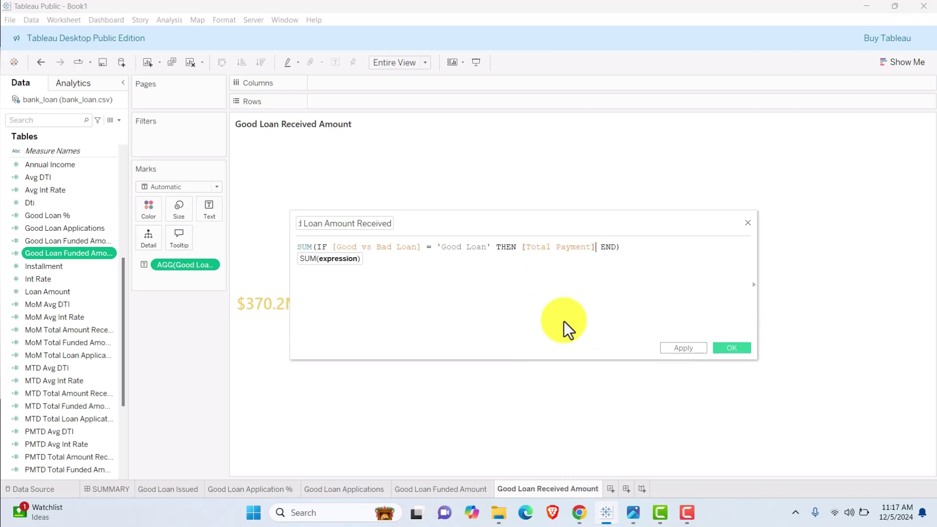
left_click(678, 347)
left_click(731, 347)
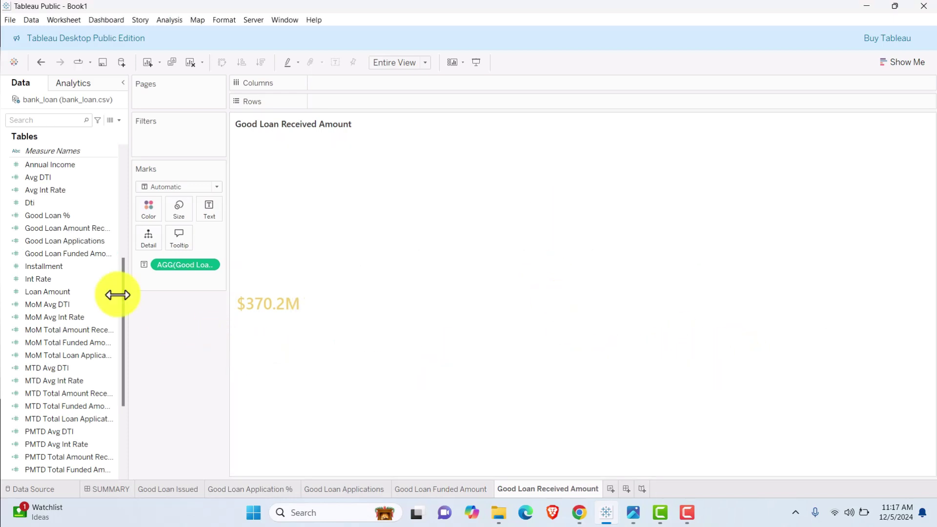
- Replace the text measure with Good Loan Amount Received and format it as custom currency with 1 decimal place in Thousands (K)
left_click(53, 253)
left_click_drag(63, 229, 188, 266)
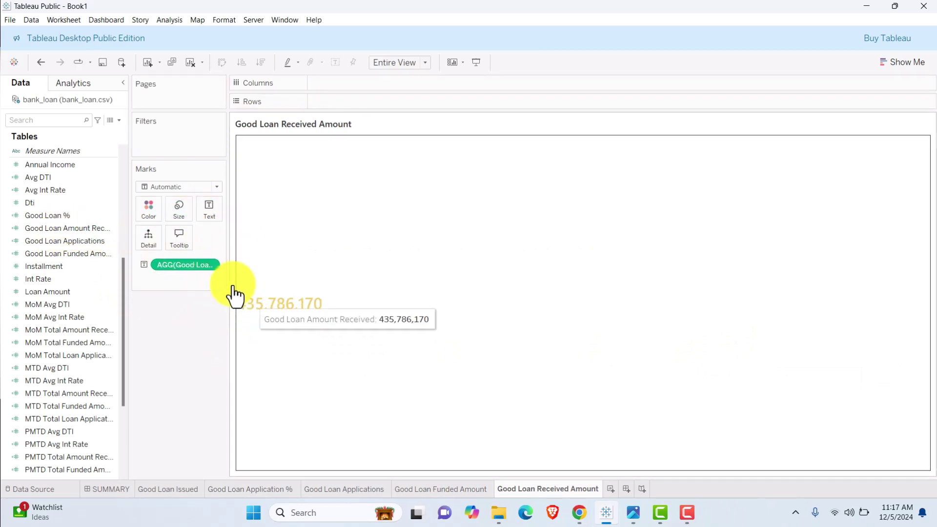
right_click(210, 265)
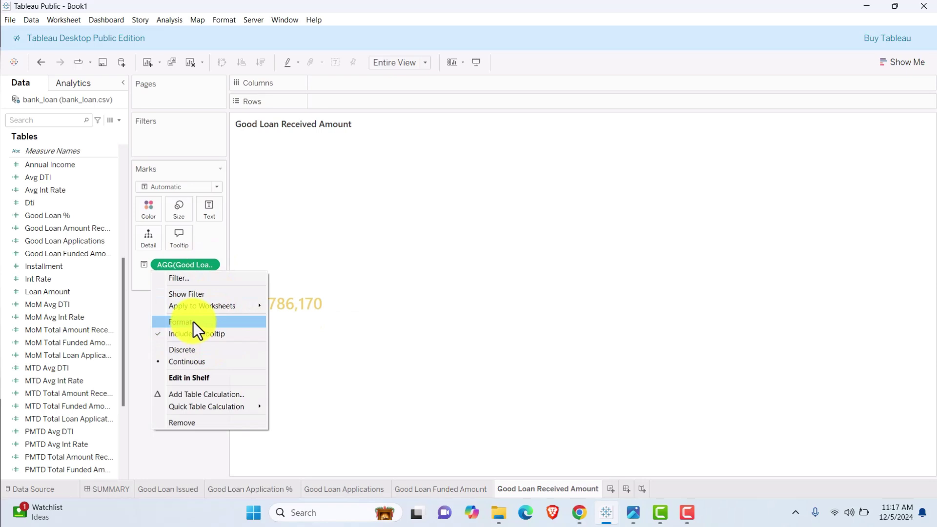
left_click(193, 322)
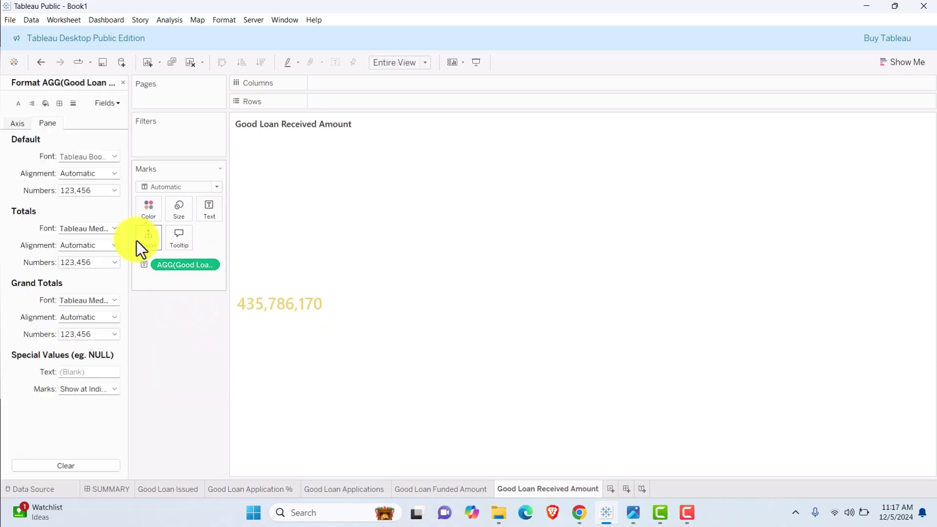
left_click(69, 190)
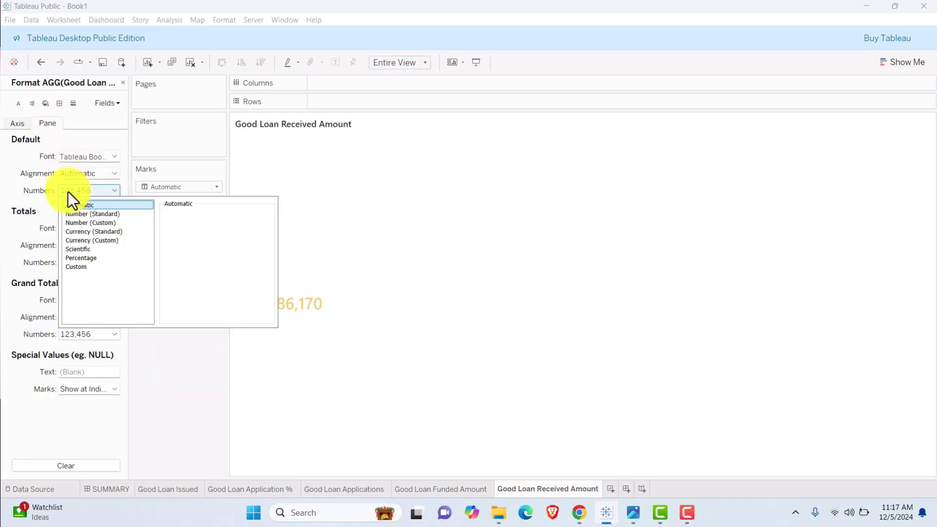
left_click(90, 242)
left_click(190, 229)
left_click(211, 276)
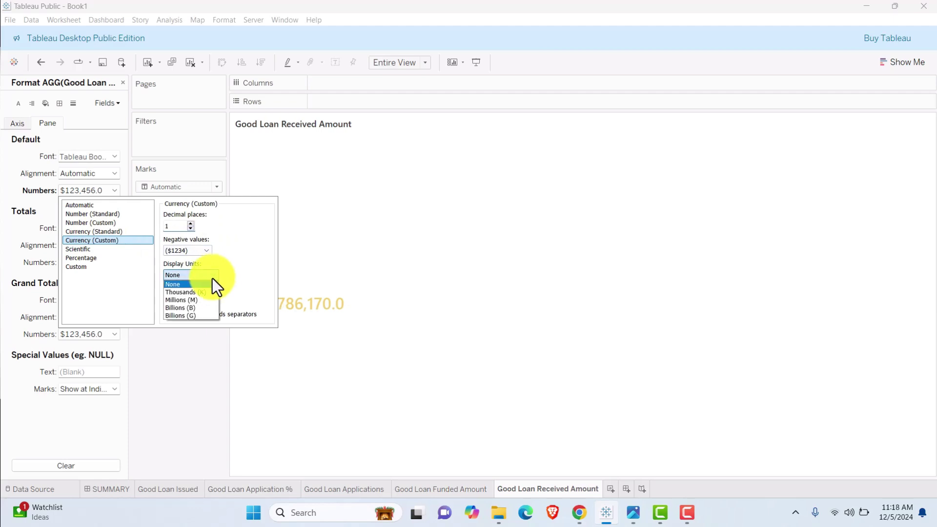
left_click(200, 292)
left_click(323, 369)
left_click(326, 371)
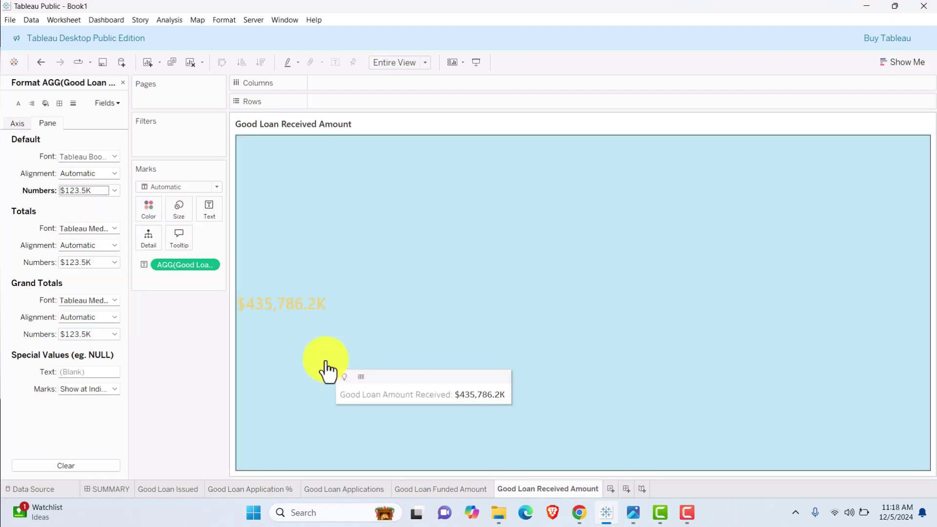
- Set the display units of the Good Loan Amount Received currency format to Millions (M) and close the formatting options
left_click(109, 193)
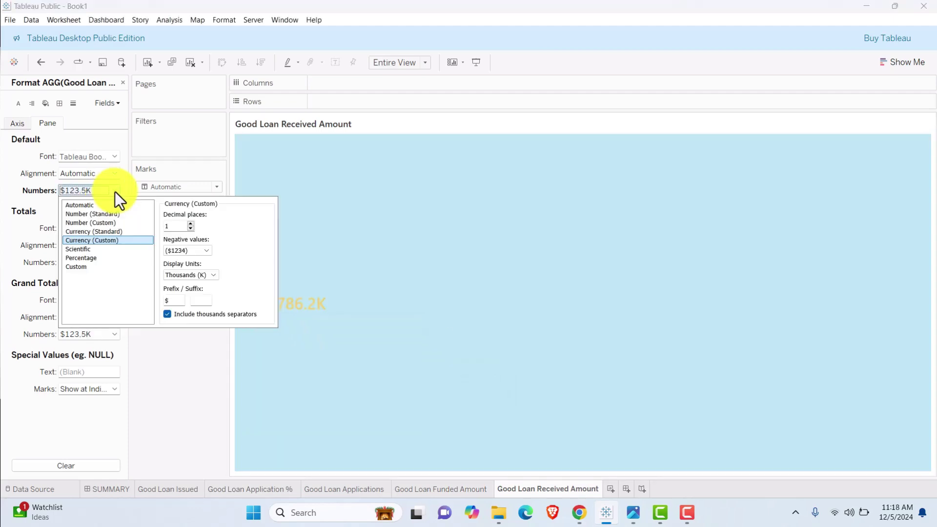
left_click(213, 275)
left_click(198, 300)
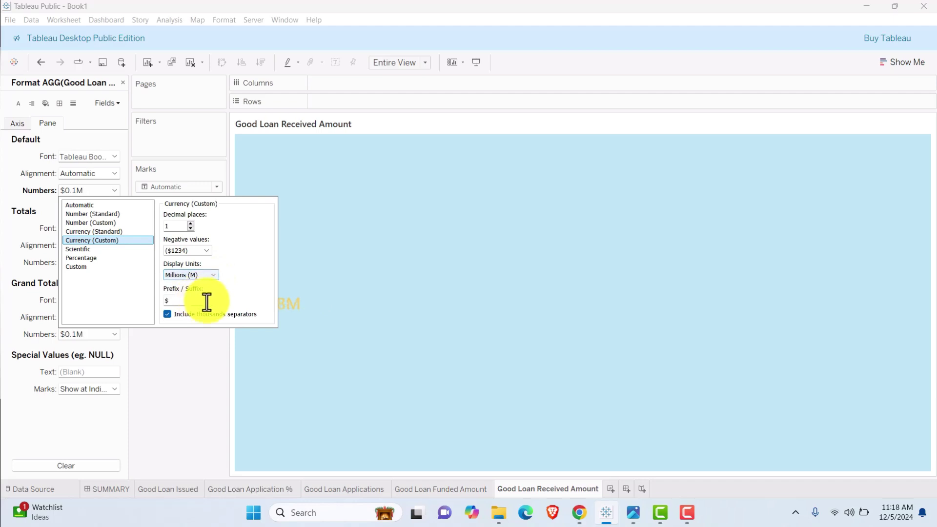
left_click(320, 321)
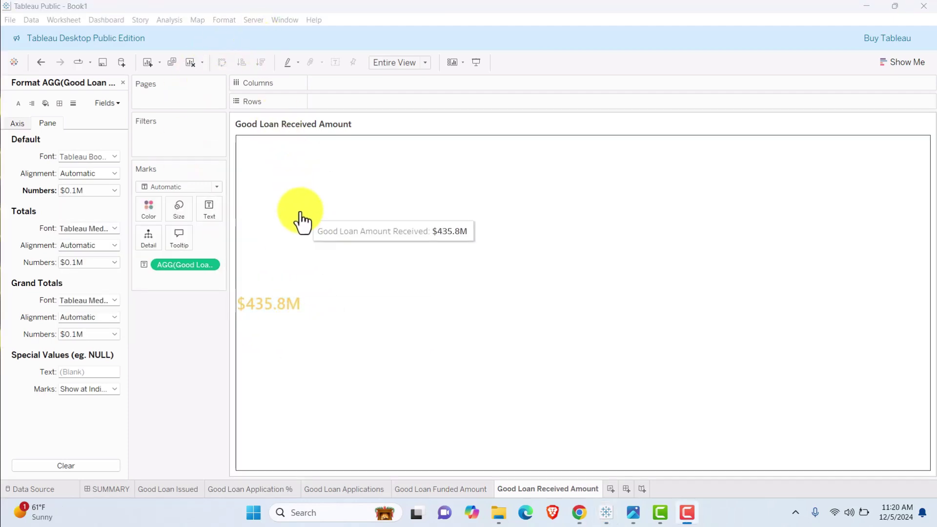
left_click(122, 83)
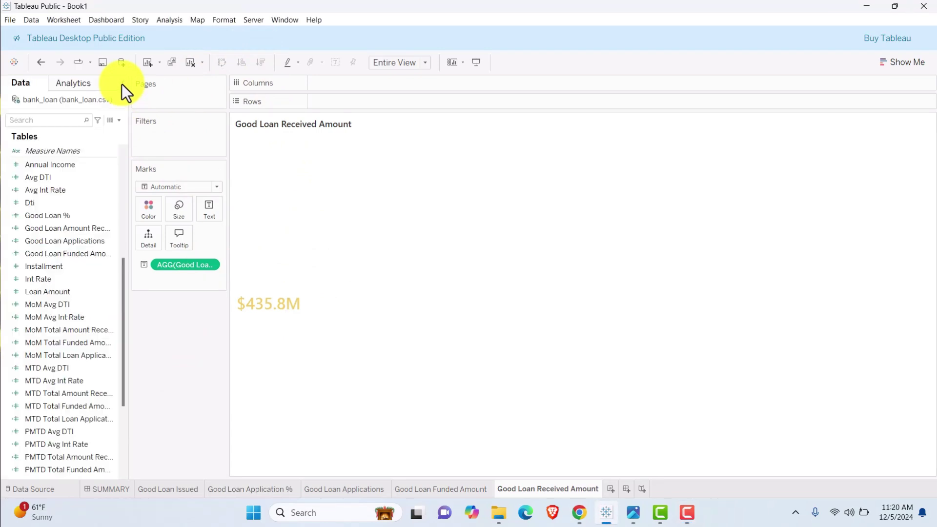
- Move the SUMMARY dashboard after the Good Loan Received Amount sheet and add a floating vertical container beside the Good Loan Issued donut
left_click_drag(104, 490, 490, 485)
left_click_drag(597, 485, 596, 487)
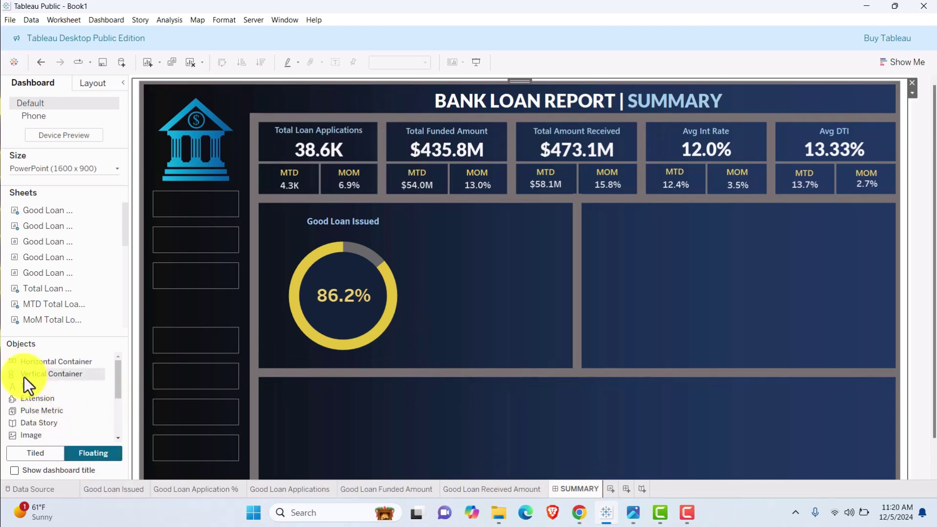
left_click_drag(24, 376, 423, 212)
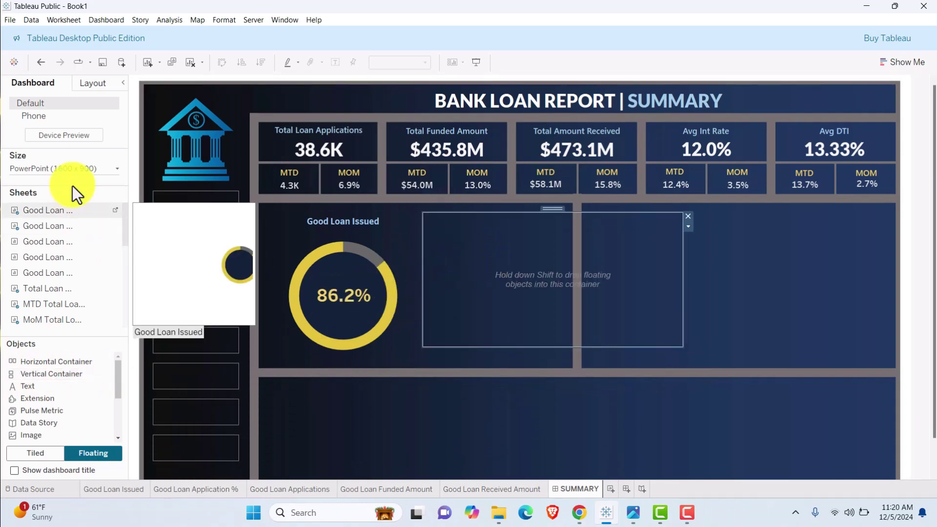
- Resize the vertical container to 300 wide by 75 high and position it at about x 596, y 305
left_click(90, 84)
double_click(22, 232)
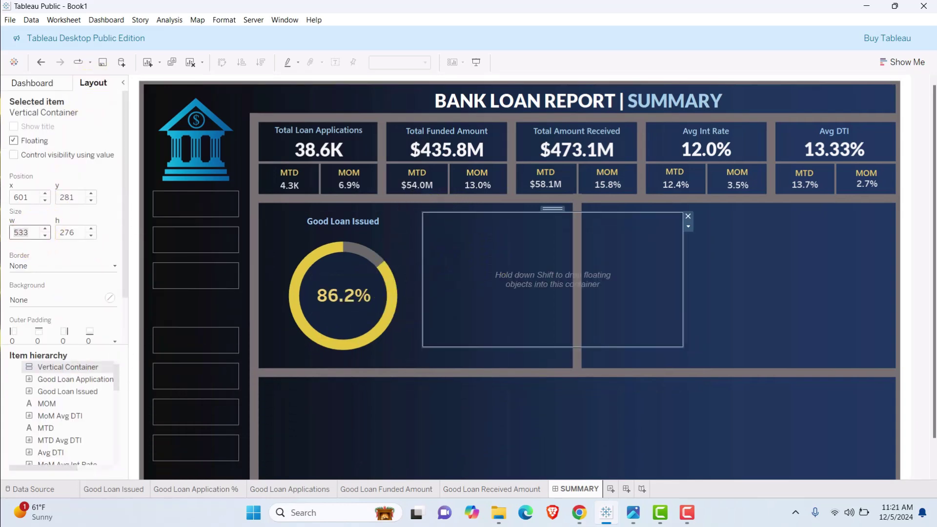
type("300")
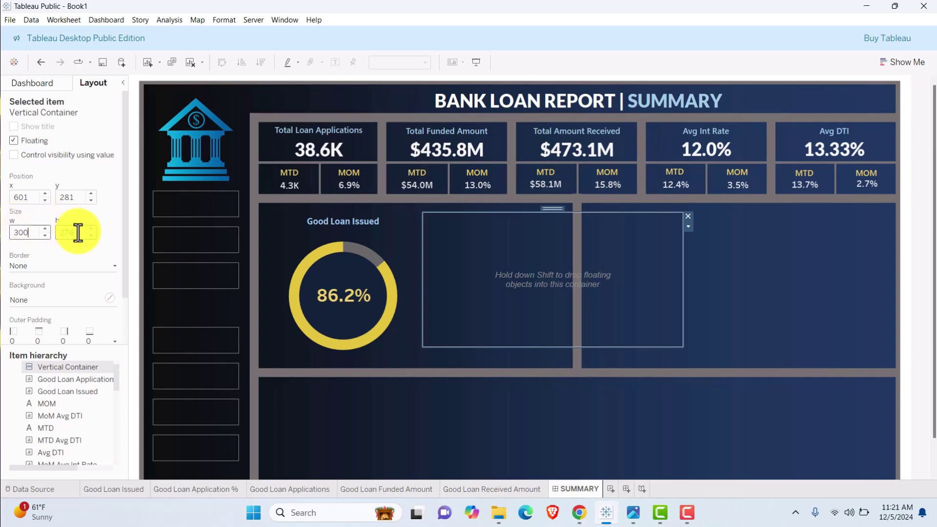
key("Tab")
type("75")
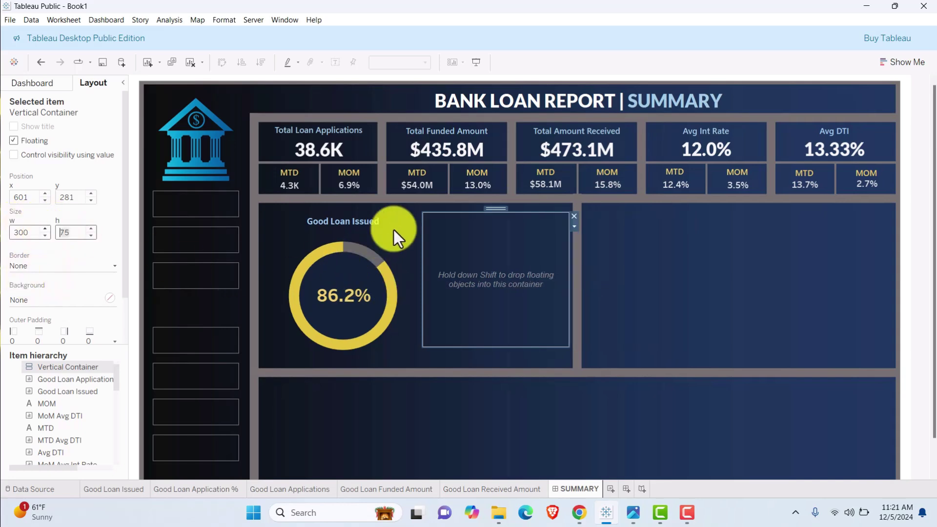
key("Return")
mouse_move(490, 214)
left_mouse_down()
mouse_move(491, 240)
mouse_move(493, 224)
left_mouse_up()
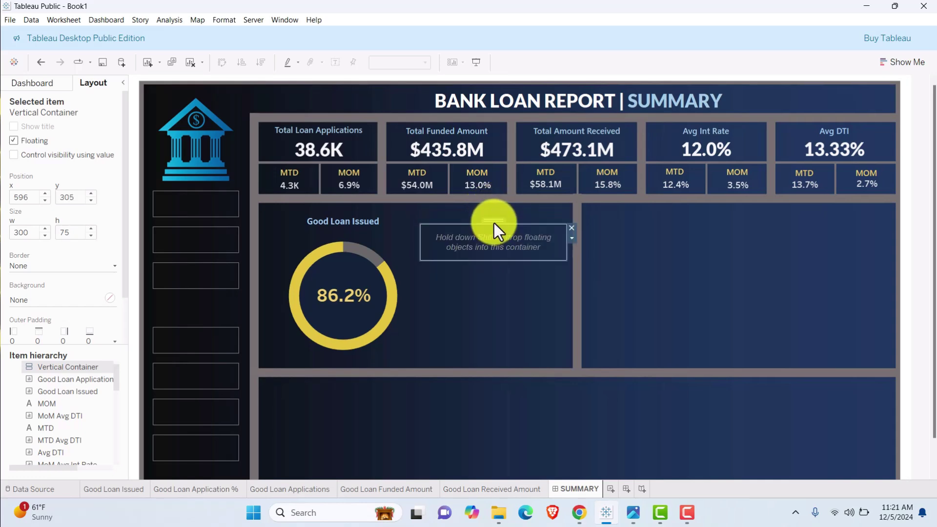
- Copy the vertical container and place the duplicate directly below the first at about x 597, y 398
right_click(494, 222)
left_click(540, 320)
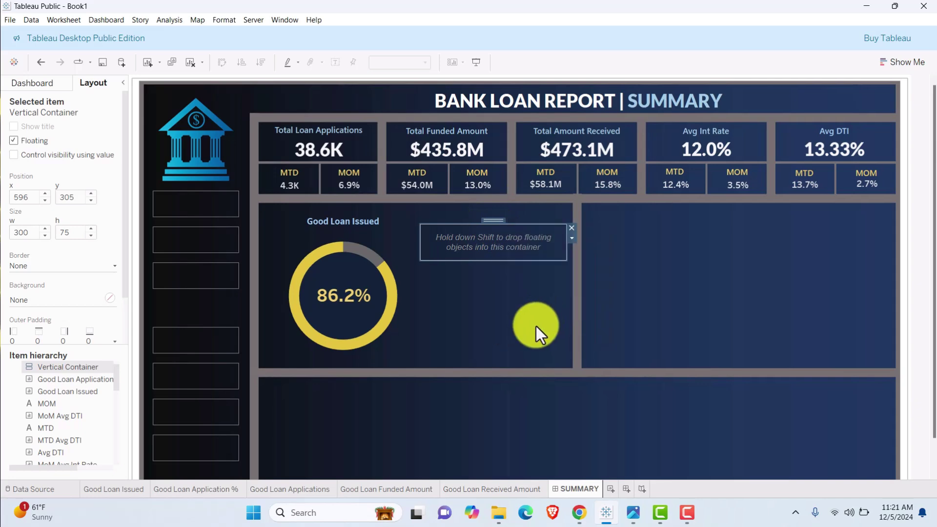
key("ctrl+v")
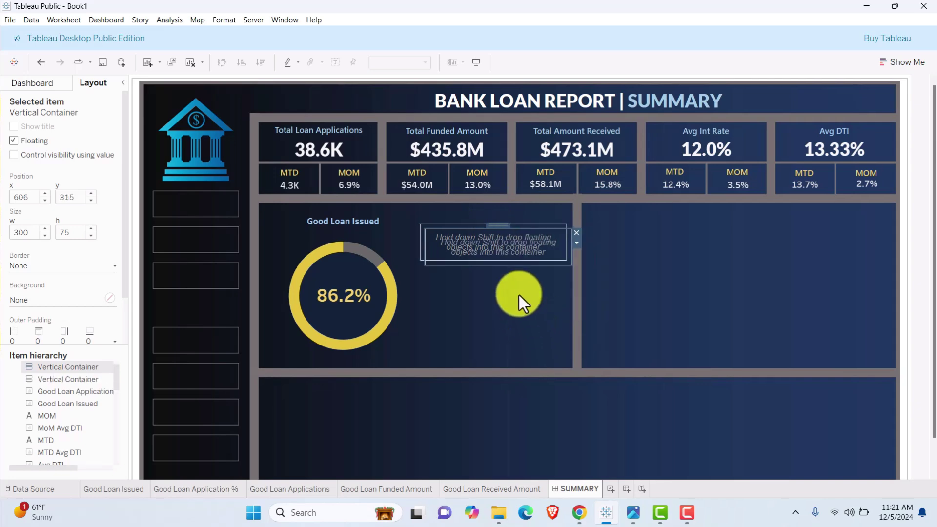
left_click_drag(498, 225, 499, 265)
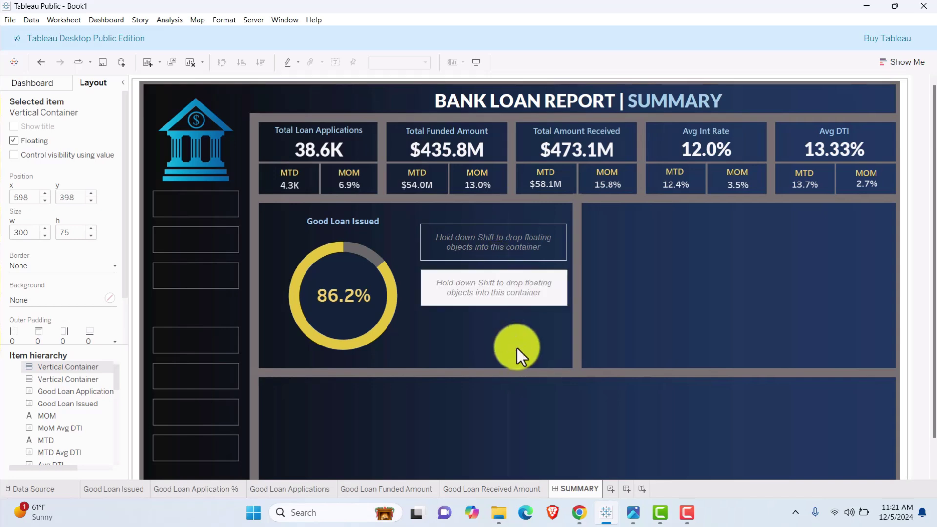
- Copy the second container and place the third one below it at about x 598, y 488, evenly spaced
right_click(498, 267)
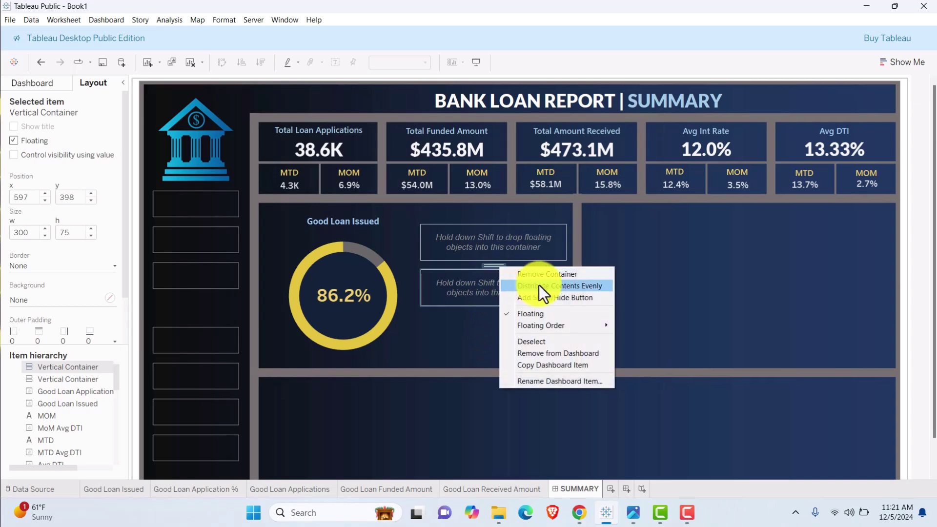
left_click(545, 368)
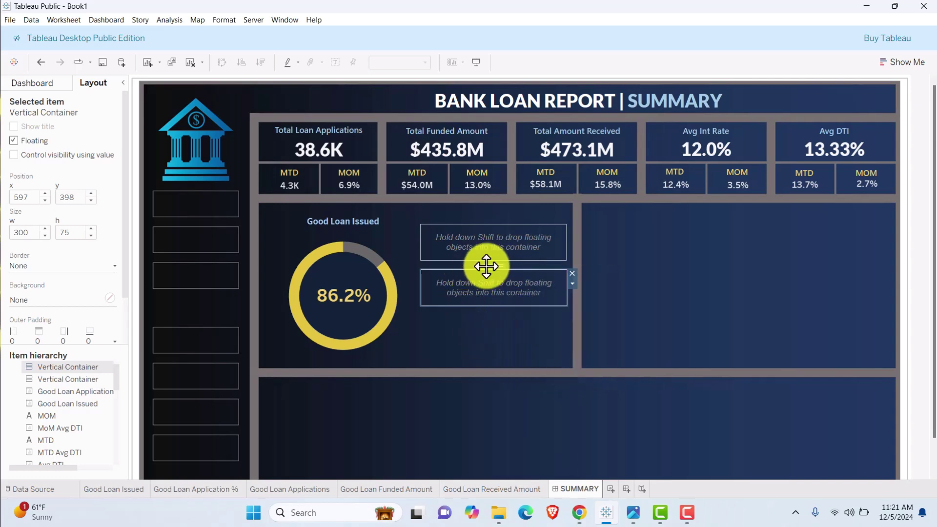
key("ctrl+v")
left_click_drag(494, 271, 491, 308)
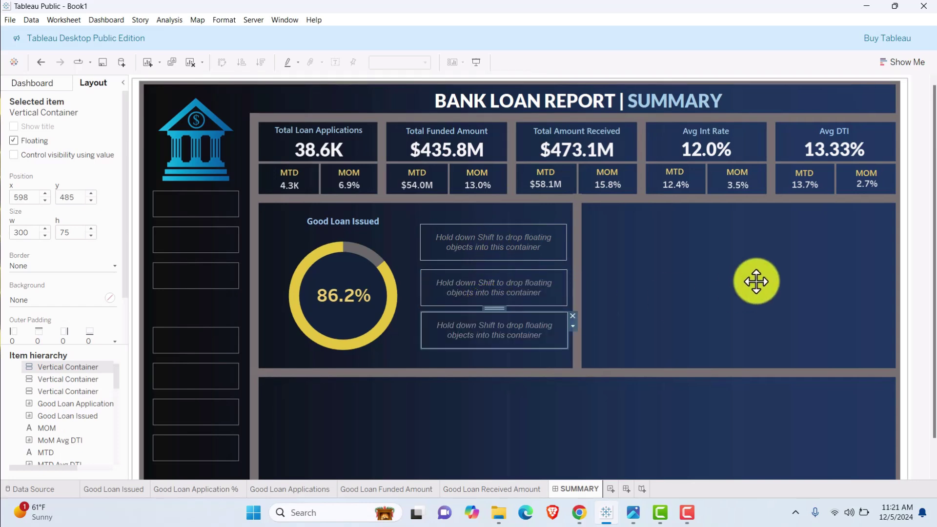
key("Down")
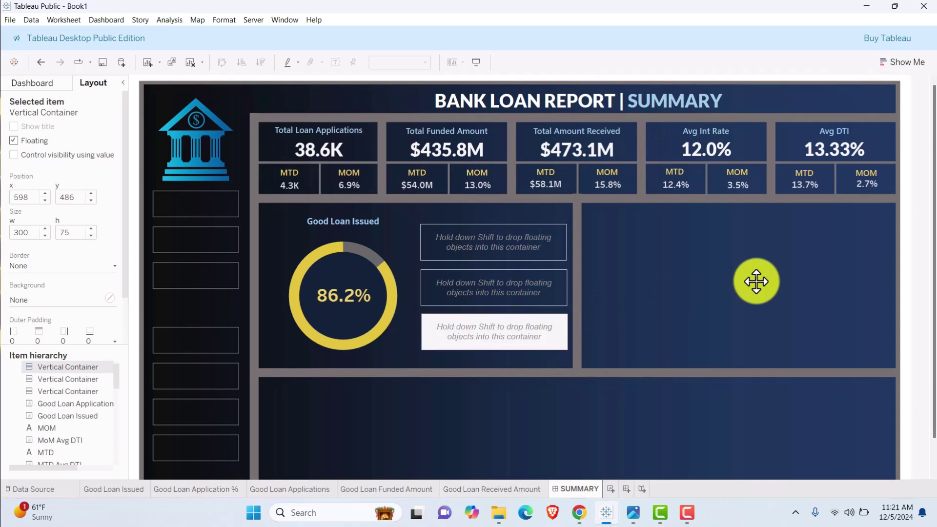
key("Down")
key("Down")
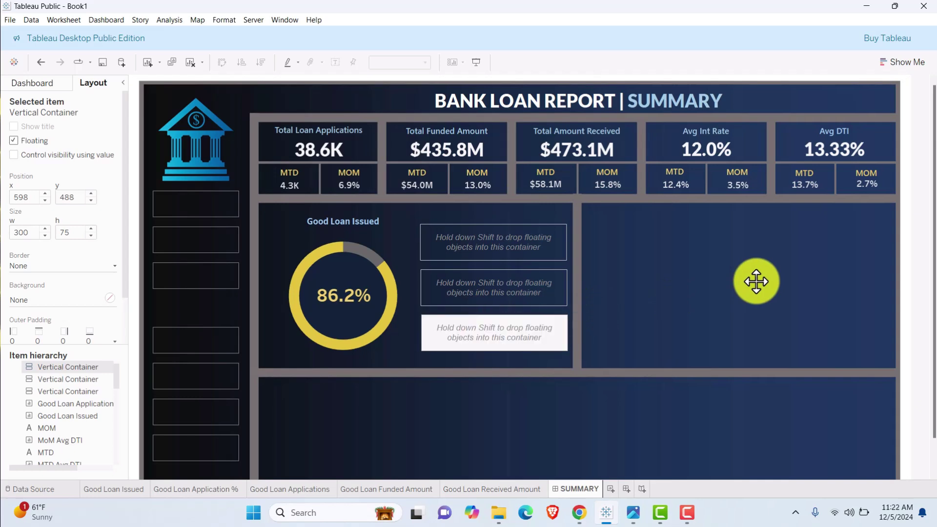
left_click(621, 297)
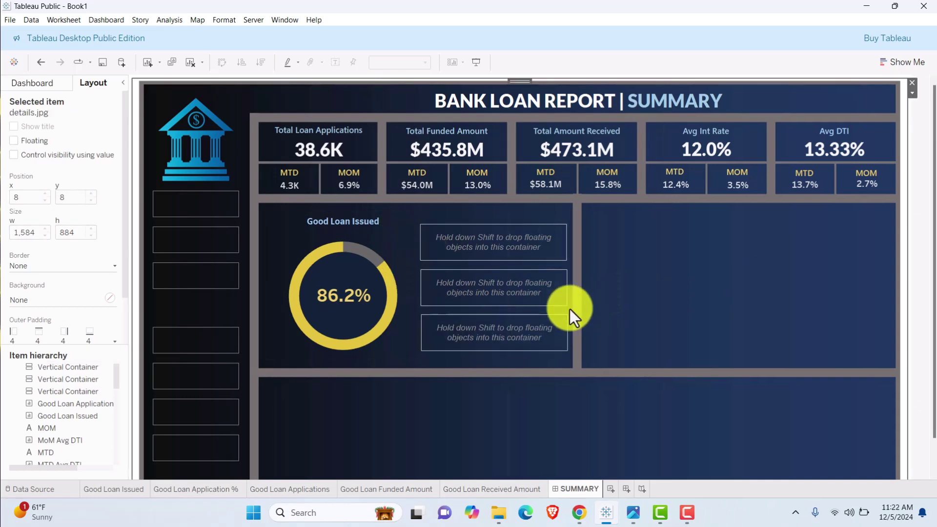
- Place the Good Loan Applications, Good Loan Funded Amount and Good Loan Received Amount sheets as tiled items in the three stacked containers, in that order
left_click(44, 85)
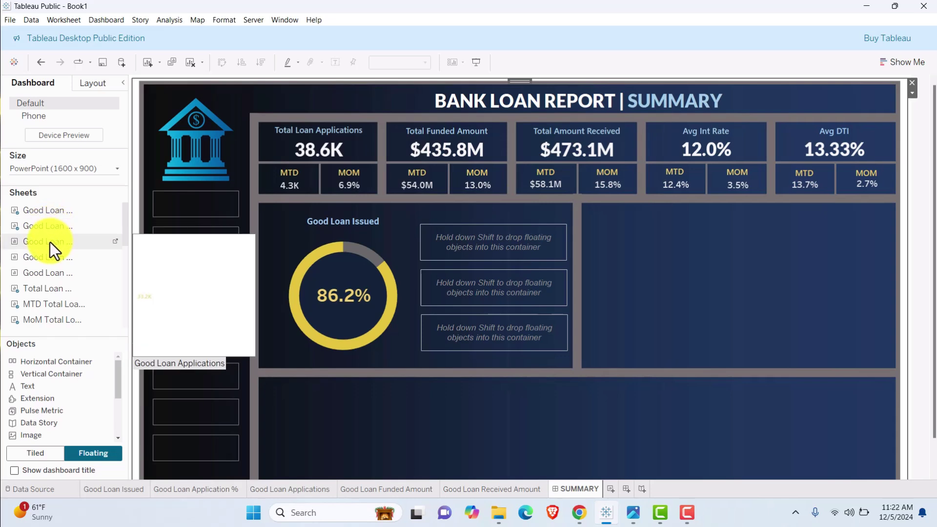
left_click(42, 453)
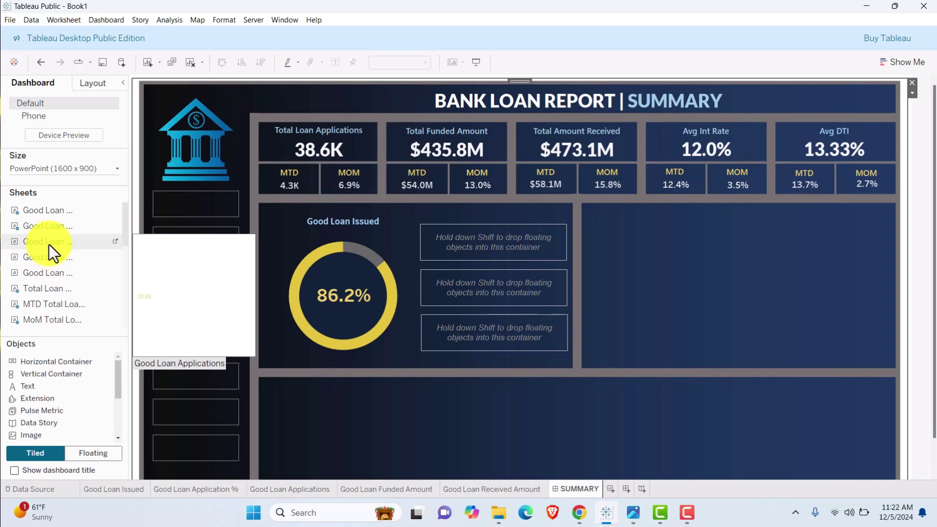
left_click_drag(48, 244, 461, 244)
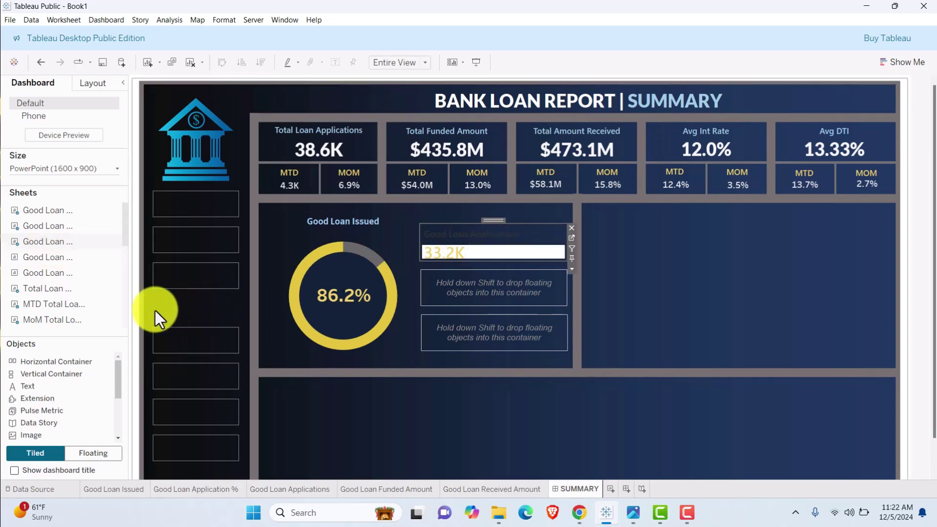
mouse_move(400, 493)
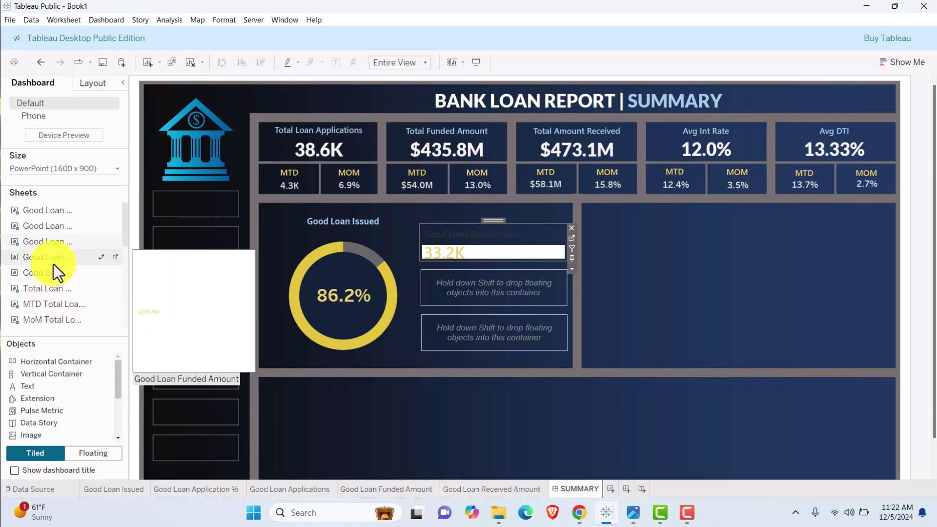
left_click_drag(53, 261, 473, 310)
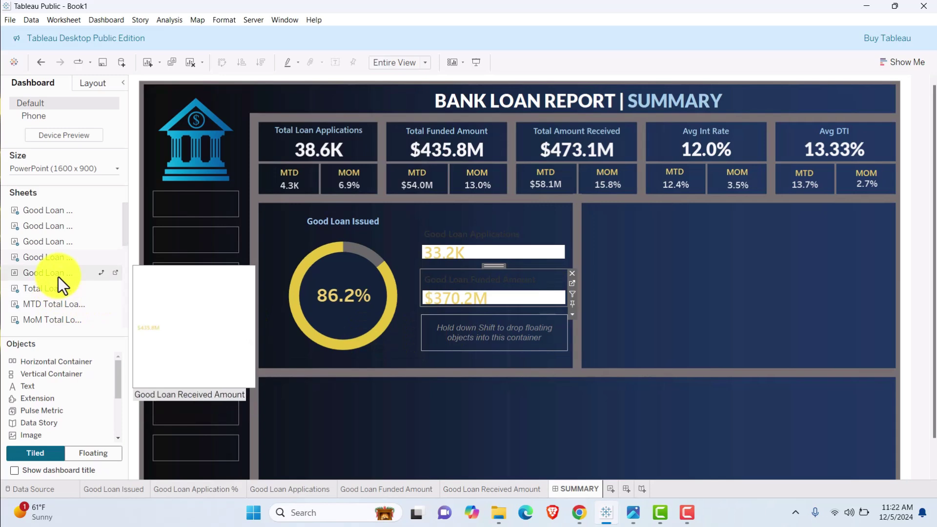
left_click_drag(37, 275, 459, 330)
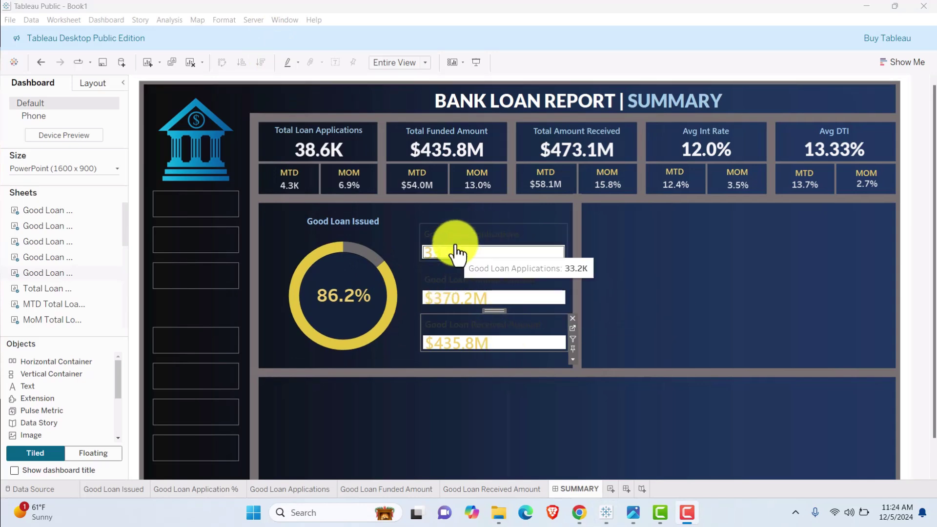
- Set the worksheet shading of the Good Loan Applications KPI to None
right_click(509, 253)
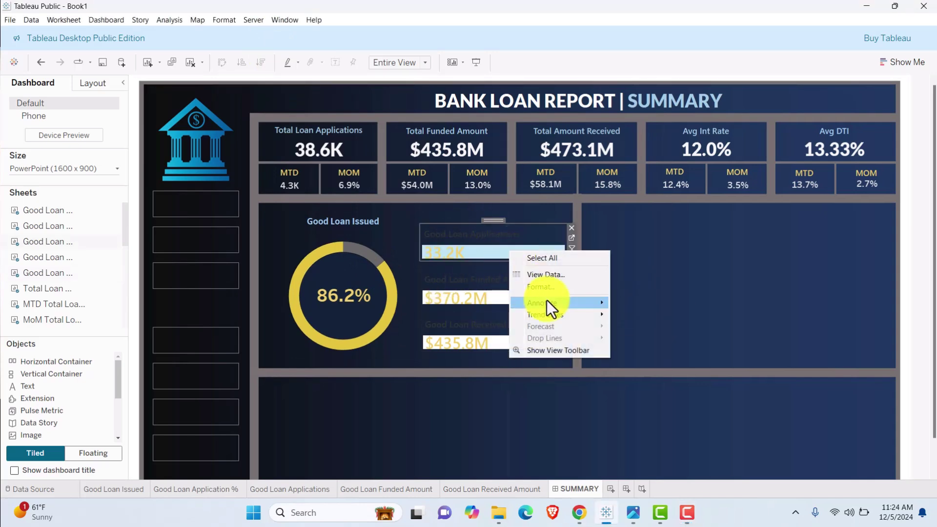
left_click(541, 287)
left_click(45, 103)
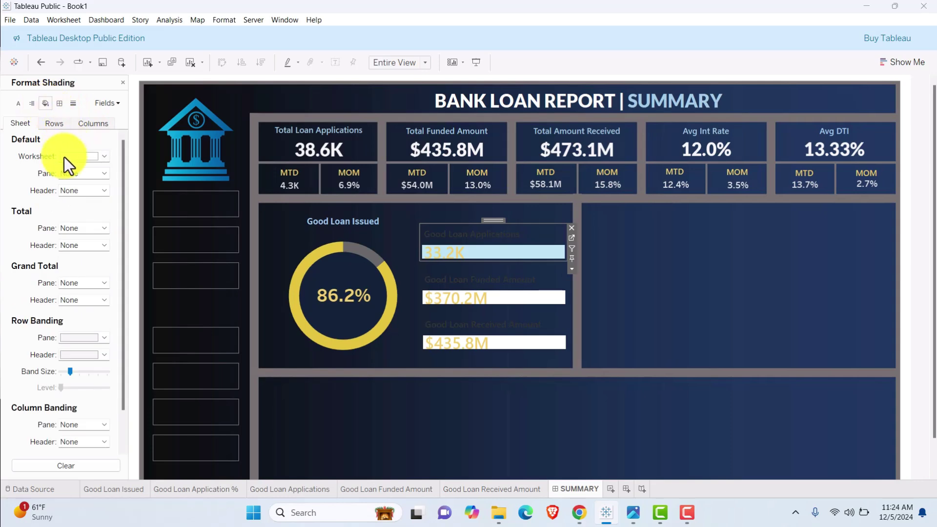
left_click(68, 156)
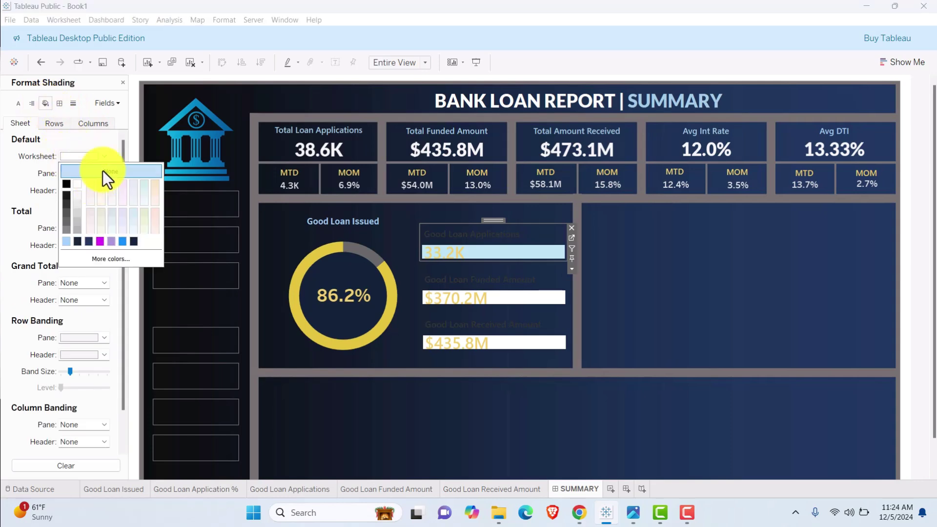
- Remove the worksheet background shading from the Good Loan Funded Amount KPI by setting it to None
right_click(517, 295)
left_click(536, 331)
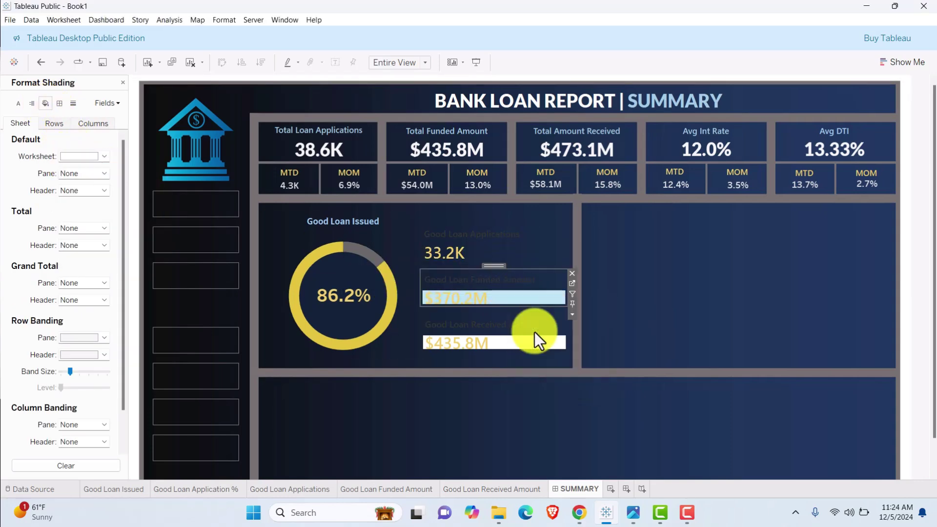
left_click(45, 104)
left_click(87, 155)
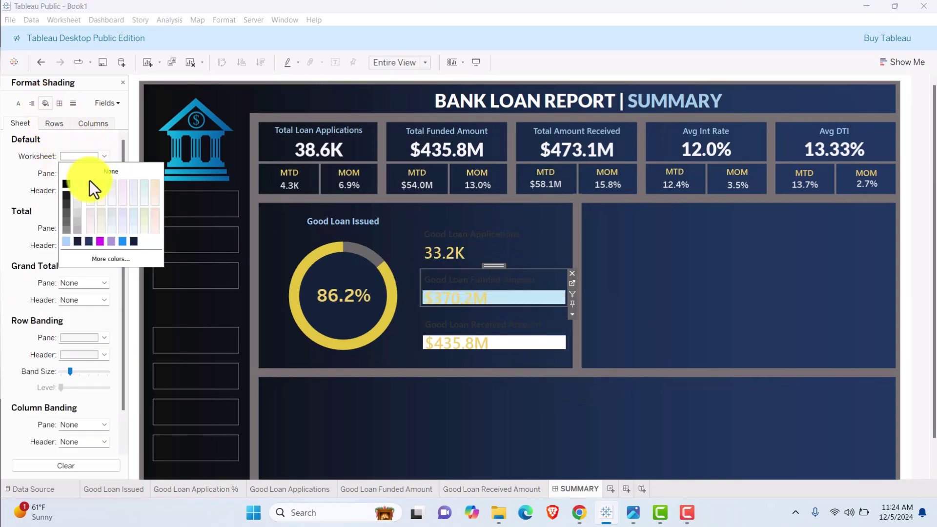
- Set the Good Loan Received Amount KPI's worksheet shading to None and deselect the sheet
right_click(516, 352)
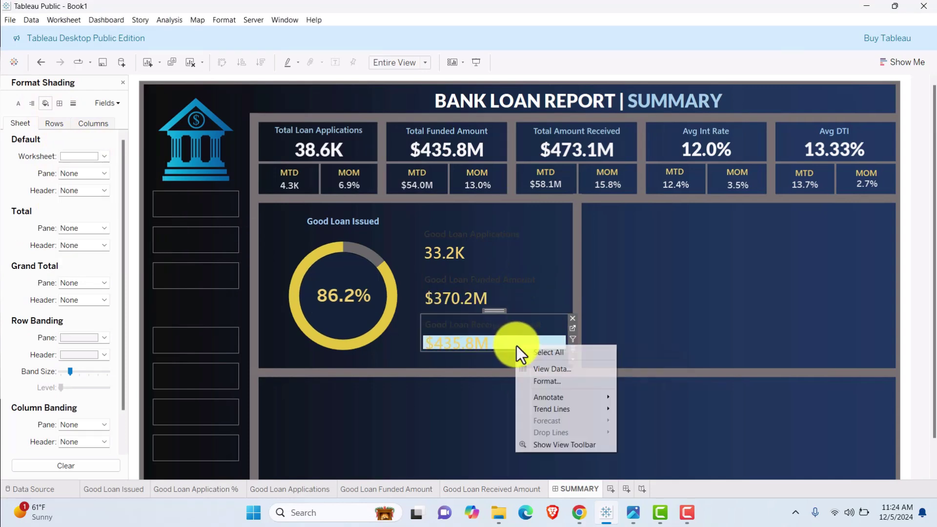
left_click(557, 381)
left_click(45, 104)
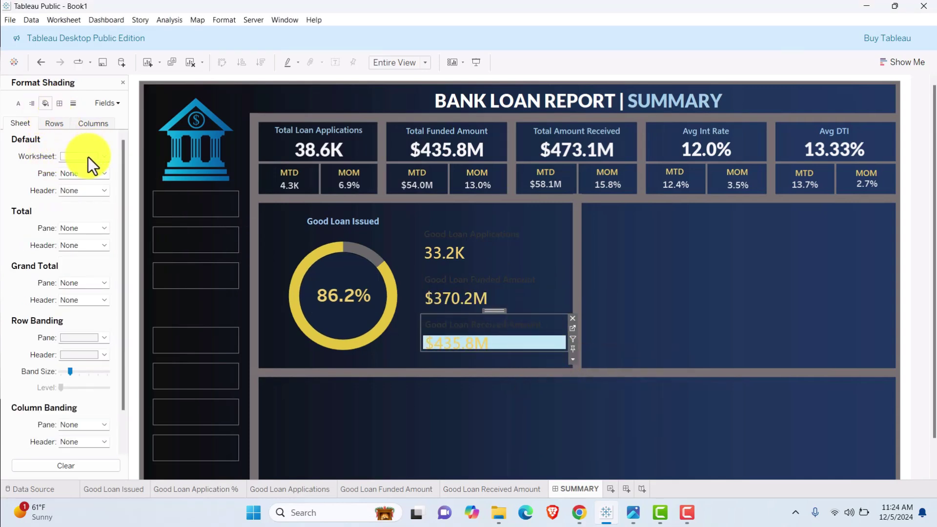
left_click(88, 156)
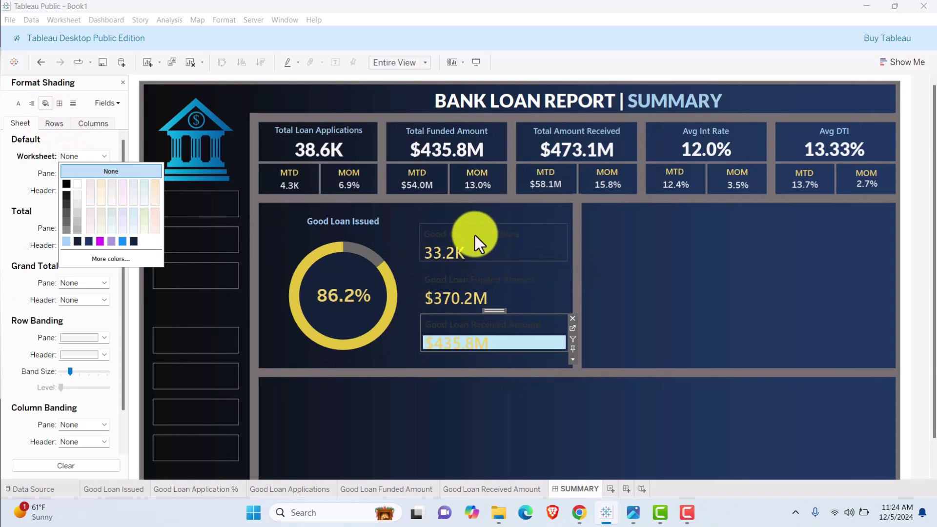
left_click(599, 318)
left_click(610, 322)
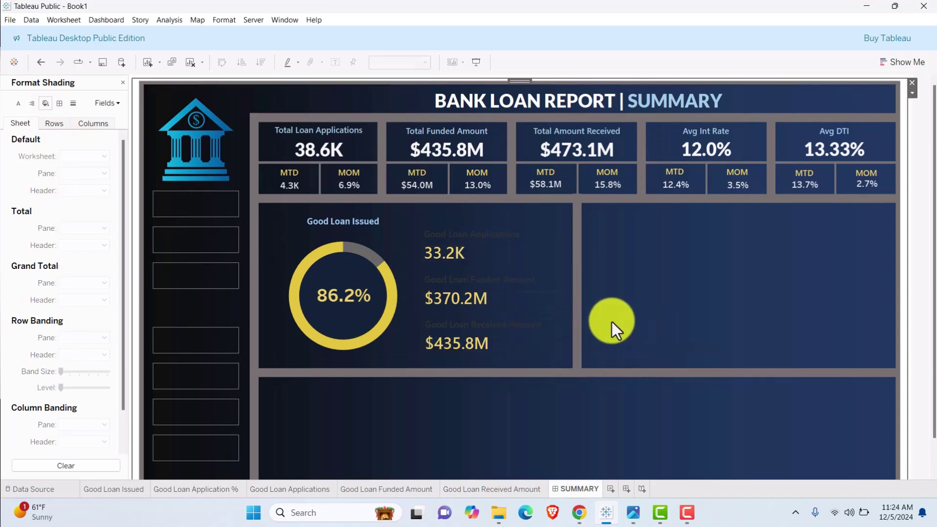
- Change the title text color of the Good Loan Applications KPI to white
left_click(466, 236)
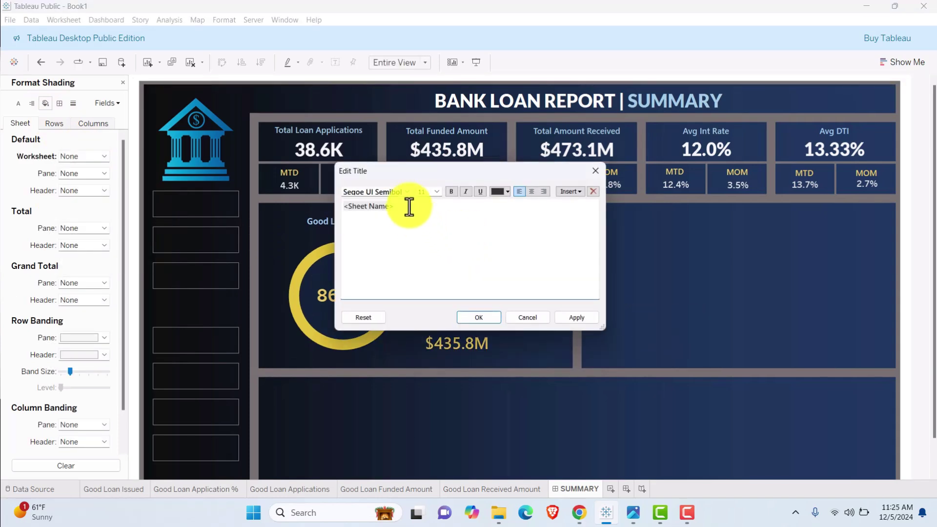
left_click_drag(408, 203, 320, 203)
left_click(505, 195)
left_click(507, 215)
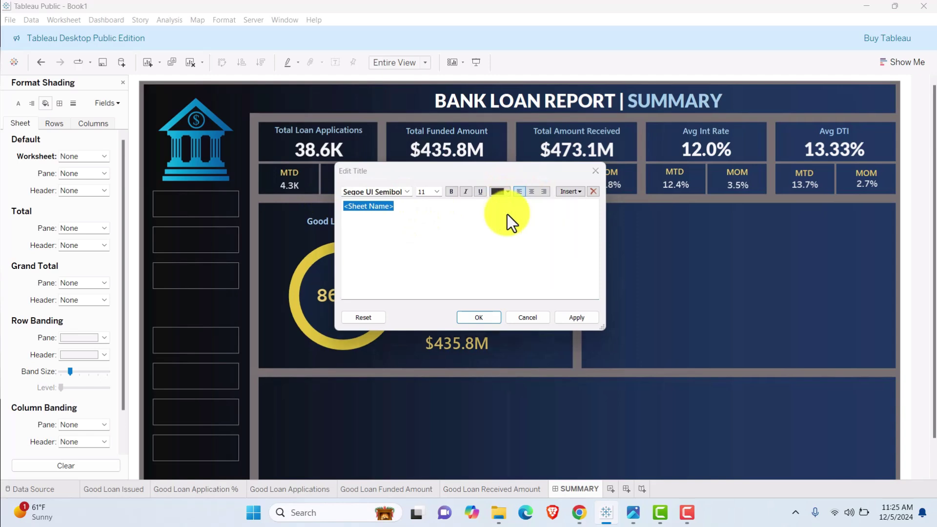
left_click(573, 316)
left_click(485, 316)
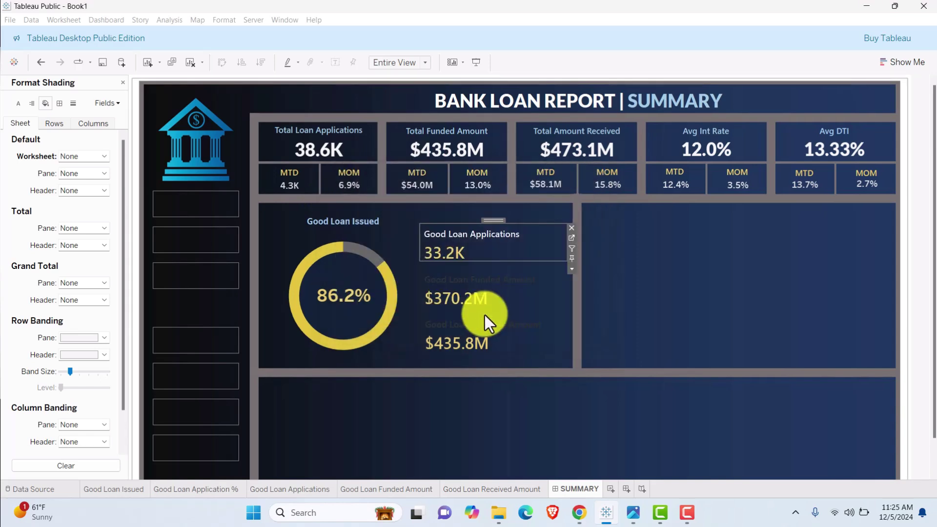
- Recolor the Good Loan Funded Amount KPI's title text white
double_click(499, 282)
left_click_drag(425, 211, 308, 212)
left_click(508, 191)
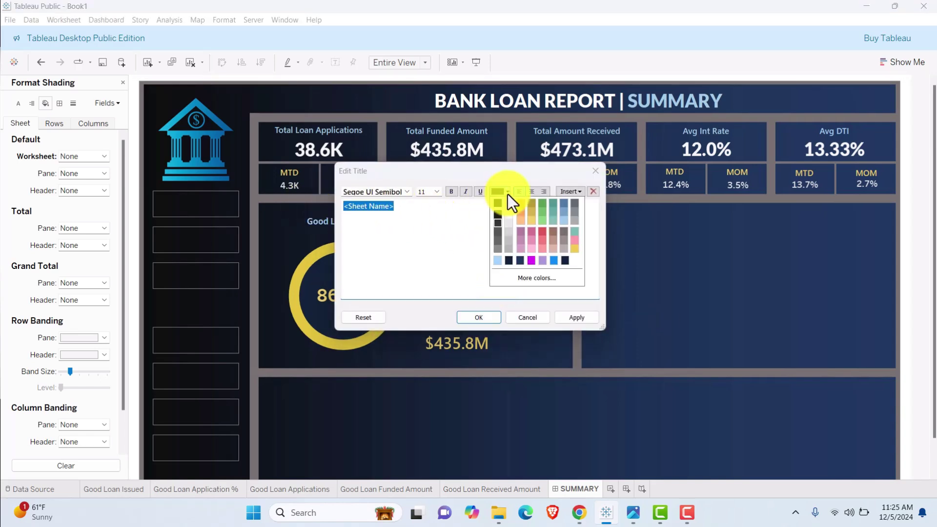
left_click(508, 214)
left_click(570, 317)
left_click(483, 316)
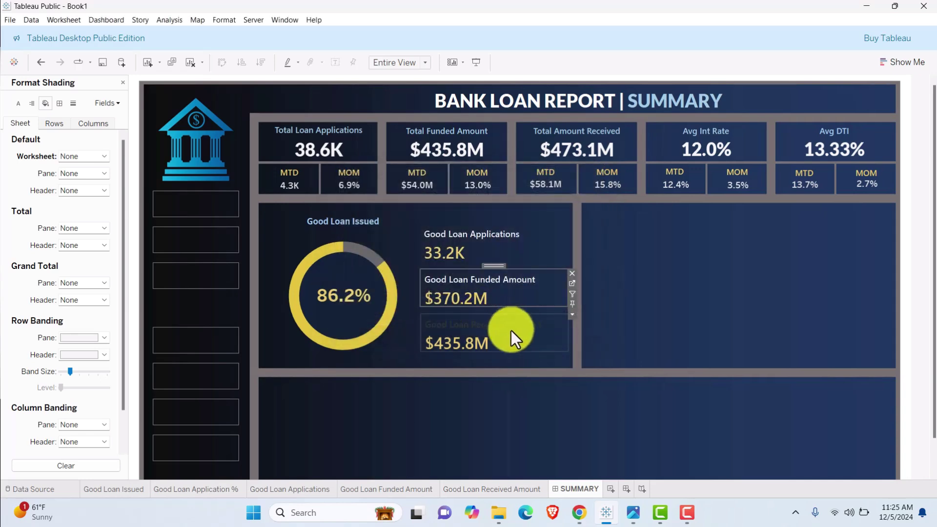
- Make the Good Loan Received Amount KPI's title text white and deselect the sheet
double_click(481, 278)
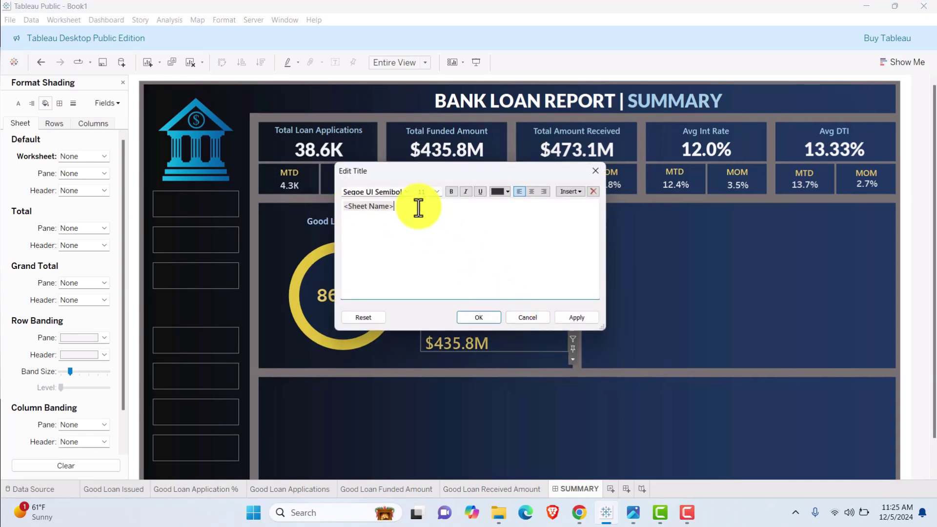
left_click_drag(418, 206, 322, 208)
left_click(507, 192)
left_click(505, 212)
left_click(566, 316)
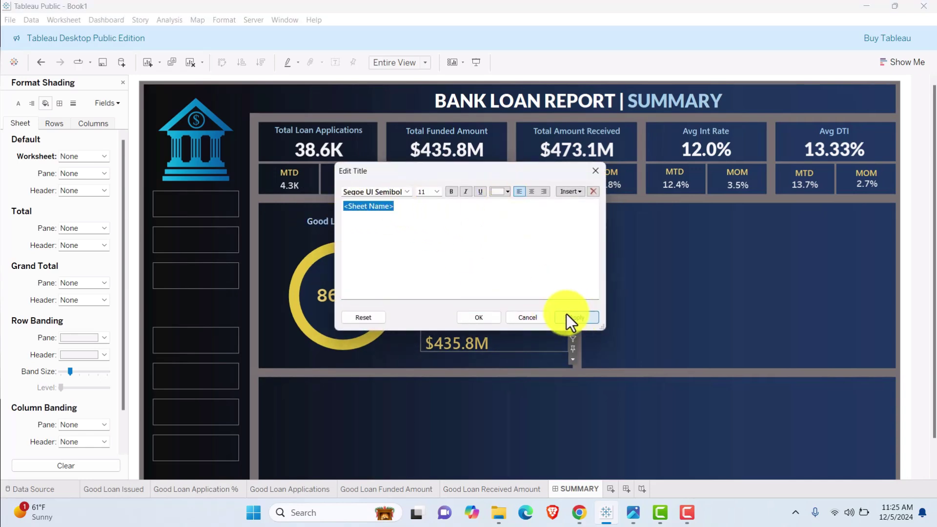
left_click(495, 315)
left_click(626, 314)
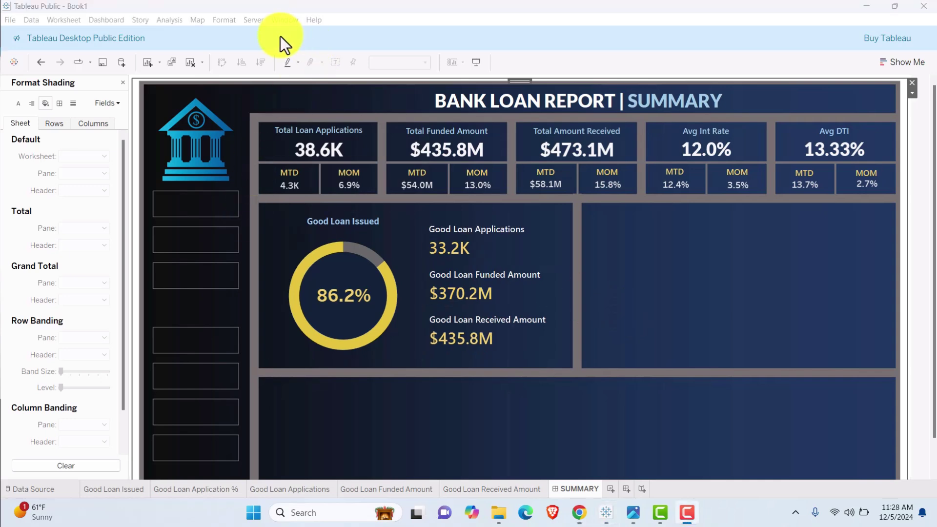
- Duplicate the Good Loan Issued worksheet, move the copy just before the SUMMARY dashboard and rename it Bad Loan Issued
mouse_move(371, 303)
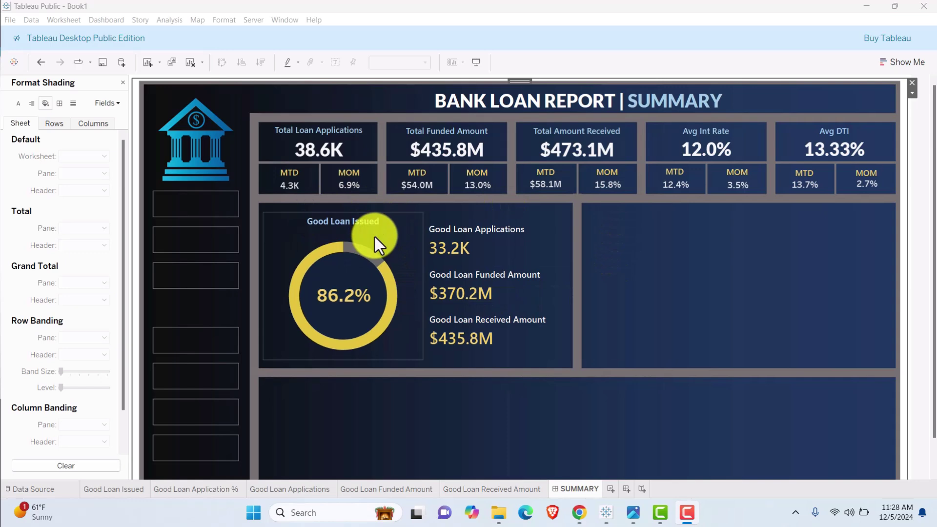
left_click(113, 493)
right_click(117, 490)
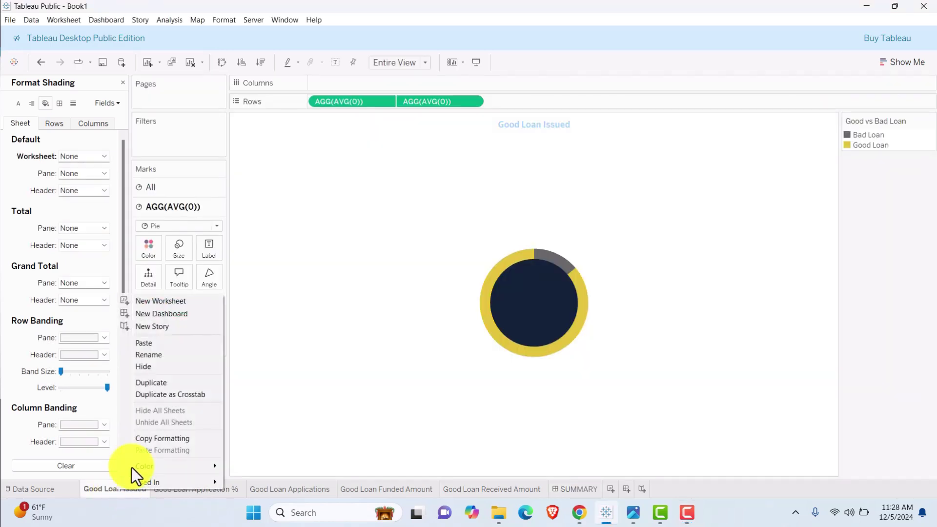
left_click(173, 382)
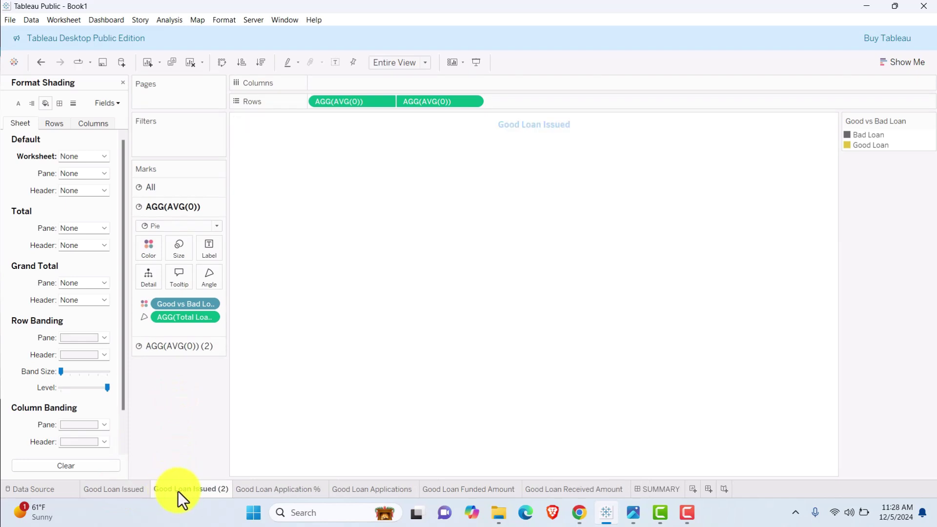
left_click_drag(177, 491, 619, 485)
double_click(594, 490)
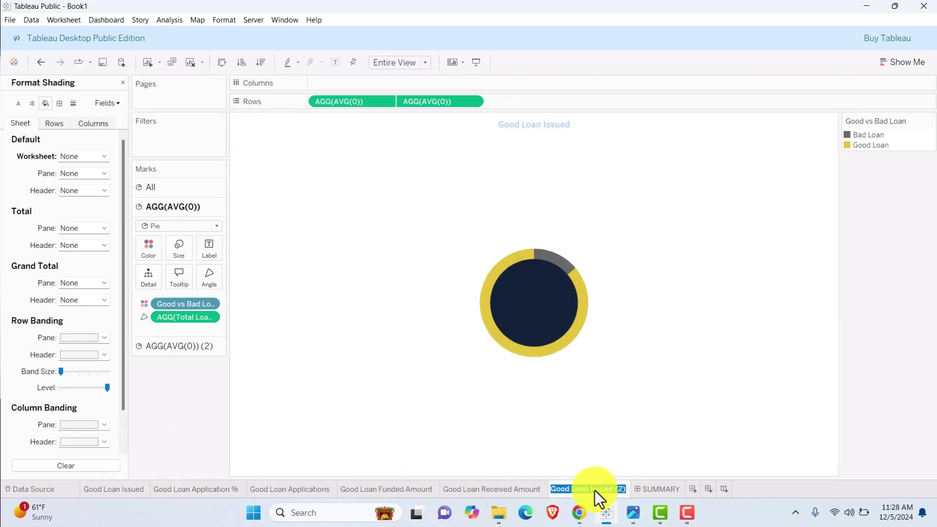
type("Bad Loan Issued")
key("Return")
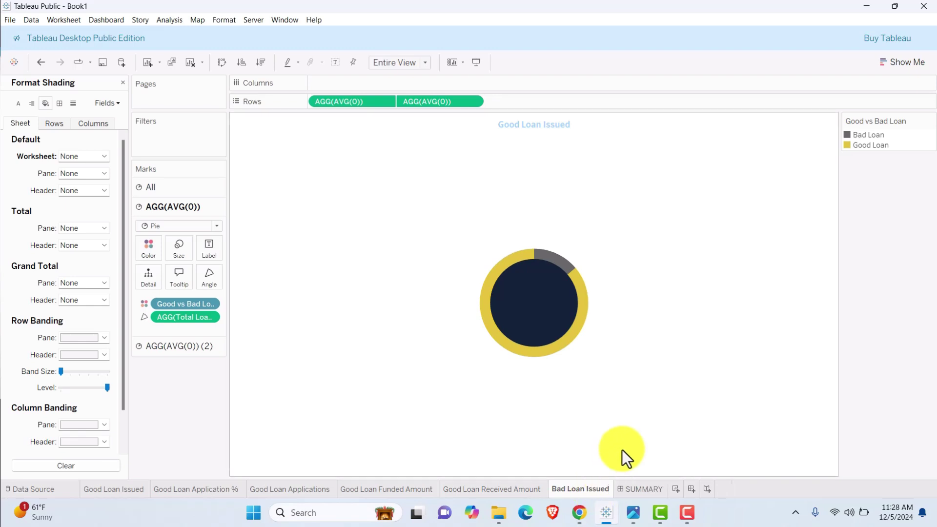
- Duplicate the Good vs Bad Loan field in the data source's field list
left_click(121, 83)
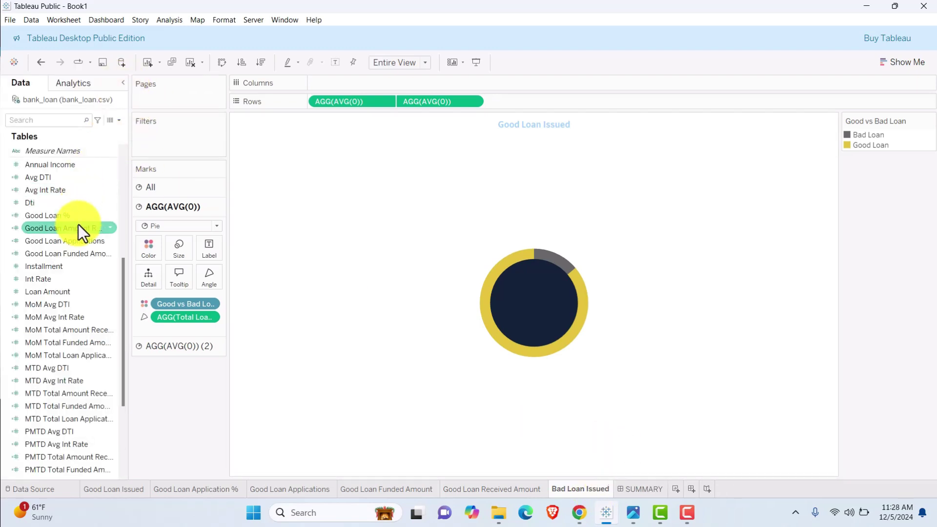
scroll(72, 254, "up", 6)
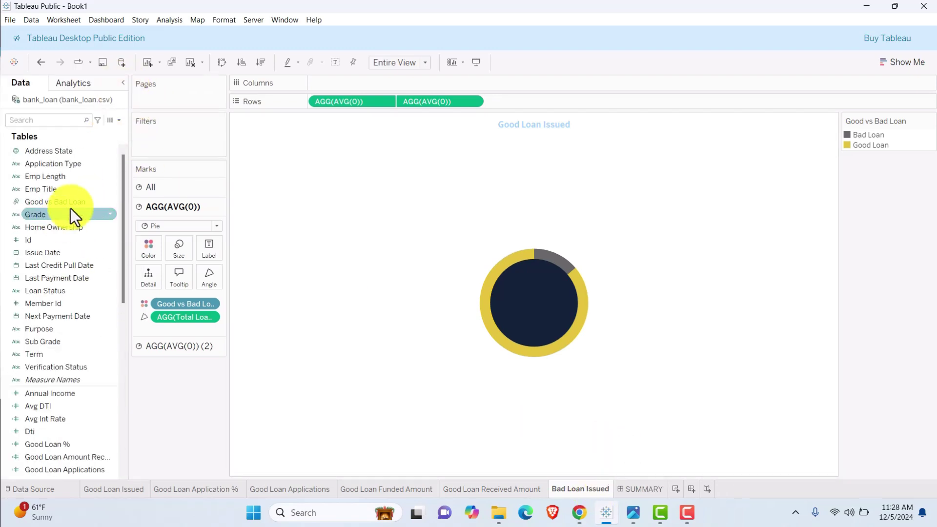
right_click(76, 202)
left_click(99, 247)
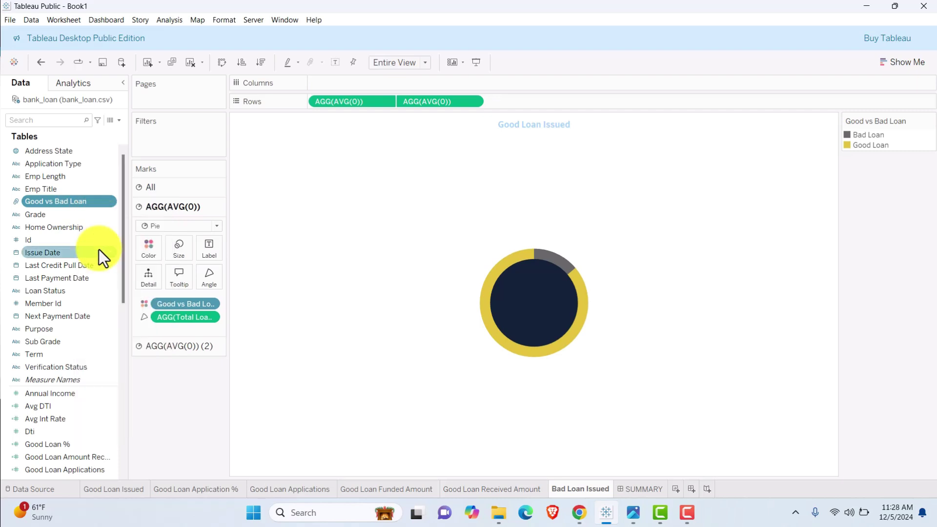
right_click(66, 201)
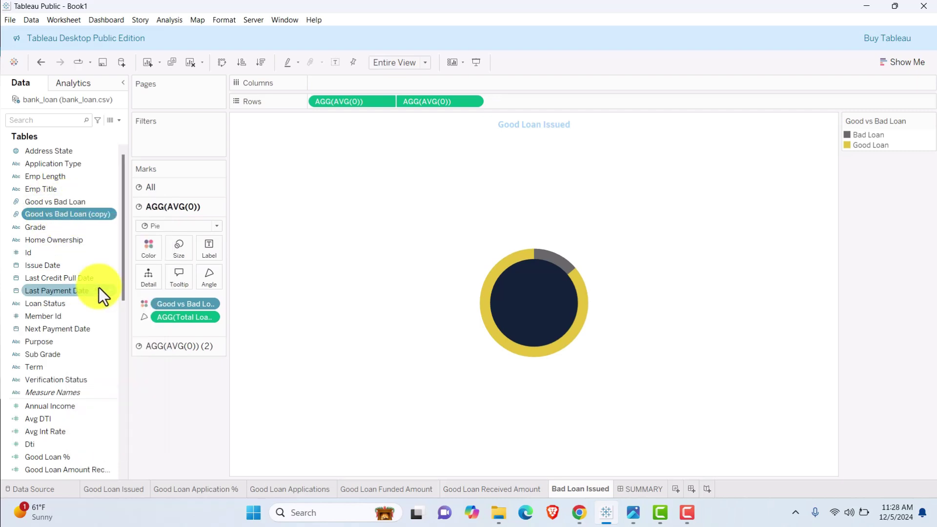
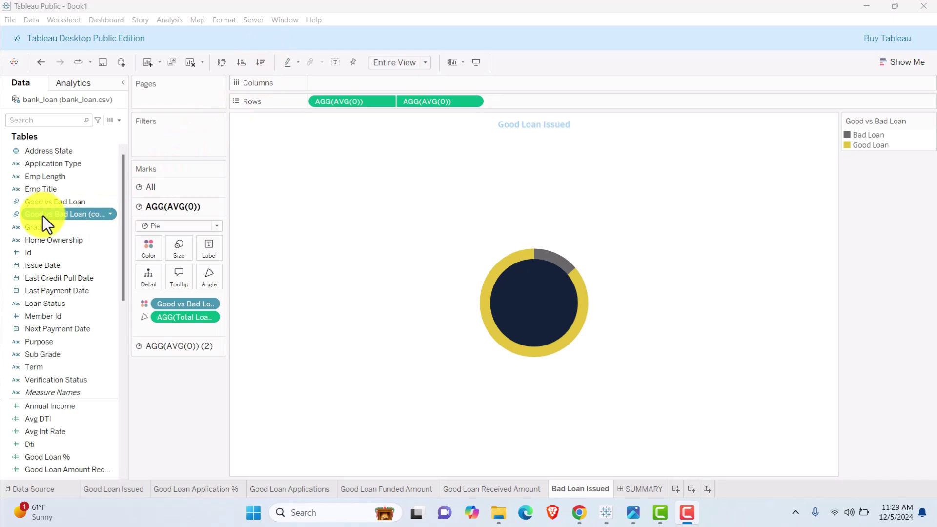
- Color the outer pie by Good vs Bad Loan (copy) instead of the original field and set Bad Loan's color to #de00ff
left_click_drag(43, 216, 169, 304)
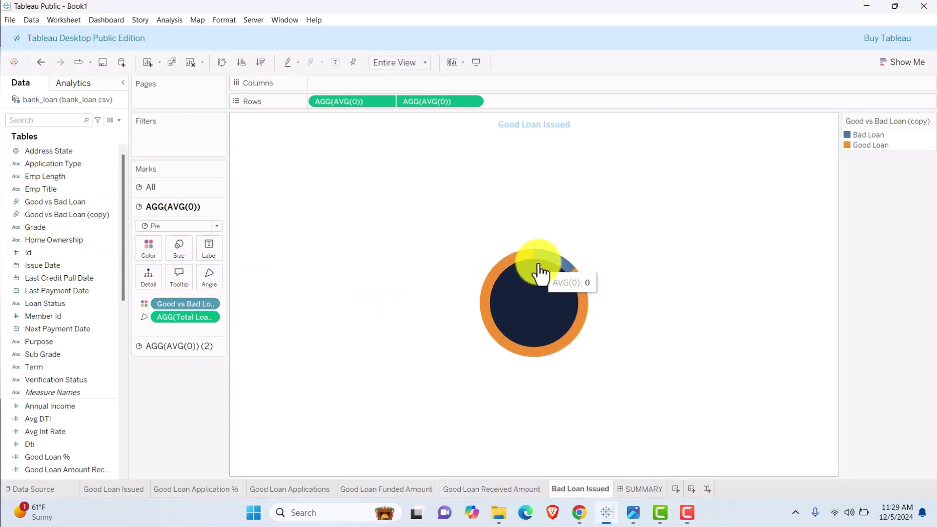
double_click(862, 136)
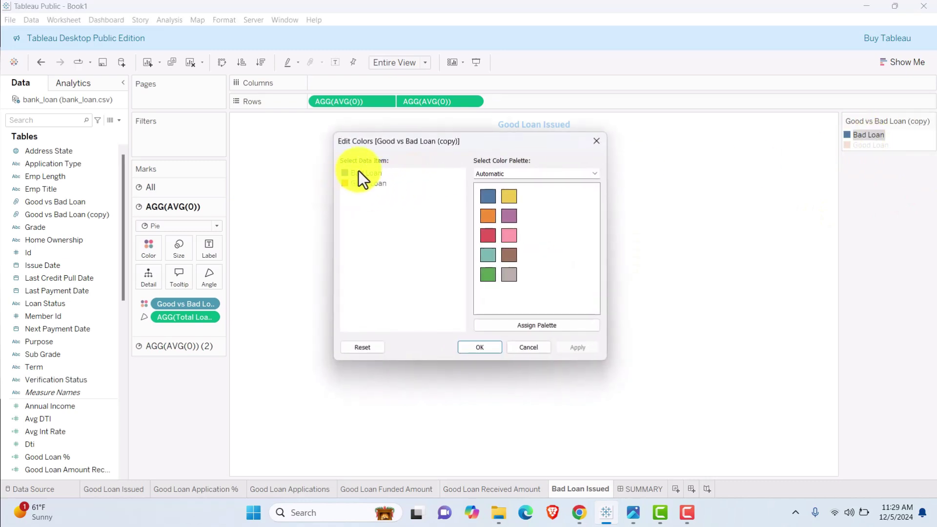
double_click(360, 173)
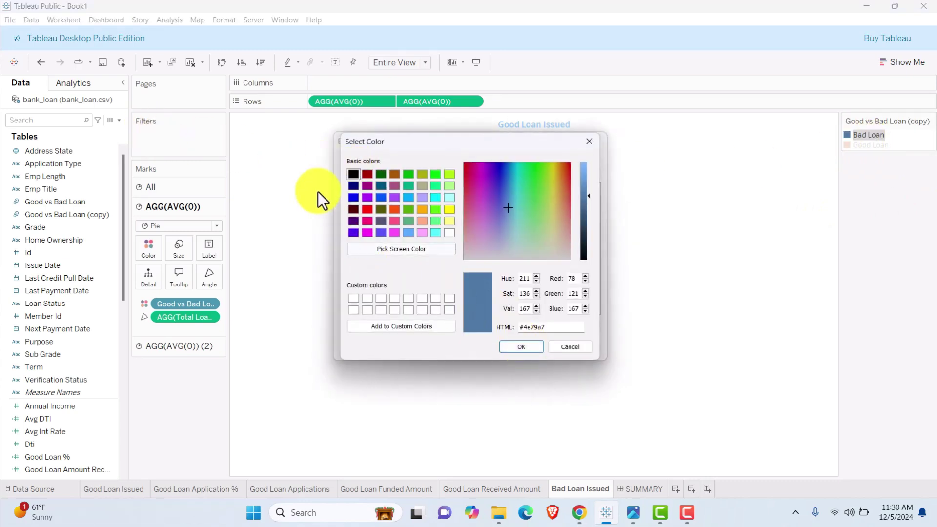
double_click(536, 328)
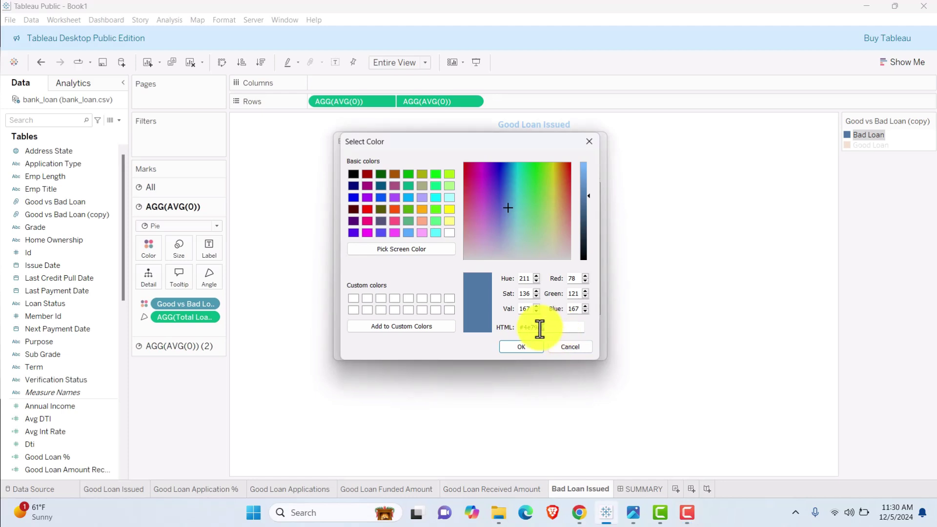
type("de00ff")
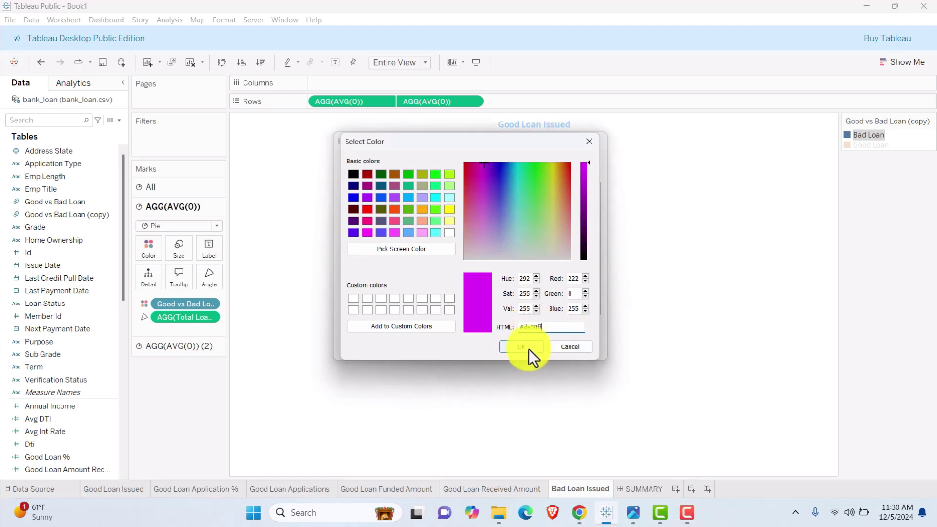
left_click(521, 347)
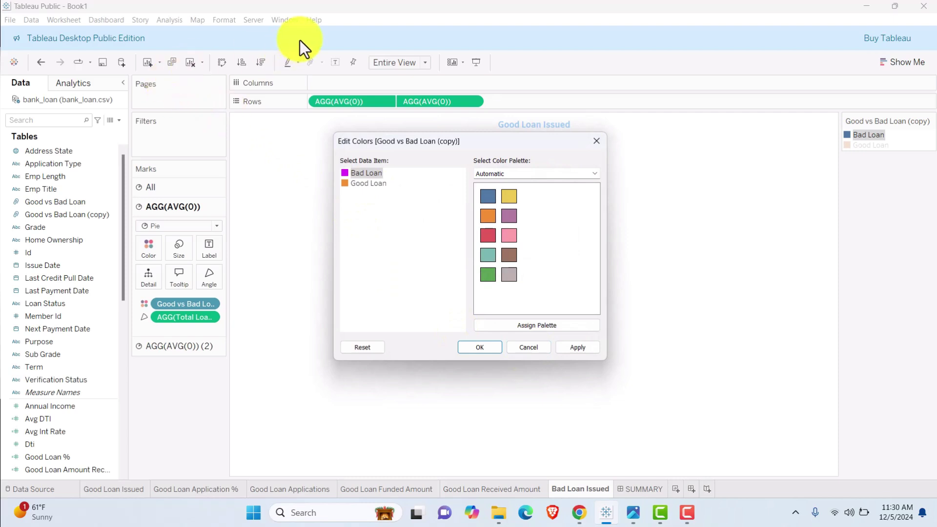
- Set the Good Loan color of the outer pie to grey #676767 and accept the color changes
double_click(362, 183)
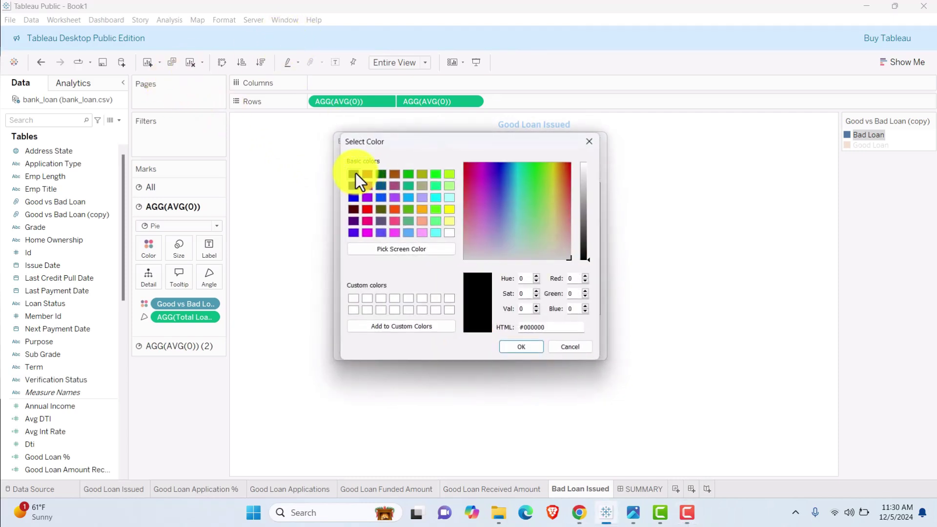
left_click_drag(590, 260, 589, 221)
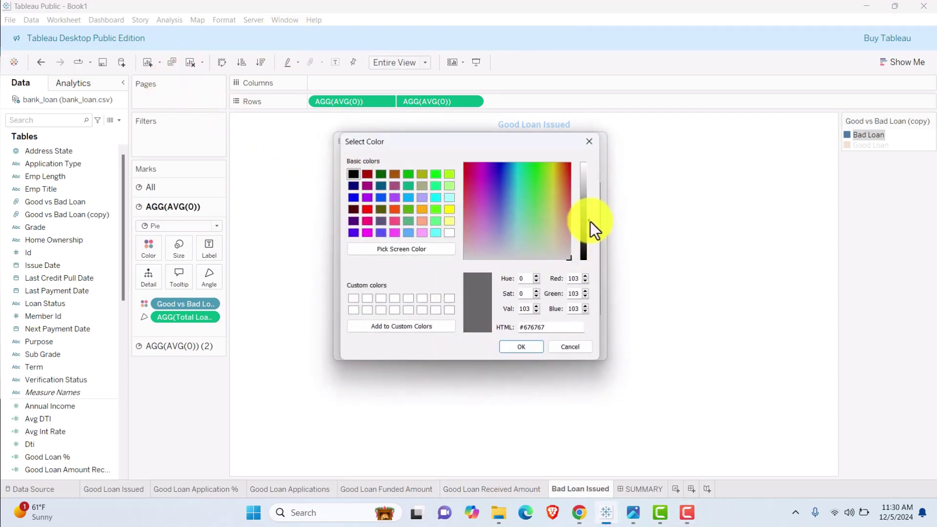
left_click(531, 349)
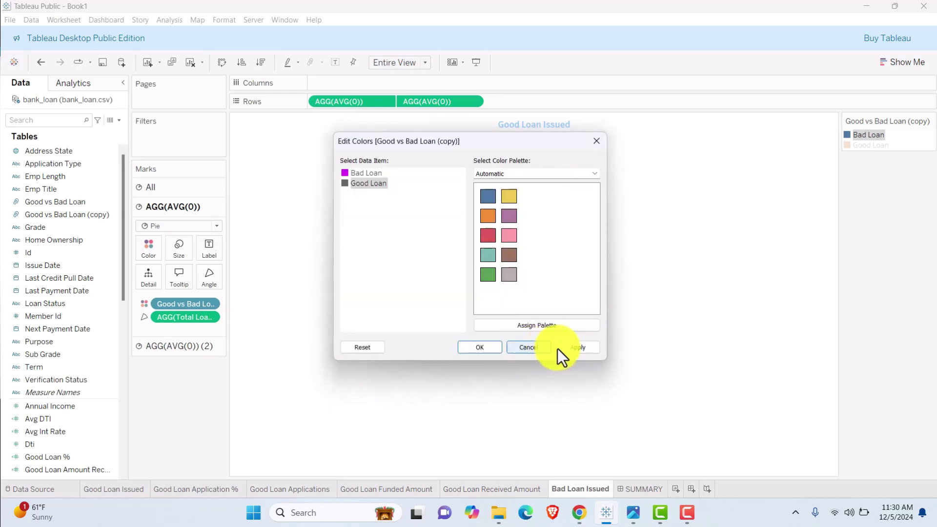
left_click(467, 349)
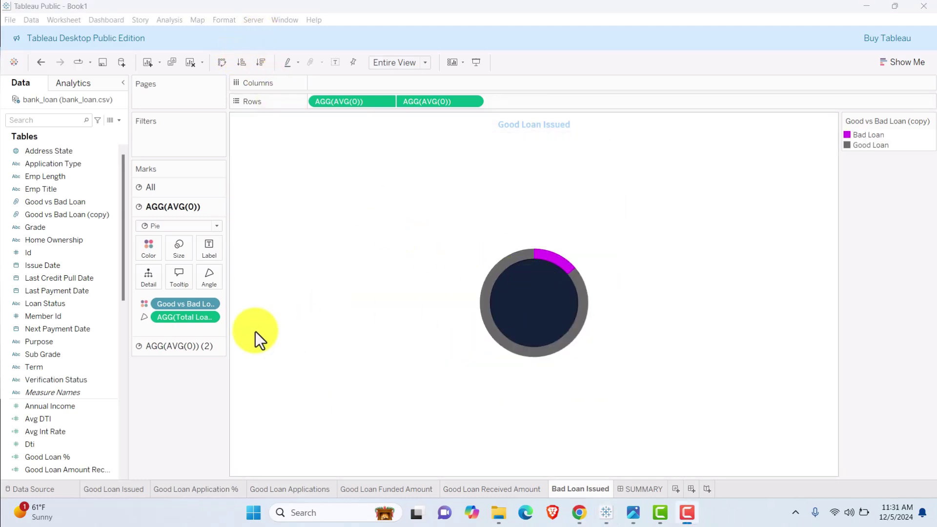
- Set the inner circle, the second AGG(AVG(0)) pie, to the custom color #203864
left_click(179, 345)
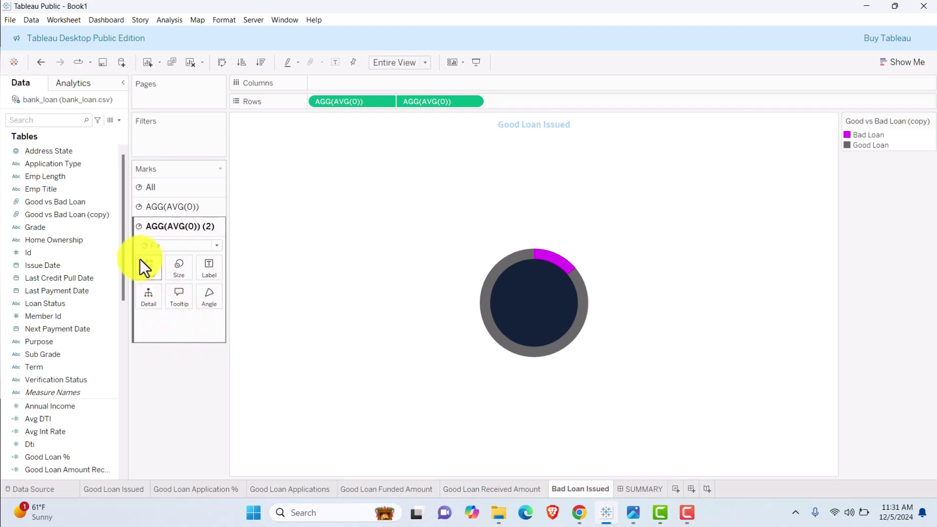
left_click(144, 266)
left_click(193, 377)
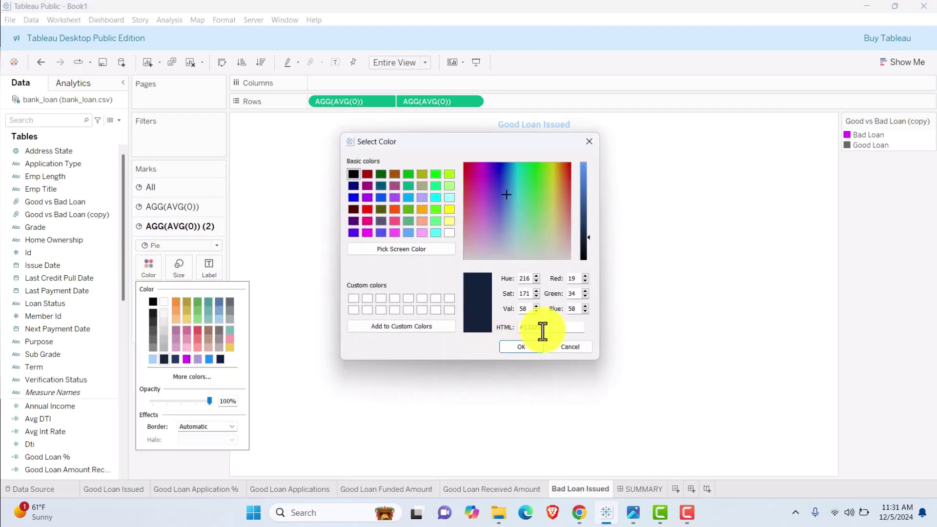
triple_click(520, 328)
key("BackSpace")
type("203")
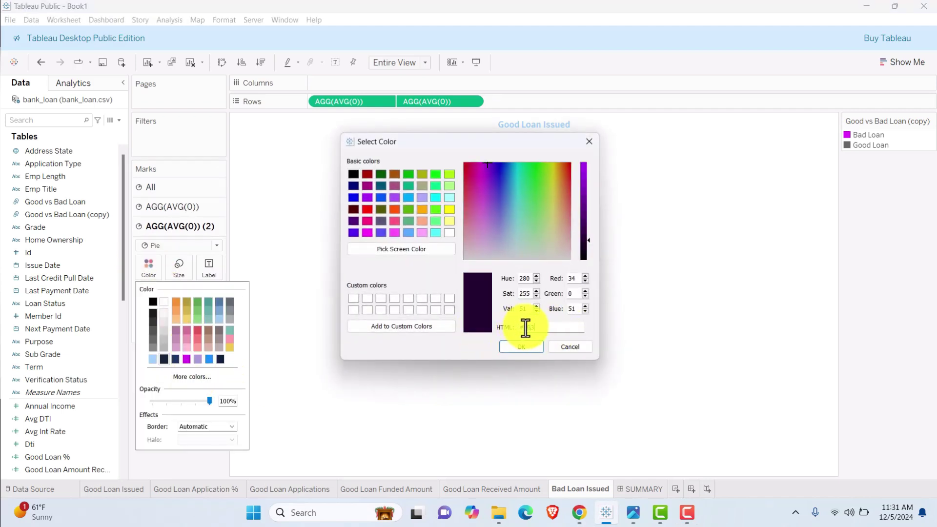
type("864")
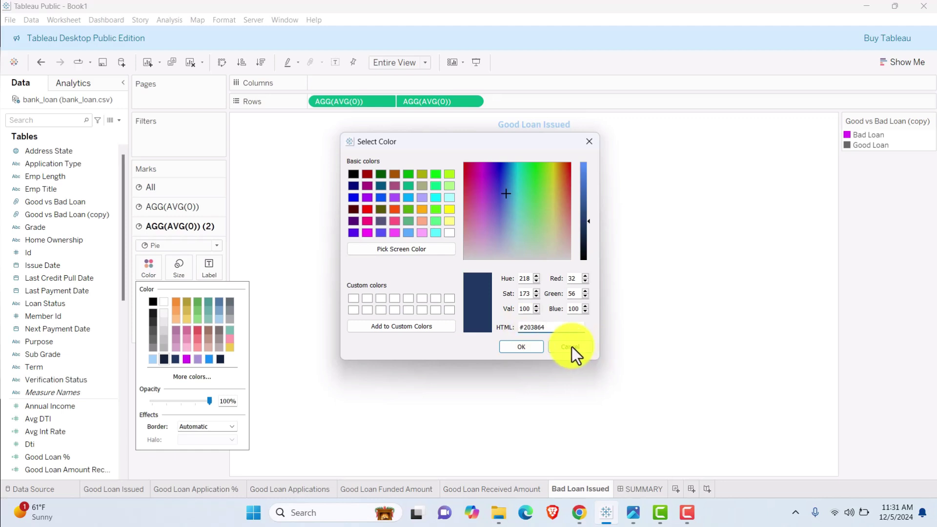
left_click(521, 347)
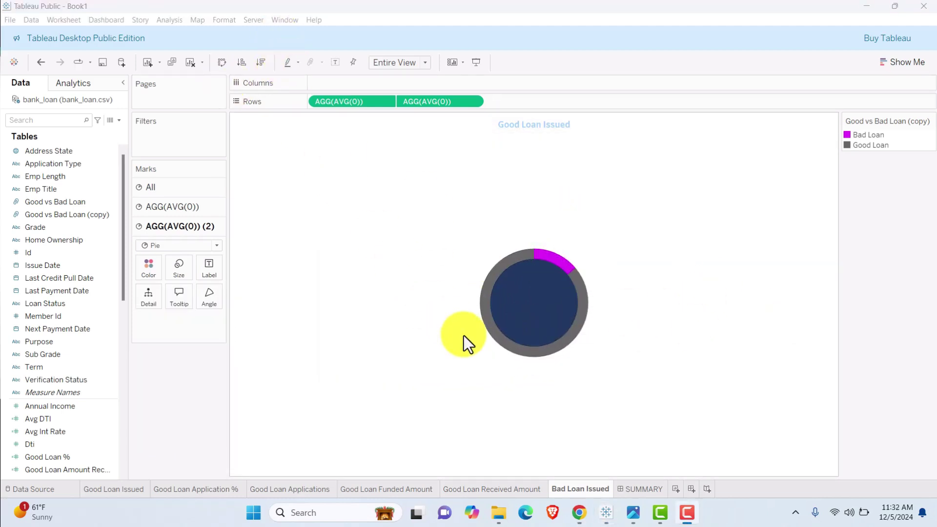
- Place the Bad Loan Issued worksheet as a floating object in the empty panel beside the Good Loan section of the SUMMARY dashboard
left_click(638, 489)
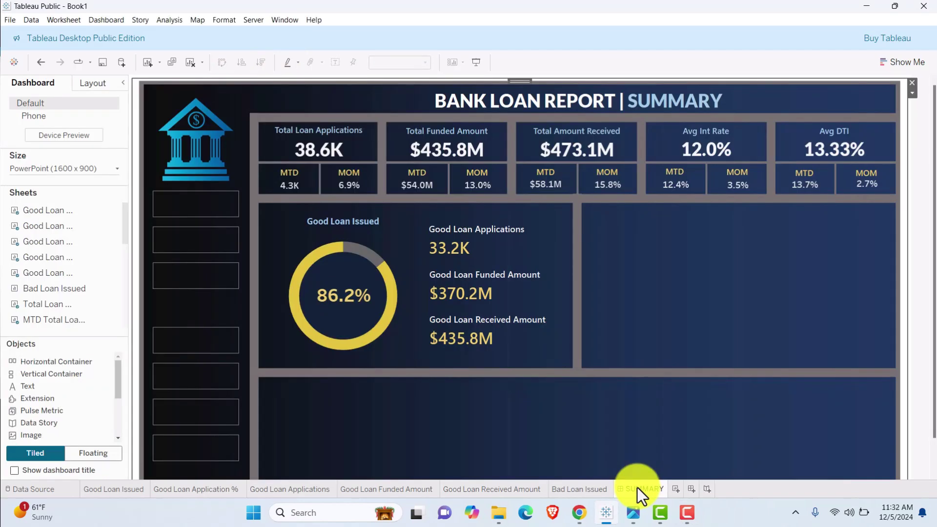
mouse_move(107, 281)
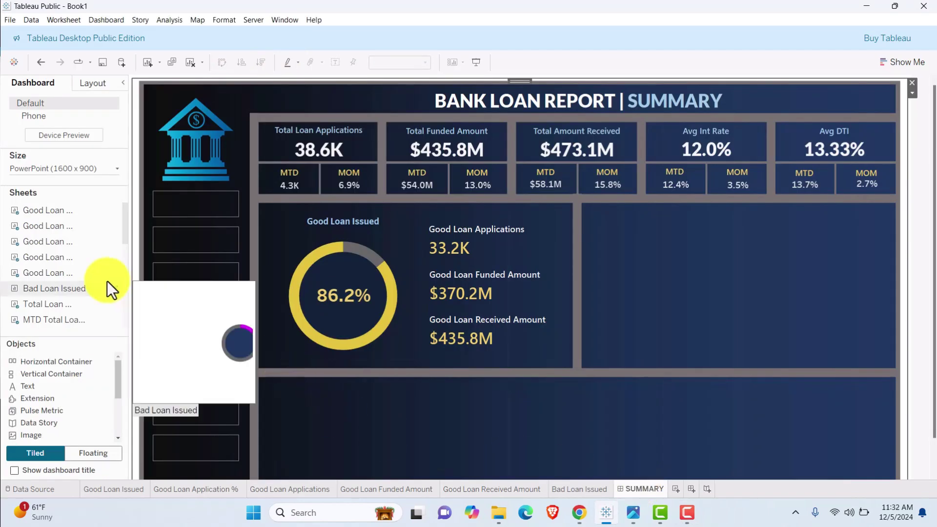
left_click(89, 455)
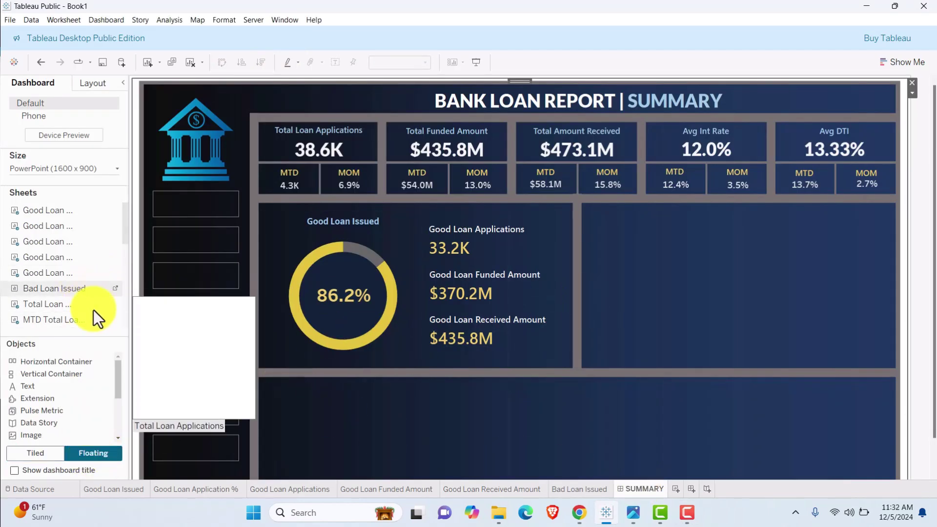
mouse_move(60, 286)
left_click_drag(51, 289, 610, 273)
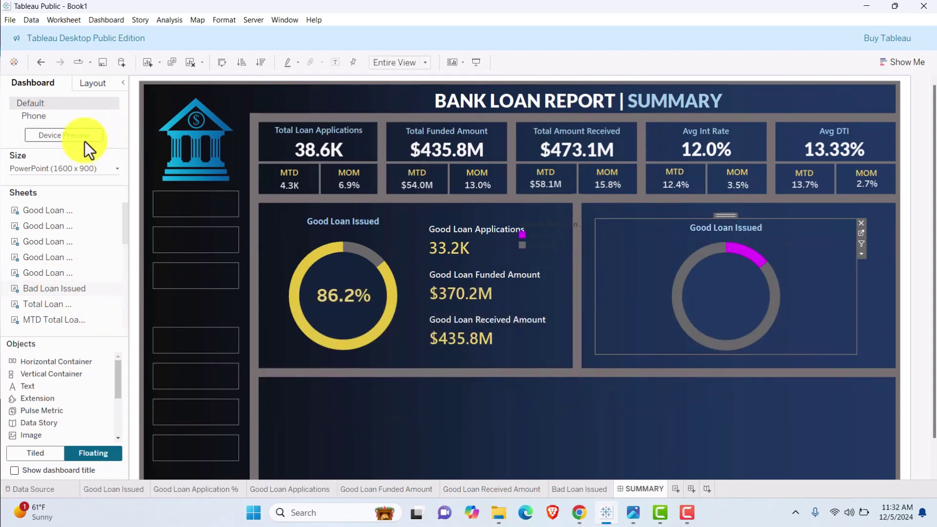
- Set the floating Bad Loan Issued sheet's width and height to 325 each
left_click(90, 84)
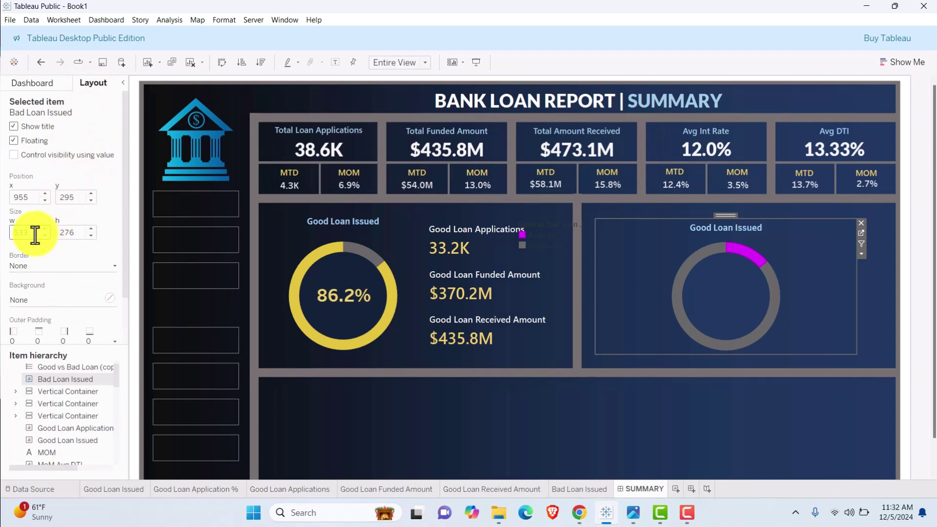
left_click(13, 232)
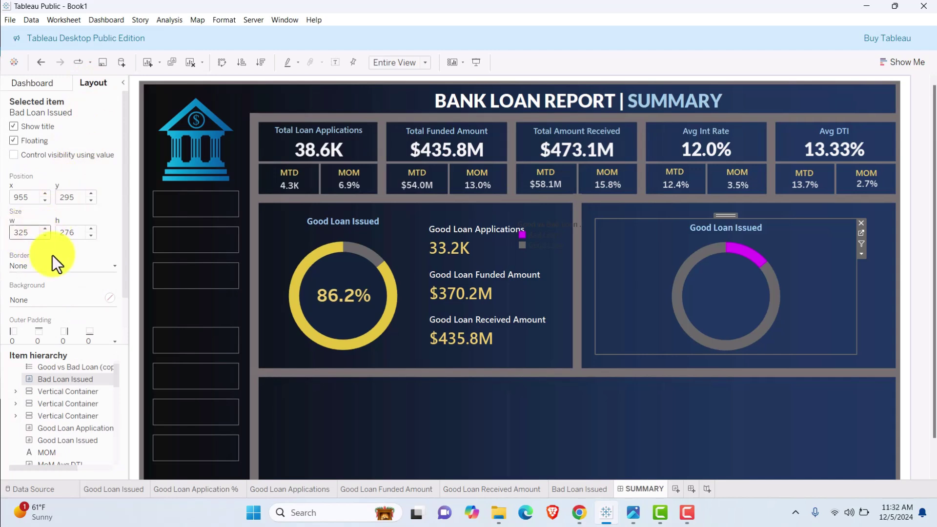
double_click(69, 232)
type("5")
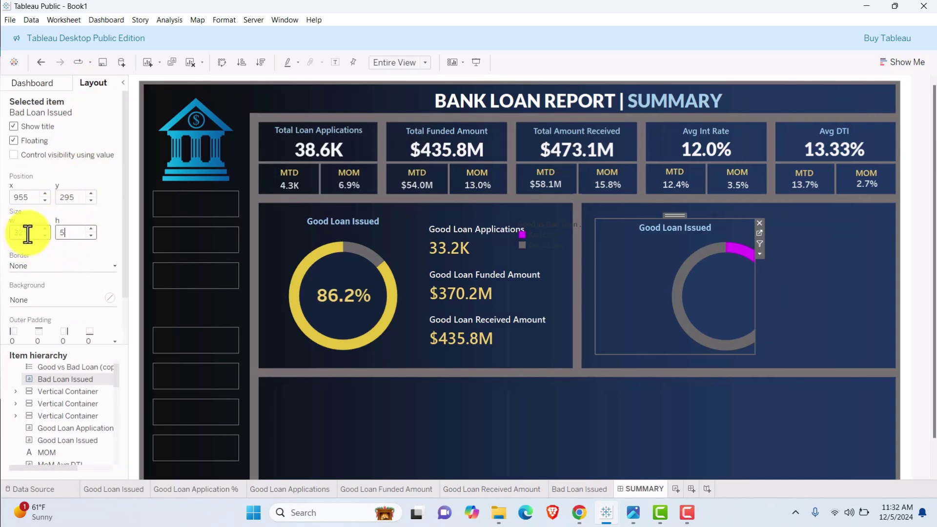
key("BackSpace")
type("32")
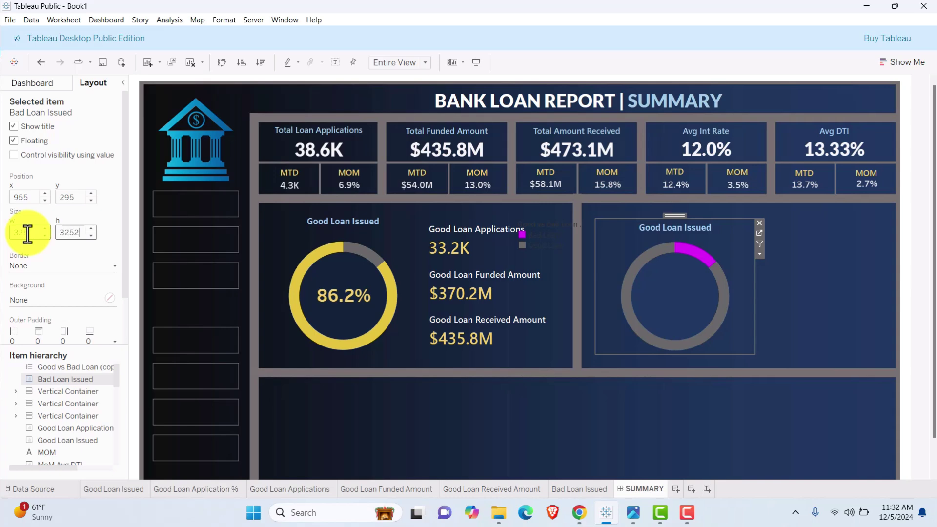
key("Return")
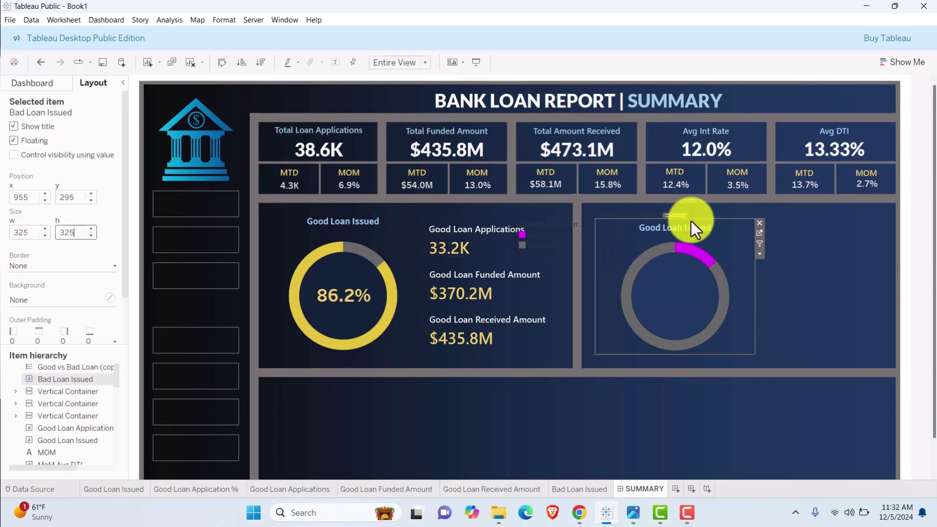
- Set the Bad Loan Issued sheet's height to 300 and move it level with the Good Loan Issued donut, at about y 282
left_click(352, 215)
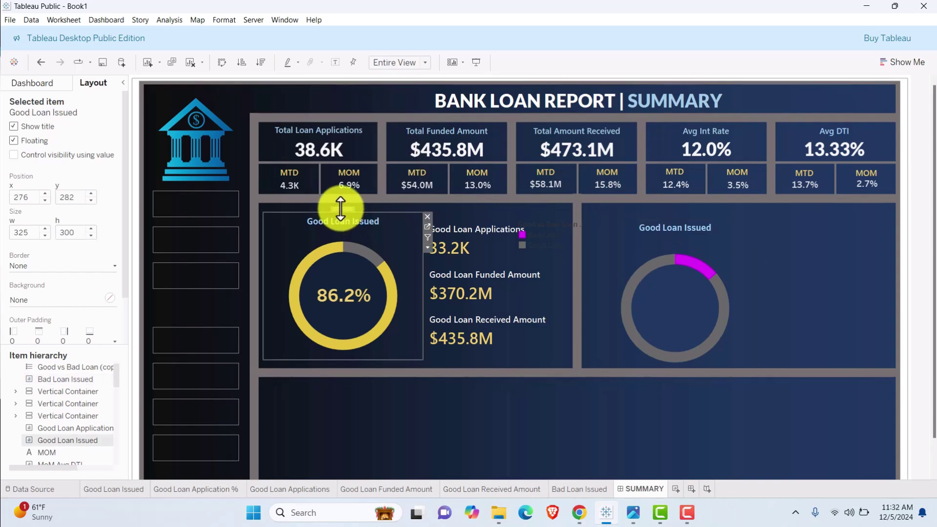
left_click(670, 222)
left_click(74, 233)
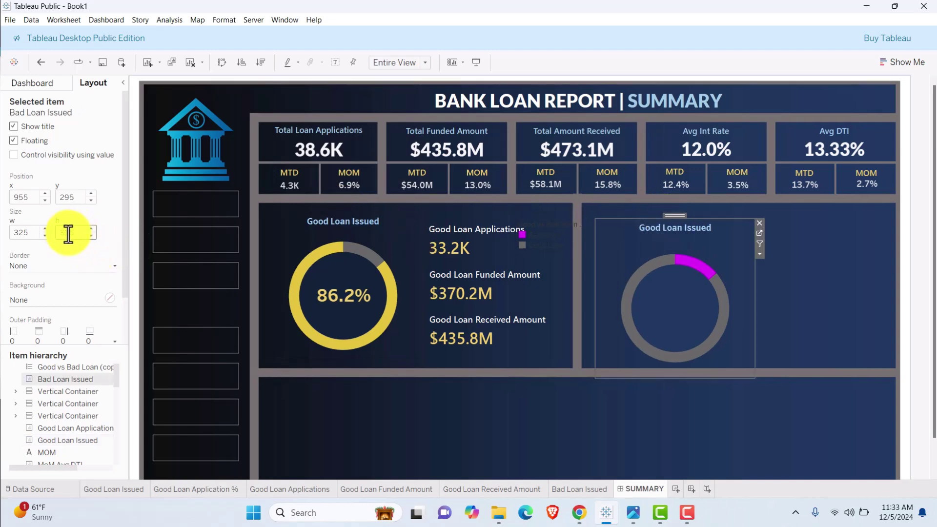
type("300")
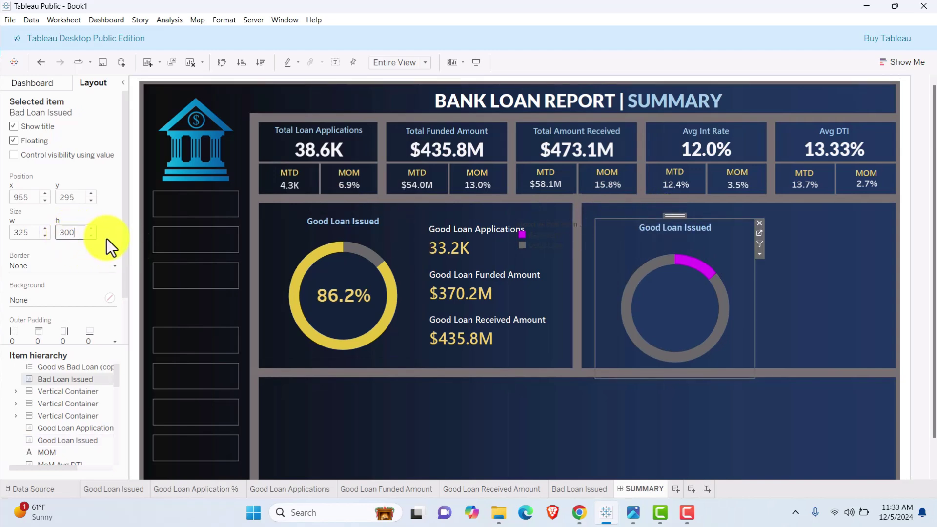
key("Return")
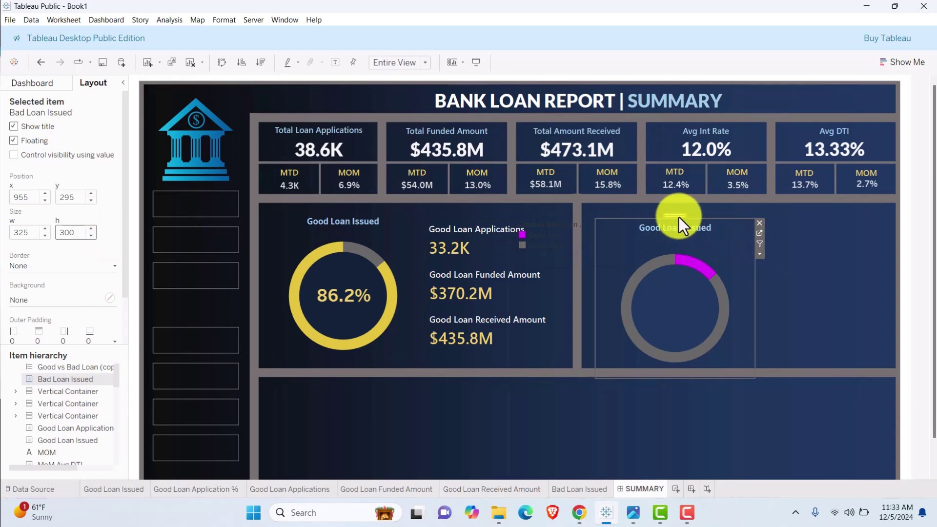
left_click_drag(675, 216, 667, 207)
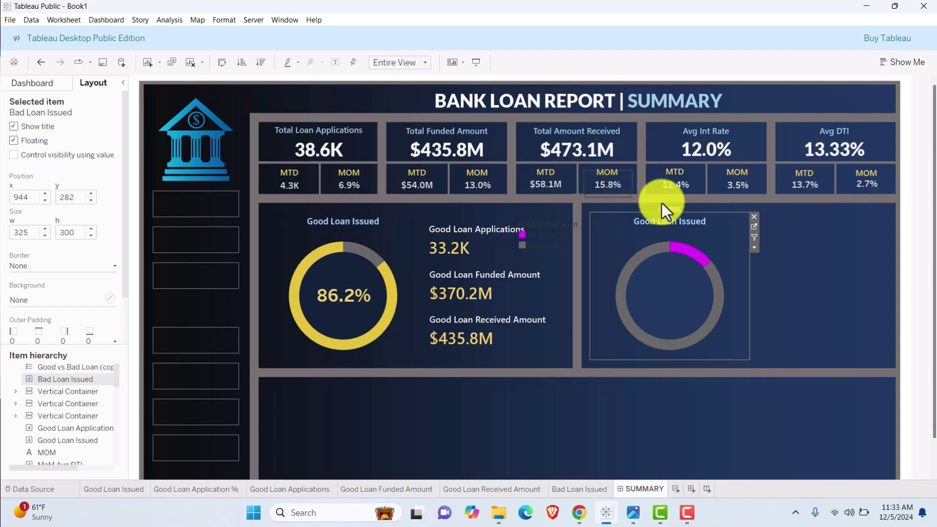
left_click_drag(672, 209, 629, 426)
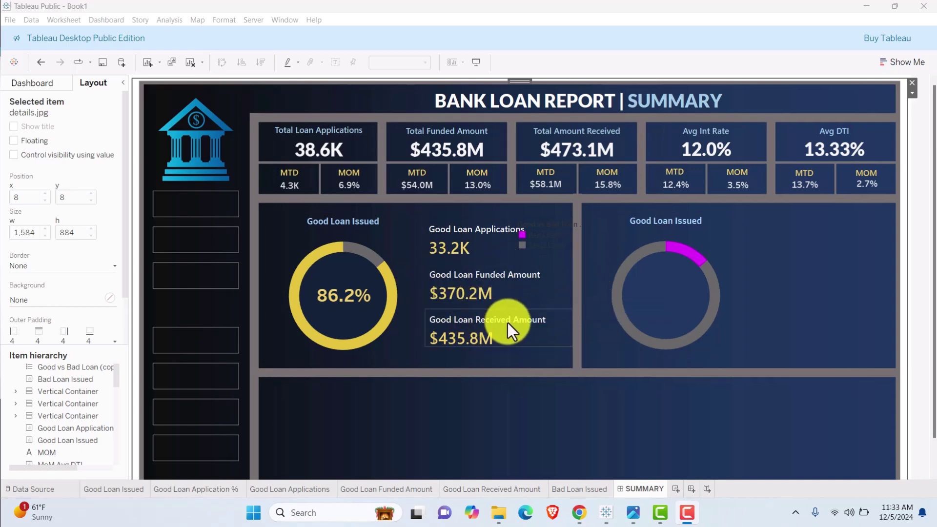
- Duplicate the Good Loan Application % worksheet, move the copy just before the SUMMARY dashboard and open its name for editing
left_click(206, 490)
right_click(213, 490)
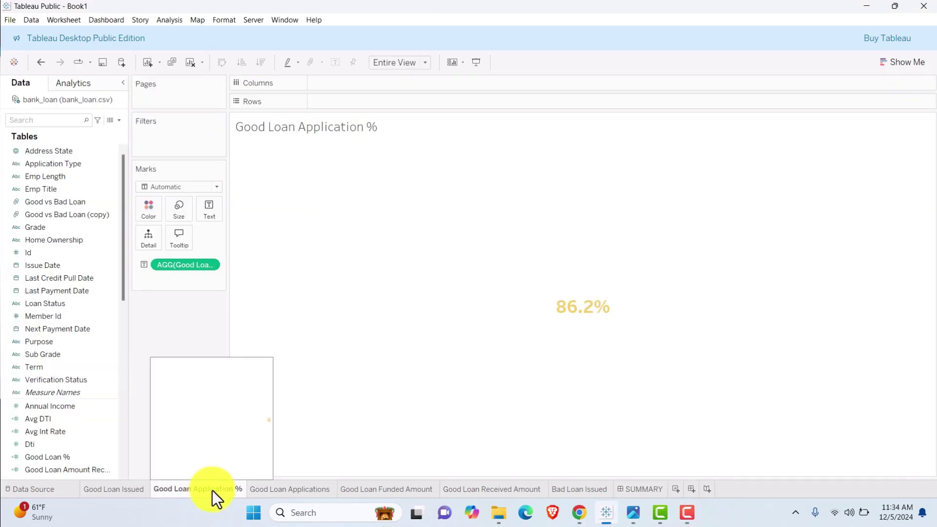
left_click(265, 384)
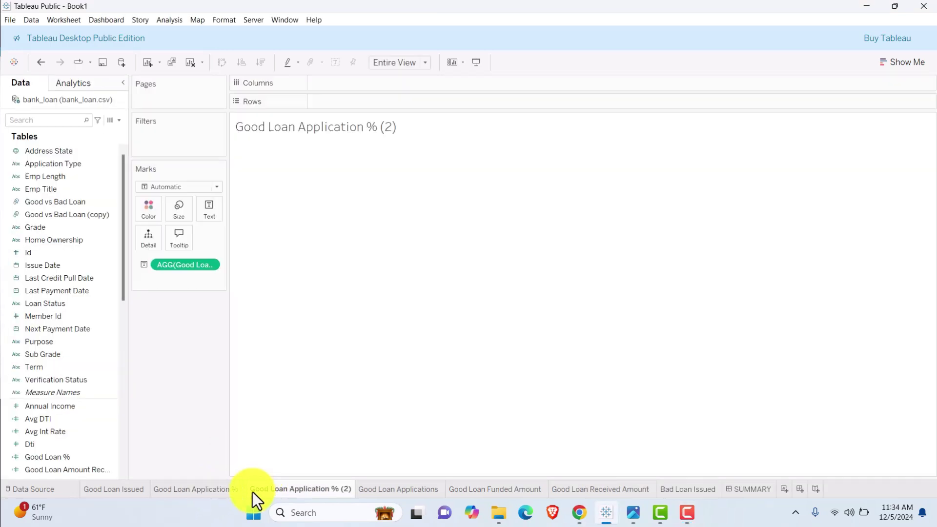
mouse_move(252, 492)
left_mouse_down()
mouse_move(699, 489)
mouse_move(669, 492)
left_mouse_up()
double_click(668, 492)
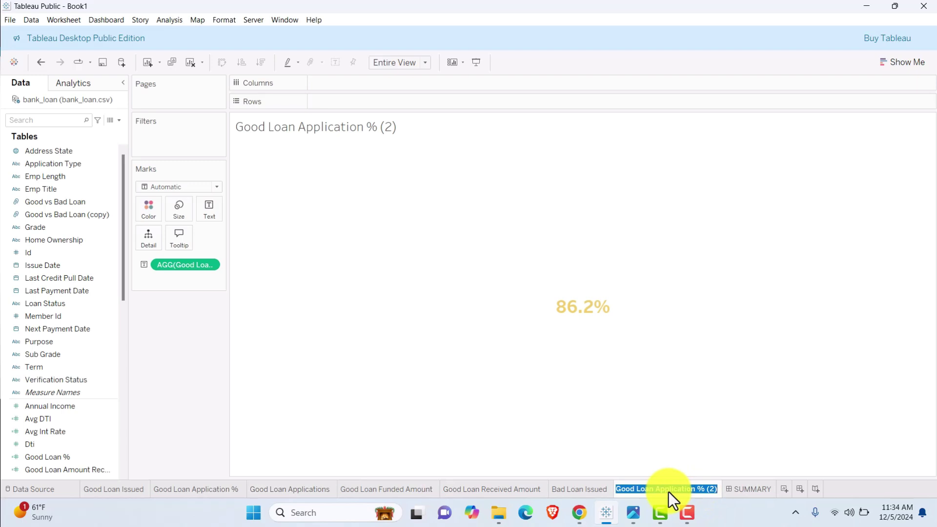
- Rename the duplicated Good Loan Application % (2) sheet as Bad Loan Application %
type("Bad Loan")
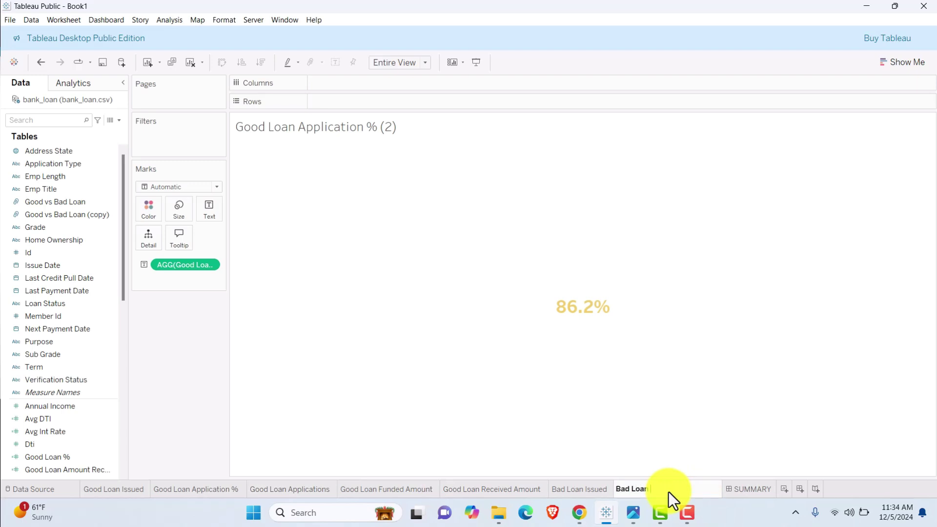
type(" Application %")
key("Return")
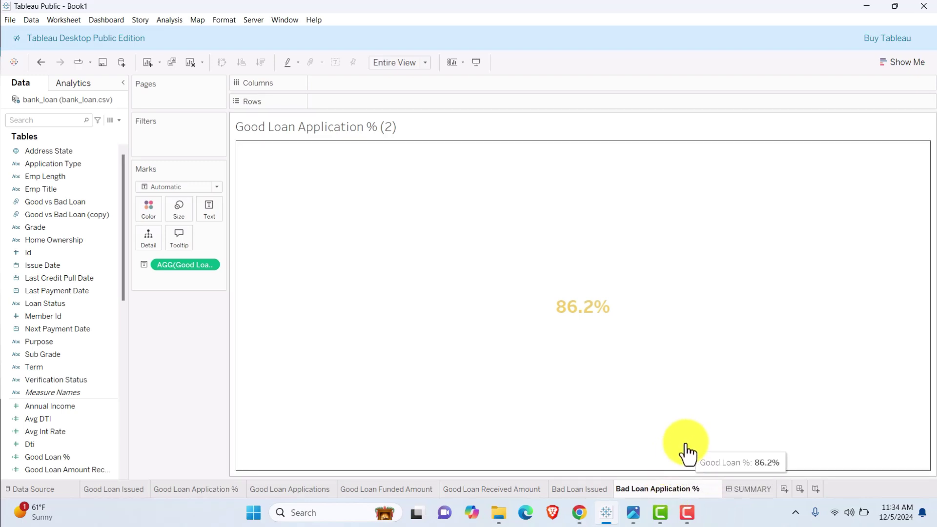
left_click(686, 452)
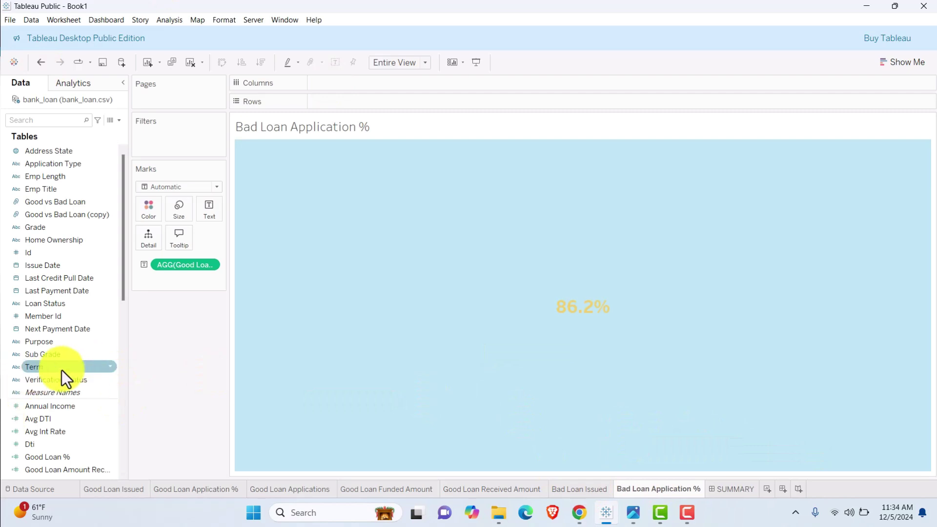
- Duplicate the Good Loan % calculated field and name the copy Bad Loan %
scroll(62, 376, "down", 3)
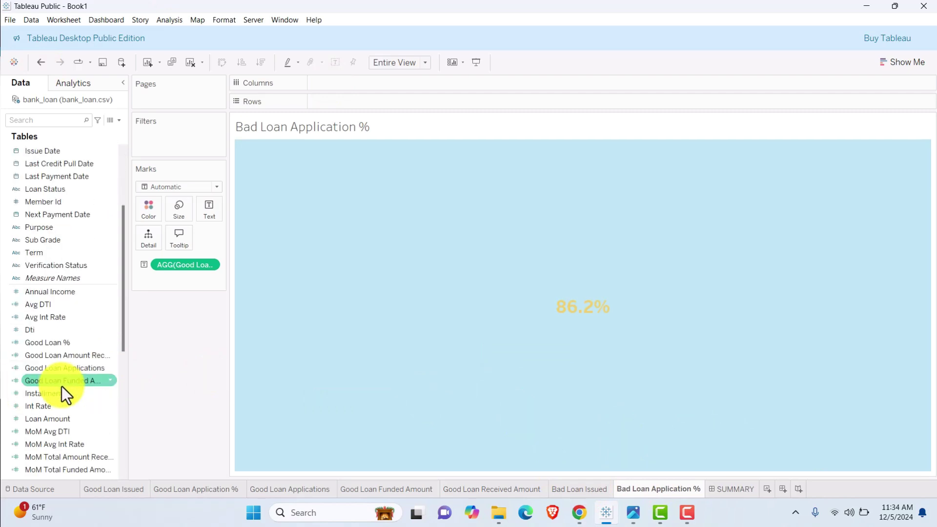
right_click(80, 341)
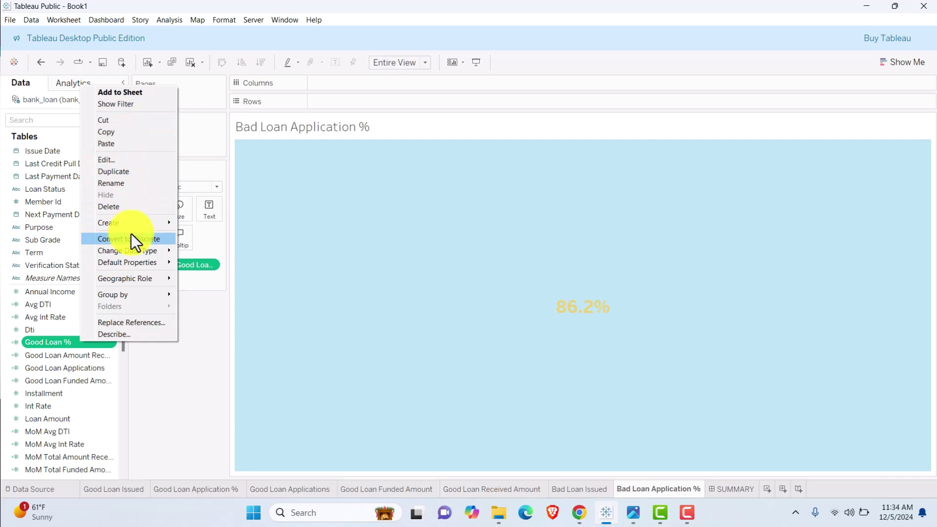
left_click(124, 173)
right_click(100, 356)
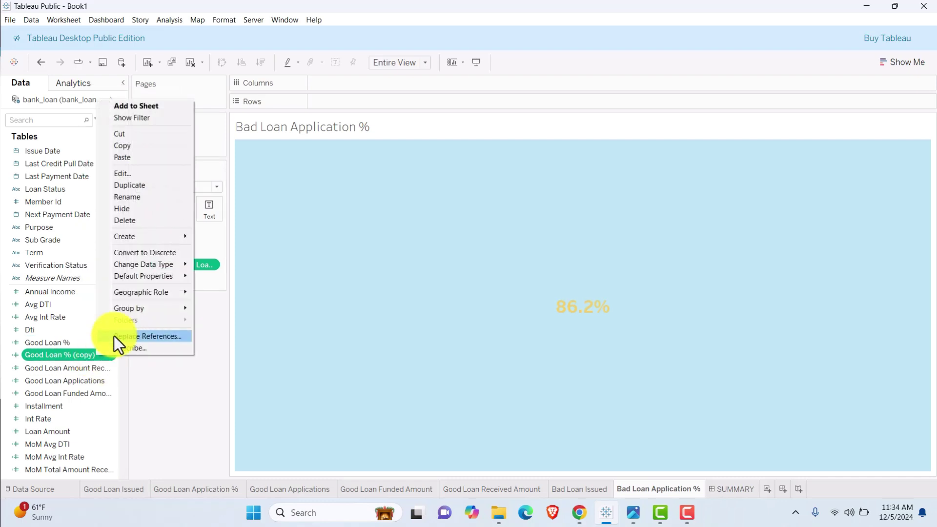
left_click(130, 176)
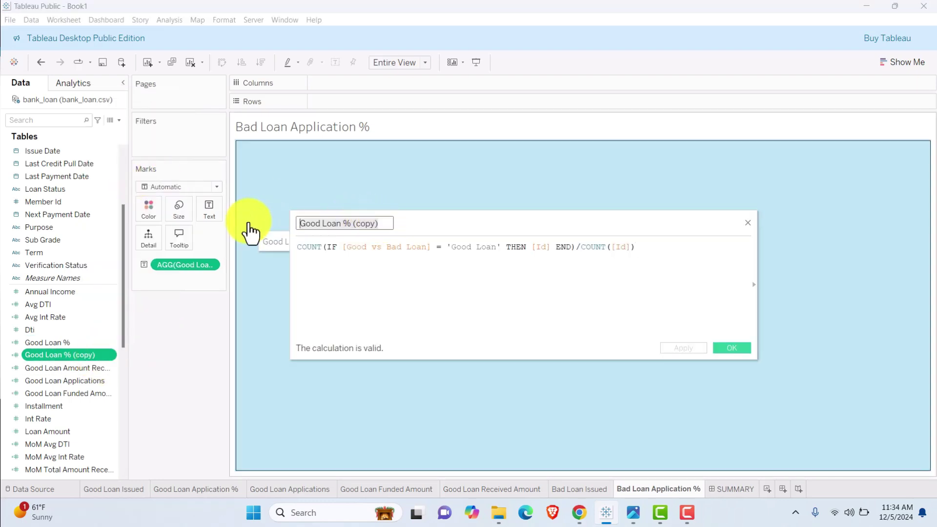
key("ctrl+a")
type("Bad Loan %")
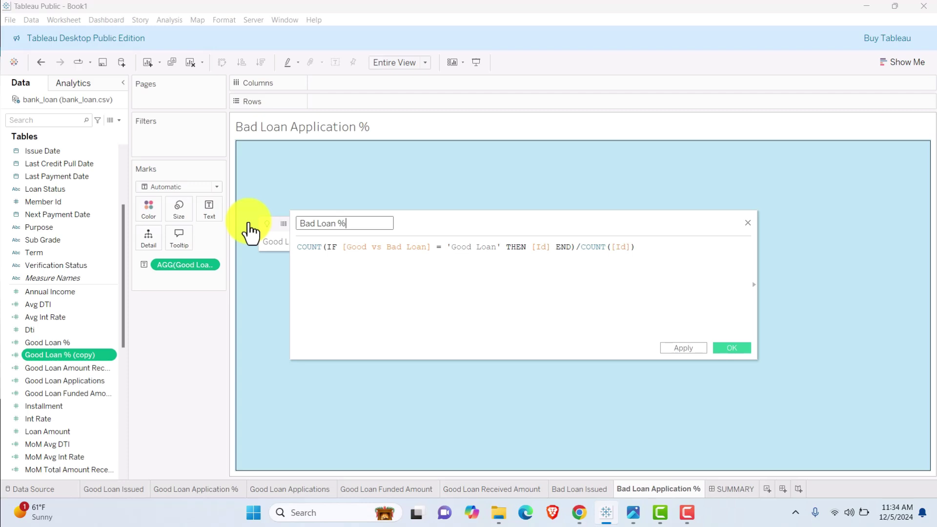
- Change the comparison value in the Bad Loan % formula to 'Bad Loan' and save the calculation
left_click_drag(496, 246, 452, 252)
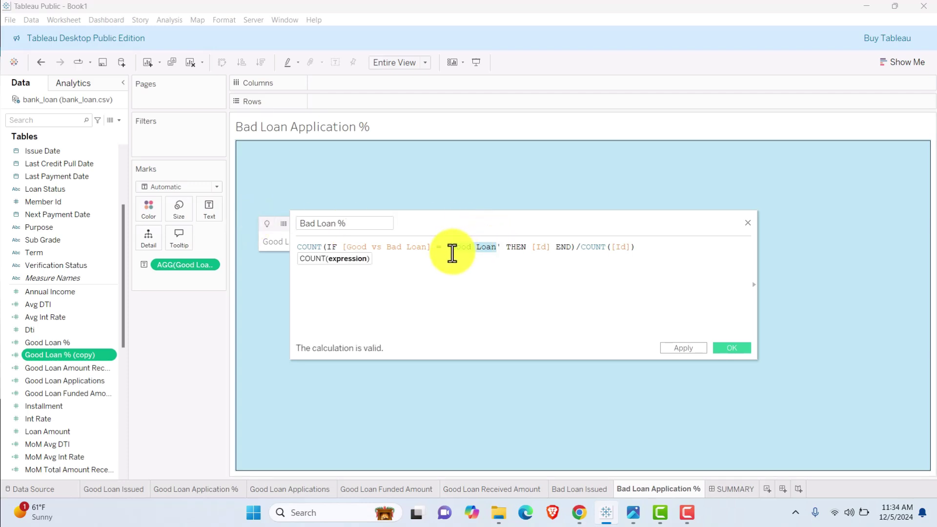
type("Bad Loan")
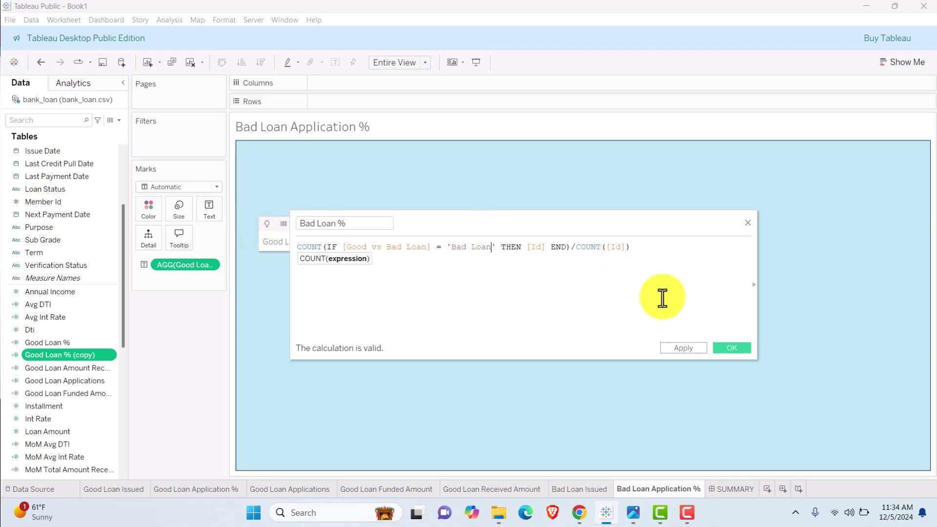
left_click(682, 348)
left_click(722, 347)
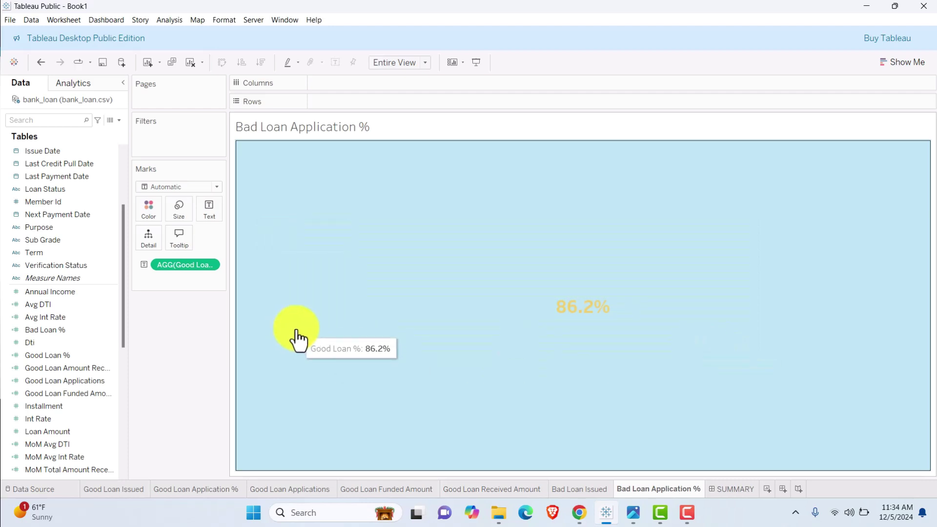
- Replace the Good Loan % measure on the sheet's text mark with Bad Loan %
scroll(83, 400, "down", 5)
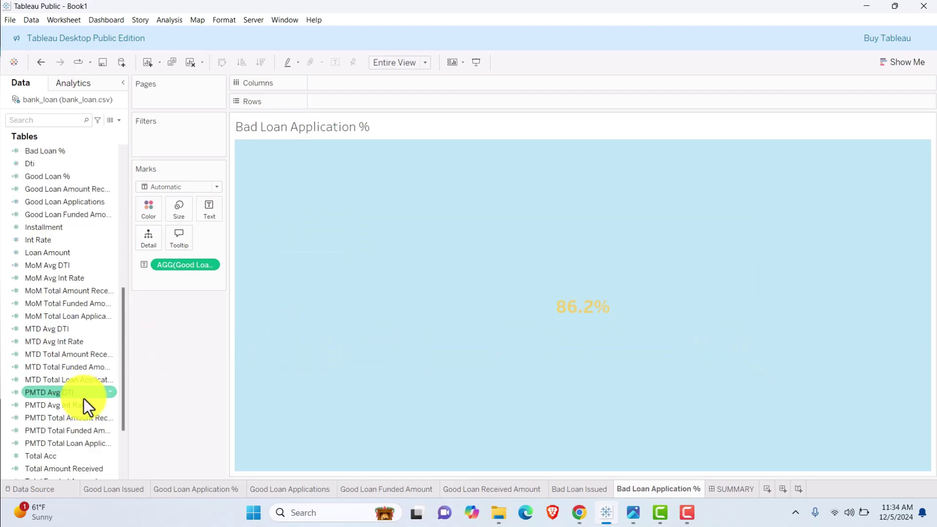
scroll(83, 398, "down", 2)
scroll(45, 335, "up", 8)
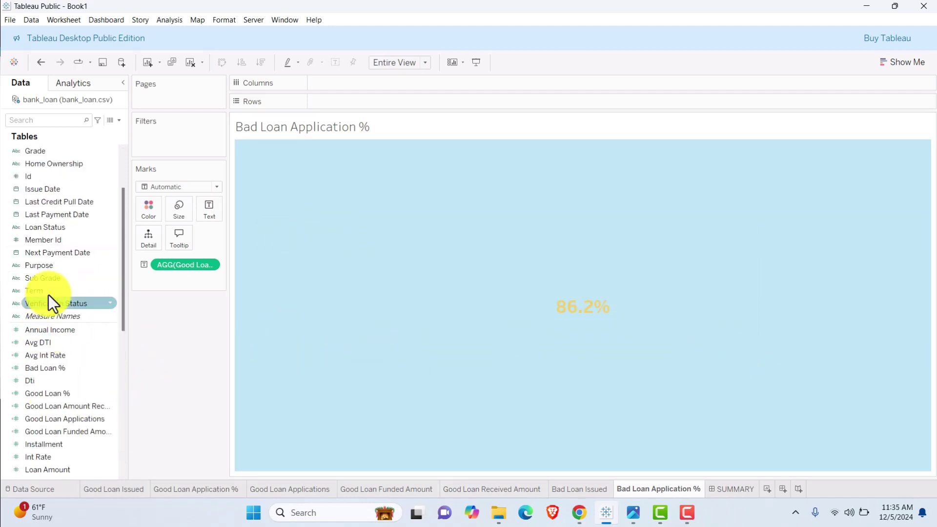
left_click_drag(52, 368, 181, 265)
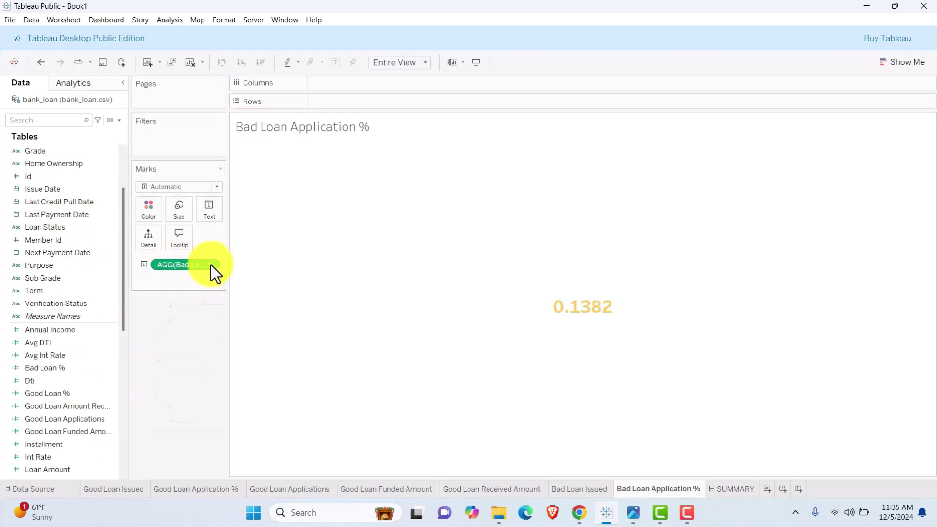
- Format the Bad Loan % value as a percentage with 1 decimal place
right_click(210, 266)
left_click(197, 321)
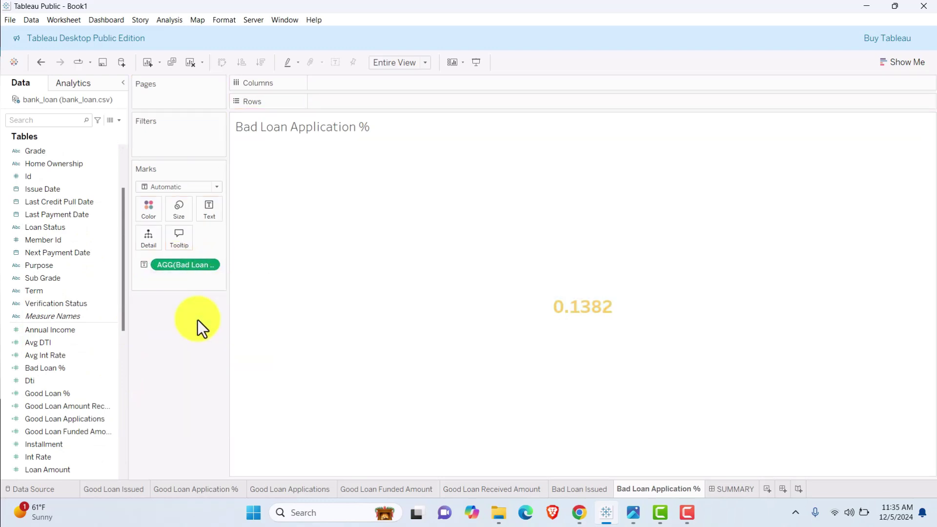
left_click(92, 186)
left_click(93, 256)
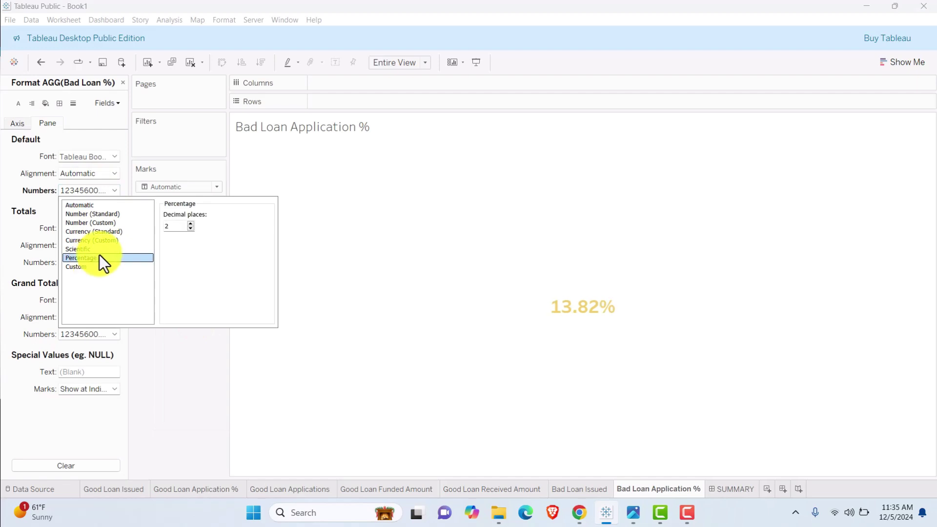
left_click(190, 228)
mouse_move(571, 331)
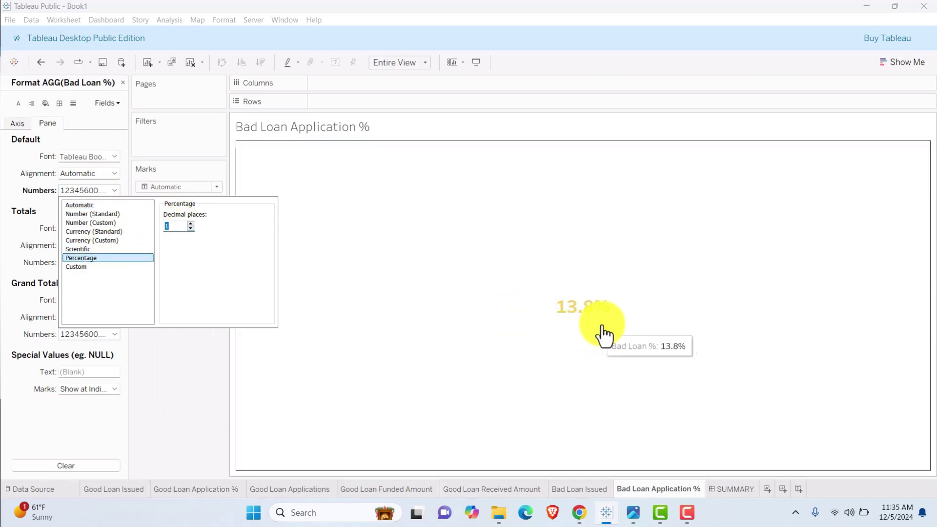
left_click(264, 399)
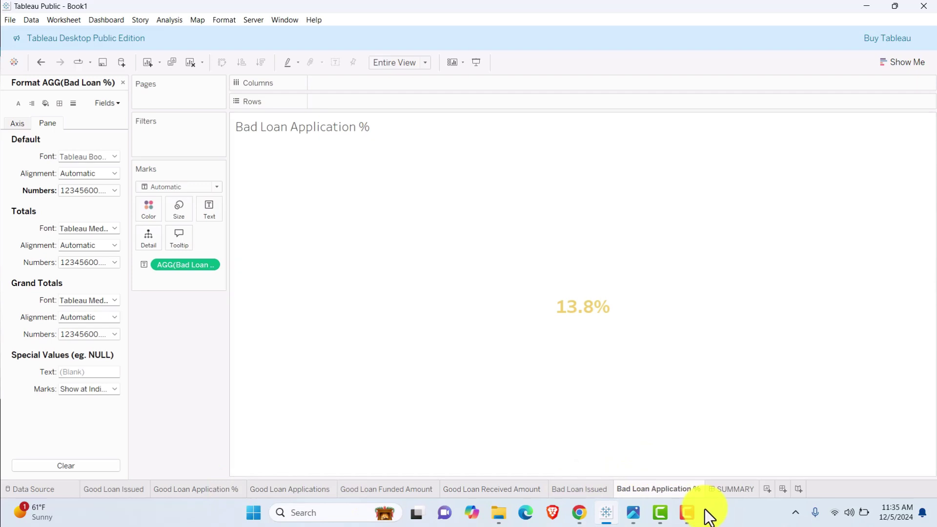
- Place the Bad Loan Application % sheet as a floating object on the SUMMARY dashboard and shrink it to fit inside the magenta donut
left_click(741, 491)
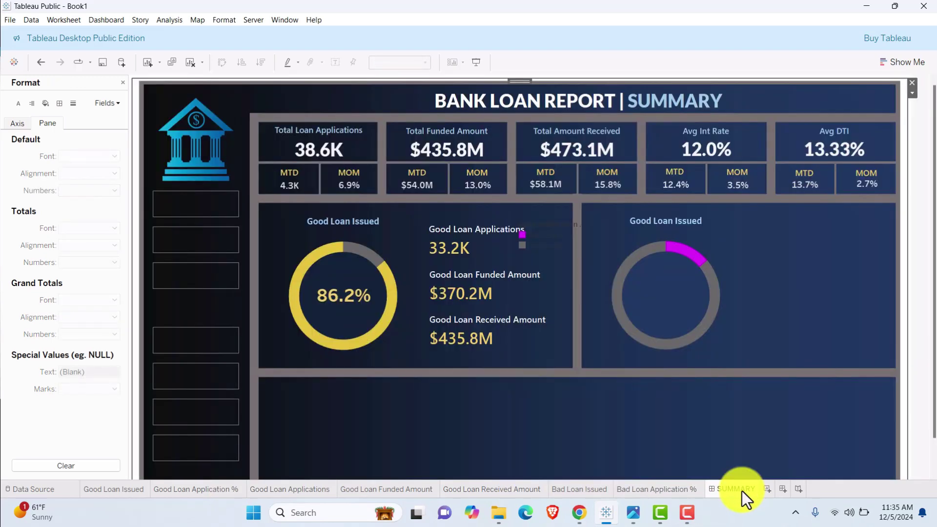
left_click(121, 84)
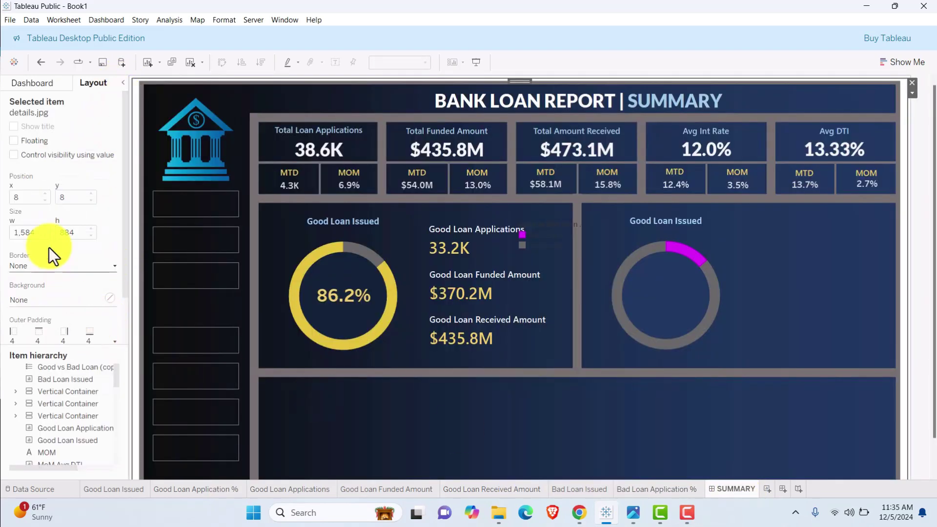
left_click(22, 84)
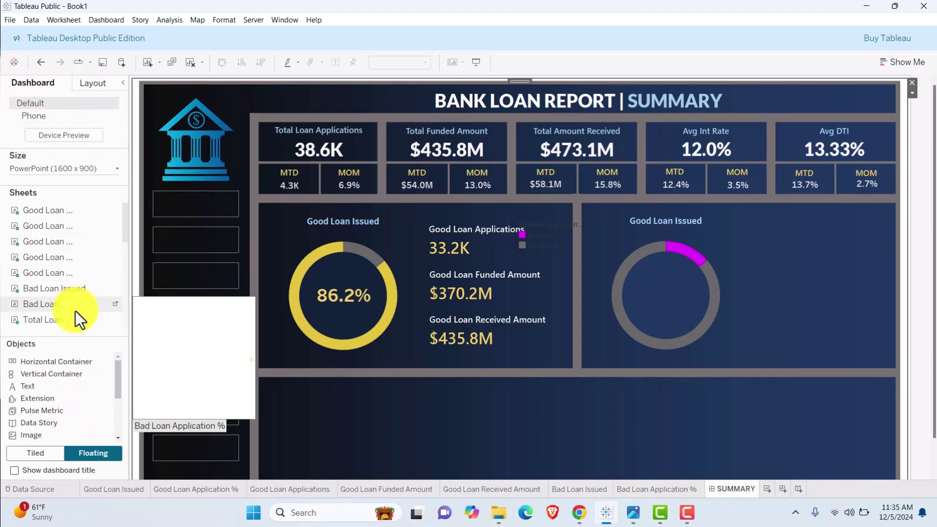
left_click_drag(37, 304, 633, 286)
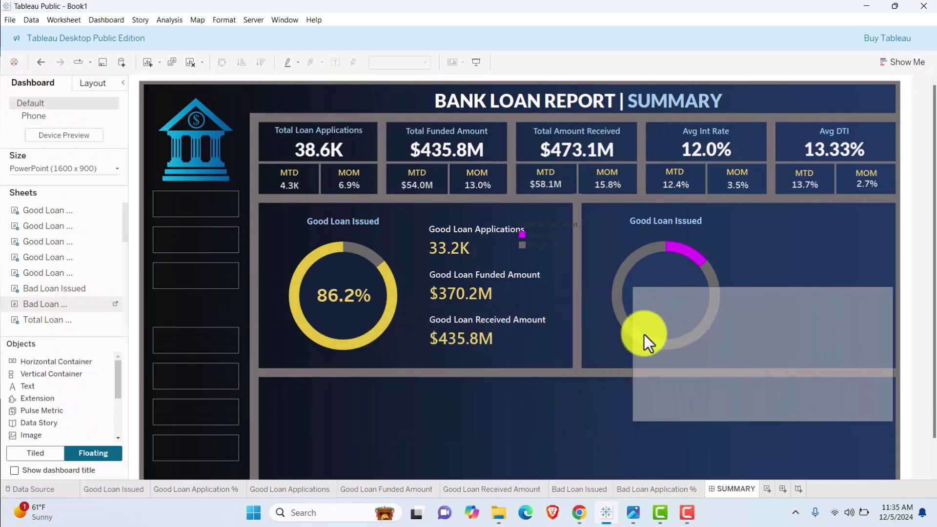
left_click_drag(893, 421, 716, 338)
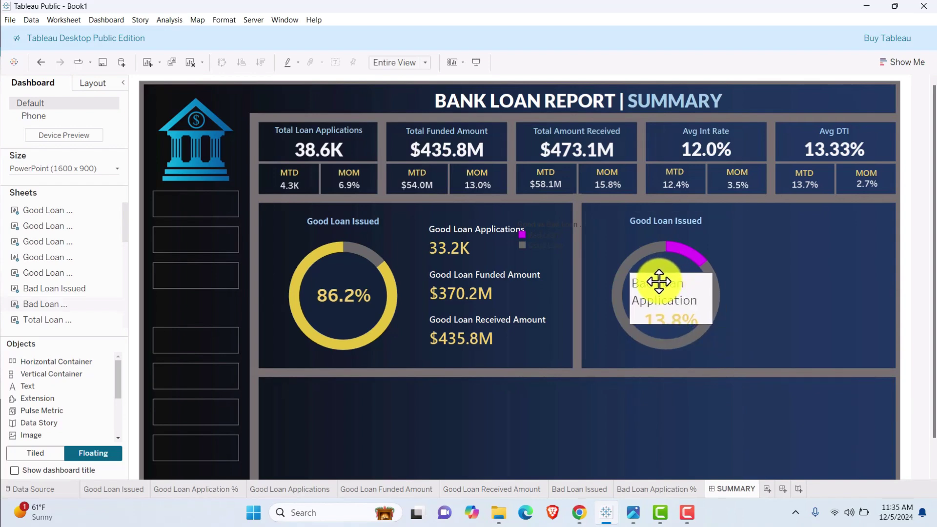
- Hide the title of the floating Bad Loan Application % sheet and centre its value inside the magenta donut
right_click(659, 282)
left_click(691, 311)
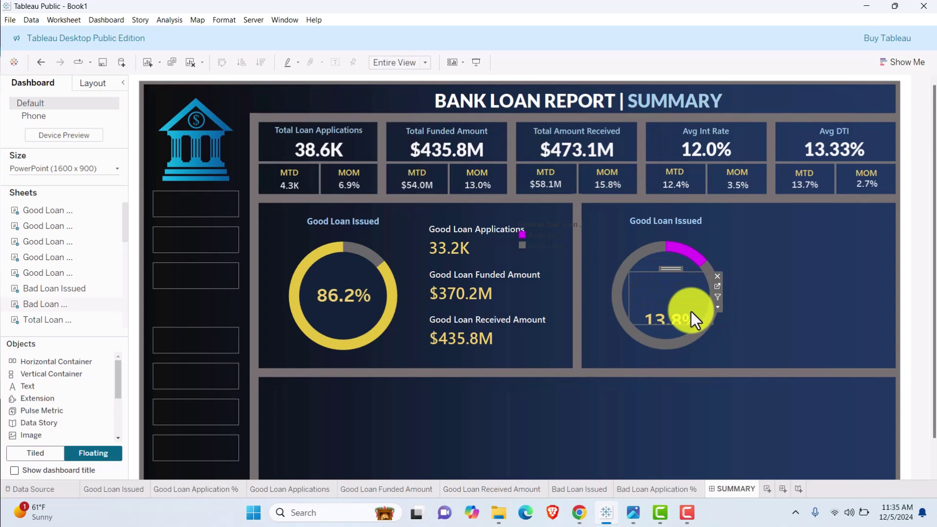
left_click_drag(671, 269, 671, 267)
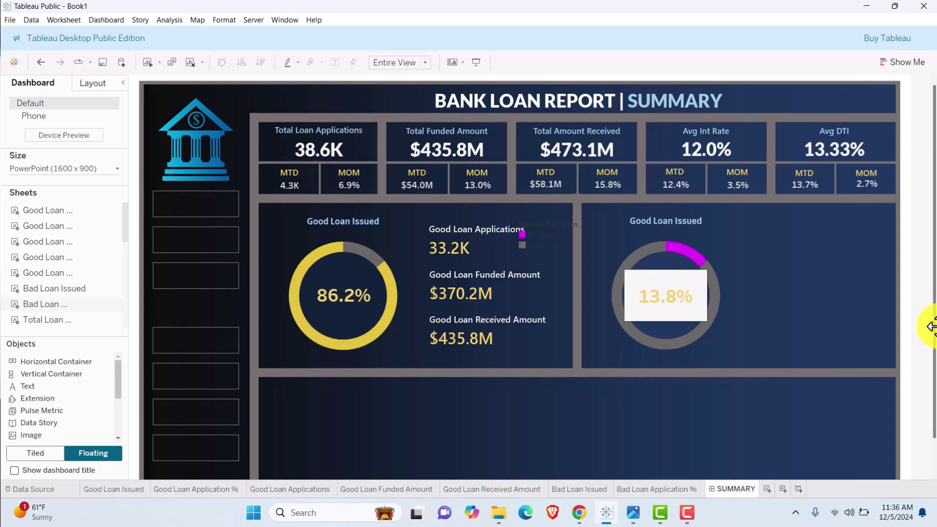
left_click(759, 390)
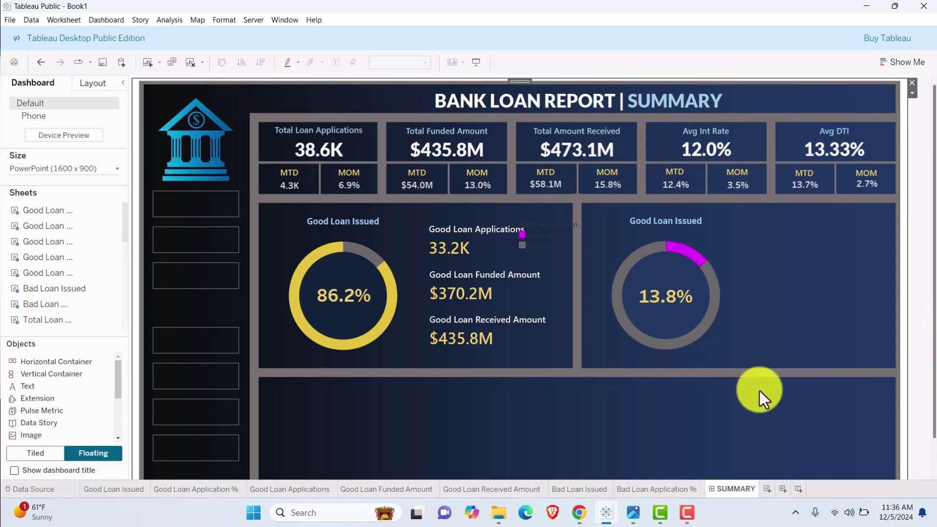
left_click(666, 298)
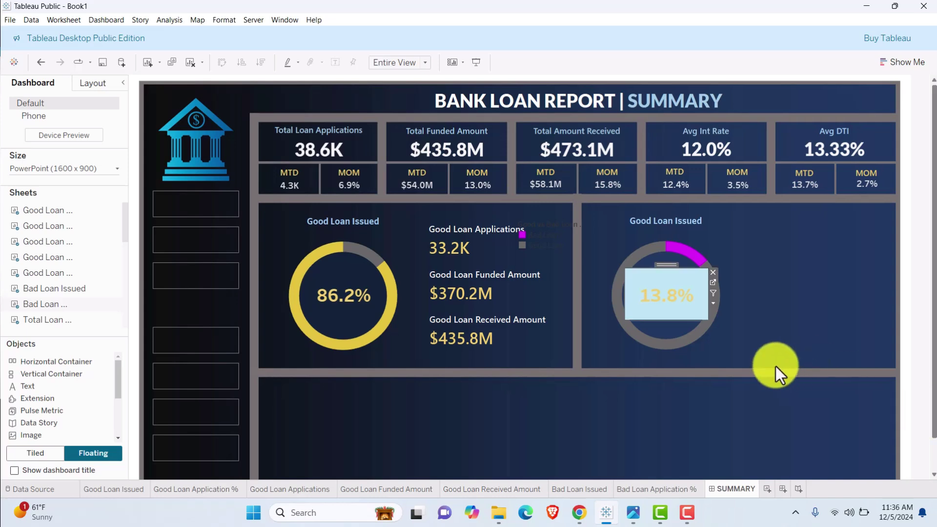
left_click(711, 353)
left_click(713, 362)
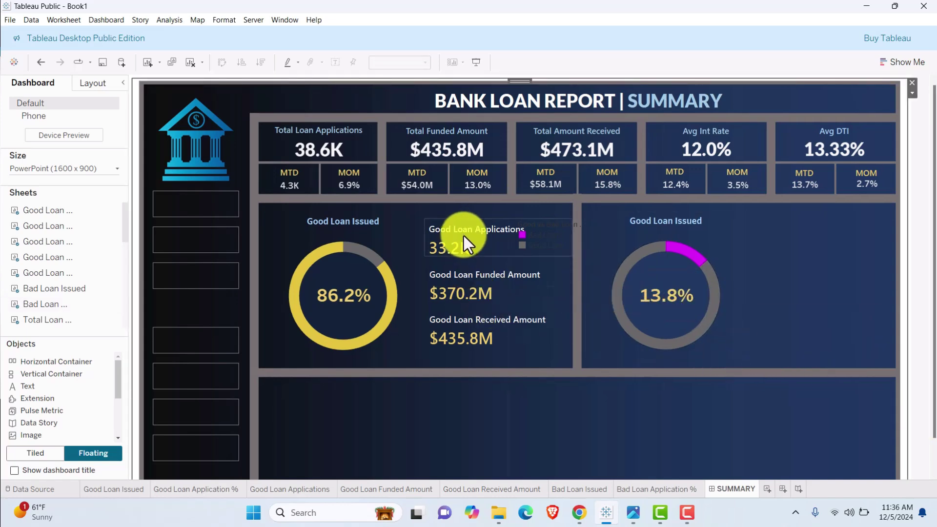
- Duplicate the Good Loan Applications sheet and move the copy directly before the SUMMARY dashboard
left_click(299, 489)
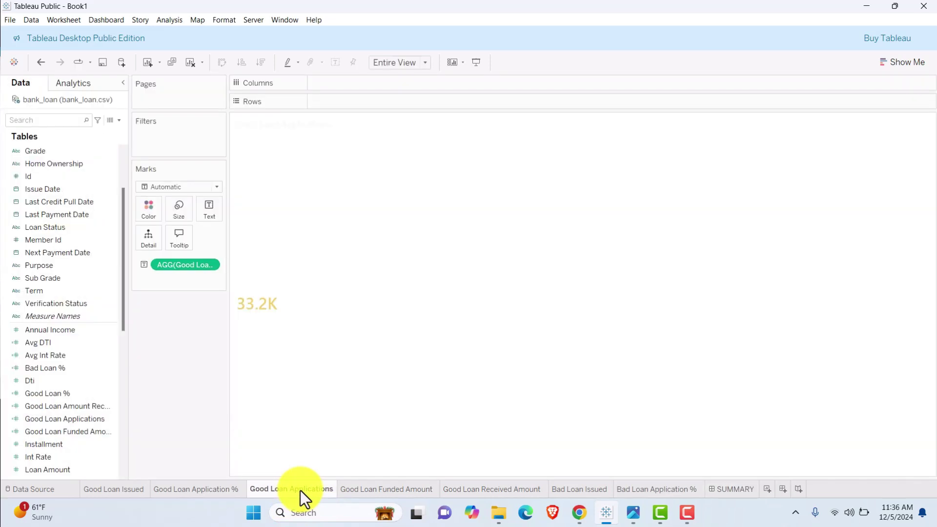
right_click(300, 490)
left_click(358, 385)
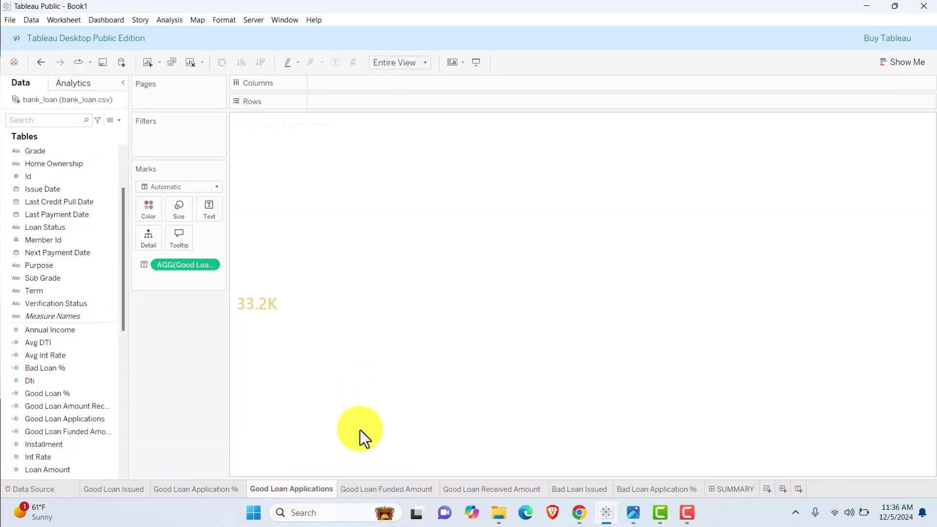
left_click_drag(806, 486, 805, 487)
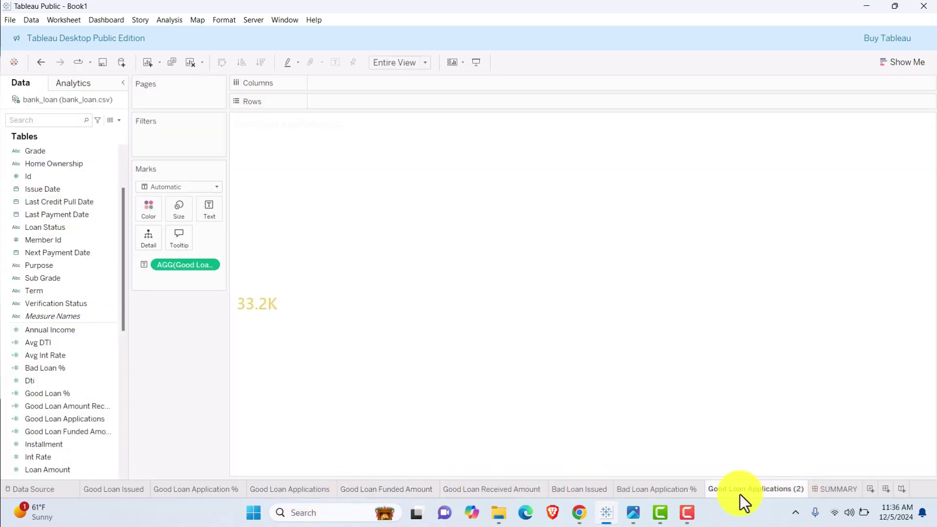
- Rename the duplicated Good Loan Applications (2) sheet as Bad Loan Applications
double_click(740, 492)
left_click_drag(725, 490, 680, 485)
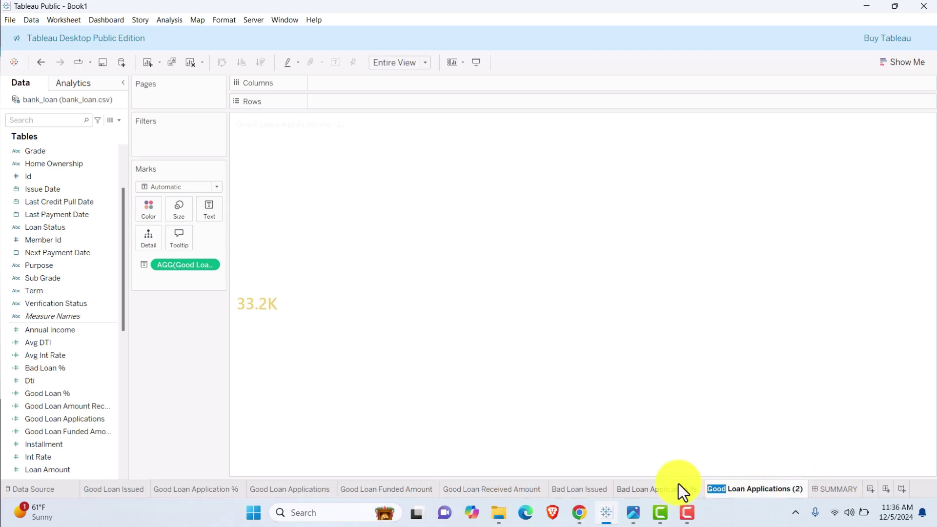
type("Bad")
key("Return")
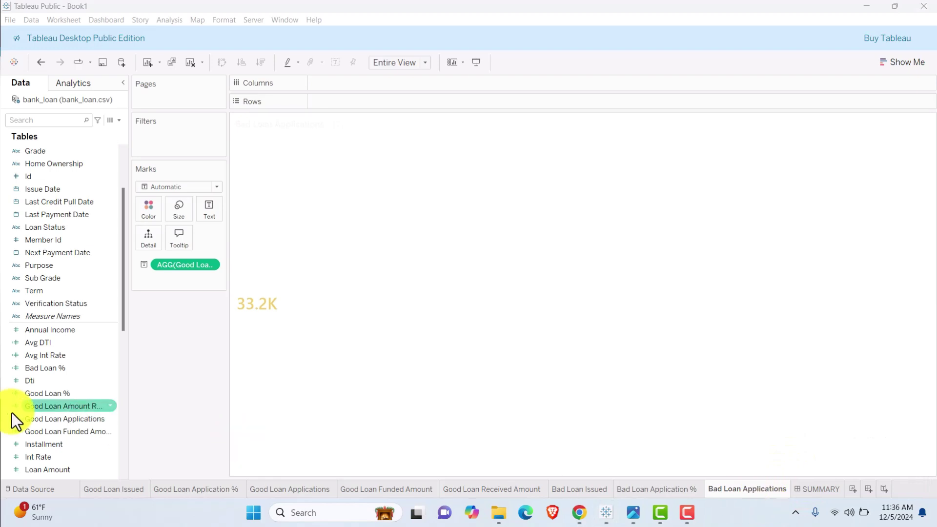
- Duplicate the Good Loan Applications calculated field and rename the copy as Bad Loan Applications
scroll(60, 397, "down", 1)
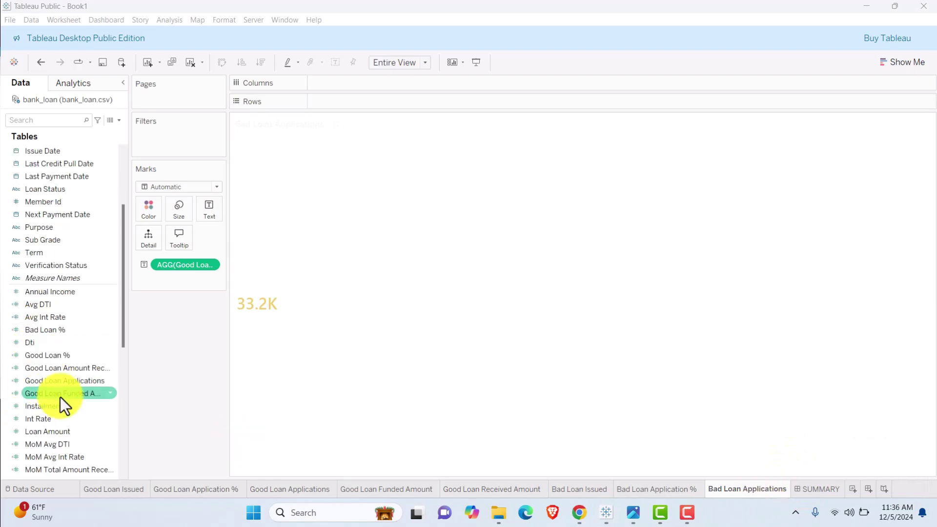
right_click(86, 380)
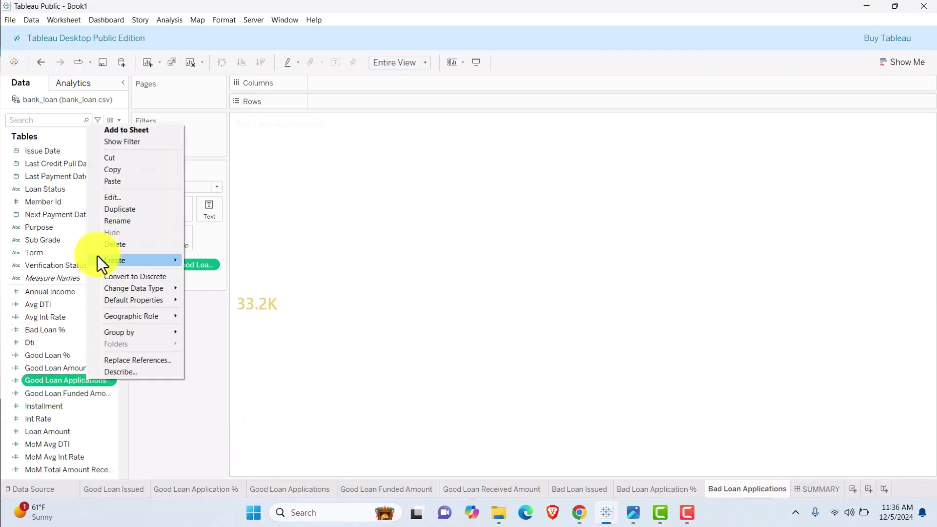
left_click(108, 208)
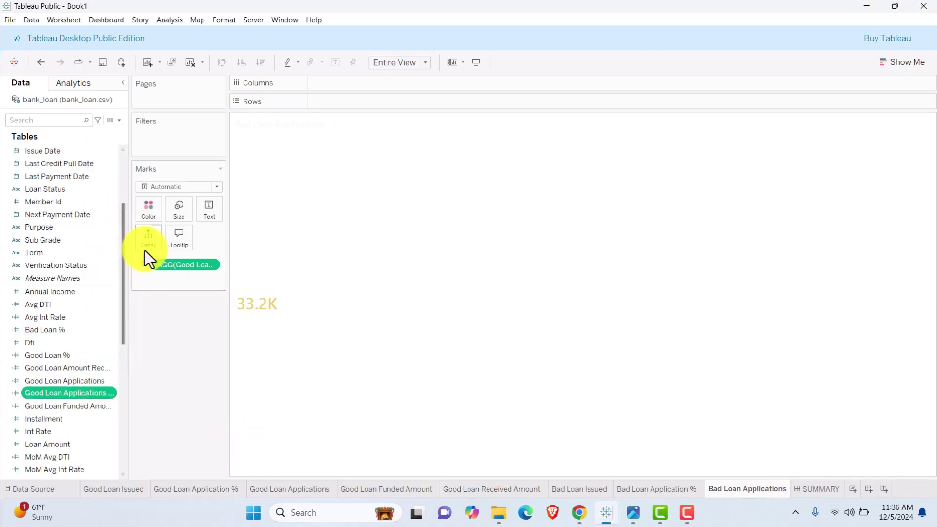
right_click(80, 391)
left_click(122, 208)
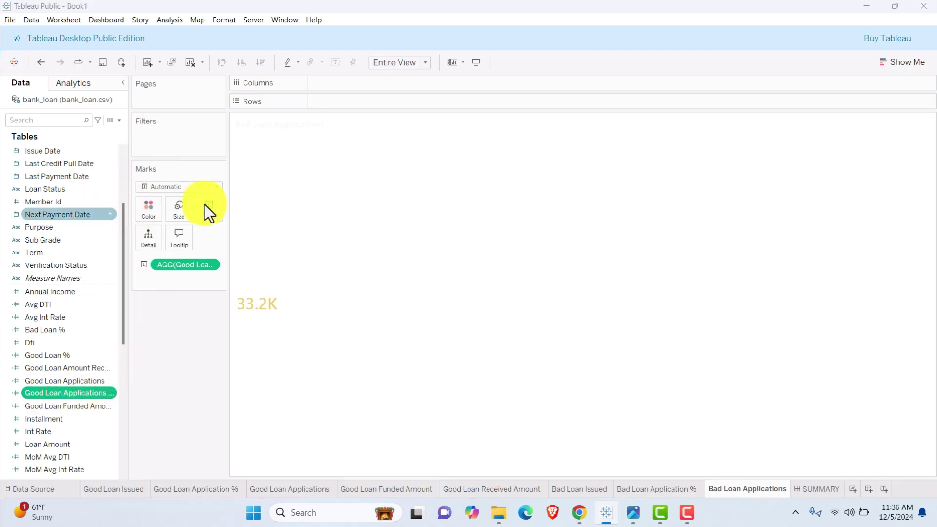
double_click(378, 224)
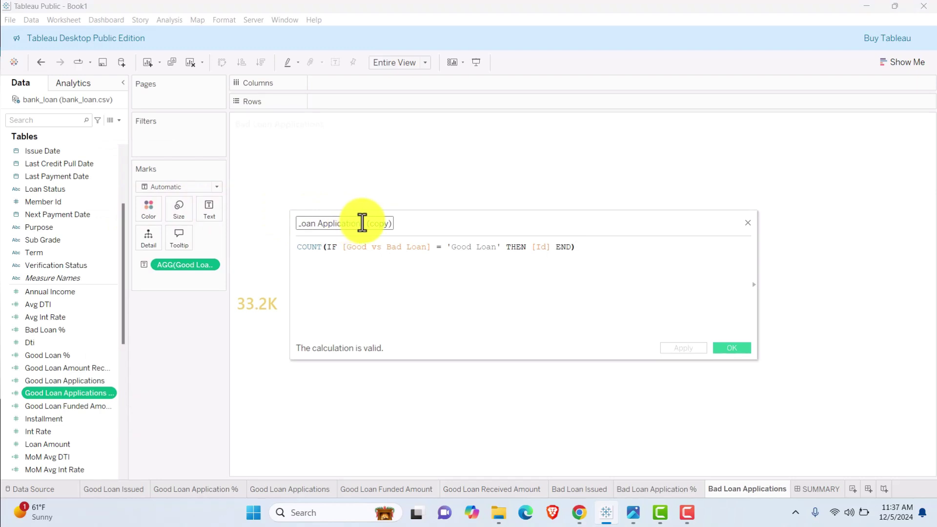
key("BackSpace")
key("ctrl+Left")
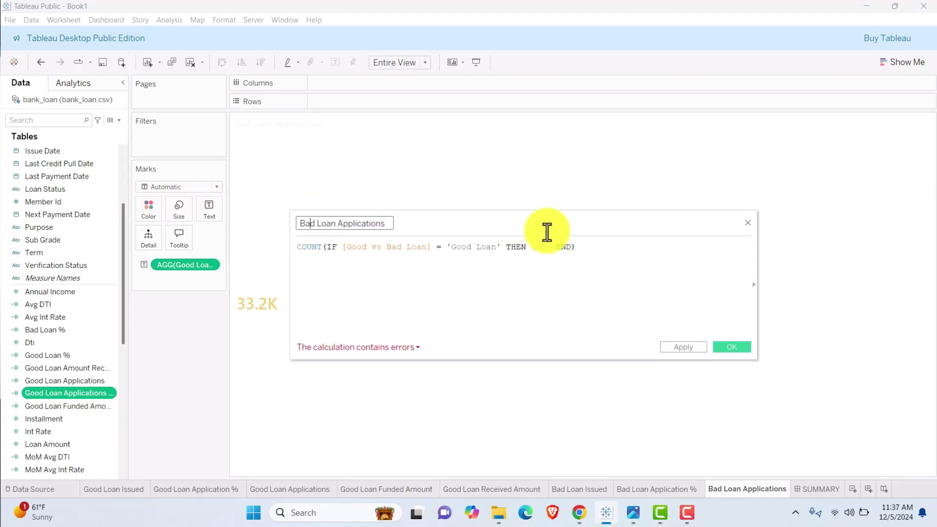
- Change the Bad Loan Applications condition to 'Bad Loan', save it, and replace the sheet's text value with this field
left_click(462, 249)
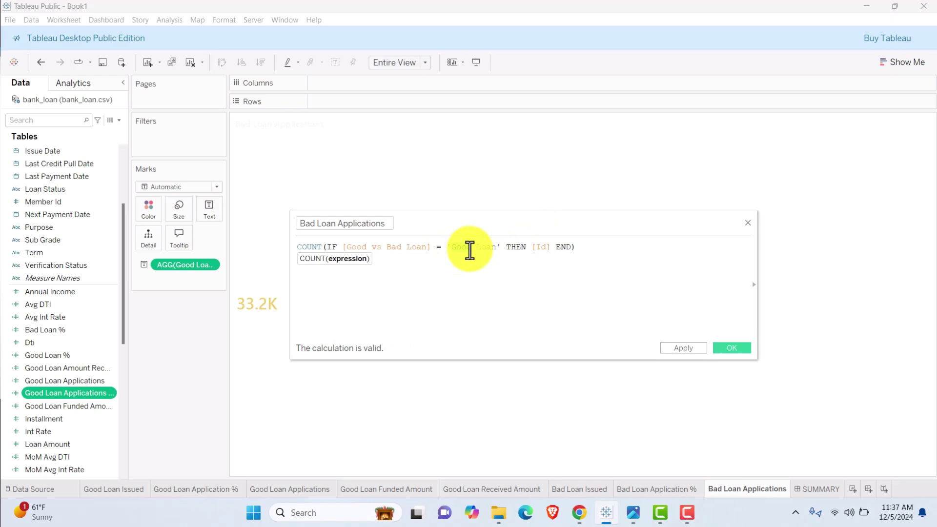
type("Bad")
left_click(693, 347)
left_click(730, 347)
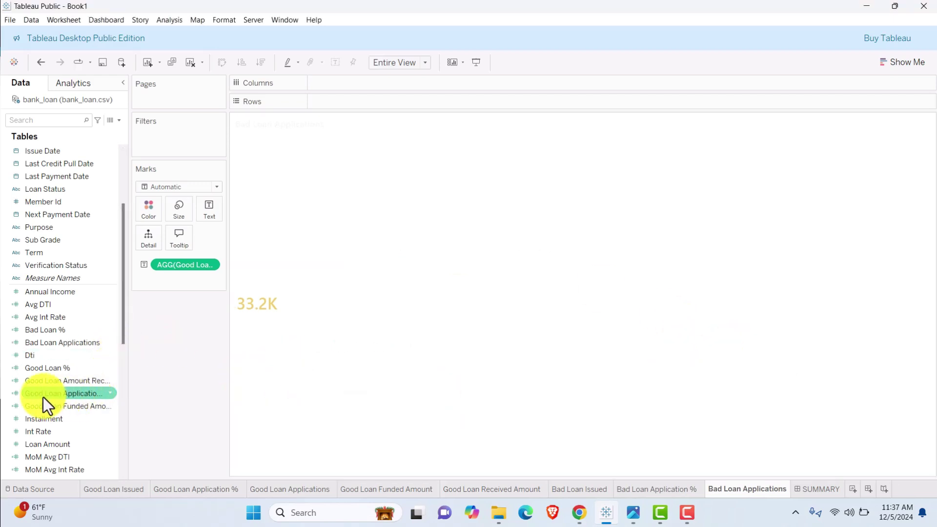
left_click_drag(48, 344, 175, 268)
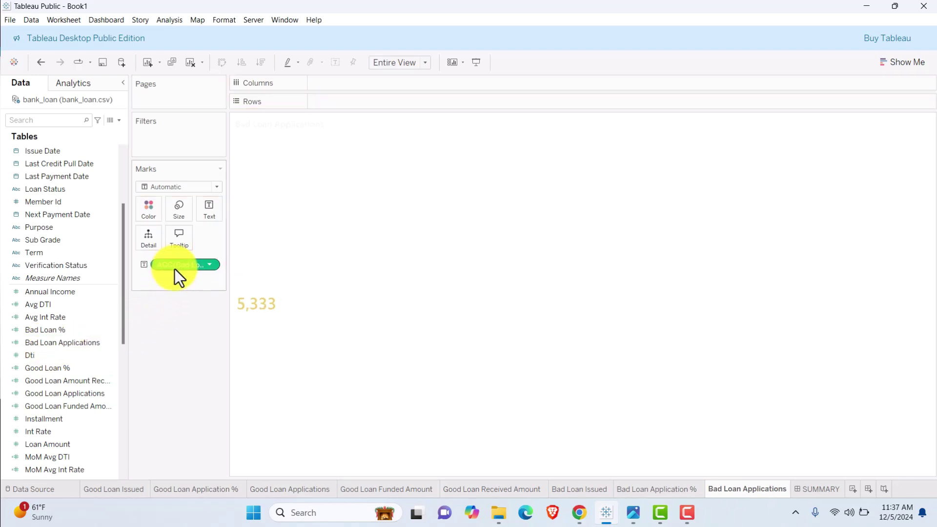
left_click(211, 265)
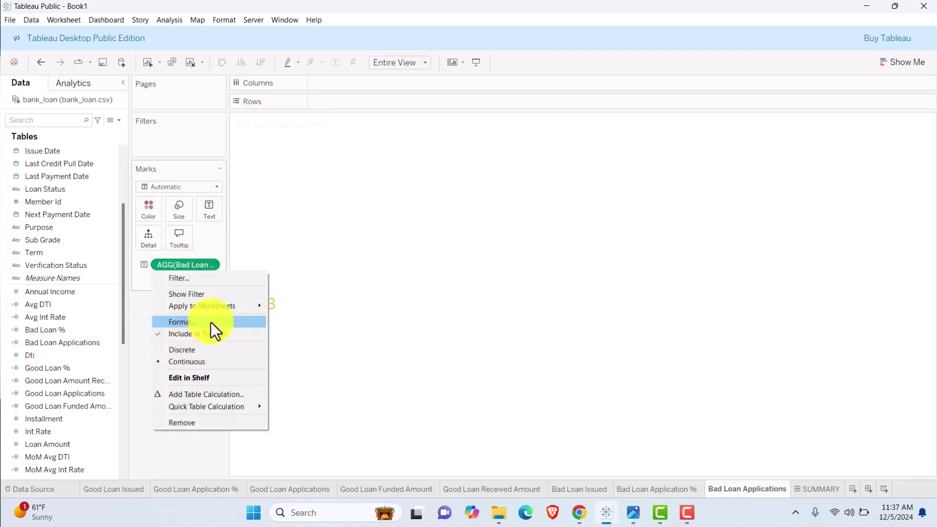
left_click(184, 322)
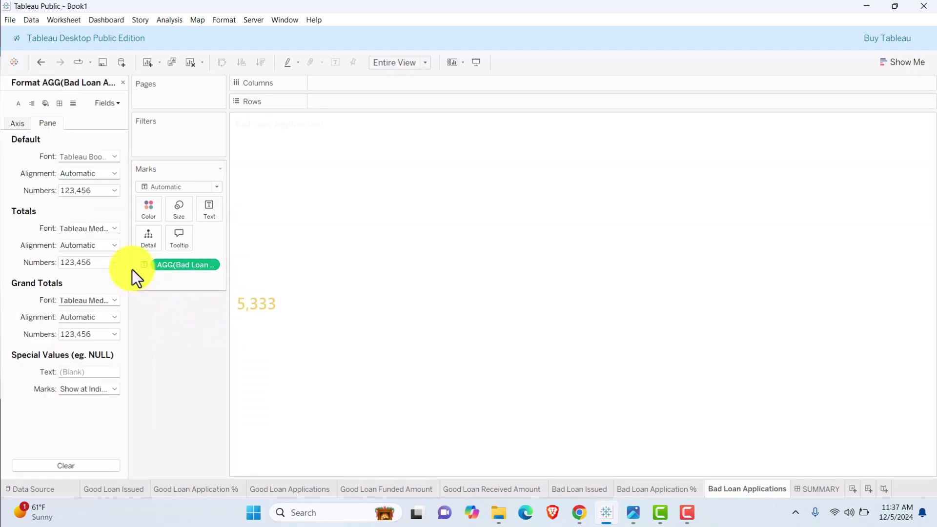
left_click(98, 193)
left_click(72, 259)
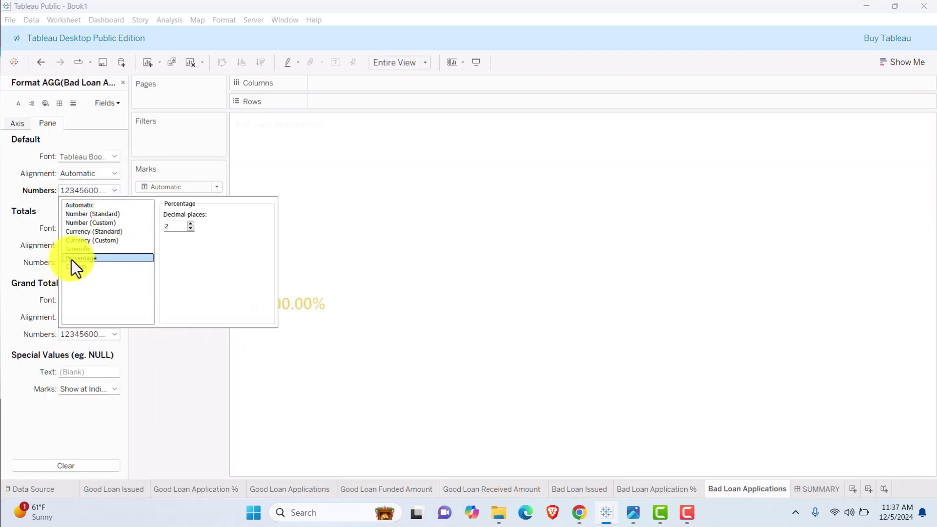
left_click(188, 229)
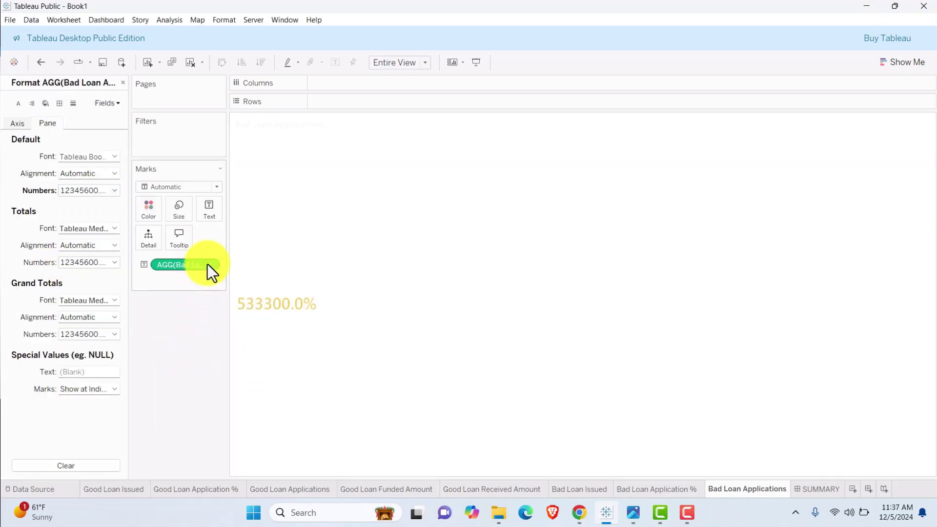
- Format the Bad Loan Applications value as a custom number with one decimal place and Thousands (K) display units
left_click(208, 264)
left_click(190, 323)
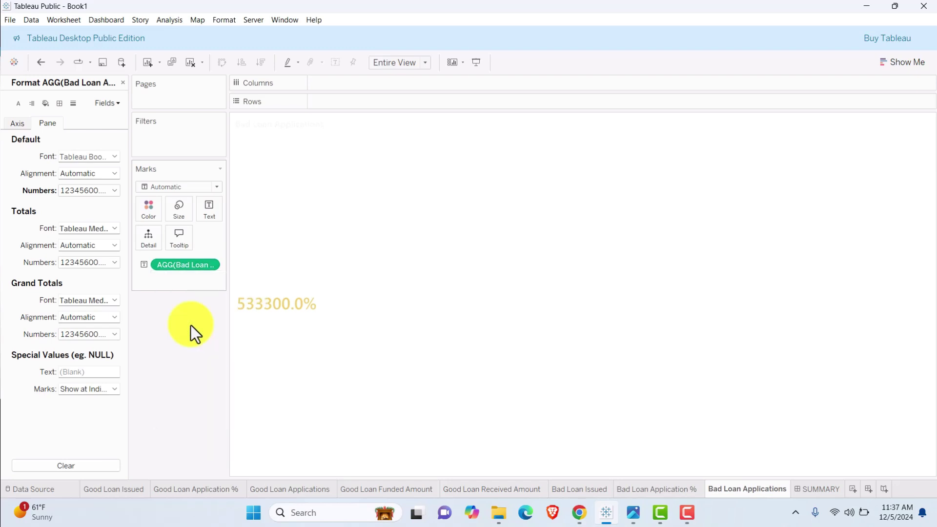
left_click(98, 191)
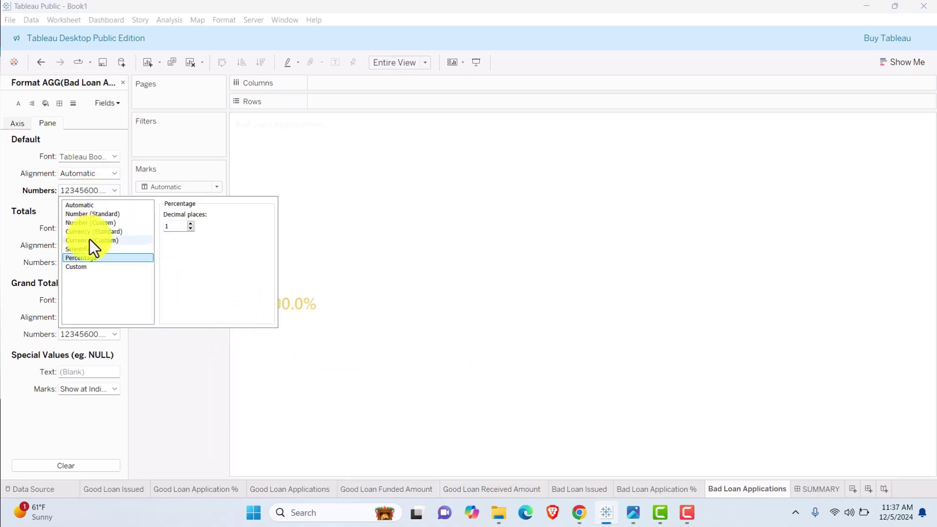
left_click(92, 223)
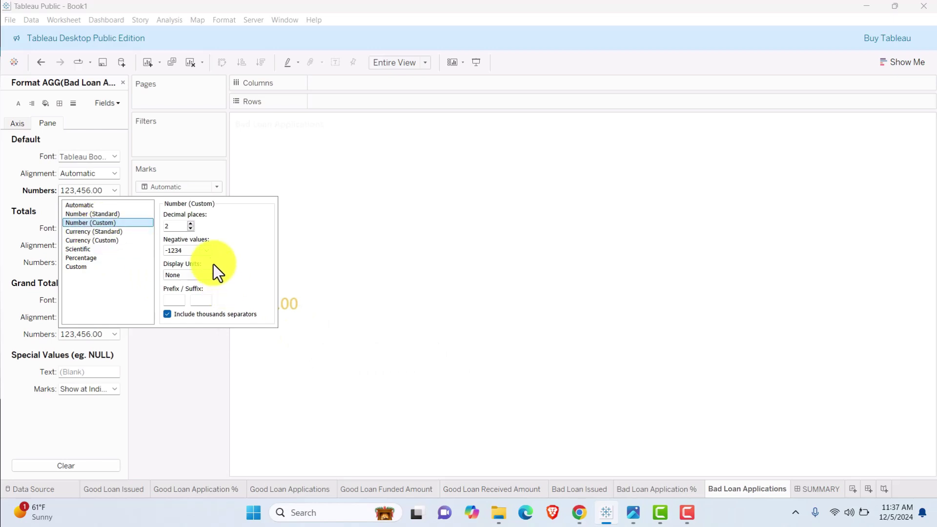
left_click(191, 228)
left_click(215, 276)
left_click(200, 289)
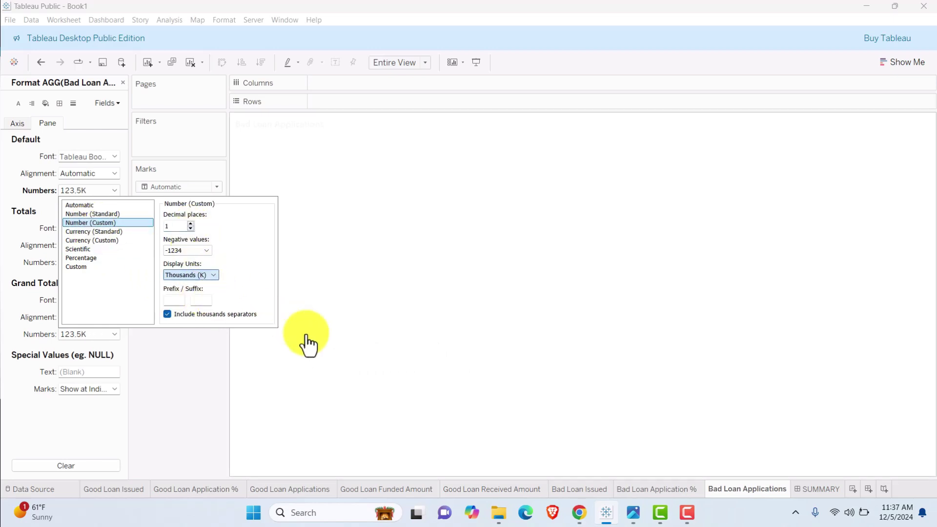
left_click(308, 344)
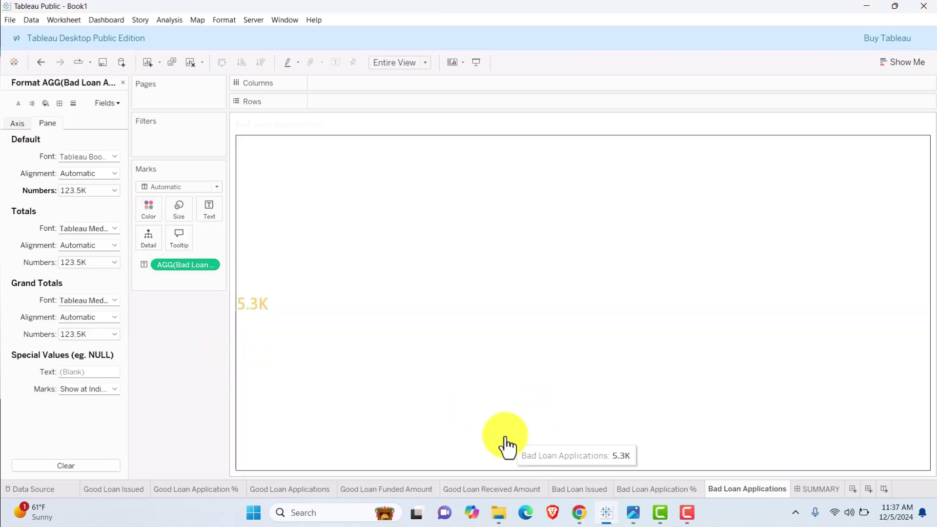
- Duplicate the Good Loan Funded Amount sheet and move the copy directly before the SUMMARY dashboard
right_click(375, 492)
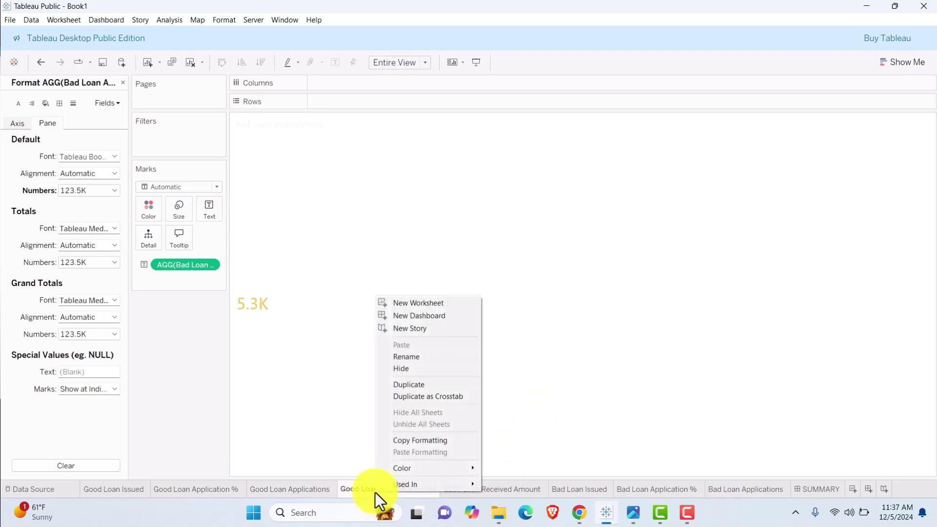
left_click(409, 385)
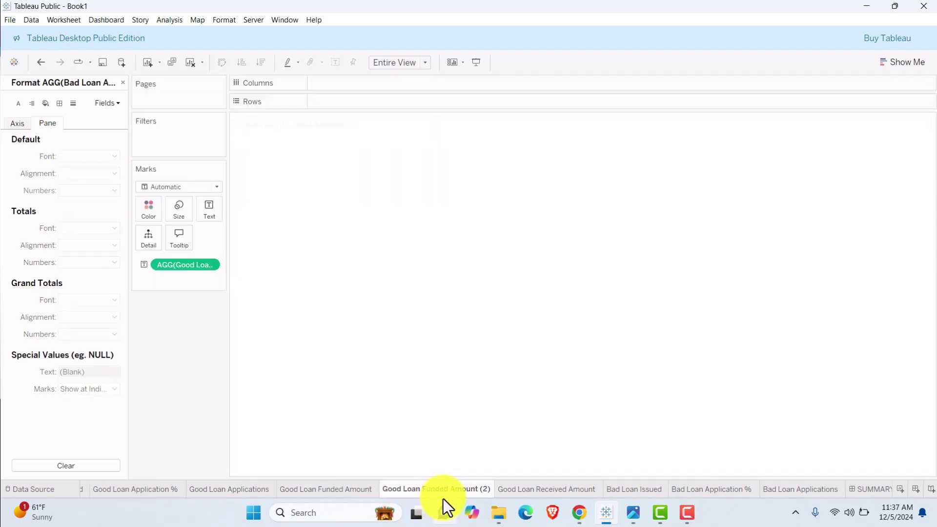
left_click_drag(736, 491, 830, 487)
- Rename the duplicated Good Loan Funded Amount (2) sheet as Badd Loan Funded Amount
double_click(756, 489)
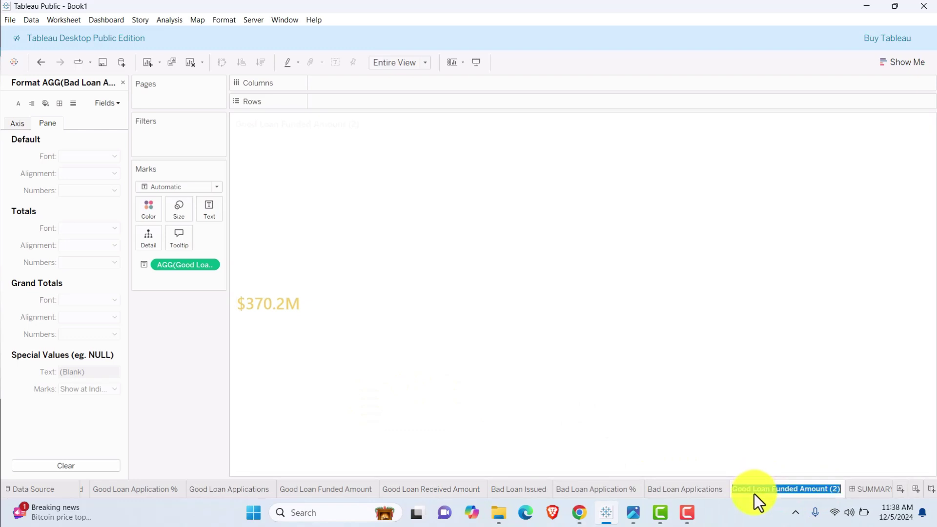
key("Home")
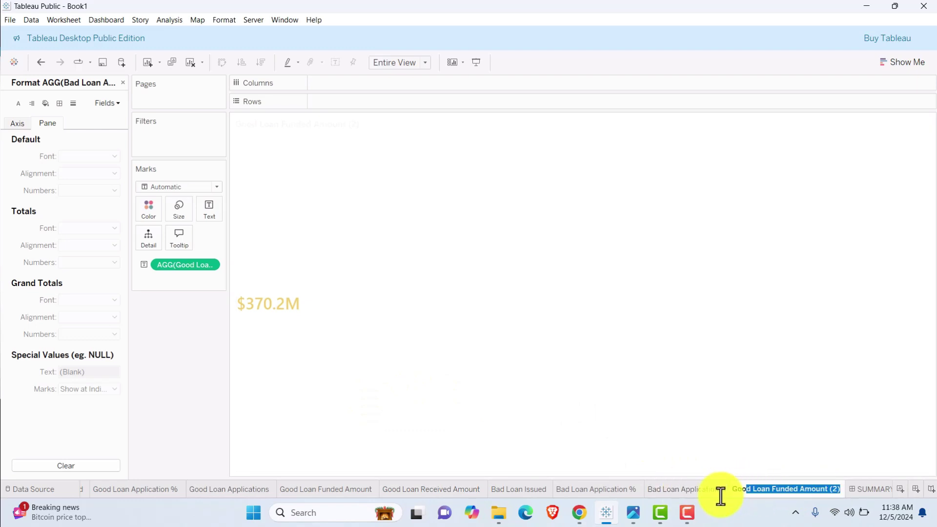
left_click_drag(745, 490, 717, 491)
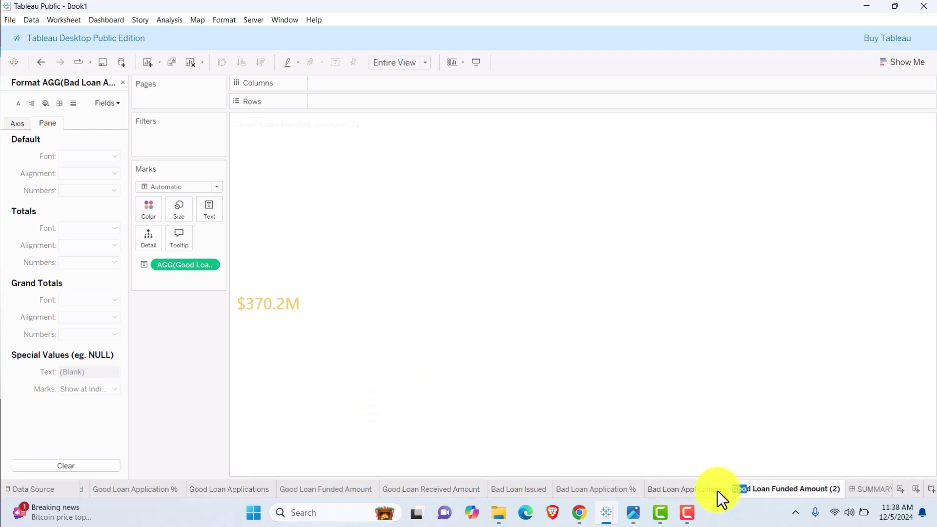
type("Bad")
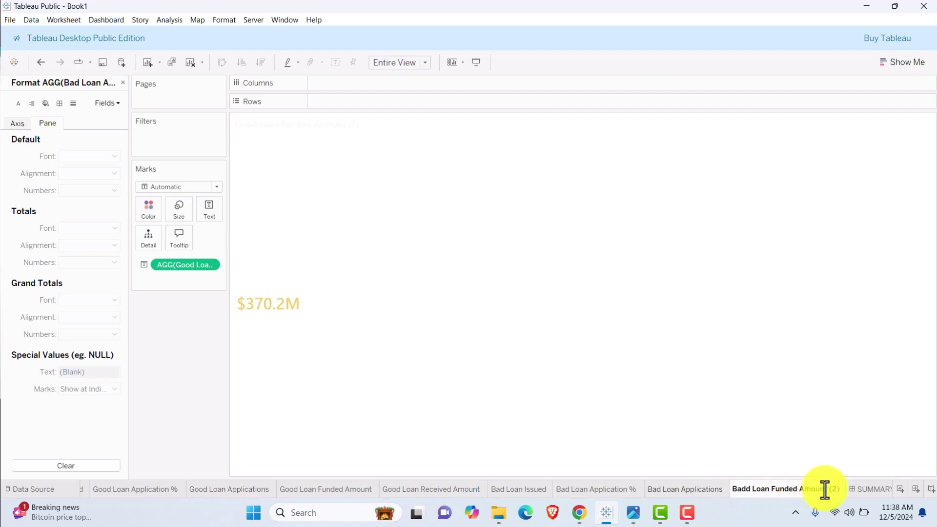
left_click_drag(824, 489, 888, 493)
key("BackSpace")
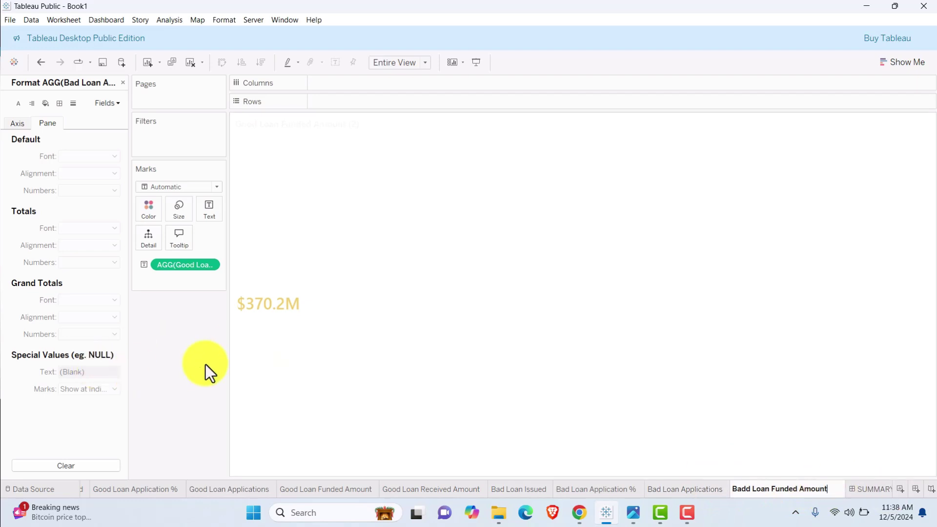
key("Return")
- Duplicate the Good Loan Funded Amount calculated field and rename the copy as Bad Loan Funded Amount
left_click(123, 83)
left_click(69, 406)
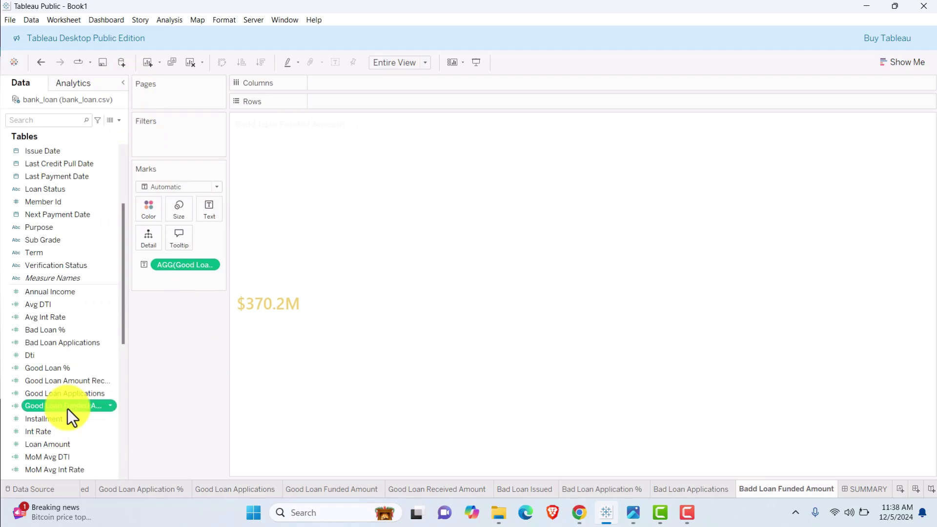
right_click(67, 408)
left_click(101, 238)
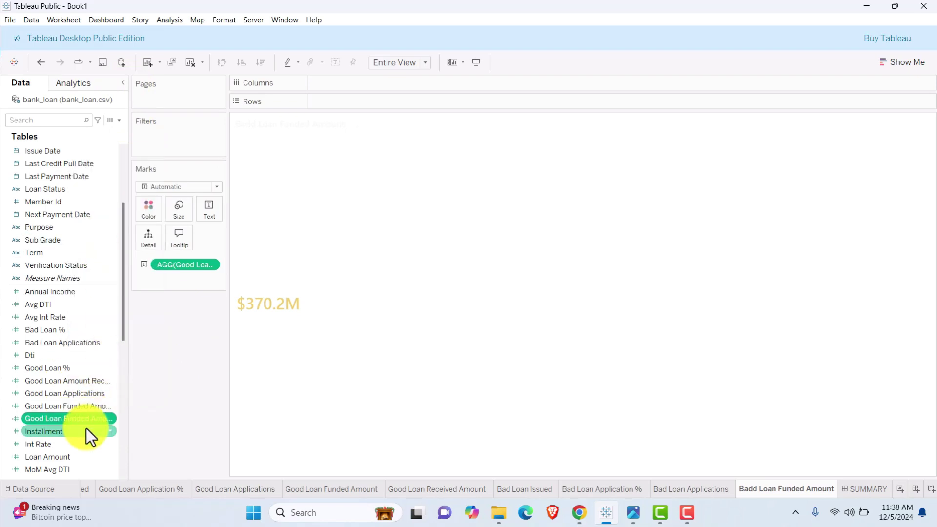
right_click(90, 417)
left_click(114, 235)
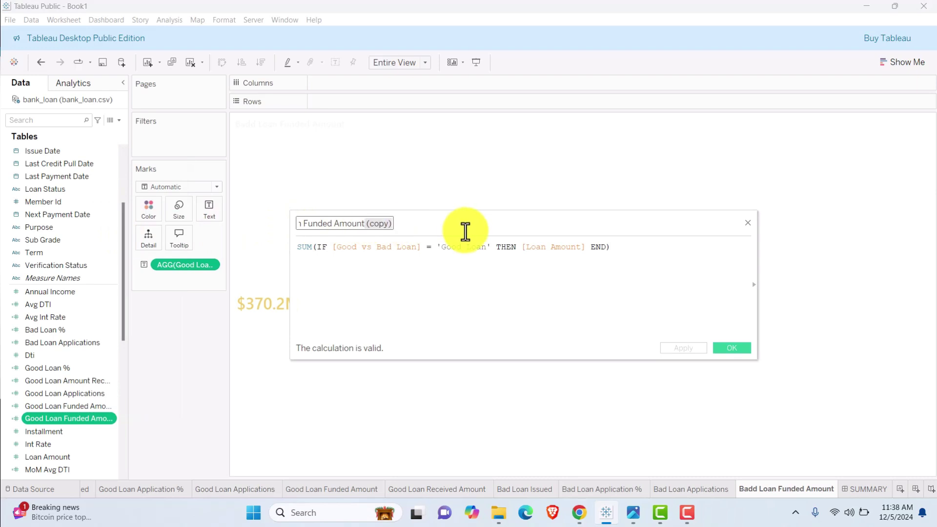
key("BackSpace")
key("BackSpace")
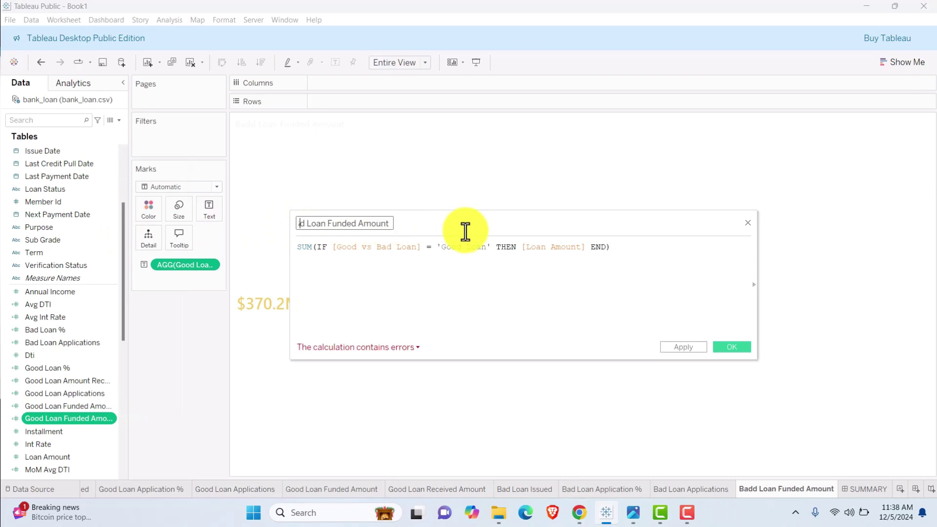
key("BackSpace")
key("BackSpace")
type("Ba")
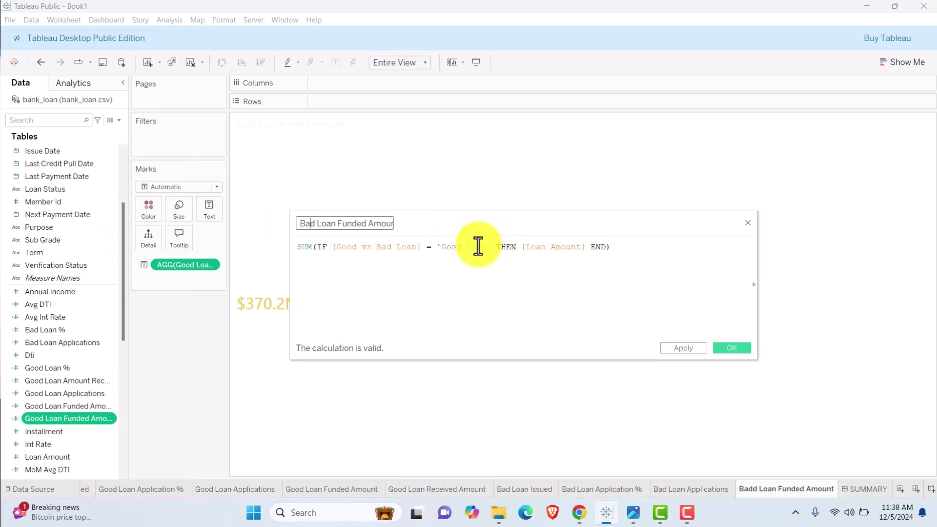
- Change the condition in the Bad Loan Funded Amount formula to 'Bad Loan' and save the calculation
left_click(449, 248)
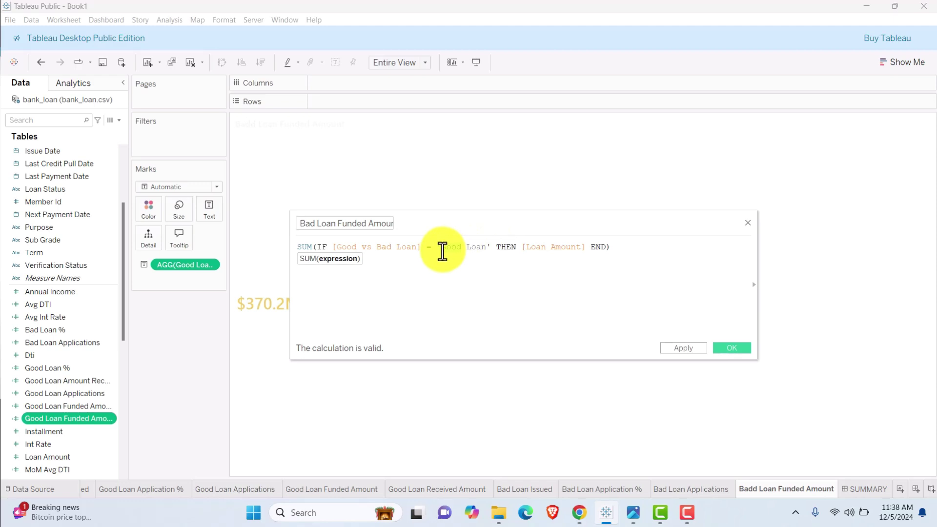
double_click(449, 248)
type("Bad")
left_click(693, 347)
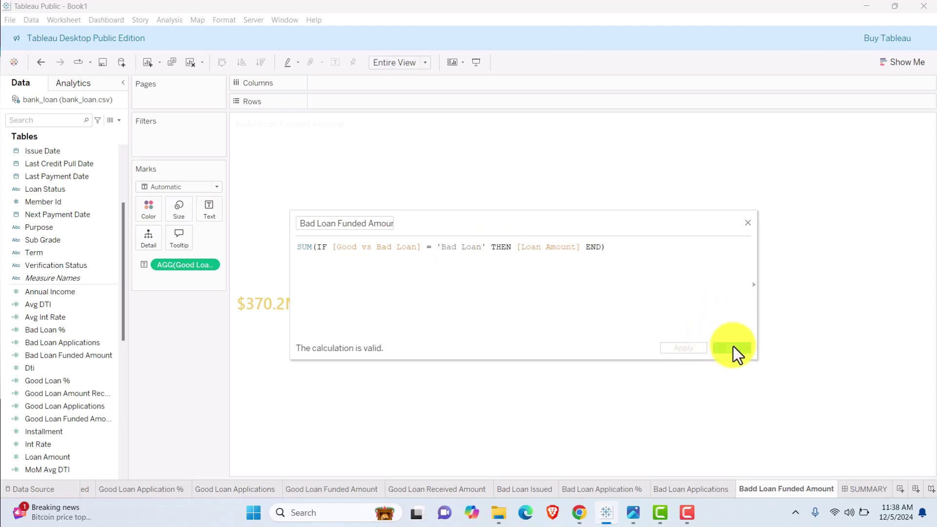
left_click(732, 348)
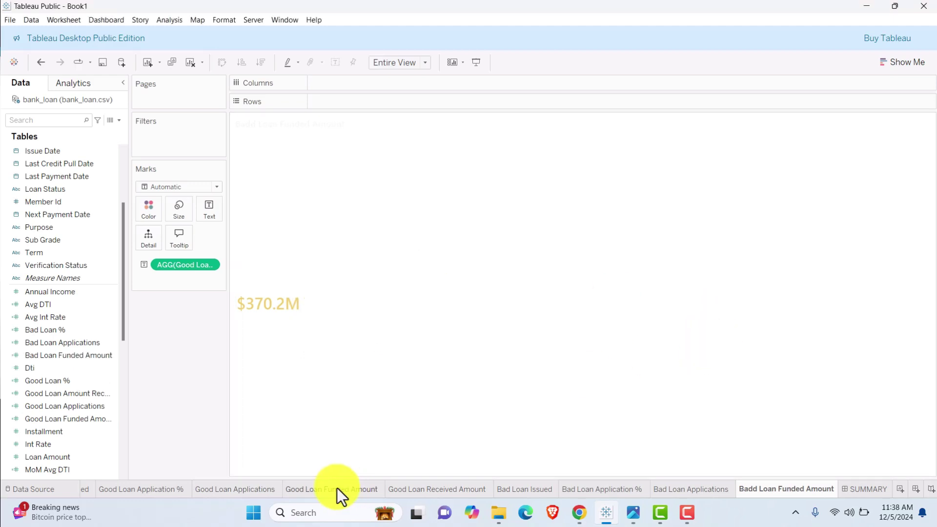
- Replace the sheet's text measure with Bad Loan Funded Amount and format it as custom currency in Millions (M) with 1 decimal place
left_click_drag(47, 360, 177, 269)
left_click(212, 266)
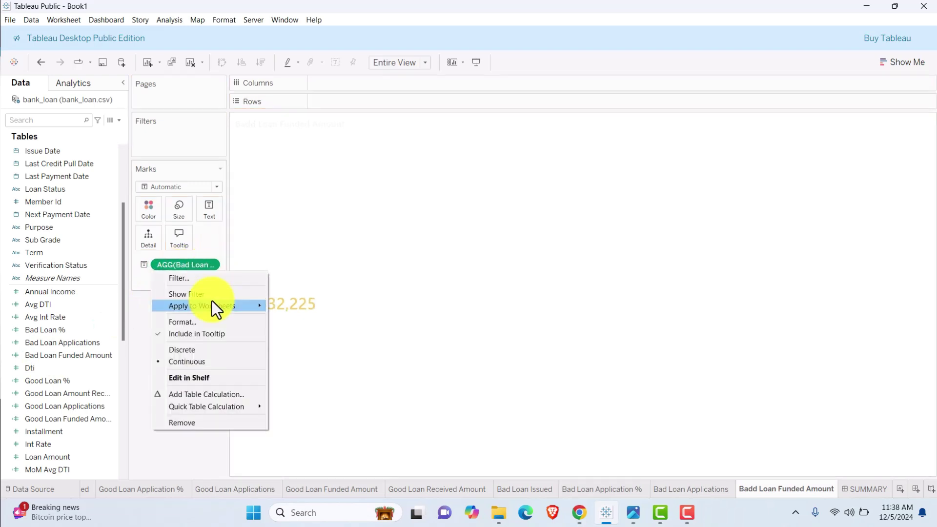
left_click(191, 323)
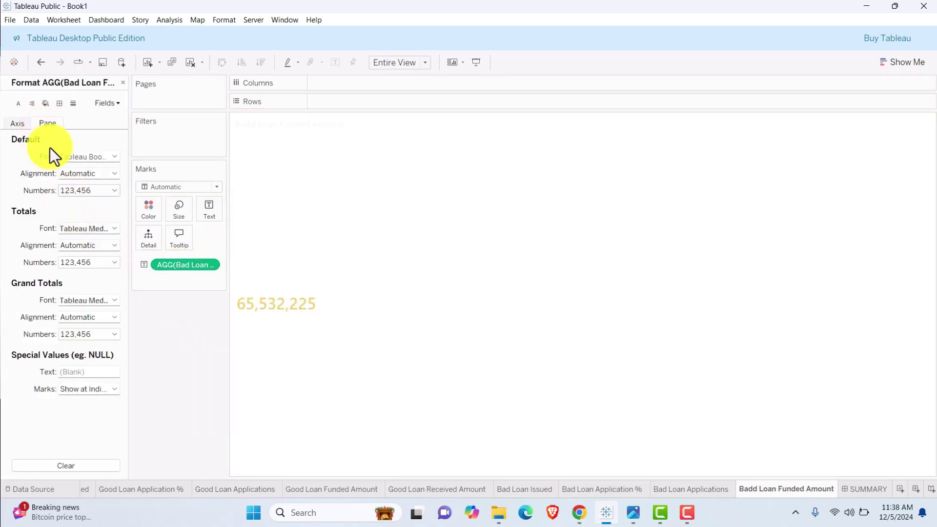
left_click(73, 190)
left_click(87, 241)
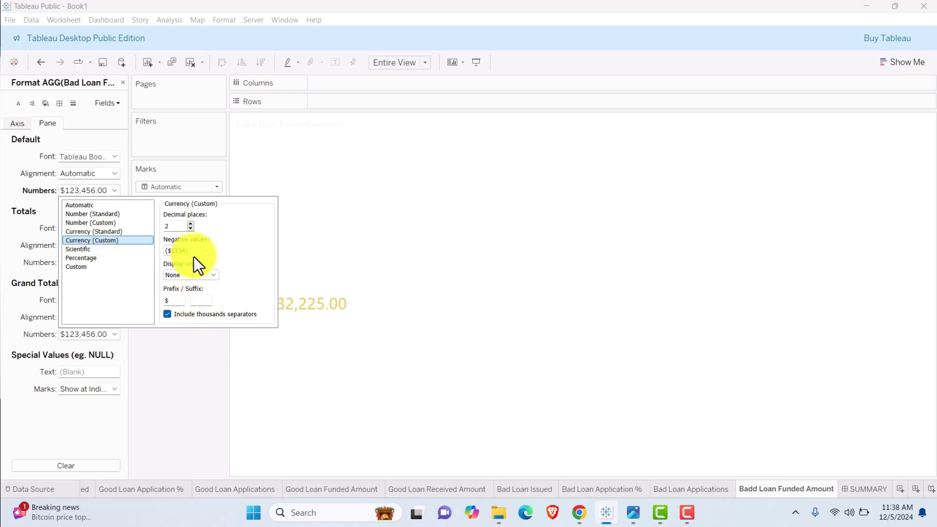
left_click(212, 276)
left_click(204, 297)
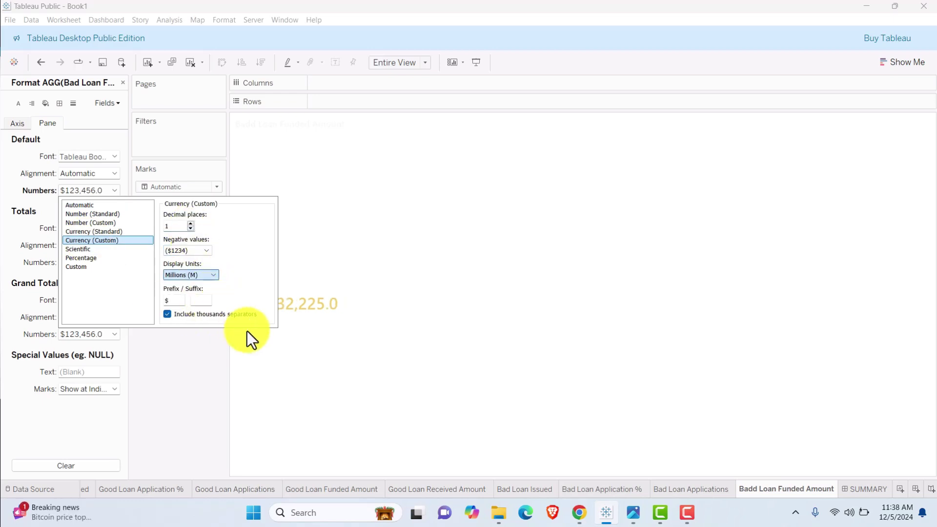
left_click(247, 331)
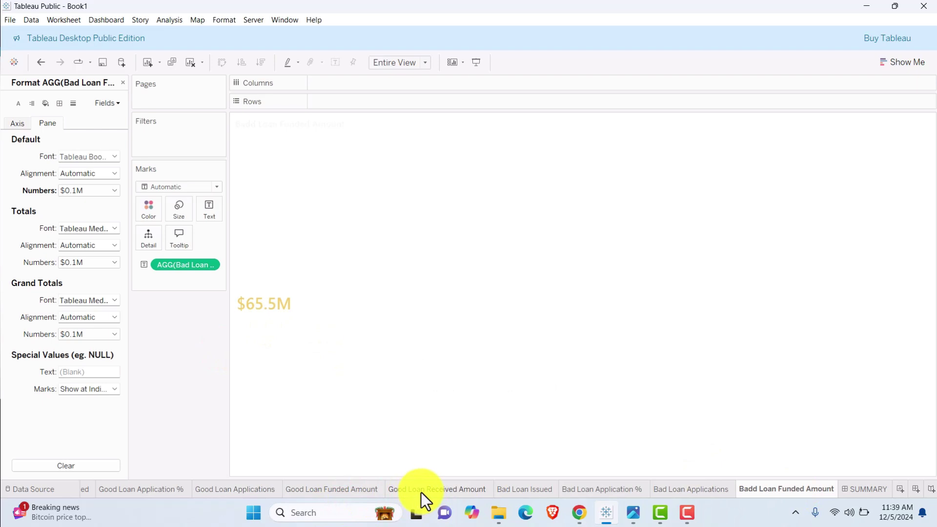
- Duplicate the Good Loan Received Amount sheet and move the copy directly before the SUMMARY dashboard
mouse_move(420, 493)
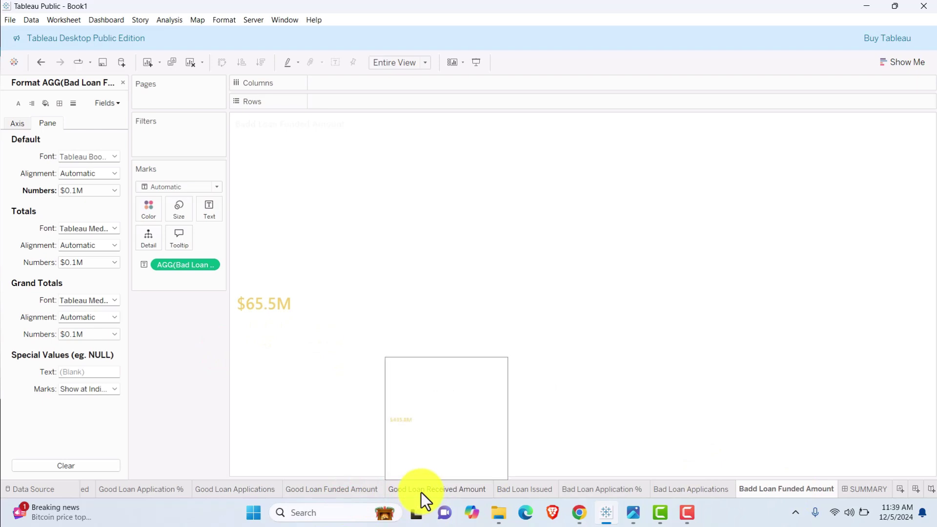
right_click(423, 491)
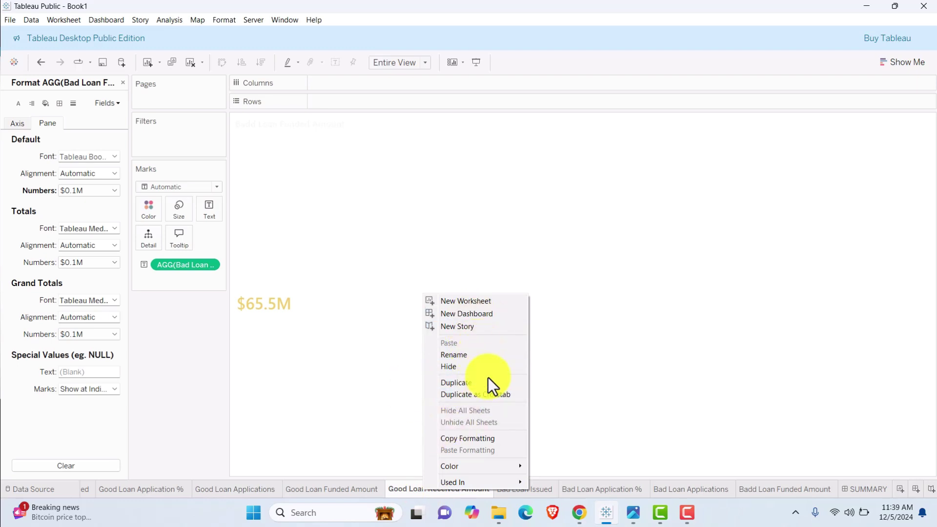
left_click(464, 382)
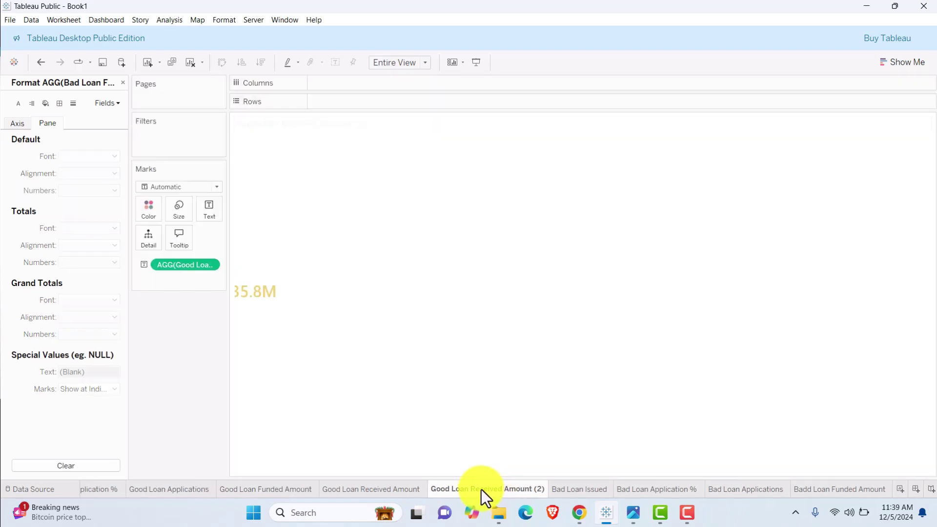
left_click_drag(885, 490, 859, 493)
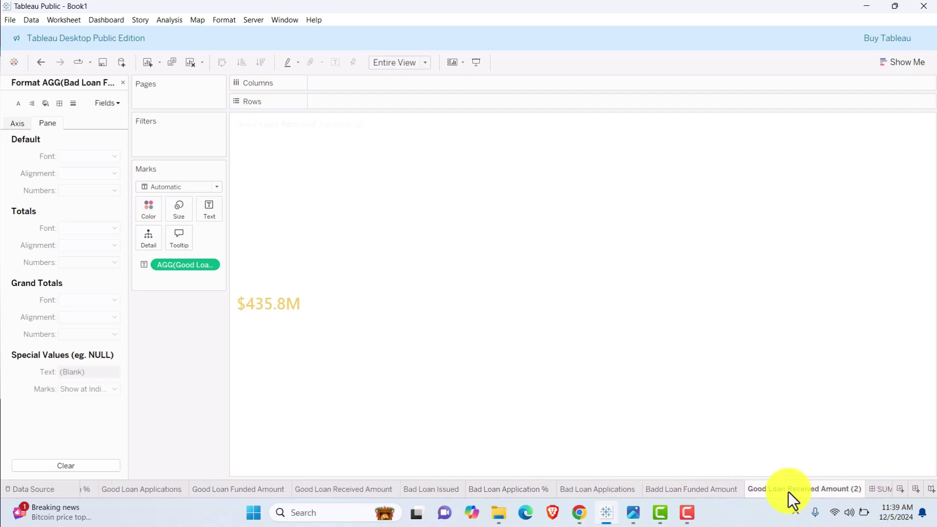
- Rename the duplicated Good Loan Received Amount (2) sheet as Badd Loan Received Amount
double_click(764, 489)
left_click_drag(762, 489, 710, 488)
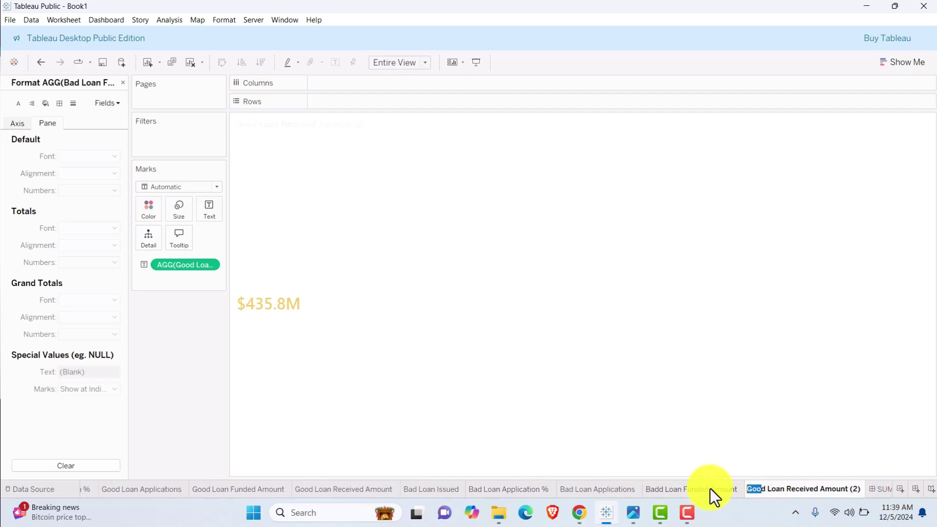
type("Bad")
left_click_drag(847, 488, 897, 488)
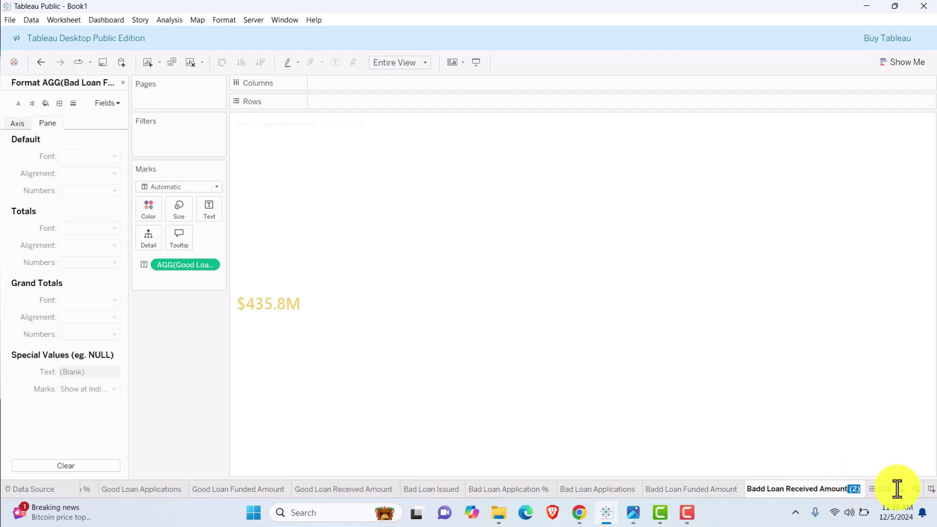
key("Return")
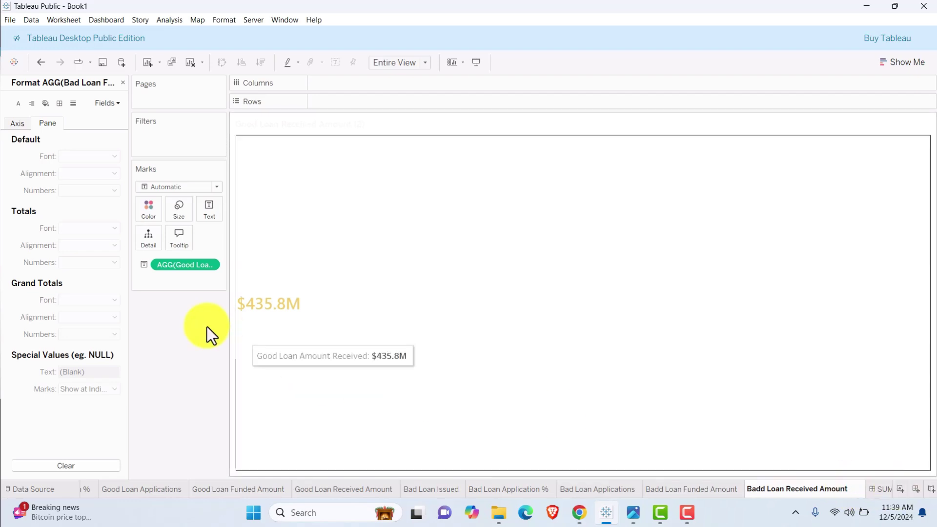
- Duplicate the Good Loan Amount Received calculated field and rename the copy as Bad Loan Amount Received
left_click(123, 83)
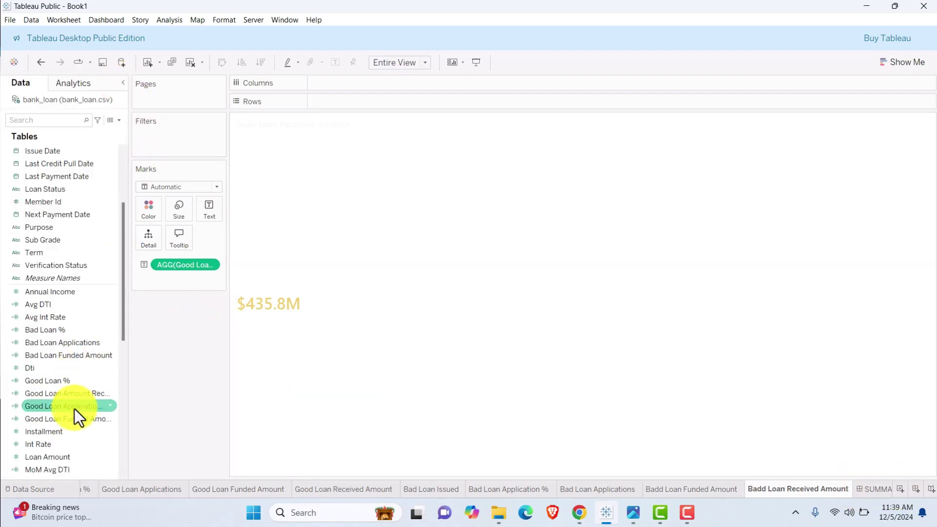
right_click(81, 396)
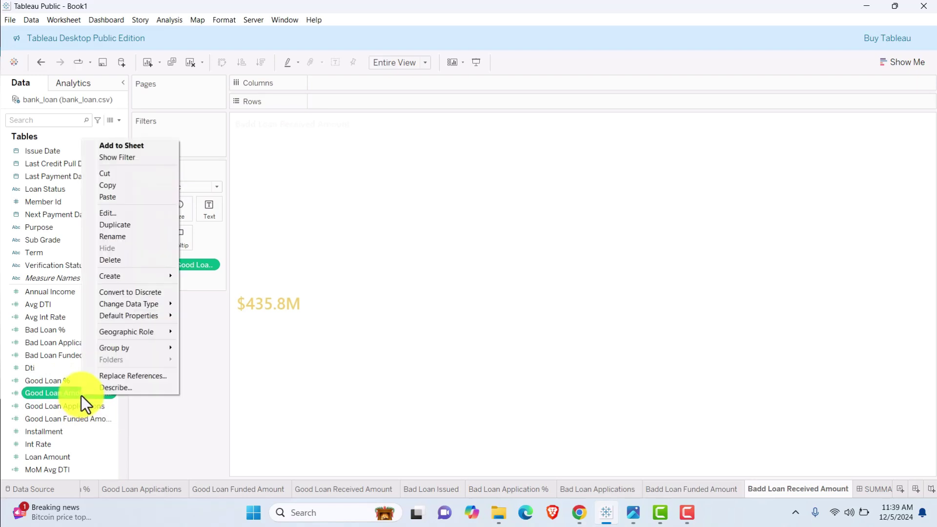
left_click(119, 224)
right_click(83, 405)
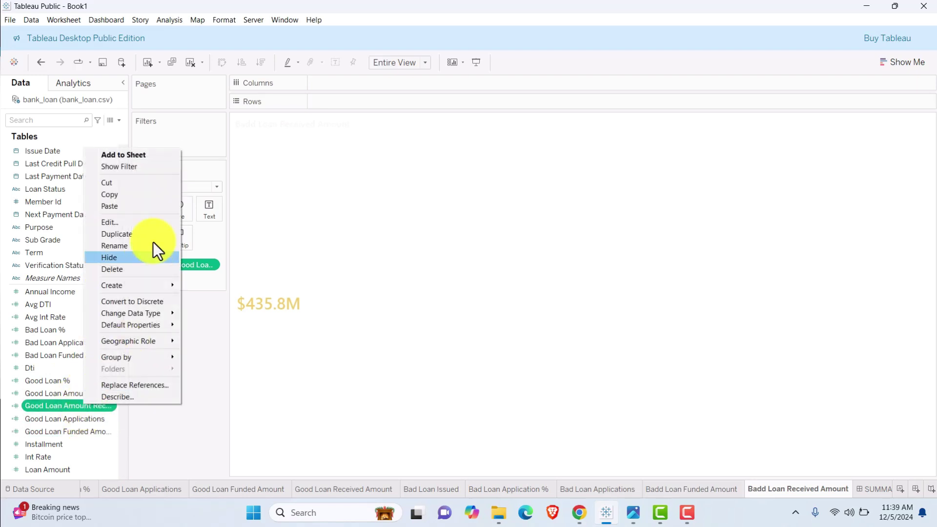
left_click(125, 222)
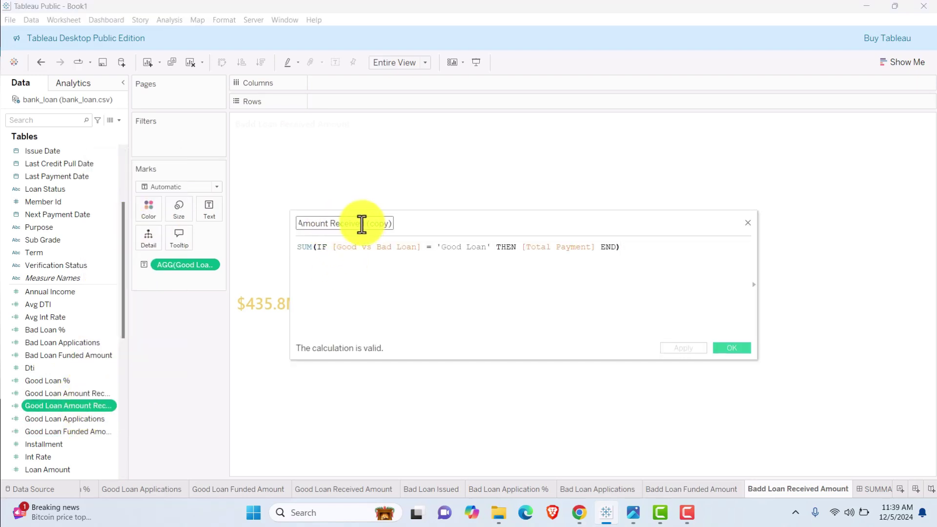
key("ctrl+a")
type("Good Loan Amount Received")
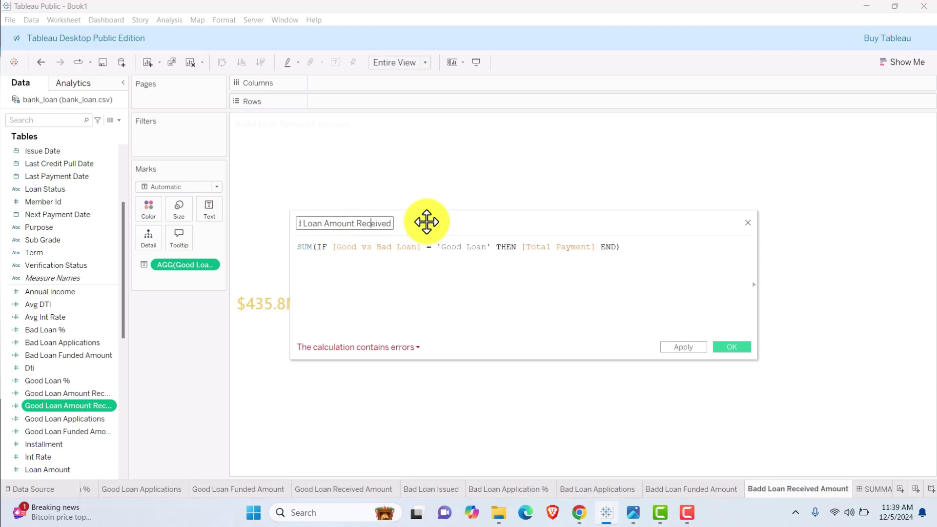
key("Home")
key("BackSpace")
key("BackSpace")
key("Delete")
key("Delete")
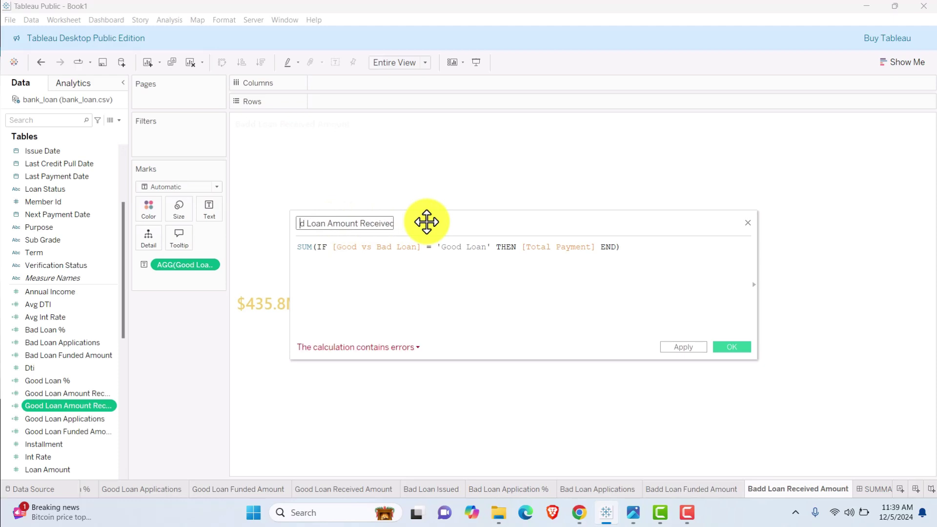
type("Bad")
- Change the condition in the Bad Loan Amount Received formula to 'Bad Loan' and save the calculation
left_click(454, 246)
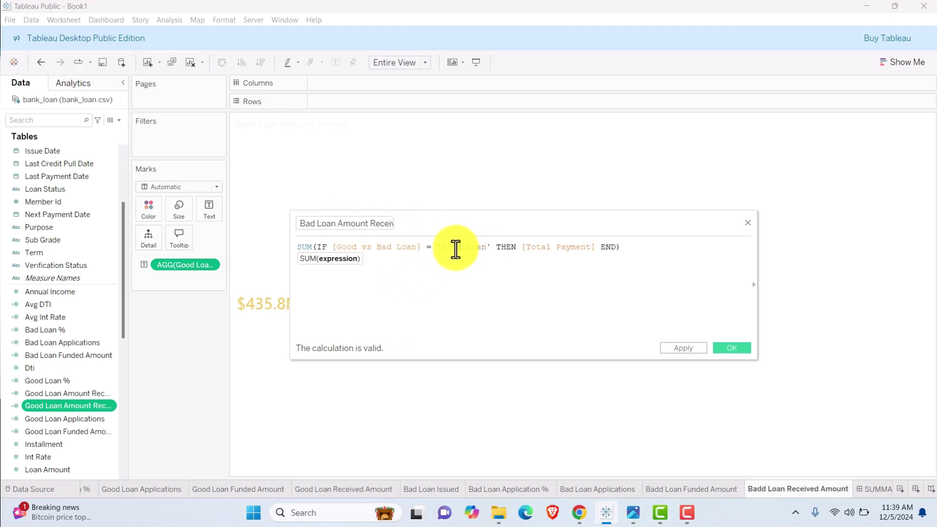
double_click(444, 247)
type("Bad")
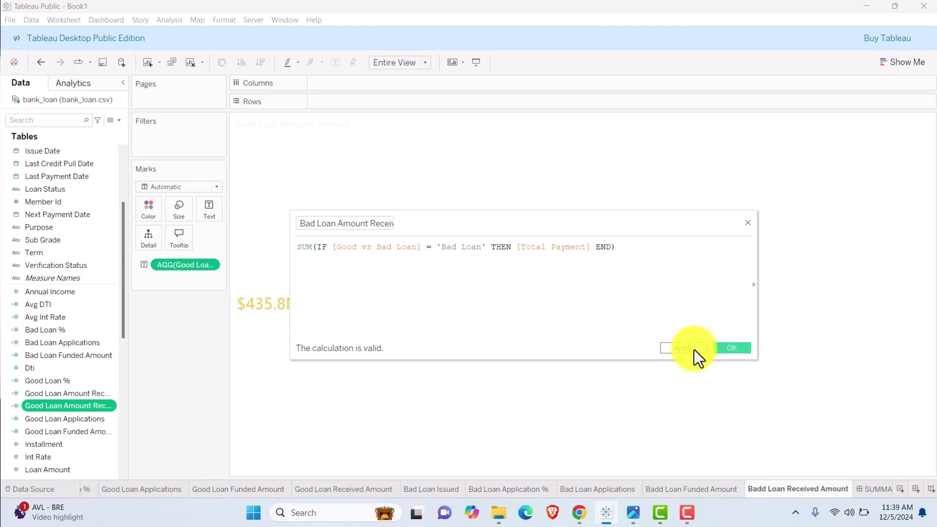
left_click(727, 347)
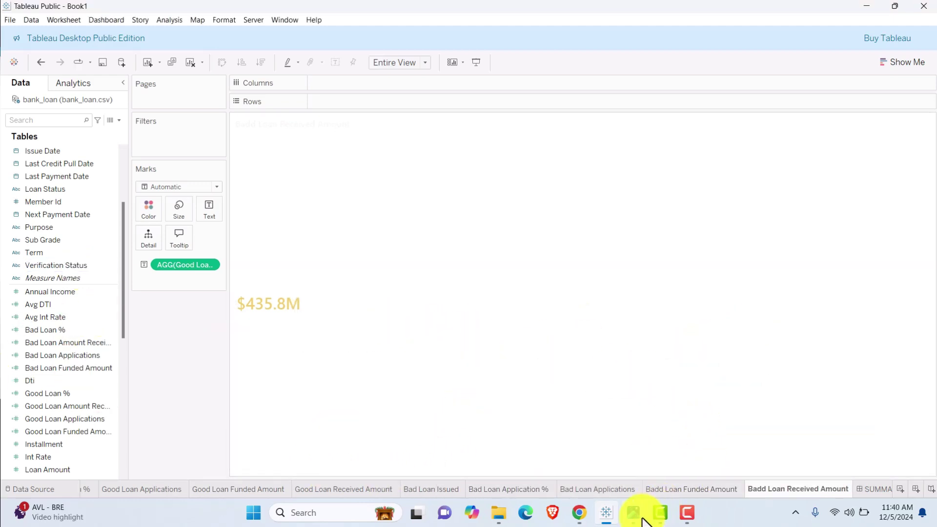
mouse_move(633, 512)
left_click(629, 463)
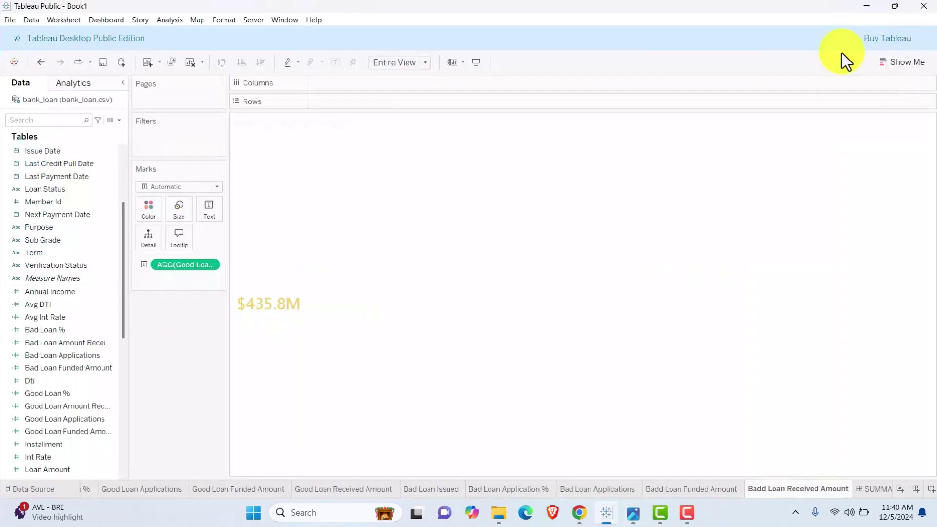
left_click(865, 14)
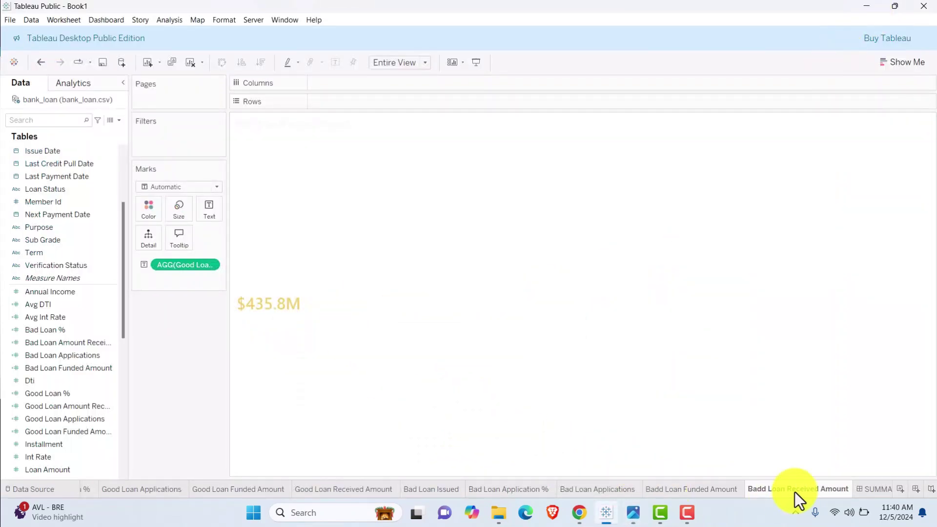
- Add a floating vertical container to the SUMMARY dashboard, to the right of the 13.8% donut chart
left_click(866, 489)
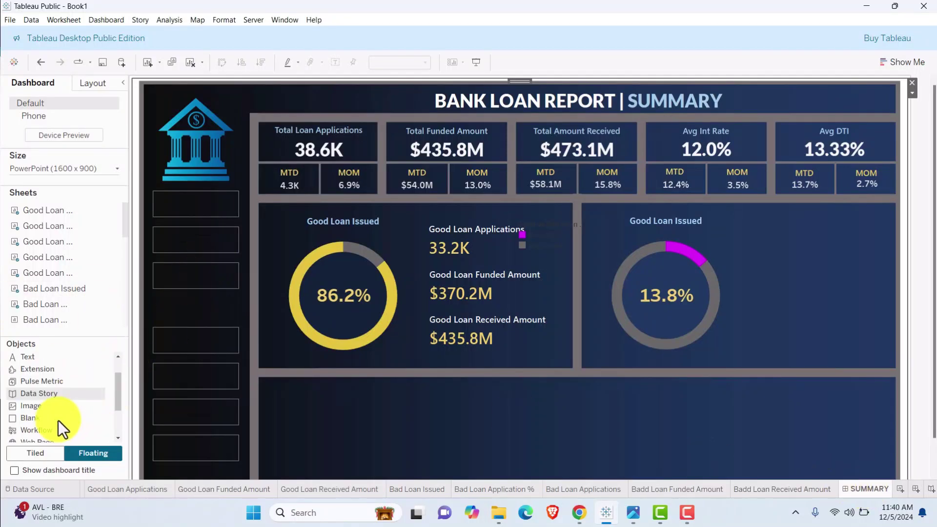
left_click(44, 372)
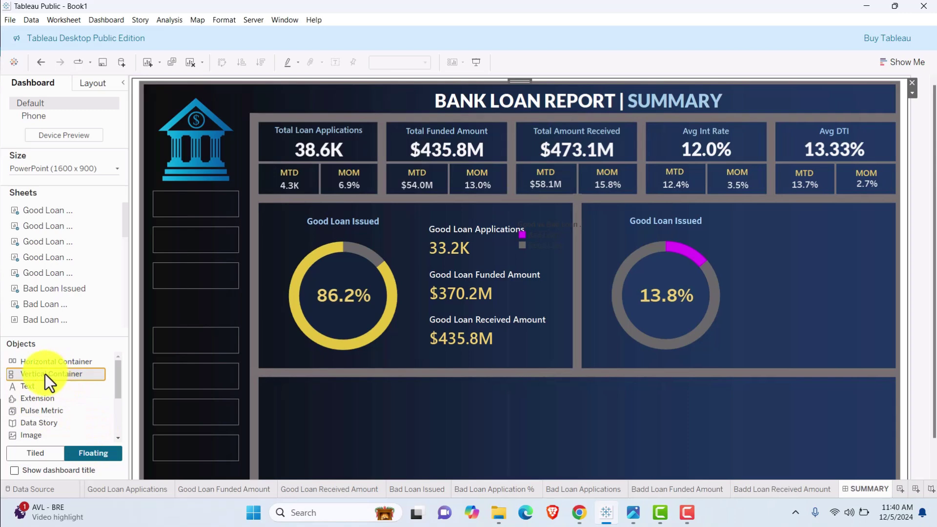
left_click_drag(45, 373, 710, 238)
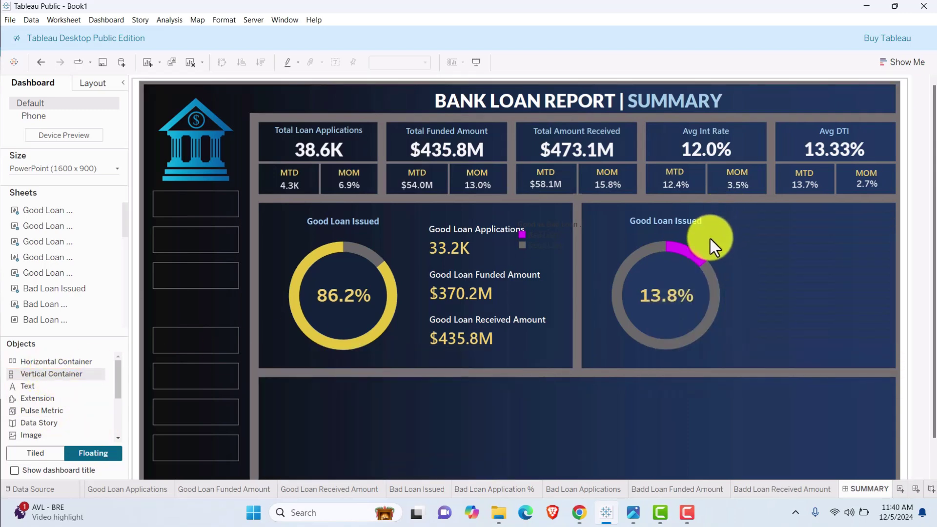
- Resize the new vertical container to 300 wide by 75 high and place it in the upper part of the space beside the 13.8% donut
left_click(93, 83)
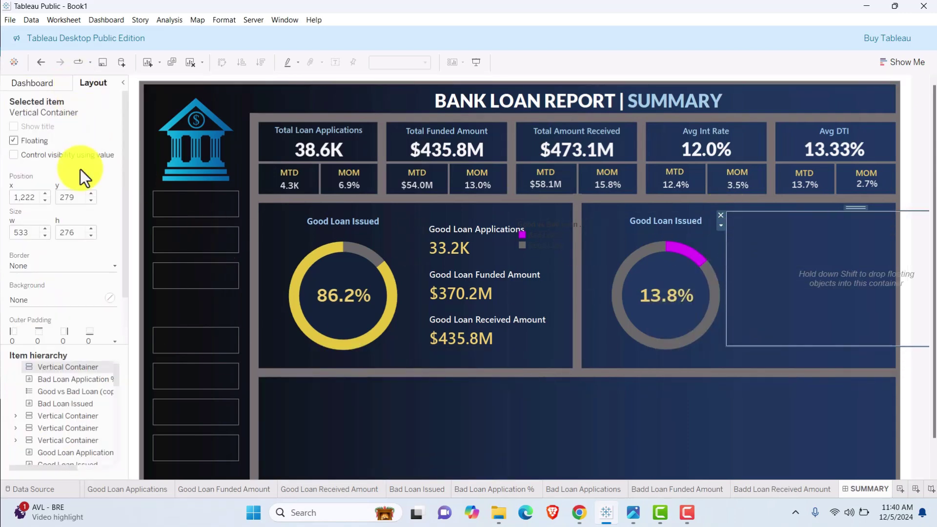
left_click(22, 232)
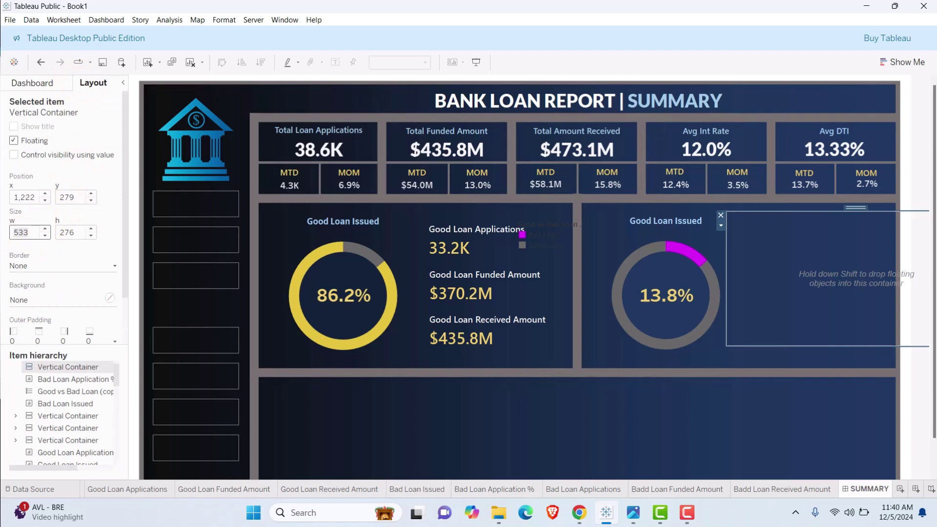
type("300")
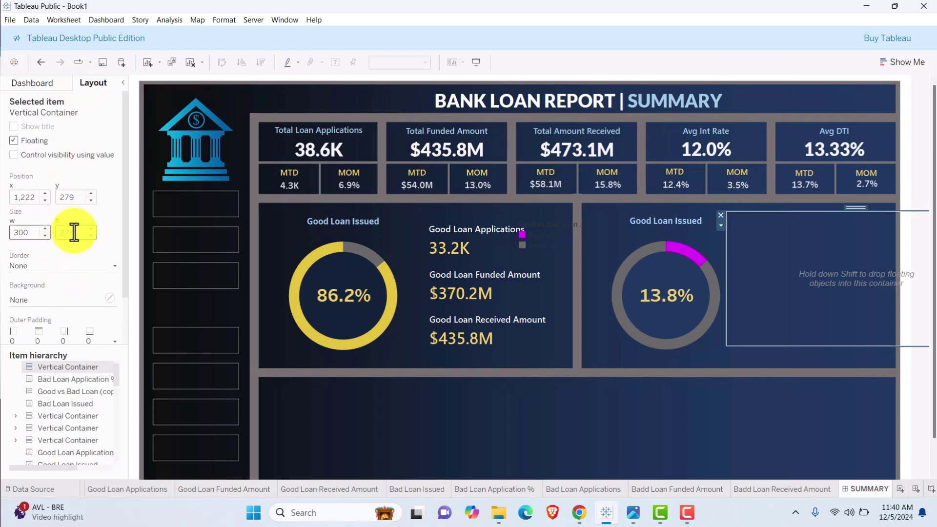
key("Tab")
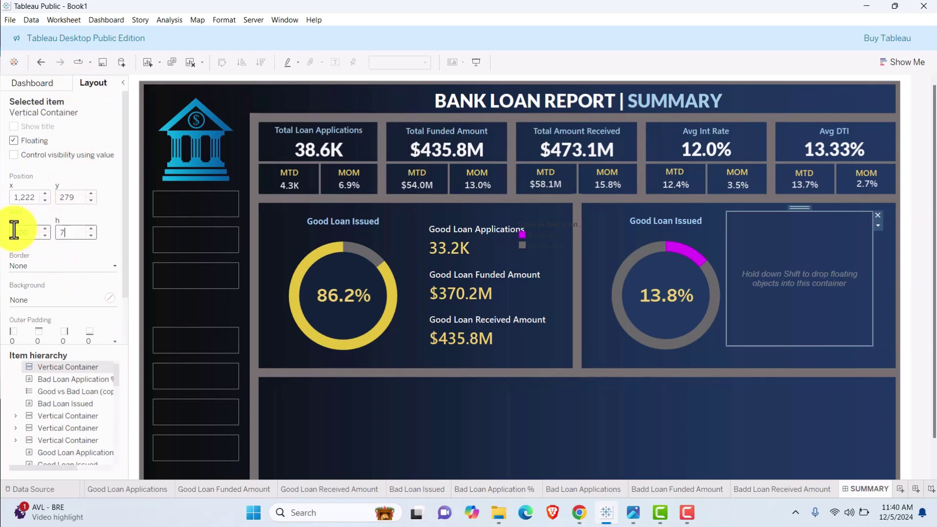
type("75")
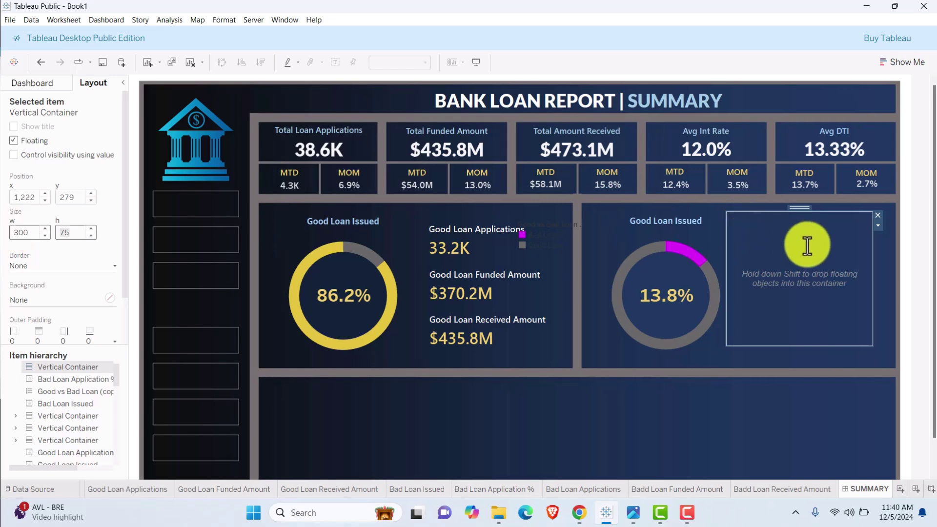
left_click_drag(795, 211, 818, 218)
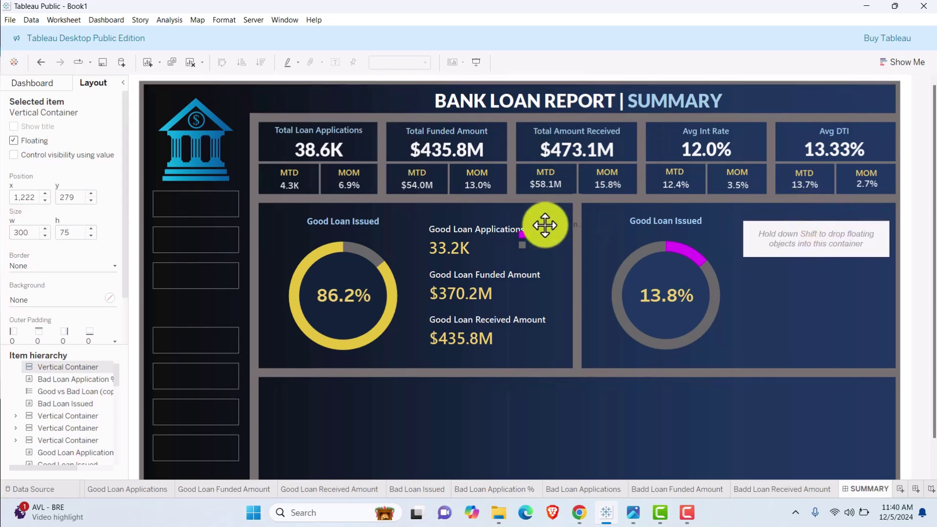
- Remove the floating Good vs Bad Loan (copy) color legend from the SUMMARY dashboard
left_click(543, 228)
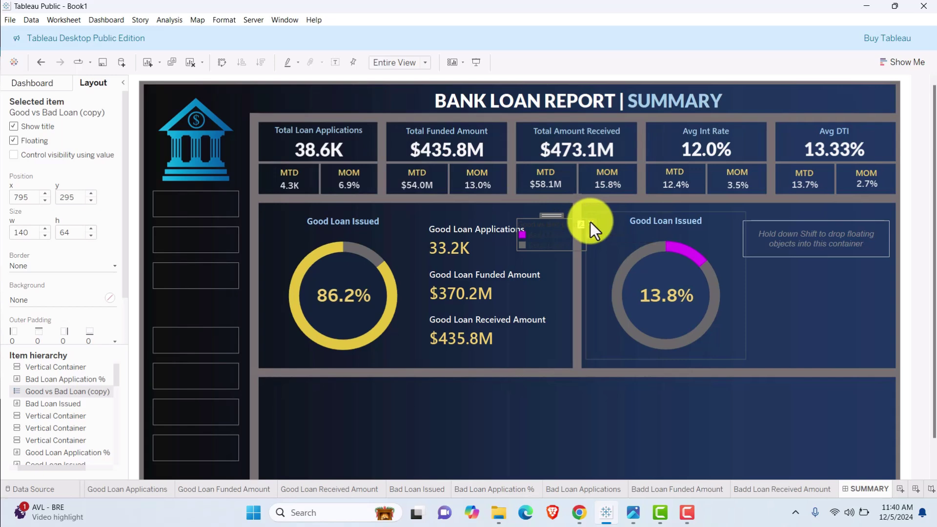
left_click(590, 222)
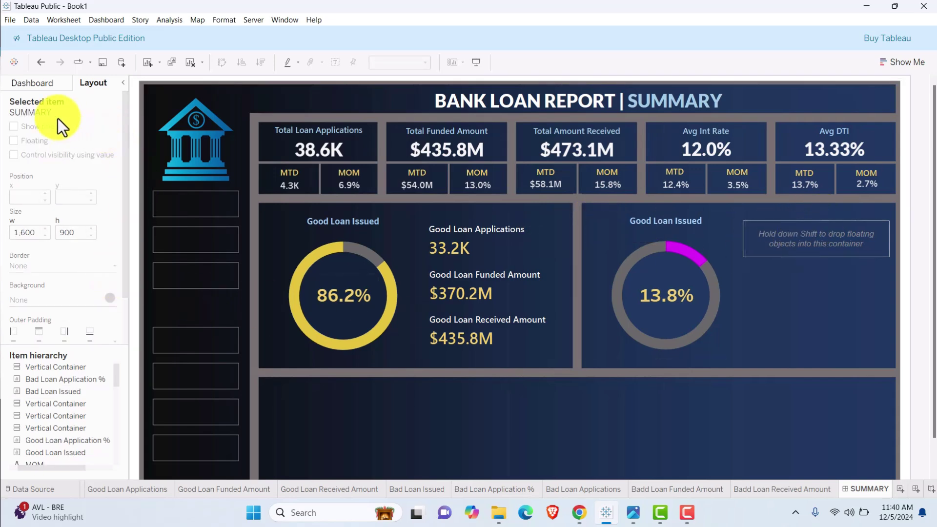
left_click(50, 83)
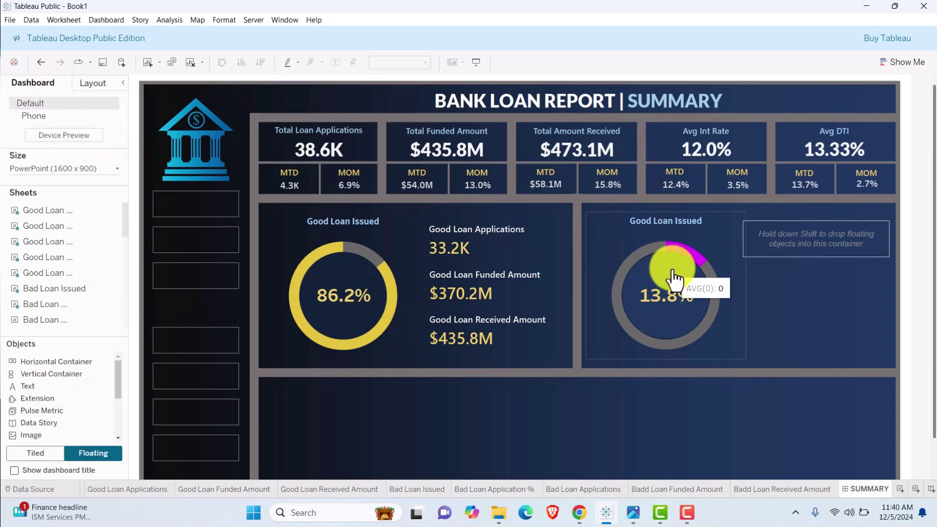
- Duplicate the floating vertical container beside the 13.8% donut twice and stack the copies evenly spaced beneath the original
left_click(809, 221)
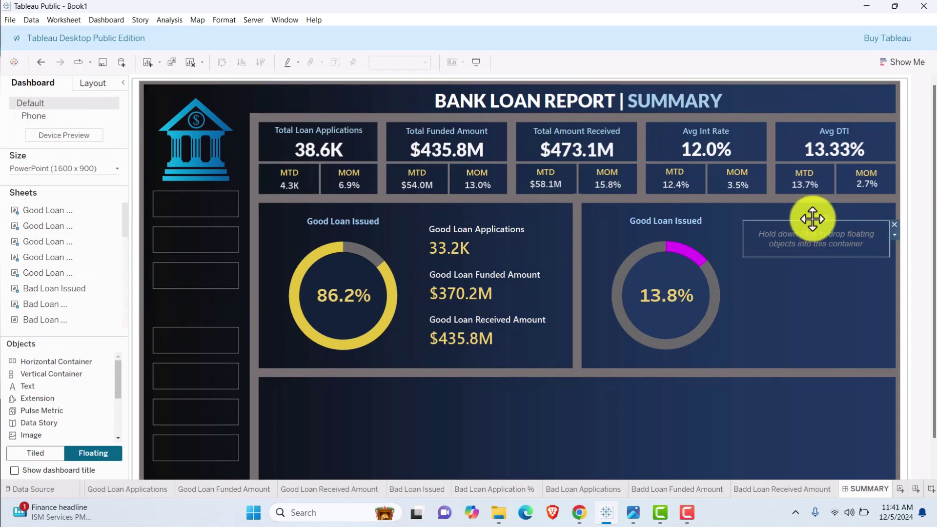
right_click(812, 218)
left_click(844, 317)
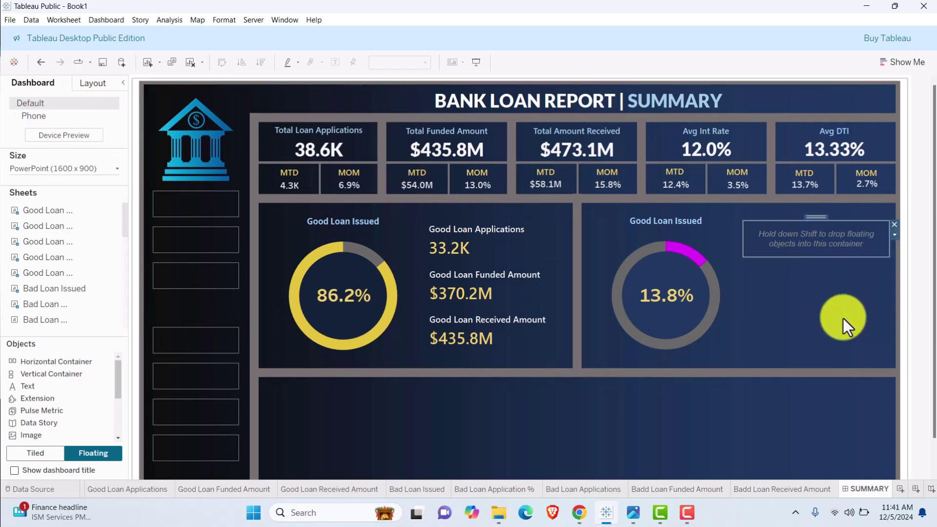
key("ctrl+v")
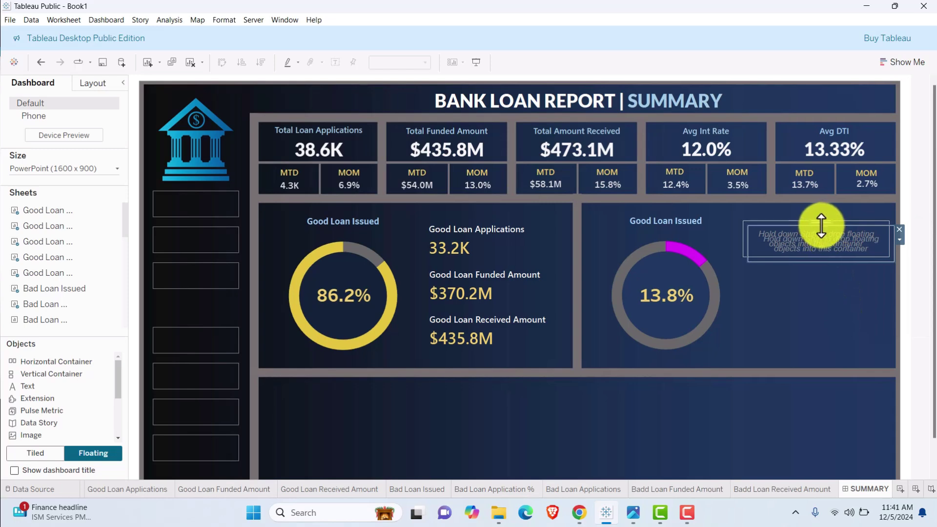
left_click_drag(821, 225, 817, 265)
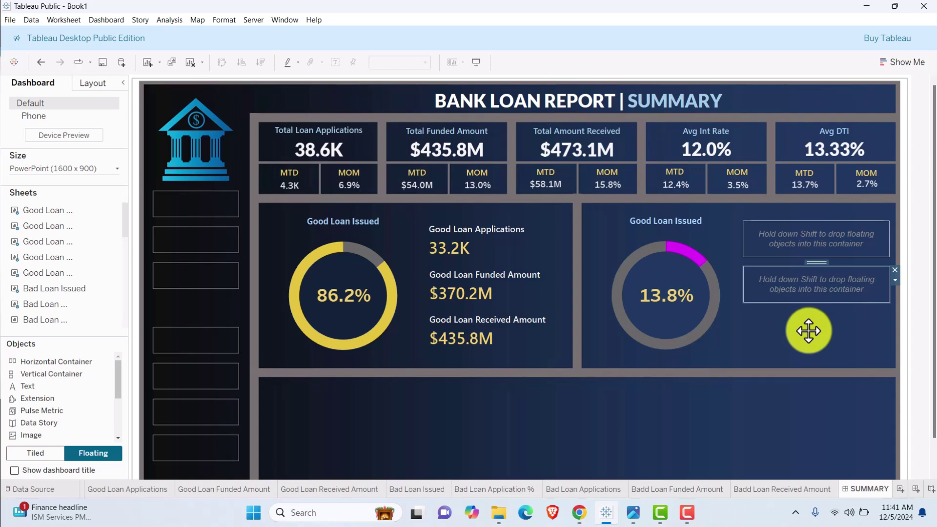
right_click(817, 263)
left_click(850, 359)
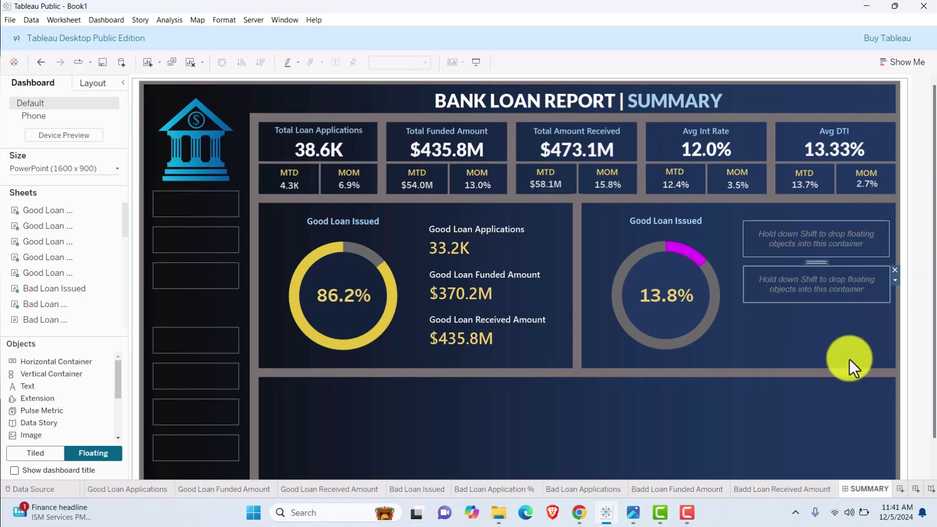
left_click_drag(817, 264, 816, 315)
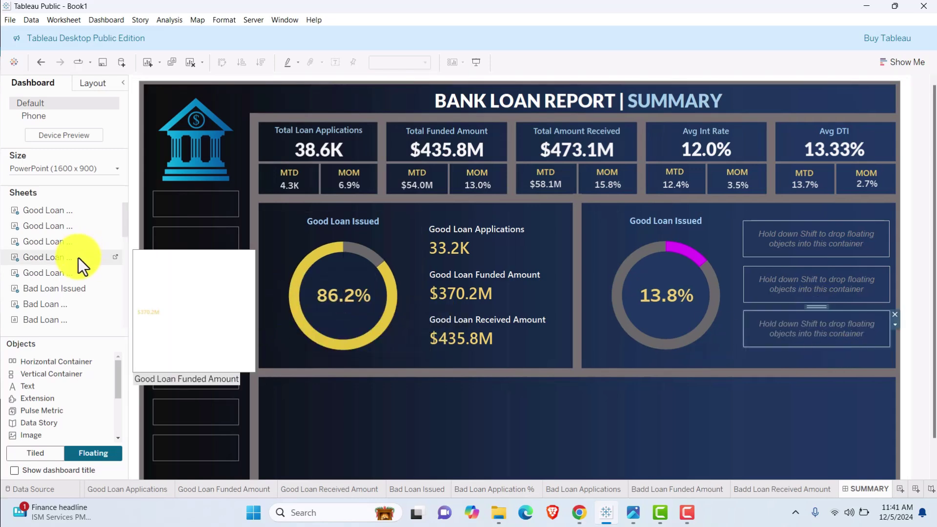
- Switch new objects to tiled placement and put the Bad Loan Applications sheet into the upper container beside the 13.8% donut
scroll(71, 291, "down", 5)
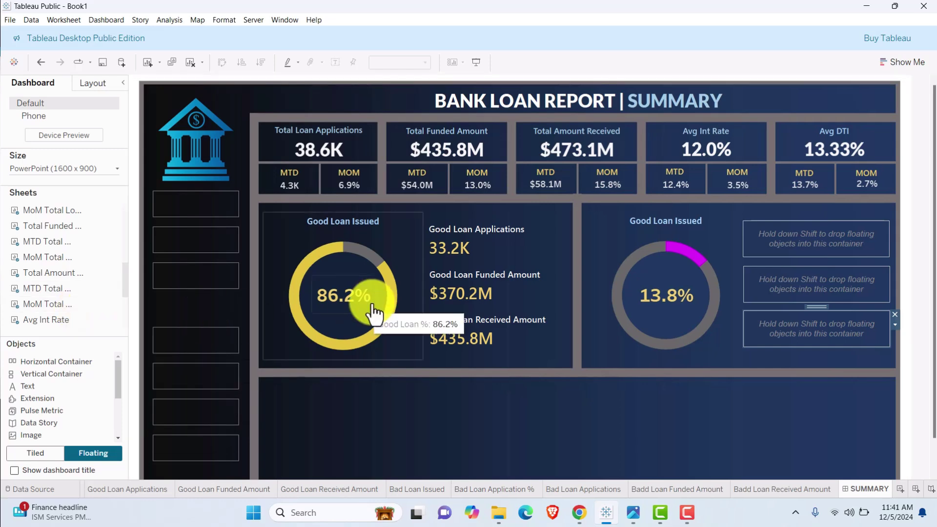
scroll(51, 292, "down", 3)
scroll(62, 303, "up", 10)
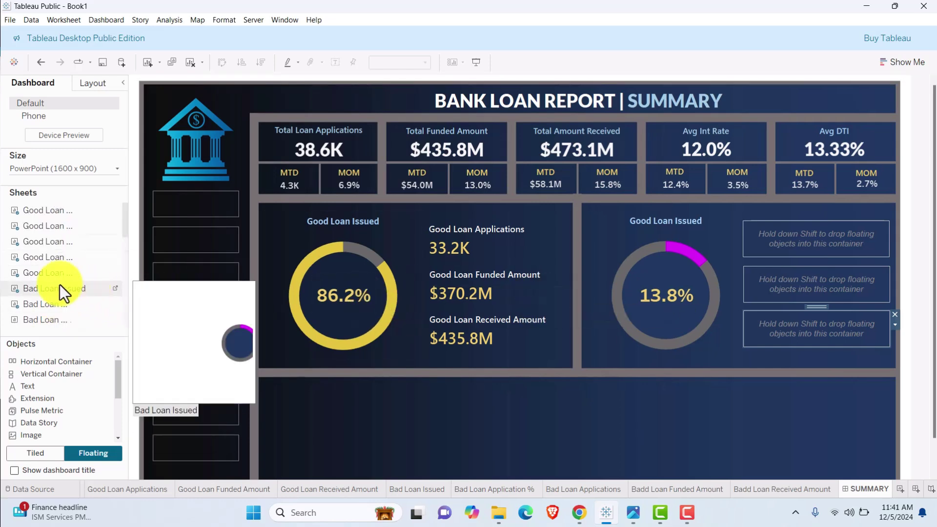
scroll(60, 285, "down", 5)
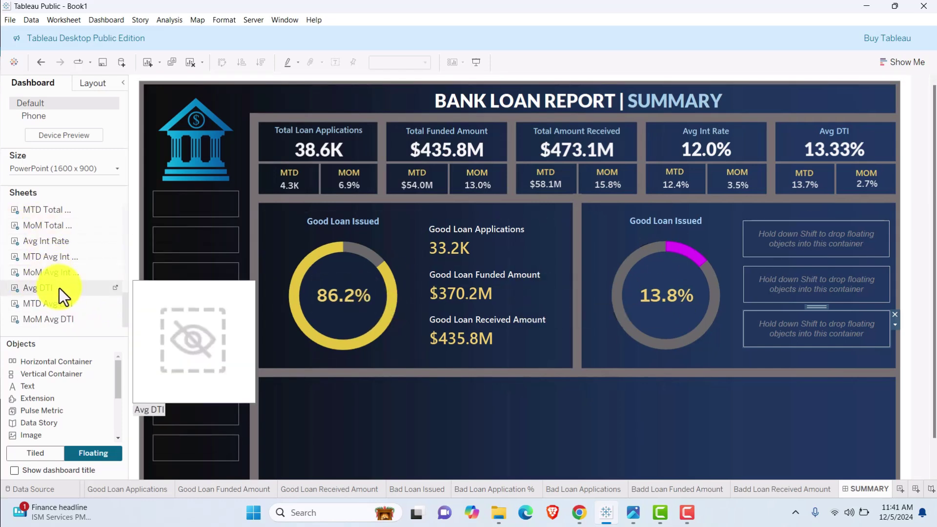
scroll(65, 300, "up", 5)
scroll(66, 300, "down", 2)
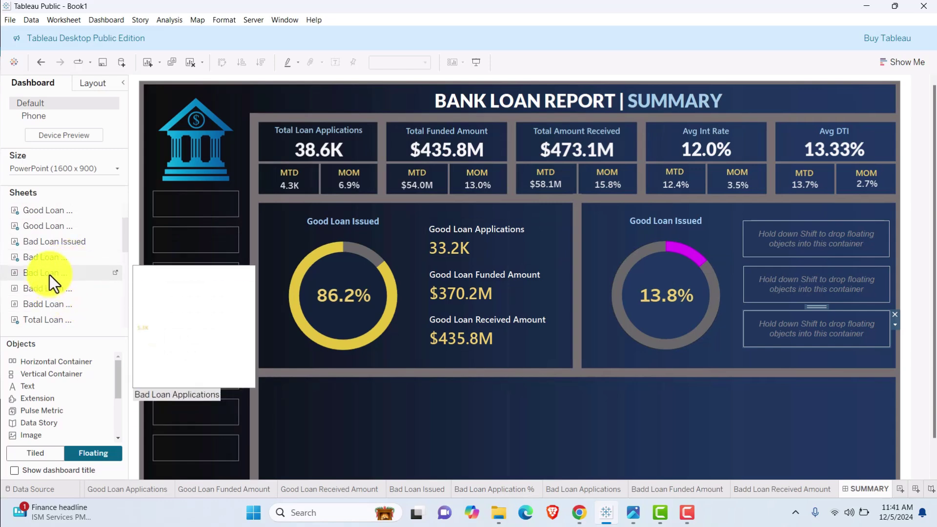
left_click_drag(47, 274, 774, 235)
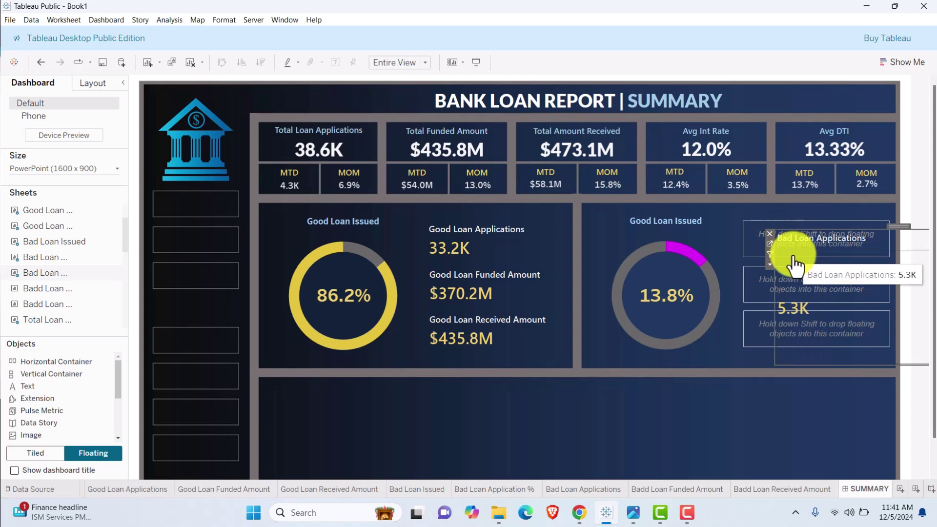
left_click(25, 457)
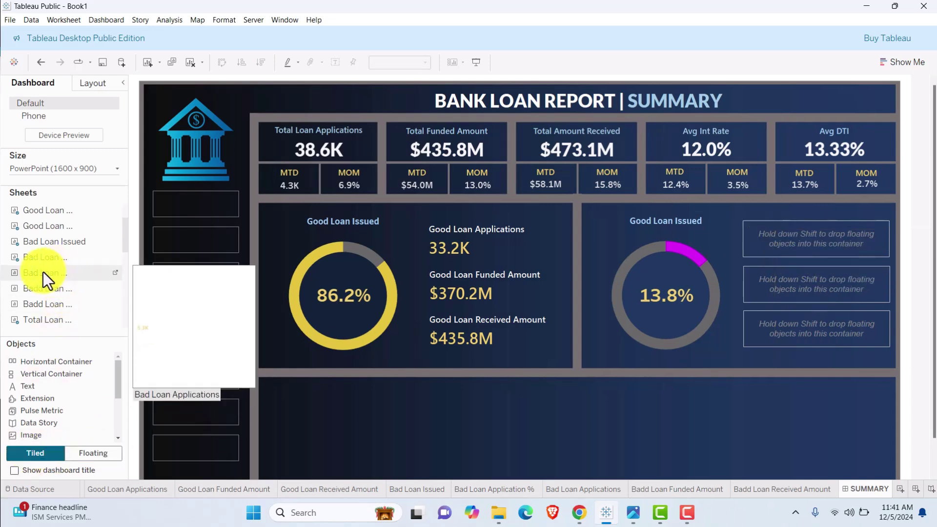
left_click_drag(43, 272, 781, 260)
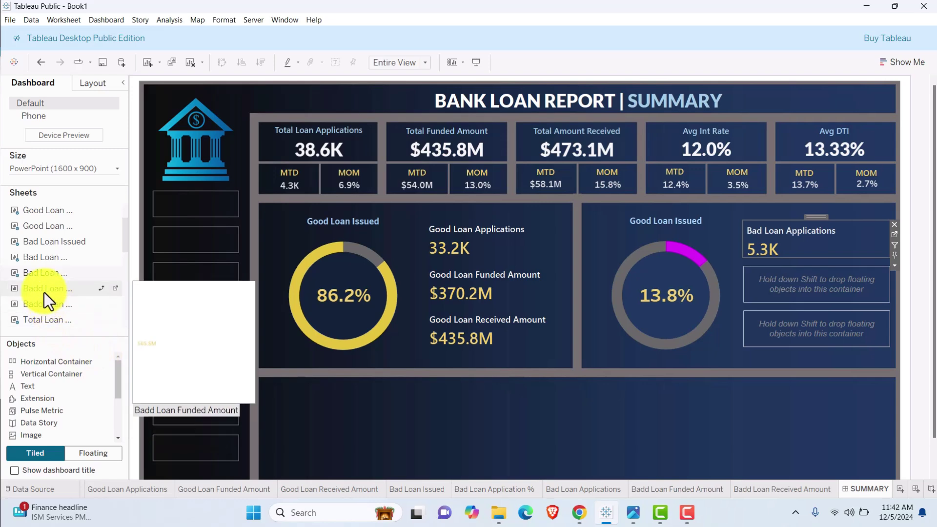
- Put the Badd Loan Funded Amount and Badd Loan Received Amount sheets into the two lower containers and nudge the three boxes right and up
left_click_drag(41, 290, 789, 293)
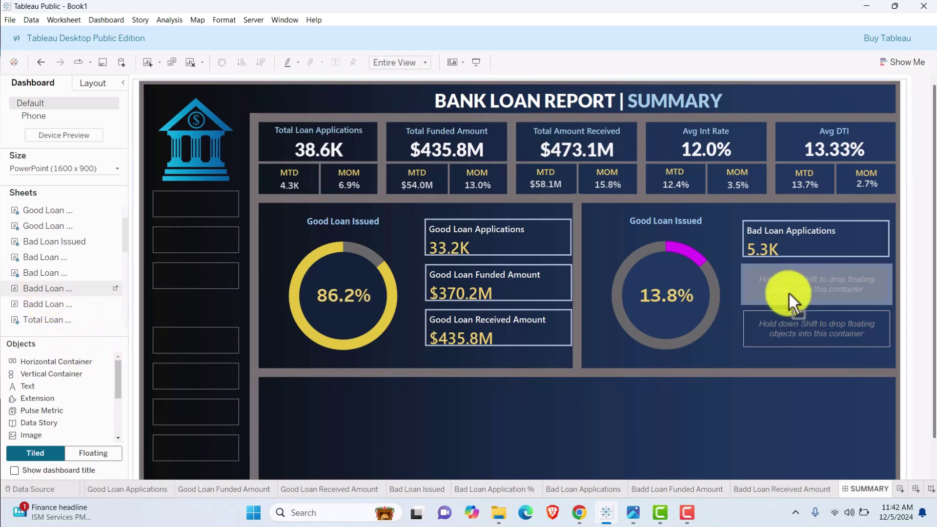
left_click_drag(723, 350, 719, 362)
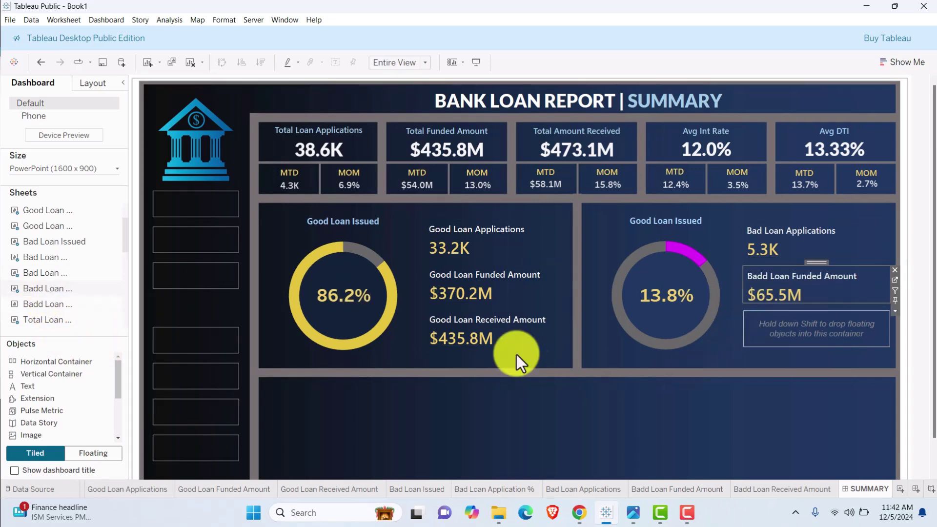
left_click_drag(36, 306, 775, 321)
left_click_drag(737, 391, 737, 391)
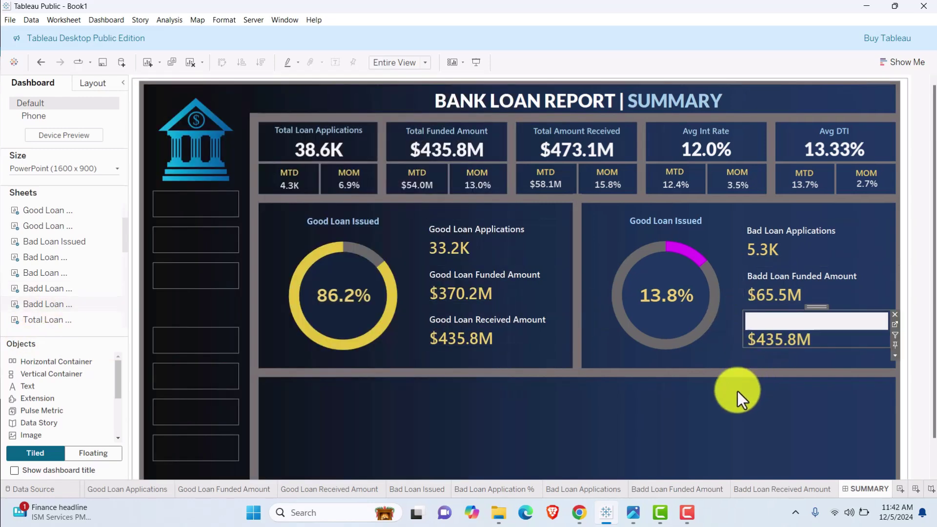
left_click(785, 234)
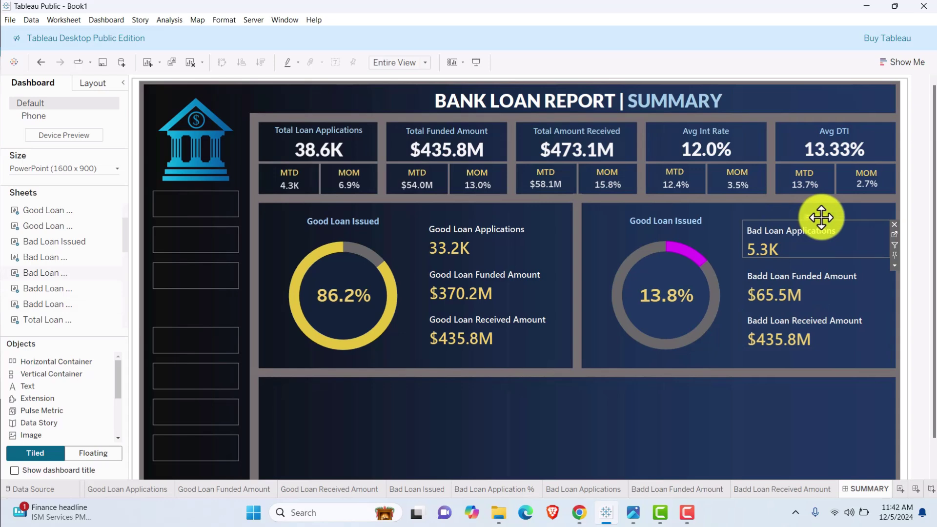
left_click_drag(821, 217, 816, 307)
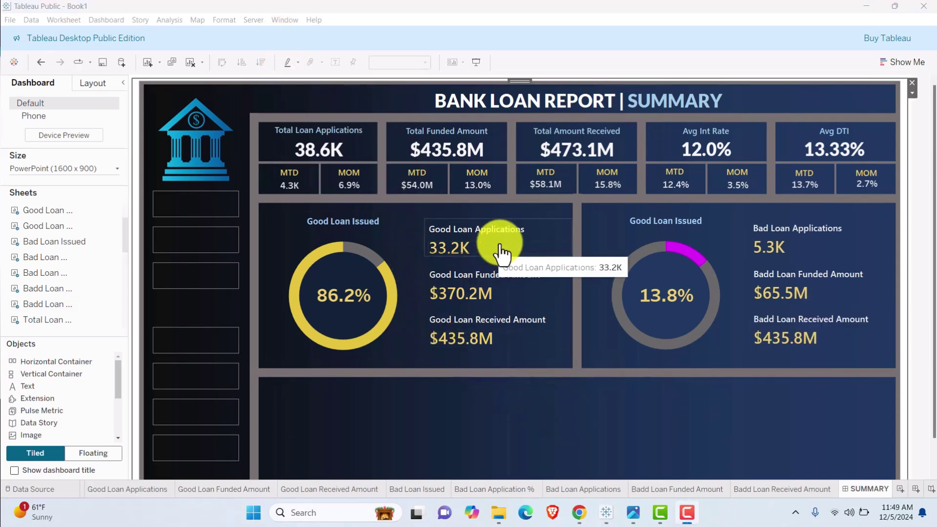
- Hide all worksheets used in the SUMMARY dashboard and check the Loan Status Grid View requirements in Slide2.JPG
right_click(853, 491)
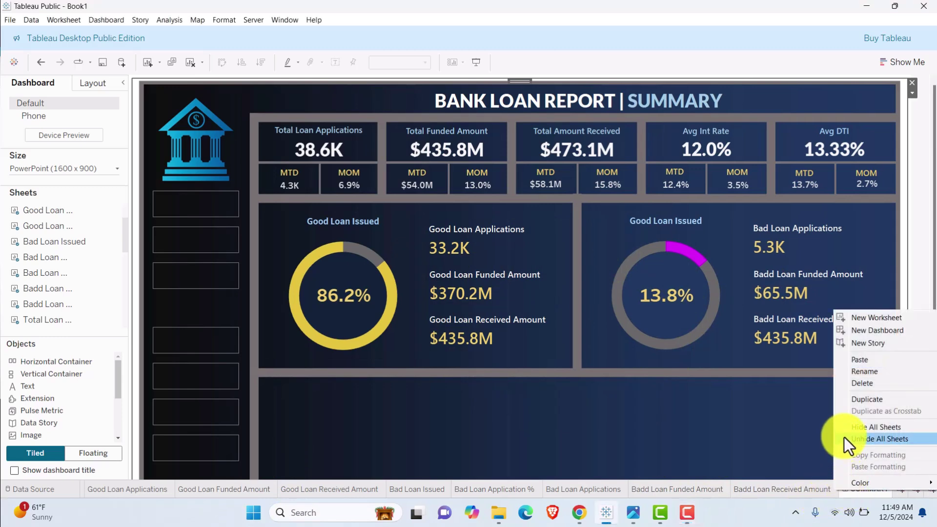
left_click(863, 426)
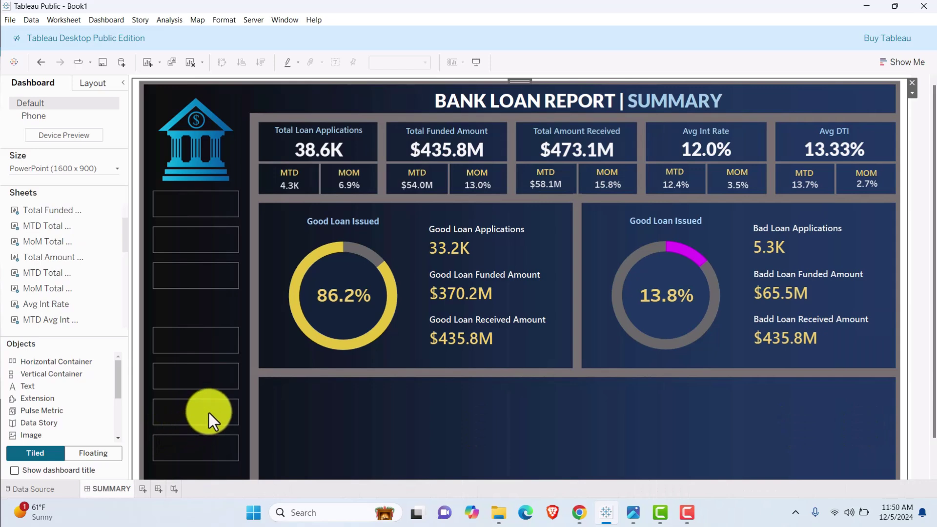
left_click(627, 464)
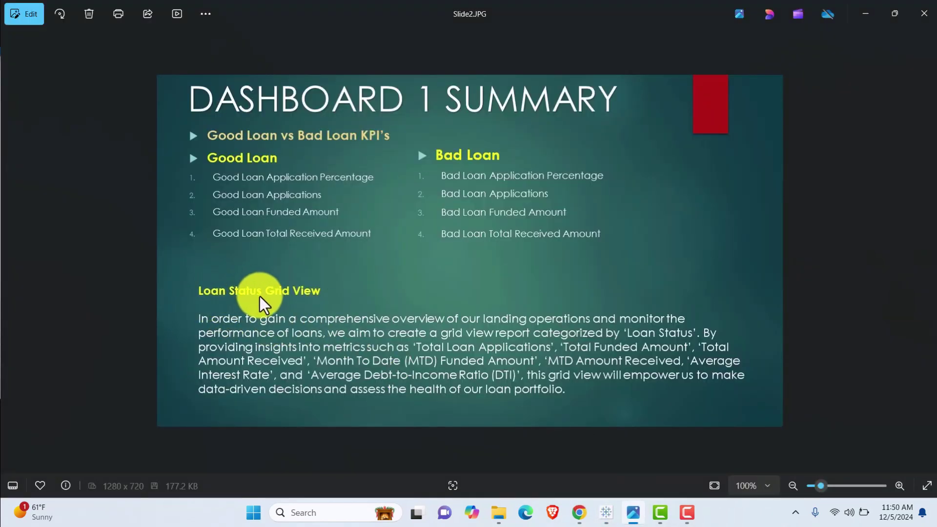
left_click(865, 13)
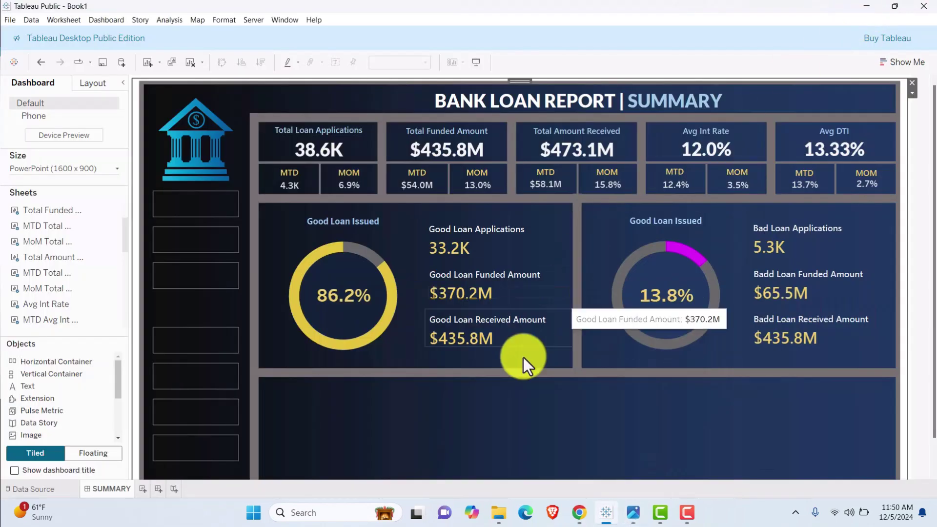
- Create a new worksheet named Loan Status and place the Loan Status field on its rows
left_click(140, 490)
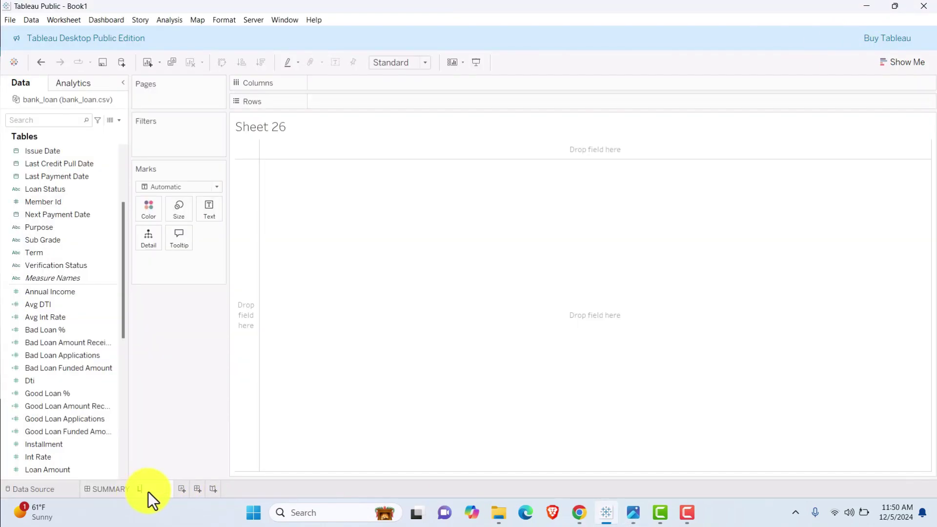
left_click(148, 492)
type("Loan Status")
key("Return")
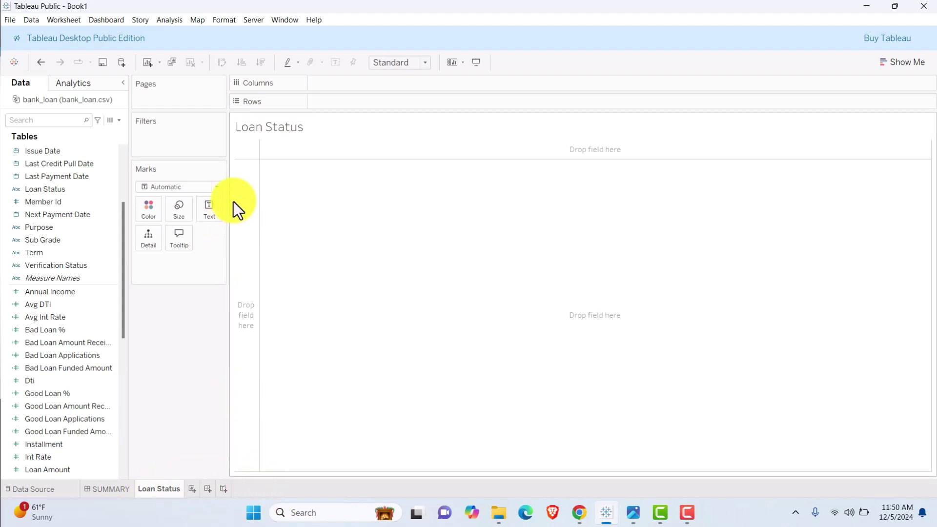
left_click_drag(48, 186, 342, 101)
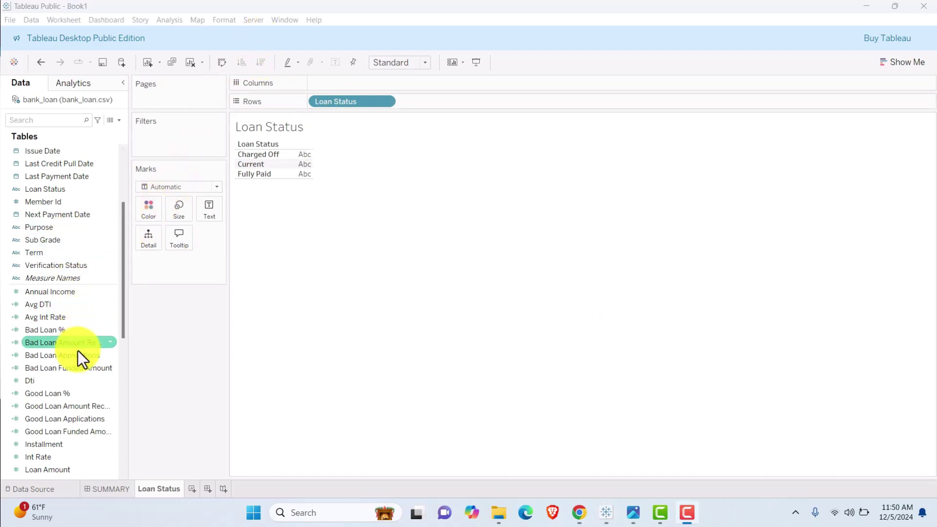
- Add Total Loan Applications, Total Funded Amount, Total Amount Received, MTD Total Funded Amount and MTD Total Amount Received to the Loan Status table
scroll(83, 416, "down", 5)
scroll(83, 417, "down", 3)
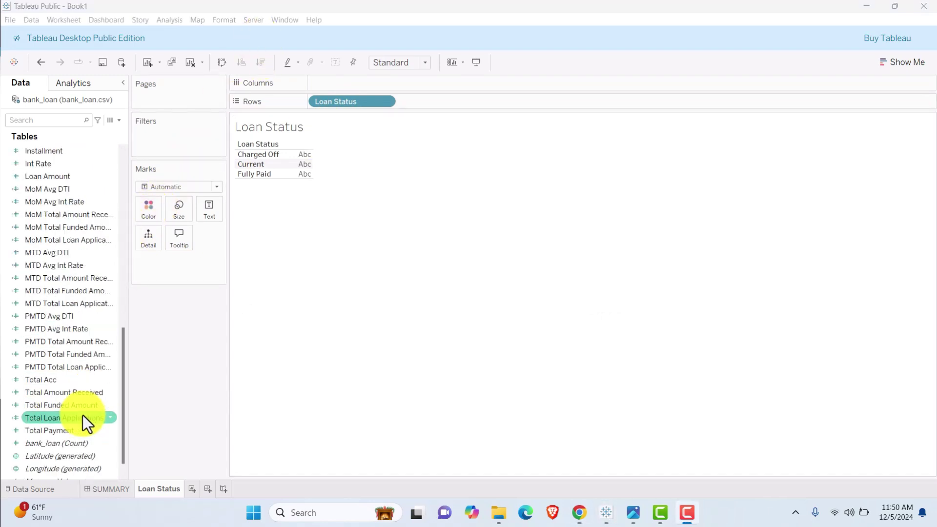
left_click_drag(56, 421, 210, 212)
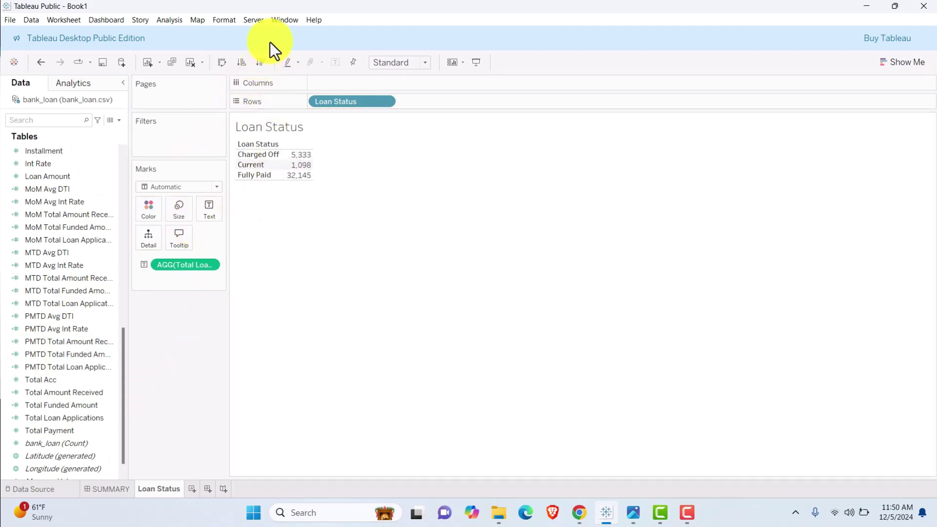
double_click(55, 405)
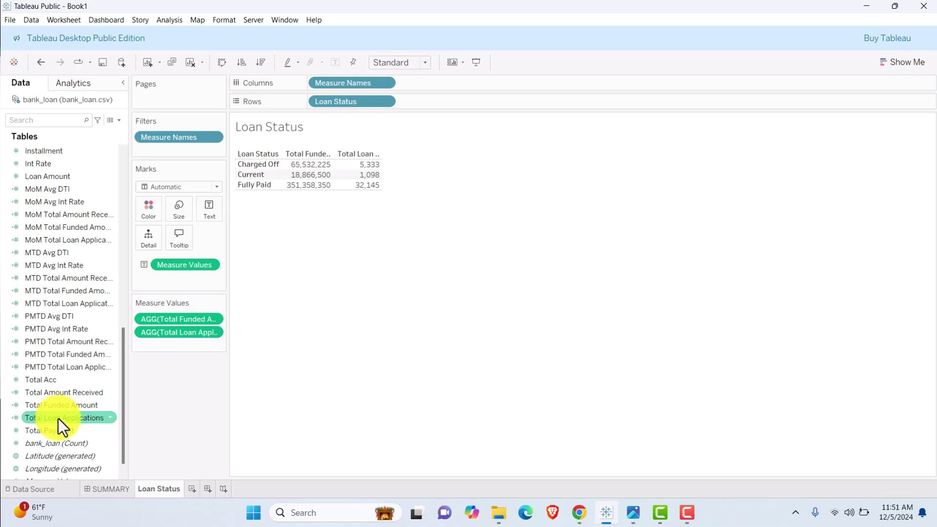
double_click(61, 391)
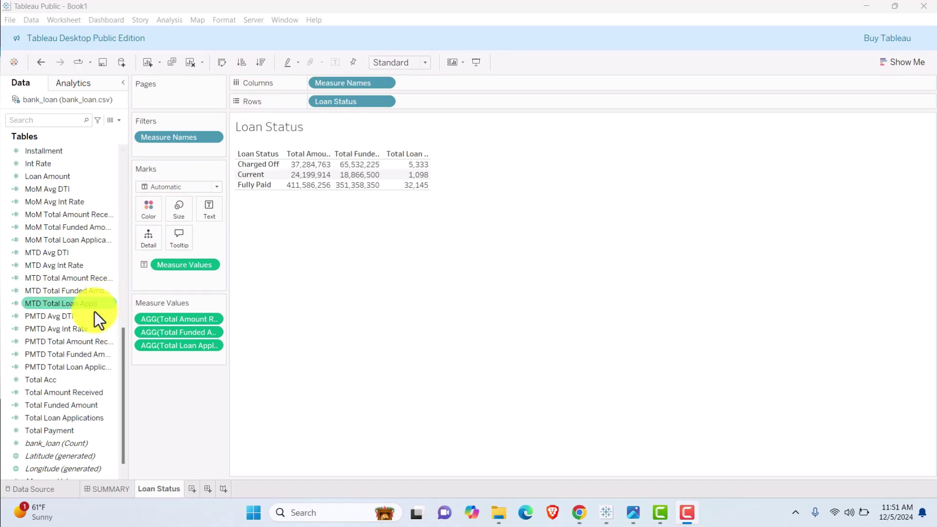
double_click(60, 291)
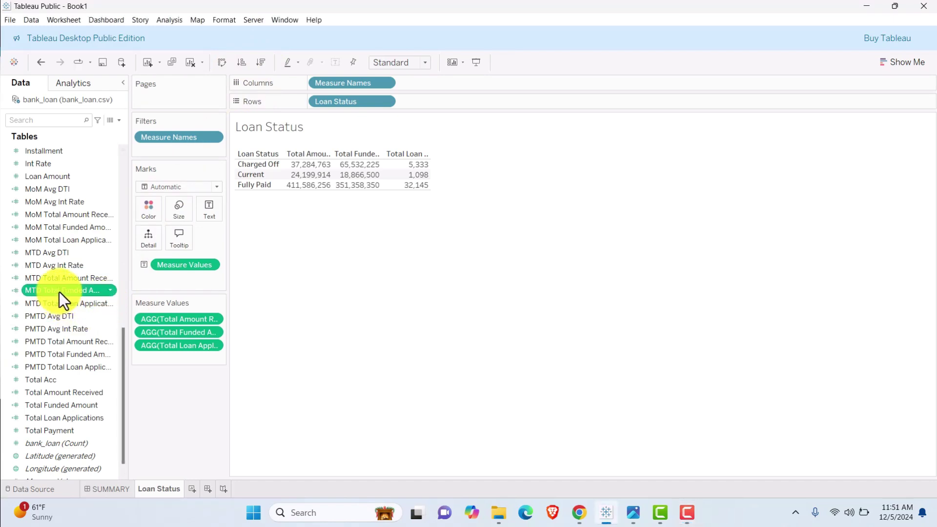
double_click(72, 279)
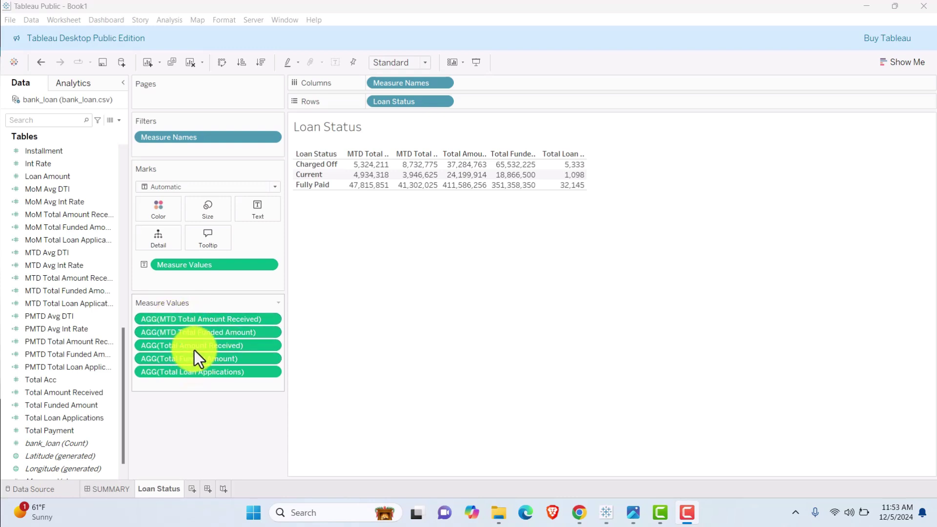
- Reorder the table's measures so Total Amount Received comes first and Total Funded Amount second, ahead of the MTD measures
left_click_drag(192, 345, 192, 320)
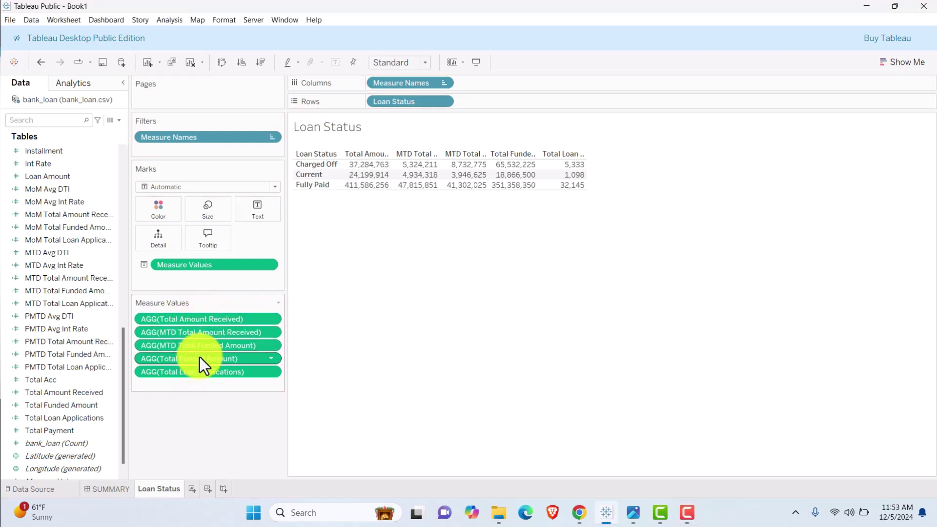
left_click_drag(183, 361, 186, 328)
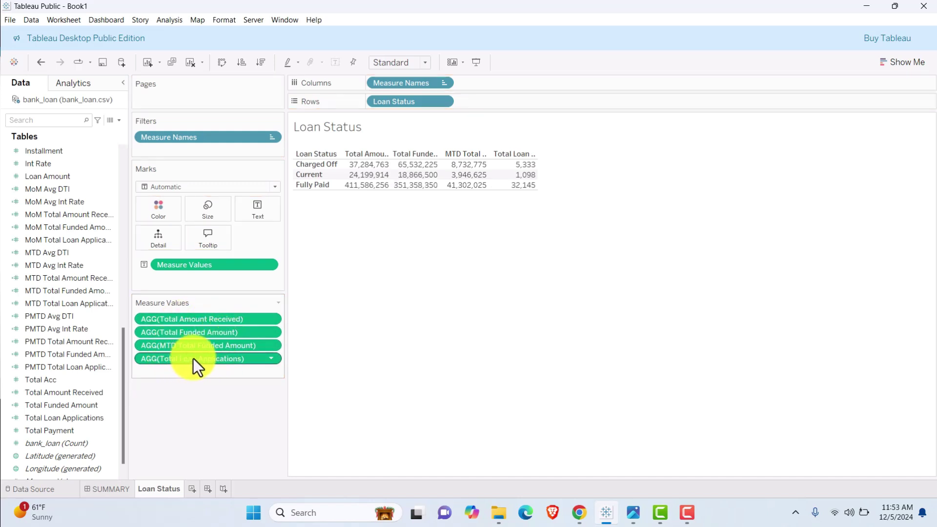
key("ctrl+z")
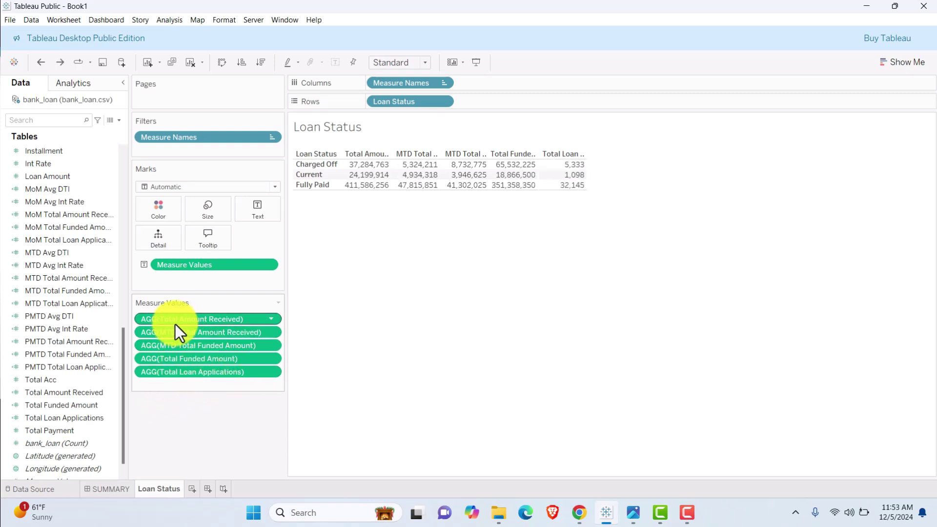
left_click_drag(186, 360, 174, 324)
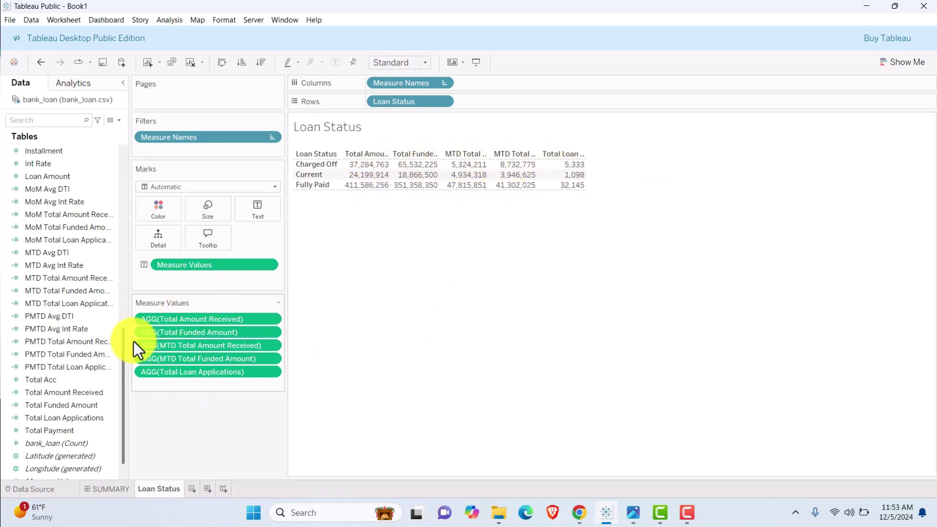
- Add the Avg Int Rate and Avg DTI measures to the Loan Status table and fit the table to Entire View
scroll(35, 426, "down", 1)
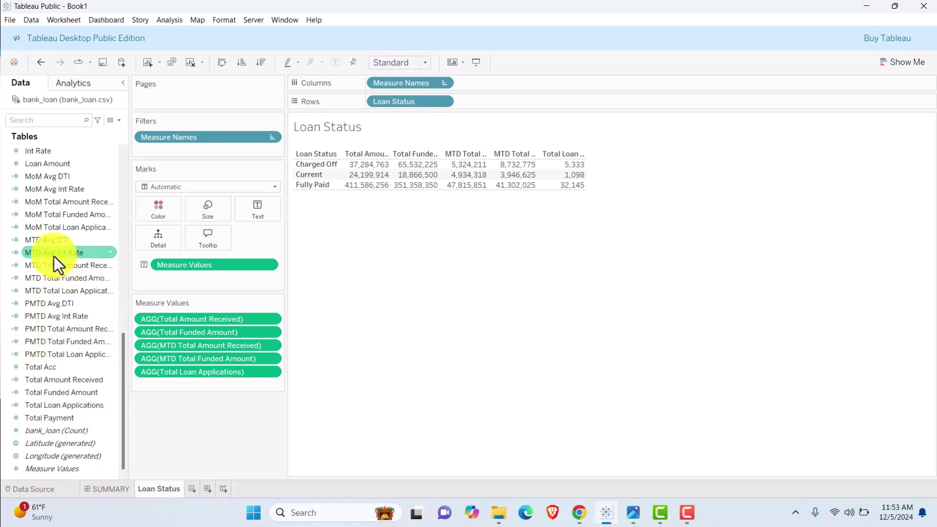
scroll(66, 248, "up", 8)
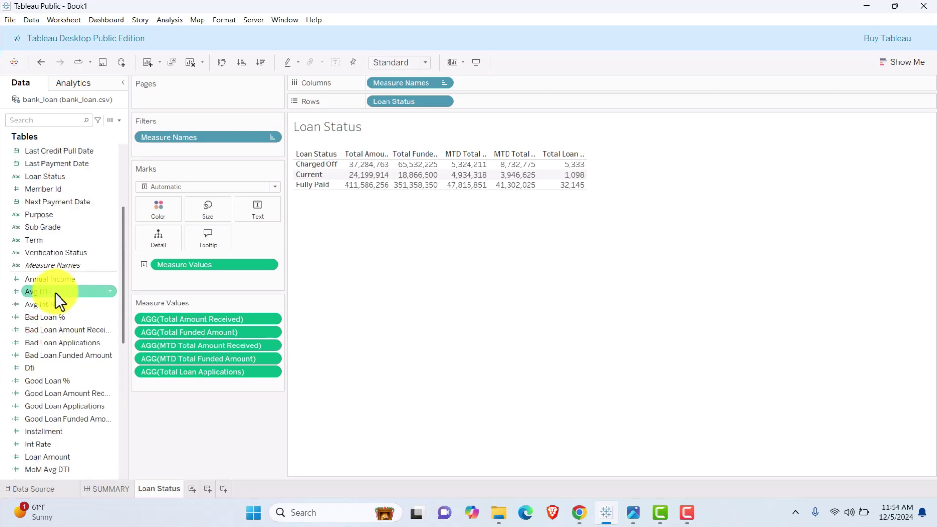
double_click(60, 304)
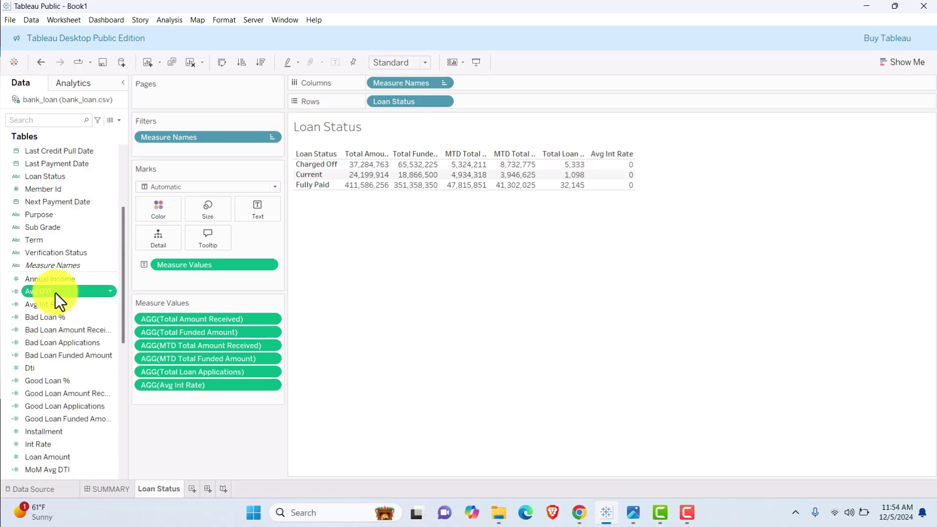
double_click(55, 293)
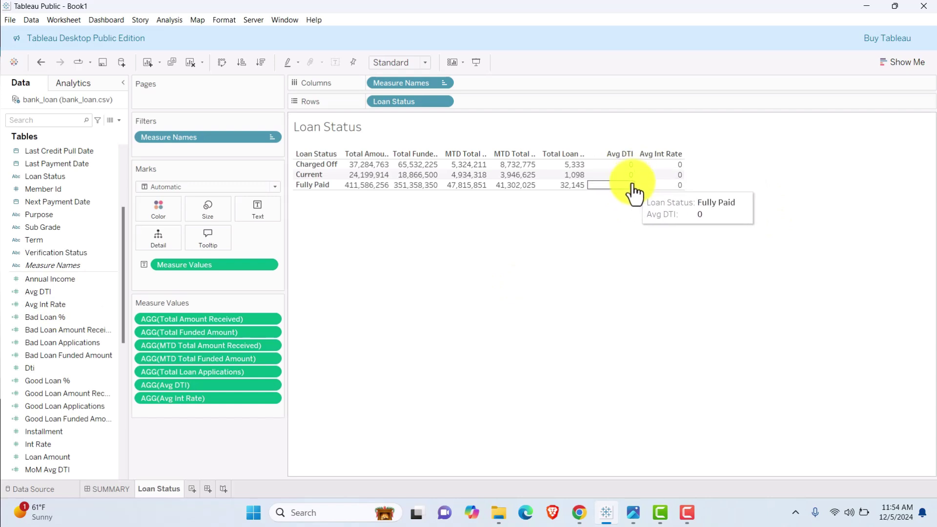
mouse_move(637, 191)
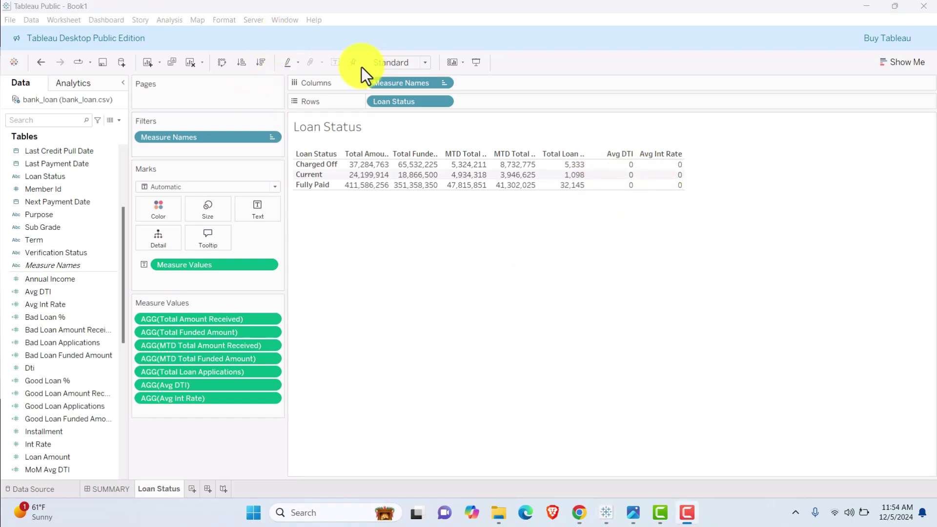
left_click(422, 66)
left_click(402, 107)
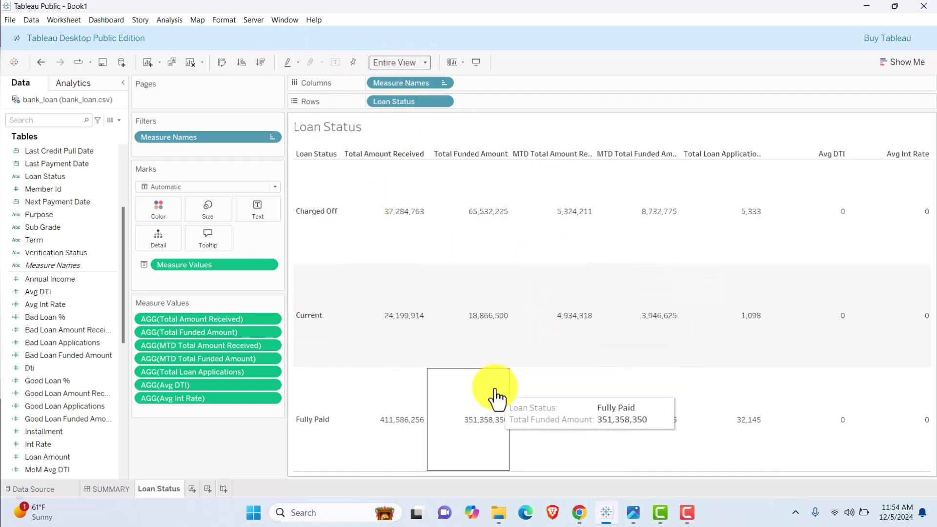
right_click(389, 198)
left_click(417, 232)
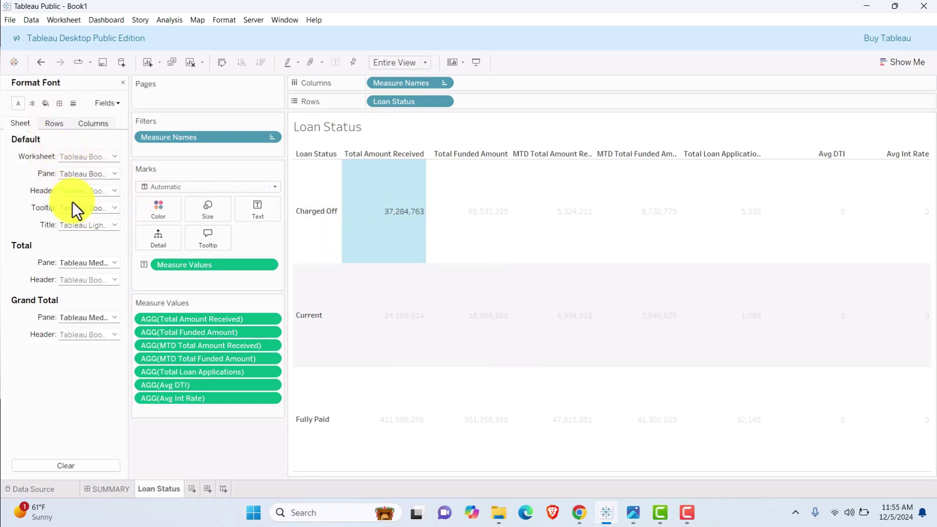
mouse_move(399, 200)
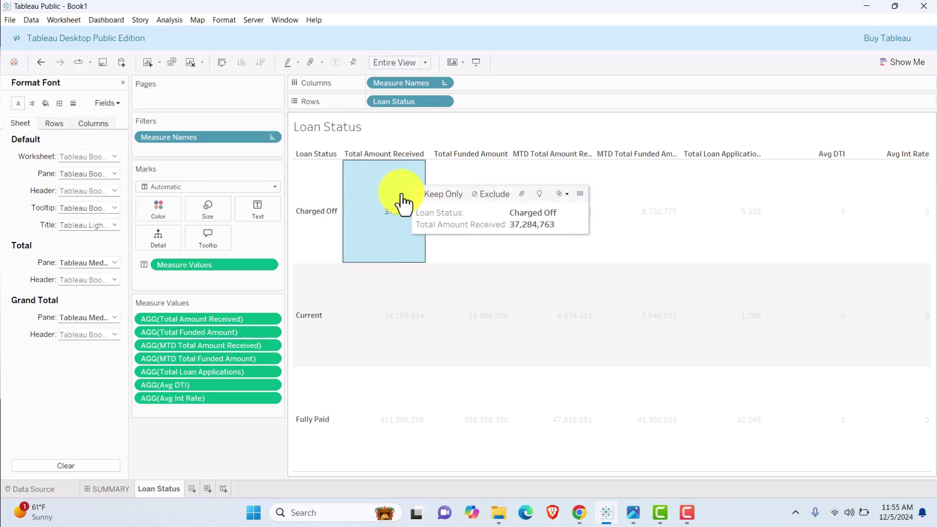
right_click(401, 212)
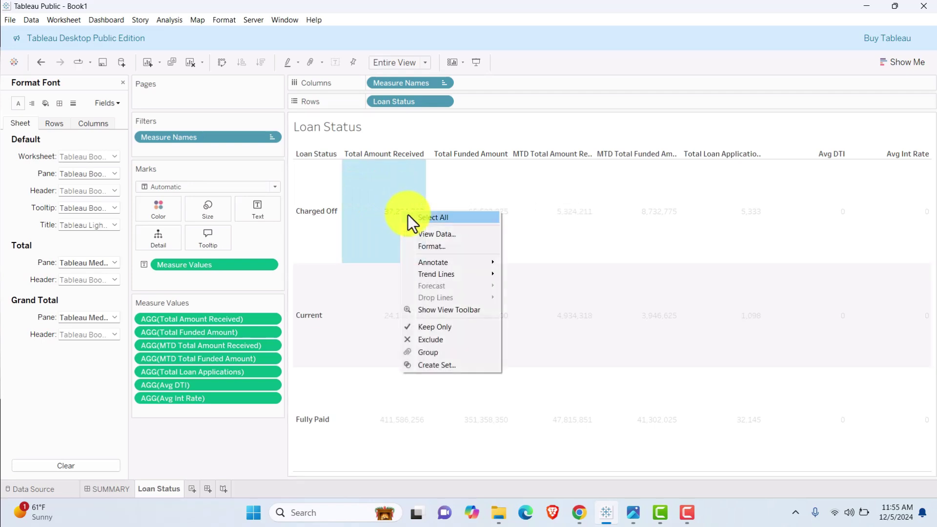
left_click(449, 246)
mouse_move(376, 196)
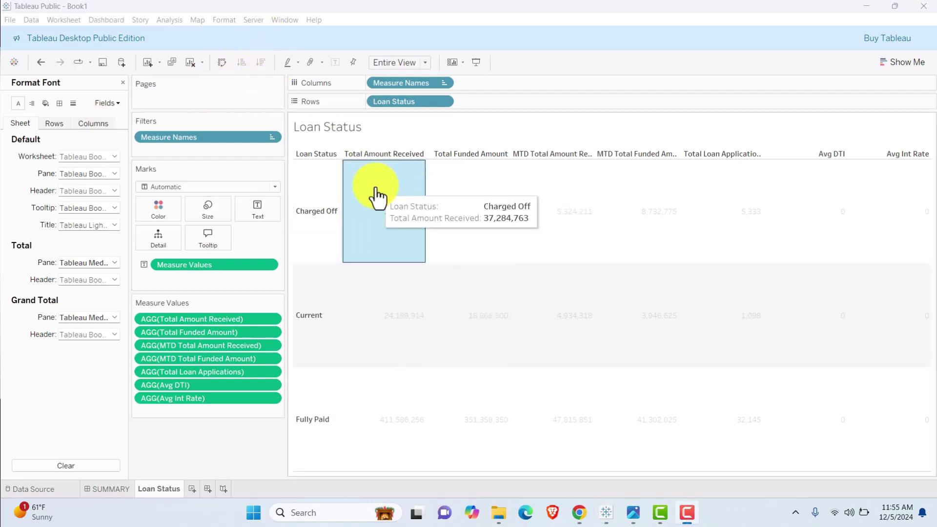
left_click(122, 82)
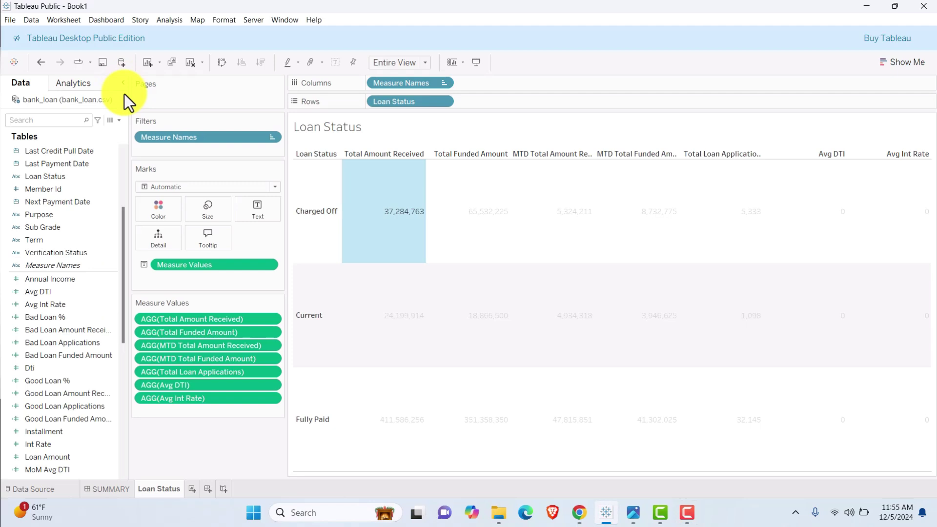
- Format Total Amount Received as custom currency with a $ prefix, one decimal place and display units in millions
right_click(215, 320)
left_click(256, 369)
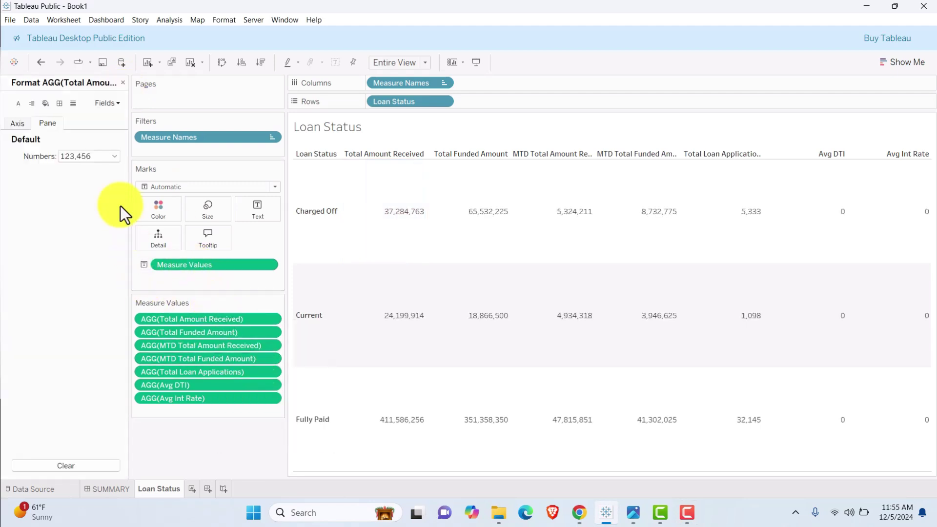
left_click(92, 159)
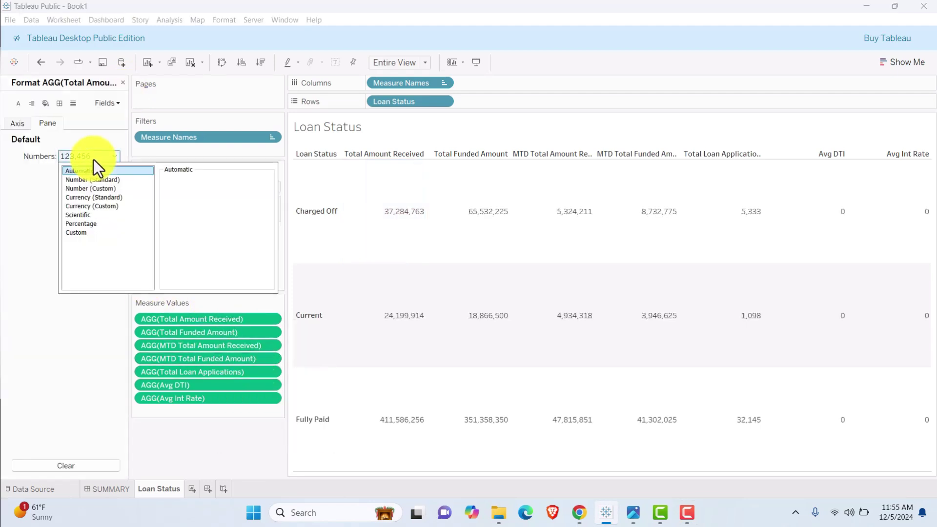
left_click(101, 206)
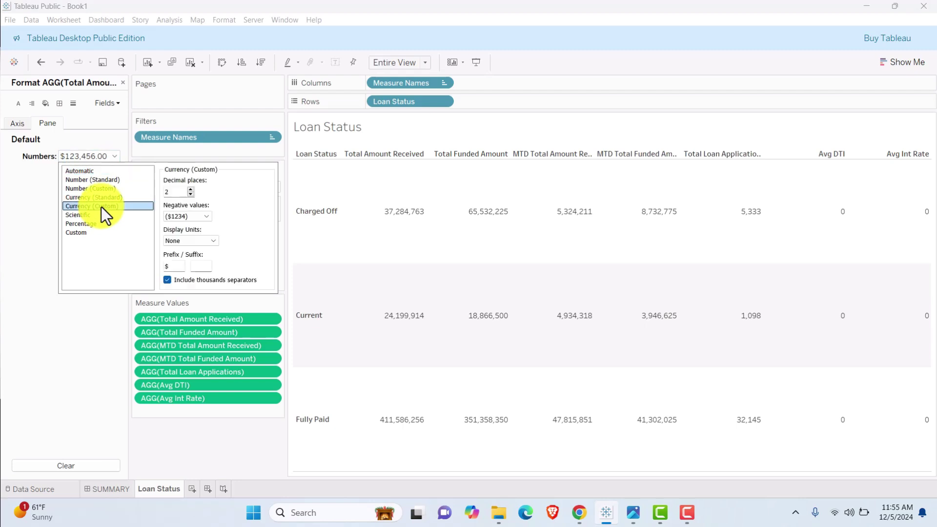
left_click(190, 194)
left_click(212, 241)
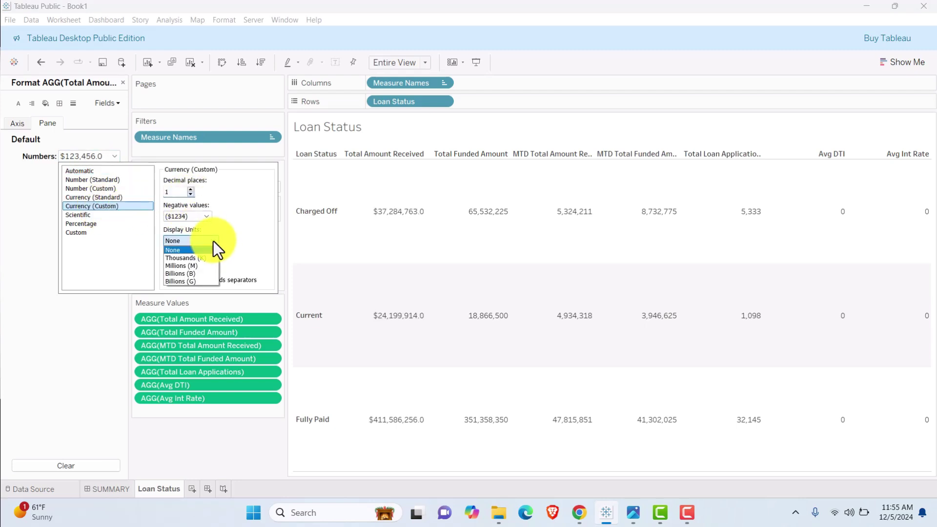
left_click(201, 267)
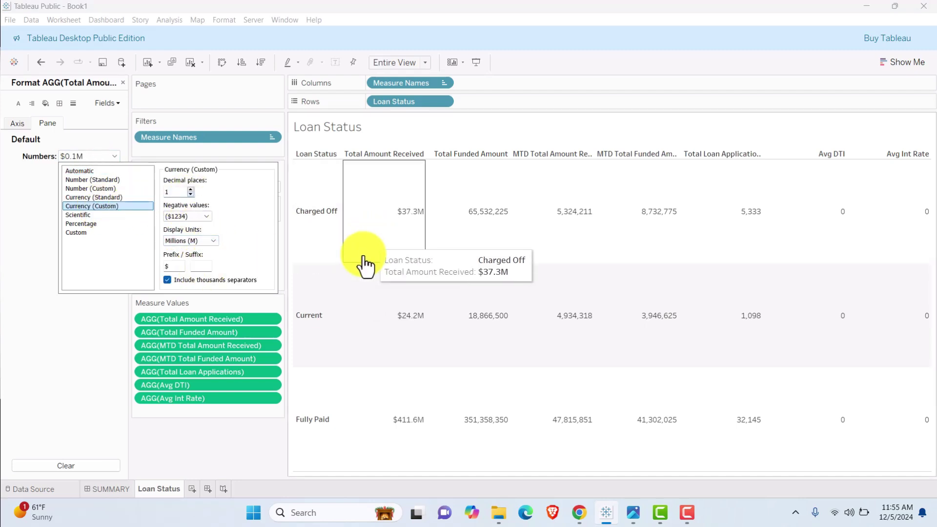
- Format Total Funded Amount as custom currency with a $ prefix, one decimal place and display units in millions
right_click(259, 330)
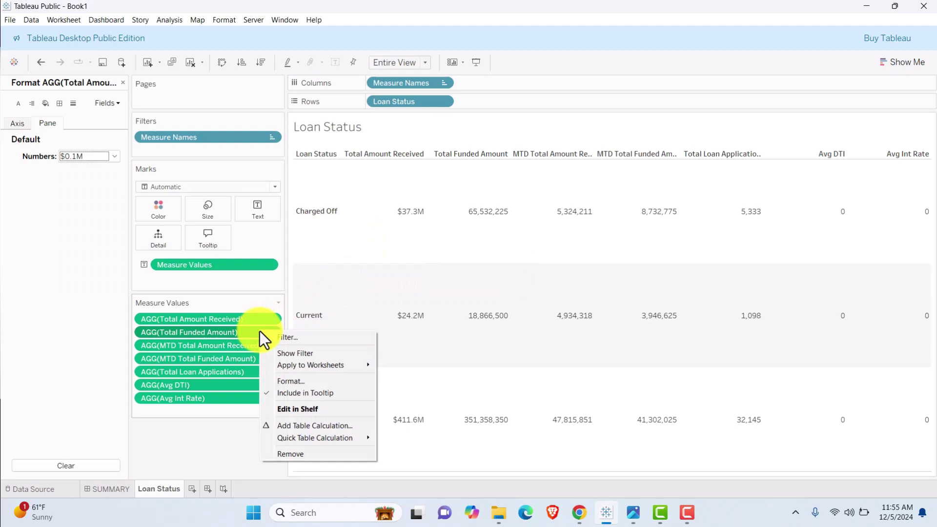
left_click(298, 377)
left_click(117, 157)
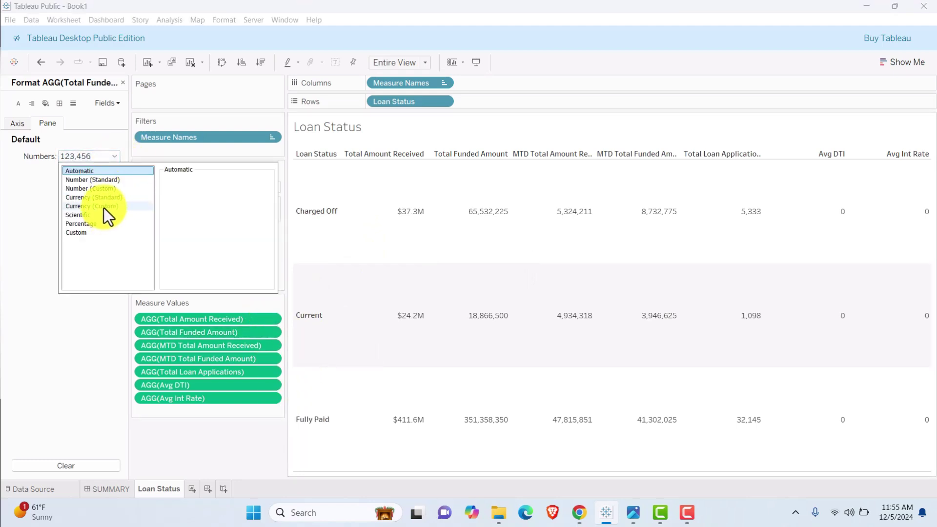
left_click(103, 206)
left_click(191, 195)
left_click(213, 241)
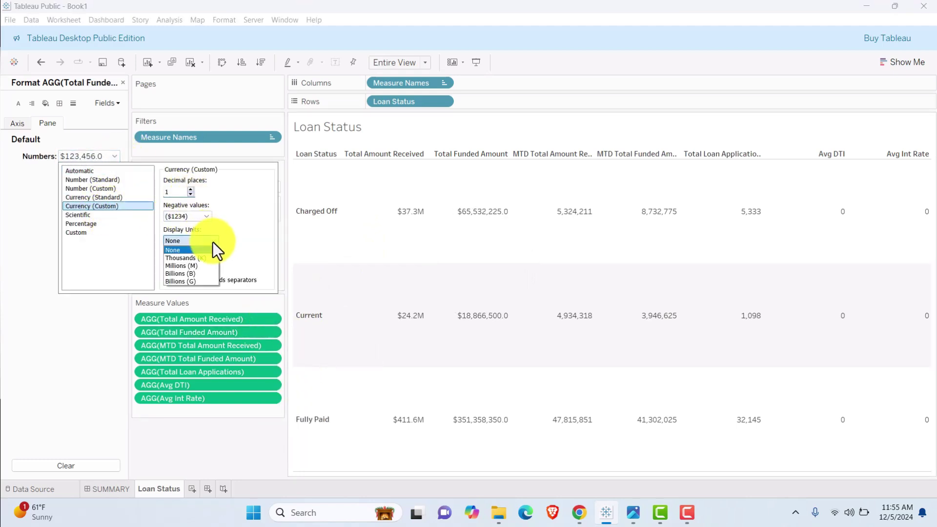
left_click(201, 267)
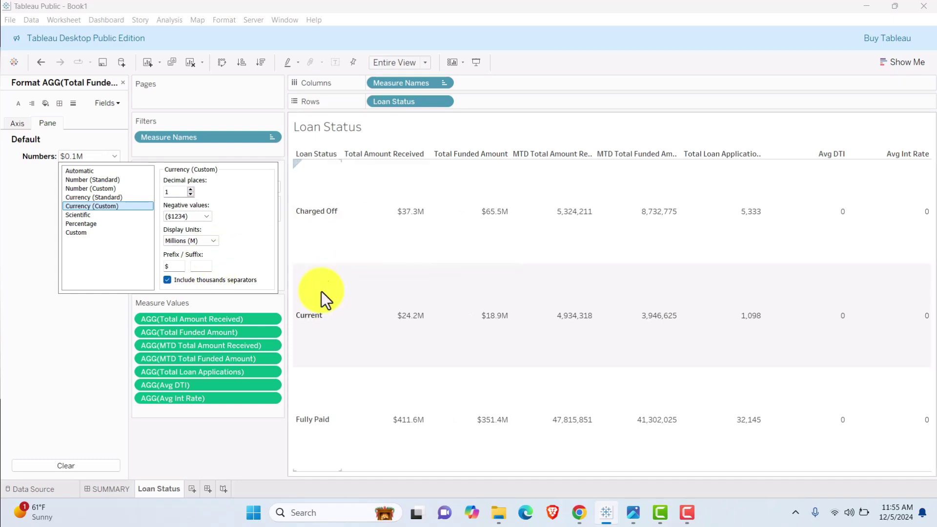
- Format MTD Total Amount Received as custom currency with a $ prefix, one decimal place and display units in millions
left_click(262, 345)
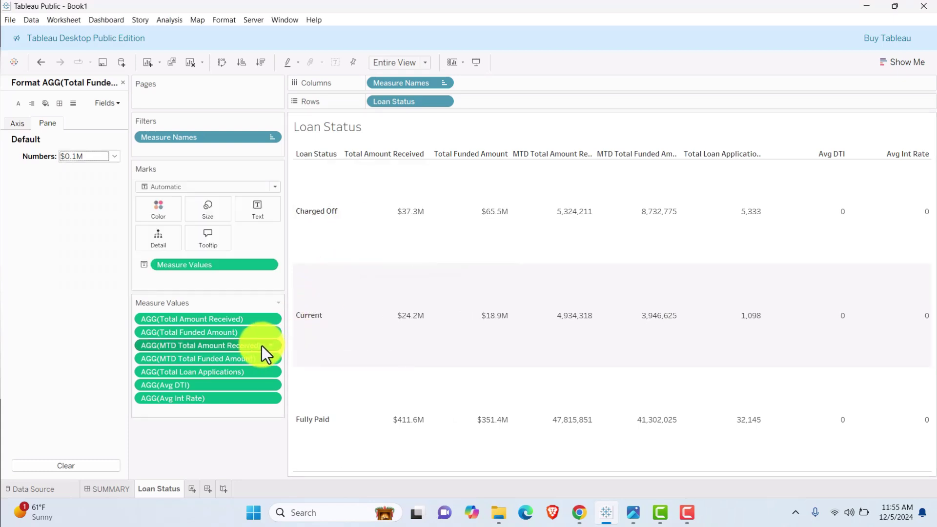
right_click(261, 346)
left_click(292, 391)
left_click(109, 157)
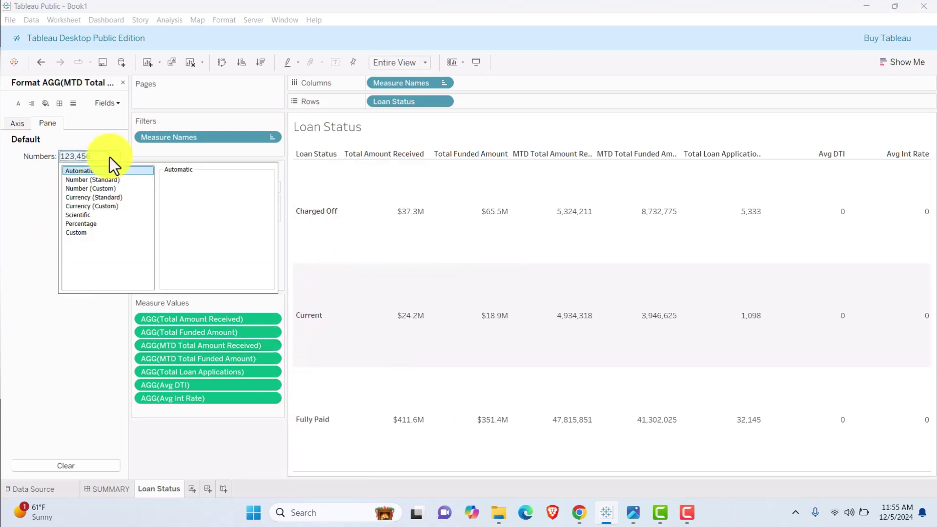
left_click(126, 207)
left_click(189, 194)
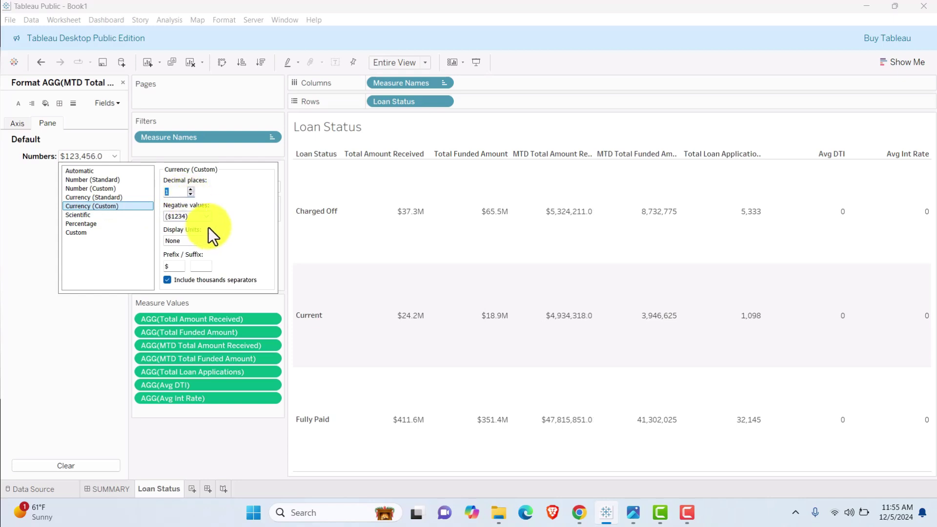
left_click(212, 240)
left_click(196, 265)
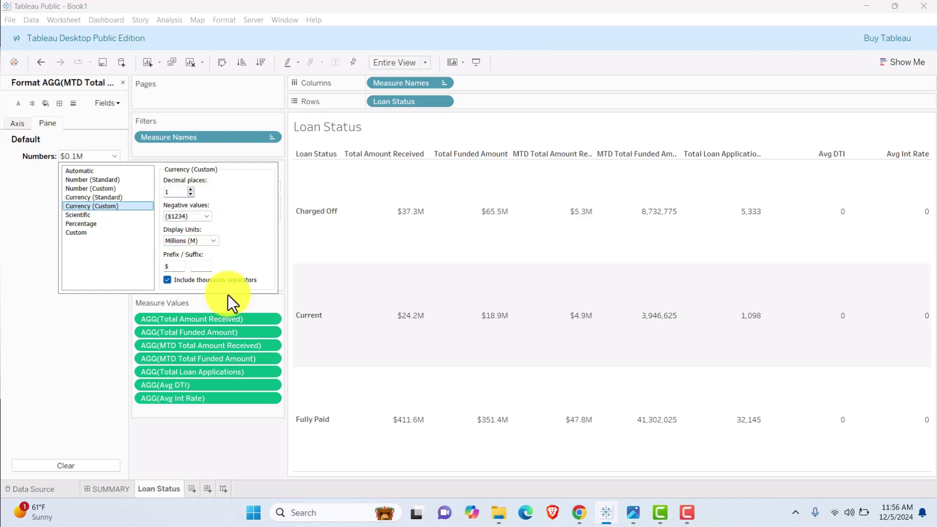
- Format MTD Total Funded Amount as custom currency with a $ prefix, one decimal place and display units in millions
right_click(267, 359)
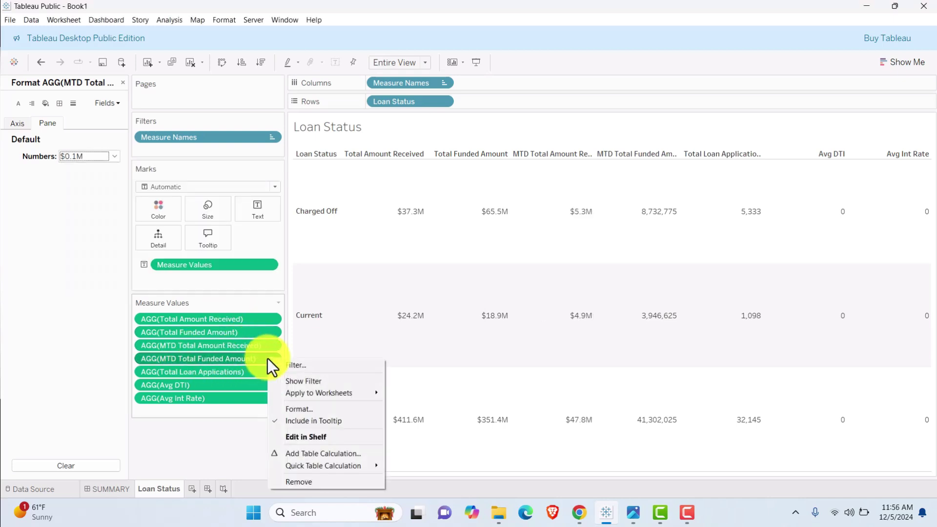
left_click(302, 405)
left_click(113, 154)
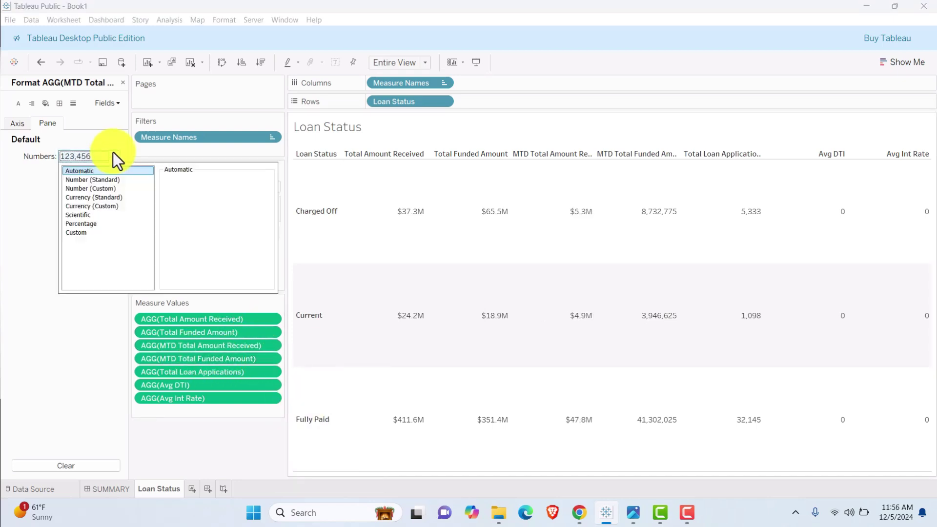
left_click(95, 206)
left_click(190, 194)
left_click(215, 241)
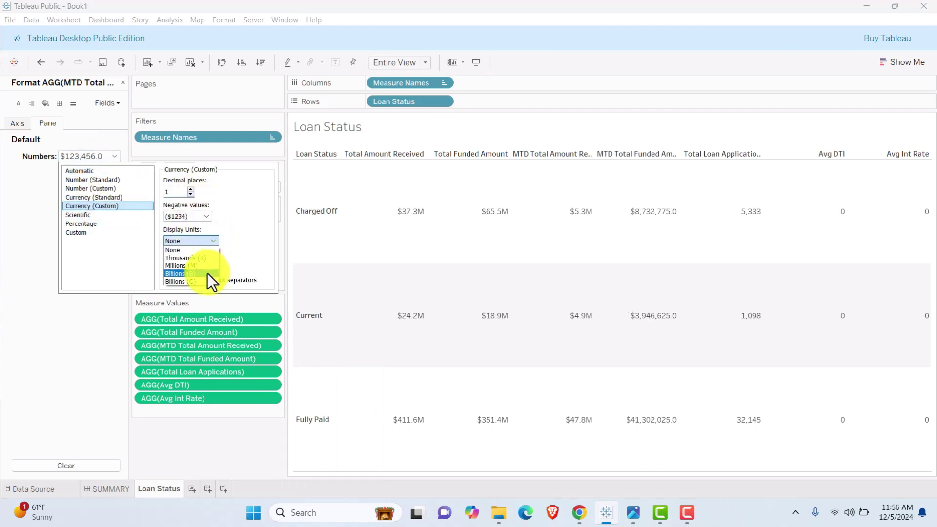
left_click(200, 265)
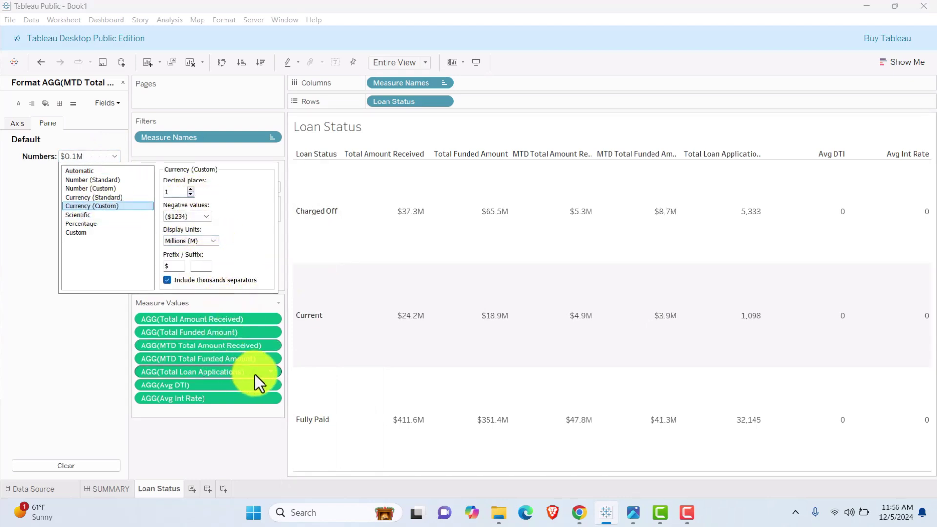
- Format Total Loan Applications as a custom number with one decimal place and display units in thousands
left_click(271, 371)
right_click(271, 371)
left_click(302, 420)
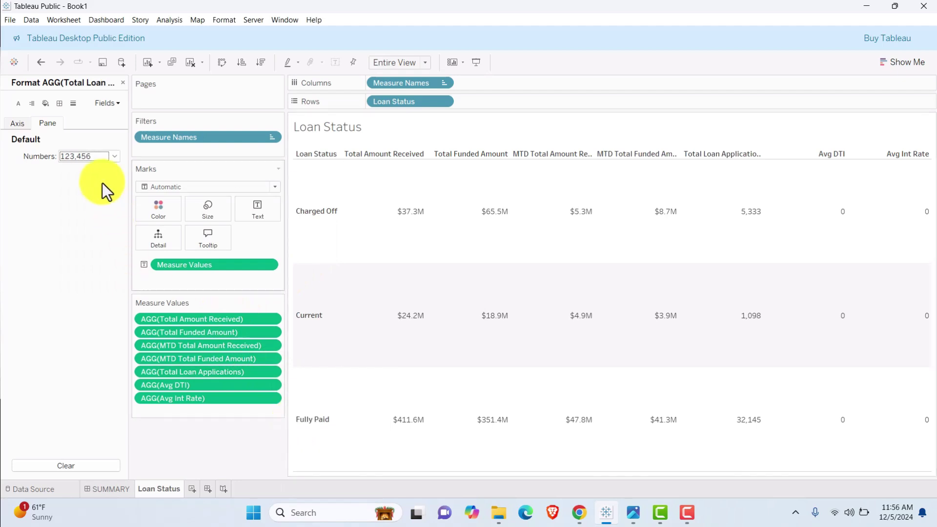
left_click(115, 156)
left_click(92, 189)
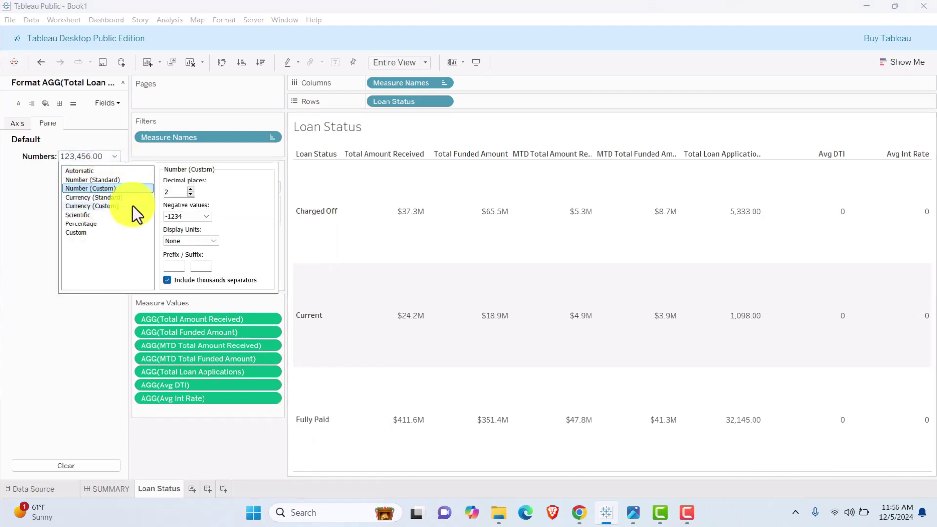
left_click(191, 194)
left_click(213, 242)
left_click(206, 256)
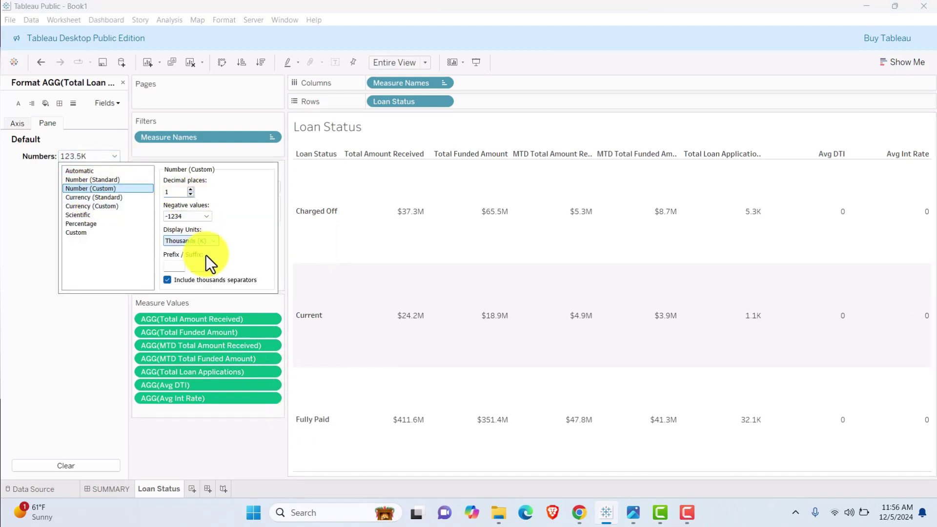
- Format the Avg DTI measure in the Loan Status table as a percentage with one decimal place
right_click(211, 382)
left_click(254, 429)
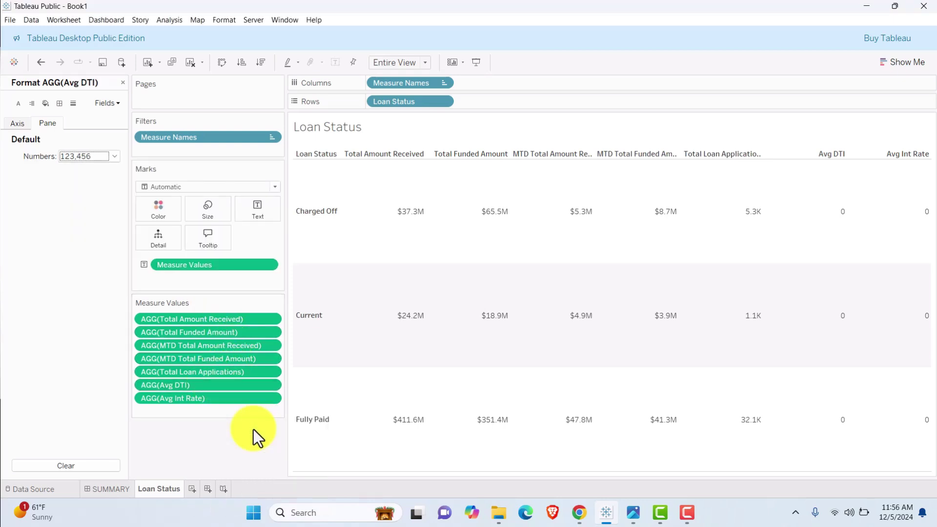
left_click(113, 157)
left_click(107, 224)
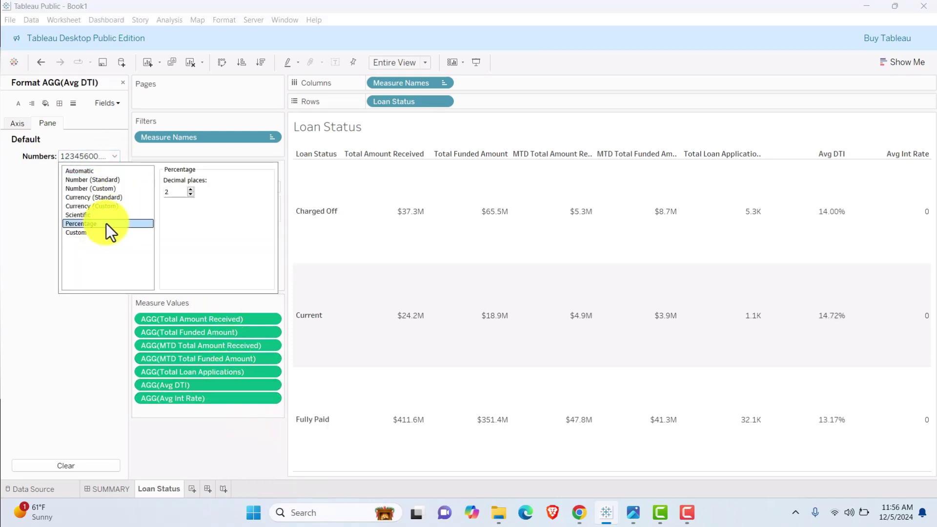
left_click(189, 195)
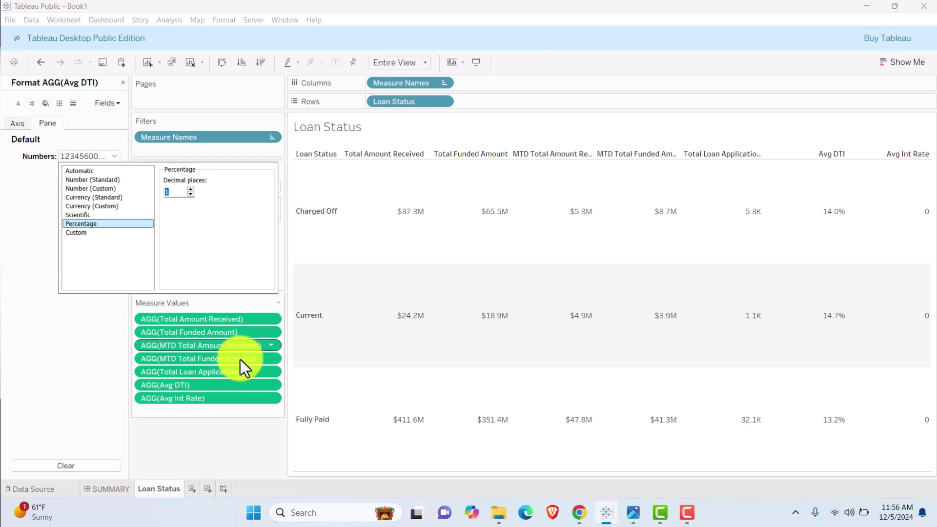
- Format Avg Int Rate as a percentage with one decimal place and move Total Loan Applications to the start of the measure values
right_click(240, 397)
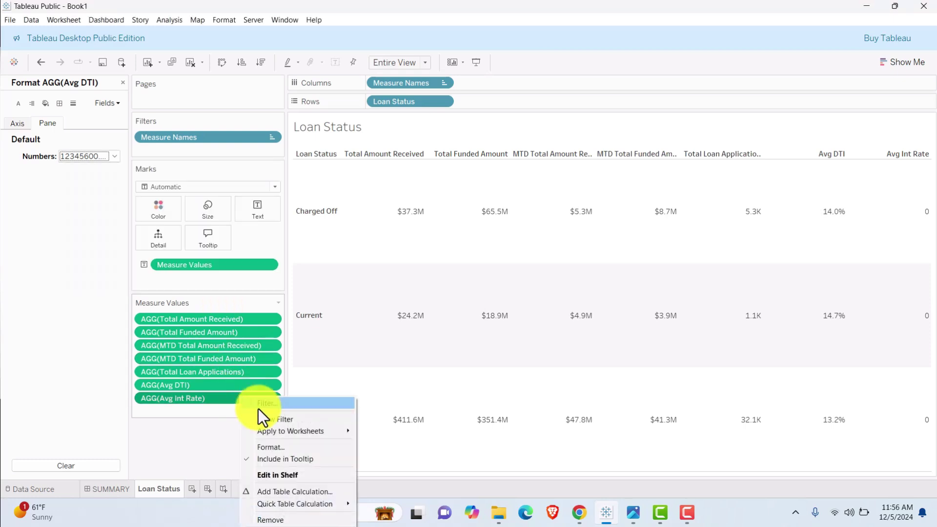
left_click(270, 447)
left_click(114, 157)
left_click(98, 224)
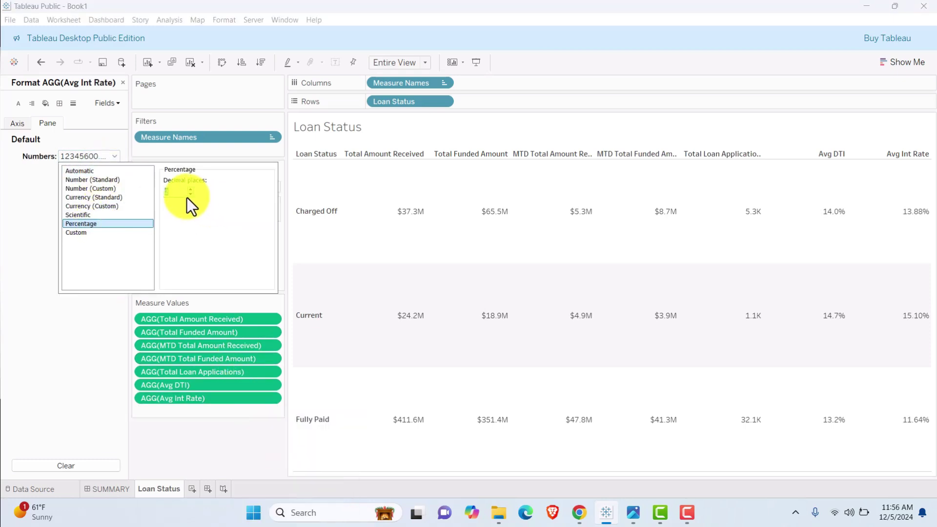
left_click(190, 194)
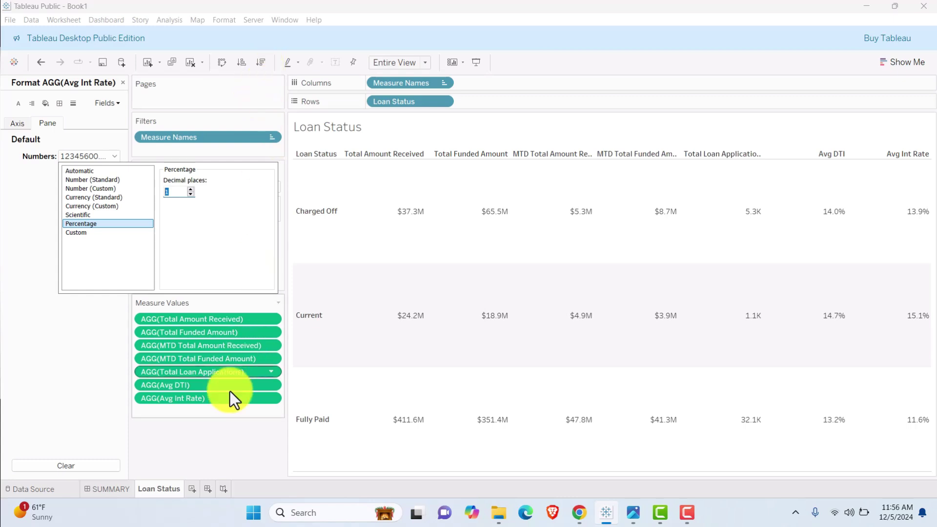
left_click(272, 44)
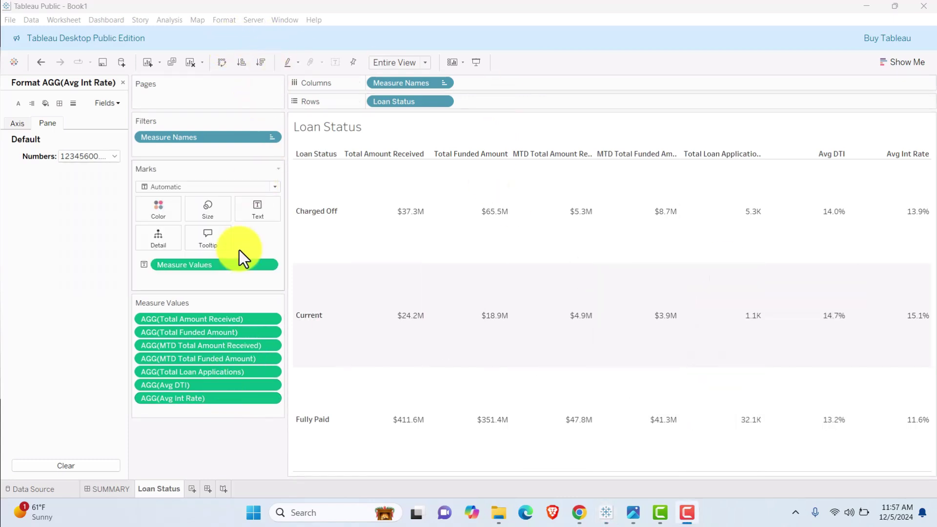
left_click_drag(184, 371, 182, 312)
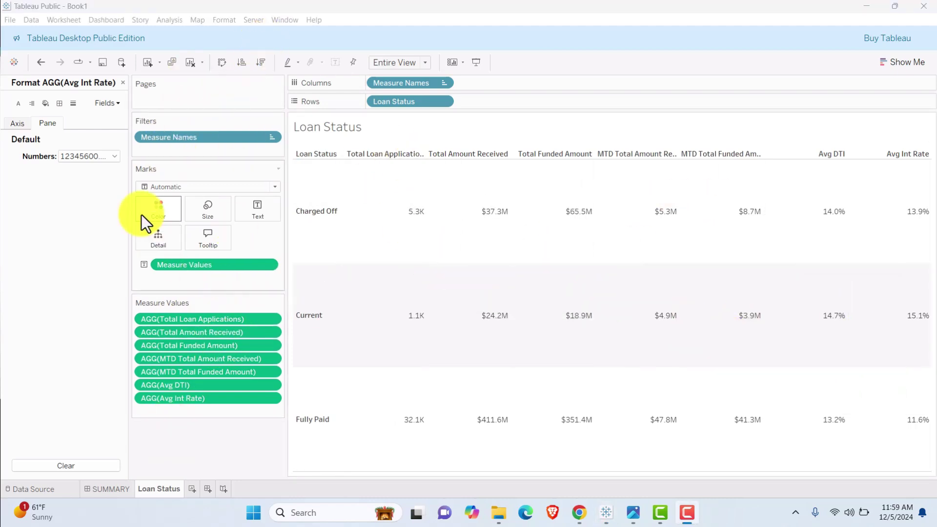
- Add the Loan Status sheet as a floating object in the SUMMARY dashboard's empty lower panel and widen it to the panel's full width
left_click(110, 489)
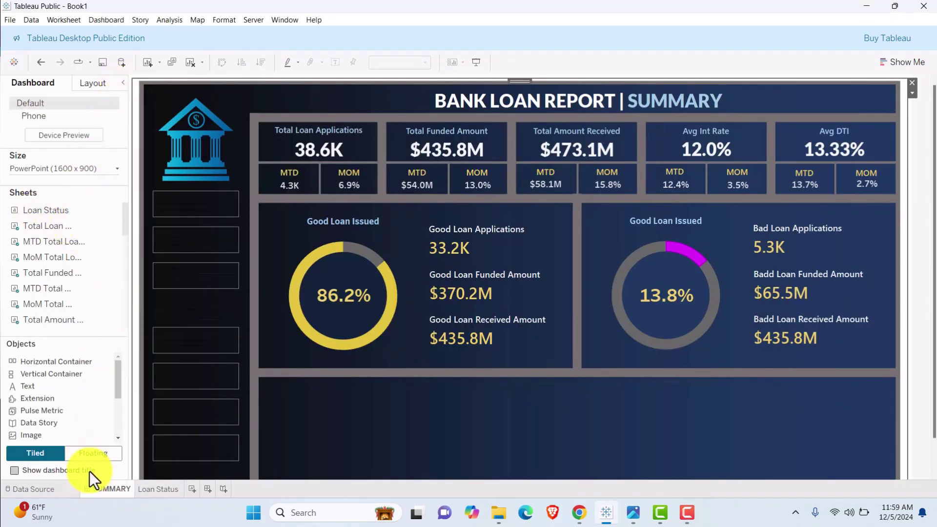
left_click(89, 454)
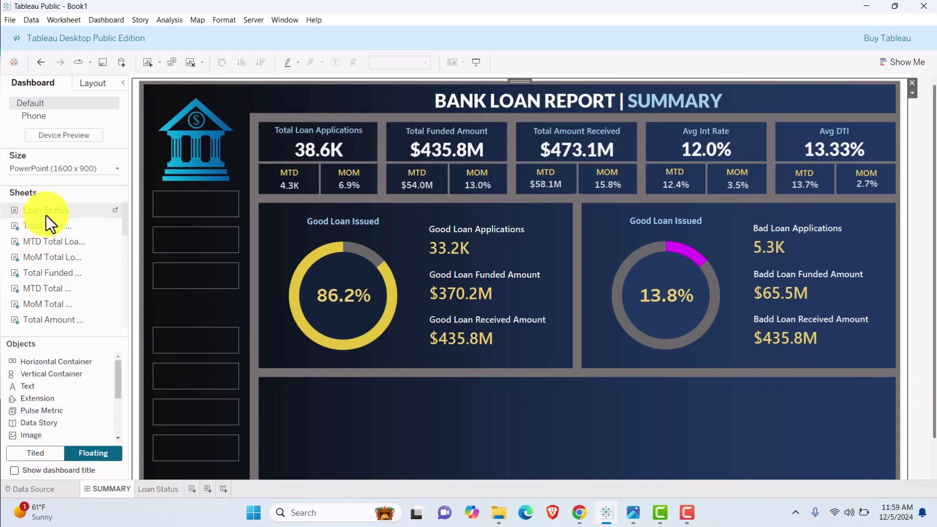
left_click_drag(46, 213, 262, 380)
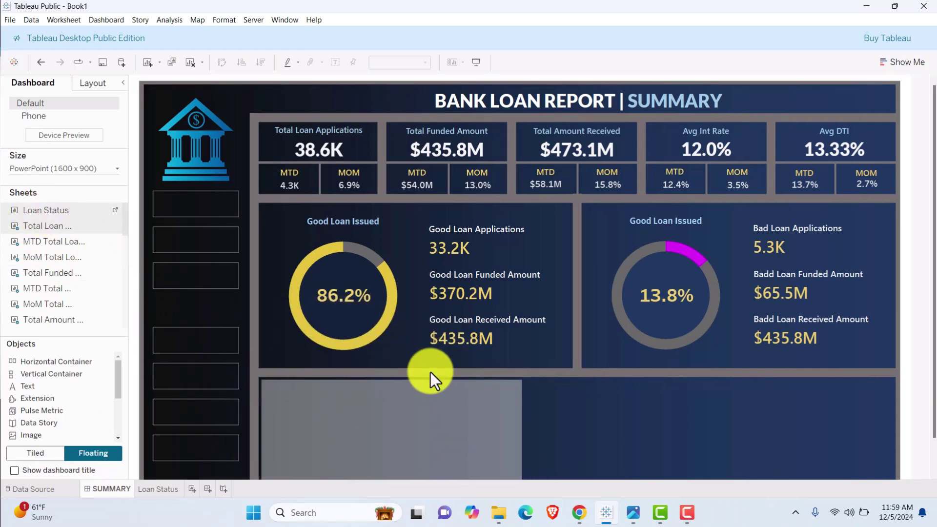
left_click_drag(432, 374, 431, 374)
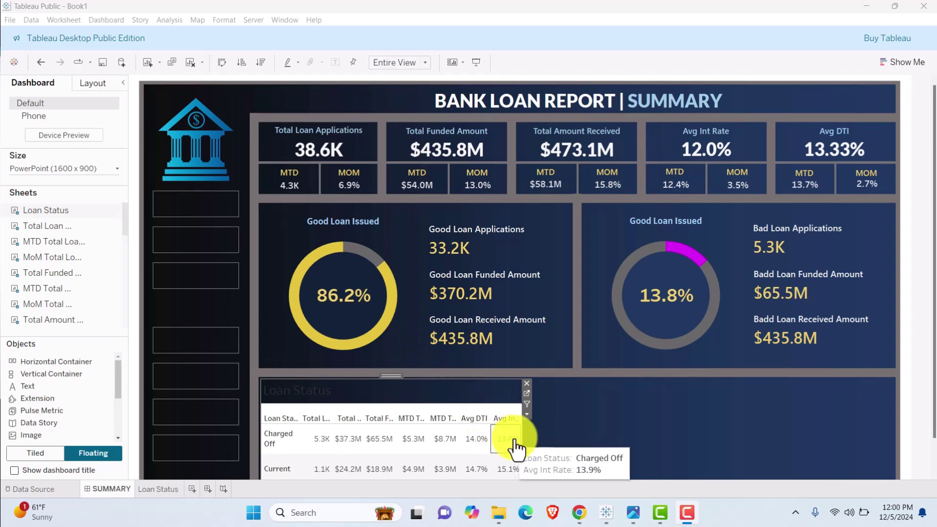
left_click_drag(522, 437, 894, 445)
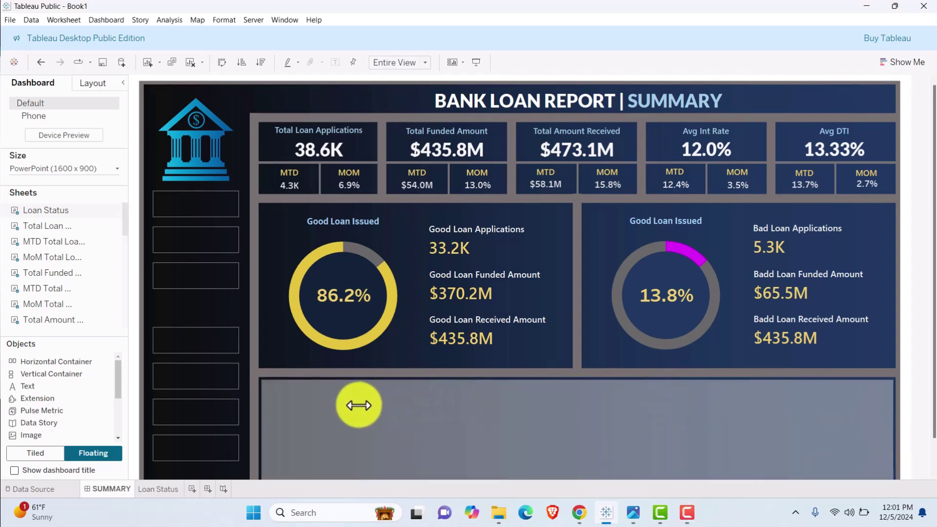
- Format the Loan Status title on the dashboard in Tableau Bold, size 11, light blue
double_click(310, 393)
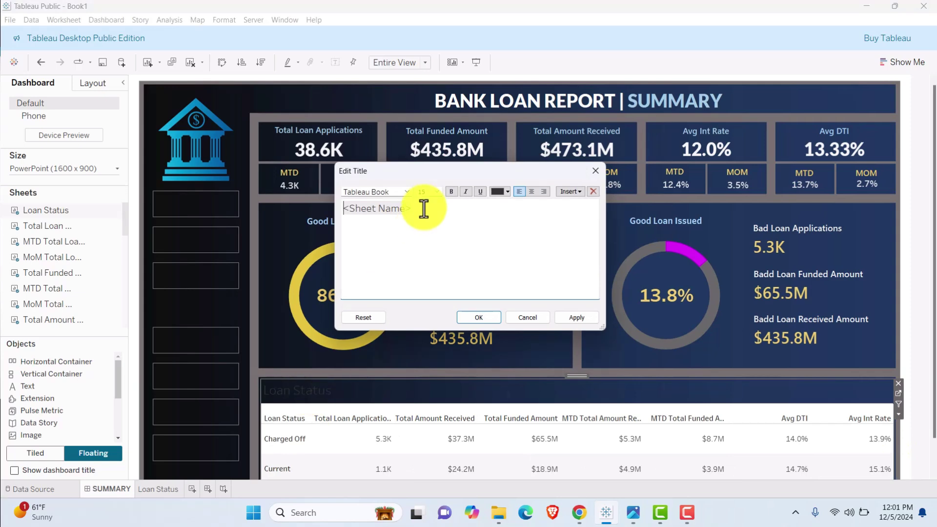
left_click_drag(420, 207, 324, 207)
left_click(437, 192)
left_click(429, 225)
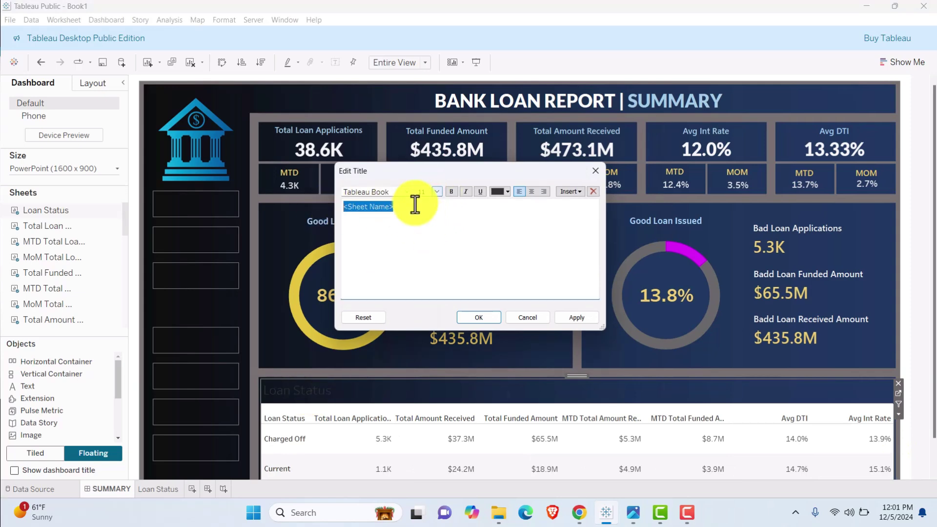
left_click(408, 191)
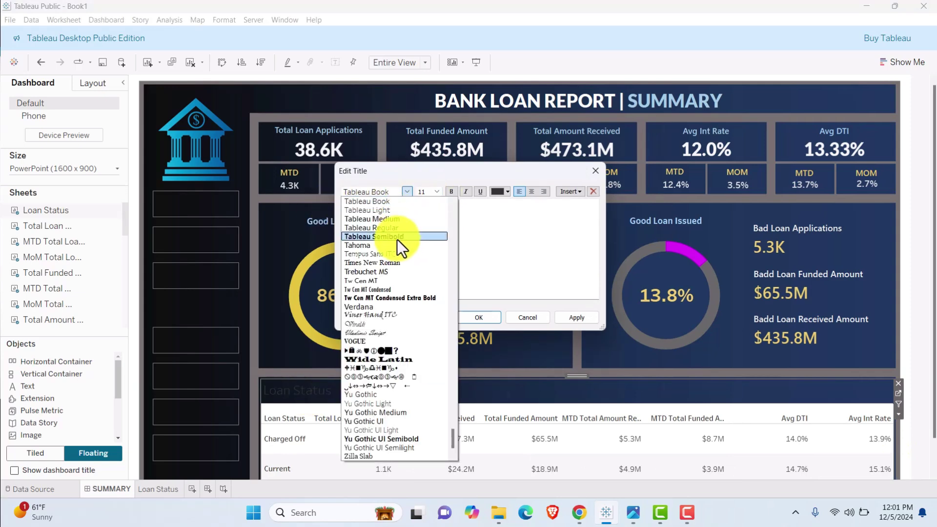
scroll(385, 273, "up", 2)
left_click(383, 247)
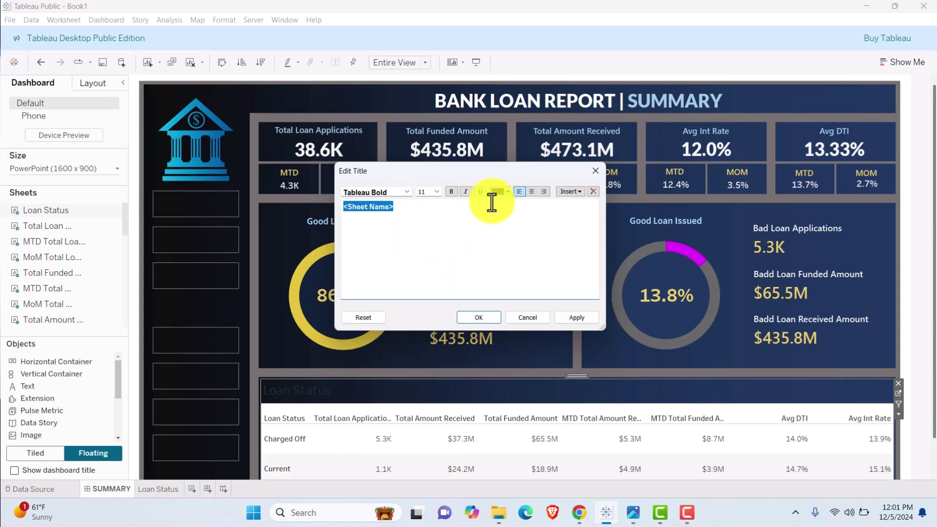
left_click(508, 192)
left_click(510, 260)
left_click(567, 316)
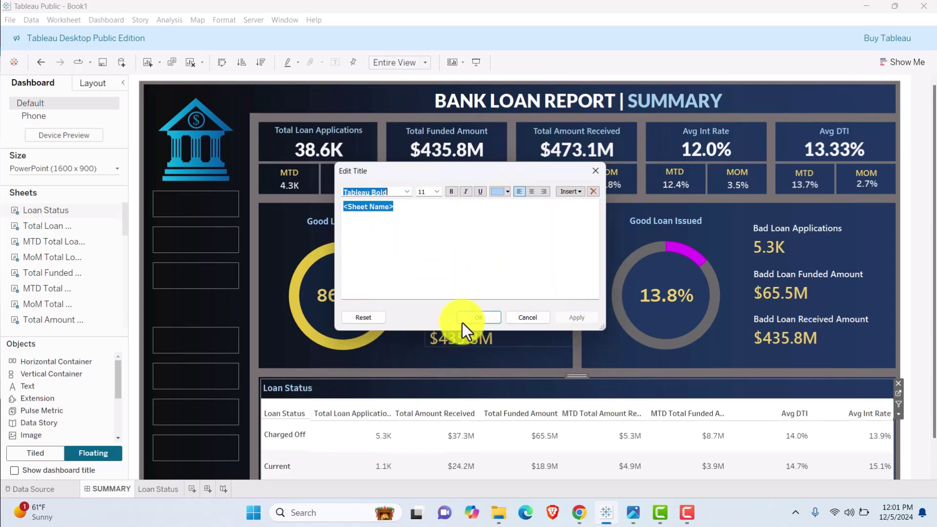
left_click(464, 320)
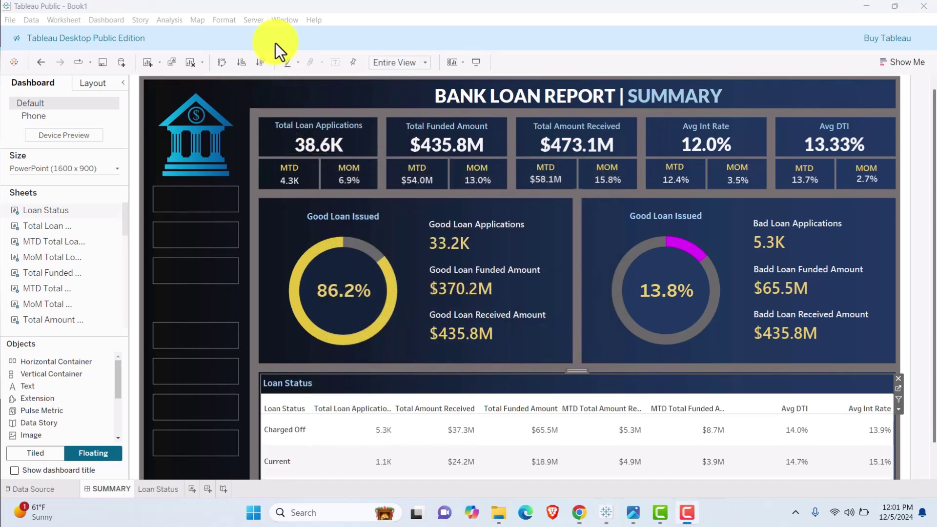
- Set the Loan Status table's worksheet shading to None
mouse_move(357, 304)
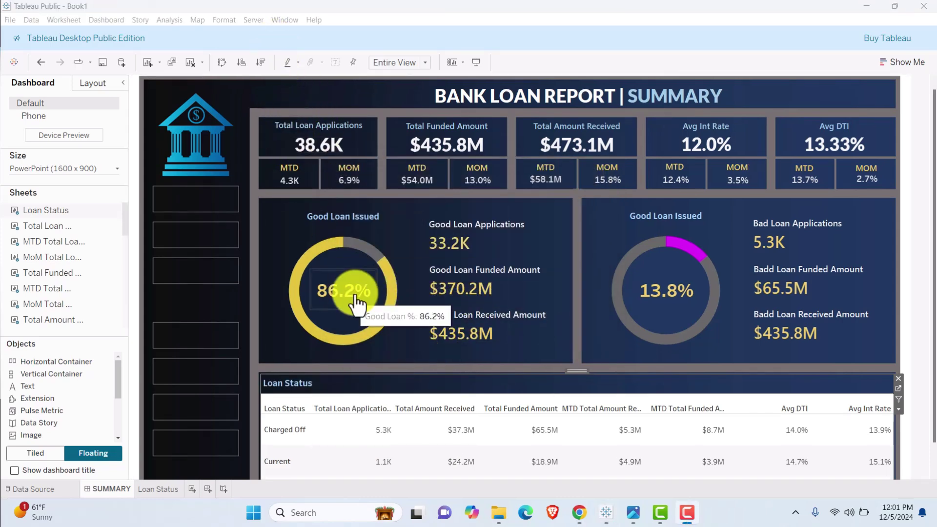
left_click(433, 432)
right_click(434, 433)
left_click(464, 298)
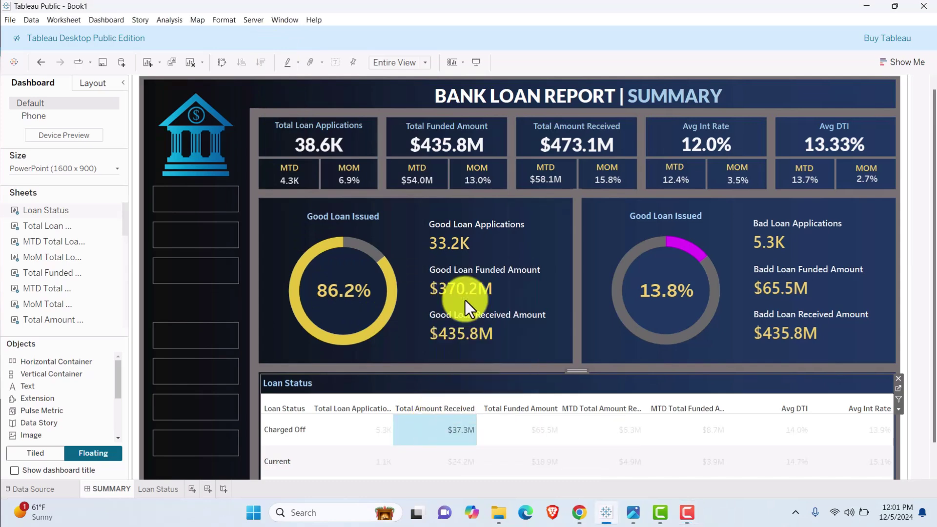
left_click(46, 104)
left_click(80, 156)
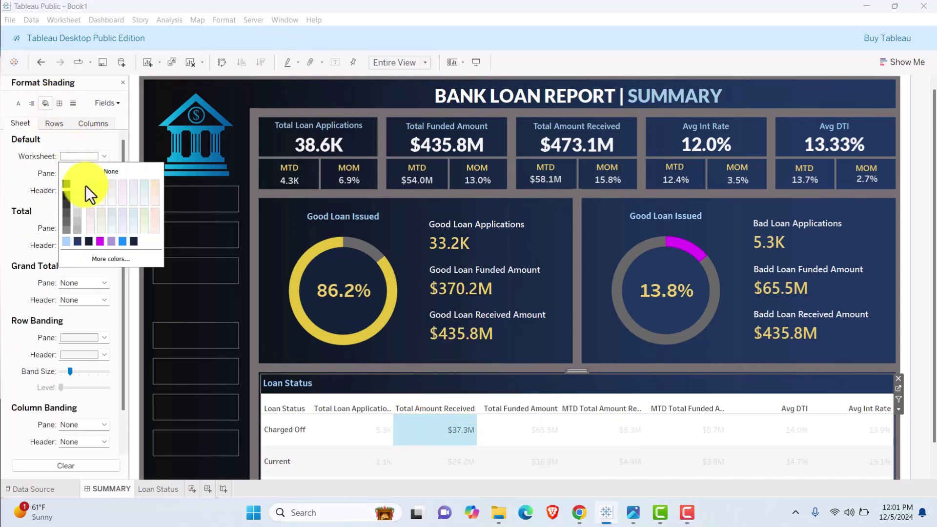
scroll(356, 375, "down", 3)
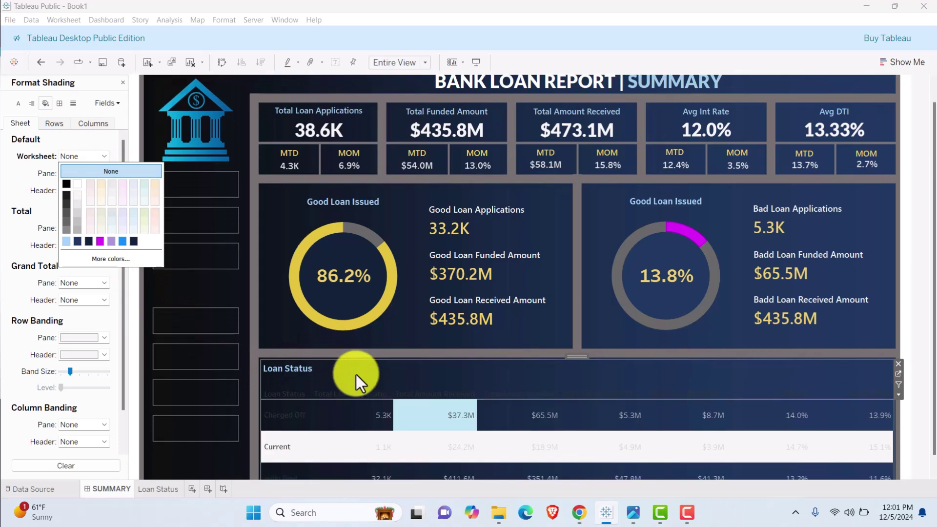
left_click(271, 43)
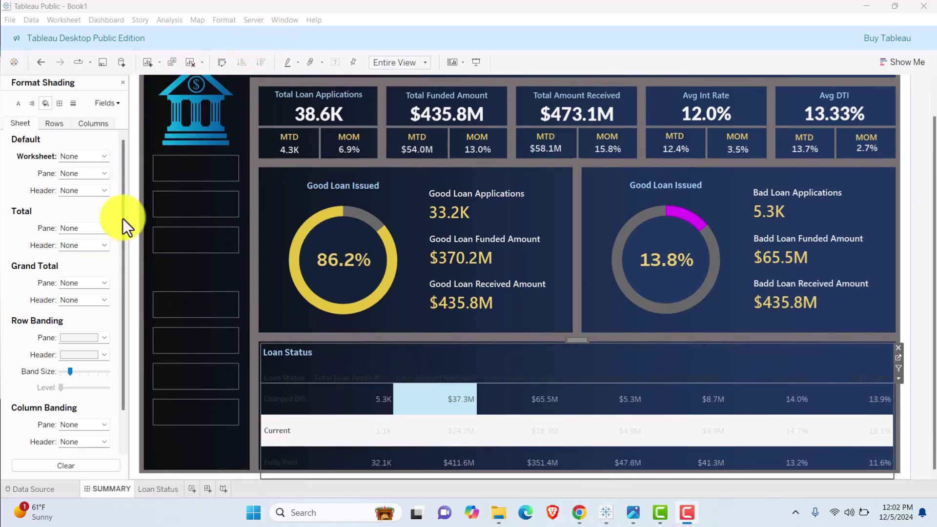
- Set the Loan Status table's row banding to None for both the pane and the header
left_click(102, 340)
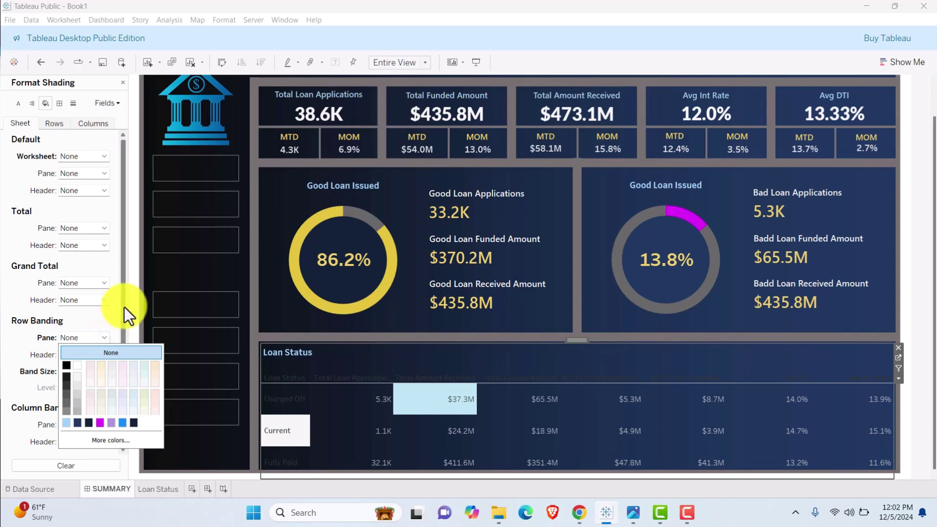
left_click(147, 258)
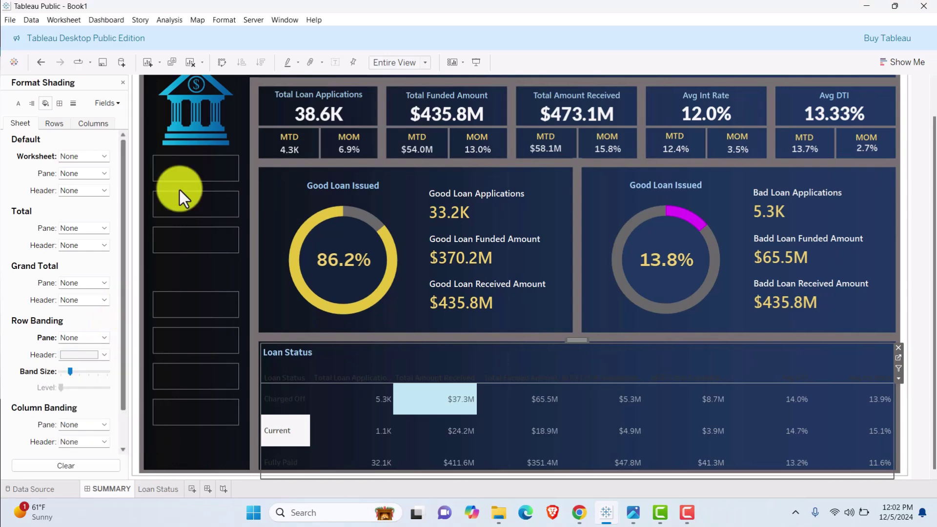
left_click(97, 423)
left_click(107, 423)
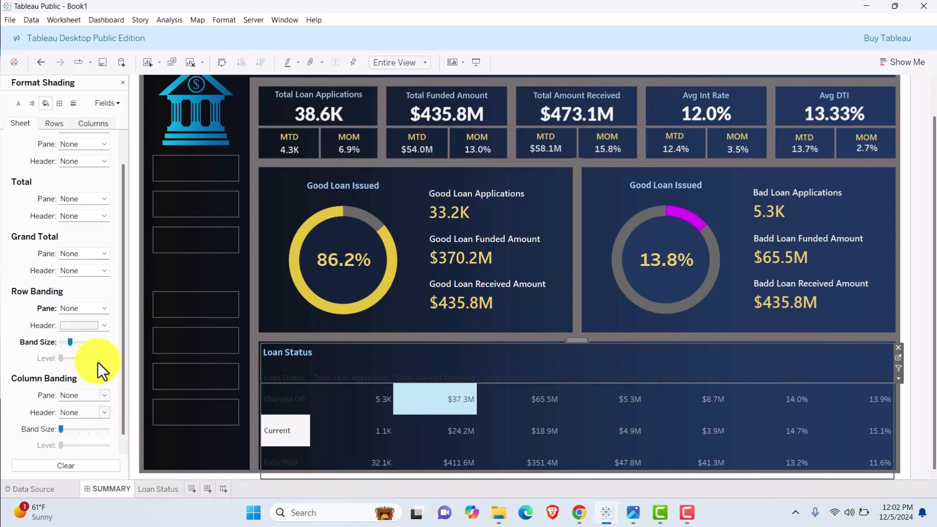
left_click(103, 327)
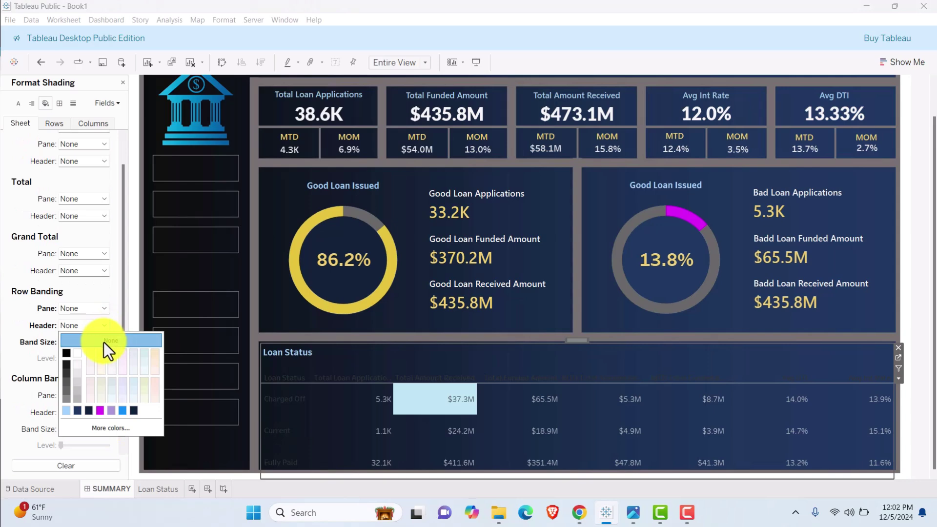
left_click(267, 34)
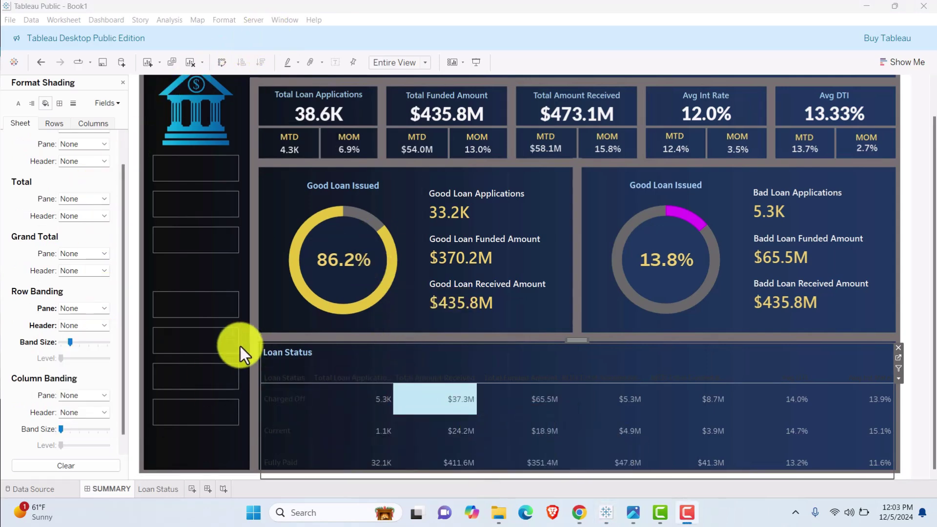
- Format the Measure Names header font of the Loan Status table as white, bold, size 10
left_click(18, 103)
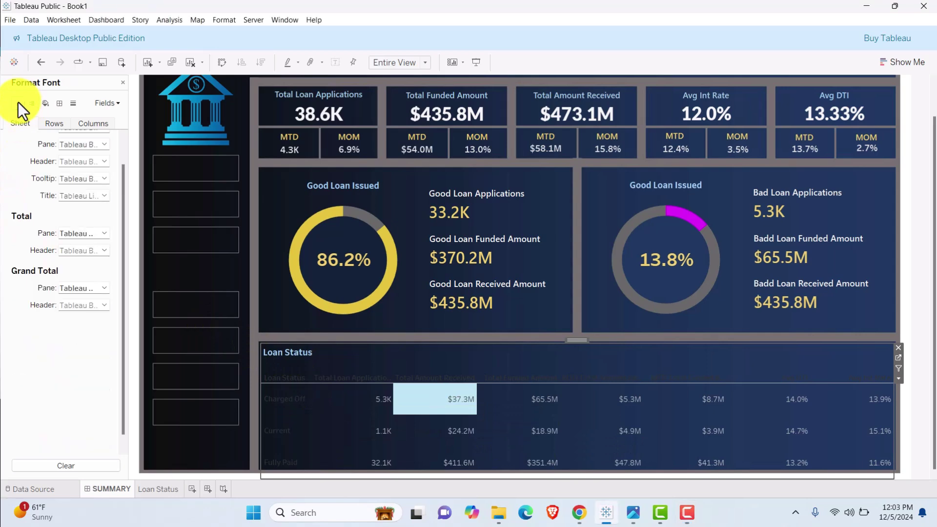
left_click(117, 104)
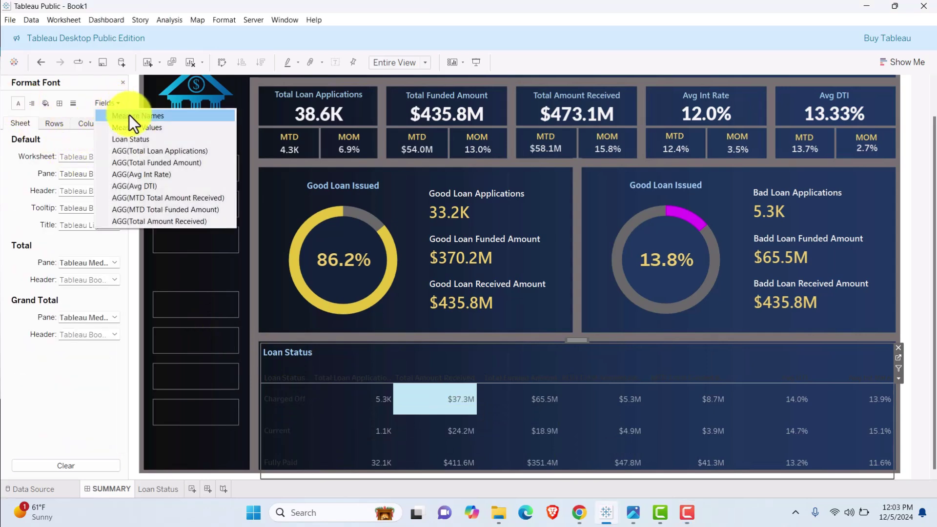
left_click(129, 115)
left_click(104, 157)
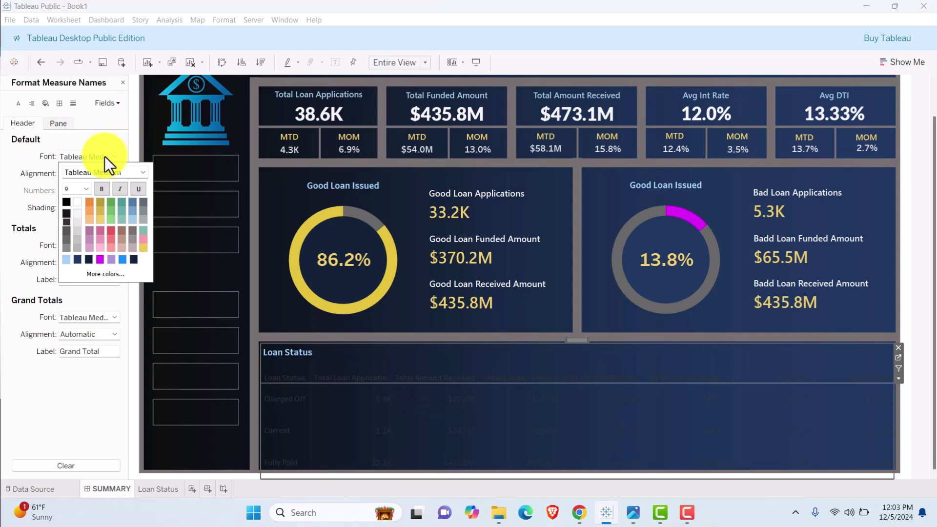
left_click(88, 189)
left_click(77, 213)
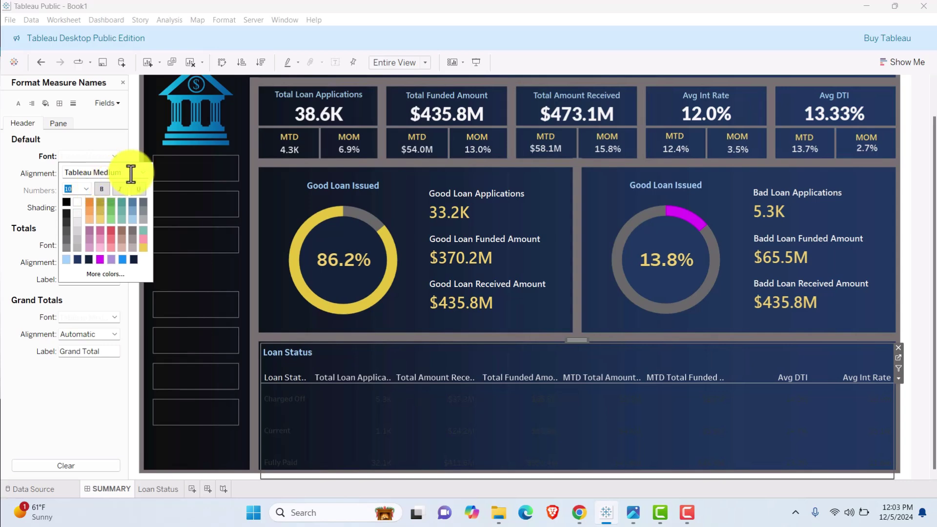
left_click(100, 190)
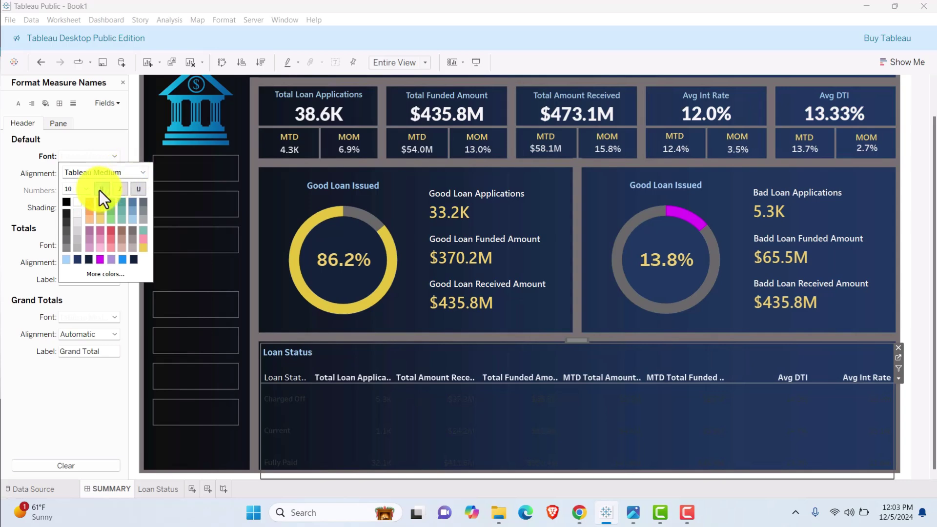
left_click(104, 139)
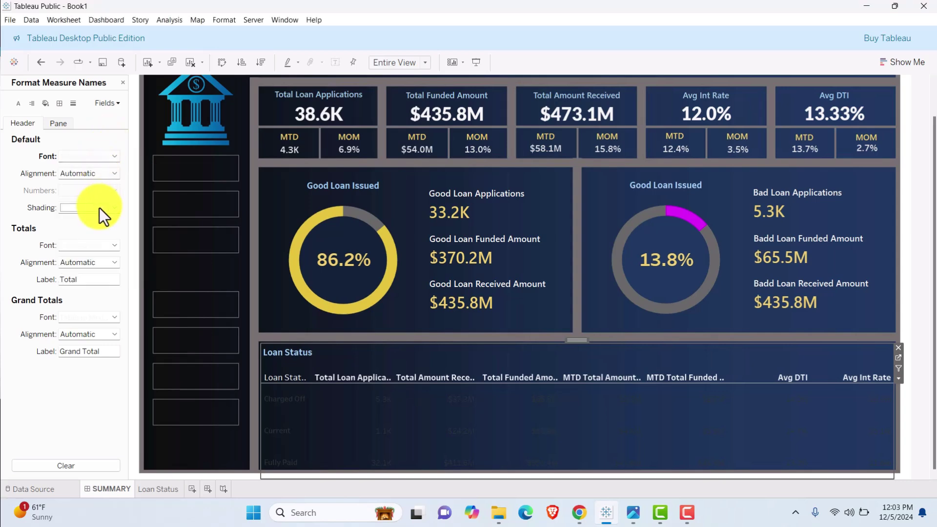
- Center the Measure Names headers horizontally and turn text wrapping on
left_click(114, 174)
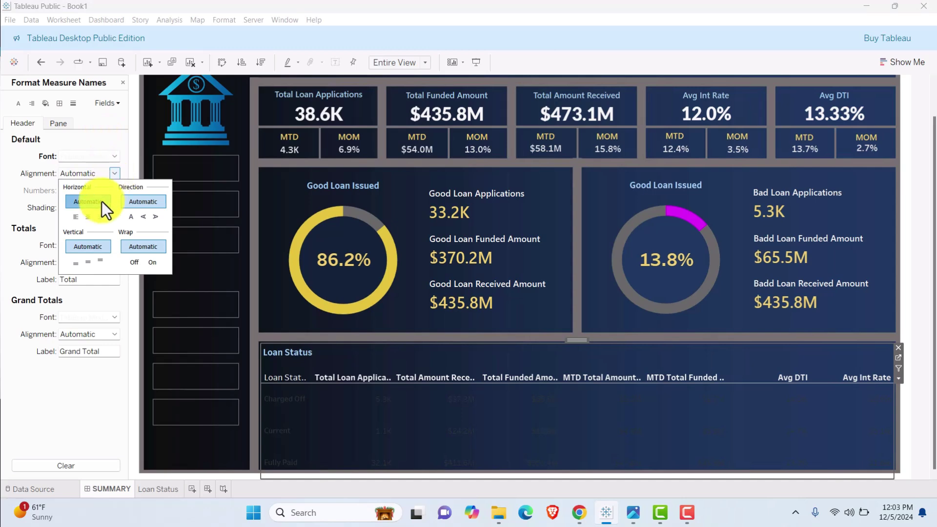
left_click(88, 217)
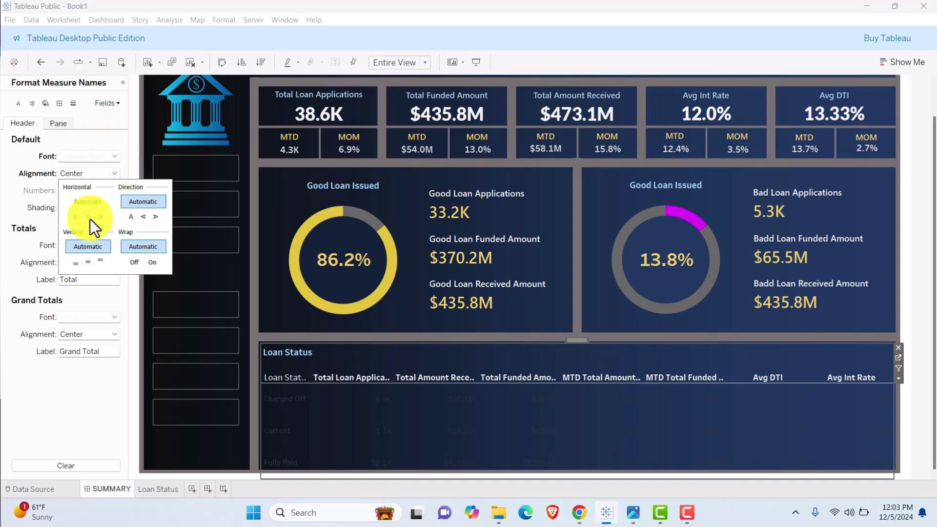
left_click(152, 263)
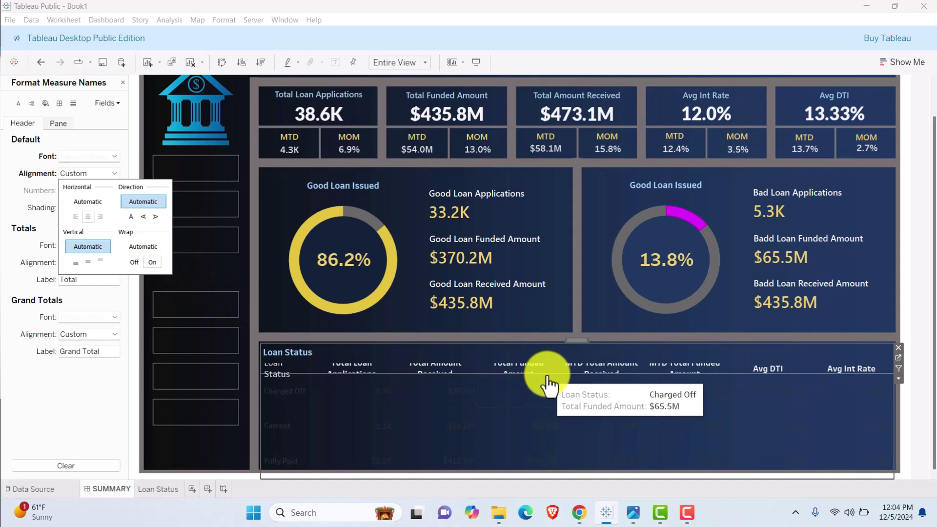
- Increase the height of the Loan Status table's header row, then make the Measure Values pane font light blue and bold
left_click_drag(548, 380, 554, 389)
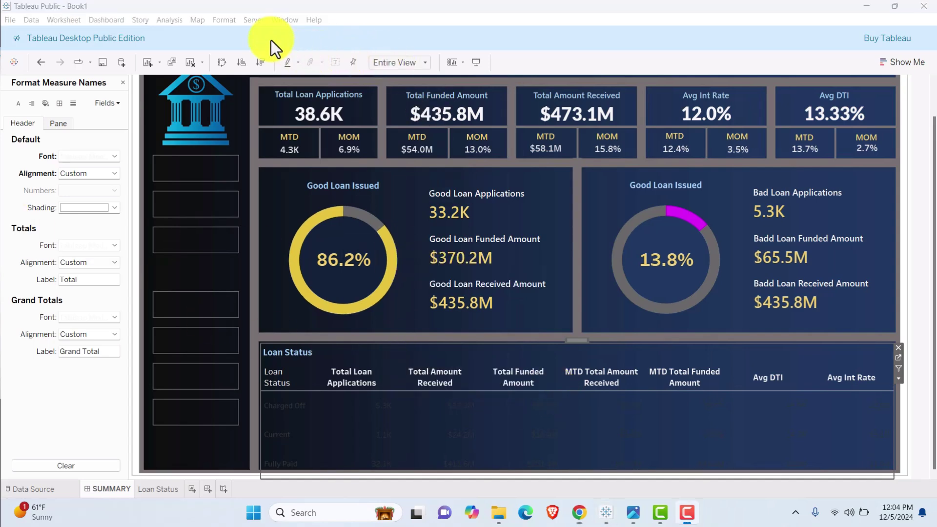
left_click(110, 105)
left_click(124, 123)
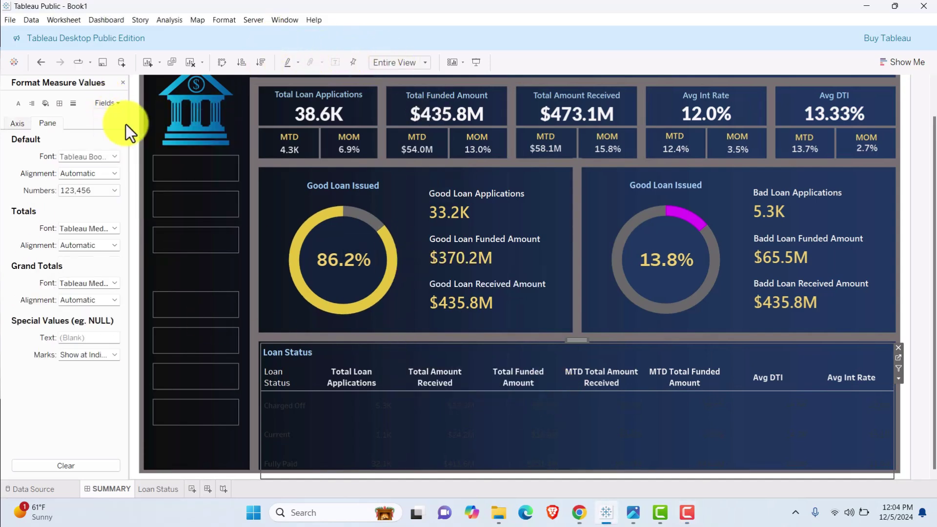
left_click(86, 157)
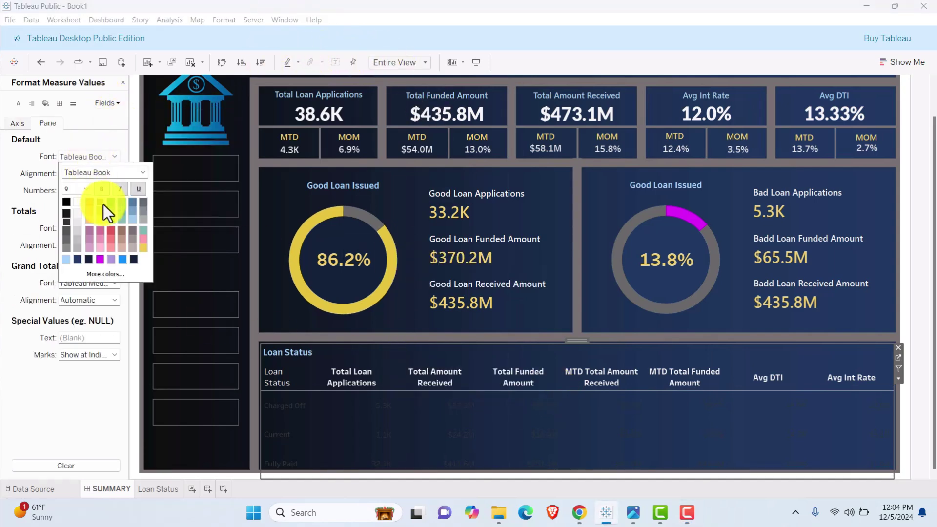
left_click(133, 220)
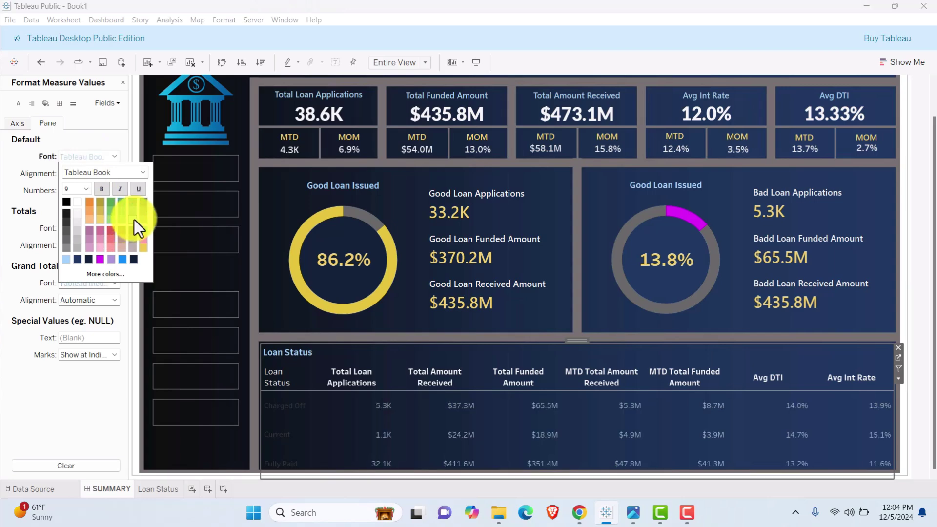
left_click(101, 189)
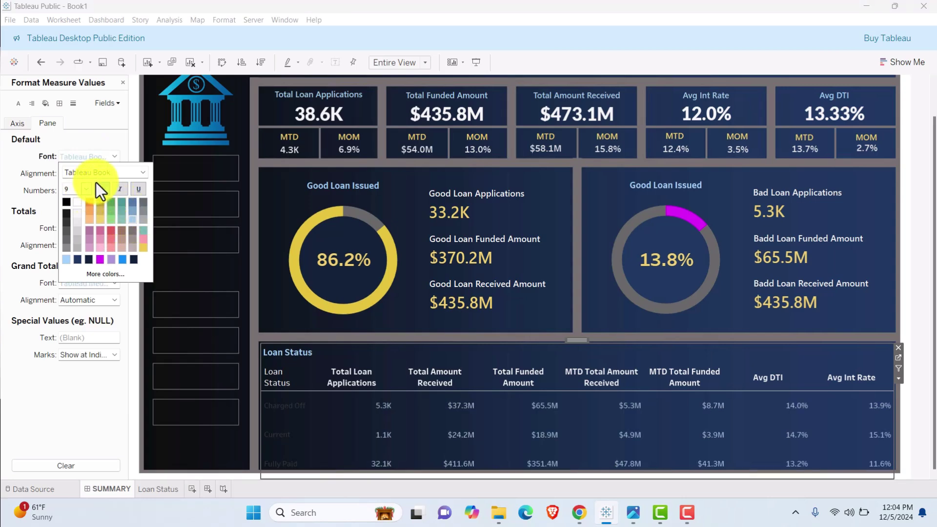
- Change the Measure Values pane font to Segoe UI Semibold
left_click(142, 171)
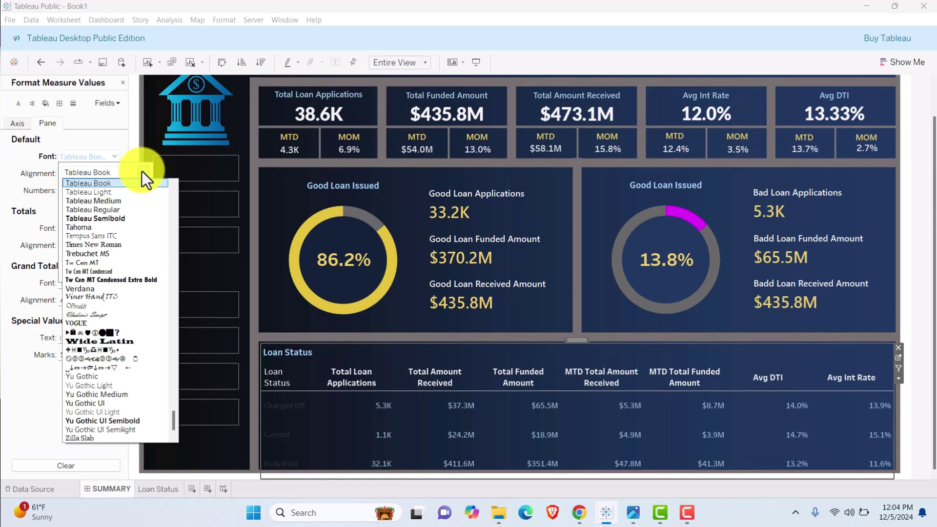
scroll(127, 200, "up", 12)
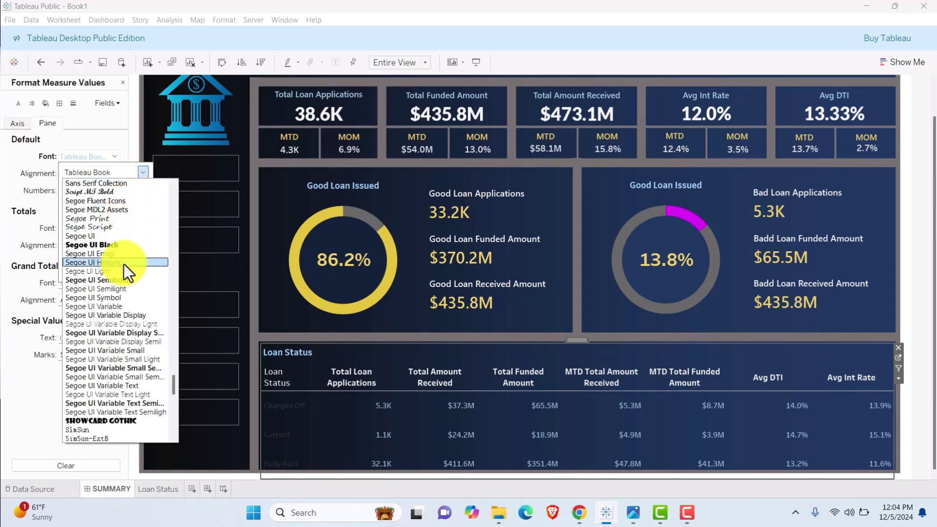
left_click(121, 281)
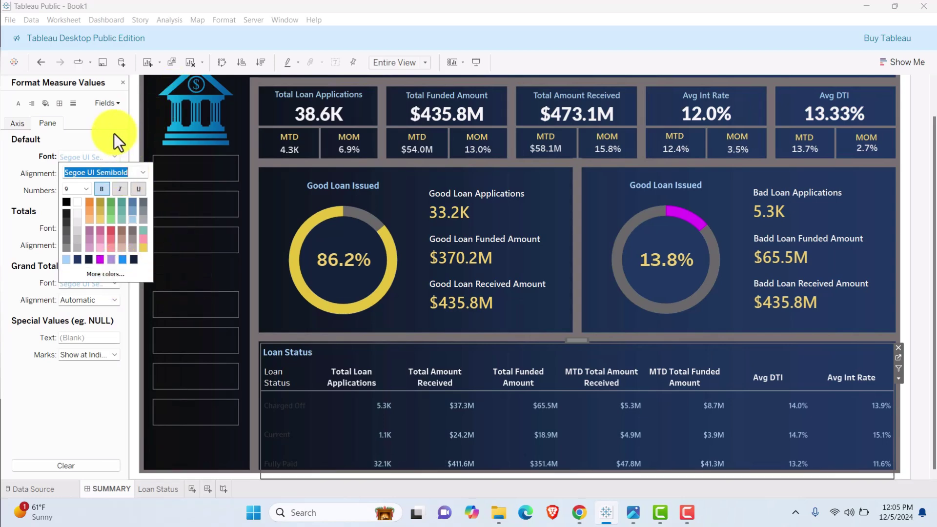
left_click(262, 35)
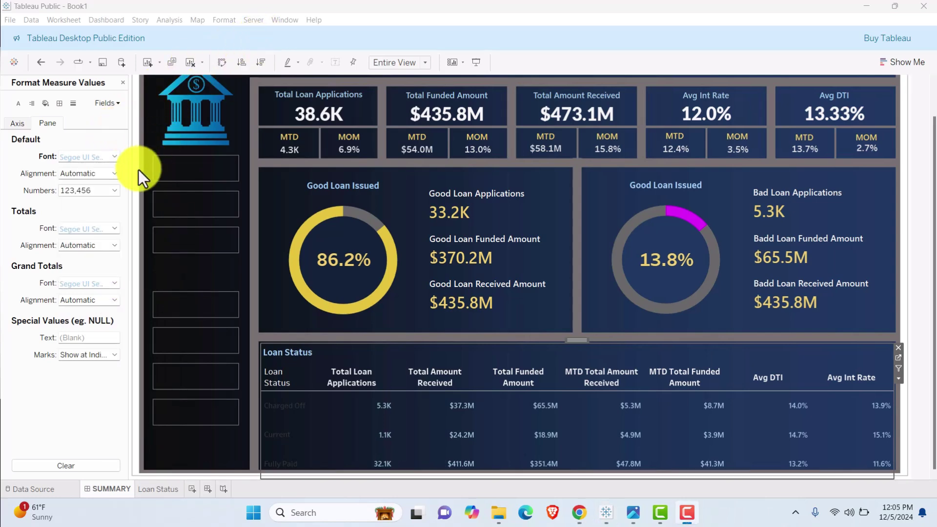
- Set the Measure Values pane font to Tableau Bold, size 11
left_click(112, 157)
left_click(87, 189)
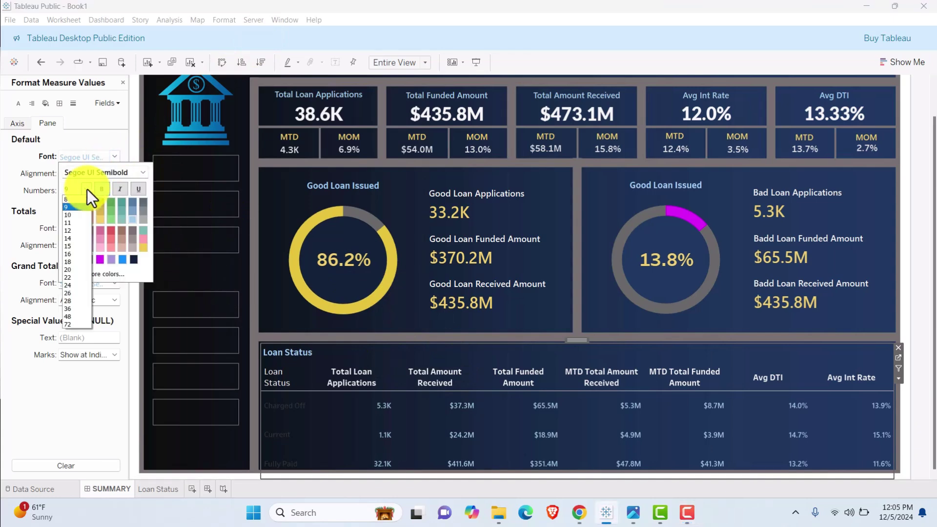
left_click(76, 222)
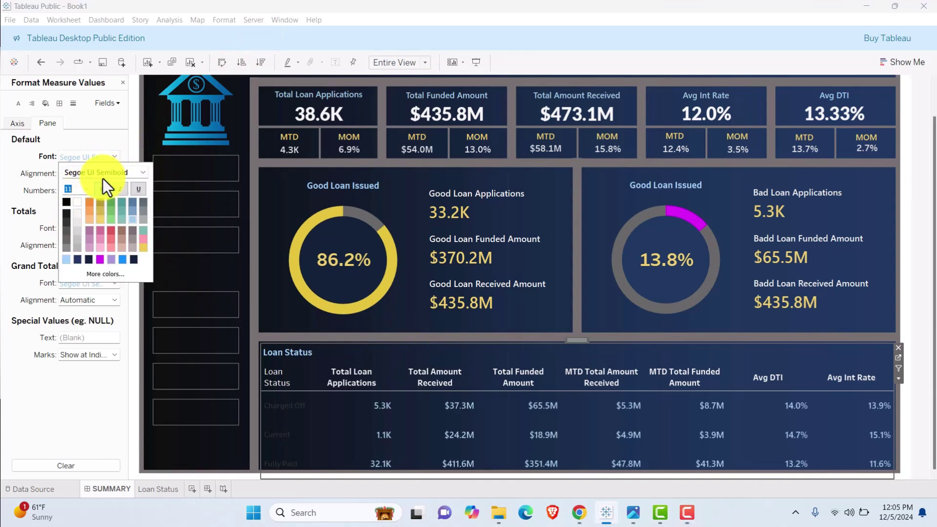
left_click(143, 172)
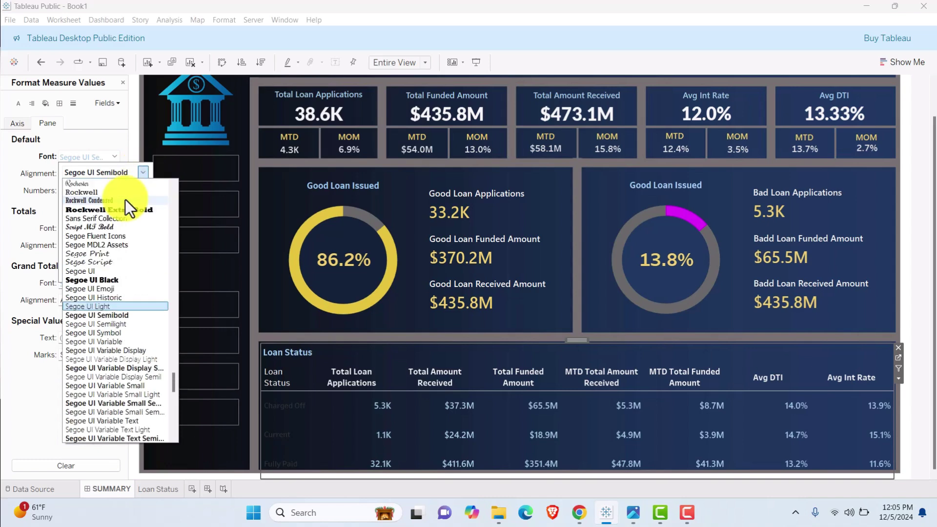
scroll(125, 199, "up", 5)
scroll(125, 199, "down", 14)
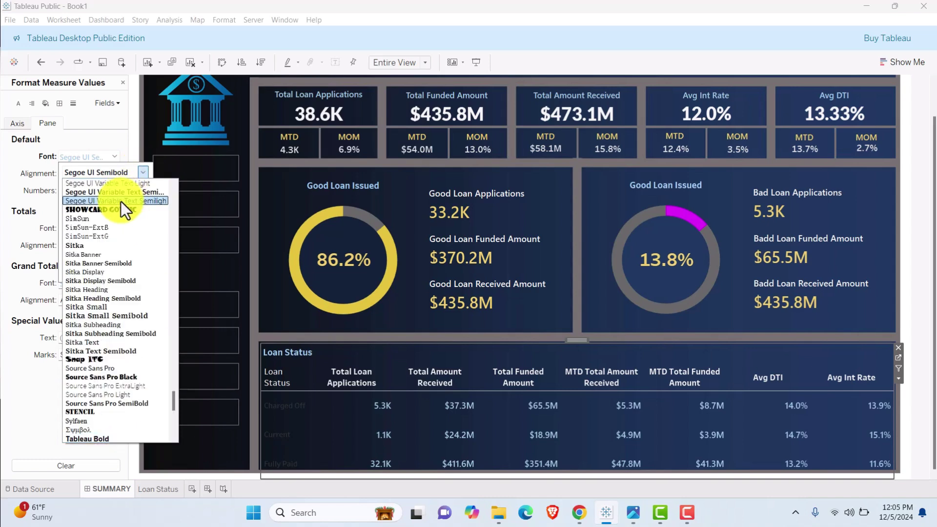
left_click(92, 439)
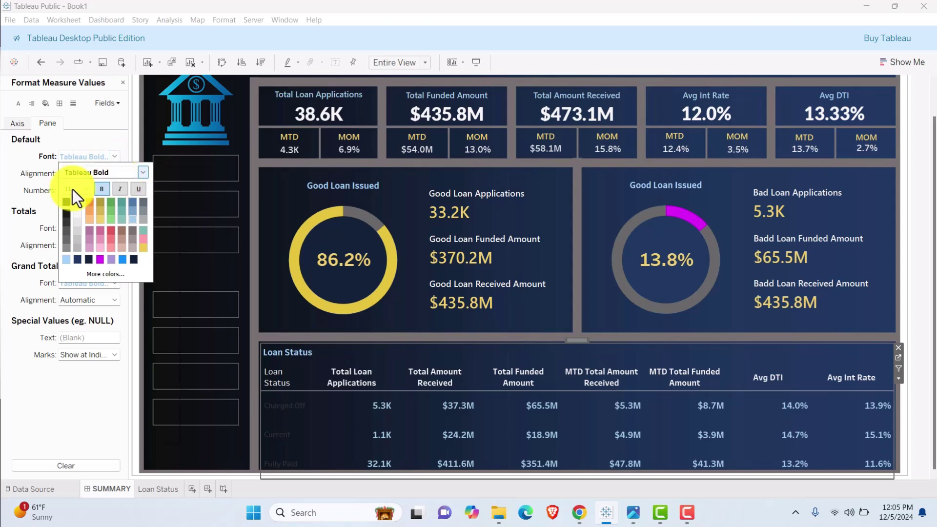
- Center the Measure Values horizontally in the Loan Status table
left_click(107, 174)
left_click(86, 216)
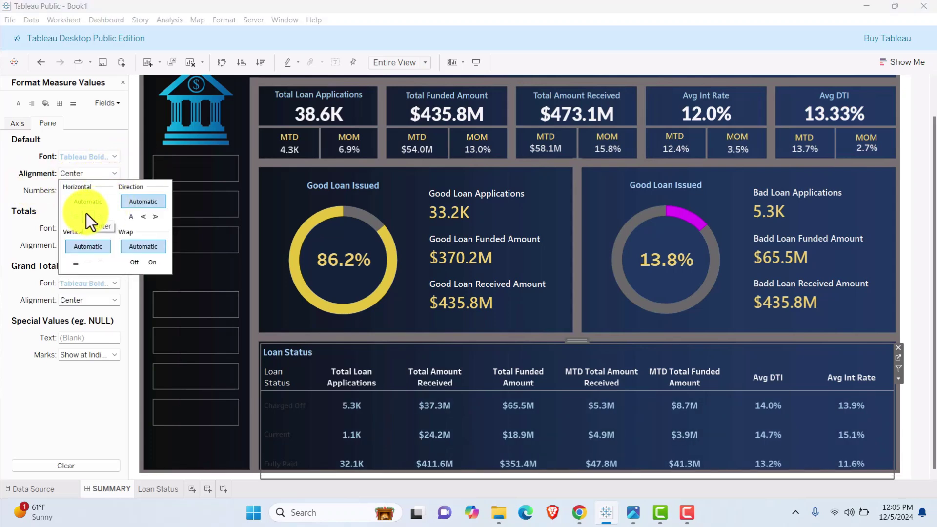
left_click(113, 157)
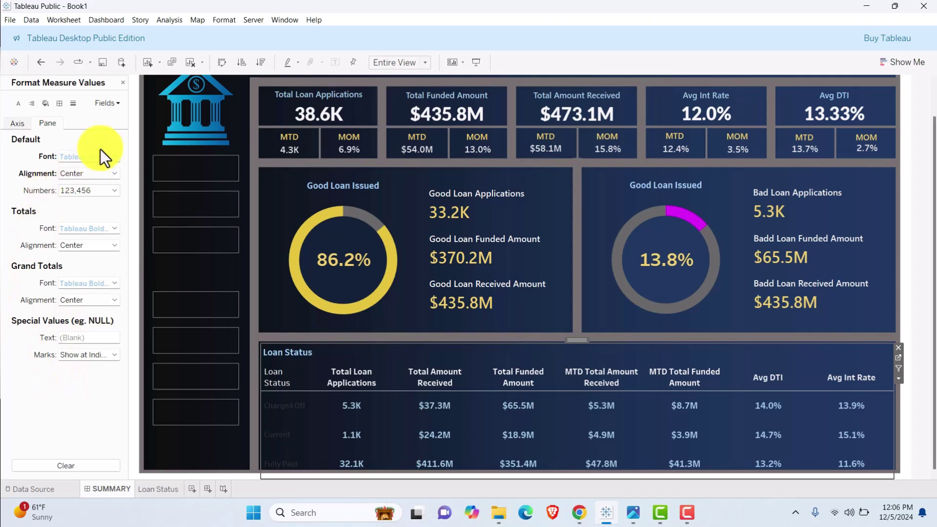
- Format the header font of the Loan Status field as white, size 11
left_click(110, 101)
left_click(133, 141)
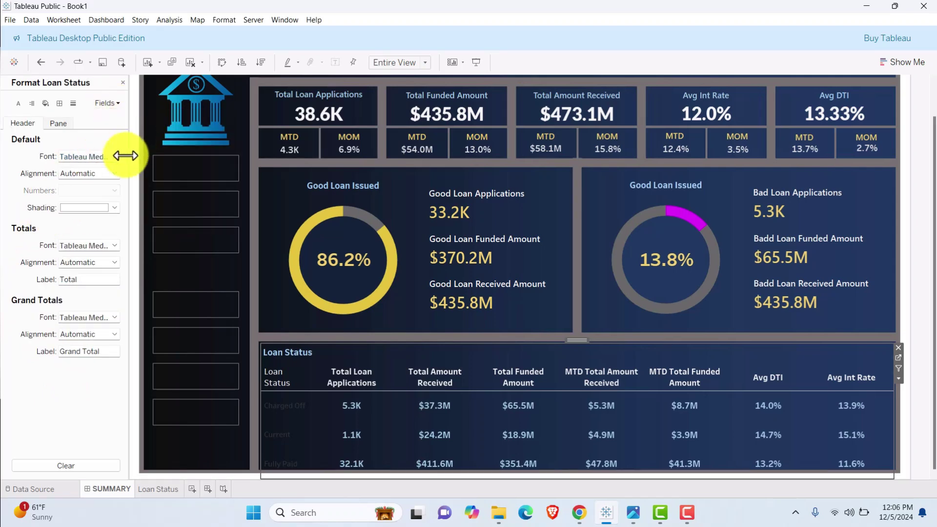
left_click(114, 157)
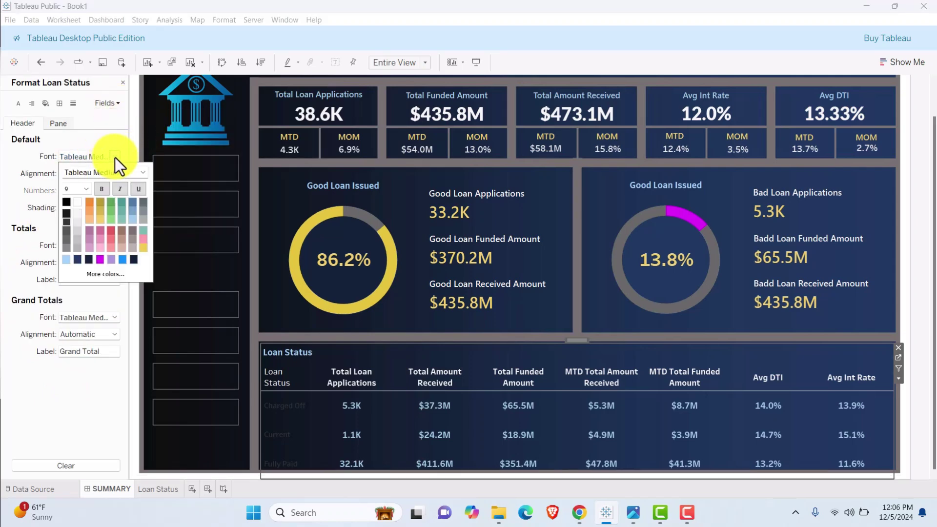
left_click(88, 190)
left_click(69, 222)
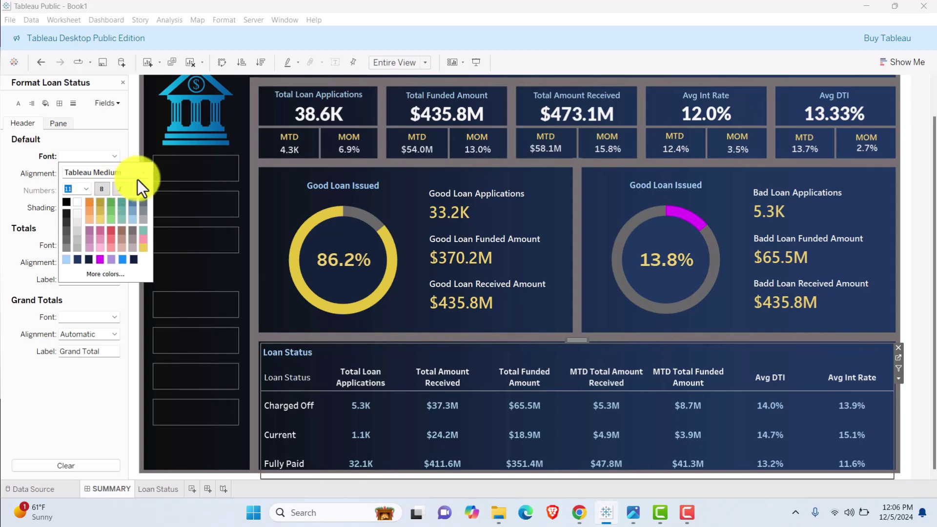
left_click(104, 39)
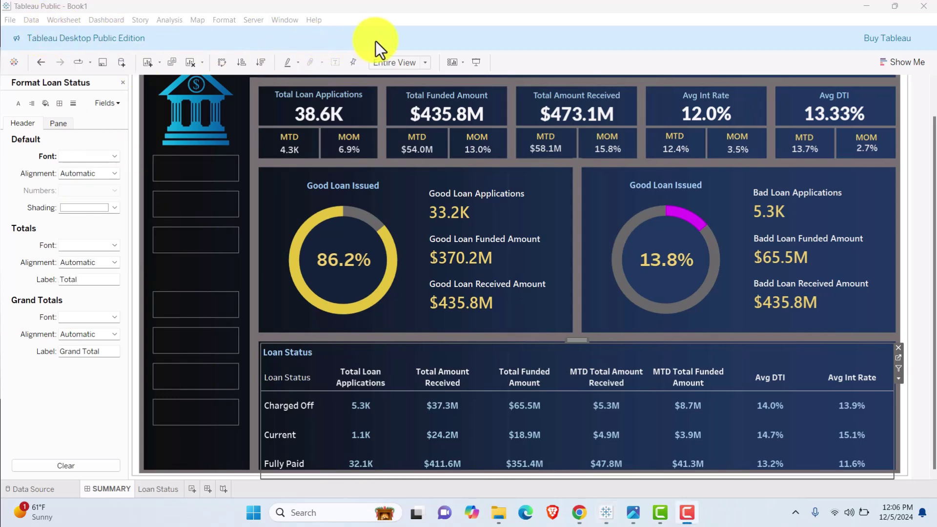
- Add column grand totals to the Loan Status table
left_click(170, 20)
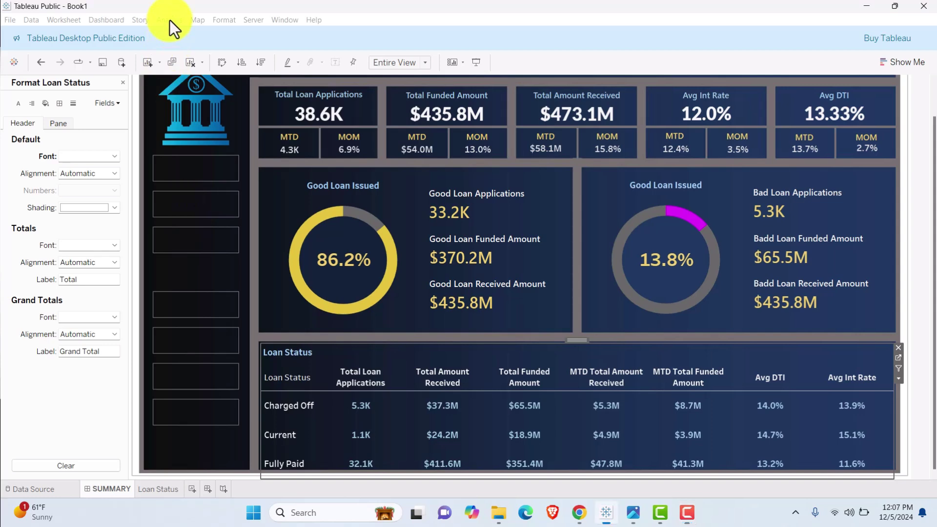
mouse_move(218, 125)
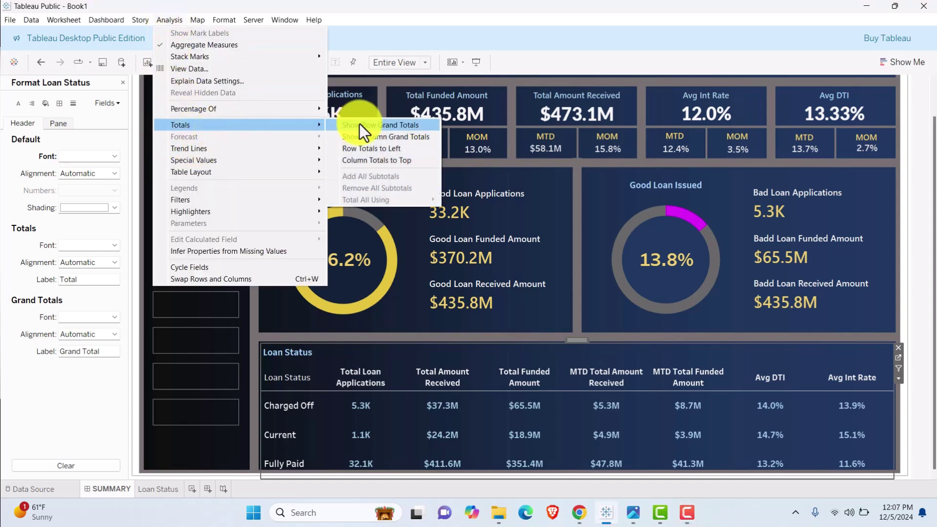
left_click(399, 139)
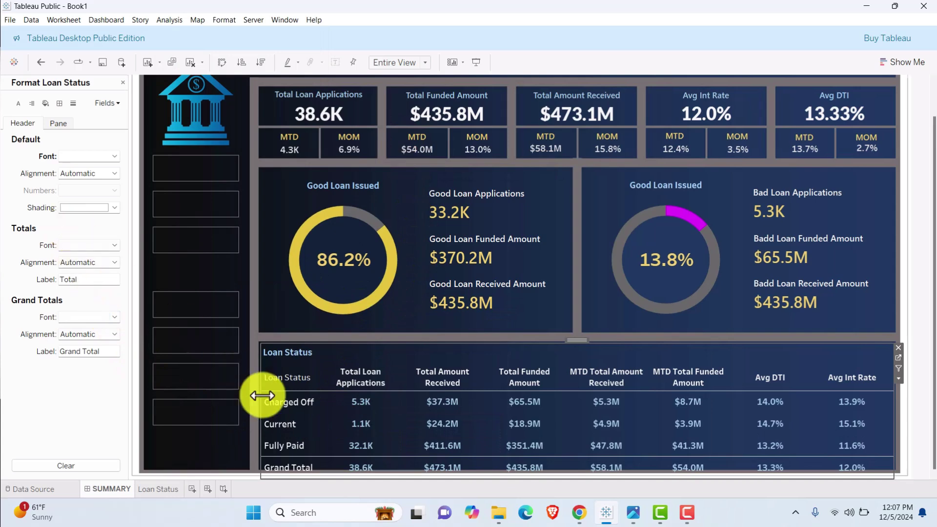
left_click(116, 105)
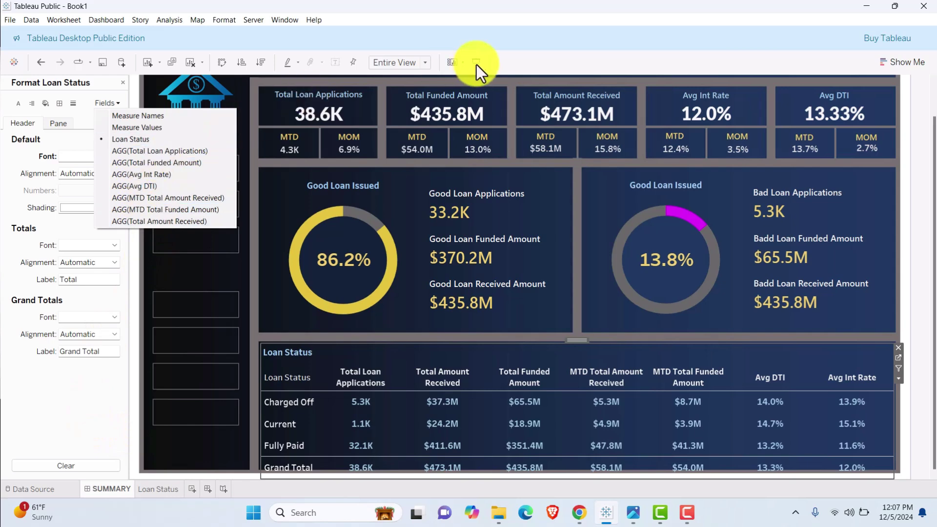
left_click(594, 53)
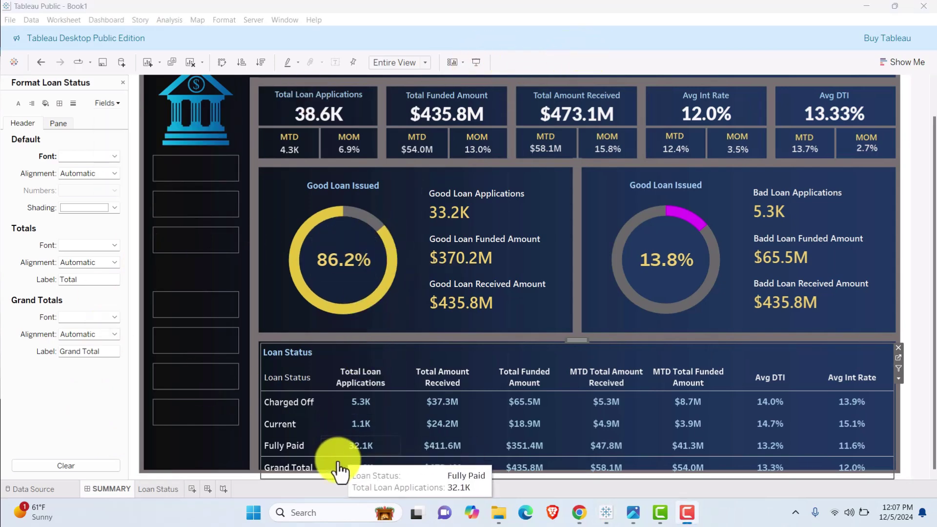
left_click(115, 101)
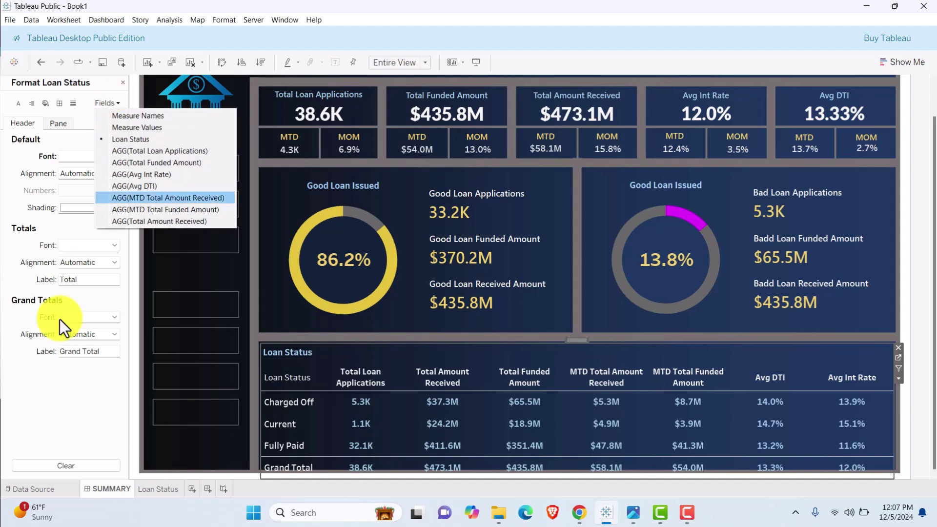
left_click(112, 318)
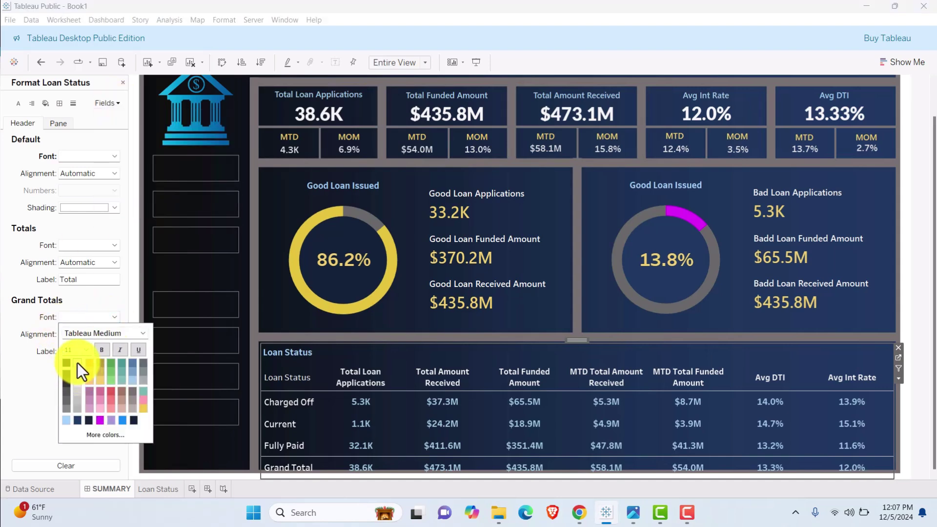
- Set the Grand Totals font color of the Measure Values to white
left_click(114, 103)
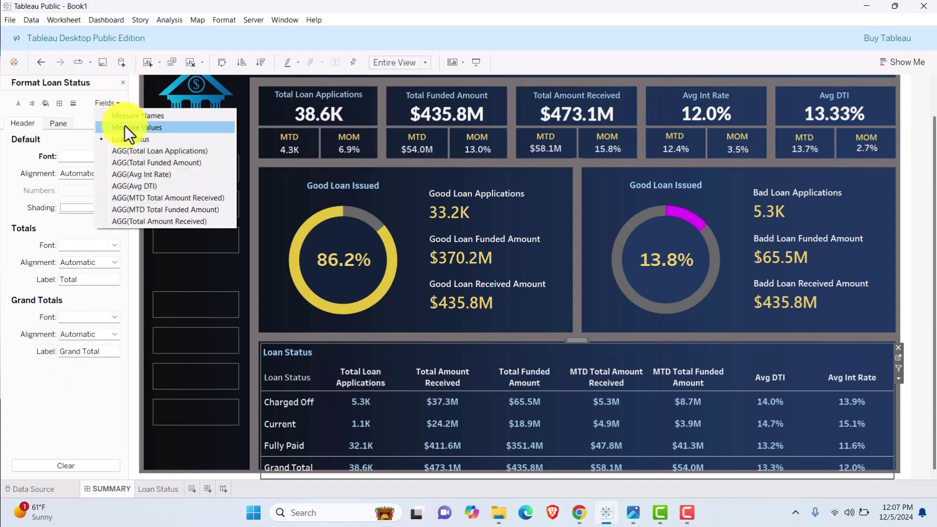
left_click(124, 125)
left_click(109, 282)
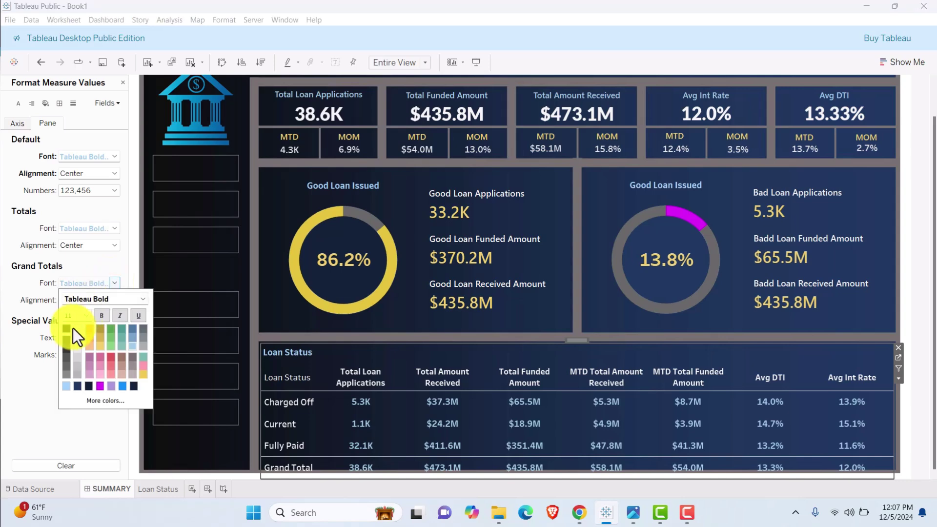
left_click(77, 329)
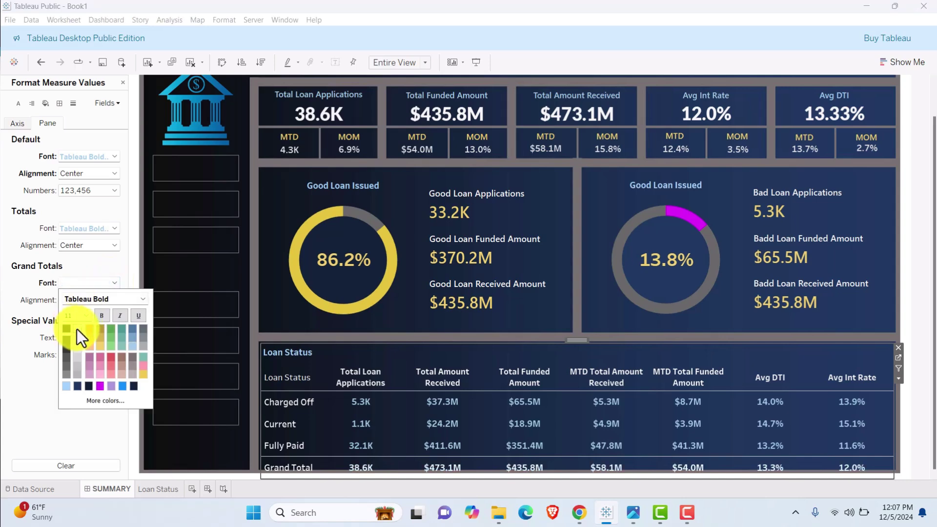
left_click(590, 53)
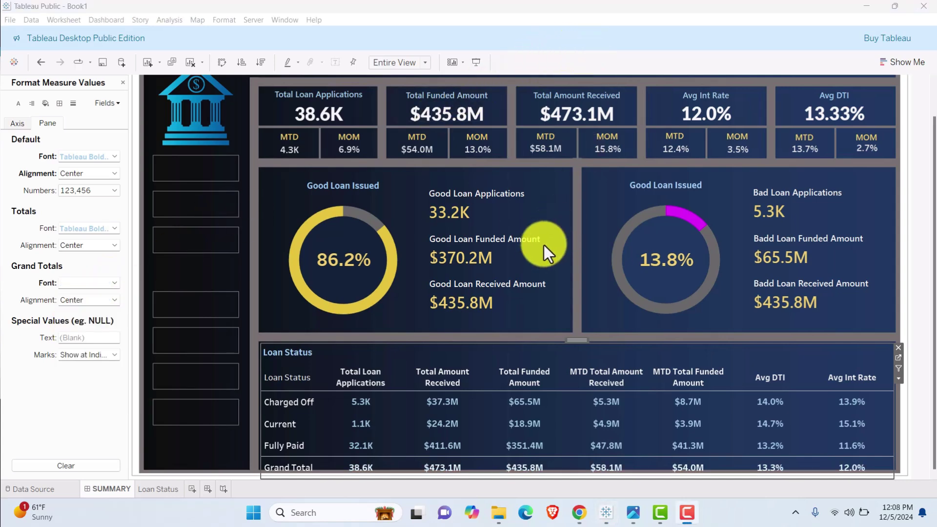
- Shade the Loan Status table's total pane and default header black
left_click(43, 100)
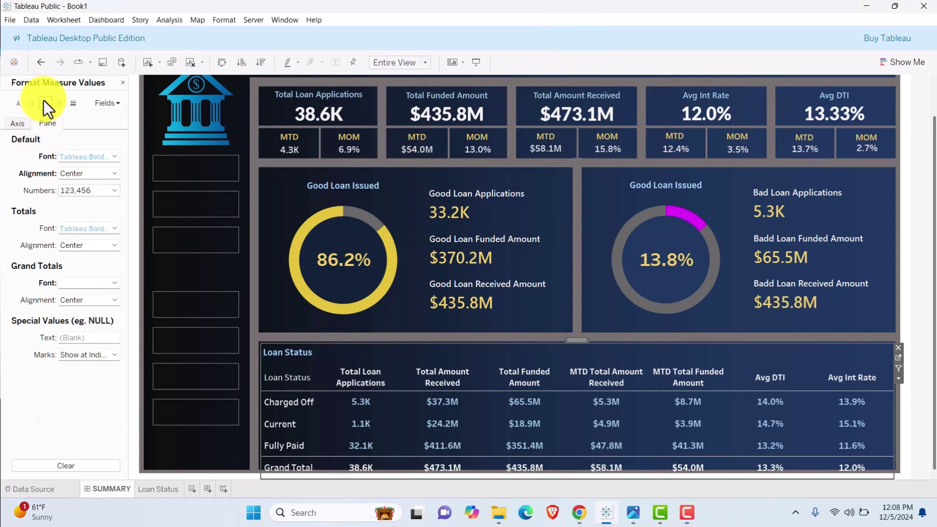
left_click(44, 102)
left_click(88, 228)
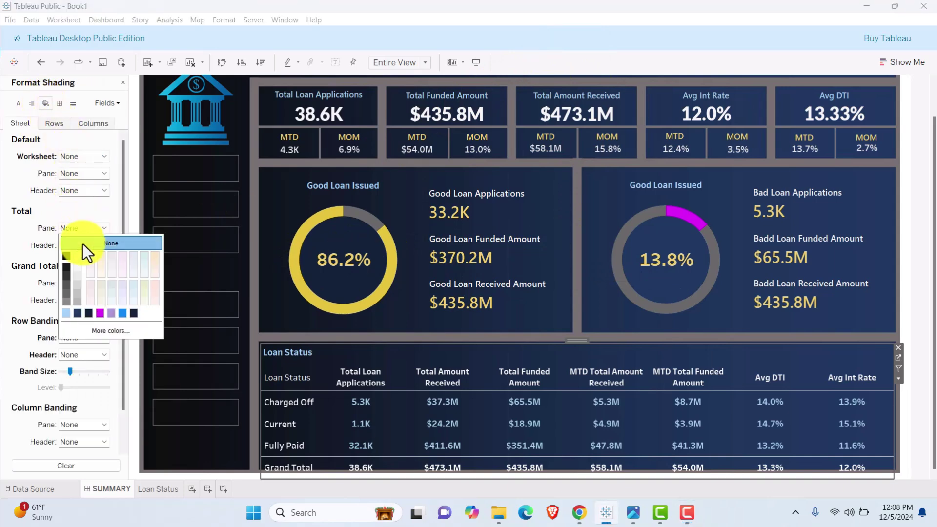
left_click(65, 256)
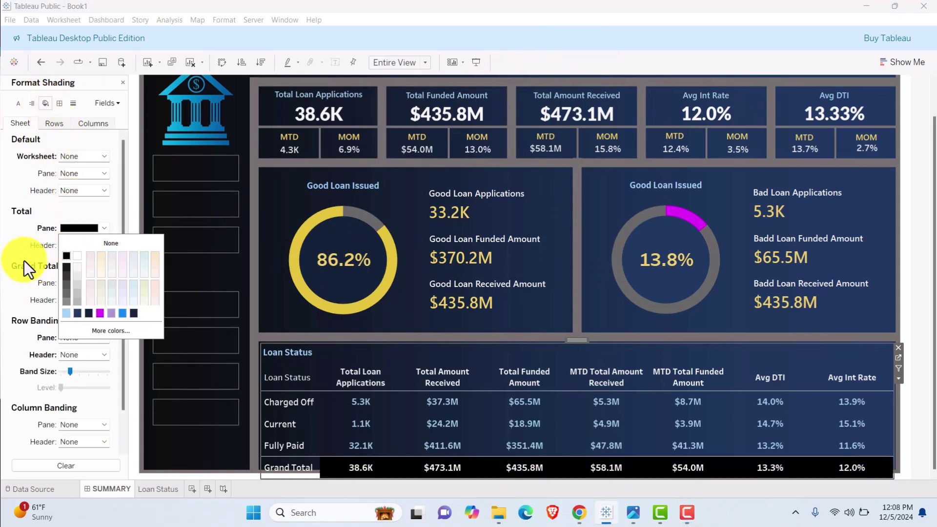
left_click(92, 190)
left_click(67, 219)
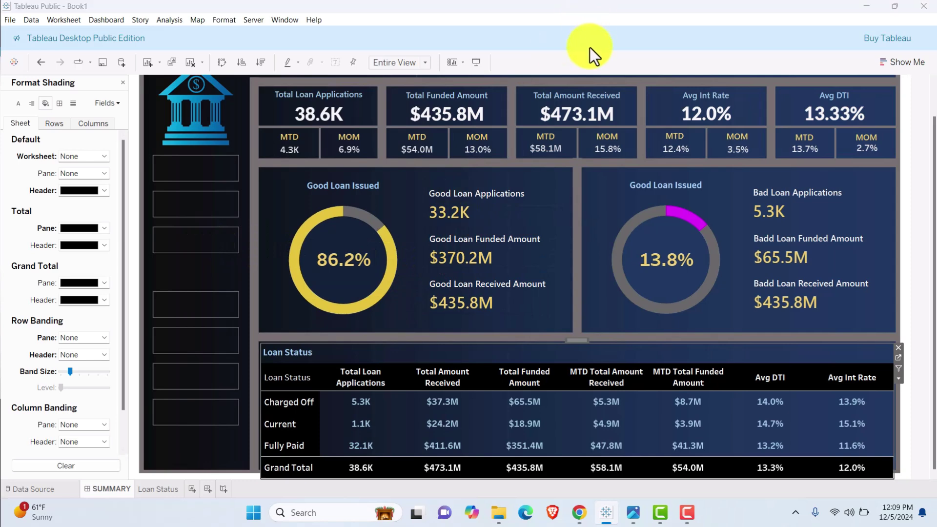
- Go from the dashboard's Good Loan Issued donut chart to its worksheet and close the shading format settings
mouse_move(350, 157)
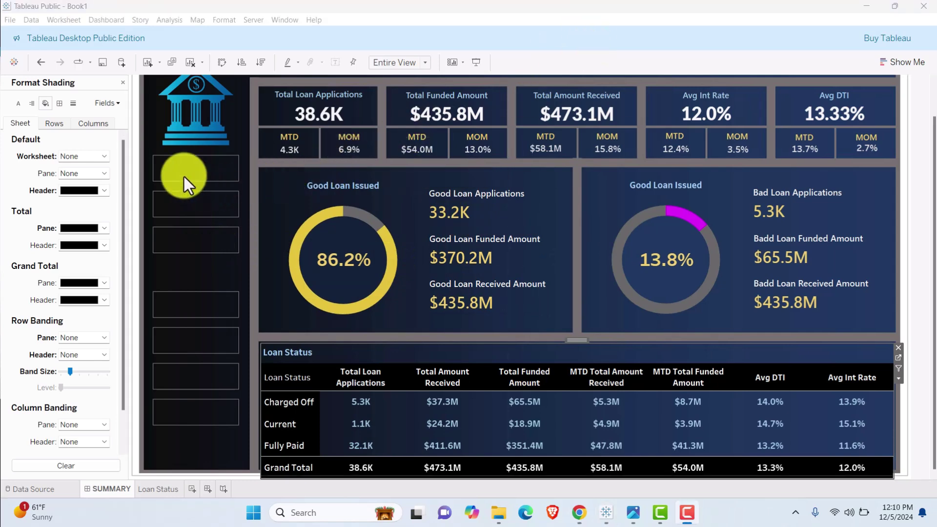
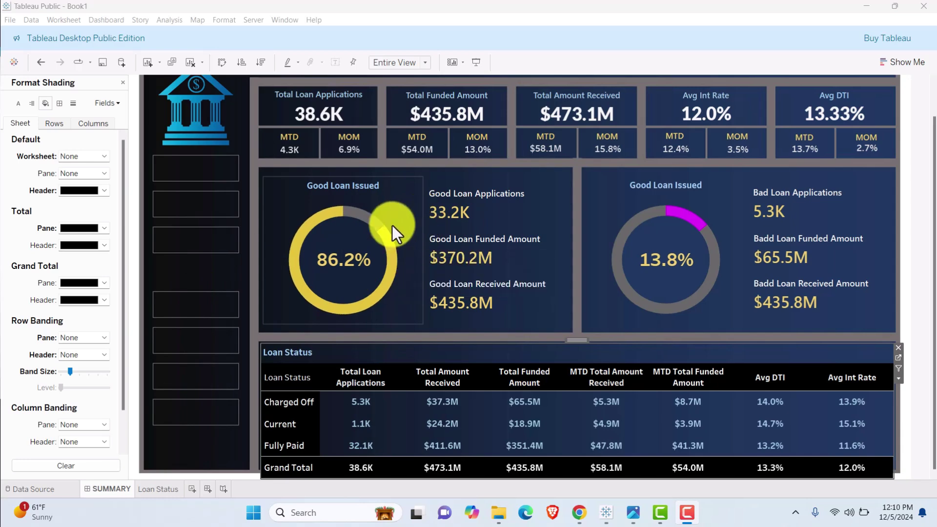
left_click(405, 221)
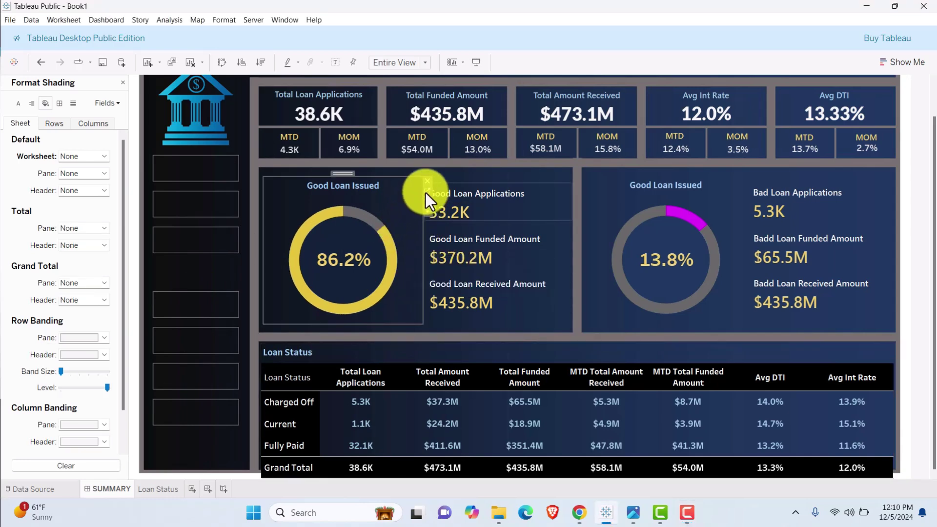
left_click(426, 191)
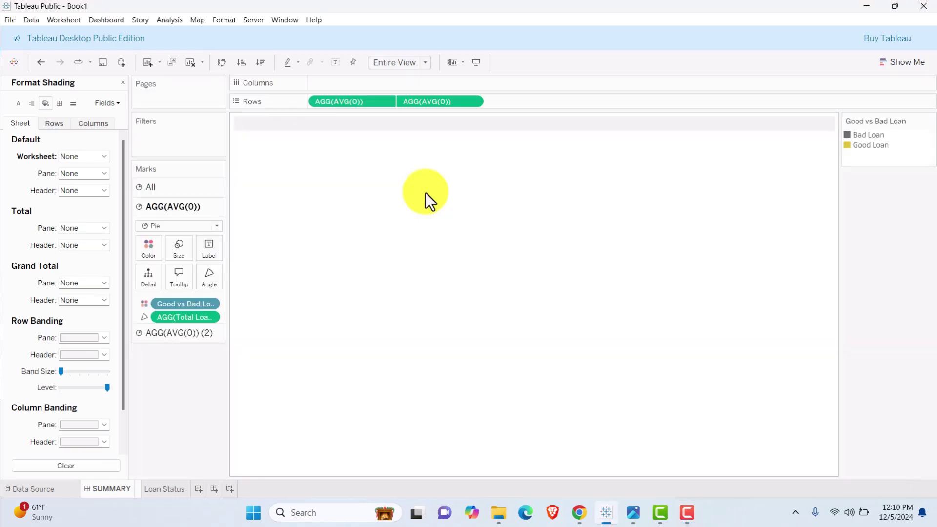
left_click(122, 82)
- Find the Verification Status field and add it as a filter on the Good Loan Issued worksheet, using all values
left_click(53, 122)
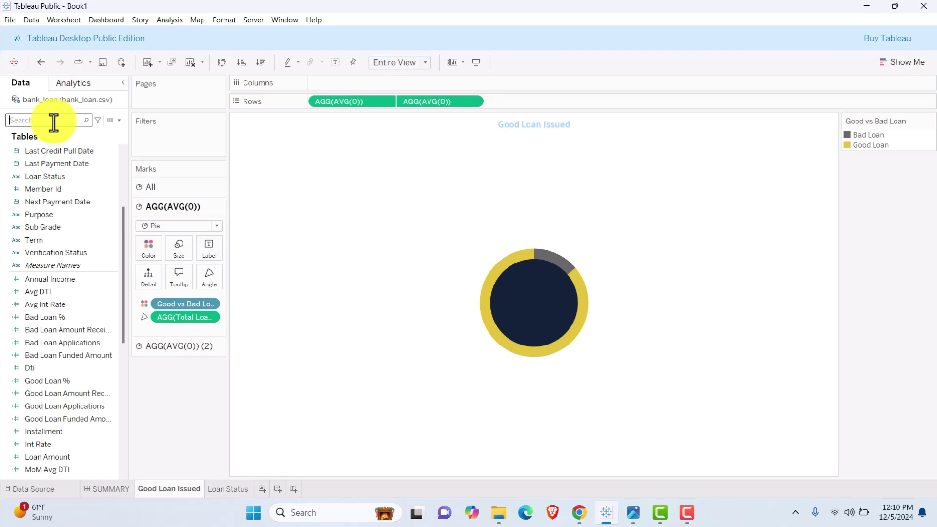
type("ver")
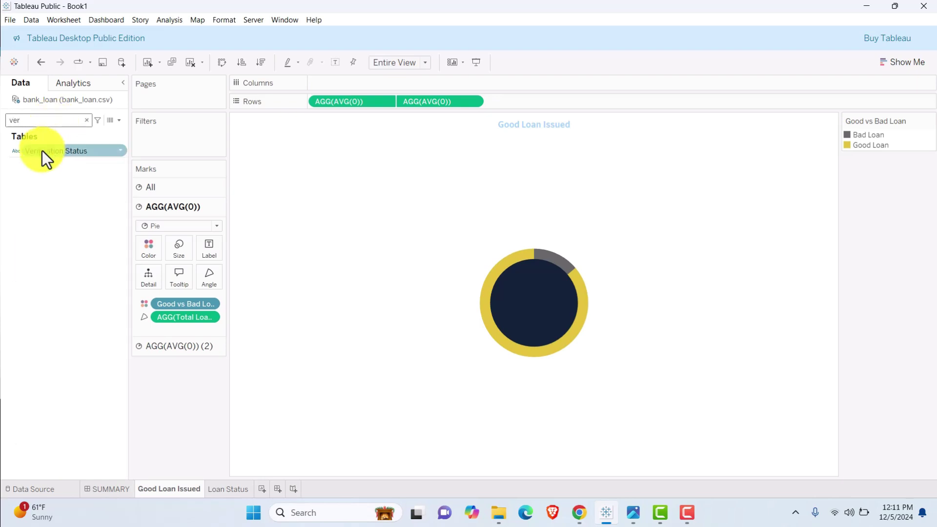
left_click_drag(41, 151, 159, 134)
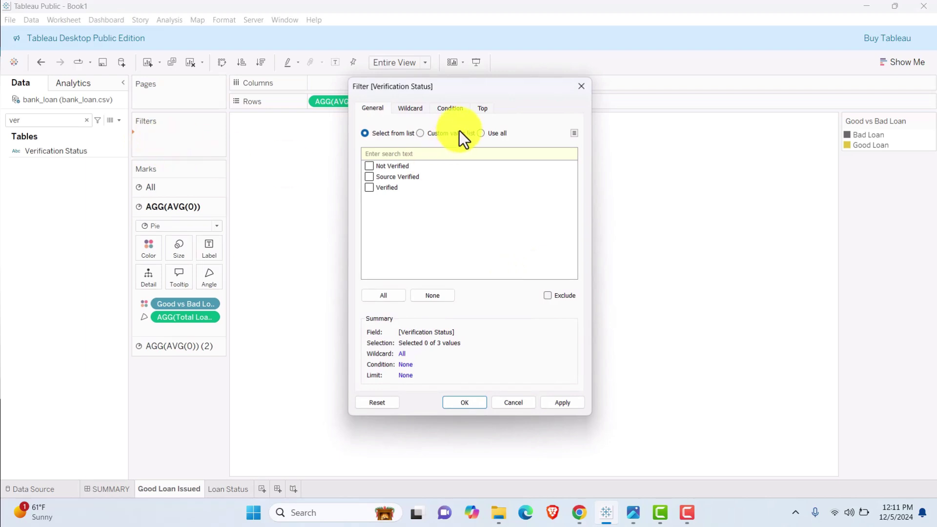
left_click(481, 131)
left_click(554, 401)
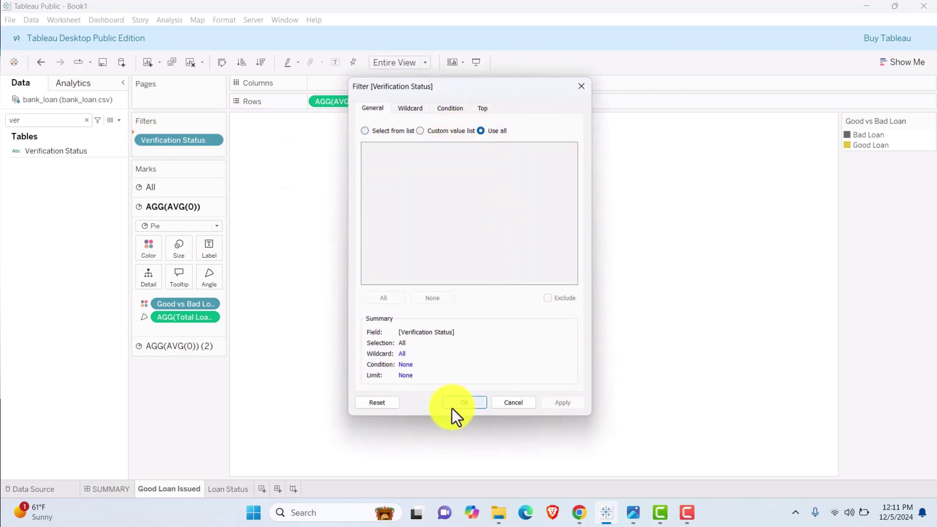
left_click(454, 404)
- Find the Purpose field and add it as a worksheet filter that uses all values
double_click(22, 120)
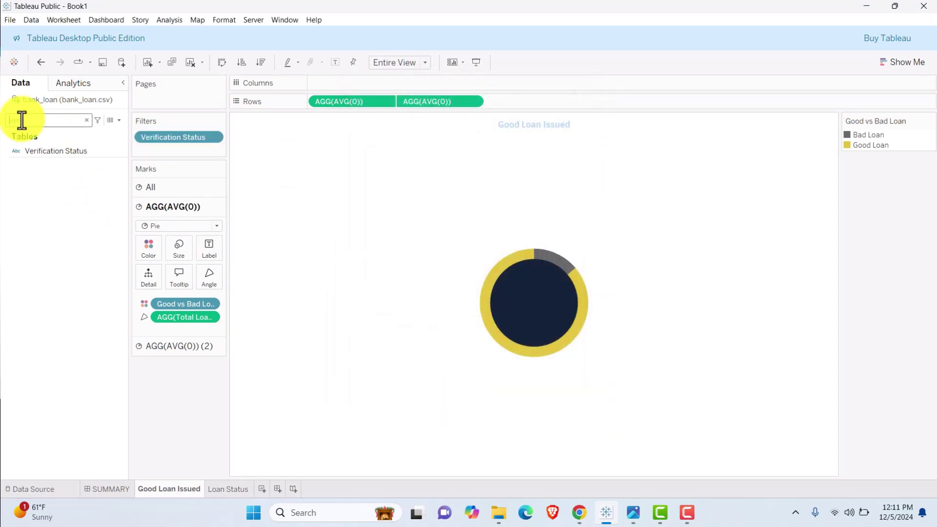
type("pur")
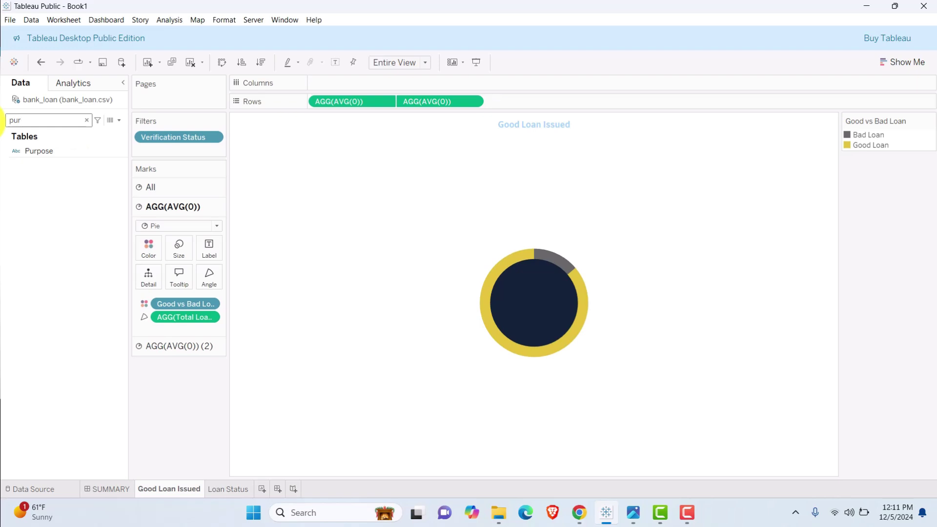
left_click_drag(9, 152, 159, 153)
left_click(481, 134)
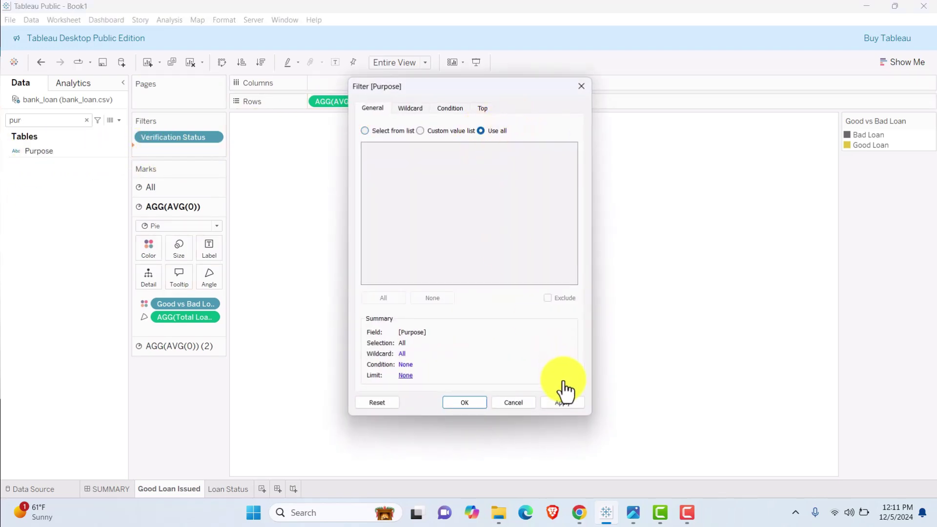
left_click(471, 404)
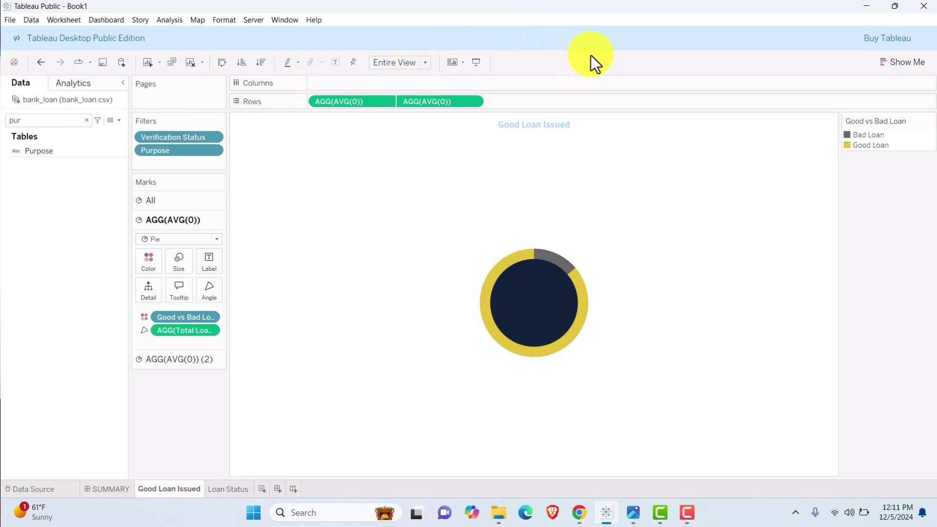
- Find the Grade field and add it as a worksheet filter that uses all values
left_click(46, 120)
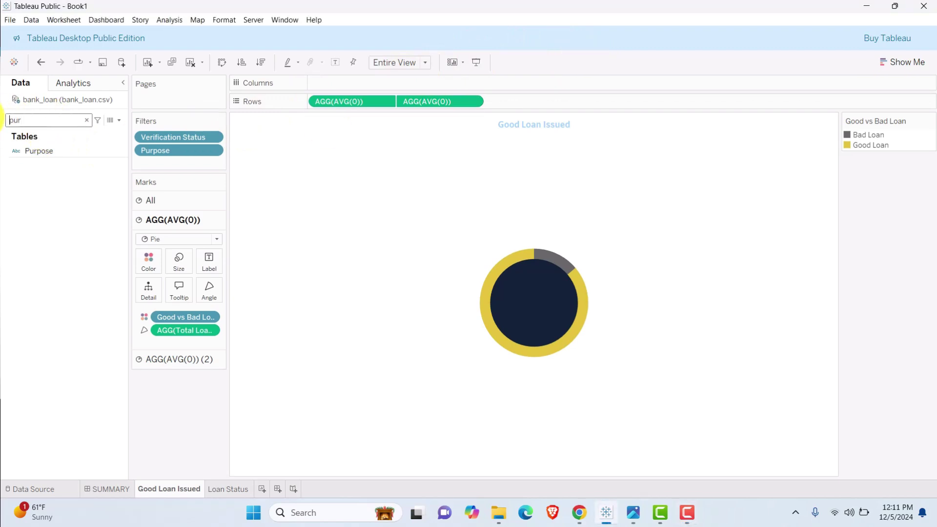
key("ctrl+a")
key("BackSpace")
type("grad")
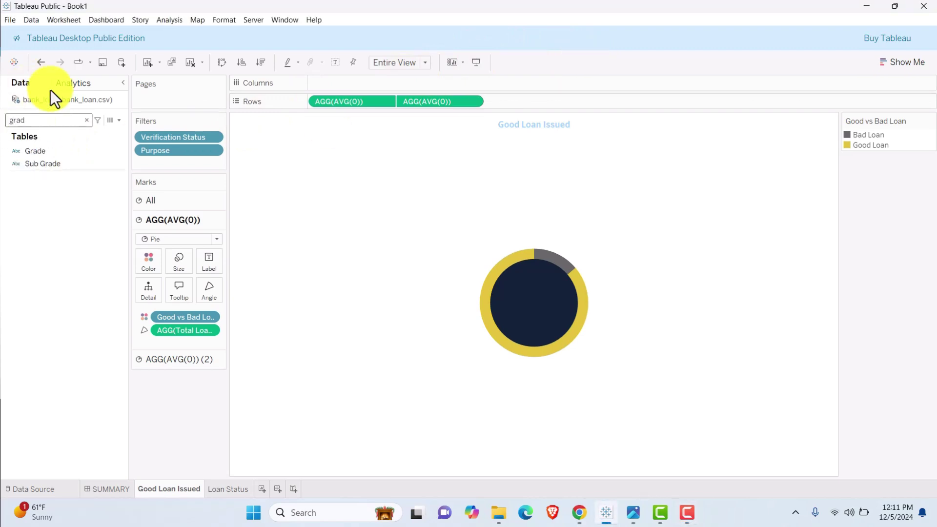
left_click_drag(35, 151, 158, 137)
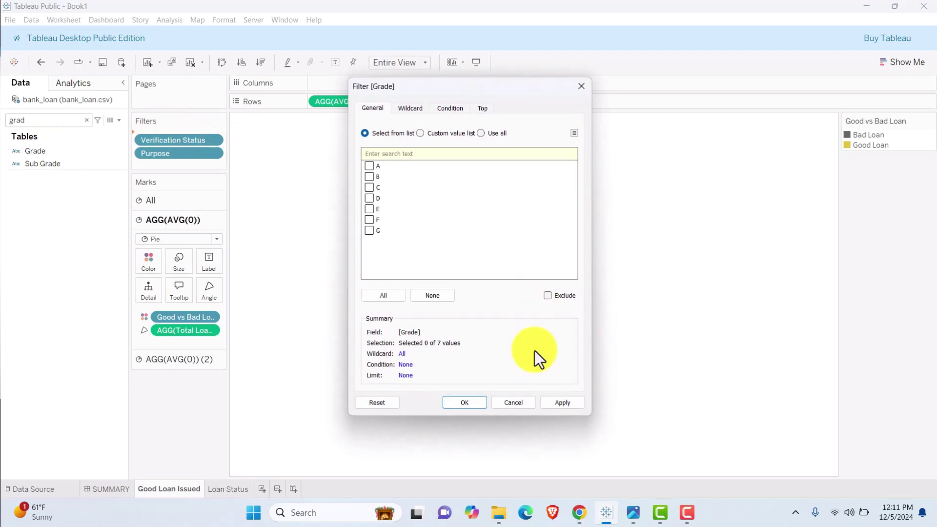
left_click(504, 132)
left_click(554, 398)
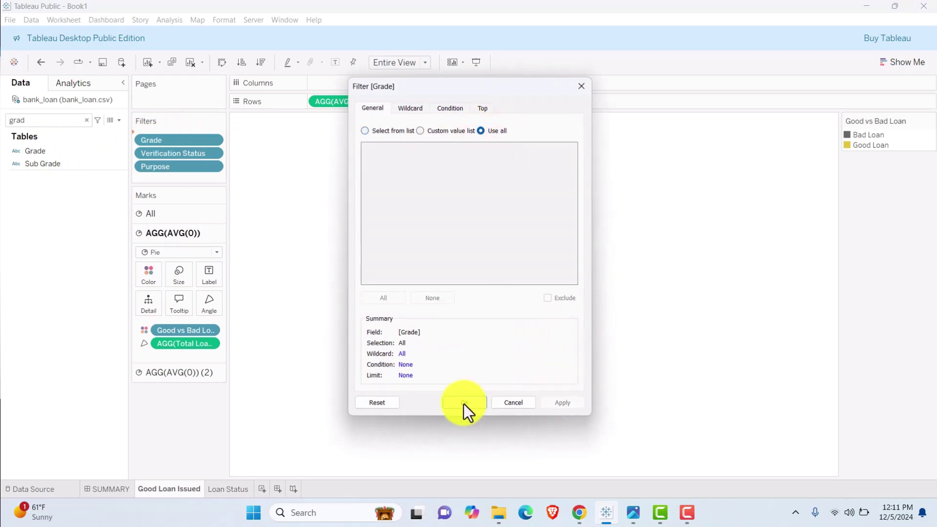
left_click(463, 403)
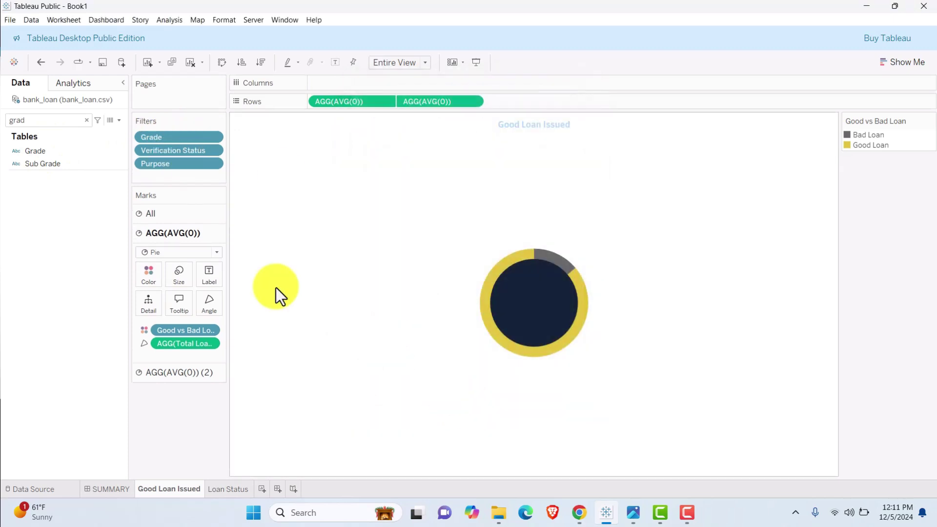
- Apply the Grade, Verification Status and Purpose filters to all worksheets using this data source
right_click(204, 137)
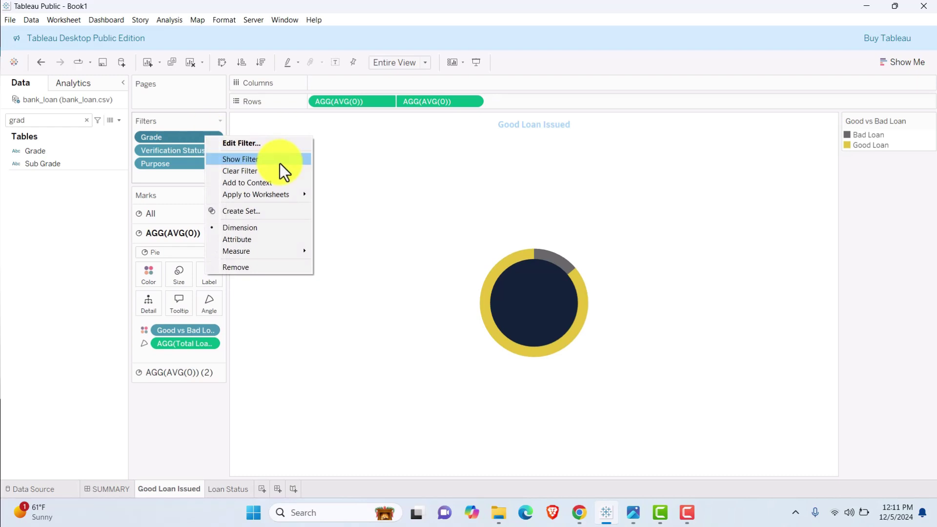
mouse_move(288, 197)
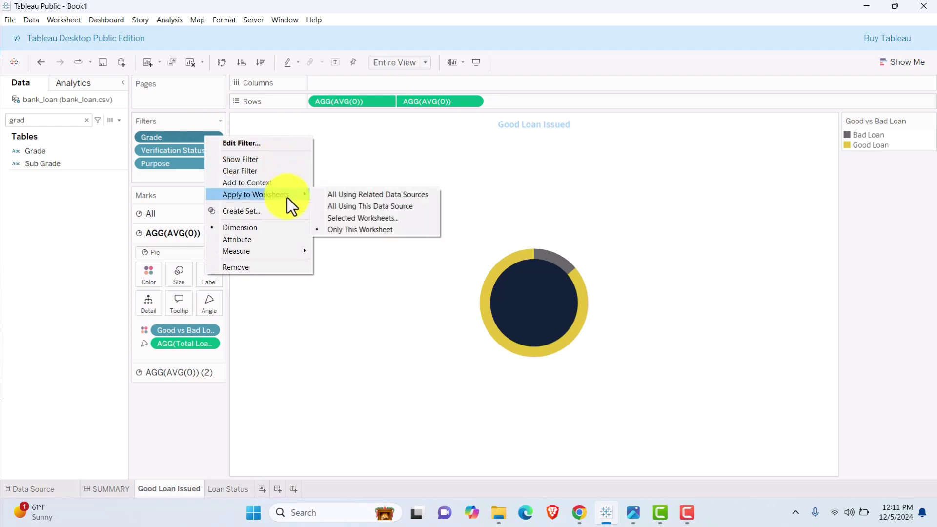
left_click(401, 208)
right_click(197, 150)
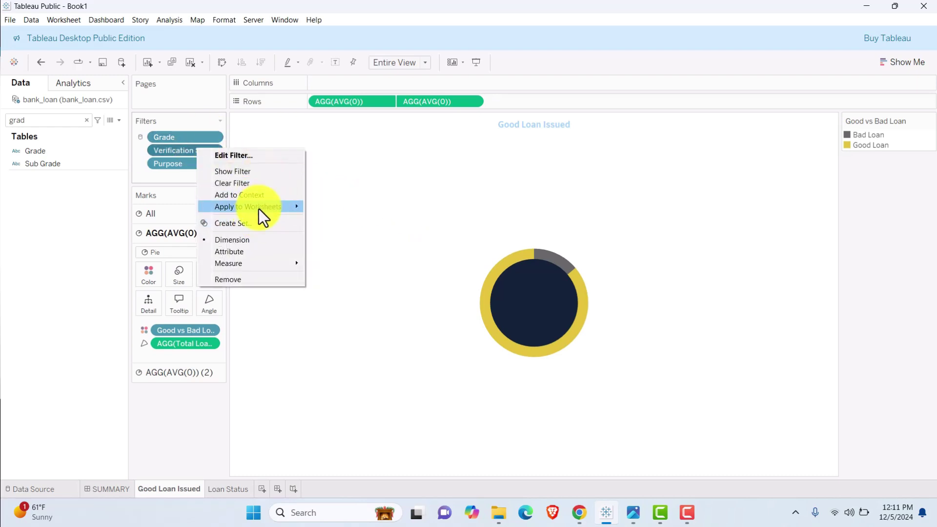
mouse_move(263, 208)
left_click(343, 217)
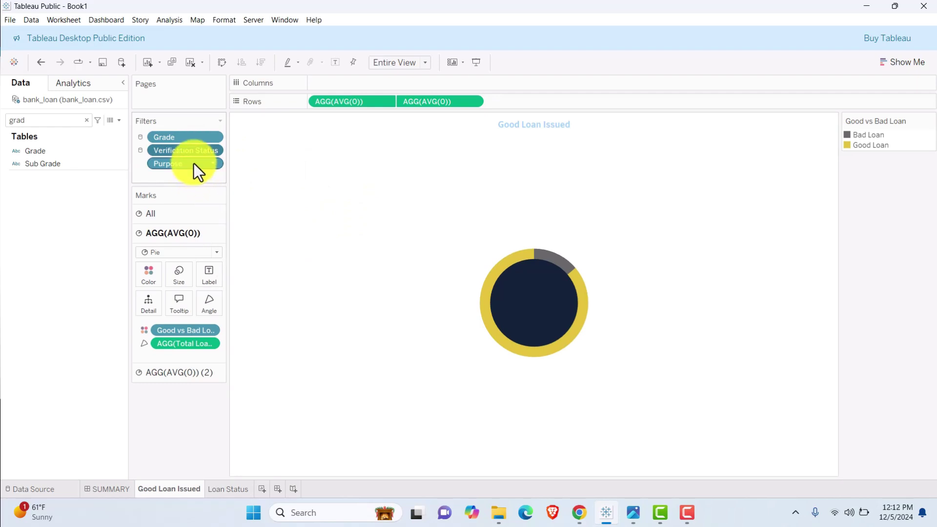
right_click(194, 164)
mouse_move(293, 220)
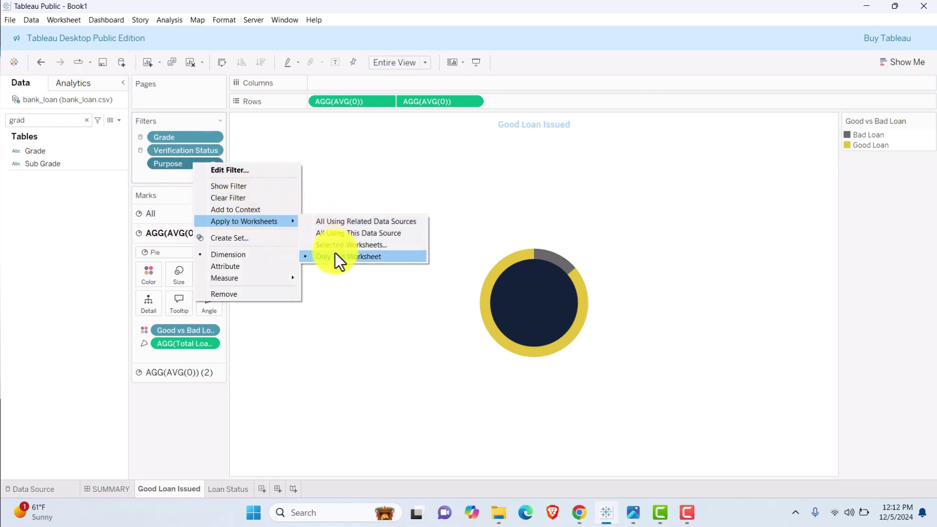
left_click(359, 234)
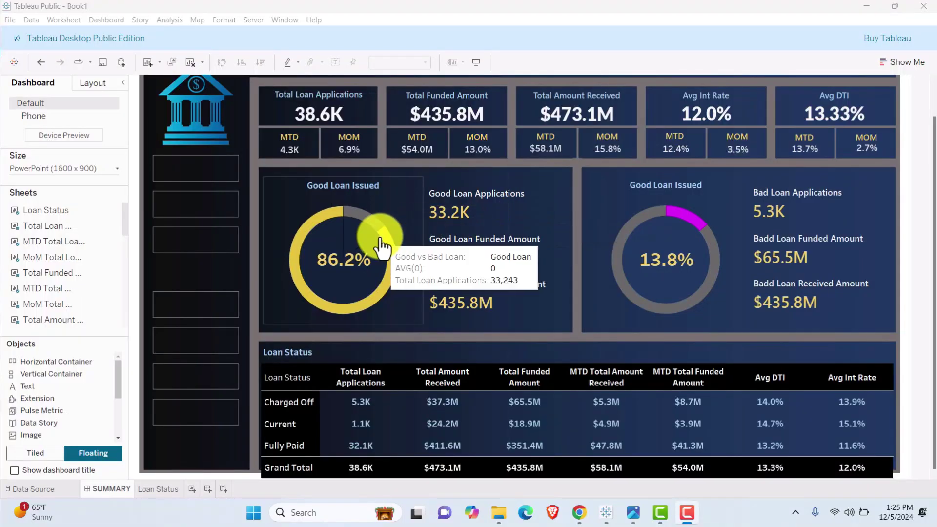
- Show the Purpose filter of the Good Loan Issued chart on the SUMMARY dashboard
left_click(416, 242)
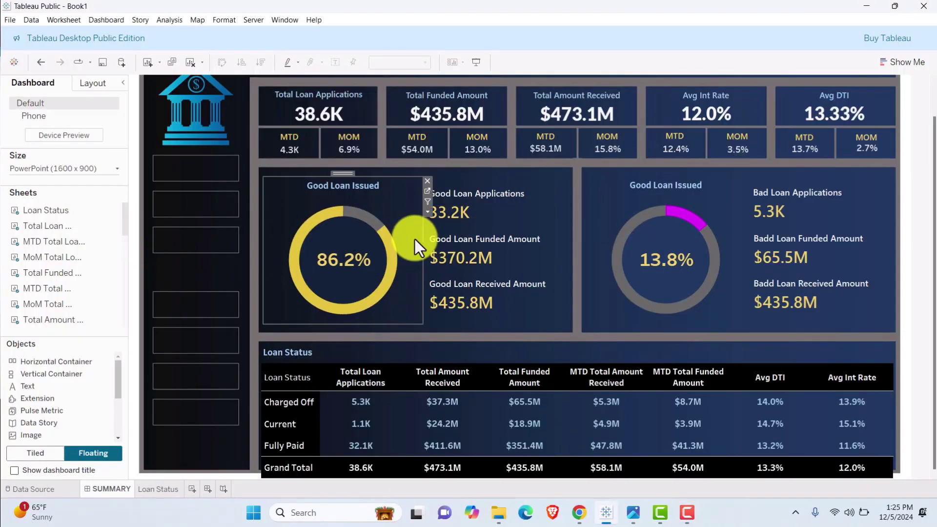
left_click(428, 212)
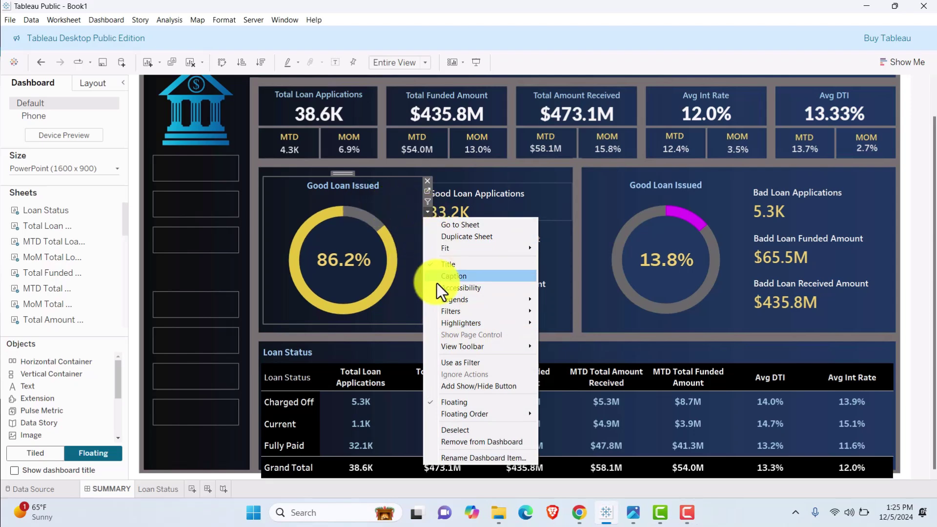
mouse_move(469, 312)
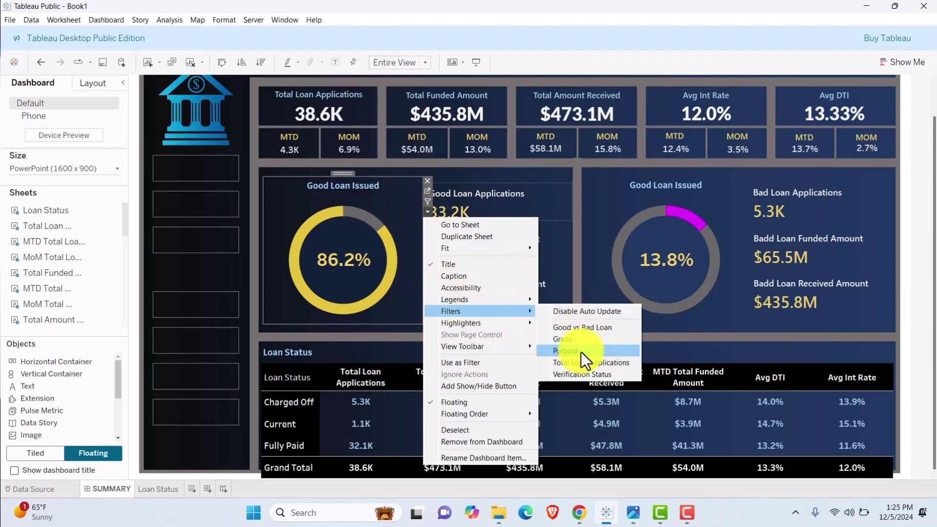
left_click(581, 352)
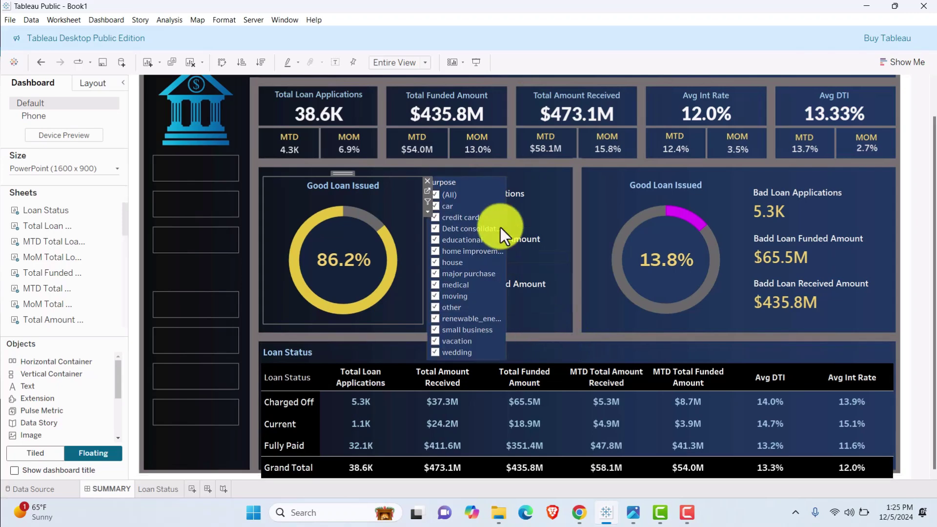
- Change the Purpose filter to Multiple Values (dropdown) and place it over the fourth box in the dashboard's dark sidebar
right_click(473, 186)
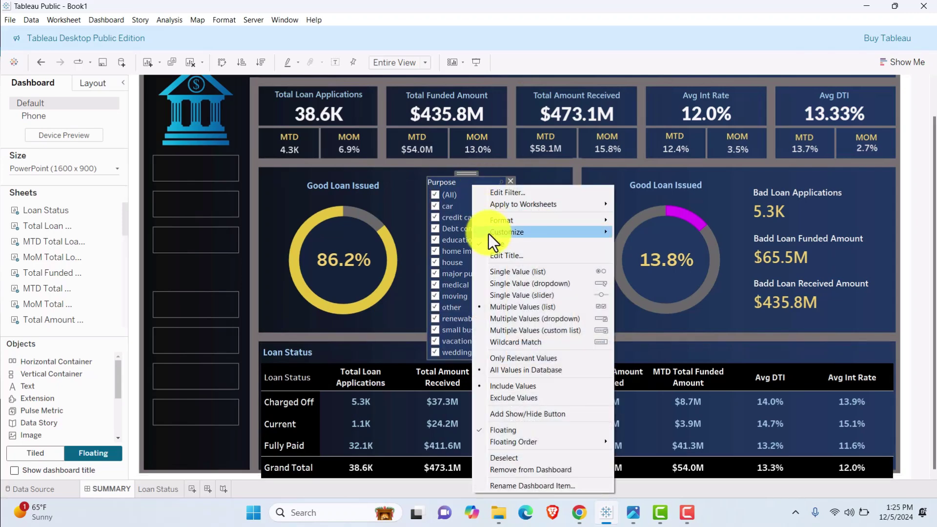
left_click(526, 321)
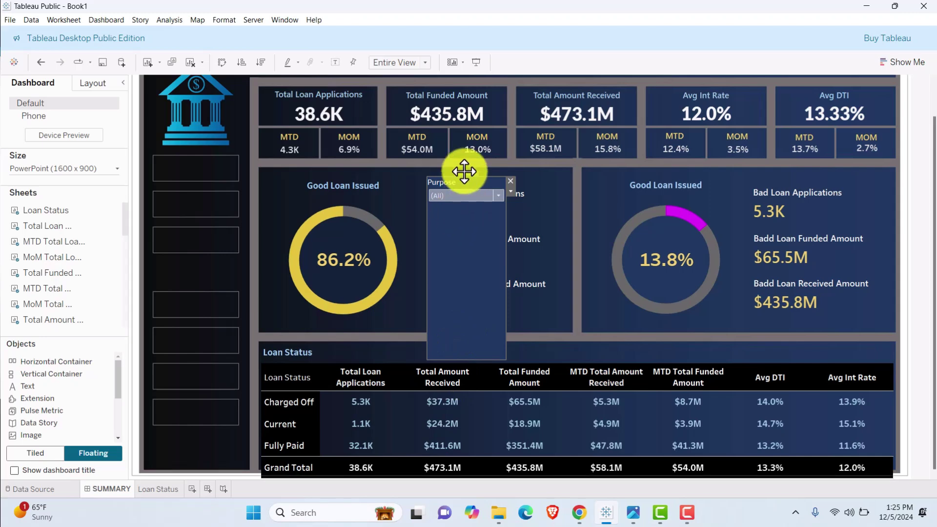
left_click_drag(463, 173, 191, 300)
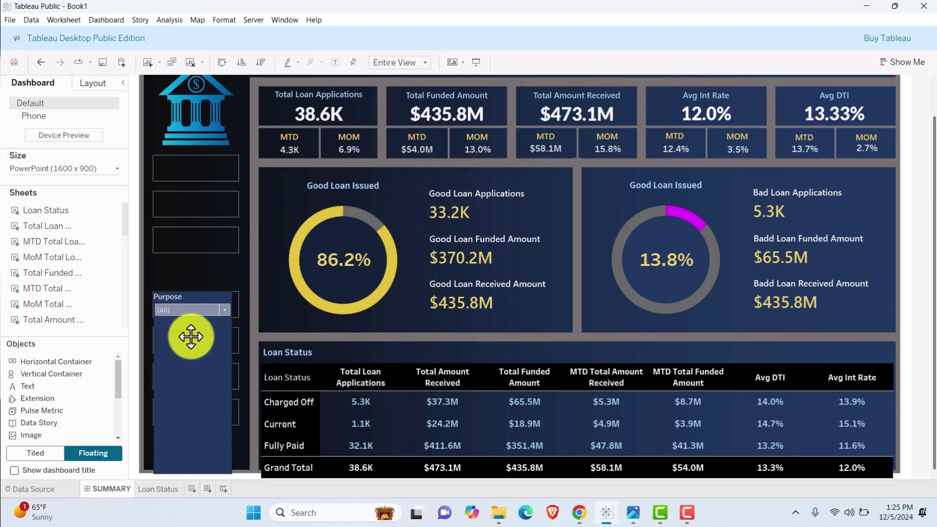
- Set the body shading of all filter and set controls on the dashboard to dark gray
right_click(191, 299)
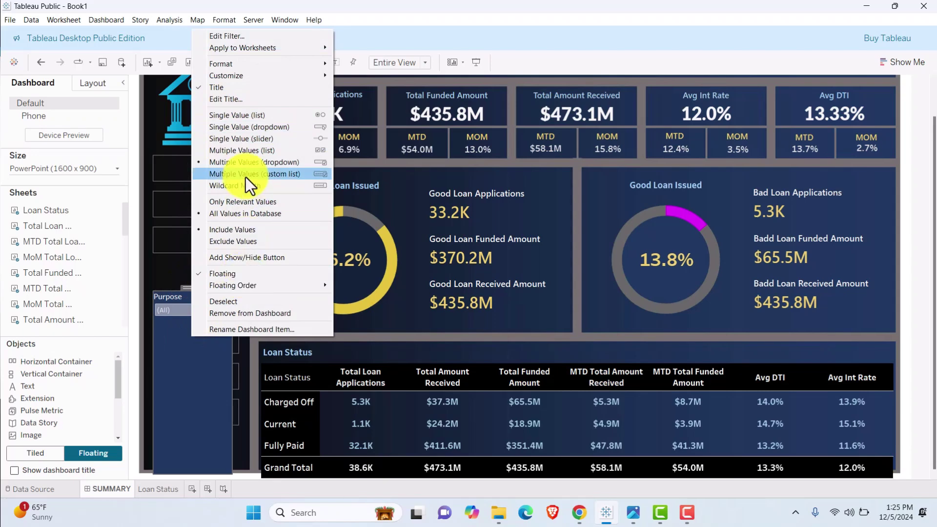
left_click(357, 45)
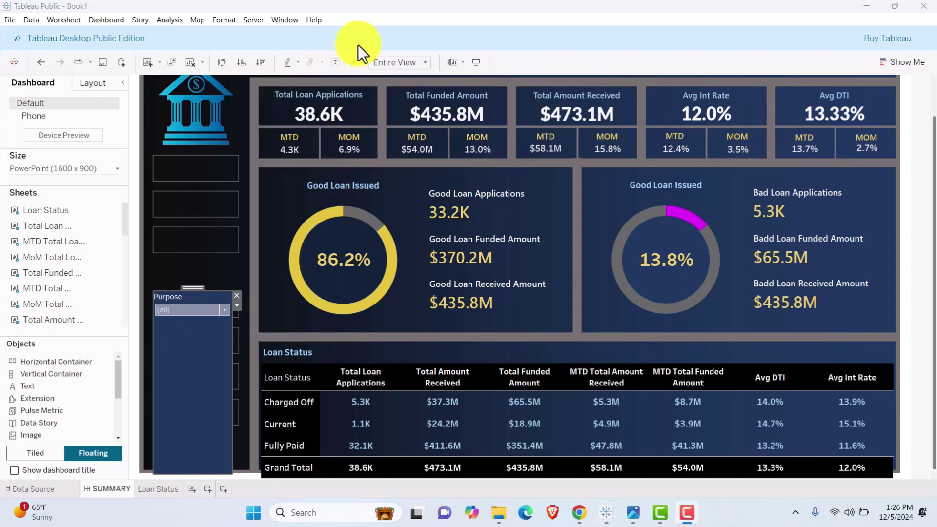
right_click(200, 323)
mouse_move(226, 257)
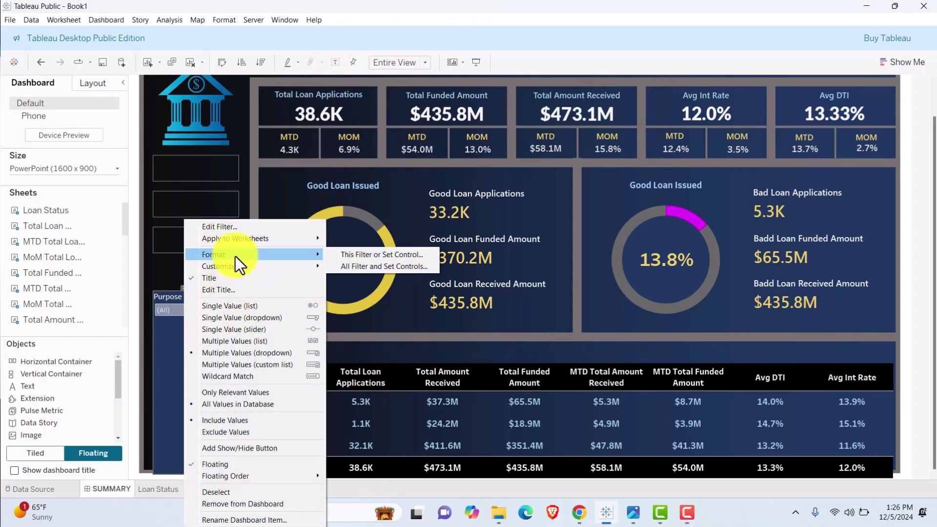
left_click(373, 267)
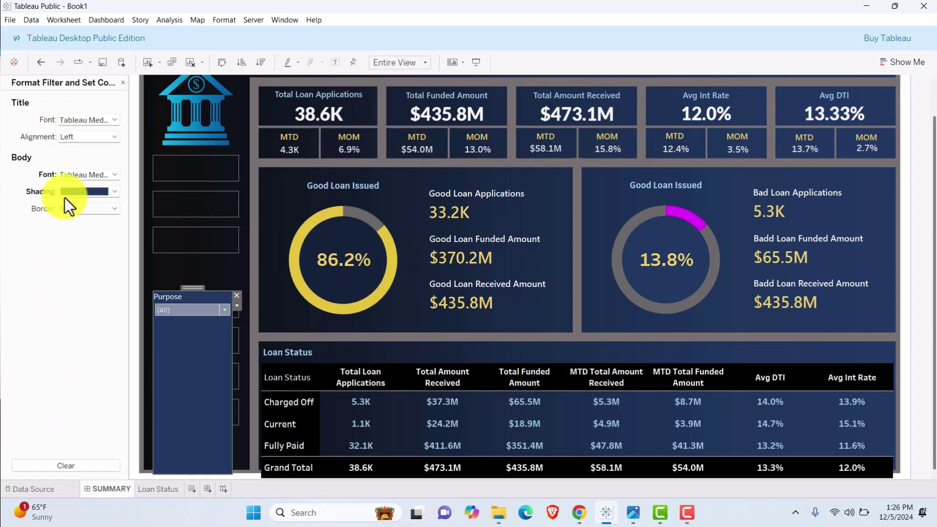
left_click(112, 191)
left_click(67, 241)
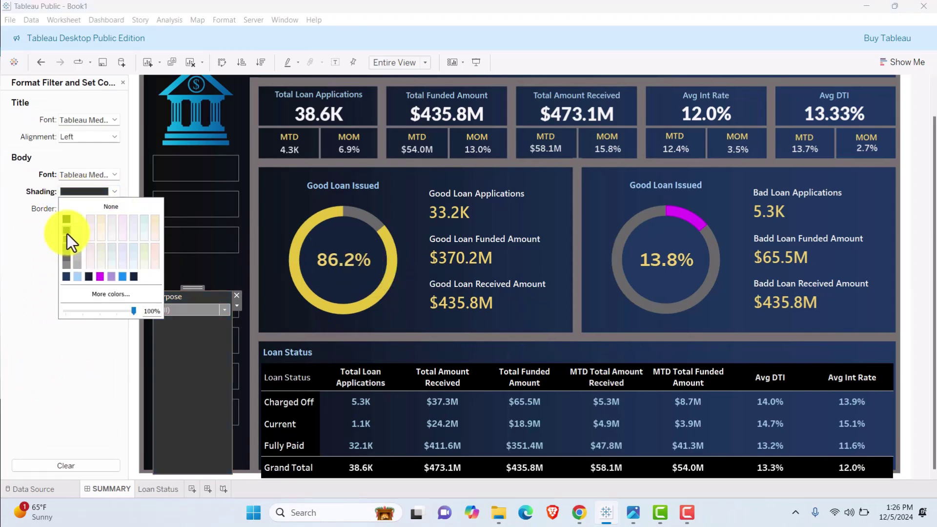
- Darken the body shading of all filter and set controls to near-black and shrink the Purpose filter to fit the fourth sidebar box
left_click(66, 233)
left_click(39, 332)
mouse_move(208, 287)
left_mouse_down()
mouse_move(218, 412)
mouse_move(195, 475)
mouse_move(227, 317)
left_mouse_up()
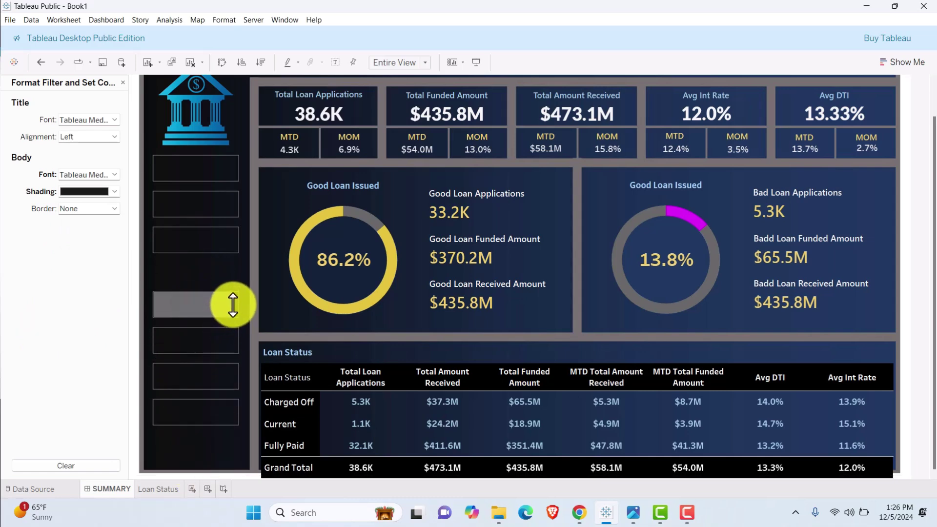
left_click_drag(233, 302, 239, 300)
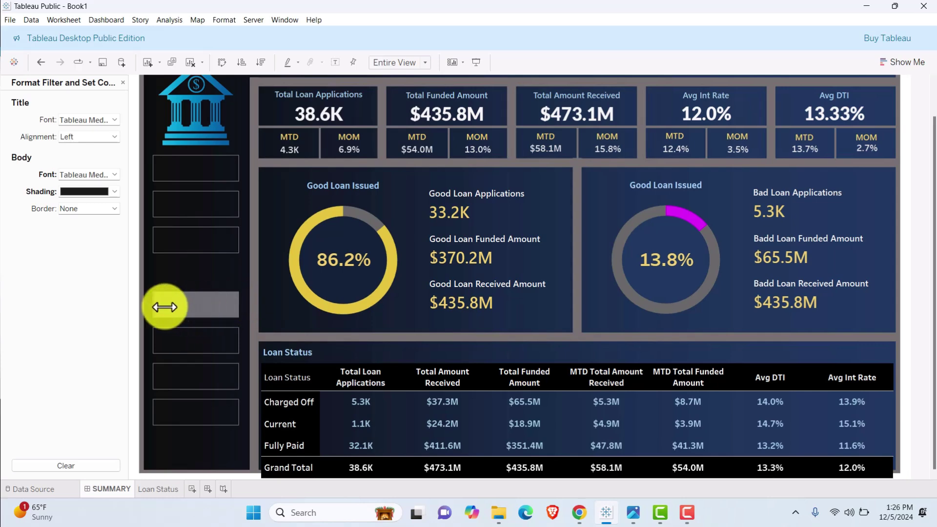
left_click_drag(154, 305, 225, 306)
- Test the Purpose filter by clearing all values, selecting car, adding house, and reselecting (All)
left_click(232, 311)
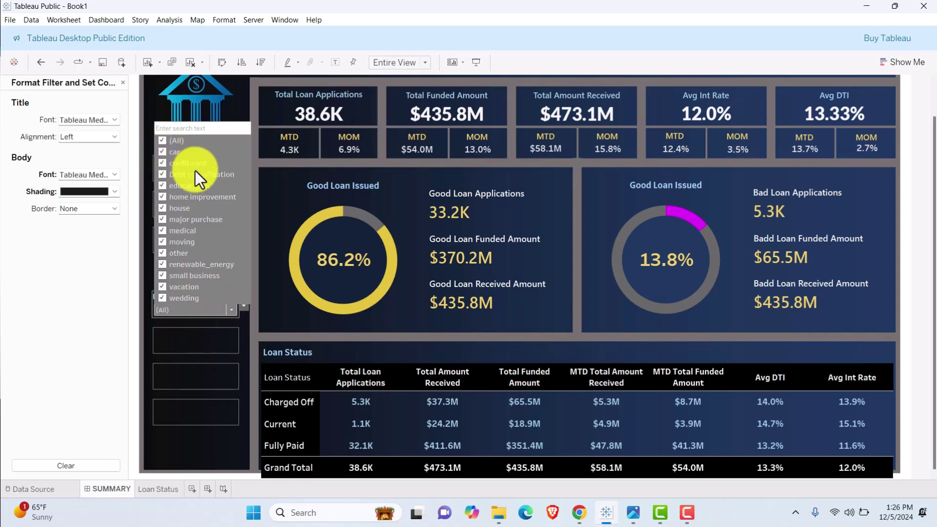
left_click(165, 142)
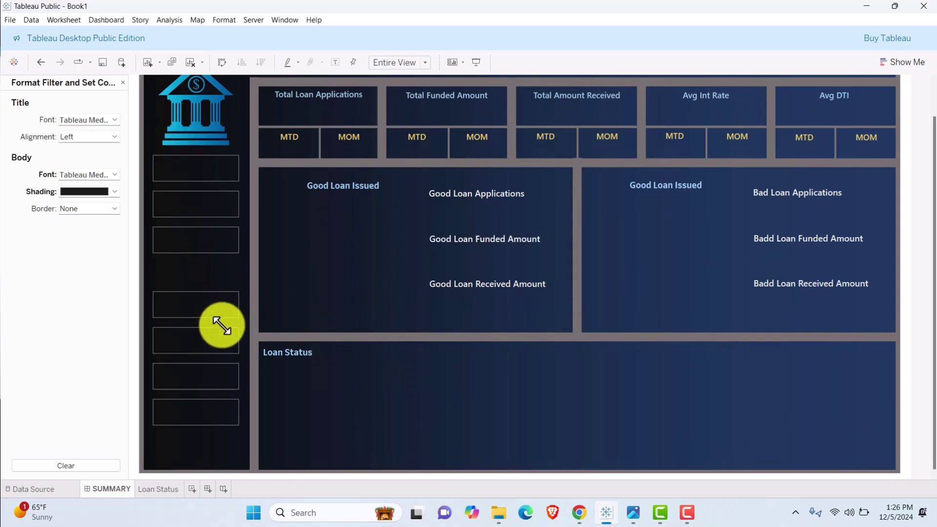
left_click(202, 315)
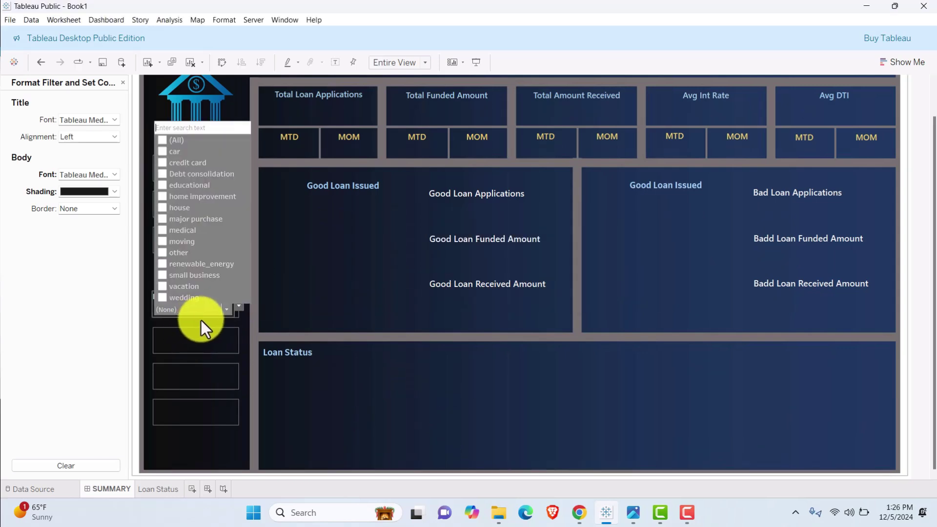
left_click(164, 152)
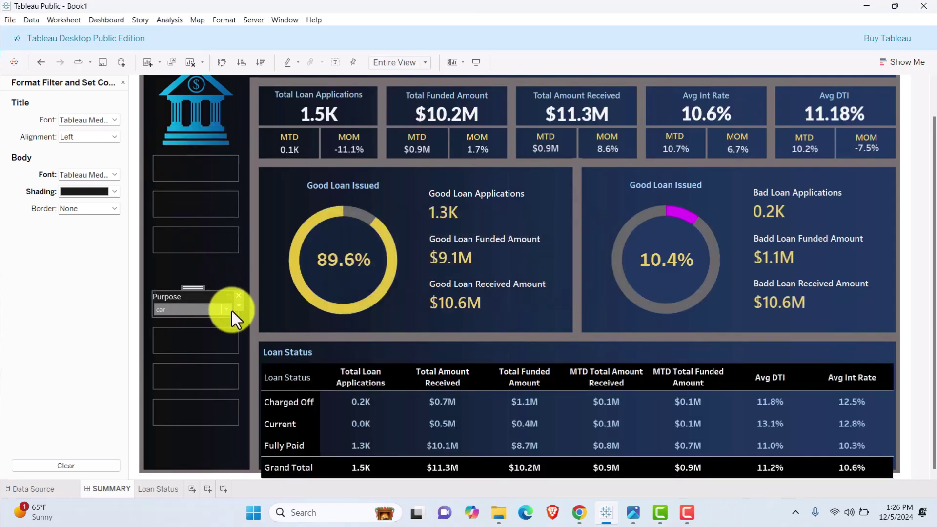
left_click(229, 311)
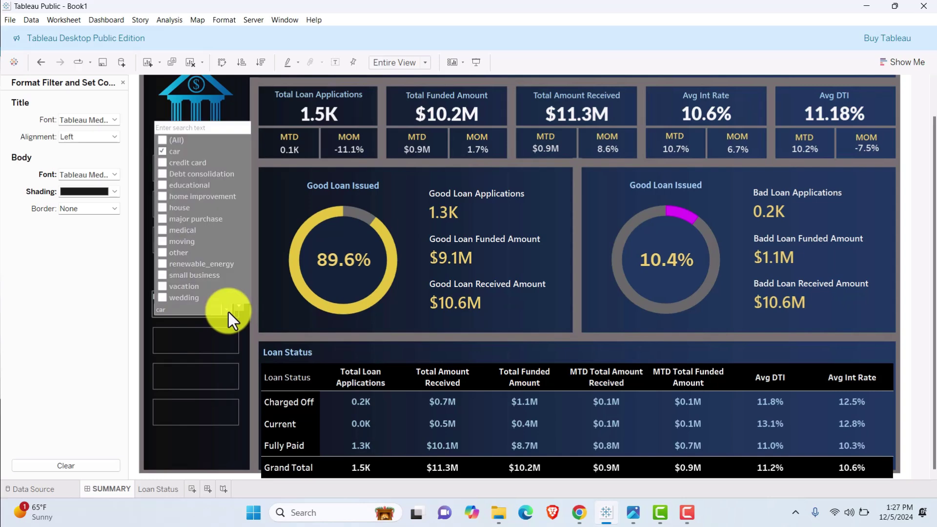
left_click(164, 207)
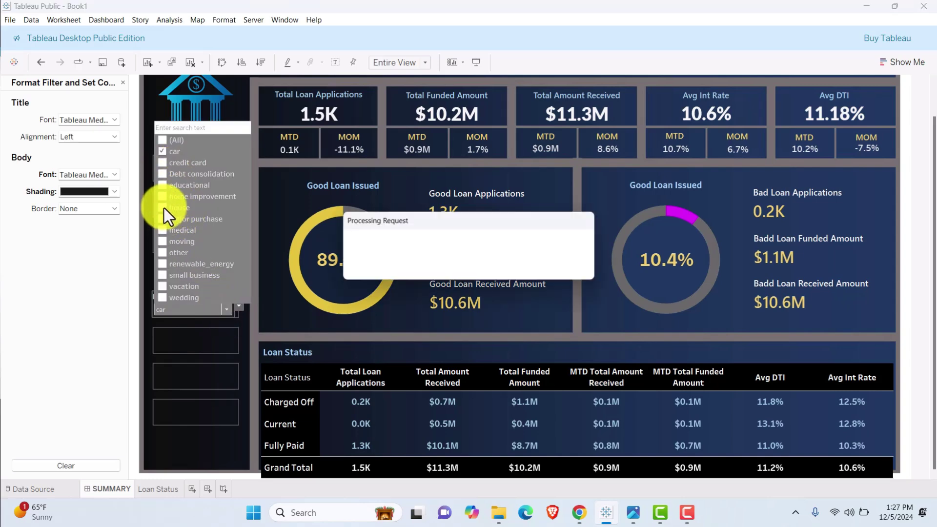
left_click(227, 309)
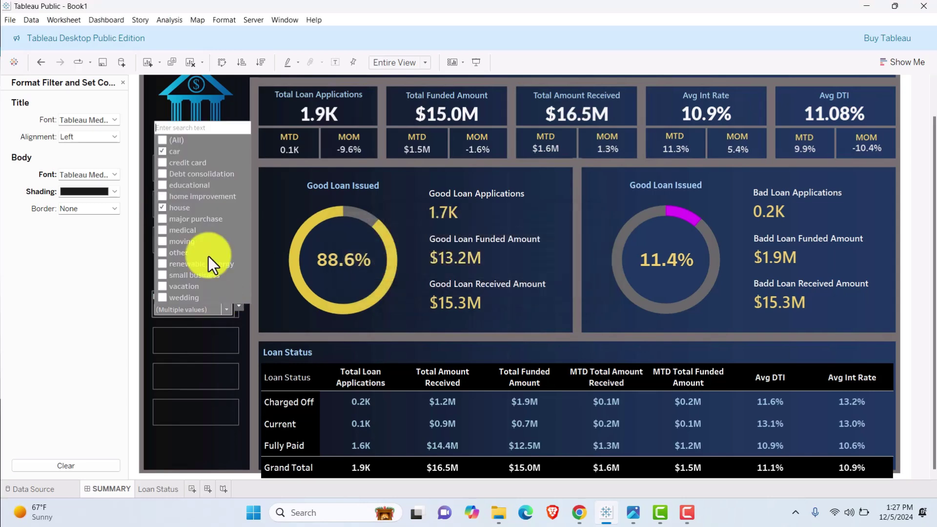
left_click(165, 140)
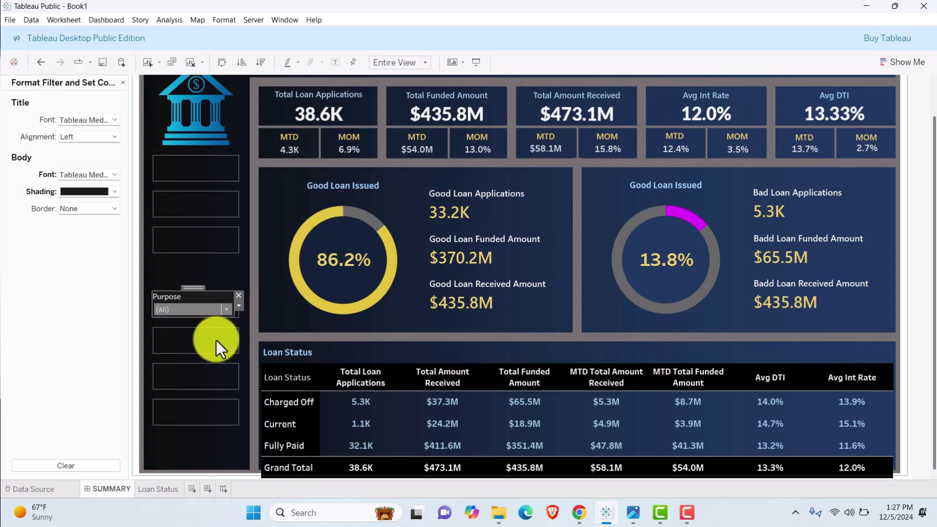
- Fine-tune the Purpose filter's width and height to match the outline of the fourth sidebar box
left_click(238, 295)
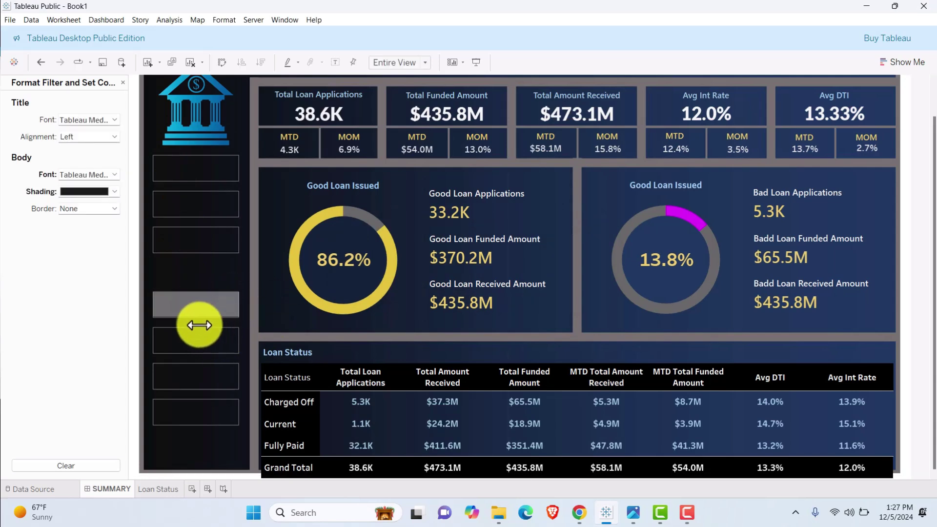
mouse_move(199, 325)
left_mouse_down()
mouse_move(197, 337)
mouse_move(194, 319)
left_mouse_up()
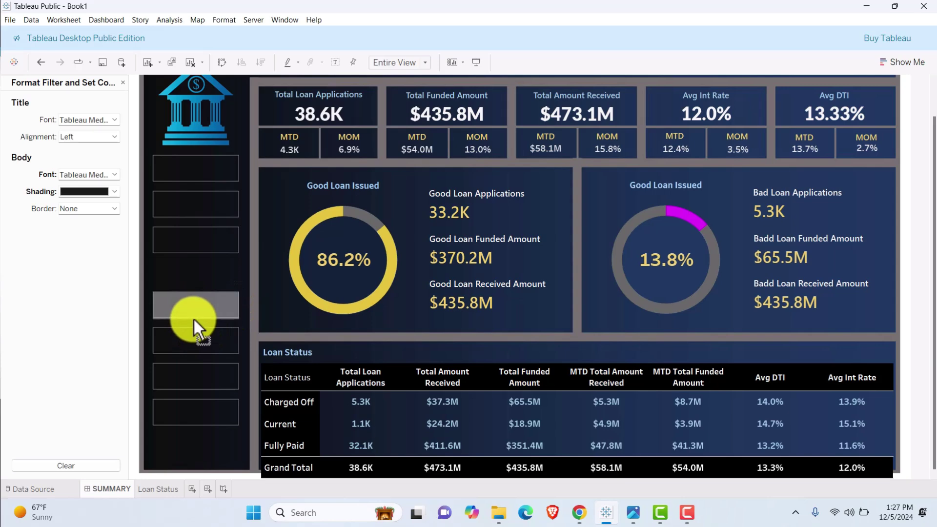
left_click(205, 376)
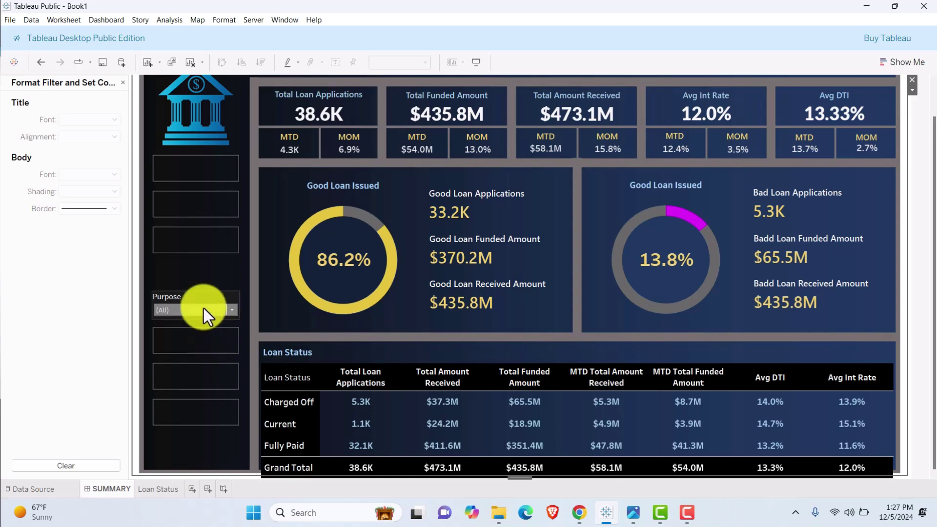
- Show the Verification Status filter of the yellow Good Loan Issued chart and change it to Multiple Values (dropdown)
left_click(414, 231)
left_click(428, 211)
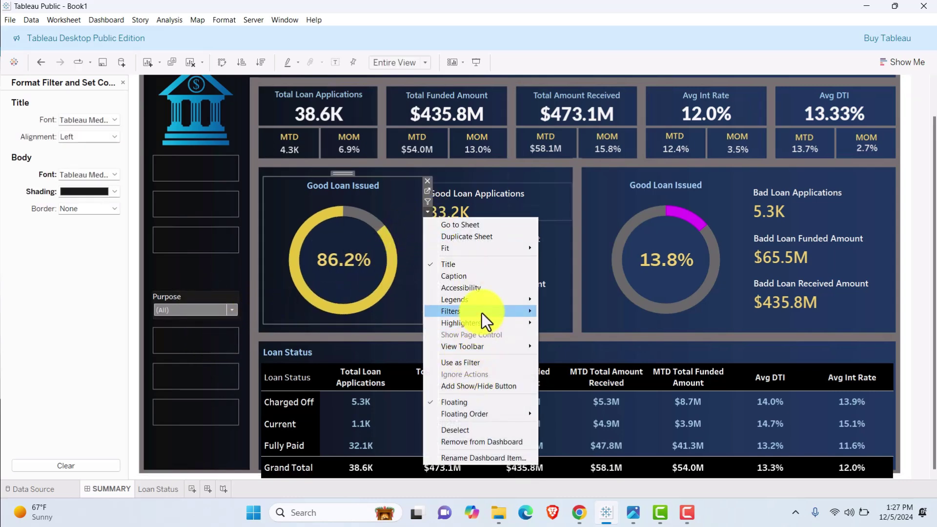
mouse_move(482, 313)
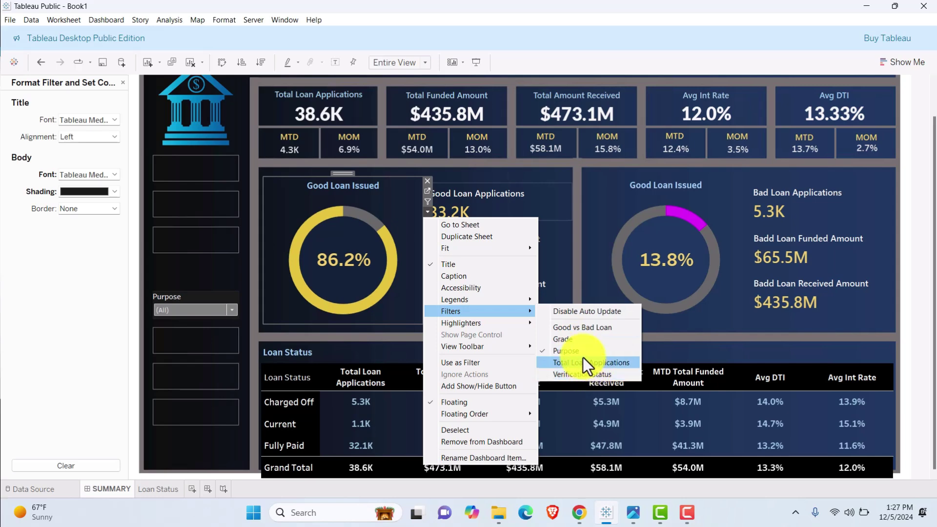
left_click(579, 376)
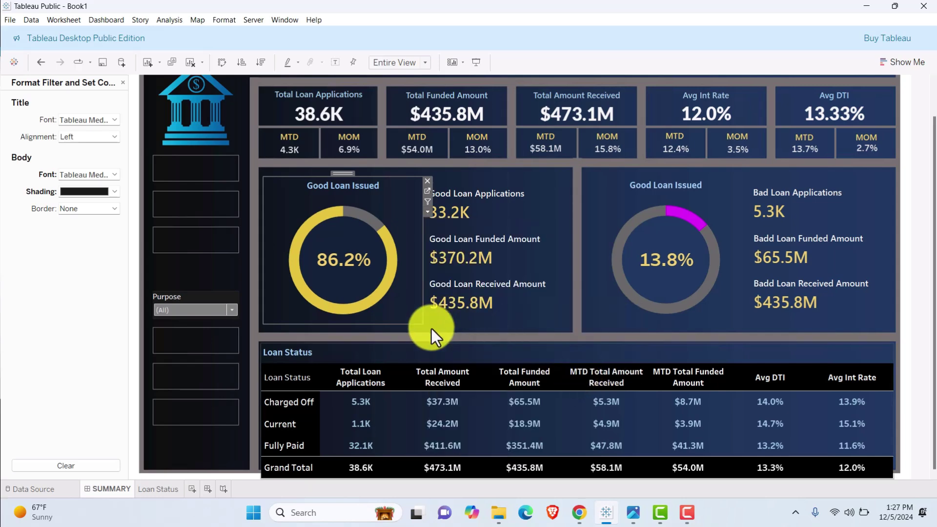
right_click(459, 182)
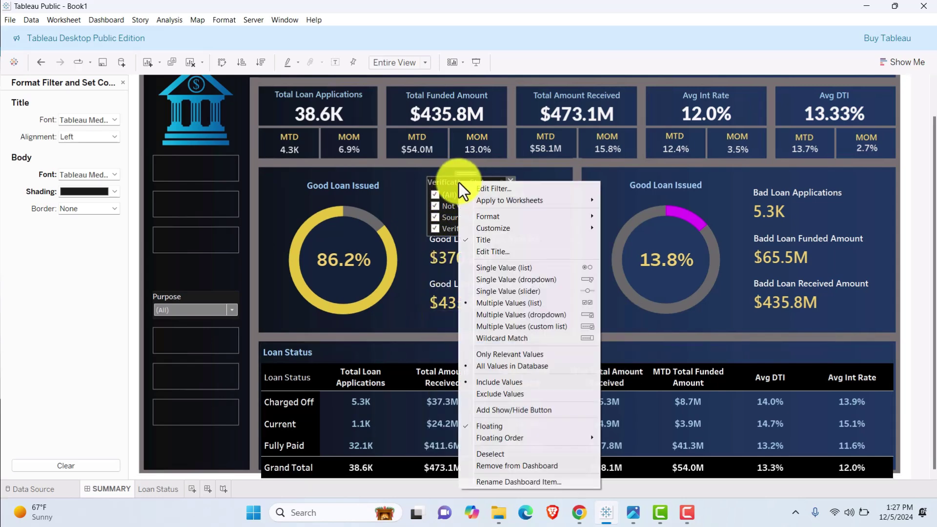
left_click(506, 316)
- Place the Verification Status filter over the fifth sidebar box and resize it to the same width as the Purpose filter
left_click_drag(467, 180, 195, 323)
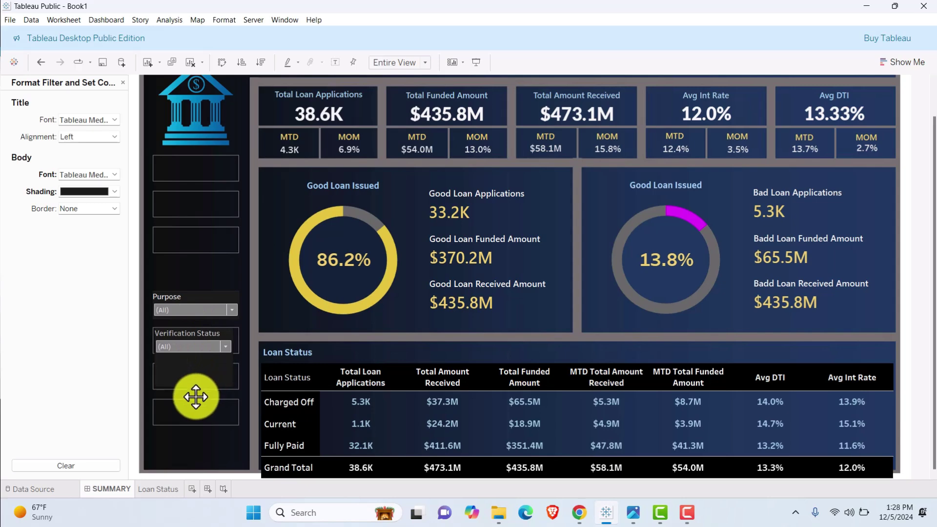
left_click(189, 381)
left_click_drag(191, 373, 181, 334)
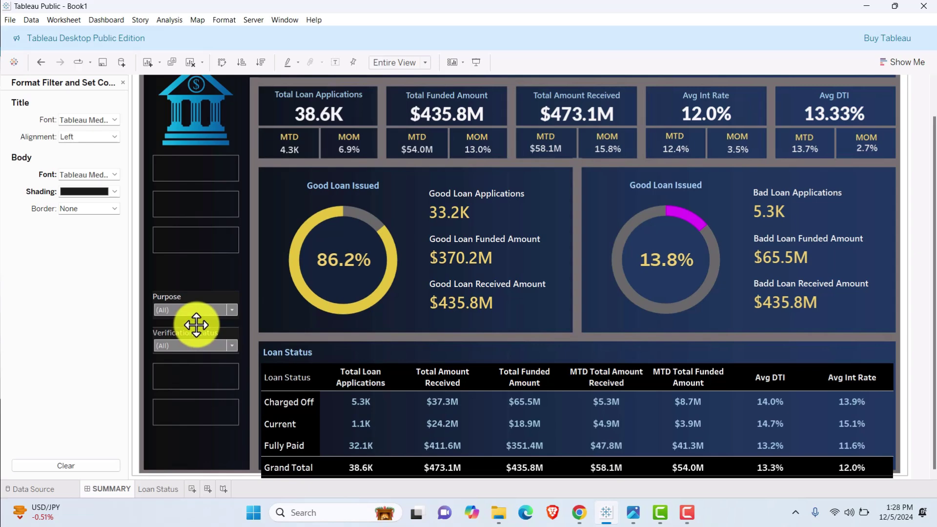
left_click_drag(197, 324, 146, 365)
- Format the Verification Status filter's title in white with the Tableau Semibold font
double_click(180, 334)
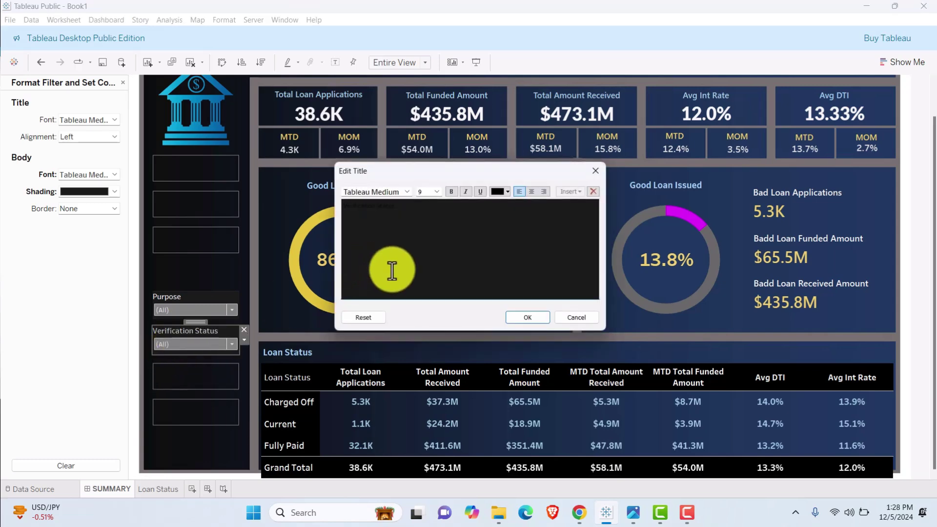
left_click_drag(343, 205, 446, 201)
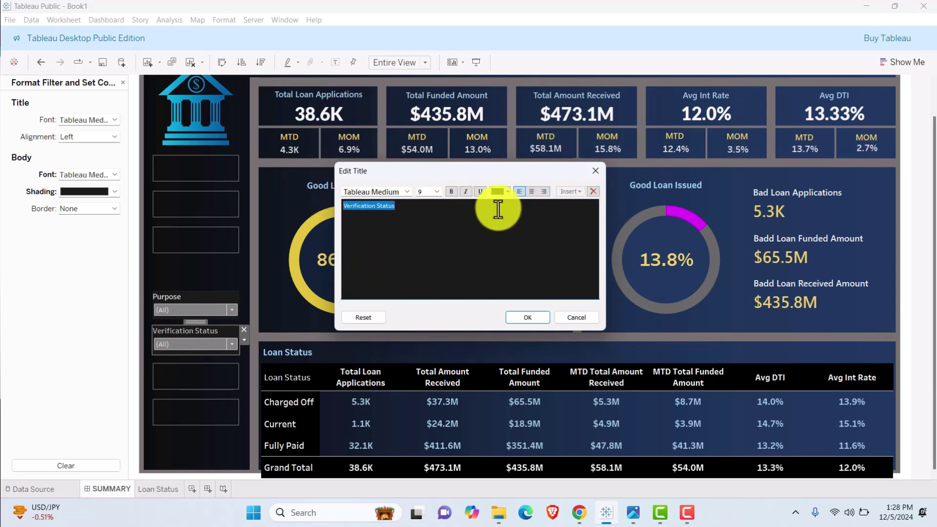
left_click(505, 192)
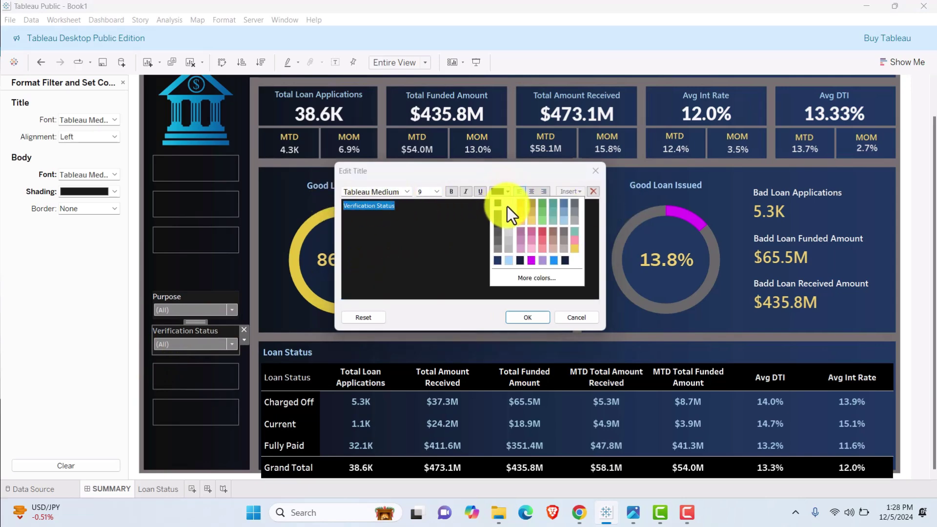
left_click(509, 202)
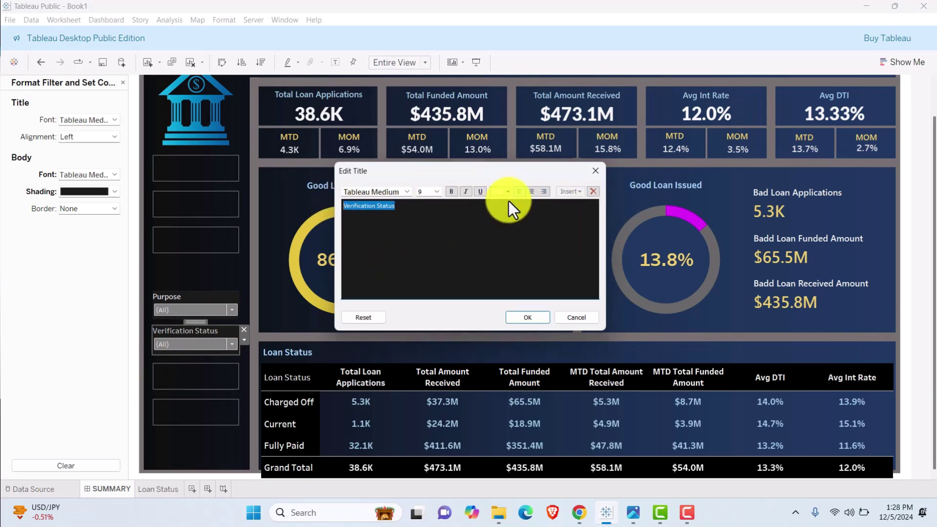
left_click(407, 193)
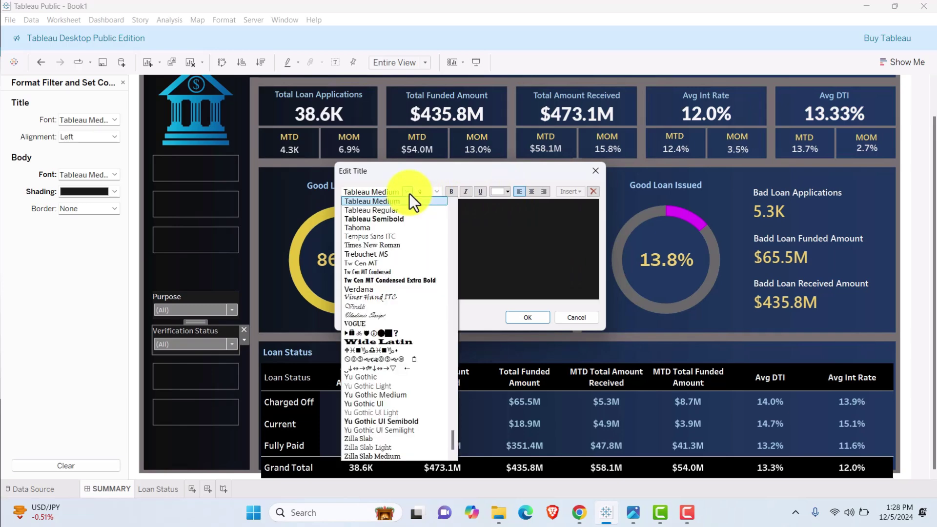
left_click(393, 219)
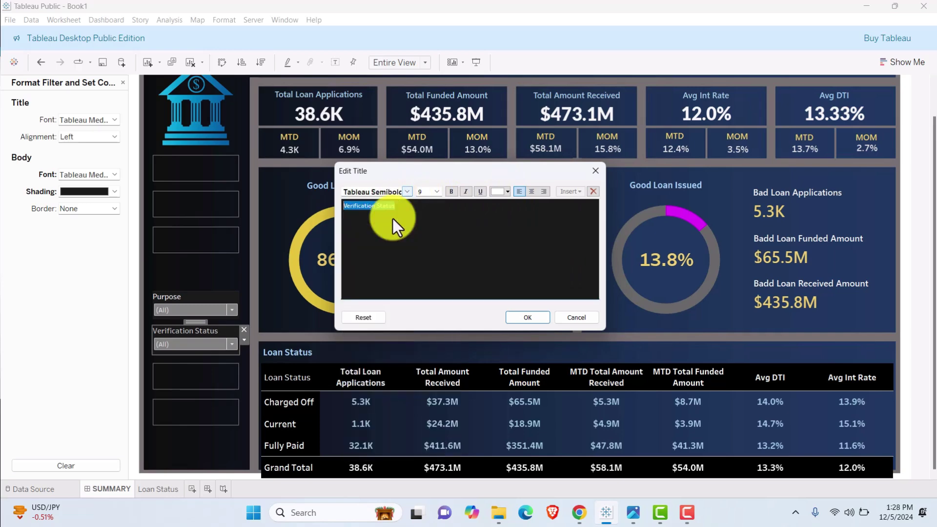
left_click(533, 320)
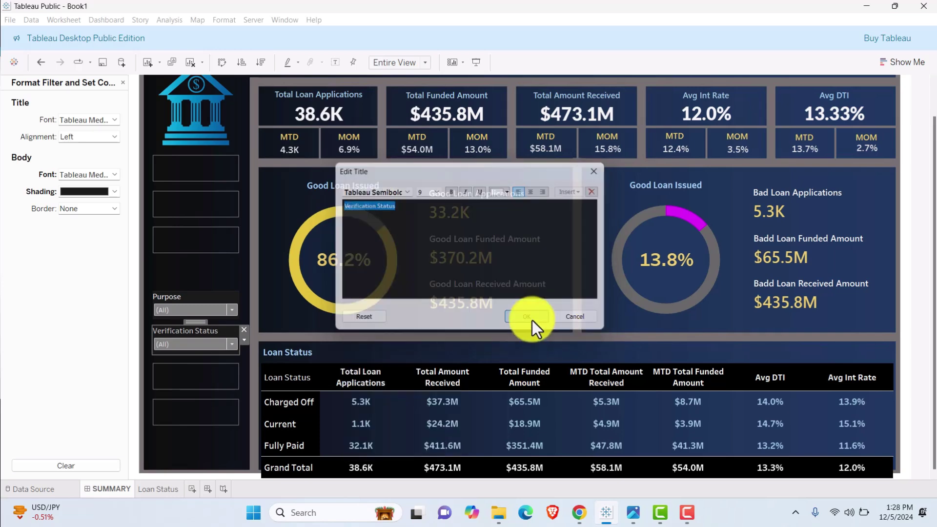
- Set the Purpose filter's title text color to white
left_click(195, 298)
double_click(196, 296)
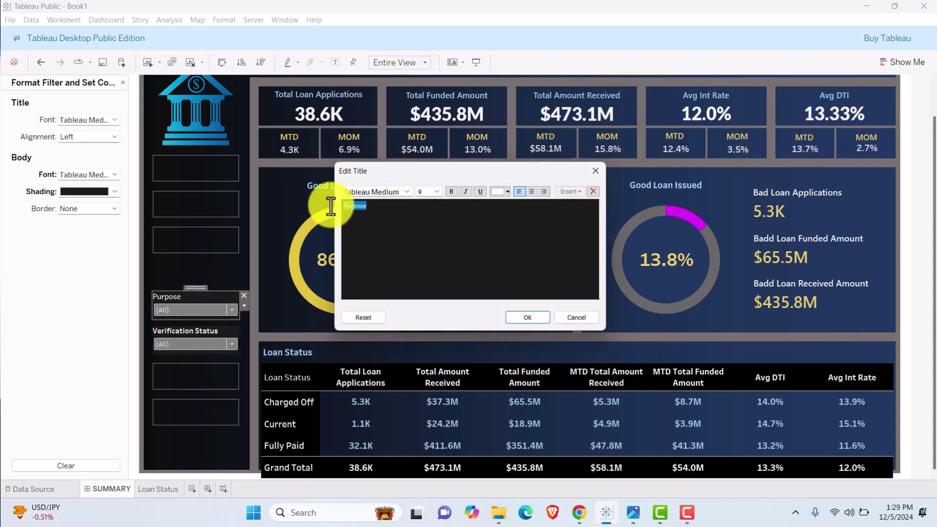
left_click_drag(331, 202, 395, 196)
left_click(507, 193)
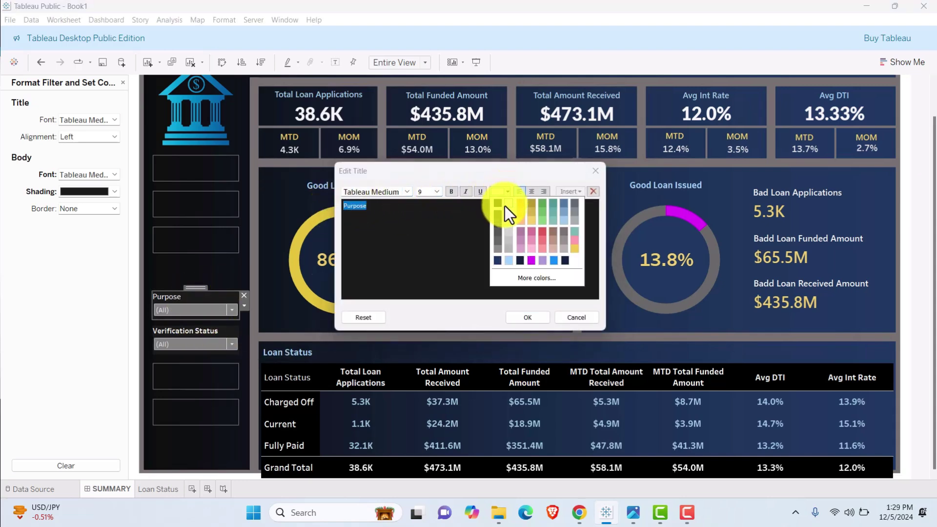
left_click(505, 206)
left_click(531, 316)
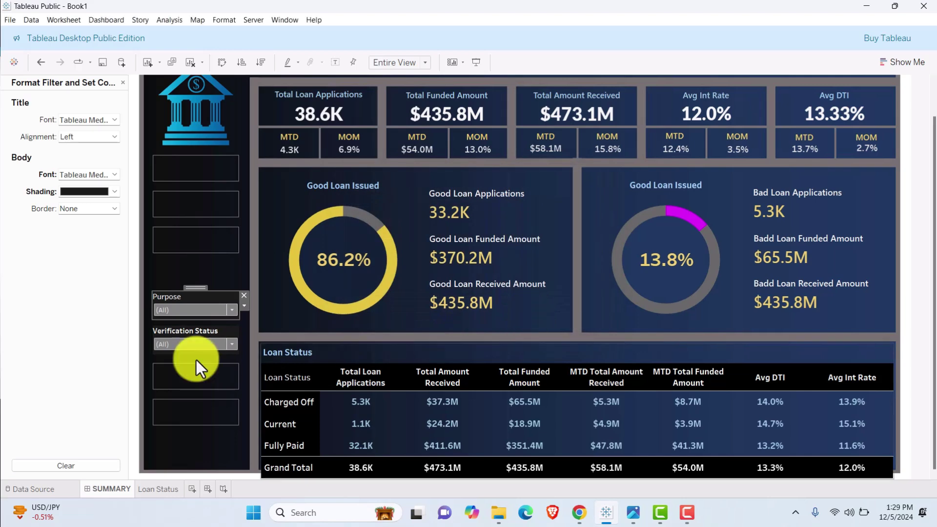
left_click(193, 380)
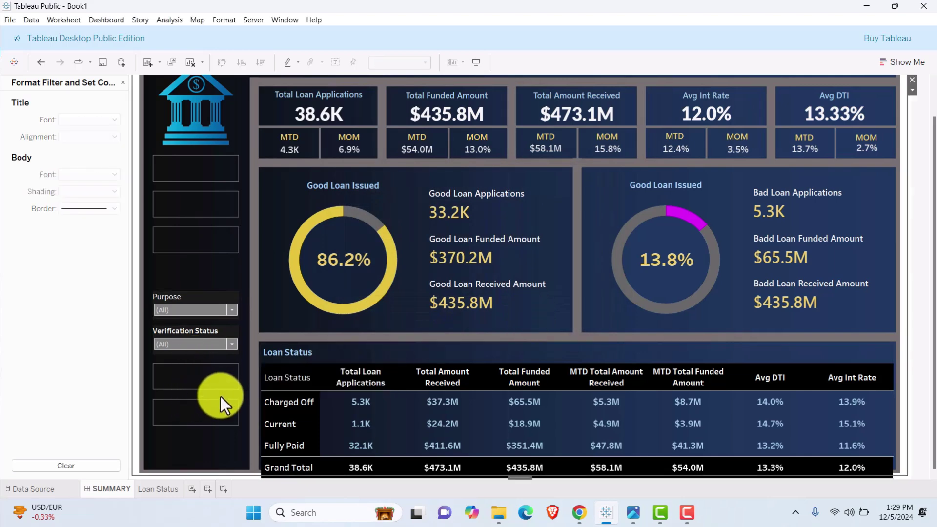
- Change the body shading of the dashboard's filter and set controls to a lighter dark gray
right_click(208, 297)
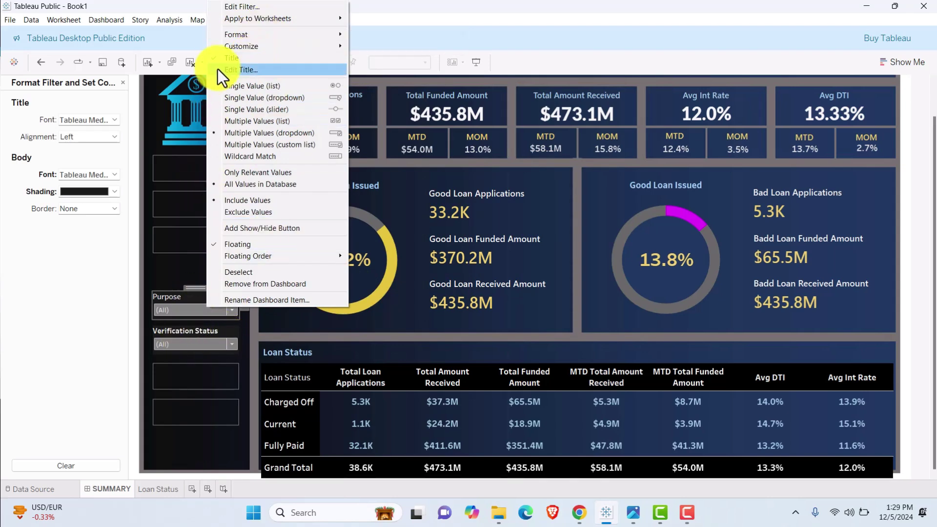
mouse_move(232, 34)
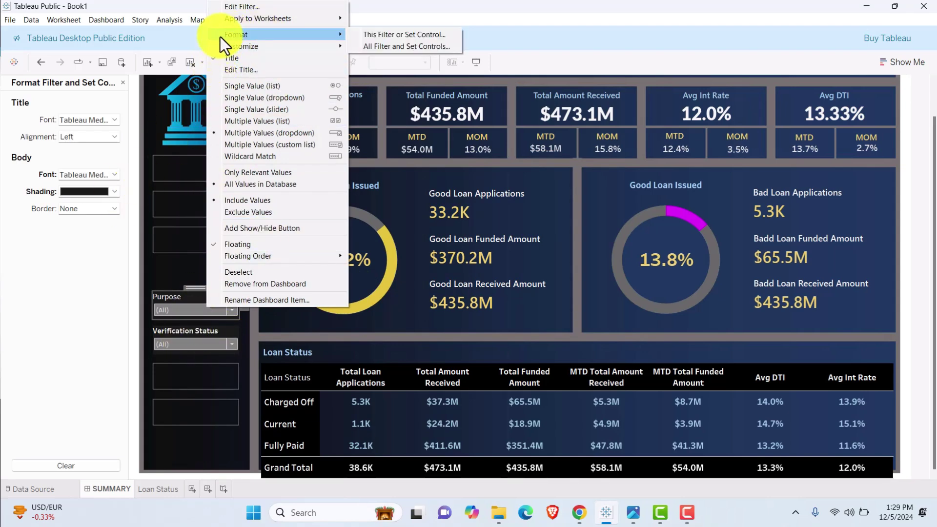
left_click(105, 195)
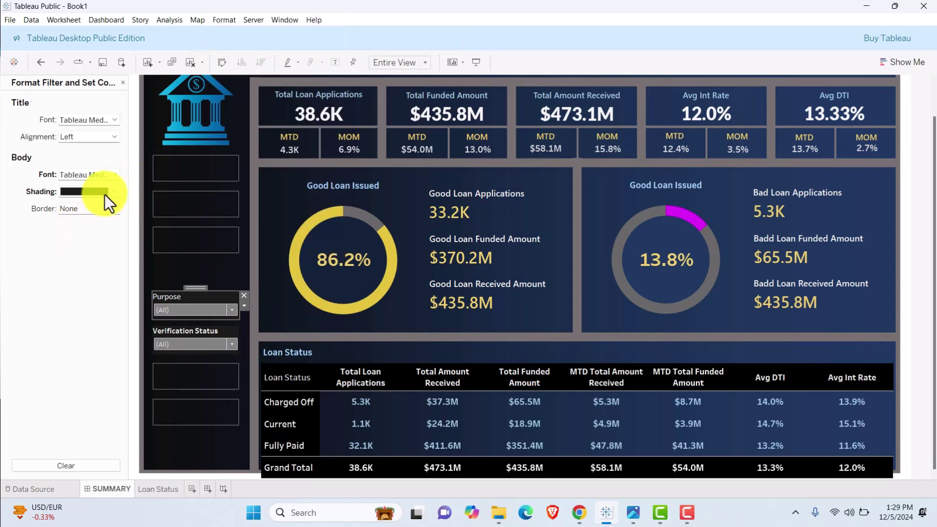
left_click(111, 190)
left_click(66, 242)
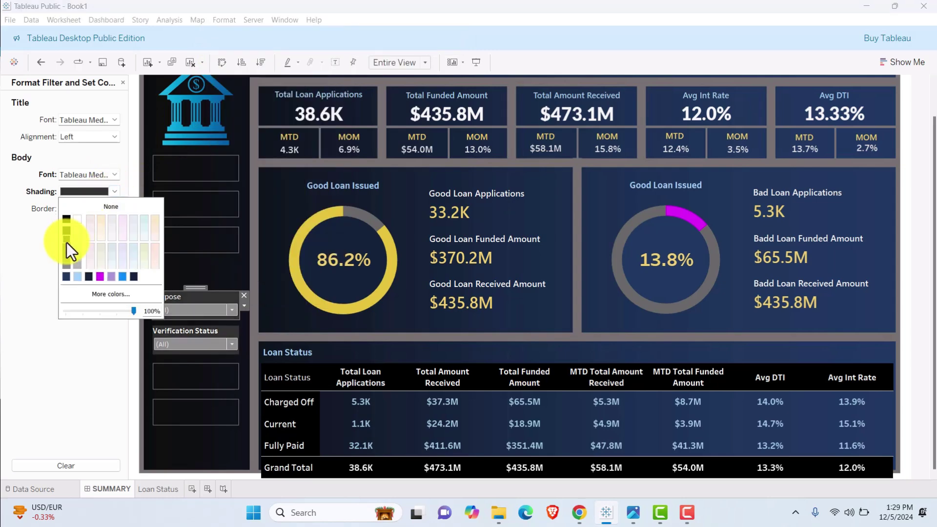
left_click(68, 334)
left_click(168, 272)
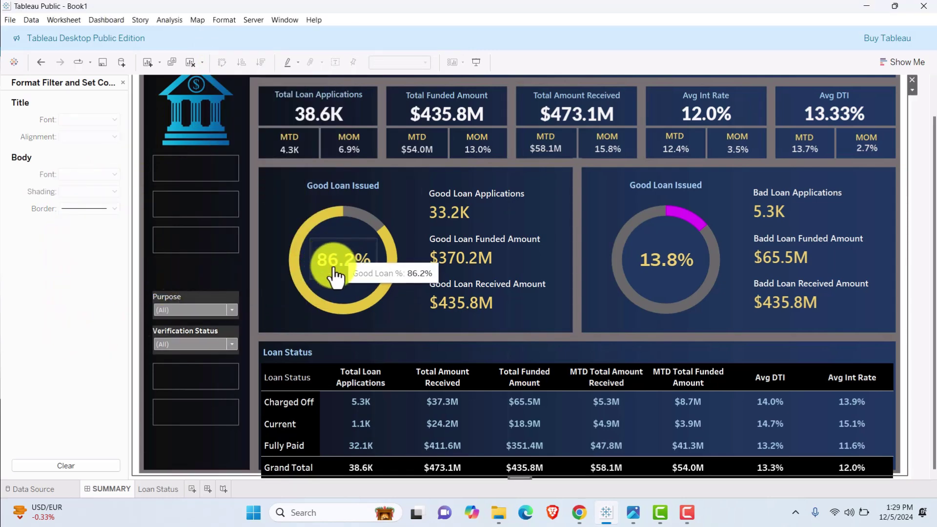
- Show the Grade filter from the Good Loan donut chart on the dashboard and display it as a multiple values dropdown
left_click(413, 233)
left_click(427, 211)
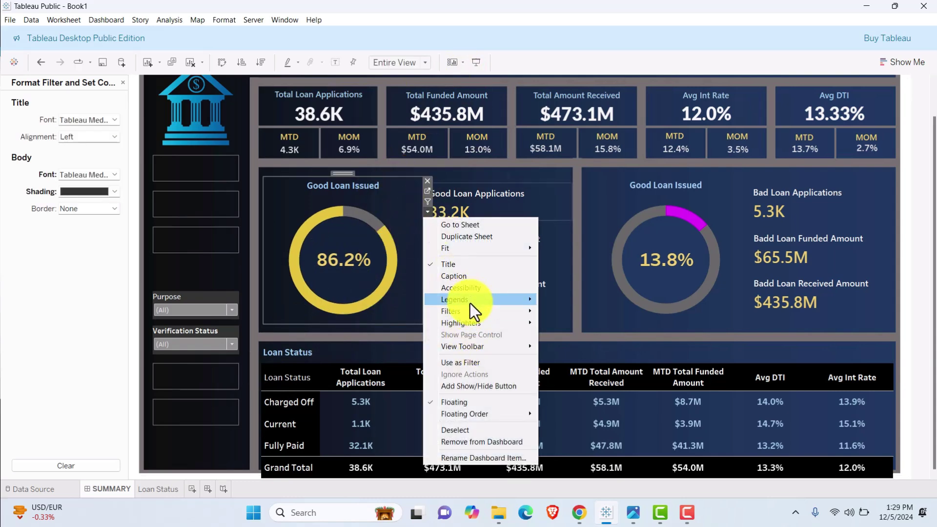
mouse_move(475, 310)
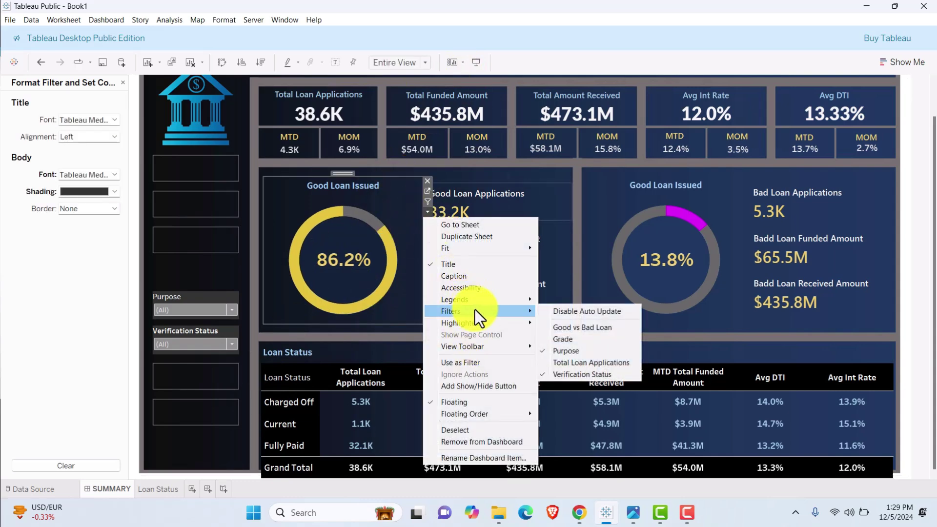
left_click(593, 362)
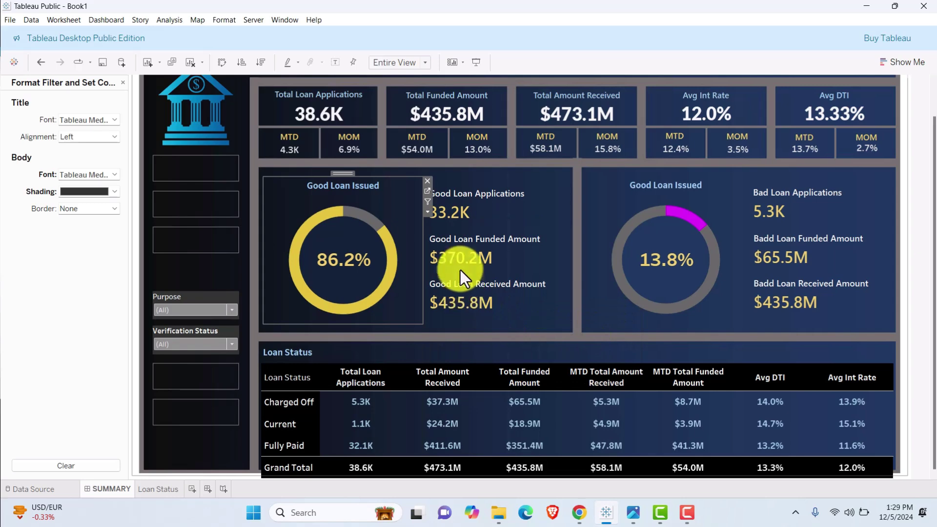
right_click(471, 183)
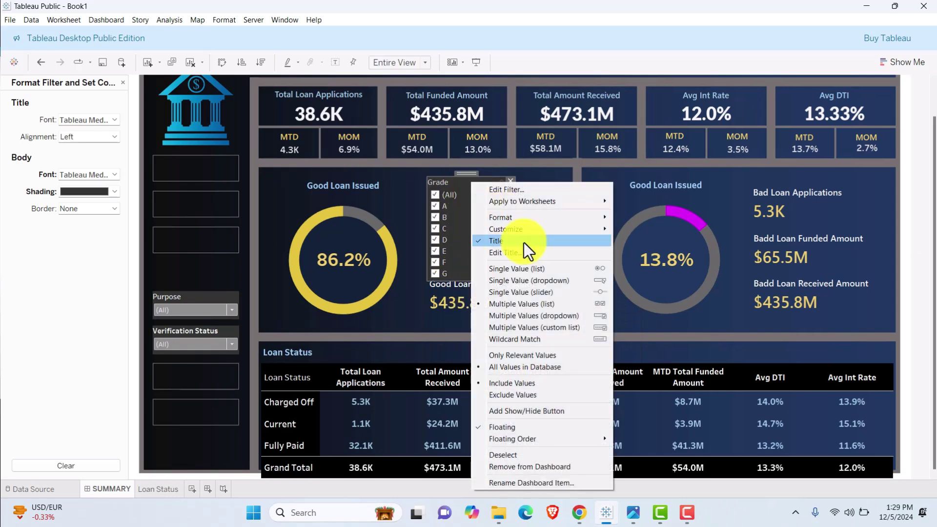
left_click(559, 314)
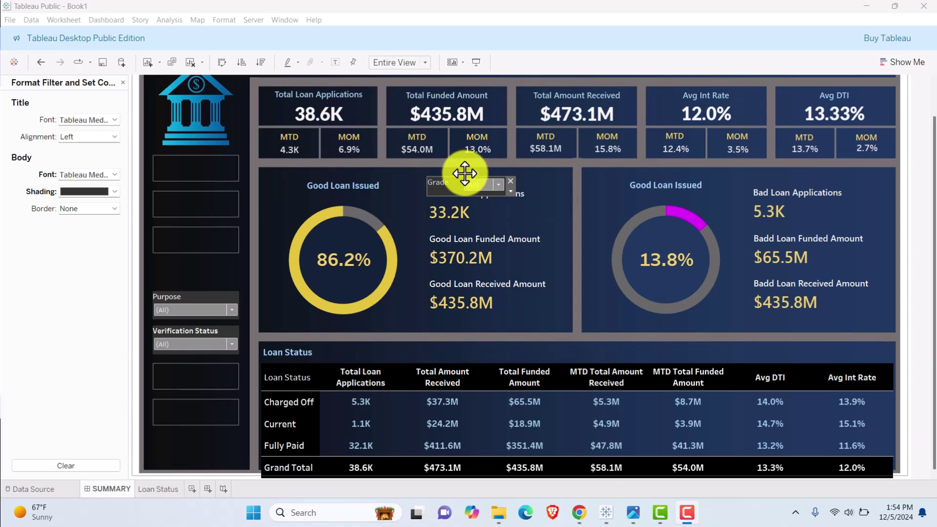
- Place the Grade filter over the sixth sidebar box, below Verification Status, and fit it to the box's width
left_click_drag(465, 174, 192, 362)
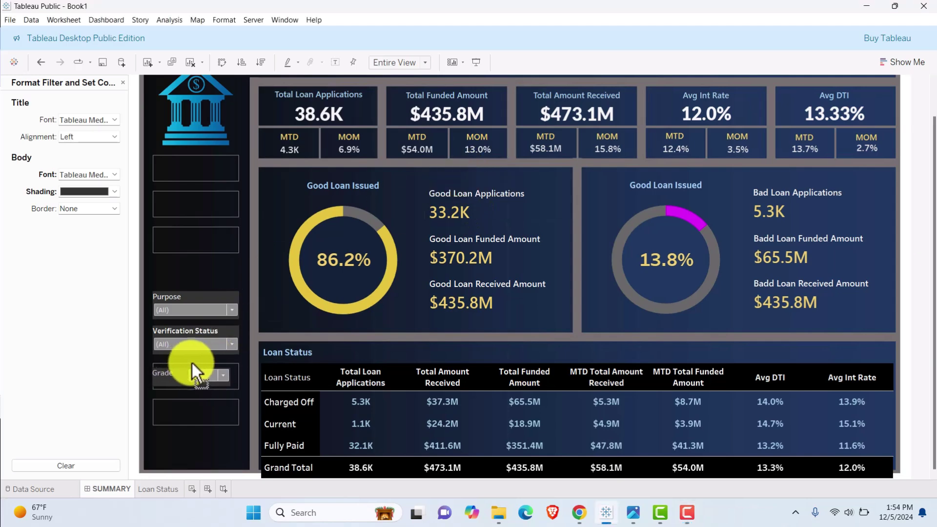
left_click(193, 389)
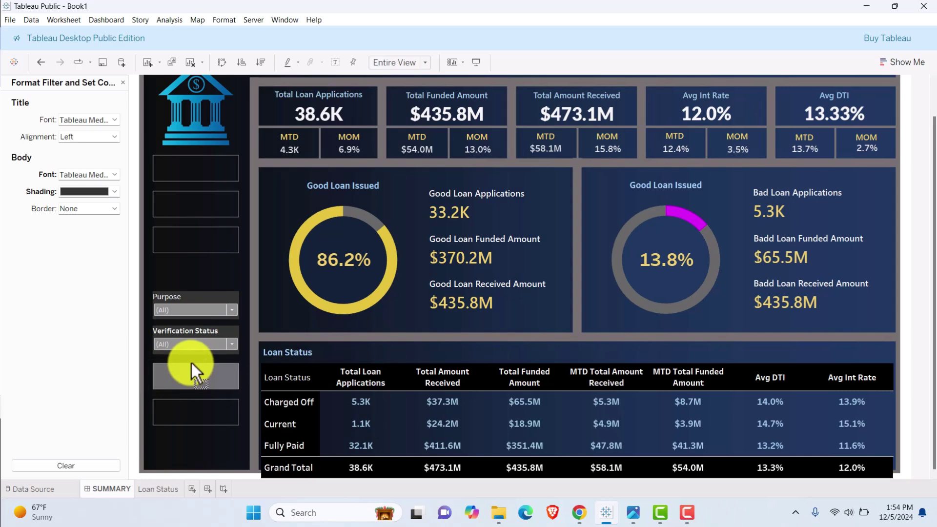
left_click(191, 362)
left_click(185, 437)
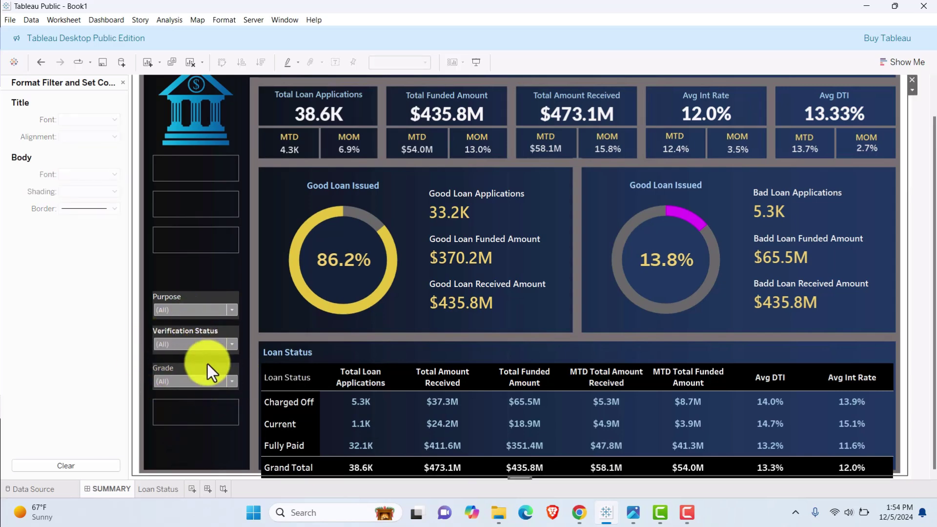
- Test the Grade filter by limiting the dashboard to grade A, and restore all grades
left_click(233, 381)
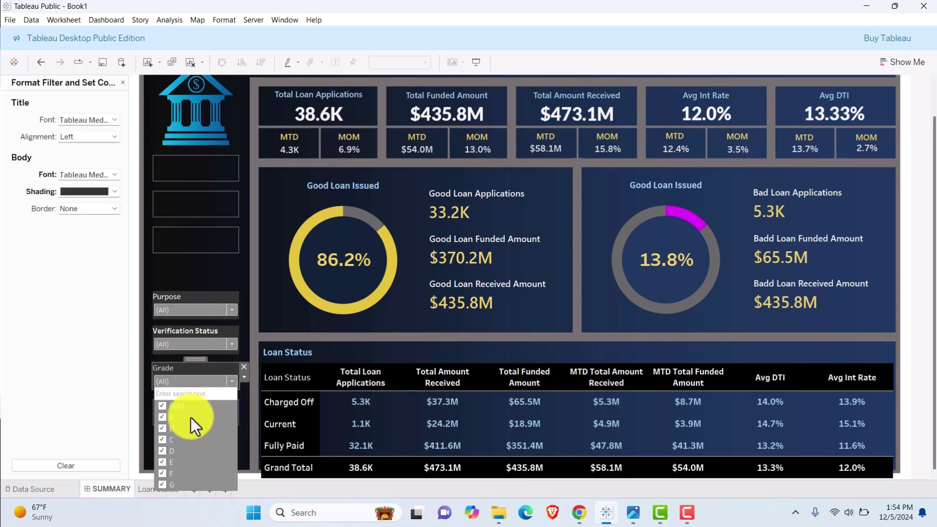
left_click(163, 418)
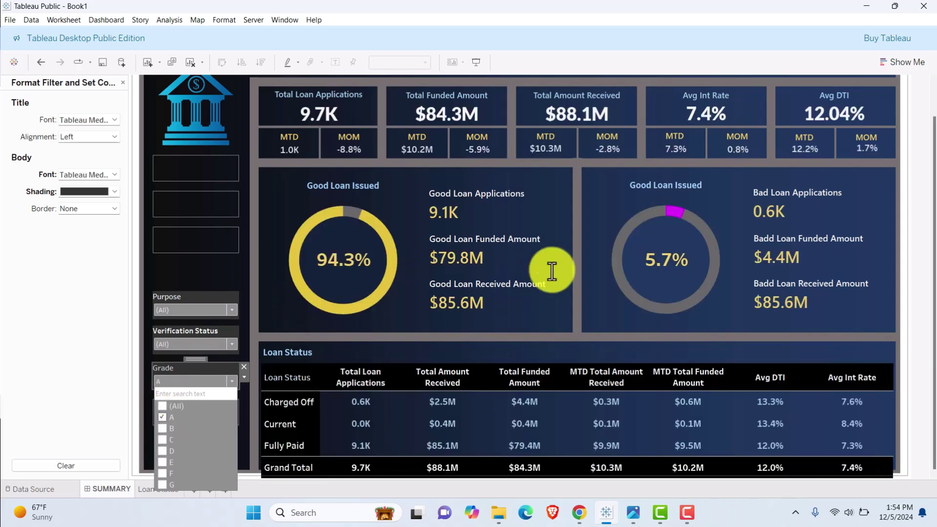
left_click(162, 406)
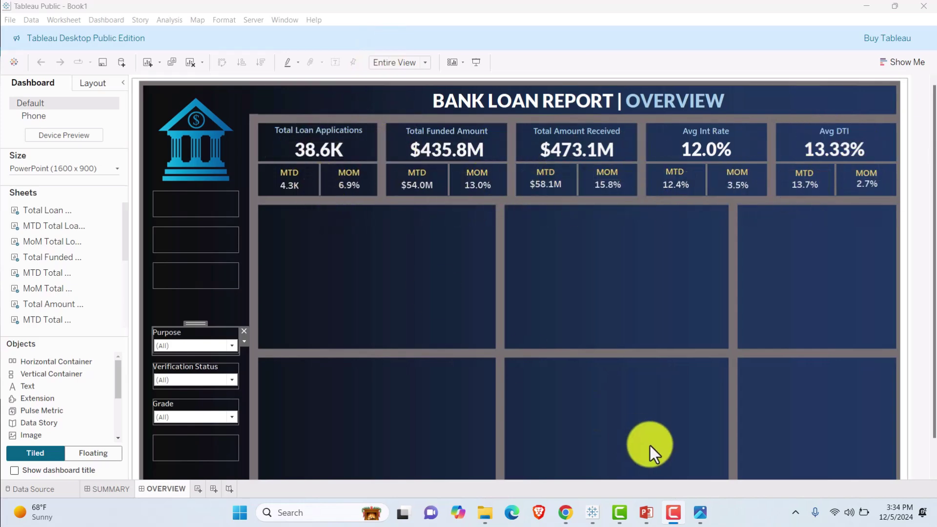
- Switch to the Slide3.jpg image to review the chart requirements for the OVERVIEW dashboard, and return to Tableau
mouse_move(705, 512)
left_click(696, 454)
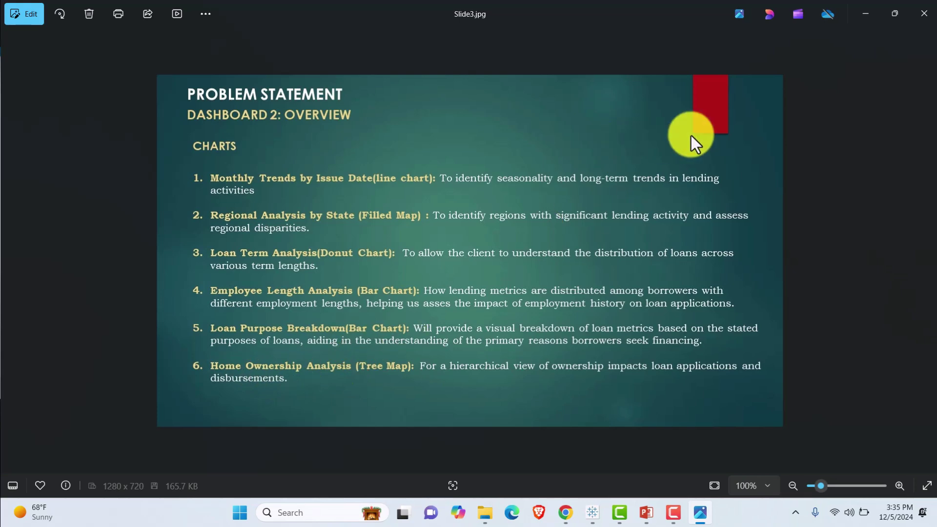
mouse_move(596, 512)
left_click(601, 479)
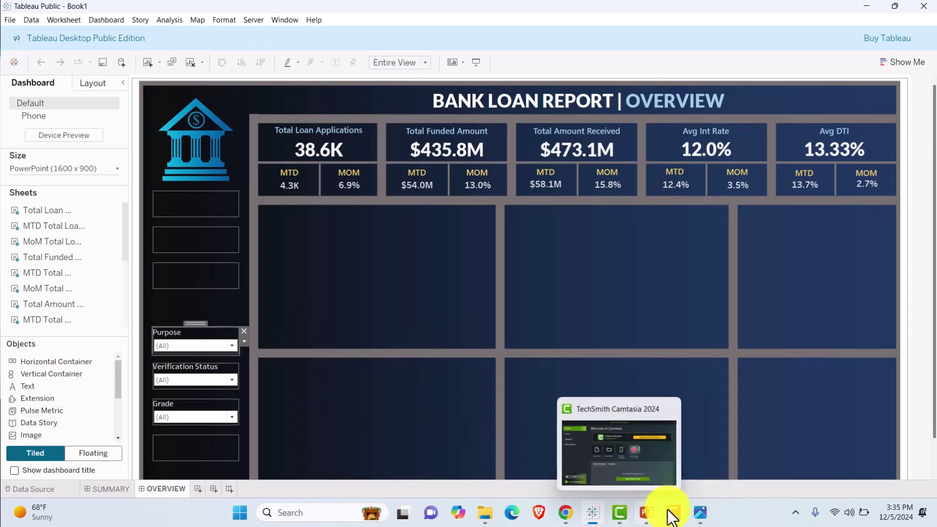
- Add a new worksheet after the OVERVIEW dashboard and name it Month
mouse_move(698, 462)
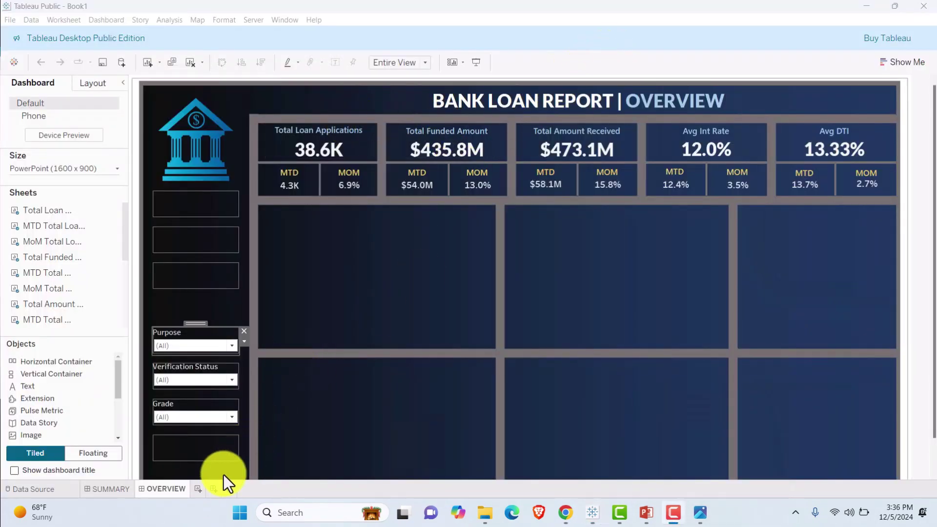
left_click(198, 491)
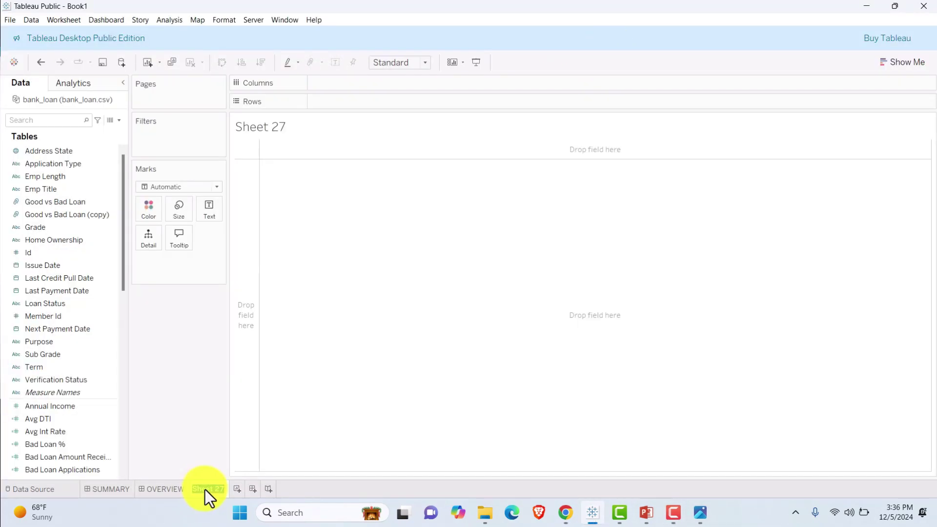
double_click(205, 490)
type("Month")
key("Return")
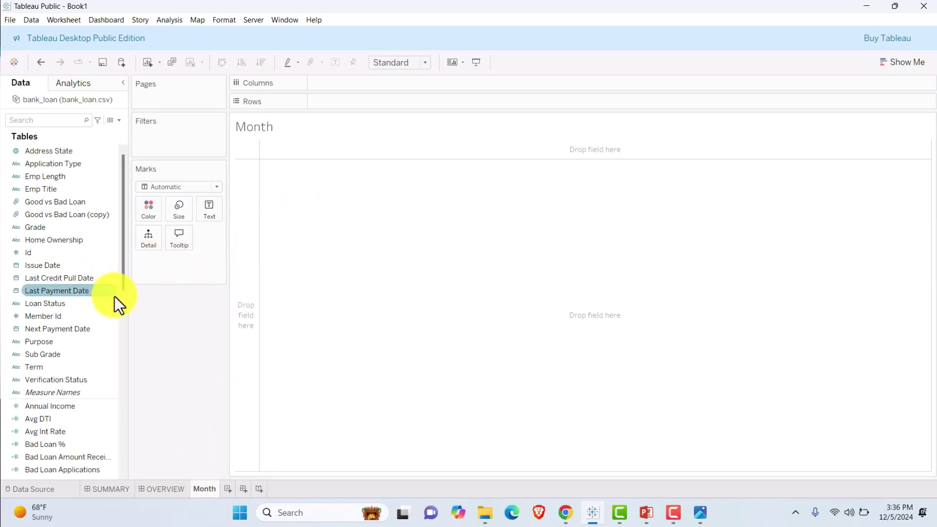
- Place Issue Date on Columns and set it to continuous months
left_click(38, 266)
left_click_drag(38, 267, 329, 84)
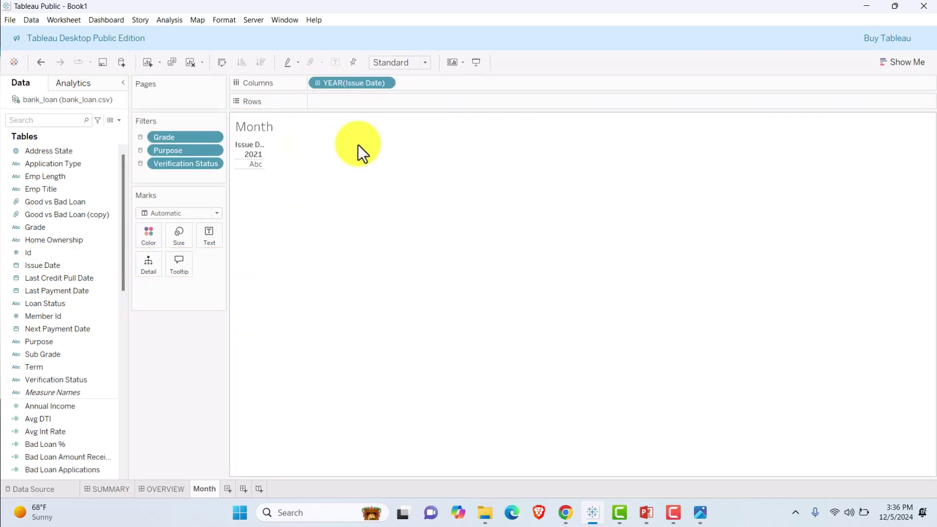
left_click(386, 84)
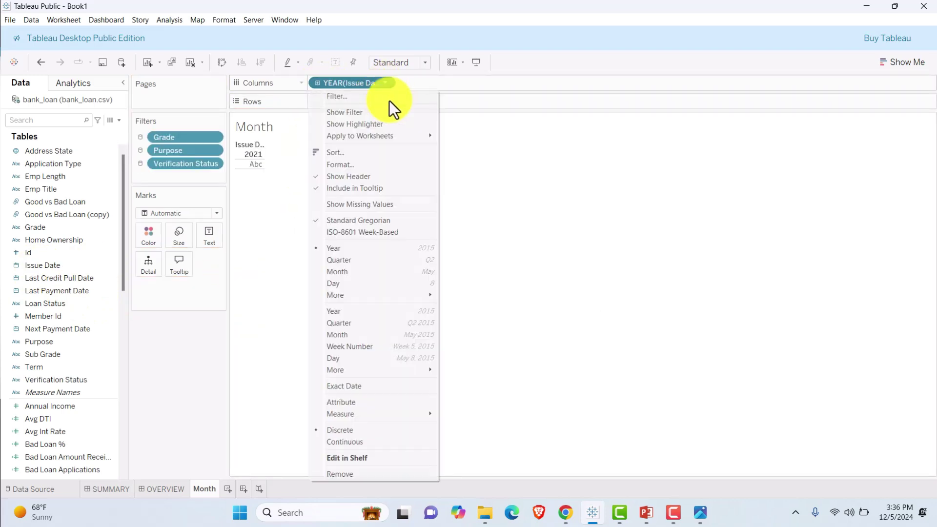
left_click(346, 337)
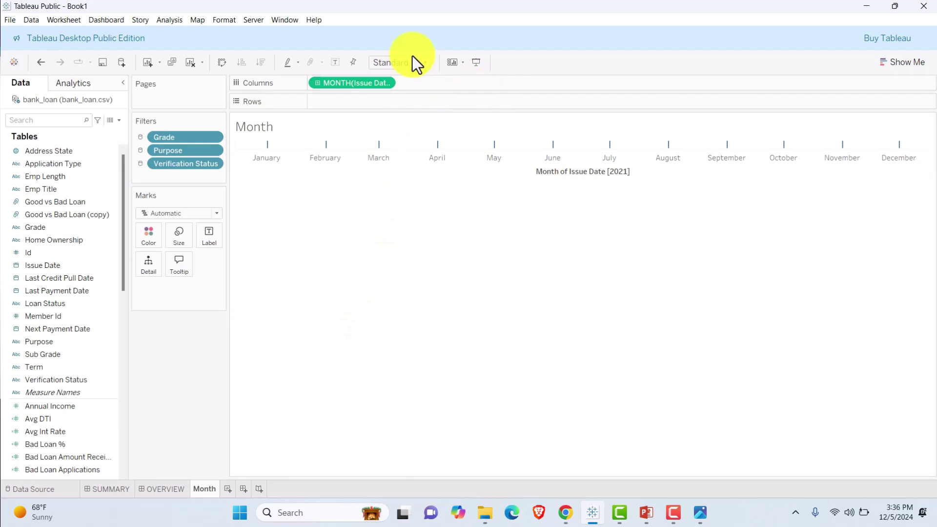
- Fit the Month worksheet to Entire View and change Issue Date on Columns to the discrete month without the year
left_click(425, 63)
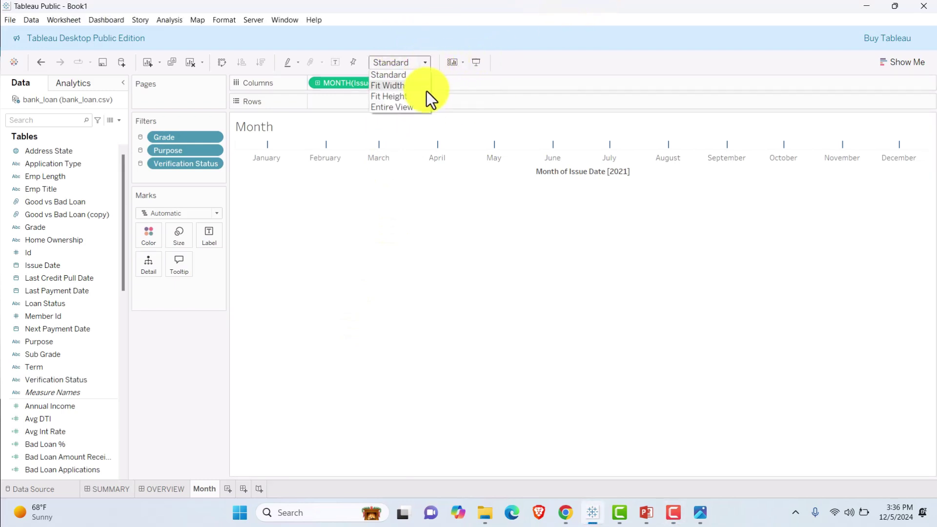
left_click(418, 105)
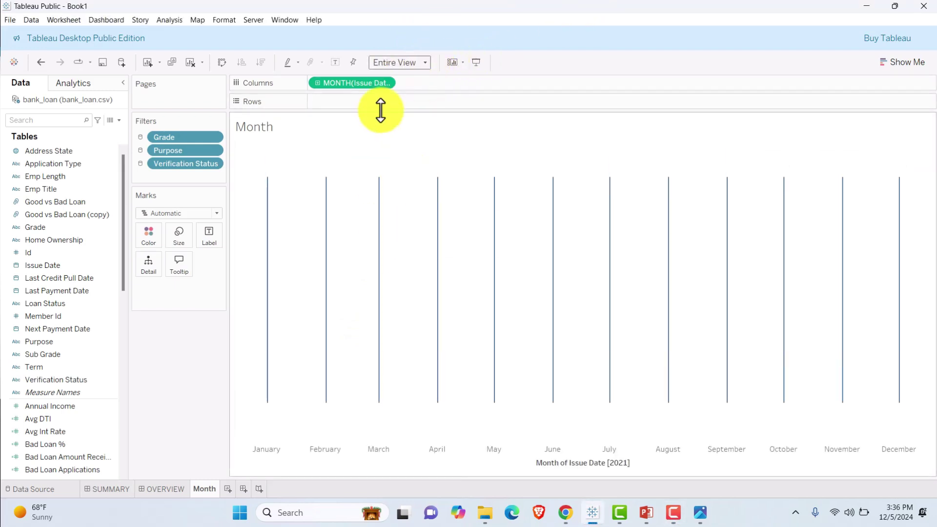
left_click(385, 84)
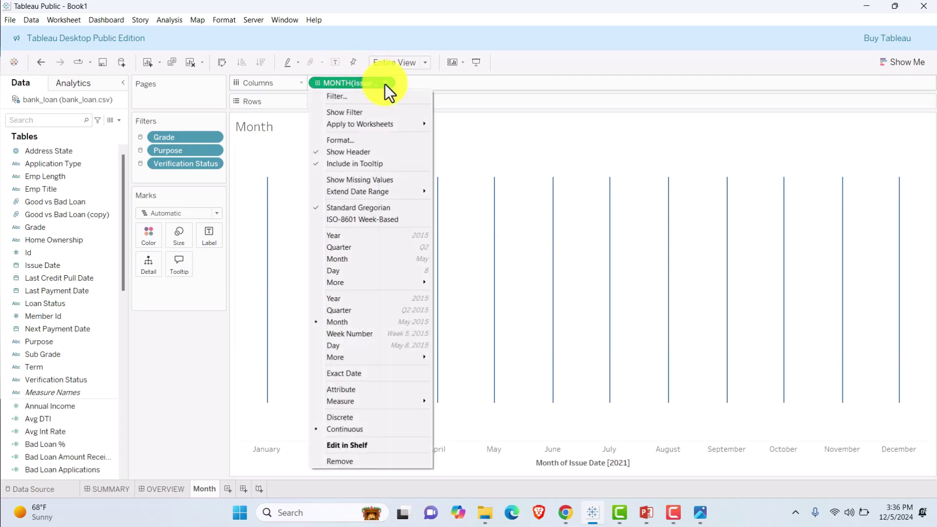
left_click(355, 260)
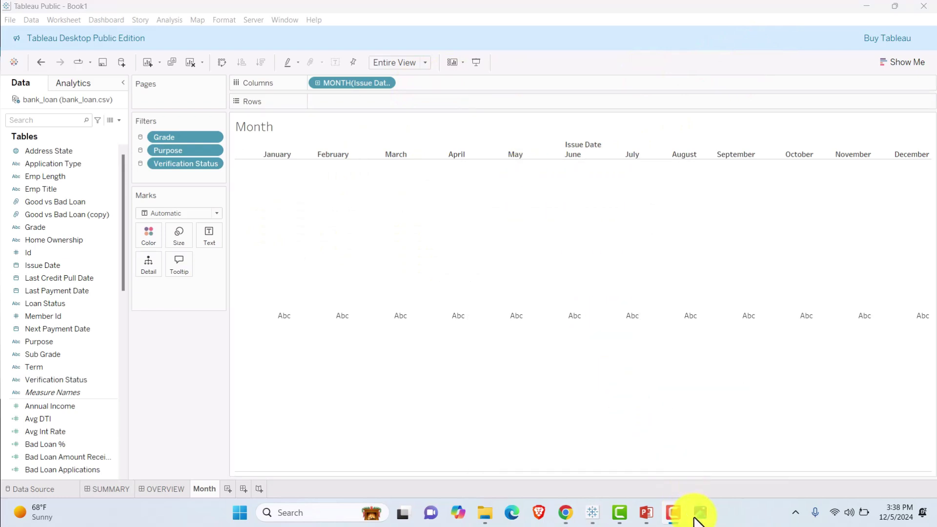
- Check the required metrics on the problem statement slide, and set up a String parameter named Select Measure with List allowable values in Tableau
left_click(698, 516)
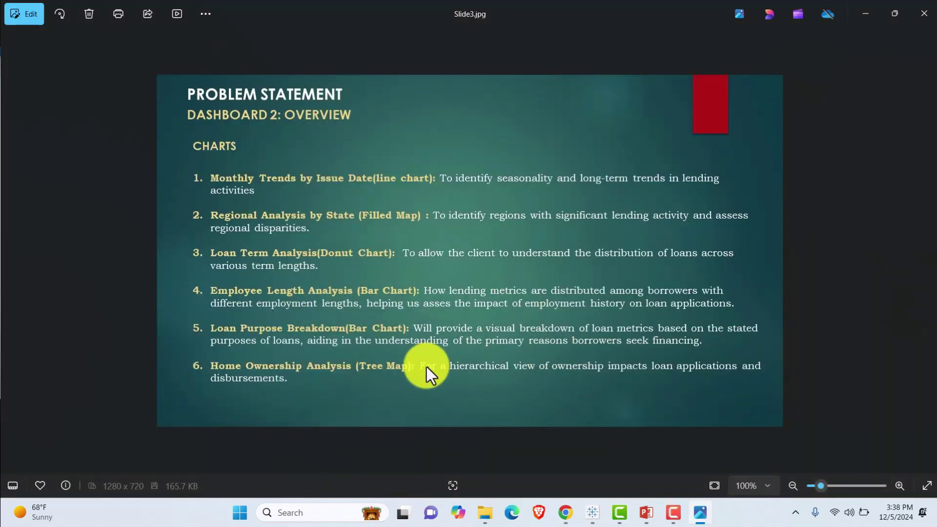
key("alt+Tab")
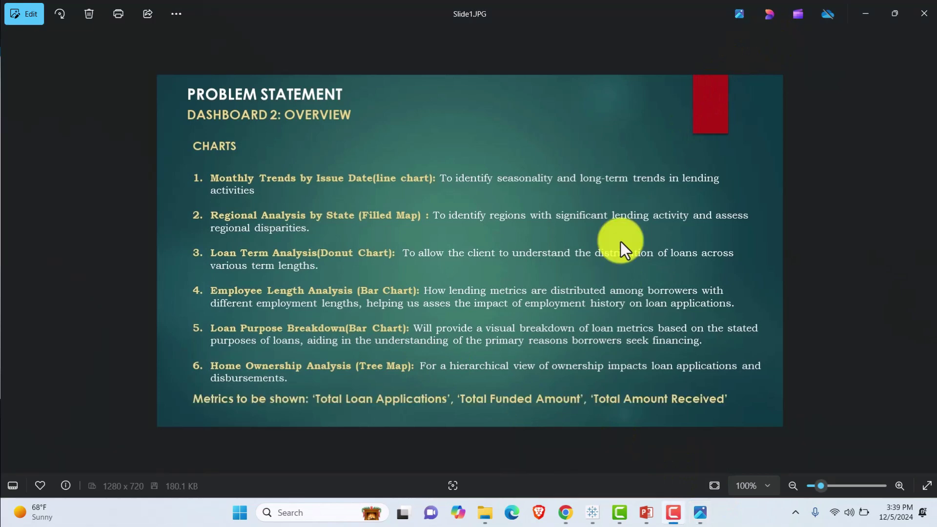
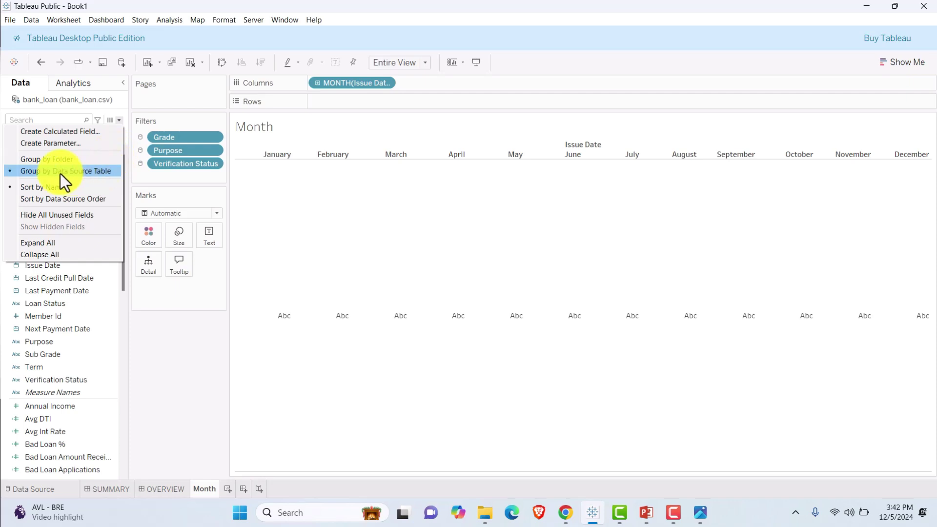
left_click(62, 145)
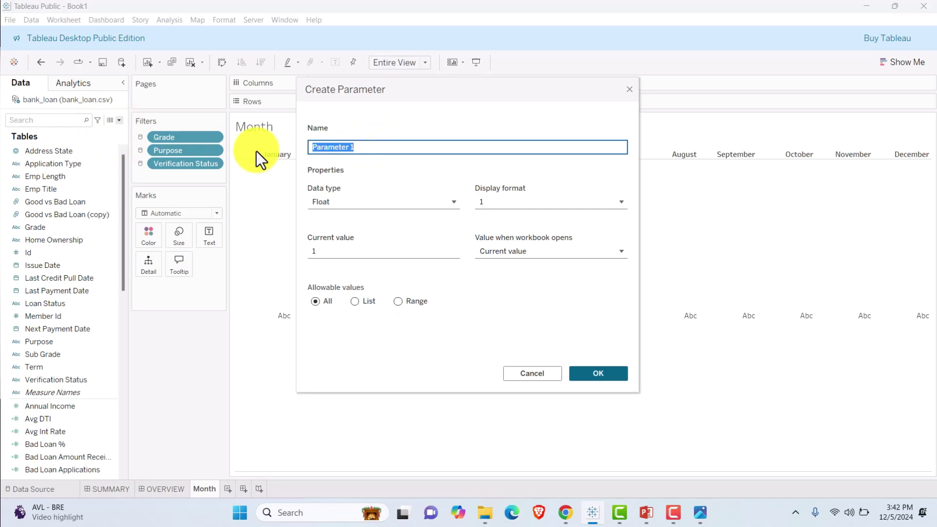
type("Select Measure")
left_click(390, 202)
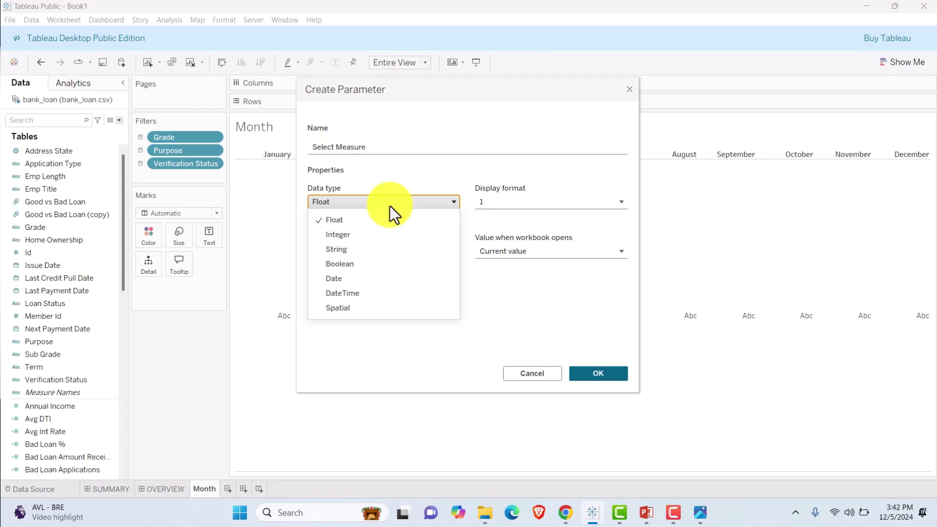
left_click(356, 252)
left_click(355, 301)
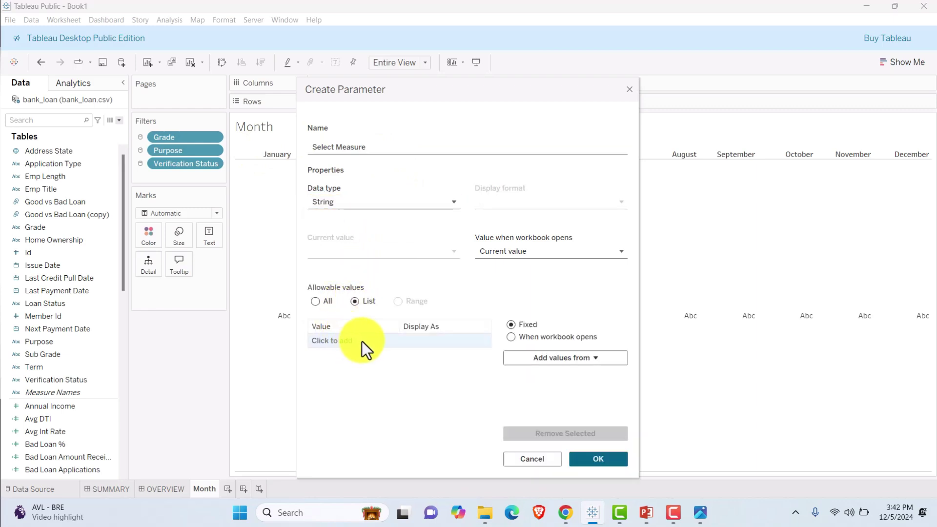
- Add Total Loan Applications, Total Funded Amount and Total Amount Received as the list values and create the Select Measure parameter
left_click(362, 341)
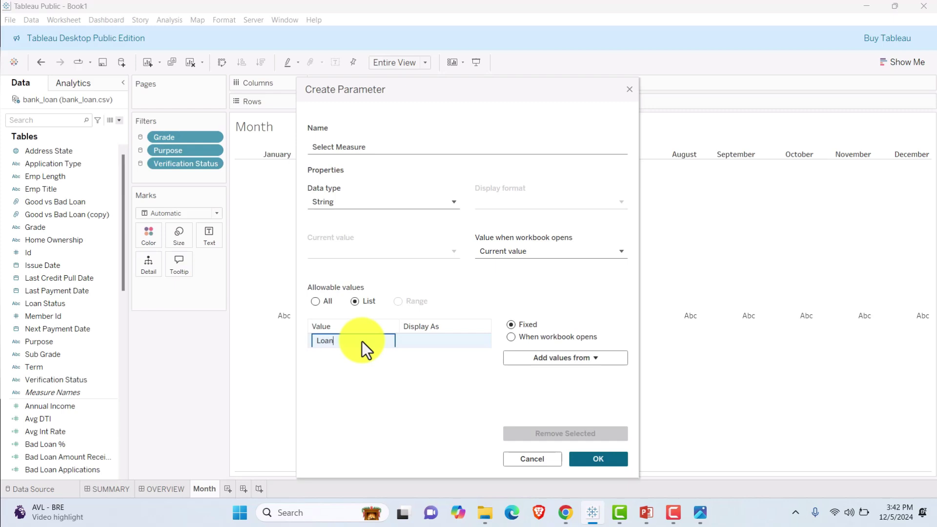
type("Total Lo")
type("an Applications")
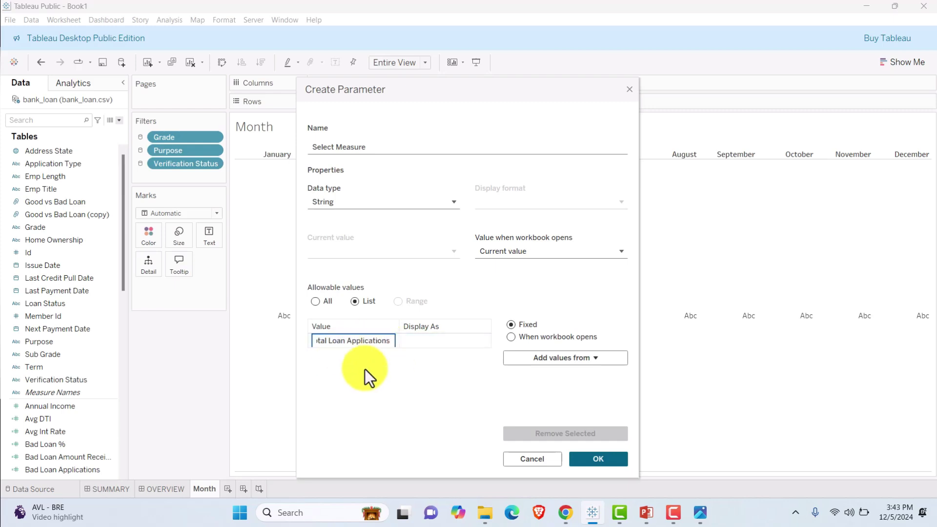
key("Return")
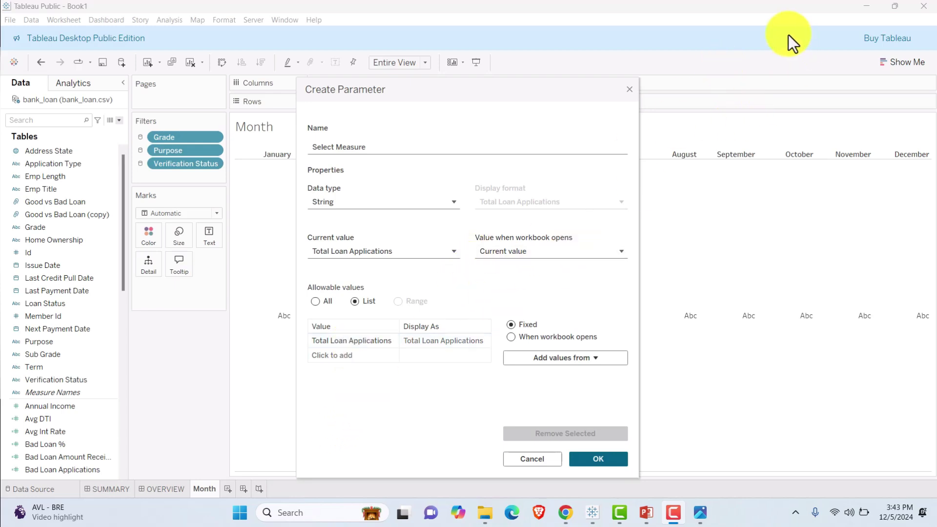
left_click(367, 361)
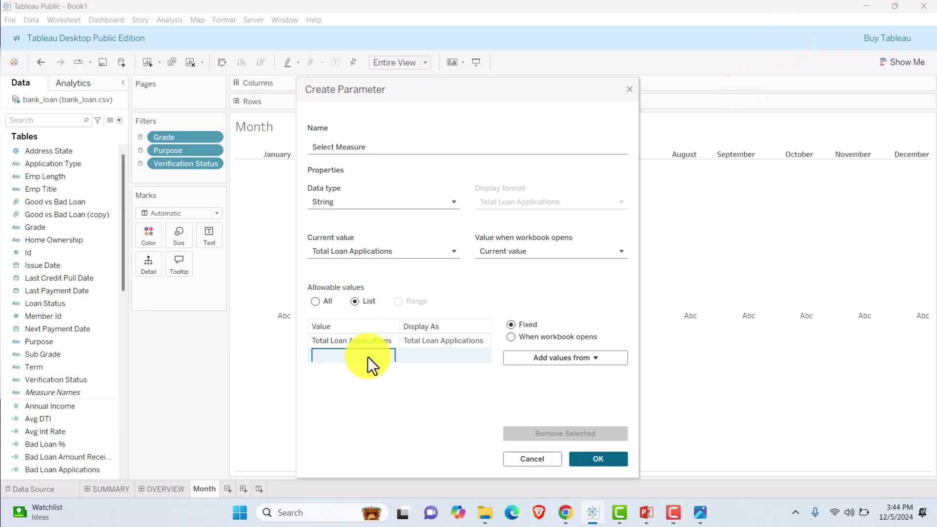
type("Total Funded Amount")
key("Return")
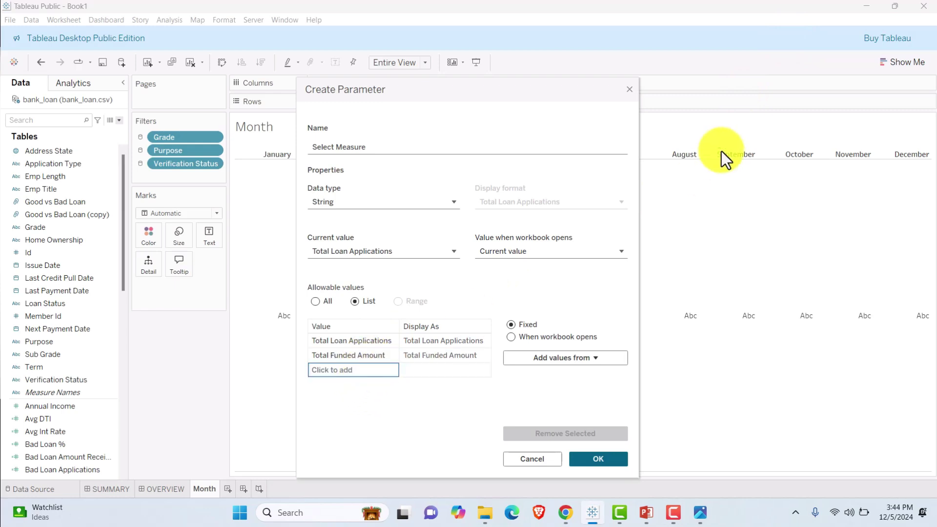
left_click(333, 372)
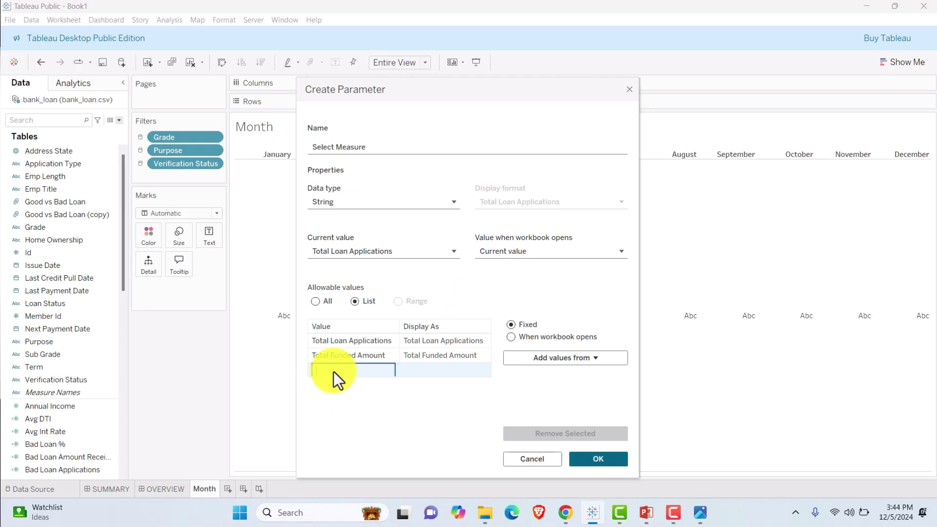
type("Total Amount Received")
key("Return")
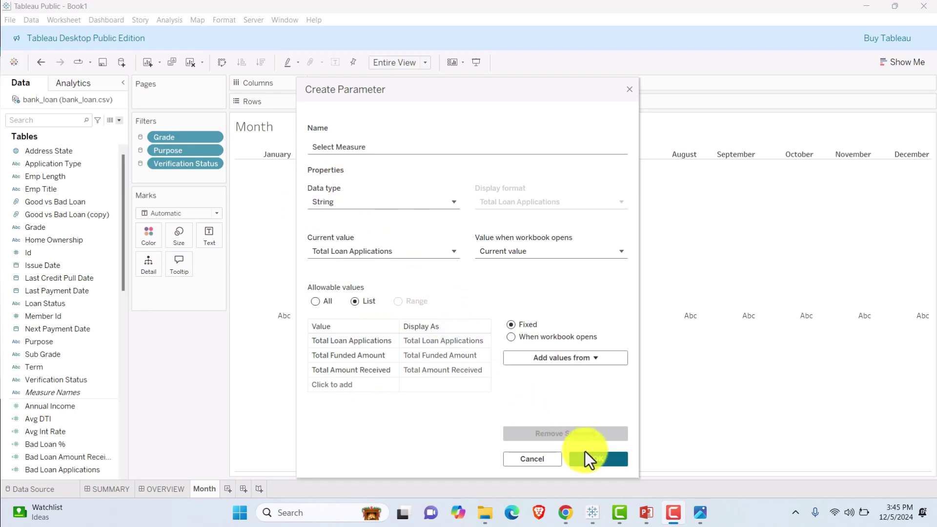
left_click(594, 462)
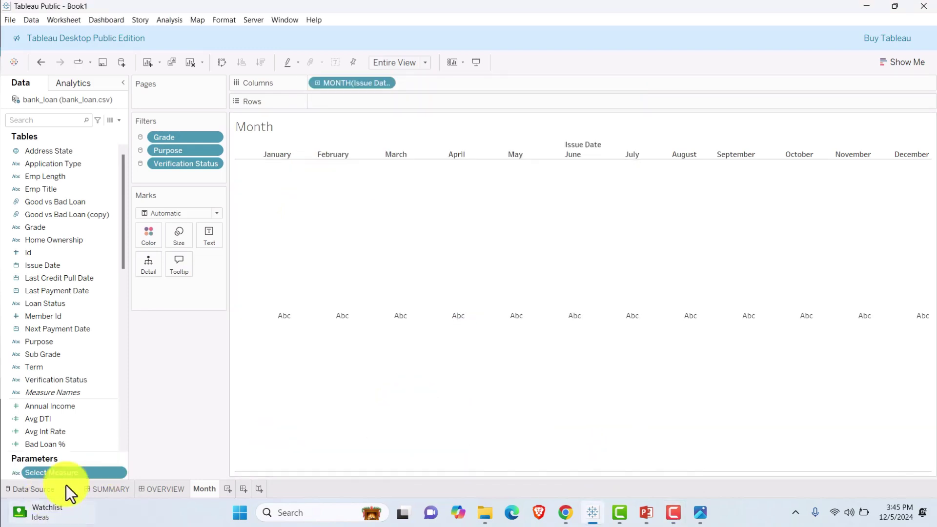
- Show the Select Measure parameter control on the Month sheet and check its list of options
right_click(82, 474)
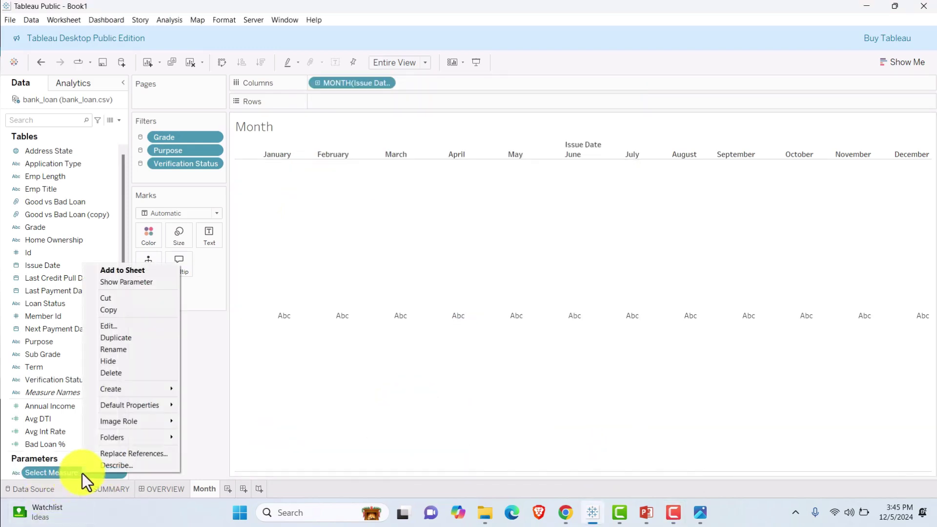
left_click(135, 284)
left_click(915, 135)
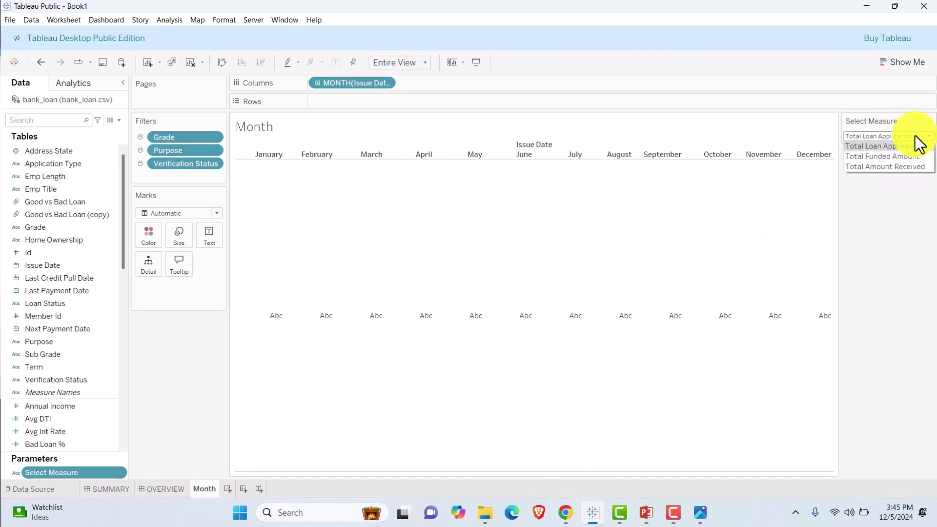
left_click(914, 136)
- Try the other Select Measure options, then set the parameter back to Total Loan Applications
left_click(874, 137)
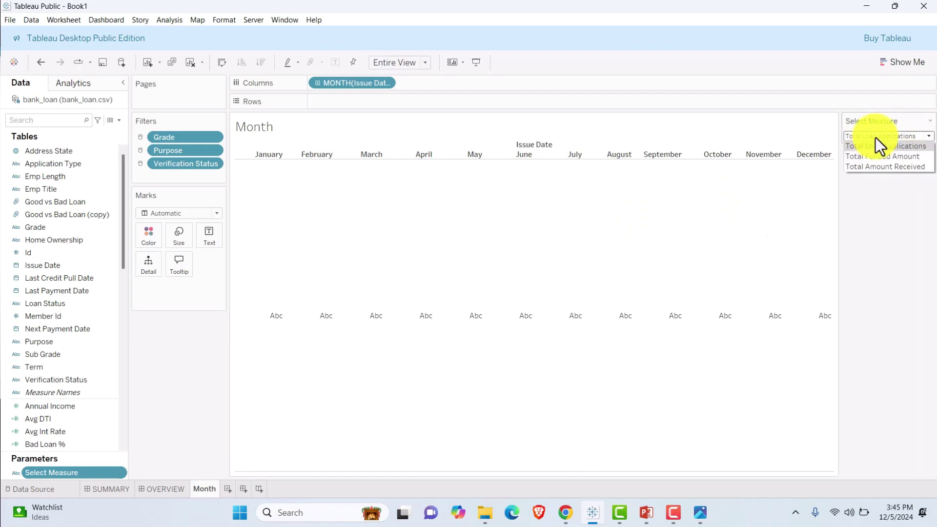
left_click(872, 159)
left_click(881, 138)
left_click(876, 168)
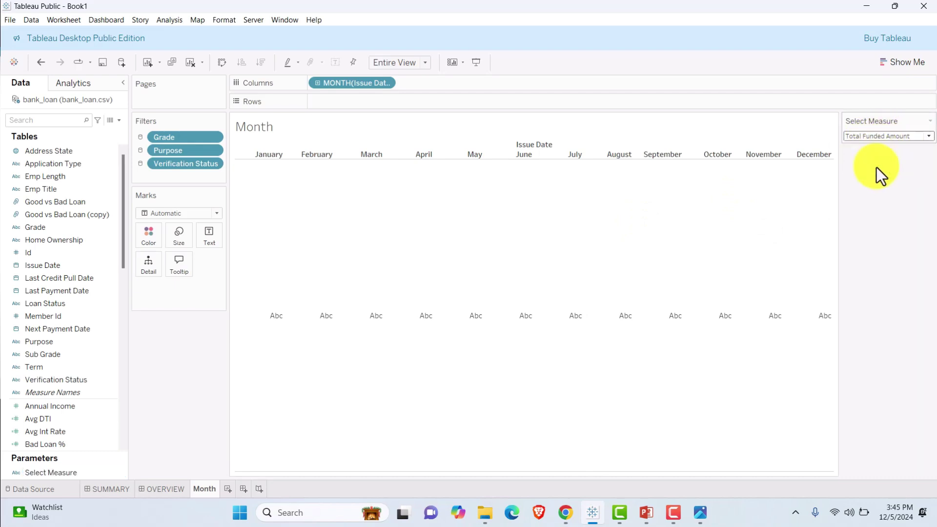
left_click(883, 136)
left_click(876, 148)
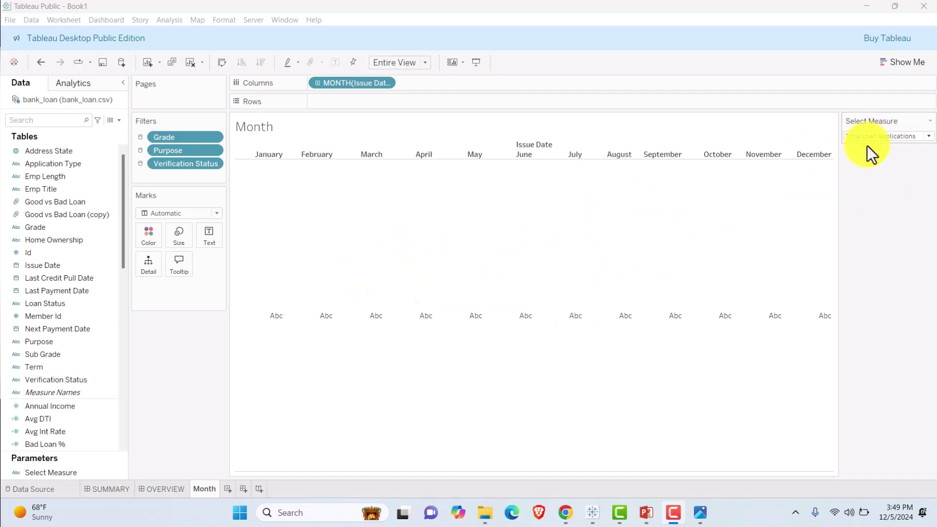
- Start a new calculated field named Dynamic Measure
left_click(118, 120)
left_click(73, 131)
type("D")
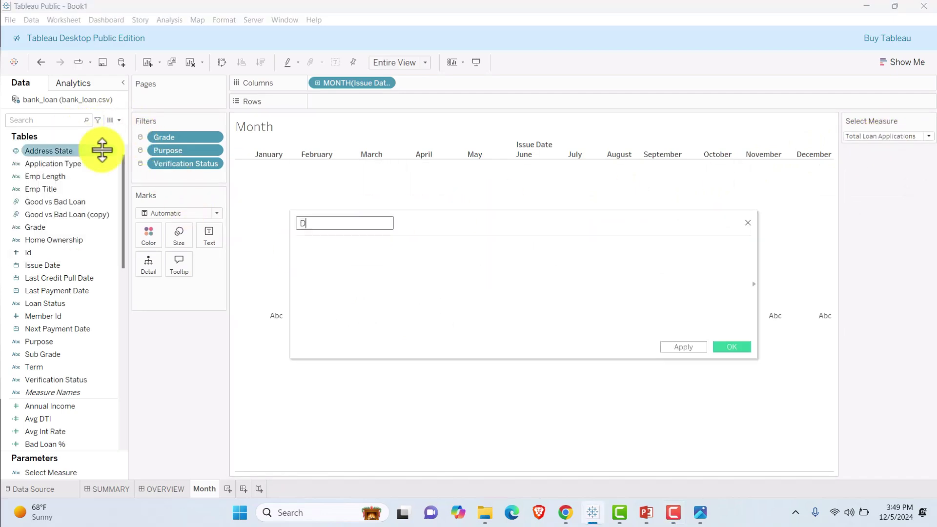
type("ynamic Measure")
left_click(397, 255)
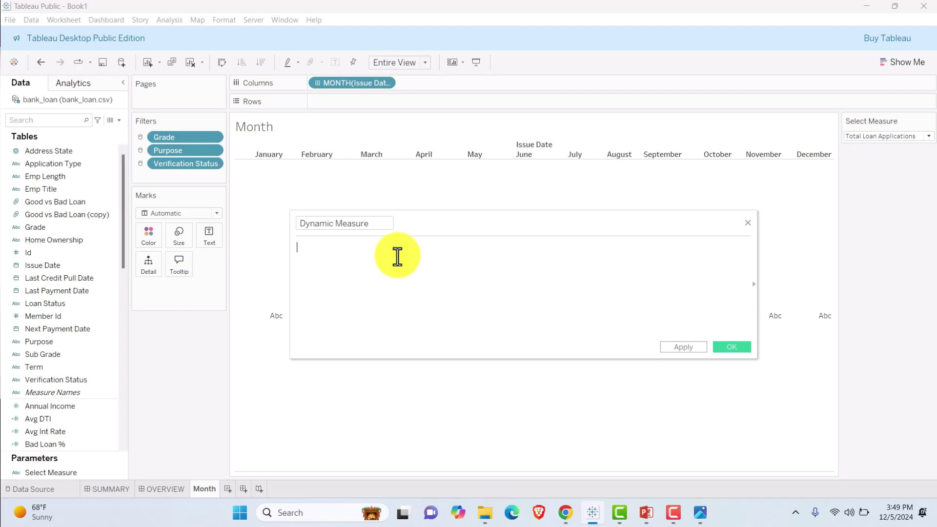
- Write the formula's first condition: IF [Select Measure] = 'Total Loan Applications' THEN [Total Loan Applications]
type("IF ")
type("[S")
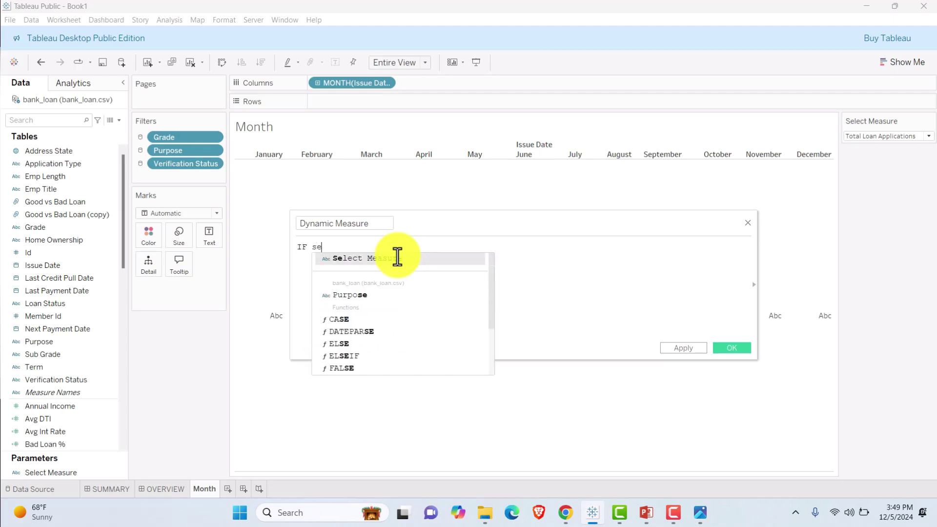
key("Return")
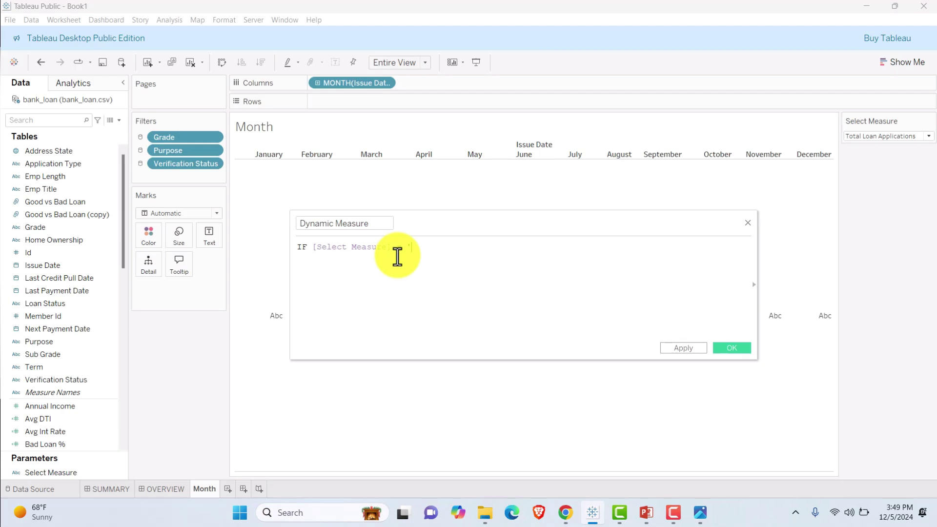
type("= 'Toga")
key("BackSpace")
key("BackSpace")
type("tal Loan Applications")
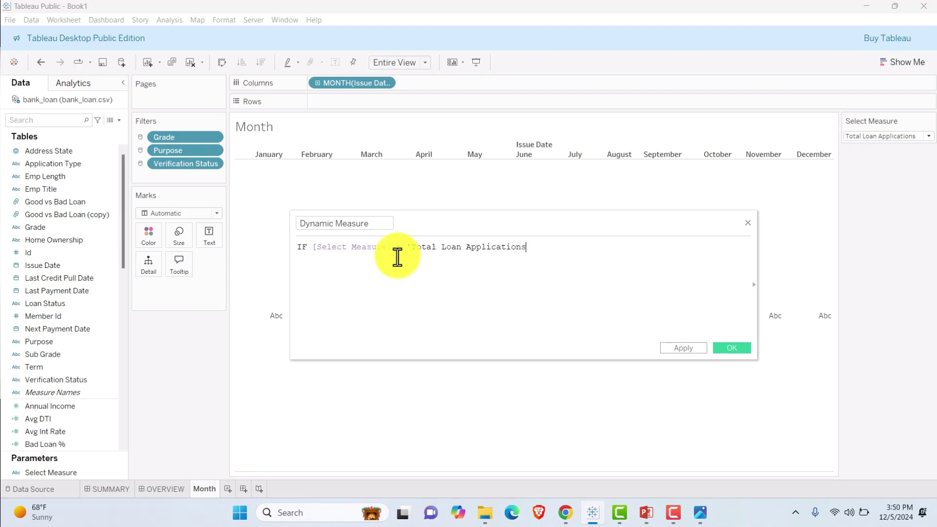
type("' THEN tota")
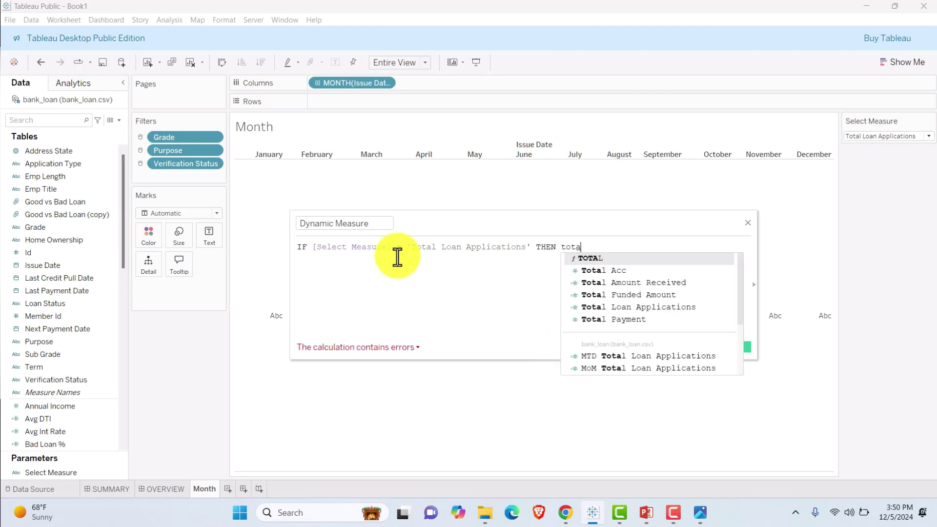
key("Down")
key("Down")
key("Down")
key("Down")
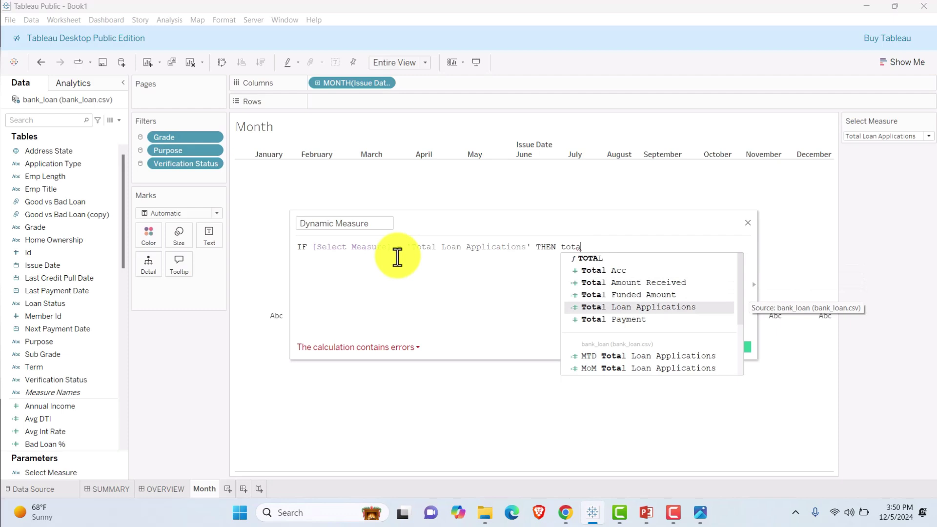
key("Return")
- Add a second formula line: ELSEIF [Select Measure] = 'Total Funded Amount' THEN [Total Funded Amount]
key("Return")
type("E")
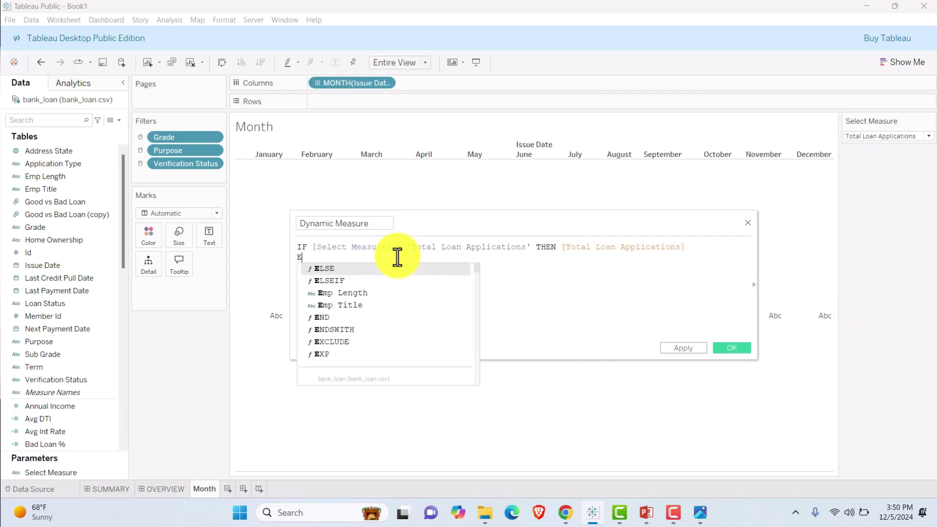
type("LSE")
key("BackSpace")
key("BackSpace")
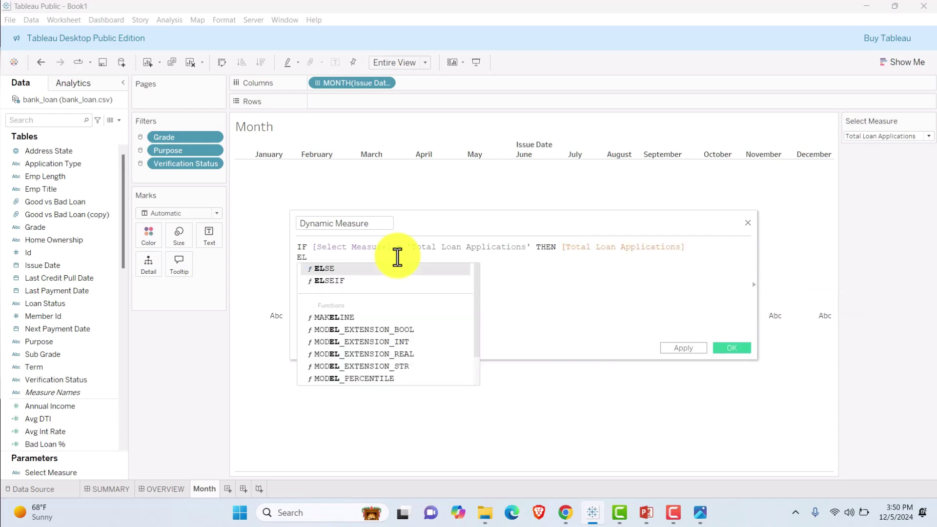
key("BackSpace")
type("L")
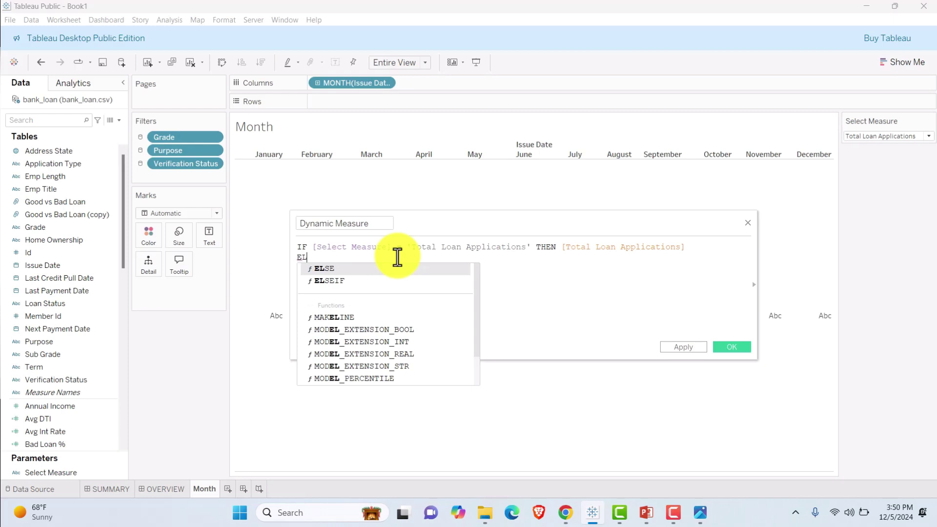
key("Down")
key("Return")
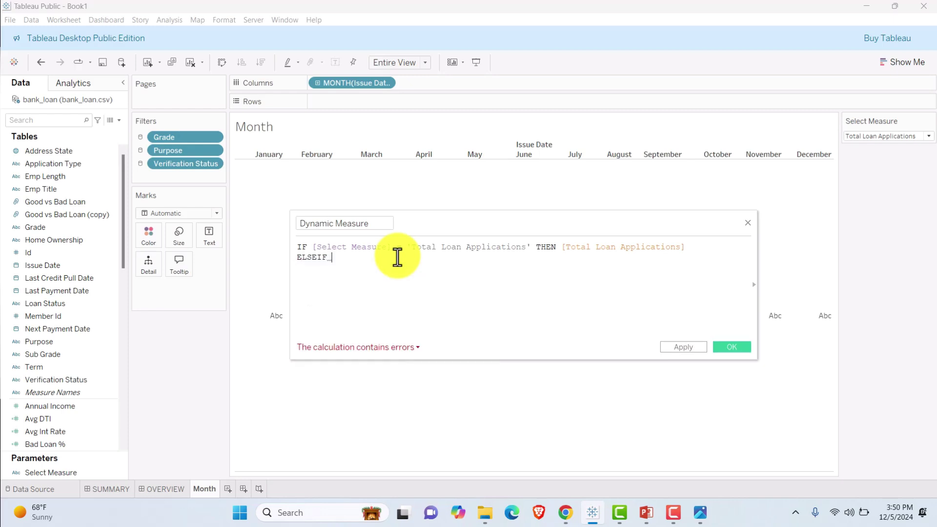
type("sele")
key("Return")
type("= ")
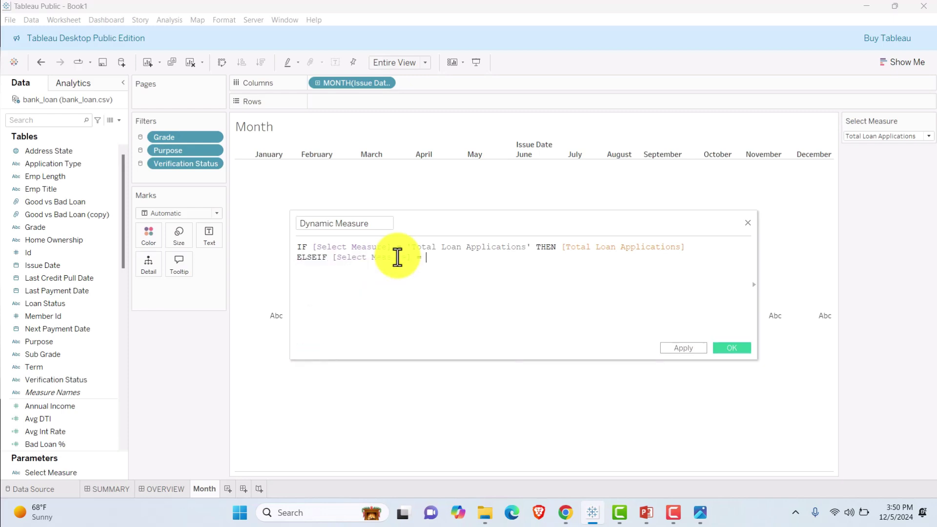
type("'Total Funded Amount' TH")
key("Return")
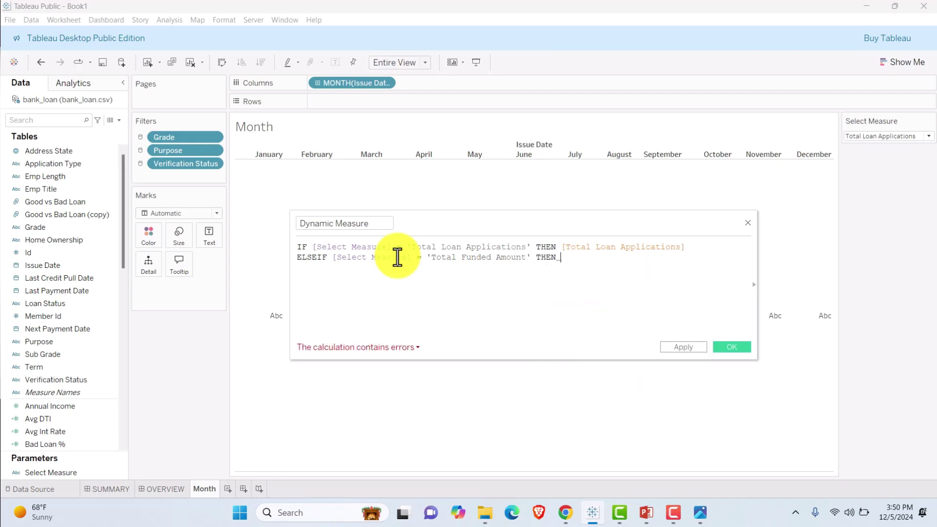
type("tot")
key("Down")
key("Down")
key("Down")
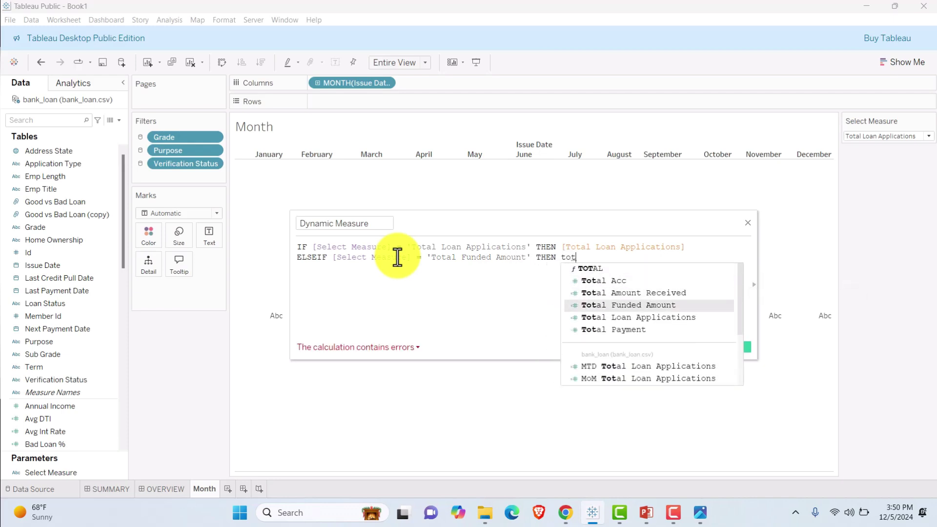
key("Return")
- Add a third formula line: ELSEIF [Select Measure] = 'Total Amount Received' THEN [Total Amount Received]
type("els")
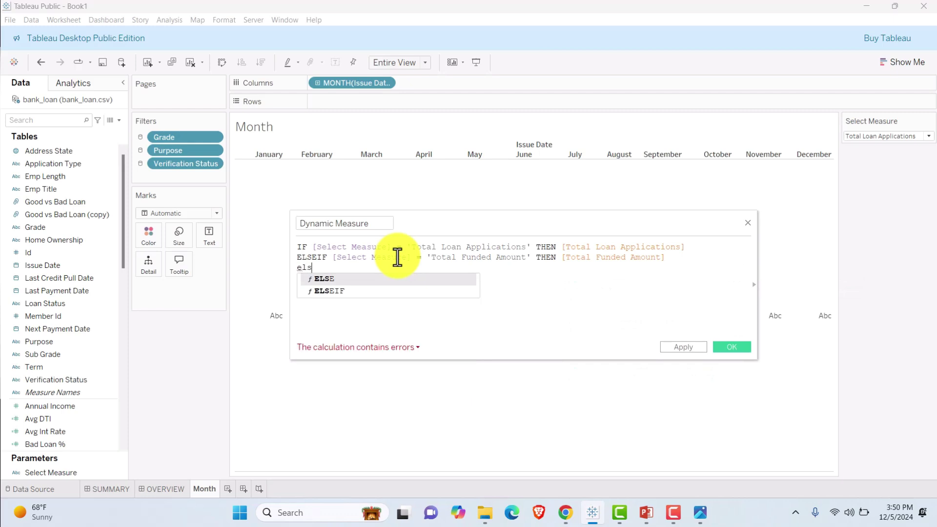
type("e")
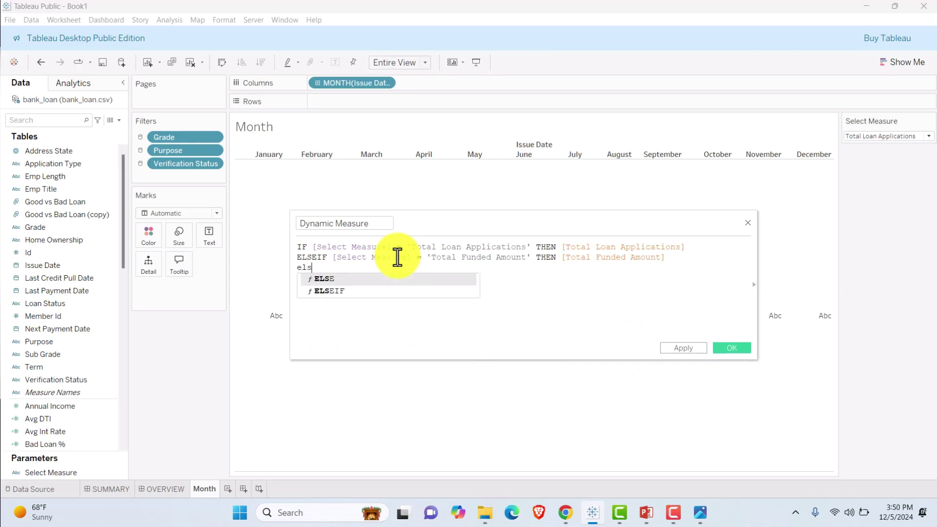
key("Down")
key("Return")
type("sele")
key("Return")
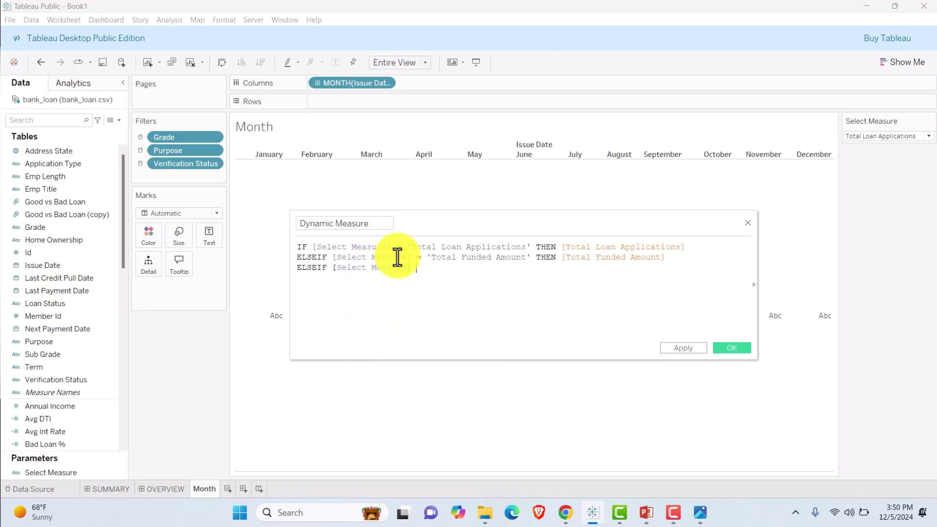
type("= 'Total Amout")
type("t Received' THEN")
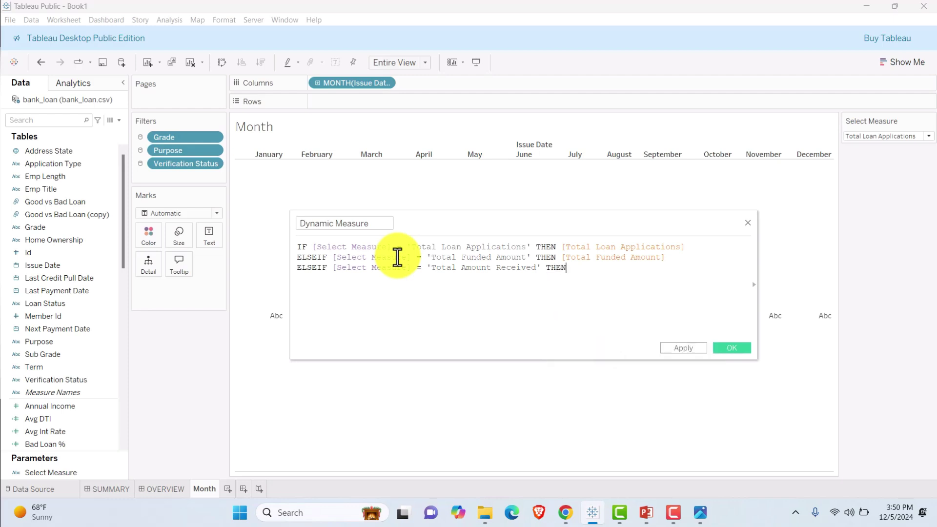
type(" total")
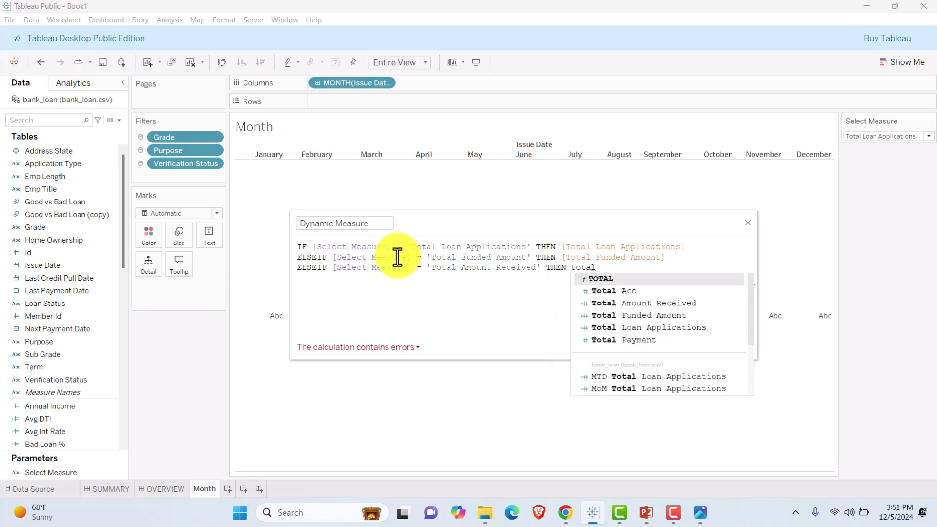
key("Down")
key("Down")
key("Return")
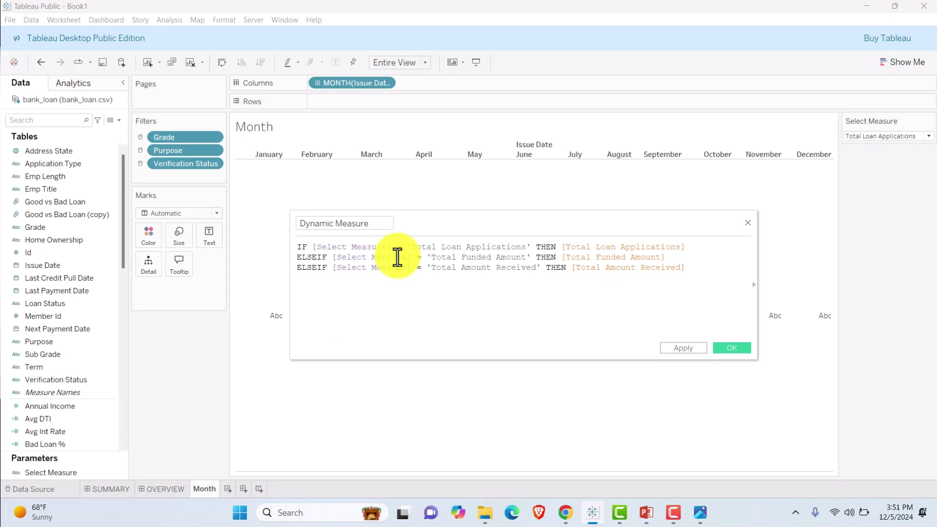
- Complete the Dynamic Measure calculation by closing its IF/ELSEIF formula with END, and save the calculated field
key("Return")
type("END")
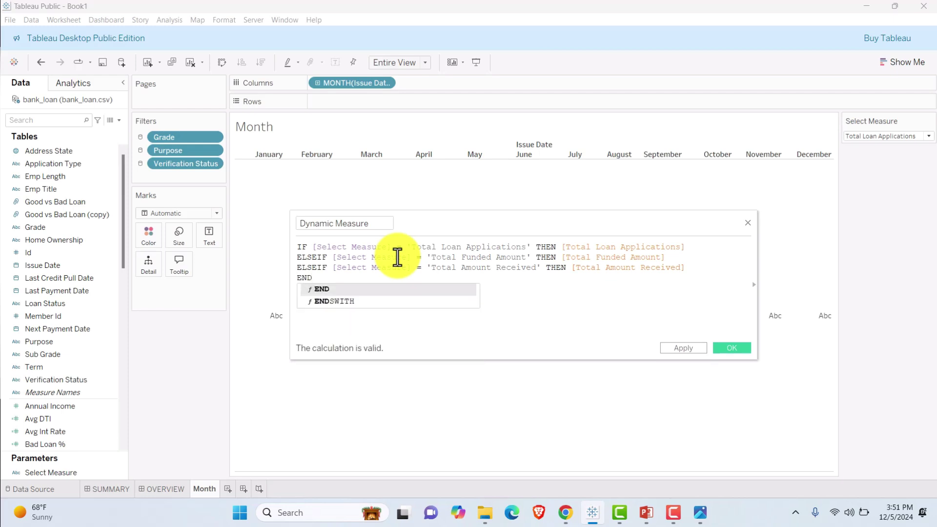
left_click(672, 348)
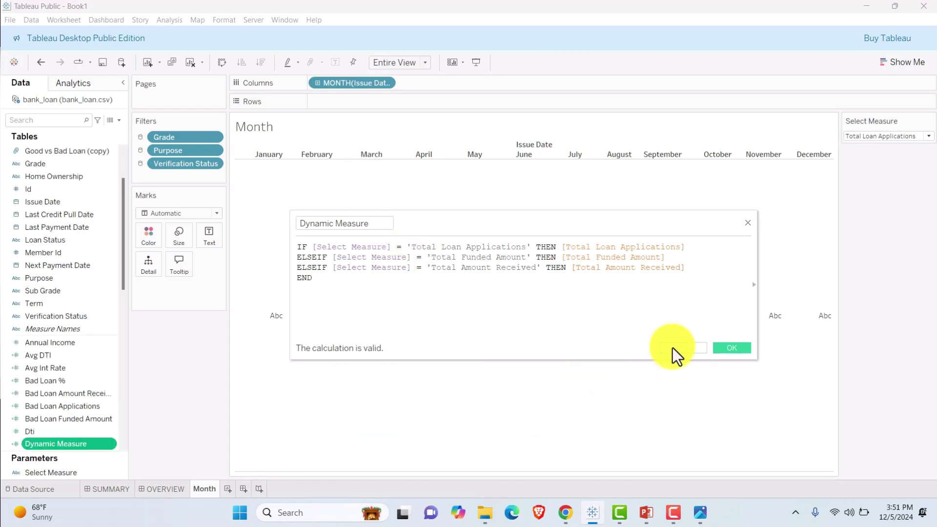
left_click(732, 348)
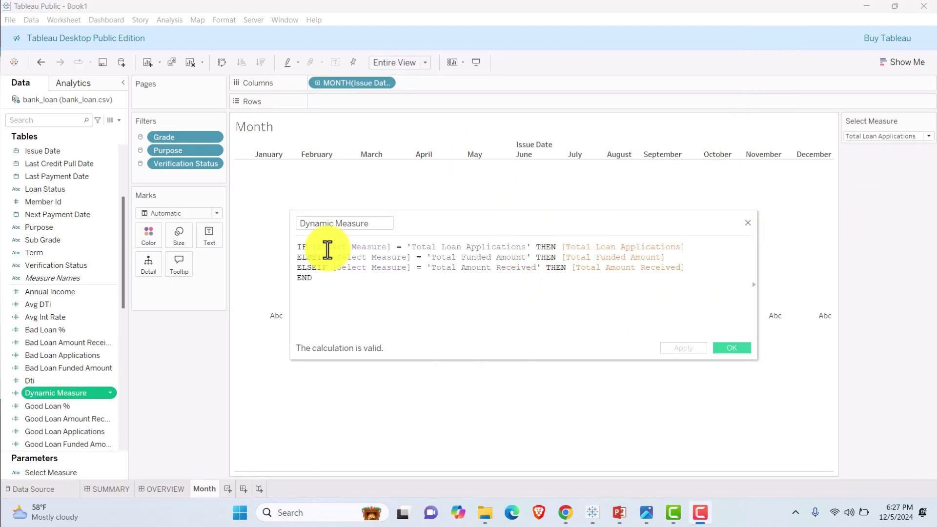
left_click(731, 348)
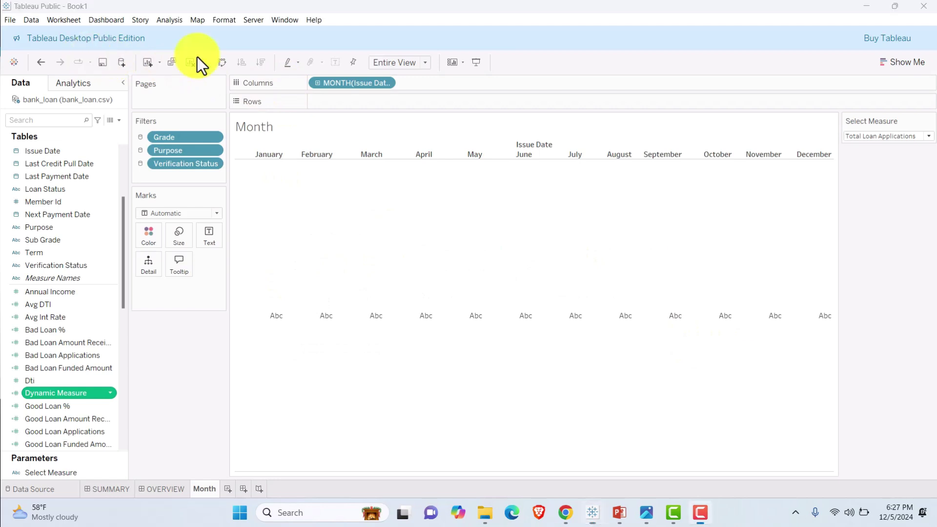
- Plot Dynamic Measure on Rows and cycle Select Measure through Total Funded Amount and Total Amount Received, ending on Total Loan Applications
left_click_drag(76, 392, 361, 103)
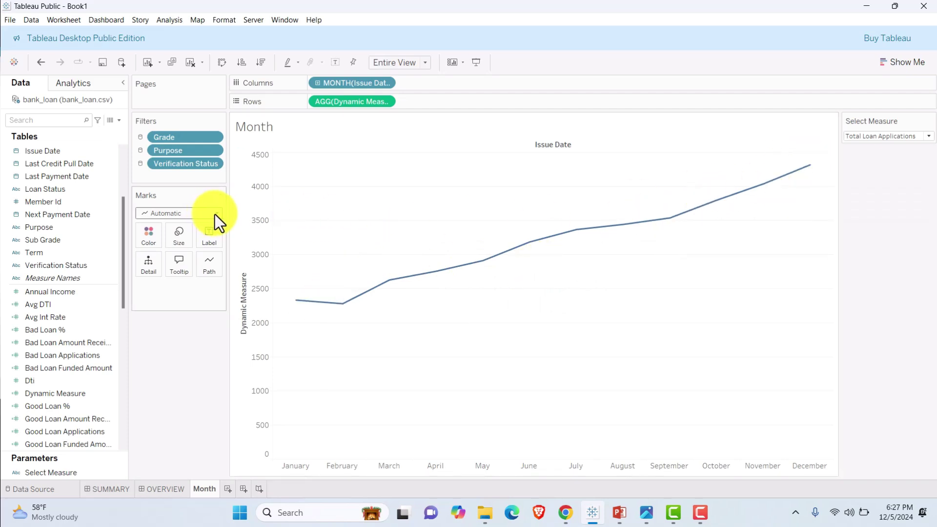
left_click(928, 137)
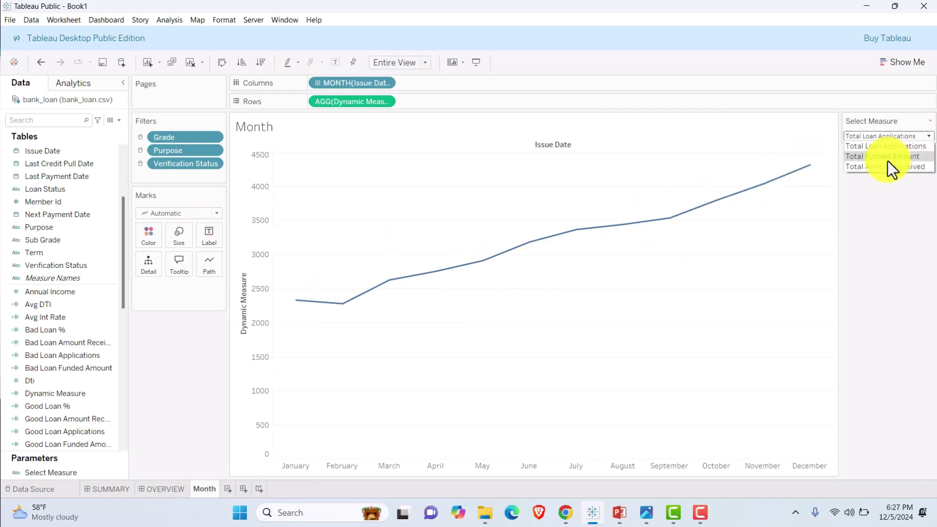
left_click(888, 158)
left_click(928, 136)
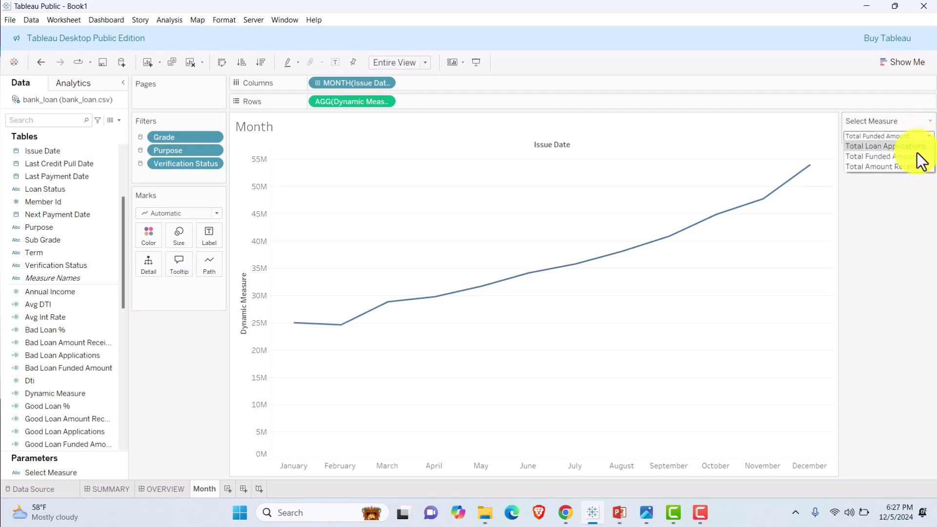
left_click(895, 168)
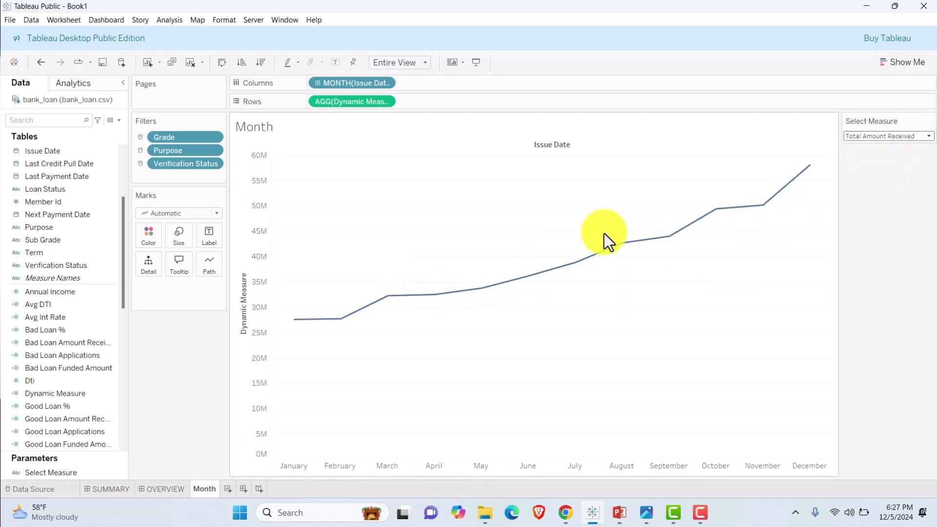
left_click(928, 137)
left_click(898, 148)
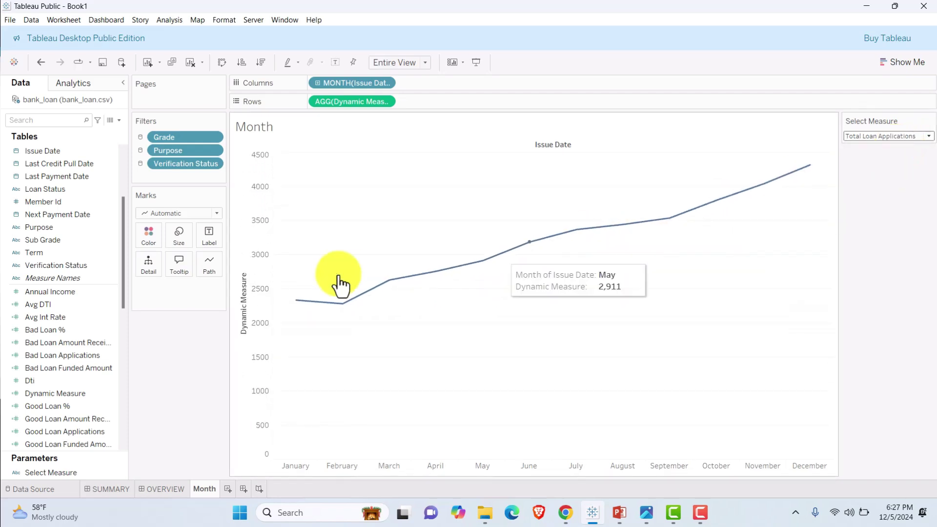
- Change the Dynamic Measure chart to Area and add a second copy of the measure to Rows displayed as a Line
left_click(216, 214)
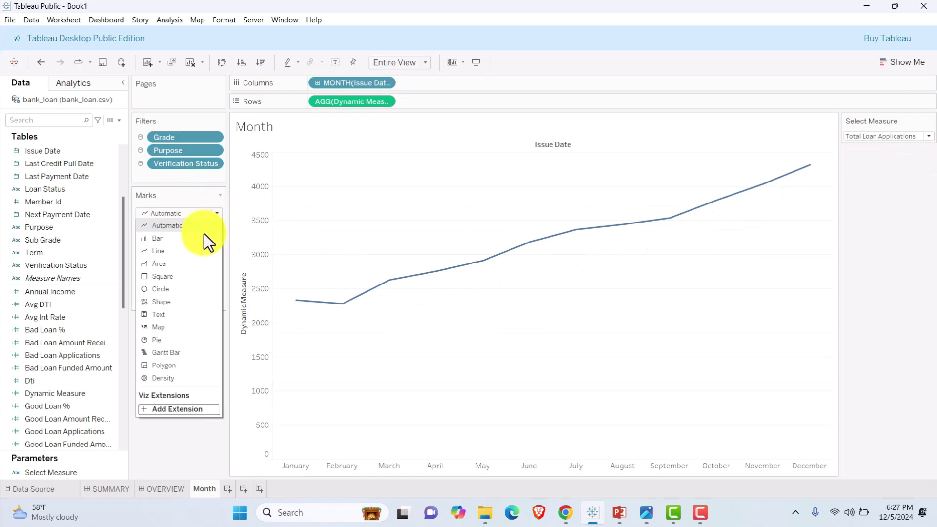
left_click(180, 265)
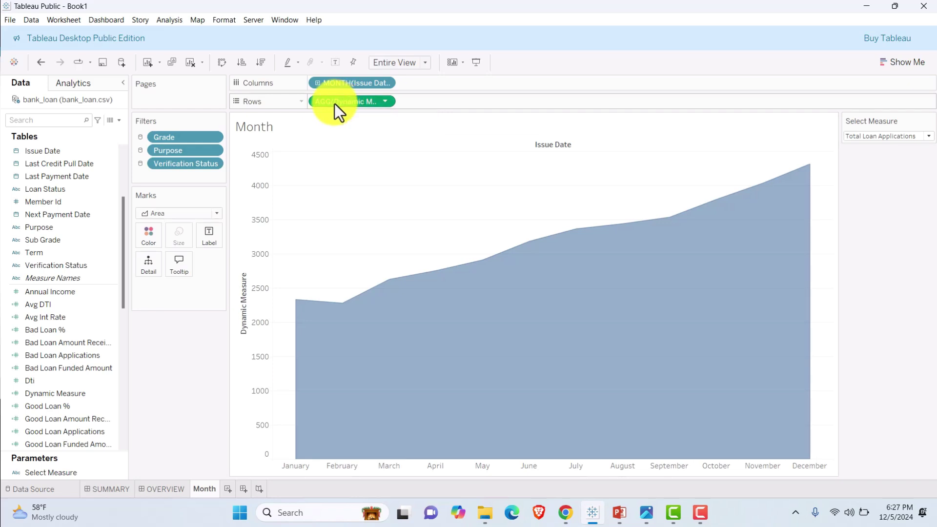
mouse_move(335, 103)
left_mouse_down()
mouse_move(417, 118)
mouse_move(427, 103)
left_mouse_up()
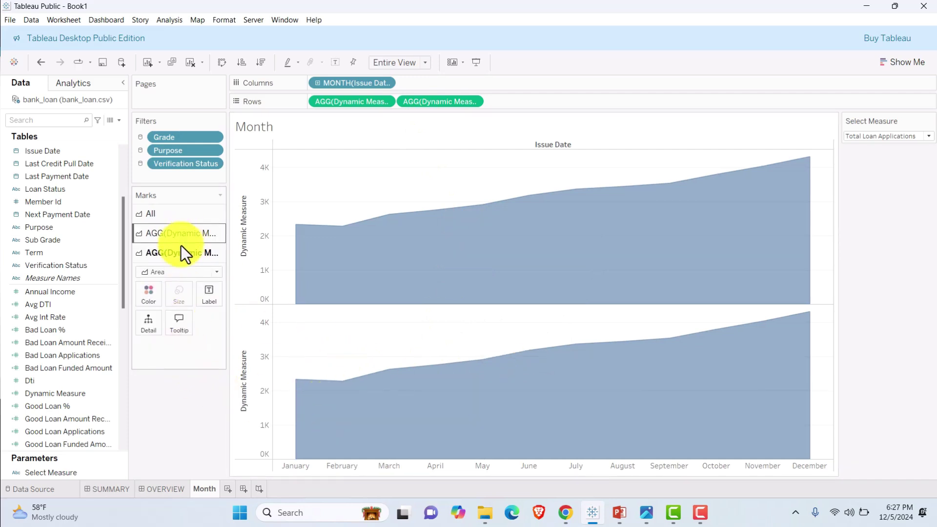
left_click(217, 273)
left_click(176, 310)
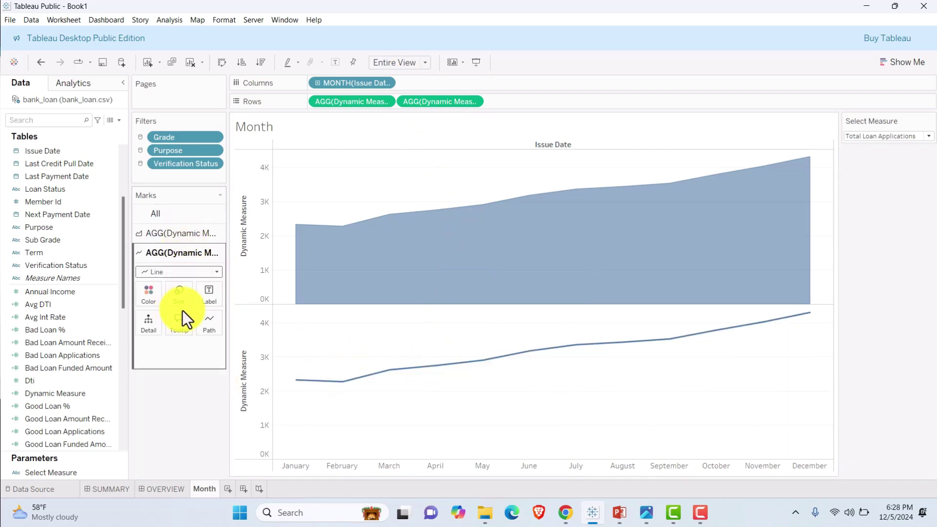
- Combine the area and line charts on a dual axis and hide the header of the second Dynamic Measure axis
left_click(474, 101)
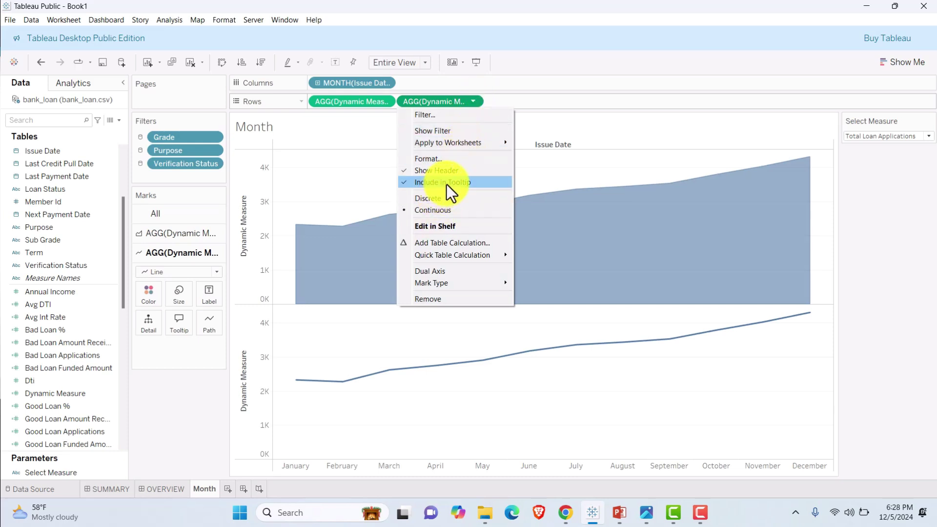
left_click(449, 273)
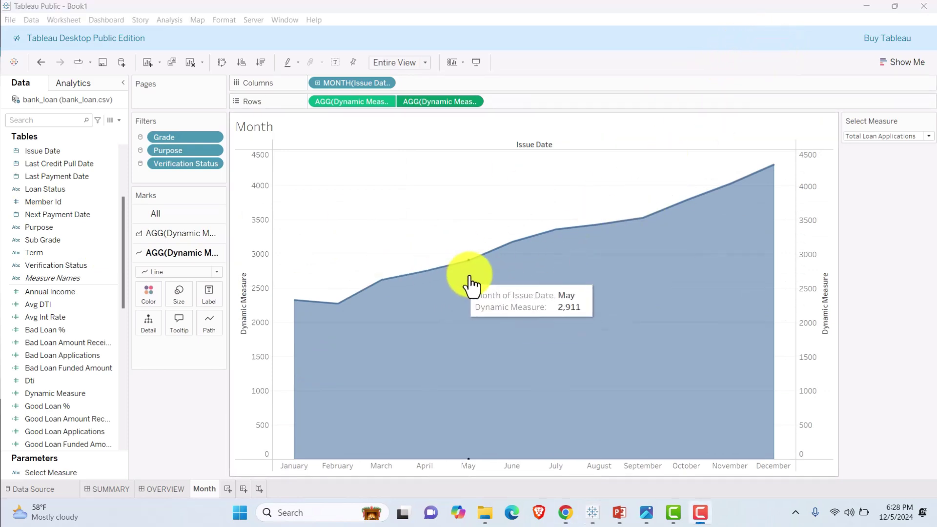
right_click(242, 239)
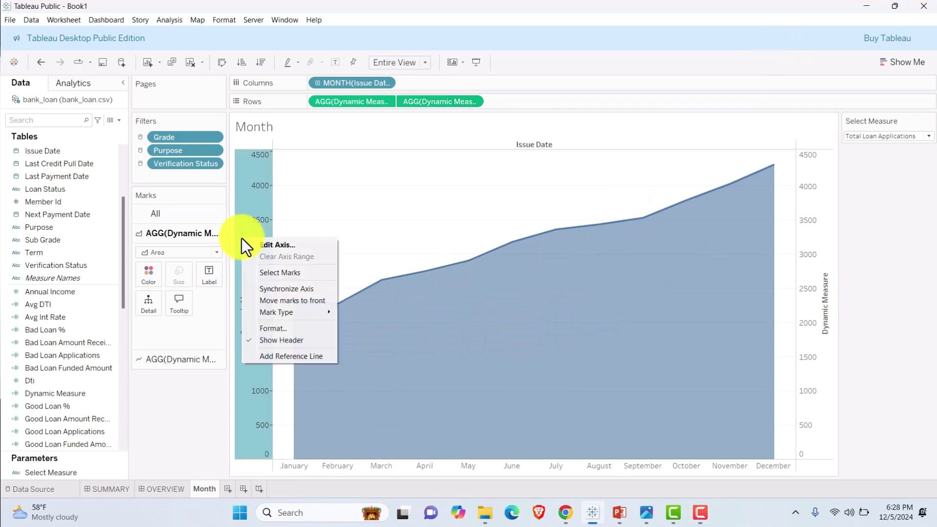
left_click(253, 340)
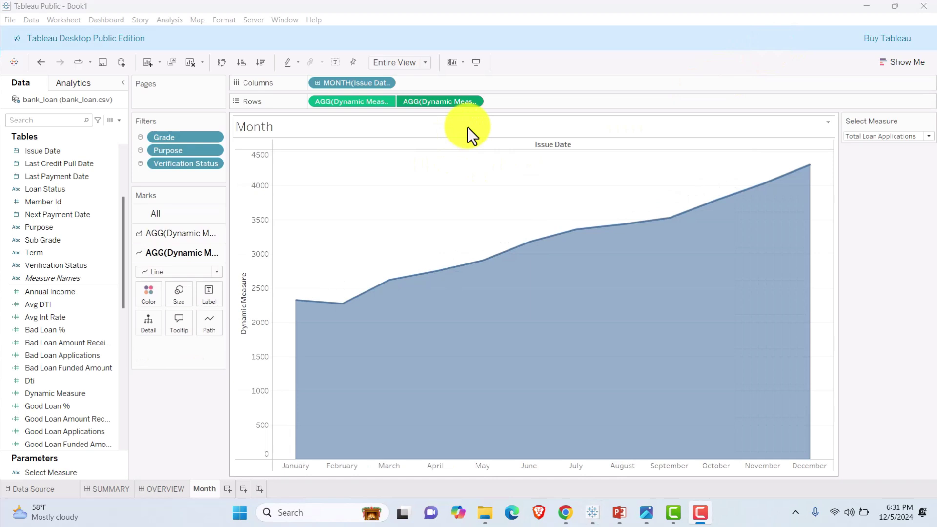
left_click(473, 101)
left_click(453, 170)
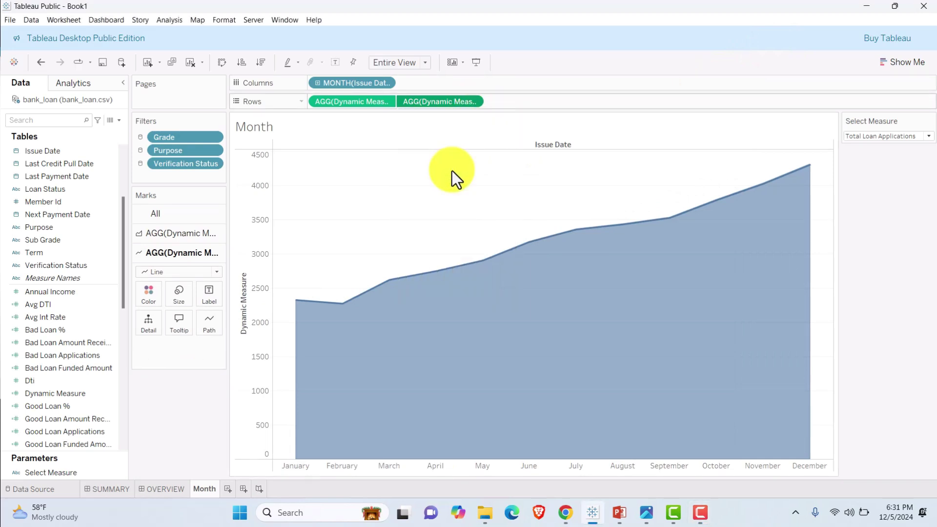
left_click(477, 103)
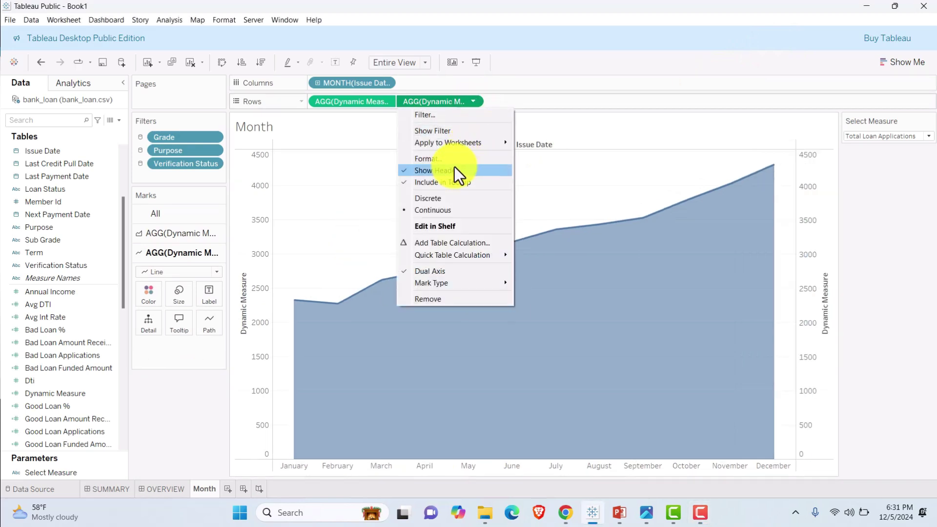
left_click(448, 171)
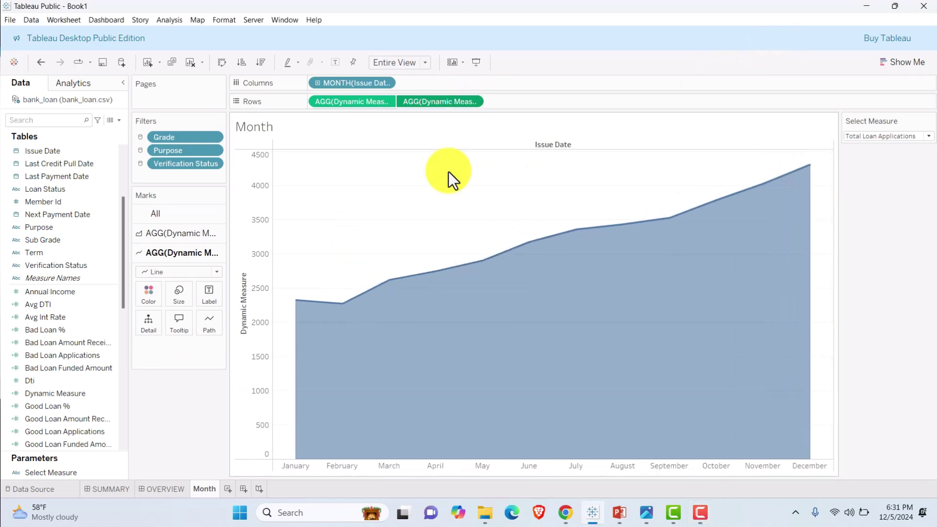
- Synchronize the two Dynamic Measure axes and hide the remaining vertical axis header
right_click(258, 221)
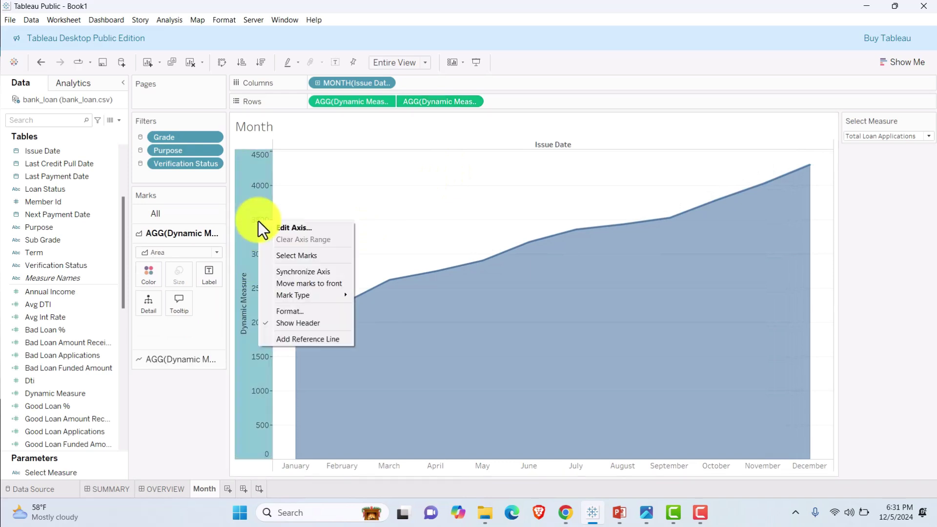
left_click(269, 273)
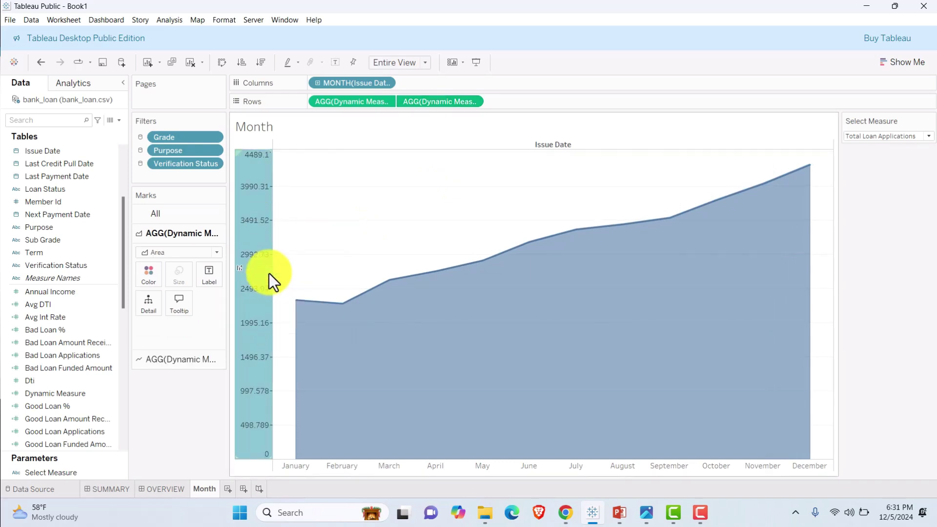
right_click(250, 231)
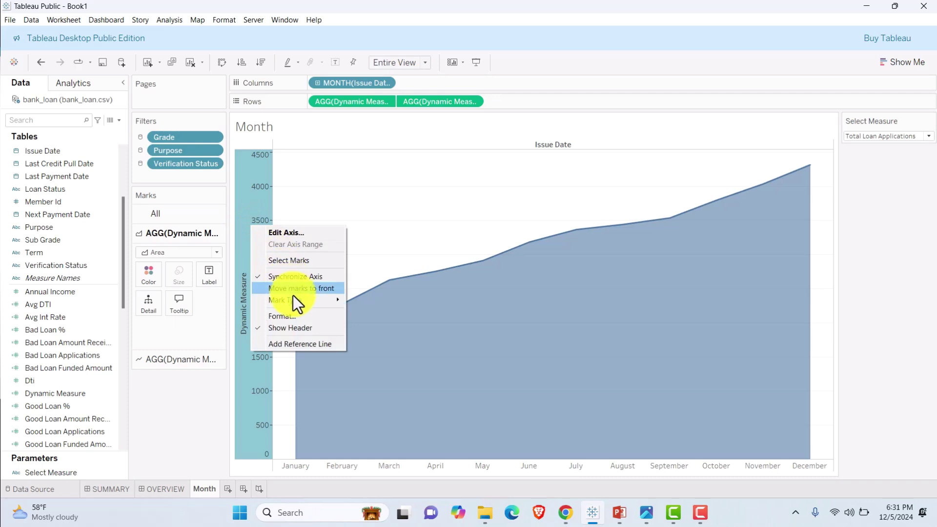
left_click(286, 325)
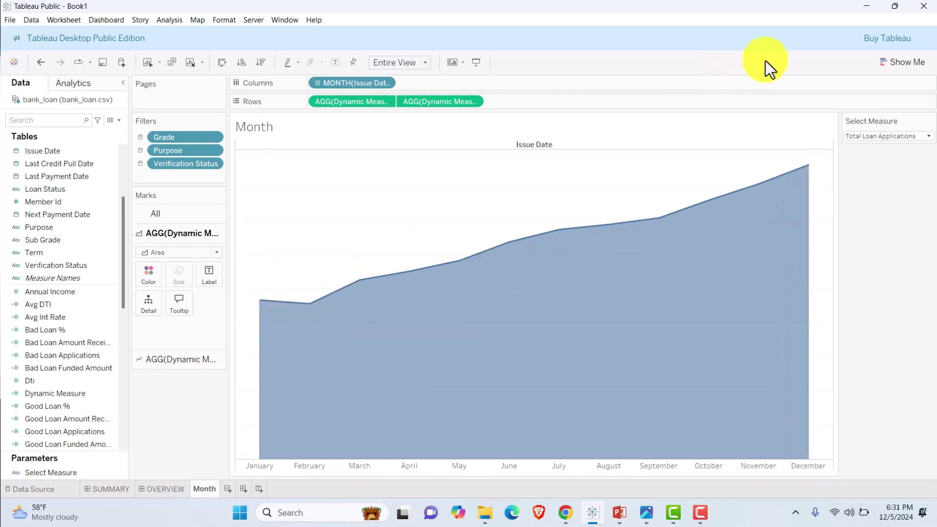
- Set the area marks to a custom blue with red 17, green 141 and blue 255
left_click(212, 241)
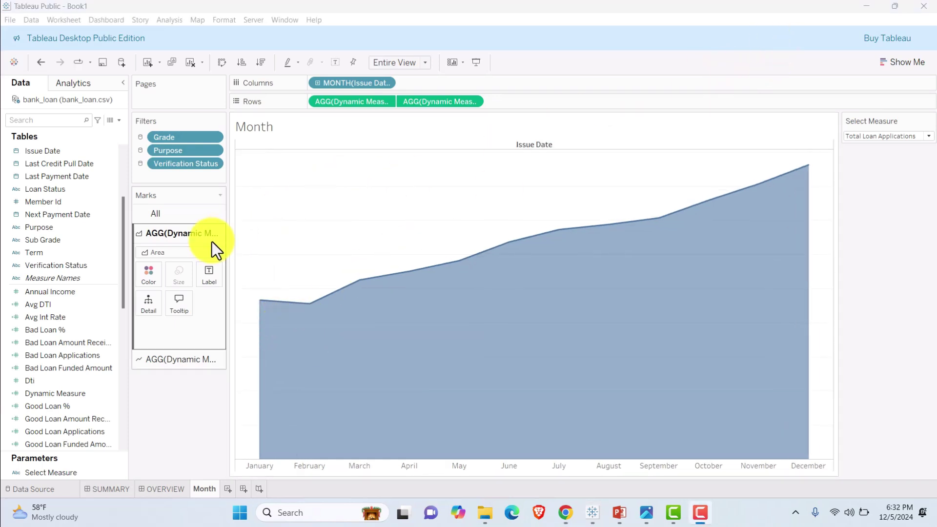
left_click(148, 274)
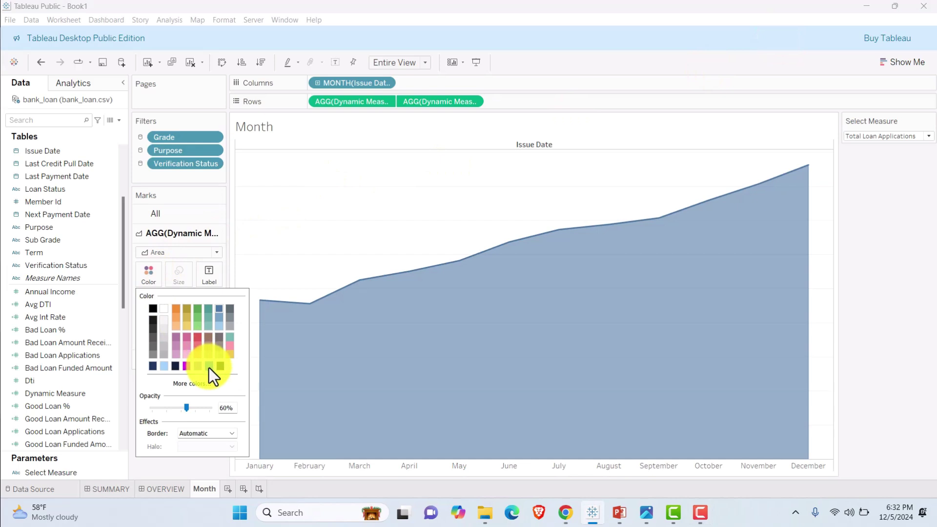
left_click(189, 383)
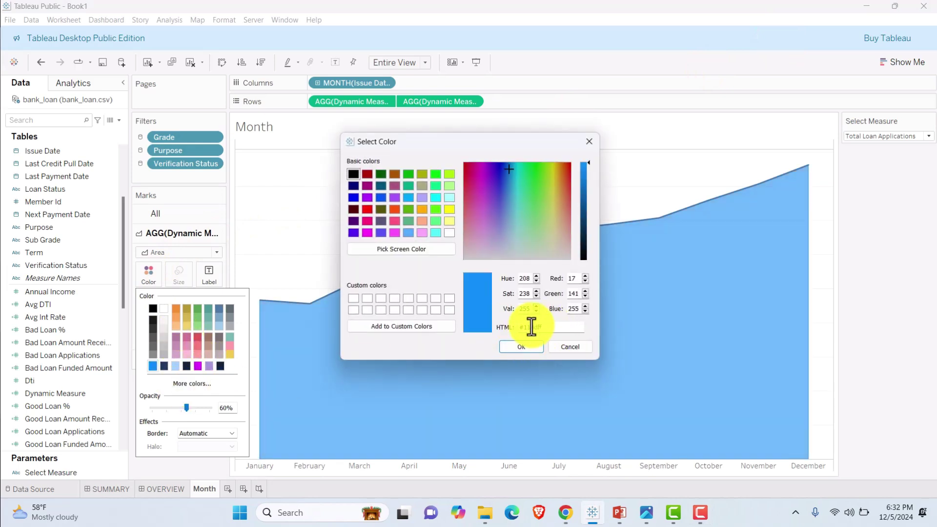
left_click(512, 346)
key("Escape")
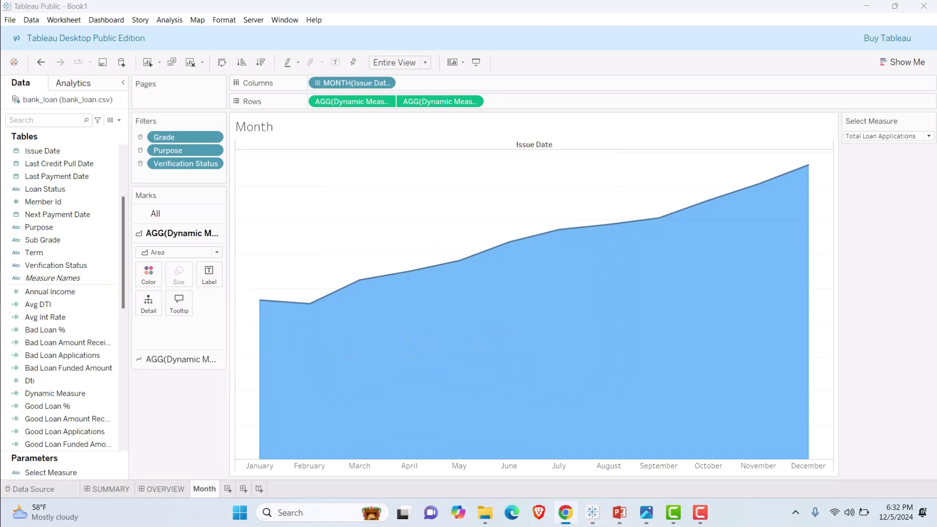
- Color the line marks of the second Dynamic Measure with the same custom blue as the area
left_click(174, 358)
left_click(149, 290)
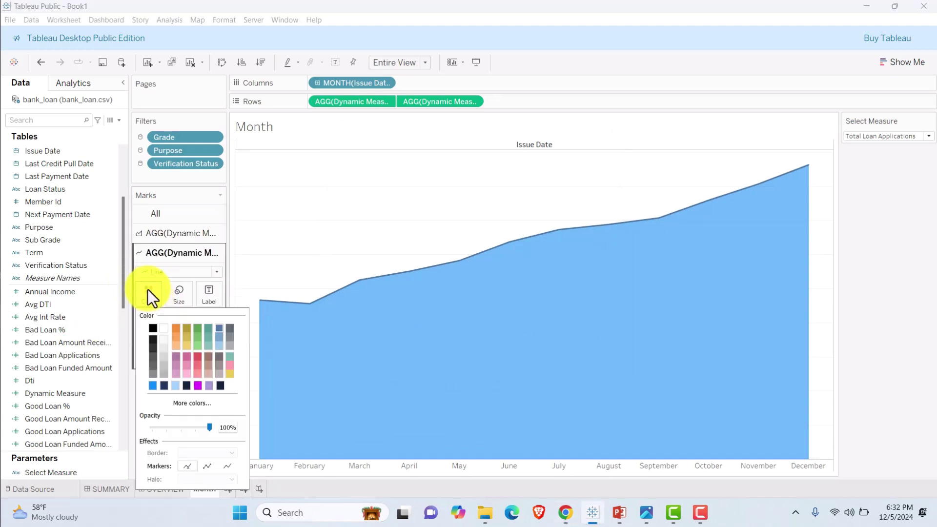
left_click(152, 387)
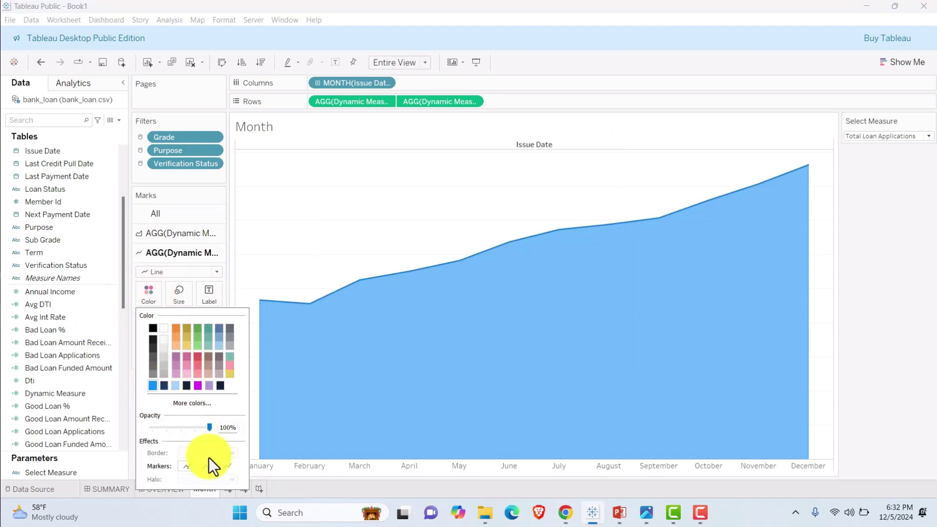
left_click(278, 294)
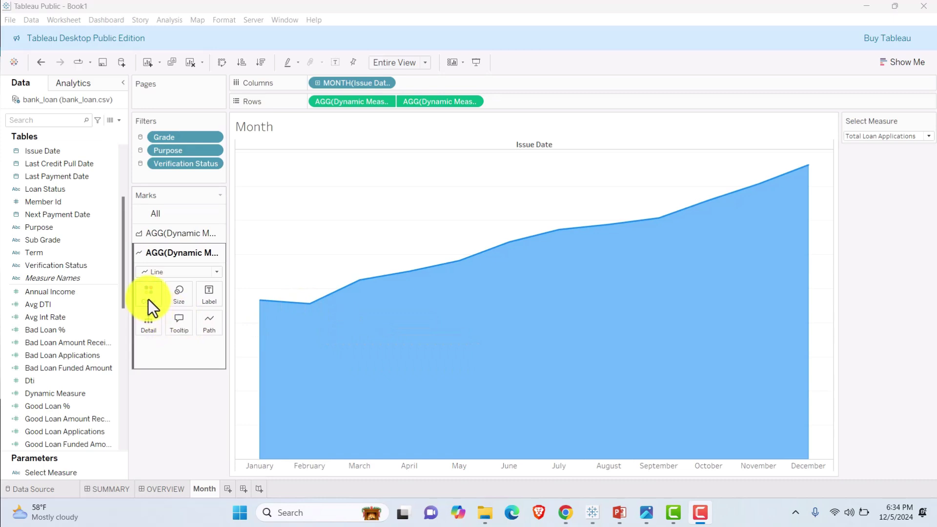
- Reduce the opacity of the area marks to 45%
left_click(164, 237)
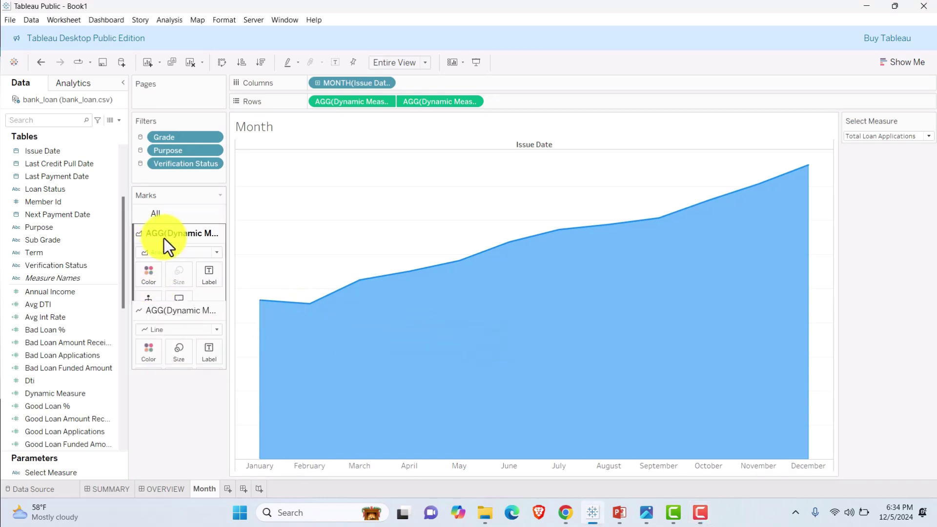
left_click(149, 276)
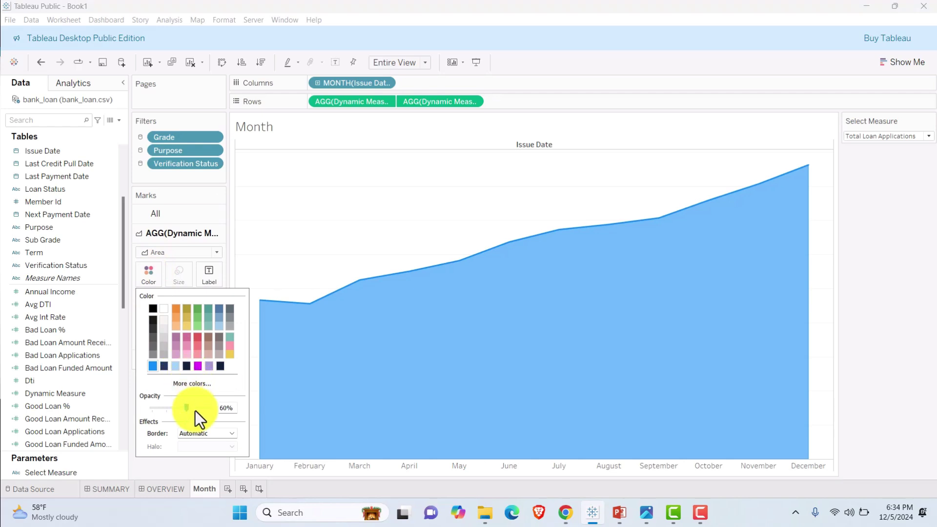
left_click_drag(182, 409, 178, 409)
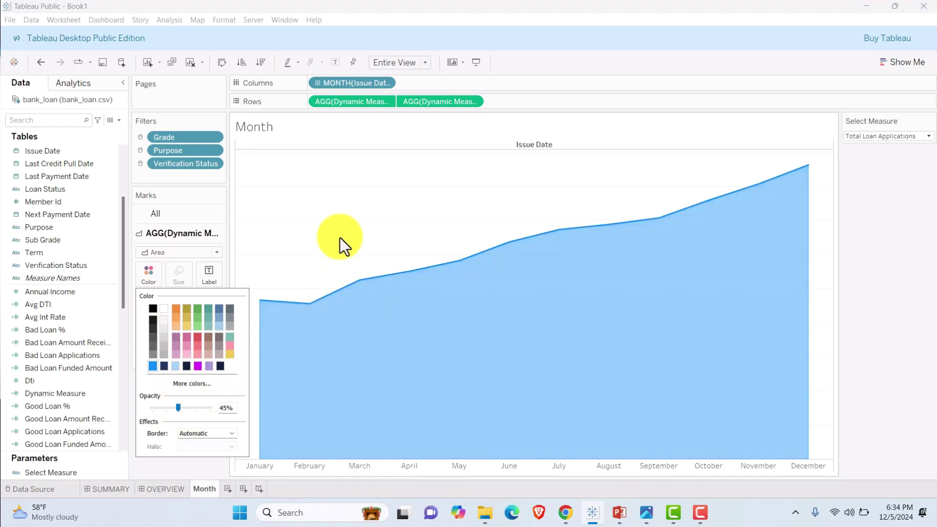
left_click(339, 238)
- Thicken the line marks of the second Dynamic Measure so they stand out above the area
left_click(180, 360)
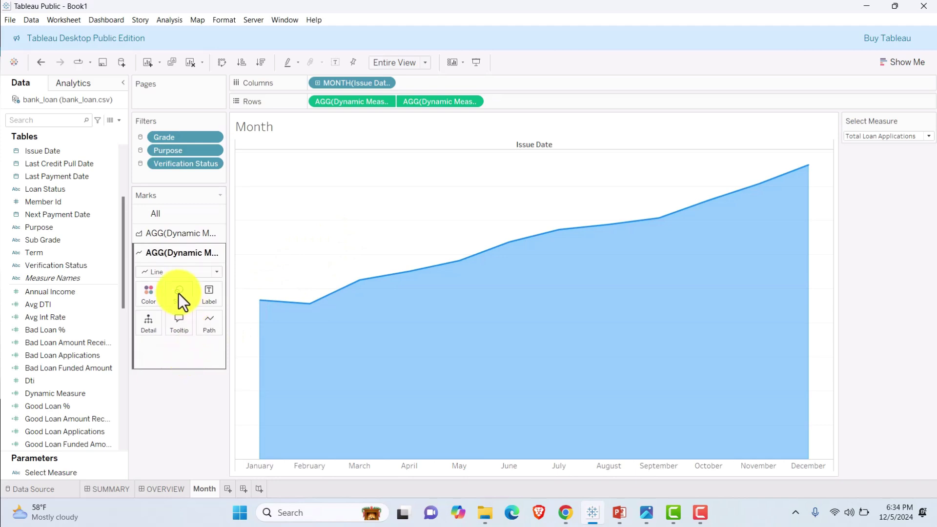
left_click(178, 293)
left_click(213, 329)
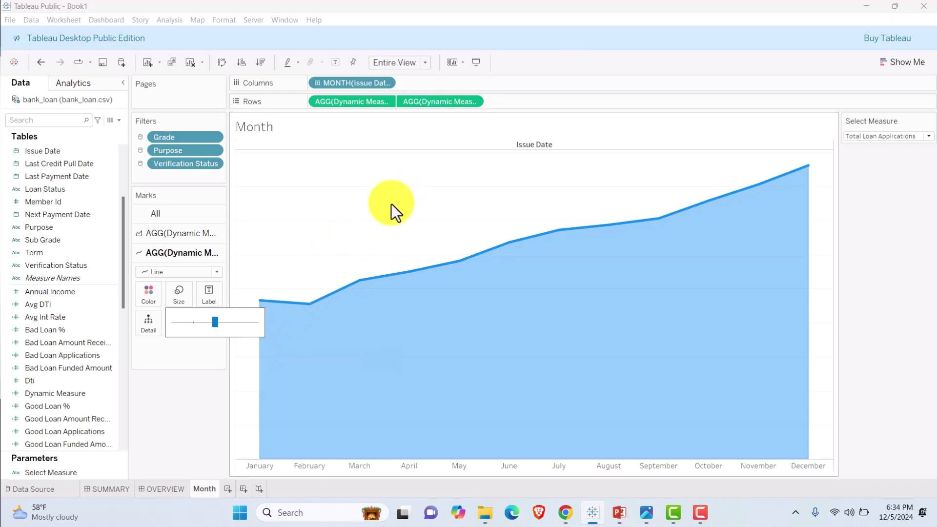
left_click(354, 226)
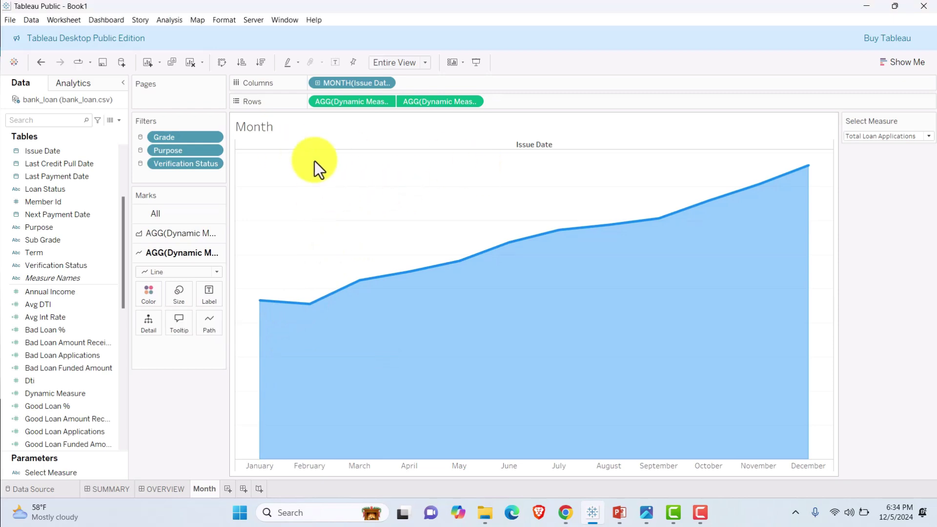
mouse_move(591, 230)
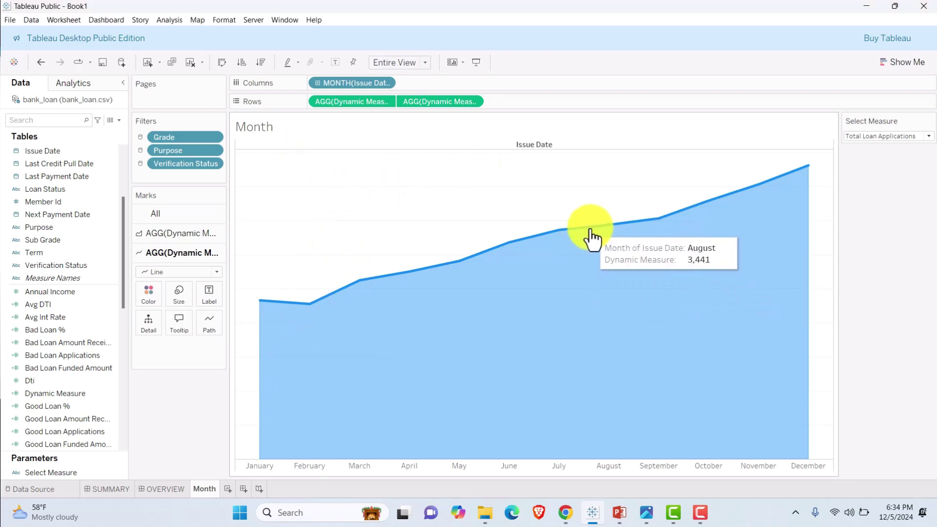
- Replace the sheet title with the Select Measure parameter followed by "by Month"
double_click(264, 129)
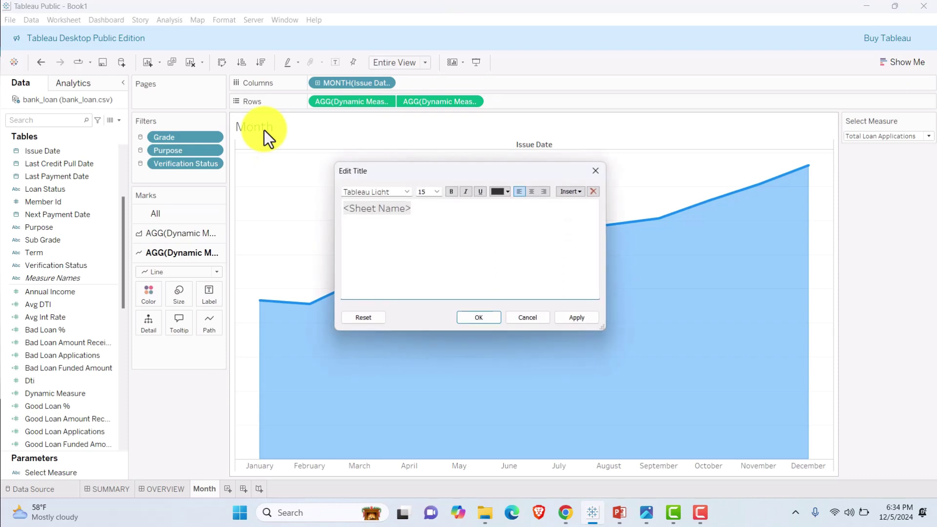
left_click_drag(420, 210, 252, 207)
key("BackSpace")
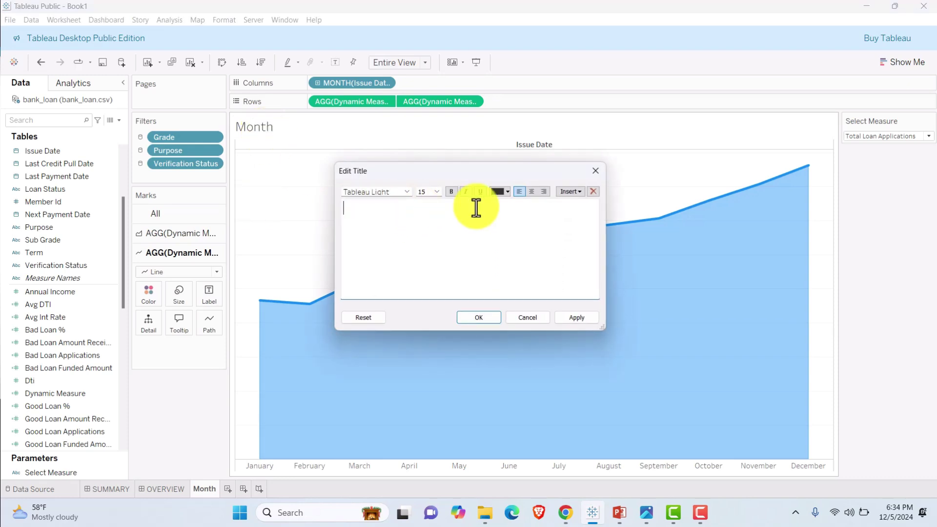
left_click(582, 193)
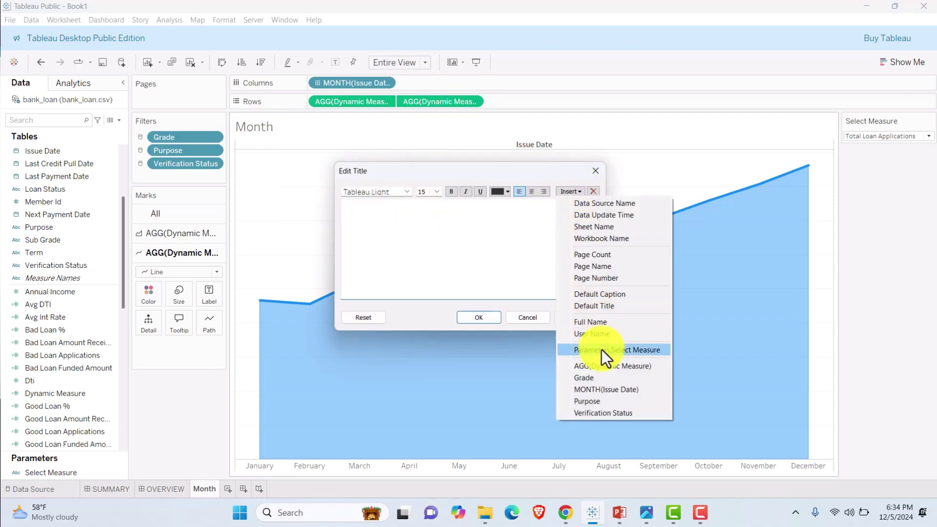
left_click(600, 349)
type("by Month")
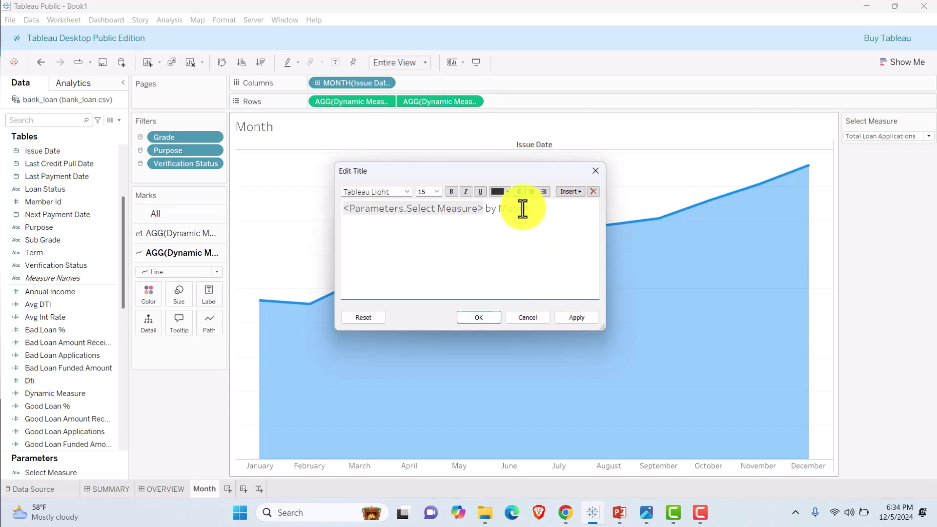
- Format the whole sheet title as Tableau Semibold, size 11, in light blue and apply it
left_click_drag(530, 209, 285, 208)
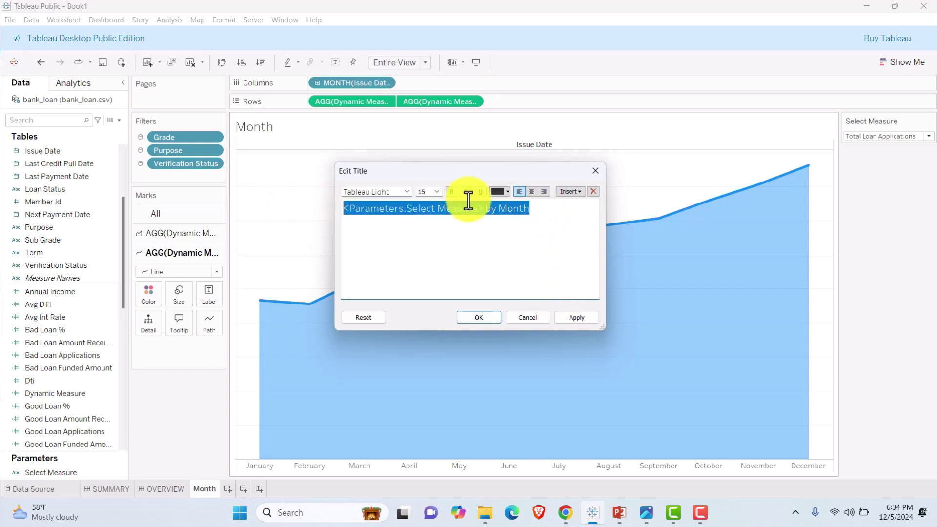
left_click(437, 191)
left_click(419, 224)
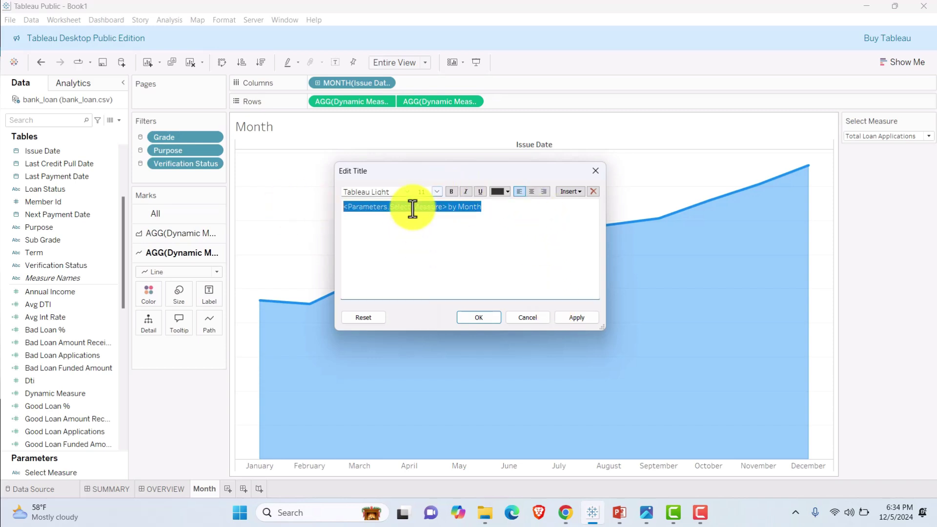
left_click(409, 192)
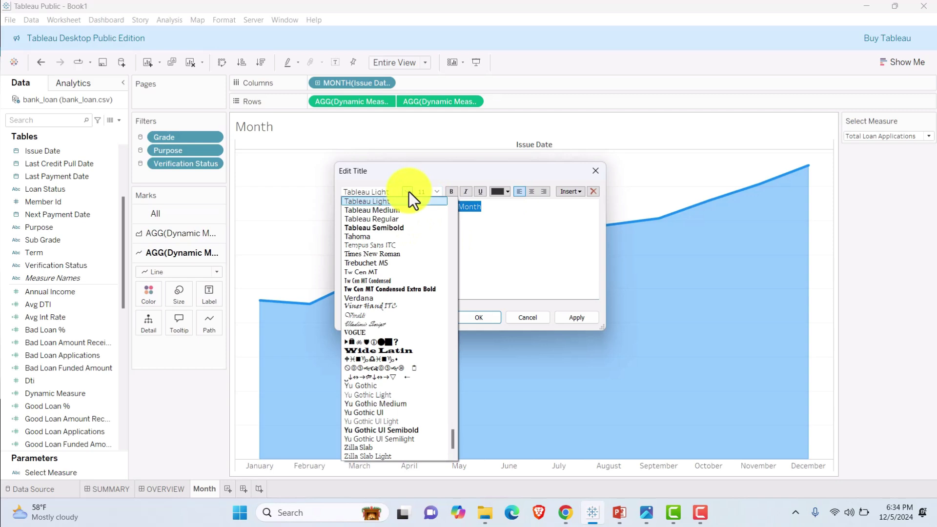
left_click(386, 227)
left_click(507, 192)
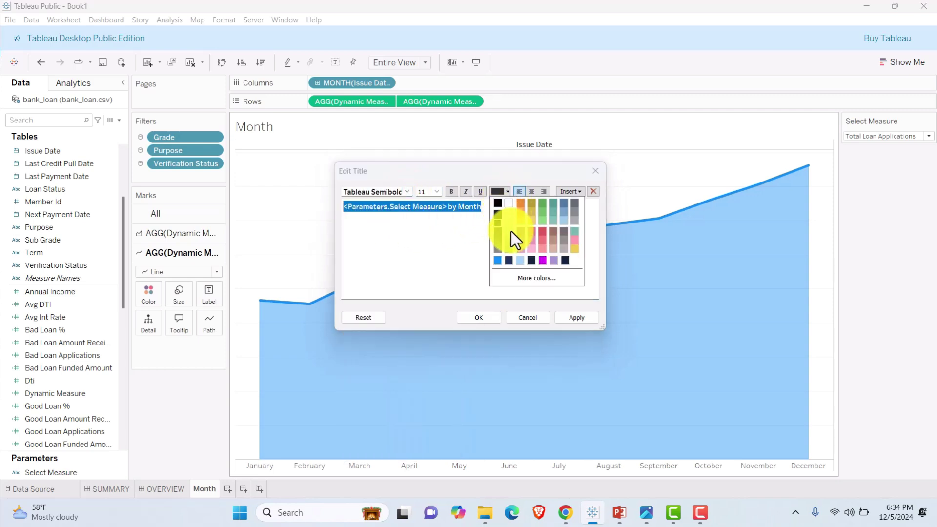
left_click(521, 259)
left_click(584, 322)
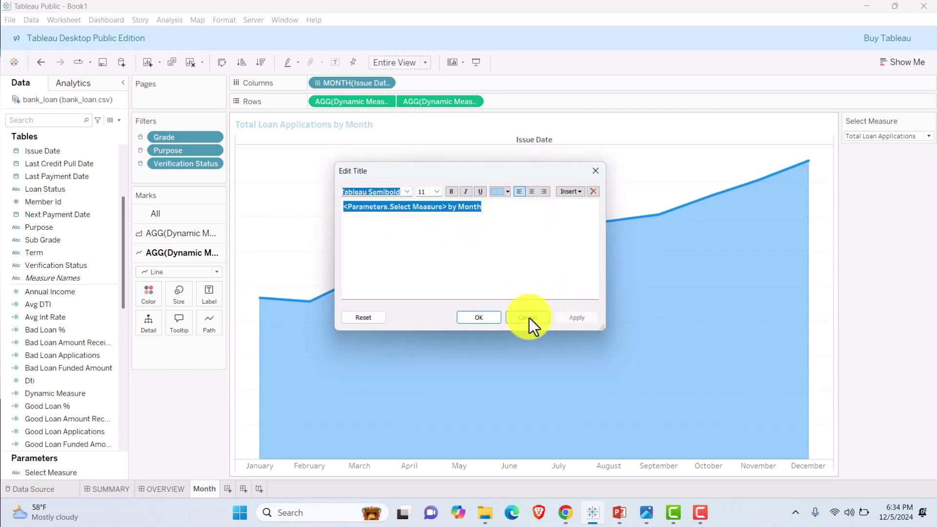
left_click(479, 318)
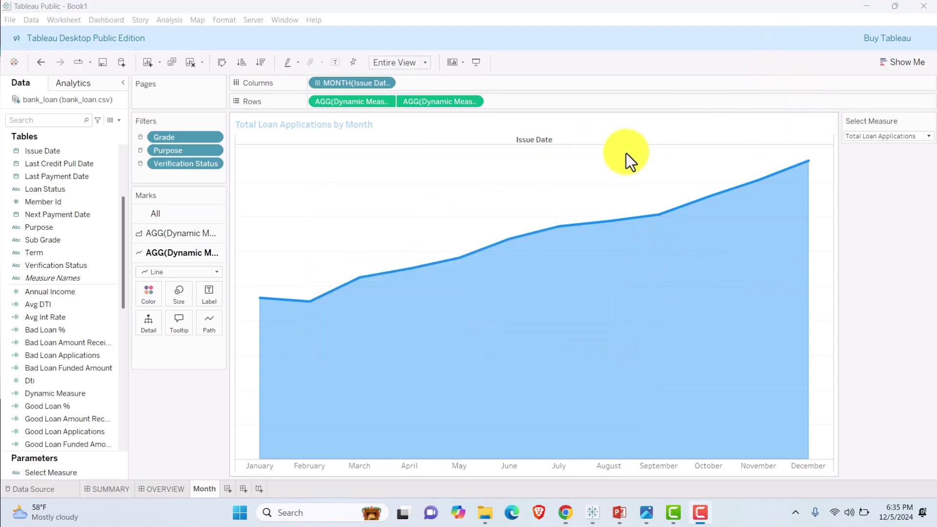
- Test the dynamic title by switching Select Measure to Total Funded Amount and back to Total Loan Applications
left_click(889, 139)
left_click(886, 160)
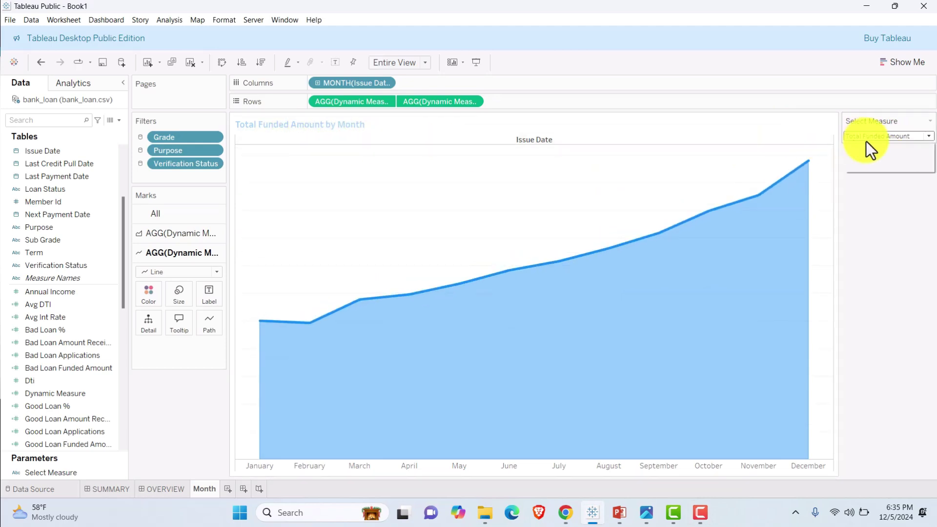
left_click(867, 138)
left_click(866, 167)
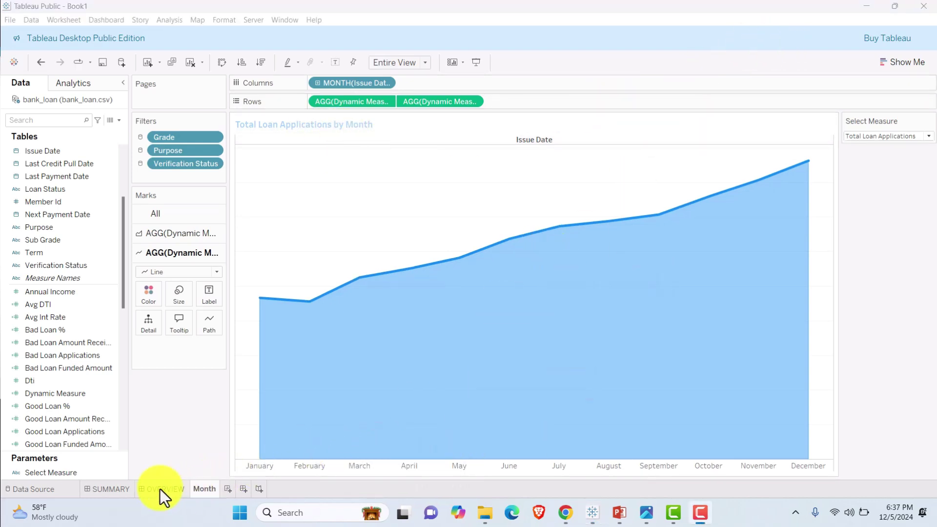
- Add the Month sheet to the OVERVIEW dashboard as a floating object in the first empty panel below the KPI cards
left_click(160, 489)
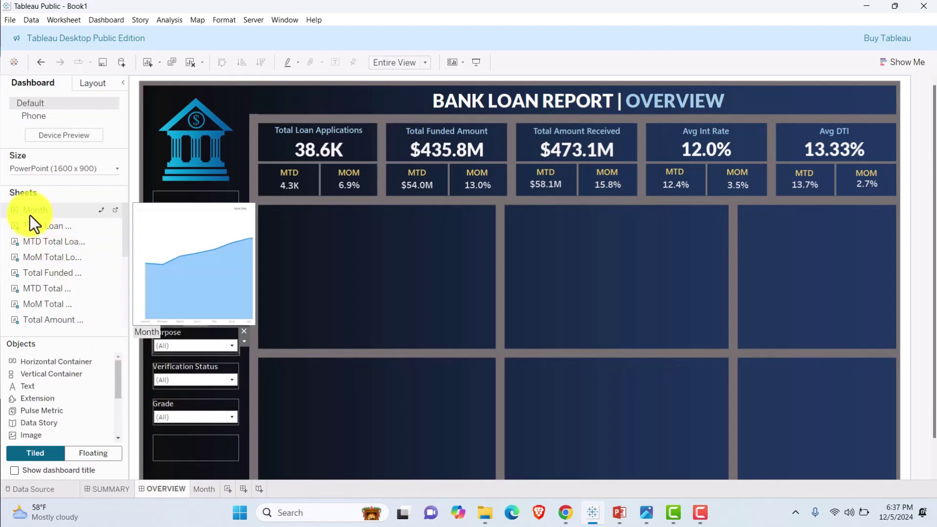
left_click(92, 455)
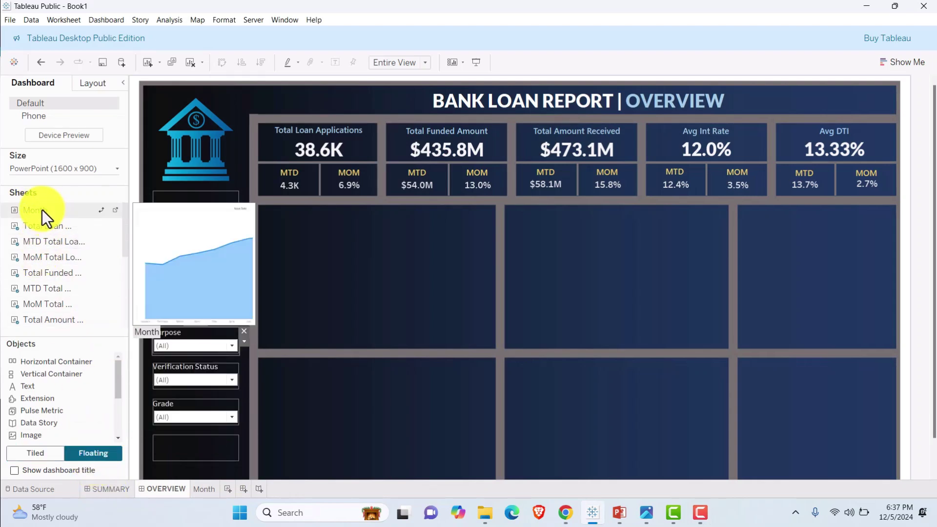
left_click_drag(42, 210, 492, 286)
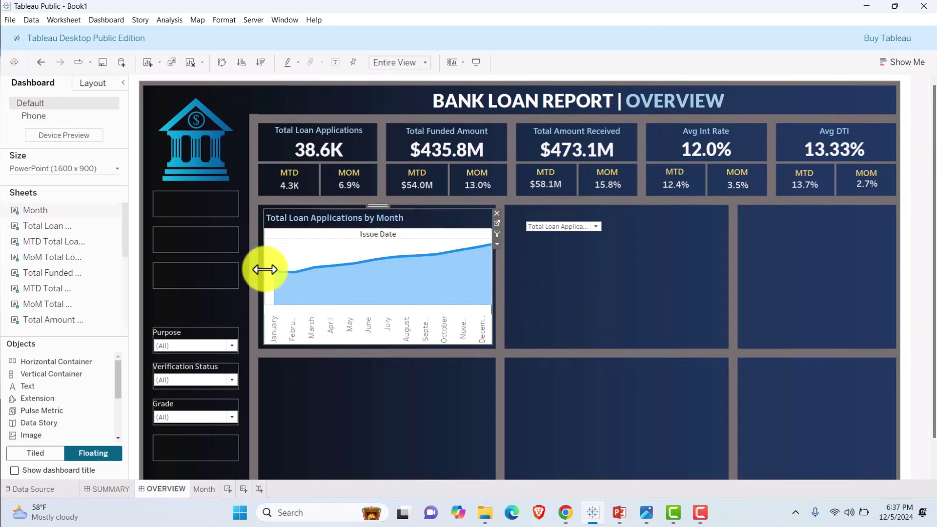
- Resize the floating Month chart on all sides so it fills its dashboard panel
left_click_drag(265, 269, 259, 270)
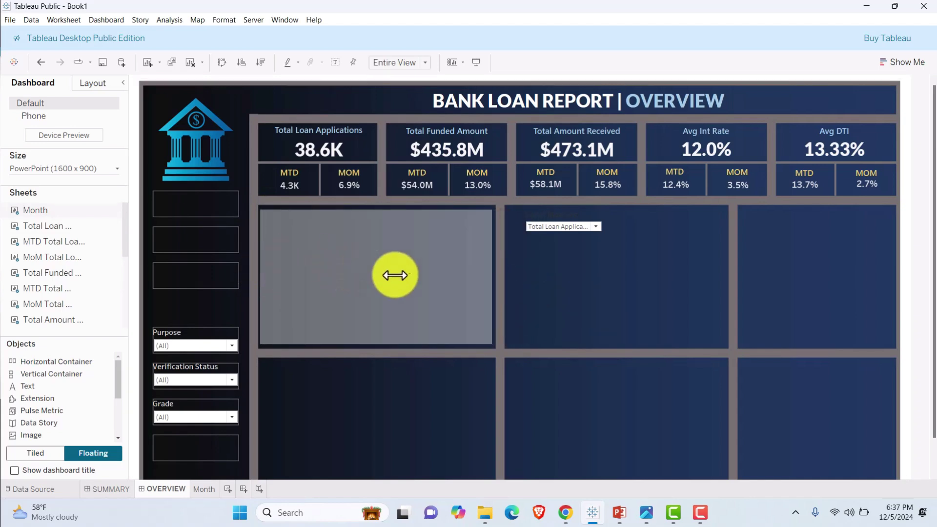
left_click_drag(395, 276, 396, 275)
left_click_drag(497, 268, 388, 348)
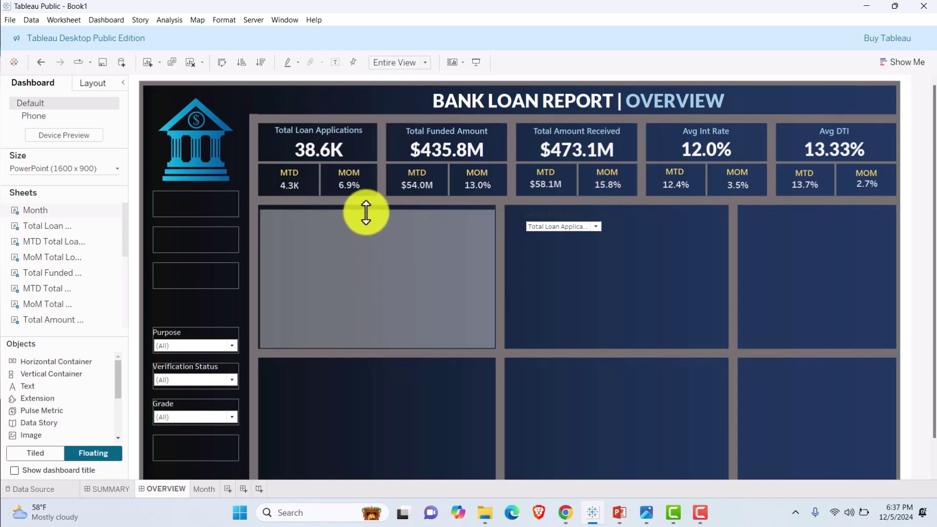
left_click_drag(366, 211, 371, 206)
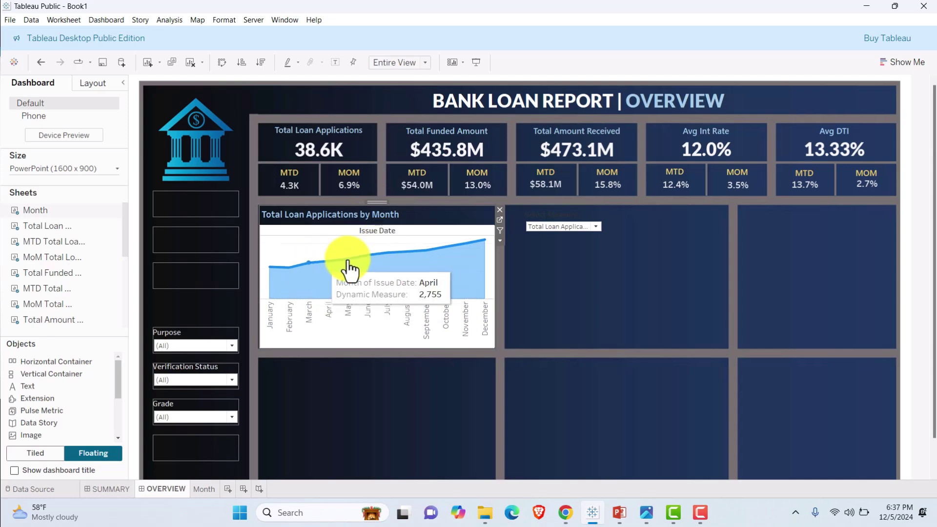
- Format the chart's month header dates to show only the First Letter
right_click(373, 306)
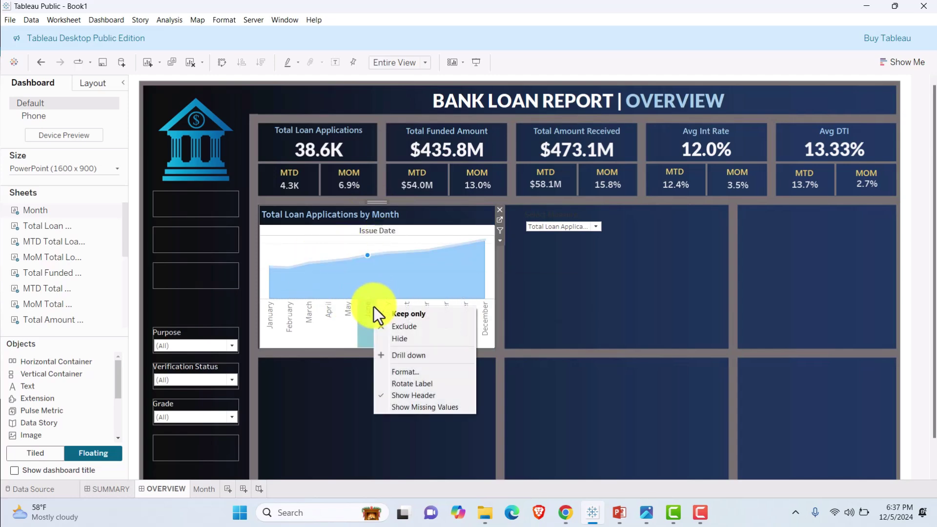
left_click(406, 371)
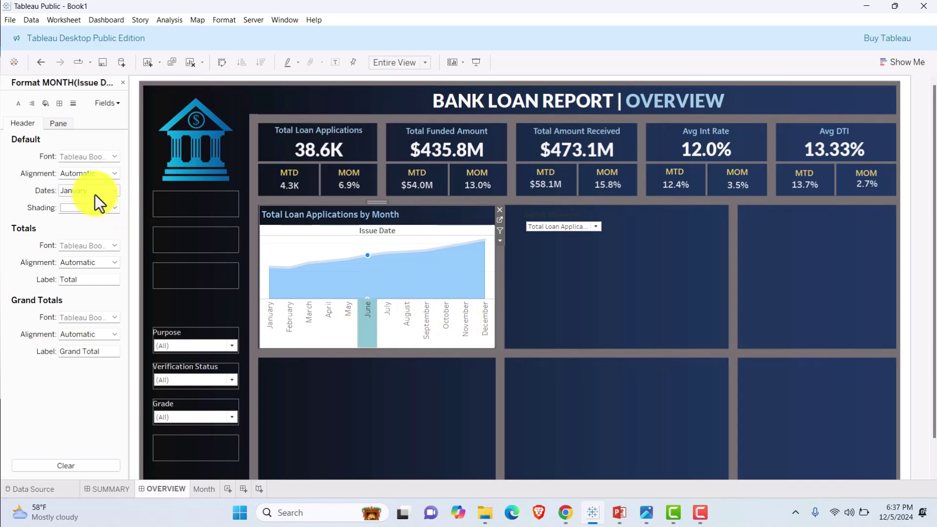
left_click(115, 191)
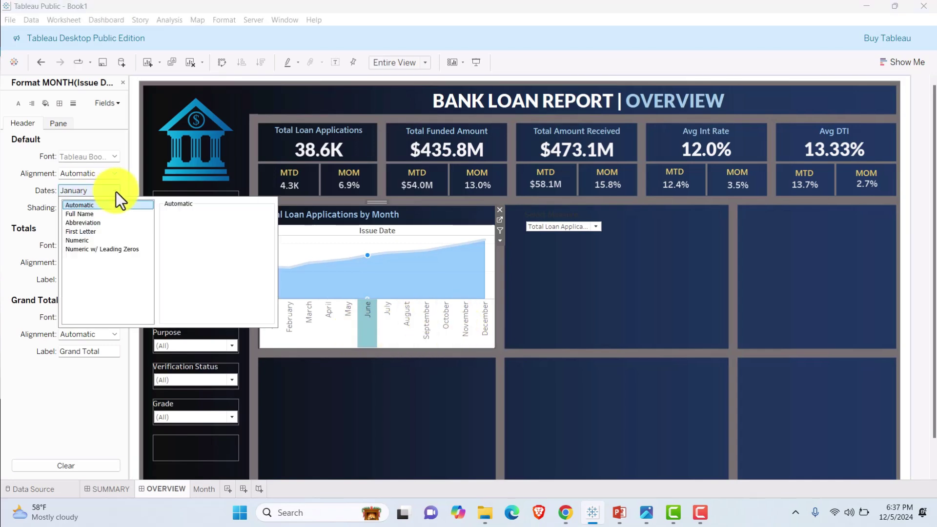
left_click(97, 231)
left_click(128, 352)
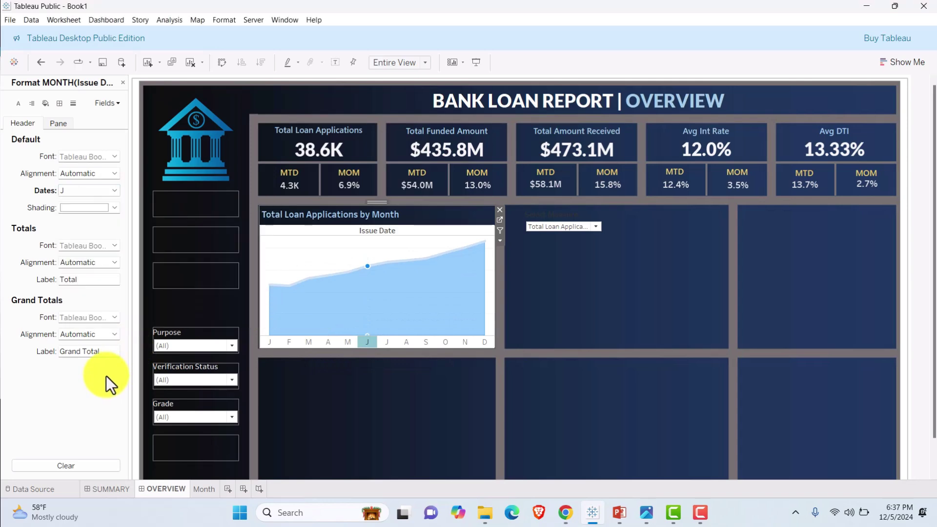
- Set the Month chart's worksheet shading to None
left_click(45, 103)
left_click(70, 156)
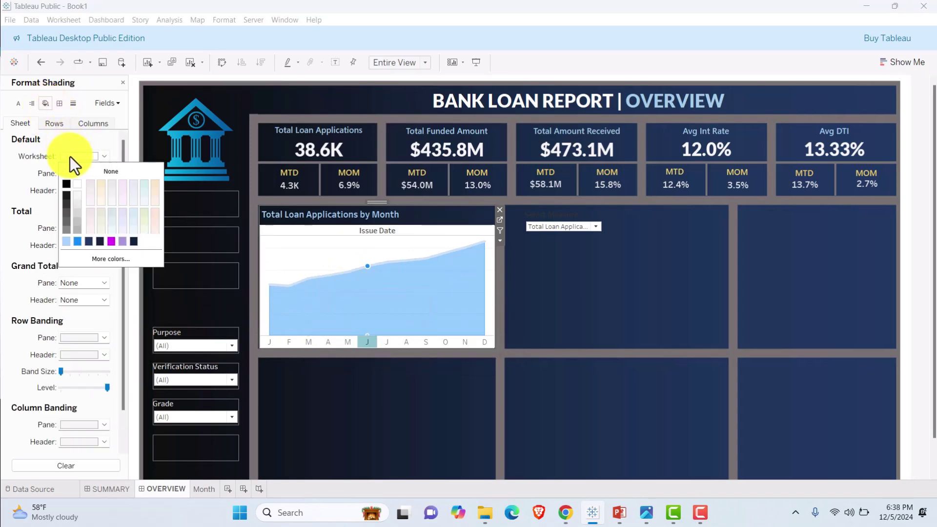
left_click(111, 172)
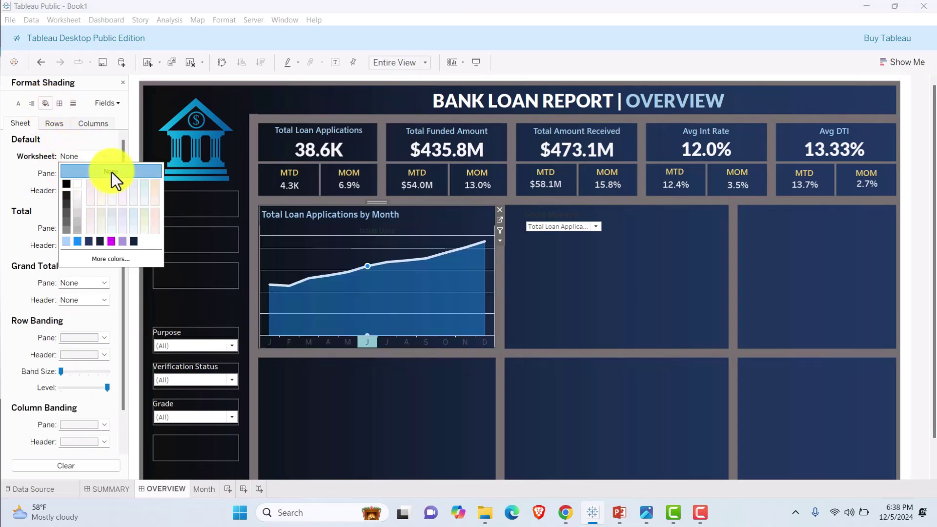
- Set the pane borders of the Month chart's row divider and column divider to None
left_click(60, 103)
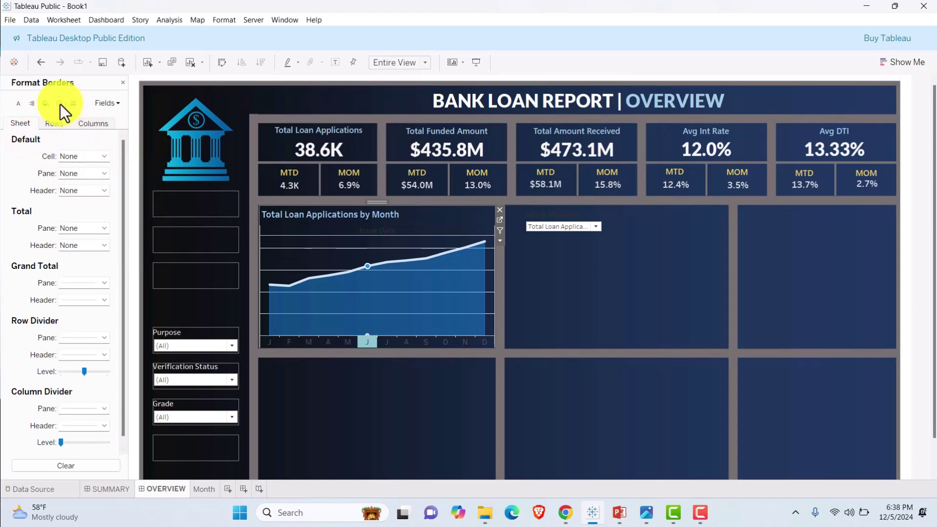
left_click(88, 338)
left_click(97, 182)
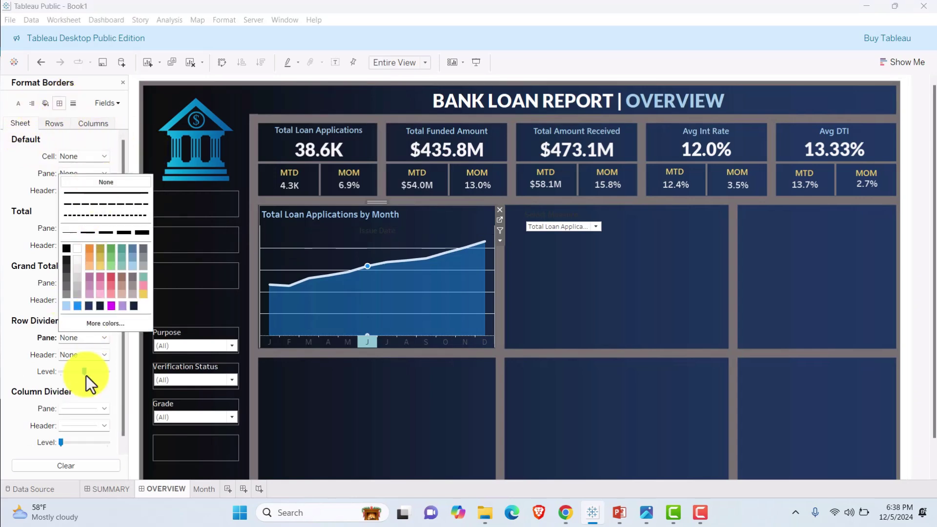
left_click(83, 410)
left_click(95, 253)
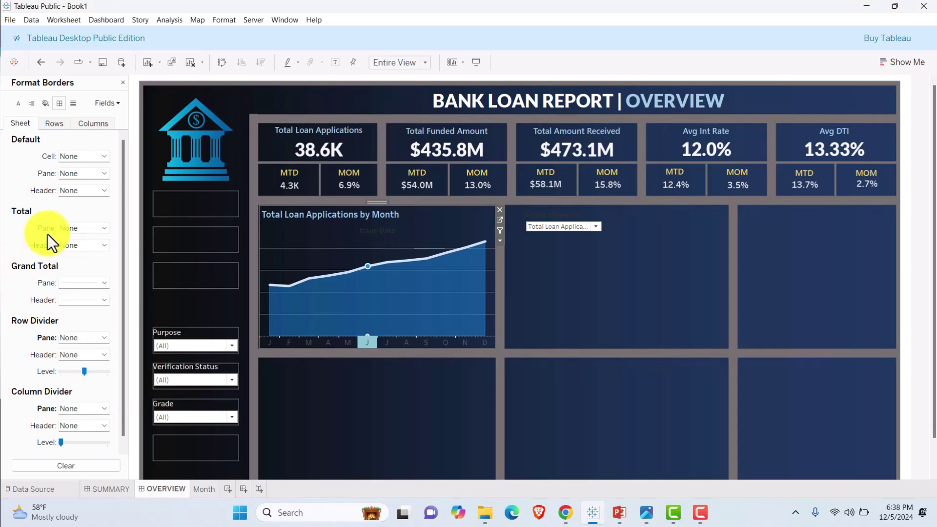
- Set the Month chart's sheet-level zero lines and axis ticks to None
left_click(74, 104)
left_click(82, 173)
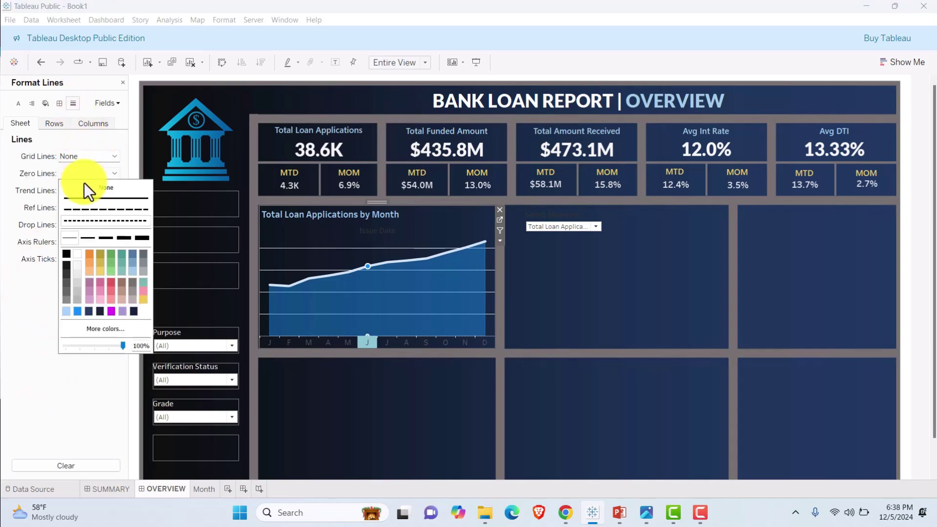
left_click(82, 189)
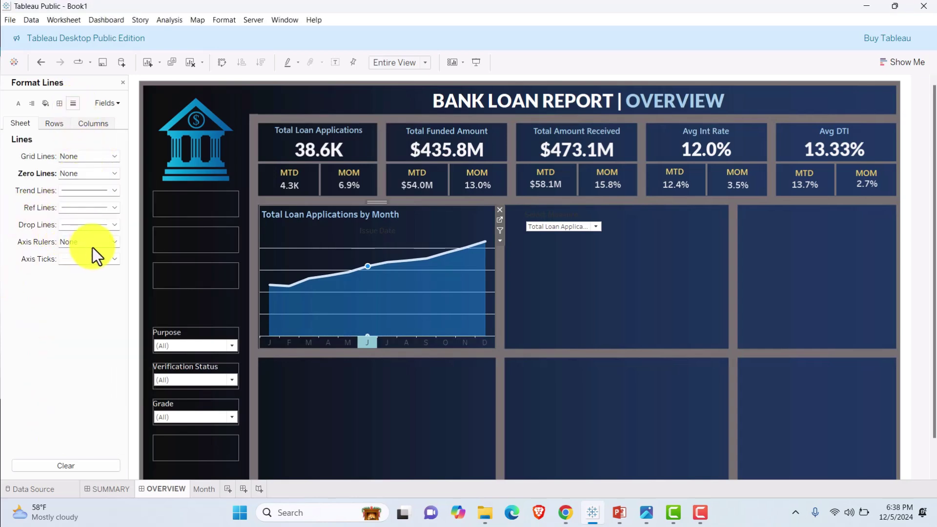
left_click(91, 258)
left_click(90, 271)
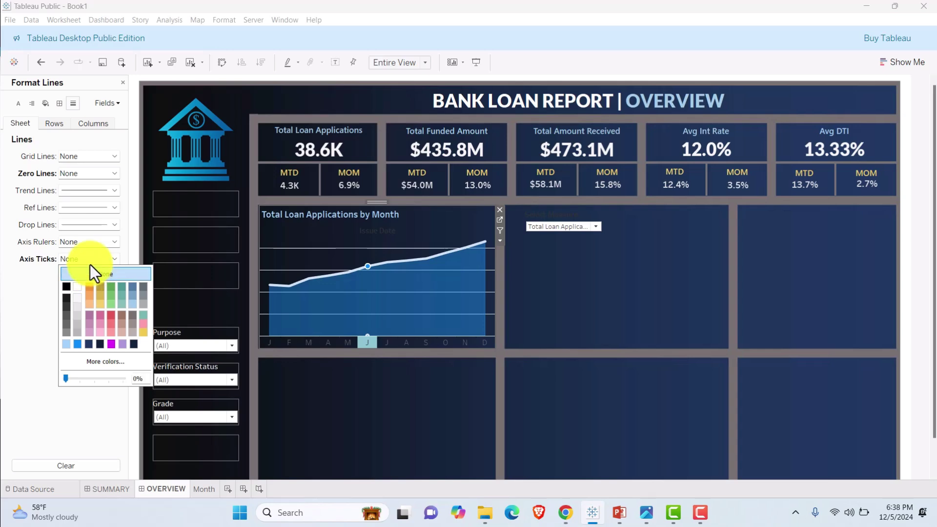
- Set the Month chart's row grid lines to None
left_click(53, 125)
left_click(93, 161)
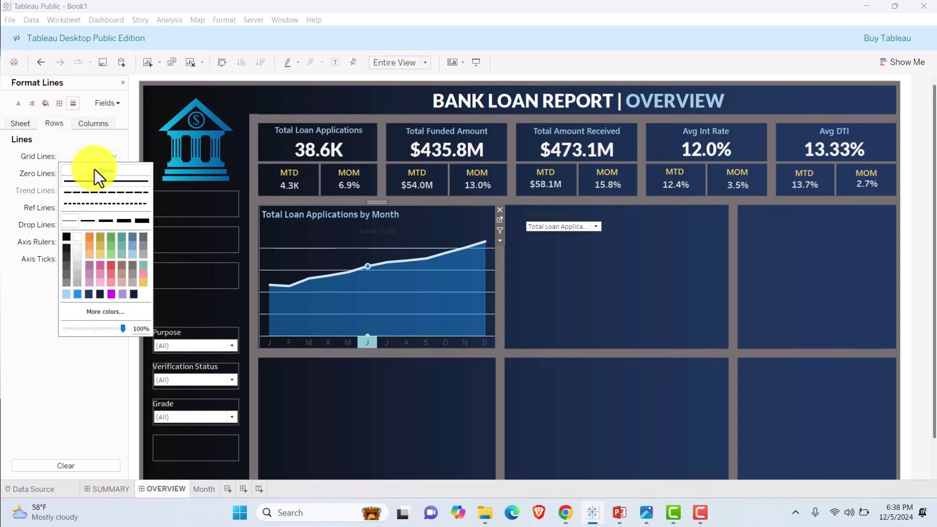
left_click(100, 375)
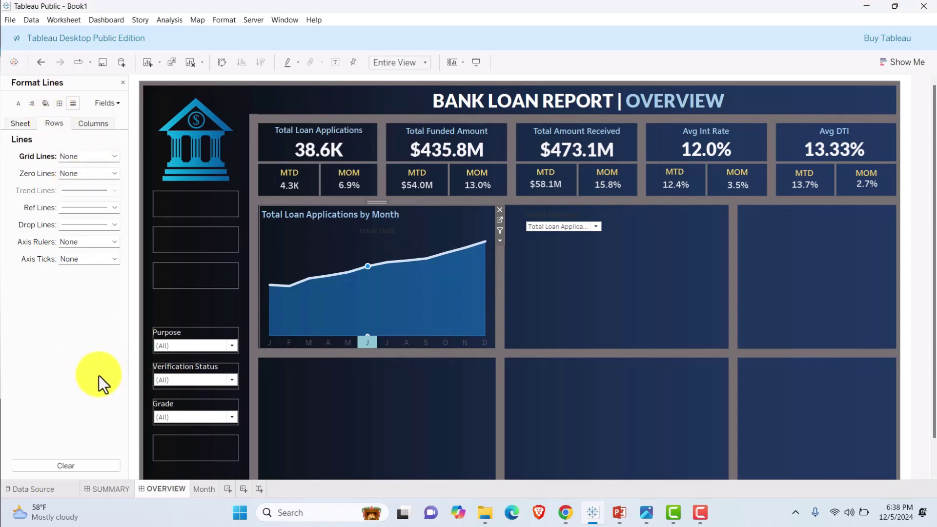
- Format the month header labels of the chart in white with the Tableau Semibold font
left_click(270, 342)
right_click(270, 343)
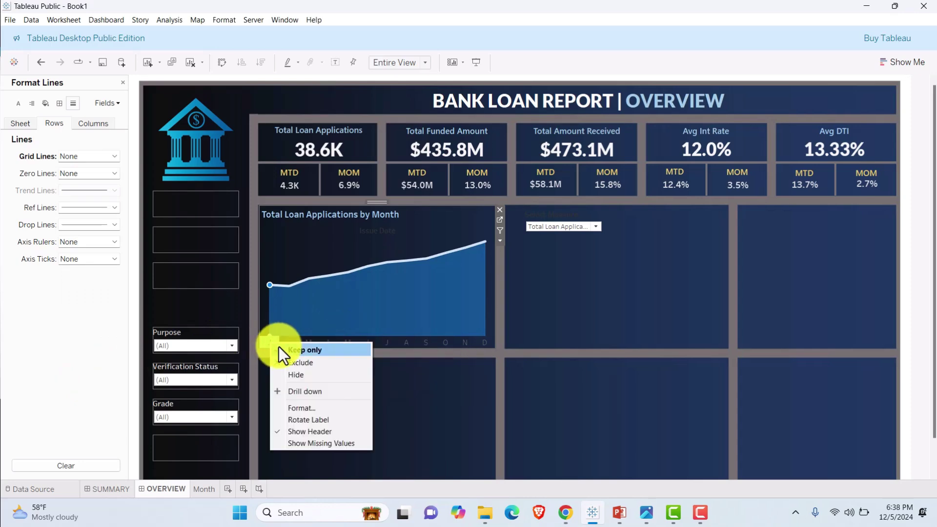
left_click(311, 407)
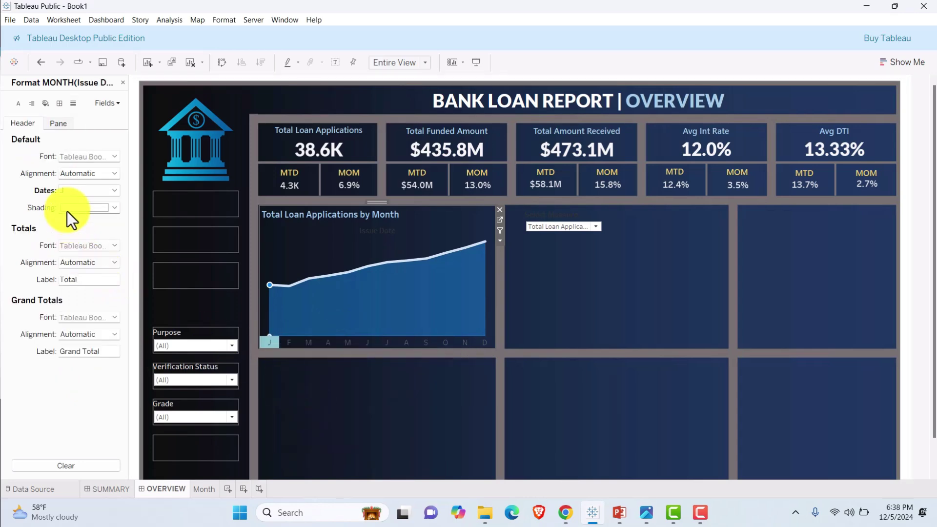
left_click(101, 158)
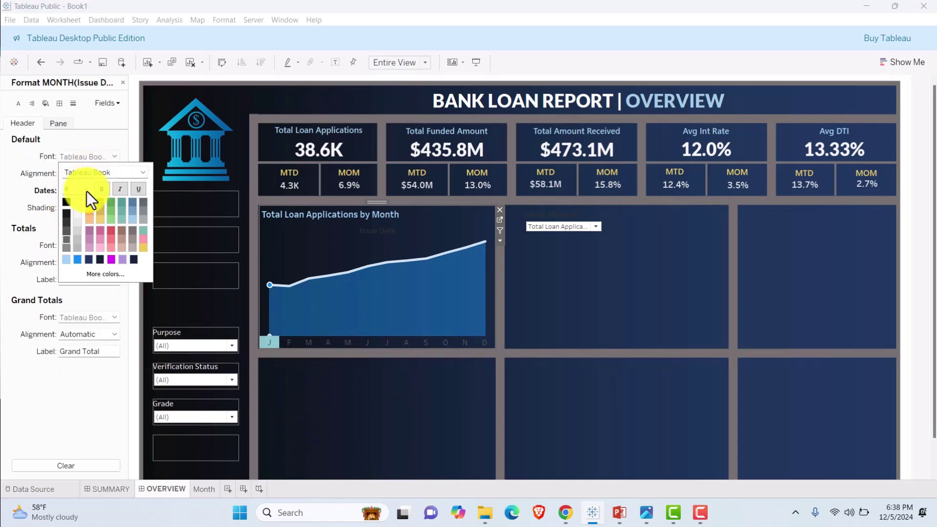
left_click(78, 201)
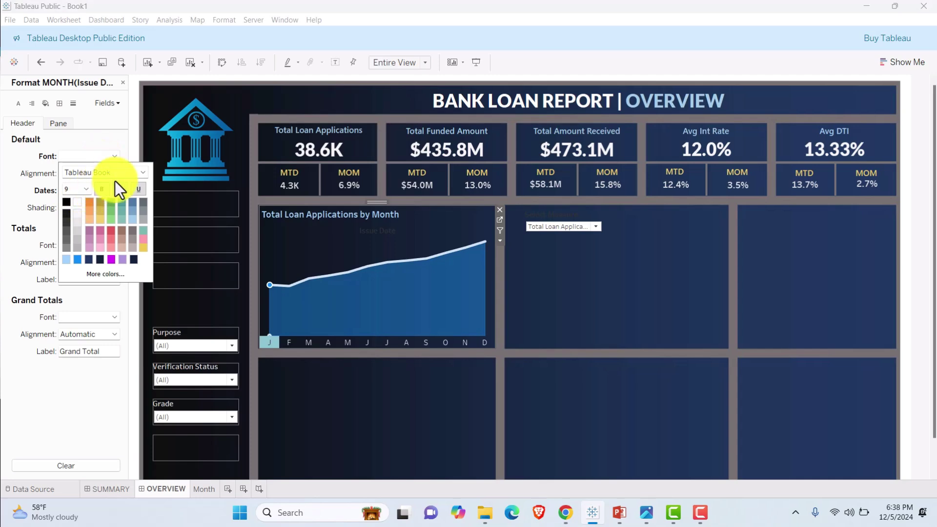
left_click(142, 172)
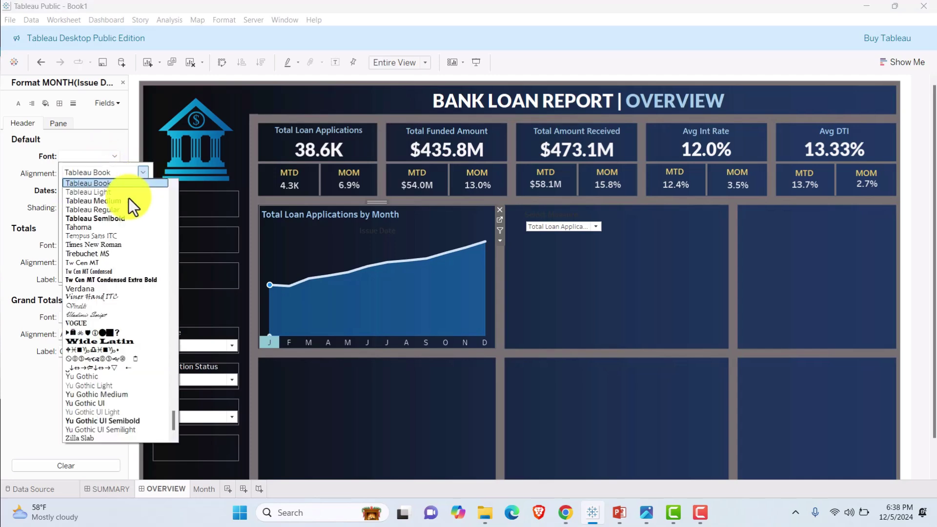
left_click(115, 219)
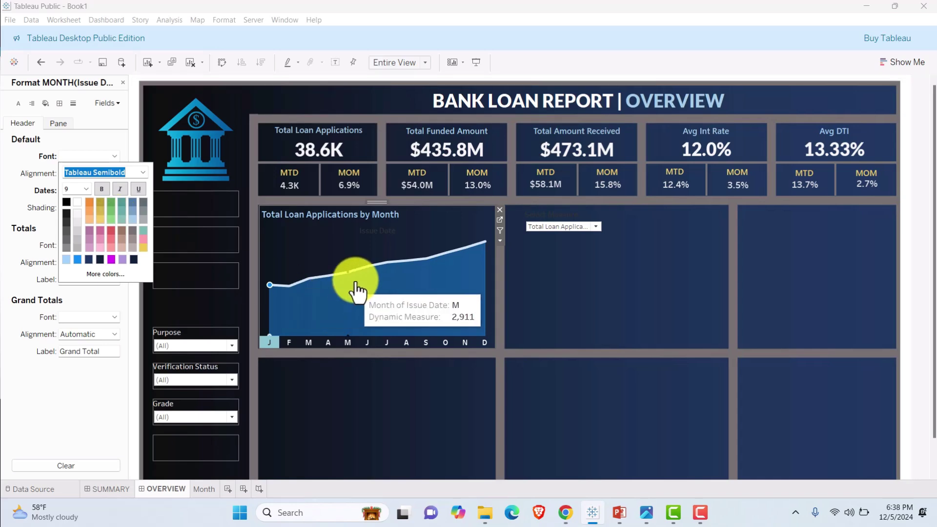
left_click(580, 216)
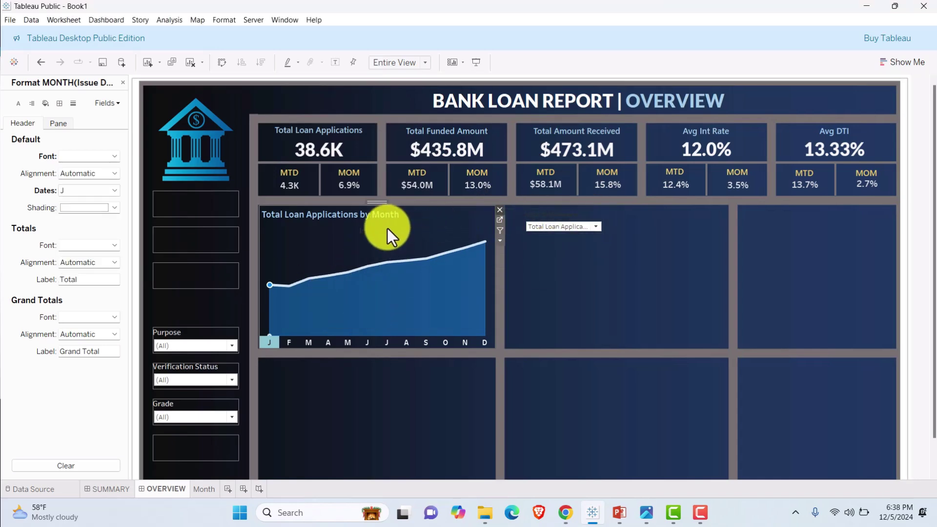
key("Delete")
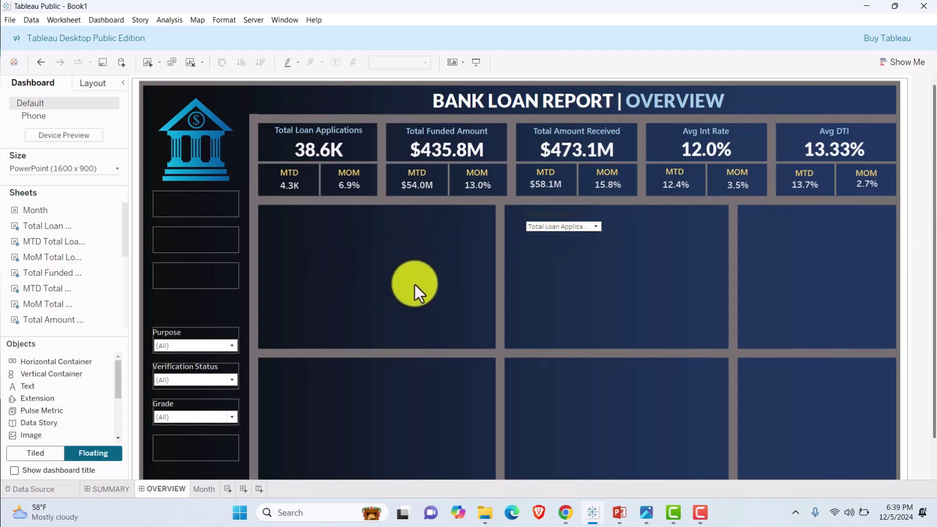
key("ctrl+z")
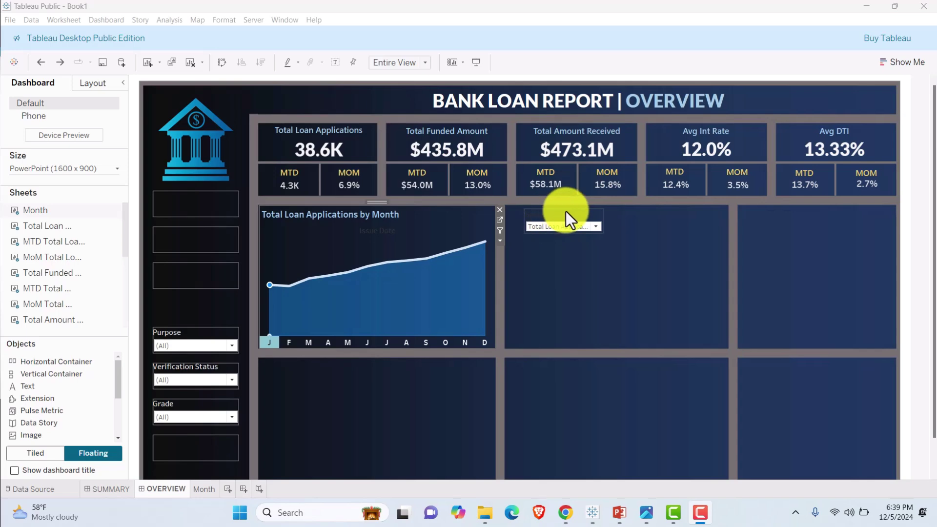
- Move the Grade, Verification Status and Purpose filters each one slot down in the dashboard's sidebar
left_click(196, 414)
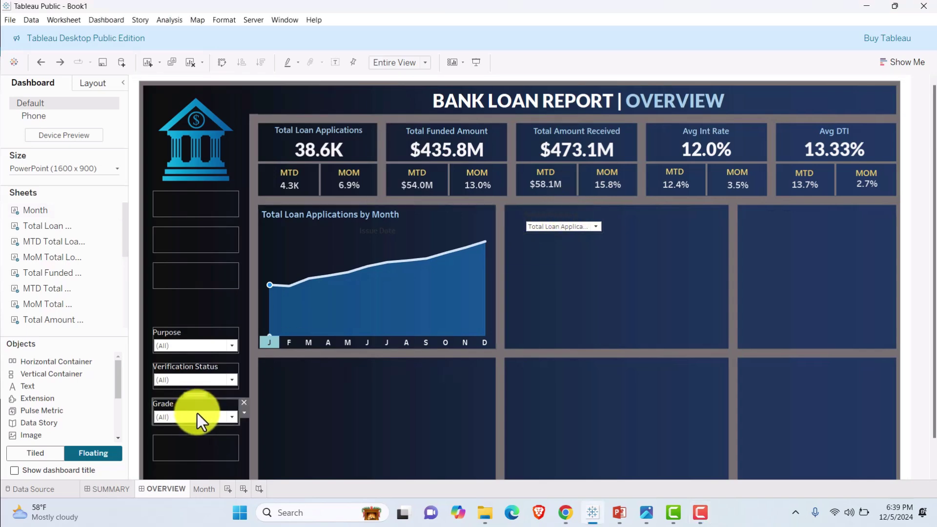
mouse_move(197, 413)
left_mouse_down()
mouse_move(192, 395)
mouse_move(195, 424)
left_mouse_up()
left_click_drag(198, 432, 197, 431)
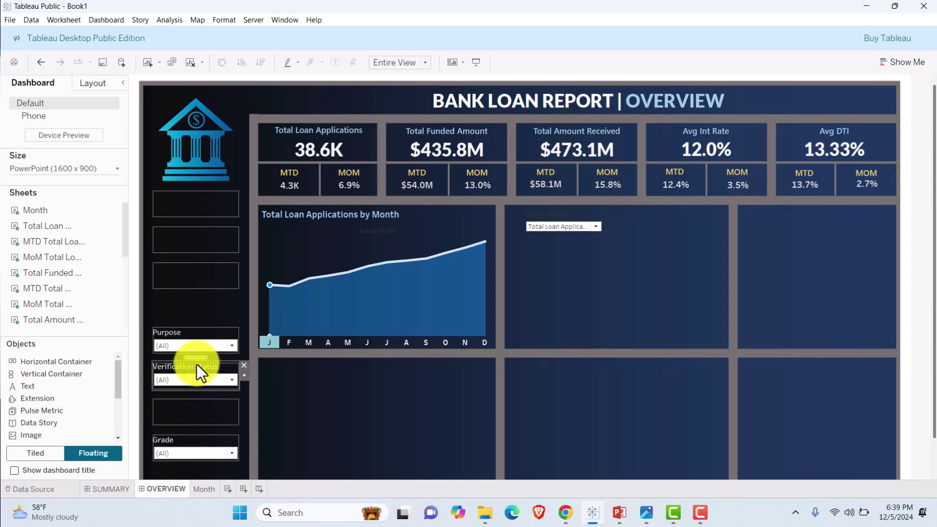
left_click_drag(197, 367, 197, 396)
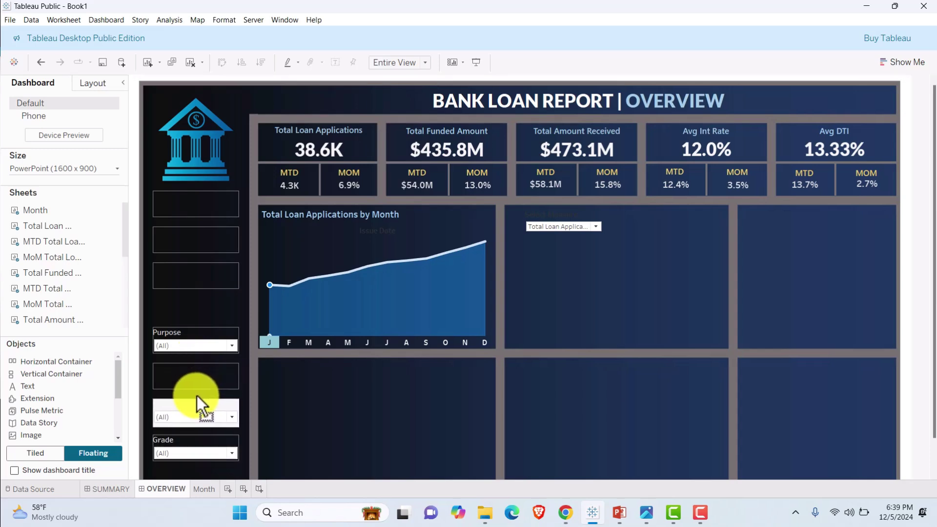
left_click(199, 329)
left_click_drag(199, 329, 197, 358)
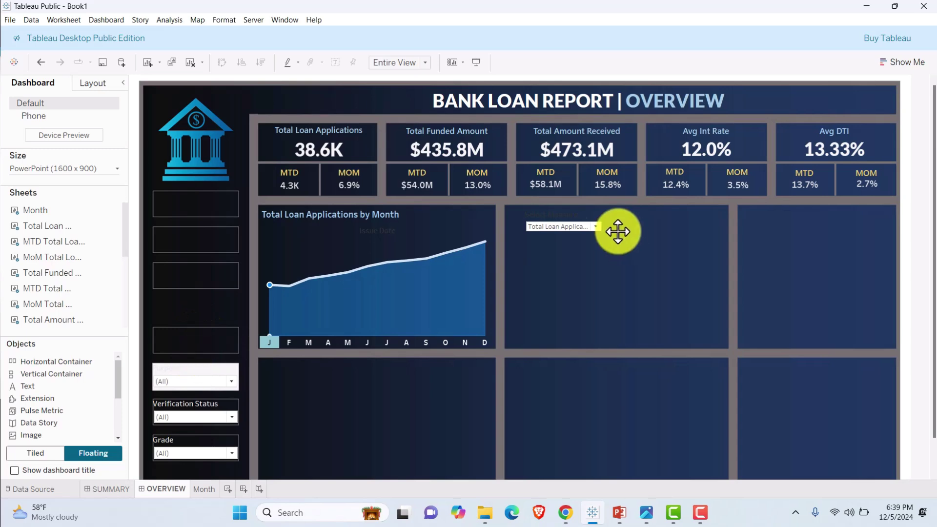
- Move the Select Measure parameter control into the empty sidebar slot above Purpose and fit its width to the slot
left_click(573, 224)
left_click_drag(612, 224, 191, 352)
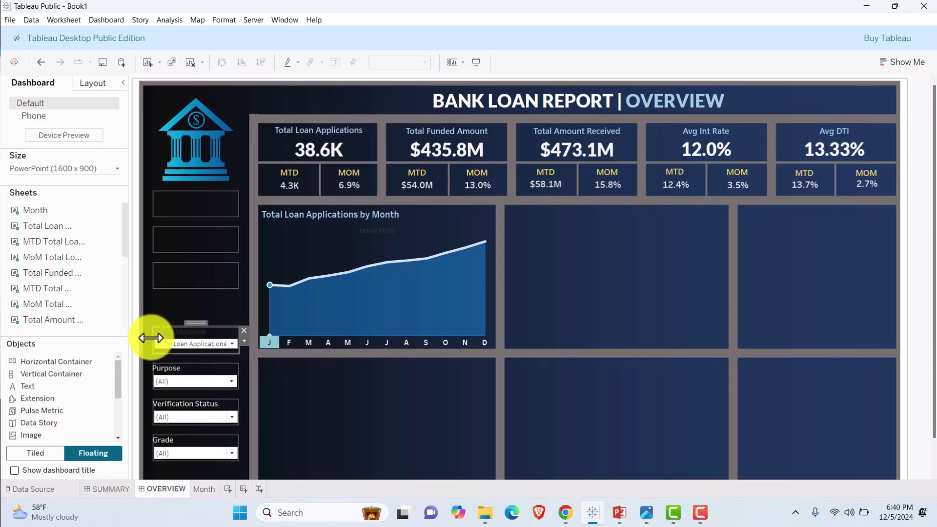
left_click(151, 339)
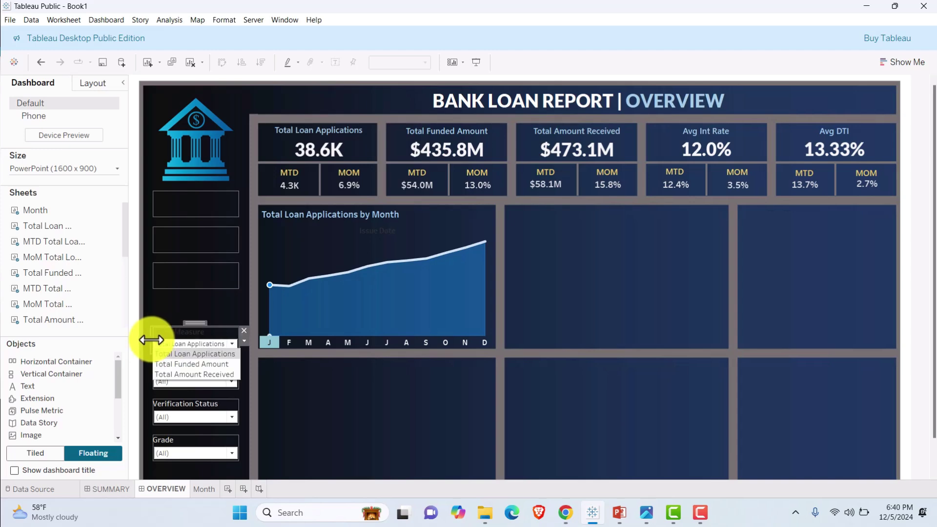
left_click(152, 341)
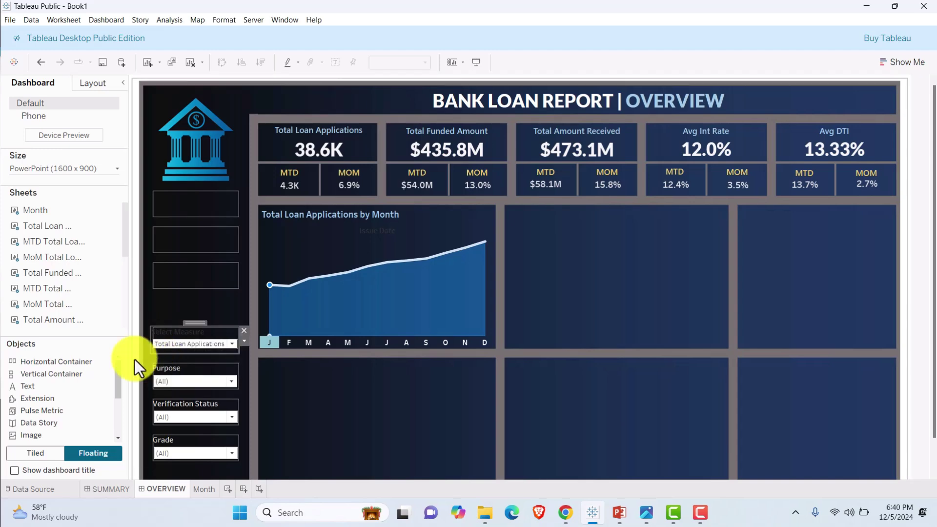
left_click_drag(153, 334, 185, 351)
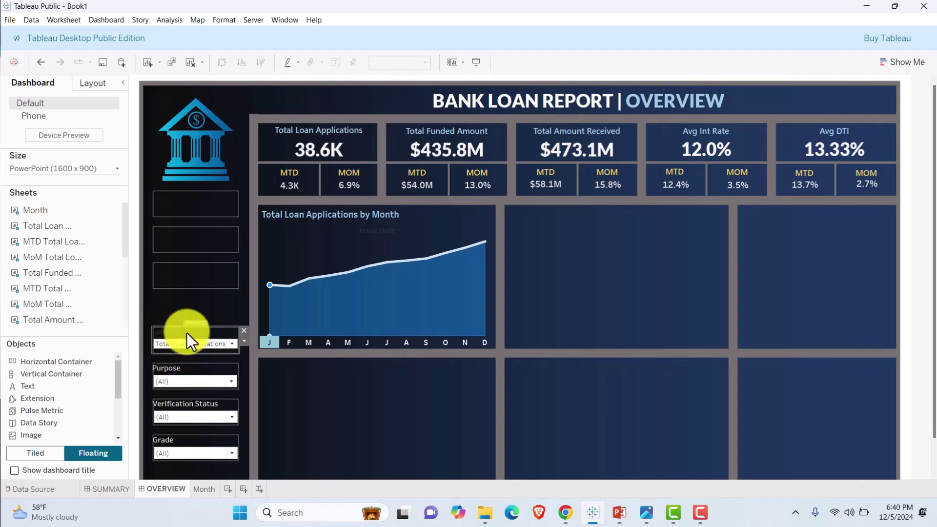
- Format the titles of all parameter controls with an off-white font color
right_click(187, 334)
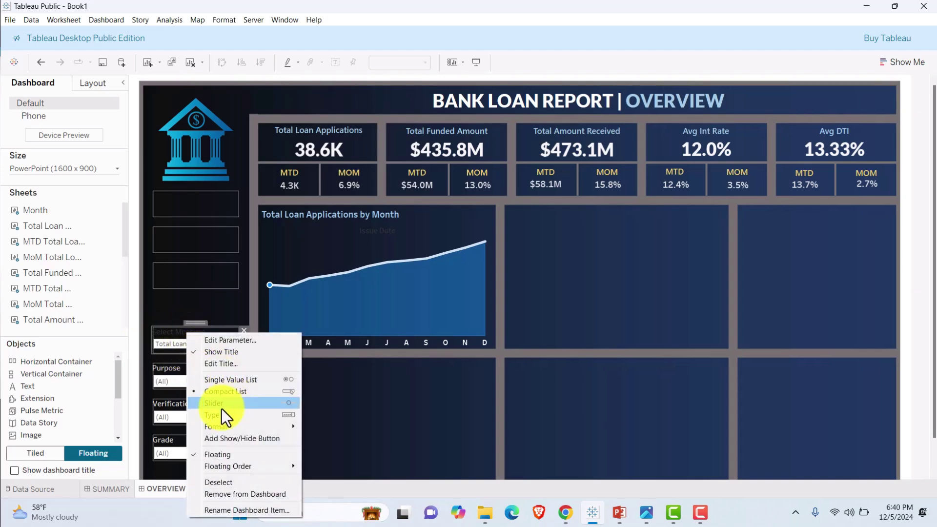
mouse_move(225, 428)
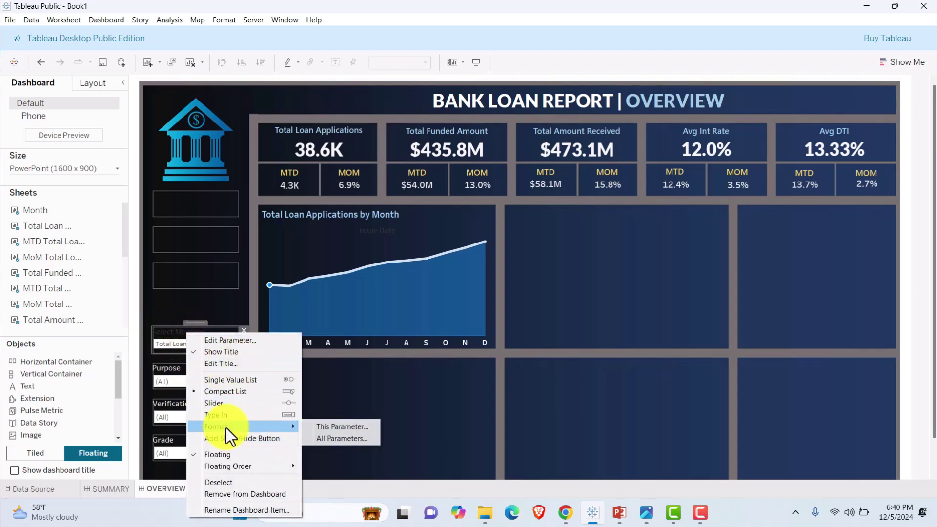
left_click(335, 438)
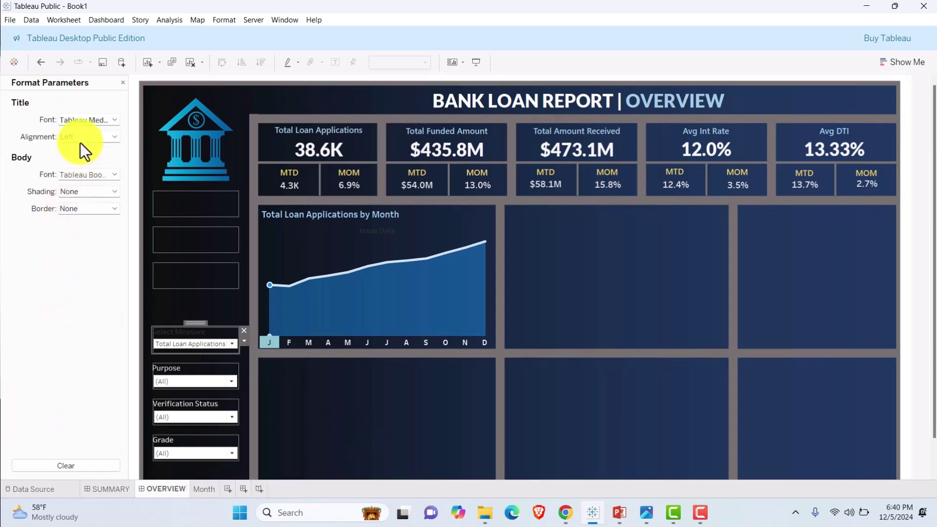
left_click(85, 137)
left_click(84, 138)
left_click(95, 121)
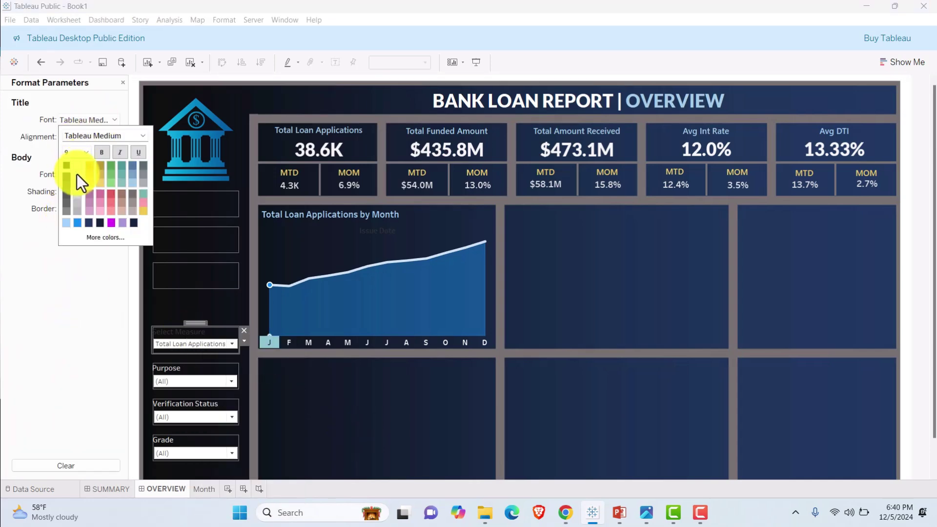
left_click(78, 176)
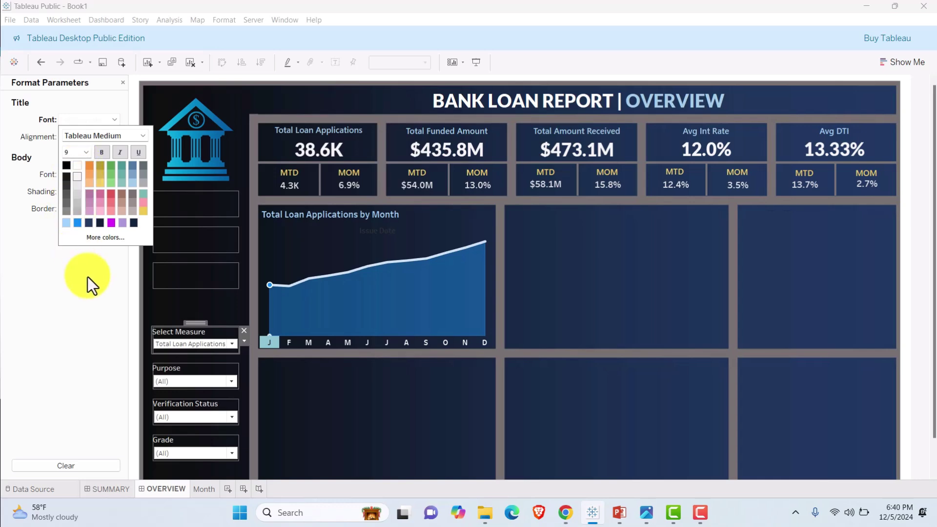
left_click(77, 176)
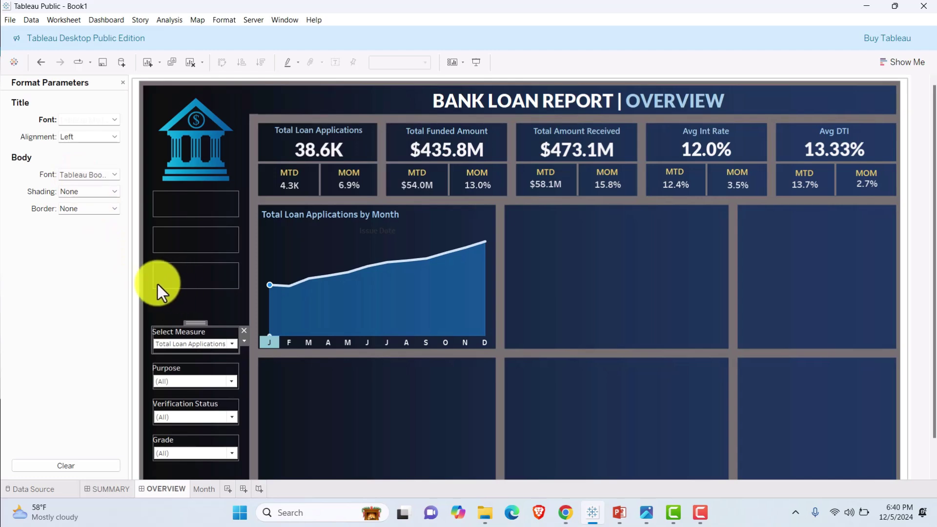
left_click(279, 402)
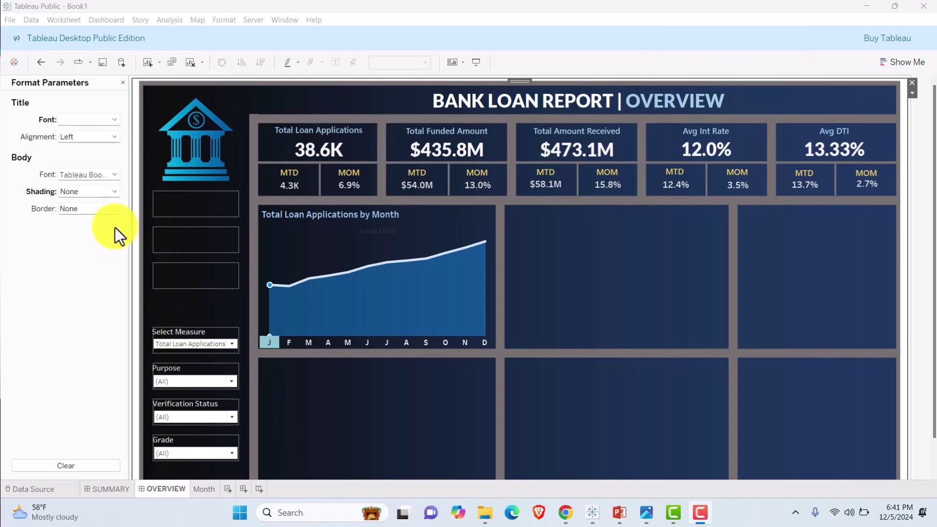
- Set the body shading of all parameter controls to dark gray
left_click(112, 192)
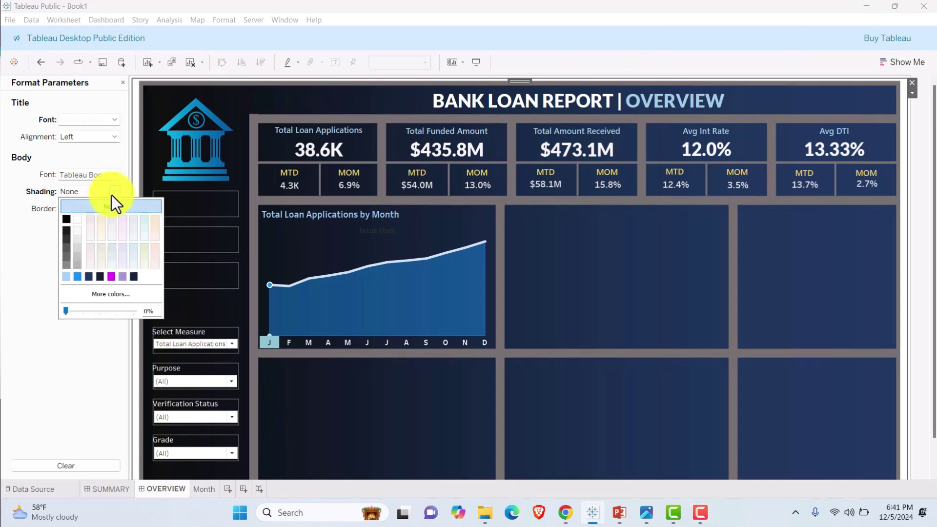
left_click(65, 256)
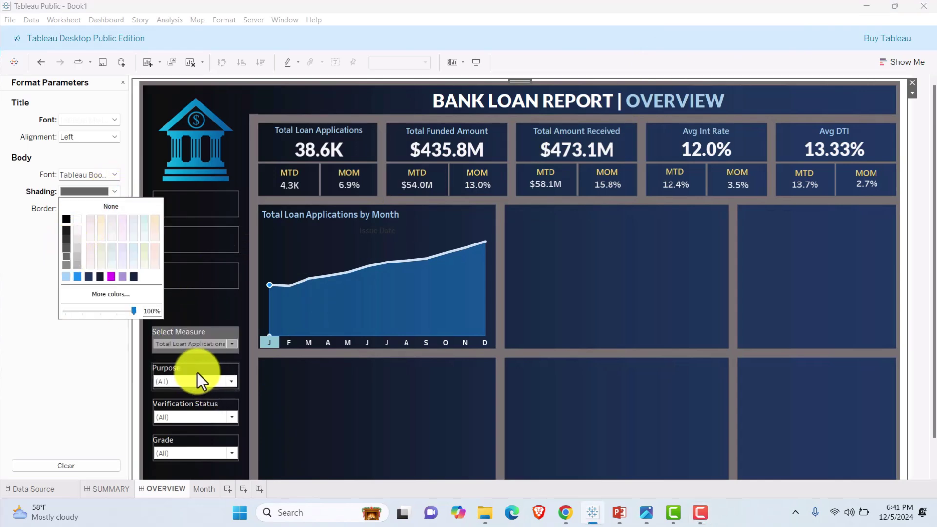
left_click(199, 372)
right_click(195, 369)
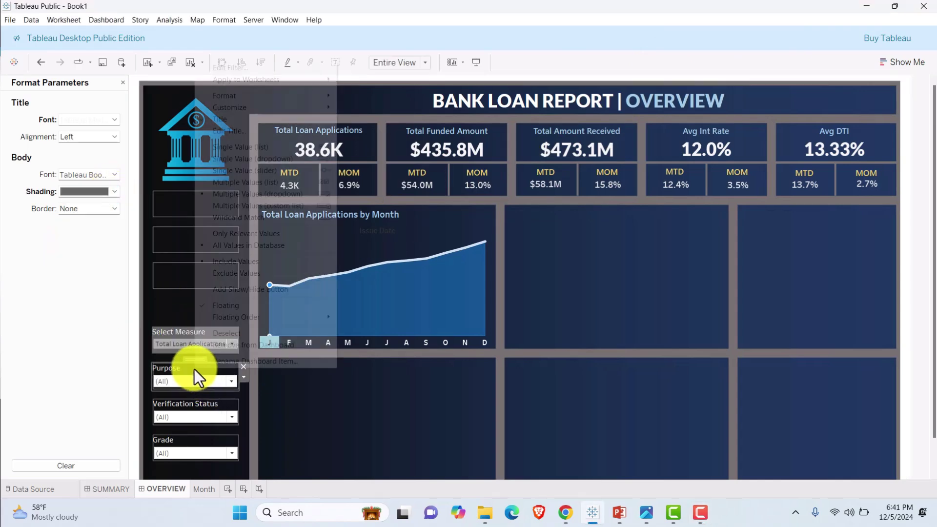
left_click(114, 191)
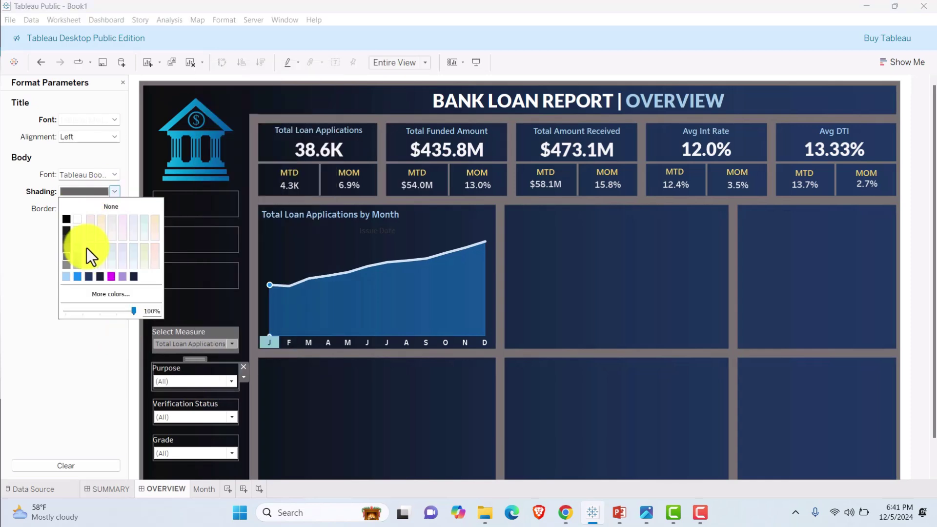
left_click(66, 267)
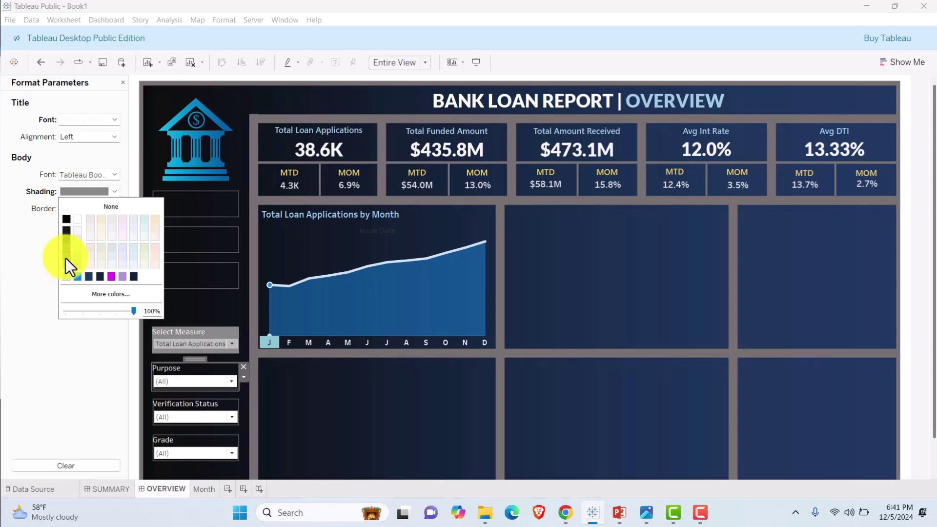
left_click(66, 259)
left_click(118, 392)
- Set the body shading of all filter and set controls to dark gray, matching the Select Measure control
left_click(190, 361)
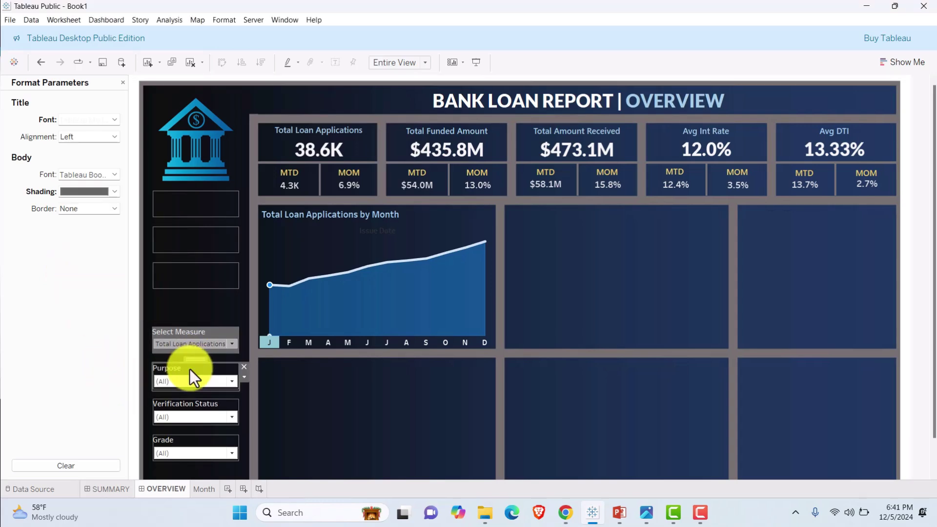
right_click(205, 367)
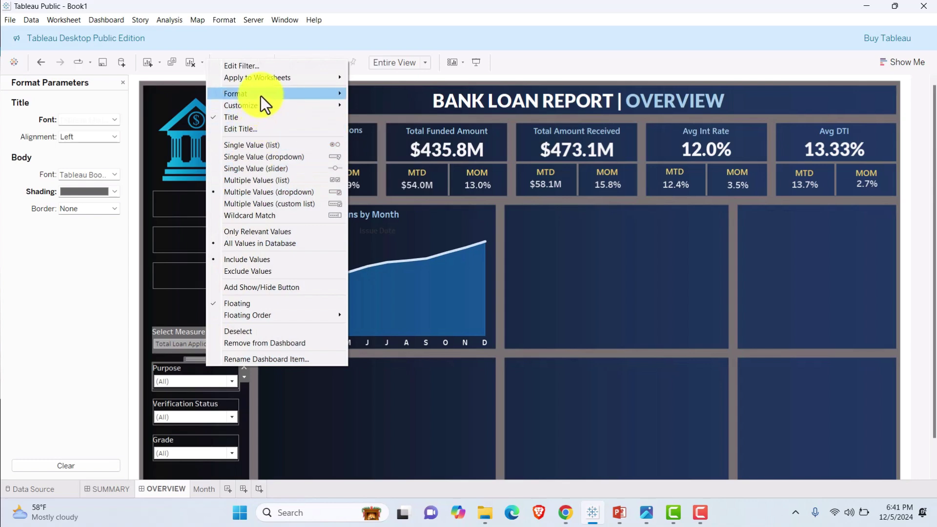
mouse_move(260, 96)
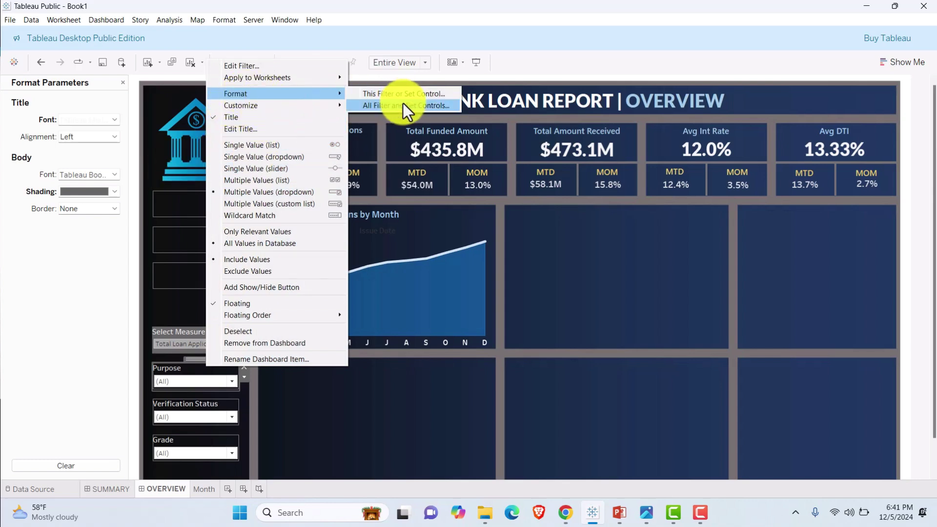
left_click(381, 108)
left_click(93, 193)
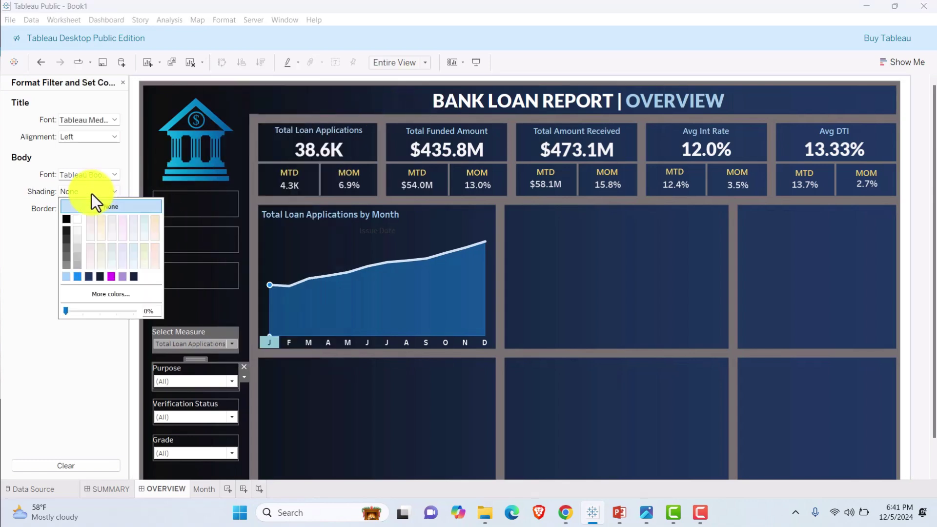
left_click(66, 255)
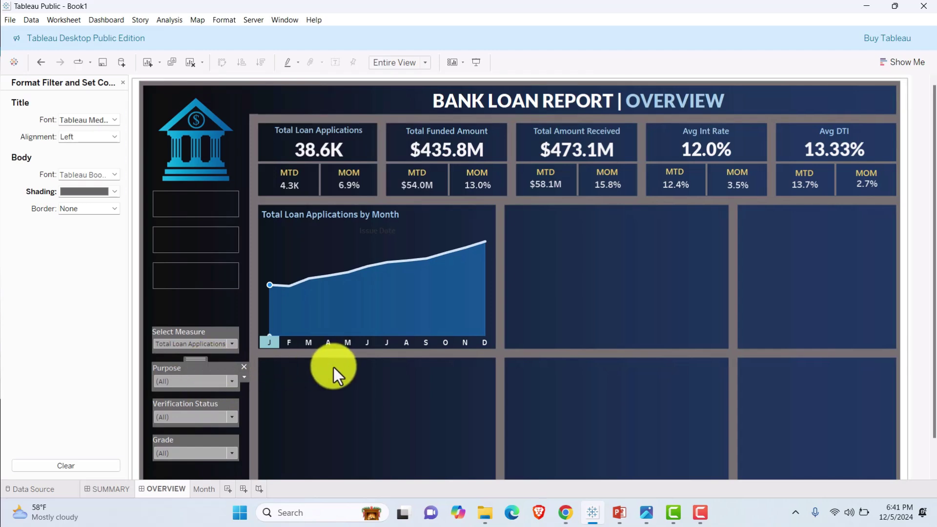
left_click(230, 382)
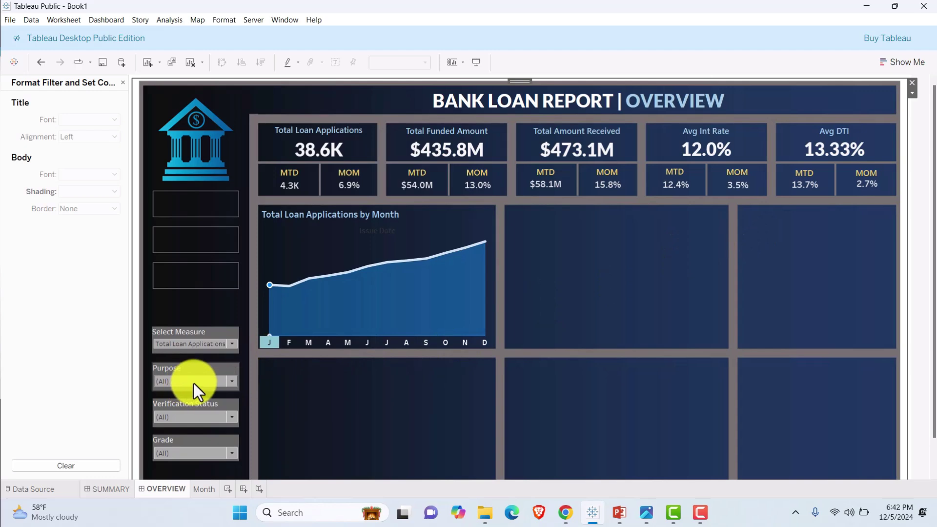
left_click(707, 105)
- Switch the Select Measure parameter to Total Funded Amount and finally to Total Amount Received to test the monthly chart
left_click(334, 304)
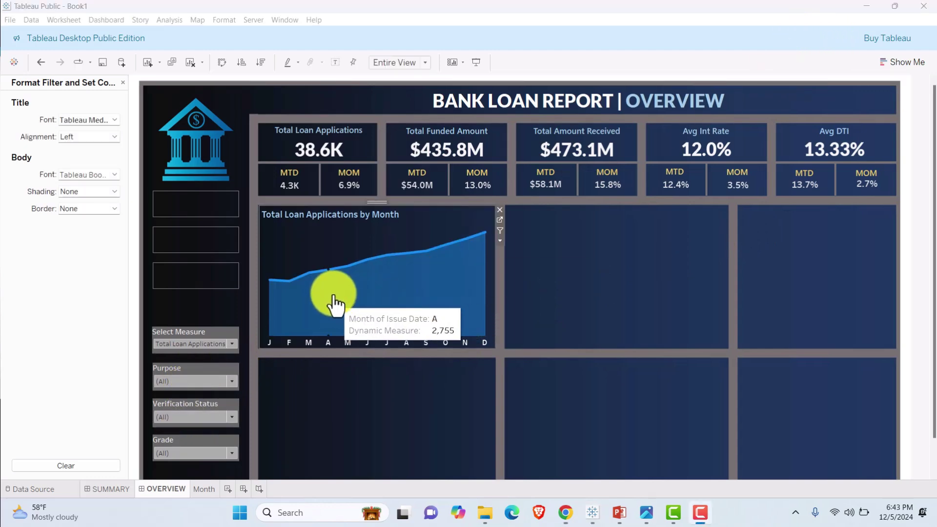
left_click(231, 347)
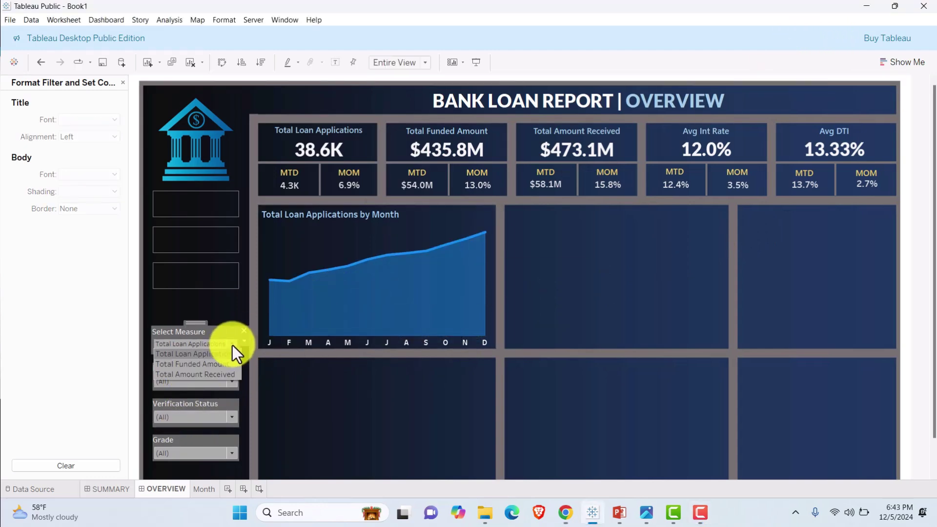
left_click(207, 364)
left_click(228, 344)
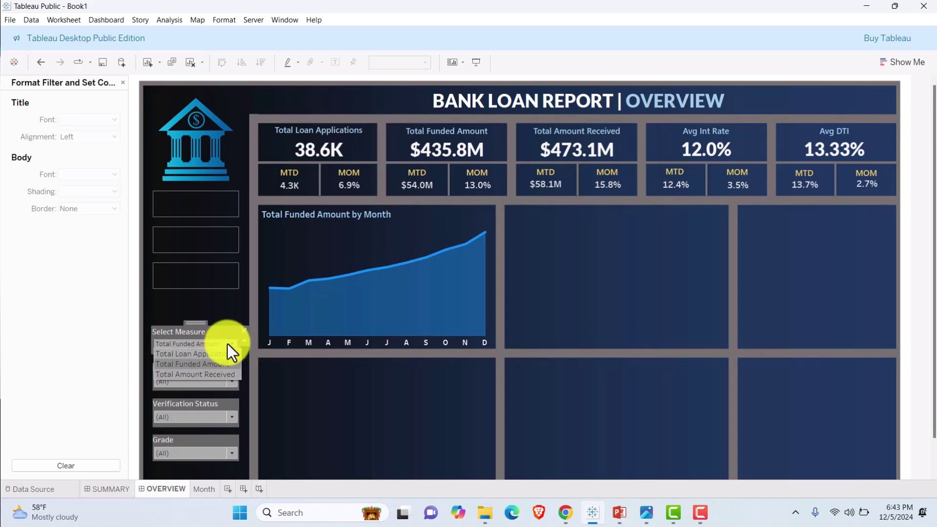
left_click(188, 375)
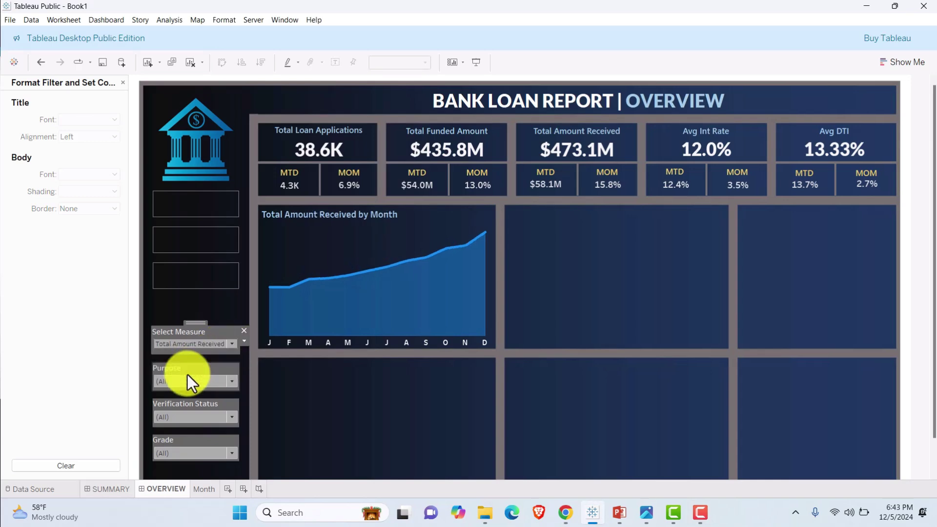
- Test the Purpose filter with car and credit card, and restore it to all purposes
left_click(231, 380)
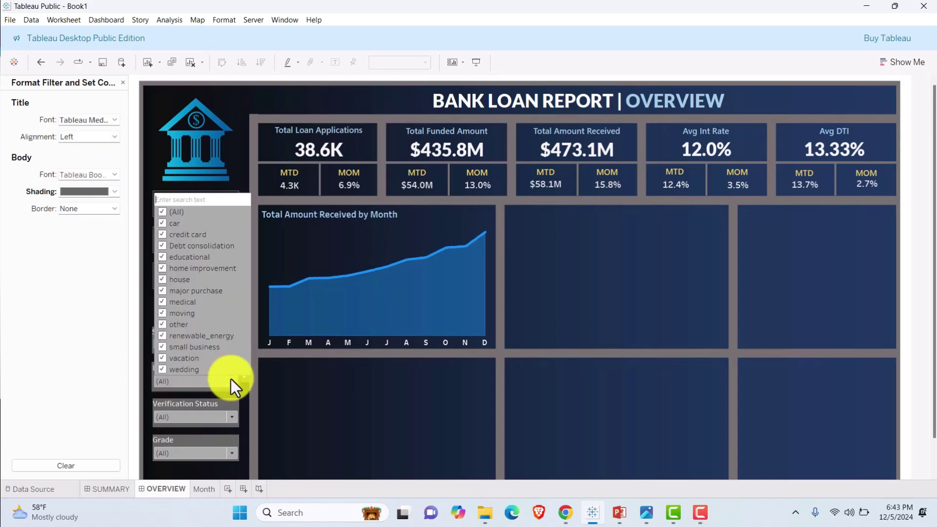
left_click(163, 225)
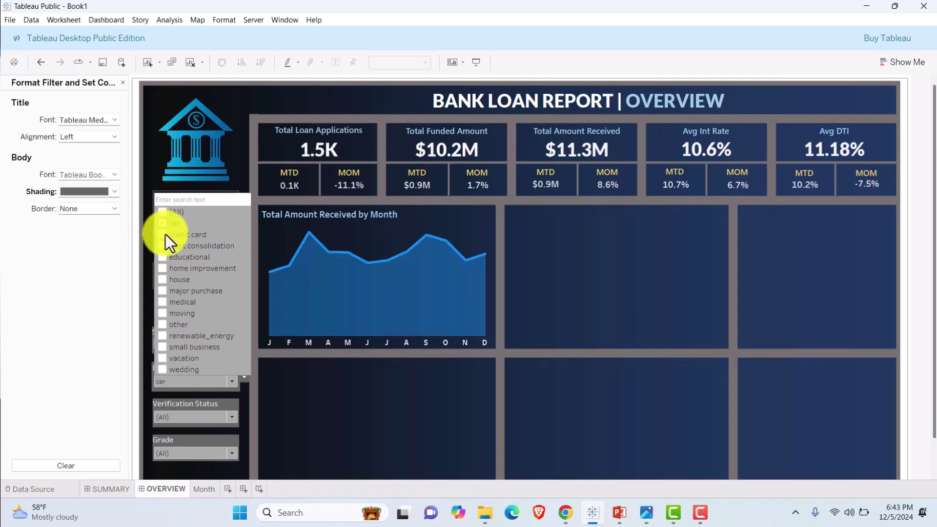
left_click(166, 234)
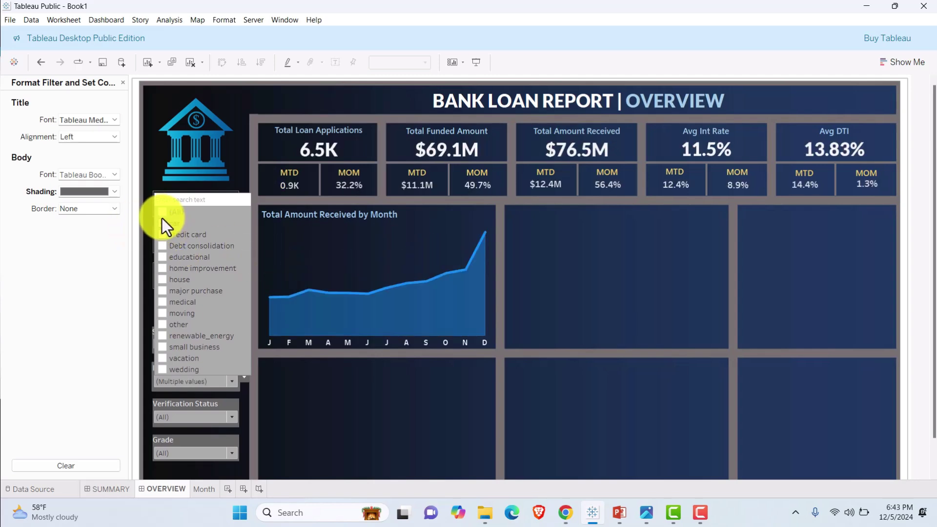
left_click(163, 212)
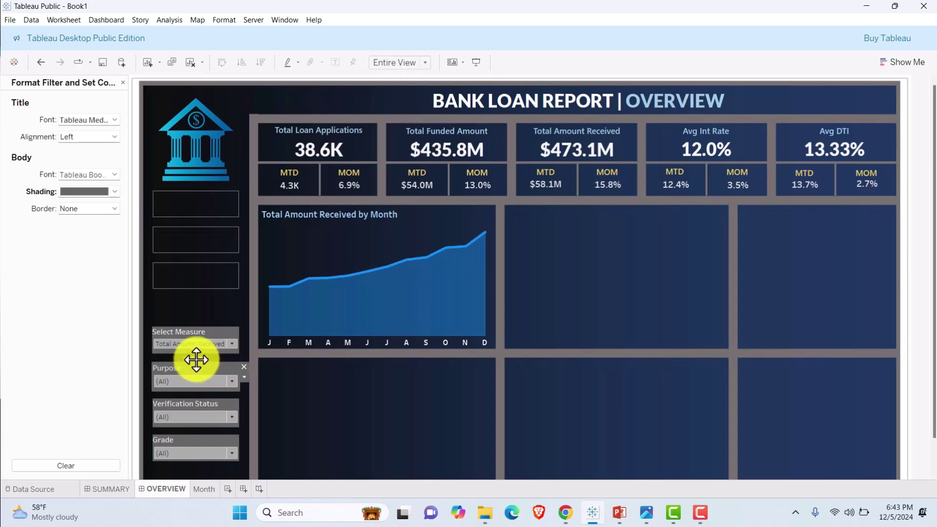
left_click(283, 405)
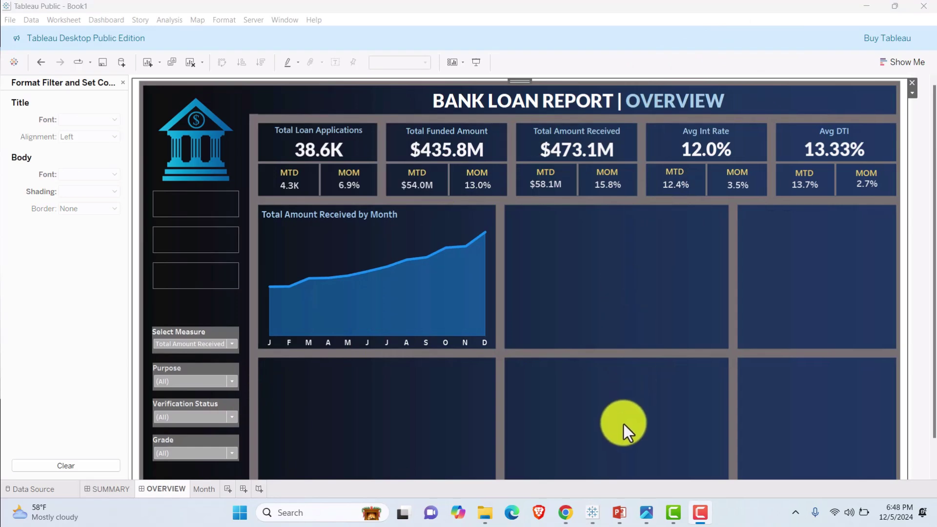
- Review the OVERVIEW dashboard's required charts in the problem statement image Slide1.JPG and return to Tableau
mouse_move(651, 507)
left_click(697, 468)
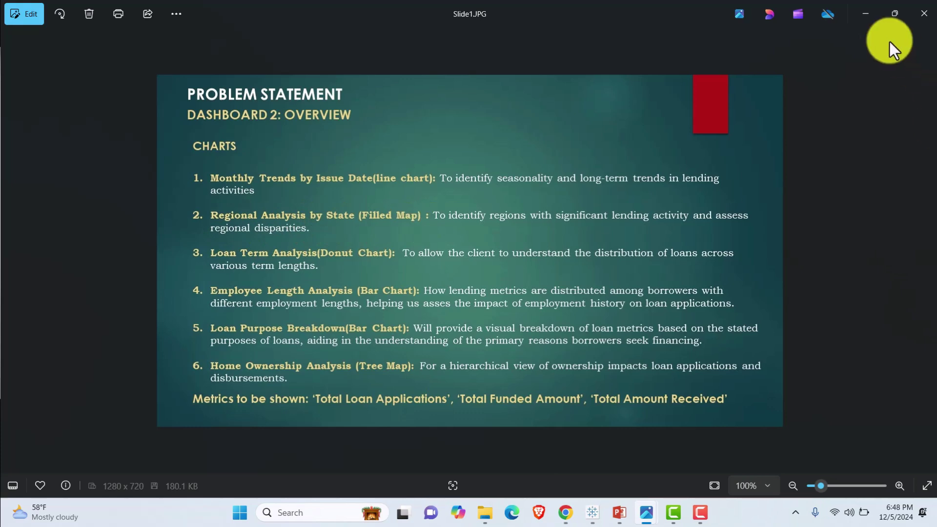
mouse_move(591, 510)
left_click(600, 456)
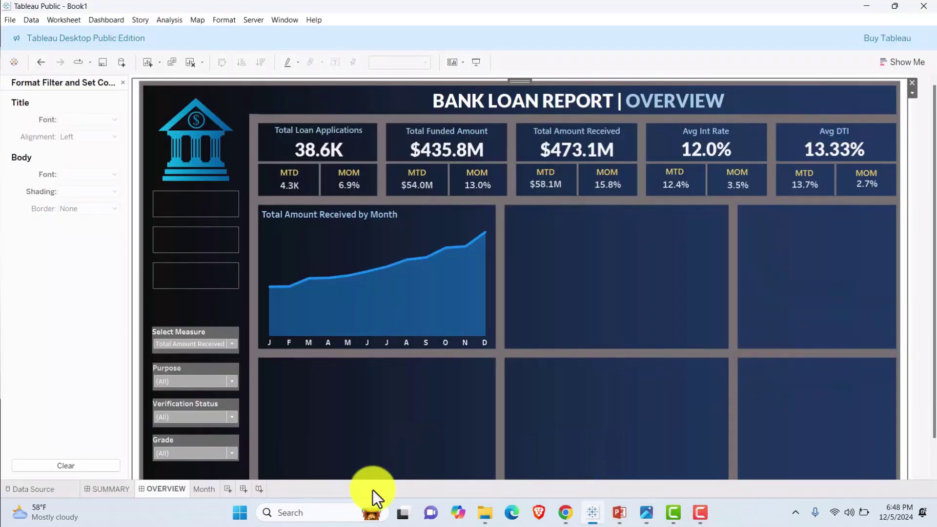
- Add a new worksheet after Month and rename it State
left_click(232, 491)
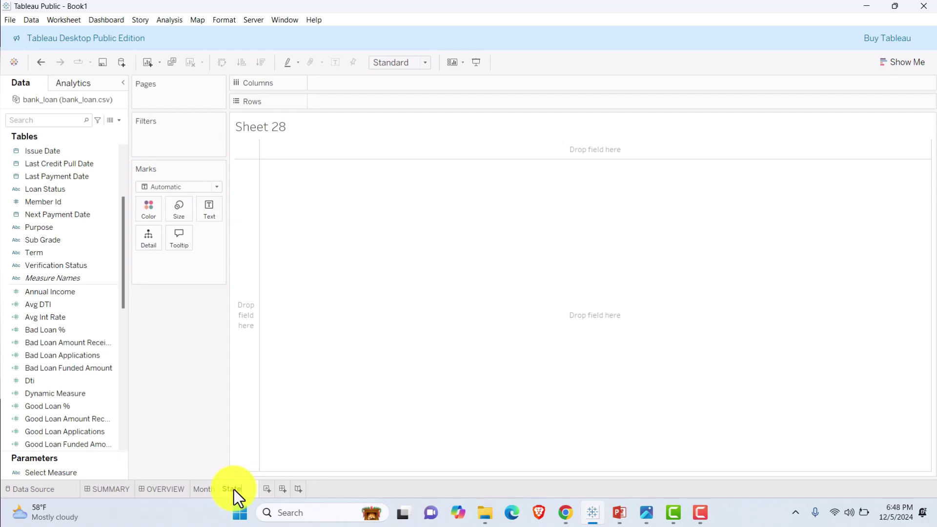
type("State")
key("Return")
- Try to build a map from the generated longitude and latitude with Application Type as the mark detail
scroll(60, 389, "down", 6)
left_click(60, 392)
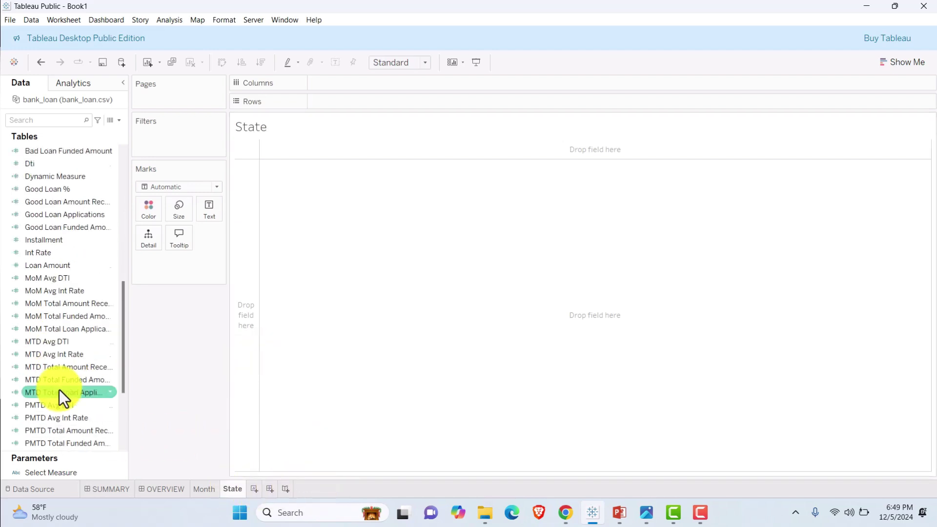
scroll(59, 390, "down", 4)
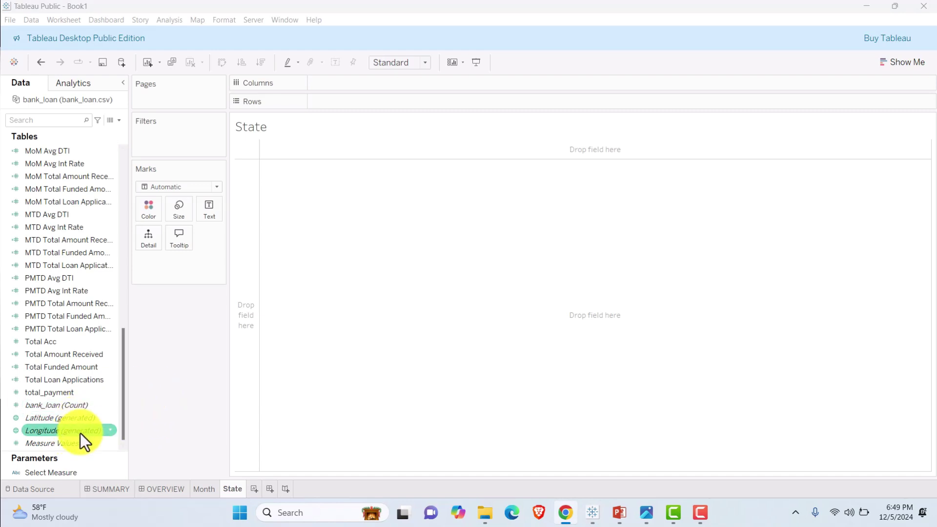
scroll(81, 416, "up", 10)
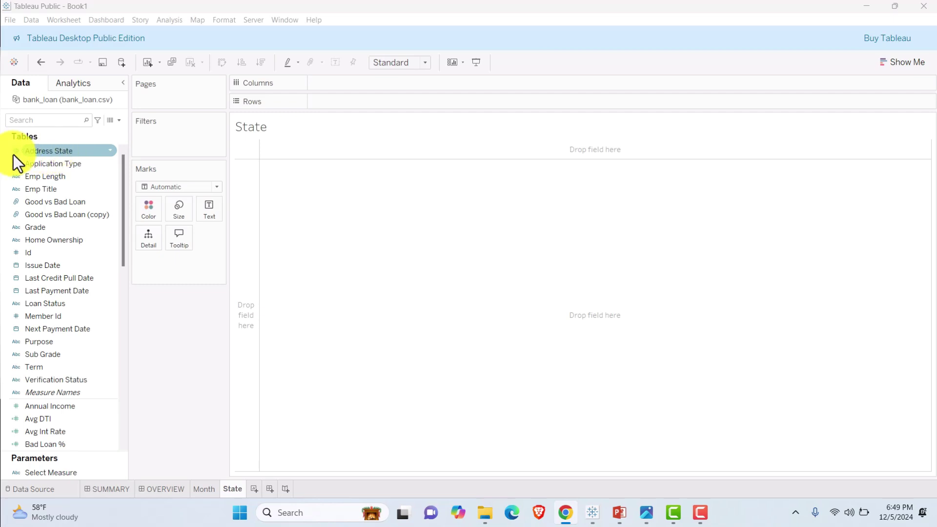
scroll(68, 441, "down", 10)
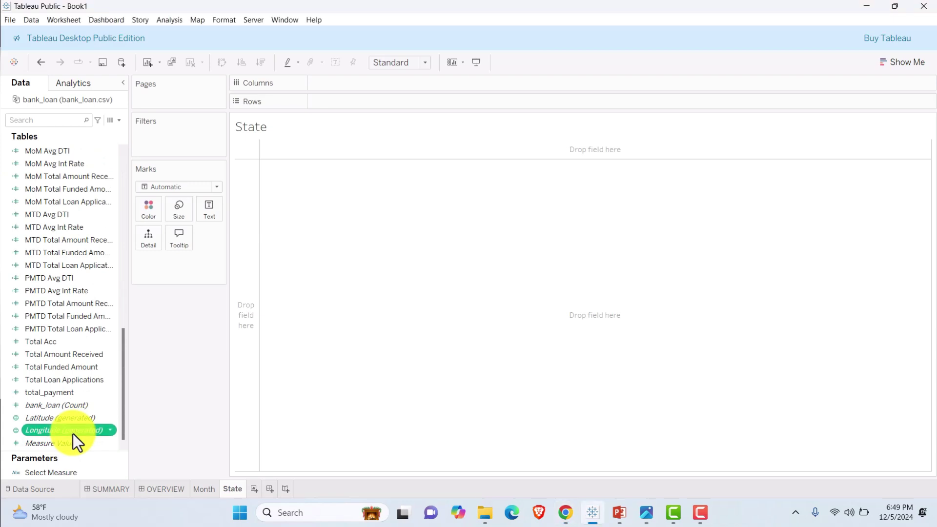
double_click(73, 430)
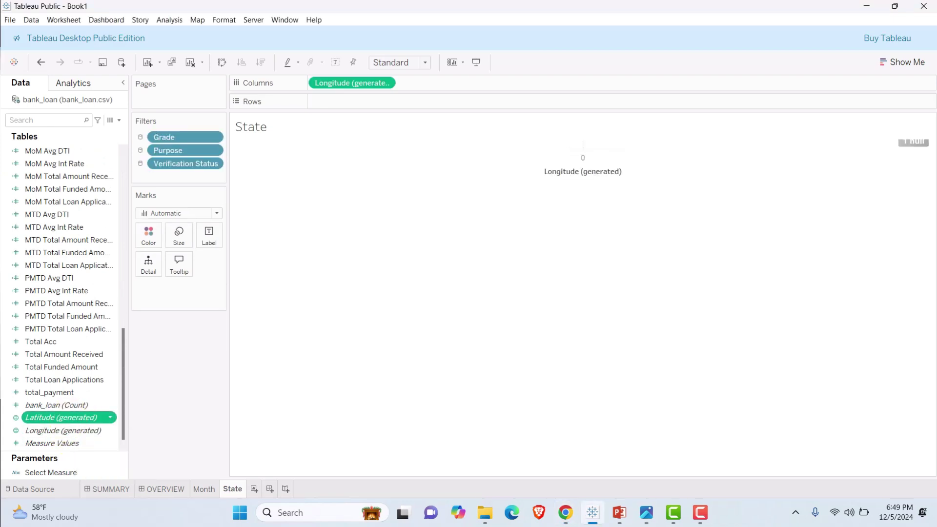
double_click(73, 417)
scroll(68, 274, "up", 10)
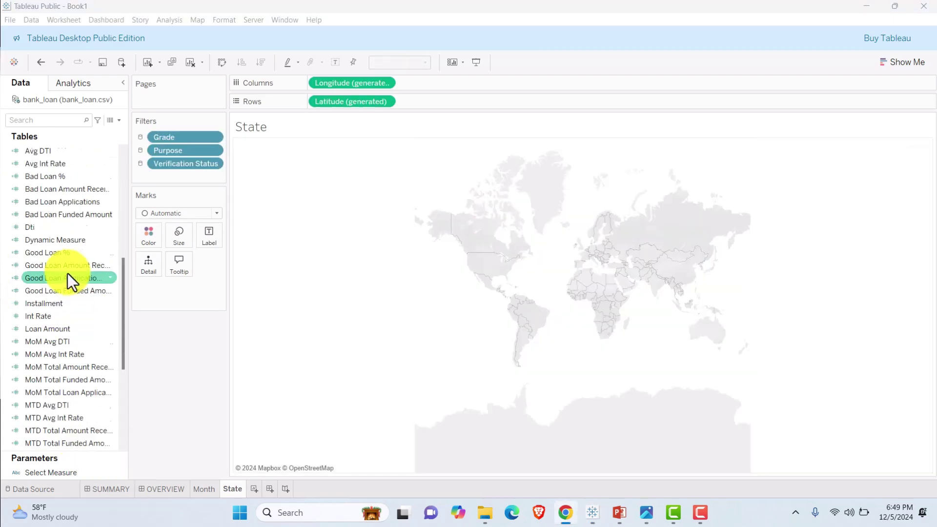
left_click_drag(46, 165, 146, 267)
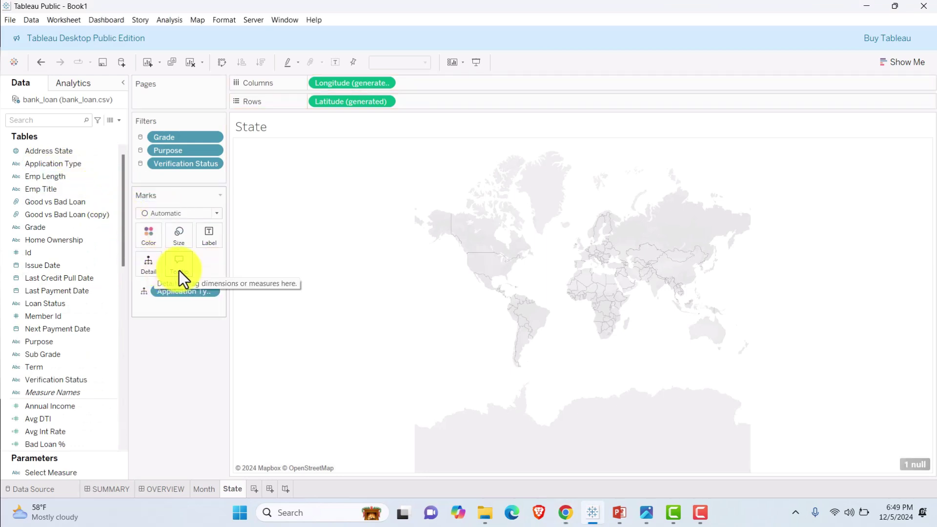
left_click(914, 467)
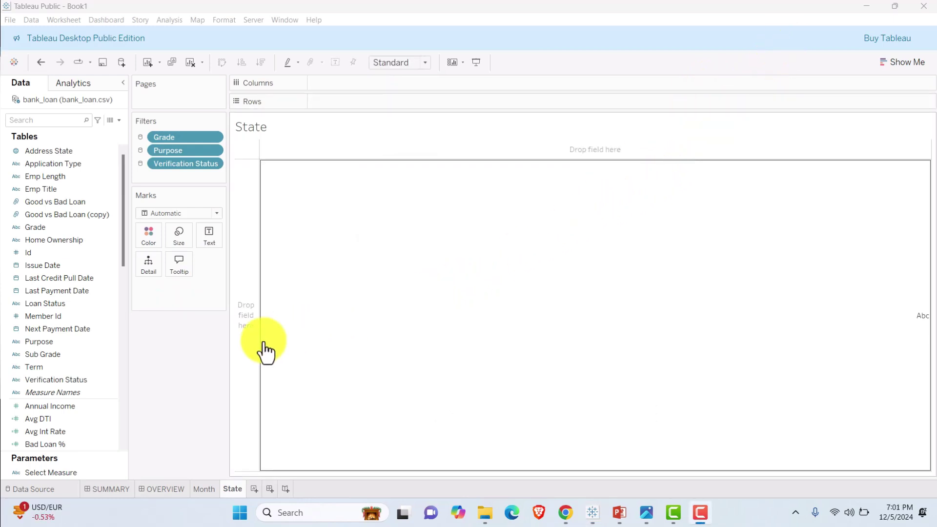
- Plot the generated longitude on columns and latitude on rows, with Address State as the mark detail
scroll(91, 373, "down", 10)
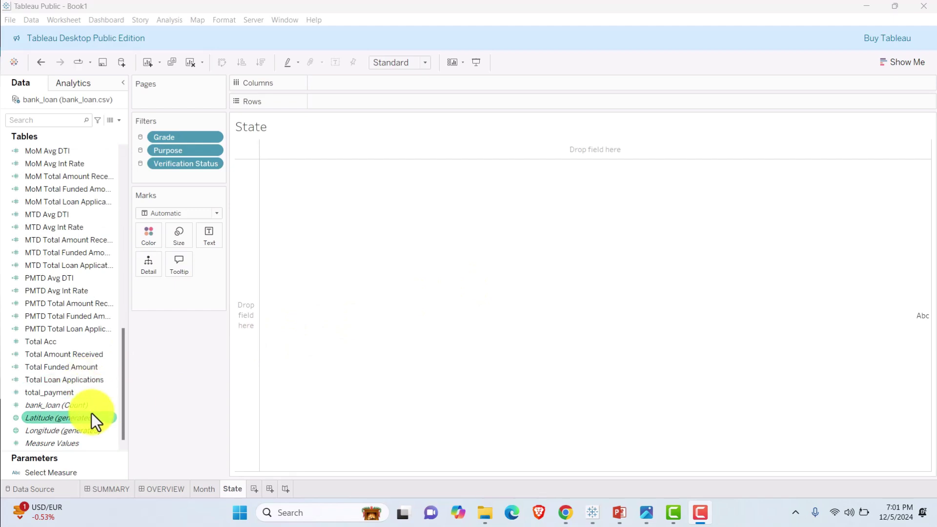
double_click(55, 418)
double_click(57, 427)
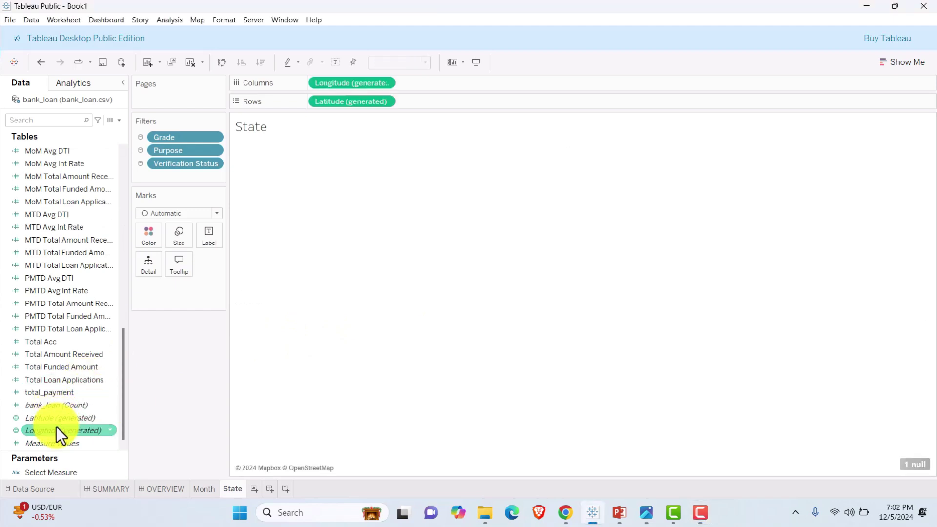
scroll(86, 244, "up", 10)
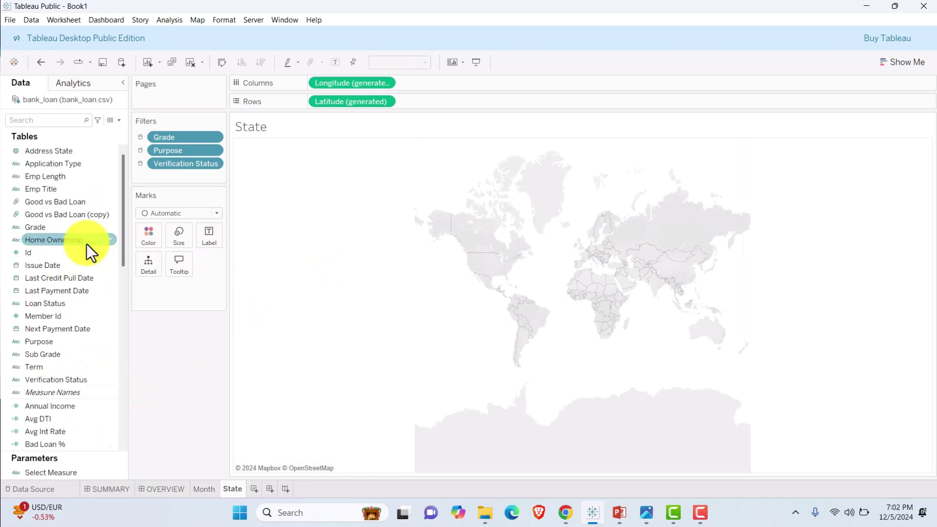
left_click_drag(36, 152, 148, 267)
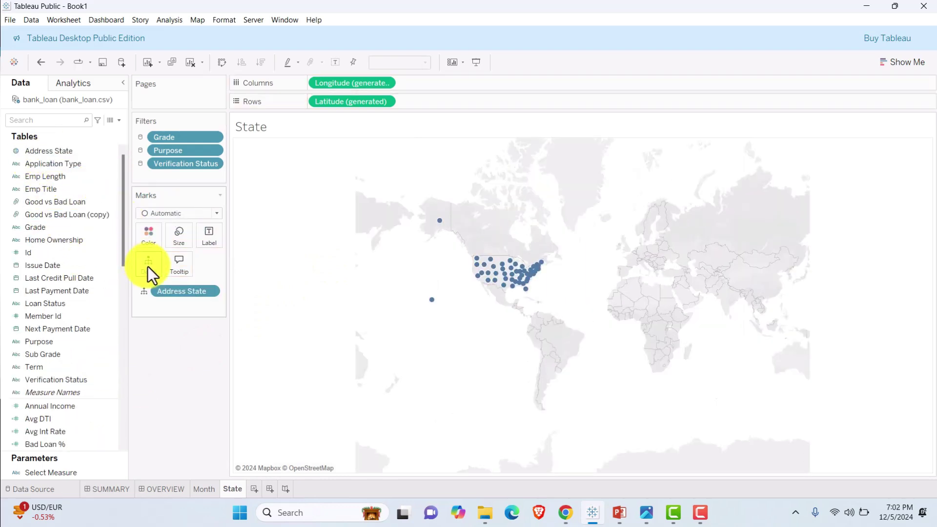
- Convert the state symbol map into a filled map
mouse_move(637, 389)
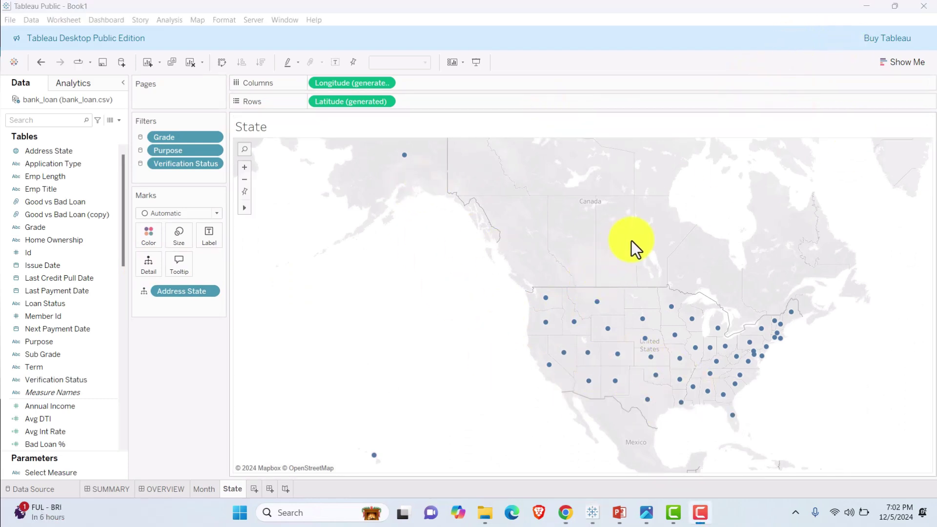
left_click(903, 62)
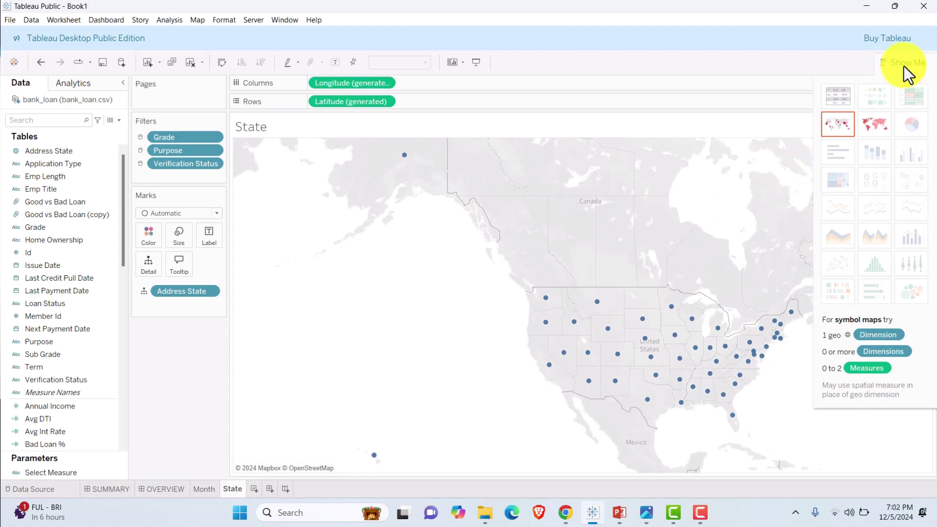
left_click(876, 125)
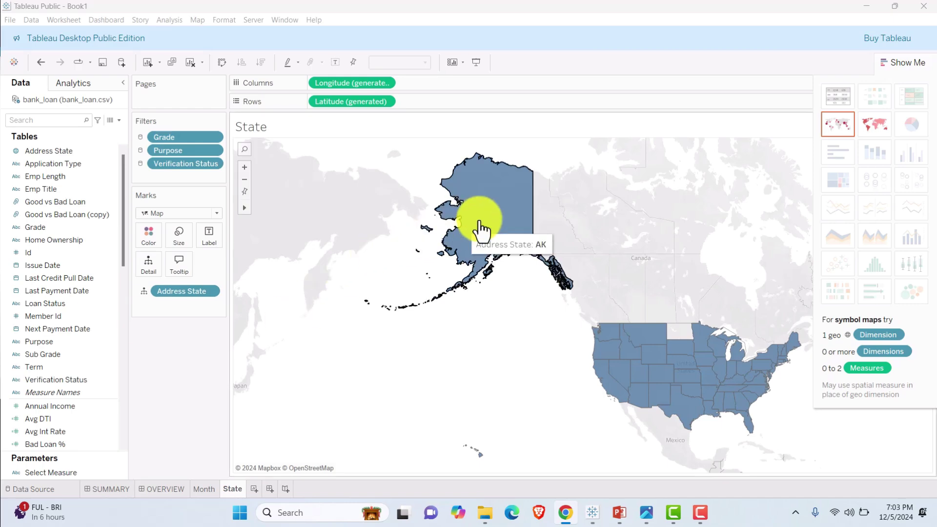
- Exclude Alaska and Hawaii from the State map
right_click(494, 216)
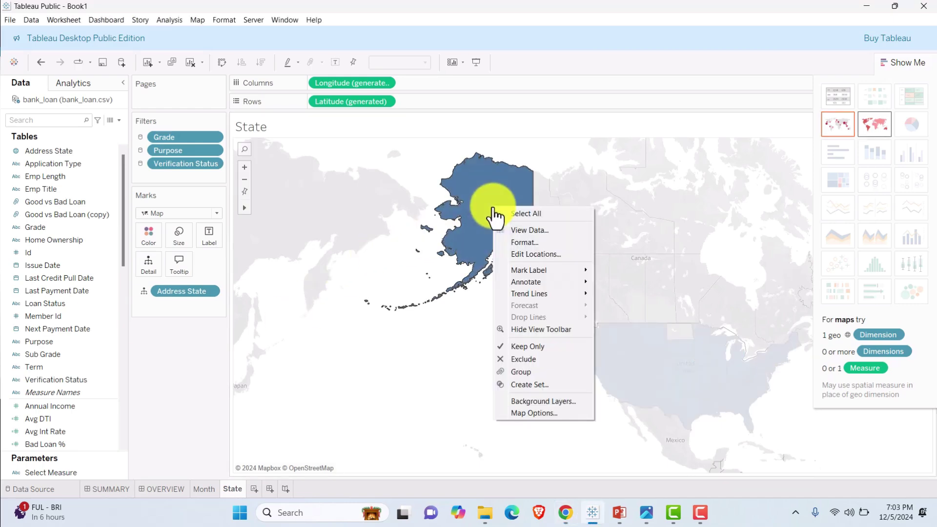
left_click(519, 360)
right_click(338, 425)
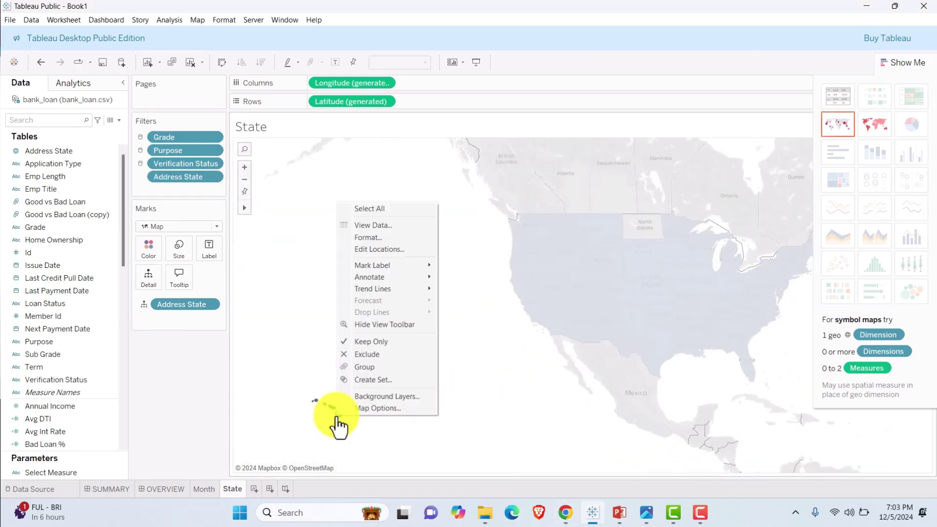
left_click(375, 364)
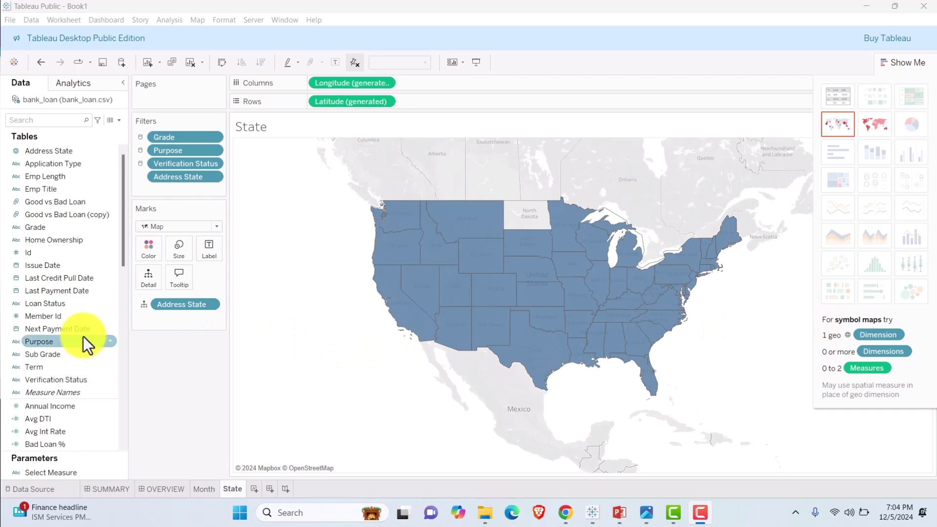
- Color the states on the map by Dynamic Measure and close the chart suggestions
scroll(83, 336, "down", 4)
left_click_drag(67, 356, 72, 302)
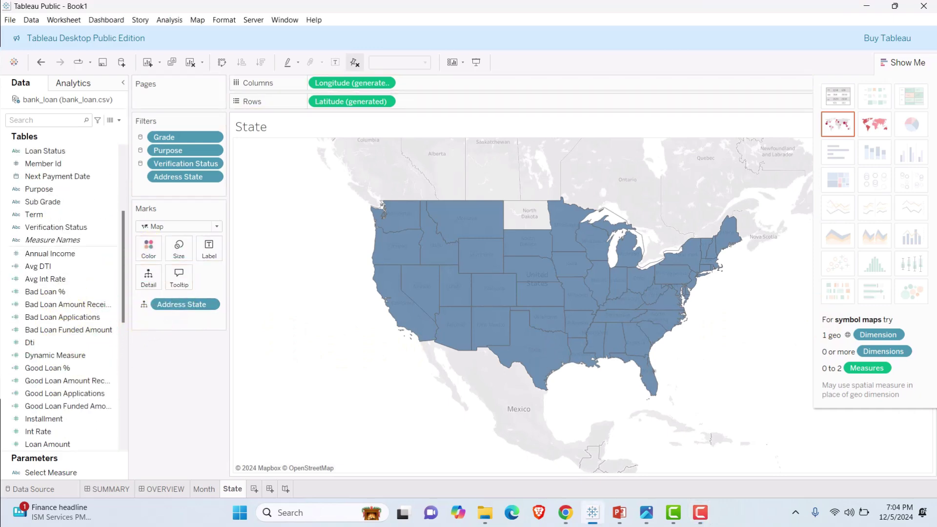
key("alt+Tab")
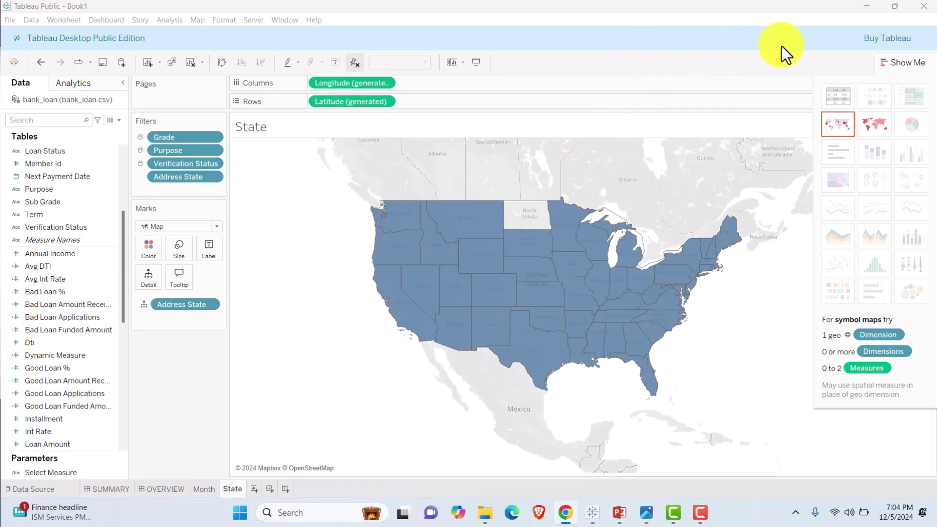
left_click(56, 406)
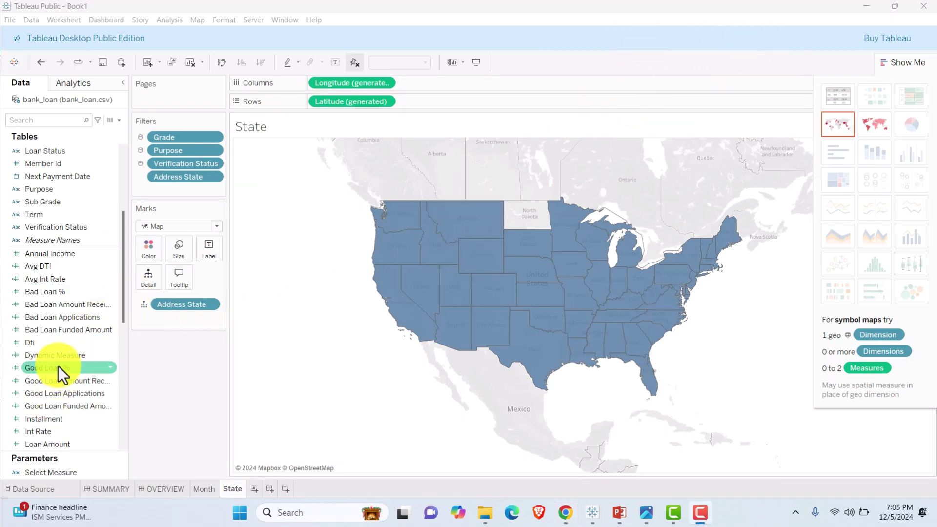
mouse_move(58, 357)
left_mouse_down()
mouse_move(117, 355)
mouse_move(156, 304)
mouse_move(148, 254)
left_mouse_up()
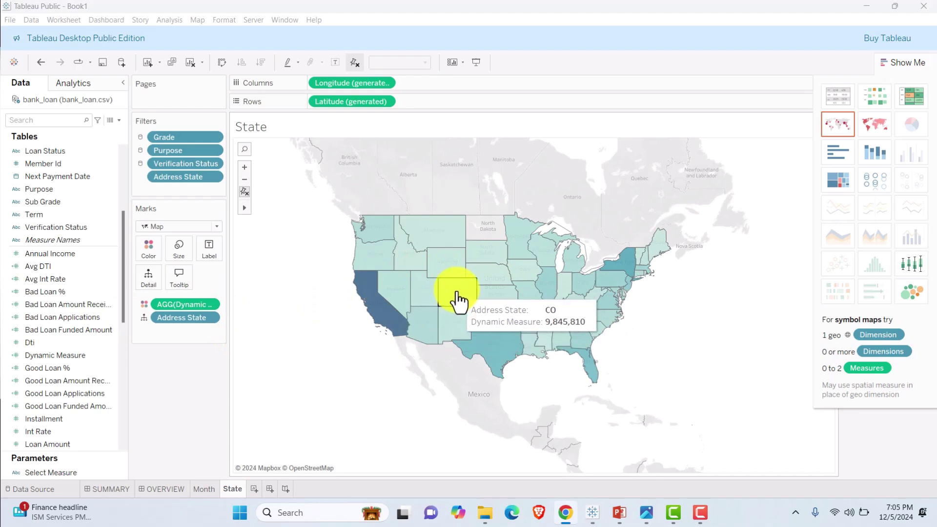
left_click(898, 66)
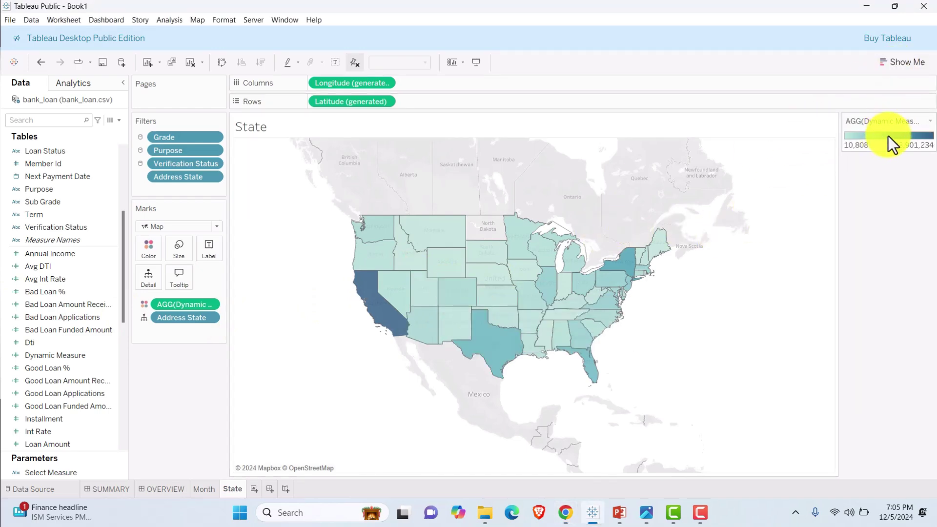
- Change the Dynamic Measure colors to the Gray palette with stepped color in 5 steps
left_click(931, 121)
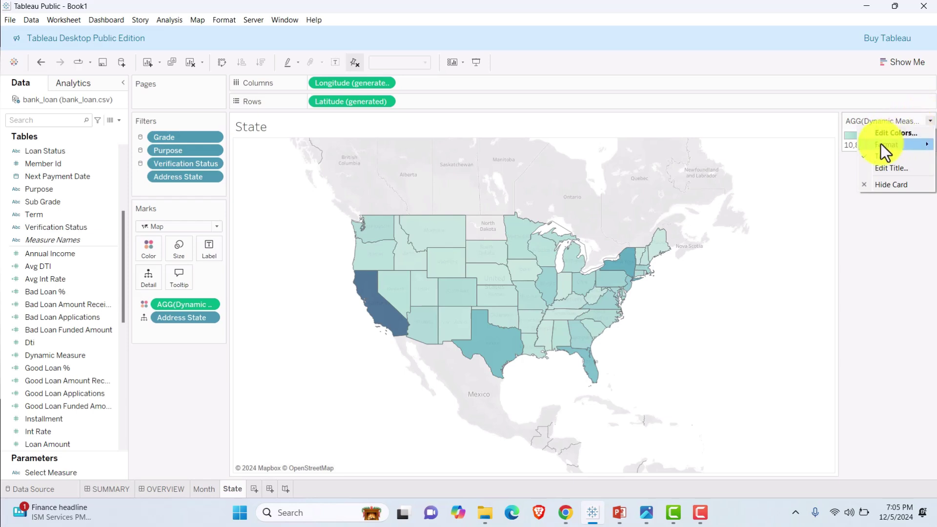
left_click(887, 132)
left_click(461, 206)
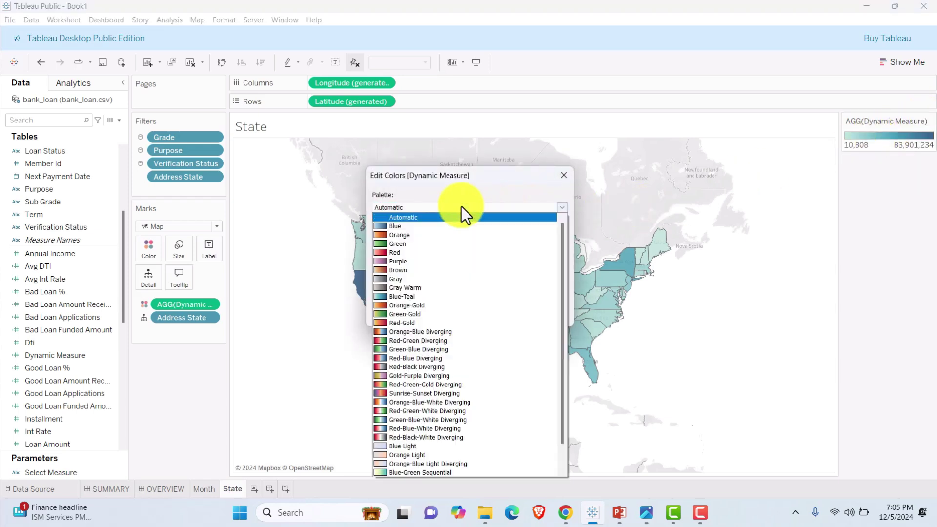
left_click(400, 275)
left_click(396, 253)
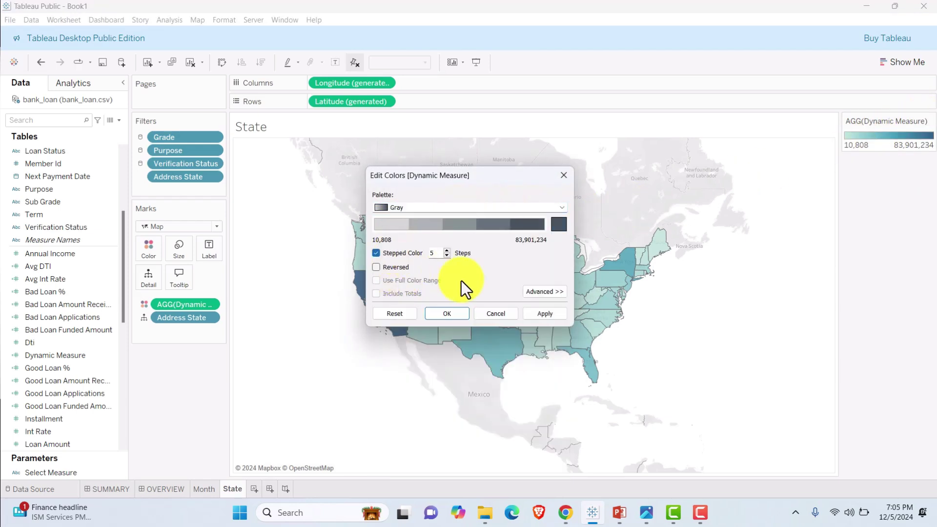
left_click(534, 314)
left_click(447, 314)
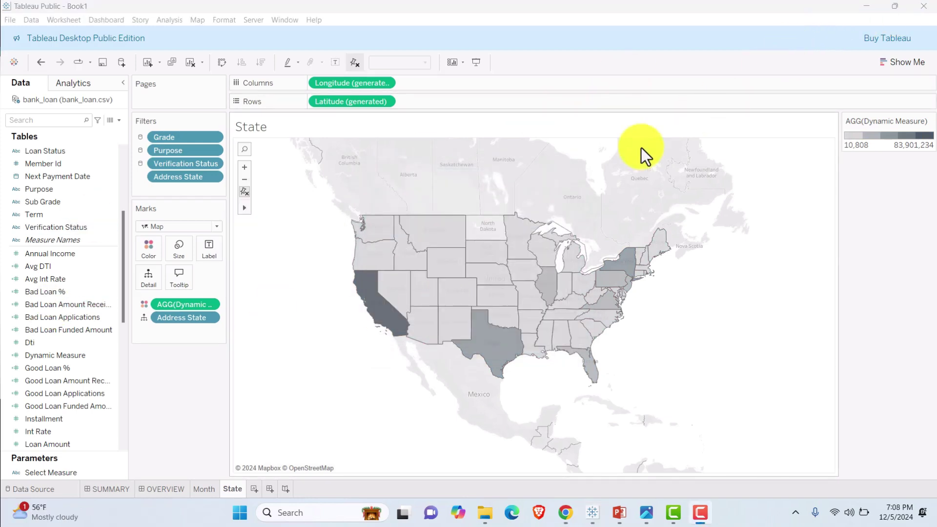
- Replace the map's title with the Select Measure parameter followed by "by State"
double_click(262, 129)
triple_click(429, 213)
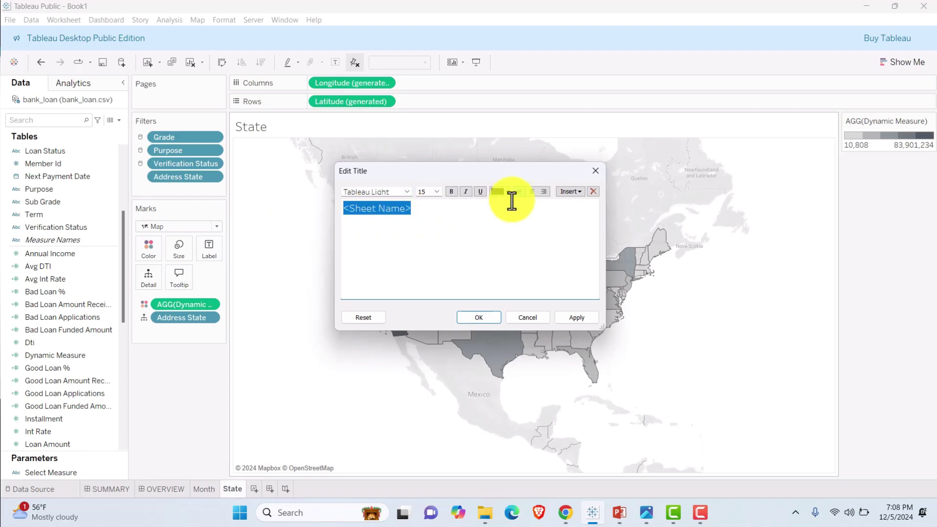
left_click(571, 192)
left_click(610, 352)
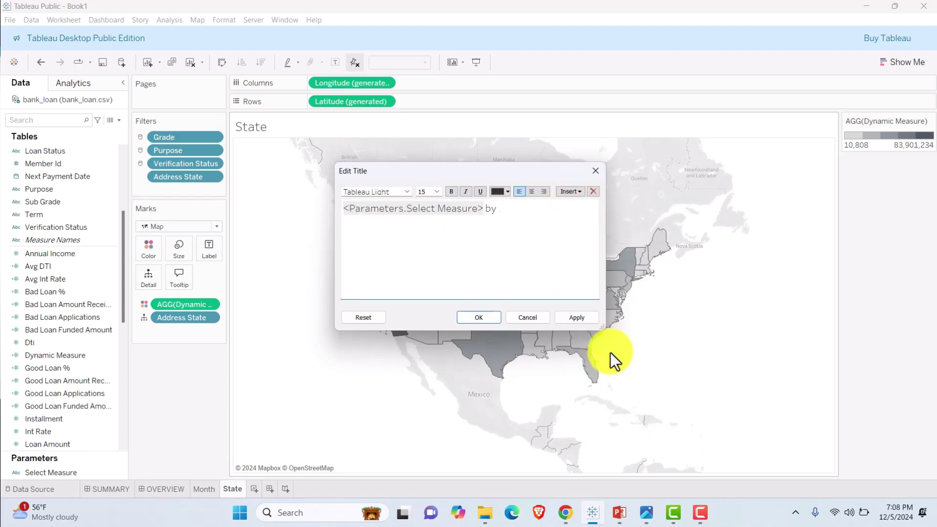
type("by State")
- Format the whole map title in Tableau Semibold, size 11, light blue, and apply it
left_click_drag(543, 231, 268, 203)
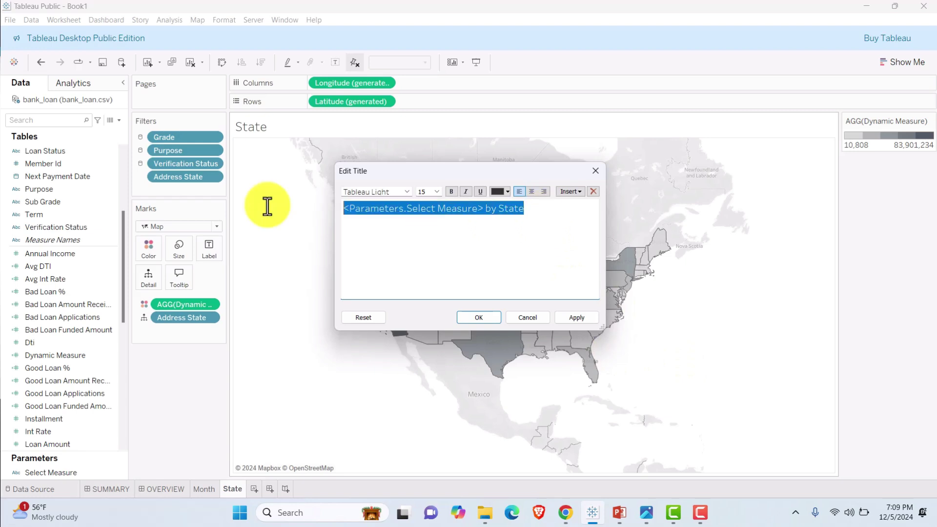
left_click(438, 191)
left_click(435, 228)
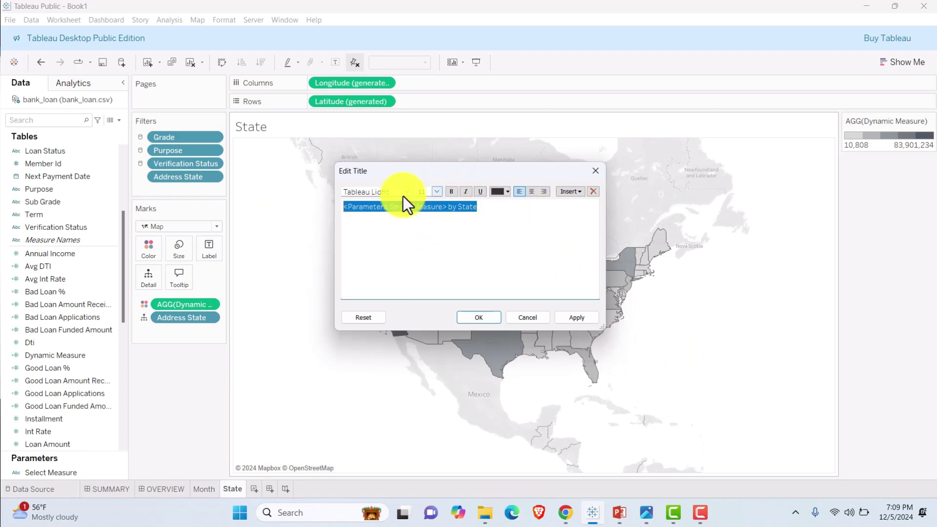
left_click(406, 188)
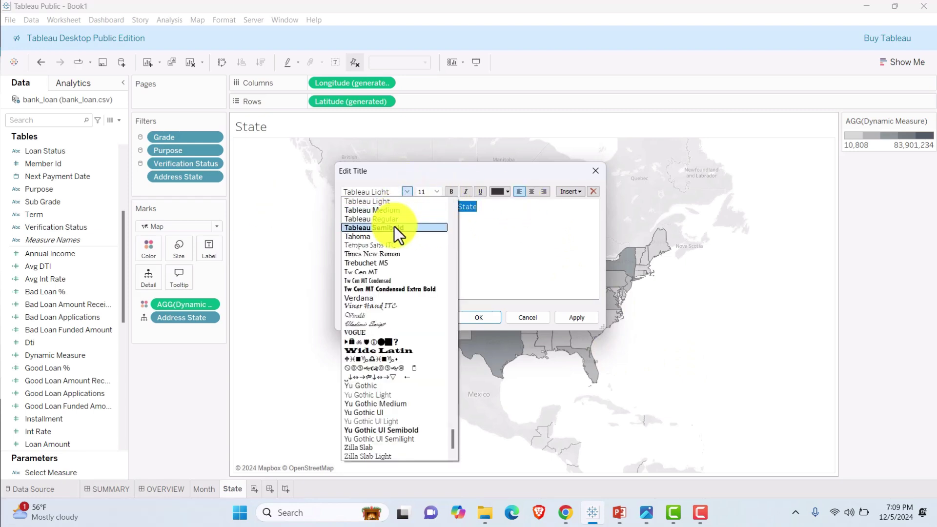
left_click(394, 226)
left_click(507, 192)
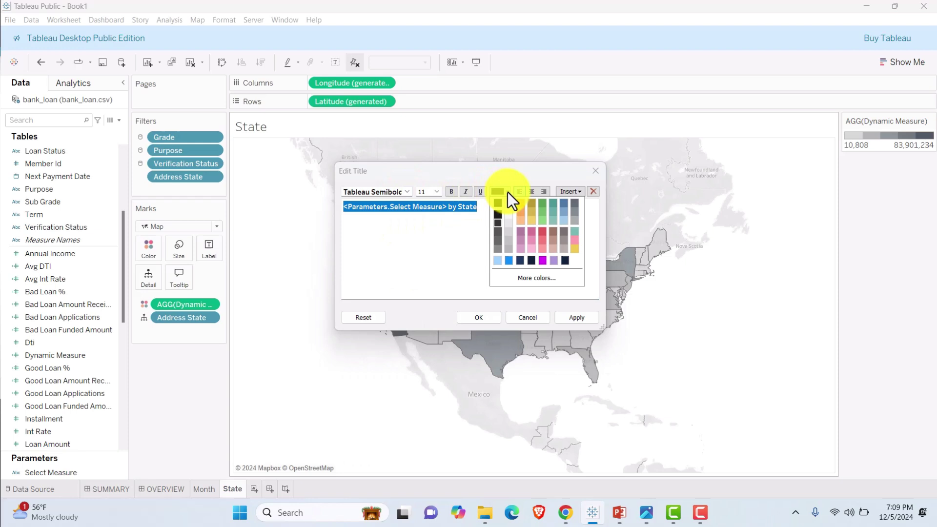
left_click(501, 263)
left_click(556, 318)
left_click(477, 317)
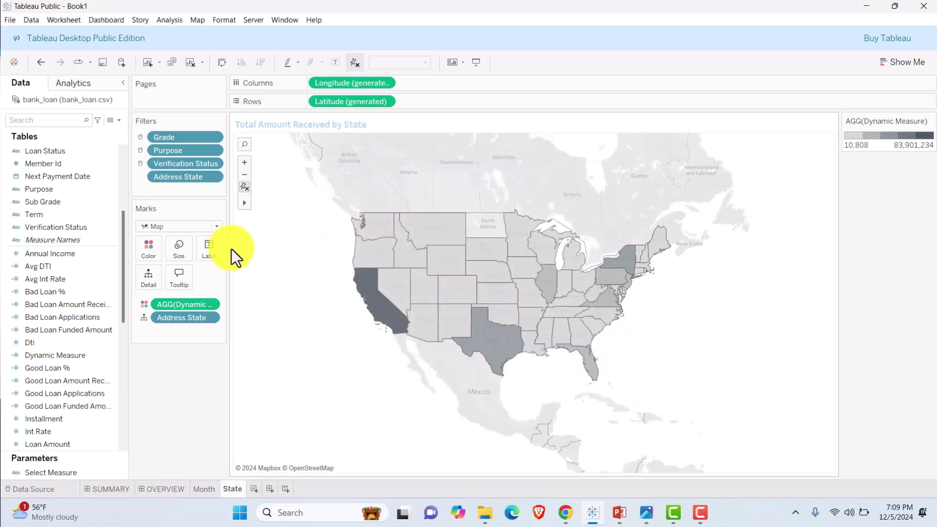
- Place the State map on the OVERVIEW dashboard, fitted to the empty panel beside the monthly chart
left_click(166, 489)
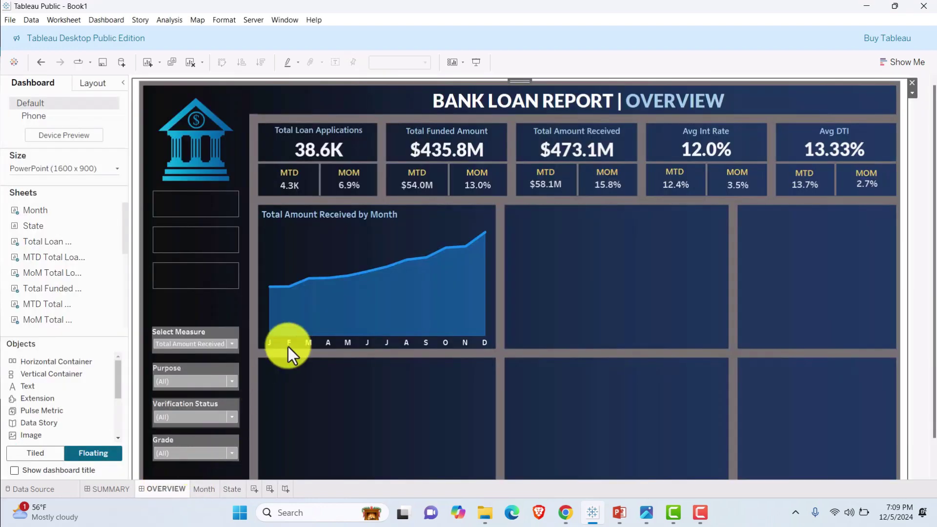
left_click_drag(30, 225, 594, 281)
left_click_drag(784, 268, 507, 274)
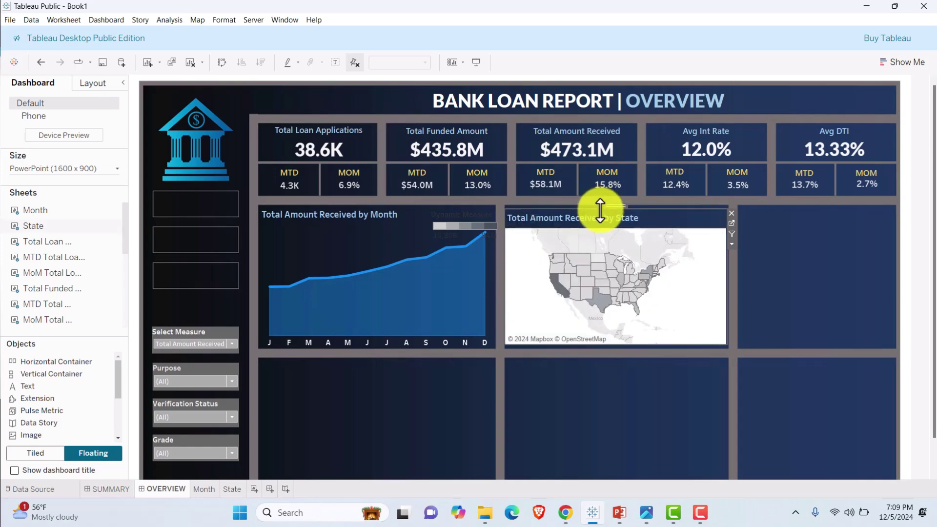
left_click_drag(600, 210, 601, 207)
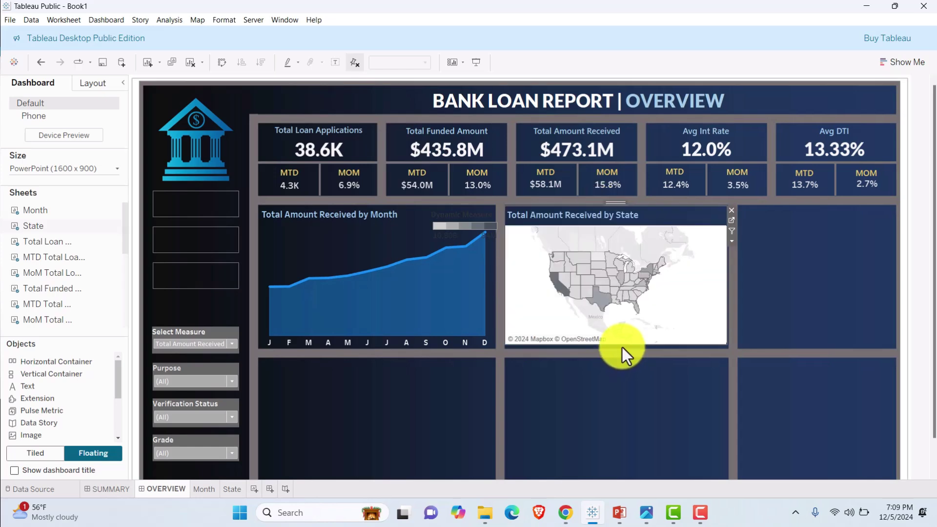
left_click_drag(622, 347, 622, 347)
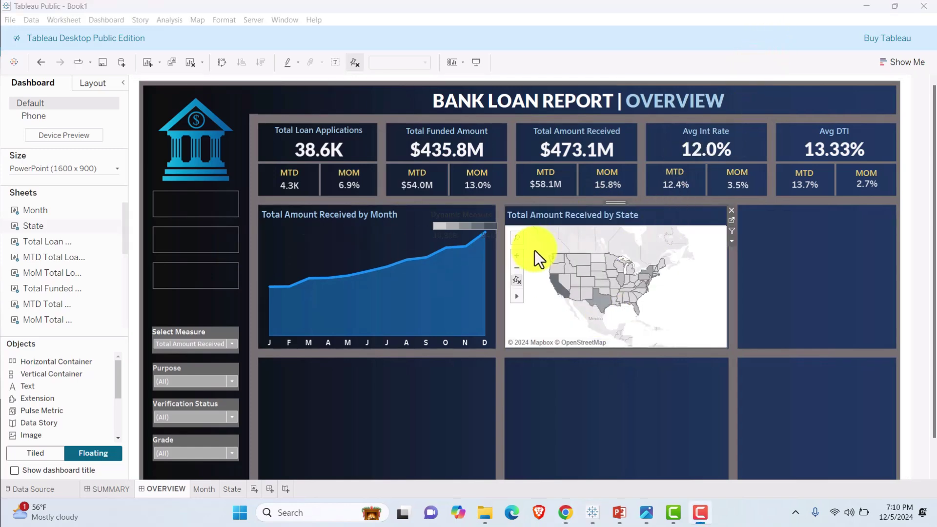
- Set the State map's worksheet shading to None
right_click(671, 271)
left_click(711, 309)
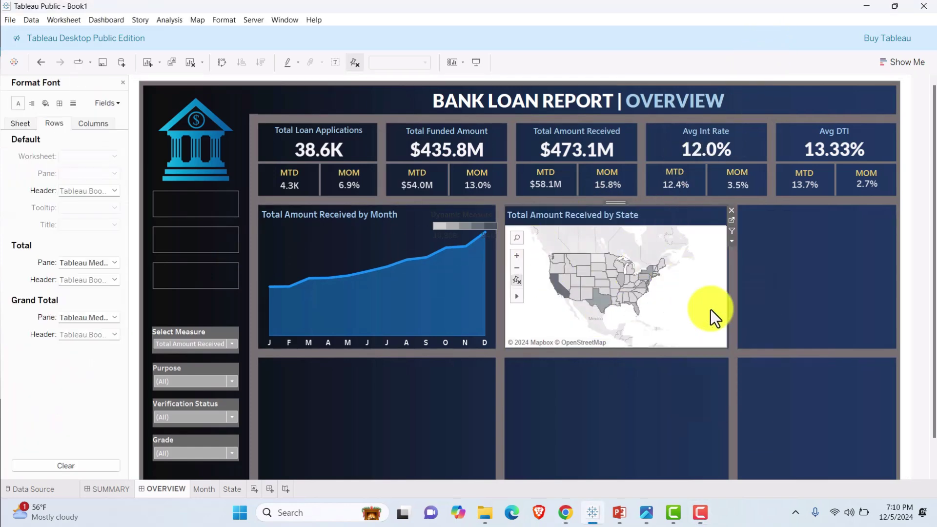
left_click(45, 103)
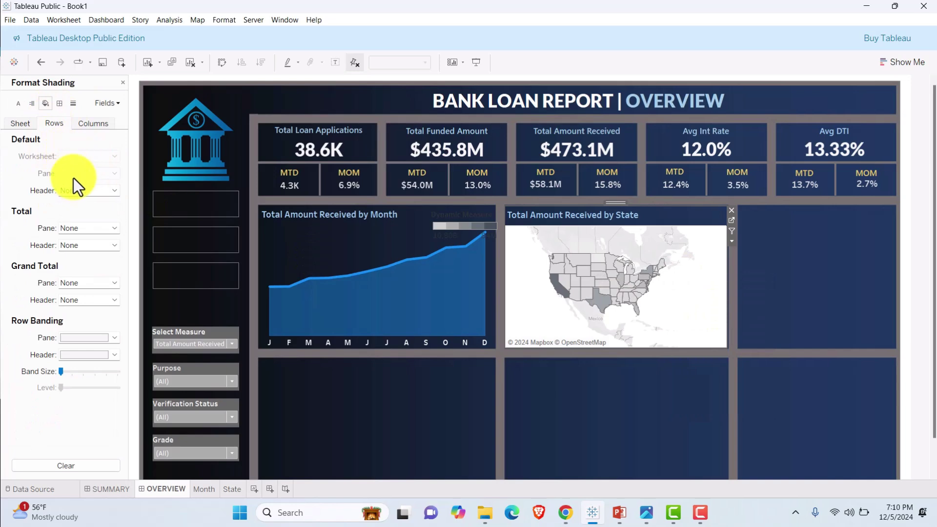
left_click(21, 124)
left_click(67, 156)
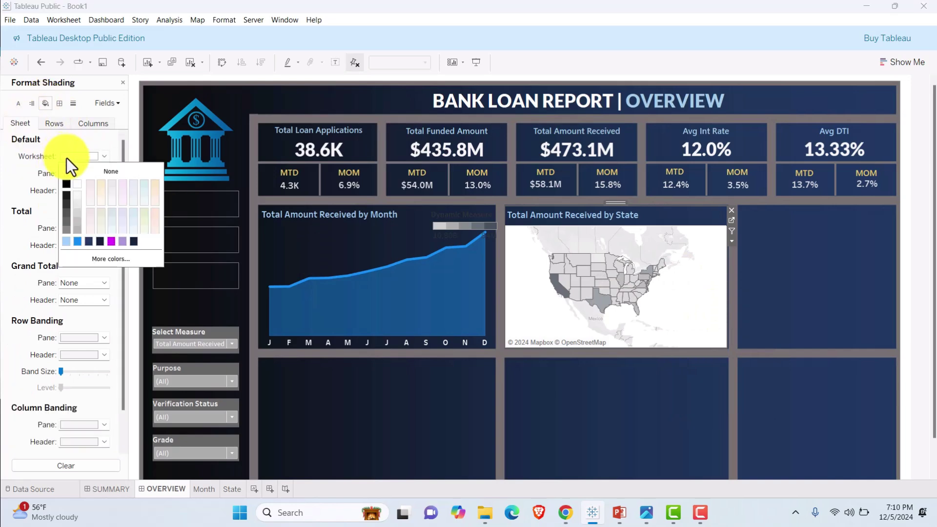
left_click(113, 172)
right_click(704, 259)
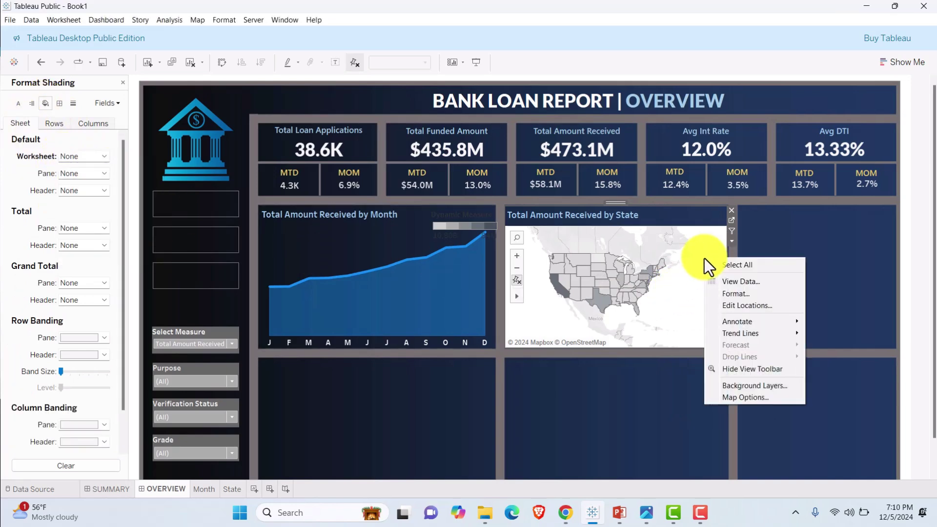
left_click(732, 240)
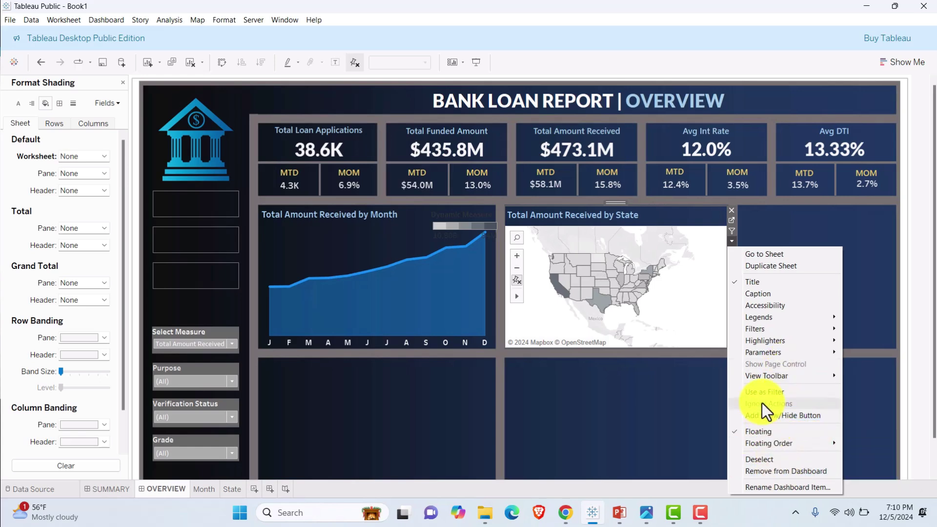
mouse_move(773, 325)
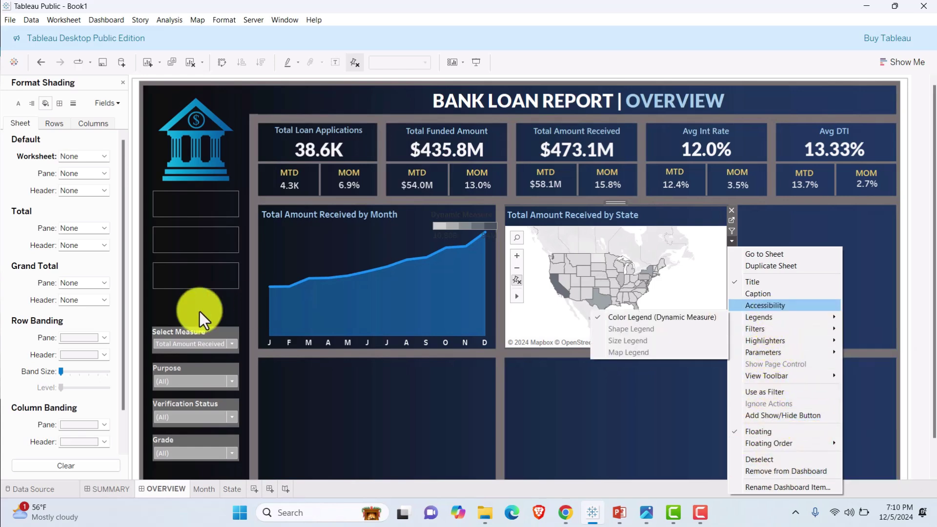
left_click(775, 47)
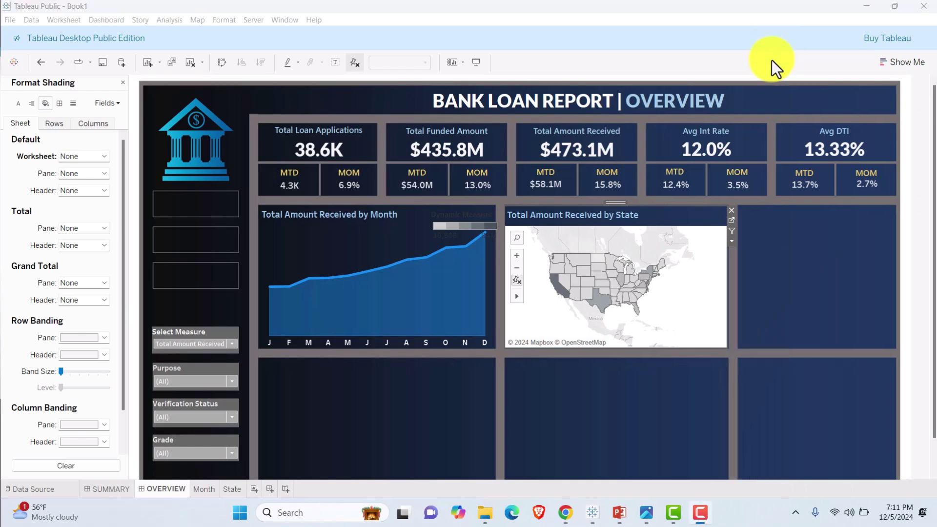
left_click(732, 243)
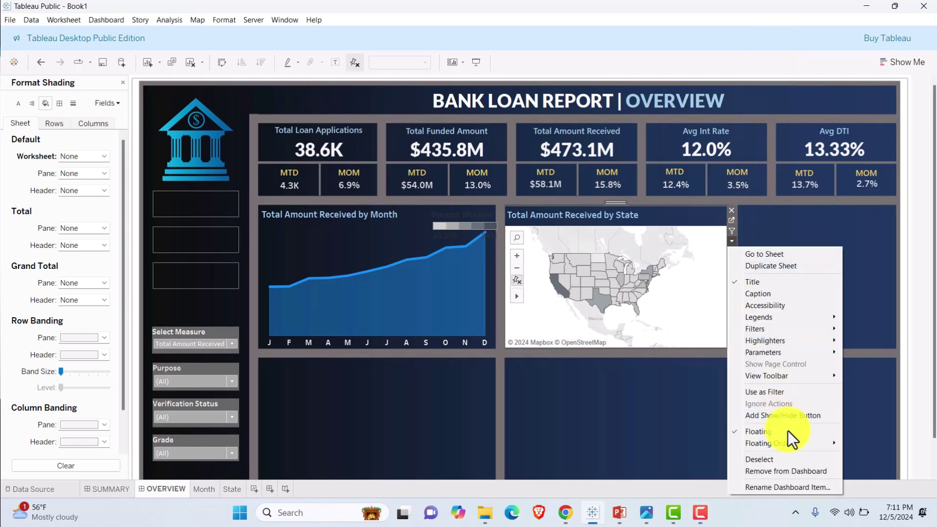
- Set the State map's background layer style to Dark
right_click(707, 241)
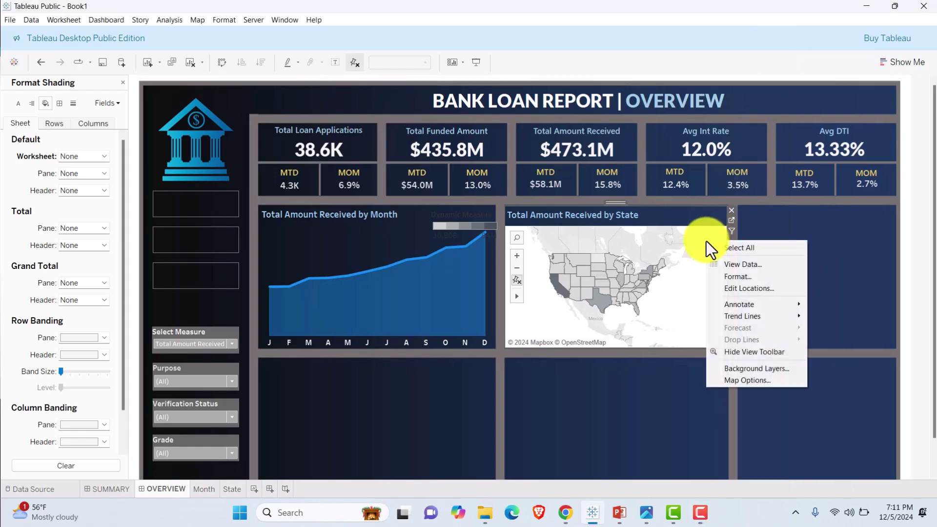
left_click(764, 370)
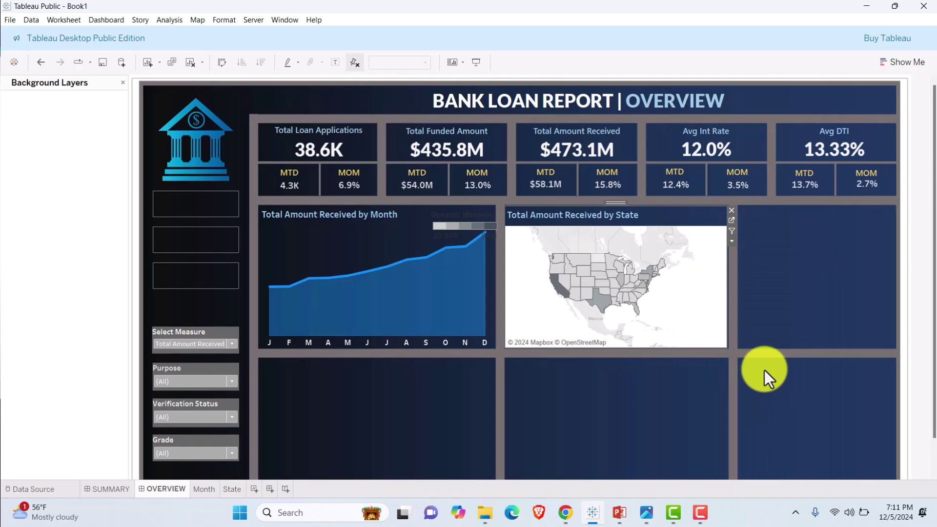
left_click(95, 142)
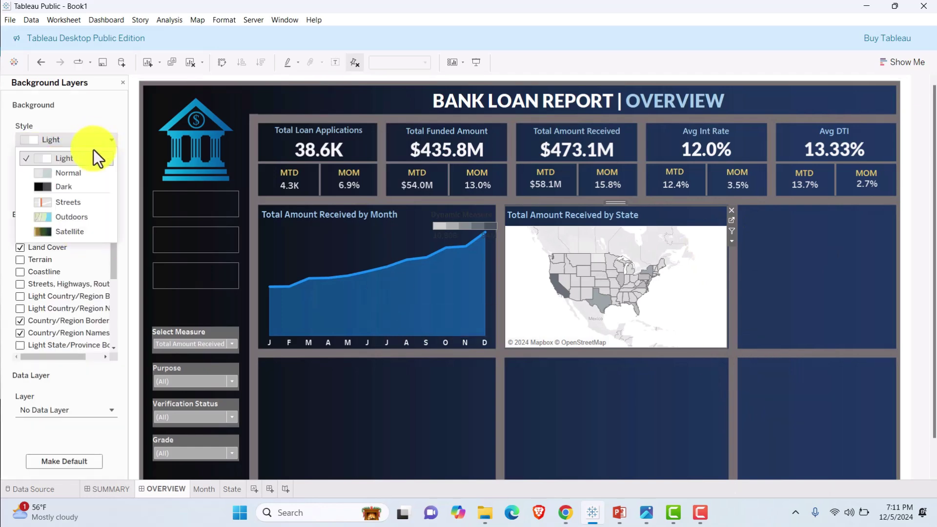
left_click(74, 188)
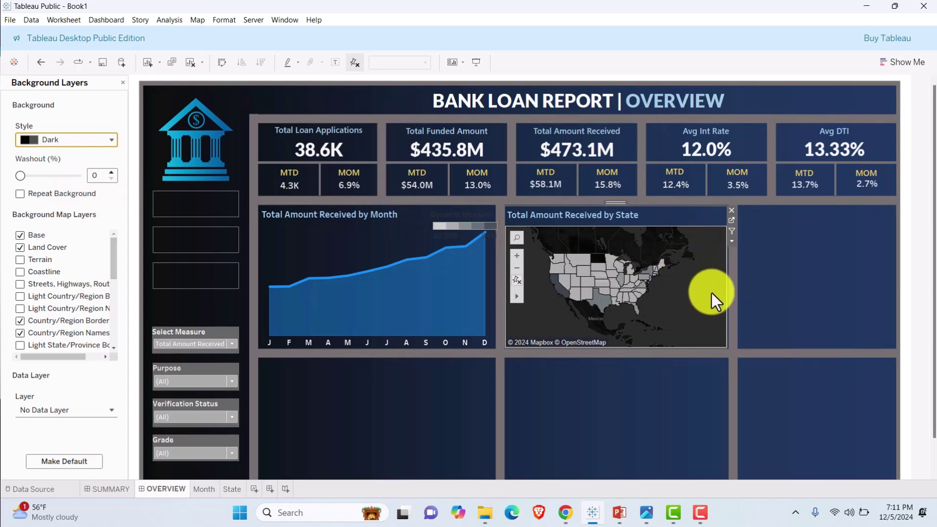
- Set the pane borders of the State map's row divider and column divider to None
right_click(705, 257)
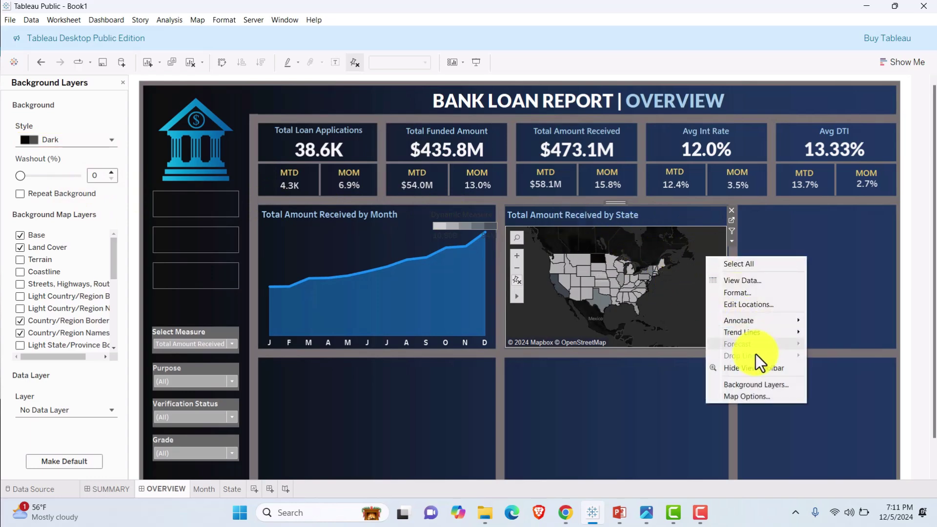
left_click(734, 292)
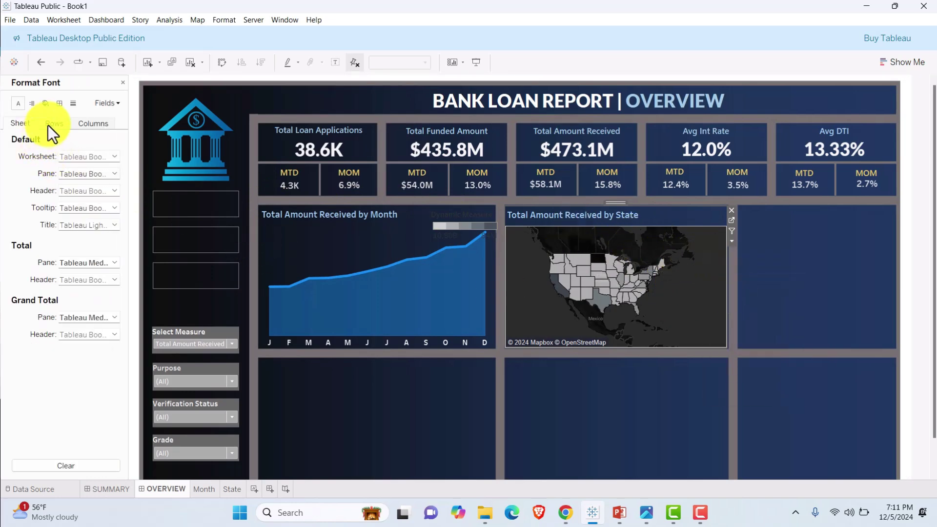
left_click(60, 104)
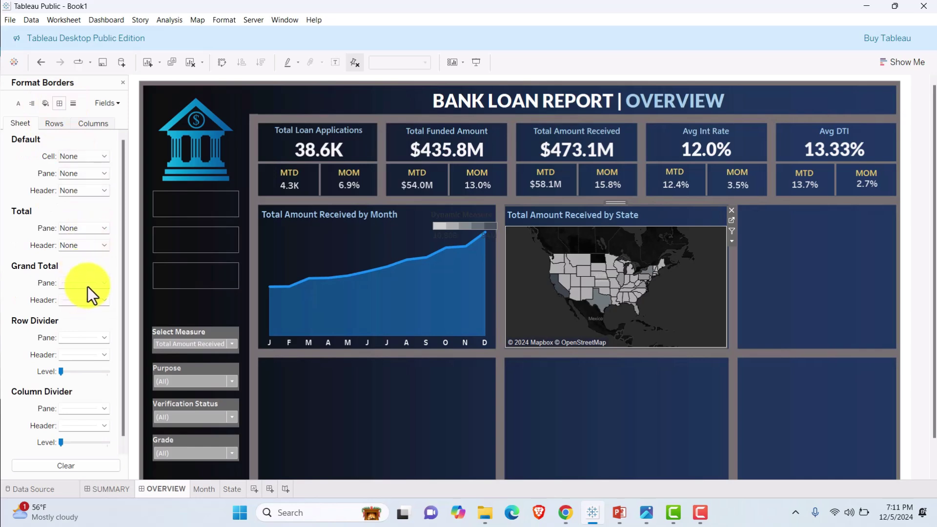
left_click(85, 337)
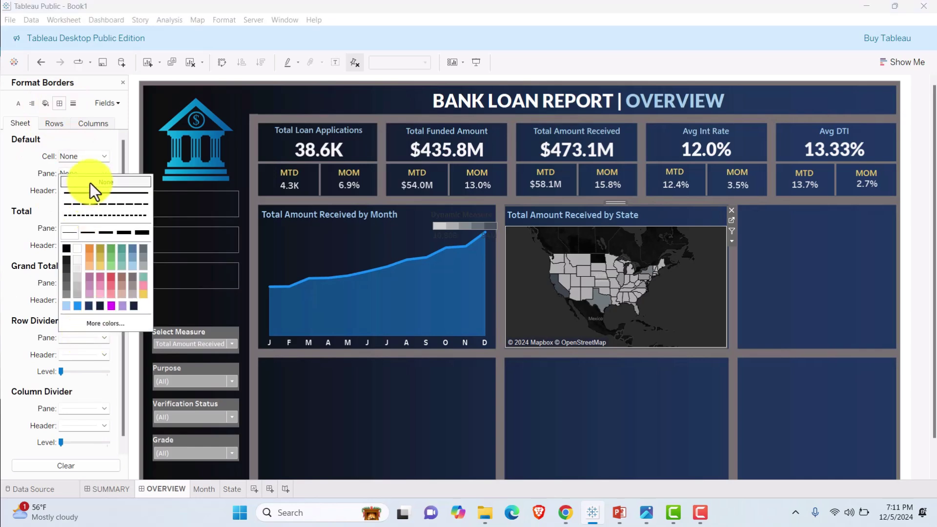
left_click(87, 408)
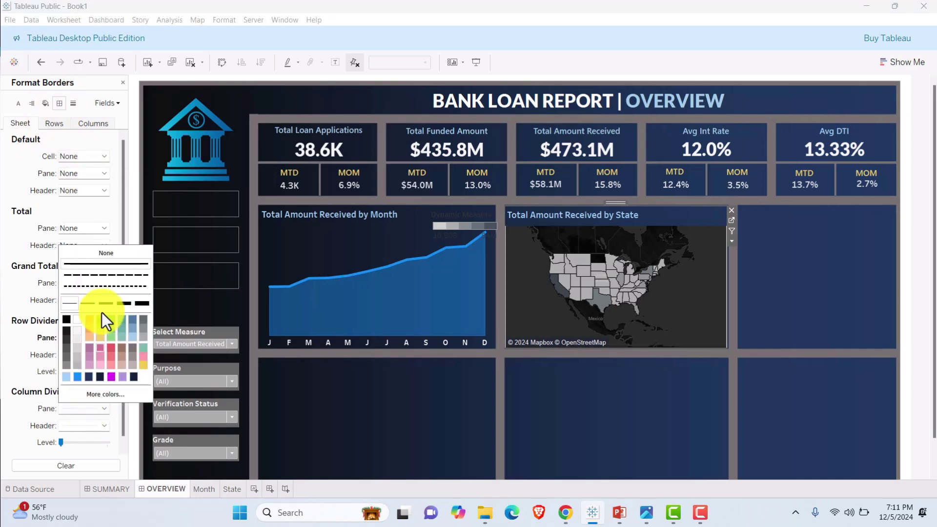
left_click(103, 252)
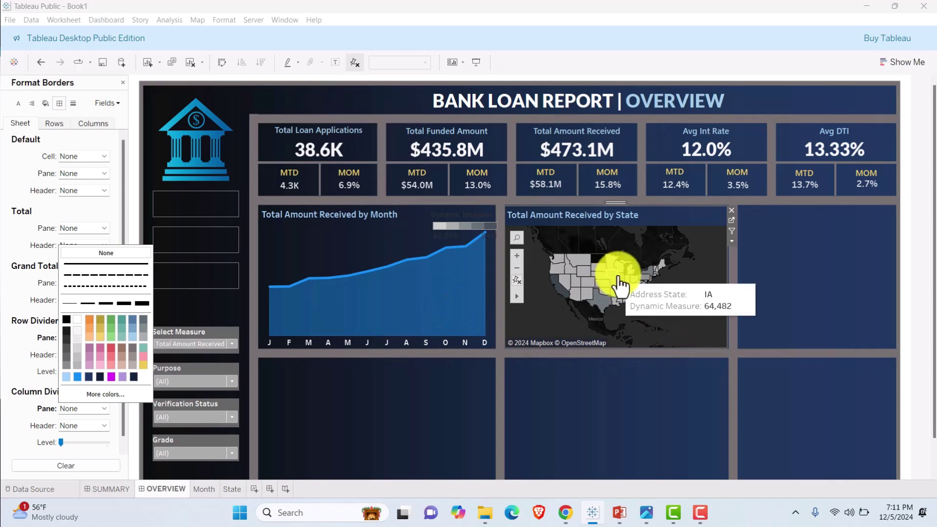
left_click(772, 54)
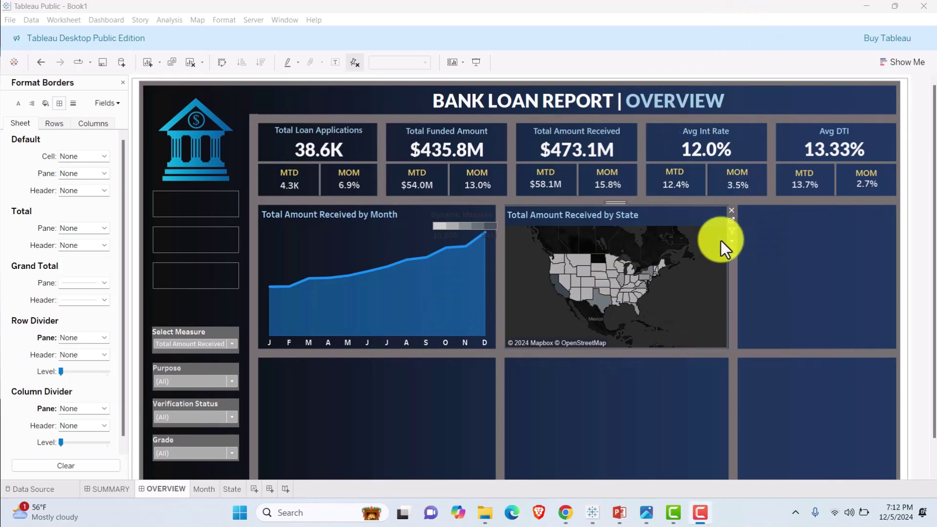
- Remove the floating Dynamic Measure color legend from the dashboard and switch Select Measure to Total Funded Amount
left_click(469, 215)
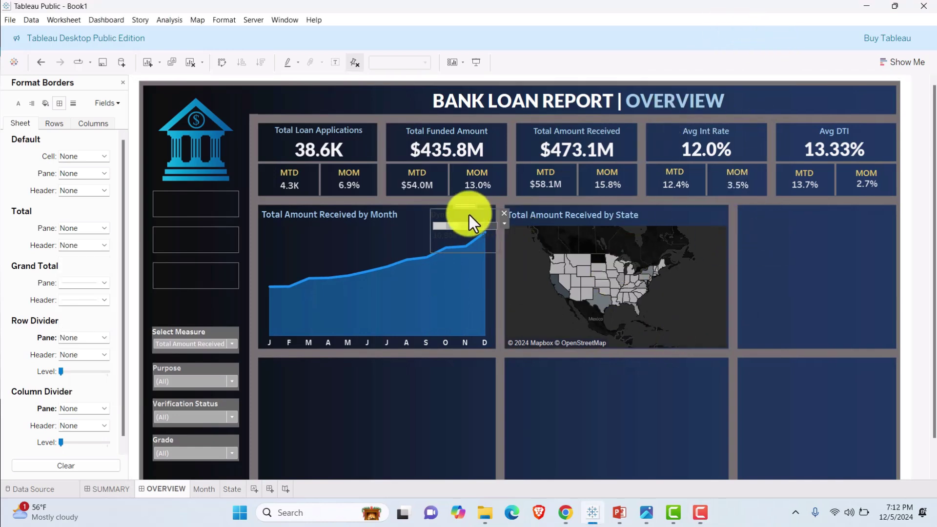
left_click(503, 214)
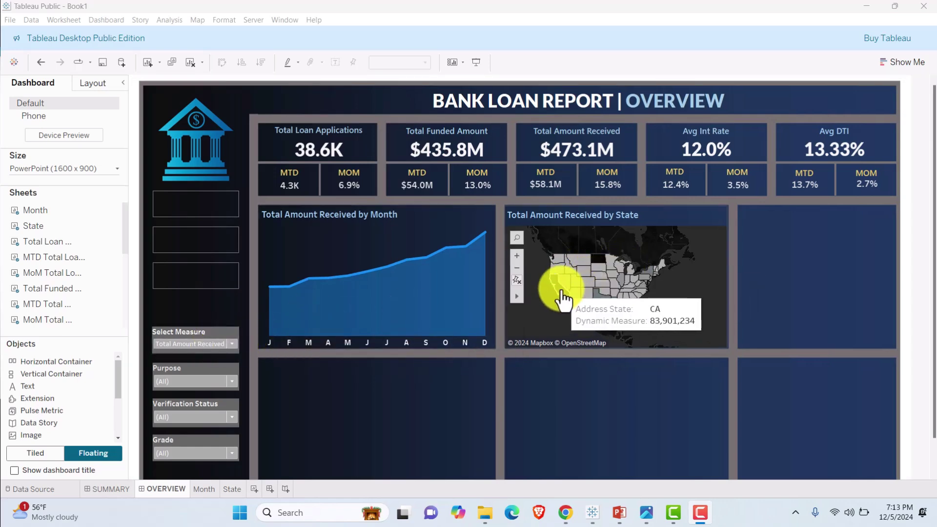
left_click(230, 351)
left_click(220, 362)
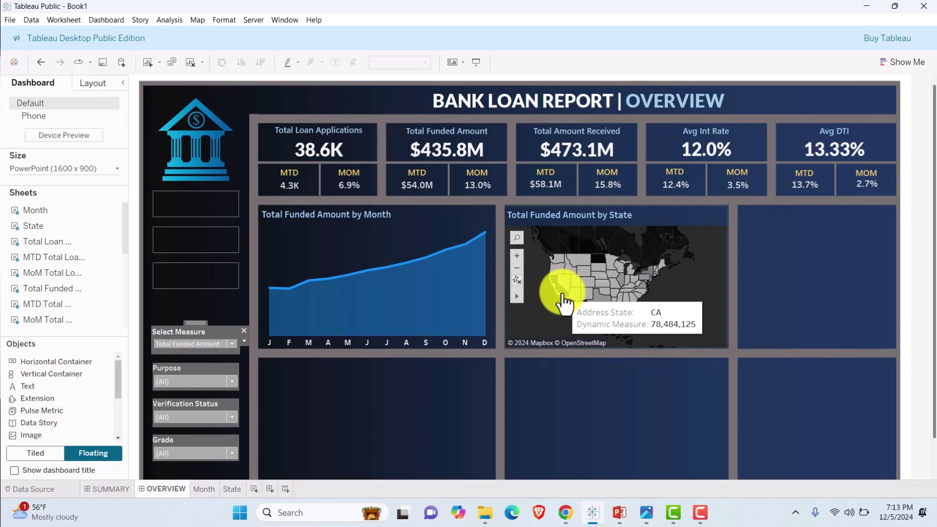
- Replace the Dynamic Measure label in the State map's tooltip with the Select Measure parameter
left_click(704, 240)
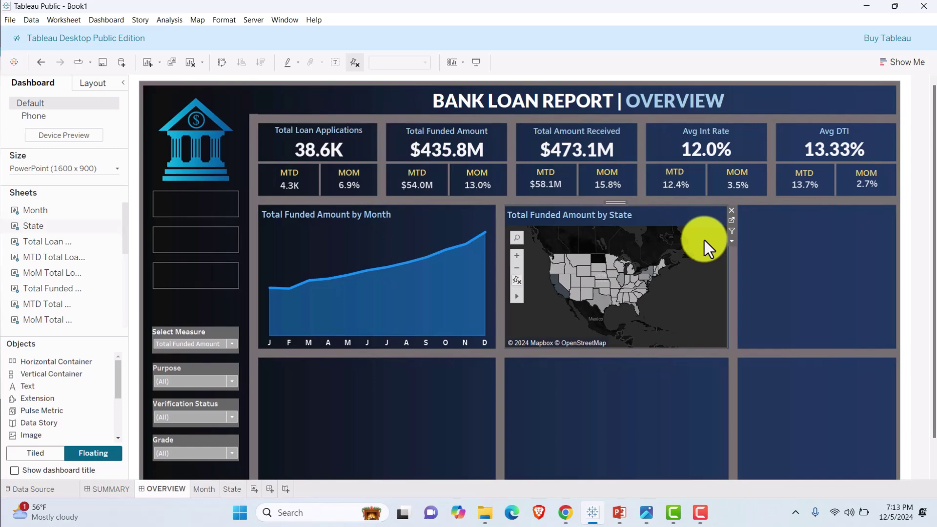
left_click(731, 220)
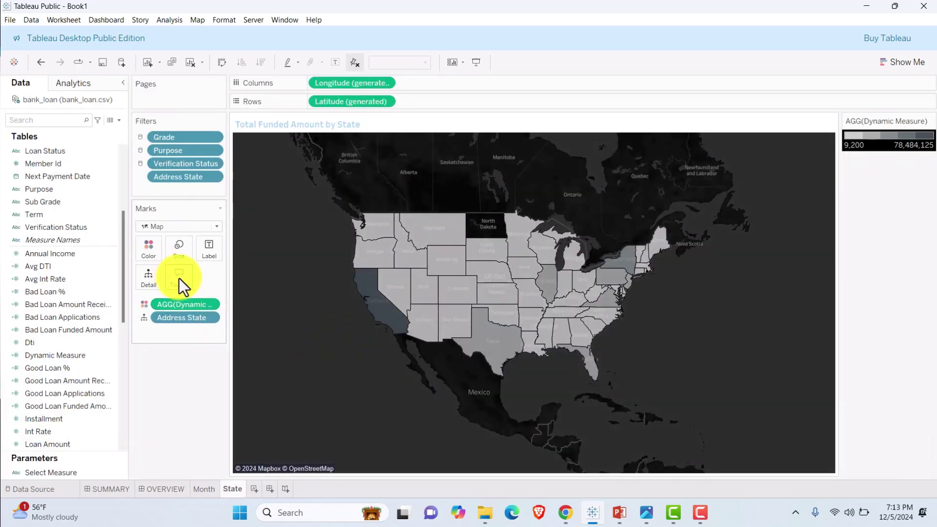
left_click(180, 276)
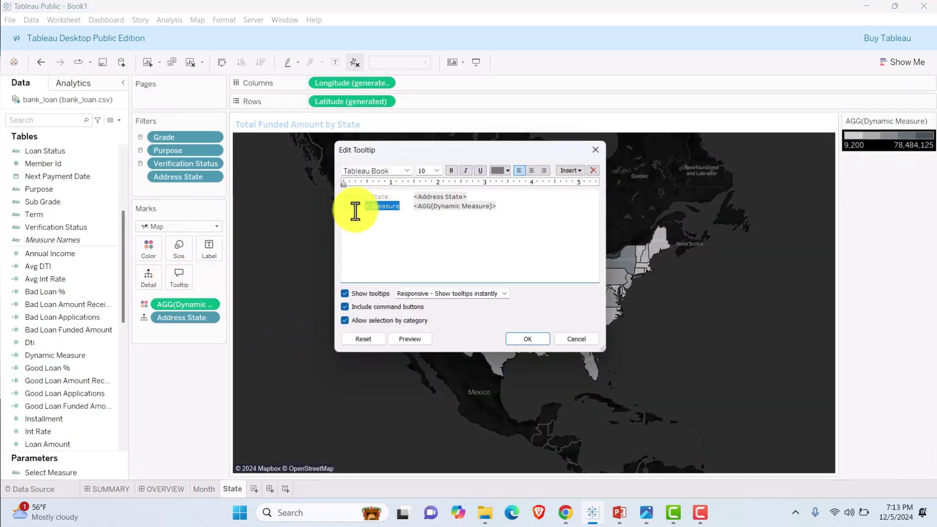
left_click_drag(356, 206, 322, 206)
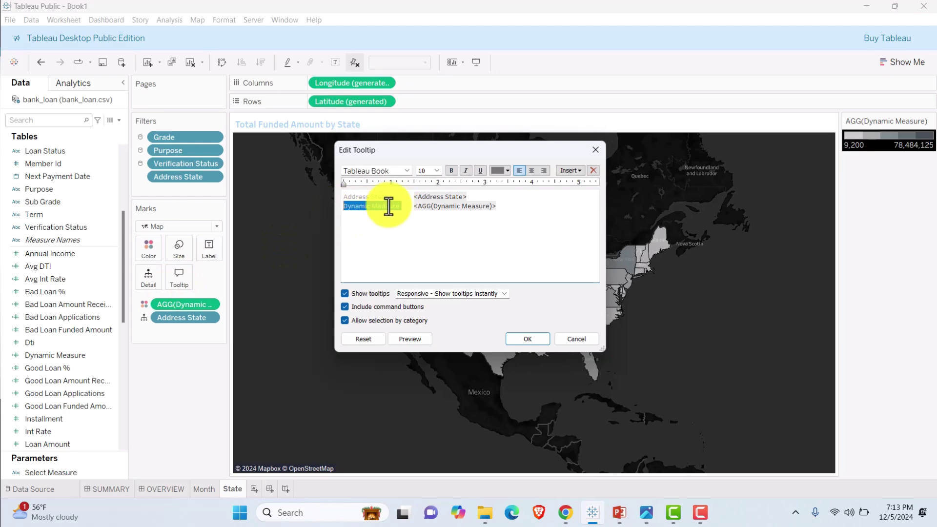
left_click(570, 171)
left_click(594, 343)
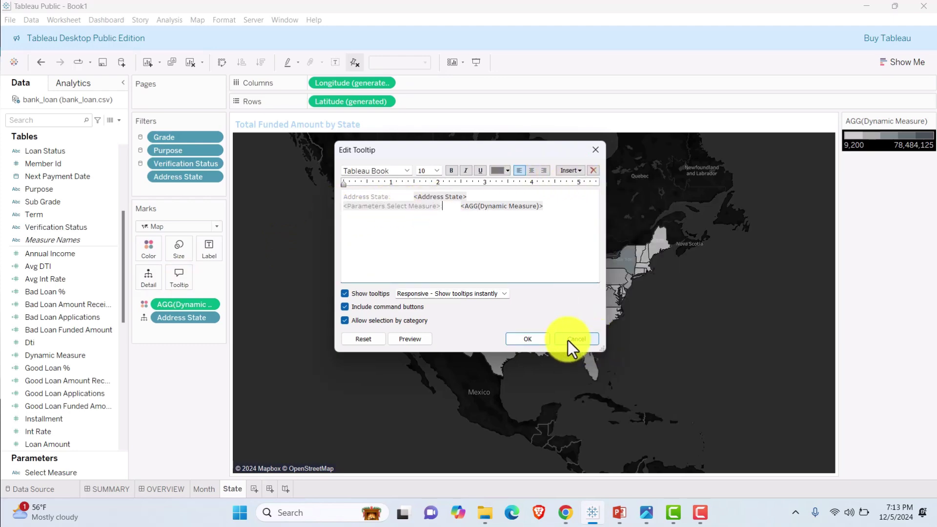
left_click(527, 339)
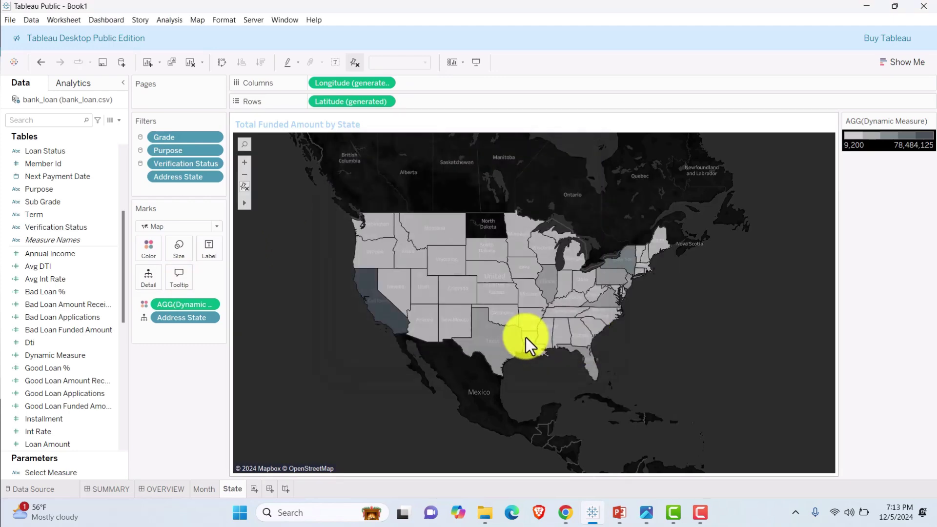
- Return to the OVERVIEW dashboard and switch Select Measure to Total Loan Applications
left_click(156, 489)
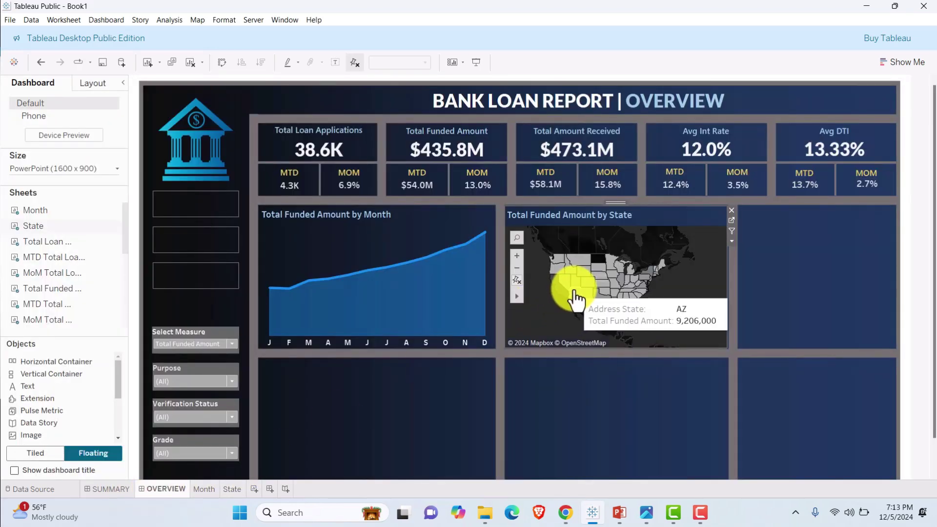
left_click(234, 344)
left_click(179, 364)
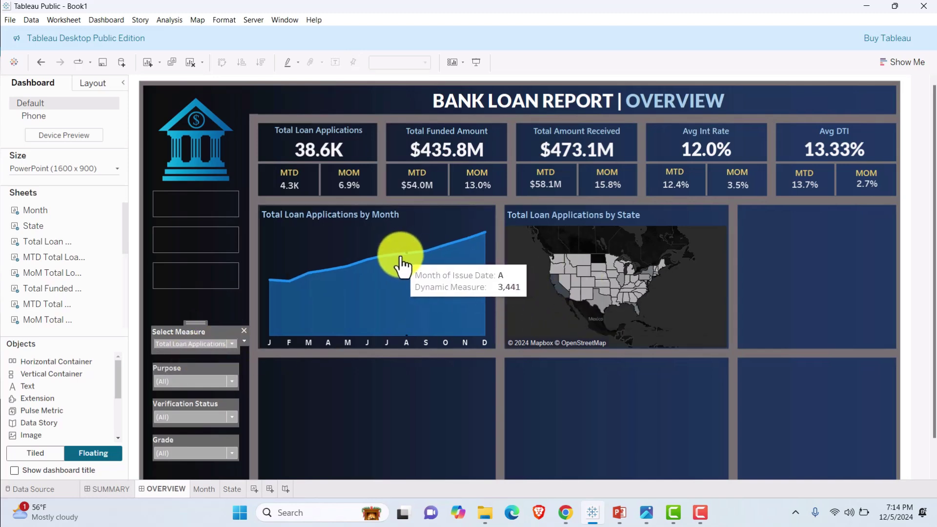
- Replace the Dynamic Measure label in the Month chart's area tooltip with the Select Measure parameter, and check it on the OVERVIEW dashboard
left_click(435, 264)
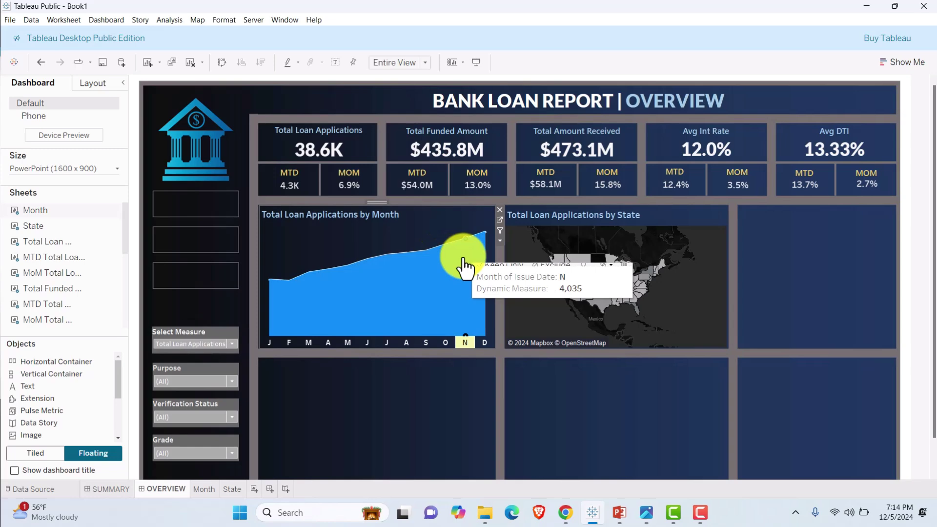
left_click(499, 222)
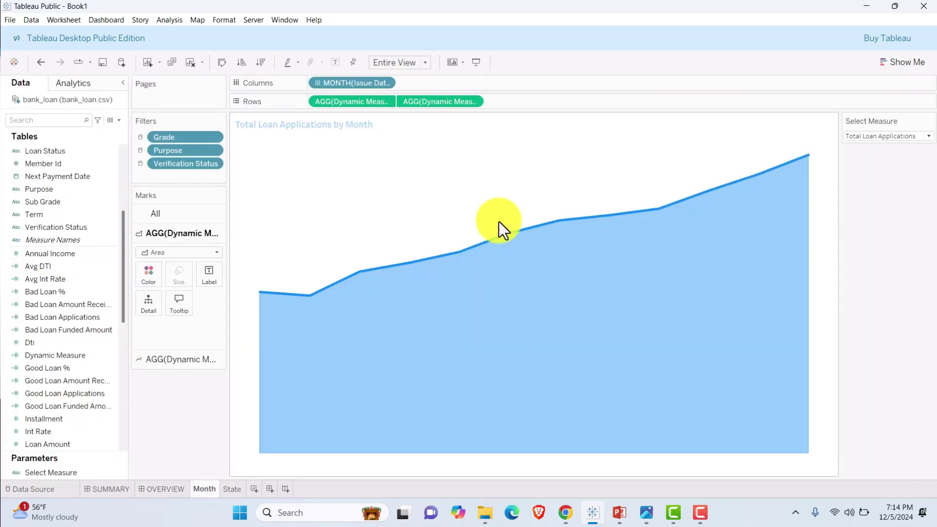
left_click(182, 305)
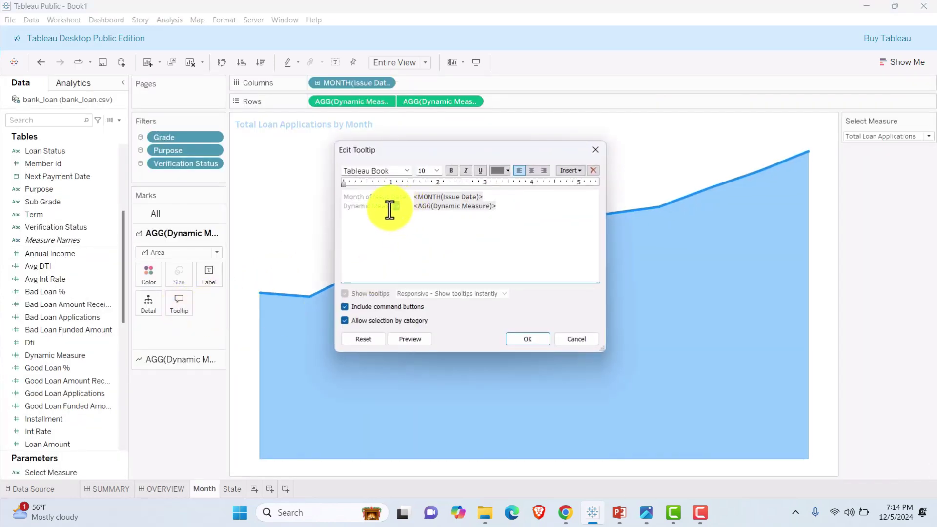
left_click_drag(399, 207, 343, 207)
left_click(569, 171)
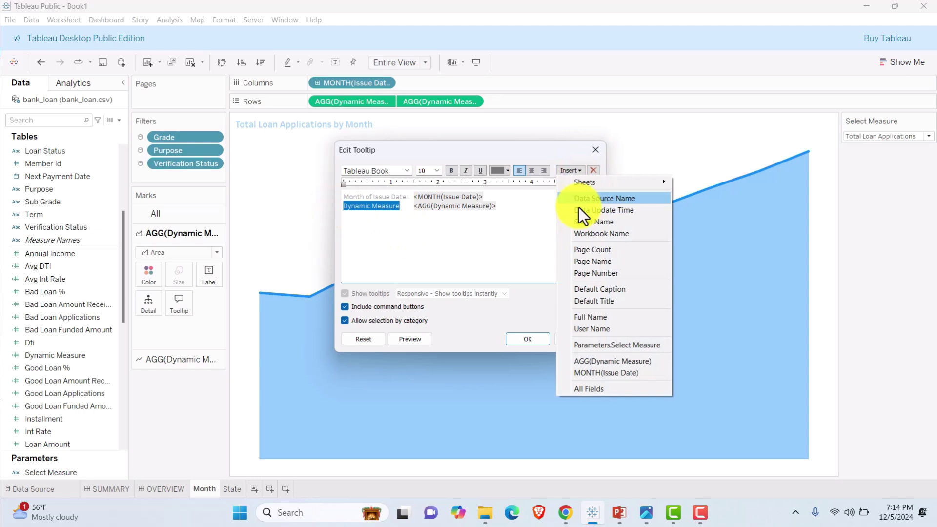
left_click(582, 343)
left_click(540, 340)
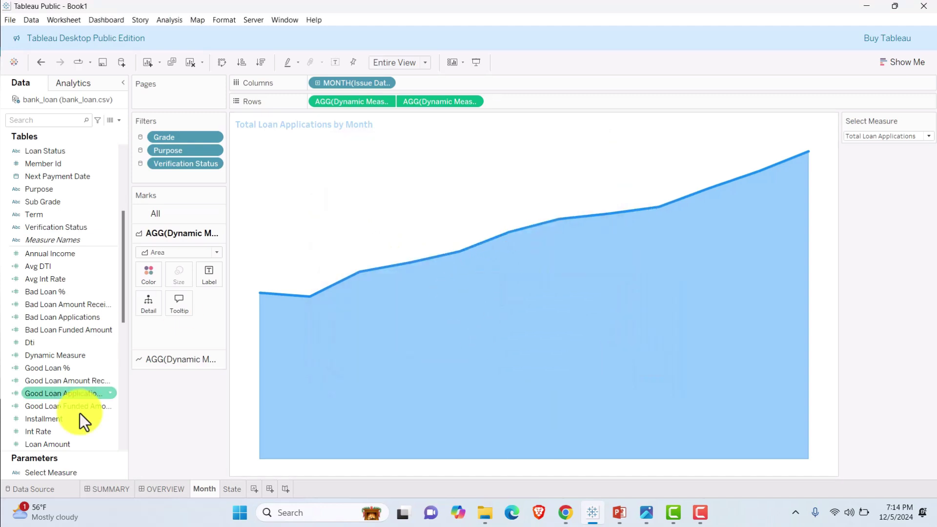
left_click(161, 488)
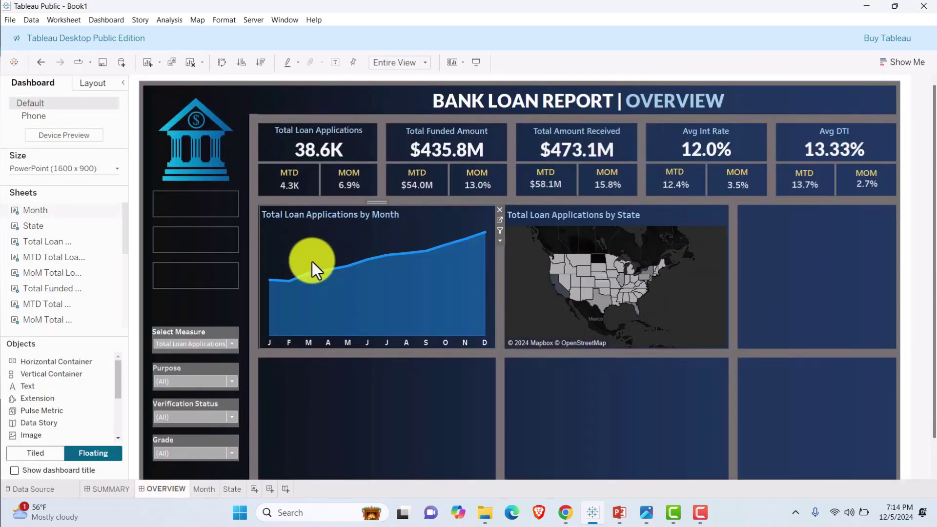
mouse_move(313, 278)
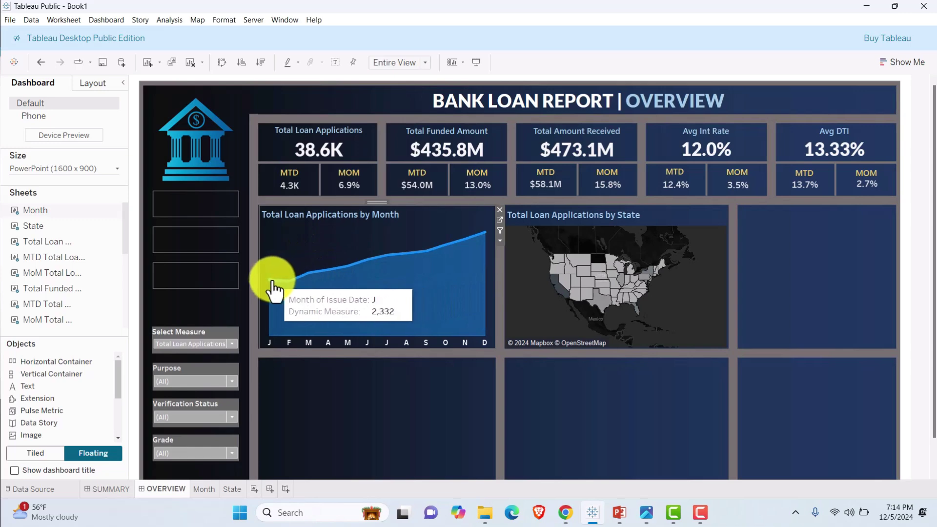
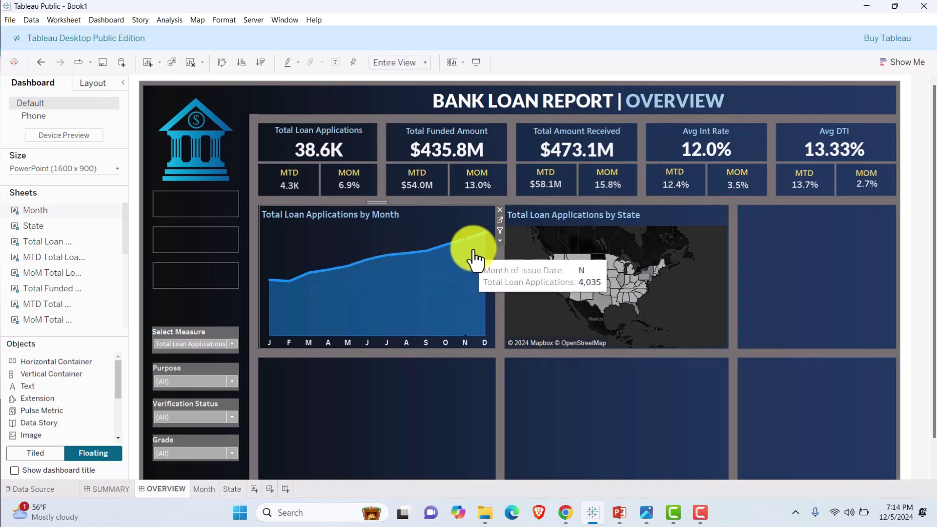
- Replace the Dynamic Measure label in the Month chart's line tooltip with the Select Measure parameter, and check it on the OVERVIEW dashboard
left_click(499, 221)
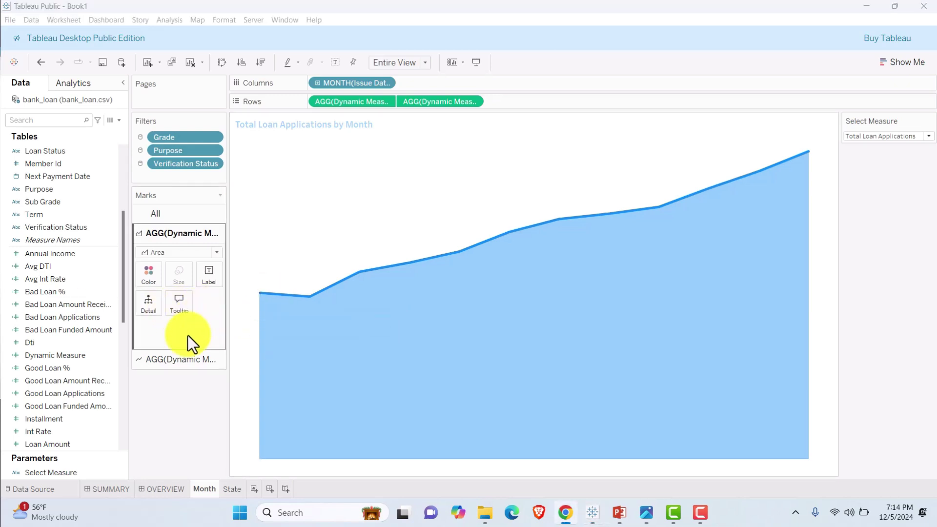
left_click(186, 359)
left_click(178, 322)
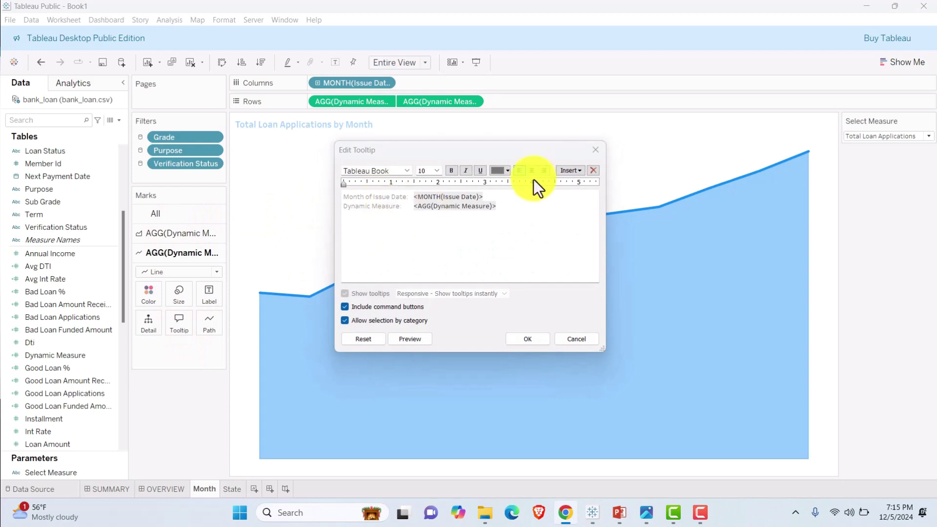
left_click_drag(398, 208, 342, 206)
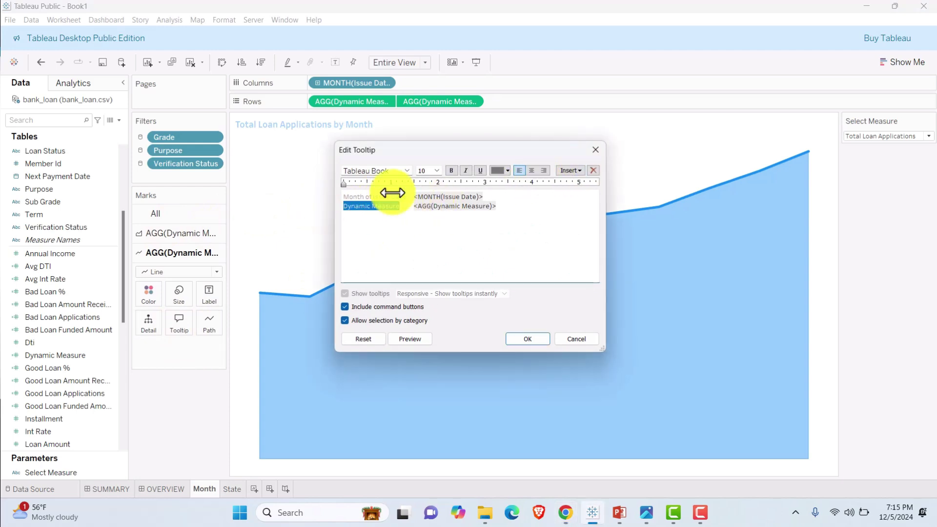
left_click(569, 170)
left_click(605, 342)
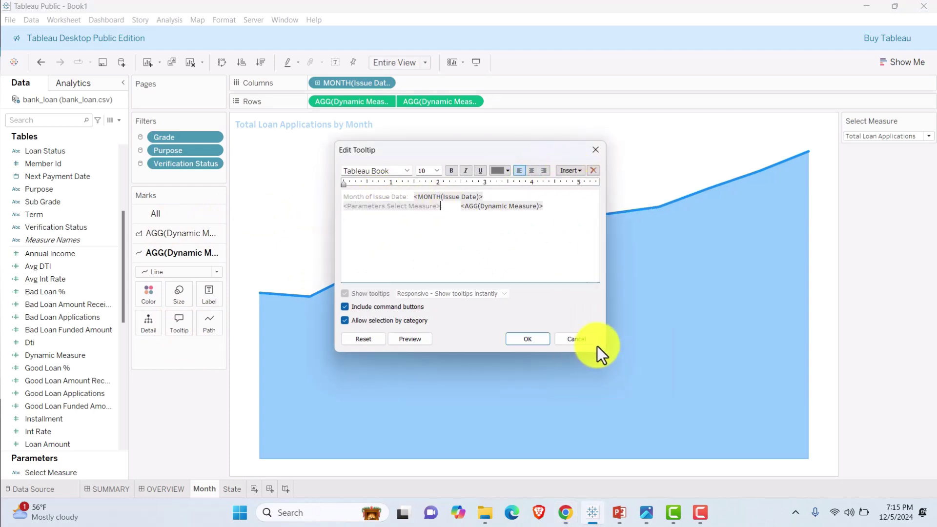
left_click(514, 339)
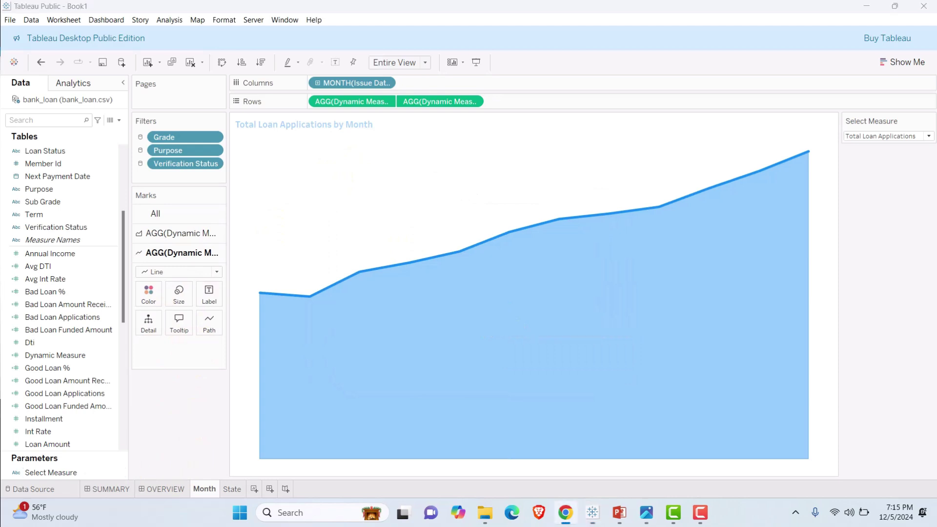
left_click(155, 490)
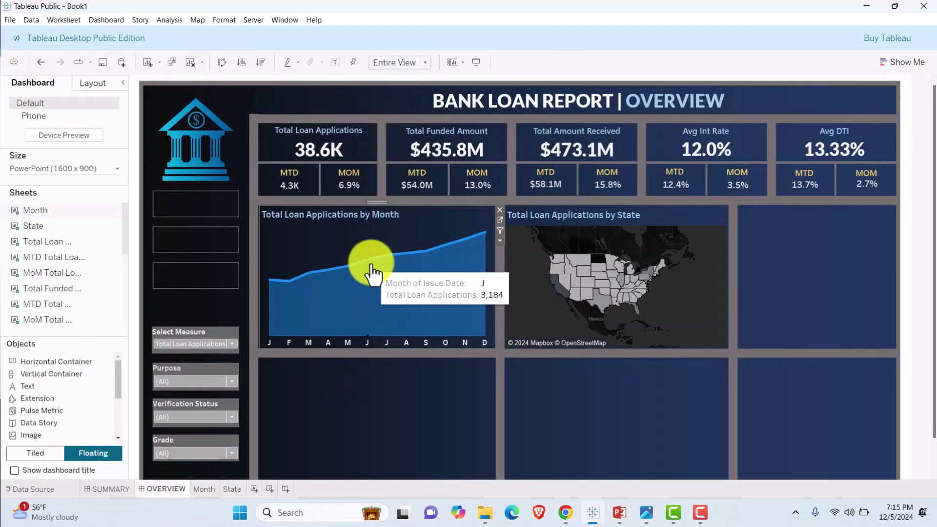
mouse_move(348, 276)
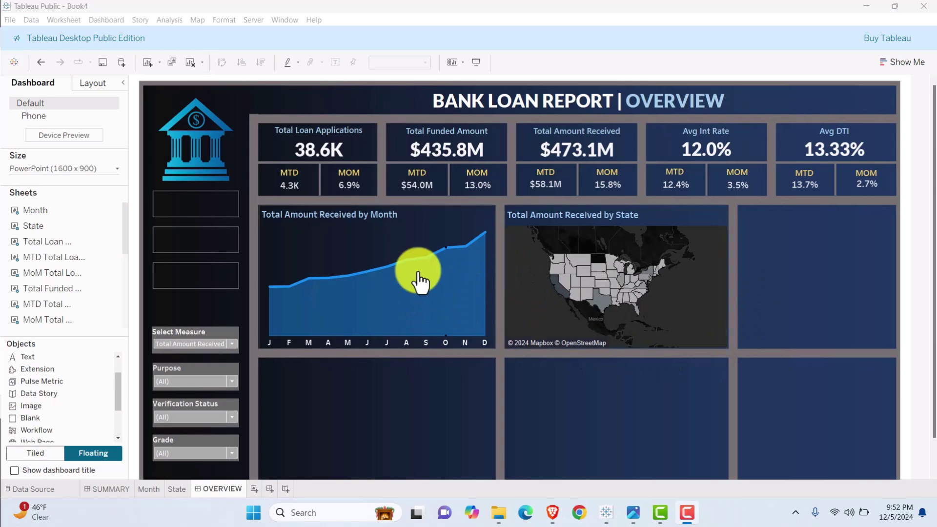
- Review the OVERVIEW dashboard's required charts in the Slide1.JPG problem statement image, and return to Tableau
left_click(631, 513)
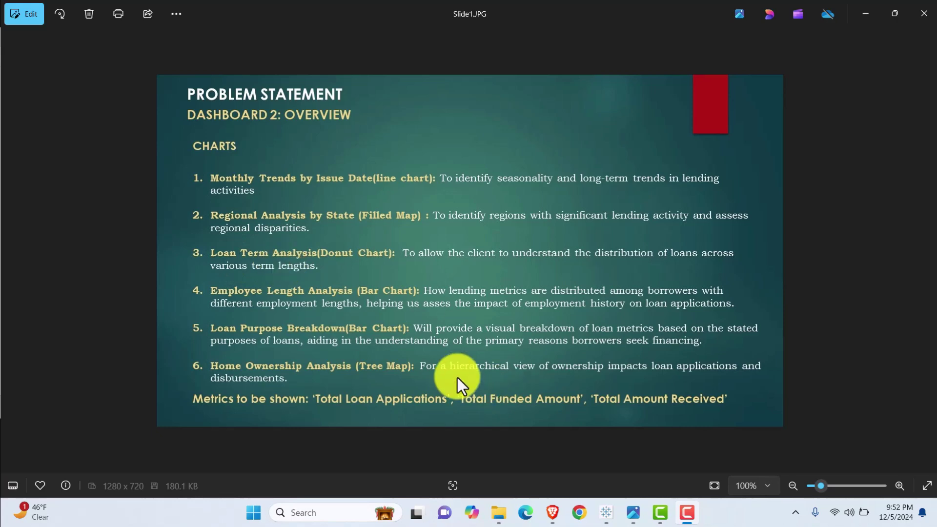
left_click(606, 512)
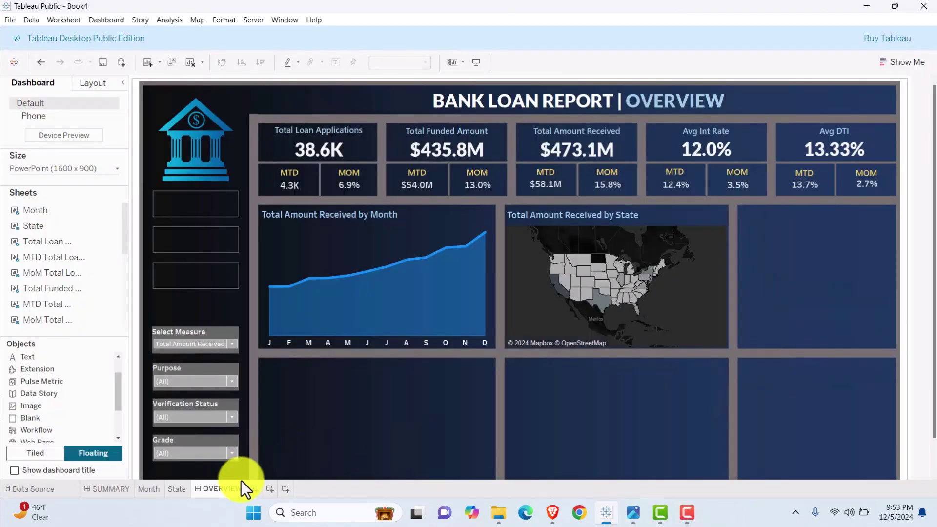
- Create a worksheet named Term and place it before the OVERVIEW dashboard in the sheet order
left_click(252, 489)
type("Te")
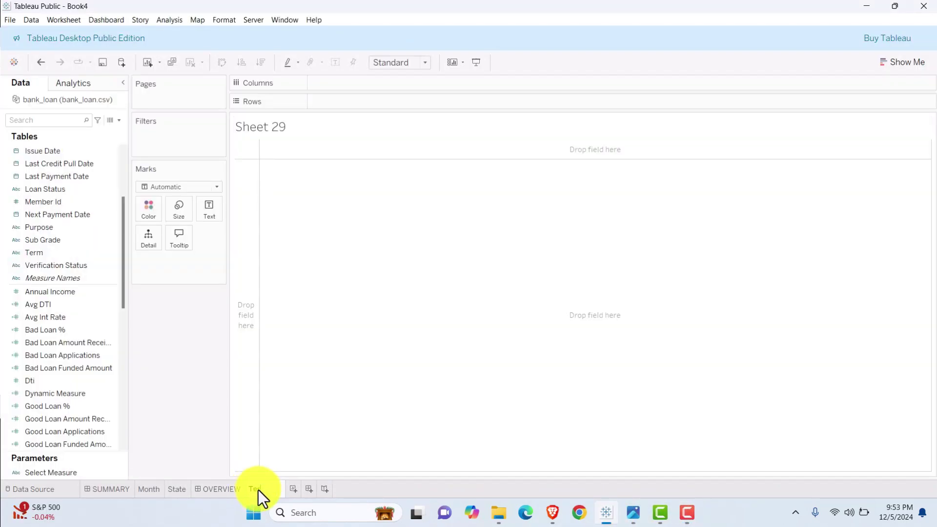
type("rm")
key("Return")
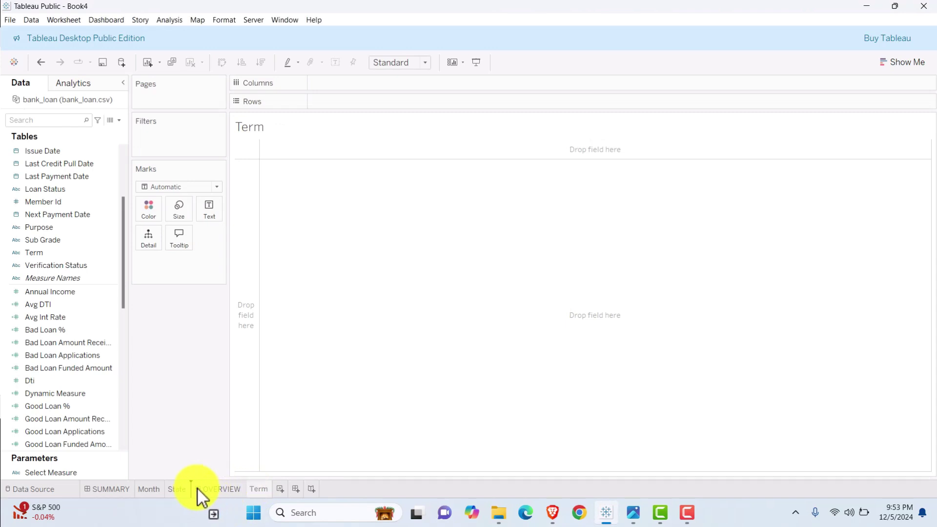
left_click_drag(197, 487, 200, 487)
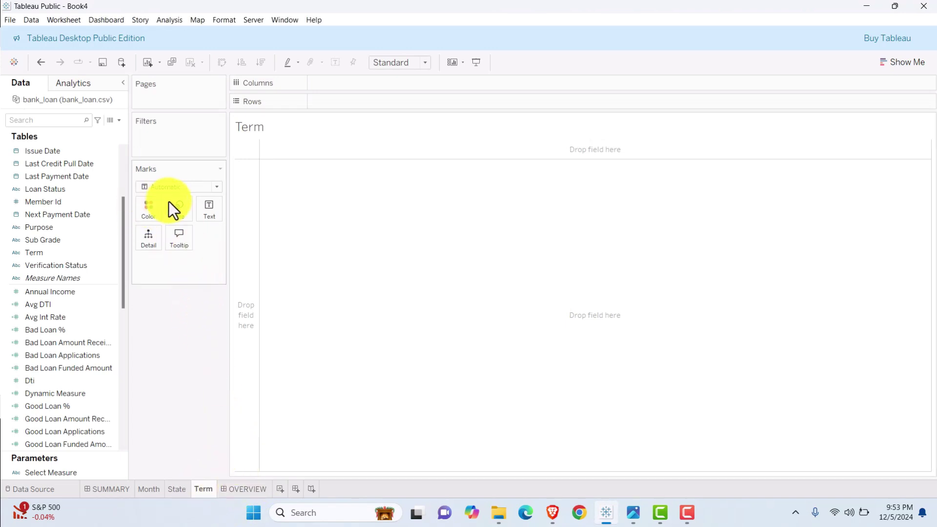
- Make the Term sheet a pie chart colored by Term and fit it to Entire View
left_click(182, 186)
left_click(168, 312)
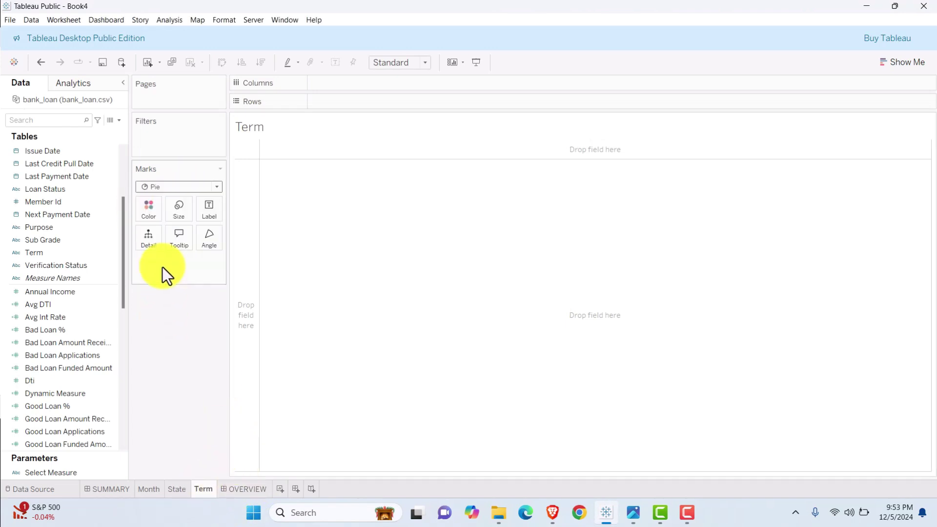
left_click_drag(36, 253, 149, 209)
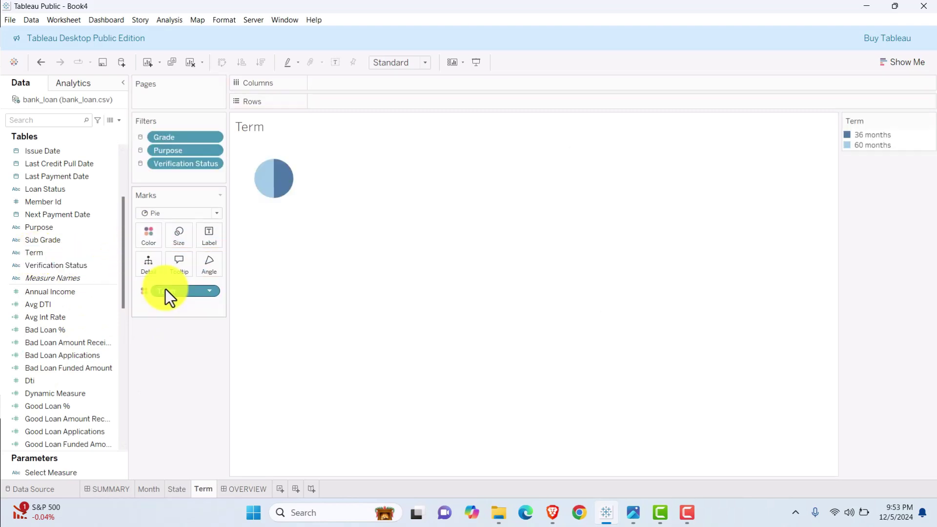
left_click(422, 66)
left_click(384, 105)
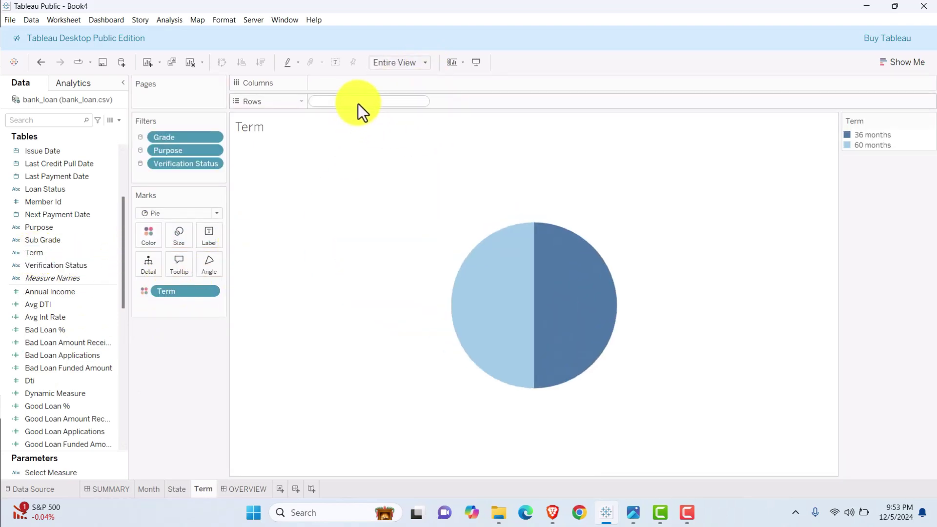
- Add an AVG(0) calculation to Rows and duplicate it beside the original to get two pies
type("AVG")
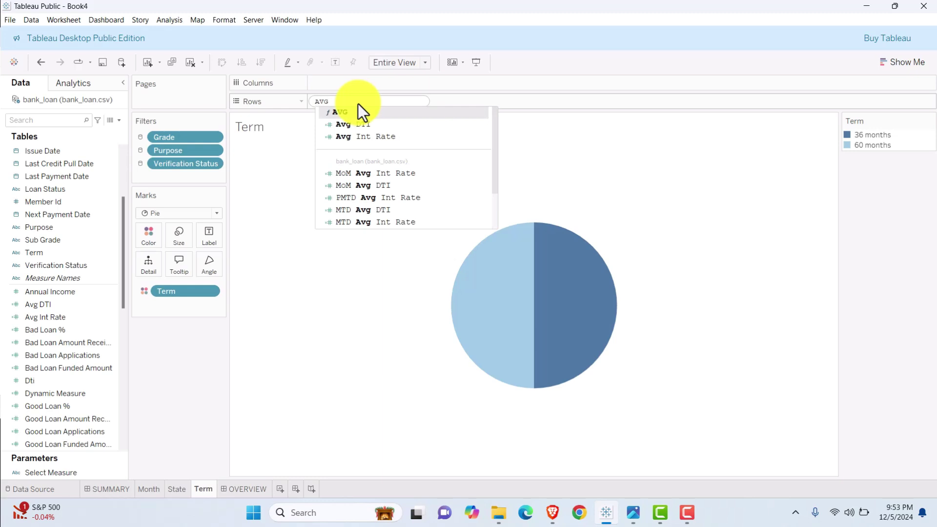
key("Return")
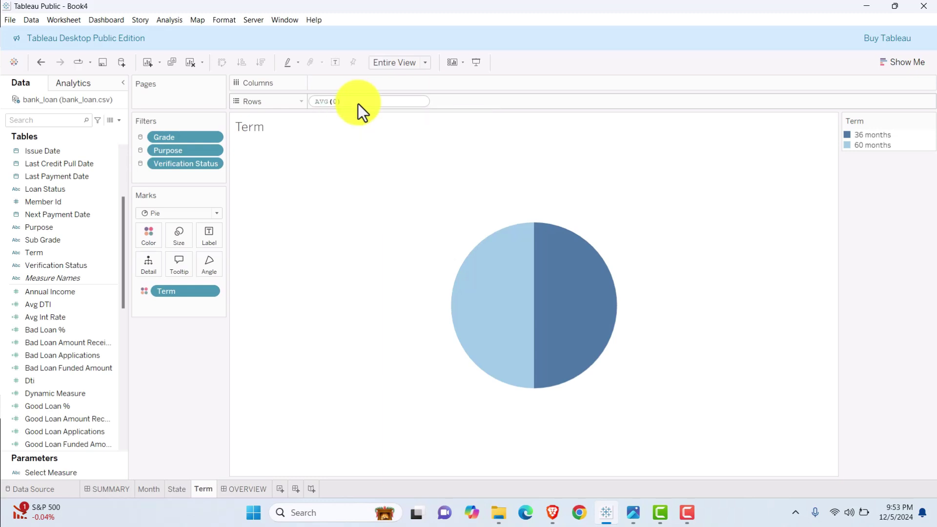
key("Return")
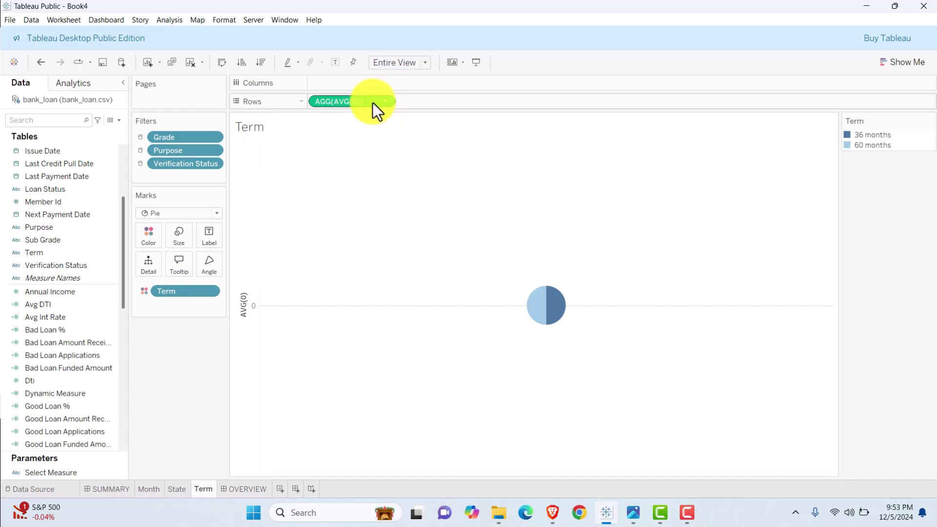
left_click_drag(373, 103, 435, 104)
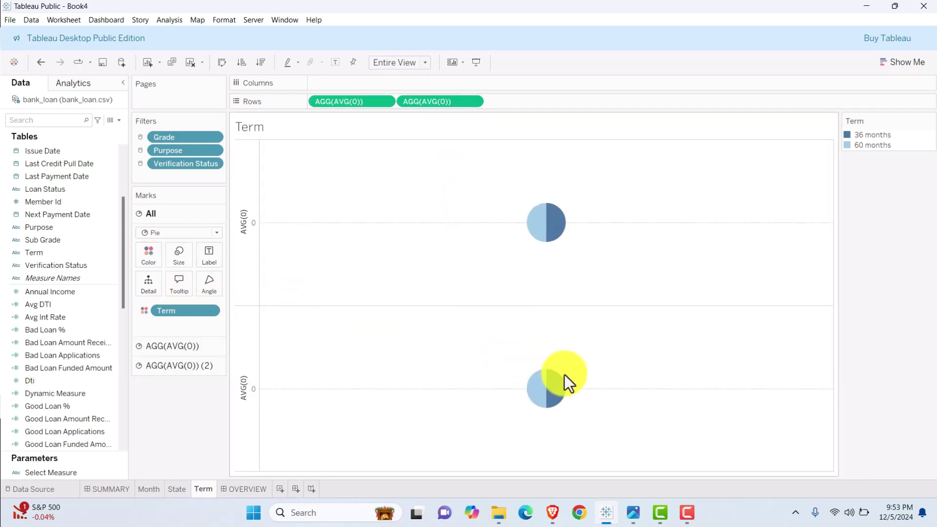
- Remove Term from the second AVG(0) marks and combine the two pies on a dual axis
left_click(186, 365)
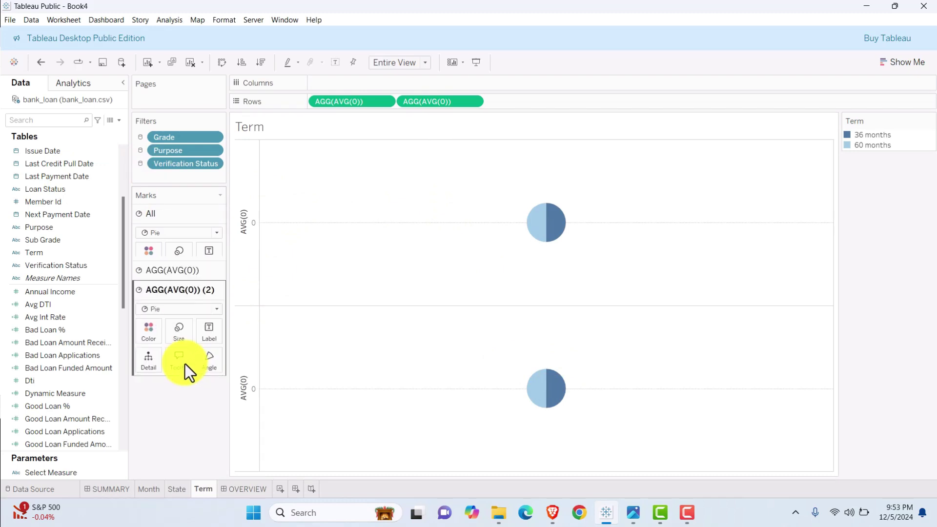
left_click_drag(185, 353, 183, 388)
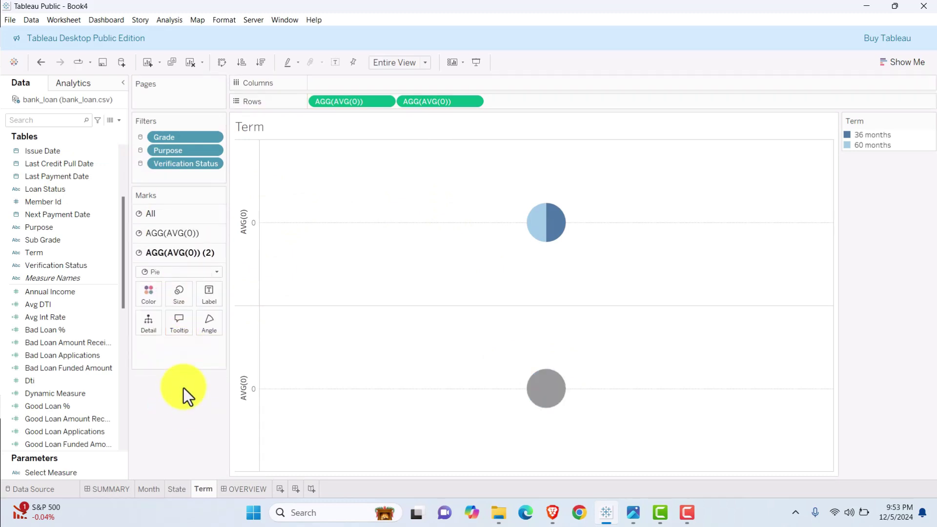
left_click(473, 101)
left_click(447, 229)
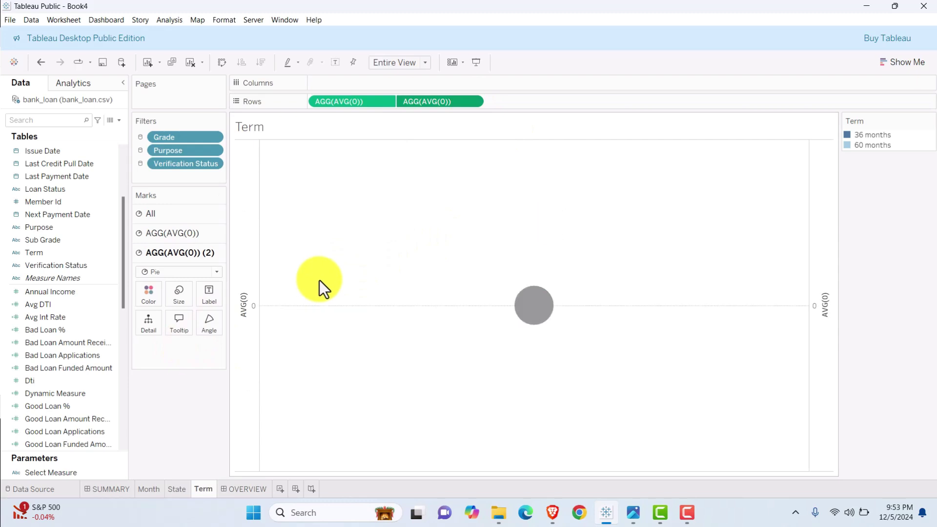
- Set Dynamic Measure as the angle of the first AVG(0) pie and enlarge that pie
left_click(163, 232)
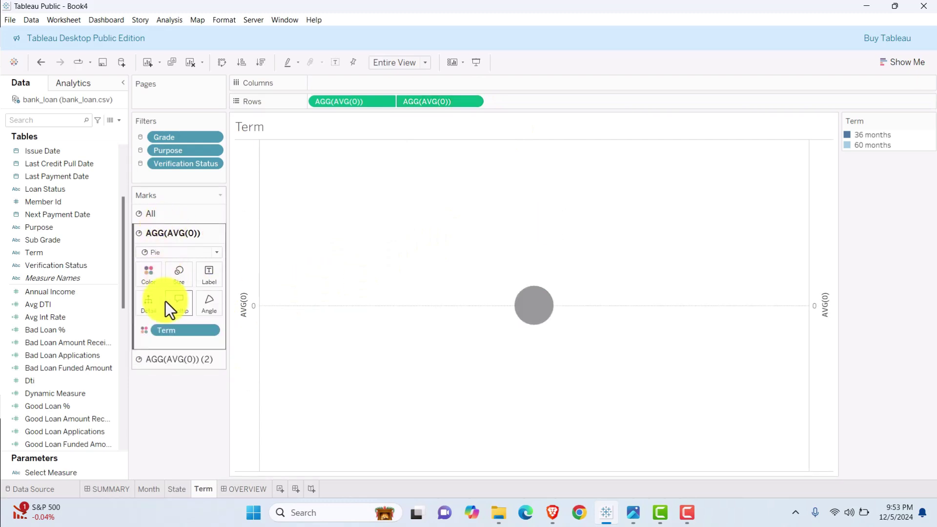
left_click_drag(57, 394, 217, 314)
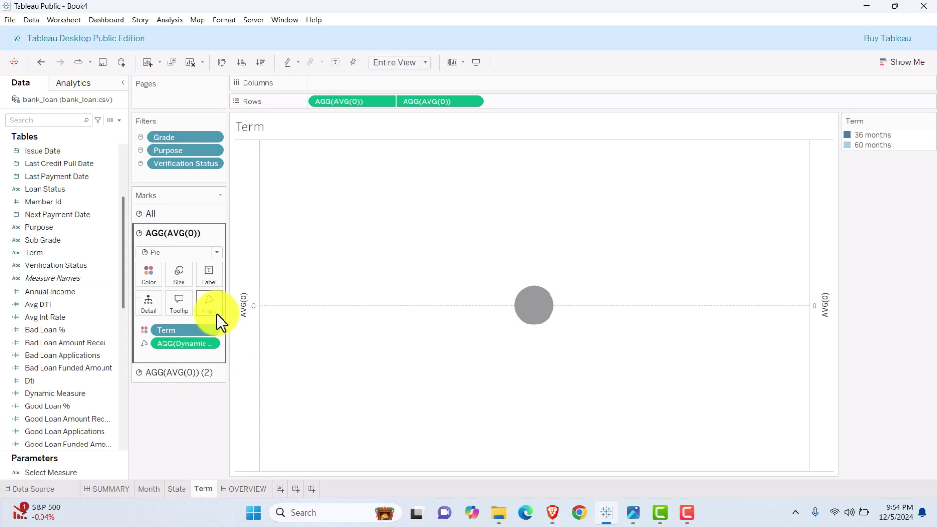
left_click(177, 274)
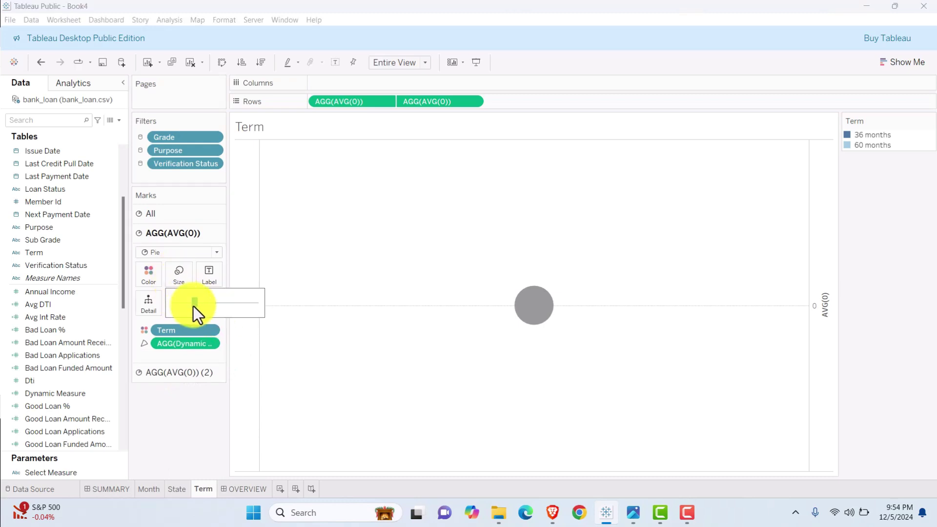
left_click(218, 308)
- Enlarge the second AVG(0) pie so that only a thin ring of the outer pie remains around it
left_click(181, 373)
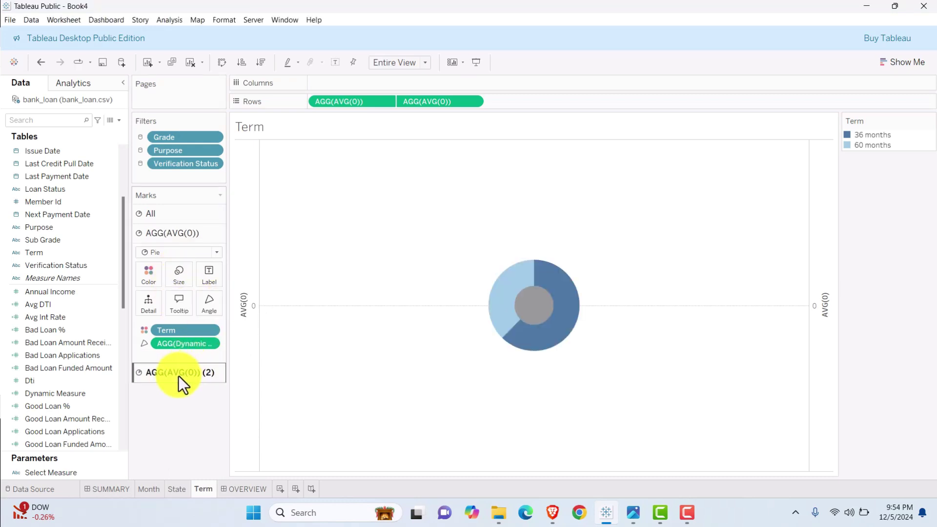
left_click(178, 295)
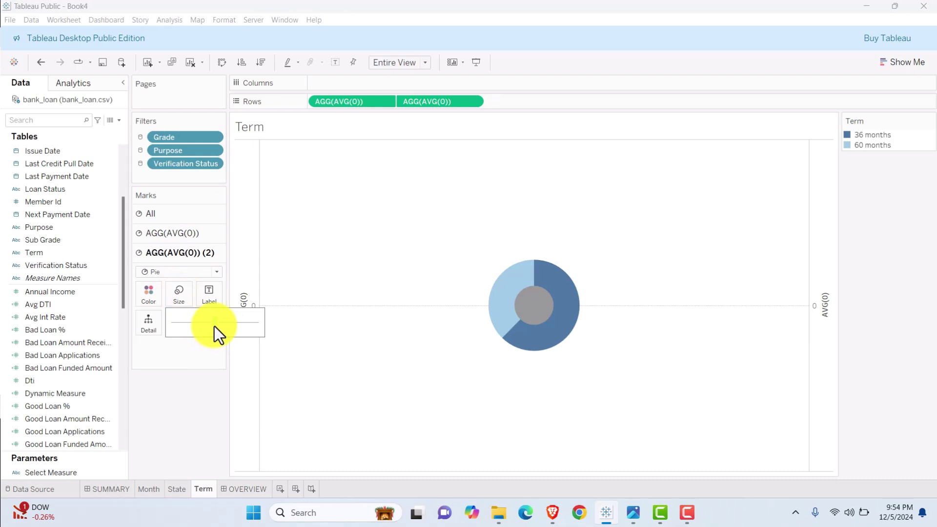
left_click(214, 324)
left_click(213, 321)
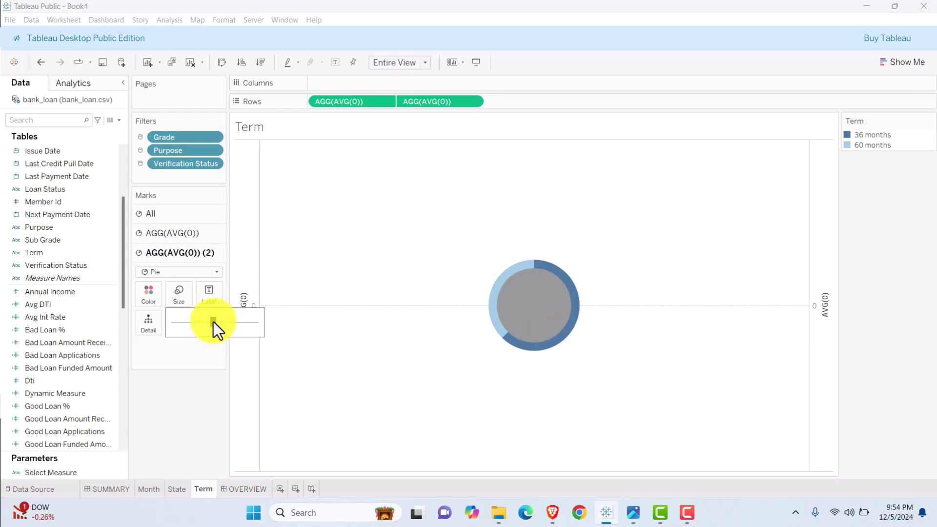
- Label the first AVG(0) pie with a copy of Dynamic Measure calculated as Percent of Total
left_click(172, 232)
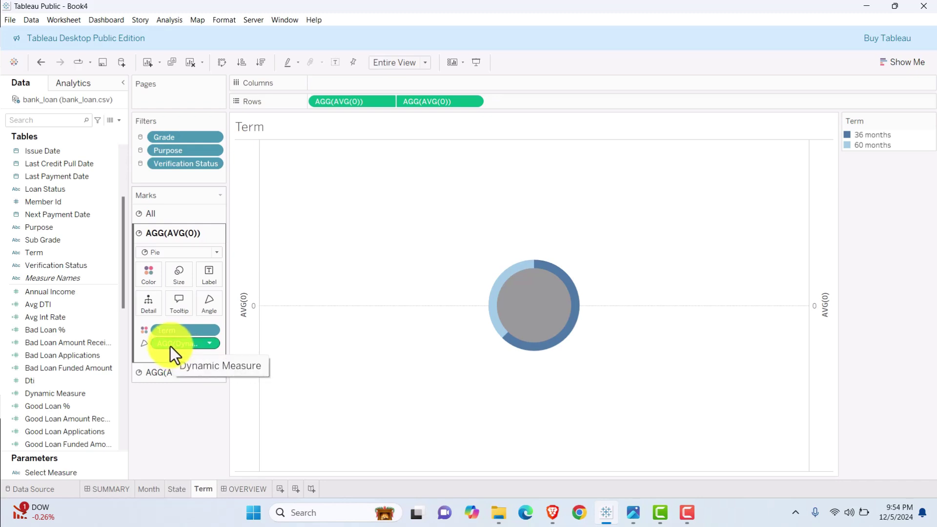
left_click_drag(171, 346, 209, 275)
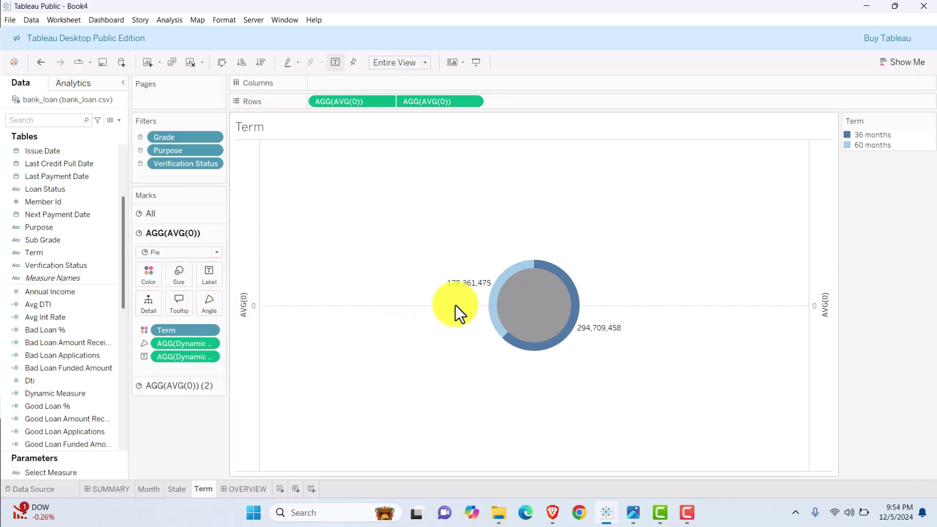
left_click(210, 359)
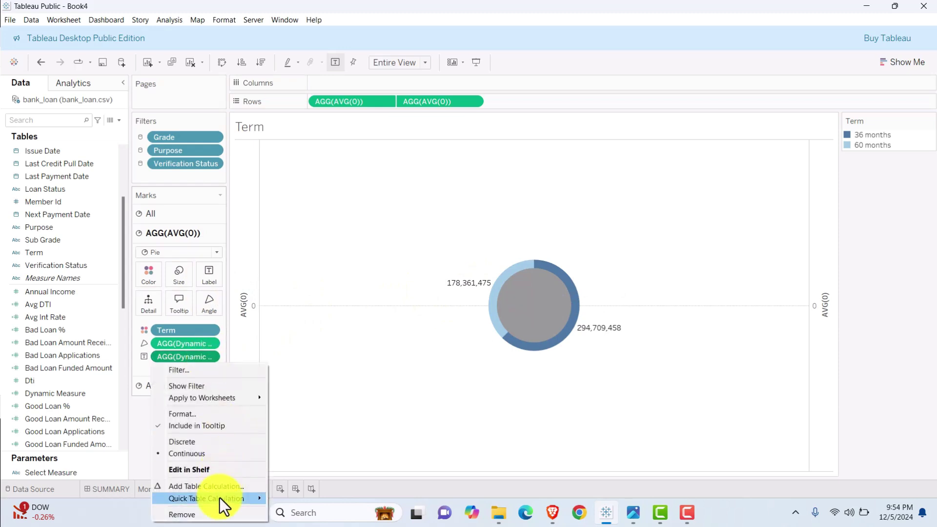
left_click(400, 447)
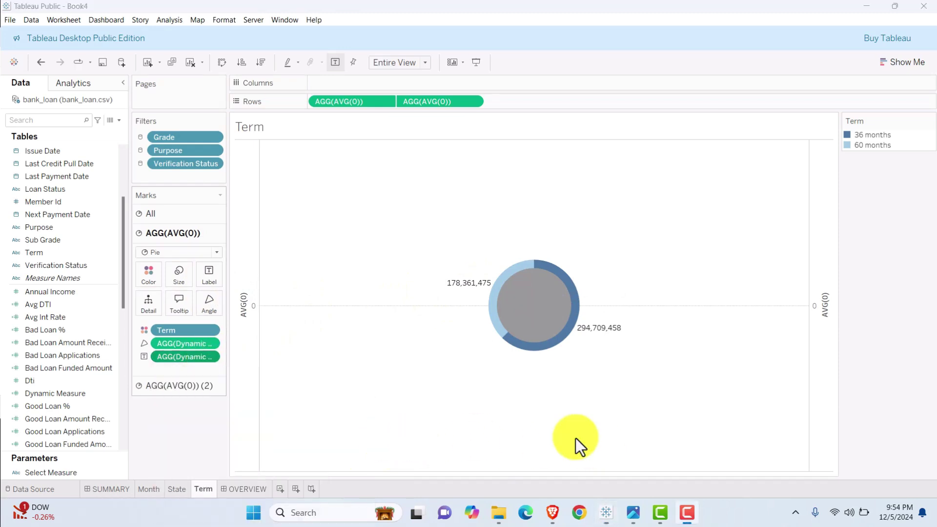
left_click(209, 357)
mouse_move(203, 497)
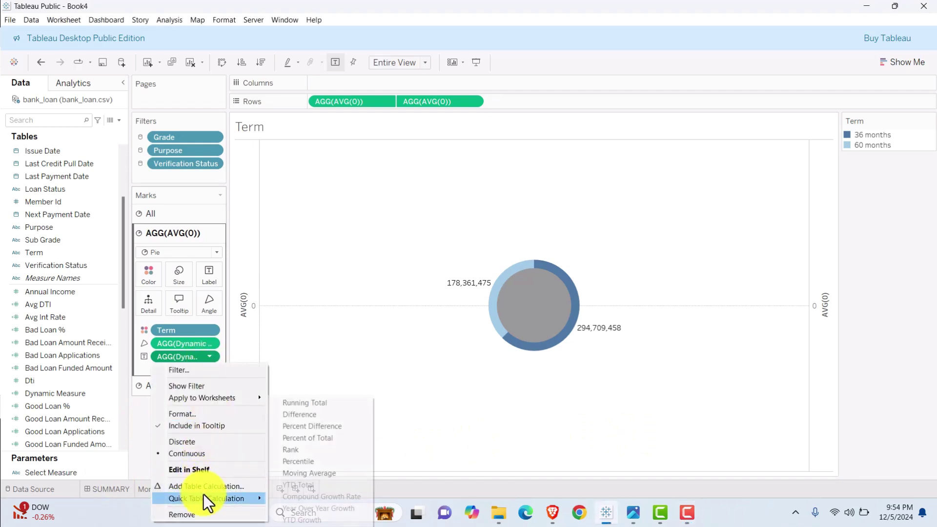
left_click(312, 440)
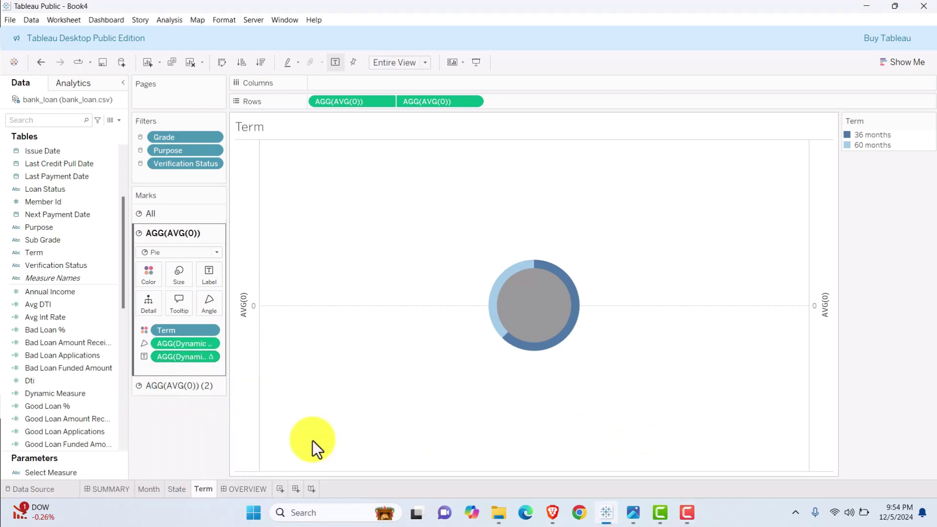
- Color the inner AVG(0) (2) pie dark navy blue using a custom HTML color code
left_click(516, 314)
left_click(157, 298)
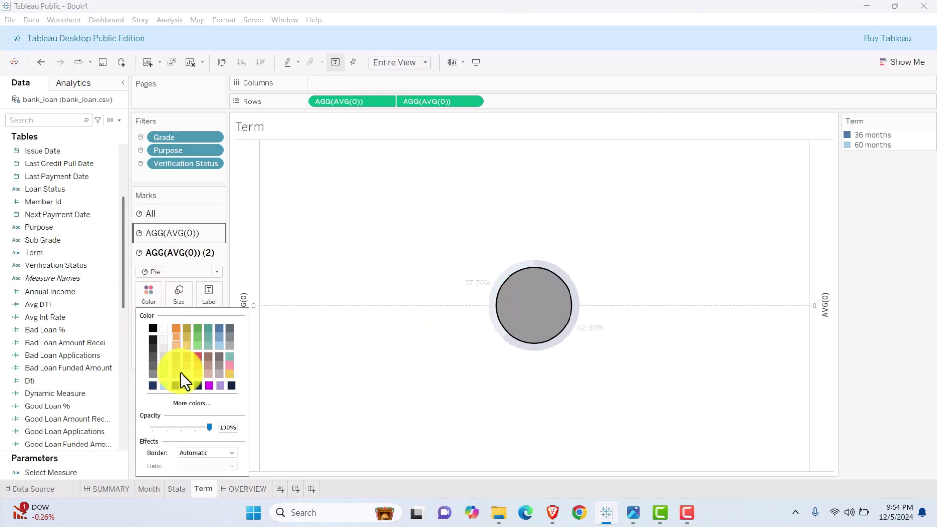
left_click(192, 403)
left_click_drag(540, 332, 524, 330)
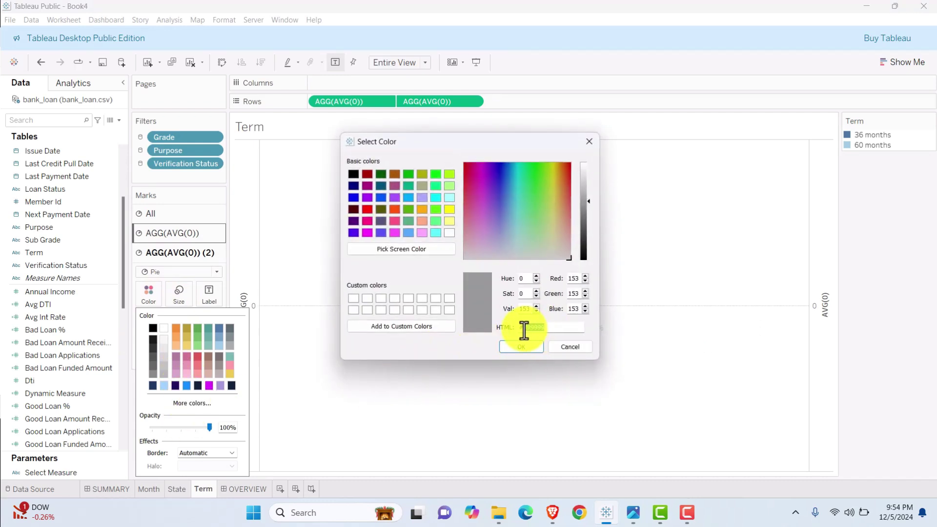
key("BackSpace")
type("220033")
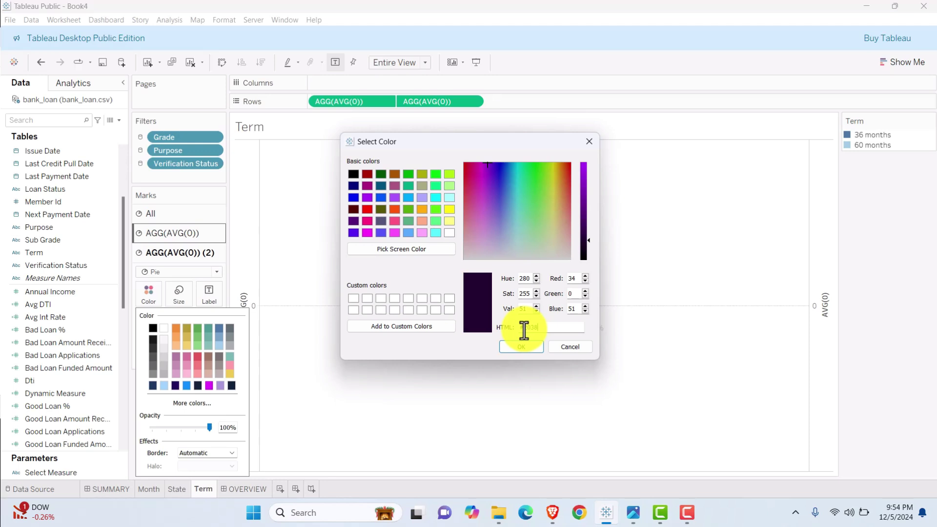
type("64")
left_click(514, 348)
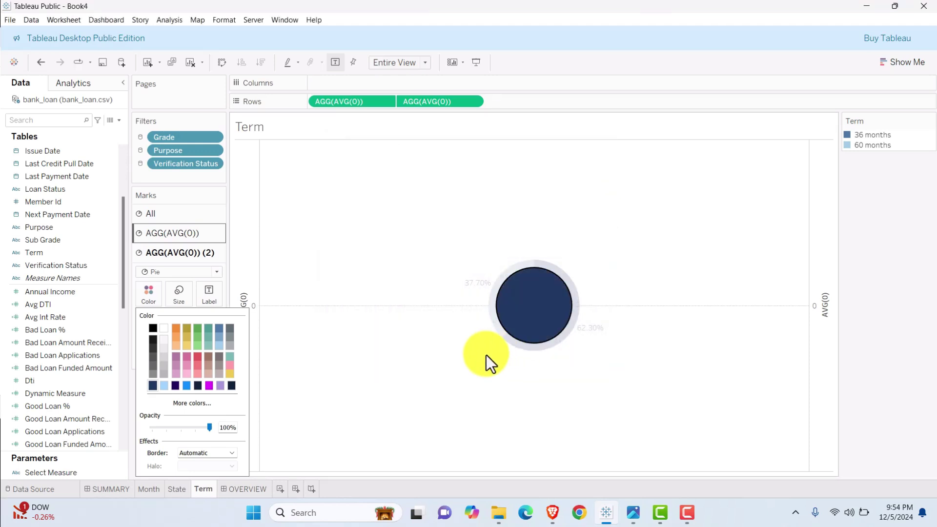
left_click(605, 261)
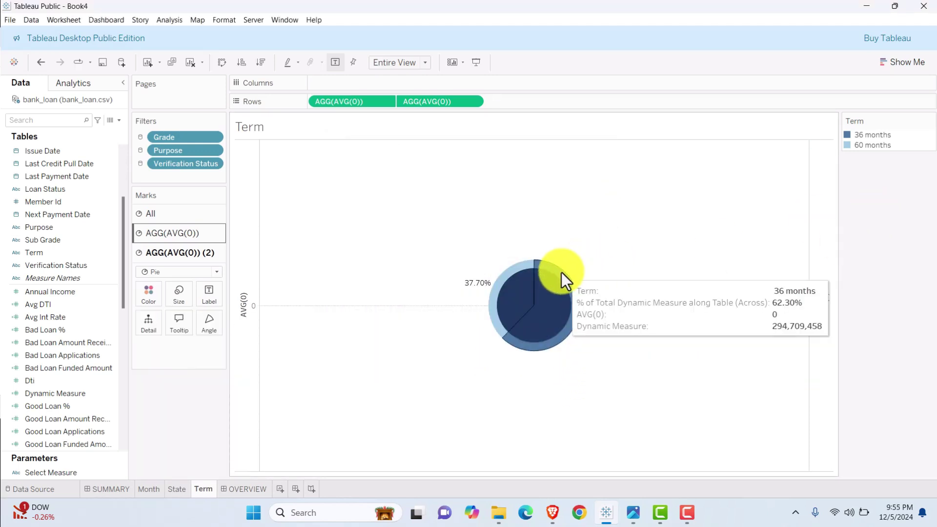
- Assign the Tableau 20 color palette to the 36 months and 60 months segments of the outer pie
left_click(561, 273)
left_click(555, 251)
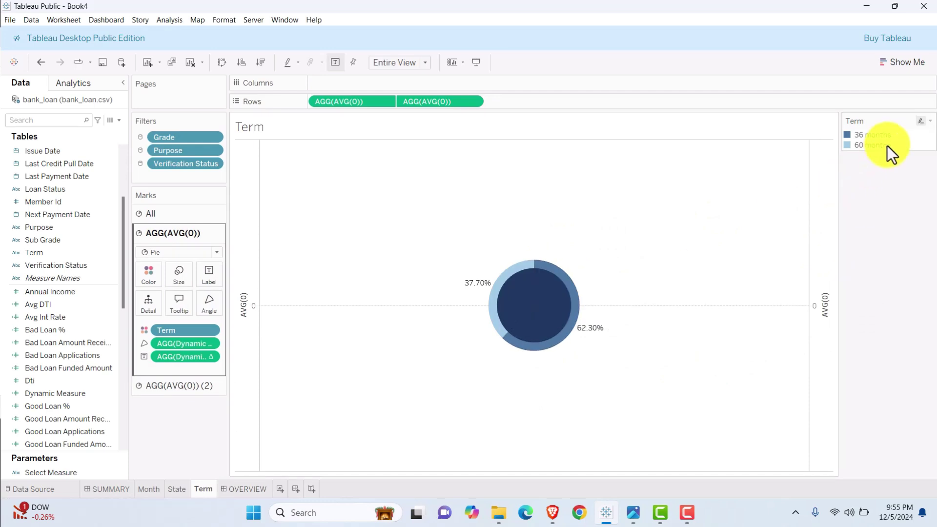
double_click(874, 135)
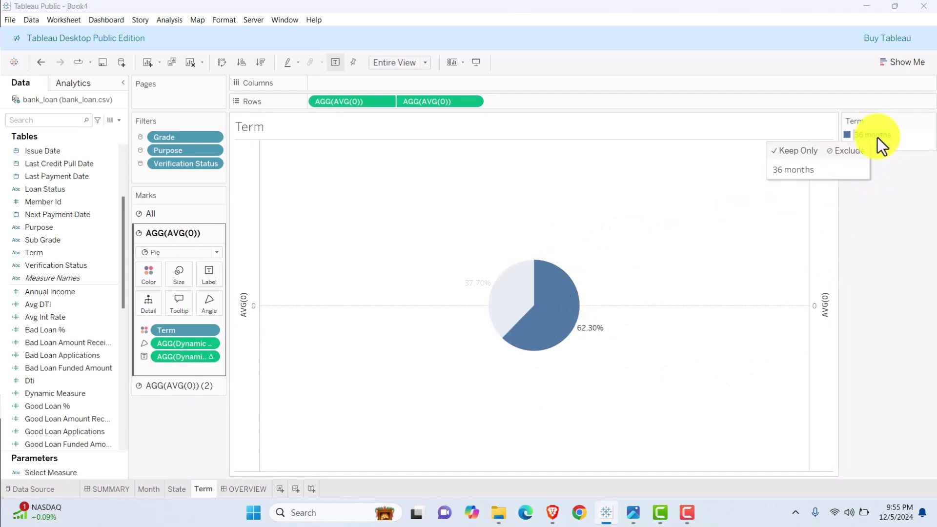
left_click(545, 173)
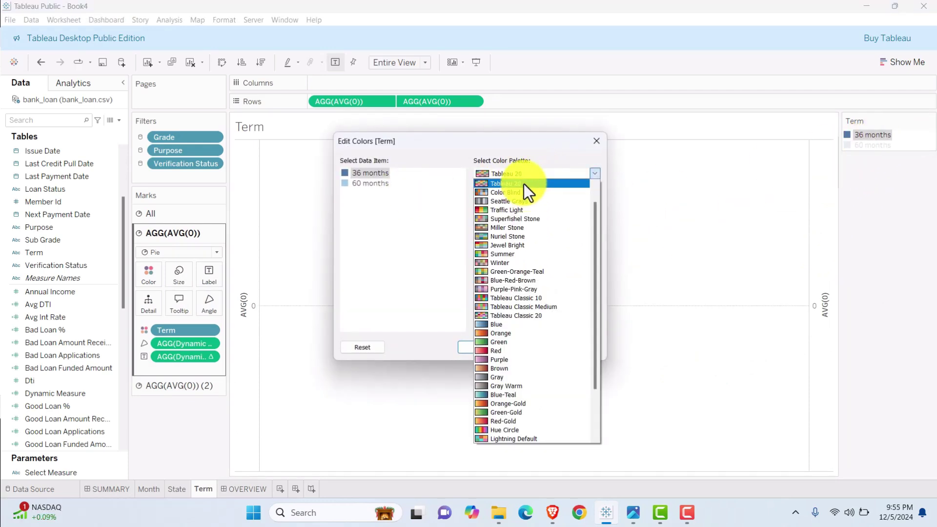
left_click(523, 183)
left_click(517, 324)
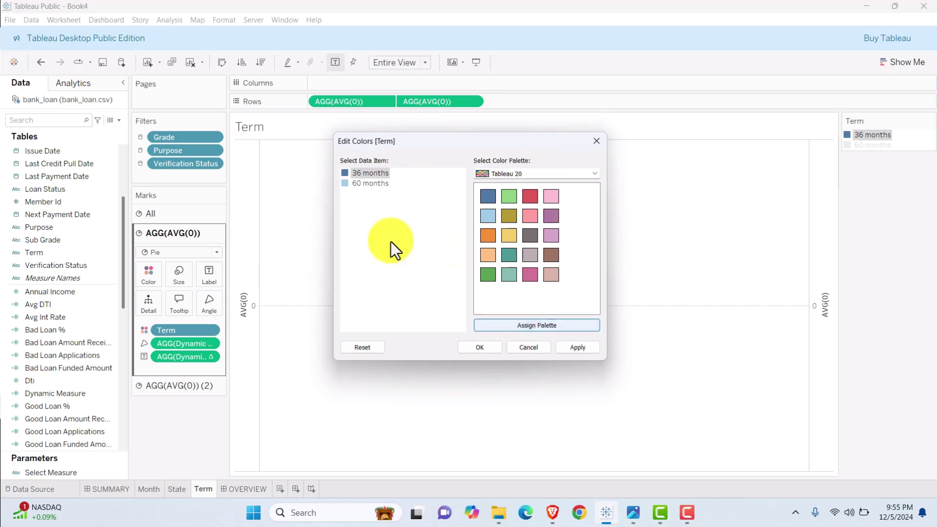
left_click(474, 348)
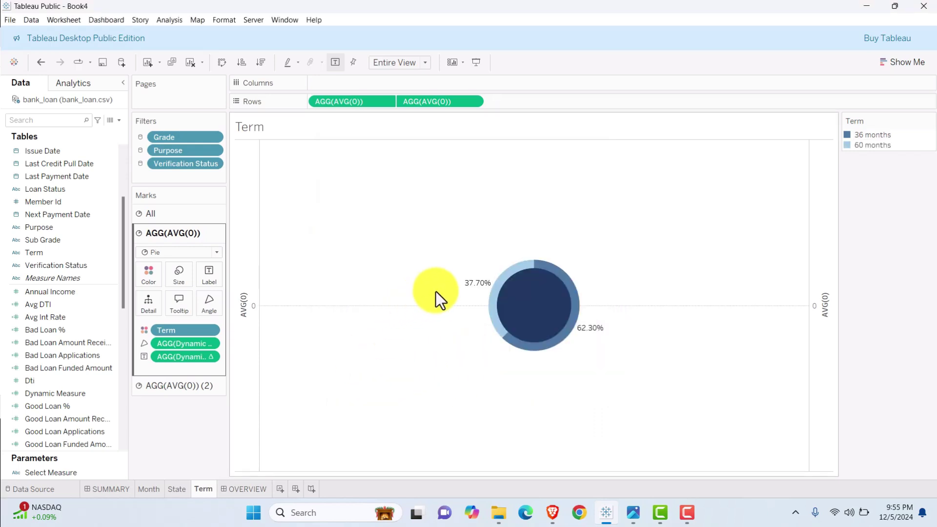
- Set the Term worksheet's default font to white Tableau Semibold so the labels suit a dark background
right_click(476, 292)
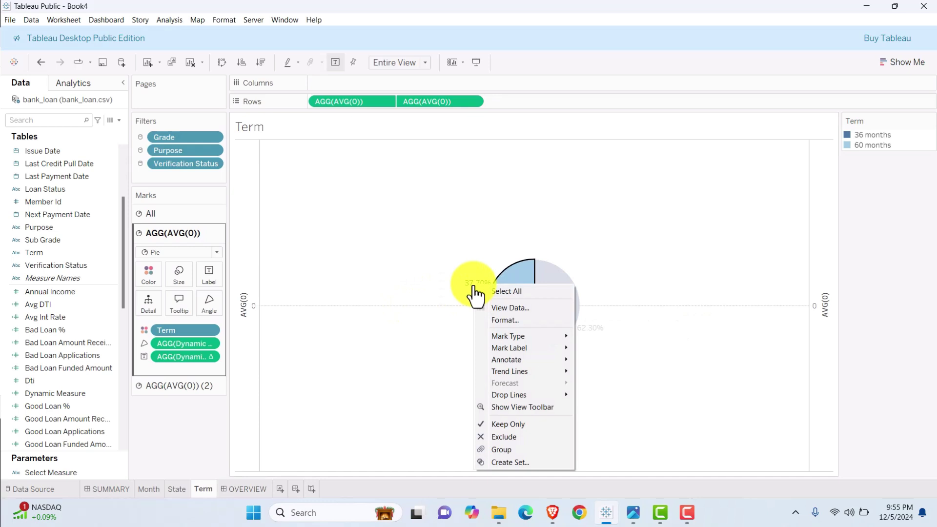
left_click(504, 322)
left_click(92, 158)
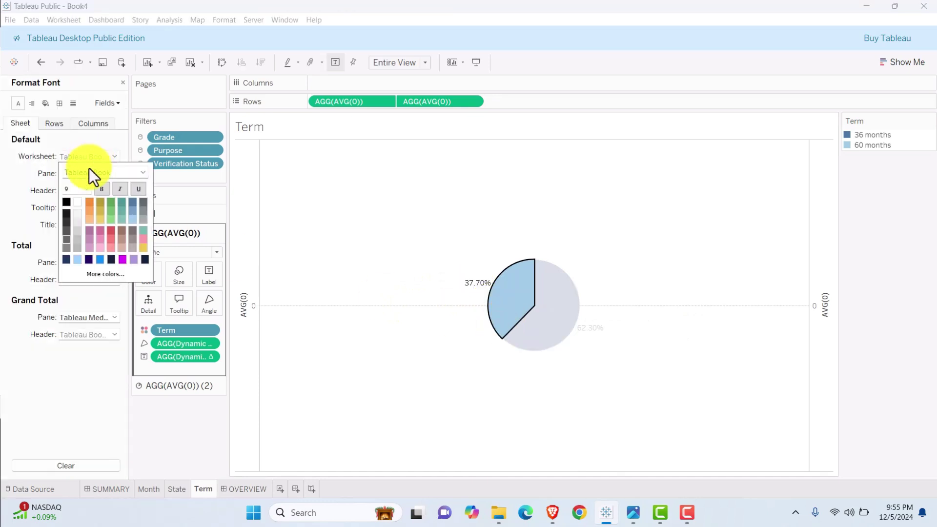
left_click(78, 214)
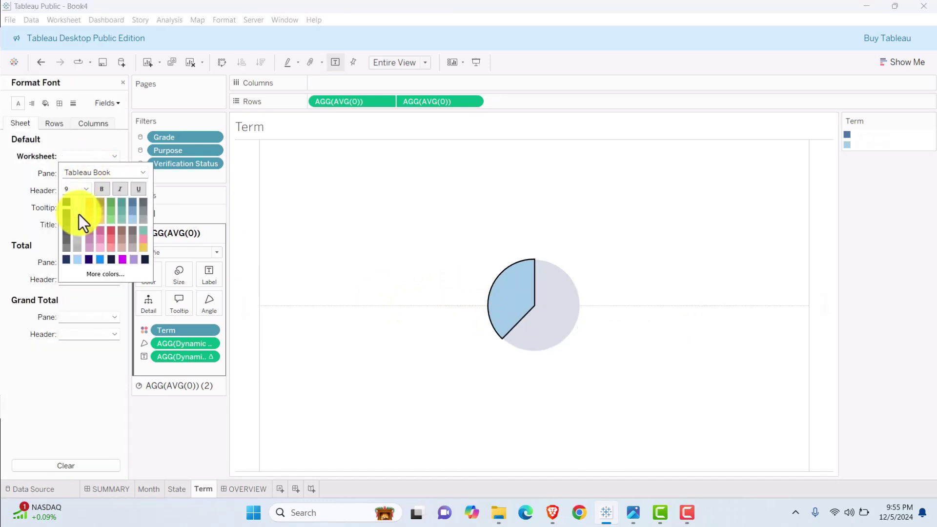
left_click(140, 173)
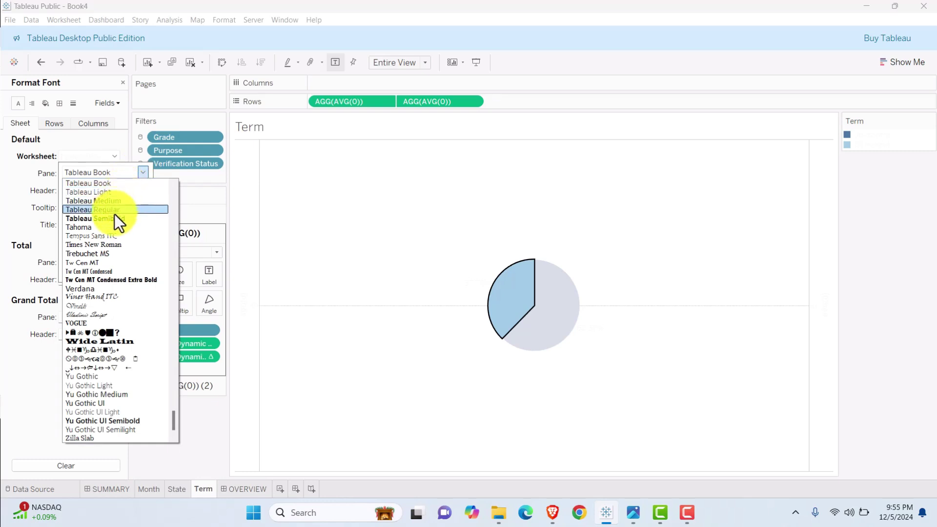
left_click(114, 214)
left_click(183, 434)
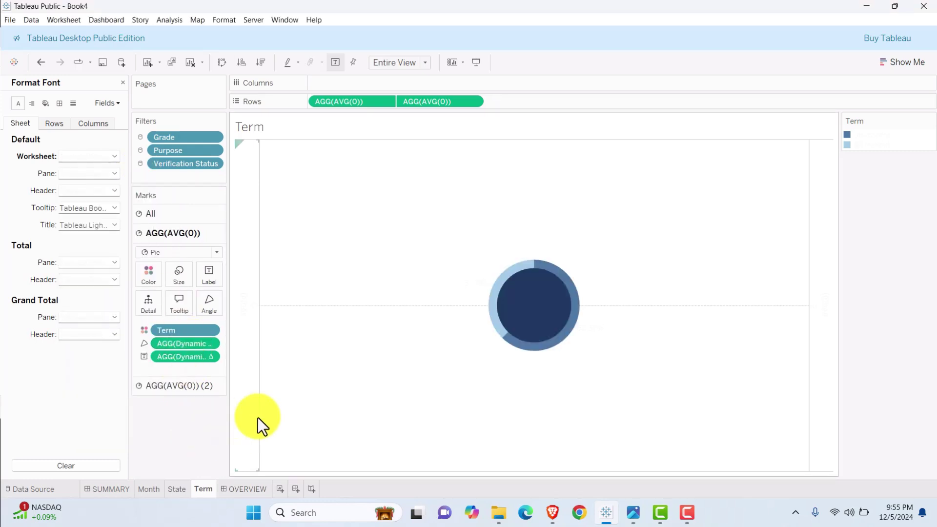
left_click(247, 492)
left_click(122, 83)
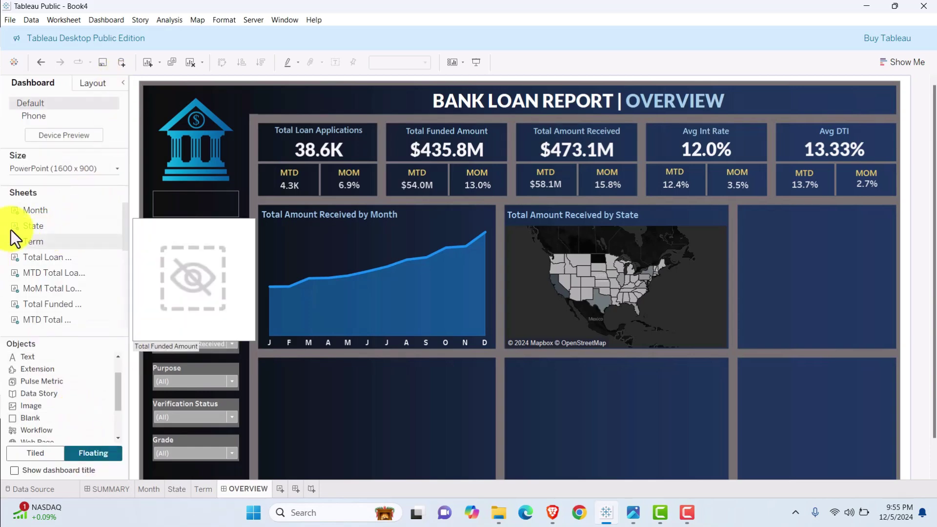
left_click_drag(16, 242, 594, 232)
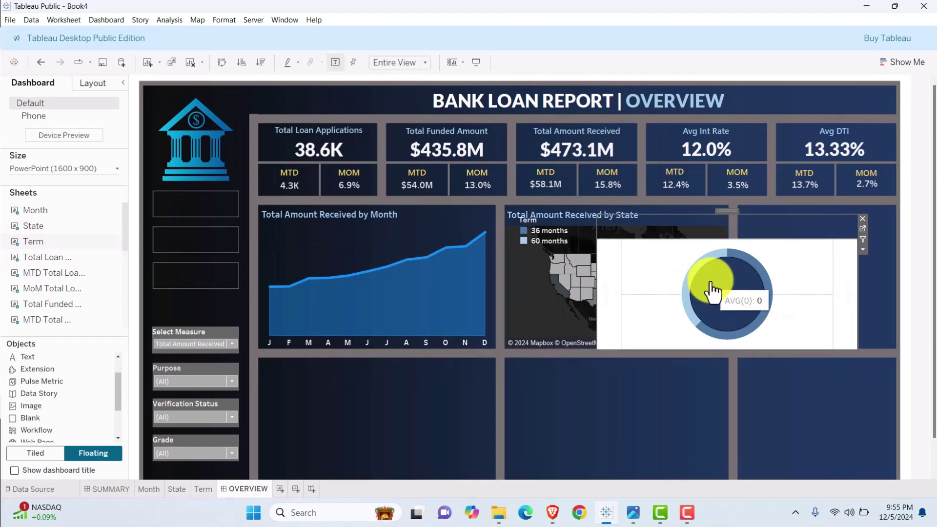
left_click_drag(780, 232, 831, 253)
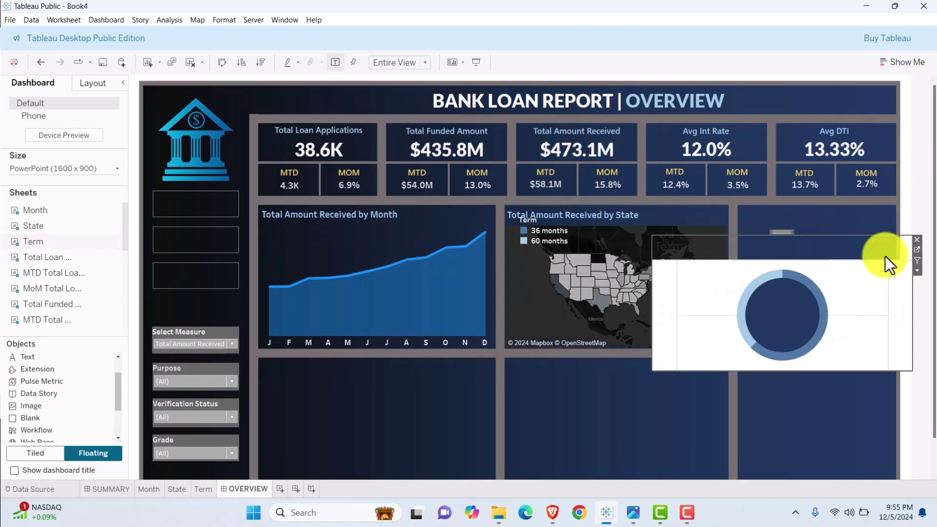
left_click(917, 242)
left_click(204, 489)
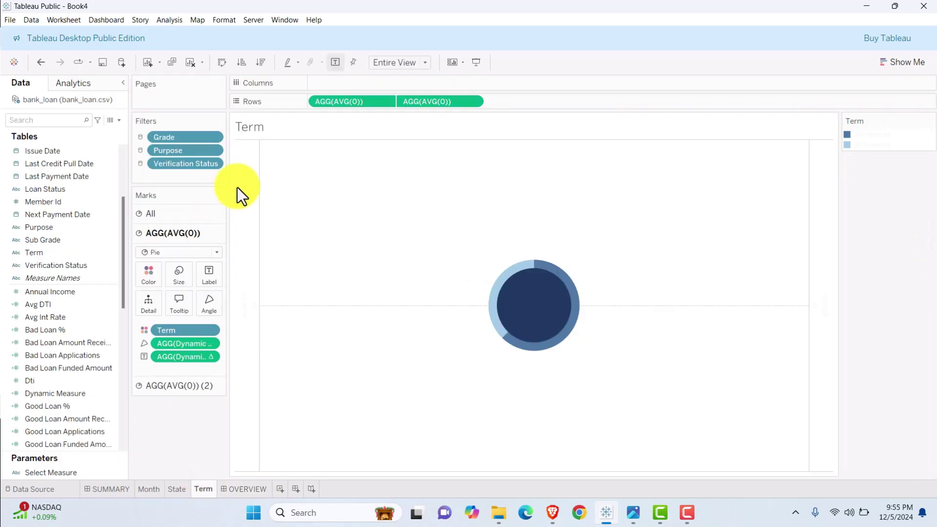
- Replace the Term sheet's title with the Select Measure parameter followed by "by Term"
double_click(261, 128)
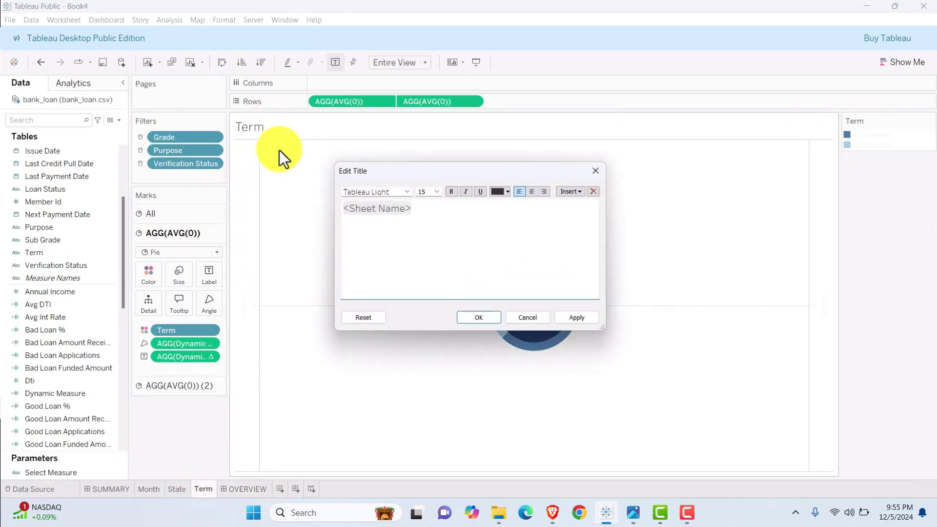
triple_click(431, 209)
left_click(571, 191)
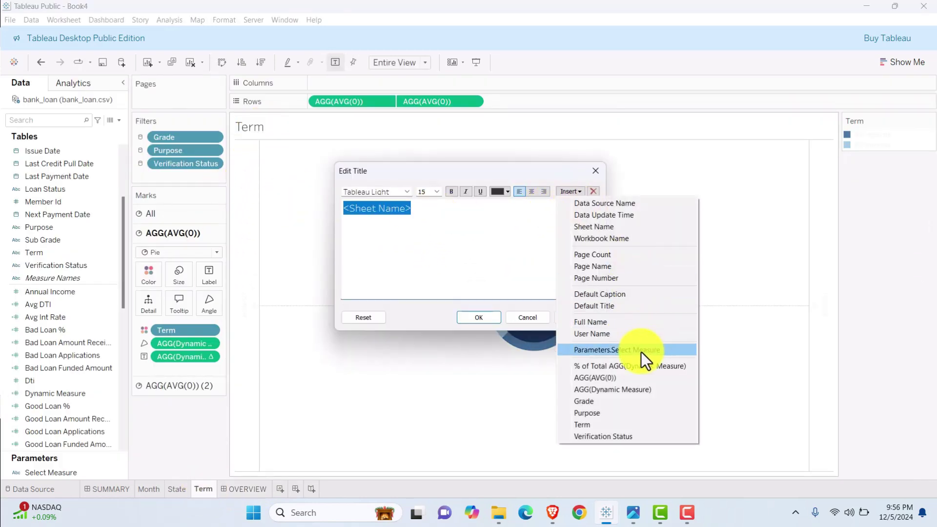
left_click(642, 350)
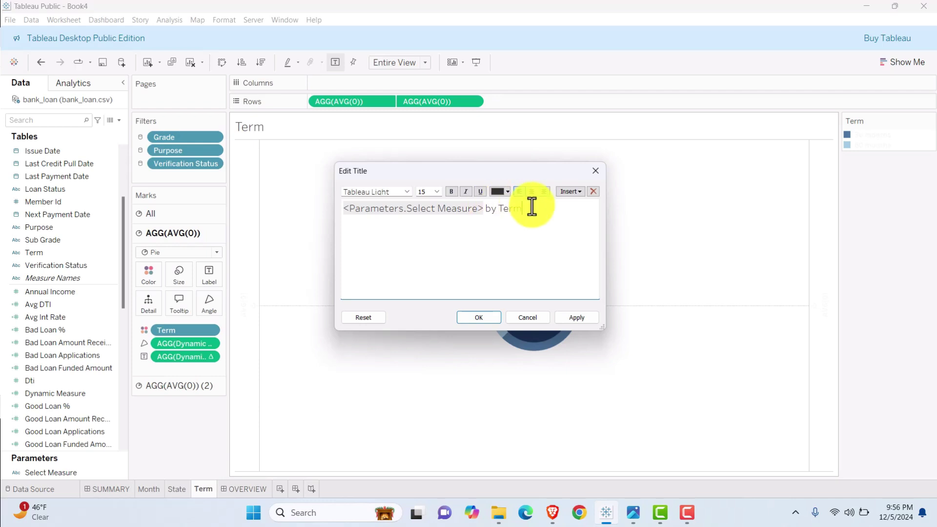
- Format the whole Term sheet title as Tableau Semibold, size 11, light blue, and apply it
left_click_drag(532, 208, 341, 205)
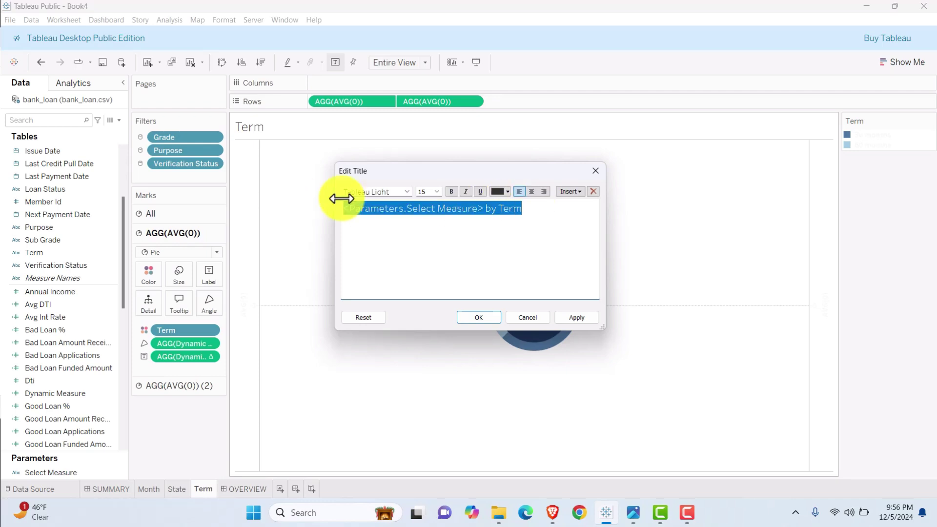
left_click(408, 191)
left_click(393, 227)
left_click(437, 192)
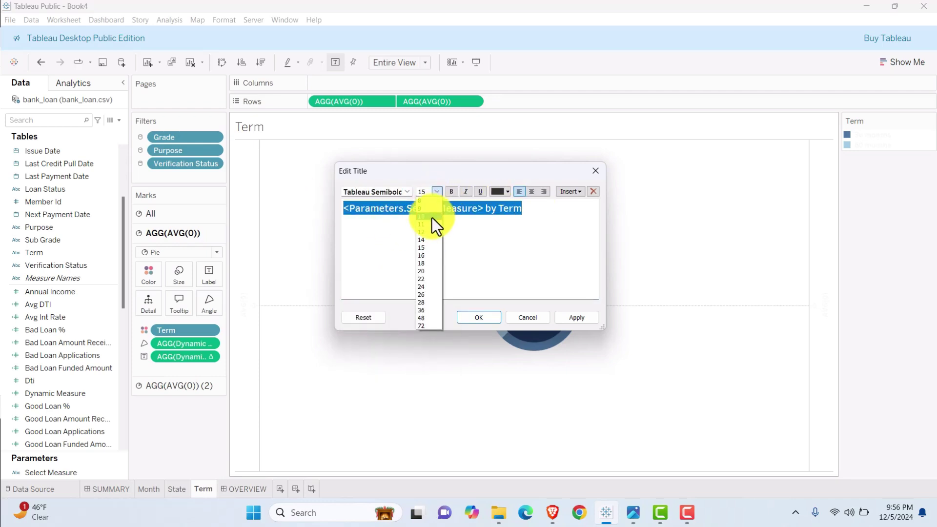
left_click(424, 229)
left_click(508, 191)
left_click(510, 250)
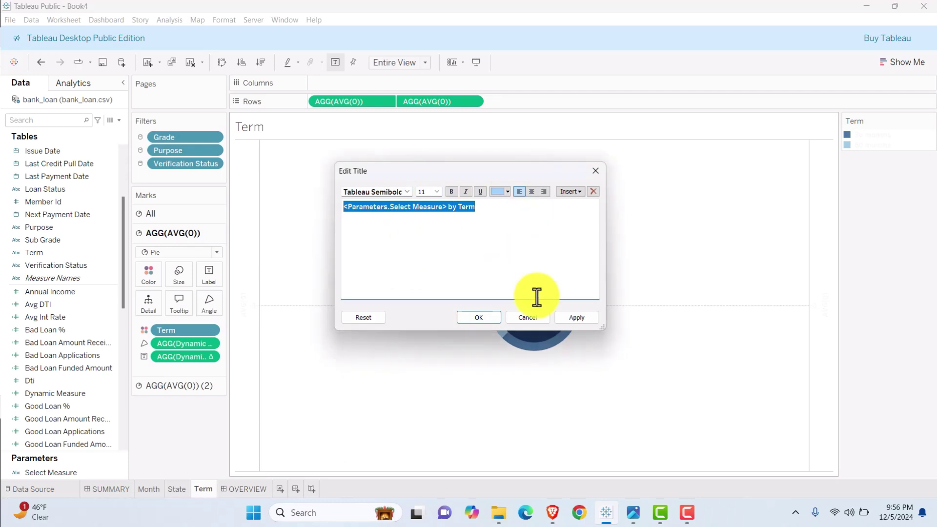
left_click(576, 318)
left_click(466, 319)
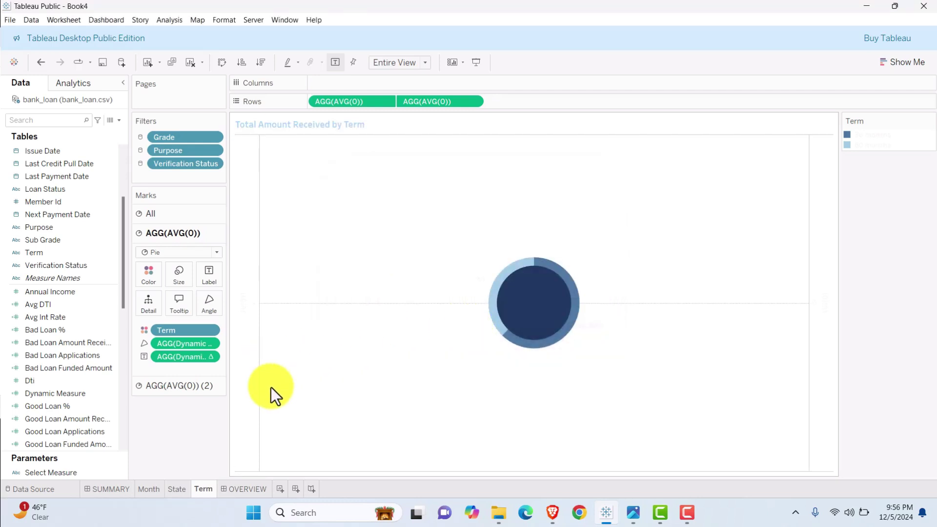
- Place the Term sheet on the OVERVIEW dashboard and fit it into the empty panel beside the state map
left_click(248, 488)
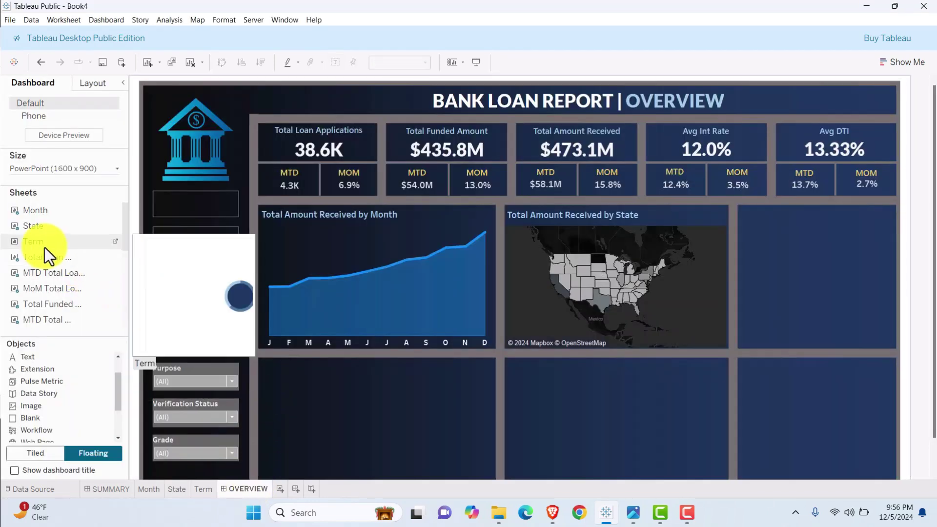
left_click_drag(31, 242, 613, 217)
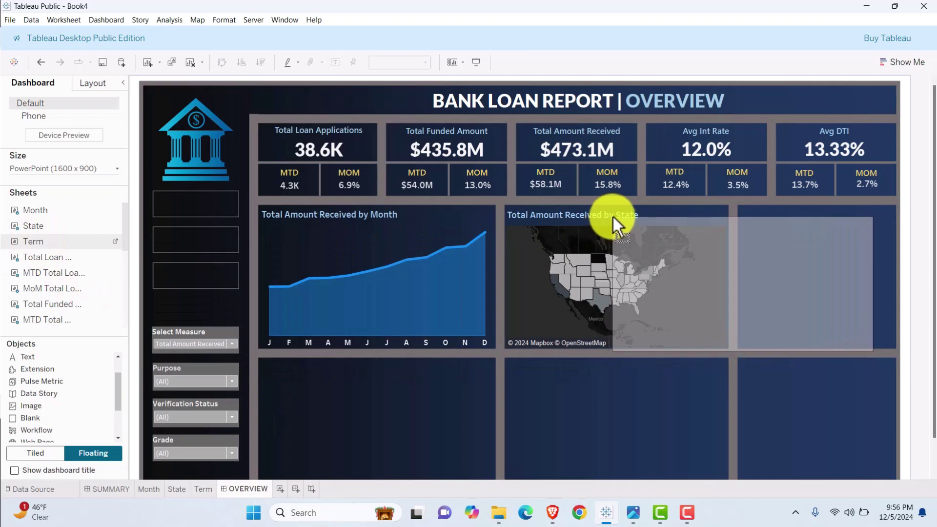
left_click_drag(614, 259, 729, 276)
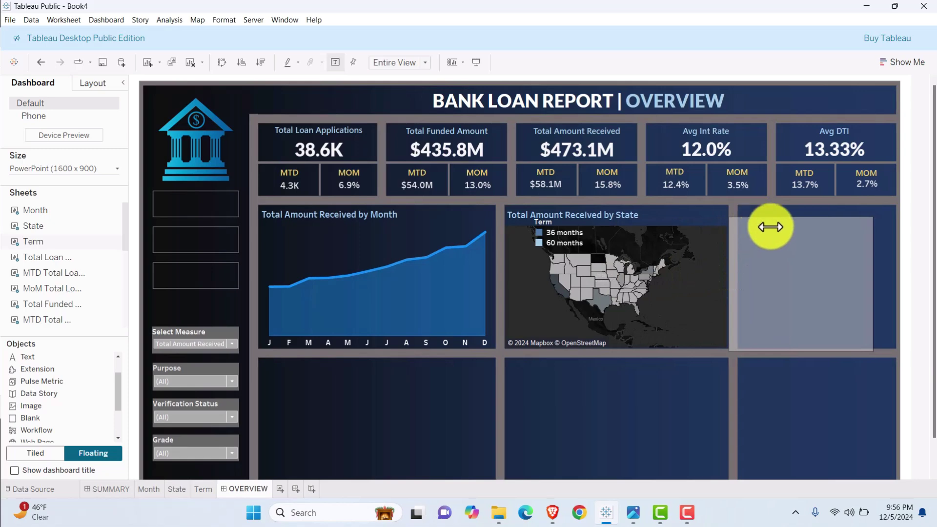
left_click_drag(798, 222, 816, 205)
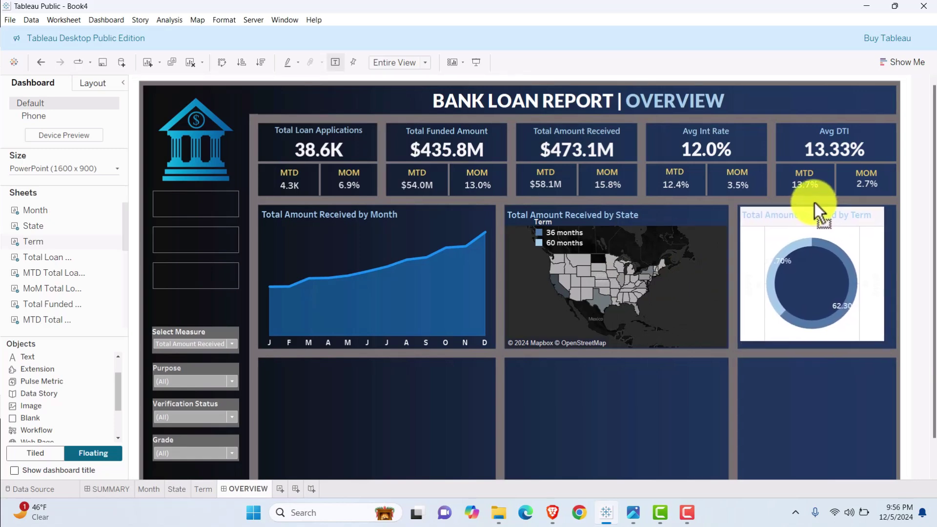
left_click_drag(878, 308, 832, 318)
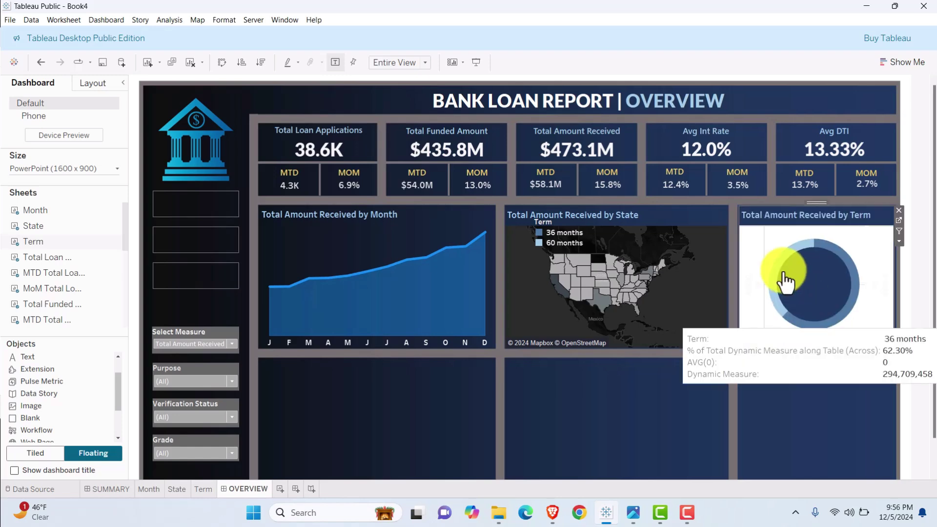
- Set the Term chart's worksheet shading to None so its background is transparent
right_click(853, 239)
left_click(863, 273)
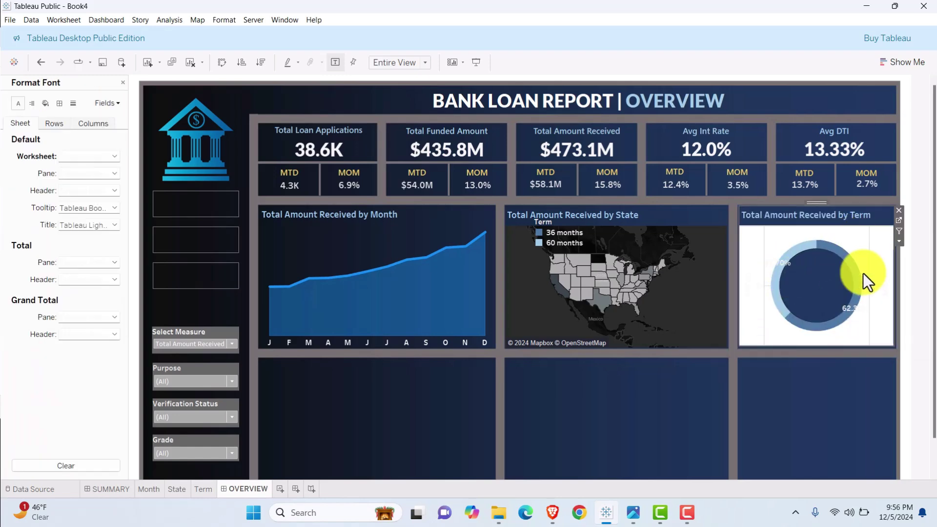
left_click(46, 103)
left_click(68, 155)
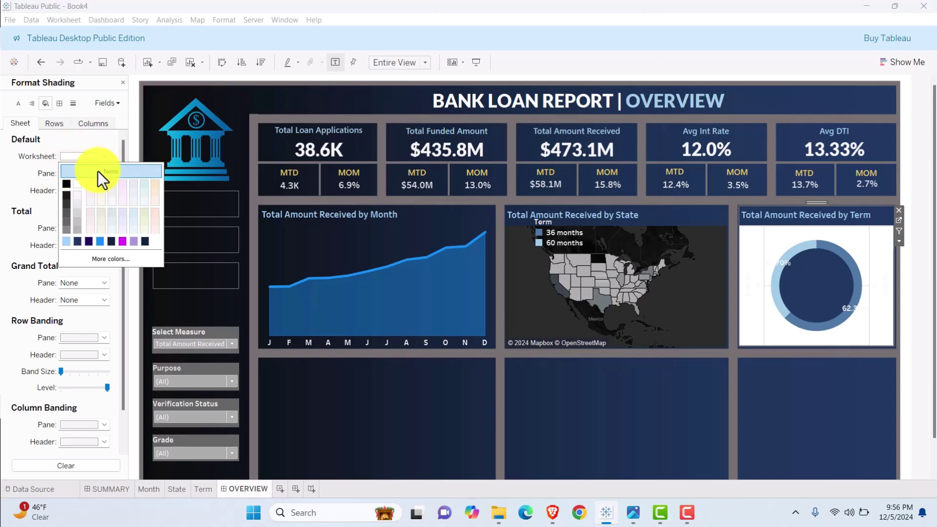
left_click(13, 155)
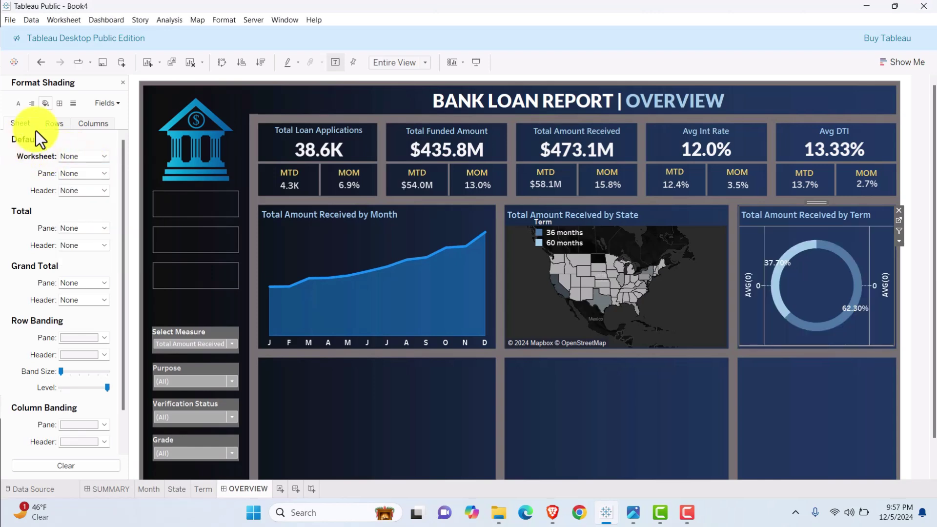
- Set the pane borders of the Term chart's row divider and column divider to None
left_click(55, 123)
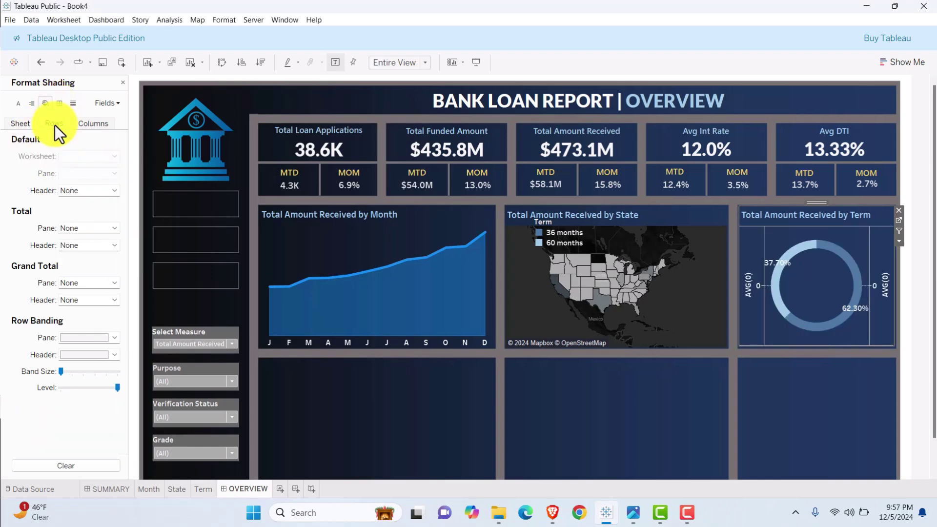
left_click(57, 104)
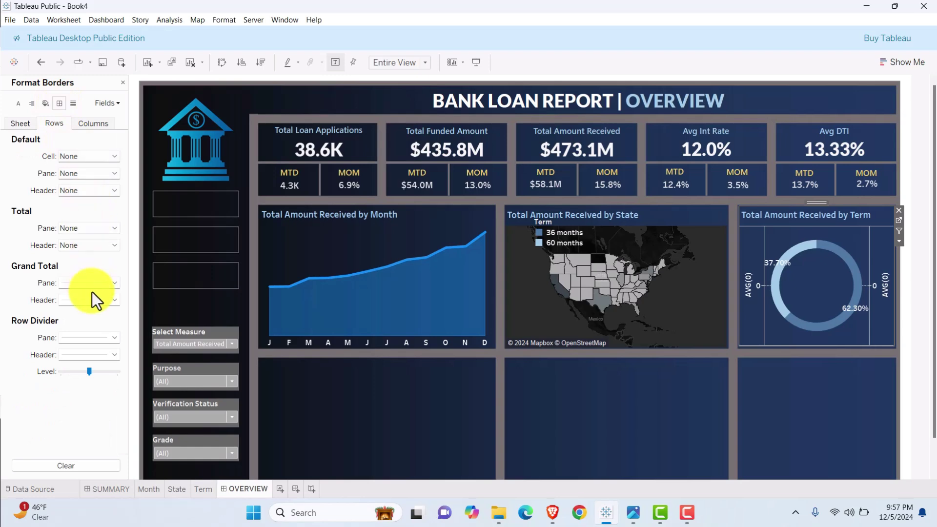
left_click(109, 337)
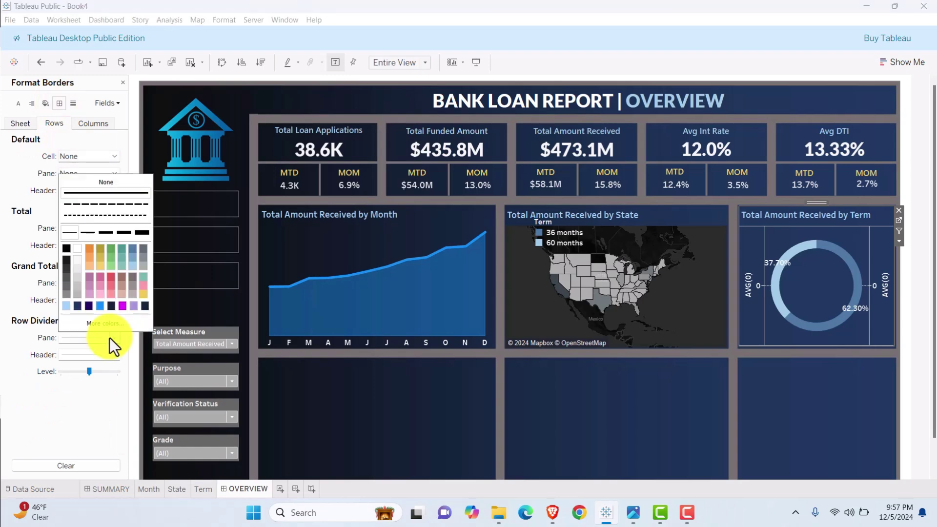
left_click(103, 183)
left_click(12, 414)
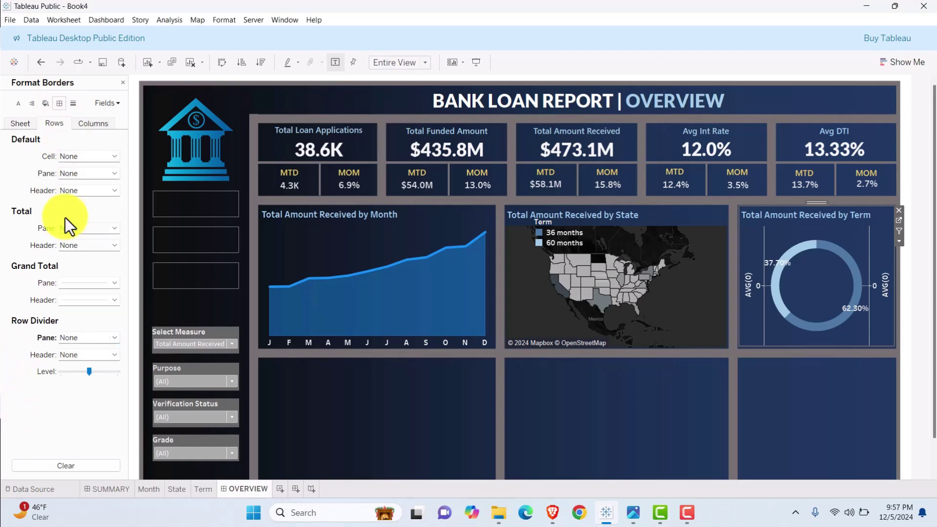
left_click(90, 123)
left_click(113, 337)
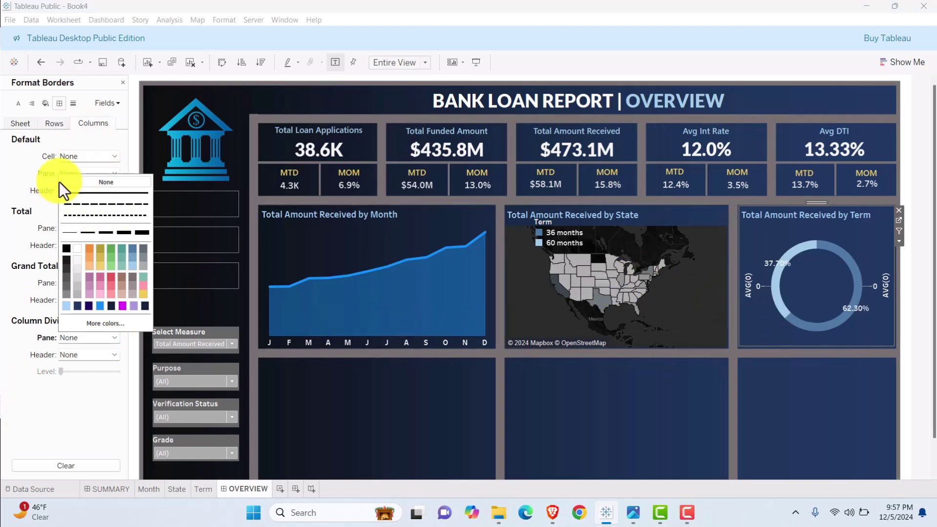
- Set the Term chart's column zero lines to None
left_click(74, 105)
left_click(73, 103)
left_click(73, 176)
left_click(99, 189)
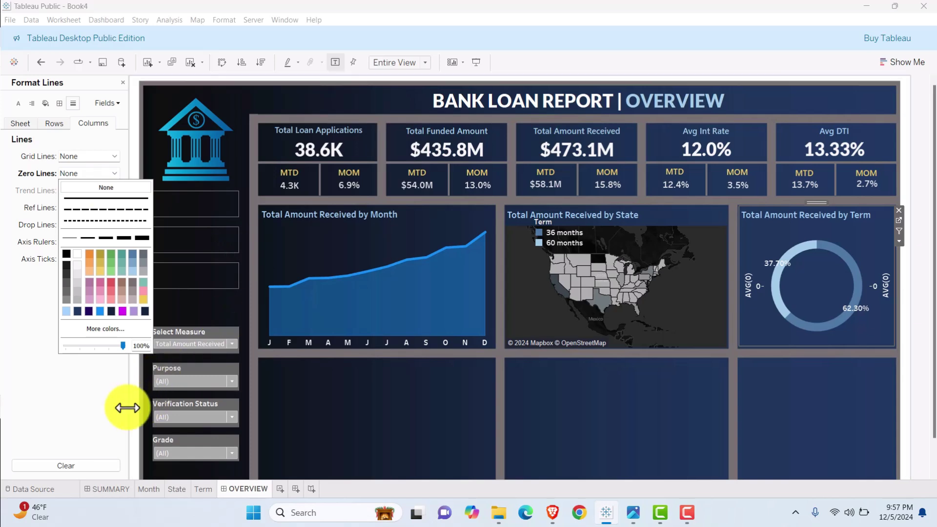
- Hide the AVG(0) axis header on the Term sheet and return to the OVERVIEW dashboard
left_click(205, 489)
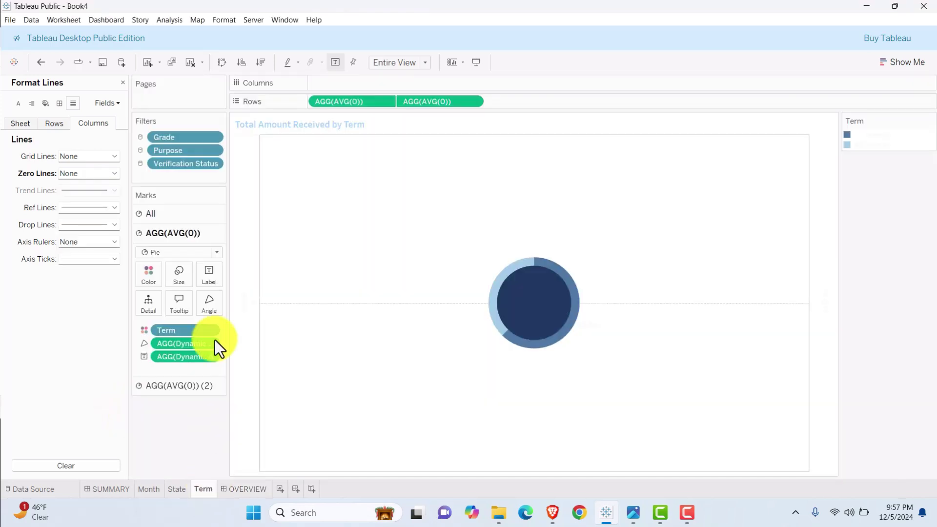
right_click(246, 238)
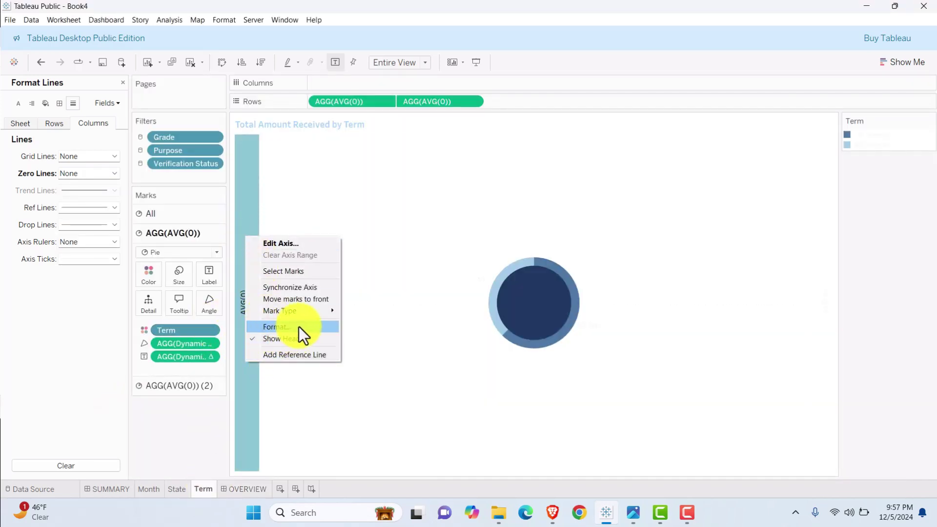
left_click(297, 337)
left_click(250, 492)
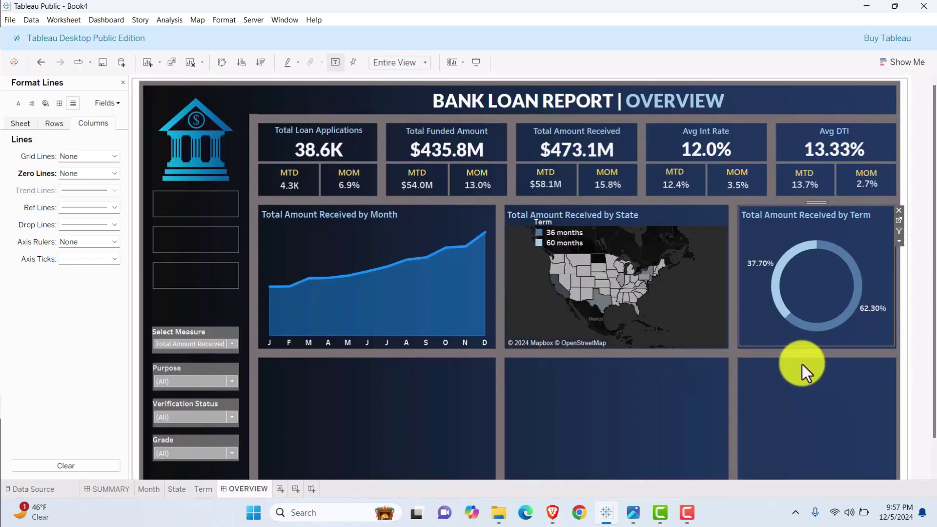
- Move the Term color legend off the state map into the empty panel below it and hide the legend's title
right_click(579, 224)
left_click(588, 255)
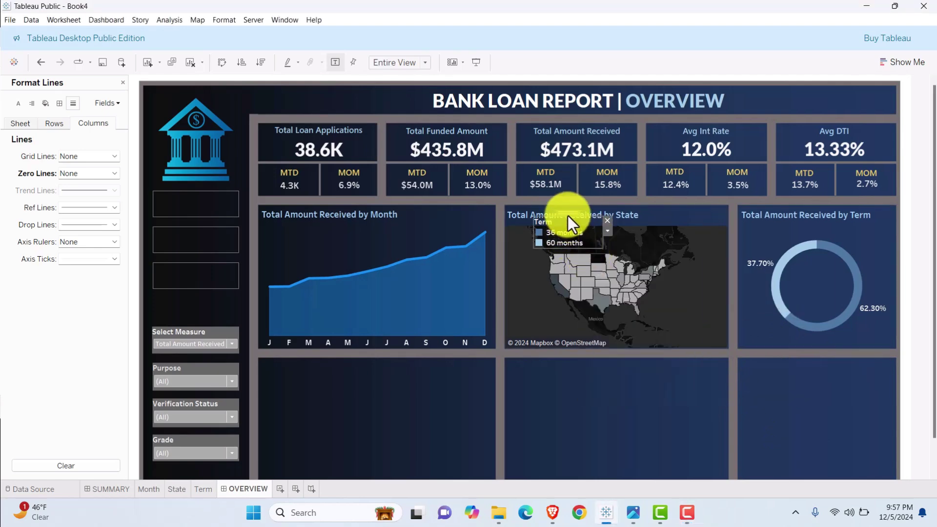
left_click_drag(569, 213, 588, 388)
left_click(588, 388)
right_click(614, 386)
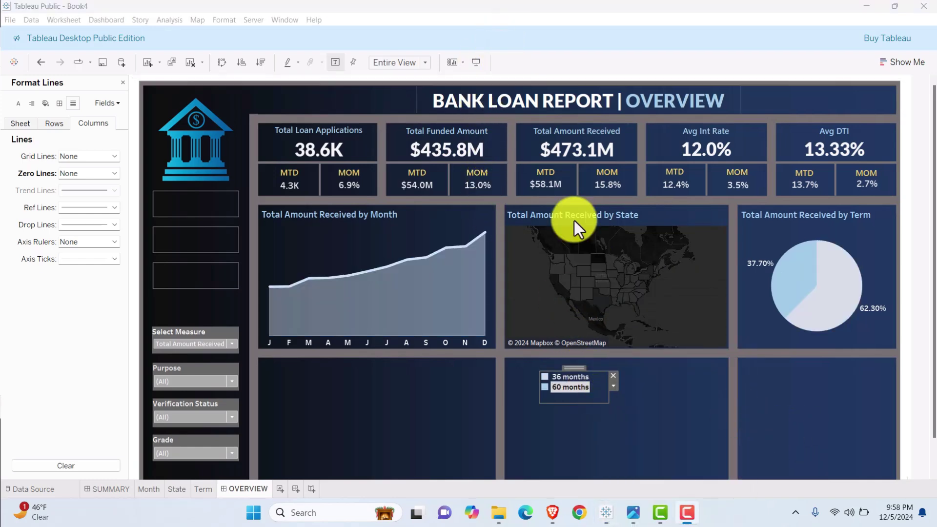
- Arrange the Term color legend's items in a single row and resize the legend to a wide, shallow strip
right_click(618, 387)
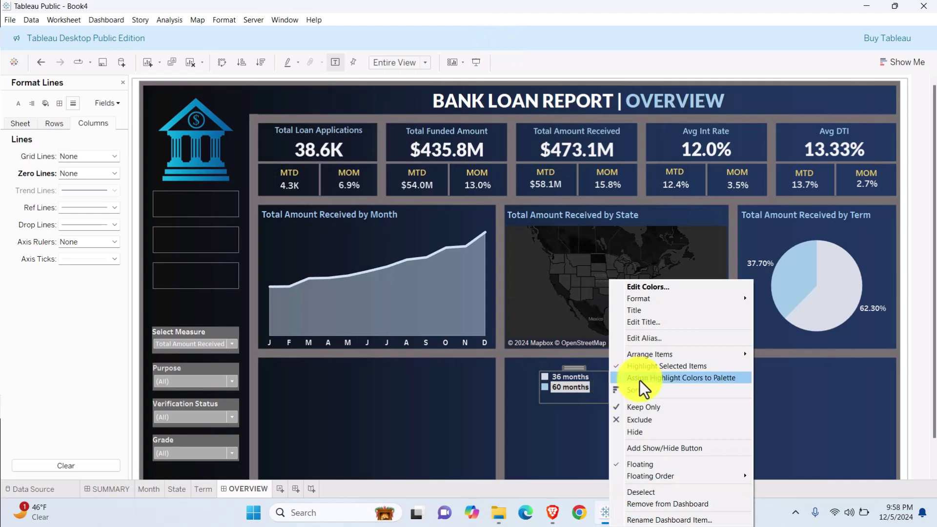
mouse_move(672, 356)
left_click(801, 364)
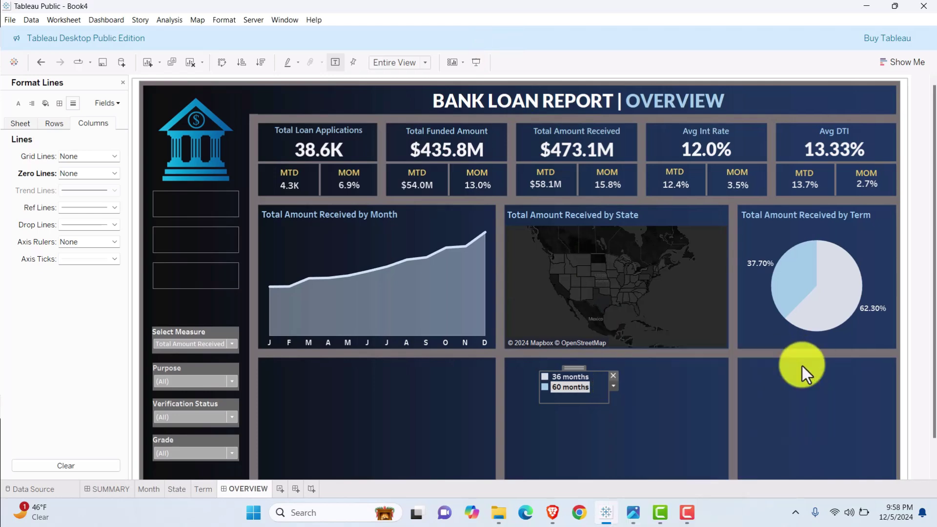
left_click_drag(608, 385, 669, 385)
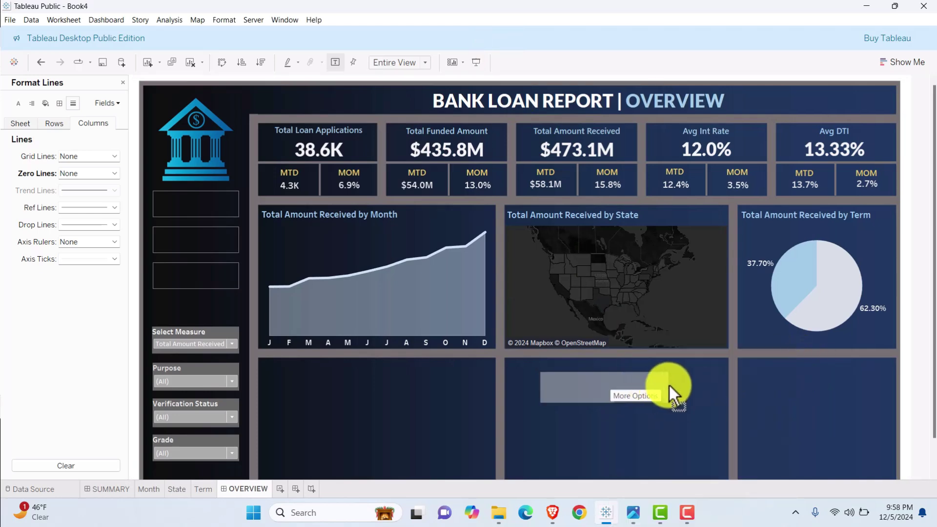
mouse_move(616, 405)
left_mouse_down()
mouse_move(611, 389)
mouse_move(643, 389)
left_mouse_up()
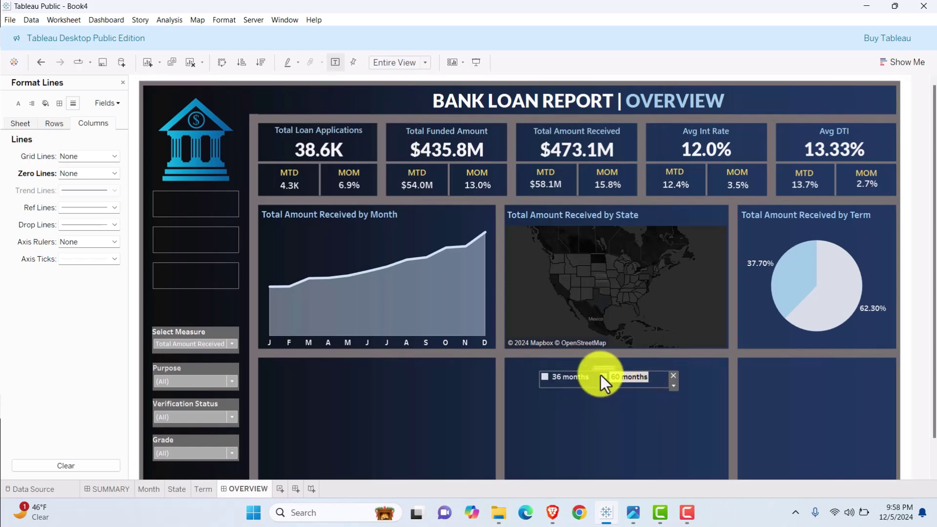
- Place the Term legend beneath the Total Amount Received by Term title, widen it to fit both entries, and clear the legend highlight
left_click_drag(601, 367, 836, 227)
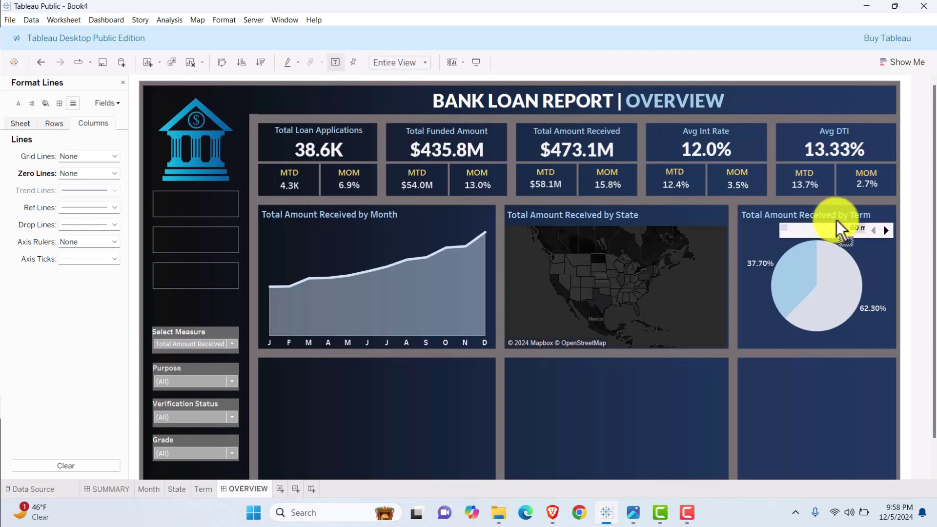
left_click(780, 230)
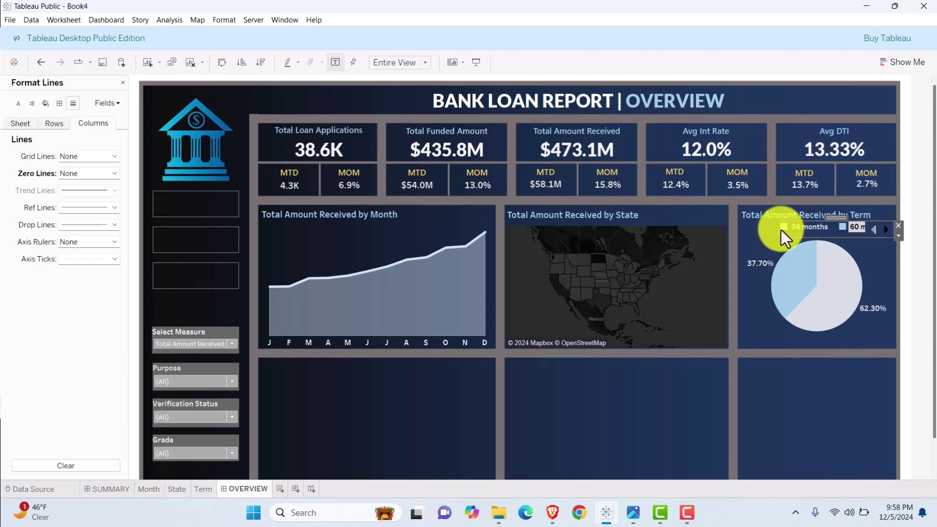
left_click_drag(781, 231, 775, 227)
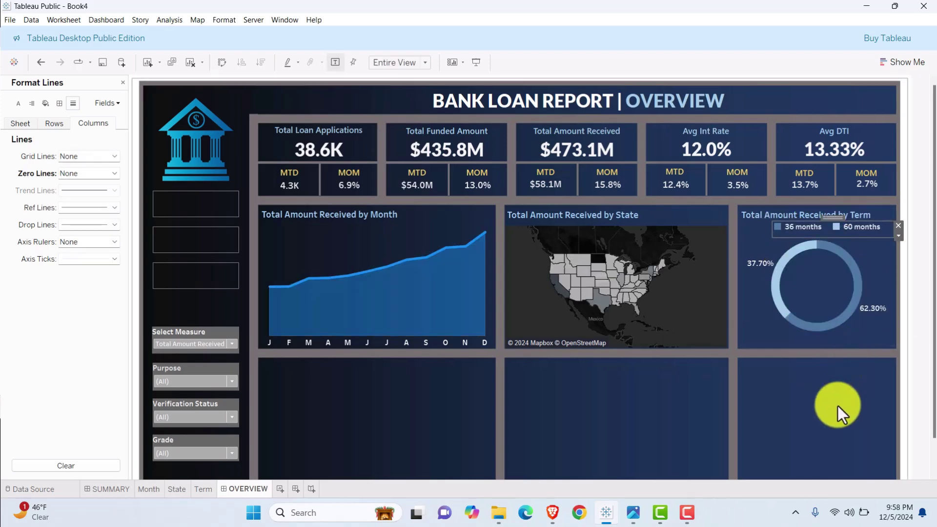
left_click(838, 405)
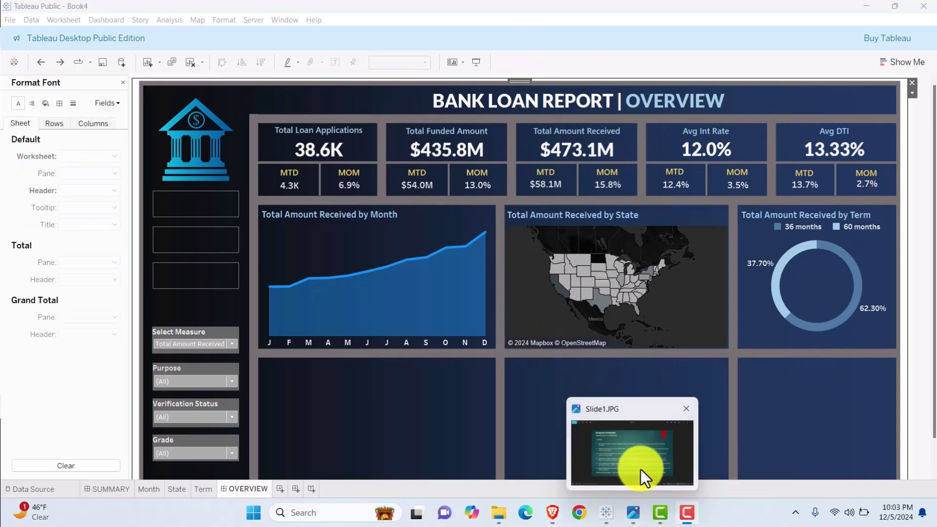
- Consult the chart requirements in Slide1.JPG and add a new worksheet named Emp Length
left_click(640, 469)
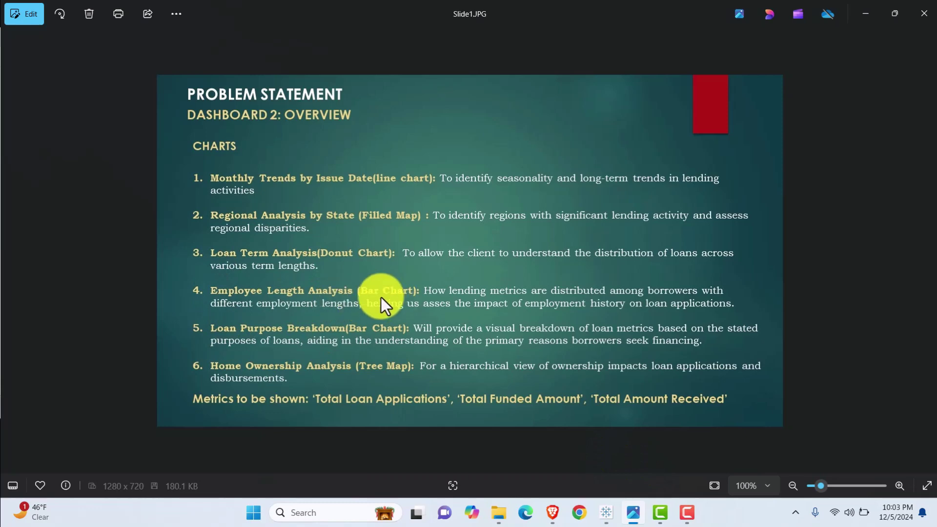
left_click(864, 14)
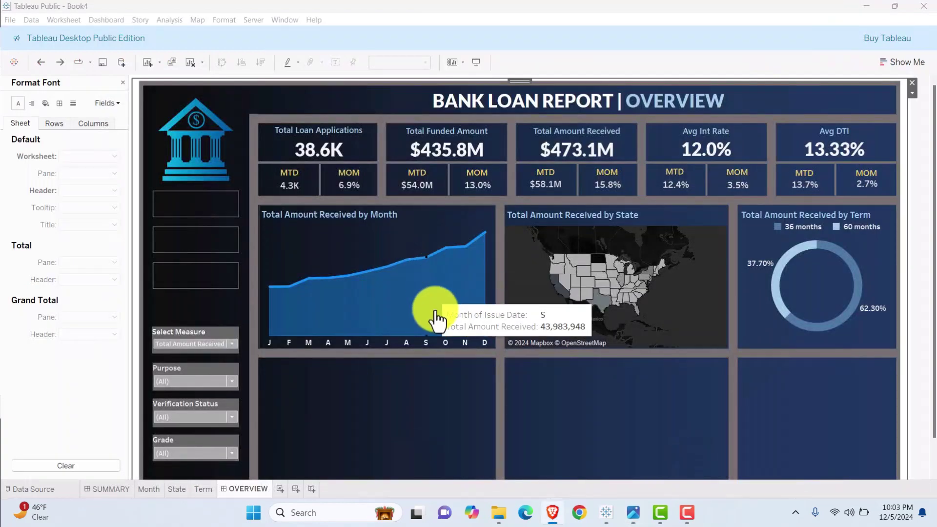
left_click(279, 489)
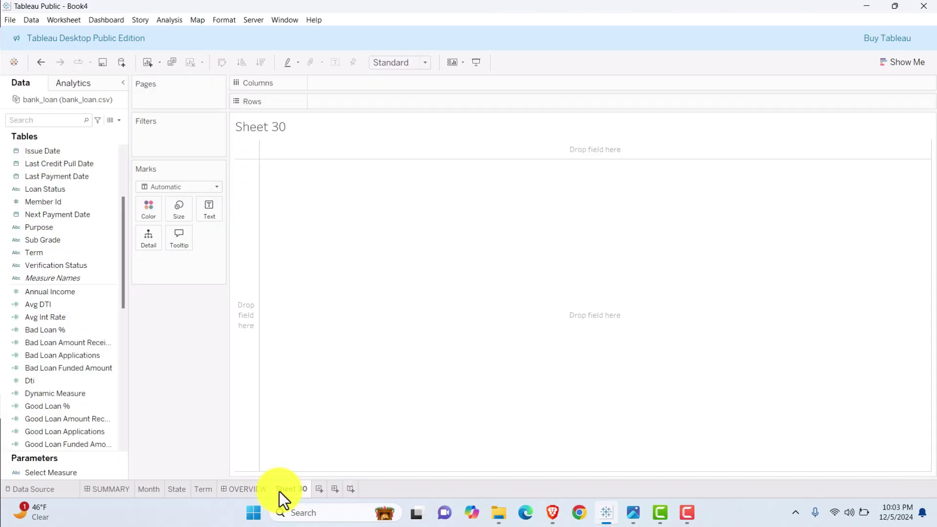
double_click(307, 489)
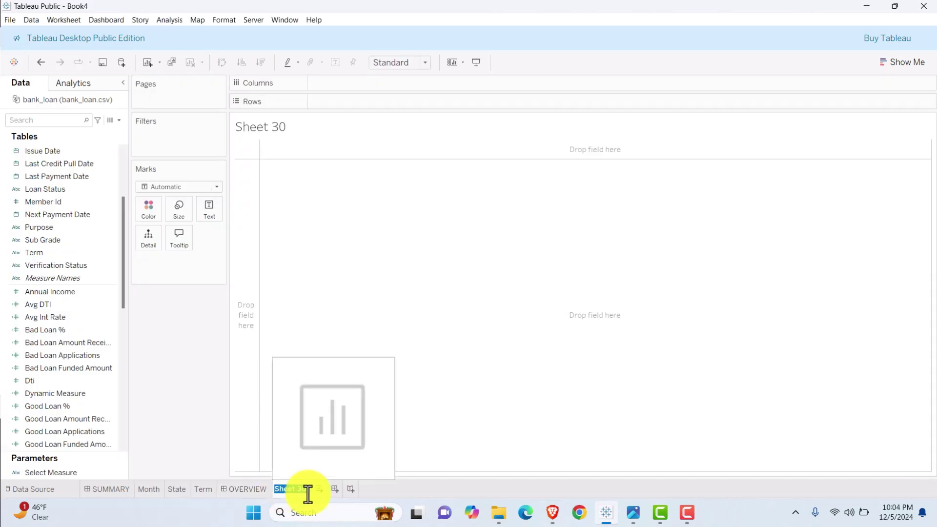
type("Emp Length")
key("Return")
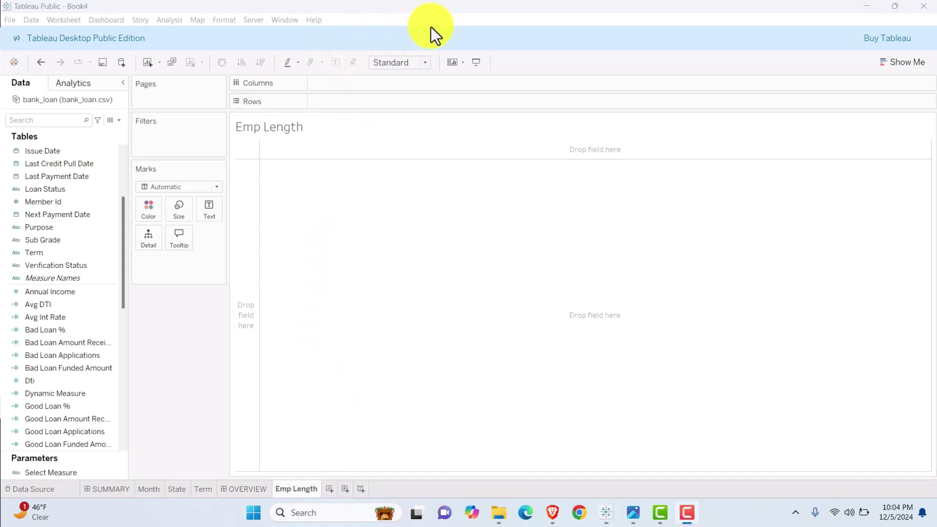
- Build a horizontal bar chart with Emp Length on rows and Dynamic Measure on columns
left_click(45, 371)
scroll(44, 374, "up", 3)
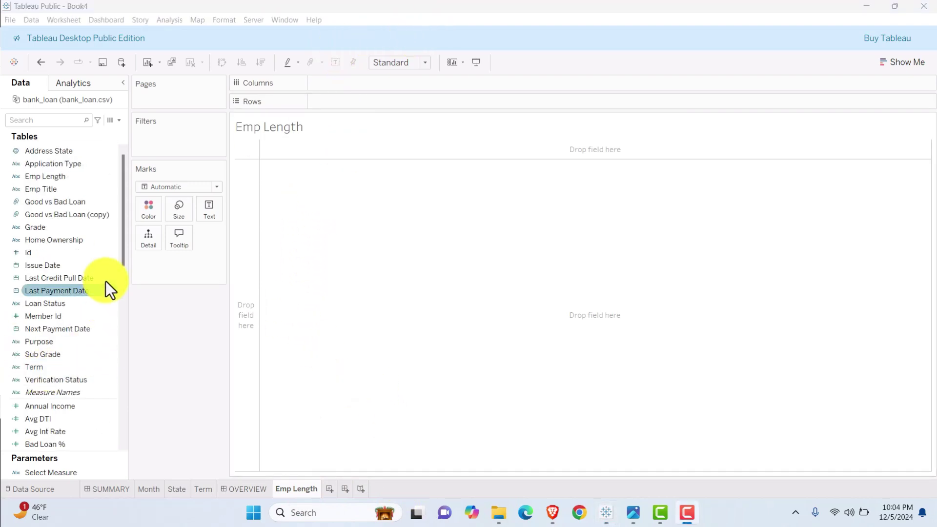
left_click(91, 342)
left_click(87, 302)
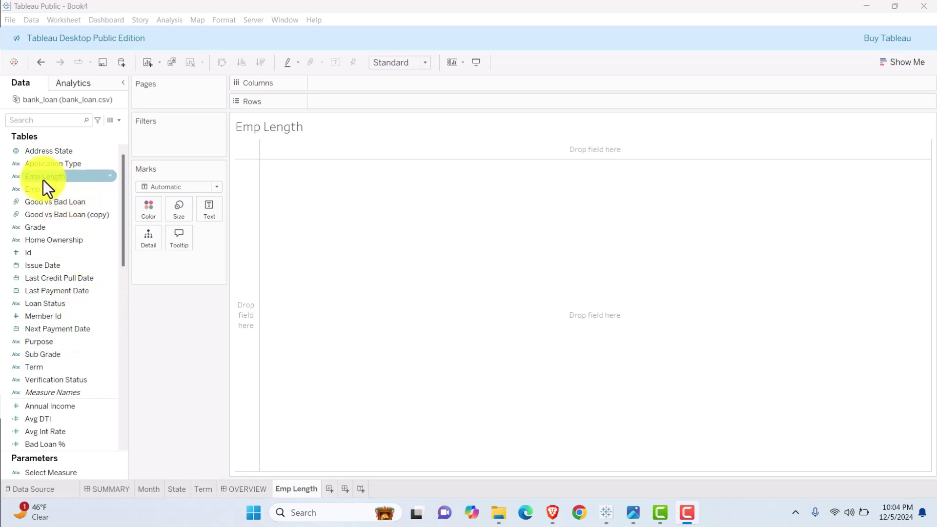
left_click_drag(43, 180, 352, 105)
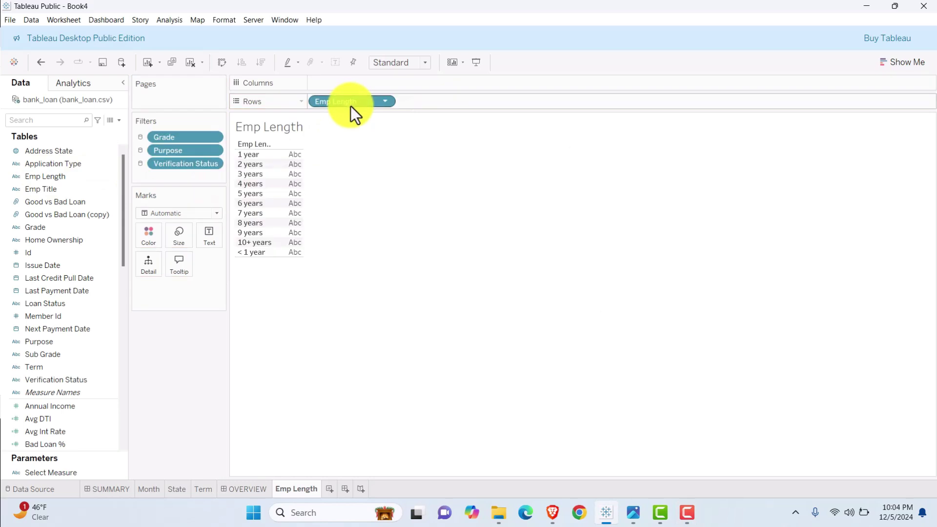
scroll(48, 329, "down", 3)
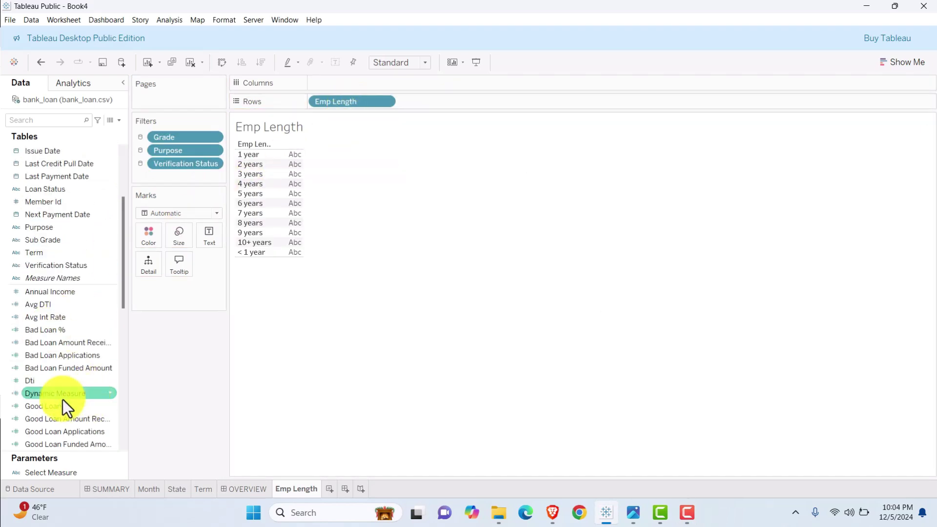
left_click_drag(63, 397, 338, 85)
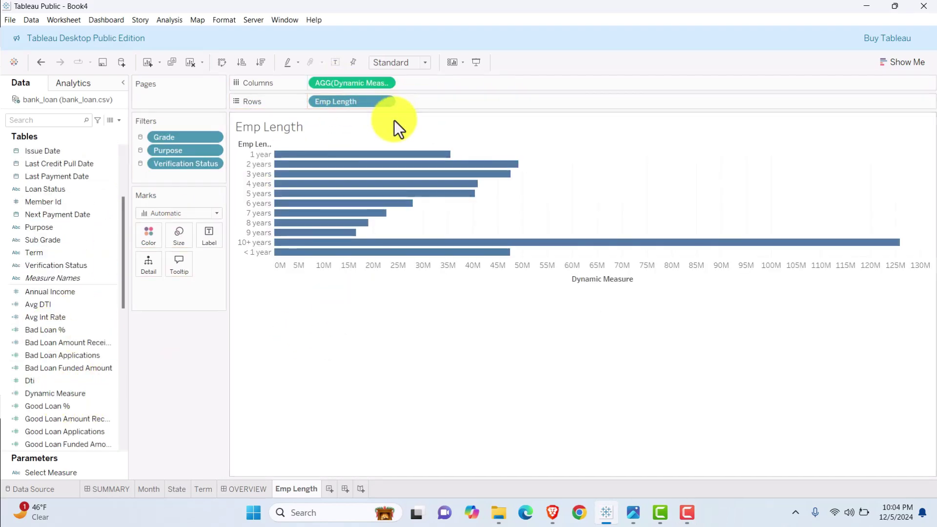
- Fit the bar chart to Entire View and hide both the Emp Length row headers and the Dynamic Measure axis
left_click(421, 62)
left_click(399, 107)
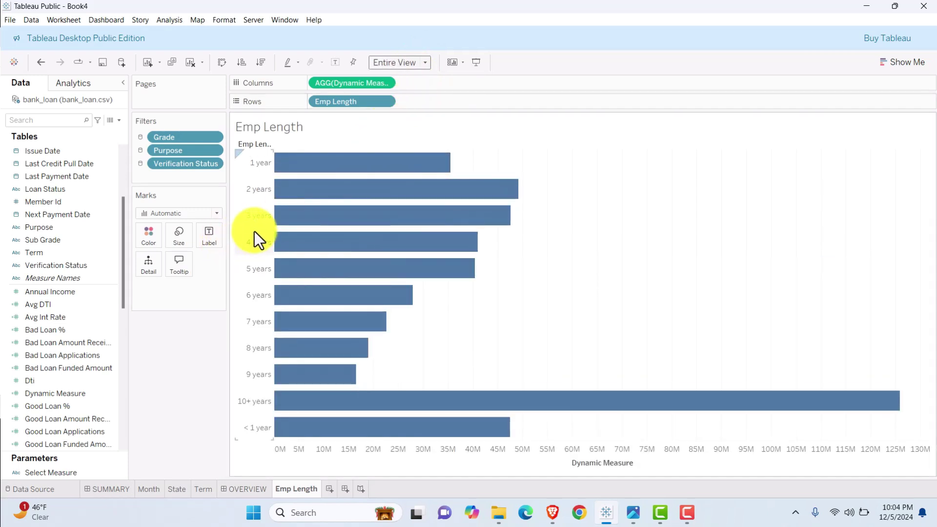
right_click(254, 232)
left_click(274, 307)
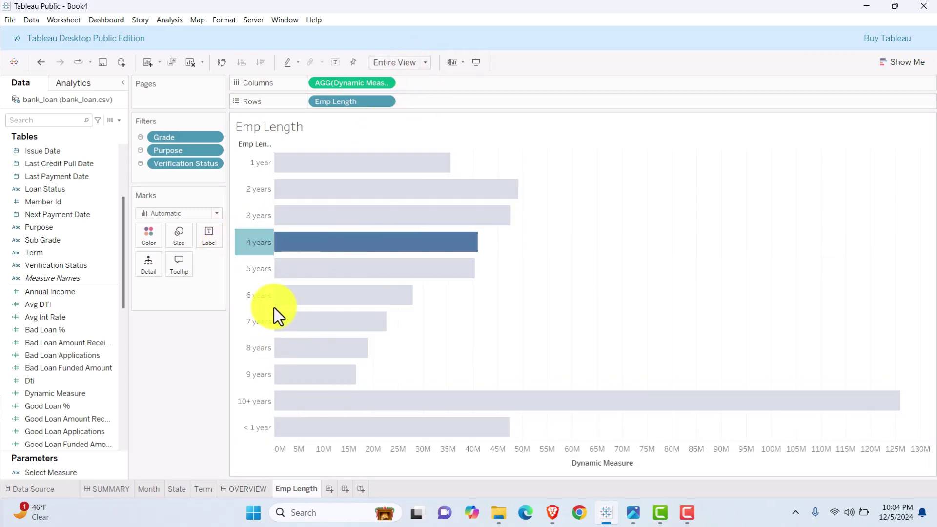
right_click(347, 452)
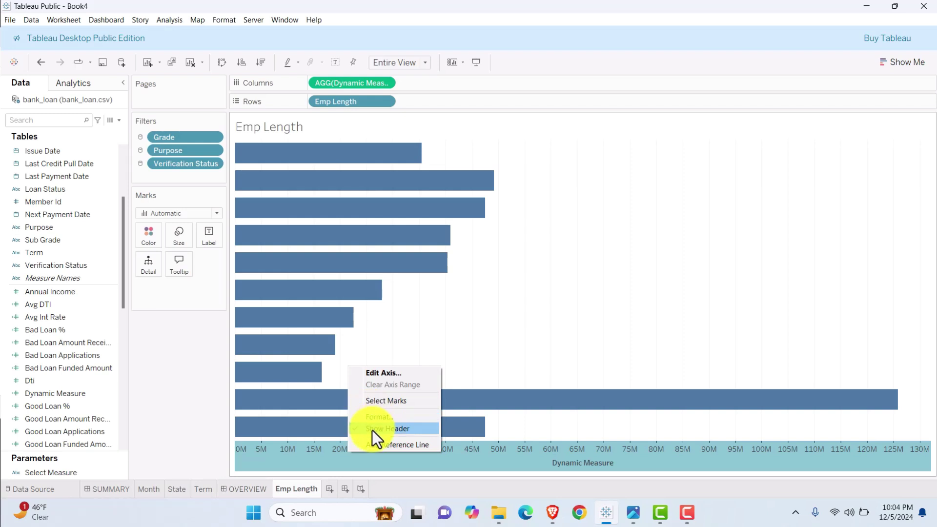
left_click(372, 429)
- Color the employment length bars with the custom HTML color #ac95da
left_click(148, 237)
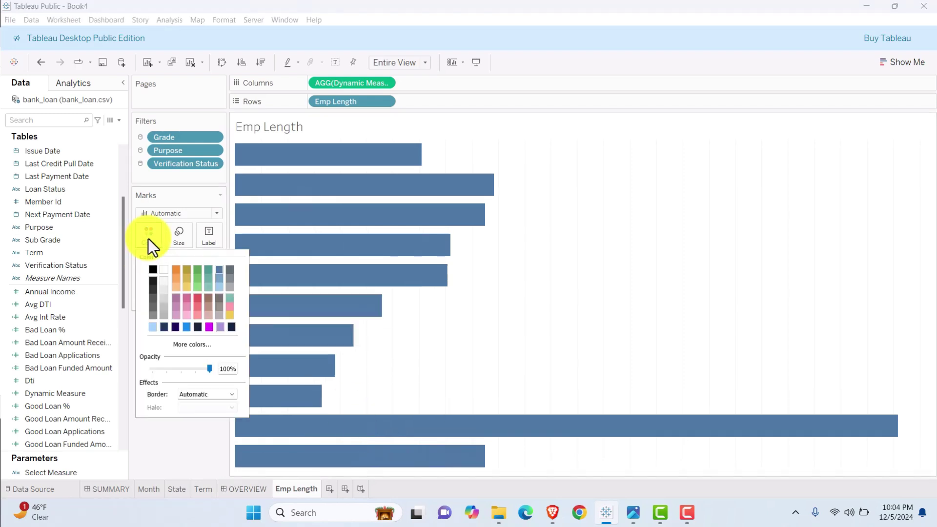
left_click(193, 345)
left_click_drag(547, 327, 525, 330)
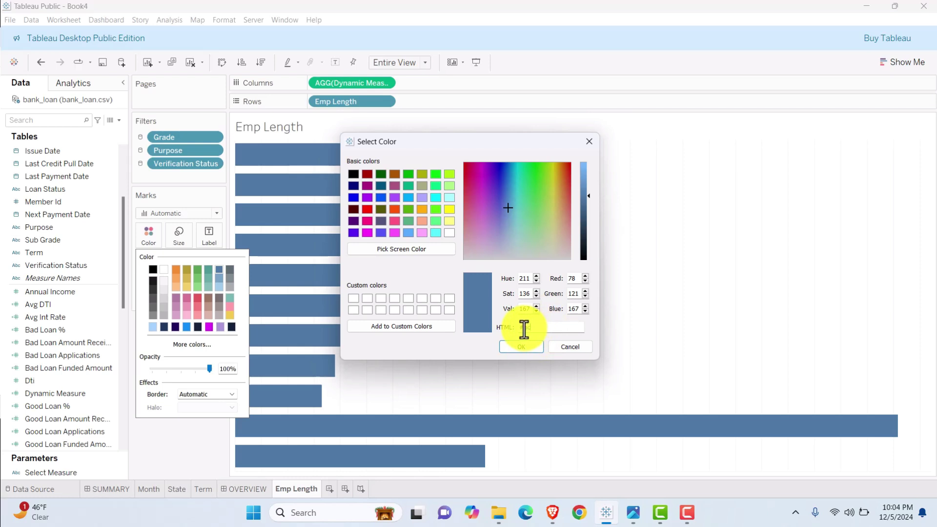
type("#aacc99")
type("d8")
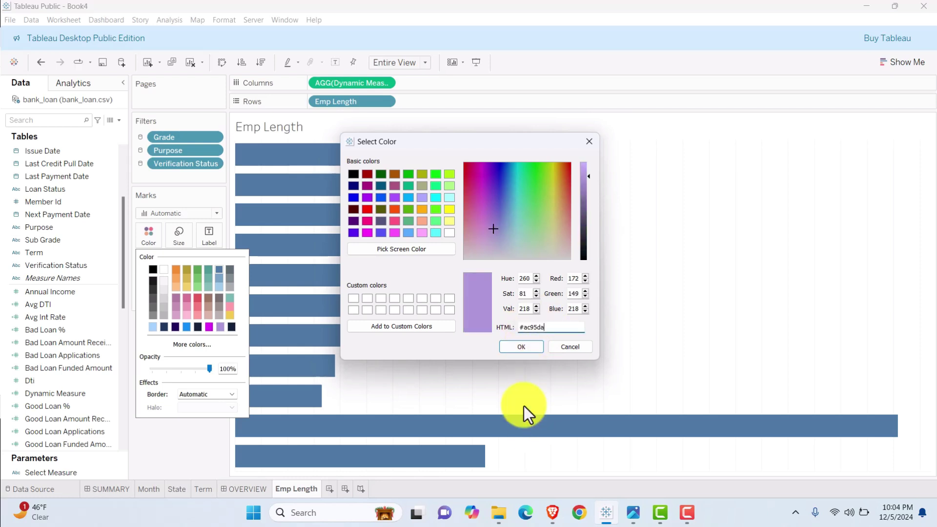
left_click(520, 349)
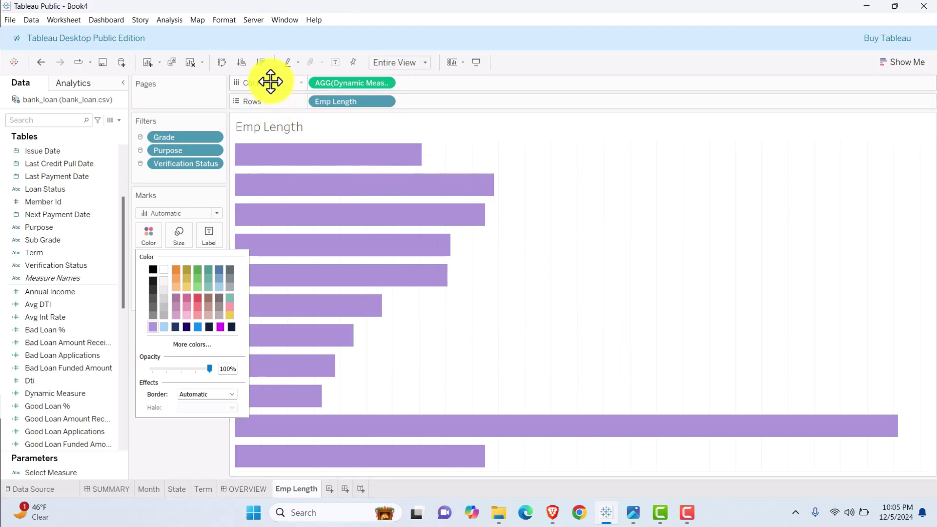
- Sort the employment length bars in descending order and label them with Dynamic Measure, keeping the measure on columns
left_click(261, 65)
left_click(261, 65)
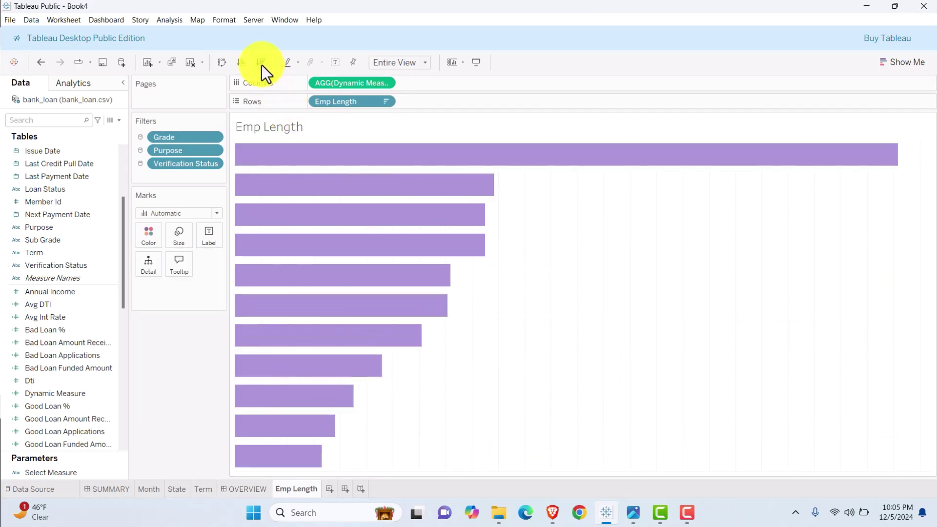
left_click_drag(362, 83, 210, 238)
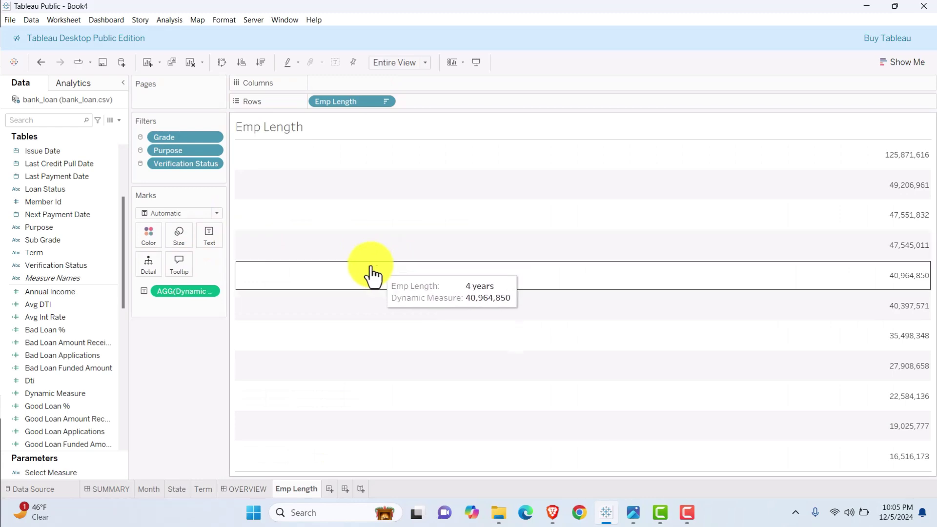
key("ctrl+z")
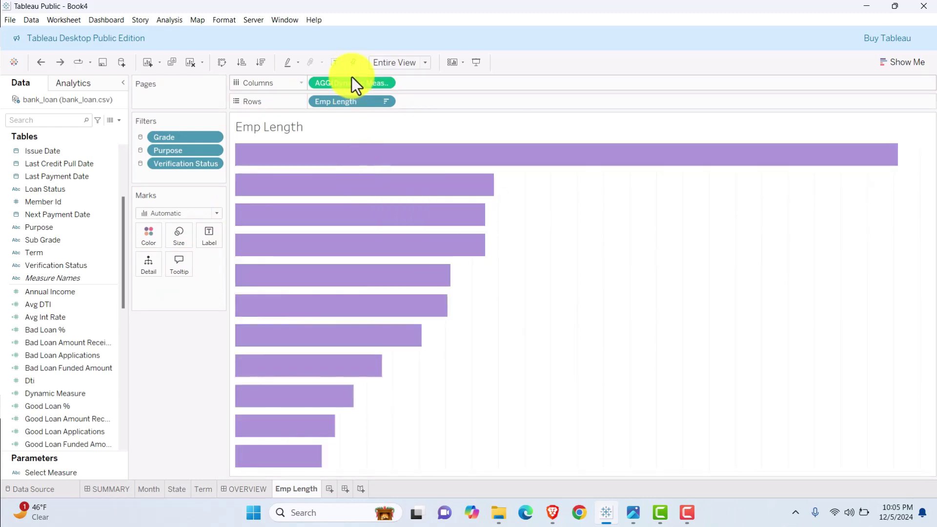
left_click_drag(351, 81, 208, 235)
- Format the bar labels as Number (Custom) with 1 decimal place and display units of Thousands (K)
left_click(210, 292)
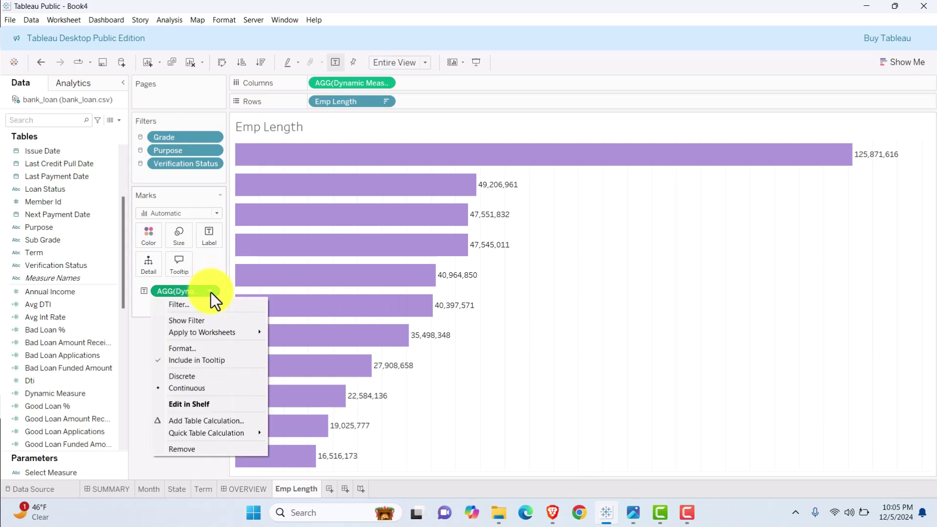
left_click(198, 347)
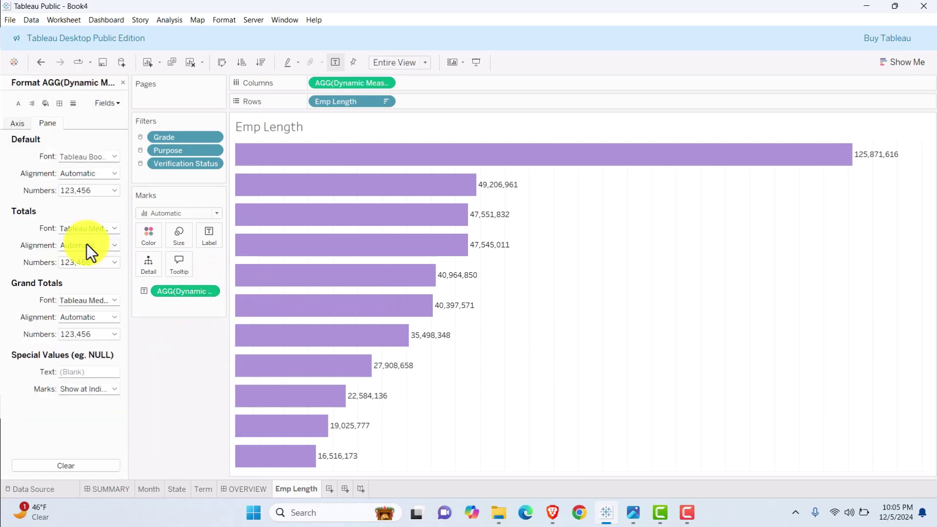
left_click(92, 190)
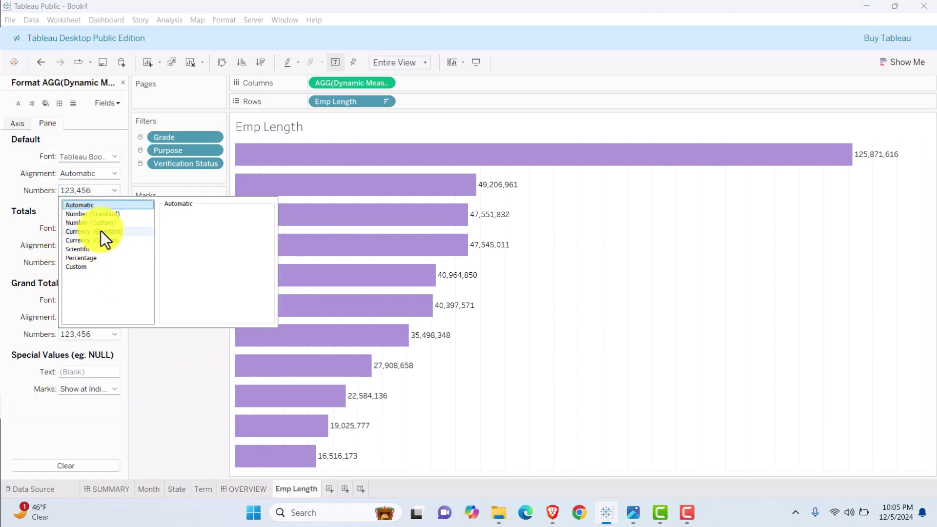
left_click(95, 223)
left_click(190, 228)
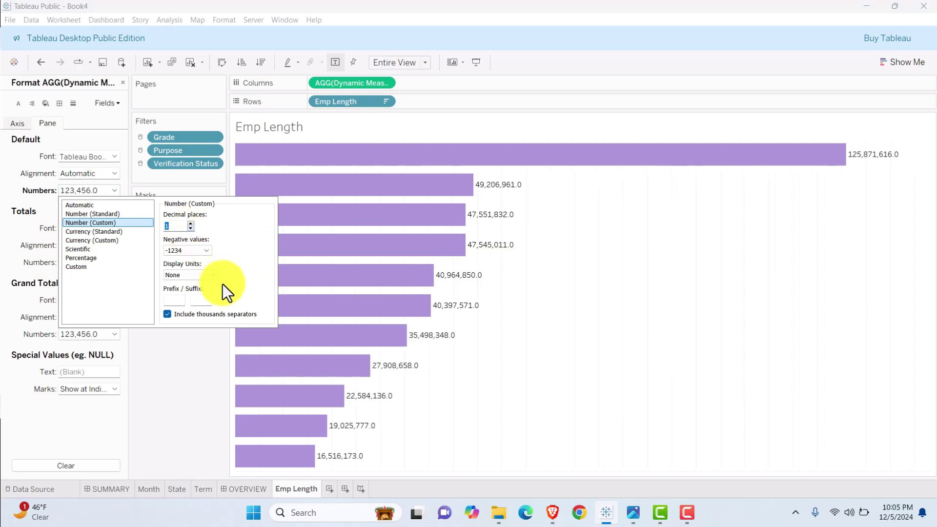
left_click(212, 275)
left_click(206, 292)
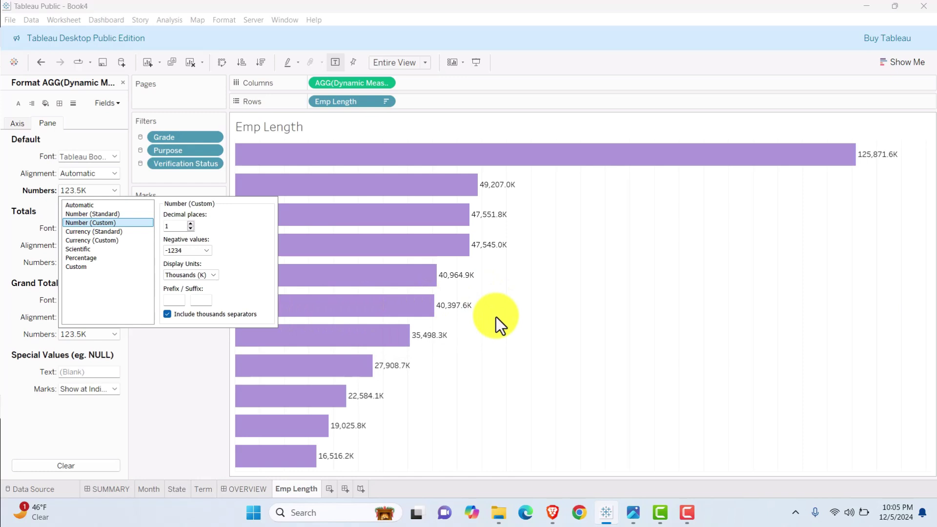
left_click(610, 52)
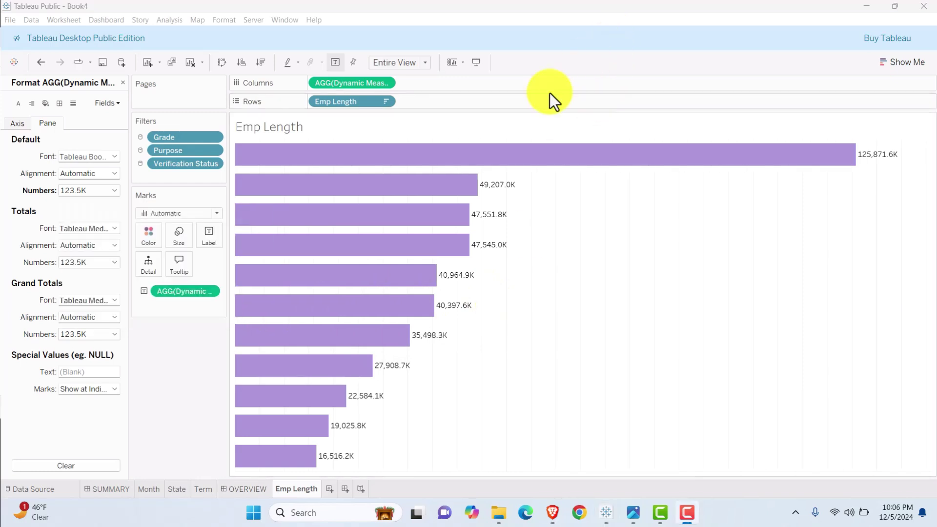
- Replace the Emp Length sheet title with the Select Measure parameter followed by "by Employee Length"
double_click(313, 128)
left_click_drag(424, 209, 298, 210)
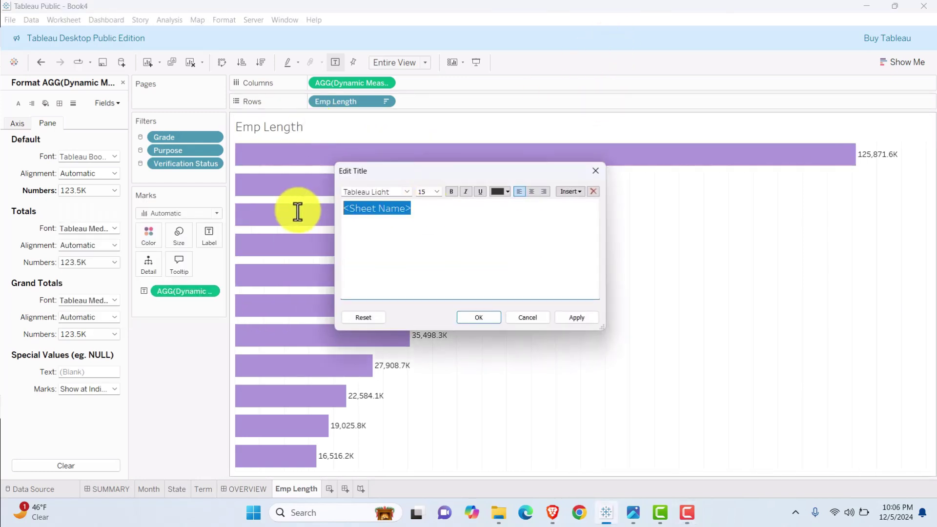
left_click(580, 192)
left_click(590, 349)
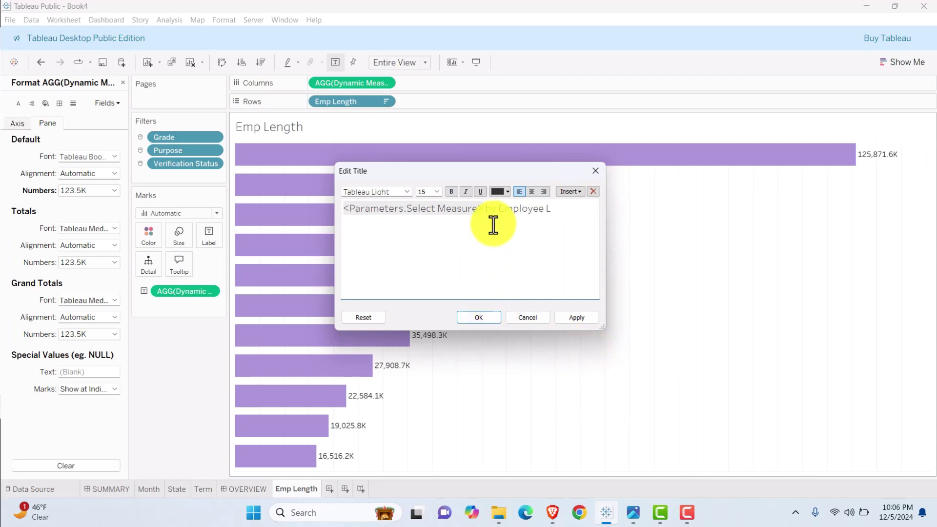
- Format the whole sheet title as Tableau Semibold, size 11, in the light blue custom color and apply it
triple_click(522, 209)
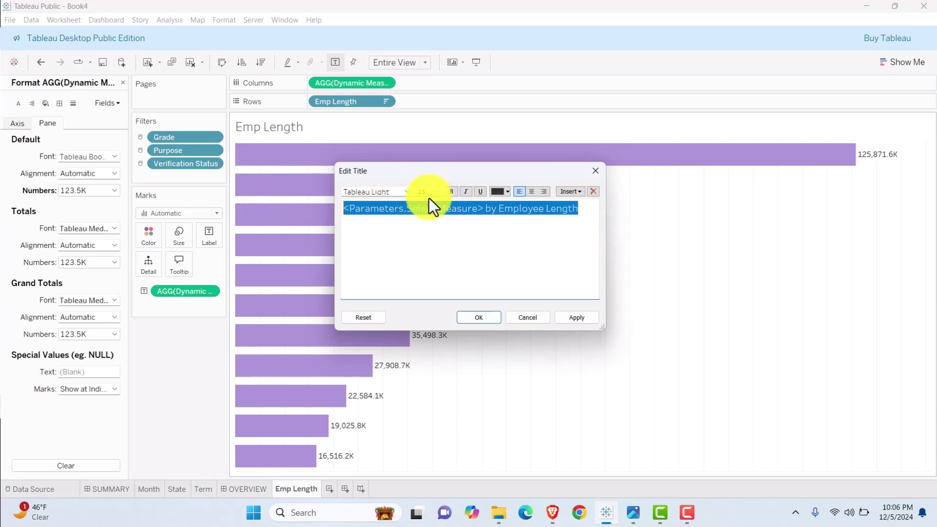
left_click(437, 192)
left_click(422, 224)
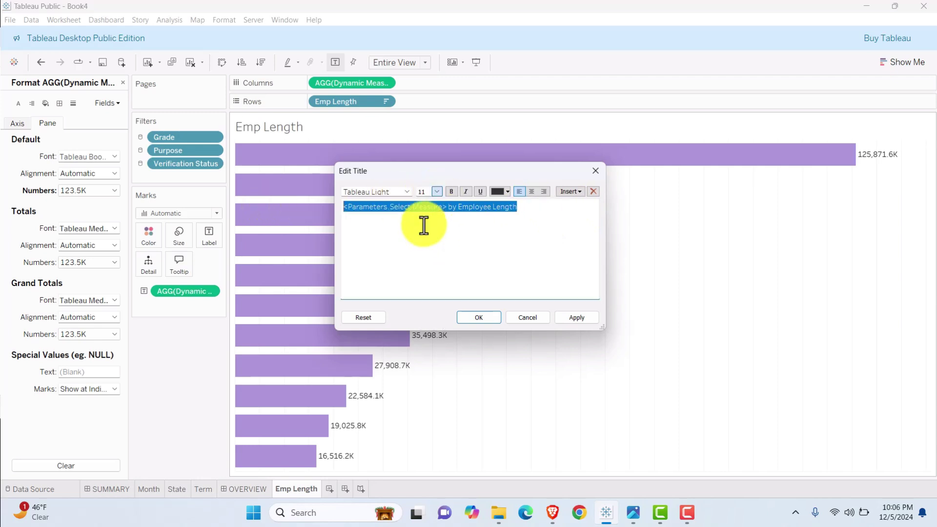
left_click(406, 191)
left_click(395, 228)
left_click(506, 191)
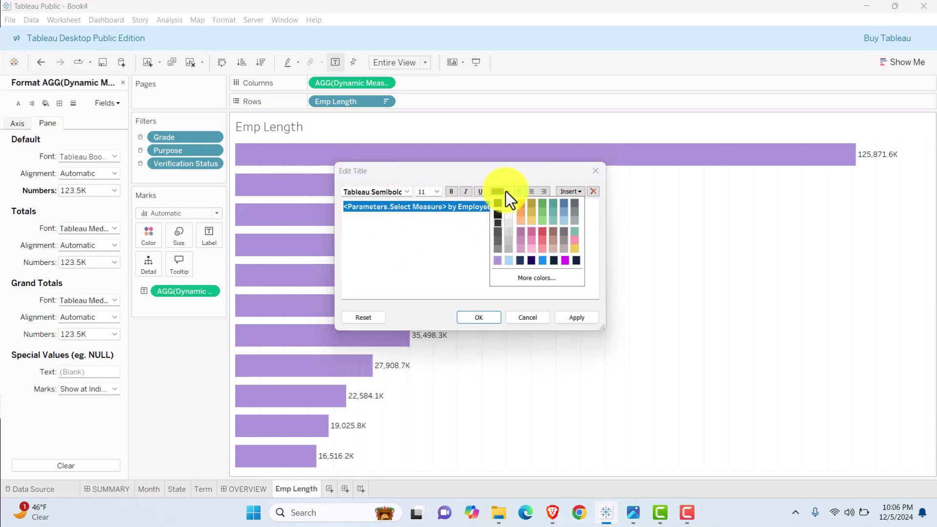
left_click(507, 258)
left_click(558, 318)
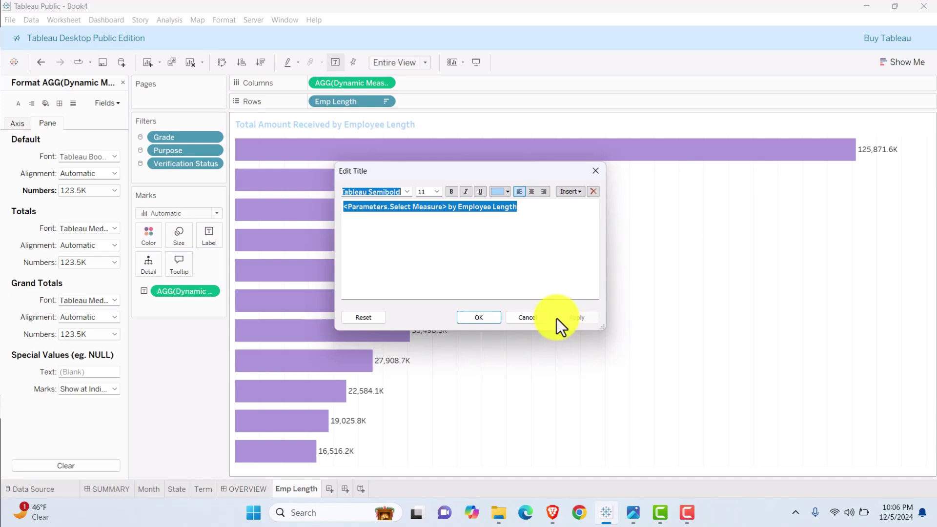
left_click(470, 321)
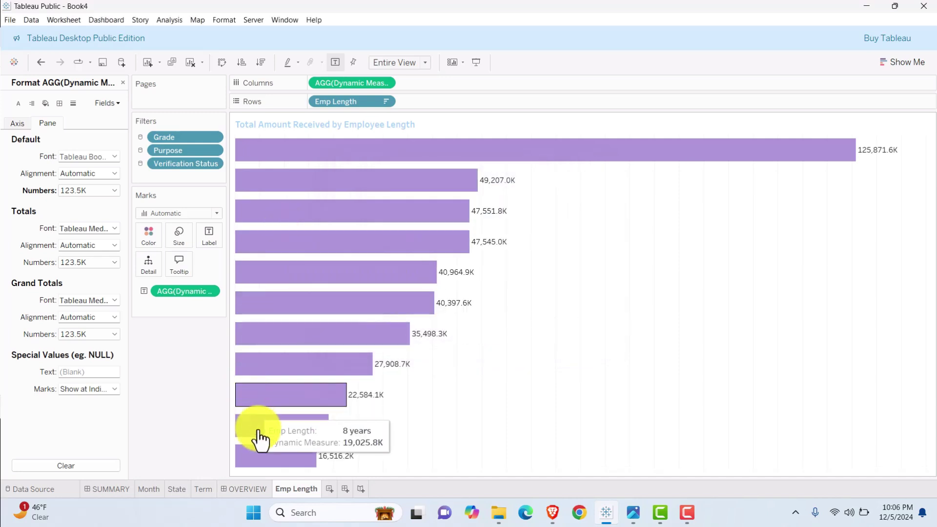
- Place the Emp Length sheet on the OVERVIEW dashboard below the Month chart and resize it to fill the empty panel
left_click(244, 489)
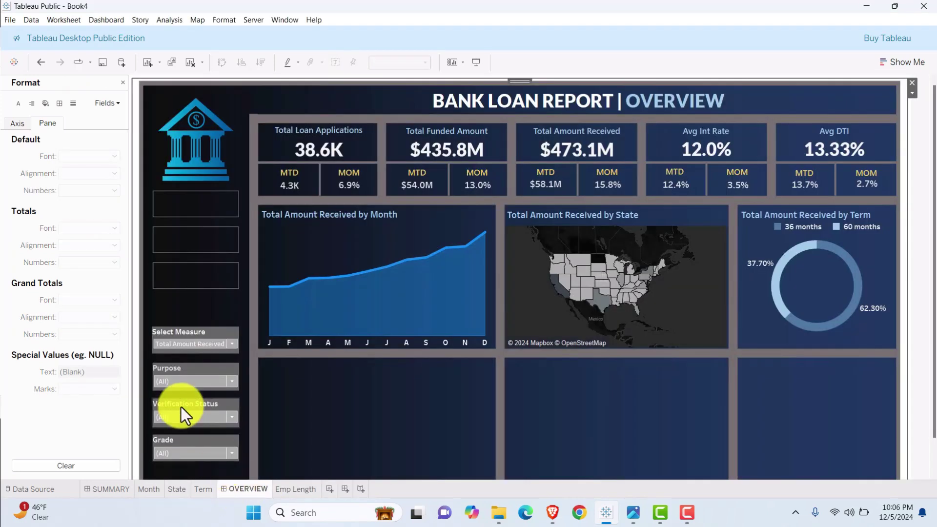
left_click(123, 83)
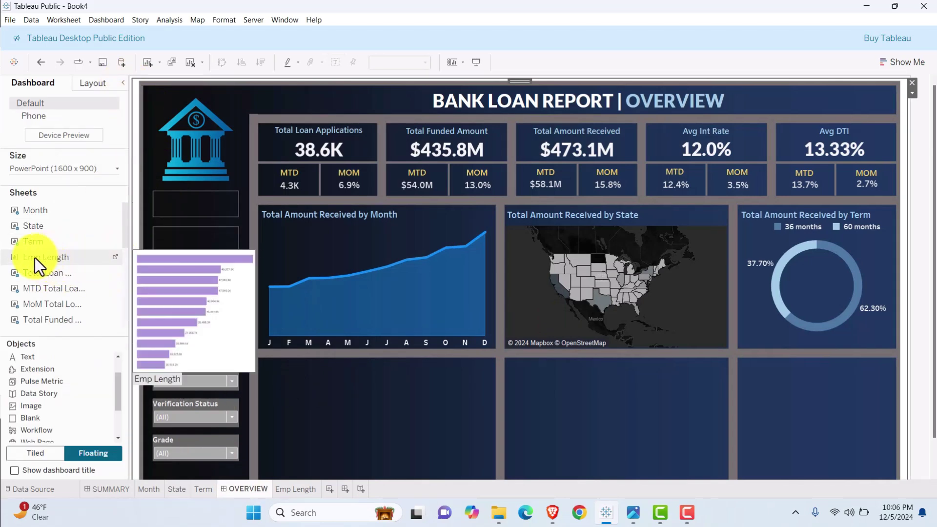
left_click_drag(28, 258, 261, 359)
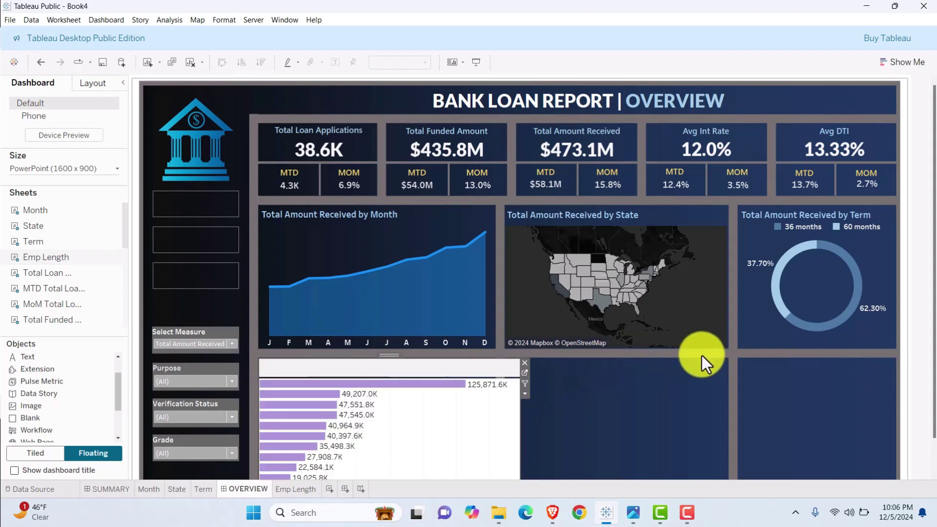
scroll(701, 371, "down", 1)
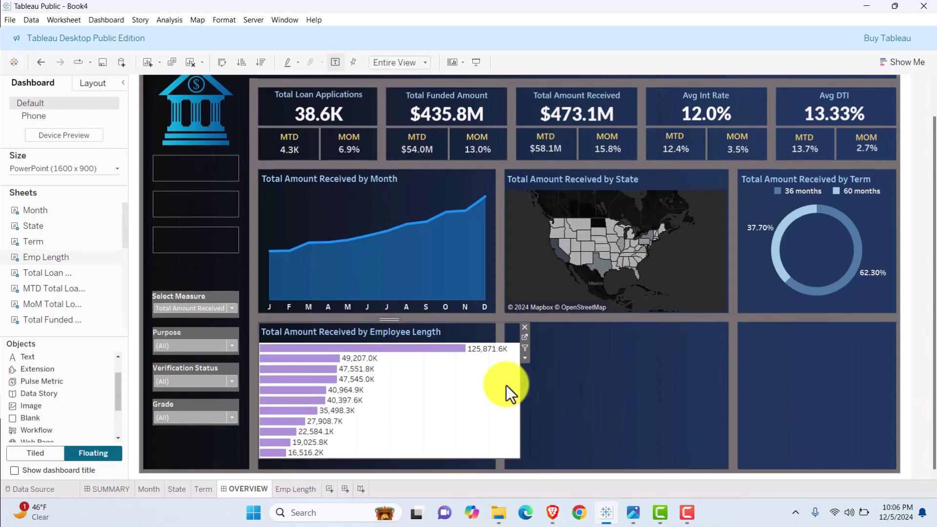
left_click_drag(519, 382, 495, 390)
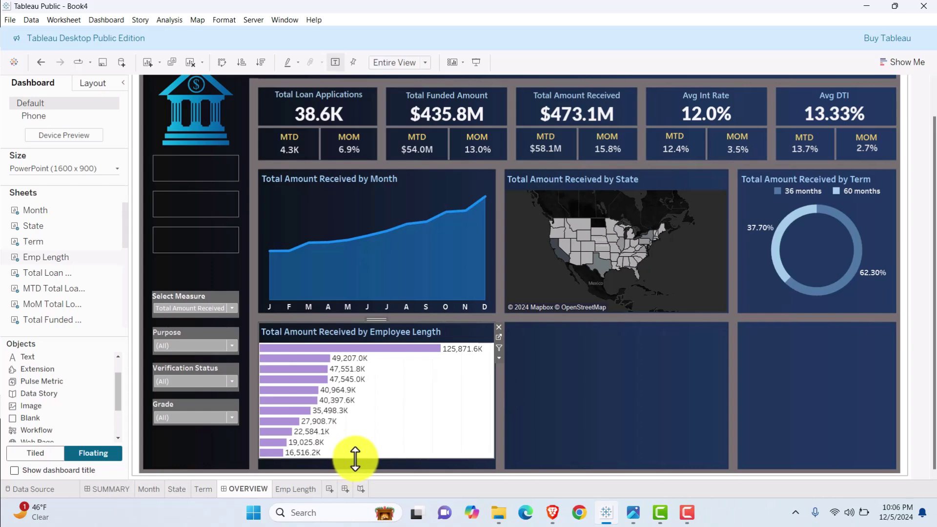
left_click_drag(355, 458, 358, 469)
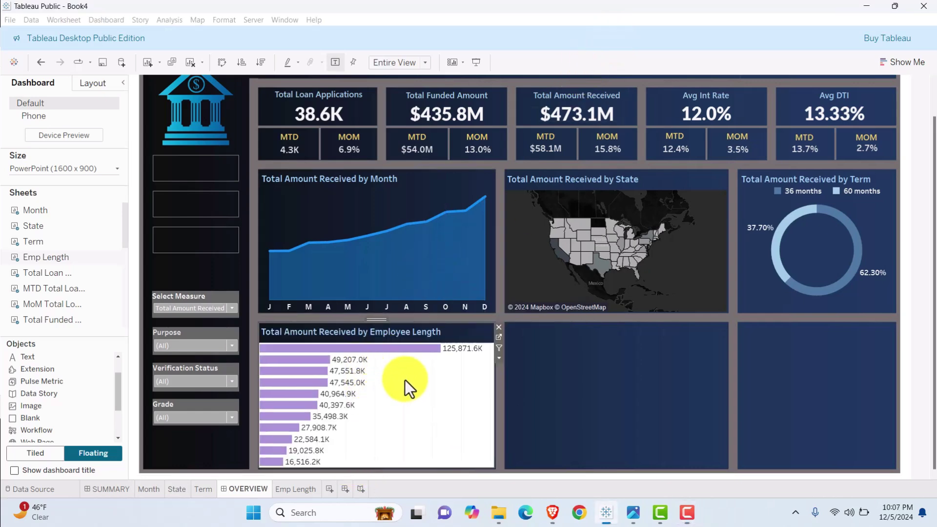
- Set the worksheet shading of the employee length chart to None
right_click(406, 380)
left_click(429, 415)
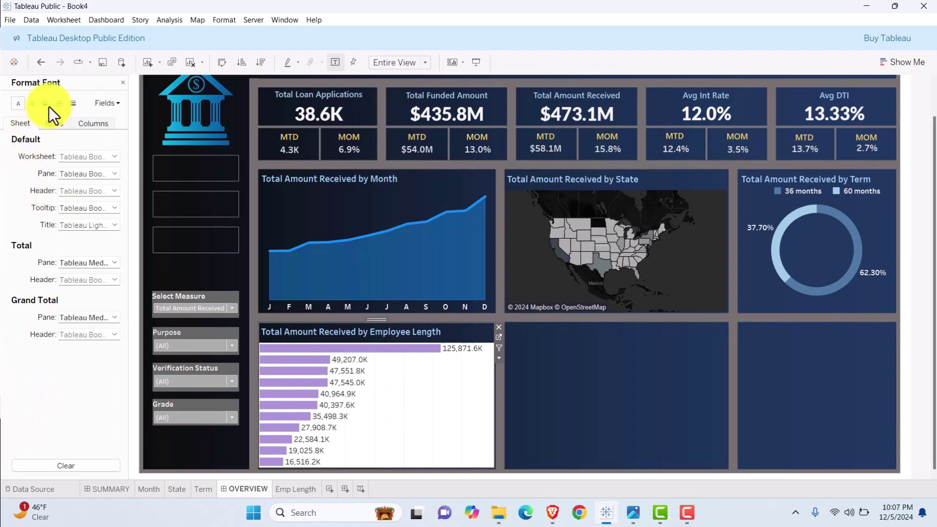
left_click(47, 104)
left_click(64, 151)
left_click(100, 172)
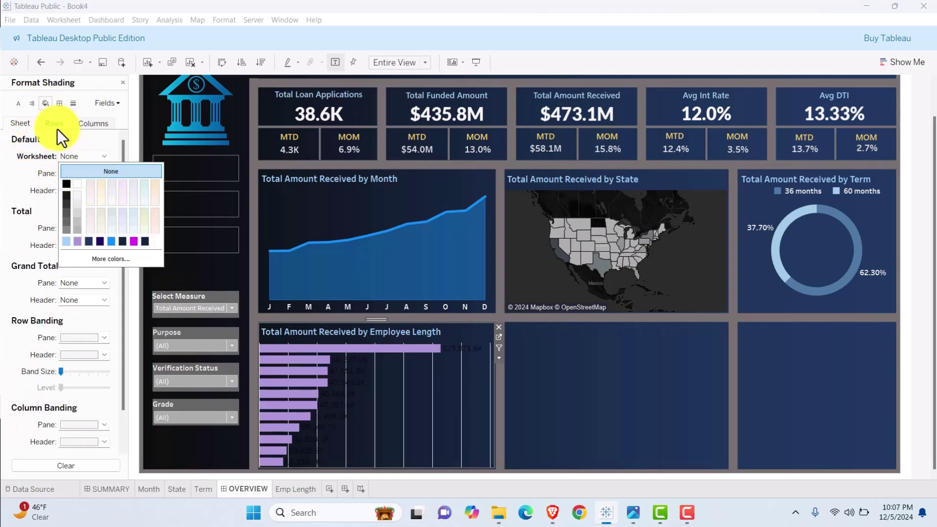
left_click(56, 125)
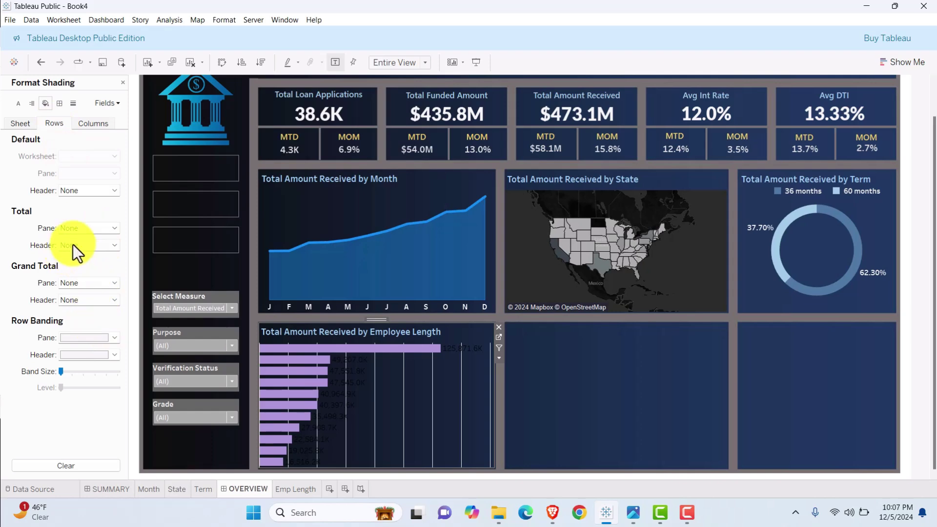
- Set the Grand Total pane border of the employee length chart to None for both rows and columns
left_click(58, 104)
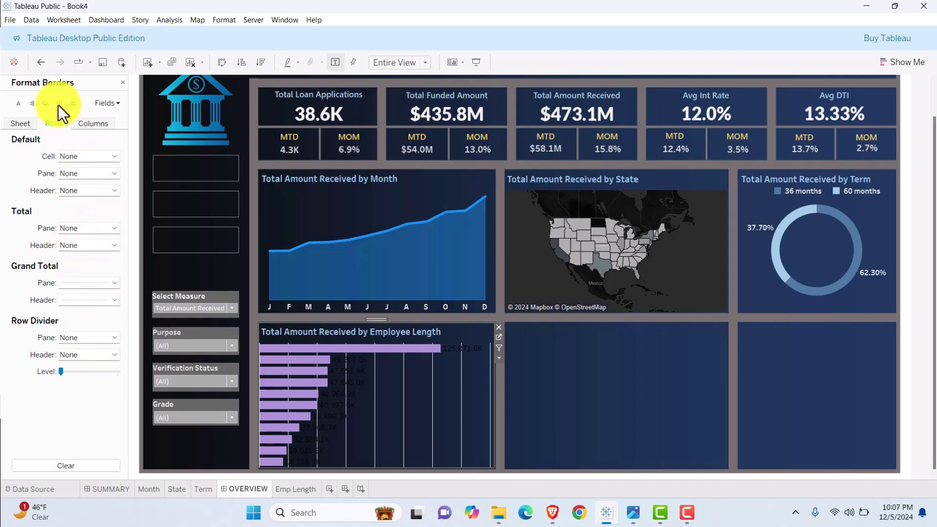
left_click(112, 284)
left_click(70, 346)
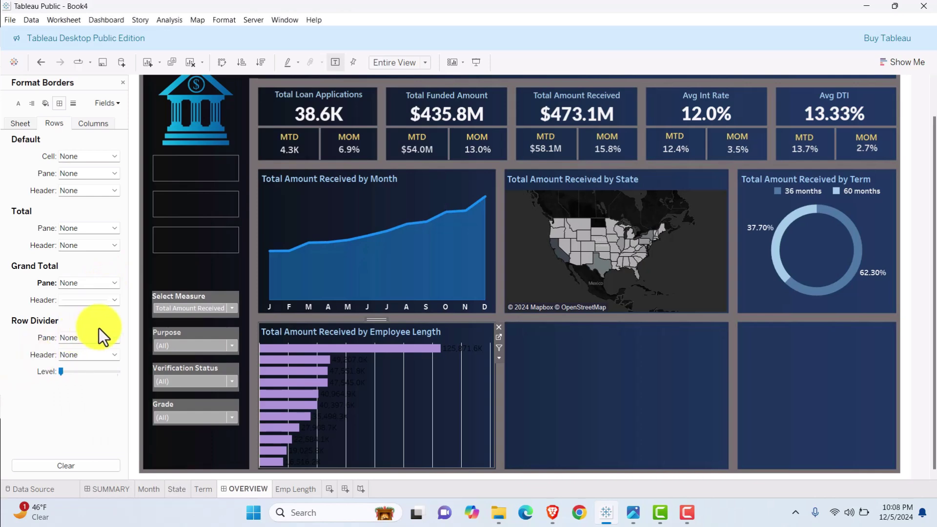
left_click(93, 123)
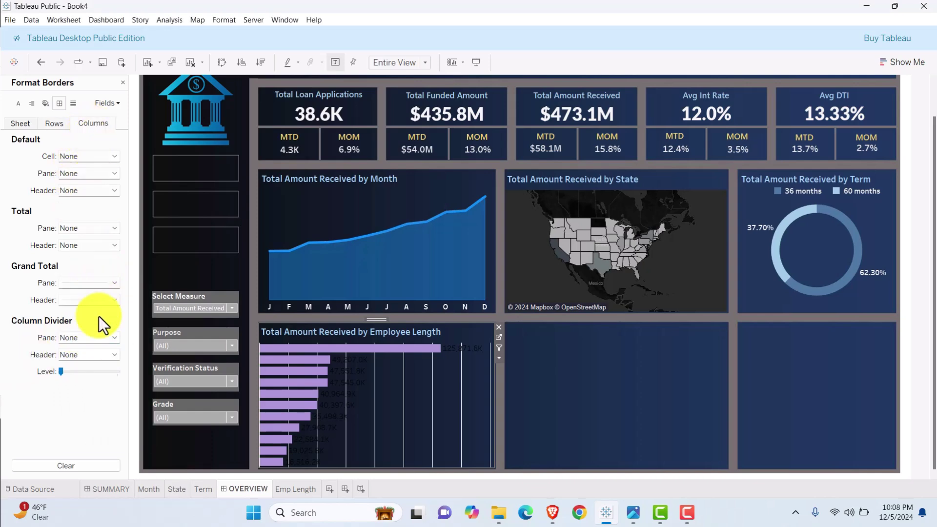
left_click(111, 283)
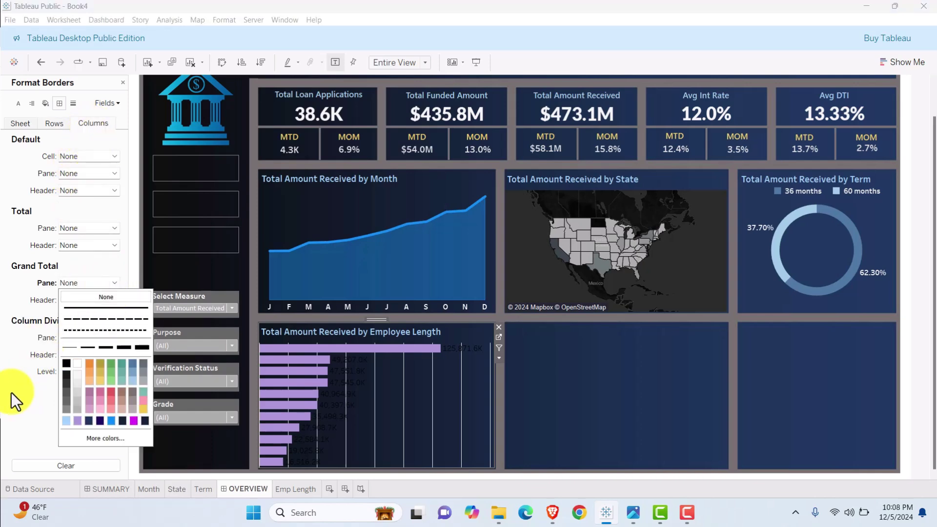
left_click(105, 295)
- Set the employee length chart's column zero lines, grid lines, drop lines and reference lines to None
left_click(77, 105)
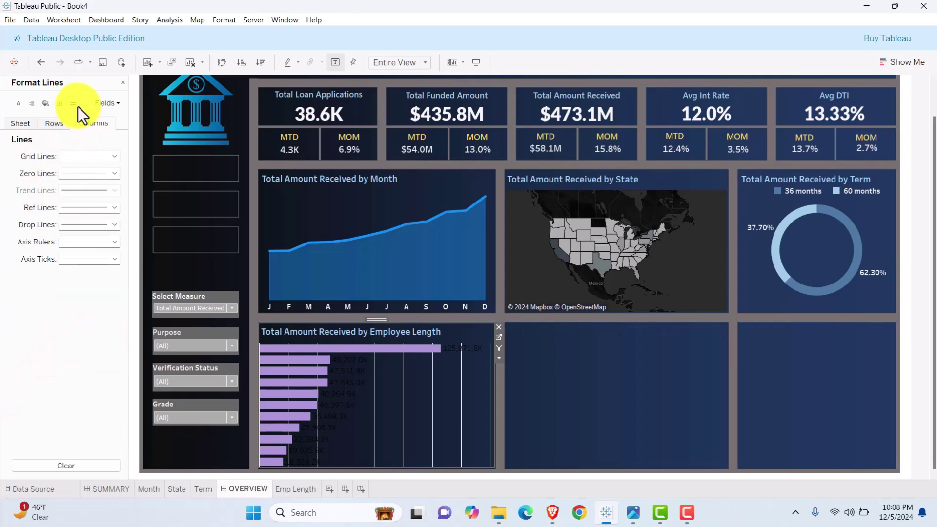
left_click(114, 173)
left_click(109, 187)
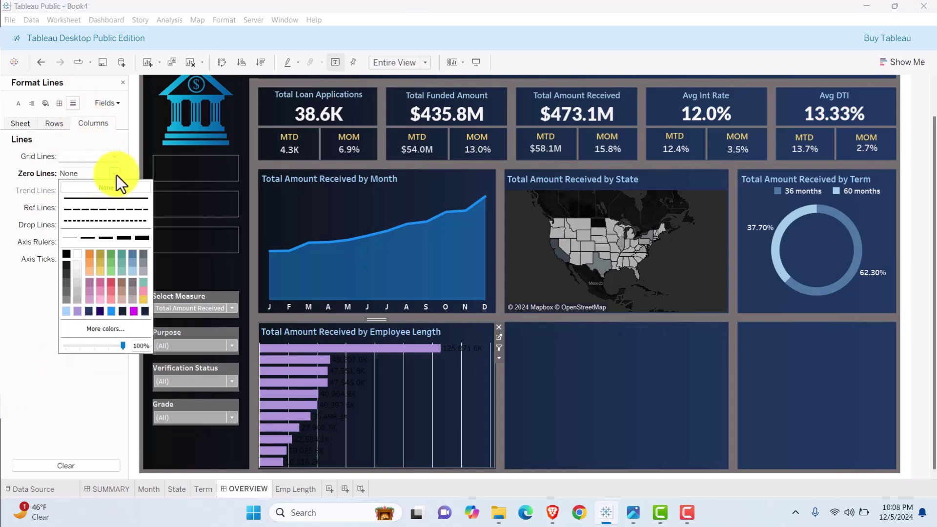
left_click(115, 156)
left_click(105, 168)
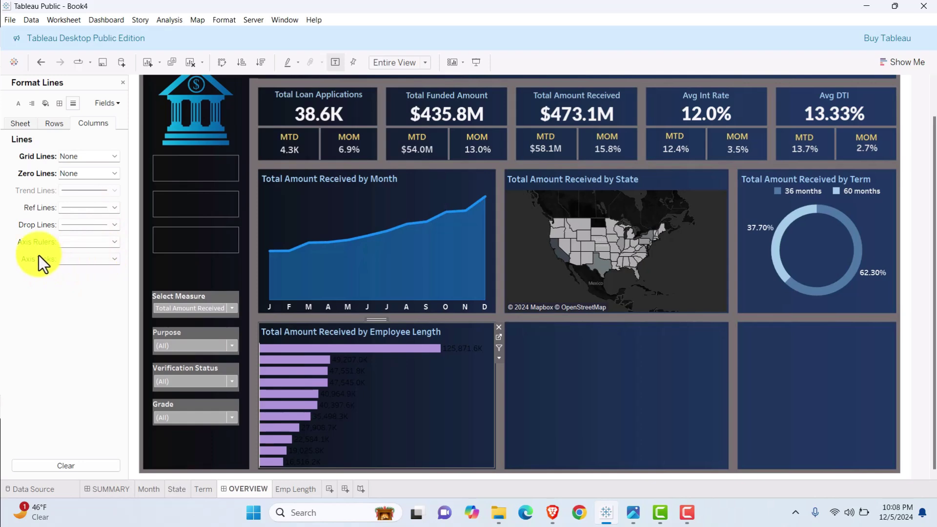
left_click(113, 224)
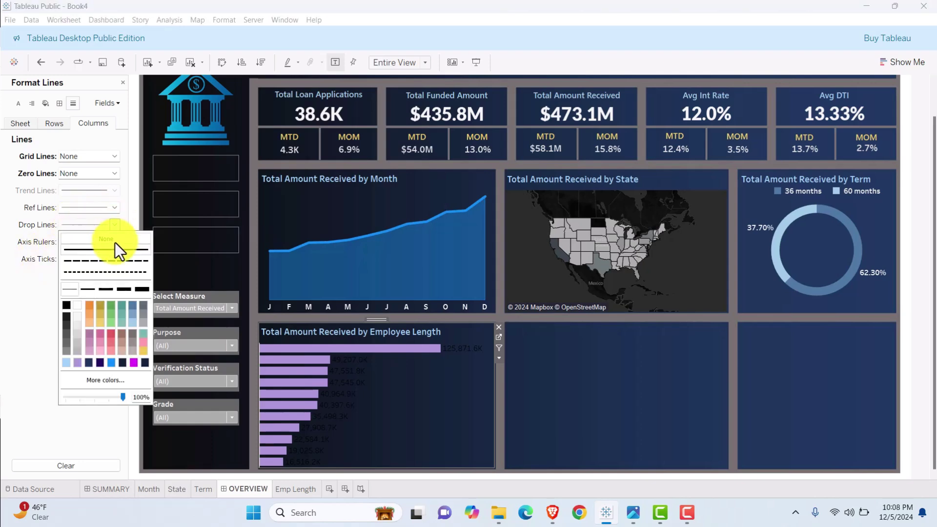
left_click(115, 242)
left_click(37, 294)
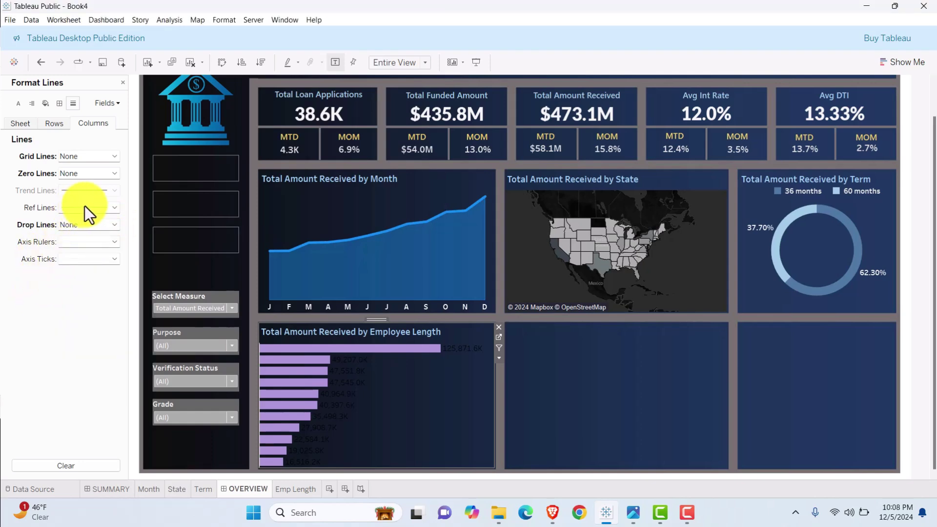
left_click(111, 208)
left_click(109, 220)
left_click(14, 289)
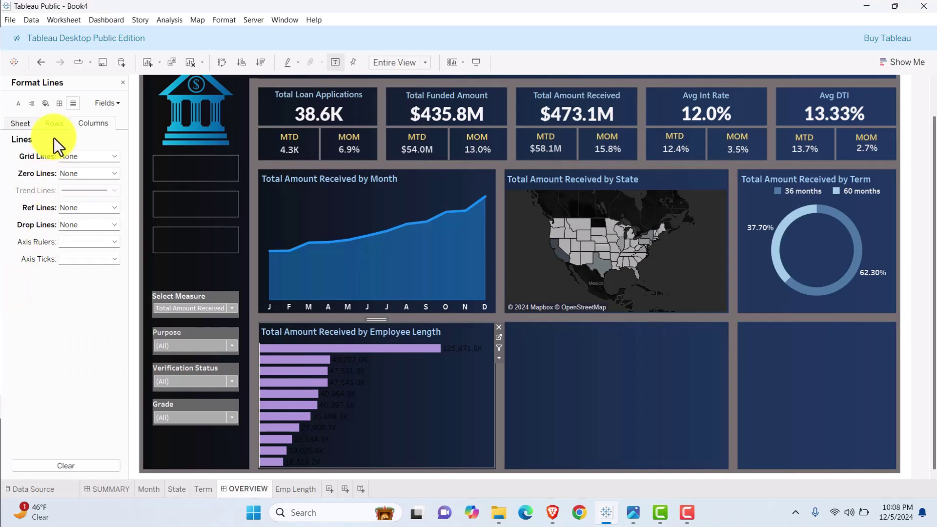
left_click(54, 123)
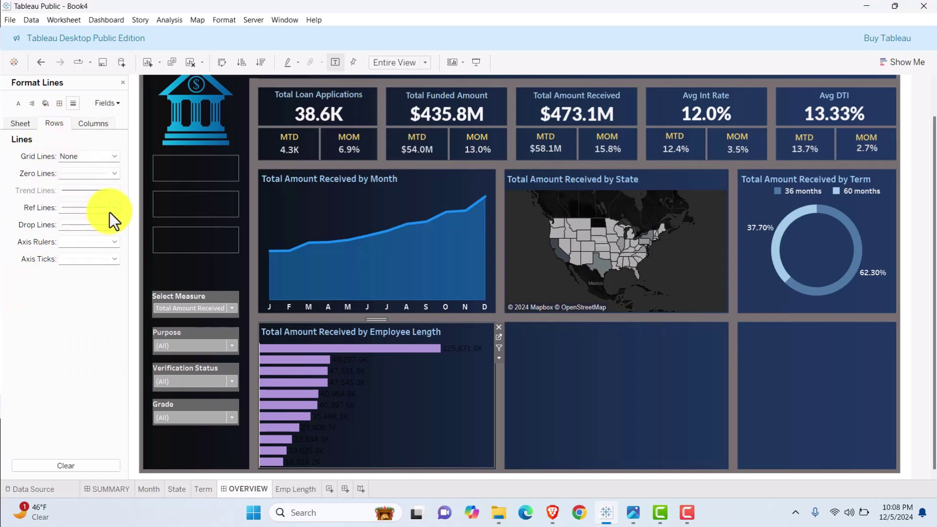
left_click(59, 104)
left_click(103, 124)
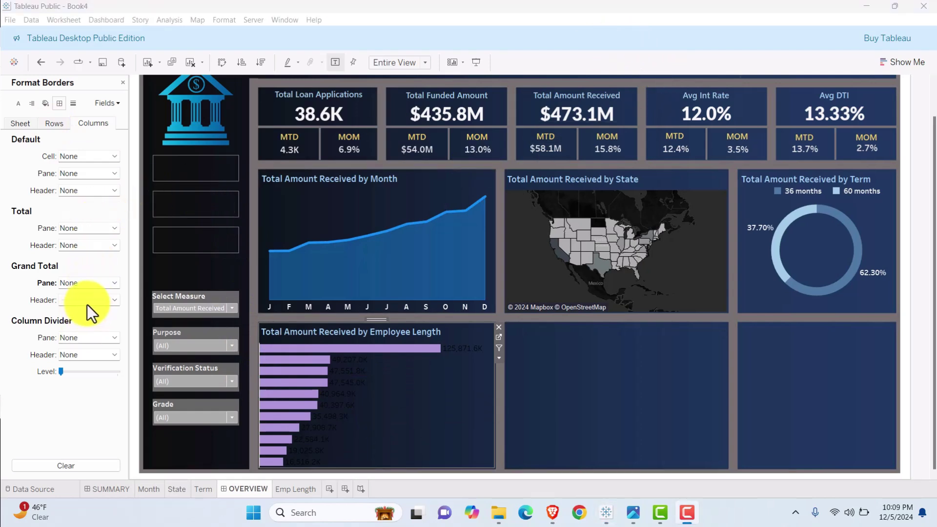
left_click(55, 126)
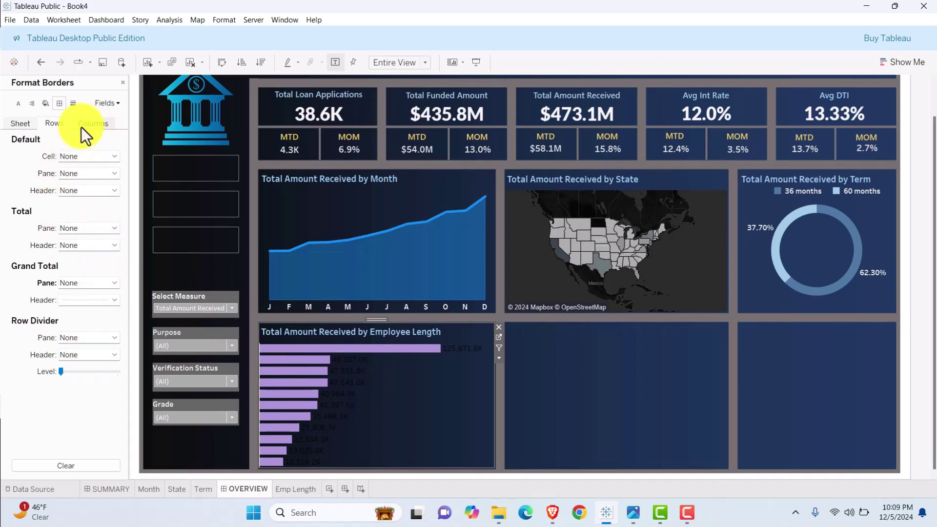
- Set the employee length chart's row zero lines, reference lines, drop lines, axis ticks and axis rulers to None
left_click(72, 103)
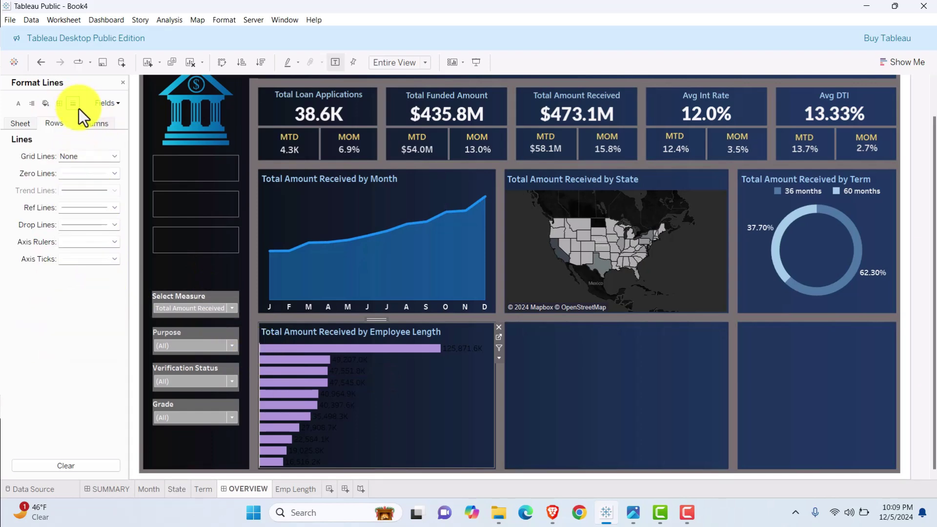
left_click(92, 171)
left_click(92, 185)
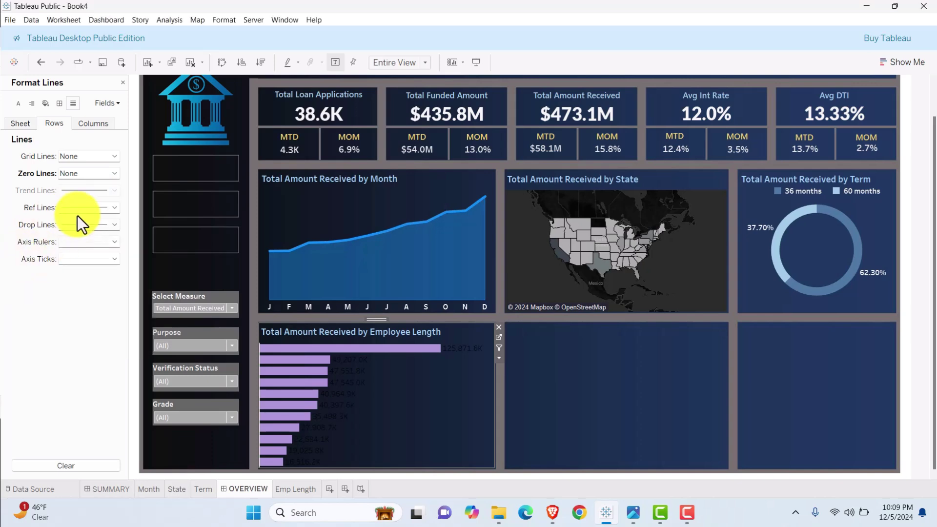
left_click(77, 216)
left_click(68, 240)
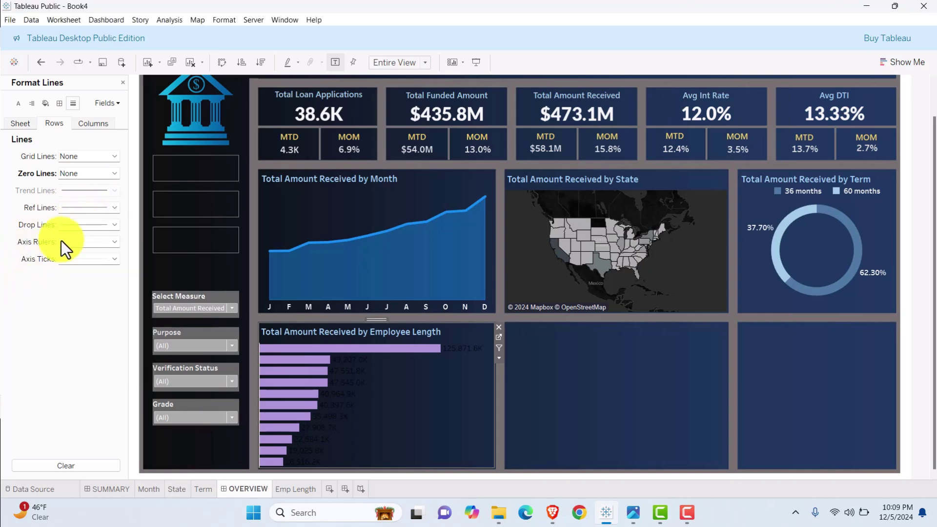
left_click(90, 210)
left_click(93, 224)
left_click(94, 225)
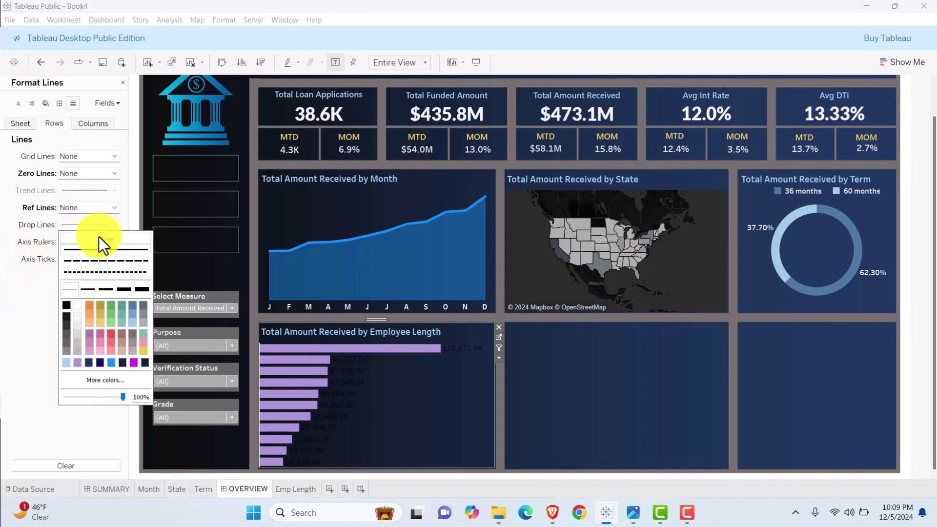
left_click(98, 236)
left_click(83, 259)
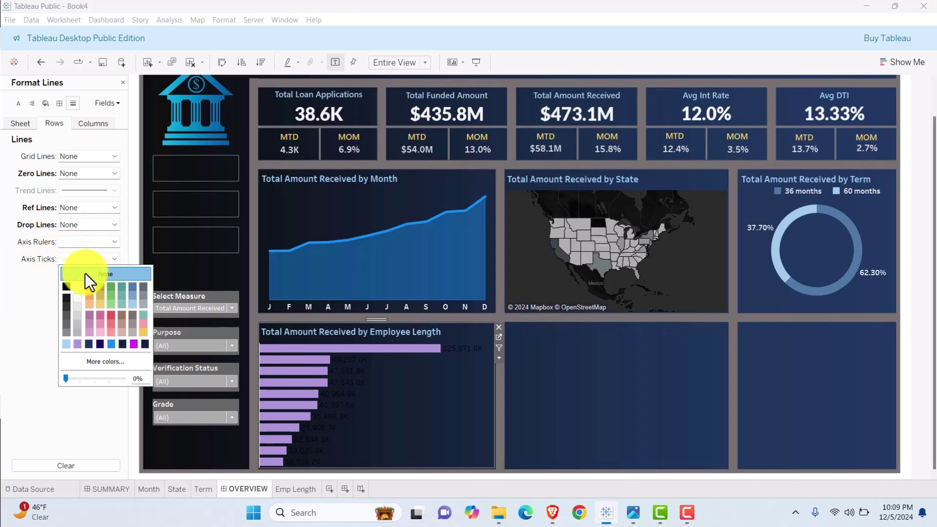
left_click(84, 273)
left_click(103, 240)
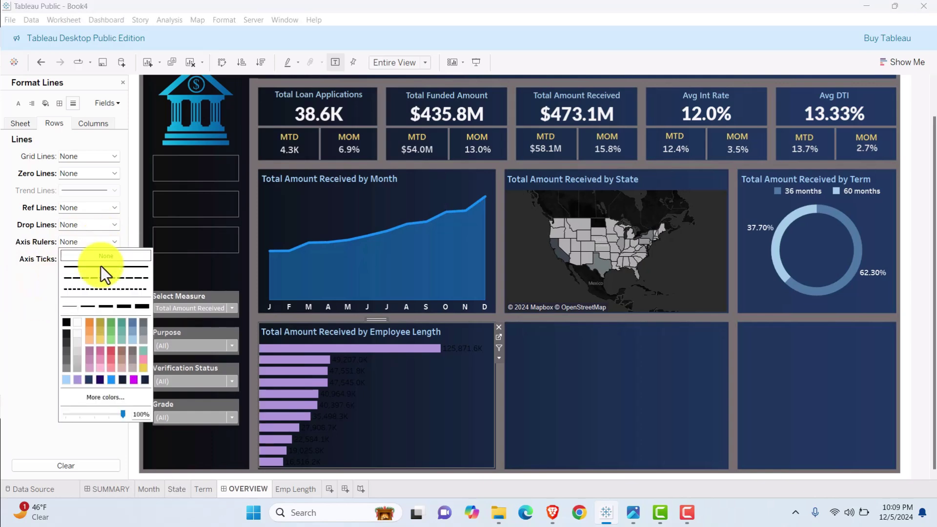
- Move the employee length chart's left edge slightly inward within its dashboard panel
left_click(31, 304)
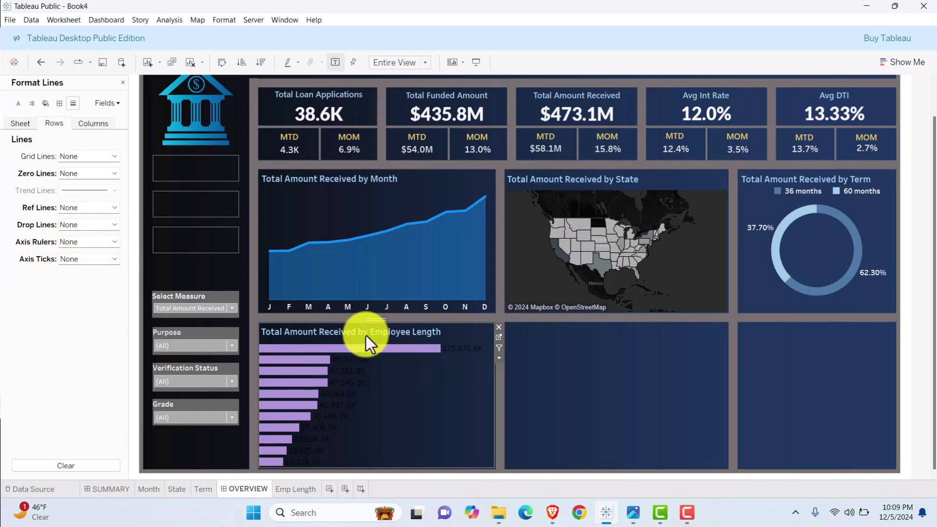
left_click(297, 346)
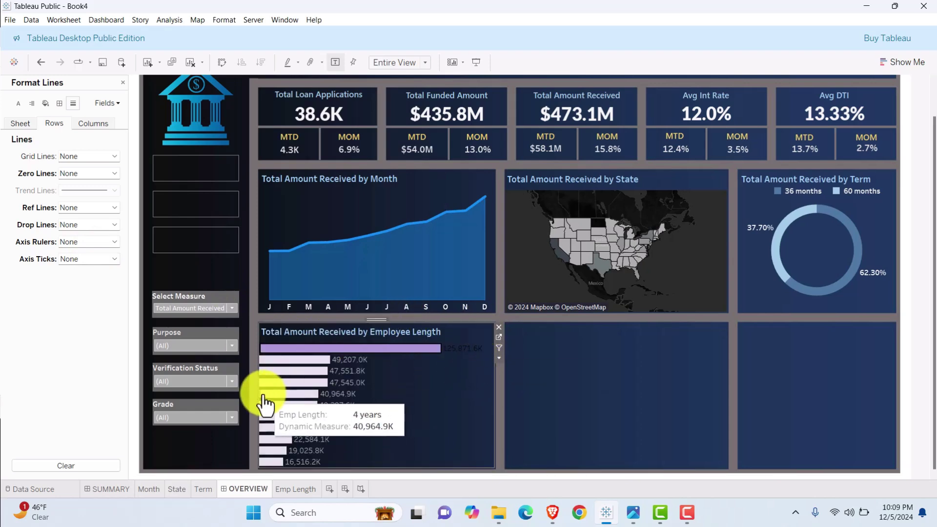
left_click(429, 397)
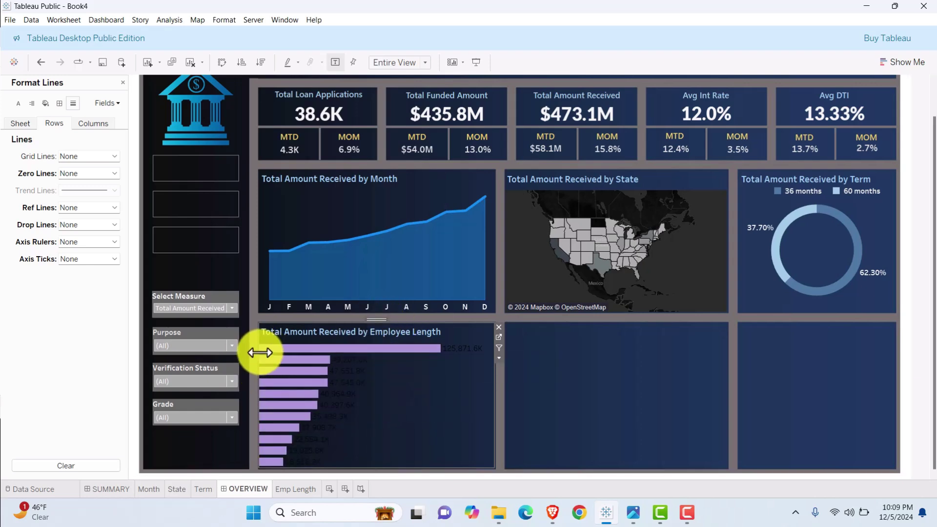
left_click_drag(260, 351, 488, 420)
left_click_drag(257, 373, 553, 377)
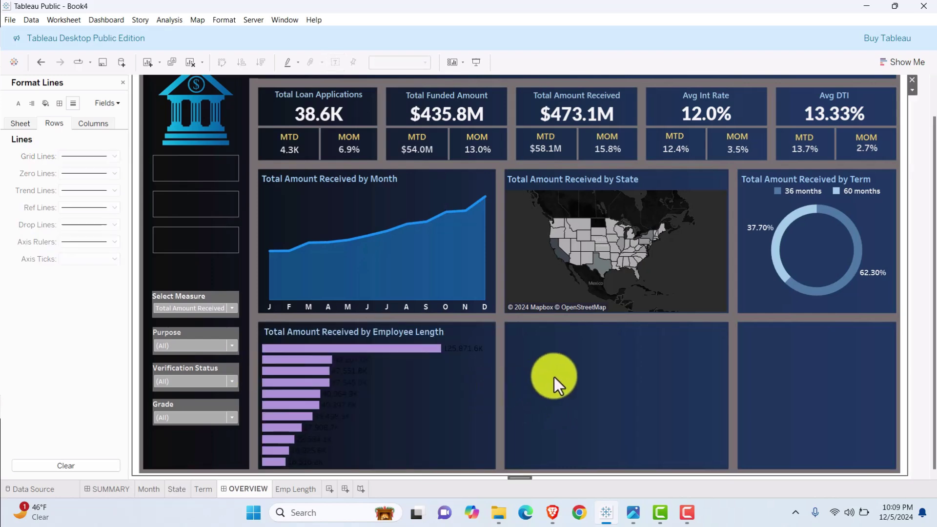
- Set the employee length chart's row header font to Tableau Medium, size 10, in a near-white colour
right_click(337, 380)
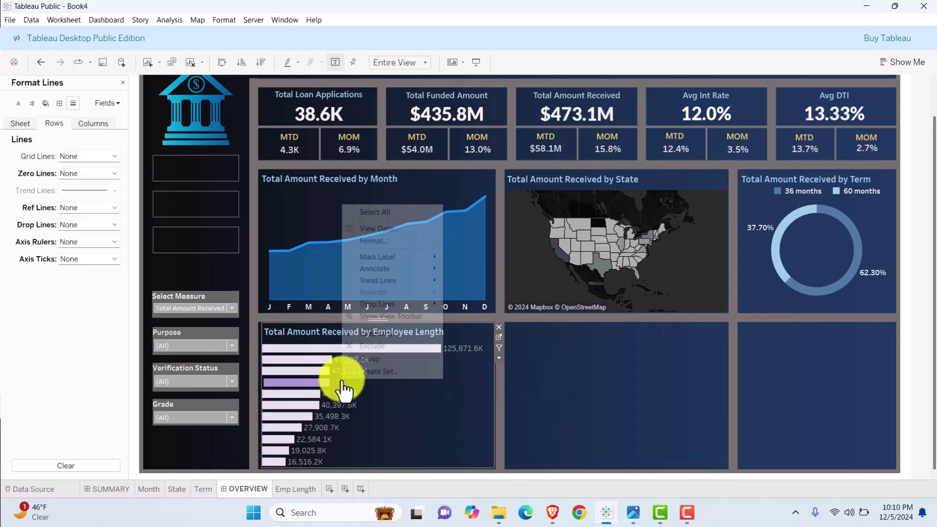
left_click(379, 241)
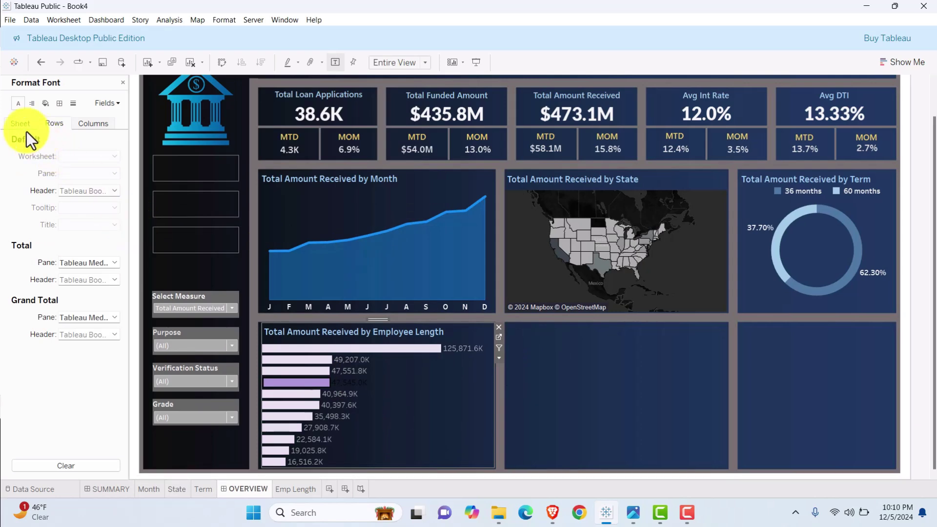
left_click(77, 190)
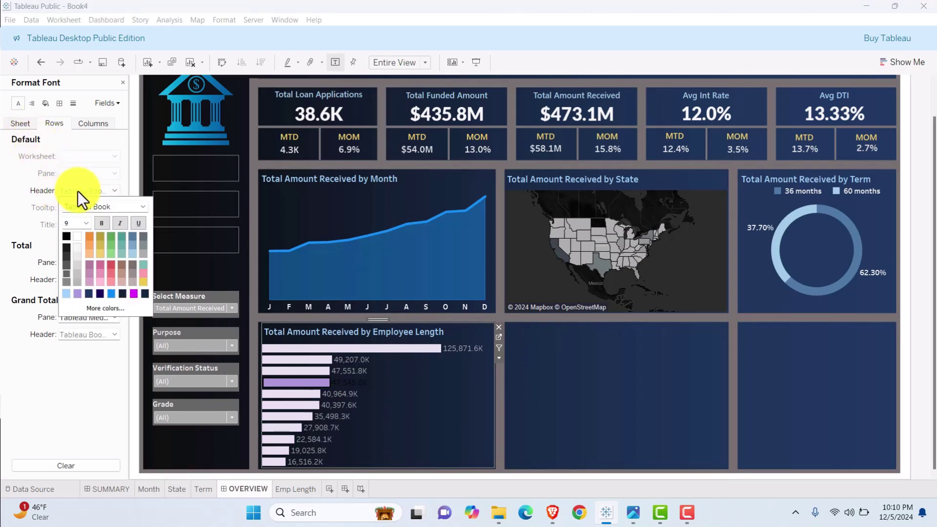
left_click(77, 244)
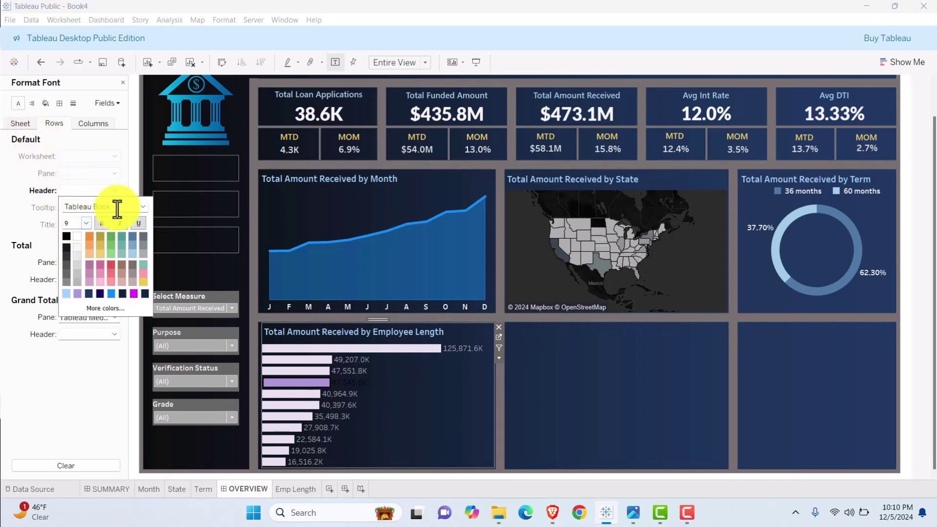
left_click(141, 209)
left_click(116, 236)
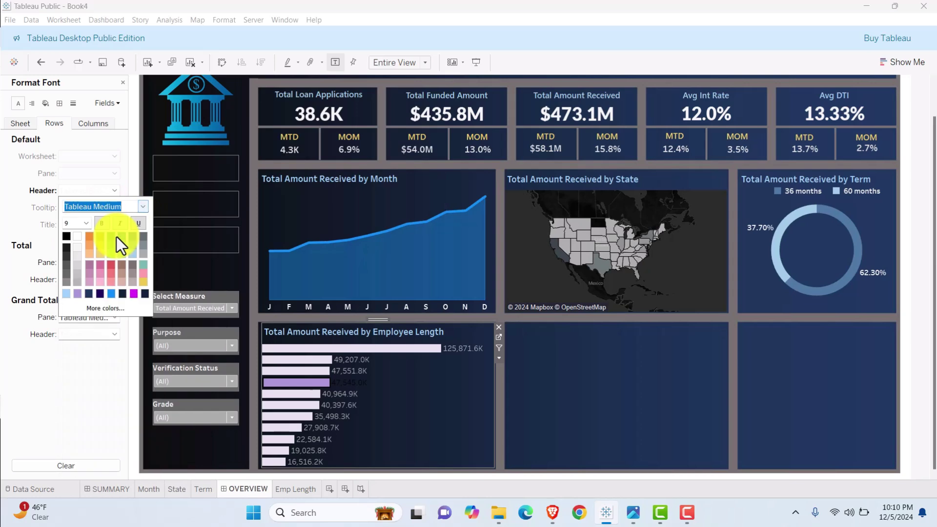
left_click(83, 221)
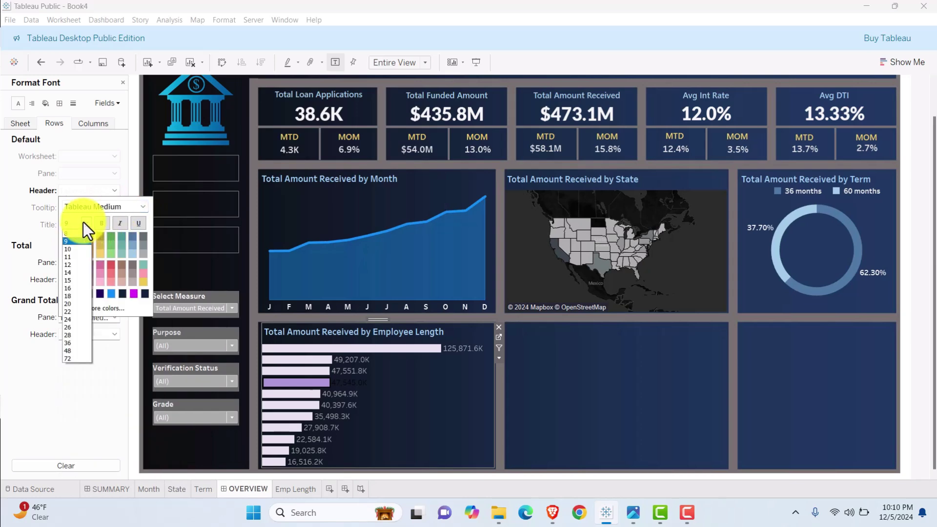
left_click(81, 250)
left_click(531, 415)
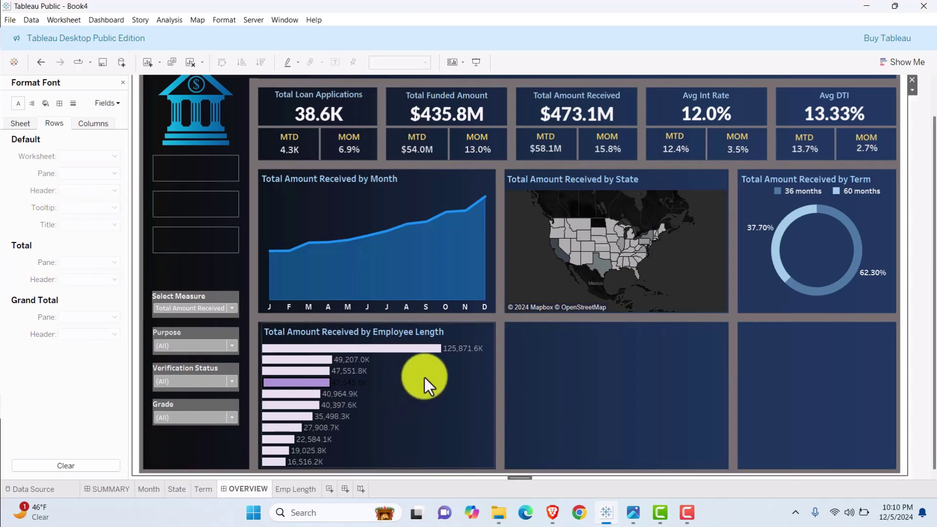
- Widen the employee length chart by extending its left edge back to the panel's edge
left_click(409, 397)
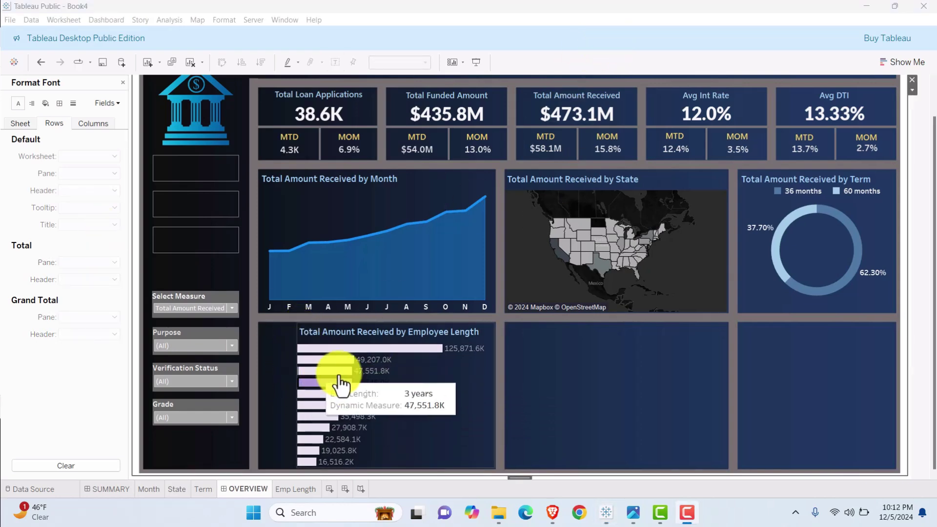
left_click(299, 335)
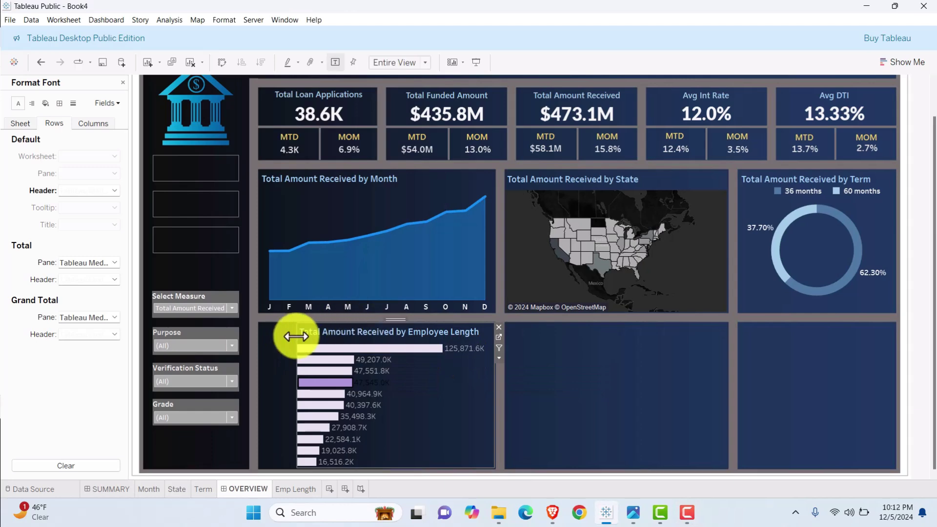
left_click_drag(299, 335, 279, 407)
- Show the Emp Length row header on the Emp Length worksheet and return to the OVERVIEW dashboard
left_click(288, 490)
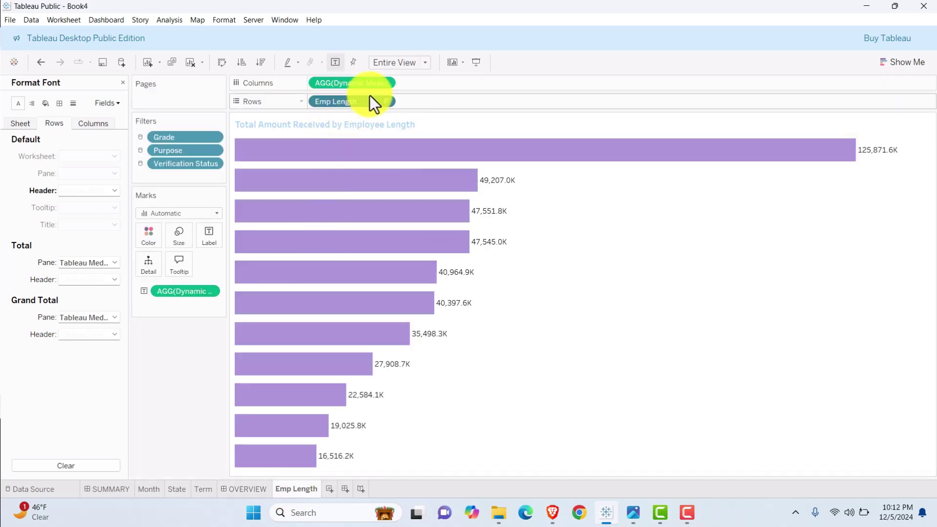
left_click(385, 101)
left_click(360, 204)
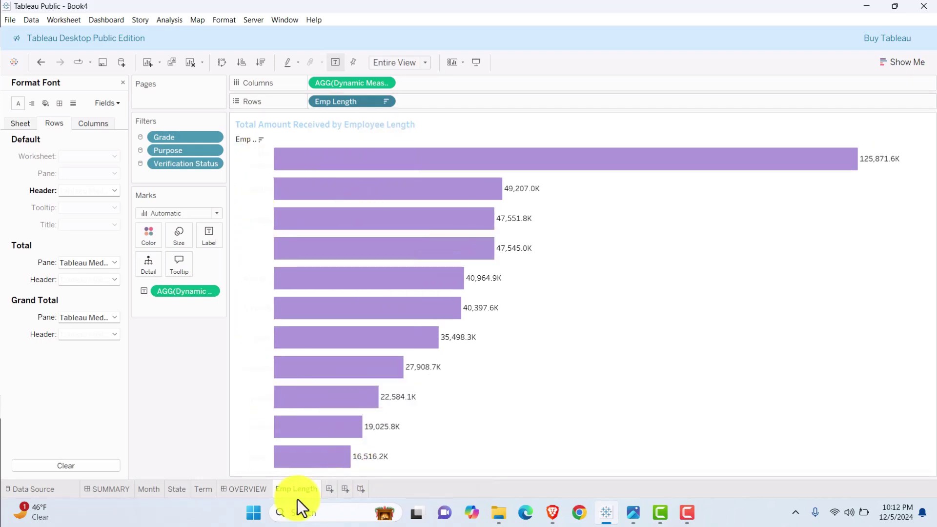
left_click(252, 490)
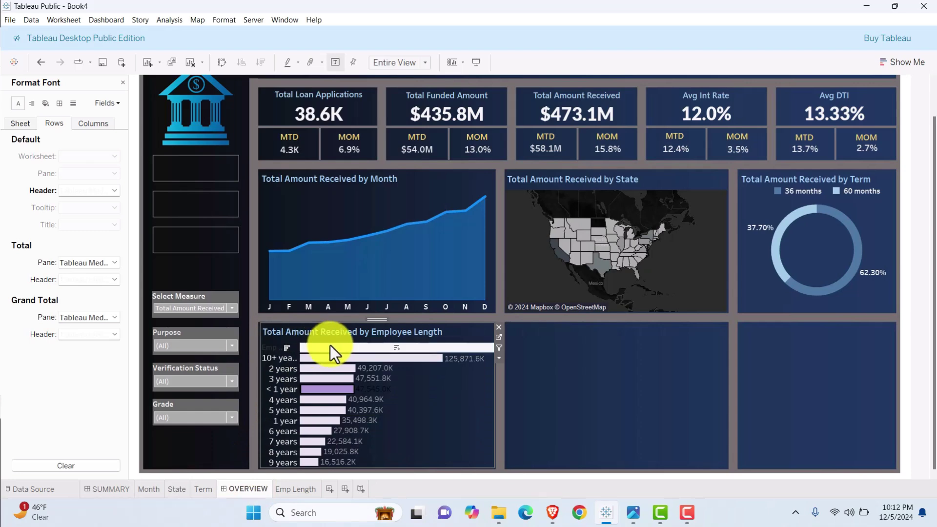
- Hide the field labels for rows on the Emp Length worksheet and return to the OVERVIEW dashboard
right_click(271, 347)
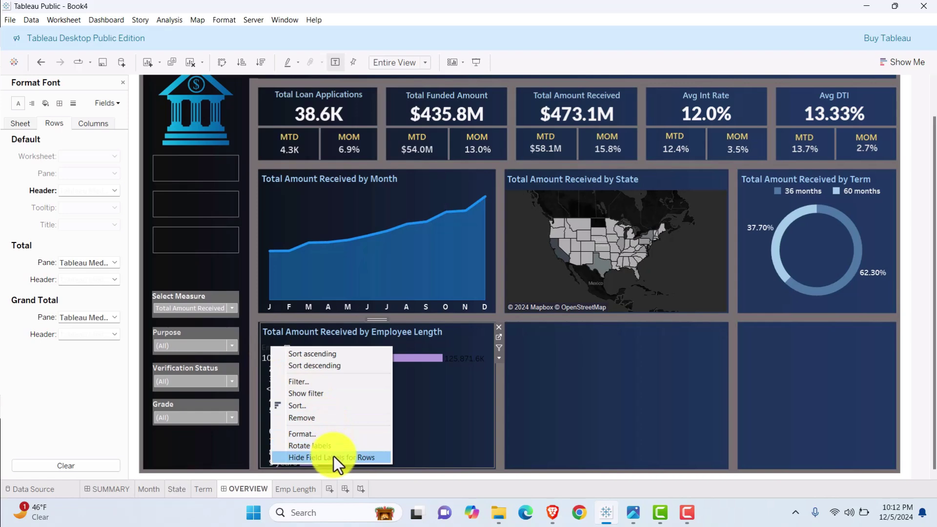
left_click(535, 391)
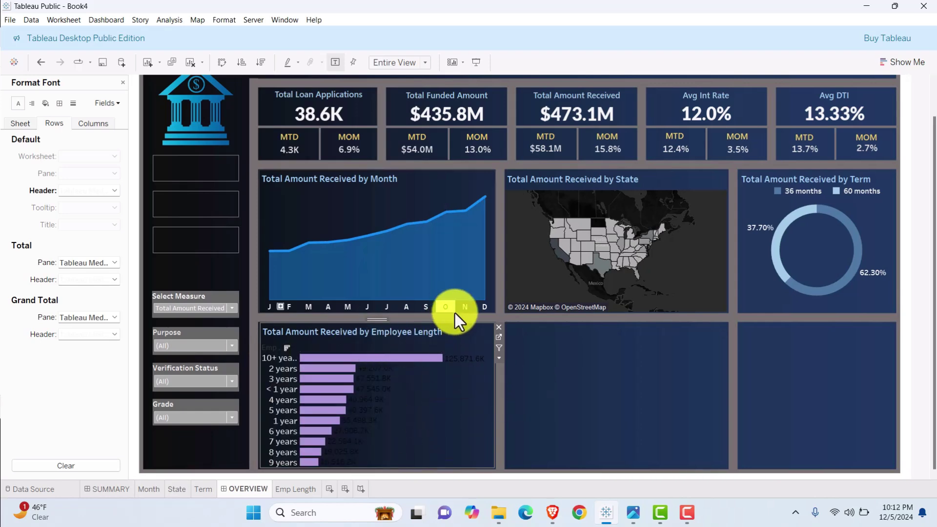
left_click(281, 489)
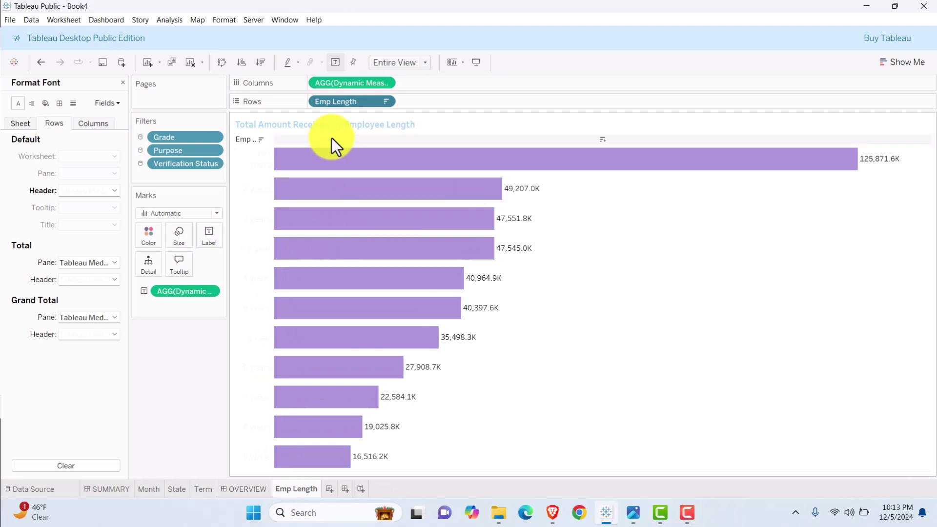
right_click(248, 139)
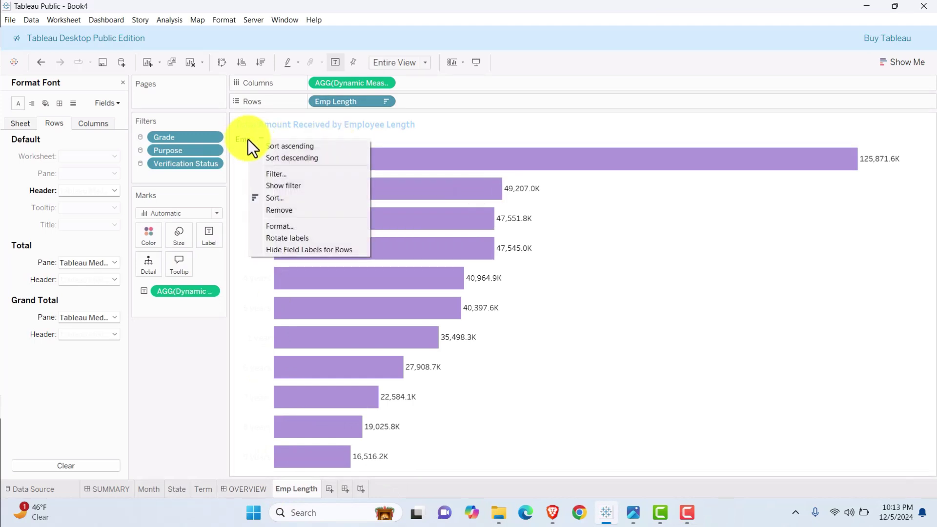
right_click(482, 141)
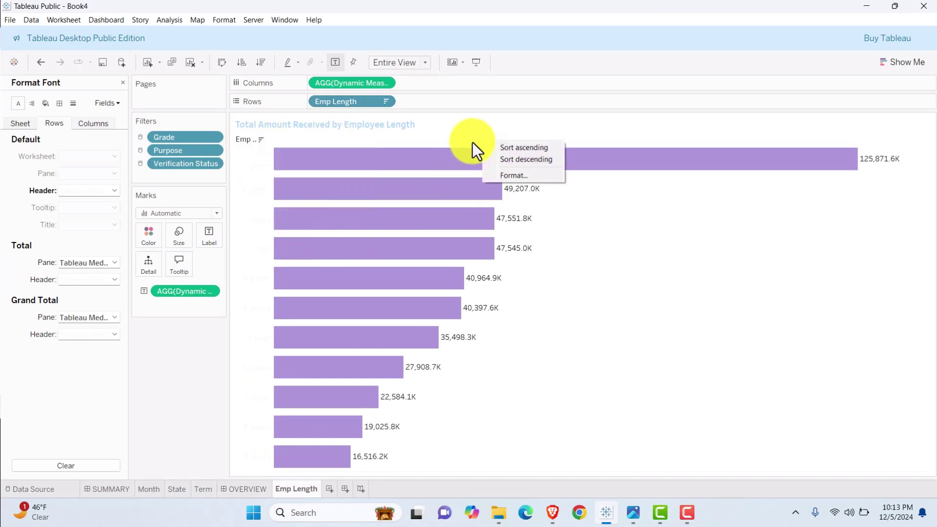
left_click(379, 104)
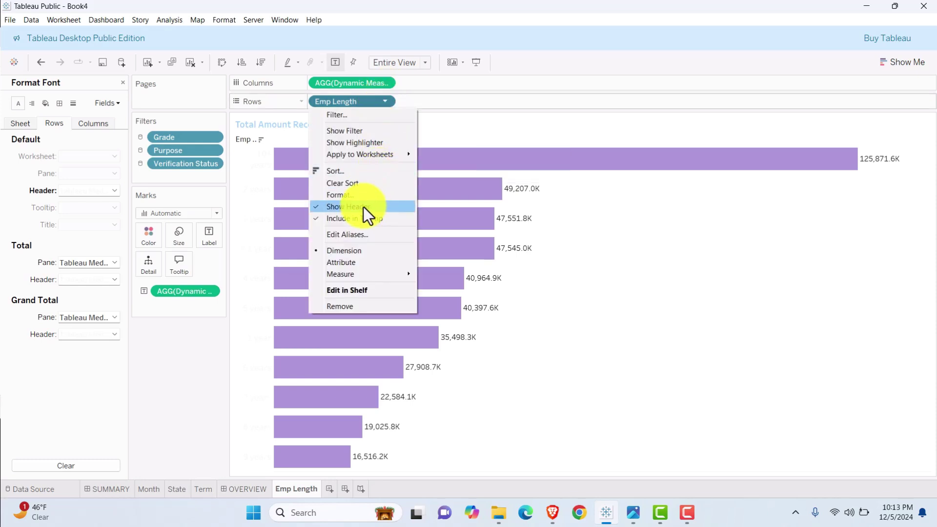
left_click(241, 142)
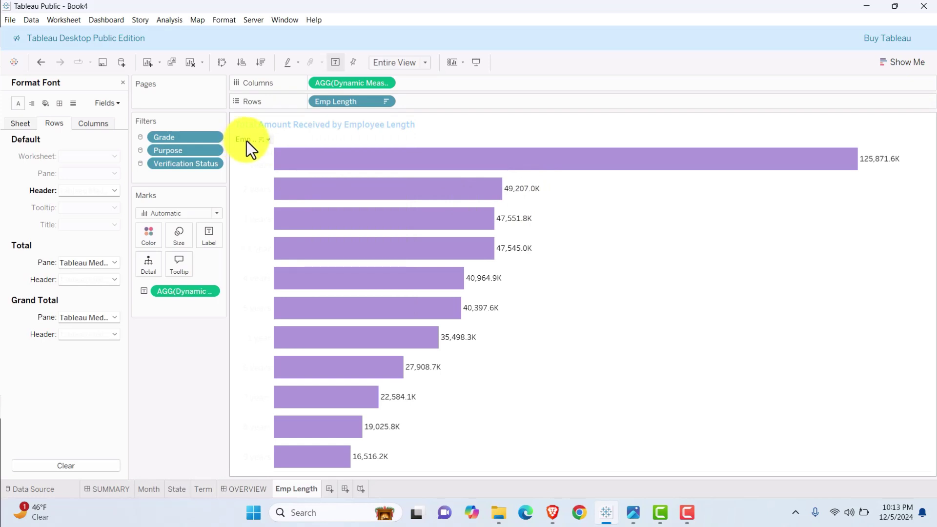
right_click(247, 140)
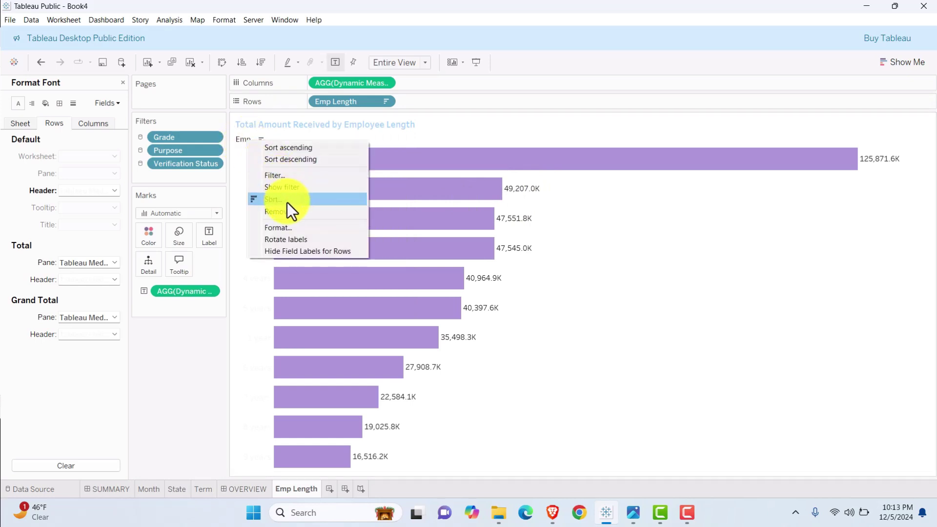
left_click(303, 252)
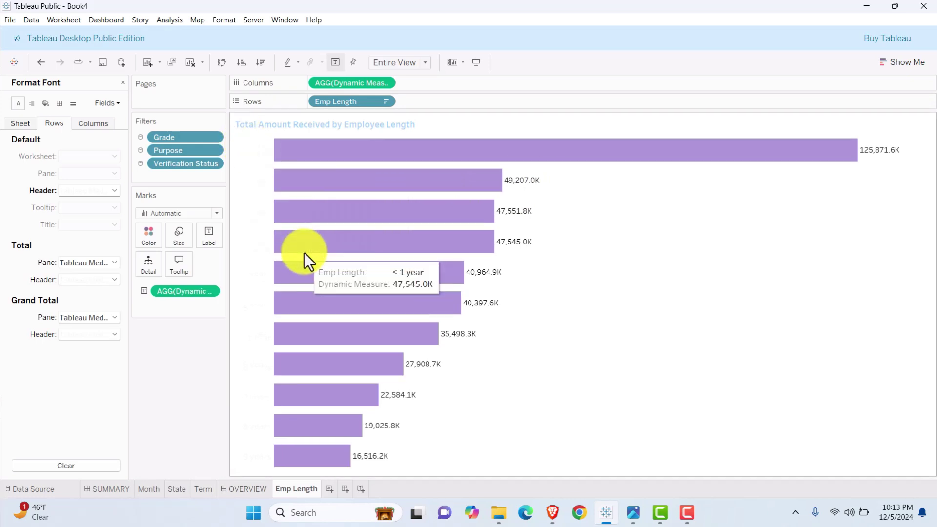
left_click(248, 490)
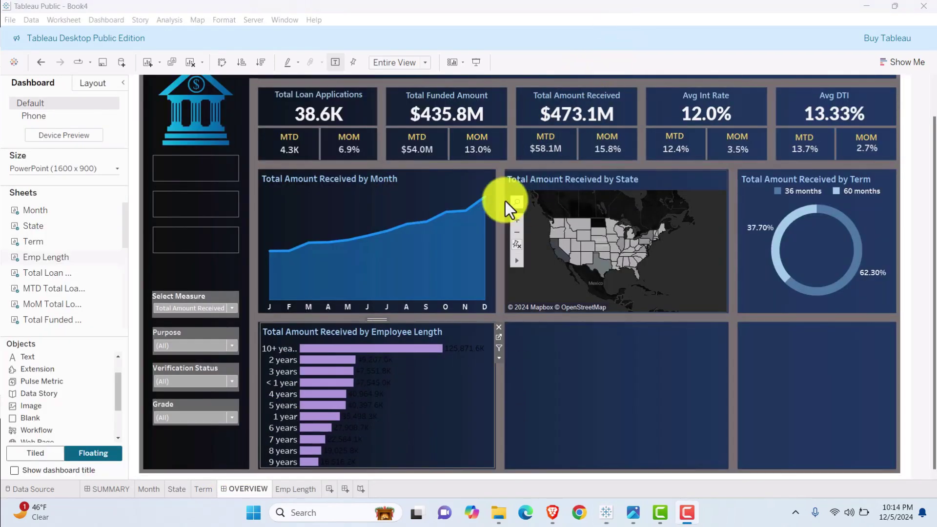
- Open the pane formatting of the AGG(Dynamic Measure) field for the employee length chart
left_click(368, 374)
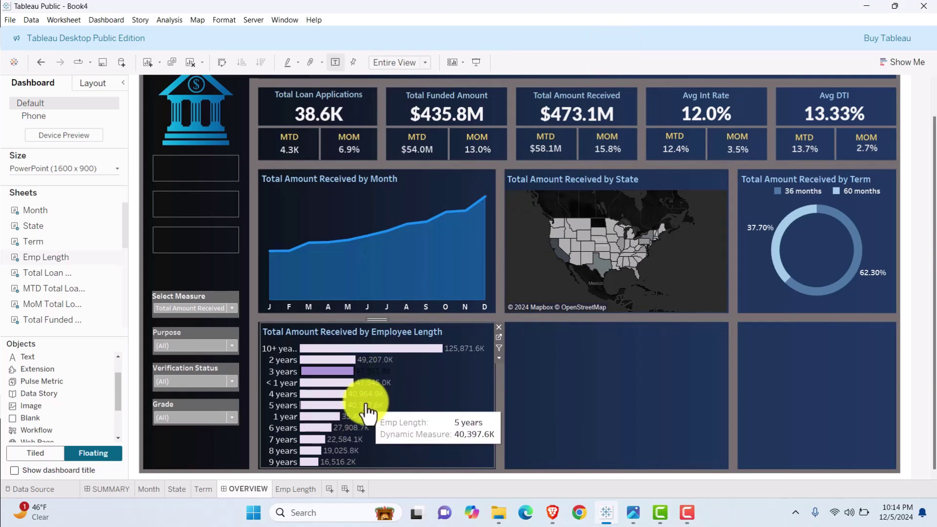
right_click(381, 381)
left_click(410, 247)
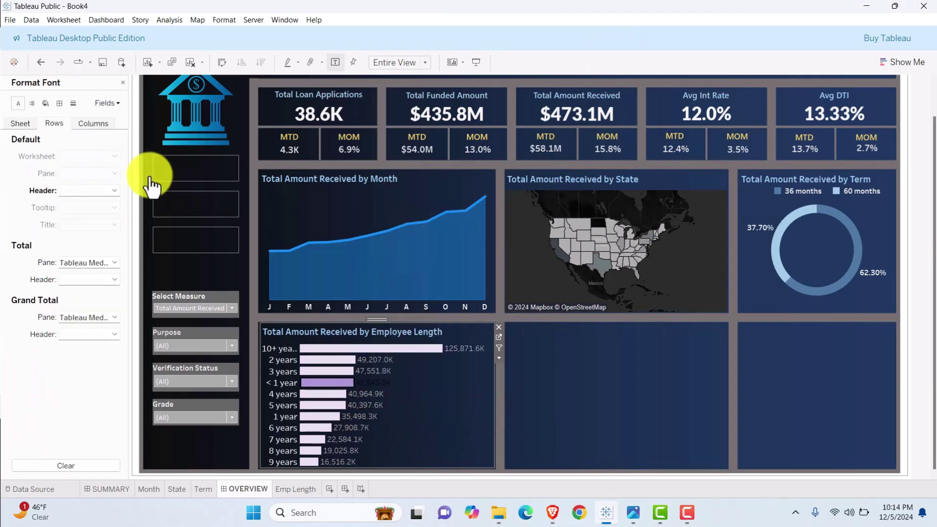
left_click(104, 103)
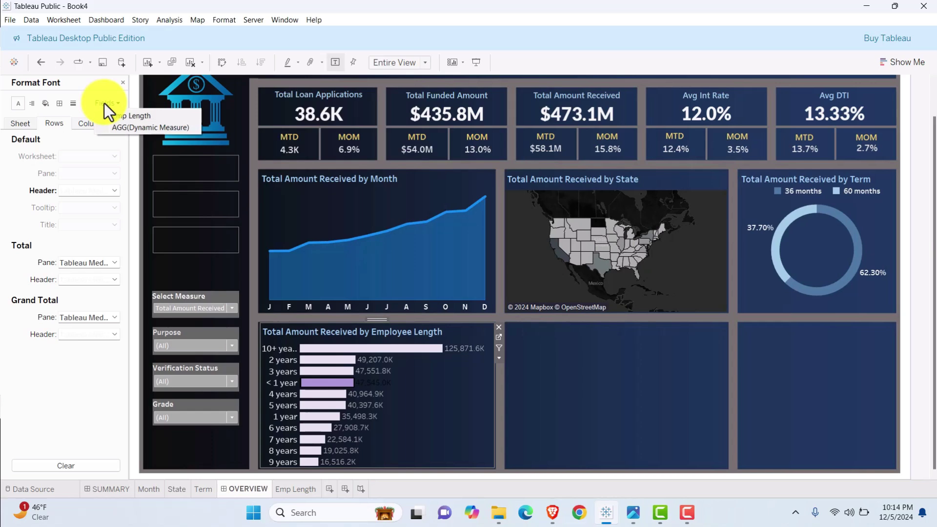
left_click(112, 127)
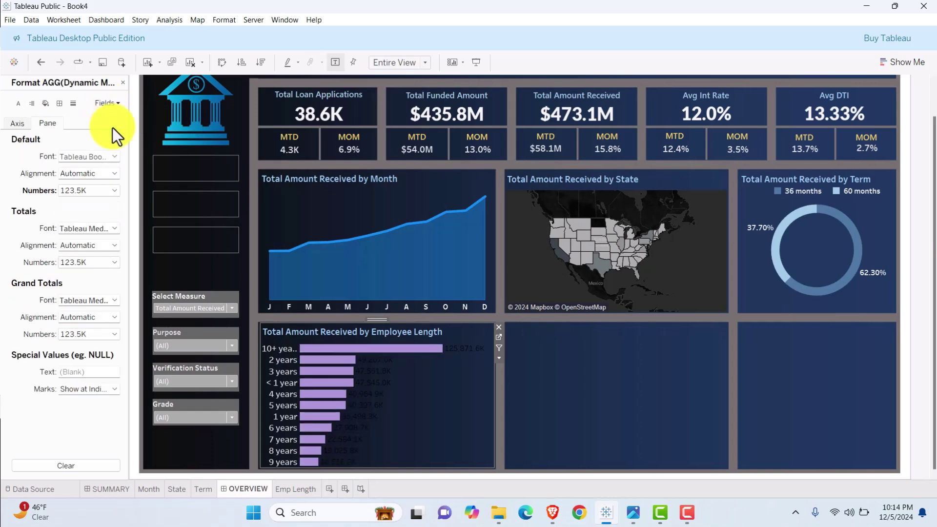
- Set the value labels' font in the Employee Length bar chart to white Tableau Semibold
left_click(81, 157)
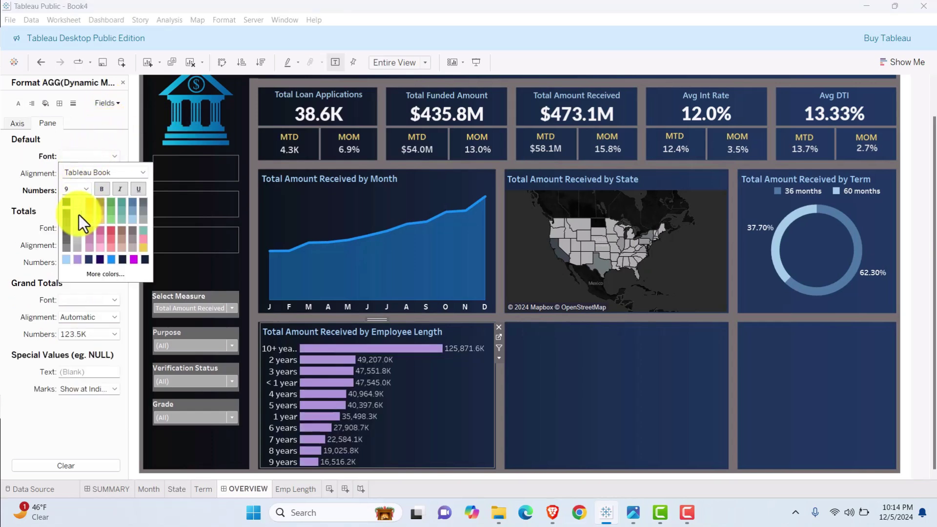
left_click(143, 173)
left_click(109, 218)
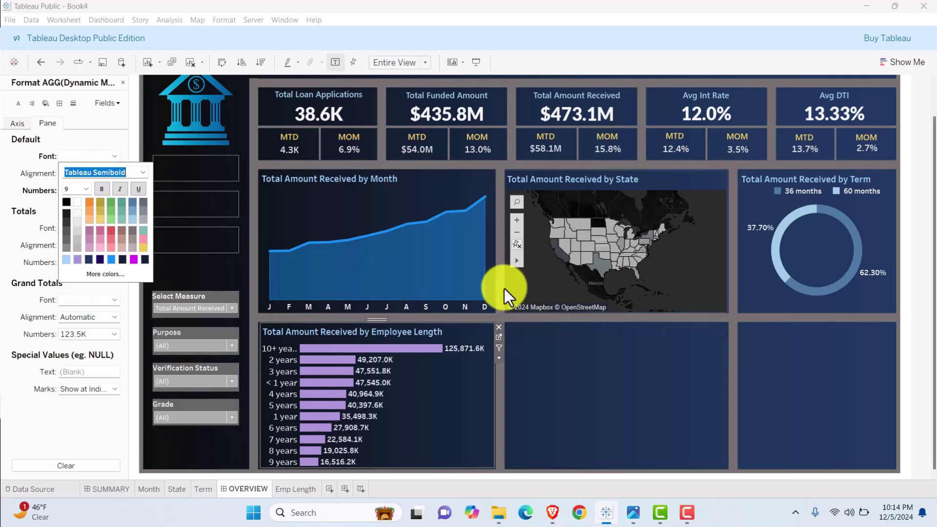
left_click(616, 36)
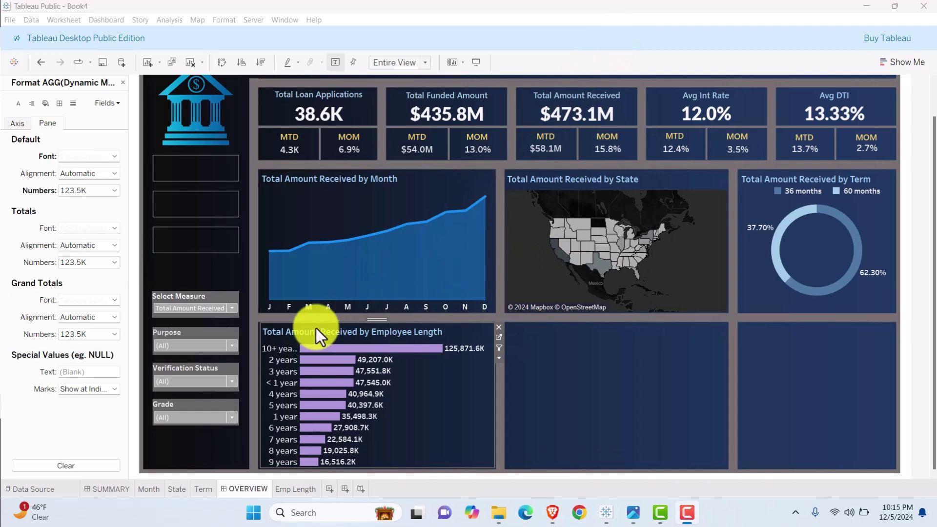
- Left-align the employment length row headers in the Employee Length bar chart
right_click(273, 349)
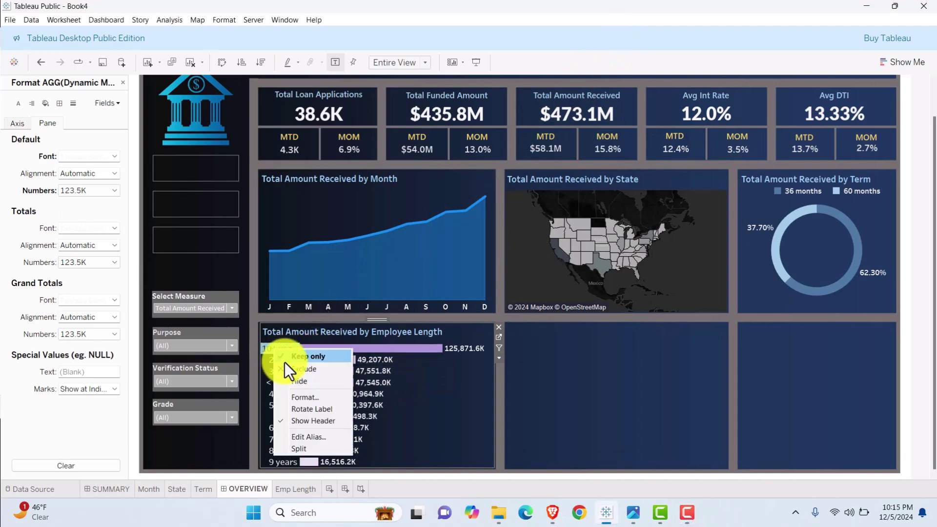
left_click(298, 397)
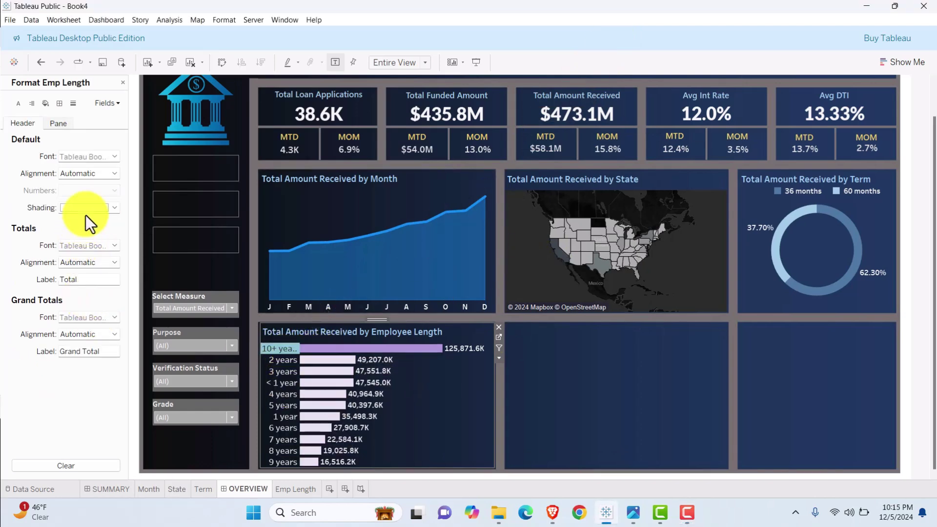
left_click(114, 174)
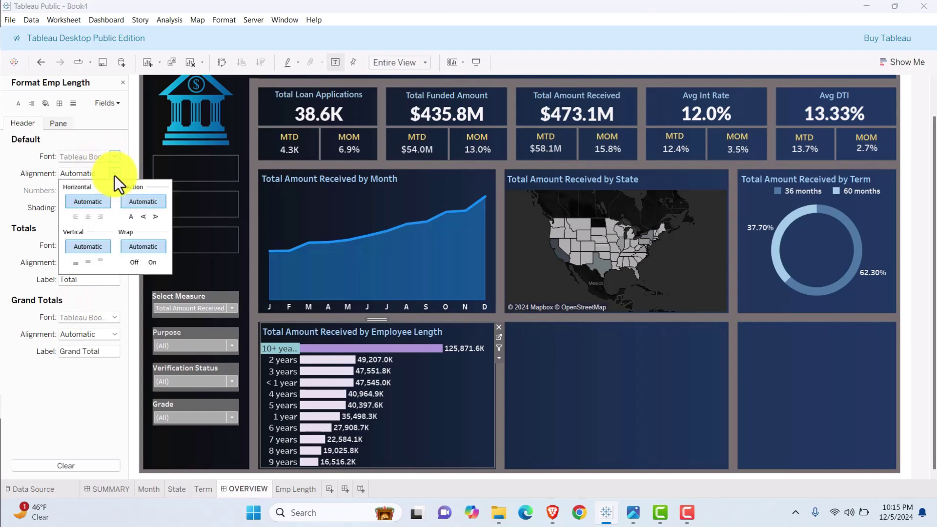
left_click(76, 216)
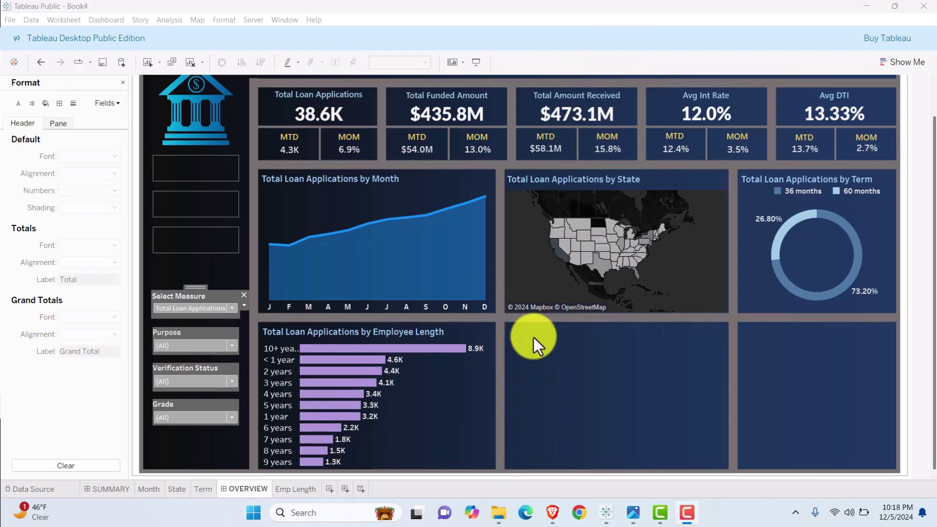
- Check the required charts in the Slide1.JPG image, and move the OVERVIEW dashboard behind the Emp Length sheet in Tableau
mouse_move(634, 514)
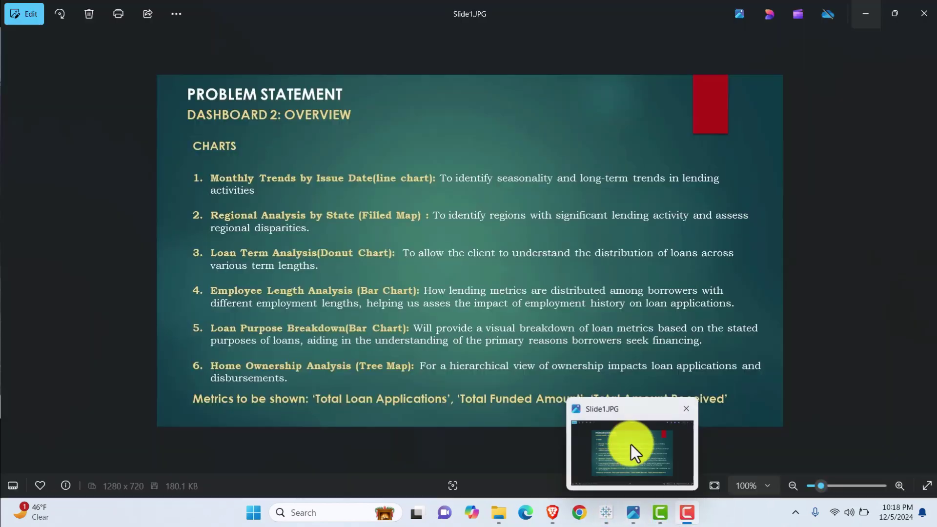
left_click(631, 444)
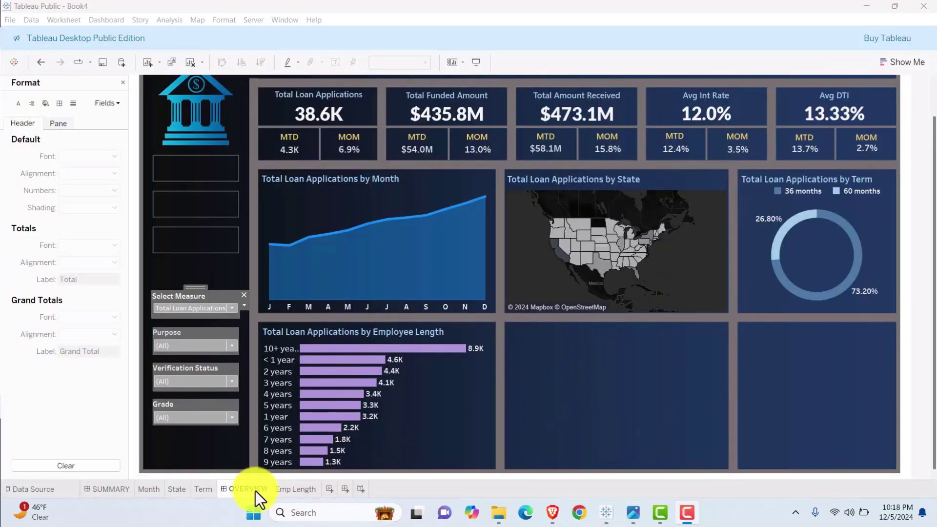
left_click_drag(255, 491, 329, 494)
left_click(328, 490)
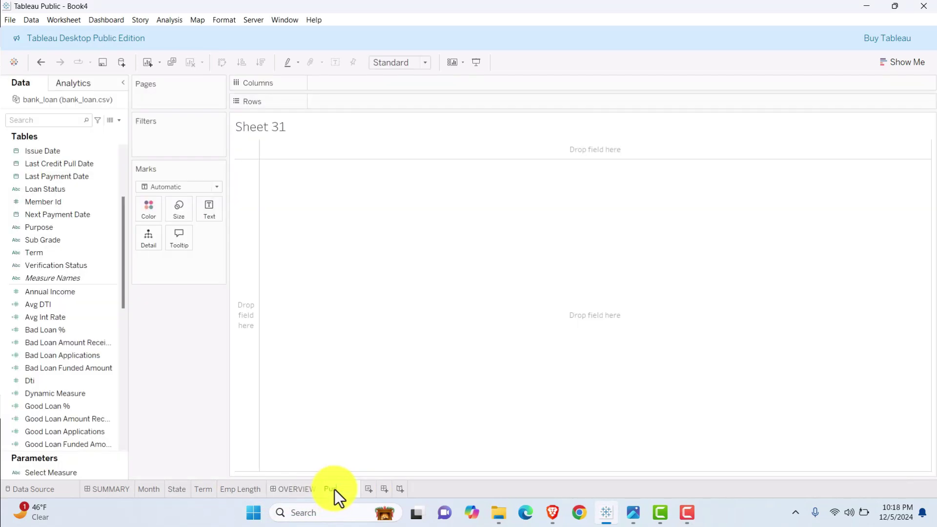
left_click(335, 490)
type("Purpose")
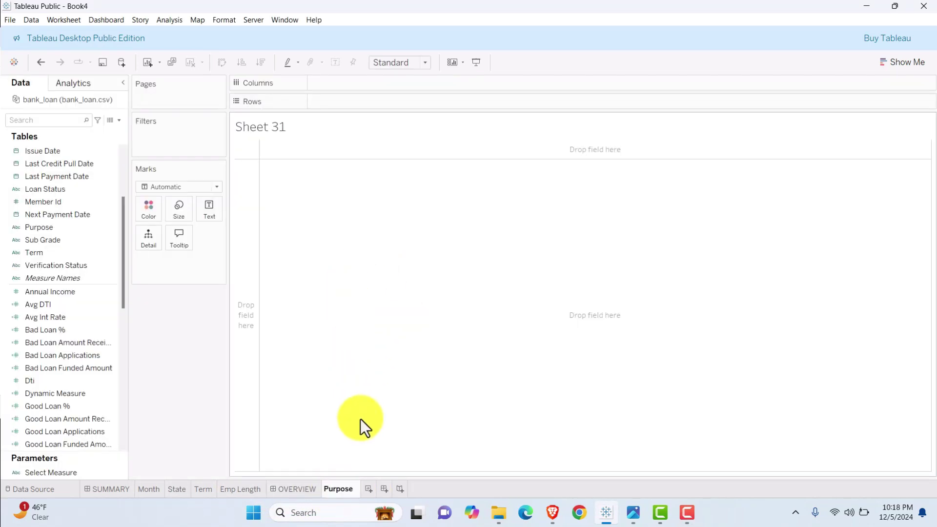
key("Return")
right_click(344, 492)
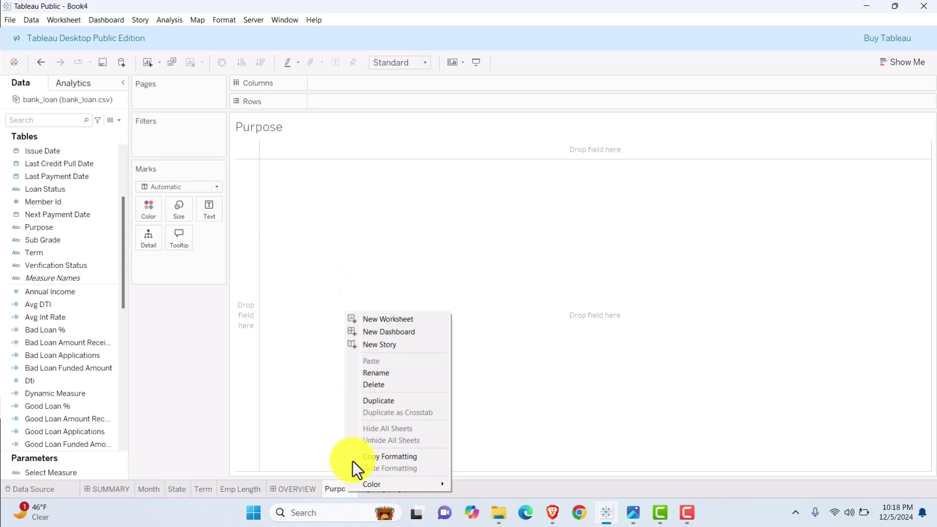
left_click(373, 384)
- Duplicate the Emp Length worksheet and name the copy Purpose
left_click(247, 493)
right_click(247, 491)
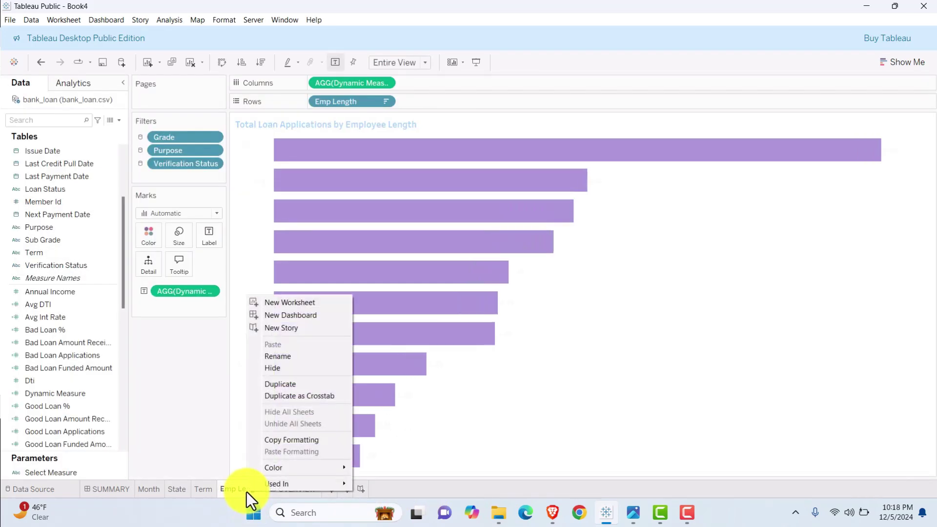
left_click(285, 385)
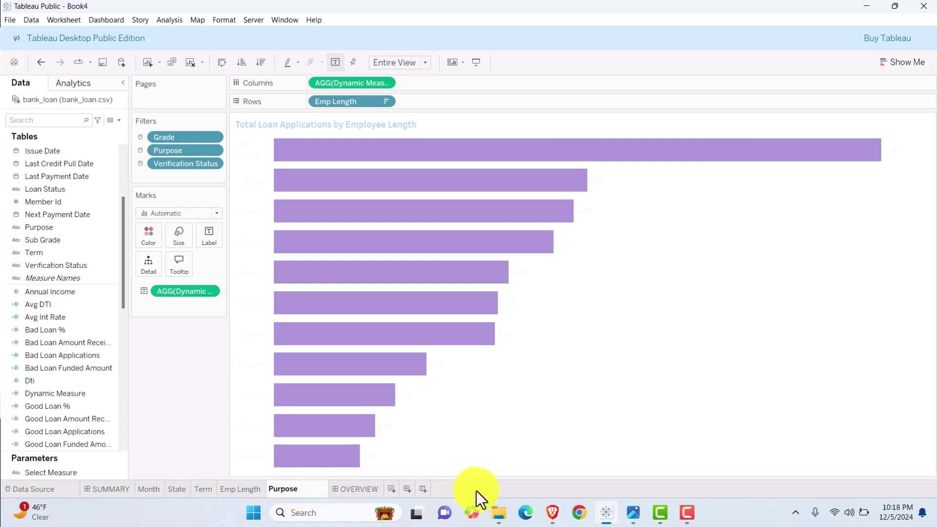
key("Return")
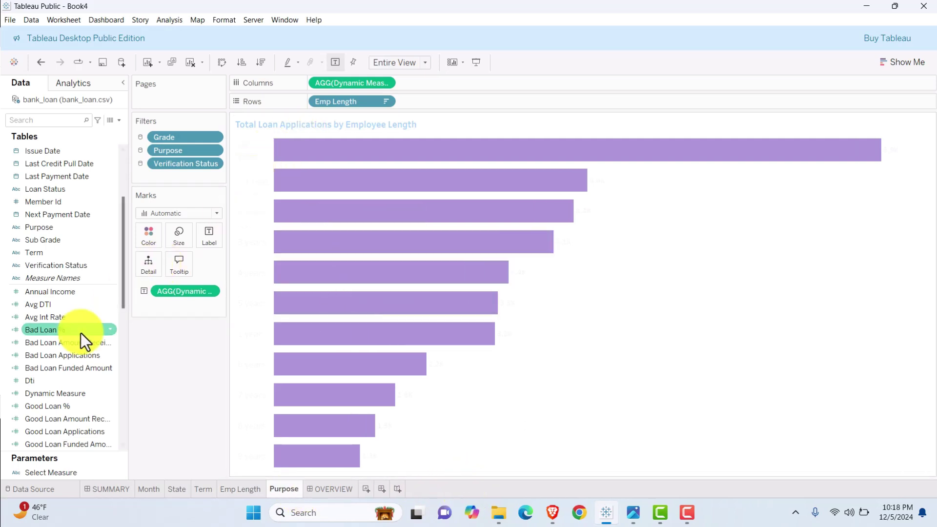
- Replace Emp Length with the Purpose field on the Purpose sheet's rows and sort the bars in descending order
left_click_drag(37, 229, 336, 104)
left_click(262, 63)
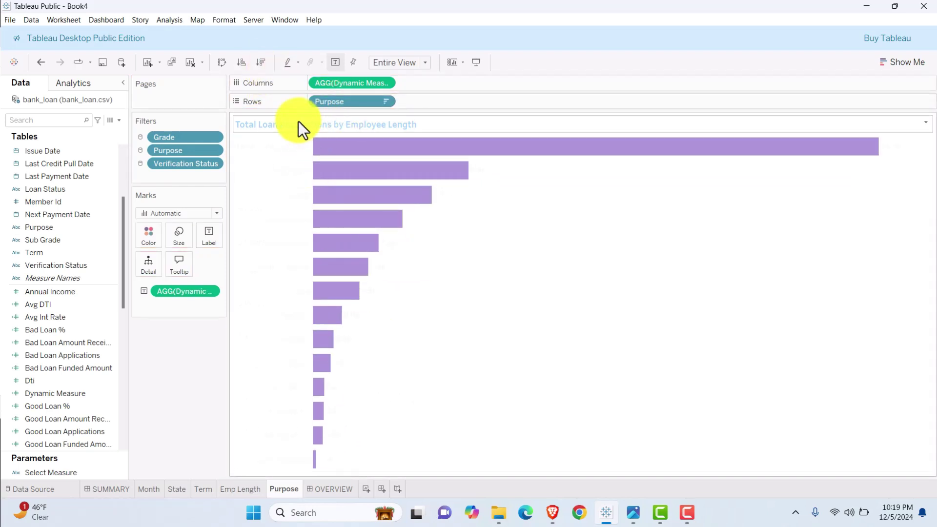
- Edit the Purpose sheet's title to read "<Parameters.Select Measure> by Purpose"
double_click(312, 125)
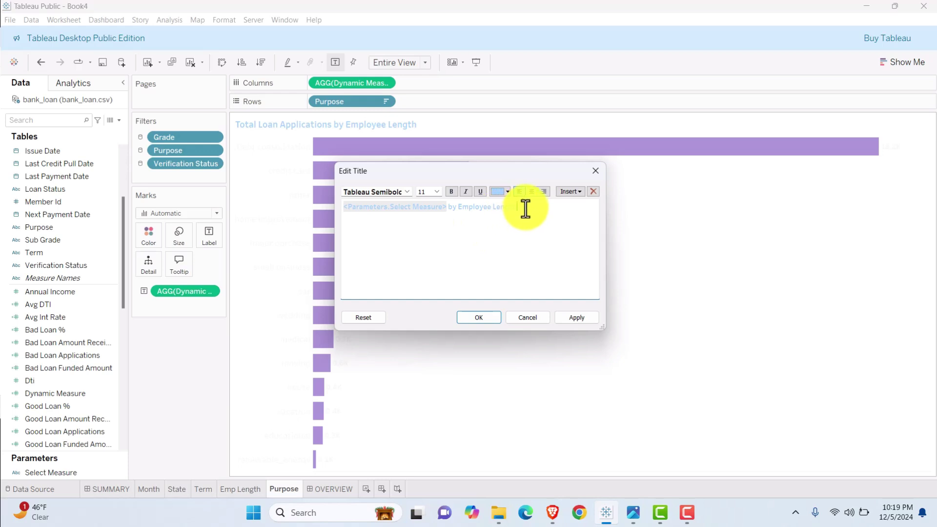
left_click_drag(522, 209, 458, 209)
key("BackSpace")
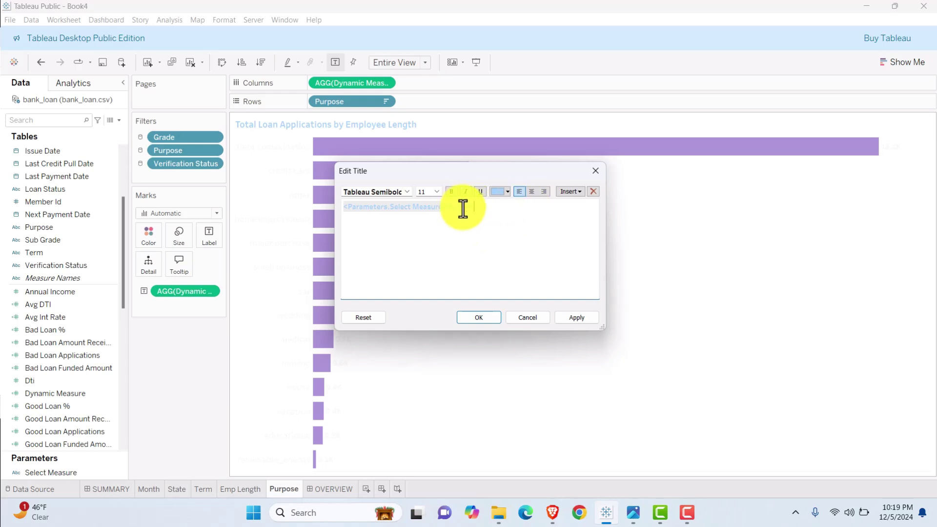
type("Purpose")
left_click(556, 316)
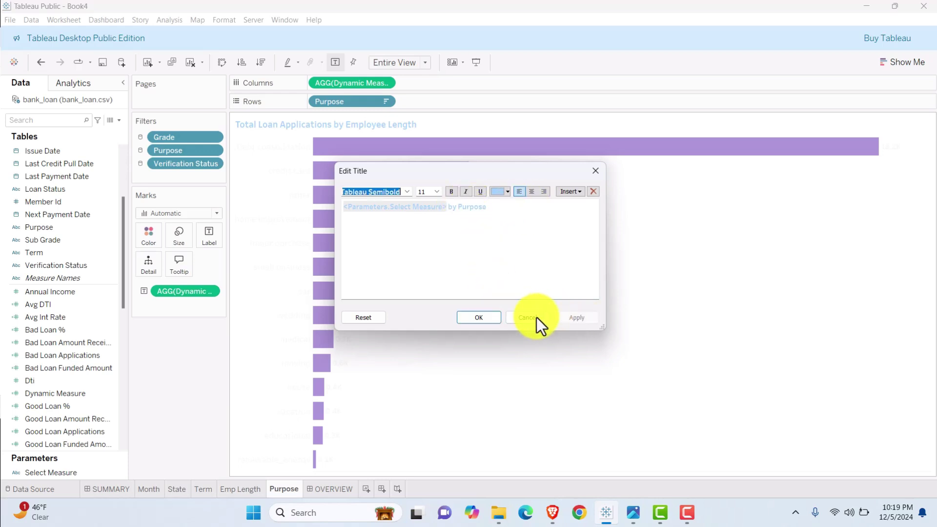
left_click(481, 318)
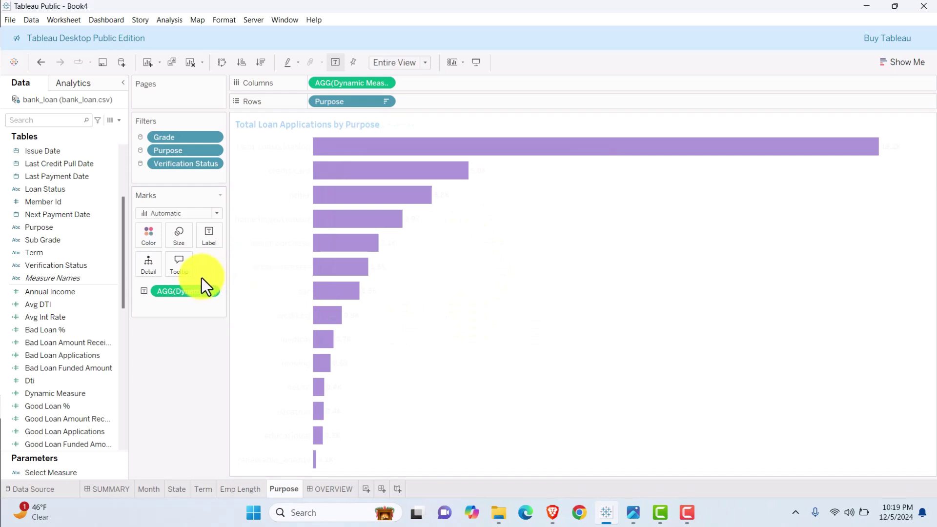
- Recolour the bars on the Purpose sheet with the custom magenta colour #de00ff
left_click(147, 237)
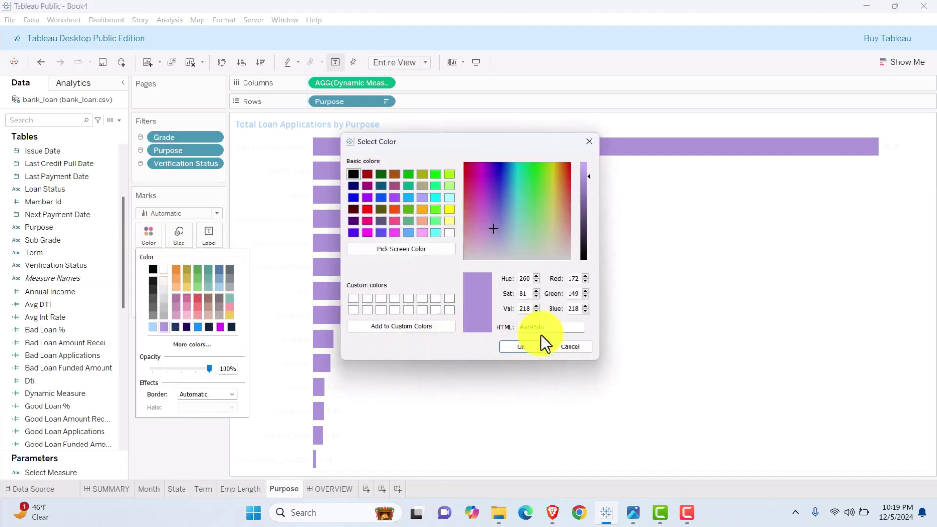
double_click(522, 333)
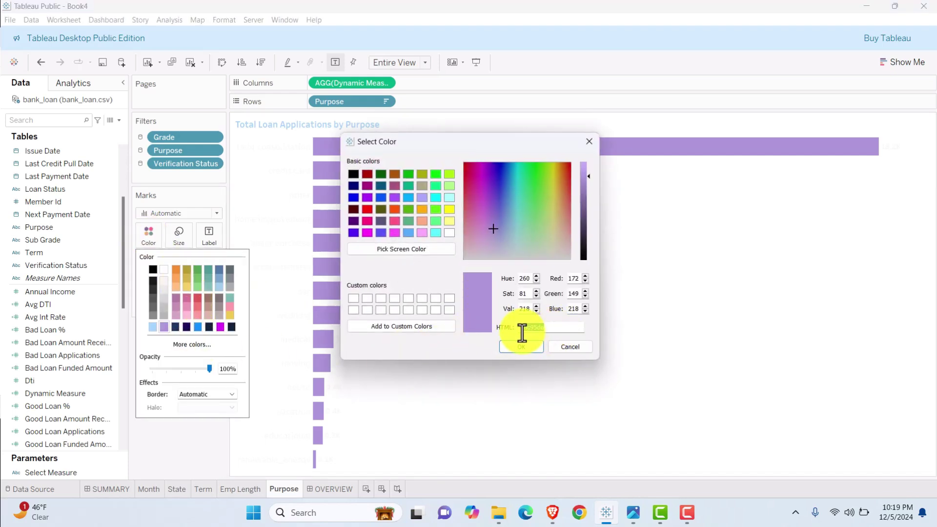
type("e")
type("c00e6")
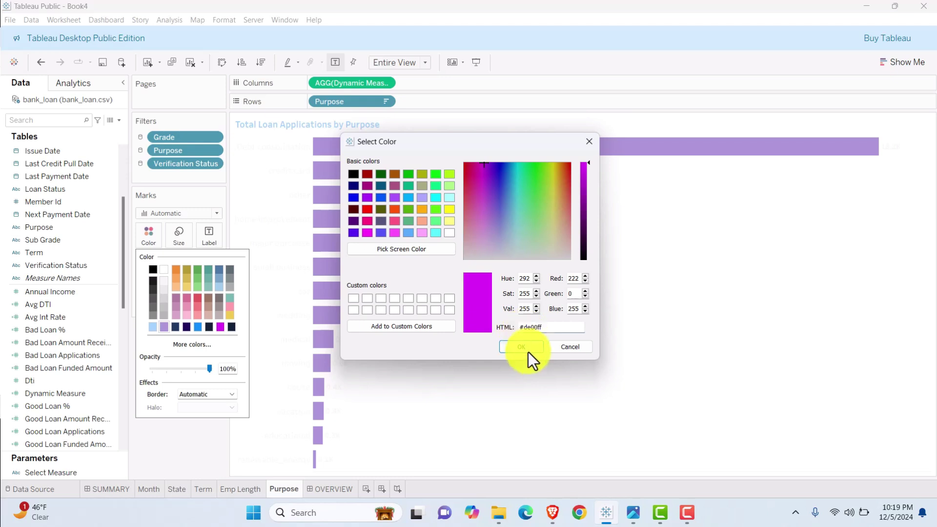
left_click(532, 348)
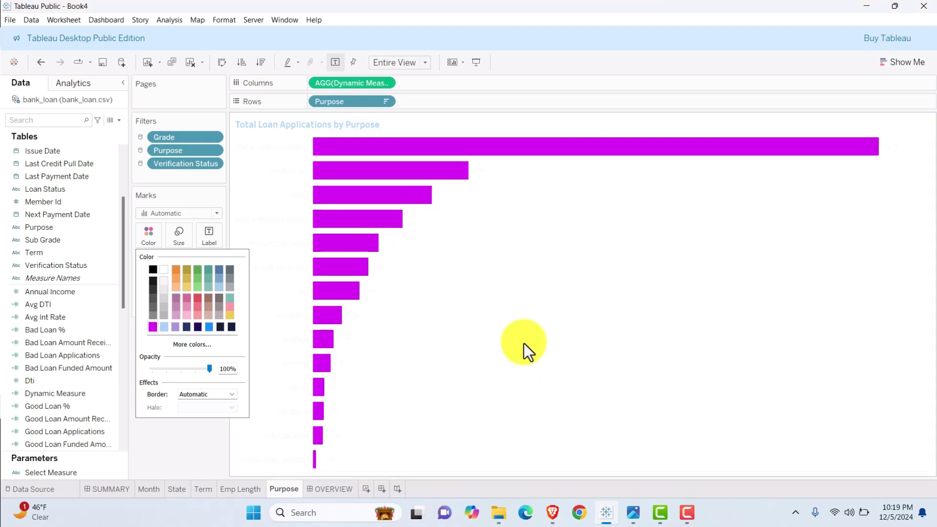
left_click(211, 446)
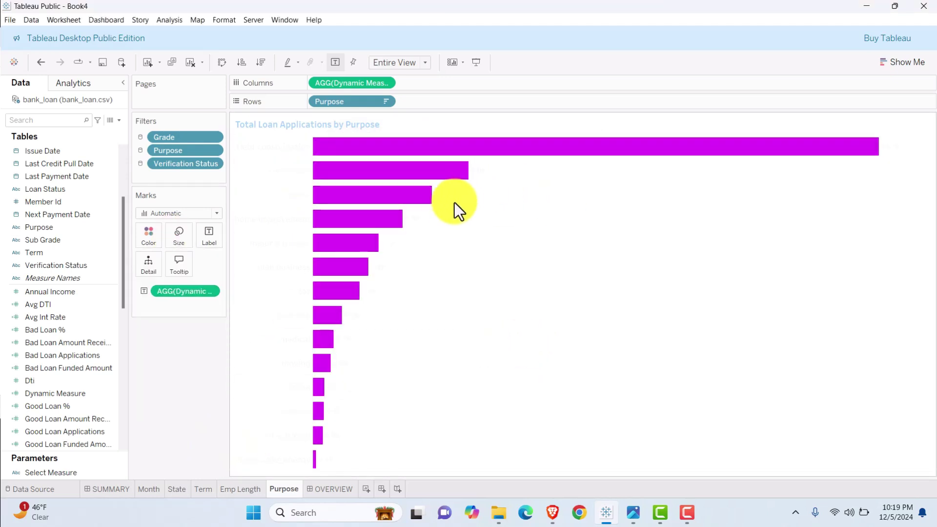
- Place the Purpose sheet on the OVERVIEW dashboard and resize it to fill the empty panel below the state map
left_click(321, 490)
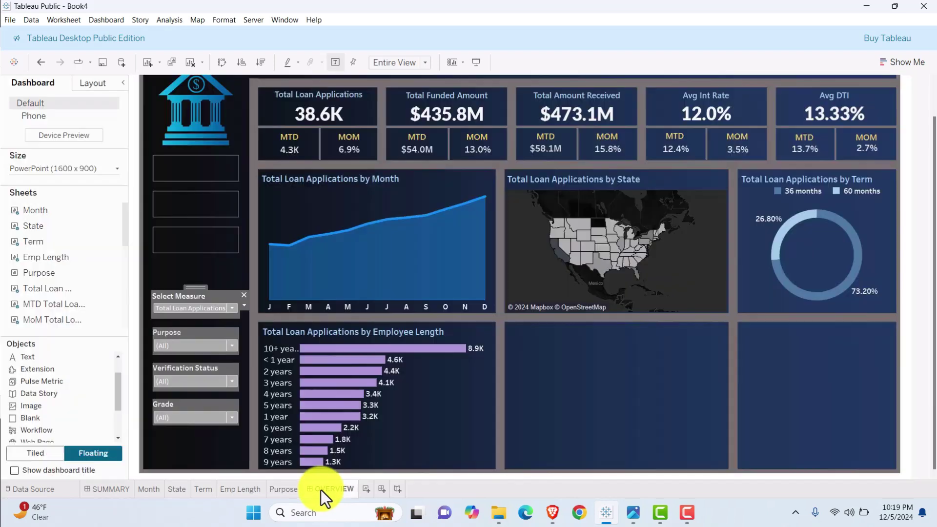
mouse_move(52, 258)
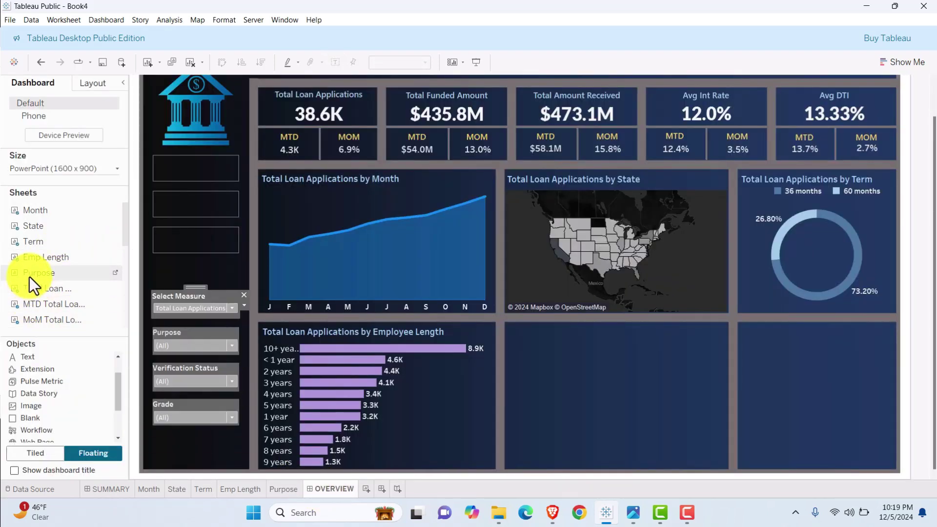
left_click_drag(29, 275, 506, 323)
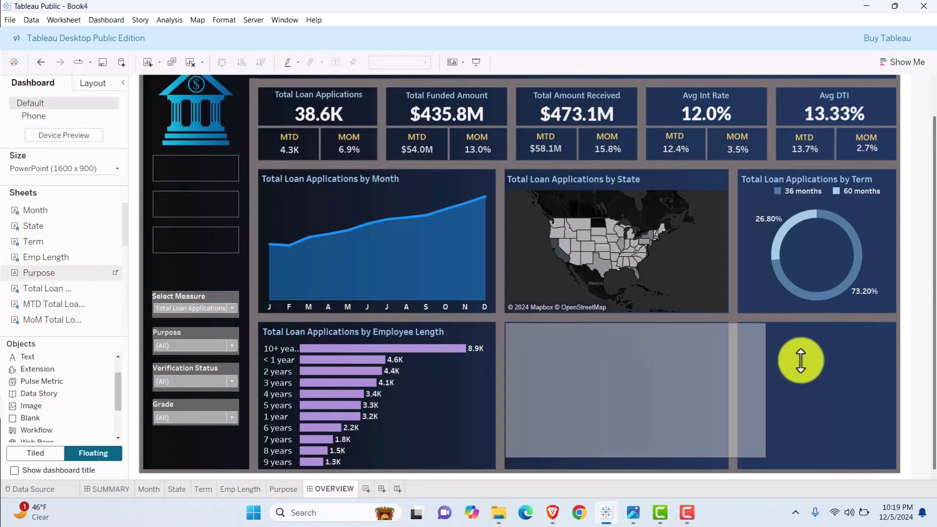
left_click_drag(766, 383, 726, 387)
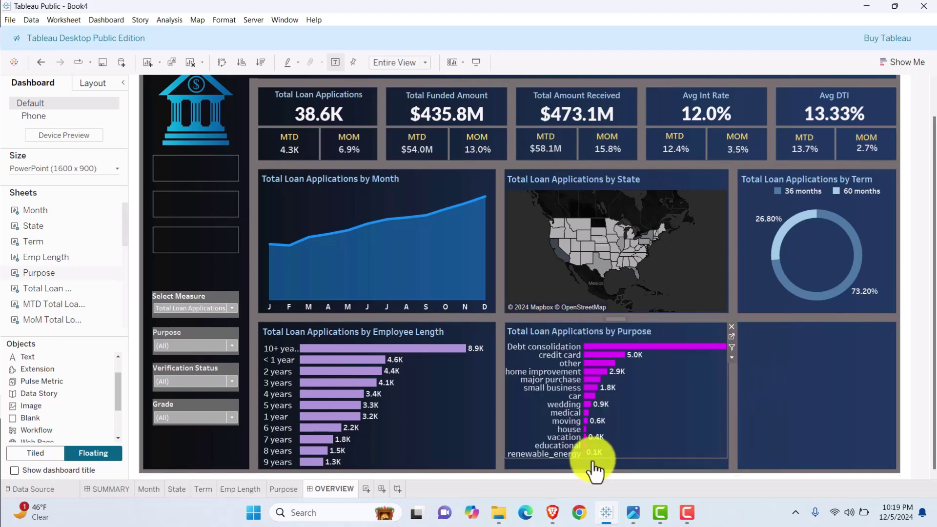
left_click_drag(595, 458, 596, 469)
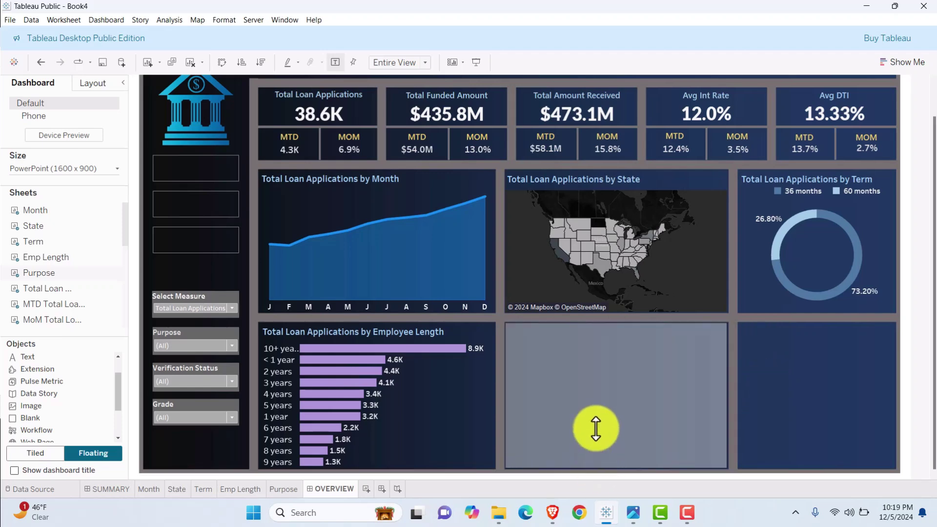
- Left-align the purpose row headers in the Total Loan Applications by Purpose chart
right_click(550, 350)
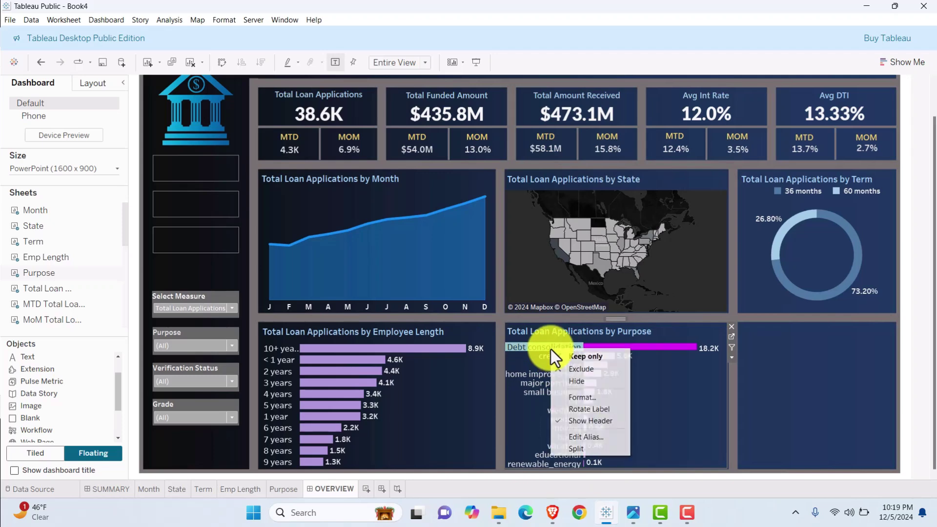
left_click(576, 397)
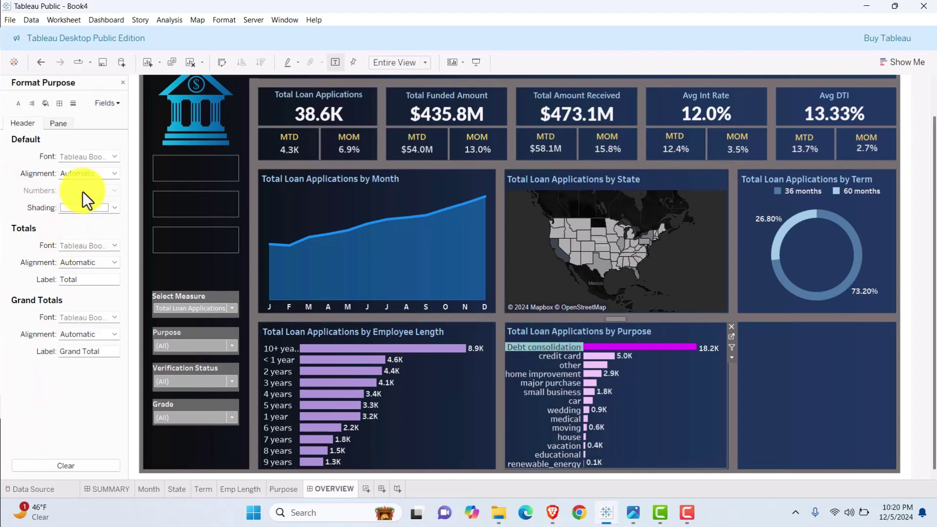
left_click(83, 174)
left_click(75, 216)
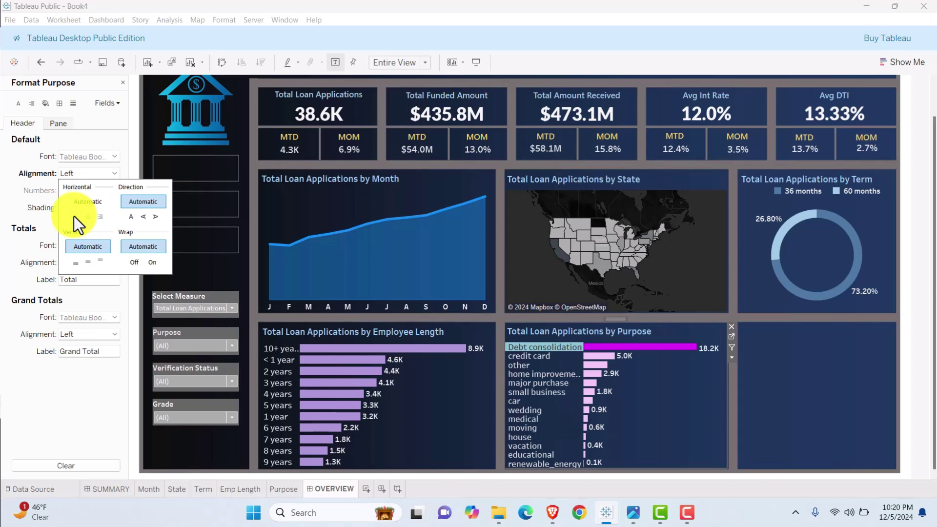
left_click(683, 393)
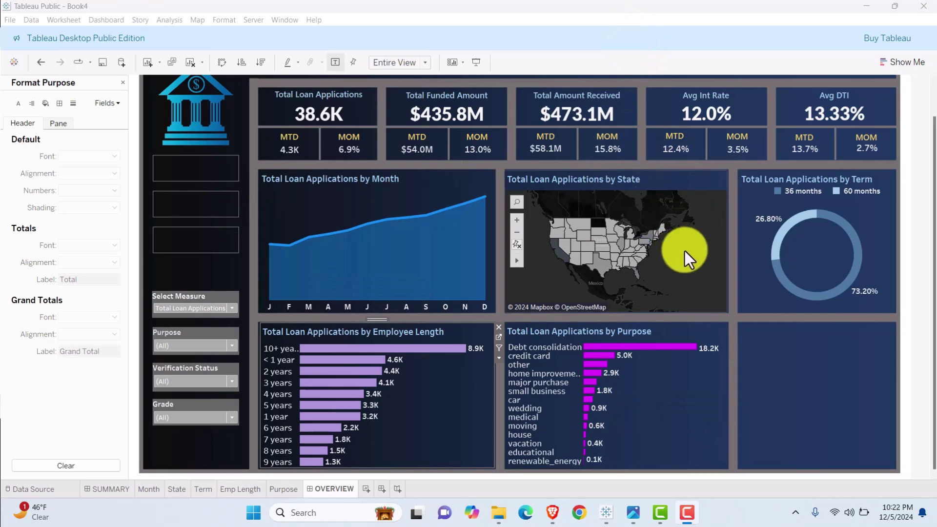
- On the Term sheet's pie tooltip, replace the "Dynamic Measure" label with the inserted <Parameters.Select Measure> field
left_click(847, 218)
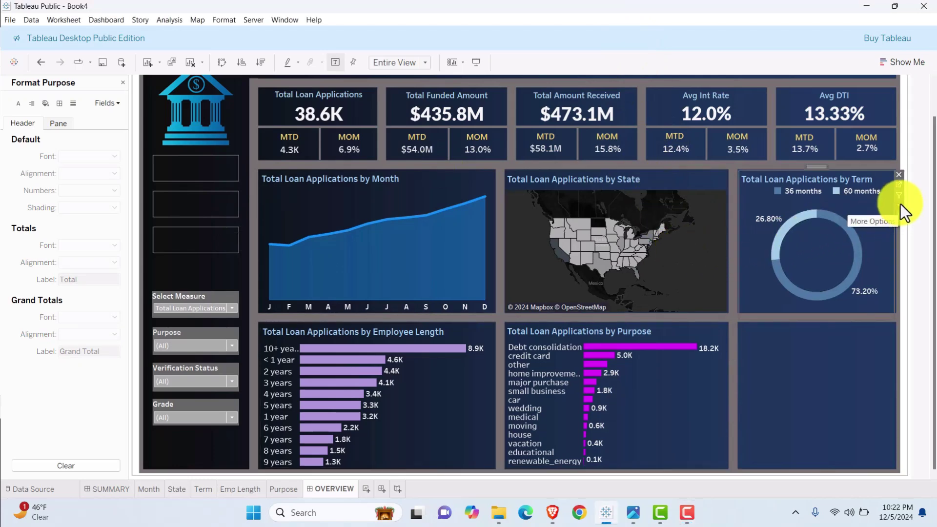
left_click(897, 186)
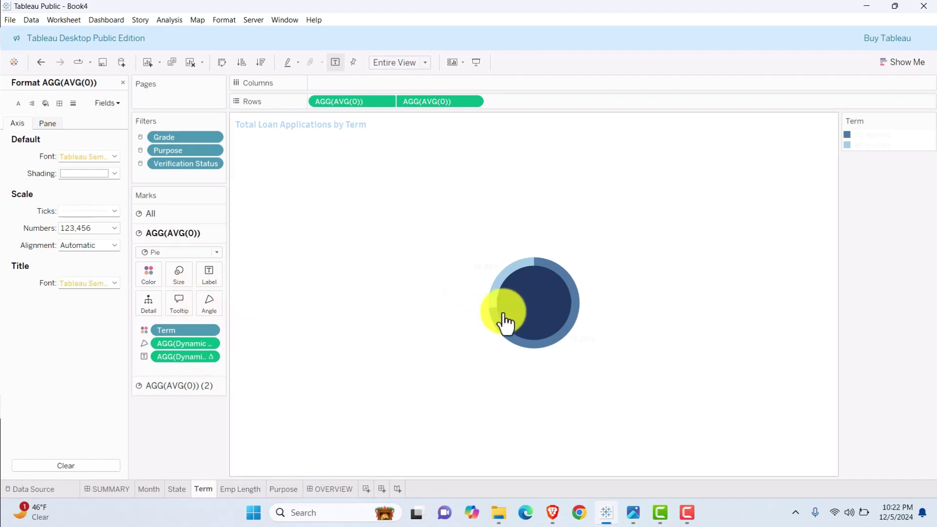
mouse_move(513, 273)
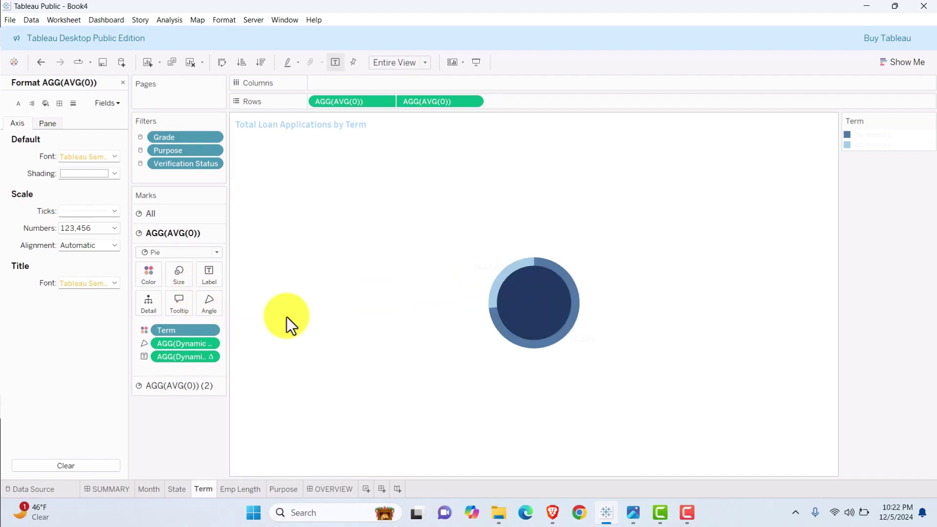
right_click(209, 344)
left_click(208, 342)
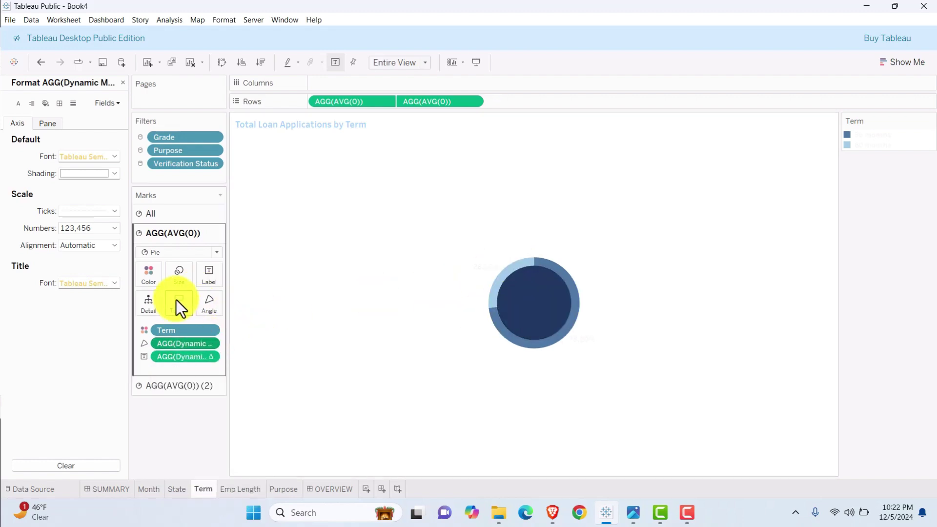
left_click(177, 300)
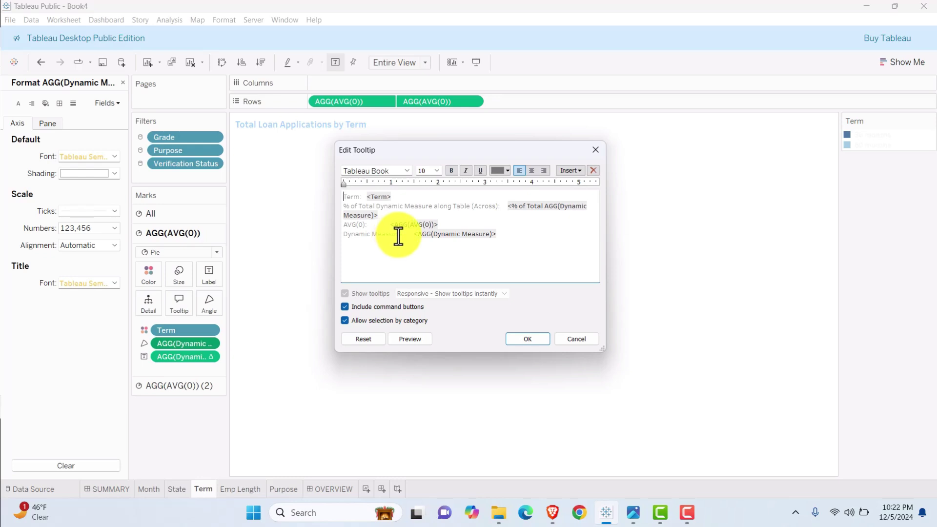
left_click_drag(398, 236, 329, 234)
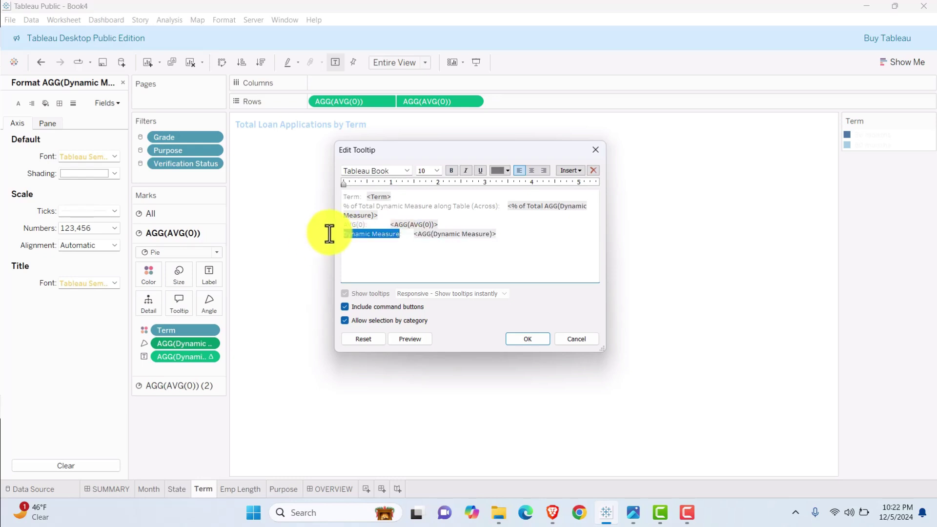
left_click(571, 170)
left_click(606, 345)
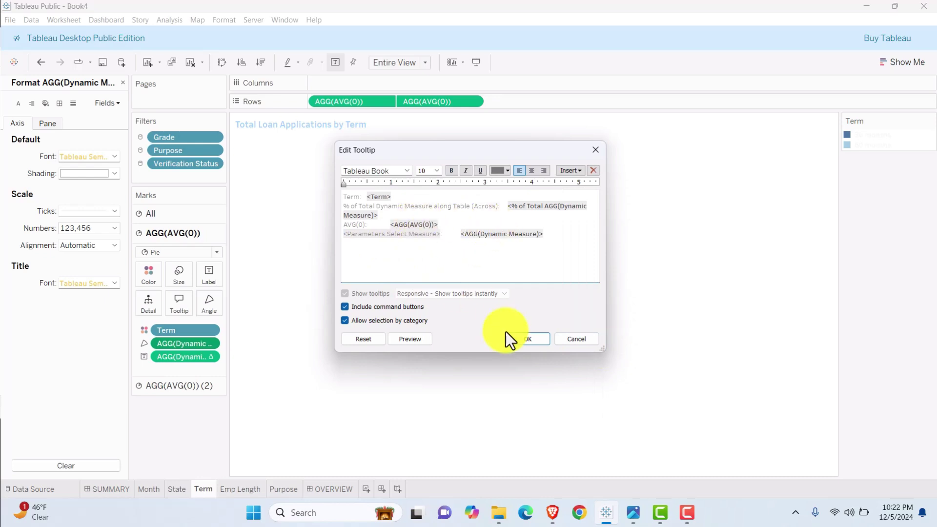
left_click(516, 339)
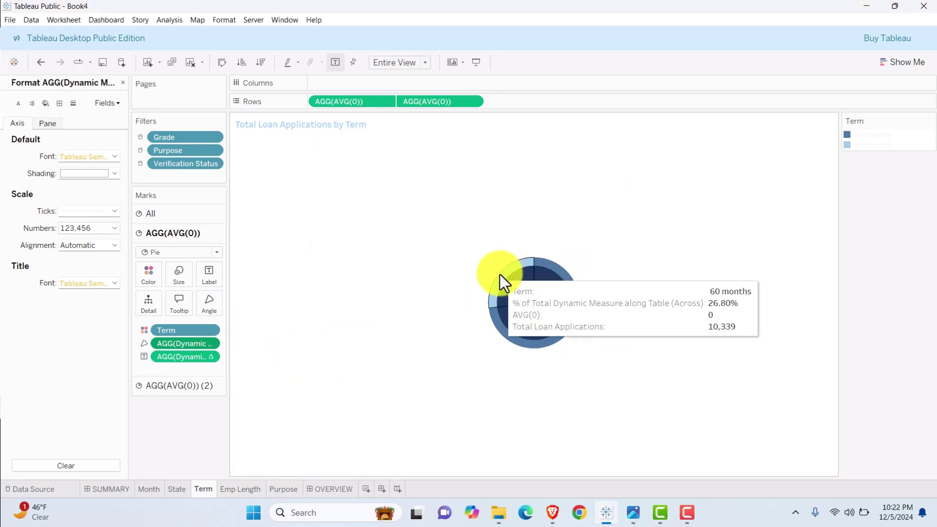
- Remove the "% of Total Dynamic Measure along Table (Across)" line from the Term sheet's pie tooltip
mouse_move(581, 322)
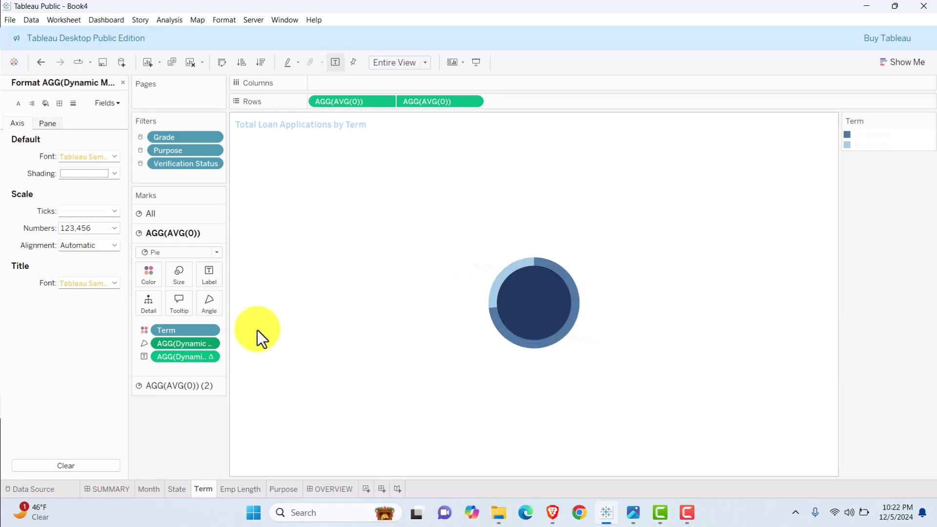
left_click(179, 302)
left_click_drag(593, 208, 335, 205)
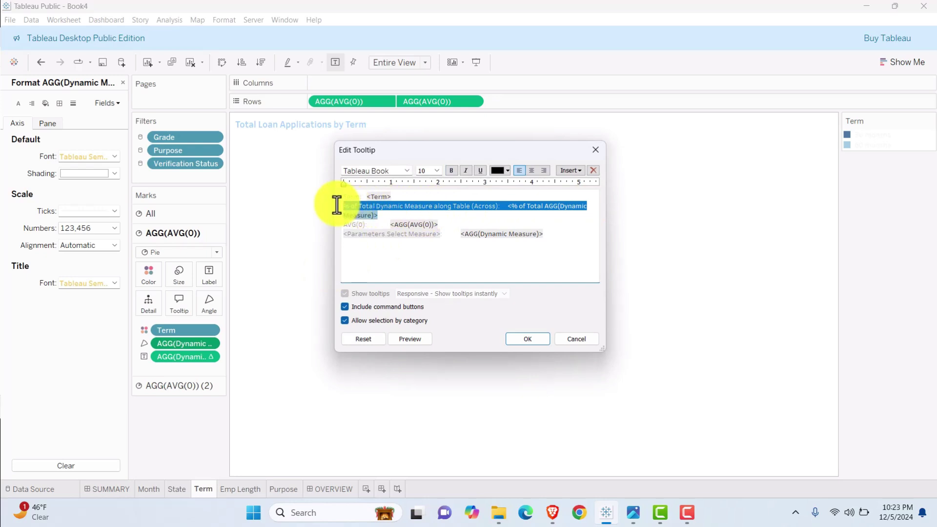
left_click(380, 215)
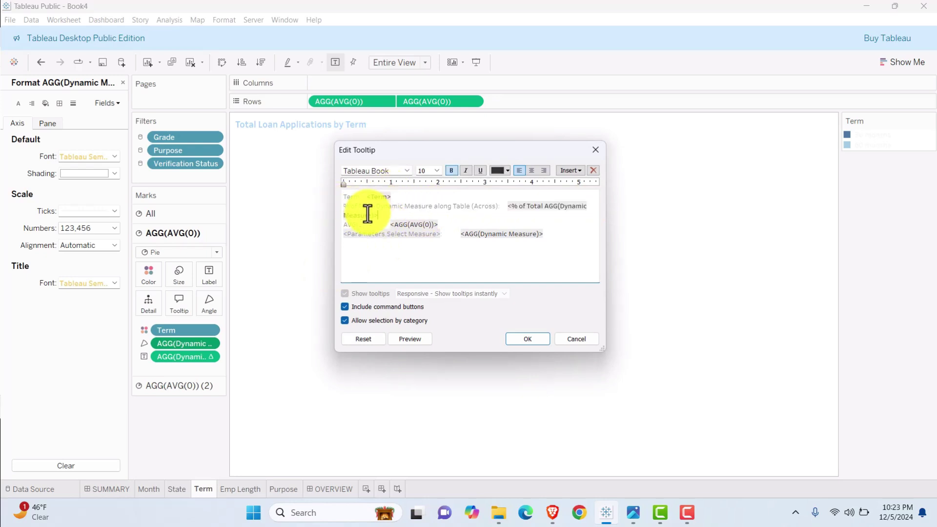
left_click_drag(368, 213, 341, 209)
key("BackSpace")
key("BackSpace")
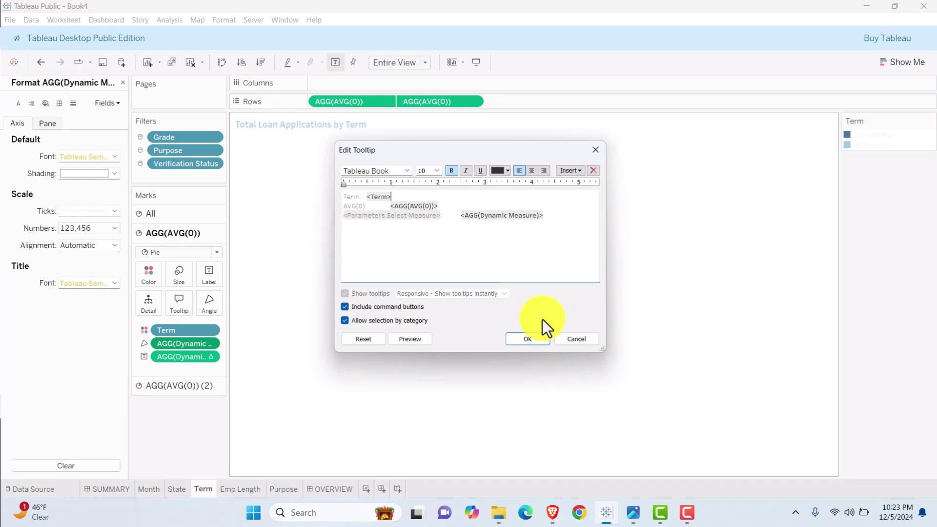
left_click(520, 338)
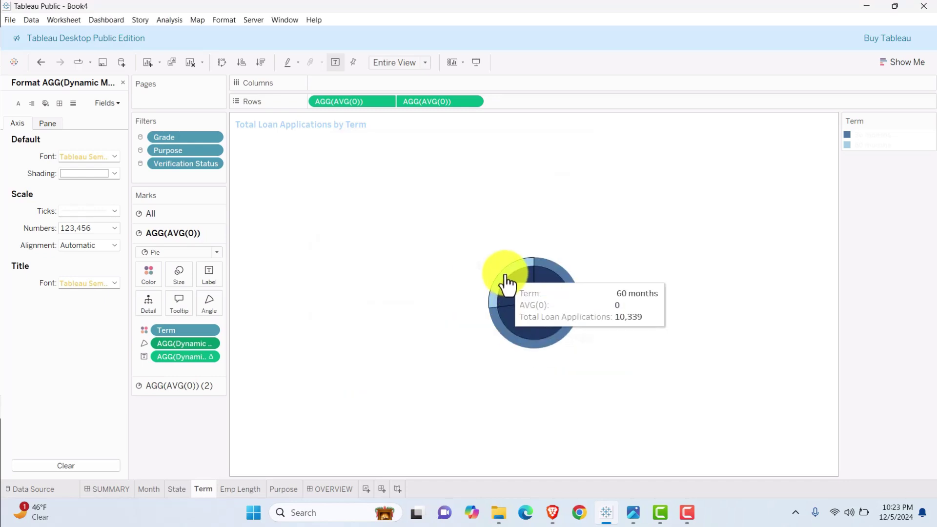
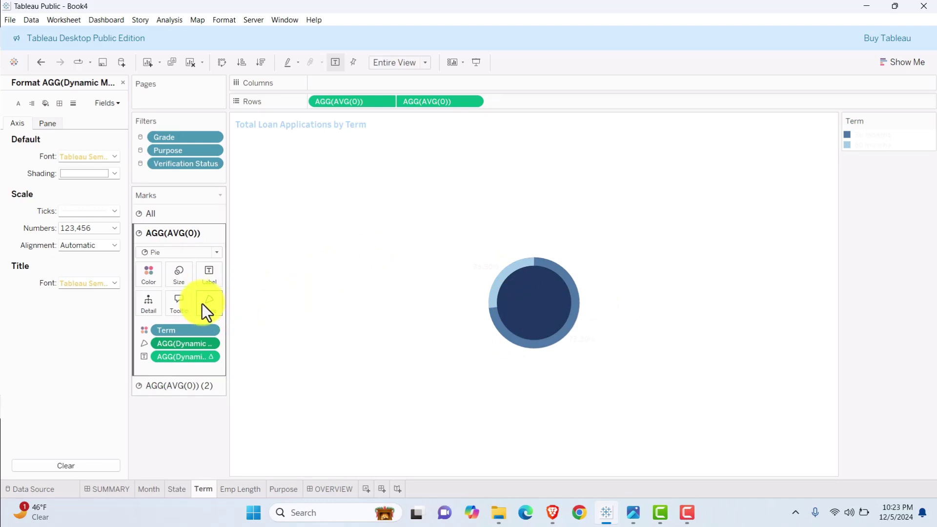
- Remove the AVG(0) line from the Term sheet's pie tooltip
left_click(179, 302)
left_click_drag(444, 206, 335, 204)
key("Delete")
key("Delete")
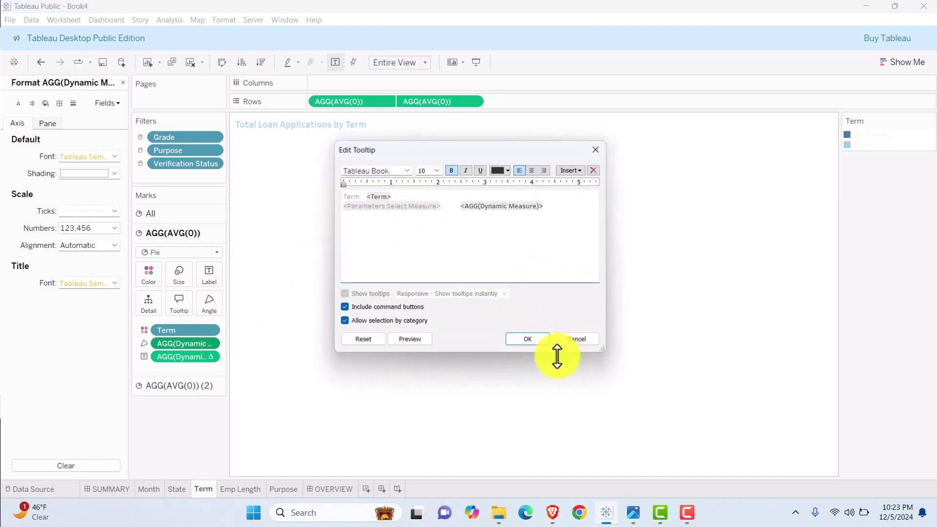
left_click(532, 341)
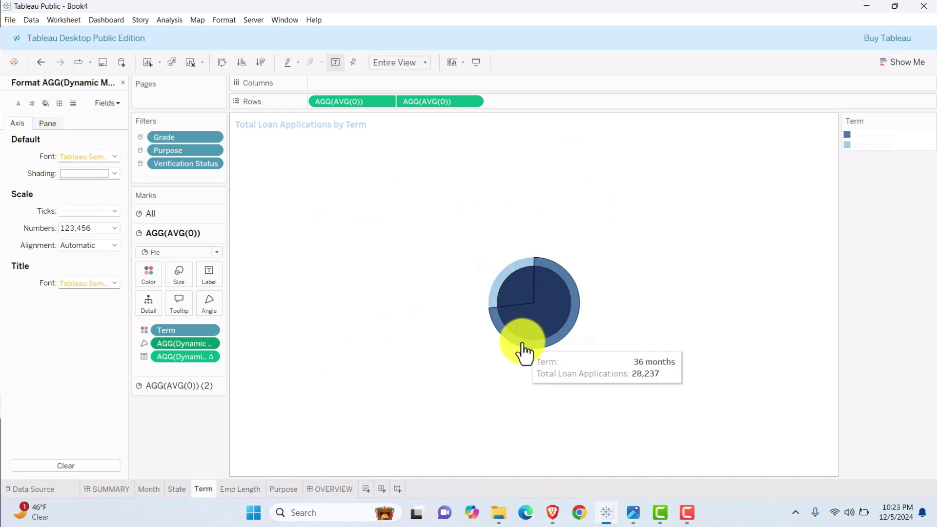
- On the Emp Length sheet's tooltip, replace the "Dynamic Measure" label with the inserted <Parameters.Select Measure> field
left_click(242, 490)
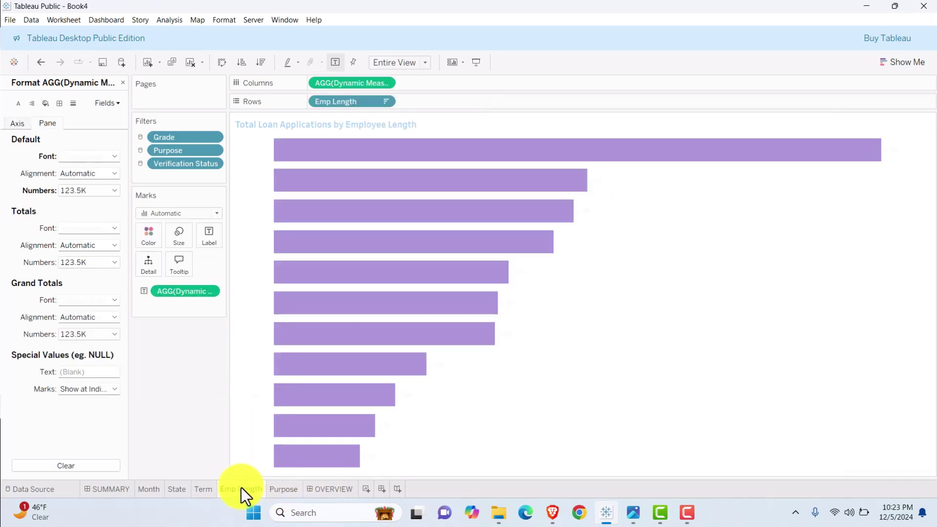
left_click(178, 264)
left_click_drag(398, 207, 330, 210)
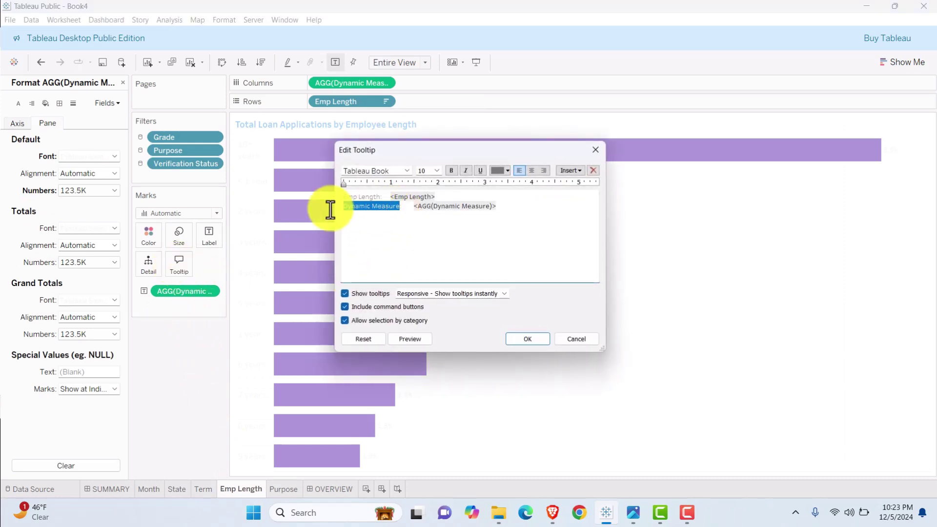
left_click(572, 170)
left_click(593, 348)
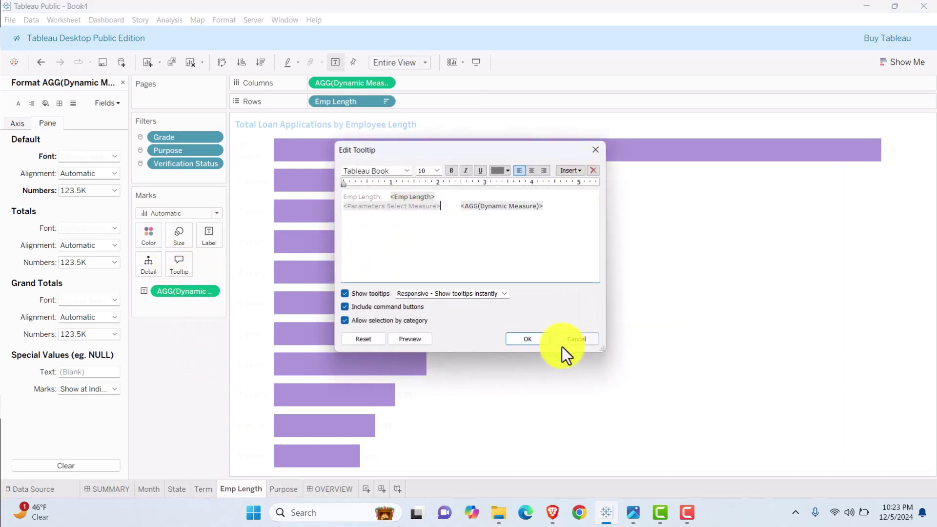
left_click(525, 338)
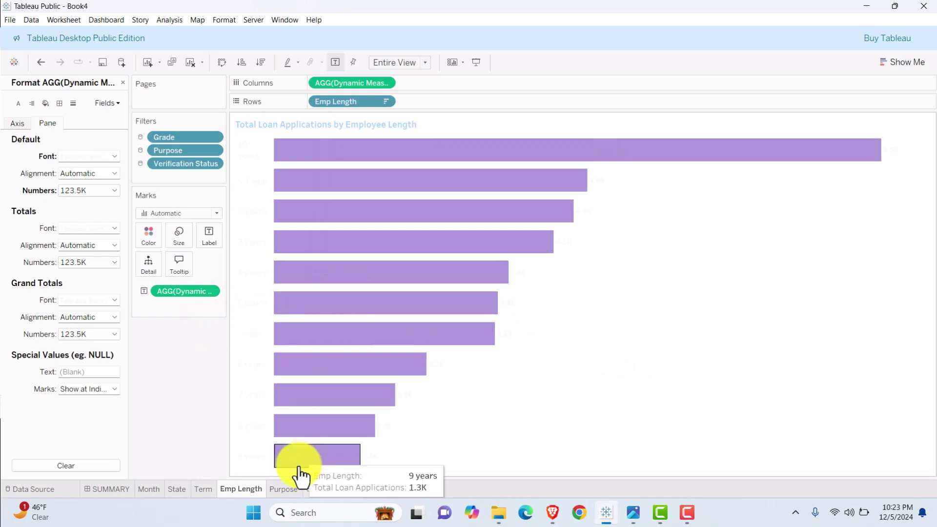
- On the Purpose sheet's tooltip, replace the "Dynamic Measure" label with the inserted <Parameters.Select Measure> field
left_click(283, 489)
left_click(180, 266)
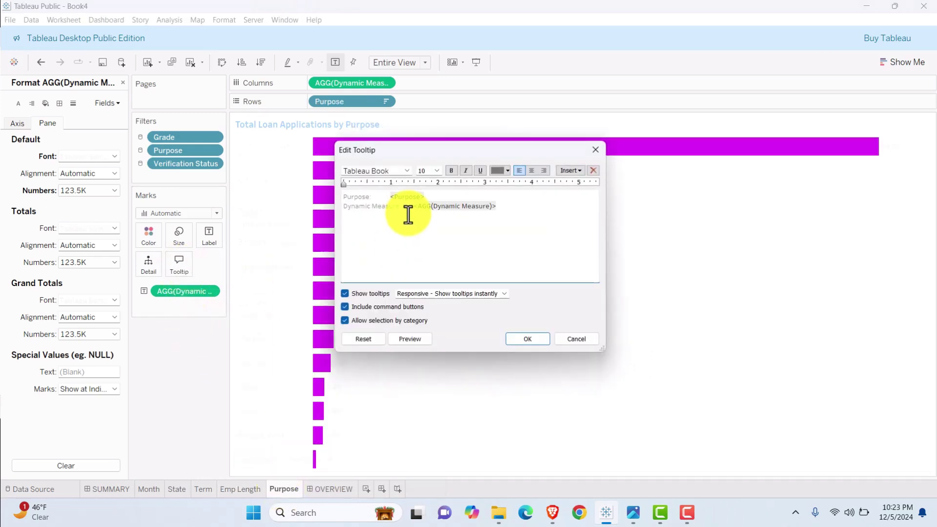
left_click_drag(400, 206, 343, 206)
left_click(571, 170)
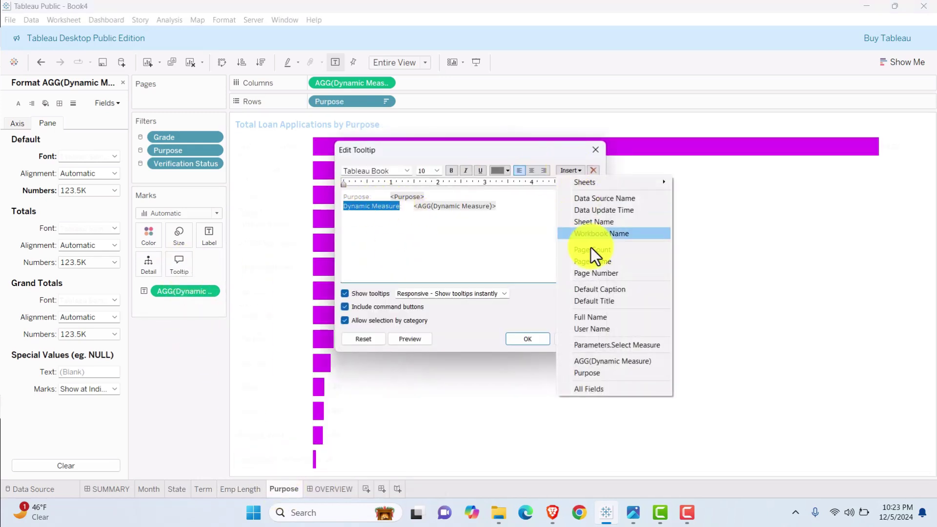
left_click(578, 346)
left_click(527, 338)
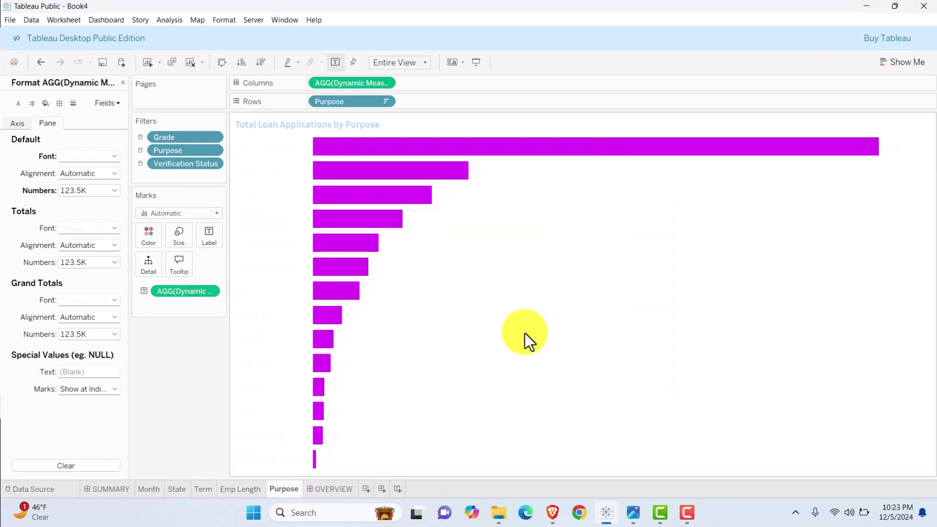
- Return to the OVERVIEW dashboard and check the bar tooltips in the Purpose and Employee Length charts
left_click(323, 490)
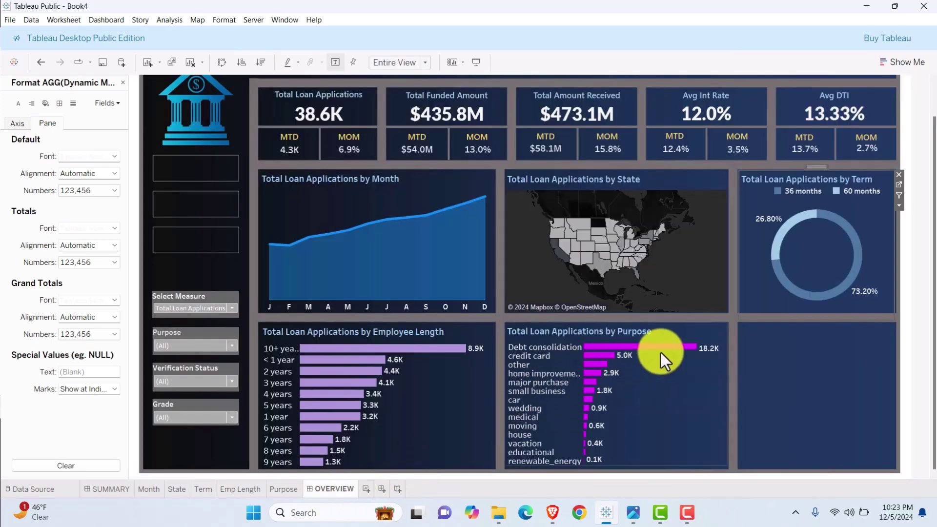
mouse_move(664, 348)
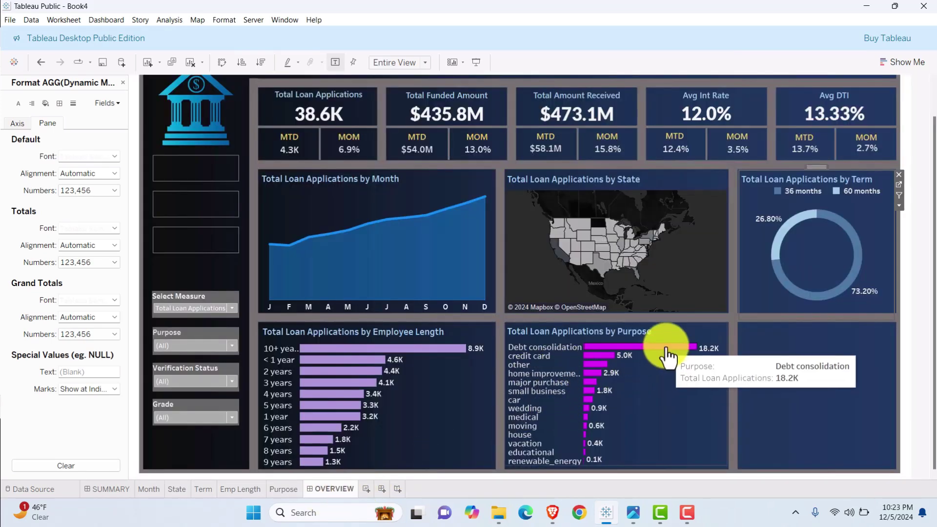
mouse_move(609, 376)
mouse_move(328, 379)
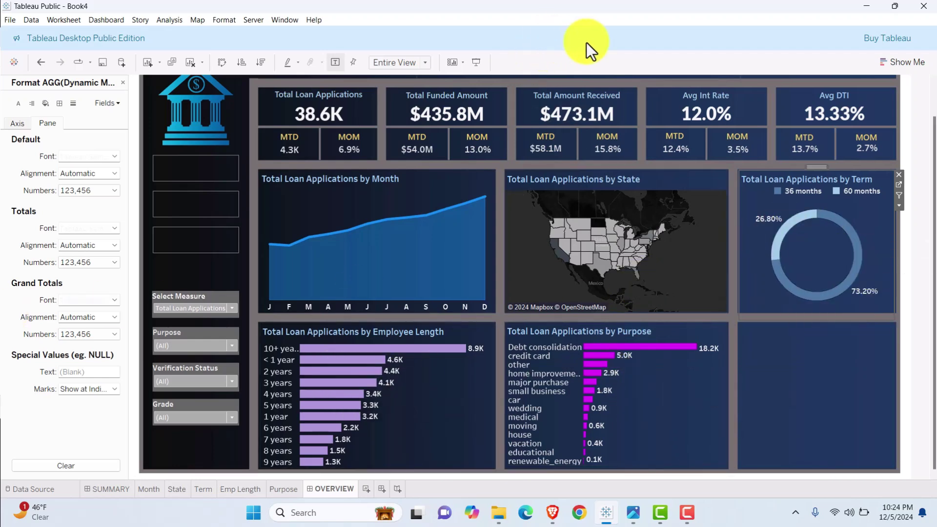
mouse_move(483, 270)
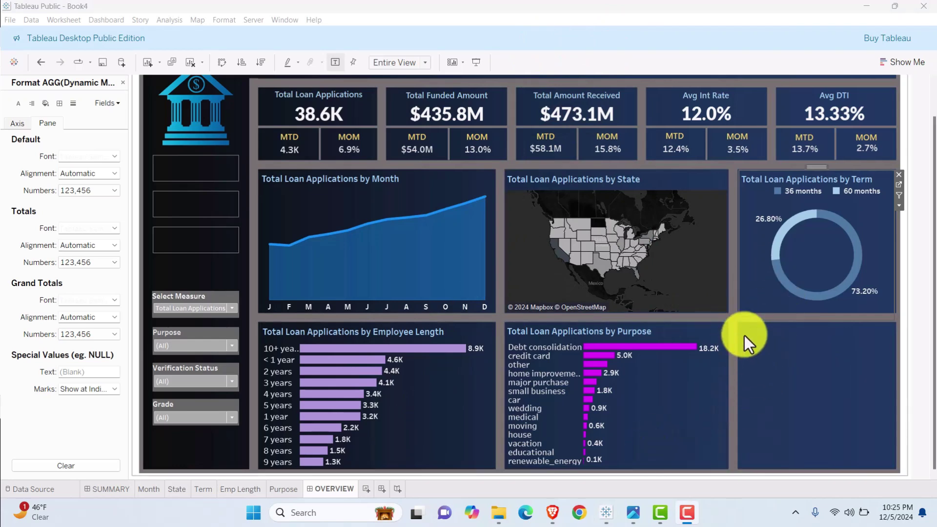
mouse_move(683, 507)
mouse_move(638, 463)
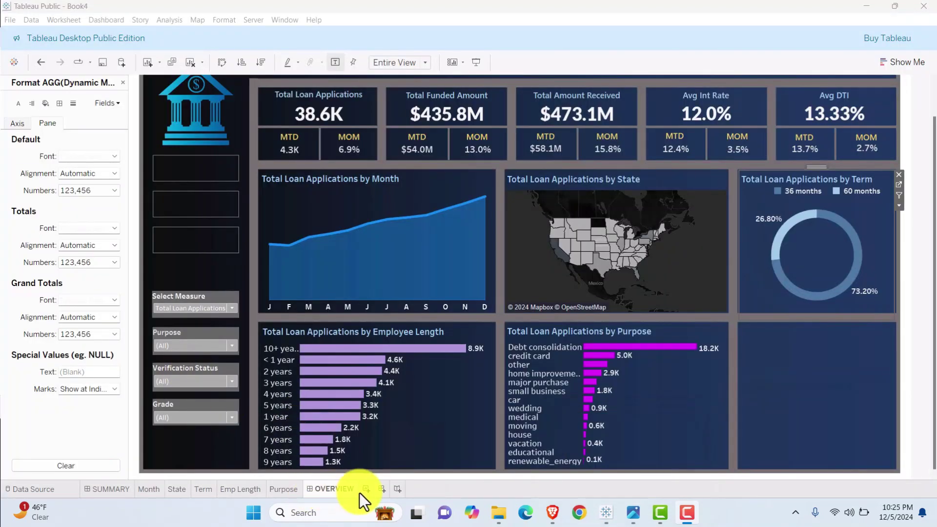
- Add a new worksheet and name it "Home Ownership"
left_click(365, 488)
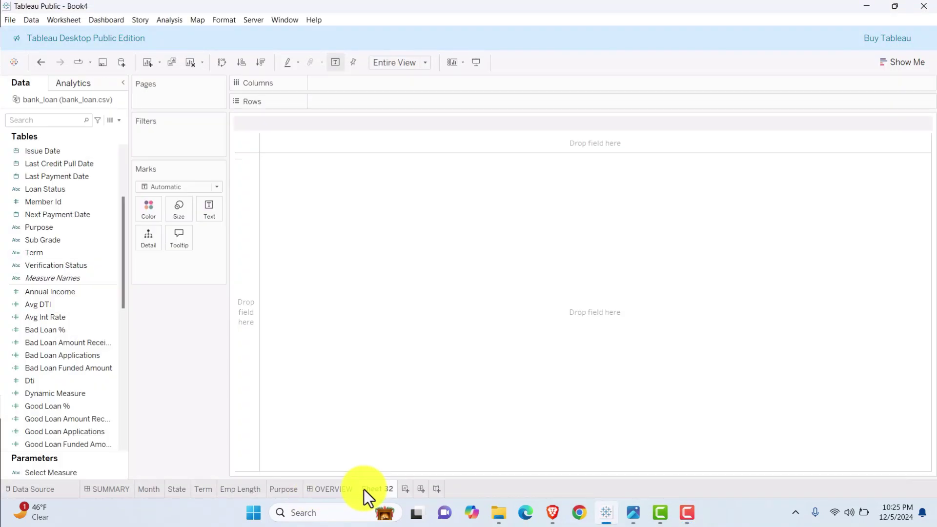
double_click(379, 488)
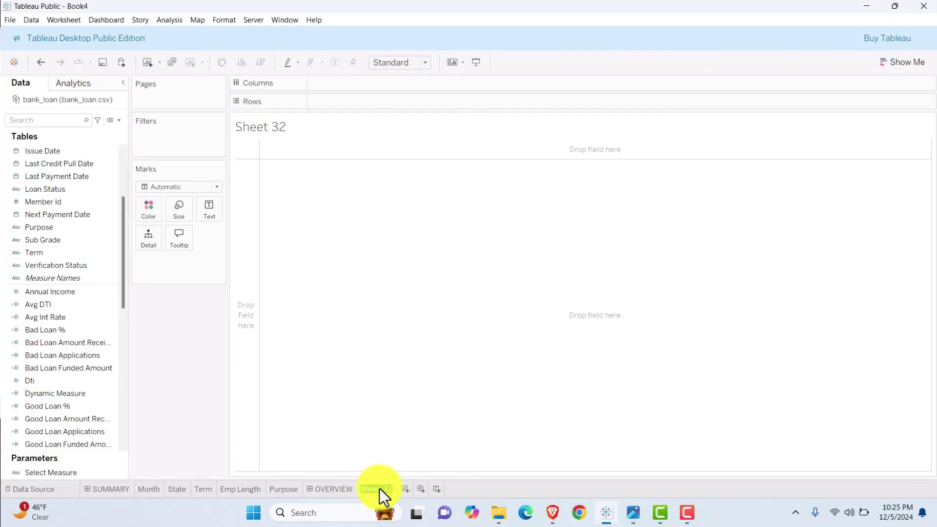
type("Home Ownership")
key("Return")
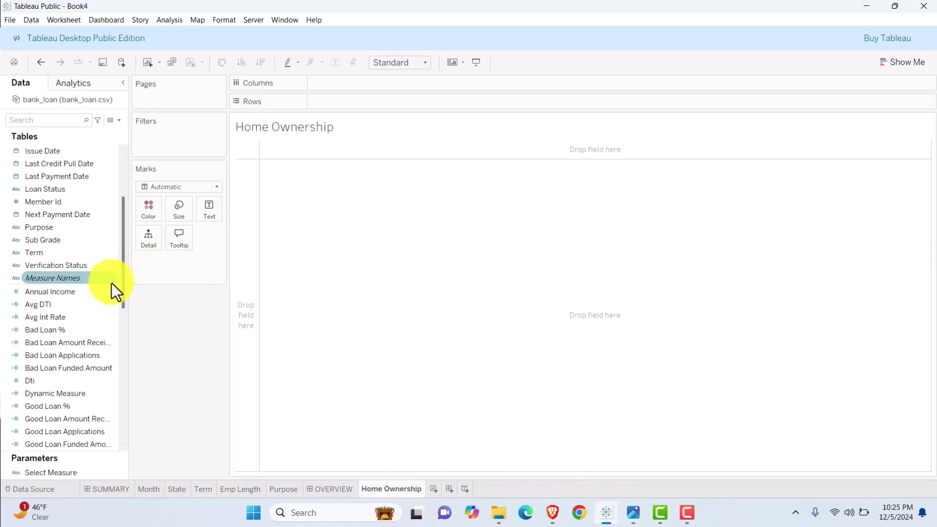
- Assign the Home Ownership field to Color on the Home Ownership sheet
left_click(69, 320)
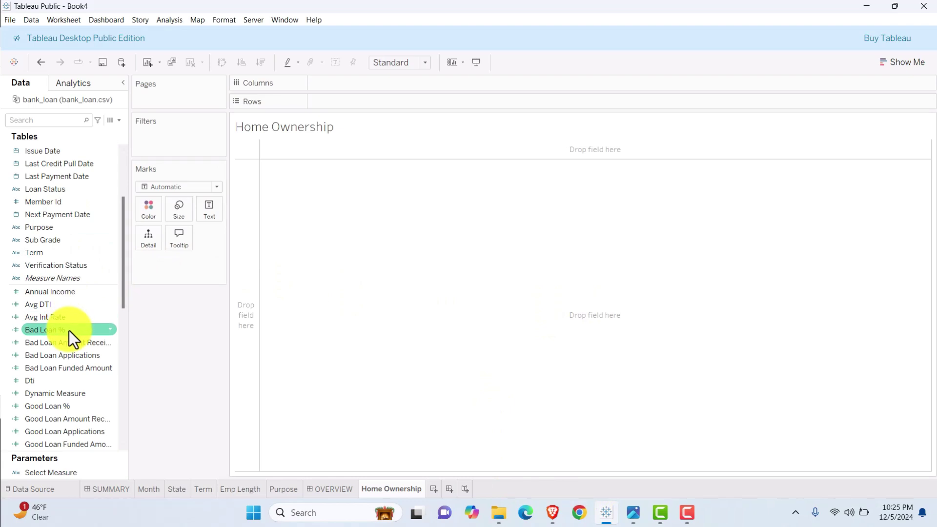
scroll(69, 332, "down", 3)
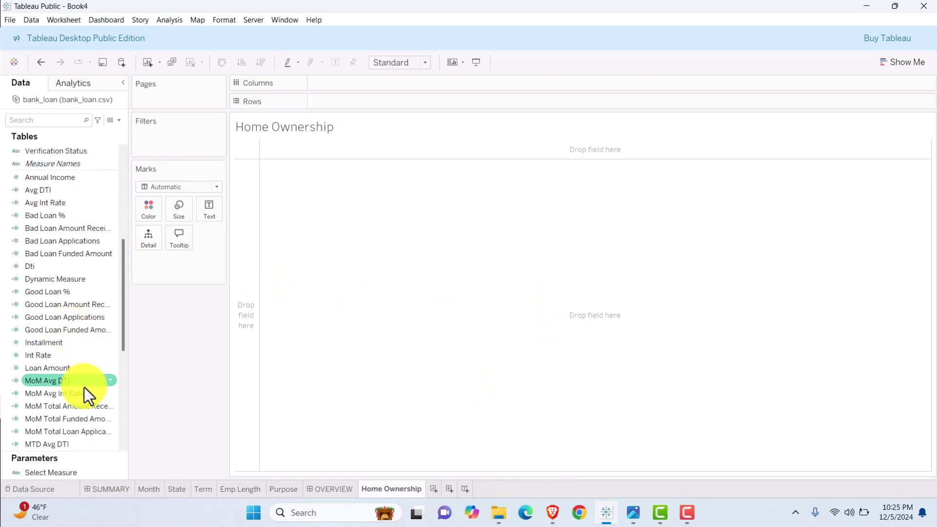
scroll(84, 387, "down", 6)
scroll(83, 387, "up", 12)
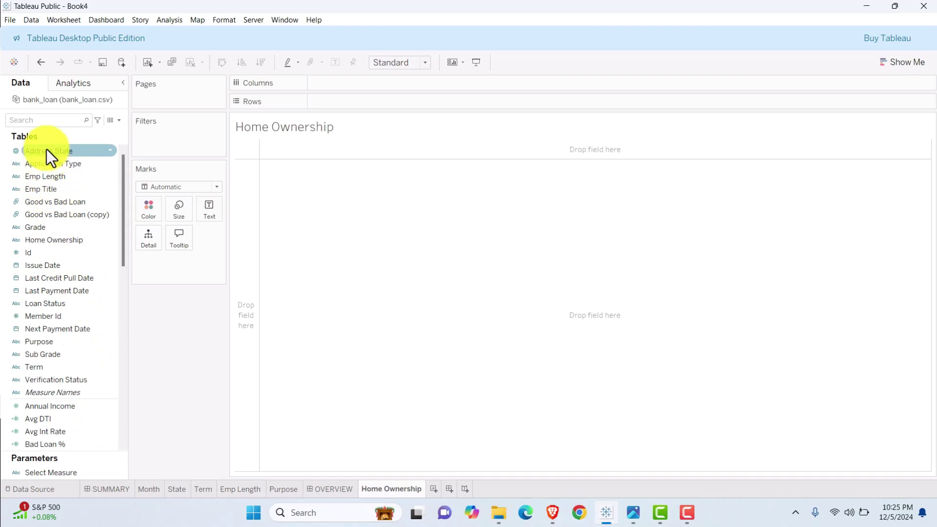
left_click_drag(57, 240, 147, 210)
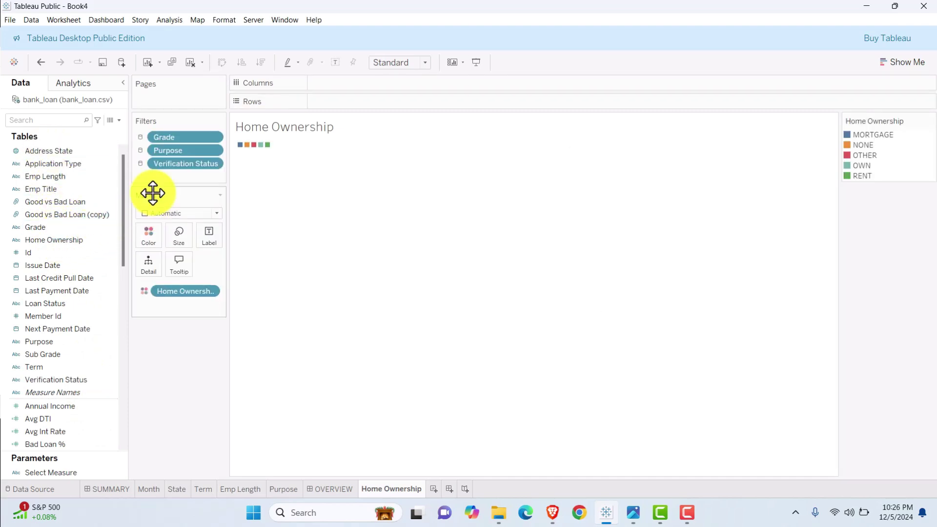
- Add Dynamic Measure to Rows on the Home Ownership sheet and convert the chart to a treemap
scroll(37, 352, "down", 5)
mouse_move(66, 338)
left_mouse_down()
mouse_move(279, 256)
mouse_move(376, 149)
mouse_move(347, 102)
left_mouse_up()
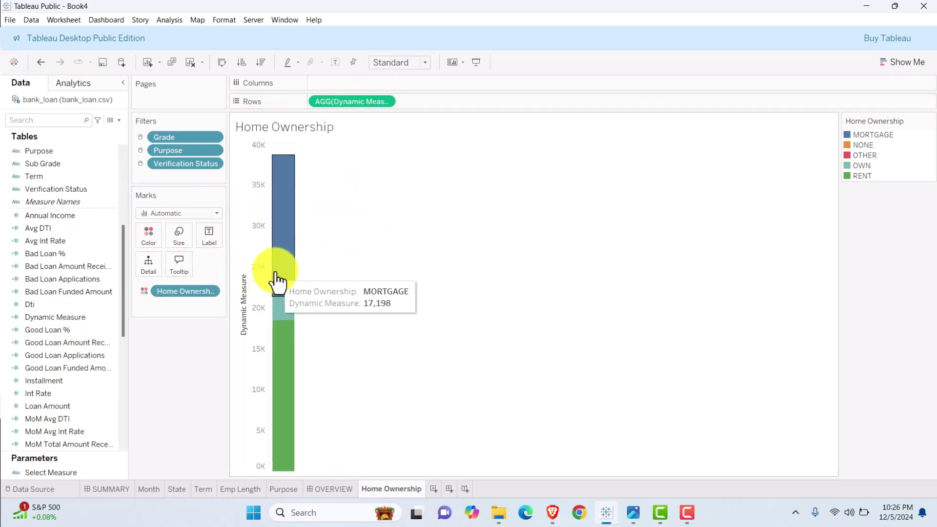
left_click(903, 62)
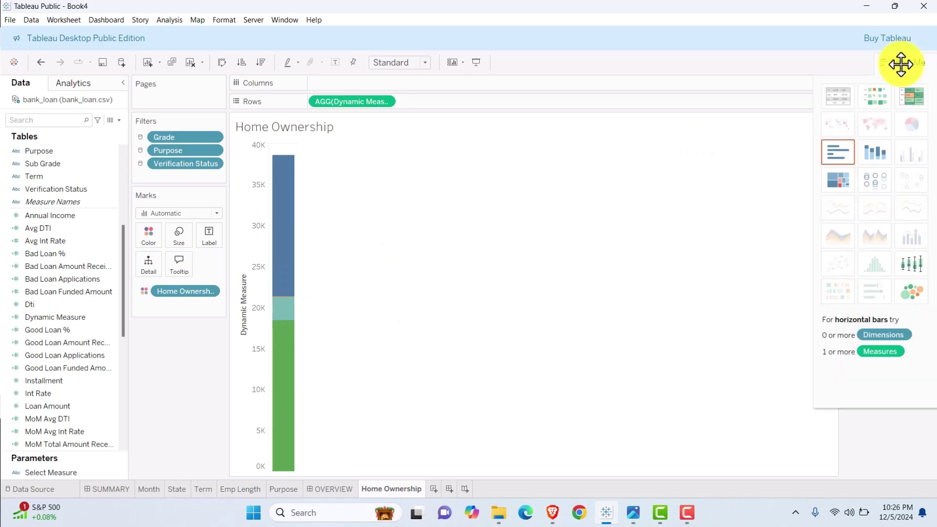
left_click(839, 185)
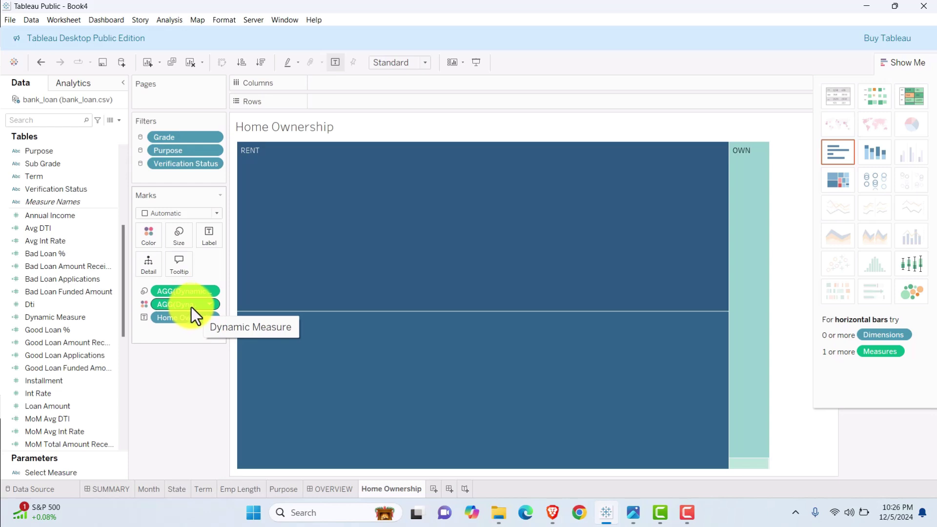
- Replace Dynamic Measure with Home Ownership on the treemap's Color and assign the Tableau 20 palette
left_click_drag(192, 306, 191, 342)
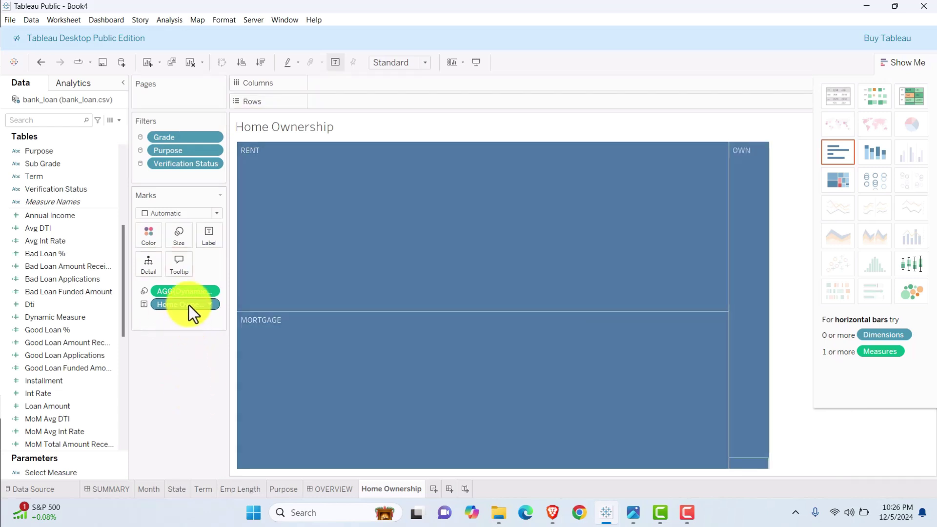
left_click_drag(188, 305, 152, 237)
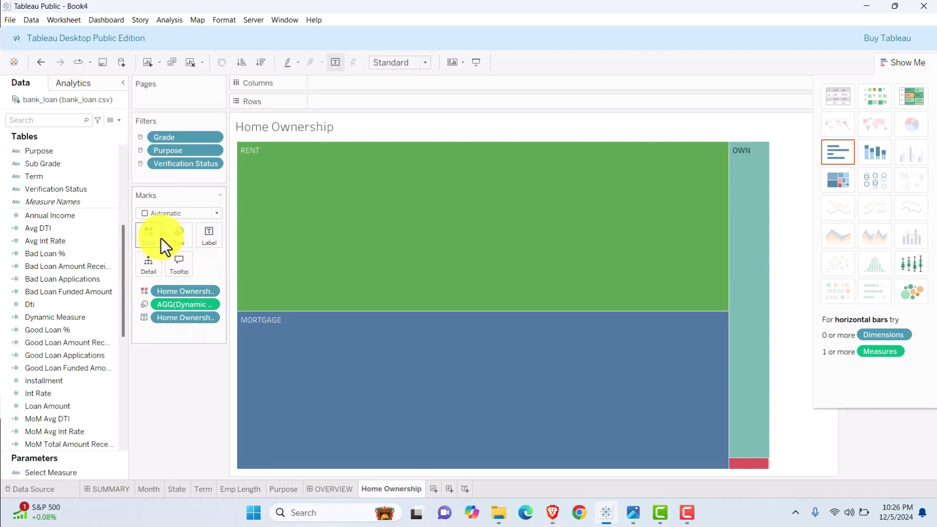
left_click(150, 238)
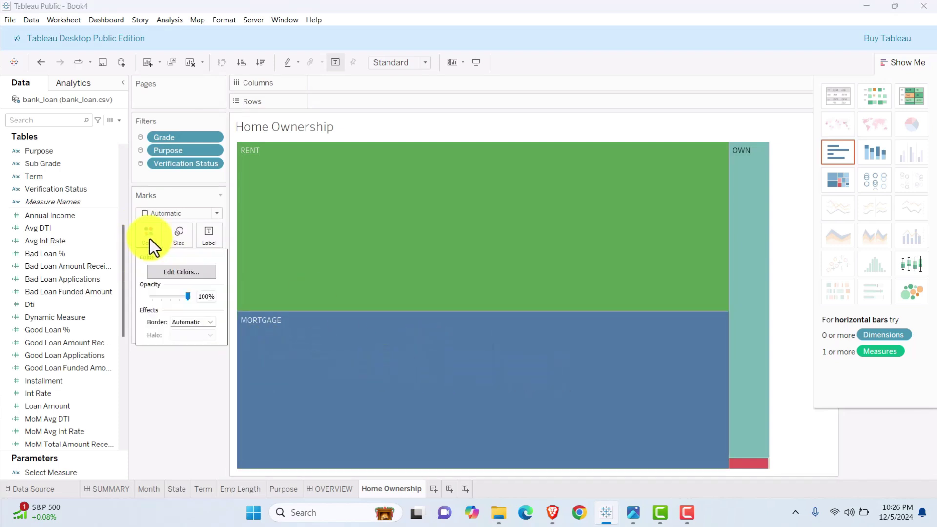
left_click(179, 273)
left_click(528, 174)
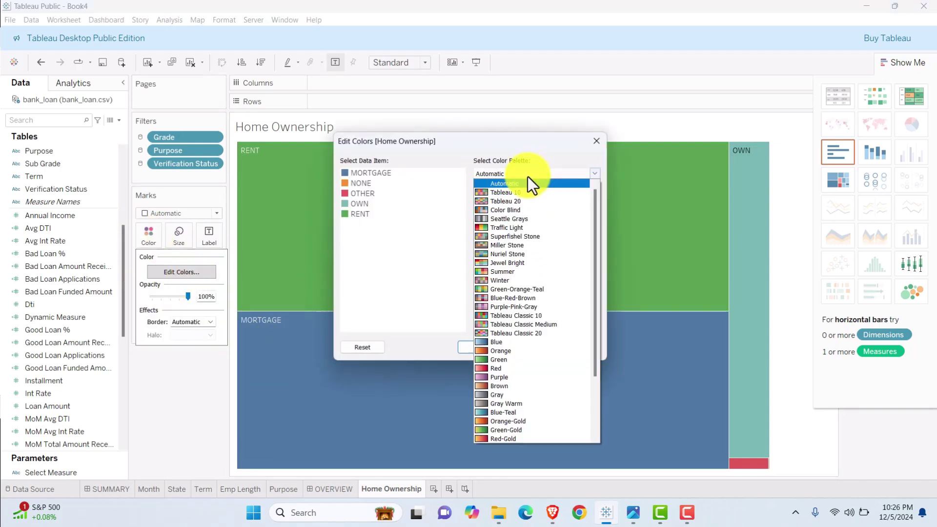
left_click(512, 201)
left_click(540, 326)
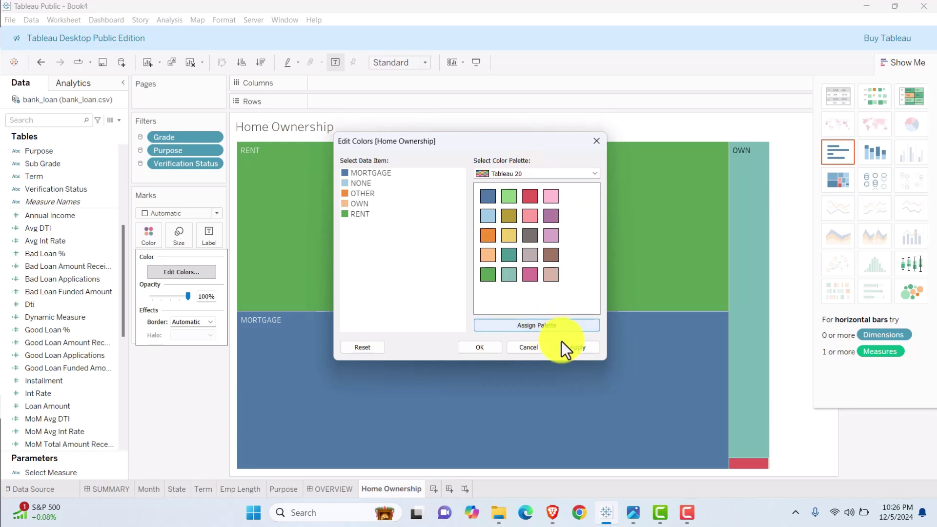
left_click(483, 347)
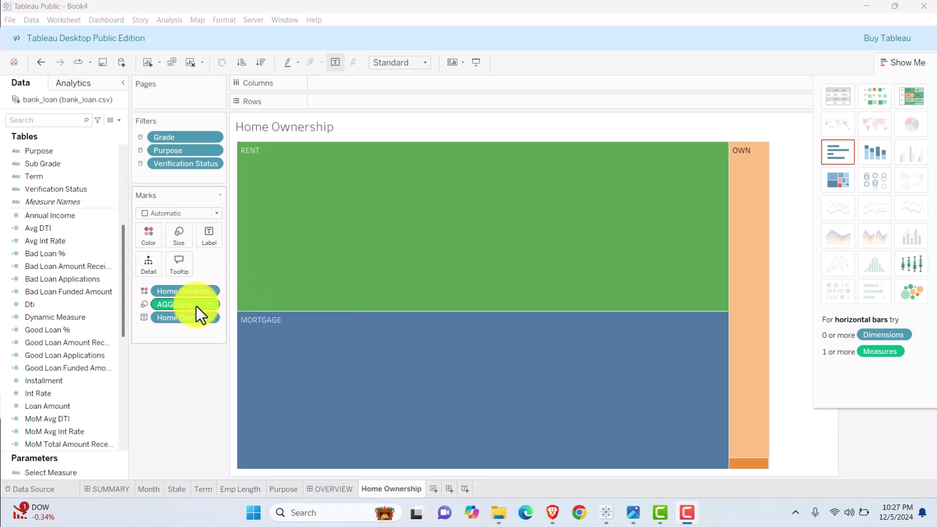
- Add Dynamic Measure to the treemap's labels and open its formatting options
left_click_drag(181, 306, 208, 235)
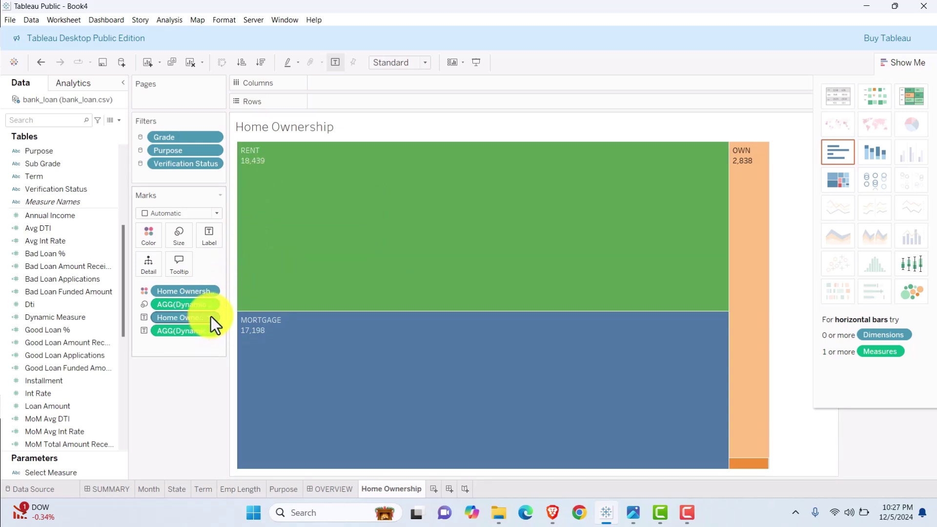
left_click(210, 331)
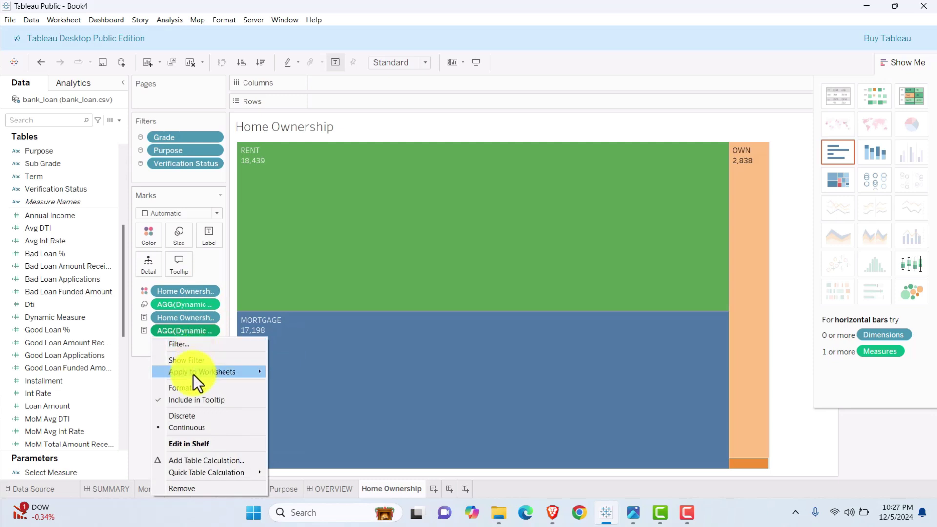
left_click(192, 387)
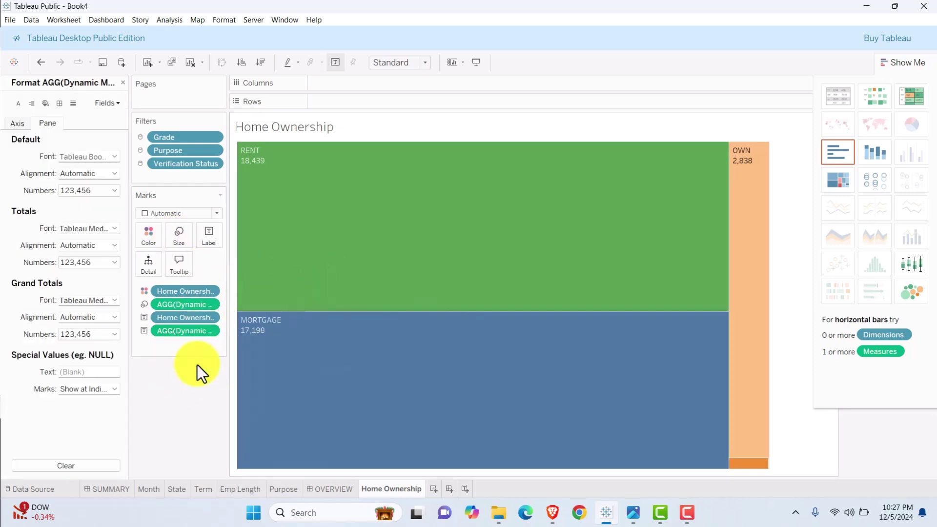
left_click(259, 178)
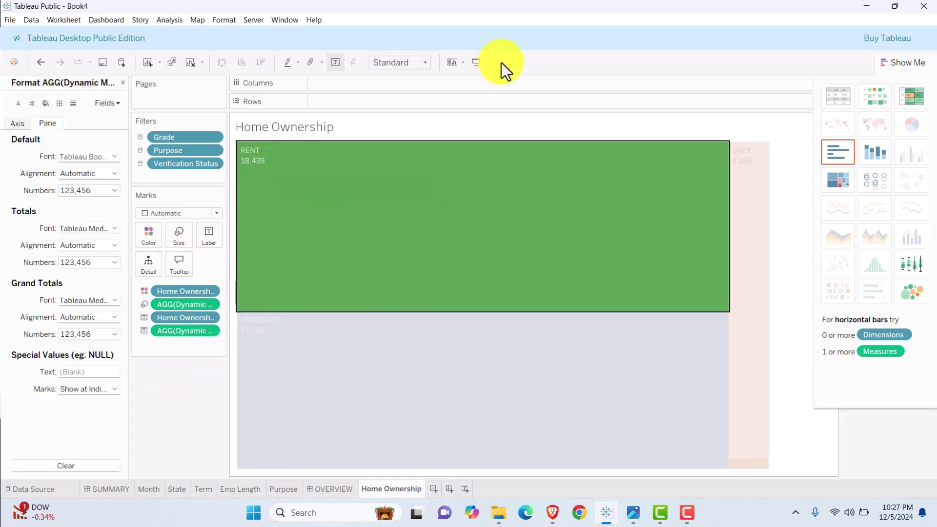
left_click(330, 189)
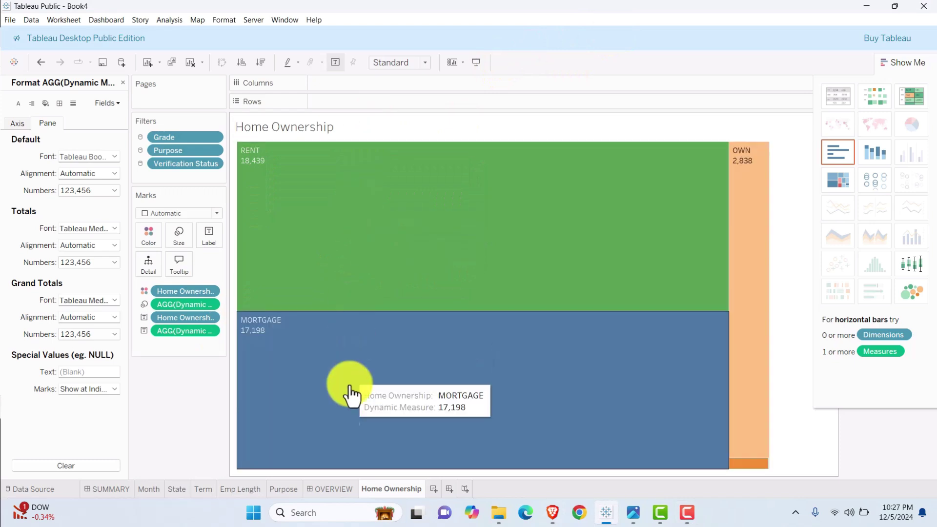
- Set the font of both fields in the treemap's label to Tableau Semibold
left_click(210, 235)
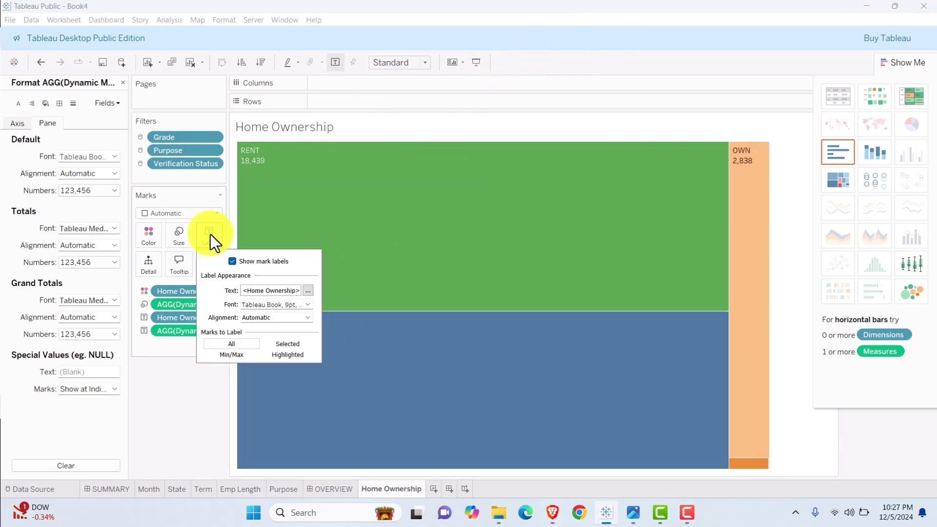
left_click(308, 290)
left_click_drag(510, 213, 410, 203)
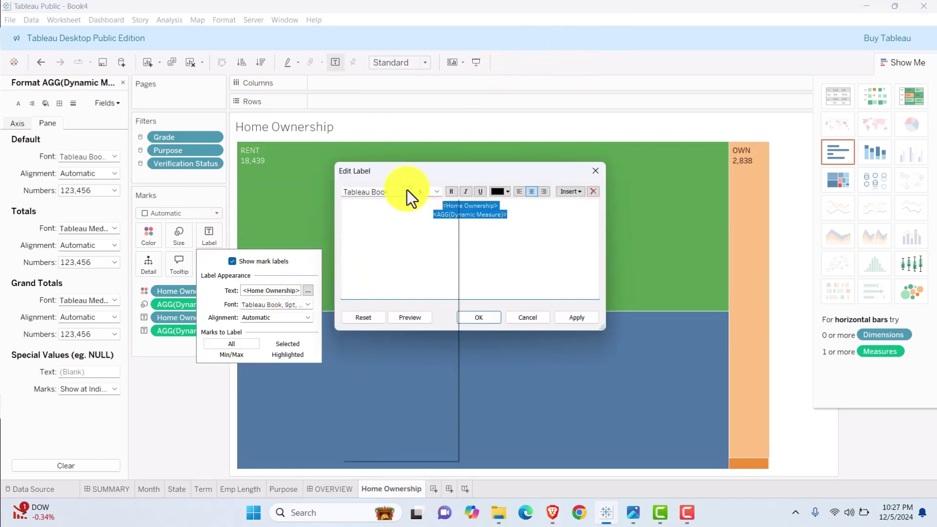
left_click(407, 191)
left_click(394, 237)
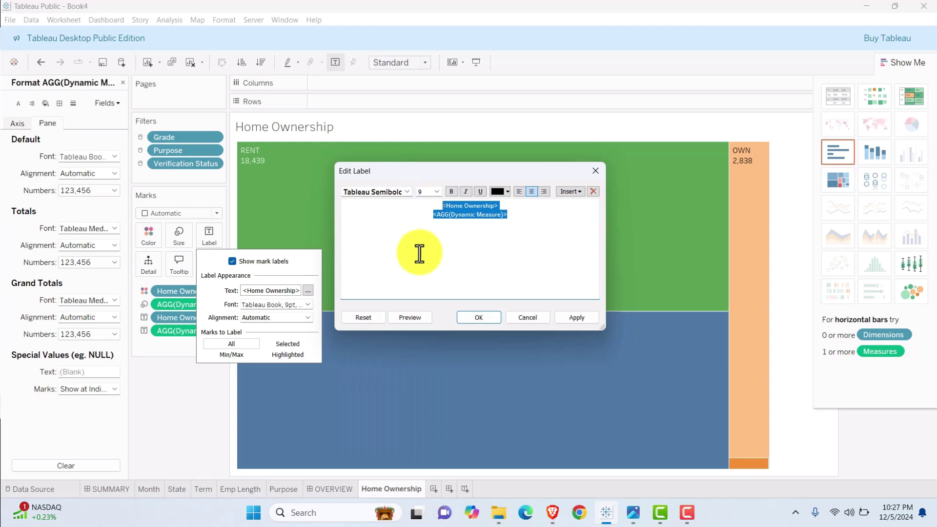
left_click(575, 317)
left_click(480, 317)
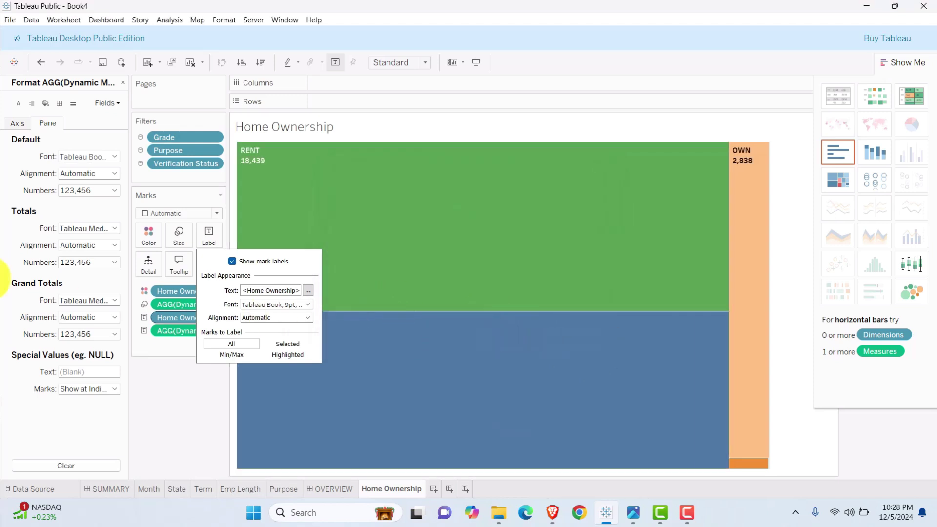
left_click(620, 43)
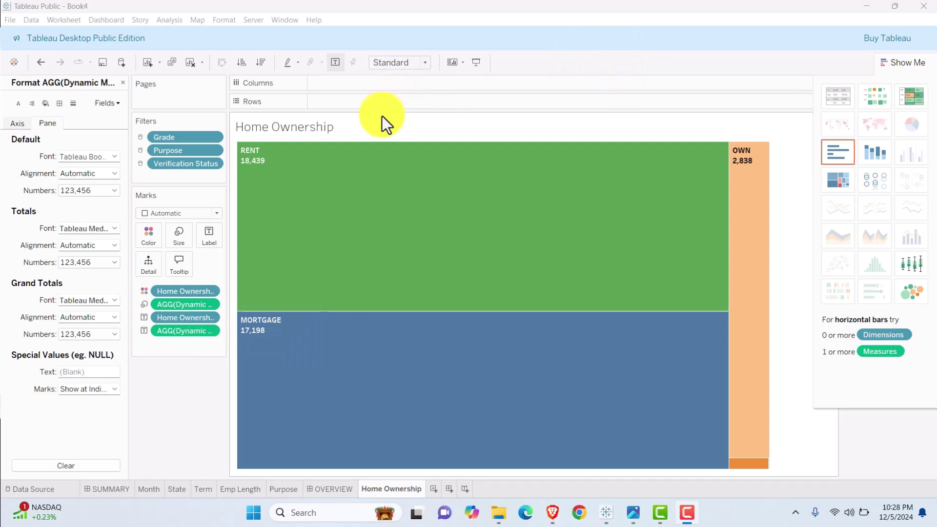
- Change the Home Ownership sheet's title to "<Parameters.Select Measure> by Home Ownership"
left_click(348, 127)
double_click(349, 127)
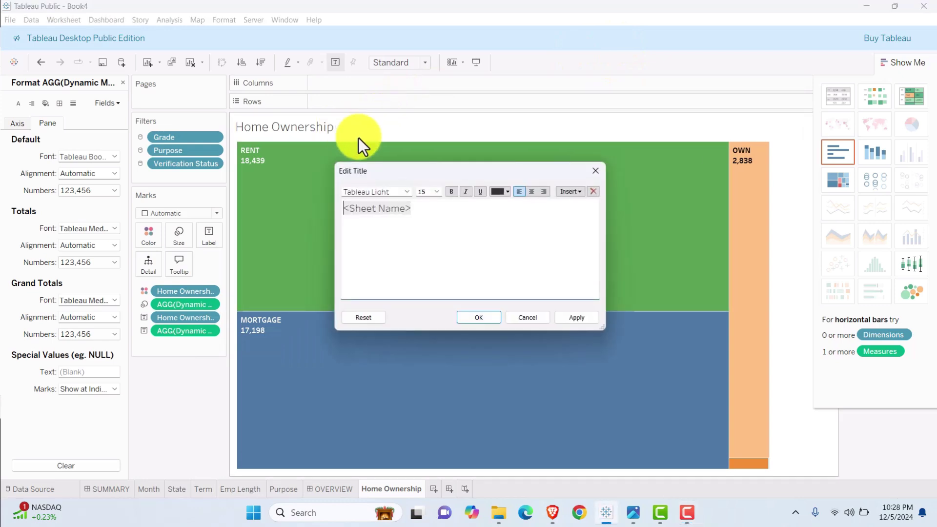
left_click_drag(417, 208, 231, 188)
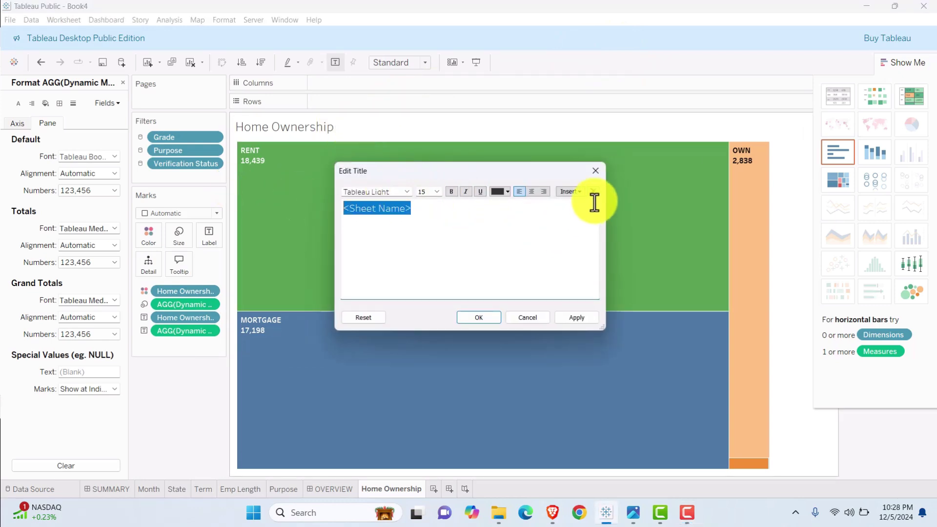
left_click(571, 192)
left_click(607, 351)
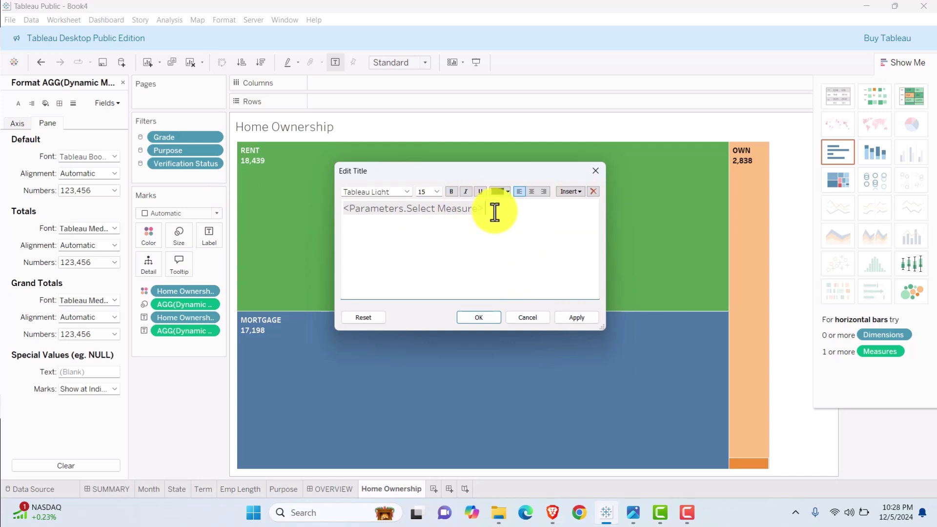
type("by Home Ownership")
left_click(567, 320)
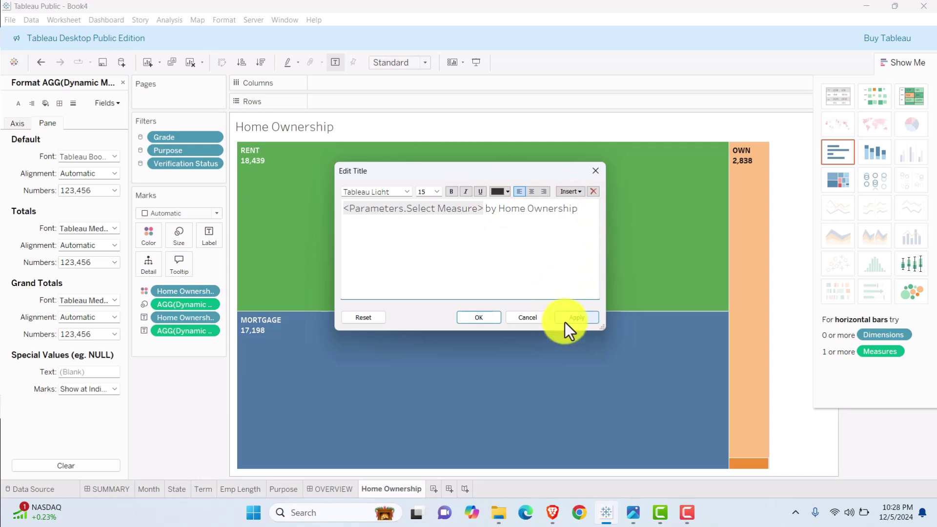
- Format the Home Ownership sheet's title as 11 pt Tableau Semibold in light blue
left_click_drag(585, 209, 303, 209)
left_click(438, 192)
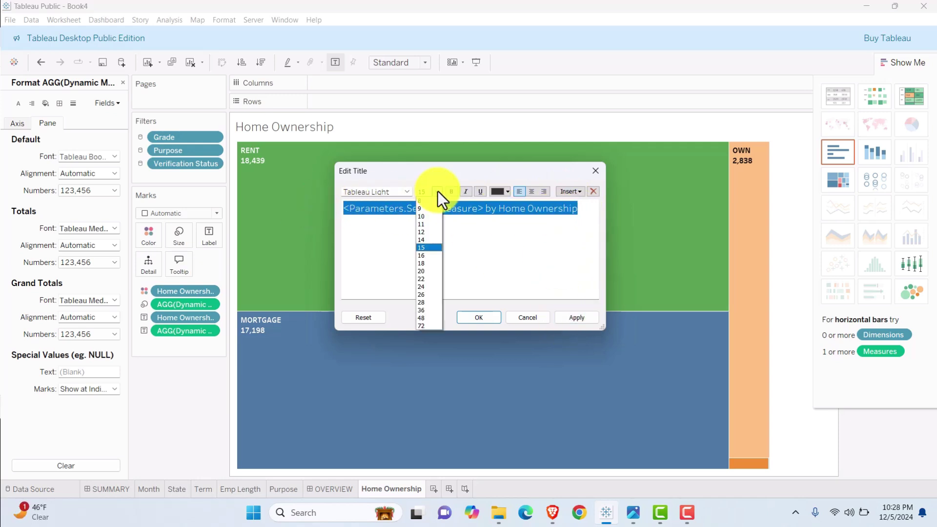
left_click(430, 225)
left_click(407, 192)
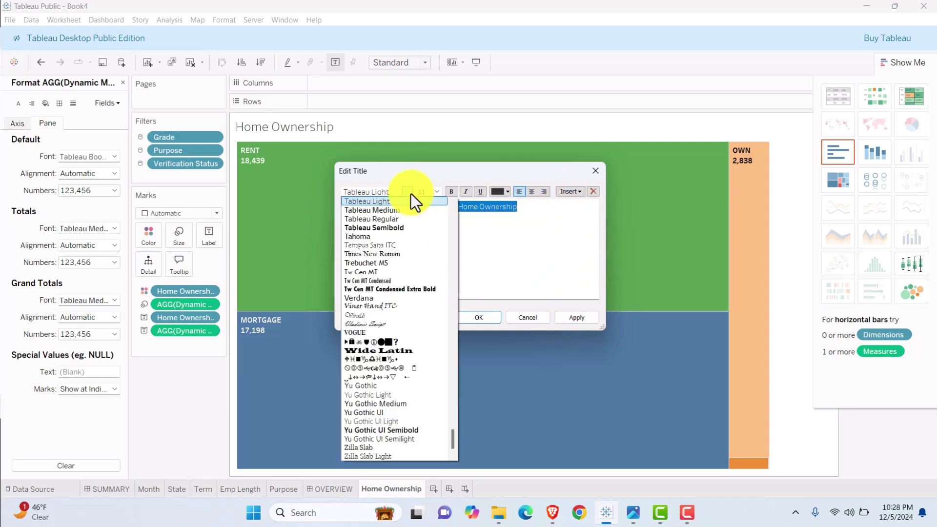
left_click(385, 227)
left_click(507, 192)
left_click(507, 259)
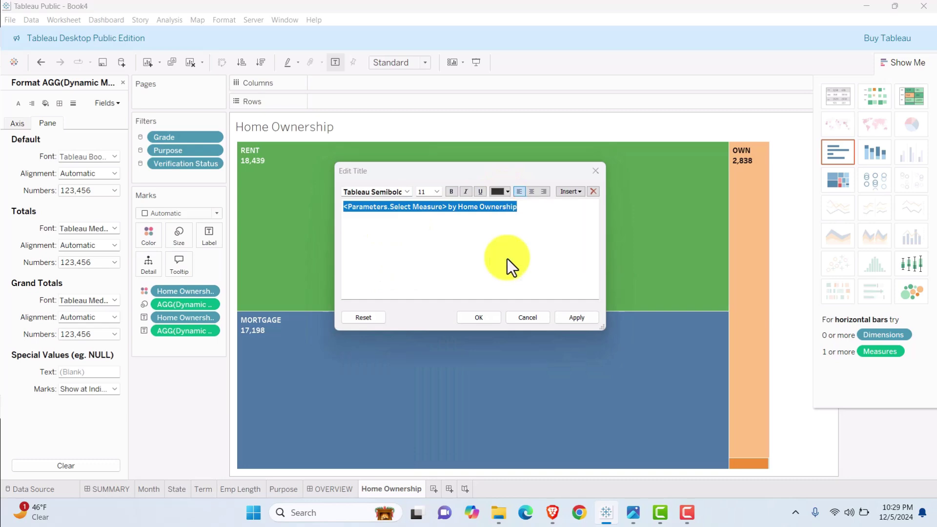
left_click(574, 317)
left_click(476, 319)
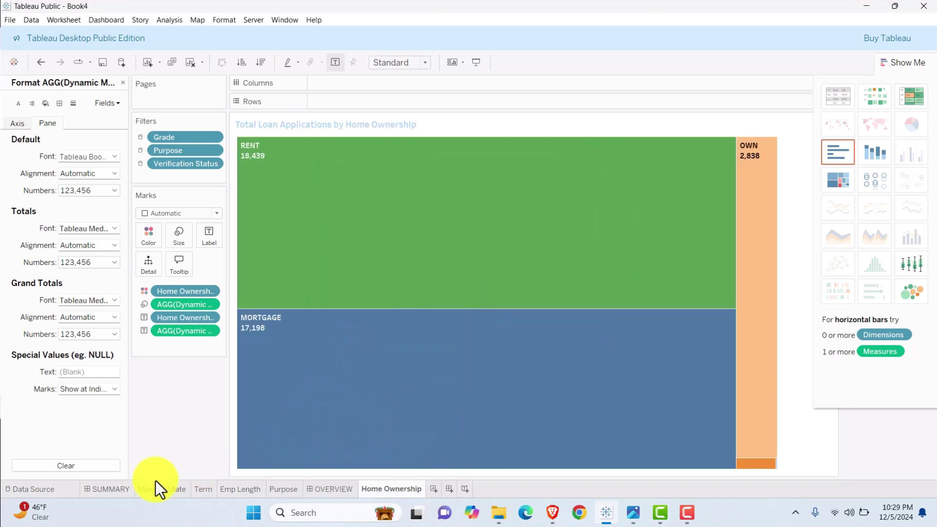
- Return to the OVERVIEW dashboard, reorder it after the Home Ownership sheet, and close the chart suggestions and formatting panes
left_click(332, 490)
left_click_drag(326, 489, 416, 485)
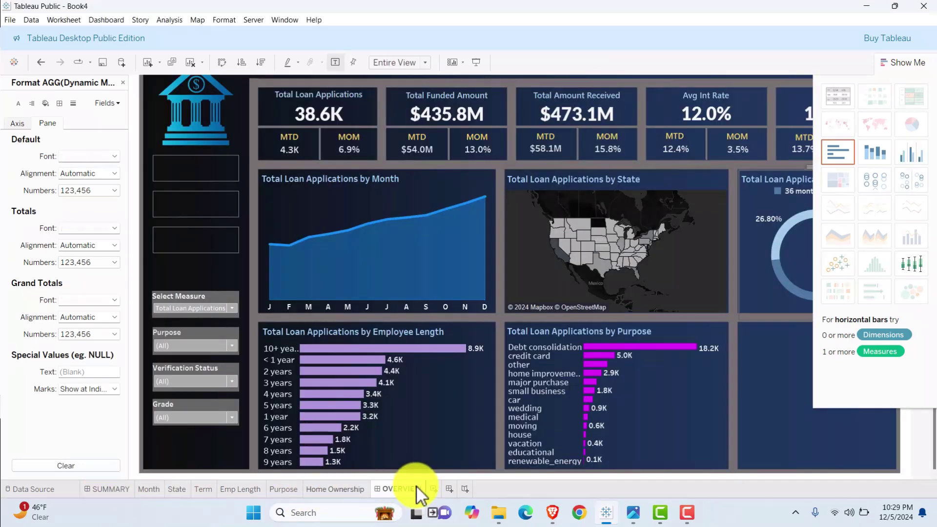
left_click(903, 62)
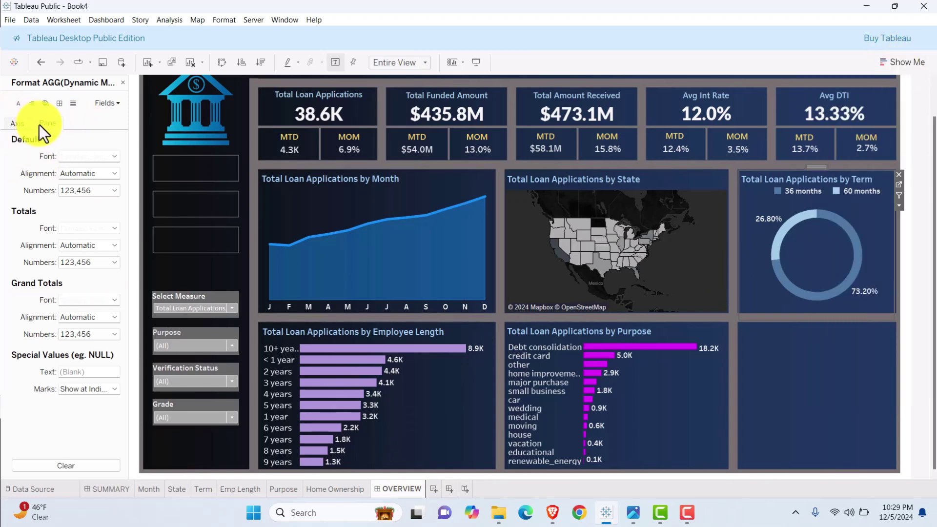
left_click(123, 82)
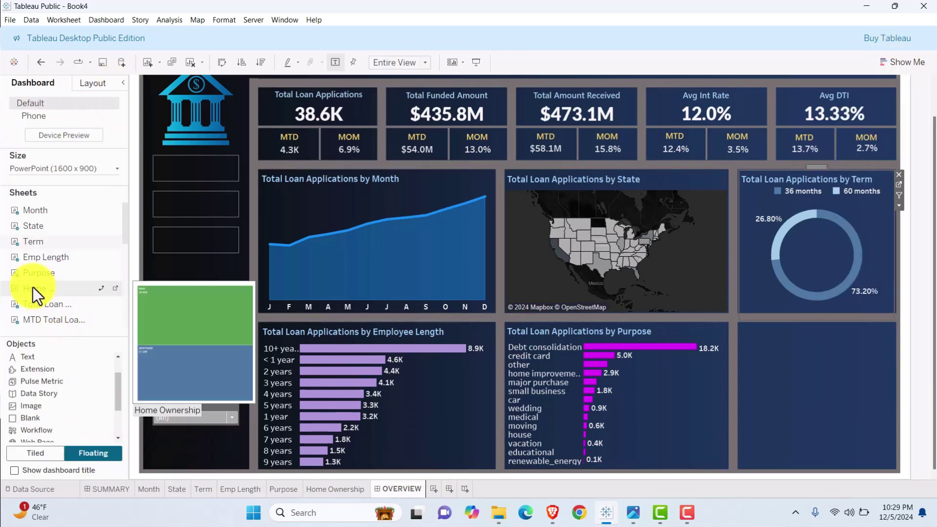
- Place the Home Ownership treemap in the empty panel beside the Purpose chart, fit its width, and remove its color legend
left_click_drag(33, 288, 634, 324)
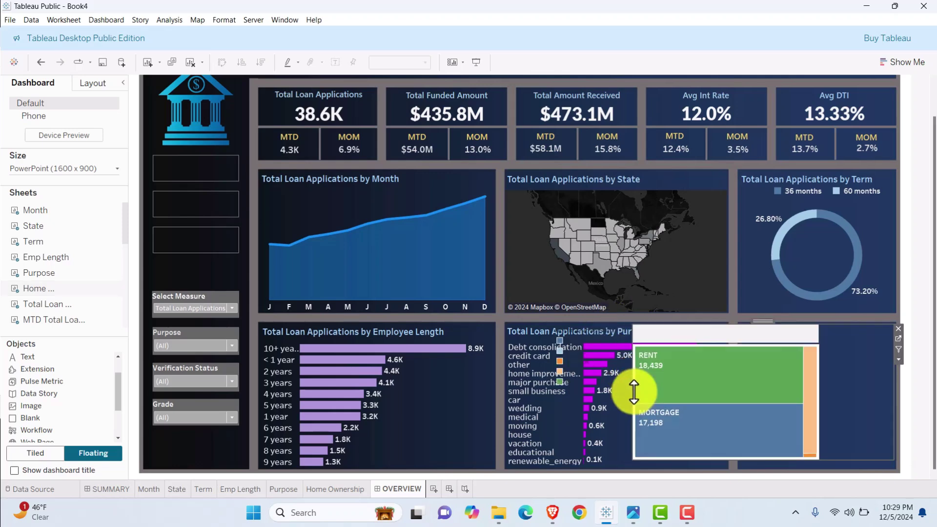
left_click_drag(637, 400, 740, 397)
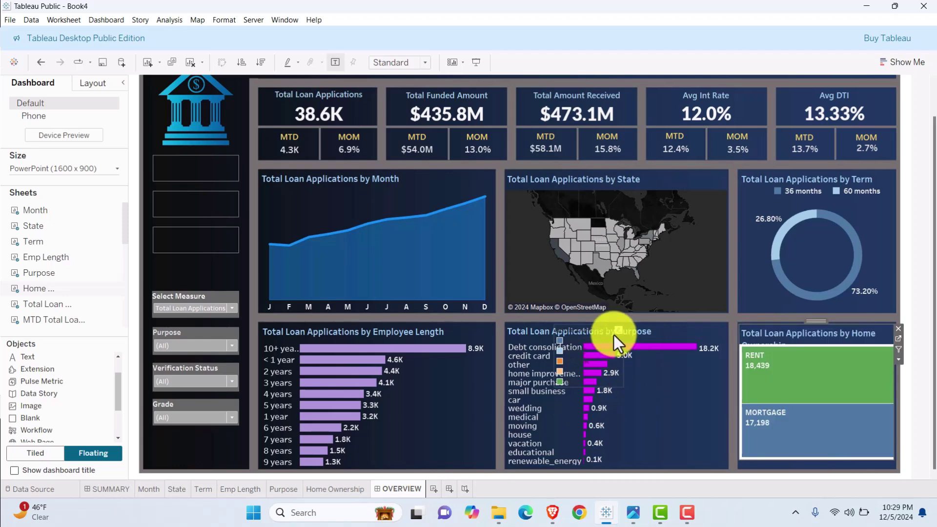
right_click(591, 331)
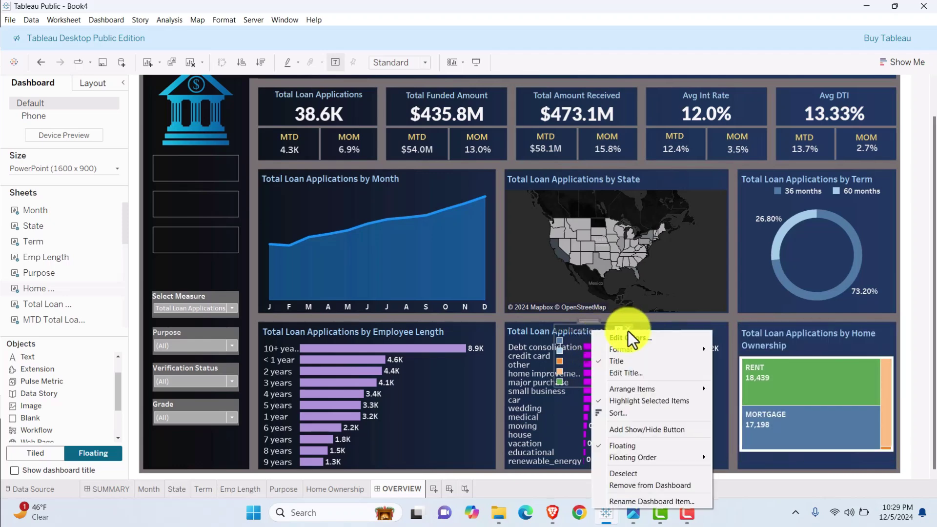
key("Escape")
left_click(628, 329)
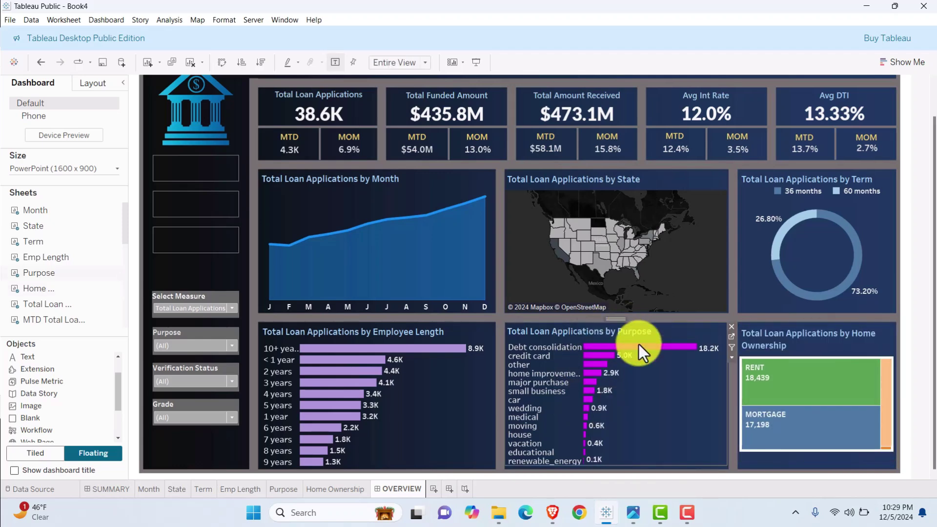
left_click(814, 453)
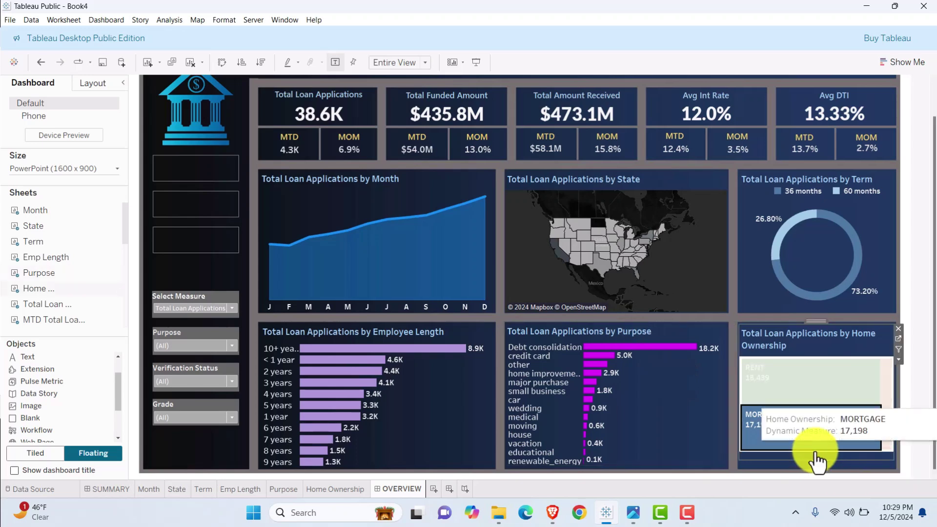
- Try to stretch the Home Ownership treemap down to the lower edge of its panel
left_click_drag(814, 459, 815, 468)
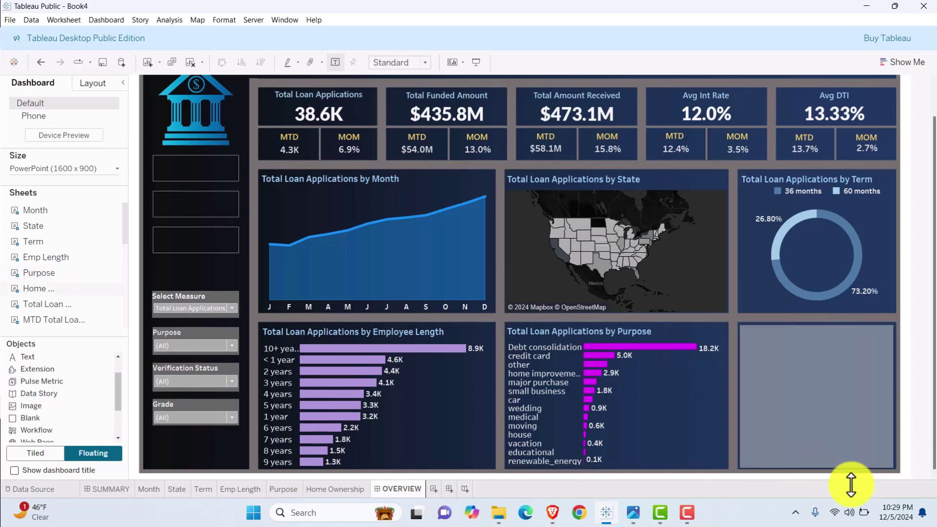
left_click(739, 420)
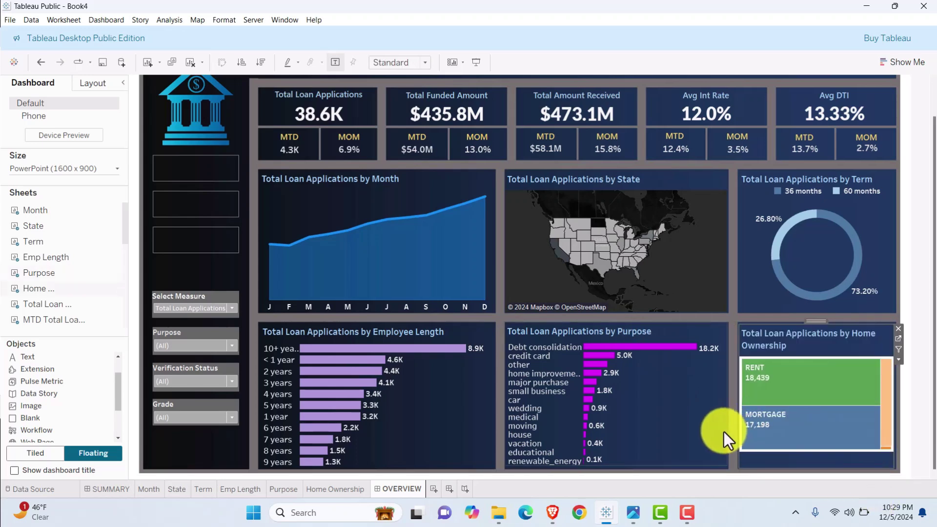
left_click(901, 360)
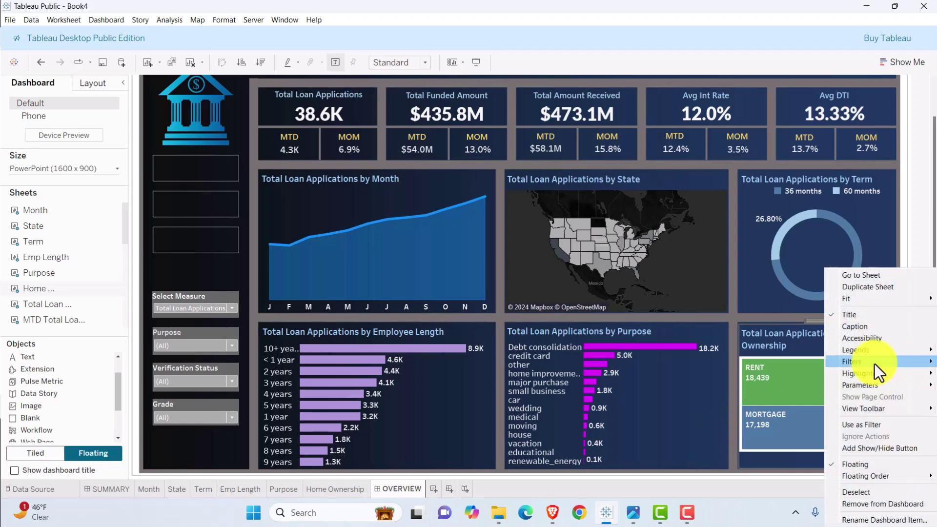
left_click(812, 349)
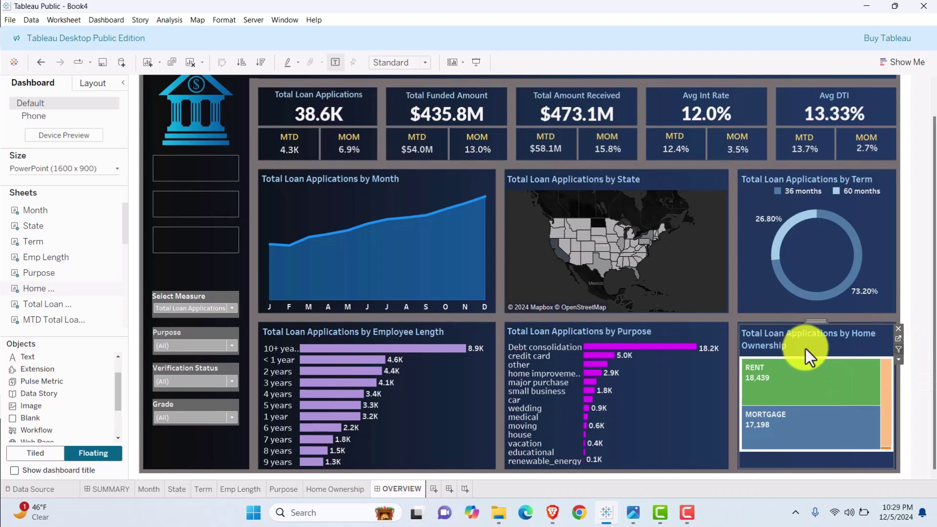
- Set the Home Ownership treemap's default worksheet shading to None
right_click(762, 390)
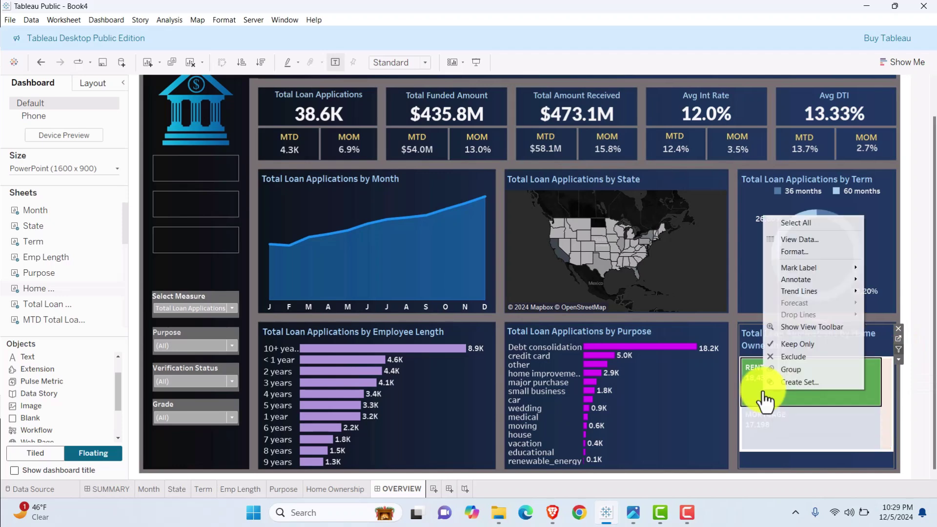
left_click(804, 250)
left_click(59, 103)
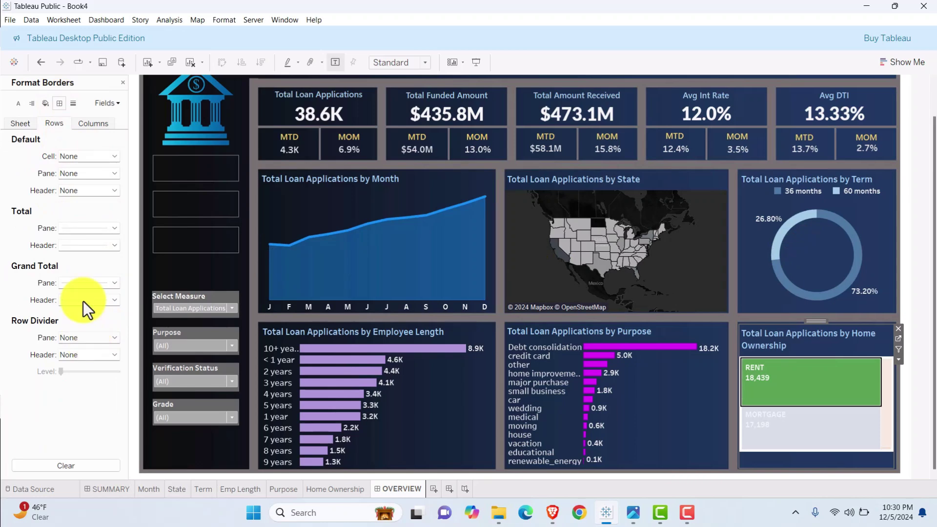
left_click(27, 127)
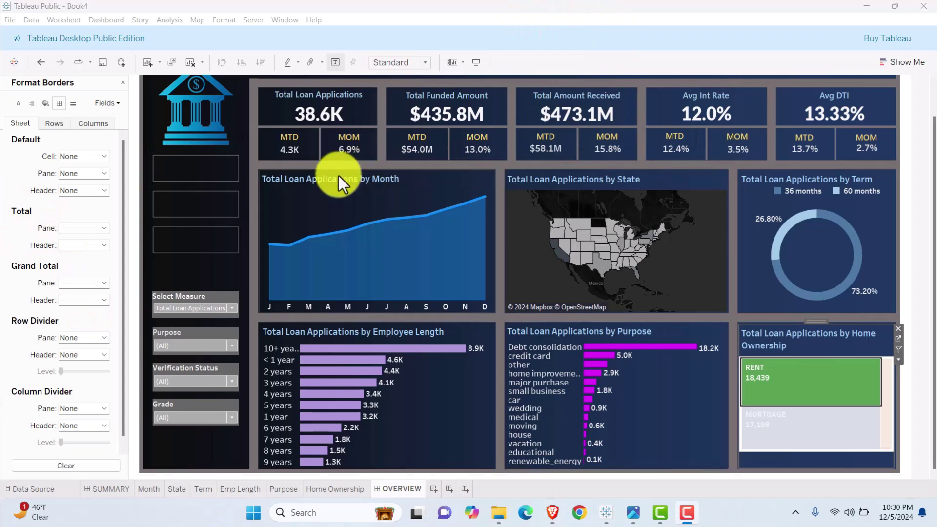
left_click(46, 104)
left_click(73, 158)
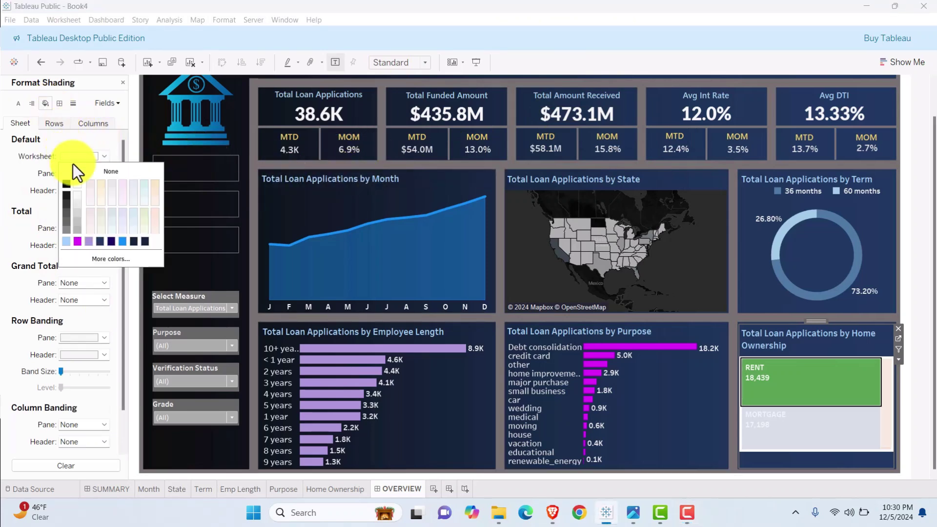
left_click(98, 170)
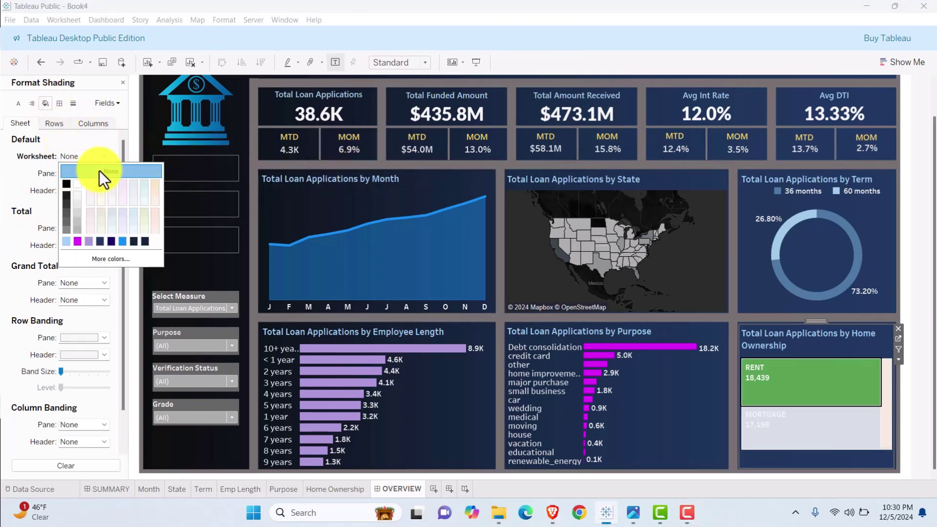
- Extend the Home Ownership treemap down to fill its panel and clear the mark selection
left_click(827, 453)
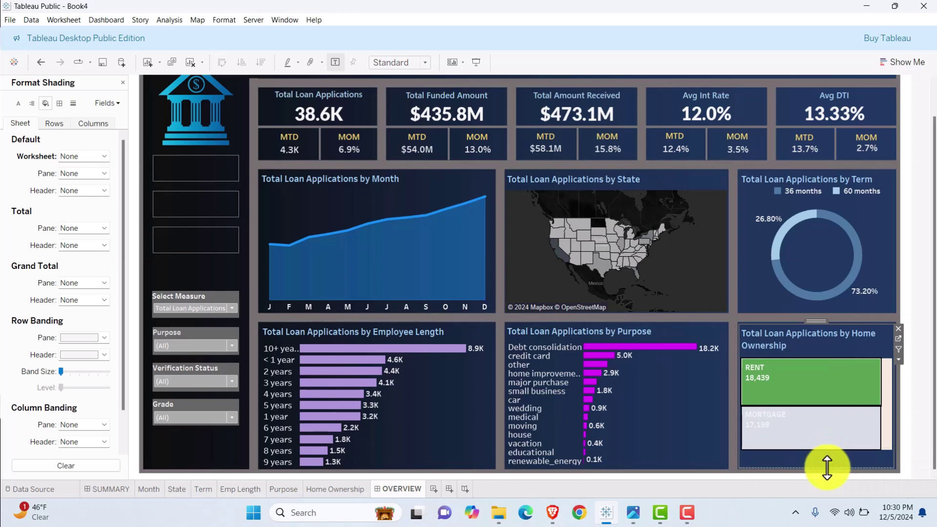
left_click(700, 423)
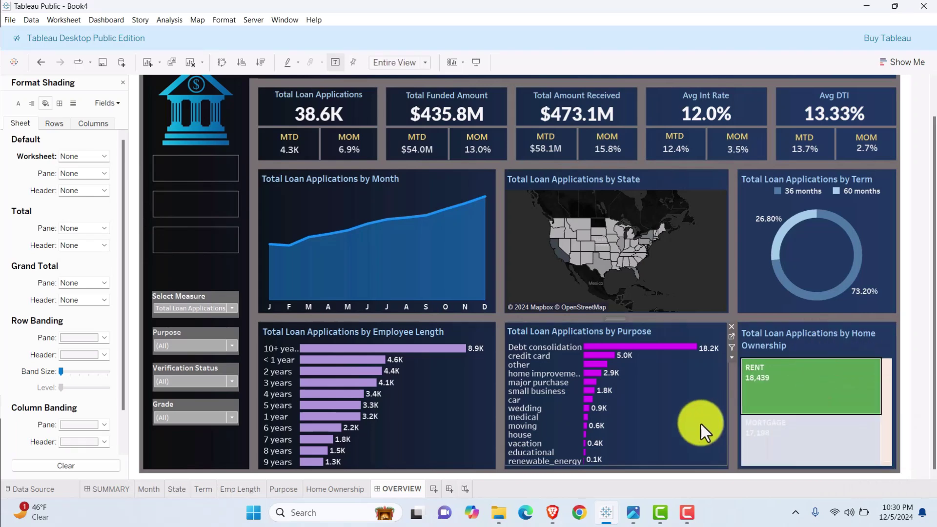
left_click(886, 423)
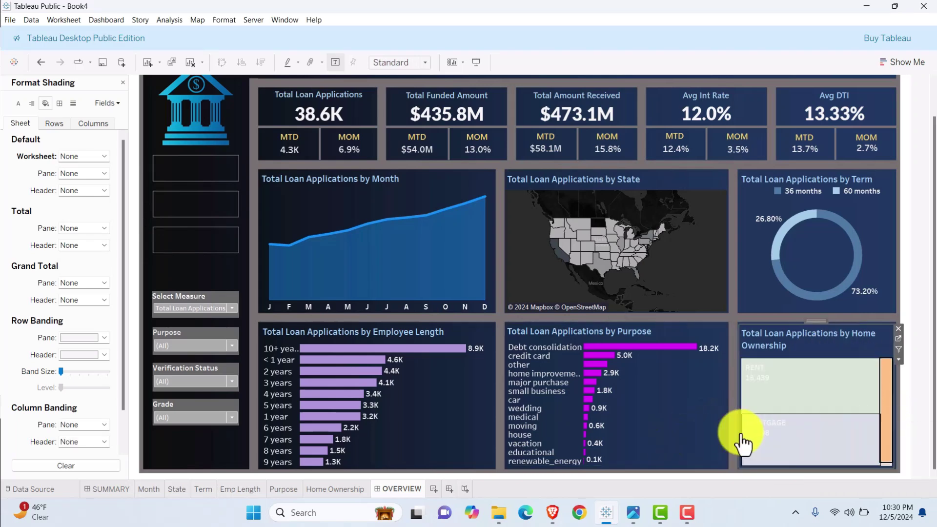
left_click(784, 445)
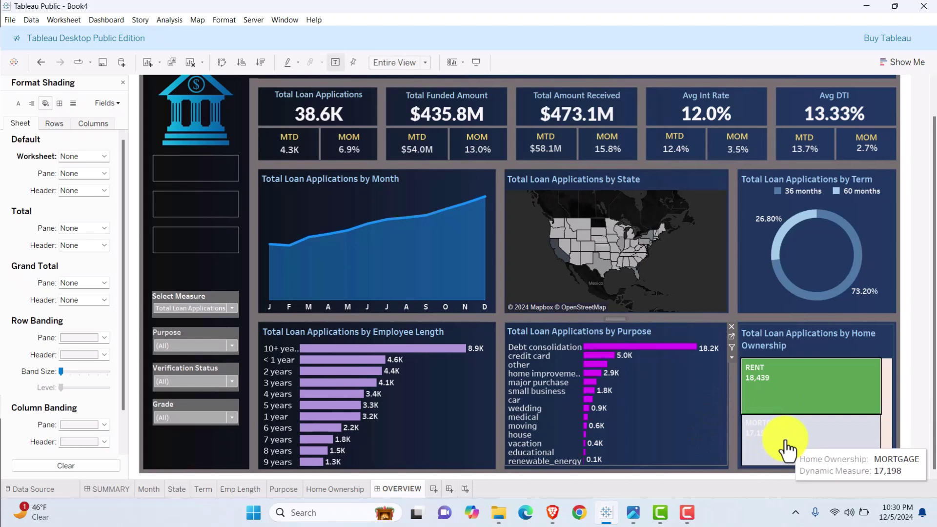
left_click(684, 430)
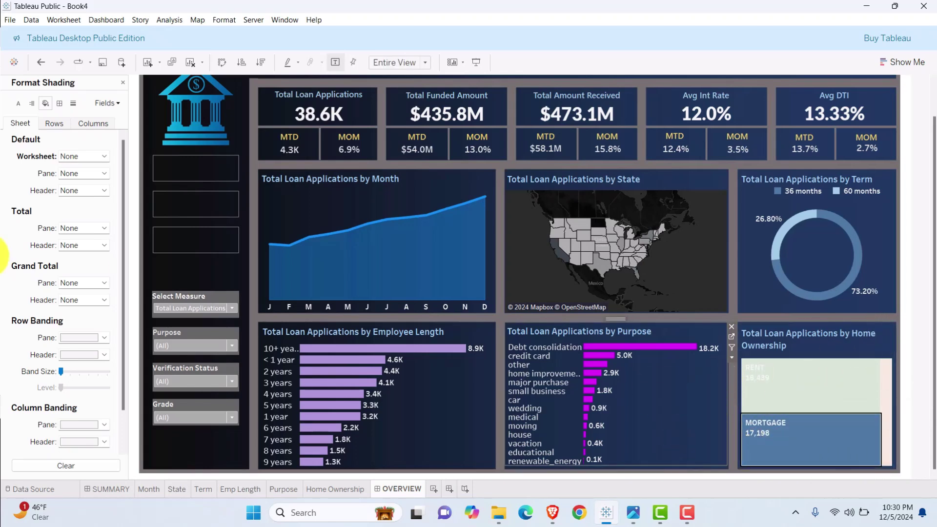
left_click(621, 206)
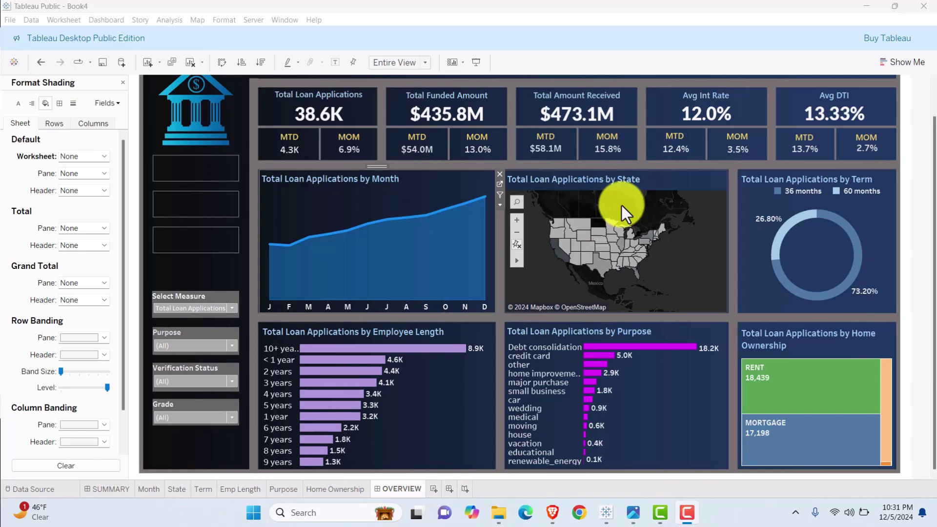
- Duplicate the OVERVIEW dashboard and rename the copy DETAILS
scroll(549, 171, "up", 2)
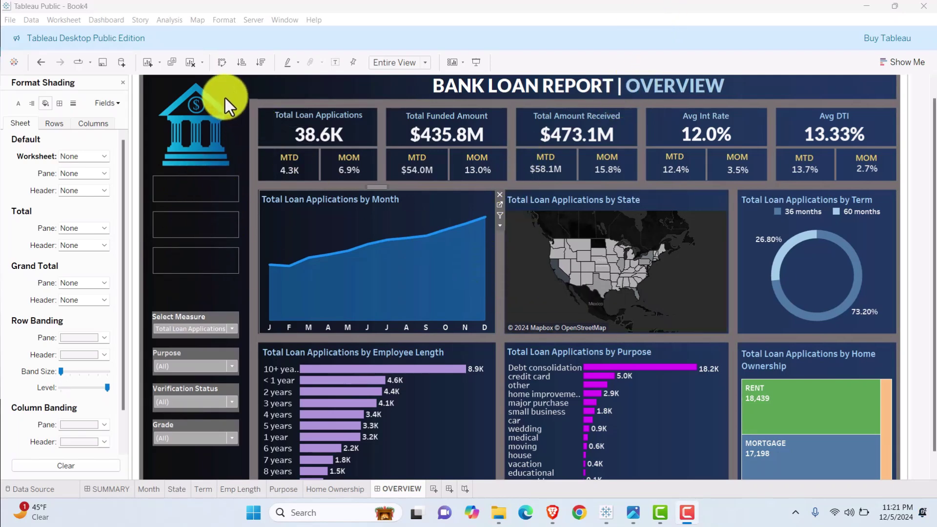
mouse_move(410, 184)
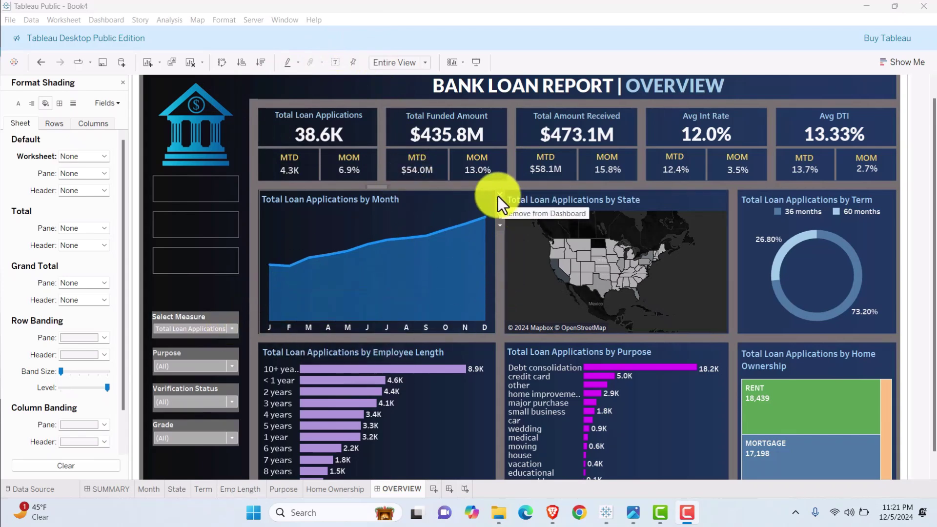
right_click(397, 489)
key("Escape")
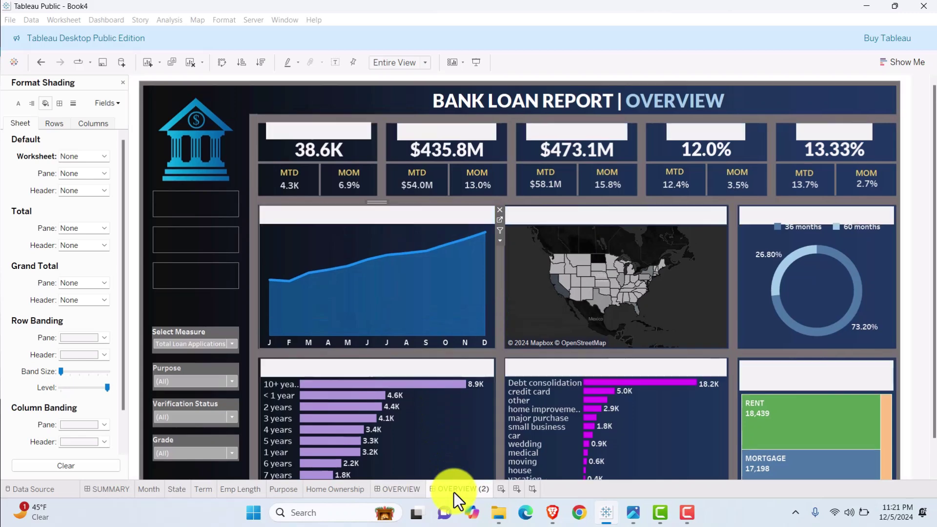
double_click(456, 490)
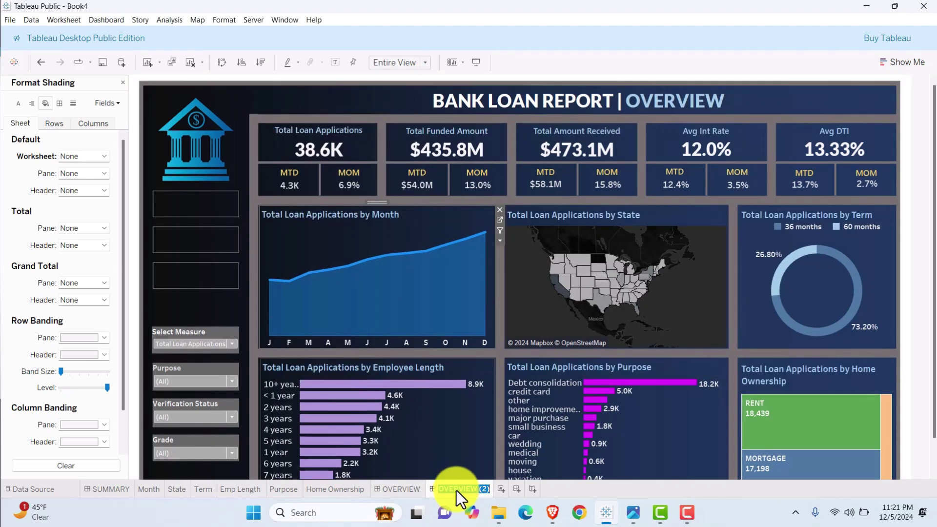
type("DetailS")
key("Return")
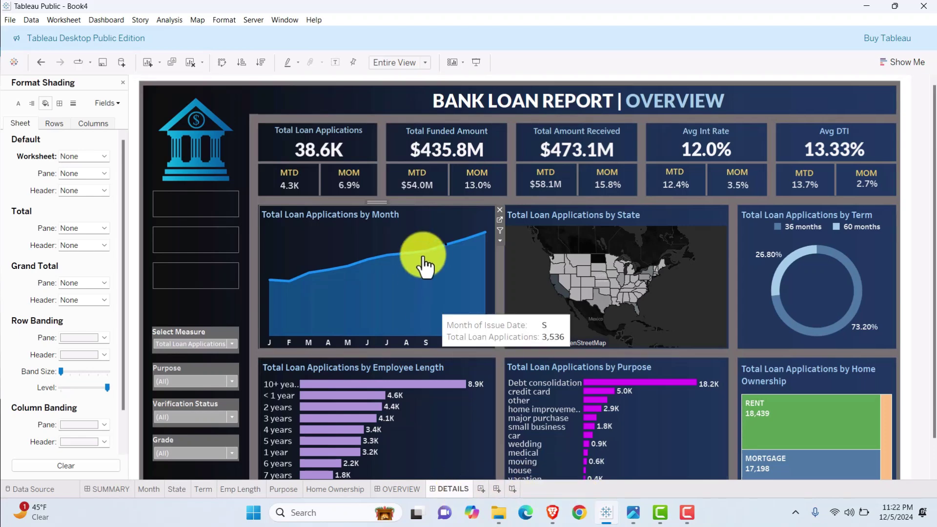
- Remove the Month, State and Term charts from the DETAILS dashboard
key("Delete")
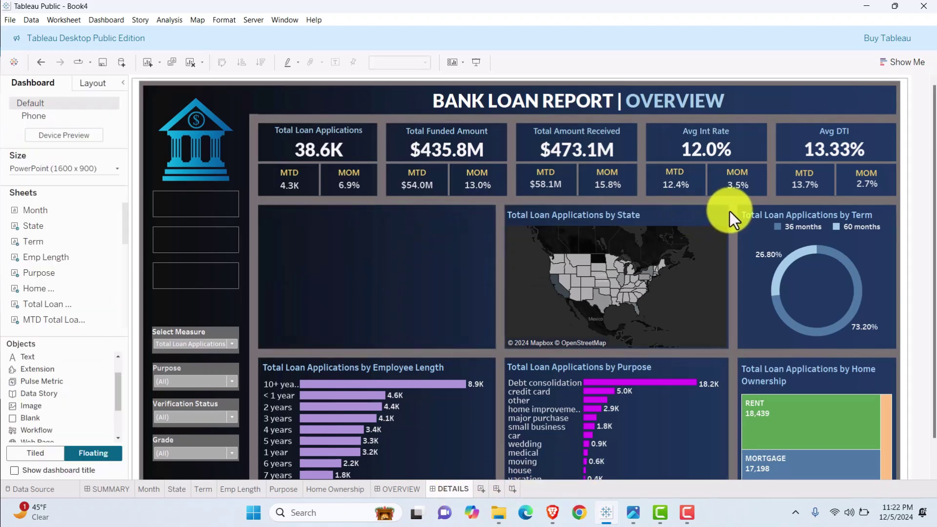
left_click(707, 218)
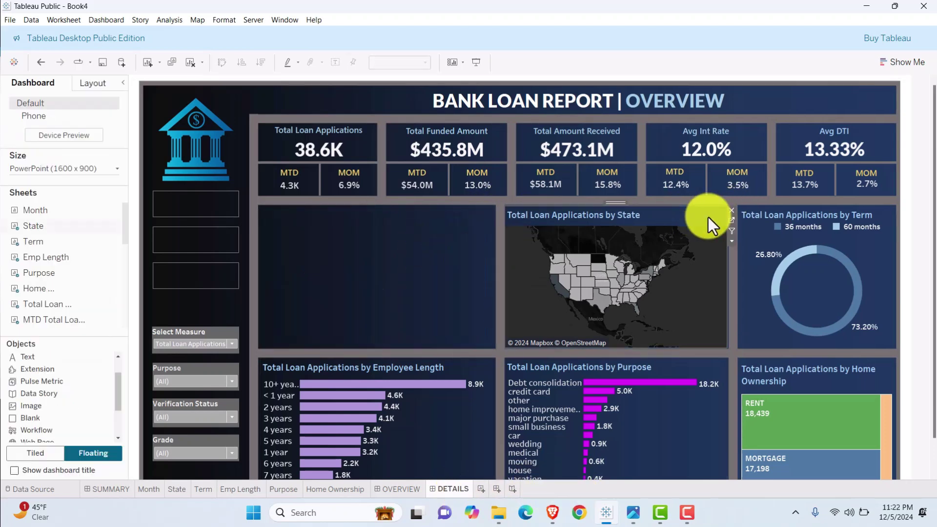
key("Delete")
left_click(889, 210)
key("Delete")
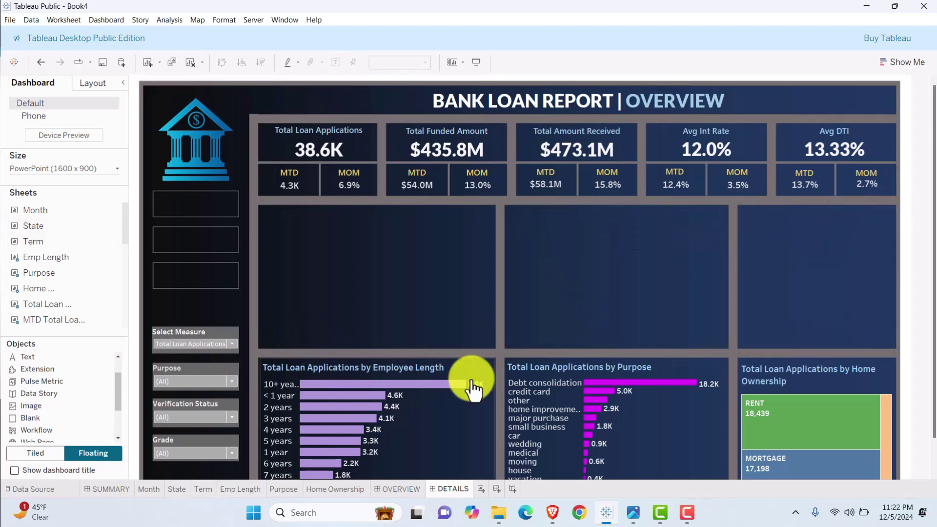
- Remove the Employee Length, Purpose and Home Ownership charts from the DETAILS dashboard
left_click(479, 367)
left_click(499, 362)
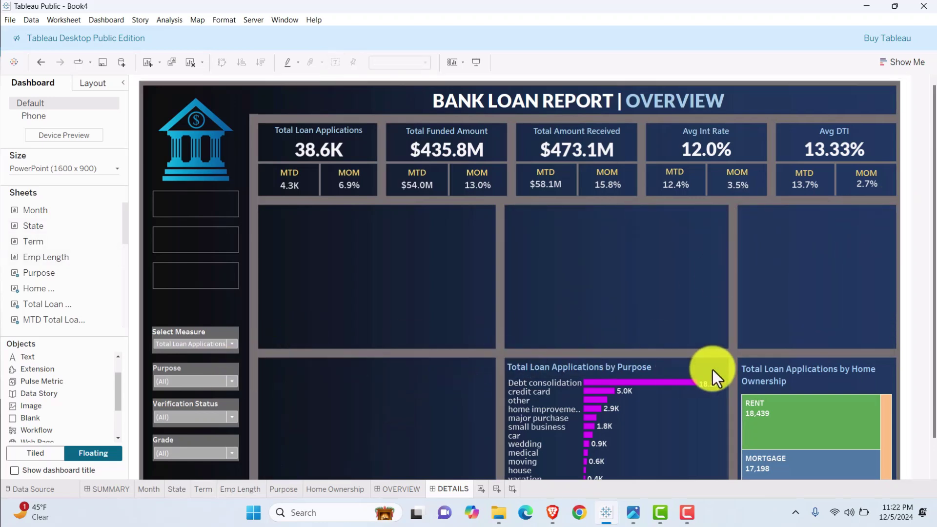
left_click(713, 370)
left_click(733, 365)
left_click(885, 365)
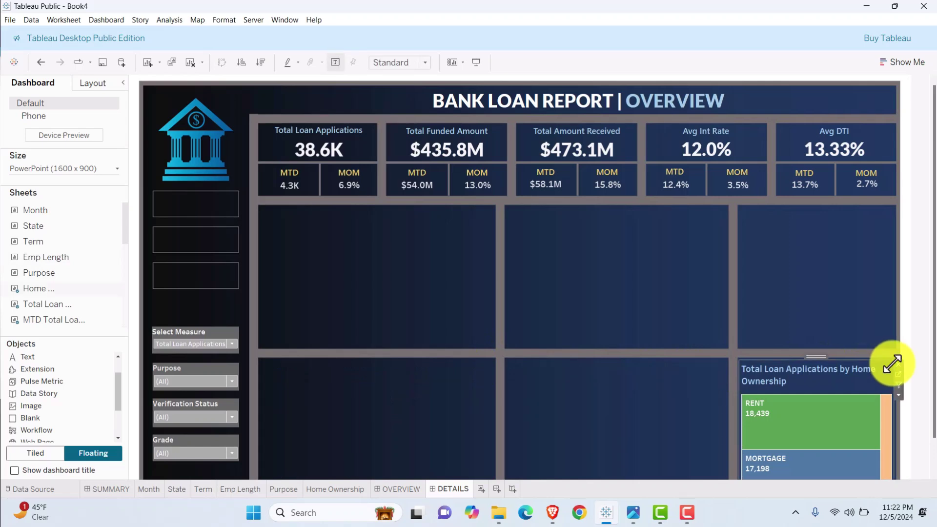
left_click(897, 363)
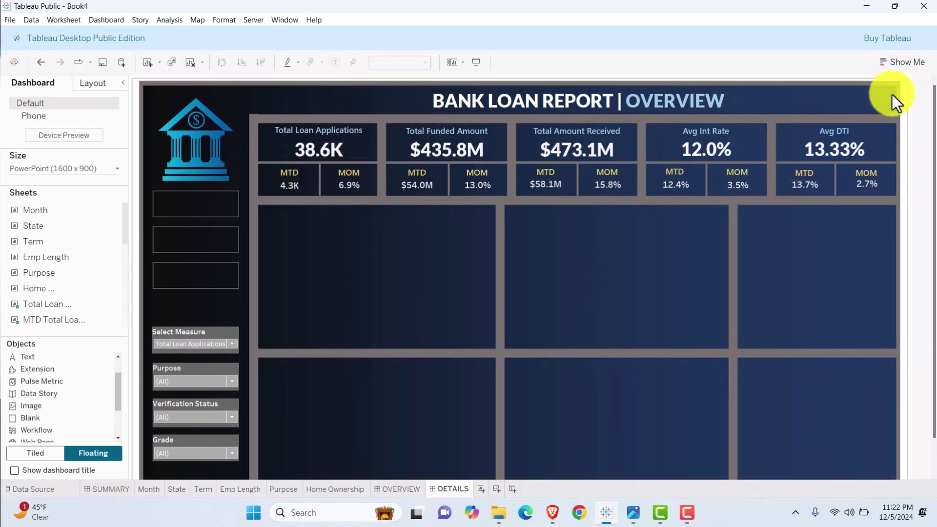
- Replace the DETAILS dashboard's background image with summary-01.jpg from the final files folder, keeping it fitted and centered
right_click(910, 95)
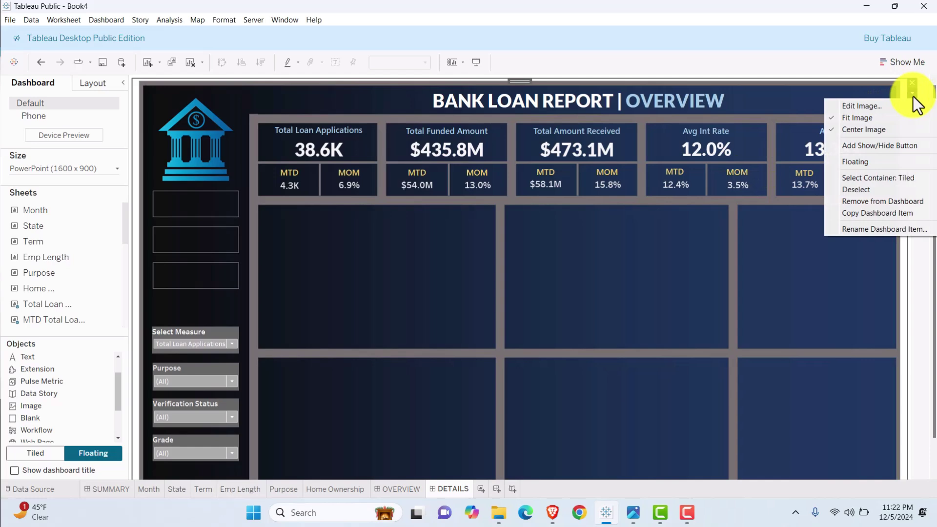
left_click(858, 108)
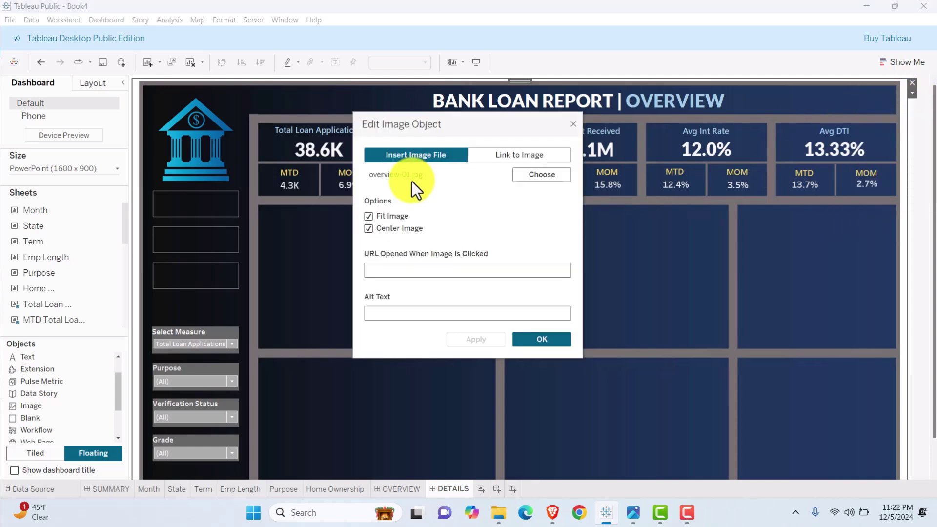
left_click(514, 173)
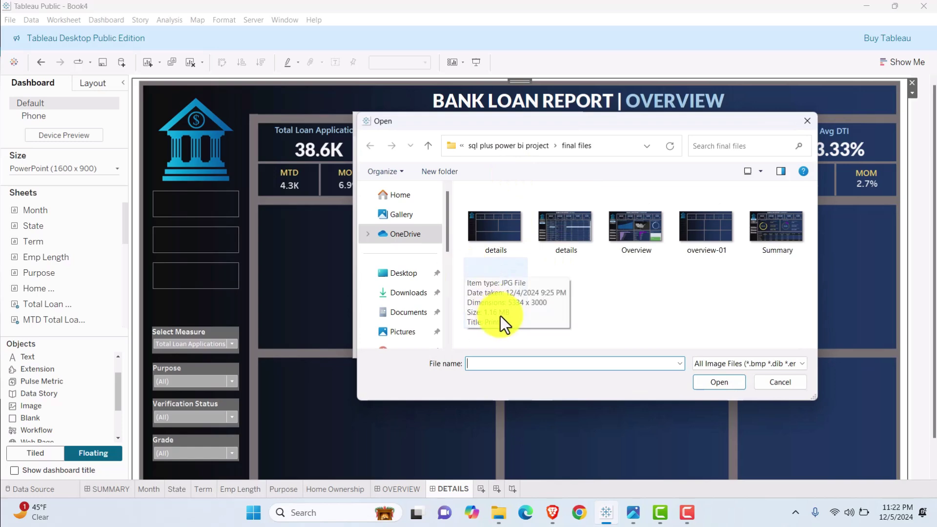
left_click(501, 307)
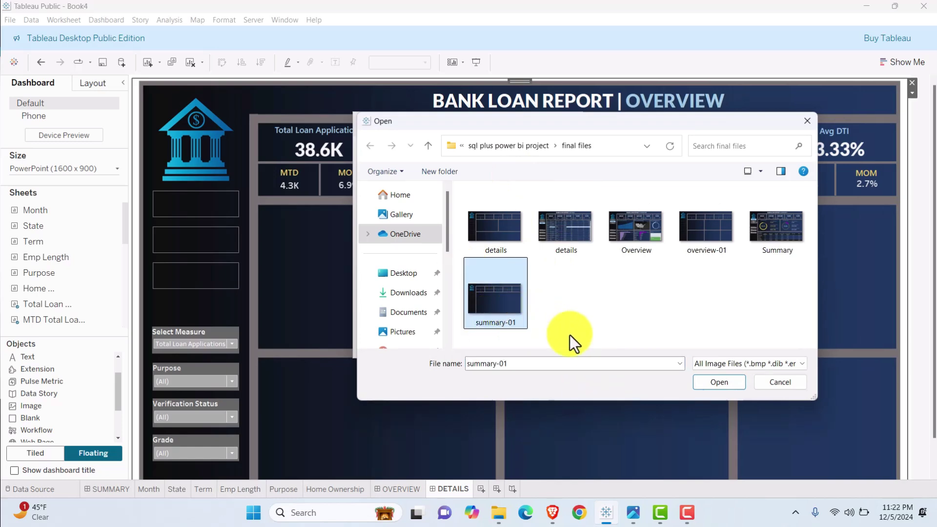
left_click(727, 383)
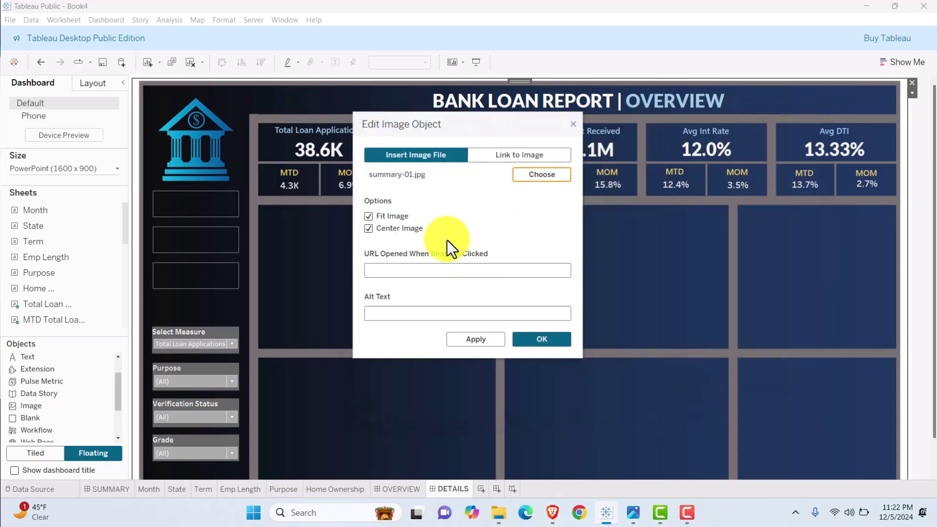
left_click(491, 338)
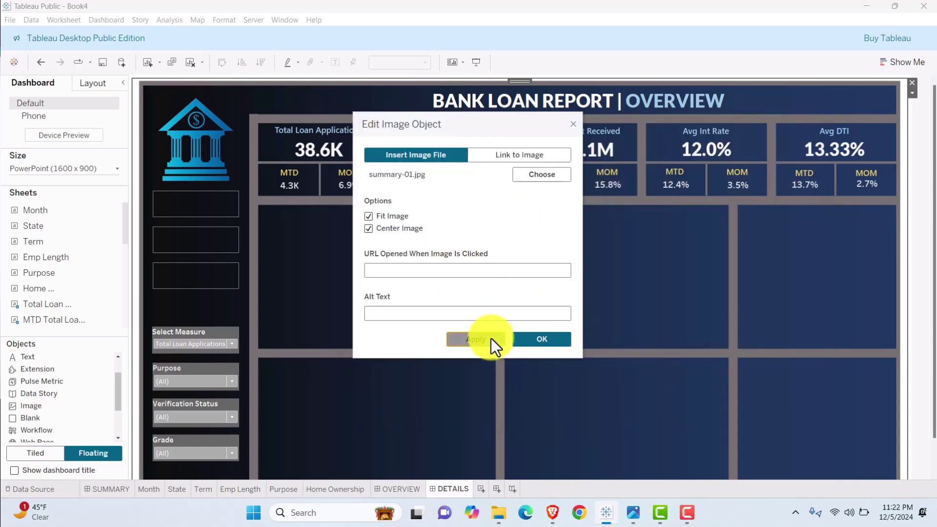
left_click(538, 339)
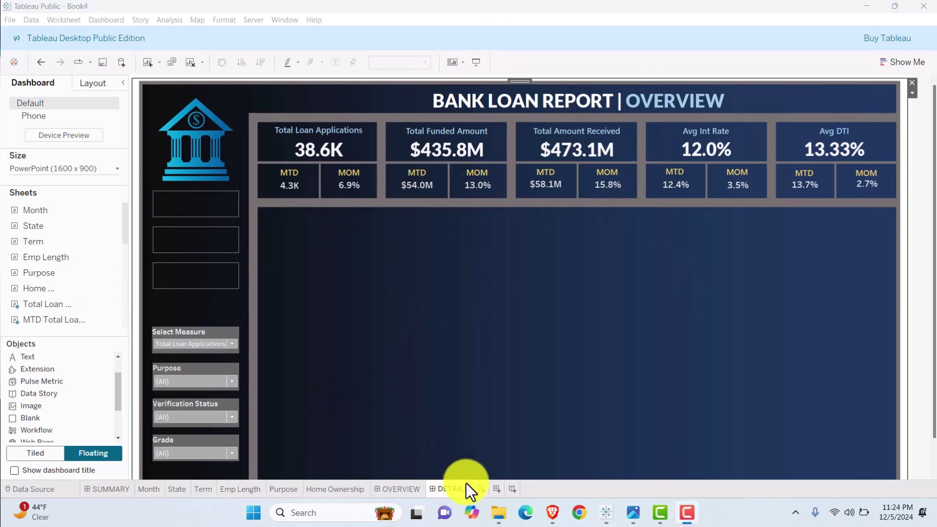
- Create a new worksheet after the DETAILS dashboard and name it Details Tab
left_click(481, 490)
left_click(481, 490)
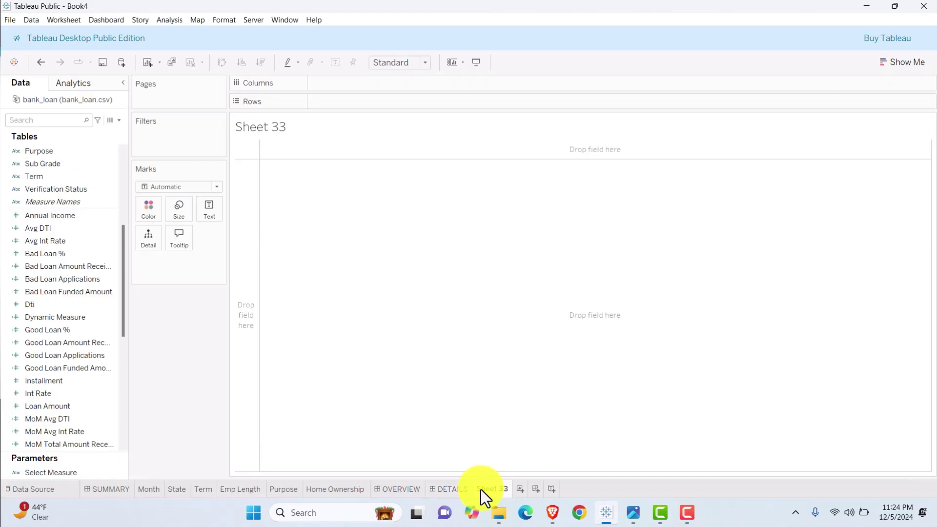
type("dETAils Tab")
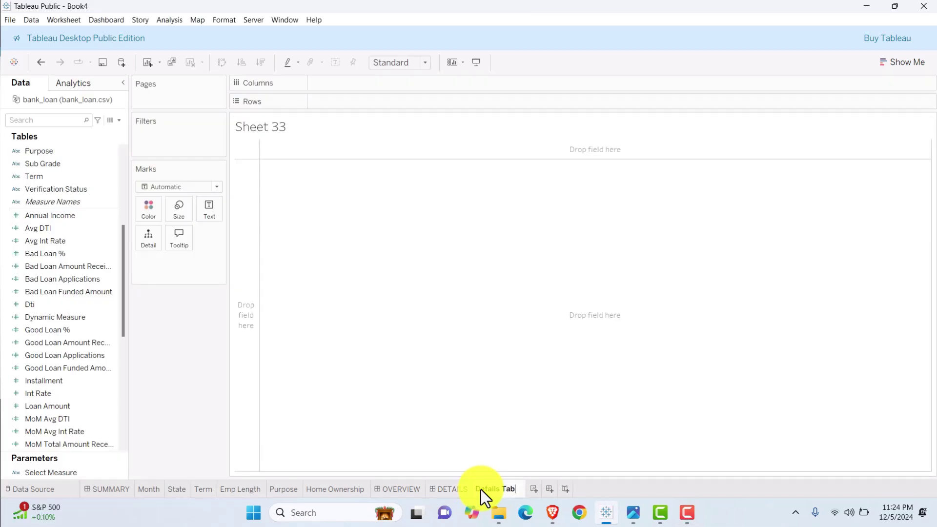
key("Return")
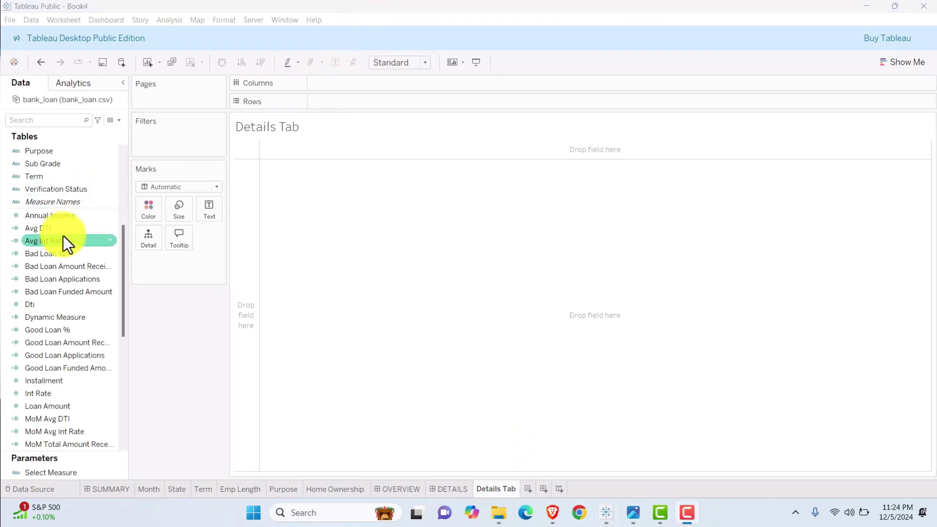
- Add Id with all its members and Purpose to the rows of the Details Tab sheet
scroll(63, 236, "up", 5)
left_click_drag(36, 253, 344, 104)
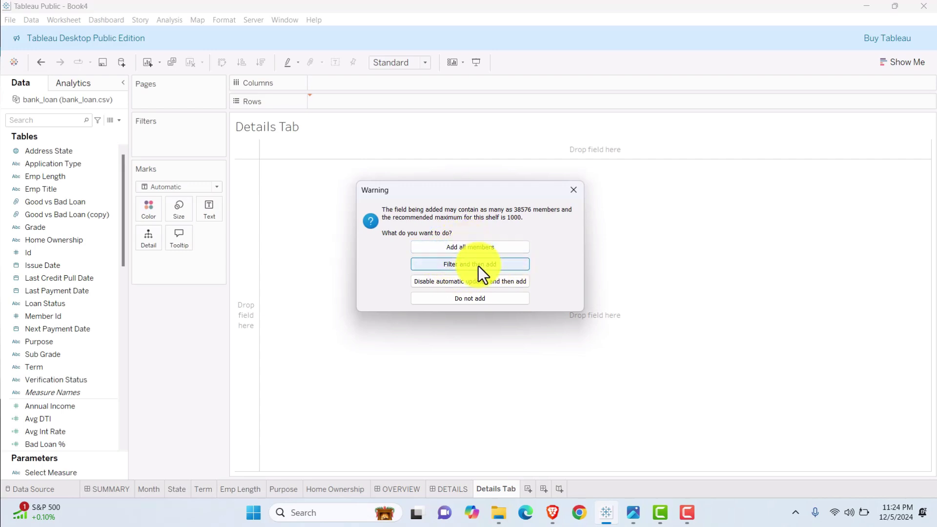
left_click(481, 250)
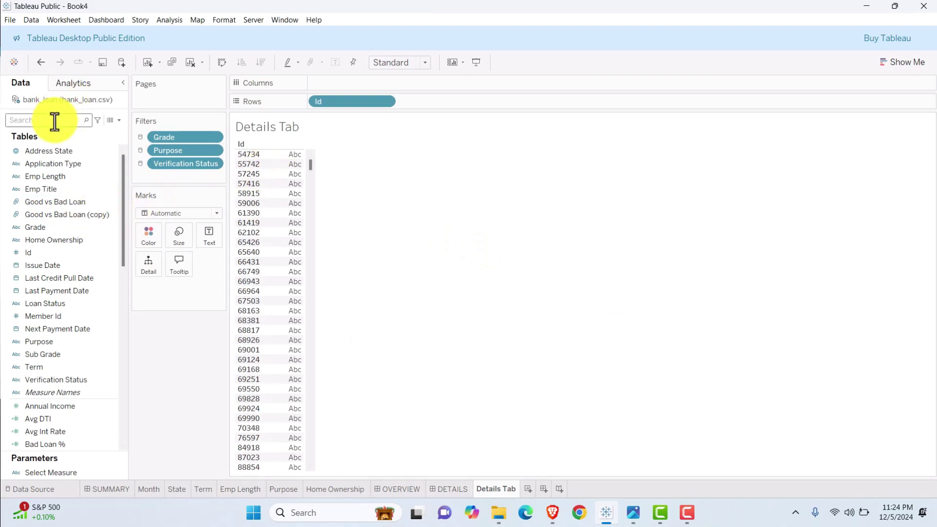
left_click_drag(39, 341, 432, 105)
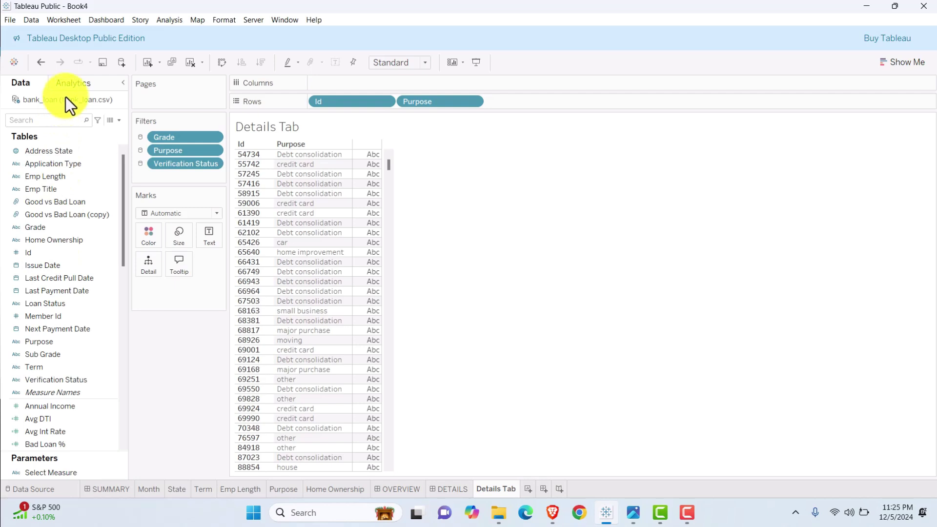
- Add Home Ownership, Grade and Sub Grade to the rows after Purpose
left_click(51, 119)
type("home")
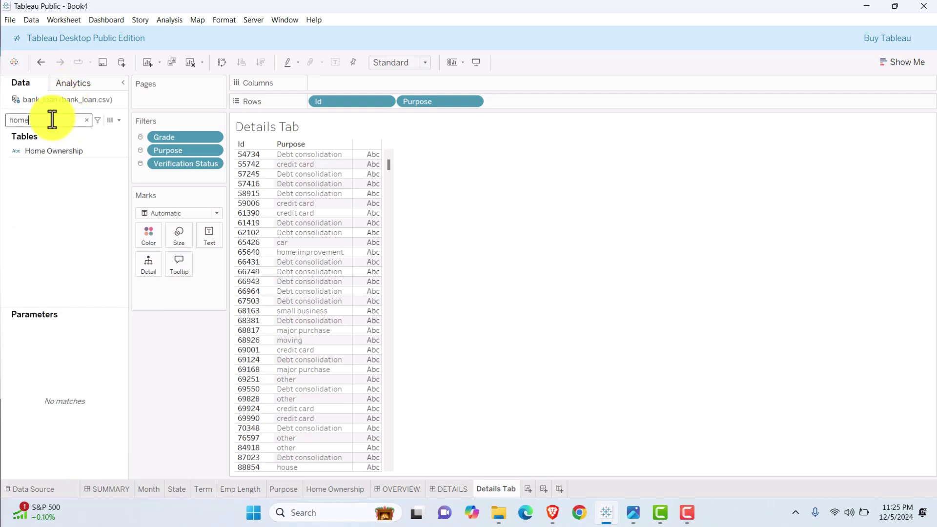
left_click_drag(43, 157, 525, 108)
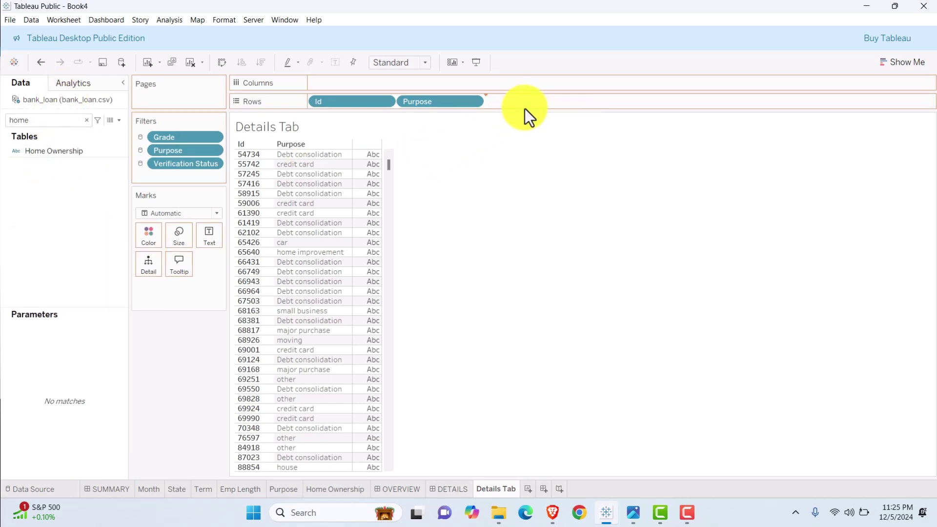
left_click(87, 120)
left_click(57, 229)
left_click_drag(57, 230, 578, 128)
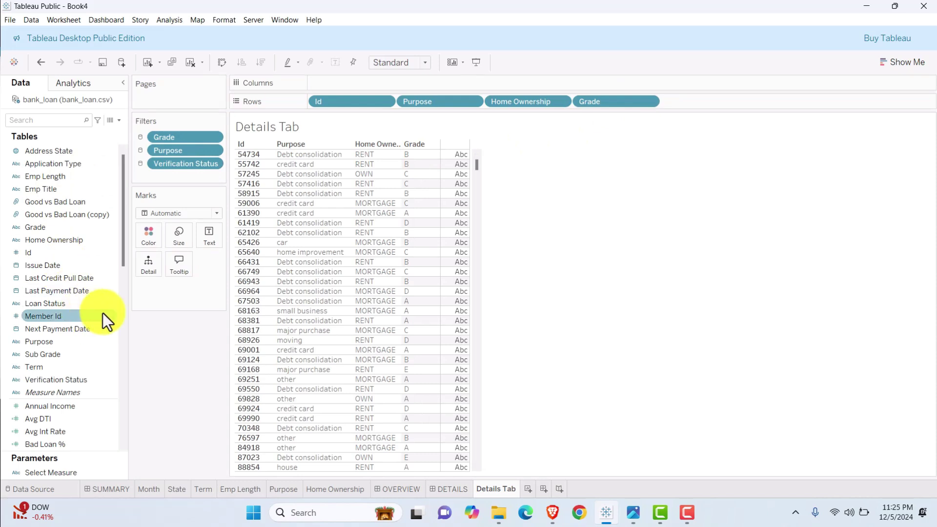
left_click_drag(46, 352, 519, 33)
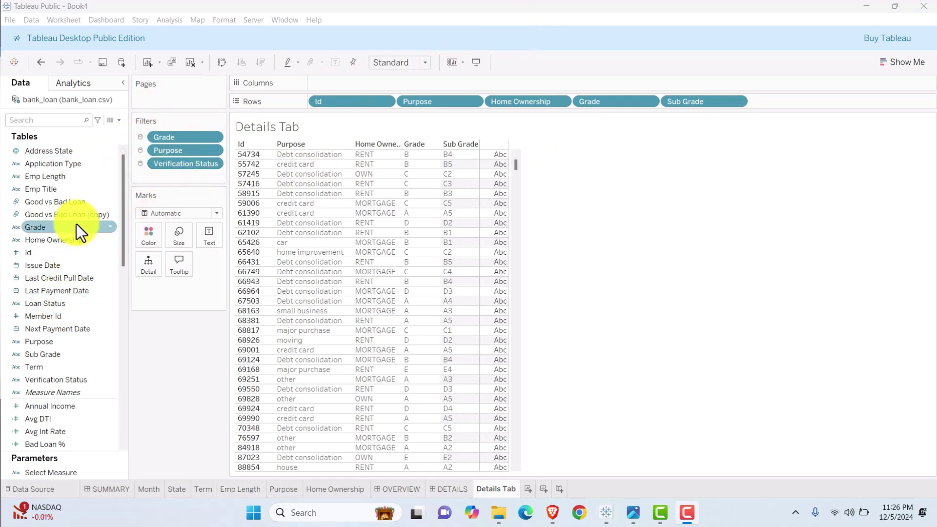
- Add Issue Date by year to the rows after Sub Grade
scroll(86, 268, "down", 1)
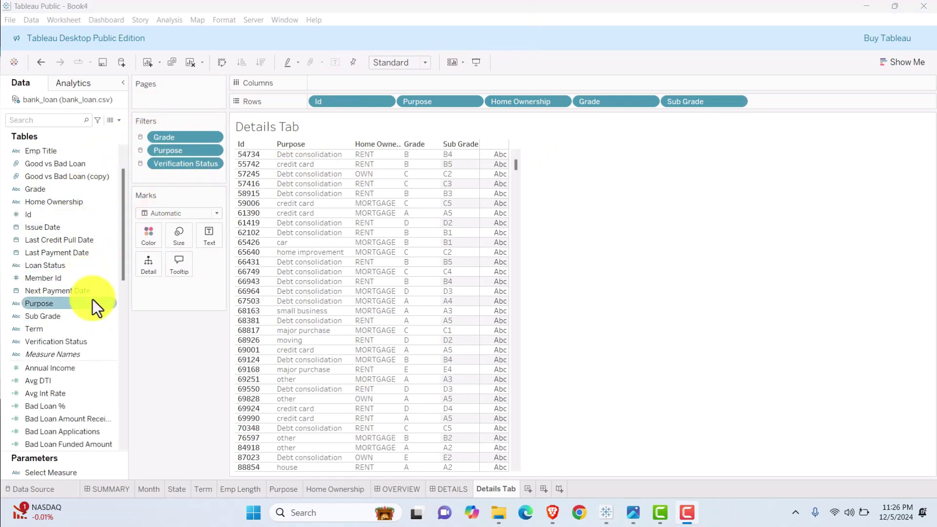
scroll(93, 300, "down", 2)
scroll(92, 299, "up", 3)
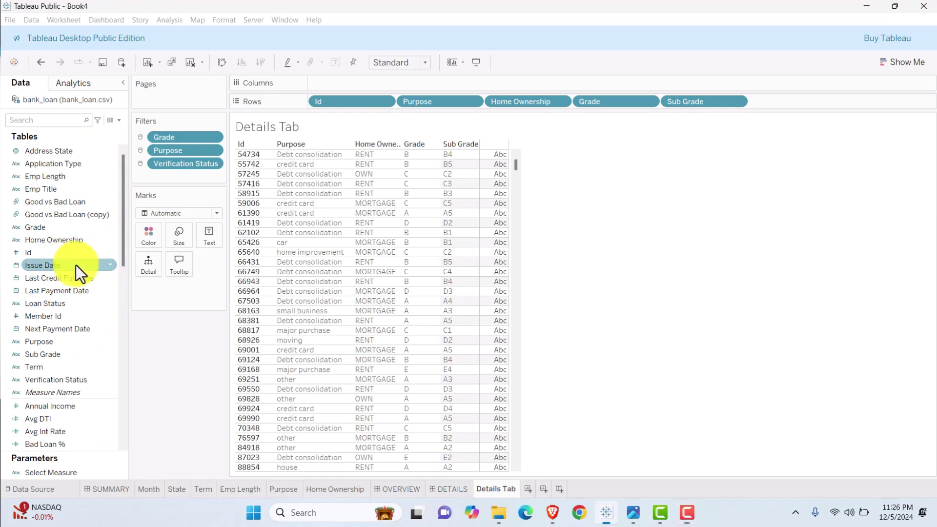
mouse_move(75, 265)
left_mouse_down()
mouse_move(725, 148)
mouse_move(807, 101)
left_mouse_up()
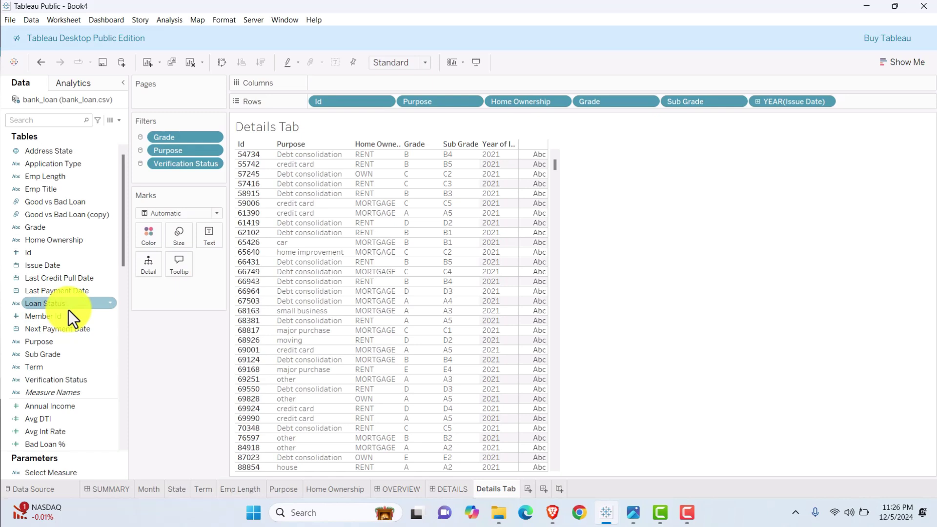
- Show the sums of Loan Amount, Int Rate and Installment as value columns in the table
scroll(69, 309, "down", 6)
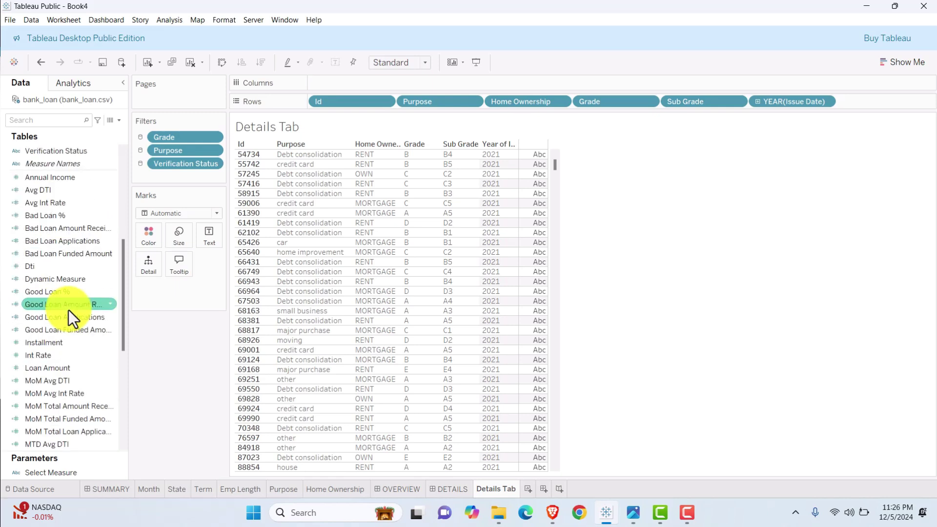
left_click_drag(51, 368, 207, 238)
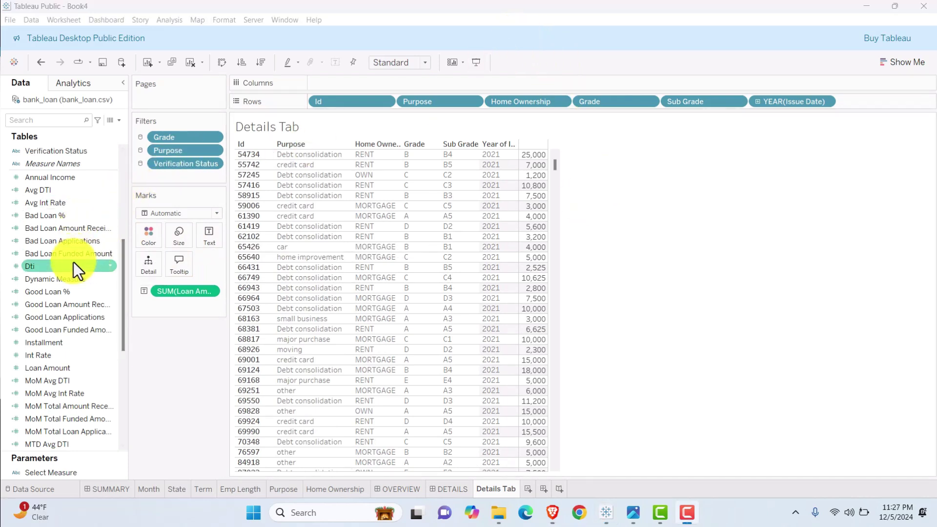
left_click(44, 354)
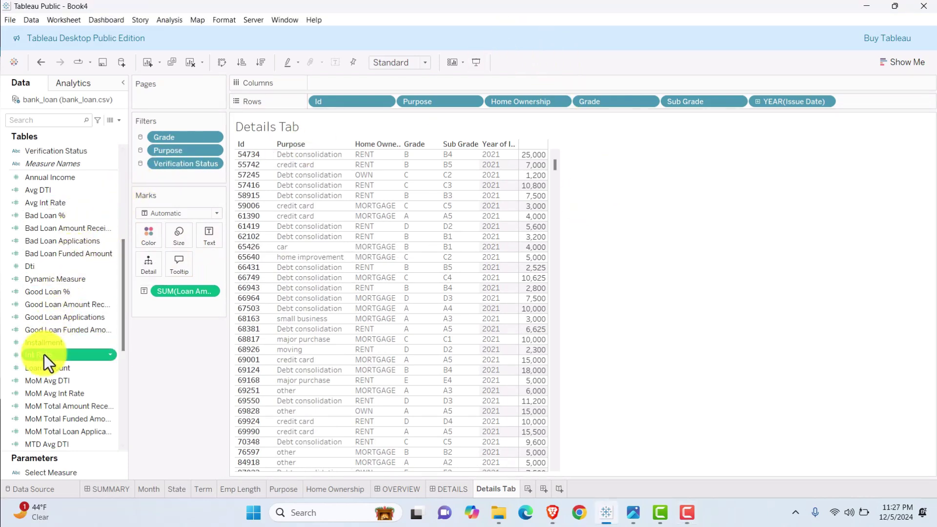
left_click_drag(173, 301, 170, 307)
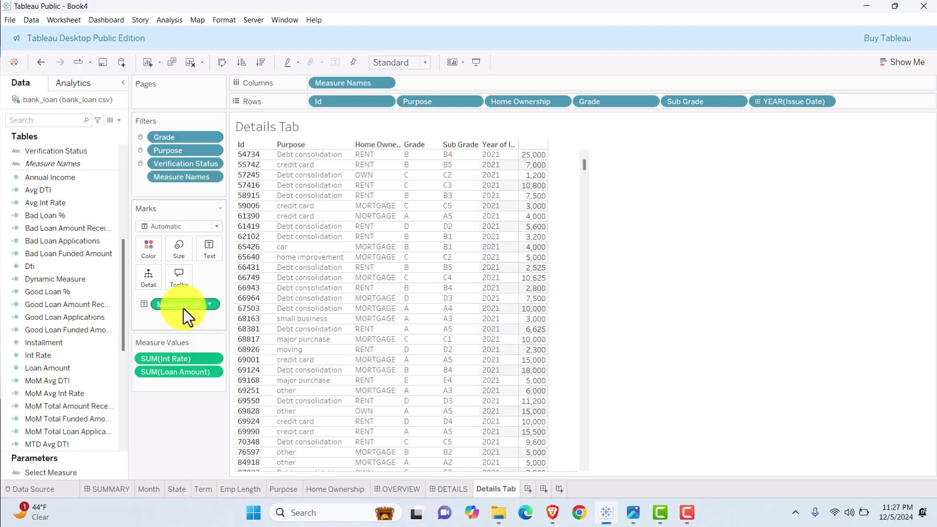
left_click(54, 342)
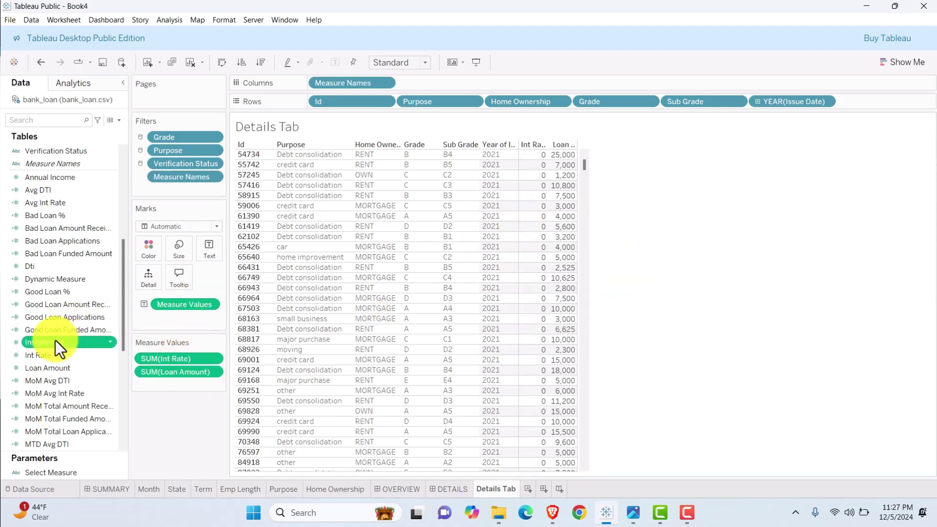
double_click(55, 340)
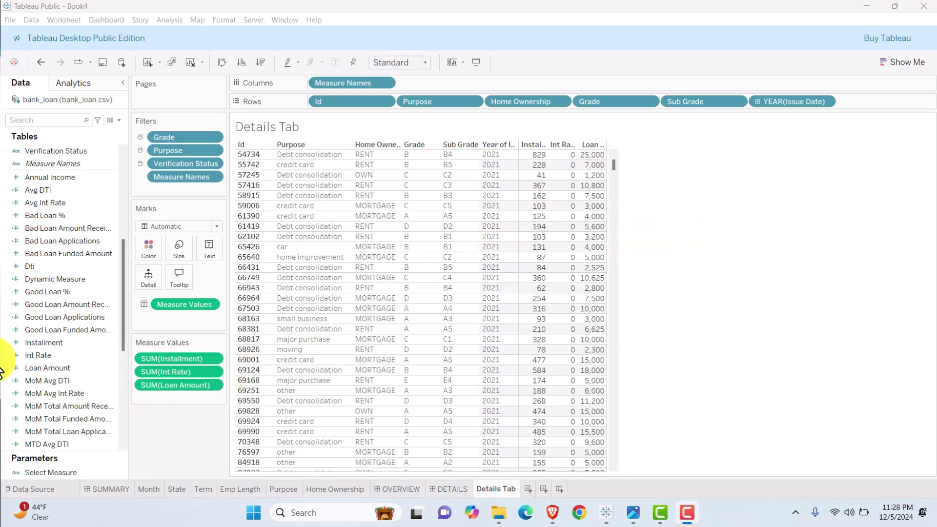
- Add the sum of Total Payment to the table's measure values
left_click_drag(76, 347, 148, 267)
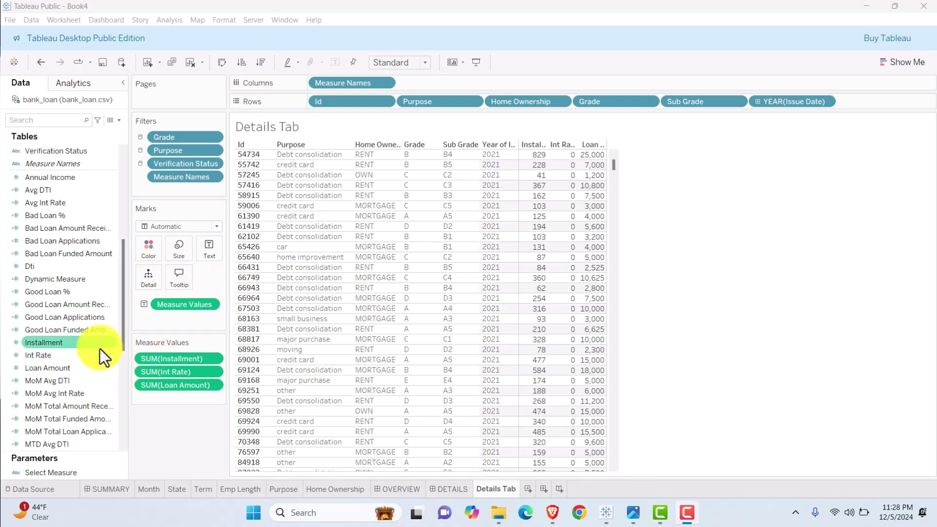
scroll(100, 348, "down", 5)
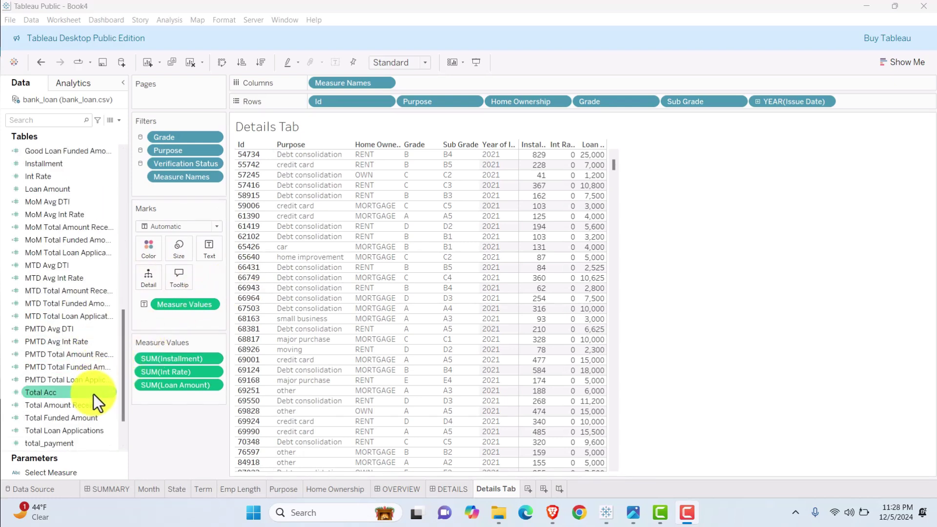
scroll(93, 394, "down", 1)
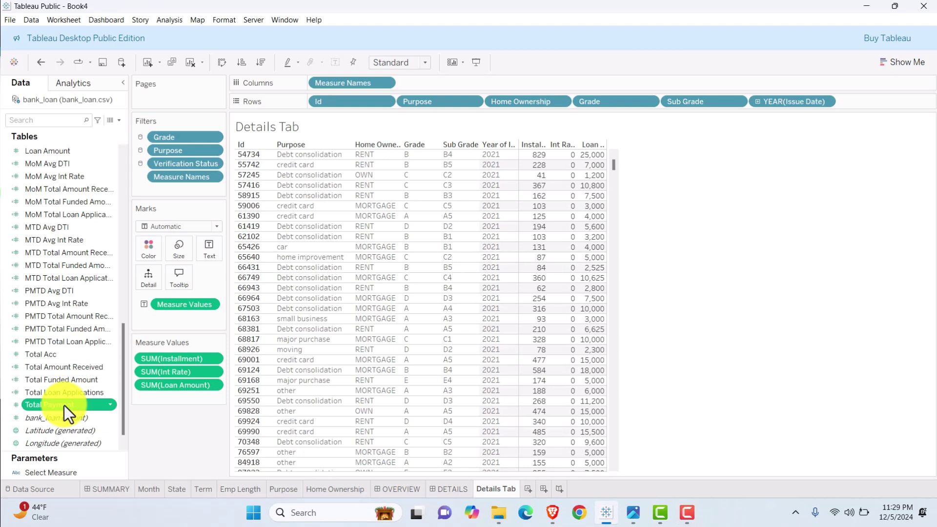
double_click(64, 405)
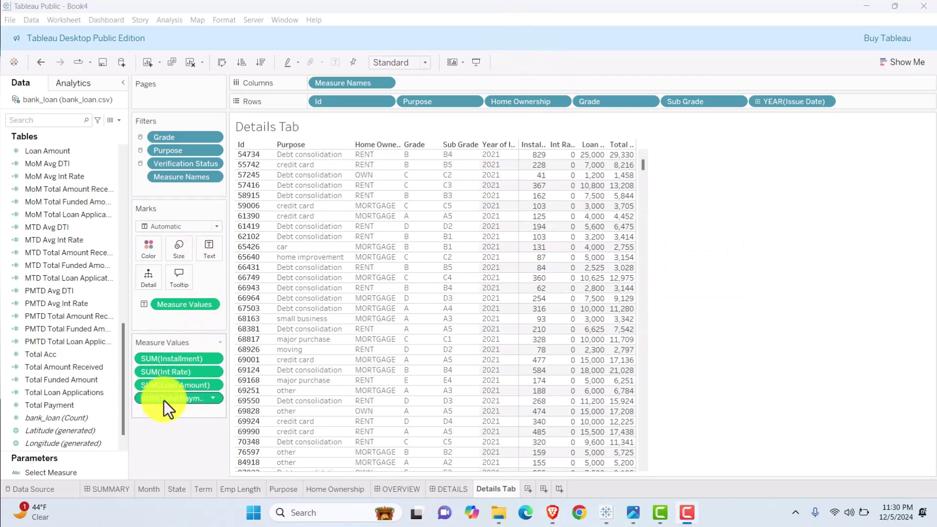
- Order the measure columns as Loan Amount, Int Rate, Installment, Total Payment and set the table view to Fit Width
left_click_drag(160, 399, 189, 376)
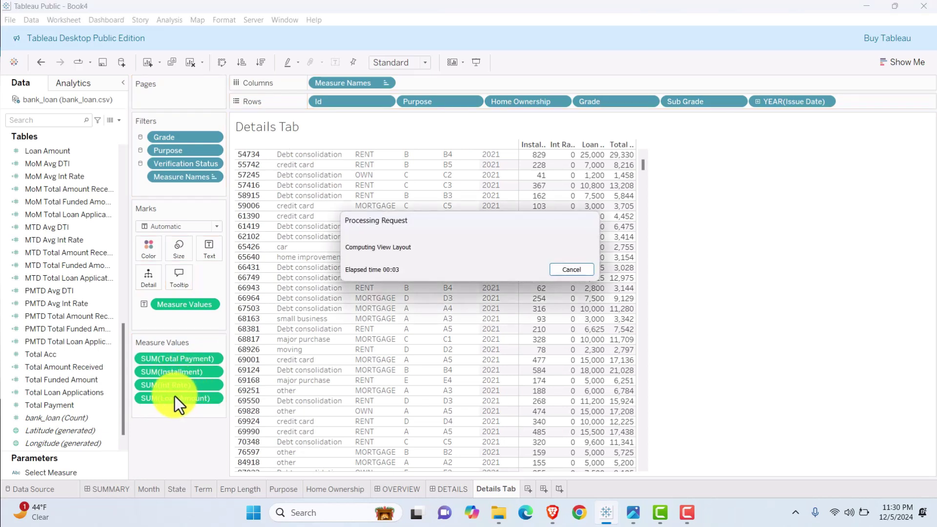
mouse_move(168, 399)
left_mouse_down()
mouse_move(169, 353)
mouse_move(203, 372)
left_mouse_up()
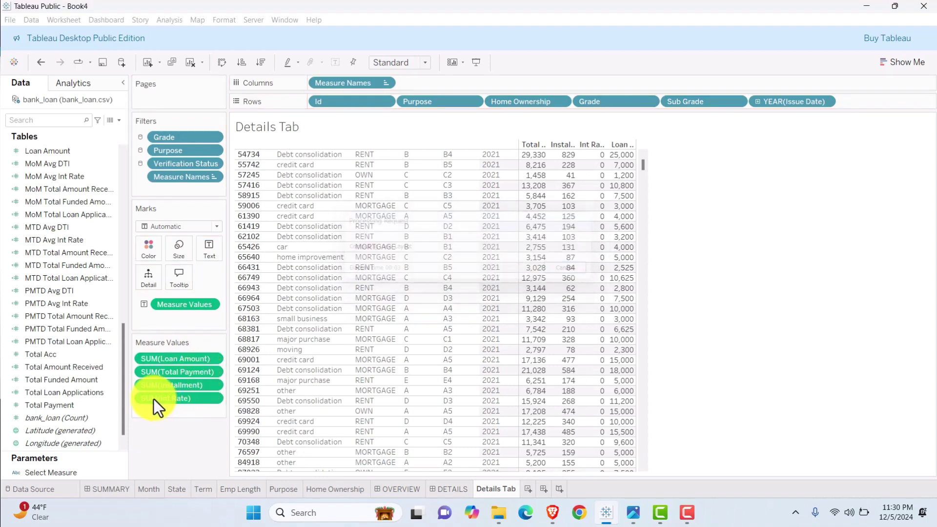
mouse_move(153, 399)
left_mouse_down()
mouse_move(154, 364)
mouse_move(188, 372)
left_mouse_up()
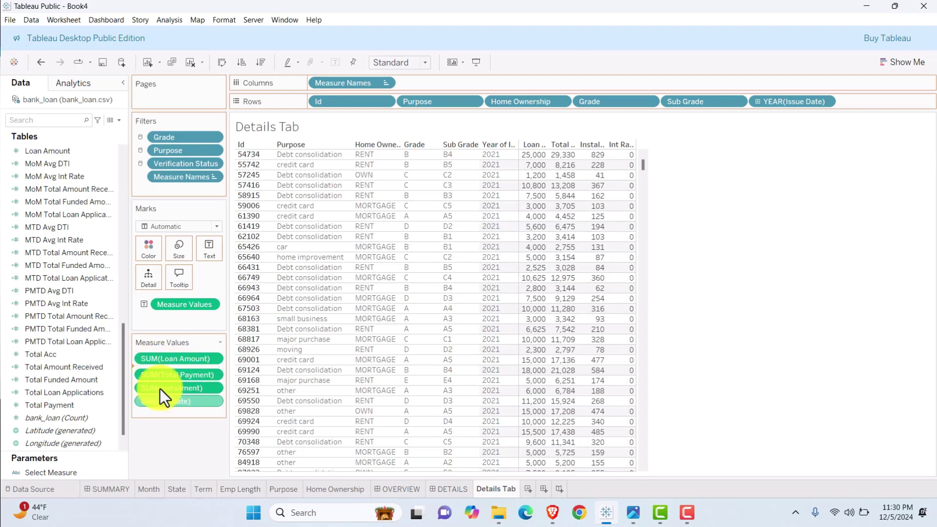
left_click_drag(160, 389, 215, 390)
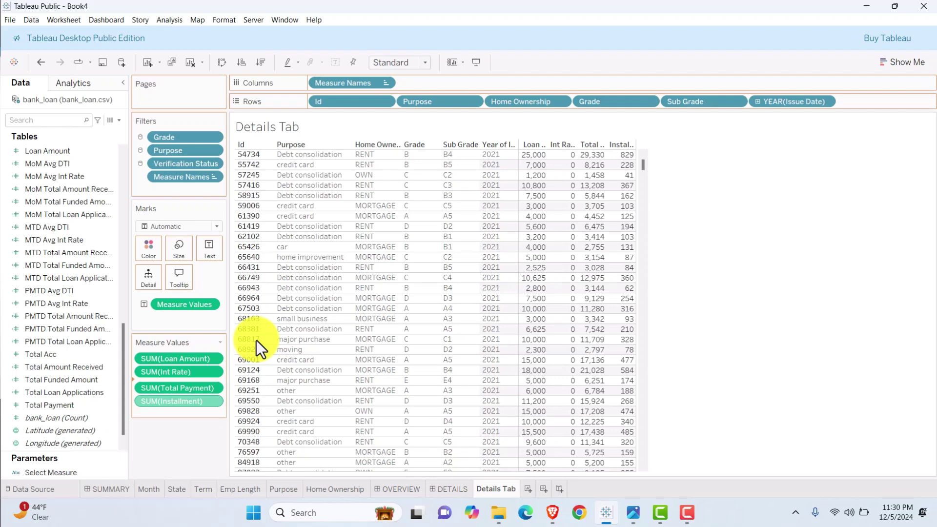
left_click_drag(192, 370, 191, 372)
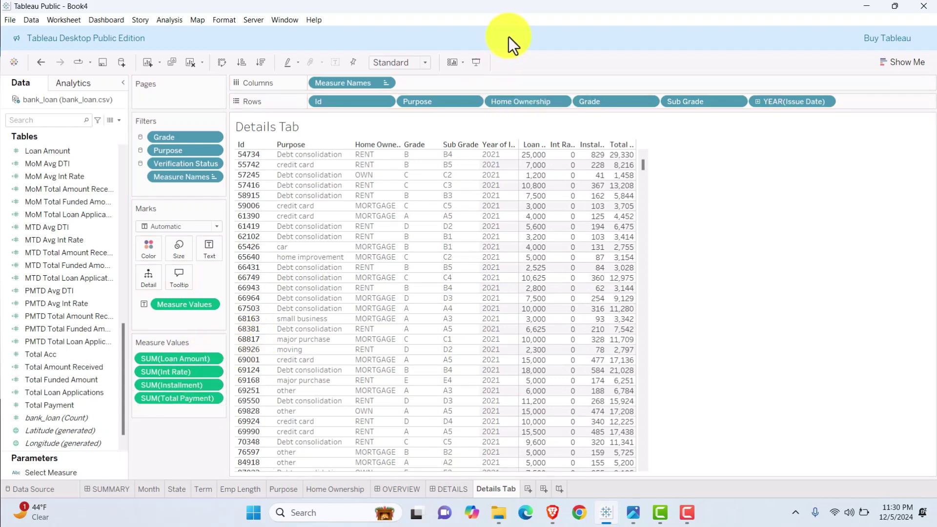
left_click(424, 63)
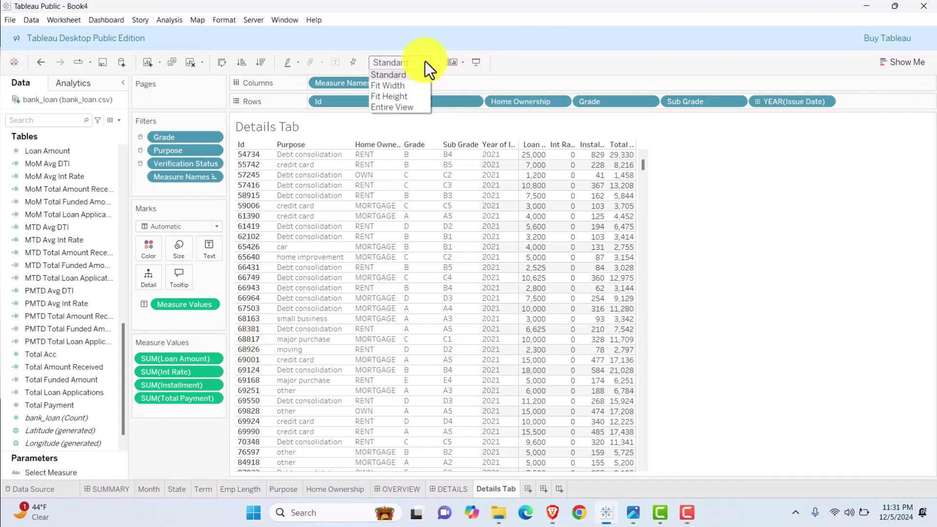
left_click(408, 76)
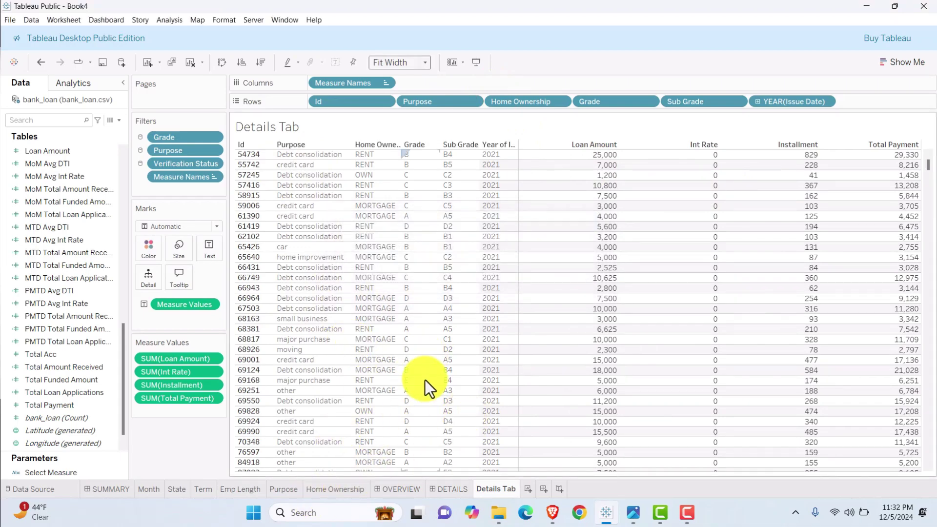
- Place the Details Tab sheet as a floating object in the empty area below the KPI cards on the DETAILS dashboard
left_click(446, 490)
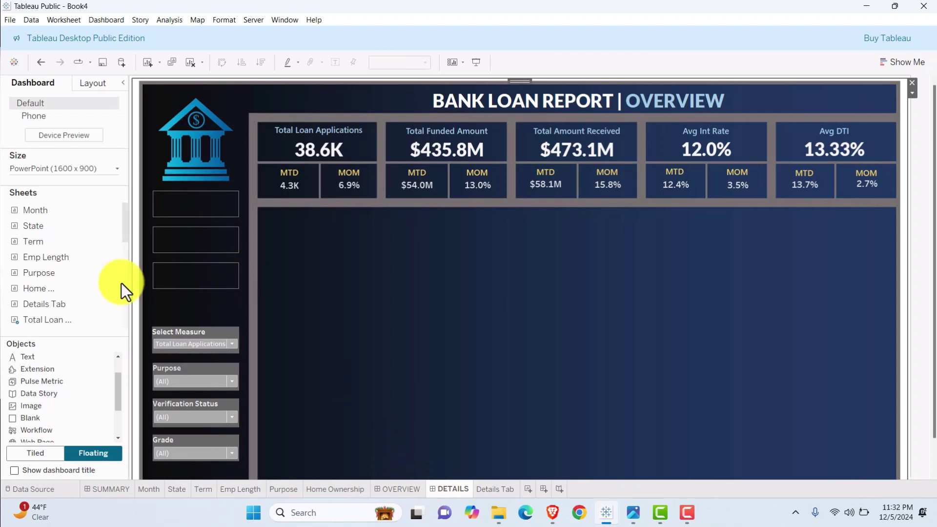
mouse_move(90, 300)
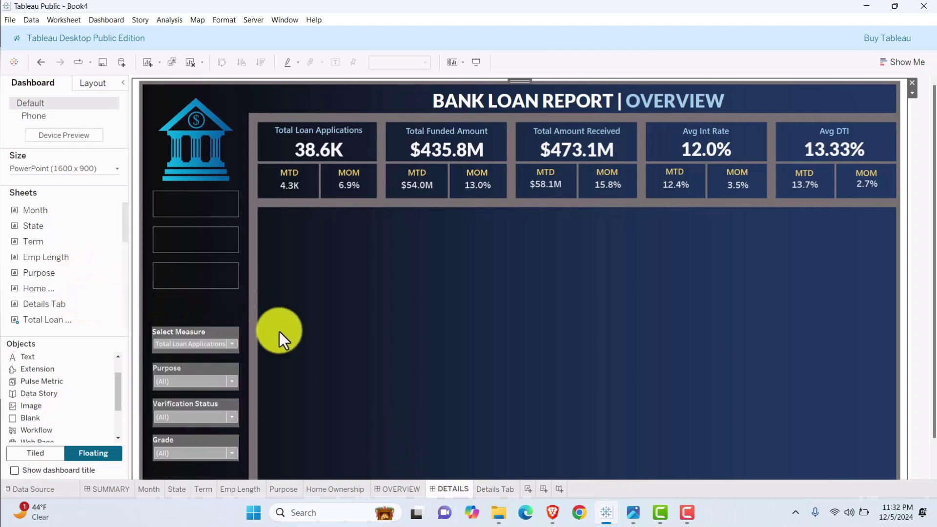
left_click_drag(40, 304, 263, 214)
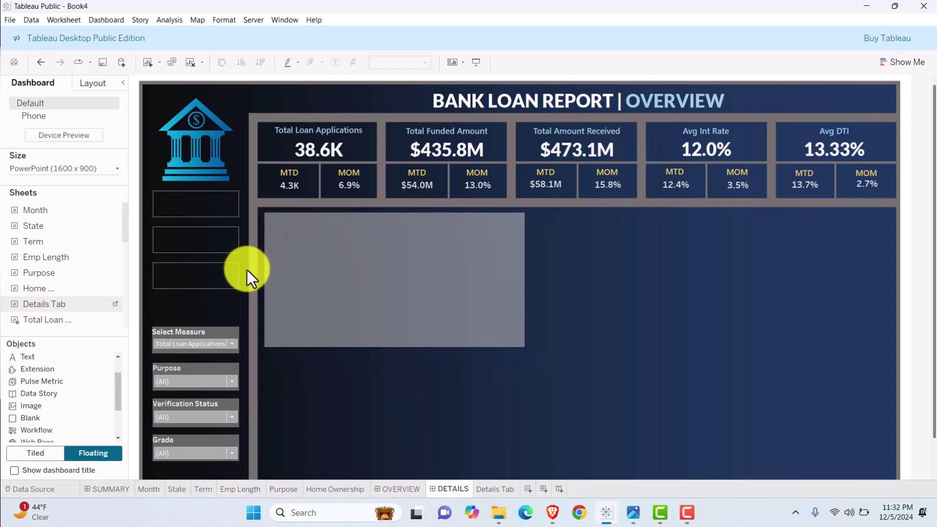
left_click_drag(246, 270, 247, 270)
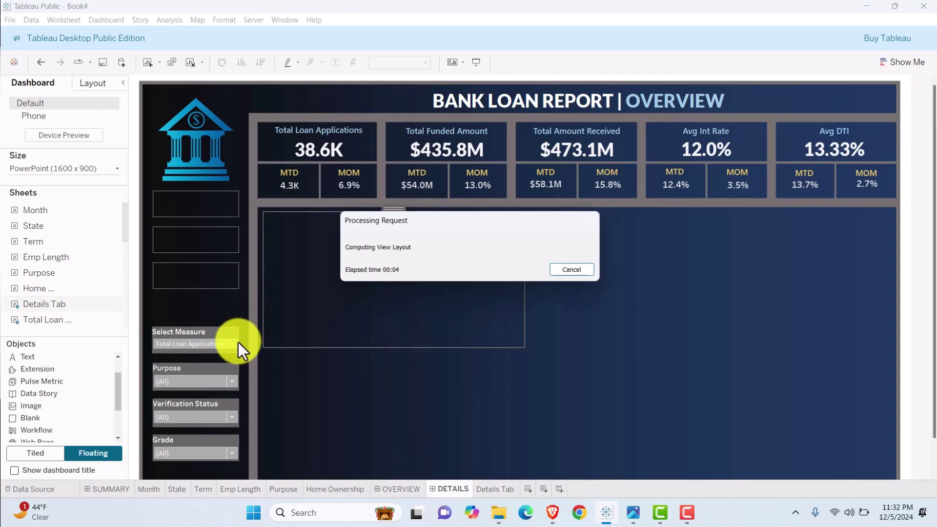
left_click(229, 383)
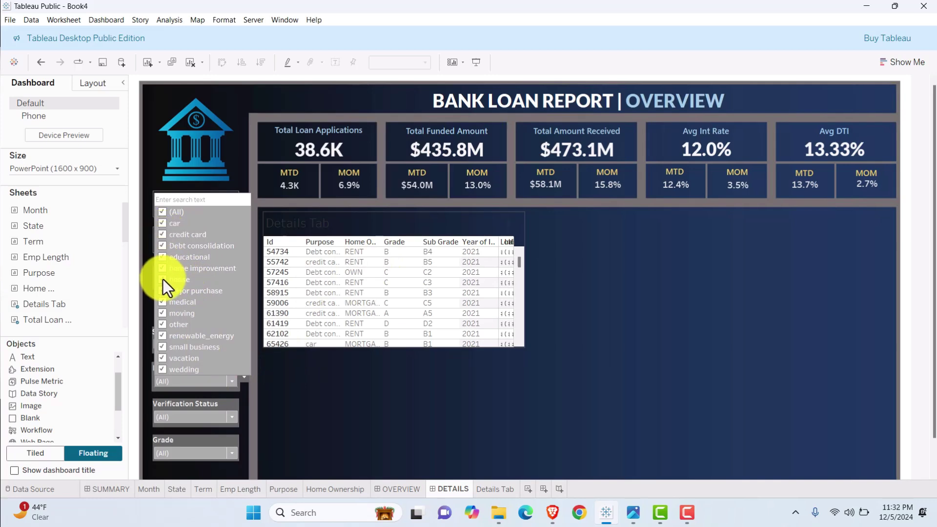
left_click(165, 217)
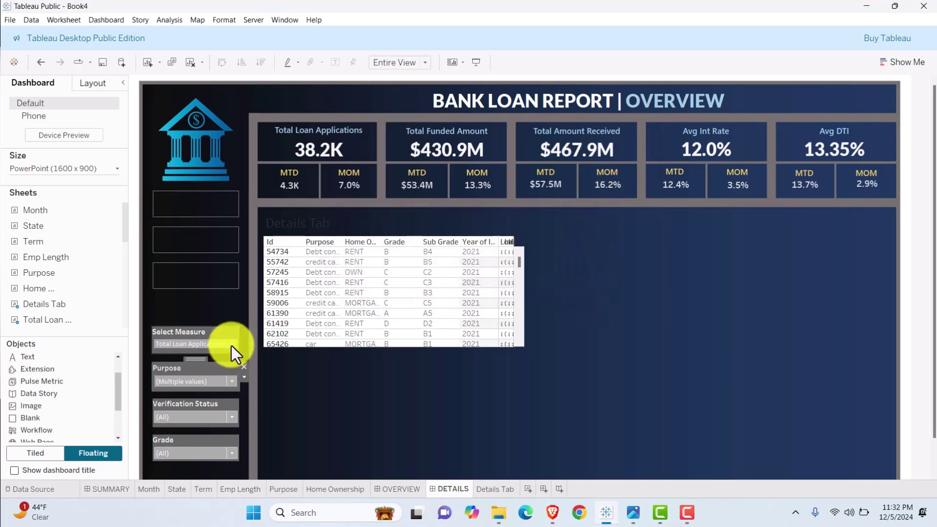
left_click(232, 381)
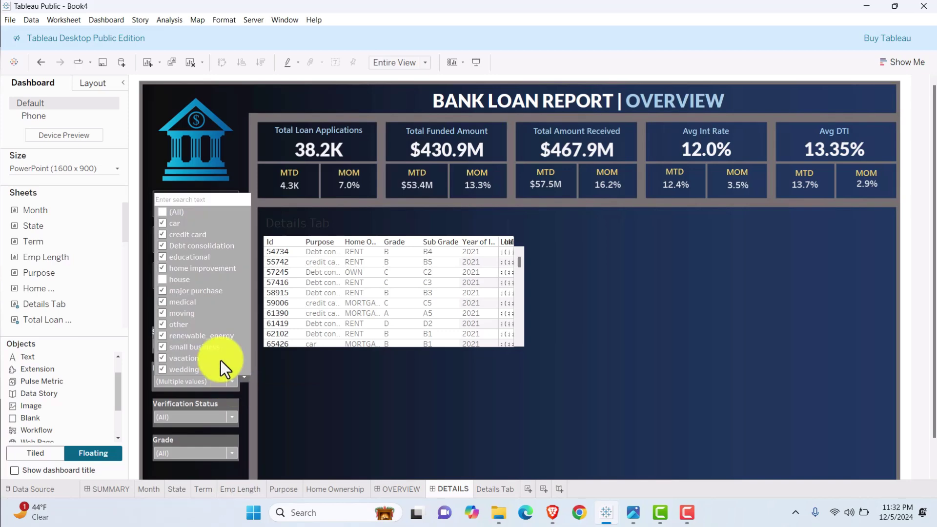
left_click(162, 213)
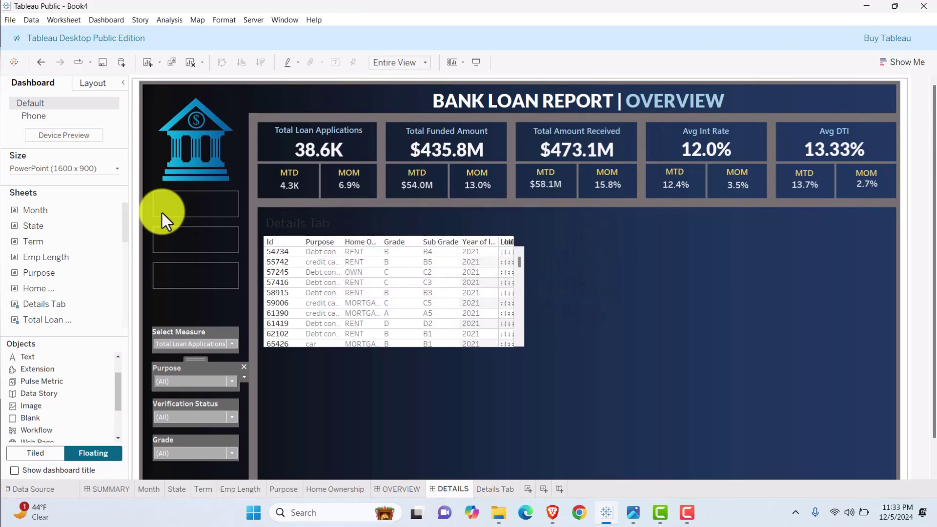
- Limit the Purpose filter on the DETAILS dashboard to house only
left_click(229, 380)
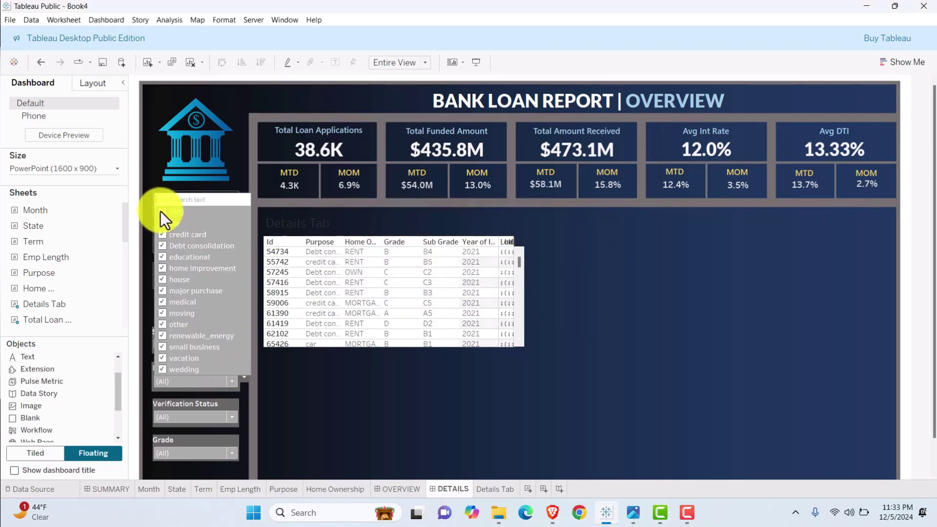
left_click(162, 280)
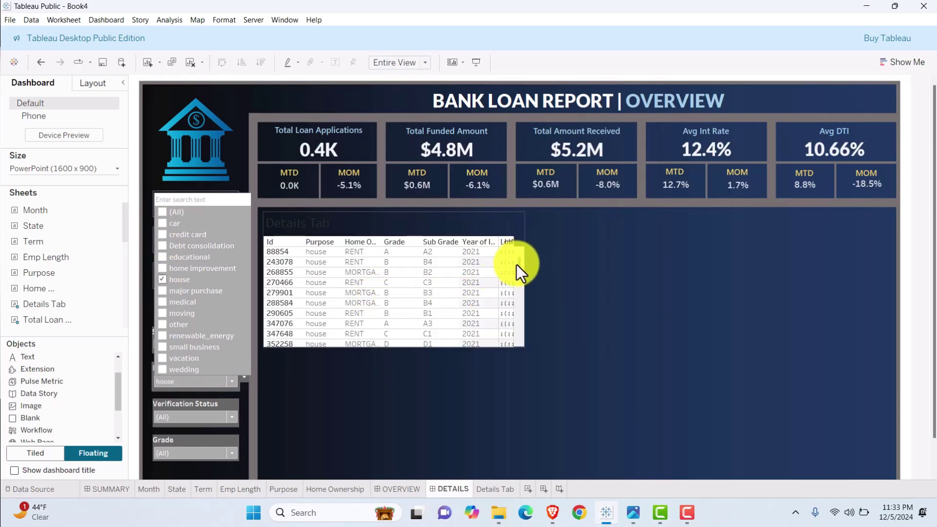
- Hide the Details Tab sheet's title and stretch the sheet to fill the whole area below the KPI cards
right_click(312, 222)
left_click(347, 251)
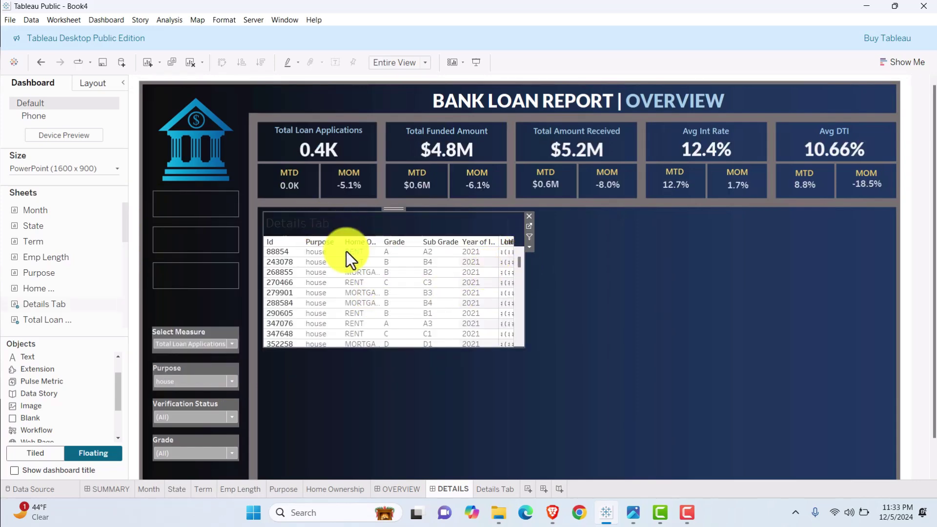
left_click_drag(517, 286, 894, 288)
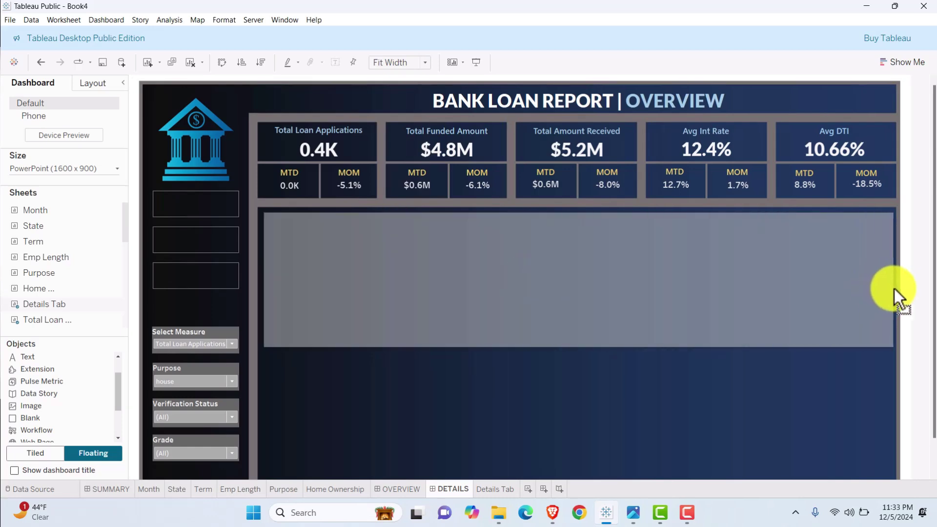
left_click_drag(571, 358, 567, 476)
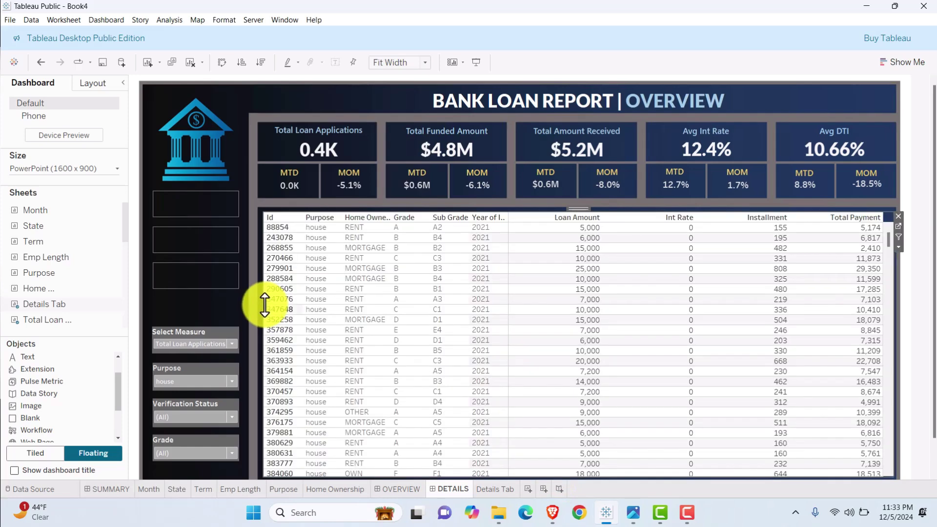
left_click_drag(264, 305, 260, 311)
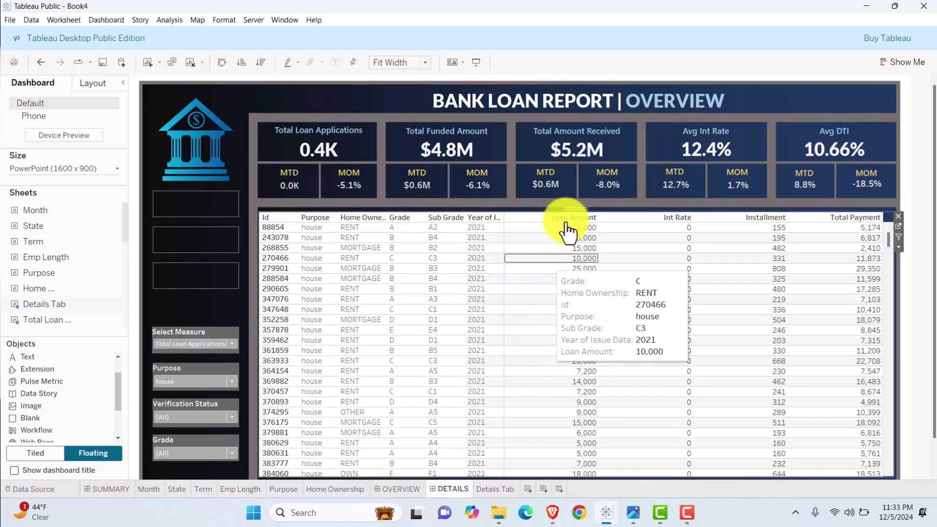
left_click_drag(560, 213, 434, 279)
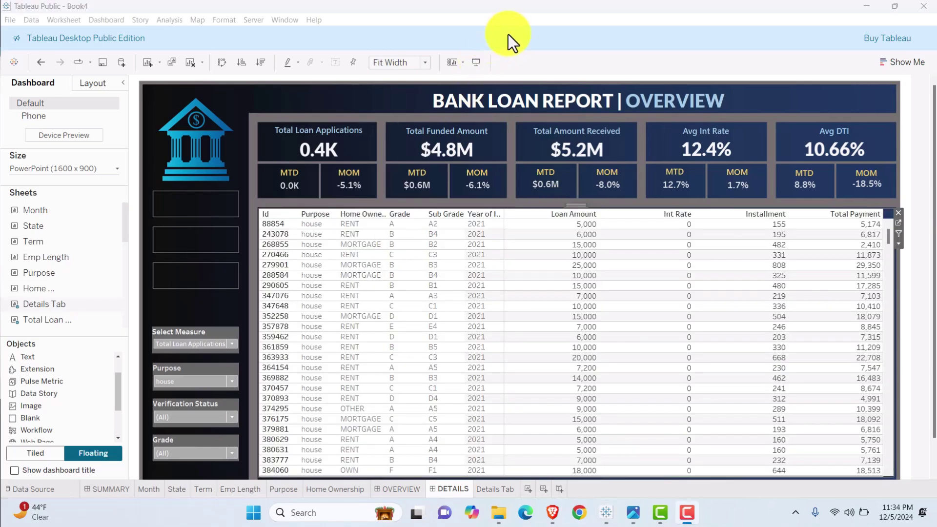
- Set the worksheet shading of the Details Tab table to None
right_click(451, 254)
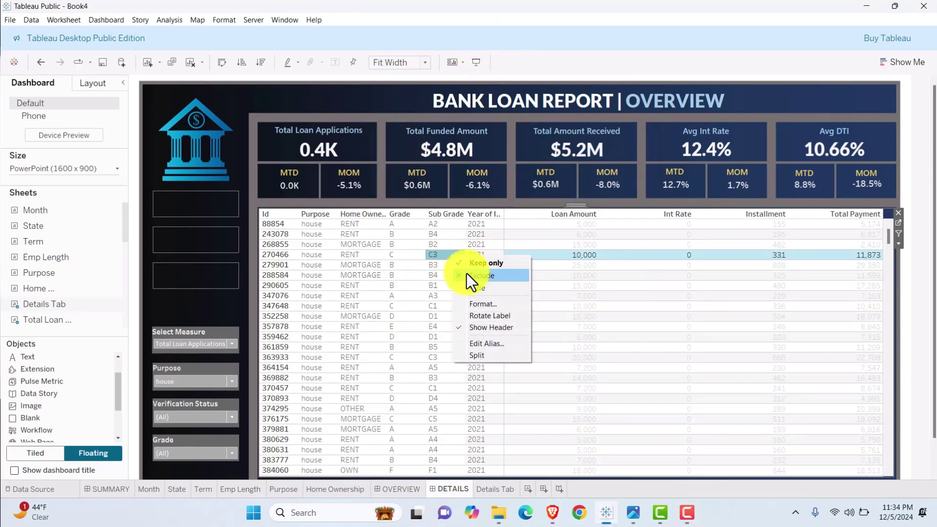
left_click(492, 301)
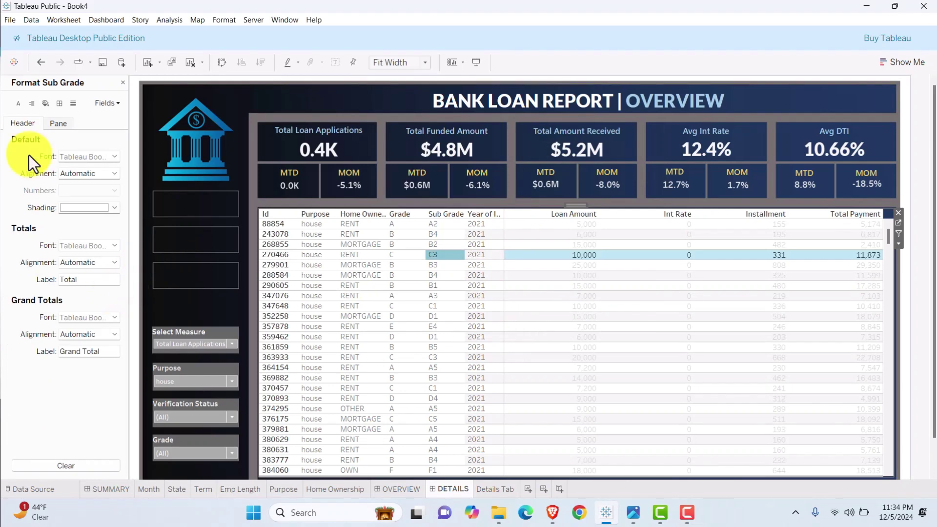
left_click(77, 156)
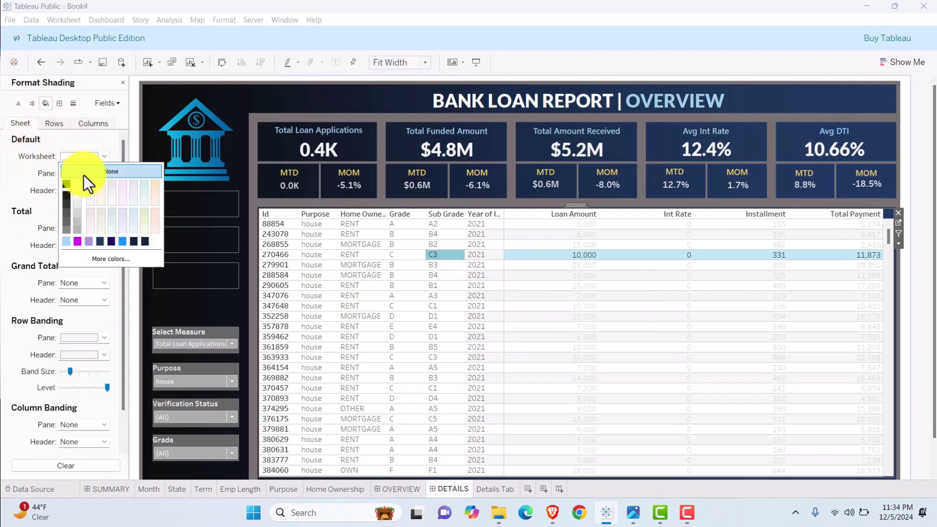
left_click(109, 171)
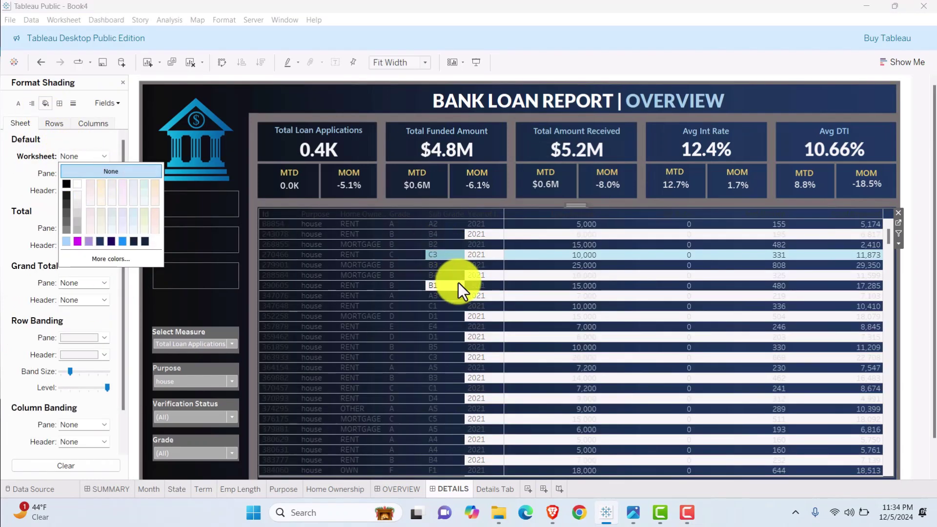
- Set the table's row banding to alternate single rows, with the banding level at its minimum
left_click(29, 396)
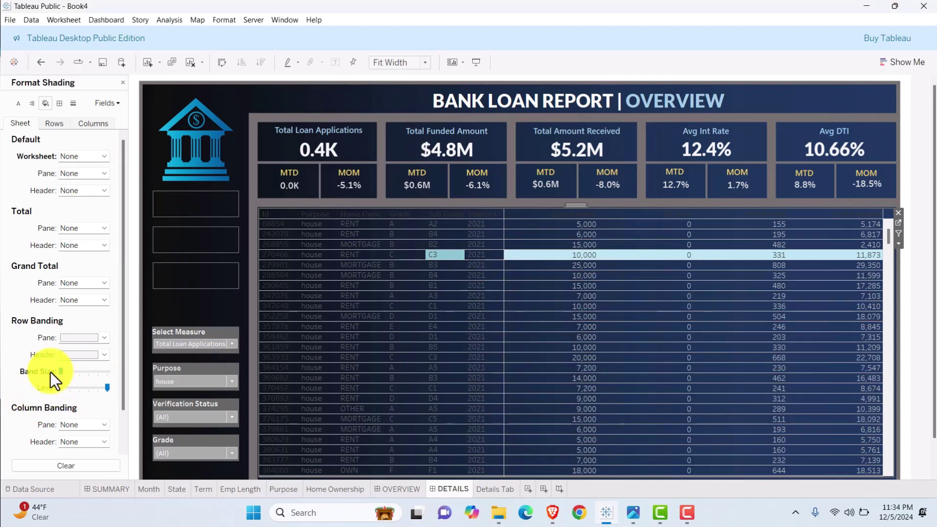
left_click_drag(69, 371, 119, 369)
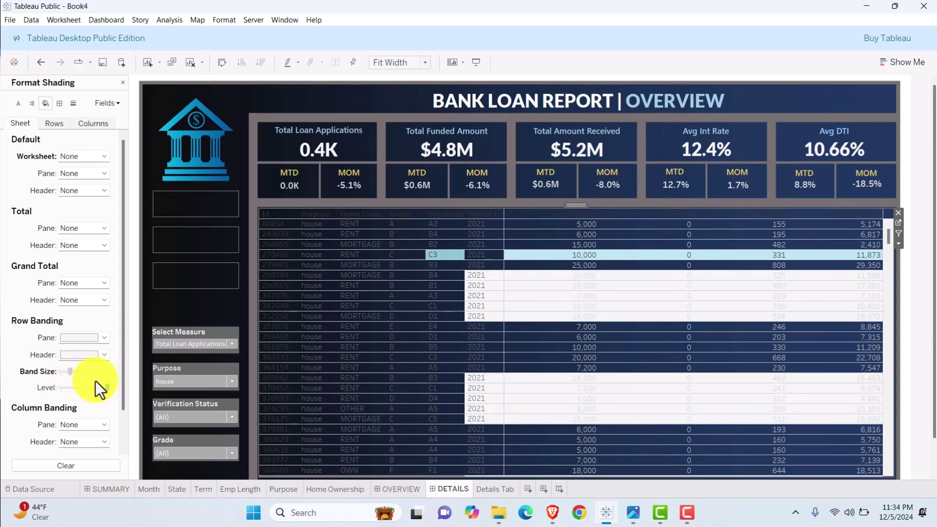
left_click_drag(103, 388, 40, 392)
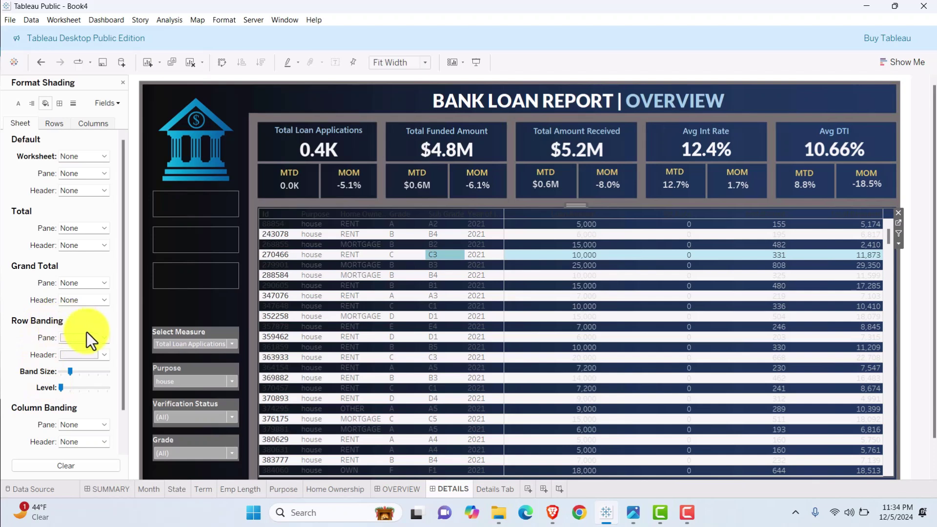
- Shade the table's row banding dark navy for both the pane and the header
left_click(102, 339)
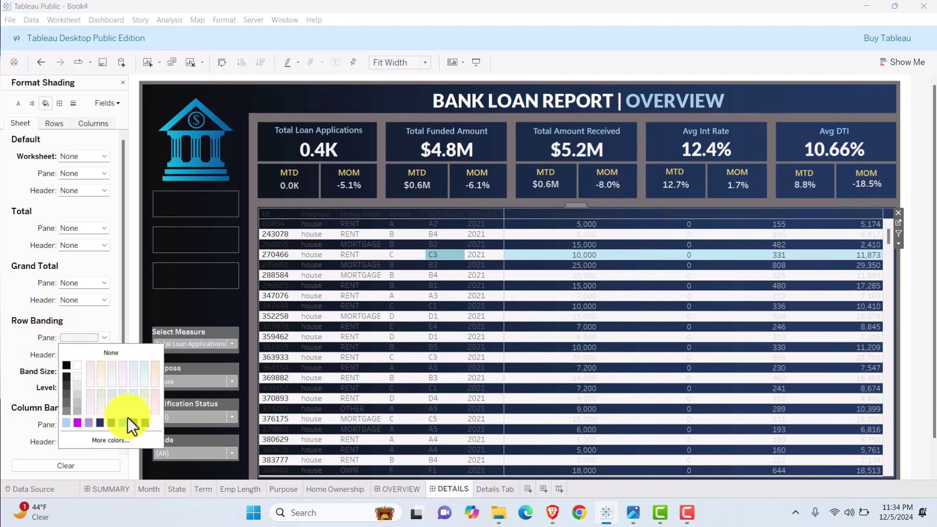
left_click(142, 420)
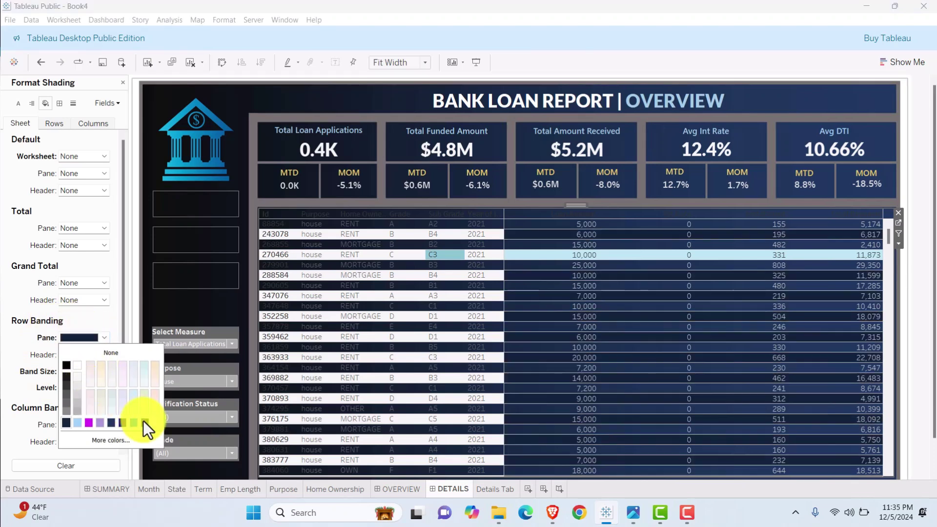
left_click(103, 355)
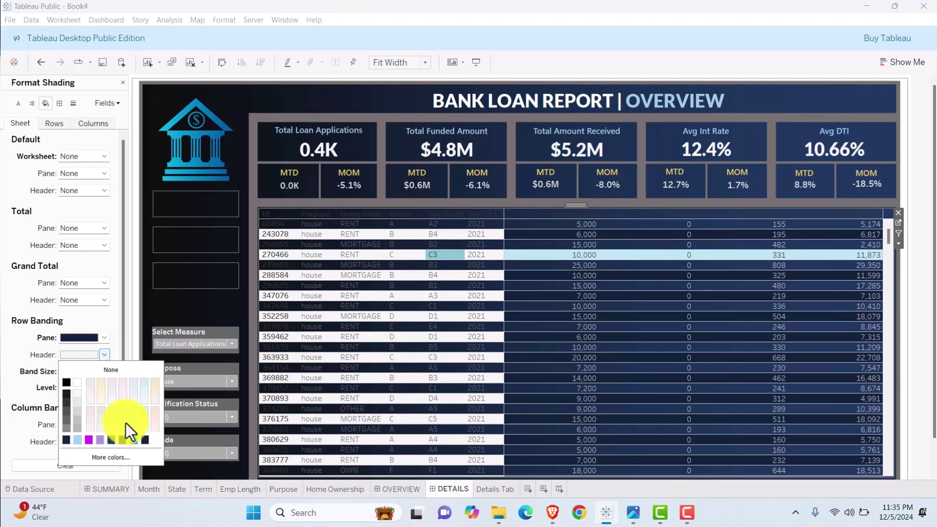
left_click(124, 440)
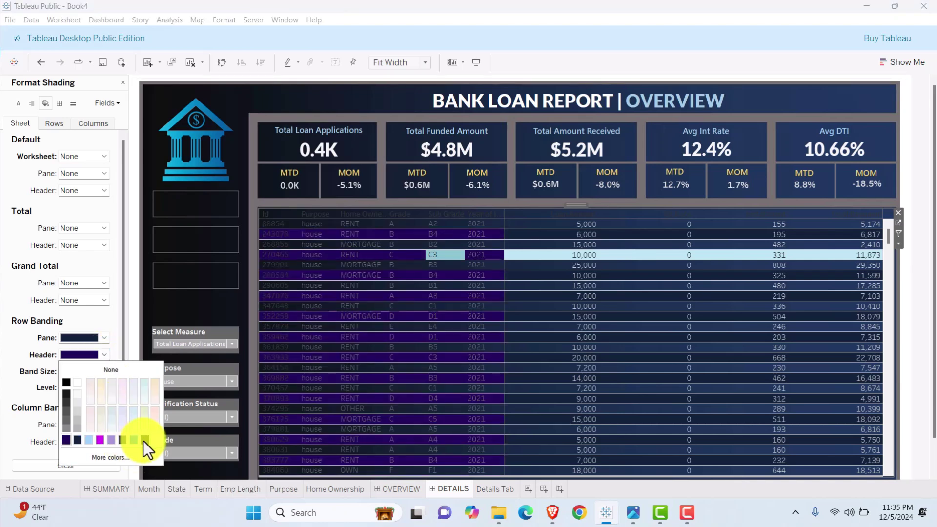
left_click(144, 440)
left_click(300, 295)
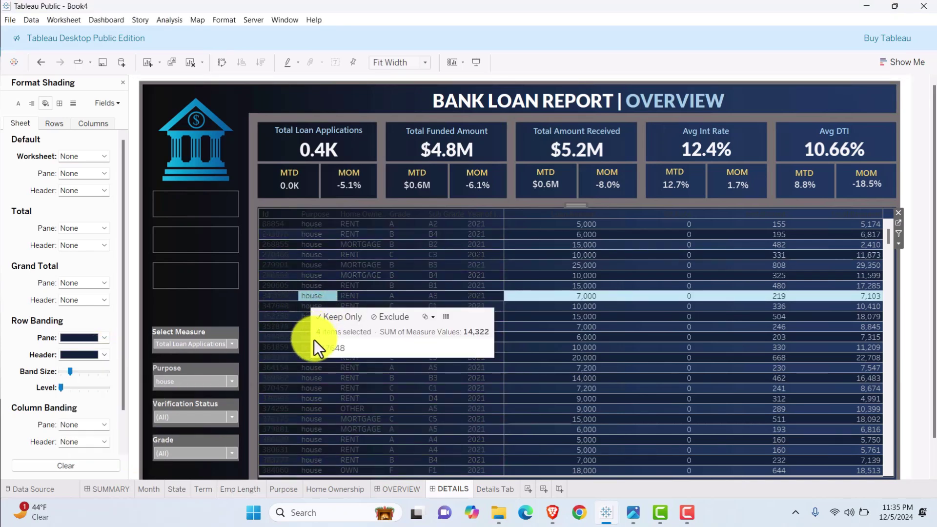
left_click(212, 317)
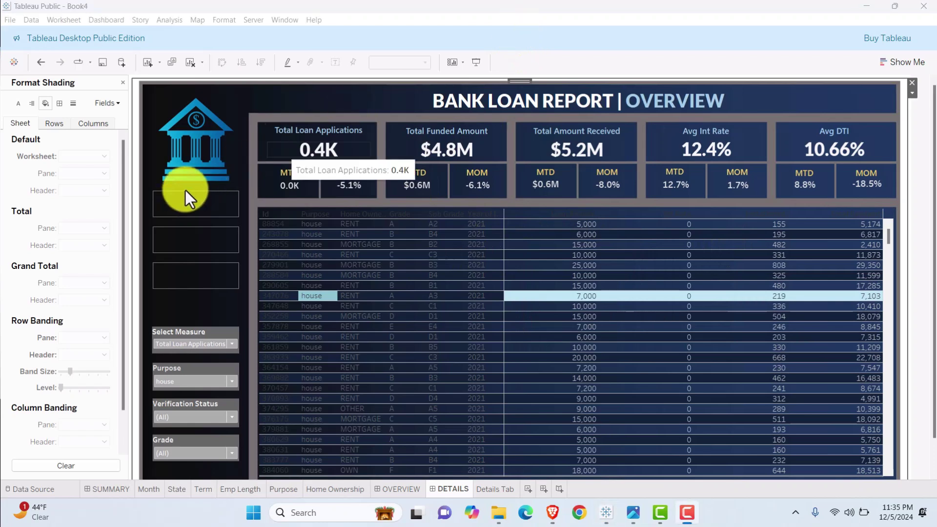
left_click(239, 297)
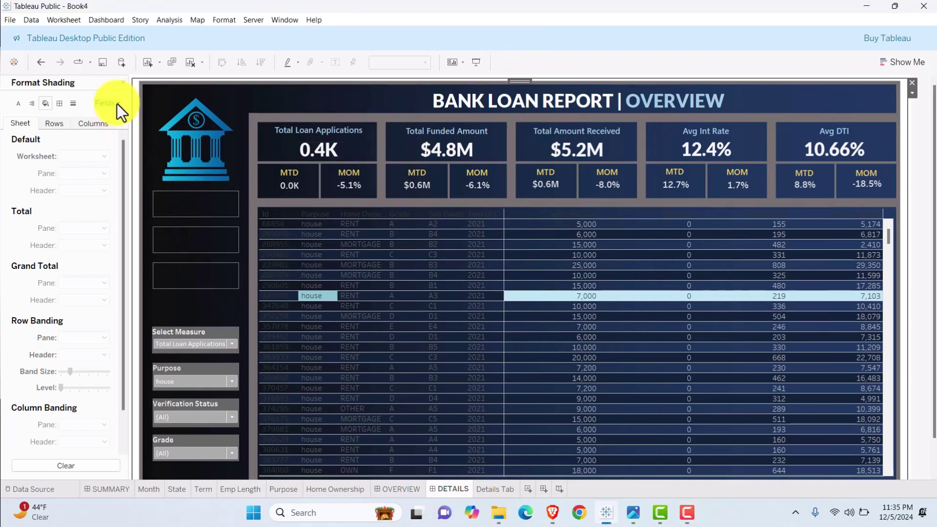
- Format the Measure Names header font as Tableau Semibold in light yellow
left_click(25, 102)
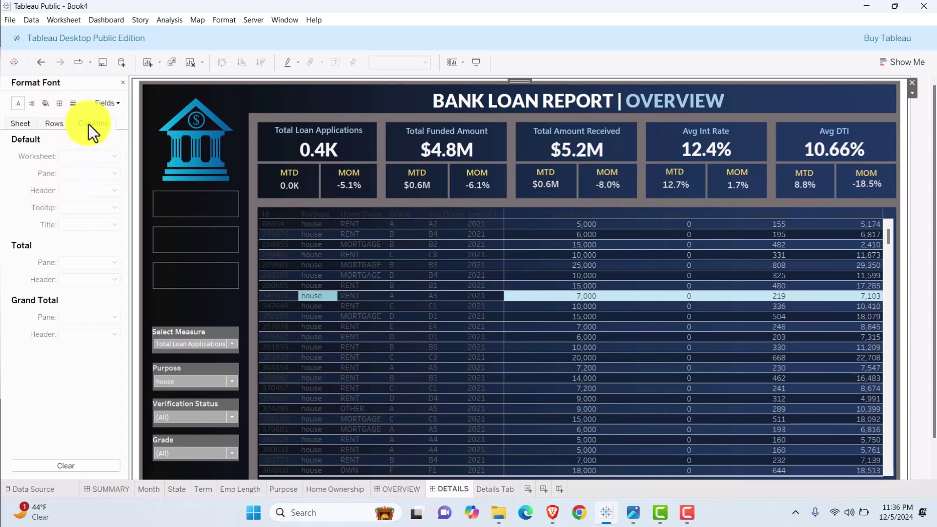
left_click(19, 126)
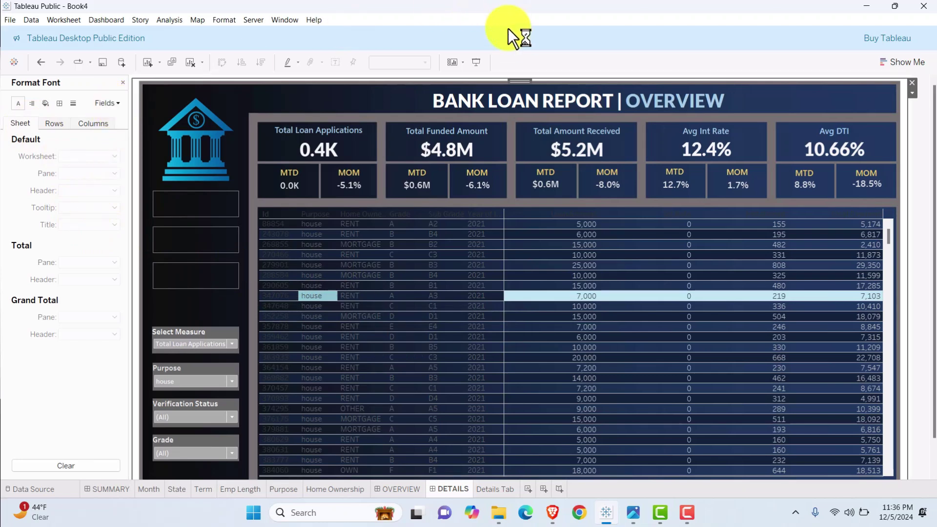
left_click(103, 103)
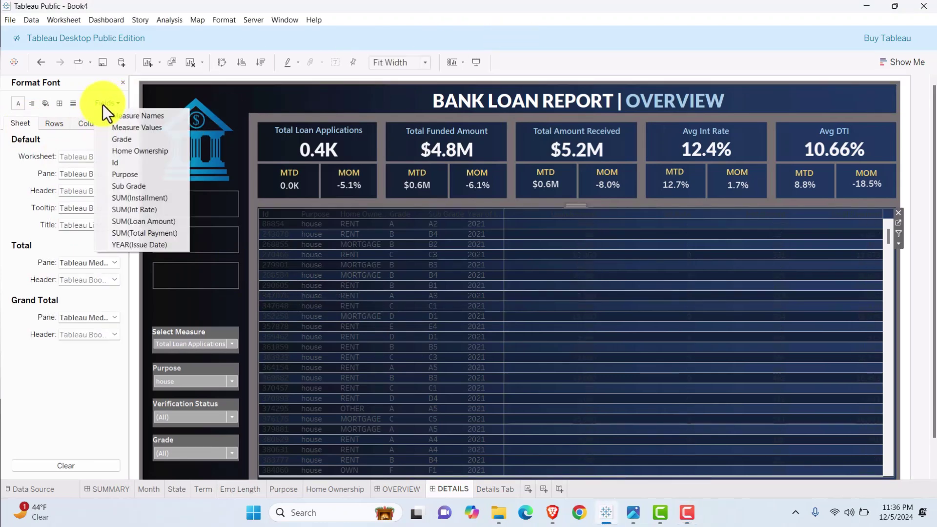
left_click(141, 119)
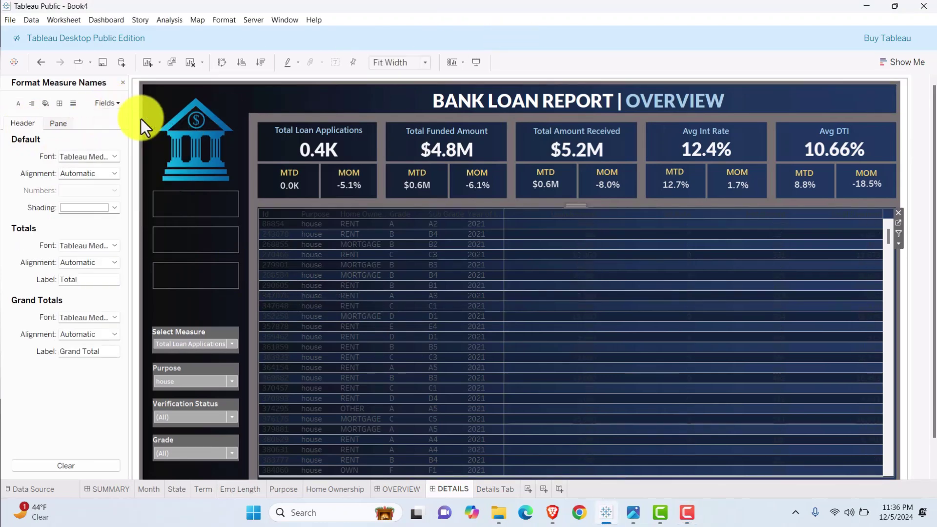
left_click(112, 156)
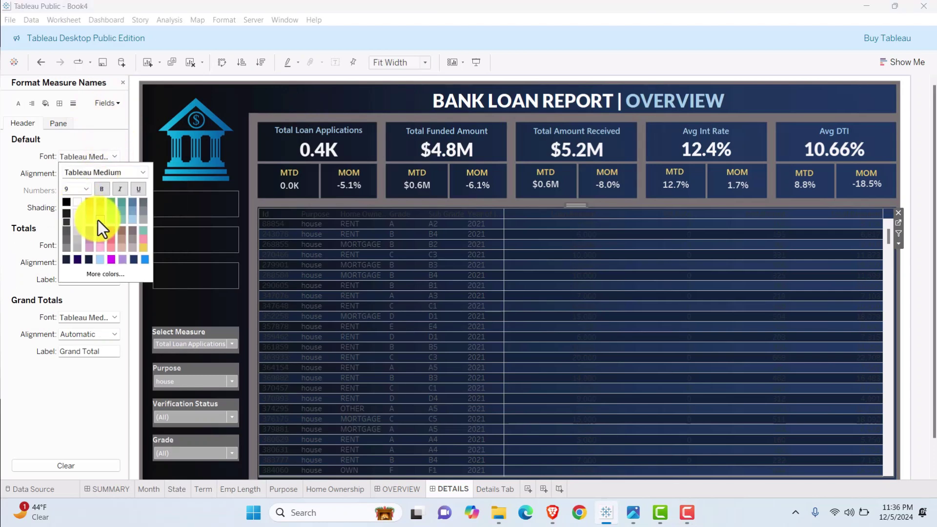
left_click(97, 220)
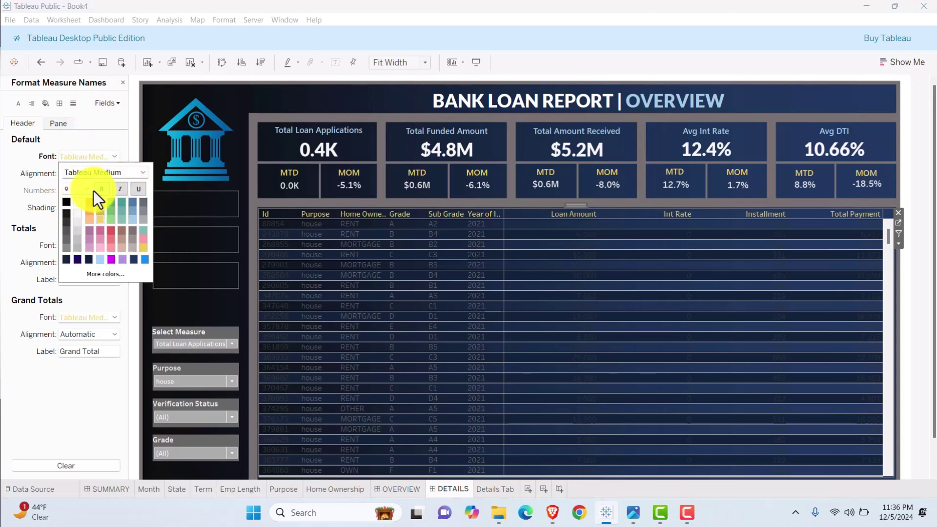
left_click(140, 173)
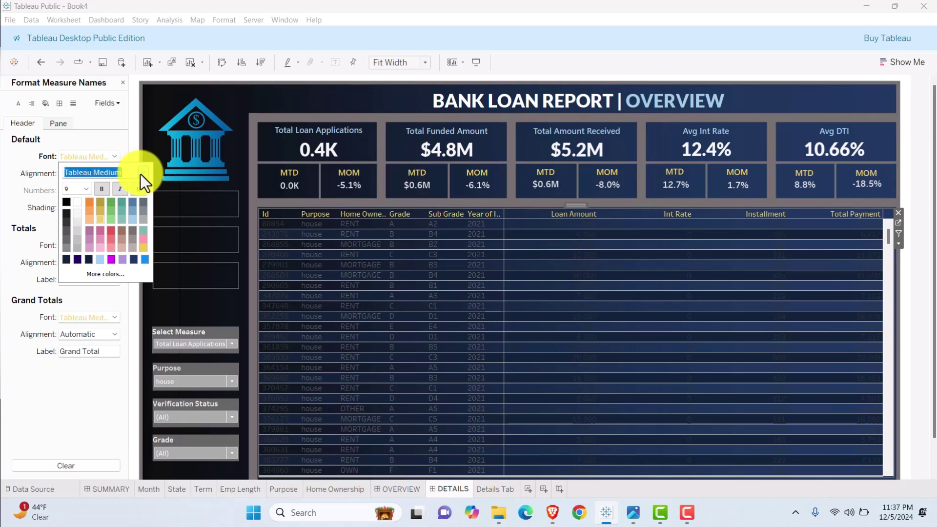
left_click(123, 201)
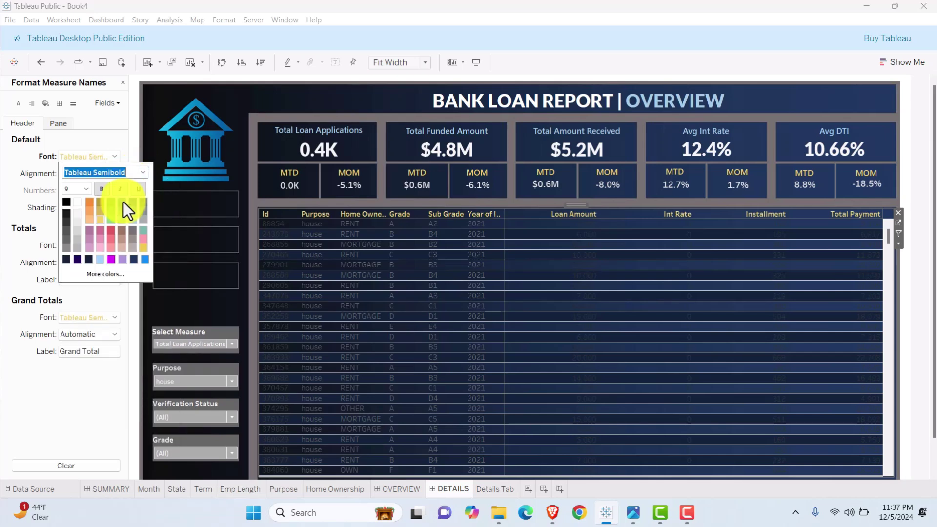
left_click(8, 195)
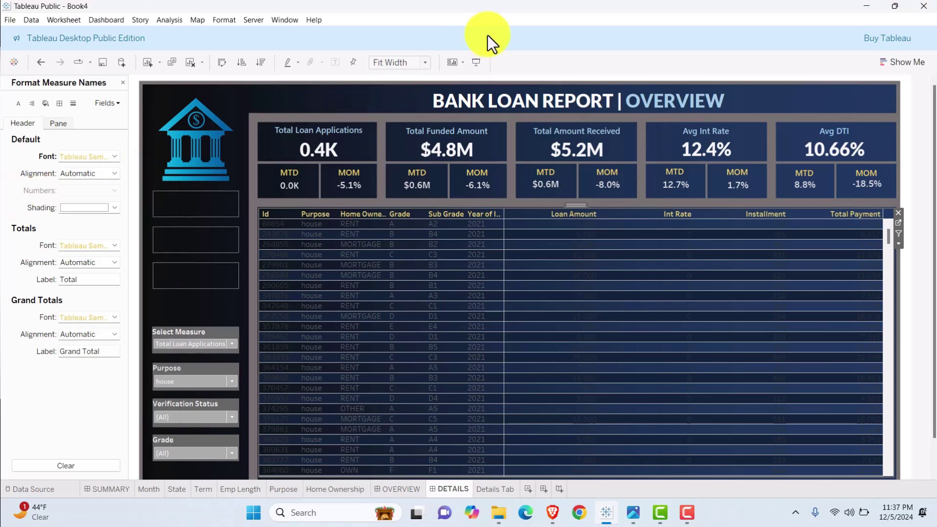
- Turn on text wrapping for the Measure Names header and increase the table's header row height to two lines
left_click(113, 174)
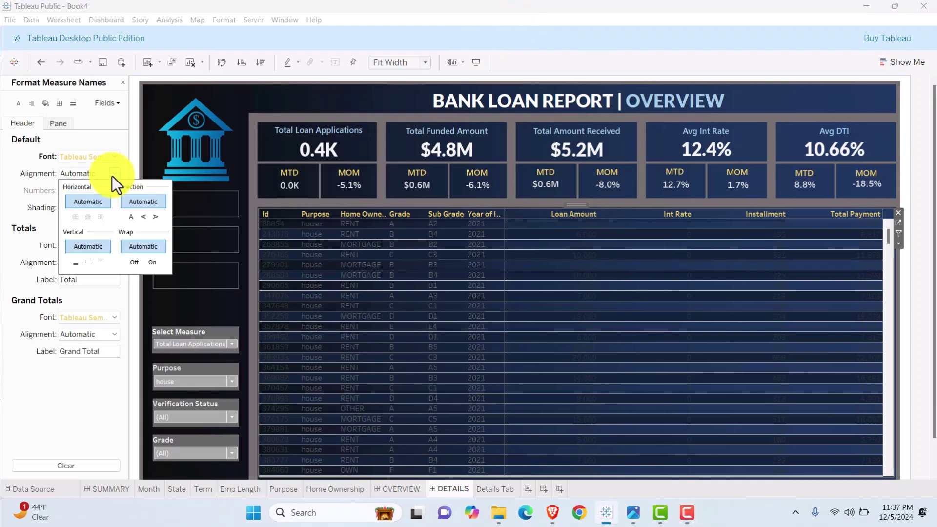
left_click(151, 263)
left_click_drag(526, 219, 528, 227)
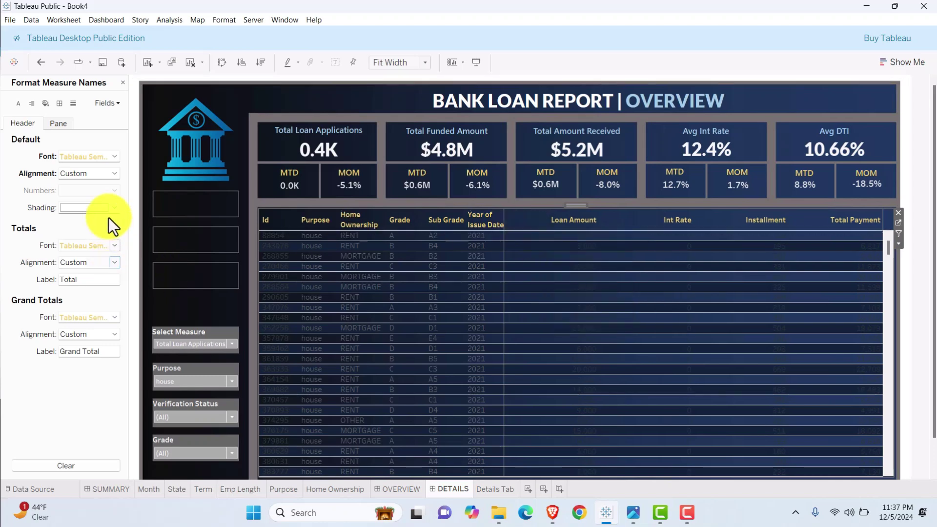
- Set the vertical alignment of the Measure Names header to top
left_click(114, 174)
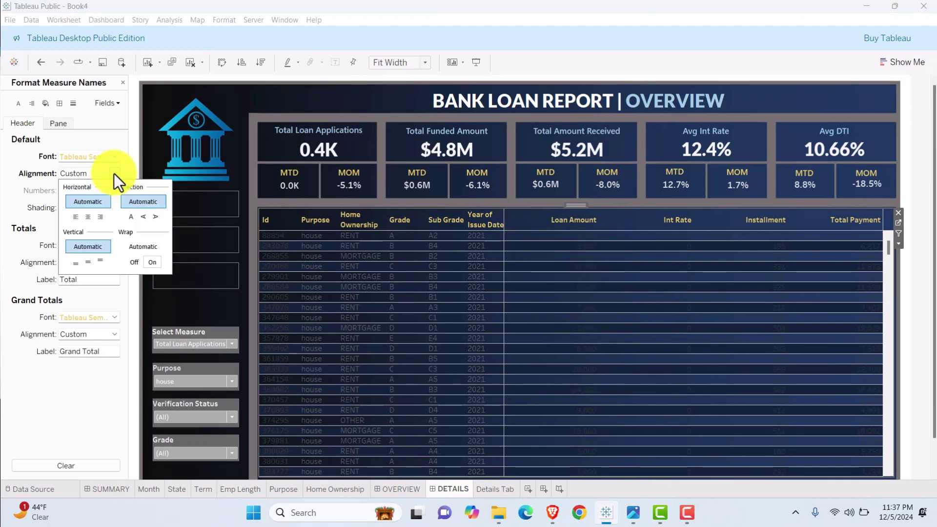
left_click(97, 260)
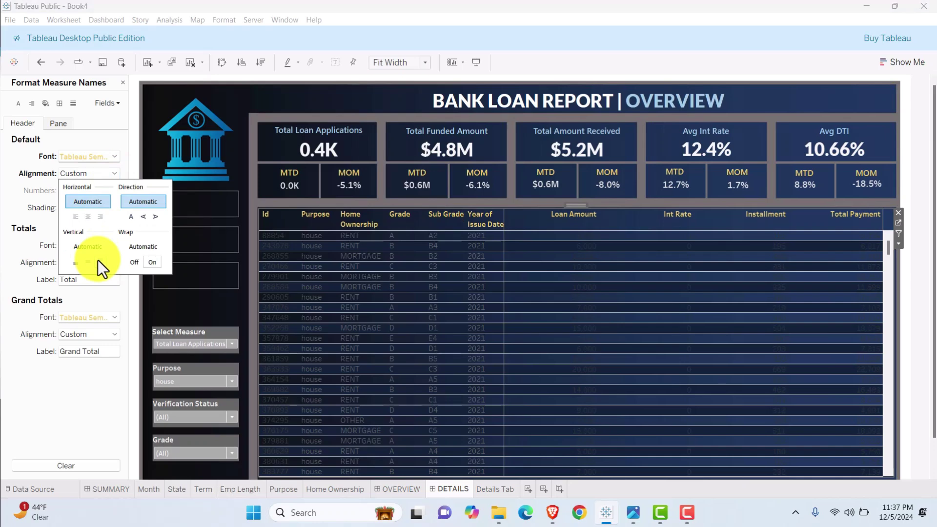
left_click(72, 265)
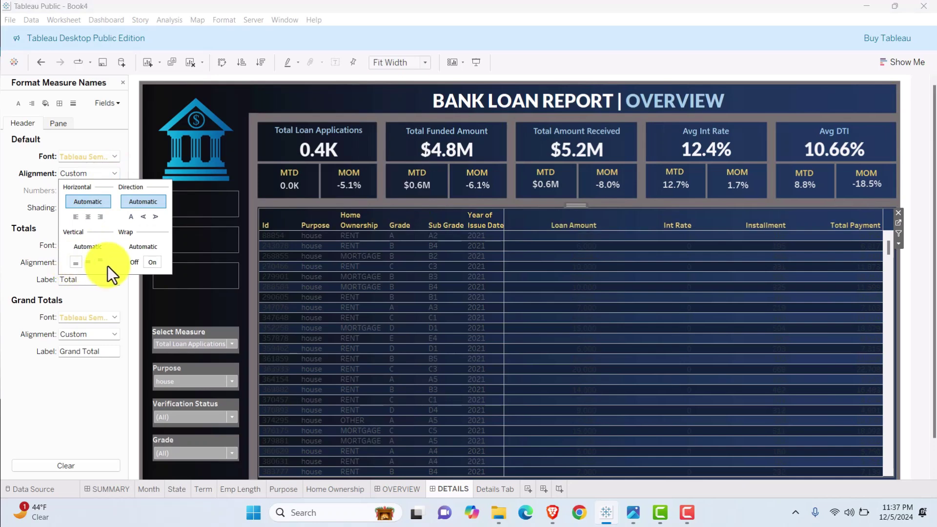
left_click(88, 260)
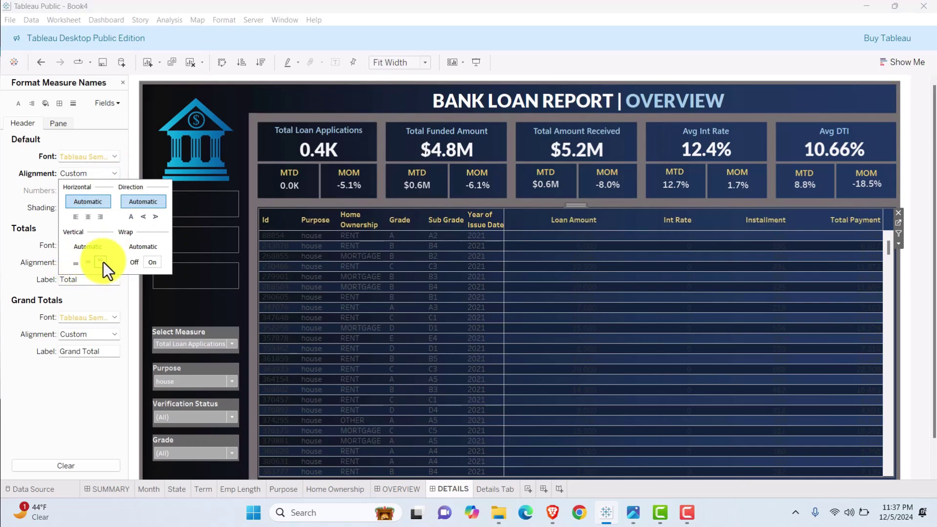
left_click(102, 261)
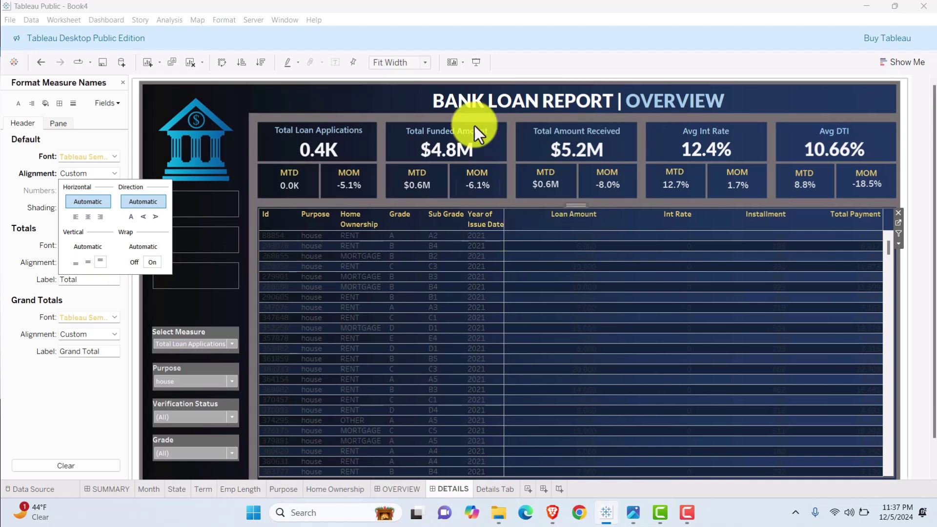
left_click(519, 30)
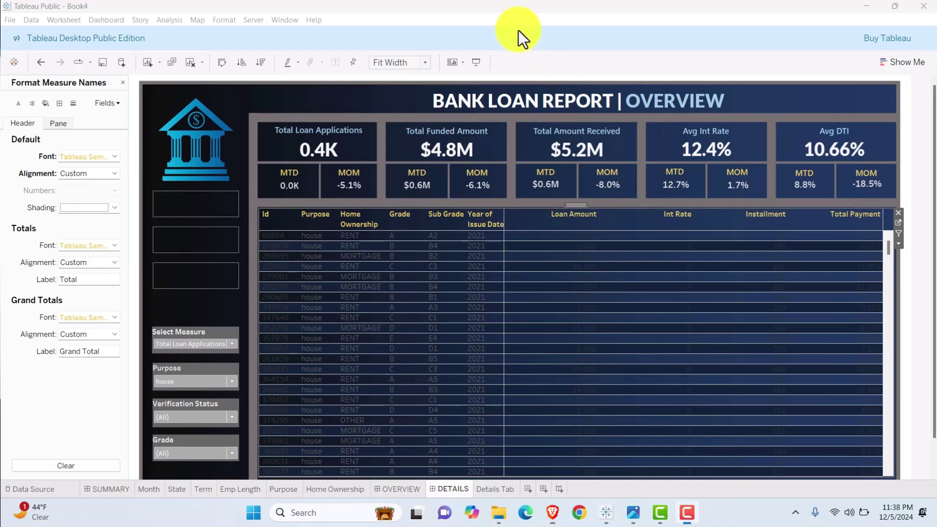
- Format the Measure Values pane font as Tableau Medium in white
left_click(119, 106)
left_click(142, 128)
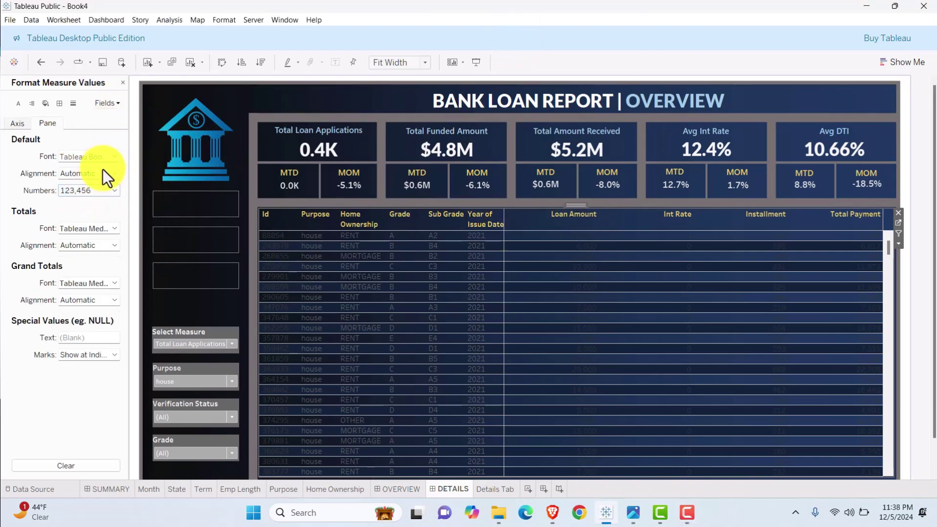
left_click(108, 157)
left_click(143, 172)
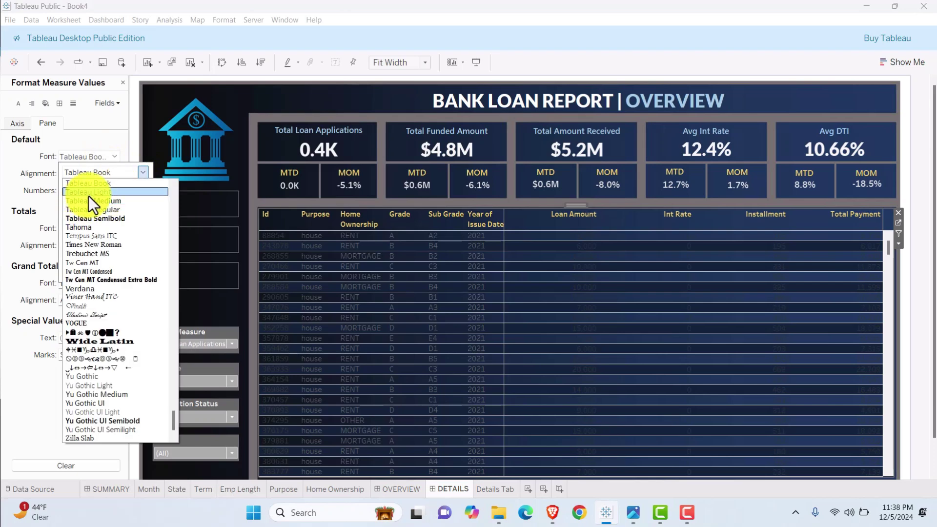
left_click(92, 200)
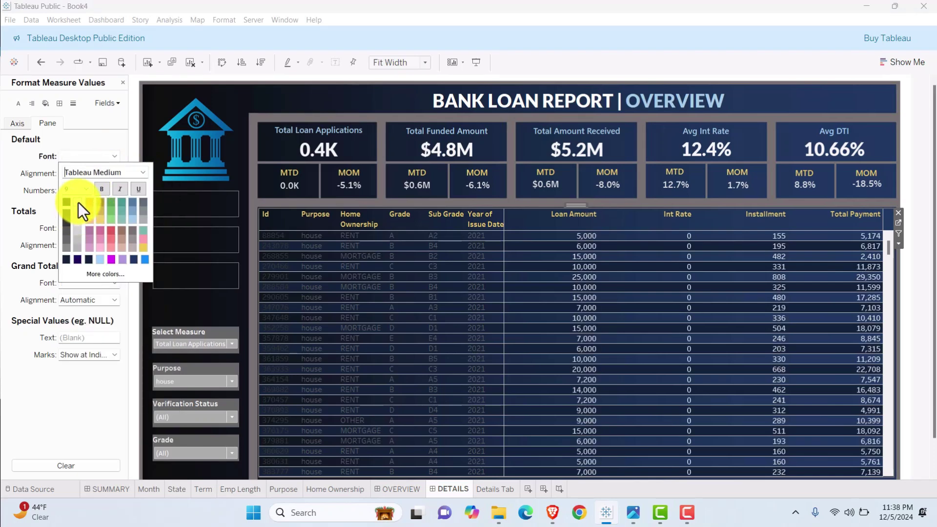
left_click(21, 185)
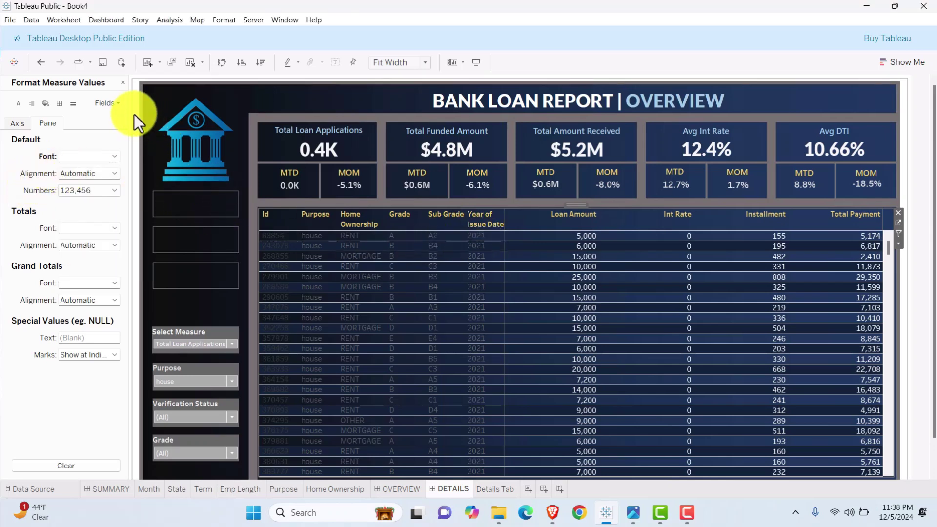
- Format the Grade field's header font as Tableau Medium in white
left_click(118, 104)
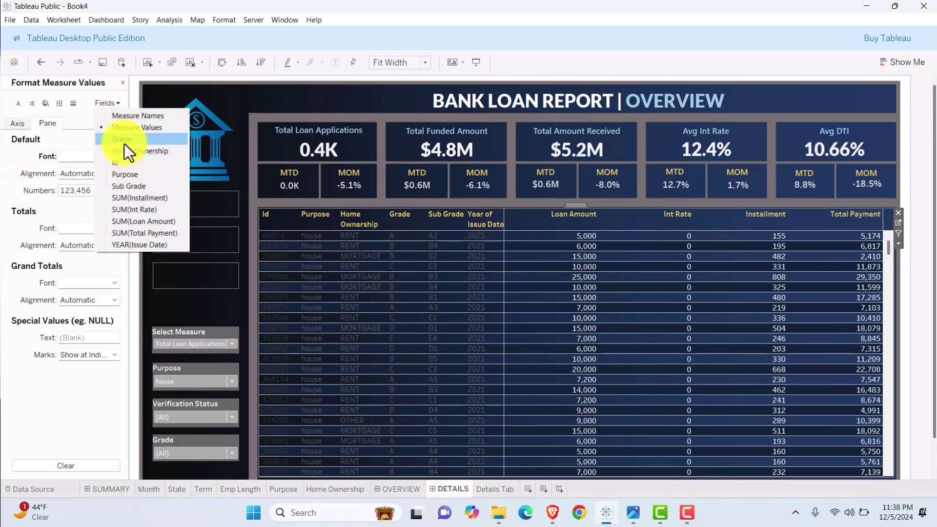
left_click(123, 144)
left_click(96, 171)
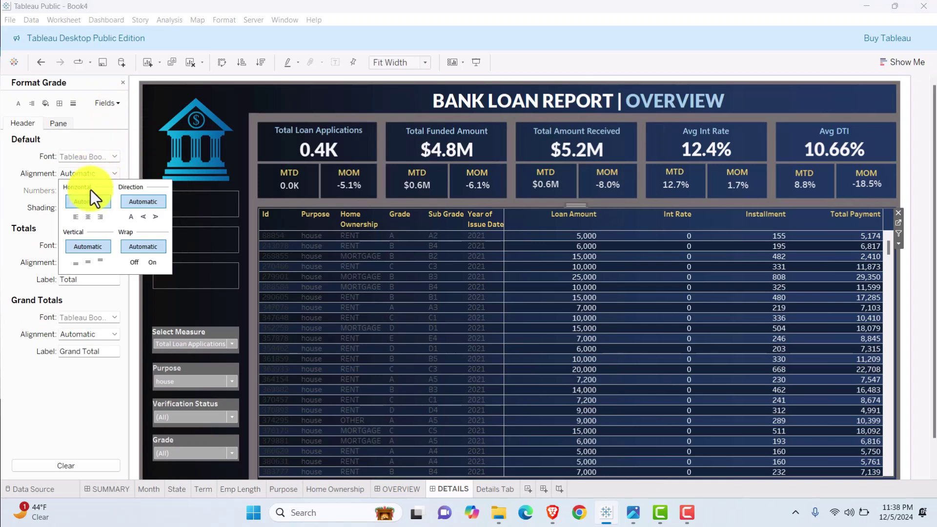
left_click(91, 157)
left_click(140, 174)
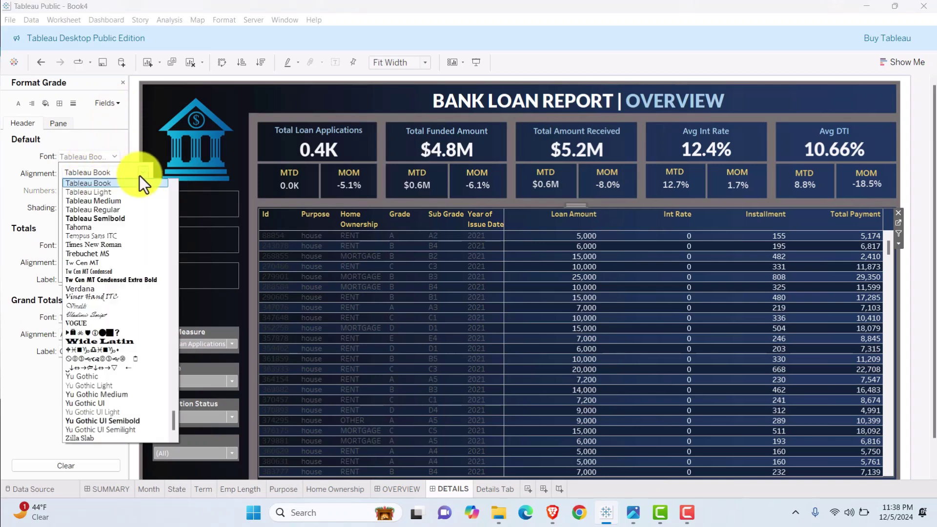
left_click(111, 200)
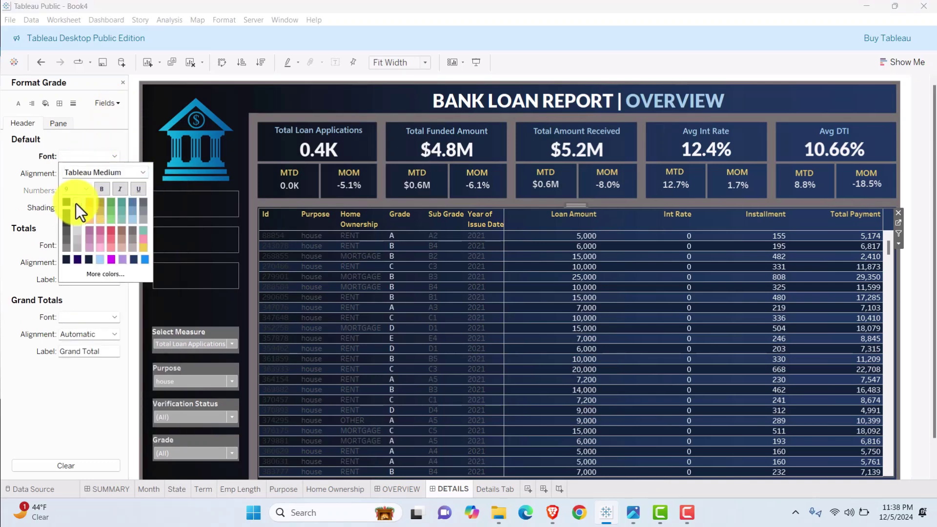
- Format the Home Ownership field's header font as Tableau Medium in white
left_click(116, 104)
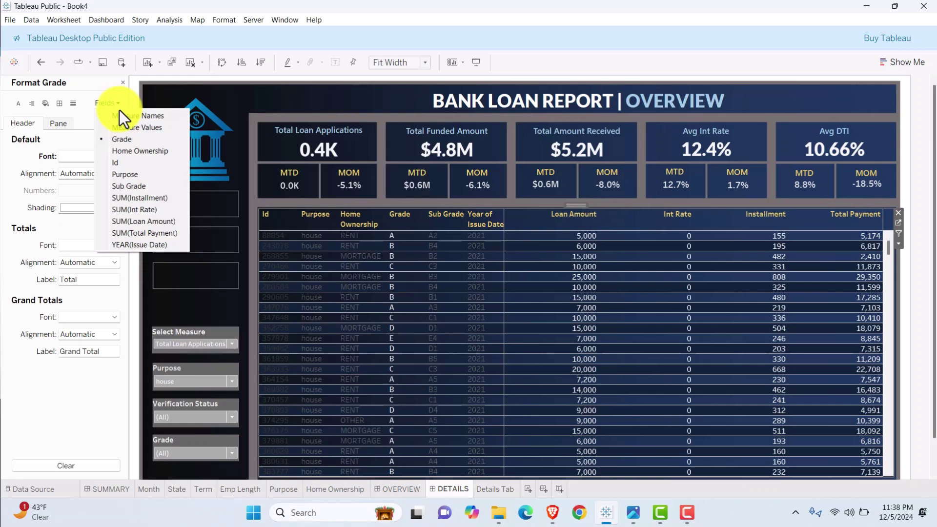
left_click(120, 151)
left_click(111, 157)
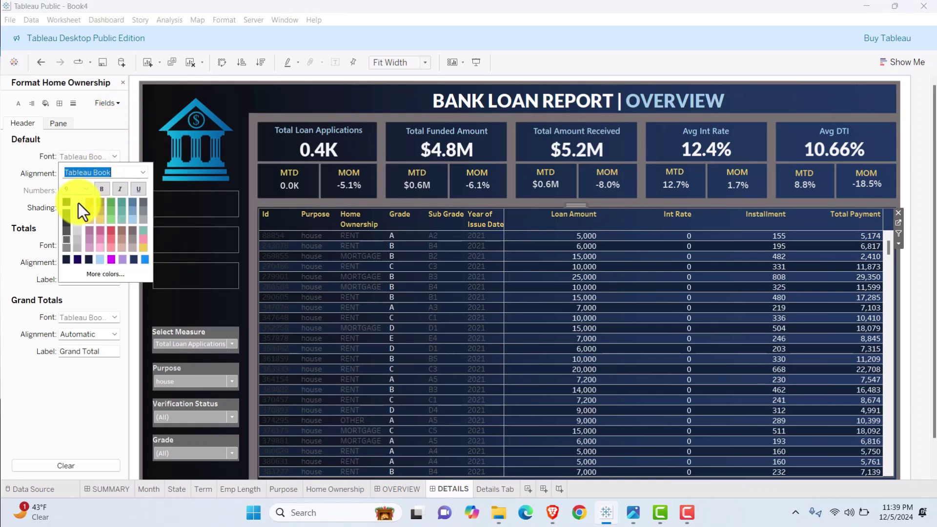
left_click(142, 172)
left_click(108, 201)
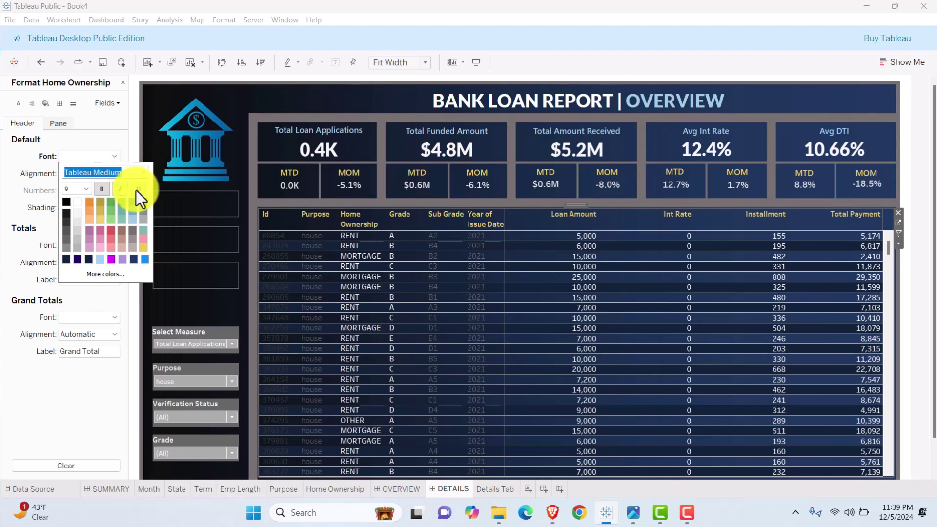
- Format the Id field's header font as Tableau Medium in white
left_click(120, 105)
left_click(120, 163)
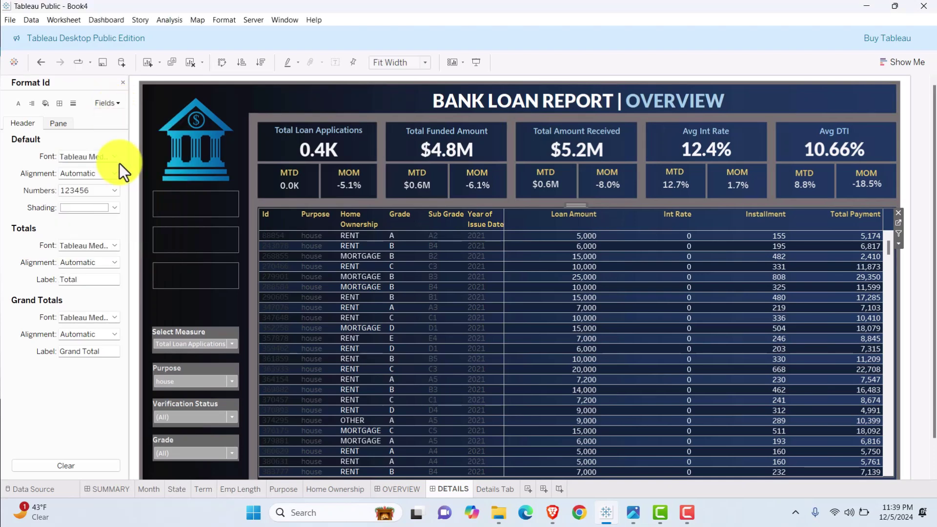
left_click(114, 174)
left_click(113, 174)
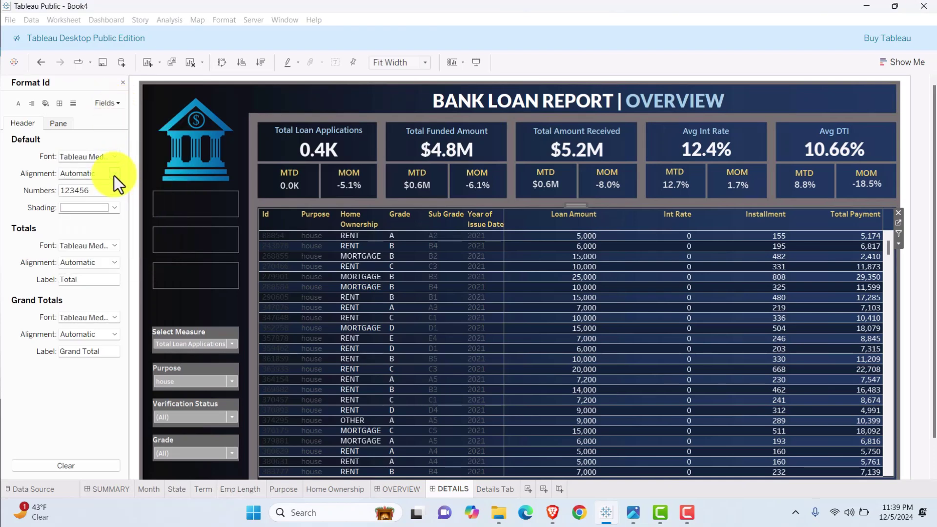
left_click(115, 157)
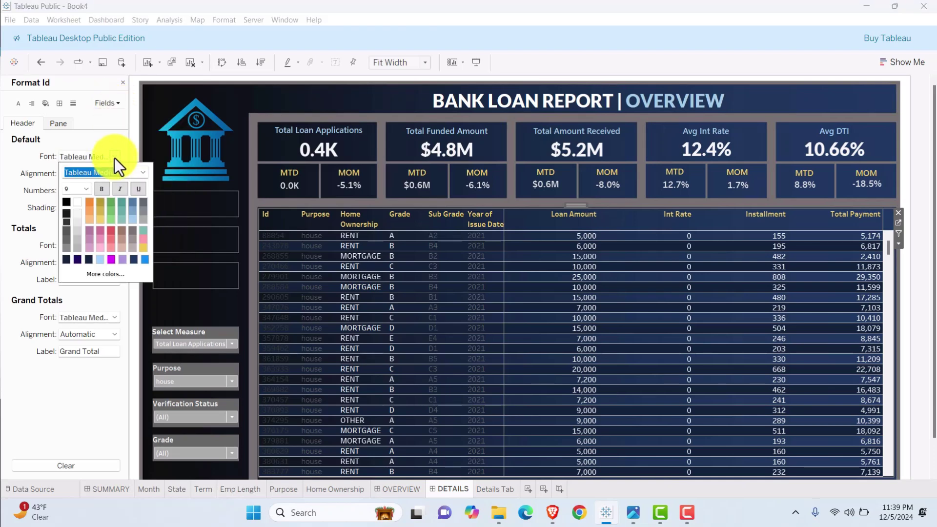
left_click(142, 169)
left_click(120, 185)
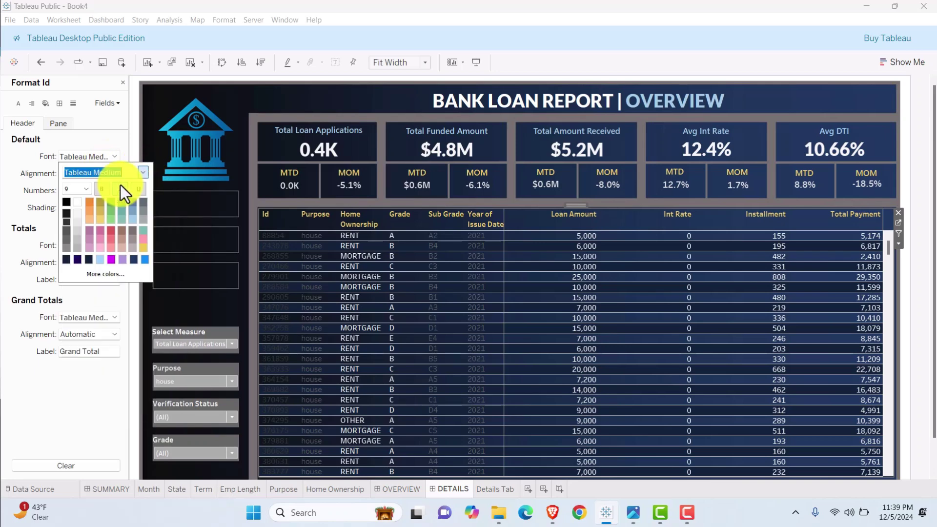
left_click(79, 201)
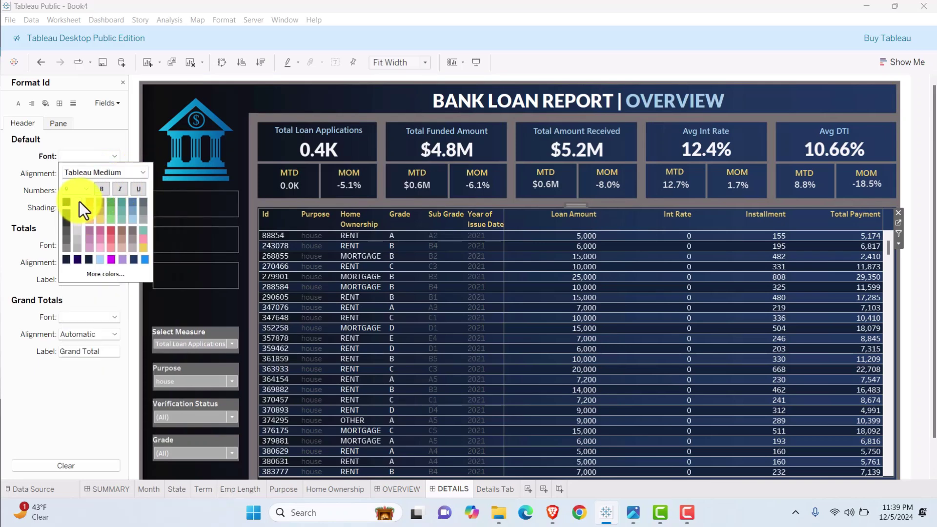
- Format the Purpose field's header font as Tableau Medium in white
left_click(118, 103)
left_click(118, 103)
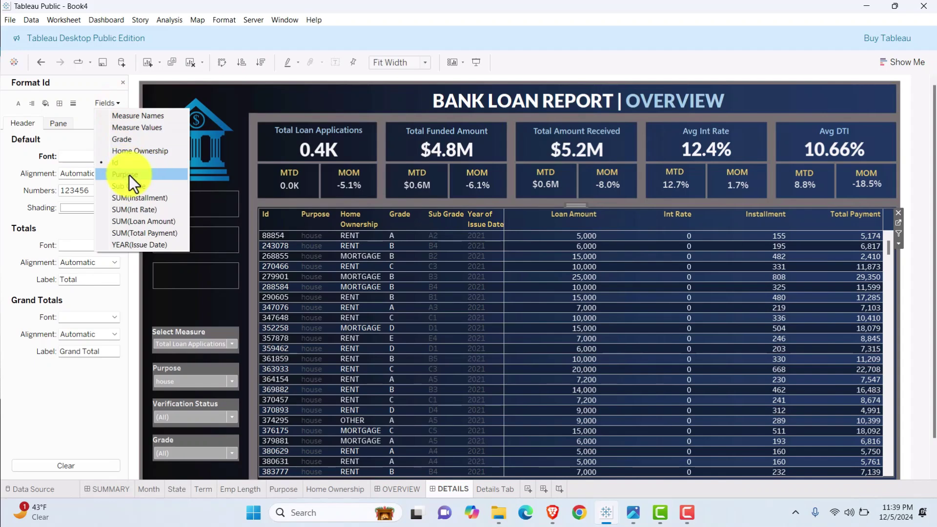
left_click(129, 175)
left_click(114, 158)
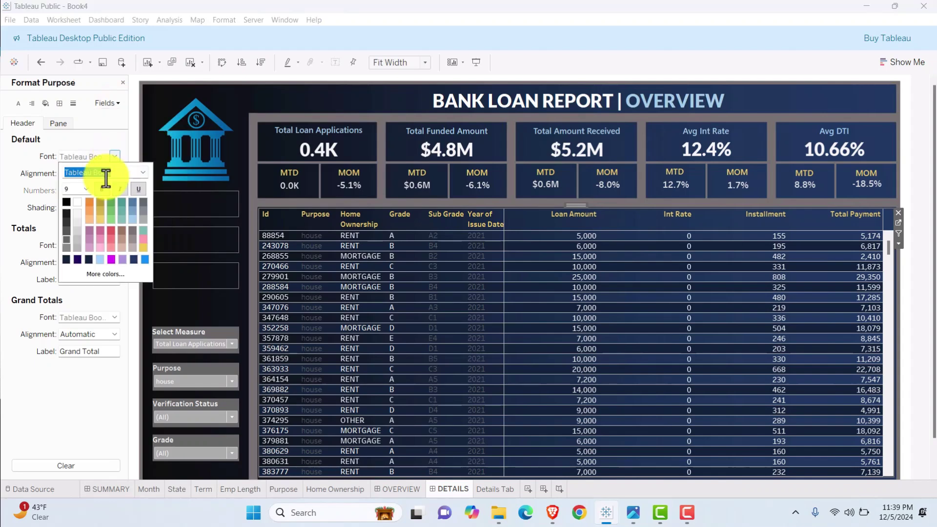
left_click(140, 172)
left_click(104, 200)
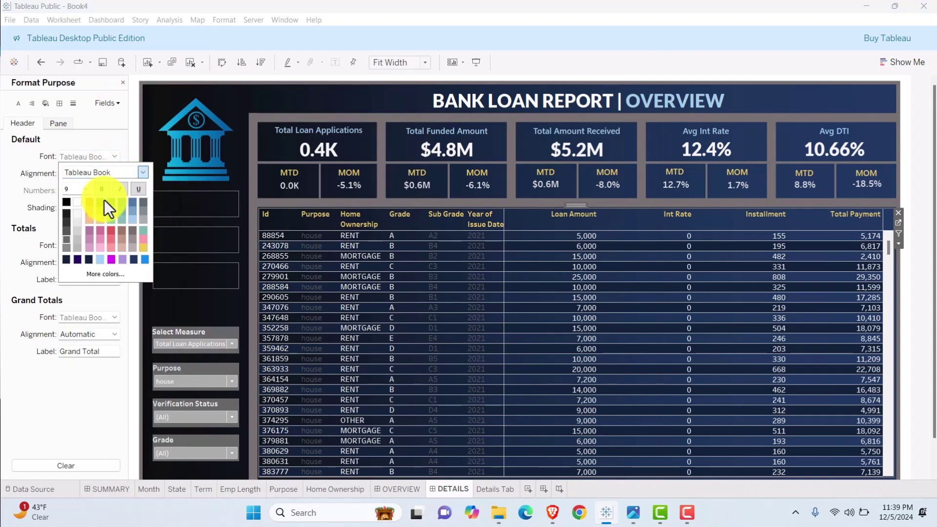
left_click(77, 200)
- Format the Sub Grade field's header font as Tableau Medium in white
left_click(119, 104)
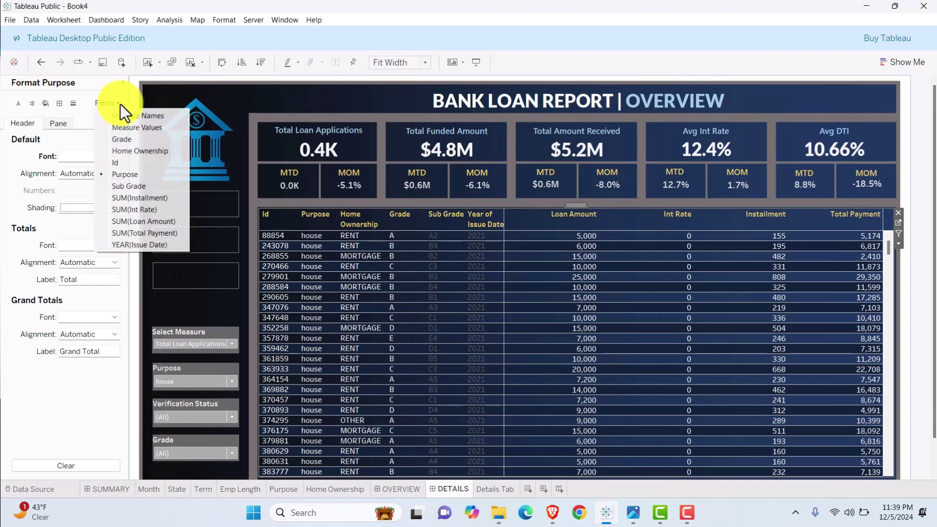
left_click(132, 187)
left_click(115, 156)
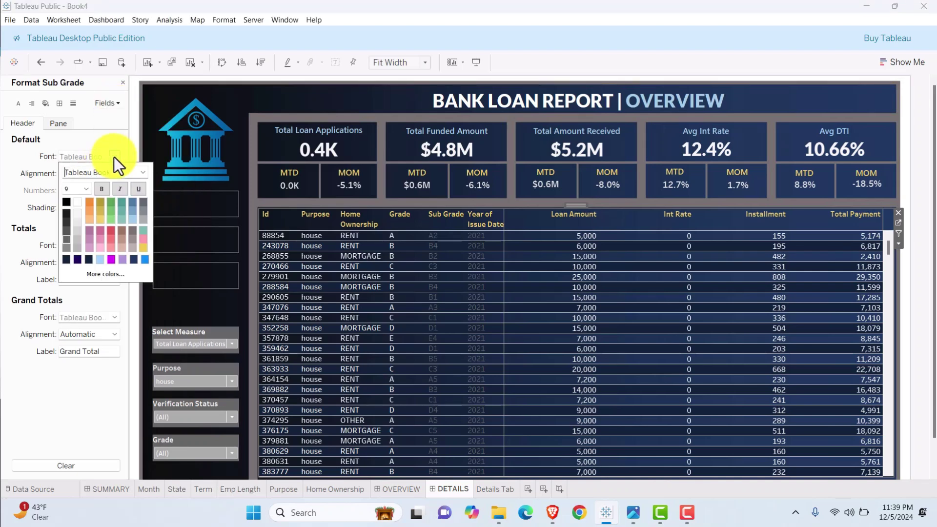
left_click(141, 172)
left_click(113, 200)
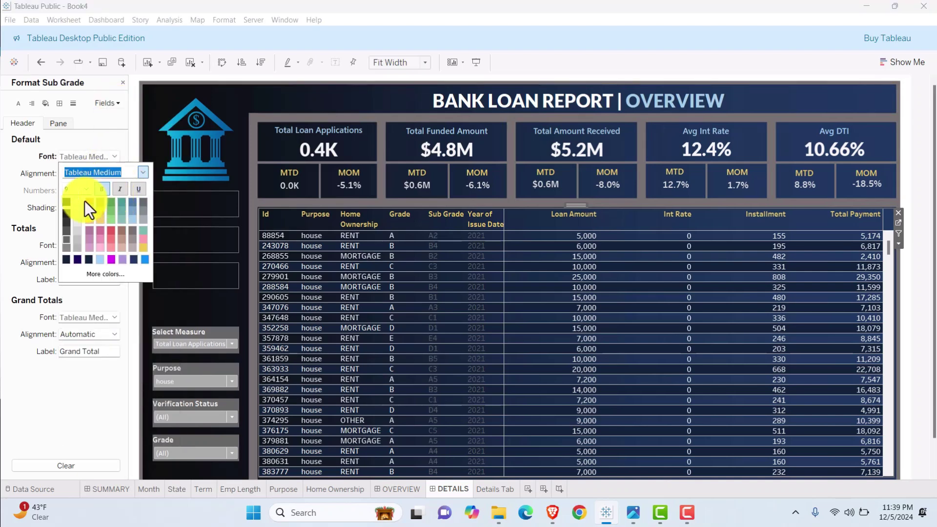
left_click(79, 203)
left_click(19, 216)
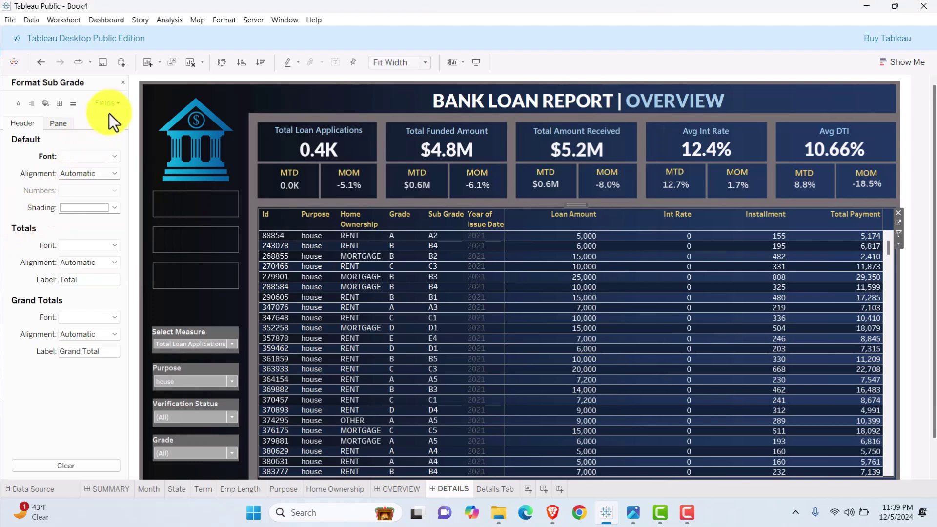
- Format the YEAR(Issue Date) field's header font as Tableau Medium in white
left_click(112, 104)
left_click(114, 198)
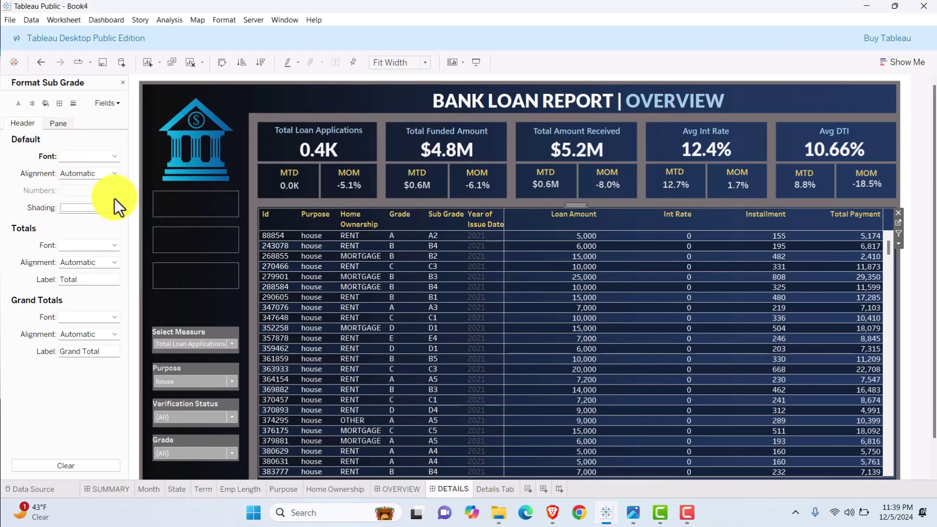
left_click(115, 107)
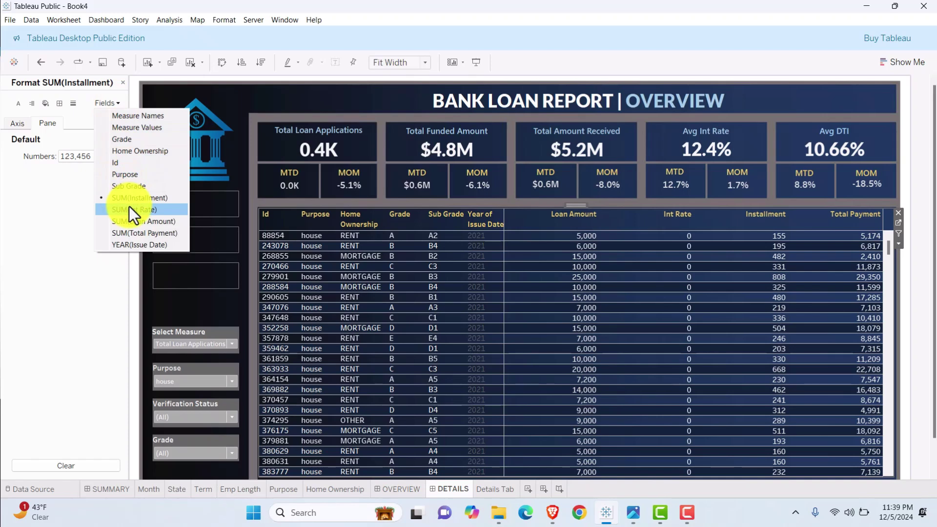
left_click(125, 244)
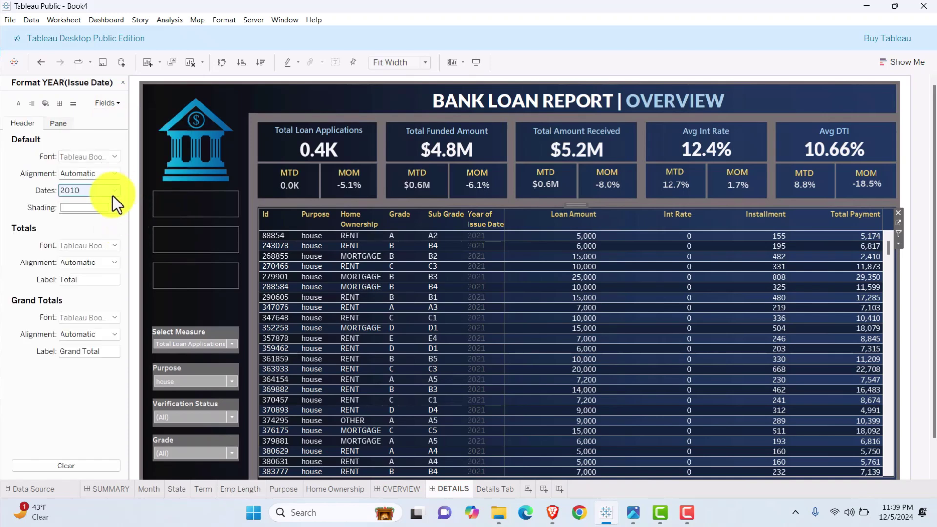
left_click(113, 159)
left_click(143, 172)
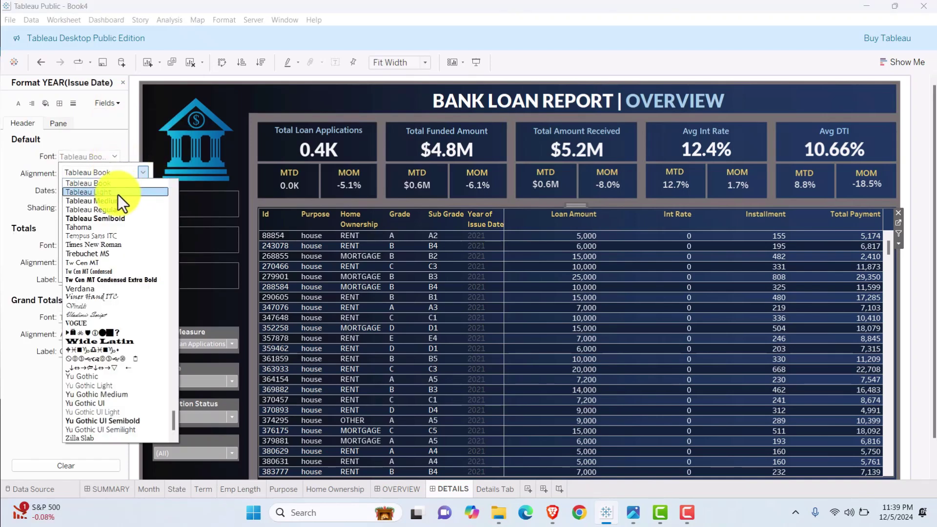
left_click(117, 201)
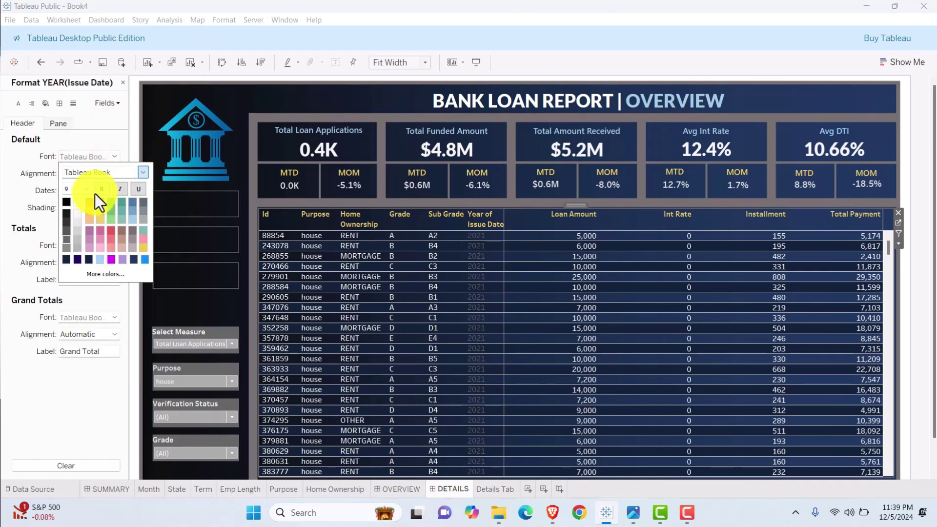
left_click(80, 351)
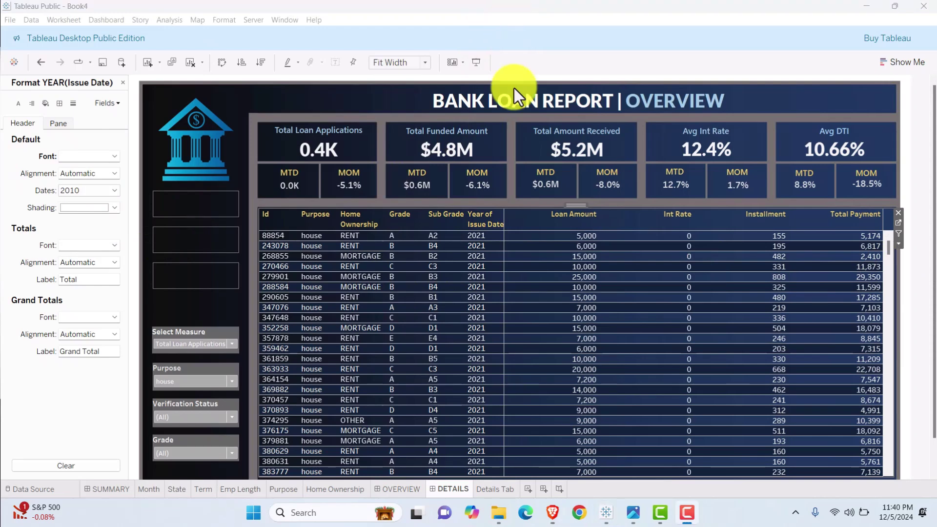
- Increase the row height of the details table and set its column divider pane border to None
left_click(413, 243)
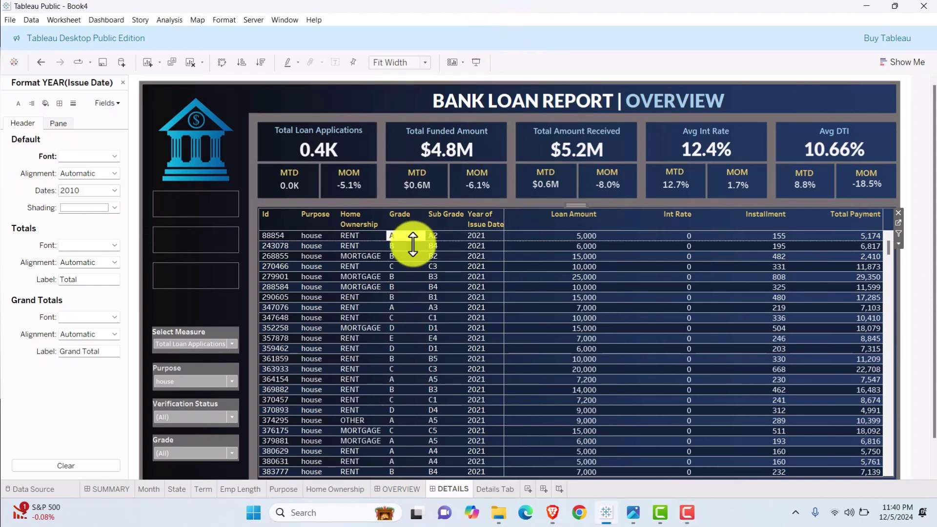
left_click_drag(413, 243, 413, 248)
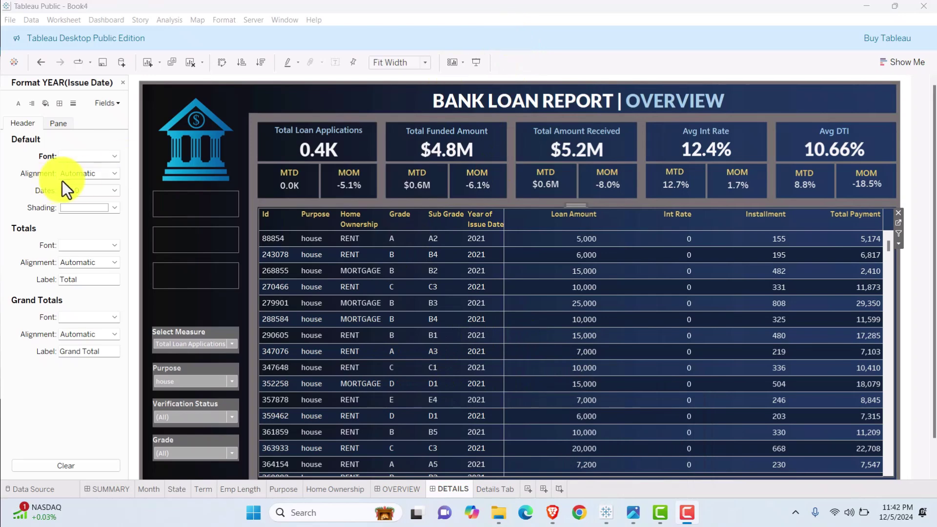
left_click(59, 103)
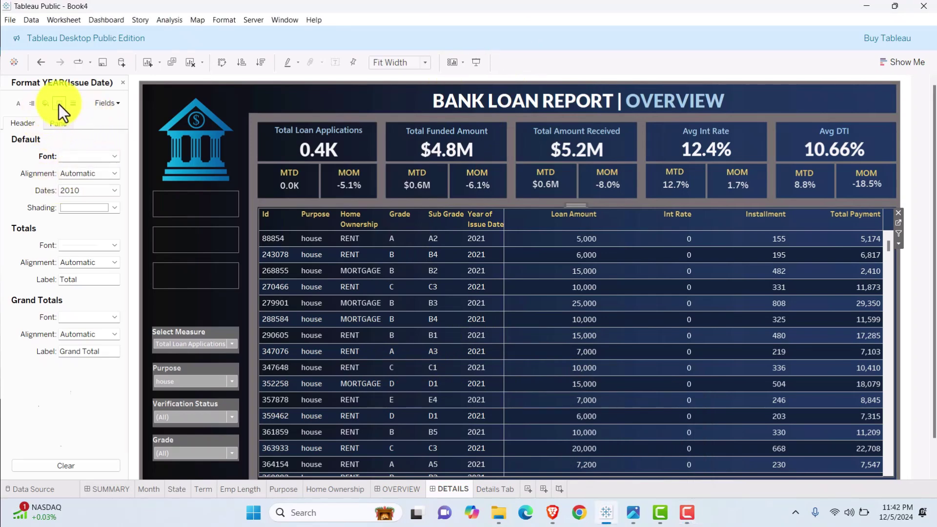
left_click(104, 245)
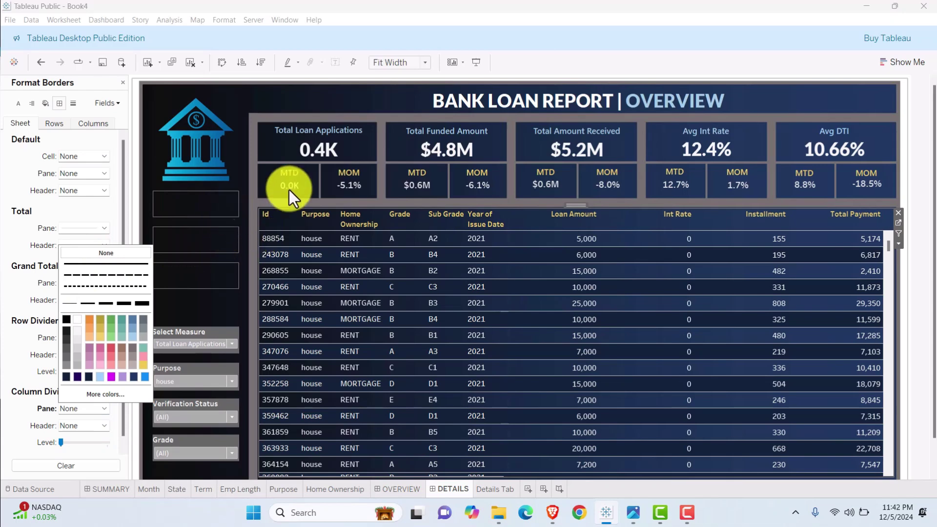
- In the Details Tab worksheet, change the Issue Date row field from year to a discrete exact date
left_click(897, 222)
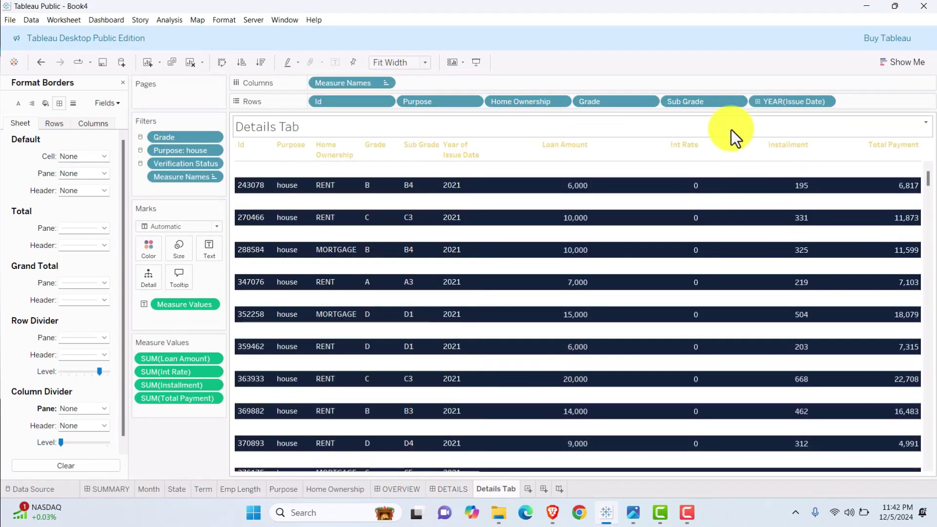
left_click(825, 102)
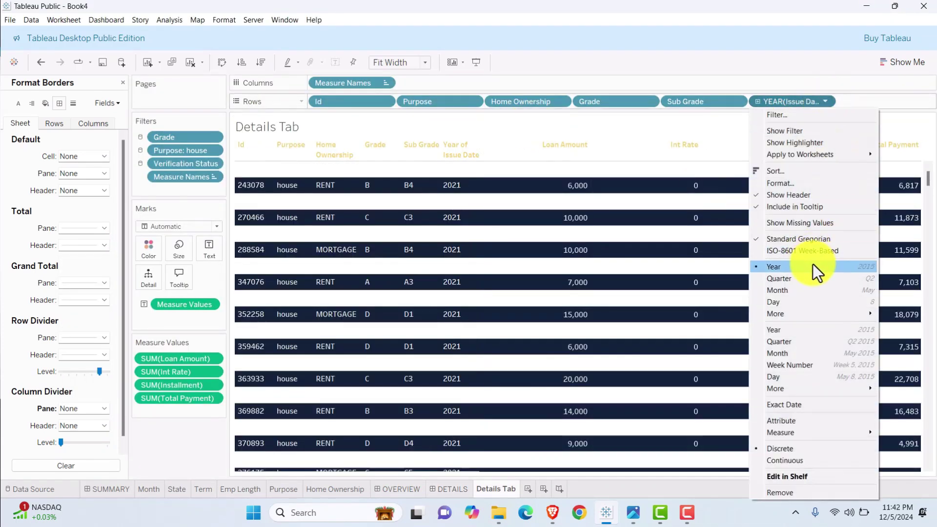
left_click(820, 406)
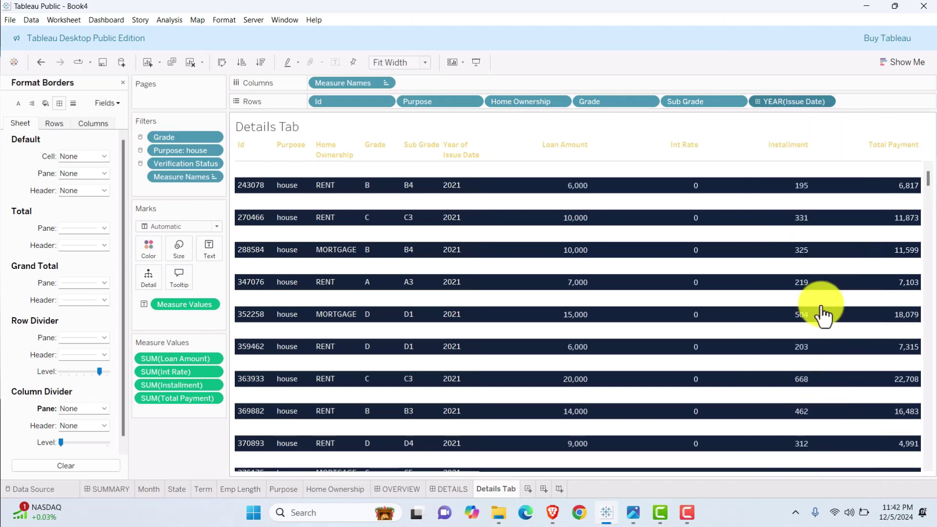
left_click(824, 102)
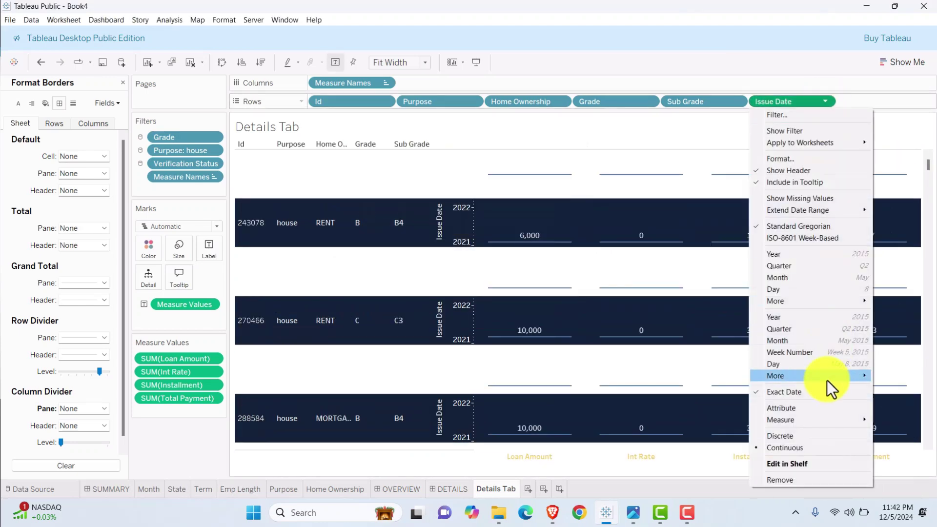
left_click(788, 433)
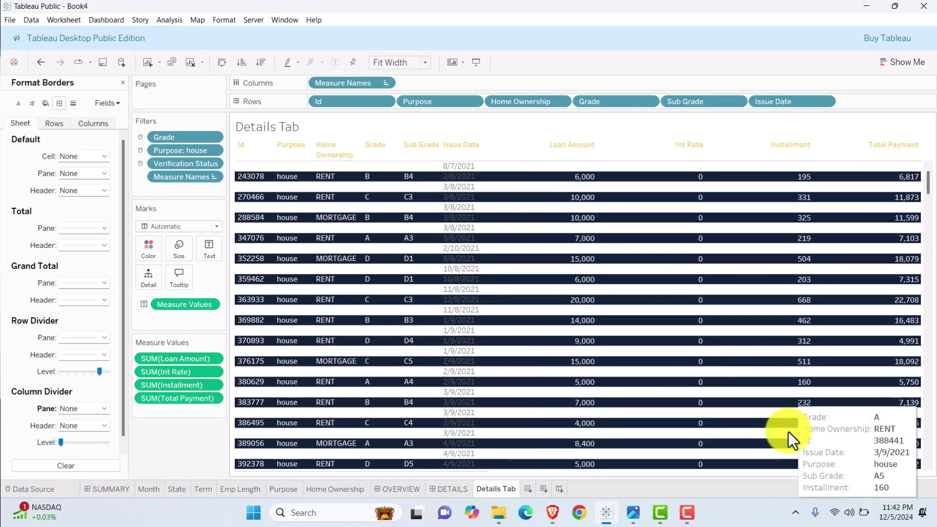
- On the DETAILS dashboard, format the Issue Date field's header font as Tableau Medium in white
left_click(449, 490)
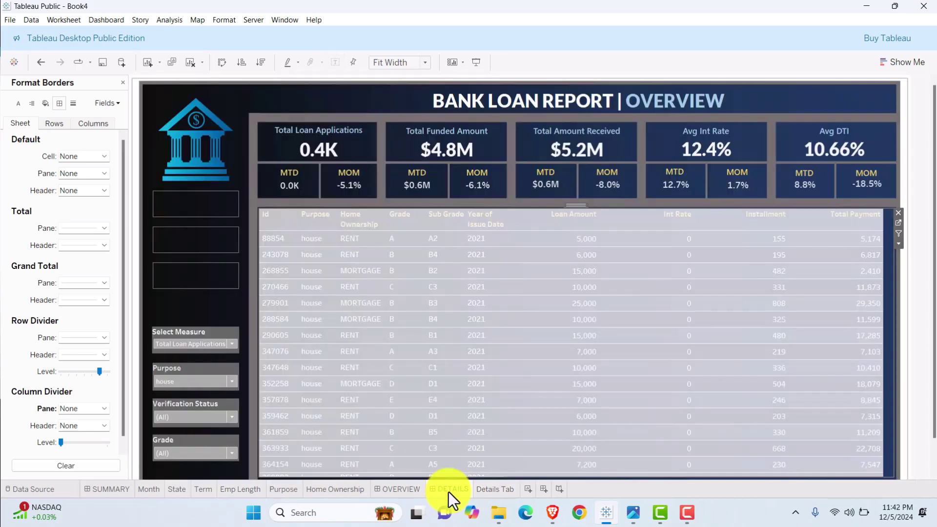
right_click(484, 239)
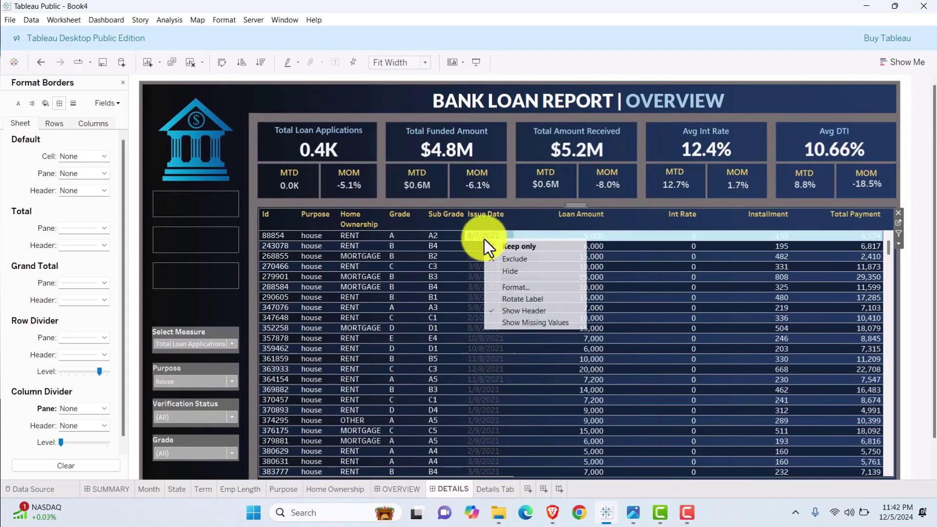
left_click(515, 287)
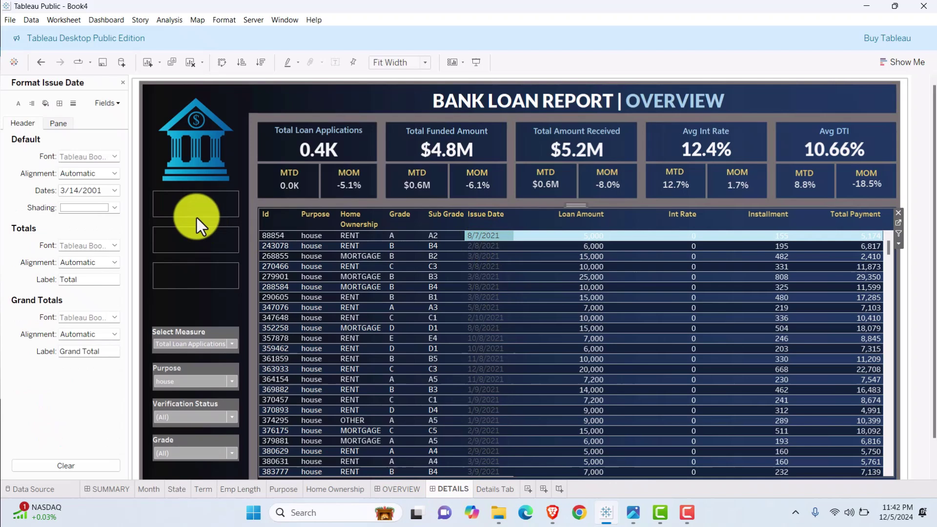
left_click(96, 157)
left_click(142, 174)
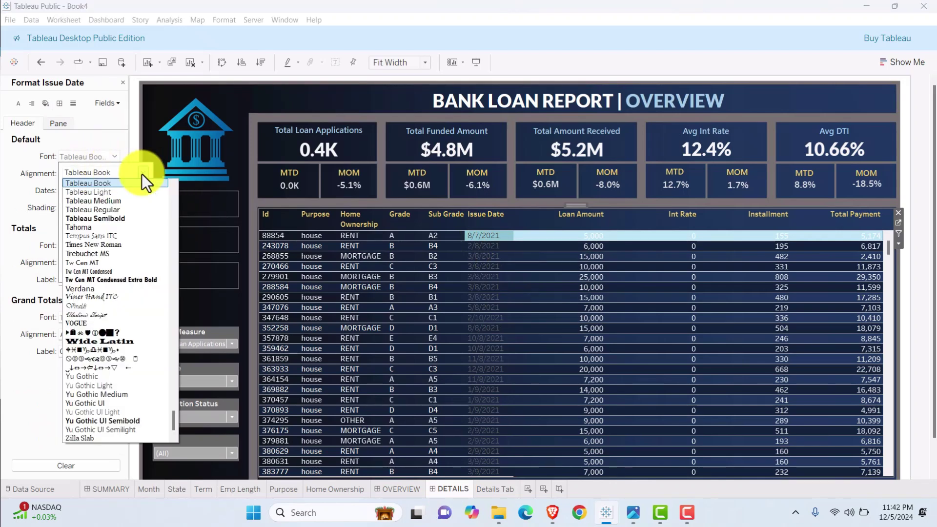
left_click(103, 200)
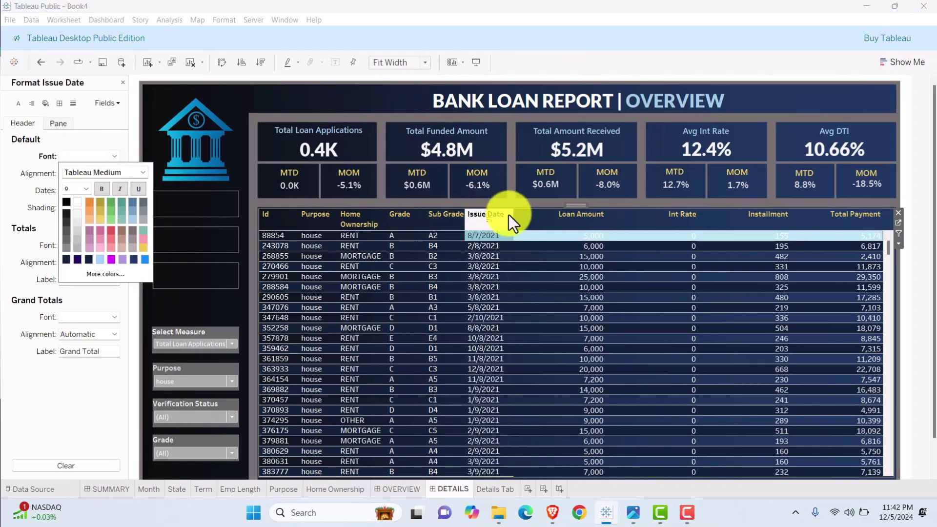
left_click(476, 238)
left_click(219, 315)
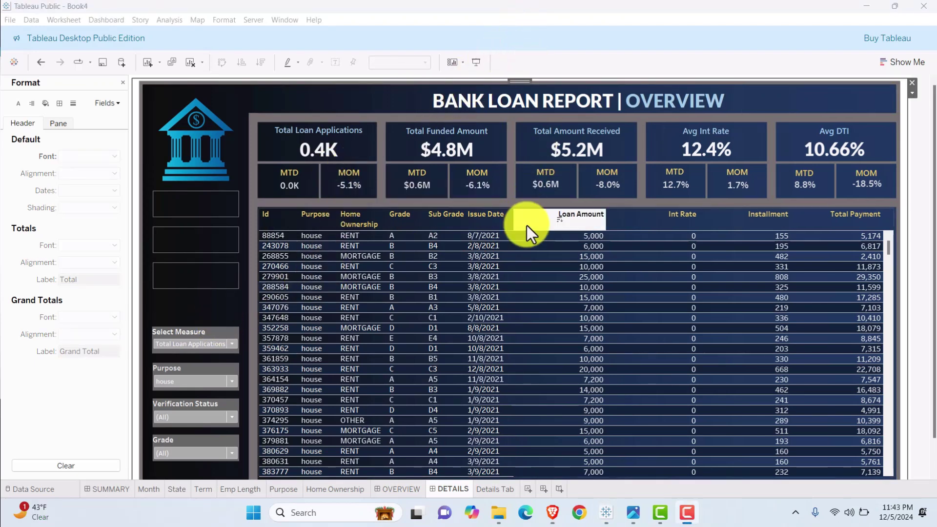
- Increase the row height of the details table to space out its rows
mouse_move(521, 233)
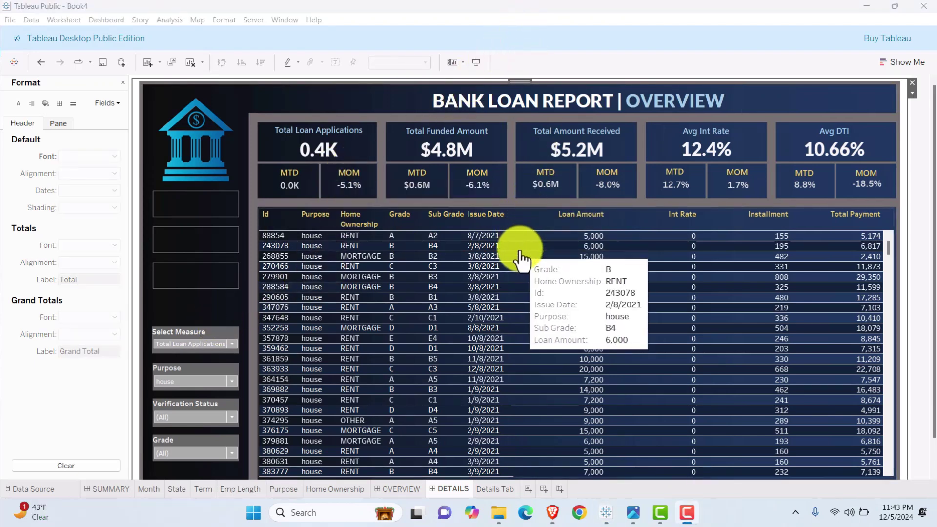
left_click(418, 245)
left_click_drag(432, 294, 433, 295)
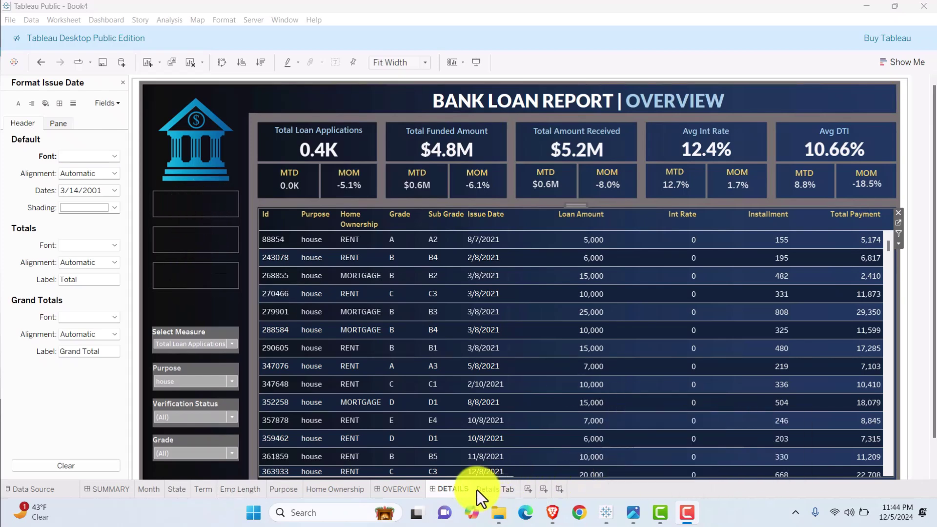
- Hide all worksheets used in the DETAILS dashboard
right_click(465, 488)
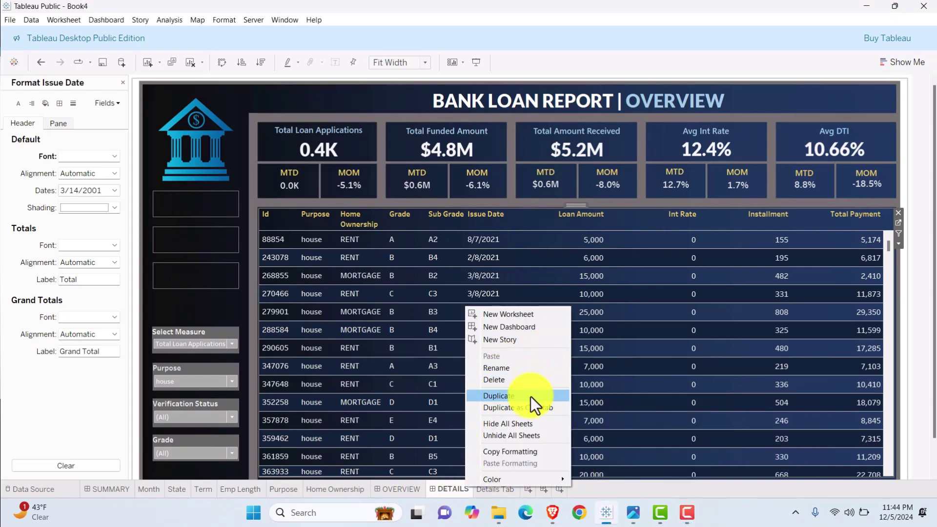
left_click(520, 423)
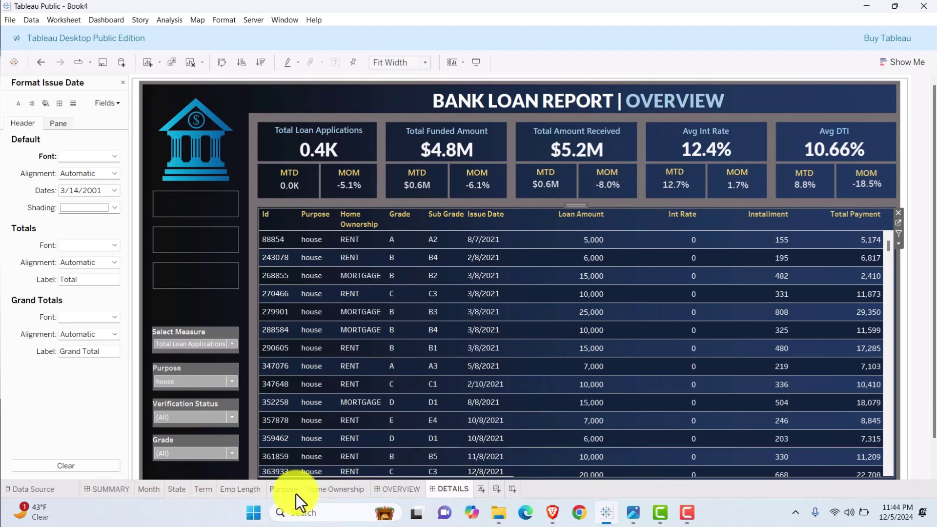
right_click(442, 491)
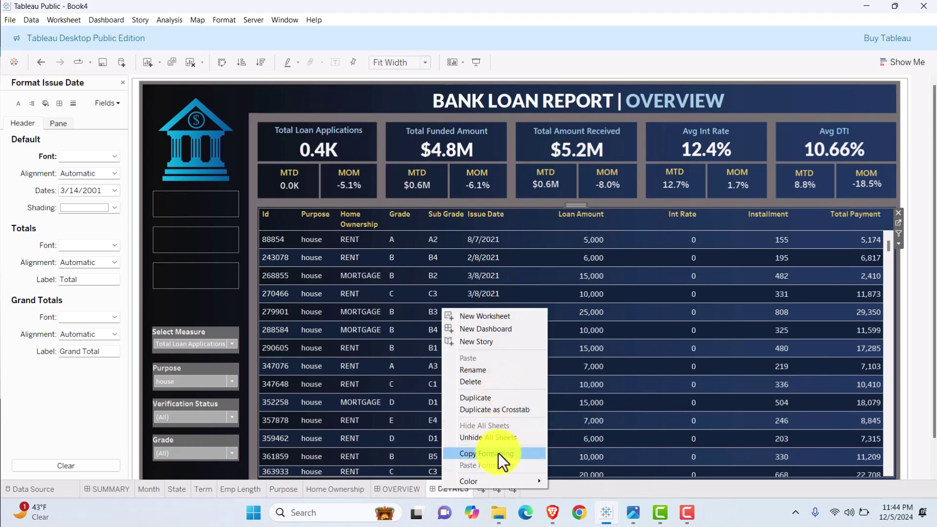
left_click(420, 498)
left_click(401, 489)
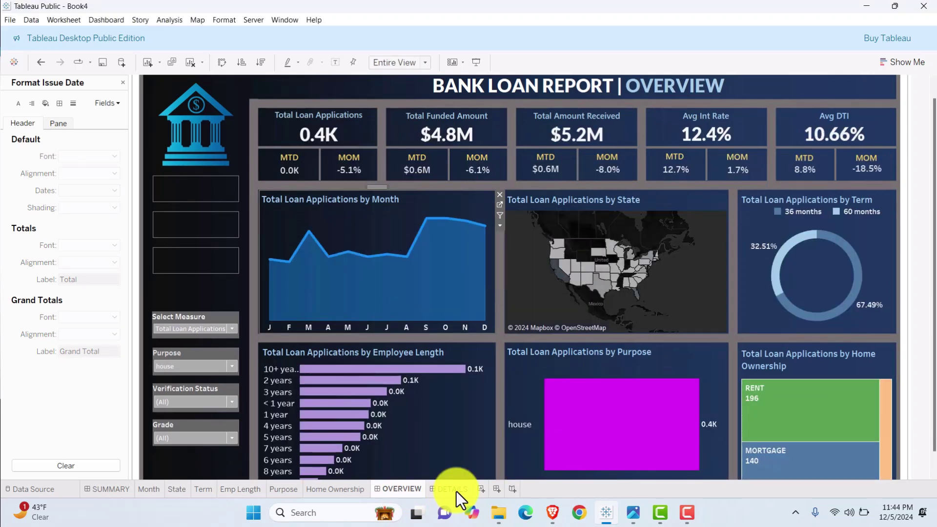
left_click(440, 488)
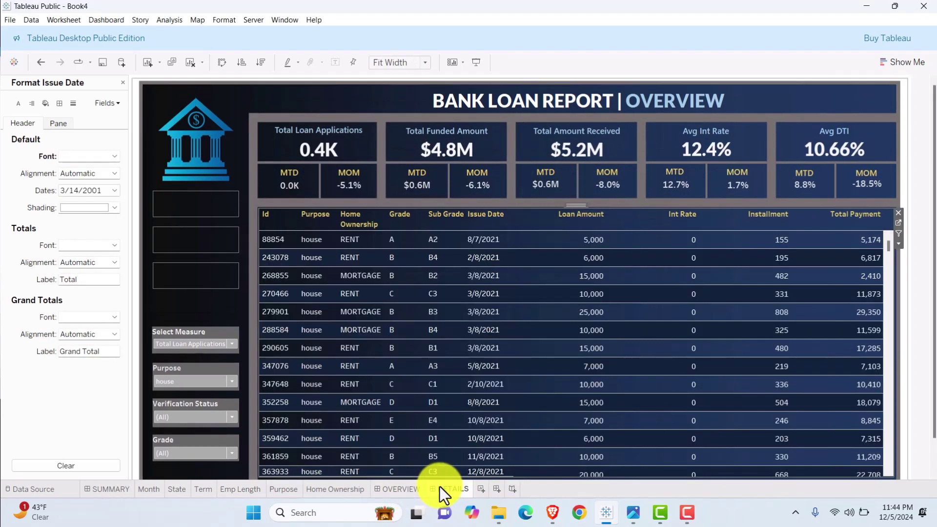
right_click(445, 487)
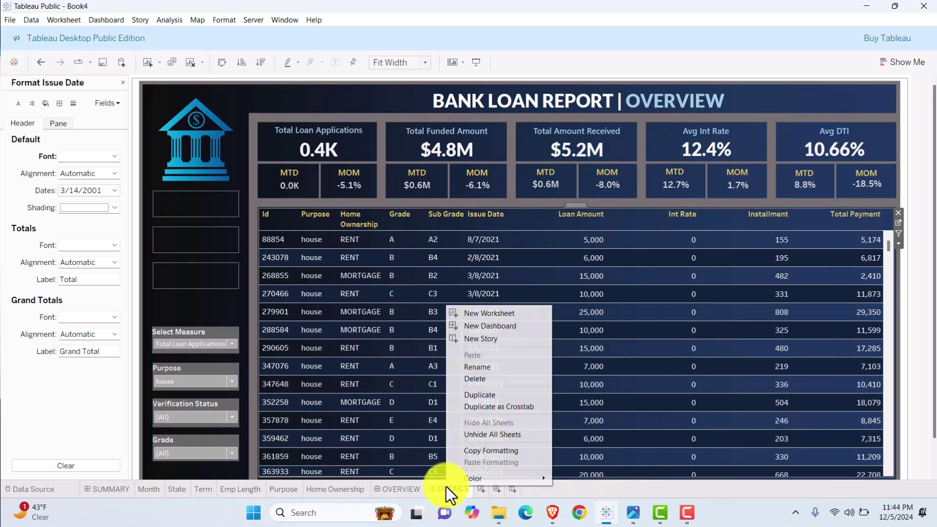
left_click(576, 490)
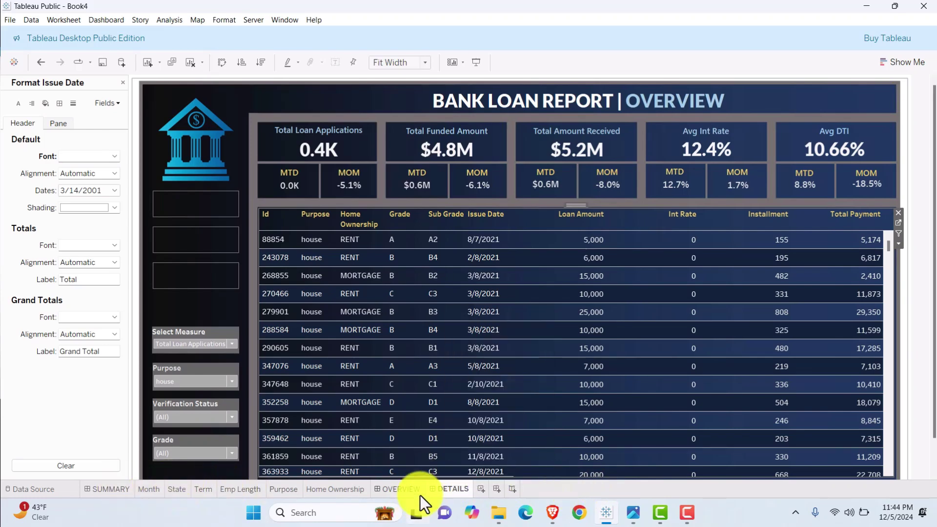
- Hide all worksheets used in the OVERVIEW dashboard
left_click(385, 487)
right_click(386, 487)
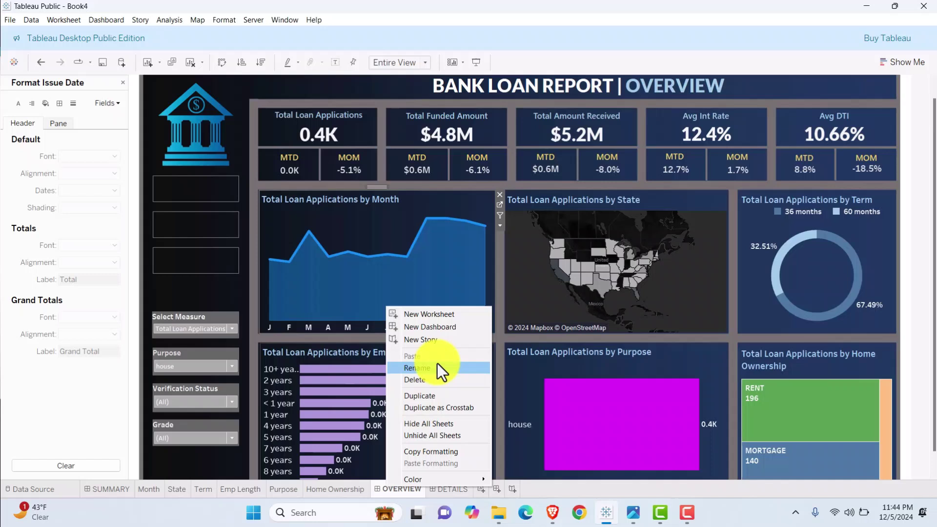
left_click(434, 423)
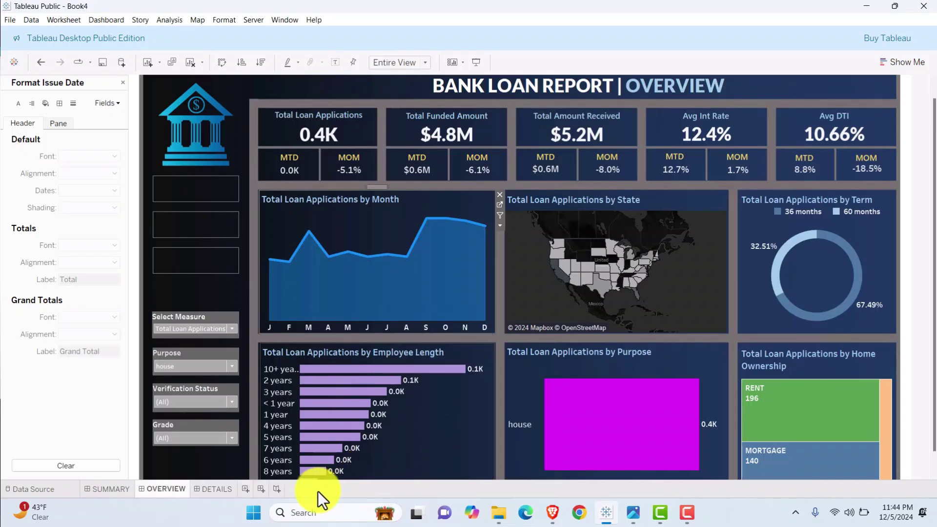
- Add a floating Navigation object over the first empty box in the OVERVIEW dashboard's sidebar, leaving its button settings unchanged
mouse_move(378, 296)
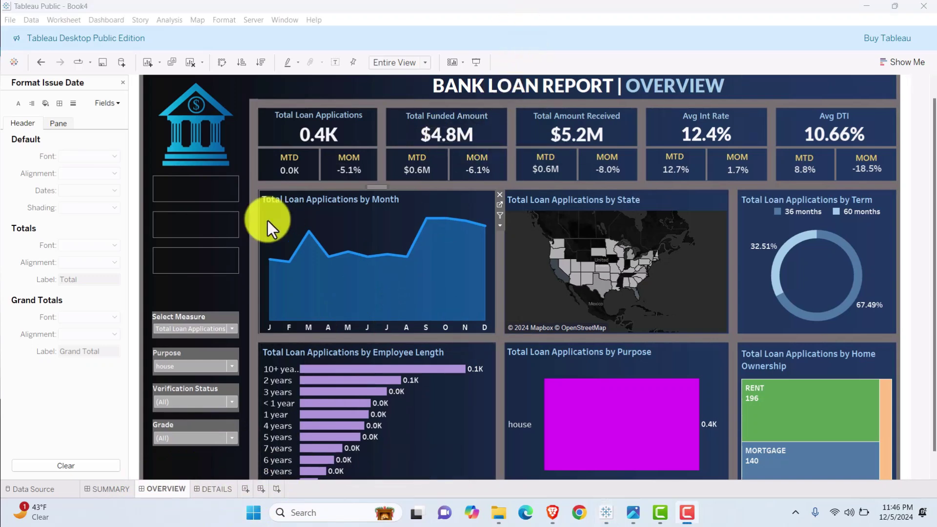
left_click(123, 83)
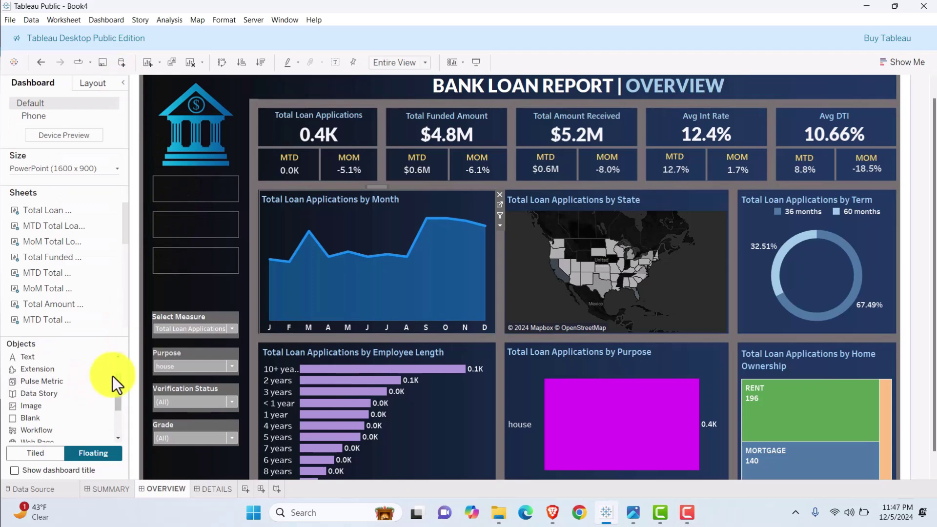
scroll(80, 387, "down", 2)
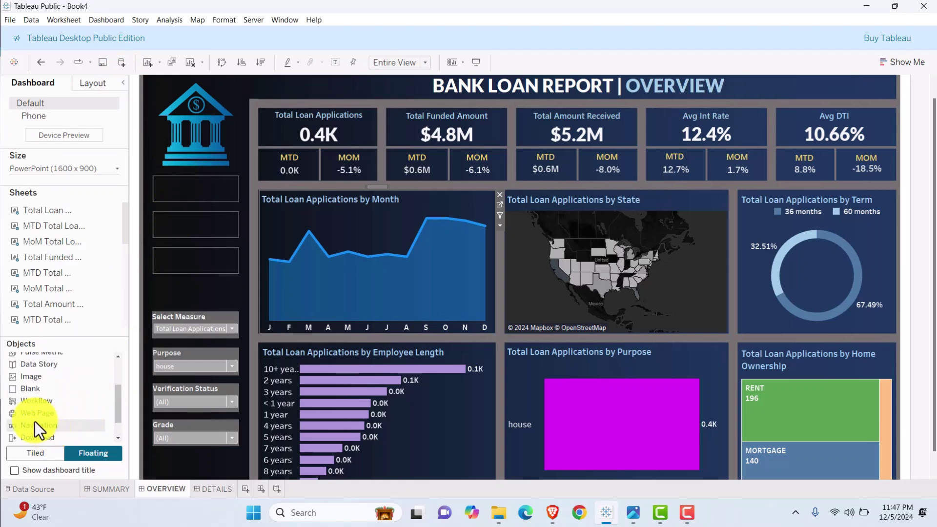
left_click_drag(34, 426, 153, 176)
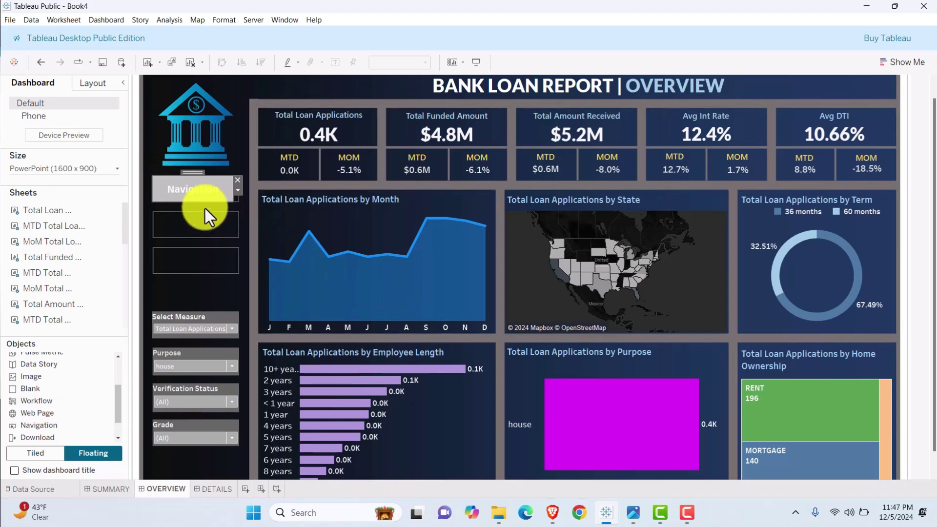
left_click(192, 192)
double_click(192, 191)
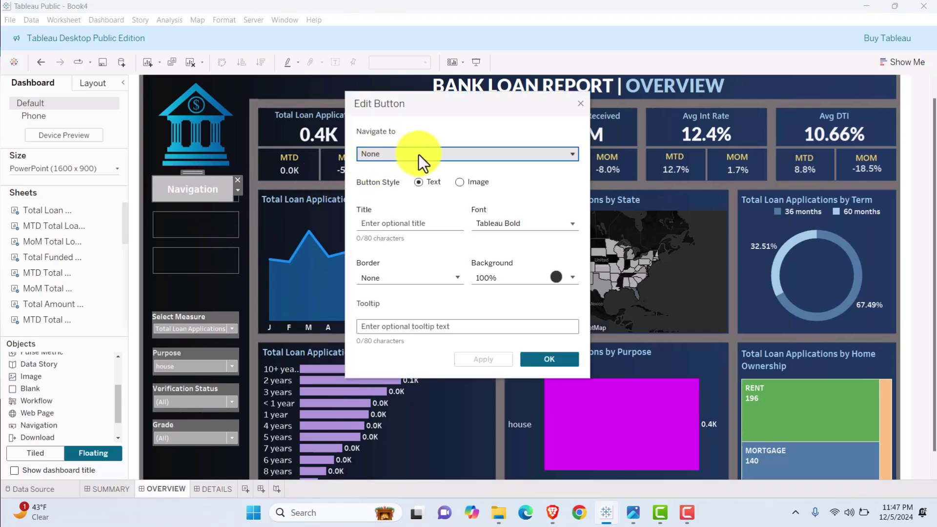
left_click(581, 104)
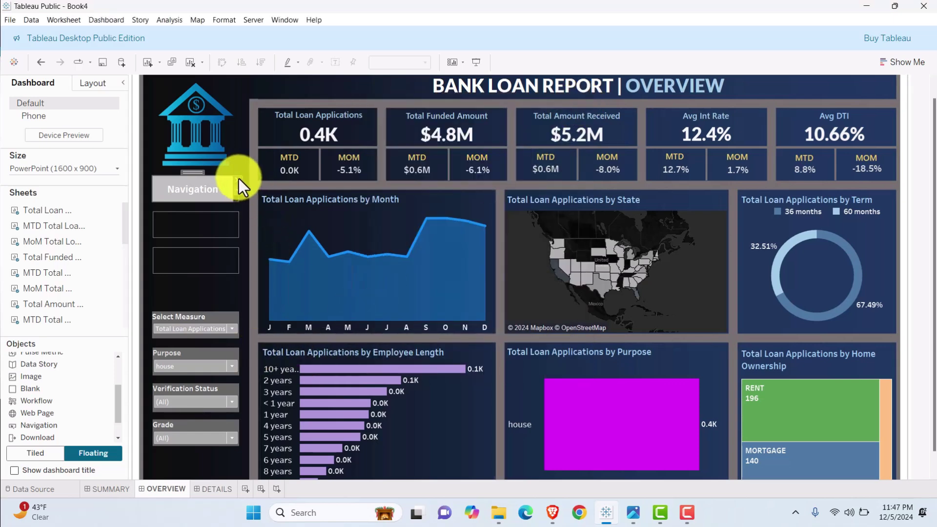
- On the SUMMARY dashboard, place a floating Navigation object over the first empty box below the bank logo
left_click(101, 488)
left_click_drag(40, 426, 62, 425)
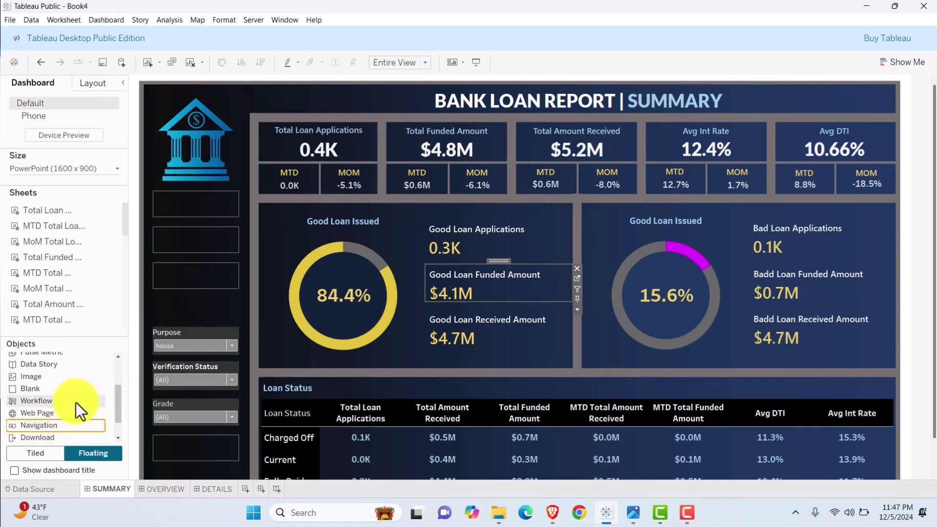
left_click_drag(36, 425, 153, 190)
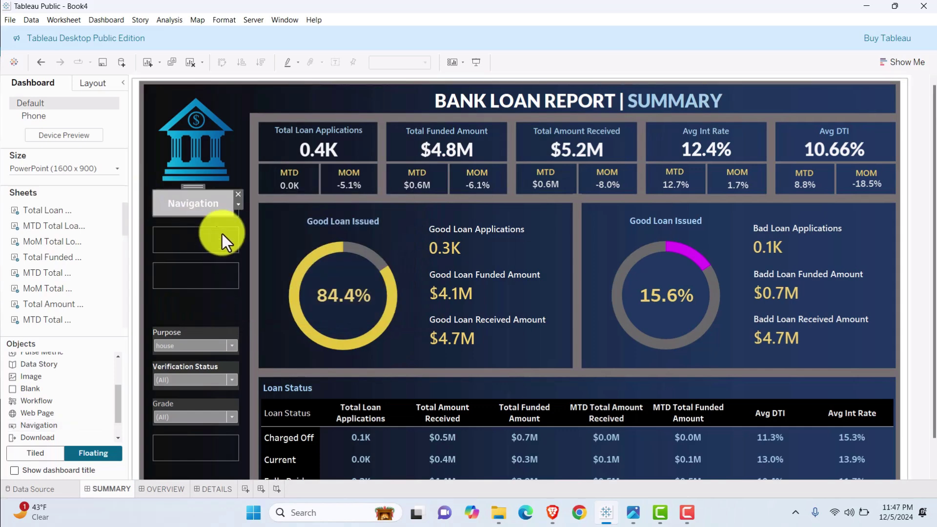
- Set the new navigation button to navigate to SUMMARY and give it the title Summary
double_click(202, 204)
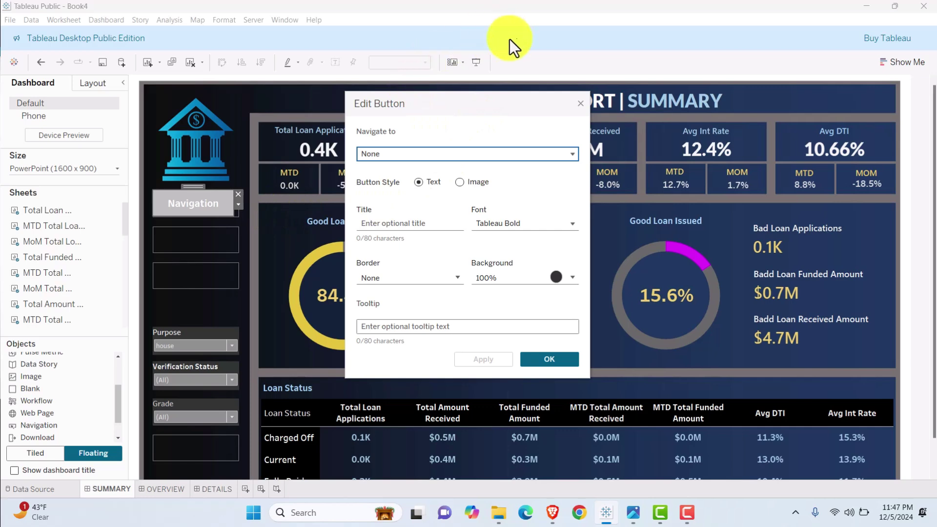
left_click(455, 157)
left_click(400, 217)
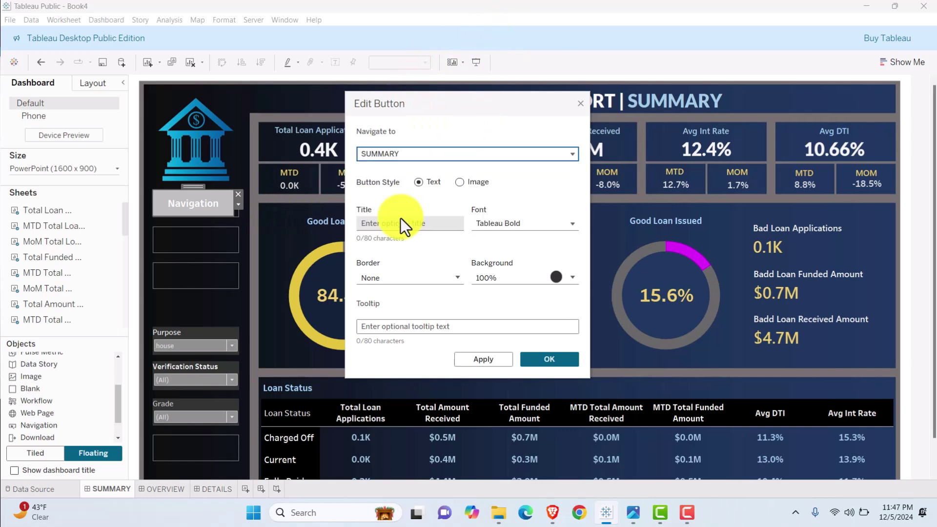
left_click(426, 228)
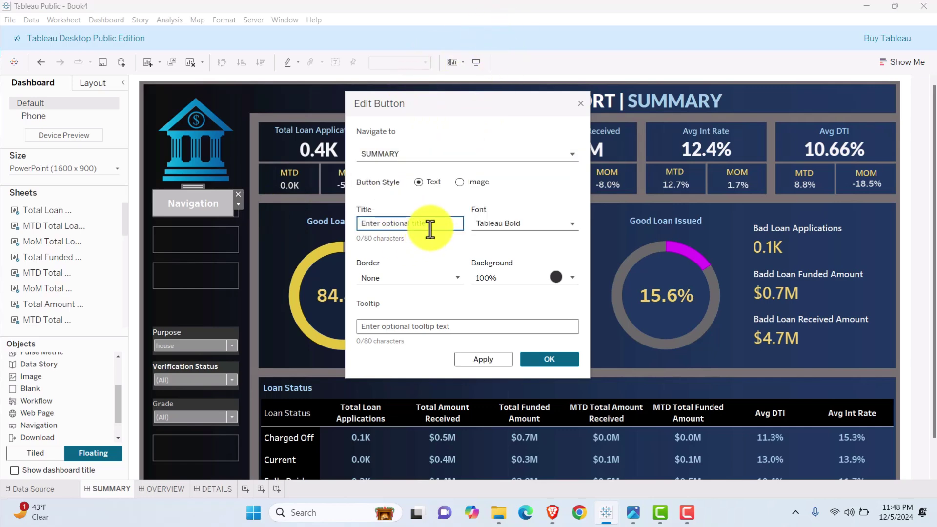
type("Summary")
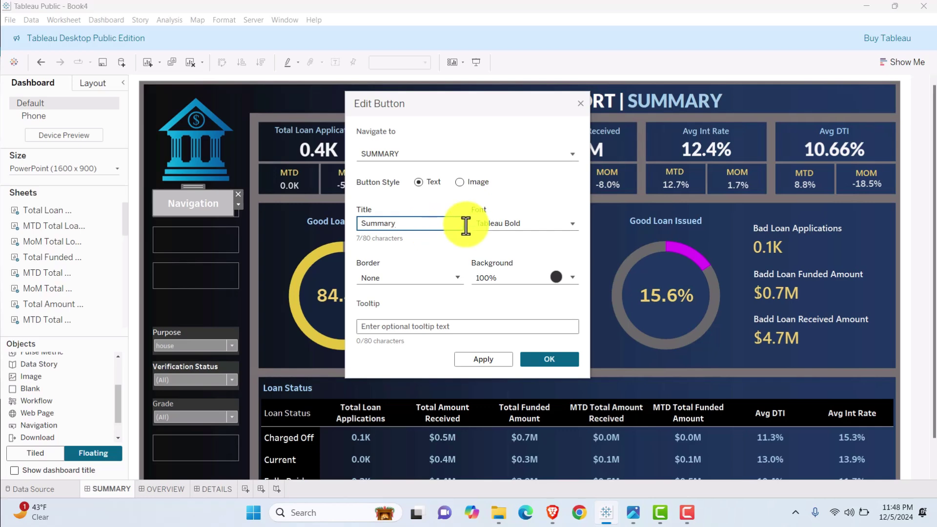
- Format the Summary button's text in black at font size 11
left_click(535, 225)
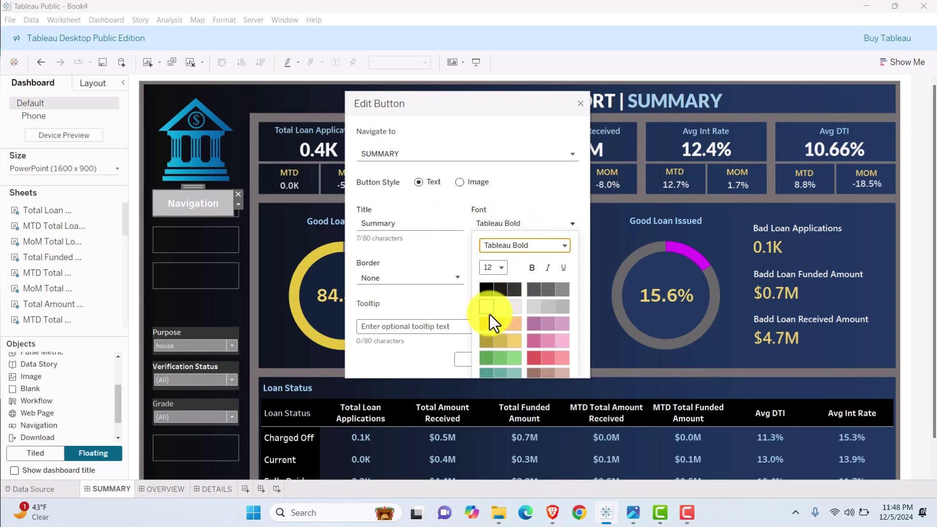
left_click(486, 290)
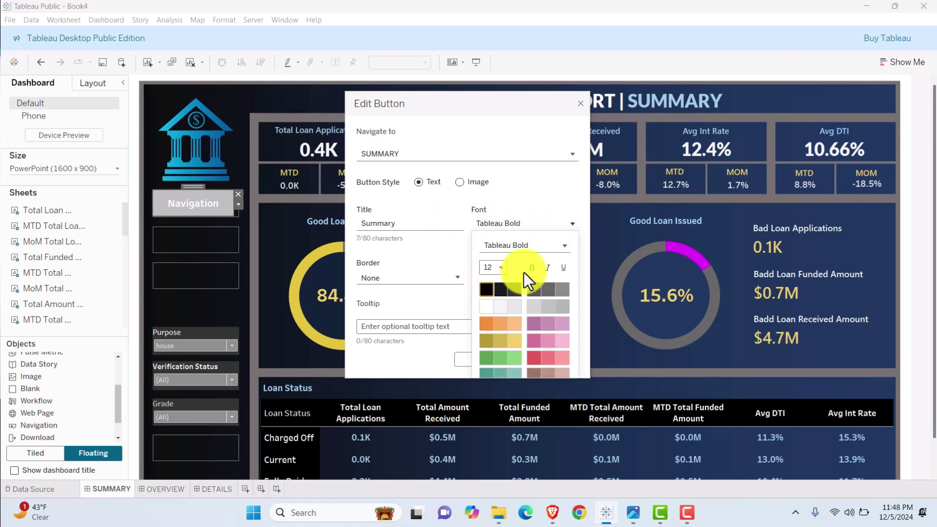
left_click(504, 269)
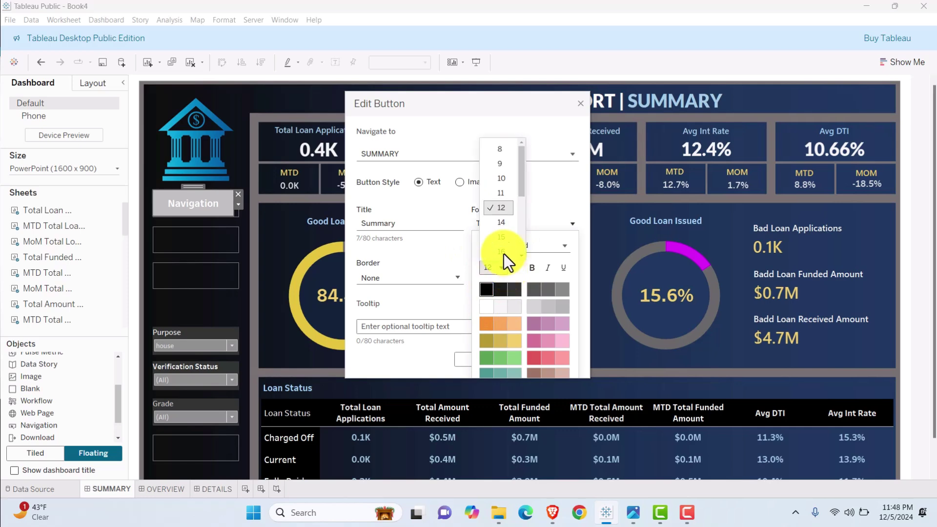
left_click(502, 194)
left_click(462, 267)
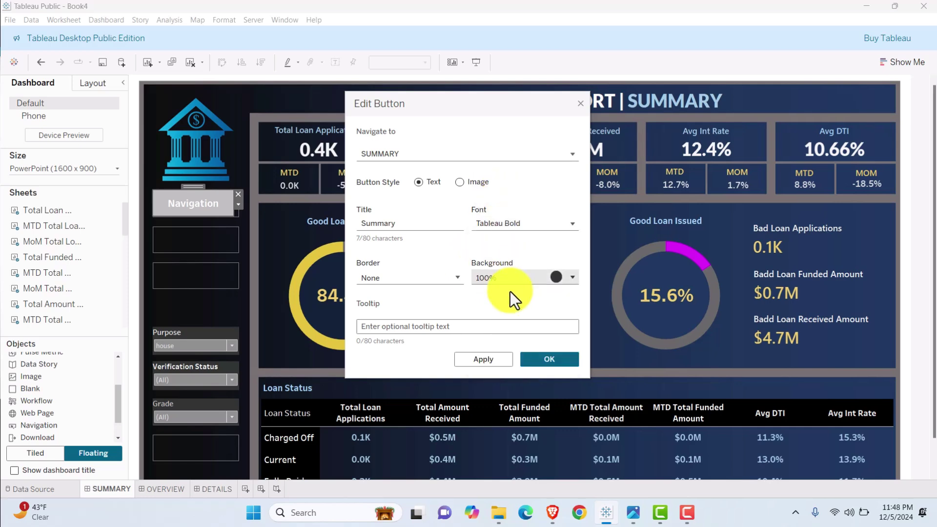
- Give the Summary button a light blue background and widen it to fill its box
left_click(557, 278)
left_click(515, 387)
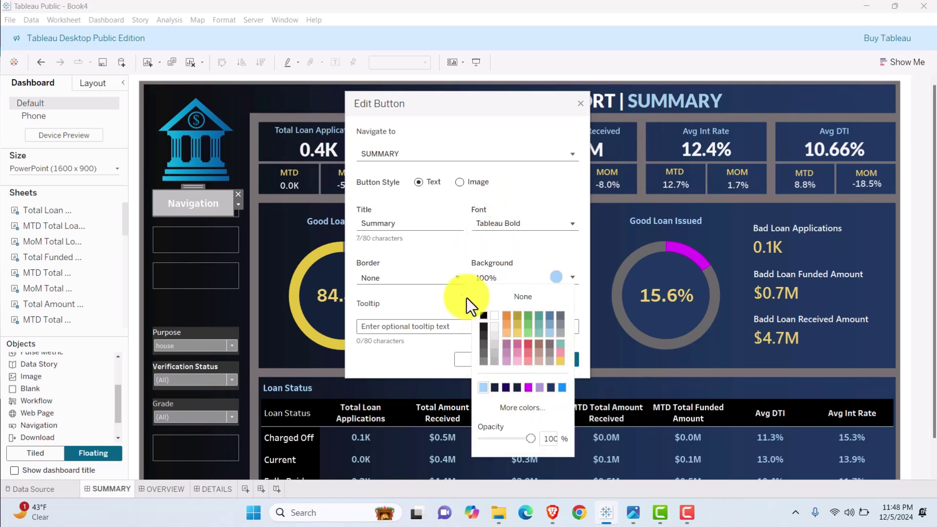
left_click(463, 250)
left_click(469, 358)
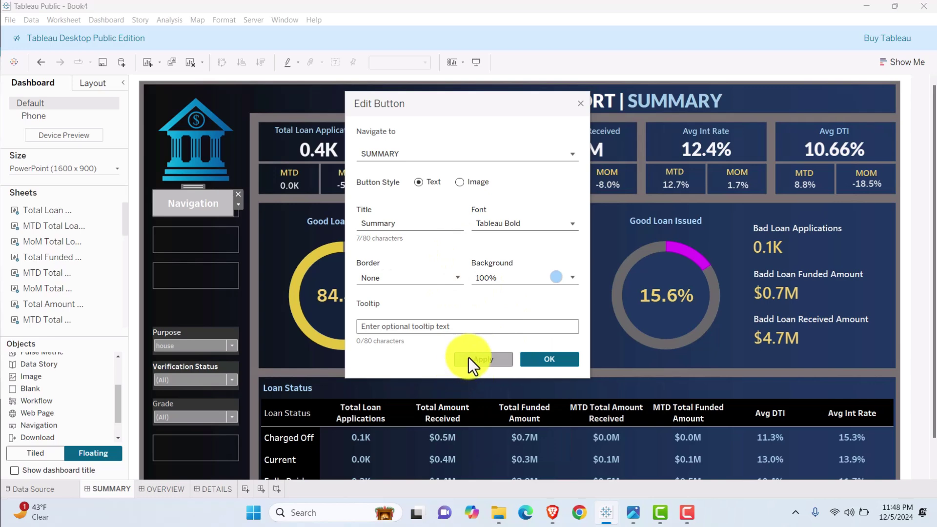
left_click(539, 362)
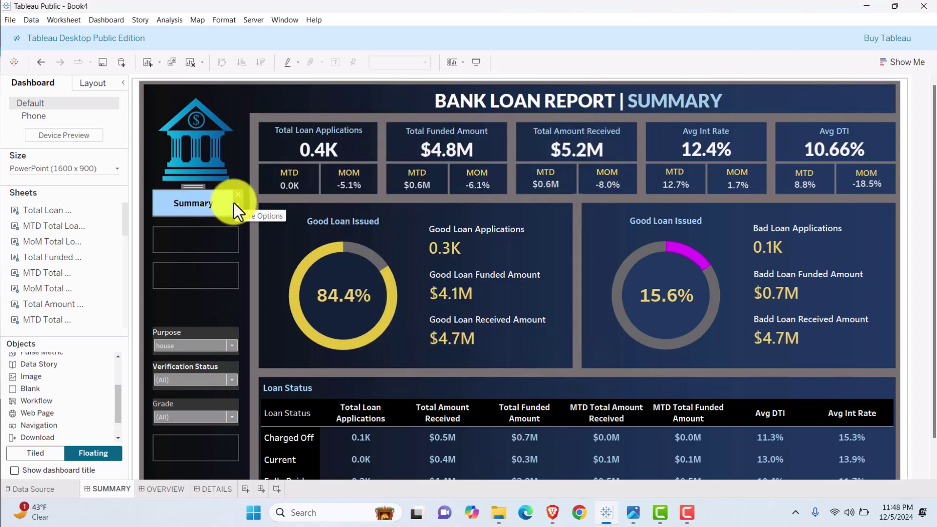
left_click_drag(233, 203, 293, 147)
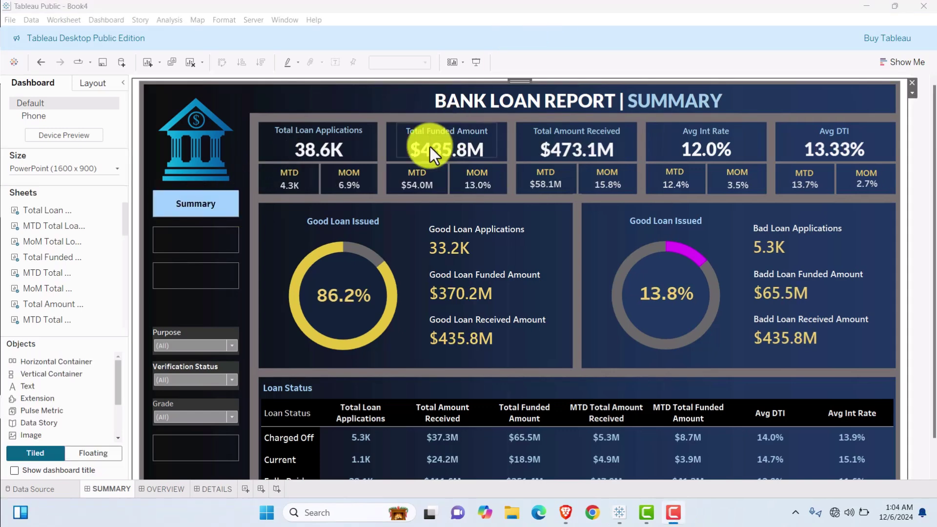
- Duplicate the Summary button and position the copy over the second box in the sidebar
left_click(476, 24)
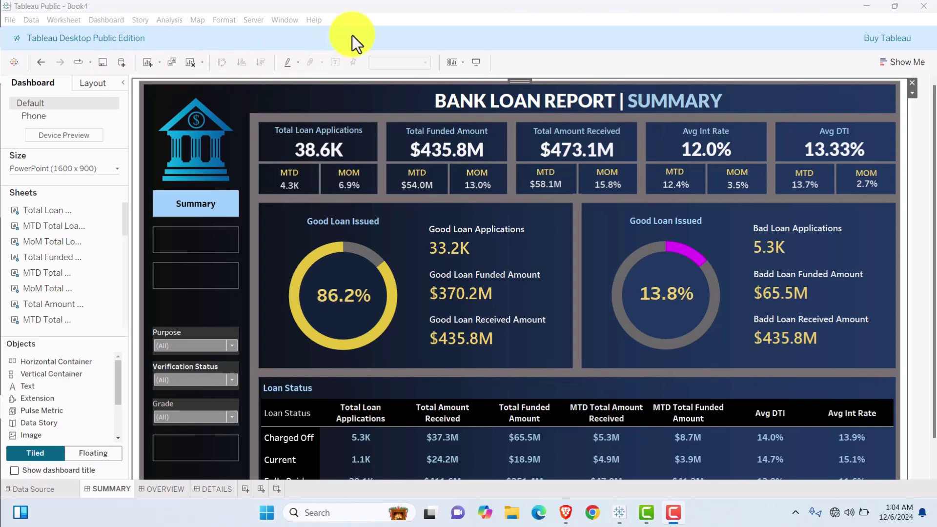
left_click(195, 201)
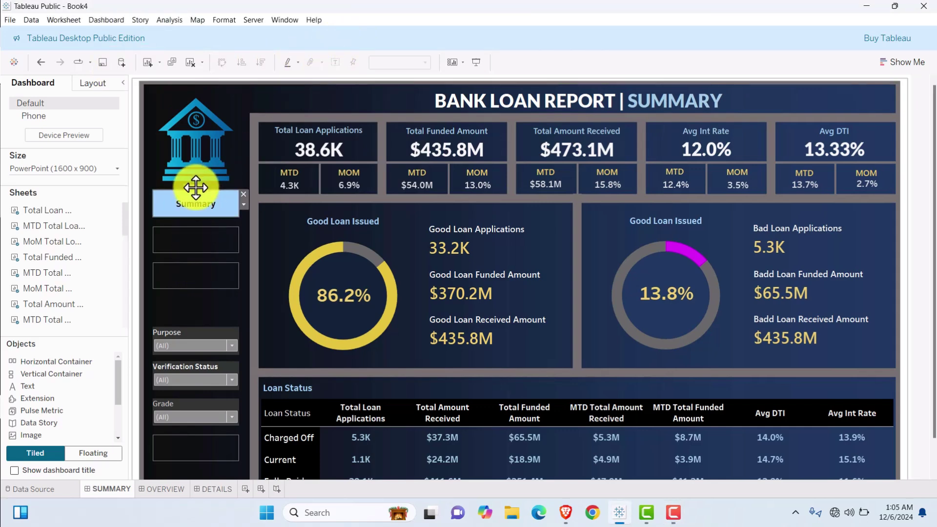
right_click(195, 185)
left_click(231, 285)
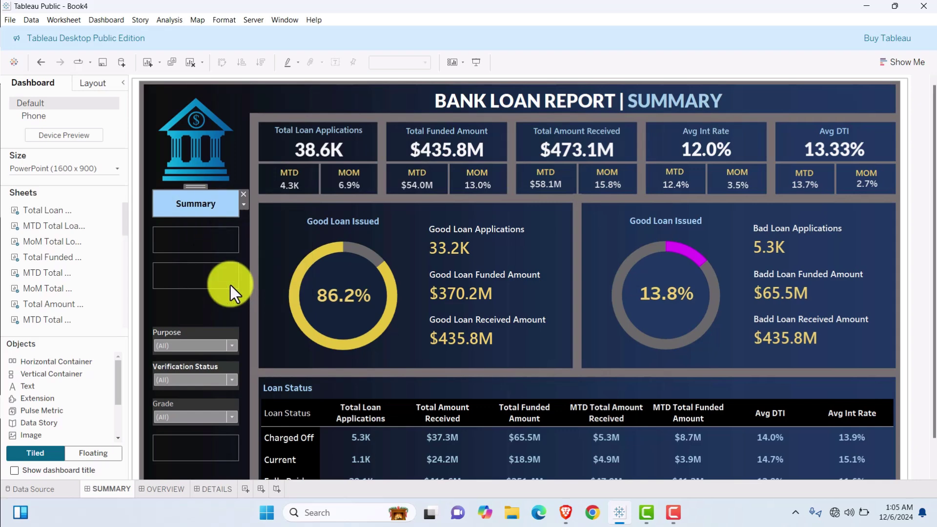
key("ctrl+v")
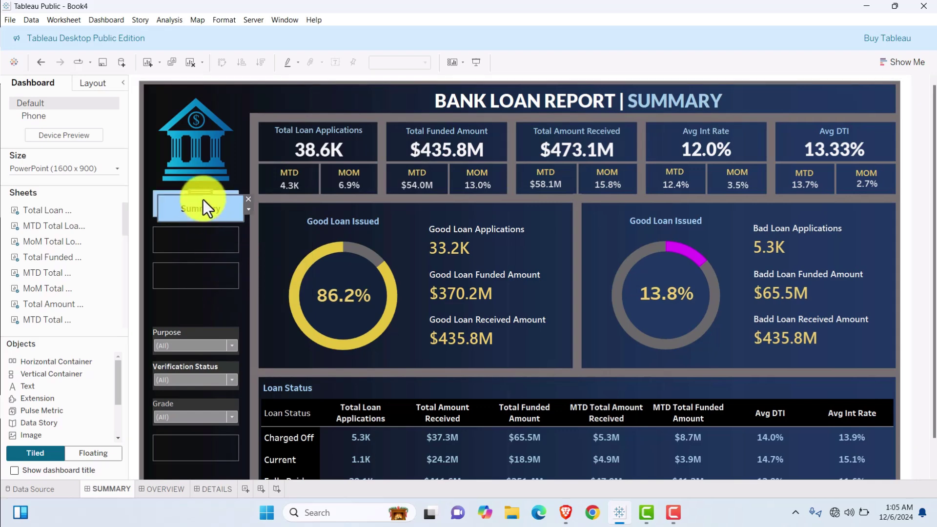
left_click_drag(199, 205, 196, 223)
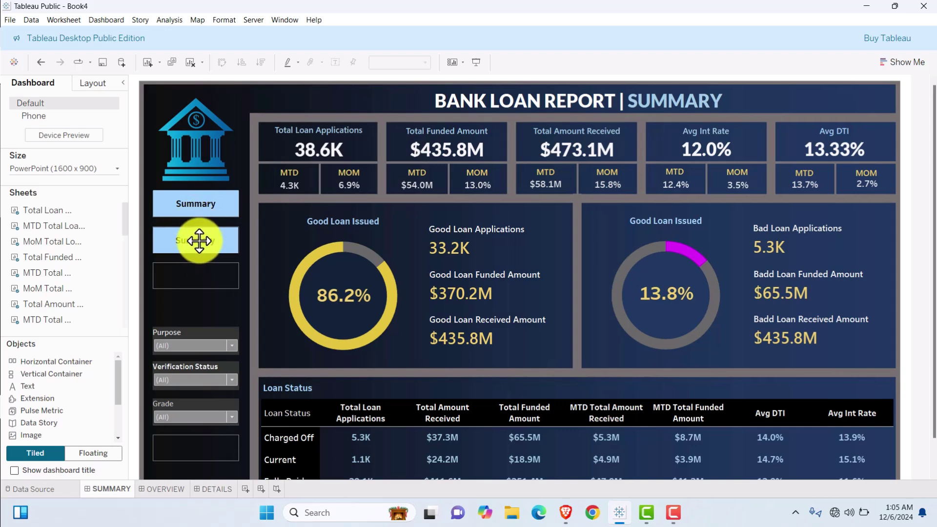
- Set the copied button to navigate to OVERVIEW and change its title to Overview
right_click(198, 239)
key("Escape")
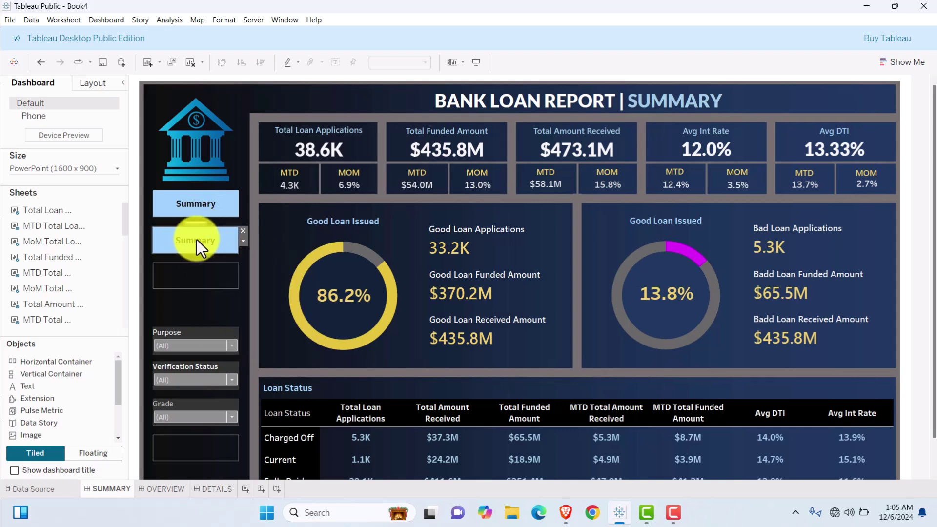
double_click(191, 237)
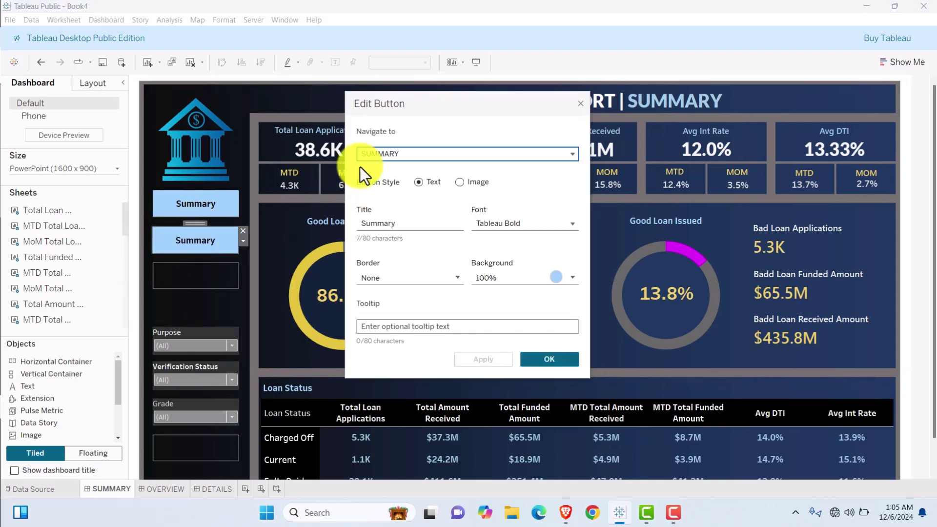
left_click(553, 154)
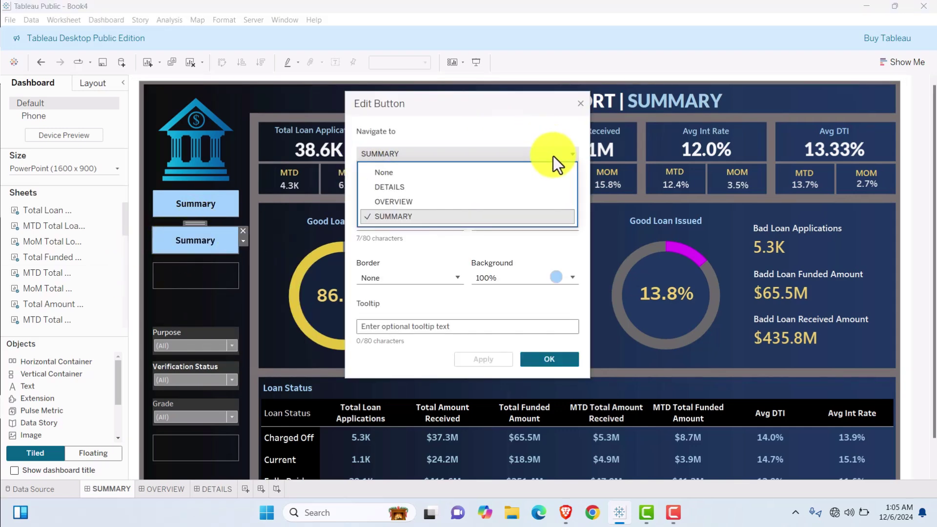
left_click(403, 201)
left_click_drag(396, 223, 274, 223)
type("Overview")
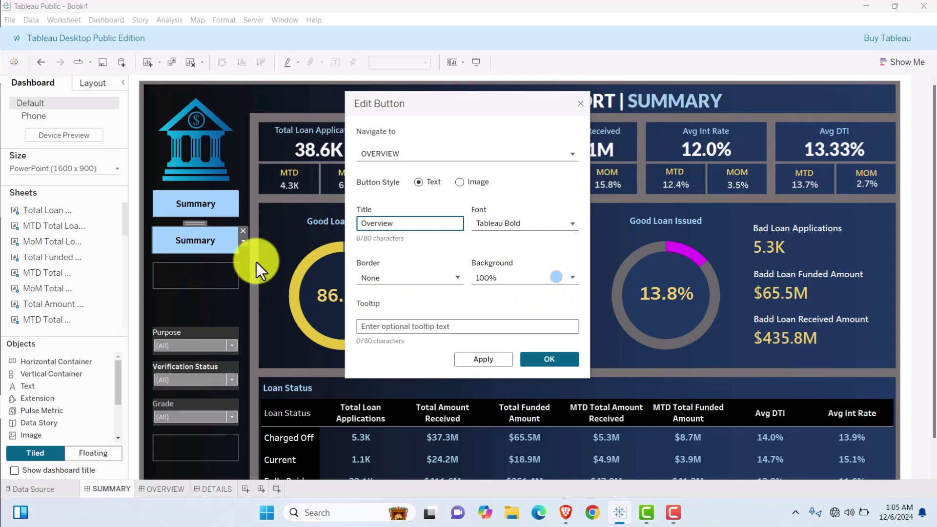
- Give the Overview button white text and a dark grey background
left_click(573, 223)
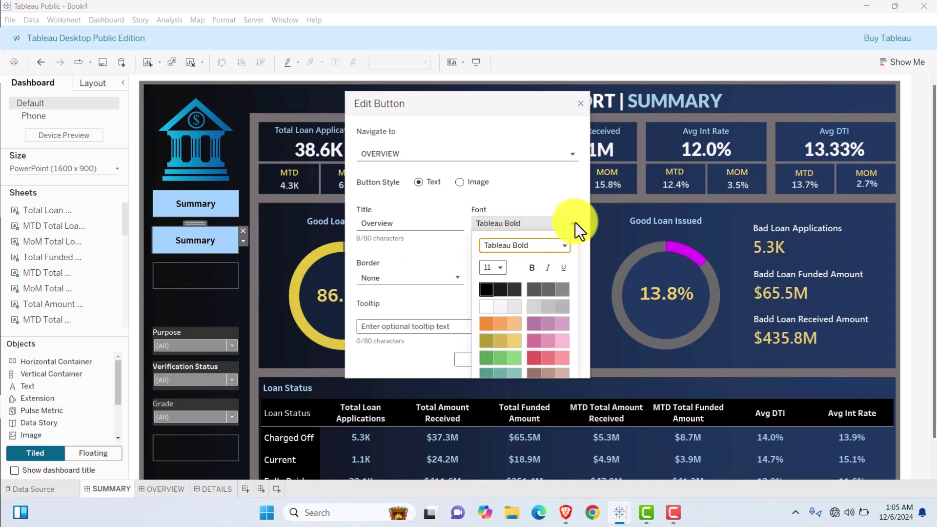
left_click(488, 308)
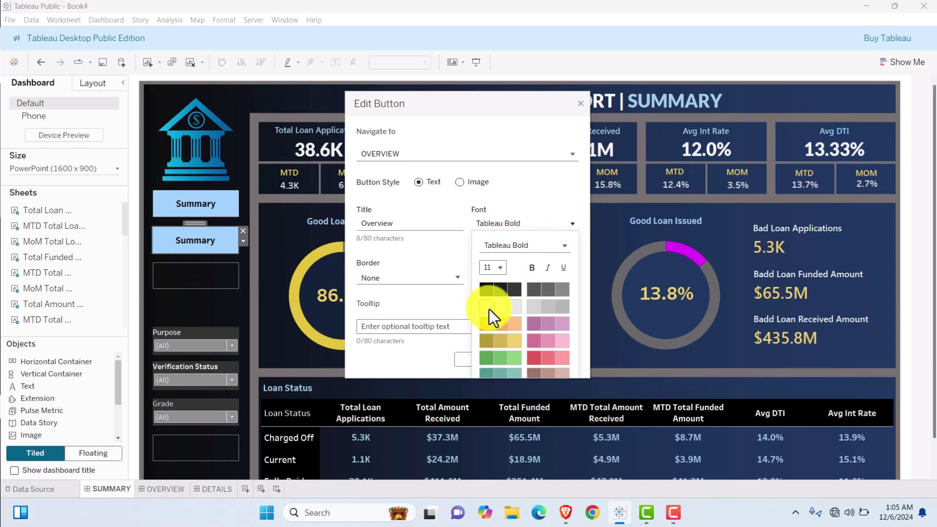
left_click(531, 210)
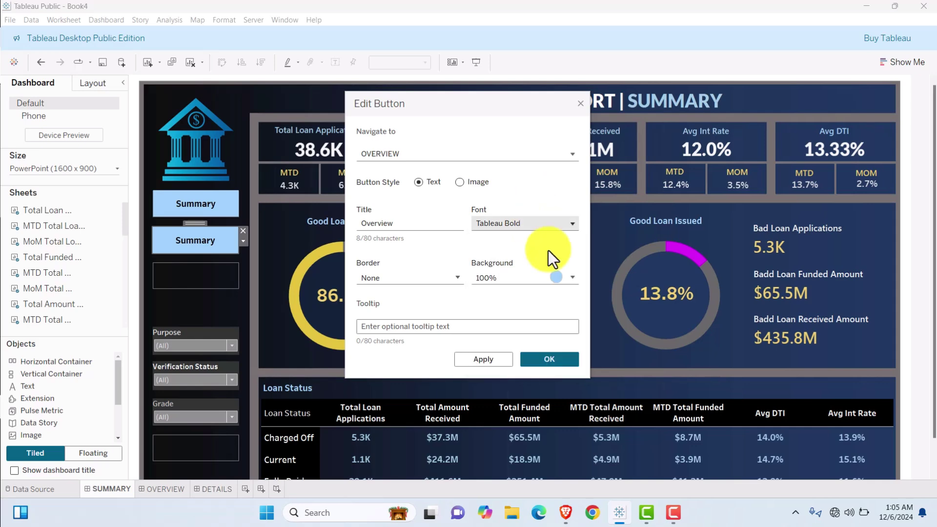
left_click(570, 278)
left_click(482, 353)
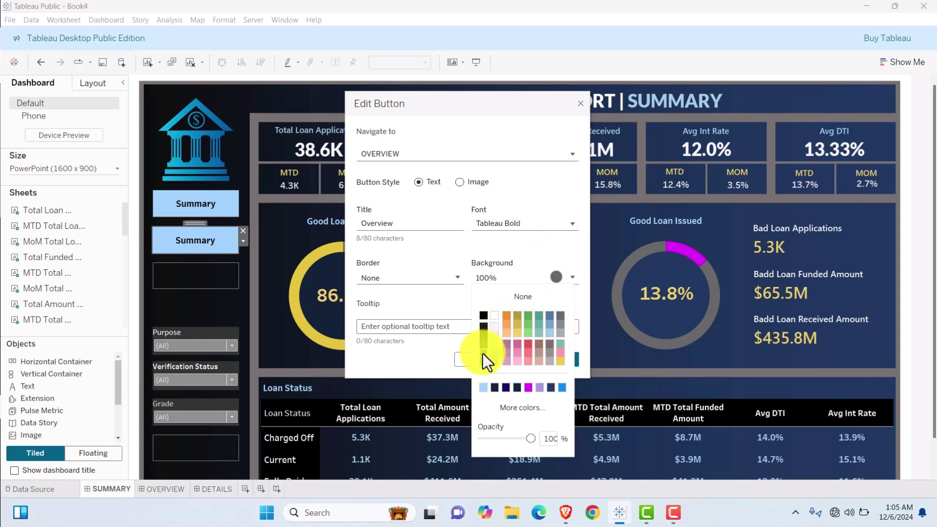
left_click(455, 300)
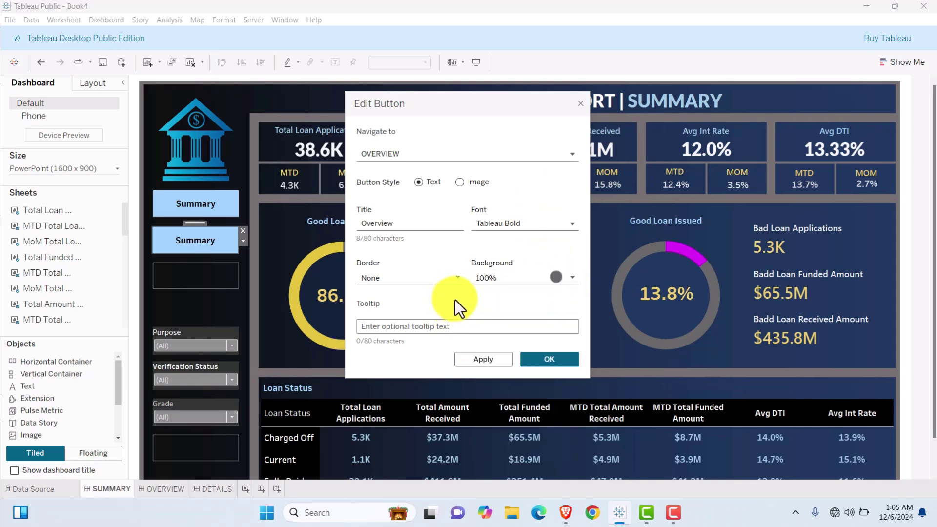
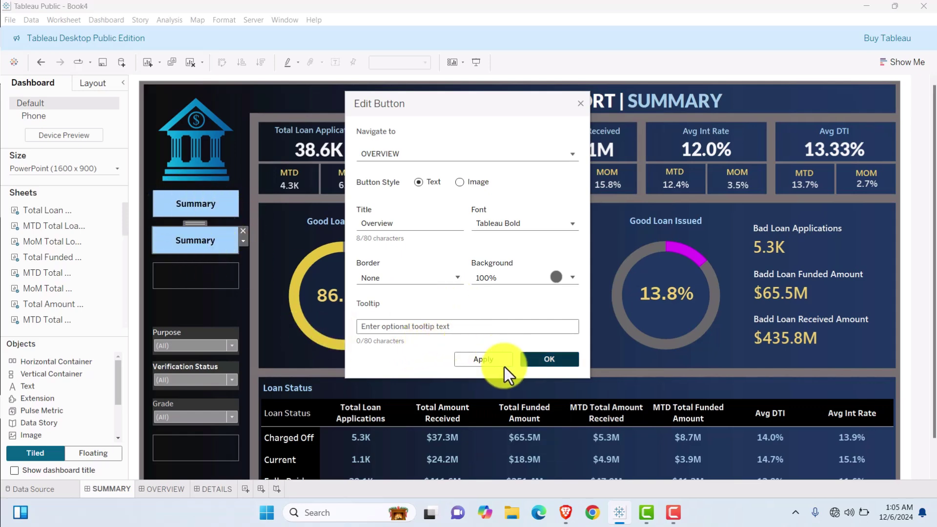
left_click(490, 358)
left_click(542, 360)
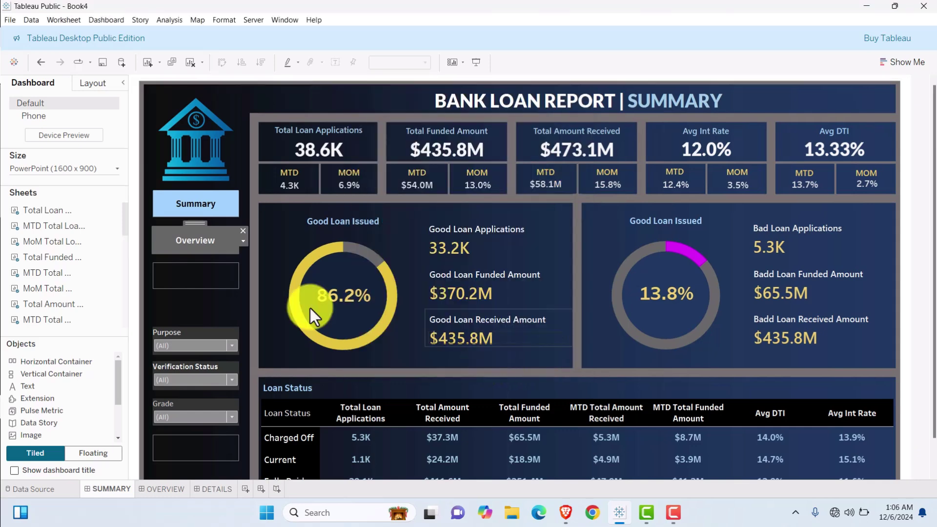
- Duplicate the Overview button and position the copy over the third box in the sidebar
right_click(195, 223)
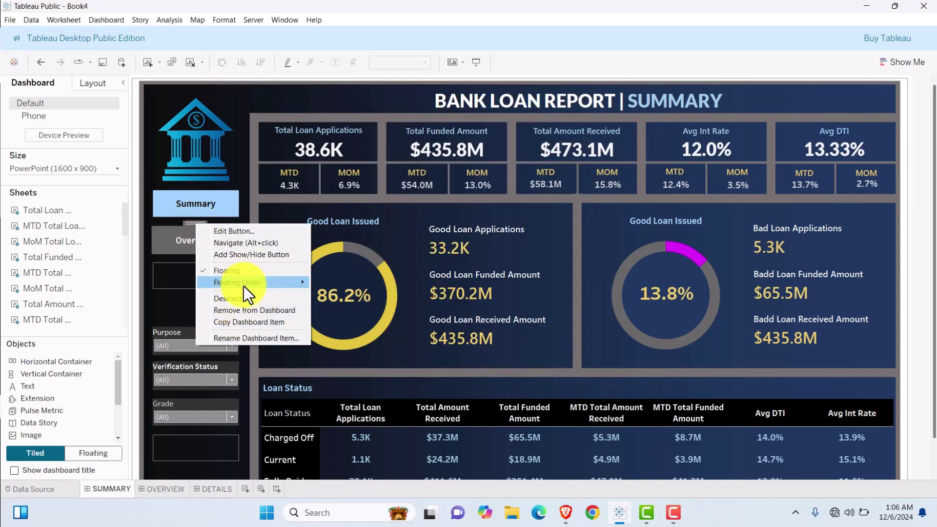
left_click(230, 322)
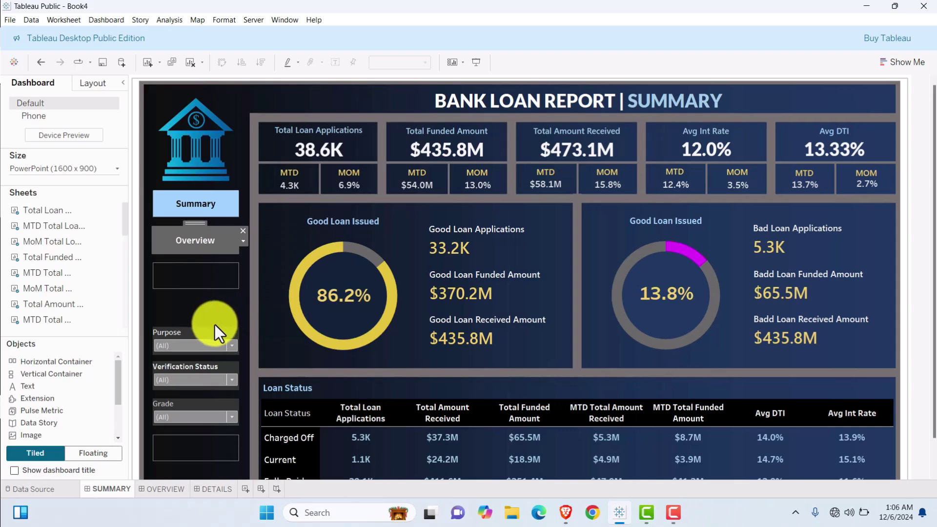
mouse_move(205, 252)
left_mouse_down()
mouse_move(195, 232)
mouse_move(192, 259)
left_mouse_up()
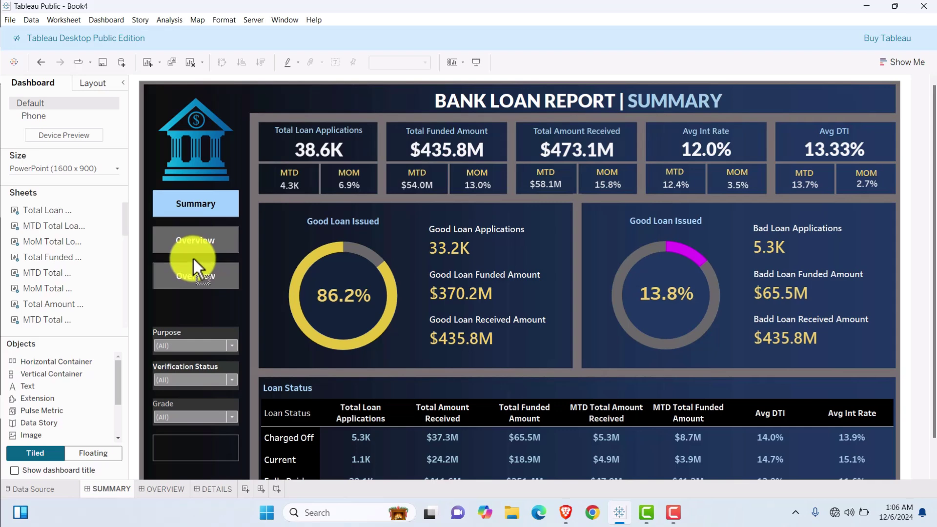
left_click_drag(194, 258, 192, 259)
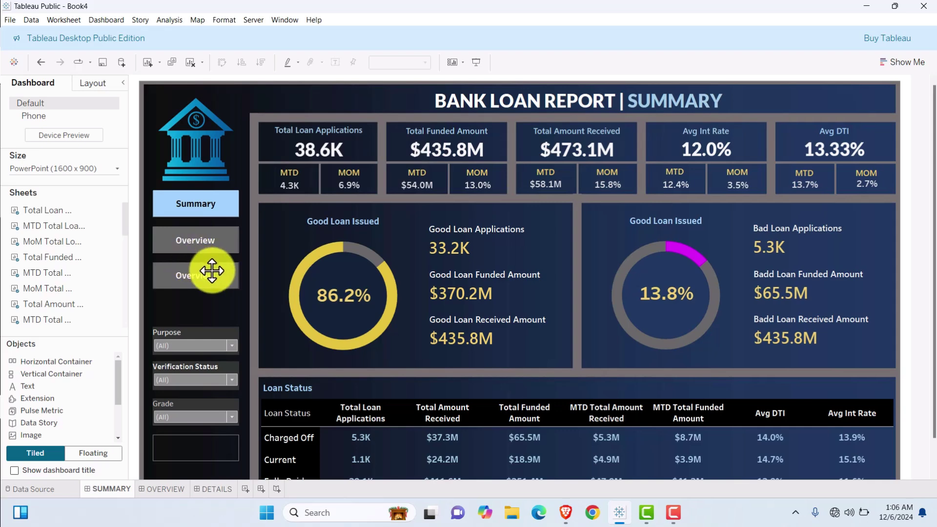
left_click(271, 323)
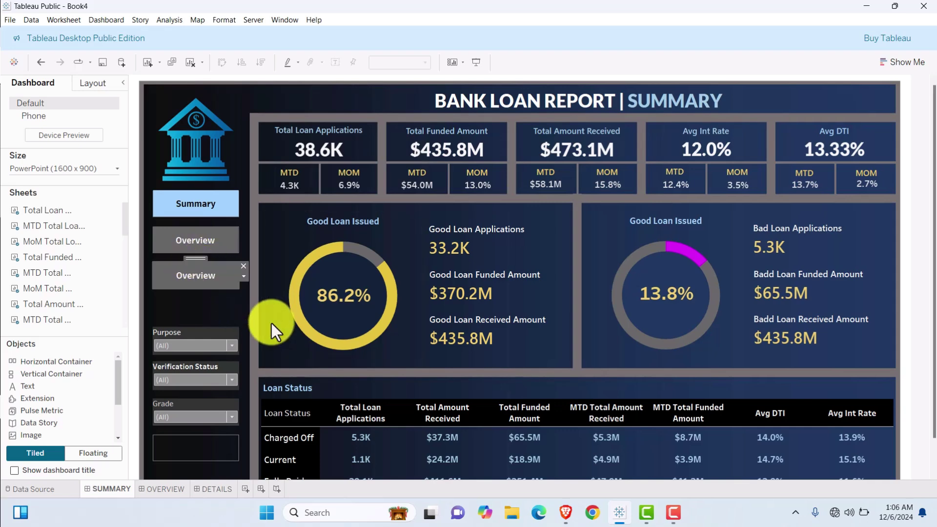
- Set the button in the third box to navigate to DETAILS and change its title to Details
left_click(204, 278)
double_click(205, 278)
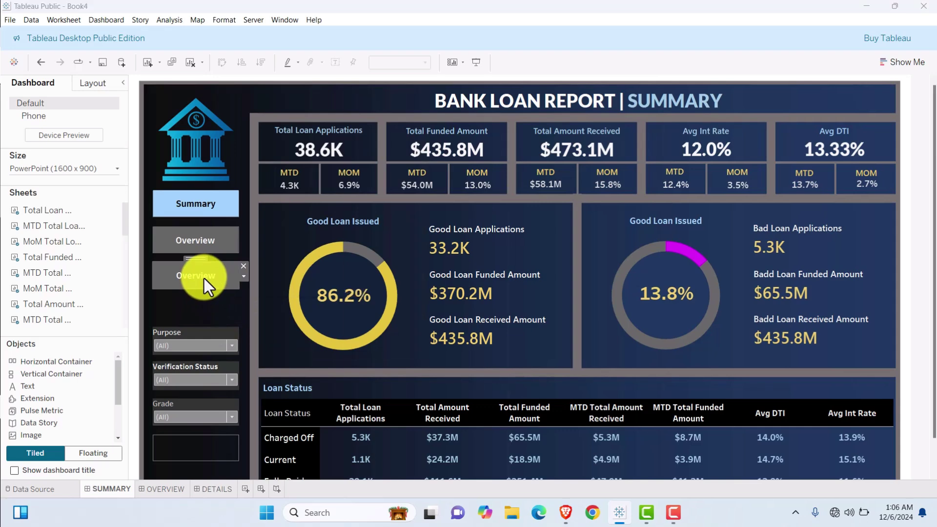
left_click(440, 154)
left_click(408, 187)
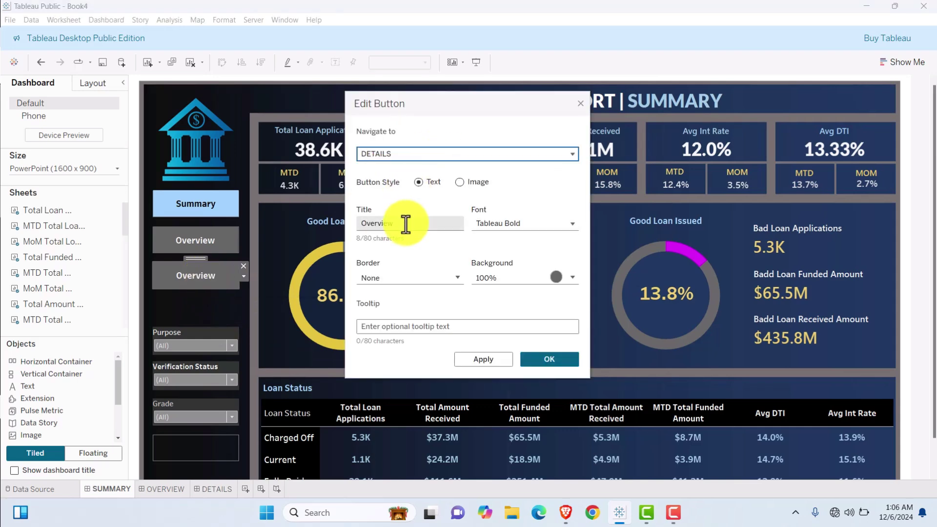
left_click_drag(402, 223, 245, 221)
type("Details")
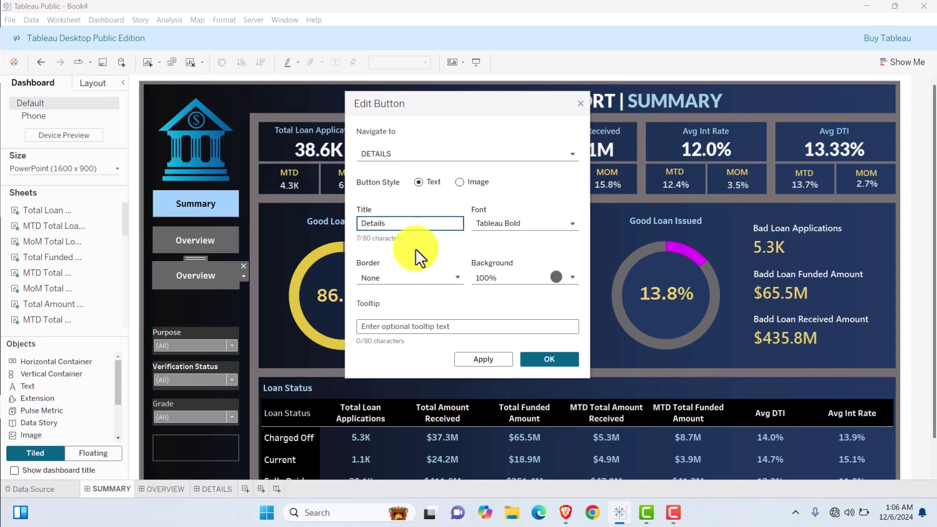
left_click(498, 360)
left_click(555, 361)
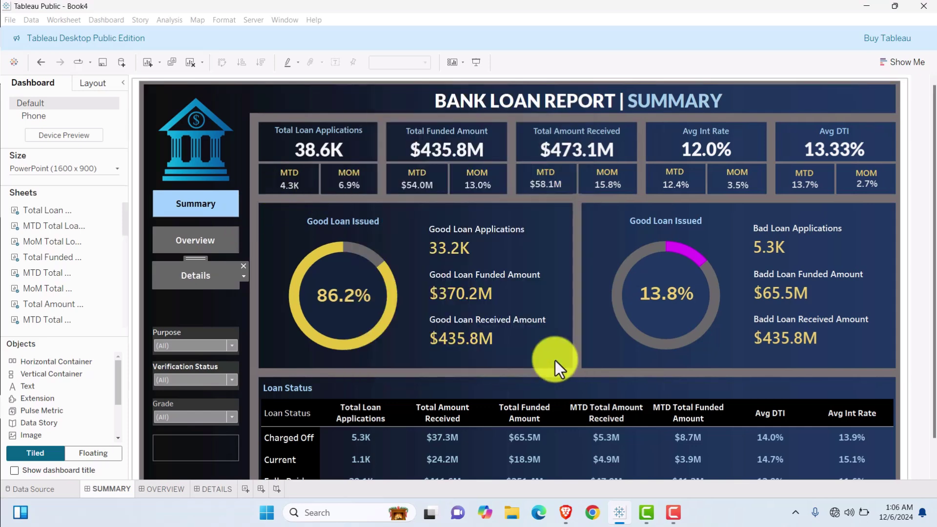
left_click(226, 305)
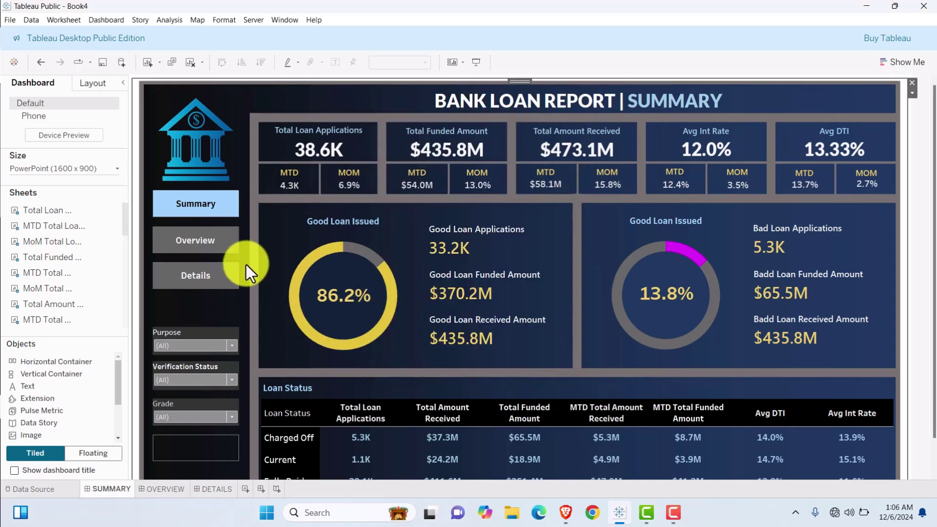
- Copy the Summary button from the SUMMARY dashboard to the OVERVIEW dashboard and position it over the first sidebar box
left_click(201, 200)
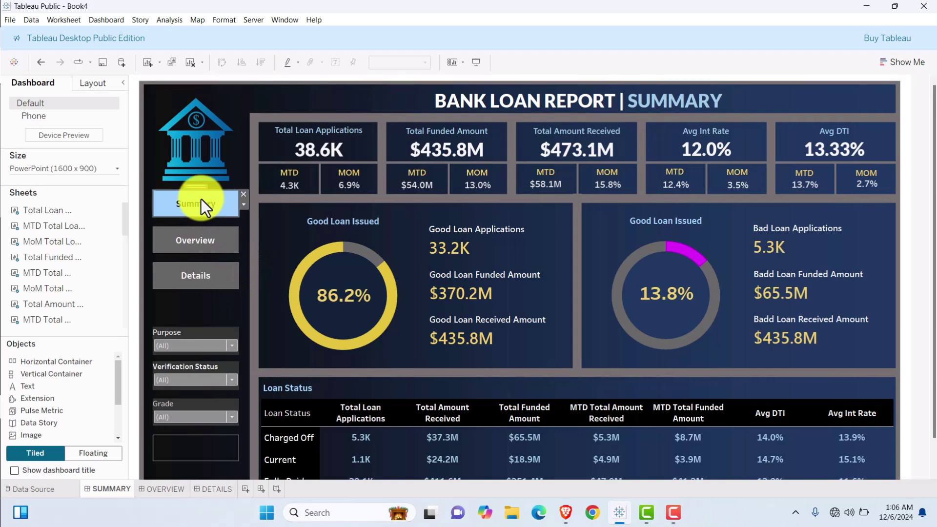
right_click(195, 185)
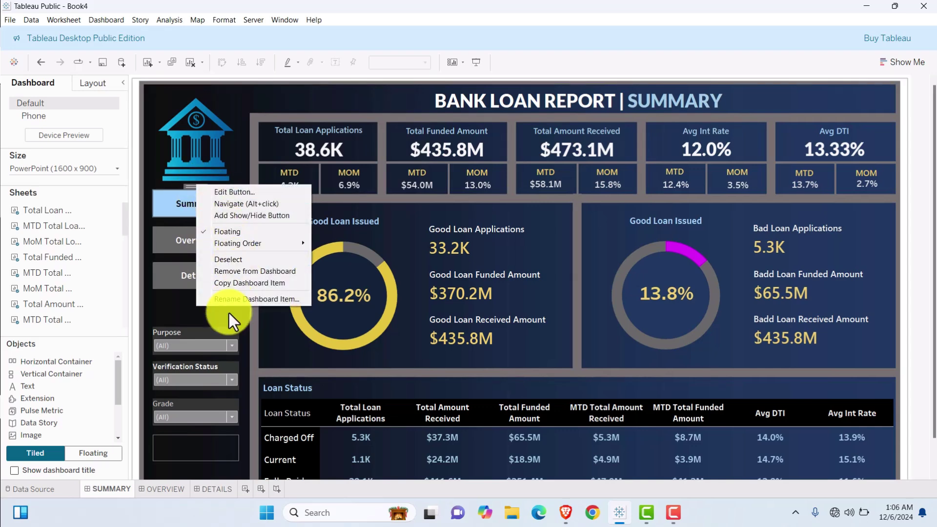
left_click(232, 284)
left_click(159, 489)
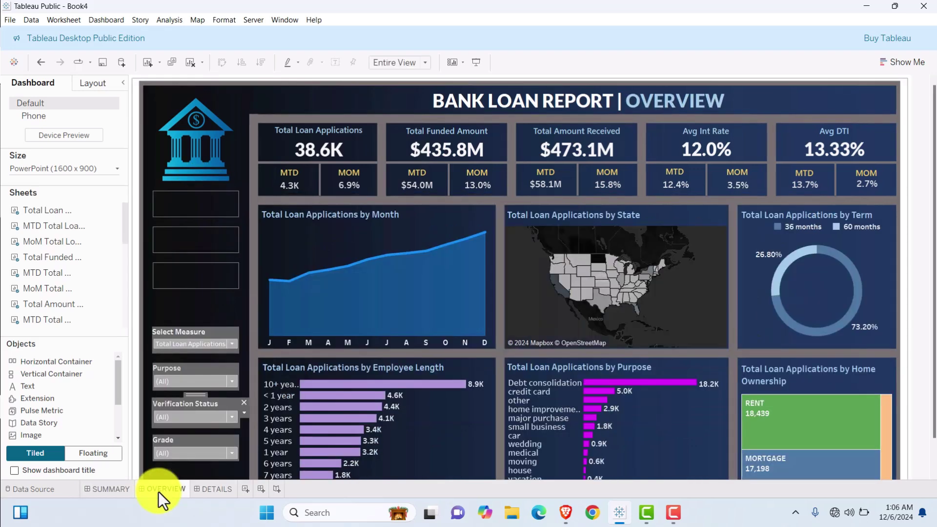
key("ctrl+v")
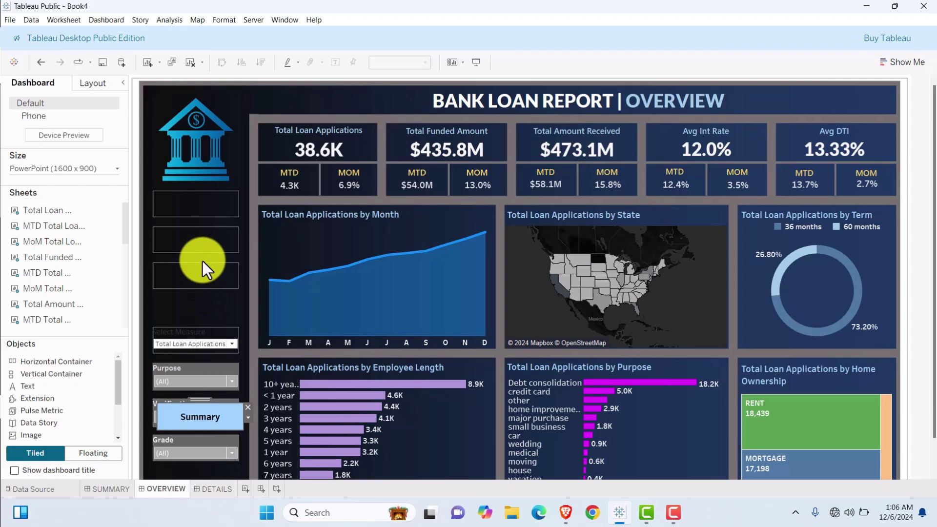
left_click_drag(196, 416, 193, 187)
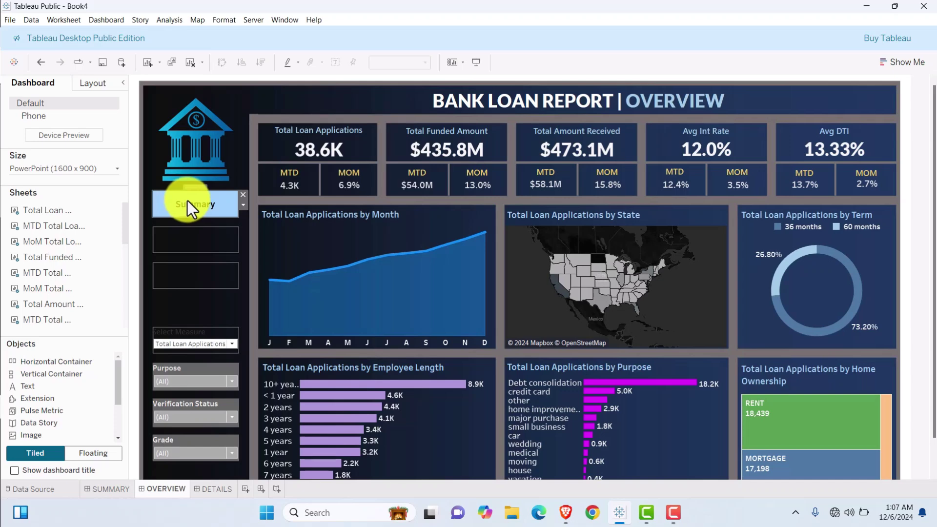
- Give the Summary button on the OVERVIEW dashboard white text and a dark grey background
double_click(187, 201)
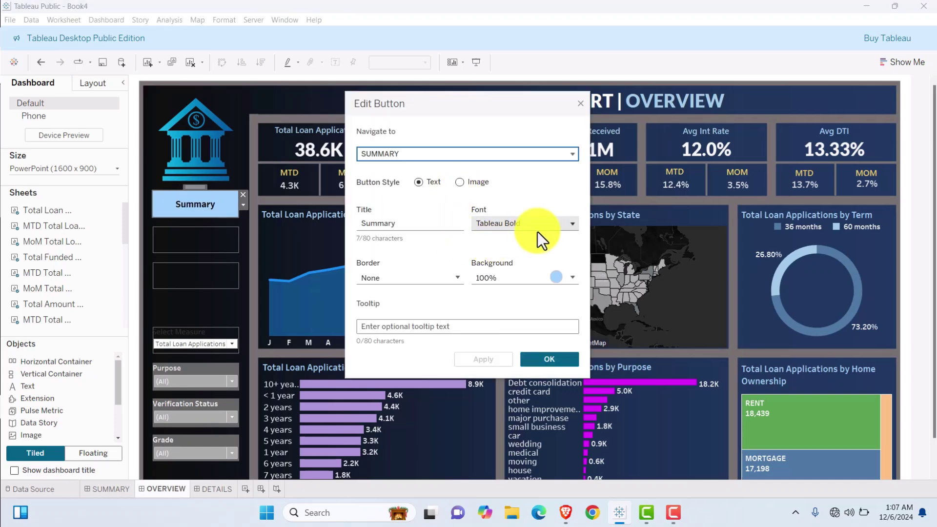
left_click(564, 225)
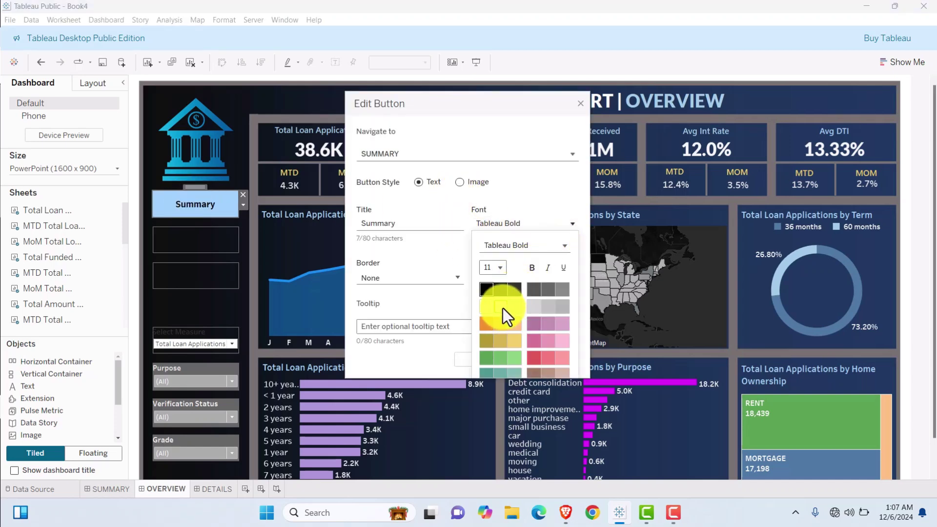
left_click(460, 265)
left_click(571, 278)
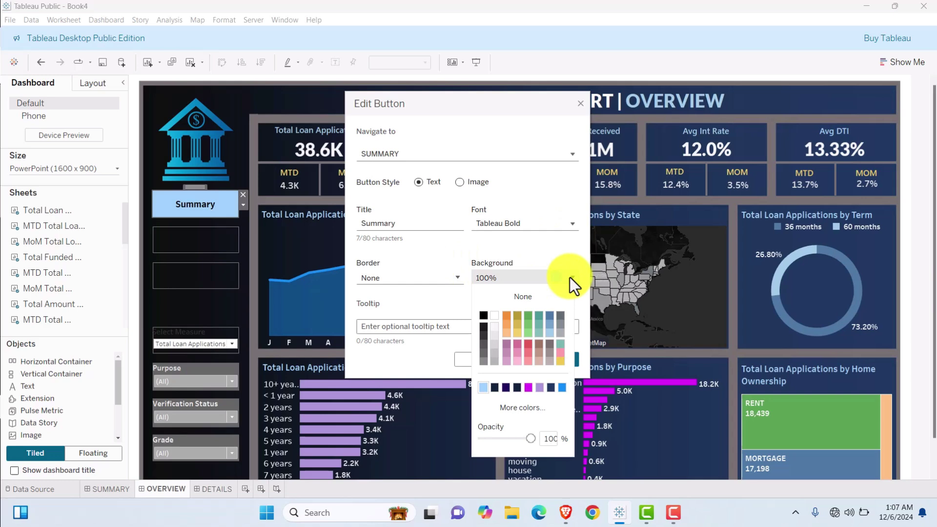
left_click(483, 352)
left_click(522, 242)
left_click(492, 359)
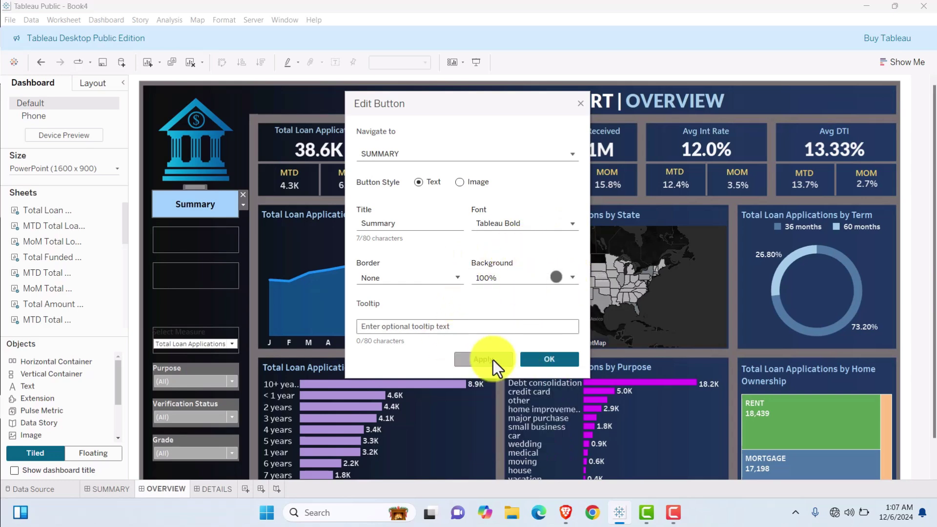
left_click(550, 358)
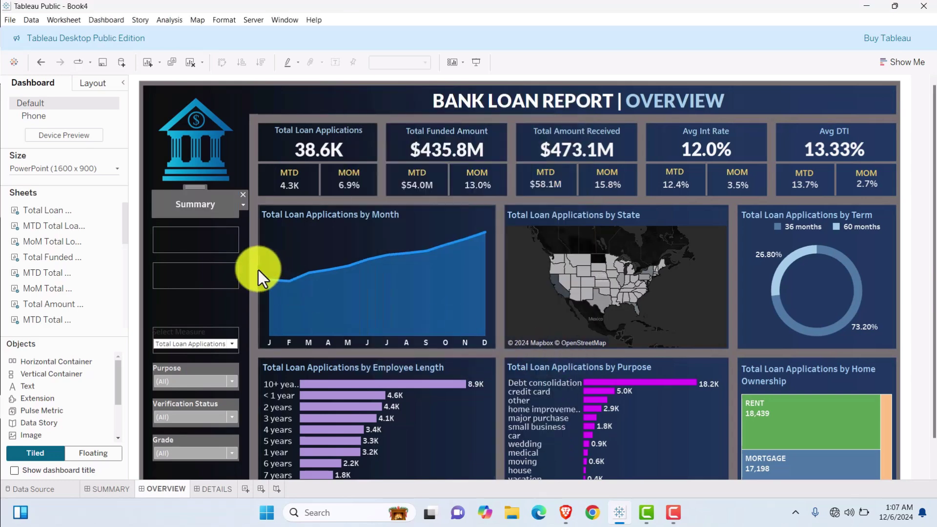
- Copy the Overview button from the SUMMARY dashboard to the OVERVIEW dashboard and position it over the second sidebar box
left_click(114, 485)
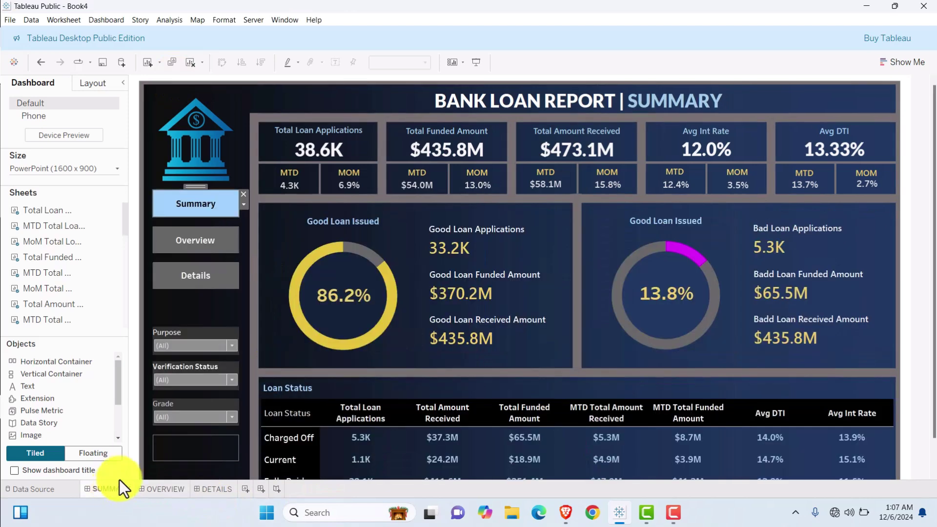
left_click(197, 238)
right_click(207, 233)
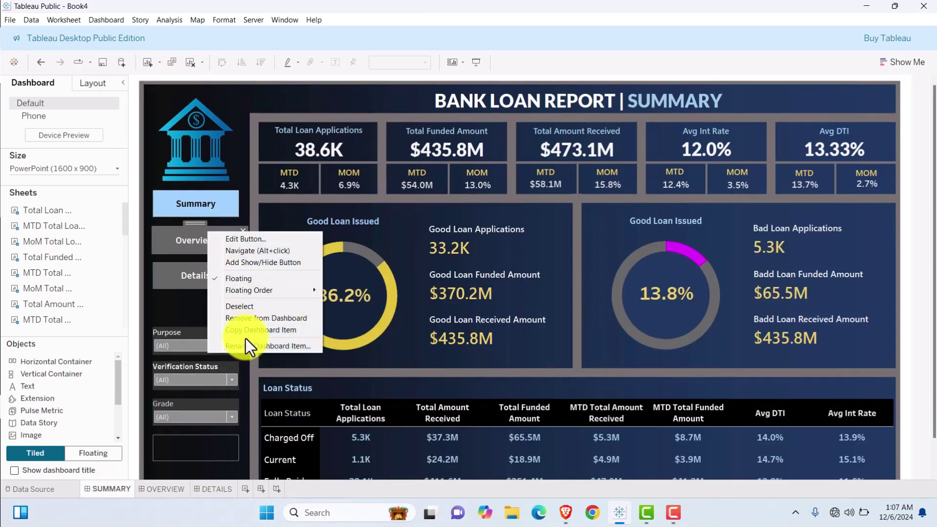
left_click(246, 339)
left_click(166, 487)
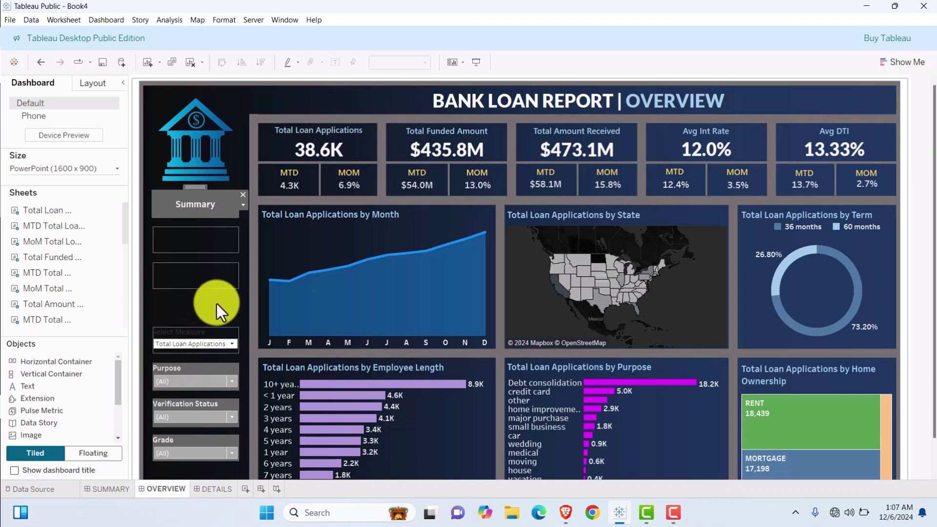
key("ctrl+v")
left_click_drag(199, 193, 195, 222)
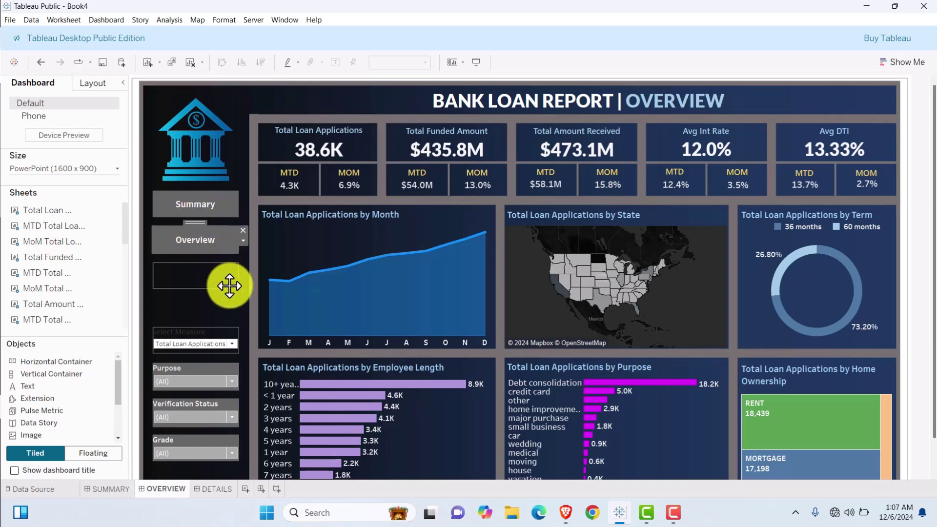
left_click(190, 243)
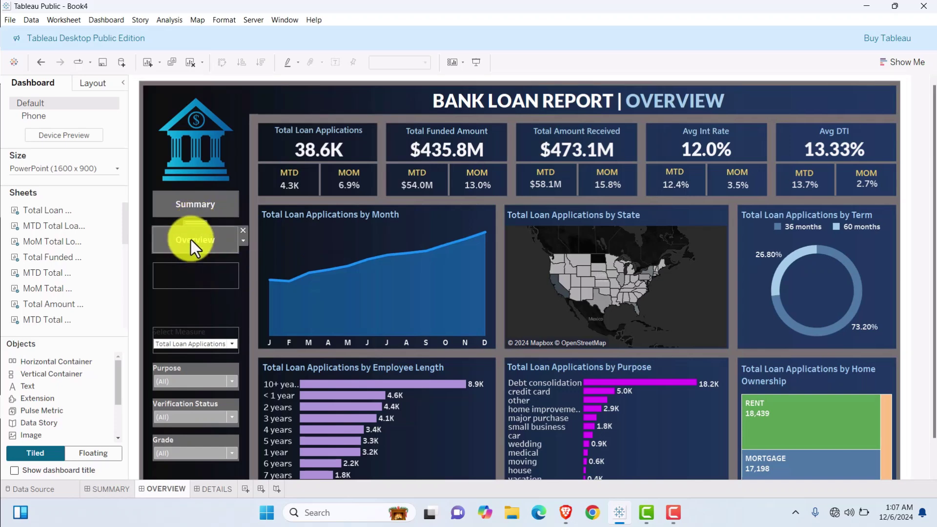
double_click(191, 239)
left_click(543, 223)
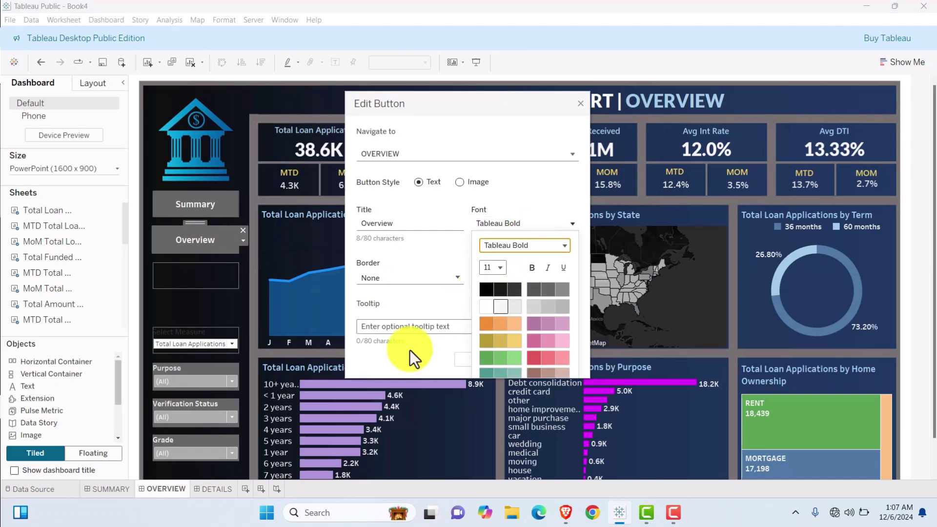
left_click(581, 104)
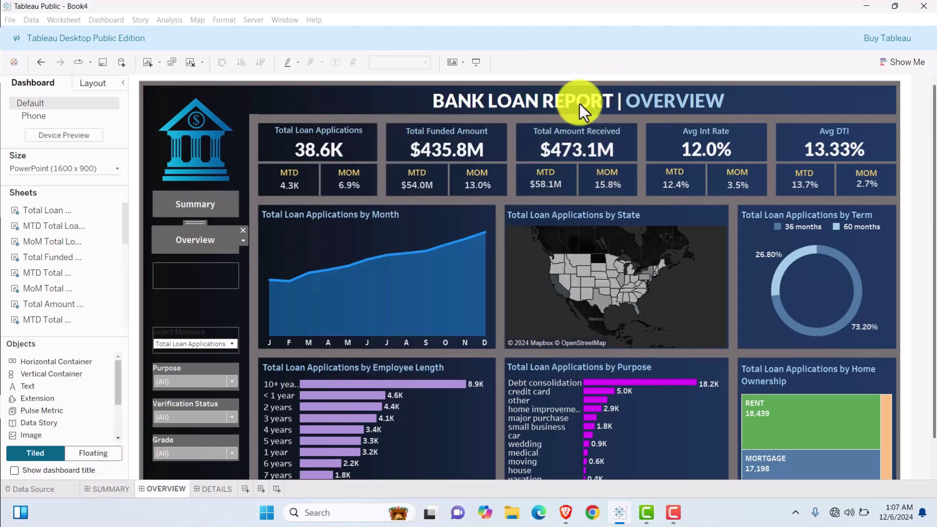
- Give the Overview button on the OVERVIEW dashboard black text and a light blue background, matching the Summary button on SUMMARY
left_click(118, 492)
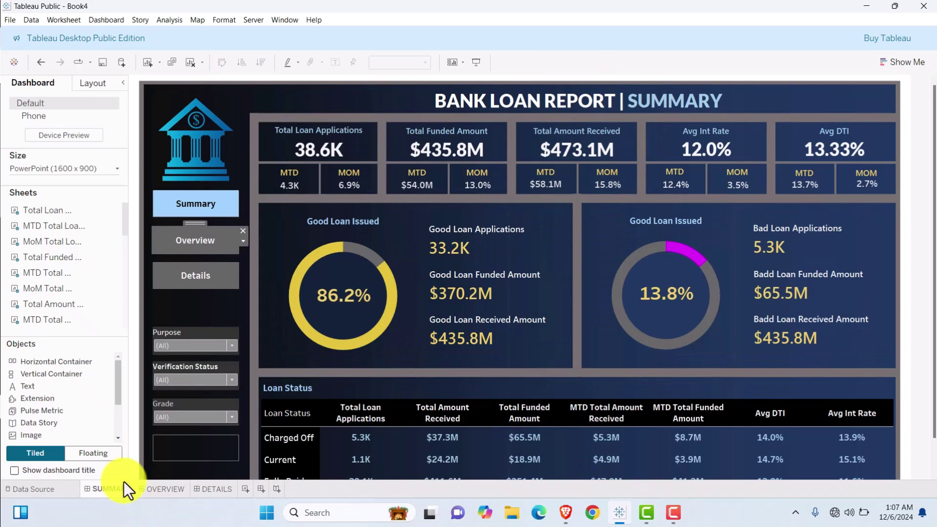
left_click(167, 492)
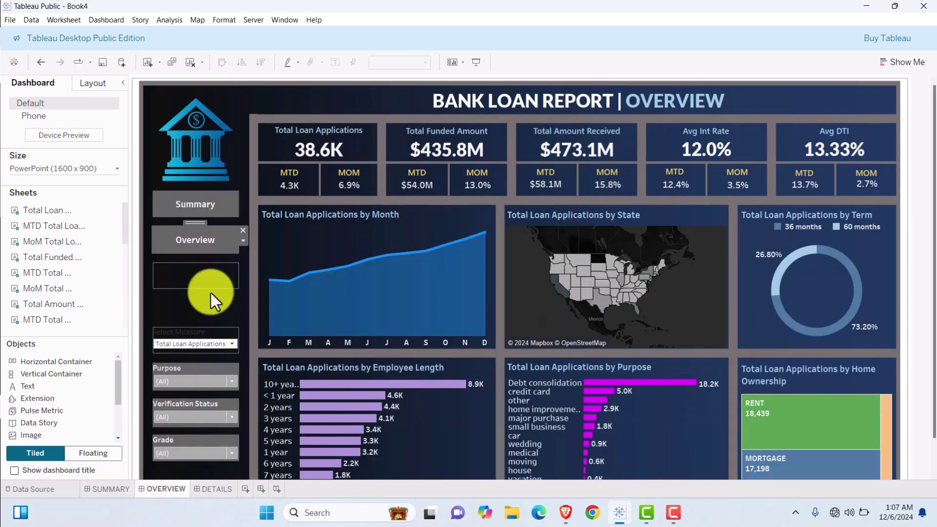
double_click(203, 242)
left_click(562, 227)
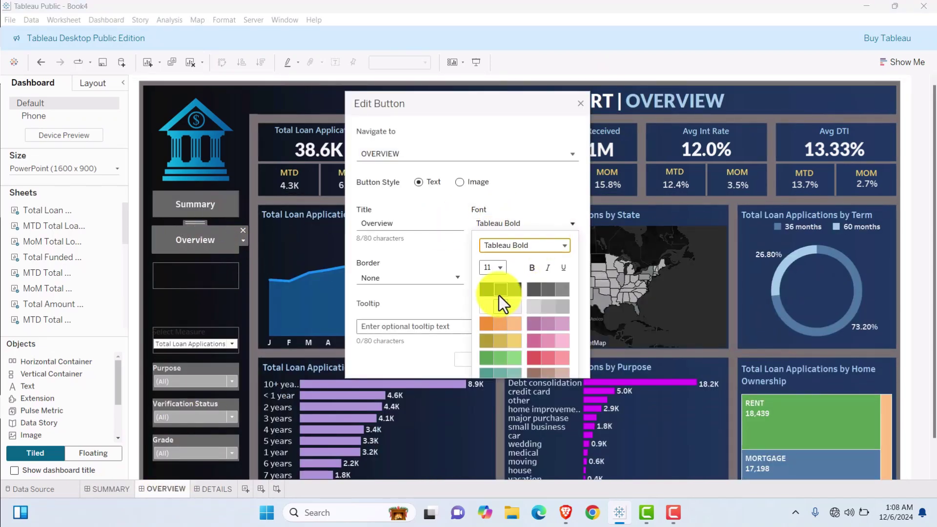
left_click(528, 195)
left_click(566, 283)
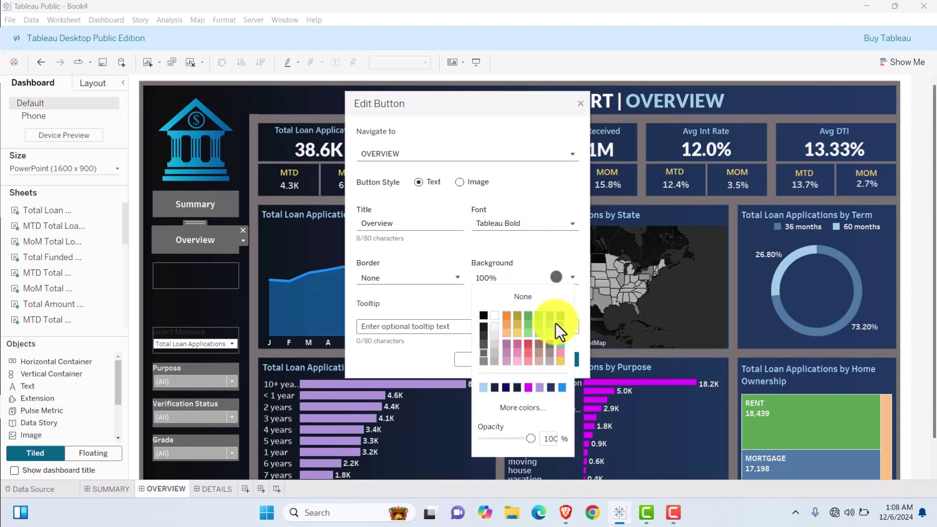
left_click(484, 387)
left_click(460, 295)
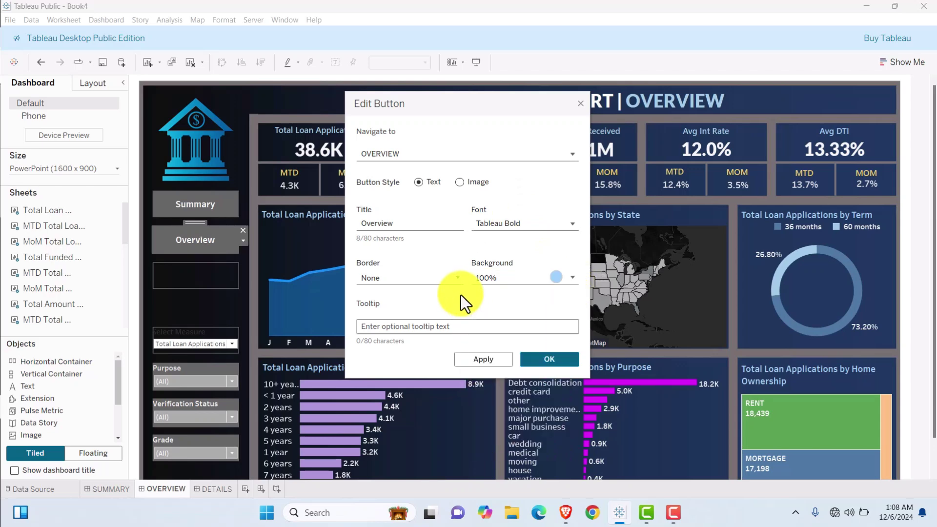
left_click(493, 361)
left_click(537, 359)
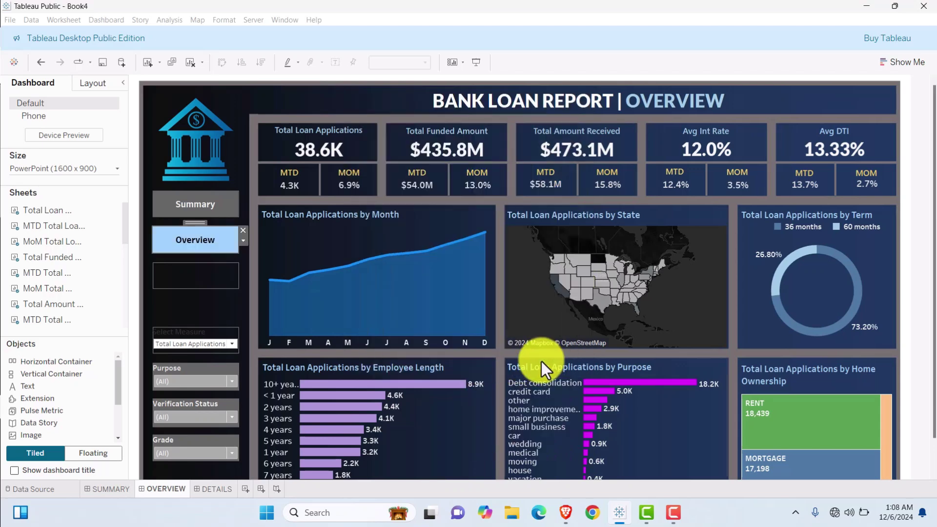
left_click(232, 313)
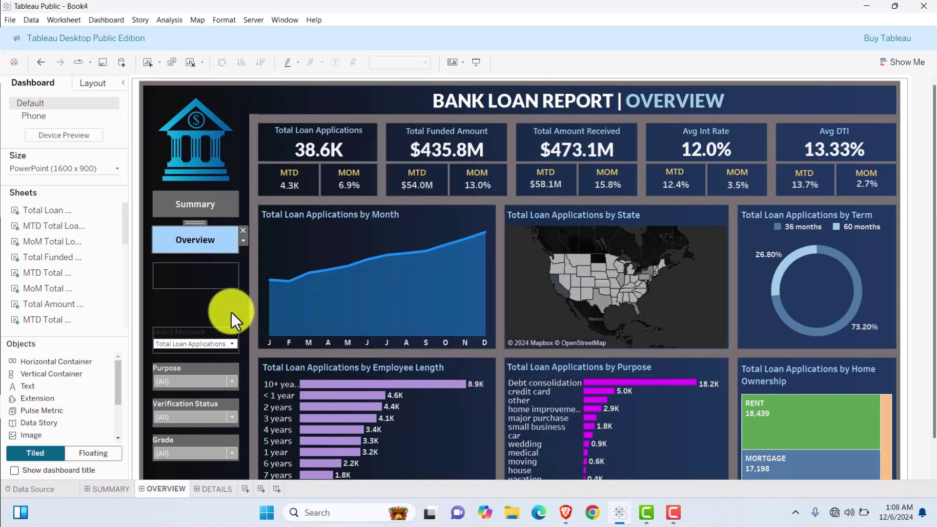
- Copy the Details button from the SUMMARY dashboard to the OVERVIEW dashboard and position it over the third sidebar box
left_click(112, 490)
left_click(195, 271)
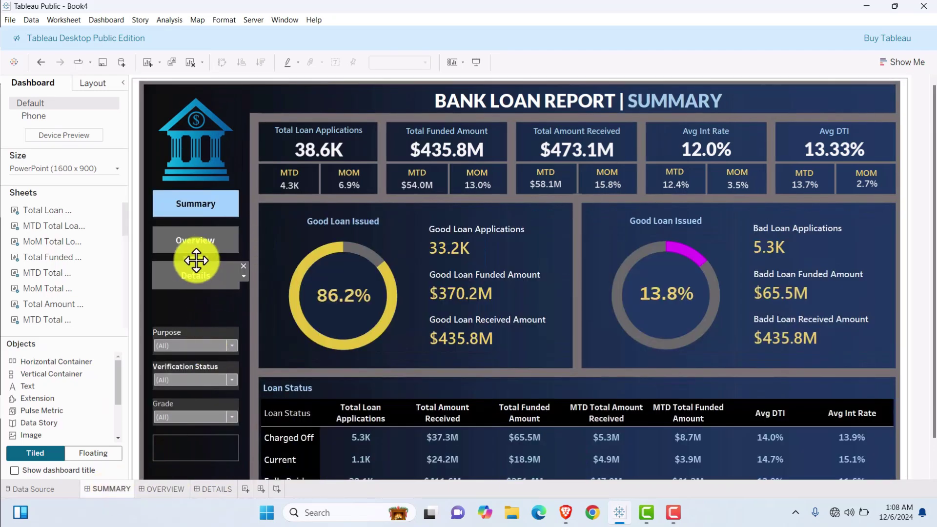
right_click(196, 260)
left_click(247, 361)
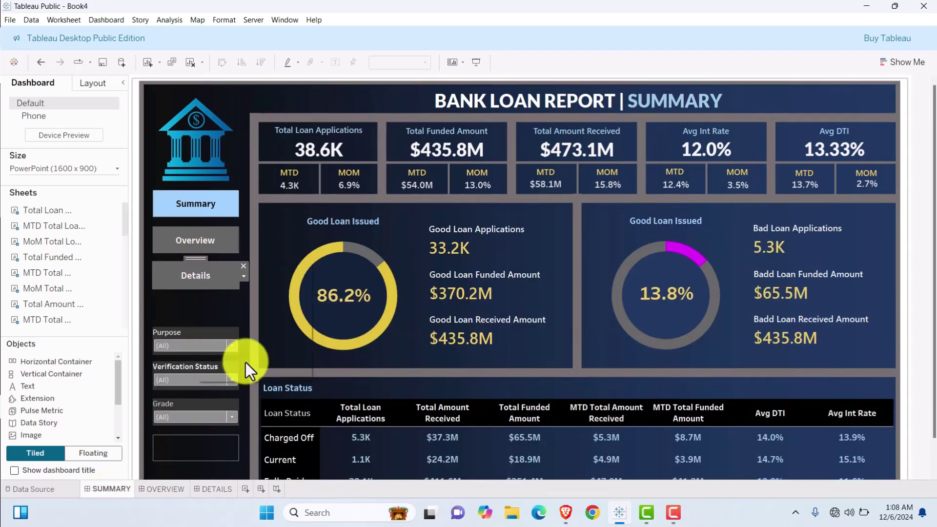
left_click(166, 490)
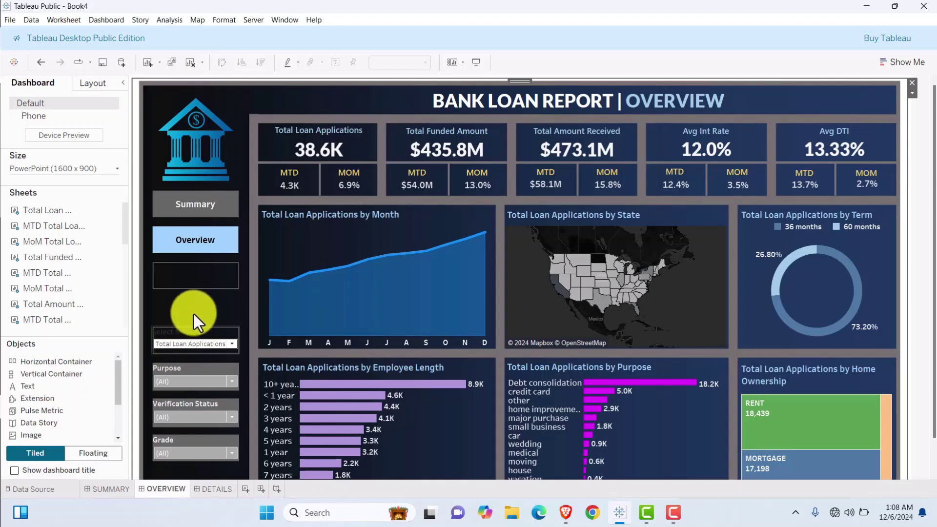
mouse_move(195, 268)
left_mouse_down()
mouse_move(192, 246)
mouse_move(197, 259)
left_mouse_up()
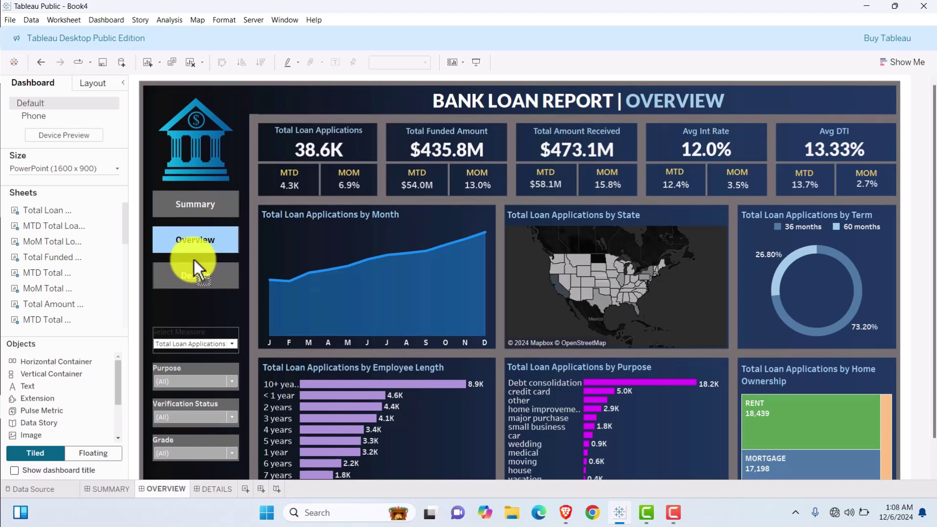
left_click_drag(194, 260, 193, 260)
mouse_move(336, 298)
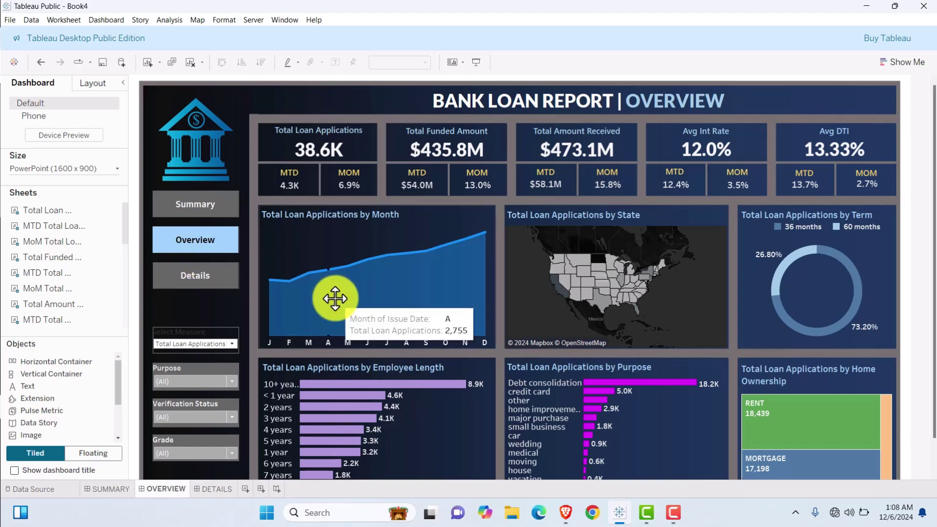
left_click(218, 302)
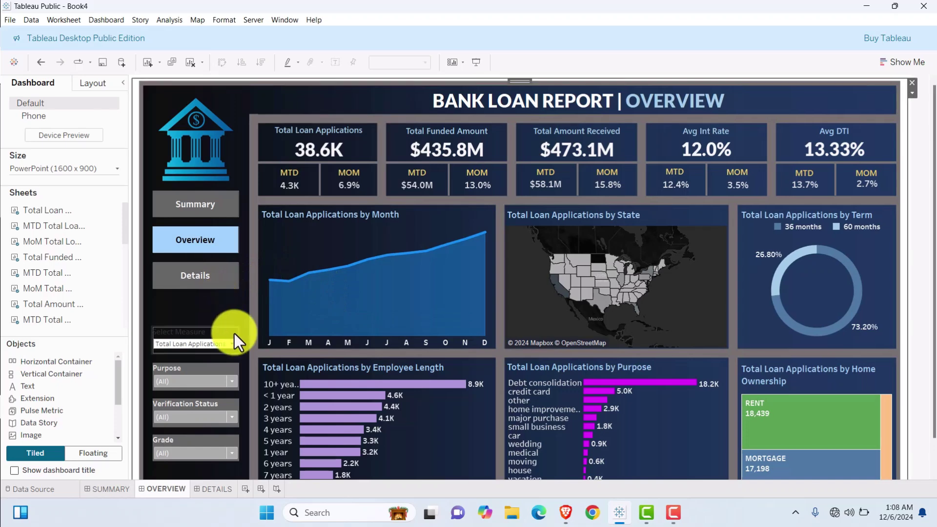
- Copy the grey Summary button from the OVERVIEW dashboard to the DETAILS dashboard and position it over the first sidebar box
left_click(209, 202)
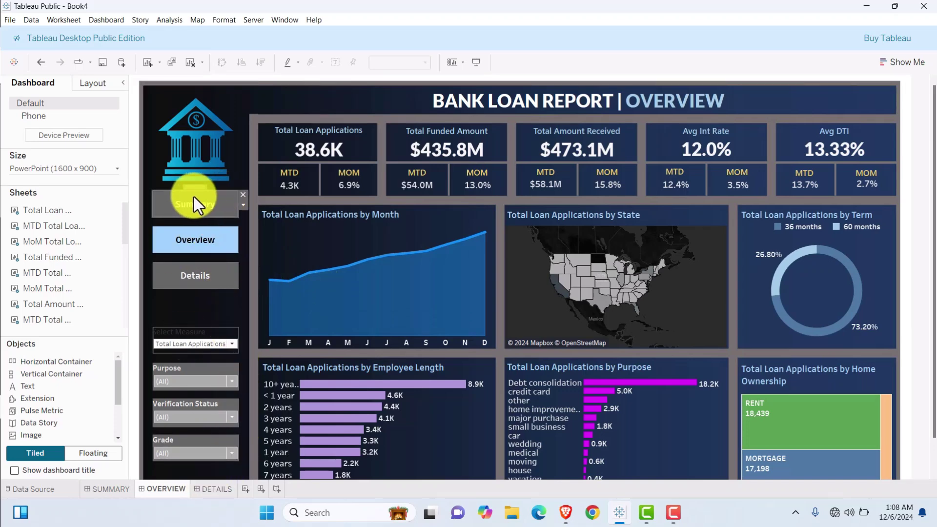
right_click(194, 197)
left_click(247, 294)
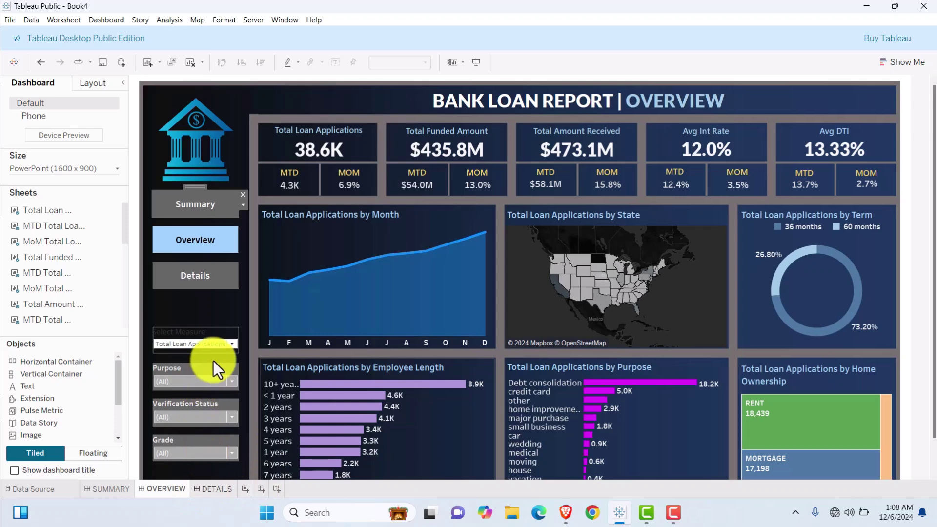
left_click(214, 489)
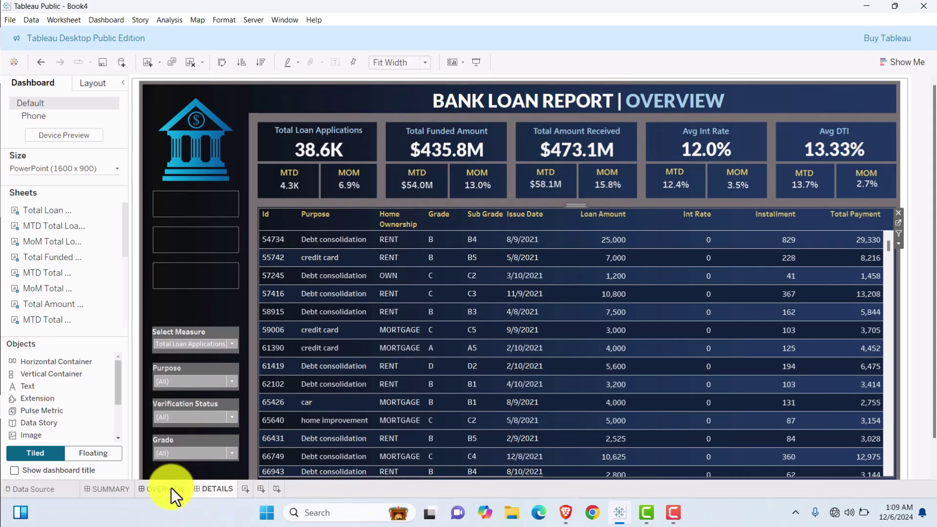
left_click(173, 490)
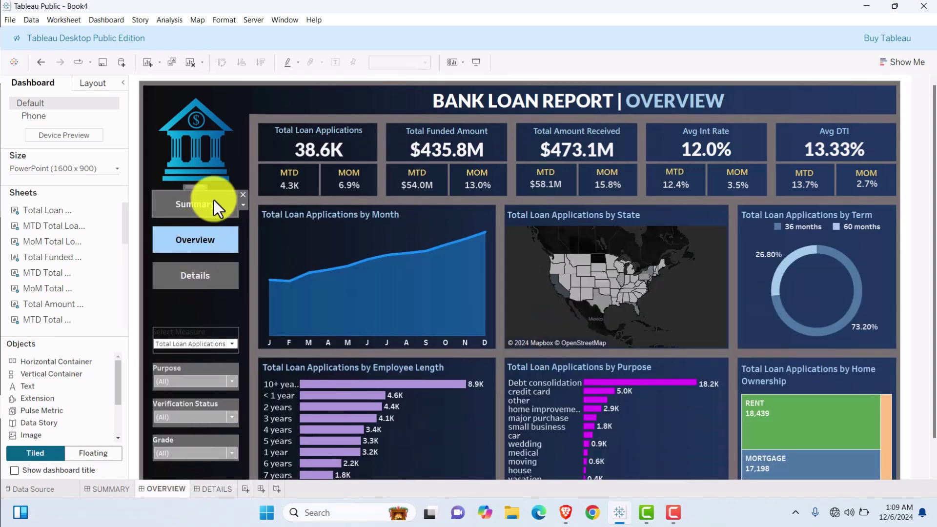
right_click(198, 203)
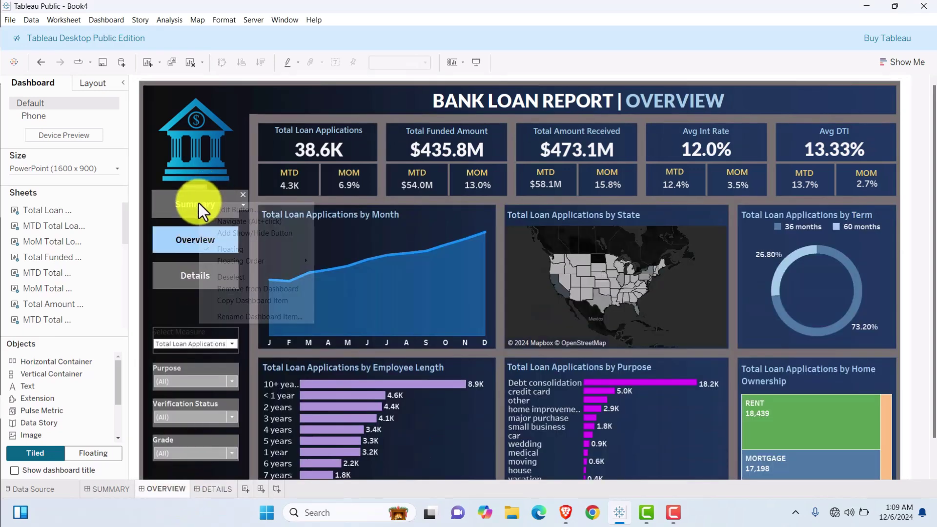
left_click(207, 491)
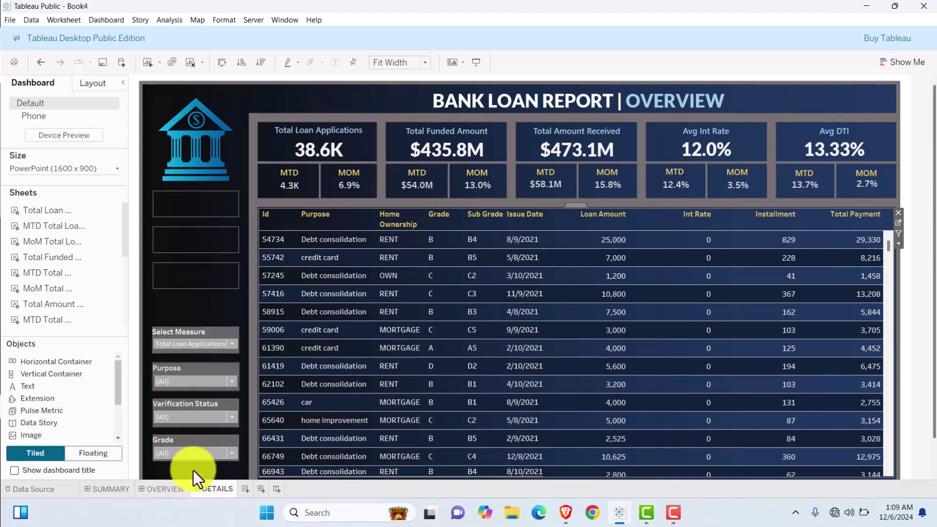
left_click(174, 491)
left_click(215, 487)
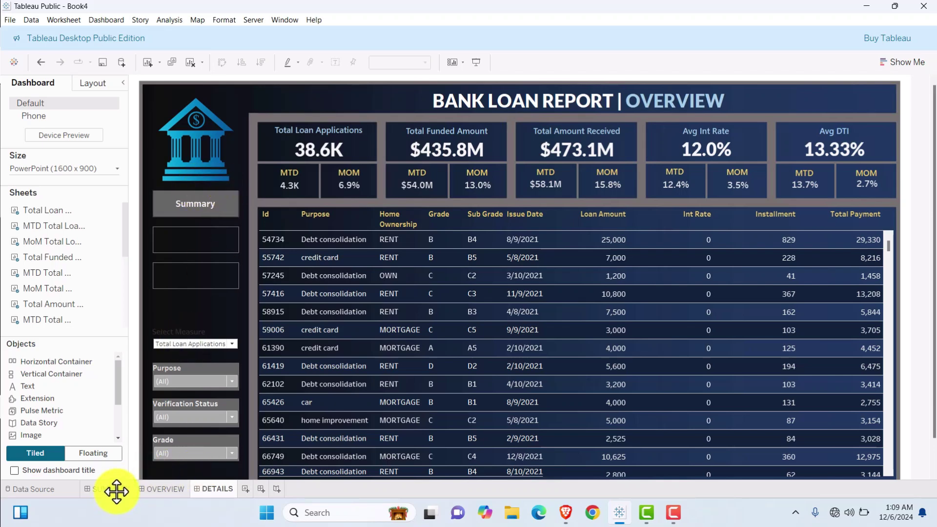
- Copy the Overview button from the SUMMARY dashboard to the DETAILS dashboard and position it over the second sidebar box
left_click(99, 489)
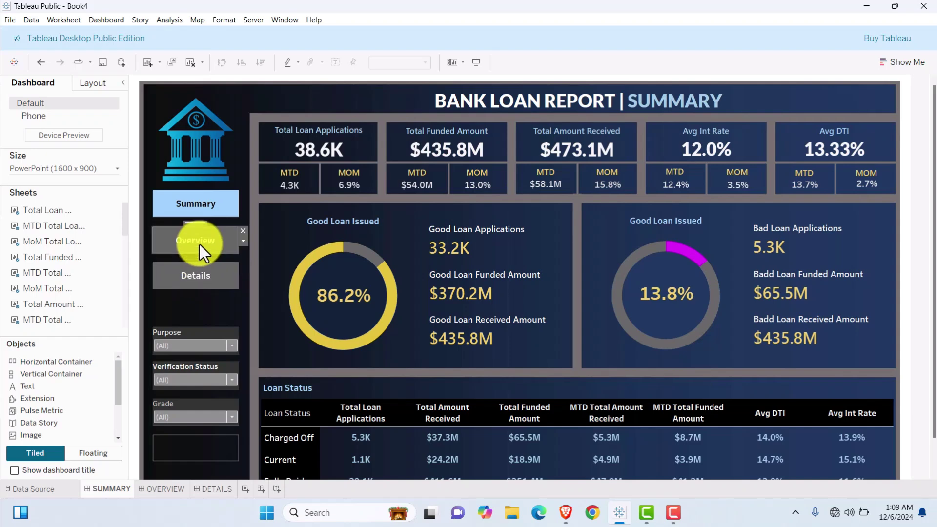
right_click(194, 228)
left_click(247, 322)
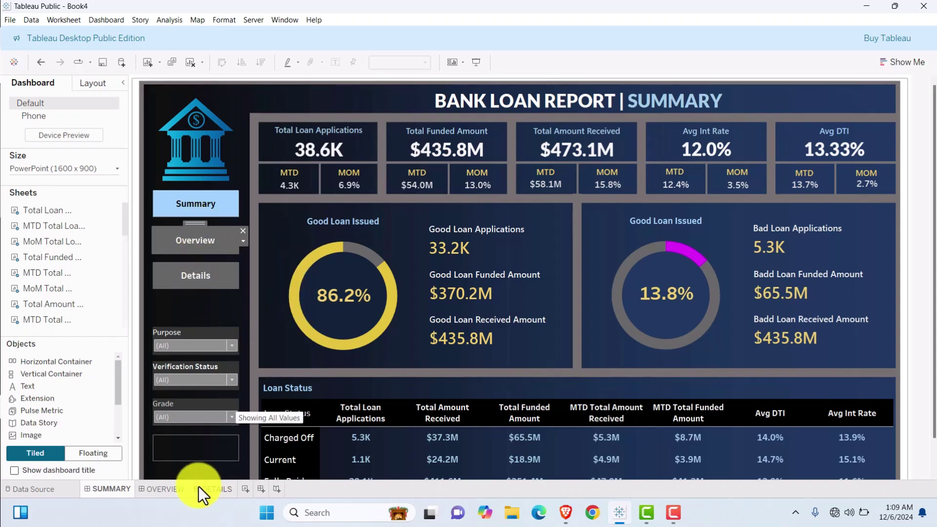
left_click(205, 488)
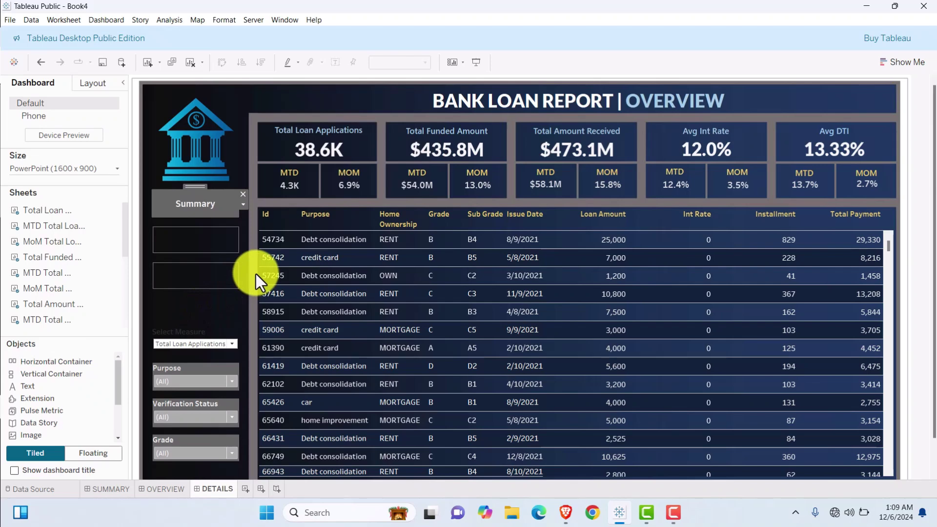
key("ctrl+v")
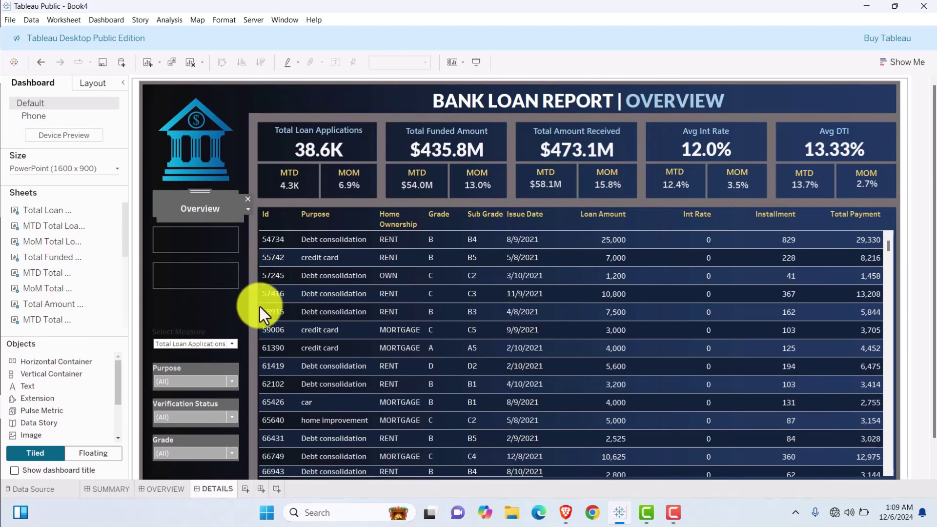
left_click_drag(222, 204, 197, 223)
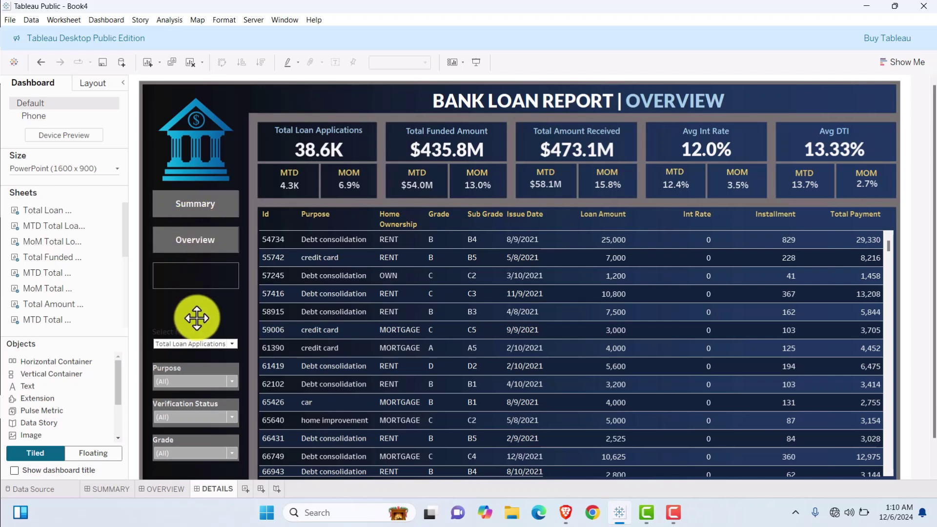
- Paste another copy of the Overview button on the DETAILS dashboard and position it over the third sidebar box
left_click(170, 490)
left_click(192, 283)
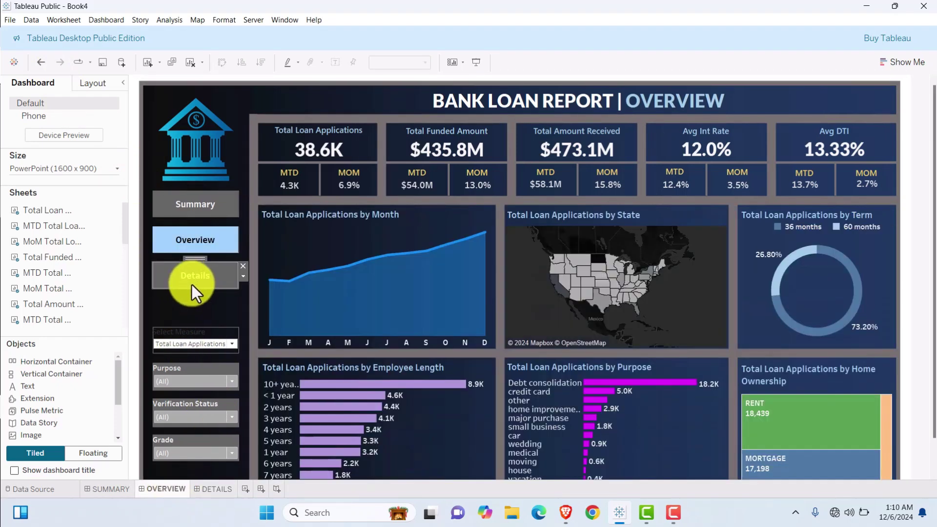
left_click(209, 487)
left_click(185, 274)
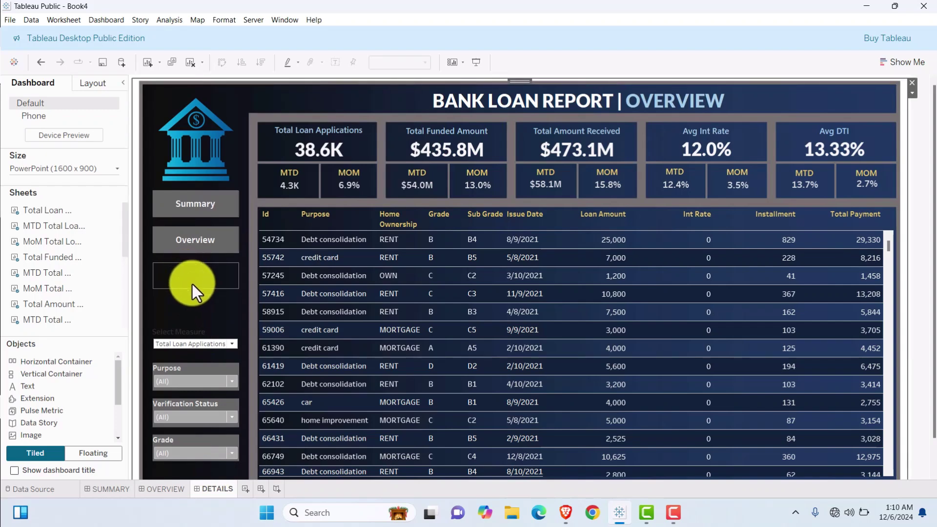
left_click_drag(193, 284, 196, 253)
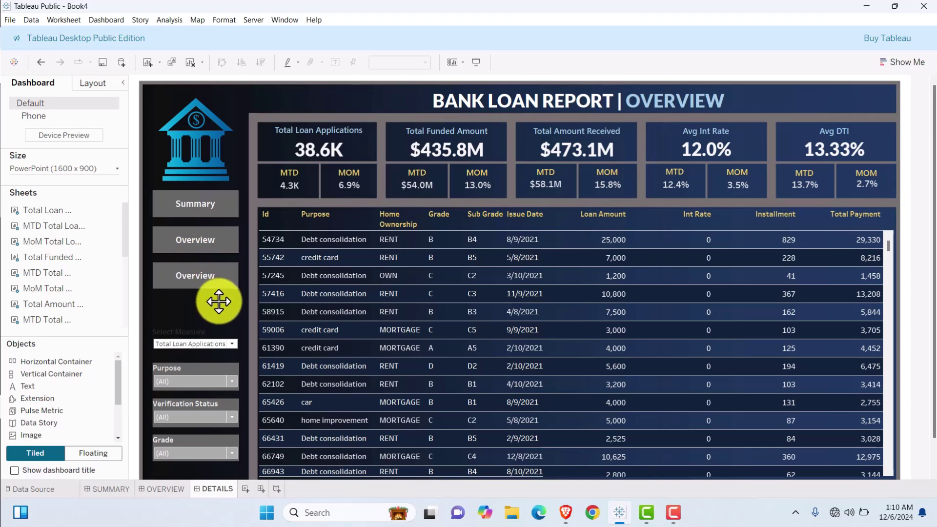
- Set the button in the third box to navigate to DETAILS, with black text and a light blue background
left_click(195, 287)
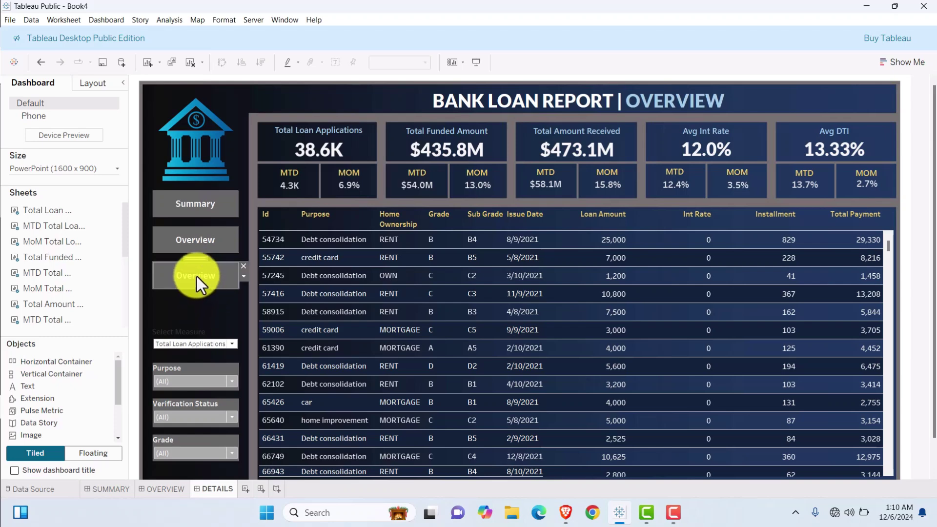
double_click(197, 276)
left_click(433, 154)
left_click(394, 186)
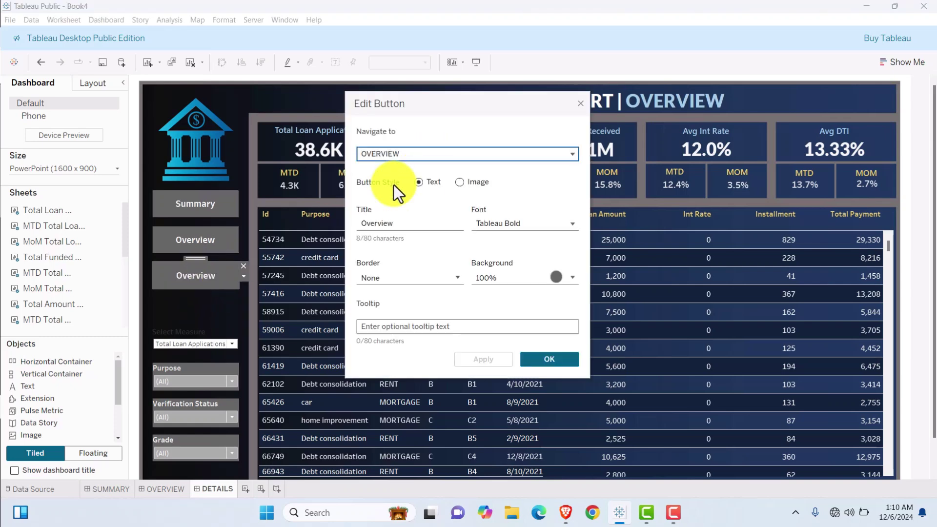
left_click(523, 224)
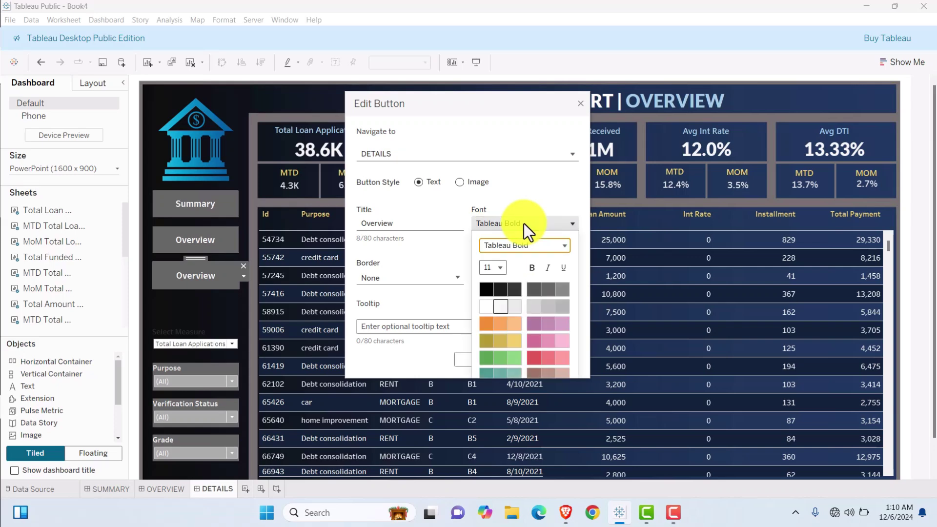
left_click(480, 231)
left_click(514, 276)
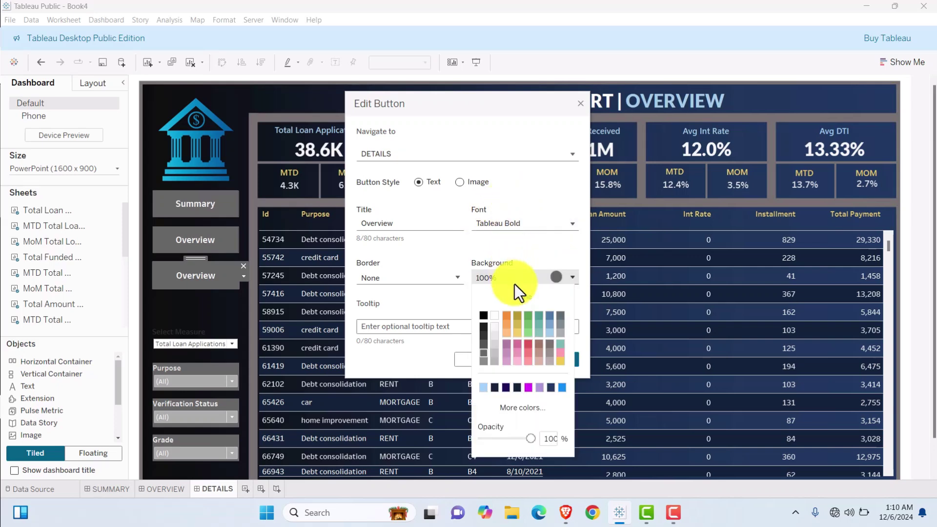
left_click(550, 334)
- Change the title of the button in the third box to Details and apply the button settings
left_click(398, 224)
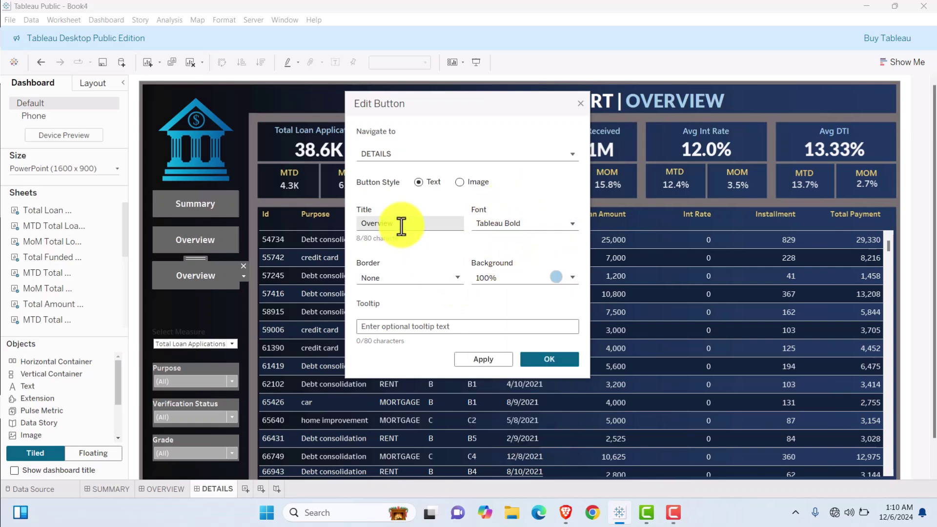
double_click(401, 225)
type("Details")
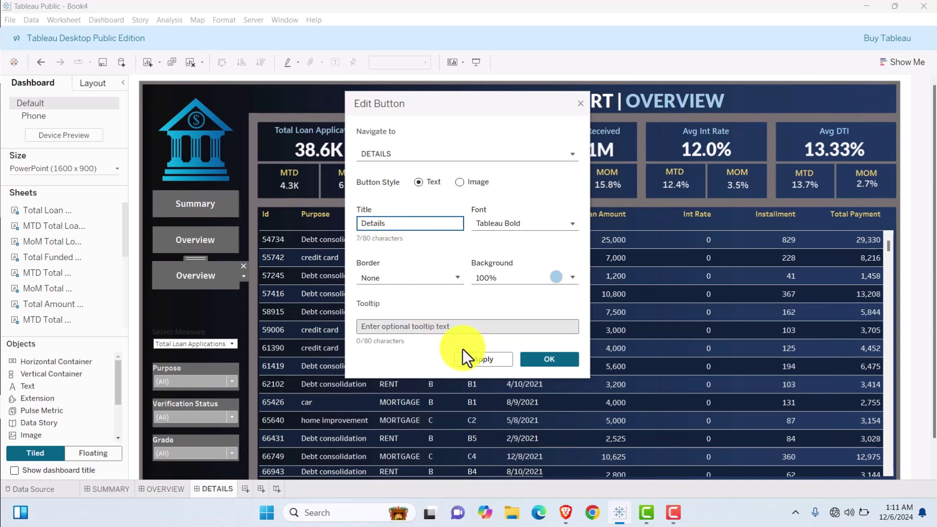
left_click(488, 359)
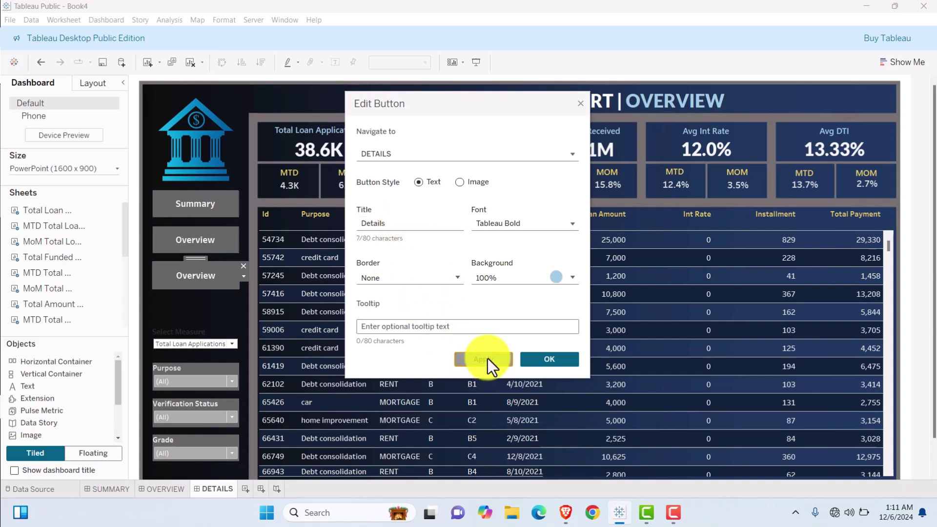
left_click(542, 360)
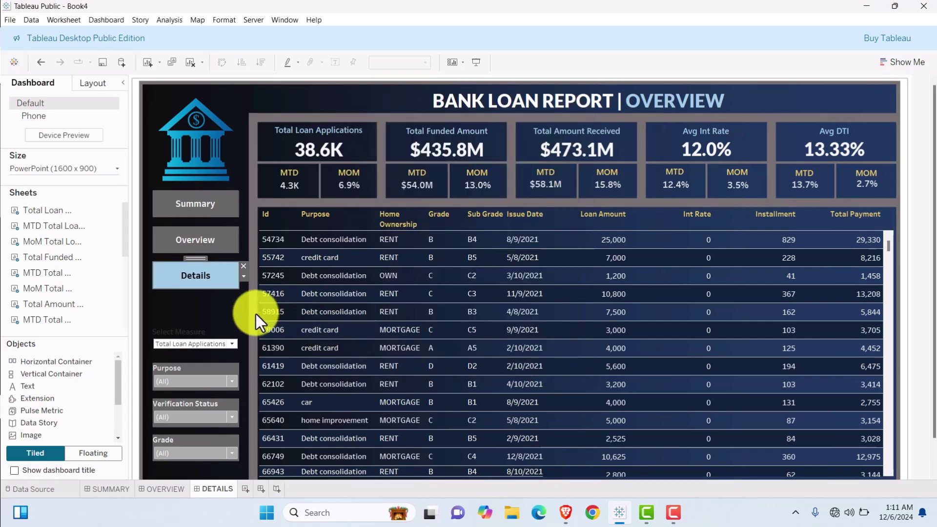
- Test the navigation by following the Overview button from DETAILS and the Summary button from OVERVIEW
left_click(193, 241)
left_click(192, 241)
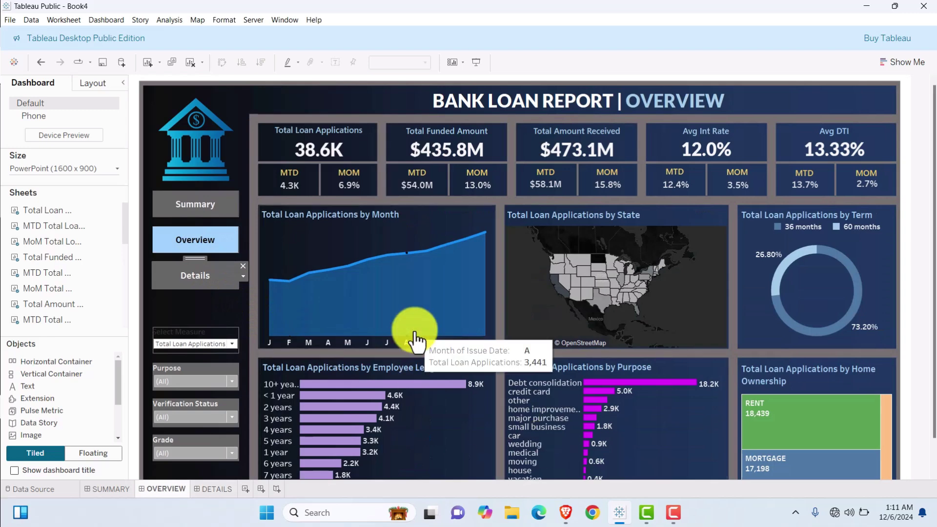
left_click(195, 203)
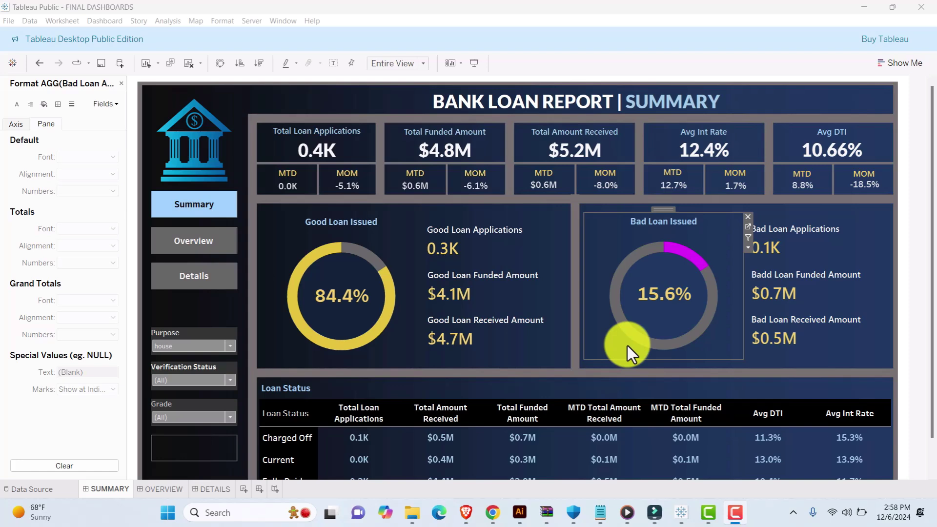
left_click(573, 355)
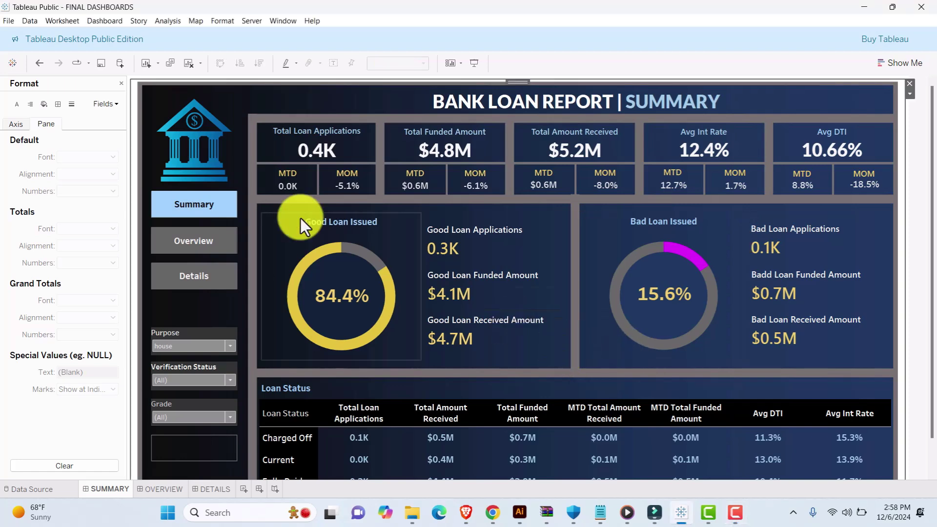
mouse_move(281, 159)
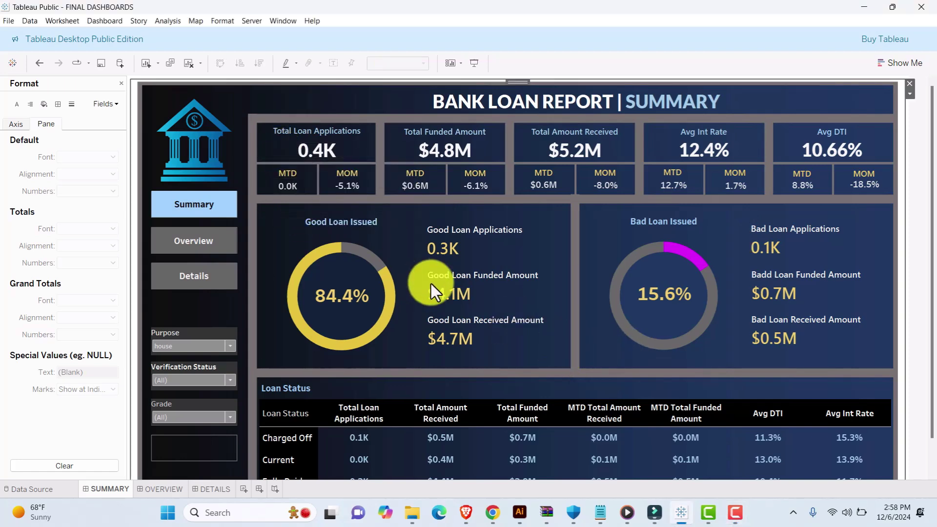